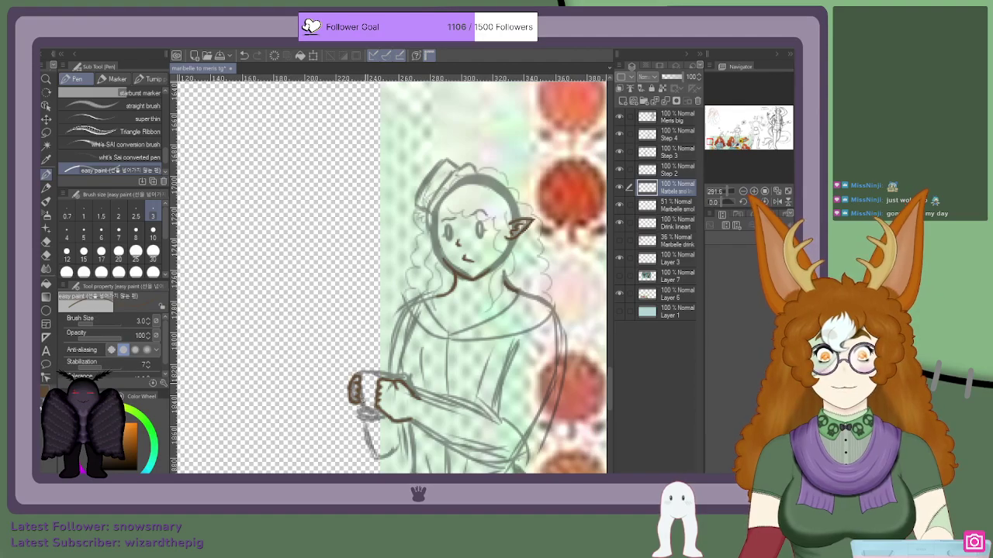
Step: Examine the coloured lineart of the figure with hands at its face, the reference art and the row of transformation sketches
scroll(368, 263, down, 7)
scroll(390, 120, down, 3)
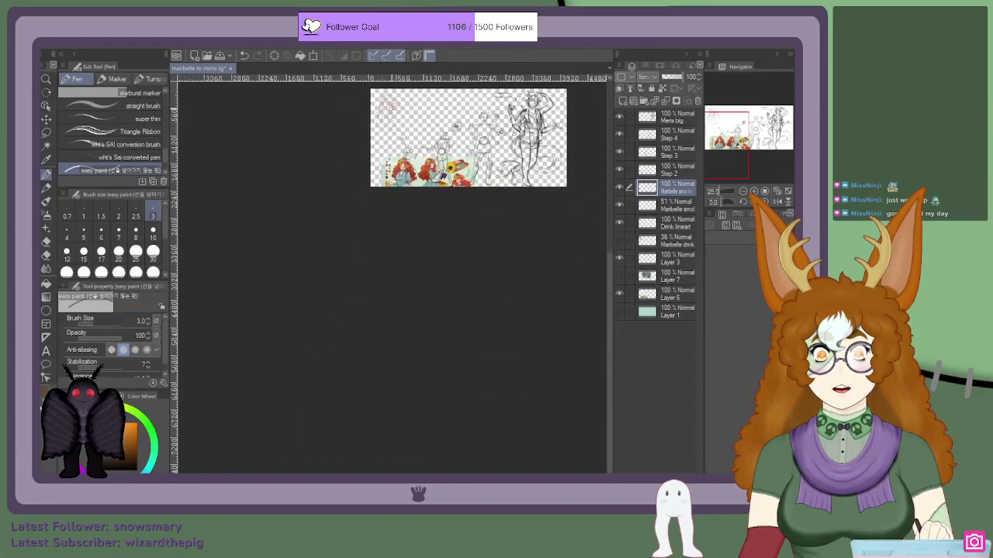
scroll(395, 130, up, 1)
scroll(394, 130, up, 5)
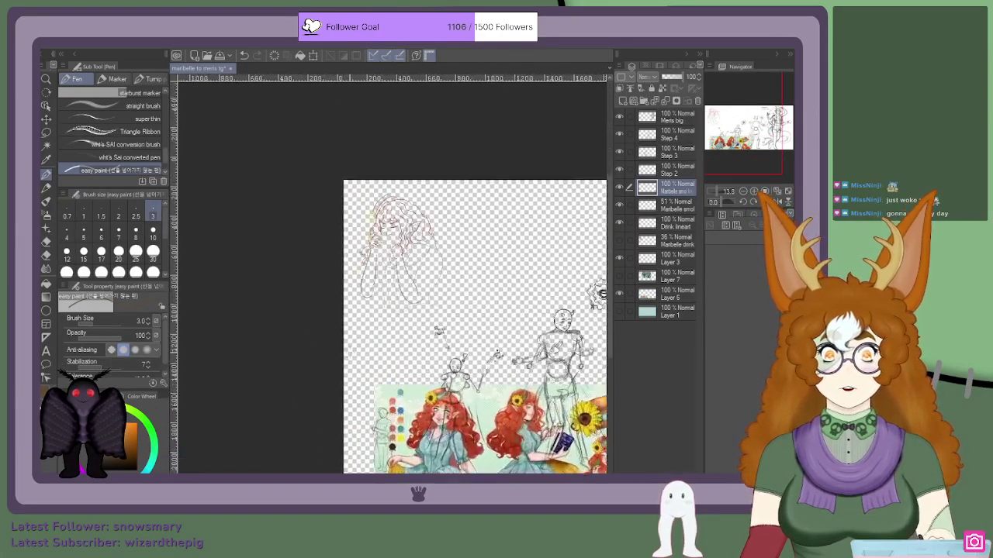
scroll(365, 287, up, 1)
scroll(372, 287, down, 3)
scroll(415, 159, up, 2)
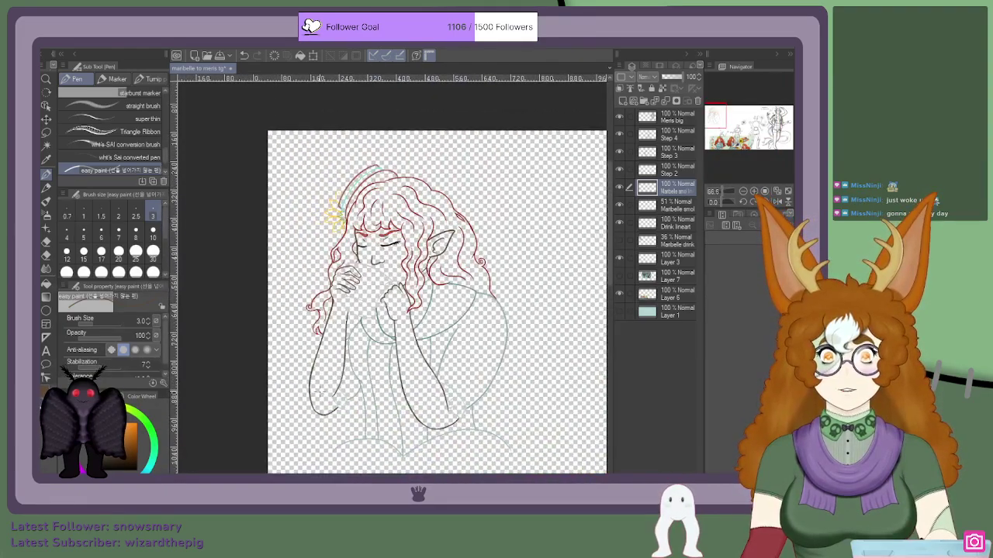
scroll(351, 388, up, 4)
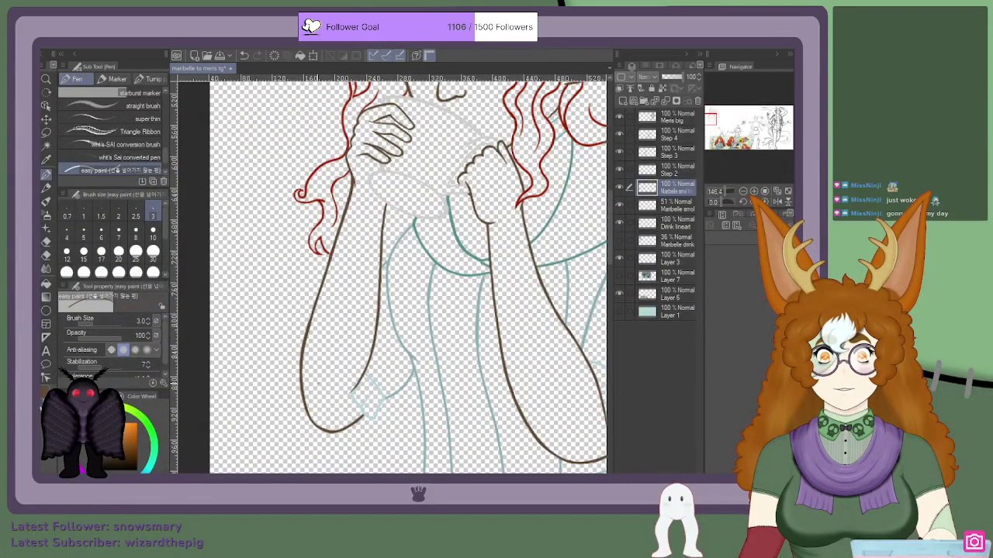
scroll(421, 339, down, 3)
drag(717, 117, 717, 138)
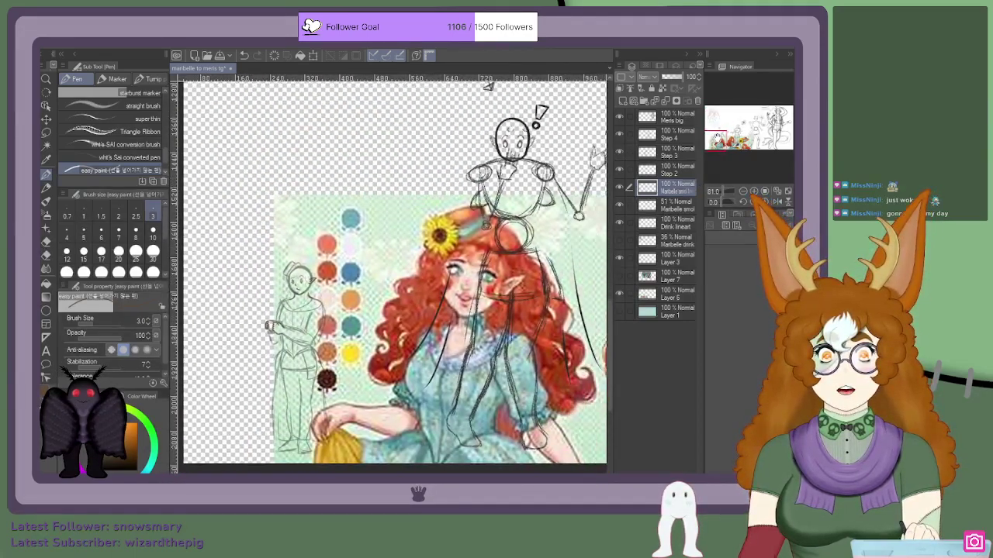
drag(487, 87, 509, 95)
scroll(509, 95, down, 4)
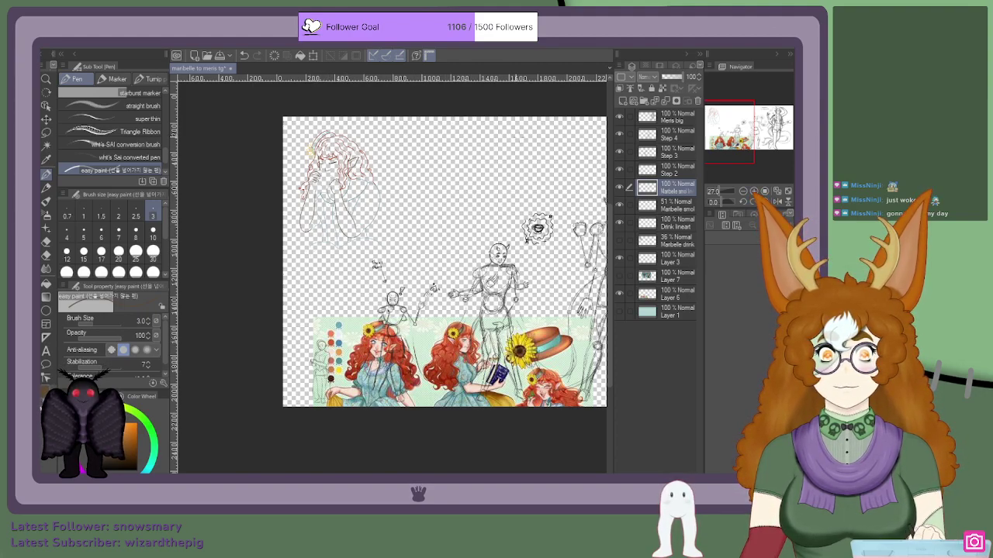
scroll(331, 316, down, 3)
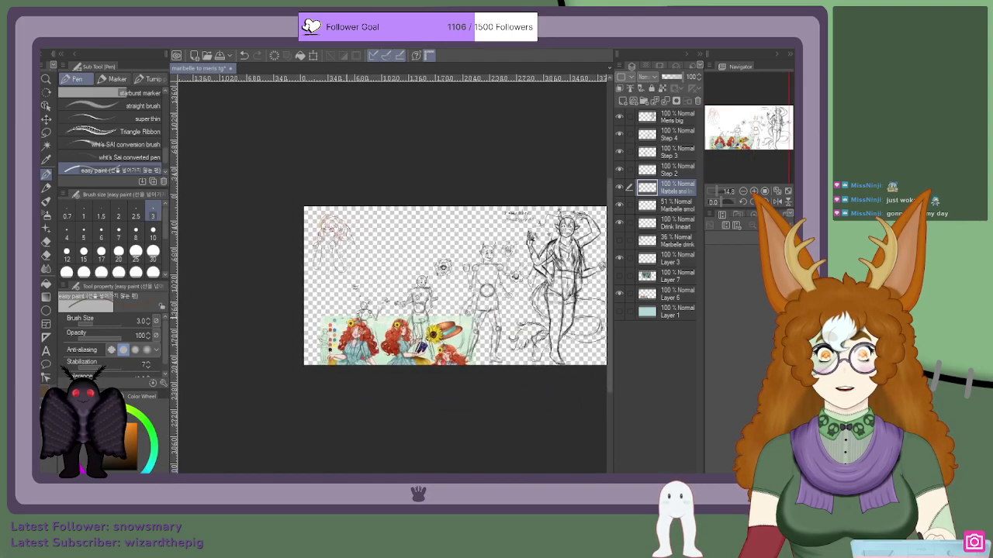
Step: Ink a brown U-shaped curve beneath the cup held by the small standing figure, following the grey sketch
scroll(337, 319, up, 8)
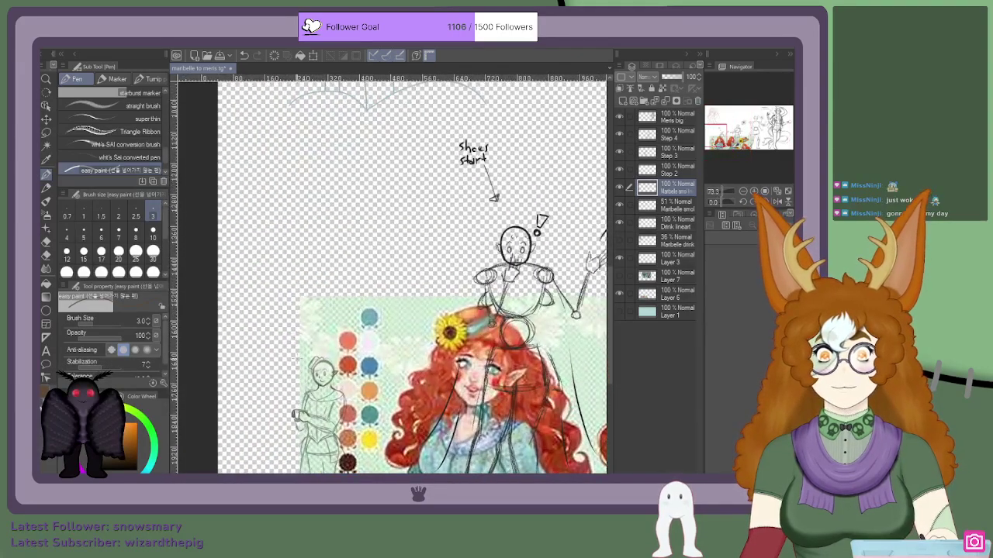
scroll(302, 424, up, 4)
scroll(303, 425, up, 2)
scroll(361, 308, down, 3)
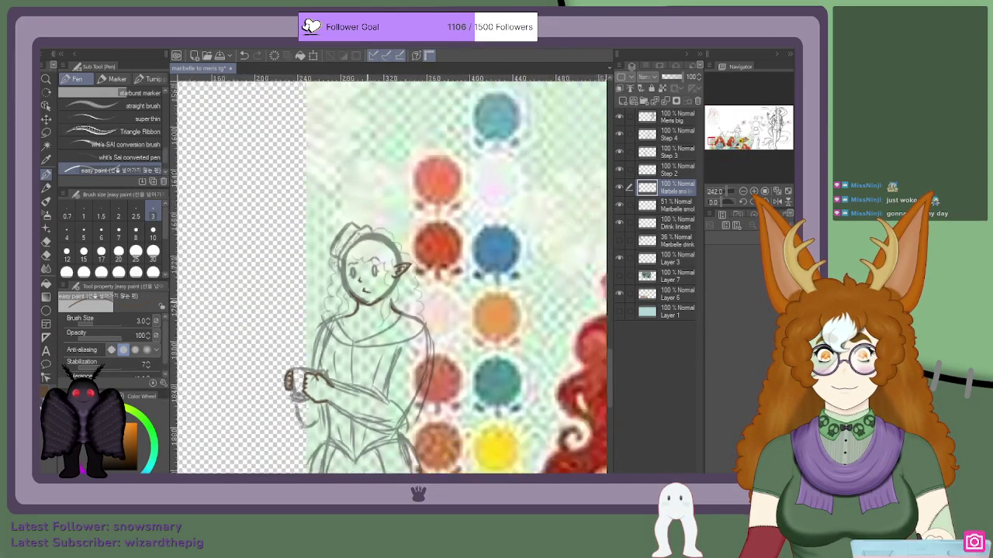
scroll(364, 302, up, 1)
scroll(305, 366, up, 6)
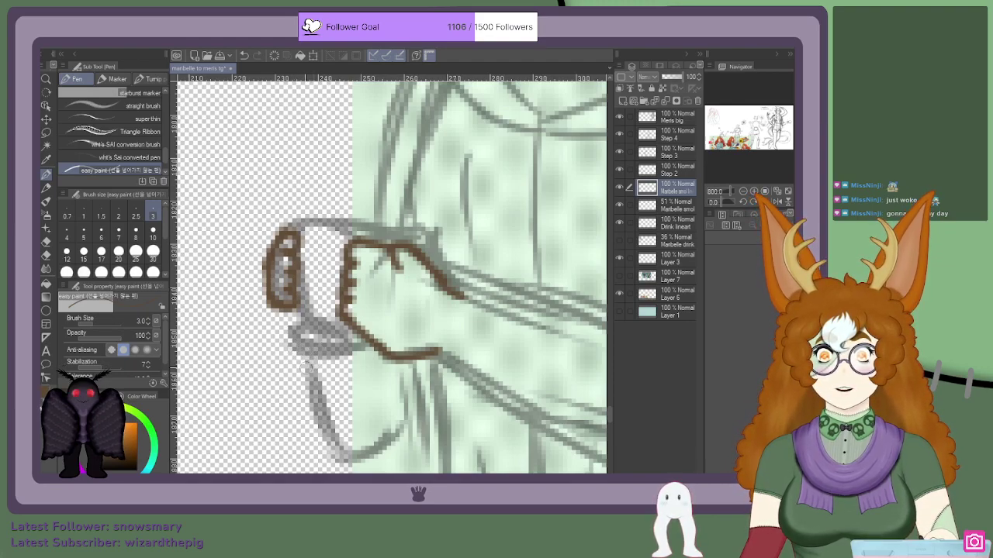
mouse_move(308, 357)
mouse_down()
mouse_move(335, 452)
mouse_move(366, 454)
mouse_move(407, 421)
mouse_up()
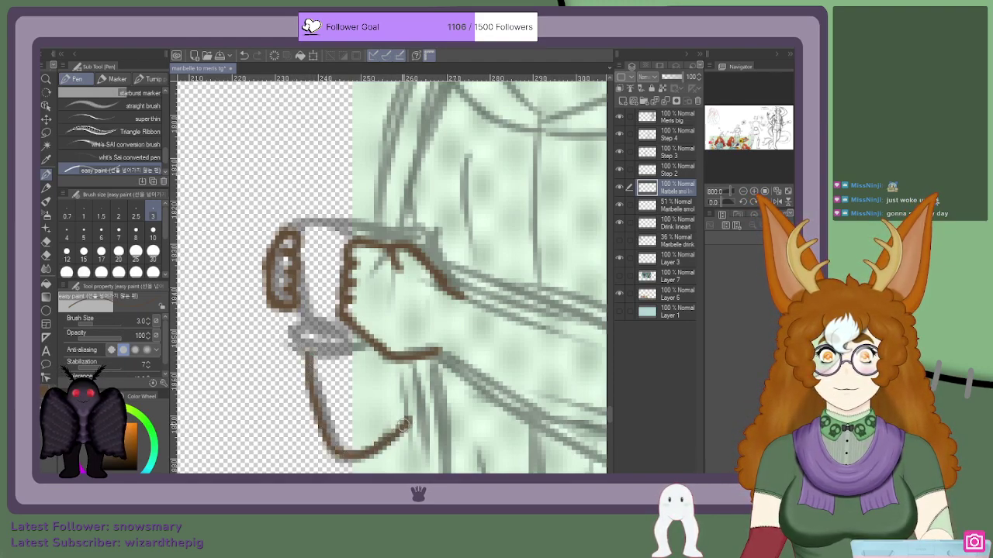
Step: Ink a short brown stroke along the outer elbow of the small figure's bent arm
scroll(323, 422, down, 1)
scroll(324, 421, down, 10)
scroll(445, 459, up, 10)
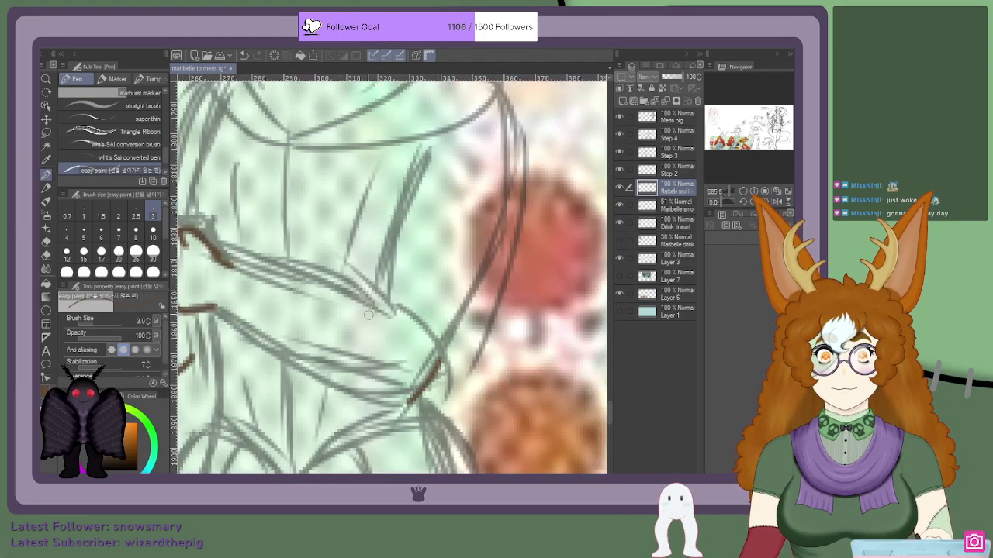
scroll(369, 315, down, 2)
scroll(358, 305, up, 3)
scroll(361, 304, down, 3)
scroll(373, 298, up, 4)
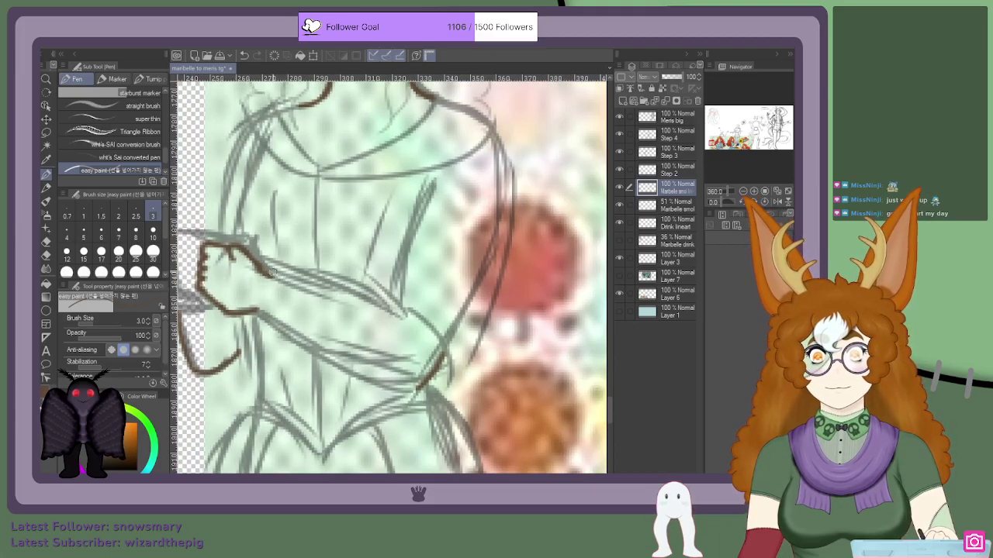
Step: Ink the upper and lower edges of the small figure's forearm in brown, from the wrist to the elbow
scroll(403, 297, down, 8)
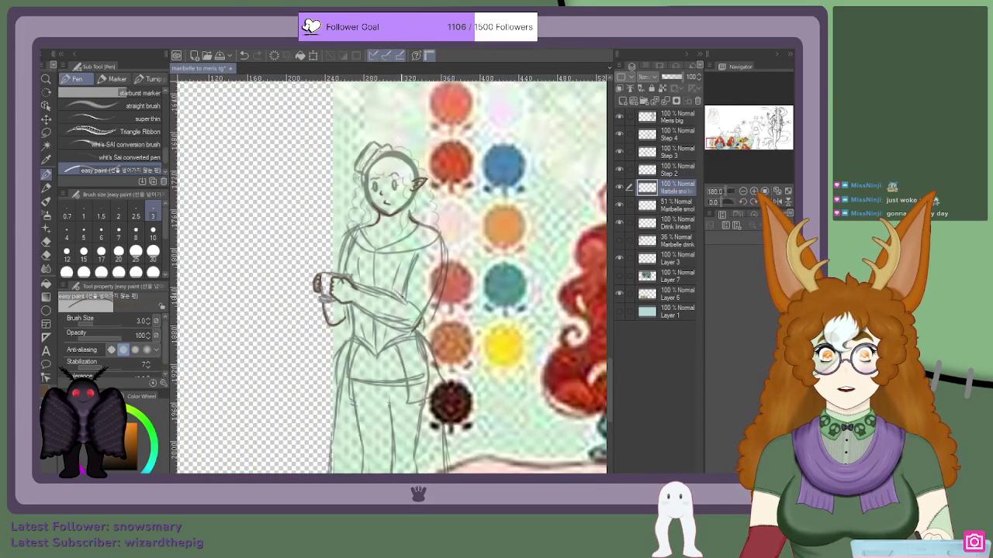
scroll(403, 296, down, 2)
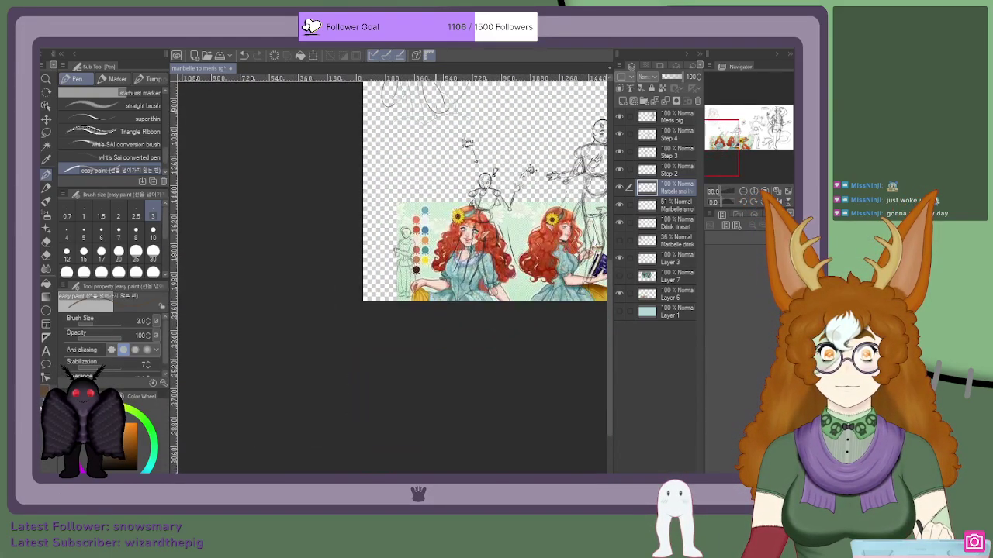
scroll(399, 260, up, 7)
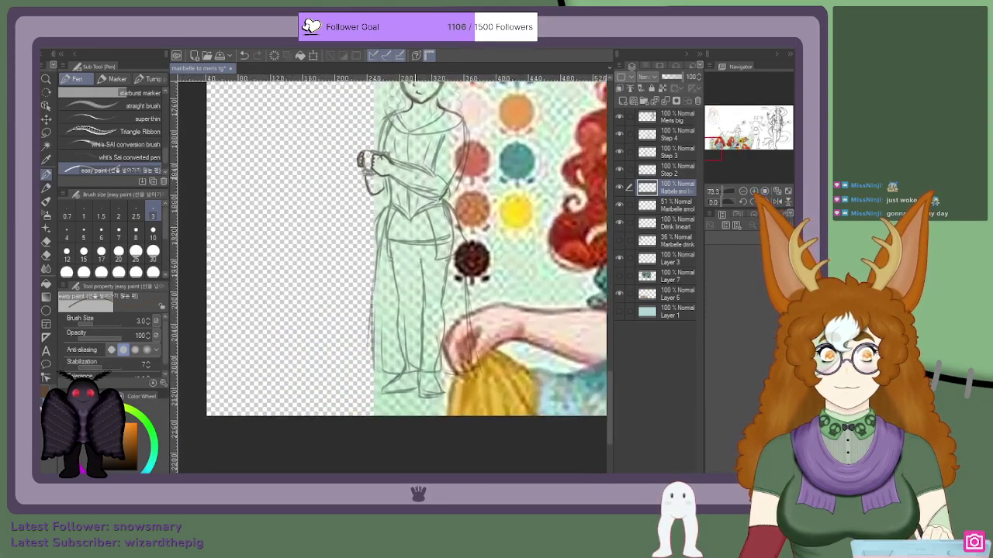
scroll(422, 177, up, 4)
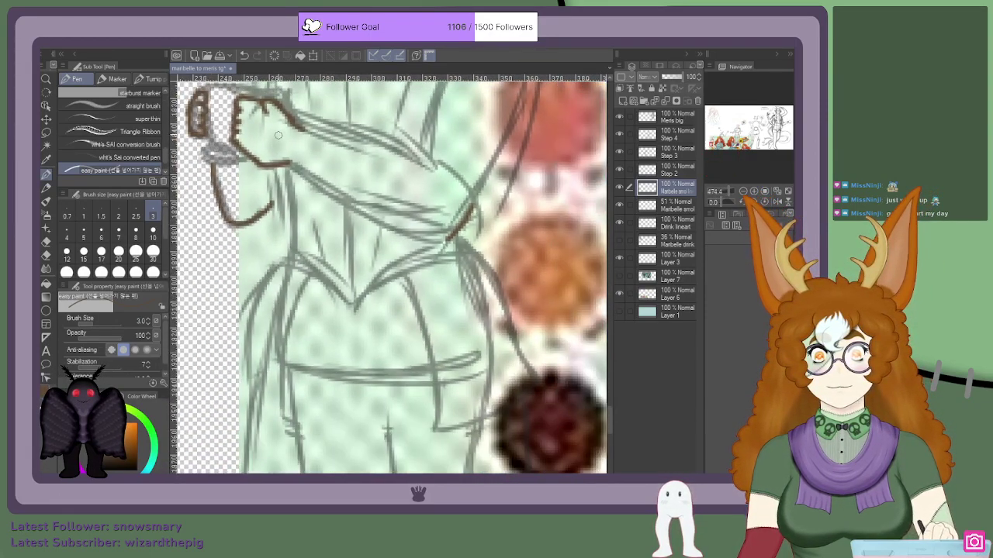
drag(294, 125, 434, 165)
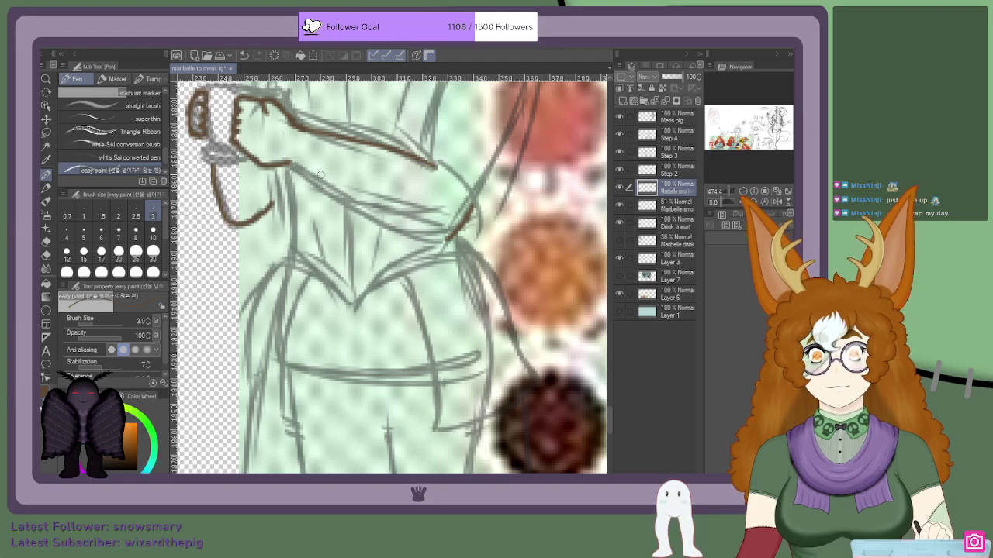
mouse_move(287, 163)
mouse_down()
mouse_move(429, 236)
mouse_move(478, 239)
mouse_up()
scroll(439, 217, up, 4)
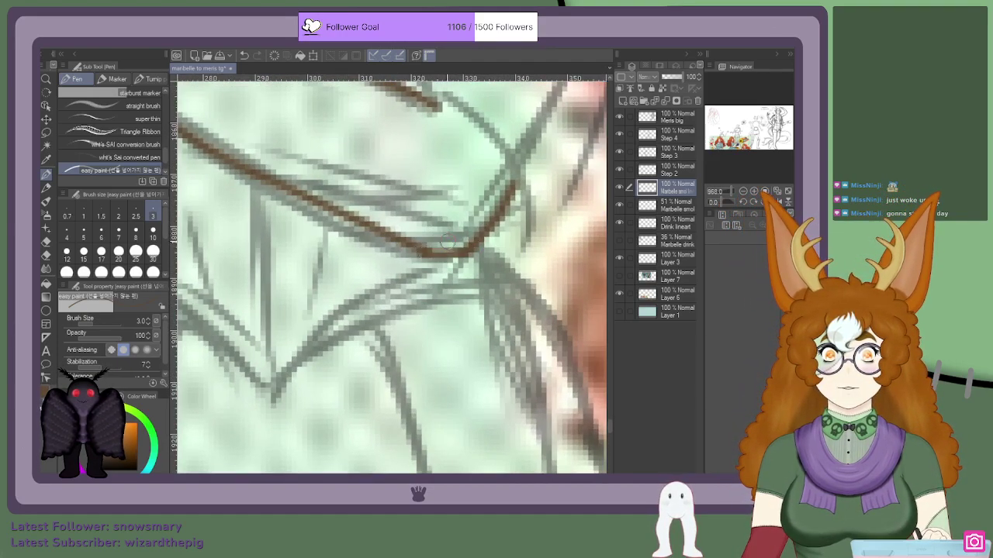
scroll(472, 179, down, 5)
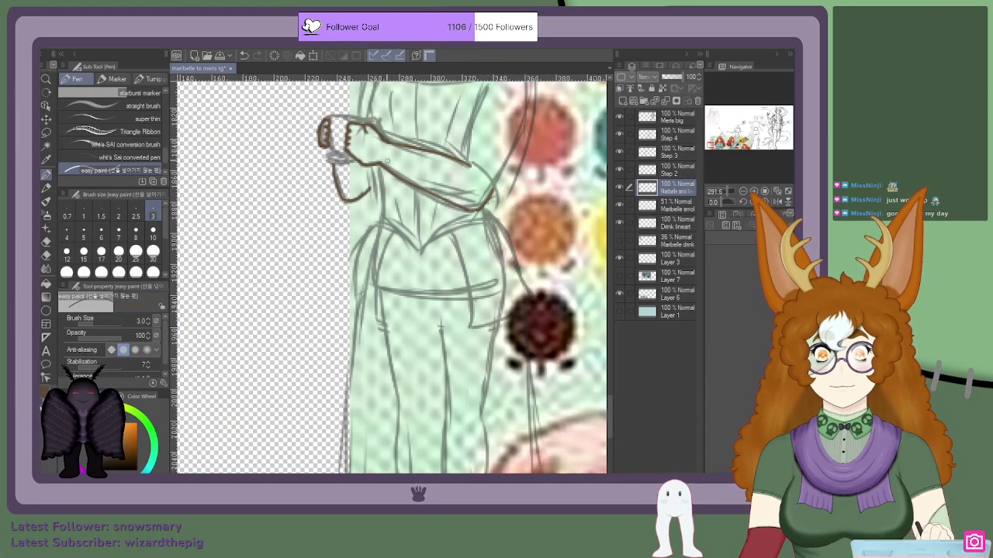
Step: Examine the inked hand and forearm up close and against the whole small figure and its reference art
scroll(388, 161, up, 2)
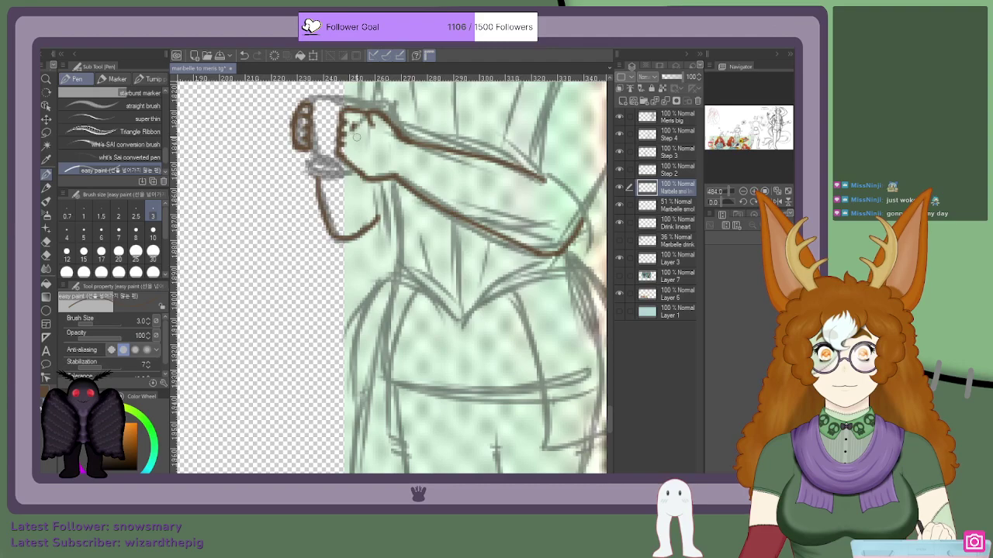
scroll(371, 154, down, 2)
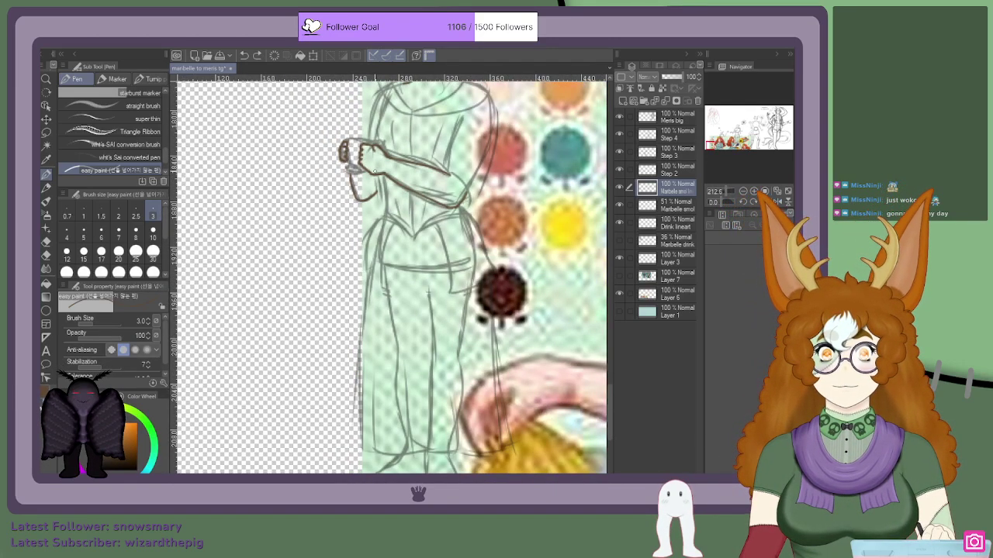
scroll(374, 171, down, 4)
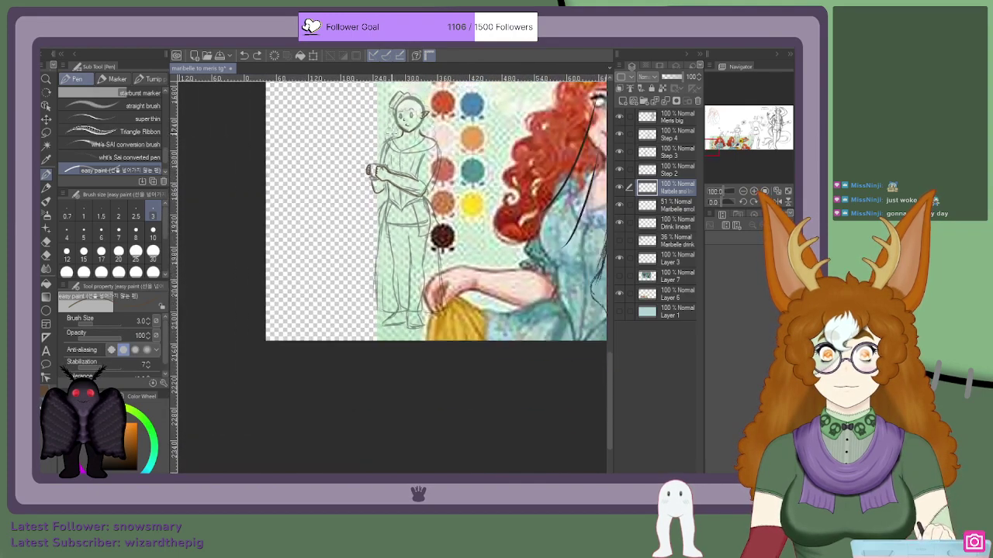
scroll(400, 111, up, 3)
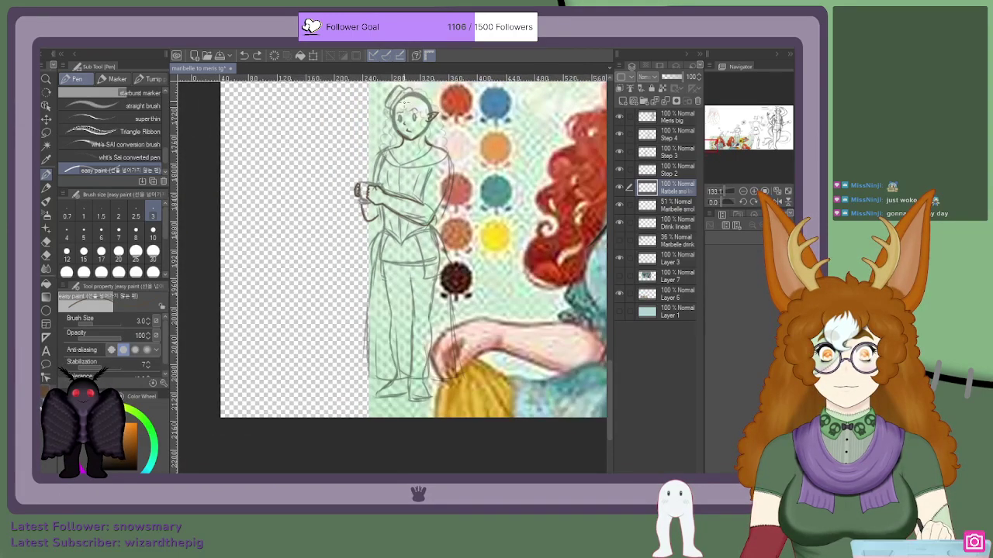
scroll(404, 102, down, 5)
scroll(402, 79, up, 3)
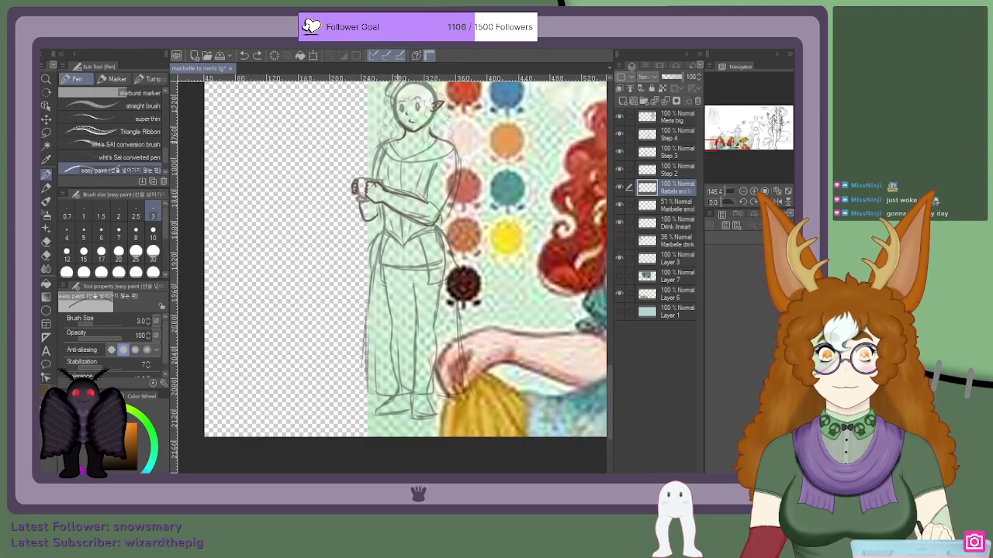
scroll(402, 79, down, 3)
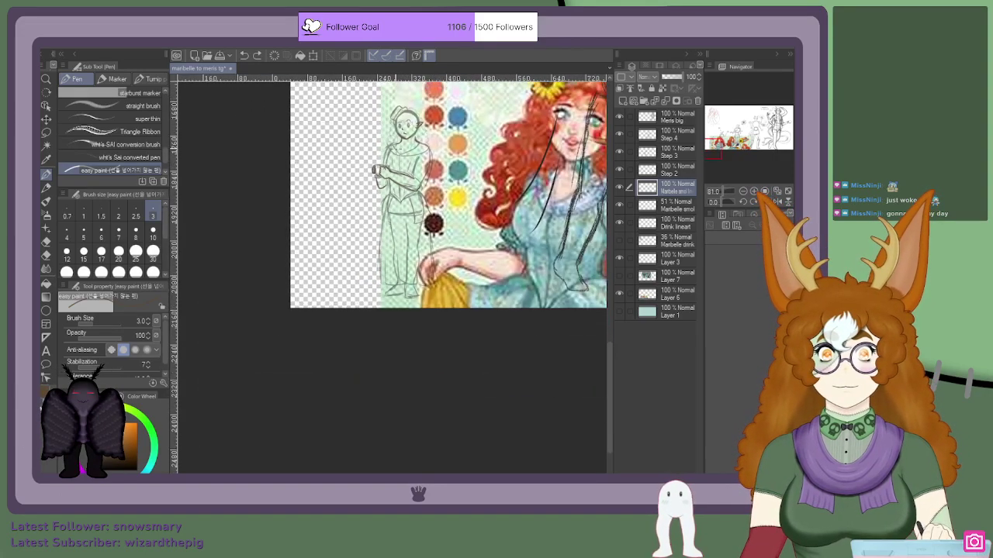
scroll(396, 79, down, 1)
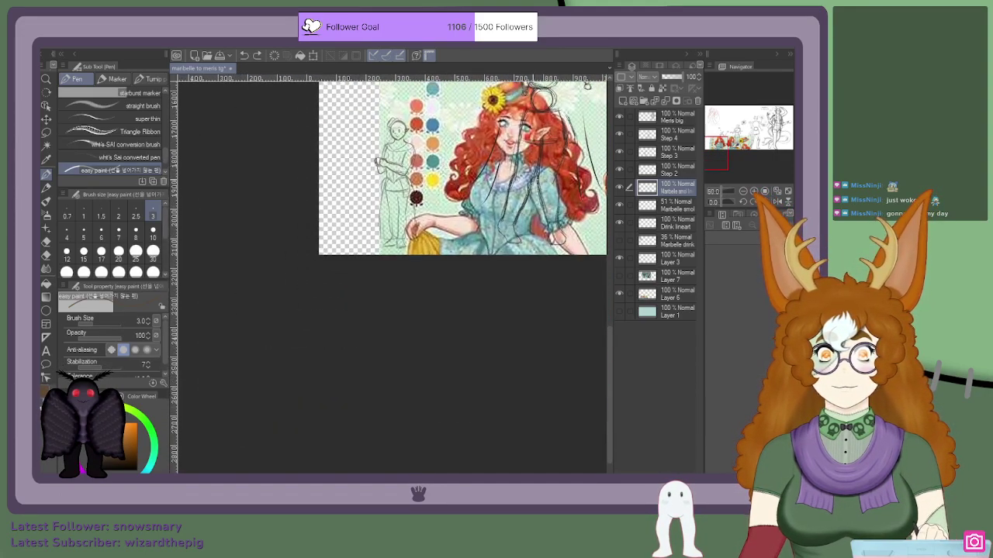
mouse_move(720, 145)
mouse_down()
mouse_move(720, 118)
mouse_move(720, 147)
mouse_up()
scroll(358, 280, down, 1)
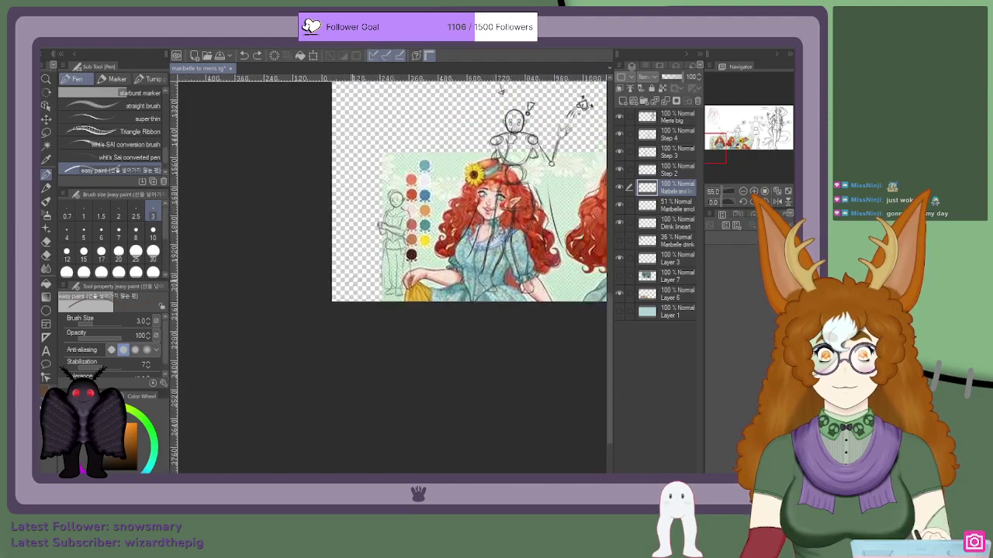
scroll(385, 239, up, 4)
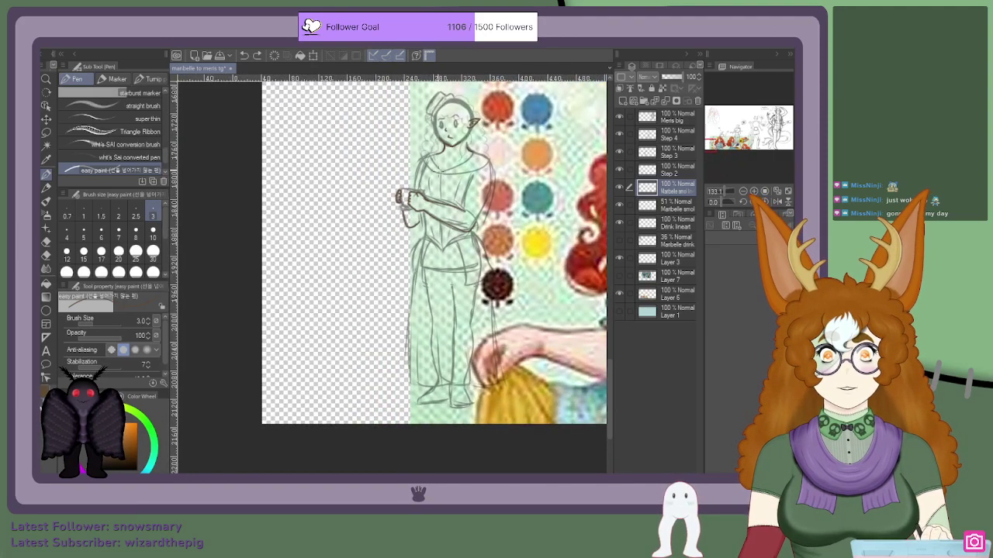
Step: Sample the dark red from the large figure's hair lineart and ink a wavy hair strand beside the small figure's pointed ear
mouse_move(713, 145)
mouse_down()
mouse_move(722, 138)
mouse_move(714, 143)
mouse_move(715, 115)
mouse_up()
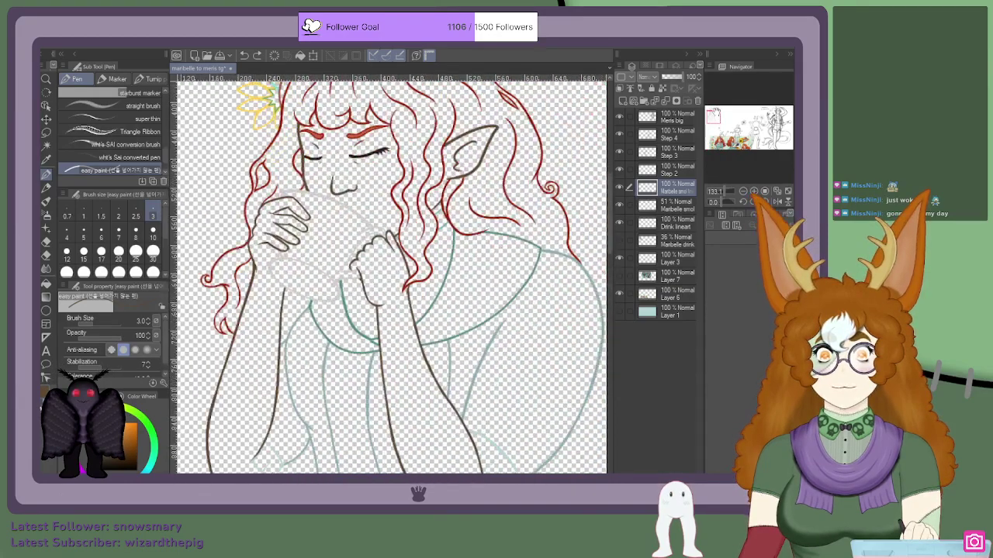
scroll(518, 169, up, 4)
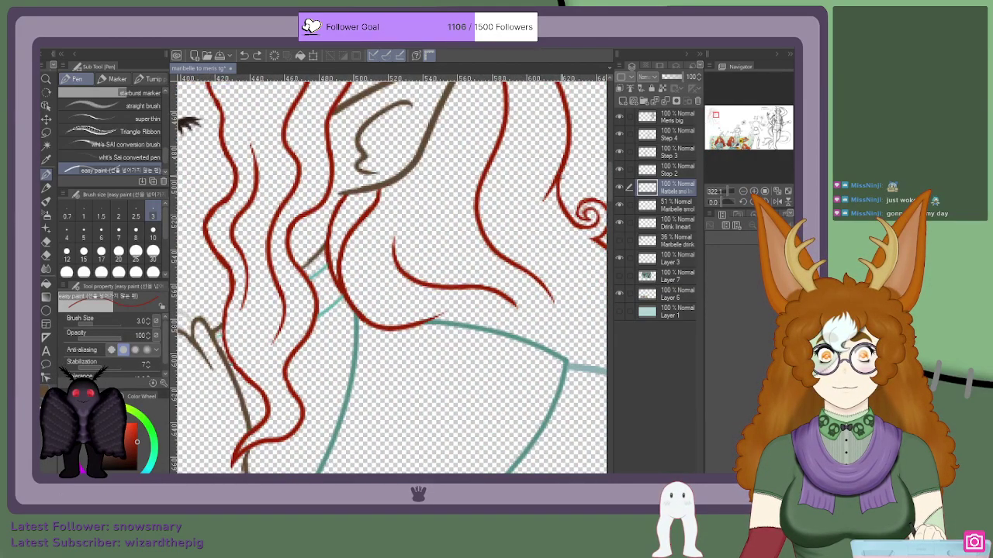
drag(718, 140, 712, 143)
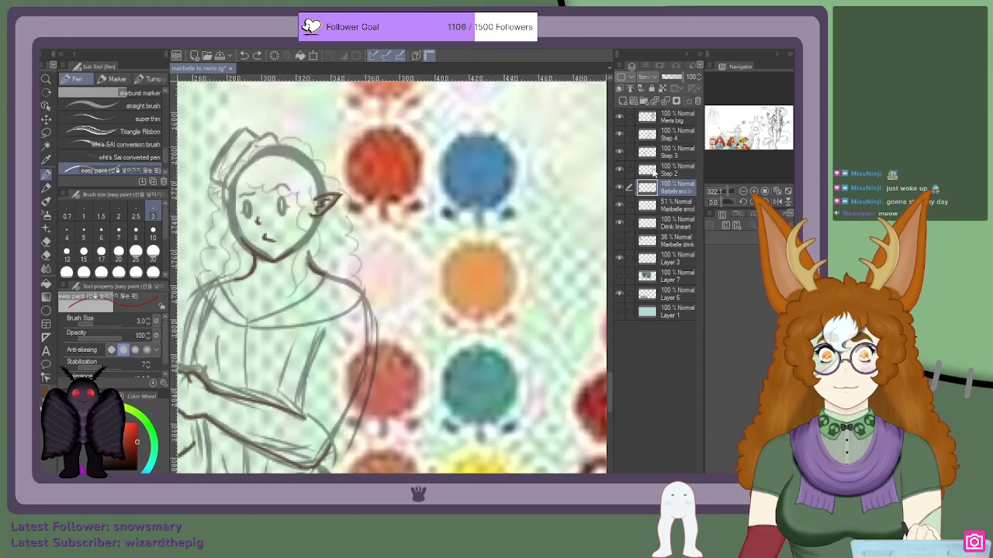
scroll(451, 217, down, 3)
scroll(341, 214, up, 3)
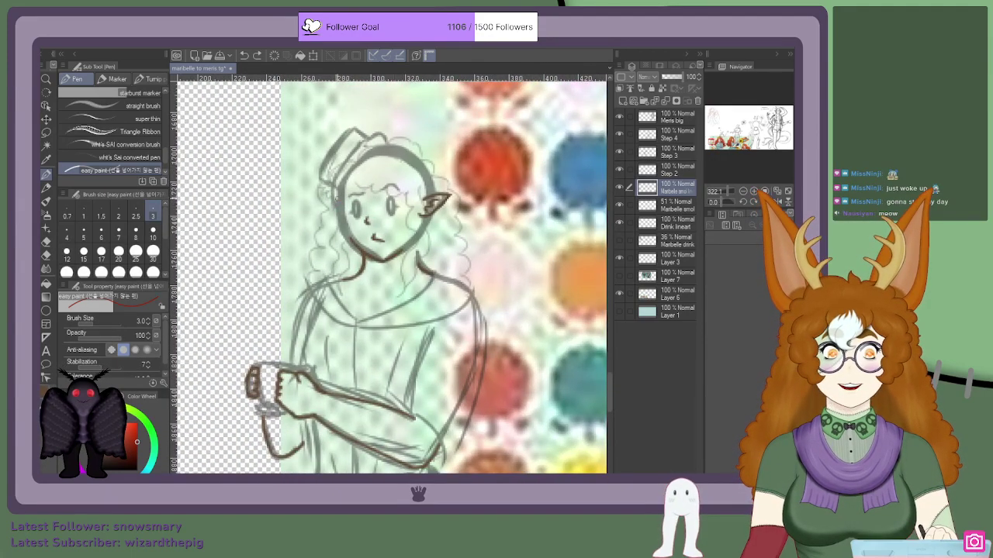
scroll(313, 208, up, 2)
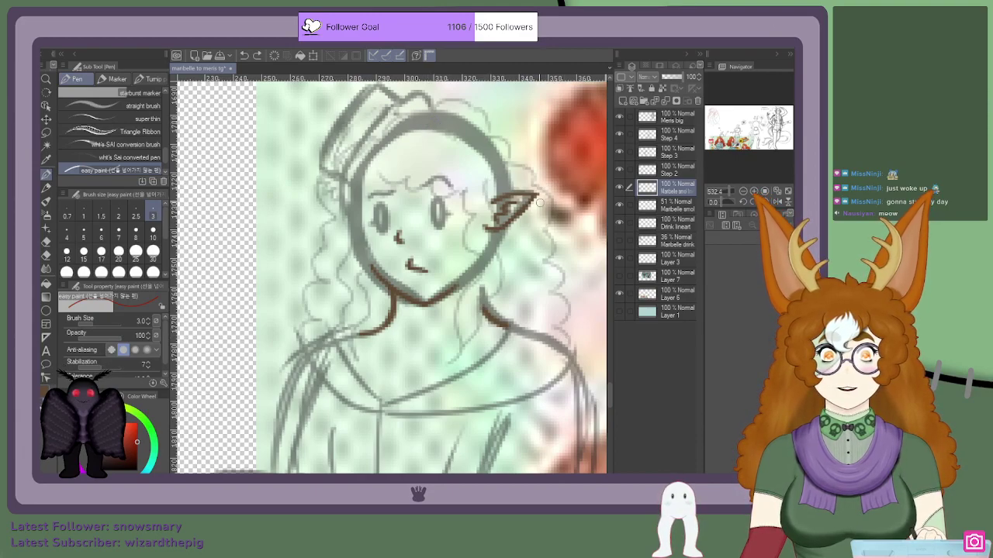
mouse_move(521, 163)
mouse_down()
mouse_move(547, 216)
mouse_move(571, 353)
mouse_up()
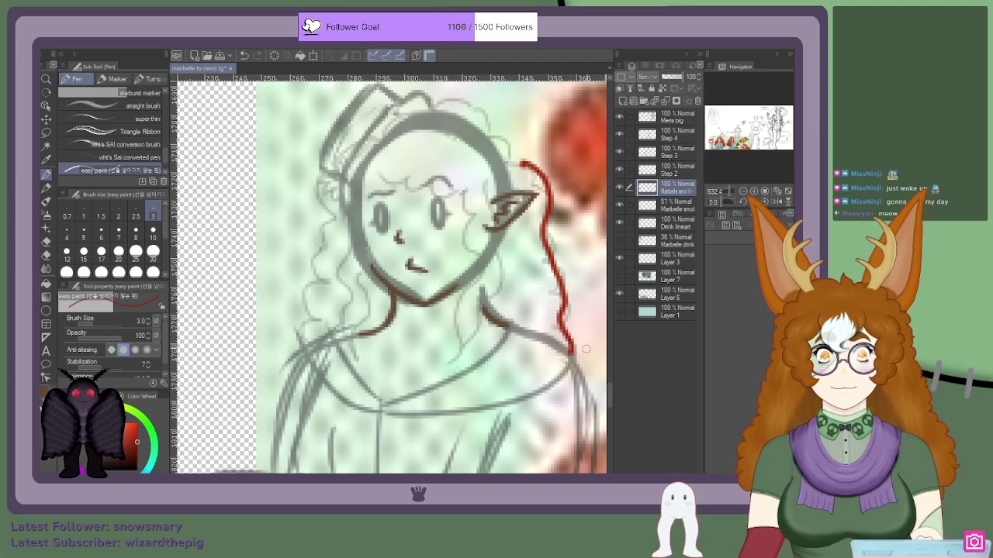
Step: Replace the last hair strand with a dark red scalloped outline over the small figure's crown and down both sides to the shoulders
key(ctrl+z)
mouse_move(564, 363)
mouse_down()
mouse_move(568, 377)
mouse_move(549, 298)
mouse_move(556, 254)
mouse_move(546, 214)
mouse_move(530, 166)
mouse_move(499, 139)
mouse_move(429, 101)
mouse_move(374, 142)
mouse_move(346, 181)
mouse_up()
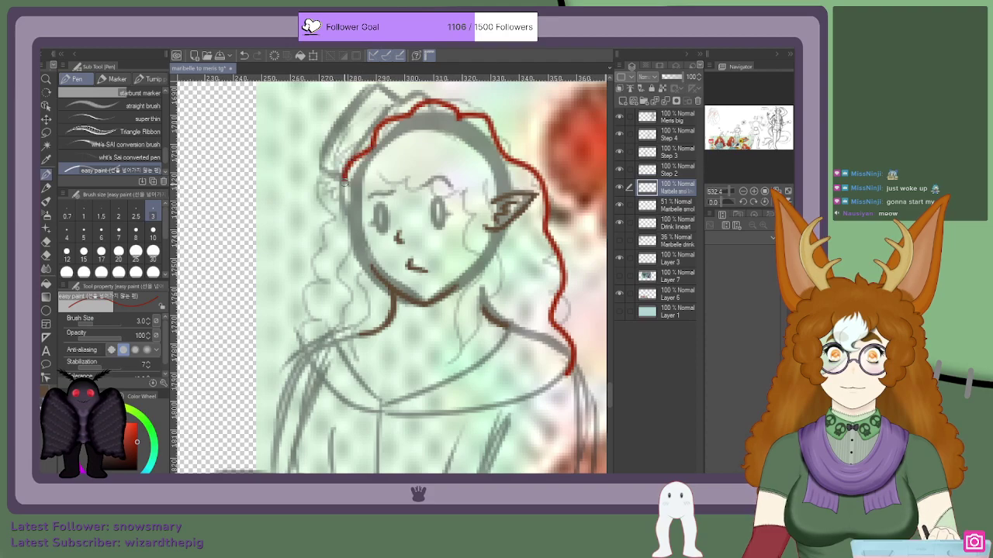
drag(330, 222, 331, 241)
scroll(382, 192, down, 5)
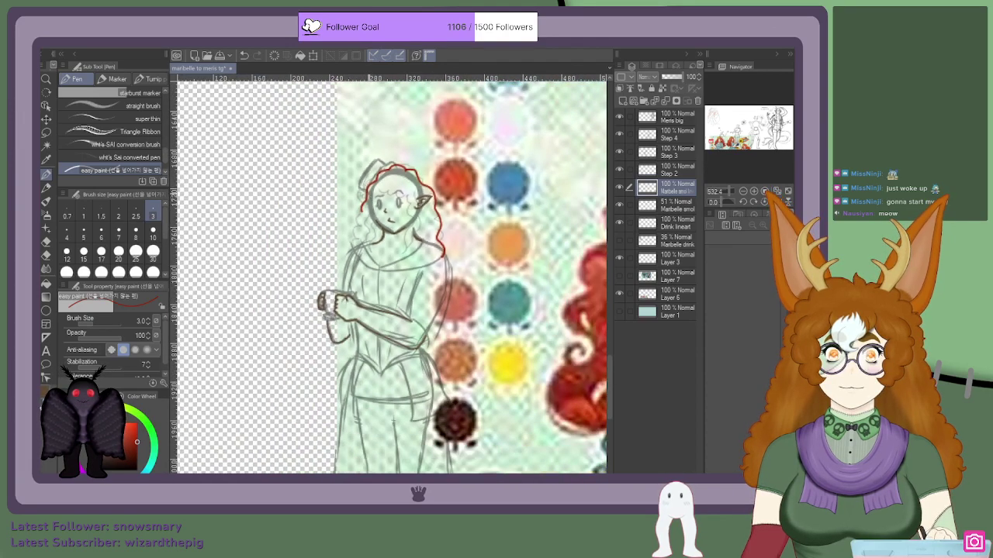
scroll(361, 222, up, 7)
mouse_move(373, 145)
mouse_down()
mouse_move(380, 188)
mouse_move(353, 225)
mouse_move(353, 284)
mouse_move(328, 306)
mouse_move(324, 332)
mouse_up()
scroll(324, 332, down, 3)
scroll(355, 258, down, 4)
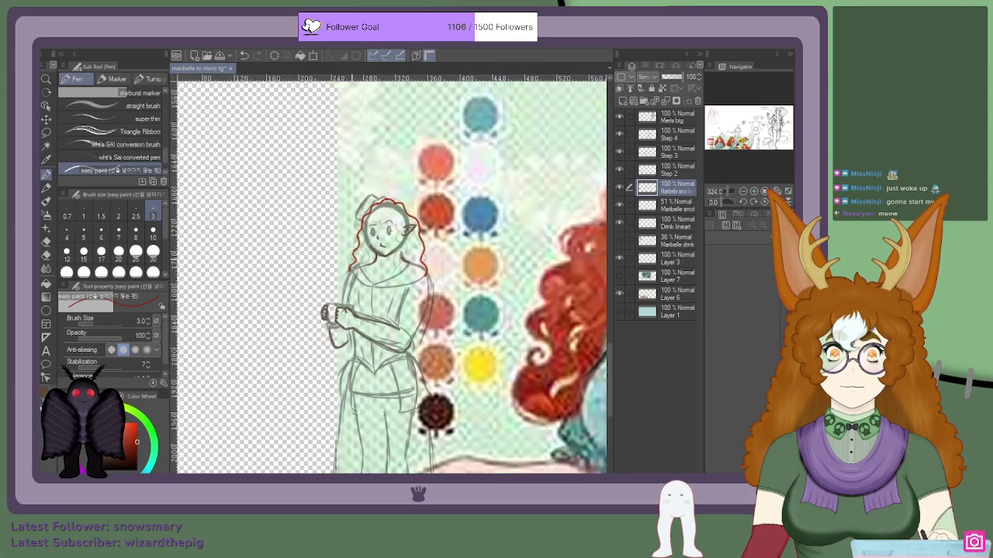
Step: Undo the dark red strokes of the small figure's outer hair outline
scroll(358, 246, up, 4)
key(ctrl+z)
key(ctrl+z)
key(ctrl+z)
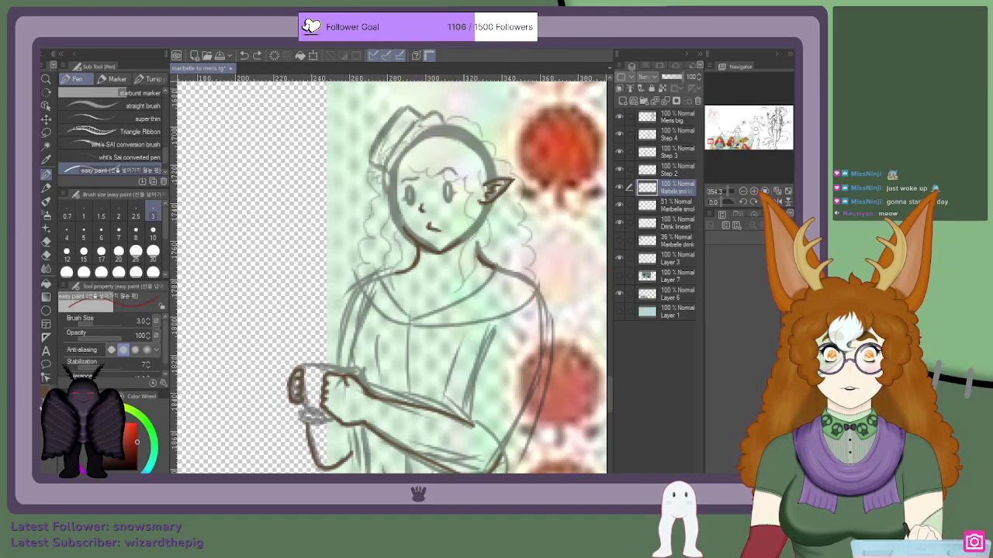
Step: Try a smoother, closer-fitting dark red hair outline from the small figure's crown past the pointed ear to the shoulder
scroll(494, 135, down, 4)
drag(726, 144, 714, 144)
scroll(292, 157, up, 4)
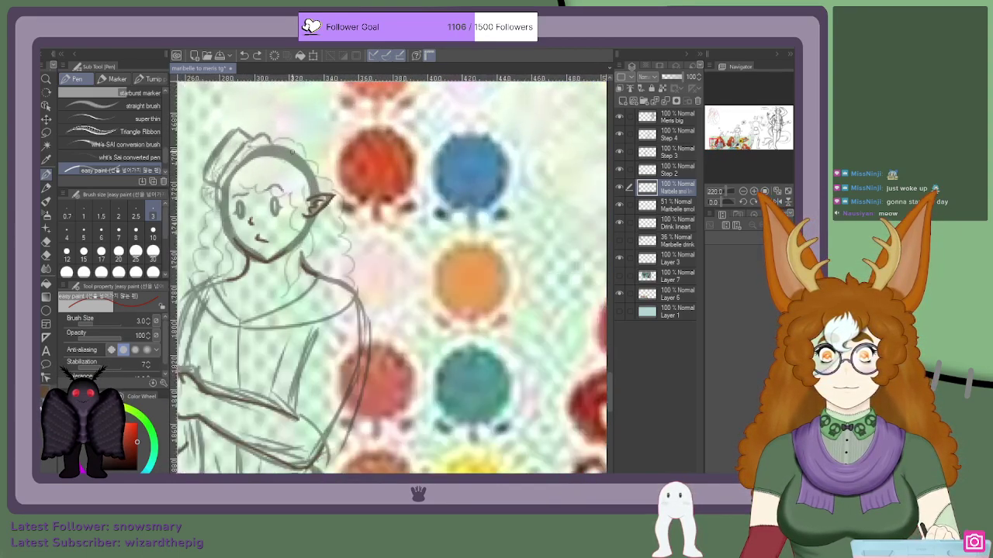
scroll(293, 152, up, 3)
drag(321, 160, 349, 211)
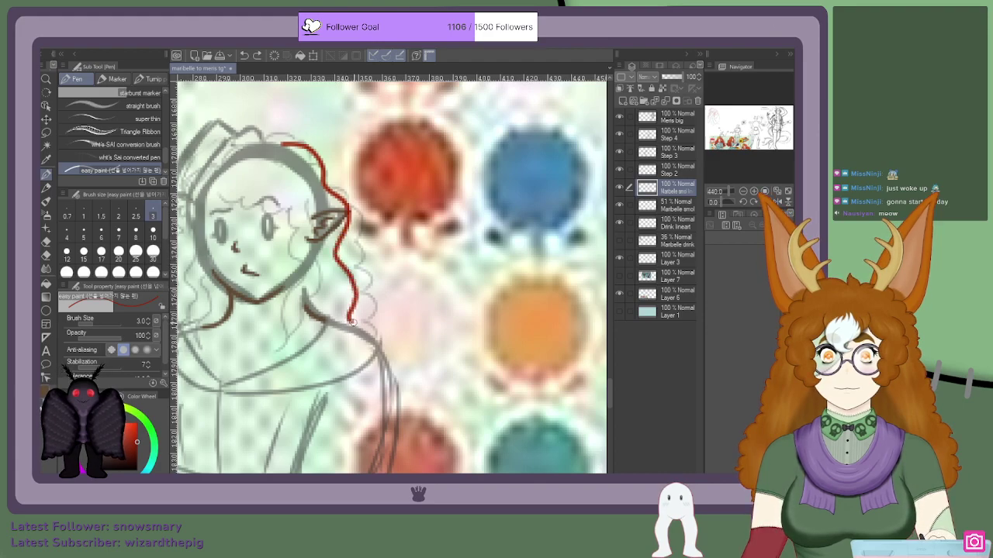
key(ctrl+z)
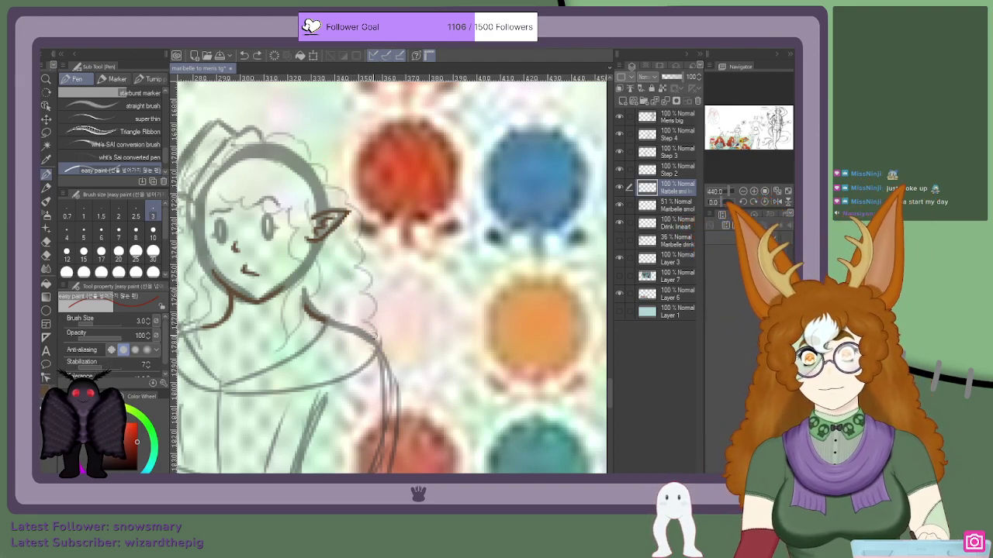
Step: Ink the hair outline on the pointed-ear side in dark red, from the shoulder up and over the crown
drag(372, 344, 352, 248)
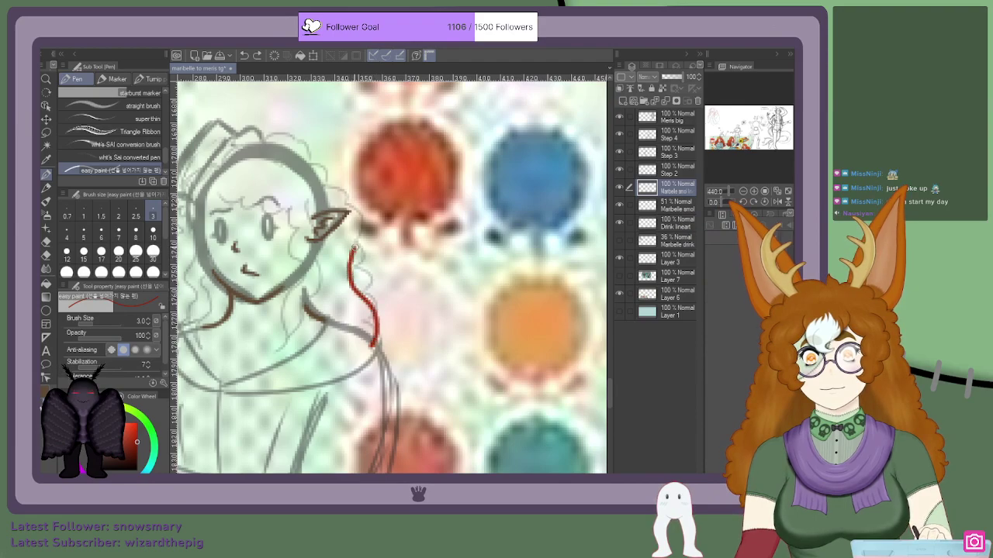
mouse_move(353, 214)
mouse_down()
mouse_move(322, 168)
mouse_move(269, 142)
mouse_move(230, 141)
mouse_up()
scroll(256, 138, down, 6)
scroll(267, 152, up, 8)
Step: Ink the hair outline opposite the pointed ear in dark red, from the crown down in waves to the shoulder
drag(279, 145, 246, 171)
key(ctrl+z)
mouse_move(278, 141)
mouse_down()
mouse_move(248, 176)
mouse_move(244, 241)
mouse_up()
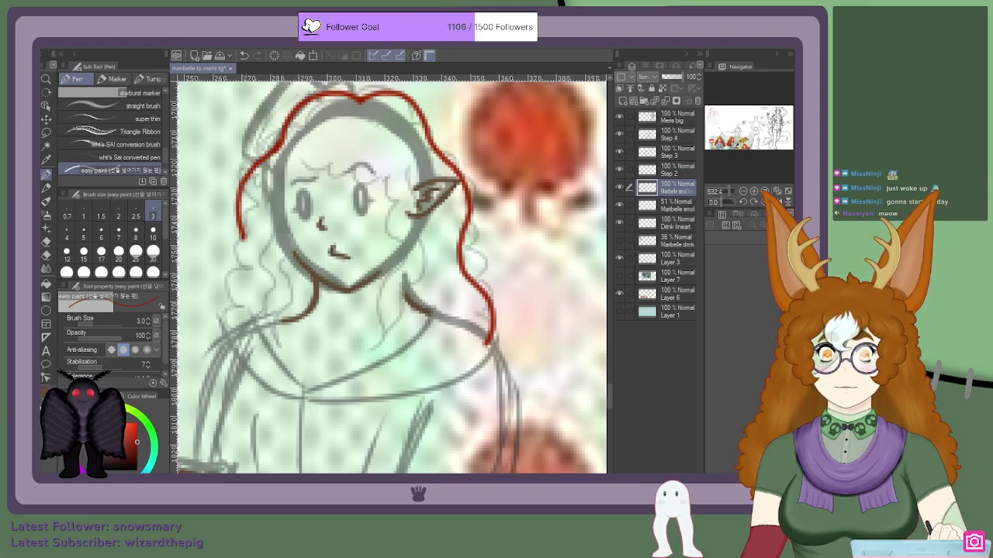
key(ctrl+z)
mouse_move(281, 136)
mouse_down()
mouse_move(253, 172)
mouse_move(254, 240)
mouse_move(227, 281)
mouse_move(224, 336)
mouse_up()
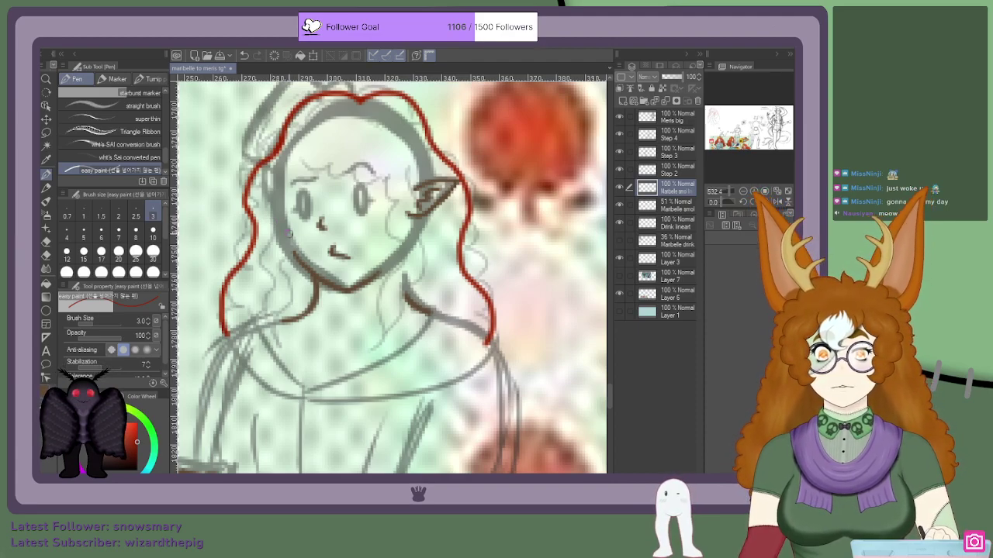
Step: Examine the large figure's inked hair and the reference art, comparing them with the small figure's hair outline
scroll(492, 207, down, 8)
scroll(492, 208, up, 3)
drag(711, 133, 713, 115)
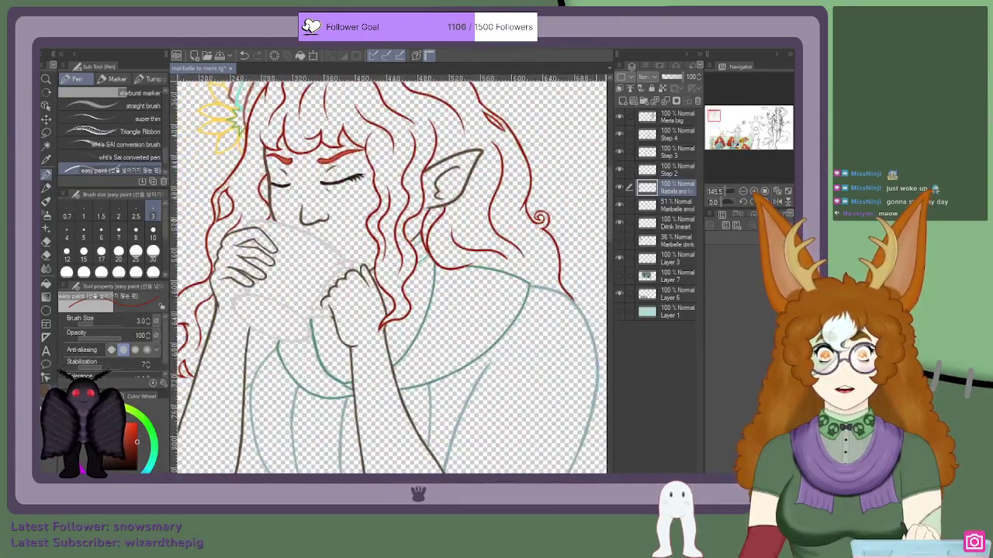
scroll(392, 276, down, 4)
drag(392, 275, 385, 263)
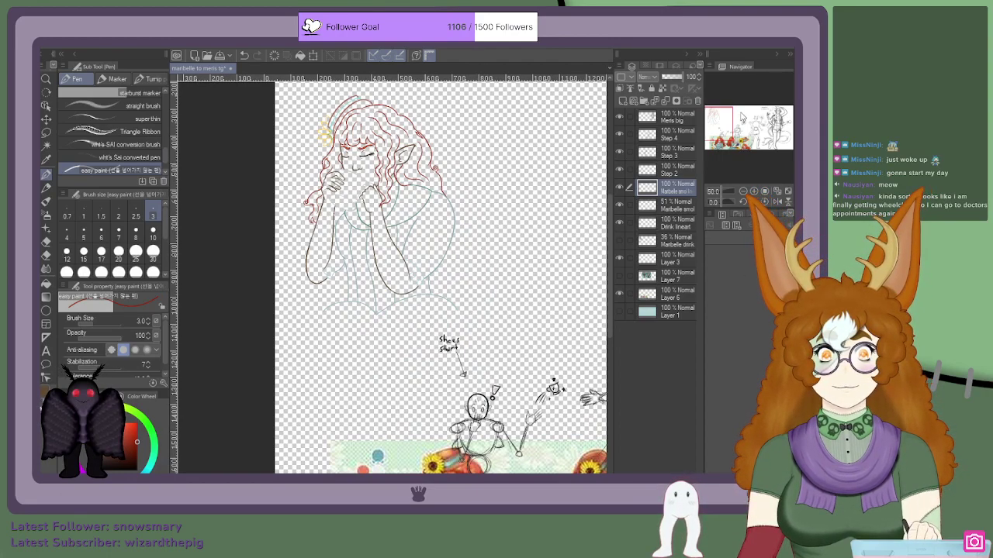
drag(386, 263, 341, 121)
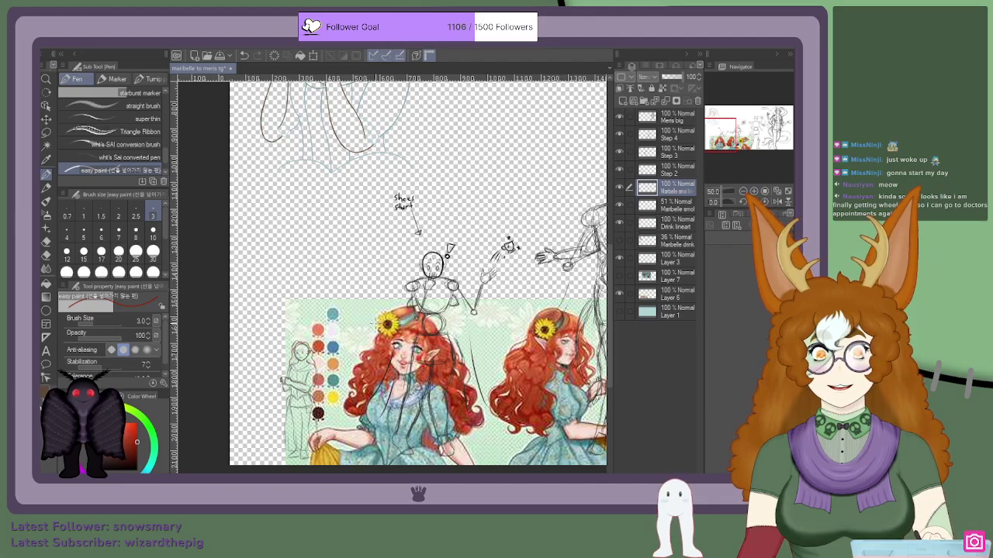
scroll(365, 375, down, 3)
scroll(304, 429, up, 14)
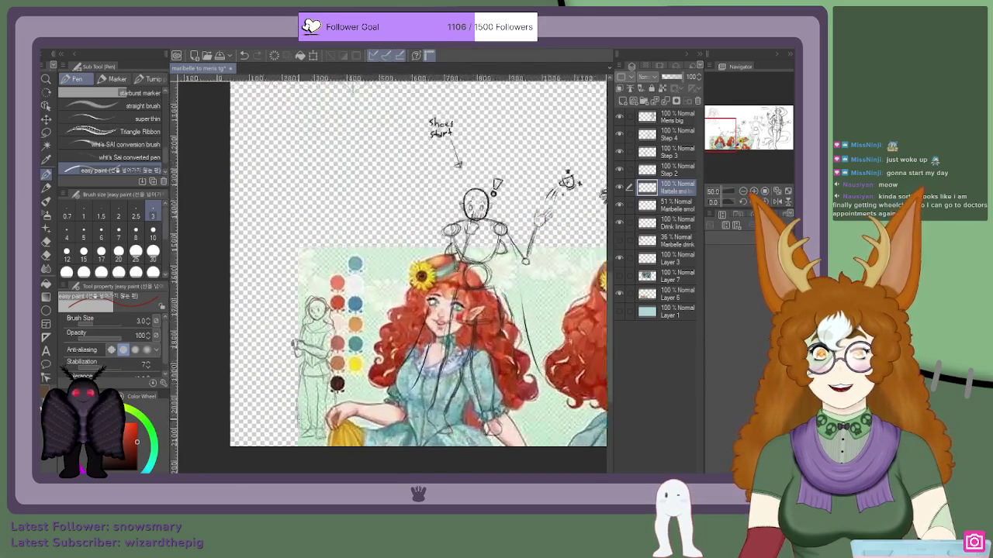
scroll(387, 167, up, 4)
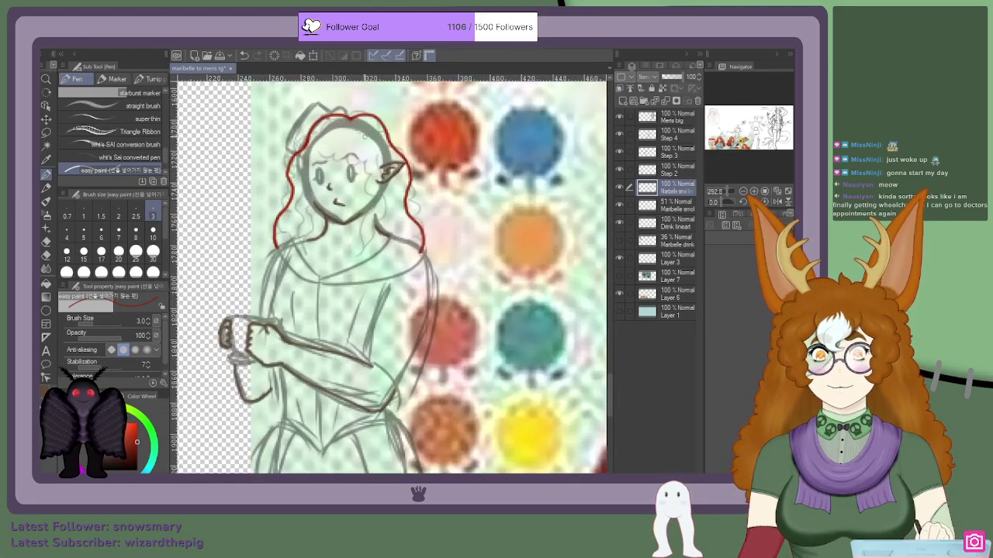
Step: Ink a wavy dark red lock in front of the pointed ear, joining both edges at a tip below the chin
mouse_move(388, 158)
mouse_down()
mouse_move(384, 228)
mouse_move(395, 276)
mouse_move(354, 351)
mouse_move(345, 317)
mouse_move(367, 270)
mouse_move(348, 240)
mouse_move(360, 202)
mouse_move(341, 159)
mouse_up()
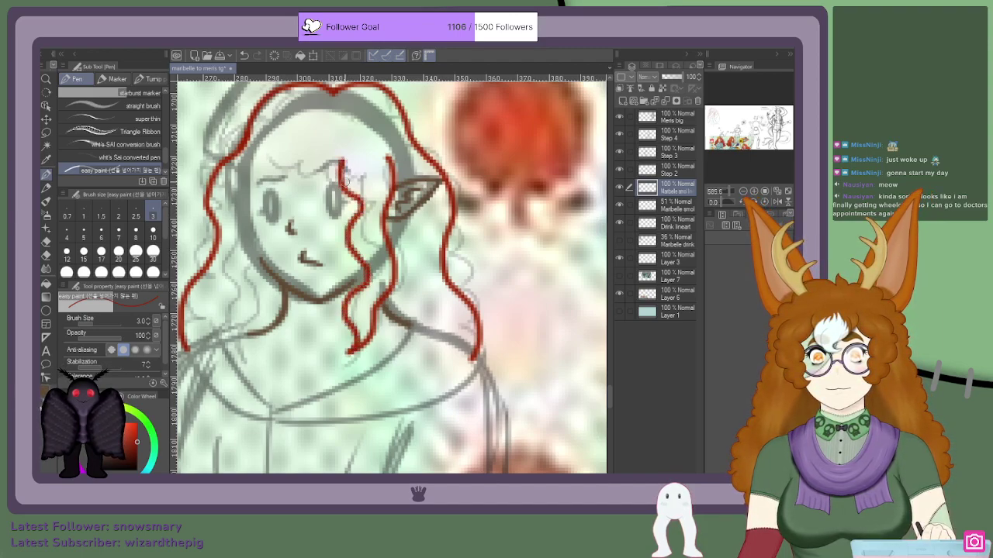
scroll(339, 191, down, 3)
scroll(339, 191, up, 4)
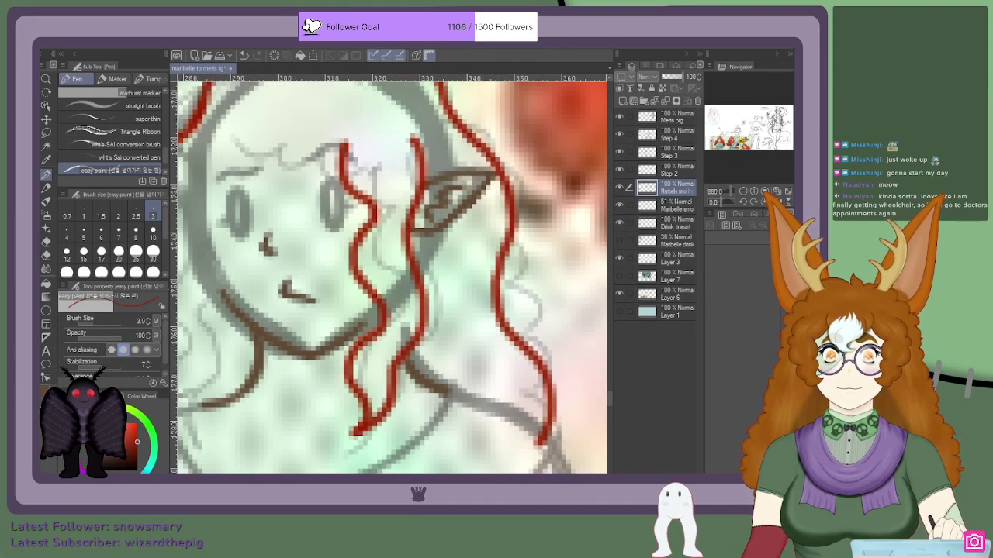
key(ctrl+z)
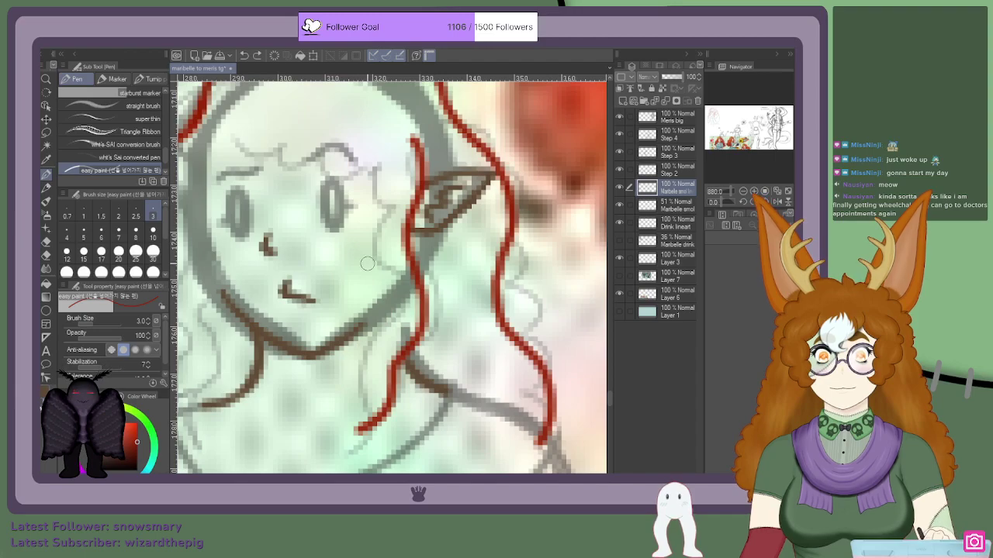
mouse_move(354, 435)
mouse_down()
mouse_move(362, 377)
mouse_move(384, 307)
mouse_move(368, 243)
mouse_move(386, 197)
mouse_move(335, 128)
mouse_up()
scroll(374, 237, down, 6)
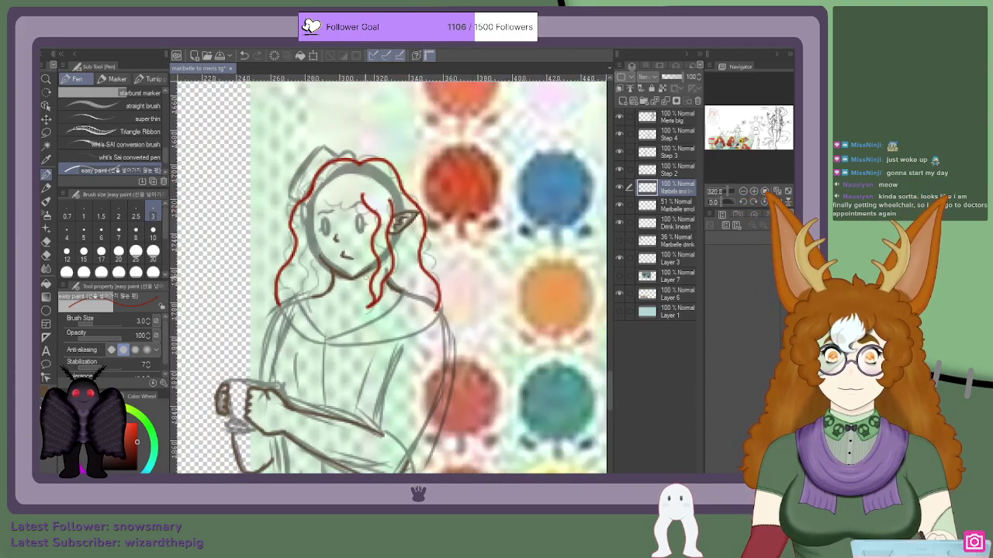
Step: Examine the small figure's lower body sketch and the large figure's fringe, hands and sleeves for reference
key(ctrl+minus)
drag(710, 117, 717, 153)
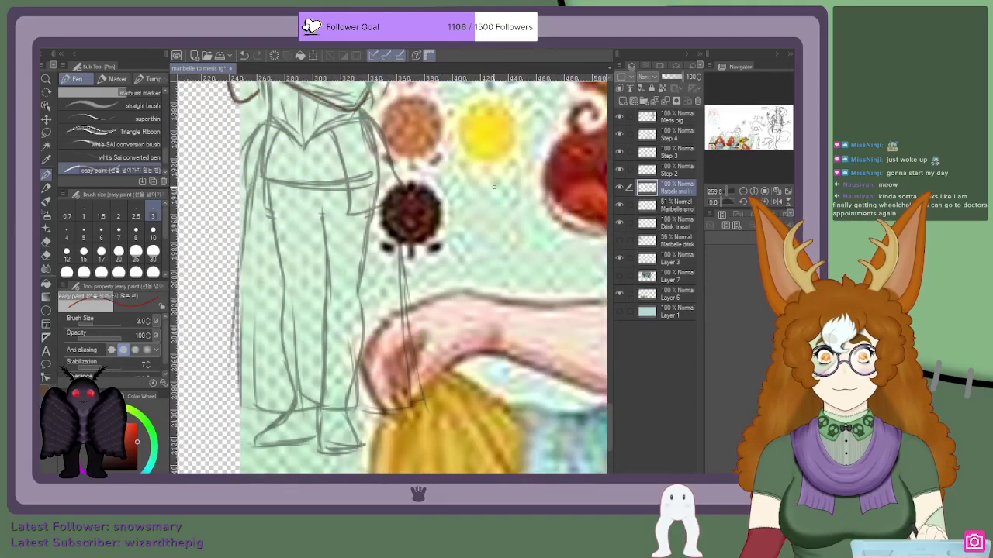
scroll(469, 218, down, 11)
scroll(406, 106, up, 7)
drag(717, 145, 712, 116)
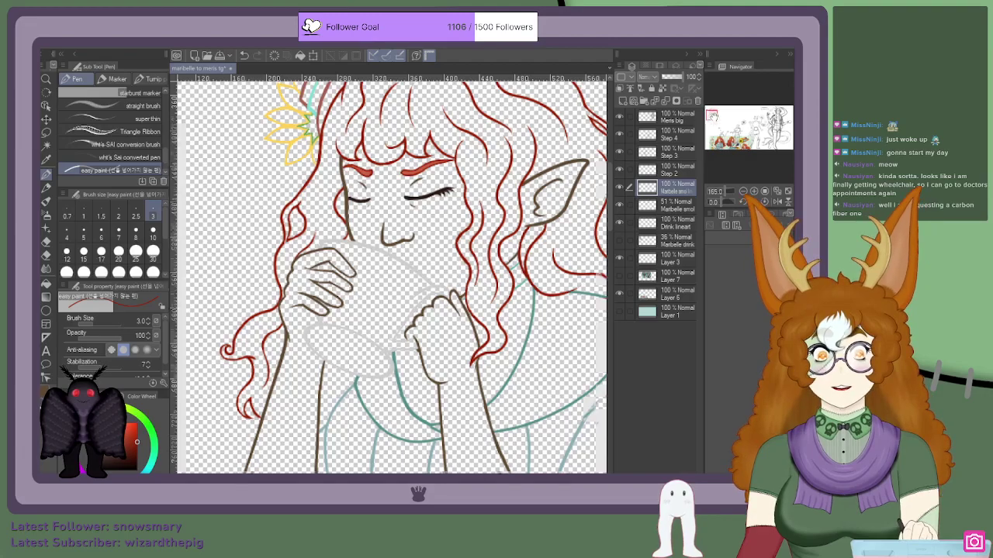
mouse_move(711, 115)
mouse_down()
mouse_move(713, 141)
mouse_move(711, 116)
mouse_up()
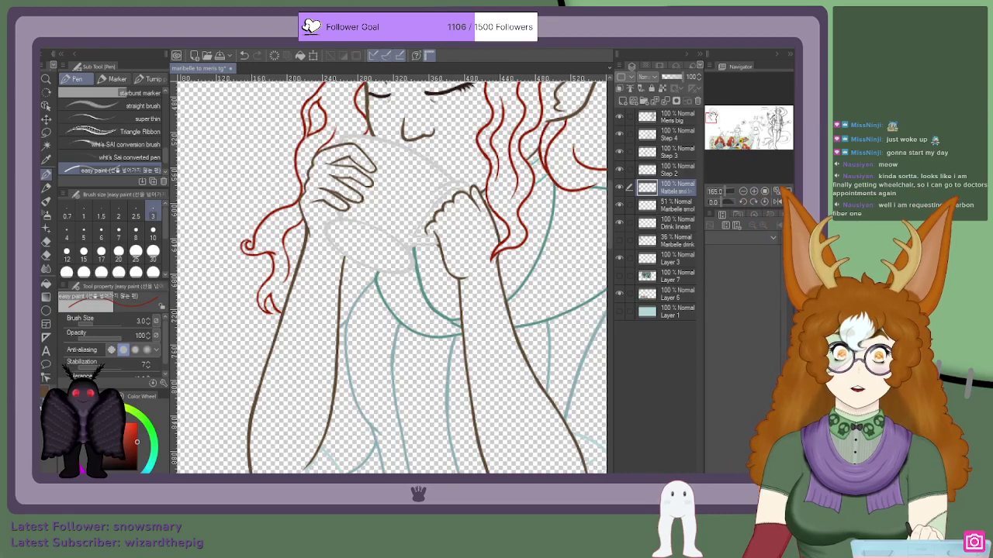
scroll(391, 278, down, 1)
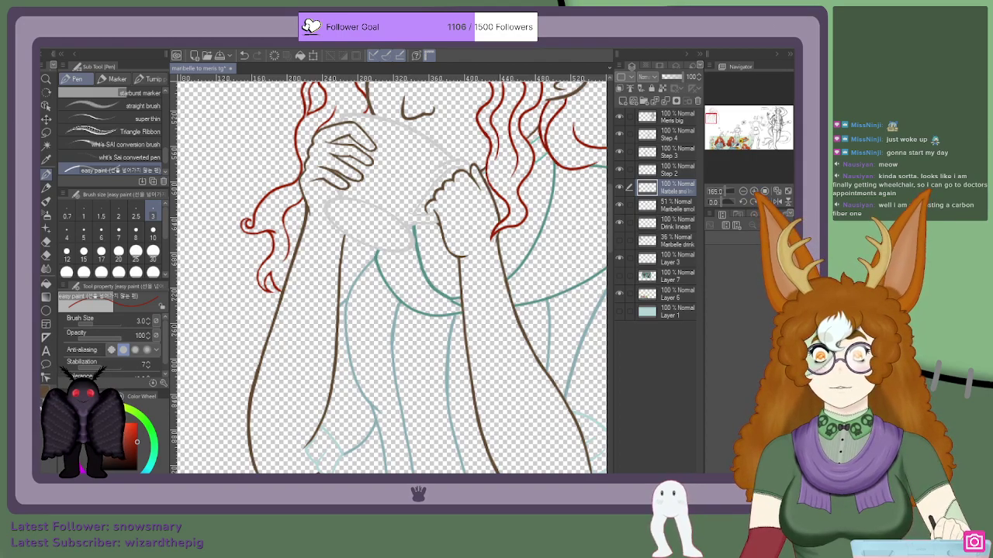
scroll(450, 228, down, 5)
scroll(458, 172, up, 5)
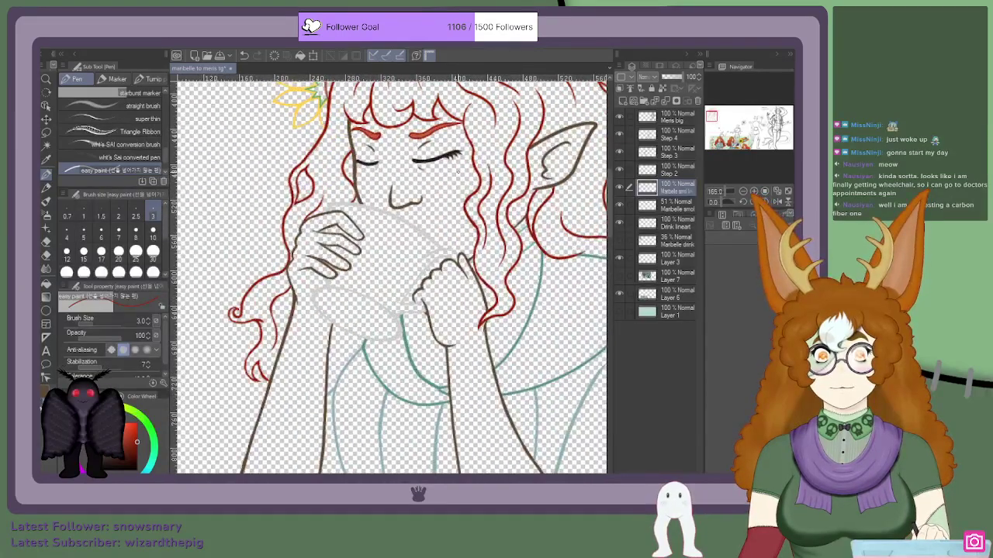
scroll(440, 171, down, 3)
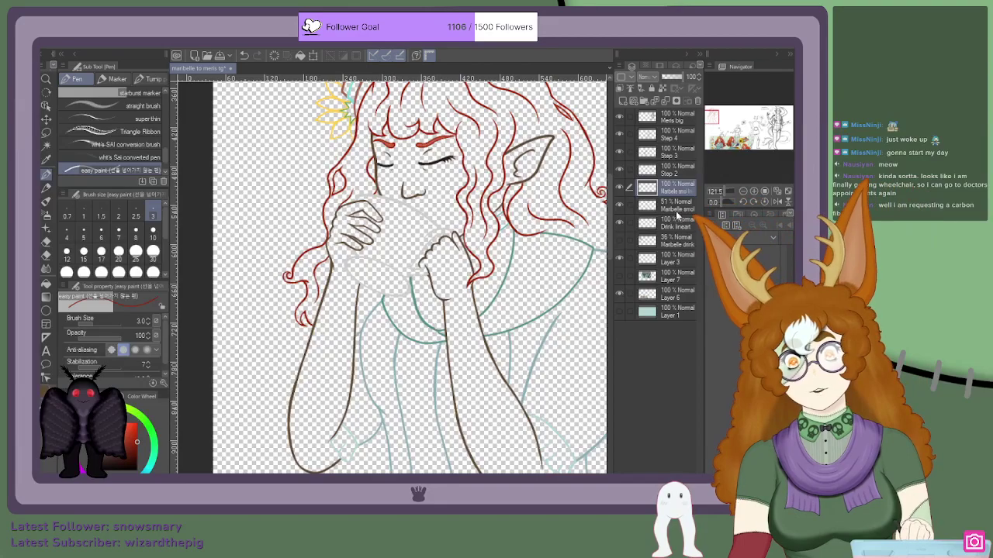
drag(715, 132, 712, 145)
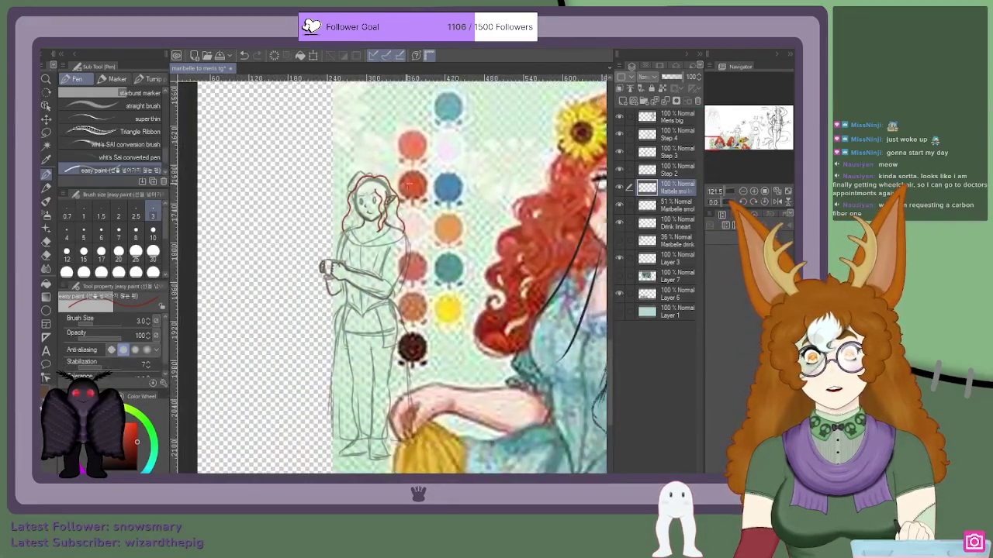
Step: Ink the first pointed fringe tufts in dark red on the small figure's forehead, joining them to the front lock
scroll(369, 188, up, 11)
scroll(375, 192, up, 2)
mouse_move(367, 175)
mouse_down()
mouse_move(394, 214)
mouse_move(421, 165)
mouse_up()
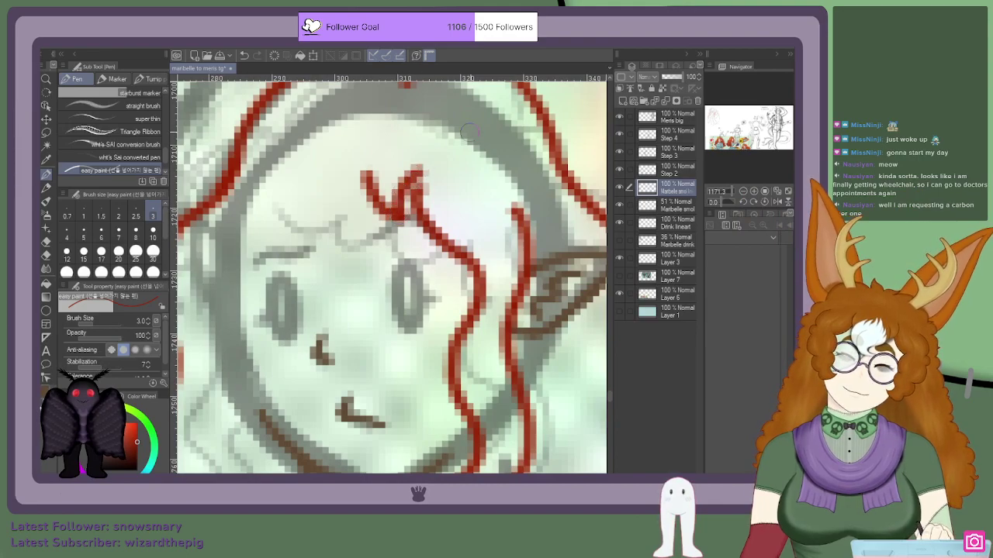
mouse_move(395, 215)
mouse_down()
mouse_move(419, 188)
mouse_move(423, 224)
mouse_up()
drag(369, 155, 397, 230)
scroll(396, 231, down, 2)
scroll(376, 190, up, 1)
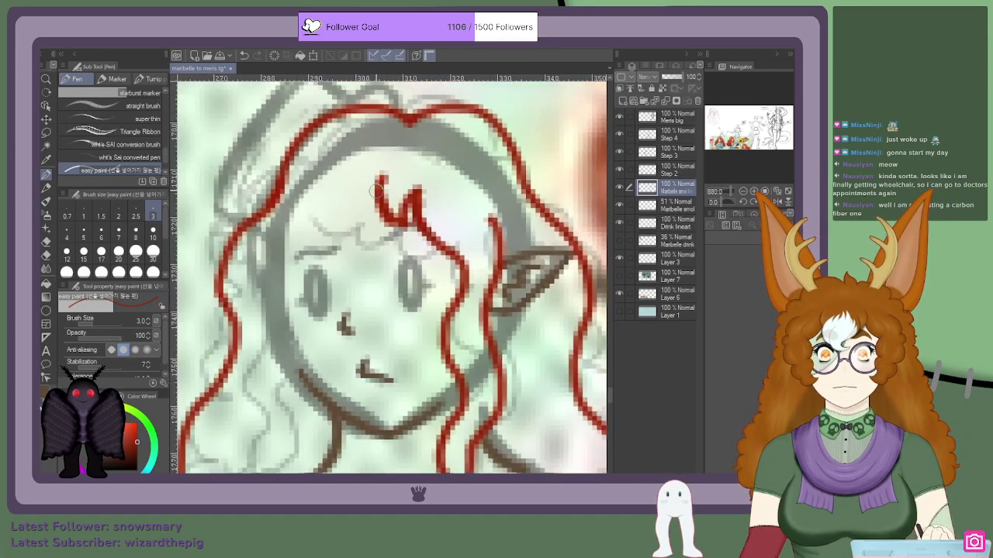
Step: Extend the dark red fringe tufts across the rest of the small figure's forehead to the outer hair outline
mouse_move(376, 181)
mouse_down()
mouse_move(363, 217)
mouse_move(372, 229)
mouse_move(342, 233)
mouse_move(328, 187)
mouse_move(337, 221)
mouse_up()
mouse_move(331, 184)
mouse_down()
mouse_move(315, 235)
mouse_move(291, 217)
mouse_move(291, 189)
mouse_move(289, 221)
mouse_up()
scroll(299, 219, down, 5)
scroll(347, 203, up, 5)
drag(381, 202, 339, 236)
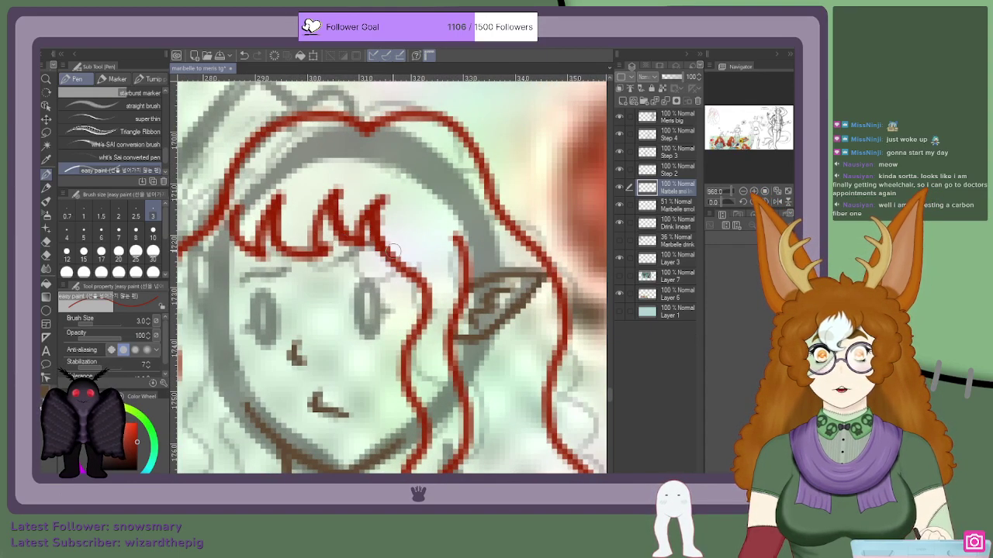
scroll(325, 275, down, 5)
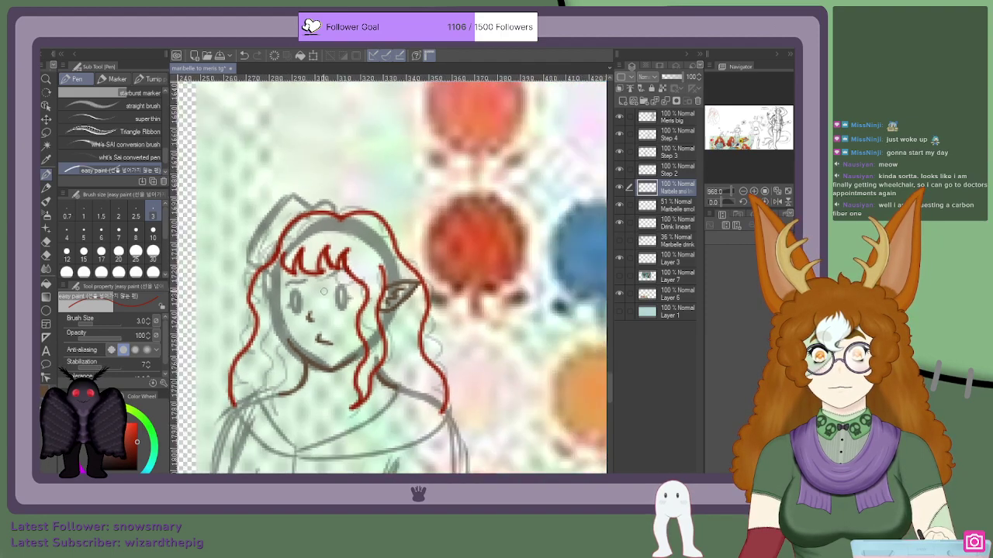
Step: Ink both of the small figure's eyebrows in dark red just beneath the fringe
scroll(327, 268, up, 6)
mouse_move(327, 261)
mouse_down()
mouse_move(376, 240)
mouse_move(393, 248)
mouse_up()
scroll(393, 248, down, 7)
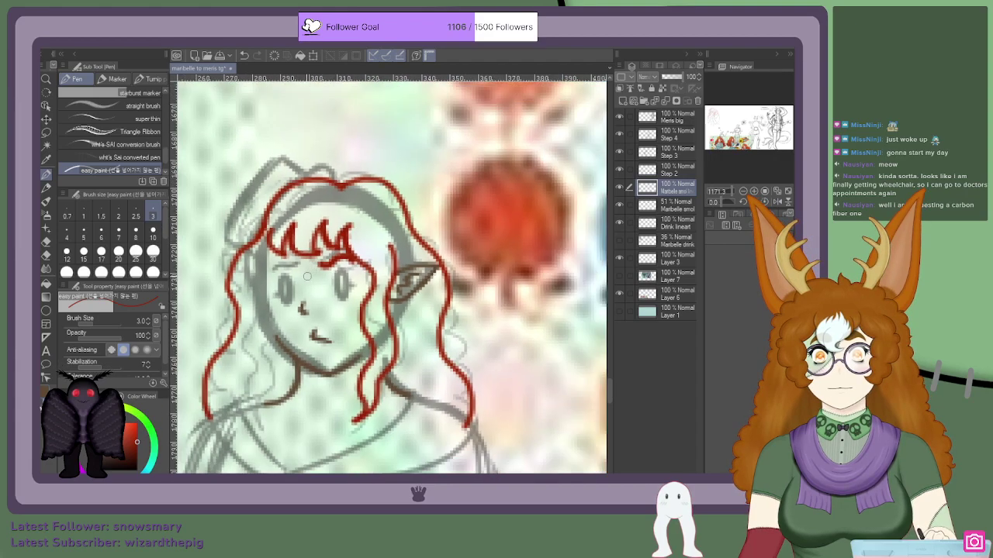
scroll(284, 284, up, 6)
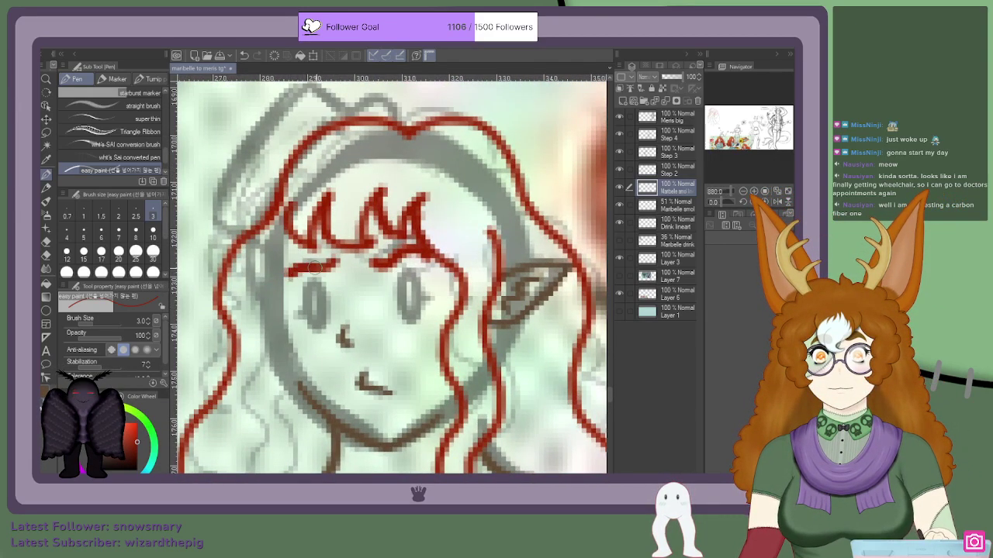
scroll(340, 273, down, 2)
scroll(357, 270, up, 3)
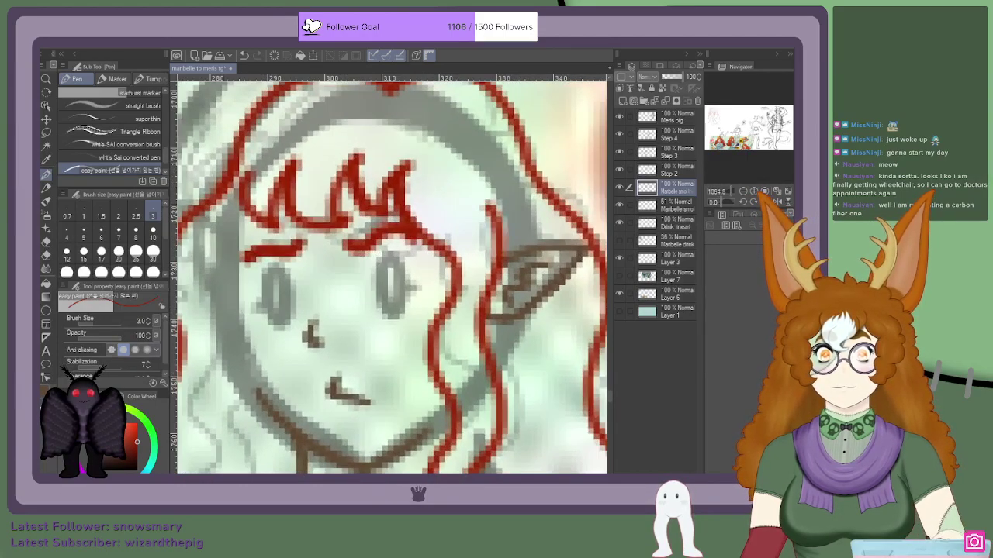
scroll(361, 225, up, 2)
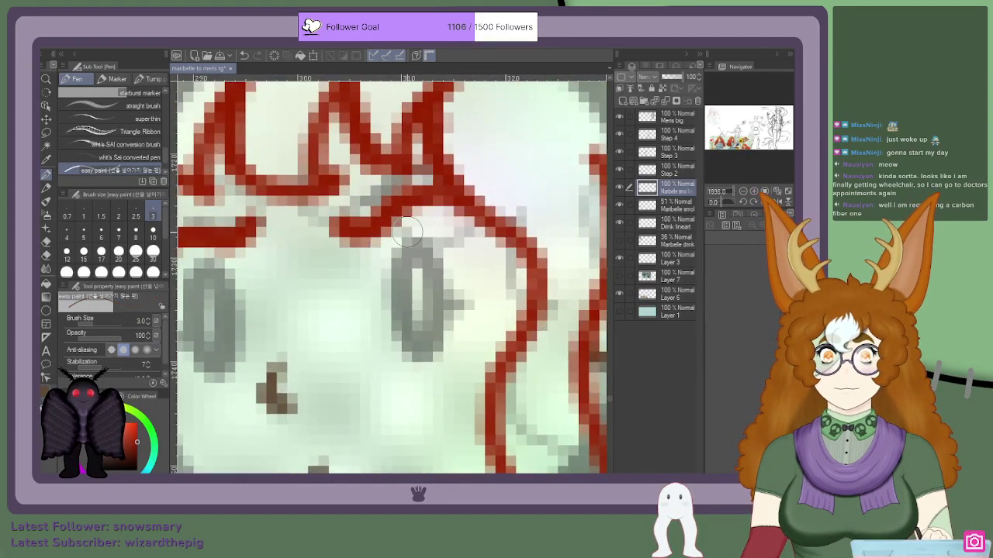
scroll(351, 222, down, 2)
scroll(269, 250, up, 2)
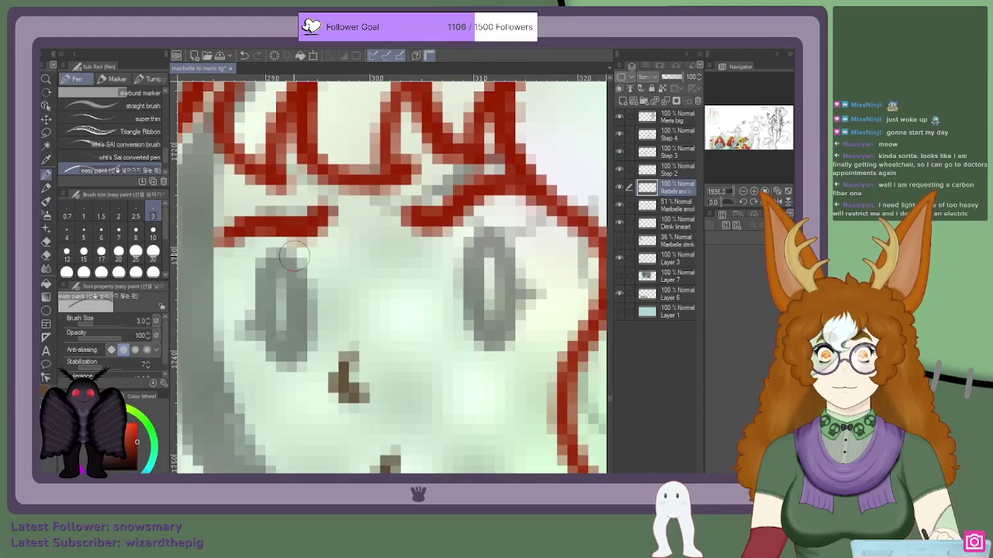
Step: Refine the pointed fringe tufts nearest the front lock with dark red pen strokes at brush size 1
scroll(269, 249, down, 5)
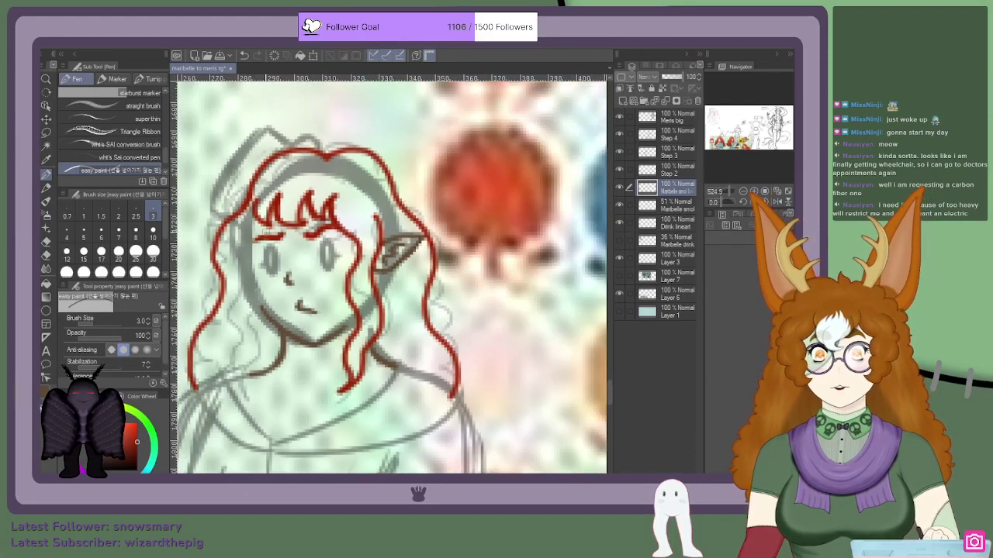
scroll(312, 199, up, 3)
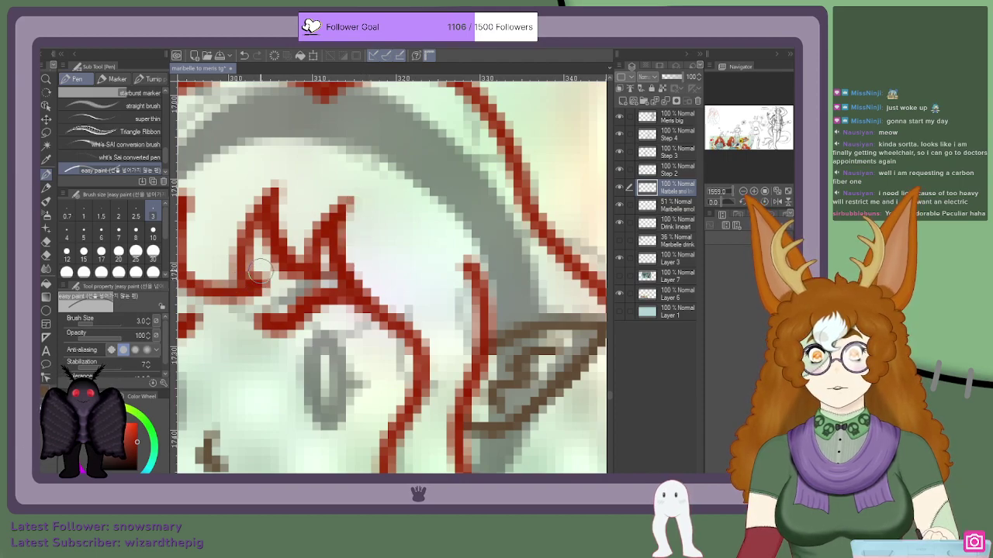
click(83, 212)
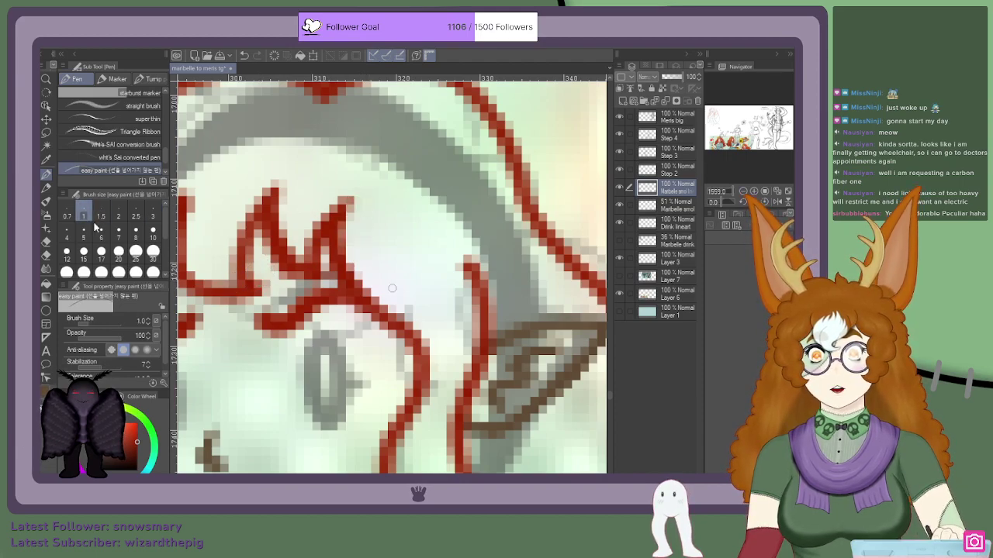
scroll(332, 280, up, 1)
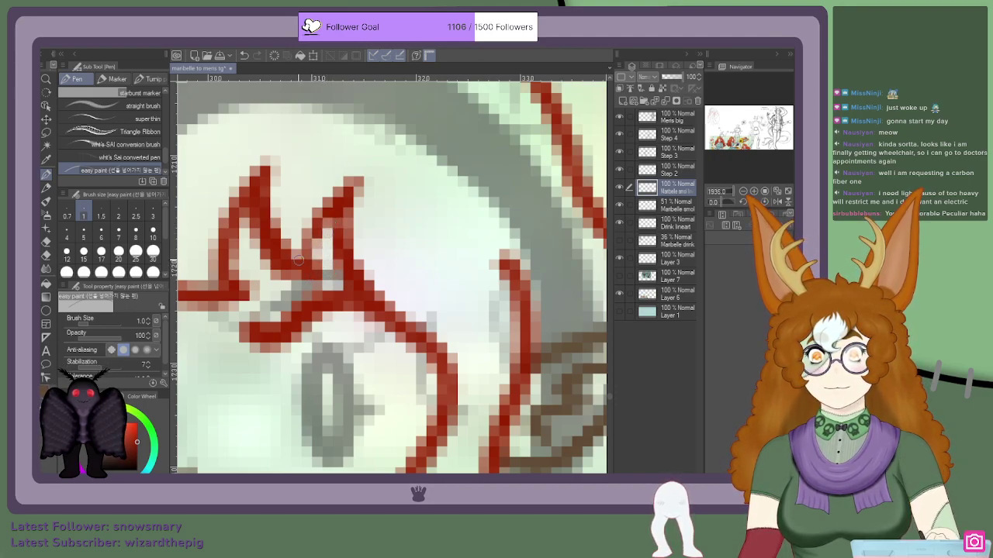
drag(312, 229, 304, 260)
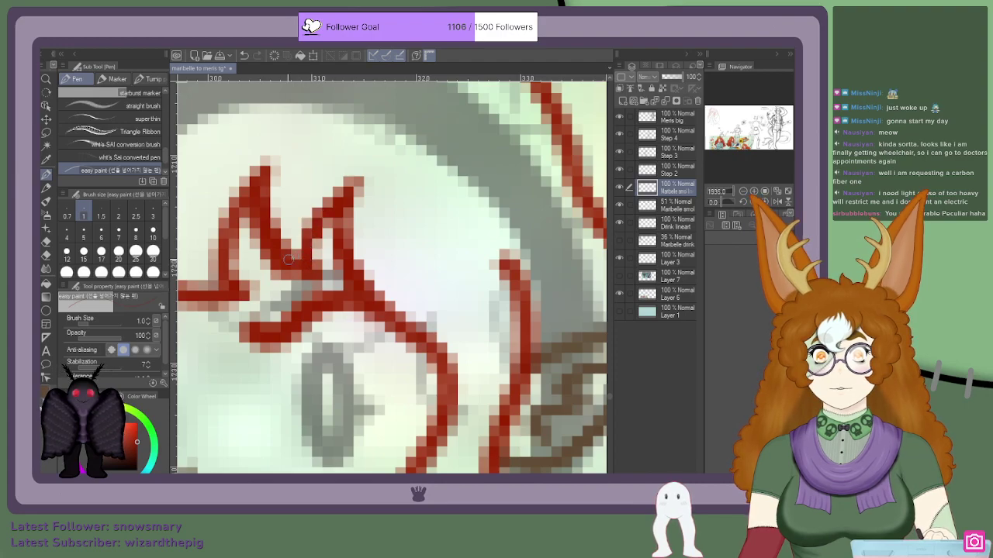
drag(353, 197, 356, 284)
mouse_move(344, 194)
mouse_down()
mouse_move(352, 289)
mouse_move(342, 226)
mouse_up()
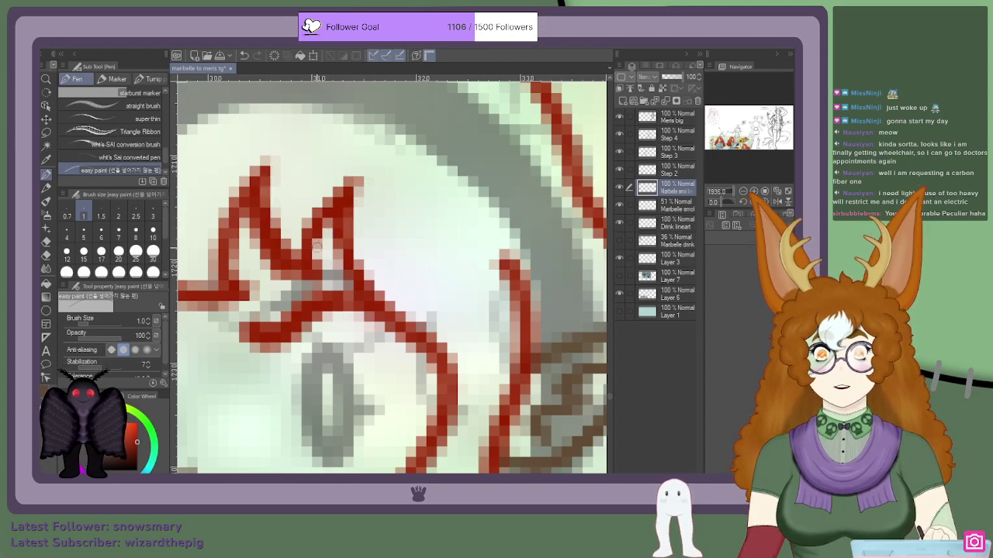
scroll(349, 294, down, 1)
scroll(355, 309, up, 1)
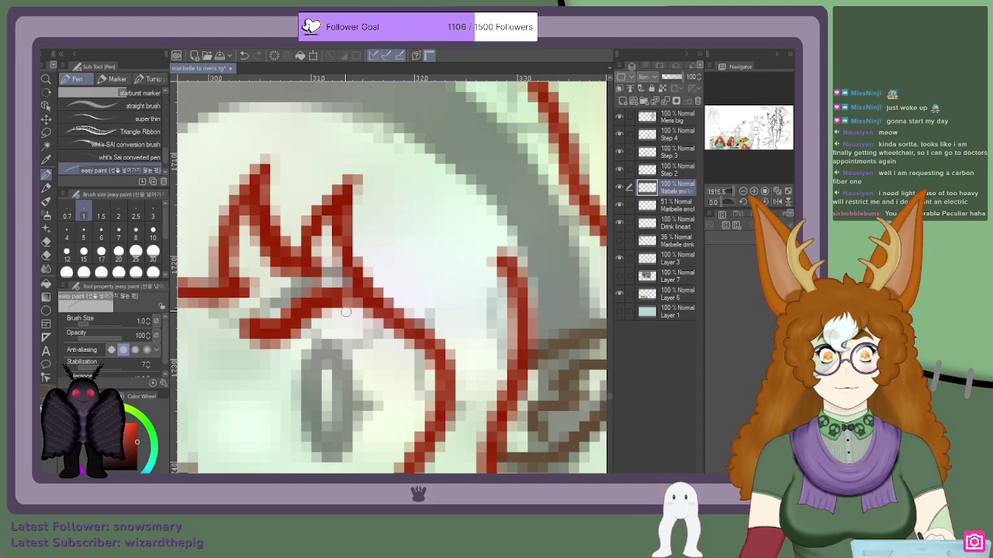
scroll(348, 311, down, 2)
scroll(428, 295, up, 3)
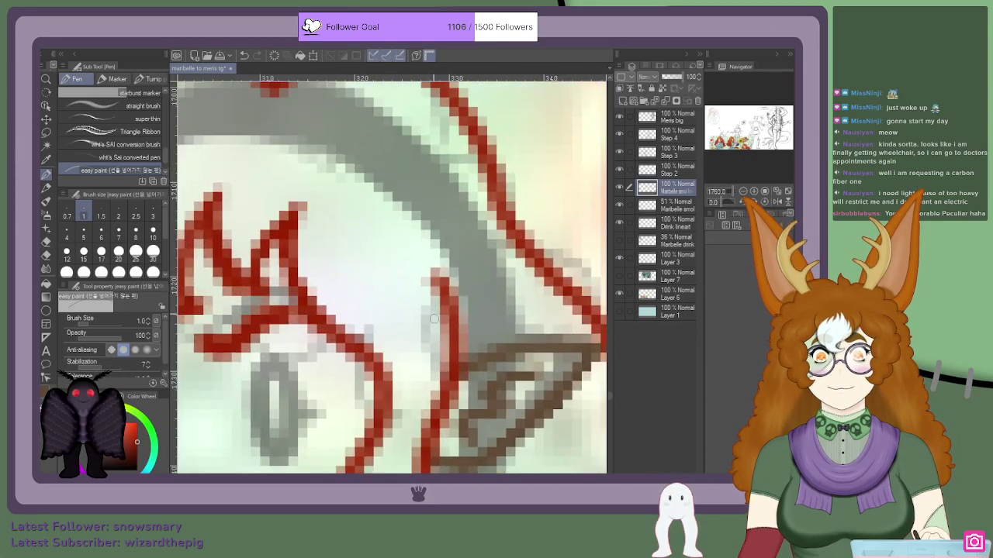
Step: Examine the inked fringe and eyebrows close up and against the small figure's whole body and surrounding artwork
scroll(429, 310, down, 3)
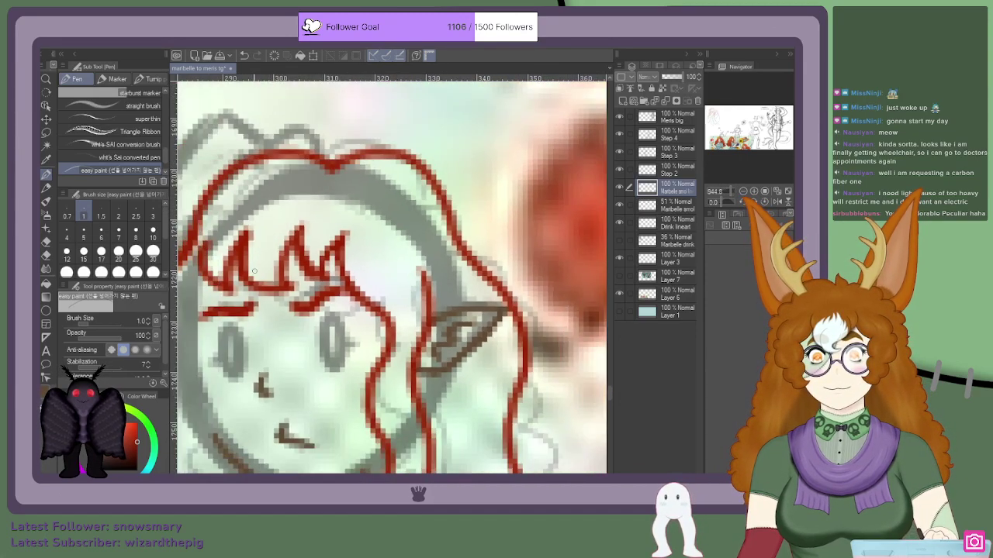
scroll(253, 269, up, 2)
scroll(233, 260, down, 3)
scroll(217, 250, up, 3)
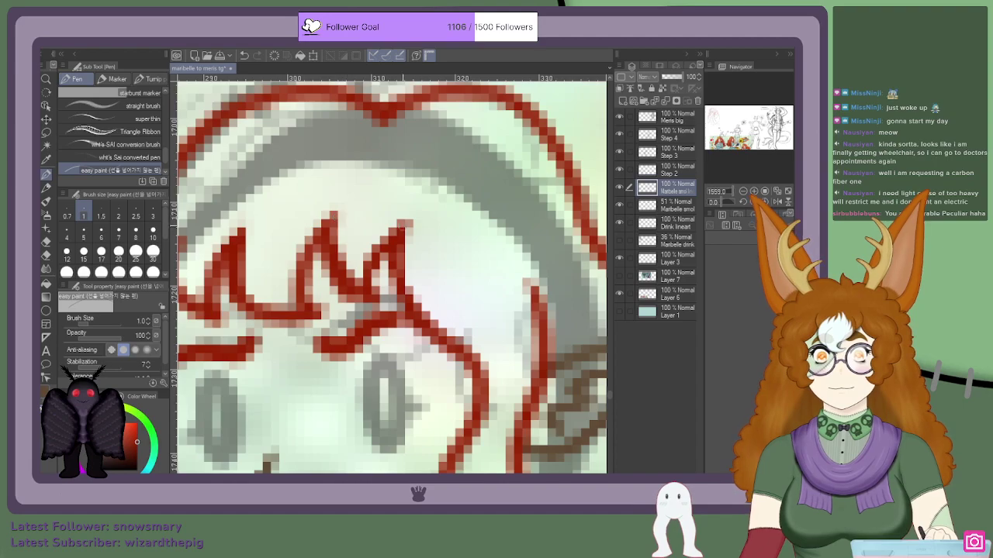
scroll(395, 222, down, 5)
scroll(305, 221, up, 5)
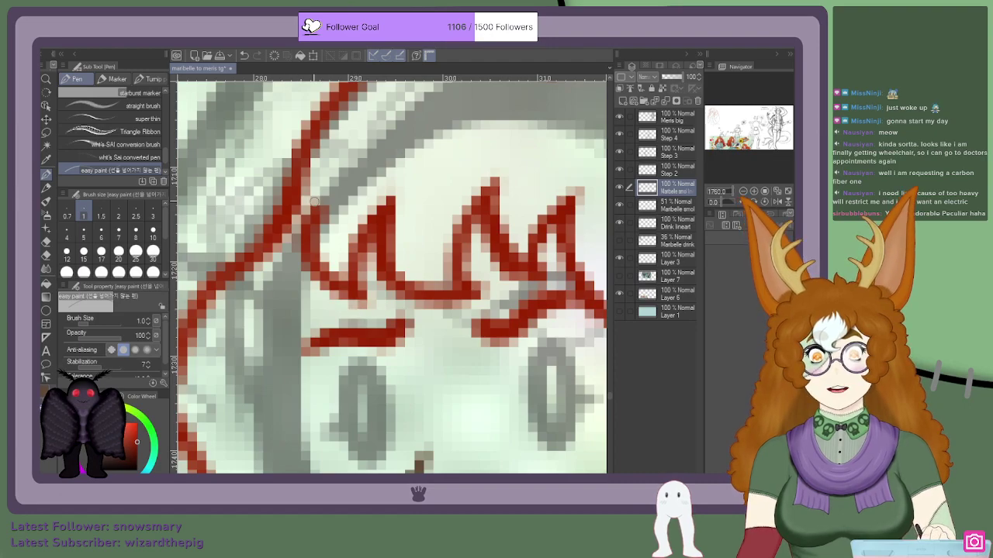
scroll(314, 201, down, 4)
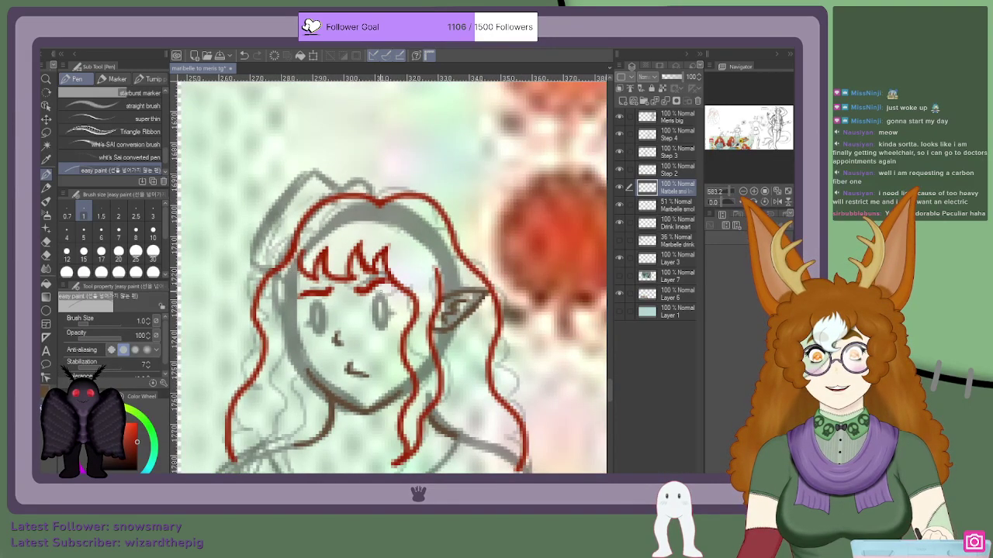
scroll(382, 286, down, 6)
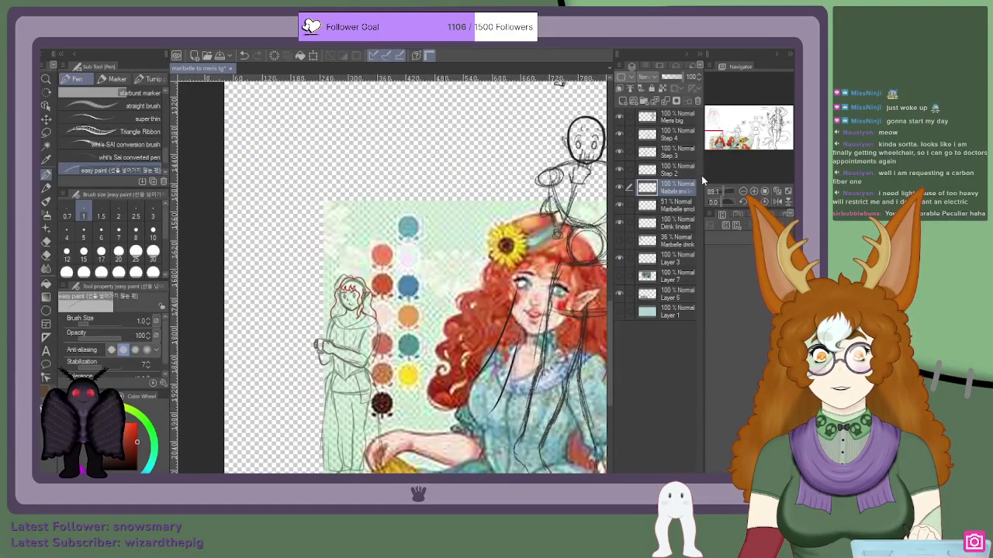
mouse_move(720, 147)
mouse_down()
mouse_move(719, 117)
mouse_move(719, 145)
mouse_up()
scroll(319, 196, up, 2)
scroll(317, 197, up, 1)
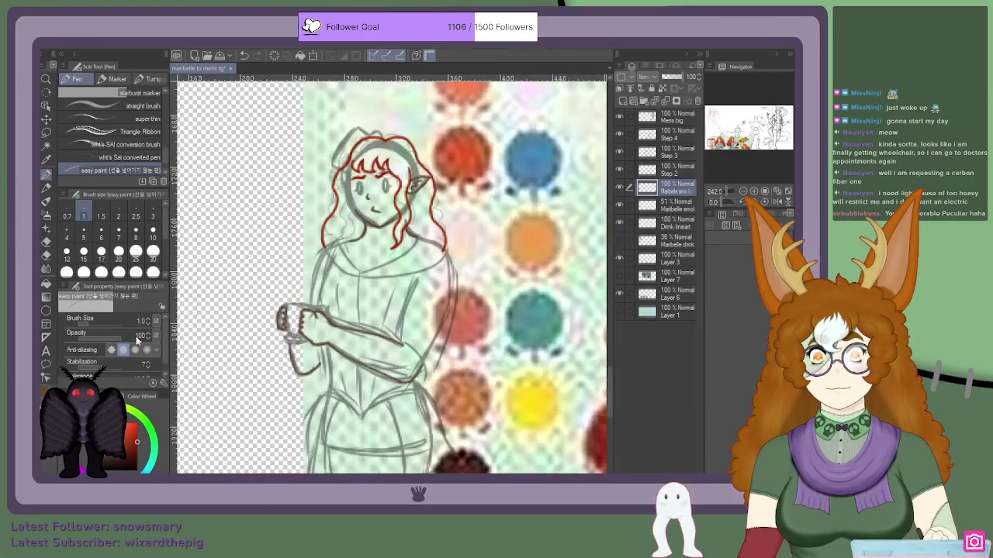
Step: Ink a dark red strand below the ear at brush size 3 and an inner front-lock strand at size 2
click(153, 214)
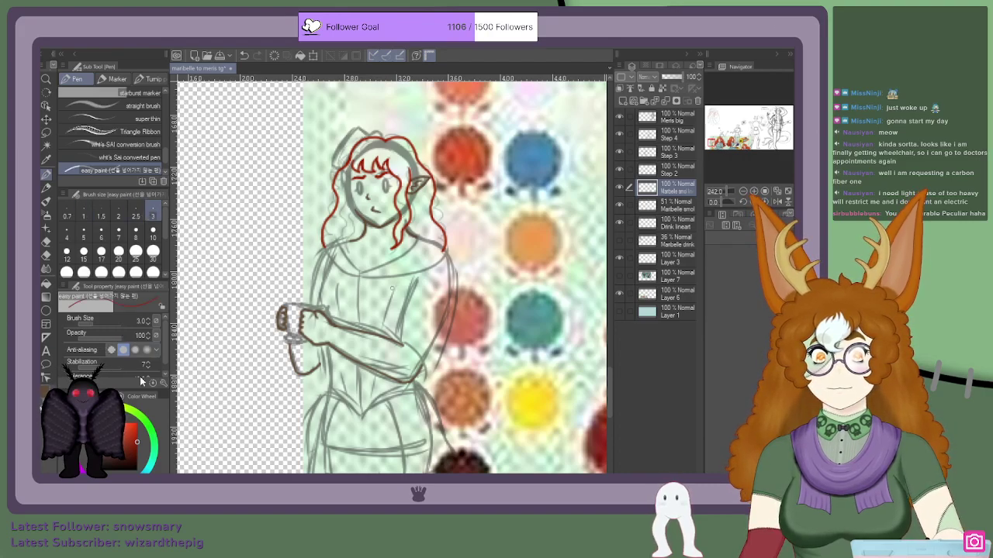
scroll(364, 192, up, 2)
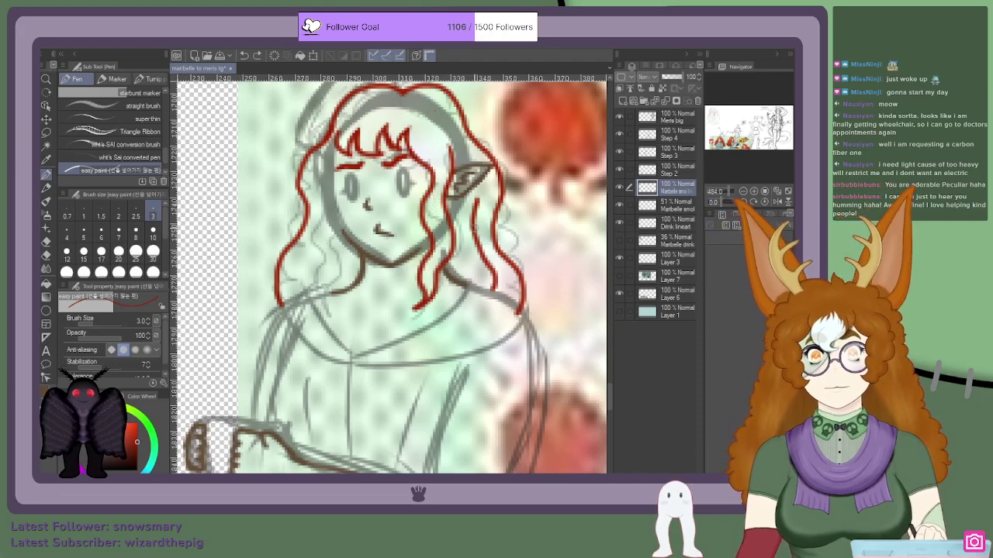
click(118, 212)
scroll(450, 263, up, 4)
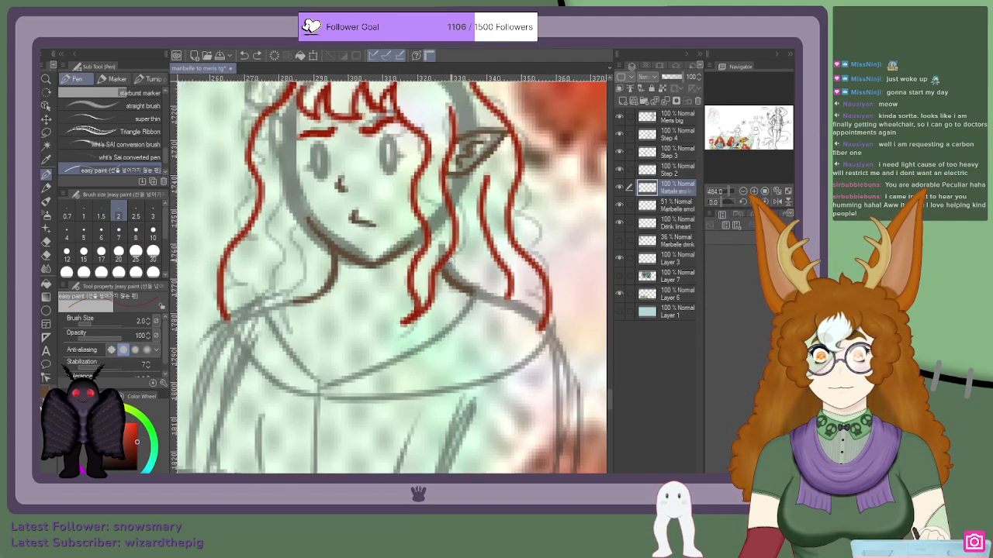
drag(426, 264, 430, 164)
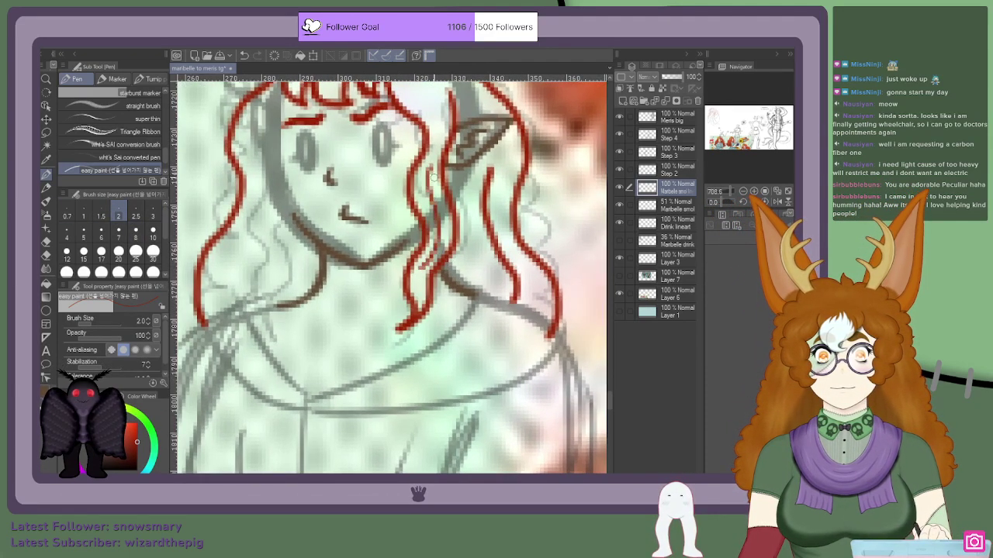
Step: Ink a thin dark red strand curving from beneath the crown down into the front lock
scroll(426, 165, down, 3)
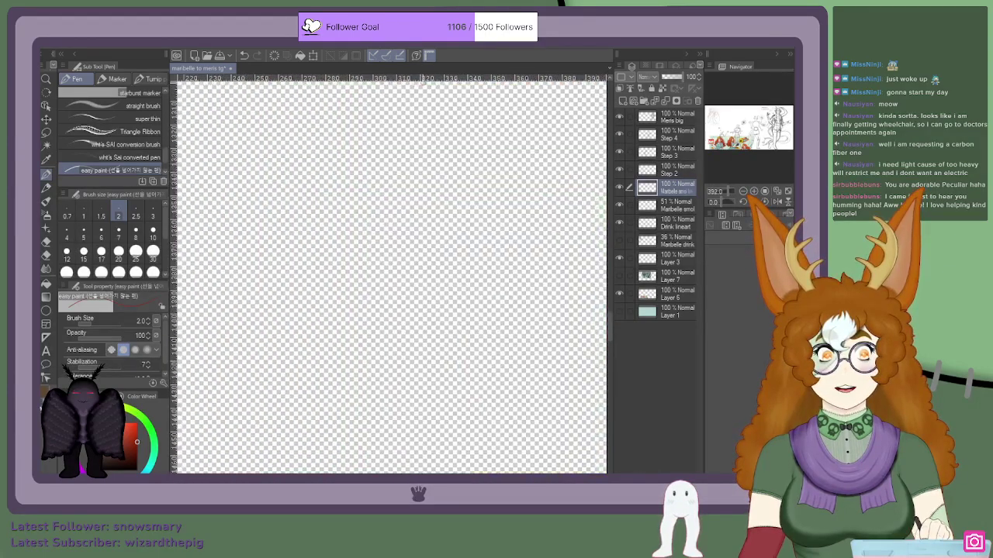
scroll(432, 369, down, 4)
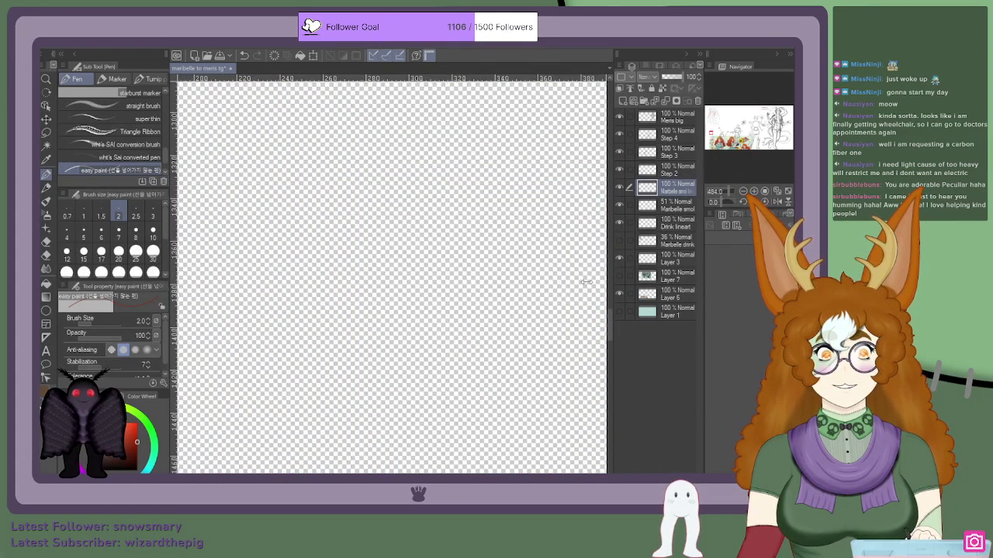
scroll(457, 344, up, 4)
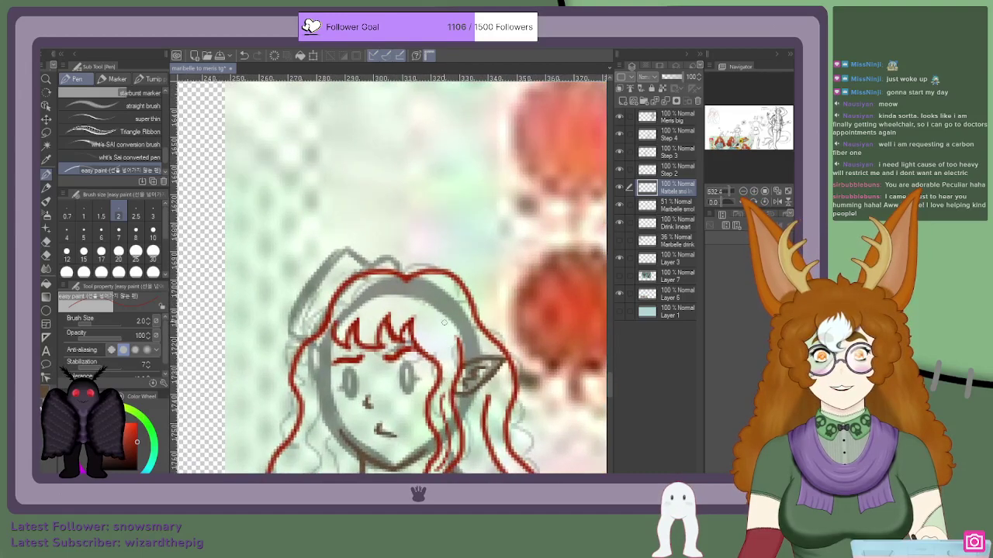
drag(430, 292, 448, 375)
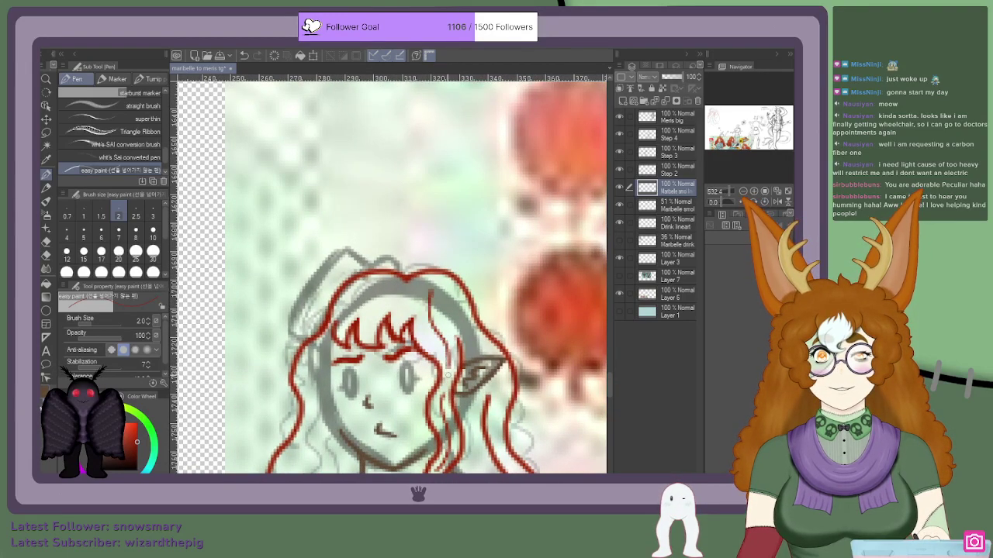
key(ctrl+z)
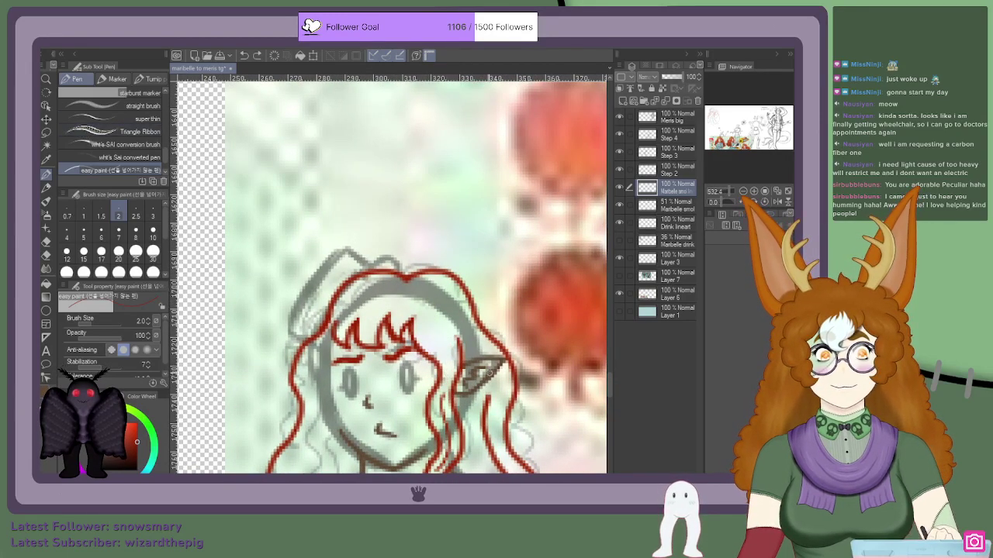
scroll(430, 345, up, 1)
scroll(426, 325, up, 1)
drag(426, 285, 455, 384)
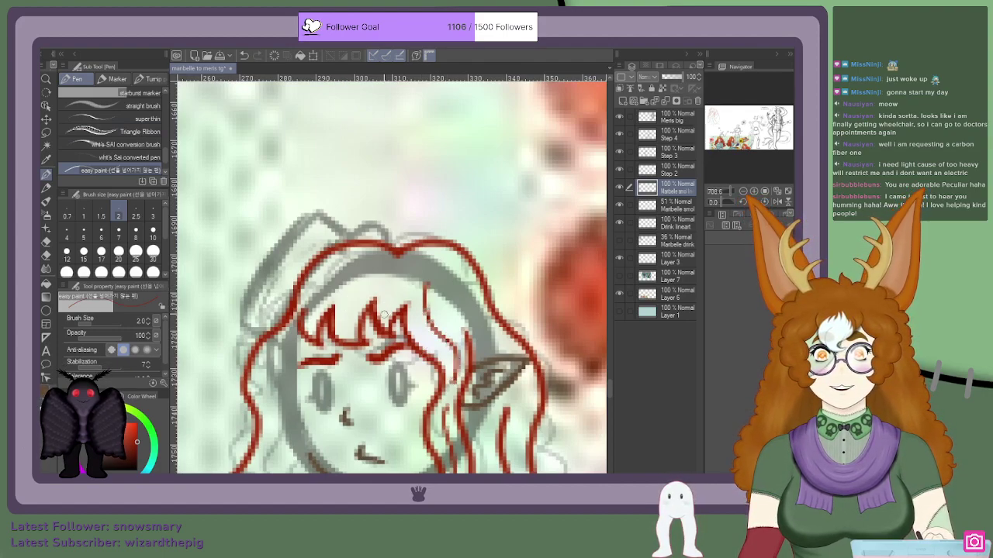
Step: Ink thin dark red strands from the fringe tufts up to the crown and down the hair above the ear
mouse_move(385, 308)
mouse_down()
mouse_move(401, 269)
mouse_move(352, 327)
mouse_move(361, 267)
mouse_up()
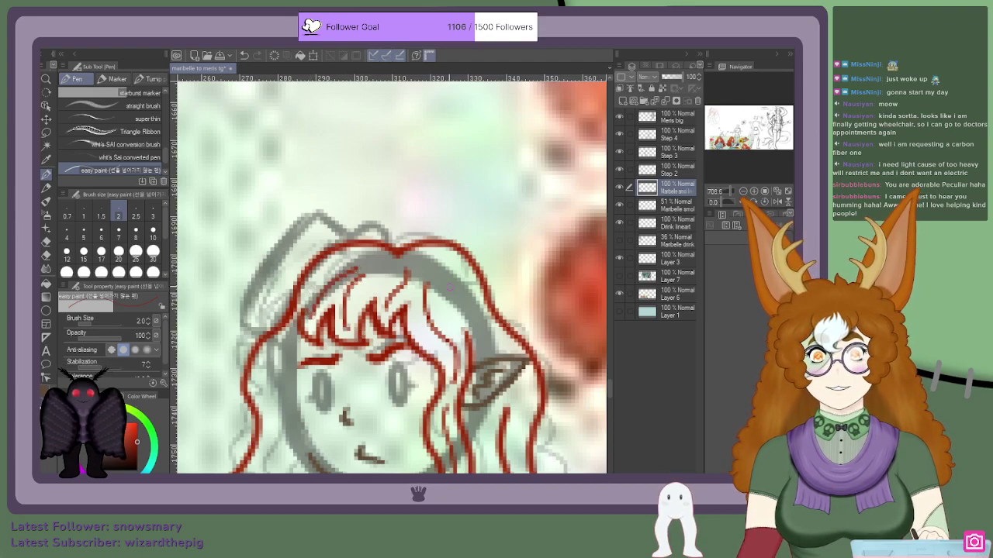
mouse_move(430, 256)
mouse_down()
mouse_move(464, 284)
mouse_move(495, 335)
mouse_up()
scroll(494, 365, down, 2)
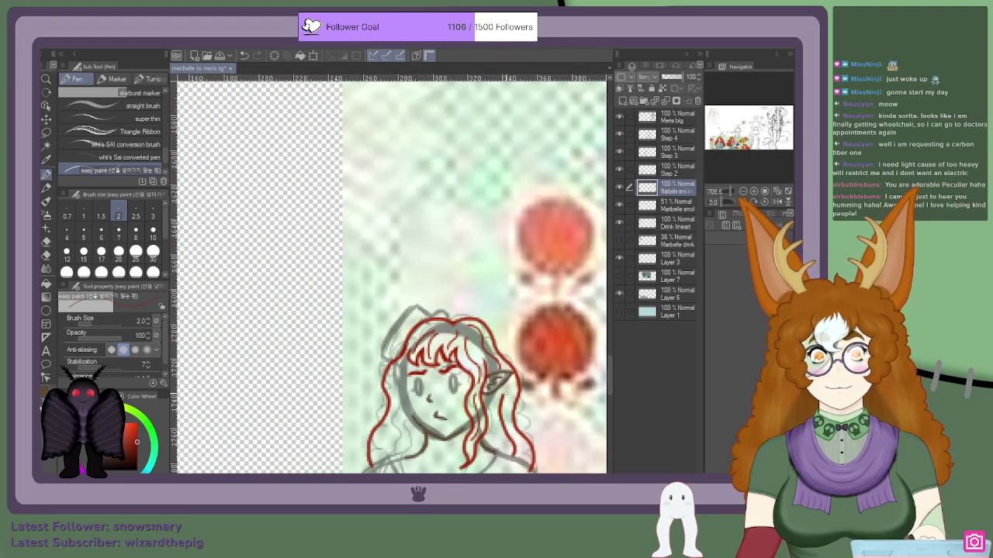
Step: Add more thin dark red wavy strands to the hair below and behind the ear
scroll(501, 382, up, 2)
mouse_move(514, 361)
mouse_down()
mouse_move(506, 439)
mouse_move(473, 394)
mouse_move(469, 355)
mouse_up()
scroll(502, 434, down, 3)
scroll(493, 427, up, 2)
scroll(560, 407, down, 2)
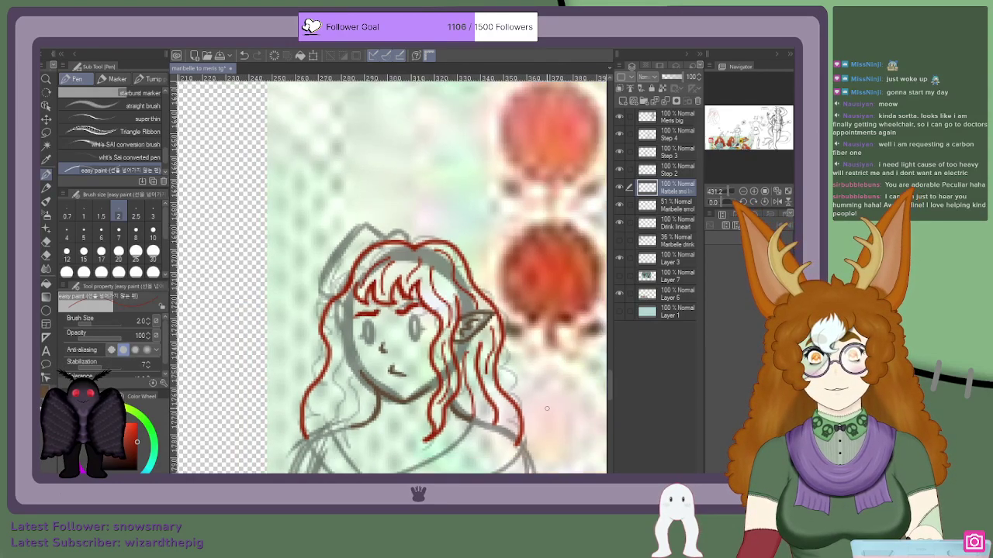
scroll(465, 388, up, 3)
mouse_move(442, 403)
mouse_down()
mouse_move(419, 308)
mouse_move(388, 249)
mouse_up()
scroll(388, 250, down, 3)
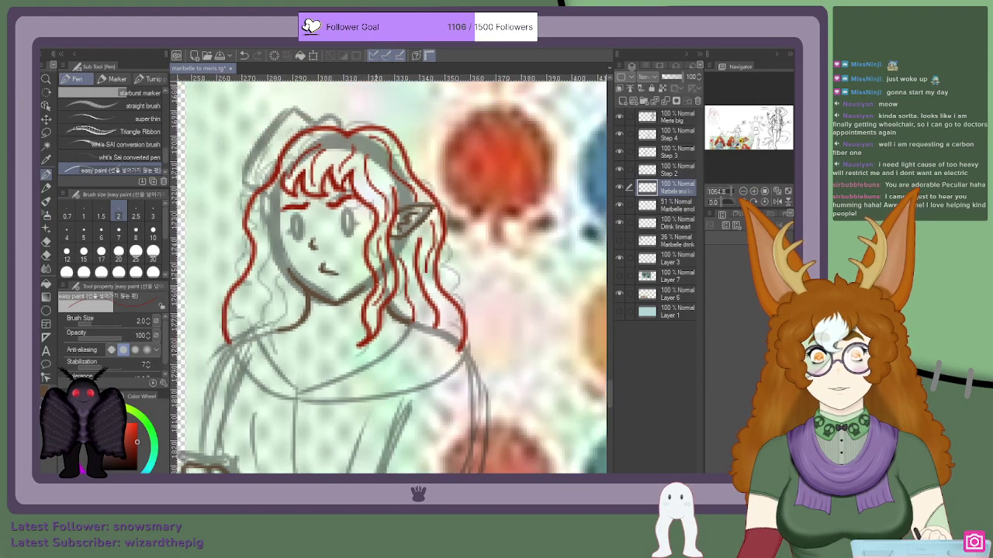
Step: Ink thin wavy dark red strands inside the long hair on the side of the face opposite the ear
scroll(277, 274, up, 2)
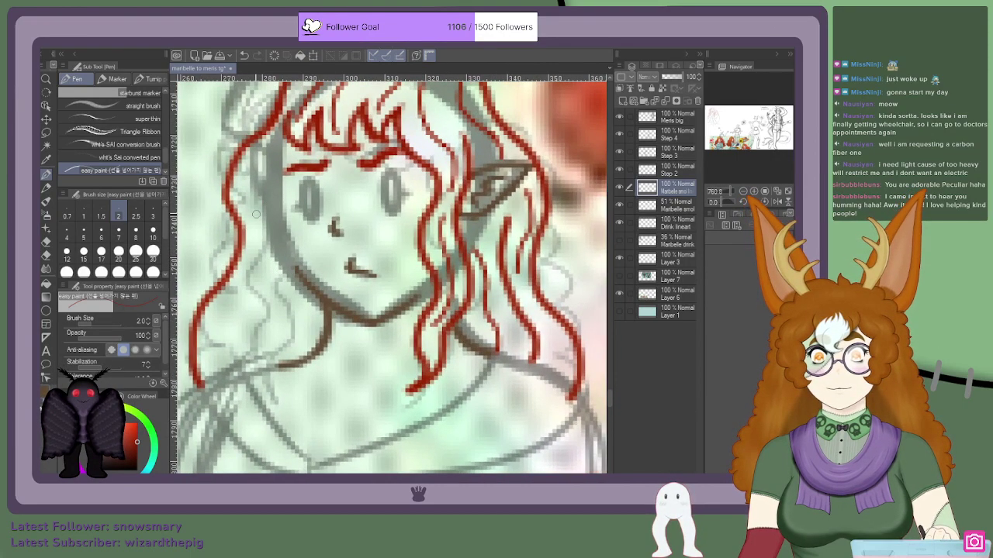
mouse_move(258, 177)
mouse_down()
mouse_move(268, 288)
mouse_move(231, 353)
mouse_move(233, 330)
mouse_move(267, 278)
mouse_move(253, 187)
mouse_up()
key(ctrl+z)
drag(274, 355, 291, 283)
scroll(292, 284, down, 2)
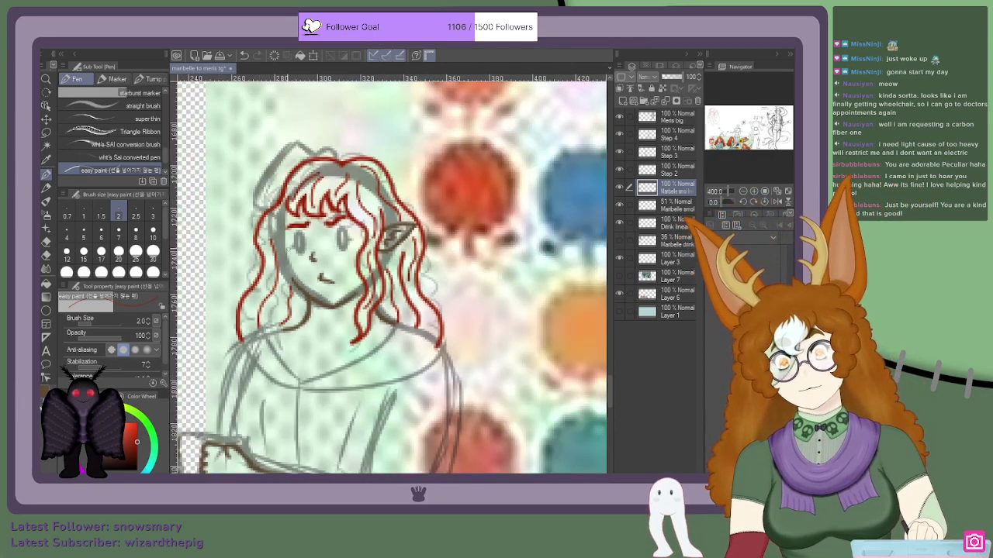
Step: Ink the hair's inner edge along the face opposite the ear, from fringe to jaw, at brush size 3
scroll(301, 224, up, 3)
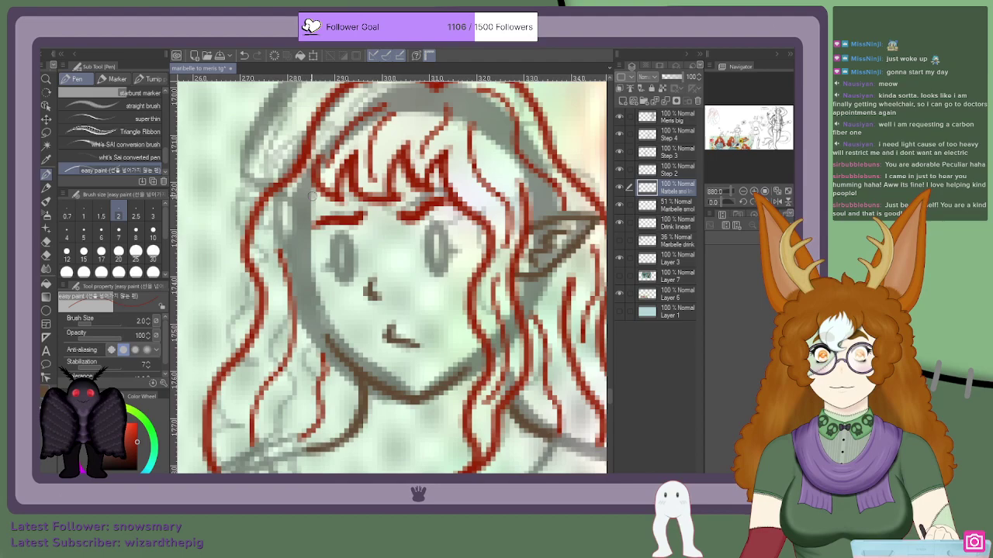
click(153, 221)
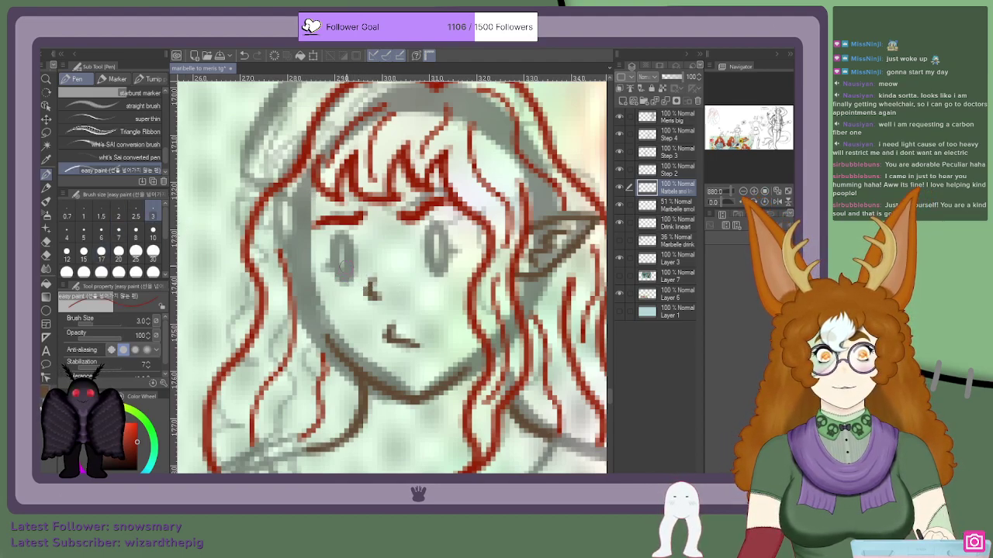
scroll(320, 195, up, 1)
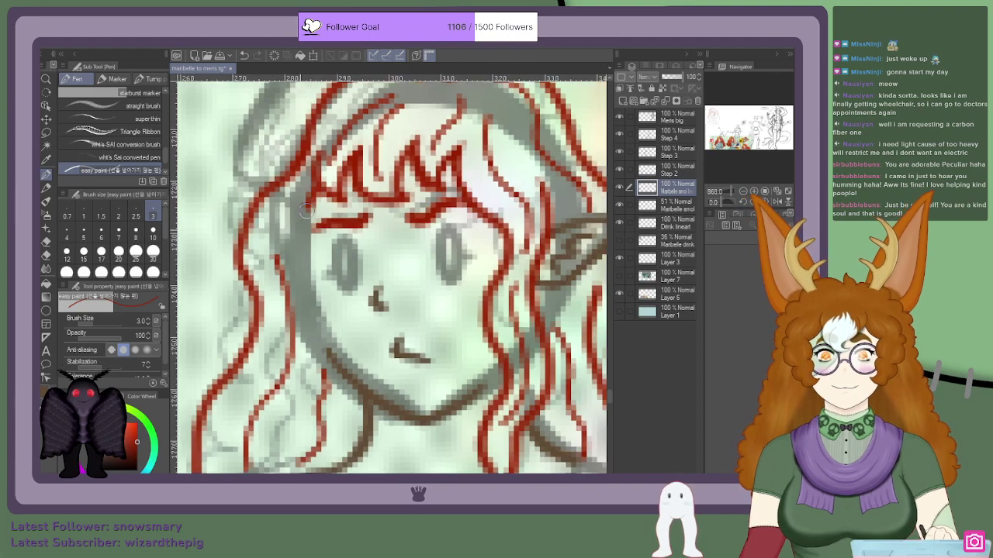
mouse_move(316, 189)
mouse_down()
mouse_move(308, 268)
mouse_move(321, 300)
mouse_move(313, 346)
mouse_move(326, 366)
mouse_up()
scroll(326, 366, down, 4)
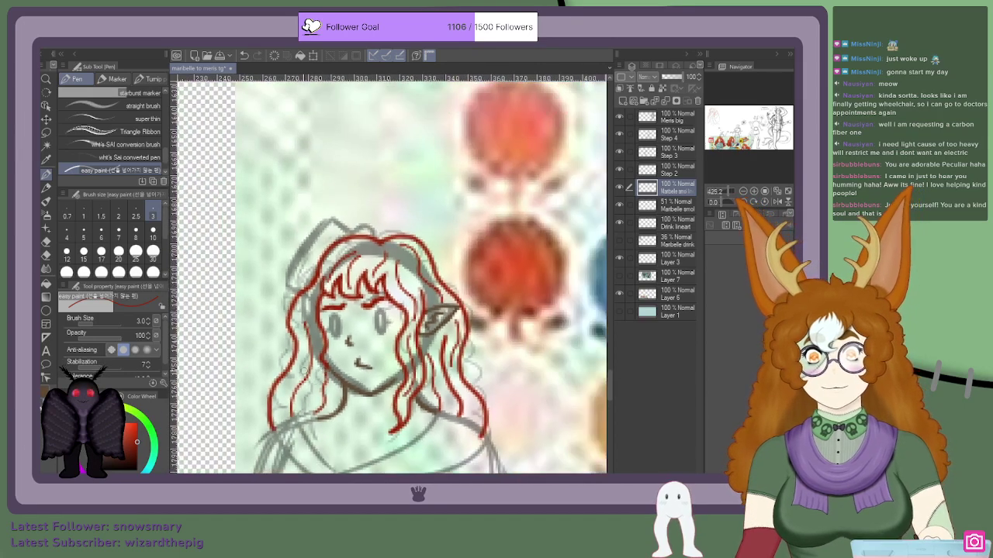
scroll(321, 372, up, 3)
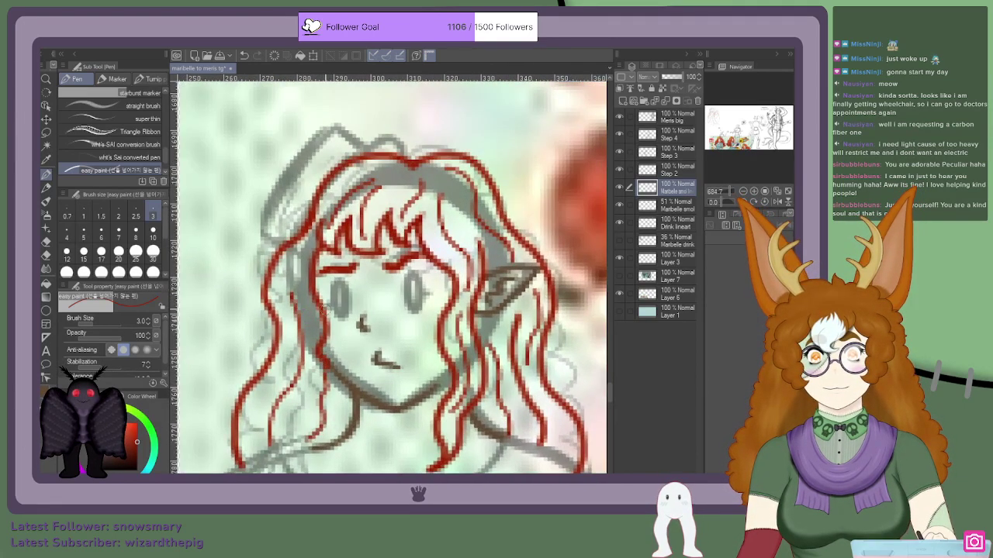
Step: Set the brush size to 1.5 and ink thin dark red strands in the fringe and the hair beside it above the ear
click(101, 215)
scroll(438, 177, up, 4)
scroll(437, 177, up, 1)
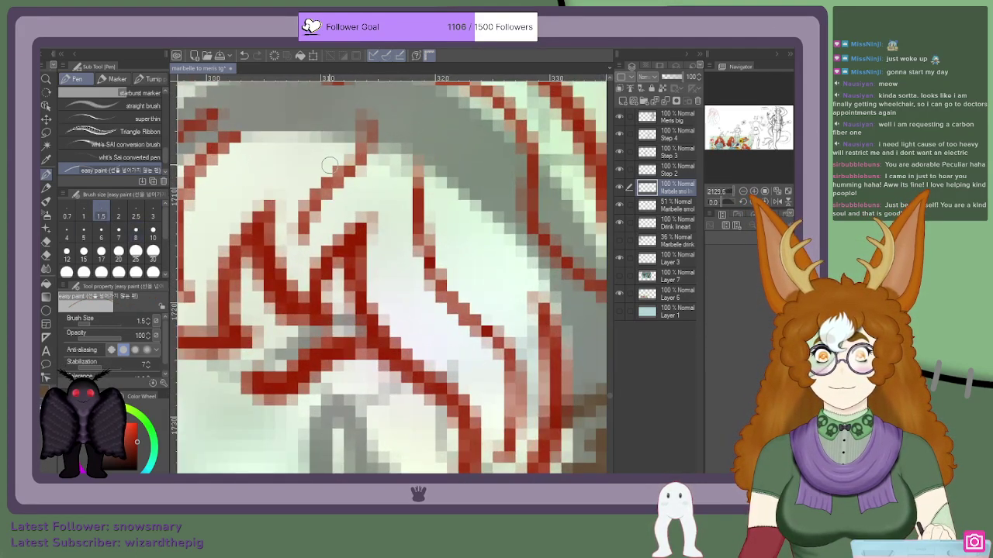
scroll(373, 256, down, 3)
scroll(393, 304, up, 3)
mouse_move(393, 304)
mouse_down()
mouse_move(415, 265)
mouse_move(408, 252)
mouse_up()
drag(415, 179, 426, 248)
scroll(425, 247, down, 2)
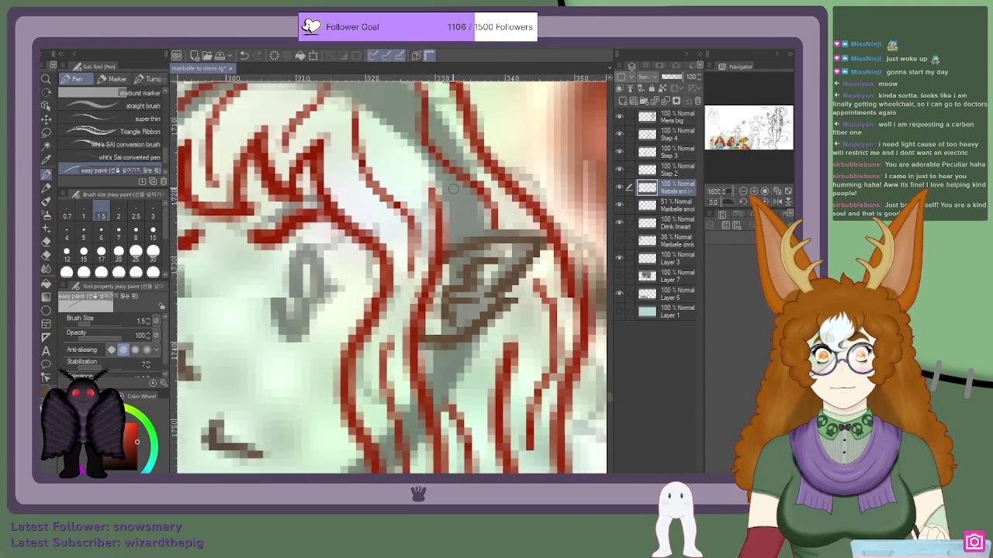
scroll(387, 114, up, 1)
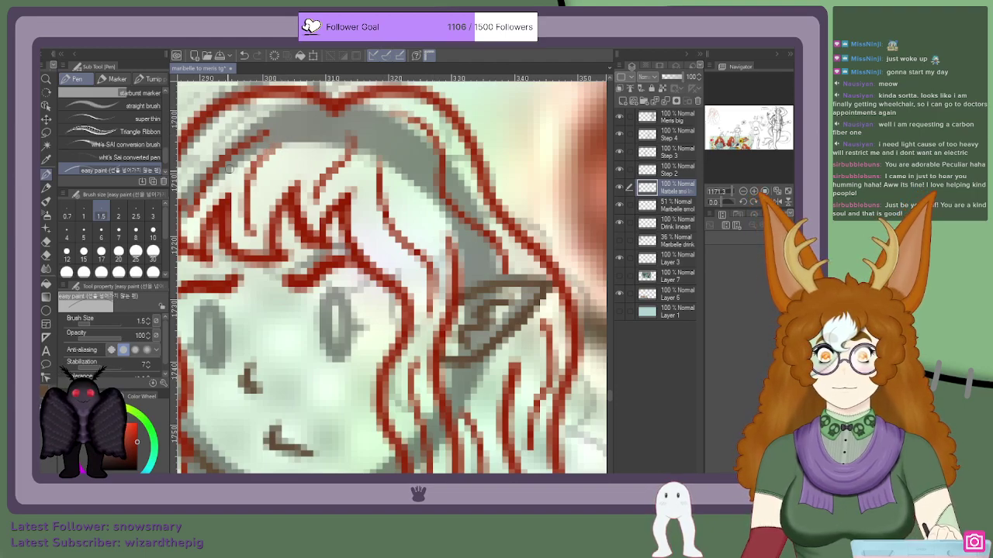
Step: Add a short thin dark red strand to the wavy hair just behind the ear
scroll(263, 153, down, 1)
scroll(262, 153, up, 1)
scroll(232, 167, down, 2)
scroll(214, 176, up, 1)
scroll(240, 202, down, 1)
scroll(349, 287, up, 1)
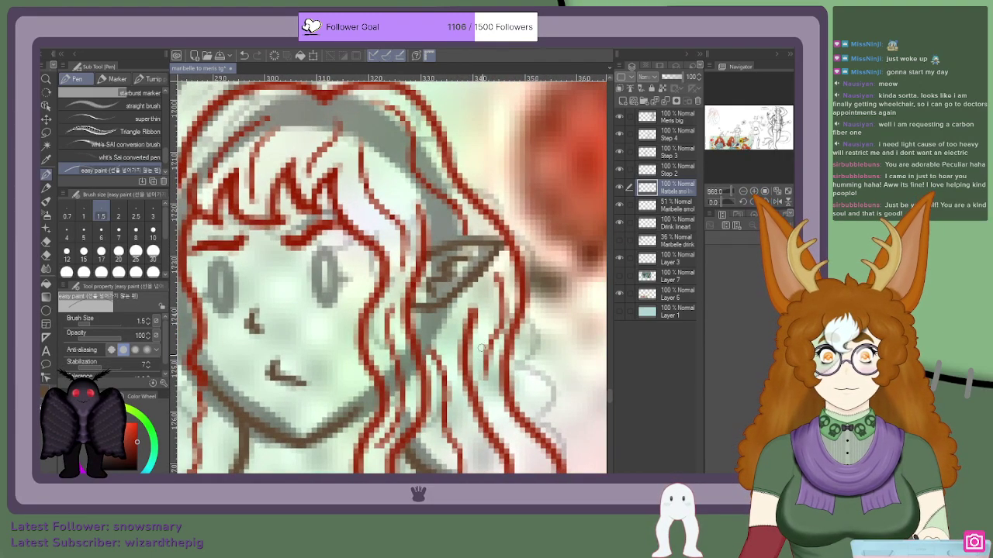
scroll(471, 341, down, 4)
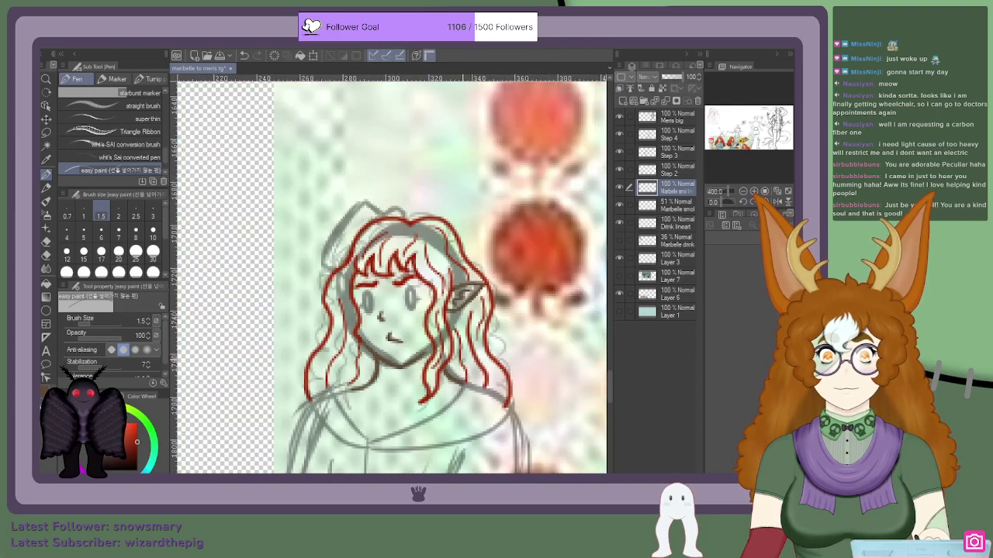
scroll(480, 285, up, 2)
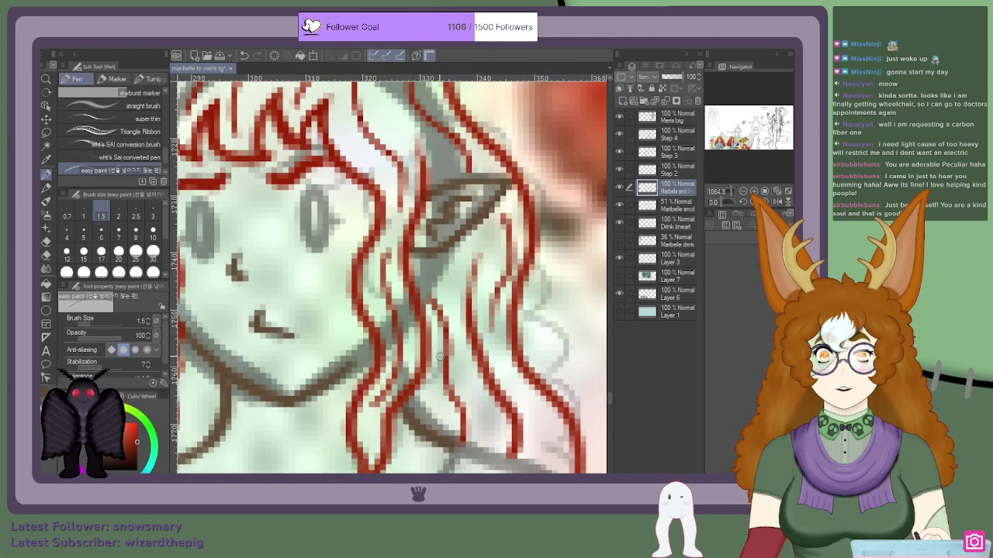
Step: Try extending the thin strand under the jaw, opposite the ear, up to the hair's inner edge
scroll(428, 333, down, 13)
scroll(397, 376, up, 12)
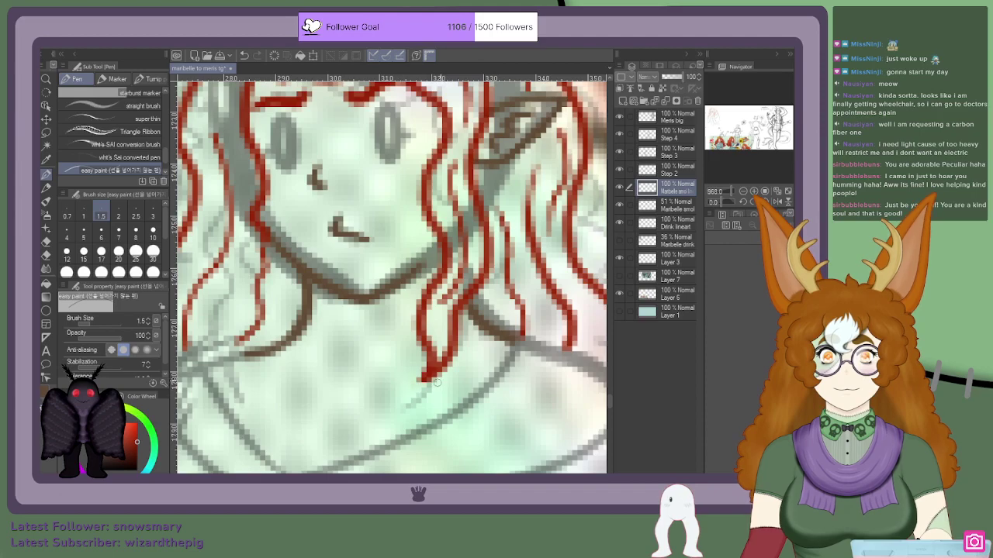
scroll(431, 380, down, 2)
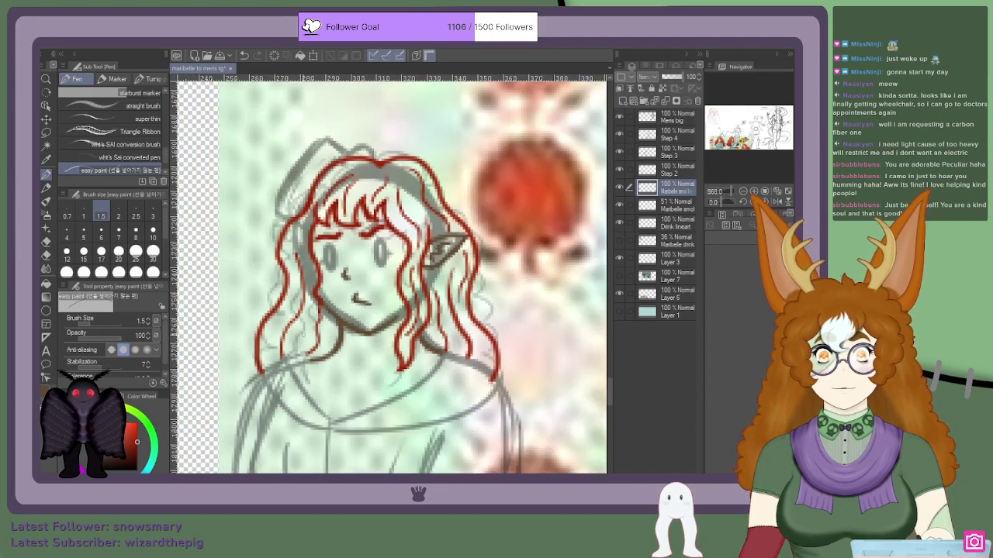
scroll(349, 268, up, 3)
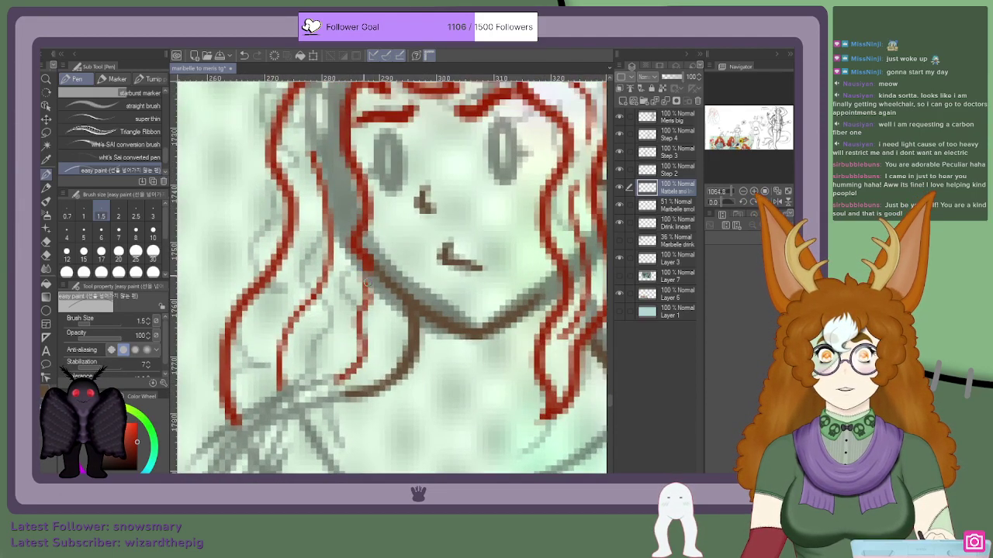
scroll(362, 281, down, 2)
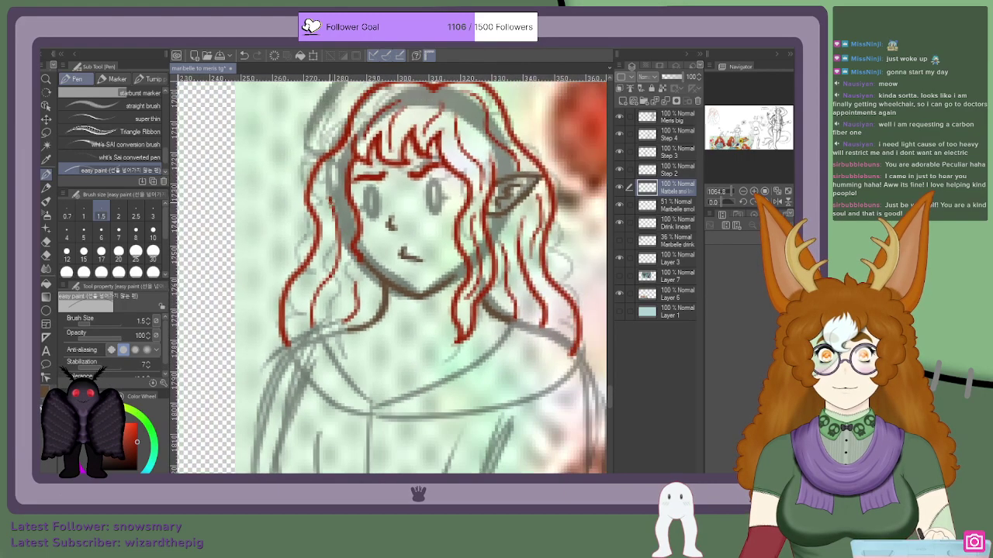
scroll(332, 203, up, 3)
scroll(319, 256, down, 2)
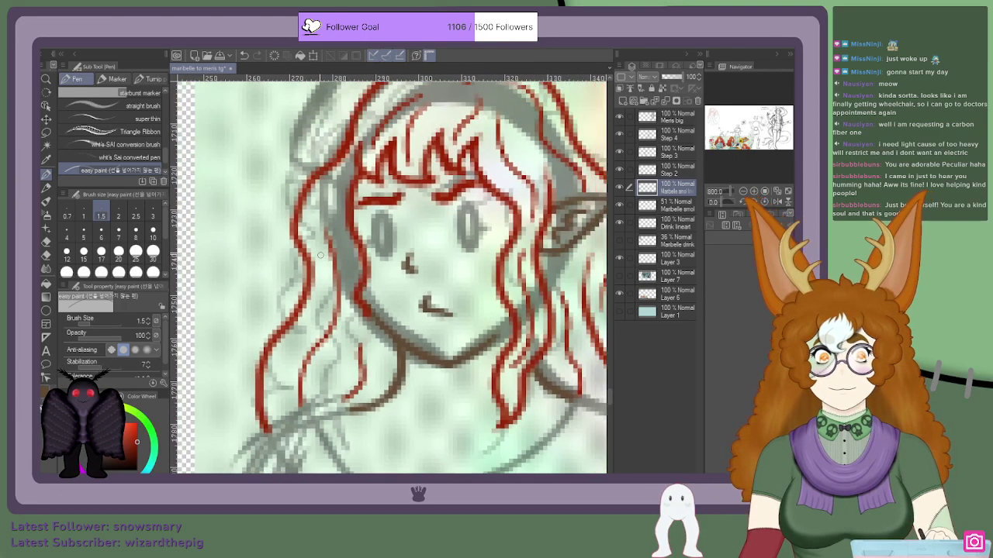
Step: Examine the inked hair, face and jaw up close and against the whole small figure and the reference art
scroll(342, 231, down, 1)
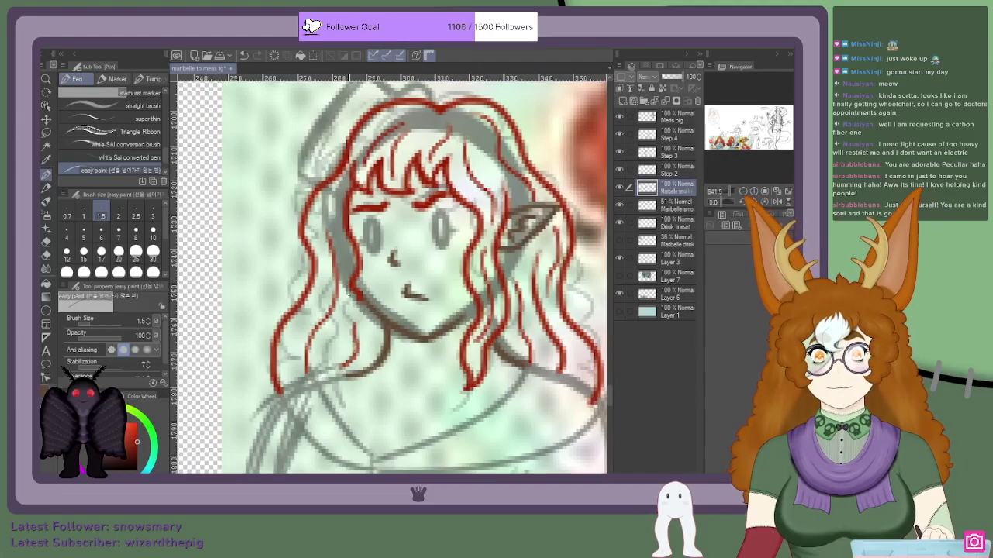
scroll(358, 306, up, 3)
scroll(338, 292, down, 3)
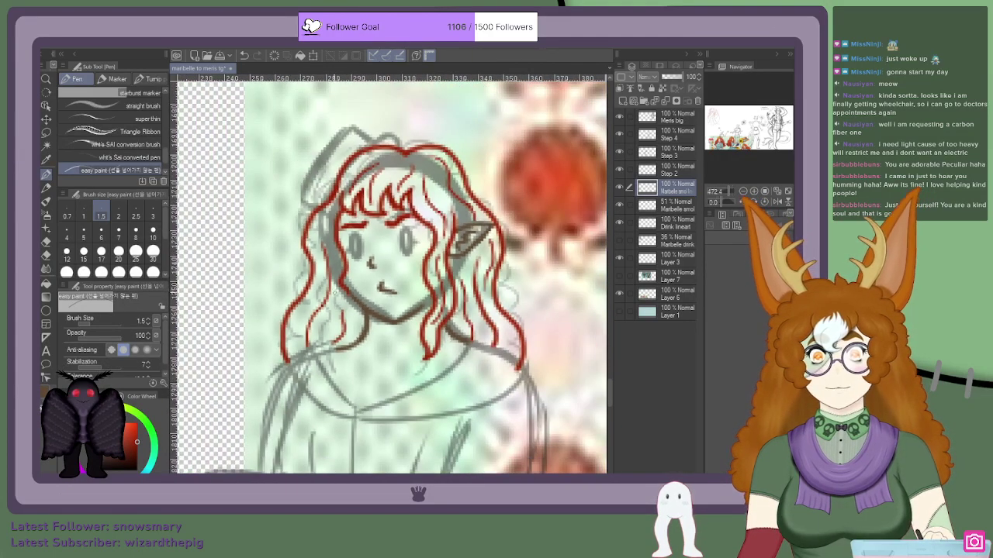
scroll(328, 271, up, 3)
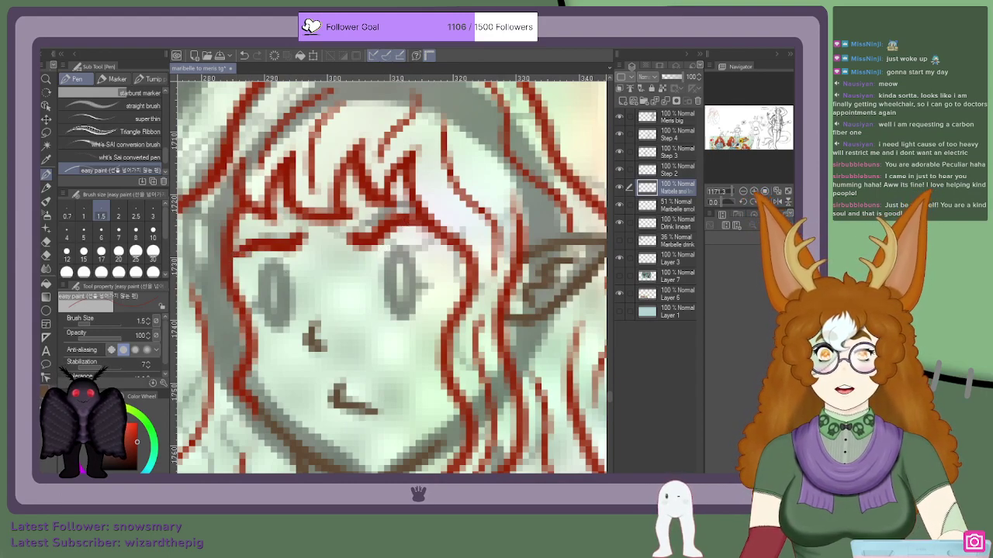
scroll(436, 218, up, 1)
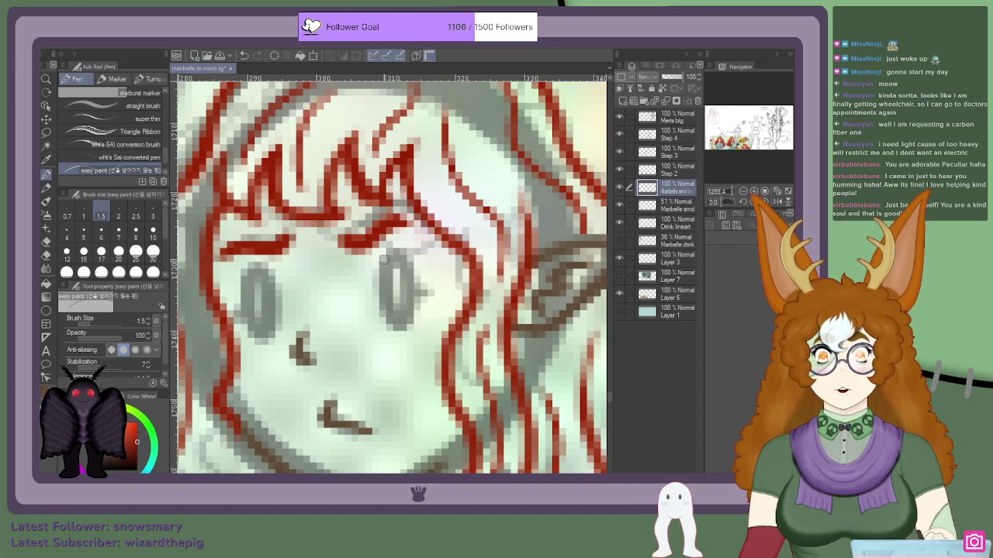
scroll(393, 217, down, 5)
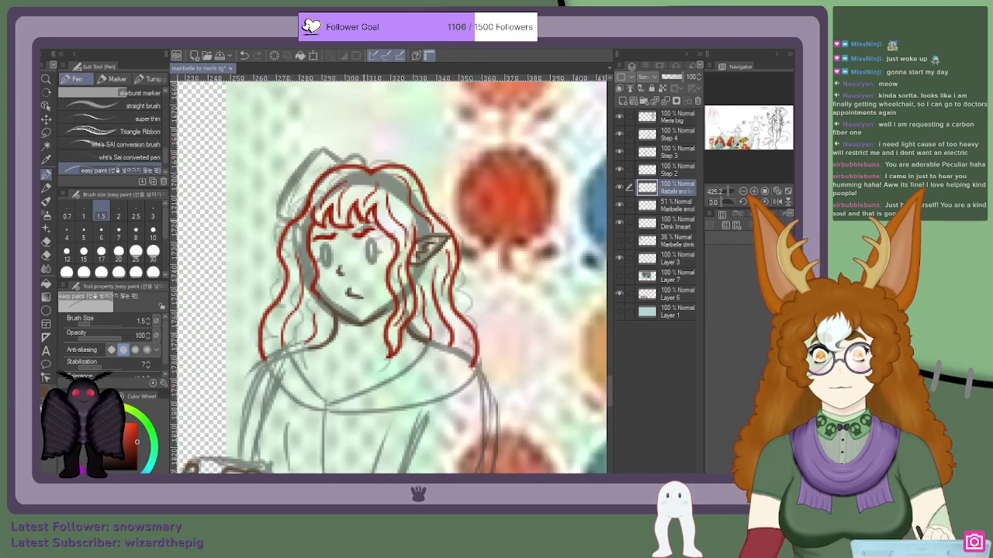
scroll(346, 240, down, 3)
scroll(391, 276, down, 6)
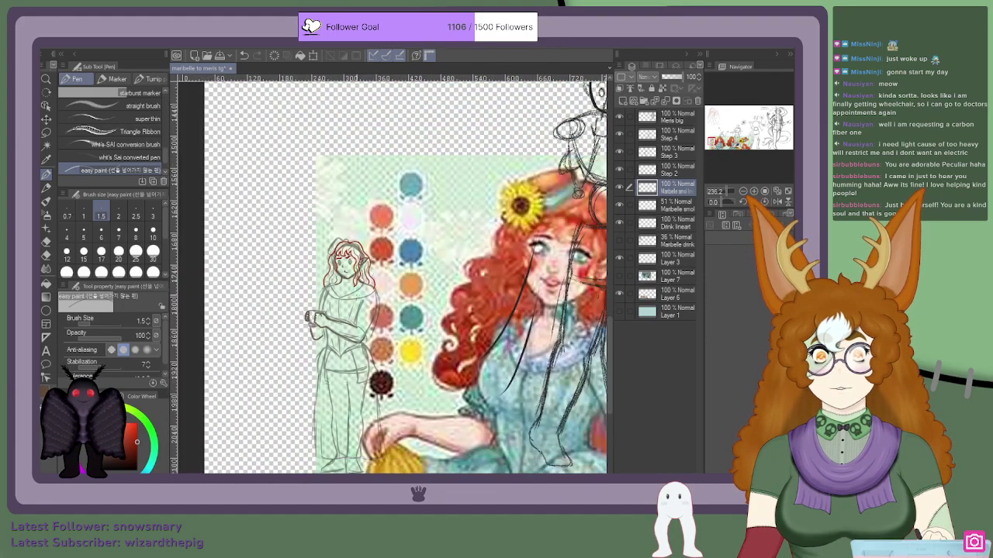
scroll(425, 322, up, 8)
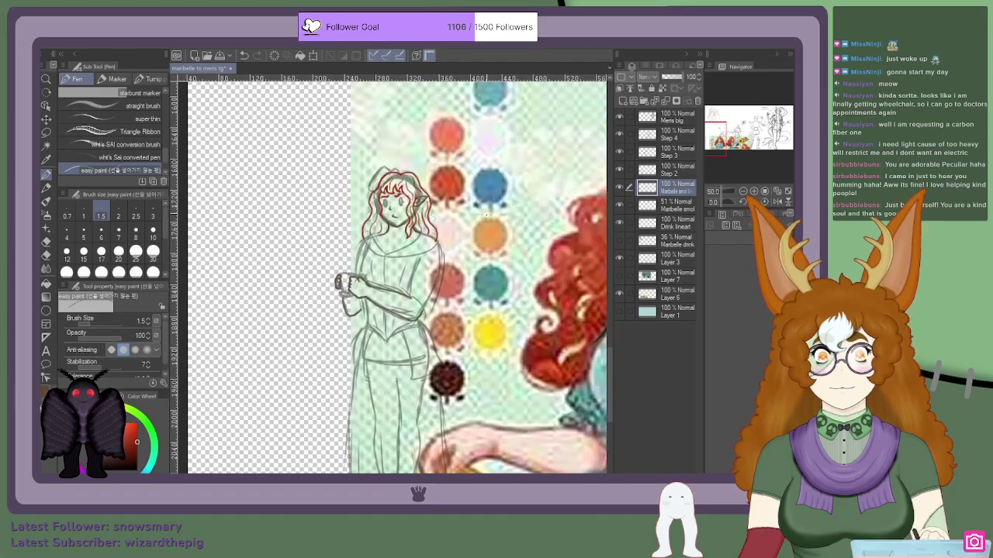
scroll(314, 226, up, 5)
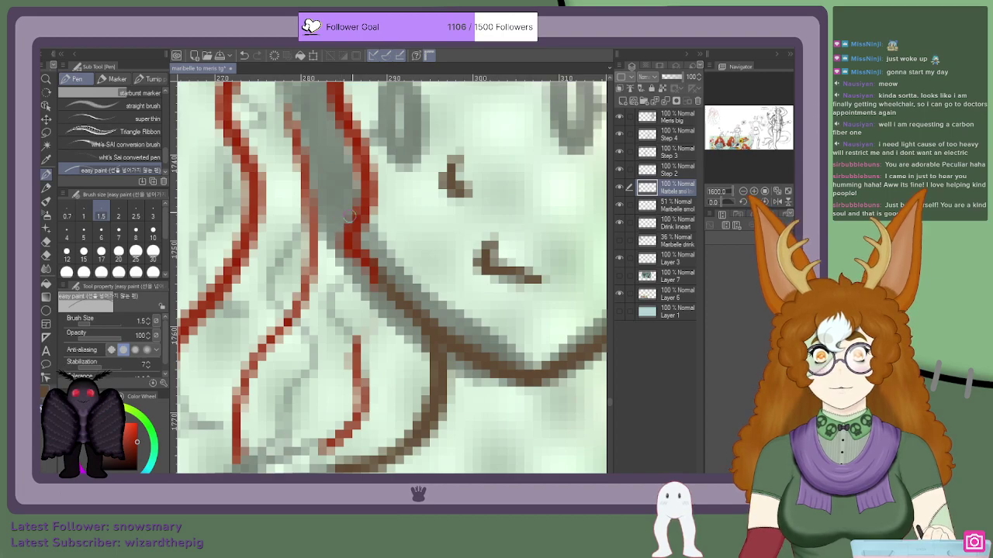
scroll(347, 216, down, 4)
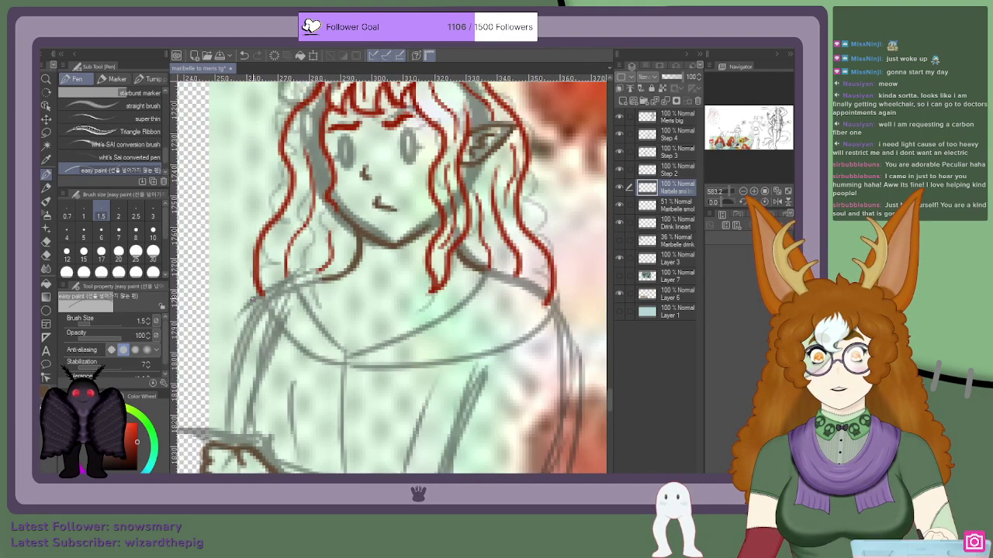
scroll(485, 220, up, 1)
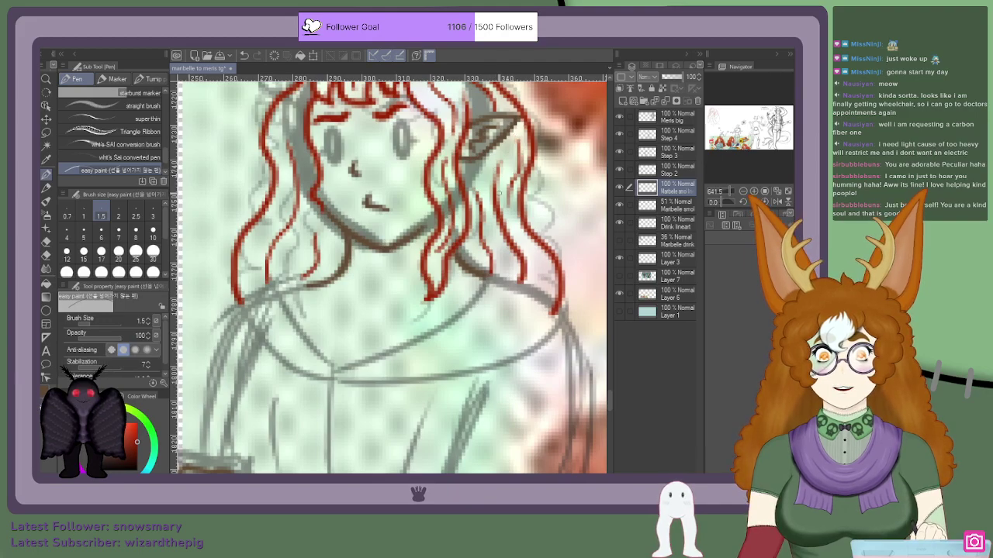
scroll(494, 204, down, 9)
scroll(481, 165, up, 9)
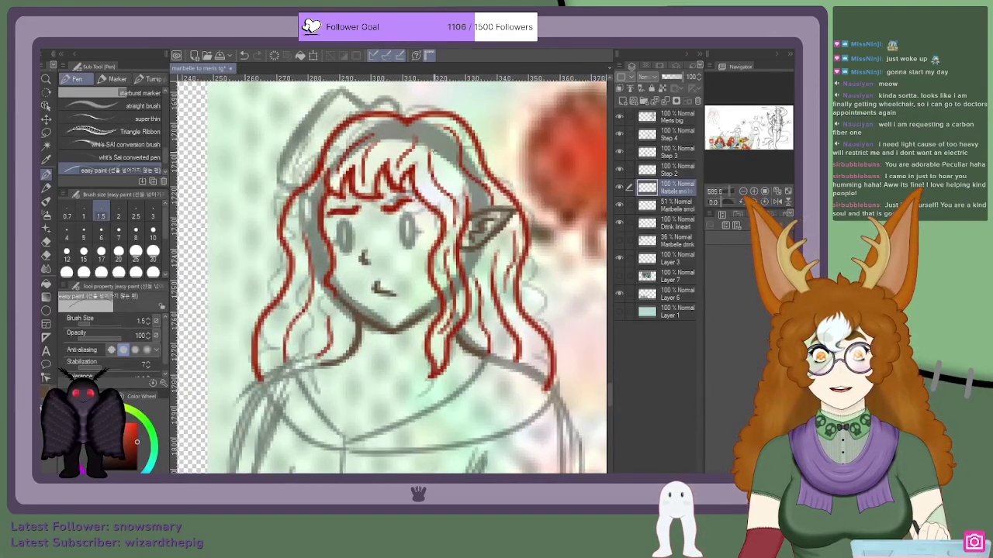
Step: Undo the last stroke at the crown's parting and redraw it as a thin dark red strand curving along the crown
scroll(435, 123, up, 2)
scroll(436, 122, up, 2)
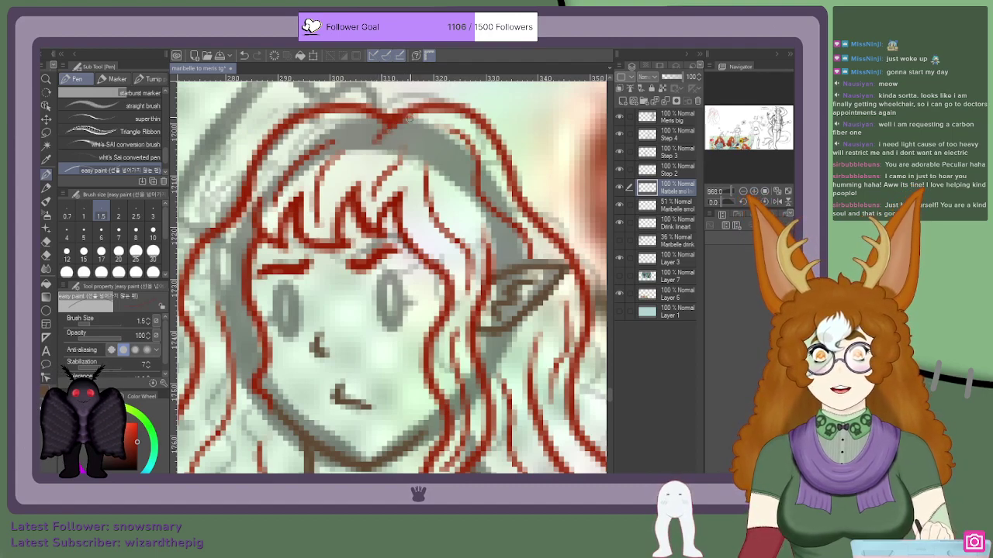
key(ctrl+z)
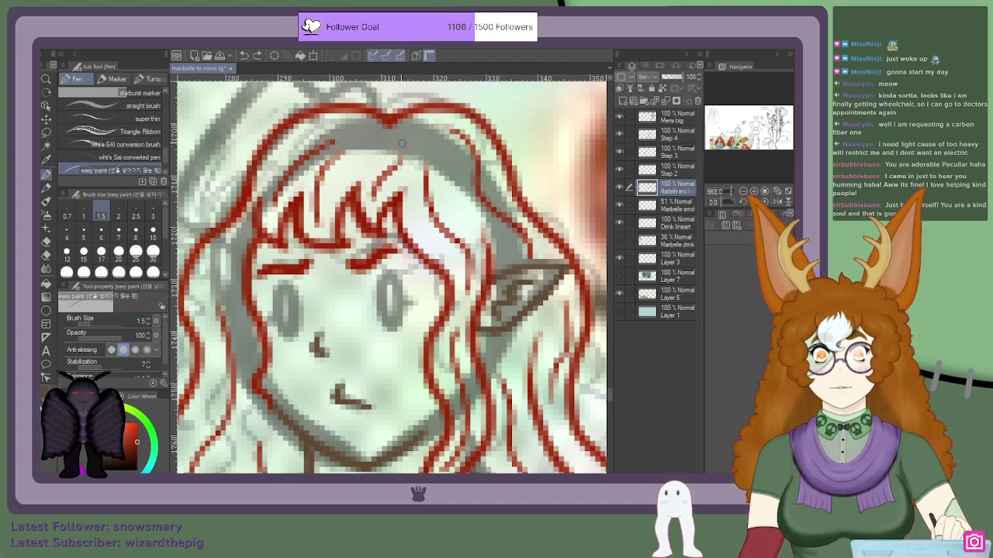
mouse_move(378, 133)
mouse_down()
mouse_move(411, 112)
mouse_move(440, 113)
mouse_move(341, 104)
mouse_up()
scroll(312, 113, down, 5)
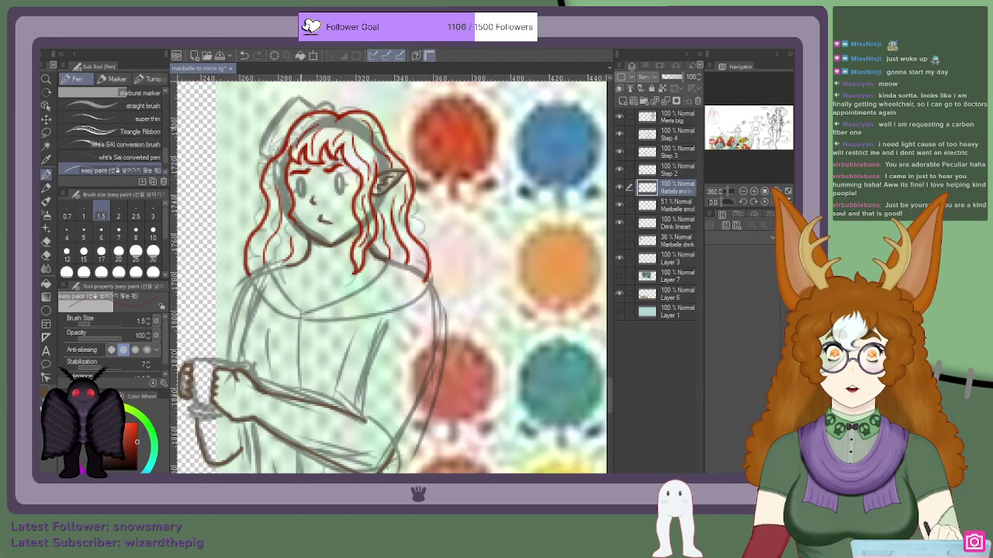
Step: Ink a thin dark red line inside the pointed lock that hangs beside the neck on the ear side
scroll(327, 158, down, 5)
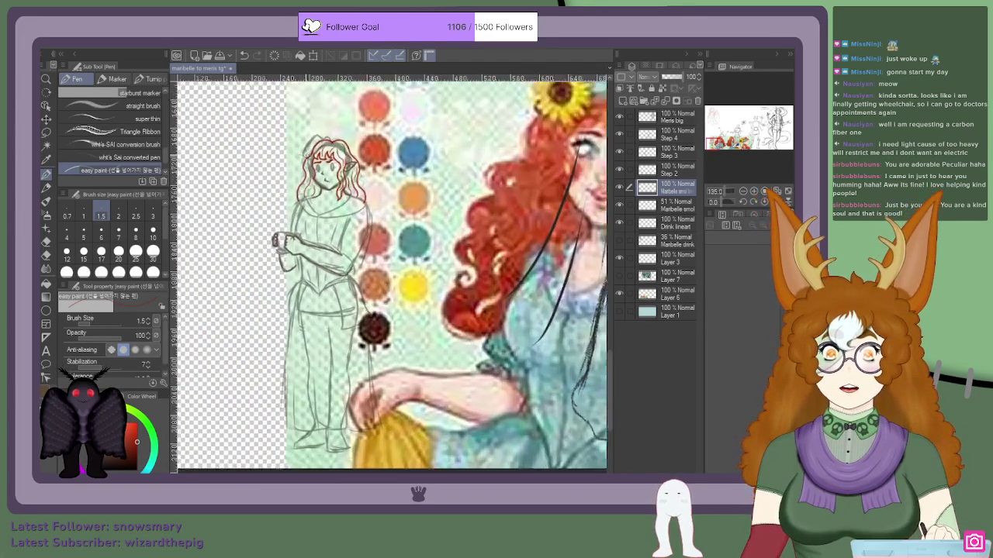
scroll(327, 175, up, 5)
scroll(370, 255, up, 6)
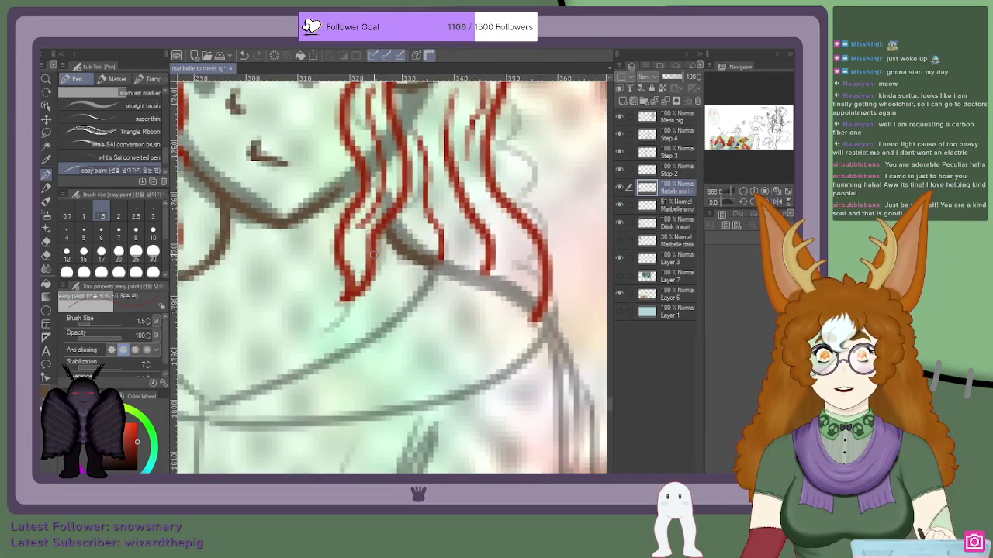
scroll(516, 279, down, 3)
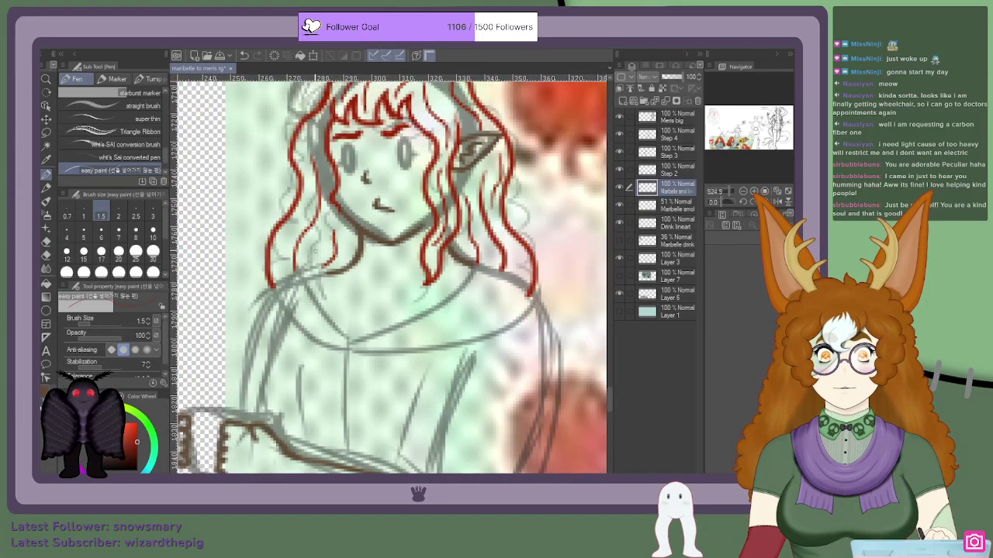
scroll(366, 233, up, 1)
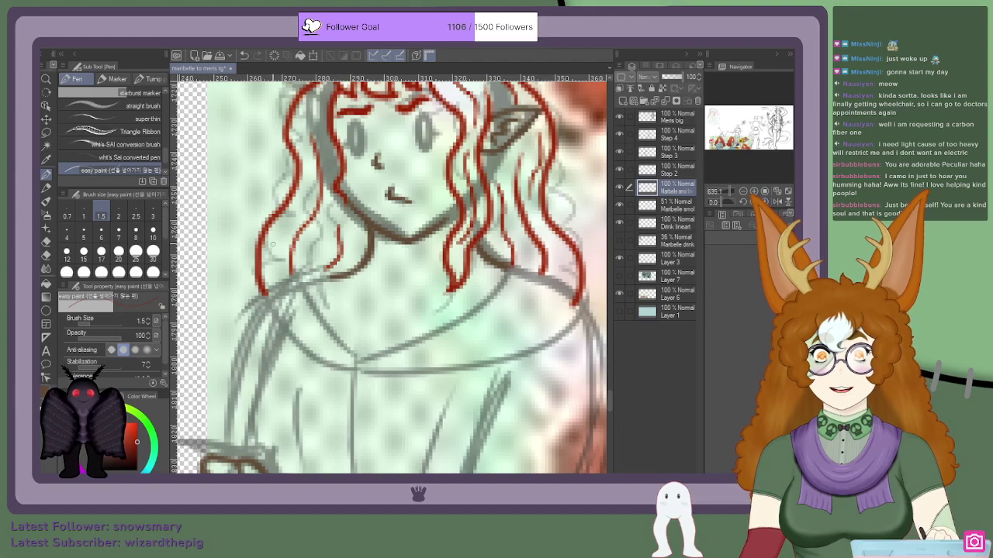
scroll(385, 241, down, 2)
scroll(432, 256, up, 7)
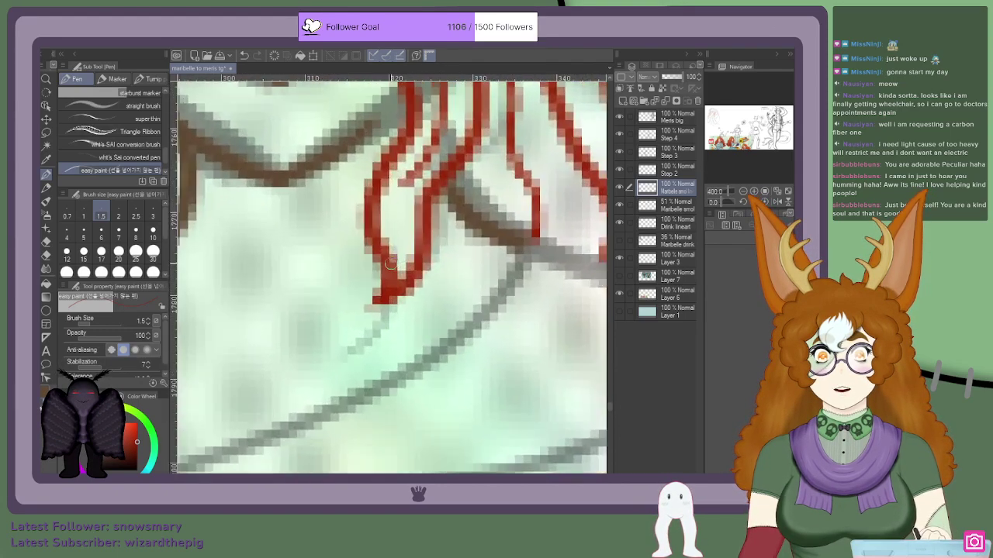
mouse_move(394, 277)
mouse_down()
mouse_move(397, 212)
mouse_move(404, 240)
mouse_up()
scroll(403, 240, down, 6)
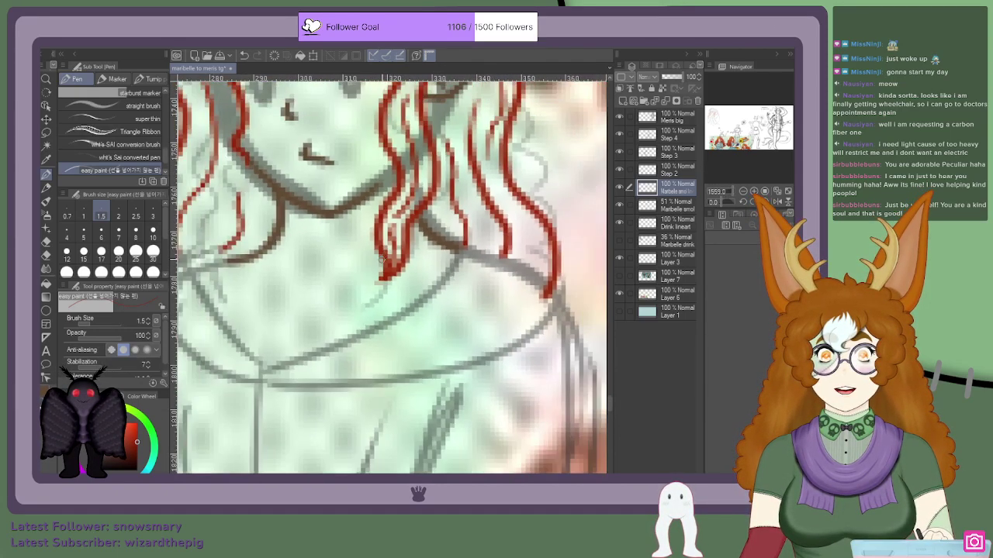
Step: Add short thin dark red strands near the outer hair tip over the shoulder on the ear side
scroll(373, 259, down, 1)
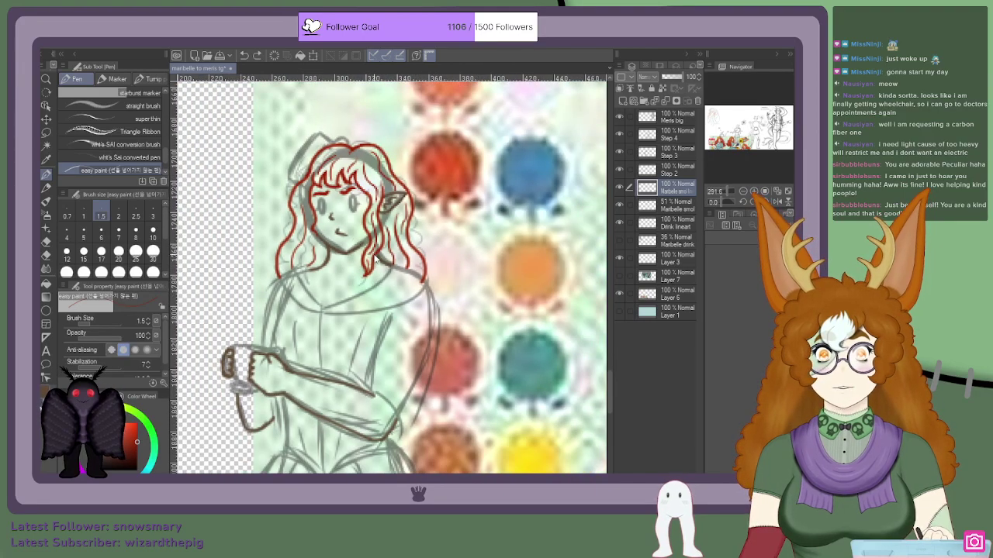
scroll(377, 261, up, 5)
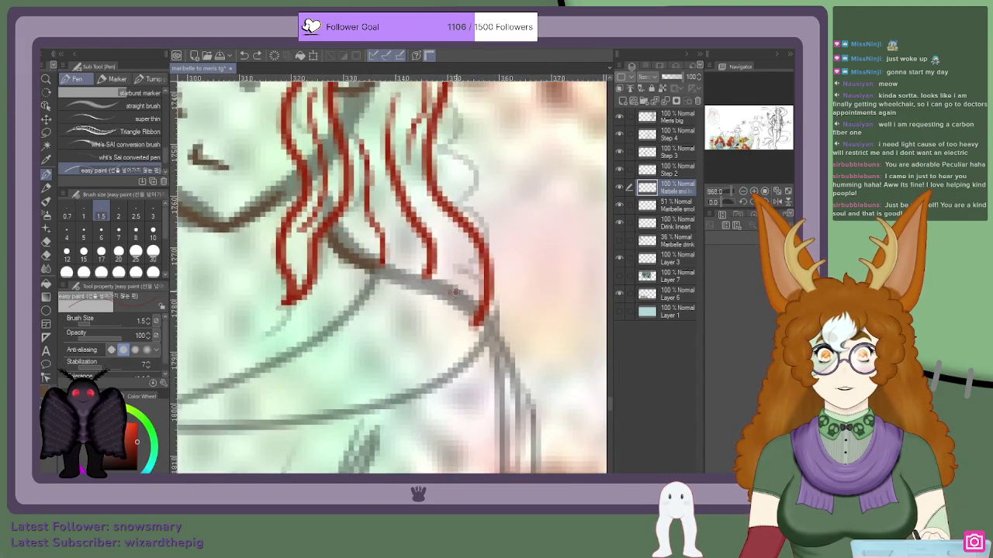
scroll(438, 228, down, 3)
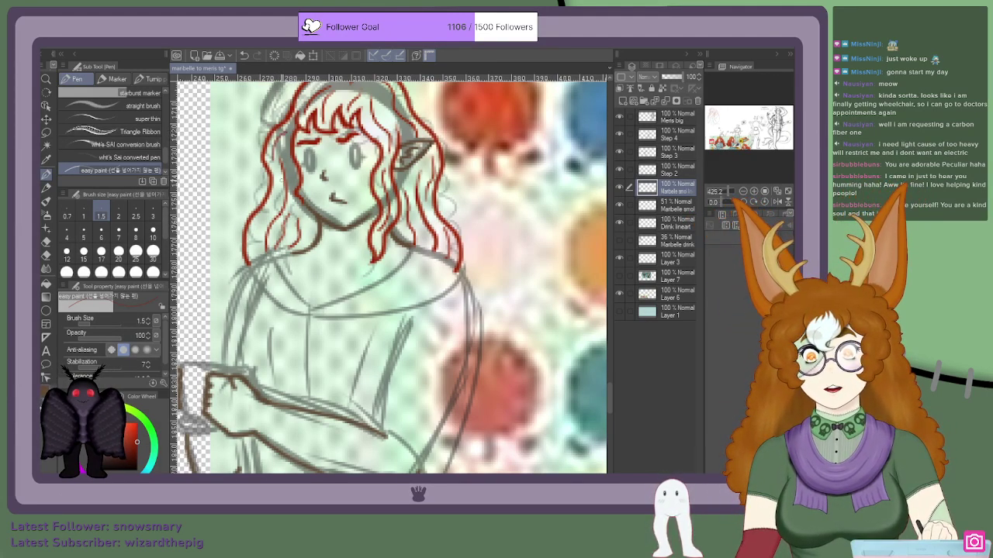
scroll(284, 180, down, 3)
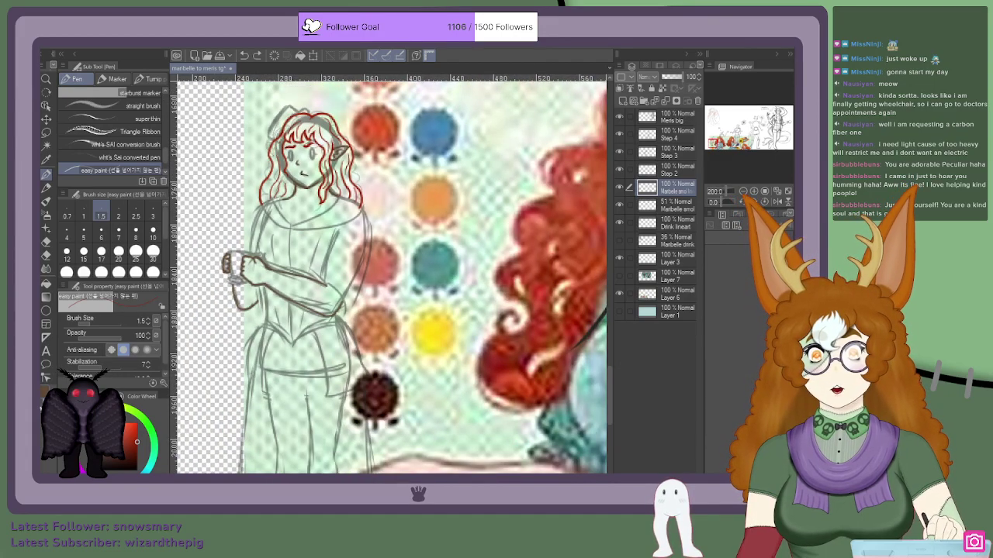
Step: Undo the last hair stroke and ink a thin dark red strand inside the hair beside the cheek opposite the ear
scroll(274, 167, up, 3)
drag(291, 101, 302, 144)
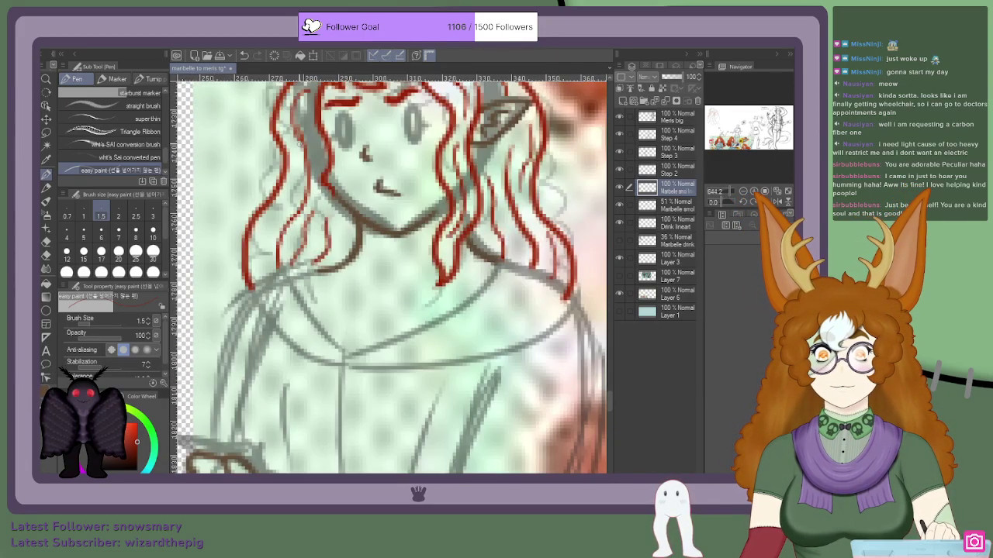
scroll(296, 131, down, 3)
scroll(297, 131, up, 2)
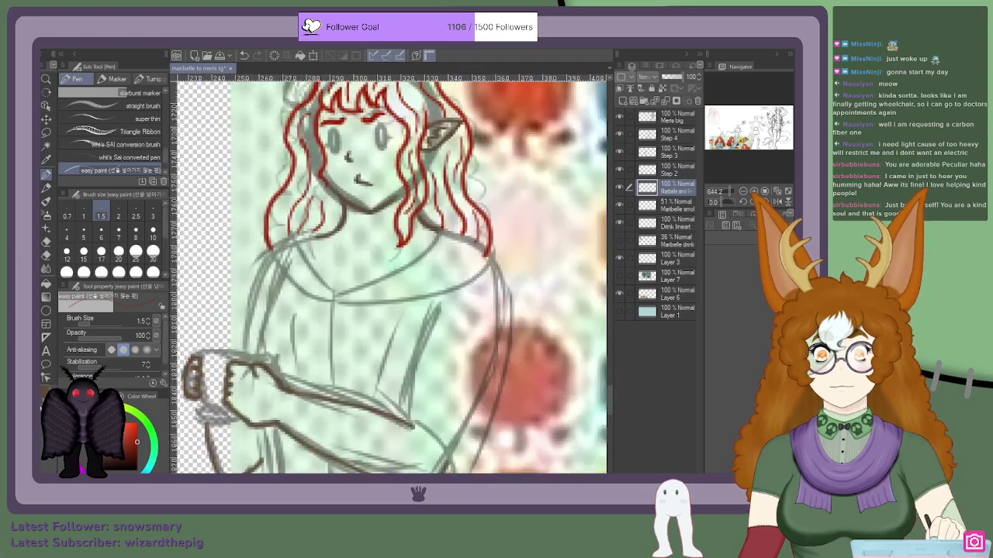
key(ctrl+z)
scroll(307, 128, down, 3)
scroll(308, 128, up, 5)
drag(310, 125, 309, 250)
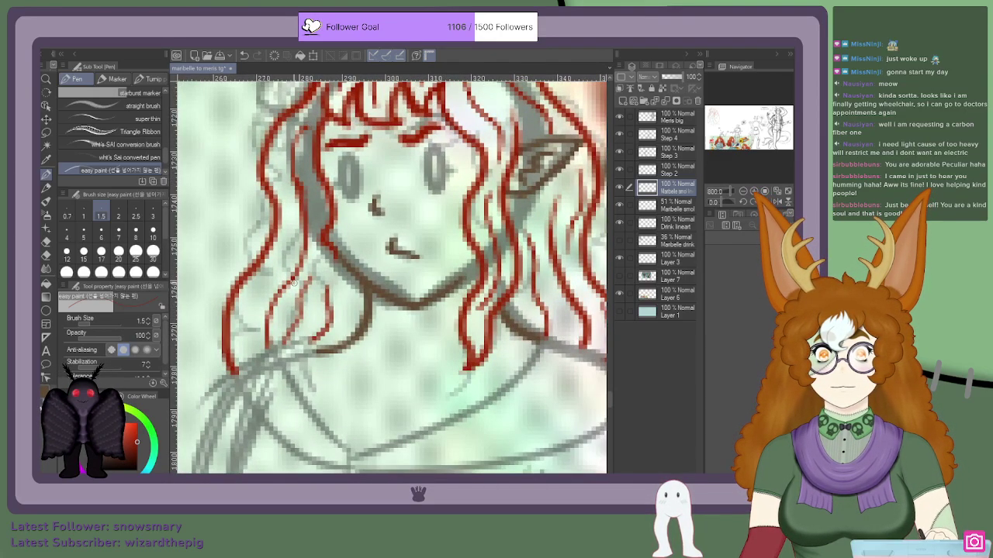
scroll(287, 249, down, 2)
scroll(287, 248, up, 3)
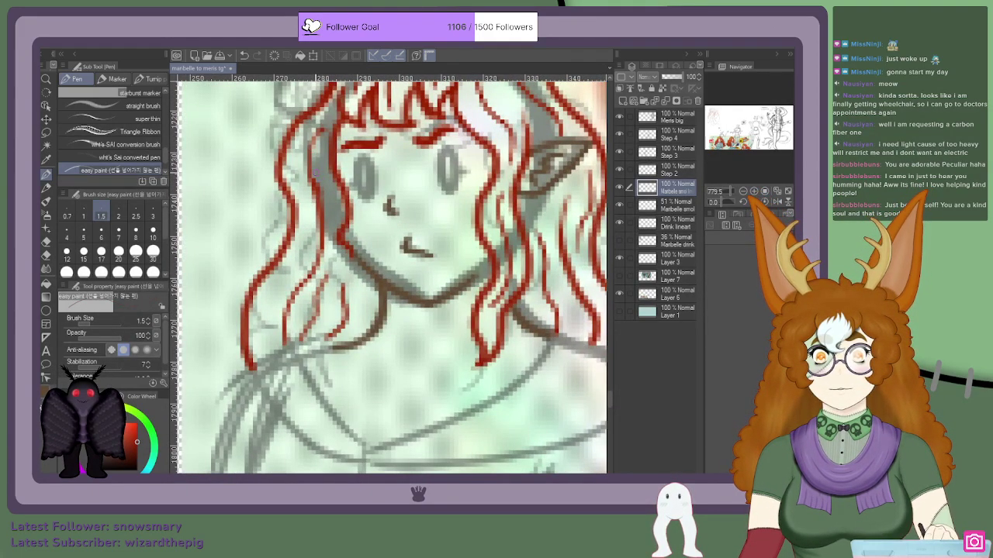
Step: Sample the green-teal eye colour from the face of the sunflower-hat woman in the reference art
scroll(316, 185, down, 6)
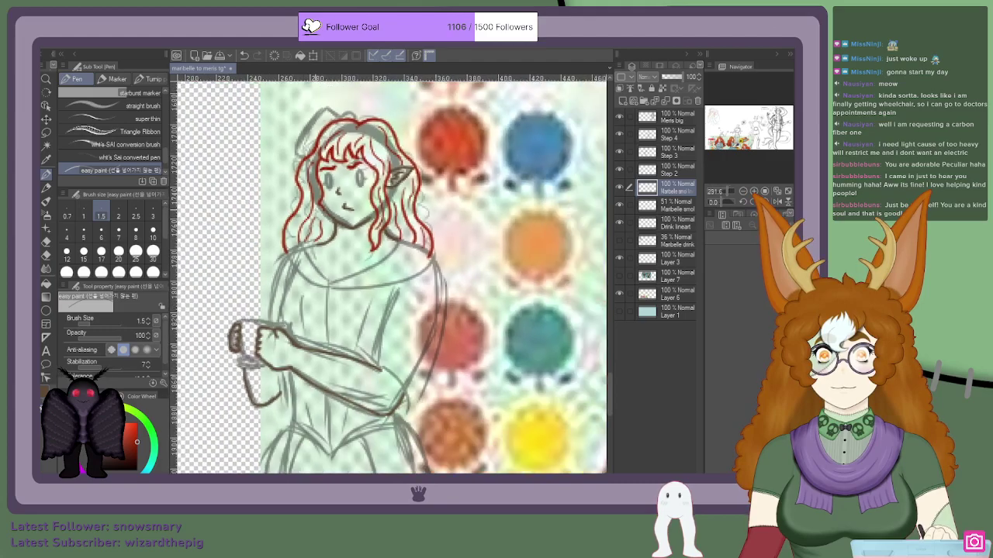
scroll(450, 224, up, 3)
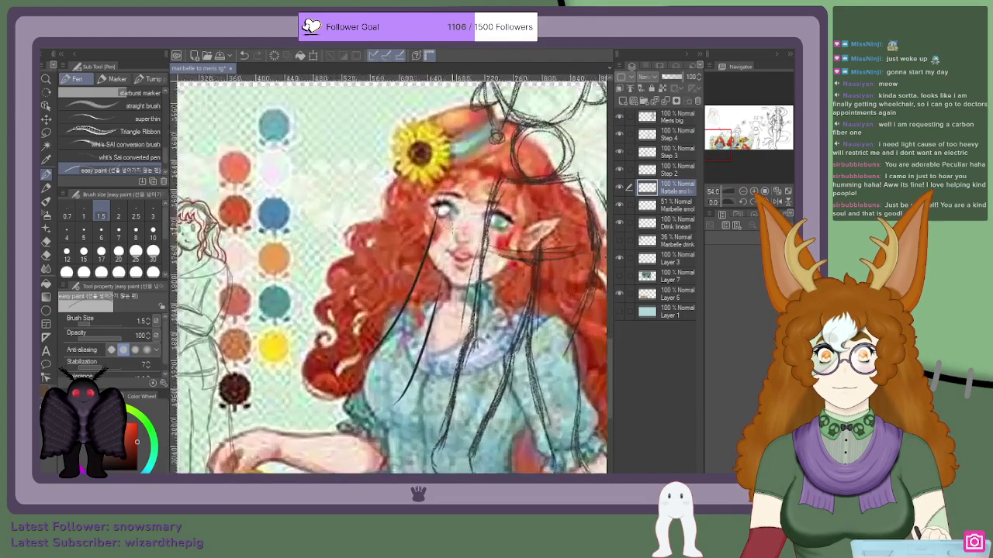
alt+click(529, 212)
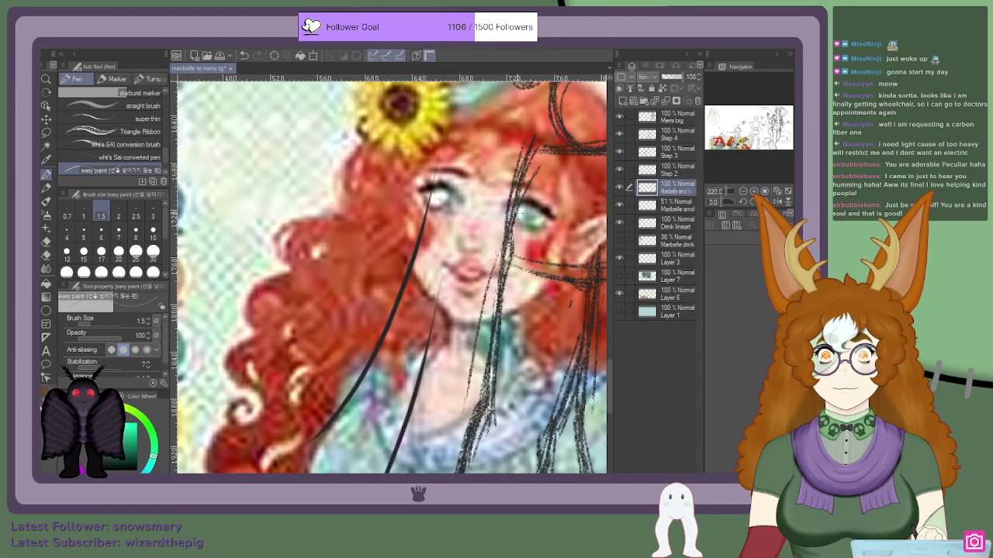
scroll(515, 214, down, 4)
scroll(527, 189, up, 4)
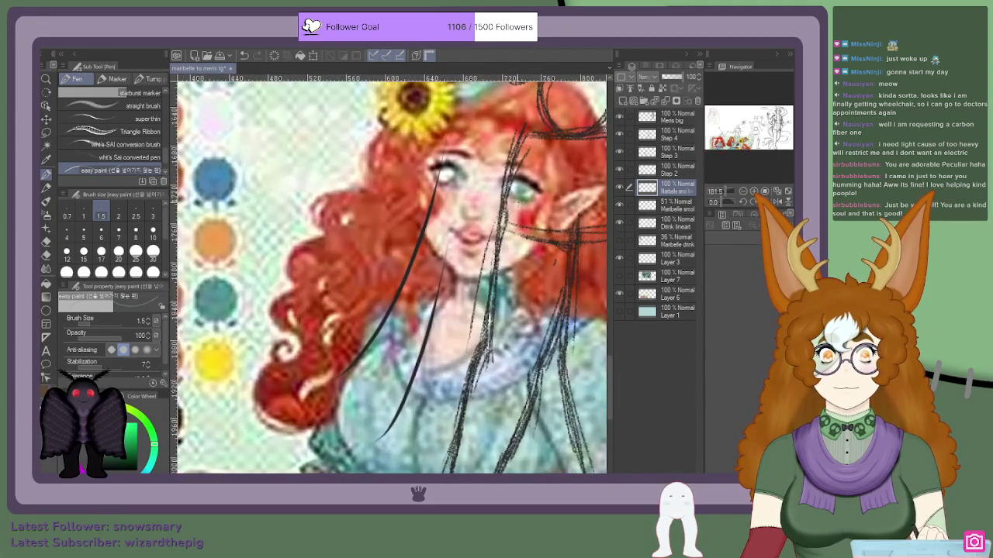
scroll(512, 200, down, 4)
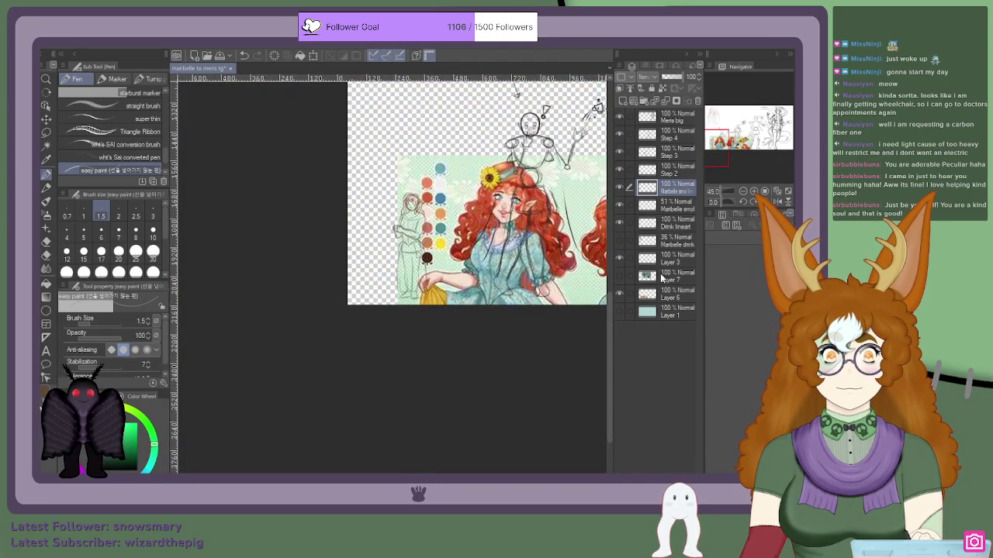
Step: Move the Layer 6 reference art up and sideways so the chibi elf with blue eyes lies inside the canvas
click(657, 294)
key(k)
drag(444, 234, 336, 78)
scroll(559, 252, up, 5)
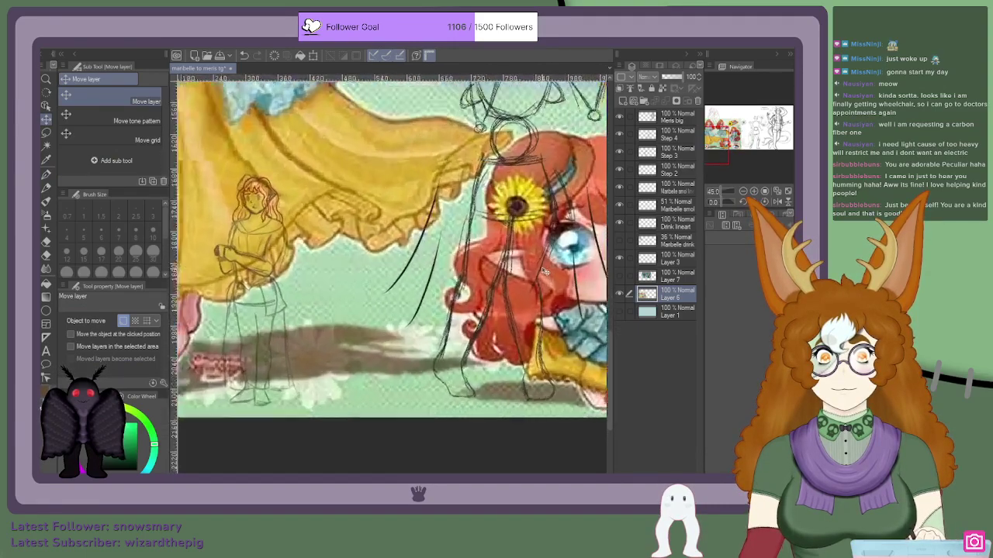
scroll(565, 242, down, 3)
scroll(555, 239, up, 3)
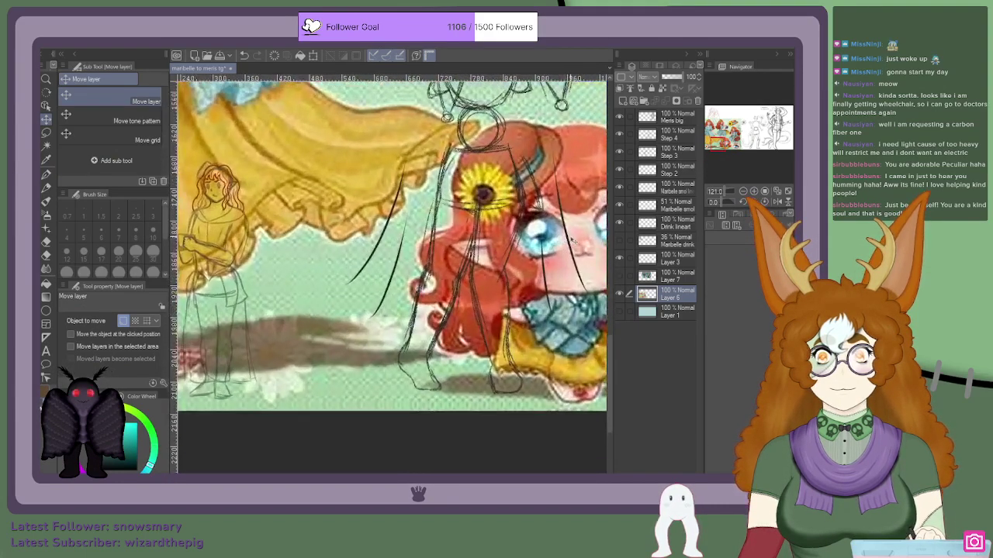
Step: Return to the pen and sample the light blue of the chibi elf's eyes as the drawing colour
scroll(552, 236, down, 6)
scroll(524, 166, up, 12)
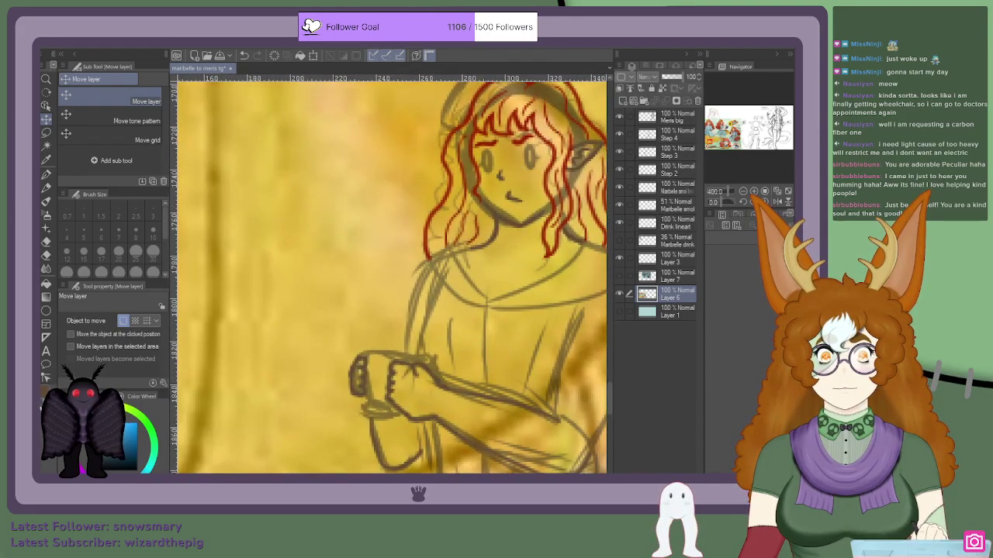
key(p)
scroll(392, 275, down, 8)
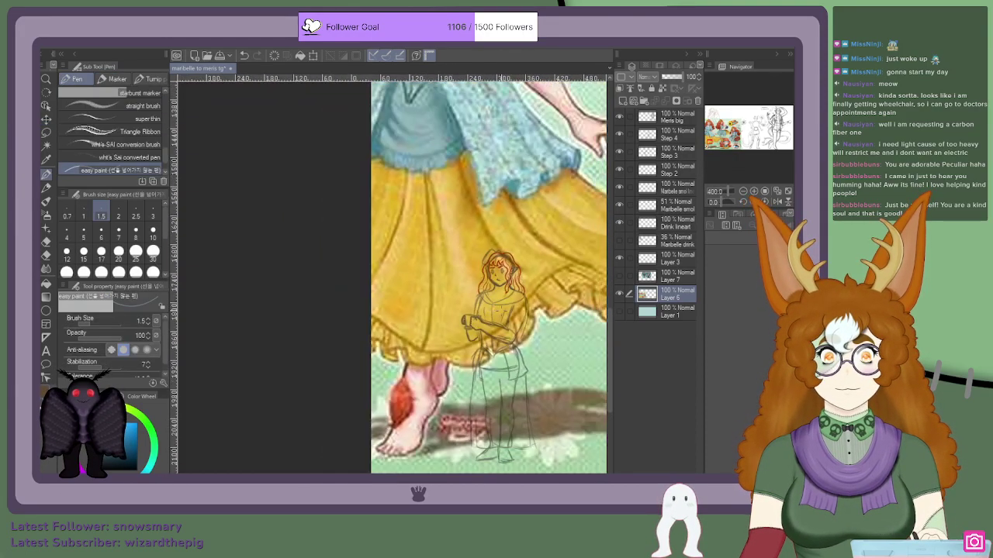
scroll(392, 276, up, 5)
drag(465, 272, 326, 223)
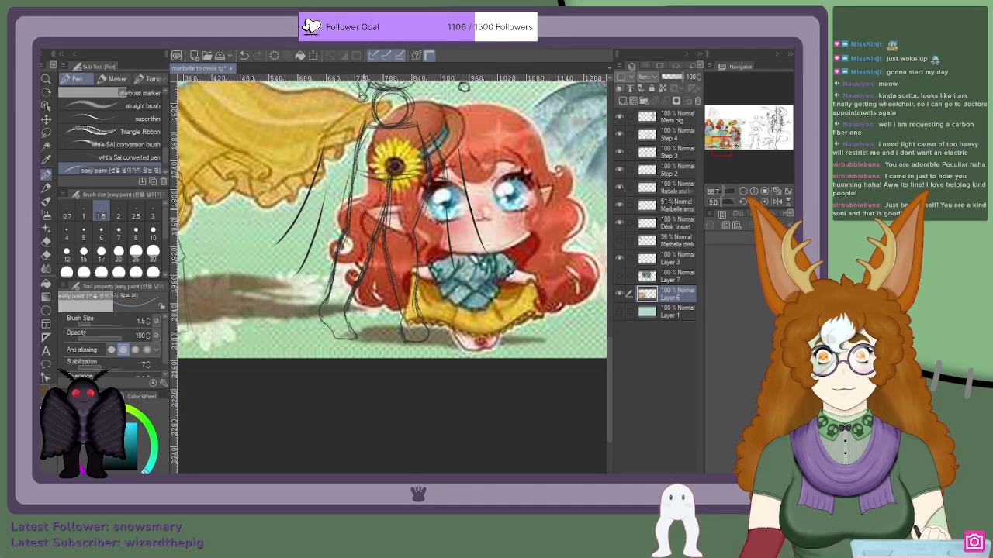
scroll(349, 217, down, 4)
scroll(349, 217, up, 8)
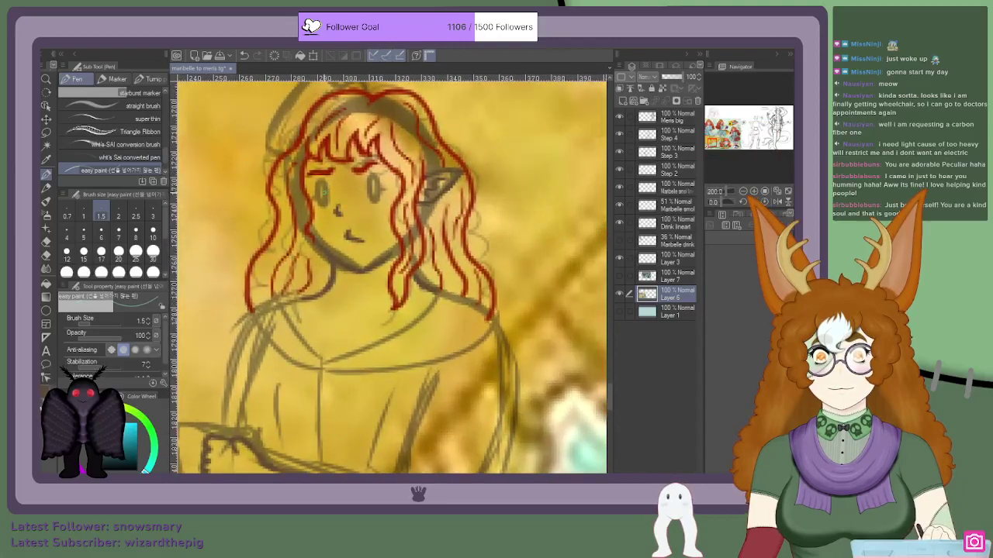
scroll(325, 193, up, 3)
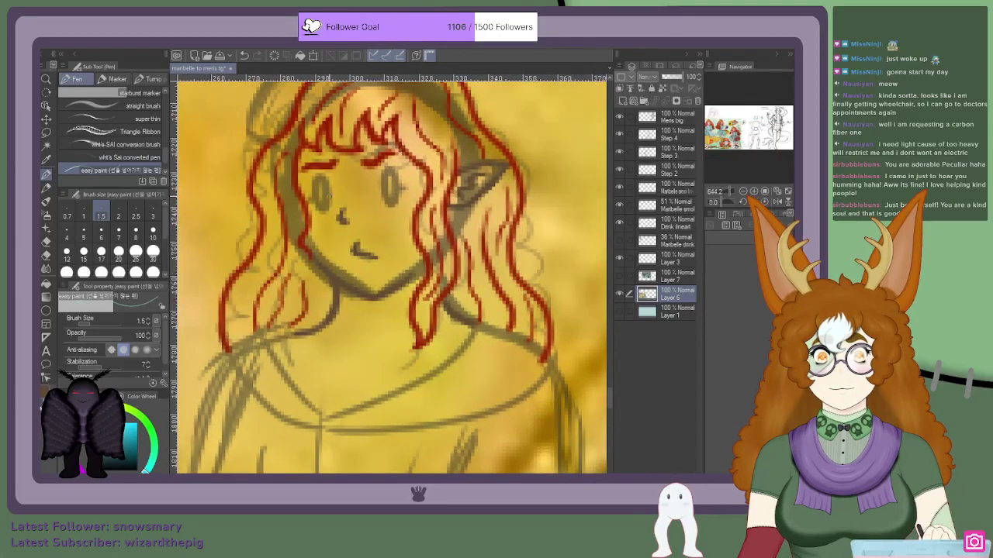
Step: Hide the Layer 6 reference art and paint both irises light blue on the small figure's lineart layer
click(618, 294)
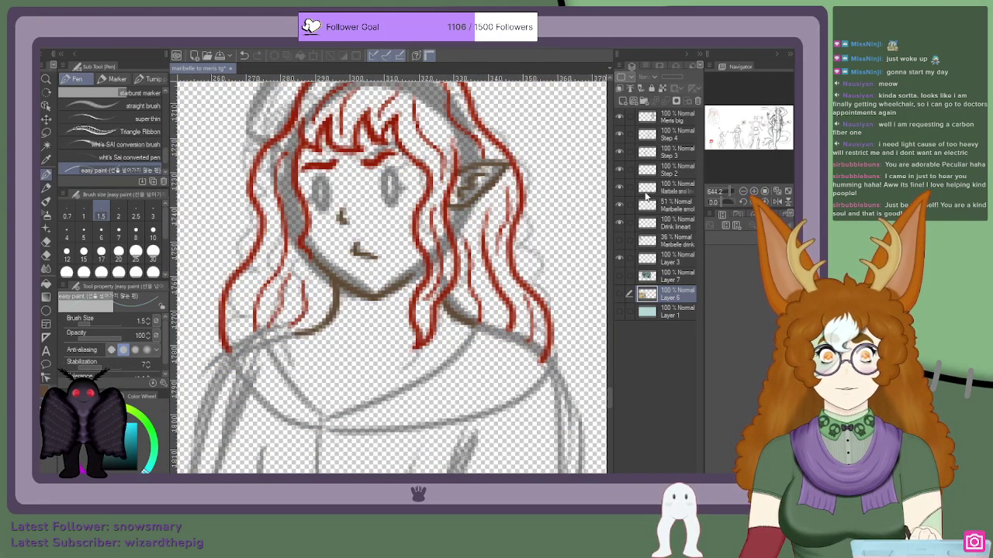
click(677, 190)
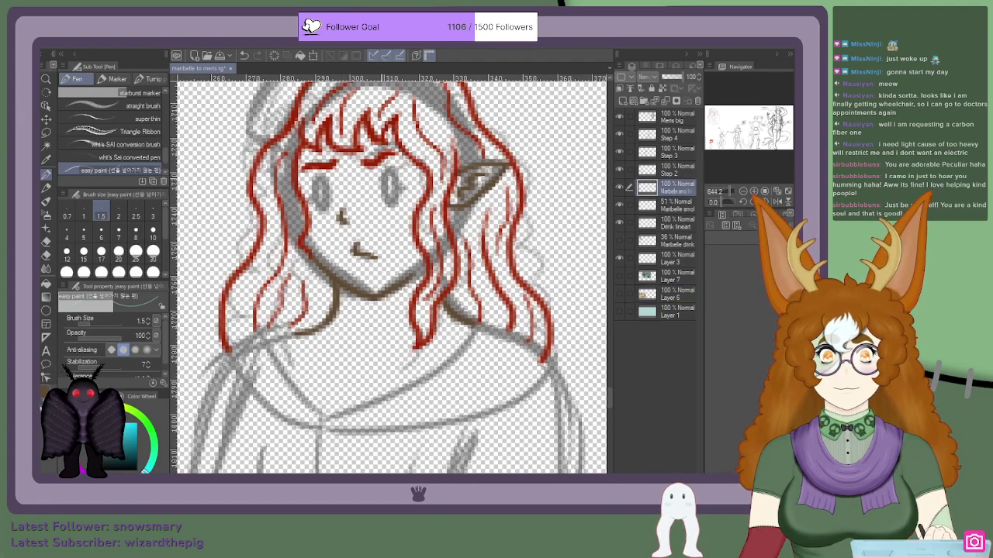
drag(390, 177, 391, 200)
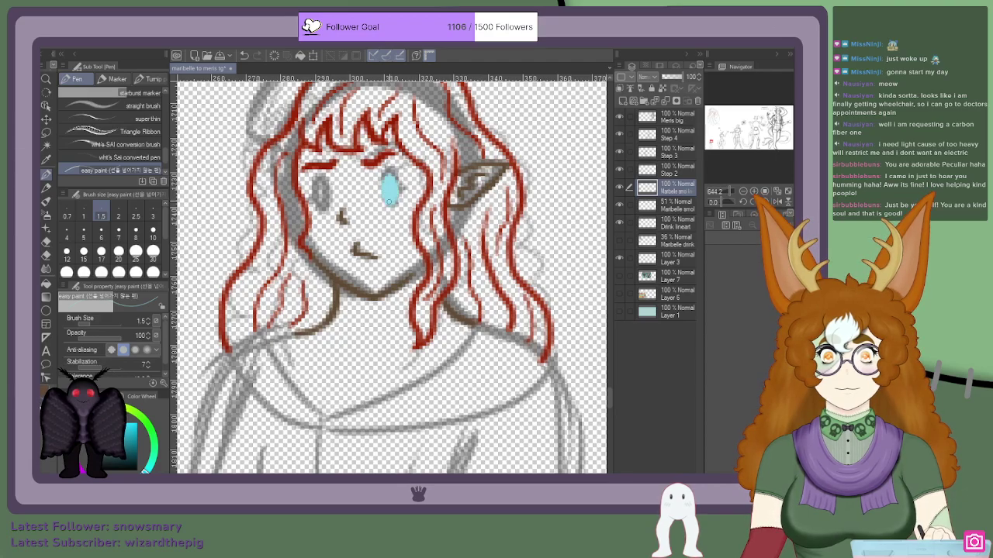
scroll(317, 196, up, 3)
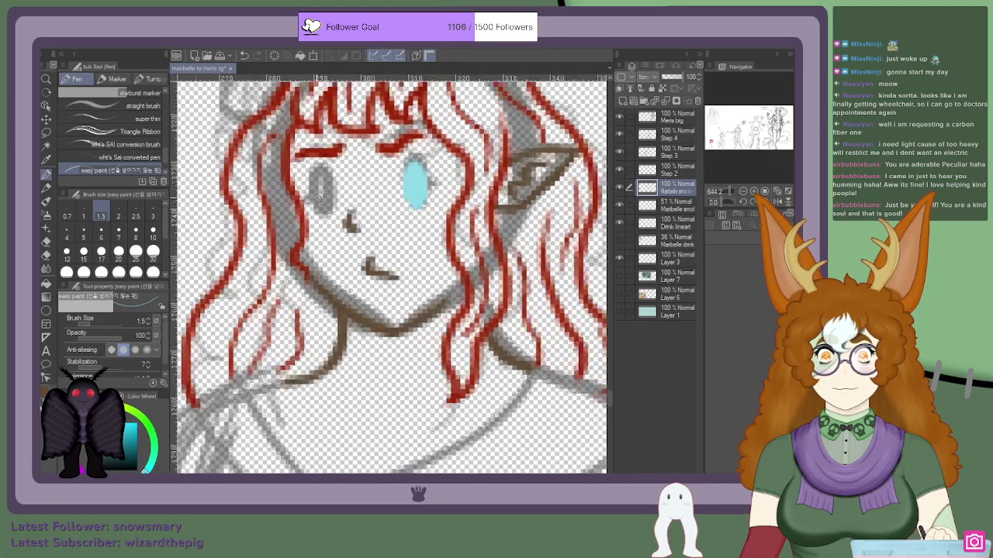
mouse_move(326, 176)
mouse_down()
mouse_move(331, 209)
mouse_move(326, 177)
mouse_move(321, 207)
mouse_up()
scroll(331, 164, down, 8)
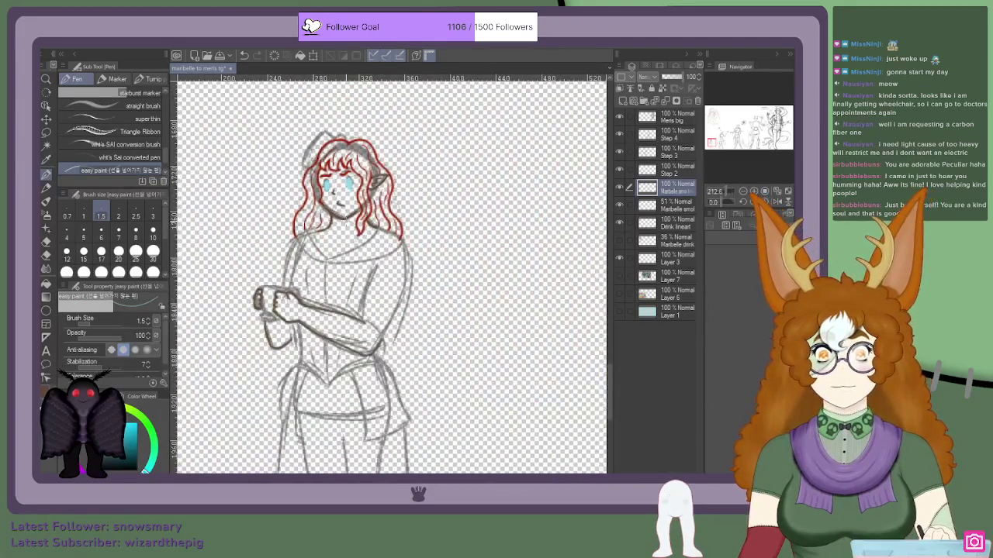
Step: Show the Layer 6 reference art, sample the very dark red of the chibi elf's eyelashes, and hide the layer again
scroll(488, 306, down, 5)
mouse_move(713, 136)
mouse_down()
mouse_move(724, 147)
mouse_move(716, 112)
mouse_move(721, 134)
mouse_up()
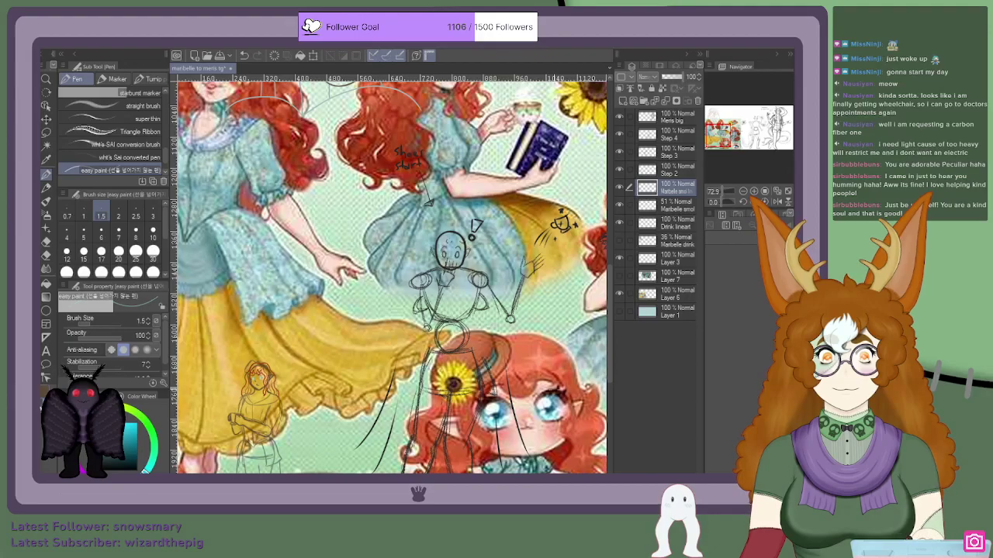
alt+click(554, 389)
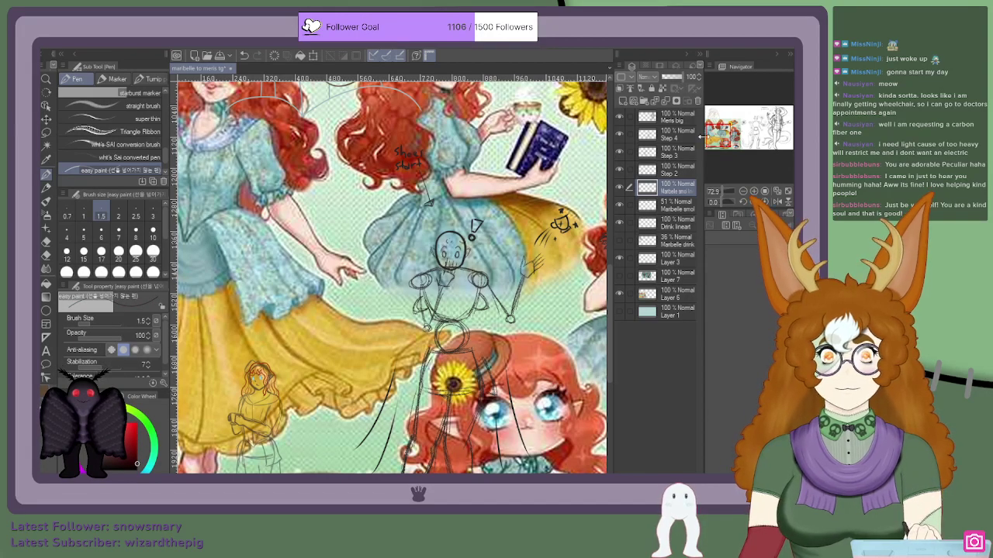
click(620, 291)
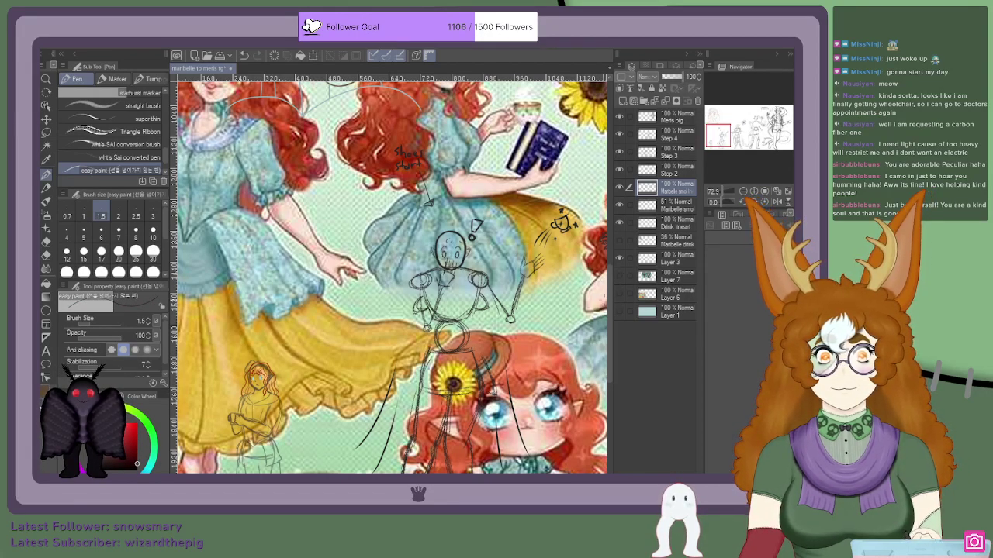
Step: Ink the upper lash line with an outward flick over the ear-side eye in very dark red
scroll(399, 365, down, 4)
scroll(310, 400, up, 8)
scroll(388, 279, up, 11)
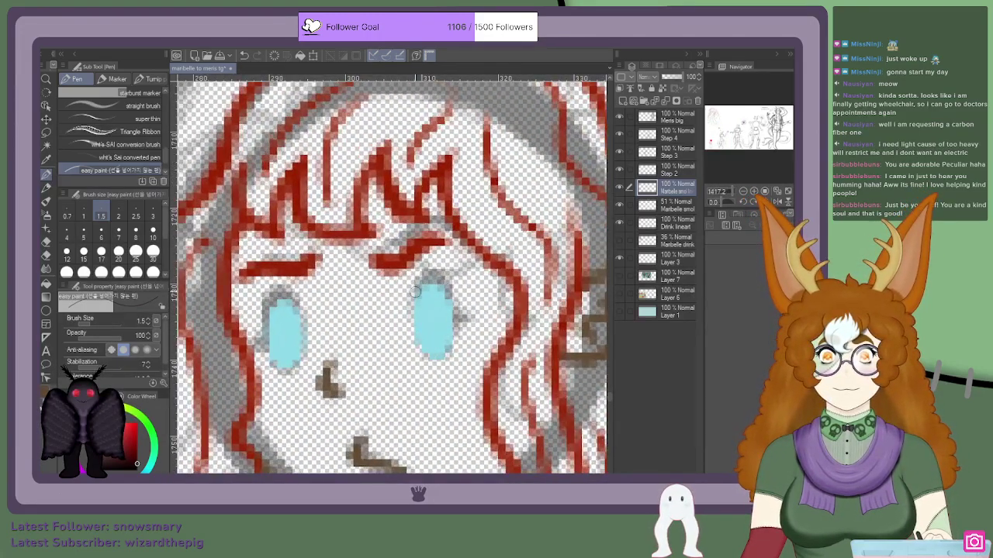
mouse_move(415, 291)
mouse_down()
mouse_move(433, 274)
mouse_move(419, 280)
mouse_move(443, 284)
mouse_move(421, 282)
mouse_move(439, 290)
mouse_move(437, 302)
mouse_move(442, 280)
mouse_move(447, 320)
mouse_move(443, 290)
mouse_move(463, 321)
mouse_move(452, 324)
mouse_move(470, 315)
mouse_move(453, 316)
mouse_move(441, 283)
mouse_move(453, 305)
mouse_move(407, 307)
mouse_up()
scroll(393, 311, down, 3)
scroll(392, 309, down, 2)
Step: Ink the matching very dark red upper lash line and outer flick around the eye opposite the ear
scroll(302, 314, up, 6)
mouse_move(297, 314)
mouse_down()
mouse_move(260, 306)
mouse_move(294, 298)
mouse_move(260, 322)
mouse_move(299, 313)
mouse_move(255, 314)
mouse_move(250, 330)
mouse_up()
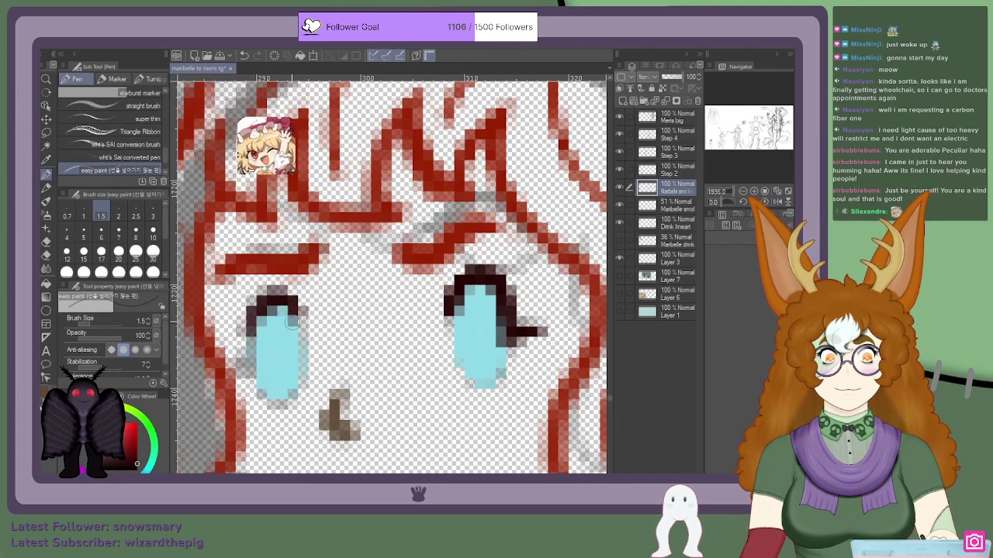
mouse_move(250, 322)
mouse_down()
mouse_move(245, 365)
mouse_move(258, 361)
mouse_up()
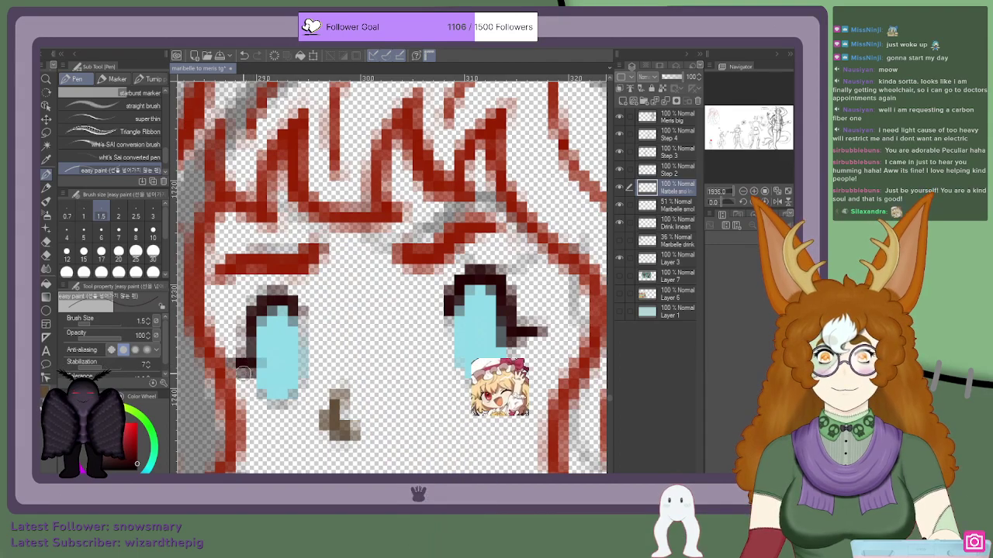
scroll(244, 362, down, 5)
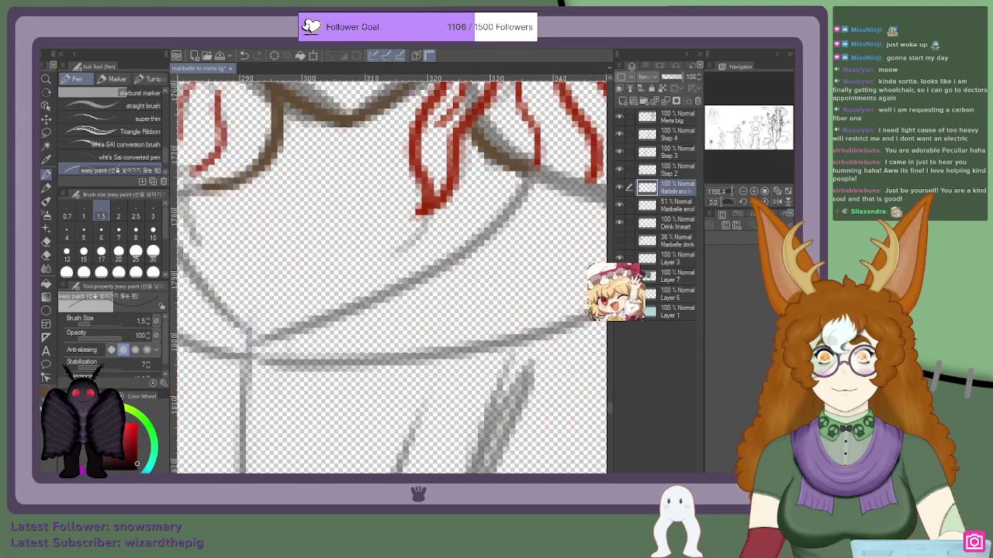
scroll(356, 210, down, 6)
scroll(355, 128, up, 6)
Step: Sample the iris light blue and touch up both irises beneath the dark upper lashes
scroll(417, 213, up, 5)
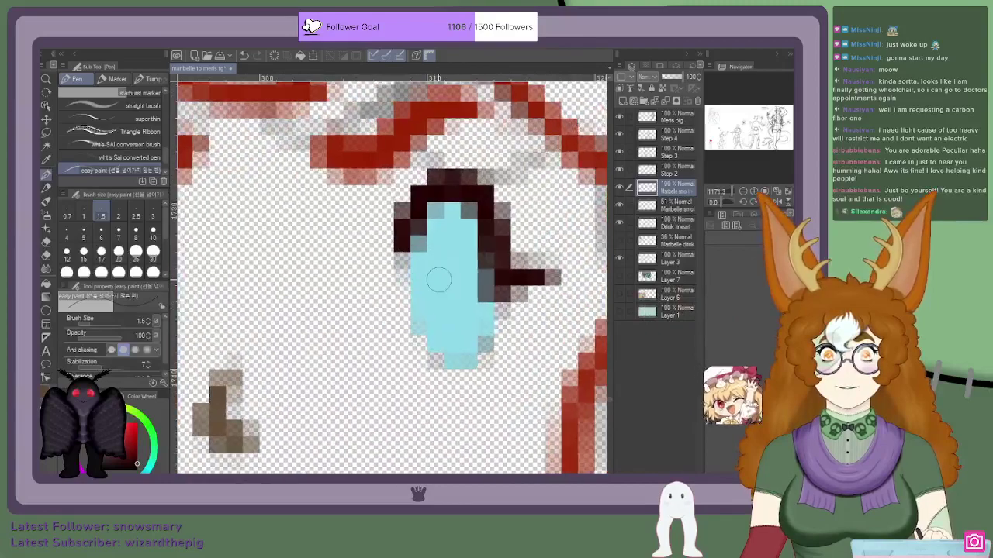
scroll(434, 267, up, 1)
alt+click(439, 281)
drag(432, 239, 424, 262)
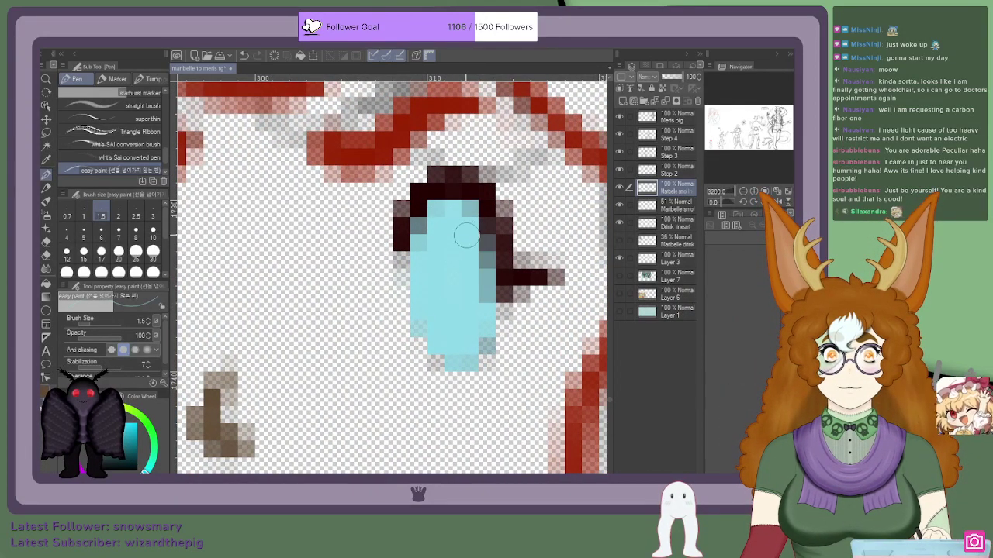
scroll(455, 272, down, 1)
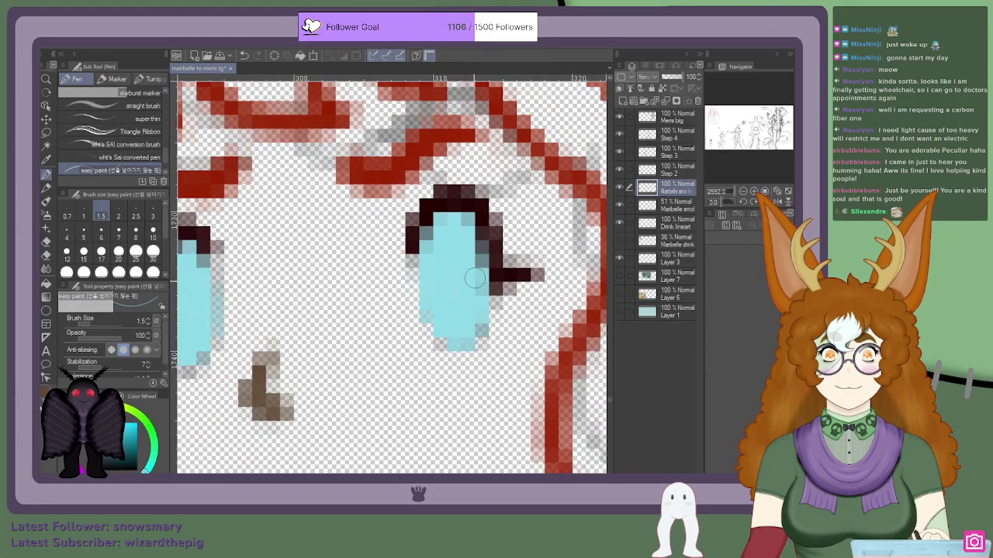
scroll(394, 278, down, 4)
scroll(302, 287, up, 6)
drag(197, 312, 199, 297)
scroll(223, 248, down, 5)
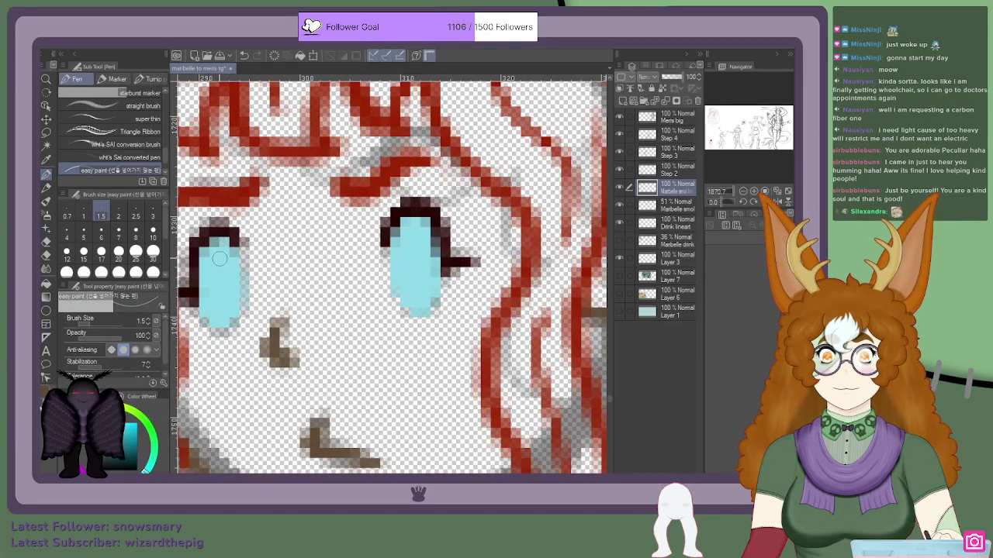
scroll(219, 263, down, 10)
scroll(209, 286, down, 6)
scroll(208, 282, down, 5)
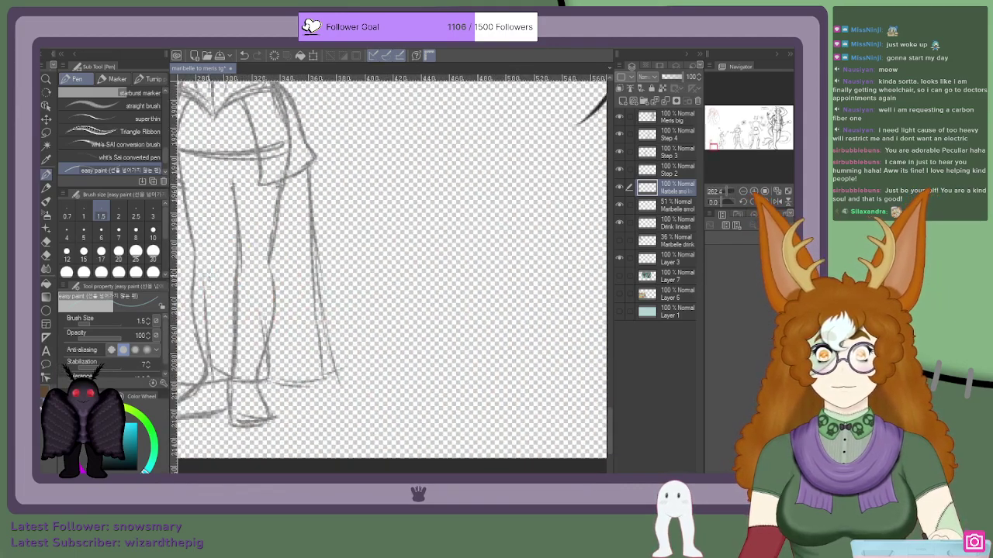
drag(714, 145, 712, 141)
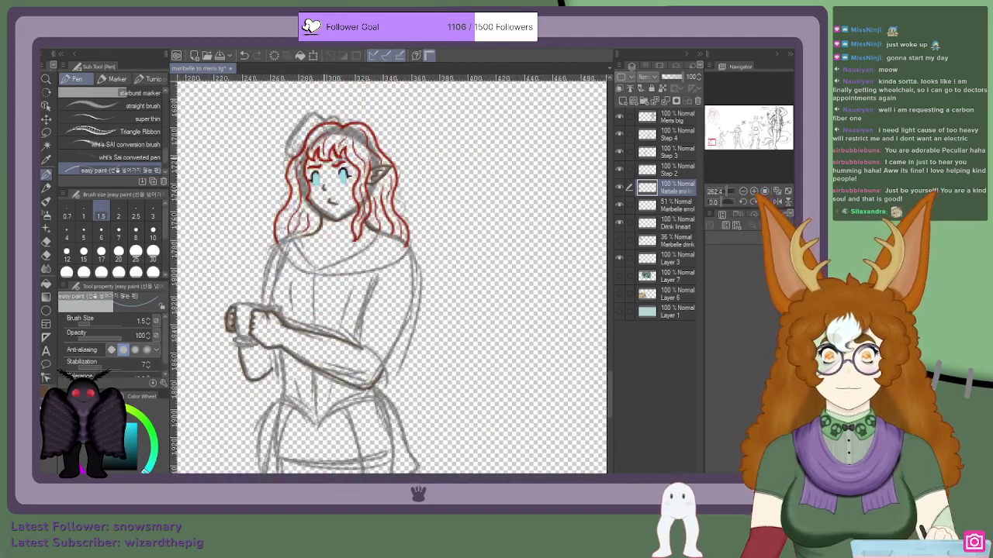
scroll(341, 153, up, 6)
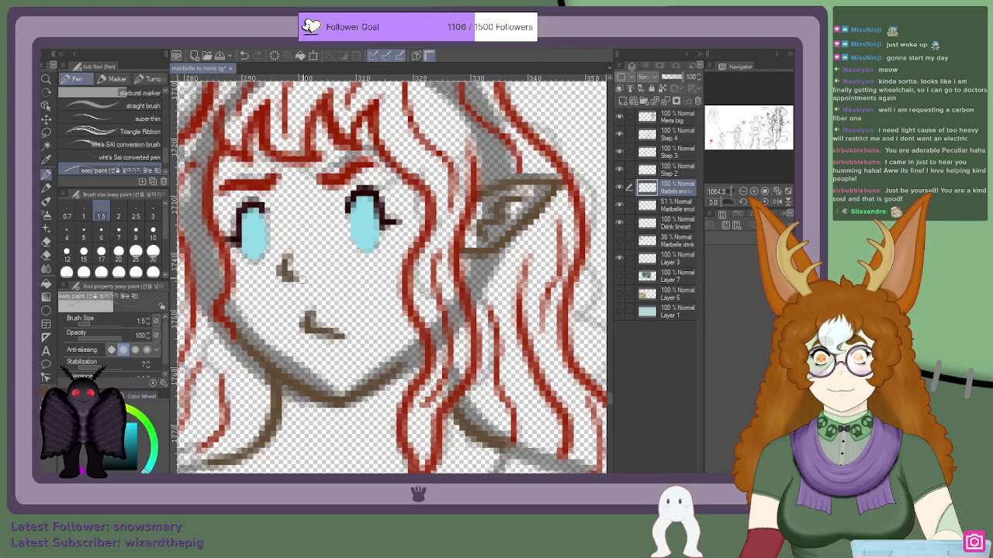
Step: Shade the upper part of both light blue irises with a darker teal beneath the lashes
scroll(339, 231, up, 2)
mouse_move(385, 201)
mouse_down()
mouse_move(388, 221)
mouse_move(377, 227)
mouse_move(391, 237)
mouse_move(380, 198)
mouse_move(392, 175)
mouse_move(367, 203)
mouse_move(376, 186)
mouse_up()
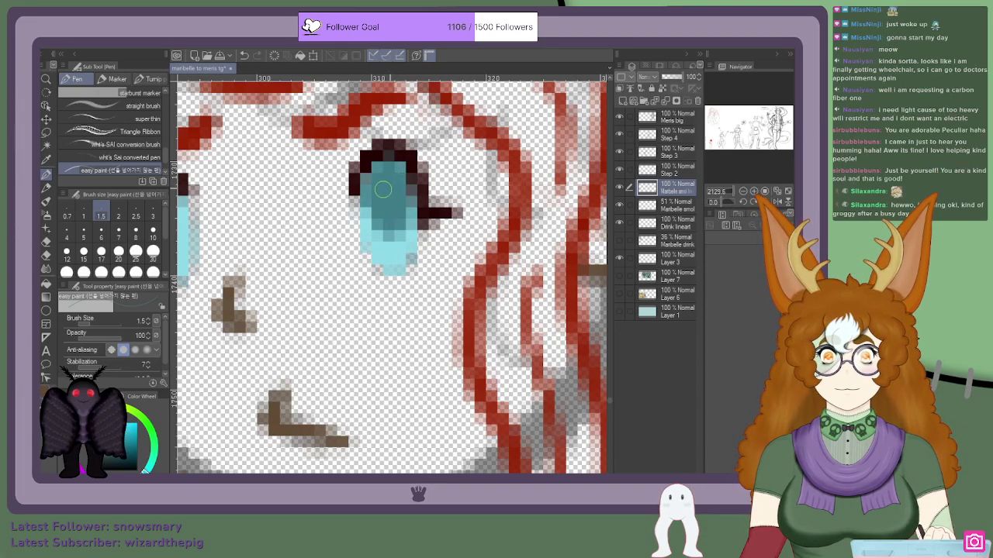
mouse_move(394, 226)
mouse_down()
mouse_move(410, 211)
mouse_move(381, 217)
mouse_up()
scroll(350, 191, down, 3)
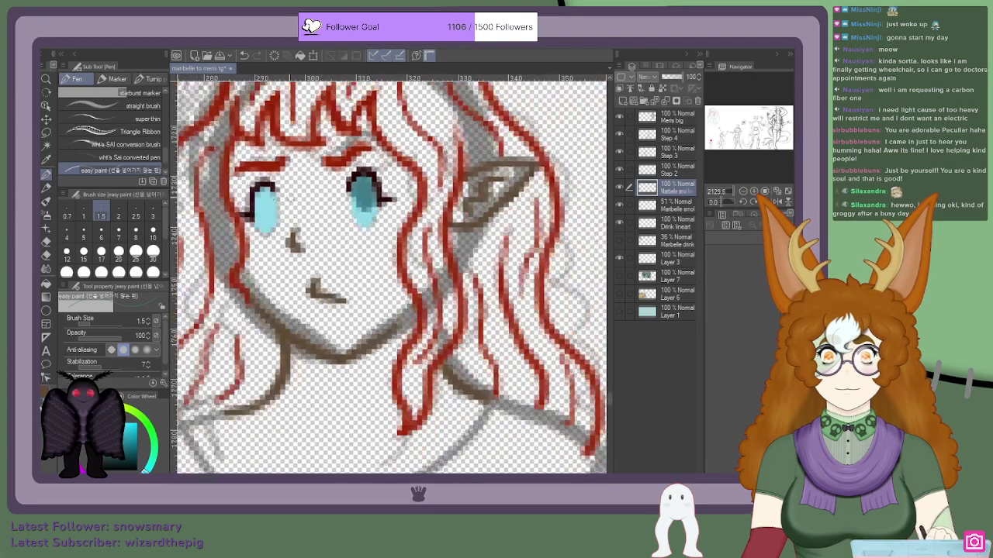
mouse_move(262, 211)
mouse_down()
mouse_move(268, 194)
mouse_move(263, 216)
mouse_up()
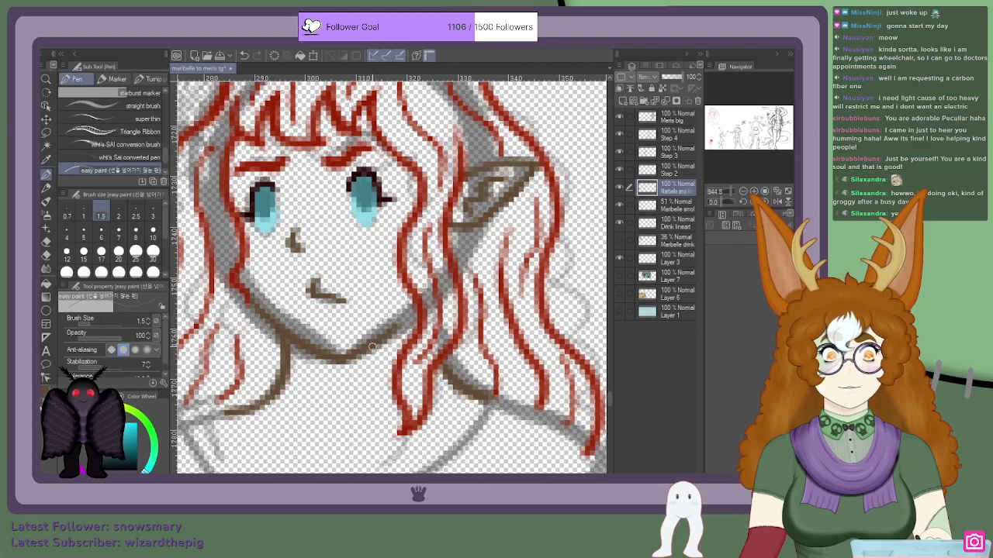
Step: Show the Layer 6 reference art and add near-white highlights to the upper, nose-opposite corner of each iris
scroll(253, 200, down, 8)
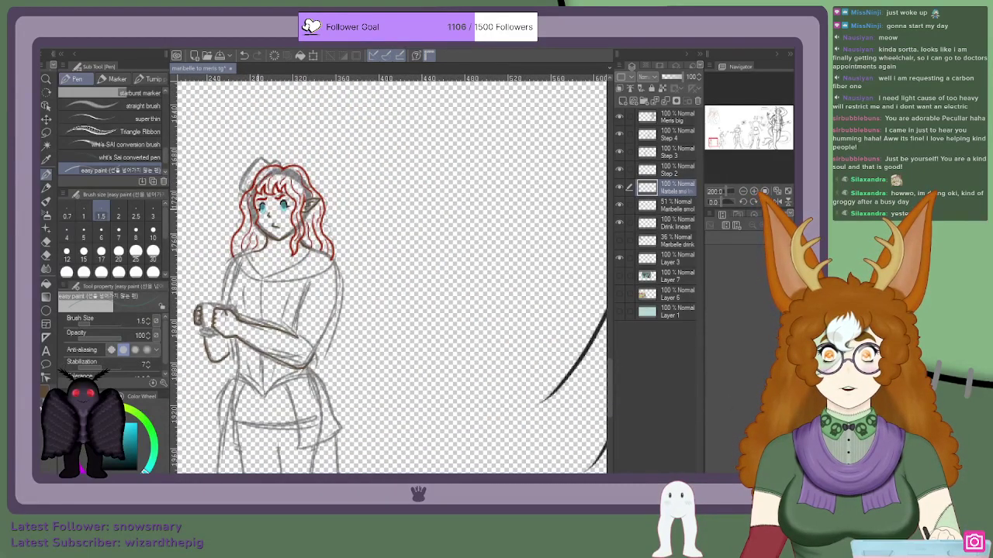
scroll(461, 221, down, 5)
click(619, 275)
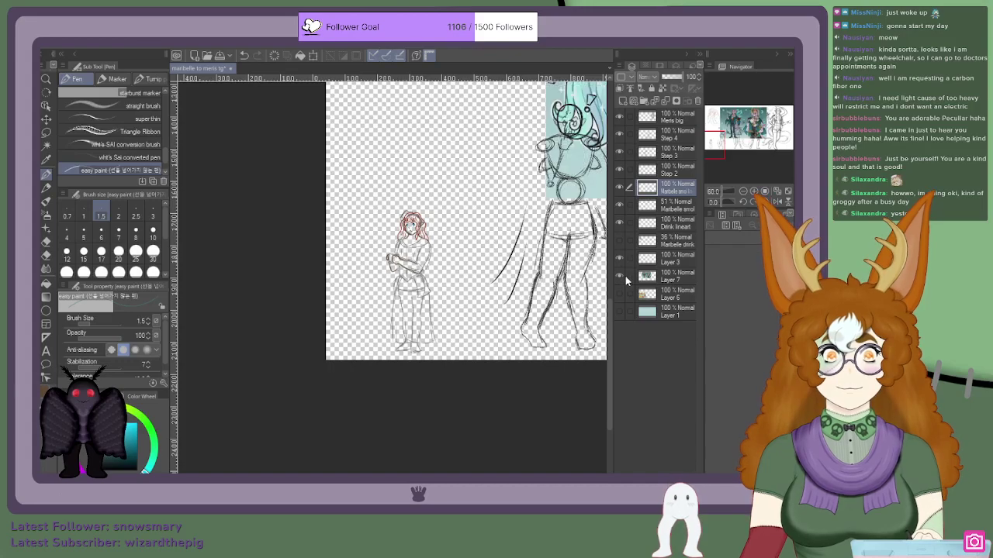
click(620, 293)
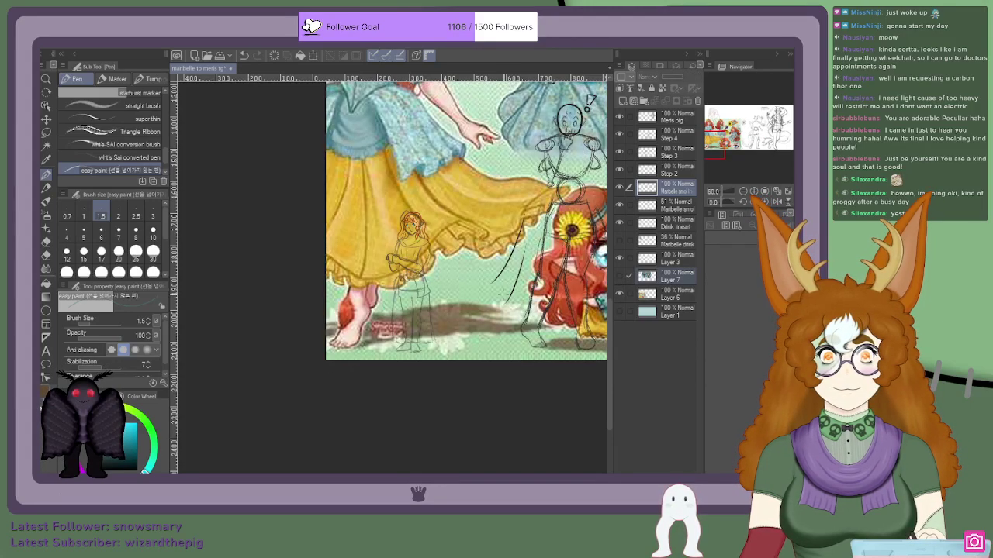
scroll(533, 295, down, 1)
scroll(422, 233, up, 10)
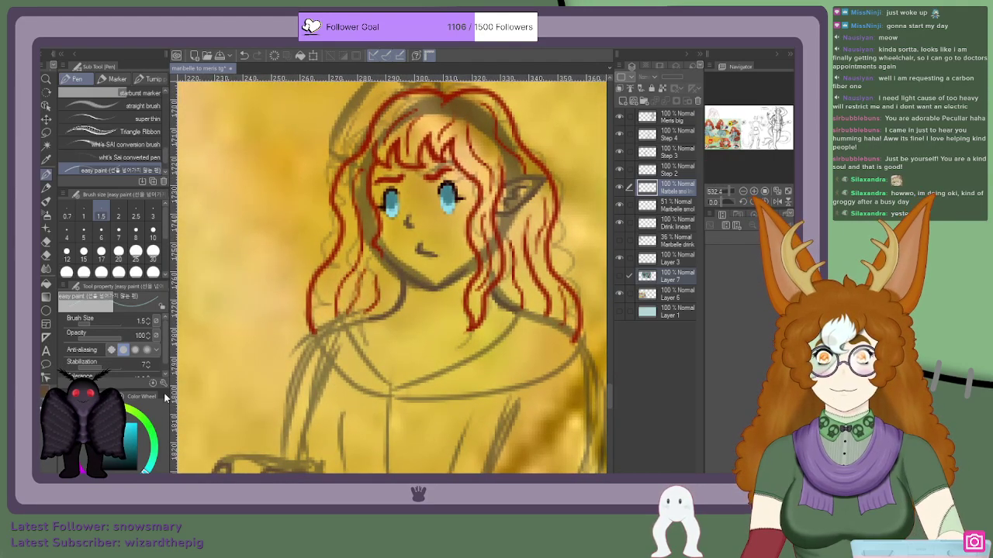
scroll(464, 229, up, 4)
drag(463, 229, 457, 242)
drag(309, 247, 311, 254)
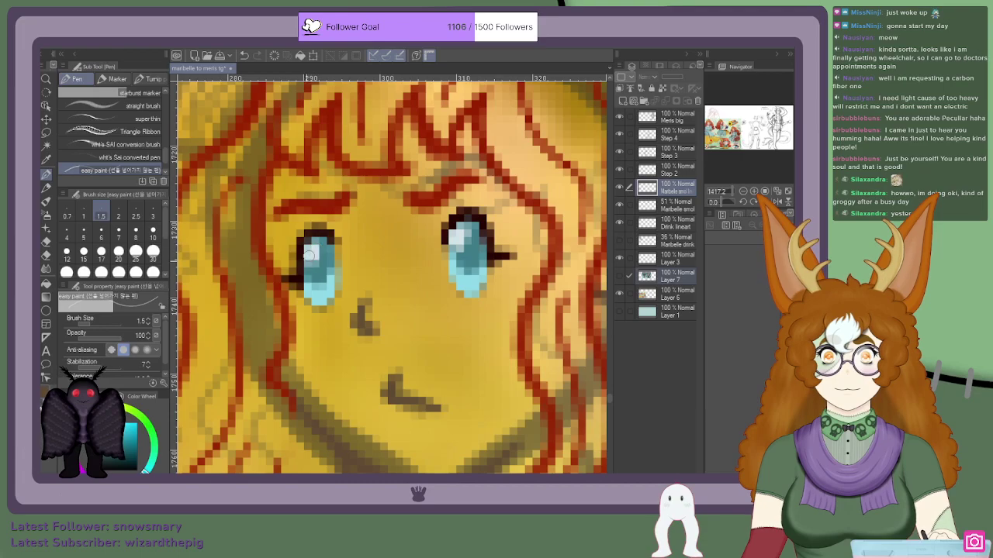
Step: Add small dark teal pupils to both irises and hide the Layer 6 reference art
scroll(311, 253, down, 3)
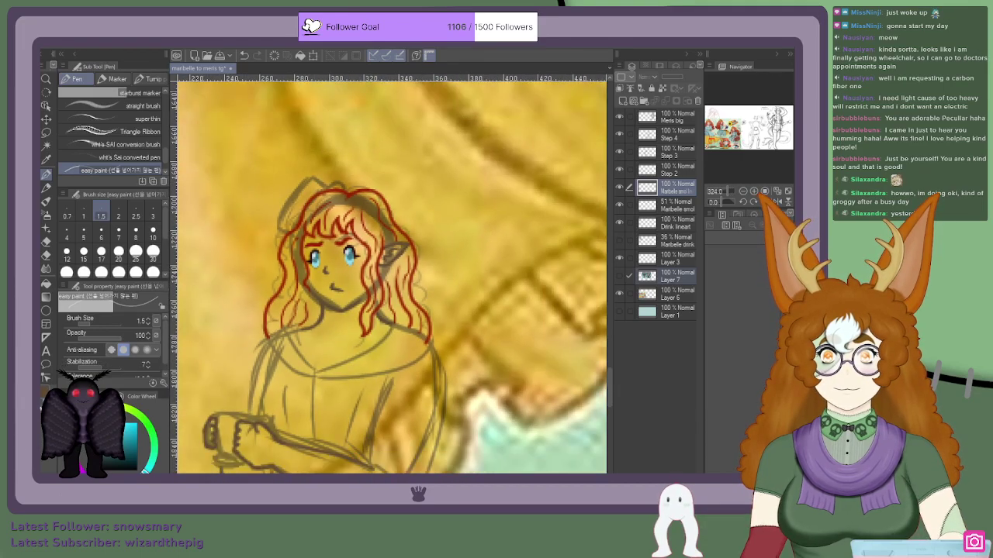
scroll(349, 255, up, 6)
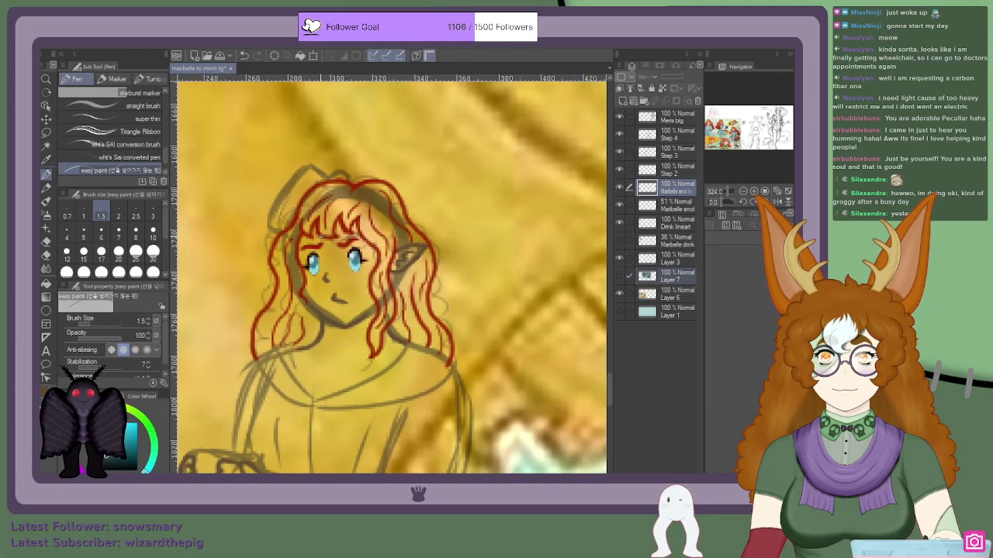
drag(373, 282, 375, 282)
drag(221, 287, 224, 281)
scroll(223, 281, down, 7)
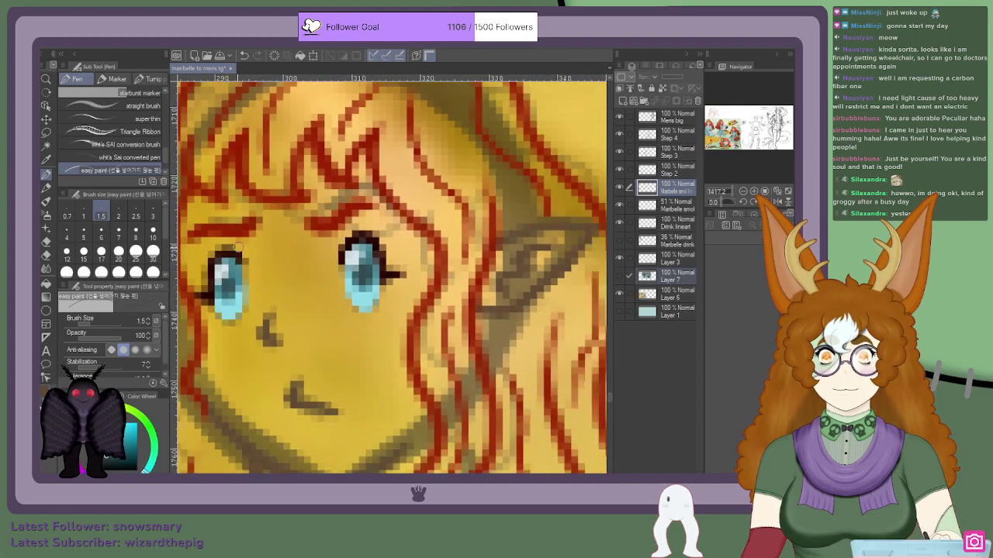
scroll(223, 280, down, 2)
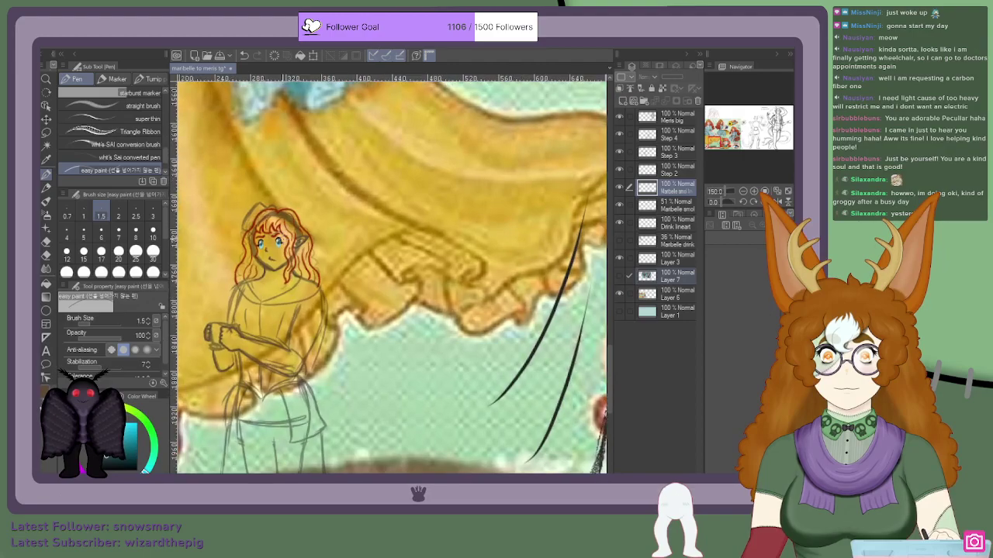
scroll(275, 249, down, 3)
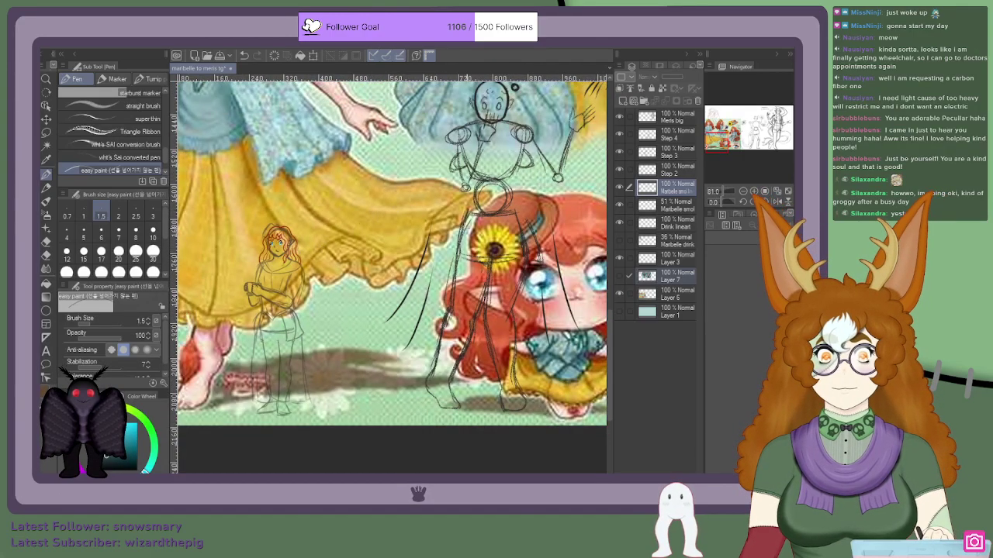
click(620, 293)
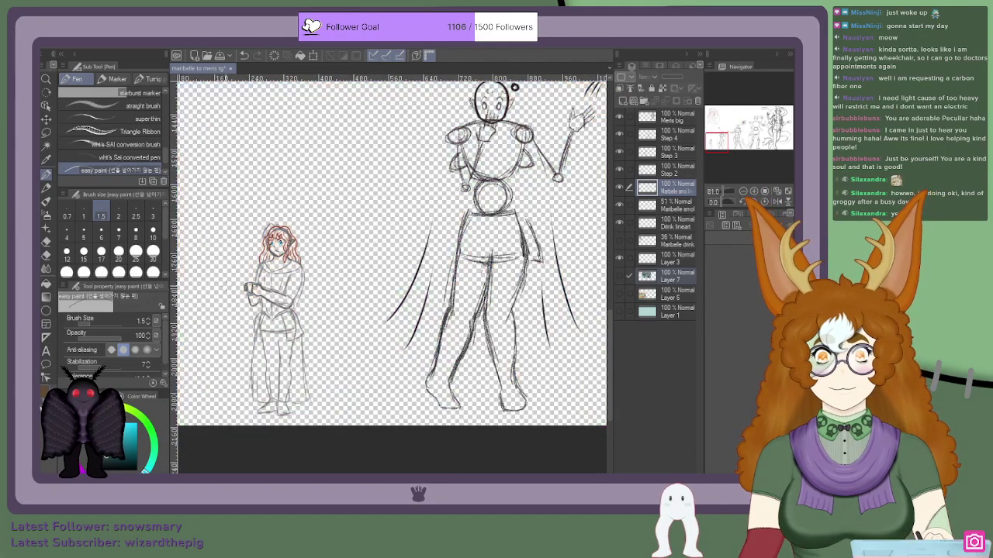
Step: Sample the brown skin line colour and touch up both ends of the jawline where it meets the hair
scroll(277, 256, up, 5)
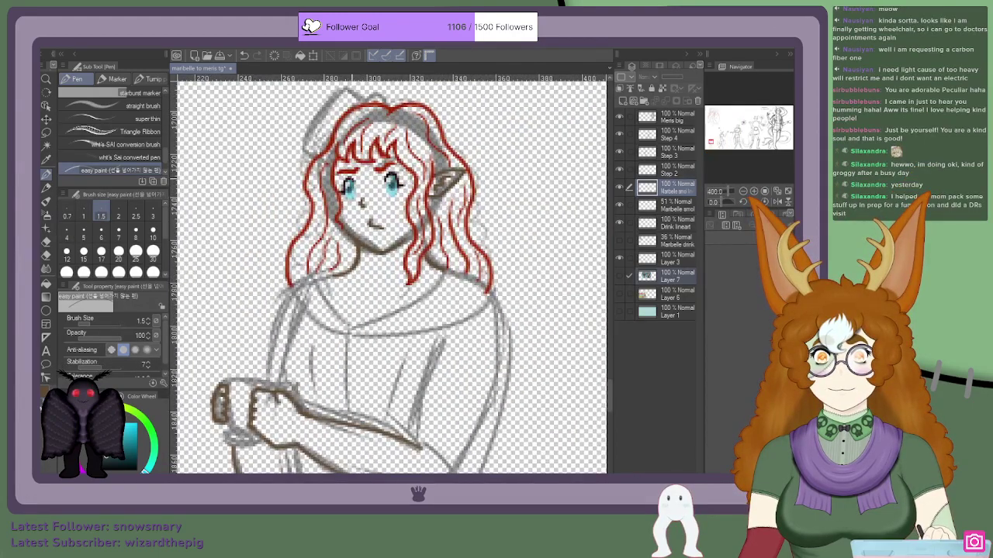
scroll(424, 185, up, 1)
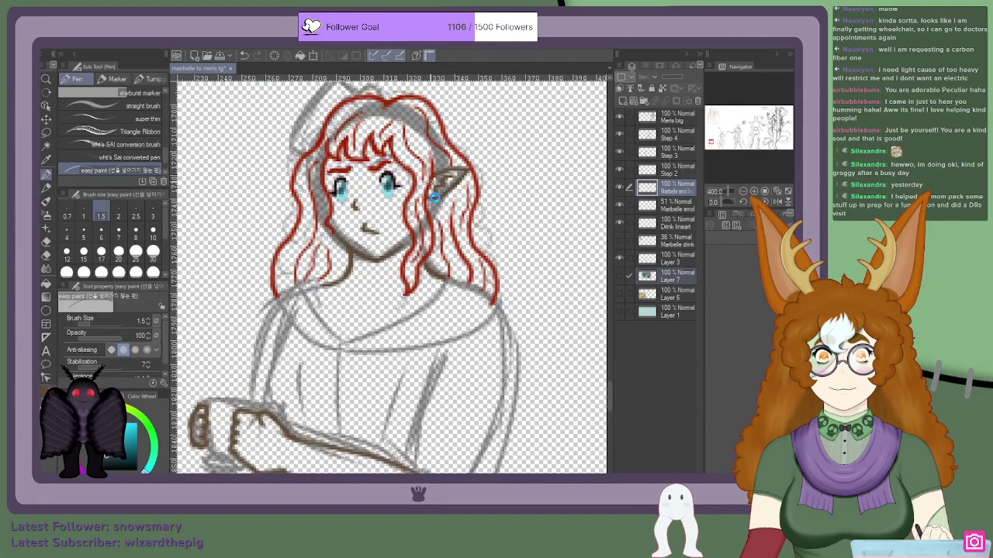
scroll(411, 209, up, 1)
scroll(405, 225, up, 5)
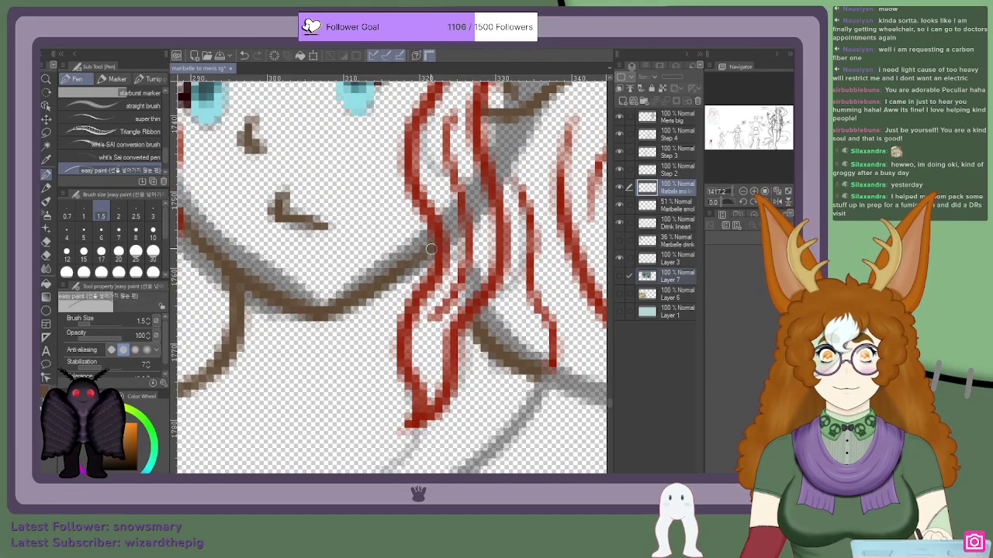
scroll(433, 245, down, 6)
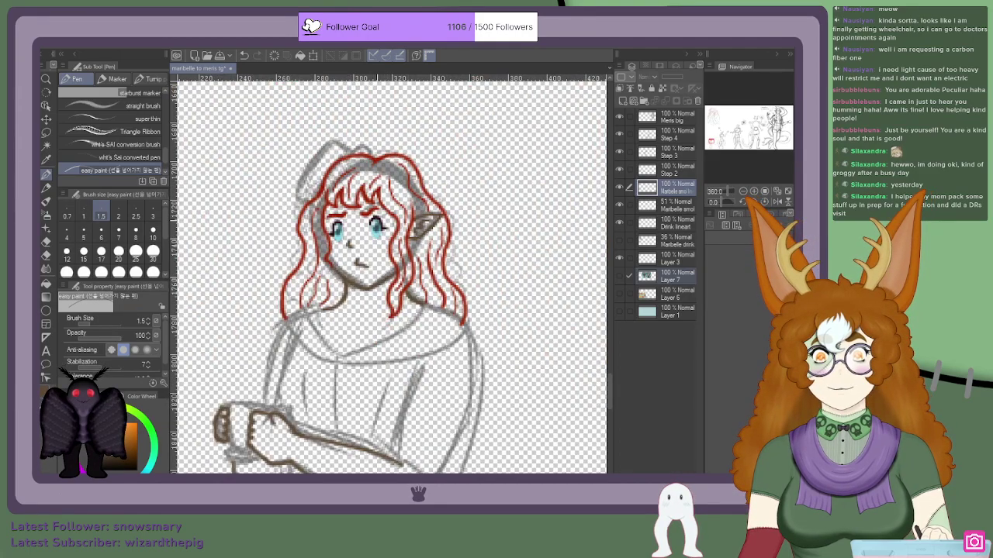
scroll(320, 263, up, 6)
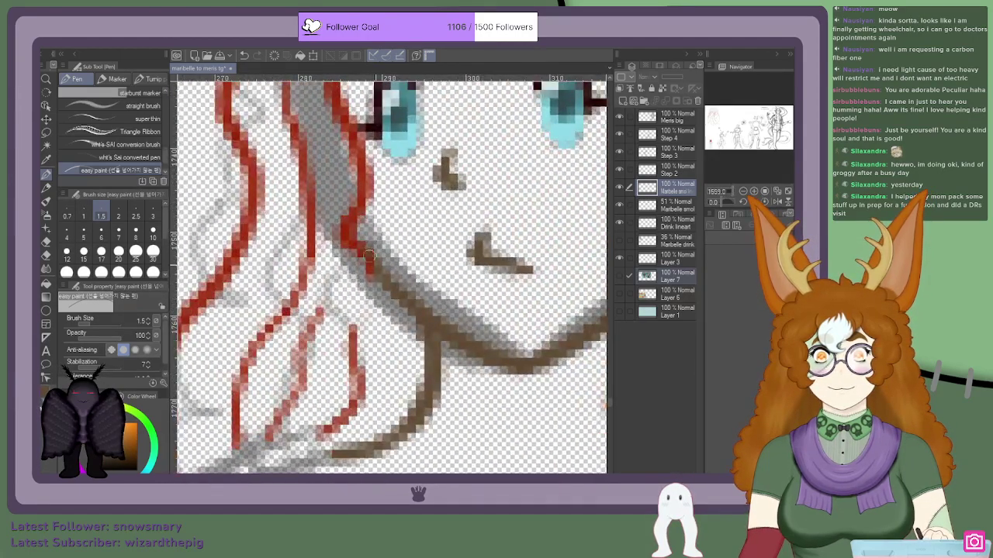
scroll(362, 246, down, 4)
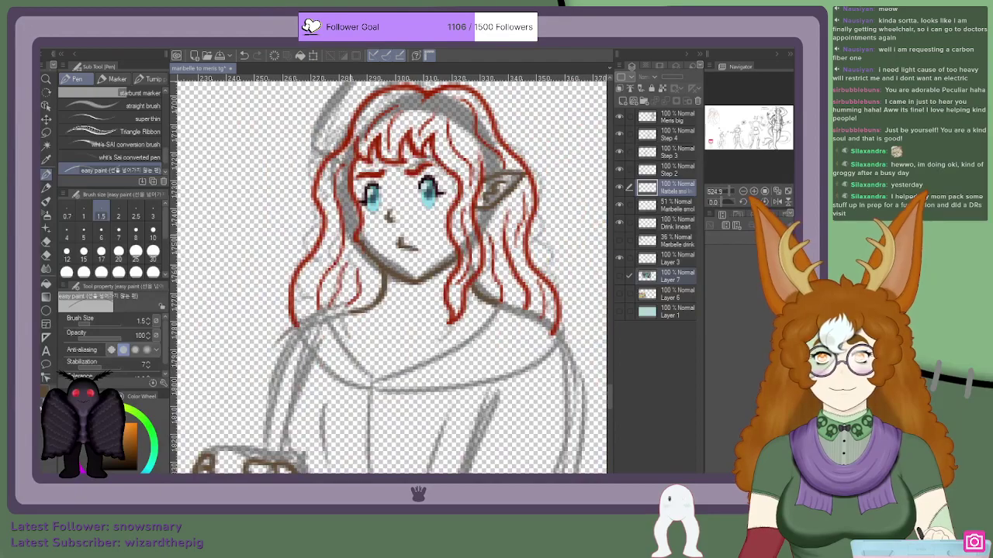
Step: Sample the teal line colour from the large elf figure's clothing and return to the small figure's neck
scroll(348, 163, down, 6)
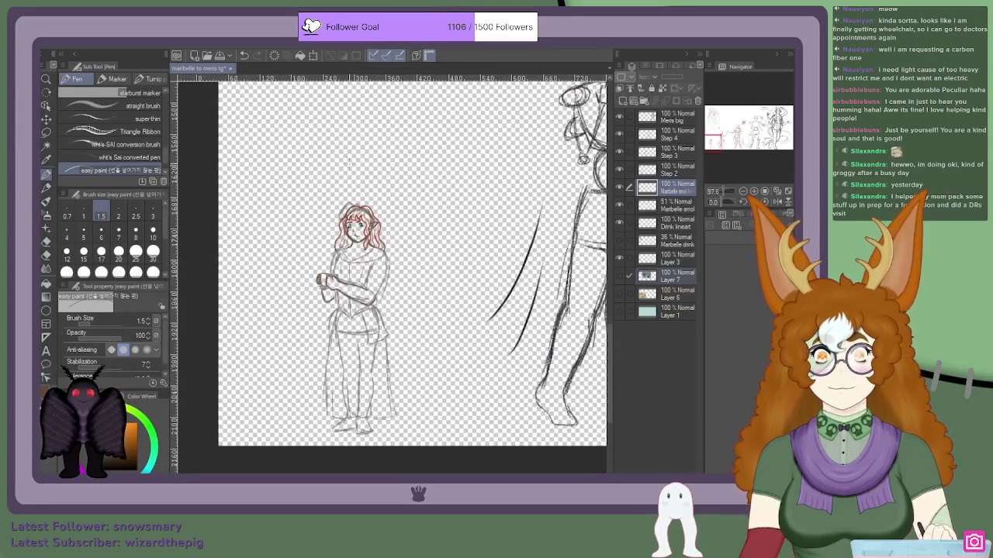
scroll(348, 163, up, 3)
scroll(431, 129, down, 1)
scroll(435, 109, up, 2)
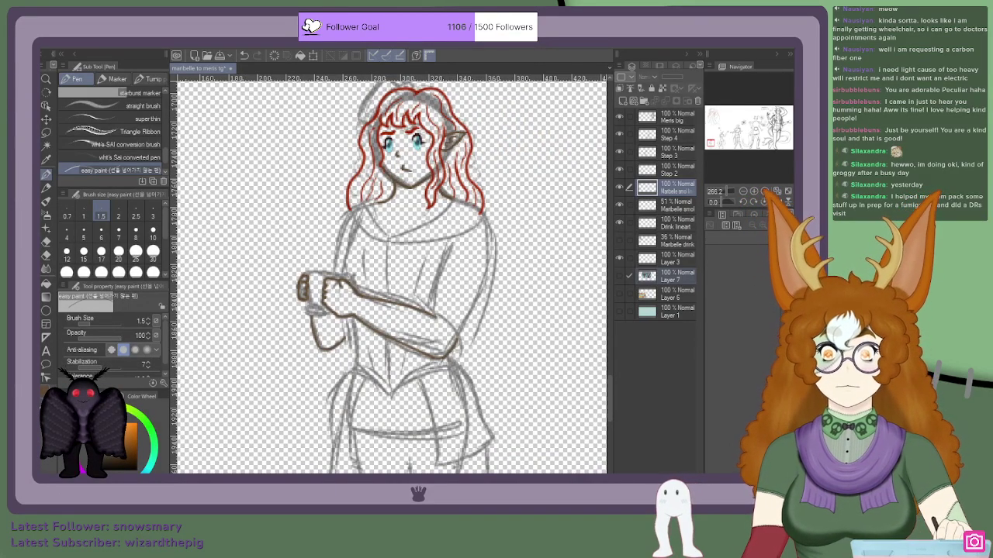
drag(712, 133, 715, 119)
scroll(550, 420, down, 10)
scroll(396, 213, up, 10)
scroll(453, 138, up, 5)
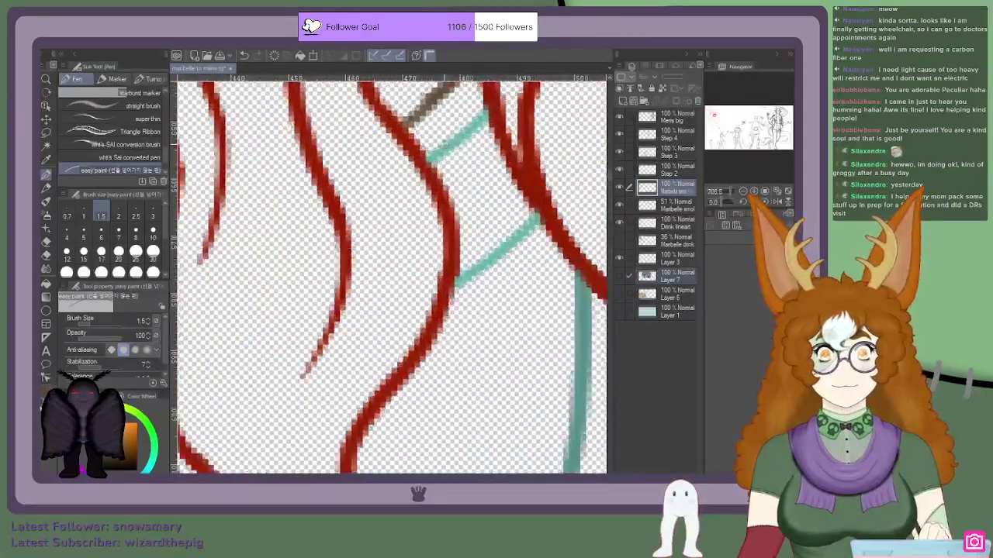
drag(723, 118, 714, 141)
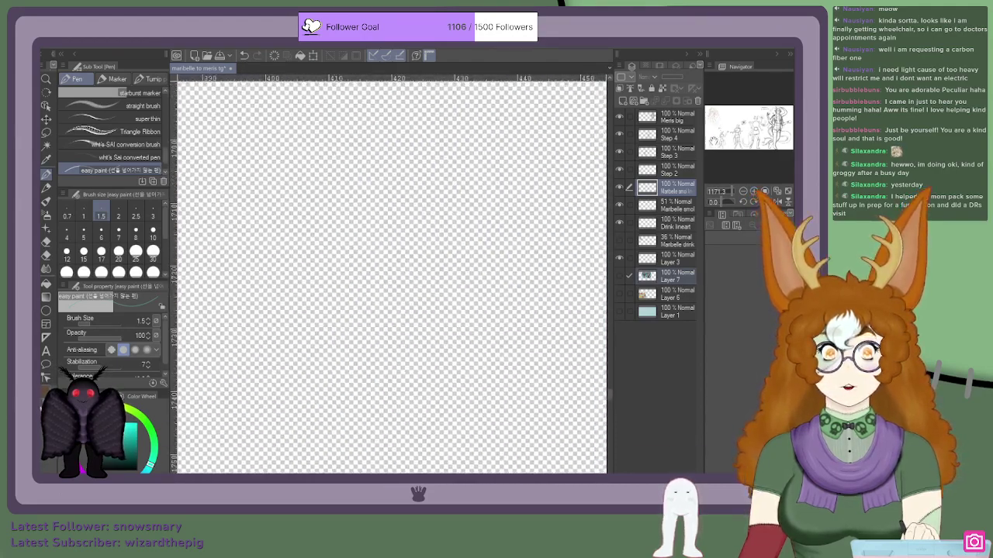
drag(386, 354, 220, 450)
scroll(224, 343, up, 6)
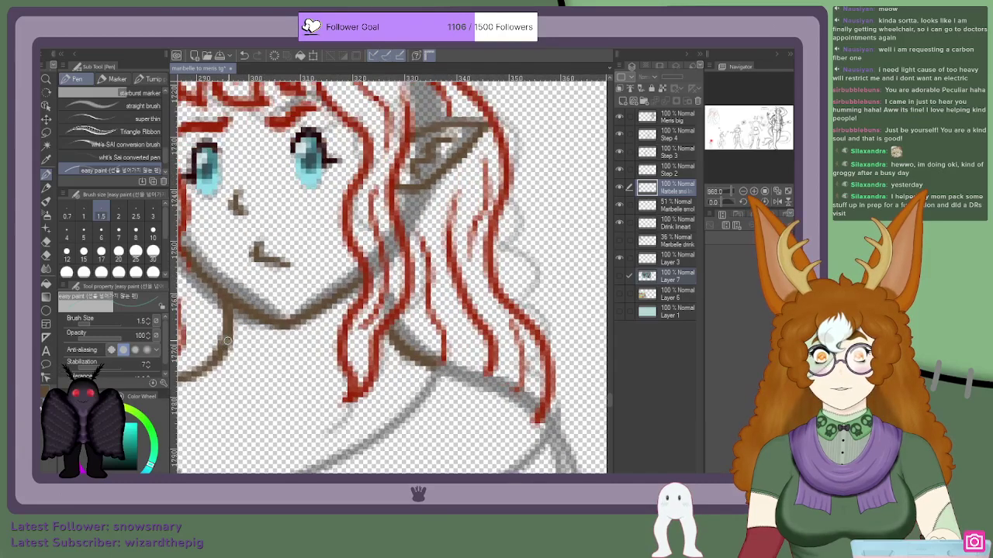
Step: Ink a teal band around the small figure's neck with curved upper and lower edges running behind the hair
drag(227, 340, 295, 349)
mouse_move(225, 341)
mouse_down()
mouse_move(312, 354)
mouse_move(330, 346)
mouse_up()
drag(258, 345, 332, 342)
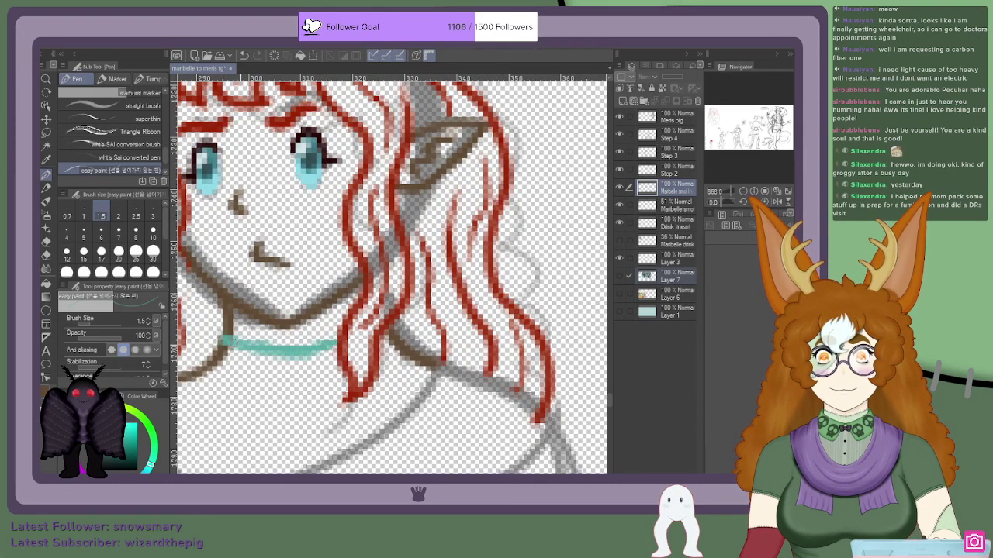
drag(394, 343, 387, 350)
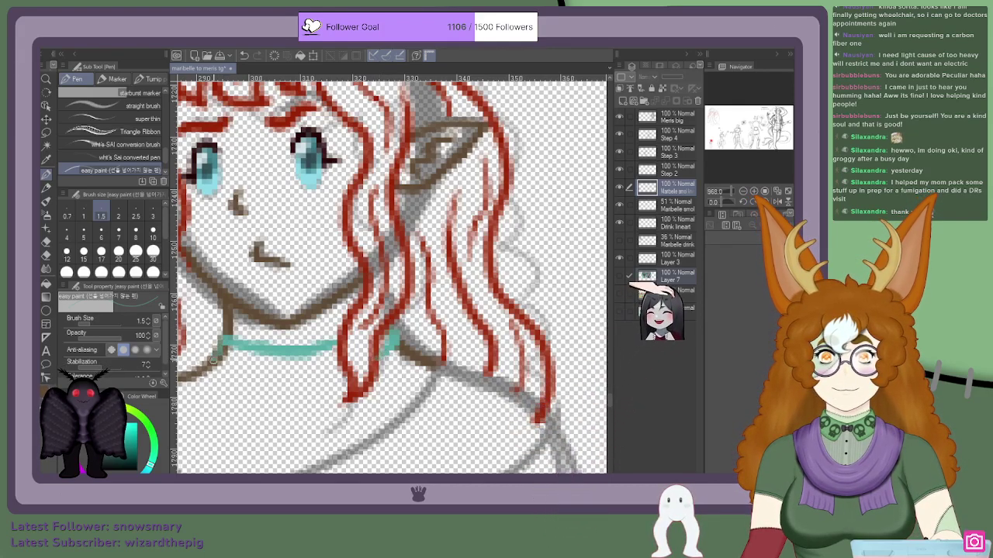
mouse_move(211, 361)
mouse_down()
mouse_move(271, 380)
mouse_move(338, 373)
mouse_move(277, 379)
mouse_up()
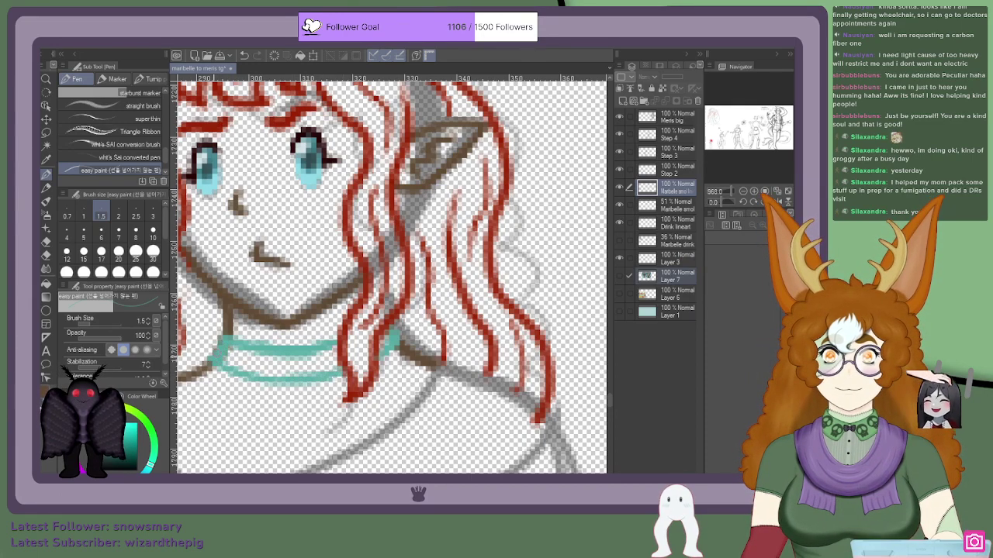
scroll(226, 341, down, 6)
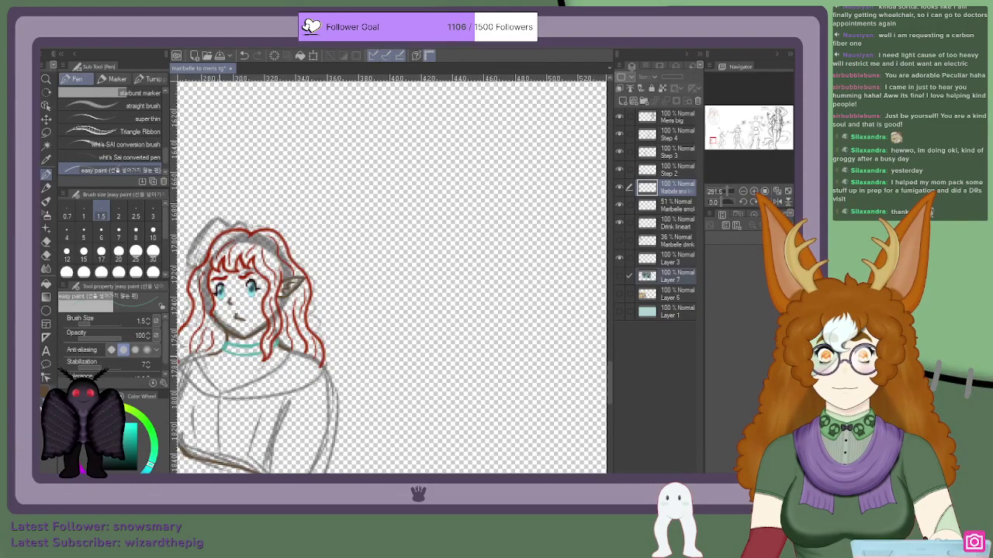
Step: Sample the muted red line colour from the large elf figure's headpiece and return to the small figure's head
scroll(217, 346, down, 2)
scroll(225, 346, down, 3)
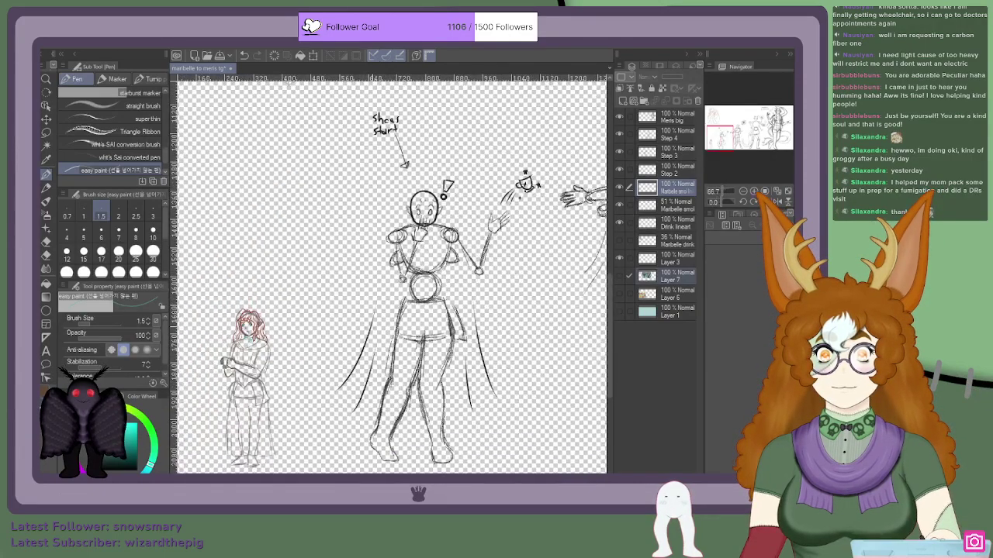
scroll(249, 349, up, 6)
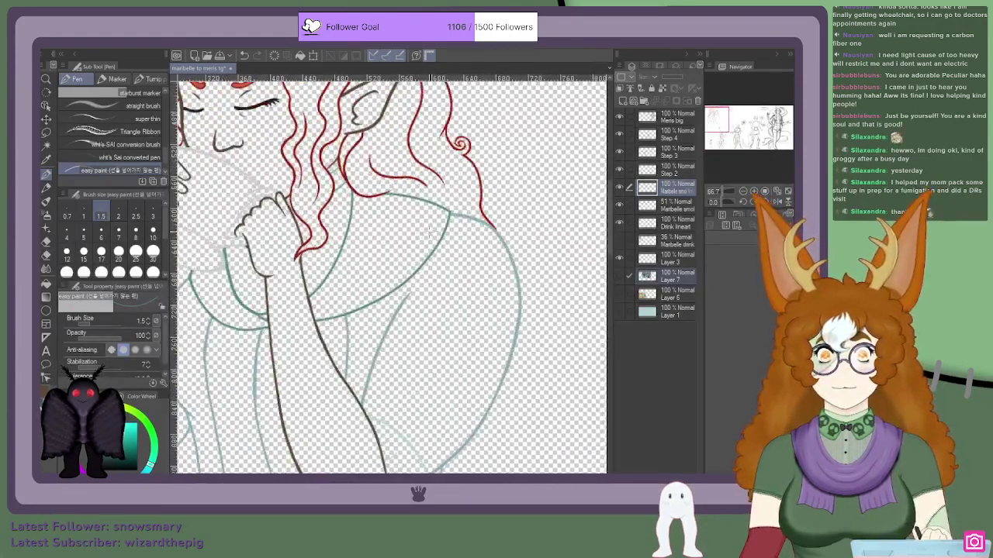
scroll(392, 275, down, 3)
scroll(349, 233, up, 4)
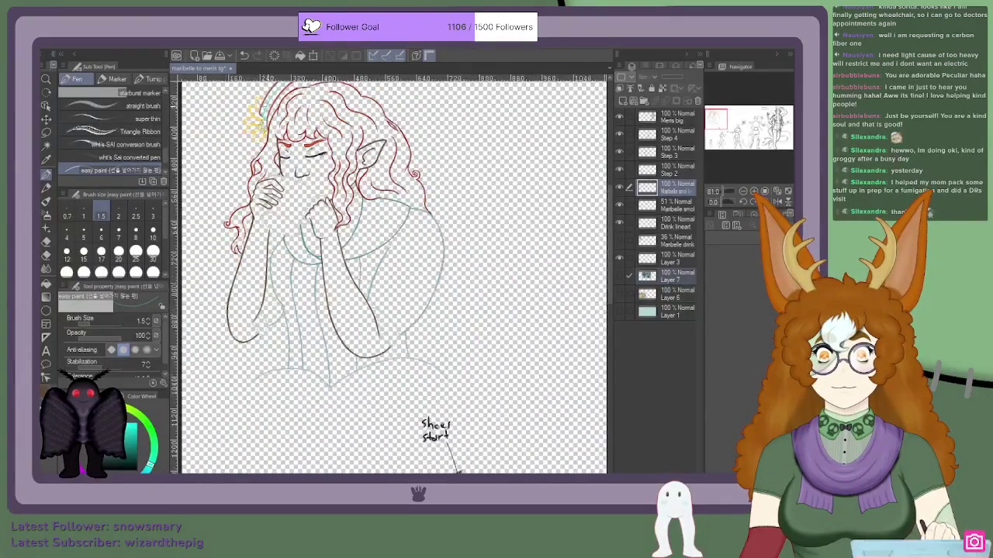
scroll(279, 112, up, 2)
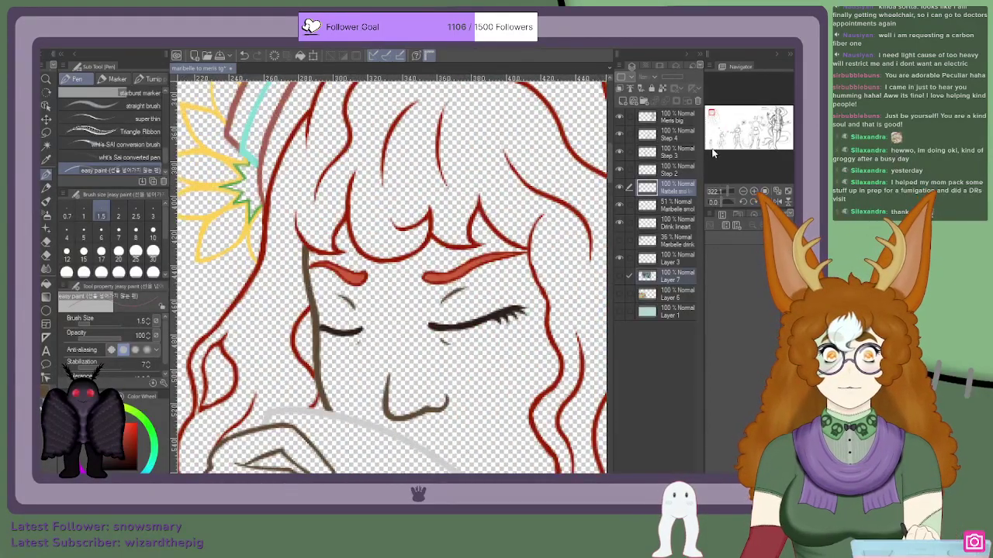
scroll(392, 276, down, 4)
scroll(392, 204, up, 2)
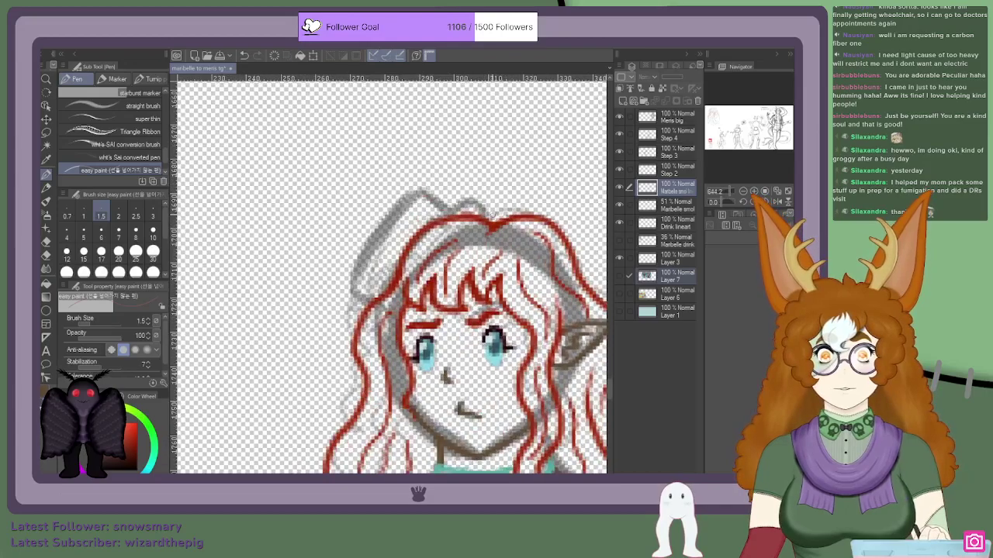
Step: Ink the headpiece's small rounded loop above the hair and its inner edge beside the hairline in muted red
scroll(482, 214, up, 2)
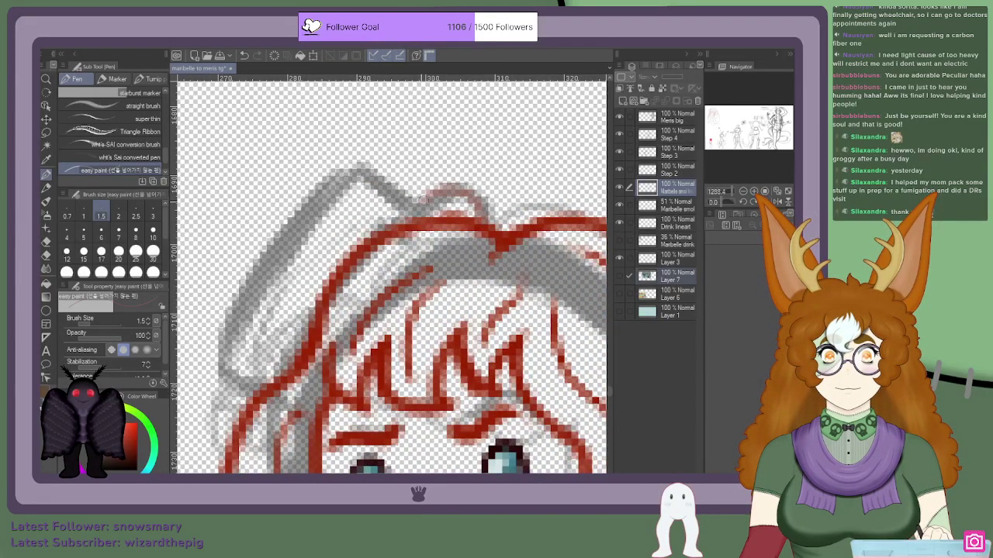
mouse_move(416, 211)
mouse_down()
mouse_move(441, 190)
mouse_move(478, 200)
mouse_move(487, 218)
mouse_move(436, 190)
mouse_move(413, 207)
mouse_up()
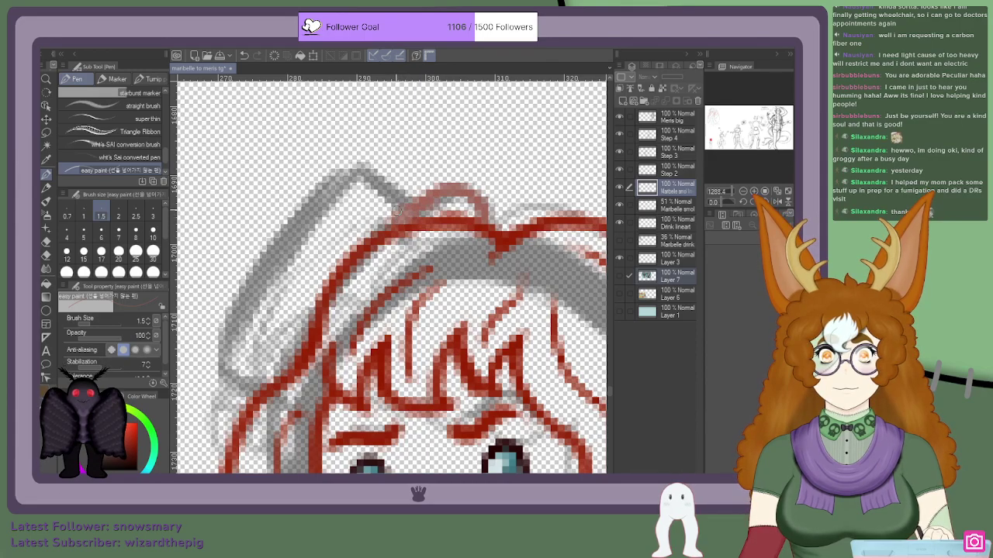
scroll(423, 208, up, 1)
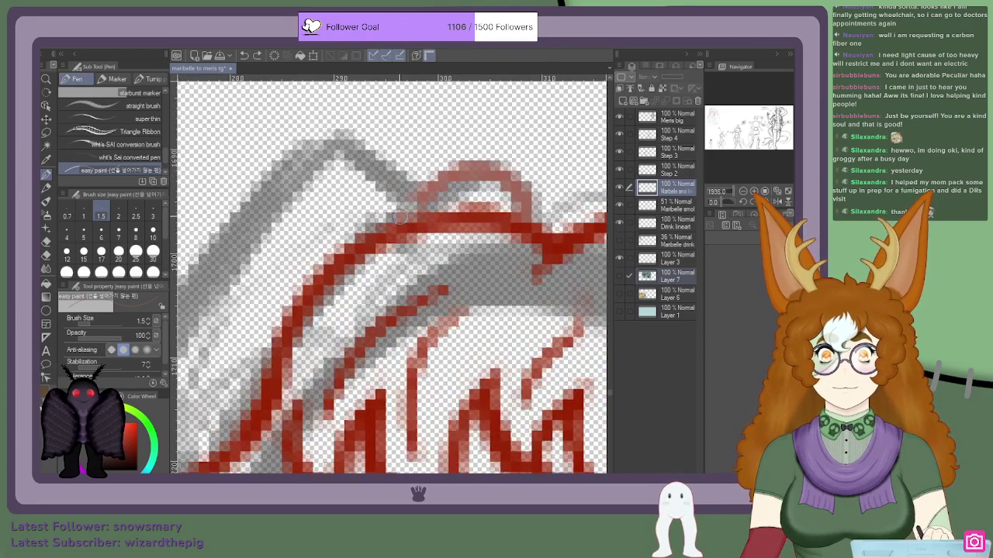
drag(417, 202, 394, 224)
scroll(433, 172, down, 1)
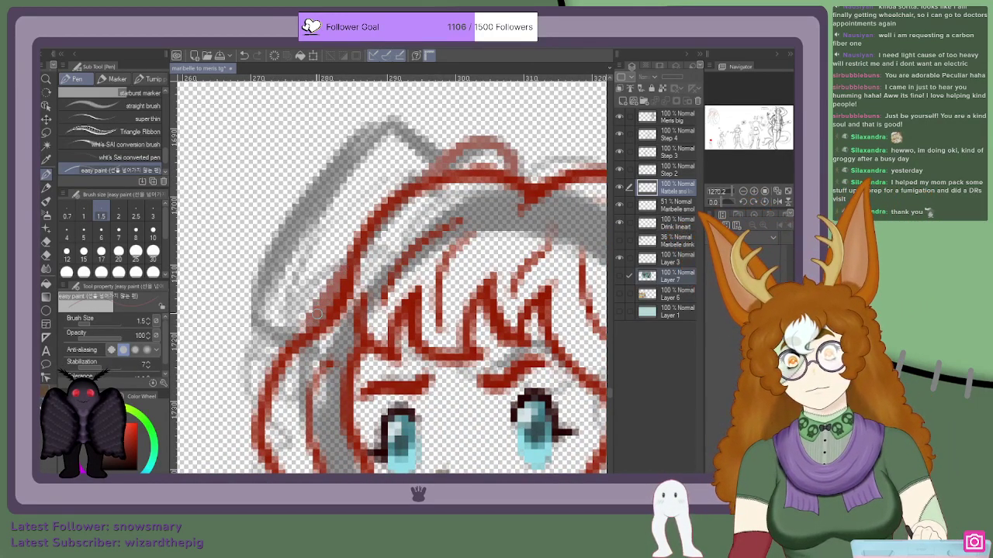
Step: Ink the headpiece's angled top corner, long outer edge and lower end down to the hair in muted red
mouse_move(434, 158)
mouse_down()
mouse_move(384, 120)
mouse_move(428, 153)
mouse_up()
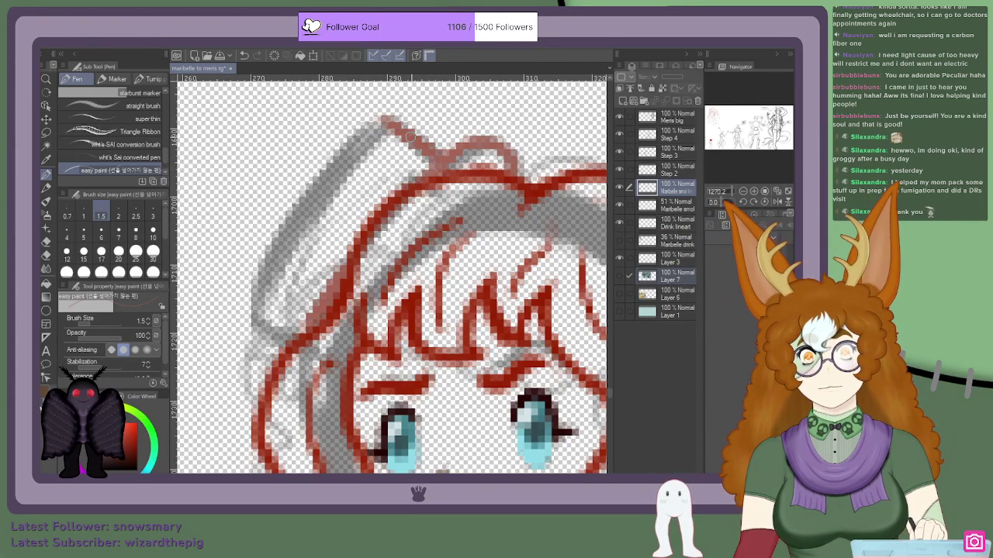
mouse_move(246, 296)
mouse_down()
mouse_move(290, 337)
mouse_move(239, 295)
mouse_up()
mouse_move(382, 131)
mouse_down()
mouse_move(339, 154)
mouse_move(334, 159)
mouse_move(347, 147)
mouse_move(288, 222)
mouse_up()
drag(331, 168, 258, 271)
drag(288, 220, 248, 296)
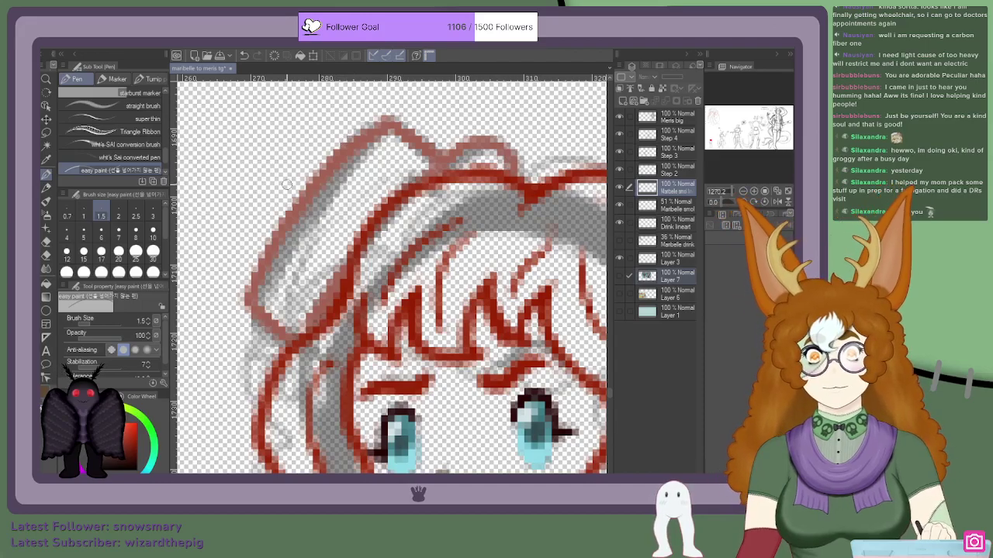
Step: Sample the light teal stripe colour from the large elf figure's headpiece and return to the small figure
scroll(313, 167, down, 3)
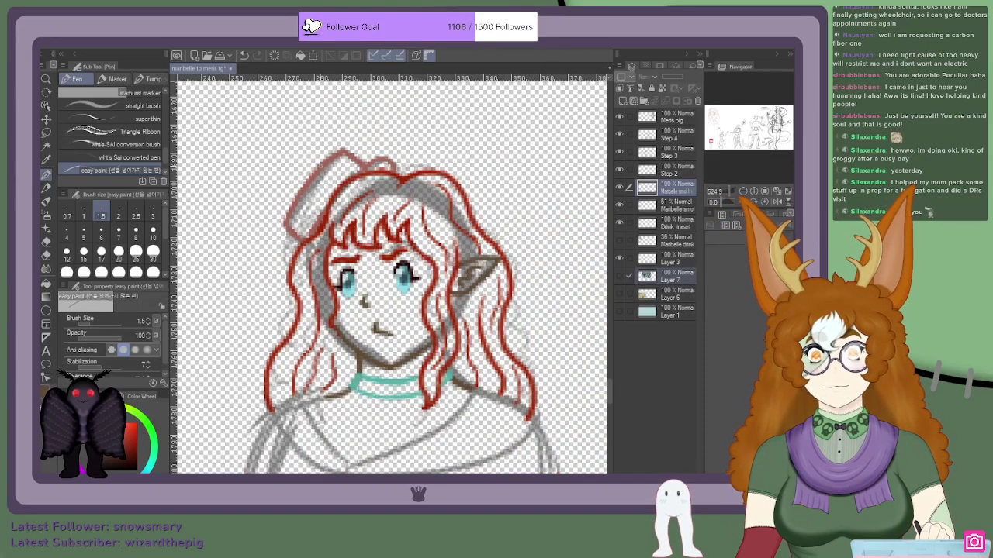
drag(709, 124, 713, 114)
scroll(289, 177, down, 4)
scroll(250, 147, up, 3)
scroll(233, 143, down, 4)
scroll(232, 144, up, 3)
scroll(257, 192, up, 2)
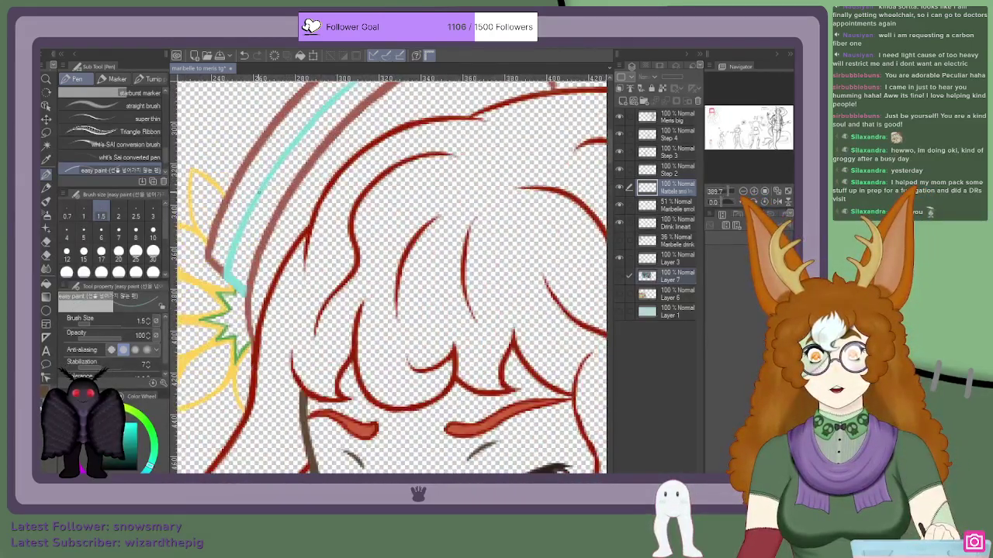
drag(715, 136, 710, 142)
Step: Ink a light teal stripe along the small figure's headpiece from its top edge to its lower end
scroll(240, 254, up, 3)
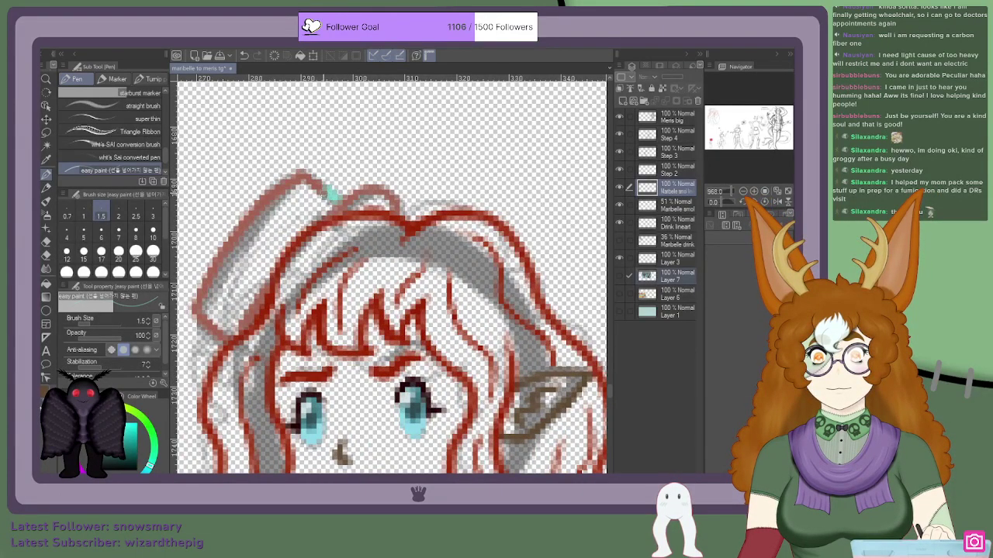
drag(327, 193, 241, 273)
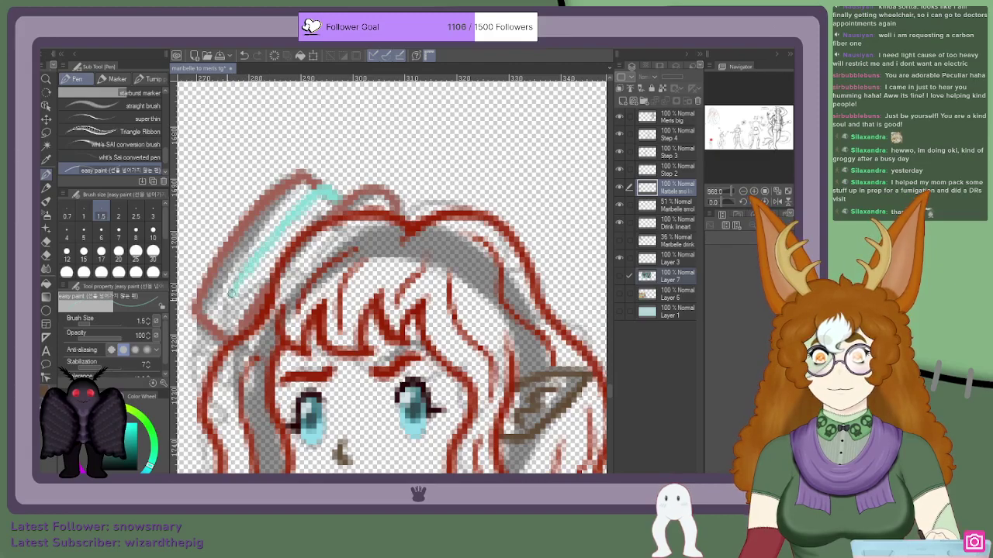
drag(220, 312, 211, 328)
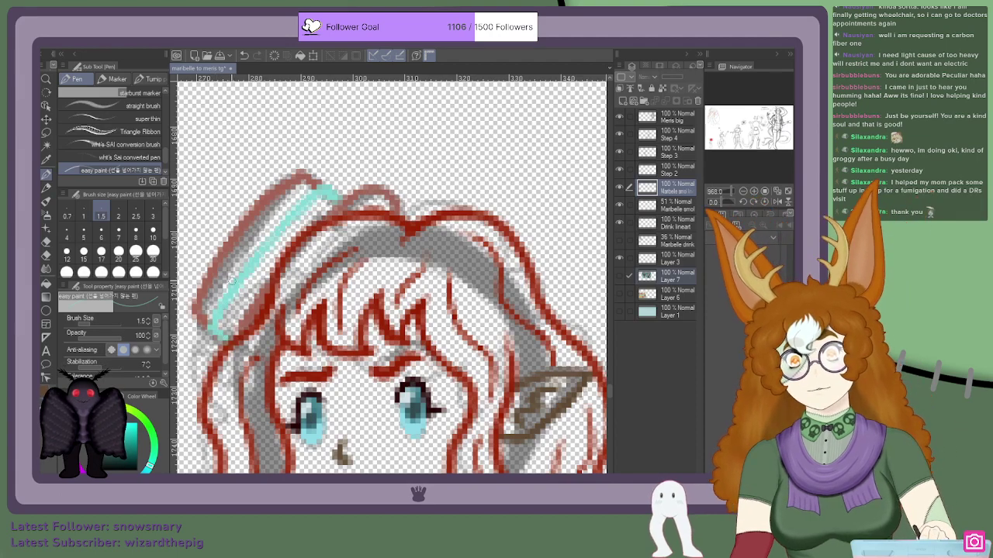
Step: Sample the green from the large figure's hair flower and dab a small leaf at the lower end of the small headpiece
scroll(248, 263, down, 5)
scroll(481, 231, up, 4)
drag(713, 115, 709, 113)
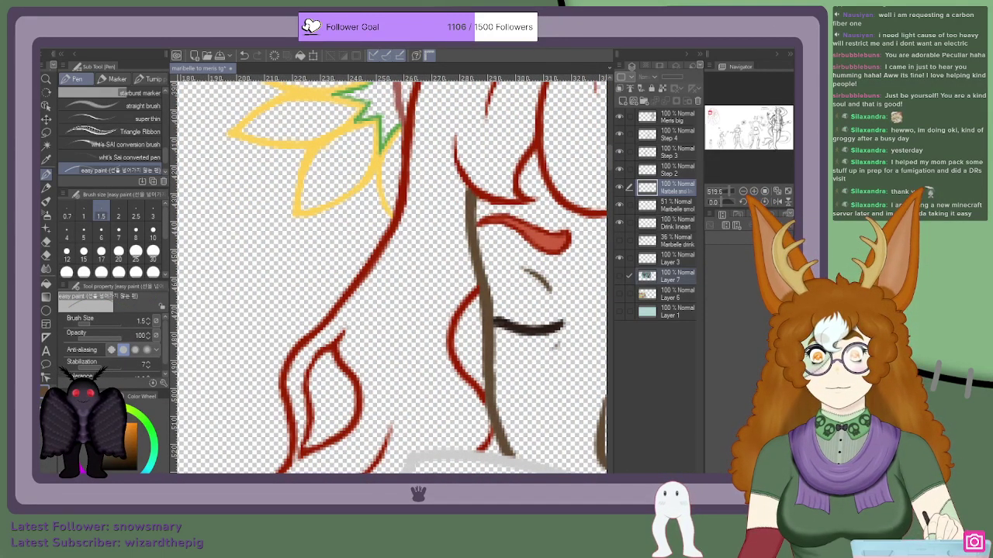
scroll(548, 240, up, 4)
drag(700, 121, 710, 115)
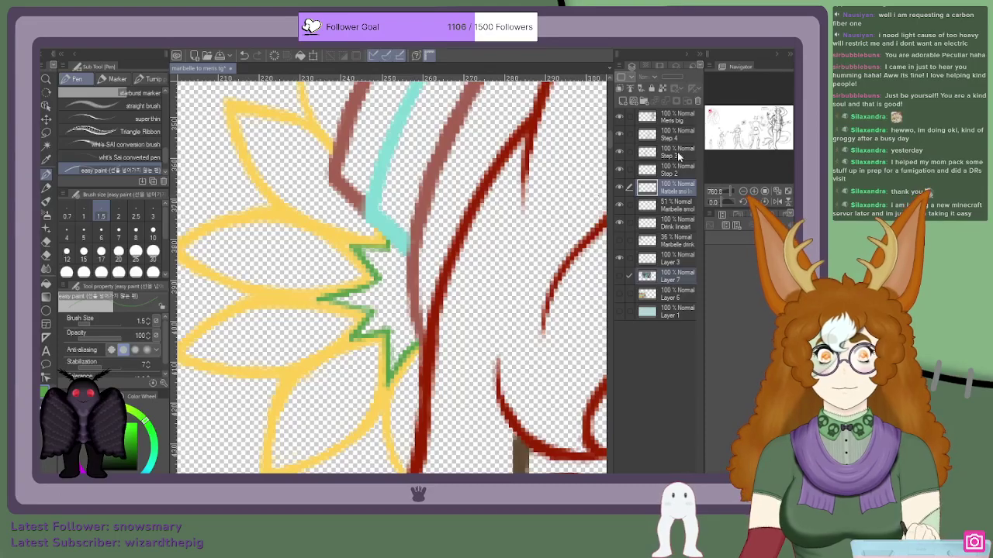
scroll(709, 139, down, 6)
scroll(322, 277, up, 6)
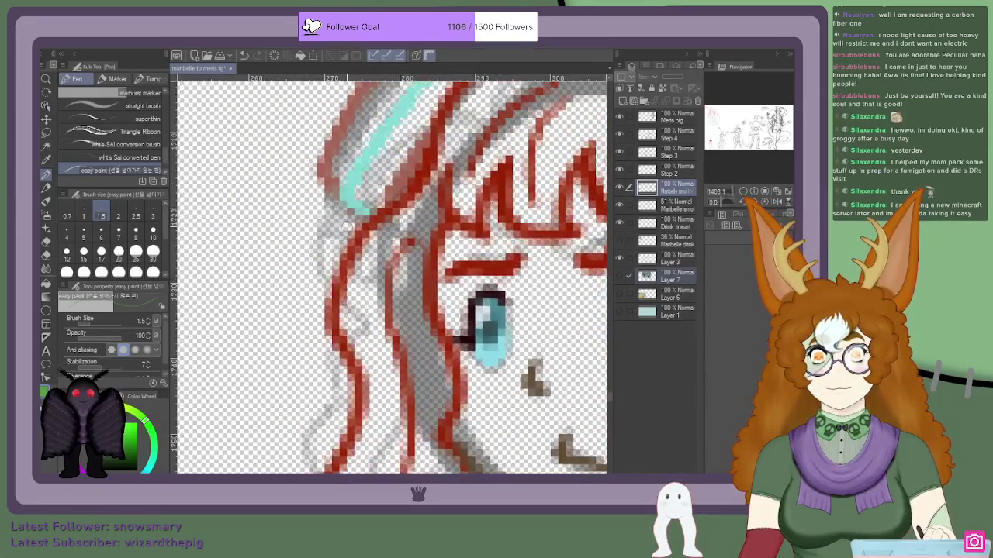
scroll(341, 213, up, 1)
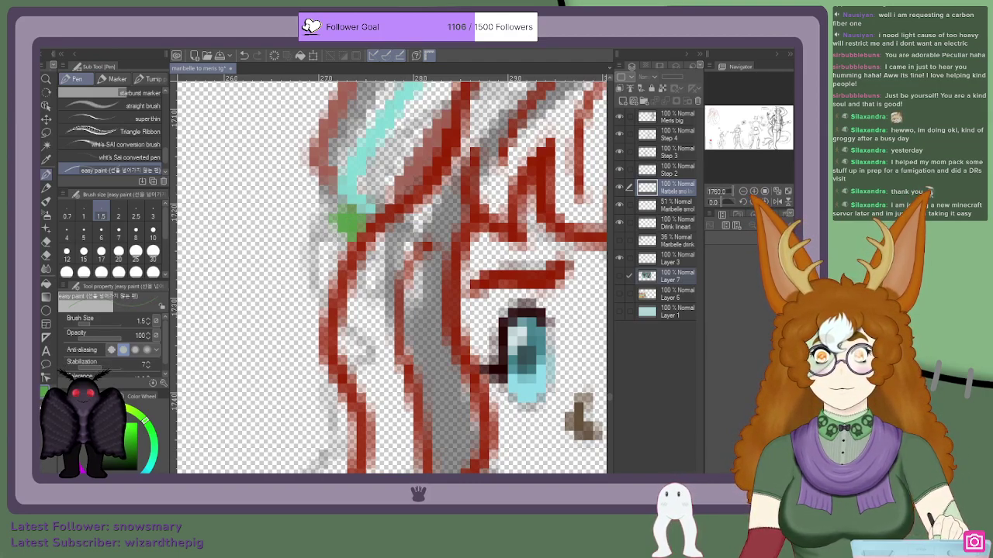
Step: Paint a solid yellow flower with jagged petal edges beside the green leaf on the small figure's headpiece
scroll(311, 220, up, 2)
mouse_move(342, 194)
mouse_down()
mouse_move(293, 204)
mouse_move(334, 186)
mouse_move(286, 209)
mouse_move(331, 234)
mouse_move(284, 216)
mouse_move(312, 235)
mouse_move(307, 271)
mouse_move(328, 238)
mouse_move(307, 286)
mouse_move(341, 272)
mouse_move(281, 253)
mouse_move(310, 247)
mouse_move(277, 257)
mouse_move(311, 252)
mouse_move(279, 252)
mouse_move(303, 234)
mouse_move(282, 250)
mouse_move(297, 183)
mouse_move(317, 184)
mouse_move(306, 162)
mouse_move(318, 189)
mouse_move(306, 212)
mouse_move(332, 204)
mouse_move(325, 217)
mouse_move(340, 206)
mouse_move(315, 241)
mouse_move(338, 239)
mouse_move(344, 256)
mouse_move(346, 239)
mouse_move(326, 231)
mouse_move(344, 203)
mouse_move(319, 183)
mouse_move(298, 218)
mouse_move(311, 222)
mouse_move(279, 211)
mouse_move(296, 189)
mouse_up()
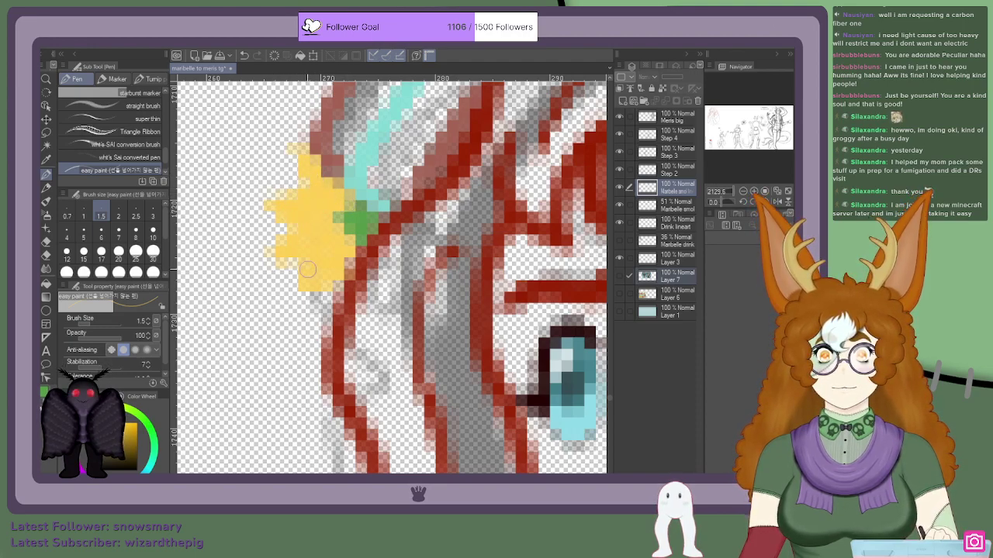
drag(315, 304, 340, 264)
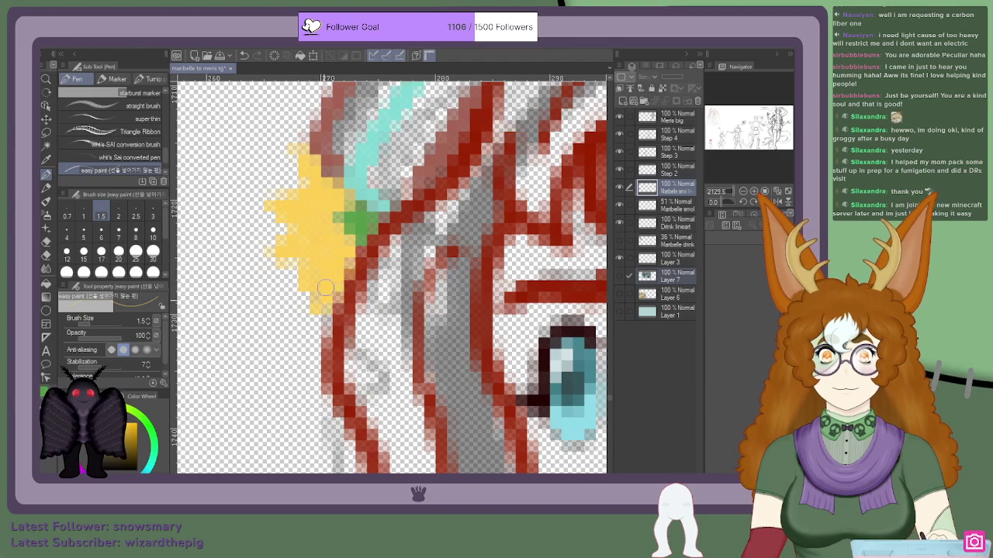
drag(282, 273, 285, 275)
drag(260, 240, 304, 186)
scroll(304, 187, down, 5)
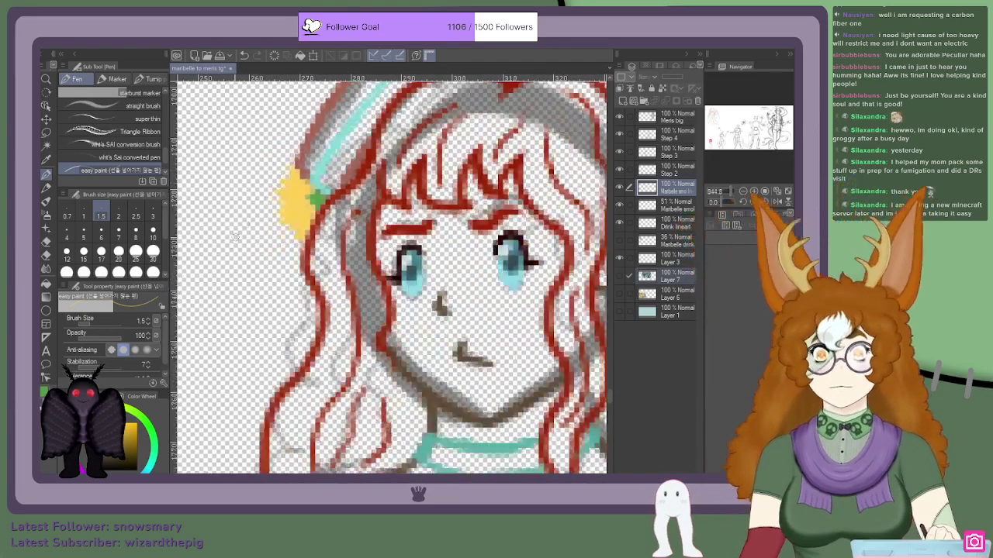
Step: Choose the Burn G-pen at brush size 1.5 and add darker petal lines across the small yellow flower
scroll(252, 230, up, 4)
scroll(123, 112, up, 5)
scroll(122, 112, up, 2)
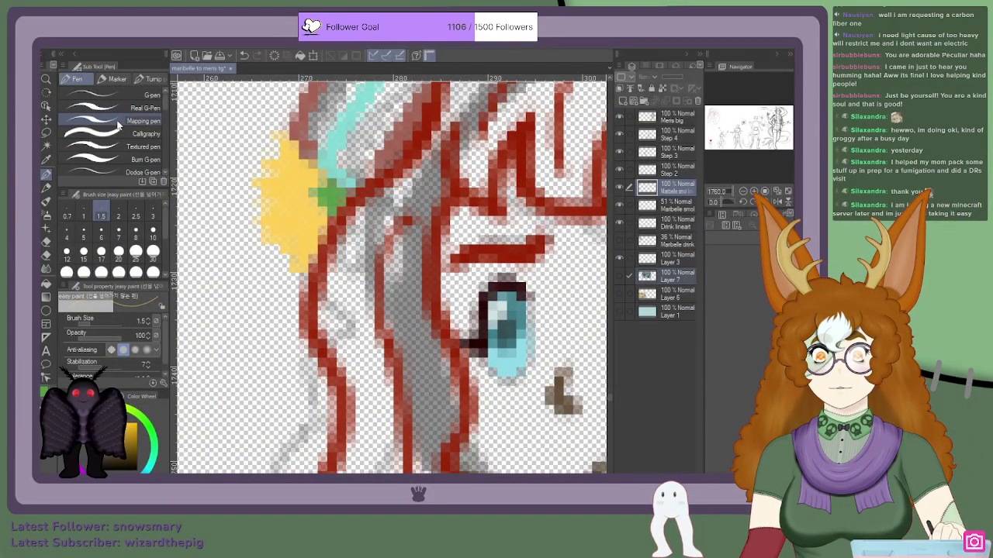
click(113, 147)
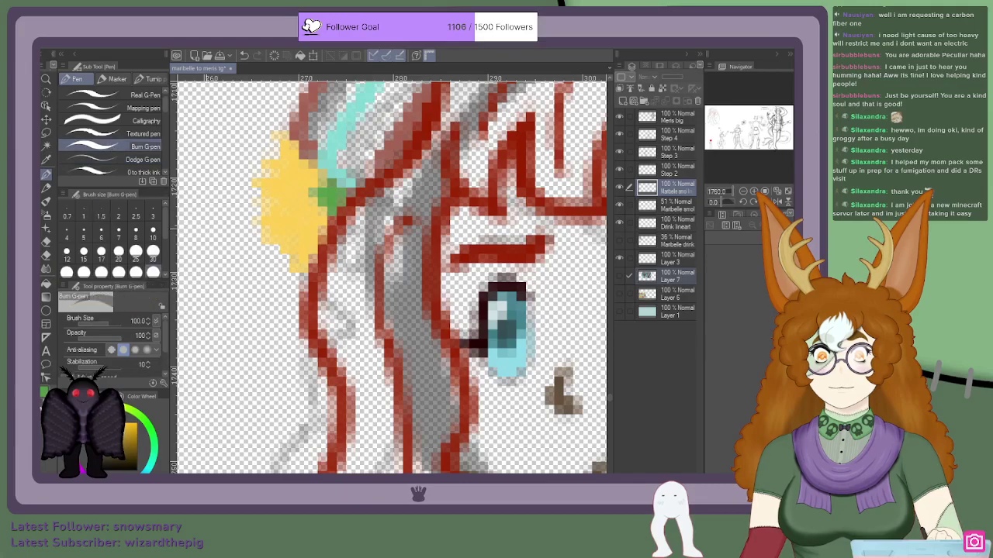
click(101, 216)
scroll(289, 248, up, 2)
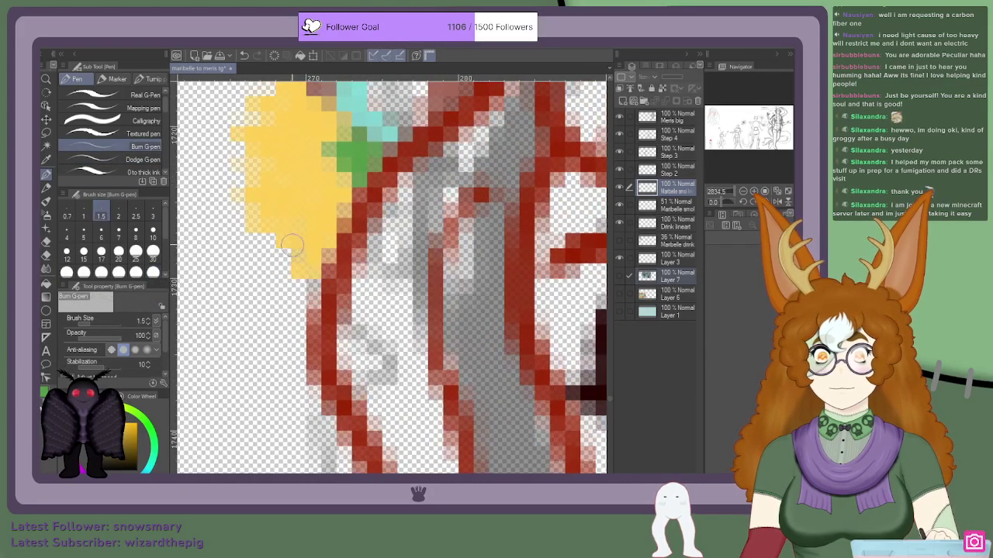
mouse_move(272, 187)
mouse_down()
mouse_move(305, 173)
mouse_move(276, 209)
mouse_move(315, 185)
mouse_move(307, 217)
mouse_up()
drag(257, 184, 328, 163)
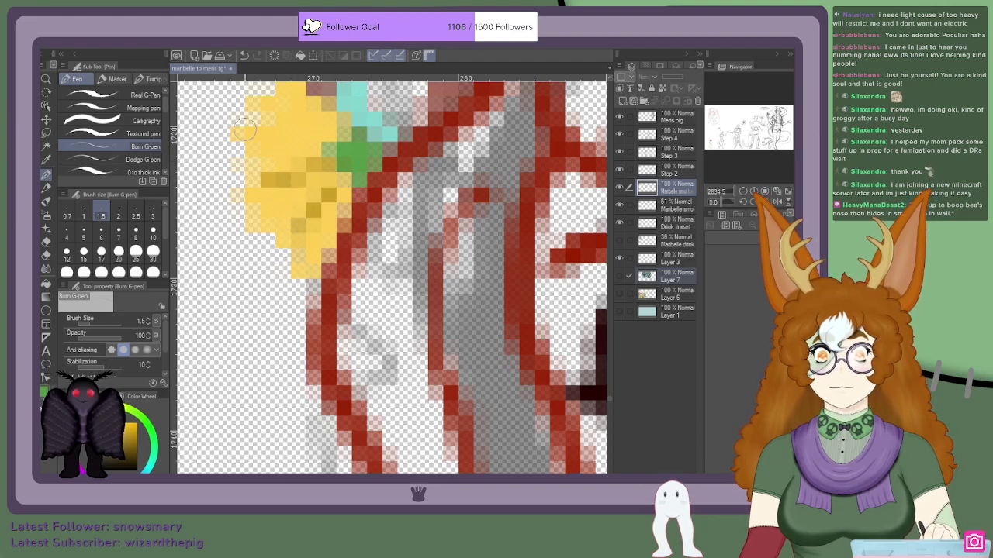
scroll(275, 129, down, 3)
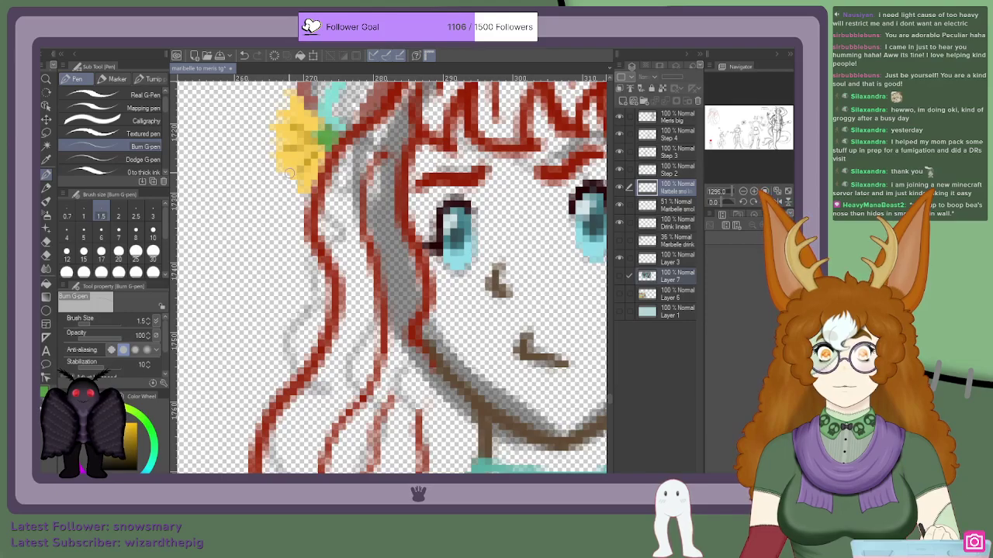
Step: Switch to the G-pen for the small figure's remaining lineart
scroll(305, 101, down, 3)
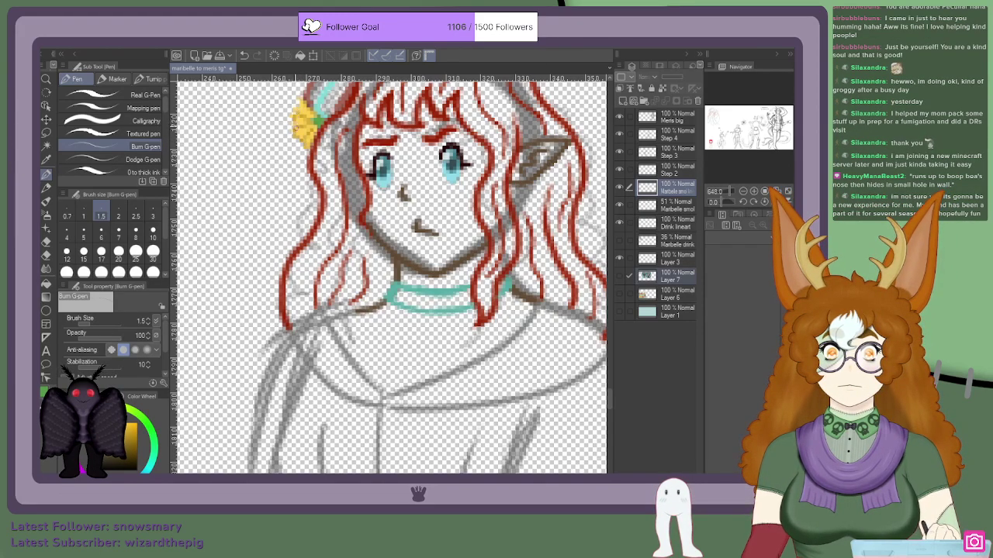
scroll(304, 100, down, 2)
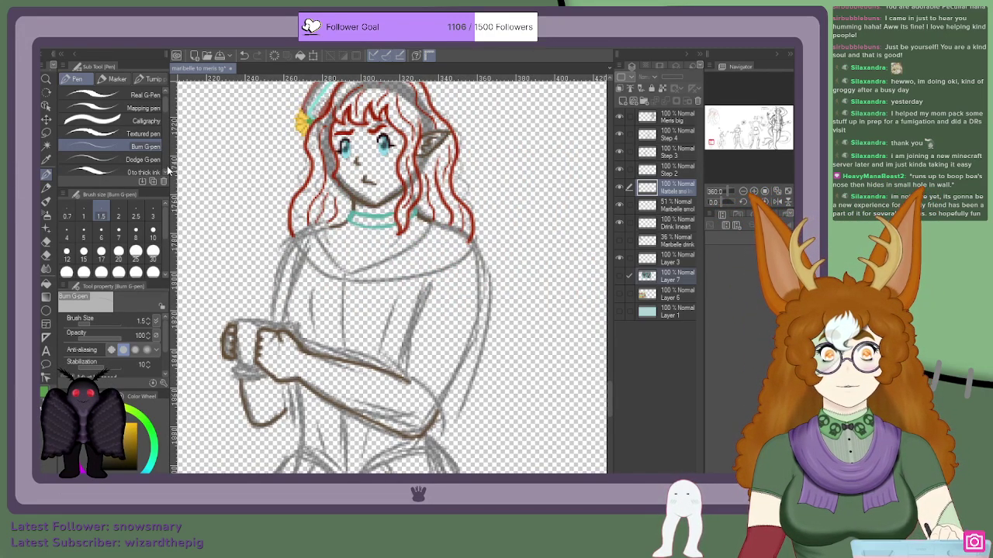
scroll(108, 103, up, 1)
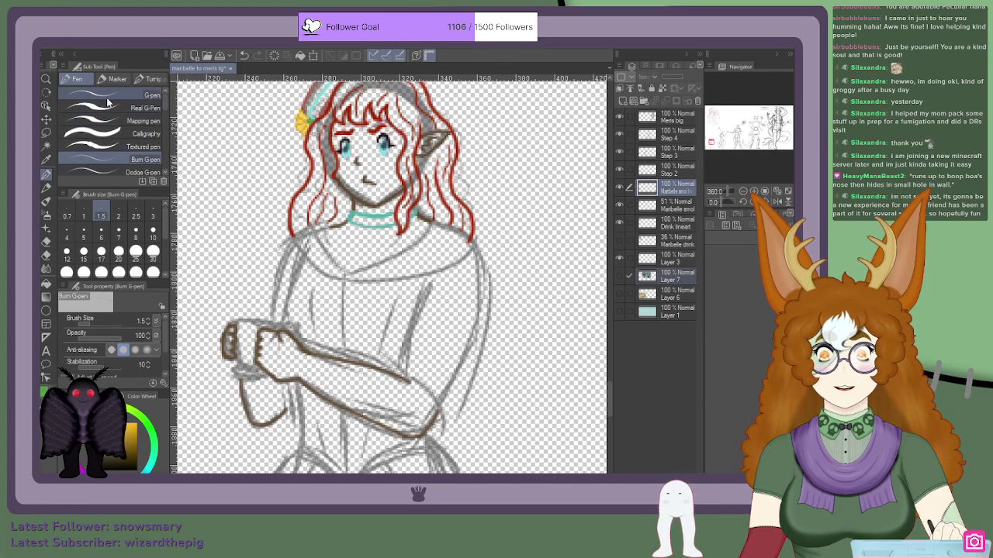
click(108, 97)
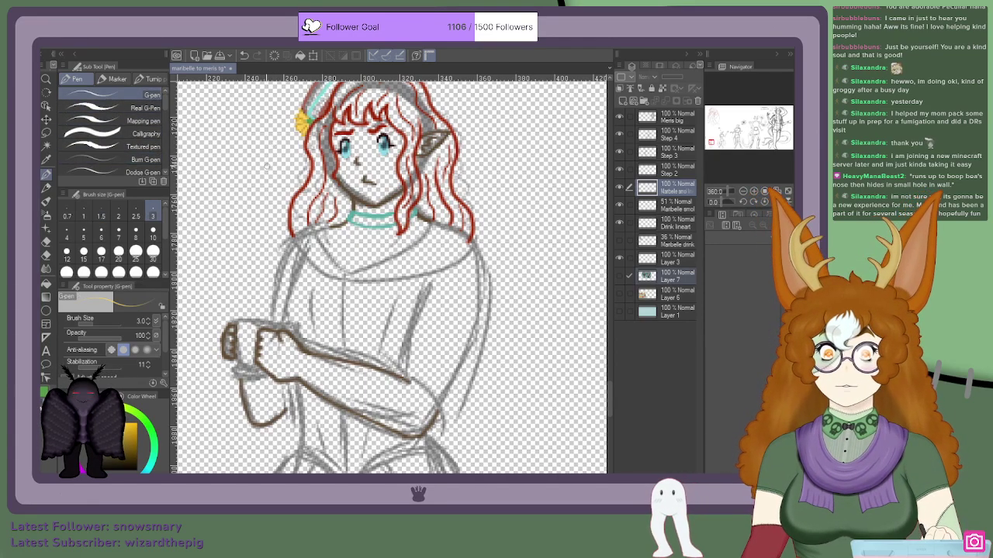
Step: Sample the light grey of the large figure's cup and ink the rim and base of the small figure's cup
scroll(314, 133, down, 4)
scroll(320, 123, up, 4)
scroll(302, 147, down, 5)
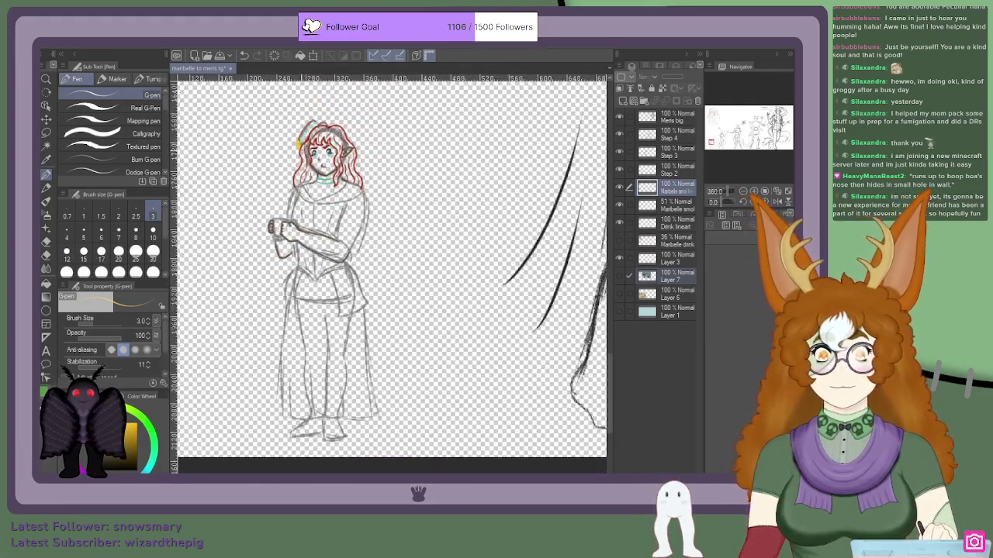
scroll(322, 155, up, 5)
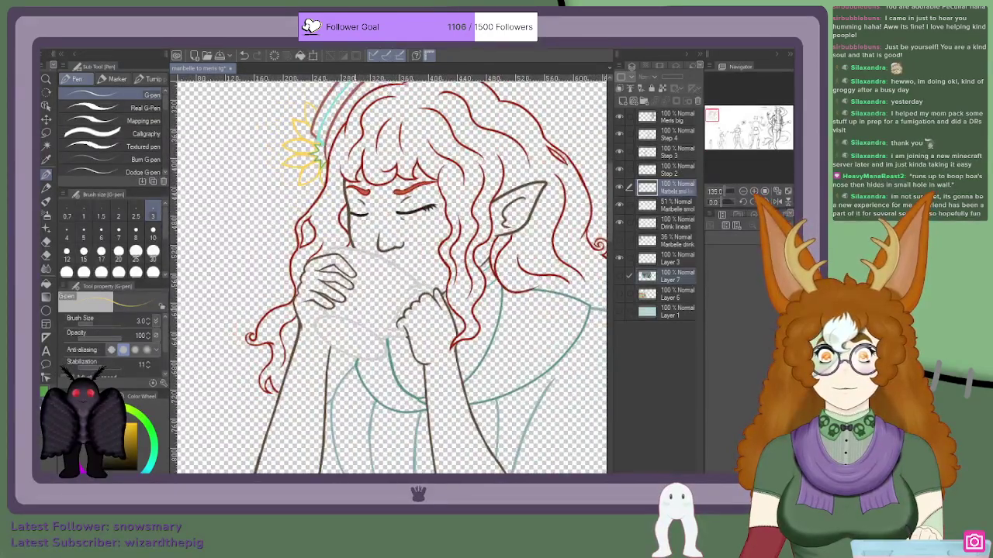
scroll(411, 263, up, 4)
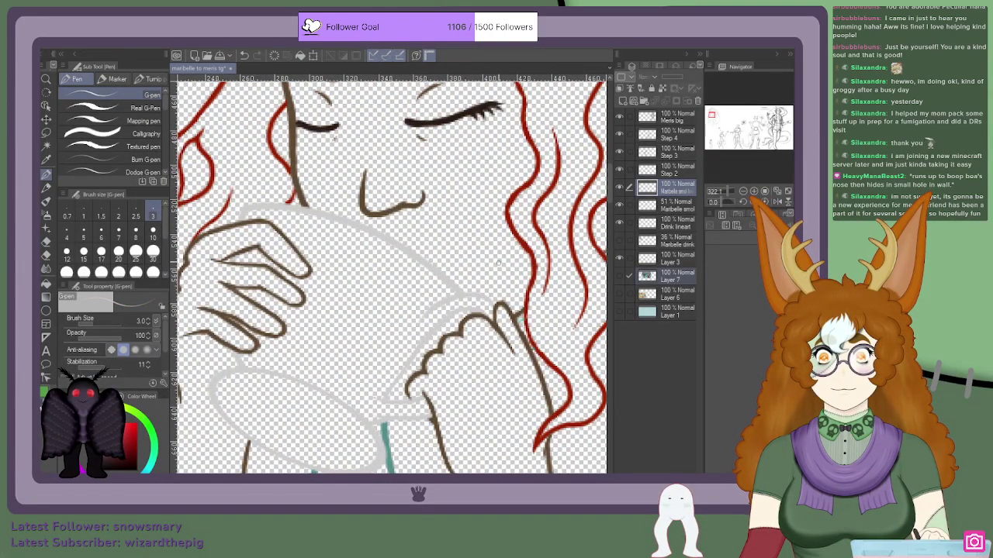
drag(713, 142, 710, 142)
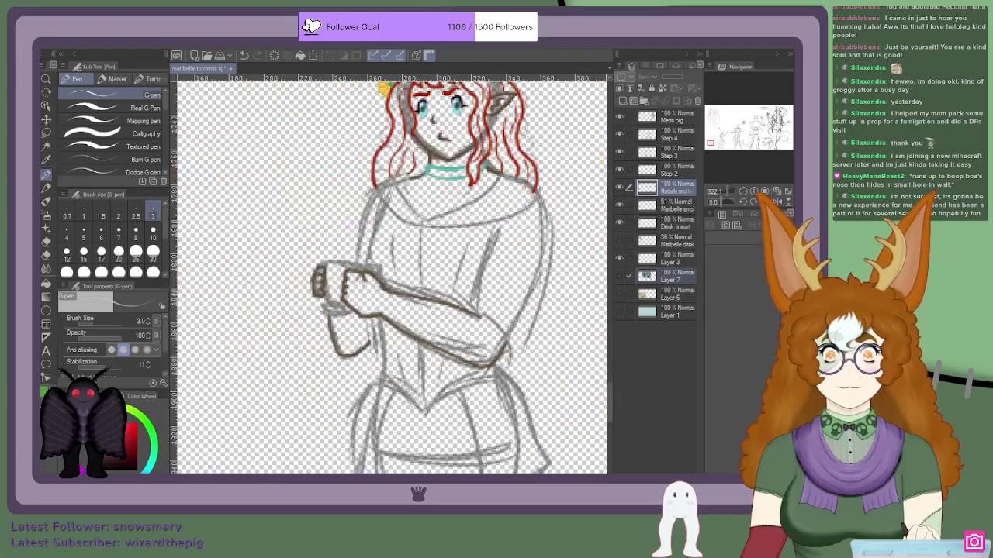
scroll(360, 287, up, 4)
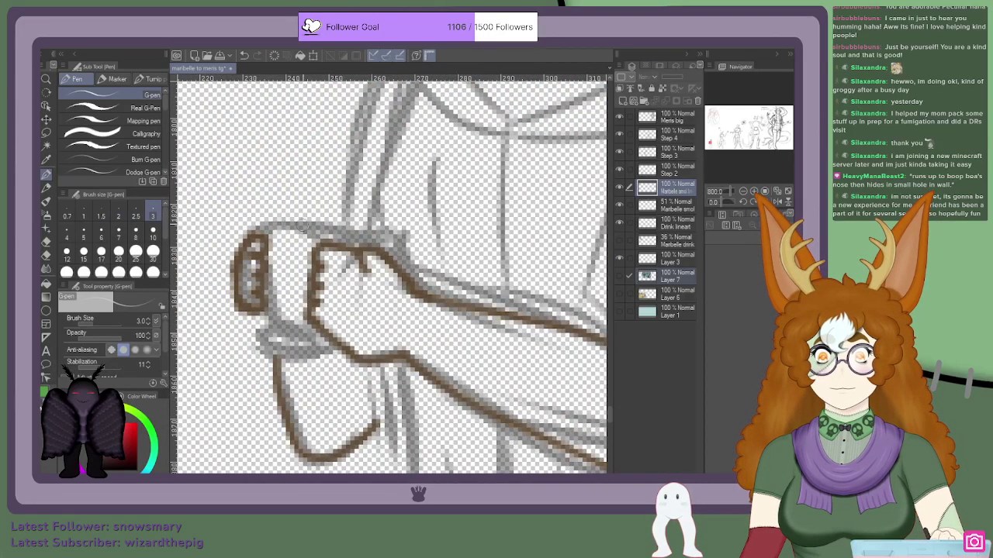
scroll(294, 227, up, 3)
mouse_move(257, 231)
mouse_down()
mouse_move(359, 227)
mouse_move(275, 221)
mouse_move(370, 235)
mouse_move(250, 225)
mouse_move(366, 249)
mouse_move(346, 237)
mouse_move(418, 246)
mouse_move(352, 232)
mouse_move(395, 235)
mouse_up()
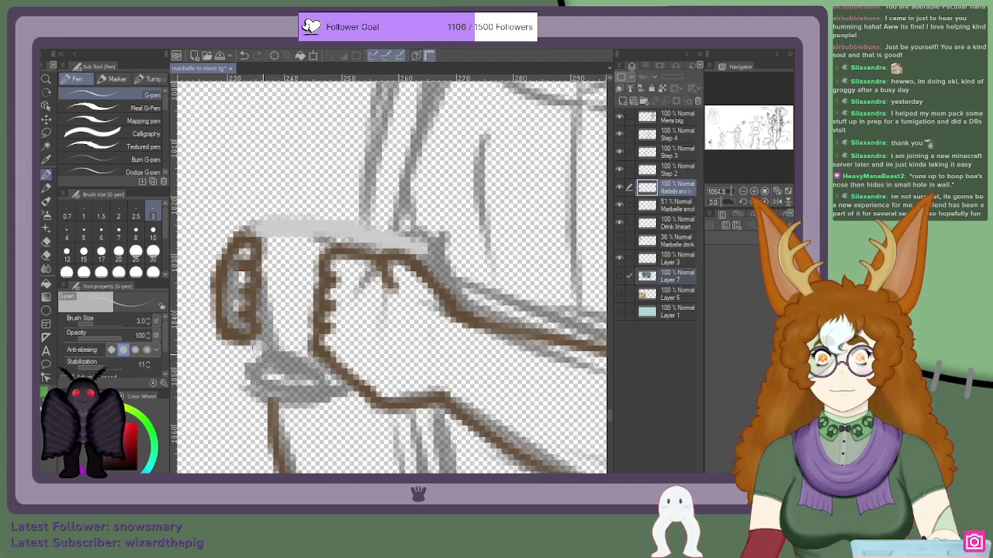
mouse_move(265, 355)
mouse_down()
mouse_move(315, 366)
mouse_move(256, 347)
mouse_move(245, 381)
mouse_move(264, 363)
mouse_move(237, 391)
mouse_move(317, 399)
mouse_move(279, 404)
mouse_move(335, 381)
mouse_up()
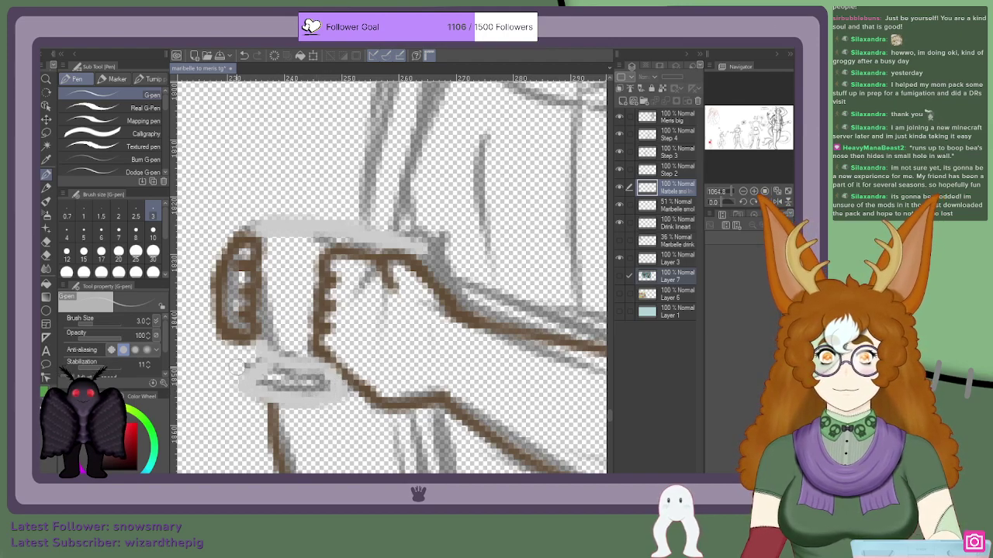
scroll(258, 352, down, 4)
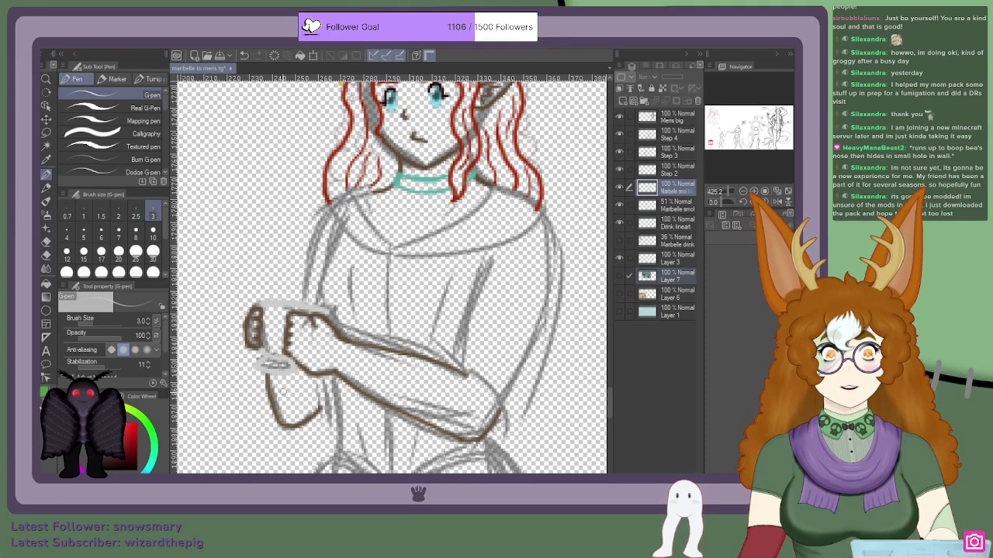
Step: Sample the dark teal from the large figure's clothing and ink the wide collar's inner edge from its centre point up to the ear-side shoulder
scroll(489, 271, down, 9)
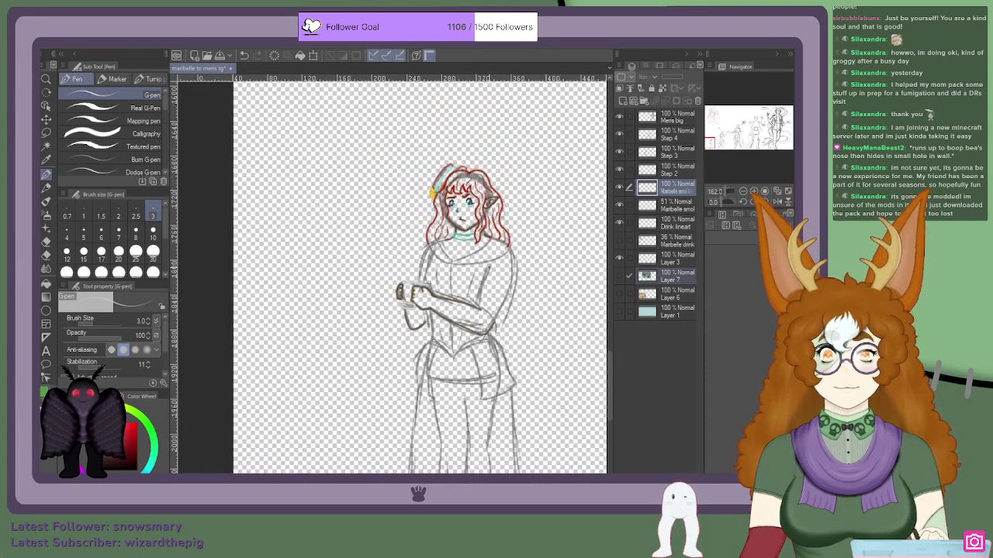
scroll(489, 271, up, 1)
drag(714, 142, 717, 121)
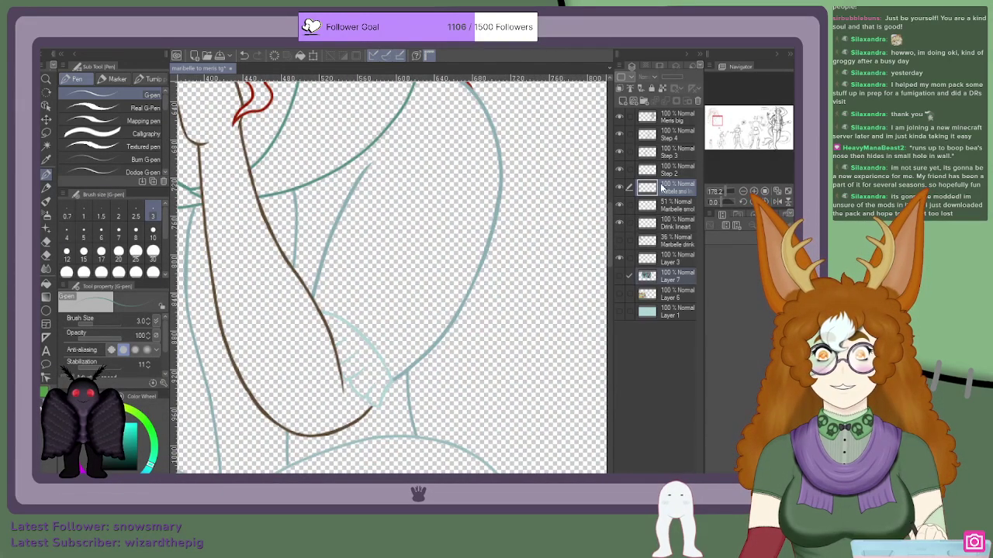
drag(734, 128, 711, 141)
scroll(302, 314, up, 5)
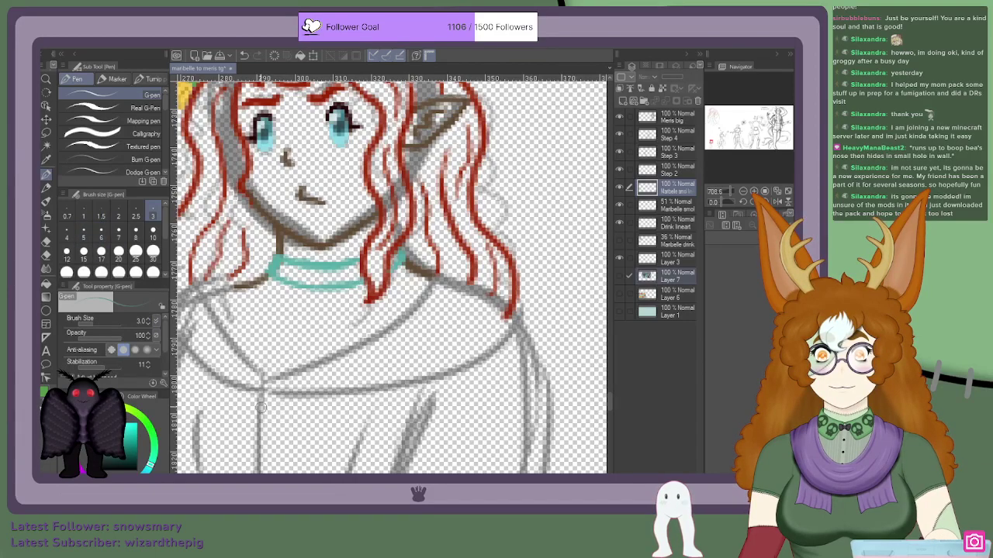
drag(258, 385, 359, 346)
mouse_move(310, 371)
mouse_down()
mouse_move(429, 299)
mouse_move(351, 349)
mouse_move(436, 286)
mouse_up()
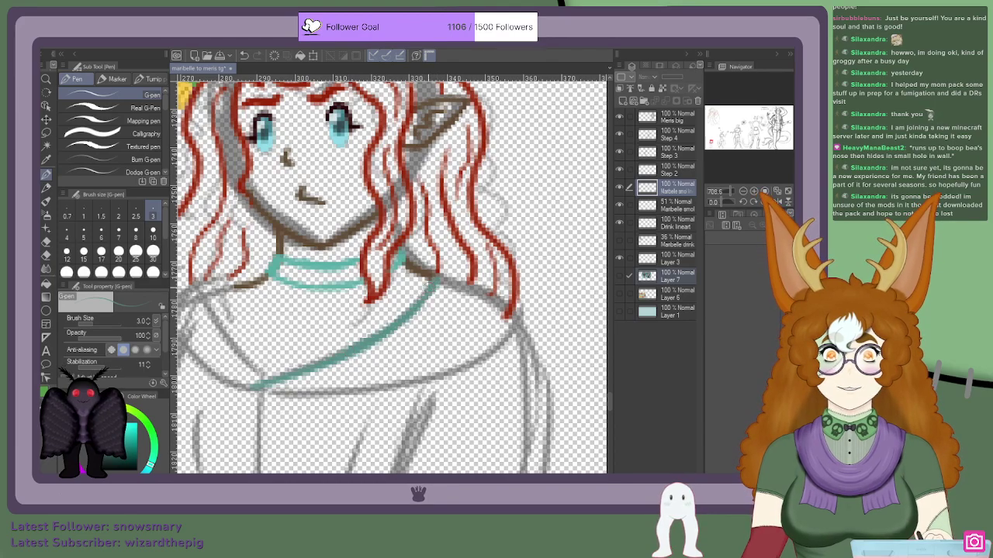
Step: Ink the collar's top edge over the ear-side shoulder in dark teal, from the neck to the shoulder tip
scroll(469, 326, up, 5)
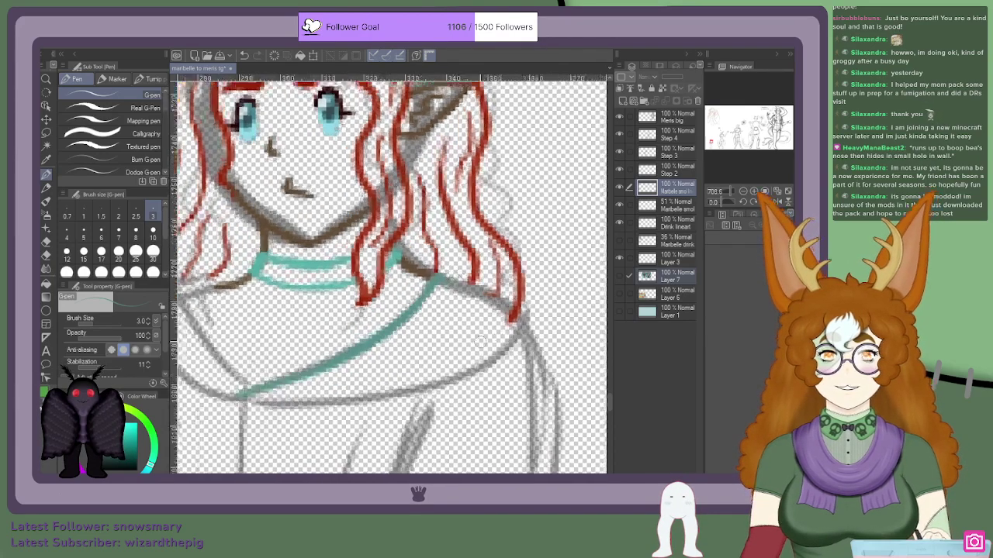
drag(547, 310, 411, 241)
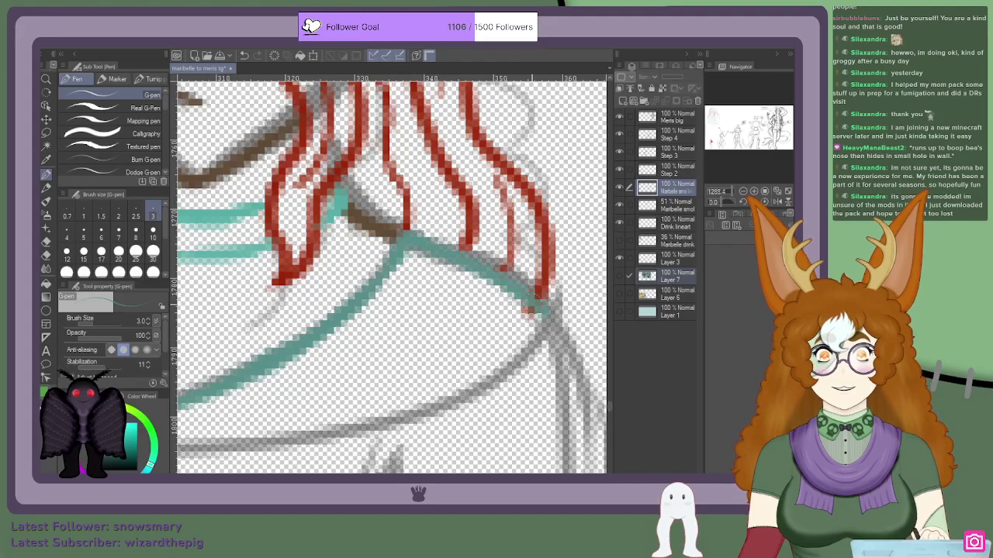
mouse_move(549, 316)
mouse_down()
mouse_move(463, 253)
mouse_move(415, 243)
mouse_up()
drag(546, 318, 438, 250)
scroll(430, 295, down, 3)
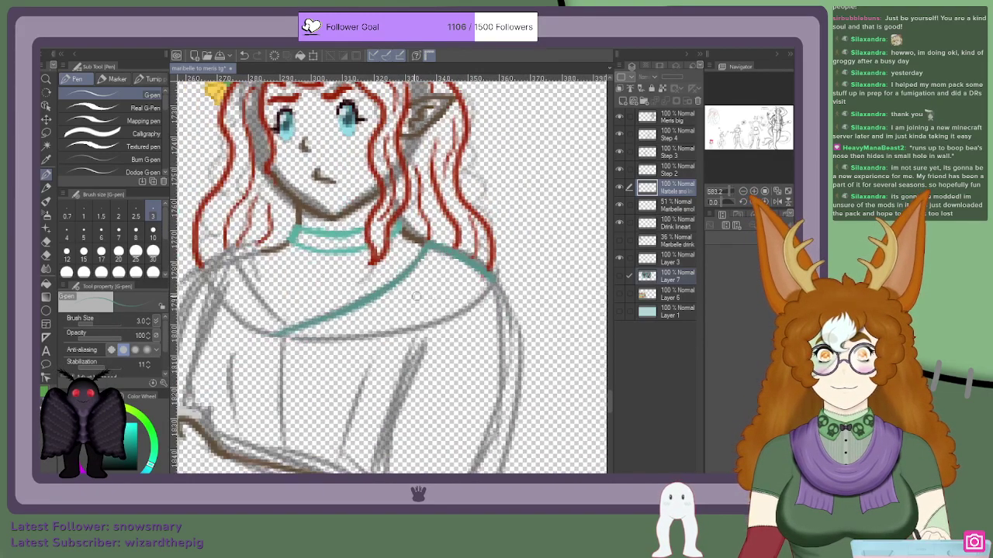
Step: Ink the collar's curved lower edge in dark teal from the centre point to the ear-side shoulder tip
scroll(274, 330, up, 3)
mouse_move(278, 335)
mouse_down()
mouse_move(413, 354)
mouse_move(373, 368)
mouse_move(361, 343)
mouse_move(444, 343)
mouse_move(505, 324)
mouse_move(534, 289)
mouse_up()
scroll(373, 359, down, 3)
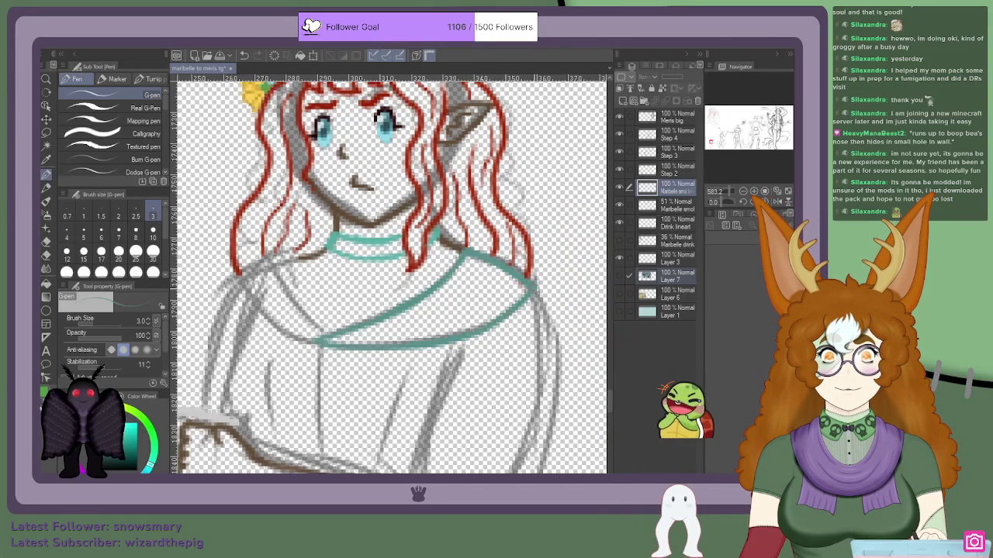
scroll(525, 299, up, 3)
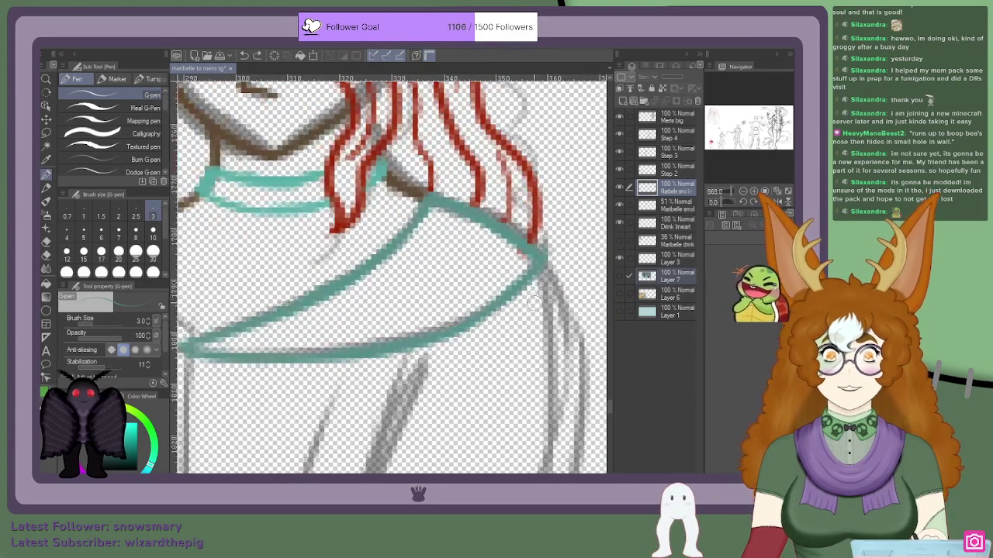
drag(543, 265, 429, 349)
scroll(435, 325, down, 3)
scroll(190, 369, up, 2)
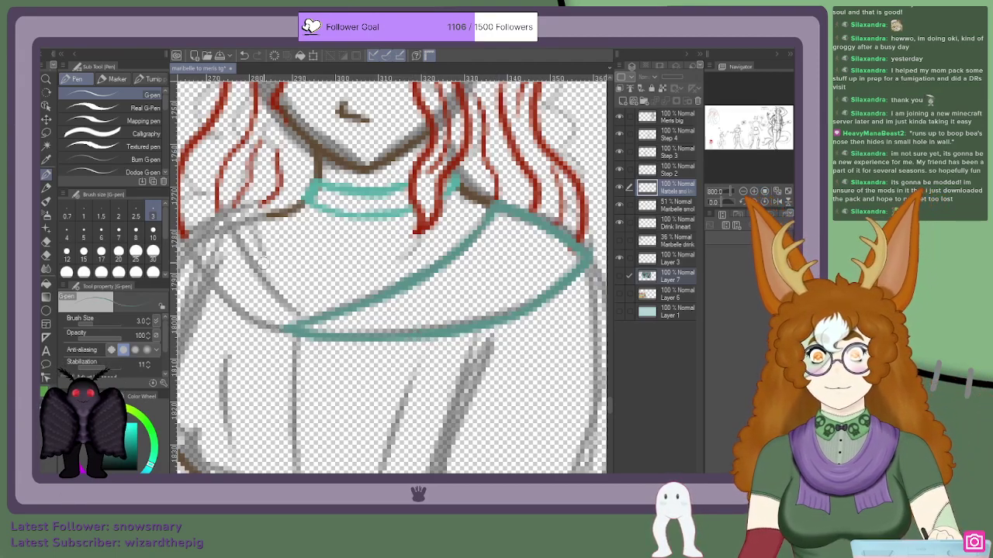
Step: Ink the collar's inner edge on the flower side in dark teal, redrawing it until it sits slightly closer to the neck
drag(301, 318, 234, 206)
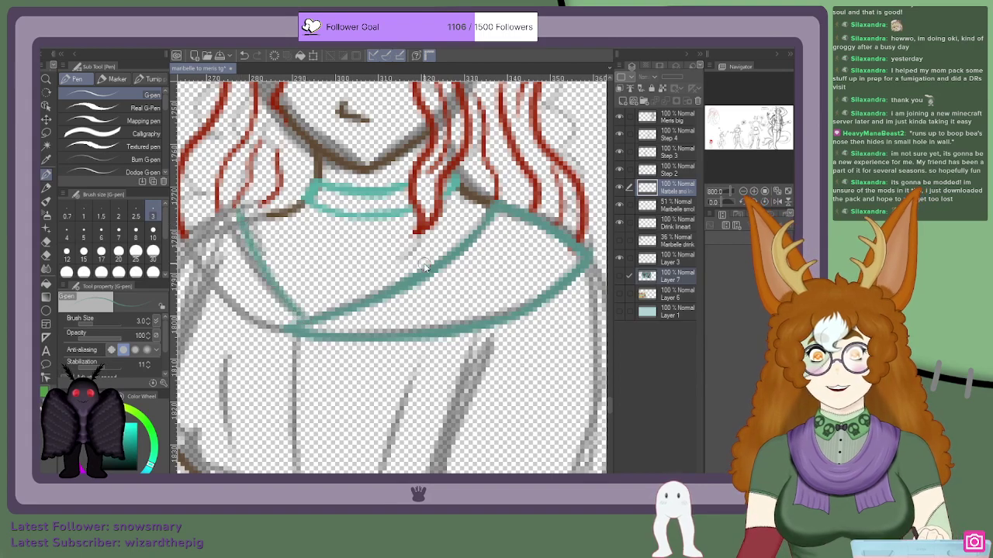
key(ctrl+z)
mouse_move(301, 316)
mouse_down()
mouse_move(250, 208)
mouse_move(308, 316)
mouse_move(268, 239)
mouse_up()
key(ctrl+z)
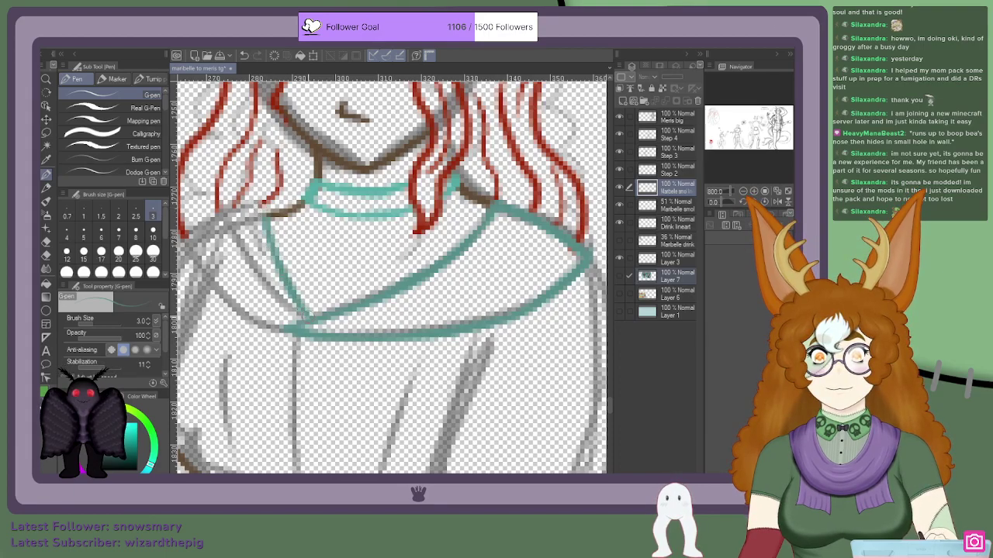
Step: Undo and redraw the collar's dark teal top edge over the flower-side shoulder, ending at the outer hair strand
scroll(256, 218, down, 3)
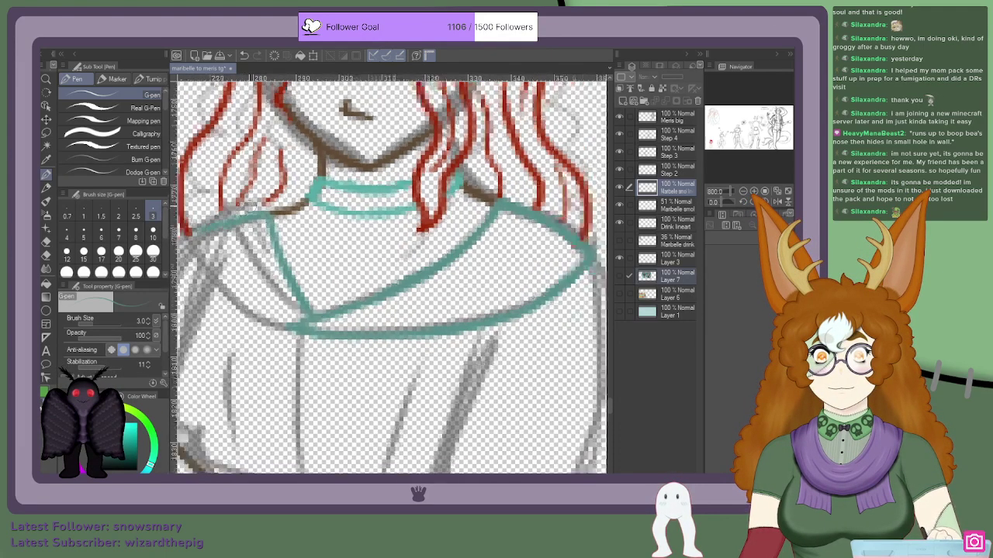
scroll(184, 241, down, 3)
scroll(183, 241, up, 5)
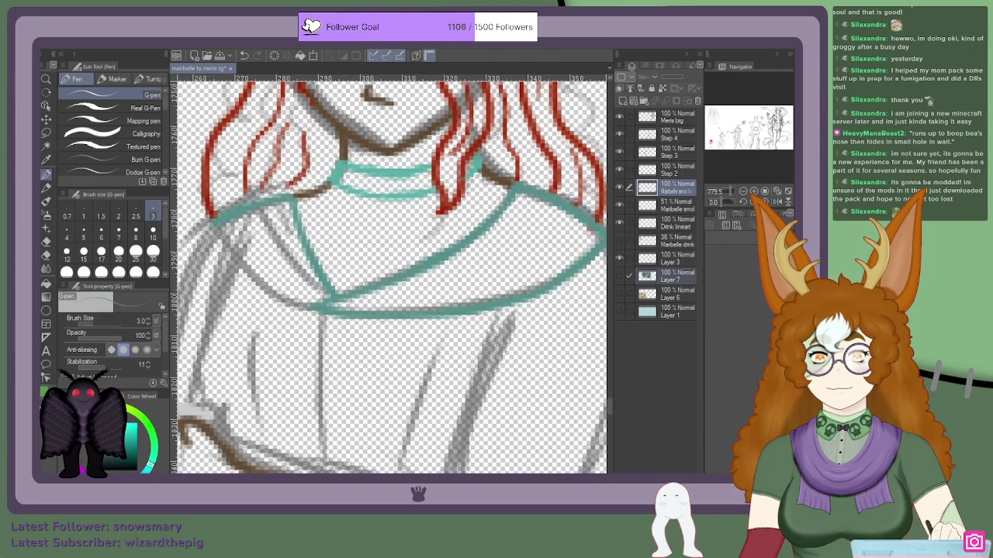
key(ctrl+z)
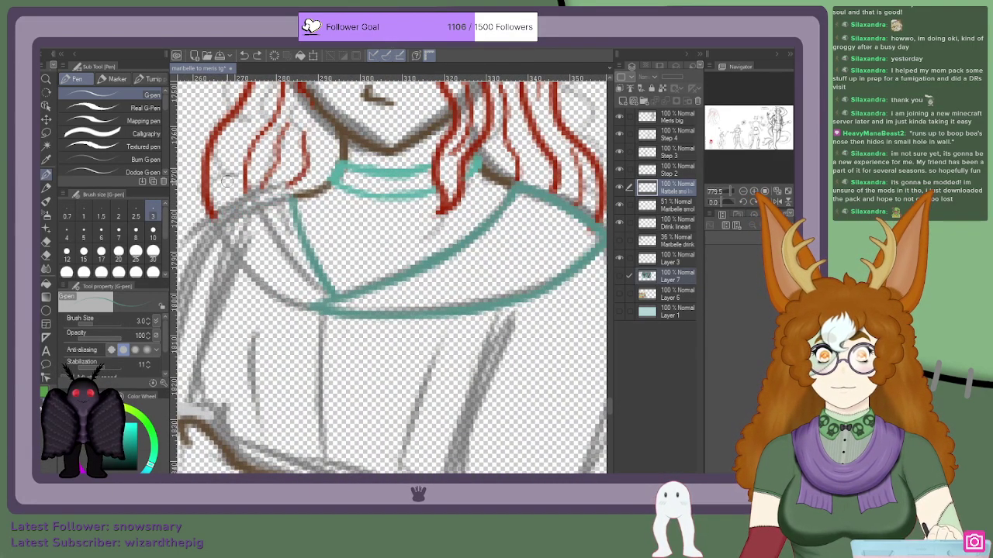
scroll(229, 178, up, 1)
mouse_move(313, 185)
mouse_down()
mouse_move(252, 193)
mouse_move(311, 188)
mouse_move(210, 214)
mouse_move(248, 195)
mouse_move(203, 222)
mouse_up()
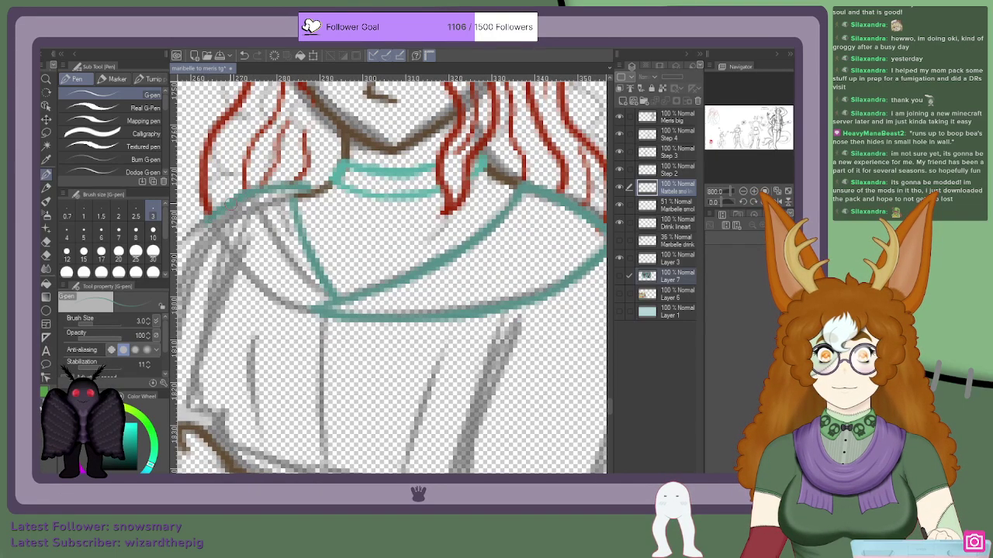
Step: Close the collar in dark teal with a curved lower edge from the flower-side shoulder tip to the centre point
scroll(271, 198, down, 1)
scroll(258, 225, up, 3)
mouse_move(204, 211)
mouse_down()
mouse_move(229, 252)
mouse_move(300, 306)
mouse_move(336, 318)
mouse_up()
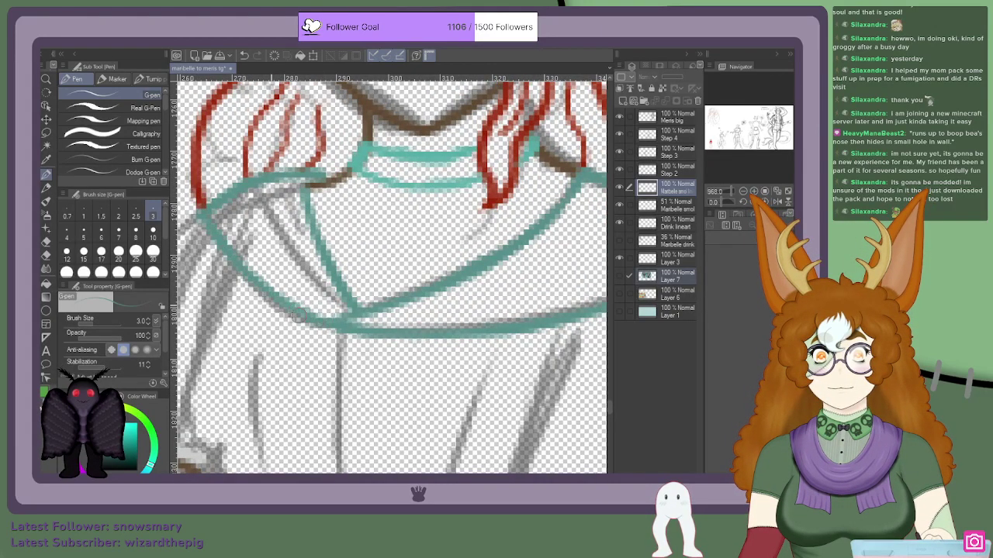
scroll(204, 226, down, 4)
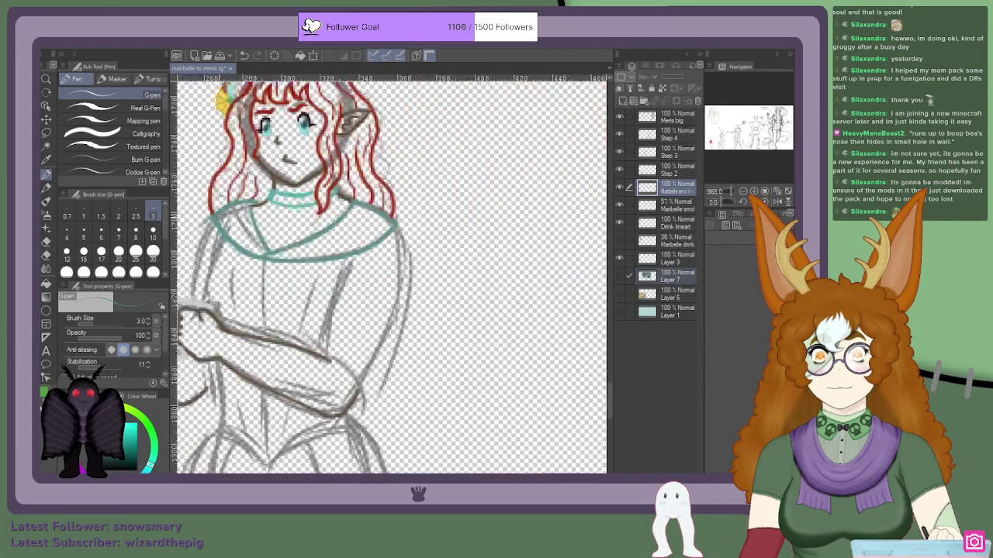
Step: Hide the small figure's 51% sketch layer and examine the finished lineart of the head, collar and arms
scroll(173, 231, down, 3)
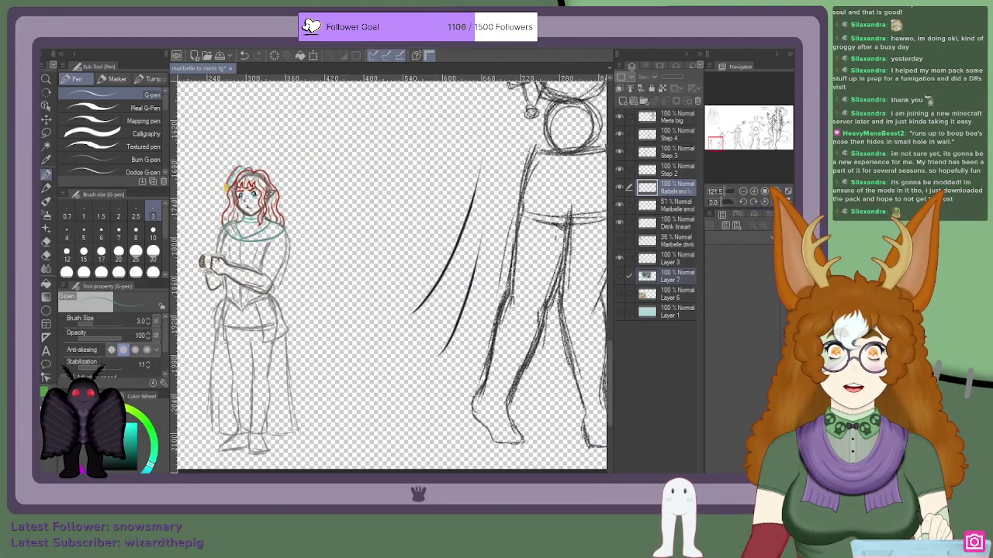
scroll(194, 233, up, 1)
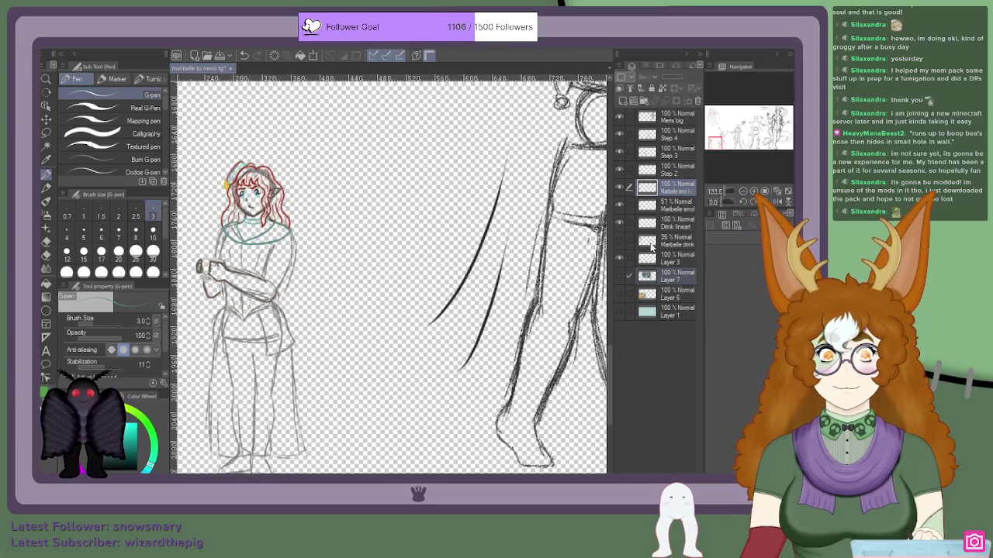
click(620, 206)
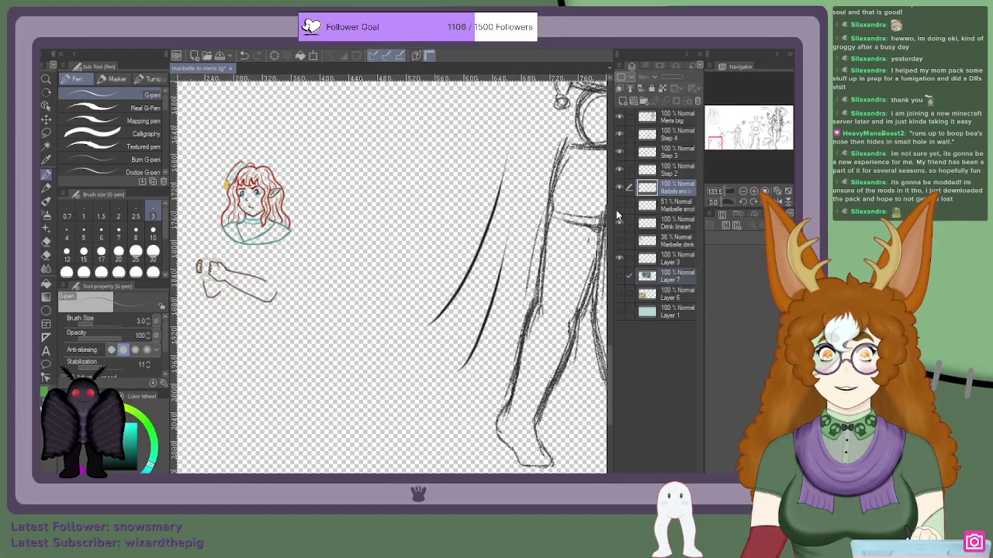
scroll(237, 196, up, 7)
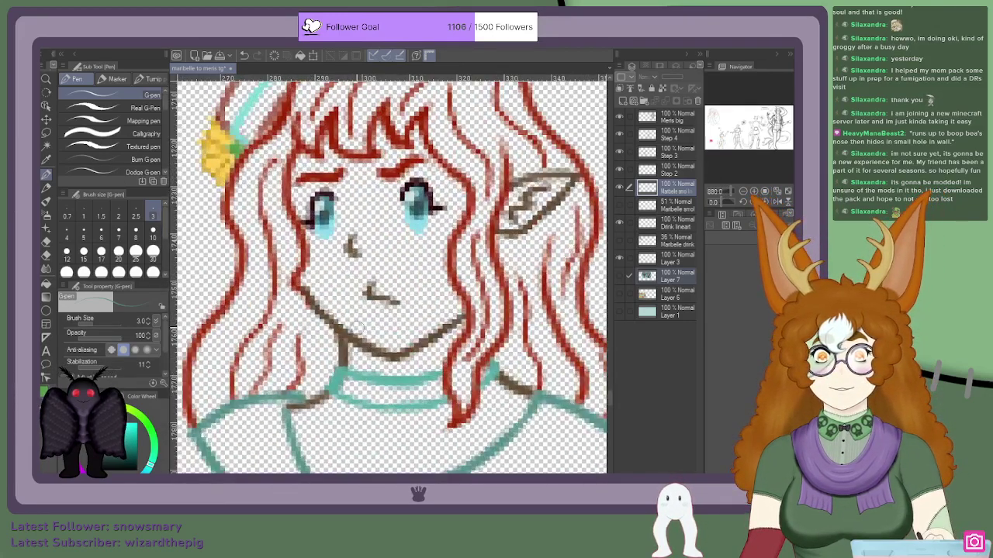
Step: Redraw the small figure's mouth in brown as a flatter line, and show the 51% sketch layer again
scroll(360, 323, up, 1)
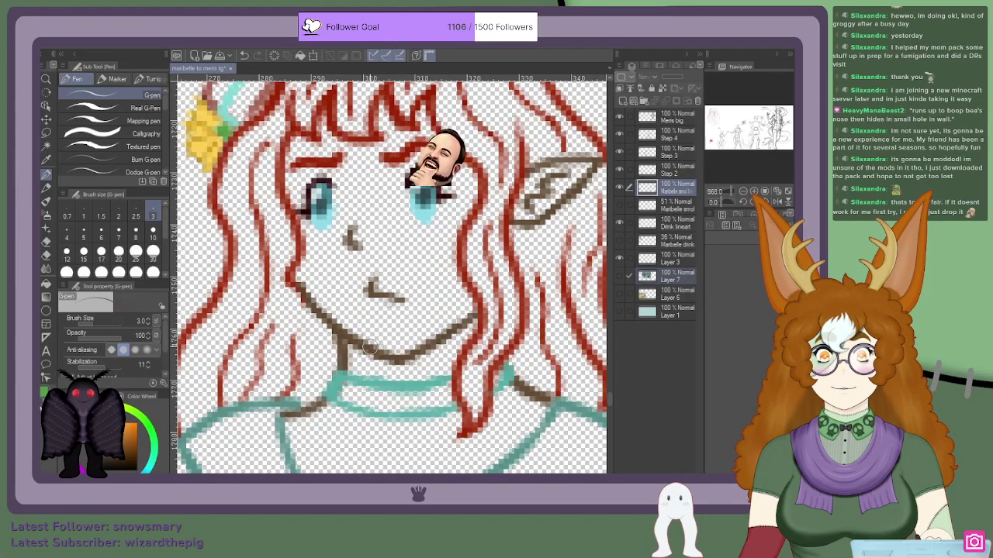
mouse_move(393, 294)
mouse_down()
mouse_move(373, 281)
mouse_move(378, 269)
mouse_up()
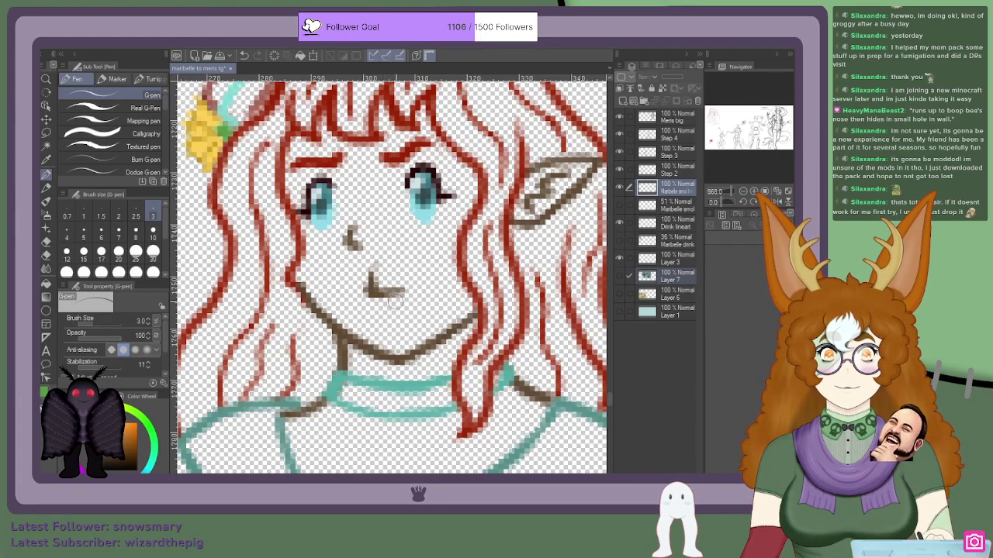
scroll(375, 264, down, 3)
scroll(353, 301, up, 1)
scroll(355, 299, up, 3)
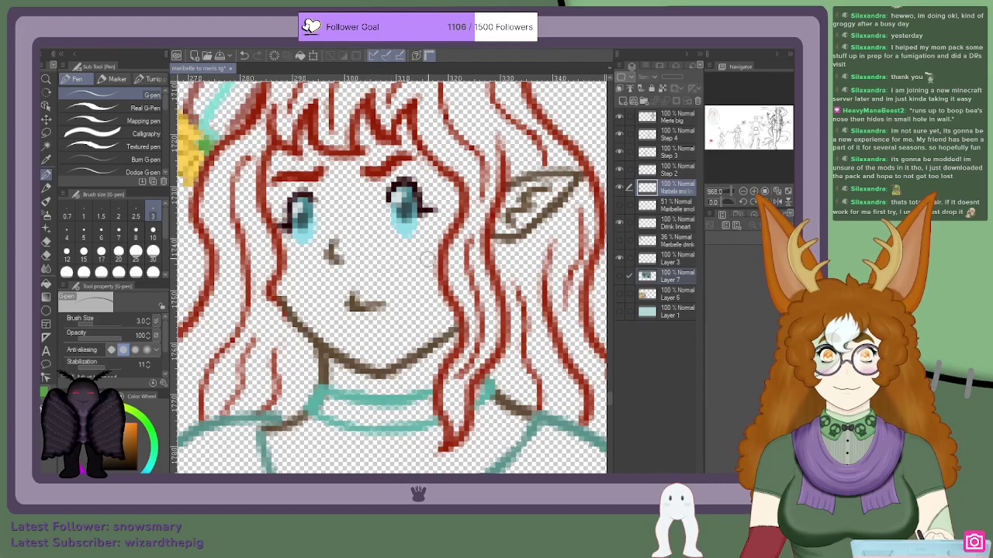
click(620, 206)
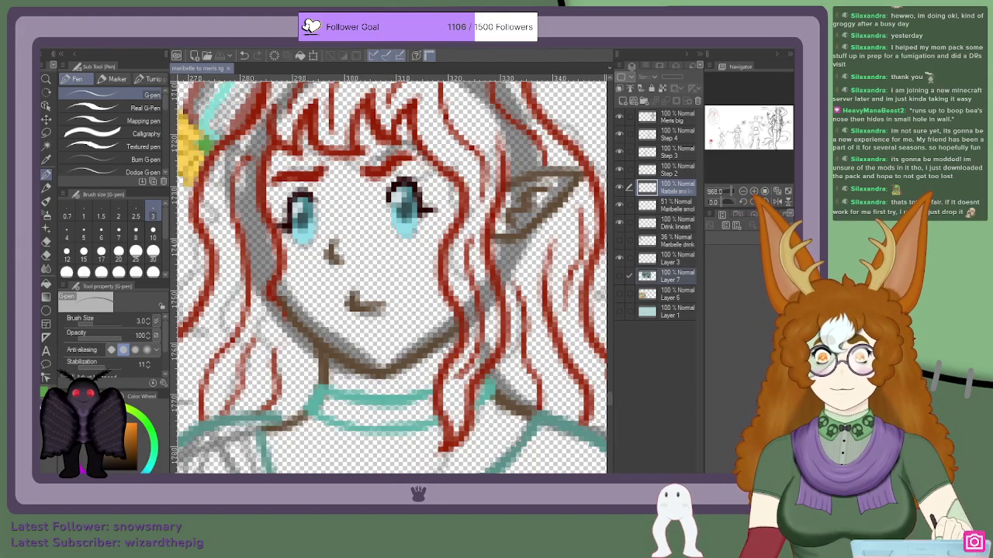
scroll(274, 140, down, 5)
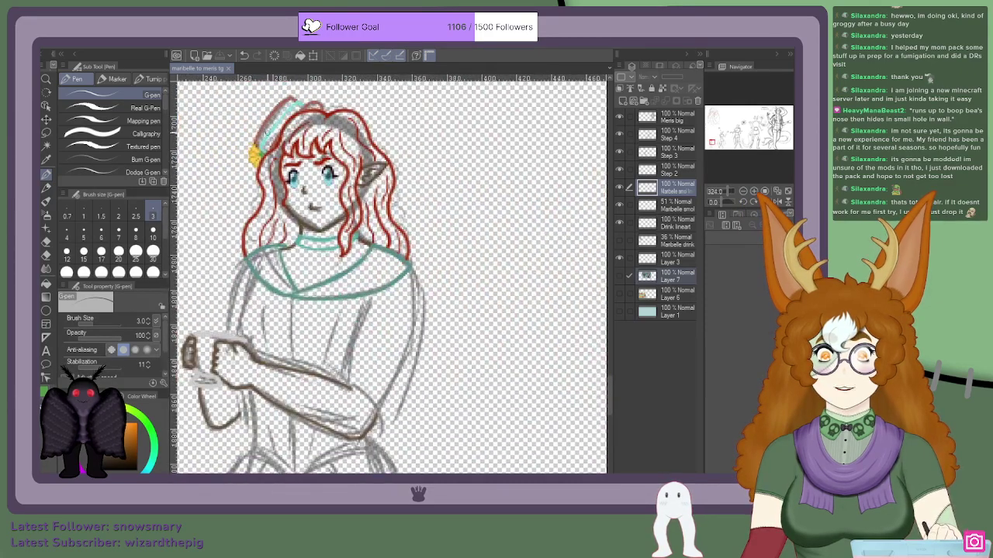
Step: Extend the flower-side inner hair strand in red down past the jawline
scroll(309, 168, up, 8)
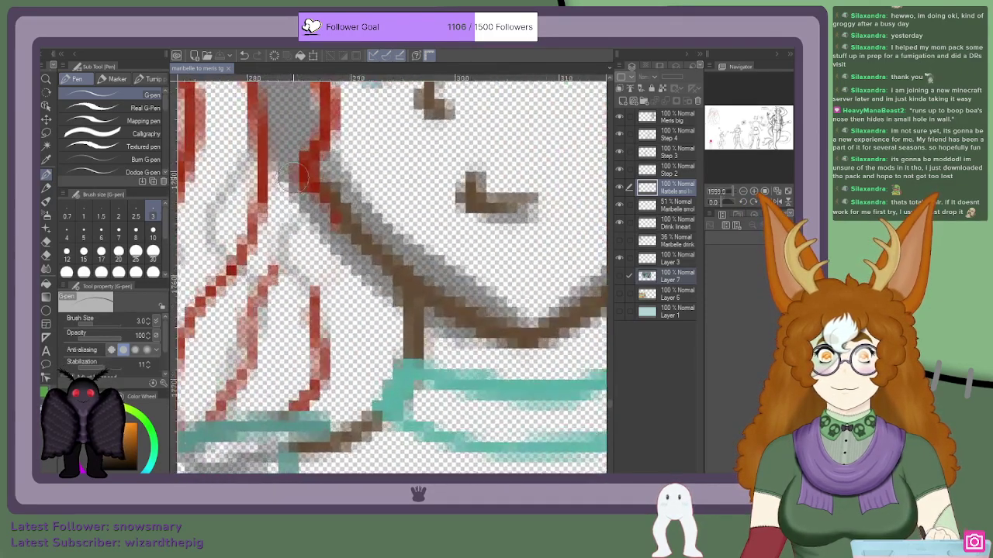
drag(315, 185, 342, 304)
drag(339, 233, 341, 334)
scroll(339, 339, down, 10)
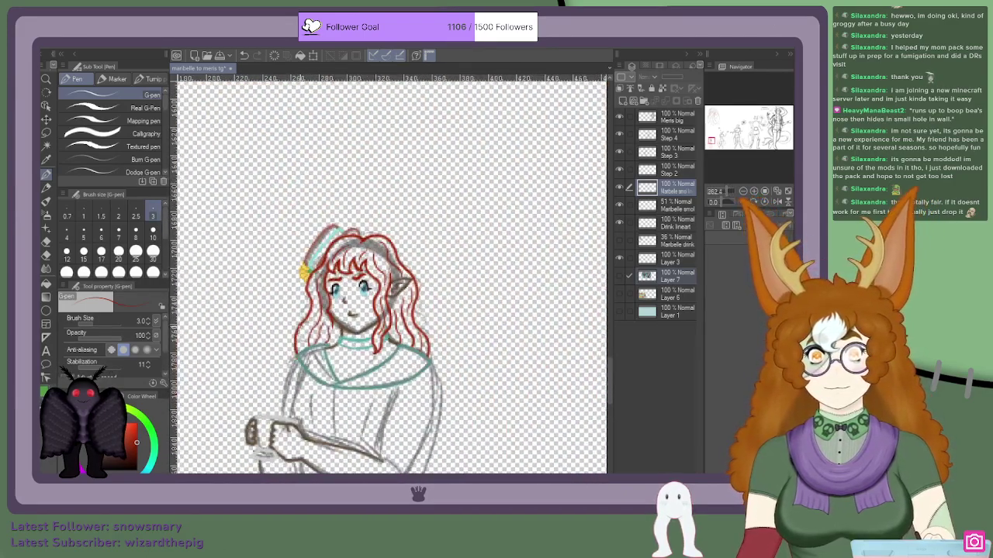
Step: Sample the muted teal of the large figure's clothing and ink the upper outer edge of the small figure's ear-side sleeve below the collar
scroll(283, 392, up, 4)
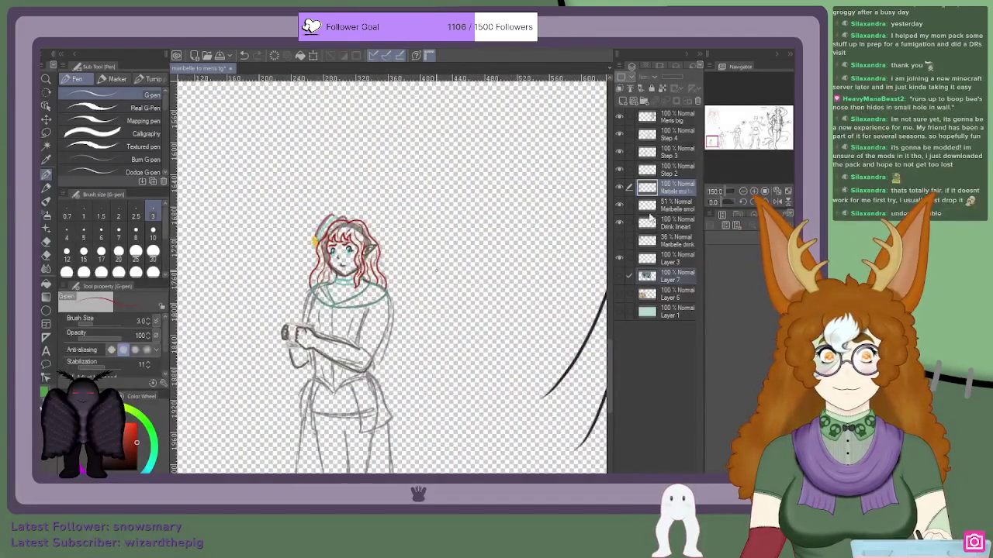
scroll(461, 186, up, 4)
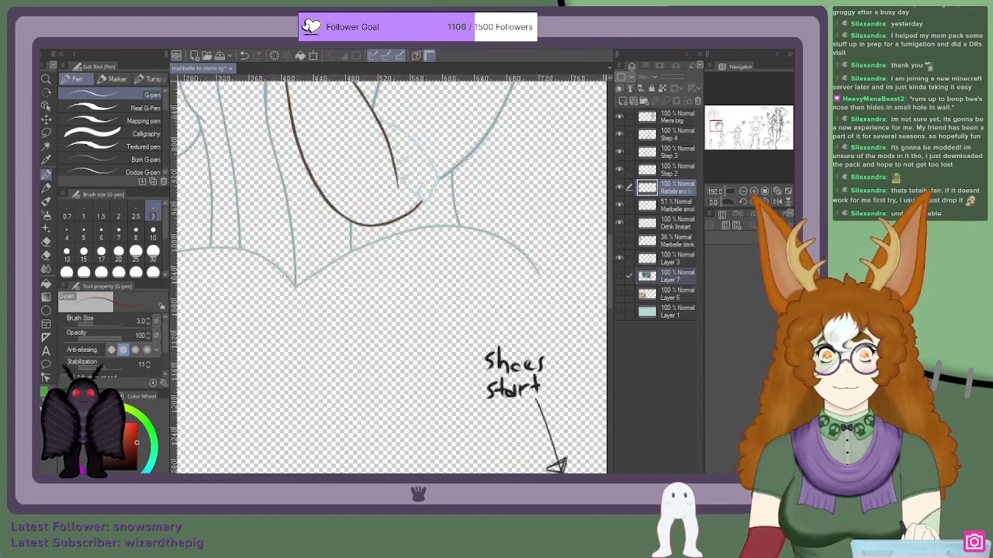
alt+click(460, 186)
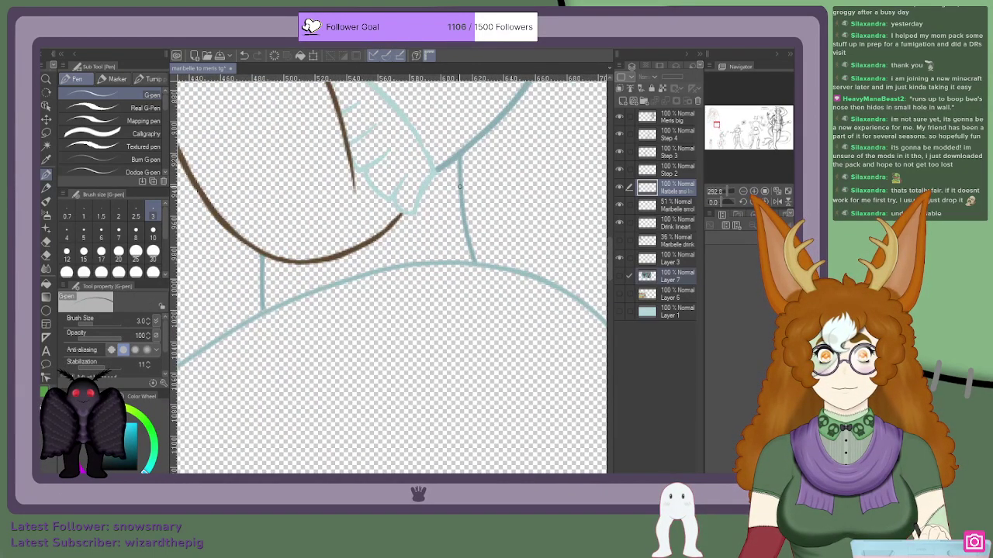
scroll(448, 321, down, 4)
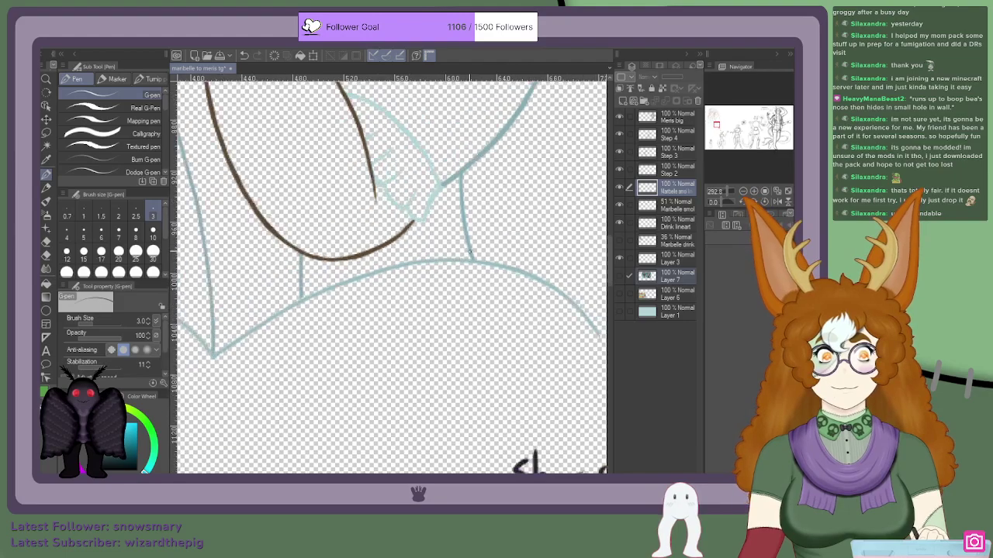
drag(715, 124, 713, 142)
scroll(388, 349, up, 7)
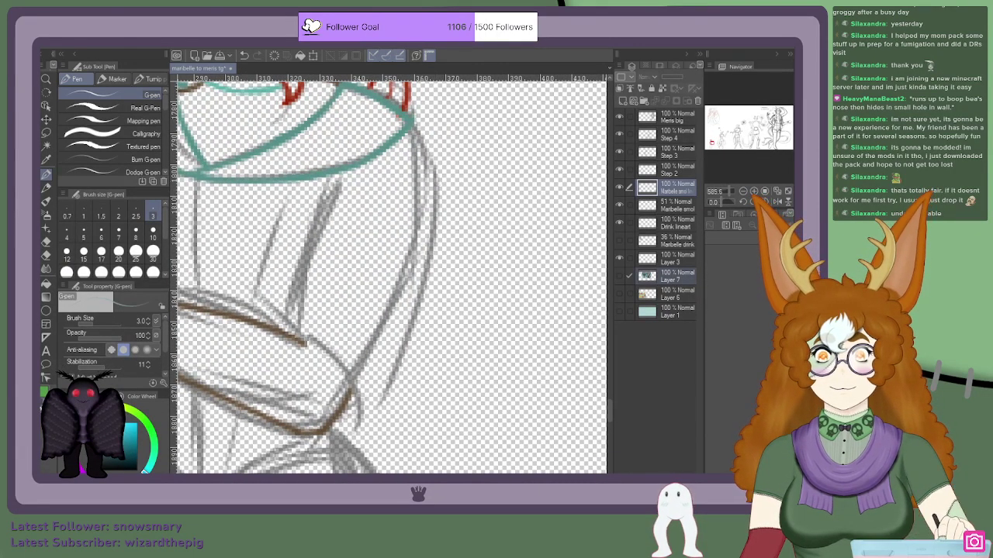
scroll(432, 244, up, 3)
drag(419, 111, 448, 294)
scroll(435, 181, down, 4)
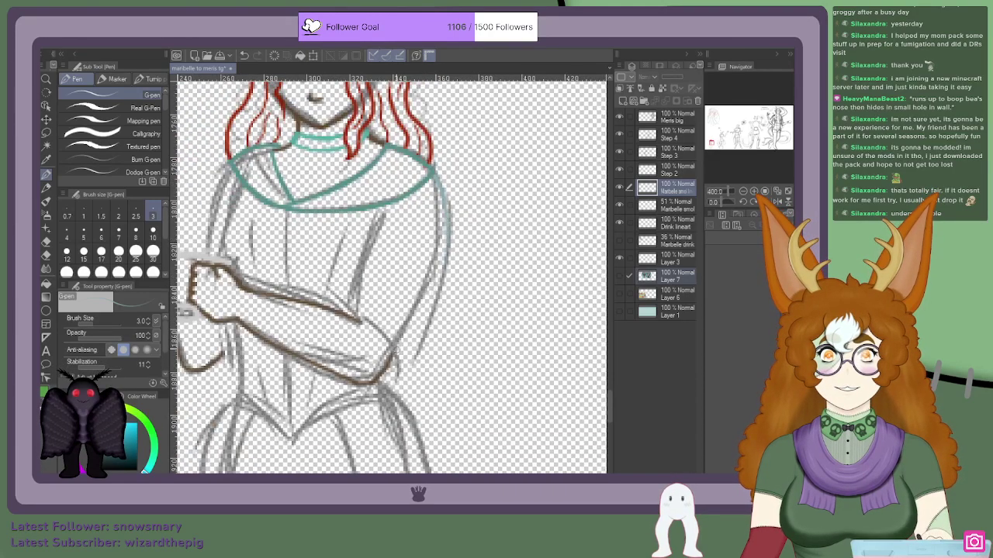
Step: Continue the ear-side sleeve's outer edge in muted teal down to the bent elbow, undoing the first attempt
scroll(405, 344, up, 3)
mouse_move(405, 343)
mouse_down()
mouse_move(441, 281)
mouse_move(437, 320)
mouse_up()
key(ctrl+z)
scroll(489, 188, down, 1)
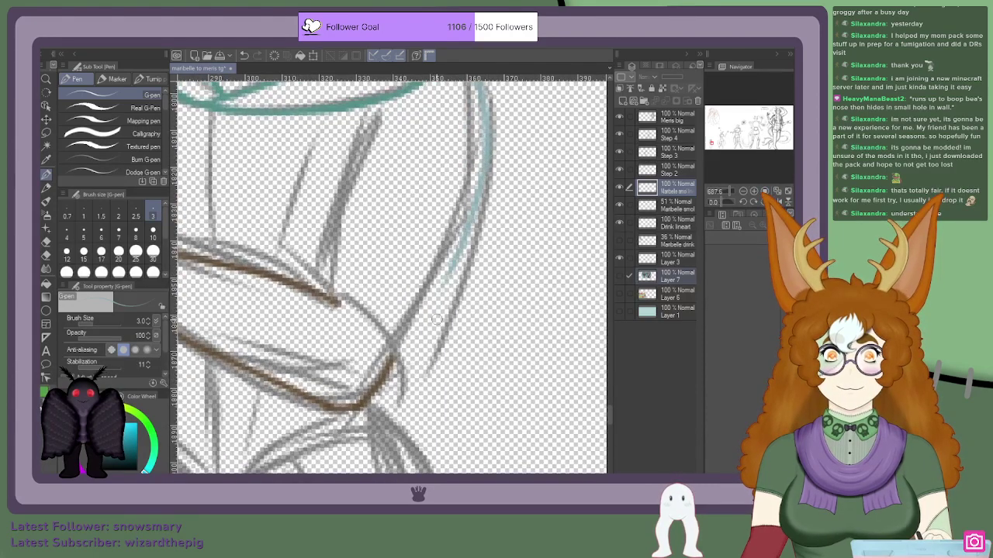
mouse_move(483, 180)
mouse_down()
mouse_move(419, 335)
mouse_move(394, 345)
mouse_move(458, 247)
mouse_up()
drag(402, 338, 454, 264)
drag(431, 308, 473, 228)
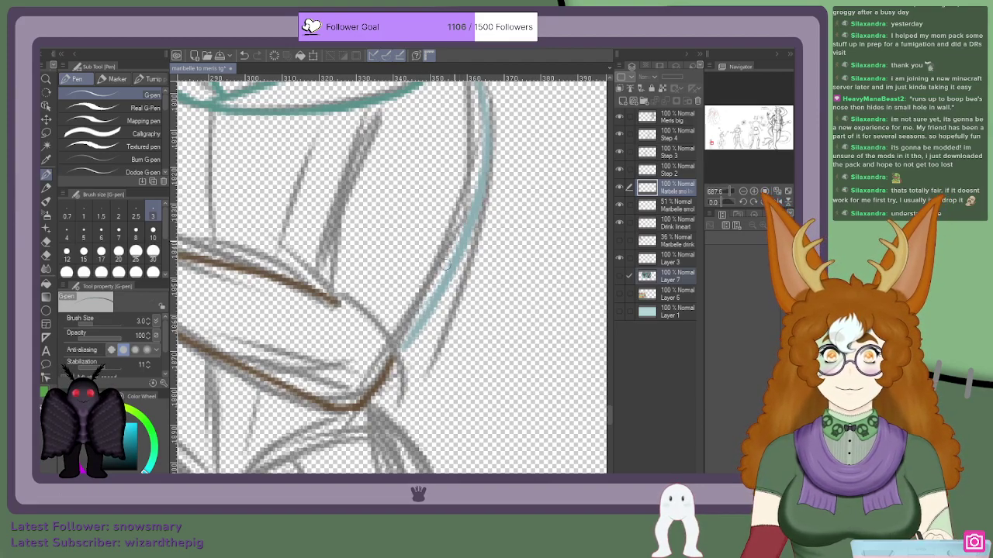
scroll(464, 163, down, 5)
scroll(463, 225, up, 6)
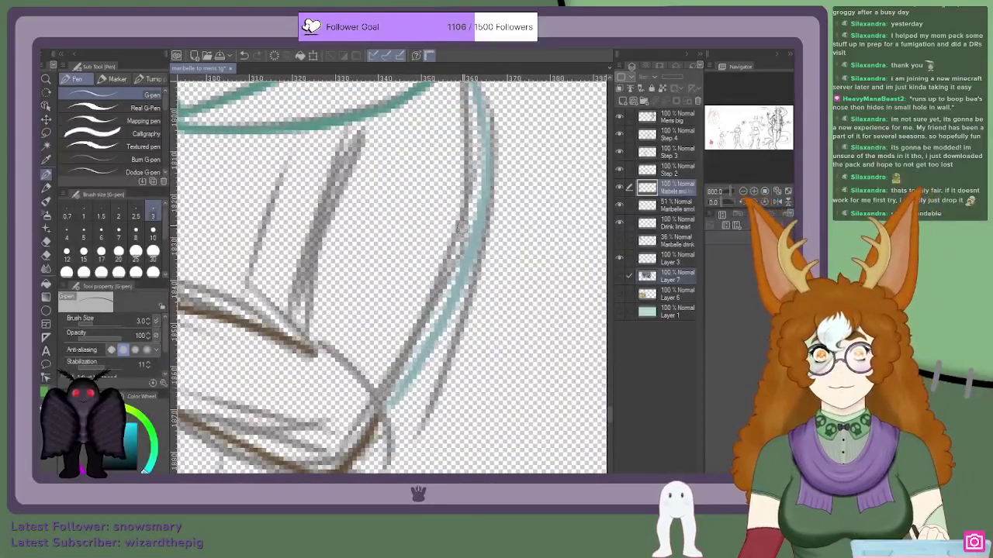
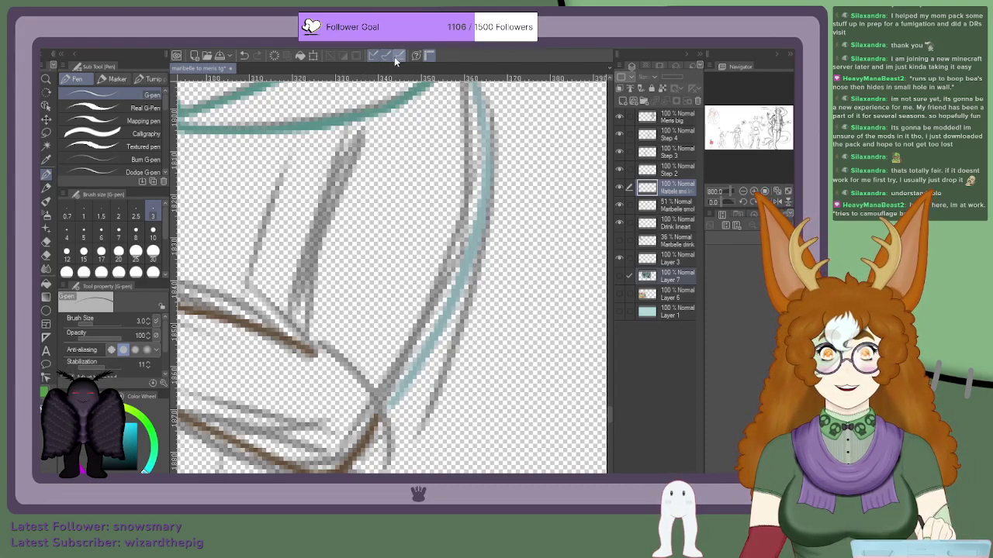
Step: Ink the ear-side sleeve's inner edge in muted teal as a curve from below the collar to the forearm
mouse_move(298, 312)
mouse_down()
mouse_move(318, 259)
mouse_move(364, 228)
mouse_up()
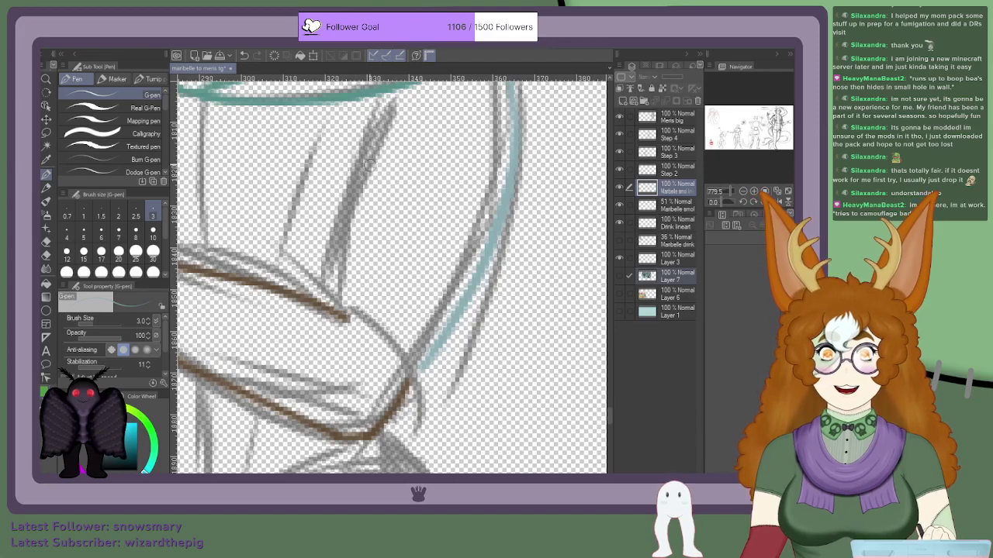
mouse_move(390, 108)
mouse_down()
mouse_move(364, 157)
mouse_move(348, 237)
mouse_move(338, 242)
mouse_move(342, 306)
mouse_up()
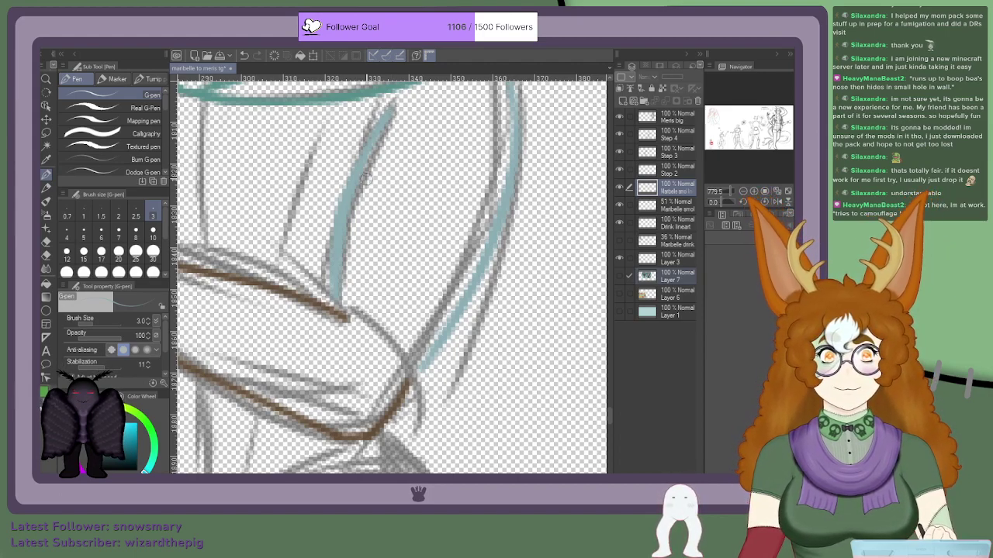
scroll(387, 359, down, 5)
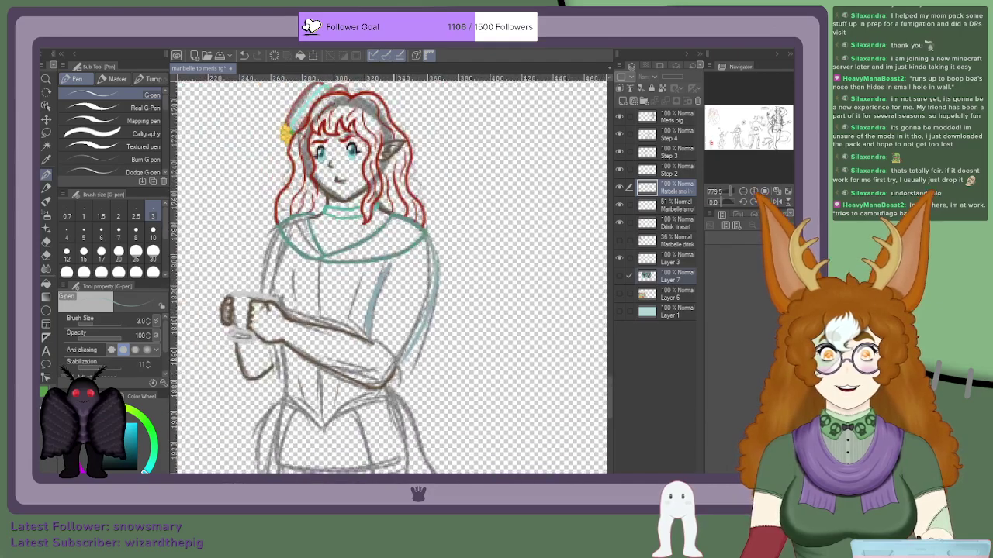
key(ctrl+plus)
key(ctrl+plus)
key(ctrl+plus)
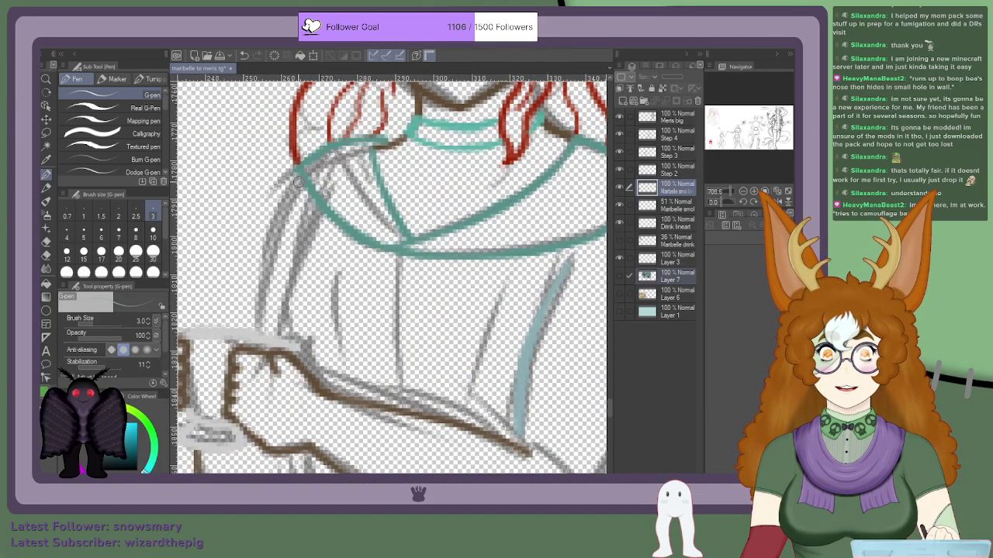
Step: Ink the flower-side sleeve's outer and inner edges in muted teal from the collar down to the cup-holding hand
mouse_move(293, 183)
mouse_down()
mouse_move(257, 254)
mouse_move(257, 330)
mouse_up()
scroll(327, 257, down, 4)
scroll(310, 252, up, 2)
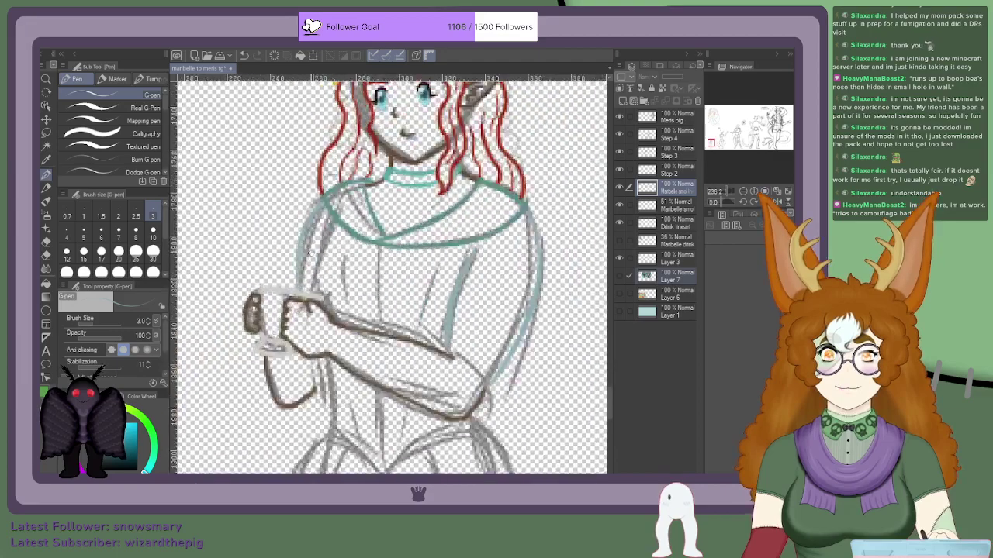
scroll(311, 253, up, 3)
mouse_move(327, 235)
mouse_down()
mouse_move(315, 277)
mouse_move(315, 263)
mouse_move(320, 301)
mouse_move(314, 286)
mouse_move(323, 313)
mouse_up()
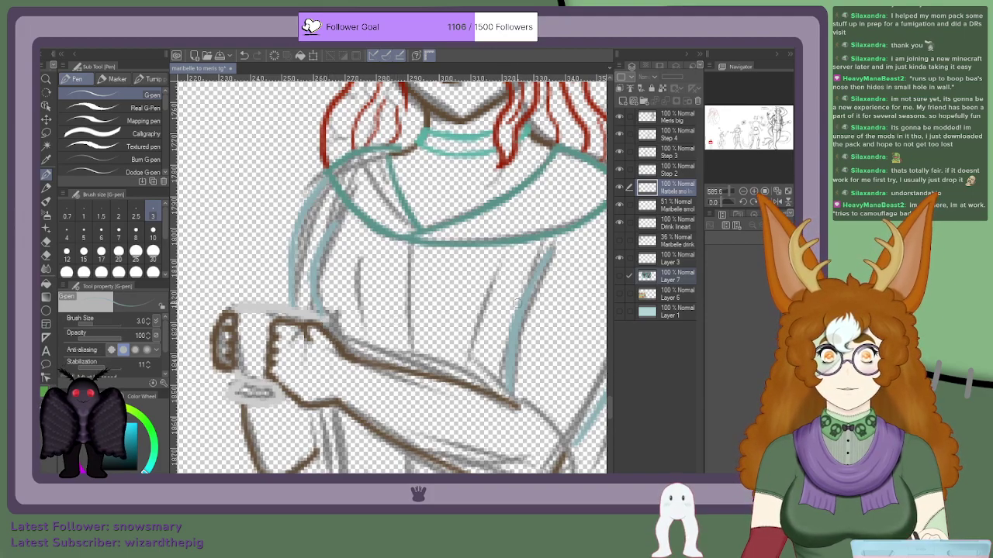
scroll(536, 365, down, 3)
scroll(570, 370, up, 8)
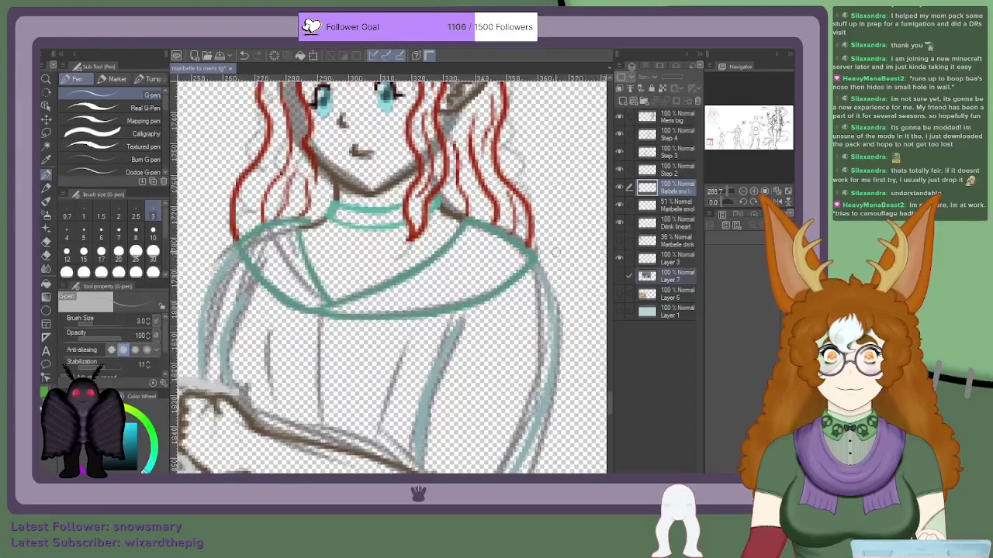
scroll(709, 148, down, 3)
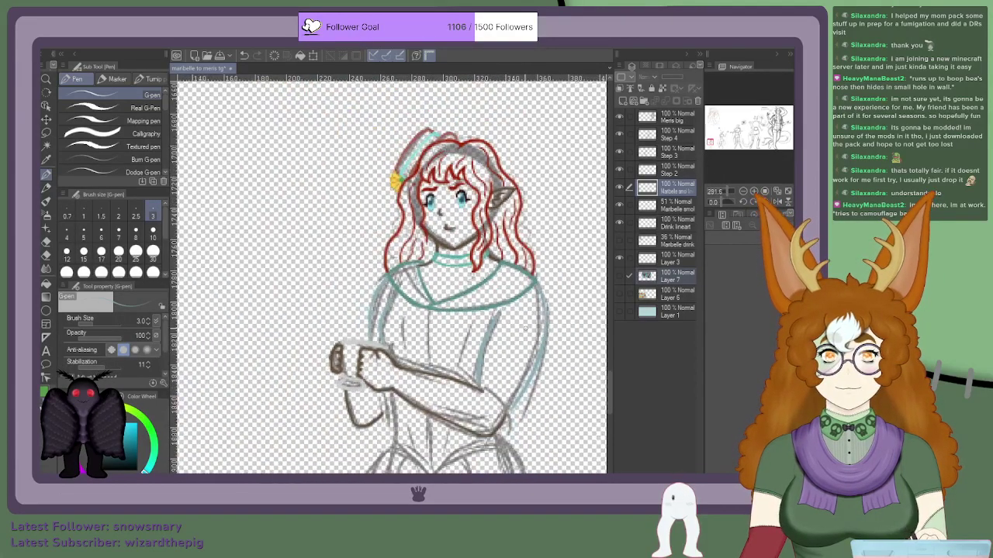
Step: Ink the bodice's centre seam in muted teal above and below the forearm, ending at the waist point
mouse_move(710, 146)
mouse_down()
mouse_move(712, 122)
mouse_move(711, 146)
mouse_up()
scroll(450, 147, up, 2)
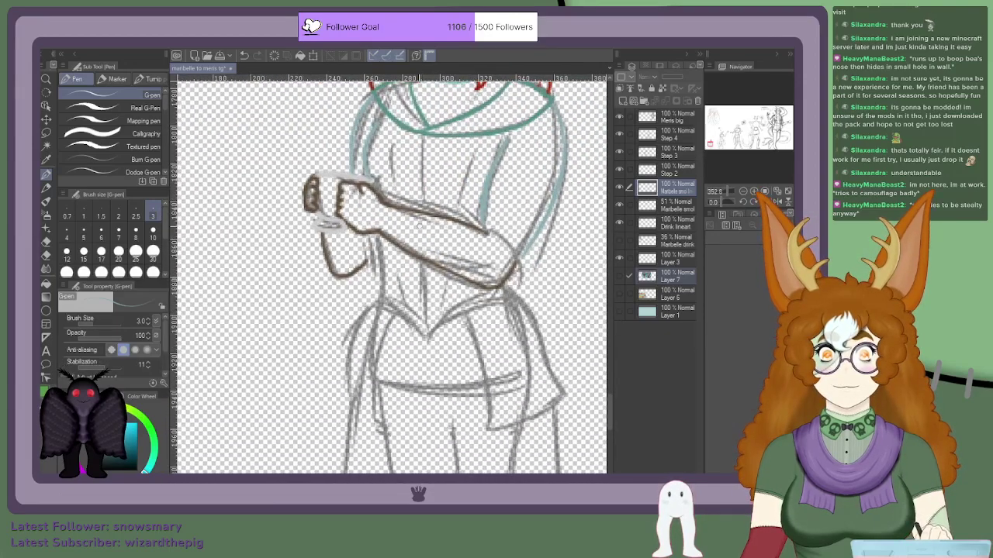
scroll(710, 143, up, 1)
drag(423, 115, 411, 175)
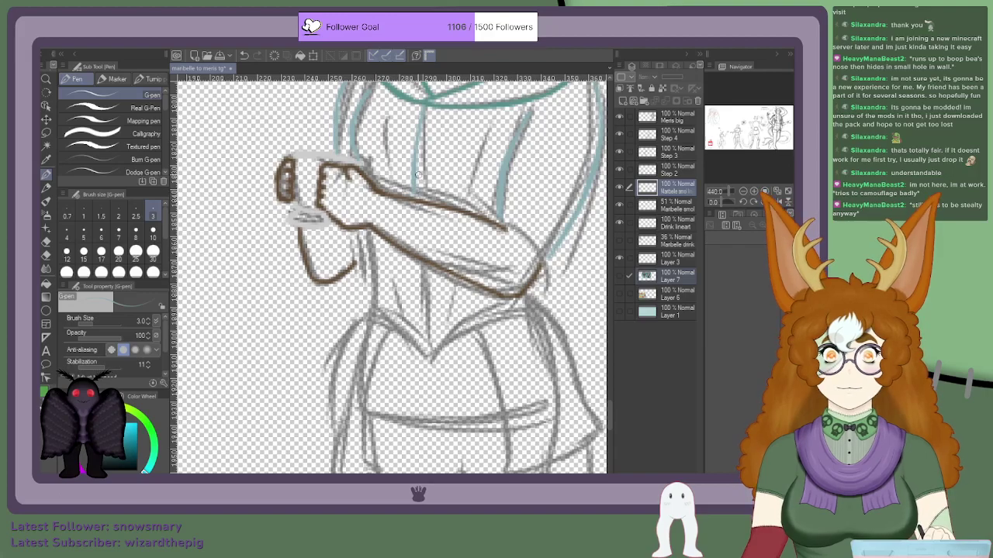
scroll(417, 175, up, 2)
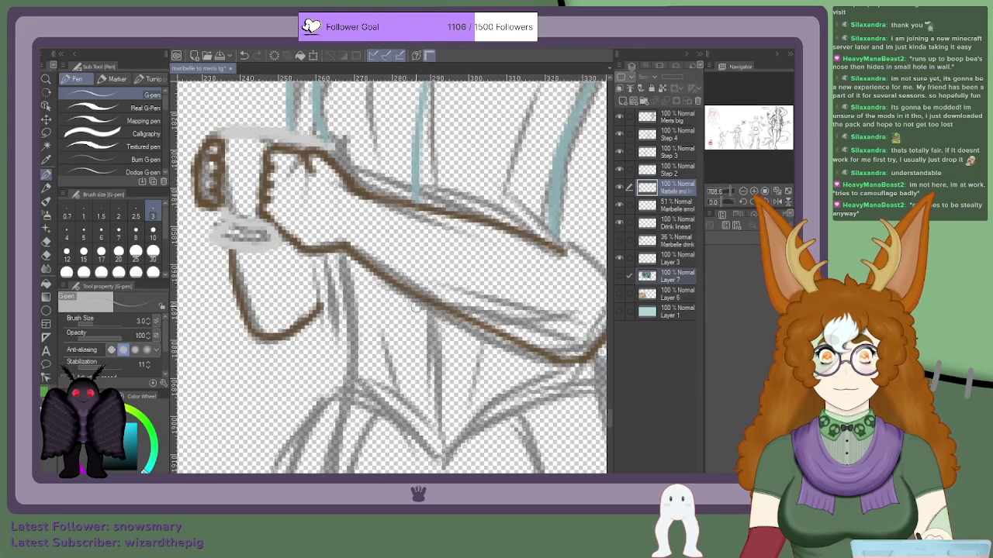
mouse_move(418, 307)
mouse_down()
mouse_move(437, 459)
mouse_move(419, 315)
mouse_up()
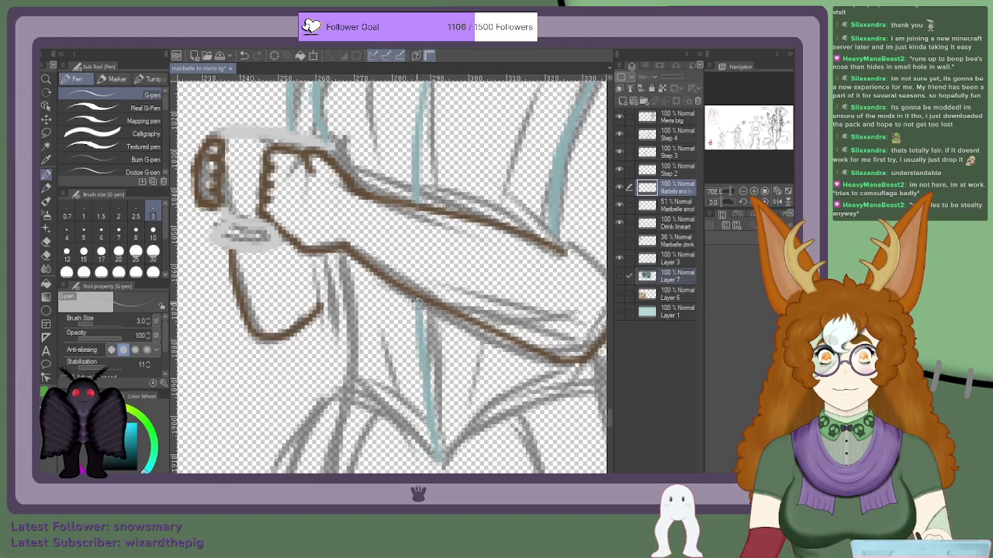
scroll(439, 170, down, 2)
scroll(481, 157, up, 2)
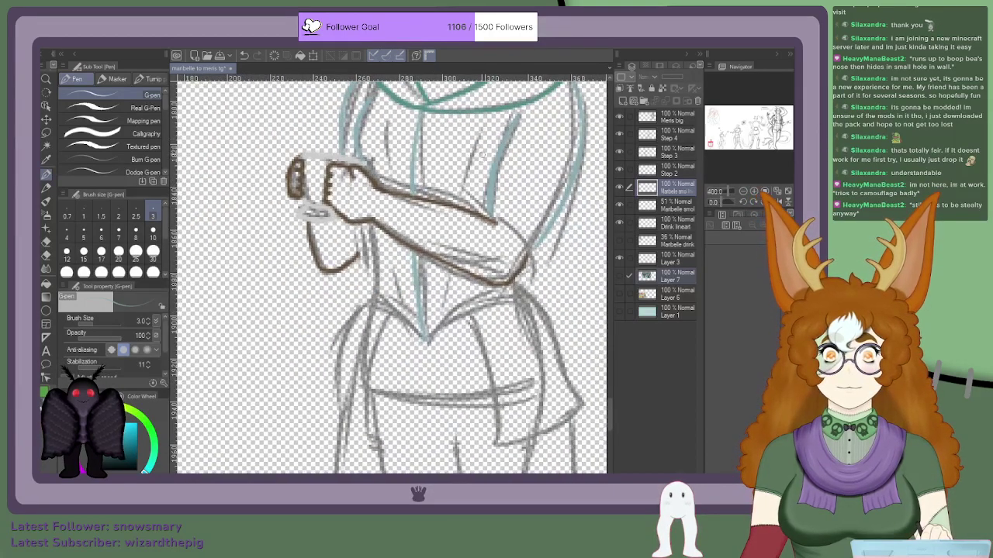
Step: Ink the bodice's curved side seams in muted teal on both sides of the centre seam, above and below the forearm
mouse_move(488, 116)
mouse_down()
mouse_move(449, 247)
mouse_move(488, 101)
mouse_up()
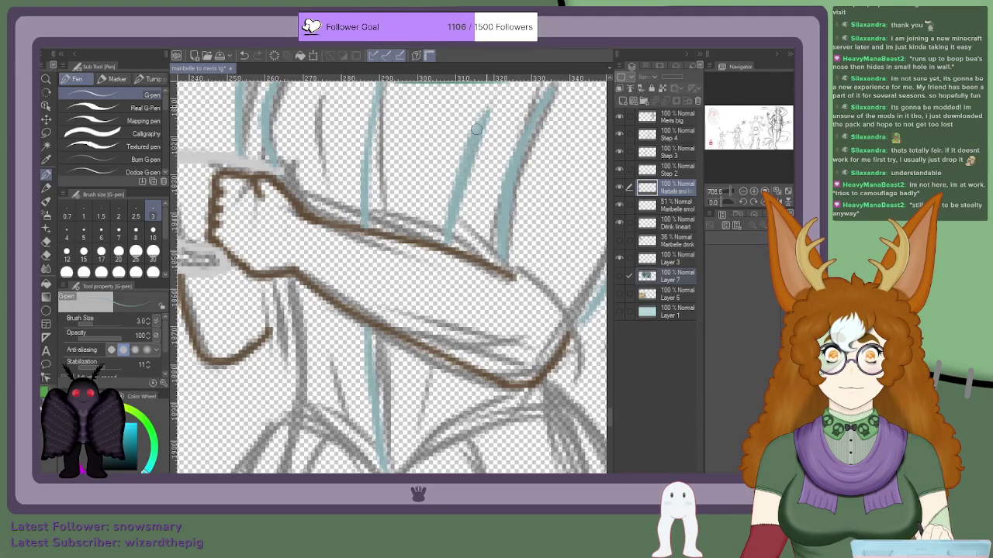
drag(435, 357, 418, 427)
drag(349, 421, 330, 324)
drag(334, 365, 328, 318)
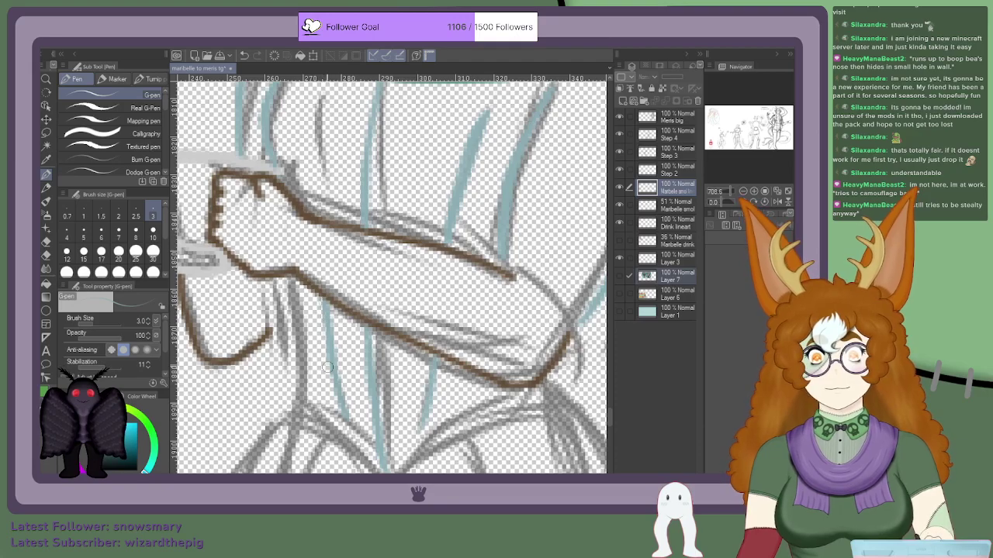
mouse_move(318, 215)
mouse_down()
mouse_move(316, 102)
mouse_move(320, 211)
mouse_up()
scroll(313, 122, down, 3)
scroll(321, 111, up, 4)
drag(328, 102, 311, 235)
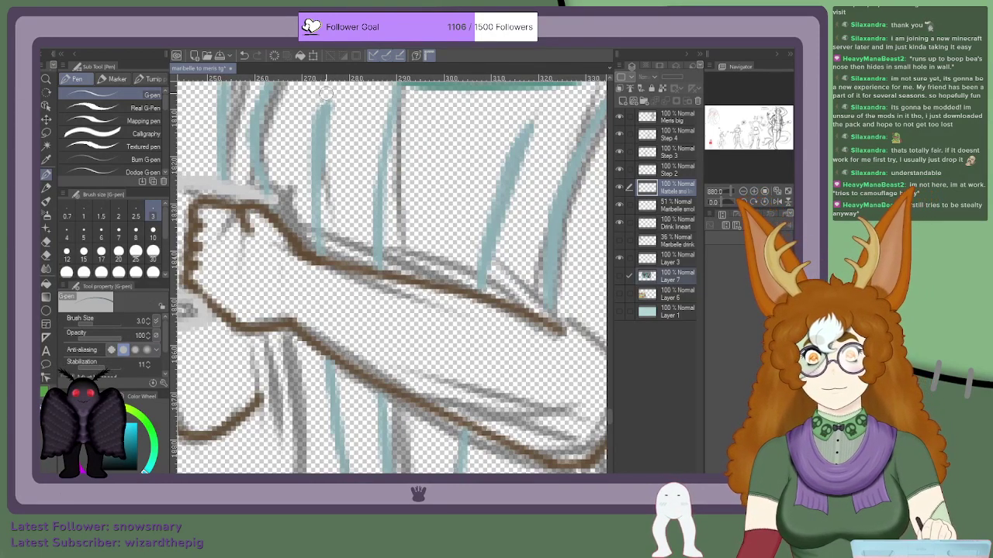
Step: Examine the inked bodice seams and sleeves against the sketch, and hide the small figure's 51% sketch layer
scroll(292, 171, down, 5)
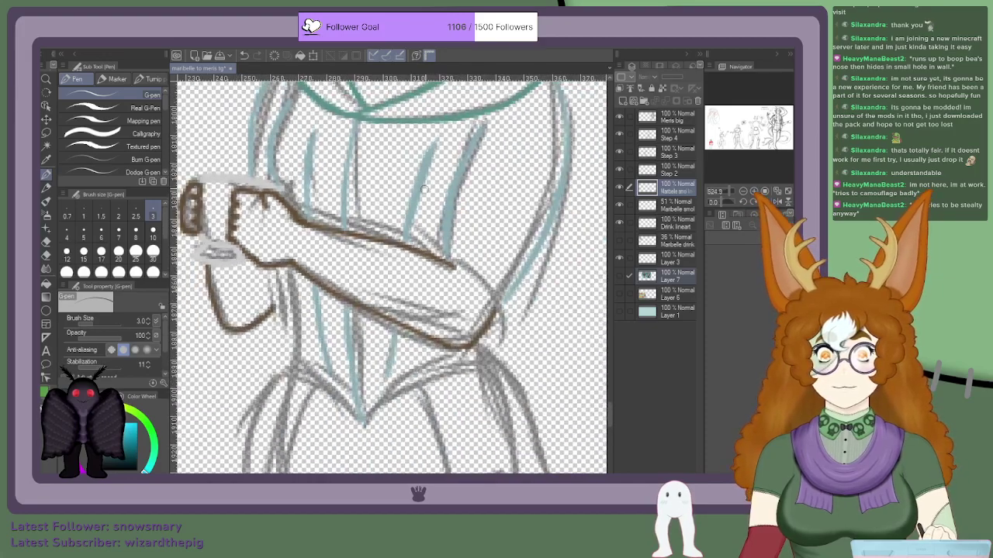
scroll(447, 135, up, 4)
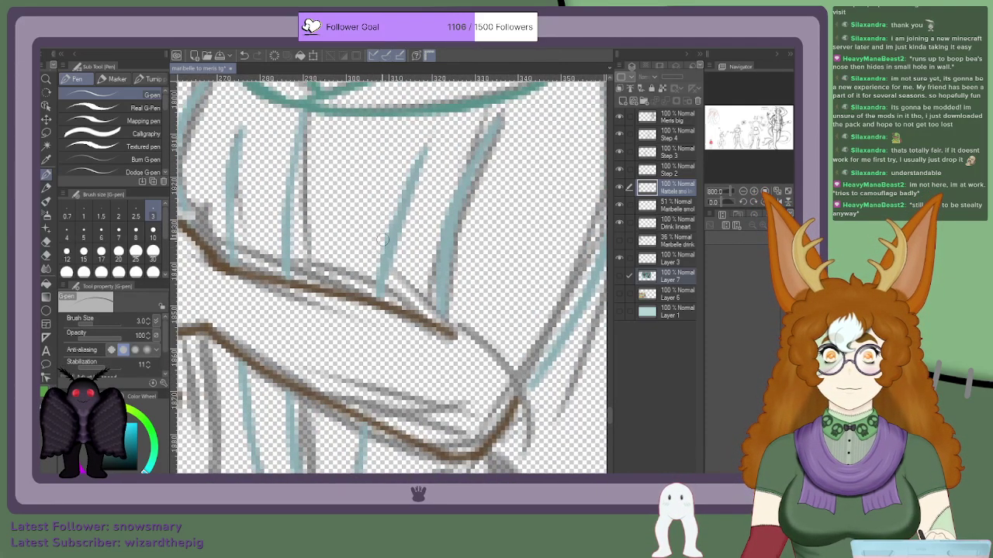
scroll(374, 273, down, 3)
scroll(434, 334, up, 5)
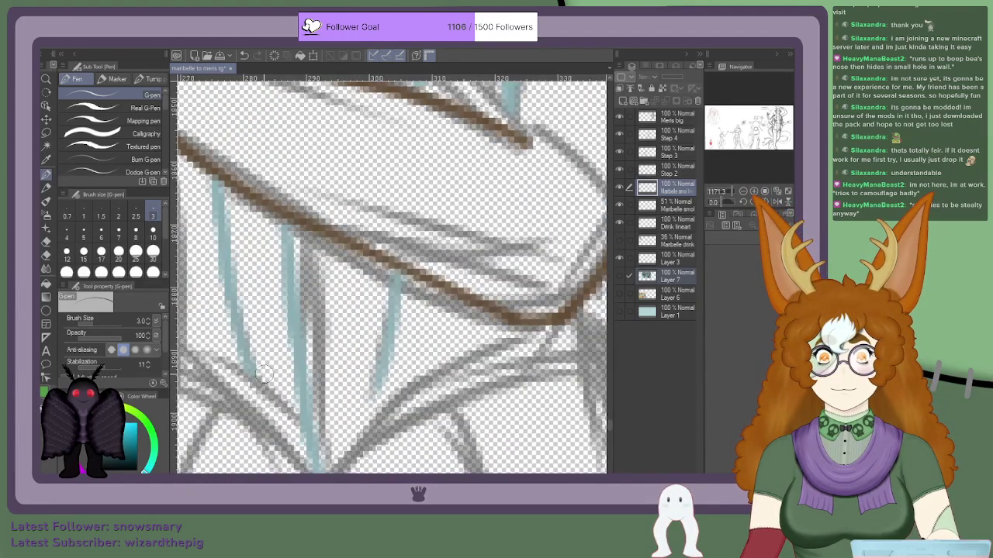
scroll(435, 334, down, 2)
scroll(262, 376, down, 2)
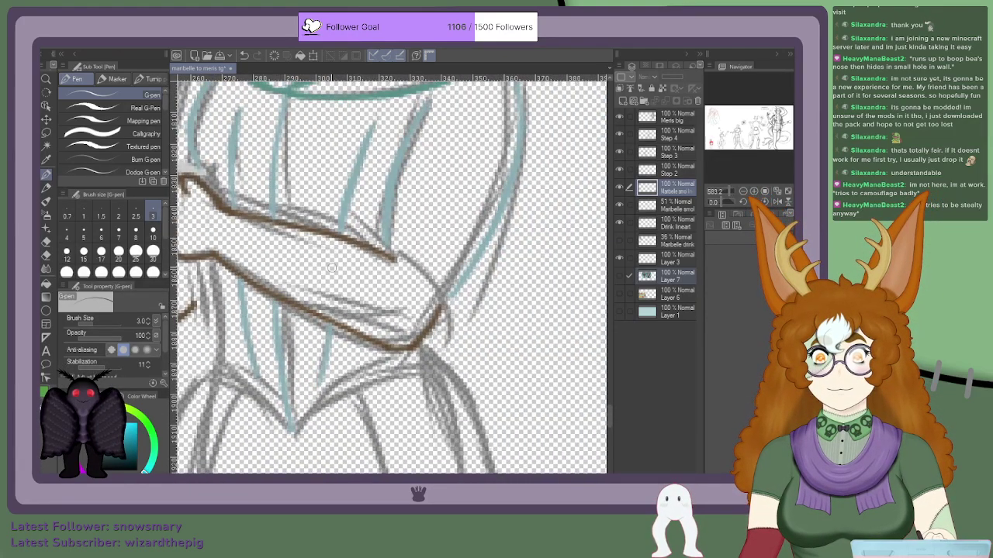
scroll(334, 228, down, 2)
scroll(289, 190, up, 3)
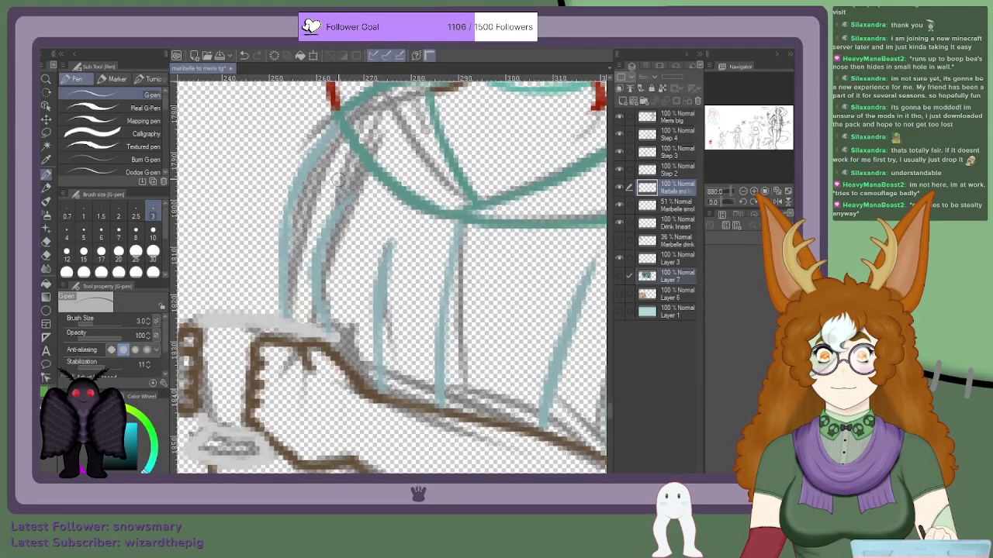
scroll(387, 260, down, 5)
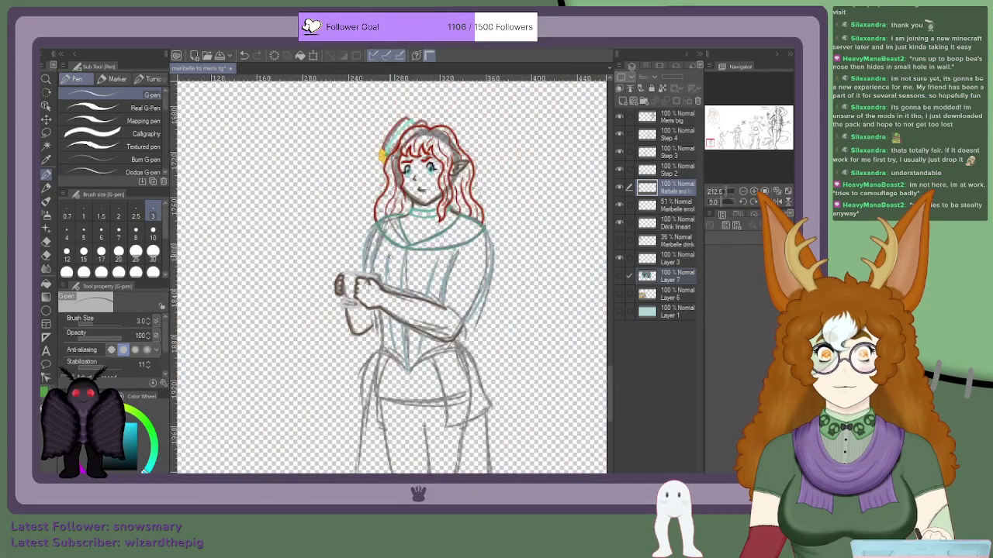
click(619, 205)
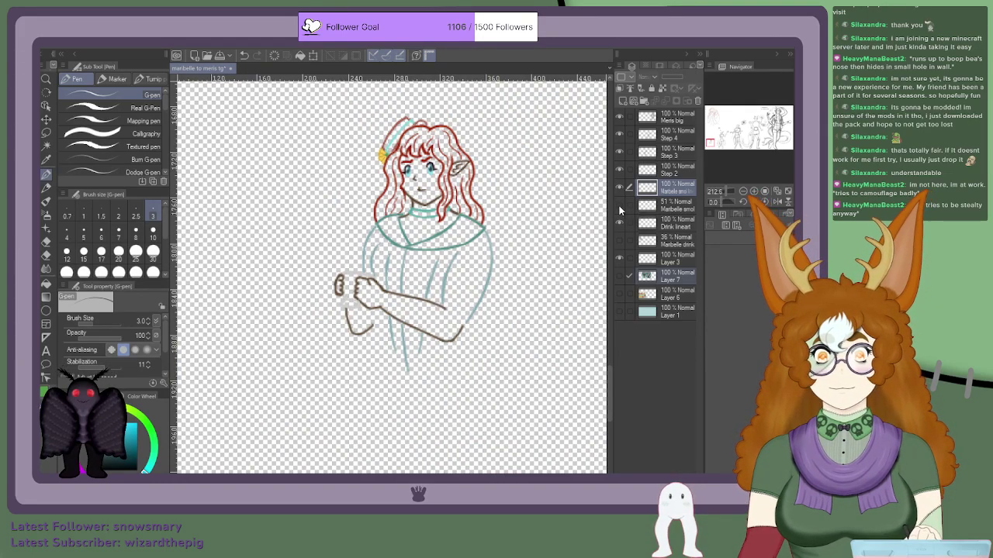
Step: Show the small figure's 51% sketch layer and ink the bodice's outer side edges in muted teal below the forearm
click(619, 205)
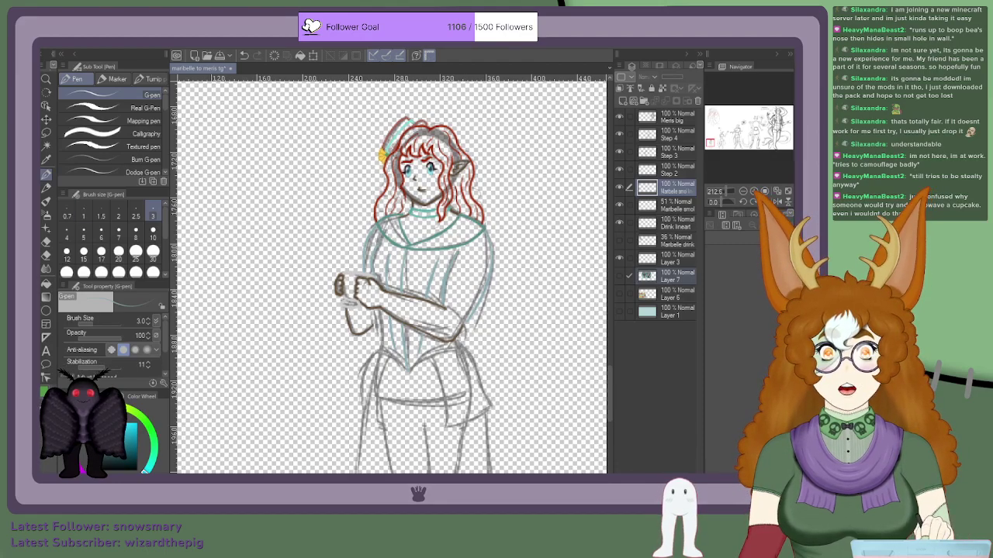
scroll(460, 312, up, 5)
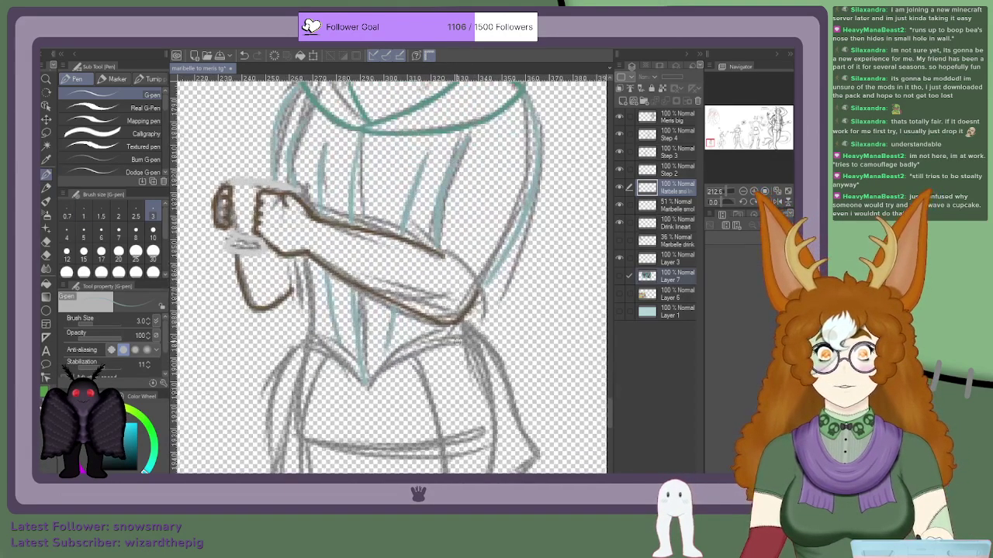
scroll(459, 310, down, 3)
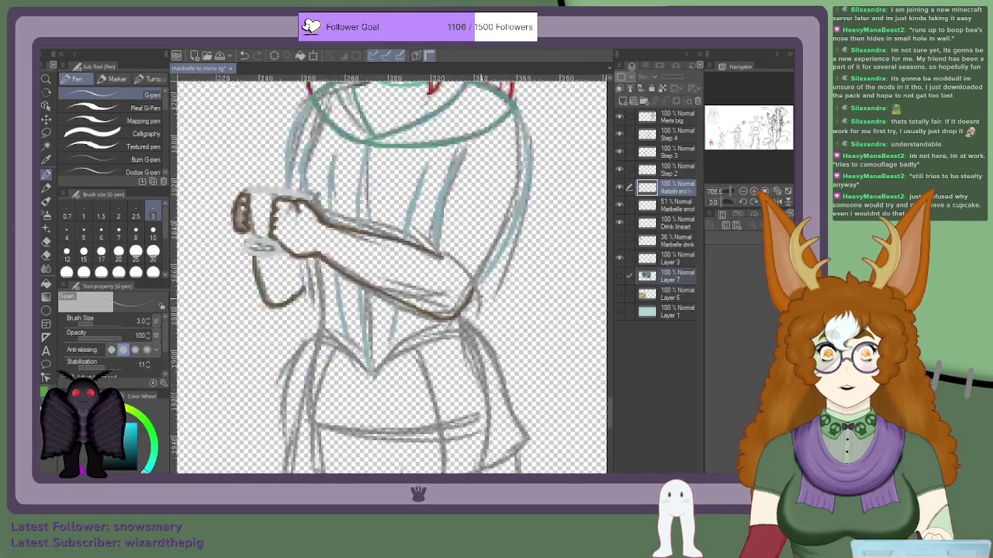
scroll(465, 287, up, 2)
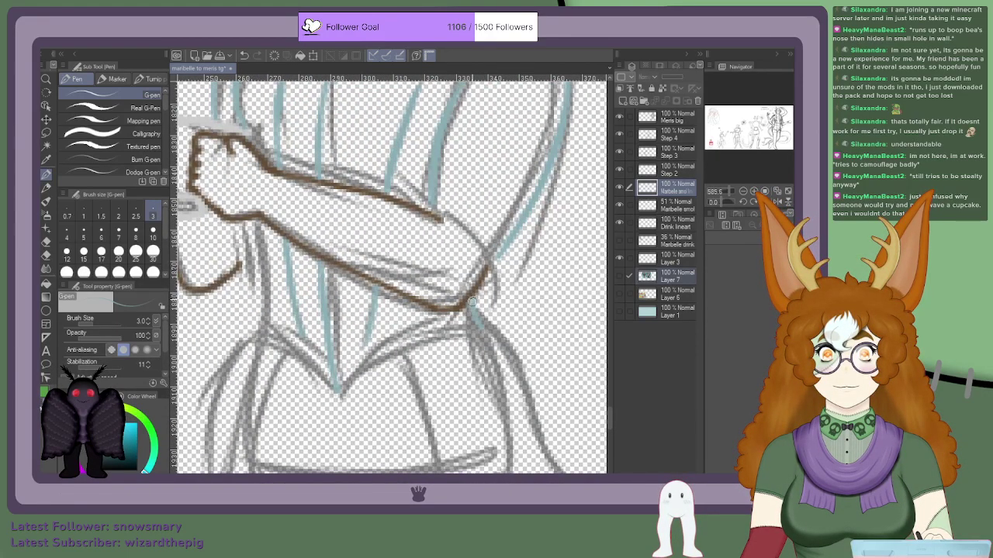
scroll(255, 293, down, 2)
scroll(214, 240, up, 3)
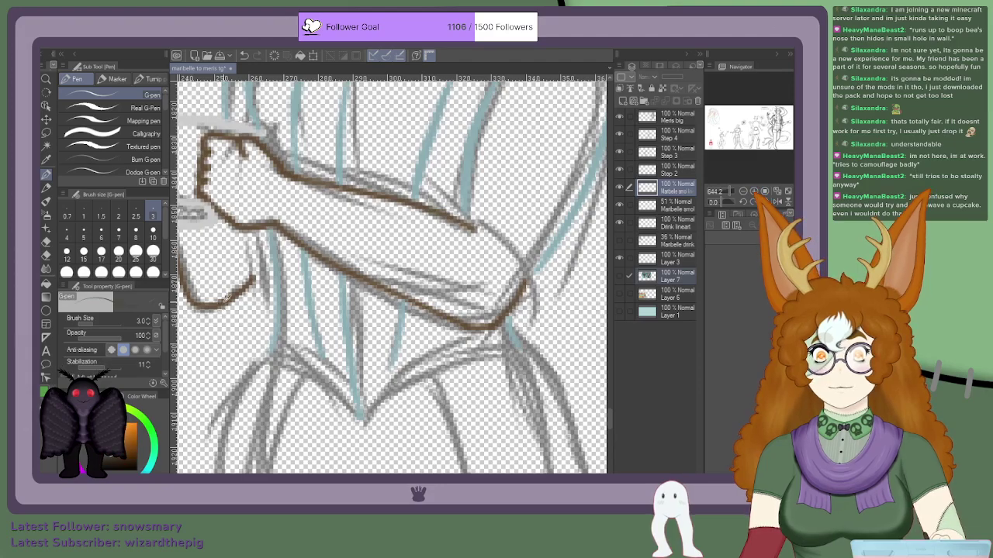
scroll(251, 282, up, 1)
scroll(279, 283, up, 1)
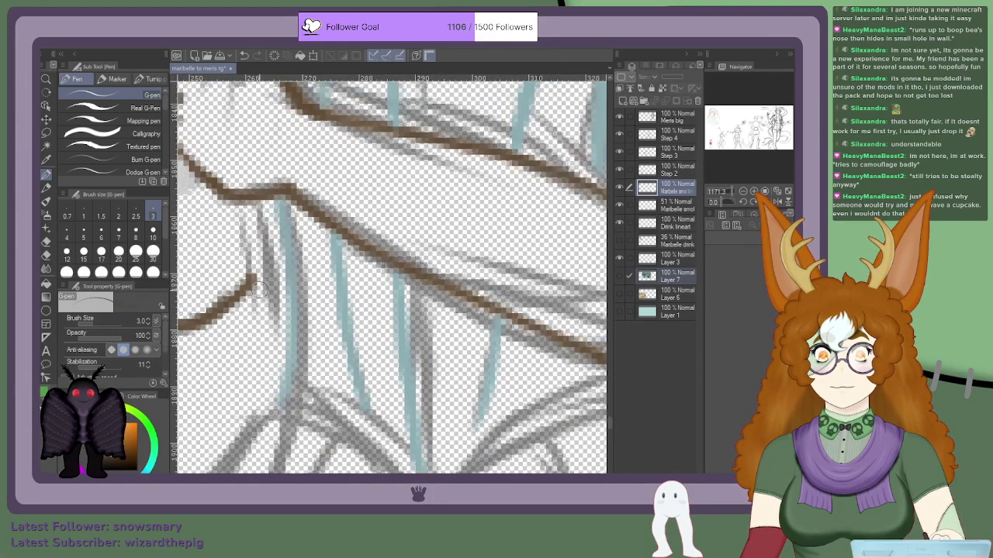
Step: Sample the bodice's muted teal and ink the short sleeve edge between the cup-holding hand's forearm and the bodice
alt+click(287, 284)
scroll(283, 283, down, 3)
scroll(516, 256, up, 1)
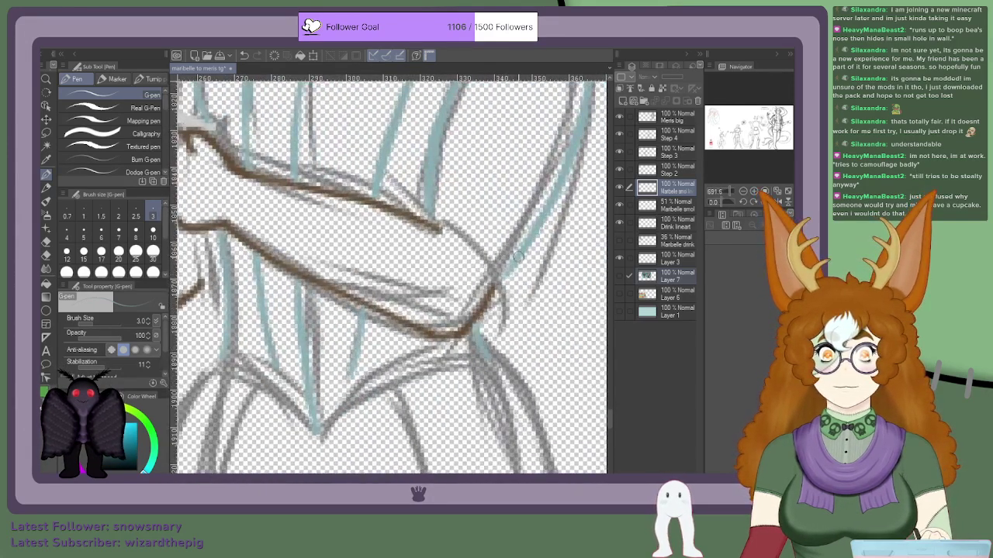
scroll(289, 268, down, 1)
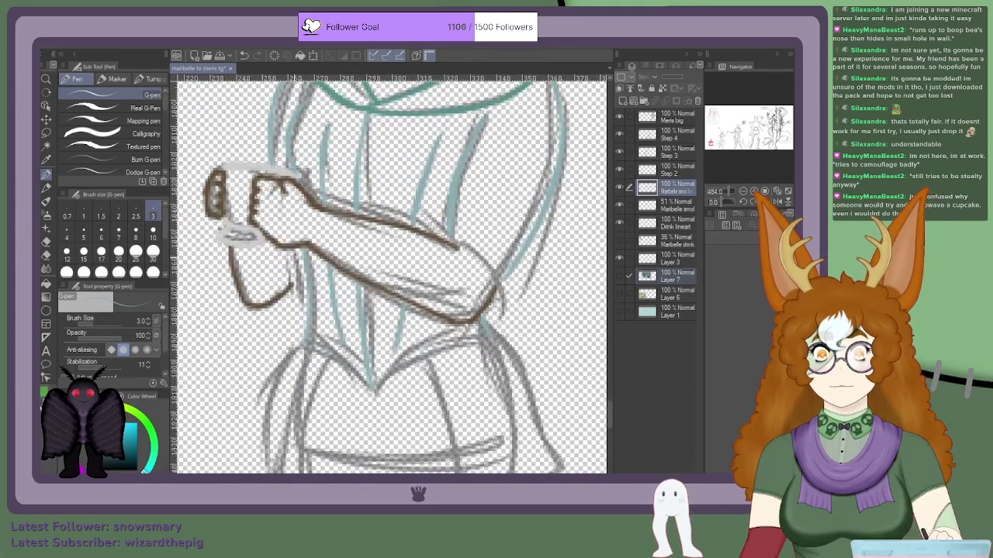
scroll(289, 268, up, 2)
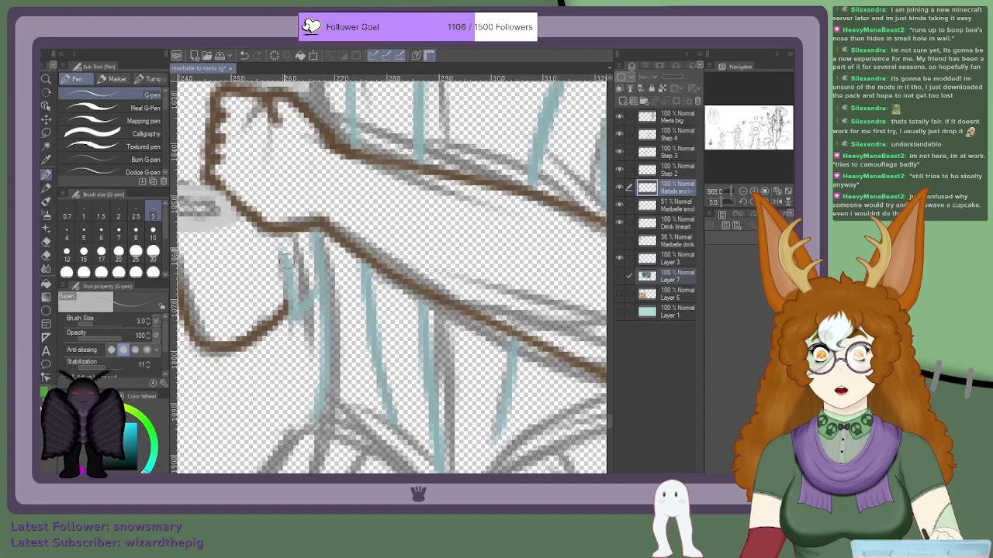
scroll(277, 250, down, 2)
scroll(276, 249, down, 1)
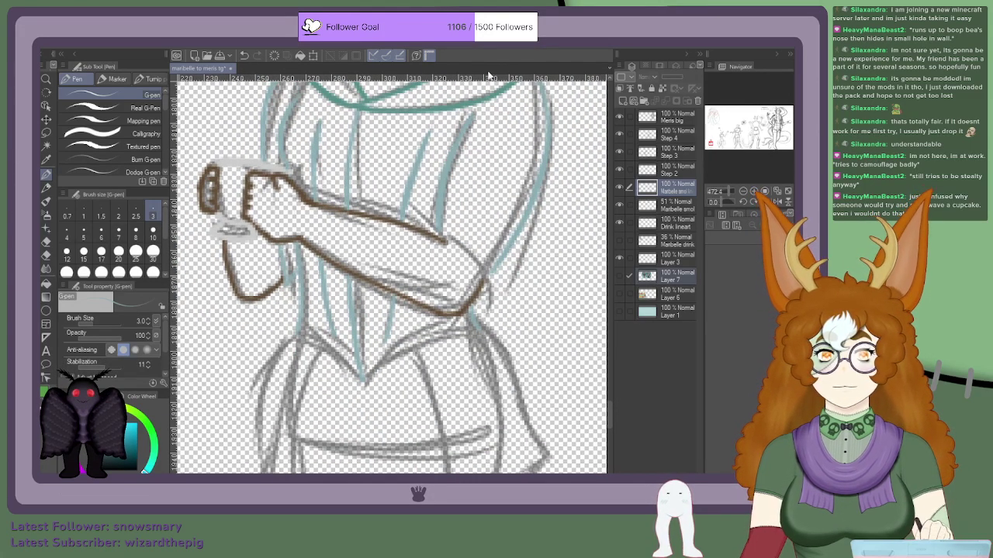
Step: Ink the bodice's pointed lower hem in muted teal, curving from both sides of the waist to the centre point
scroll(351, 125, up, 1)
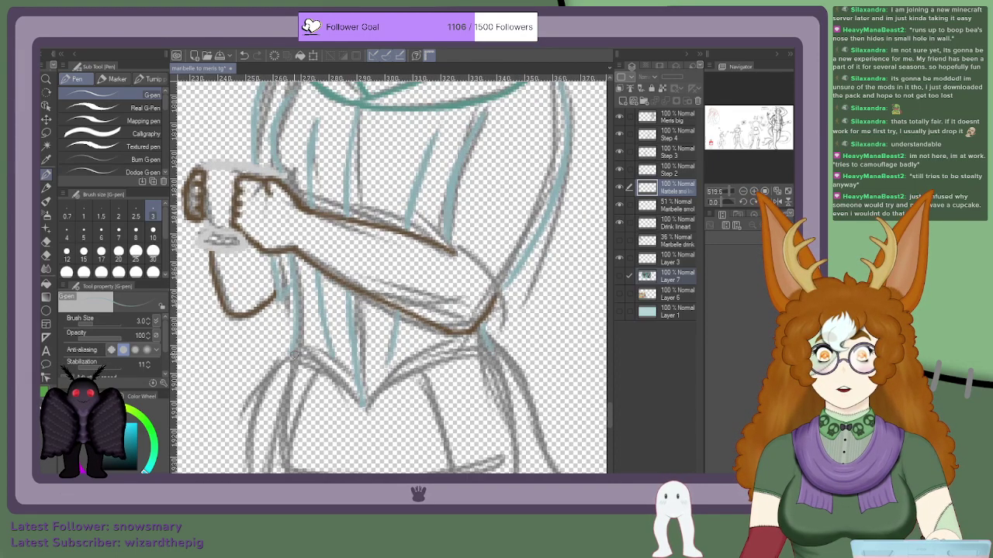
scroll(334, 384, up, 4)
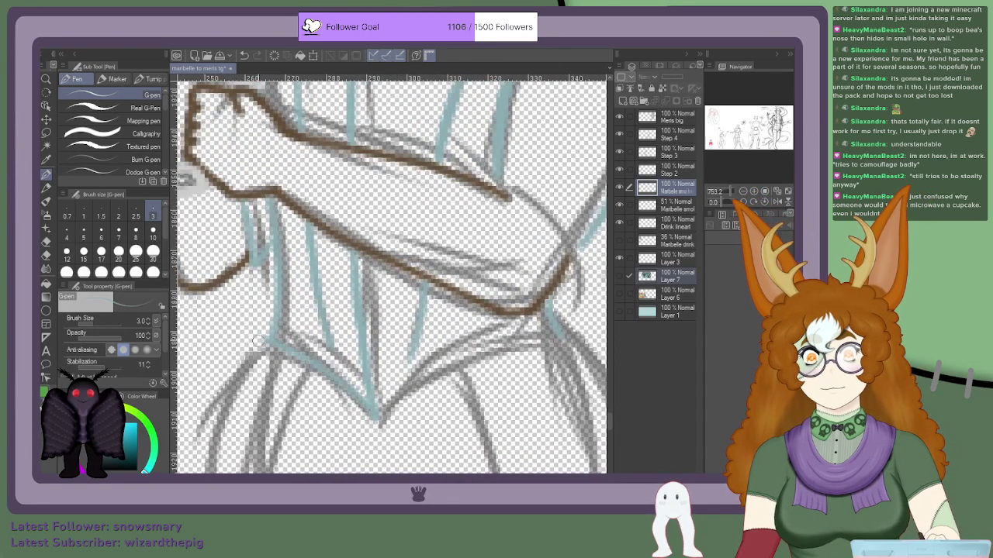
mouse_move(379, 417)
mouse_down()
mouse_move(498, 343)
mouse_move(455, 366)
mouse_move(557, 343)
mouse_up()
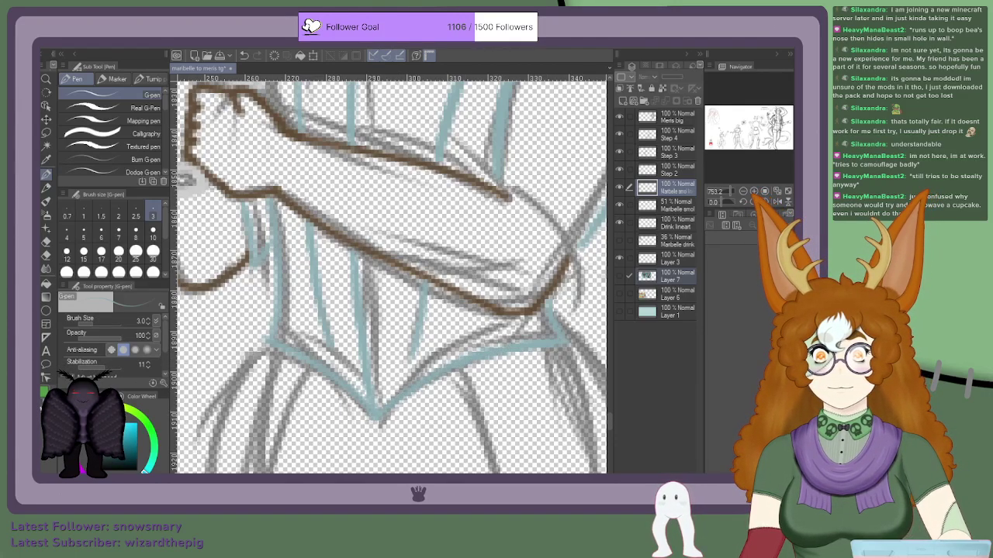
scroll(261, 349, down, 8)
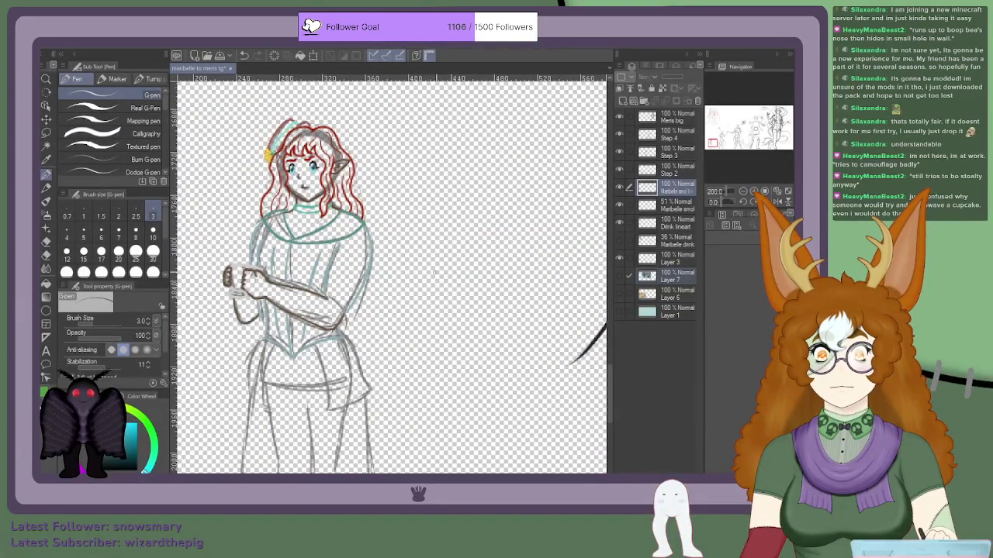
Step: Add the small figure's sketch layer to the layer selection and sample the pale teal from the large figure's elbow cuff
click(627, 206)
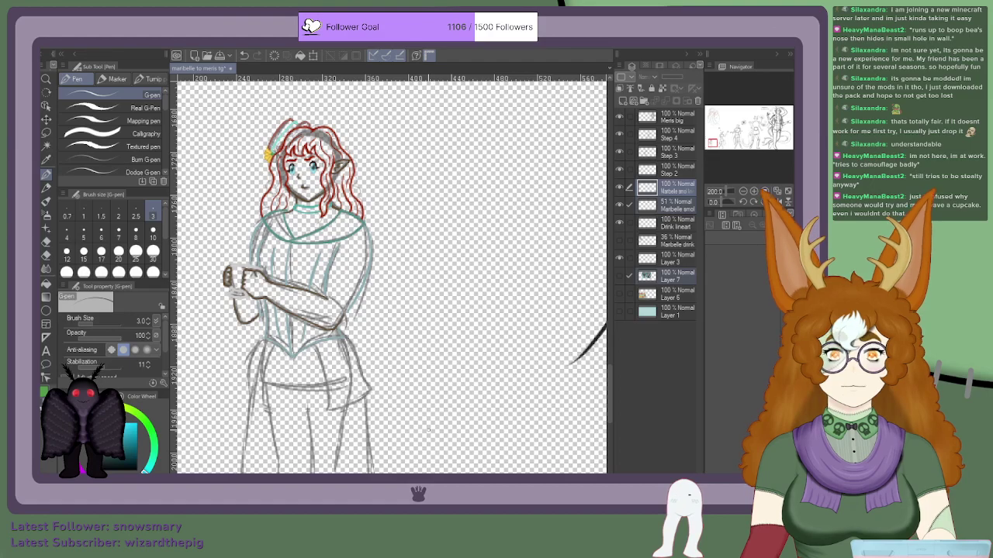
scroll(400, 424, down, 3)
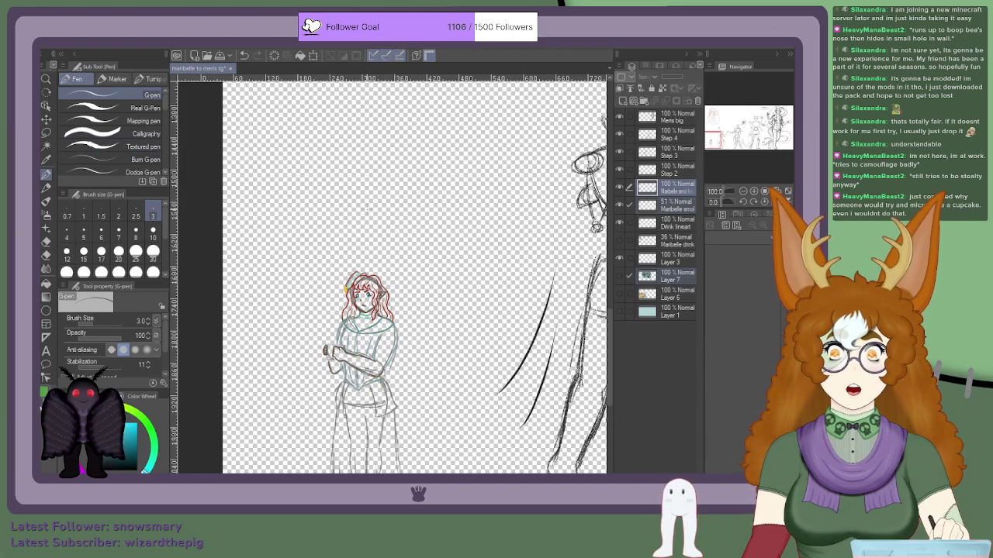
scroll(454, 321, down, 3)
scroll(532, 333, up, 2)
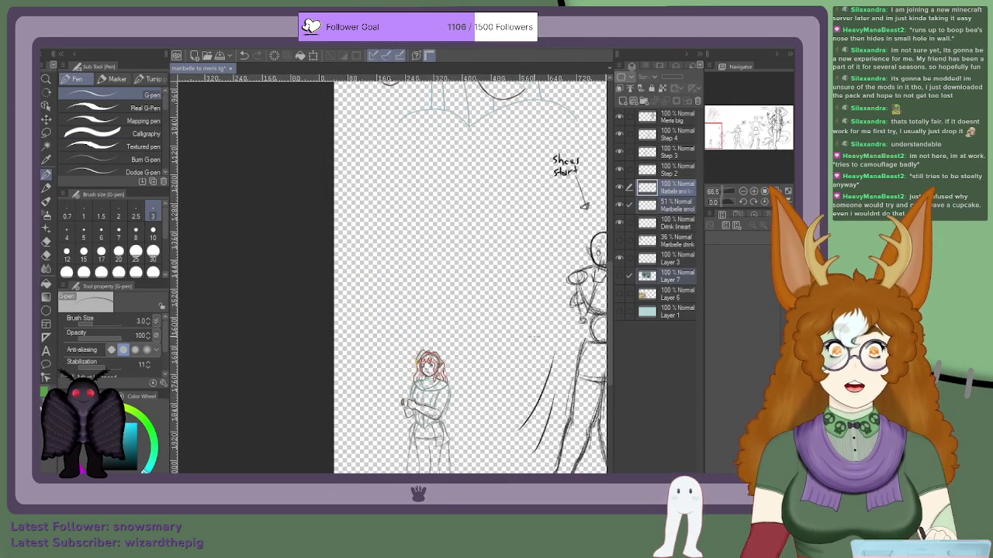
scroll(534, 336, down, 4)
scroll(493, 225, up, 3)
scroll(524, 319, down, 3)
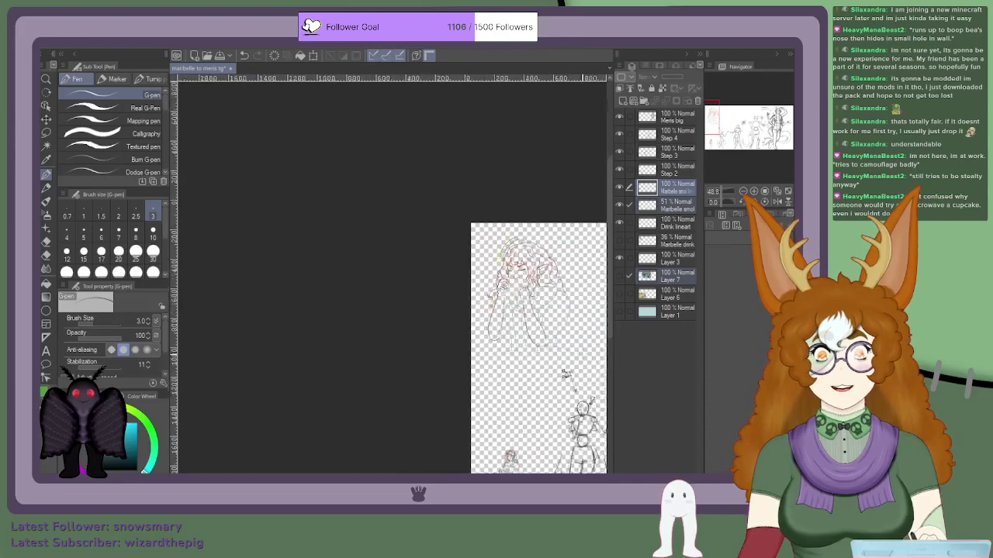
scroll(567, 372, up, 2)
scroll(446, 338, up, 6)
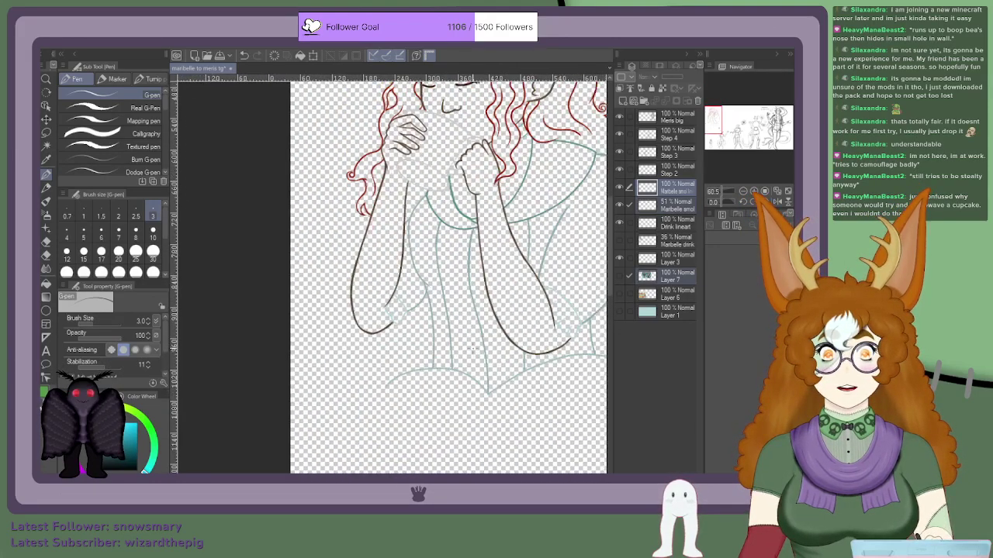
scroll(368, 281, up, 4)
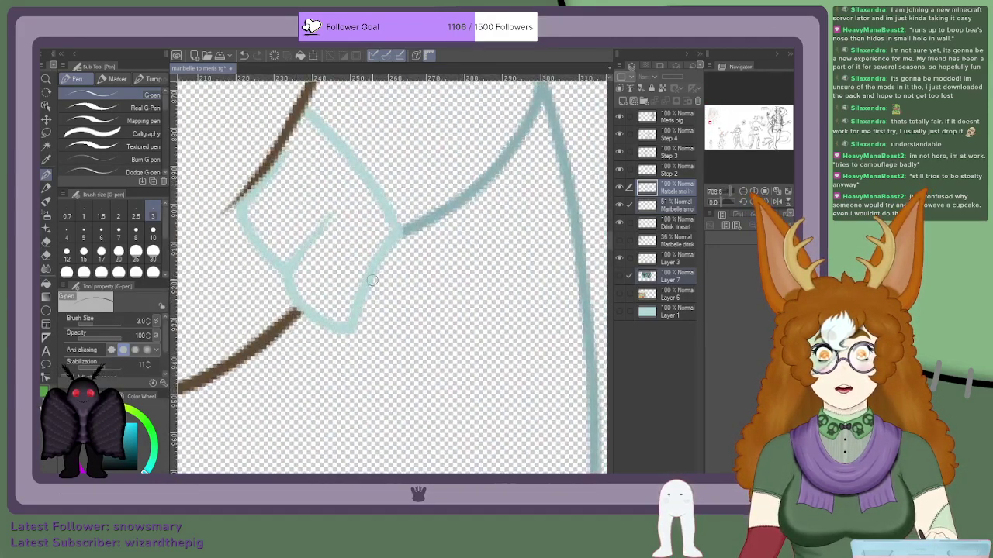
scroll(365, 285, down, 15)
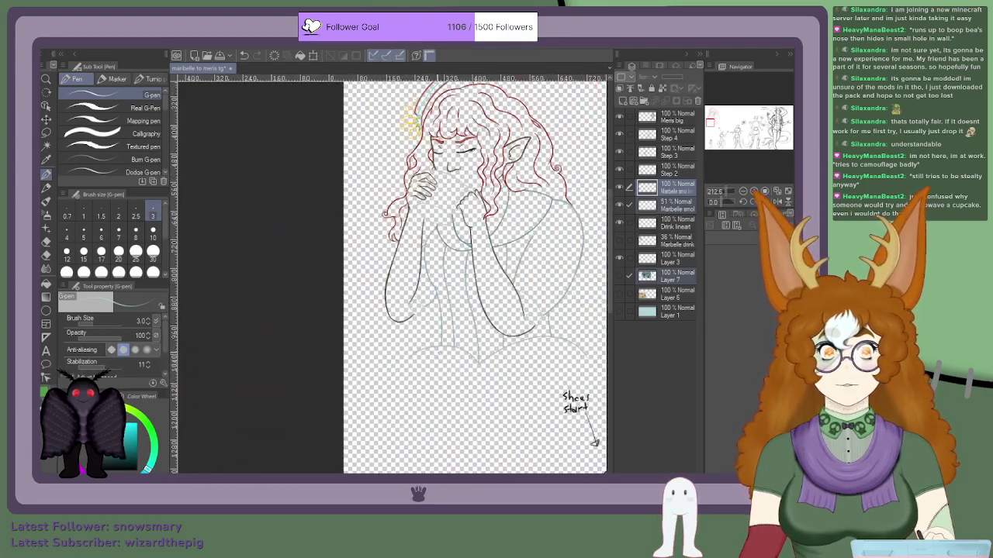
Step: Ink a thick pale teal cuff across the elbow of the small figure's front arm, where the sleeve meets the forearm
scroll(429, 465, up, 3)
scroll(423, 466, down, 5)
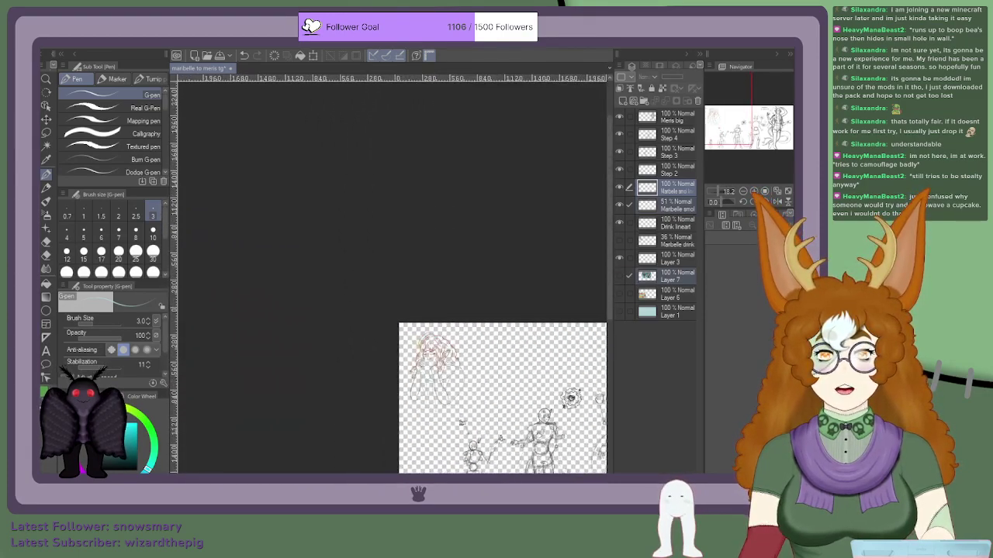
scroll(310, 431, up, 3)
scroll(600, 382, up, 2)
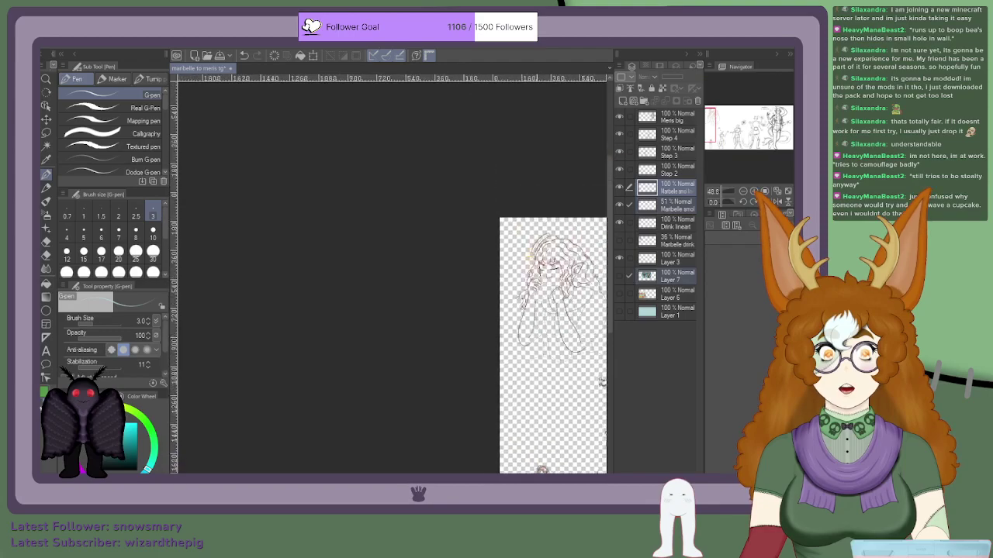
scroll(535, 466, up, 2)
scroll(496, 470, up, 13)
scroll(520, 443, down, 10)
scroll(519, 462, up, 13)
scroll(535, 450, up, 5)
scroll(535, 449, up, 2)
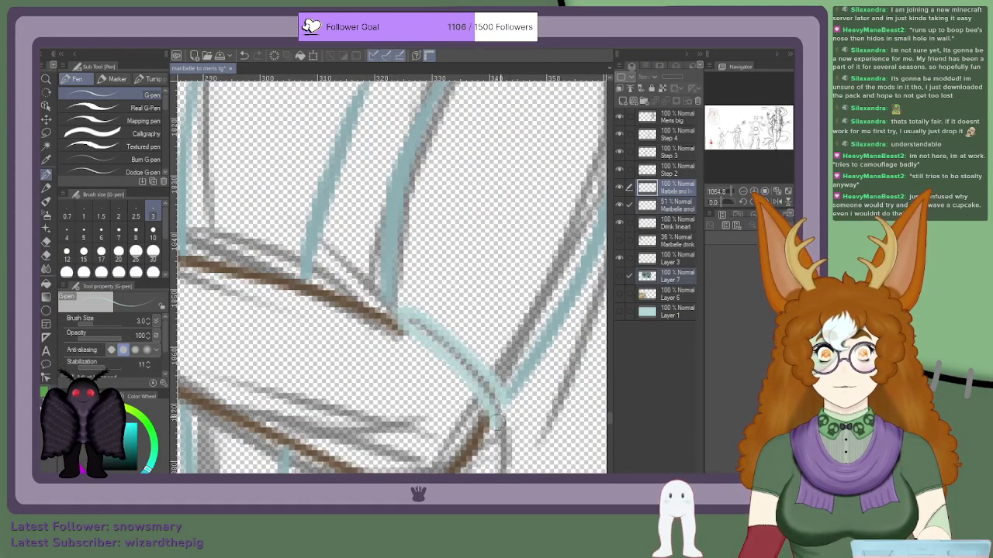
scroll(504, 399, down, 2)
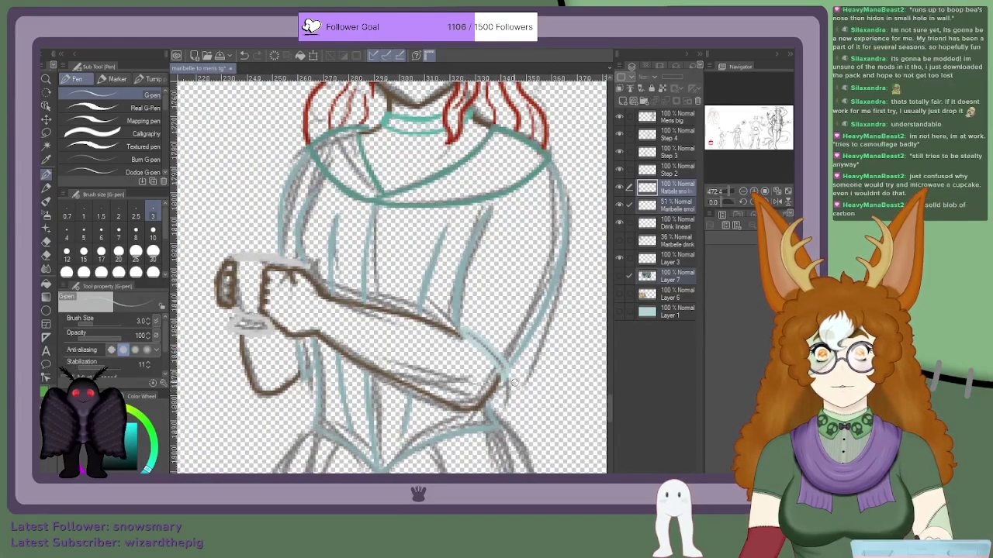
scroll(489, 365, up, 2)
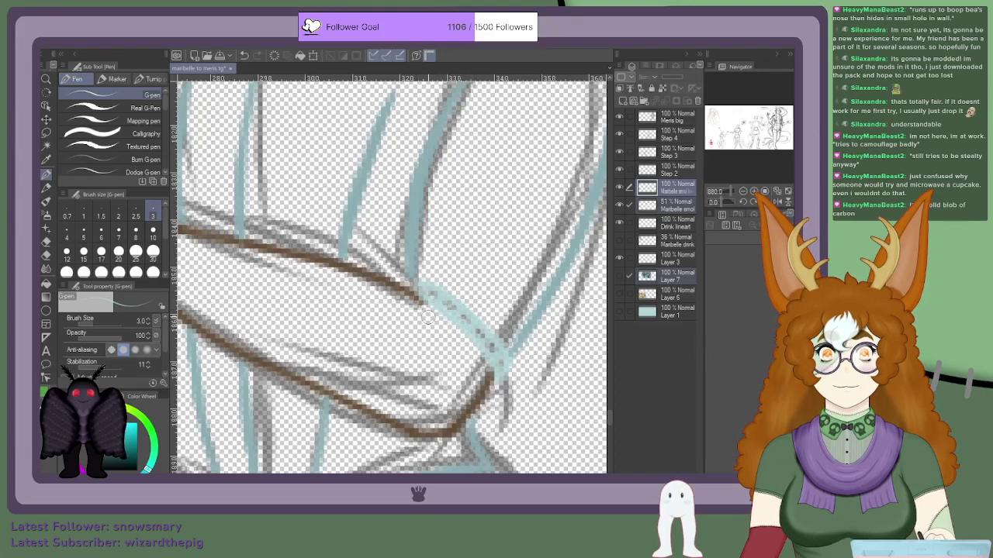
scroll(502, 281, down, 9)
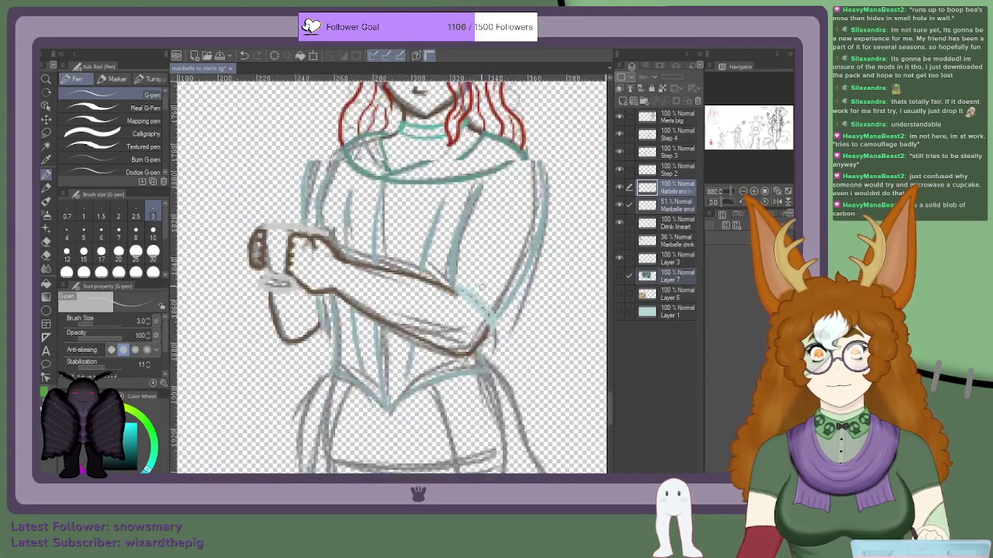
Step: Ink the other sleeve's pale teal cuff beneath the cup-holding hand, between the rear forearm and the bodice
scroll(367, 335, up, 8)
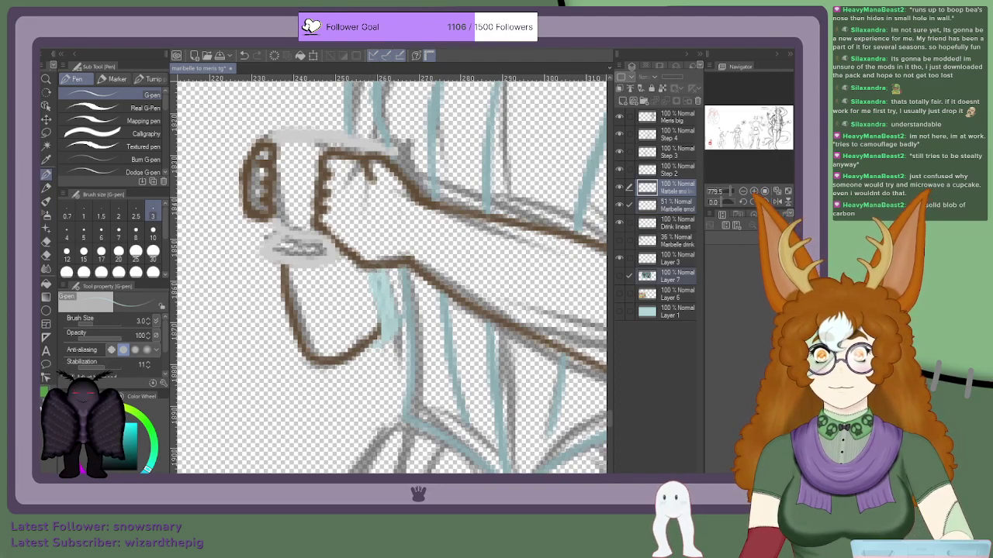
scroll(381, 310, up, 2)
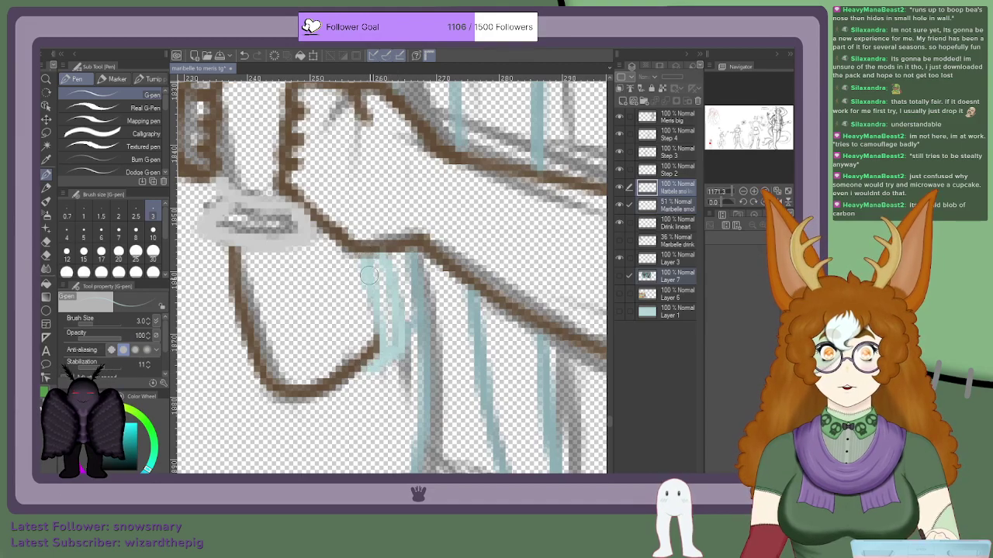
scroll(381, 369, down, 1)
scroll(363, 297, down, 1)
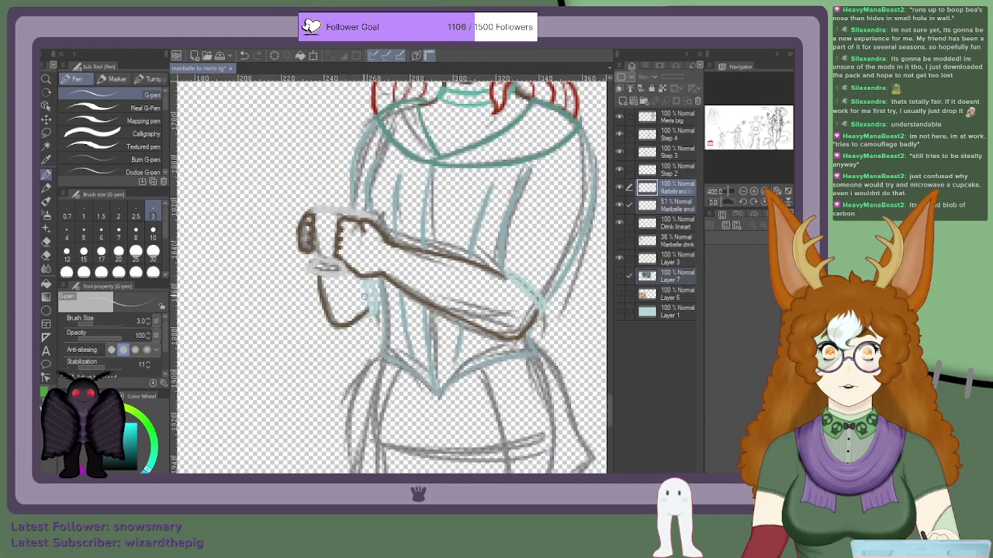
scroll(362, 304, up, 2)
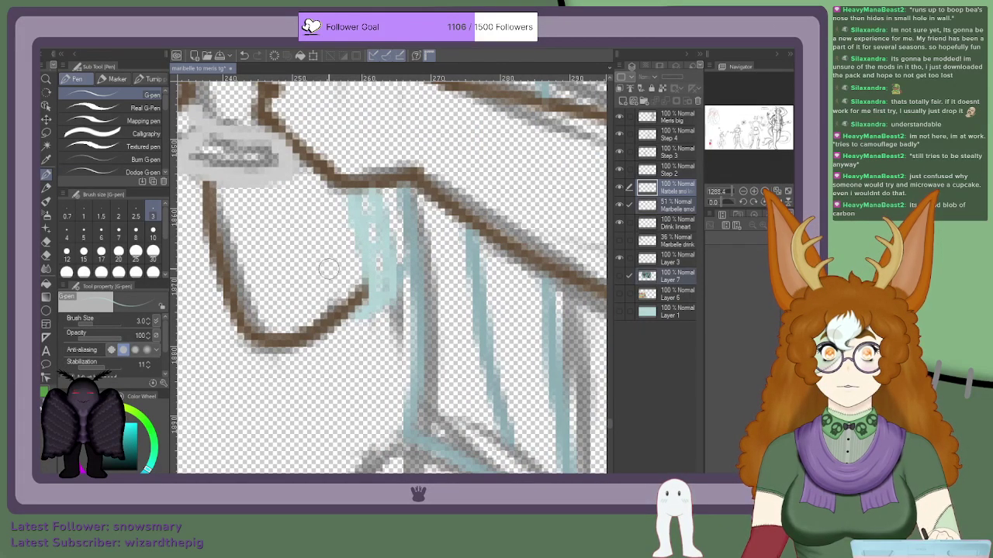
scroll(326, 267, down, 2)
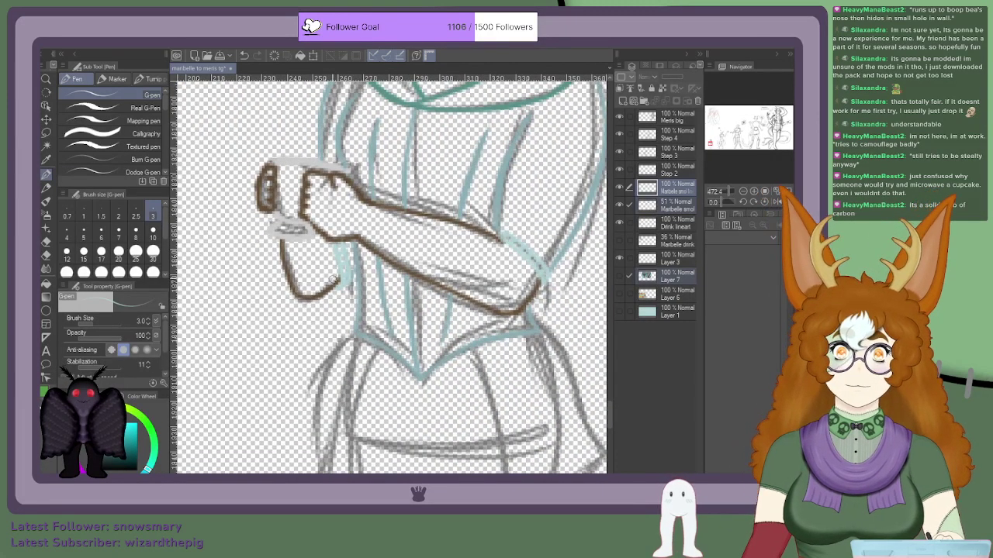
Step: Compare the large figure's bodice hem and waist lineart with the small figure's waist and skirt sketch
scroll(331, 280, down, 1)
scroll(334, 279, down, 3)
scroll(330, 283, up, 1)
scroll(326, 287, down, 1)
scroll(325, 287, up, 2)
drag(716, 133, 713, 128)
scroll(395, 241, up, 3)
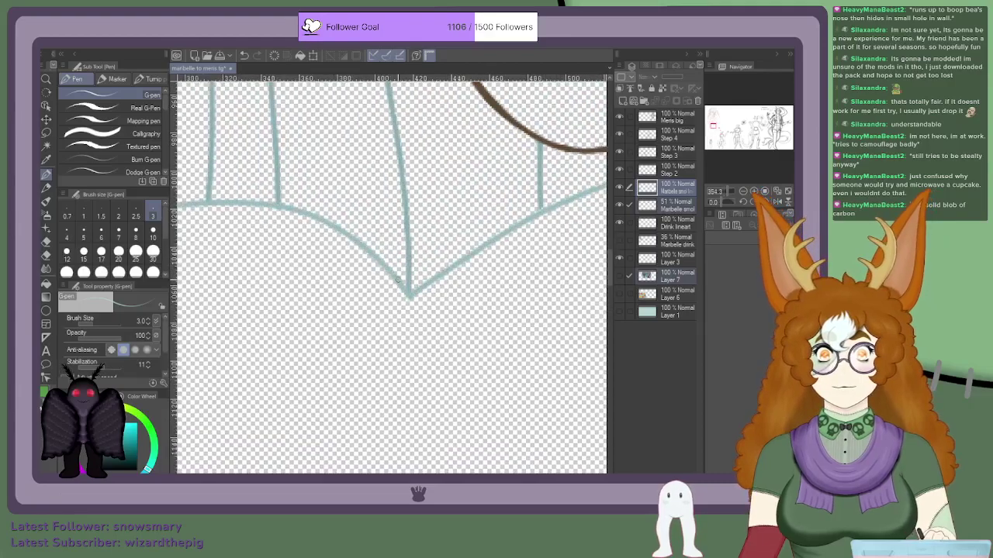
scroll(390, 270, down, 4)
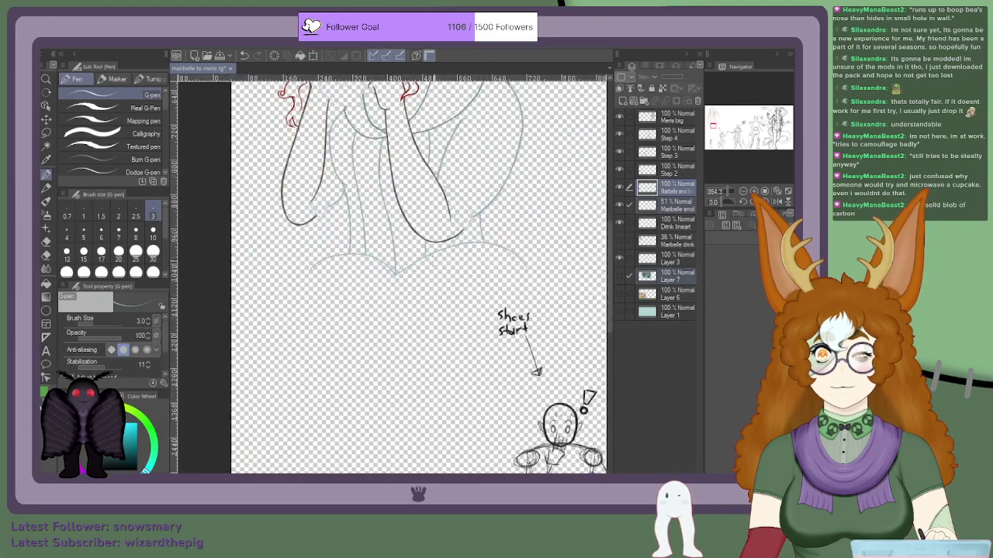
scroll(395, 271, up, 1)
drag(713, 142, 710, 147)
scroll(421, 259, up, 5)
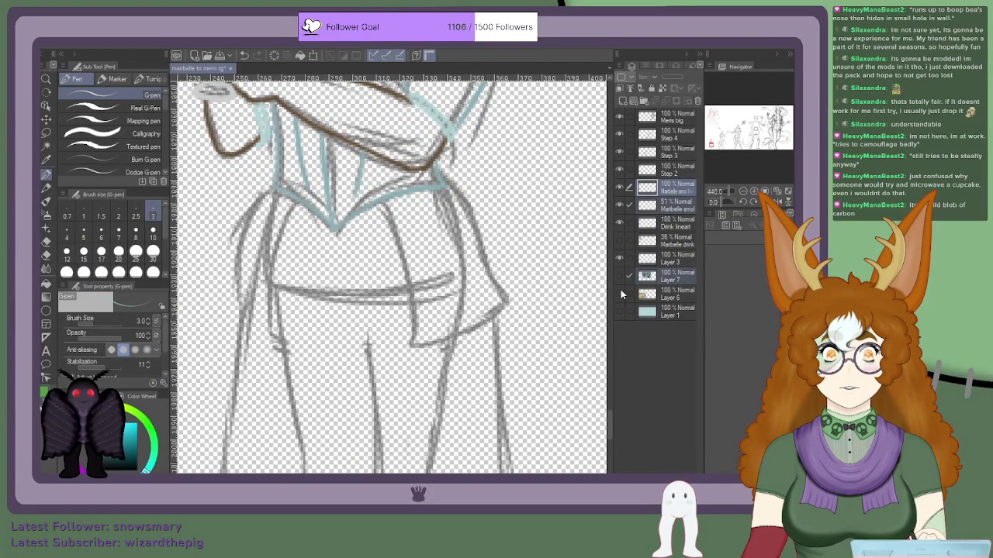
Step: Show the painted reference on Layer 6 and compare its draped overskirt with the small figure's skirt sketch
scroll(605, 295, down, 5)
scroll(406, 206, down, 2)
scroll(405, 205, up, 4)
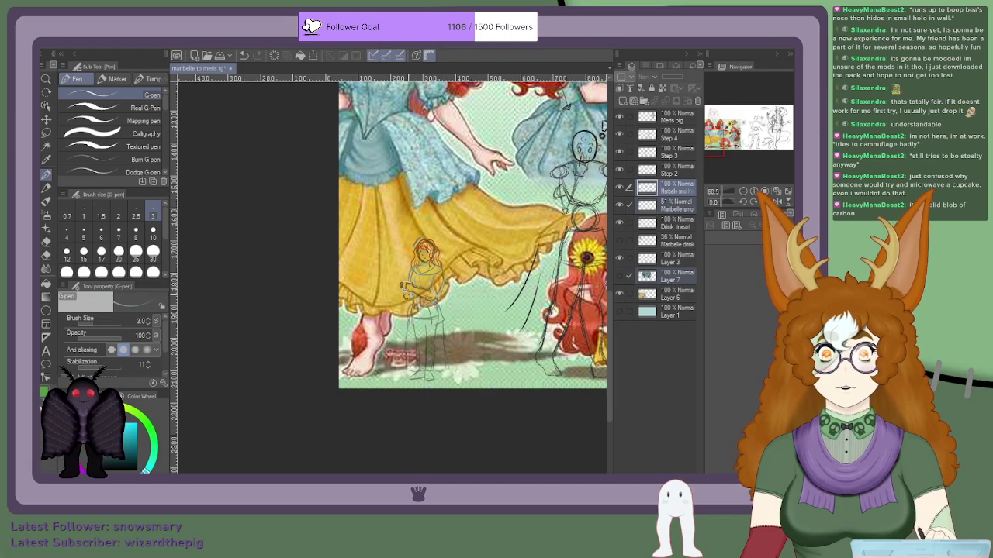
scroll(426, 285, up, 6)
scroll(425, 285, down, 5)
scroll(426, 285, up, 1)
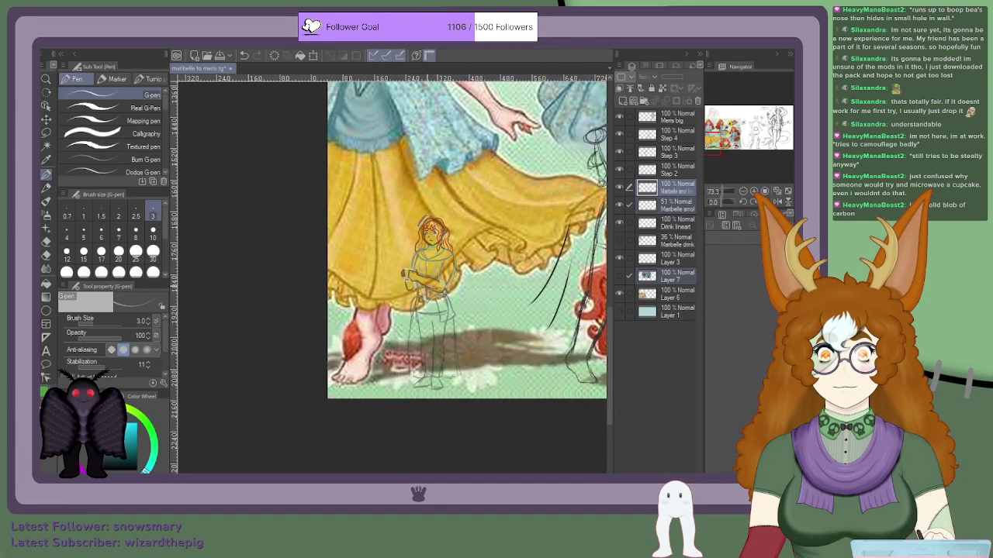
scroll(444, 308, up, 5)
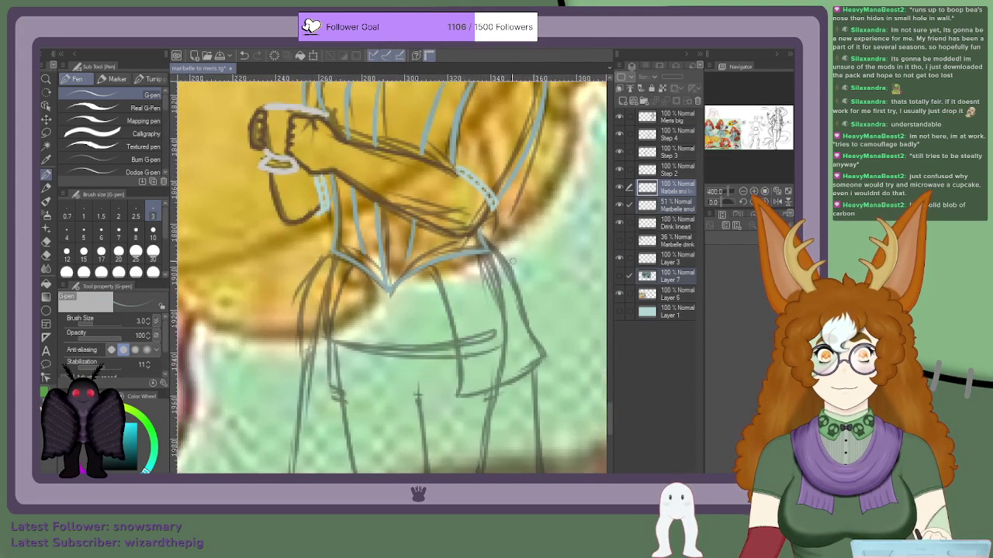
Step: Ink the inner and outer side edges of the overskirt panel beneath the small figure's front elbow in dusty blue
mouse_move(458, 394)
mouse_down()
mouse_move(449, 304)
mouse_move(429, 273)
mouse_up()
key(ctrl+z)
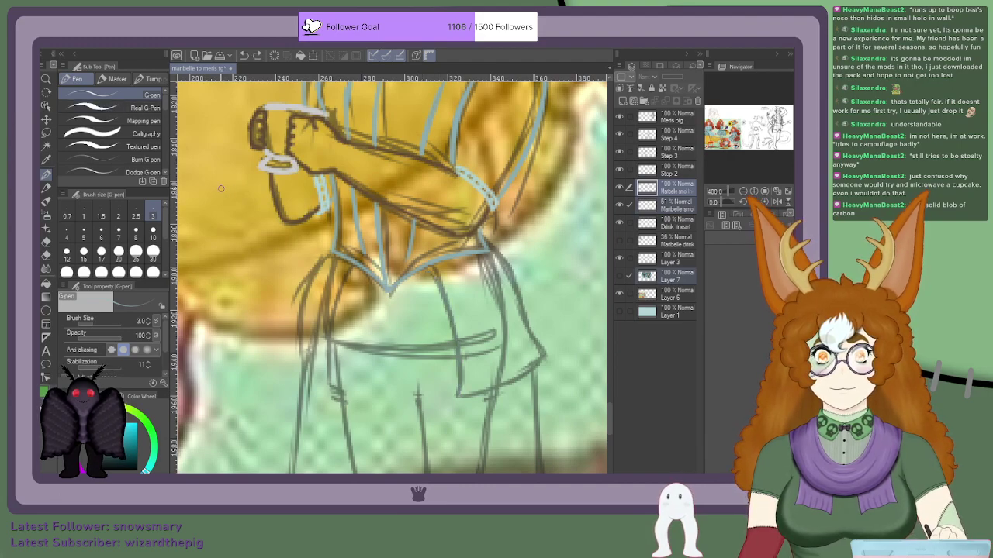
scroll(413, 246, up, 3)
mouse_move(415, 246)
mouse_down()
mouse_move(453, 338)
mouse_move(458, 461)
mouse_up()
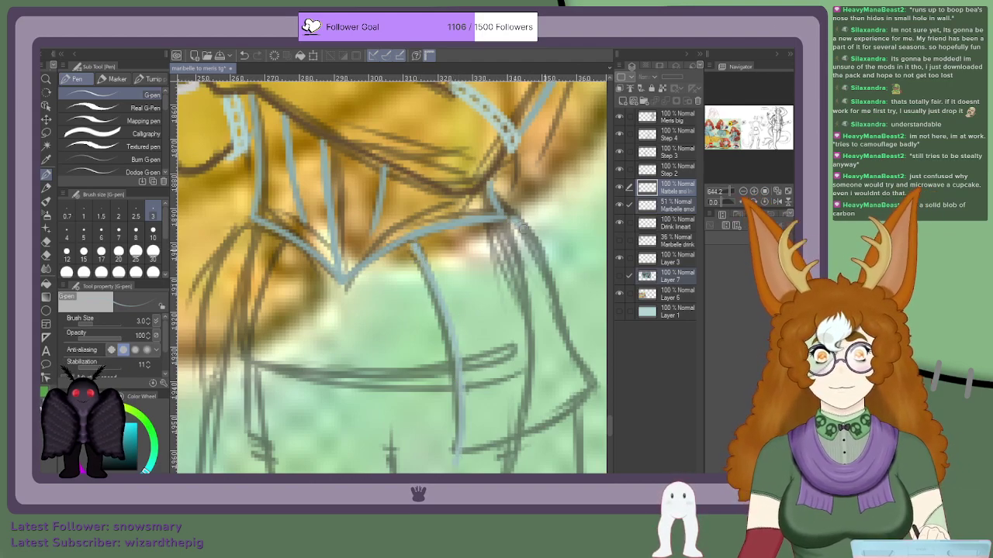
scroll(580, 326, down, 4)
scroll(582, 326, up, 3)
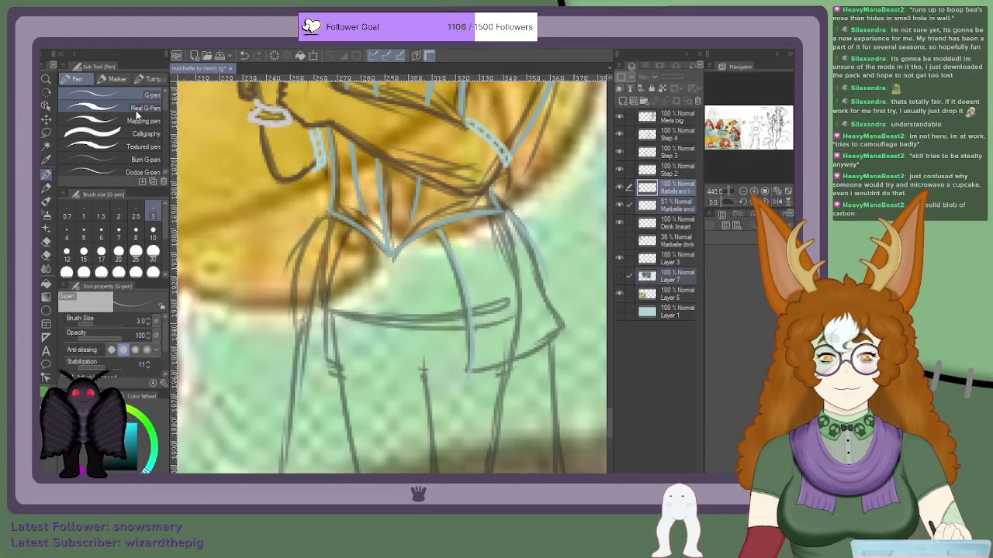
drag(560, 332, 501, 204)
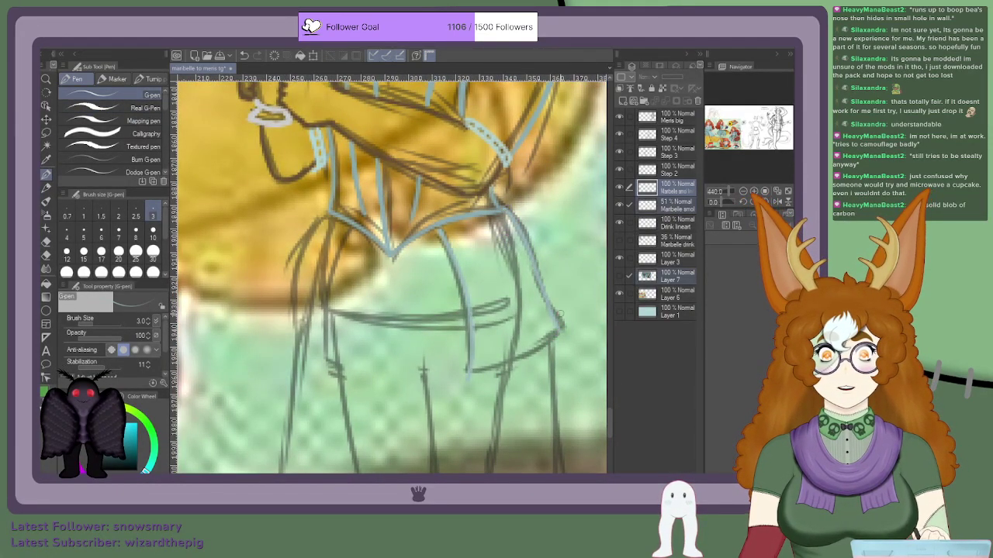
Step: Ink the curved dusty blue hem joining the two side edges of the overskirt panel beneath the front elbow
scroll(459, 375, up, 2)
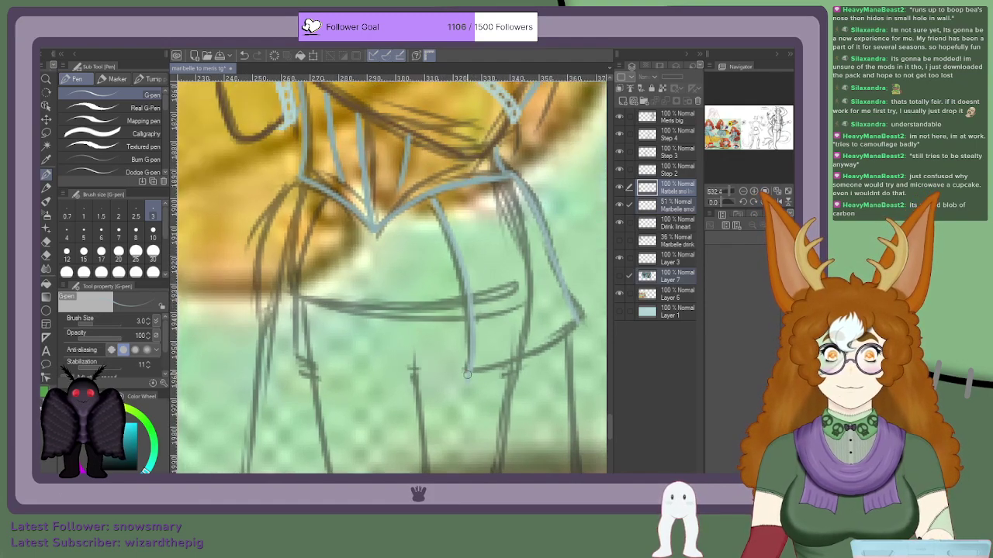
mouse_move(469, 379)
mouse_down()
mouse_move(556, 360)
mouse_move(581, 336)
mouse_up()
key(ctrl+z)
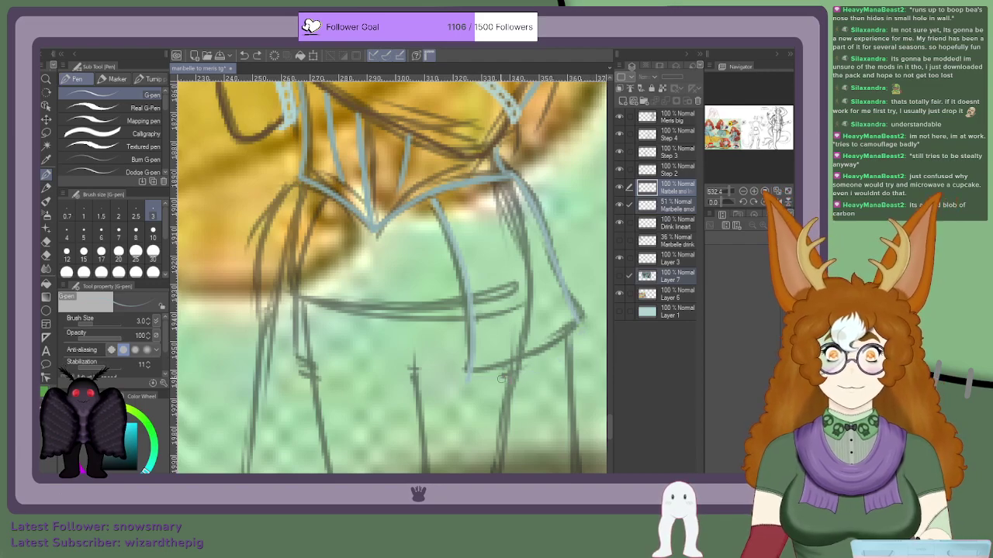
mouse_move(467, 371)
mouse_down()
mouse_move(502, 369)
mouse_move(567, 340)
mouse_move(578, 316)
mouse_up()
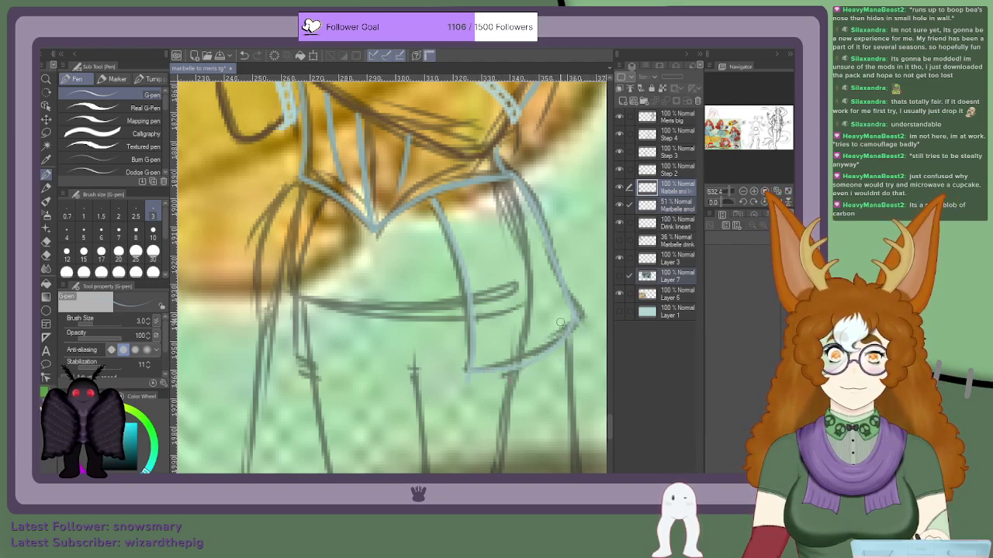
key(ctrl+z)
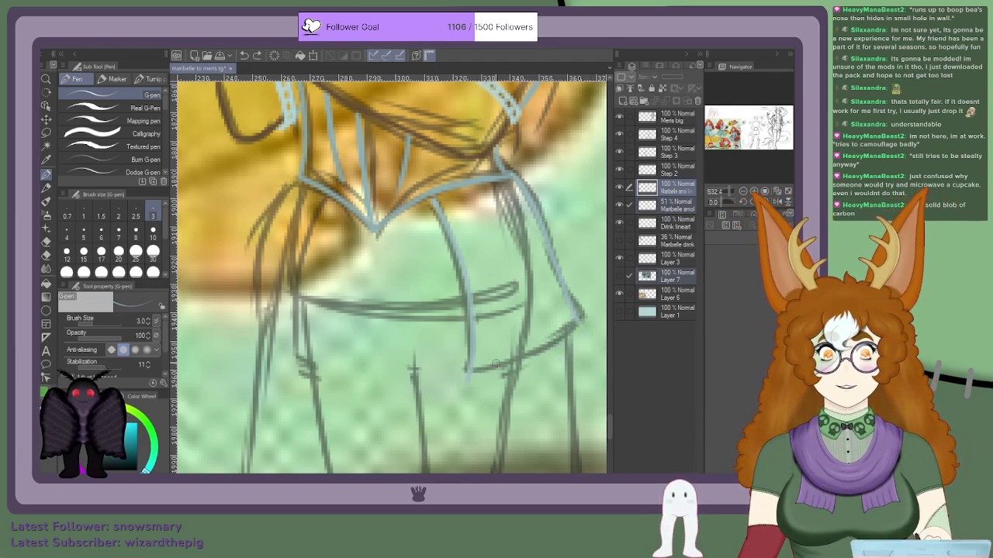
mouse_move(574, 329)
mouse_down()
mouse_move(470, 363)
mouse_move(504, 367)
mouse_move(570, 338)
mouse_move(582, 318)
mouse_up()
key(ctrl+z)
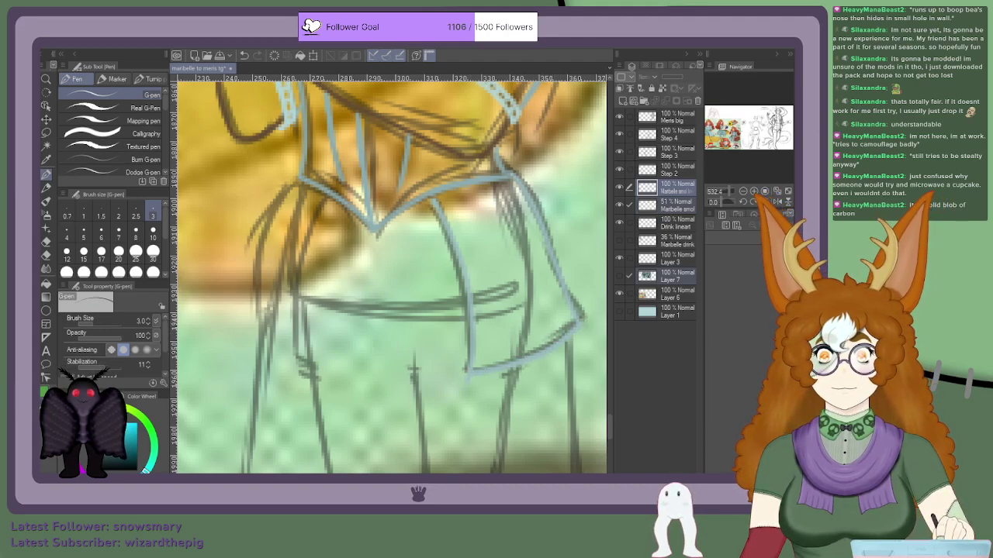
Step: Examine the overskirt panel's line joins at the hem corner, the pointed bodice hem and the waist
scroll(486, 334, up, 1)
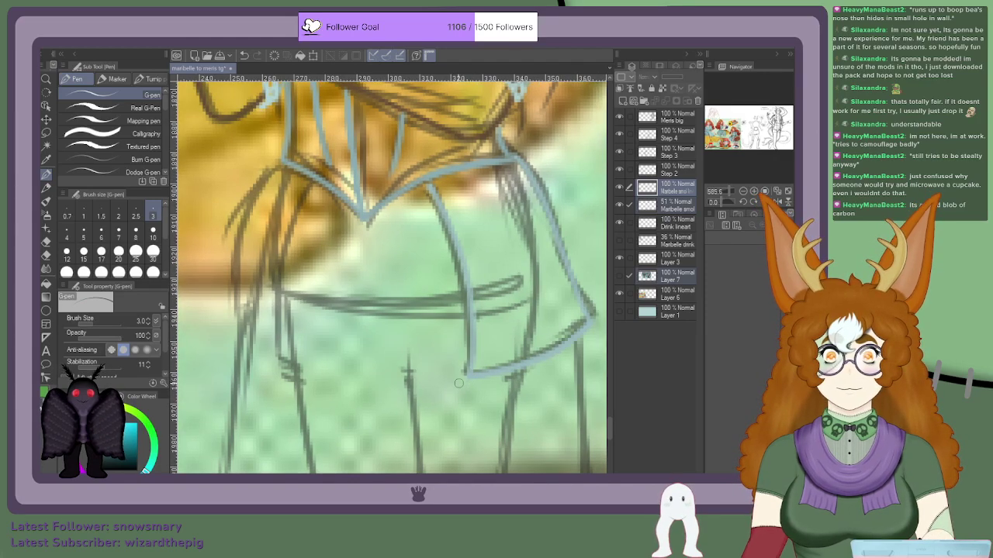
scroll(522, 180, up, 2)
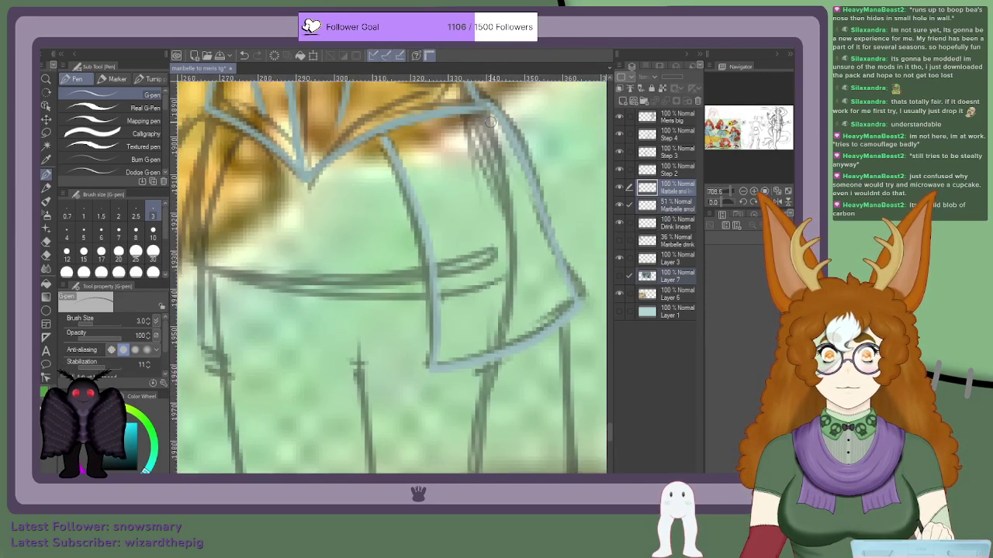
scroll(490, 122, down, 6)
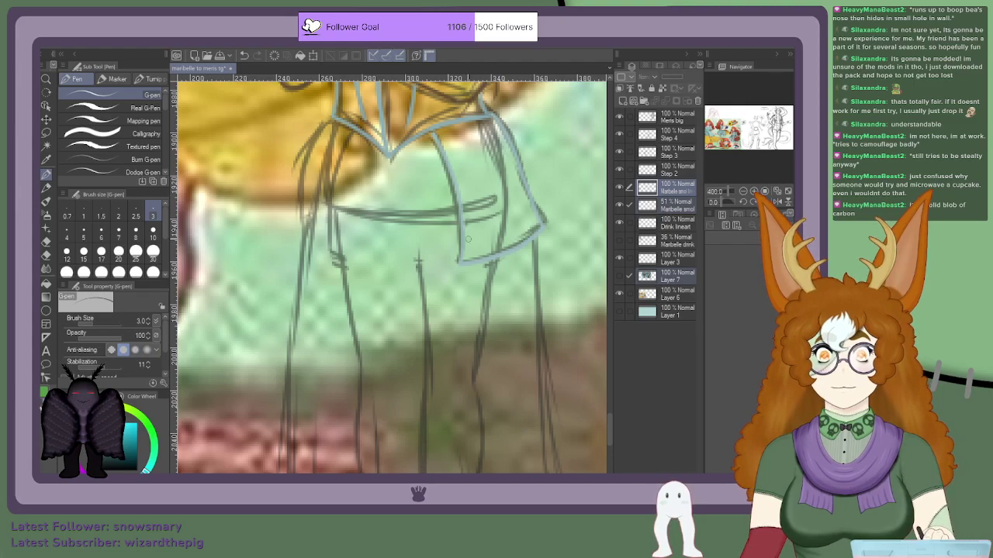
scroll(469, 236, up, 14)
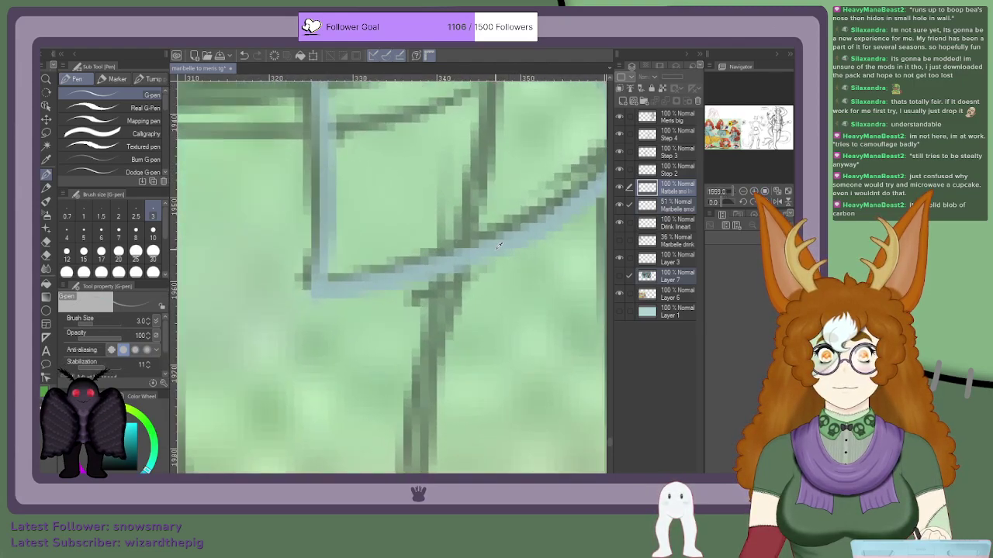
scroll(499, 245, down, 12)
scroll(365, 183, up, 9)
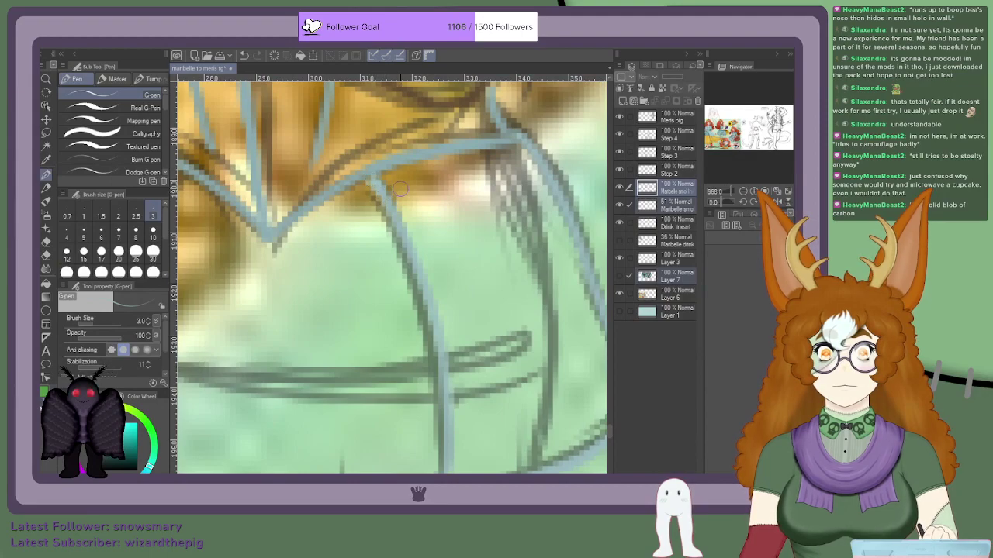
scroll(508, 145, up, 3)
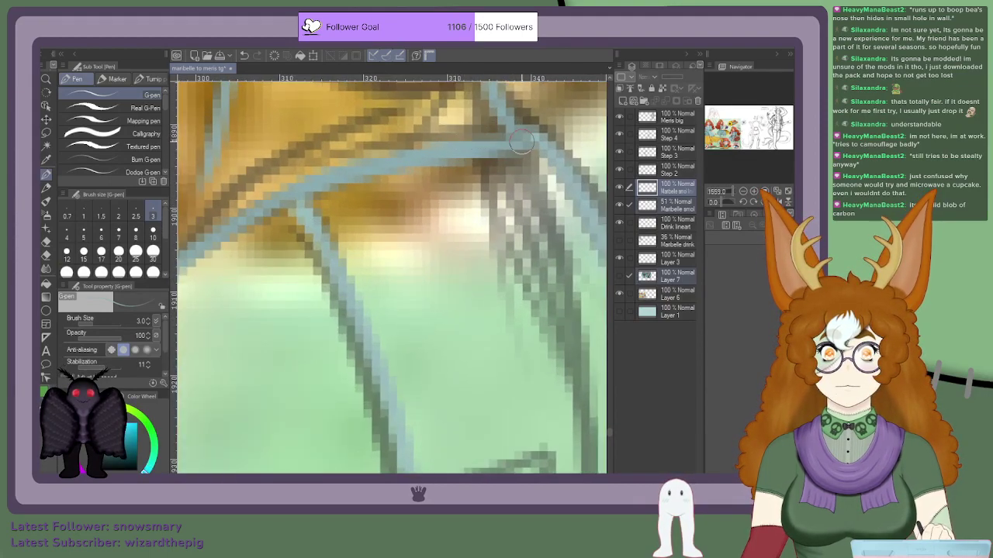
scroll(518, 128, down, 12)
scroll(481, 186, up, 10)
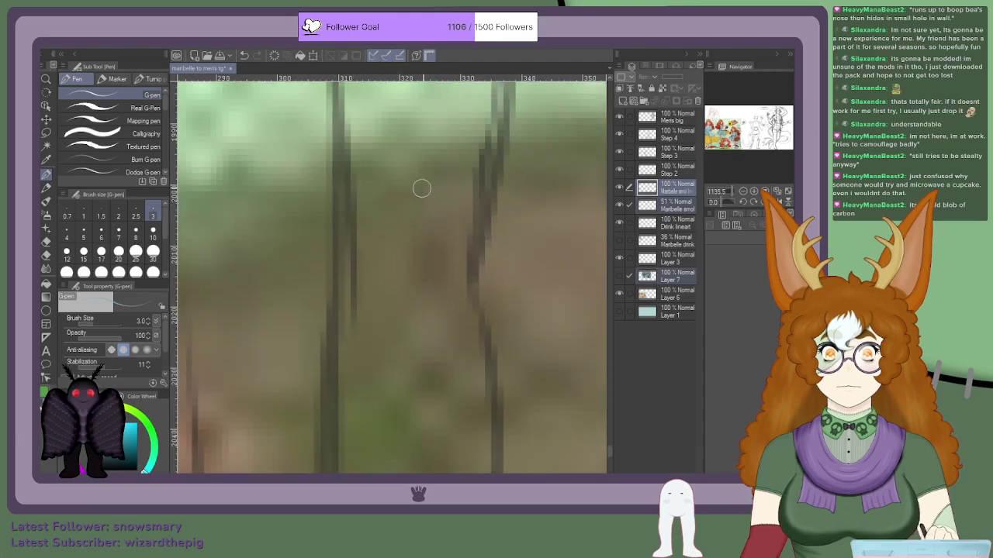
drag(713, 145, 711, 143)
scroll(499, 314, down, 7)
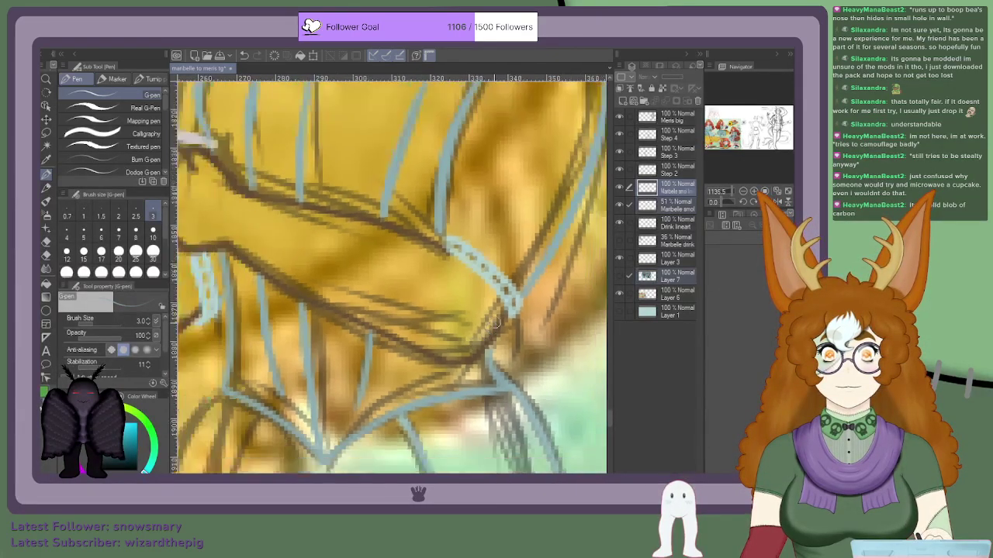
scroll(500, 388, up, 5)
scroll(489, 468, down, 2)
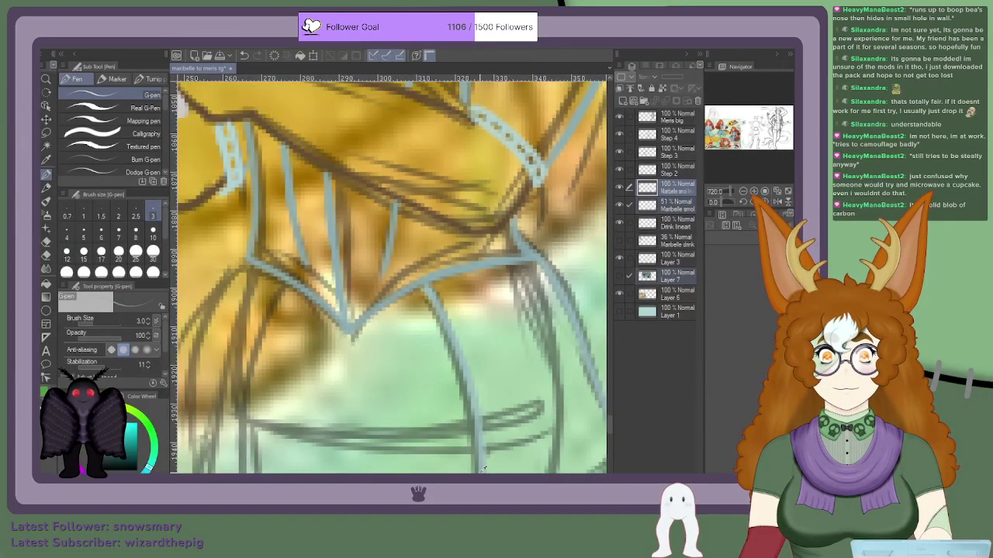
Step: Ink the inner edge of the overskirt panel on the cup-hand side in dusty blue, from the bodice hem downward
scroll(500, 332, down, 2)
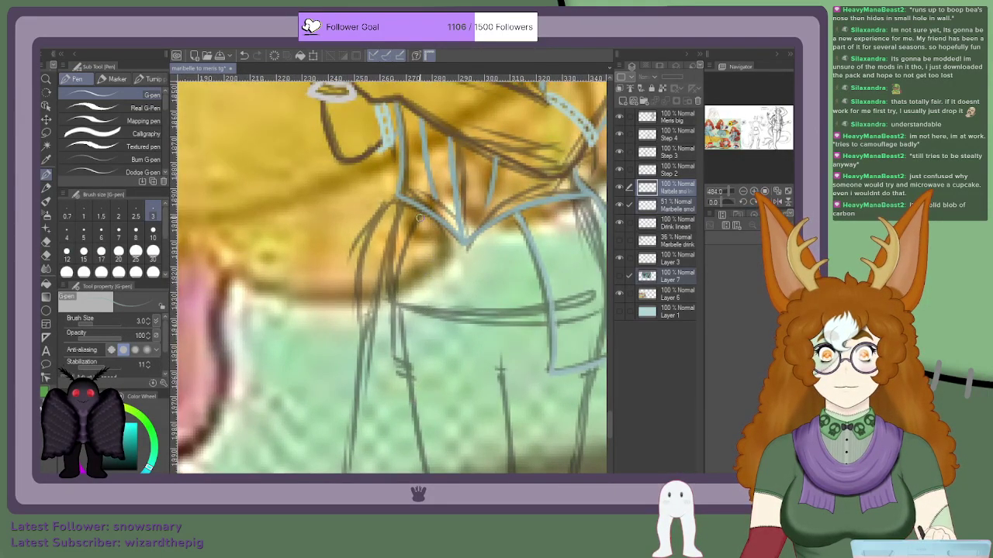
scroll(419, 218, up, 2)
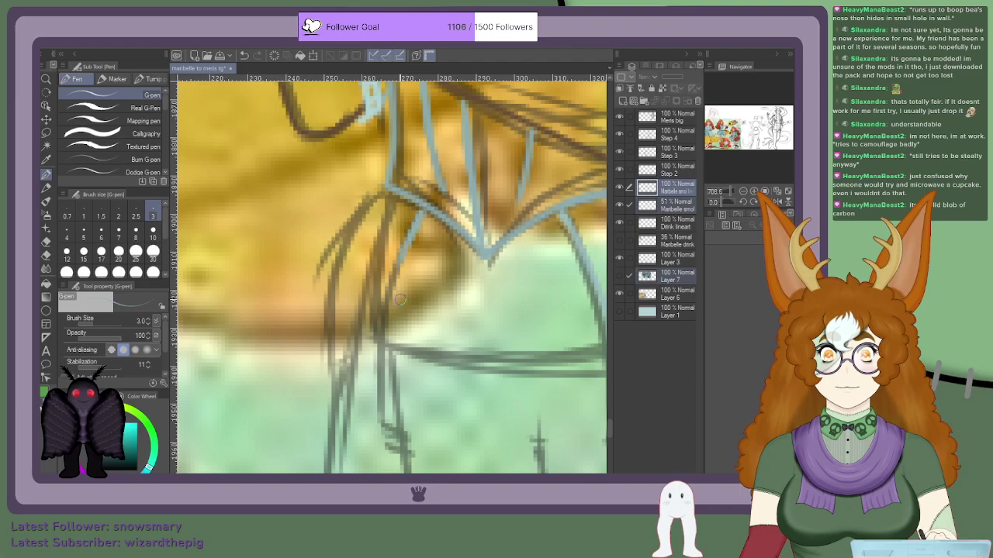
scroll(402, 299, down, 2)
scroll(402, 299, down, 1)
scroll(401, 295, down, 1)
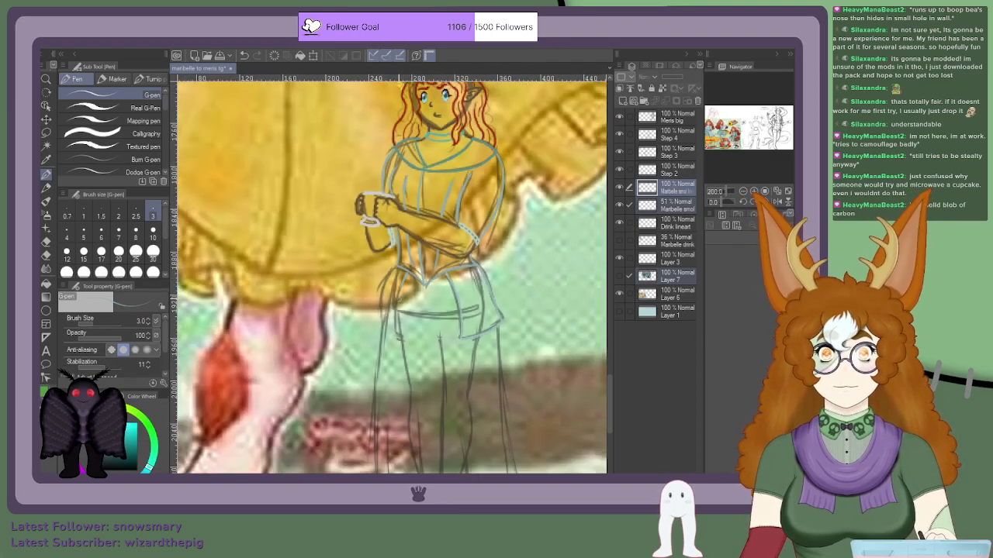
scroll(400, 310, up, 3)
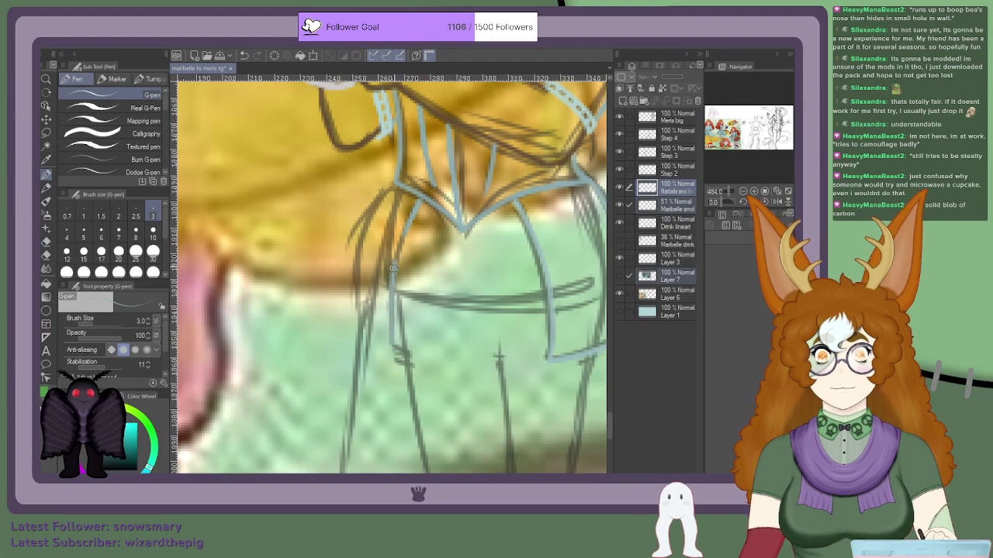
scroll(377, 321, down, 2)
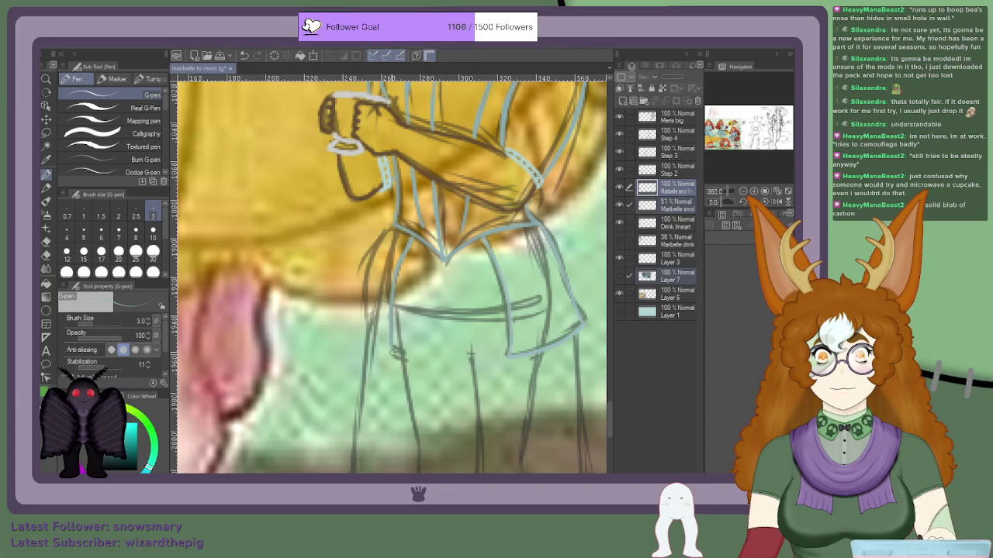
Step: Ink the slanted hem and curved outer edge of the cup-hand side's overskirt panel up to the waist corner
scroll(386, 323, up, 2)
drag(394, 349, 350, 301)
scroll(350, 302, down, 2)
scroll(351, 303, up, 2)
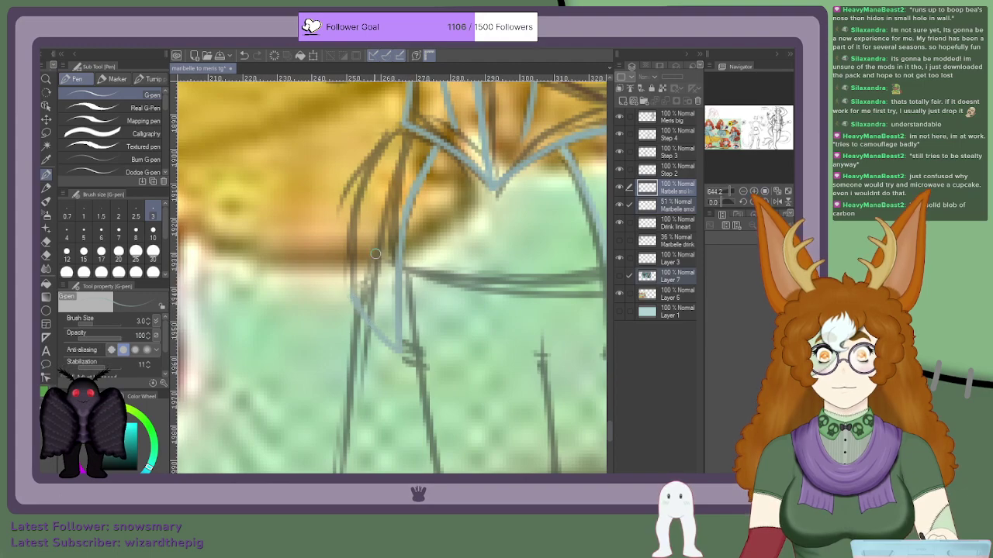
drag(352, 301, 356, 211)
drag(352, 267, 359, 200)
drag(352, 240, 390, 139)
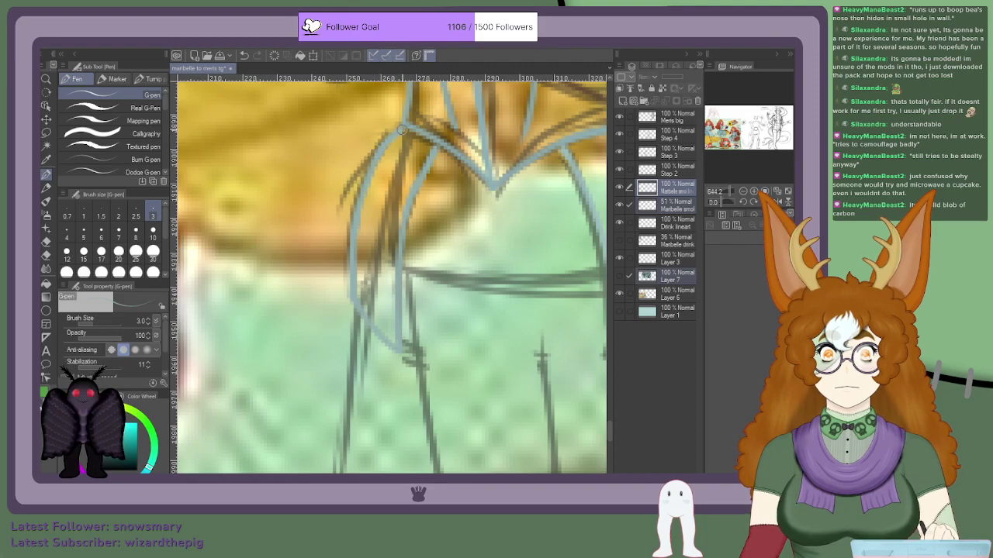
Step: Check the overskirt panel's joins and compare the small figure's skirt with the blue apron and overskirt in the painted reference
scroll(436, 155, up, 2)
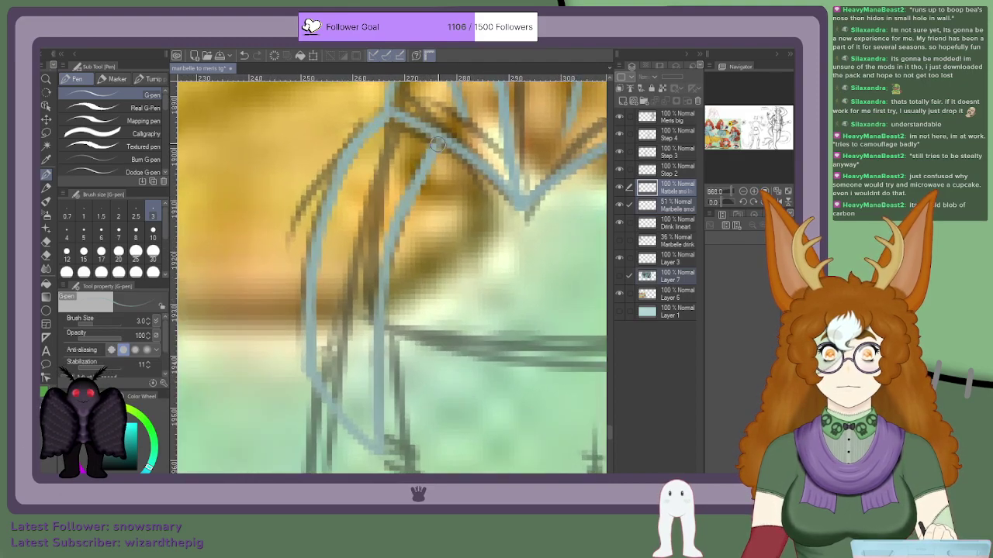
scroll(400, 216, down, 4)
scroll(400, 217, down, 1)
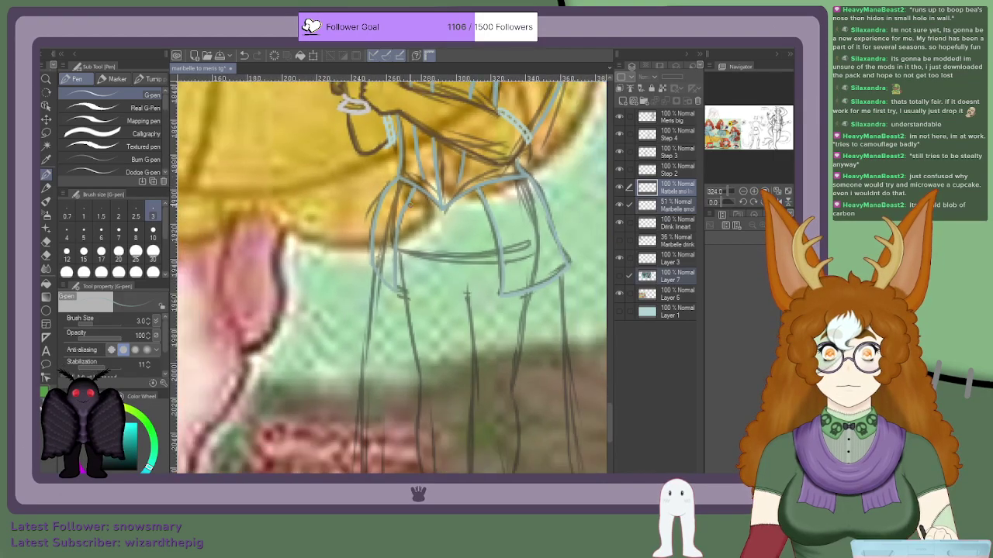
scroll(419, 180, down, 3)
drag(709, 138, 705, 137)
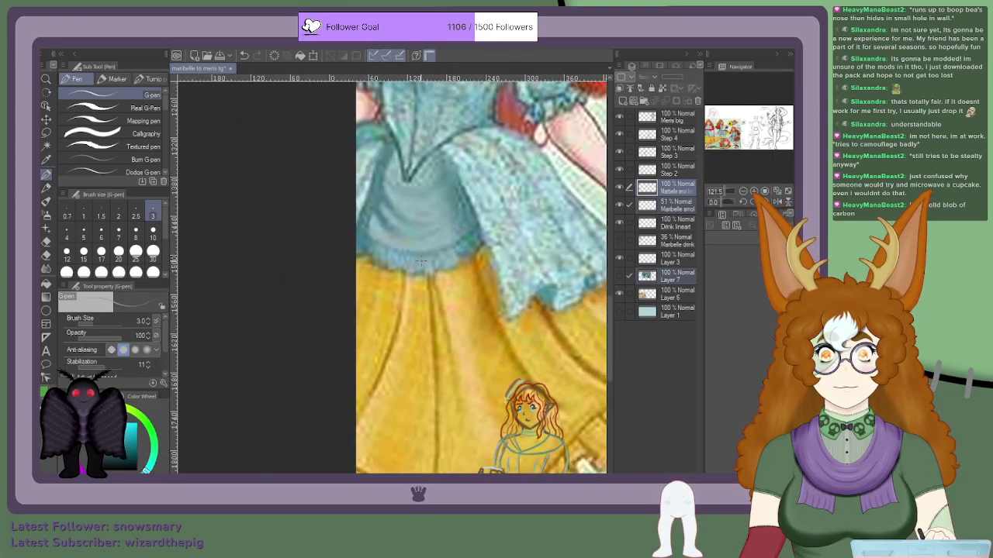
drag(705, 138, 707, 147)
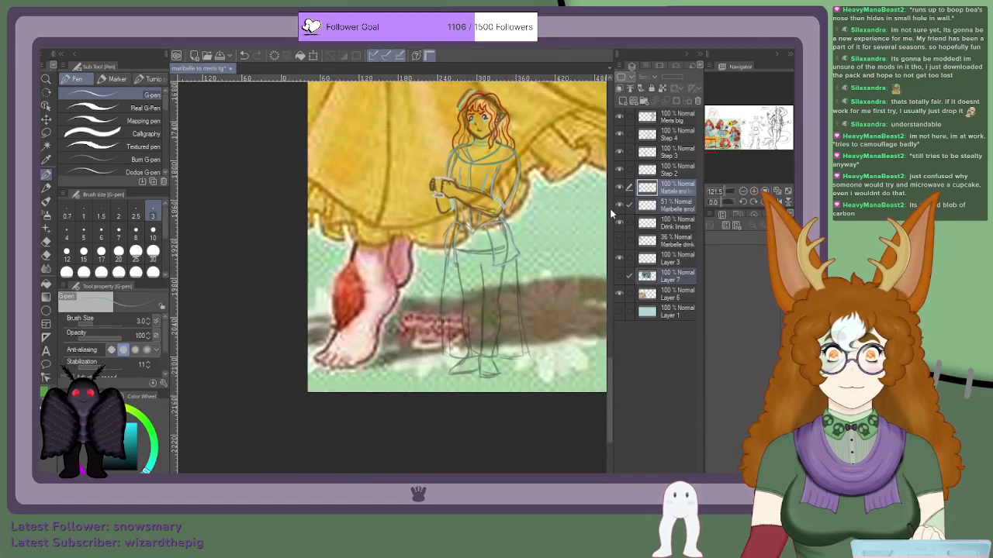
Step: Ink the apron's curved hem in dusty blue between the small figure's two overskirt panels
scroll(481, 261, up, 3)
scroll(481, 261, up, 2)
scroll(480, 231, up, 1)
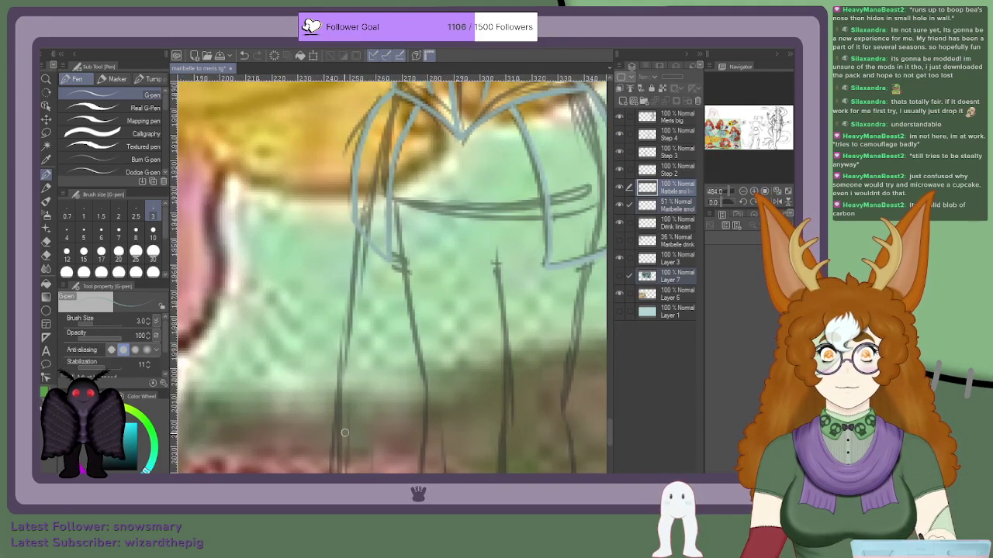
drag(204, 164, 284, 468)
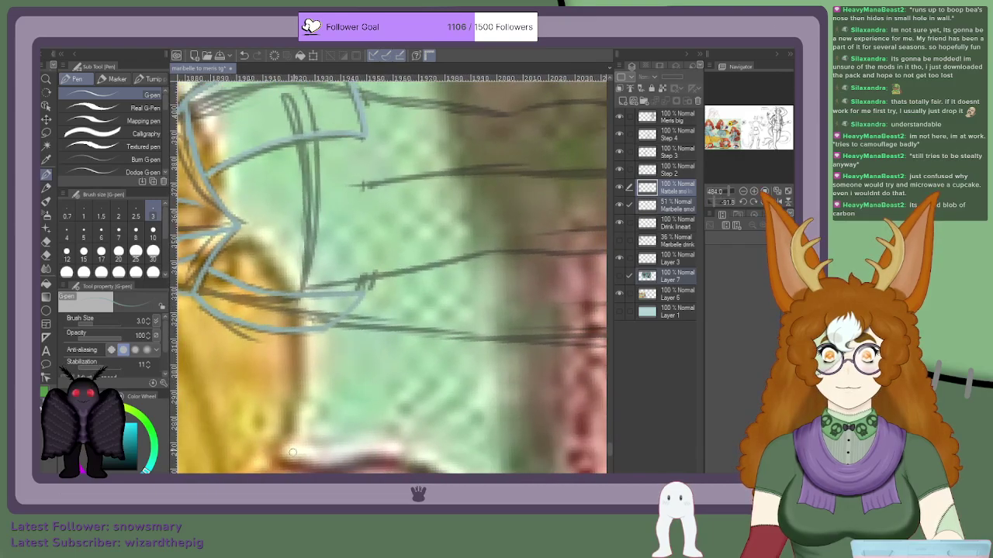
scroll(287, 259, up, 3)
scroll(308, 297, down, 1)
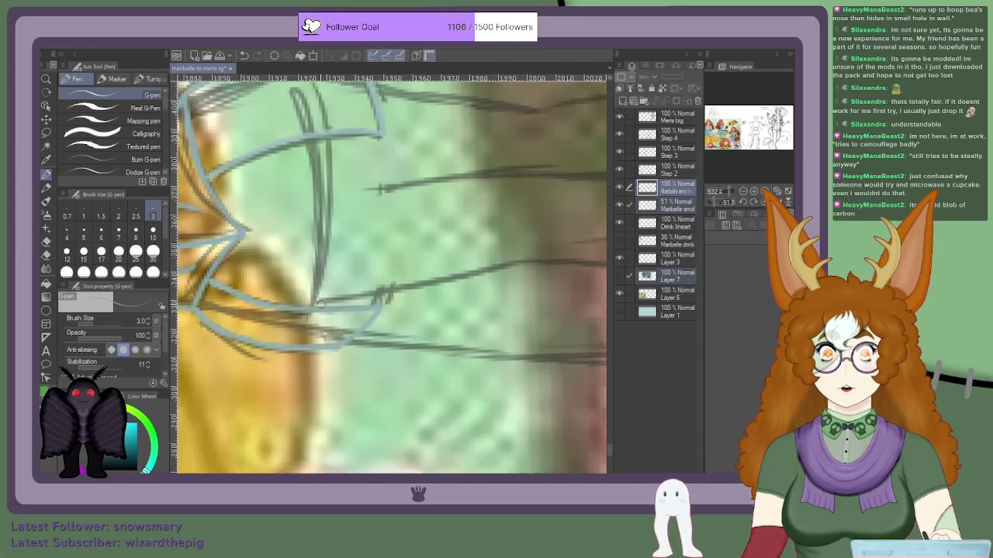
mouse_move(325, 303)
mouse_down()
mouse_move(361, 246)
mouse_move(361, 207)
mouse_move(325, 144)
mouse_up()
key(ctrl+z)
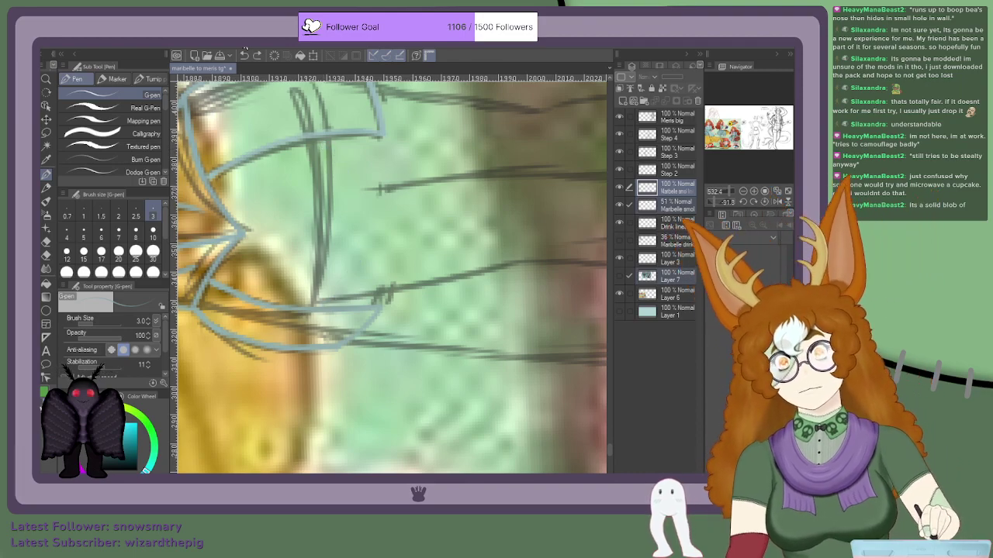
mouse_move(326, 136)
mouse_down()
mouse_move(347, 167)
mouse_move(359, 234)
mouse_move(319, 299)
mouse_move(362, 237)
mouse_move(355, 165)
mouse_move(332, 130)
mouse_up()
key(ctrl+z)
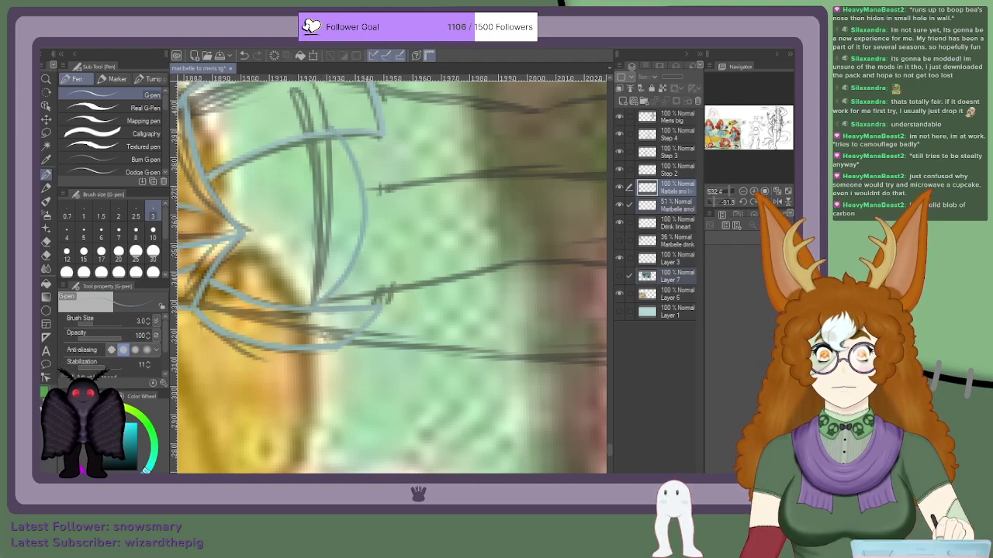
key(ctrl+z)
mouse_move(329, 138)
mouse_down()
mouse_move(355, 188)
mouse_move(351, 268)
mouse_move(309, 302)
mouse_up()
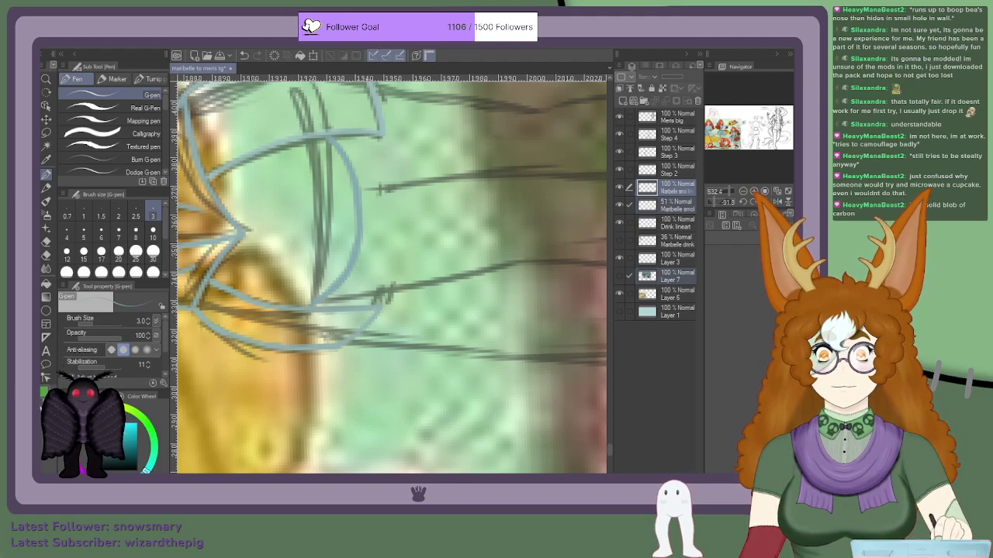
Step: Ink a scalloped lace trim in dusty blue along the outside of the apron's curved hem
scroll(403, 270, down, 4)
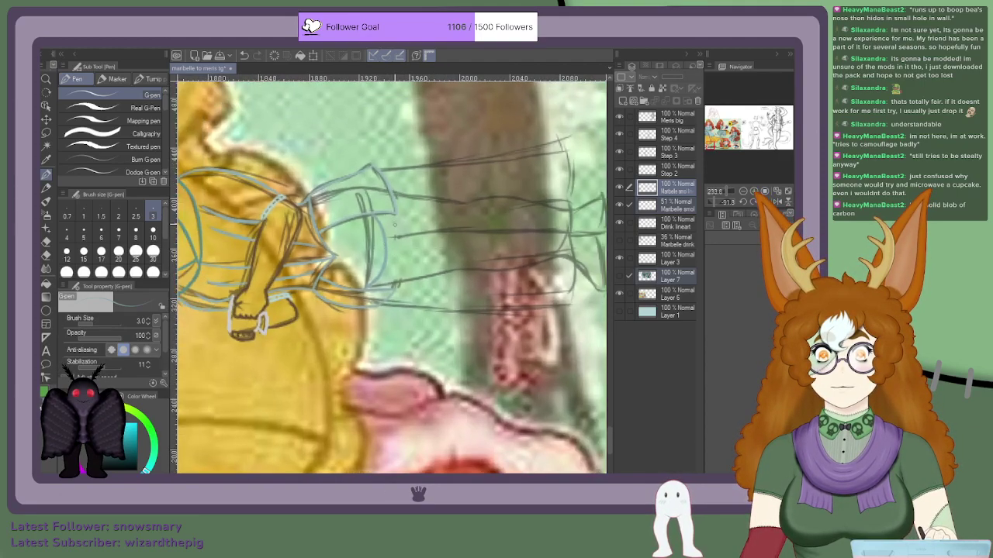
scroll(272, 264, up, 8)
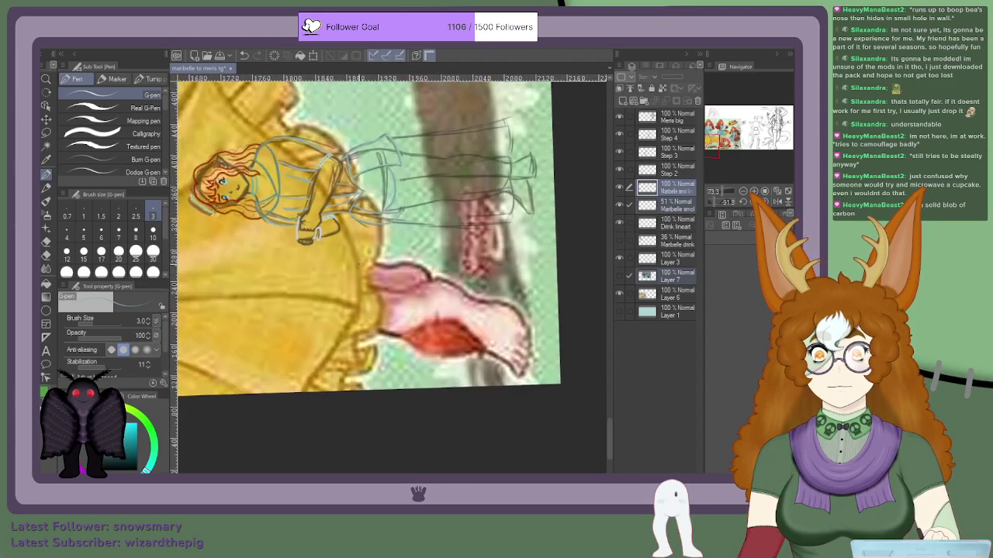
scroll(391, 111, up, 2)
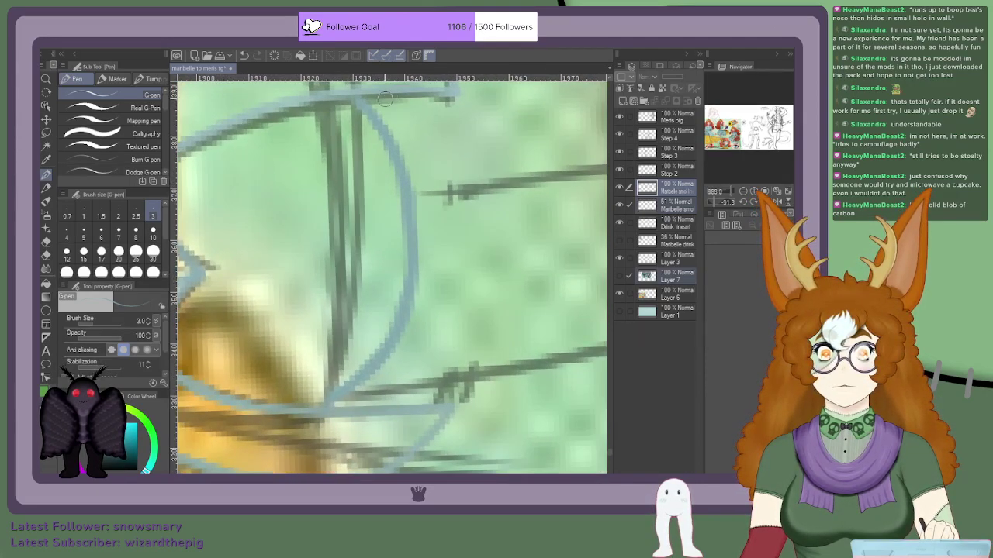
mouse_move(383, 98)
mouse_down()
mouse_move(398, 119)
mouse_move(418, 129)
mouse_move(411, 150)
mouse_move(428, 165)
mouse_move(418, 188)
mouse_move(425, 177)
mouse_move(436, 205)
mouse_move(424, 211)
mouse_move(439, 238)
mouse_move(422, 259)
mouse_move(426, 247)
mouse_move(430, 288)
mouse_move(416, 294)
mouse_move(417, 286)
mouse_move(434, 309)
mouse_move(401, 354)
mouse_up()
drag(410, 320, 378, 385)
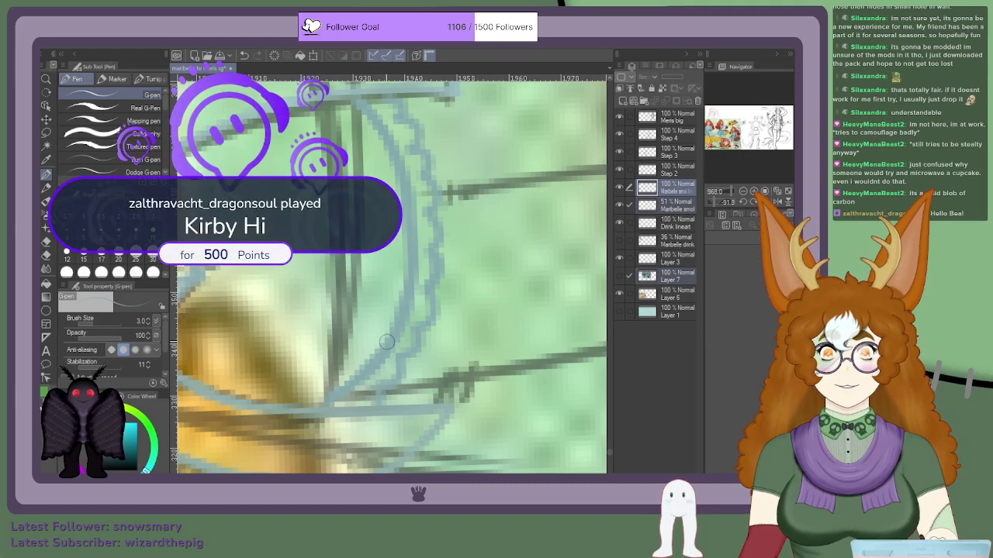
scroll(398, 279, down, 3)
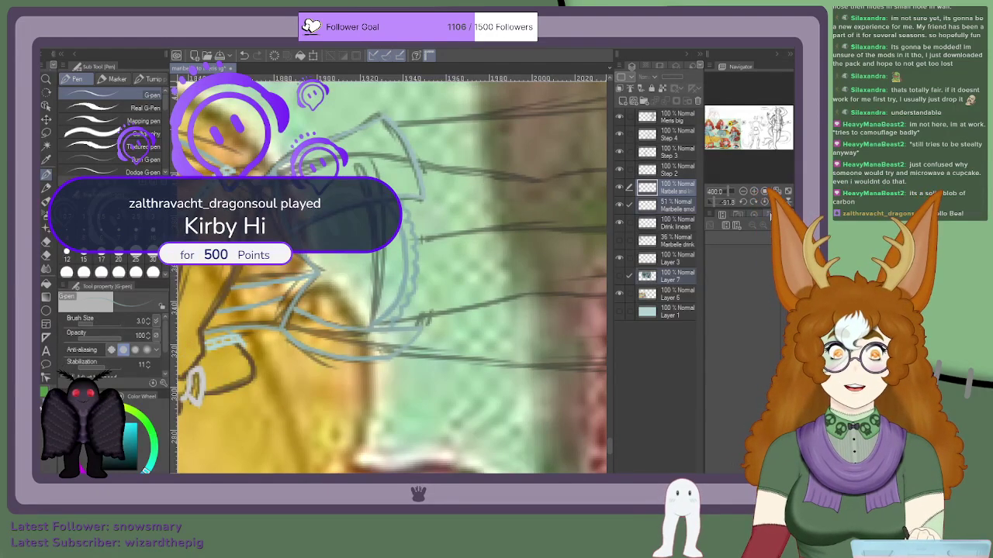
scroll(341, 255, down, 3)
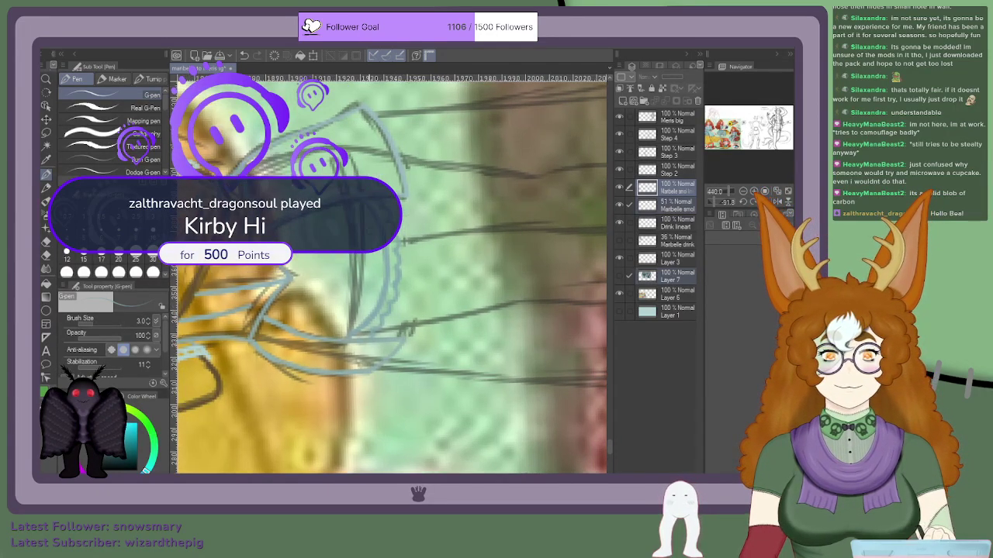
Step: Ink curved fold lines across the apron below the pointed bodice hem, and check them against the whole figure
mouse_move(710, 145)
mouse_down()
mouse_move(710, 133)
mouse_move(720, 138)
mouse_move(708, 146)
mouse_up()
scroll(416, 189, up, 4)
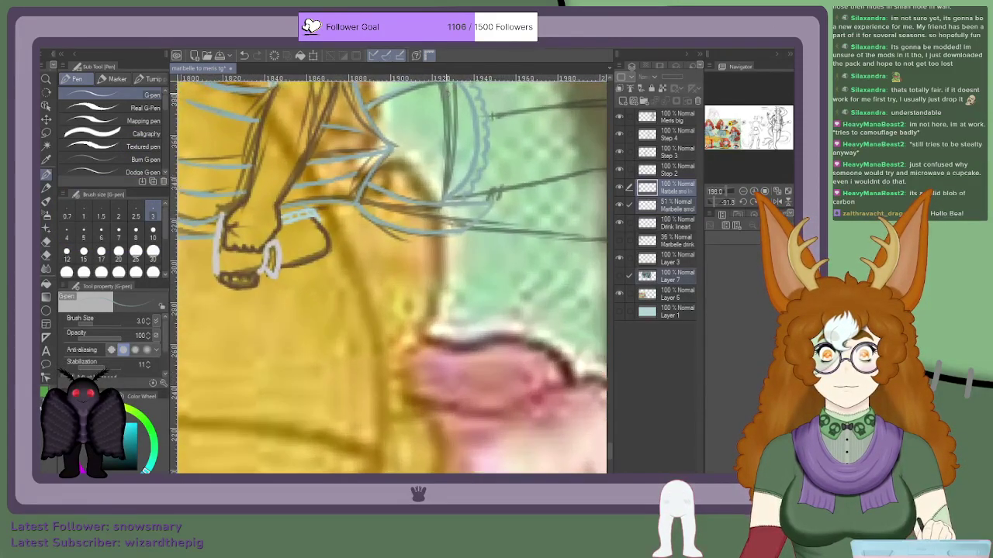
drag(413, 191, 426, 136)
scroll(412, 122, down, 2)
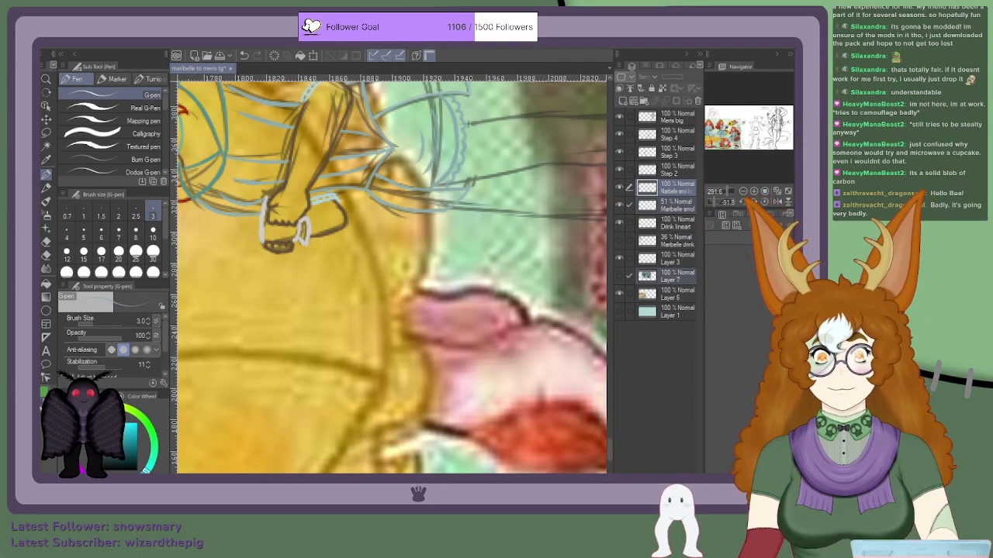
key(ctrl+at)
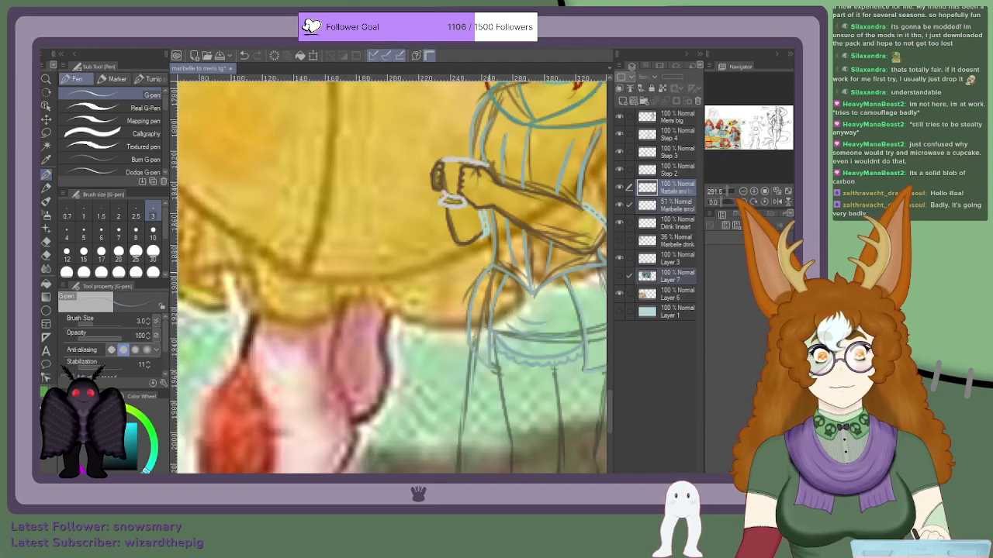
scroll(487, 272, down, 6)
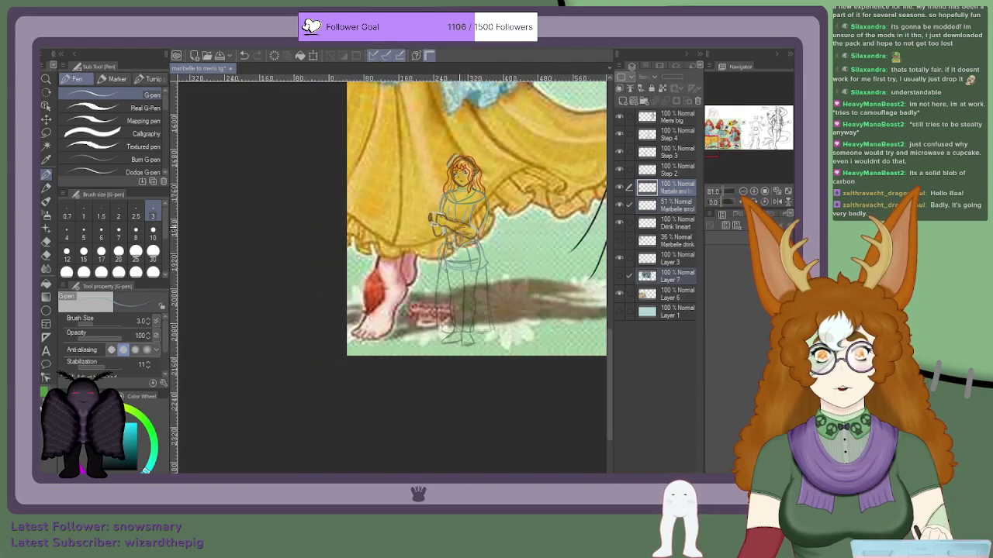
scroll(487, 273, down, 3)
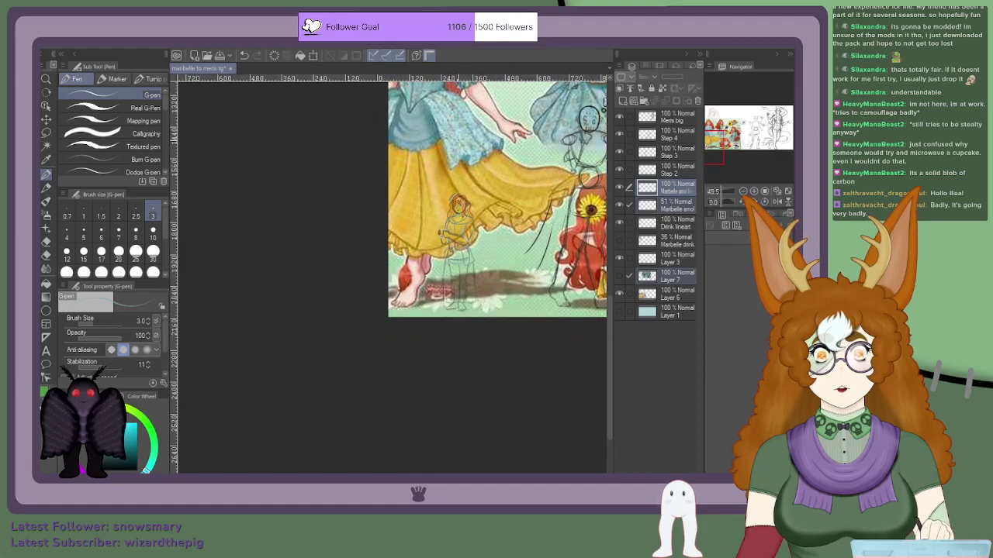
Step: Ink short dusty blue fold lines rising from the hems of both overskirt panels
scroll(458, 256, up, 10)
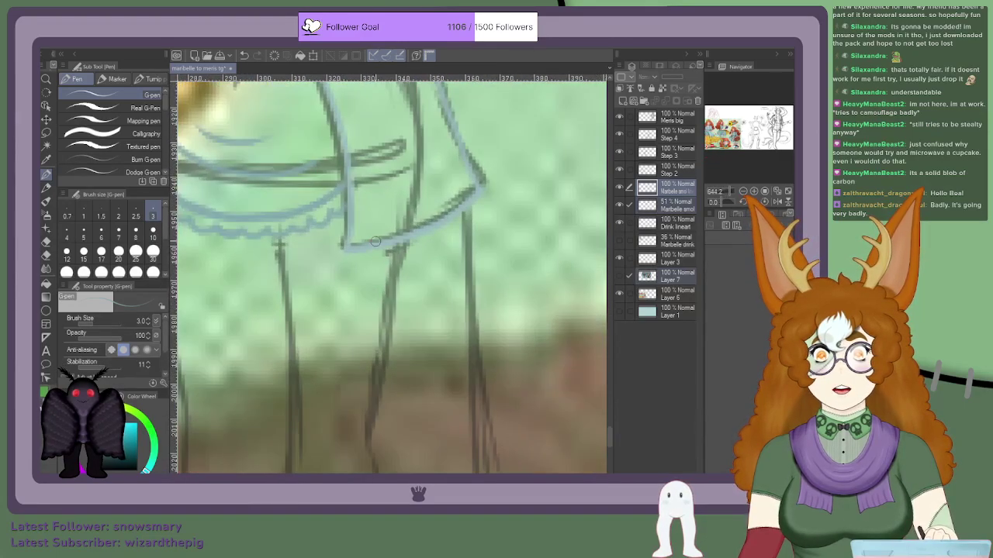
drag(378, 232, 380, 190)
drag(419, 231, 408, 163)
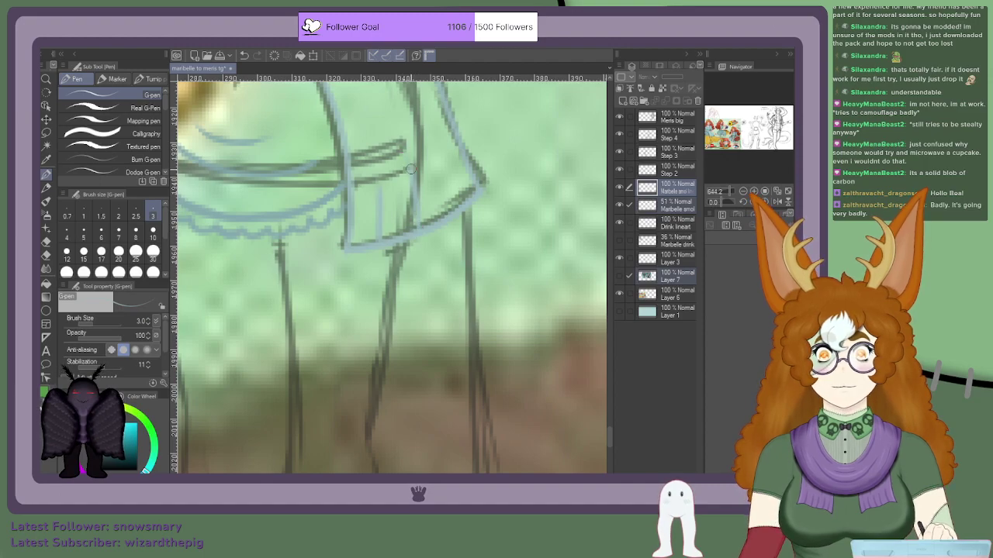
drag(452, 211, 436, 160)
scroll(408, 114, down, 4)
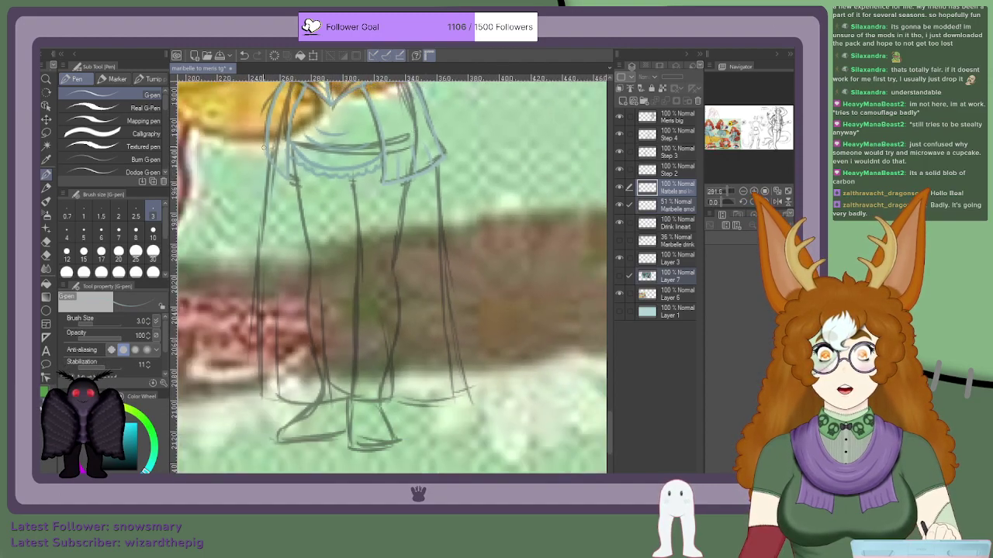
scroll(268, 147, up, 3)
scroll(277, 162, up, 1)
drag(287, 186, 294, 143)
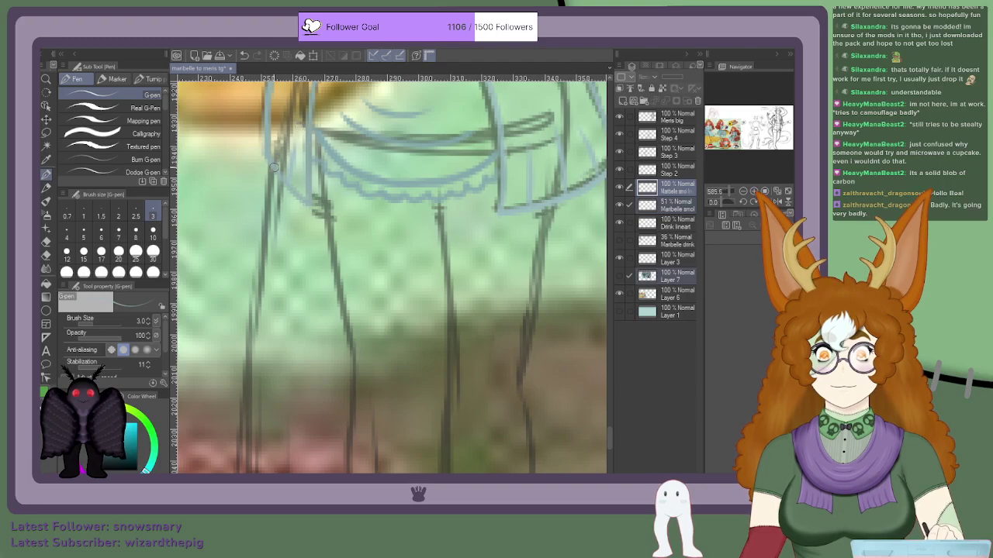
Step: Sample a golden yellow from the painted reference's skirt as the line colour for the small figure's skirt
scroll(273, 166, down, 5)
scroll(304, 183, down, 5)
scroll(300, 91, up, 5)
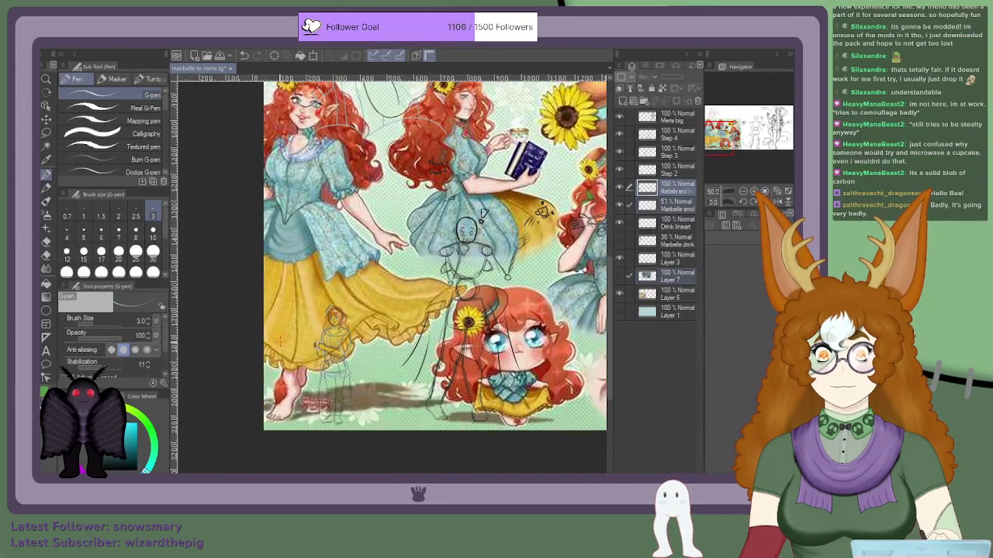
scroll(276, 340, up, 1)
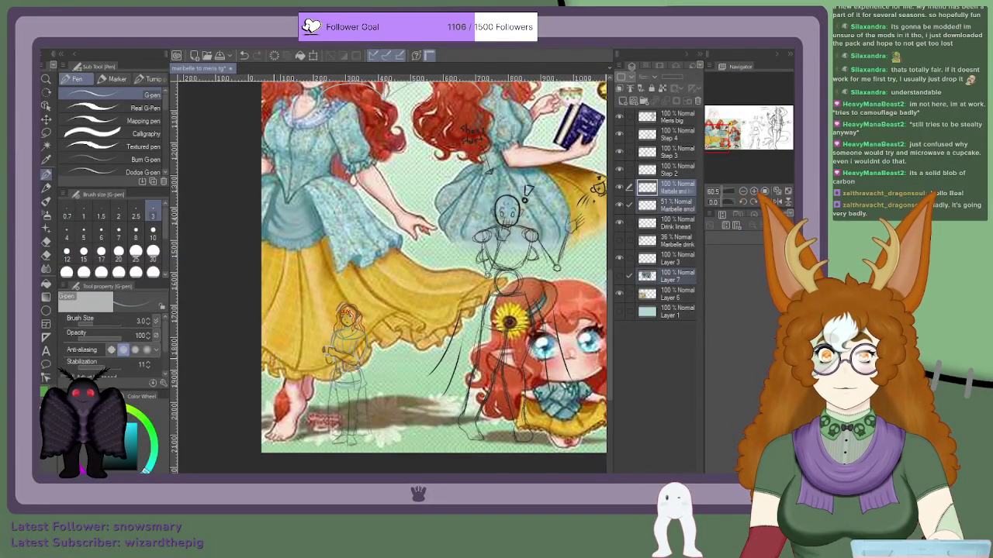
scroll(299, 341, up, 1)
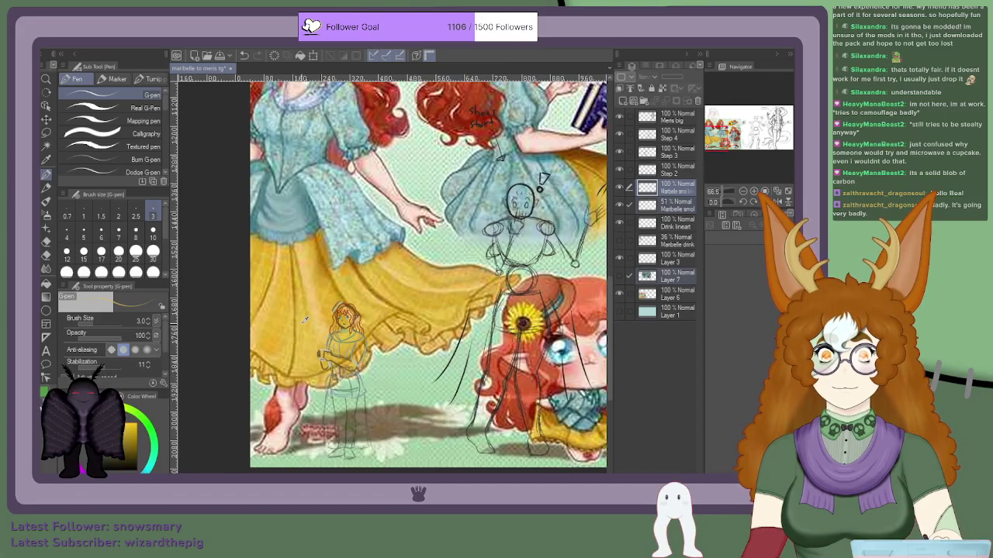
scroll(303, 323, up, 6)
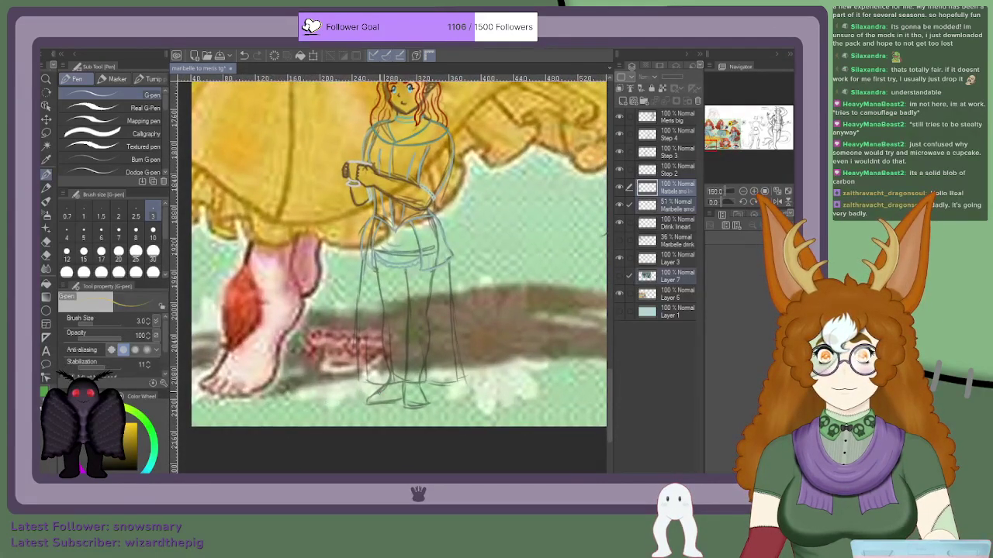
Step: Ink the right edge of the small figure's long skirt in yellow, from the blue apron's corner down to the sketched hem
scroll(448, 373, up, 4)
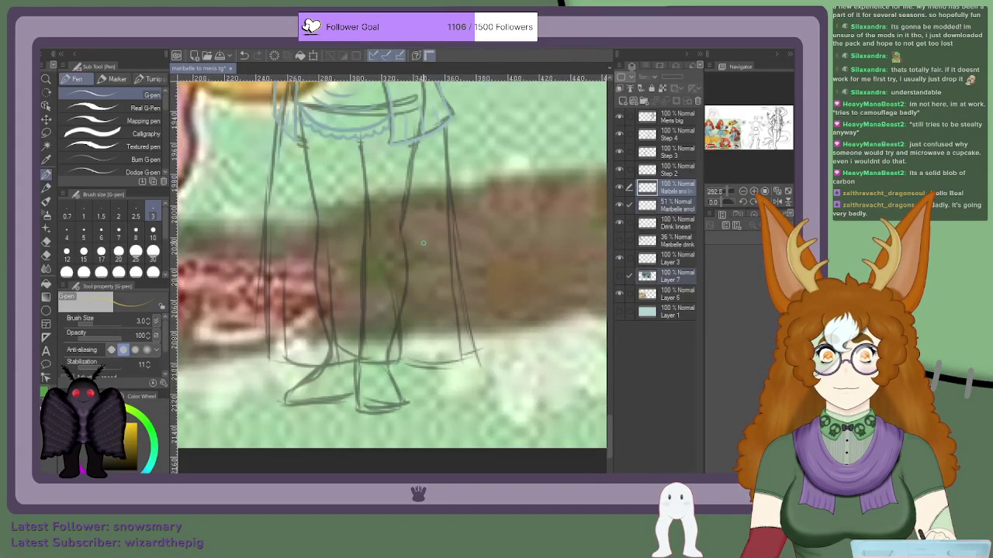
scroll(445, 144, up, 3)
drag(446, 124, 453, 204)
scroll(452, 186, down, 1)
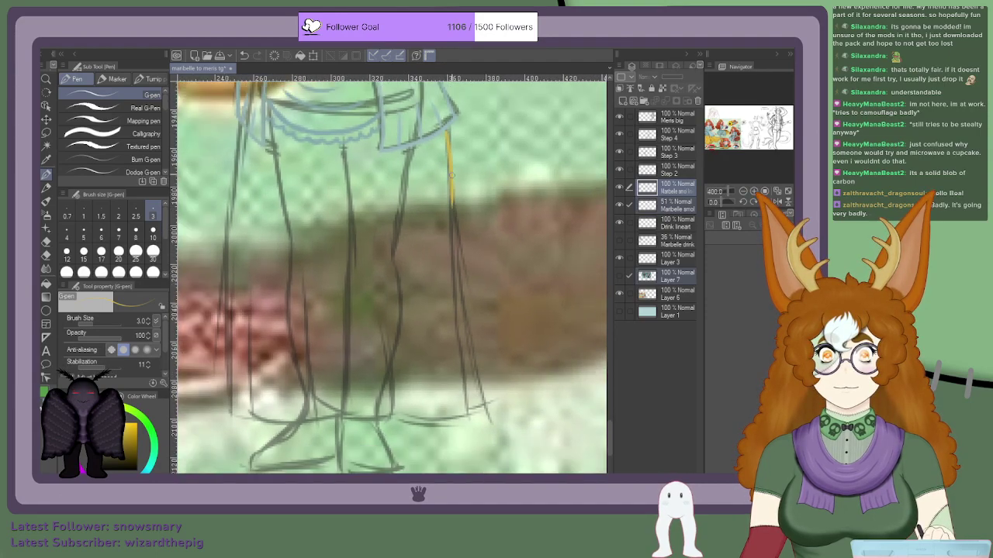
drag(449, 164, 453, 256)
drag(451, 206, 463, 382)
key(ctrl+z)
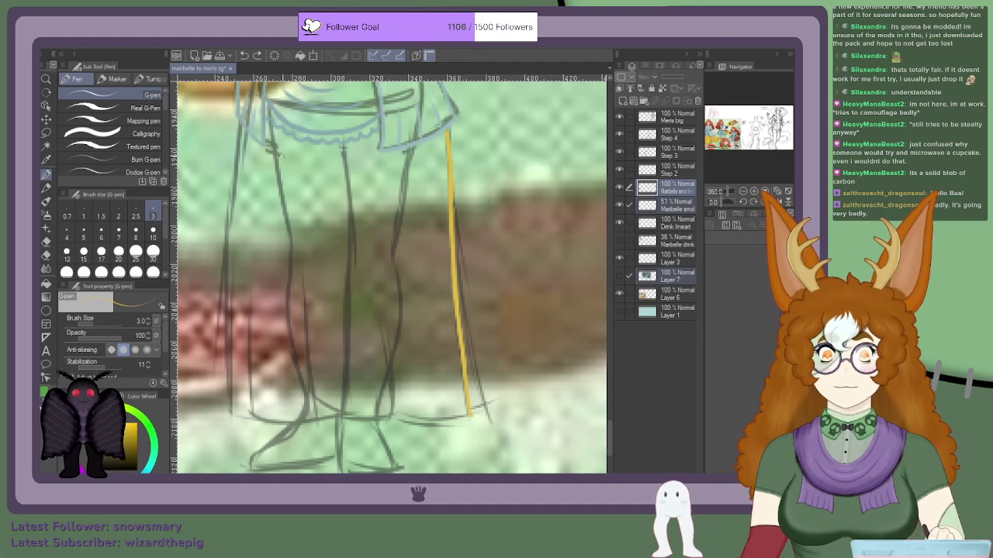
scroll(440, 135, up, 4)
drag(443, 128, 445, 178)
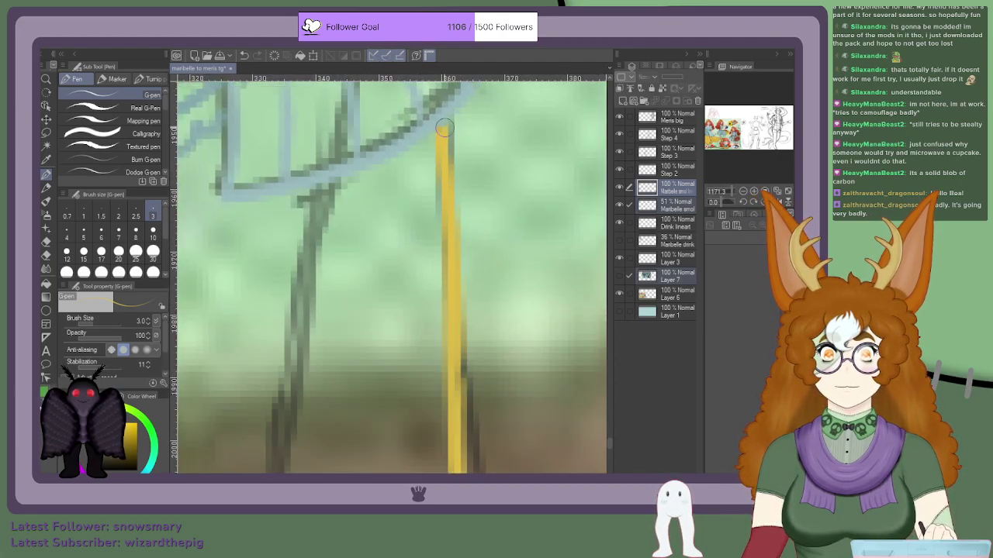
scroll(444, 158, down, 5)
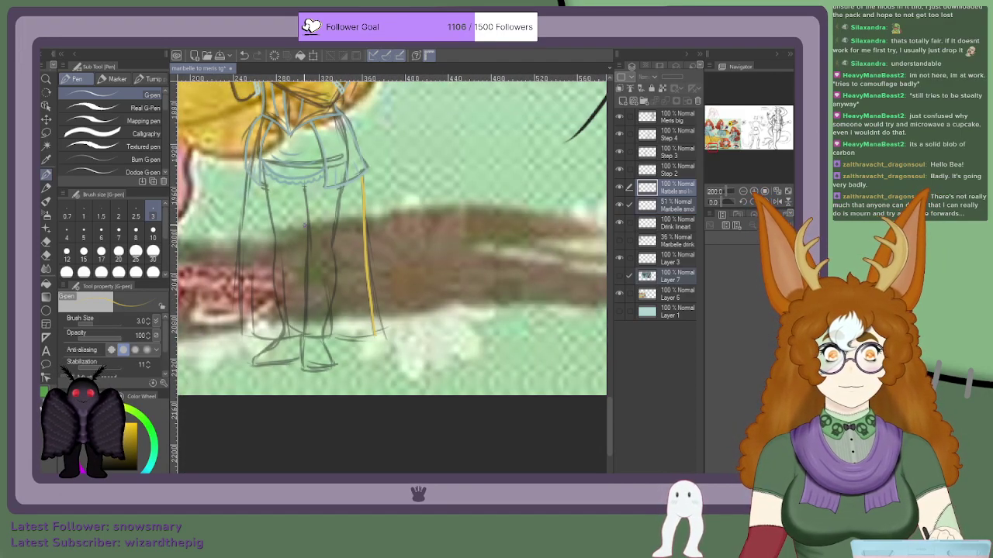
scroll(305, 226, down, 3)
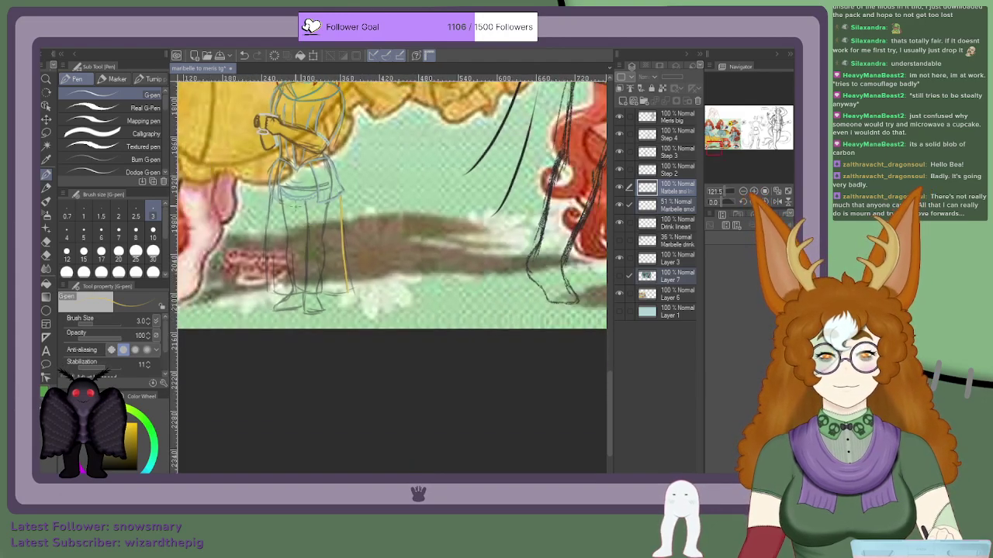
scroll(281, 179, up, 5)
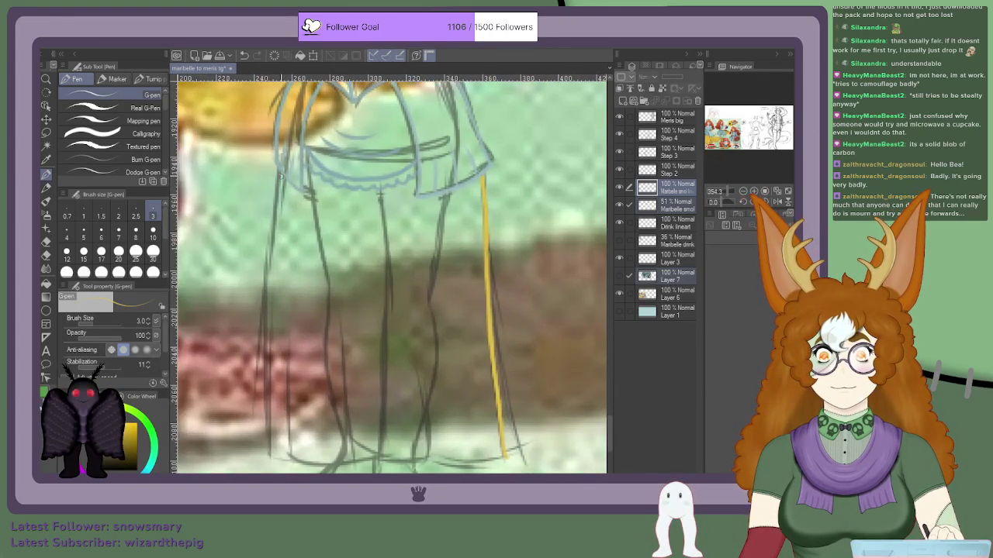
drag(280, 172, 261, 327)
key(ctrl+z)
drag(278, 168, 287, 439)
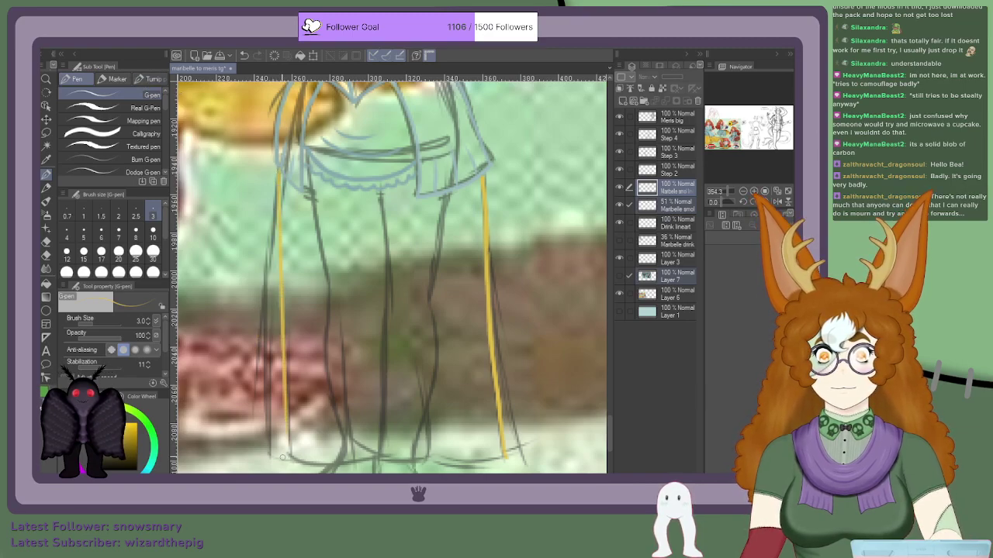
key(ctrl+z)
scroll(297, 283, down, 6)
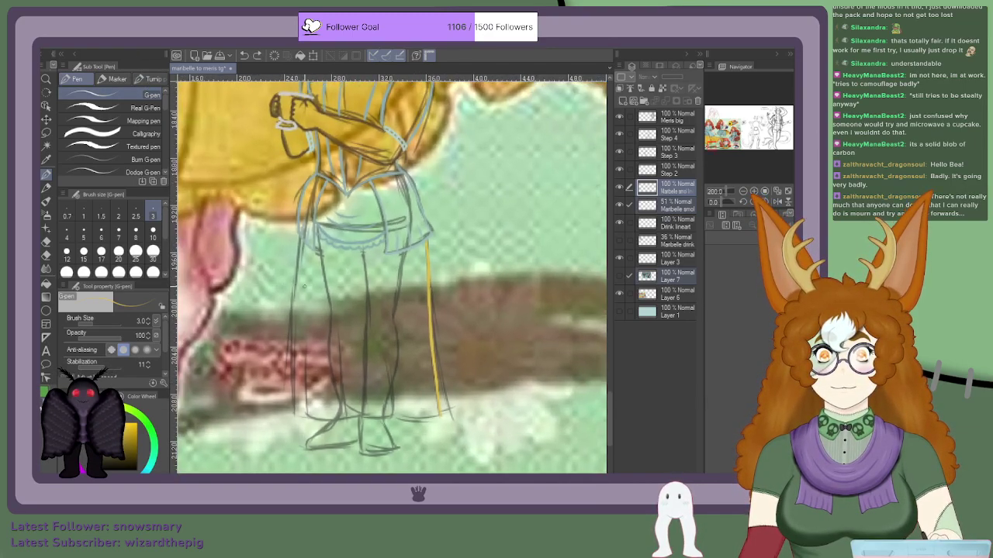
Step: Ink the left edge of the long skirt in yellow, from beneath the blue apron down to hem level
scroll(302, 245, up, 6)
drag(300, 227, 287, 472)
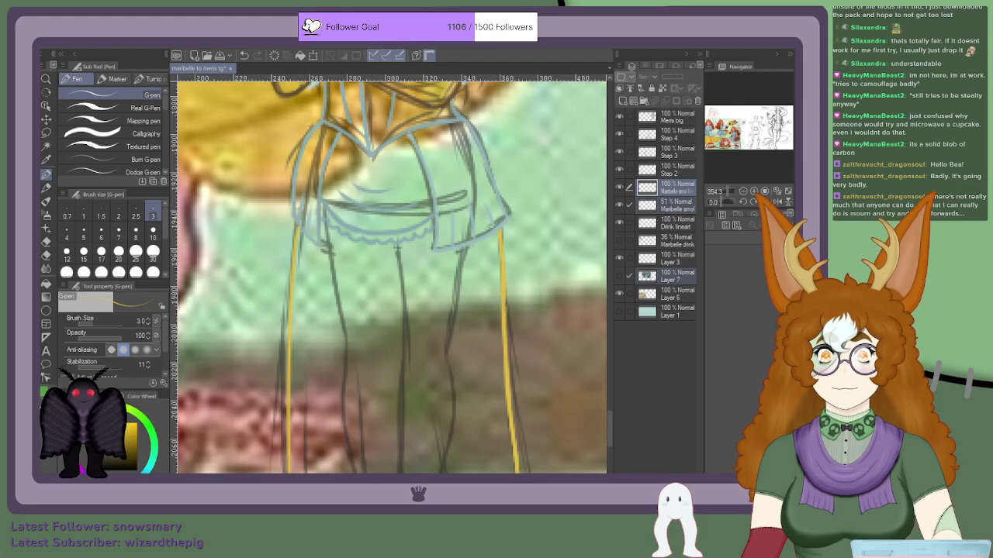
scroll(287, 466, down, 2)
key(asciicircum)
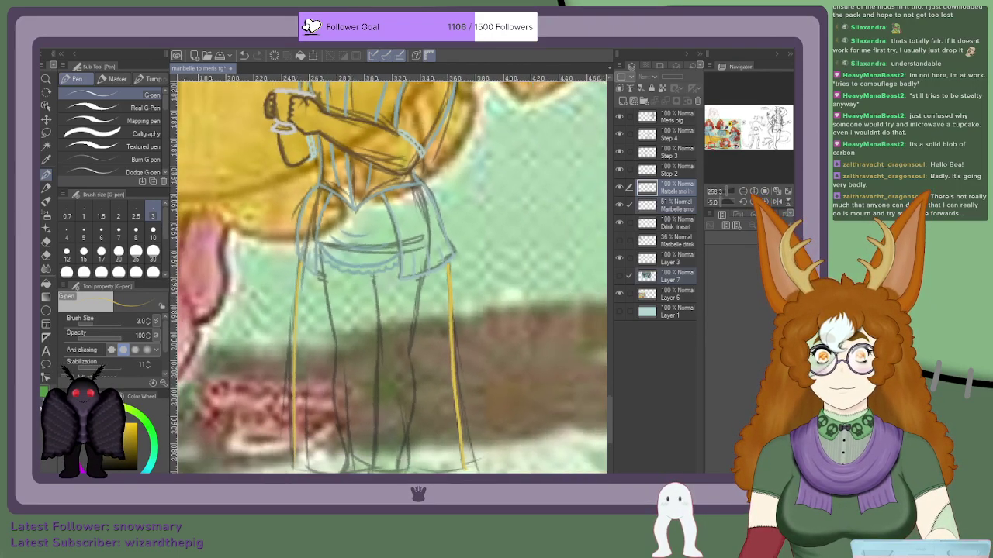
scroll(295, 399, down, 2)
scroll(295, 394, up, 5)
scroll(298, 392, up, 2)
drag(320, 434, 321, 309)
drag(321, 395, 322, 311)
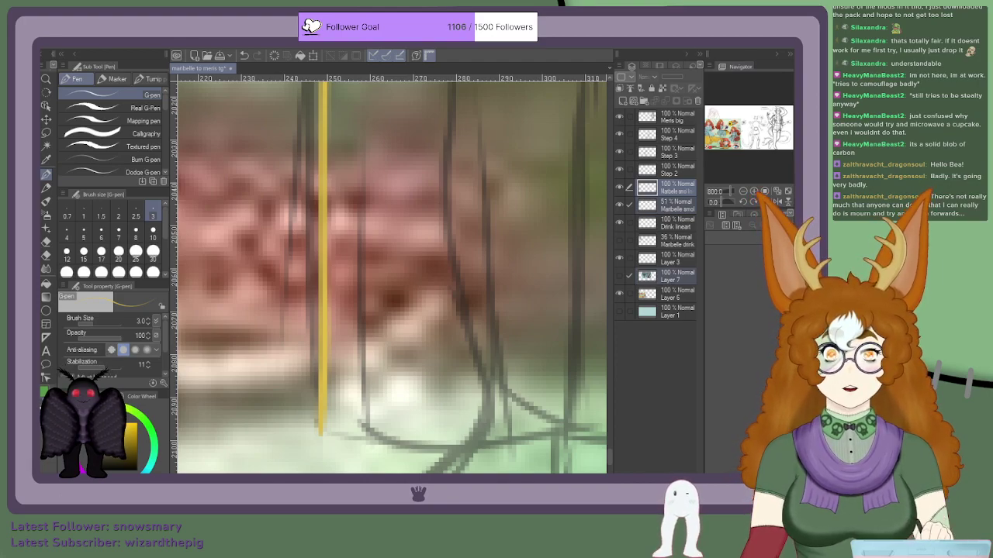
Step: Draw the short first hem segment from the skirt's lower left corner to the inner sketch line and round off the corner
scroll(516, 163, down, 9)
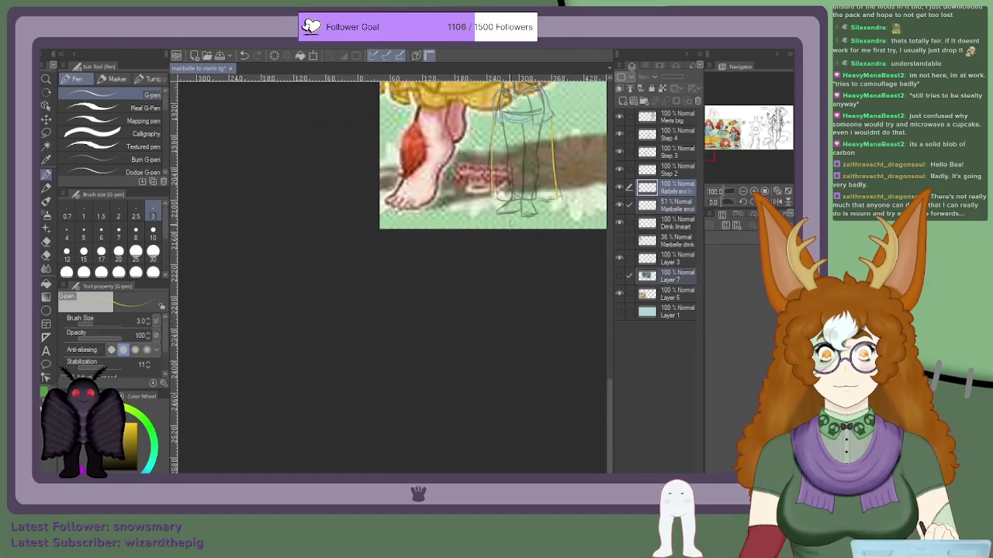
scroll(509, 195, up, 3)
scroll(508, 194, down, 6)
scroll(463, 239, up, 10)
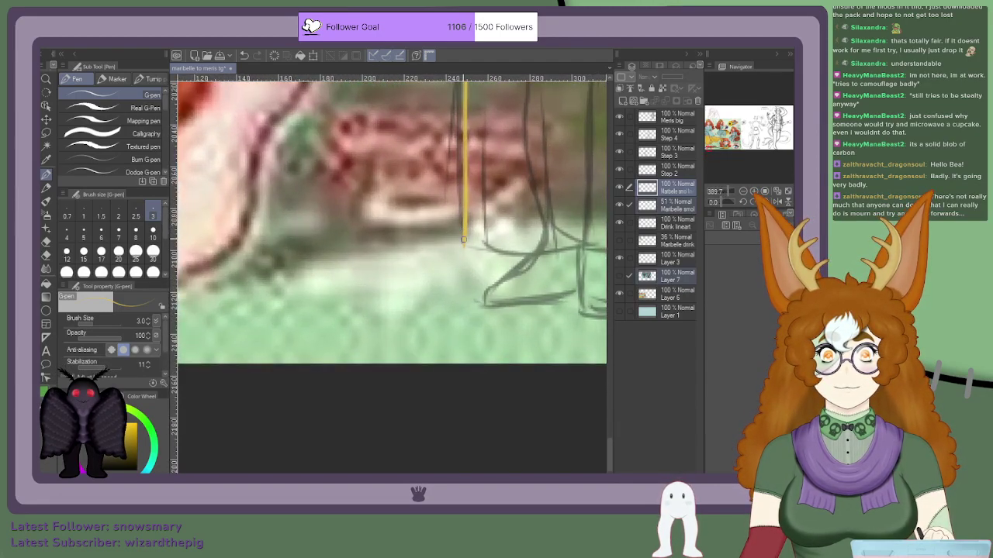
scroll(459, 257, down, 3)
scroll(223, 207, up, 8)
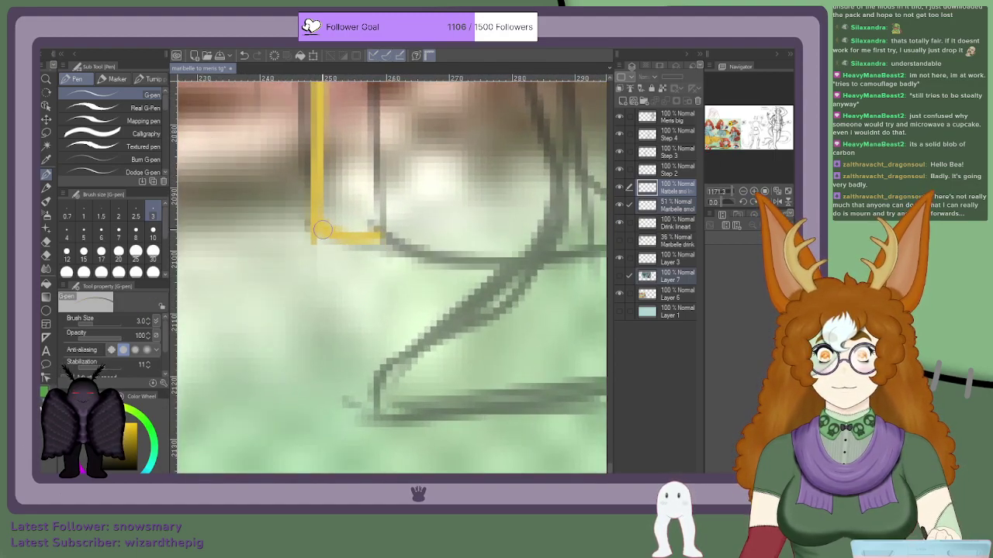
click(145, 421)
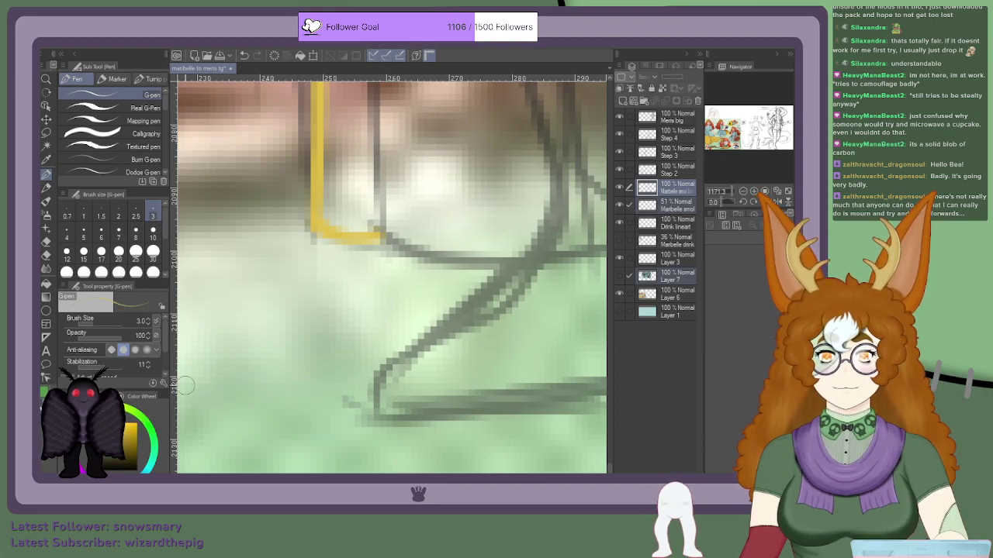
Step: Draw the rest of the skirt's hem as three shallow downward scallops joining the right edge to the short left segment
scroll(481, 226, down, 5)
drag(713, 145, 710, 149)
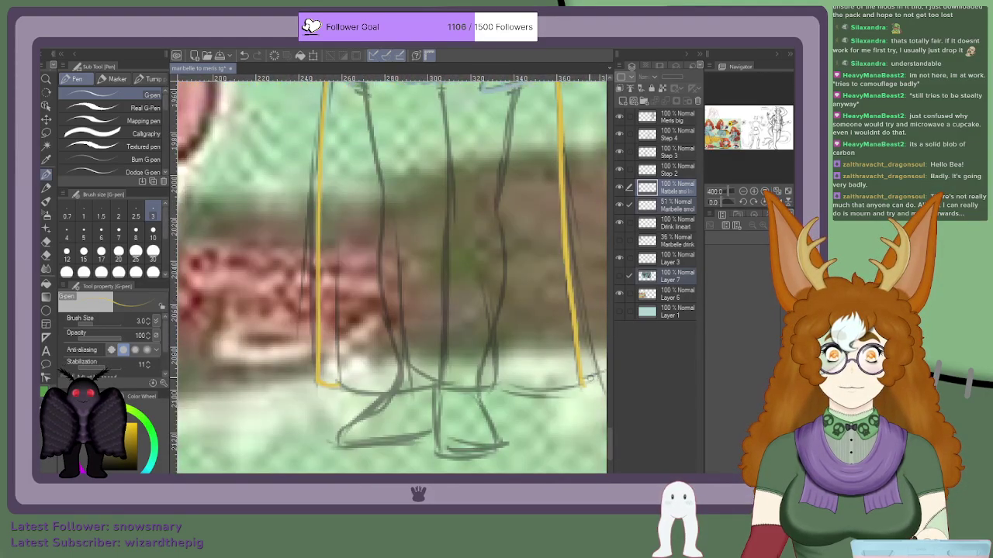
scroll(592, 377, down, 5)
scroll(576, 403, up, 5)
drag(711, 146, 710, 147)
scroll(568, 408, up, 3)
mouse_move(567, 409)
mouse_down()
mouse_move(524, 425)
mouse_move(449, 416)
mouse_up()
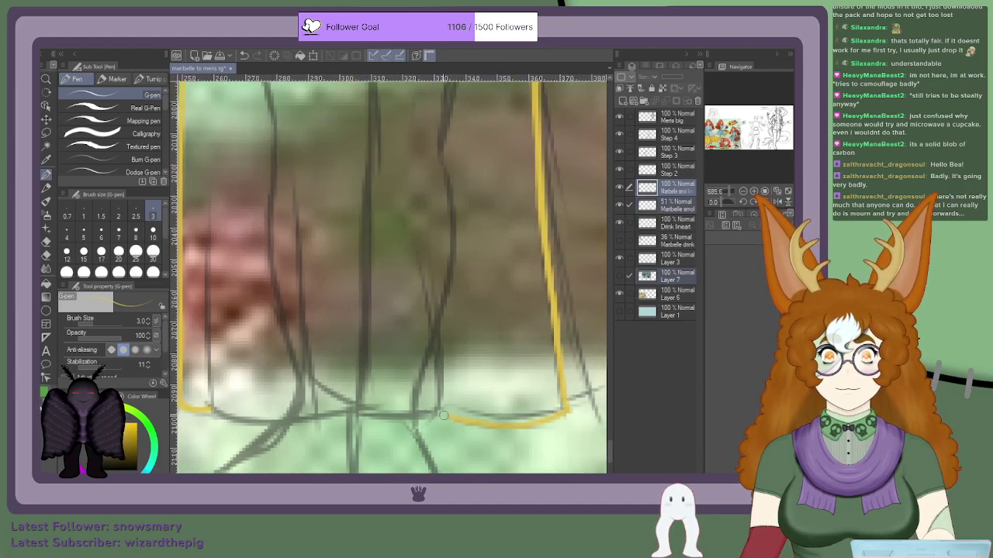
mouse_move(437, 415)
mouse_down()
mouse_move(417, 424)
mouse_move(331, 419)
mouse_up()
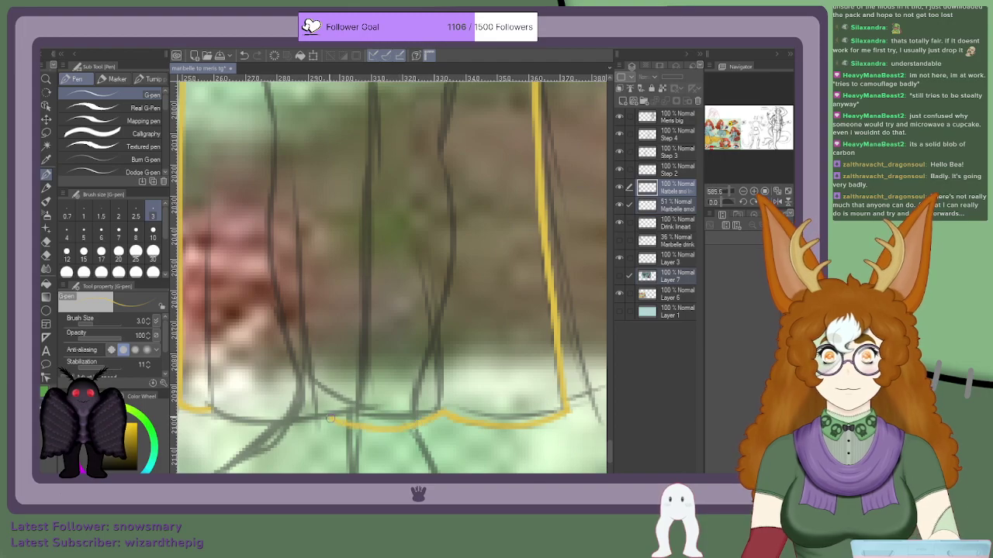
scroll(256, 403, down, 1)
scroll(217, 415, up, 2)
mouse_move(223, 402)
mouse_down()
mouse_move(307, 431)
mouse_move(385, 412)
mouse_up()
scroll(294, 394, down, 2)
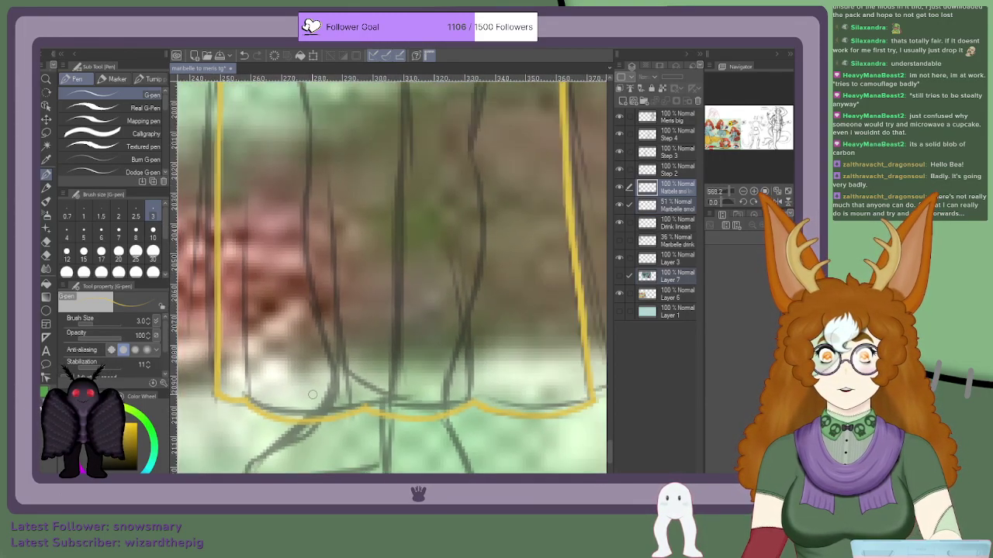
Step: Draw two vertical fold lines rising from the outer scallop joints of the hem to about the figure's calf height
drag(431, 400, 402, 266)
key(ctrl+z)
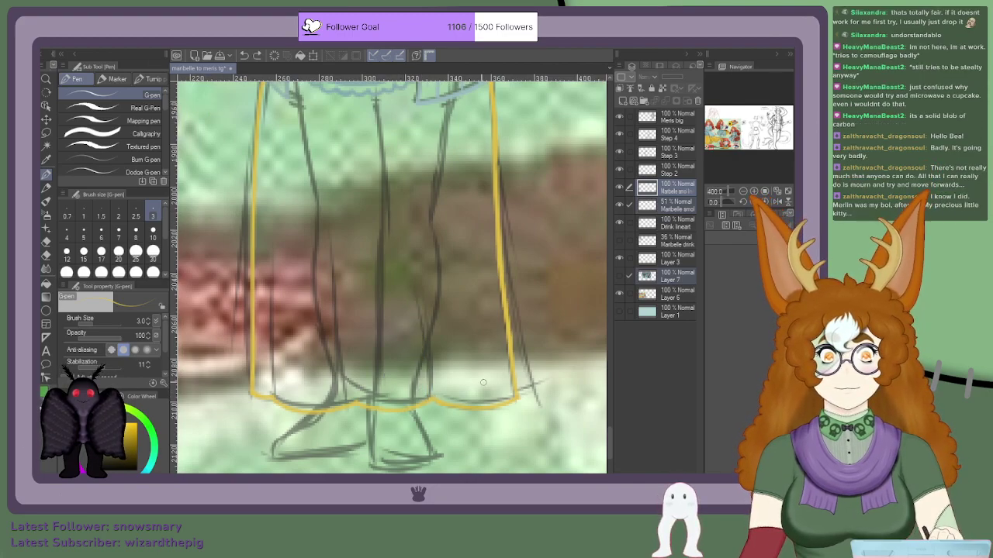
drag(431, 390, 425, 258)
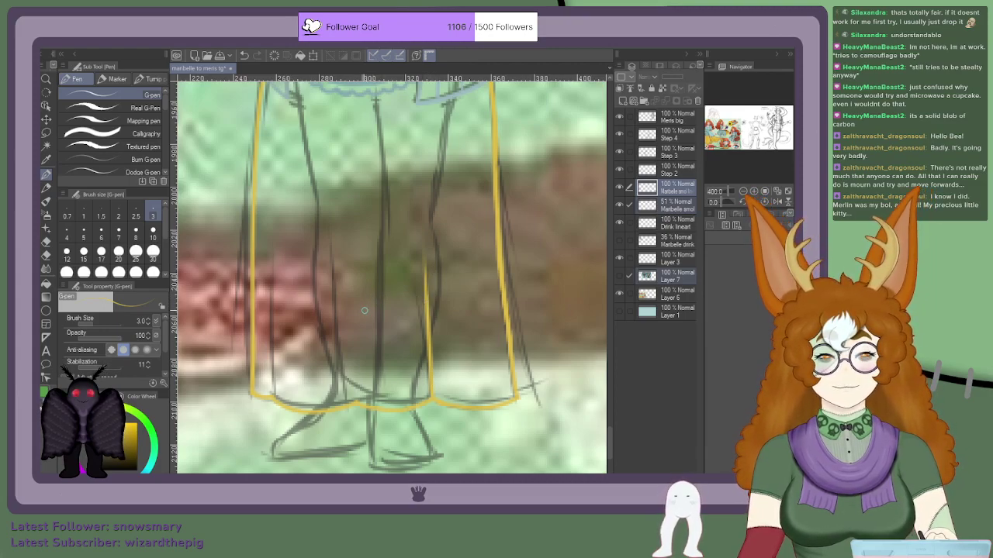
drag(271, 394, 279, 310)
key(ctrl+z)
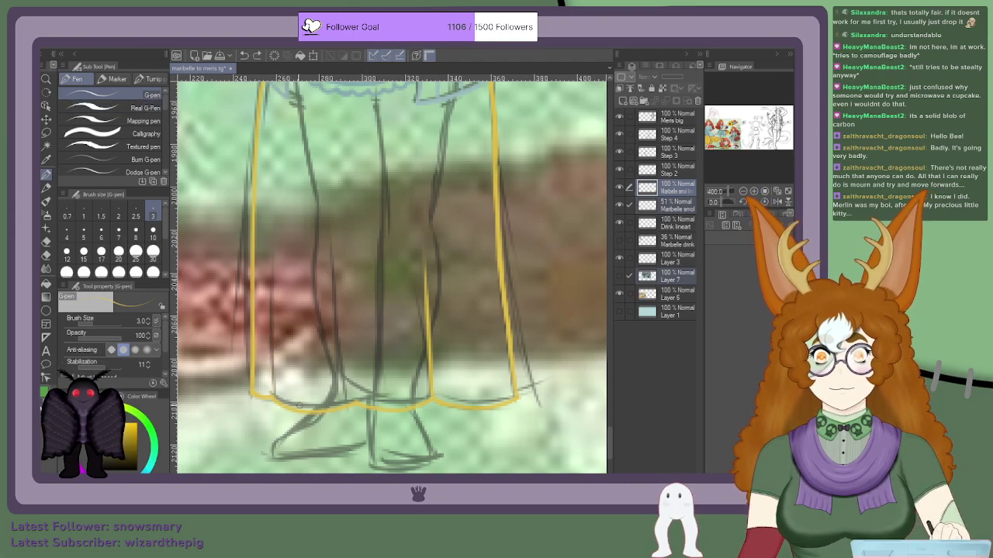
drag(271, 387, 276, 260)
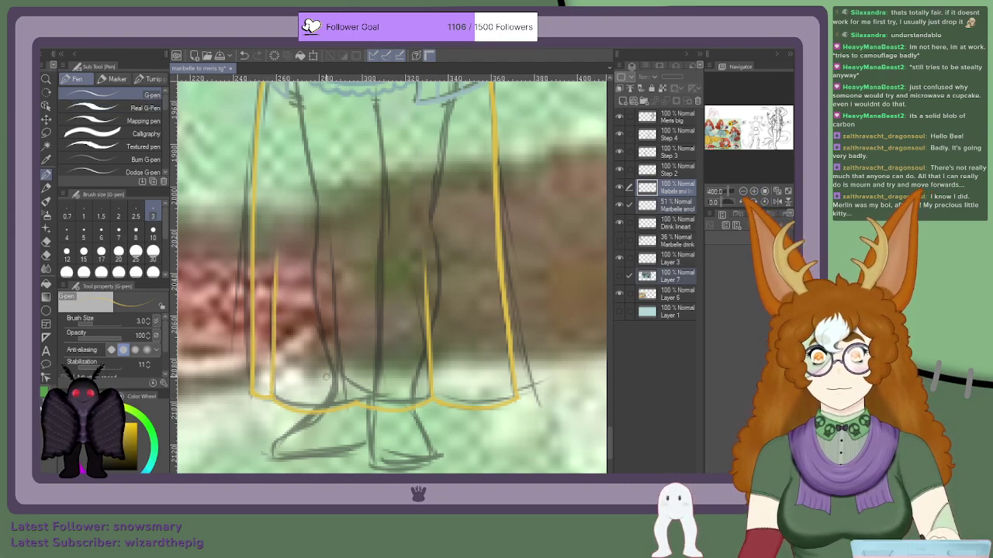
Step: Draw the middle fold line up from the central scallop joint, about as tall as the two outer folds
drag(352, 398, 347, 307)
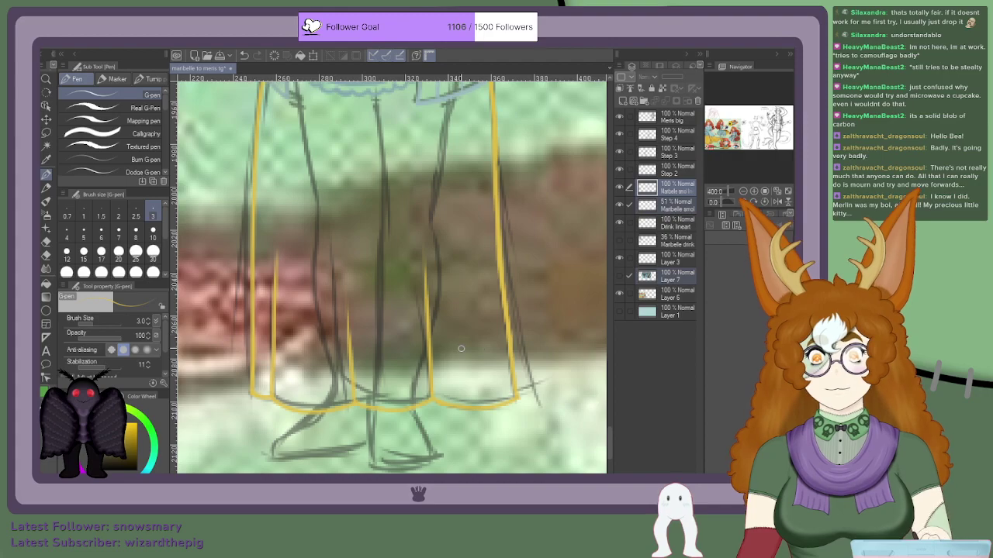
scroll(460, 348, down, 4)
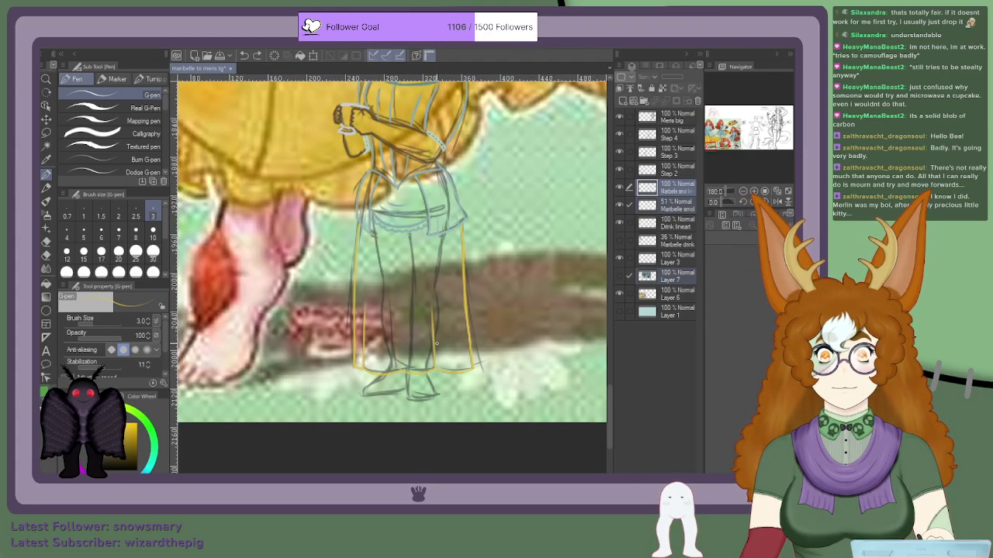
scroll(410, 378, up, 4)
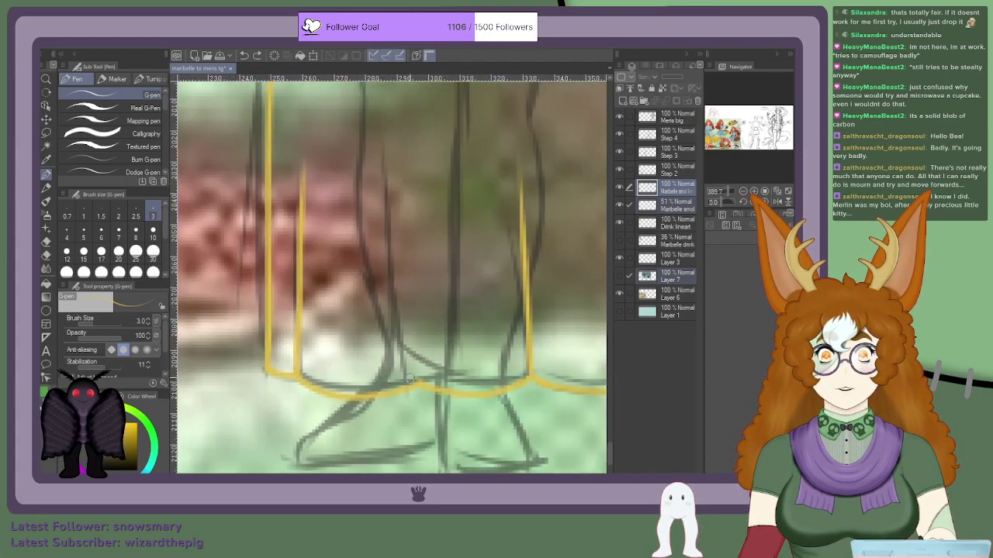
drag(417, 385, 408, 161)
scroll(408, 161, down, 4)
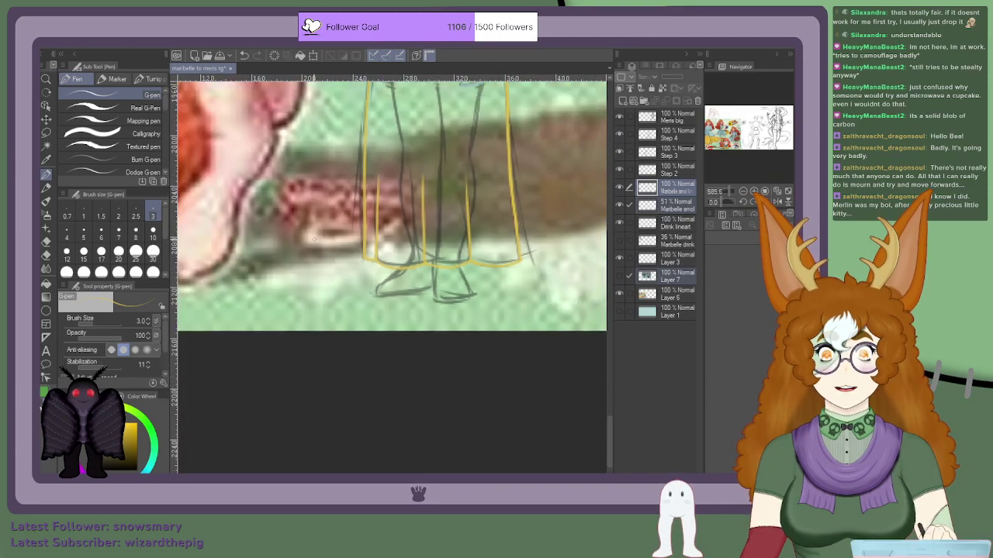
scroll(314, 120, up, 2)
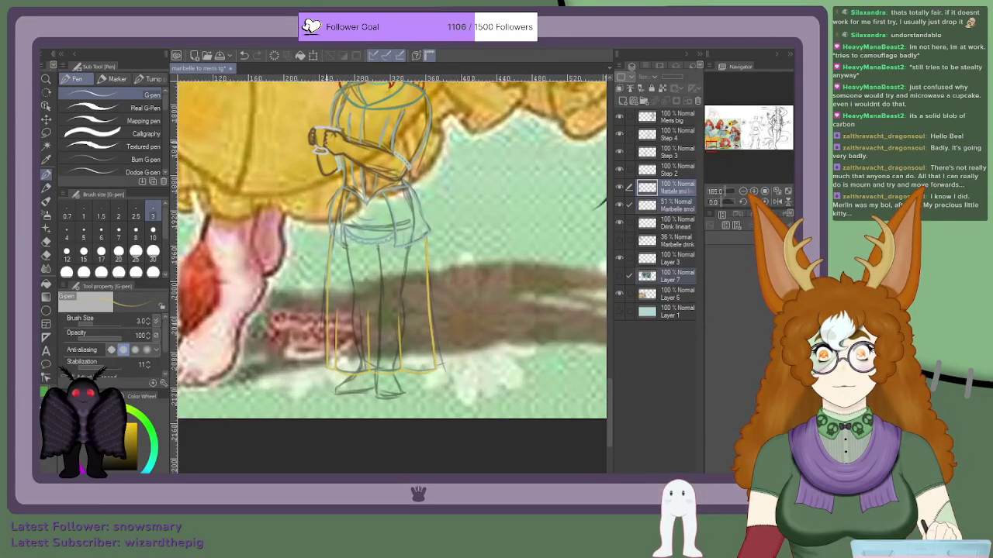
scroll(411, 325, down, 2)
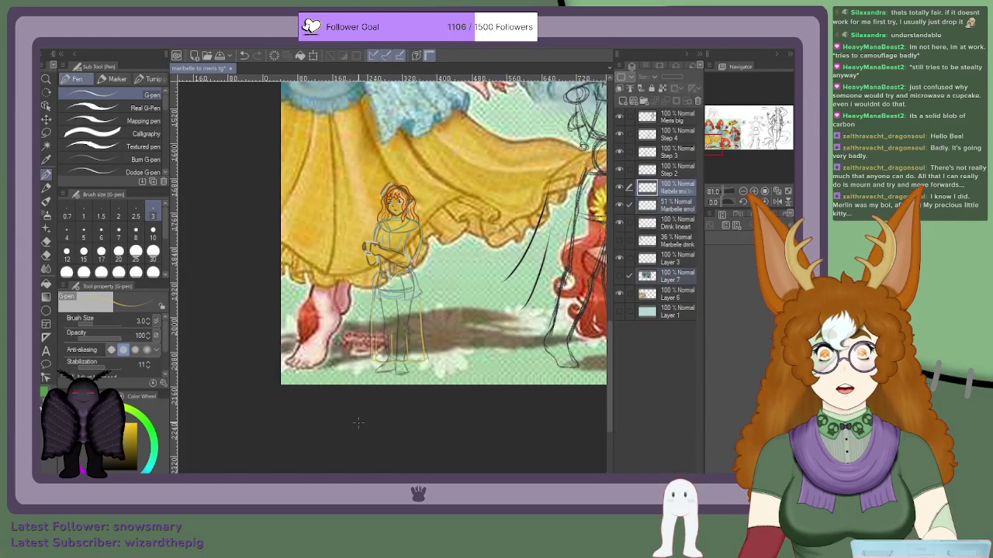
Step: Add a row of small lace loops under the hem, from the skirt's left corner to about the middle of the first scallop
scroll(356, 299, up, 6)
scroll(356, 298, up, 3)
mouse_move(370, 288)
mouse_down()
mouse_move(382, 332)
mouse_move(408, 304)
mouse_move(426, 318)
mouse_move(410, 307)
mouse_move(425, 337)
mouse_move(440, 301)
mouse_move(452, 322)
mouse_move(450, 308)
mouse_move(441, 332)
mouse_move(462, 353)
mouse_move(468, 325)
mouse_move(485, 345)
mouse_up()
scroll(544, 374, down, 4)
scroll(528, 361, up, 3)
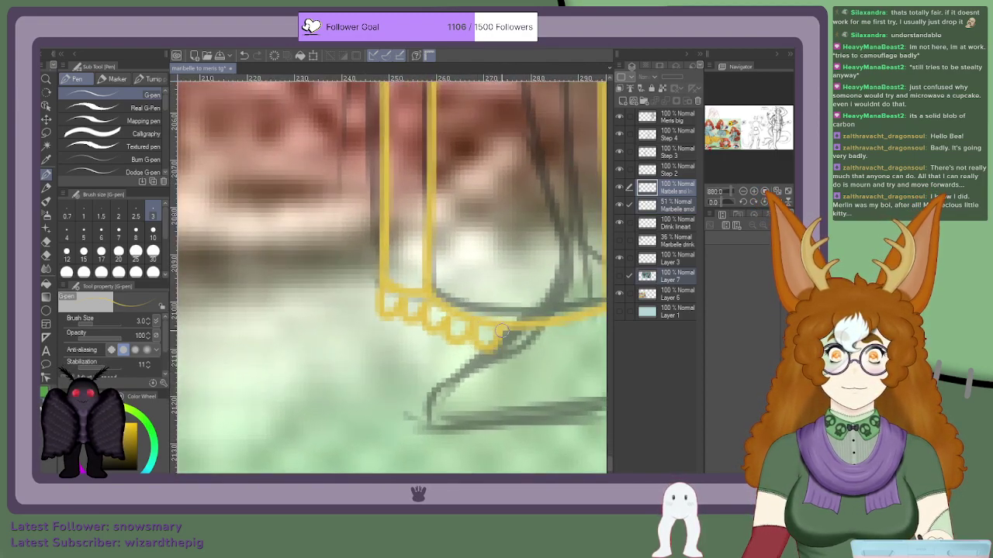
scroll(543, 345, down, 4)
scroll(561, 351, up, 2)
scroll(561, 351, up, 6)
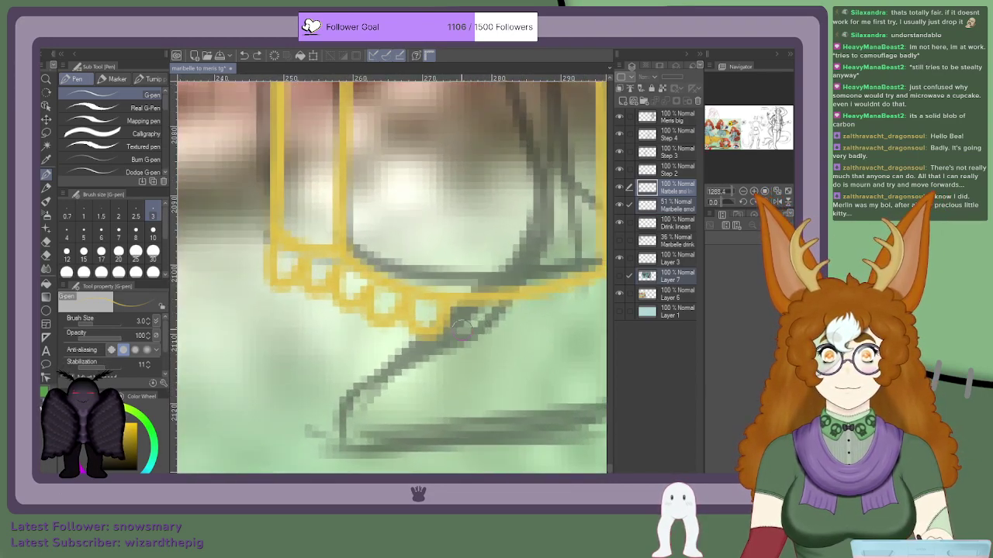
Step: Continue the lace loops under the skirt's hem along the rest of the first scallop to the middle fold line
mouse_move(449, 307)
mouse_down()
mouse_move(461, 333)
mouse_move(478, 306)
mouse_move(510, 296)
mouse_move(483, 305)
mouse_move(497, 329)
mouse_move(515, 296)
mouse_up()
scroll(508, 295, down, 9)
scroll(551, 330, up, 8)
mouse_move(465, 256)
mouse_down()
mouse_move(503, 258)
mouse_move(497, 233)
mouse_move(535, 242)
mouse_move(520, 227)
mouse_move(554, 247)
mouse_up()
scroll(550, 221, down, 2)
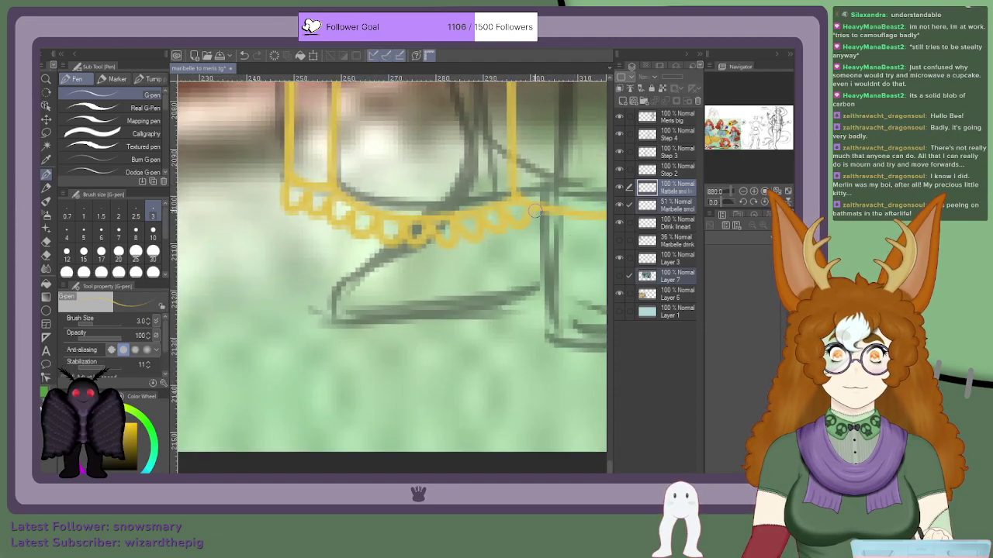
scroll(559, 228, down, 2)
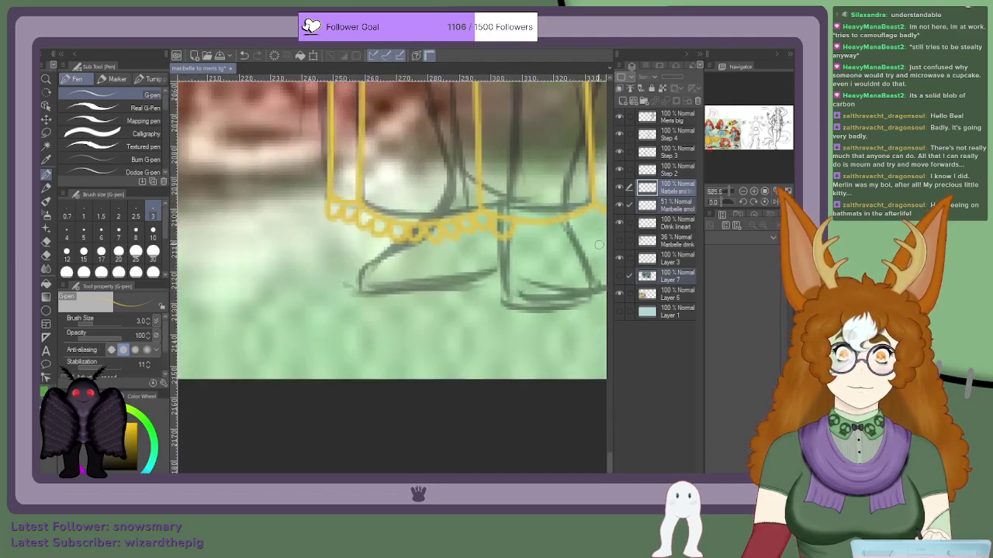
Step: Add lace loops under the hem's middle scallop, from the middle fold line to about two thirds of its width
scroll(468, 229, up, 3)
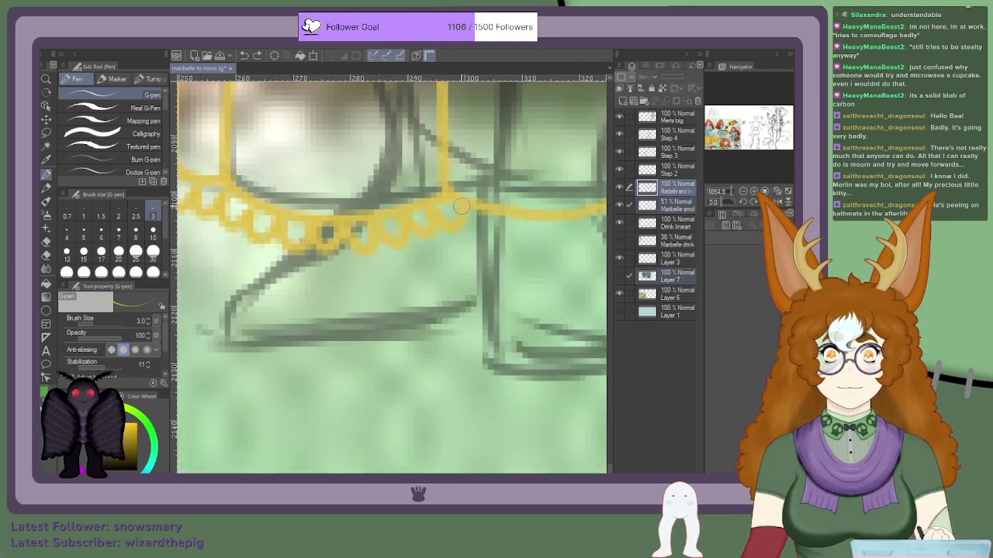
mouse_move(469, 228)
mouse_down()
mouse_move(496, 205)
mouse_move(501, 233)
mouse_move(519, 234)
mouse_move(516, 212)
mouse_move(525, 237)
mouse_move(563, 218)
mouse_move(551, 229)
mouse_move(578, 238)
mouse_up()
scroll(552, 273, down, 10)
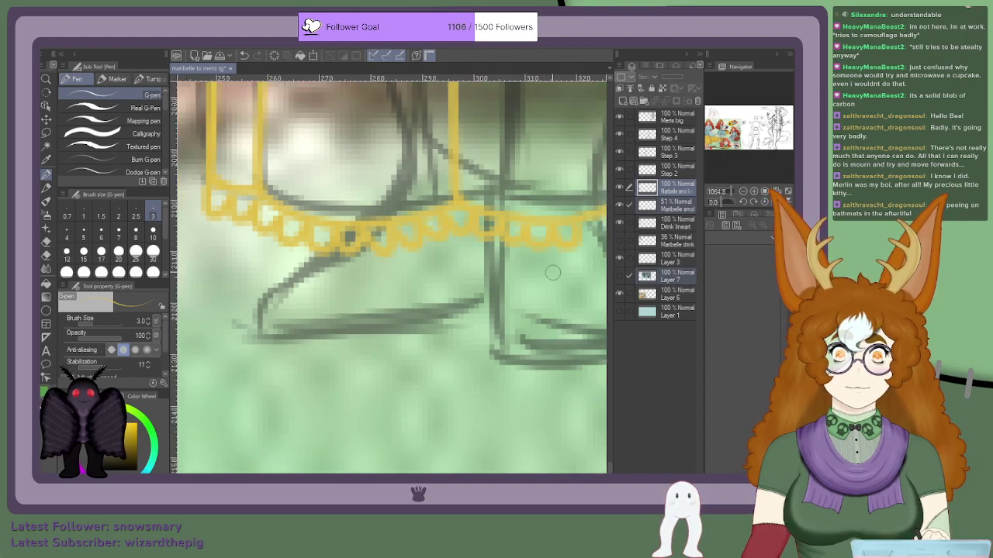
scroll(552, 274, up, 1)
scroll(517, 414, down, 2)
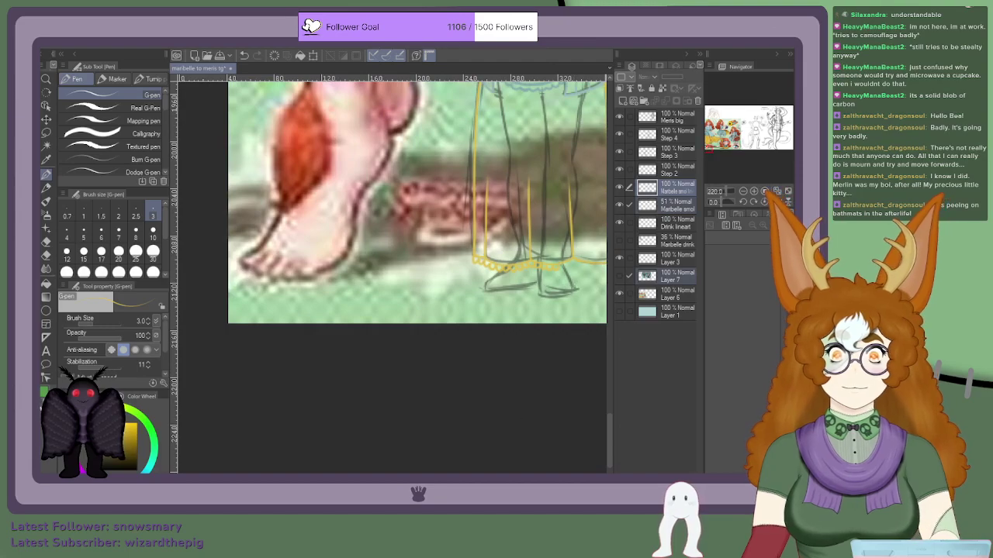
Step: Finish the lace loops along the rest of the middle scallop and the last scallop, up to the skirt's right corner
scroll(411, 238, up, 5)
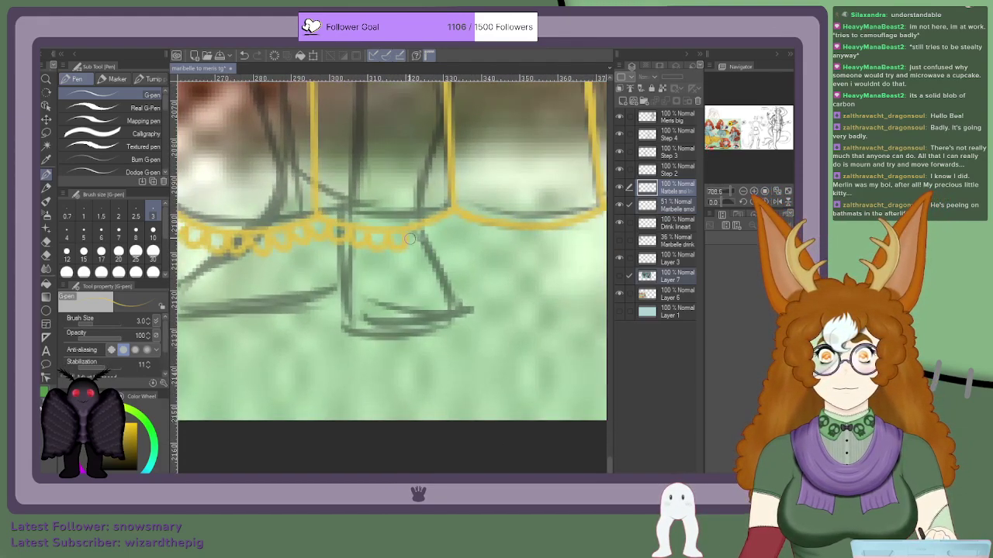
scroll(411, 238, up, 2)
mouse_move(433, 223)
mouse_down()
mouse_move(462, 229)
mouse_move(461, 205)
mouse_move(466, 219)
mouse_move(491, 229)
mouse_move(497, 202)
mouse_move(504, 237)
mouse_move(526, 228)
mouse_move(519, 215)
mouse_move(532, 220)
mouse_move(543, 247)
mouse_move(572, 227)
mouse_up()
scroll(582, 233, down, 5)
scroll(601, 237, down, 3)
scroll(601, 238, up, 1)
drag(712, 151, 713, 149)
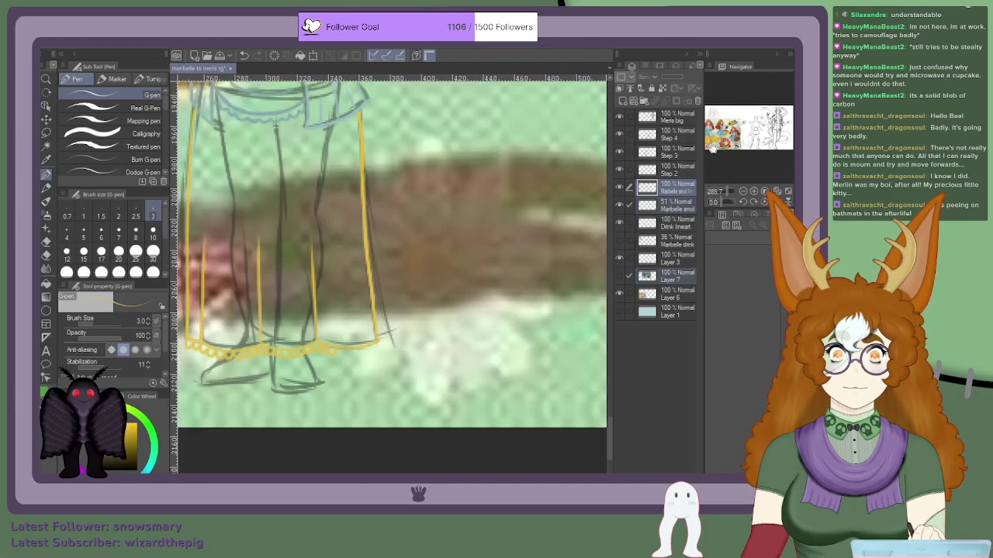
scroll(351, 386, up, 5)
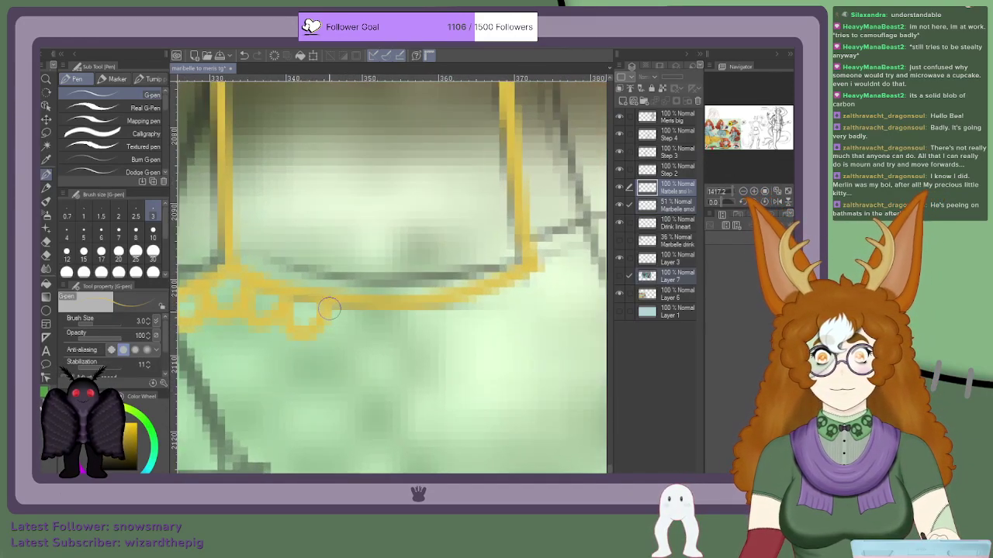
mouse_move(366, 316)
mouse_down()
mouse_move(399, 328)
mouse_move(403, 303)
mouse_move(413, 320)
mouse_move(445, 321)
mouse_move(445, 301)
mouse_move(470, 320)
mouse_move(490, 290)
mouse_move(536, 304)
mouse_move(522, 265)
mouse_move(557, 293)
mouse_up()
scroll(556, 292, down, 5)
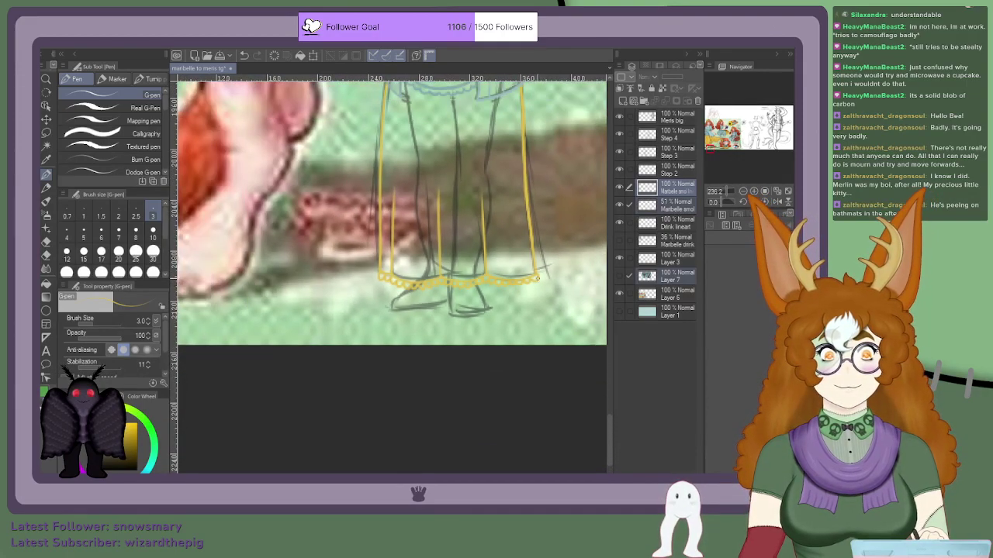
Step: Sample the brown skin-outline colour from the small figure's neck for inking the feet
scroll(447, 309, down, 3)
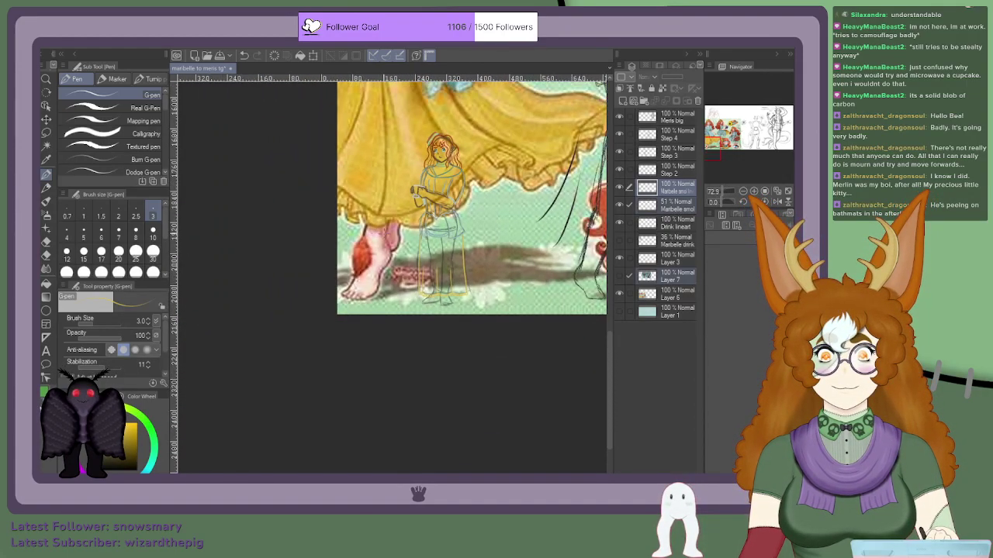
scroll(465, 160, up, 8)
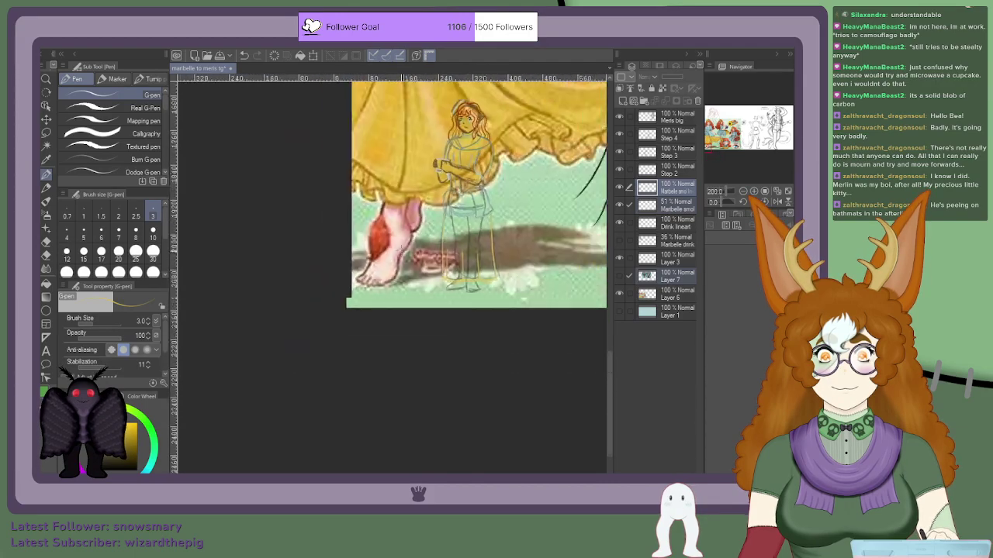
scroll(466, 160, up, 4)
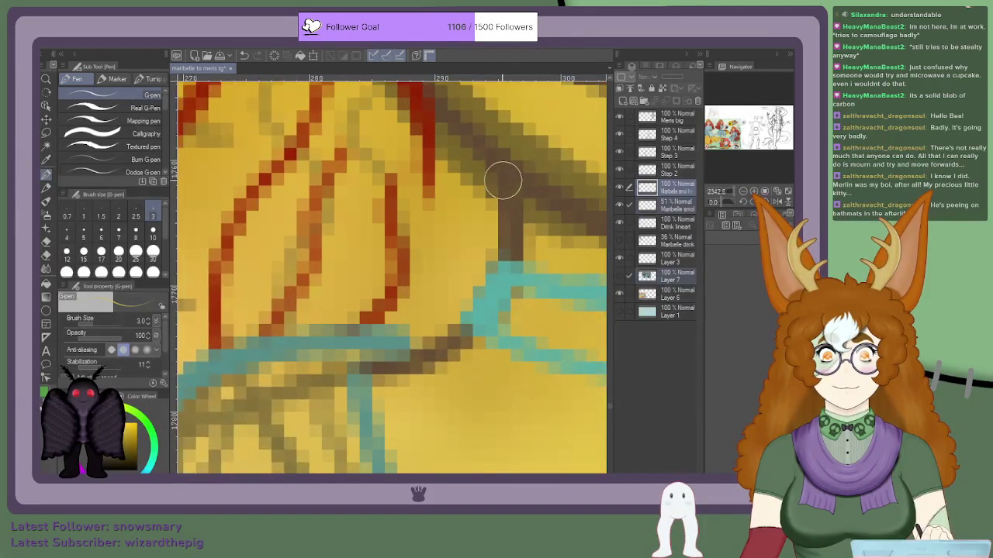
scroll(507, 175, down, 3)
scroll(507, 175, down, 6)
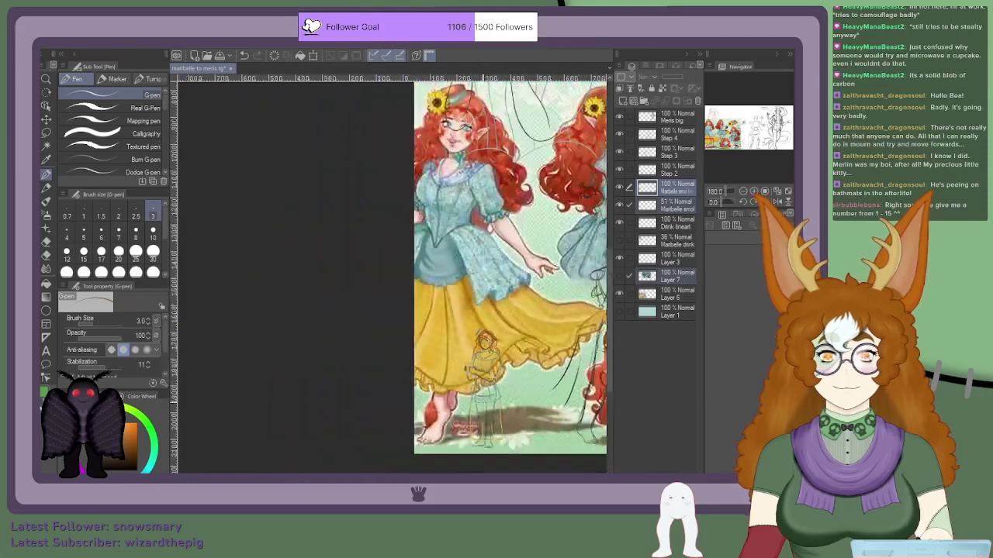
scroll(481, 466, up, 1)
scroll(481, 465, up, 4)
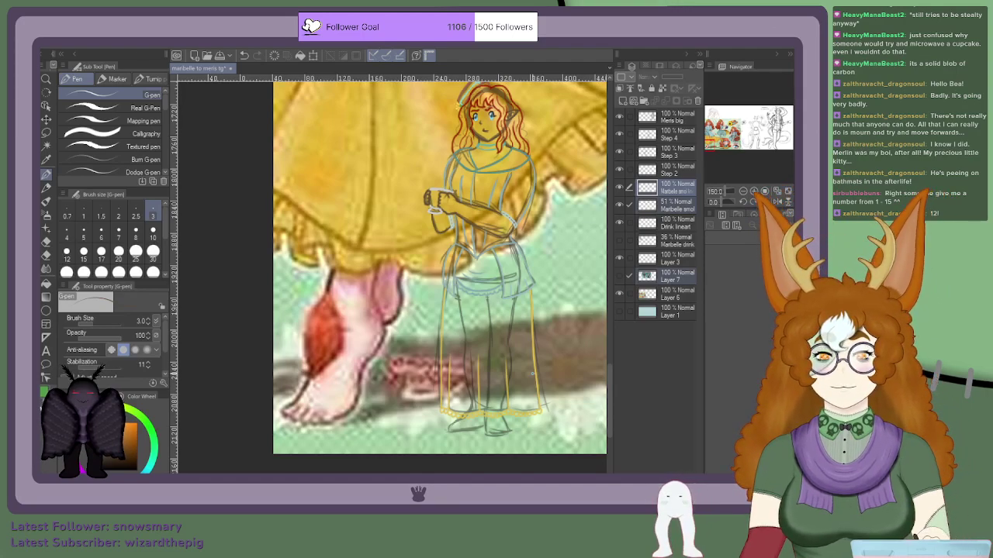
Step: Select only the small figure's lineart layer, add a new raster layer, and move it directly beneath that lineart layer
scroll(473, 438, up, 2)
scroll(442, 415, up, 4)
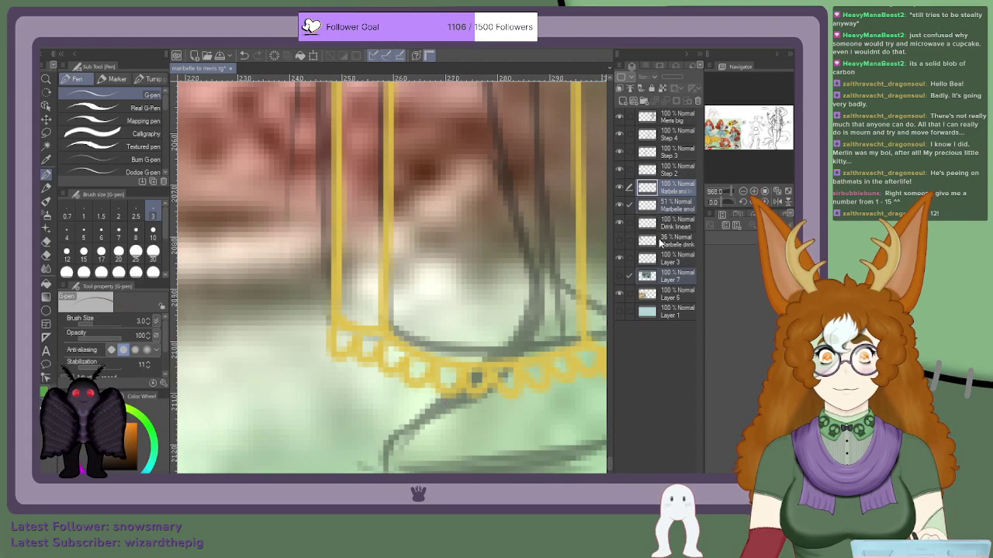
click(671, 189)
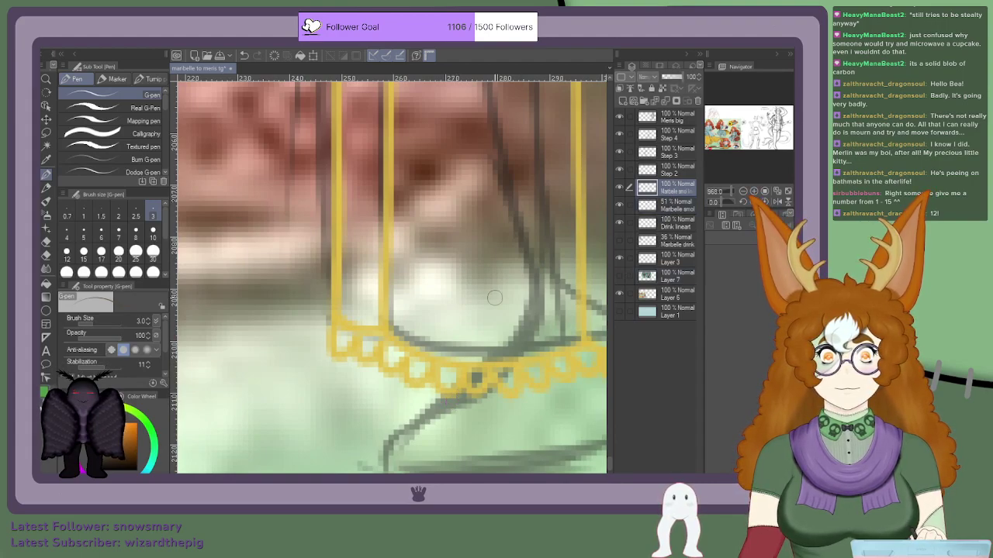
click(618, 201)
click(618, 202)
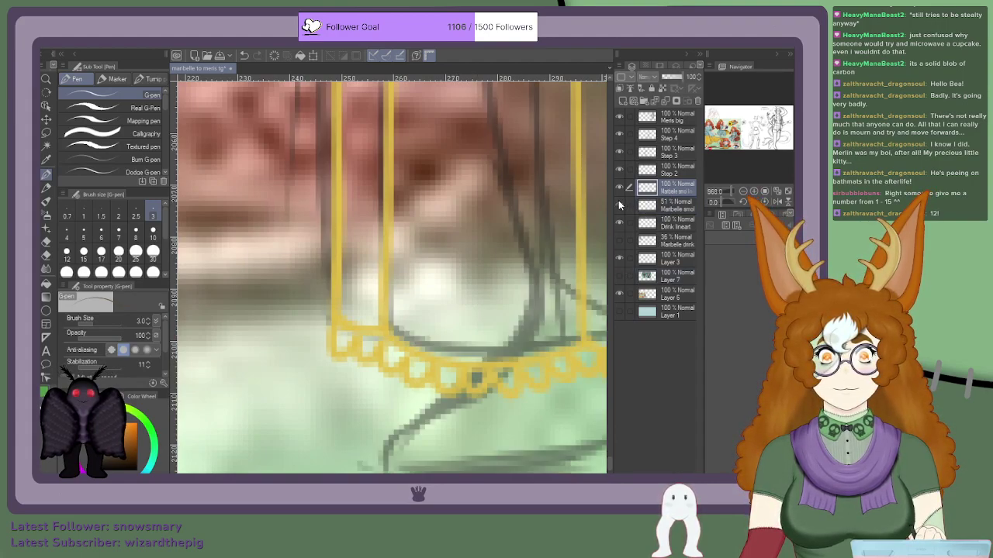
key(ctrl+shift+n)
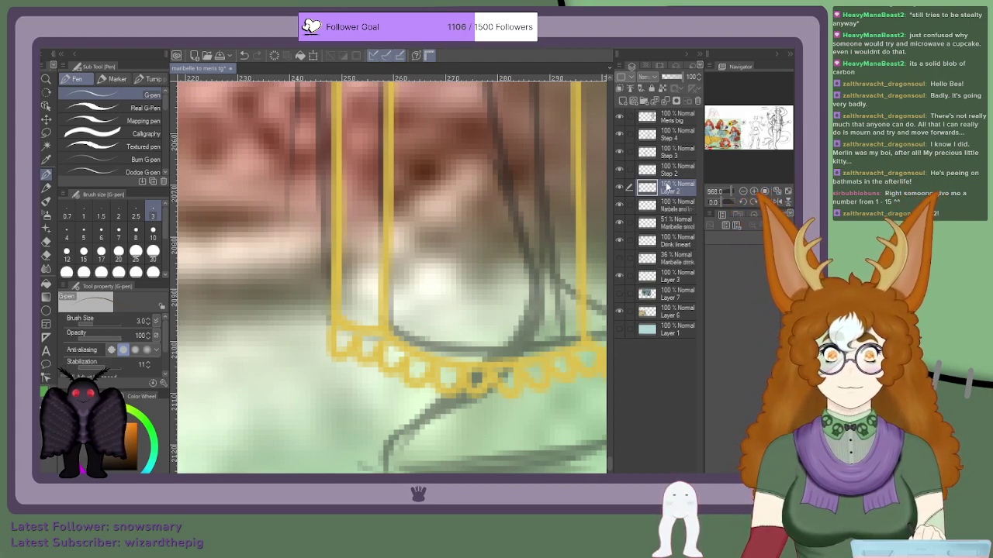
drag(667, 190, 668, 214)
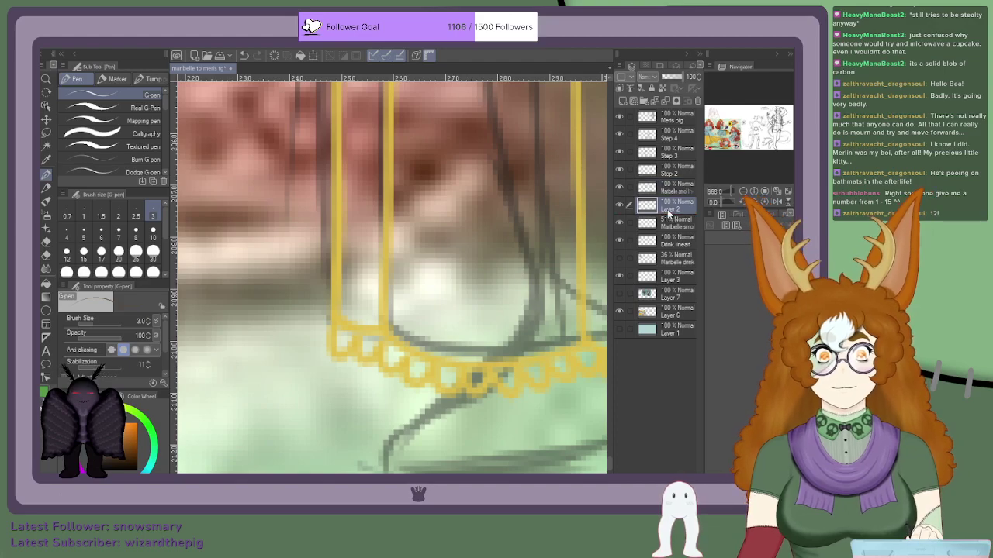
Step: Ink the left foot's sloping top edge in brown from the lace hem down and around the rounded toe end
drag(496, 369, 423, 425)
scroll(435, 411, down, 4)
scroll(444, 407, down, 3)
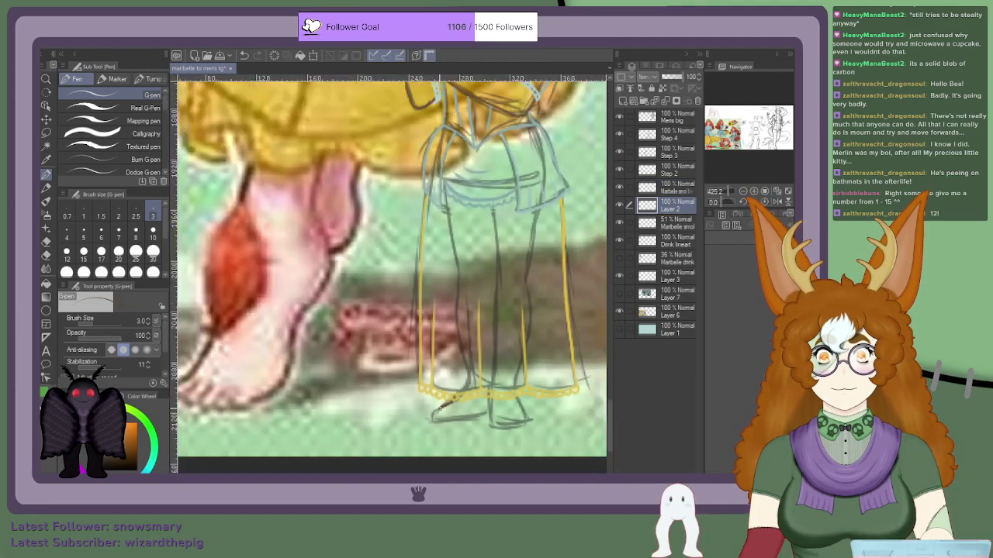
scroll(439, 417, up, 5)
drag(459, 393, 412, 421)
scroll(412, 421, down, 4)
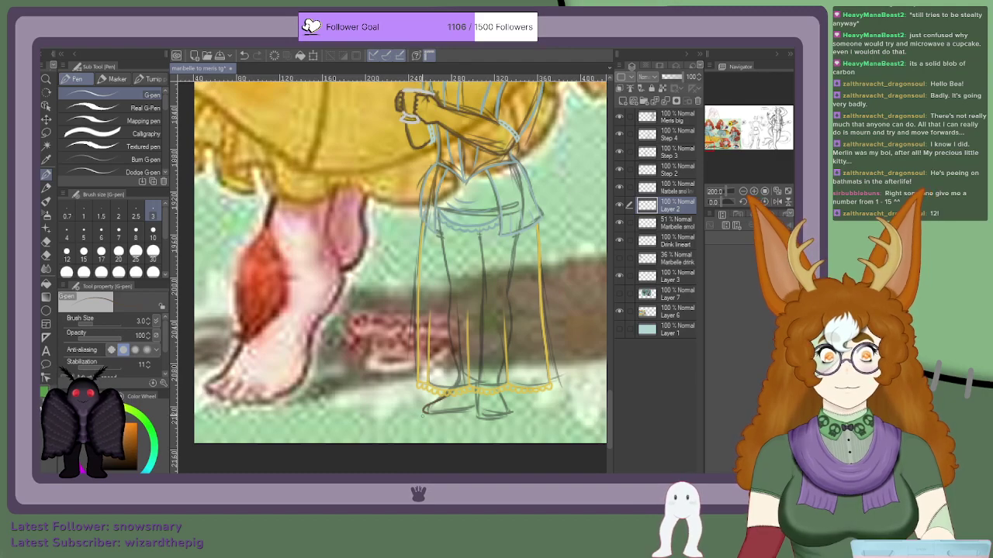
Step: Draw the left foot's sole as a nearly flat brown line from the toe end to the heel
scroll(419, 419, up, 5)
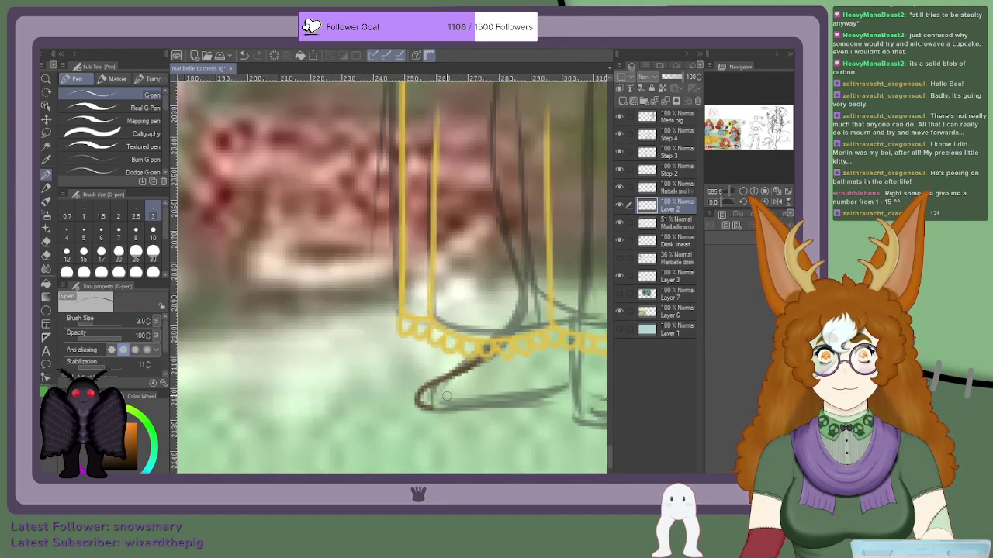
scroll(449, 393, down, 2)
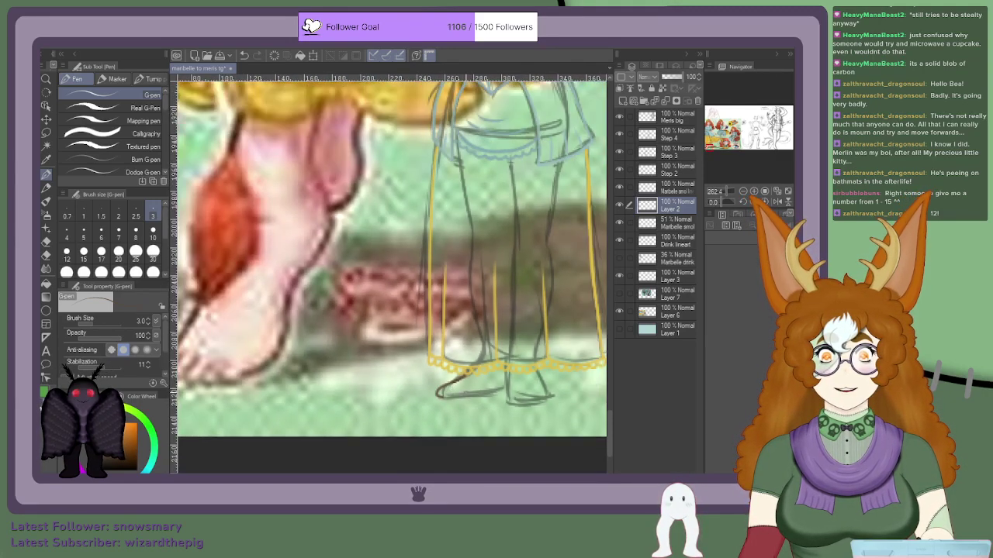
scroll(440, 394, up, 3)
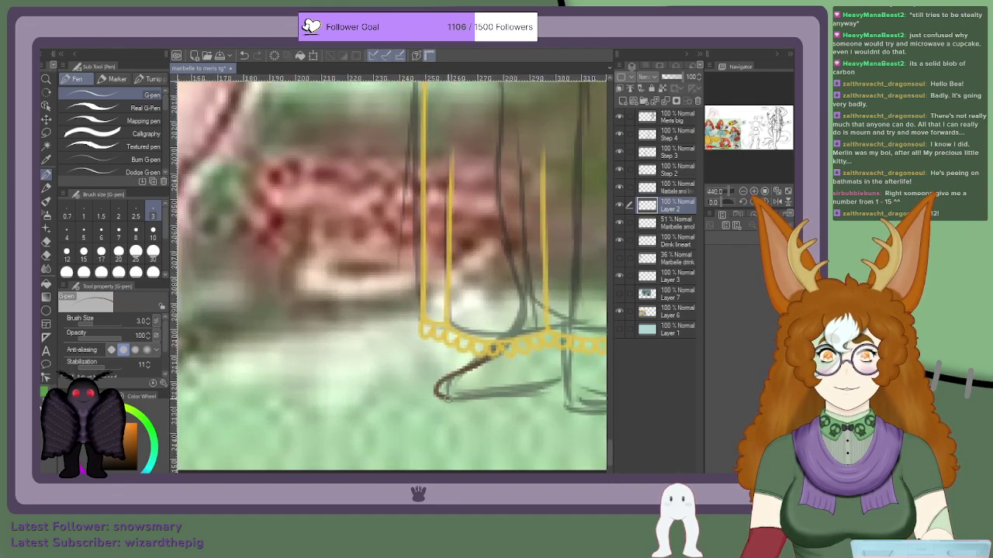
drag(478, 397, 604, 396)
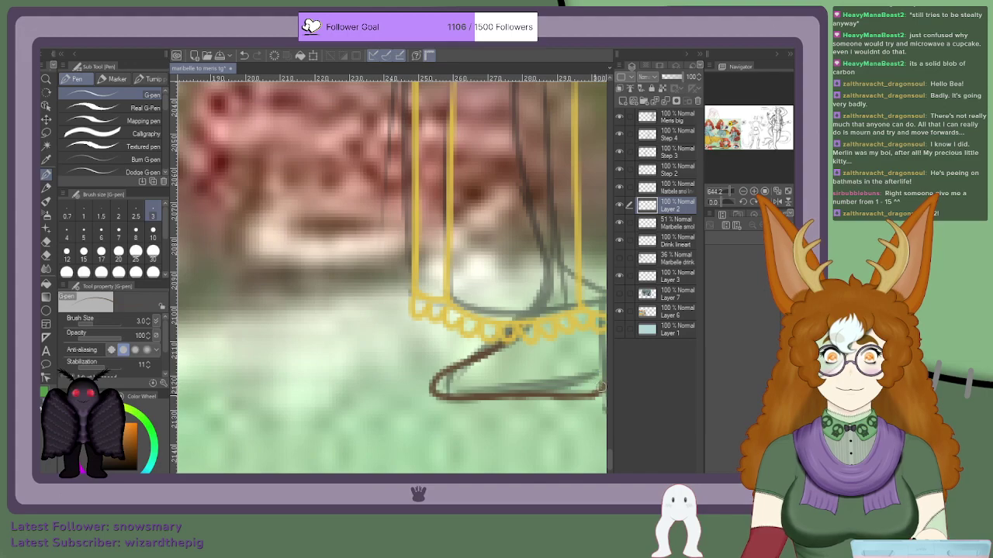
scroll(499, 411, down, 3)
scroll(471, 404, up, 3)
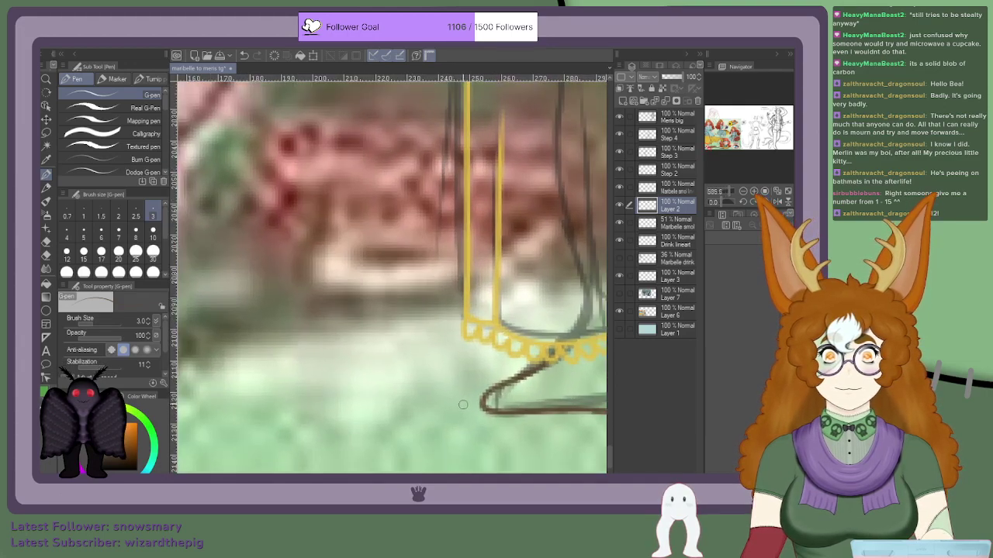
Step: Add small overlapping curved toes at the front end of the left foot
mouse_move(486, 394)
mouse_down()
mouse_move(497, 420)
mouse_move(470, 418)
mouse_move(502, 418)
mouse_up()
mouse_move(471, 387)
mouse_down()
mouse_move(458, 396)
mouse_move(462, 414)
mouse_move(464, 387)
mouse_move(514, 366)
mouse_move(446, 392)
mouse_move(451, 405)
mouse_move(459, 385)
mouse_up()
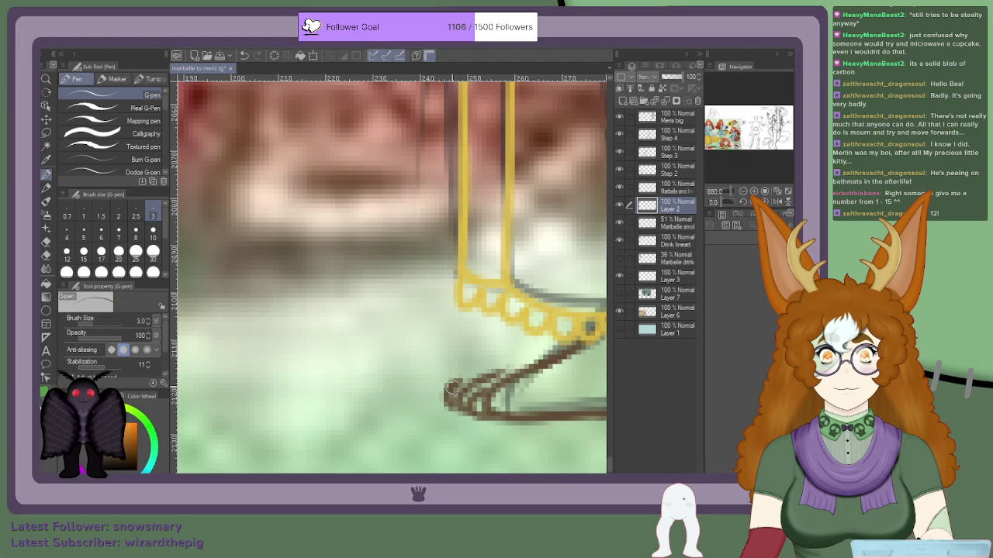
scroll(460, 377, down, 4)
scroll(456, 386, down, 3)
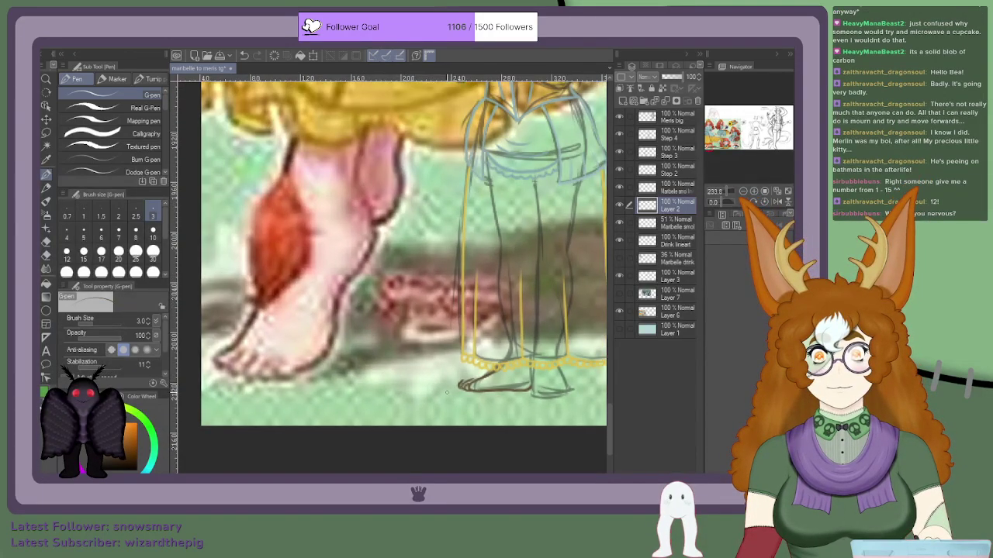
Step: Draw a larger rounded big toe around the front of the left foot's small toes
scroll(458, 390, up, 5)
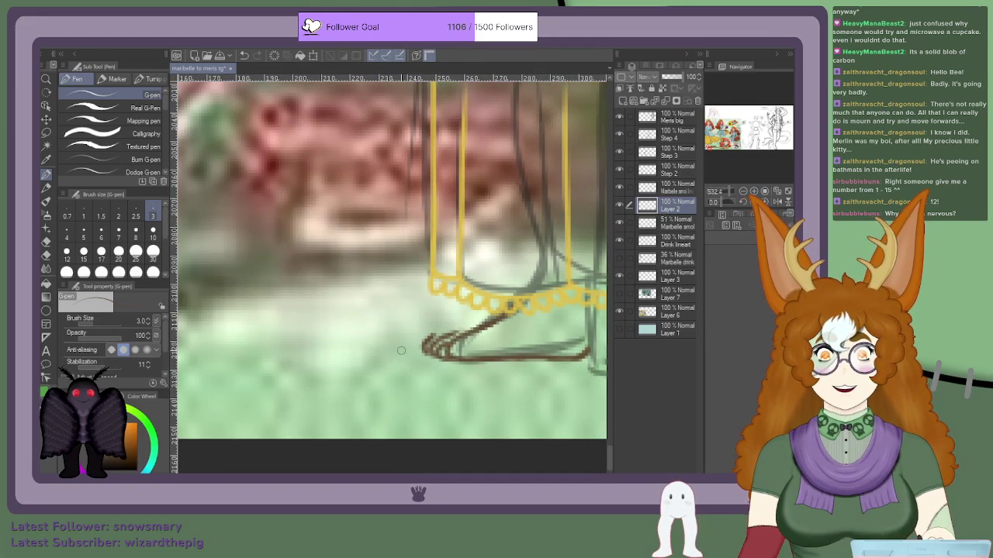
scroll(400, 350, up, 2)
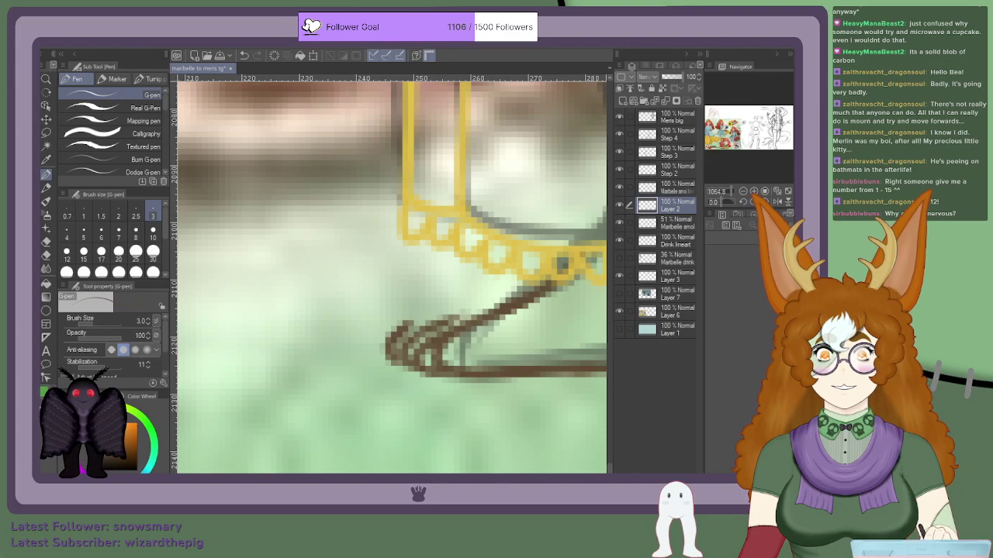
mouse_move(402, 348)
mouse_down()
mouse_move(383, 330)
mouse_move(374, 344)
mouse_move(388, 315)
mouse_move(419, 296)
mouse_move(436, 299)
mouse_up()
drag(386, 321, 464, 302)
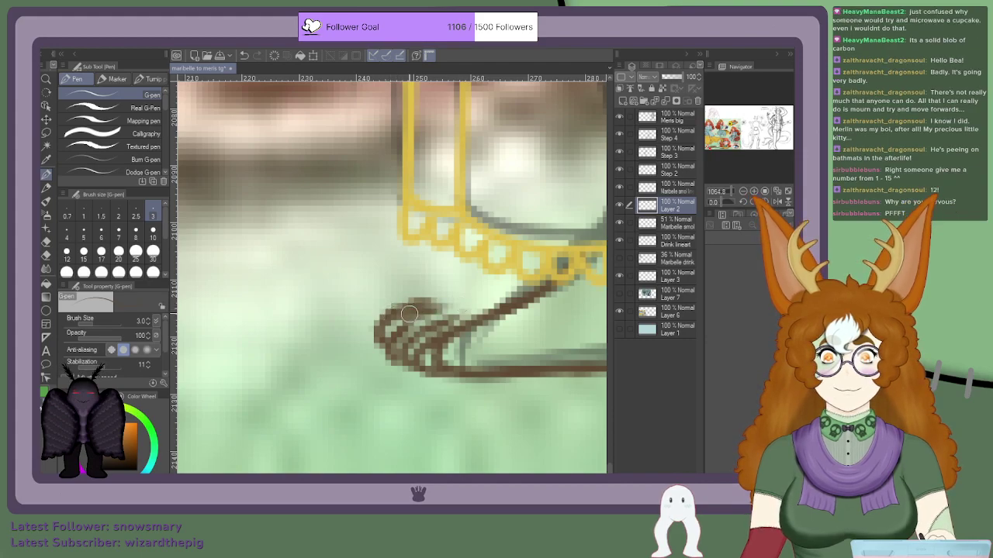
Step: Extend the big toe's upper line as the foot's new top edge up to the lace hem, and erase the old top edge beneath it
drag(404, 310, 478, 283)
drag(428, 306, 494, 273)
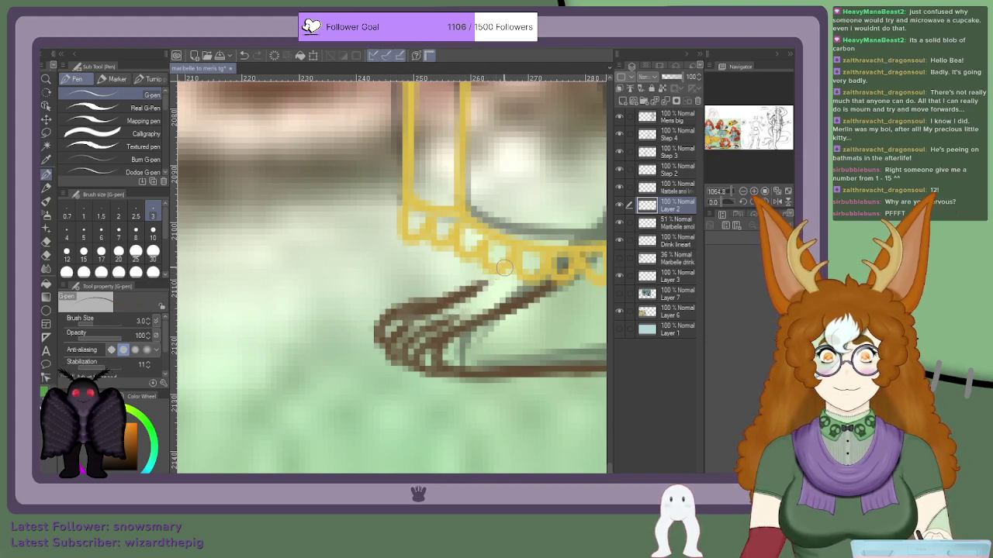
drag(435, 308, 498, 274)
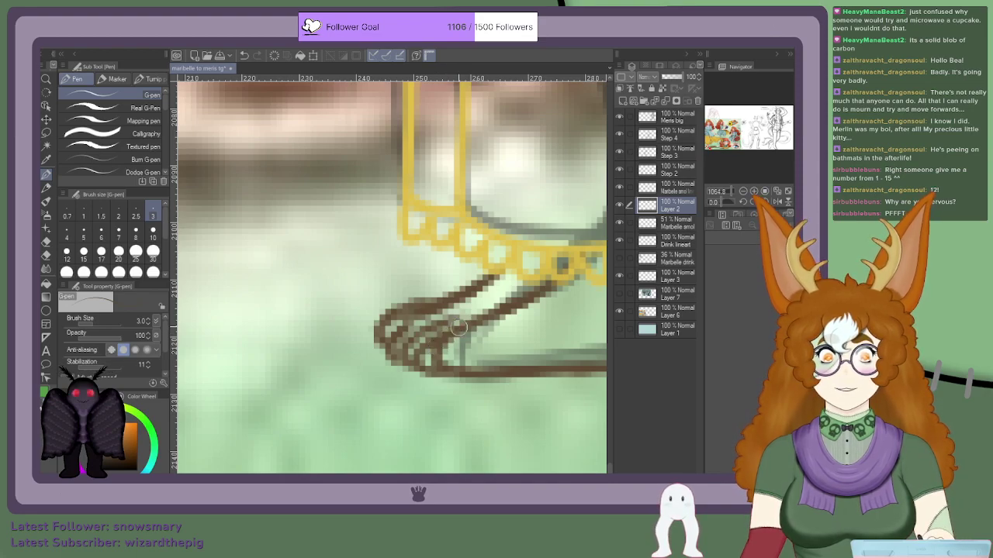
drag(488, 319, 494, 322)
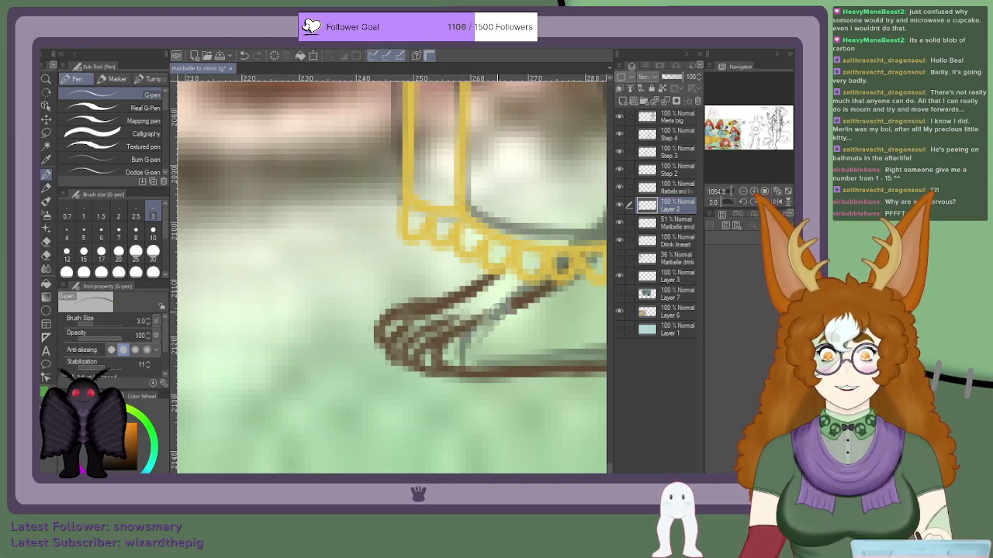
key(ctrl+z)
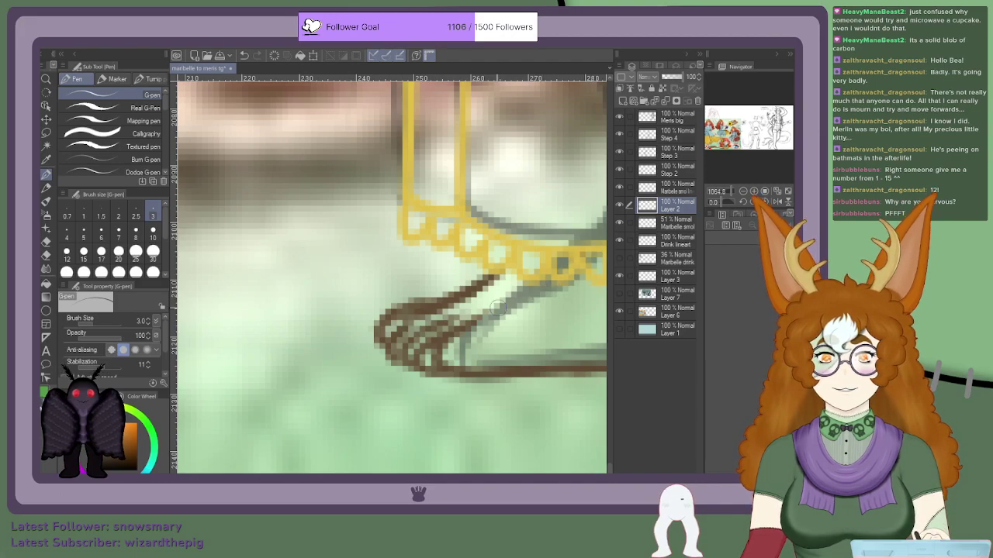
Step: Examine the inked left foot against the figure's lower body sketch and the reference character's bare foot
scroll(504, 308, down, 5)
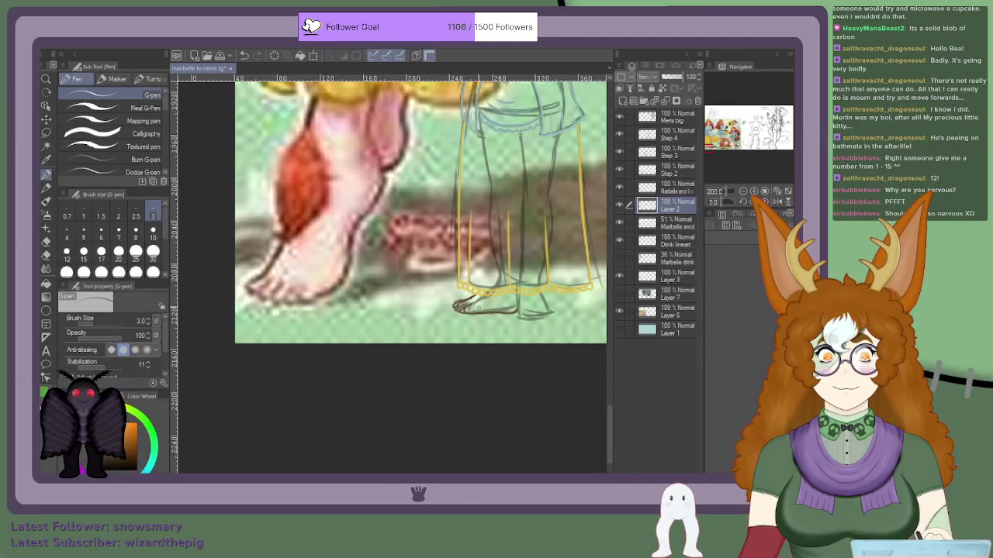
scroll(498, 307, up, 2)
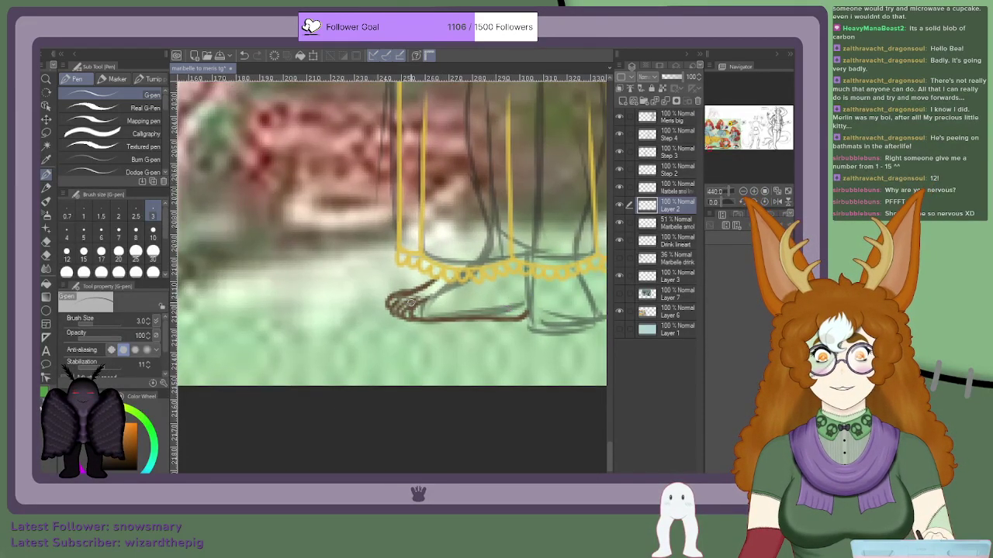
scroll(411, 303, down, 3)
scroll(305, 287, up, 3)
scroll(486, 283, up, 4)
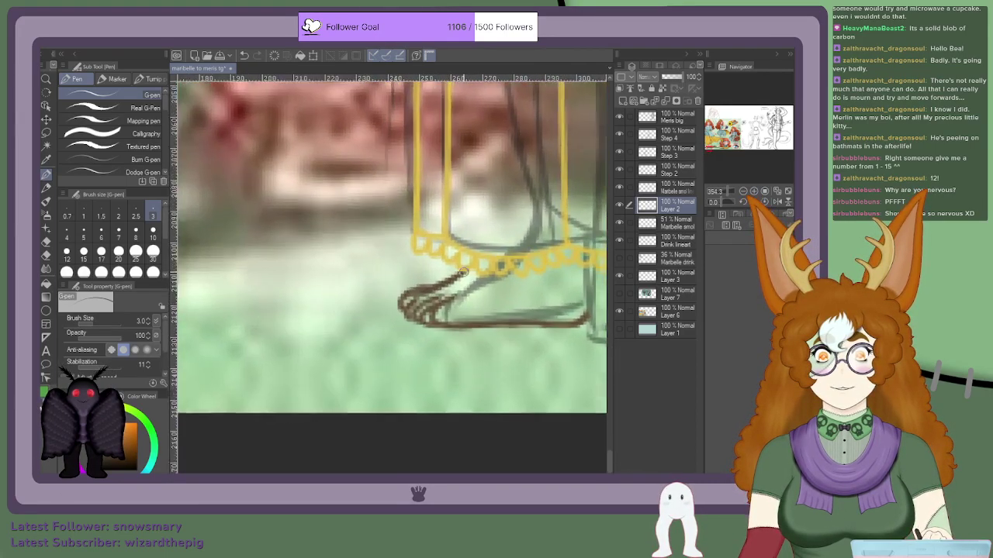
scroll(458, 276, down, 3)
scroll(458, 276, down, 2)
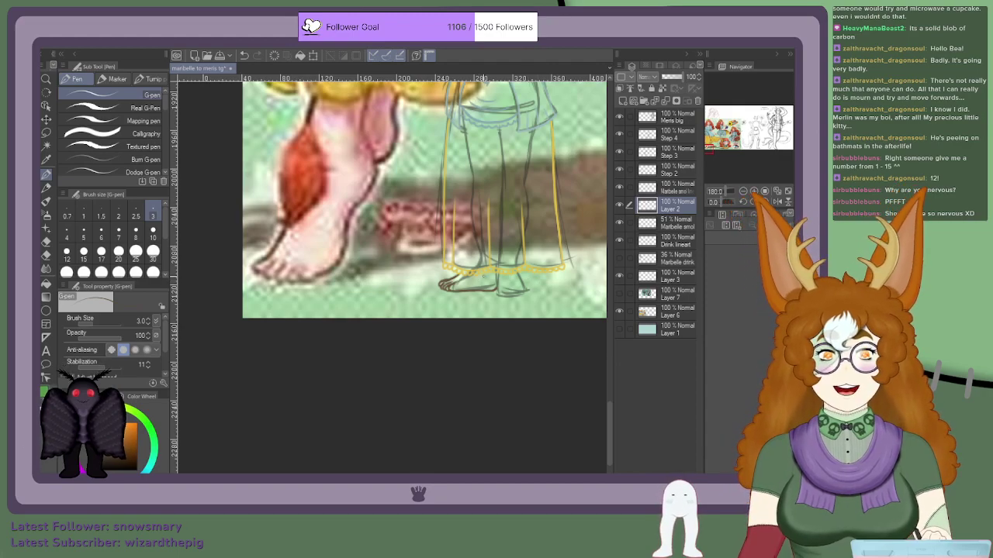
scroll(517, 288, up, 3)
scroll(515, 280, down, 4)
Step: Draw the front-facing right foot's outline in brown, with both ankle edges meeting the lace hem and a scalloped row of toes
scroll(535, 281, up, 5)
scroll(394, 252, up, 2)
mouse_move(400, 235)
mouse_down()
mouse_move(401, 307)
mouse_move(388, 295)
mouse_move(397, 315)
mouse_move(410, 306)
mouse_move(422, 318)
mouse_move(435, 310)
mouse_move(416, 312)
mouse_move(439, 317)
mouse_up()
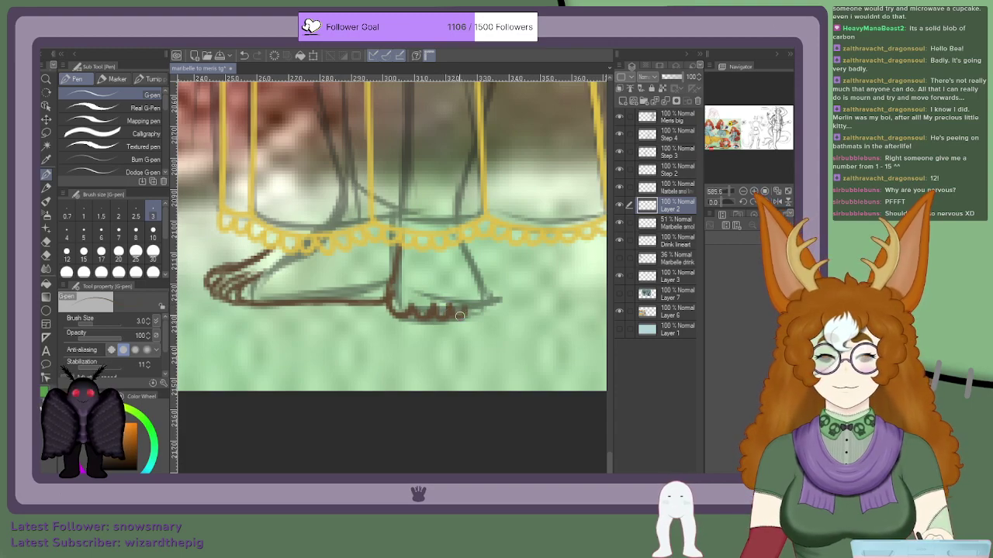
scroll(465, 308, up, 3)
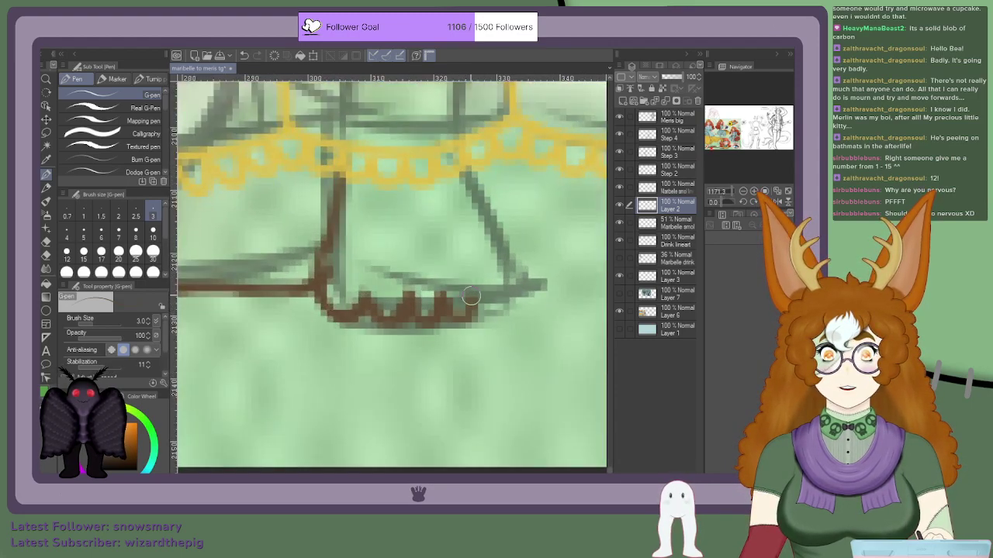
mouse_move(479, 305)
mouse_down()
mouse_move(506, 314)
mouse_move(512, 301)
mouse_move(509, 314)
mouse_up()
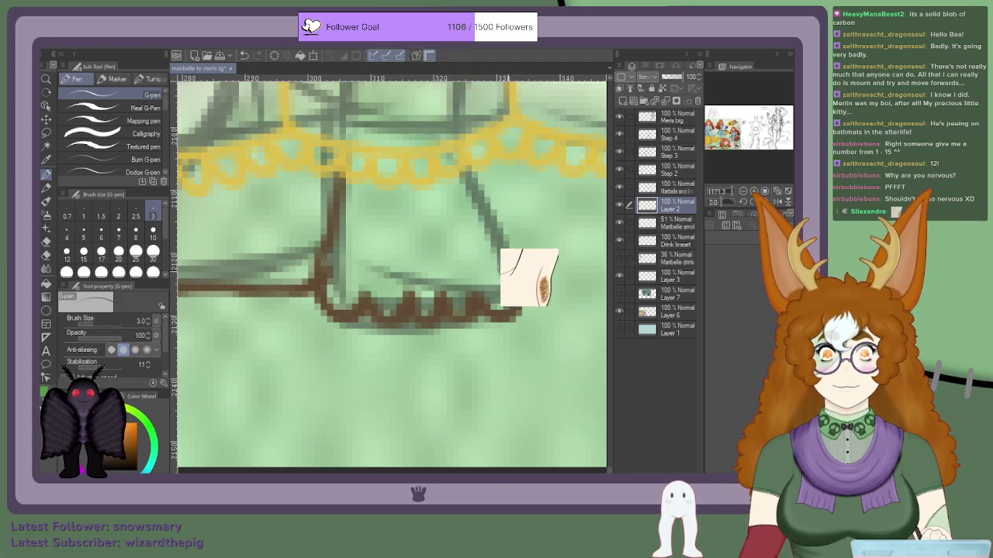
mouse_move(499, 246)
mouse_down()
mouse_move(515, 313)
mouse_move(500, 244)
mouse_move(509, 266)
mouse_move(470, 180)
mouse_up()
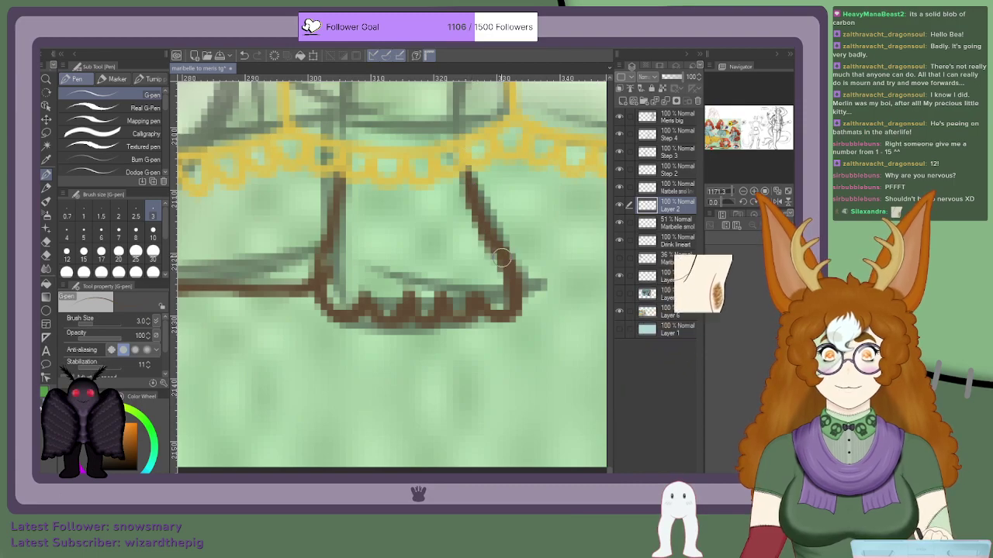
Step: Add a row of short brown dashes across the right foot just above the toes
scroll(475, 232, down, 2)
scroll(372, 268, up, 2)
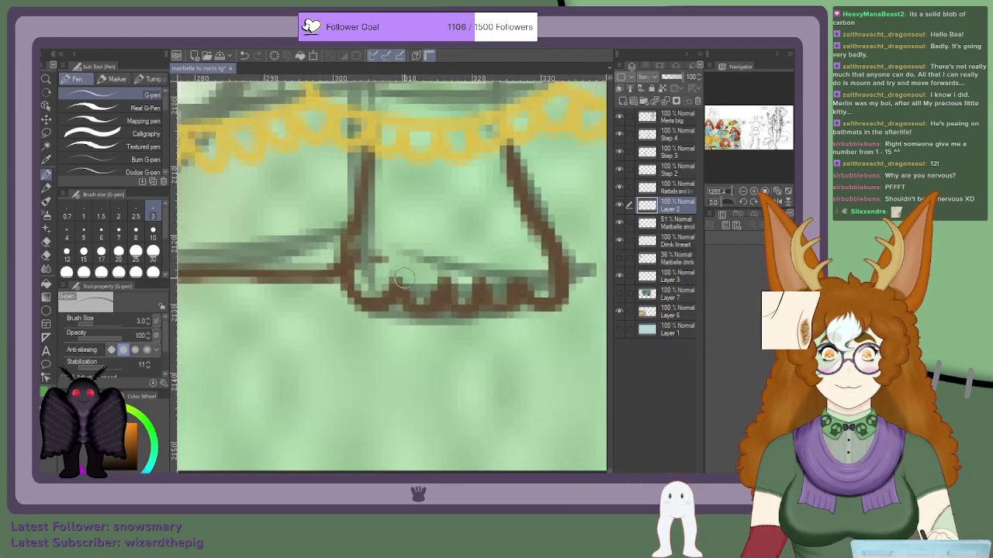
click(462, 262)
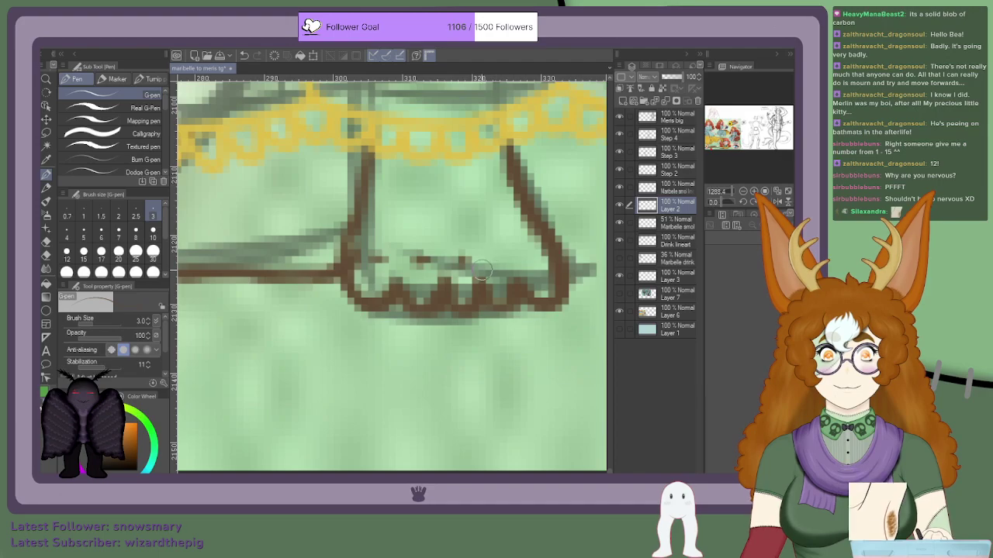
click(498, 260)
click(535, 261)
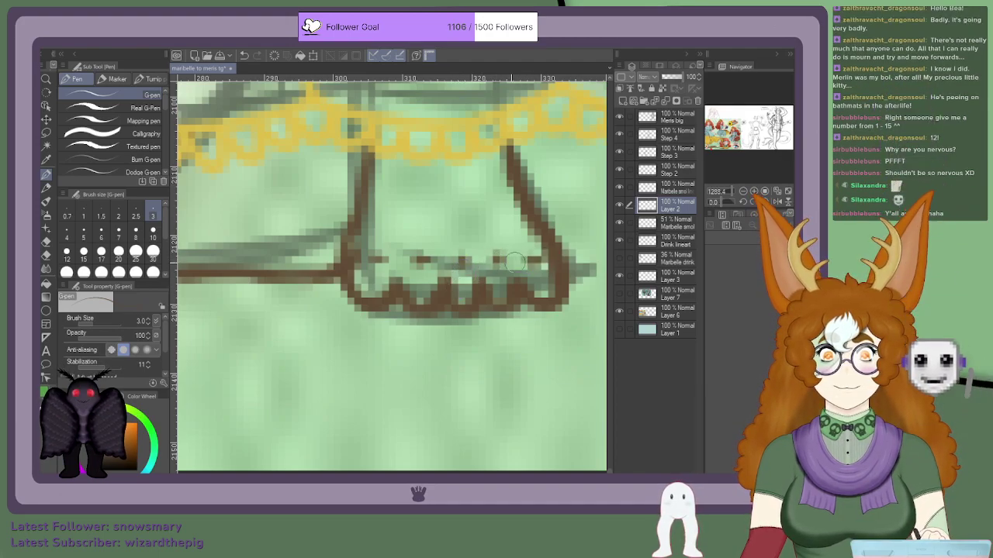
Step: Thin the dividing lines between the right foot's toes and clean up the foot's inner lower corner
scroll(318, 341, down, 3)
scroll(314, 339, up, 2)
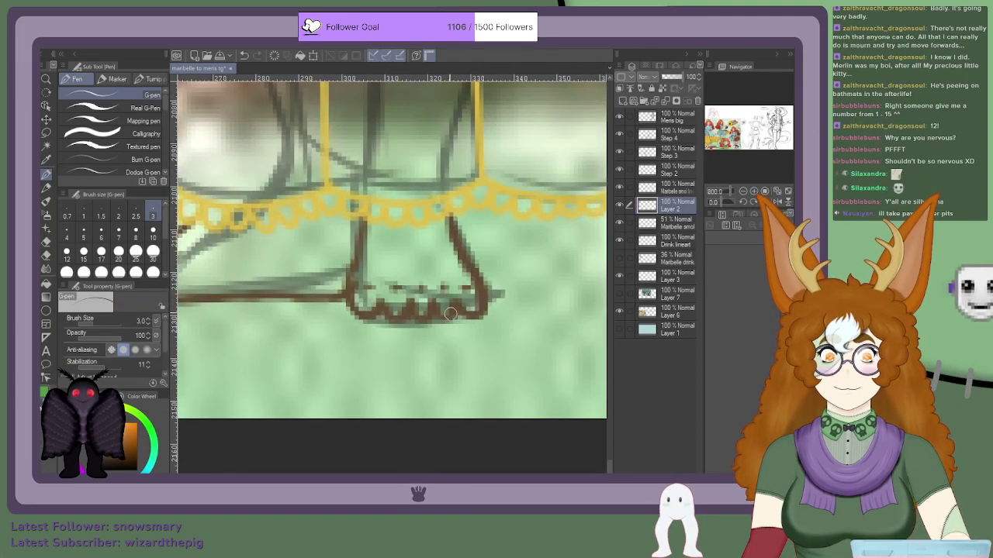
scroll(429, 303, up, 2)
scroll(429, 303, up, 3)
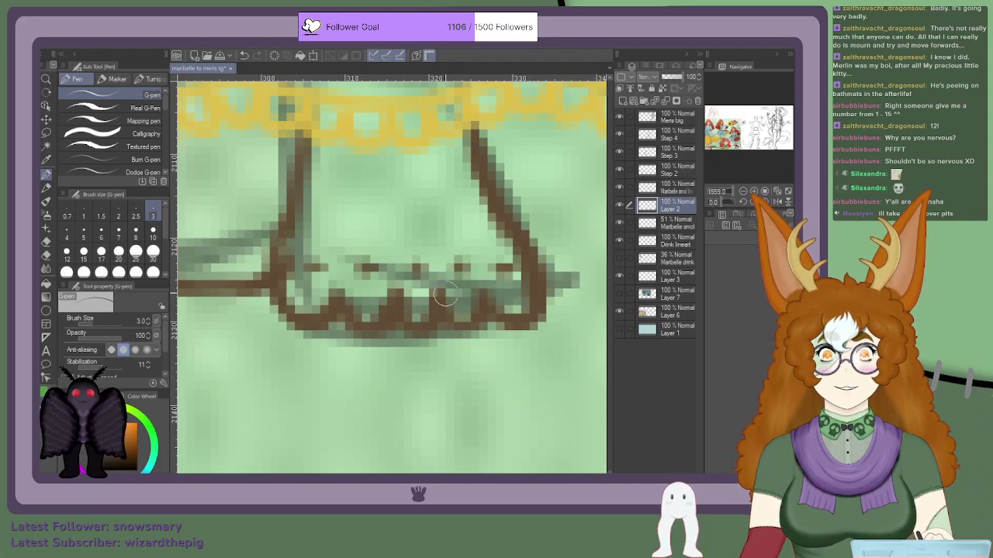
drag(425, 299, 378, 306)
drag(329, 287, 320, 302)
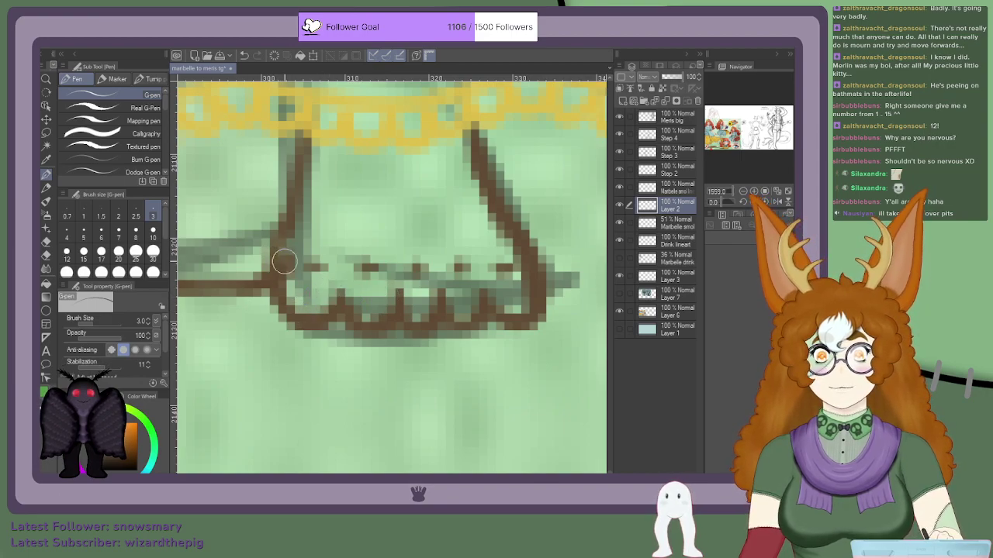
scroll(287, 260, down, 2)
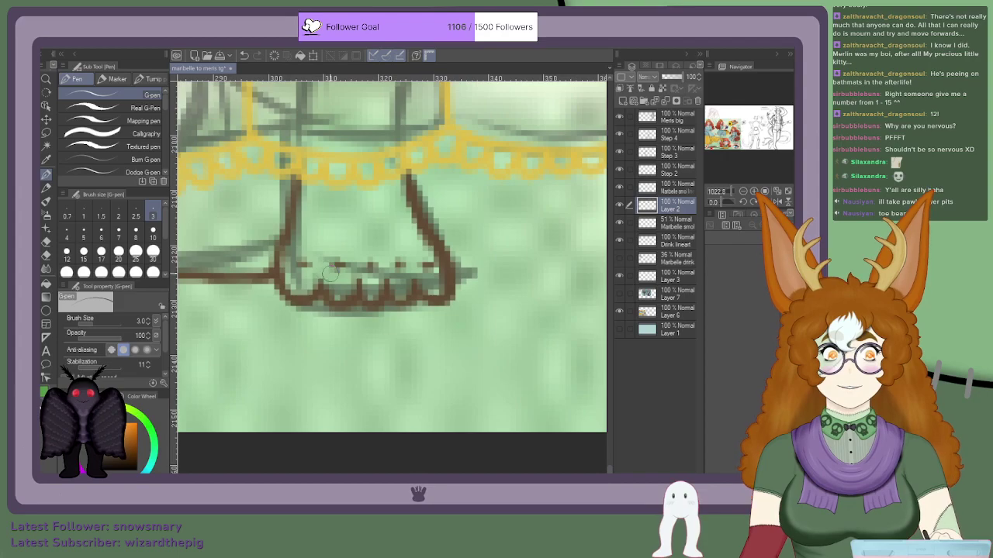
scroll(291, 269, up, 2)
drag(294, 305, 281, 276)
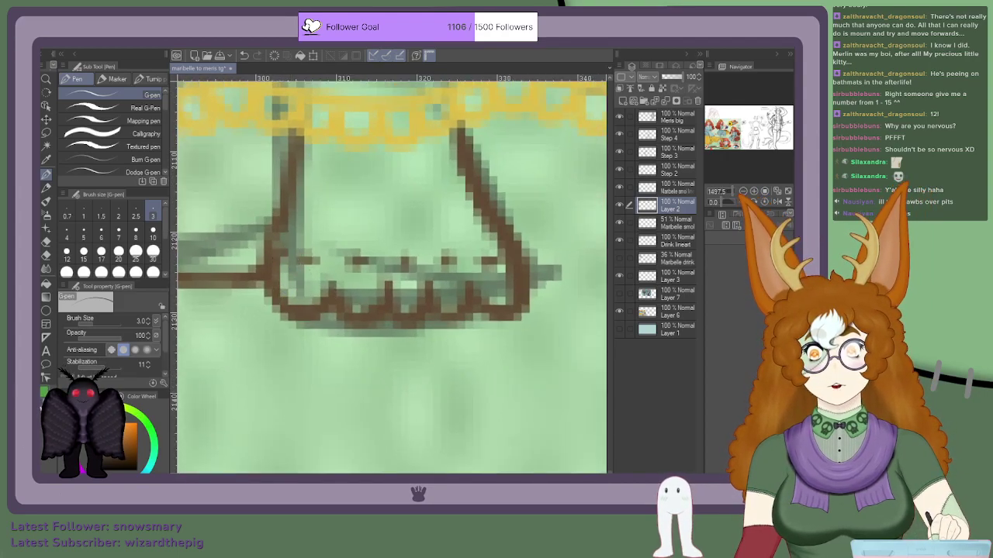
Step: Examine both inked feet in relation to the rest of the small figure and the reference artwork
scroll(309, 159, down, 6)
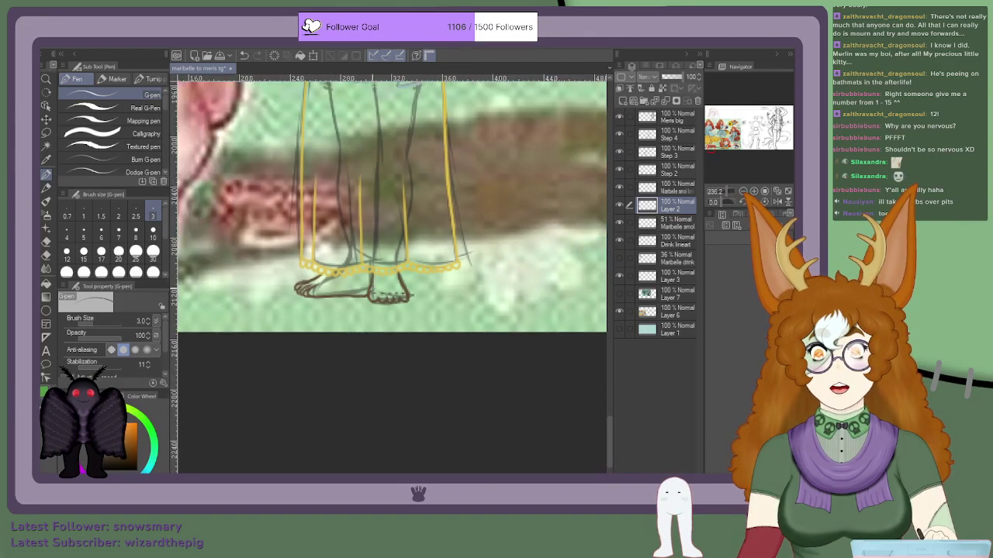
scroll(390, 282, up, 2)
scroll(389, 282, down, 3)
scroll(390, 281, up, 3)
scroll(389, 282, down, 3)
scroll(389, 193, up, 4)
scroll(389, 194, down, 6)
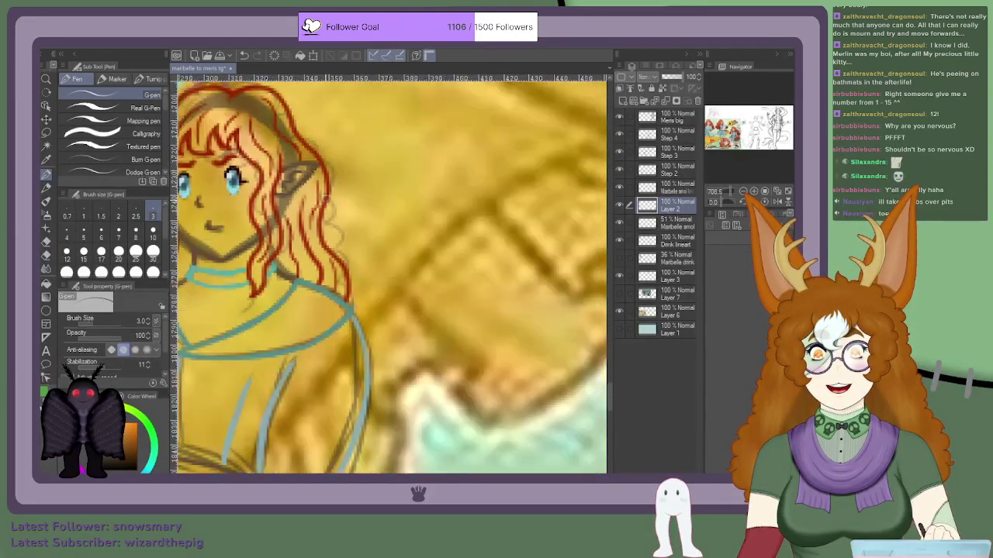
Step: Sample the reference leg fin's red and, with the G-pen at size 2, draw a jagged red fringe around the right ankle
scroll(266, 252, up, 3)
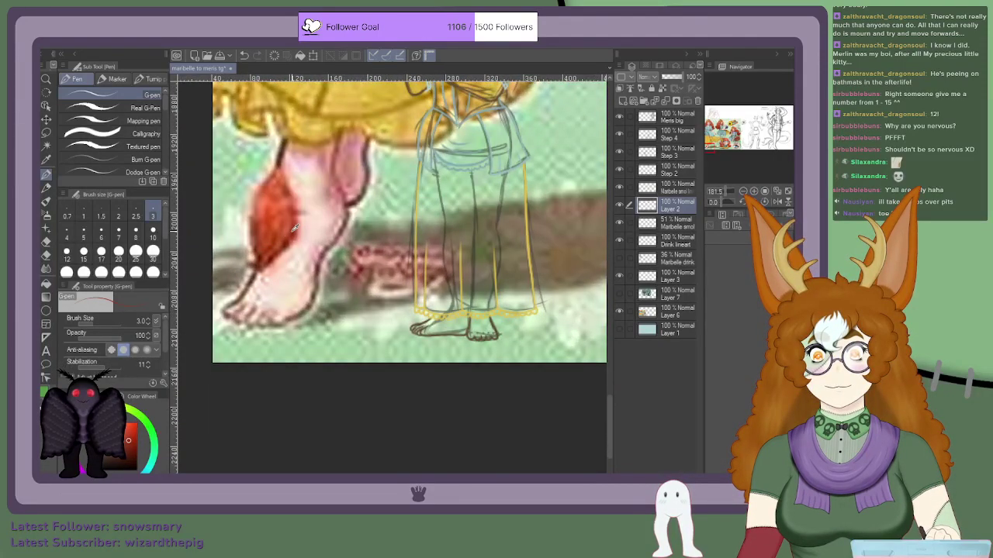
scroll(458, 324, up, 4)
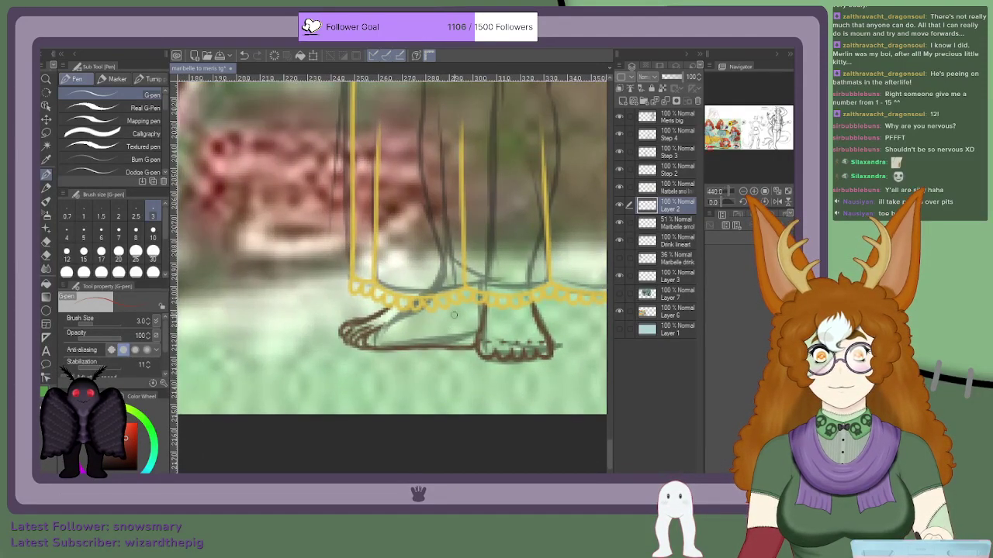
click(118, 211)
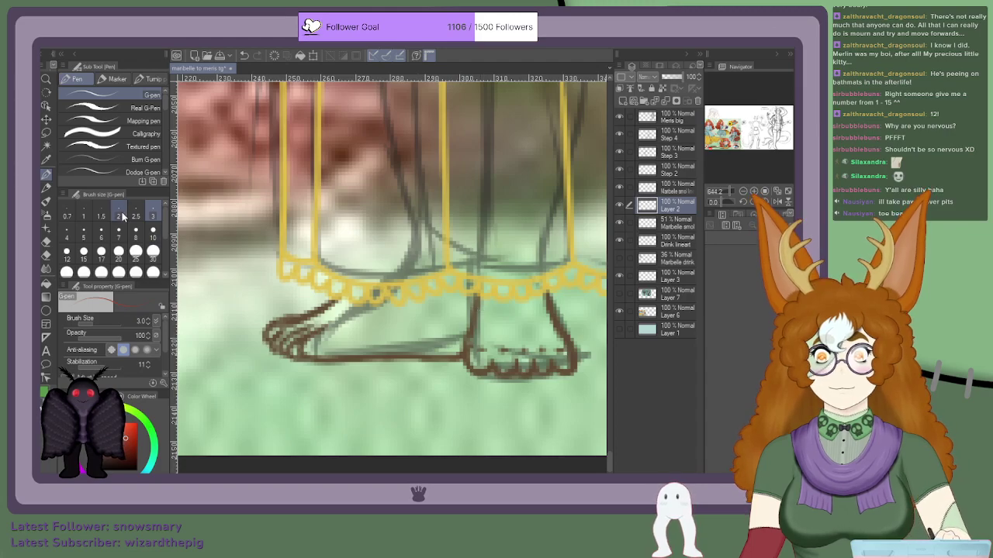
scroll(487, 310, up, 2)
scroll(488, 310, down, 2)
scroll(438, 291, up, 4)
mouse_move(429, 283)
mouse_down()
mouse_move(422, 314)
mouse_move(433, 276)
mouse_up()
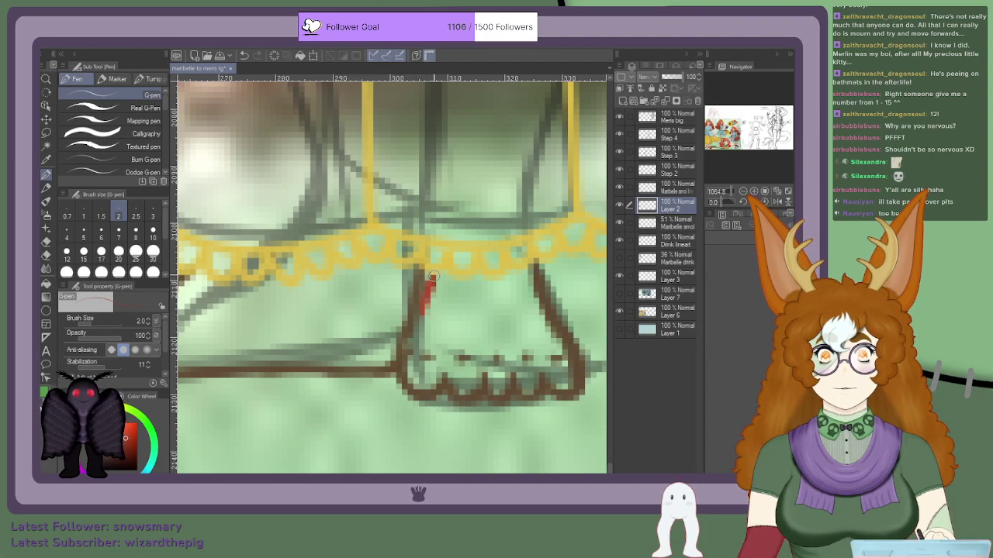
mouse_move(426, 317)
mouse_down()
mouse_move(467, 347)
mouse_move(469, 322)
mouse_move(485, 348)
mouse_move(481, 323)
mouse_move(495, 345)
mouse_move(498, 328)
mouse_move(511, 344)
mouse_move(509, 321)
mouse_move(531, 343)
mouse_move(527, 324)
mouse_move(543, 331)
mouse_move(537, 312)
mouse_move(550, 324)
mouse_move(542, 304)
mouse_move(560, 315)
mouse_move(535, 266)
mouse_move(542, 313)
mouse_up()
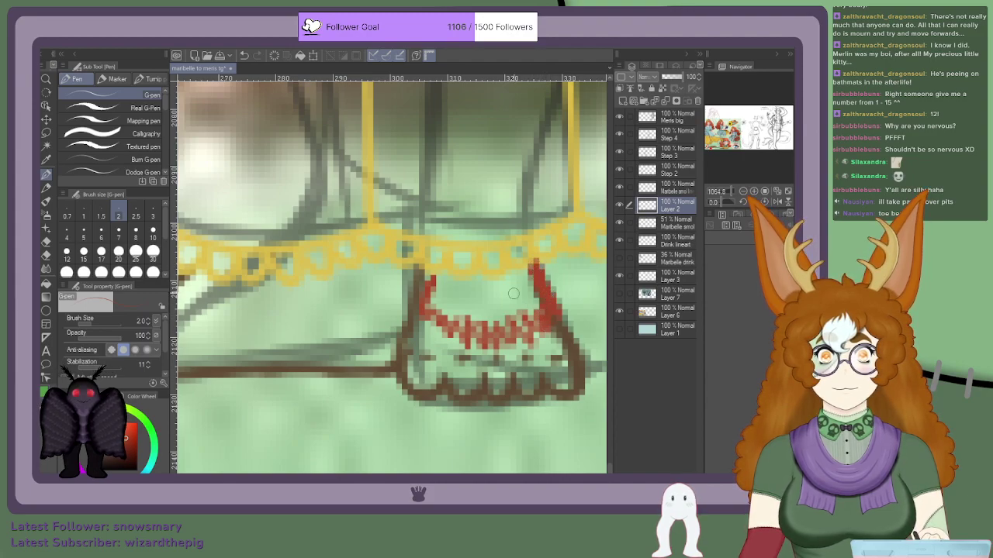
Step: Paint the right ankle's inner edge red up to the lace hem, and trim the excess red beside it
scroll(432, 304, down, 8)
scroll(432, 310, up, 6)
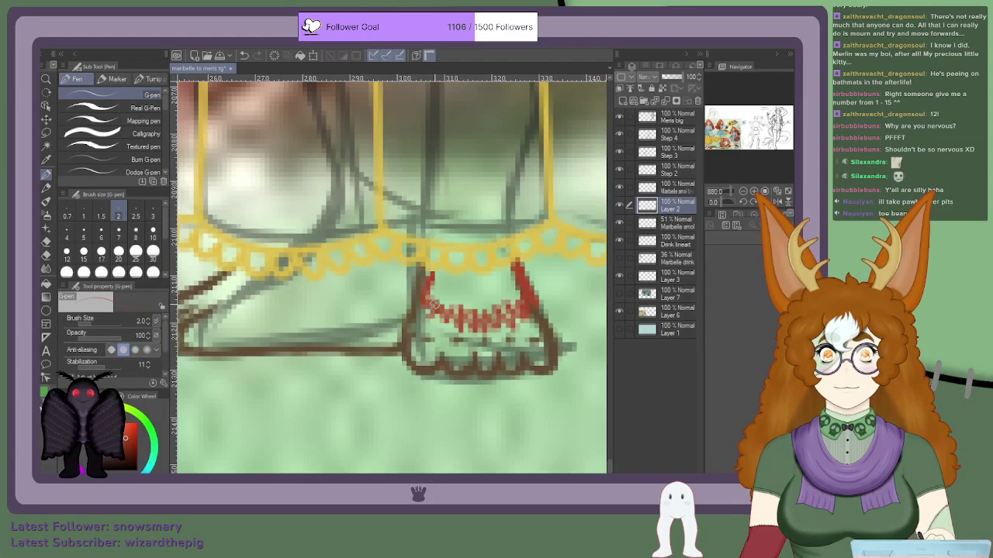
drag(419, 312, 429, 270)
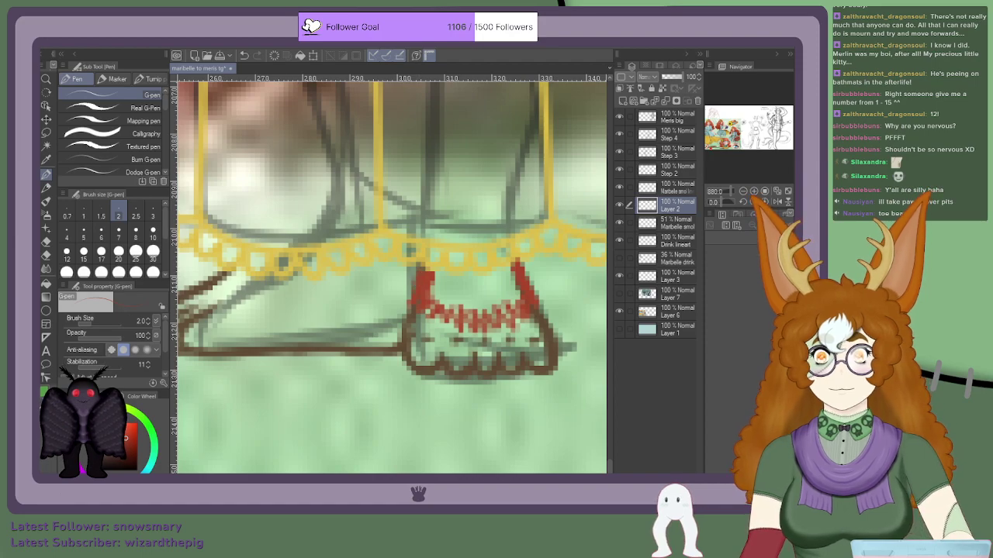
scroll(431, 281, up, 3)
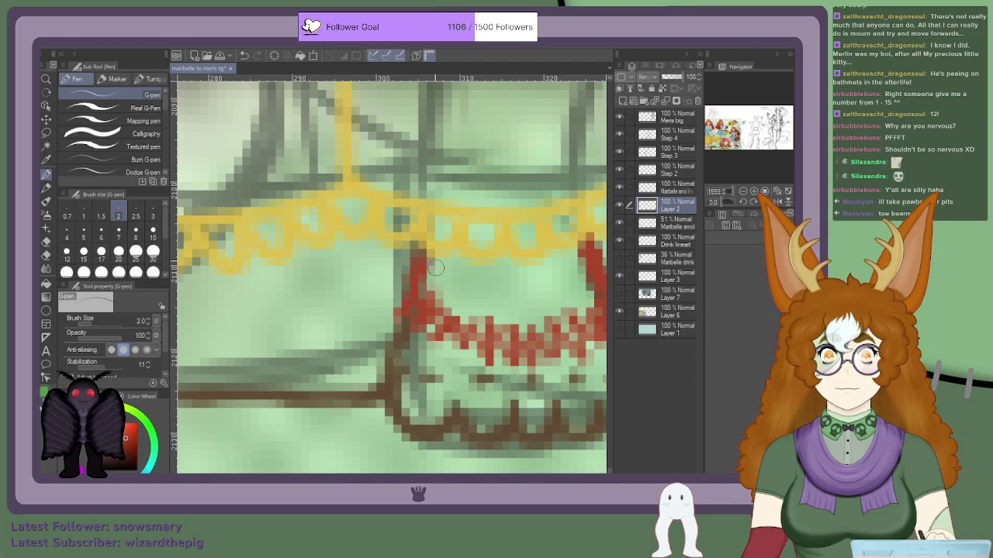
scroll(431, 279, down, 3)
scroll(512, 269, up, 2)
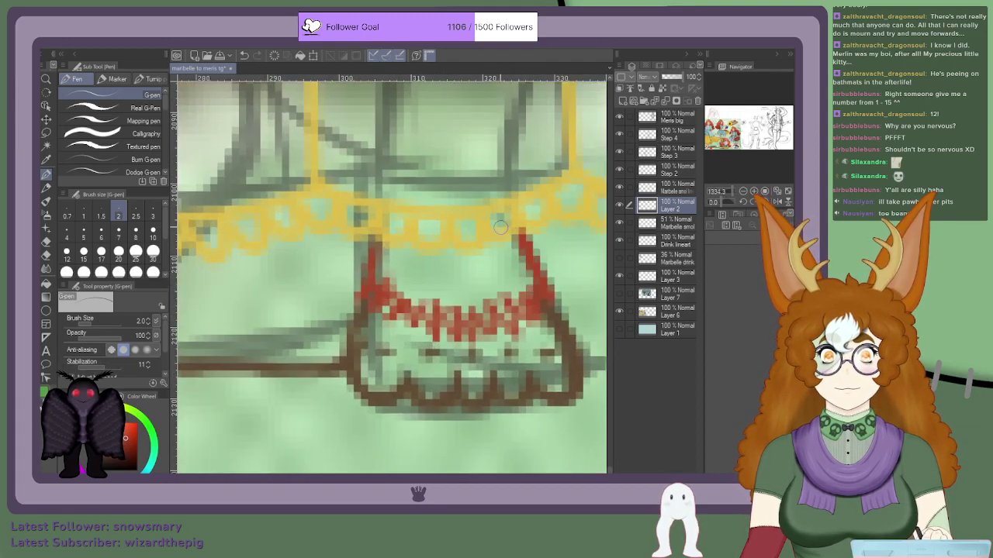
scroll(471, 246, down, 2)
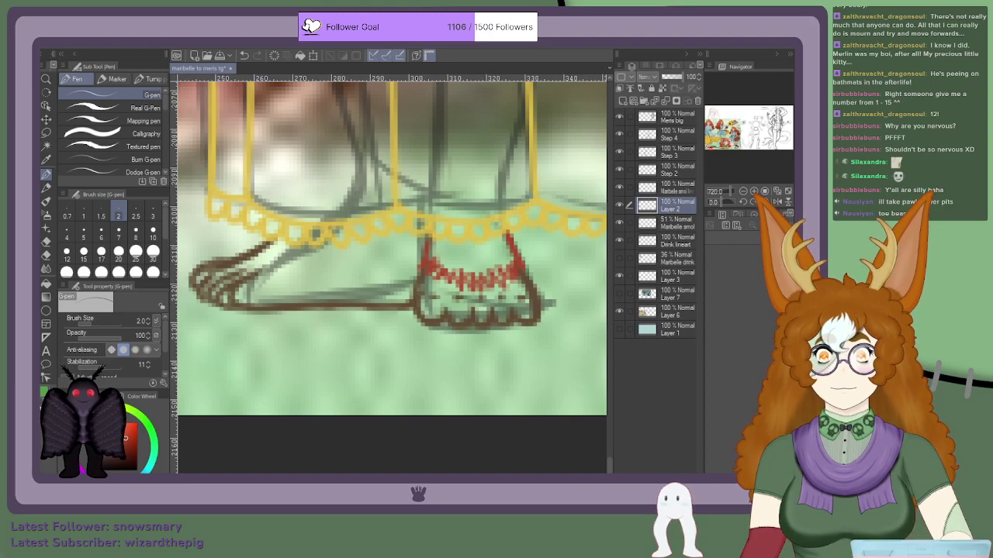
scroll(328, 240, down, 3)
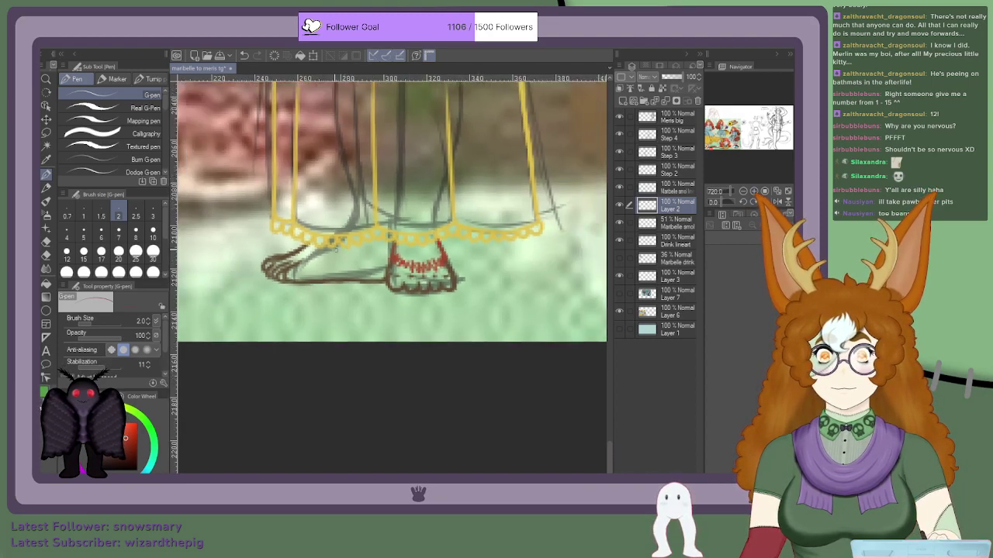
Step: Draw a matching jagged red fringe across the top of the left foot below the lace hem, clearing the brown edge line there
drag(444, 225, 601, 285)
scroll(519, 328, up, 4)
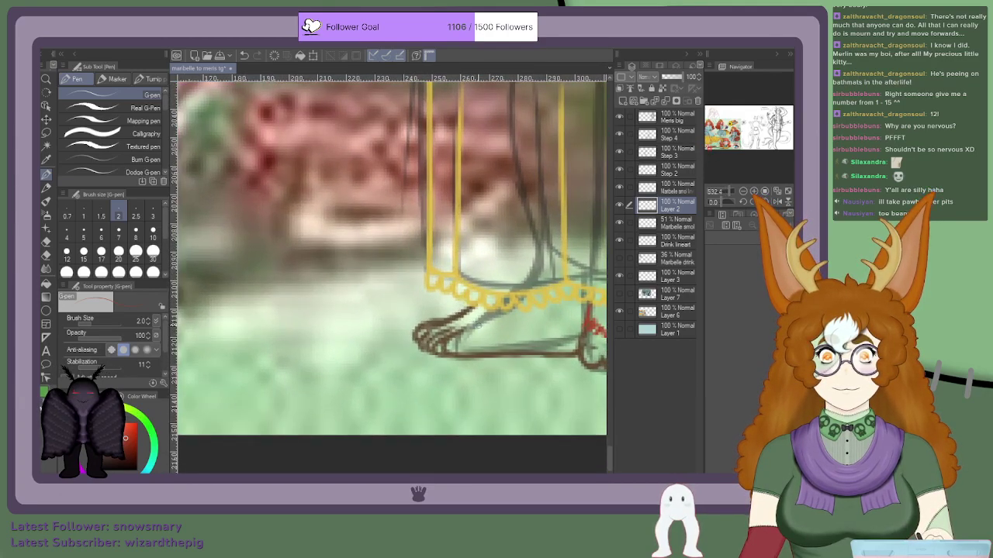
scroll(519, 328, up, 2)
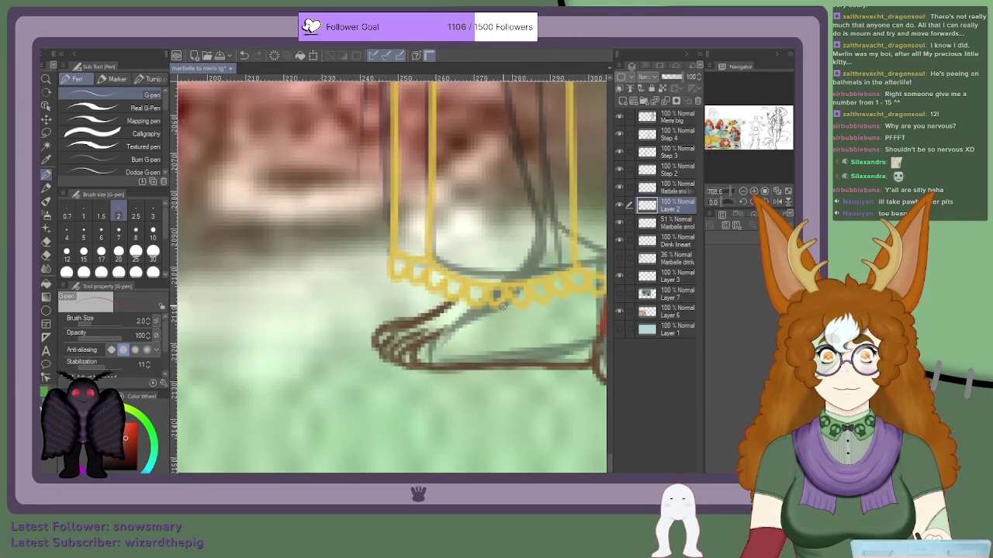
mouse_move(508, 303)
mouse_down()
mouse_move(464, 332)
mouse_move(435, 331)
mouse_move(449, 317)
mouse_move(426, 325)
mouse_move(429, 314)
mouse_move(410, 315)
mouse_move(438, 297)
mouse_move(415, 299)
mouse_move(449, 293)
mouse_up()
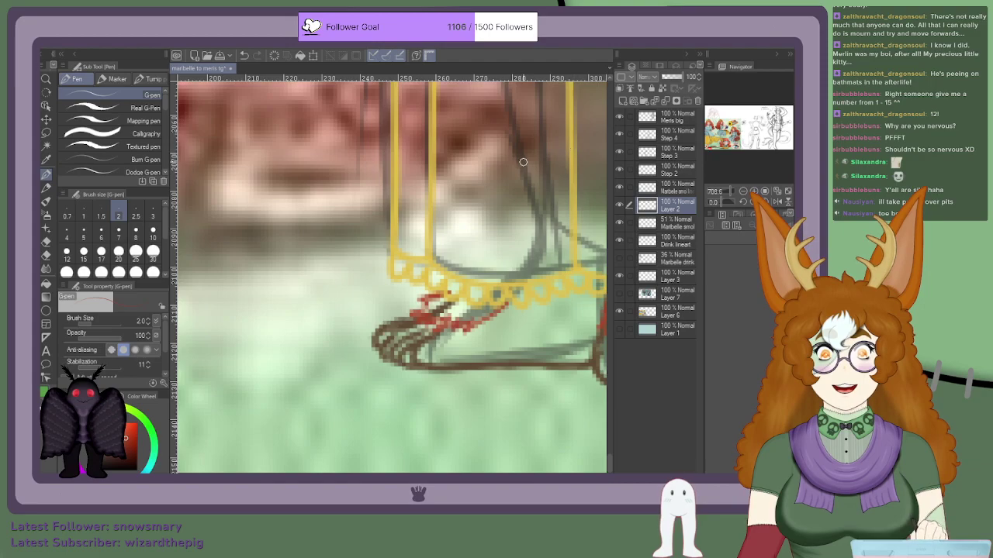
scroll(426, 357, up, 3)
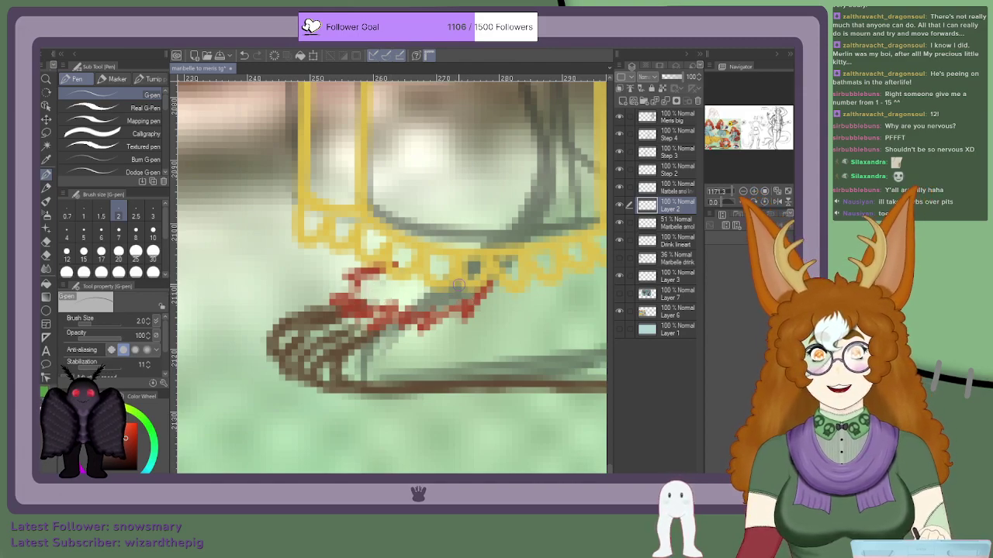
scroll(436, 277, down, 4)
scroll(404, 287, up, 5)
scroll(434, 264, down, 6)
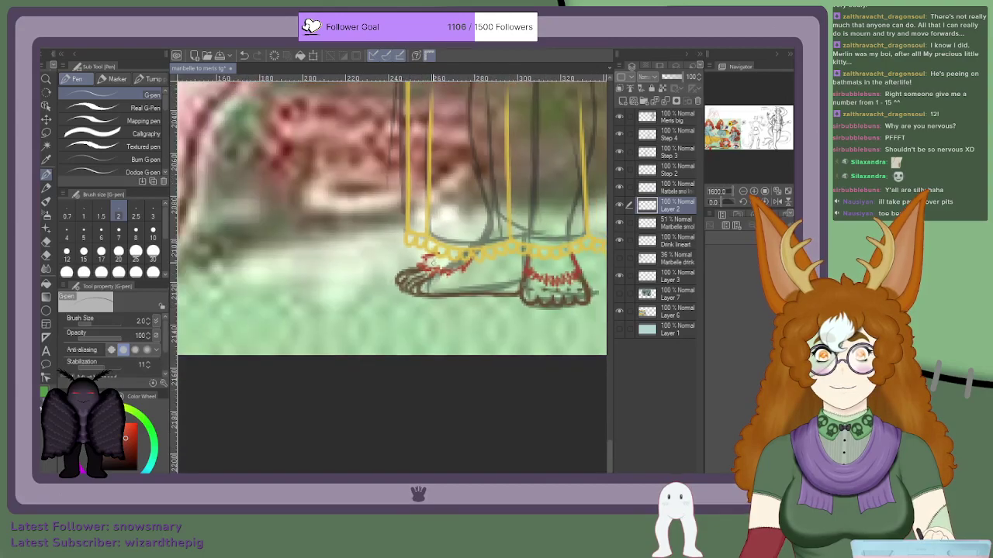
scroll(425, 269, down, 2)
scroll(575, 261, up, 3)
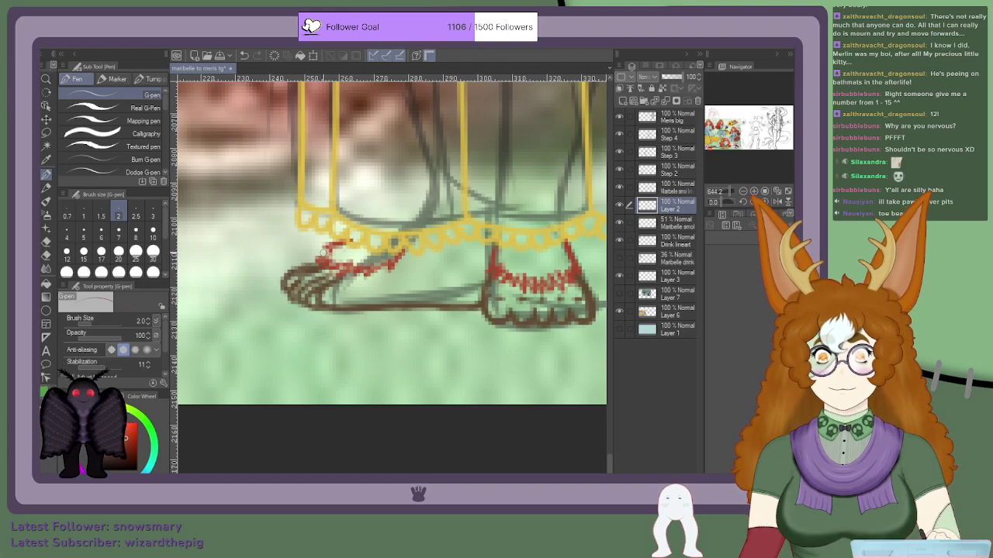
Step: Examine the red fin fringes on both feet up close and against the reference artwork's leg fin
scroll(547, 266, up, 2)
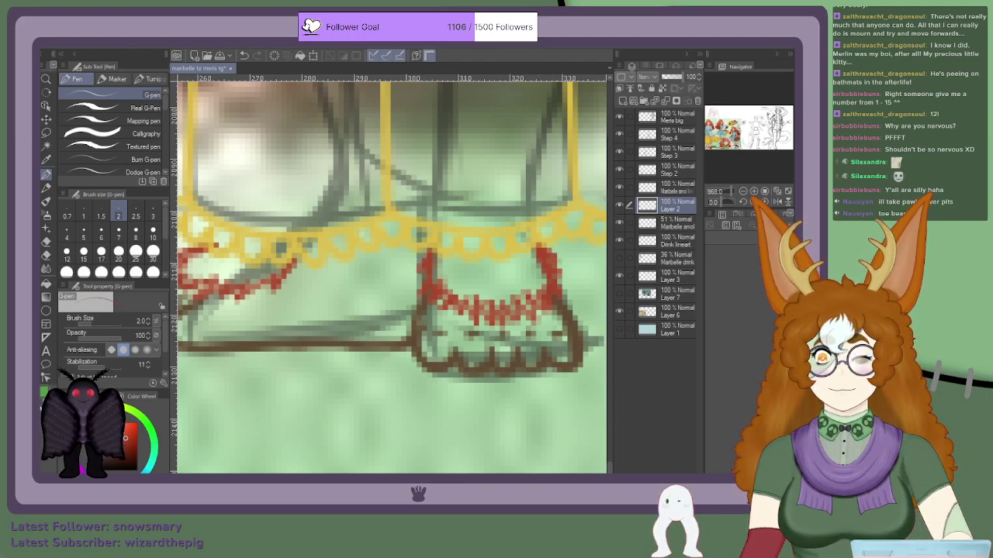
scroll(528, 236, up, 3)
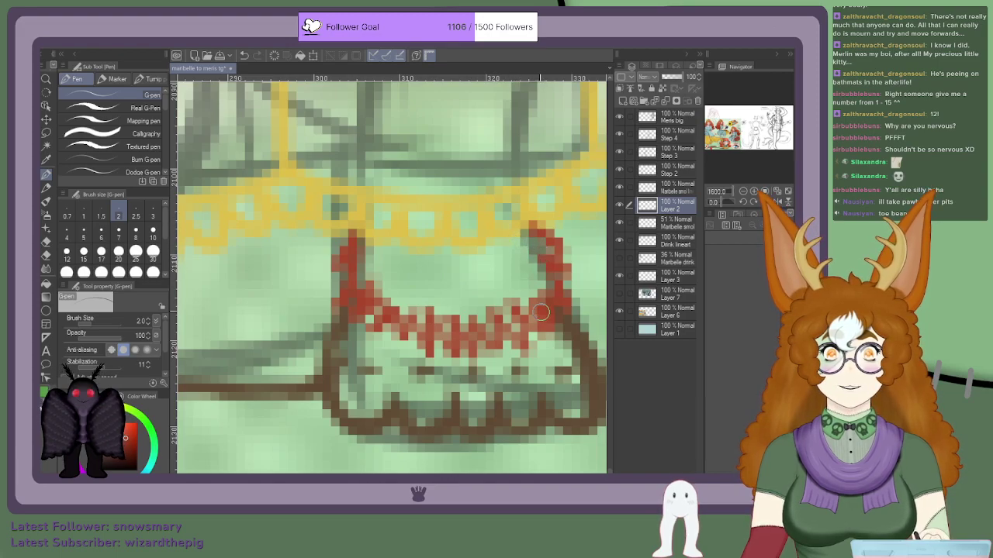
scroll(438, 261, down, 2)
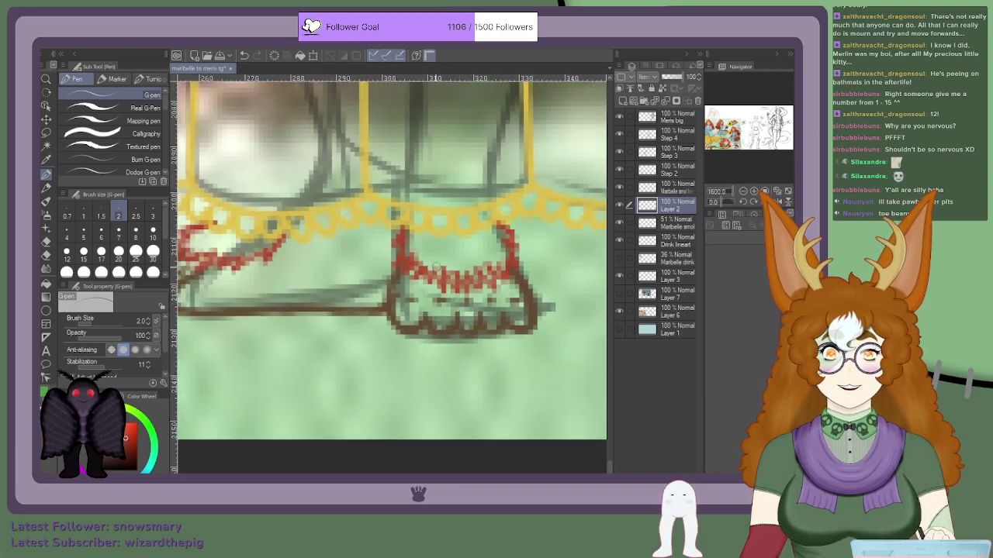
scroll(405, 276, up, 2)
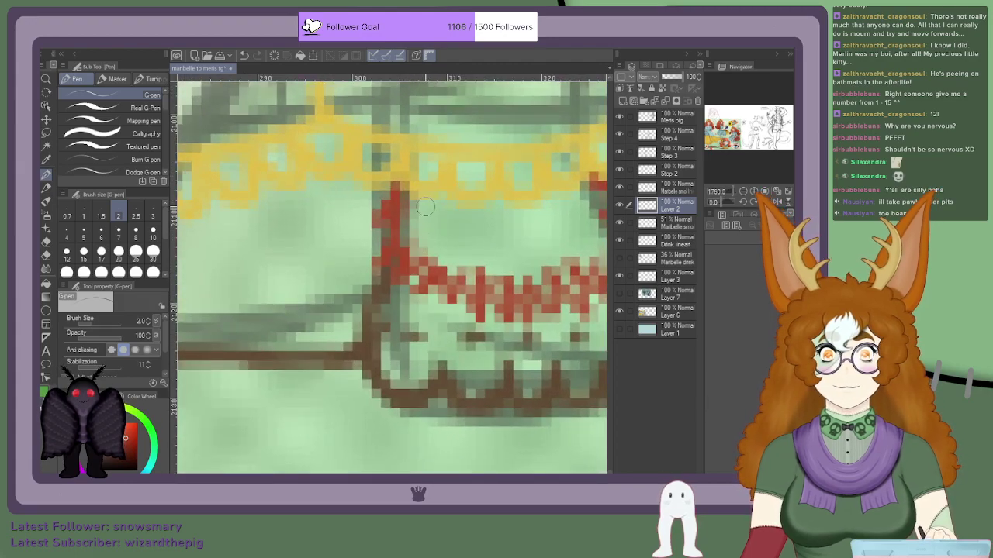
scroll(425, 229, down, 3)
scroll(425, 229, down, 8)
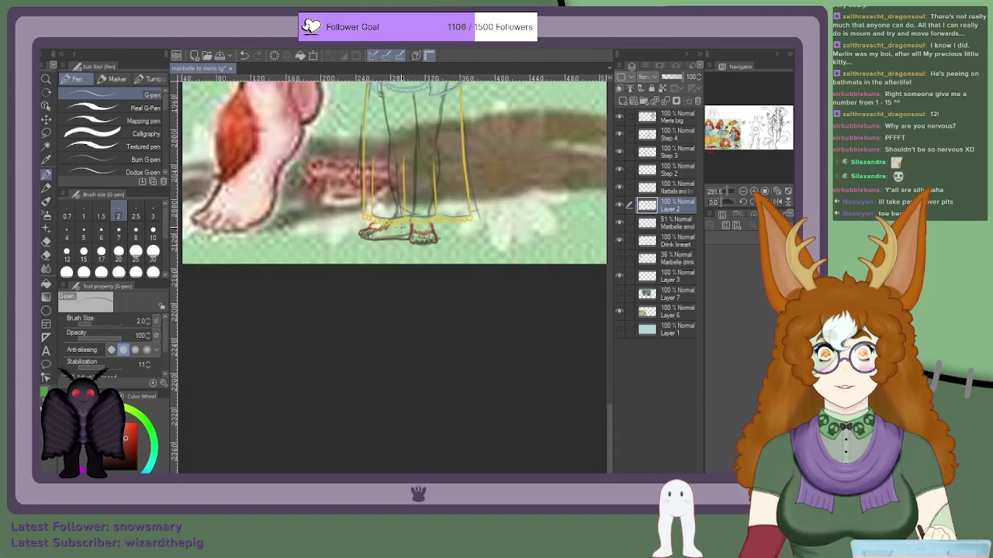
scroll(339, 166, up, 3)
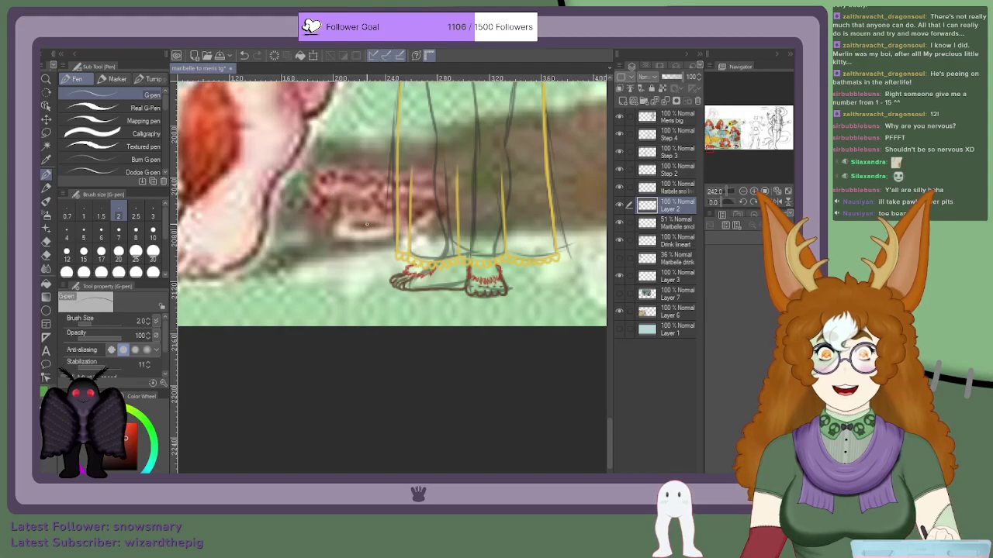
scroll(366, 224, up, 5)
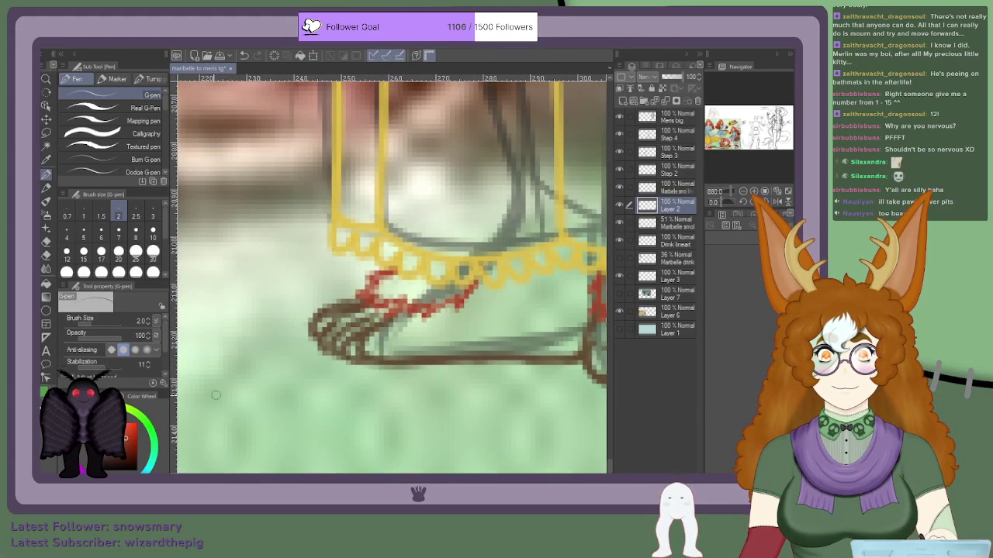
scroll(380, 167, down, 8)
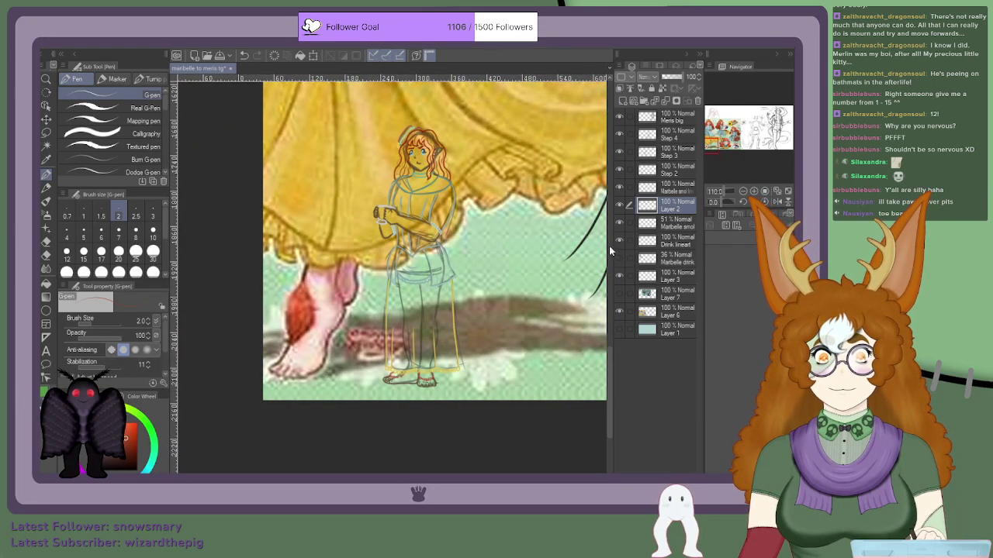
Step: Check the inked figure with its sketch layer hidden, show the sketch again, and compare the figure with the whole reference artwork
click(619, 223)
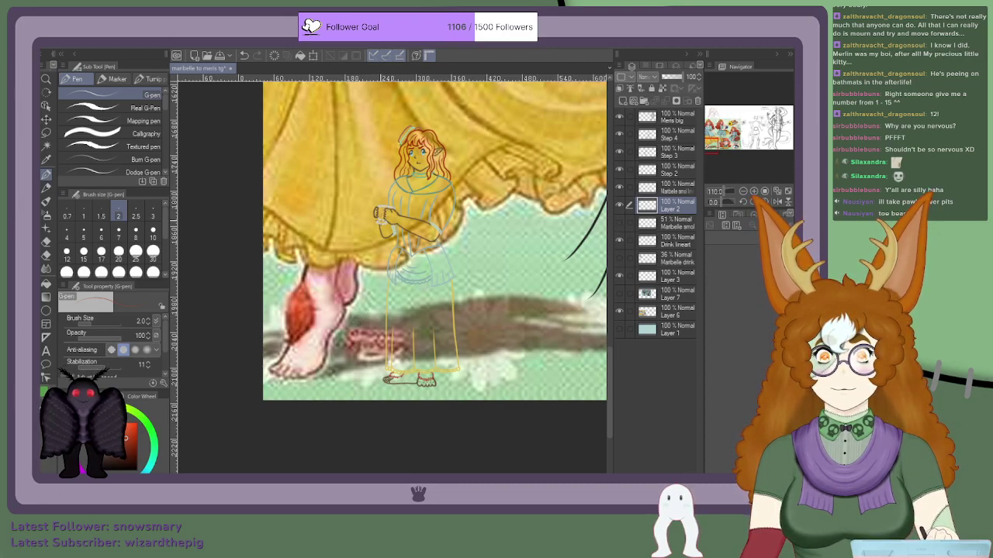
click(619, 224)
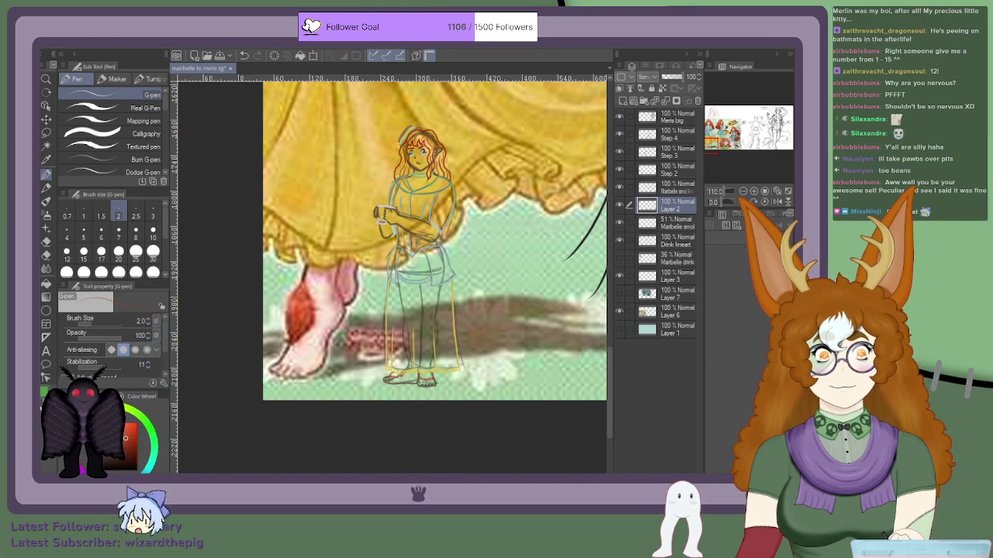
scroll(479, 262, down, 3)
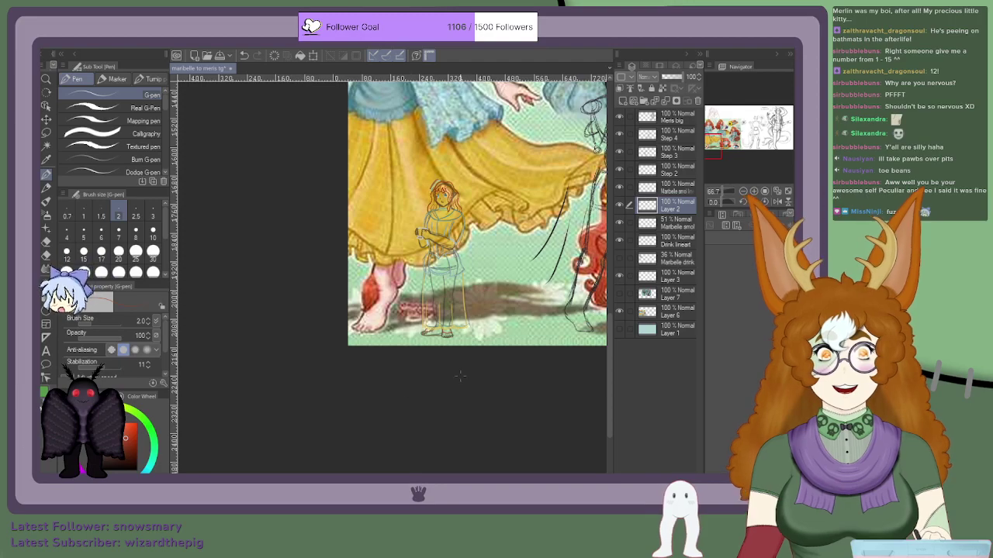
scroll(402, 275, down, 2)
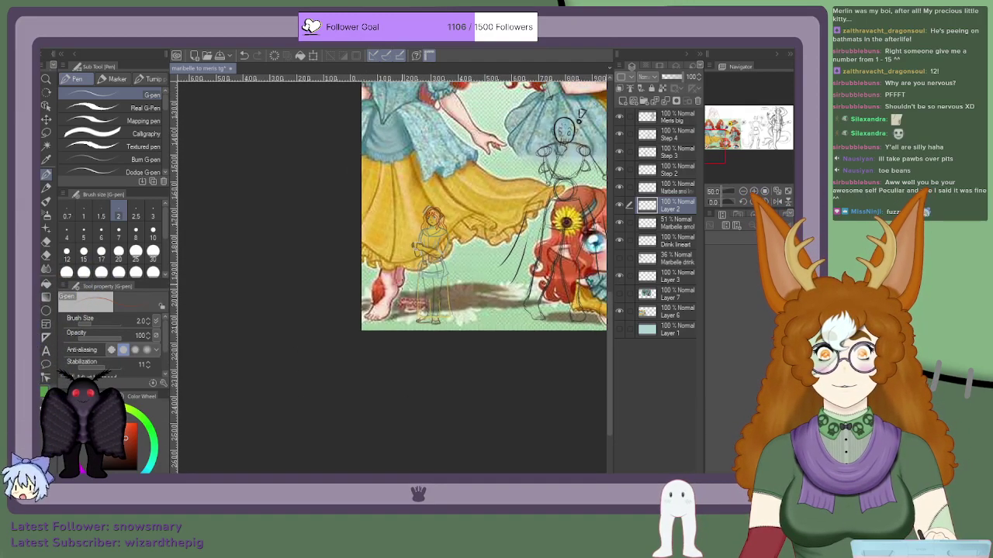
scroll(391, 263, up, 1)
scroll(396, 246, up, 1)
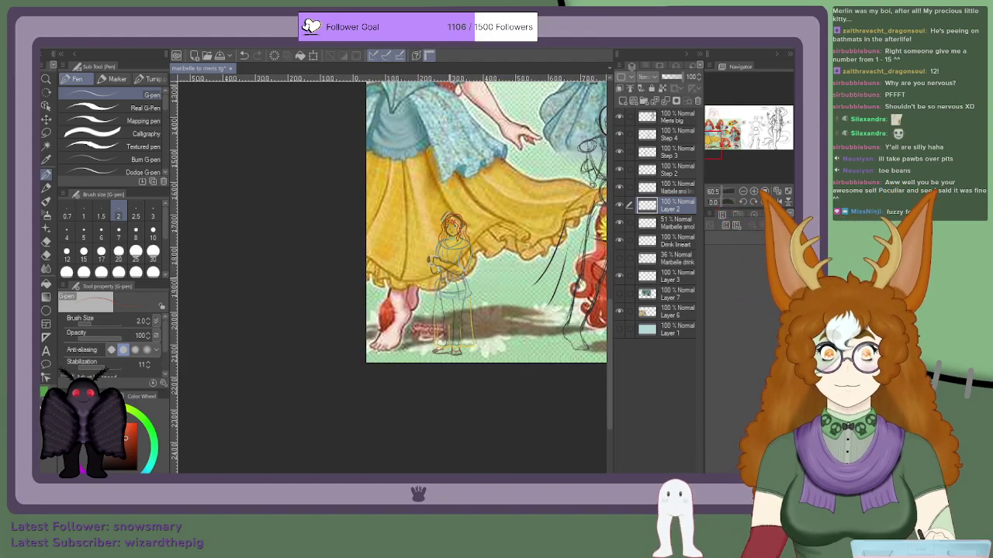
scroll(487, 221, down, 2)
scroll(504, 200, down, 1)
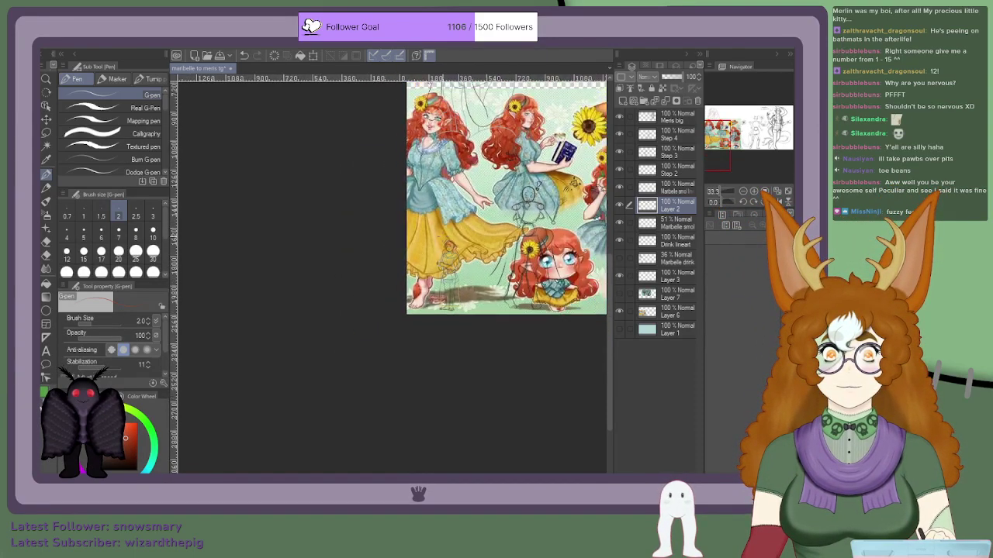
scroll(450, 263, up, 5)
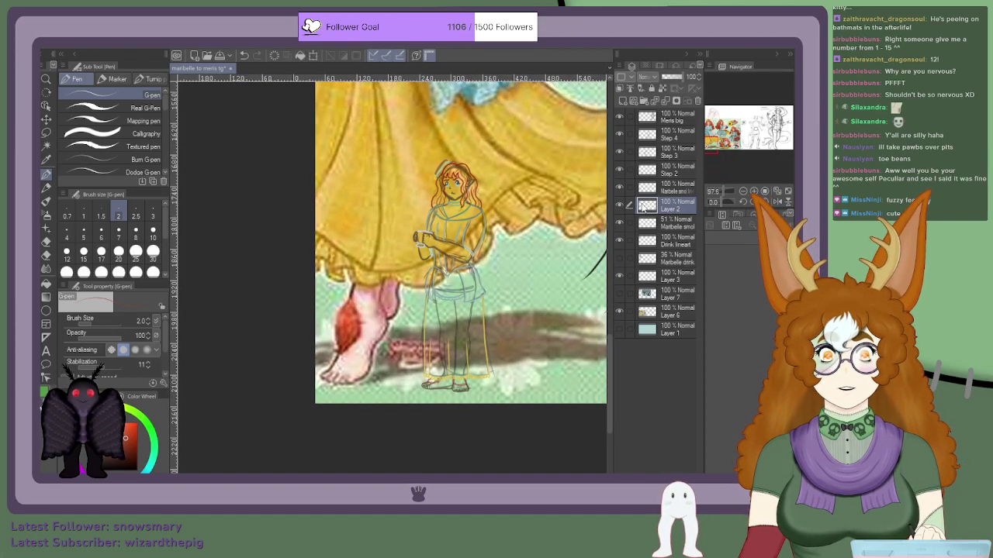
Step: Merge the small figure's lineart layer down into Layer 2 and name the merged layer Maribelle smol lineart
click(610, 238)
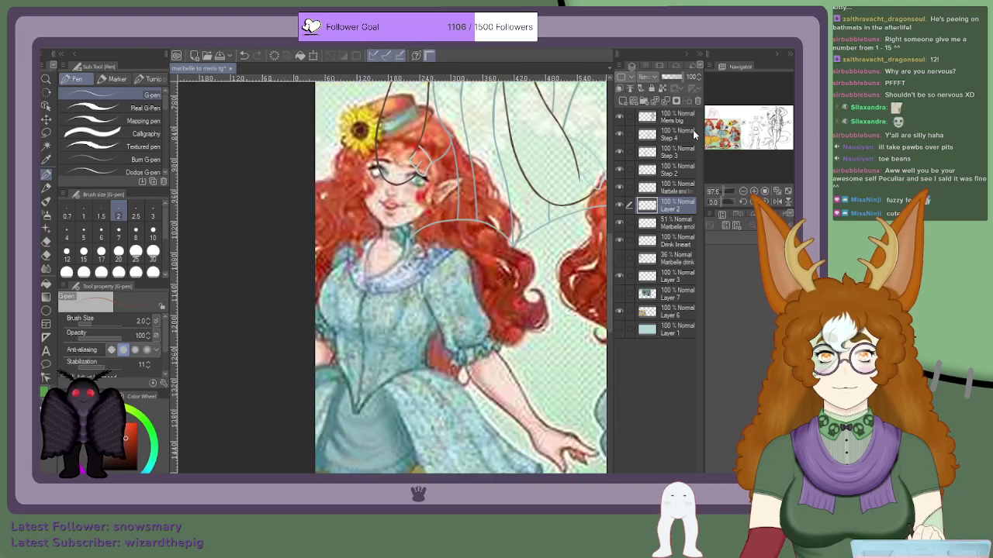
mouse_move(716, 131)
mouse_down()
mouse_move(712, 161)
mouse_move(717, 154)
mouse_up()
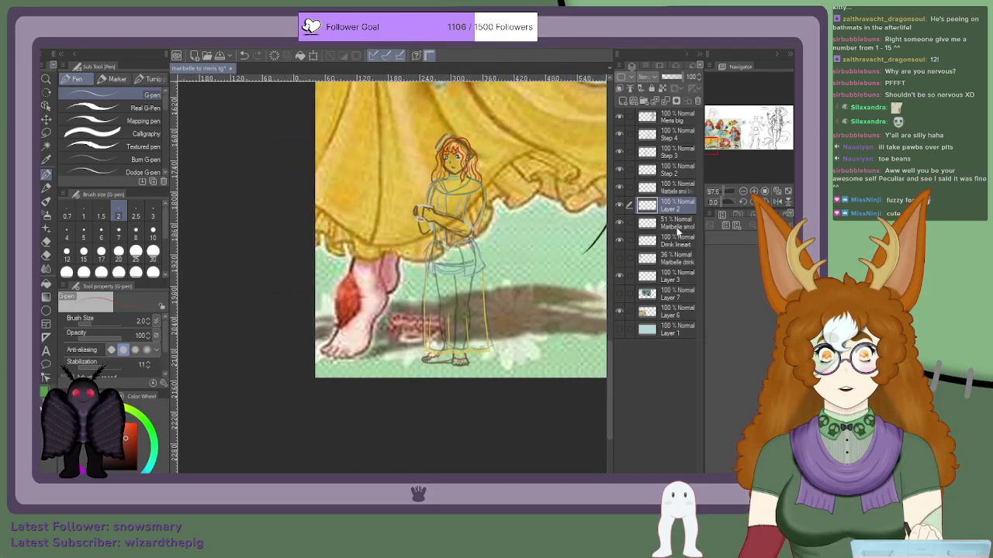
click(682, 227)
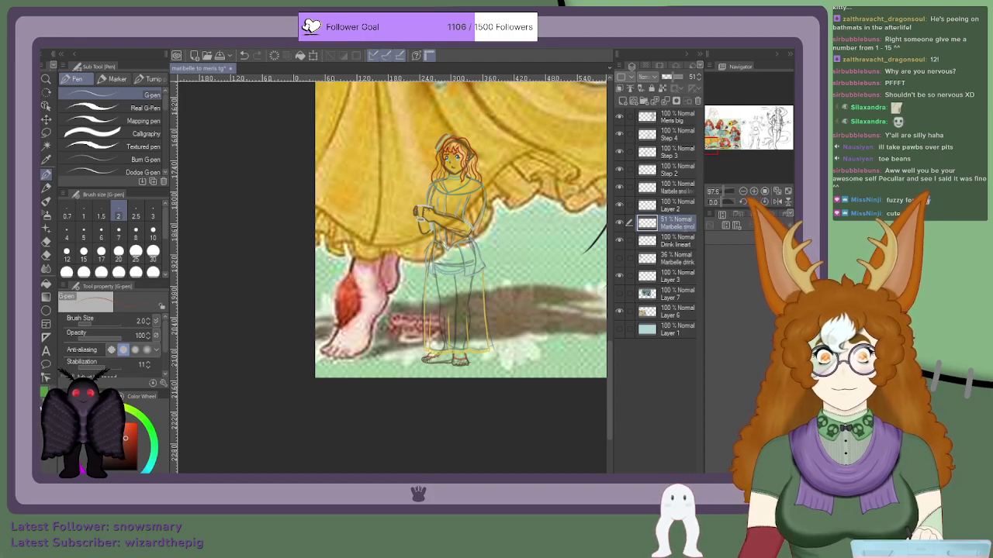
click(667, 205)
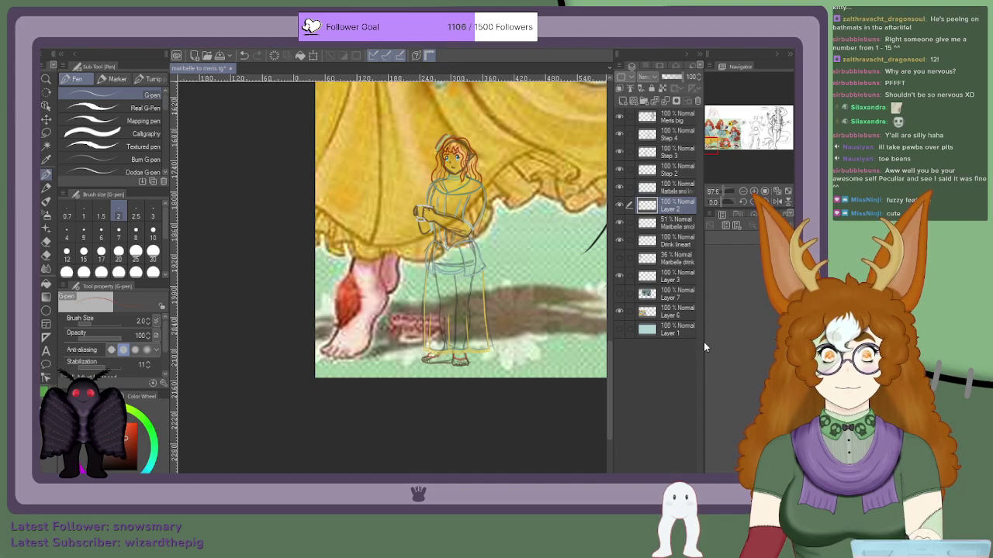
click(664, 189)
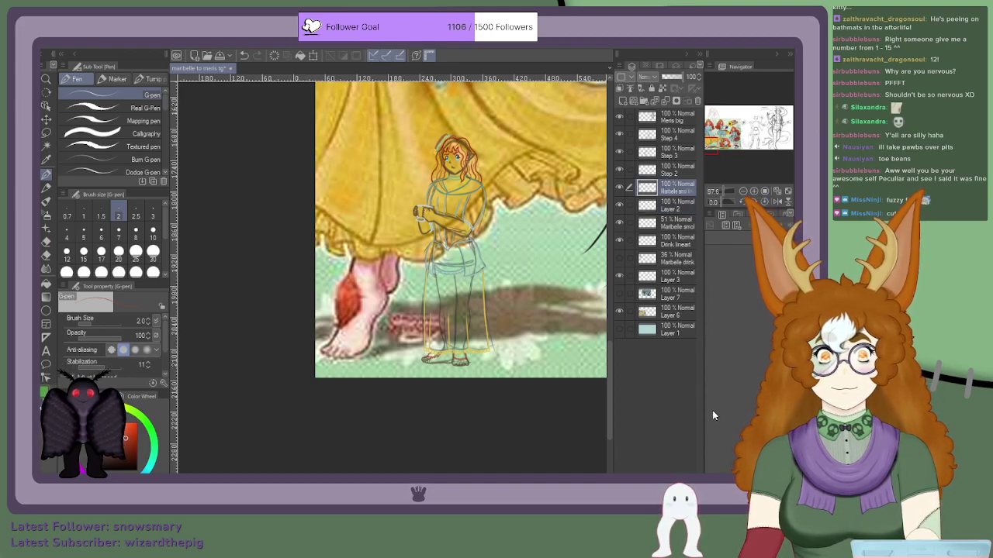
key(ctrl+e)
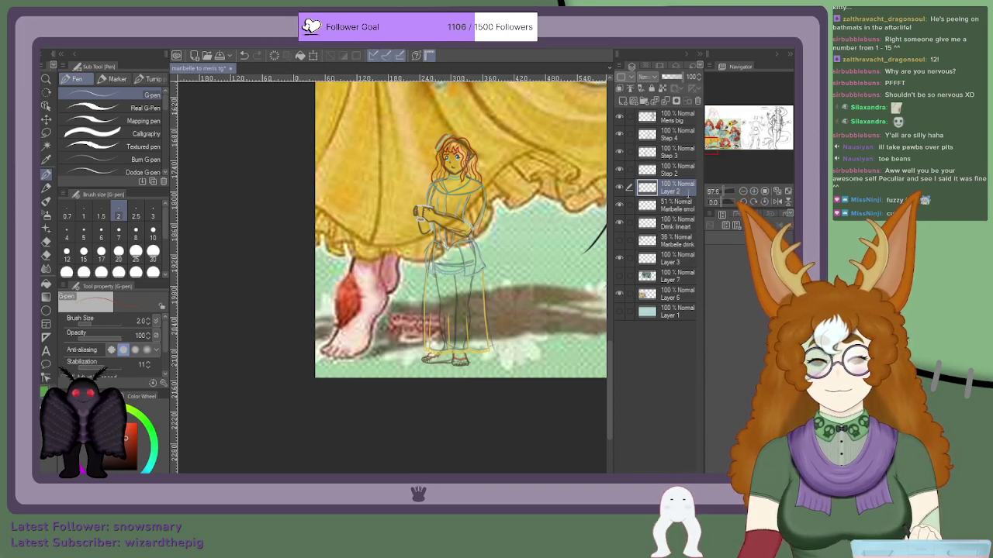
text(Maribelle smol lineart)
key(Return)
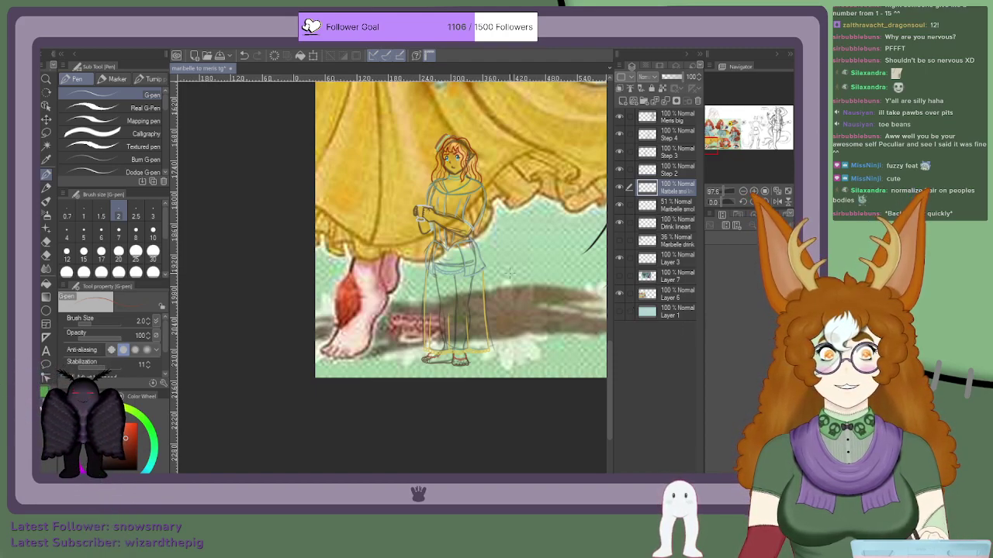
Step: Hide the small figure's 51% opacity sketch layer and review her full lineart beside the reference artwork
click(619, 205)
scroll(428, 302, up, 2)
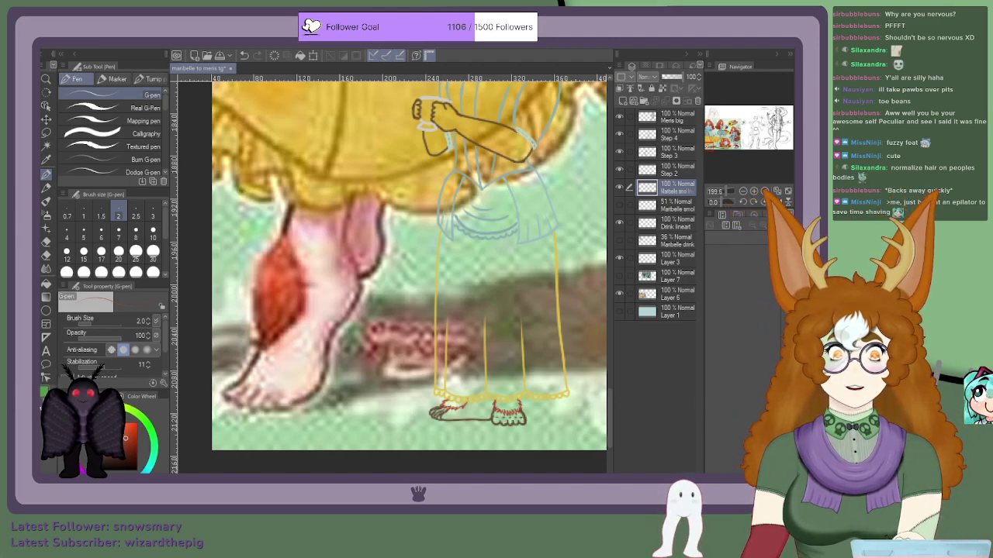
scroll(505, 337, down, 3)
scroll(505, 336, down, 2)
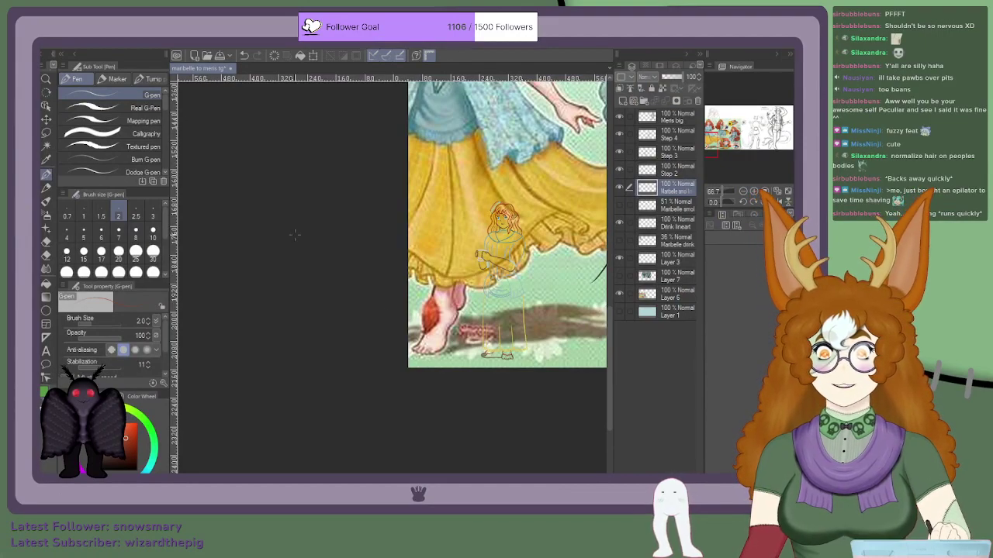
scroll(508, 340, up, 1)
scroll(499, 339, up, 6)
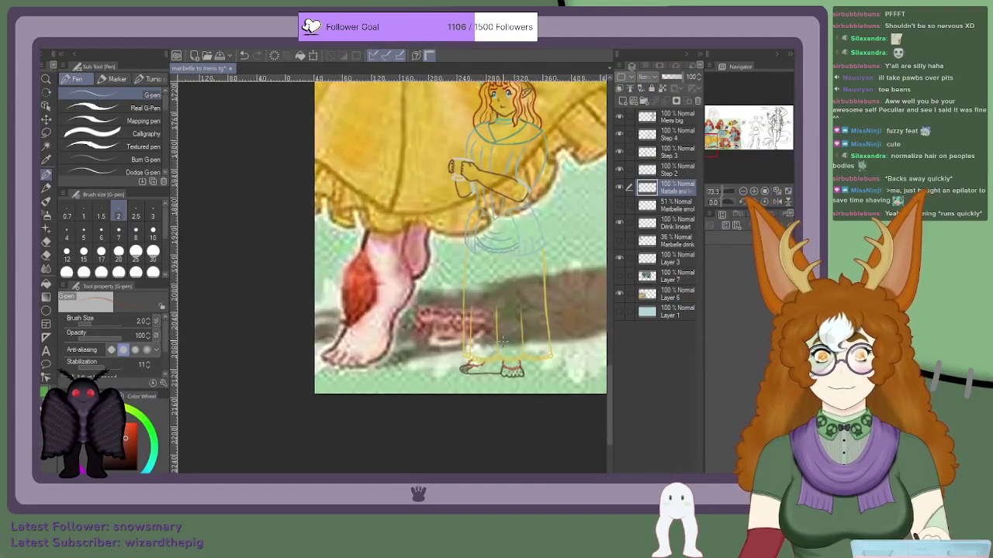
scroll(496, 277, down, 6)
scroll(495, 203, up, 6)
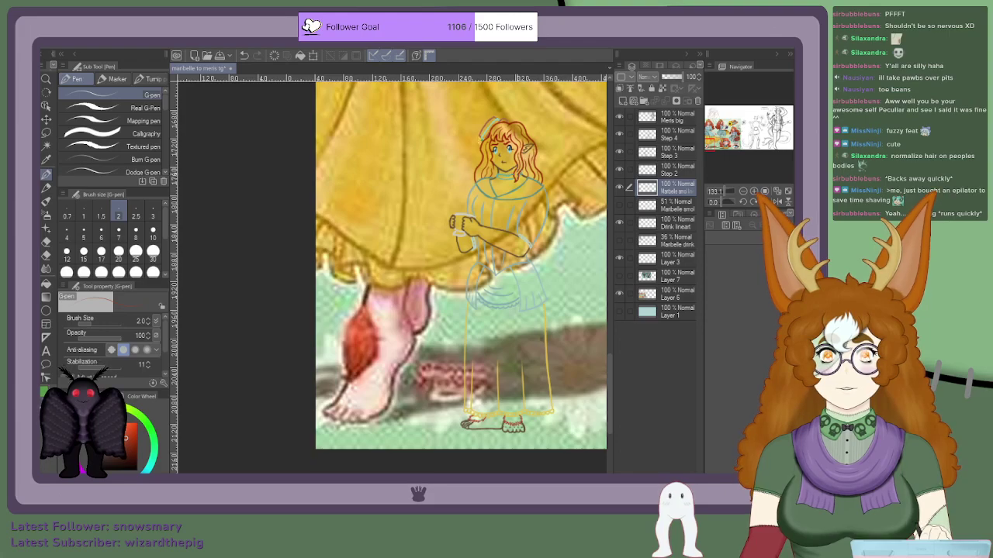
scroll(503, 256, down, 1)
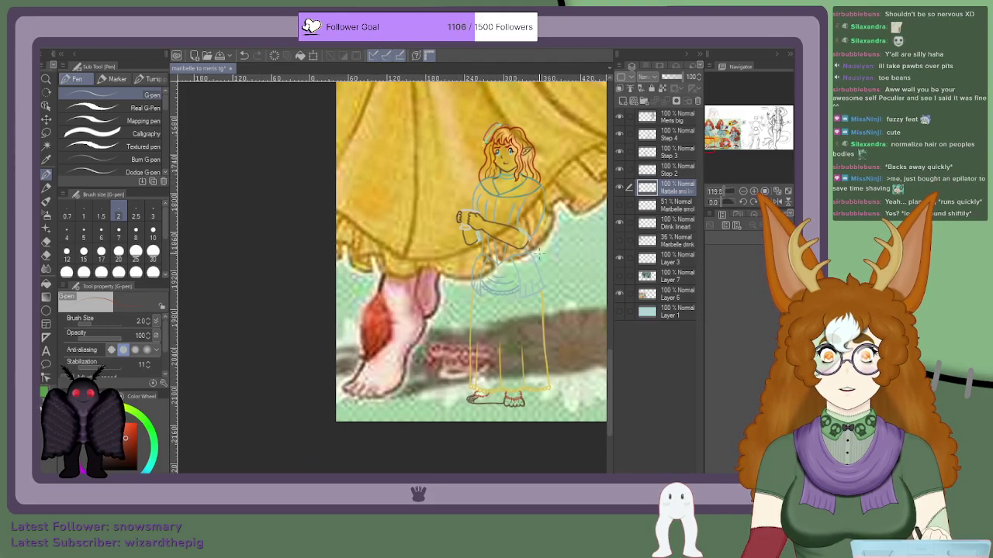
Step: Examine the small figure's collar lines up close, including where they meet the hair and sleeves at both shoulders
scroll(556, 190, up, 5)
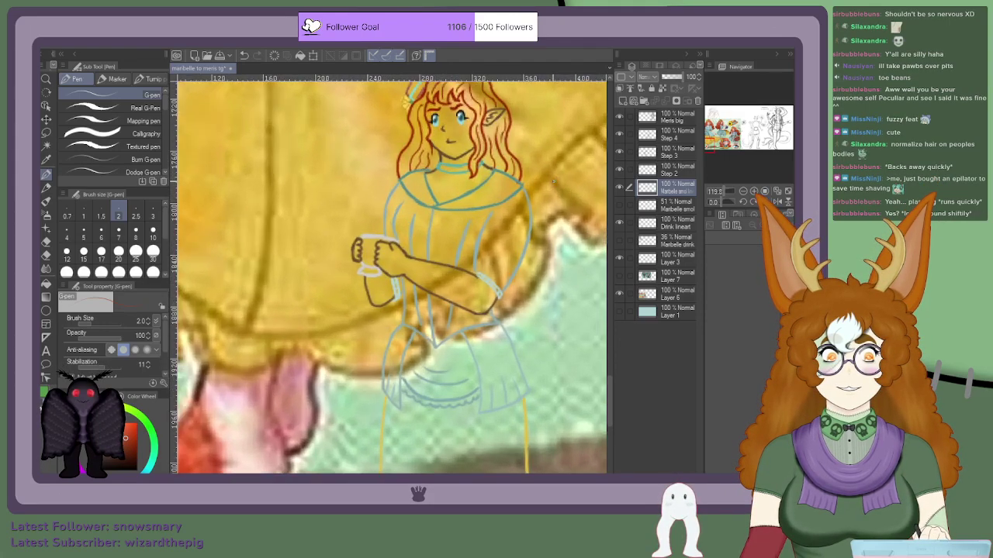
scroll(543, 194, up, 3)
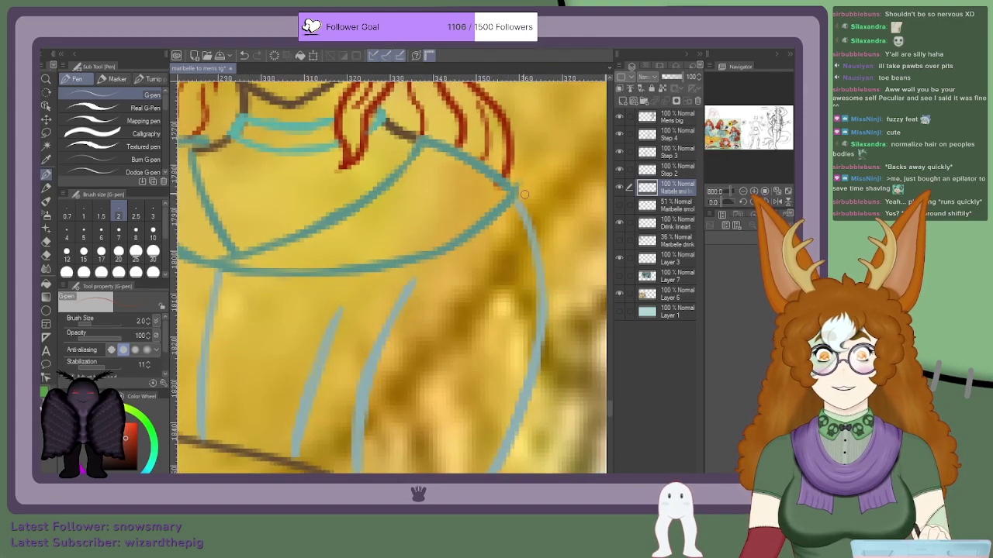
scroll(525, 195, up, 1)
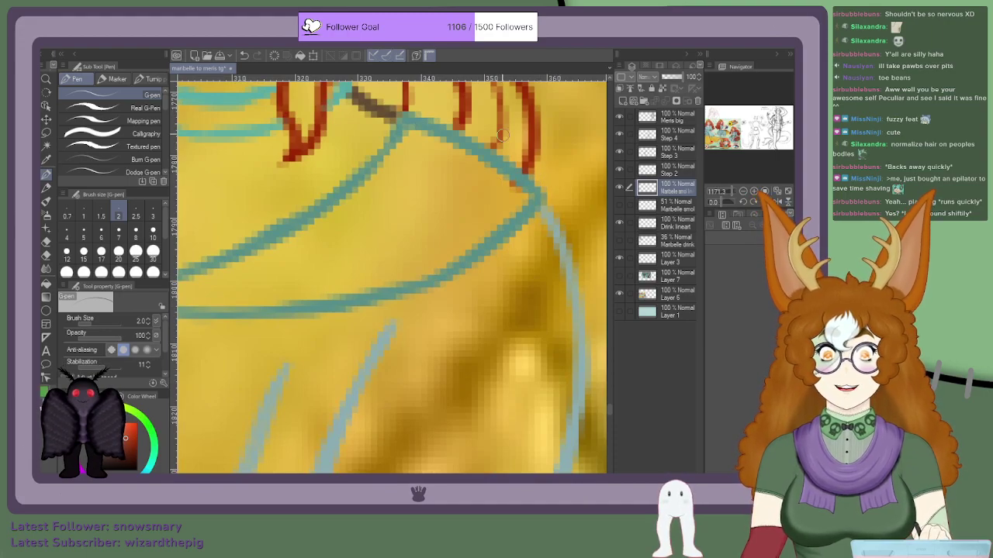
scroll(415, 91, down, 12)
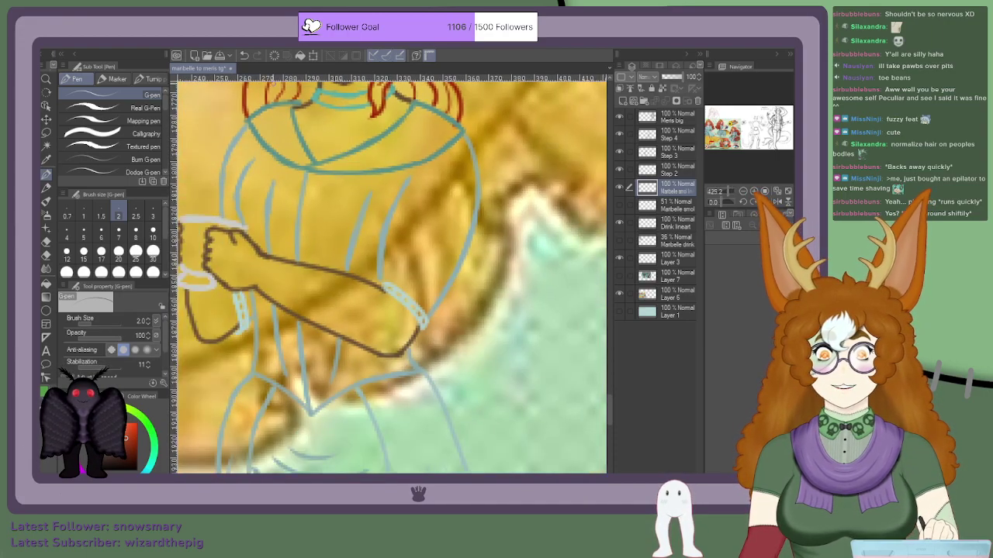
scroll(352, 94, up, 13)
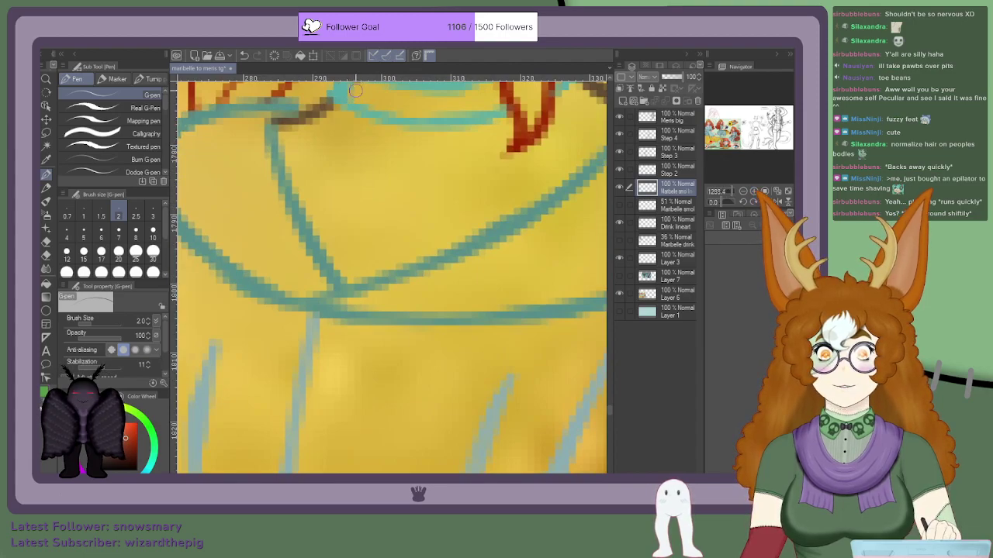
scroll(352, 96, down, 4)
scroll(354, 107, up, 3)
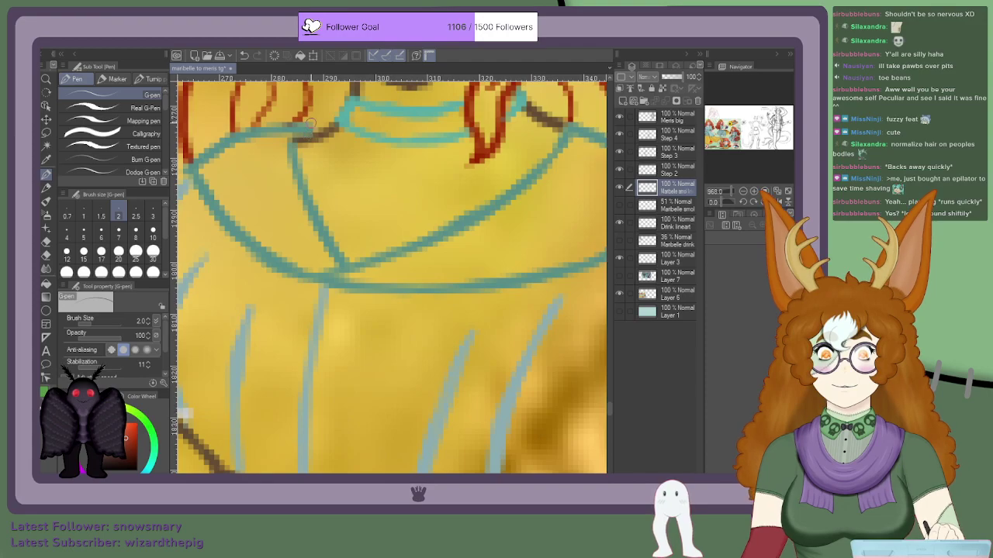
scroll(311, 123, down, 4)
scroll(232, 145, up, 3)
scroll(231, 145, up, 4)
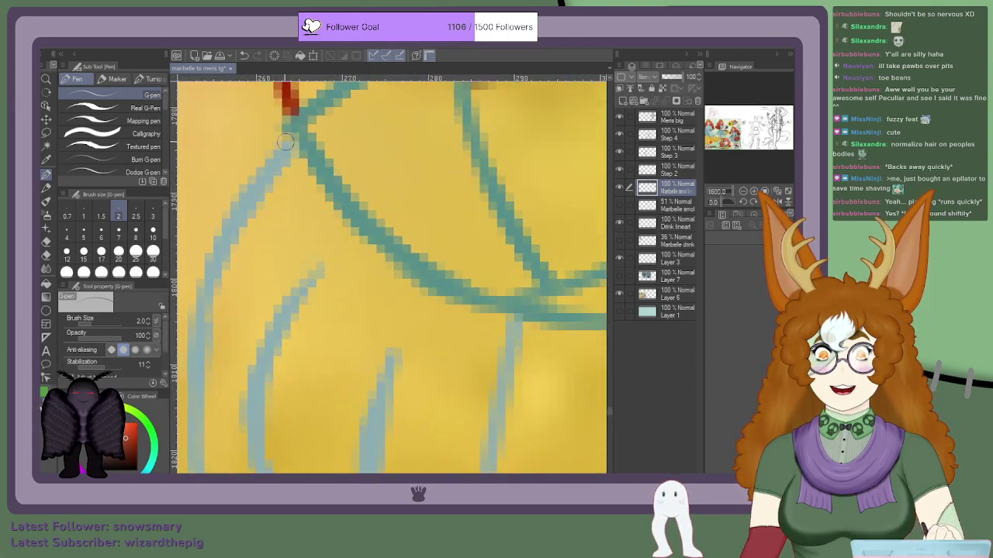
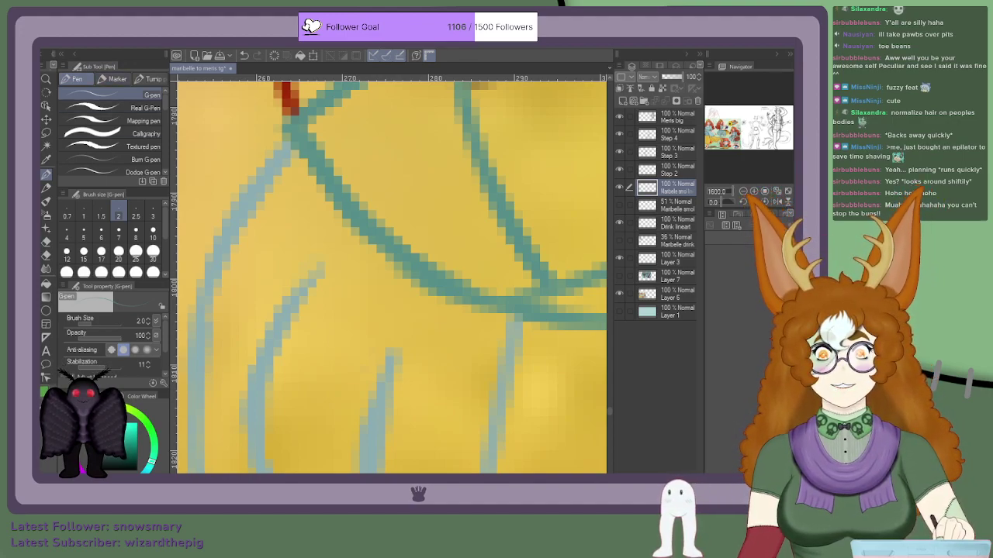
Step: Extend the light blue elbow cuff so it closes the gap between the blouse fold and the brown arm line
scroll(342, 163, down, 5)
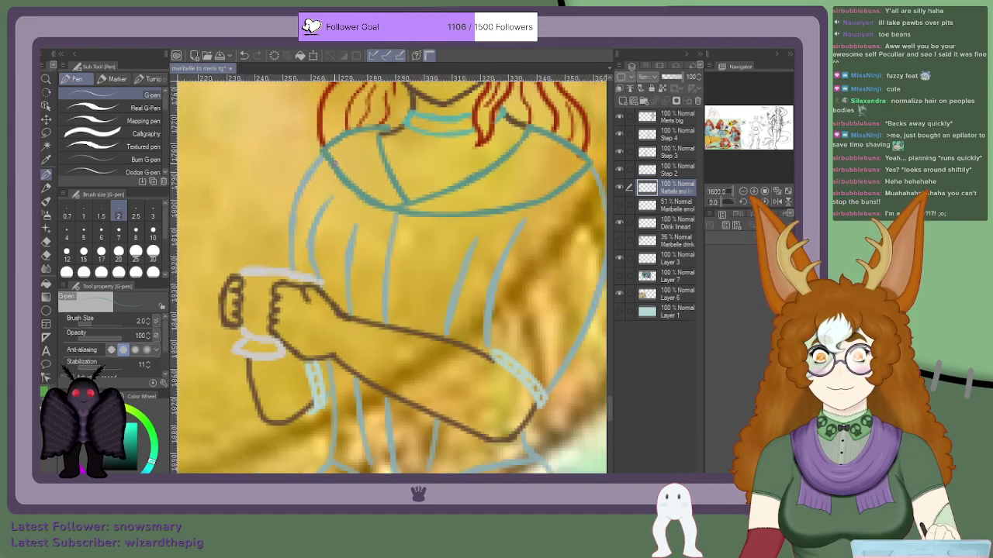
scroll(280, 271, up, 5)
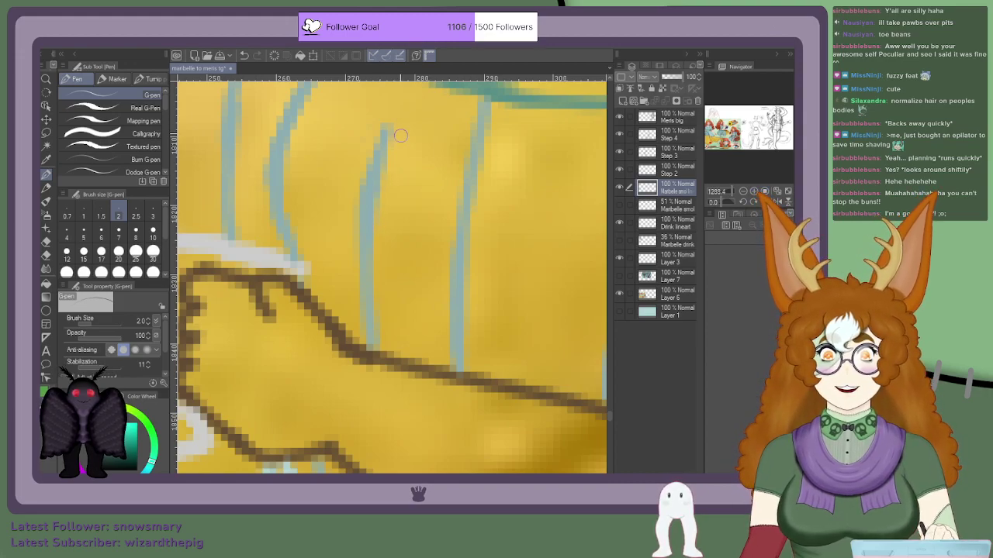
scroll(348, 216, down, 7)
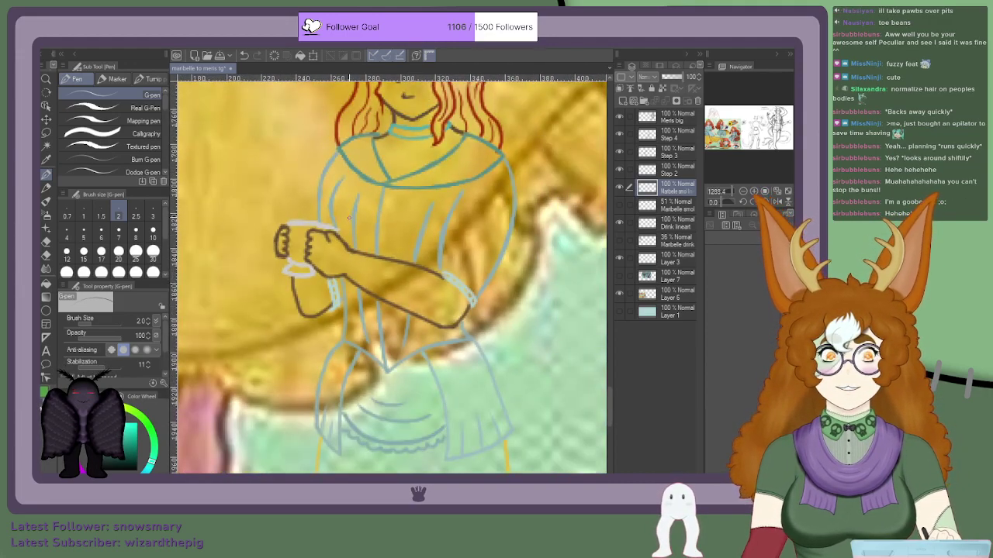
scroll(351, 227, up, 4)
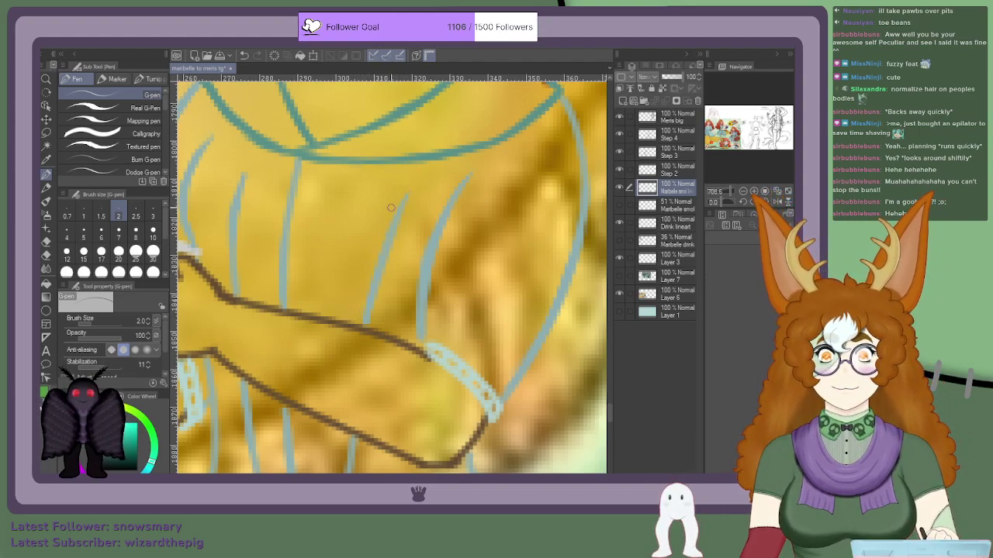
scroll(388, 276, up, 4)
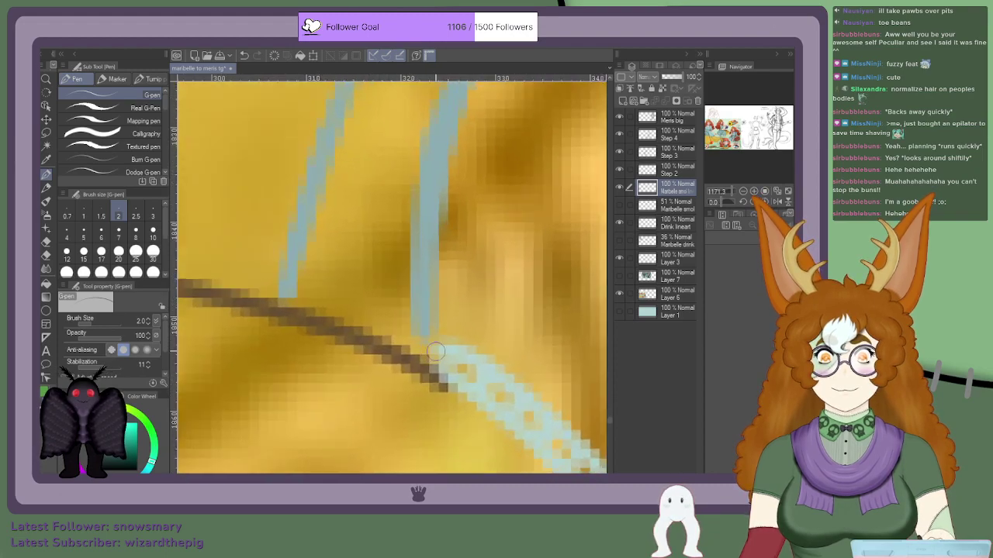
mouse_move(443, 346)
mouse_down()
mouse_move(419, 338)
mouse_move(438, 345)
mouse_up()
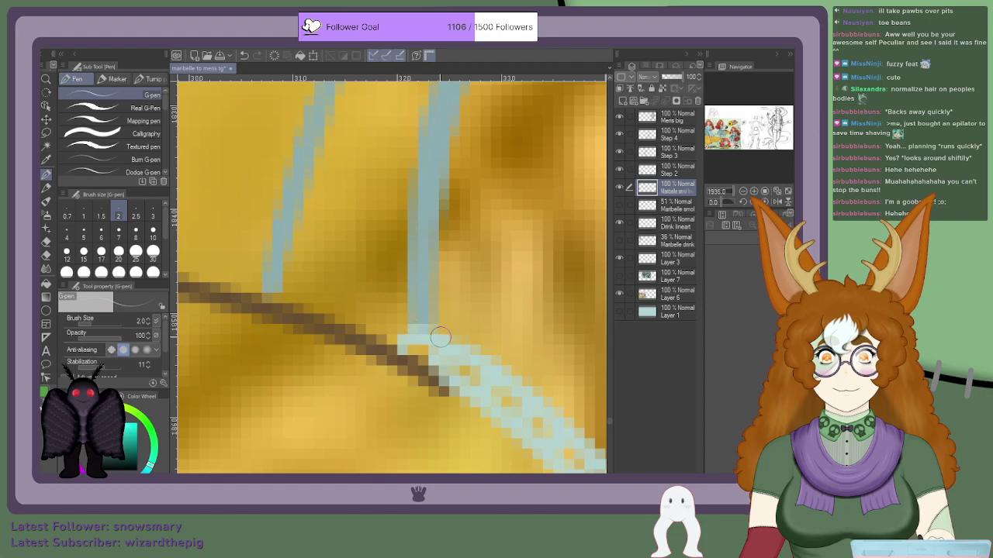
scroll(419, 347, down, 2)
Step: Touch up the light grey cup rim where it meets the small figure's two hands
scroll(423, 347, down, 4)
scroll(317, 314, up, 4)
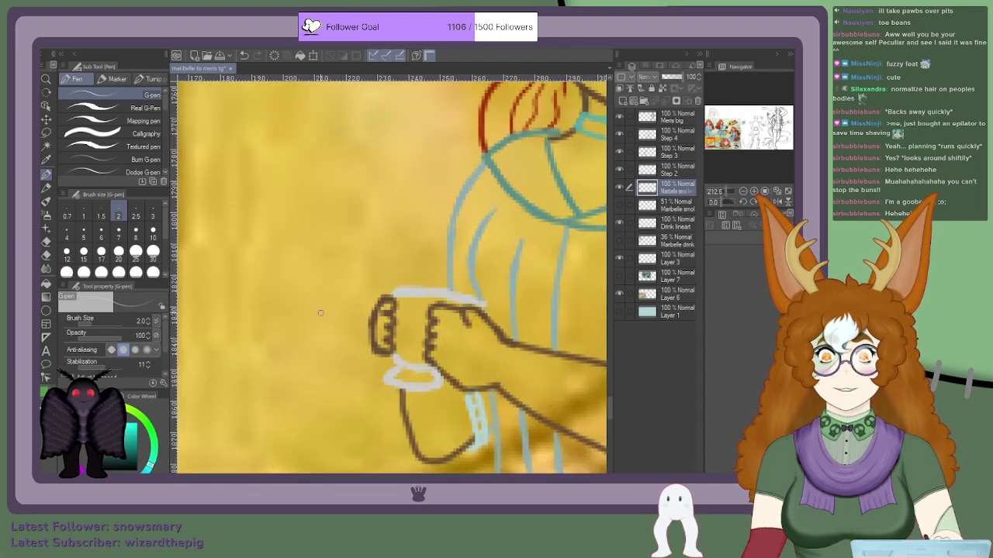
scroll(481, 430, up, 4)
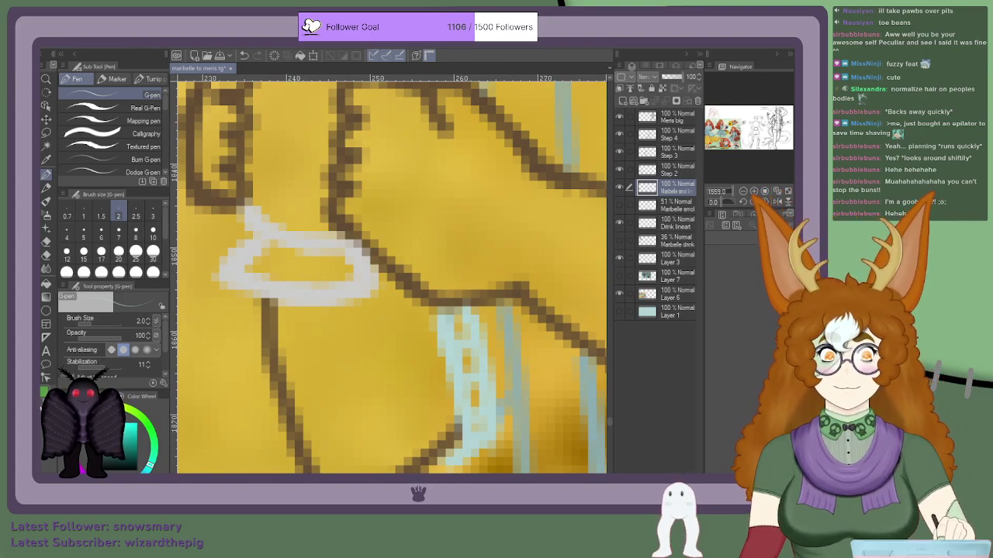
scroll(392, 324, down, 3)
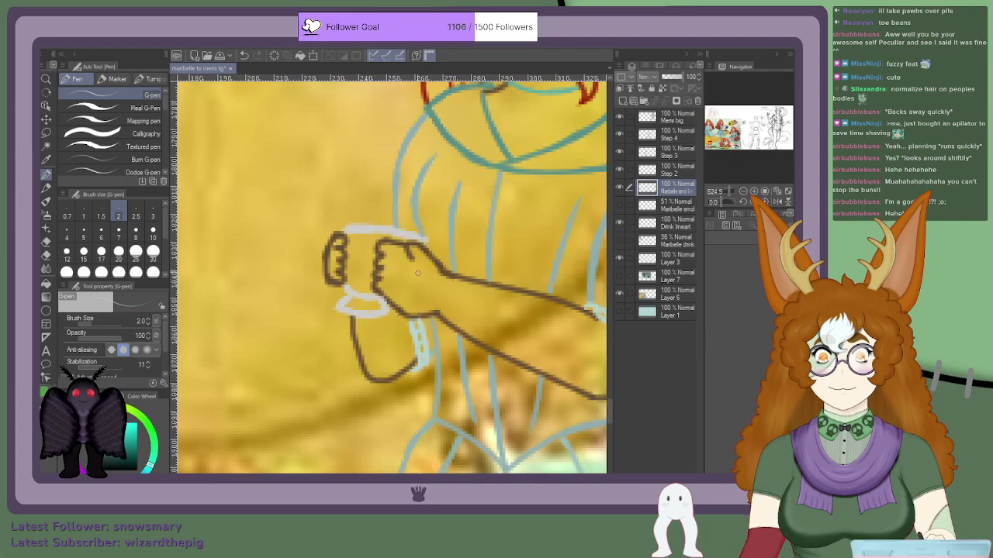
scroll(416, 278, up, 7)
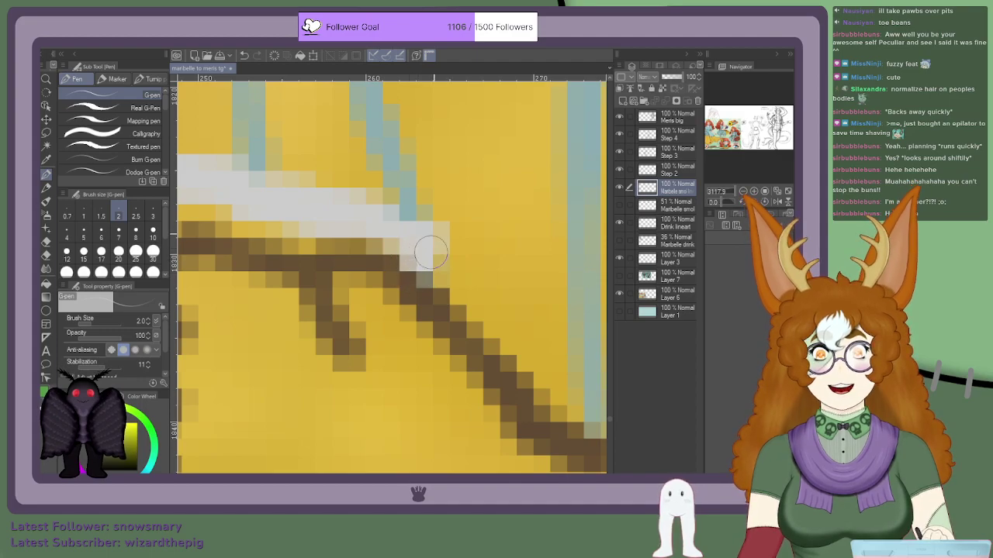
scroll(431, 256, down, 8)
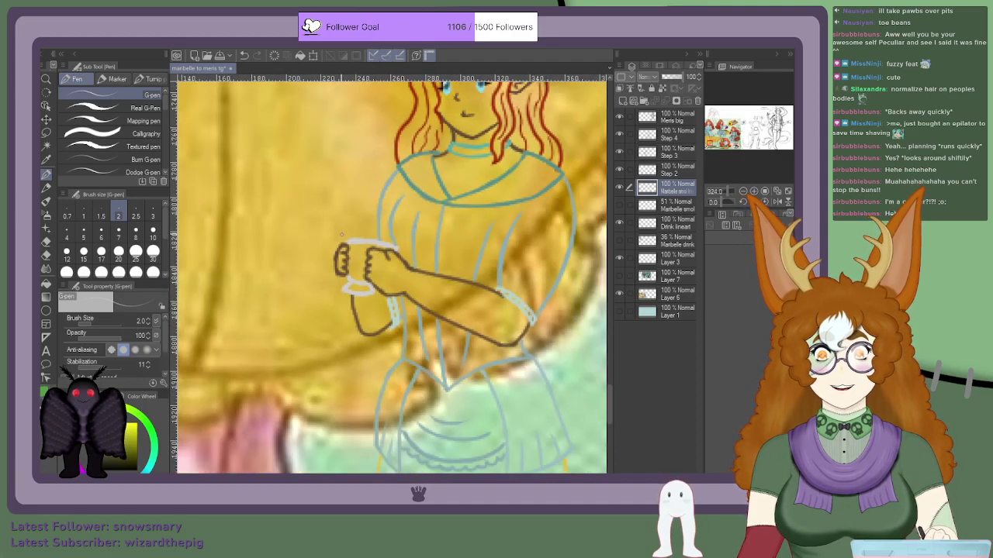
scroll(339, 233, up, 7)
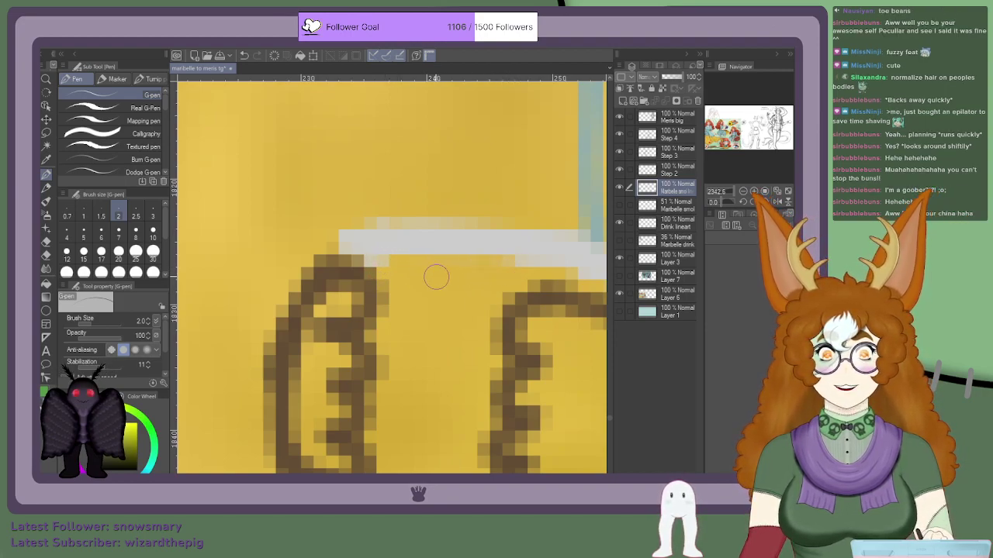
mouse_move(487, 219)
mouse_down()
mouse_move(308, 236)
mouse_move(353, 229)
mouse_up()
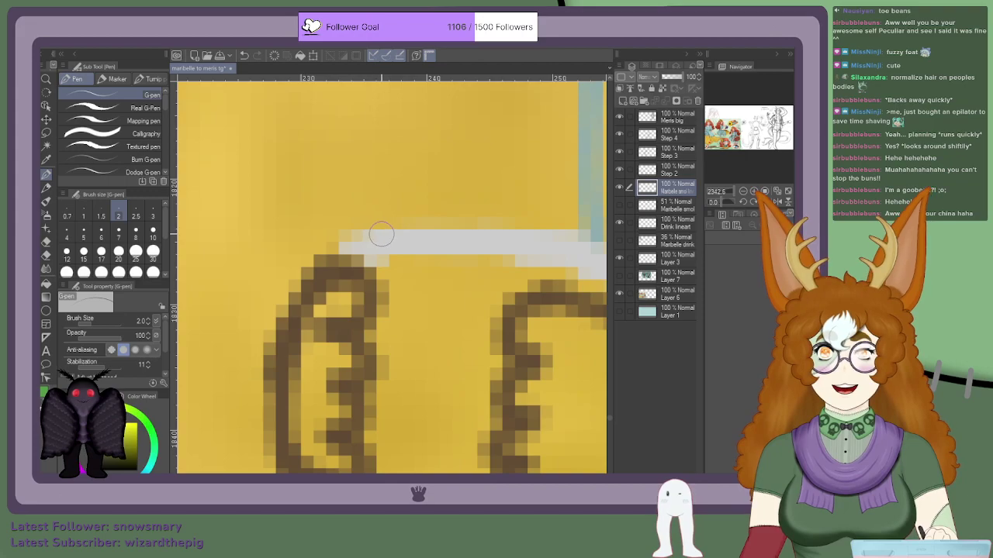
scroll(405, 245, down, 8)
scroll(450, 245, up, 5)
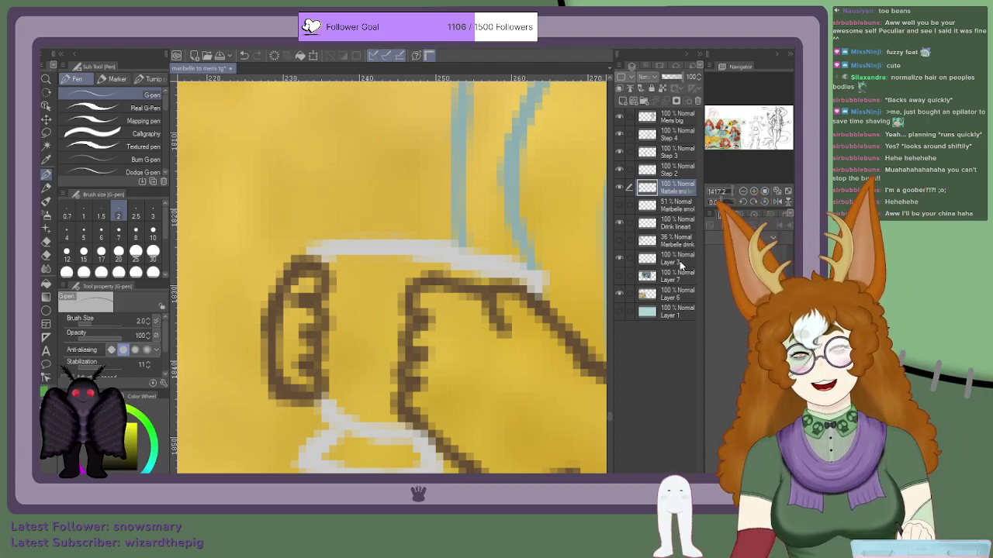
Step: Examine the cup's base and the forearm line below it, and compare the small figure with the whole reference artwork
scroll(417, 341, down, 13)
scroll(370, 375, up, 11)
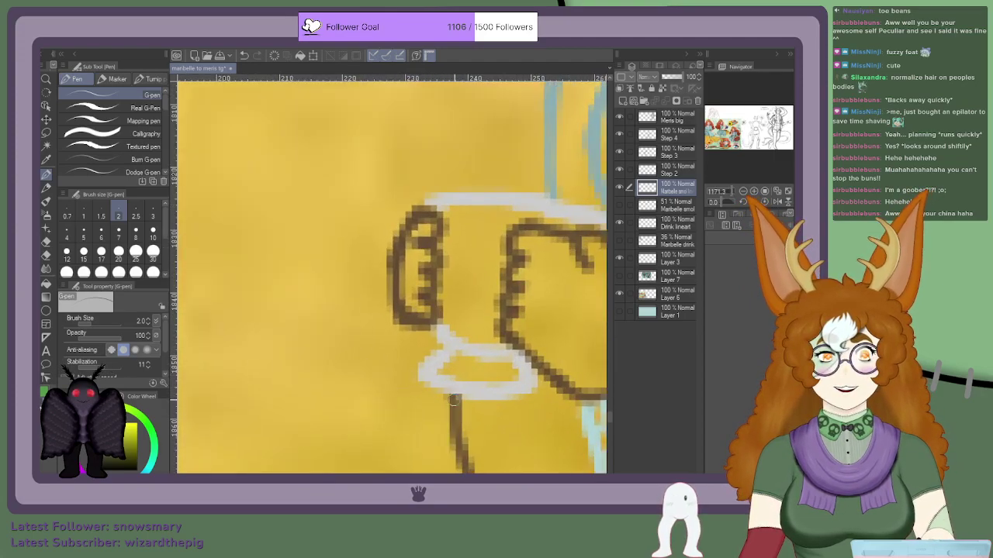
scroll(497, 410, up, 1)
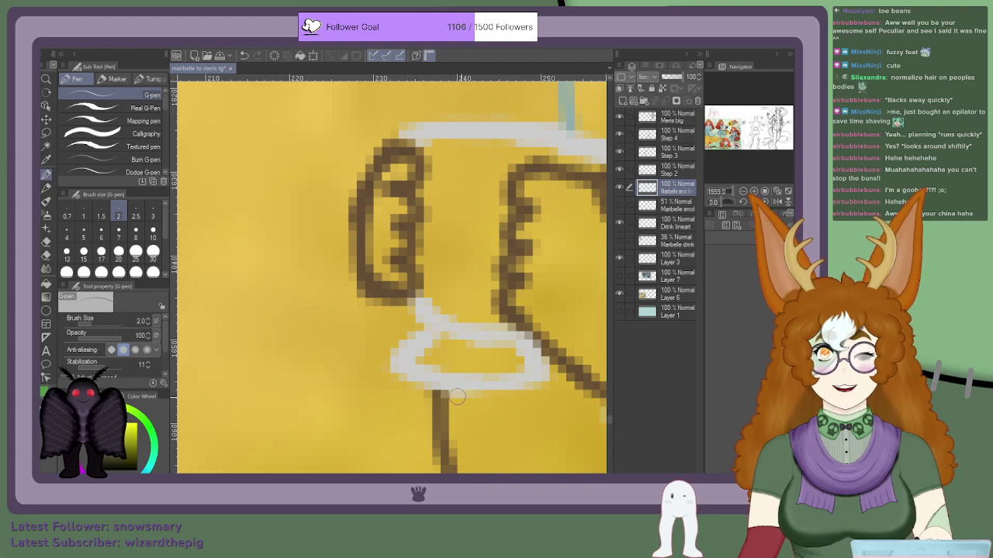
scroll(459, 395, down, 5)
scroll(552, 310, up, 2)
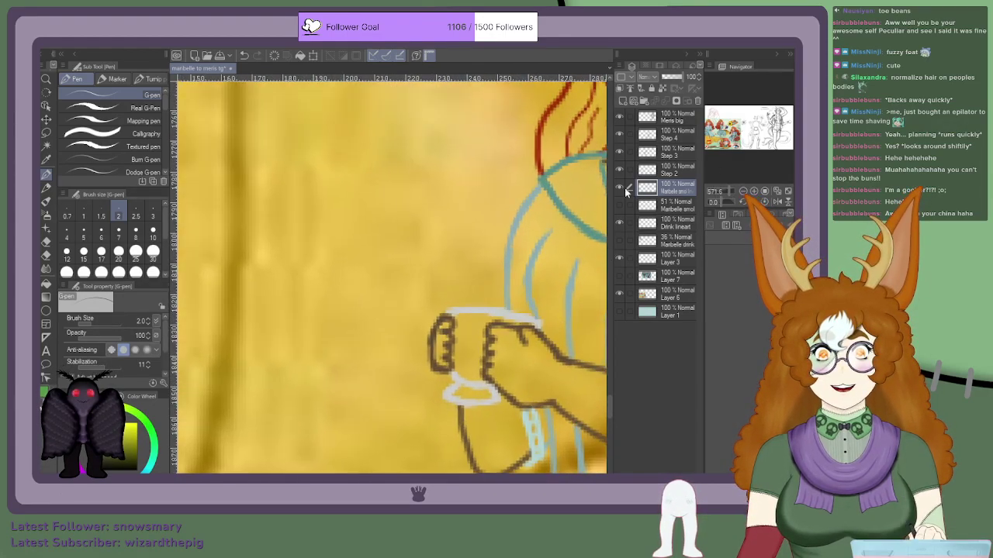
drag(715, 147, 717, 133)
scroll(390, 343, down, 7)
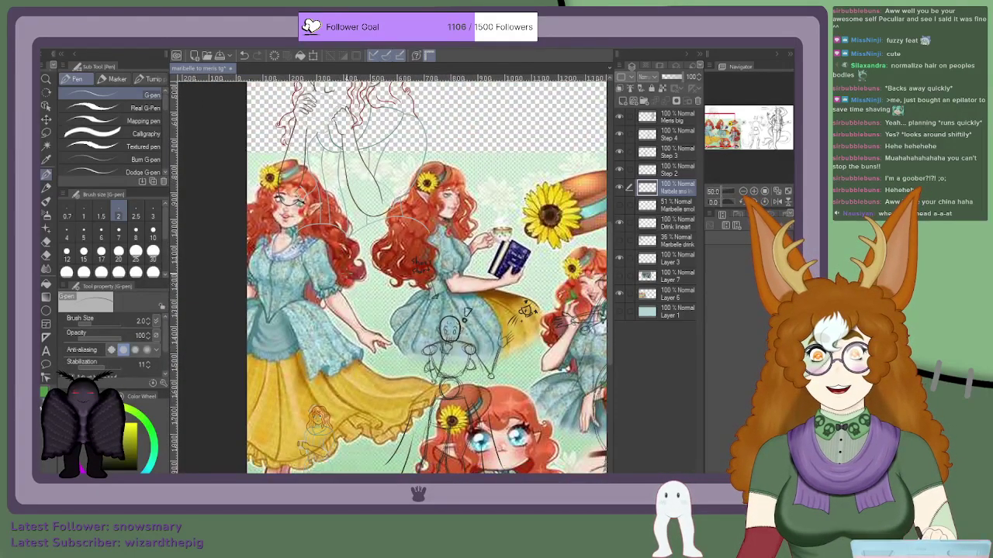
scroll(392, 353, down, 2)
Step: Touch up the upper ends of both yellow skirt side lines where they meet the blue overskirt hem
scroll(341, 443, up, 6)
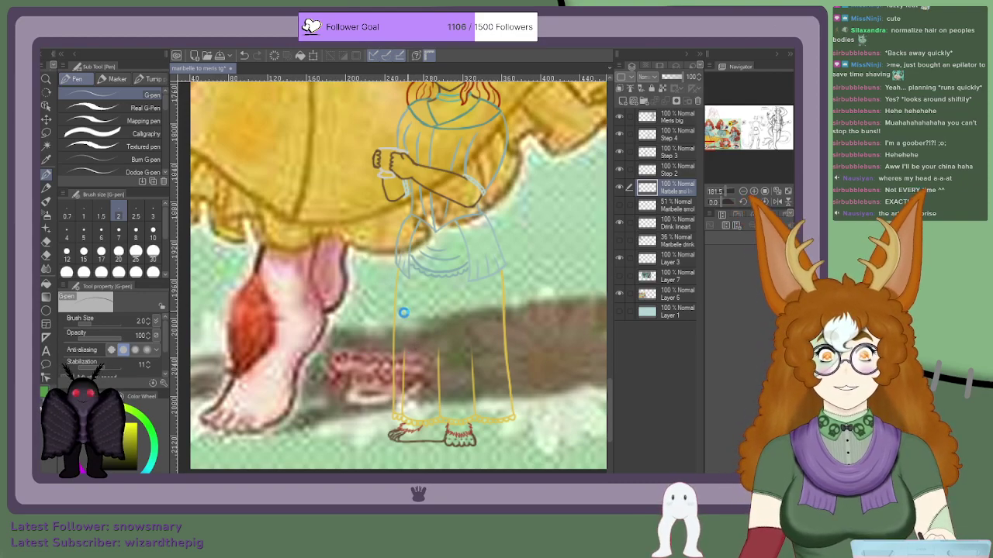
scroll(415, 308, down, 10)
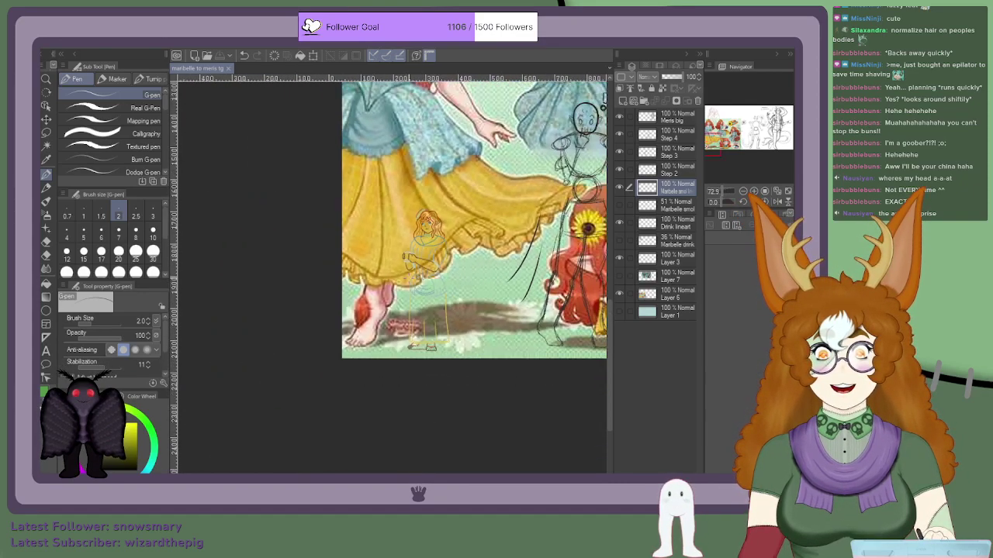
scroll(430, 273, up, 7)
scroll(424, 263, down, 5)
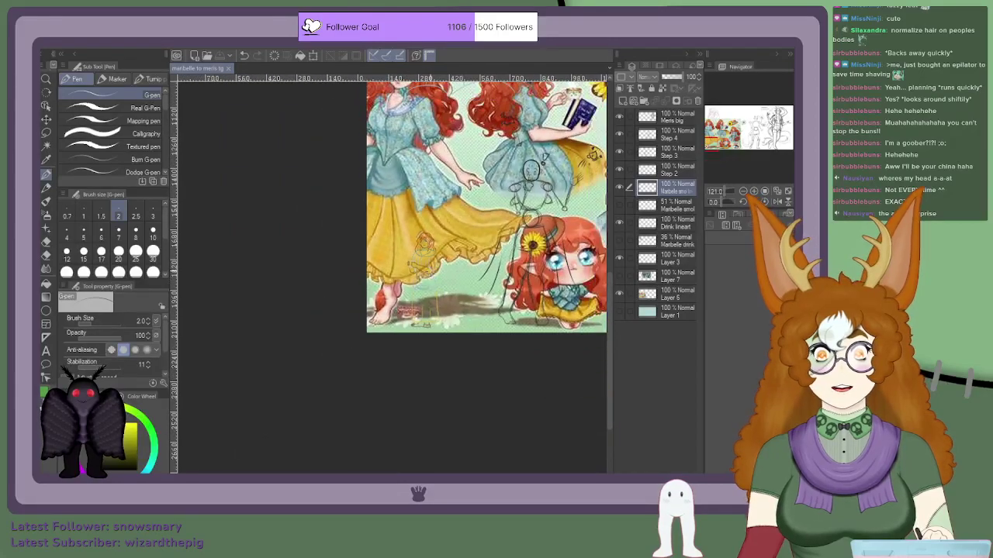
scroll(425, 264, up, 4)
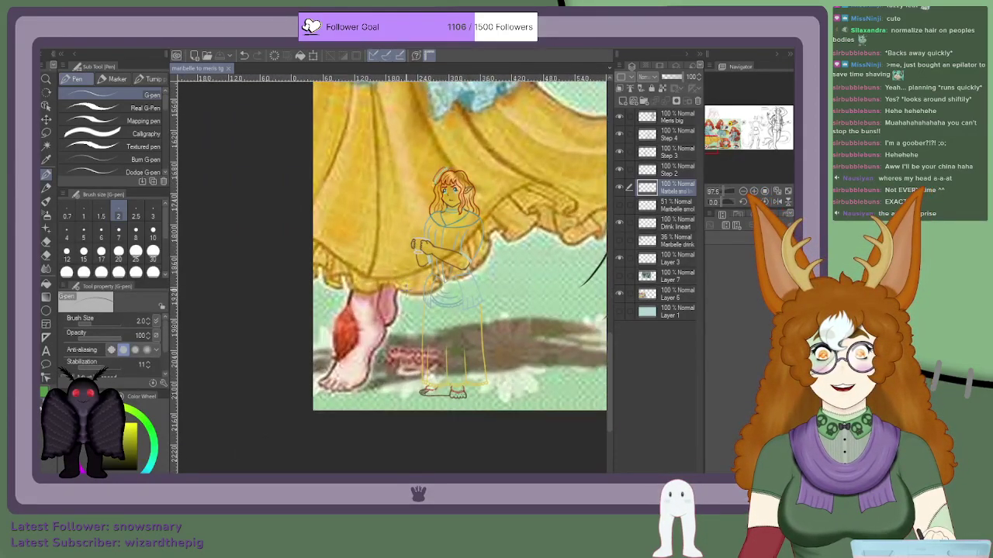
scroll(422, 352, up, 10)
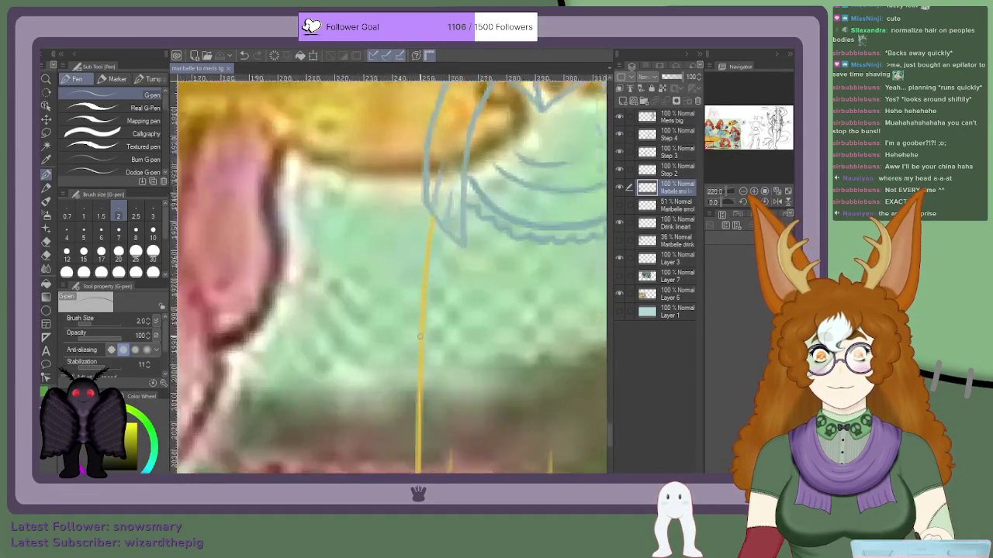
scroll(421, 352, up, 6)
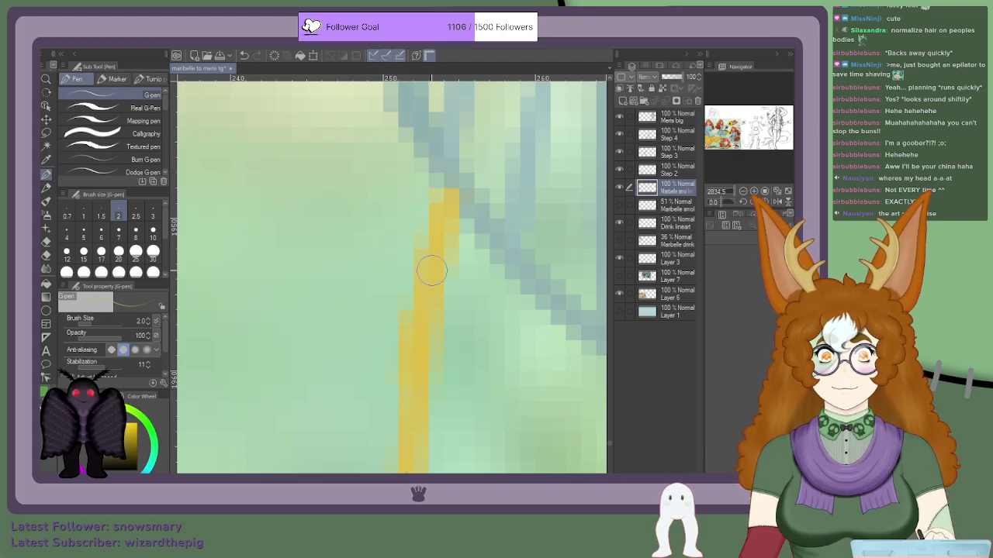
scroll(431, 246, down, 3)
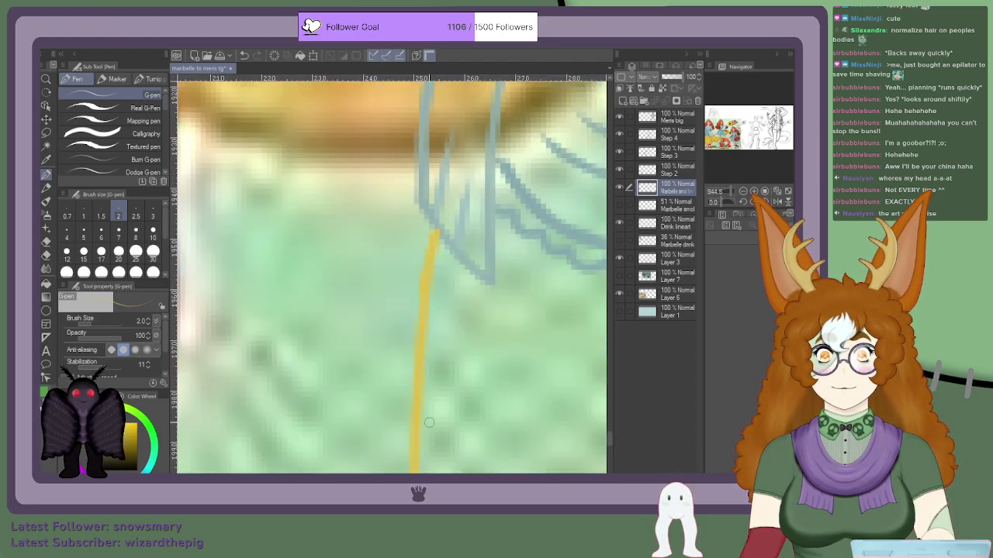
scroll(429, 359, down, 5)
scroll(526, 258, up, 8)
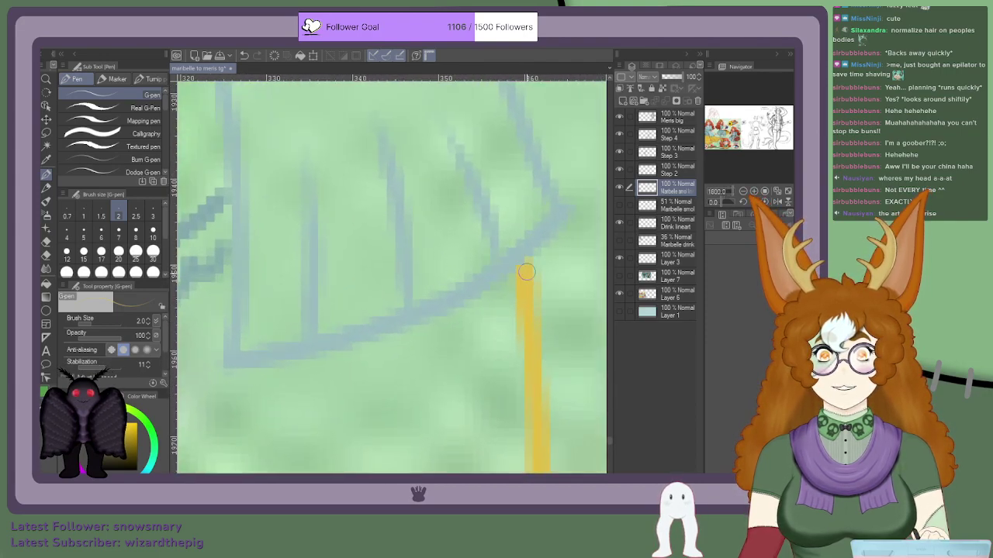
scroll(525, 276, down, 8)
scroll(543, 319, up, 6)
Step: Examine the small figure's complete lineart against the surrounding sketches and reference characters
scroll(463, 329, down, 12)
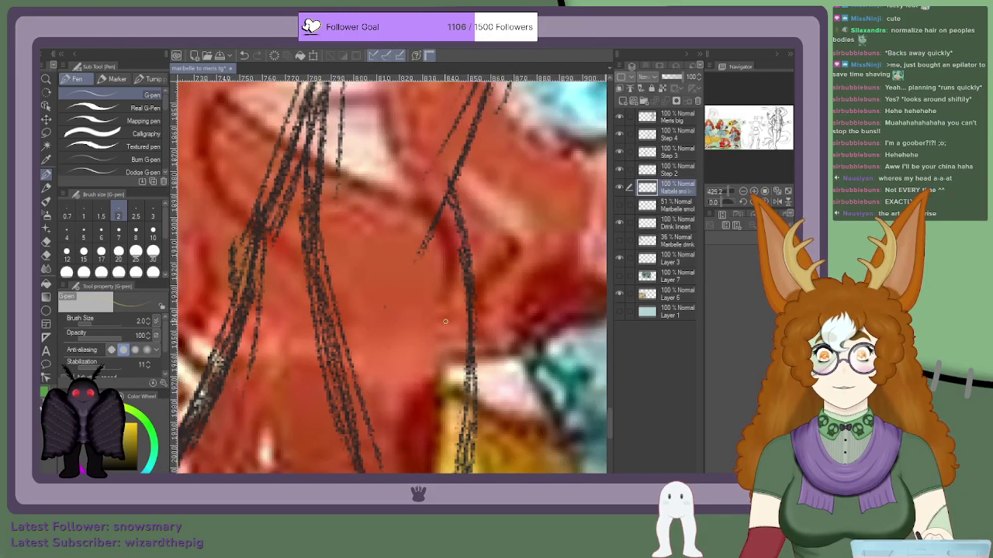
scroll(335, 350, up, 6)
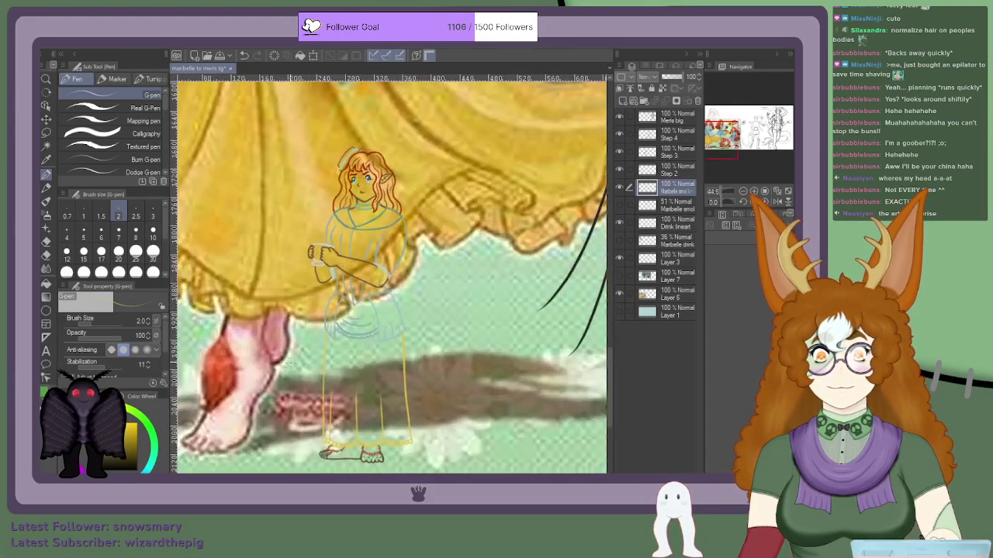
scroll(335, 350, down, 4)
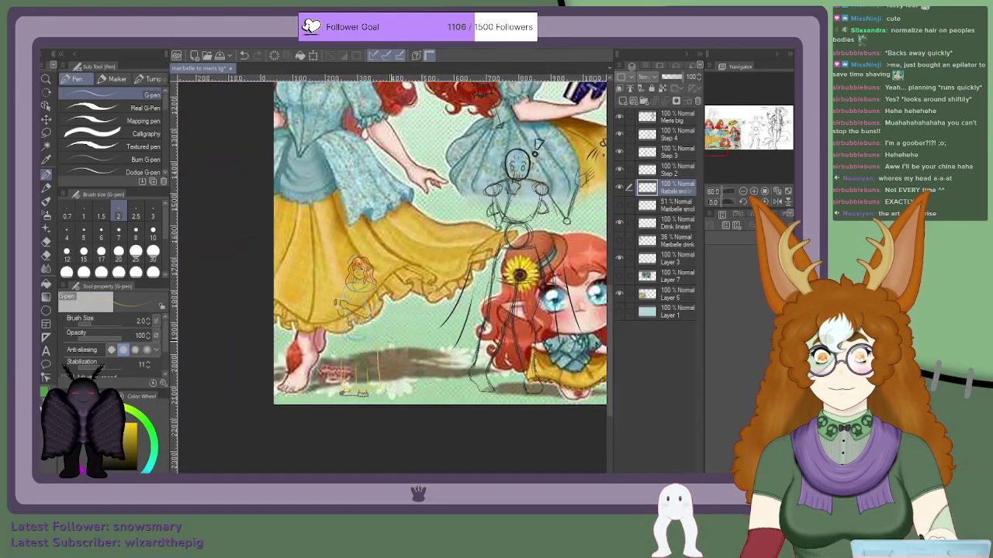
scroll(390, 339, down, 5)
scroll(391, 339, up, 3)
scroll(392, 343, up, 3)
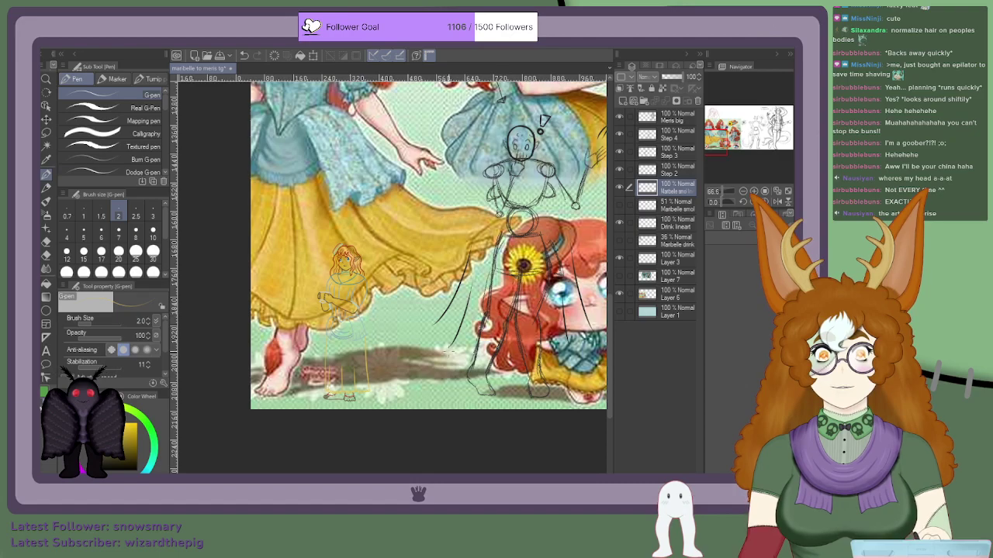
scroll(428, 245, down, 5)
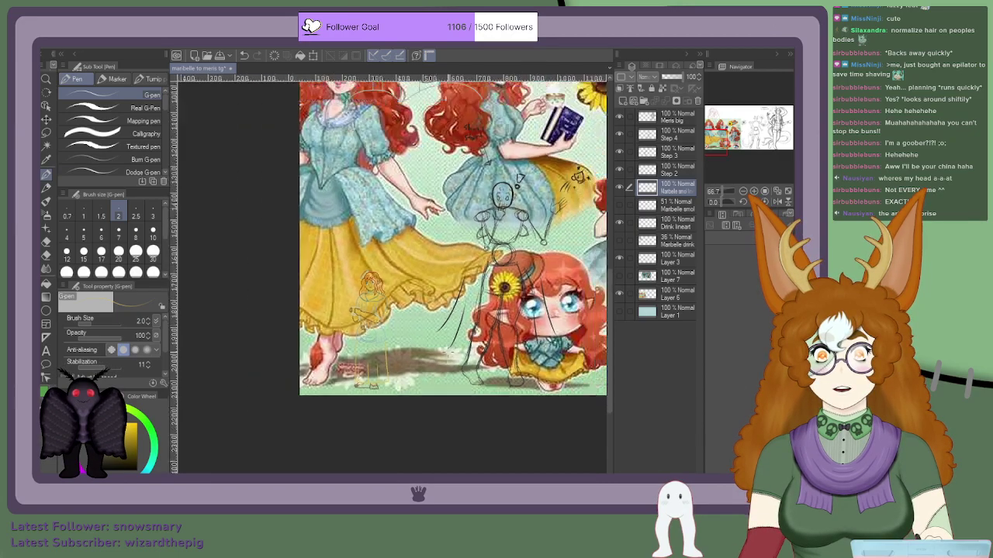
scroll(428, 244, up, 3)
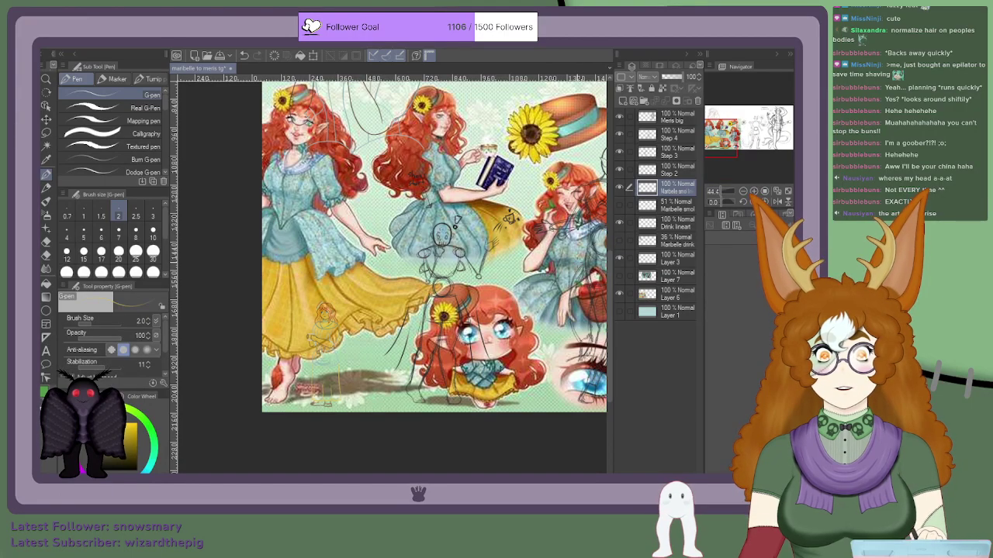
Step: Show Layer 7 with the teal reference artwork and view it within the whole canvas
click(619, 276)
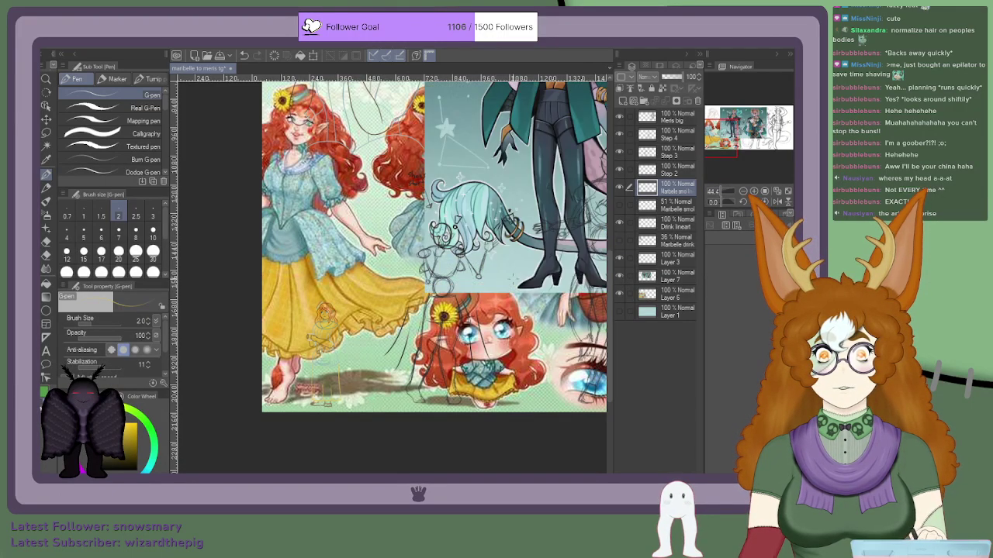
scroll(511, 277, down, 2)
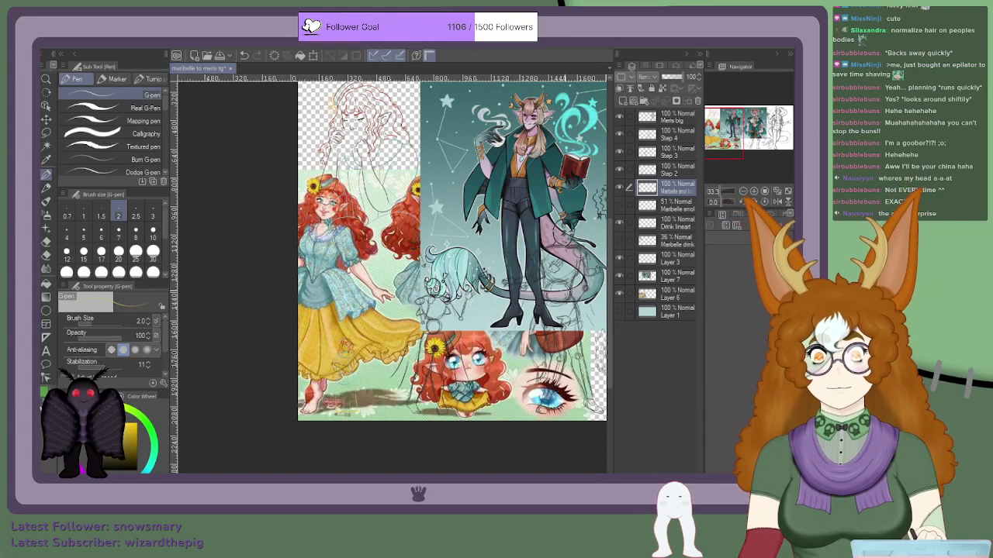
scroll(557, 287, down, 3)
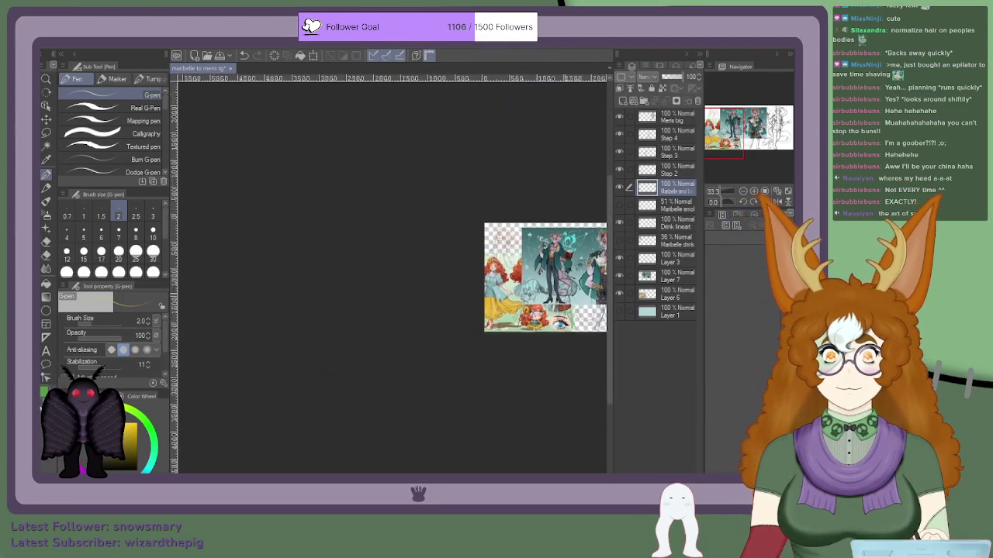
Step: Examine the second character's teal reference artwork beside the red-haired character's references and the small figure
drag(740, 146, 762, 142)
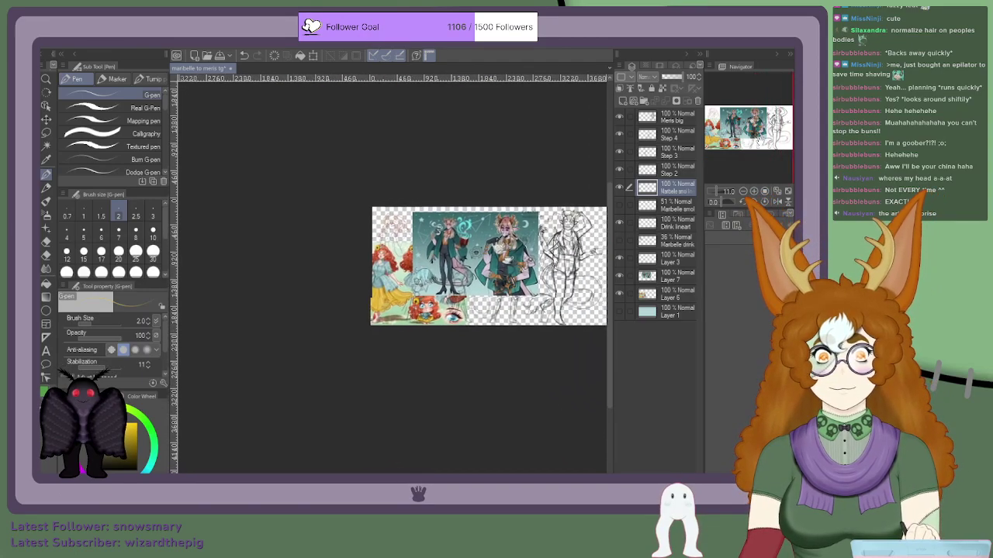
scroll(409, 301, up, 5)
scroll(505, 270, up, 3)
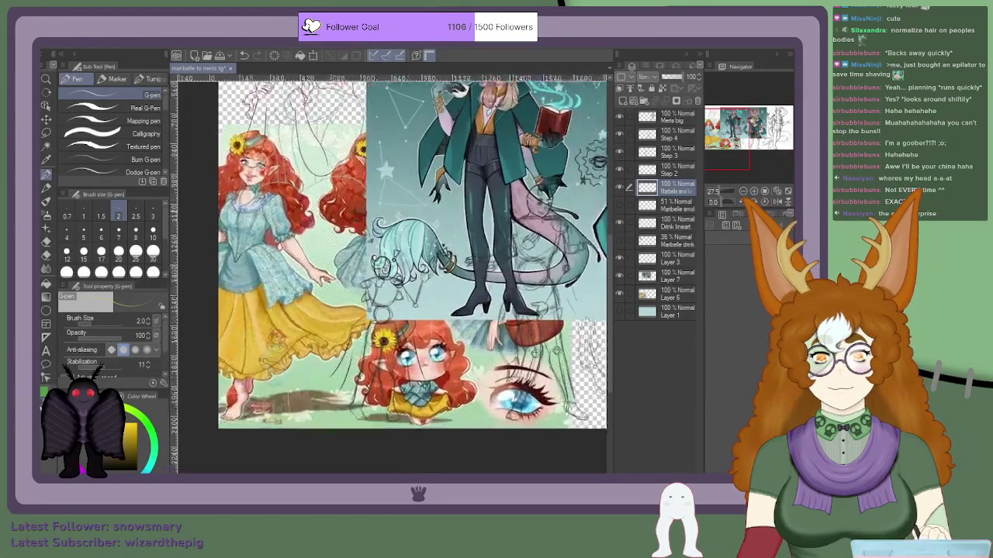
scroll(505, 230, down, 3)
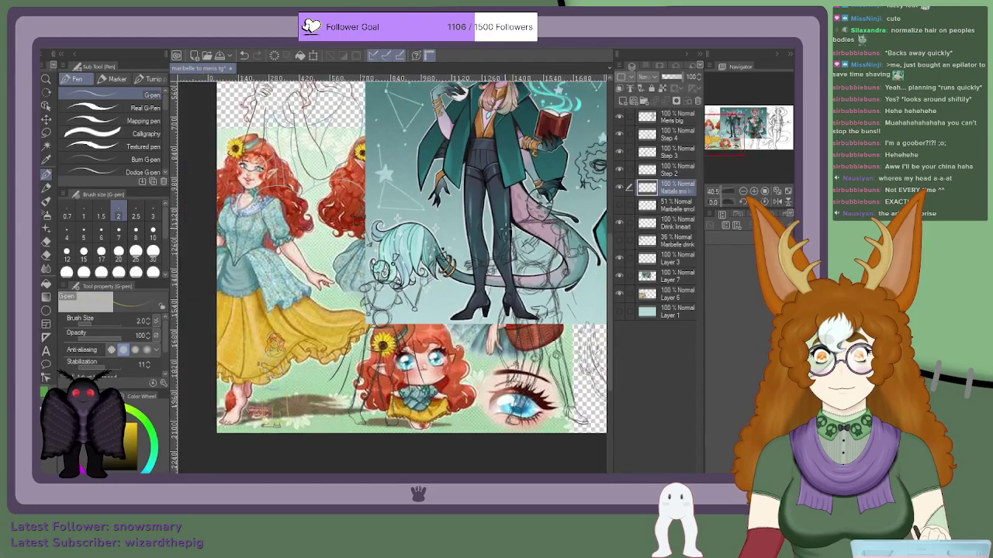
scroll(411, 289, up, 1)
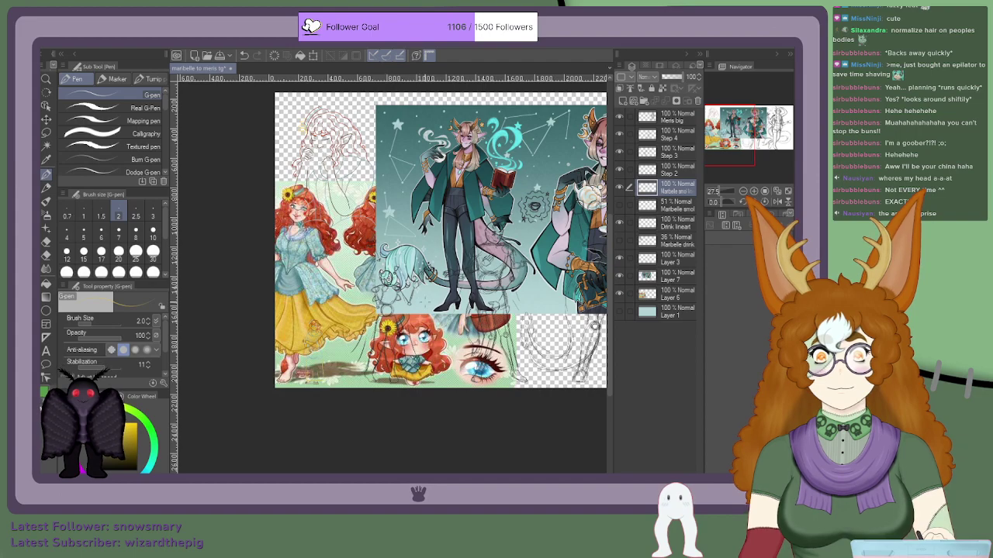
mouse_move(719, 136)
mouse_down()
mouse_move(743, 136)
mouse_move(725, 142)
mouse_up()
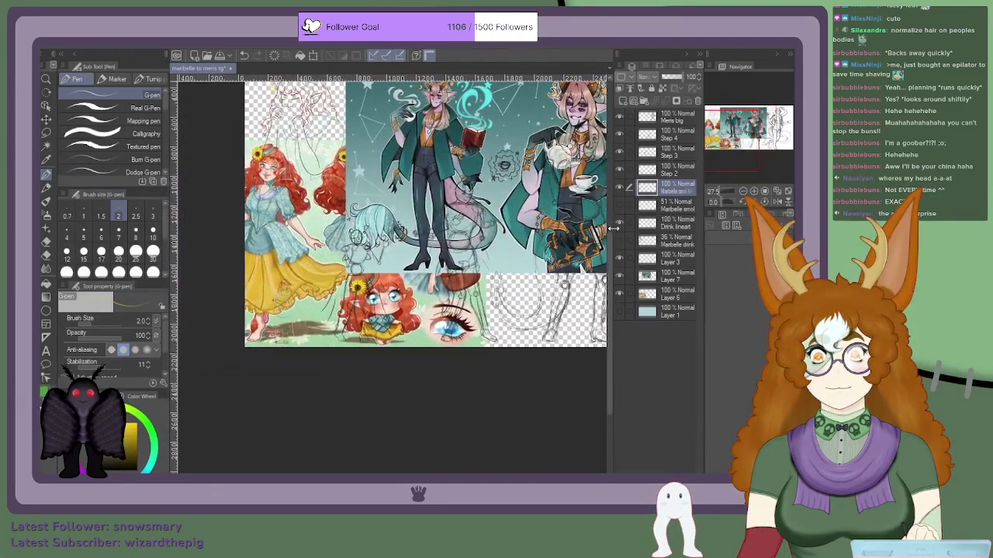
scroll(277, 300, up, 6)
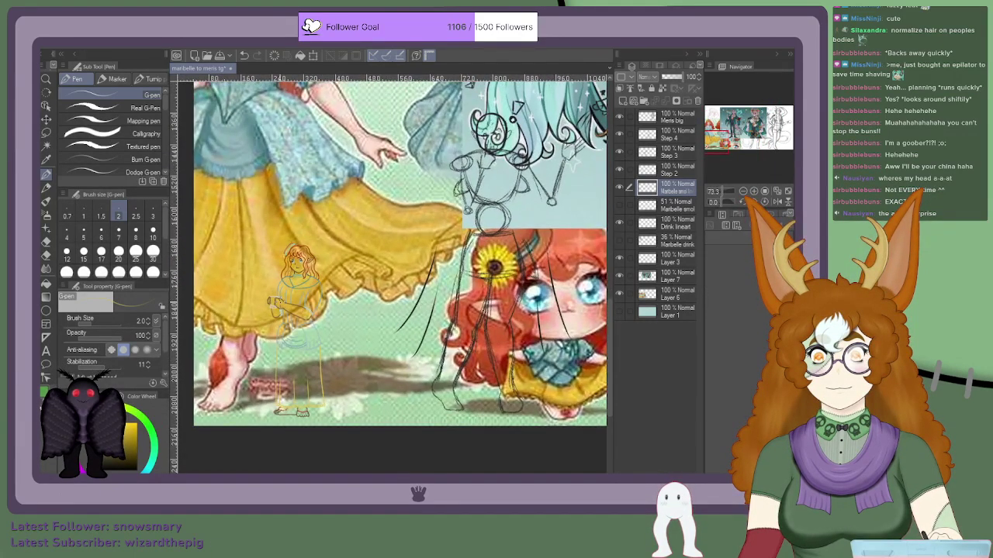
scroll(288, 305, down, 1)
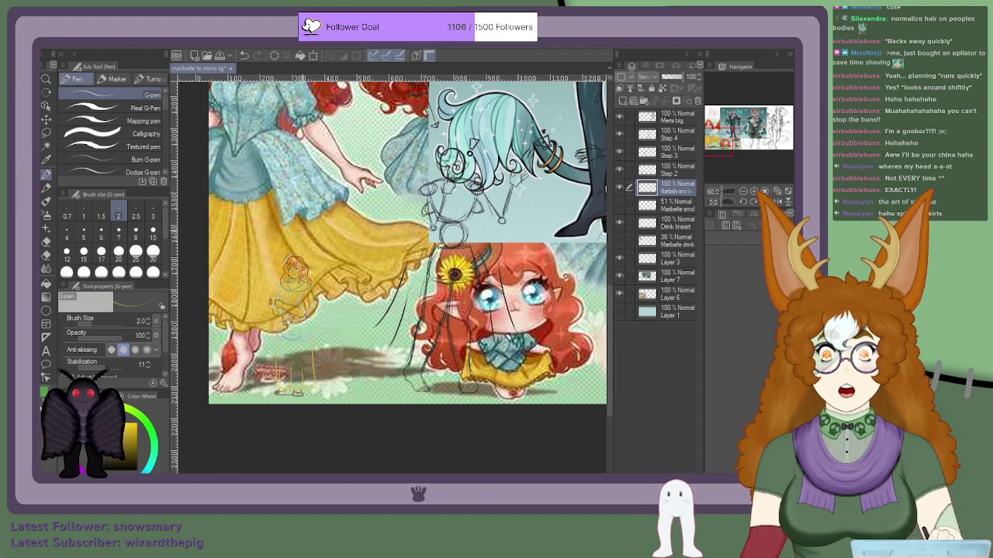
scroll(275, 217, up, 1)
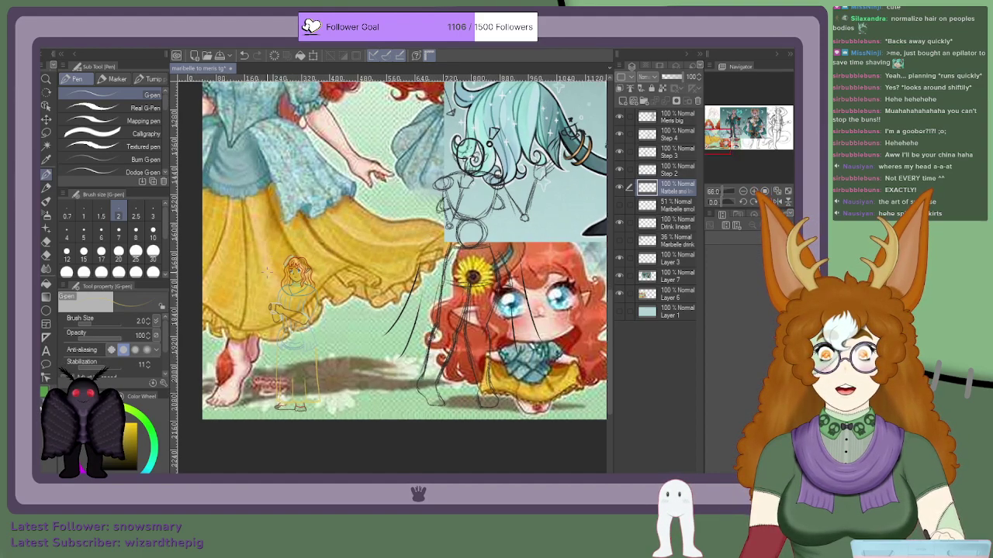
scroll(248, 256, down, 1)
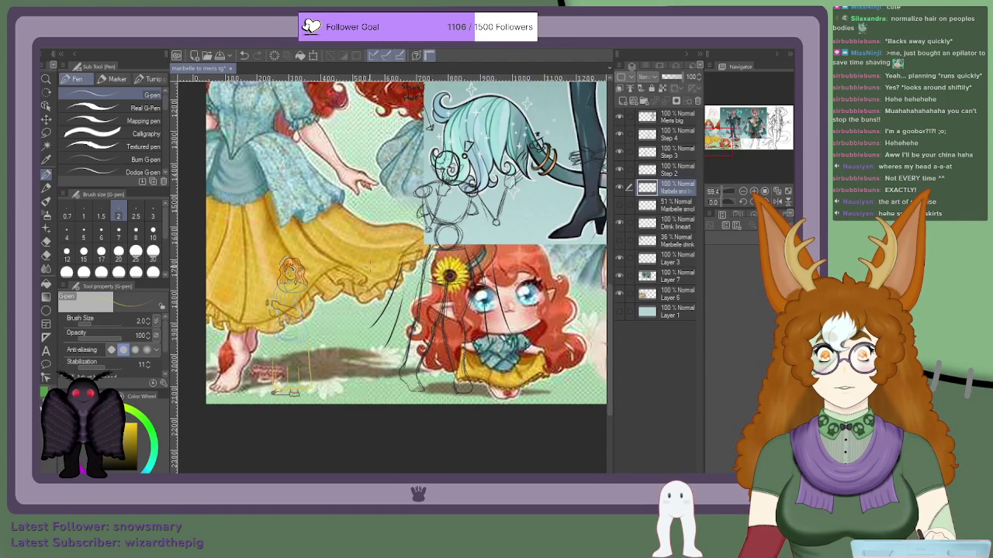
scroll(444, 325, down, 2)
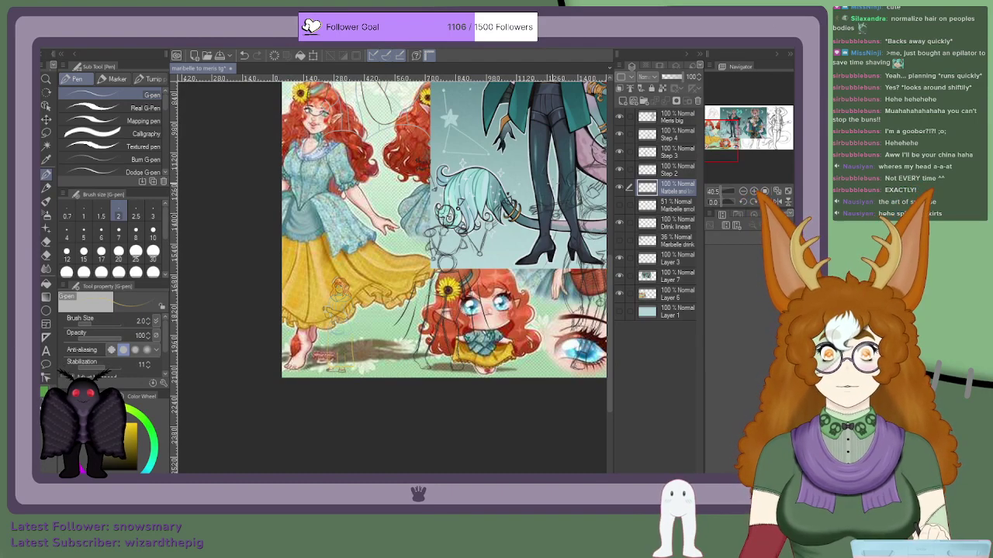
scroll(550, 183, down, 1)
mouse_move(527, 202)
mouse_down()
mouse_move(508, 190)
mouse_move(482, 225)
mouse_move(504, 205)
mouse_move(378, 237)
mouse_move(386, 245)
mouse_up()
scroll(504, 205, down, 1)
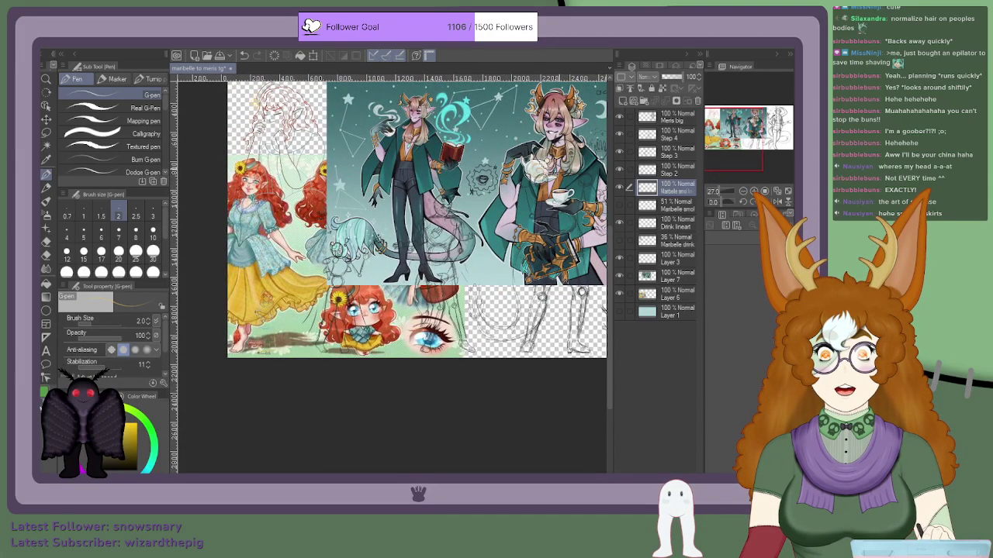
Step: Compare the small figure's lineart up close with the red-haired character's full-length reference and the second character's design
drag(739, 139, 726, 142)
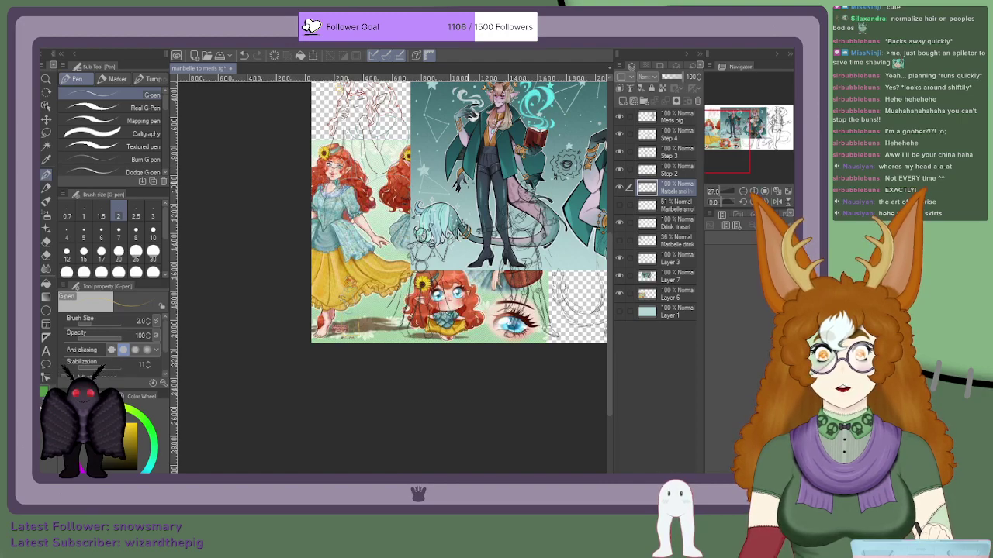
scroll(382, 238, down, 1)
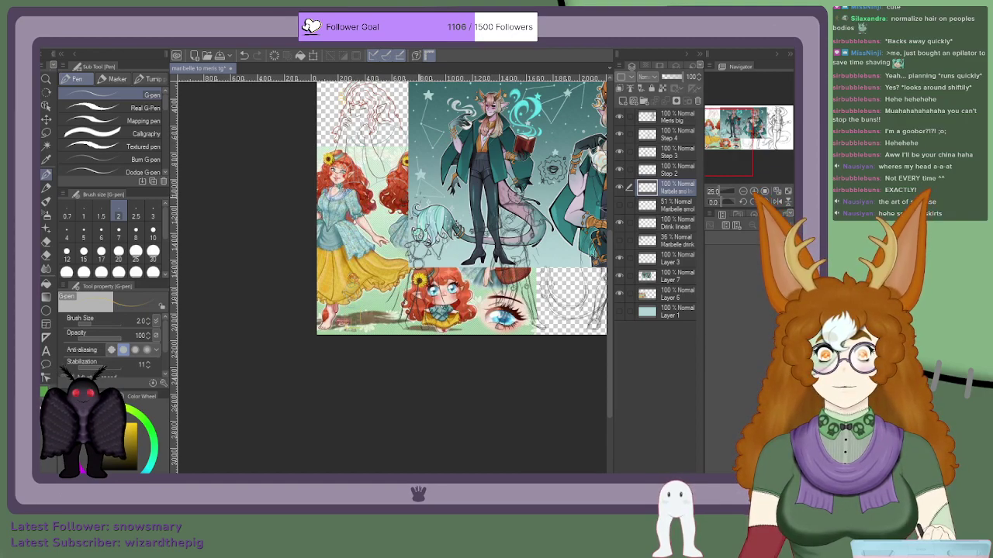
scroll(390, 249, up, 3)
scroll(380, 249, down, 3)
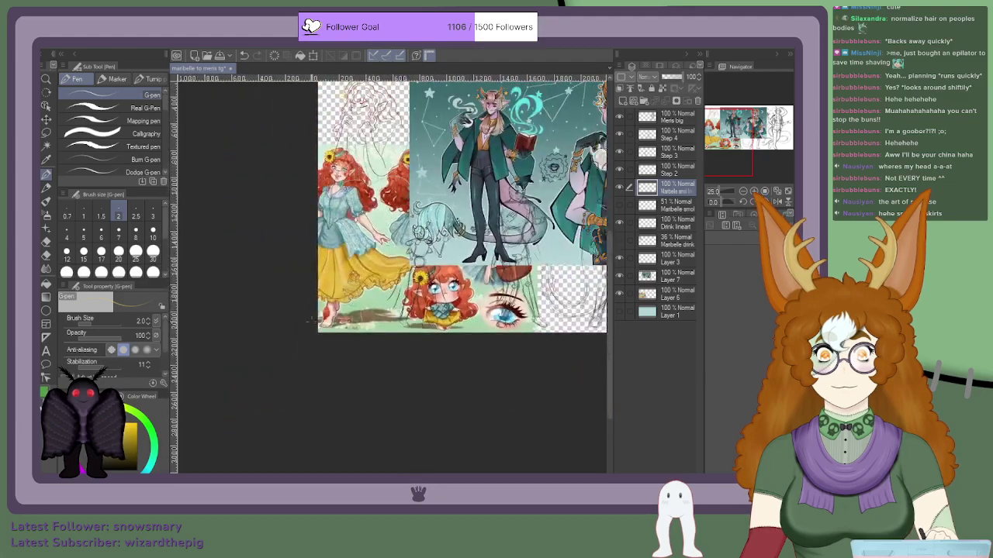
scroll(373, 279, up, 3)
scroll(369, 272, down, 3)
scroll(452, 189, up, 3)
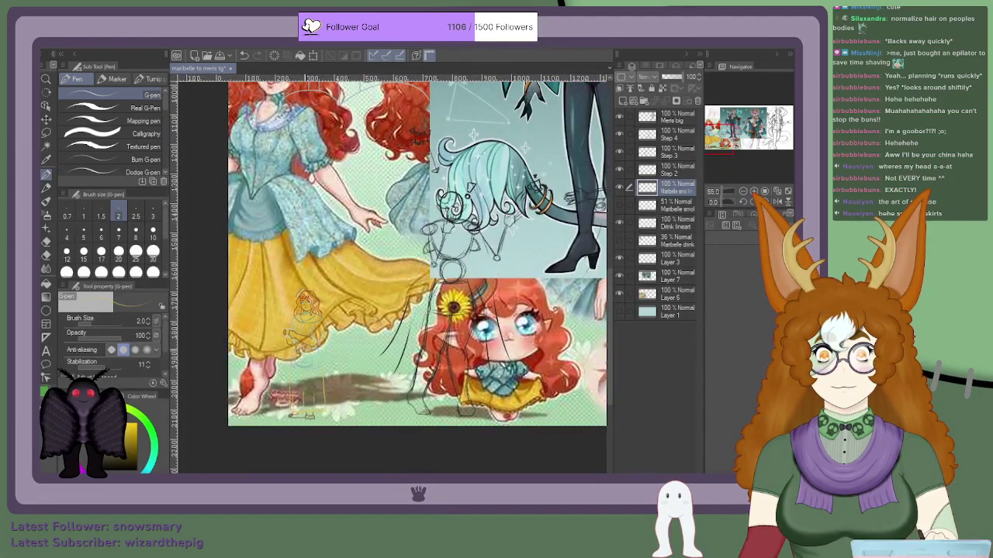
scroll(320, 345, down, 4)
scroll(319, 344, up, 1)
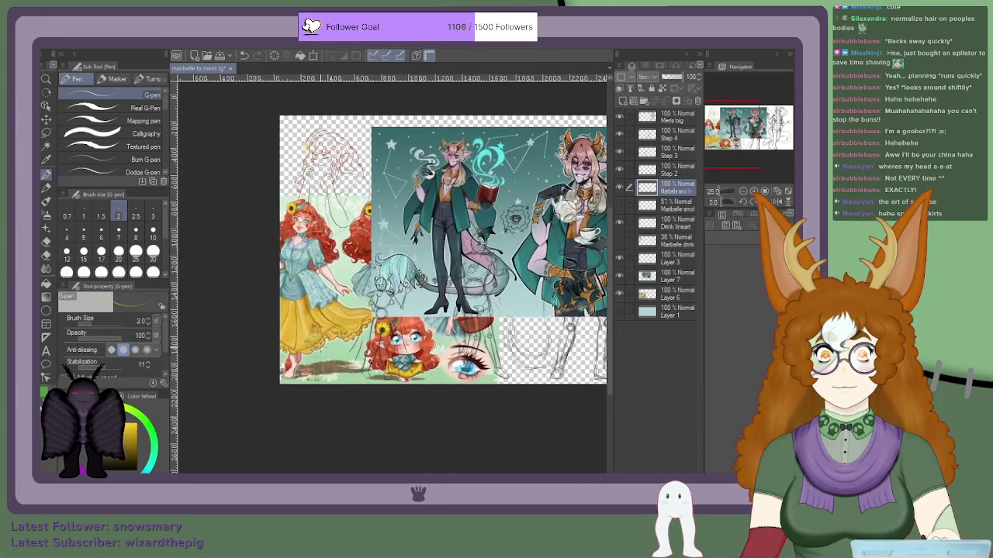
scroll(301, 264, up, 5)
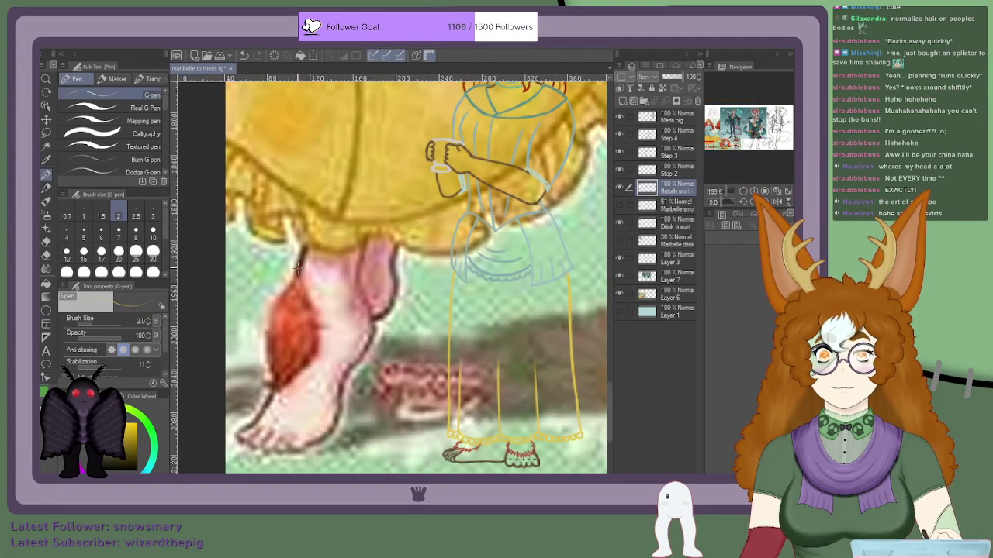
scroll(301, 264, down, 4)
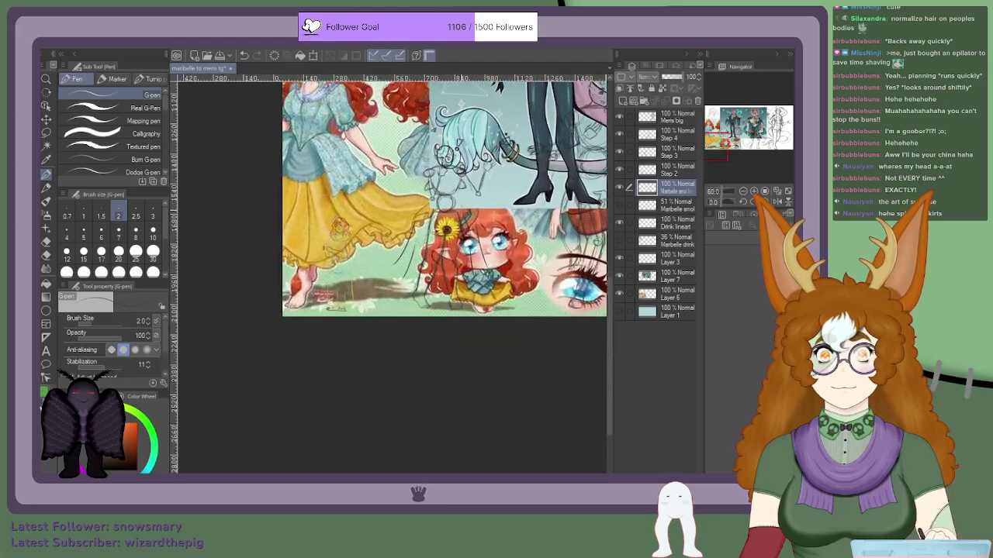
scroll(452, 116, up, 1)
scroll(451, 116, down, 3)
scroll(361, 314, up, 4)
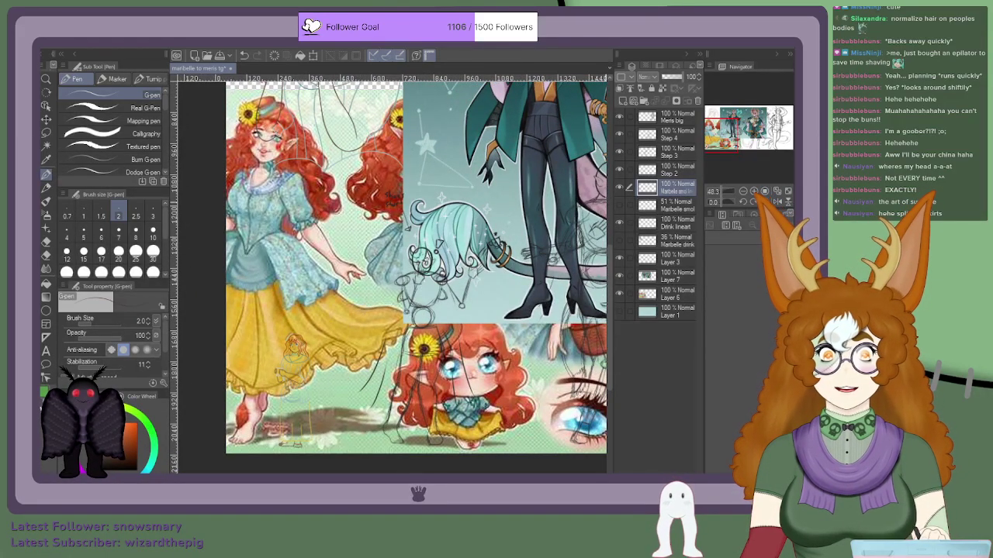
Step: Hide both reference artwork layers, Layer 7 and Layer 6, leaving the sketches and lineart showing
click(619, 275)
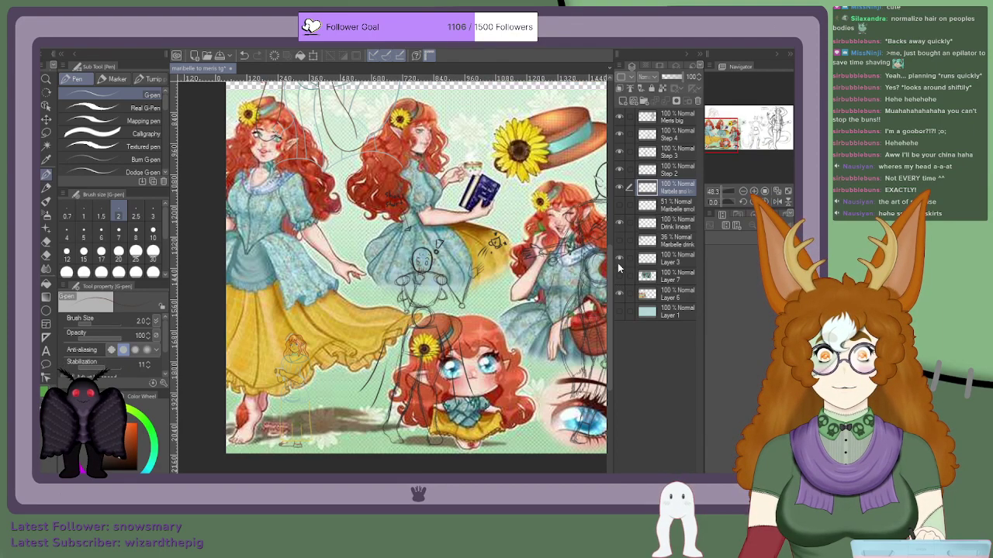
click(619, 294)
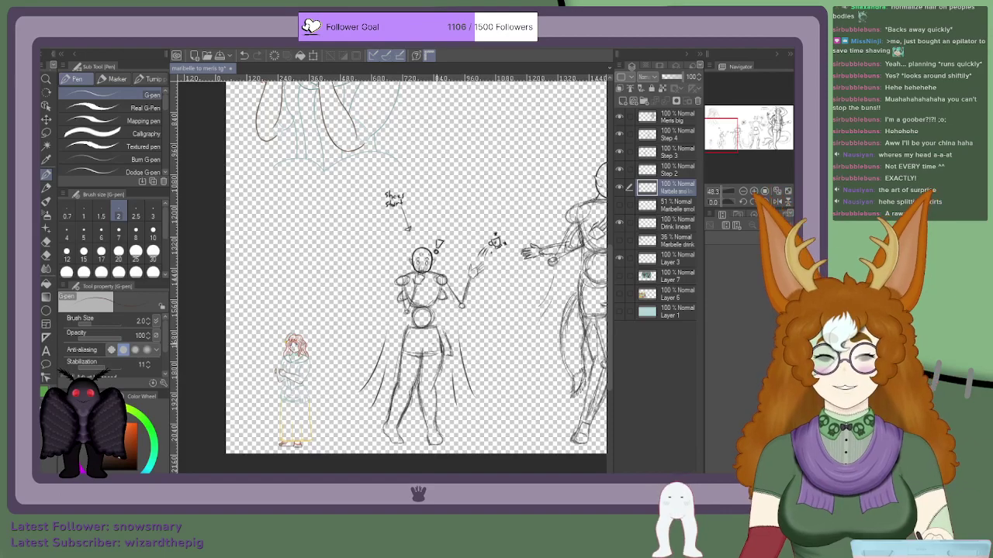
Step: Examine the next figure's rough sketch with the tossed cup and compare it with the small figure's finished lineart
scroll(399, 311, up, 3)
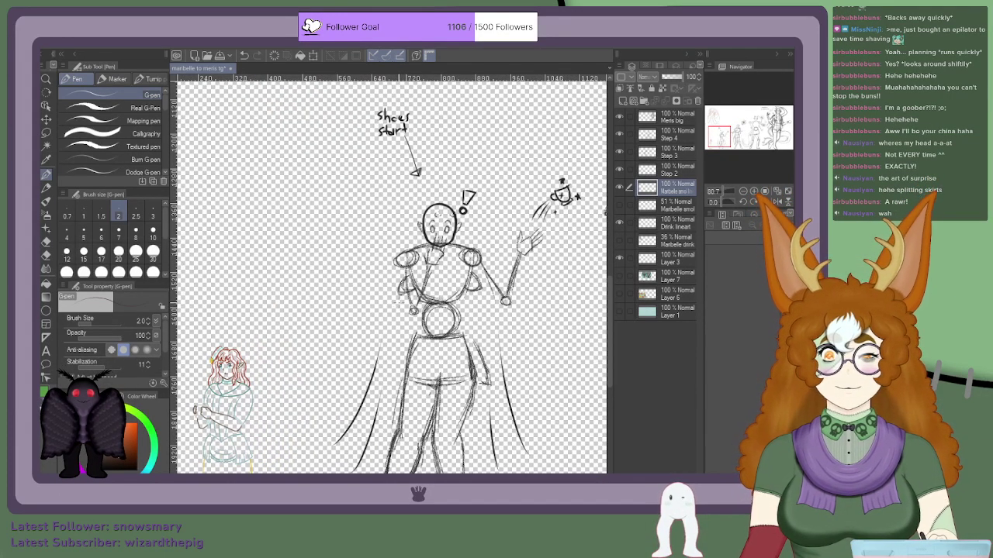
scroll(253, 399, up, 4)
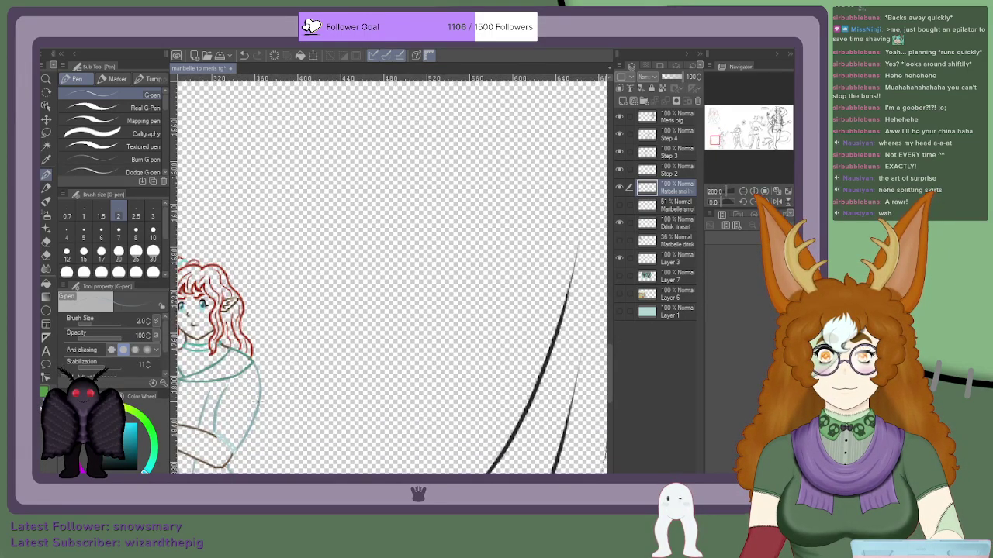
scroll(262, 397, down, 5)
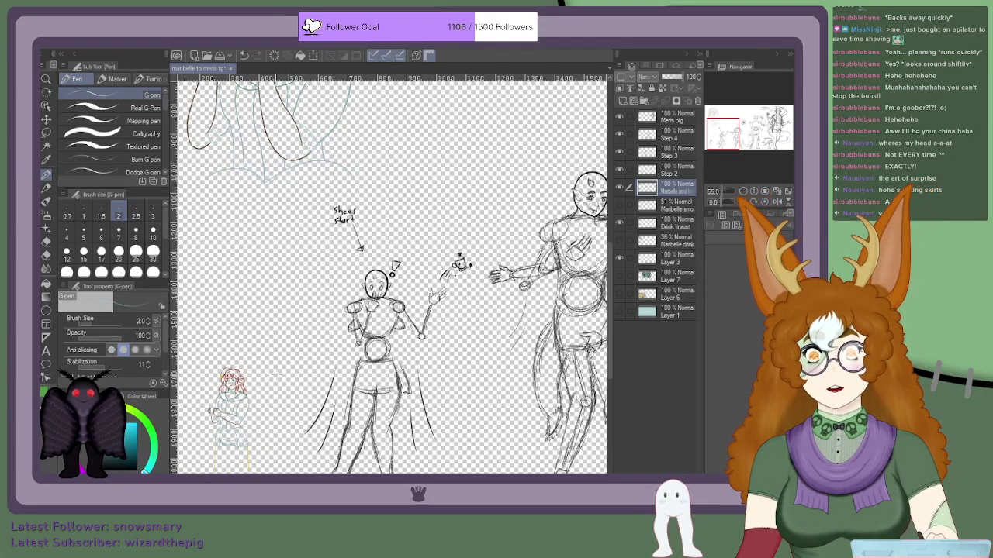
scroll(273, 373, up, 3)
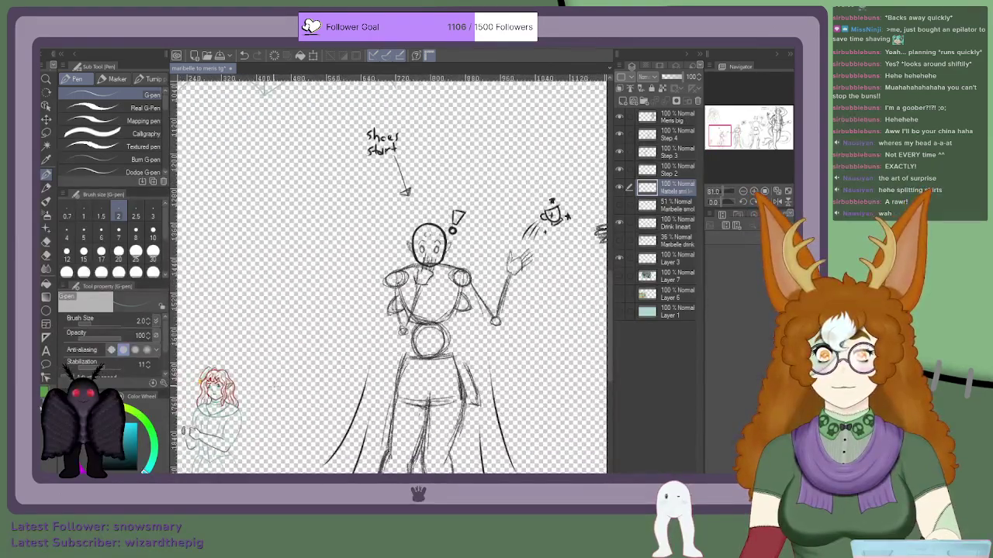
scroll(326, 351, down, 5)
scroll(264, 412, up, 6)
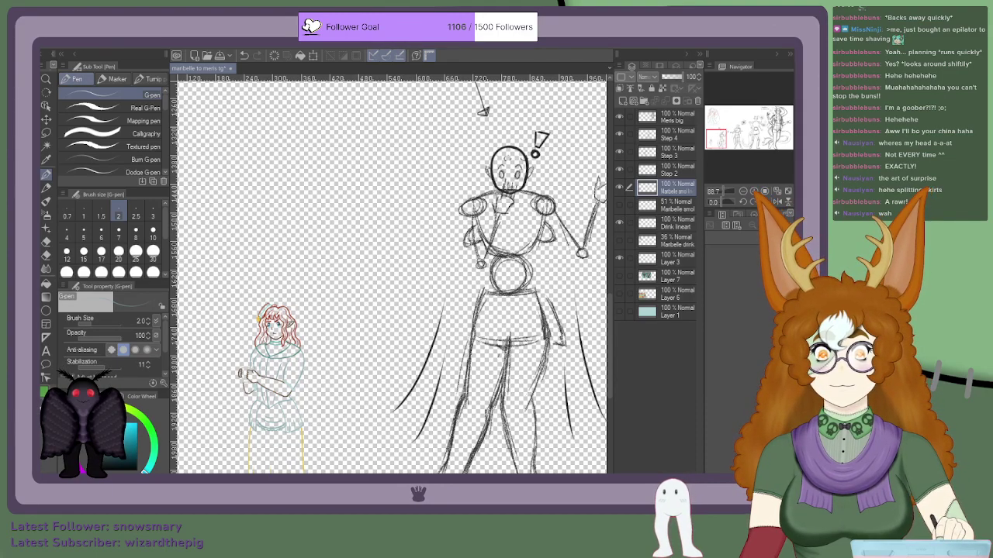
scroll(332, 273, down, 5)
scroll(288, 326, up, 5)
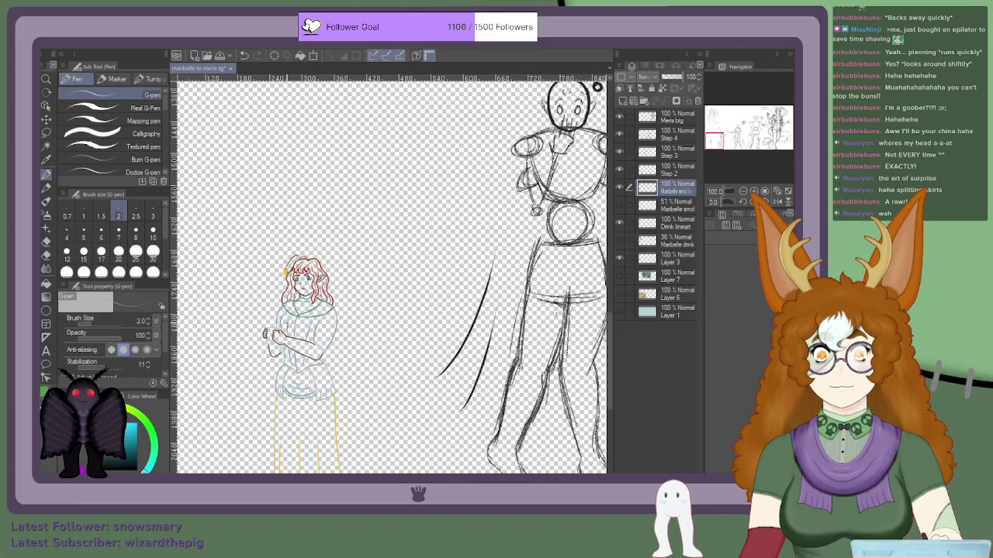
scroll(303, 319, down, 1)
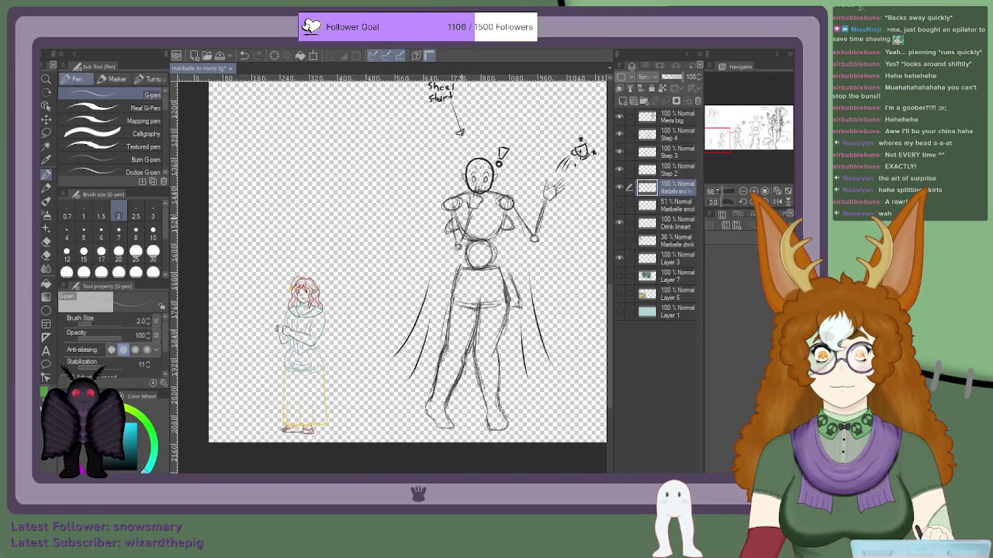
scroll(478, 180, up, 4)
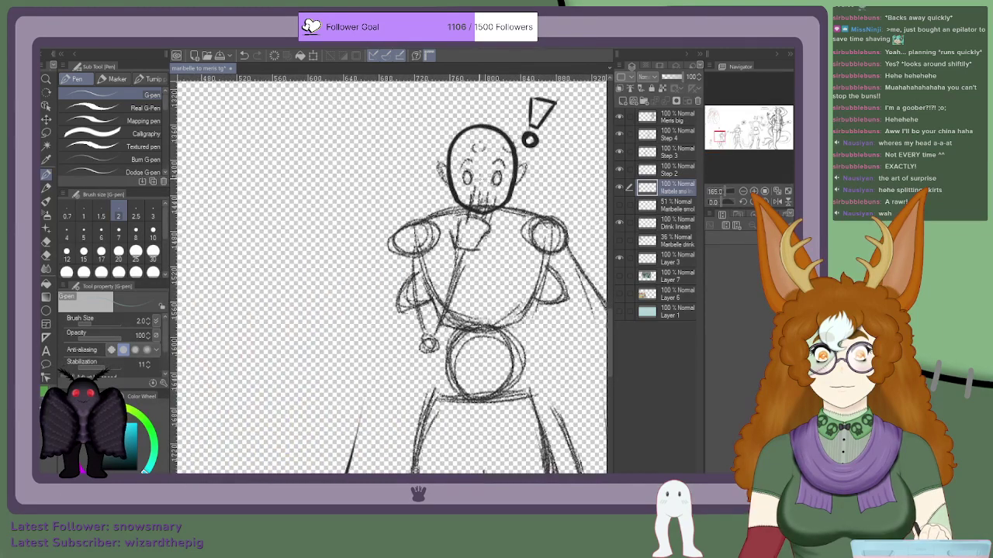
Step: Lower the Step 2 sketch layer's opacity to about 48% and add a new layer directly above it
click(669, 170)
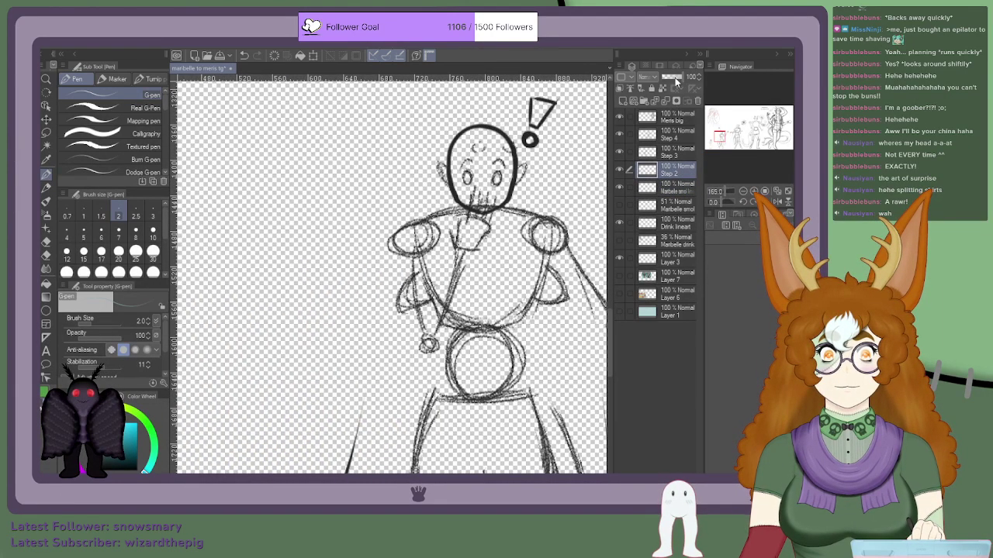
click(674, 76)
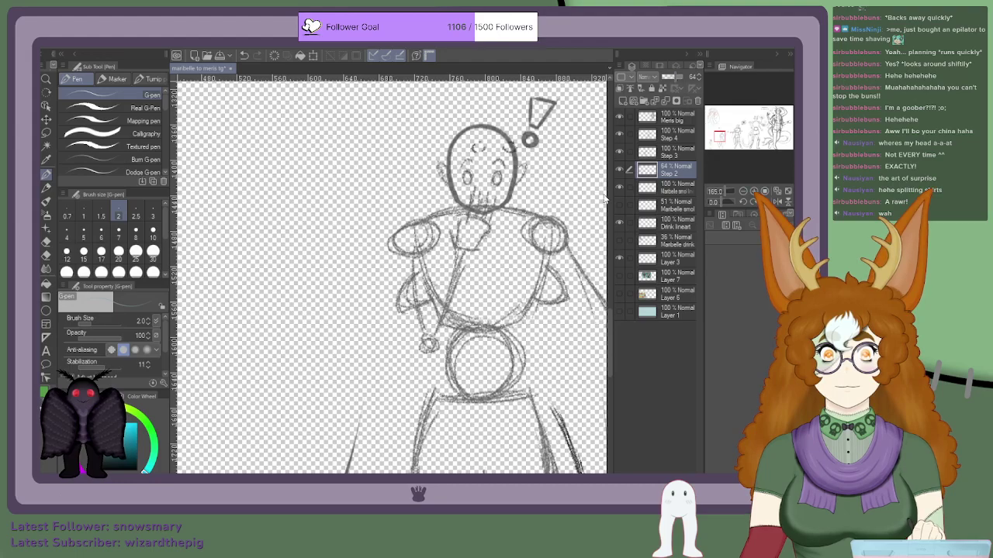
scroll(598, 233, down, 2)
mouse_move(716, 138)
mouse_down()
mouse_move(748, 128)
mouse_move(713, 142)
mouse_up()
scroll(313, 315, up, 10)
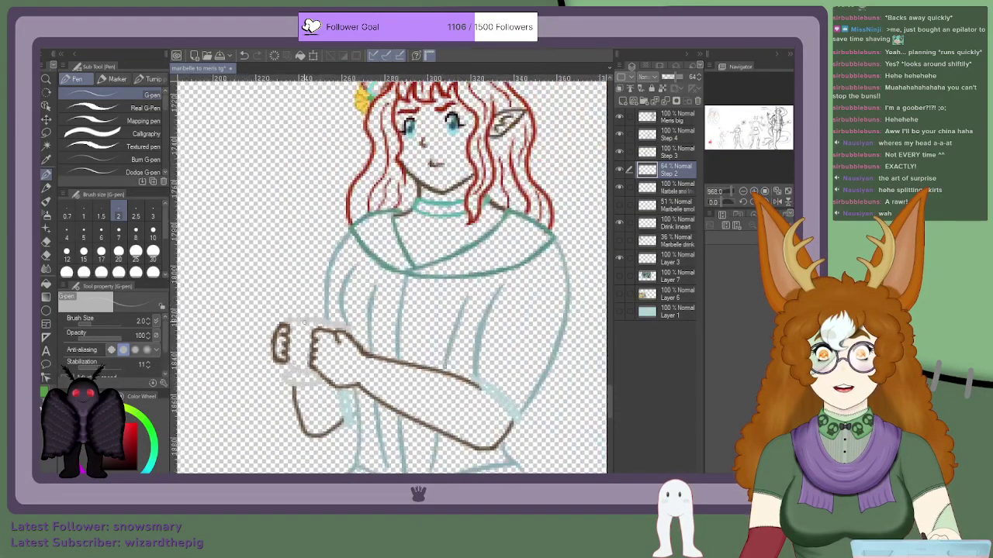
scroll(304, 320, down, 9)
drag(712, 141, 725, 135)
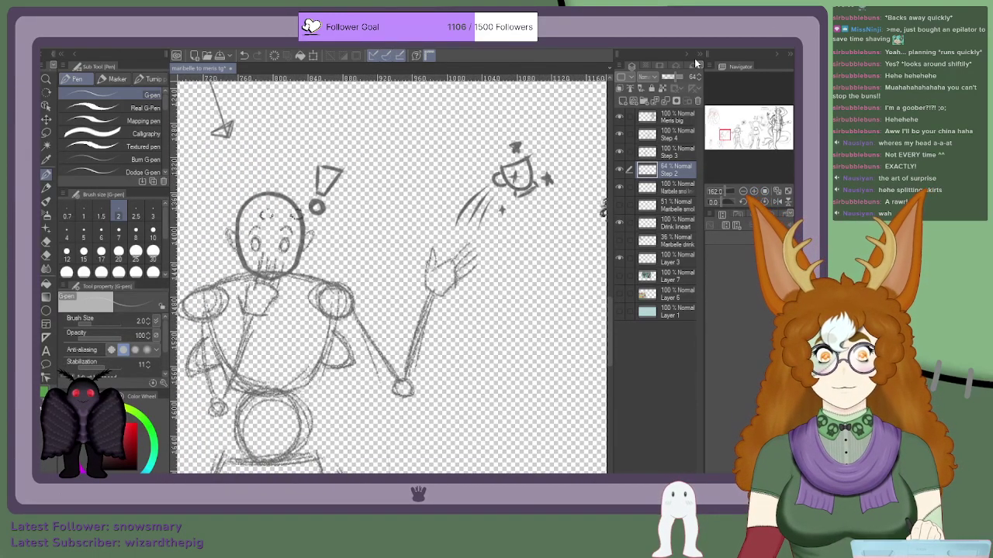
drag(672, 78, 671, 78)
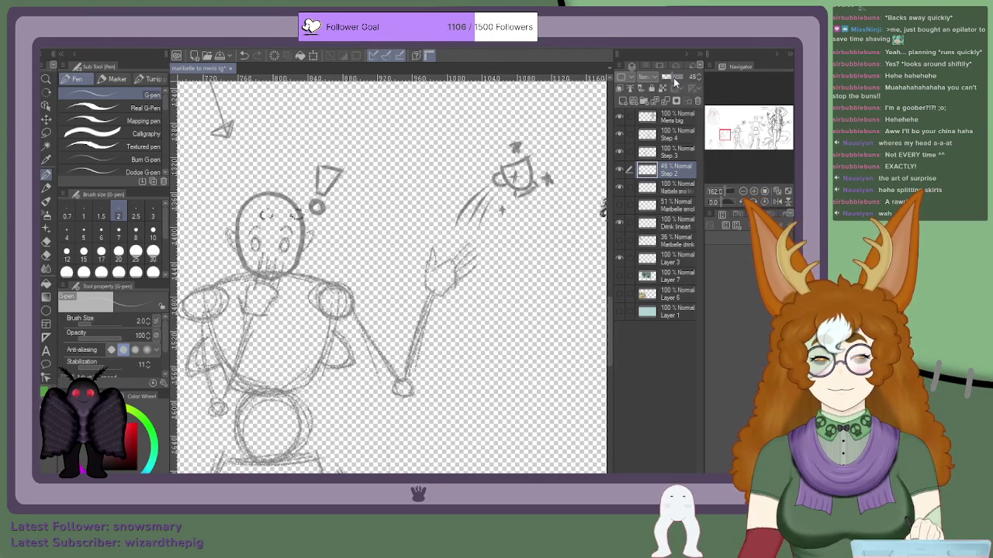
key(ctrl+shift+n)
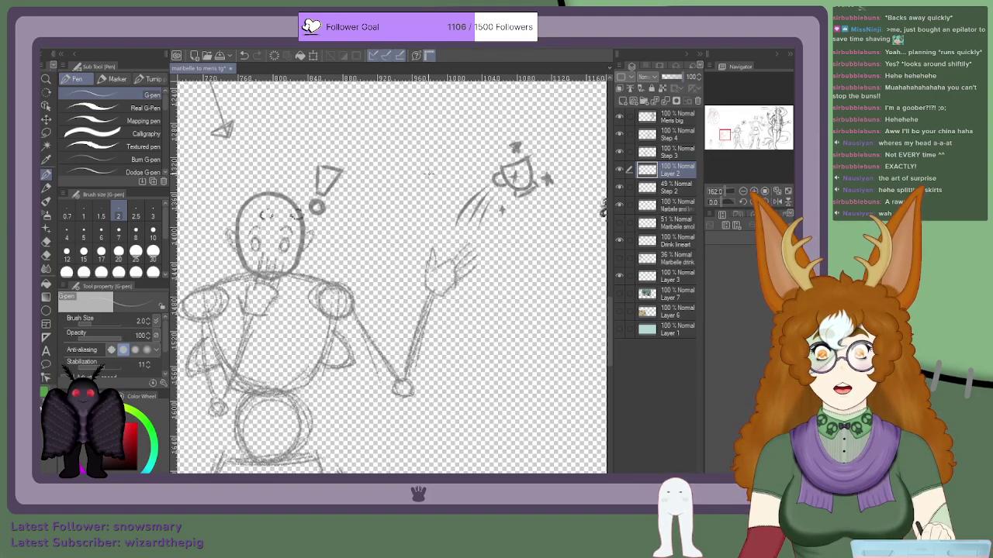
Step: Set the G-pen brush size to 3 for tracing the tossed cup beside the second figure
scroll(432, 173, down, 4)
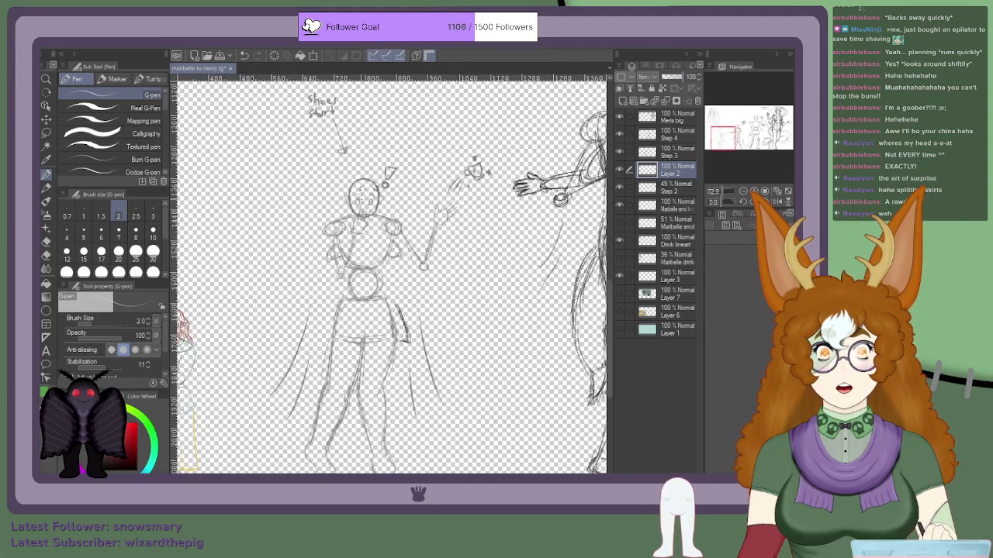
scroll(370, 200, up, 6)
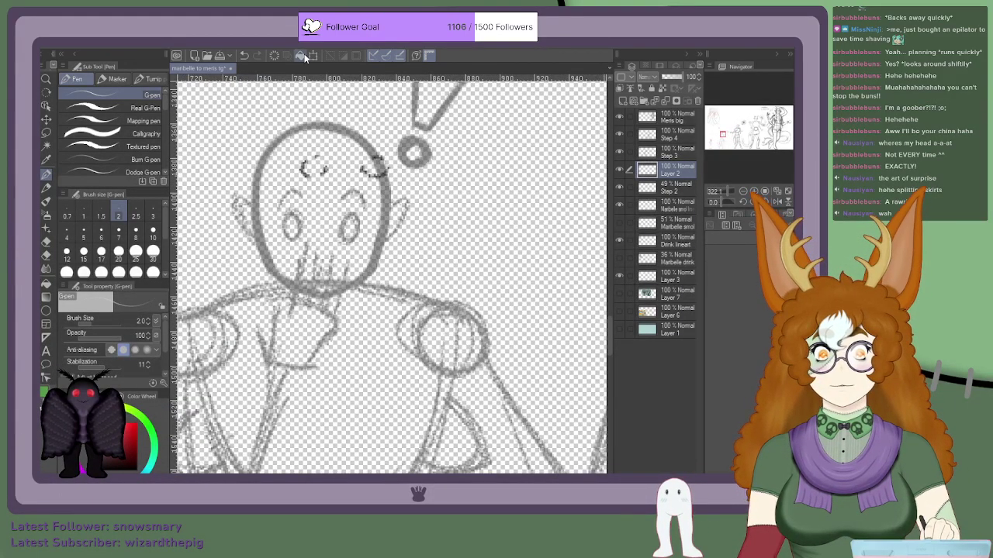
scroll(446, 233, down, 3)
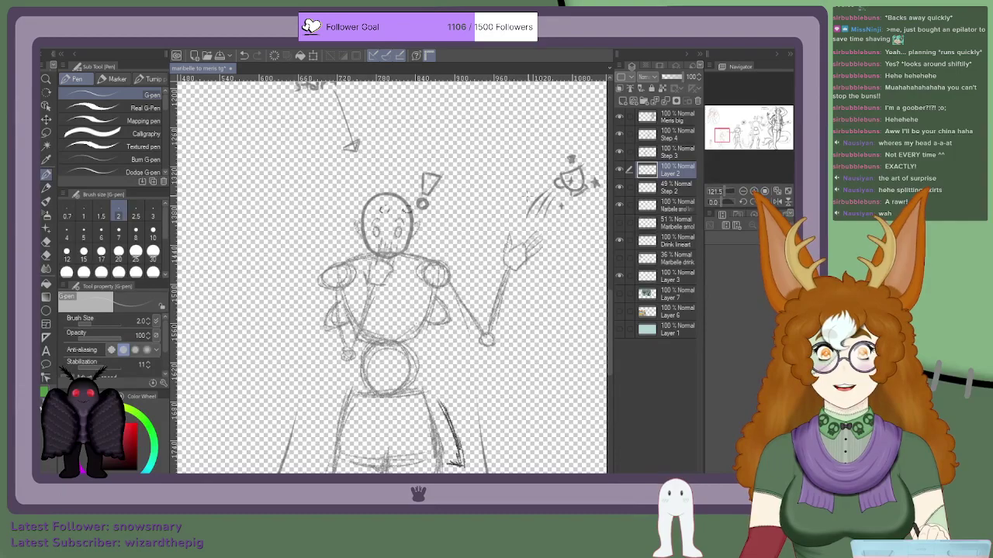
drag(721, 134, 728, 128)
scroll(426, 356, up, 2)
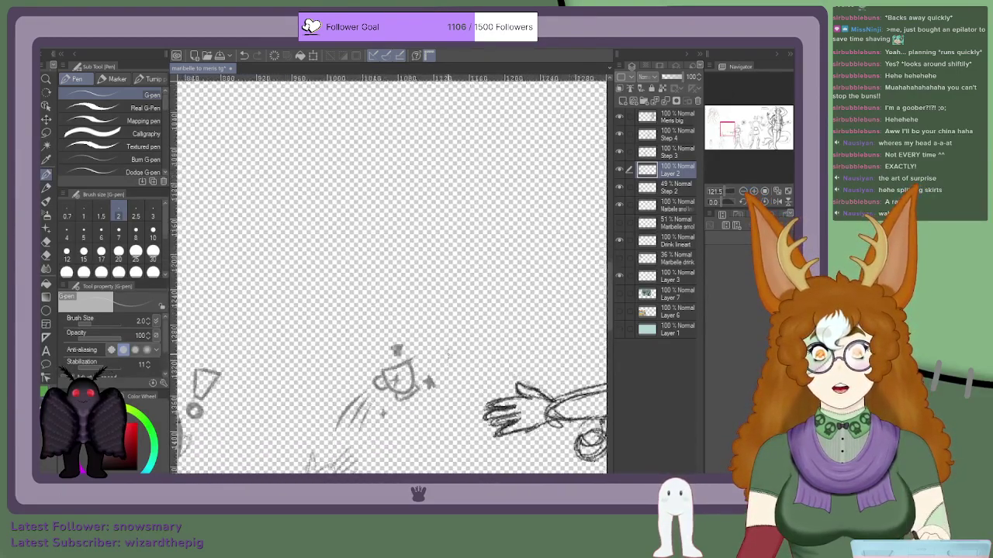
scroll(404, 361, up, 4)
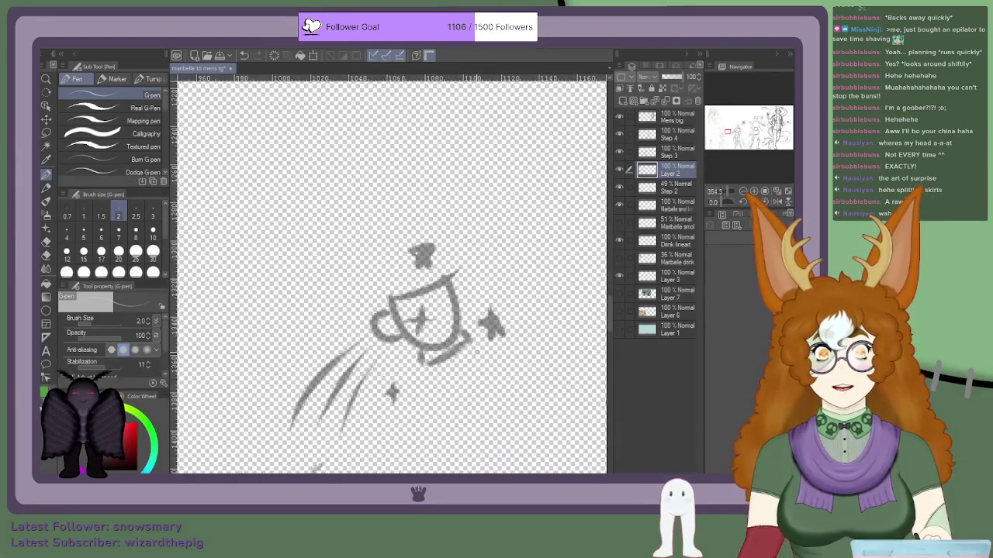
scroll(413, 296, up, 2)
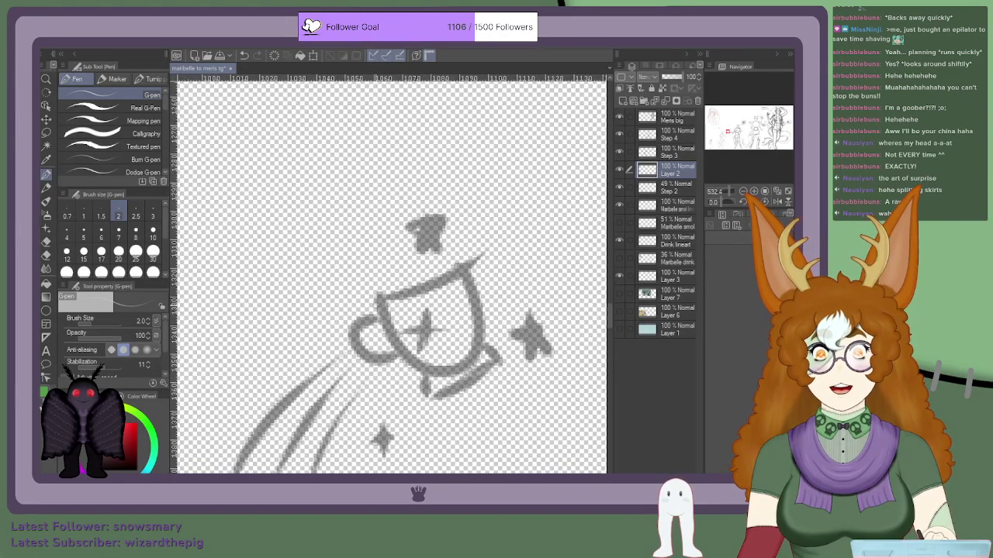
click(153, 212)
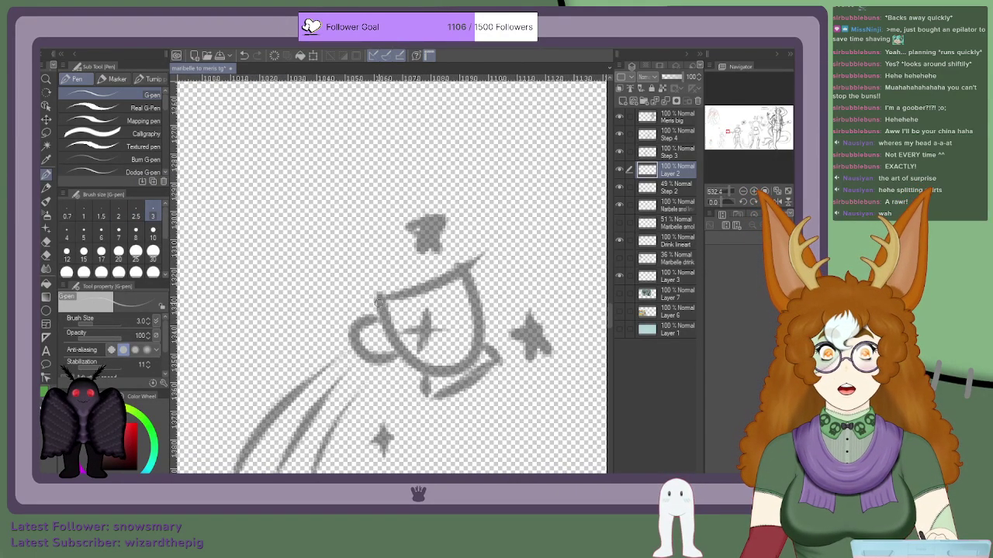
Step: Trace the tossed cup's slanted rim as a narrow ellipse over the sketch, redoing the strokes that do not fit
drag(378, 300, 493, 250)
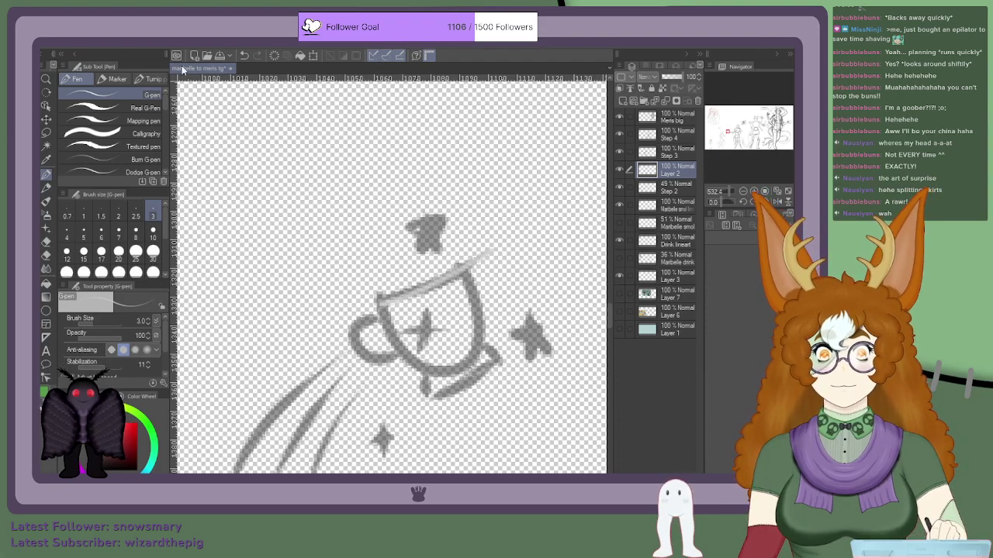
key(ctrl+z)
scroll(455, 317, up, 2)
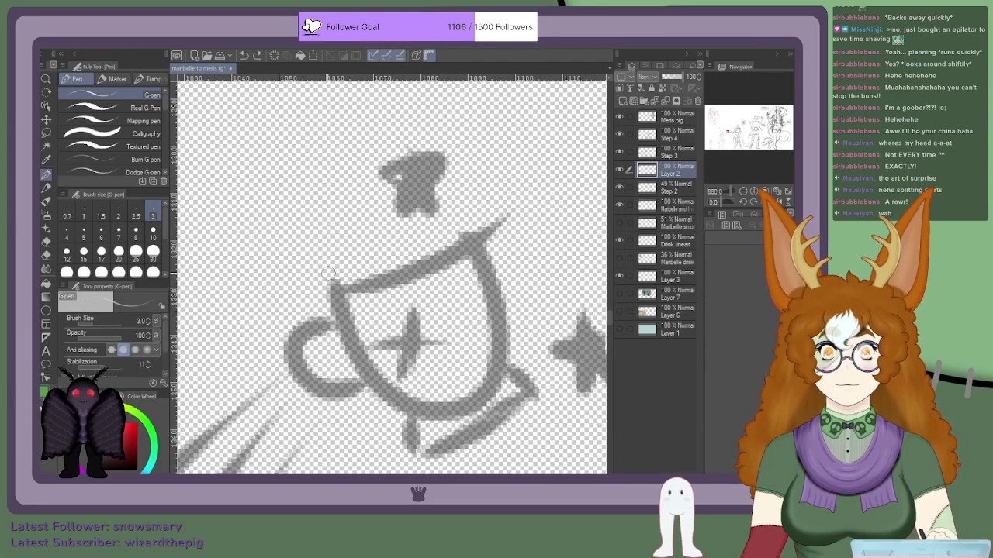
mouse_move(335, 295)
mouse_down()
mouse_move(483, 236)
mouse_move(393, 266)
mouse_move(330, 299)
mouse_up()
key(ctrl+z)
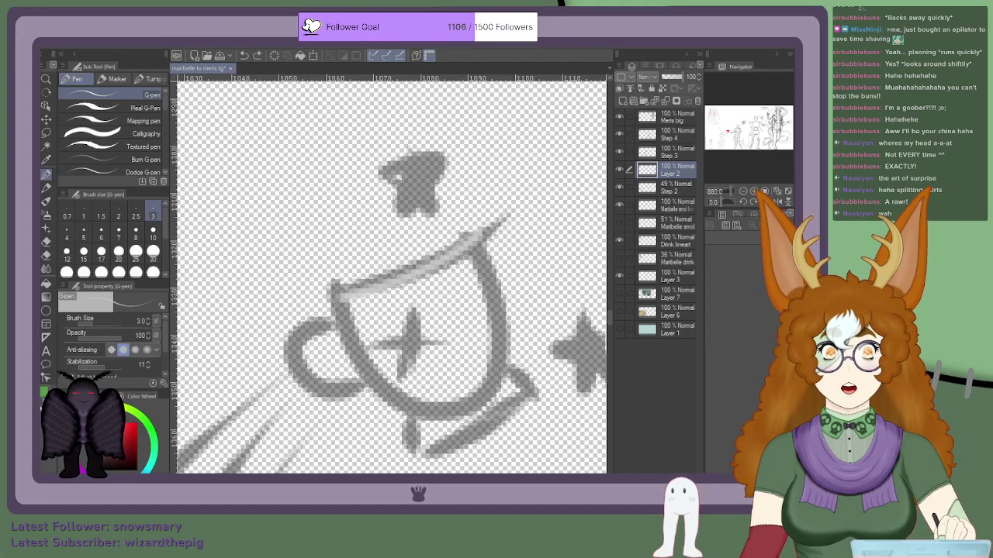
scroll(446, 228, up, 4)
drag(495, 241, 272, 355)
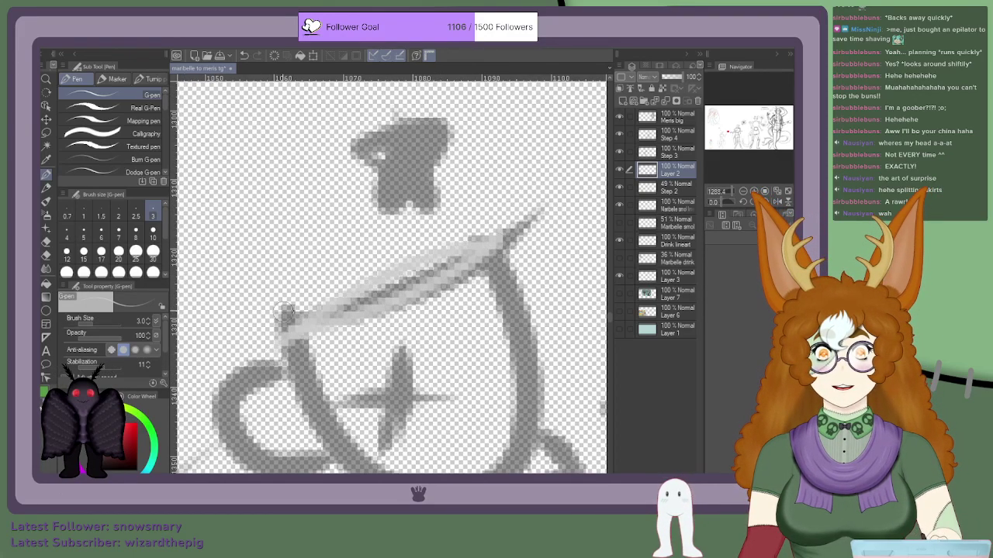
key(ctrl+z)
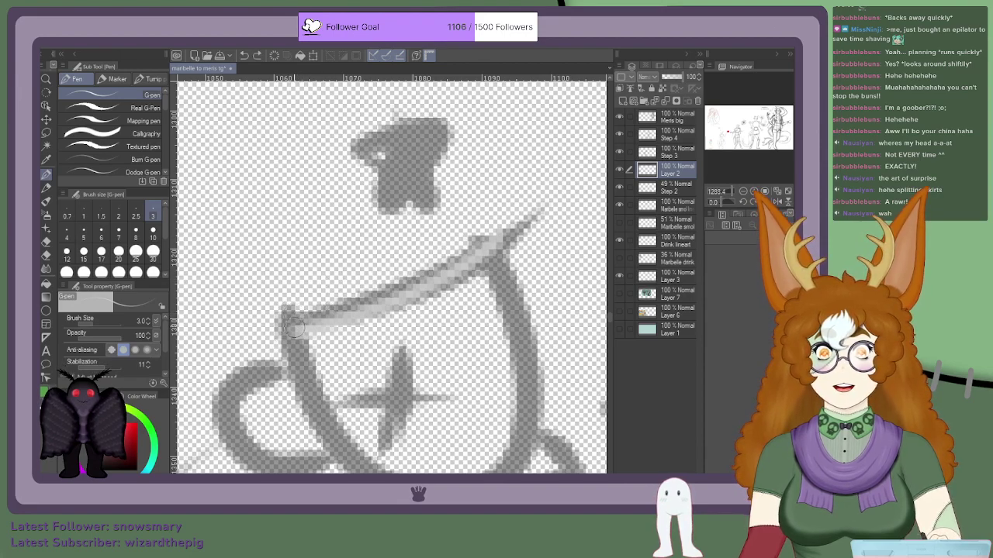
mouse_move(297, 324)
mouse_down()
mouse_move(384, 264)
mouse_move(504, 238)
mouse_up()
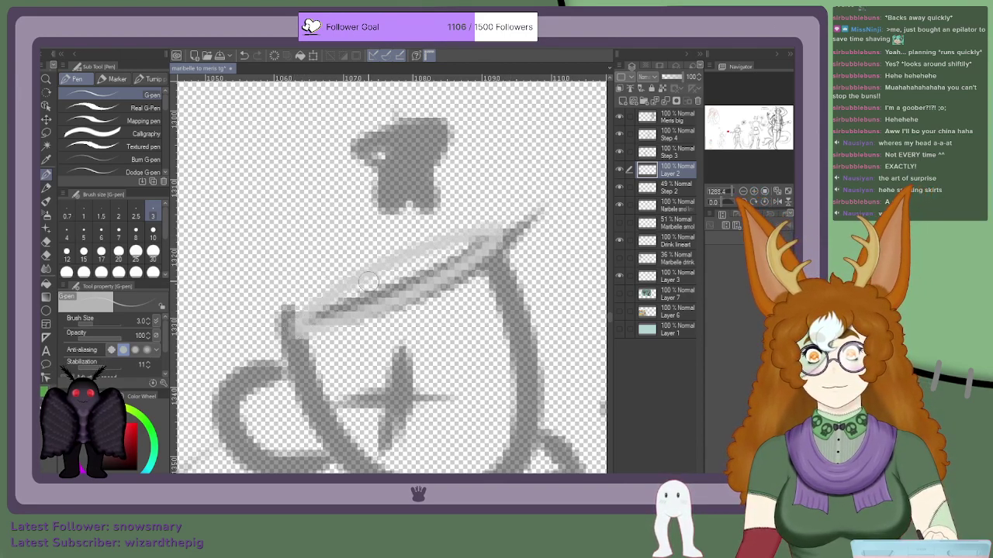
scroll(382, 238, down, 2)
scroll(419, 281, up, 2)
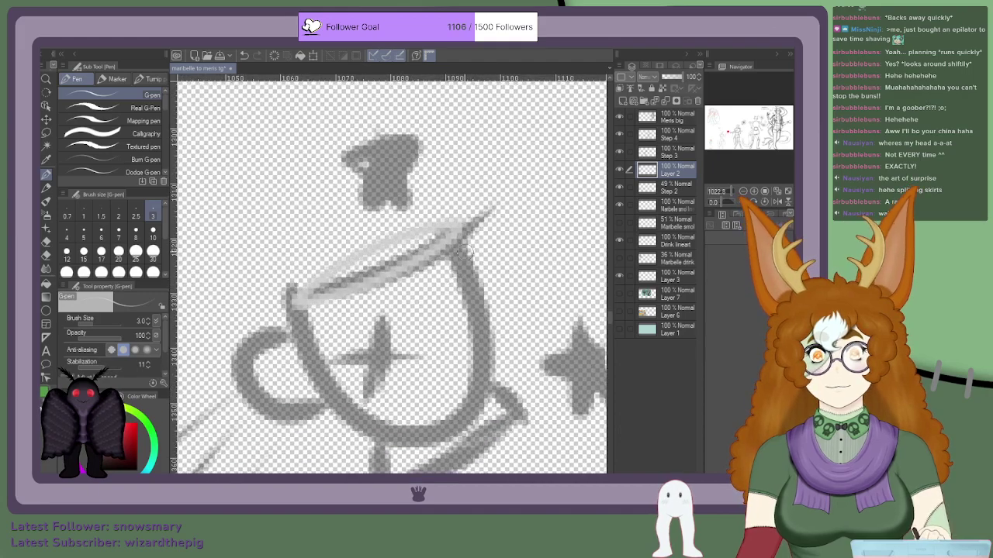
scroll(396, 396, down, 4)
scroll(394, 394, up, 2)
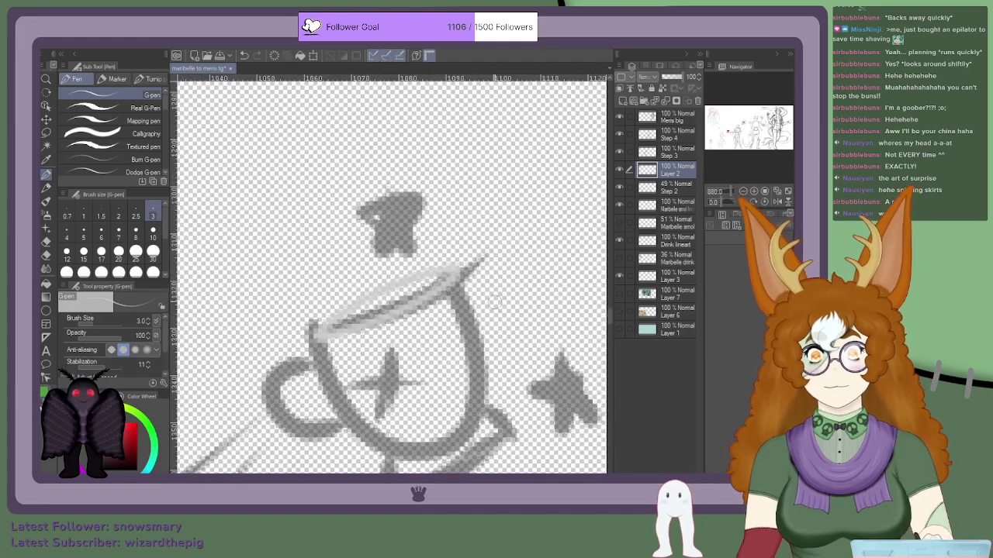
Step: Draw both curved side walls of the tossed cup, running from the ends of the rim towards the base
mouse_move(450, 265)
mouse_down()
mouse_move(490, 380)
mouse_move(487, 433)
mouse_up()
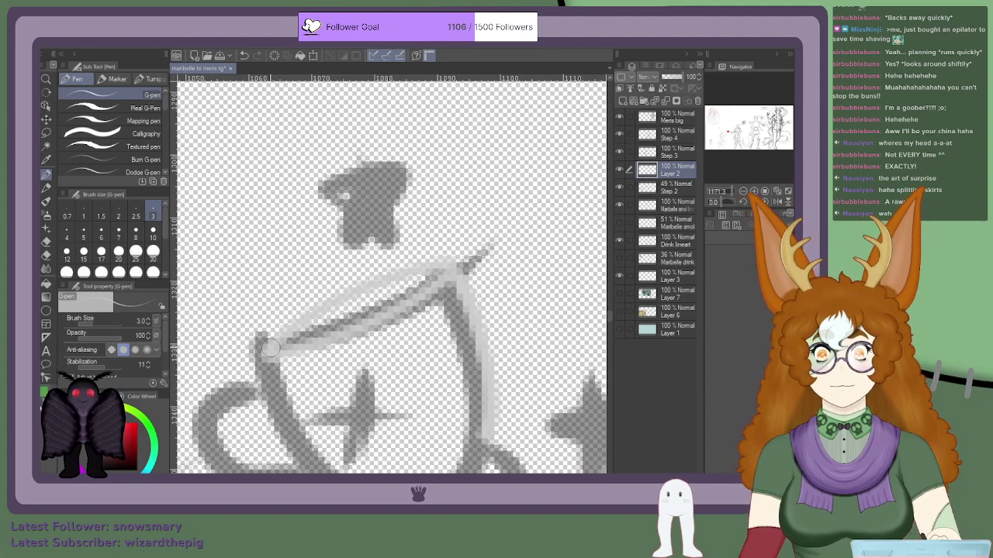
drag(267, 349, 316, 468)
scroll(276, 343, down, 4)
scroll(314, 427, up, 2)
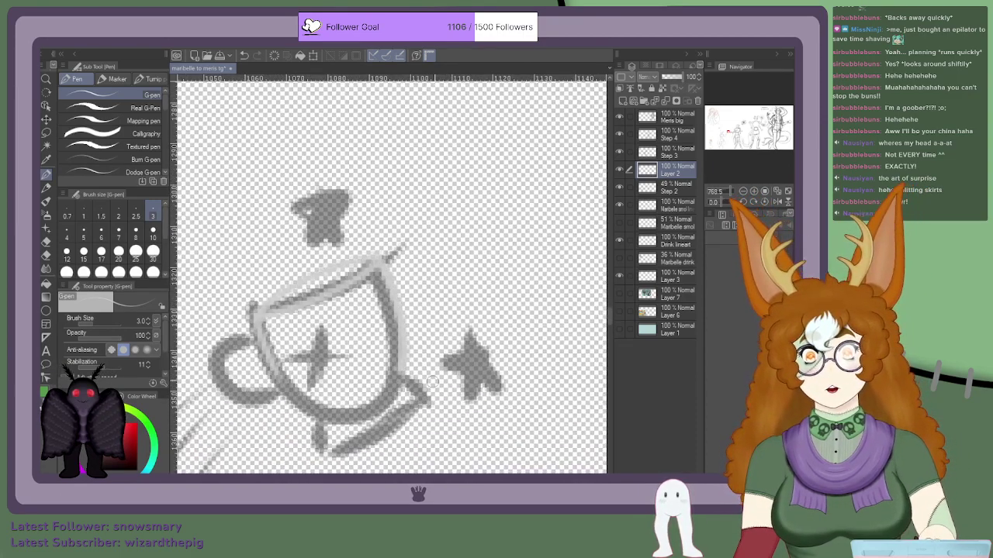
Step: With the canvas rotated so the cup sits nearly upright, draw the cup's bottom edge and its flared foot
scroll(607, 341, up, 1)
drag(722, 204, 723, 204)
scroll(202, 380, up, 4)
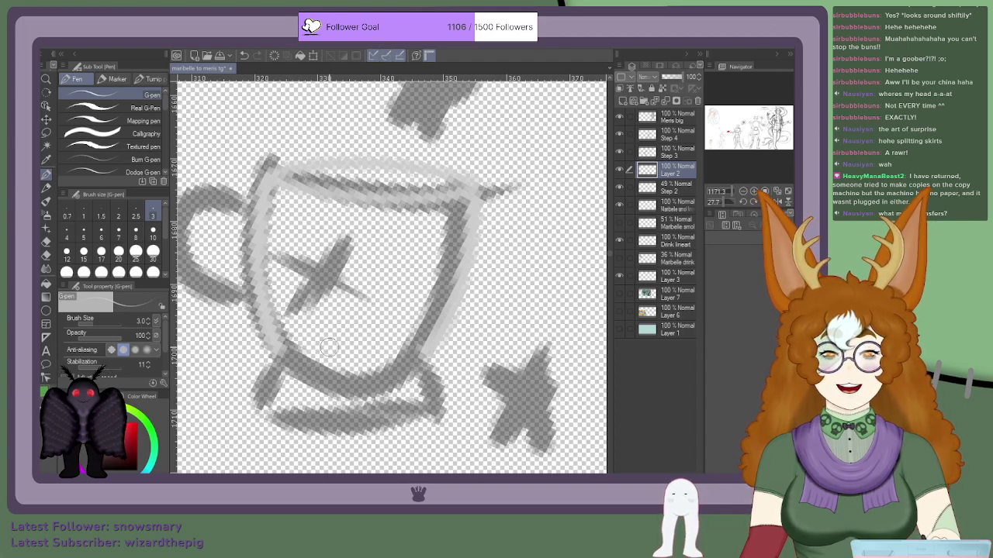
mouse_move(287, 359)
mouse_down()
mouse_move(421, 359)
mouse_move(279, 355)
mouse_move(364, 363)
mouse_up()
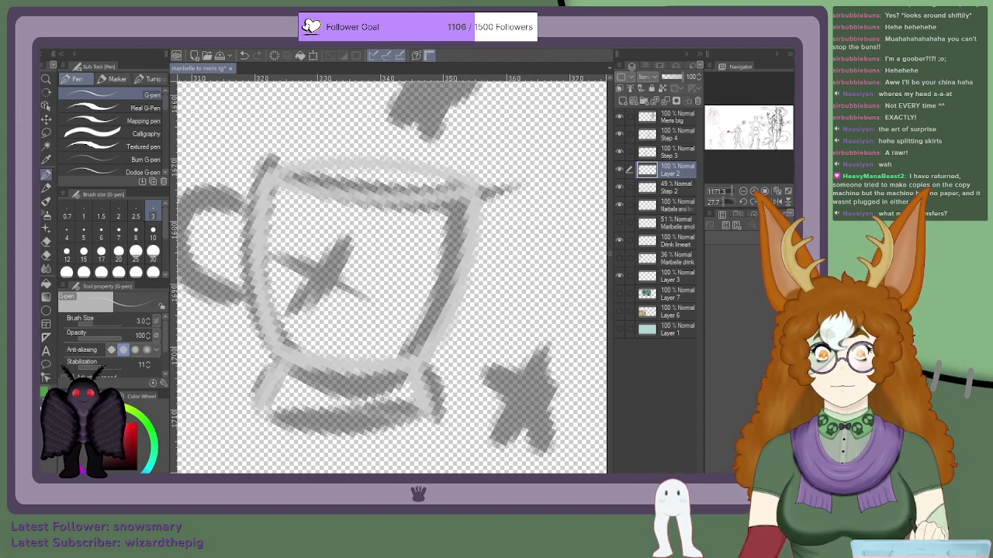
mouse_move(272, 405)
mouse_down()
mouse_move(330, 415)
mouse_move(260, 400)
mouse_move(325, 420)
mouse_move(430, 414)
mouse_move(305, 415)
mouse_move(339, 421)
mouse_up()
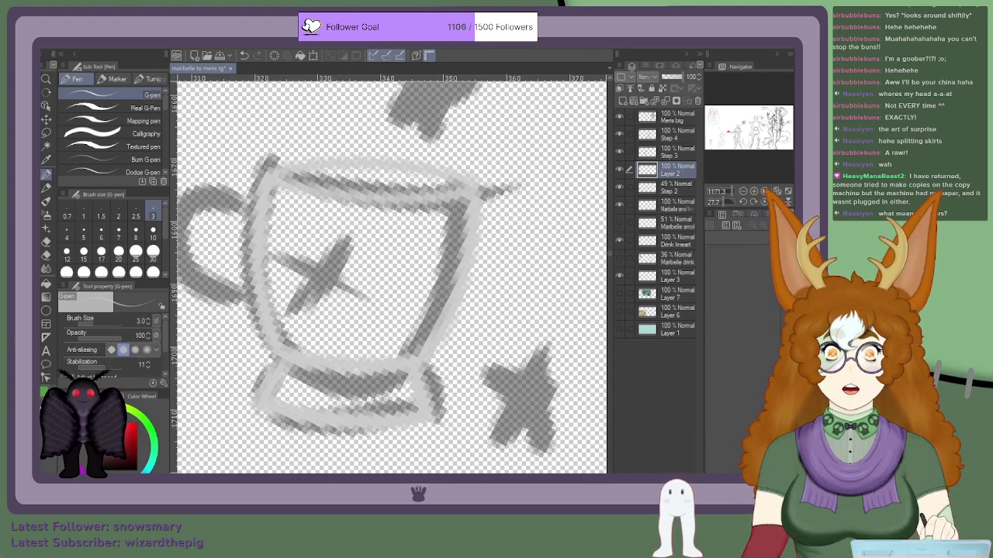
Step: Draw the cup's handle with an outer loop and a smaller inner loop joined to the cup's side wall
scroll(248, 288, down, 4)
scroll(252, 222, up, 3)
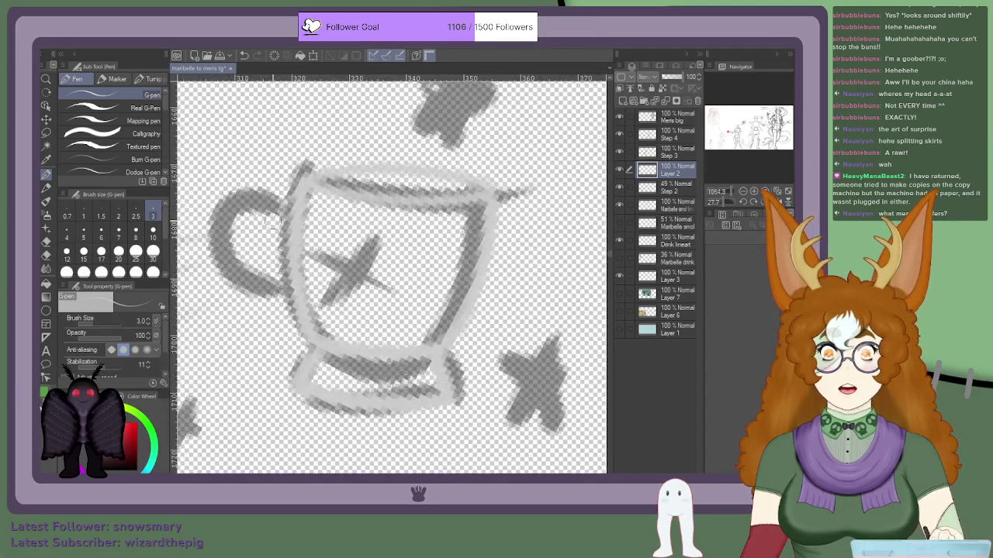
mouse_move(294, 214)
mouse_down()
mouse_move(234, 208)
mouse_move(289, 214)
mouse_move(214, 238)
mouse_move(246, 210)
mouse_move(233, 210)
mouse_move(217, 246)
mouse_move(225, 264)
mouse_move(289, 299)
mouse_up()
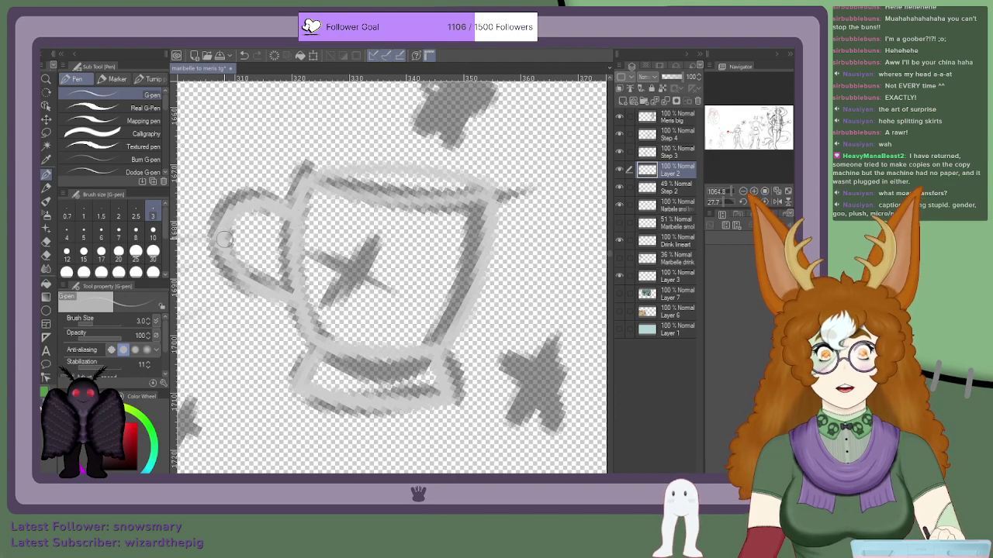
scroll(252, 248, up, 1)
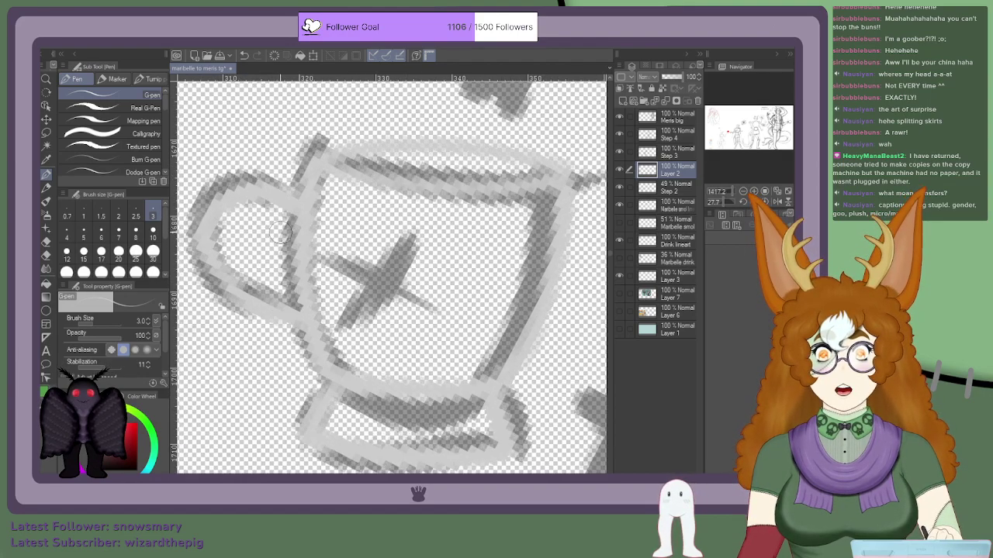
mouse_move(242, 232)
mouse_down()
mouse_move(268, 217)
mouse_move(285, 231)
mouse_move(259, 217)
mouse_move(245, 267)
mouse_move(242, 248)
mouse_move(286, 290)
mouse_up()
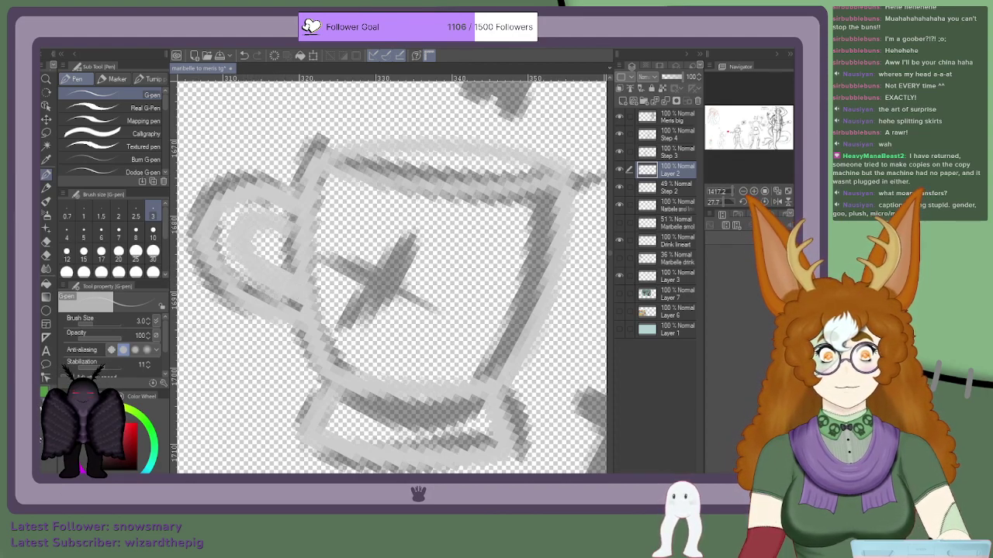
mouse_move(283, 232)
mouse_down()
mouse_move(254, 251)
mouse_move(258, 243)
mouse_move(286, 280)
mouse_up()
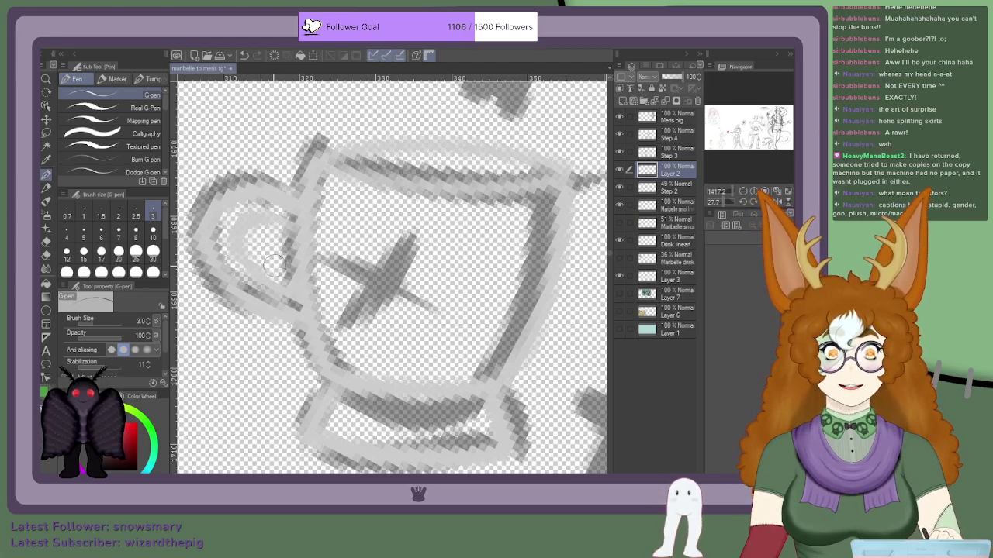
Step: Examine the traced cup up close and against the full row of figures, ending with the canvas rotation reset to 0
scroll(279, 256, down, 8)
scroll(363, 243, down, 17)
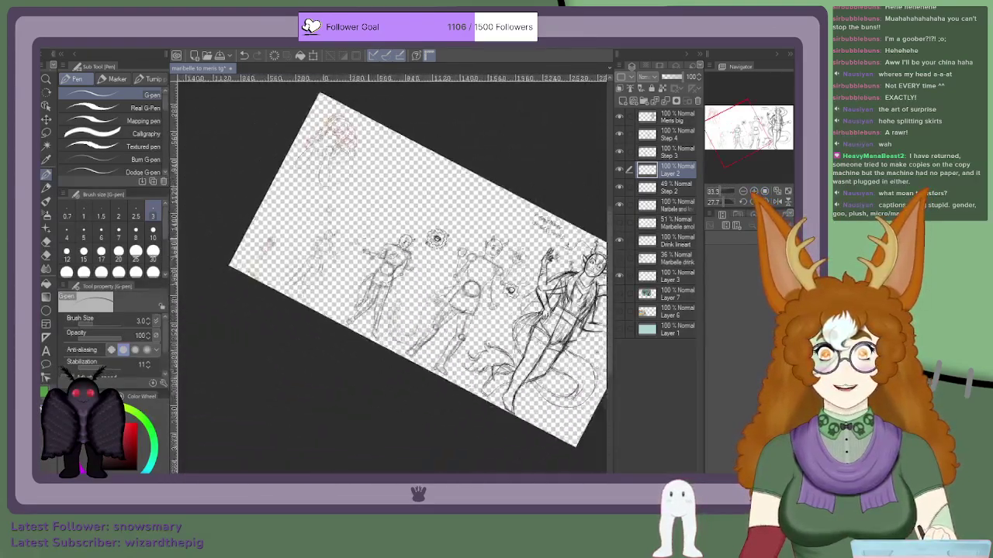
scroll(363, 244, up, 1)
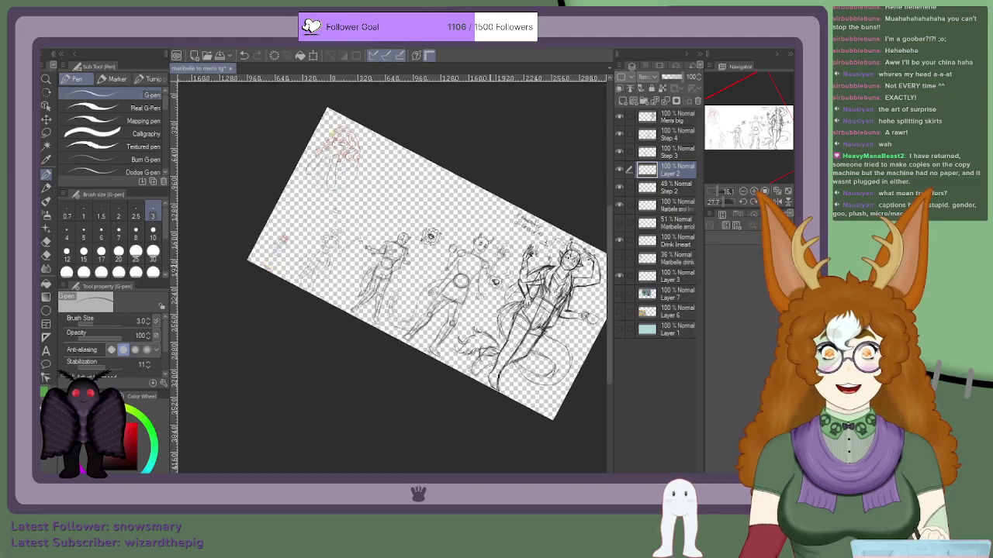
scroll(333, 237, up, 15)
scroll(555, 273, down, 3)
scroll(560, 281, up, 10)
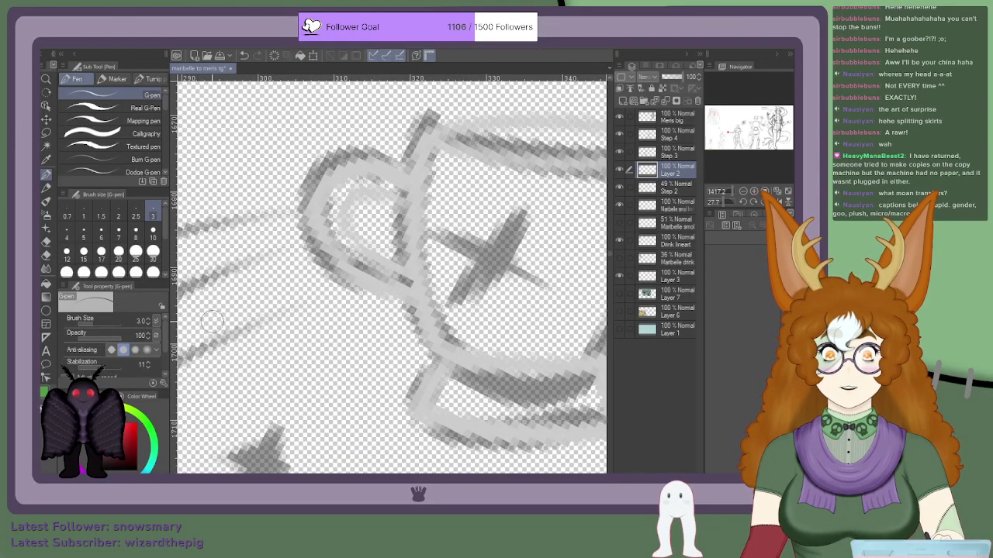
scroll(324, 240, down, 1)
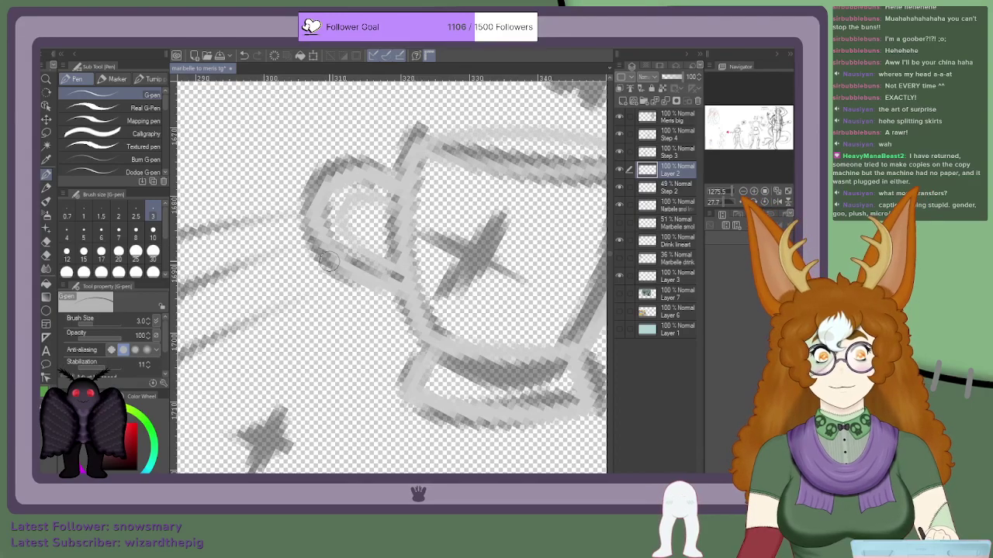
scroll(329, 261, down, 5)
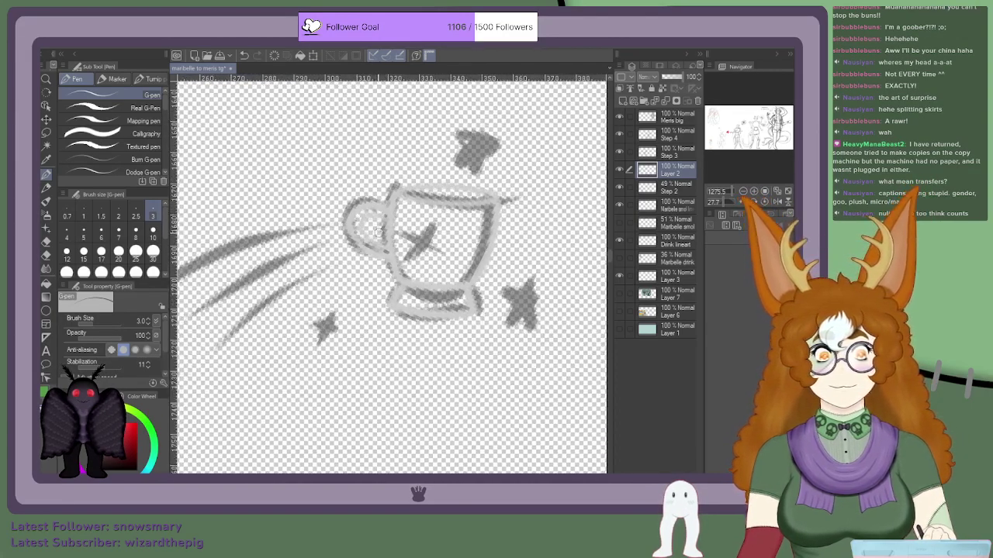
scroll(386, 231, up, 2)
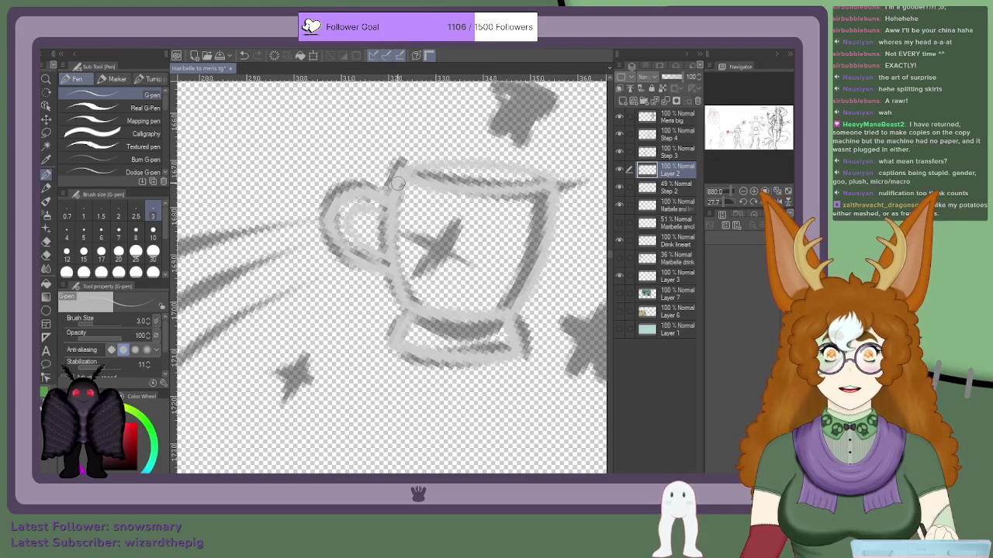
scroll(403, 198, down, 5)
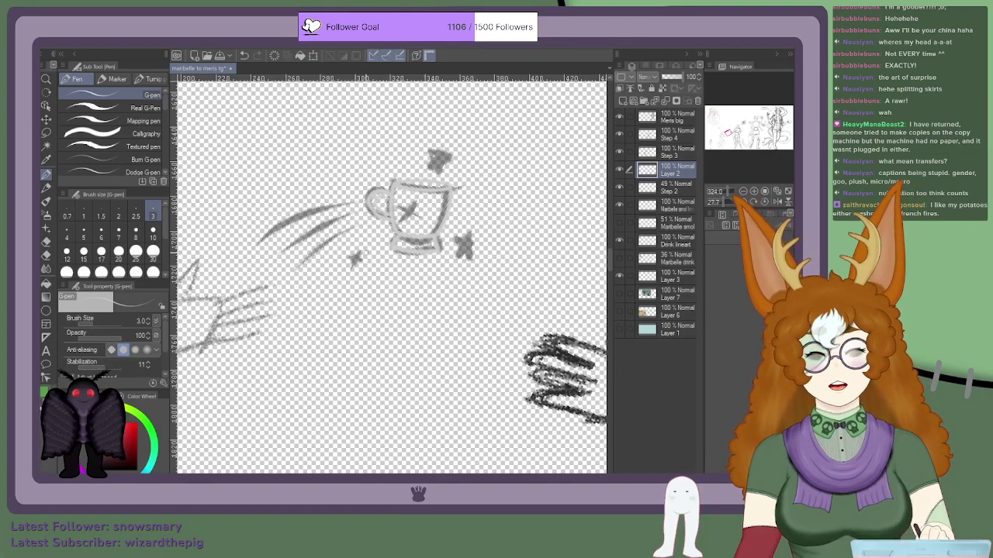
scroll(400, 259, down, 8)
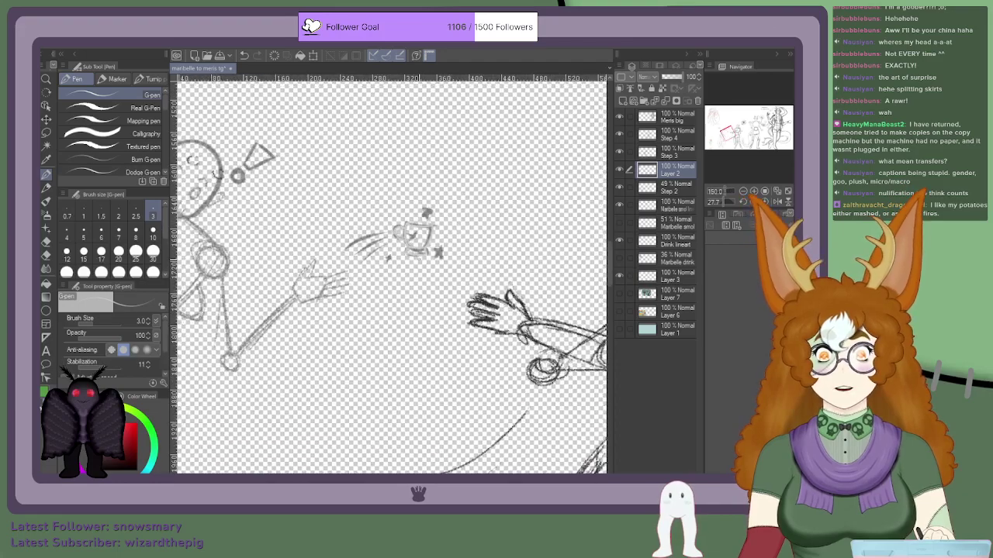
scroll(310, 211, down, 5)
scroll(289, 234, up, 4)
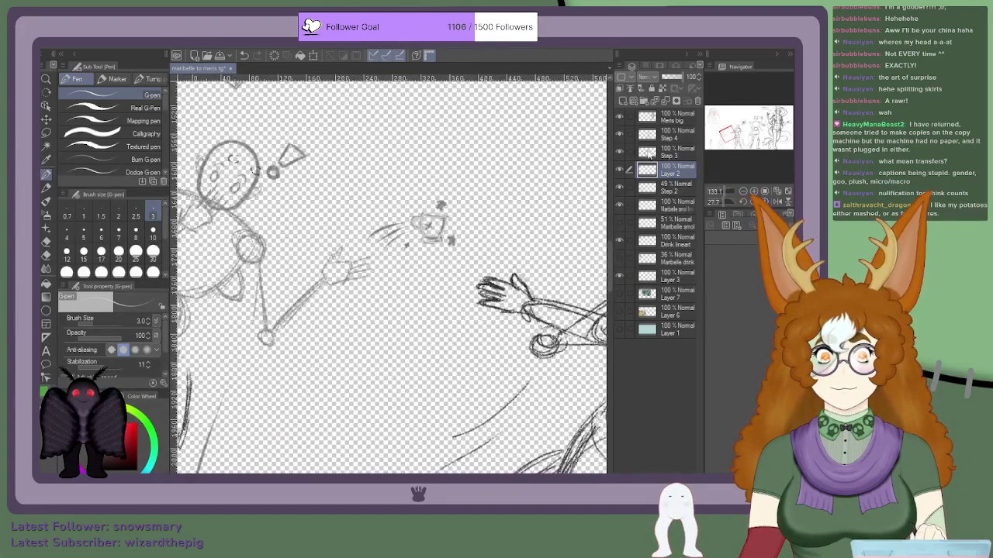
click(764, 202)
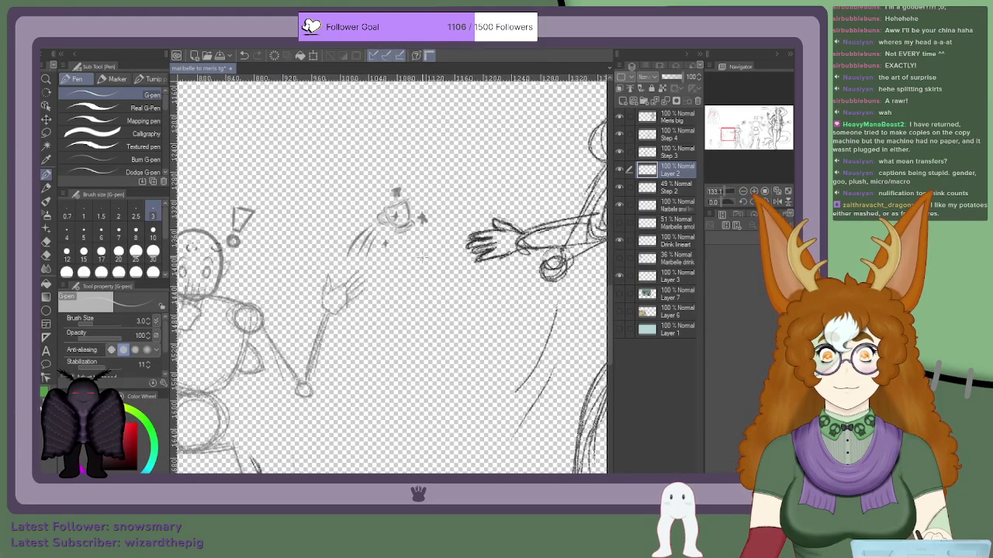
Step: Sample the brown line colour from the arm outline of the small coloured figure for the hand's lineart
scroll(407, 237, down, 3)
scroll(407, 237, down, 1)
scroll(319, 262, up, 2)
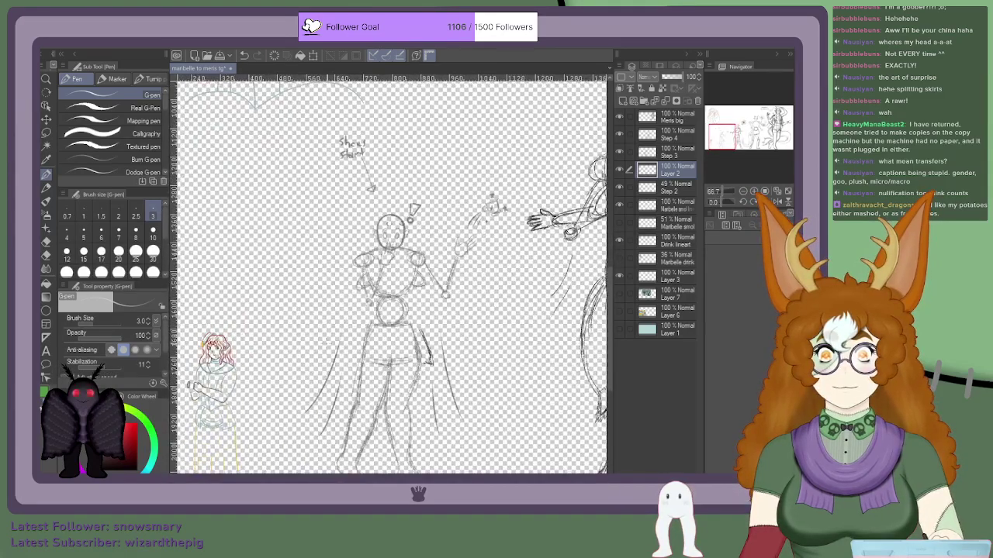
scroll(387, 291, up, 2)
scroll(380, 291, up, 1)
scroll(367, 285, down, 3)
scroll(213, 376, up, 5)
scroll(277, 333, up, 5)
scroll(297, 333, up, 10)
alt+click(316, 337)
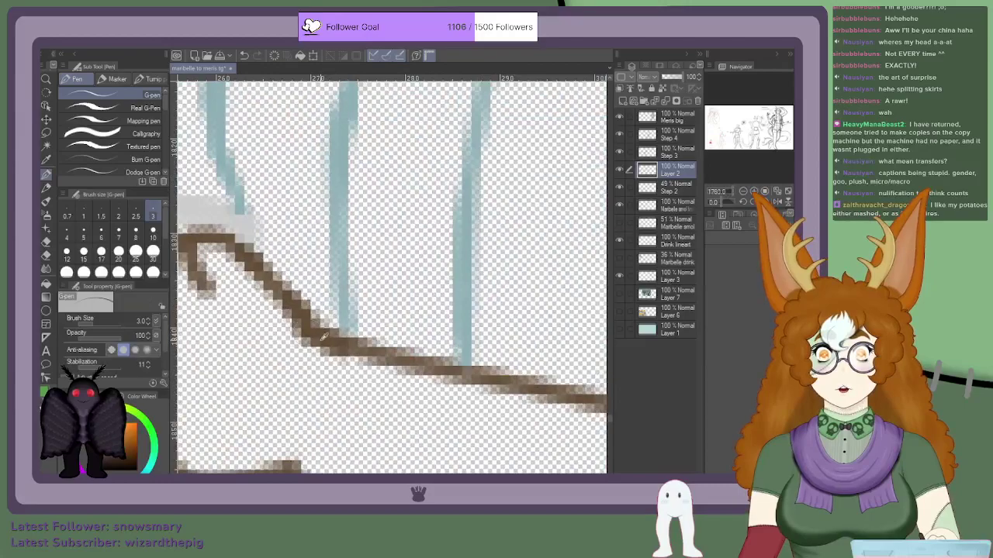
Step: Trace the curved heel of the Step 2 figure's raised palm and the outline of its thumb in brown
scroll(321, 339, down, 10)
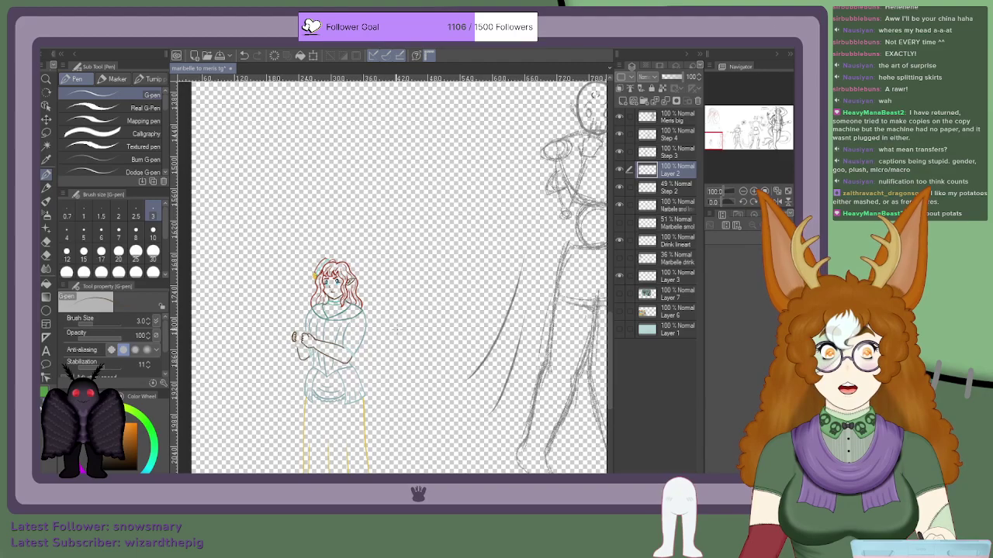
scroll(429, 358, down, 3)
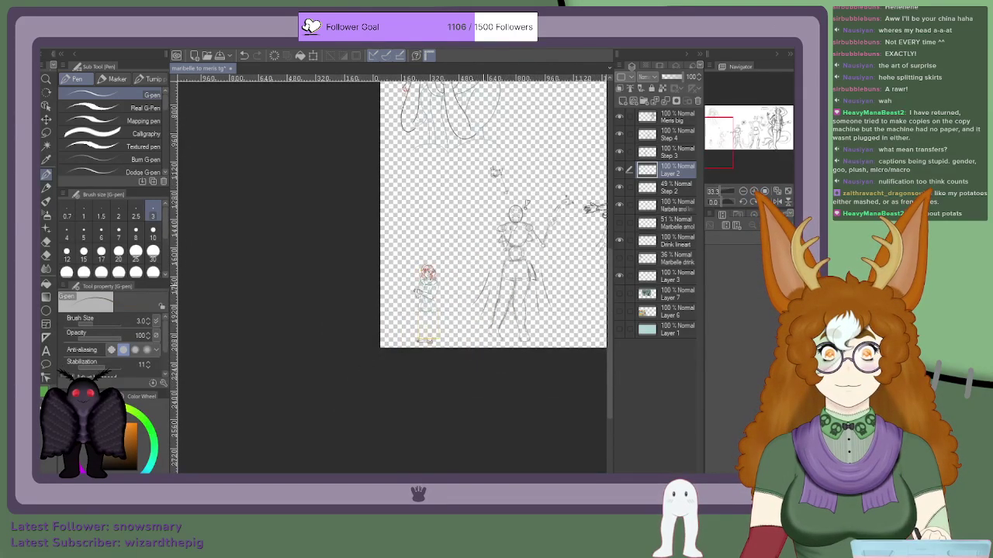
scroll(528, 260, up, 4)
scroll(543, 186, down, 2)
scroll(558, 178, up, 2)
scroll(390, 274, up, 2)
scroll(391, 274, down, 3)
scroll(390, 274, up, 4)
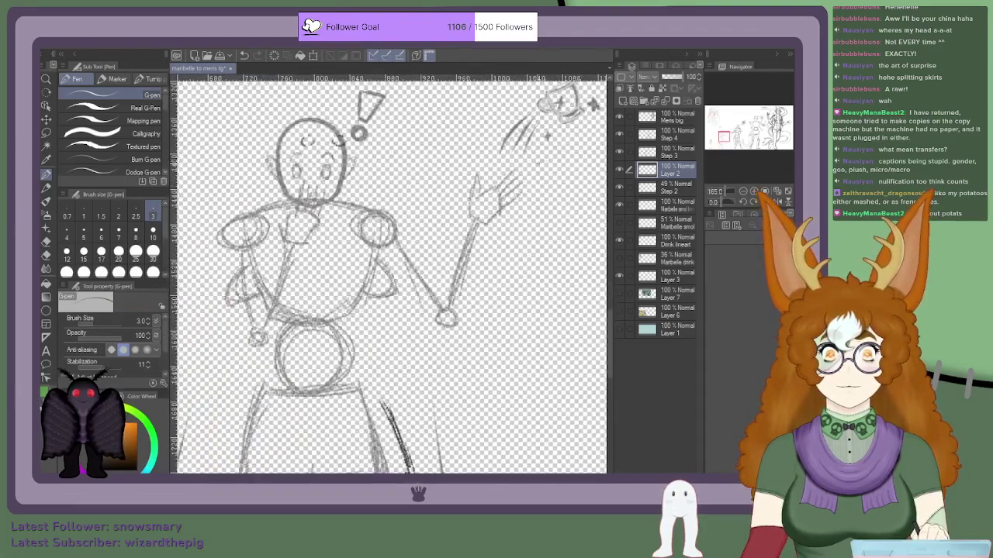
scroll(522, 173, up, 1)
scroll(474, 237, up, 2)
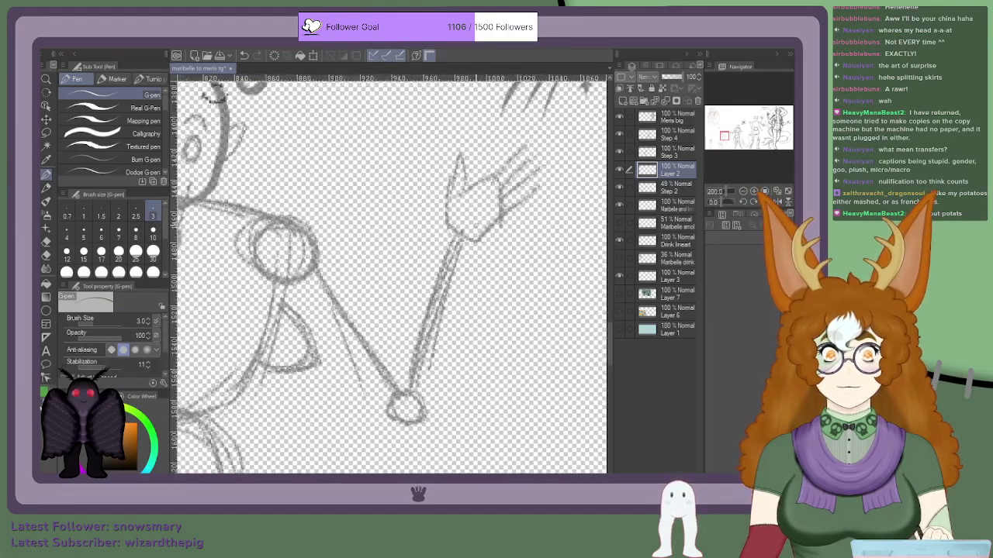
scroll(590, 200, up, 1)
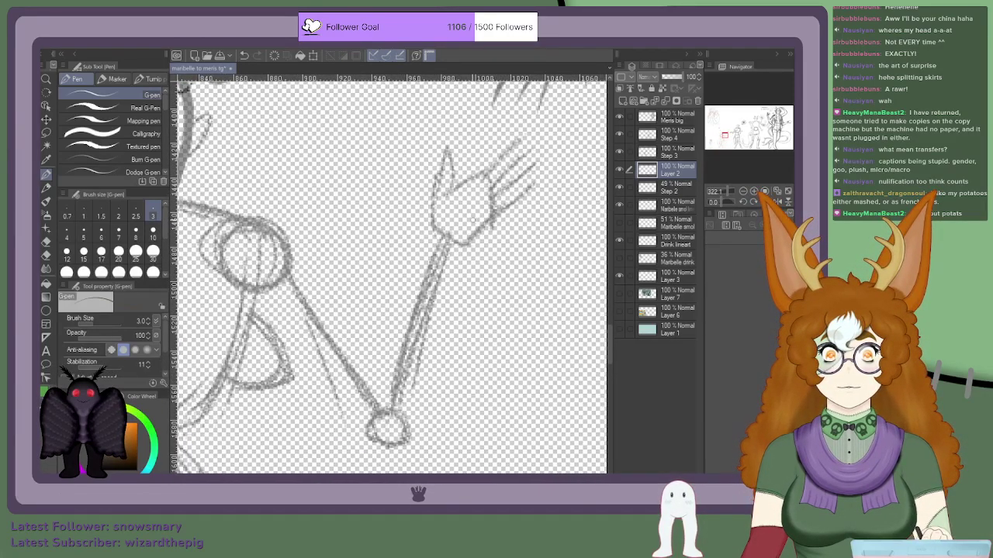
scroll(474, 220, up, 3)
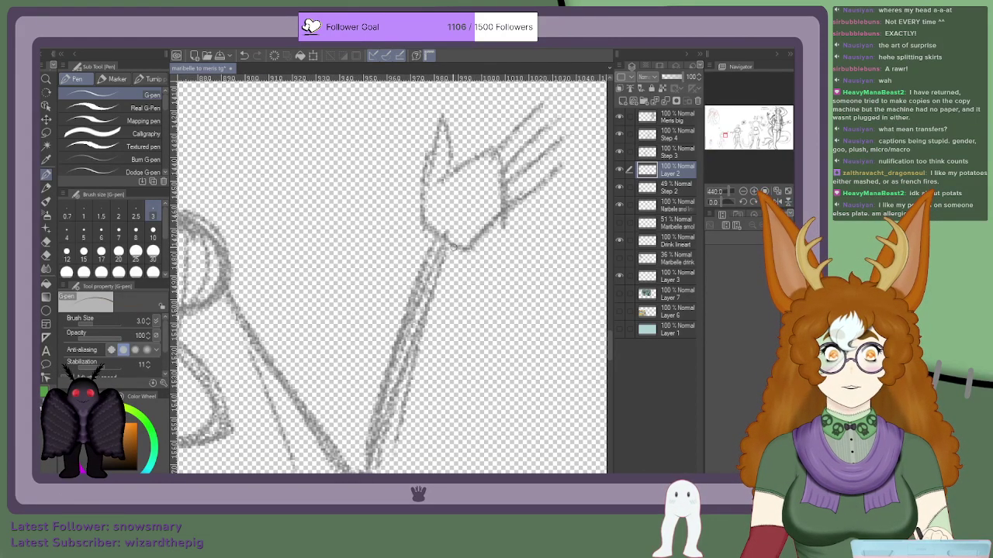
mouse_move(443, 240)
mouse_down()
mouse_move(489, 242)
mouse_move(505, 222)
mouse_up()
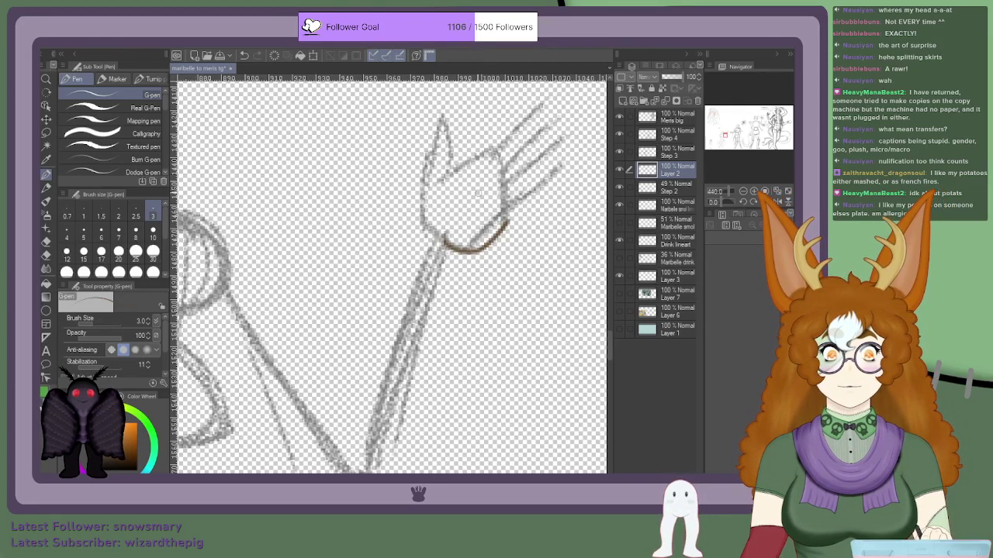
drag(443, 242, 408, 211)
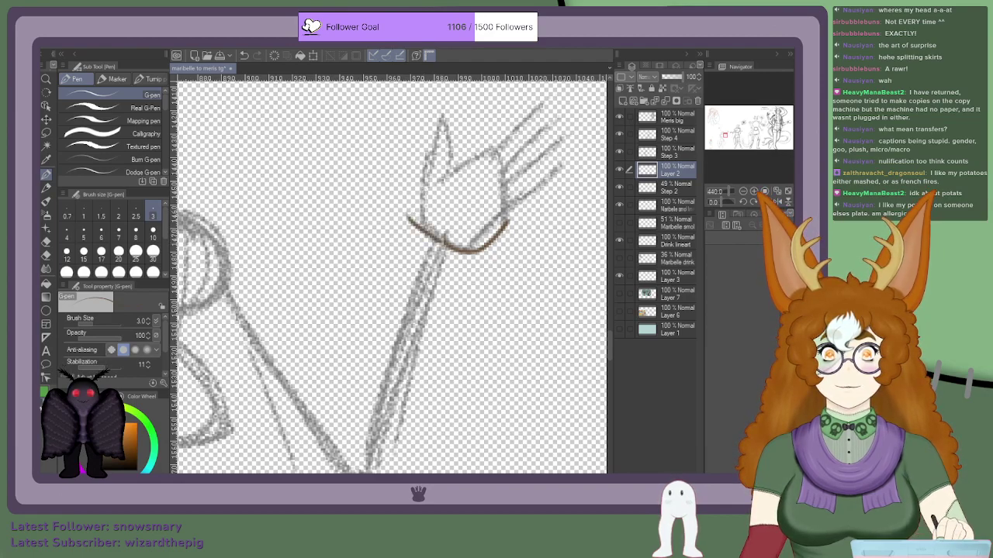
key(ctrl+z)
mouse_move(424, 230)
mouse_down()
mouse_move(416, 187)
mouse_move(442, 116)
mouse_move(444, 146)
mouse_move(450, 124)
mouse_move(448, 186)
mouse_up()
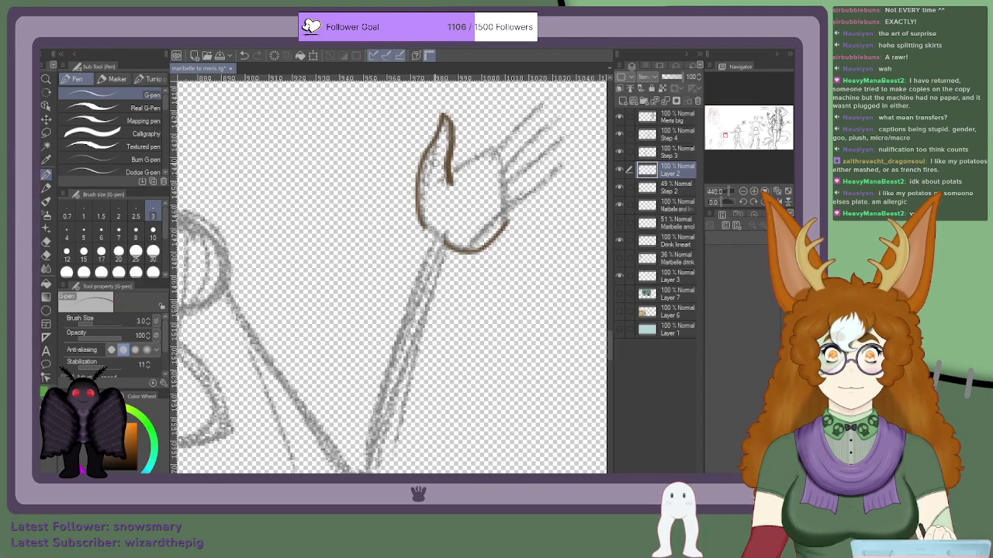
Step: Draw the index finger of the raised hand, running up from the thumb's base and around a rounded fingertip
drag(444, 180, 496, 146)
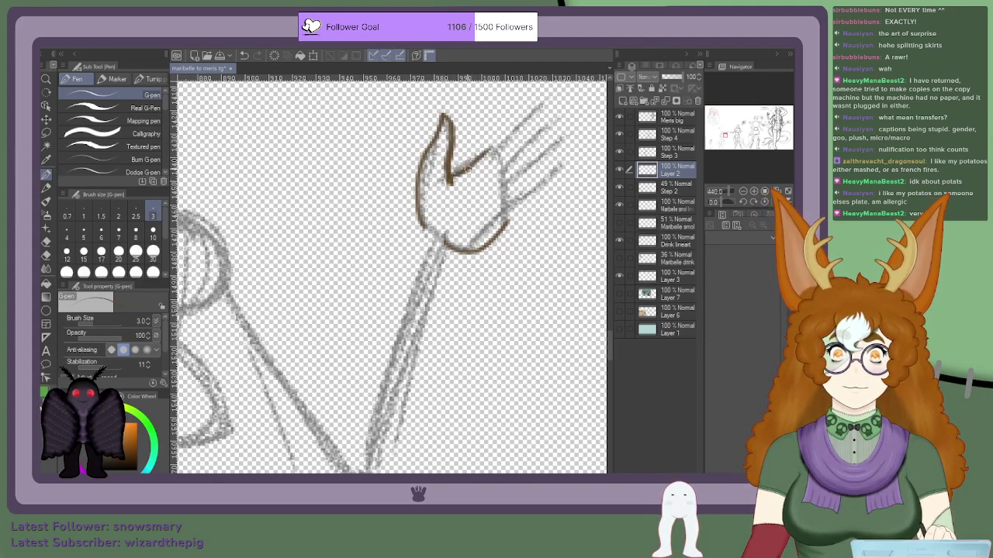
mouse_move(446, 180)
mouse_down()
mouse_move(493, 138)
mouse_move(495, 124)
mouse_up()
drag(464, 161, 511, 99)
drag(485, 131, 527, 92)
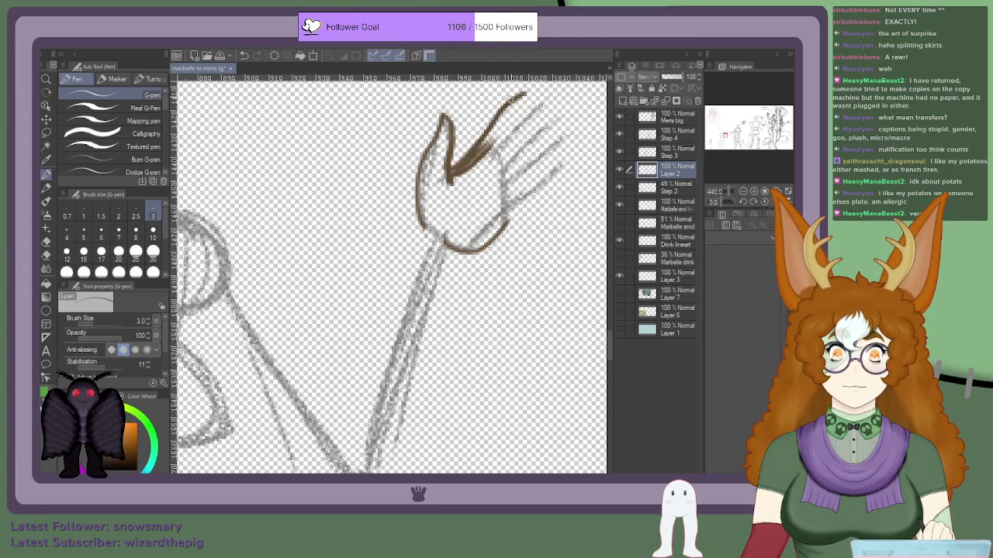
drag(504, 140, 524, 114)
scroll(470, 148, up, 3)
drag(456, 161, 510, 118)
mouse_move(501, 159)
mouse_down()
mouse_move(513, 121)
mouse_move(507, 136)
mouse_up()
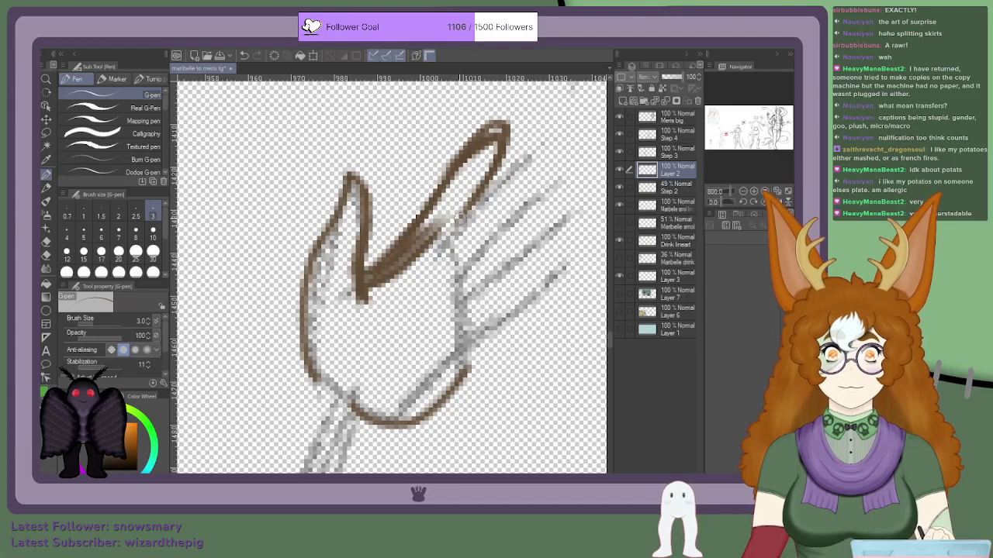
Step: Draw the middle finger beside the index finger as a long loop with a rounded tip
drag(445, 253, 503, 181)
drag(475, 225, 525, 160)
mouse_move(487, 203)
mouse_down()
mouse_move(552, 142)
mouse_move(542, 148)
mouse_move(560, 175)
mouse_move(518, 216)
mouse_up()
drag(557, 166, 493, 248)
drag(536, 201, 508, 234)
drag(551, 161, 555, 142)
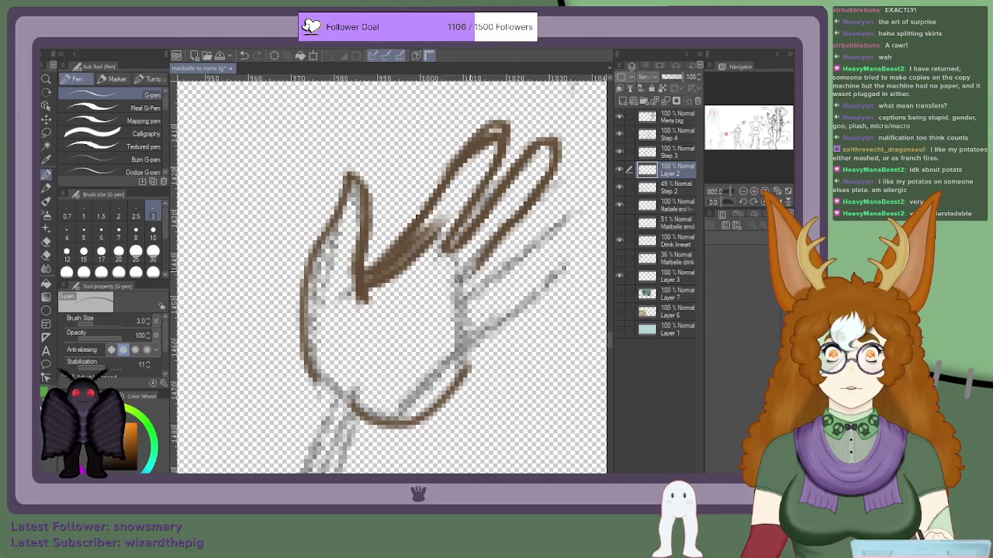
Step: Draw the ring finger below the middle finger and thin the thick line between thumb and index finger
mouse_move(458, 285)
mouse_down()
mouse_move(526, 216)
mouse_move(459, 286)
mouse_up()
drag(439, 249, 477, 215)
mouse_move(468, 276)
mouse_down()
mouse_move(495, 264)
mouse_move(477, 282)
mouse_move(559, 221)
mouse_up()
mouse_move(502, 263)
mouse_down()
mouse_move(577, 212)
mouse_move(564, 218)
mouse_move(573, 232)
mouse_move(562, 243)
mouse_move(576, 234)
mouse_move(542, 270)
mouse_move(565, 249)
mouse_move(515, 297)
mouse_move(529, 281)
mouse_move(469, 317)
mouse_move(519, 282)
mouse_up()
drag(476, 314, 521, 286)
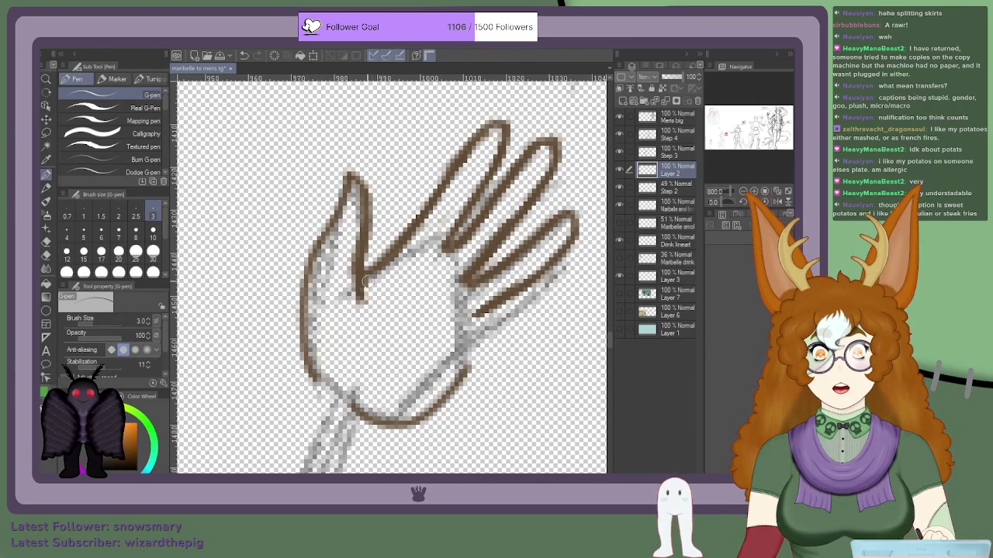
Step: Extend the middle finger's lower edge down to meet the base of the ring finger
scroll(369, 295, down, 1)
scroll(373, 296, down, 3)
scroll(411, 283, up, 5)
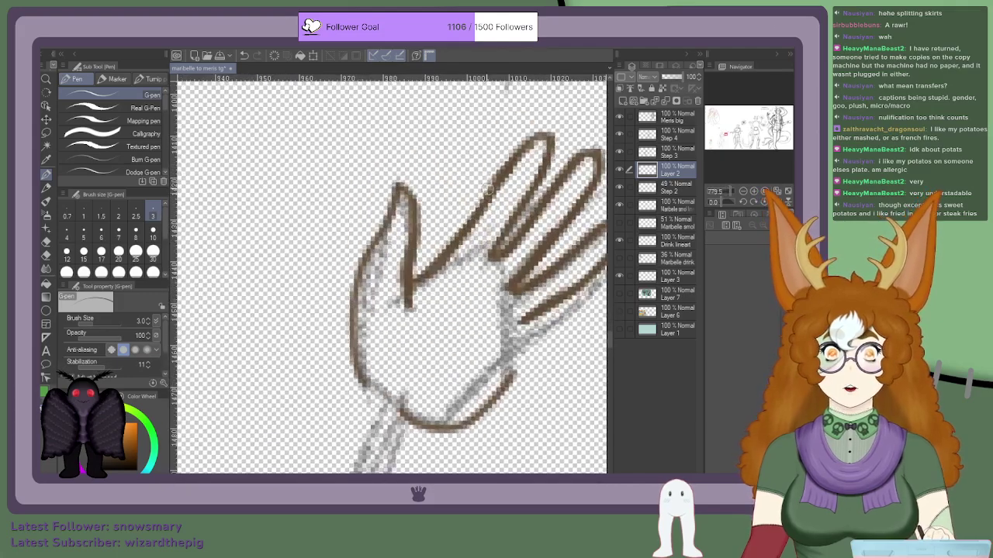
scroll(416, 281, down, 3)
scroll(489, 283, up, 3)
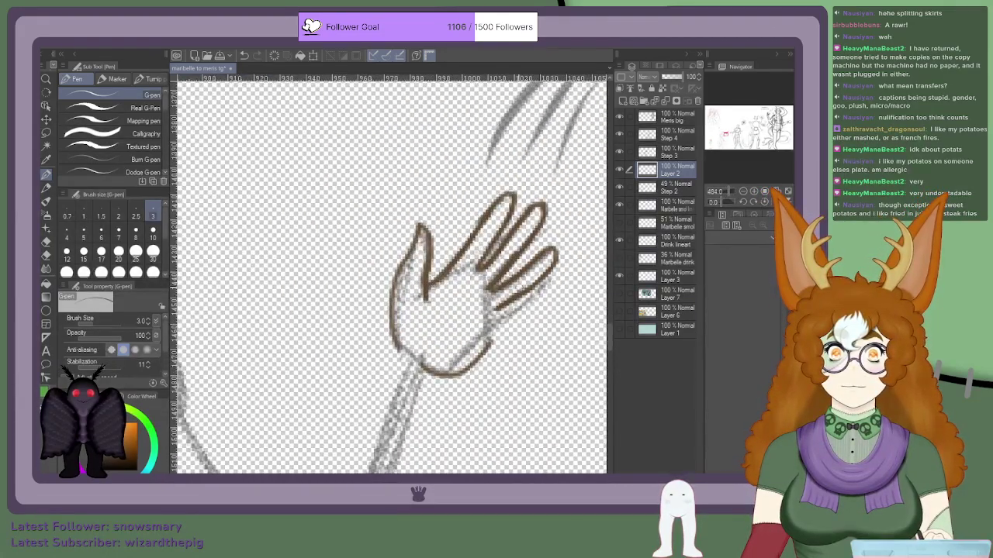
scroll(489, 283, up, 2)
scroll(391, 275, down, 1)
scroll(392, 276, up, 1)
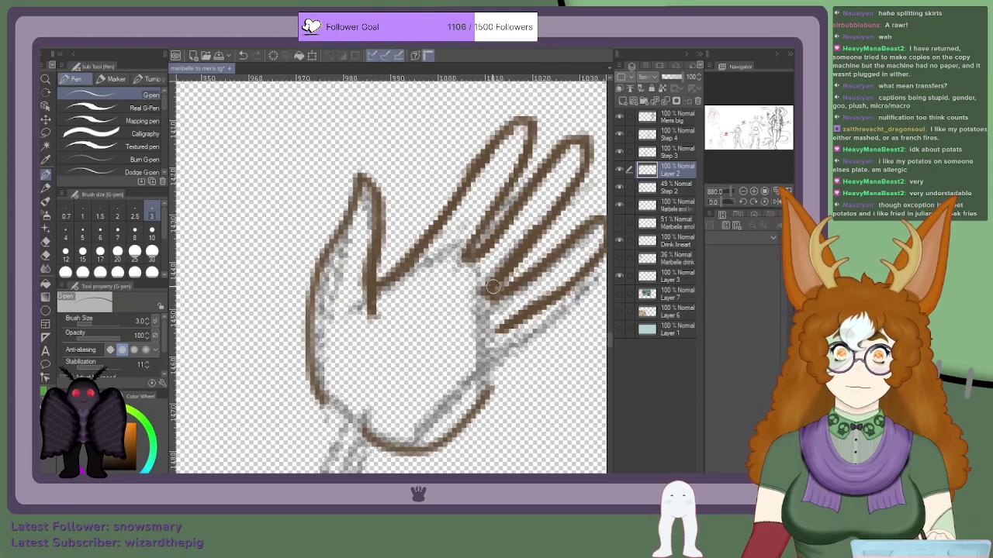
drag(494, 297, 584, 183)
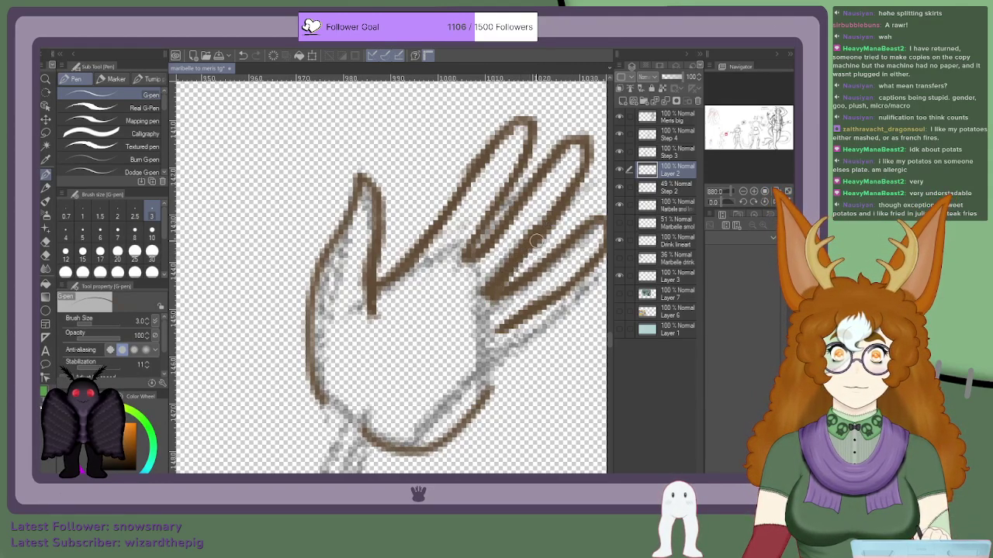
scroll(519, 261, down, 1)
scroll(567, 194, up, 1)
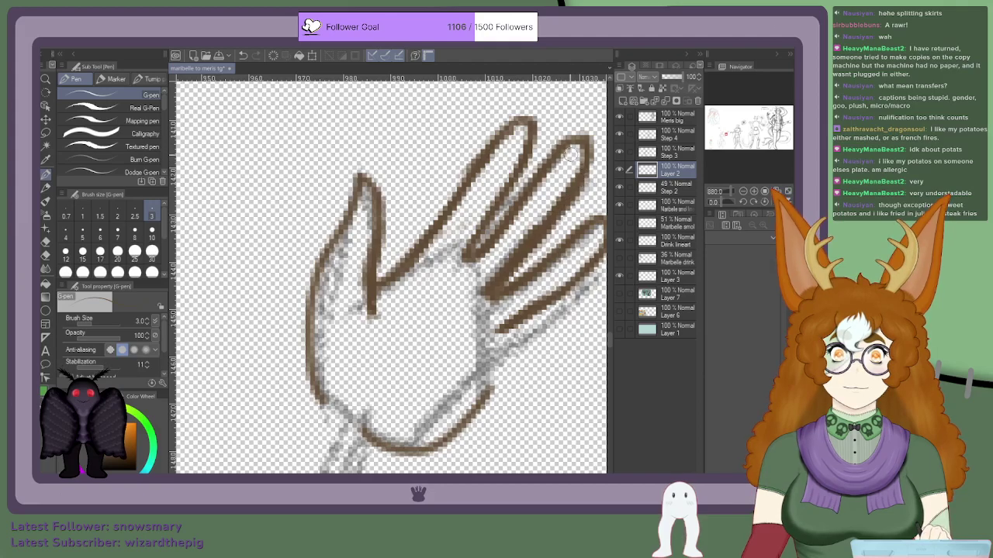
Step: Rework the index finger's edge where it meets the thumb into a thin, smoothly curved line
scroll(471, 250, down, 3)
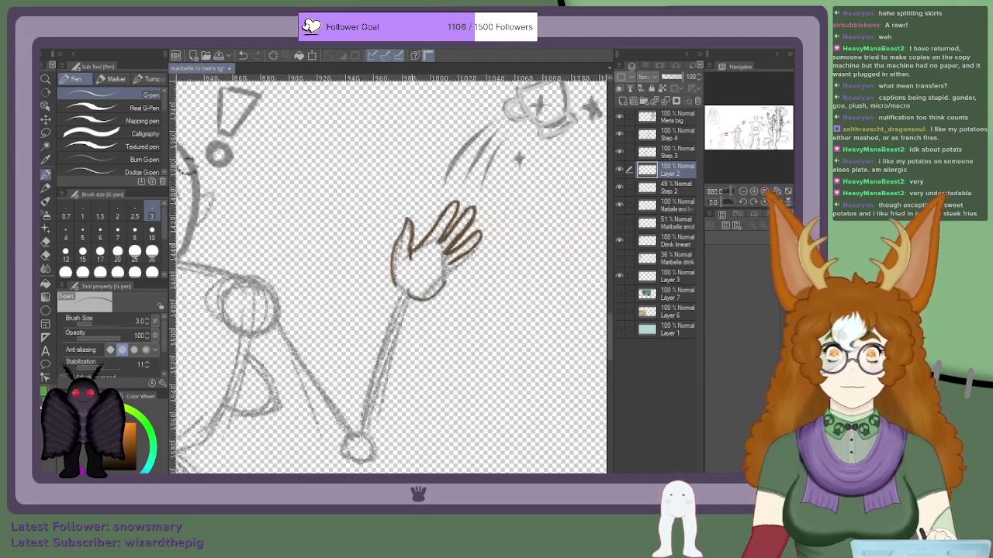
scroll(403, 251, up, 2)
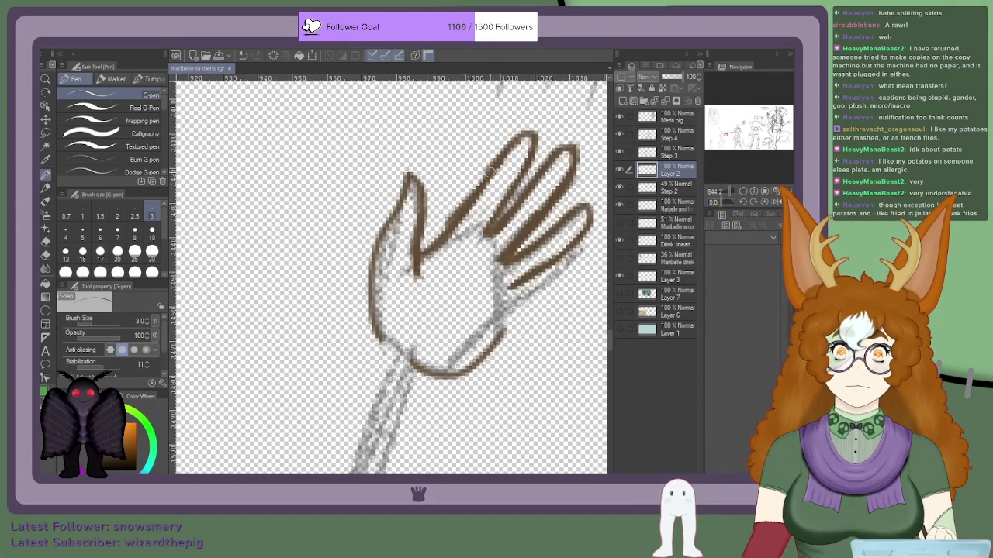
mouse_move(454, 219)
mouse_down()
mouse_move(422, 244)
mouse_move(431, 241)
mouse_up()
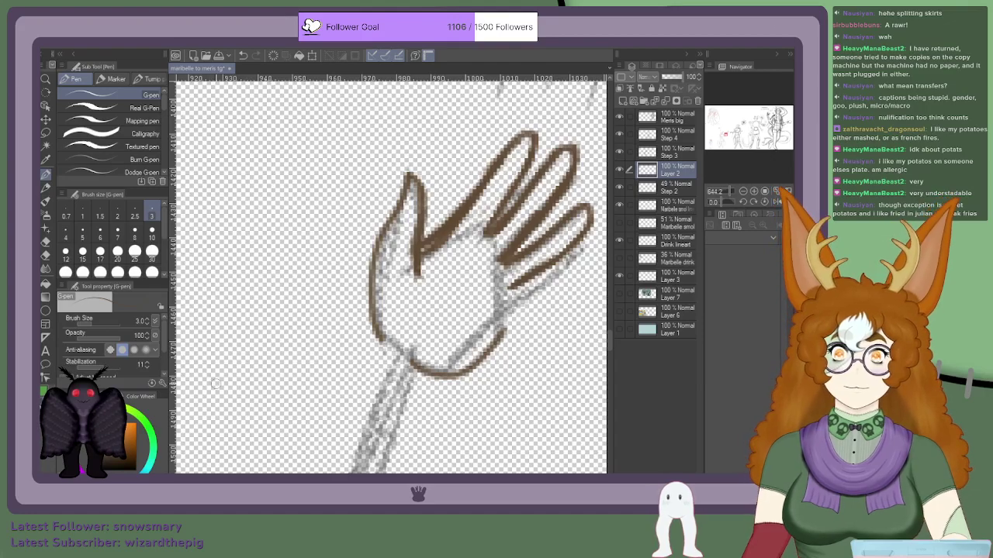
scroll(422, 222, up, 1)
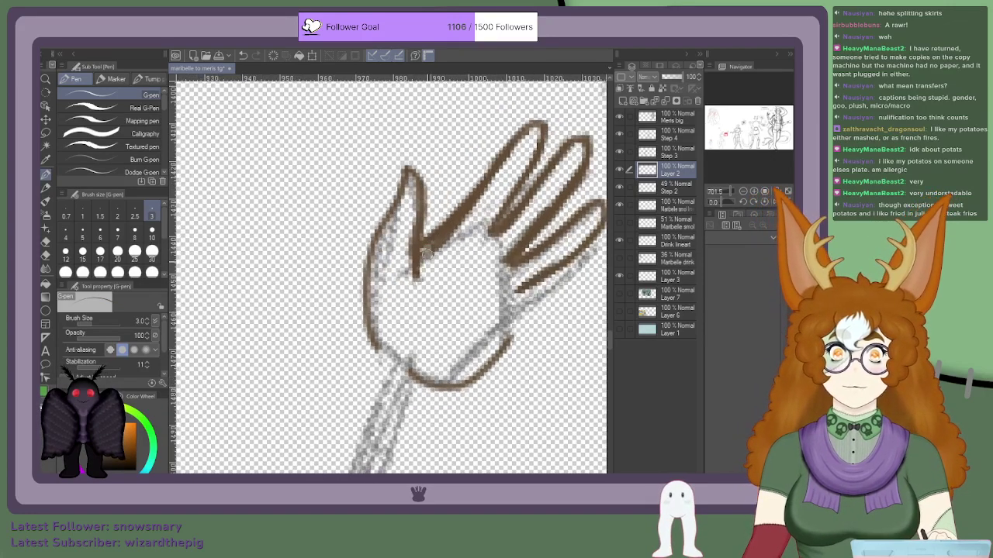
drag(431, 249, 495, 187)
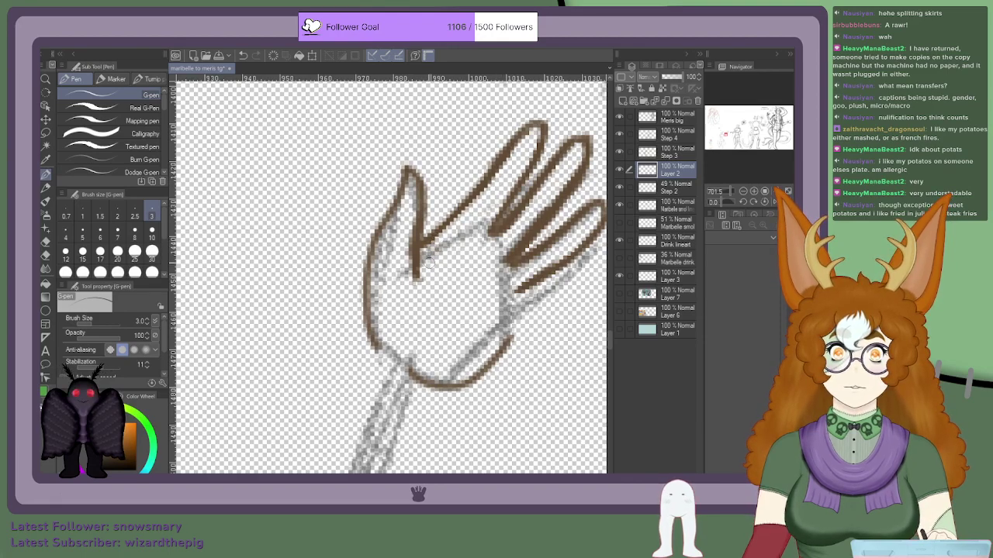
Step: Examine the traced thumb and fingers up close and against the arm sketch and tossed cup
scroll(413, 279, down, 3)
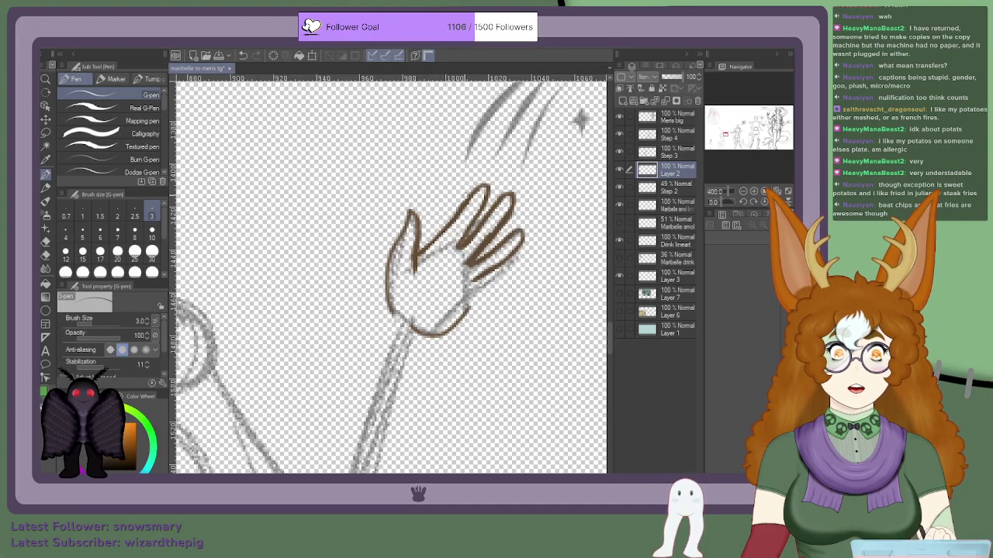
scroll(451, 221, up, 3)
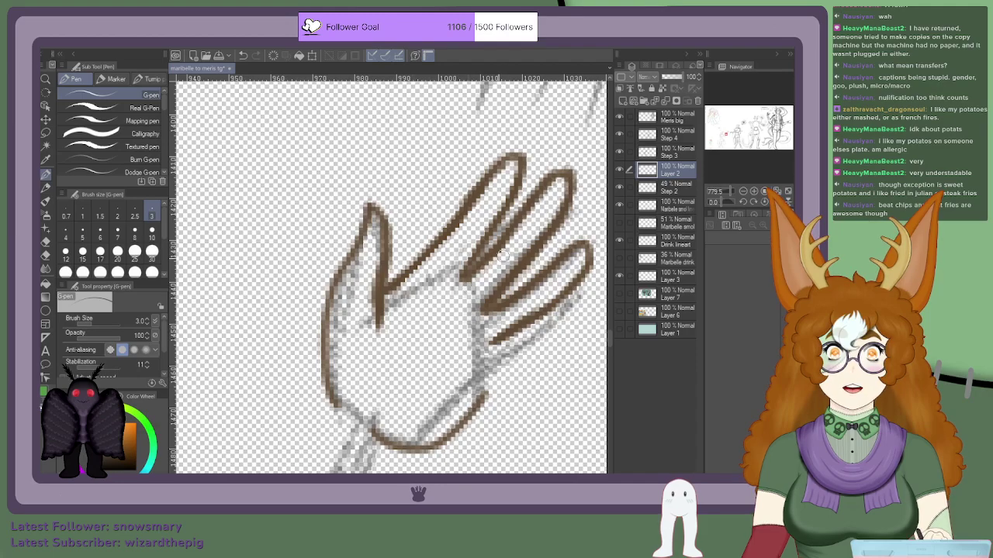
scroll(497, 264, down, 5)
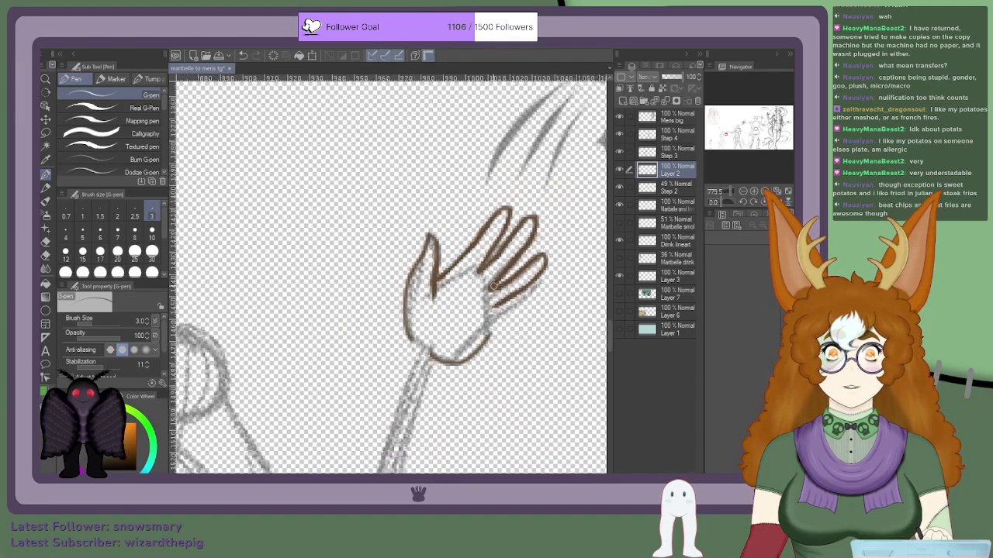
scroll(491, 285, up, 6)
scroll(486, 309, down, 3)
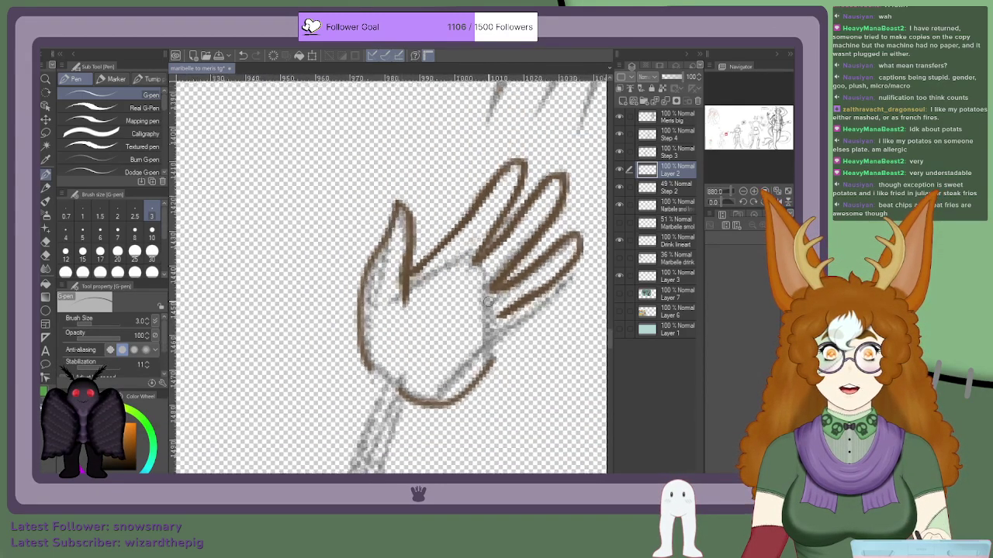
scroll(527, 213, up, 2)
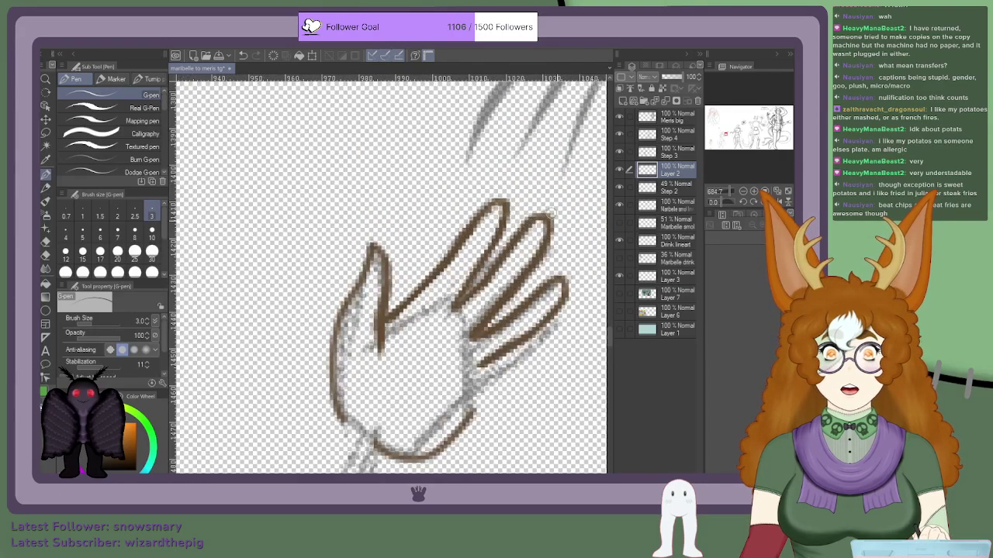
scroll(528, 232, down, 3)
scroll(329, 312, up, 4)
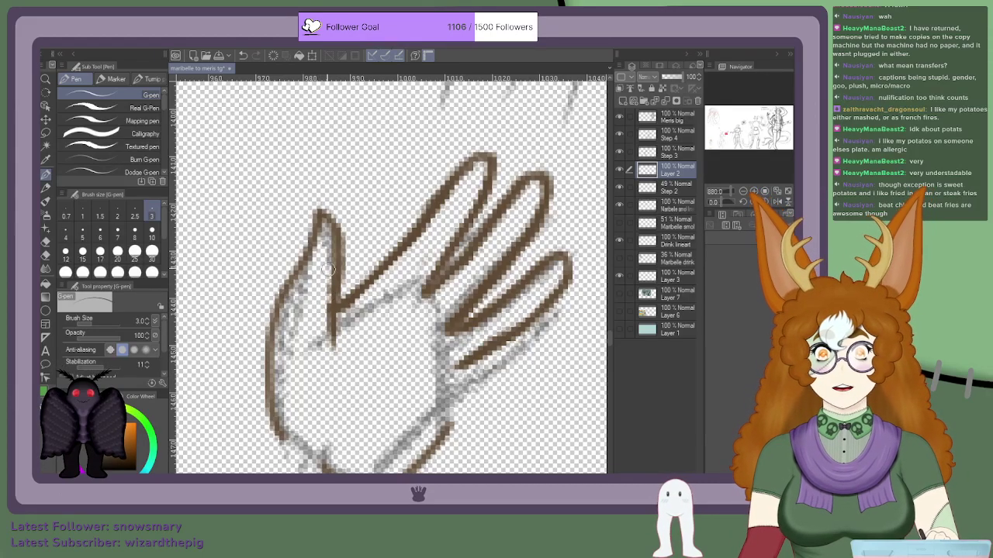
scroll(328, 273, down, 1)
scroll(345, 229, up, 2)
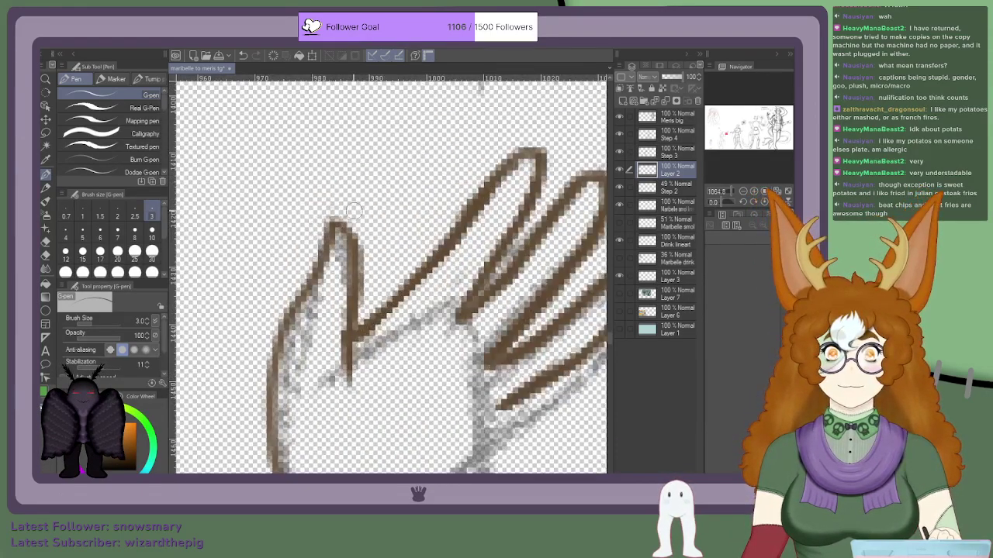
scroll(354, 210, down, 4)
scroll(413, 296, down, 2)
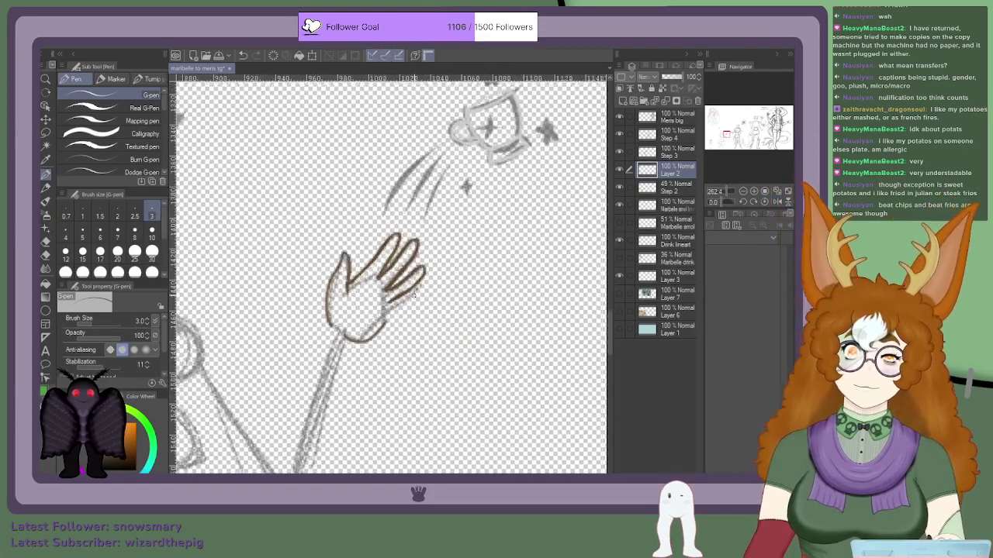
scroll(412, 295, up, 5)
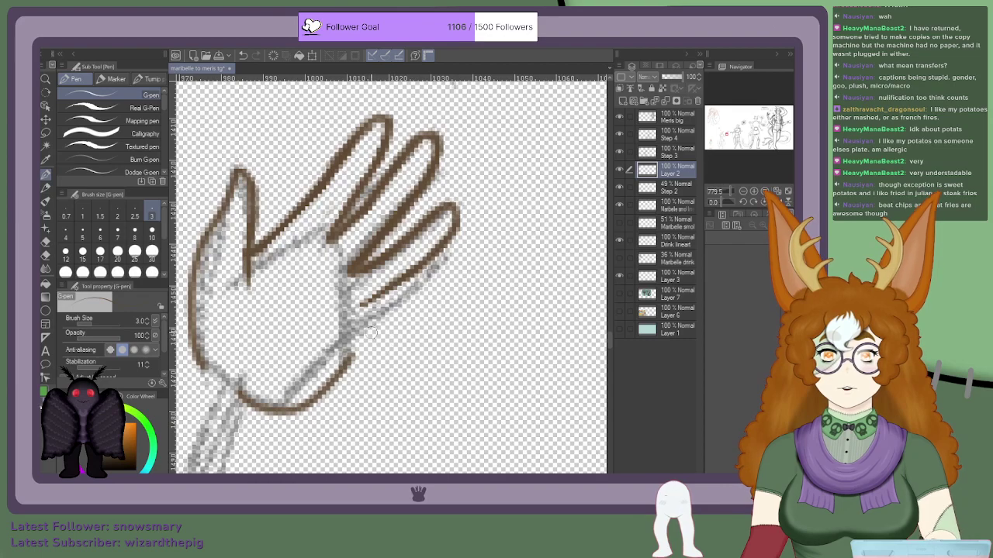
Step: Draw the little finger's outer edge down into the side of the palm, and thin the line along the palm's heel
mouse_move(439, 250)
mouse_down()
mouse_move(447, 278)
mouse_move(449, 250)
mouse_move(447, 281)
mouse_move(373, 339)
mouse_move(431, 292)
mouse_up()
mouse_move(390, 322)
mouse_down()
mouse_move(437, 270)
mouse_move(423, 299)
mouse_move(443, 256)
mouse_move(431, 290)
mouse_move(379, 330)
mouse_move(412, 305)
mouse_move(359, 325)
mouse_move(369, 325)
mouse_move(330, 383)
mouse_move(370, 326)
mouse_move(309, 403)
mouse_move(343, 363)
mouse_move(309, 400)
mouse_move(249, 422)
mouse_move(325, 384)
mouse_move(277, 406)
mouse_move(334, 370)
mouse_move(354, 329)
mouse_up()
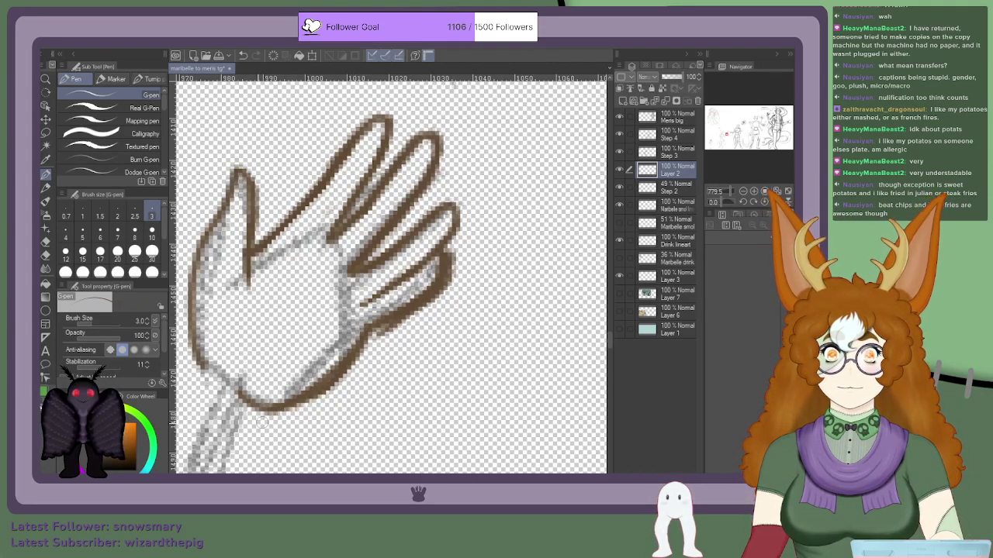
drag(331, 389, 370, 360)
mouse_move(298, 409)
mouse_down()
mouse_move(377, 340)
mouse_move(330, 387)
mouse_up()
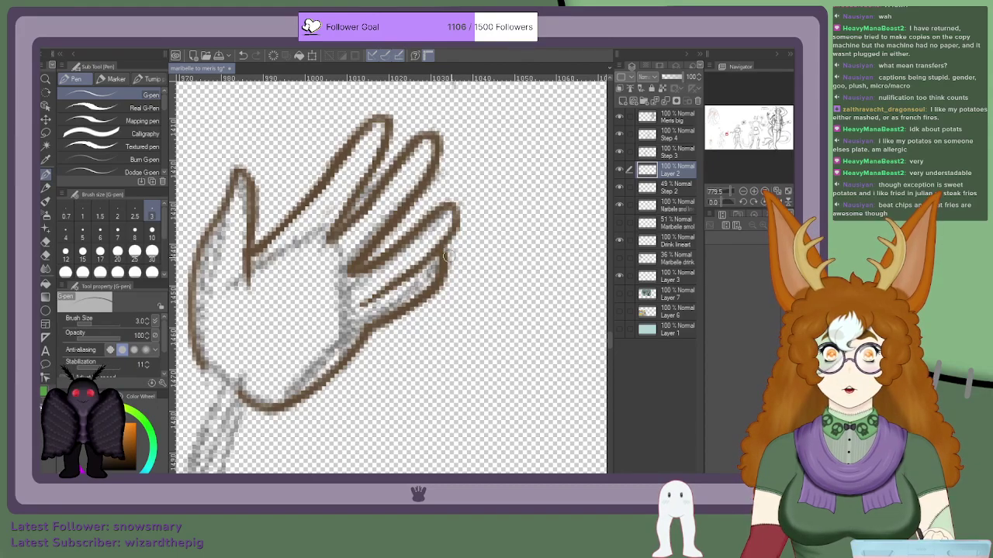
Step: Clean up and close the little finger's tip where it meets the ring finger
scroll(446, 255, down, 3)
scroll(432, 249, down, 2)
scroll(440, 246, up, 6)
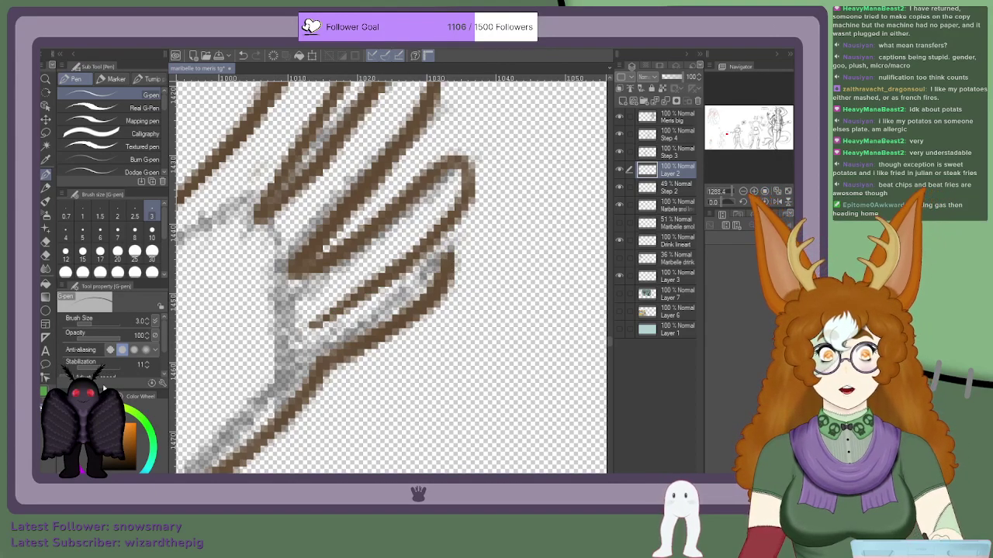
scroll(432, 250, up, 1)
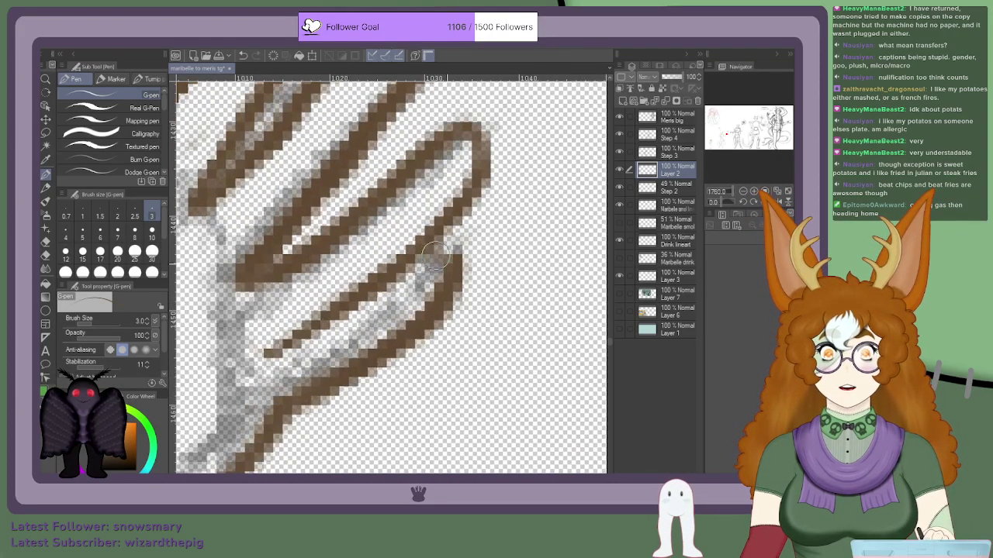
scroll(411, 263, down, 3)
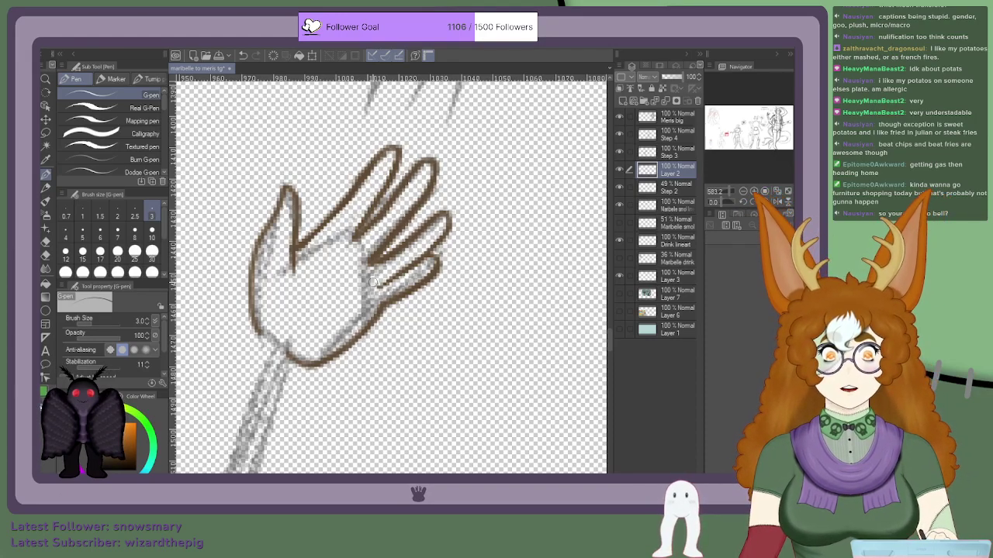
Step: Examine the traced hand up close and against the arm sketch and the neighbouring figures
scroll(446, 252, up, 2)
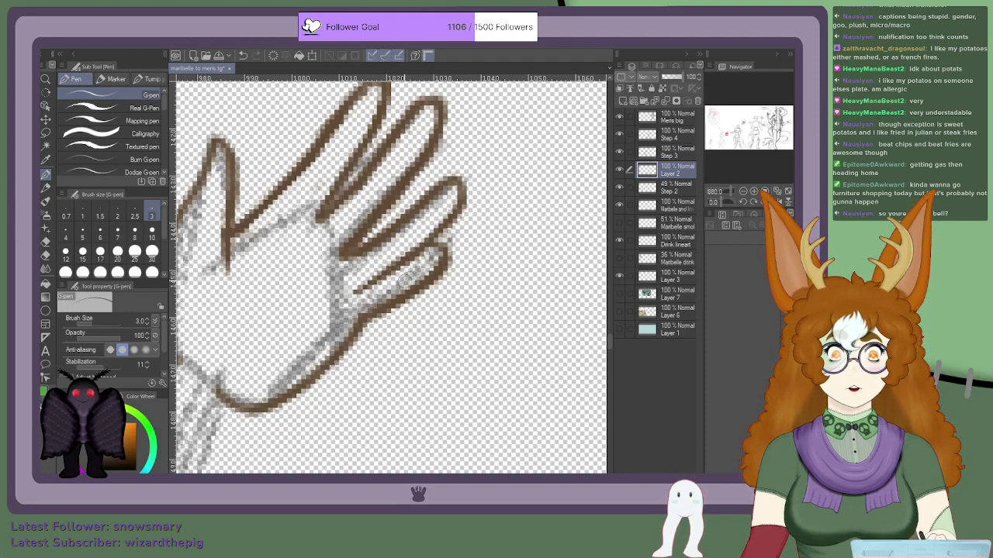
scroll(404, 279, down, 4)
scroll(419, 291, up, 4)
scroll(429, 301, up, 1)
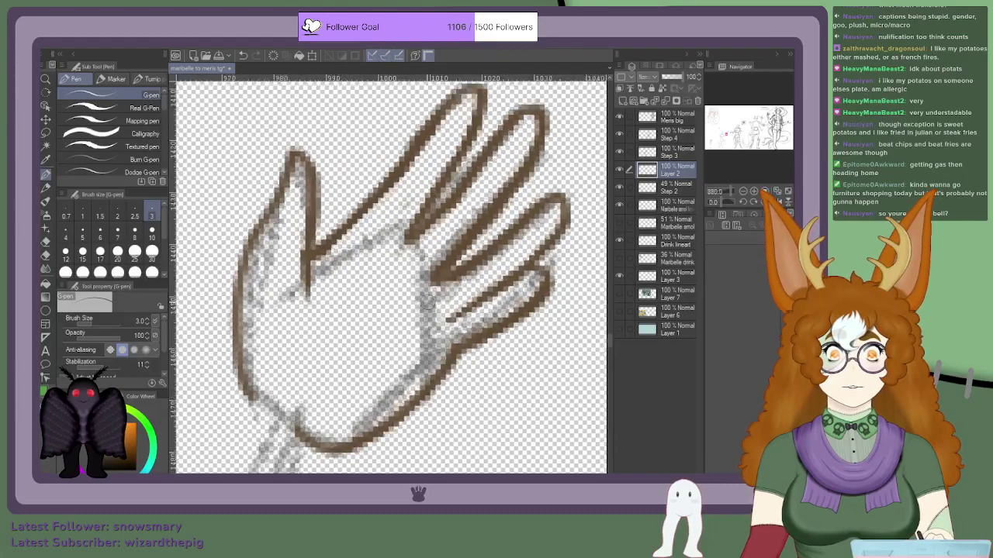
scroll(431, 294, up, 2)
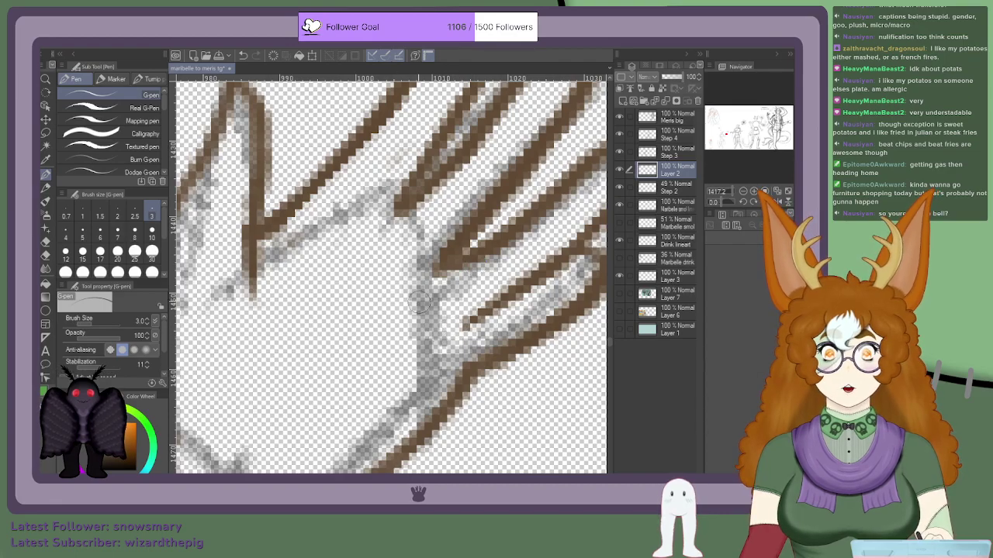
scroll(405, 224, down, 1)
scroll(394, 230, down, 3)
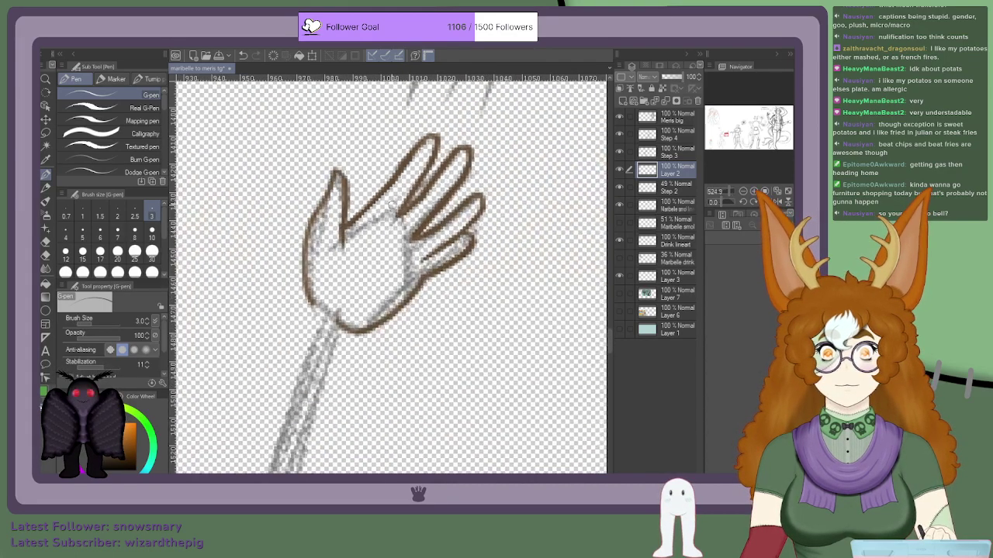
scroll(392, 217, up, 2)
scroll(399, 194, down, 3)
scroll(364, 241, down, 3)
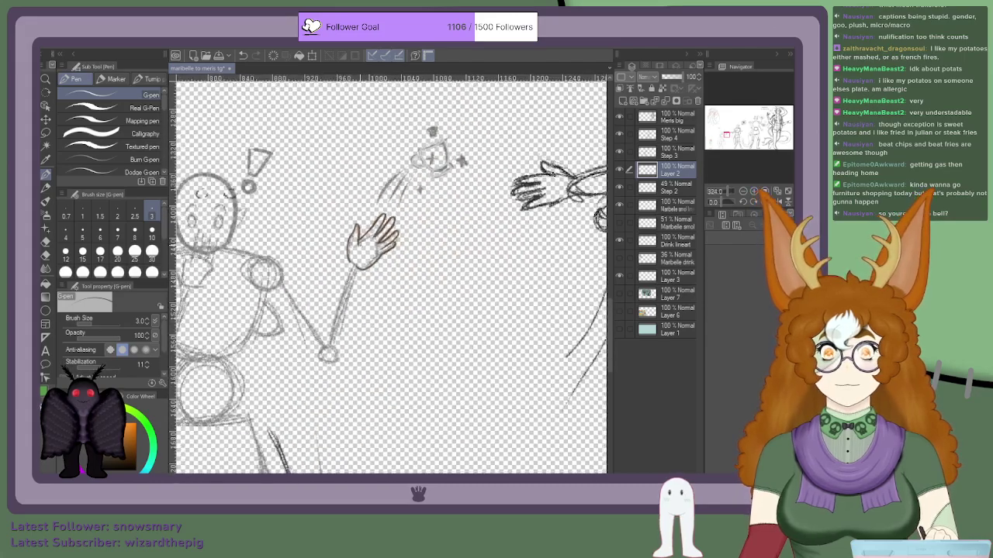
scroll(388, 272, down, 3)
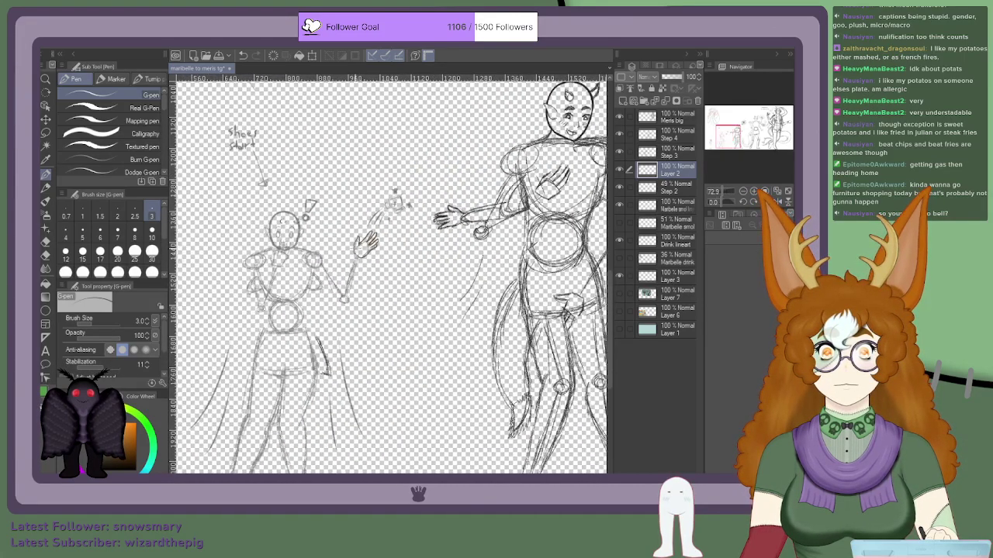
scroll(469, 177, up, 10)
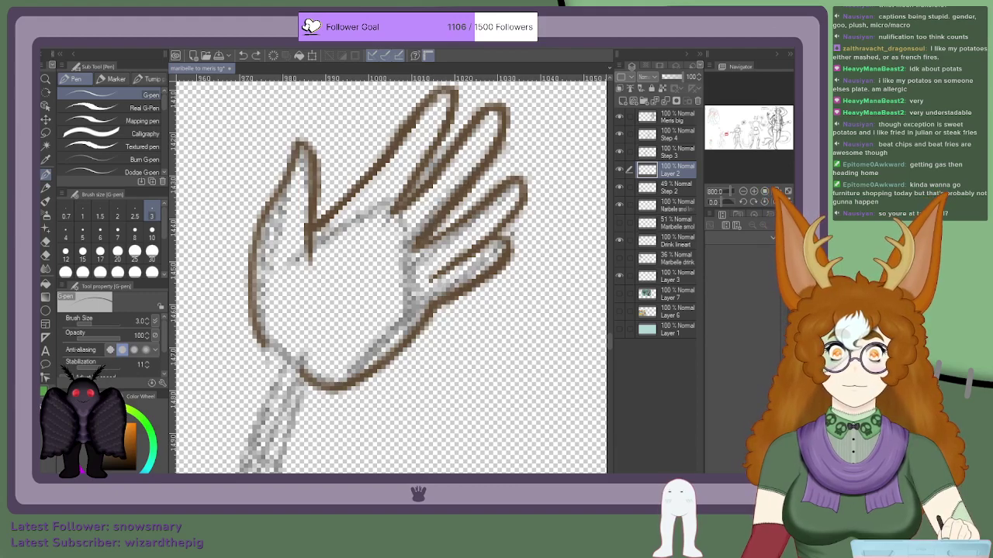
scroll(429, 208, up, 1)
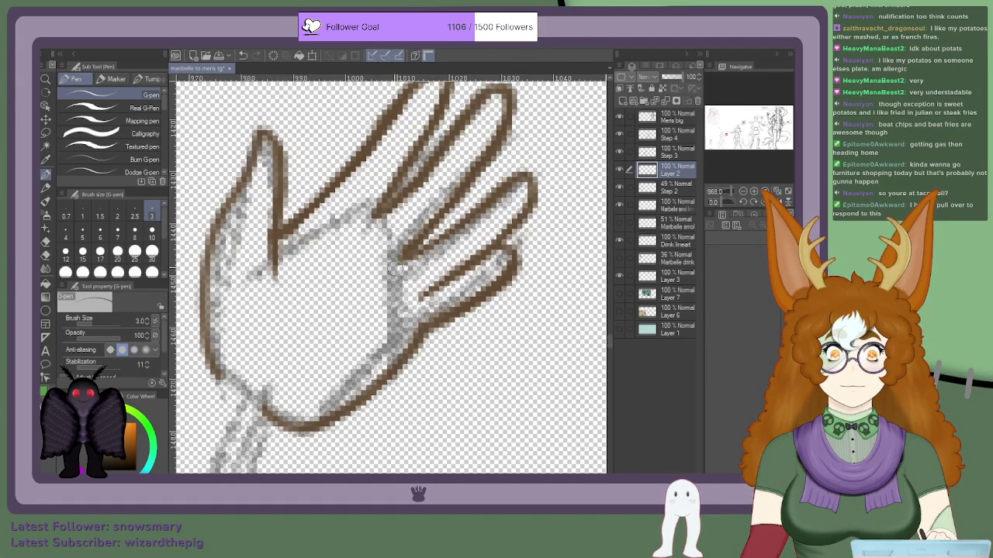
scroll(409, 264, down, 8)
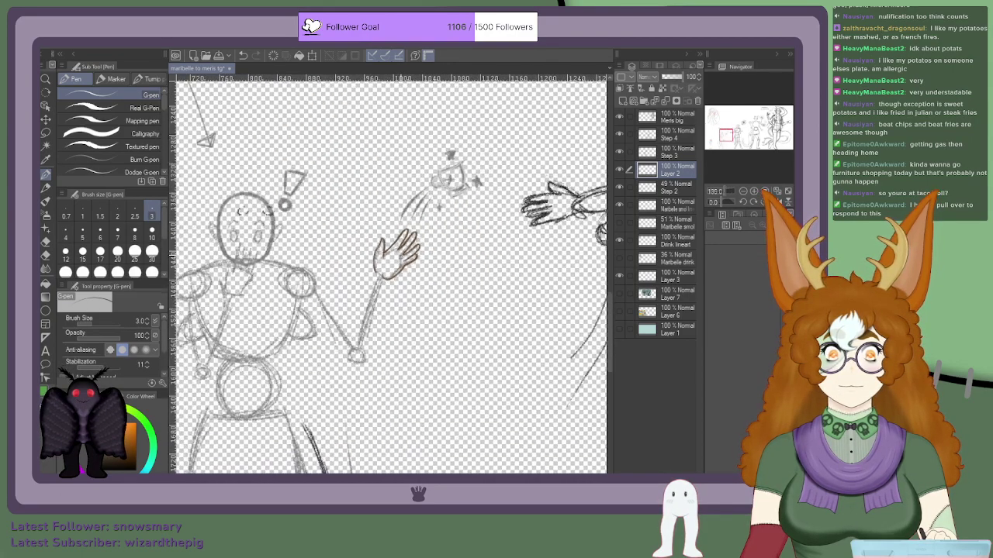
scroll(377, 245, up, 5)
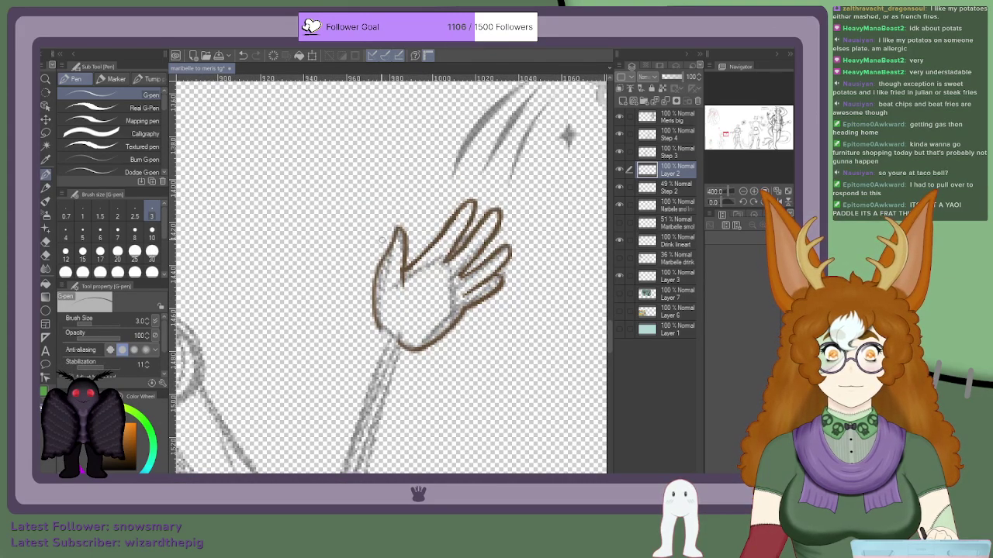
scroll(442, 186, up, 3)
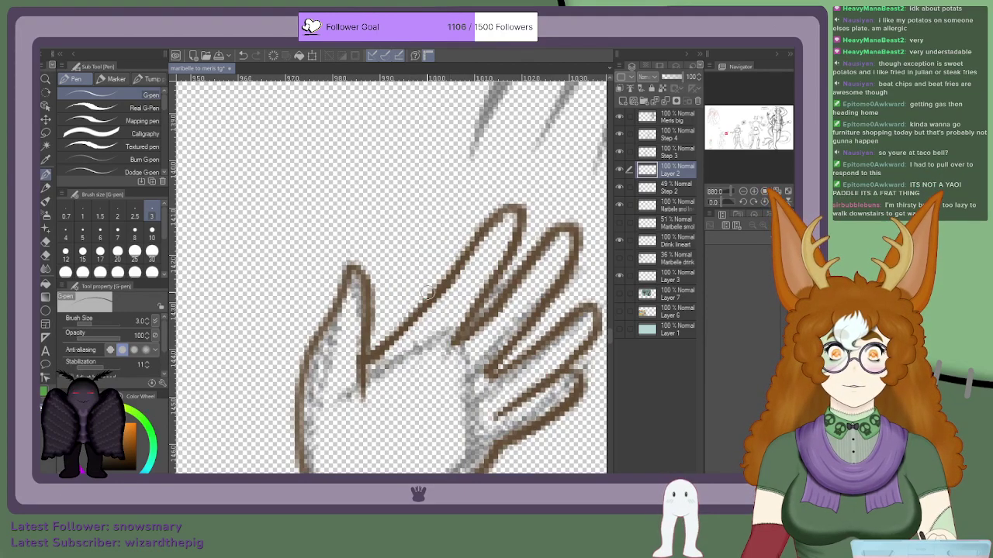
scroll(427, 292, down, 3)
scroll(445, 266, up, 5)
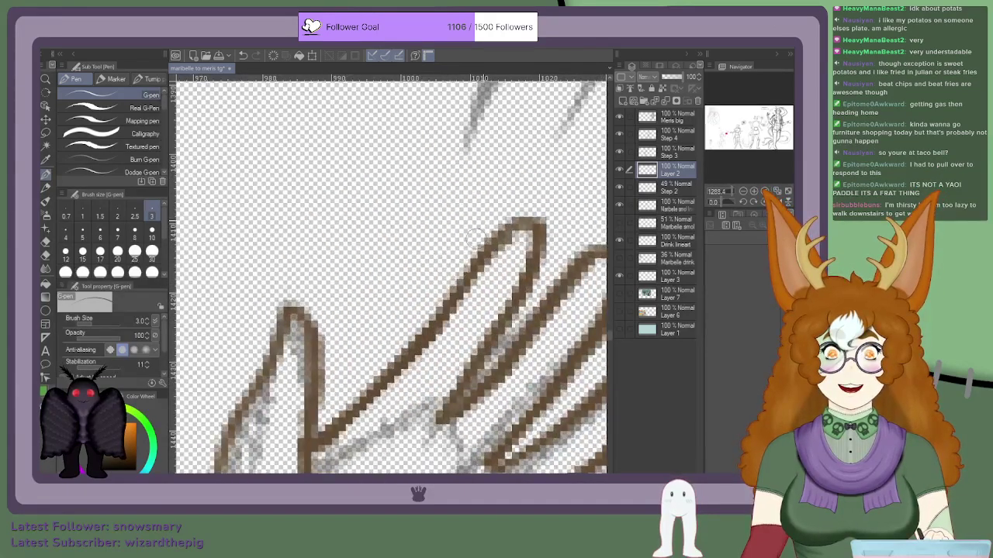
scroll(473, 232, down, 3)
scroll(444, 262, up, 1)
scroll(433, 291, up, 4)
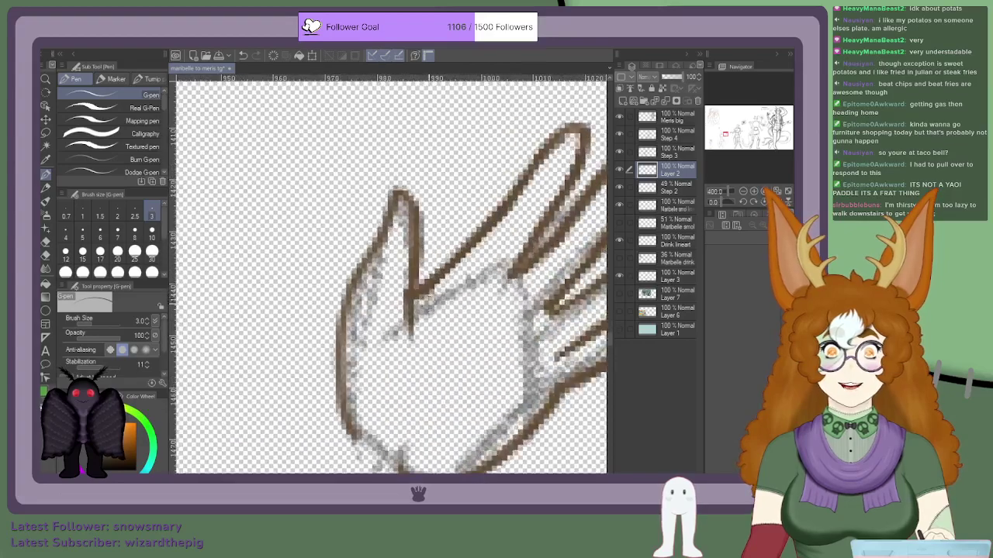
scroll(439, 291, down, 1)
scroll(414, 313, up, 1)
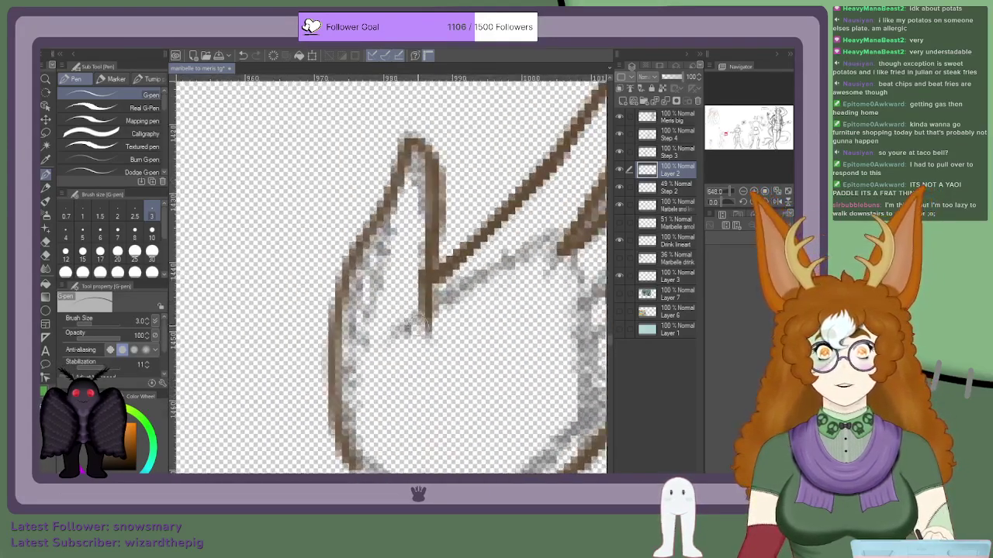
scroll(419, 312, down, 7)
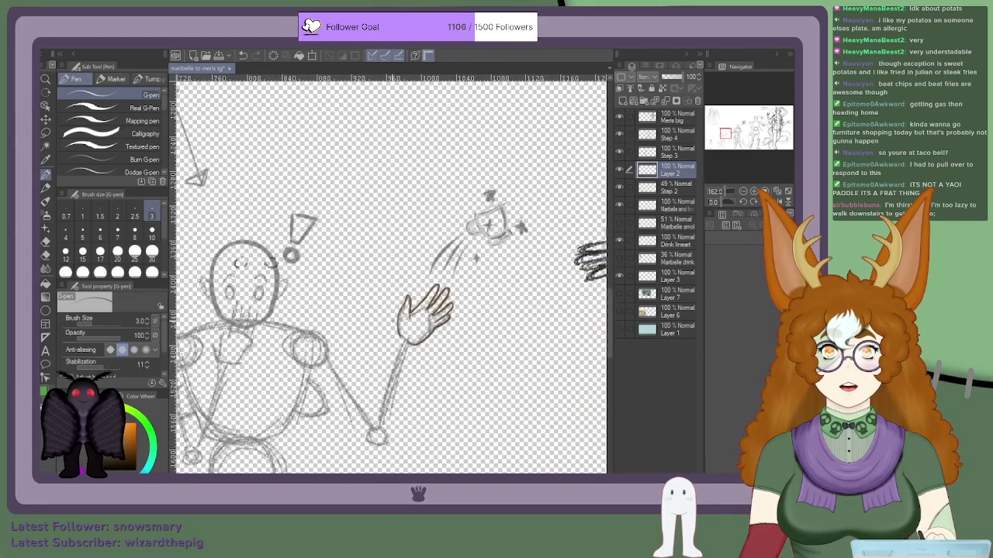
scroll(353, 337, down, 2)
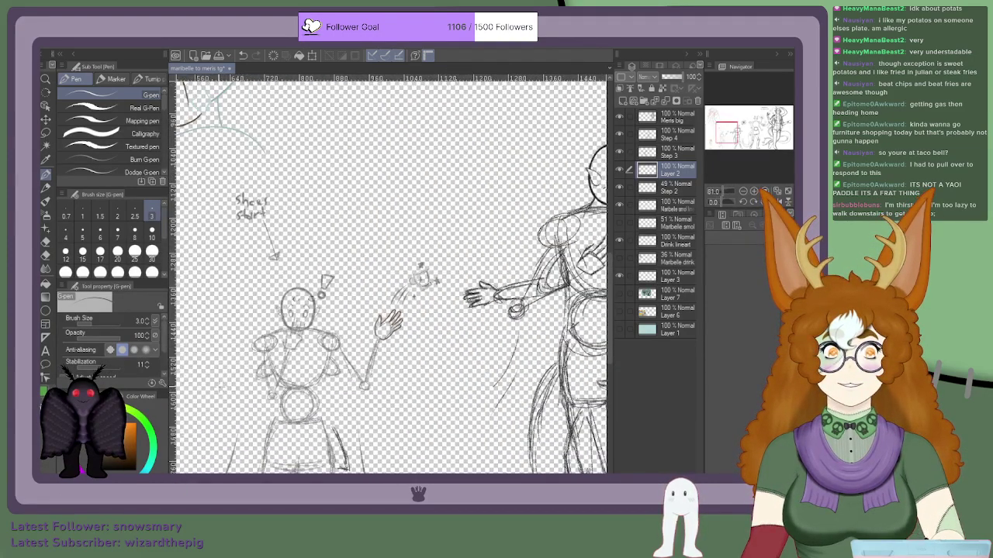
scroll(218, 391, up, 1)
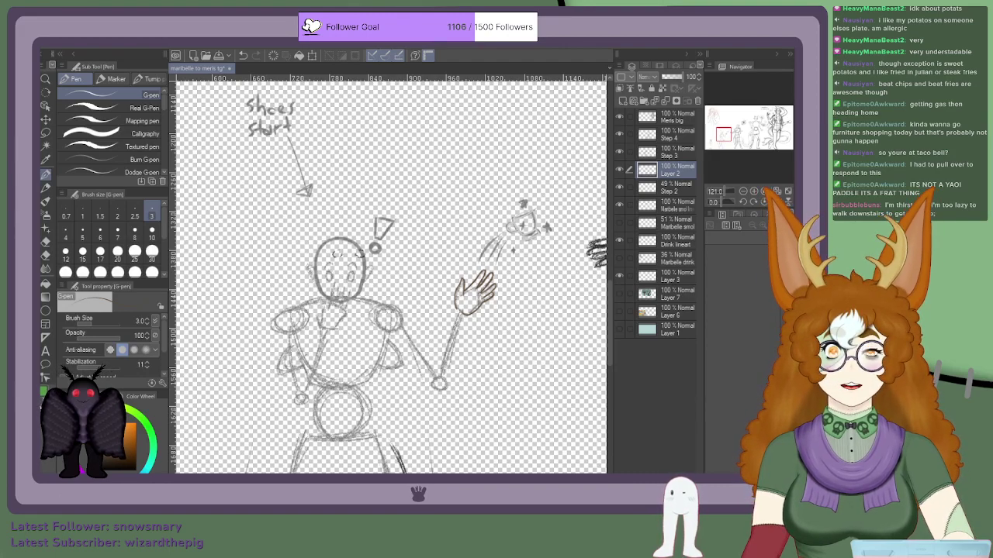
Step: Draw the forearm's edge from the thumb side of the wrist down to the elbow circle
scroll(497, 337, up, 1)
scroll(458, 266, up, 5)
mouse_move(457, 298)
mouse_down()
mouse_move(458, 259)
mouse_move(441, 347)
mouse_move(458, 266)
mouse_move(450, 297)
mouse_up()
scroll(450, 308, down, 3)
scroll(454, 291, up, 4)
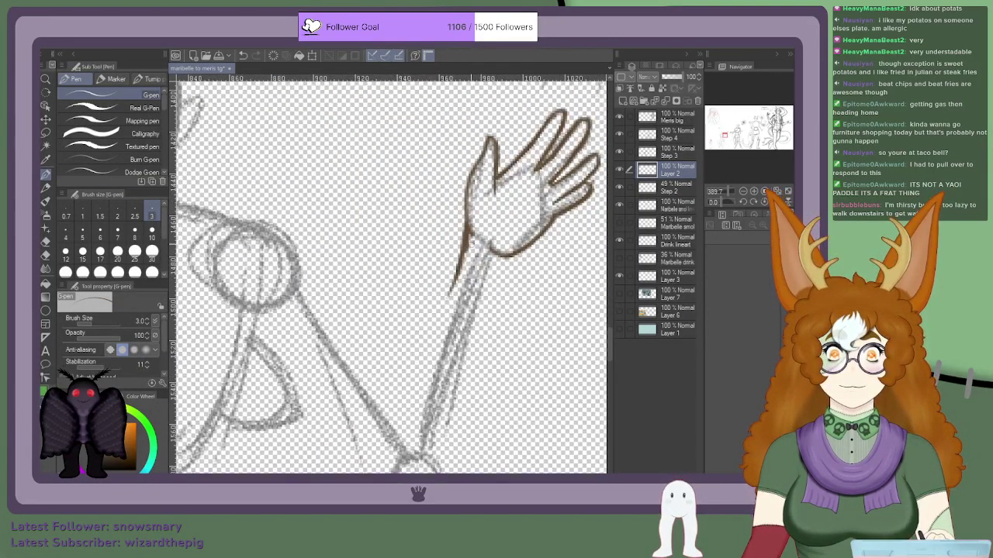
drag(459, 264, 425, 378)
mouse_move(442, 314)
mouse_down()
mouse_move(417, 380)
mouse_move(414, 431)
mouse_up()
drag(416, 390, 400, 456)
drag(422, 386, 401, 447)
Step: Thin and smooth the thumb-side forearm line up to where it joins the wrist
mouse_move(423, 363)
mouse_down()
mouse_move(415, 398)
mouse_move(456, 266)
mouse_up()
drag(441, 318, 467, 242)
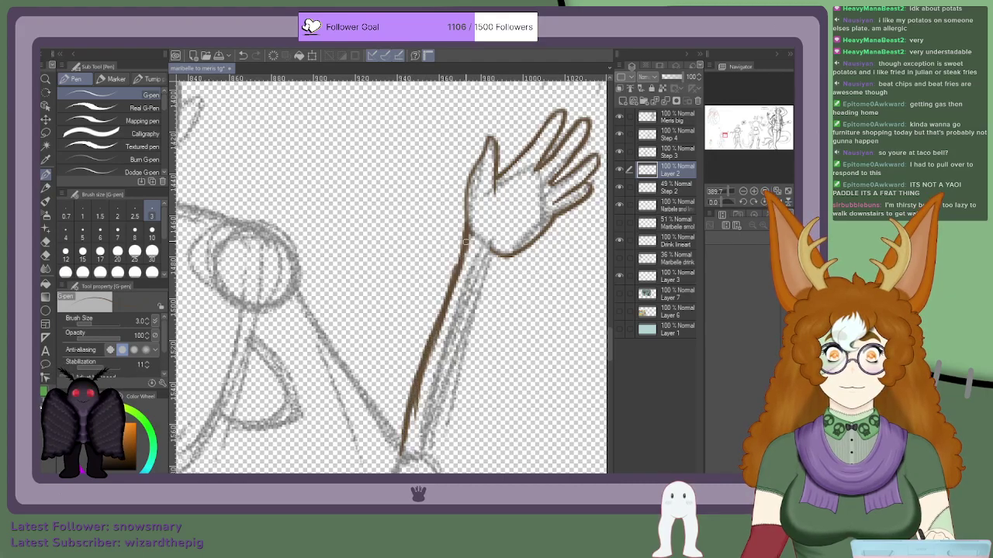
drag(443, 314, 464, 242)
drag(456, 277, 465, 225)
scroll(461, 244, down, 3)
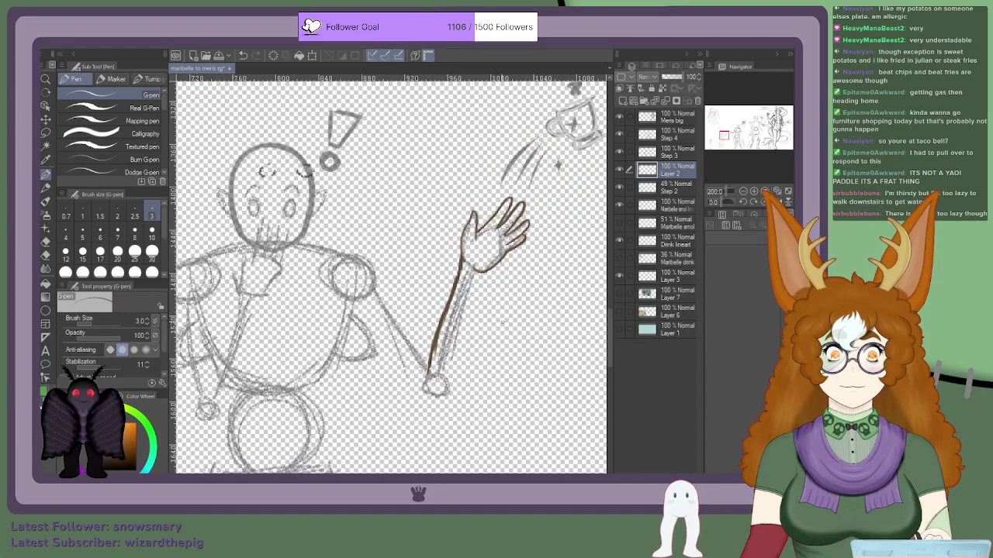
Step: Draw the forearm's opposite edge as a gentle curve between the heel of the palm and the underside of the elbow
scroll(489, 378, up, 3)
mouse_move(446, 400)
mouse_down()
mouse_move(480, 366)
mouse_move(500, 280)
mouse_up()
drag(491, 342, 499, 285)
drag(493, 324, 504, 256)
drag(494, 298, 498, 236)
drag(495, 283, 505, 208)
drag(498, 261, 512, 202)
drag(504, 241, 521, 164)
drag(513, 196, 519, 159)
drag(510, 194, 524, 157)
scroll(492, 251, down, 9)
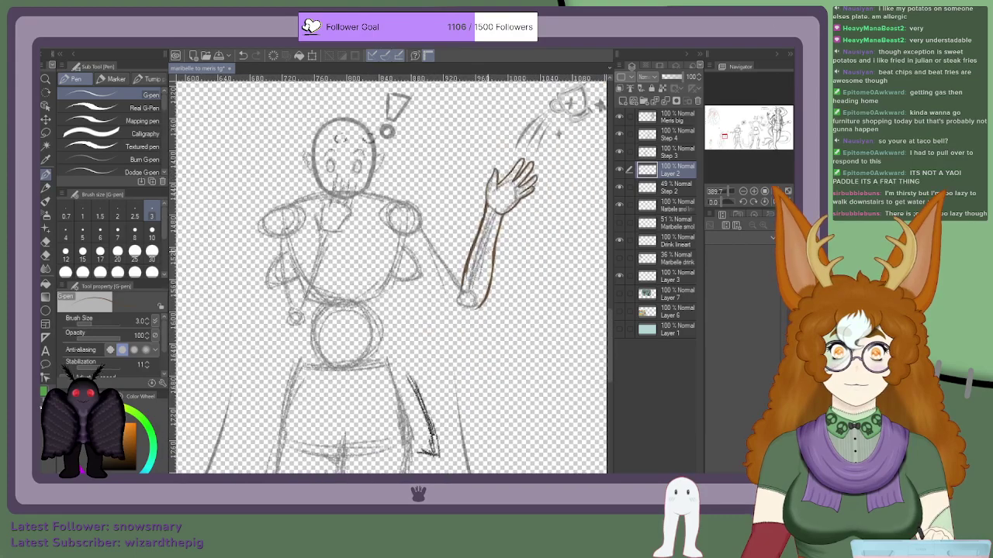
Step: Clean up the rough thick parts of the thumb-side forearm line near the elbow and wrist
scroll(490, 251, down, 1)
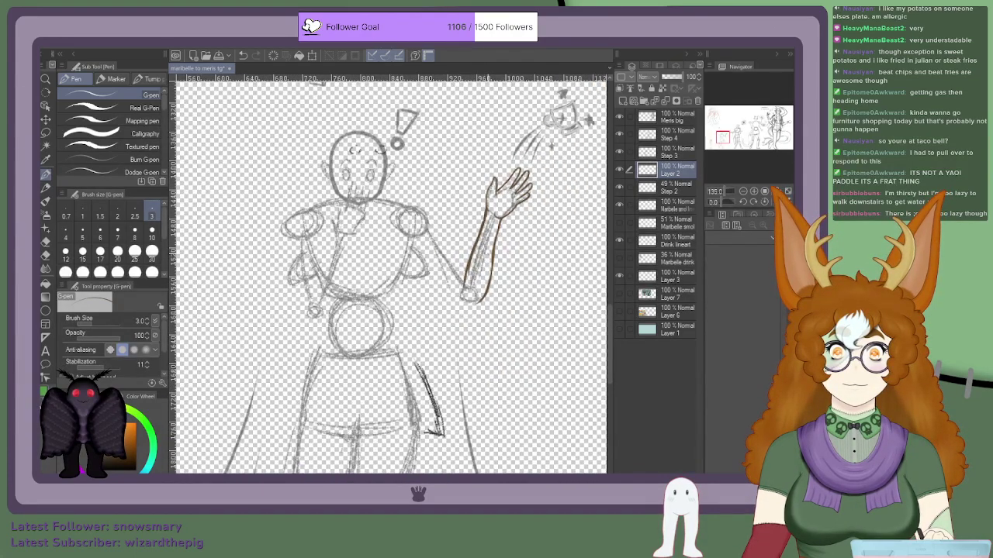
scroll(392, 275, down, 3)
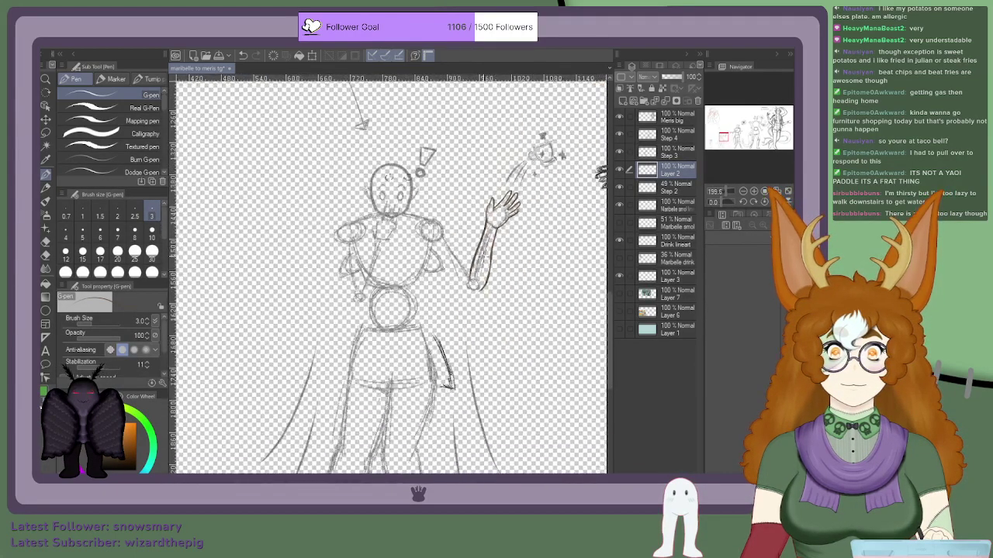
scroll(480, 255, up, 5)
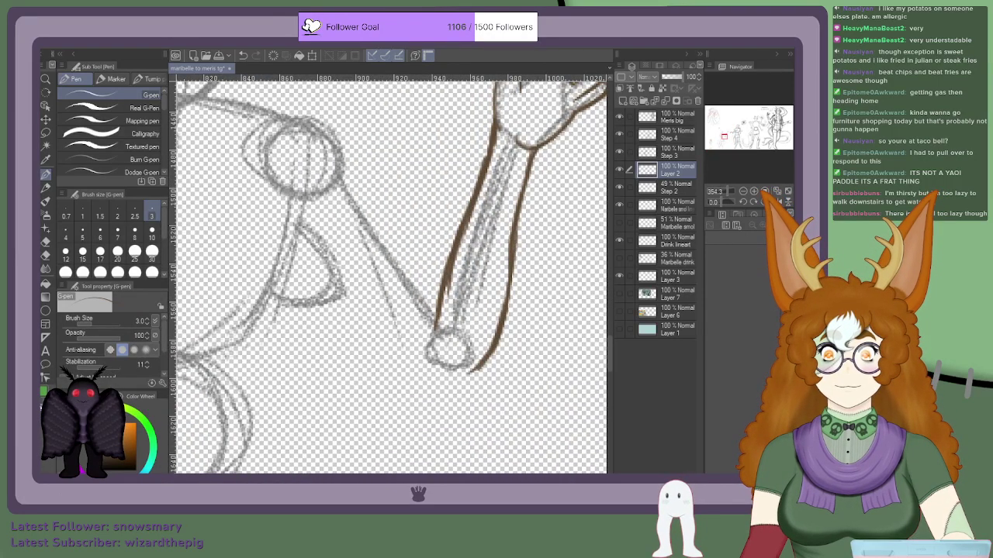
scroll(508, 259, up, 1)
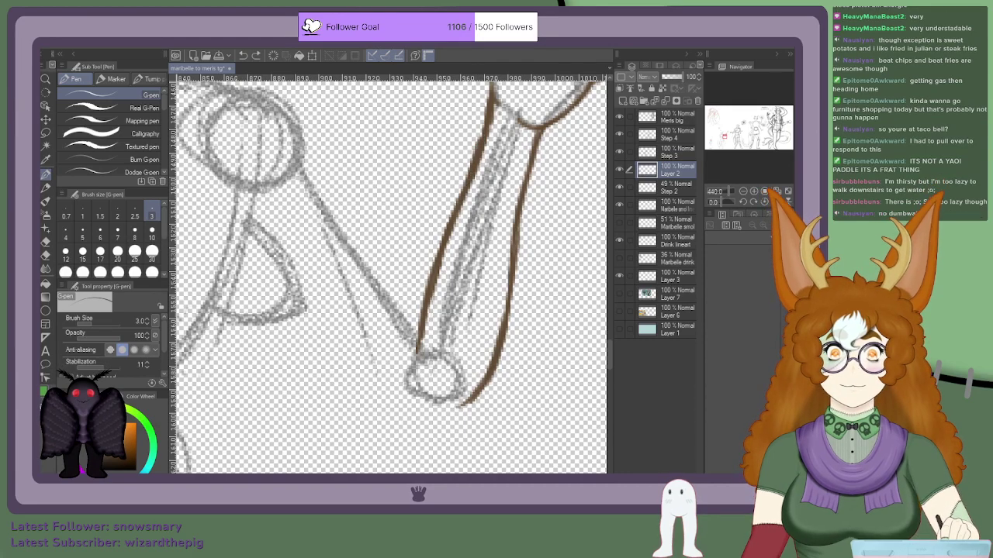
scroll(498, 150, up, 1)
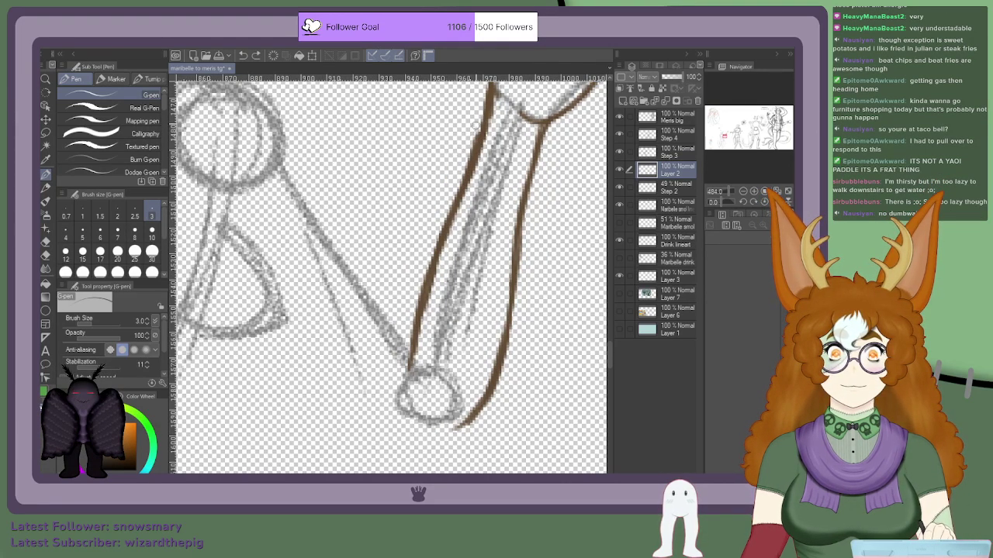
drag(479, 127, 461, 176)
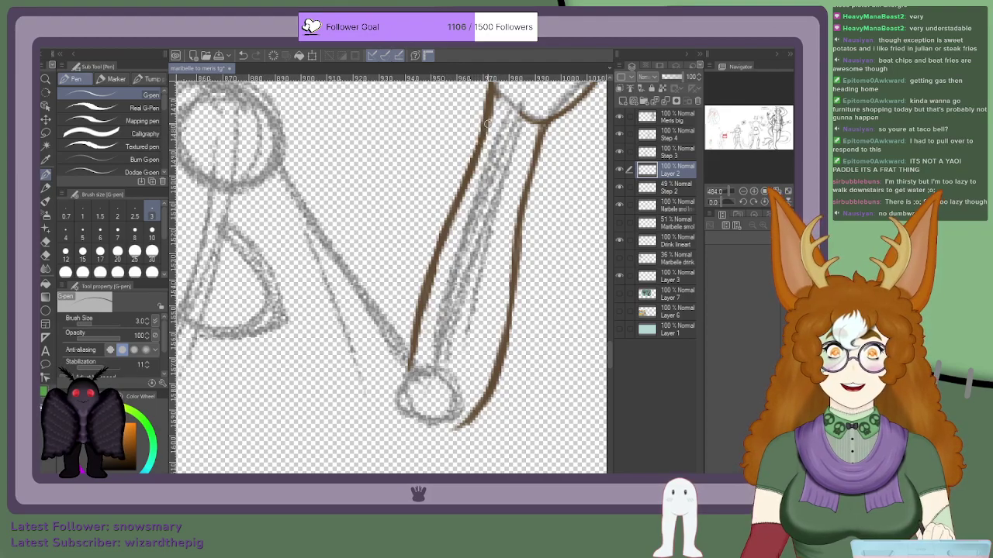
Step: Thin the lower part of the forearm line on the little-finger side and trim its end beside the elbow circle
scroll(487, 123, down, 5)
scroll(463, 166, up, 8)
scroll(463, 167, down, 8)
scroll(403, 353, up, 5)
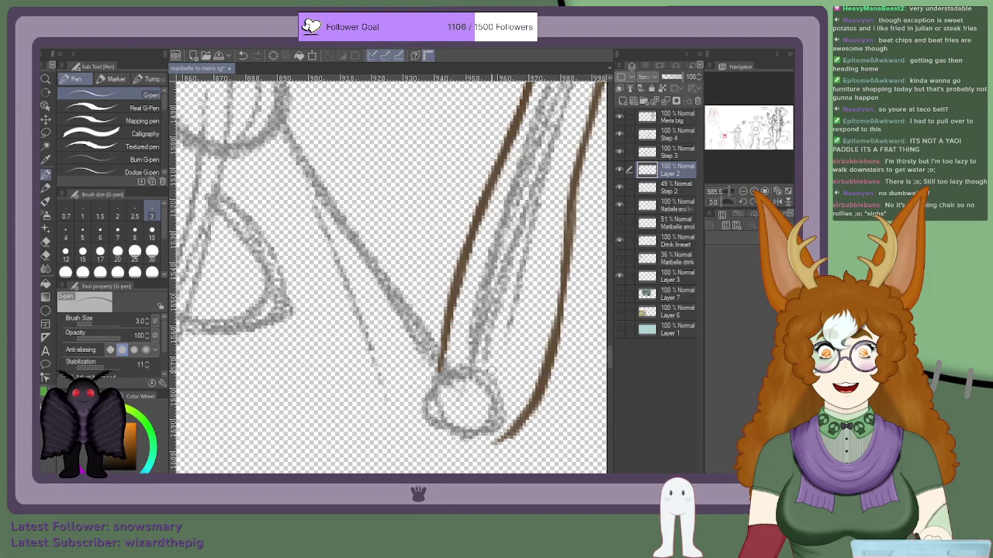
drag(551, 321, 502, 429)
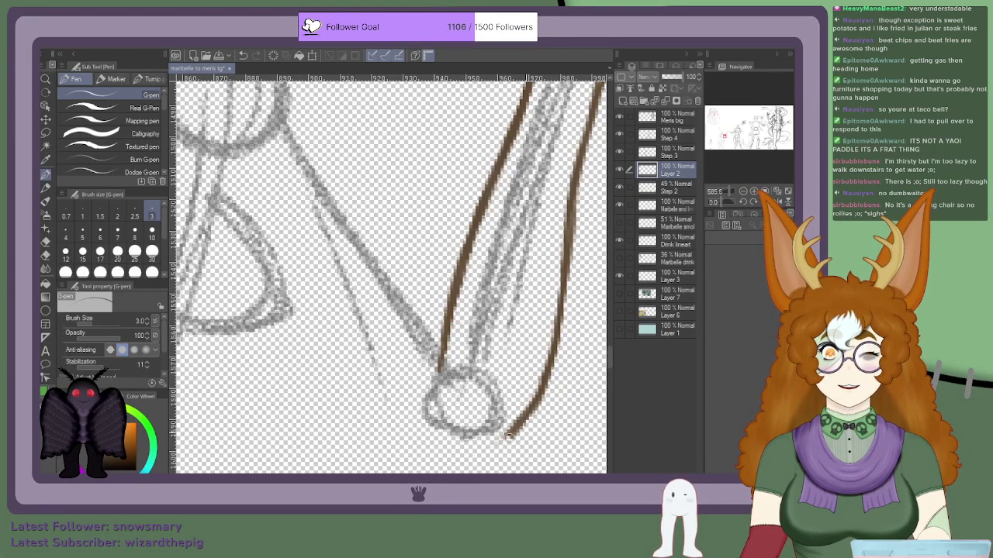
scroll(487, 448, down, 3)
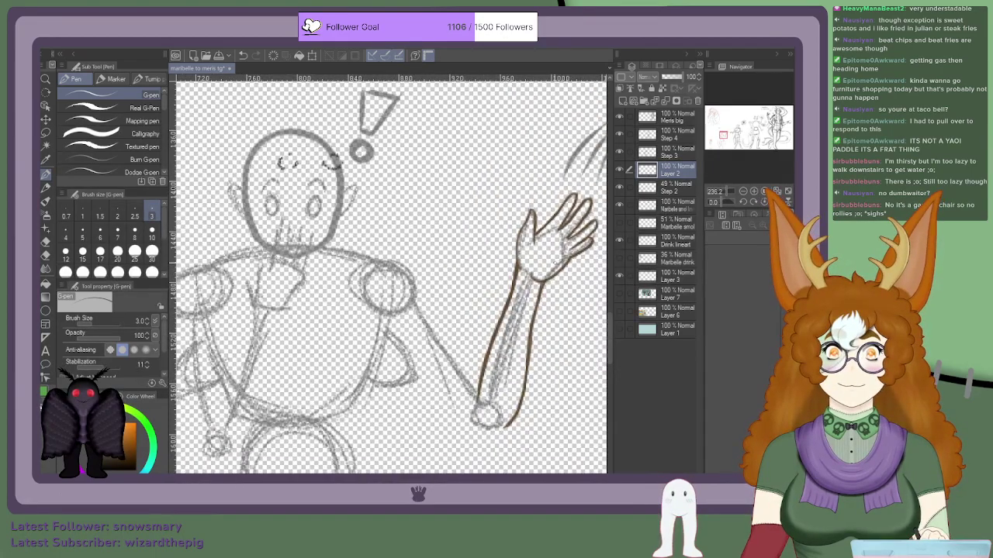
Step: Examine the raised hand and forearm lineart up close and against the rest of the figure
scroll(532, 273, down, 3)
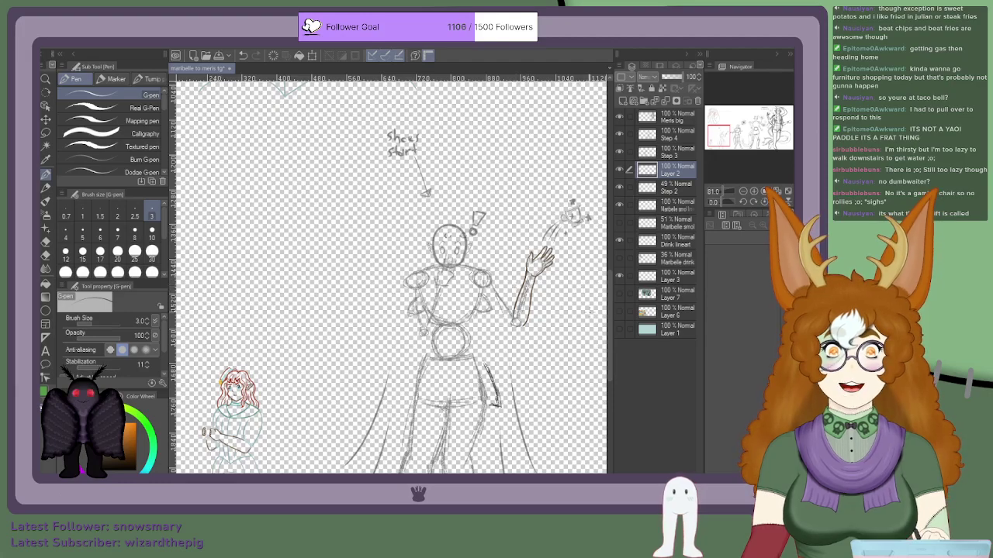
scroll(544, 322, up, 6)
scroll(560, 300, down, 4)
scroll(560, 253, up, 3)
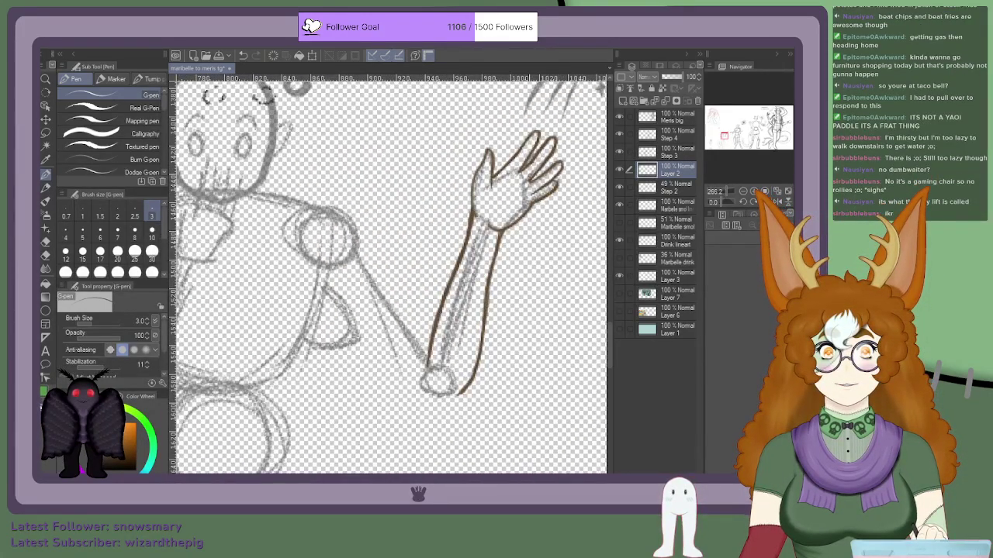
scroll(526, 159, up, 4)
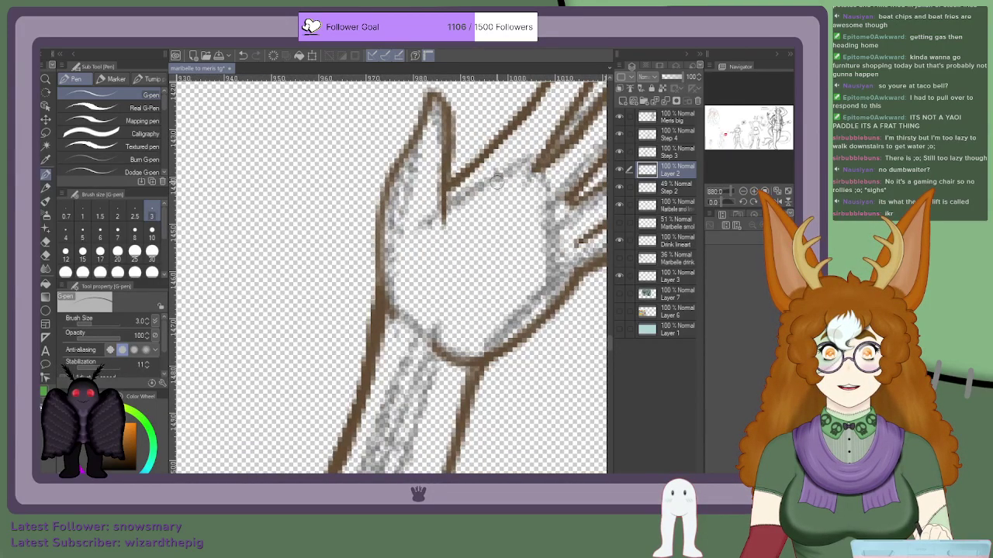
scroll(497, 183, down, 4)
scroll(487, 219, down, 3)
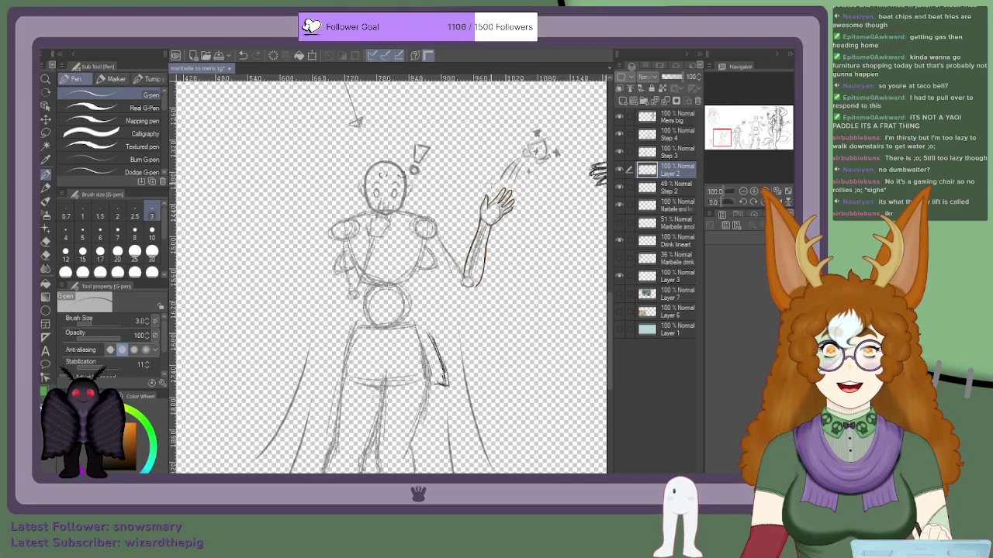
Step: Lasso the raised hand and forearm lineart, rotate it slightly clockwise, and shift it inward toward the torso
key(m)
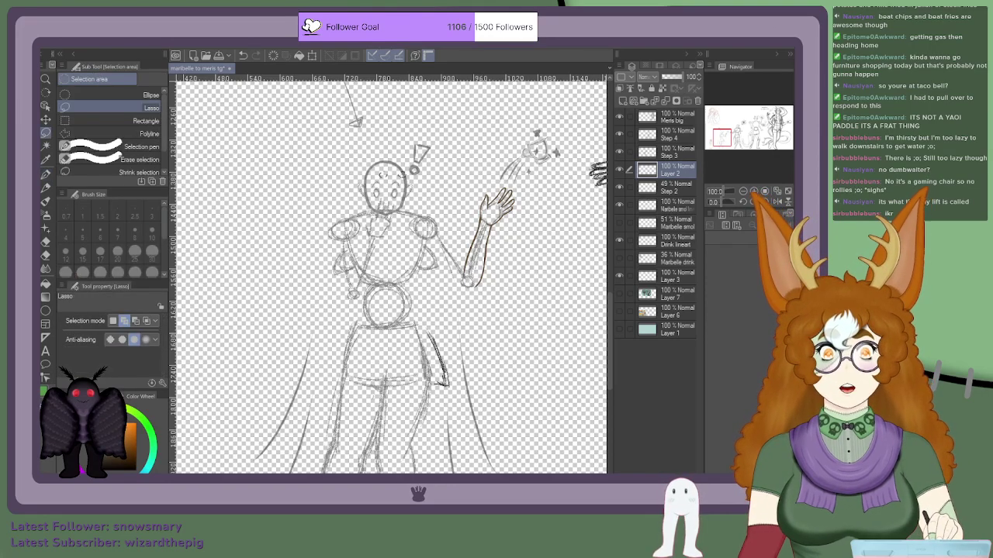
scroll(488, 198, up, 4)
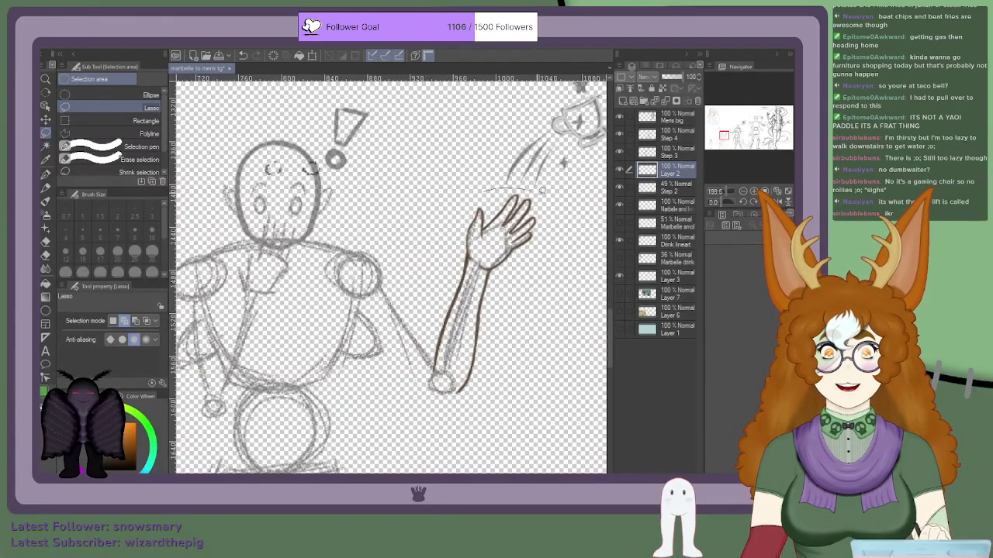
mouse_move(540, 189)
mouse_down()
mouse_move(538, 284)
mouse_move(483, 385)
mouse_up()
mouse_move(411, 391)
mouse_down()
mouse_move(449, 217)
mouse_move(482, 192)
mouse_up()
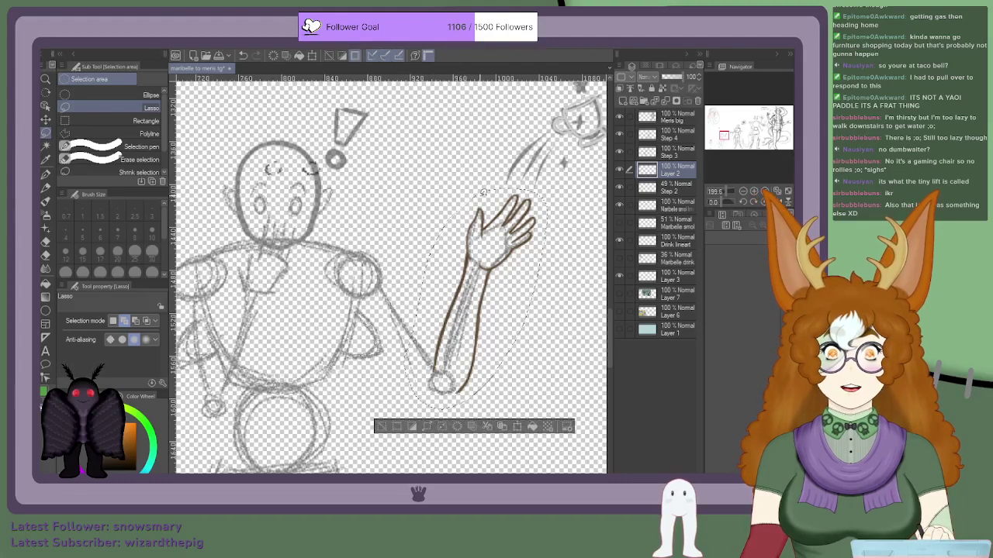
key(k)
mouse_move(484, 230)
mouse_down()
mouse_move(456, 231)
mouse_move(483, 227)
mouse_up()
click(315, 57)
drag(371, 166, 383, 158)
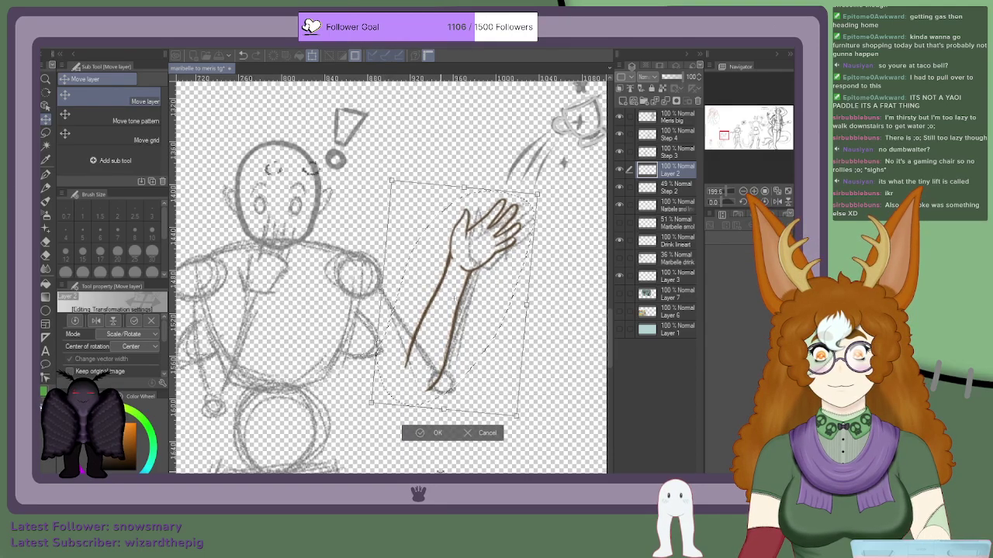
click(435, 433)
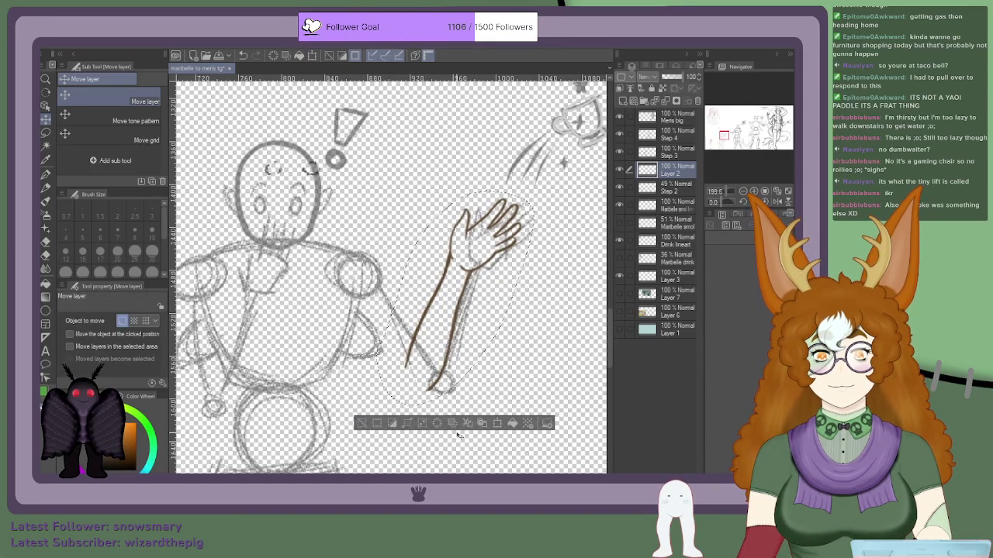
key(ctrl+d)
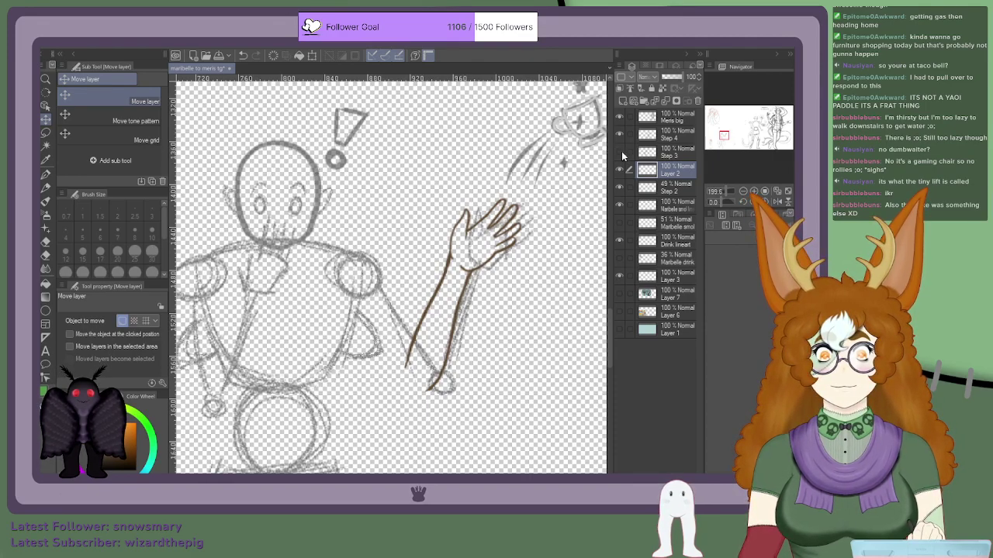
Step: Compare the repositioned forearm's angle and proportions with the whole Step 2 sketch and the neighbouring figures
scroll(601, 213, down, 5)
scroll(594, 223, up, 2)
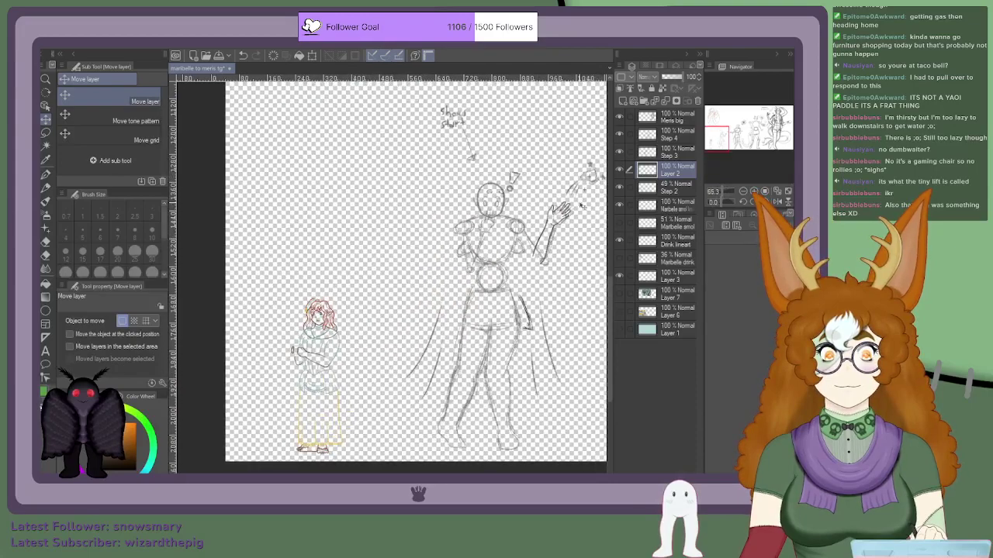
scroll(596, 287, up, 4)
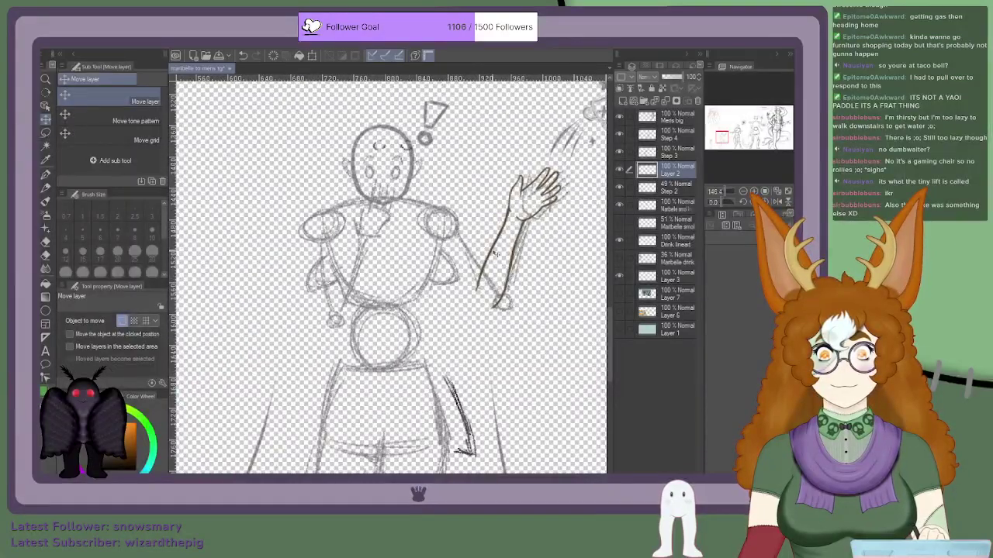
scroll(529, 246, down, 5)
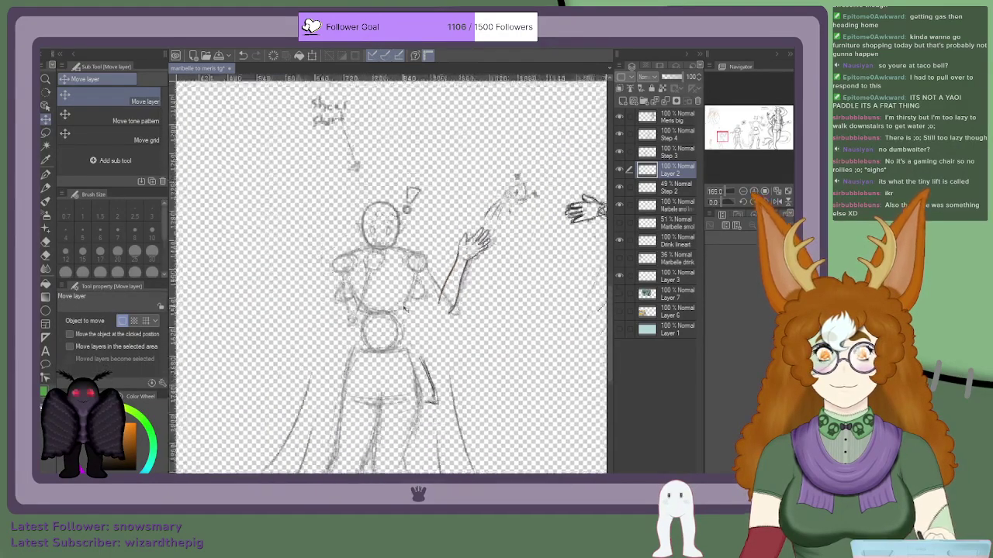
scroll(337, 341, up, 2)
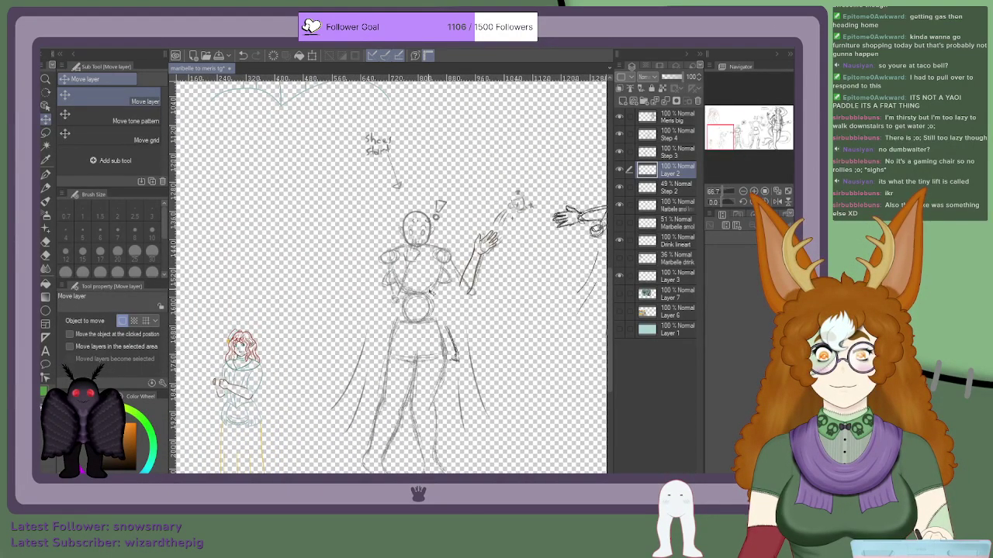
scroll(419, 289, up, 3)
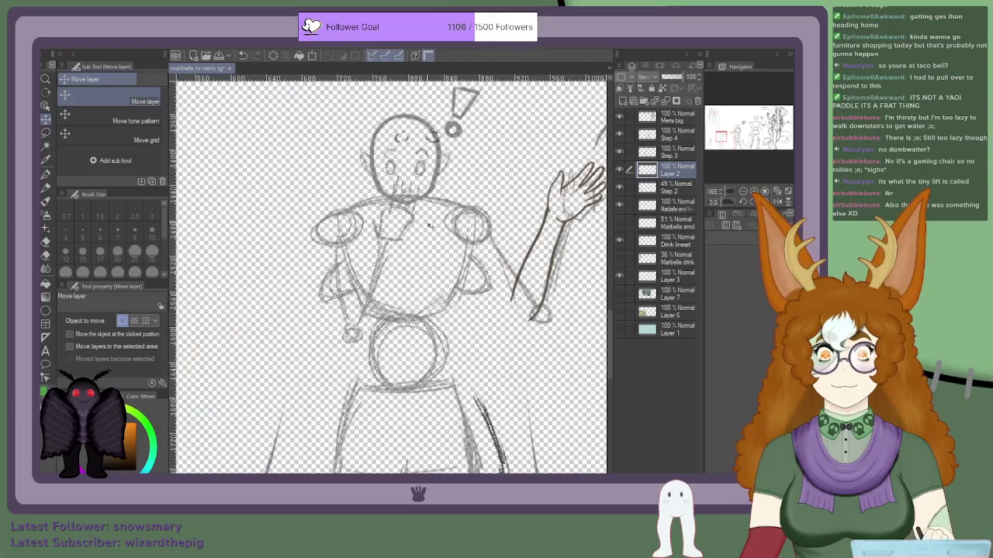
scroll(426, 239, down, 1)
scroll(428, 239, down, 2)
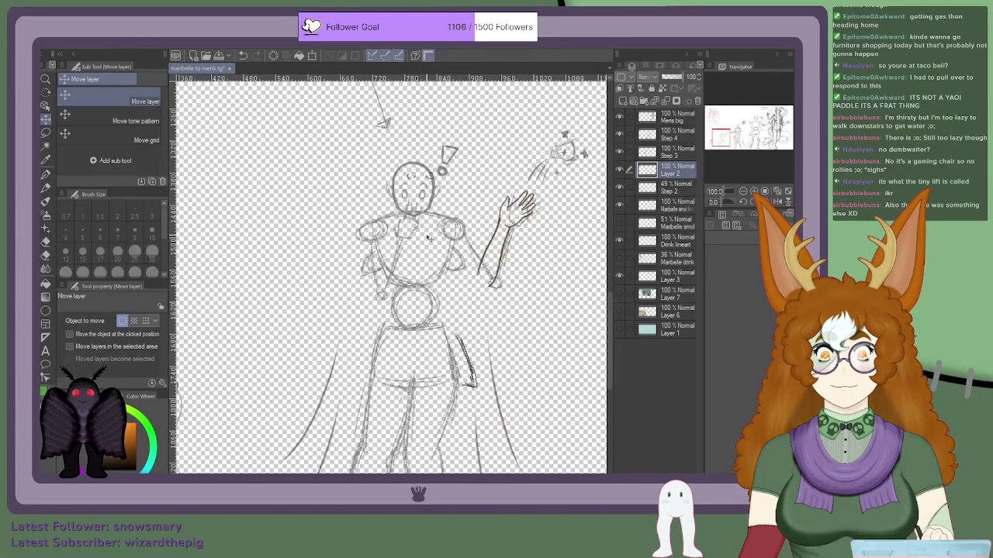
scroll(428, 238, down, 3)
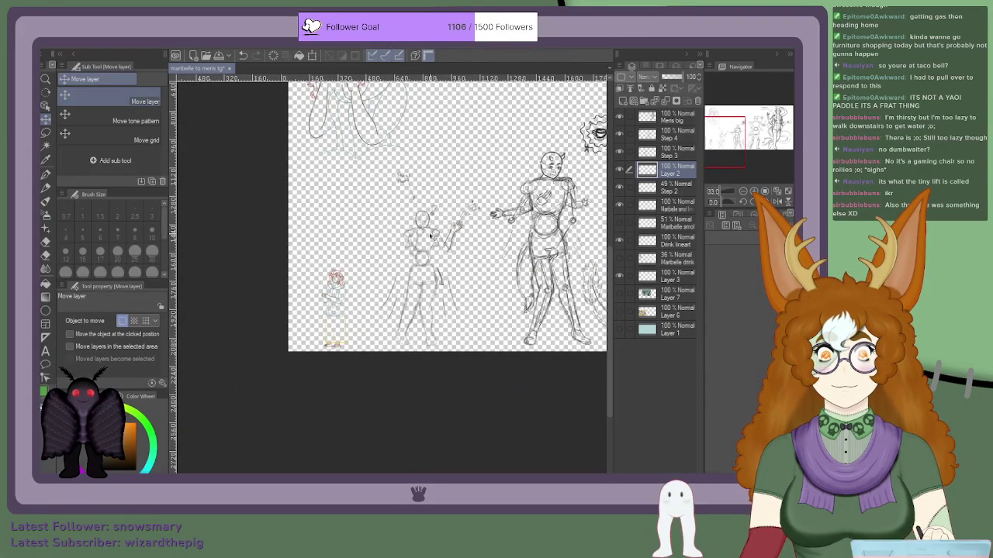
scroll(430, 236, up, 3)
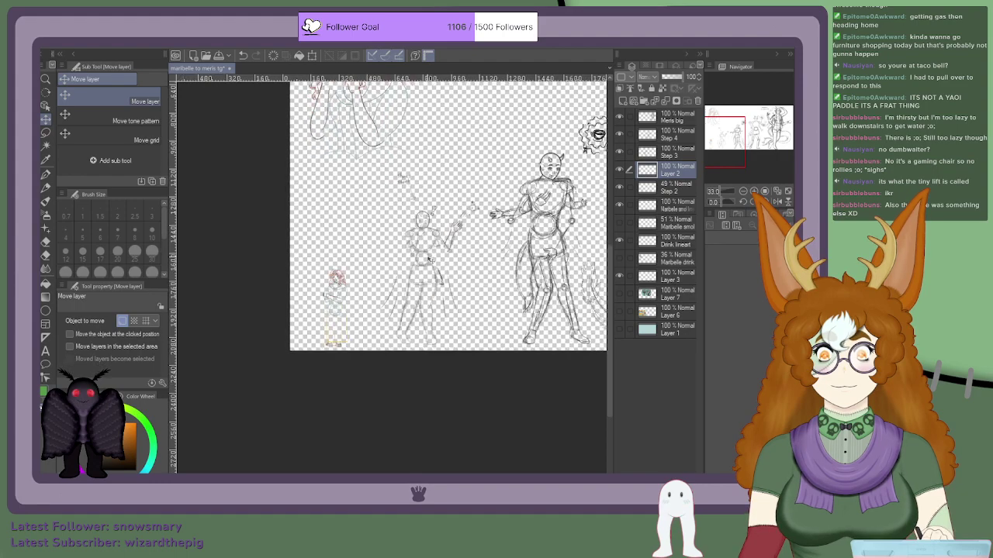
scroll(259, 346, up, 4)
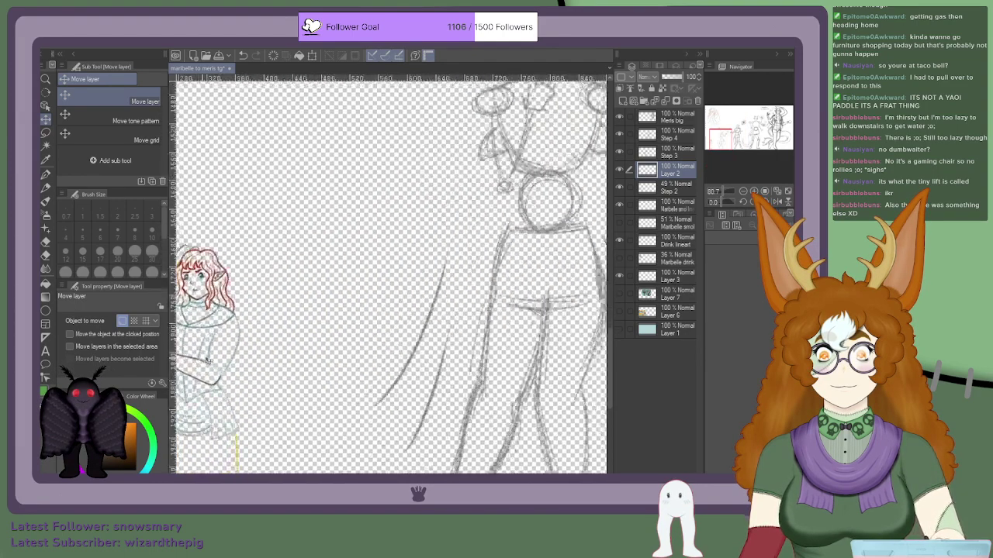
scroll(267, 343, down, 4)
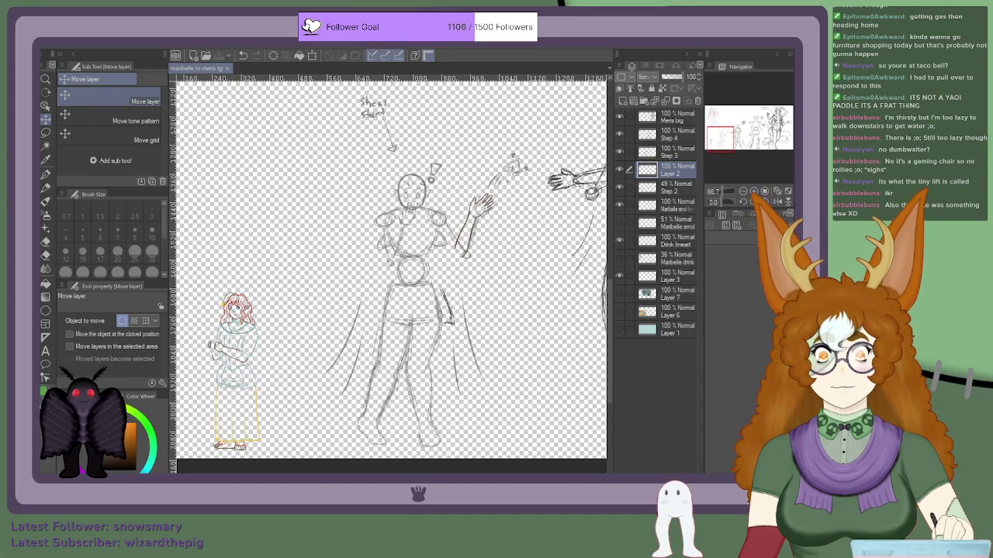
scroll(431, 257, up, 4)
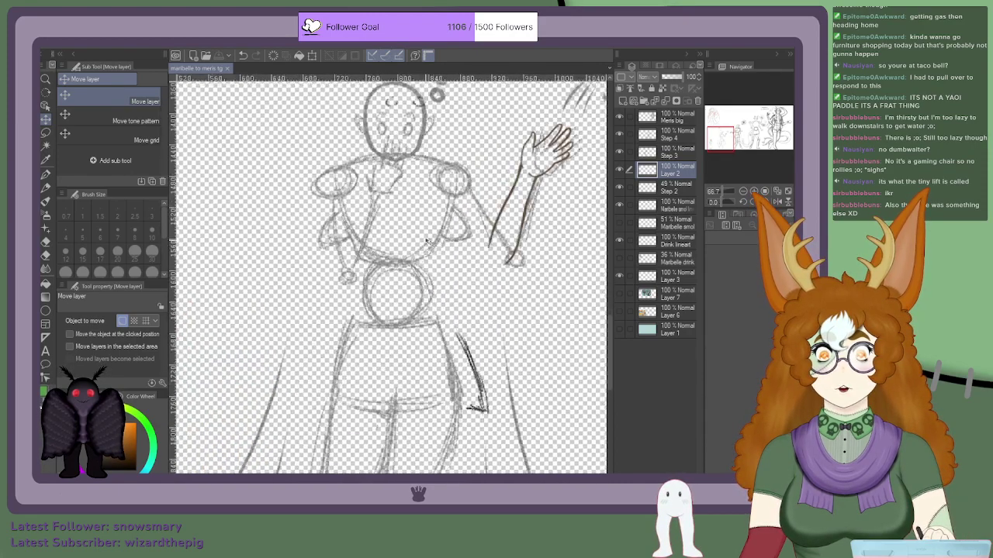
scroll(380, 208, down, 3)
scroll(377, 172, up, 3)
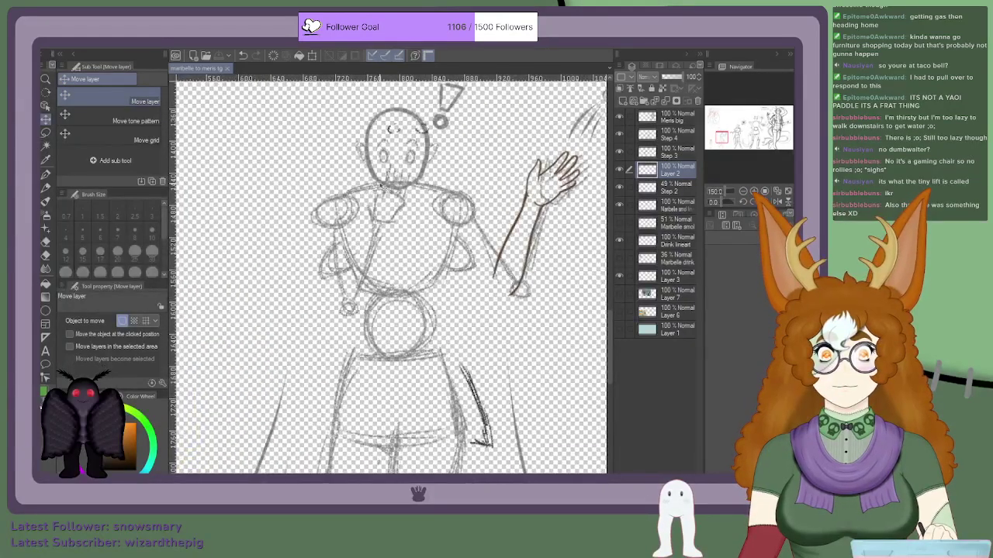
Step: Draw the outer palm edge and first two fingers of the other hand below the chin with the G-pen
key(p)
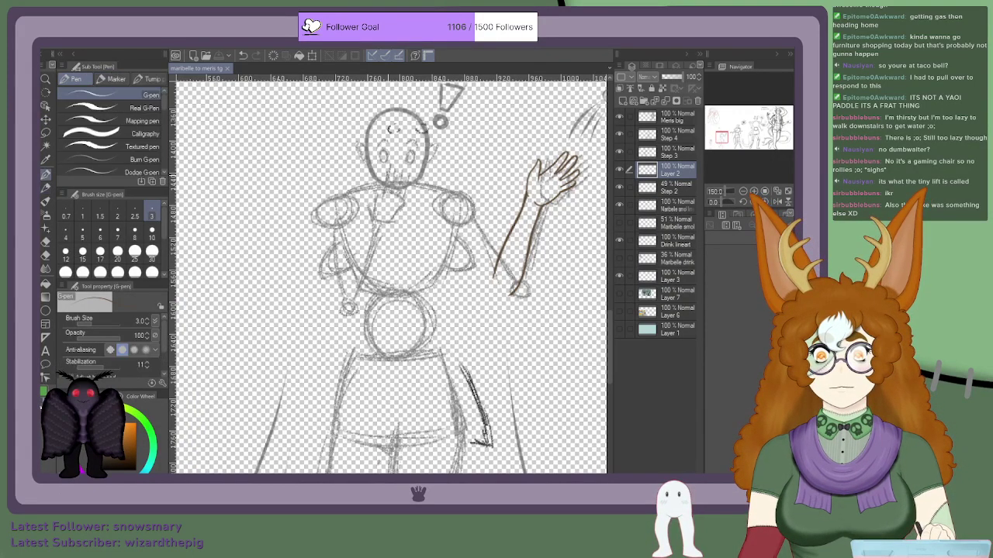
scroll(427, 168, up, 2)
scroll(388, 230, down, 3)
scroll(420, 204, up, 2)
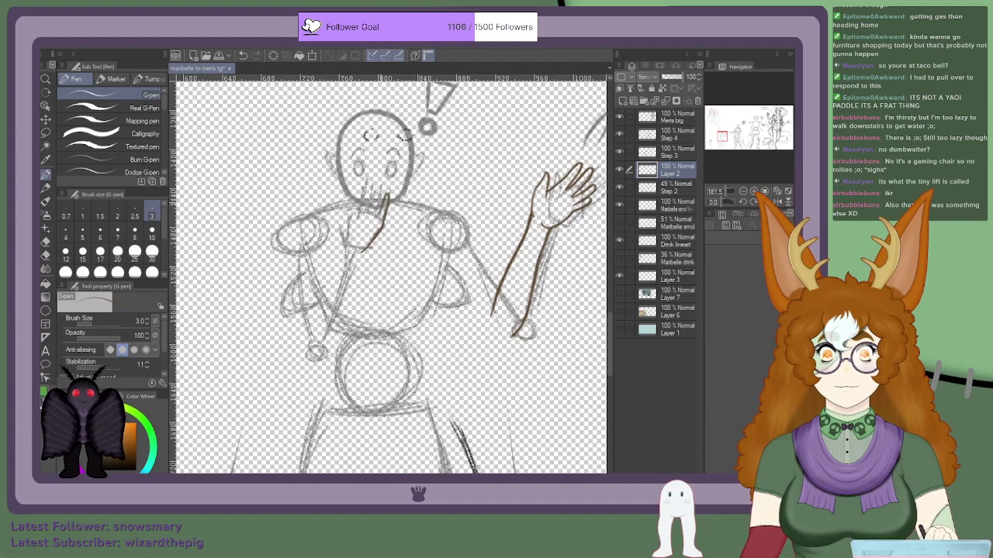
scroll(380, 206, up, 5)
mouse_move(371, 245)
mouse_down()
mouse_move(382, 183)
mouse_move(380, 202)
mouse_move(374, 165)
mouse_move(380, 185)
mouse_move(352, 248)
mouse_up()
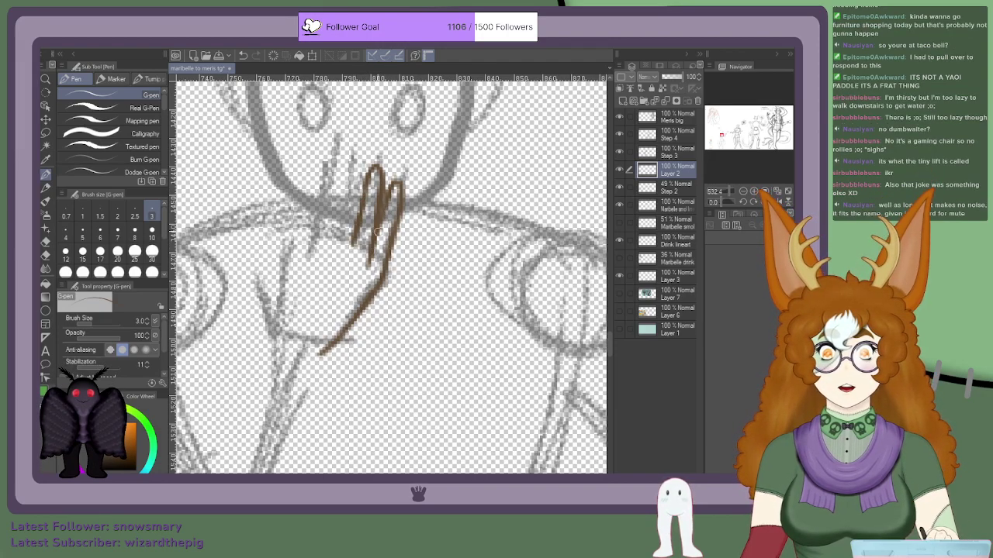
drag(380, 261, 390, 206)
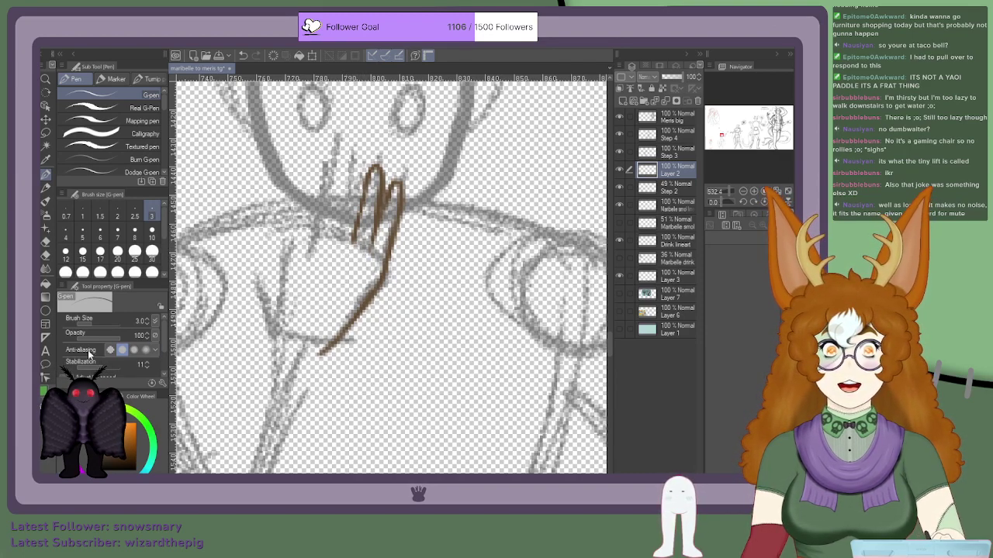
Step: Add the tall third finger beside the other two and extend the finger lines down to the knuckles
scroll(373, 230, up, 2)
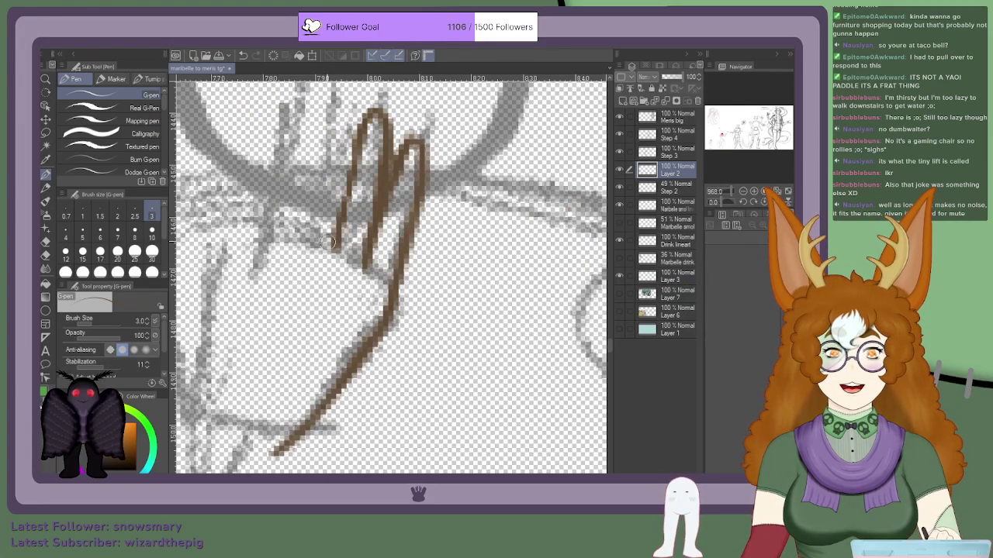
drag(326, 247, 343, 120)
drag(340, 182, 343, 109)
mouse_move(344, 144)
mouse_down()
mouse_move(332, 107)
mouse_move(342, 114)
mouse_move(327, 115)
mouse_move(336, 96)
mouse_move(317, 117)
mouse_move(325, 99)
mouse_move(312, 147)
mouse_up()
drag(319, 103, 308, 220)
mouse_move(311, 157)
mouse_down()
mouse_move(298, 258)
mouse_move(313, 197)
mouse_move(313, 242)
mouse_move(322, 195)
mouse_up()
scroll(307, 209, down, 4)
scroll(299, 198, up, 3)
mouse_move(309, 249)
mouse_down()
mouse_move(321, 167)
mouse_move(306, 247)
mouse_move(317, 194)
mouse_up()
drag(340, 252, 352, 194)
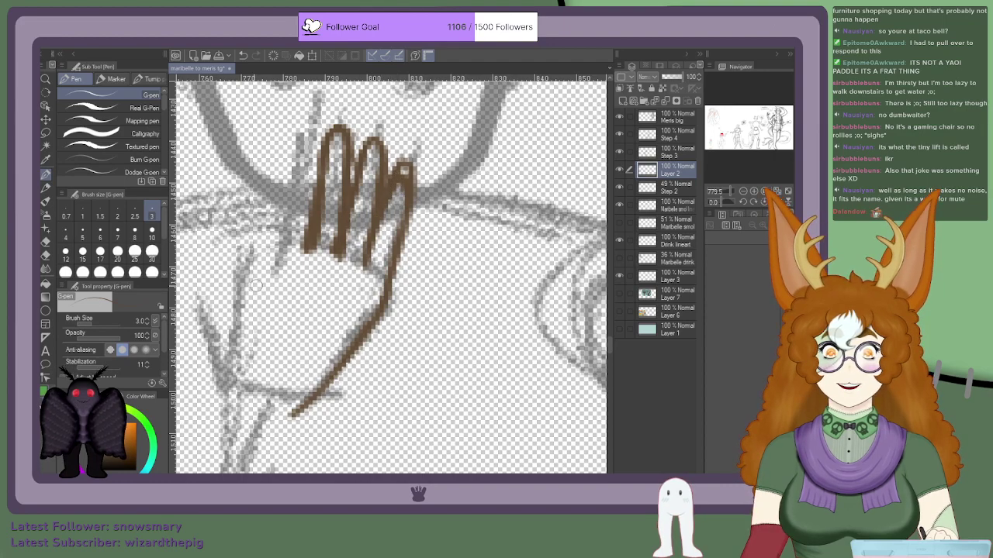
Step: Shorten the little finger of the hand below the chin and reshape its tip into a rounded end
scroll(387, 152, up, 3)
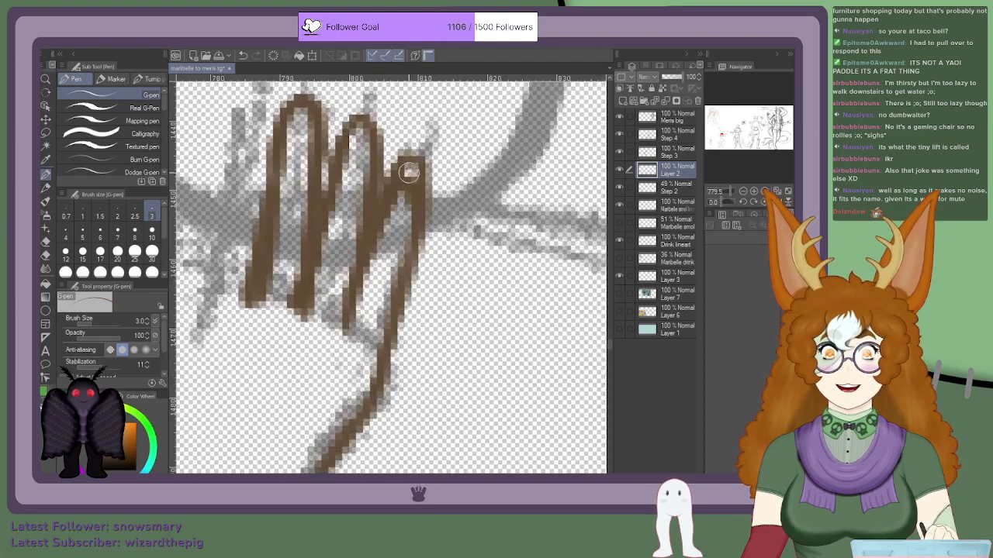
drag(404, 148, 424, 148)
drag(396, 180, 382, 192)
mouse_move(416, 233)
mouse_down()
mouse_move(429, 191)
mouse_move(405, 171)
mouse_move(402, 190)
mouse_up()
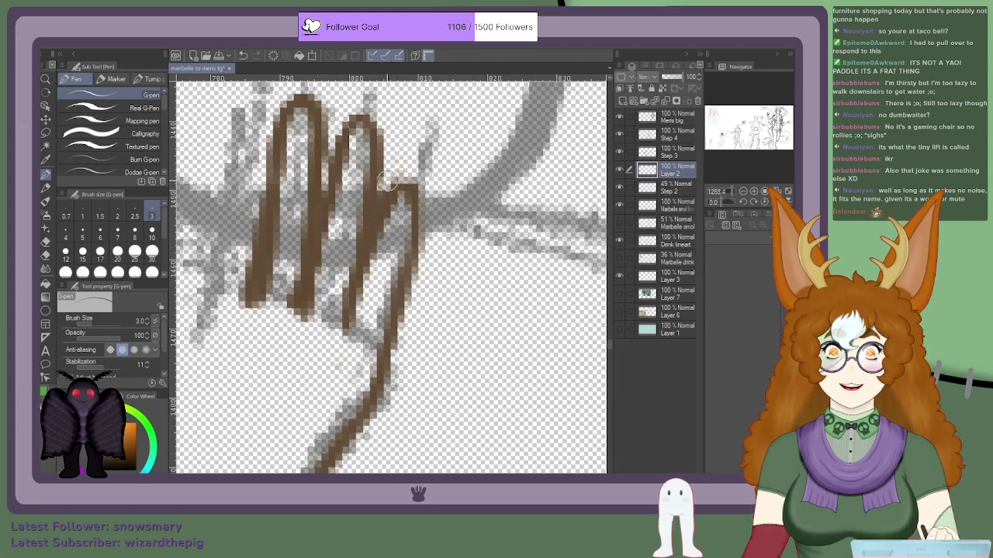
scroll(418, 160, down, 2)
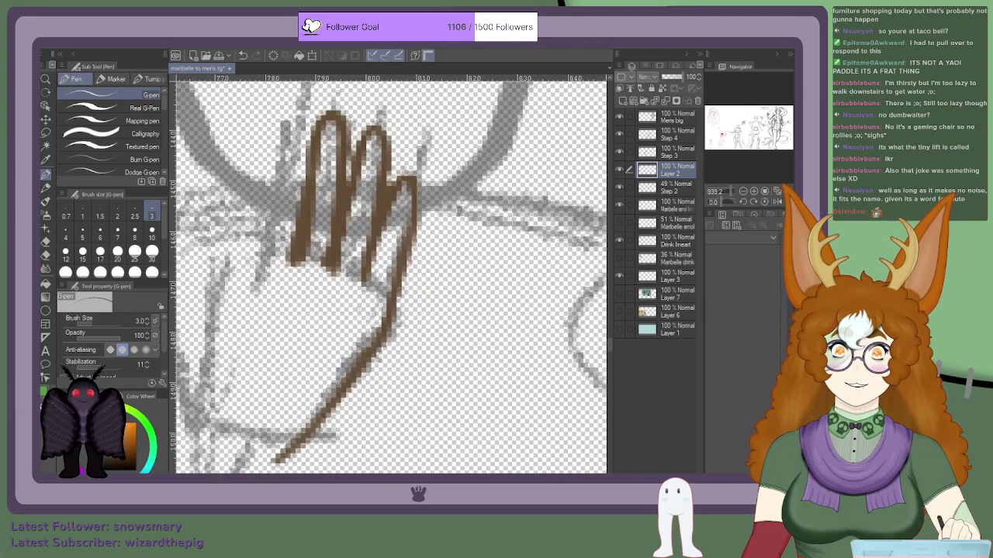
key(ctrl+z)
key(ctrl+z)
scroll(387, 218, up, 3)
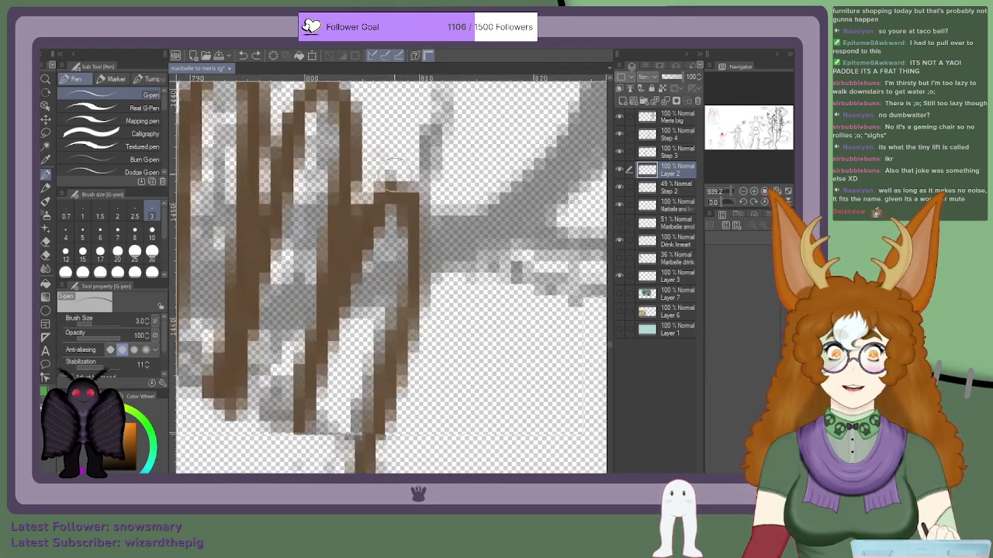
scroll(327, 256, down, 3)
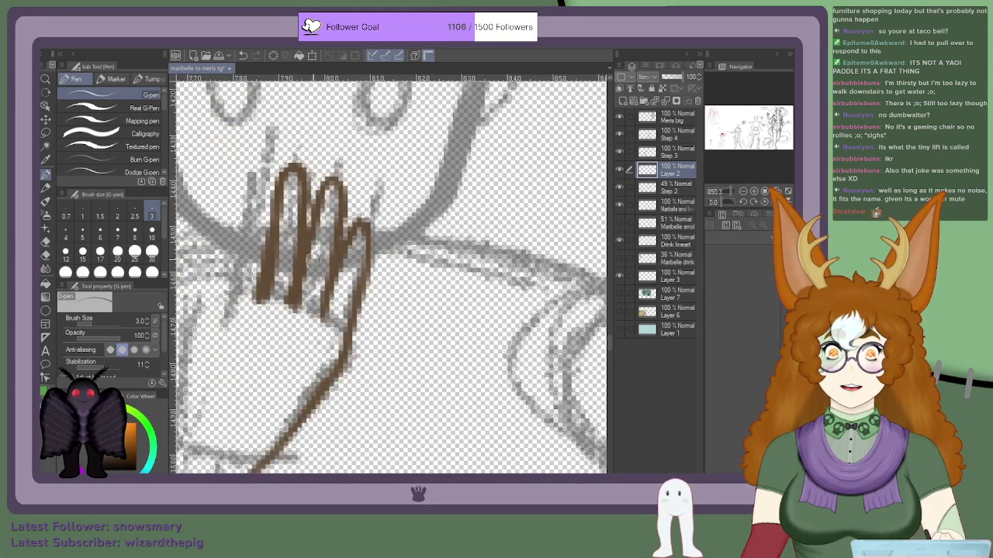
scroll(327, 255, up, 2)
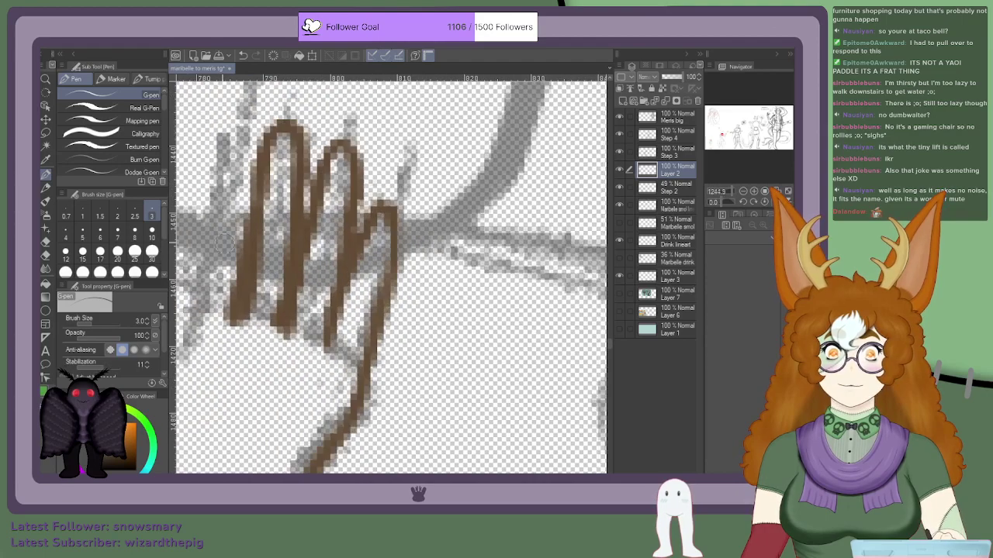
click(83, 225)
scroll(380, 186, up, 1)
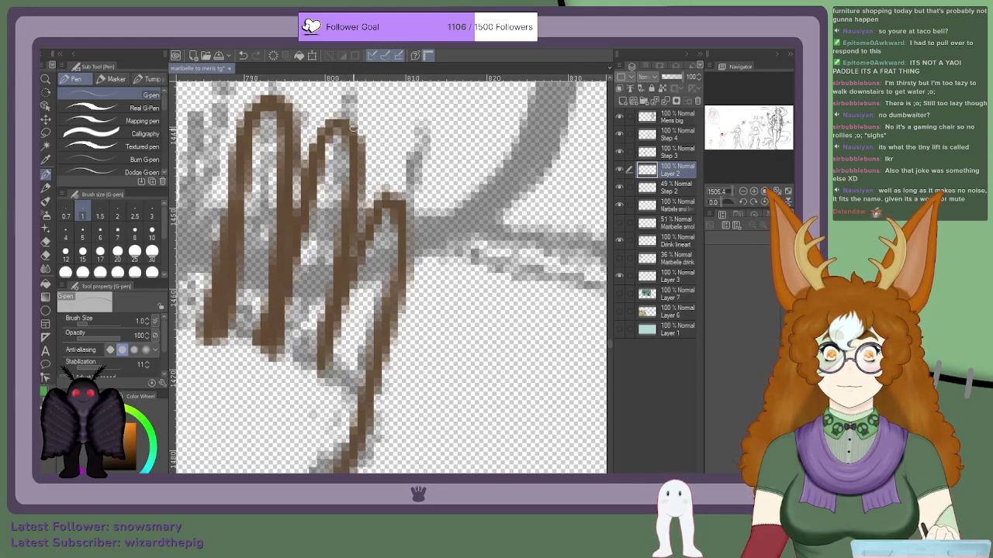
scroll(346, 217, down, 7)
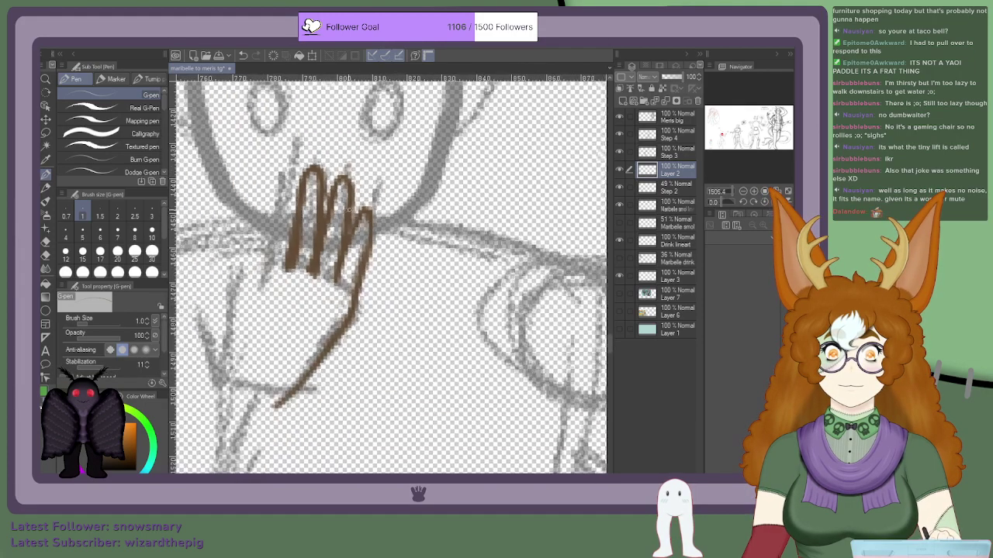
Step: Set the G-pen to size 2 and draw the index finger beside the other fingers, running its outer line down to the palm
scroll(308, 215, up, 4)
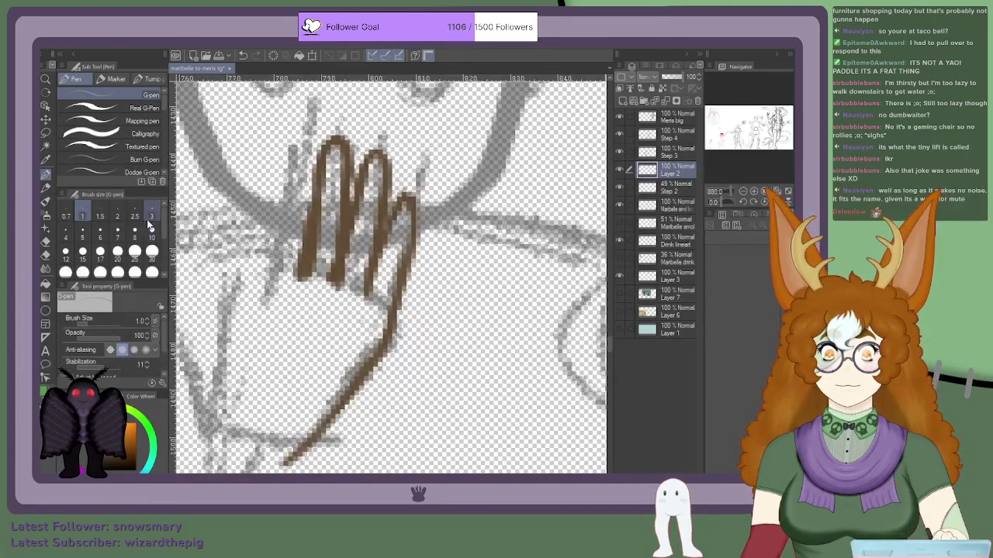
click(117, 212)
drag(303, 265, 313, 147)
mouse_move(311, 201)
mouse_down()
mouse_move(312, 154)
mouse_move(299, 149)
mouse_move(285, 176)
mouse_move(291, 150)
mouse_move(281, 237)
mouse_move(254, 299)
mouse_up()
drag(277, 236, 249, 305)
drag(269, 268, 257, 305)
drag(277, 234, 265, 285)
scroll(289, 173, down, 2)
scroll(309, 166, down, 4)
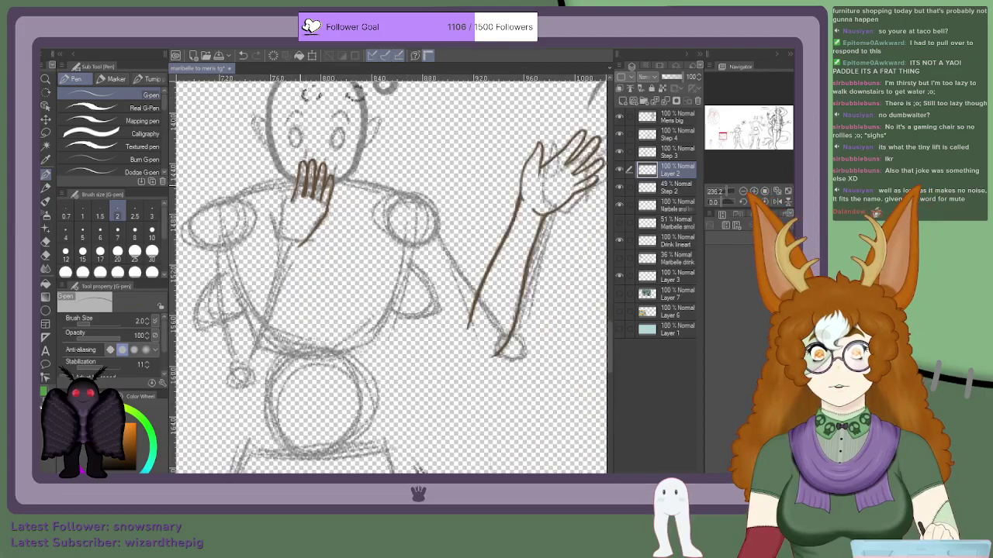
Step: Extend the index finger's outer line down along the palm toward the base of the thumb
scroll(302, 186, up, 3)
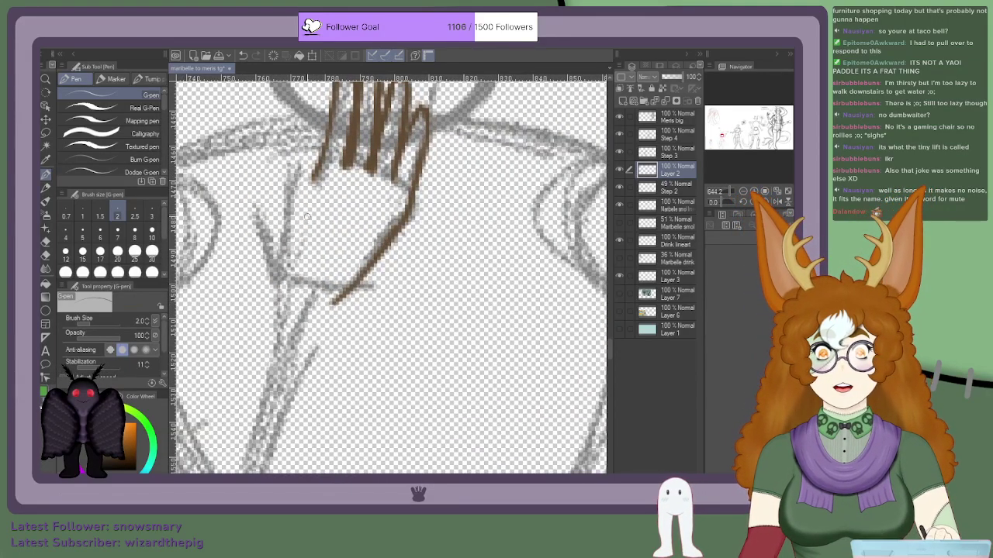
scroll(291, 216, down, 2)
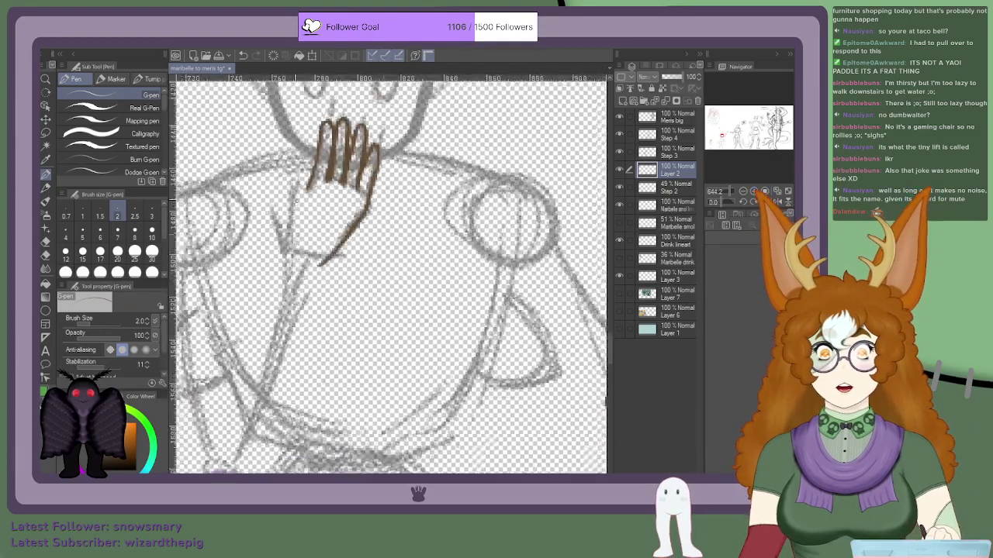
scroll(301, 213, up, 2)
scroll(301, 212, up, 3)
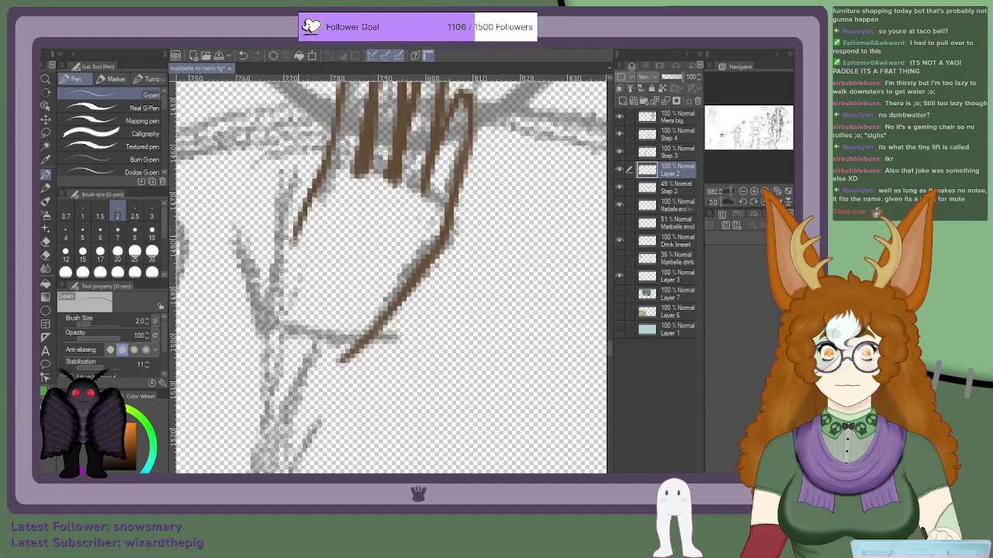
scroll(321, 172, down, 4)
scroll(341, 210, up, 5)
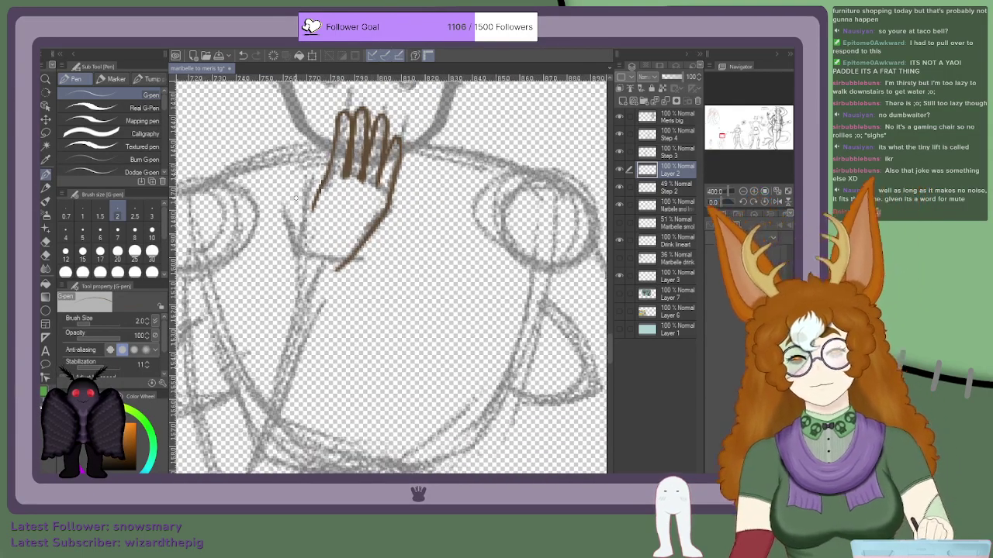
Step: Redraw the palm edge below the little finger as a fuller curve running down to the wrist
key(e)
scroll(435, 235, up, 1)
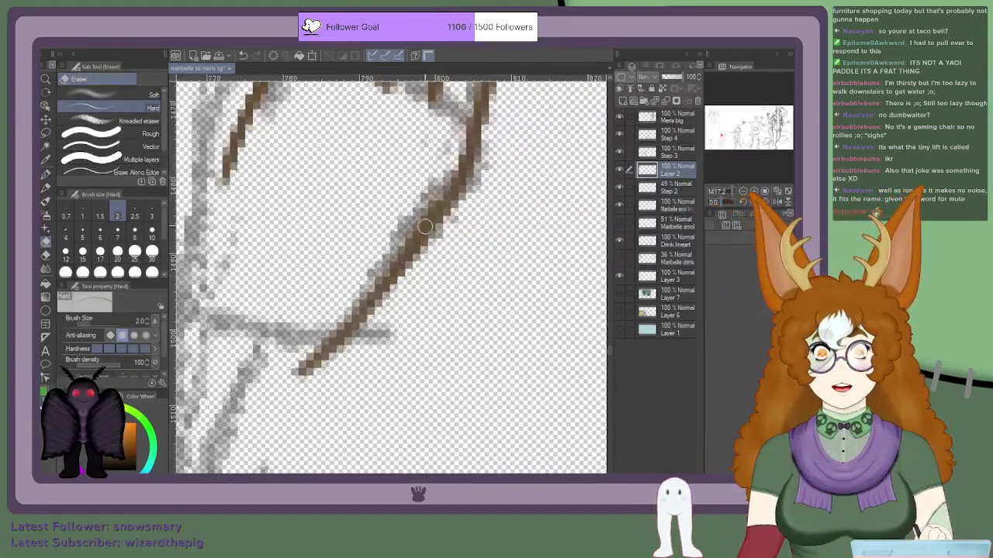
key(p)
scroll(329, 245, down, 6)
scroll(328, 244, up, 3)
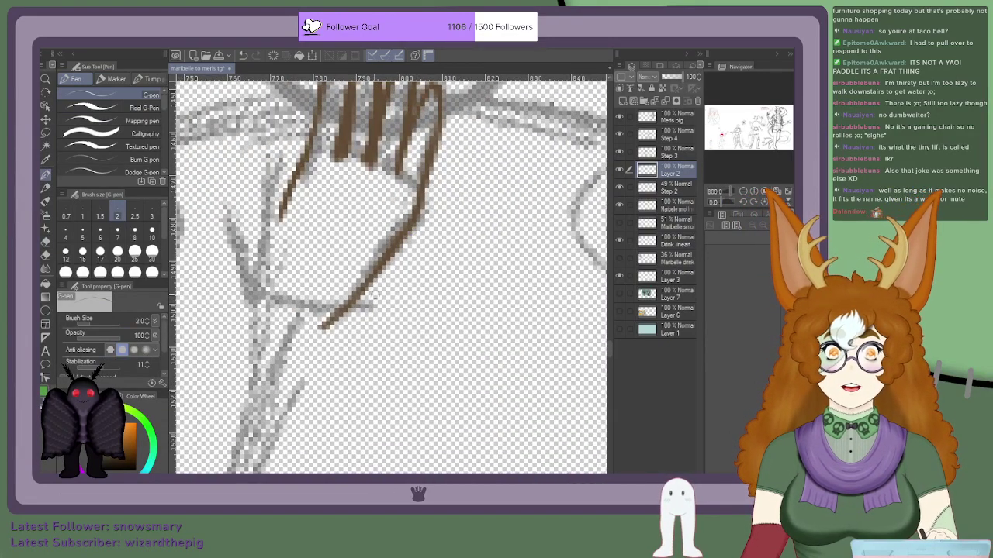
scroll(341, 317, up, 1)
mouse_move(394, 270)
mouse_down()
mouse_move(366, 303)
mouse_move(402, 250)
mouse_up()
drag(382, 291, 416, 223)
drag(394, 269, 412, 237)
scroll(413, 236, down, 3)
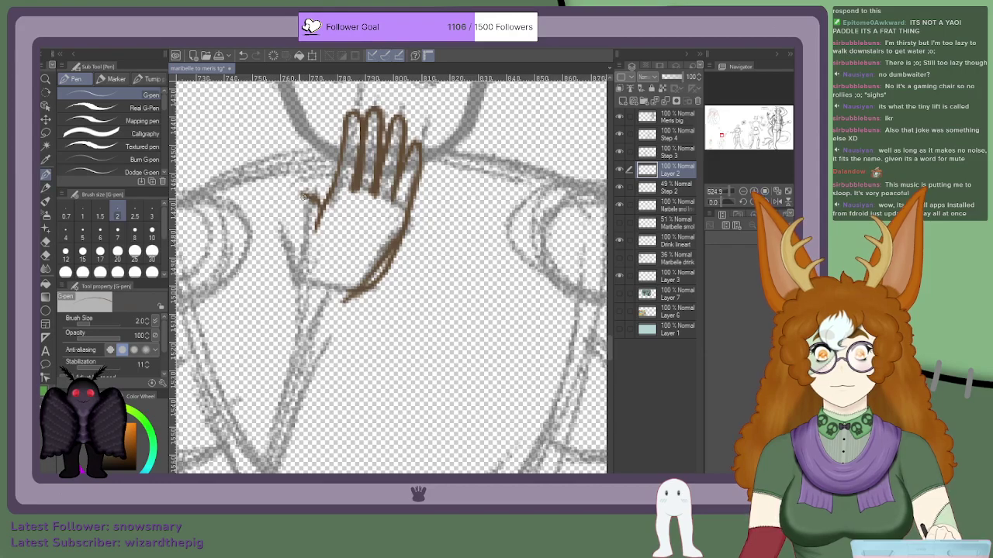
Step: Draw the thumb's outer side down to the wrist and strengthen the line between the thumb and index finger
drag(300, 195, 302, 262)
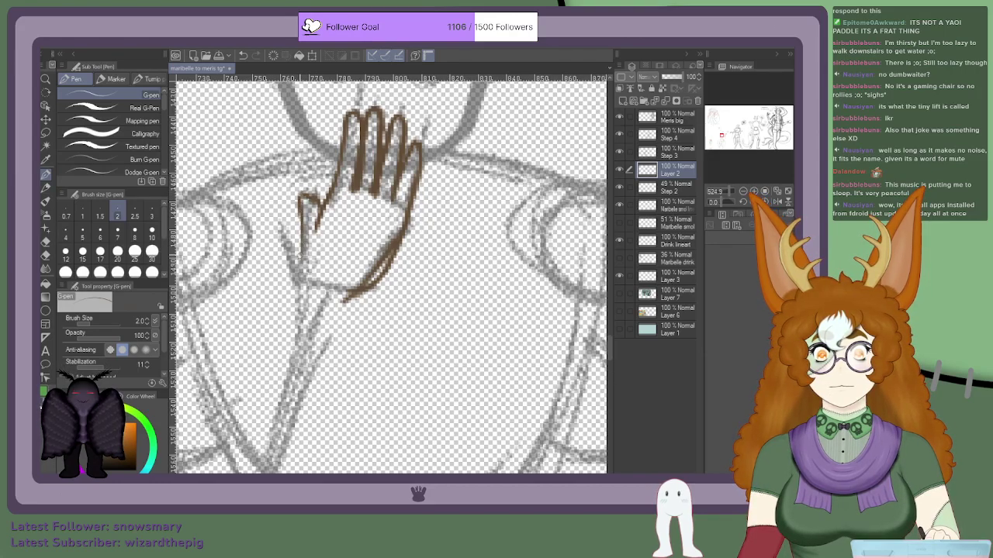
drag(301, 226, 303, 263)
drag(302, 225, 304, 278)
drag(303, 242, 304, 272)
drag(325, 195, 317, 229)
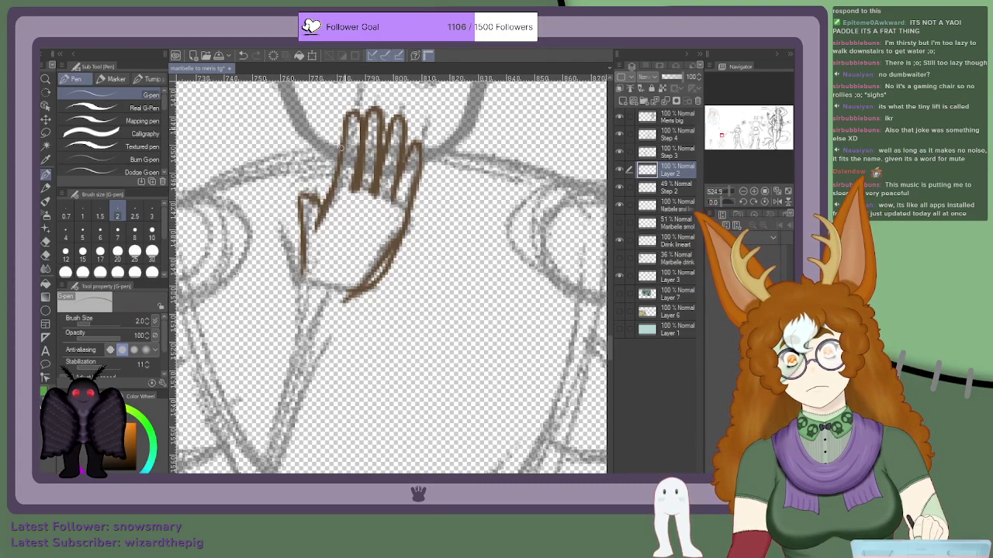
Step: Examine the inked hand's shape and size against the head, torso and raised forearm of the Step 2 sketch
scroll(339, 152, down, 2)
key(ctrl+minus)
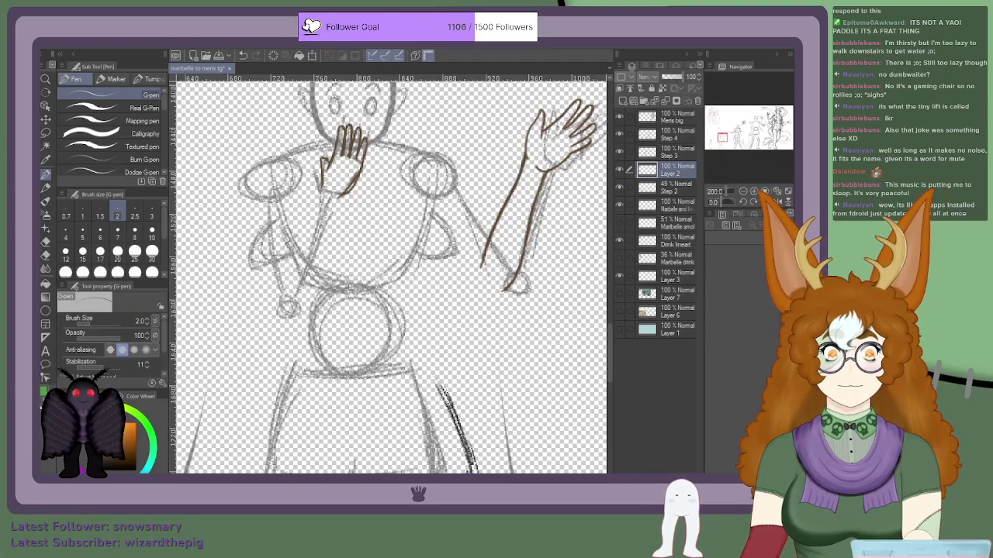
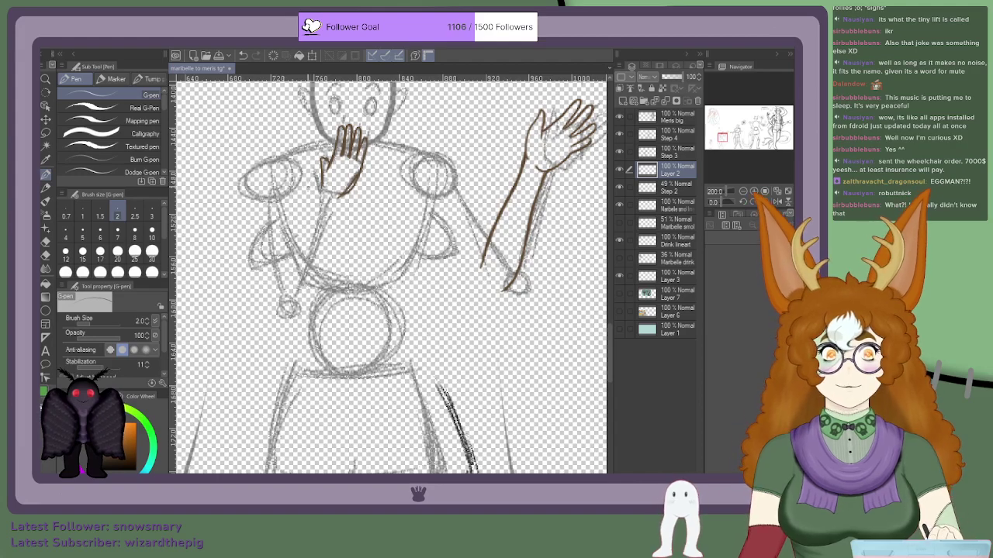
scroll(334, 170, up, 10)
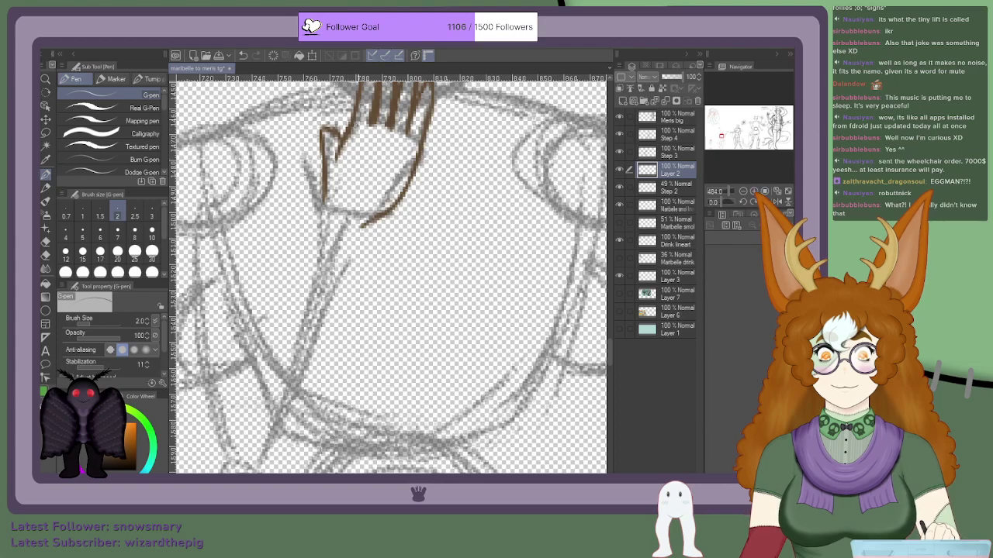
scroll(372, 122, down, 3)
scroll(379, 143, up, 7)
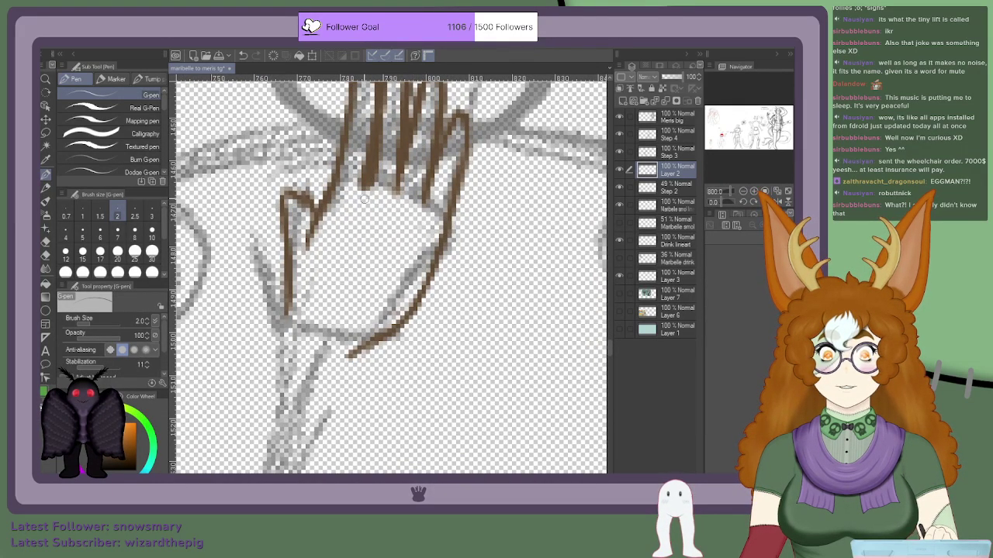
scroll(365, 200, down, 3)
scroll(392, 148, up, 3)
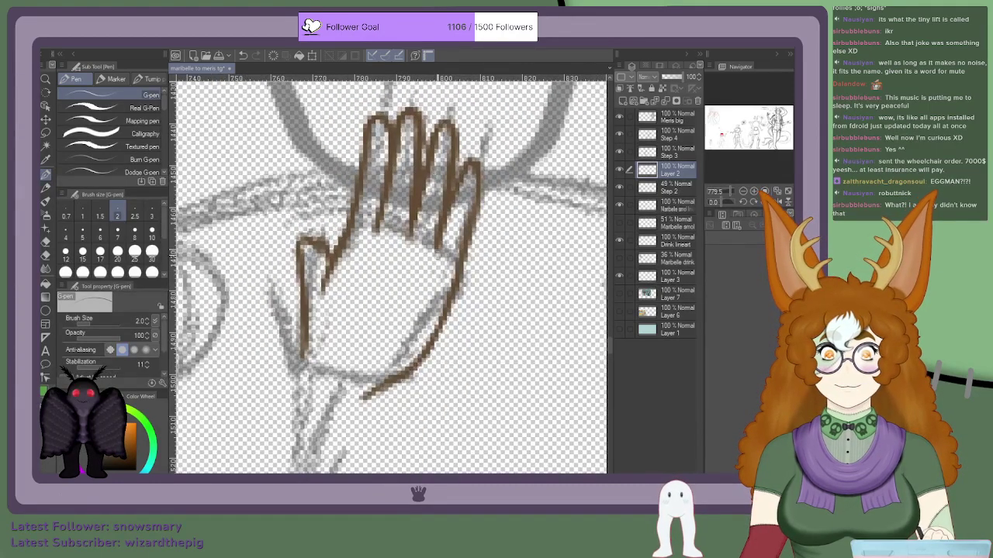
scroll(439, 245, down, 2)
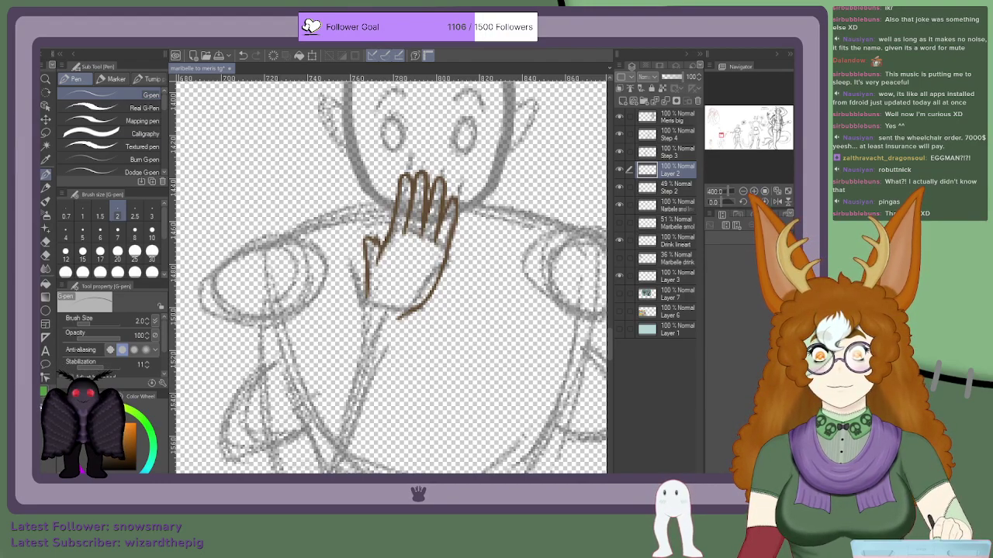
scroll(420, 214, up, 2)
scroll(417, 211, down, 4)
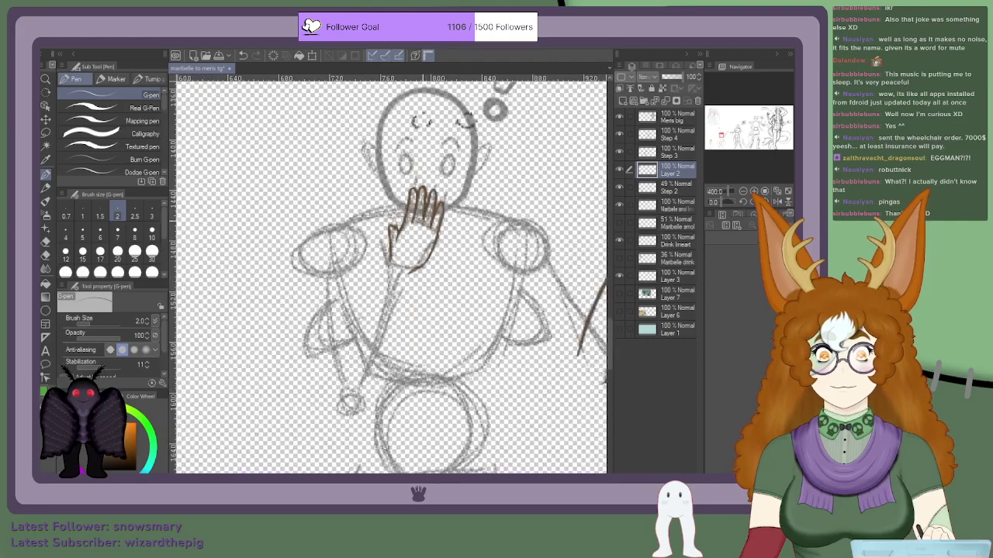
scroll(415, 222, up, 3)
scroll(417, 225, down, 4)
scroll(416, 225, up, 1)
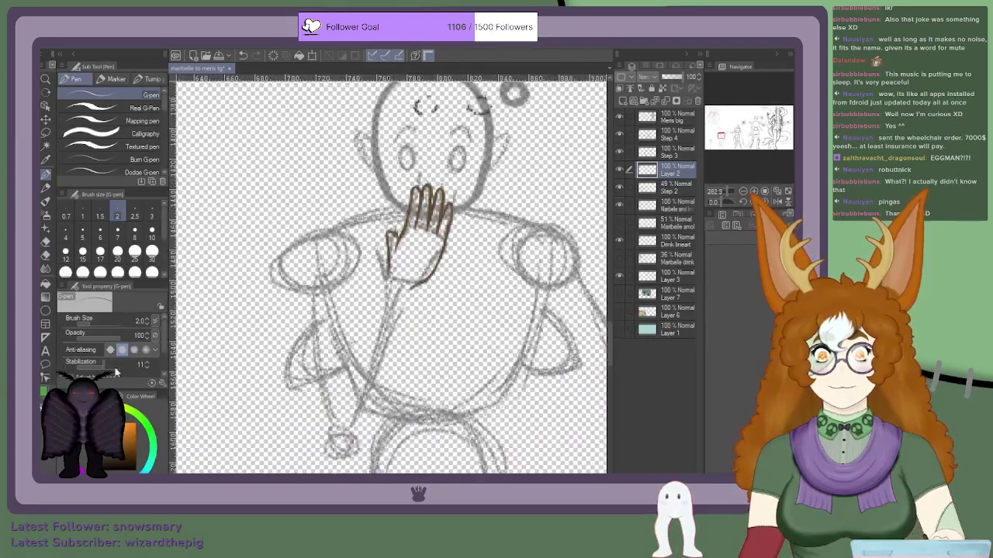
scroll(391, 279, down, 3)
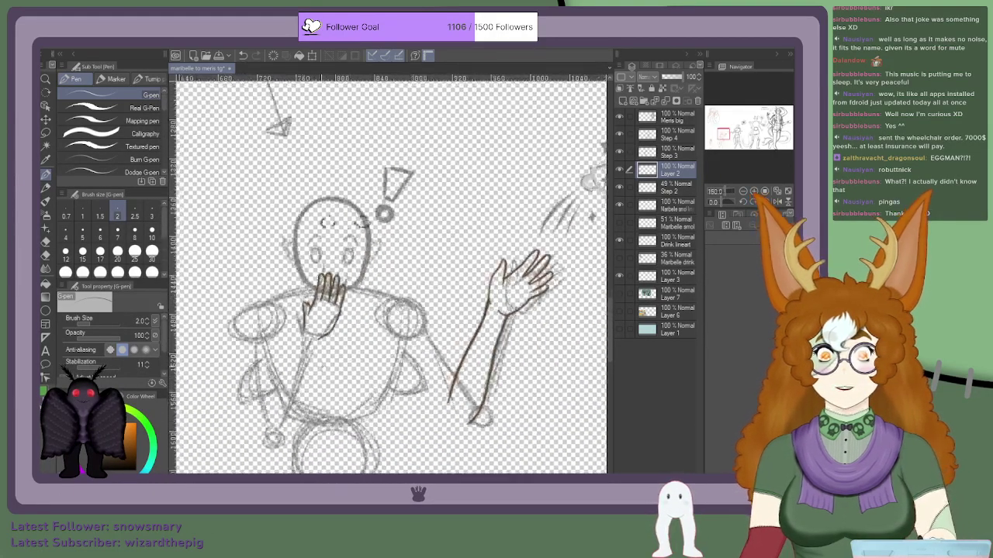
Step: Set the G-pen to size 3 and draw the forearm's outer line from the palm edge down toward the elbow circle
scroll(357, 380, up, 2)
click(152, 211)
scroll(303, 372, up, 3)
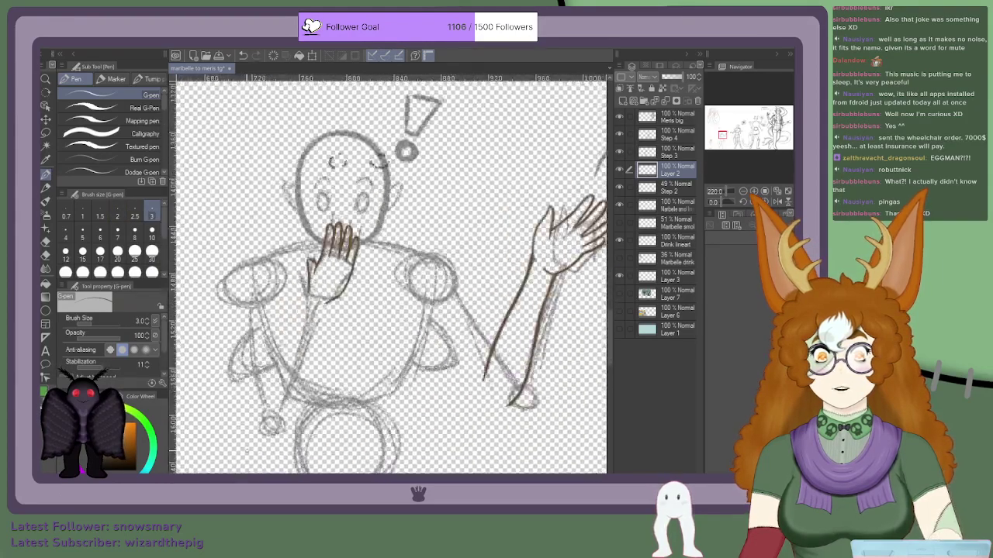
drag(359, 258, 332, 333)
scroll(332, 335, down, 3)
scroll(311, 387, up, 4)
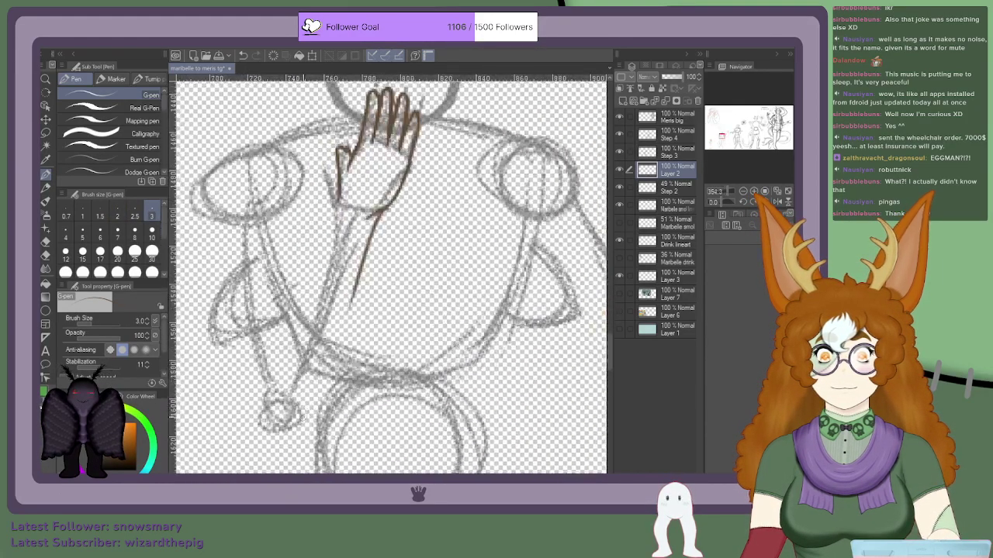
drag(302, 425, 352, 303)
drag(338, 360, 357, 277)
scroll(343, 339, down, 3)
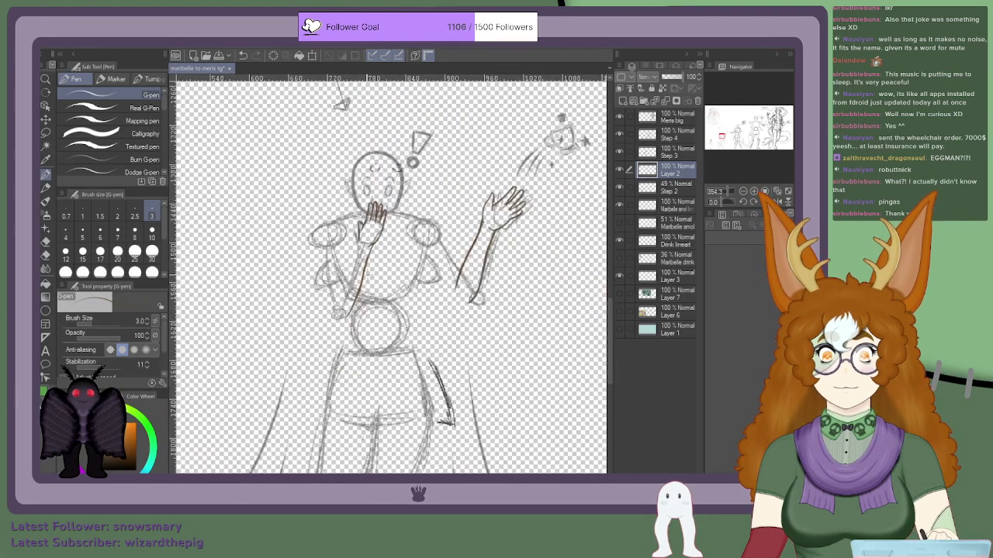
Step: Check the forearm line against the whole figure and reinforce its upper stretch below the wrist
scroll(289, 223, down, 2)
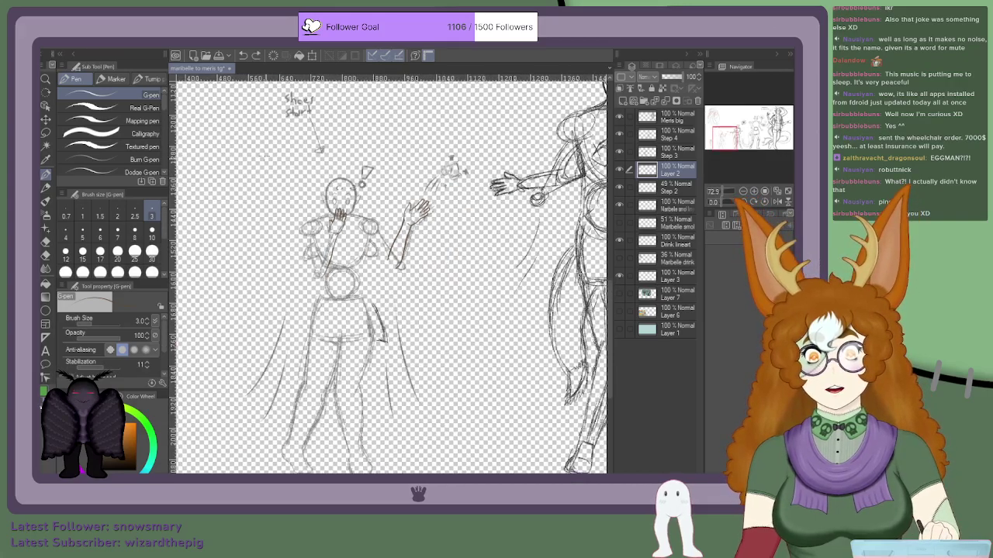
scroll(300, 273, up, 2)
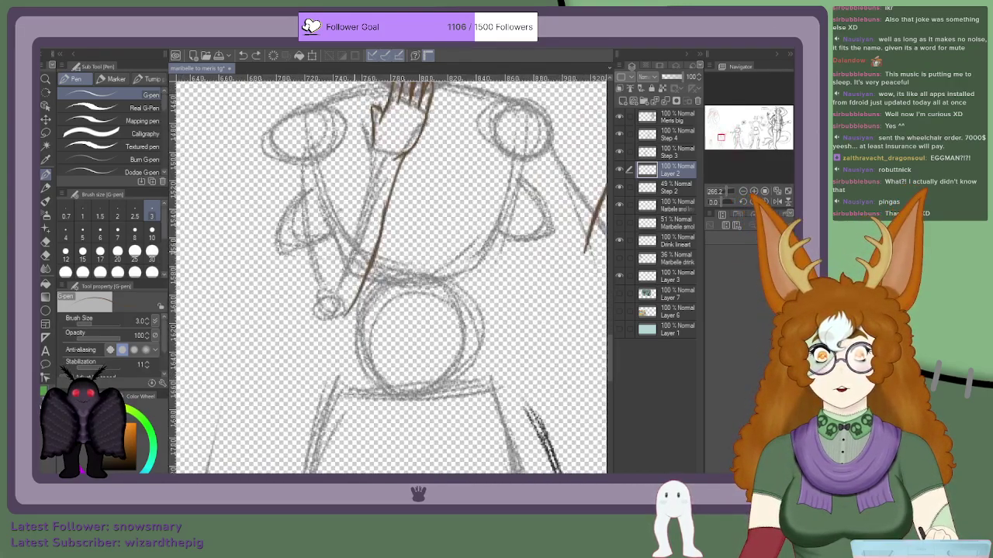
scroll(358, 237, down, 4)
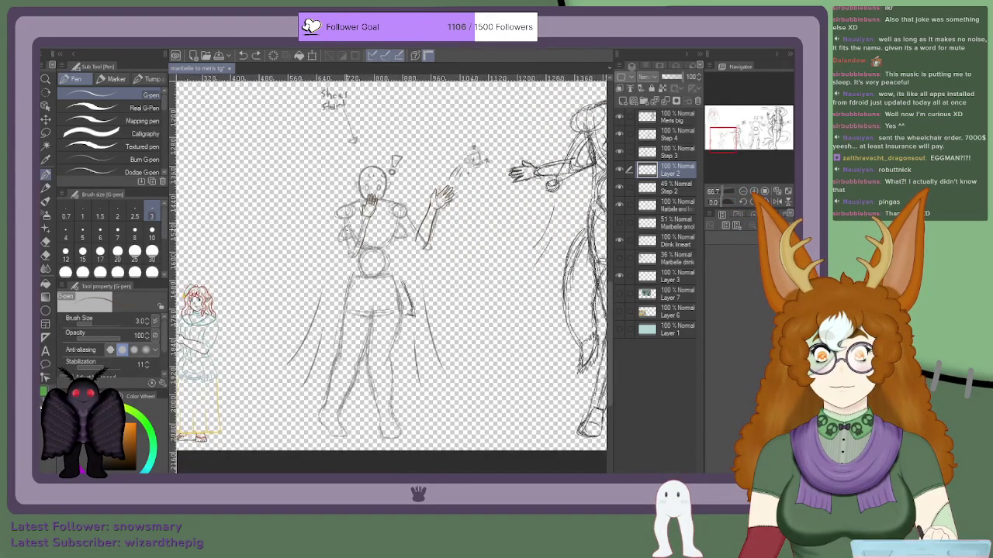
scroll(350, 224, up, 5)
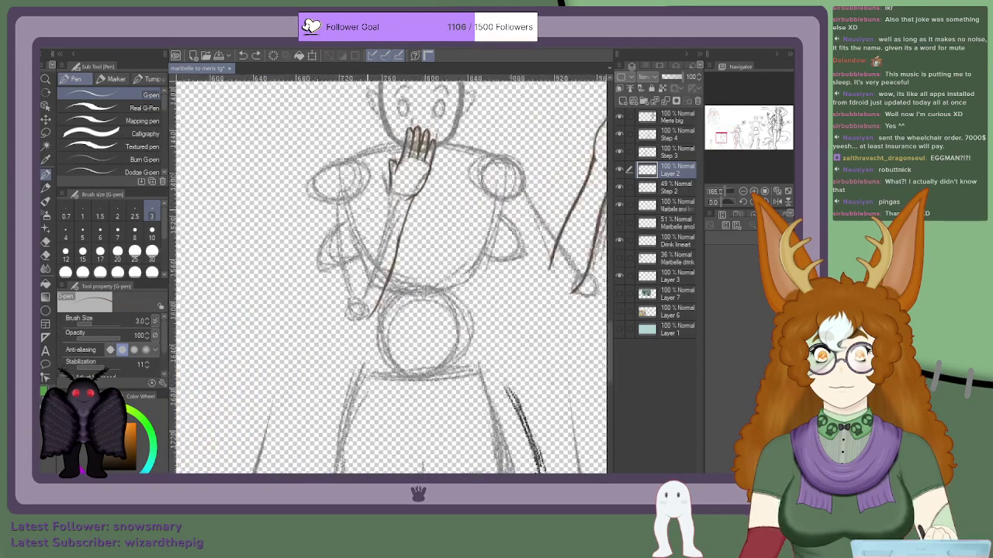
scroll(402, 256, up, 2)
drag(439, 174, 397, 308)
Step: Draw the forearm's other side from the base of the thumb down to just above the elbow circle
mouse_move(386, 156)
mouse_down()
mouse_move(374, 234)
mouse_move(364, 233)
mouse_up()
drag(386, 176, 350, 265)
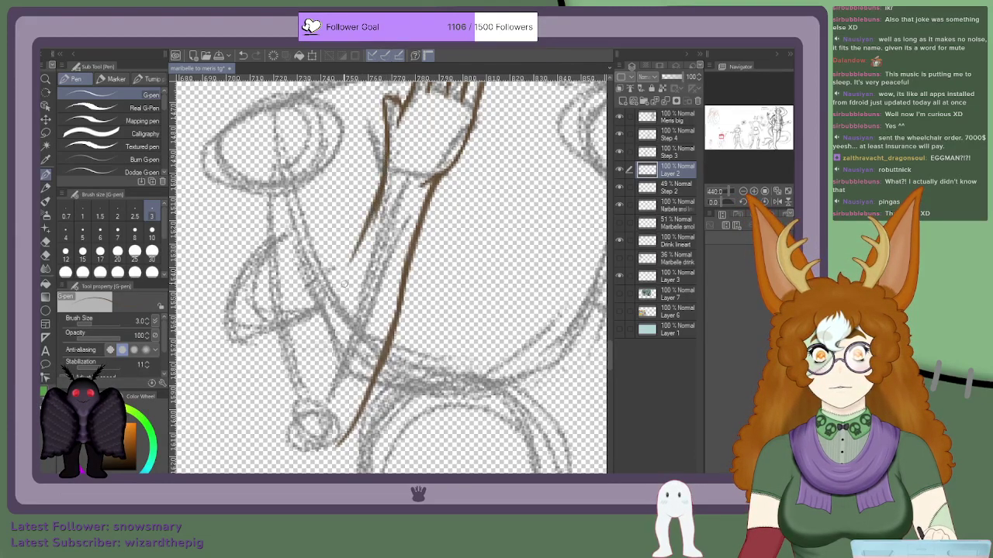
mouse_move(380, 193)
mouse_down()
mouse_move(338, 304)
mouse_move(343, 283)
mouse_up()
drag(366, 224, 333, 311)
drag(319, 370, 333, 314)
drag(314, 371, 344, 277)
scroll(386, 213, down, 3)
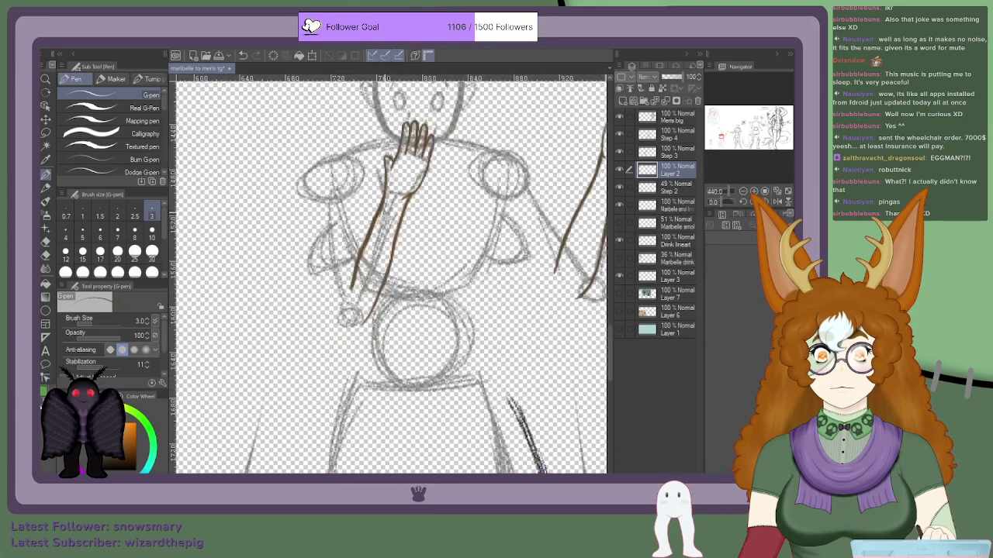
Step: Touch up the forearm's outer line below the wrist and undo the extra thickening stroke at its middle
scroll(395, 239, up, 3)
mouse_move(409, 213)
mouse_down()
mouse_move(377, 325)
mouse_move(413, 198)
mouse_up()
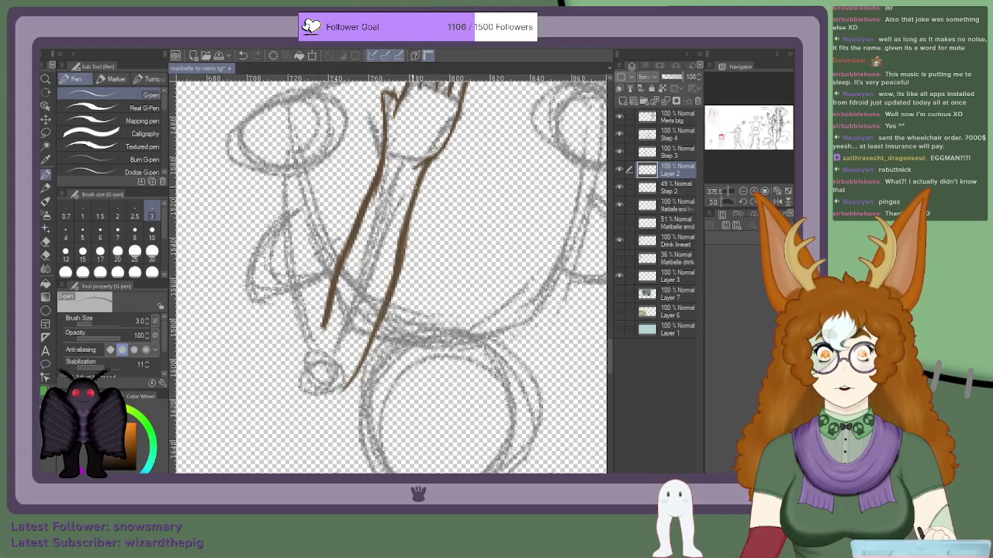
mouse_move(401, 254)
mouse_down()
mouse_move(420, 168)
mouse_move(382, 289)
mouse_up()
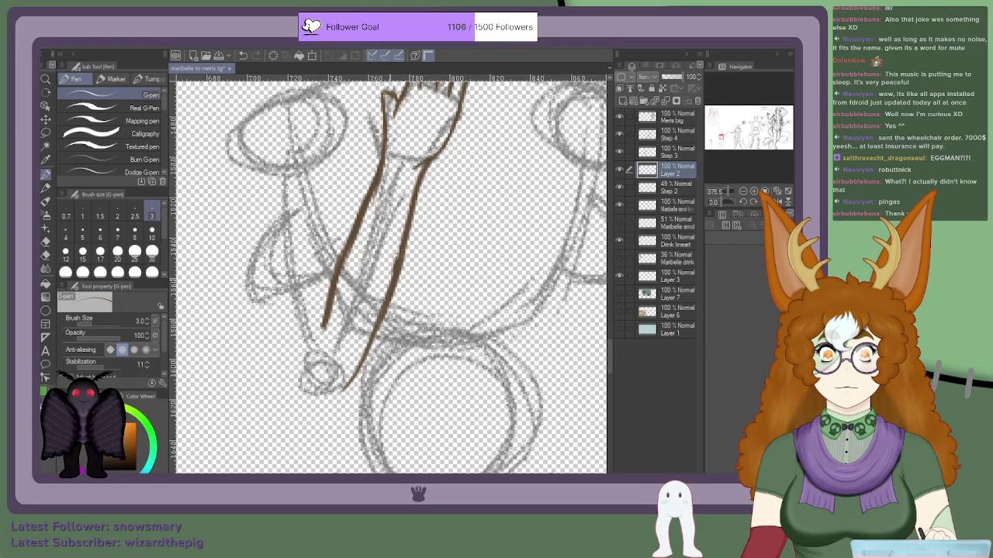
key(ctrl+y)
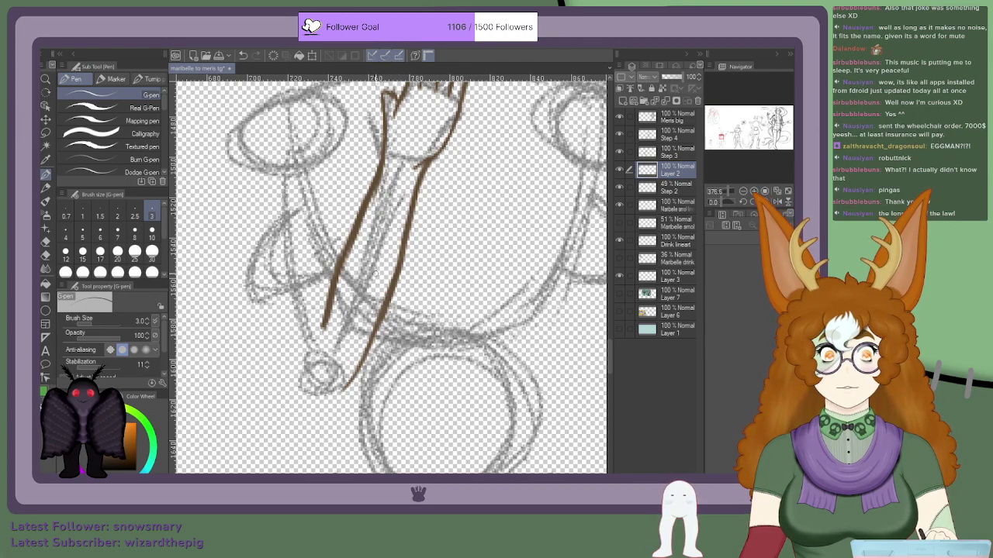
Step: Trim the lower tip of the forearm's palm-side line and thin both forearm lines between the wrist and elbow
drag(335, 393, 374, 341)
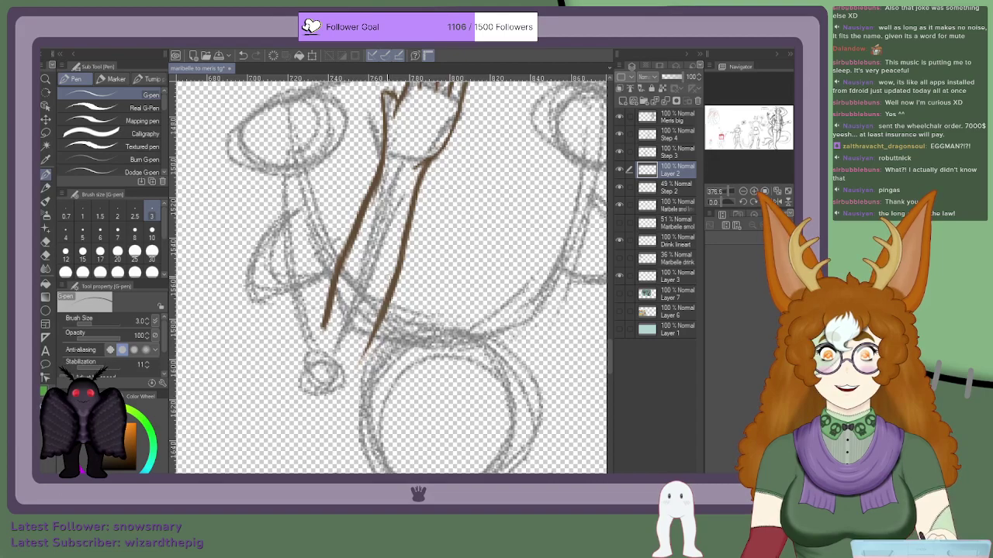
drag(393, 298, 408, 253)
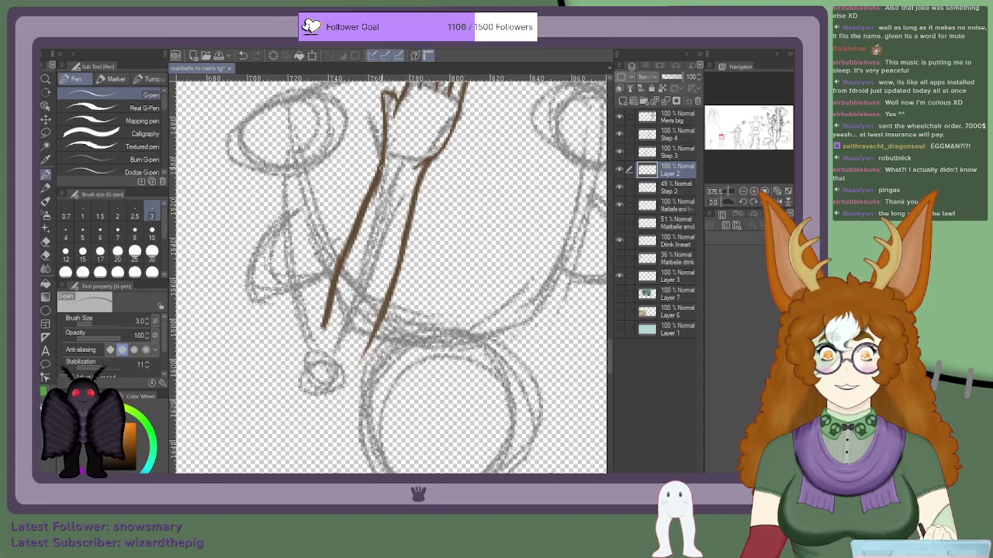
drag(387, 151, 346, 270)
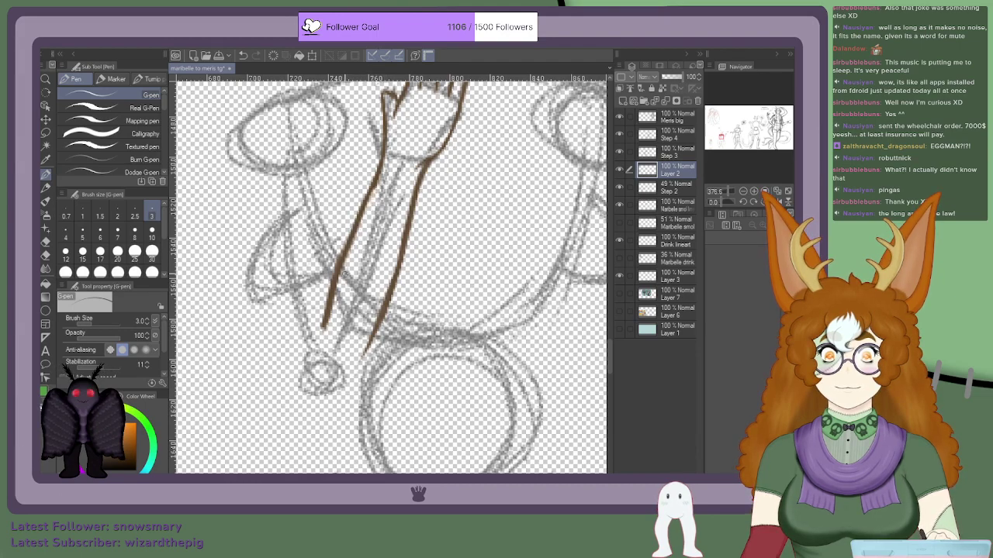
drag(375, 199, 368, 201)
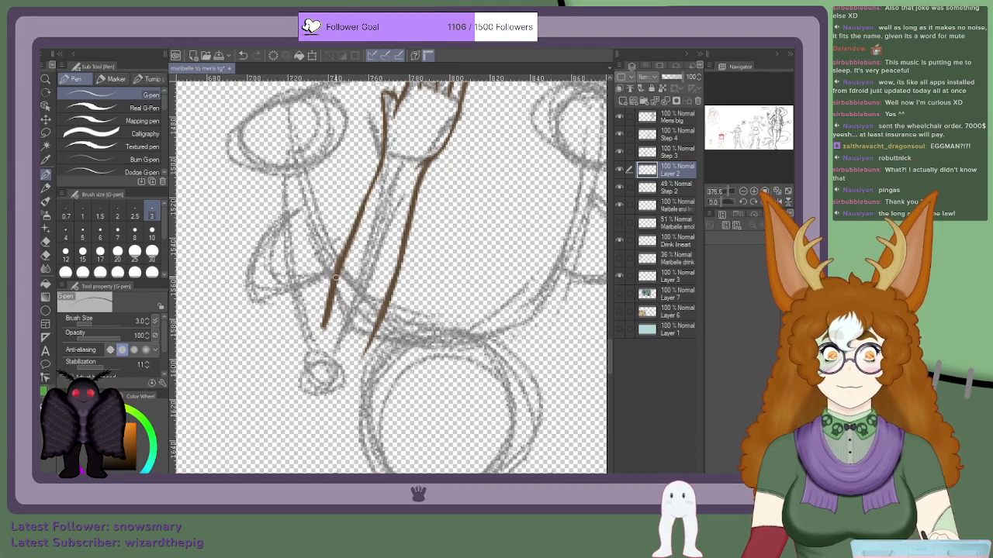
drag(338, 253, 321, 335)
drag(325, 288, 322, 332)
scroll(326, 278, down, 5)
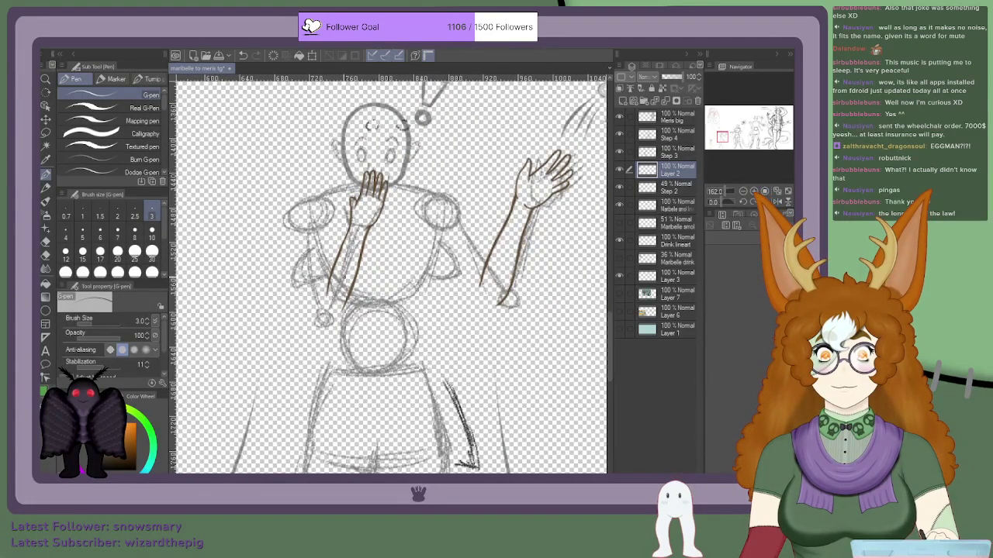
Step: Redraw the lower end of the forearm's palm-side line down to the waist circle and clean up its doubled stretch
scroll(362, 262, down, 3)
scroll(329, 283, up, 5)
scroll(324, 288, down, 6)
scroll(317, 289, up, 1)
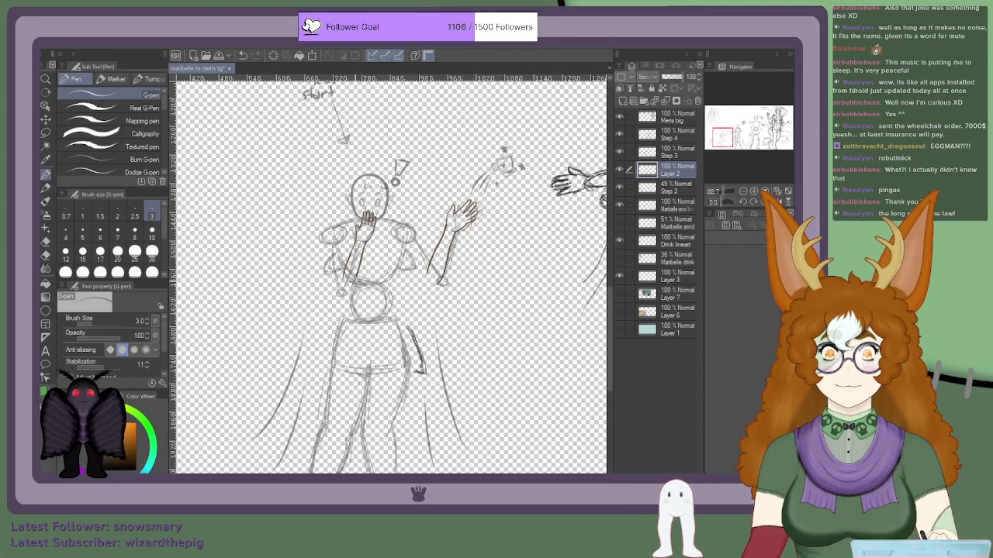
scroll(348, 277, up, 2)
scroll(341, 296, up, 1)
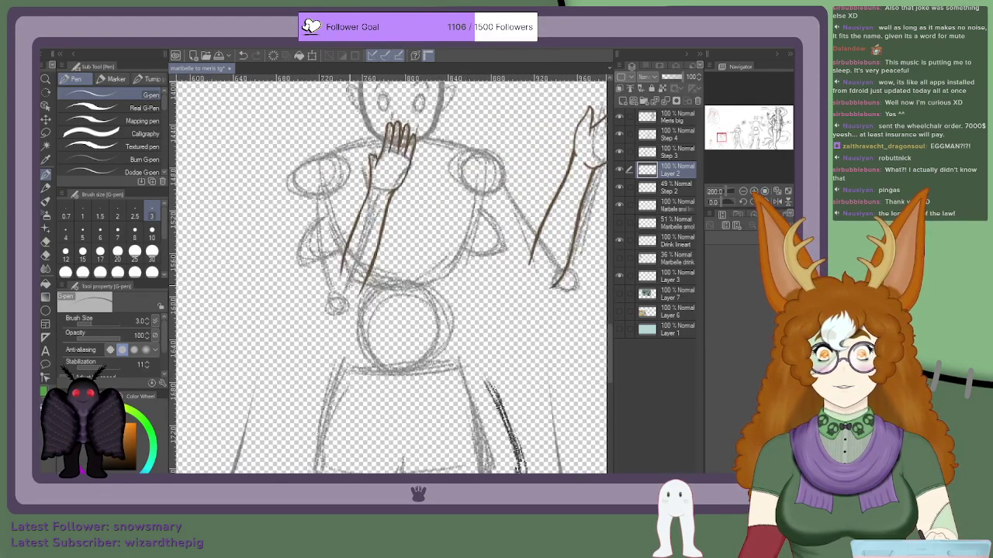
scroll(349, 286, up, 3)
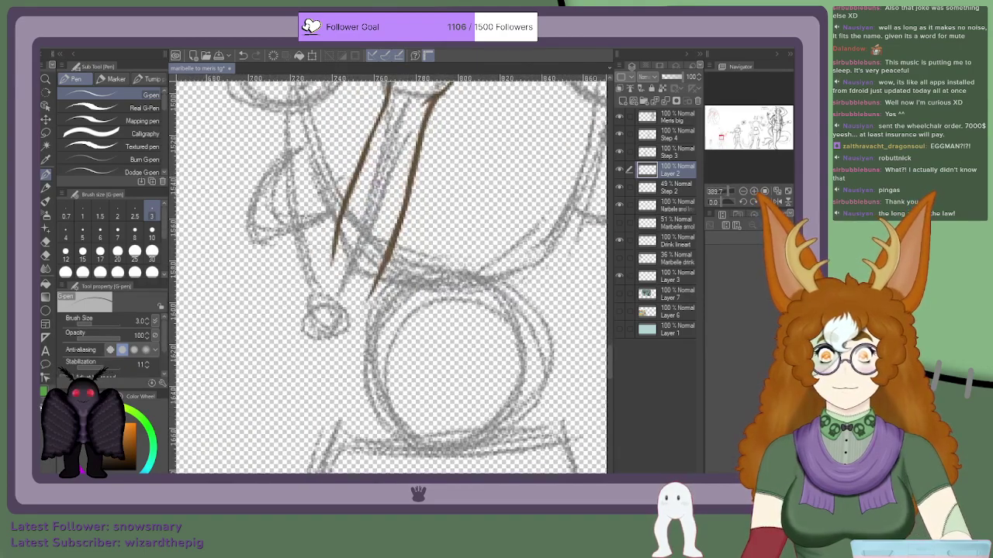
mouse_move(355, 329)
mouse_down()
mouse_move(380, 298)
mouse_move(406, 204)
mouse_up()
scroll(393, 252, down, 4)
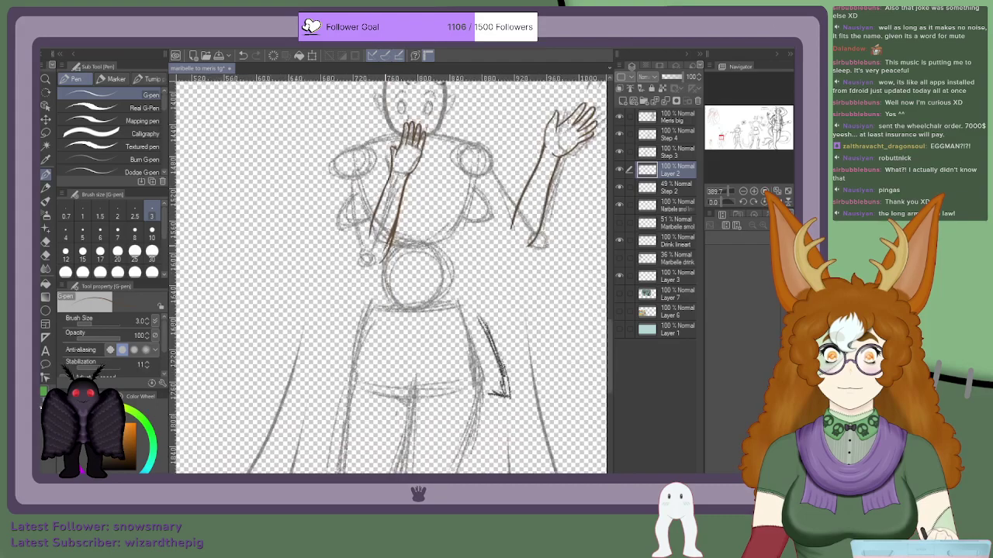
scroll(363, 234, up, 3)
mouse_move(372, 248)
mouse_down()
mouse_move(382, 212)
mouse_move(377, 225)
mouse_up()
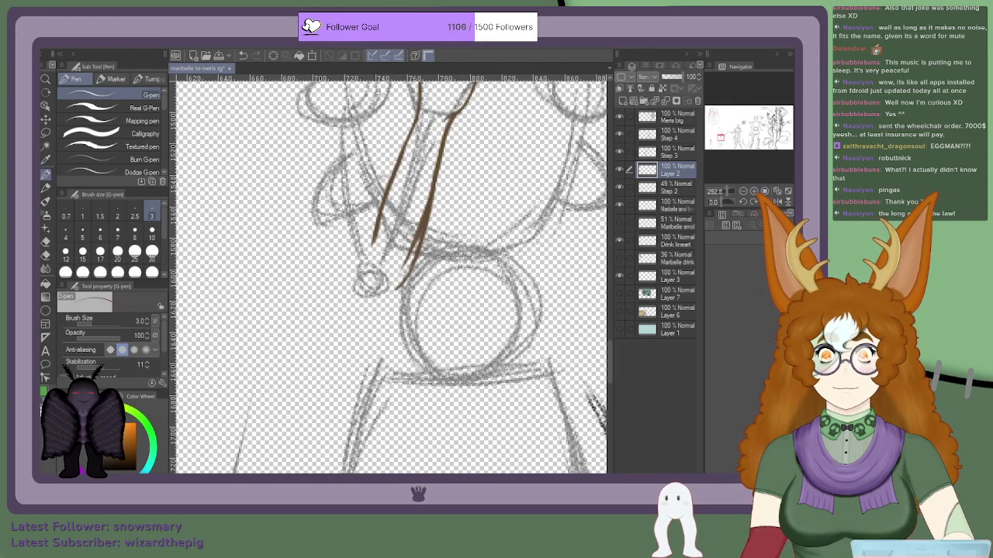
scroll(395, 258, up, 1)
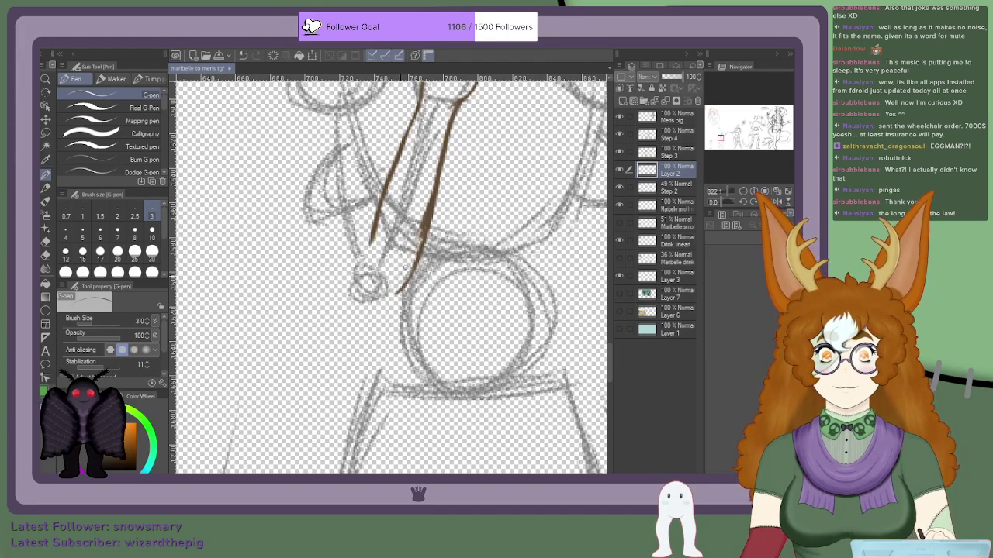
mouse_move(416, 249)
mouse_down()
mouse_move(421, 144)
mouse_move(430, 195)
mouse_up()
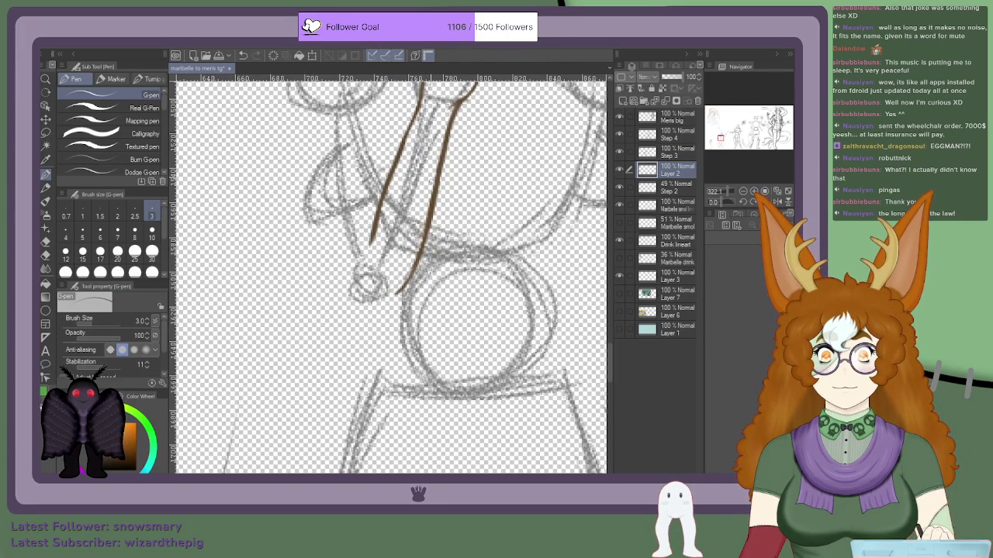
Step: Ink the jaw curve from beside the little finger up to the cheek below the ear on the little-finger side
scroll(392, 271, down, 6)
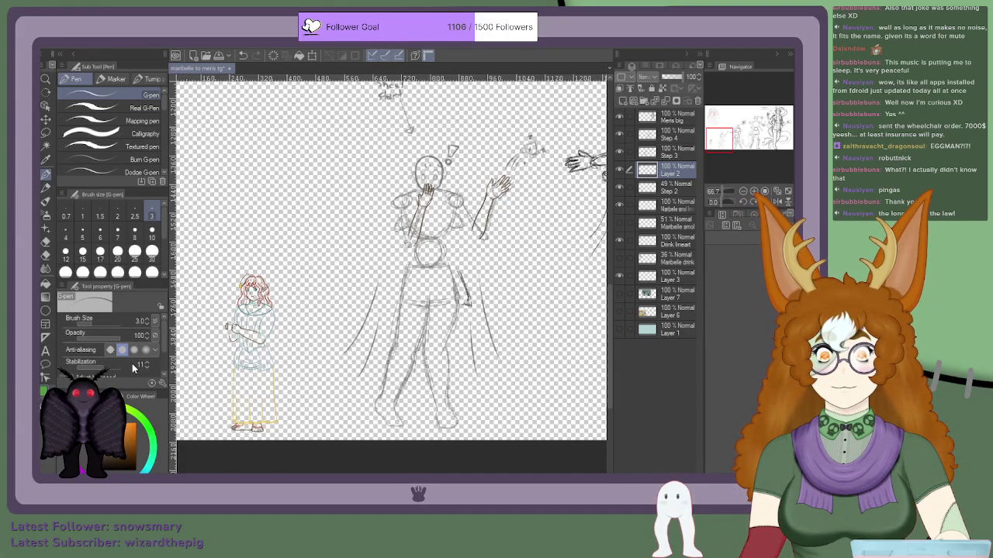
scroll(436, 155, up, 8)
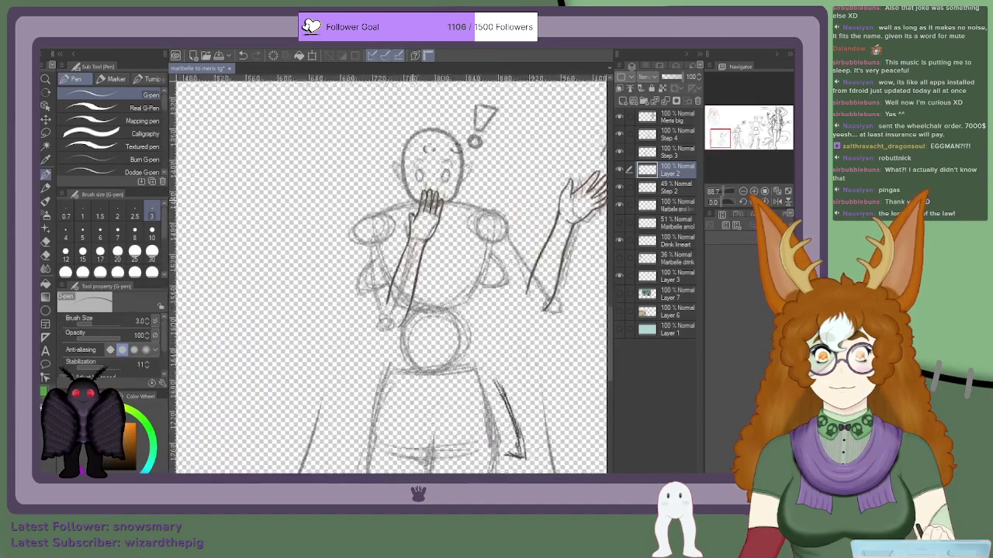
scroll(427, 182, up, 2)
scroll(390, 275, down, 2)
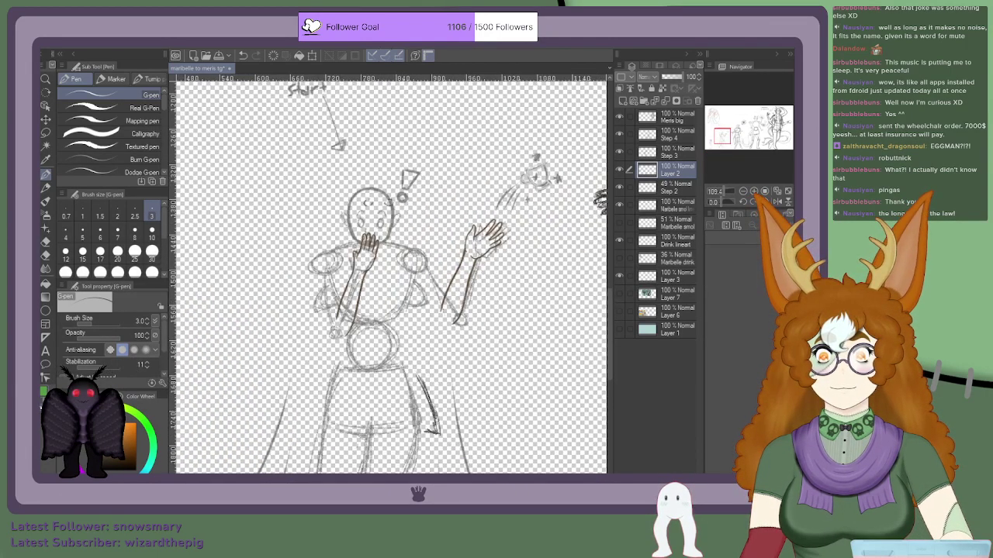
scroll(411, 242, up, 5)
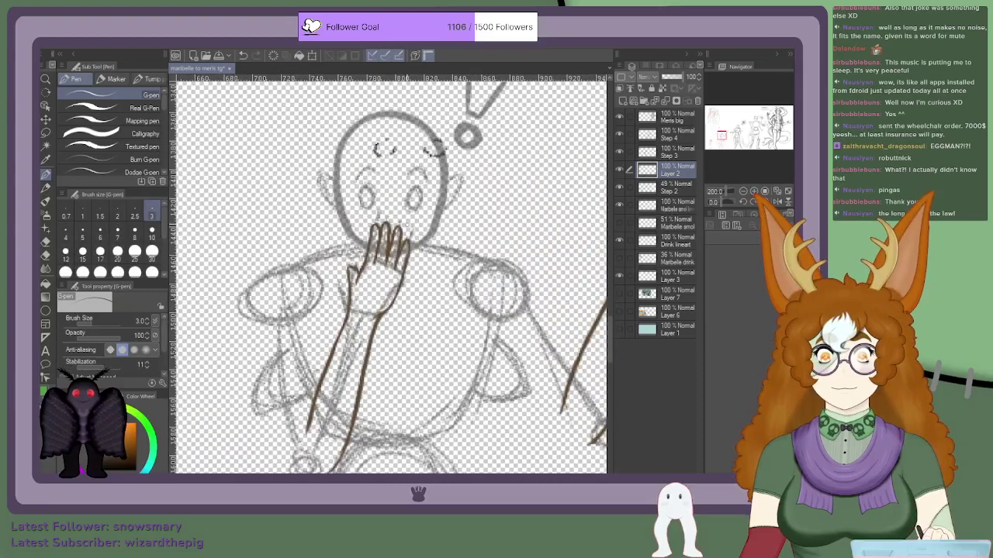
scroll(412, 243, up, 2)
mouse_move(410, 252)
mouse_down()
mouse_move(445, 226)
mouse_move(463, 165)
mouse_up()
drag(448, 222, 464, 141)
drag(458, 191, 416, 251)
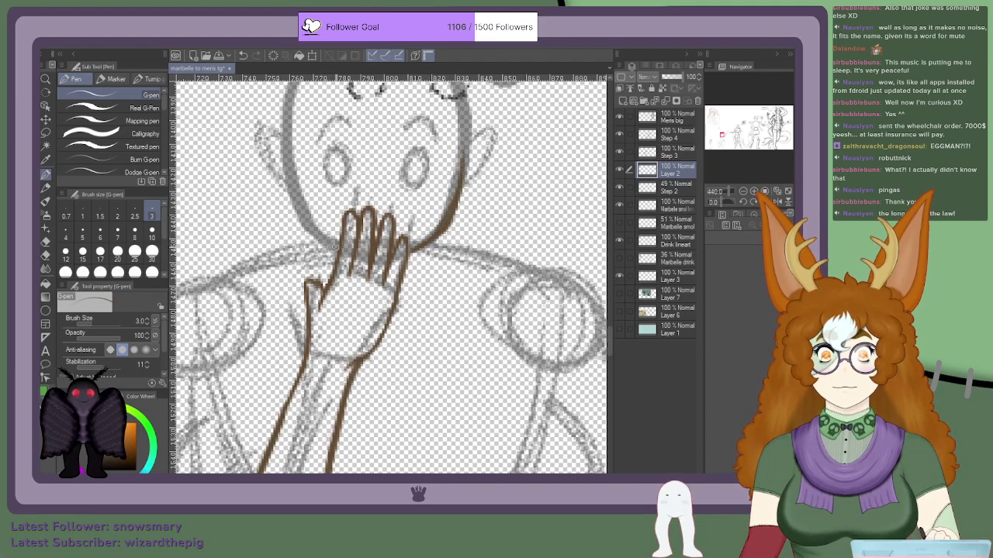
Step: Ink the opposite jaw curve from the hand's index-finger side up along the cheek to eye height
drag(315, 232, 294, 179)
drag(300, 216, 326, 242)
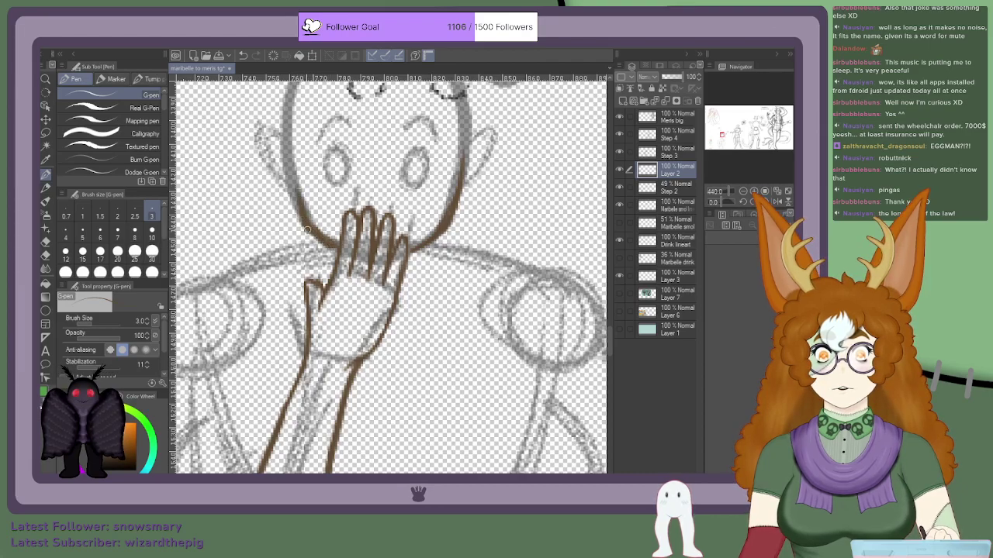
drag(298, 203, 292, 138)
scroll(301, 139, down, 6)
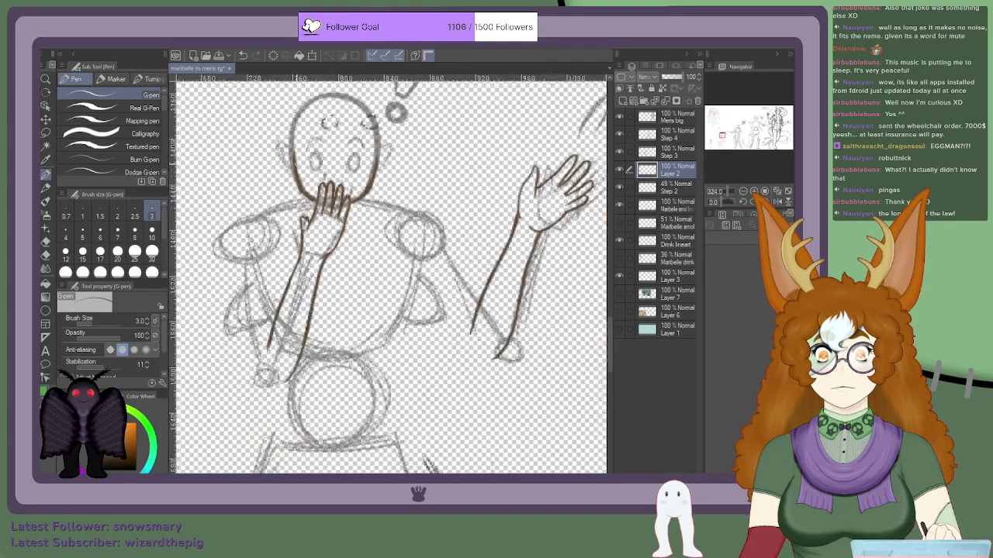
Step: Examine the full character line-up and the inked face and hand of the figure covering its mouth
scroll(300, 146, down, 8)
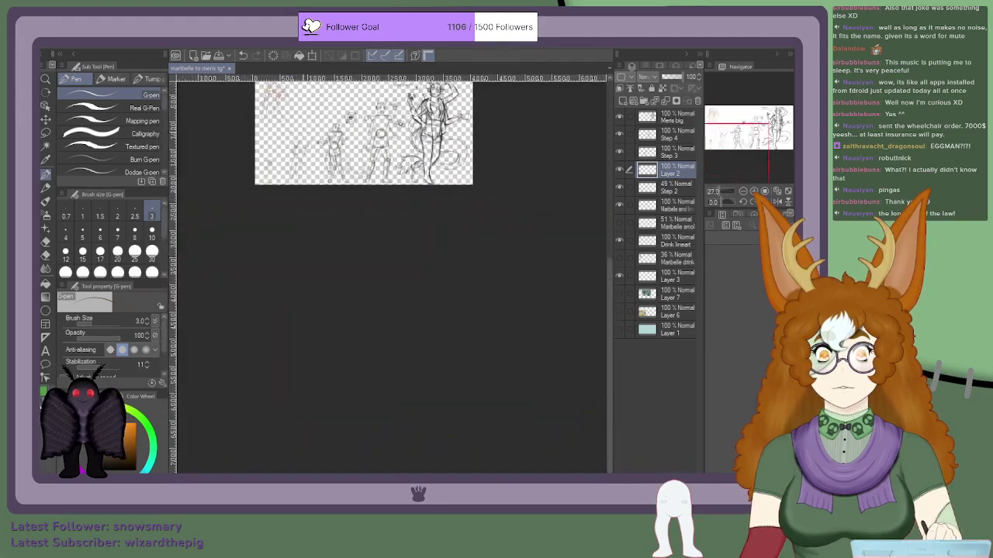
scroll(318, 79, up, 1)
drag(365, 458, 377, 355)
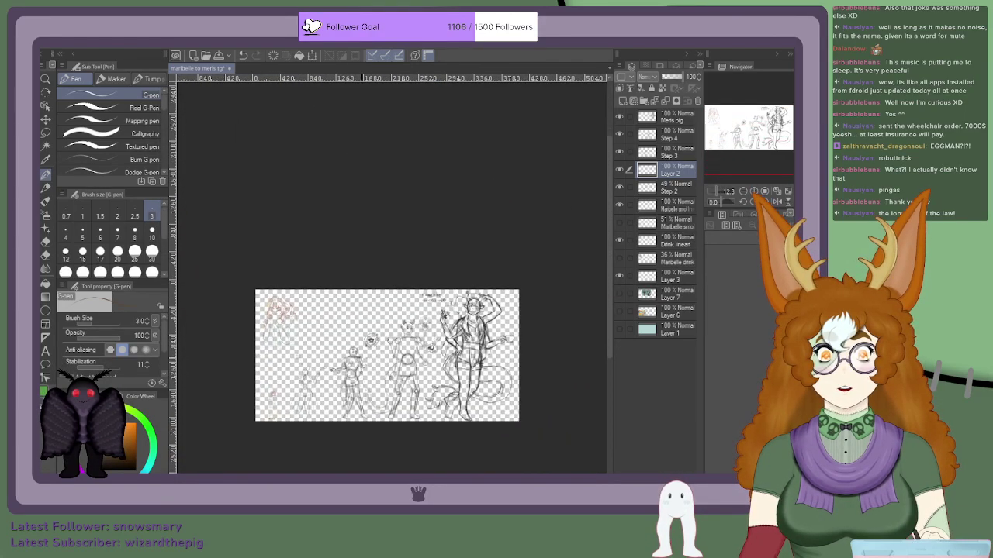
scroll(374, 377, up, 4)
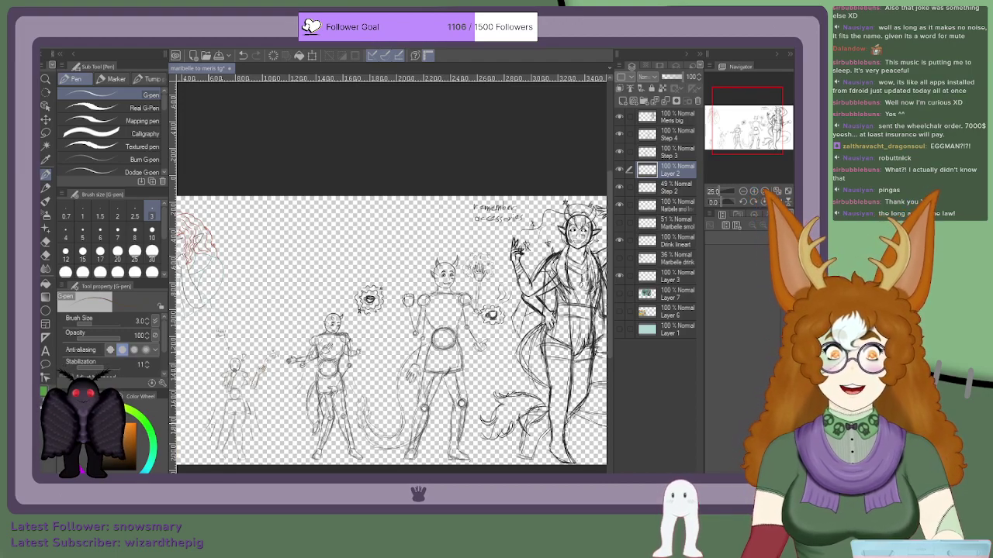
scroll(223, 382, up, 8)
scroll(252, 343, up, 5)
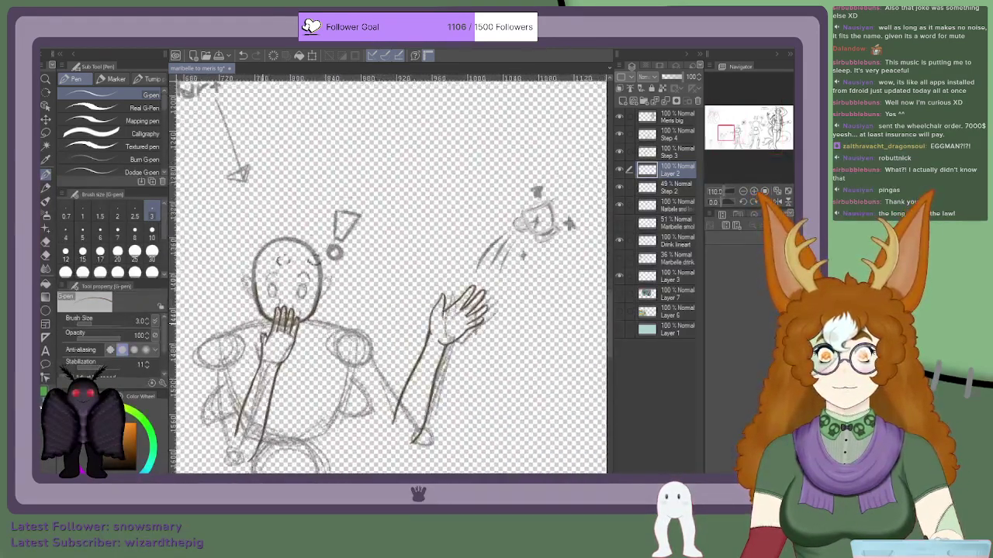
scroll(250, 347, up, 2)
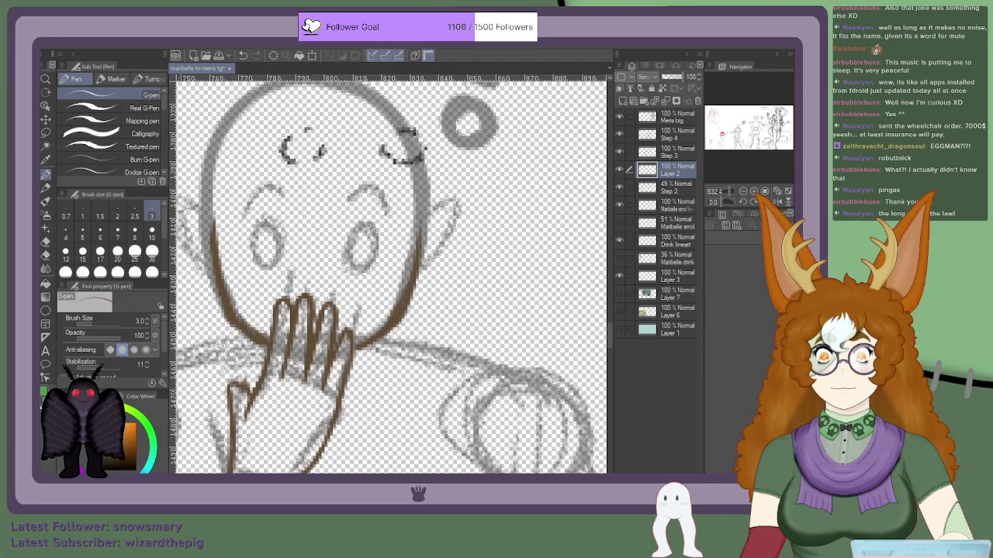
scroll(388, 323, up, 2)
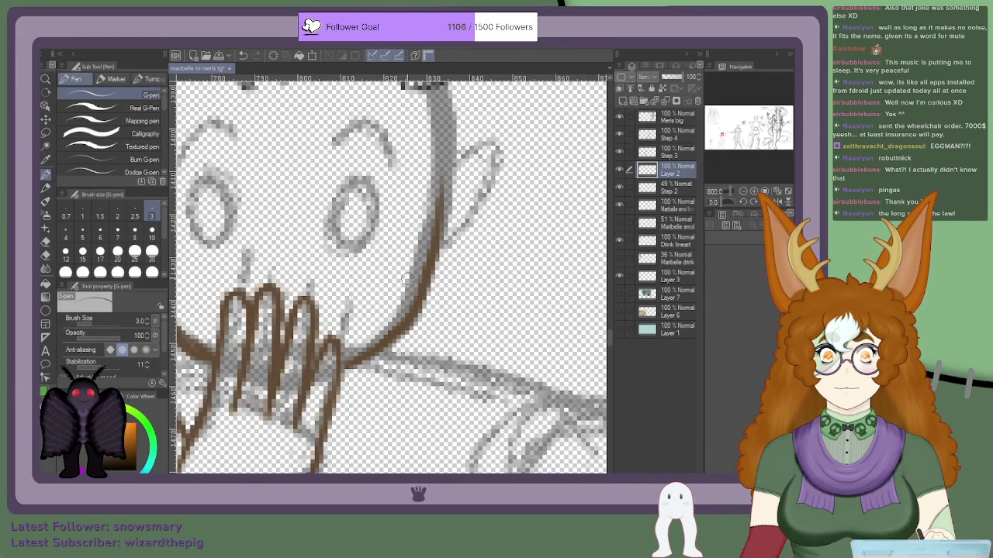
scroll(380, 297, down, 2)
scroll(260, 324, up, 2)
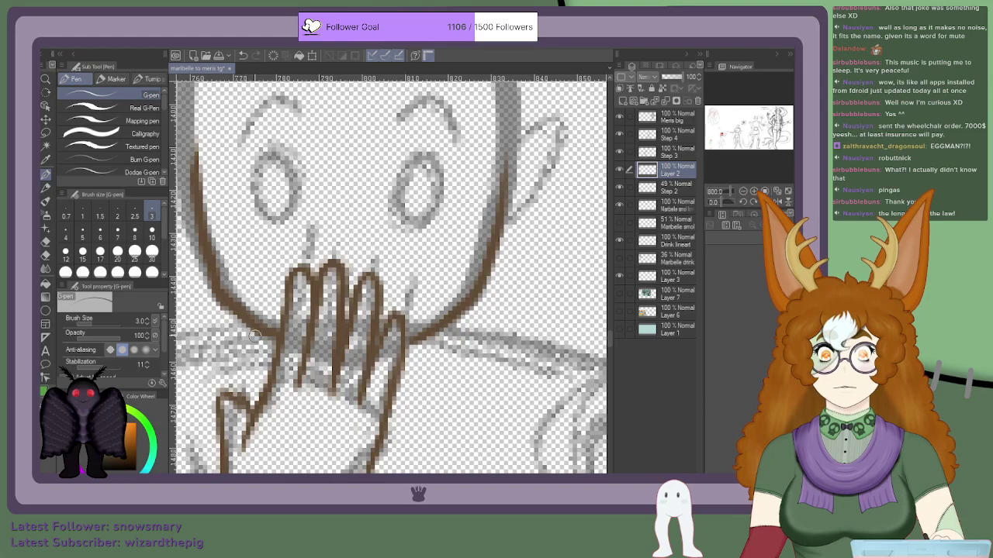
Step: Compare the mouth-covering figure's inked arms and pose with the neighbouring sketches across the whole canvas
scroll(210, 279, down, 1)
scroll(209, 280, down, 4)
scroll(209, 279, up, 4)
scroll(209, 279, down, 6)
scroll(212, 279, down, 7)
scroll(221, 271, up, 5)
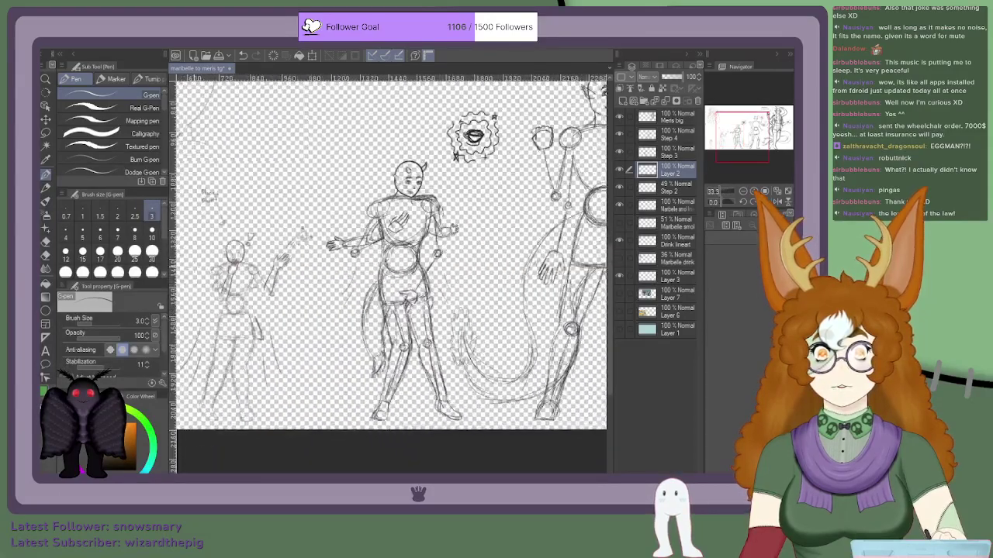
scroll(210, 248, up, 1)
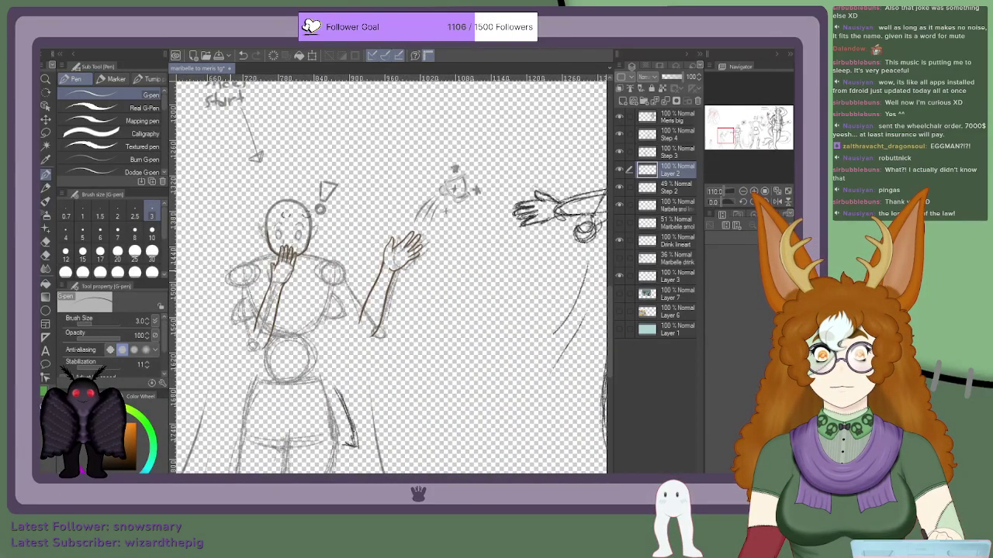
scroll(231, 271, down, 6)
scroll(227, 270, up, 2)
scroll(228, 271, up, 5)
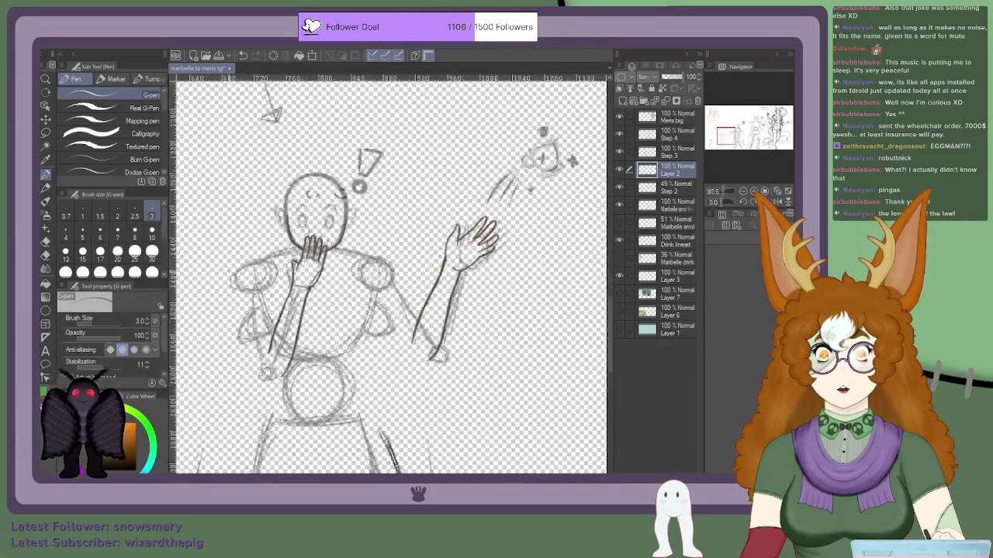
scroll(330, 255, up, 1)
scroll(330, 257, down, 7)
scroll(598, 124, down, 4)
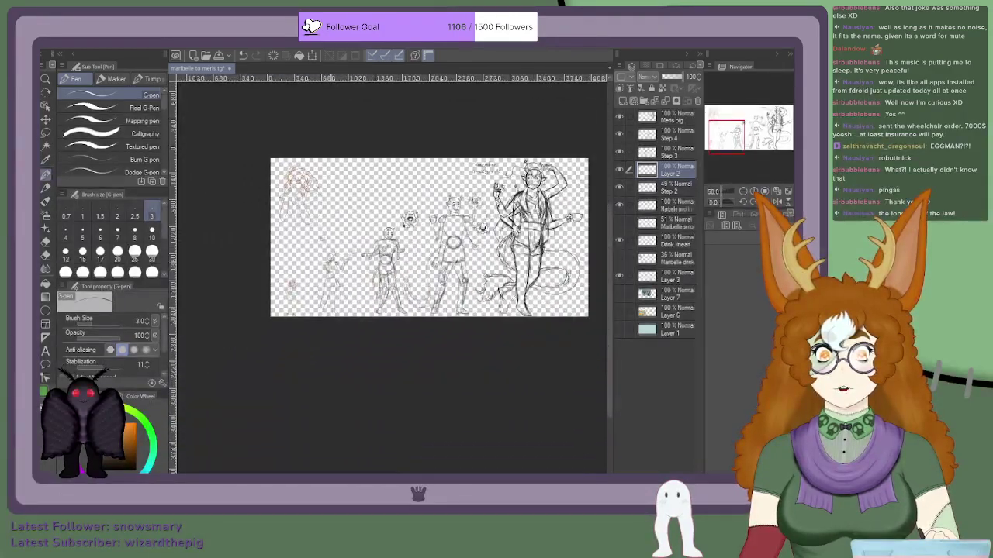
scroll(596, 132, up, 4)
scroll(594, 138, down, 4)
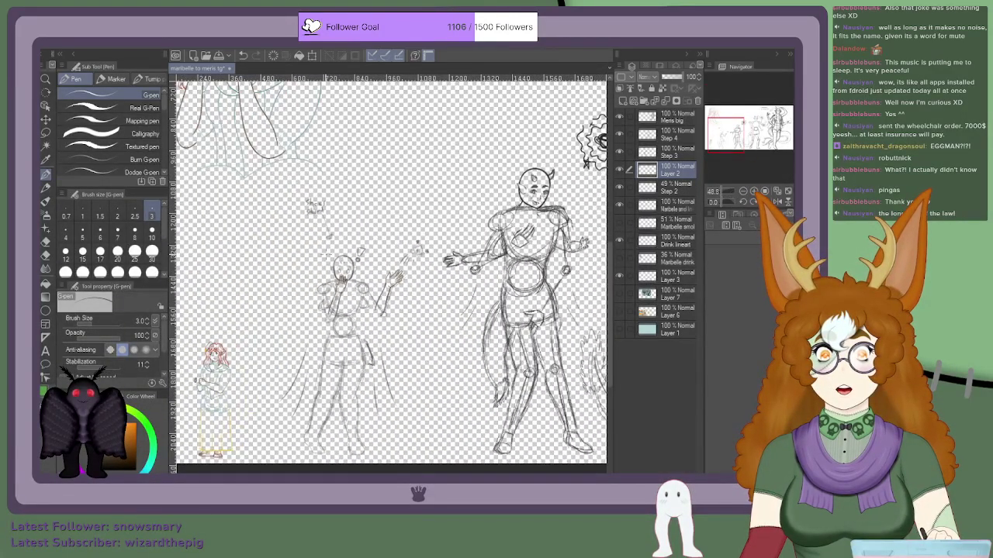
scroll(574, 155, down, 1)
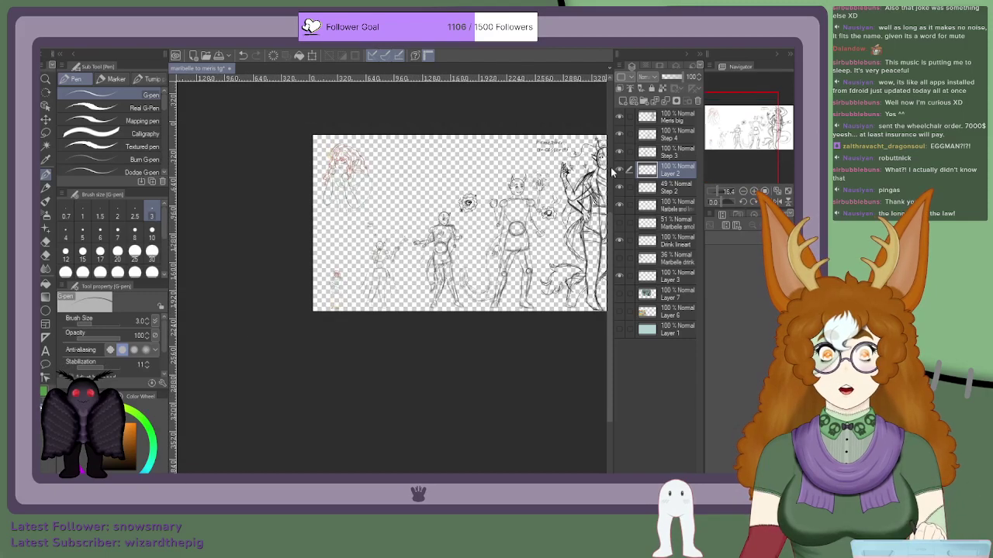
drag(716, 147, 730, 145)
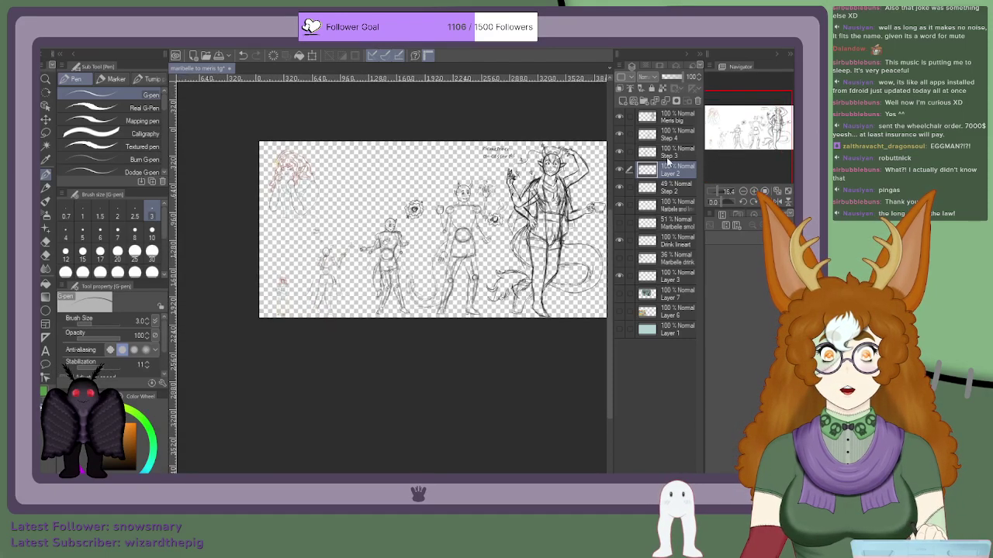
scroll(326, 263, up, 5)
scroll(732, 145, down, 4)
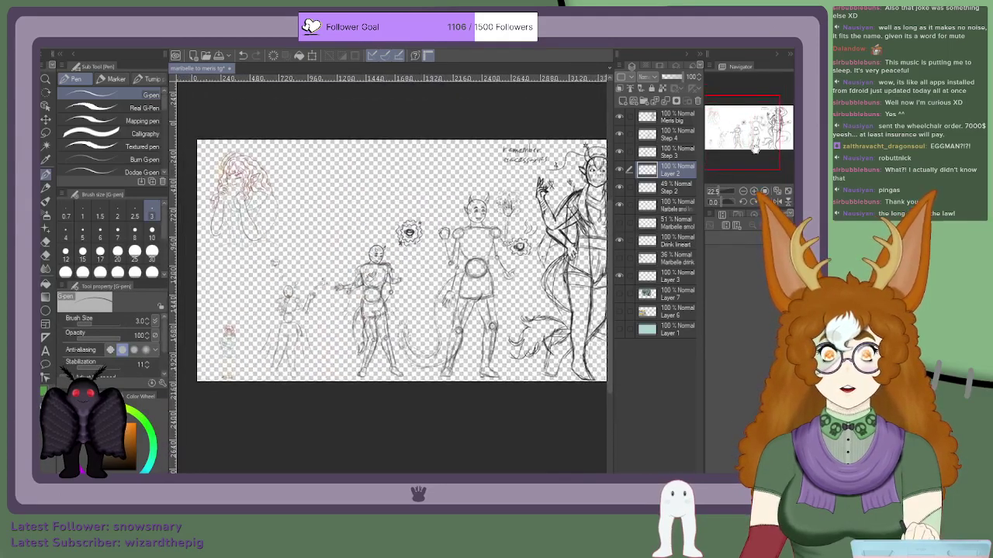
Step: Show the reference artwork on Layer 6 and Layer 7 and examine both characters' designs
click(619, 310)
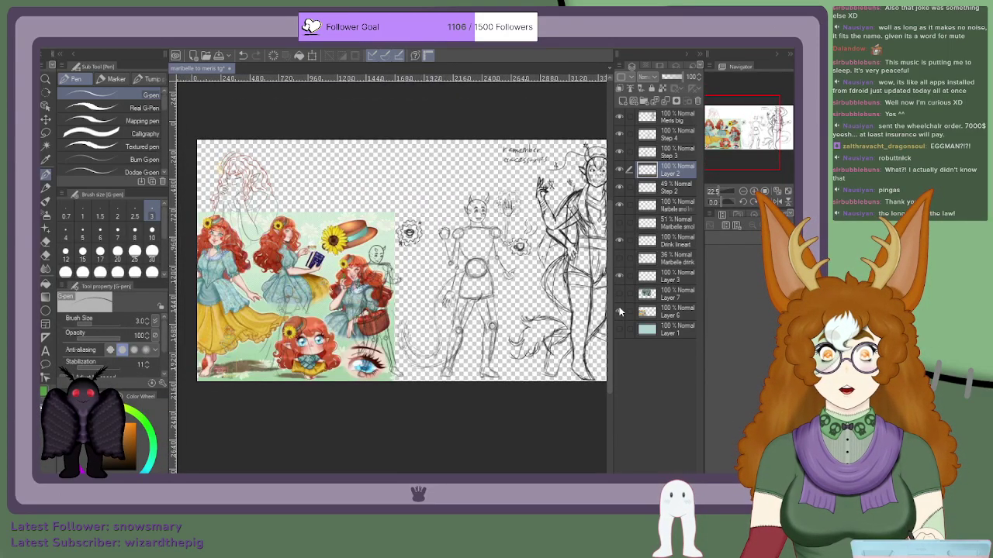
click(619, 294)
scroll(193, 240, up, 1)
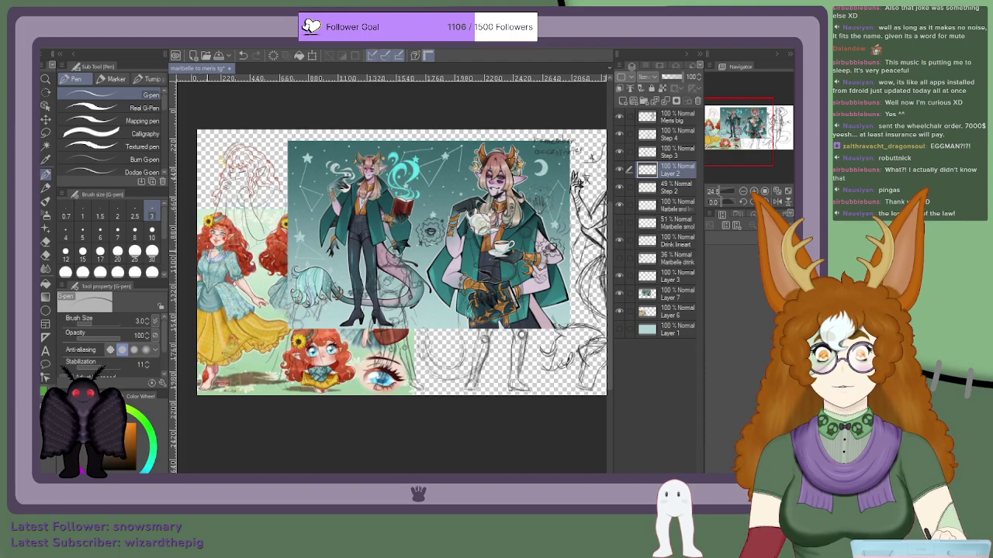
scroll(218, 246, up, 6)
scroll(218, 246, down, 2)
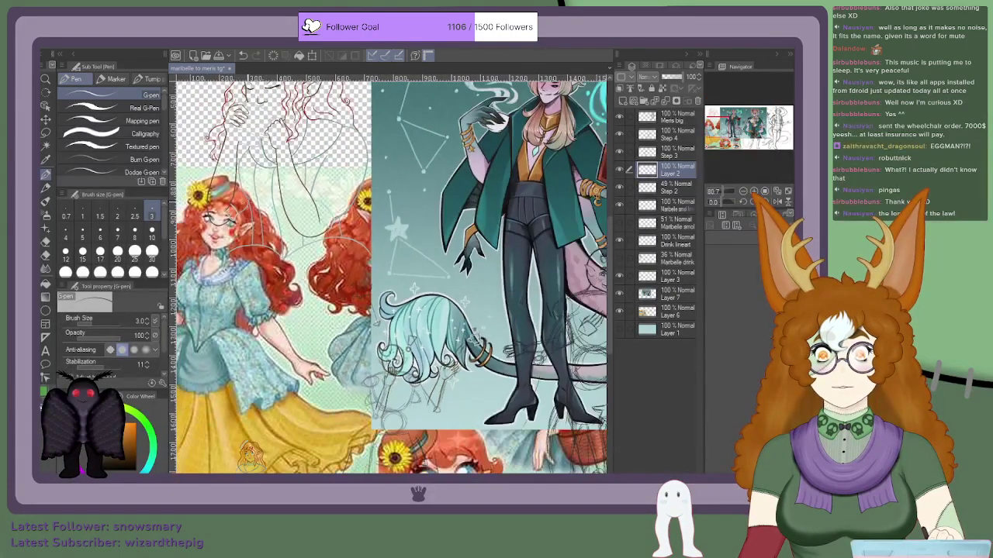
scroll(402, 273, down, 5)
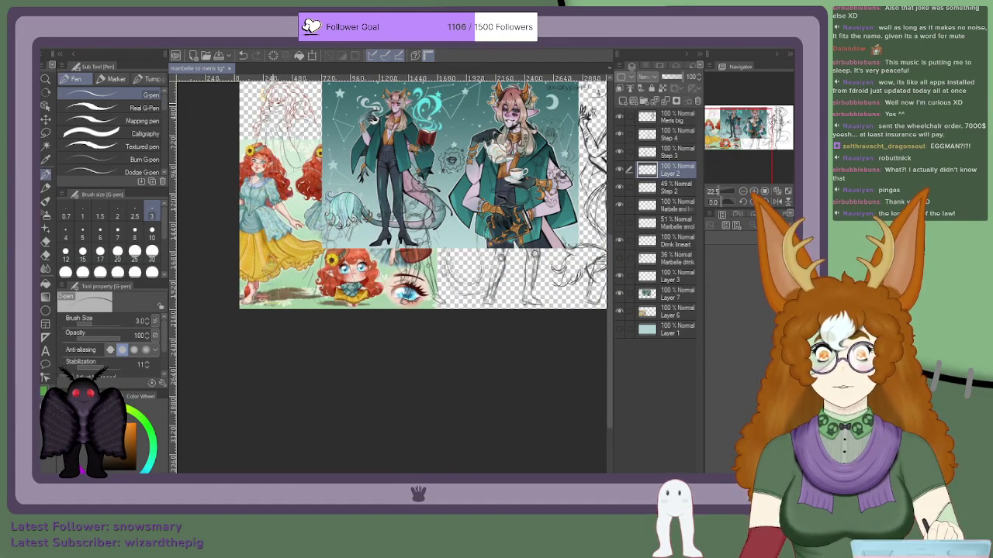
scroll(274, 105, up, 3)
scroll(278, 100, down, 2)
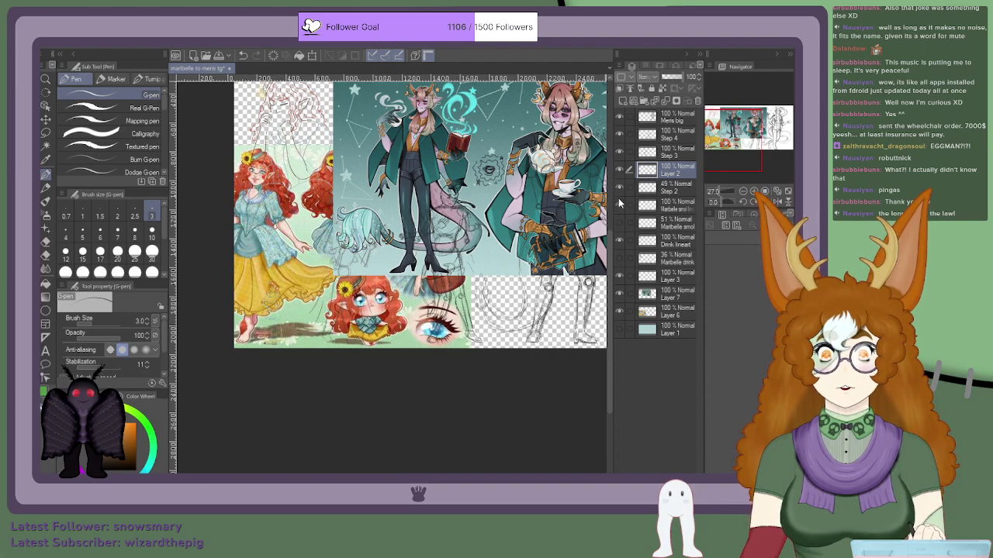
Step: Hide the reference artwork on Layer 7 and Layer 6, and make Layer 3 visible
click(619, 293)
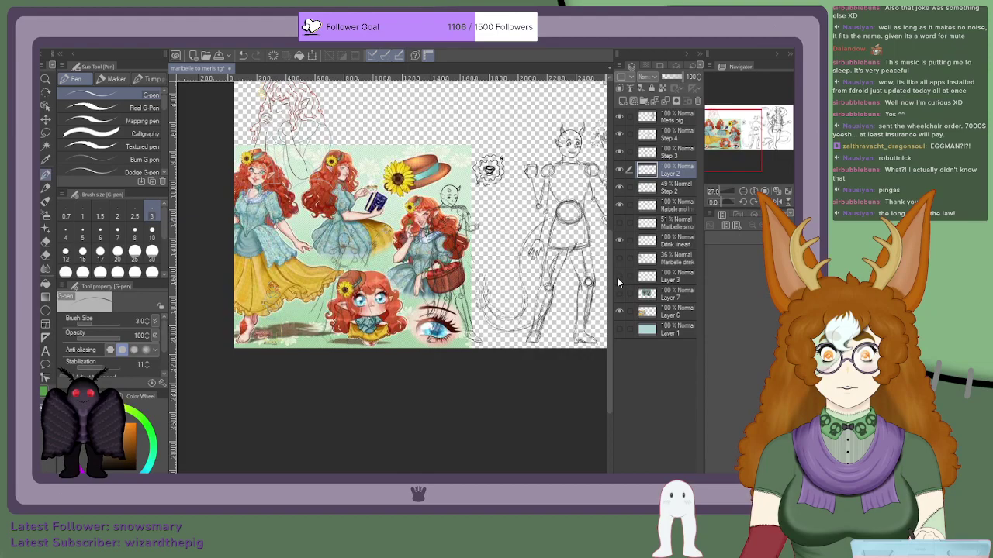
click(619, 311)
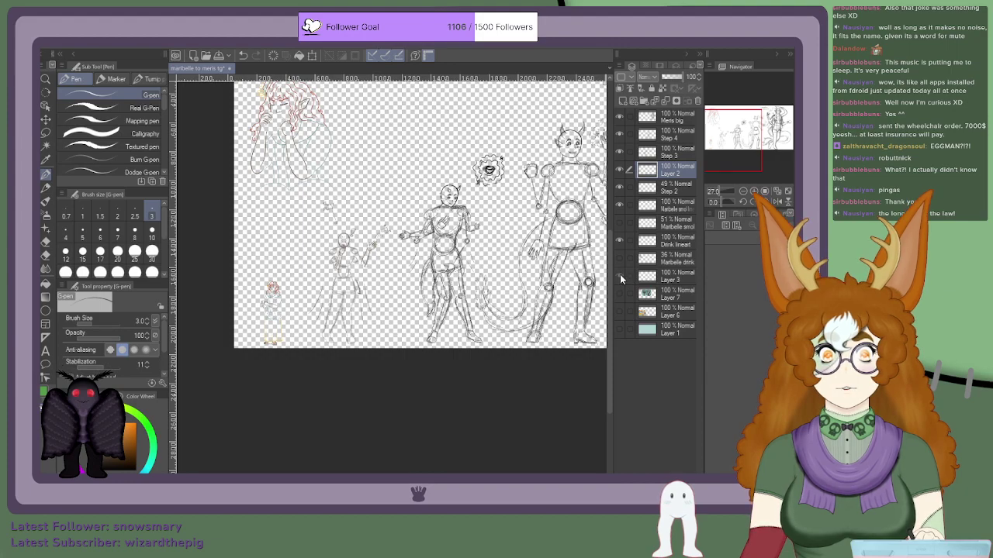
click(619, 278)
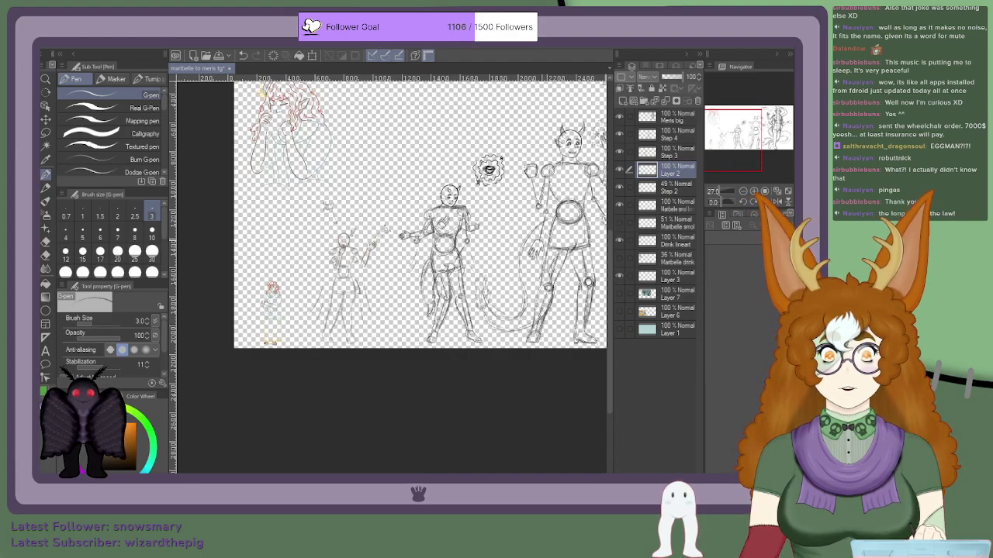
Step: Ink a short G-pen stroke where the jawline meets the little finger of the hand covering the mouth
scroll(333, 249, up, 8)
scroll(419, 193, down, 1)
scroll(349, 197, up, 2)
scroll(446, 225, up, 2)
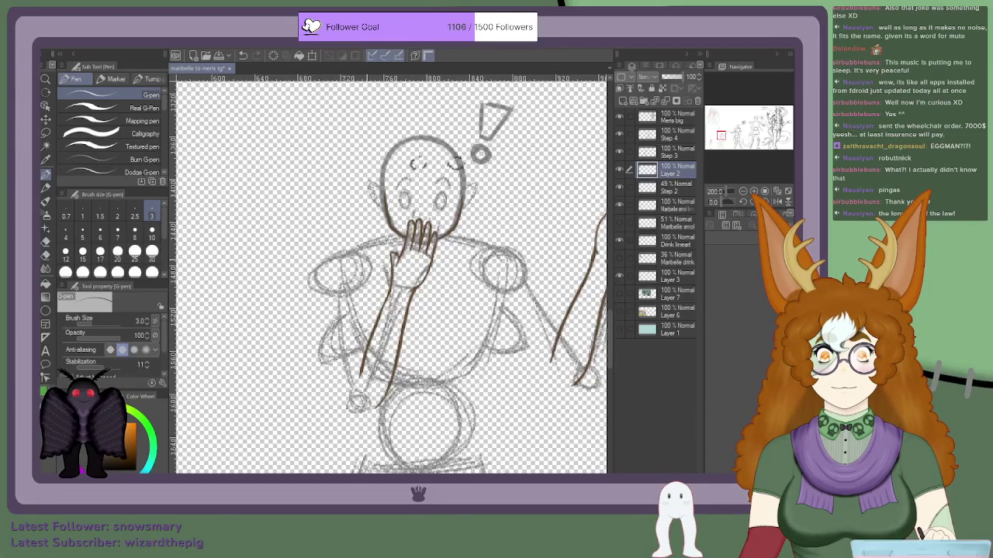
scroll(418, 232, up, 3)
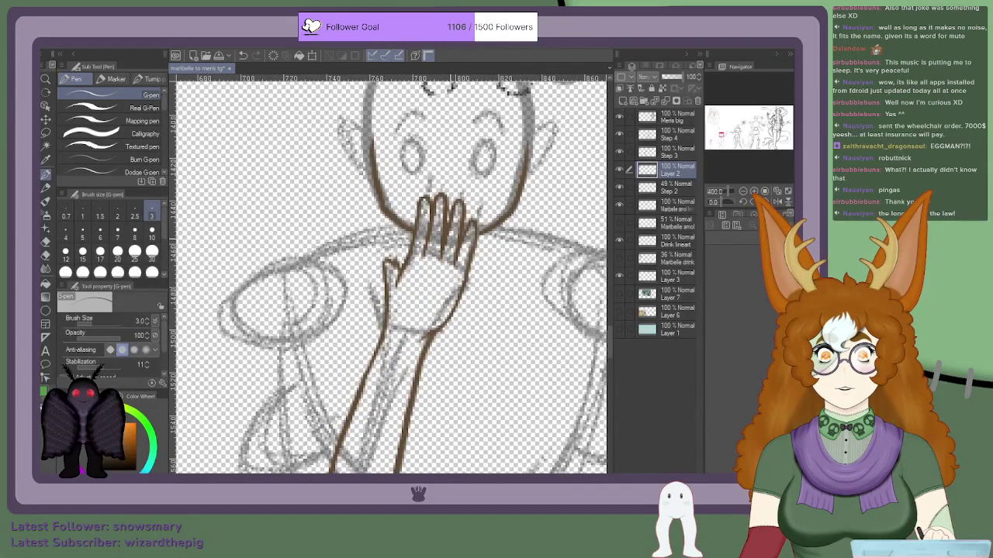
scroll(442, 241, up, 2)
key(o)
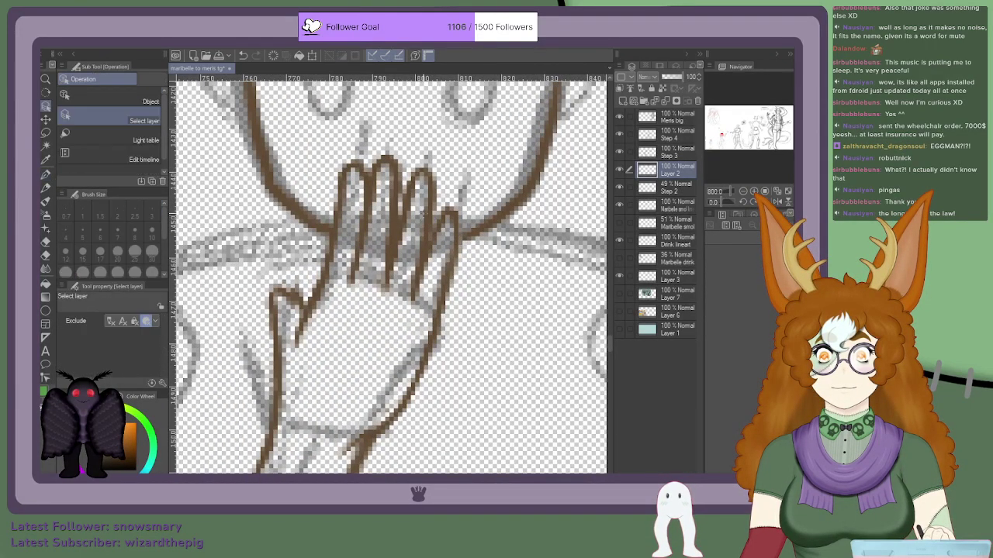
key(p)
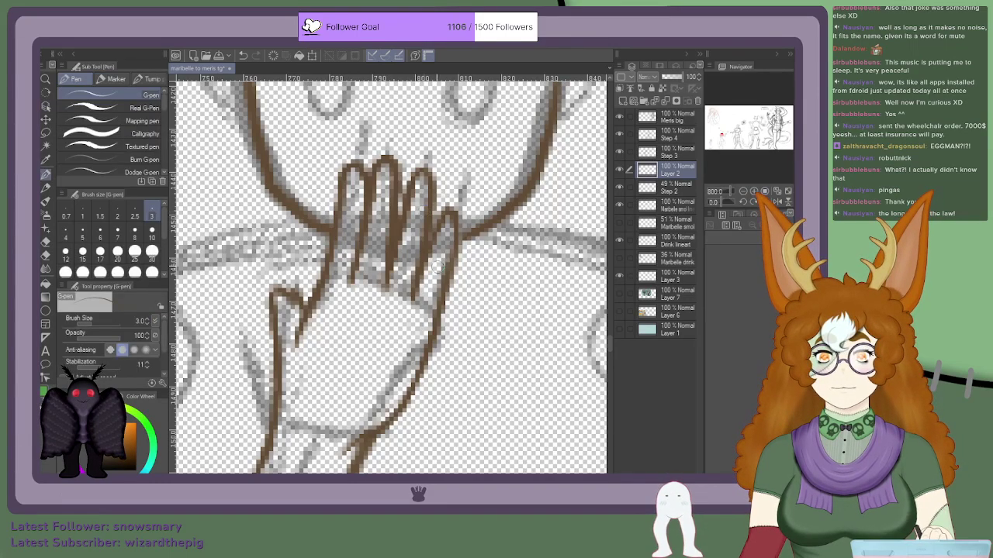
scroll(463, 232, up, 1)
drag(482, 227, 477, 231)
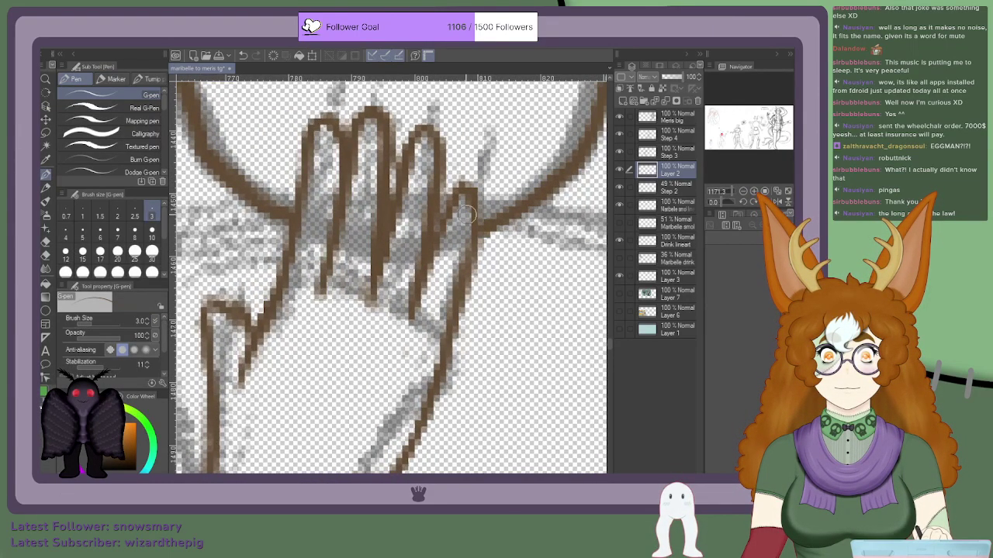
scroll(479, 230, down, 5)
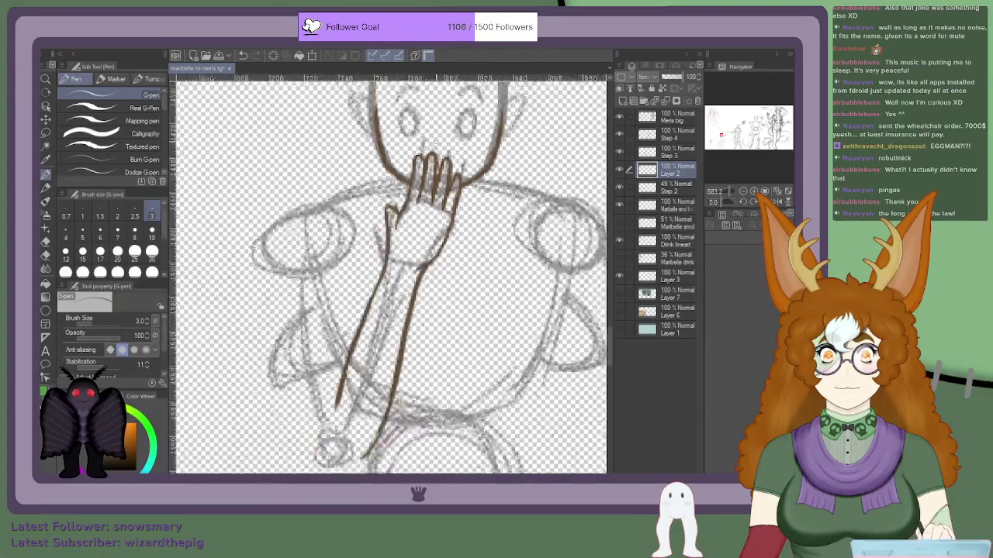
Step: Sample the dark teal eye colour from the small red-haired figure as the drawing colour
drag(726, 140, 712, 140)
scroll(292, 268, up, 3)
scroll(366, 381, up, 1)
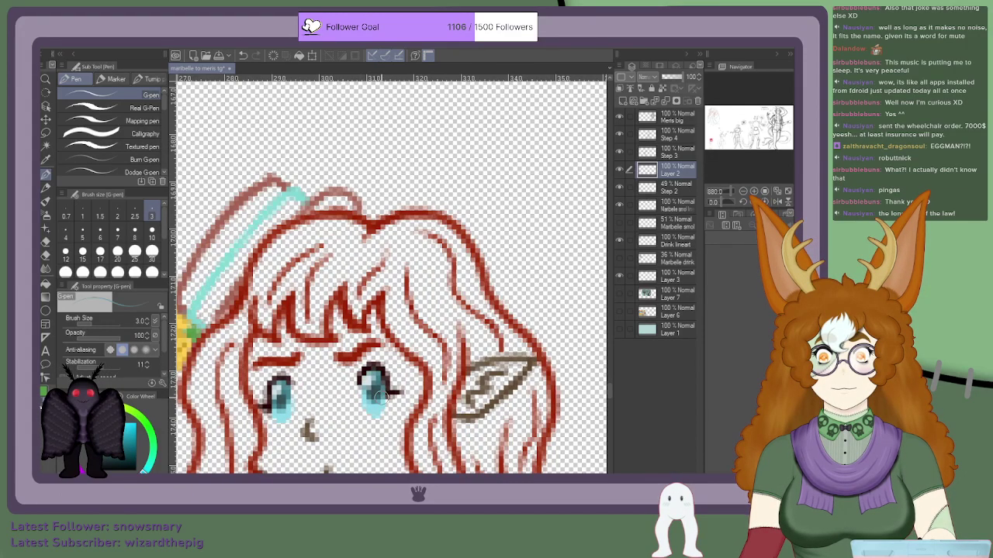
scroll(544, 242, down, 3)
Step: Ink both eyes of the mouth-covering figure as thick dark ovals over the sketch with the G-pen
drag(709, 142, 723, 132)
scroll(271, 378, down, 2)
scroll(248, 396, up, 2)
scroll(225, 418, down, 4)
scroll(225, 416, up, 3)
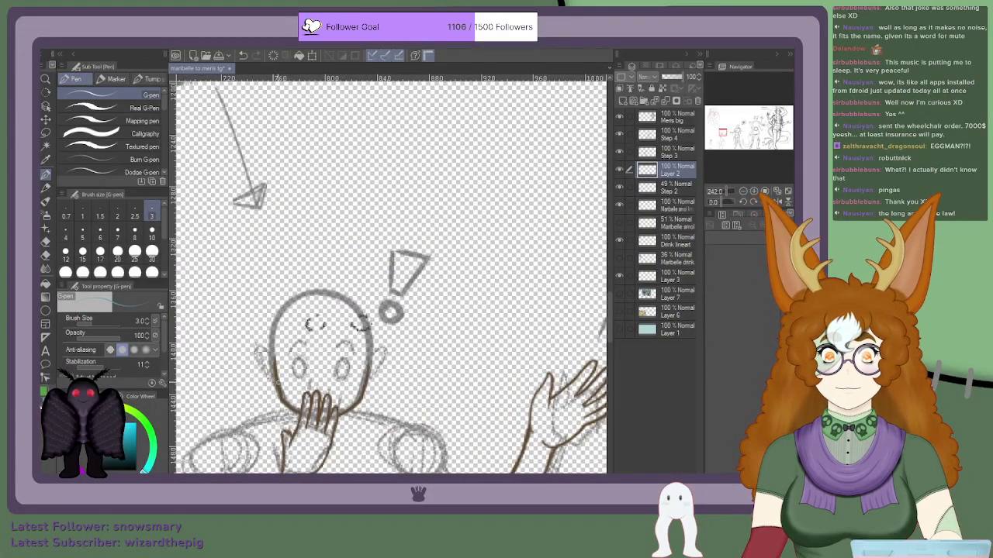
scroll(273, 364, up, 4)
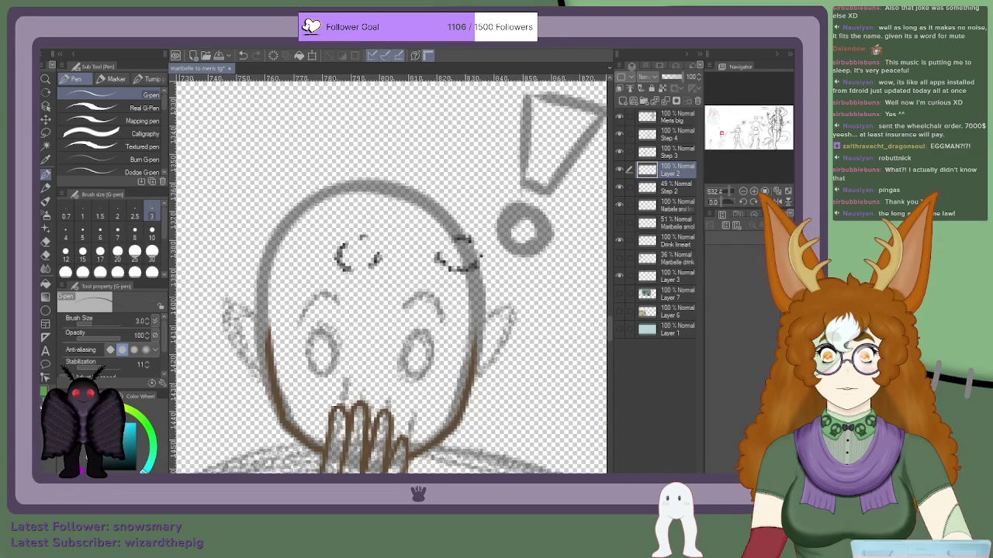
scroll(312, 346, up, 3)
mouse_move(312, 381)
mouse_down()
mouse_move(318, 324)
mouse_move(322, 376)
mouse_move(340, 325)
mouse_move(313, 374)
mouse_move(340, 338)
mouse_move(308, 348)
mouse_move(344, 365)
mouse_move(307, 343)
mouse_move(333, 381)
mouse_move(323, 324)
mouse_up()
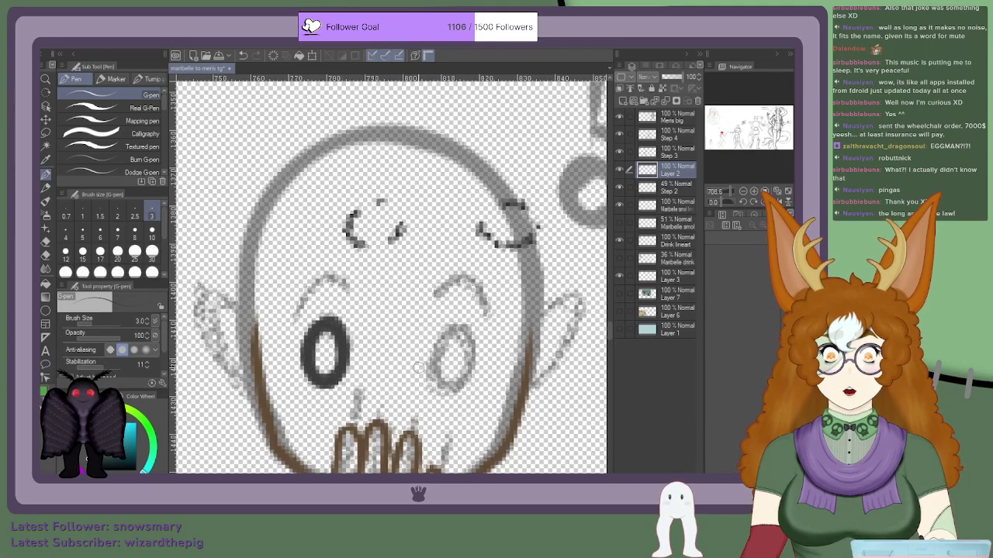
mouse_move(438, 380)
mouse_down()
mouse_move(442, 347)
mouse_move(466, 374)
mouse_move(447, 331)
mouse_move(451, 384)
mouse_move(456, 327)
mouse_move(453, 382)
mouse_move(465, 328)
mouse_move(439, 381)
mouse_move(473, 341)
mouse_move(435, 370)
mouse_move(471, 364)
mouse_move(436, 378)
mouse_up()
scroll(400, 380, down, 8)
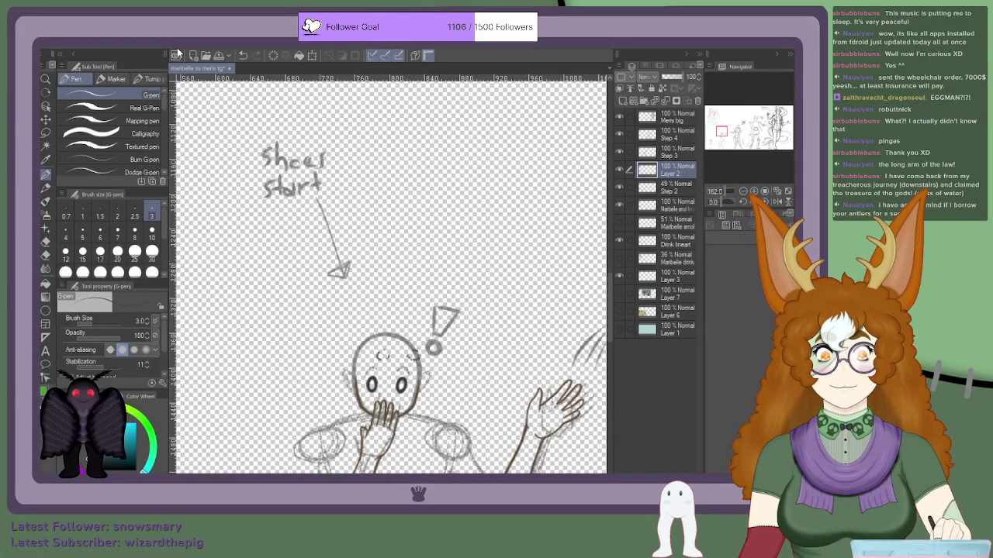
scroll(335, 465, up, 9)
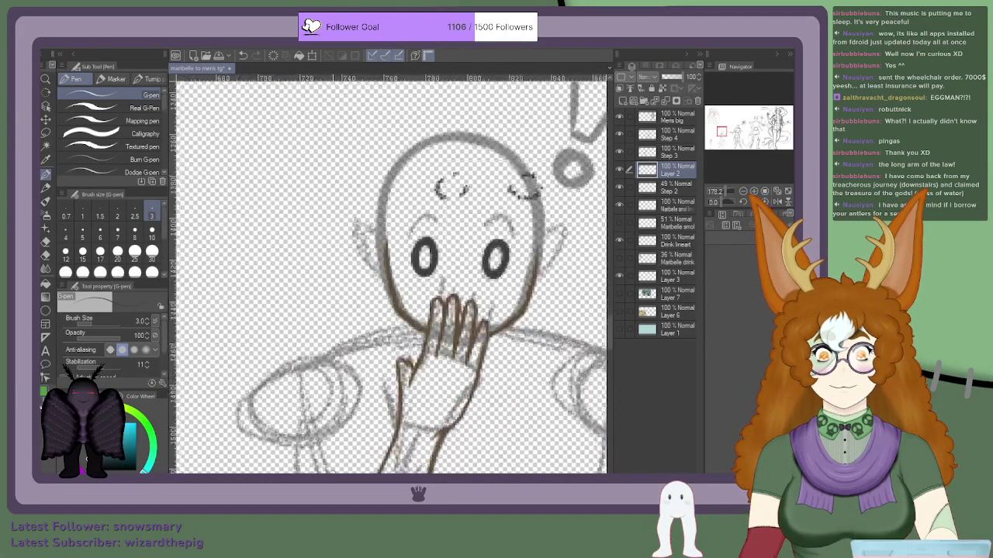
Step: Sample the near-black maroon eyelash colour from the small red-haired figure as the drawing colour
scroll(345, 448, down, 4)
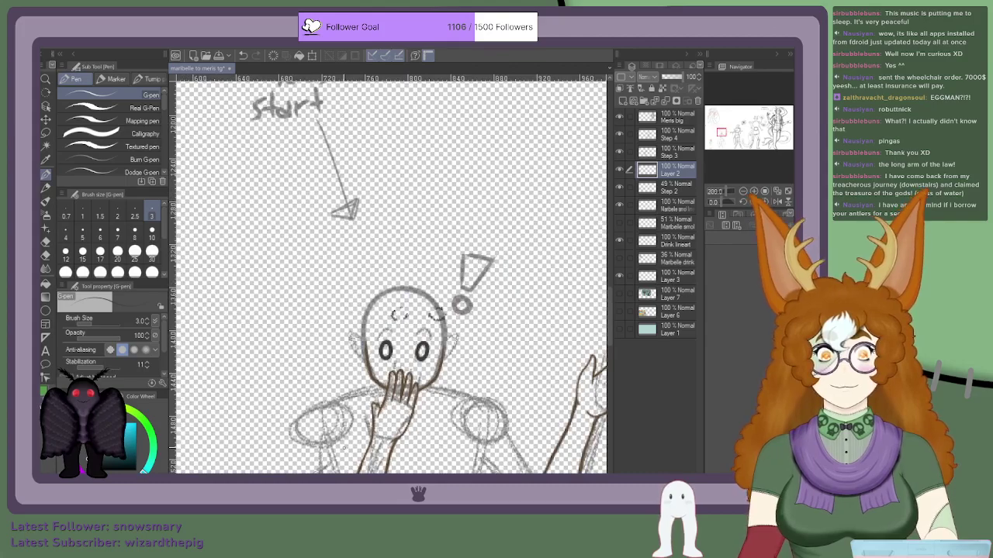
drag(717, 137, 719, 137)
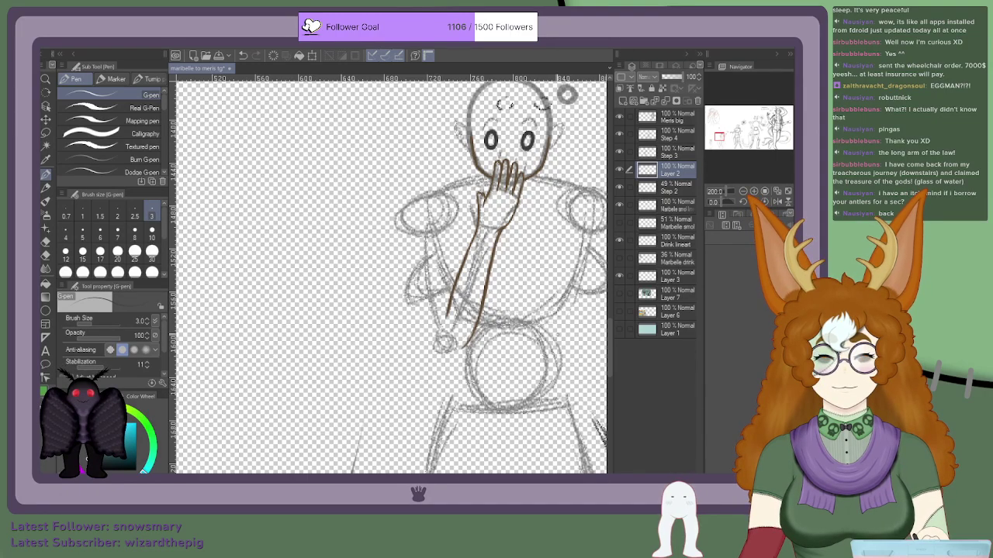
scroll(508, 358, down, 1)
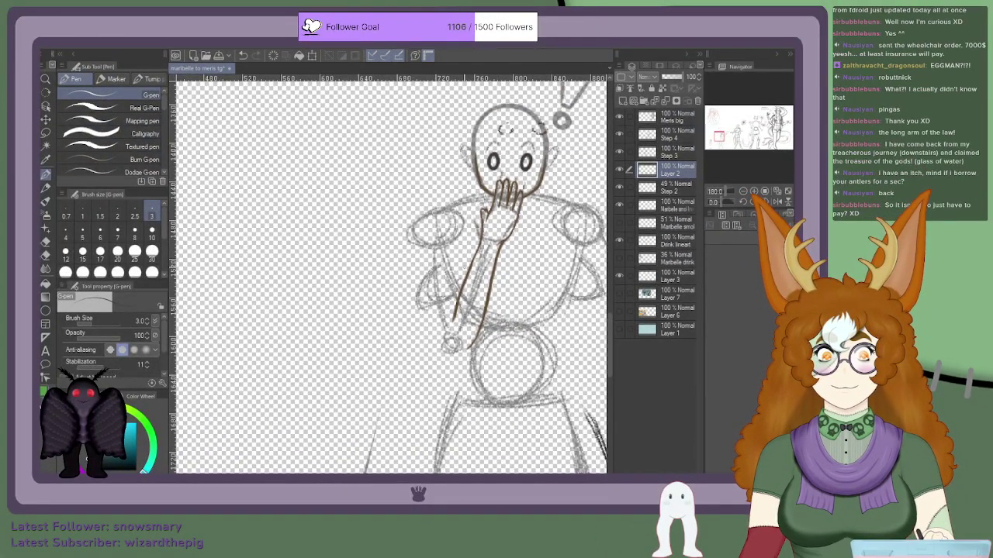
scroll(464, 270, down, 12)
scroll(328, 346, up, 9)
scroll(328, 347, down, 1)
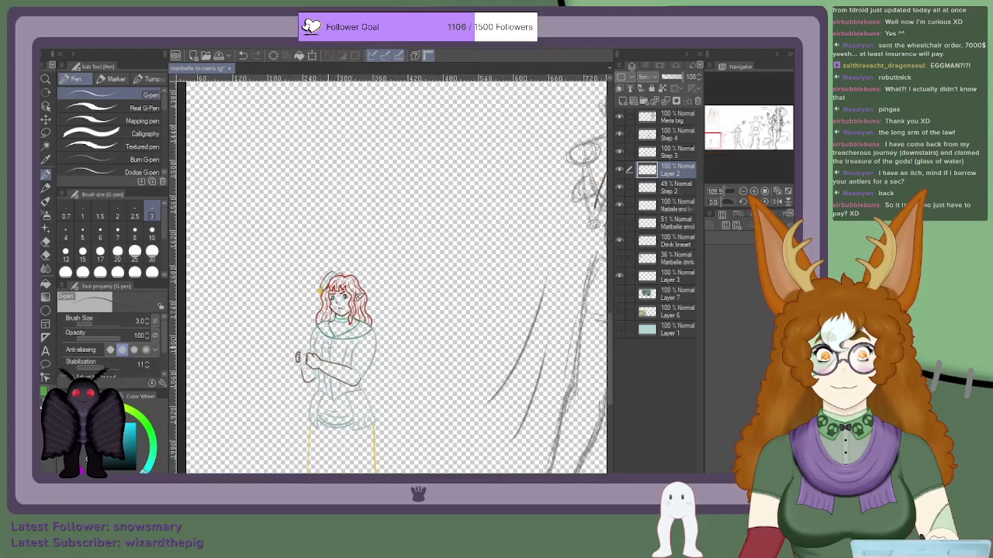
scroll(344, 307, up, 6)
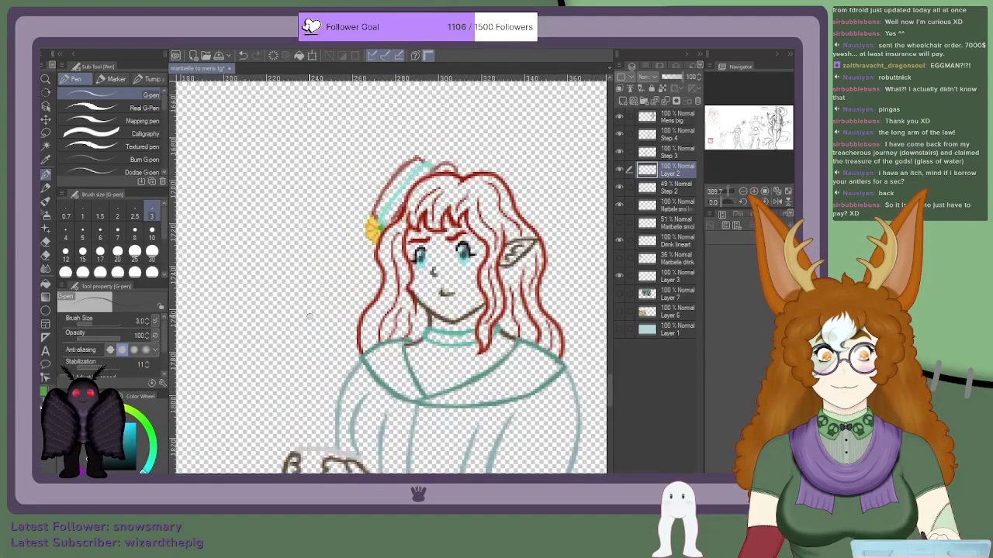
scroll(343, 307, up, 4)
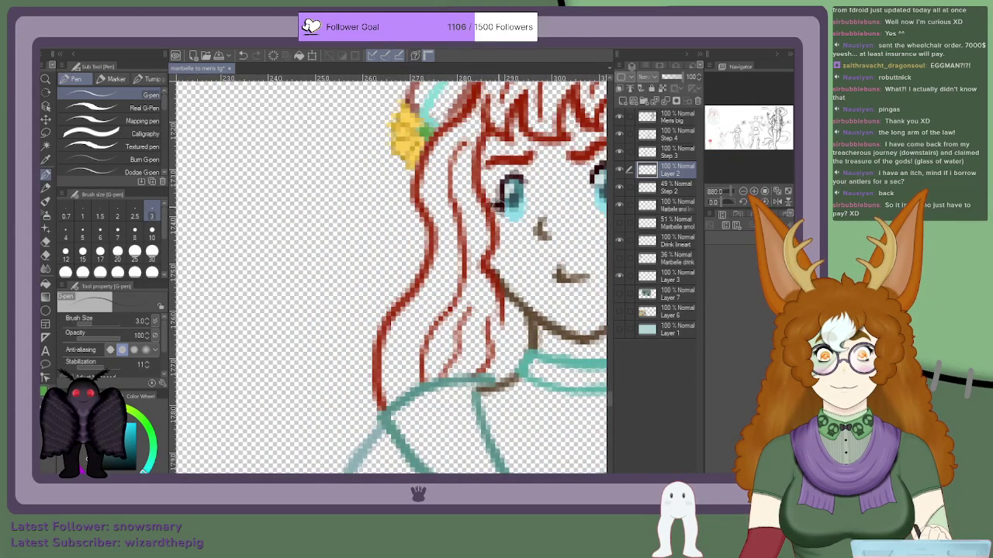
scroll(502, 202, down, 13)
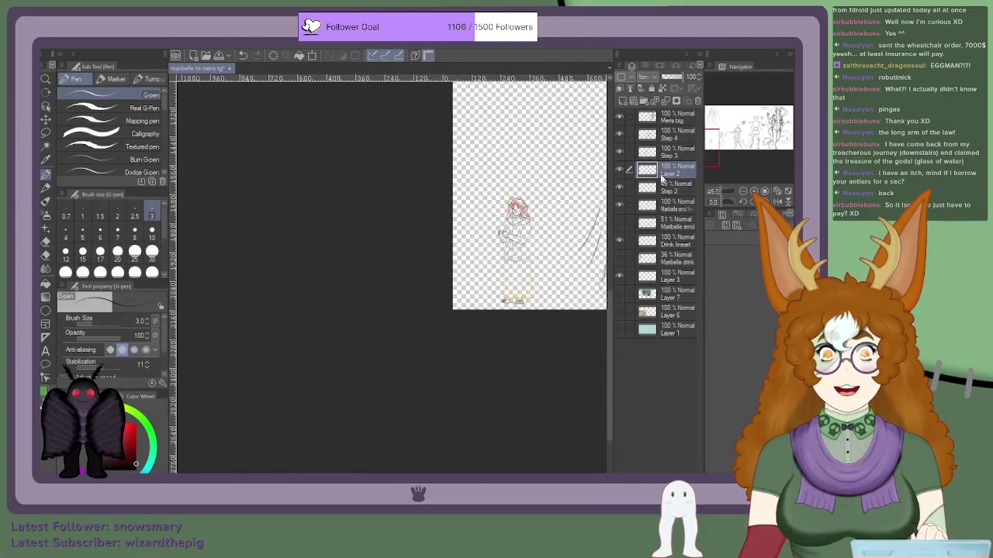
Step: Ink the outlines of both eyes of the mouth-covering figure again in dark maroon with the G-pen
click(731, 143)
scroll(732, 144, up, 8)
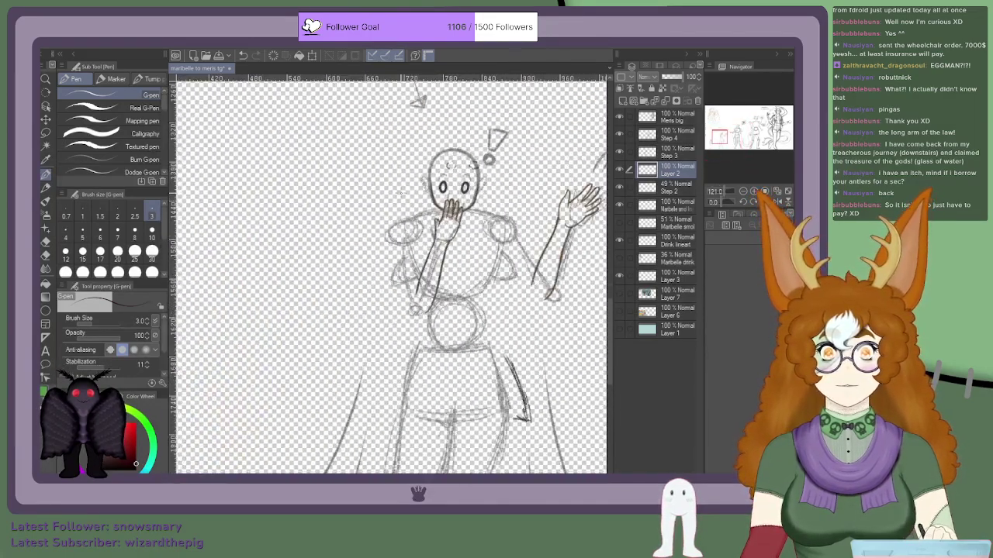
scroll(430, 187, up, 4)
mouse_move(460, 167)
mouse_down()
mouse_move(458, 216)
mouse_move(459, 169)
mouse_move(460, 184)
mouse_move(442, 160)
mouse_move(418, 188)
mouse_move(417, 215)
mouse_move(436, 219)
mouse_move(422, 220)
mouse_move(454, 226)
mouse_move(464, 212)
mouse_move(425, 214)
mouse_up()
scroll(419, 214, down, 5)
scroll(502, 204, up, 4)
mouse_move(497, 216)
mouse_down()
mouse_move(519, 230)
mouse_move(505, 231)
mouse_move(530, 219)
mouse_move(517, 232)
mouse_move(507, 231)
mouse_move(540, 208)
mouse_move(519, 232)
mouse_move(536, 217)
mouse_move(522, 227)
mouse_move(541, 203)
mouse_move(537, 210)
mouse_move(531, 168)
mouse_move(536, 184)
mouse_move(519, 168)
mouse_move(518, 183)
mouse_move(524, 168)
mouse_move(502, 190)
mouse_move(519, 171)
mouse_move(502, 218)
mouse_up()
mouse_move(504, 184)
mouse_down()
mouse_move(505, 221)
mouse_move(499, 201)
mouse_up()
scroll(506, 181, down, 5)
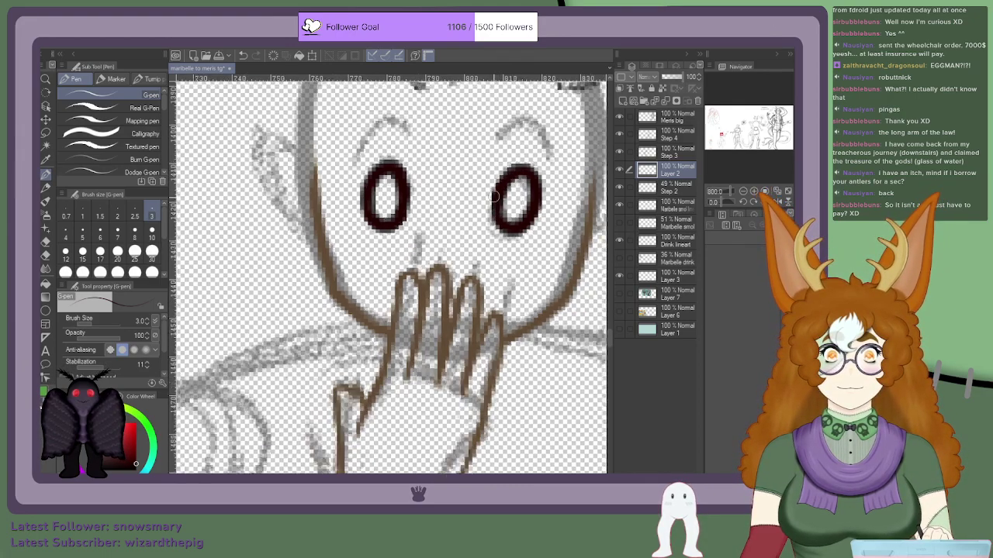
Step: Fill the inside of the mouth-covering figure's left eye, as seen in the drawing, with white G-pen strokes
scroll(486, 195, up, 5)
scroll(486, 195, up, 3)
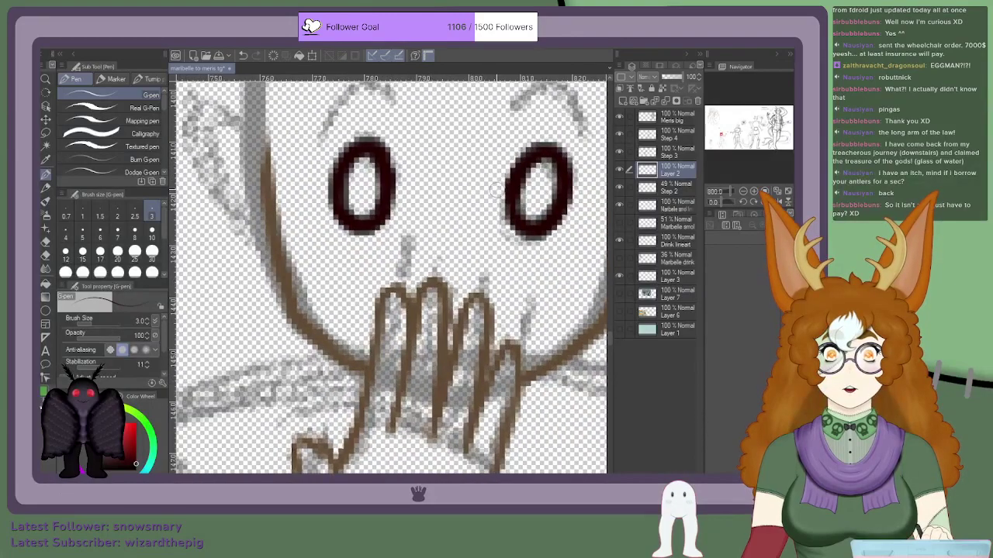
scroll(486, 195, down, 4)
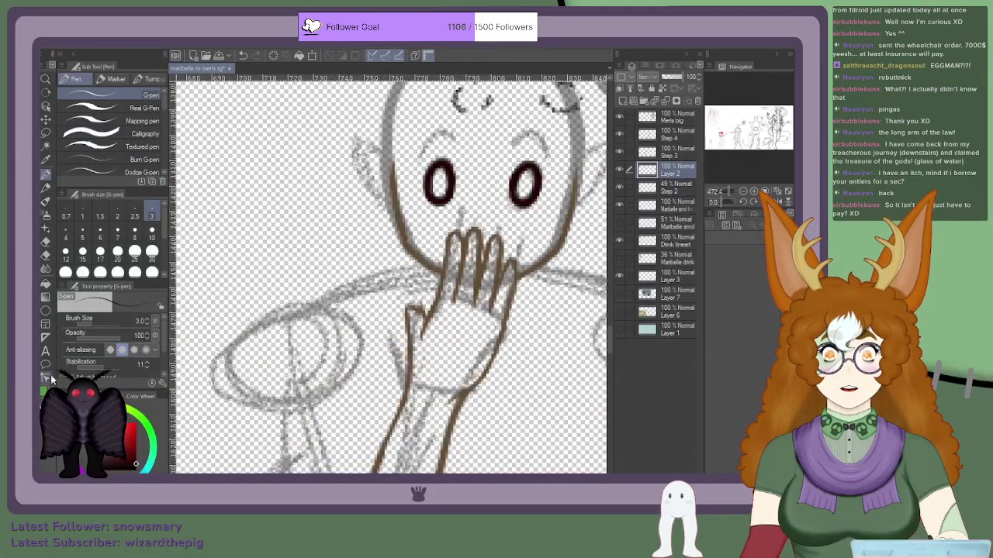
scroll(379, 235, down, 2)
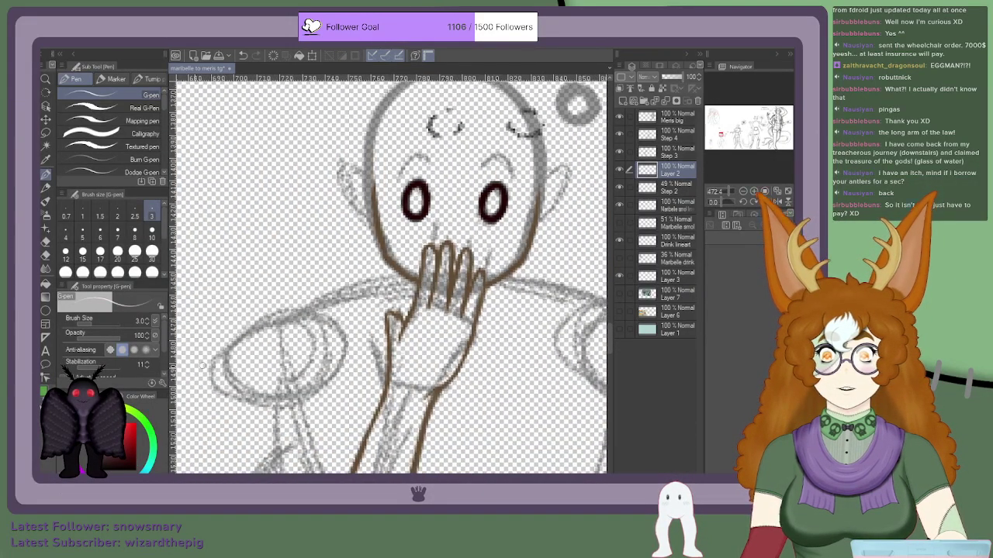
scroll(380, 236, up, 4)
scroll(379, 236, down, 3)
scroll(379, 236, up, 3)
mouse_move(484, 150)
mouse_down()
mouse_move(492, 165)
mouse_move(496, 151)
mouse_move(490, 154)
mouse_up()
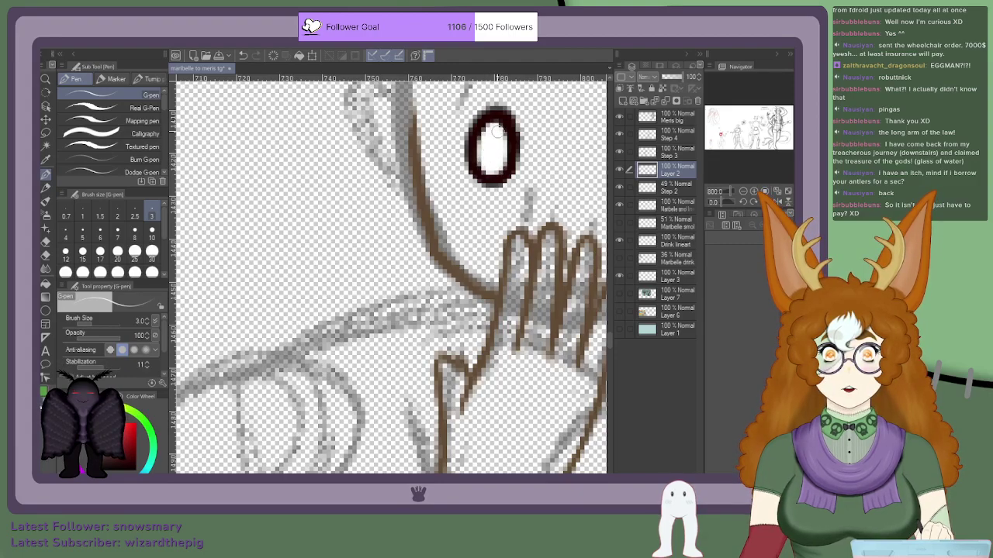
Step: Fill the inside of the figure's other eye with white G-pen strokes up to the dark maroon outline
scroll(491, 141, down, 5)
scroll(493, 140, up, 5)
scroll(484, 182, down, 2)
scroll(483, 180, down, 3)
scroll(496, 193, up, 6)
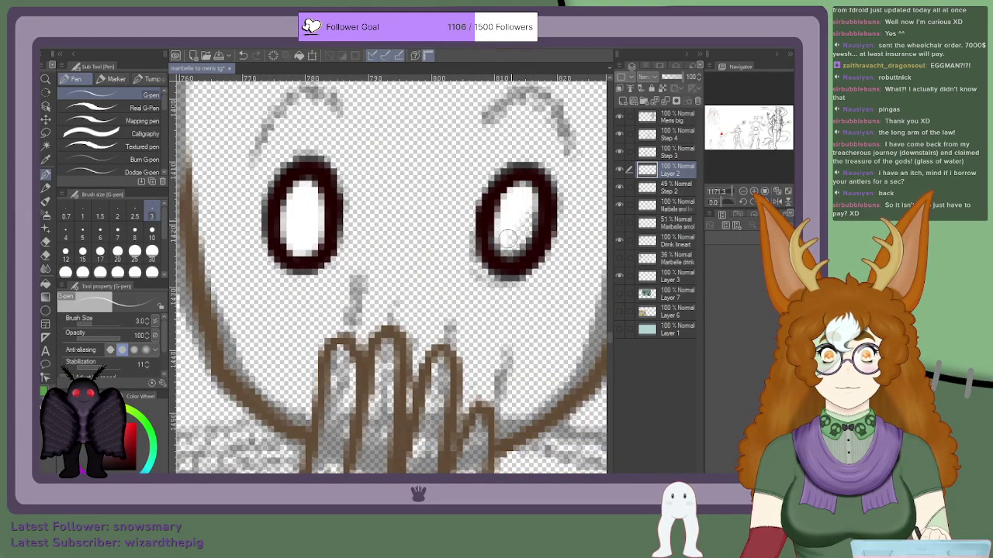
mouse_move(503, 244)
mouse_down()
mouse_move(524, 212)
mouse_move(527, 234)
mouse_move(515, 237)
mouse_move(532, 213)
mouse_move(514, 213)
mouse_move(524, 227)
mouse_move(518, 195)
mouse_move(507, 232)
mouse_move(517, 199)
mouse_move(507, 229)
mouse_move(530, 228)
mouse_move(519, 207)
mouse_move(500, 249)
mouse_move(512, 252)
mouse_move(523, 223)
mouse_up()
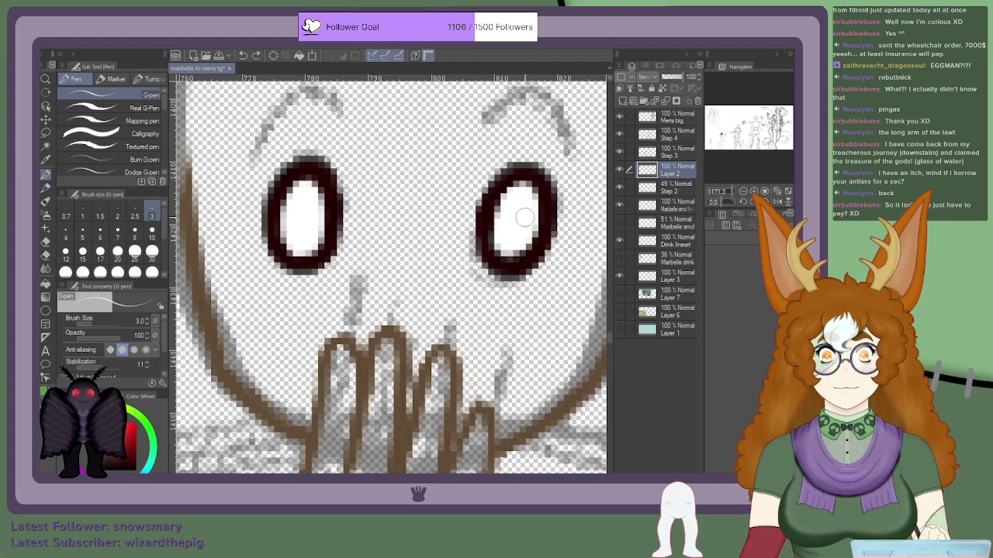
scroll(527, 225, up, 2)
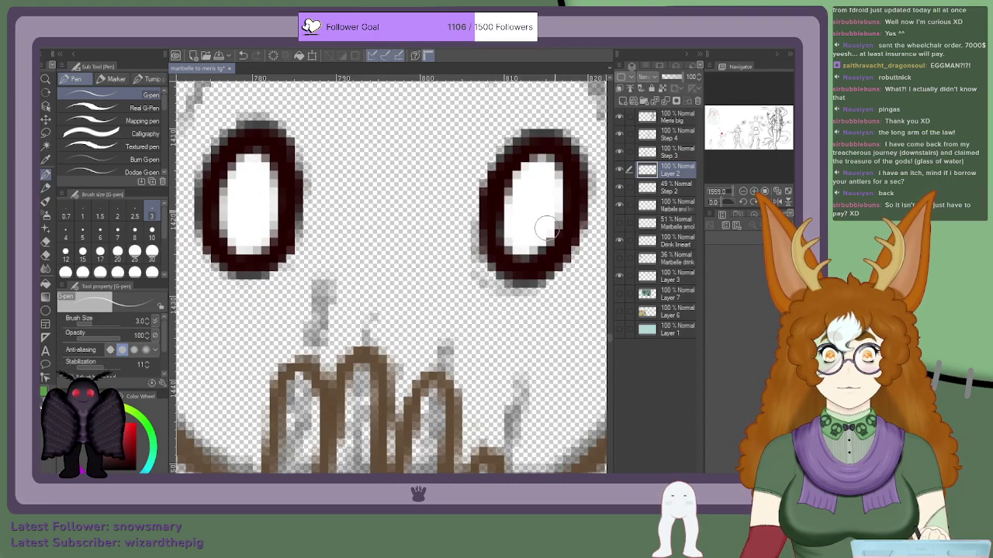
scroll(472, 211, down, 3)
scroll(472, 212, down, 3)
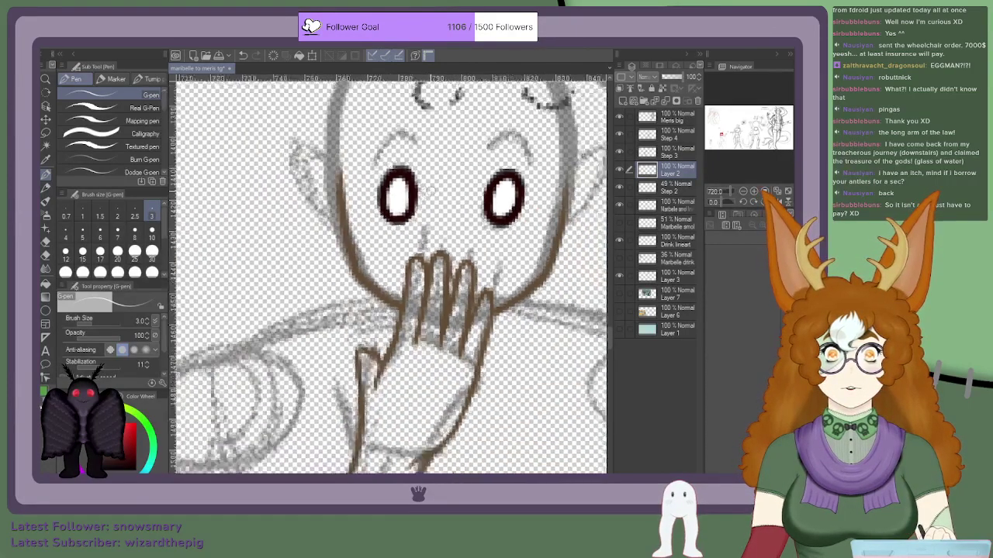
Step: Add a short dark maroon eyelash to the outer side of each eye of the mouth-covering figure
scroll(436, 171, down, 3)
scroll(434, 177, up, 5)
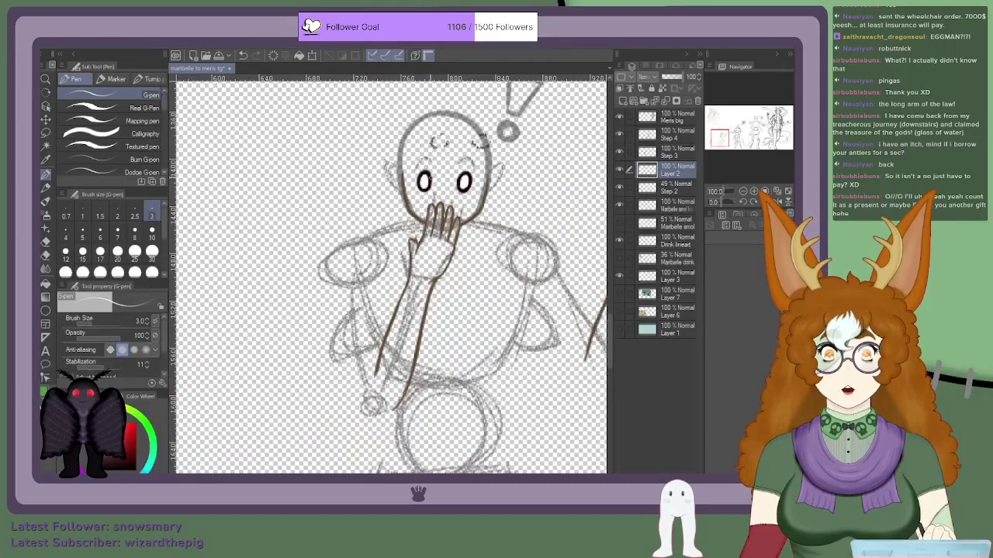
scroll(432, 183, up, 3)
mouse_move(390, 194)
mouse_down()
mouse_move(360, 188)
mouse_move(378, 195)
mouse_up()
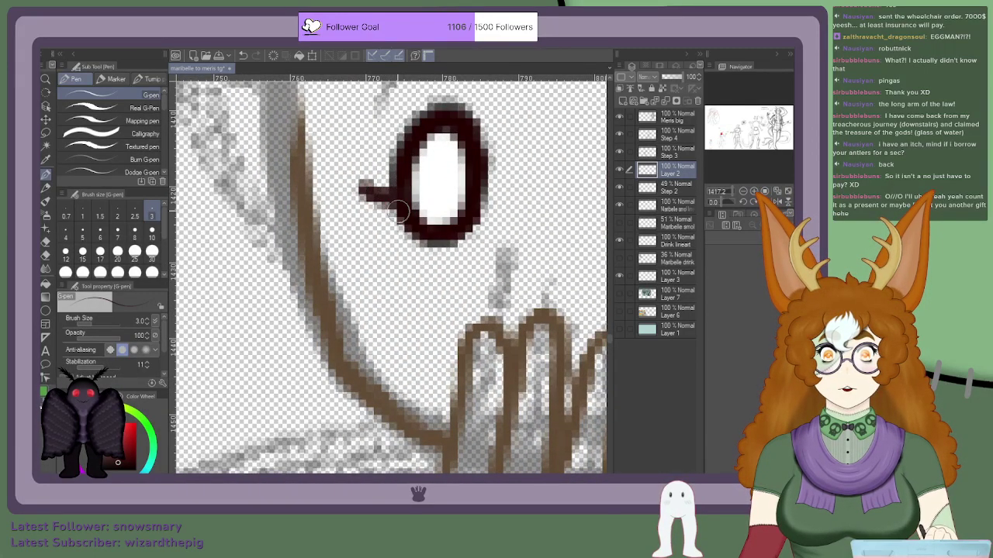
scroll(343, 191, down, 2)
scroll(388, 188, down, 2)
scroll(434, 189, up, 2)
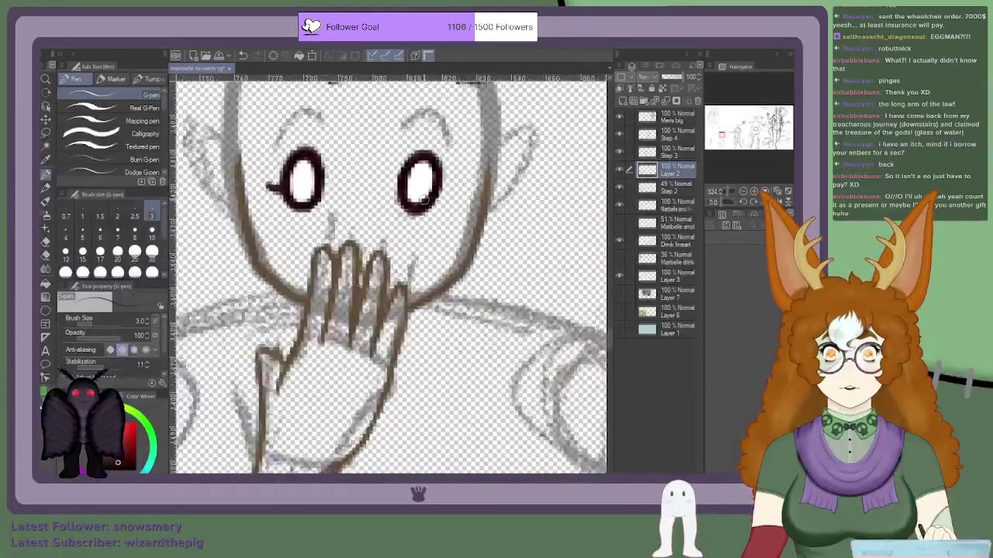
drag(457, 187, 432, 190)
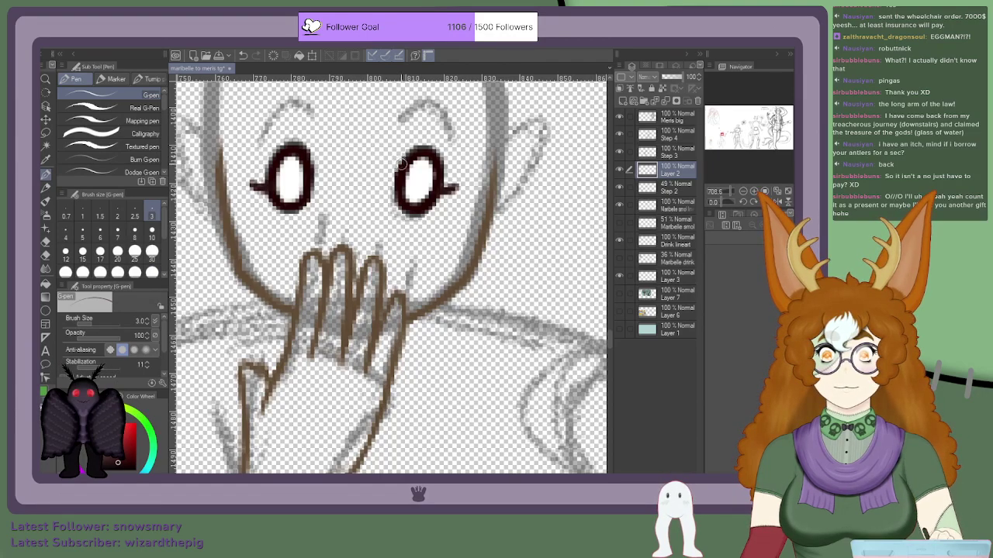
scroll(399, 162, up, 2)
scroll(436, 154, down, 3)
scroll(435, 154, down, 1)
scroll(345, 186, up, 2)
scroll(341, 186, down, 2)
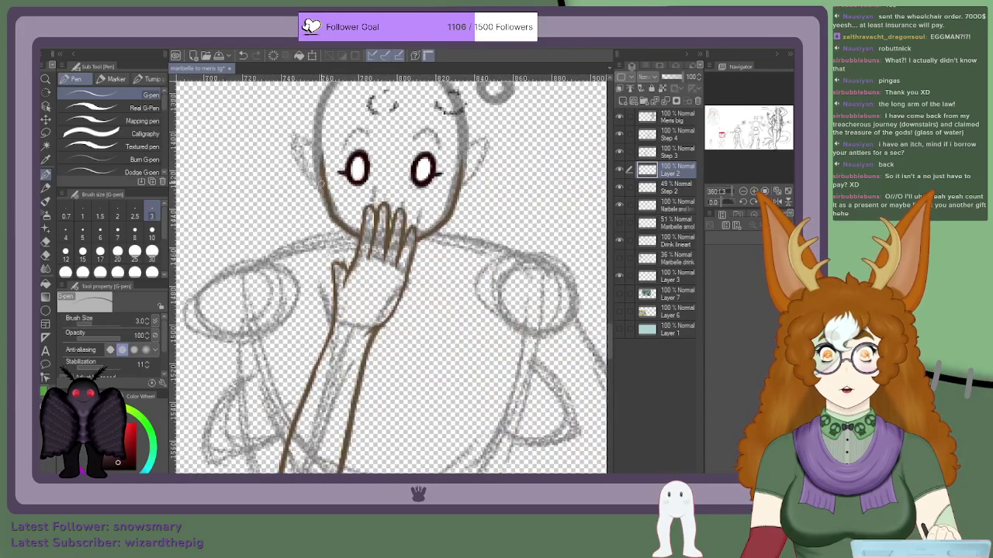
scroll(335, 177, up, 2)
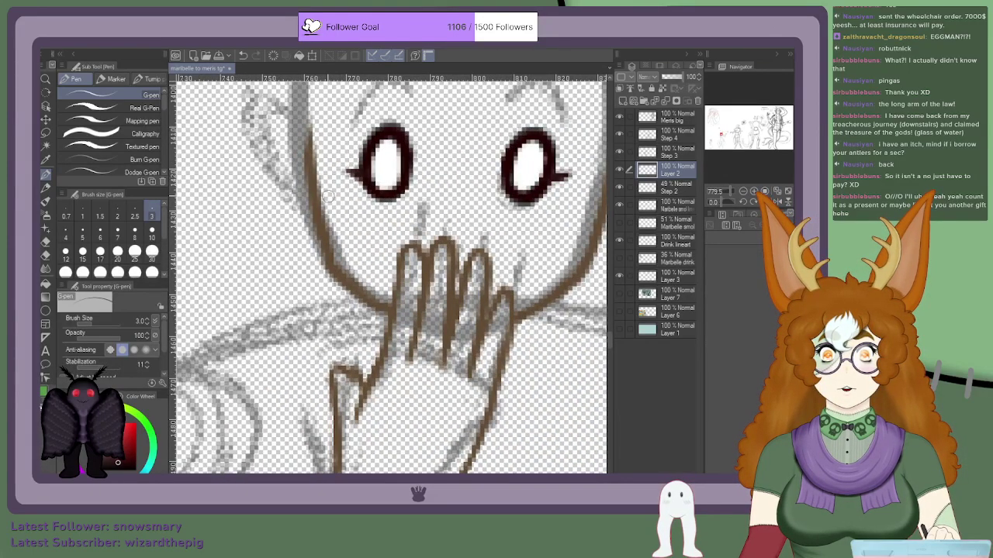
scroll(578, 157, down, 1)
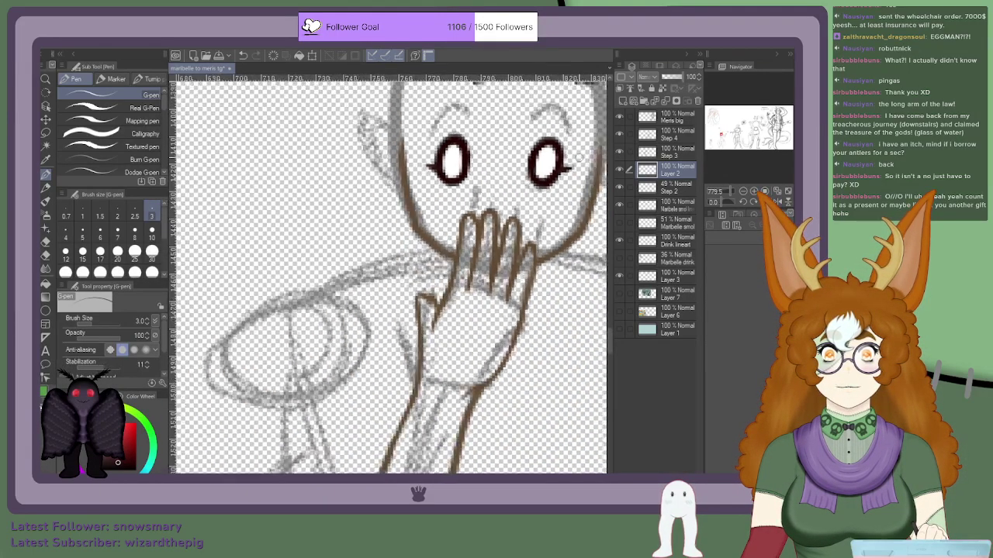
Step: Sample the red hair and eyebrow colour from the small red-haired figure as the drawing colour
scroll(578, 157, down, 2)
scroll(388, 358, down, 3)
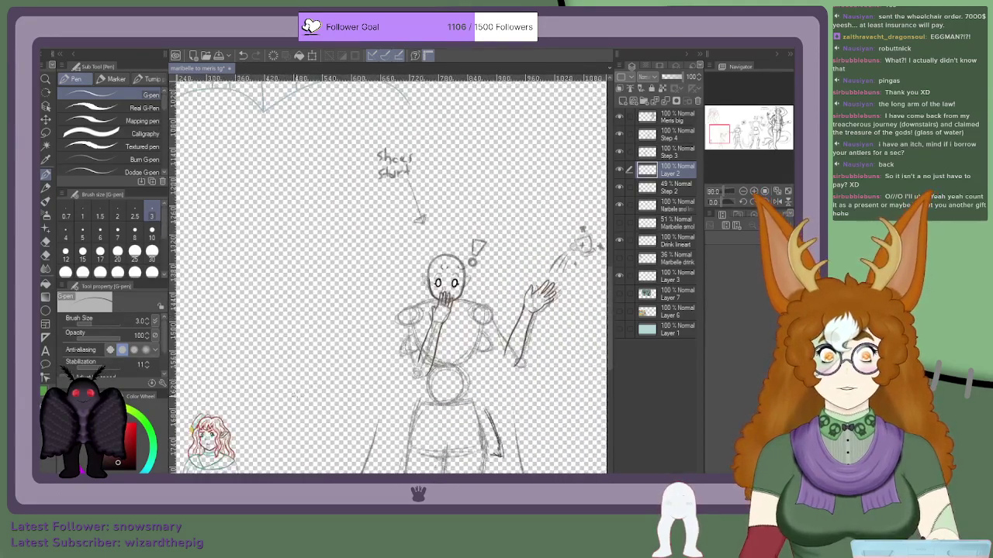
scroll(311, 404, up, 1)
scroll(234, 431, up, 8)
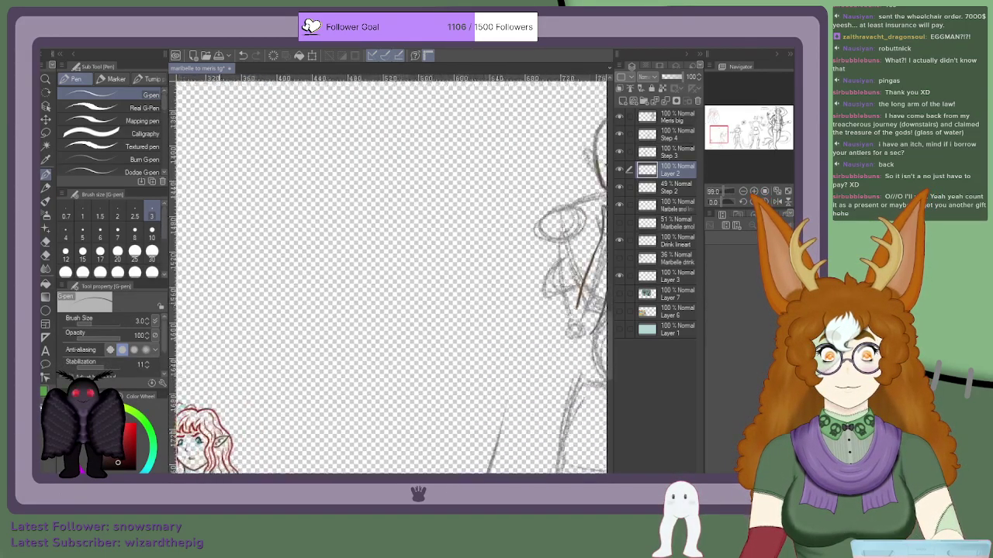
scroll(264, 403, down, 8)
scroll(252, 438, up, 1)
scroll(225, 423, up, 6)
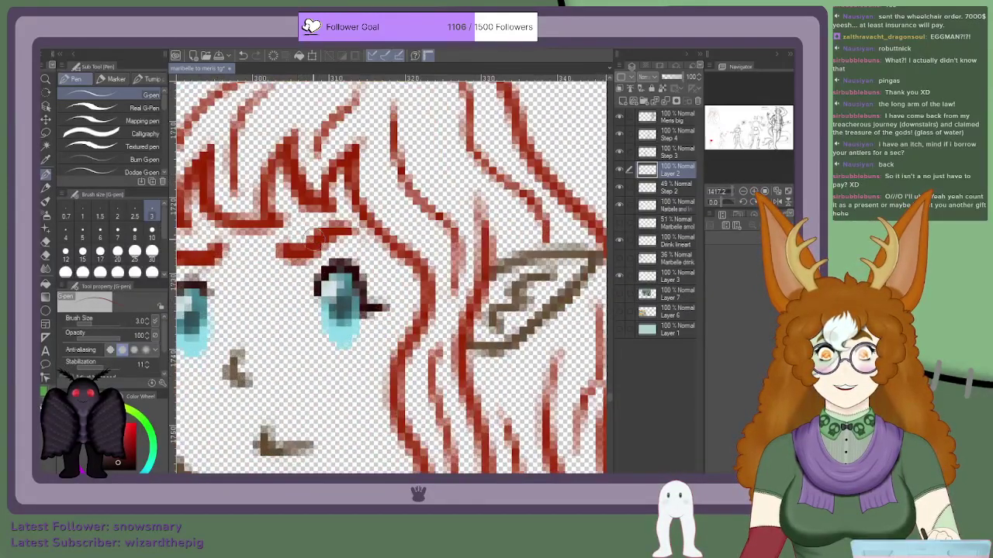
scroll(308, 252, down, 12)
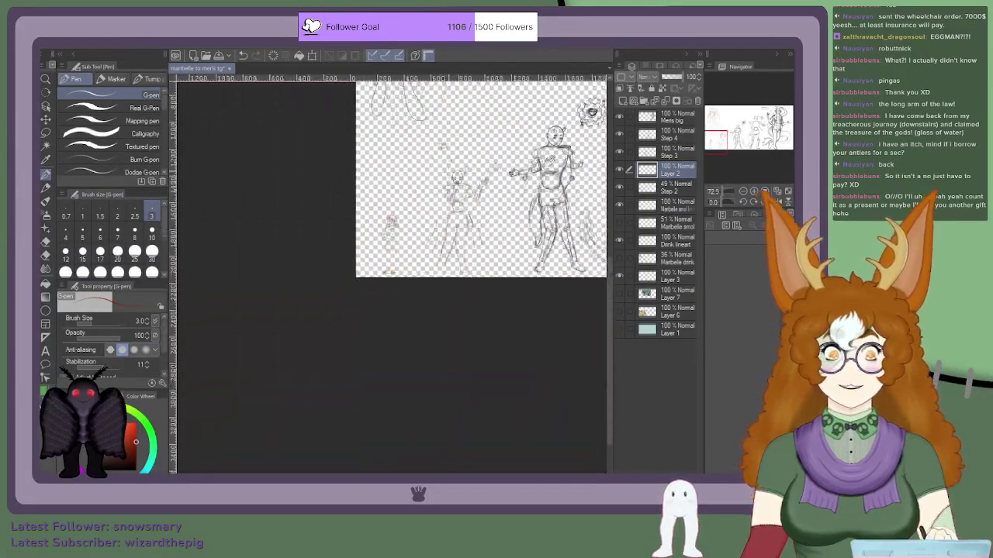
Step: Ink the mouth-covering figure's left eyebrow, as seen in the drawing, as a thick red arch over the sketch
scroll(477, 212, up, 5)
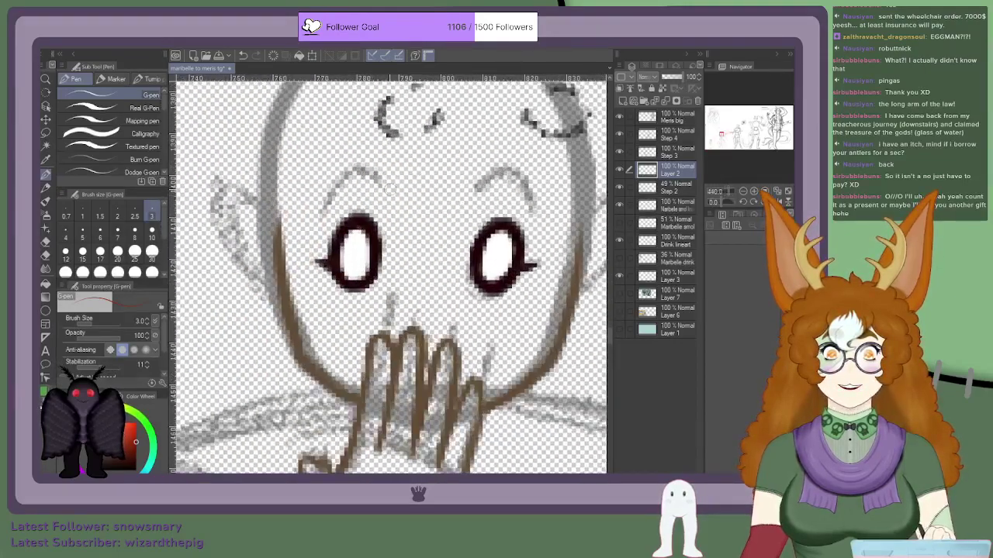
scroll(375, 190, up, 1)
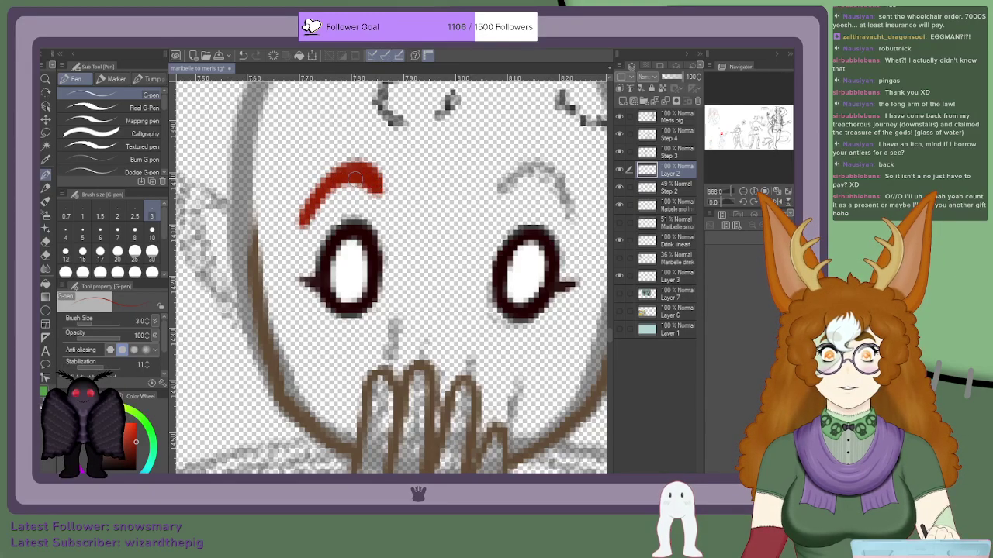
scroll(356, 177, down, 3)
scroll(329, 200, up, 2)
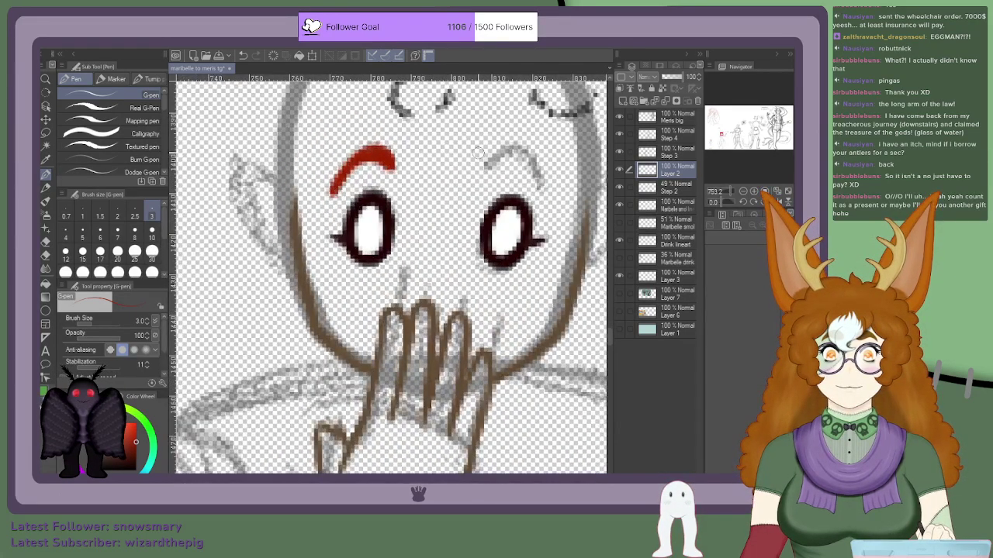
mouse_move(484, 171)
mouse_down()
mouse_move(501, 153)
mouse_move(529, 155)
mouse_move(535, 187)
mouse_up()
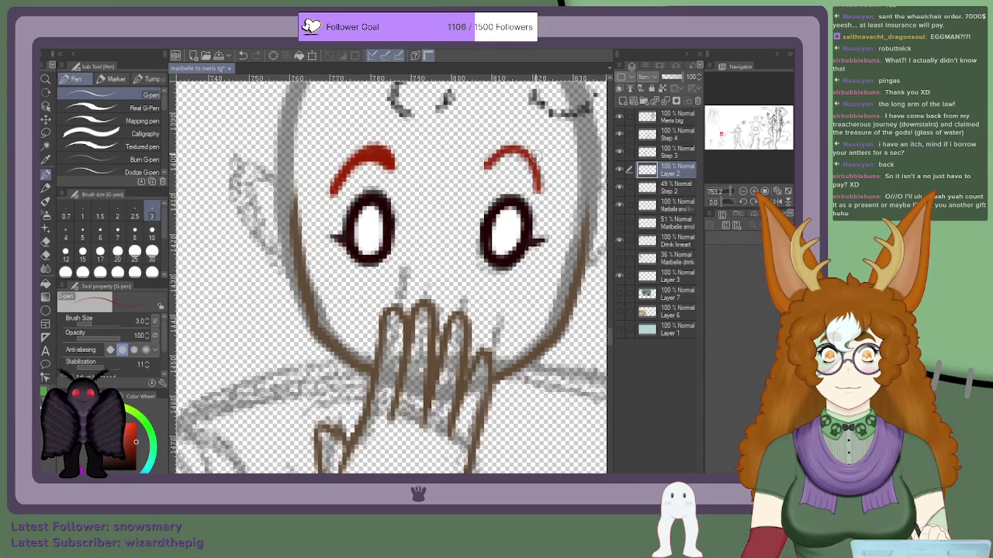
key(ctrl+z)
scroll(497, 163, up, 1)
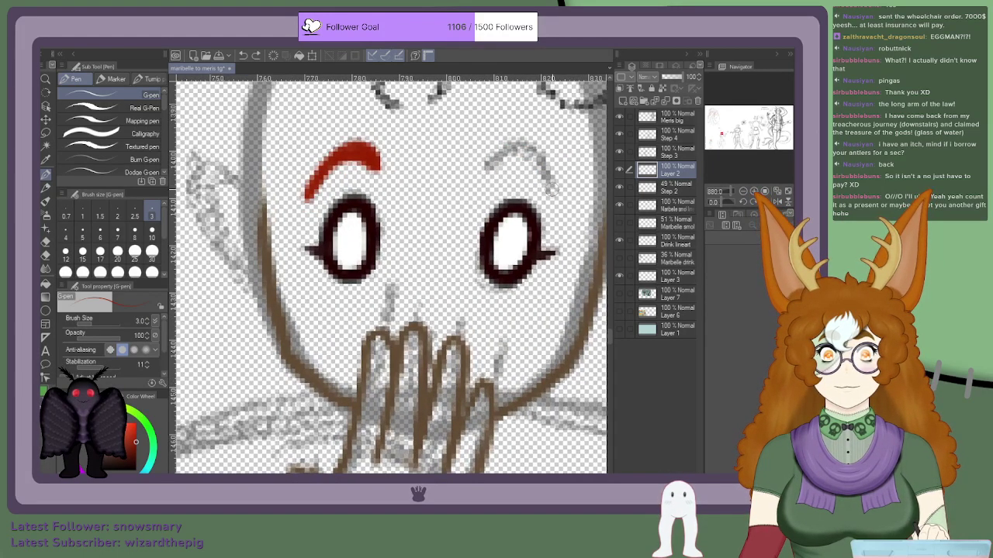
drag(553, 189, 502, 144)
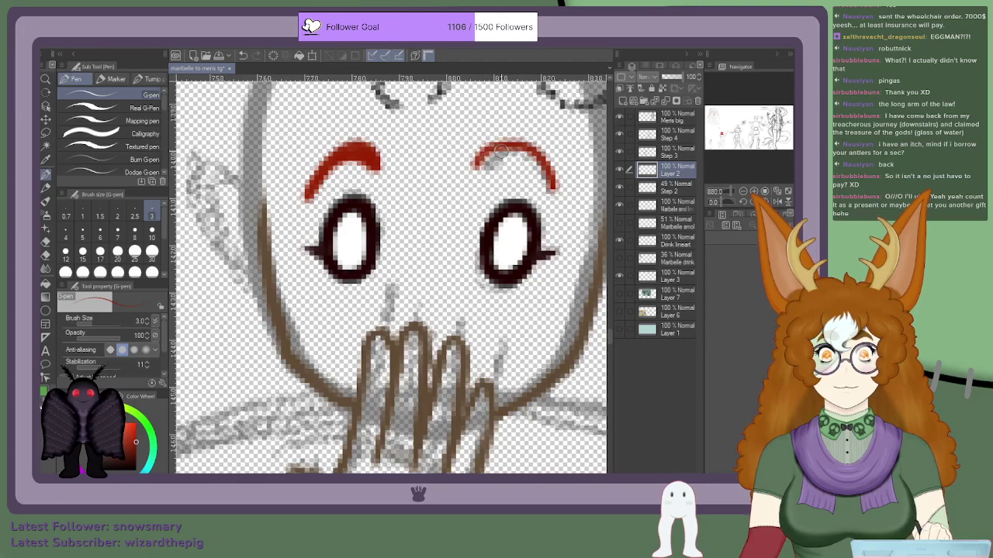
key(ctrl+z)
Step: Ink the figure's other eyebrow as a matching thick red arch above the eye with the G-pen
mouse_move(489, 161)
mouse_down()
mouse_move(542, 155)
mouse_move(555, 188)
mouse_move(498, 155)
mouse_move(490, 165)
mouse_move(515, 155)
mouse_move(488, 169)
mouse_move(511, 156)
mouse_move(541, 176)
mouse_move(535, 163)
mouse_move(563, 199)
mouse_move(525, 157)
mouse_move(539, 165)
mouse_move(479, 161)
mouse_up()
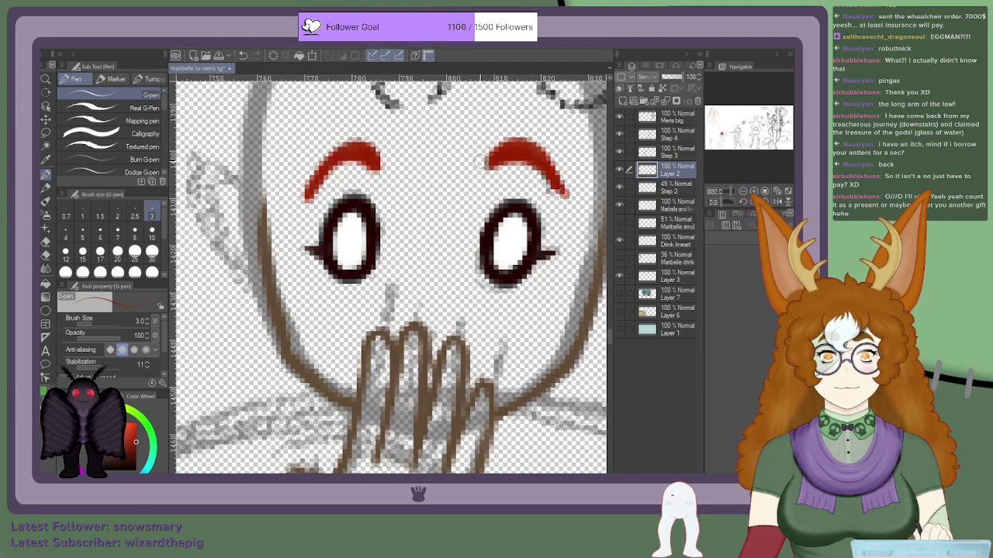
Step: Thin the tail of the mouth-covering figure's eyebrow, then add a small beauty mark on the opposite cheek in the eye outline's dark maroon
scroll(543, 156, up, 1)
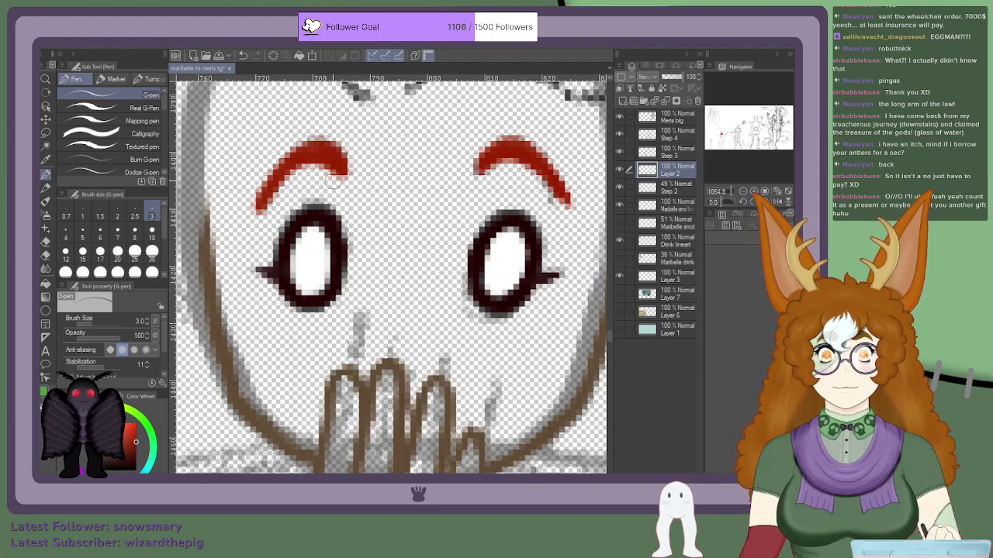
mouse_move(290, 182)
mouse_down()
mouse_move(252, 220)
mouse_move(284, 138)
mouse_up()
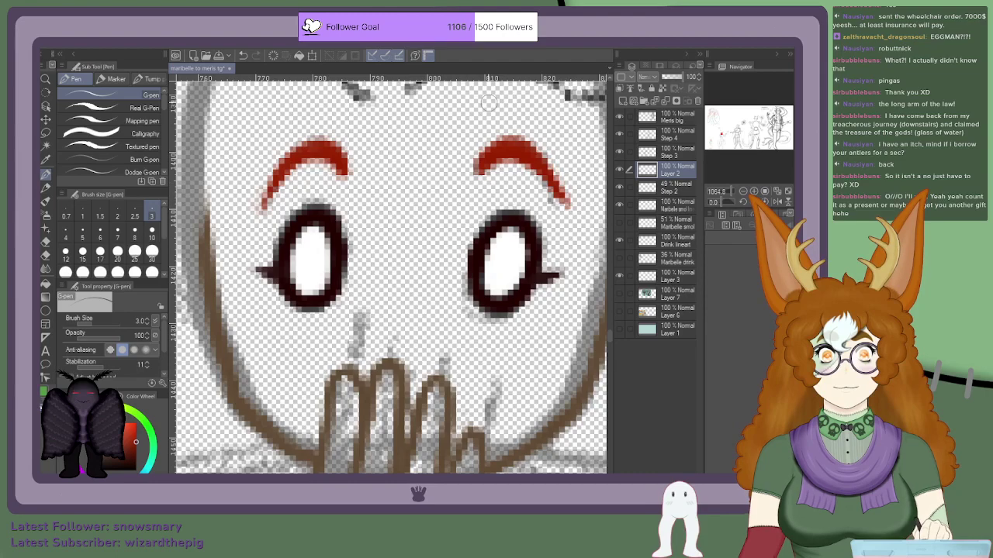
alt+click(477, 259)
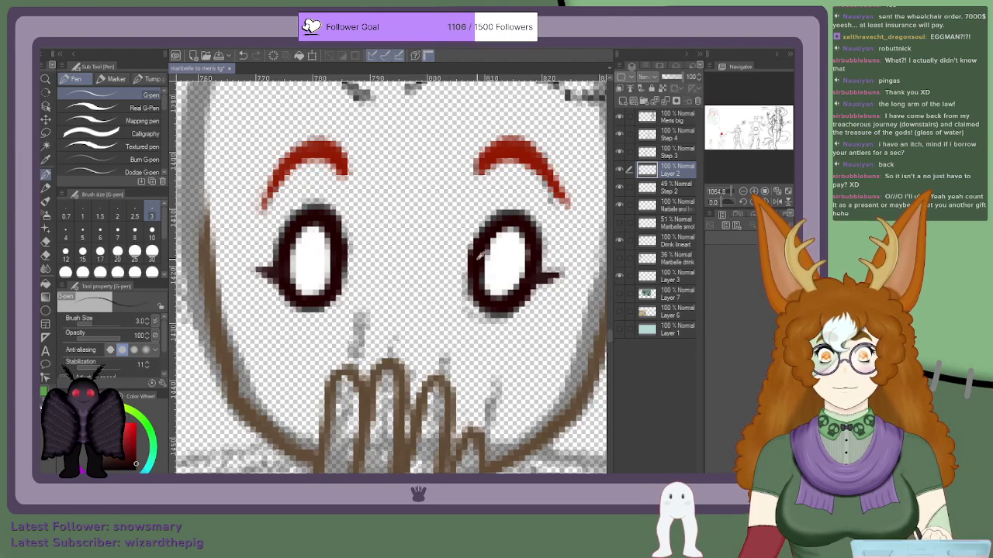
click(539, 371)
click(541, 371)
Step: Compare the mouth-covering figure's face and cheek mark with the face of the large red-haired drinking figure
scroll(488, 367, down, 18)
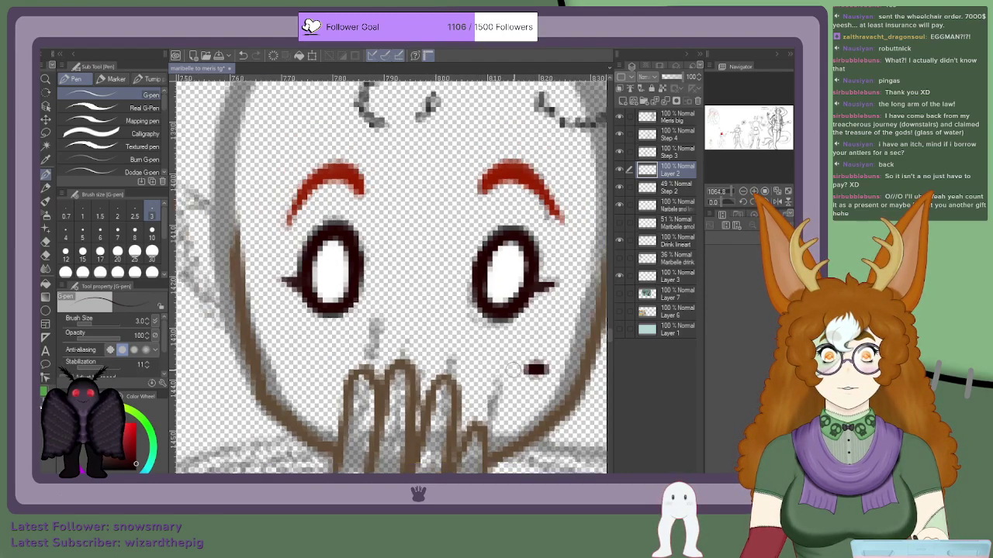
drag(465, 139, 294, 411)
drag(194, 180, 601, 256)
scroll(428, 304, down, 7)
scroll(496, 326, down, 4)
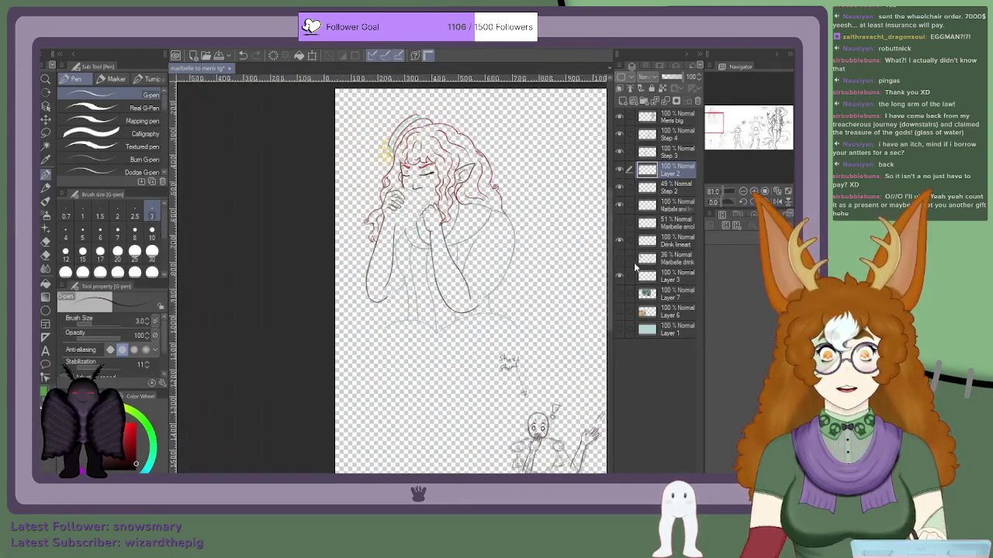
drag(497, 310, 252, 266)
drag(403, 294, 583, 210)
scroll(465, 329, up, 10)
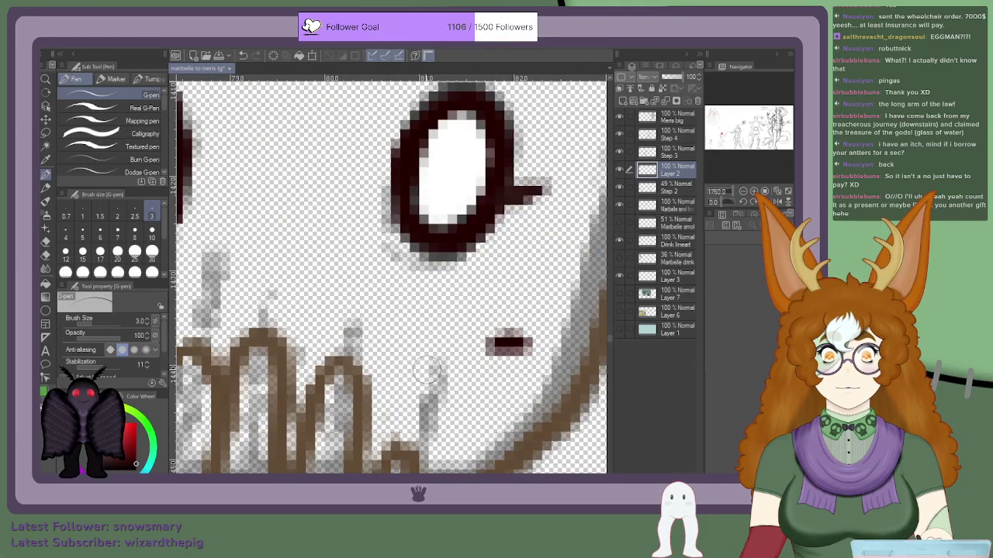
scroll(474, 364, down, 4)
scroll(436, 369, down, 5)
scroll(374, 272, down, 3)
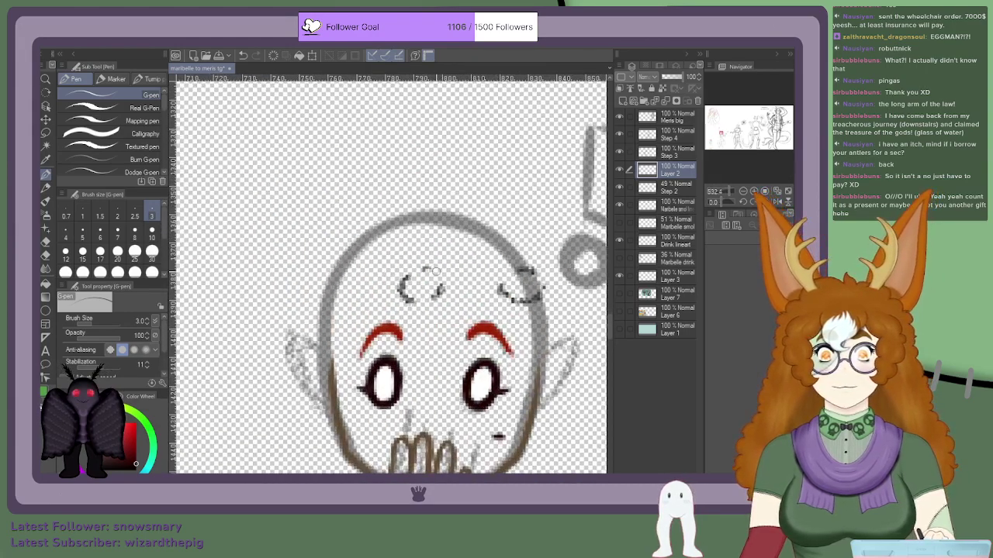
Step: Sample the brown of the face outline and ink a short slanted nose line above the middle fingers
scroll(413, 342, up, 3)
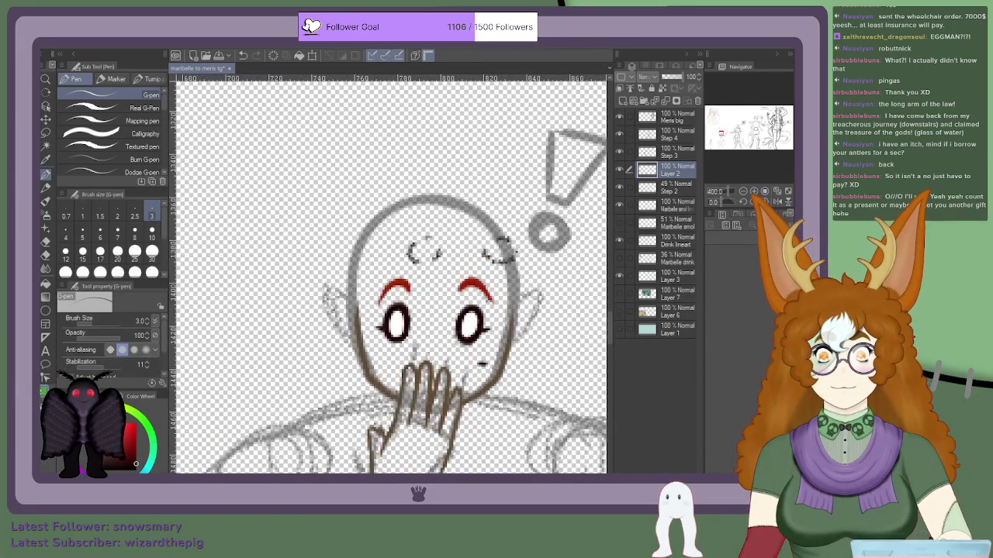
scroll(412, 337, up, 2)
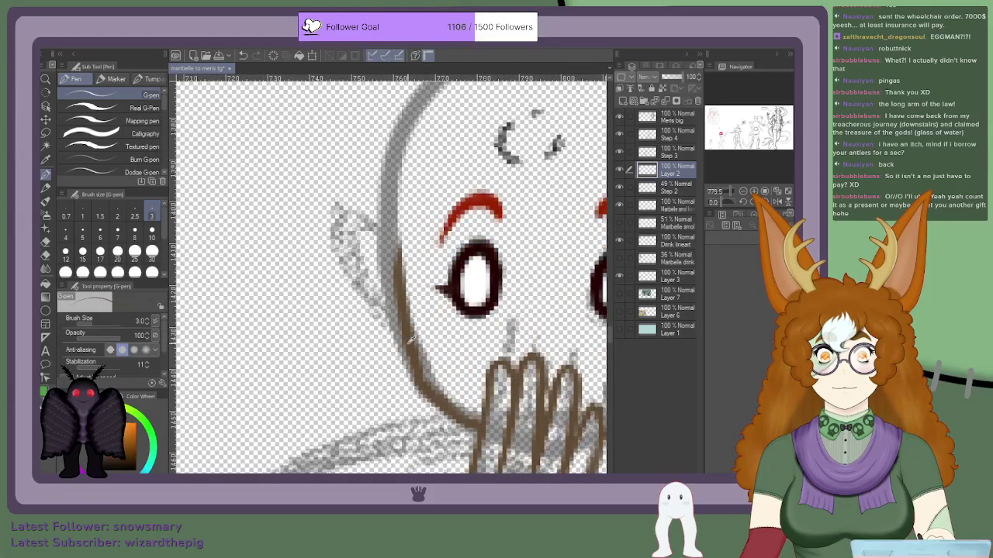
scroll(441, 327, down, 1)
scroll(486, 322, up, 1)
drag(489, 308, 486, 342)
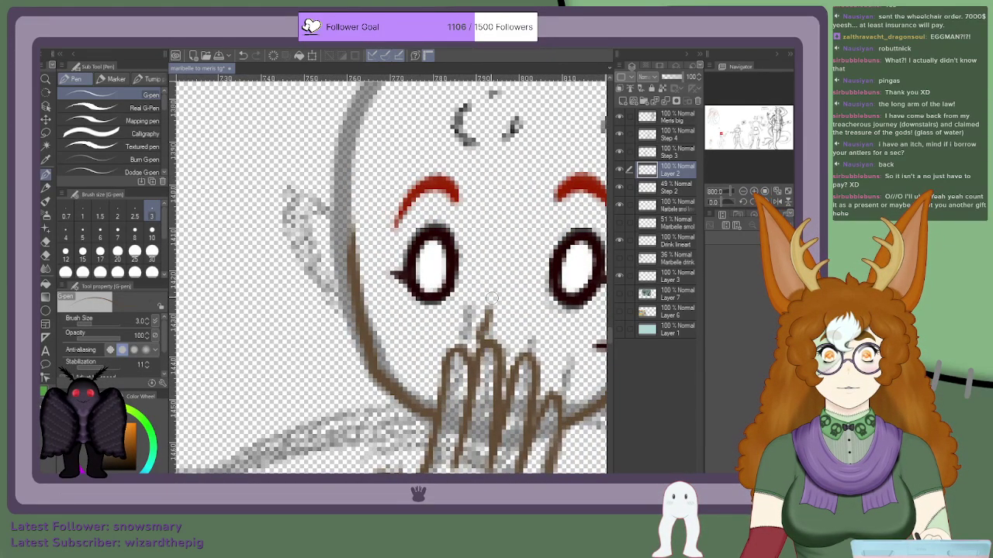
Step: Ink a small brown nostril mark beside the nose line above the fingers and trim away its excess
scroll(485, 283, down, 2)
scroll(505, 308, up, 1)
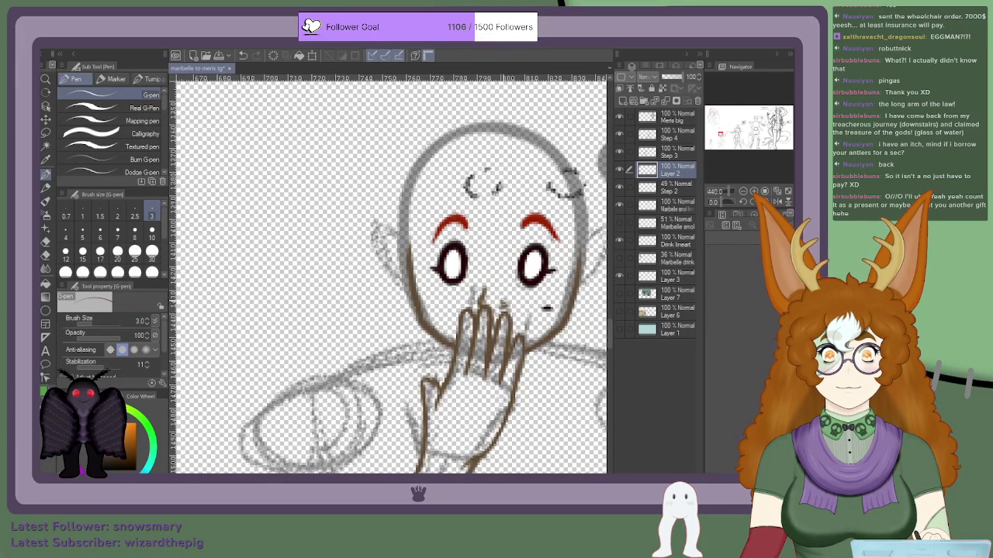
scroll(503, 308, up, 2)
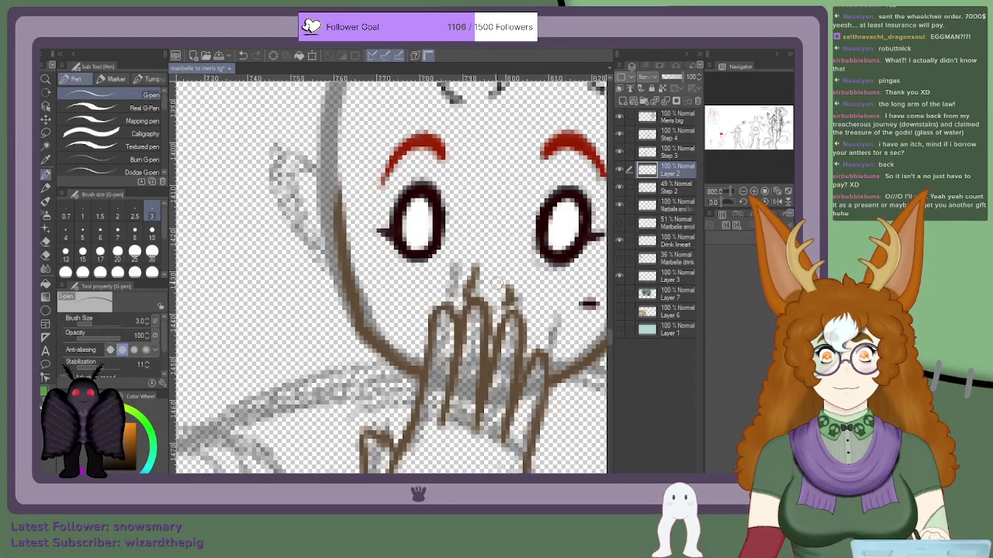
scroll(500, 299, up, 2)
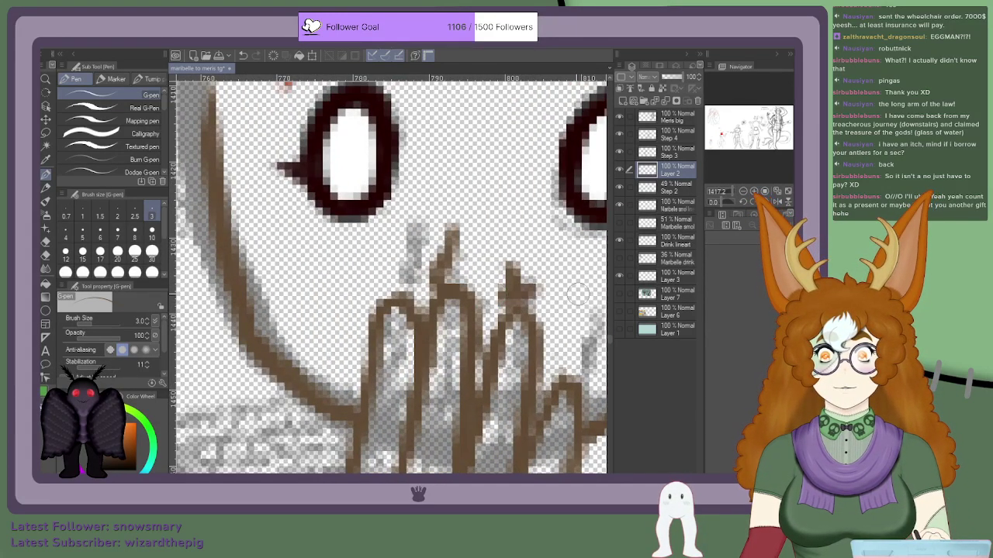
mouse_move(536, 286)
mouse_down()
mouse_move(491, 306)
mouse_move(536, 291)
mouse_up()
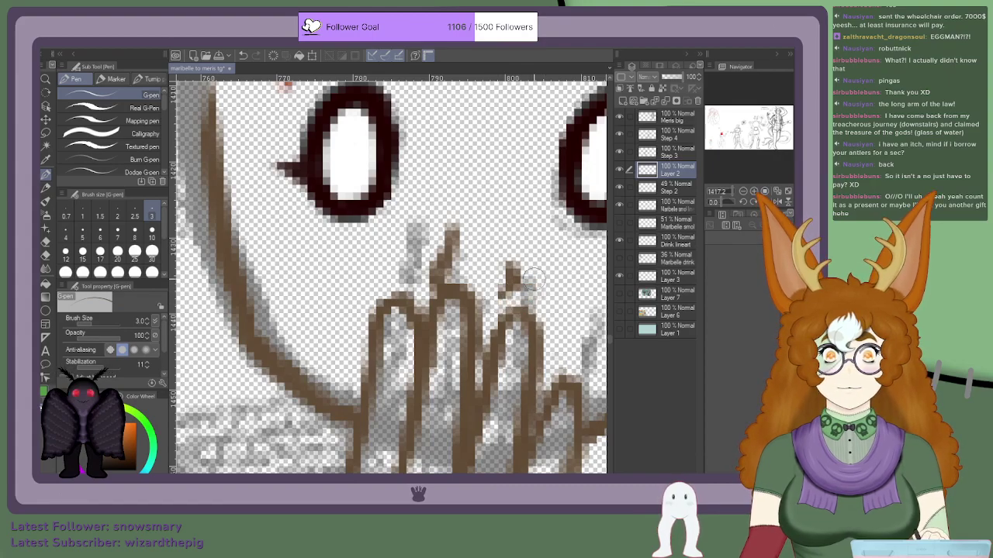
scroll(407, 240, down, 1)
scroll(407, 240, down, 4)
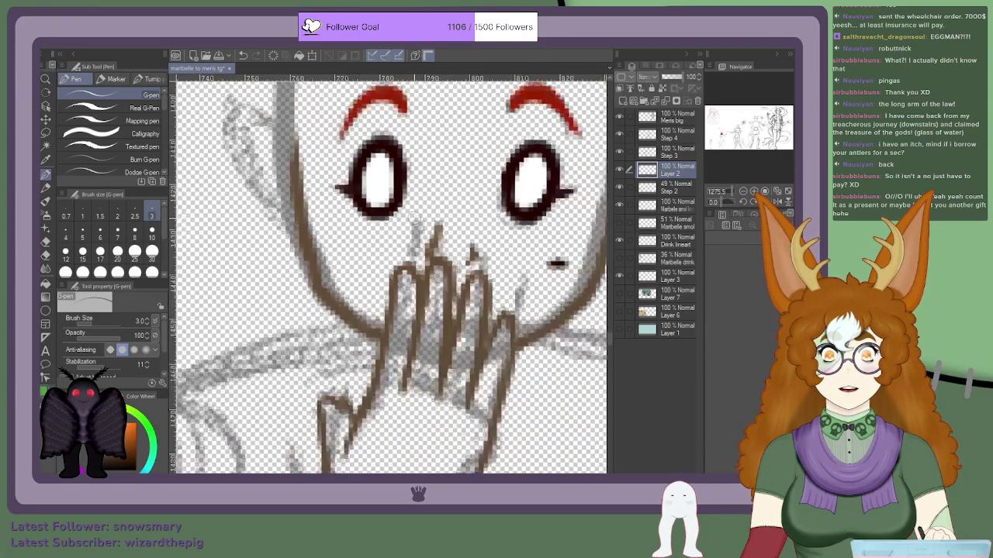
scroll(435, 233, up, 3)
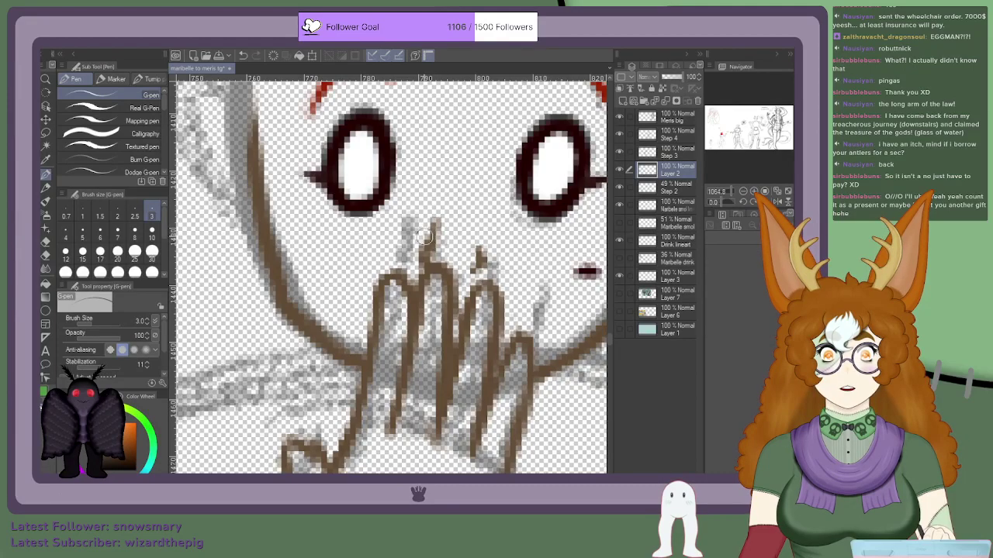
scroll(435, 221, down, 5)
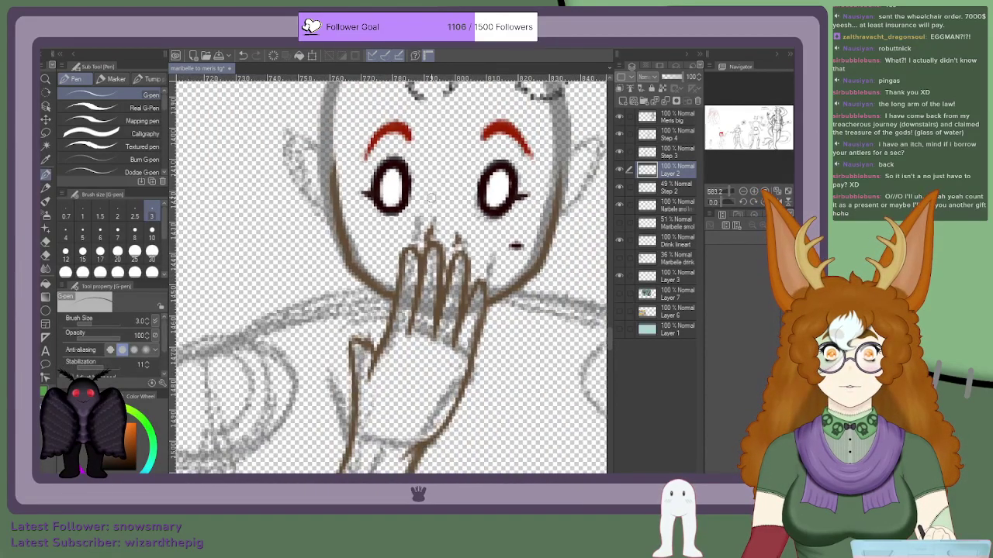
Step: Examine the inked face and hands within the whole pose against the large and small red-haired figures
scroll(432, 197, down, 2)
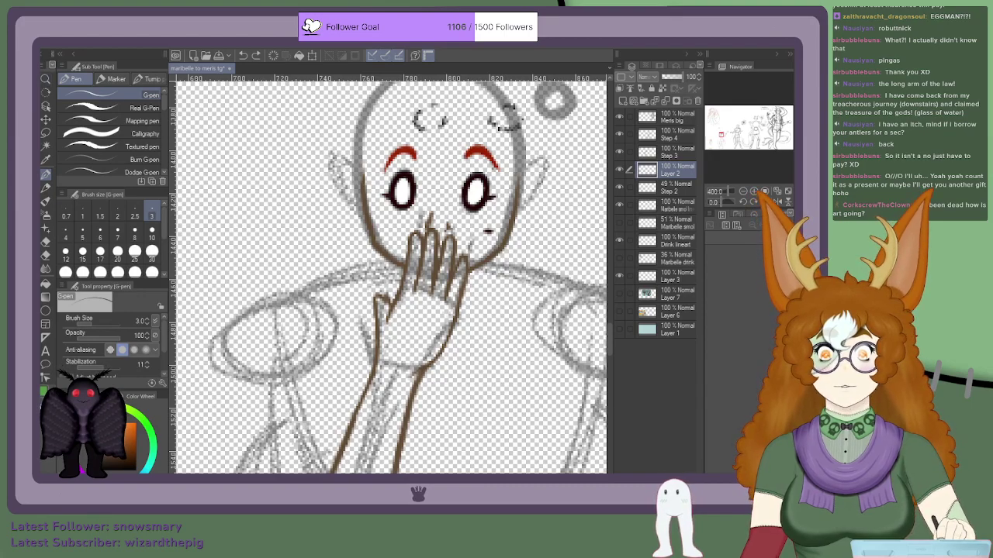
scroll(369, 203, down, 9)
scroll(280, 107, up, 2)
scroll(311, 175, up, 5)
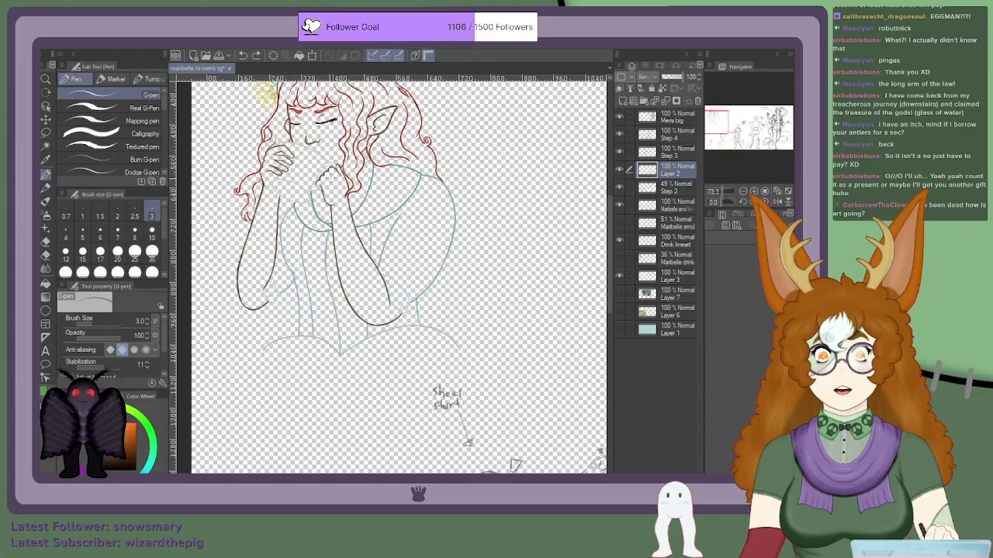
scroll(314, 159, down, 8)
scroll(284, 363, up, 9)
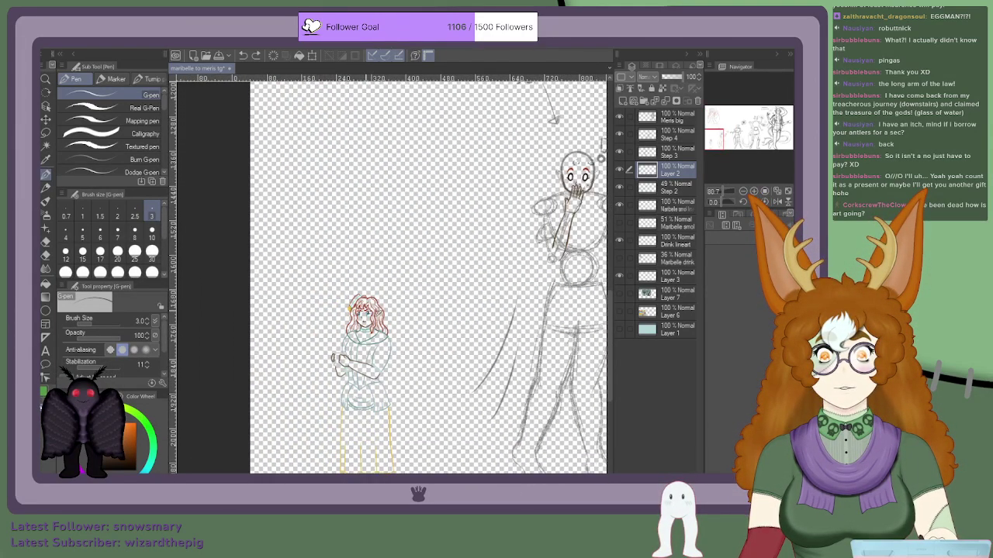
scroll(360, 379, down, 6)
scroll(510, 337, up, 8)
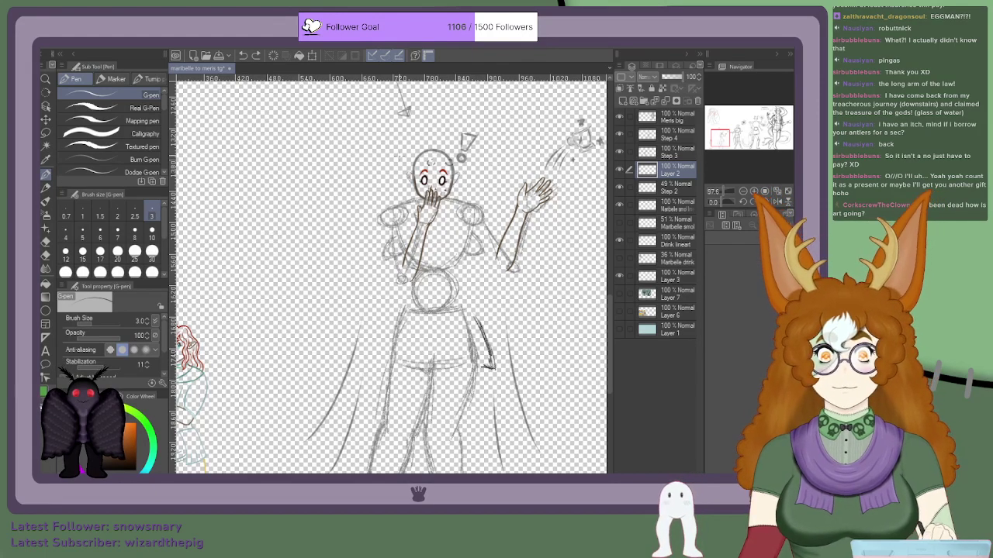
Step: Ink short brown curved strokes on the forehead above both eyebrows, marking the edges of the two sketched bumps
scroll(430, 153, up, 6)
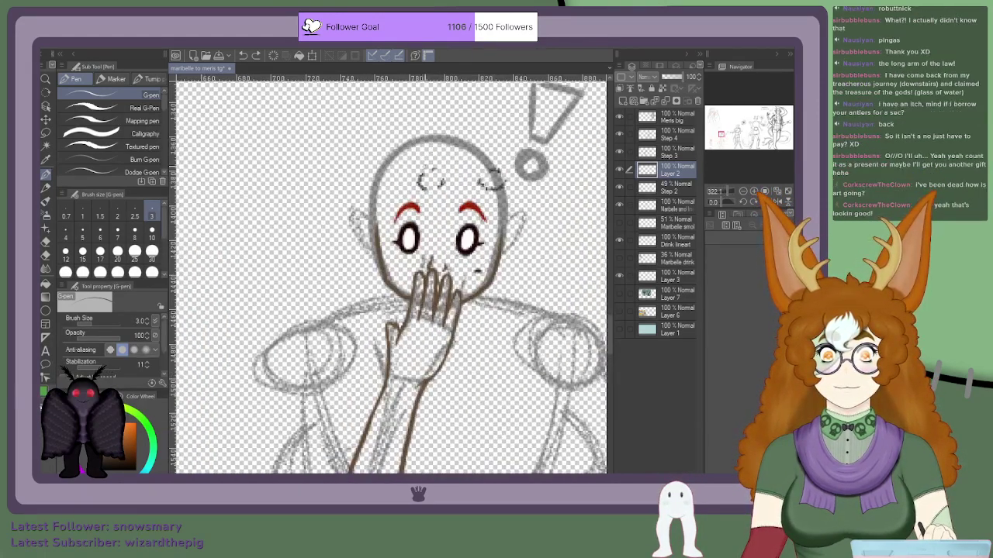
scroll(428, 163, up, 1)
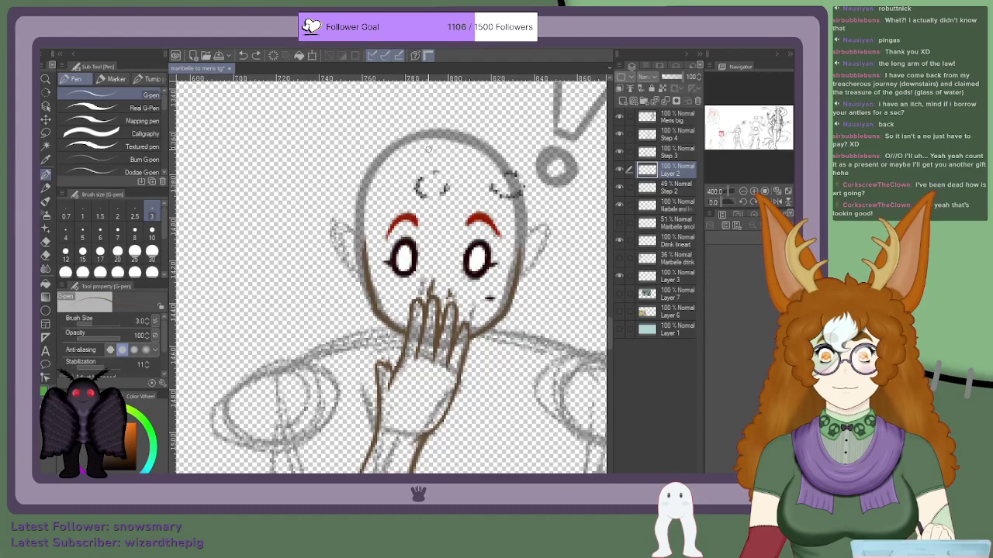
drag(392, 187, 395, 198)
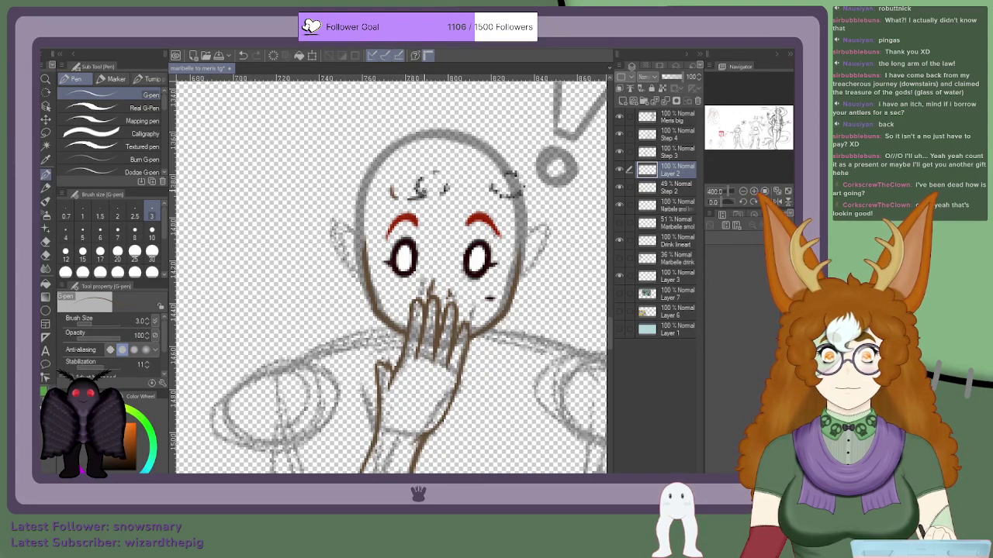
scroll(433, 198, up, 3)
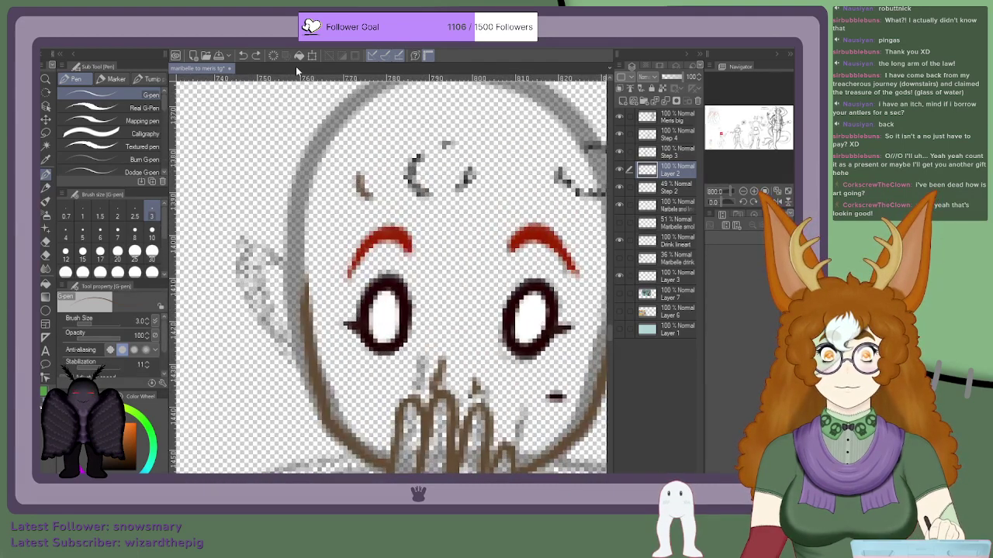
drag(401, 201, 422, 181)
drag(370, 200, 361, 163)
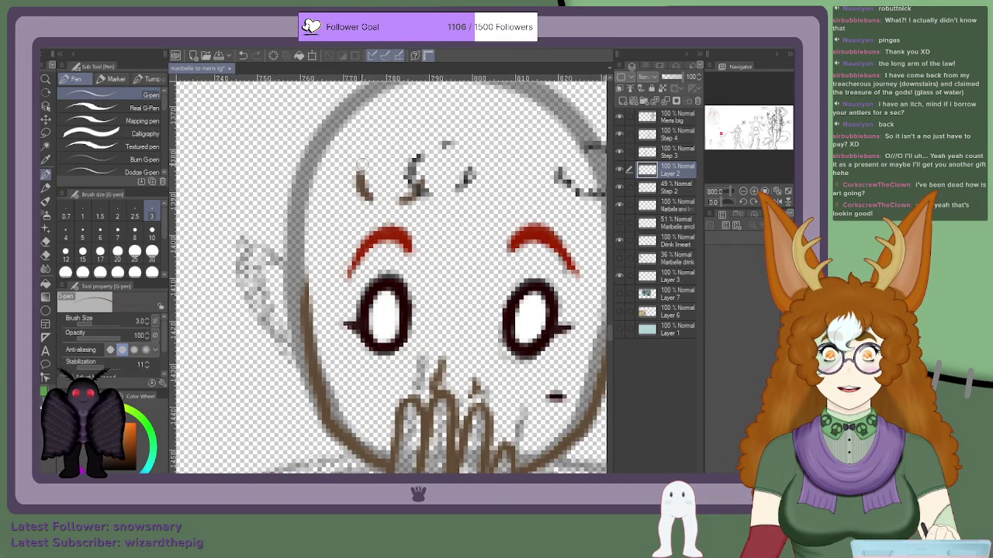
mouse_move(513, 195)
mouse_down()
mouse_move(534, 200)
mouse_move(555, 183)
mouse_move(524, 200)
mouse_move(503, 188)
mouse_up()
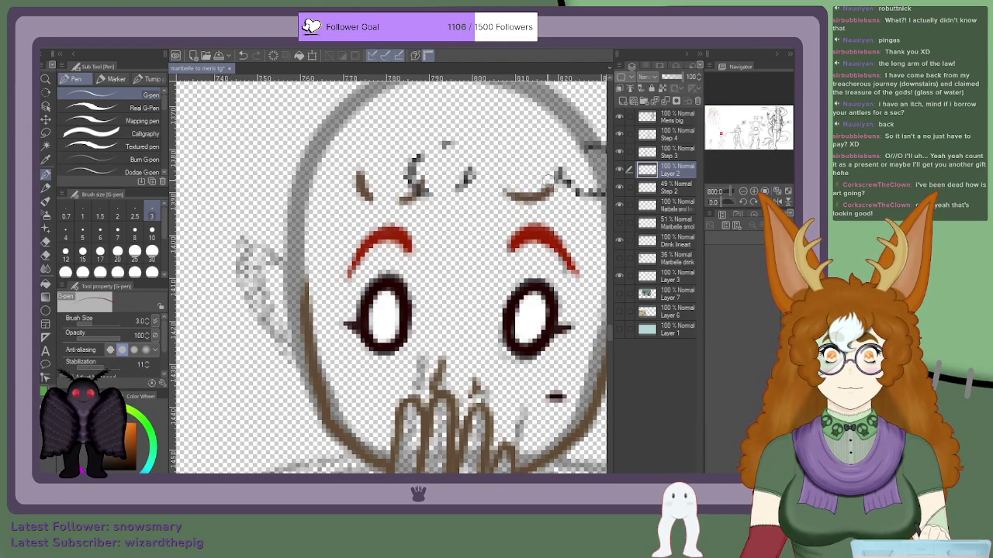
Step: Erase the dark dashed bump sketches from the forehead on the Step 3 layer using the Hard eraser at size 25
scroll(548, 178, down, 2)
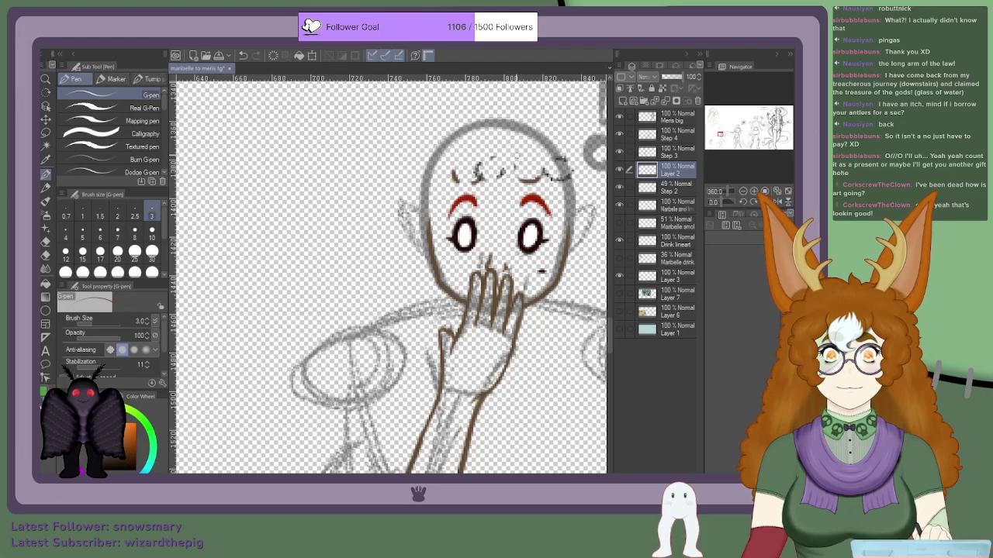
click(664, 154)
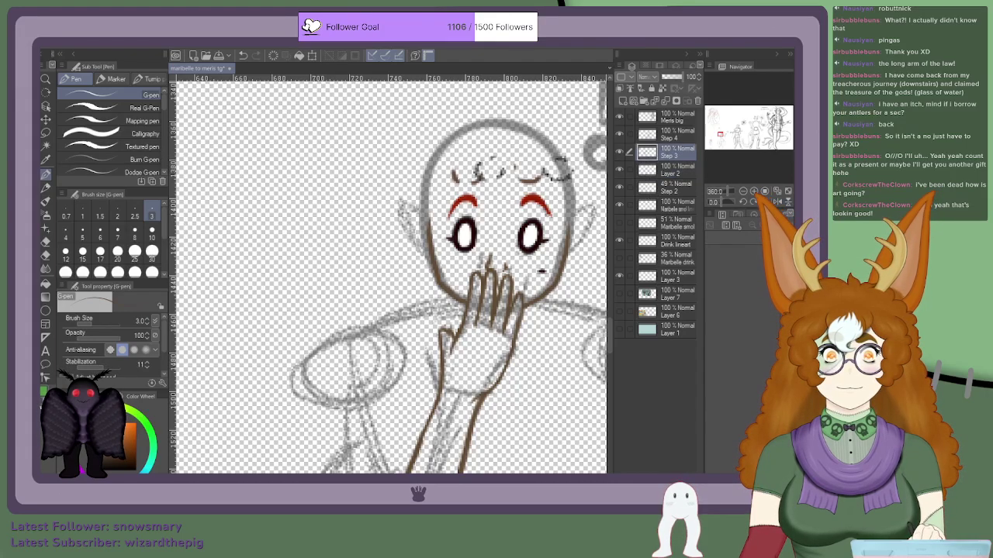
key(e)
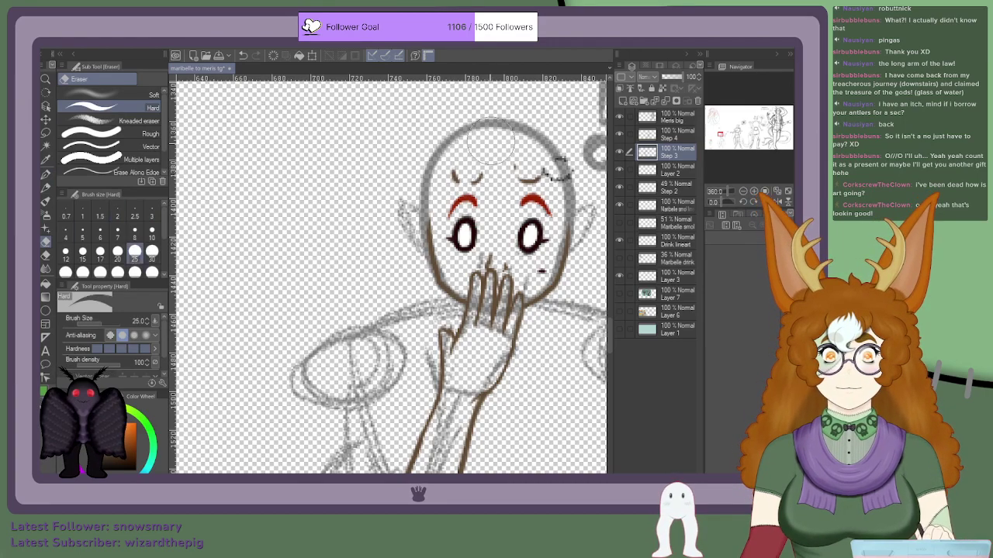
scroll(465, 184, down, 2)
scroll(464, 196, down, 4)
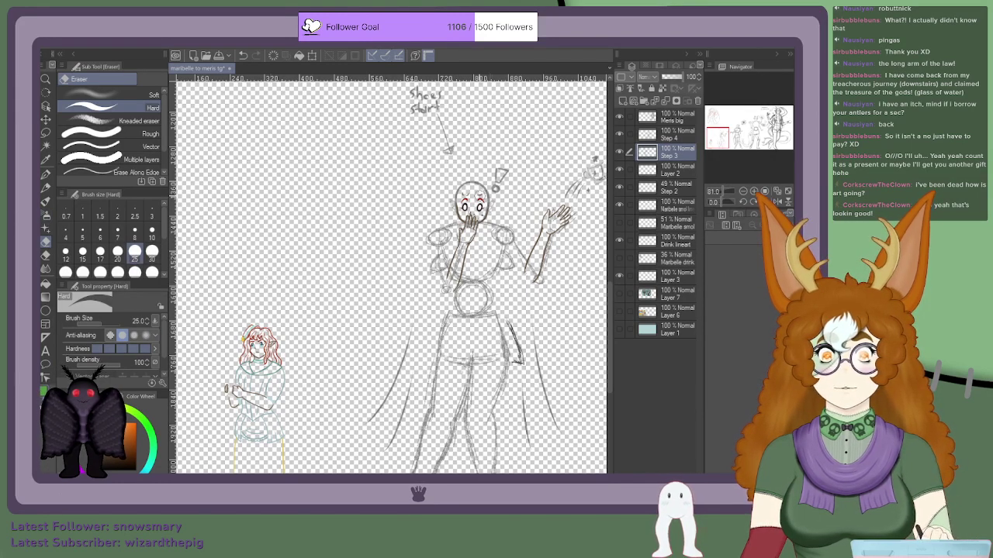
scroll(478, 202, up, 4)
scroll(472, 193, down, 5)
scroll(480, 177, up, 1)
scroll(479, 177, up, 6)
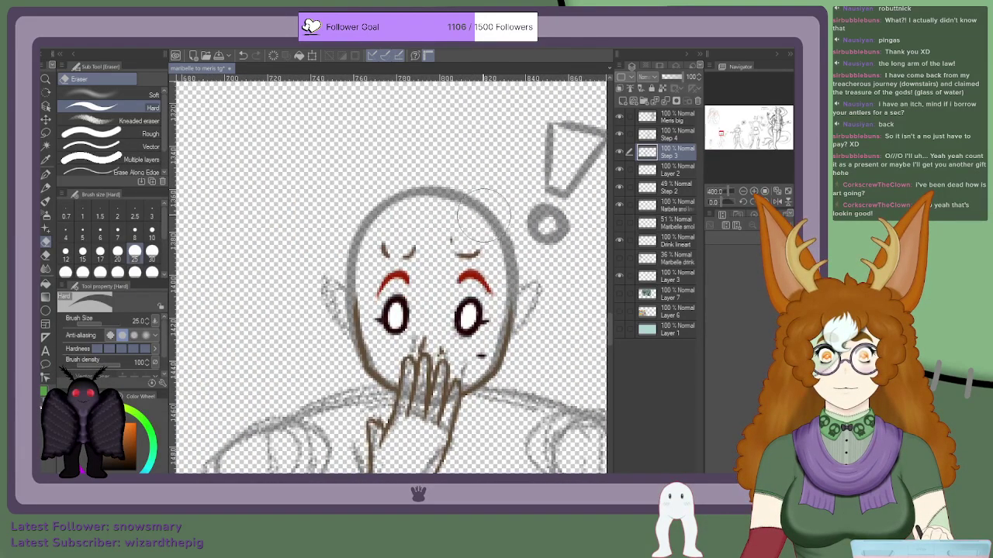
Step: Activate Layer 2, set up the G-pen at size 3, and sample the light teal from the small red-haired figure's sleeve
click(659, 174)
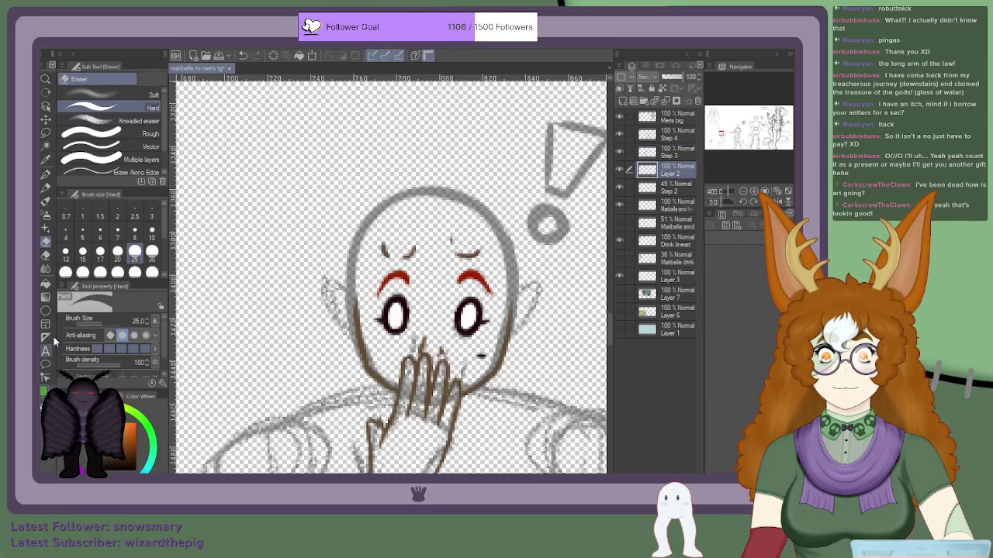
key(p)
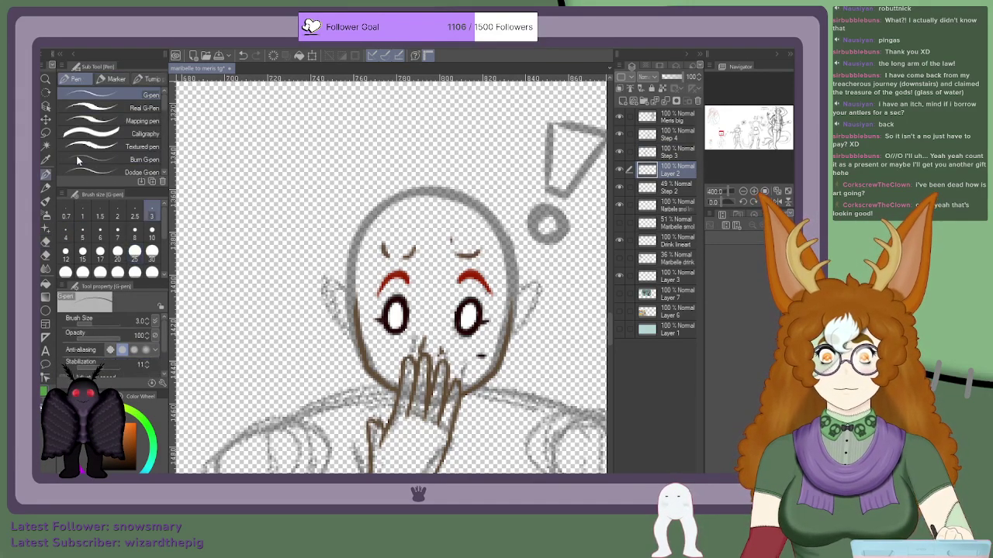
scroll(450, 282, up, 3)
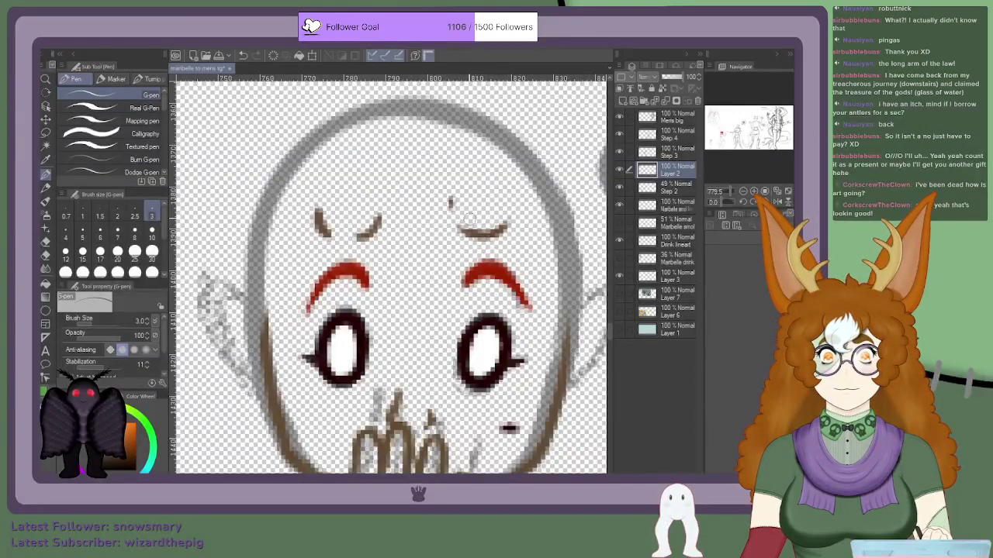
scroll(357, 209, up, 2)
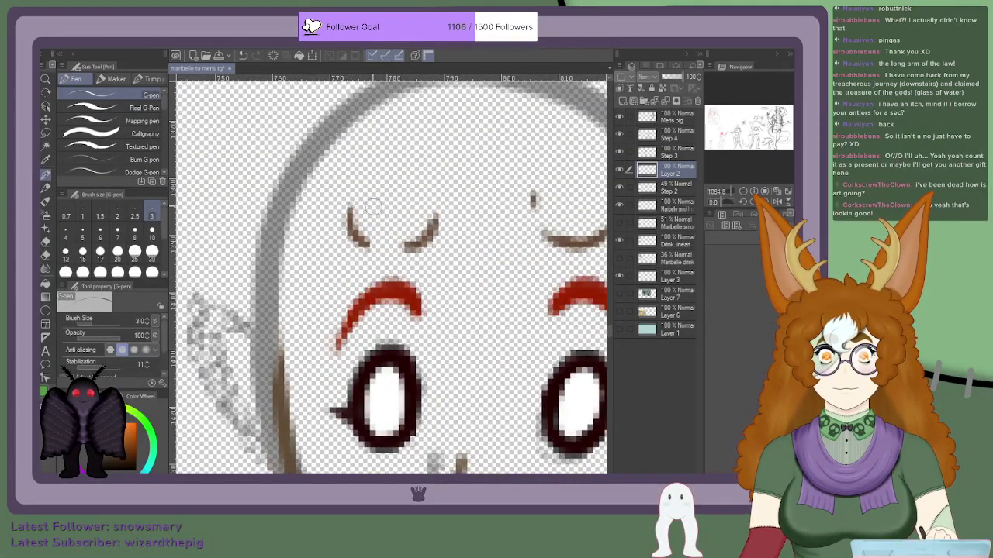
scroll(377, 186, down, 4)
scroll(378, 168, down, 4)
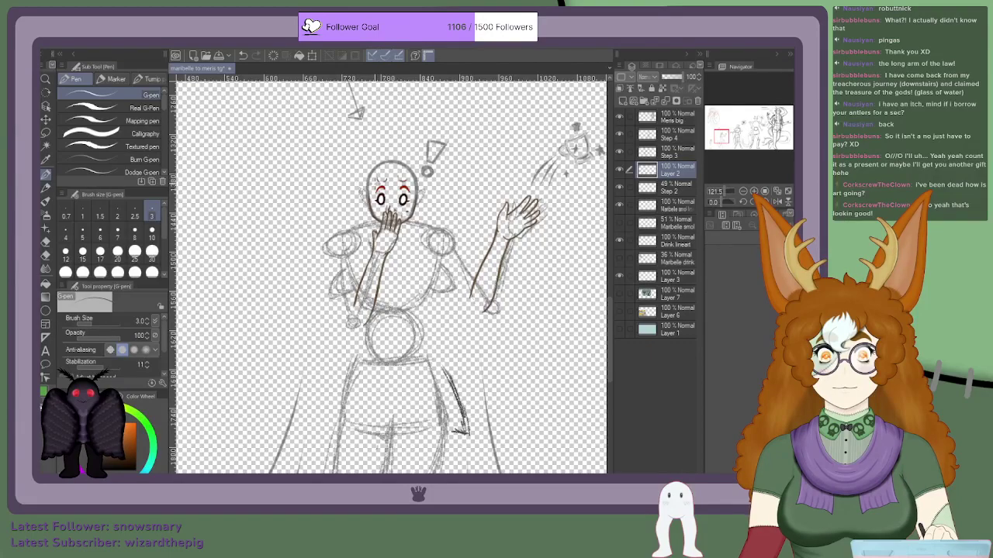
scroll(374, 189, down, 2)
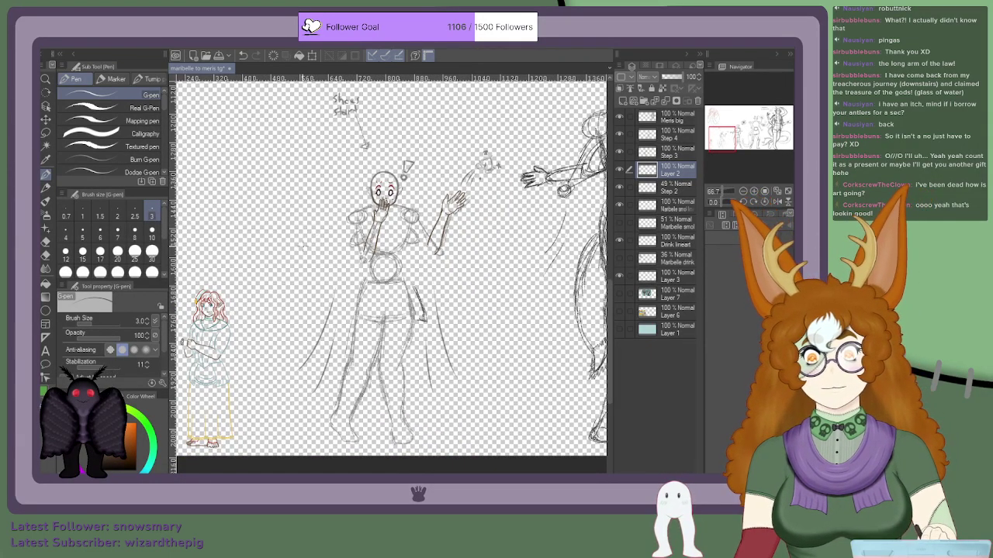
scroll(341, 233, down, 3)
scroll(333, 225, up, 3)
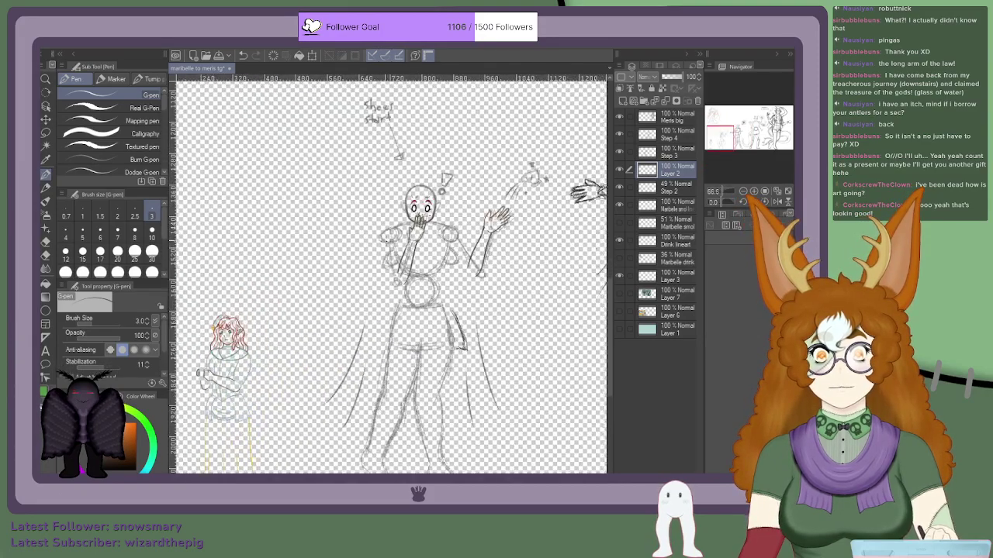
scroll(221, 372, up, 4)
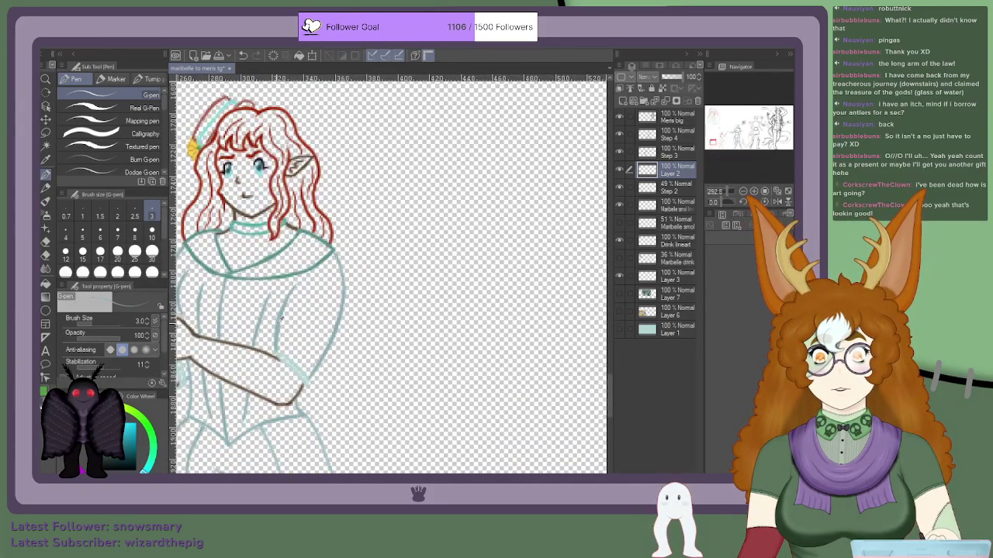
Step: Examine the surprised figure's shoulders, torso and arms within the whole pose against the small red-haired figure's clothing
scroll(713, 145, down, 6)
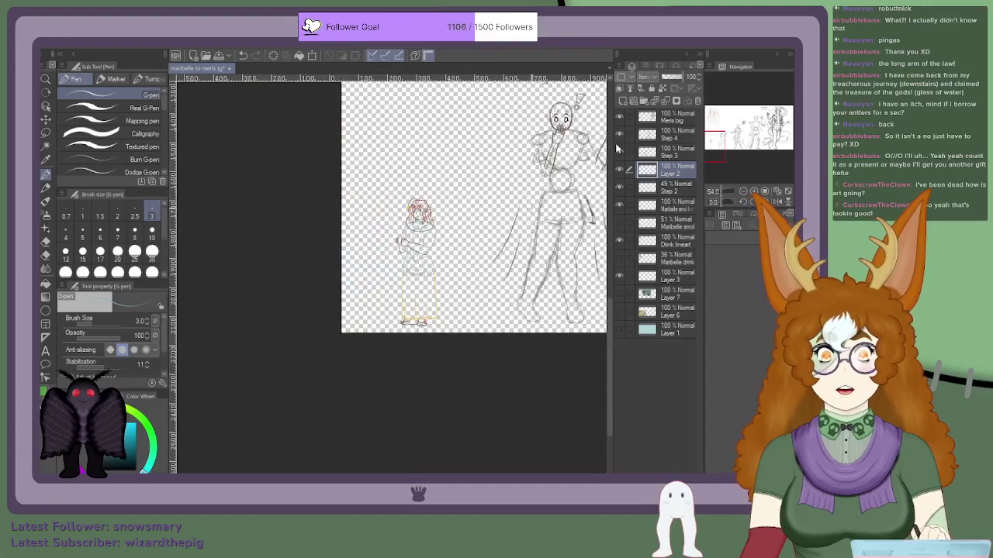
scroll(713, 145, up, 3)
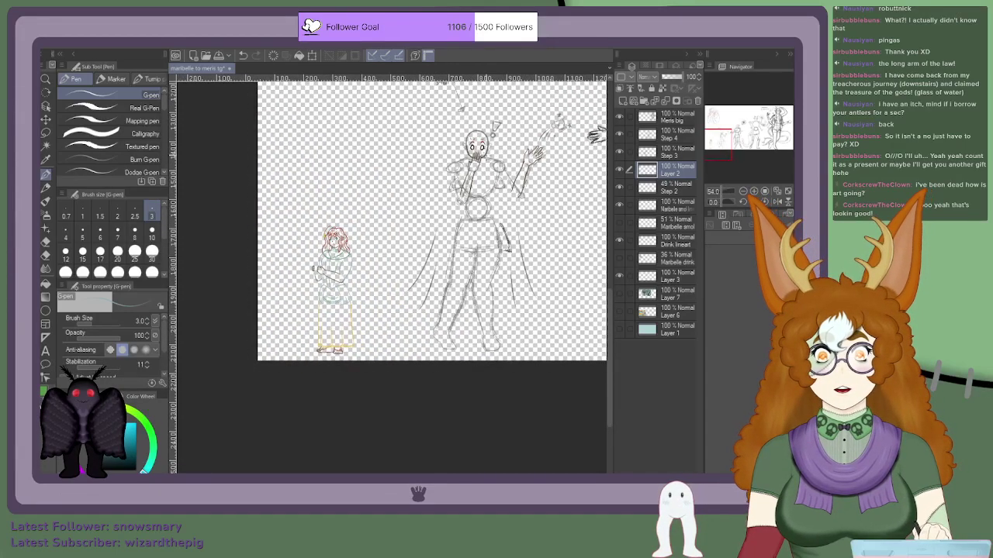
scroll(713, 145, up, 2)
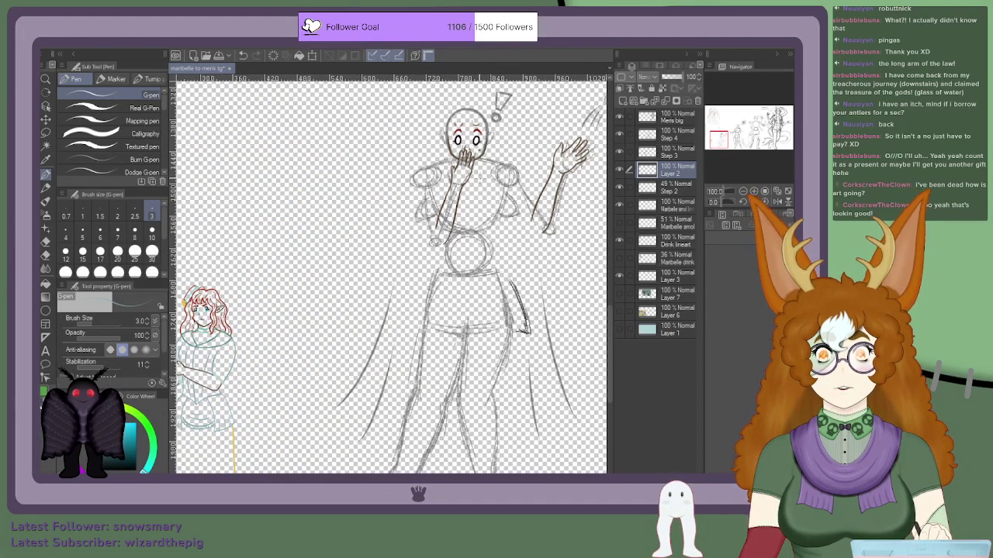
scroll(718, 139, down, 5)
mouse_move(709, 146)
mouse_down()
mouse_move(716, 134)
mouse_move(743, 149)
mouse_move(759, 145)
mouse_move(716, 156)
mouse_up()
scroll(464, 199, up, 3)
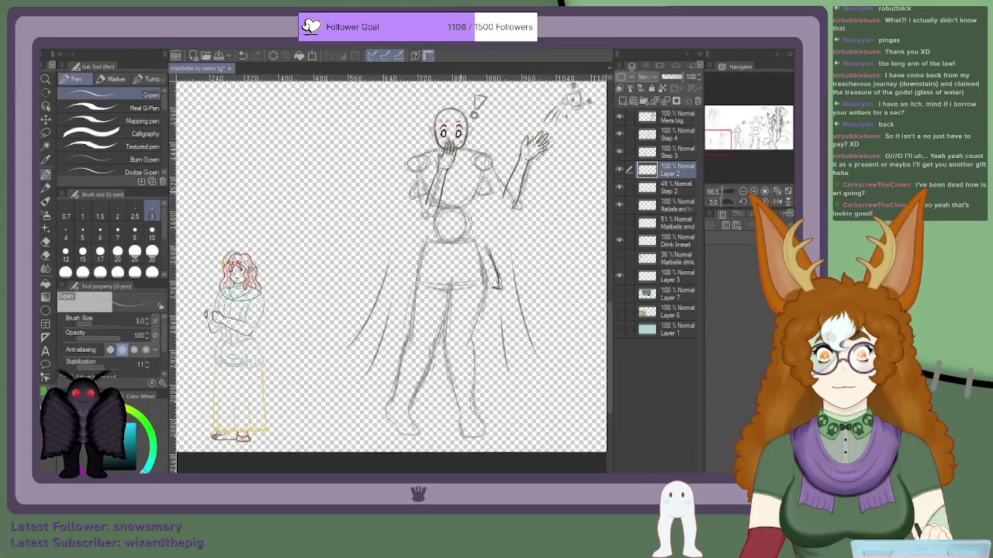
scroll(715, 156, up, 4)
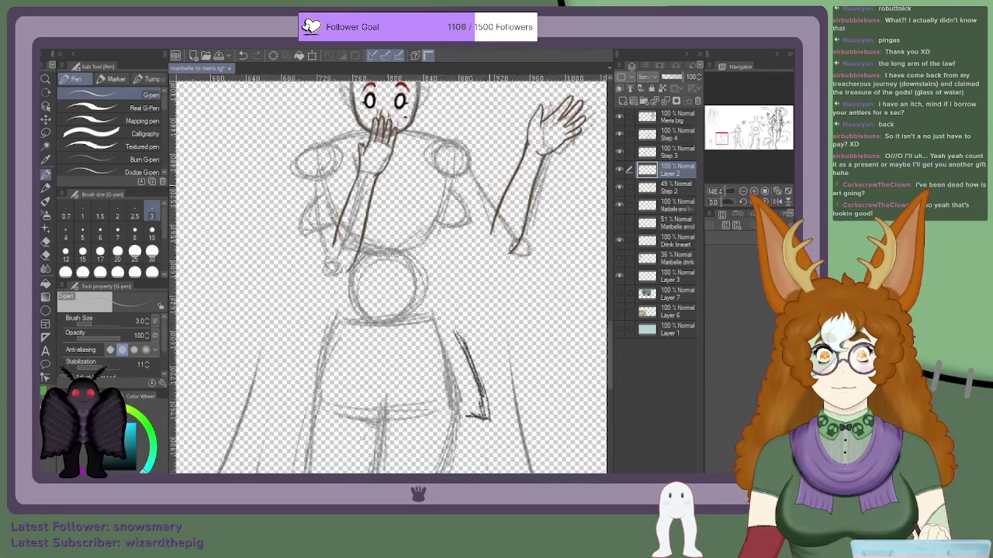
scroll(716, 156, down, 4)
scroll(716, 156, up, 2)
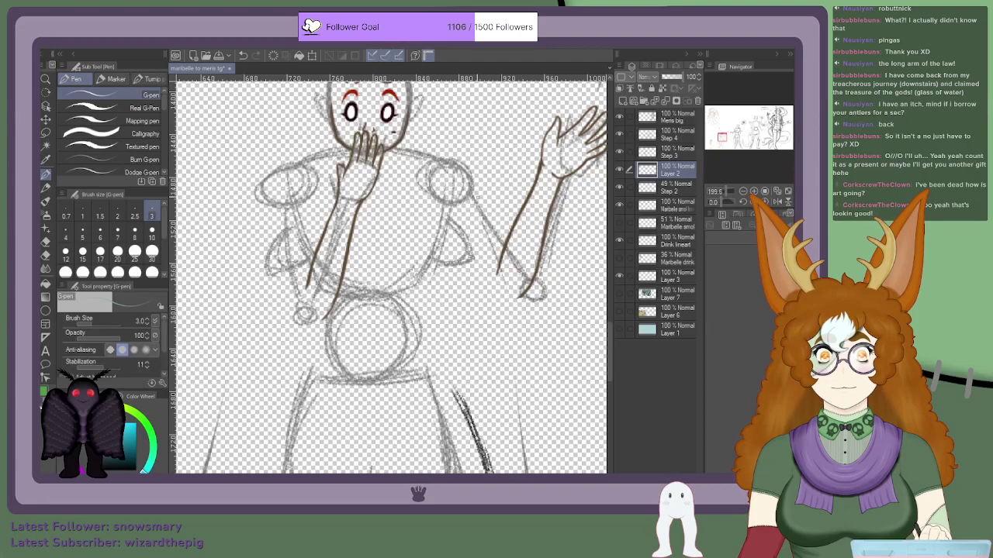
scroll(716, 156, down, 3)
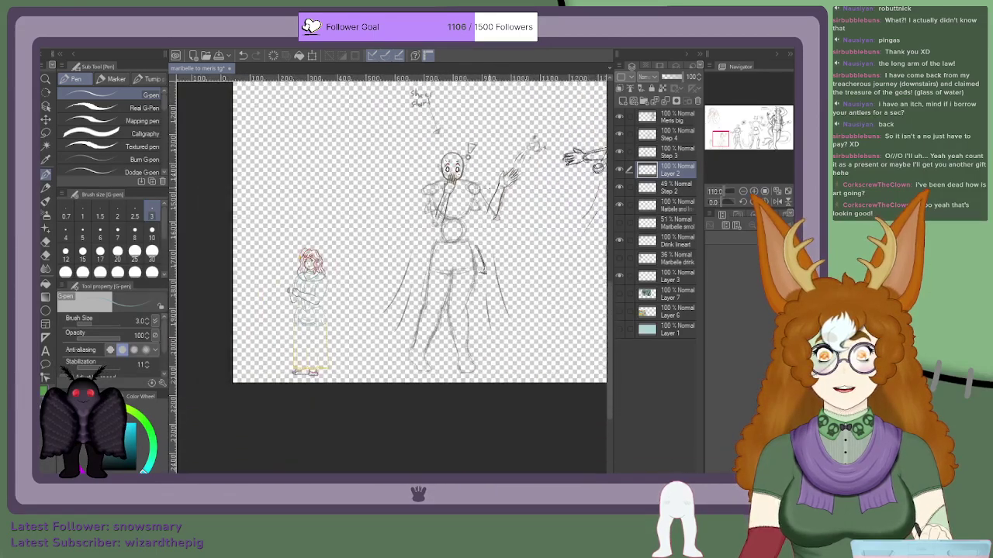
mouse_move(718, 140)
mouse_down()
mouse_move(765, 127)
mouse_move(749, 118)
mouse_move(720, 140)
mouse_up()
Step: Ink a light teal sleeve line over the shoulder and down the outer upper arm of the raised arm
scroll(396, 244, up, 8)
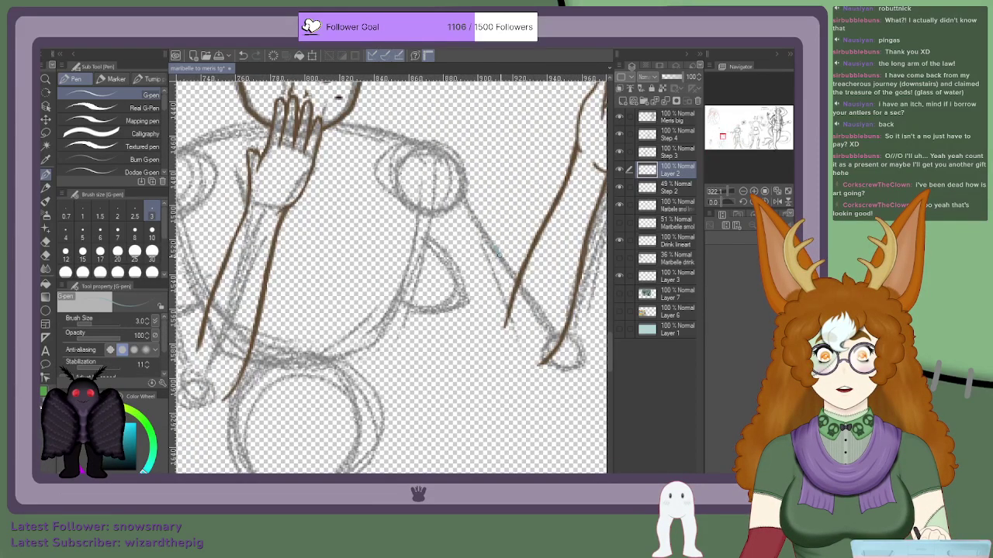
scroll(498, 253, down, 7)
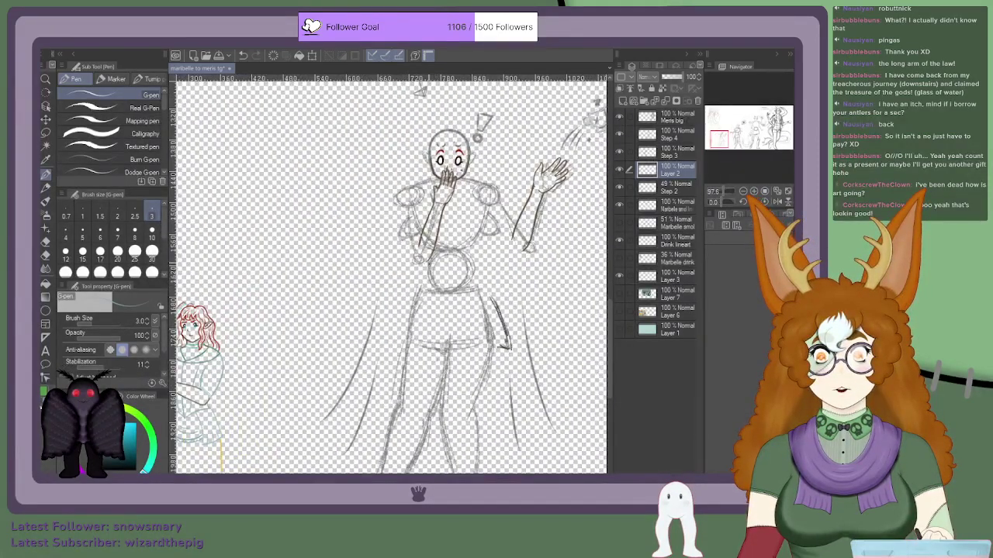
scroll(477, 237, up, 6)
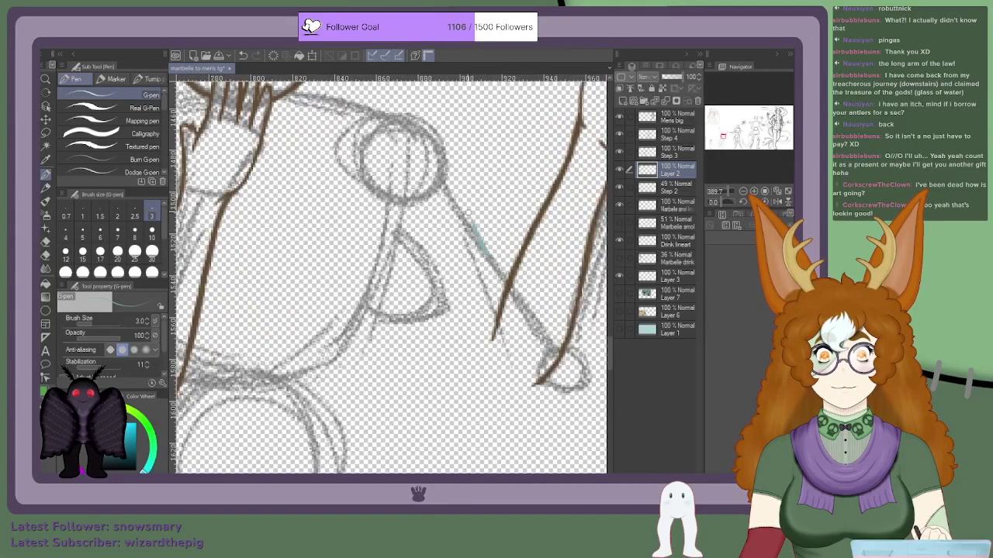
mouse_move(475, 231)
mouse_down()
mouse_move(450, 165)
mouse_move(417, 133)
mouse_up()
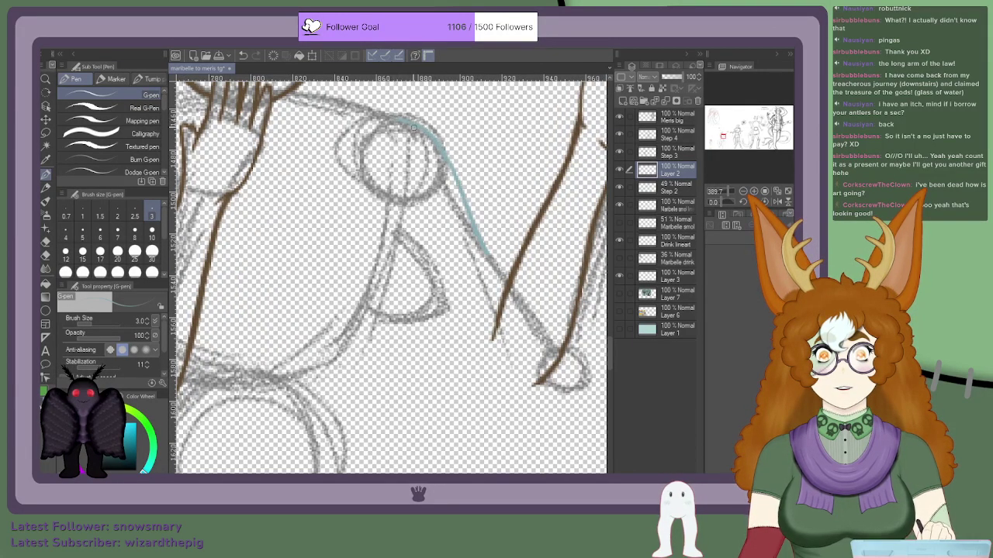
scroll(463, 269, down, 3)
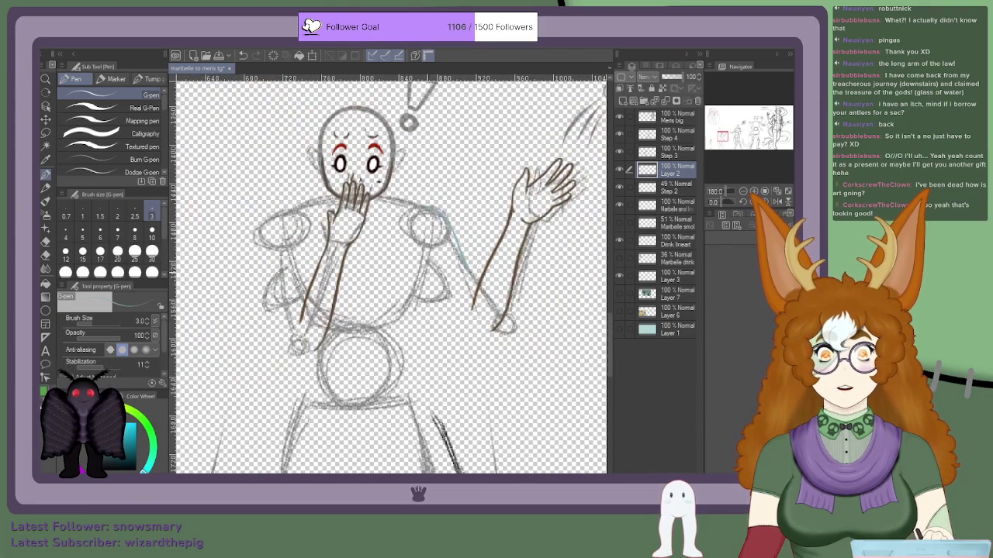
scroll(464, 342, up, 4)
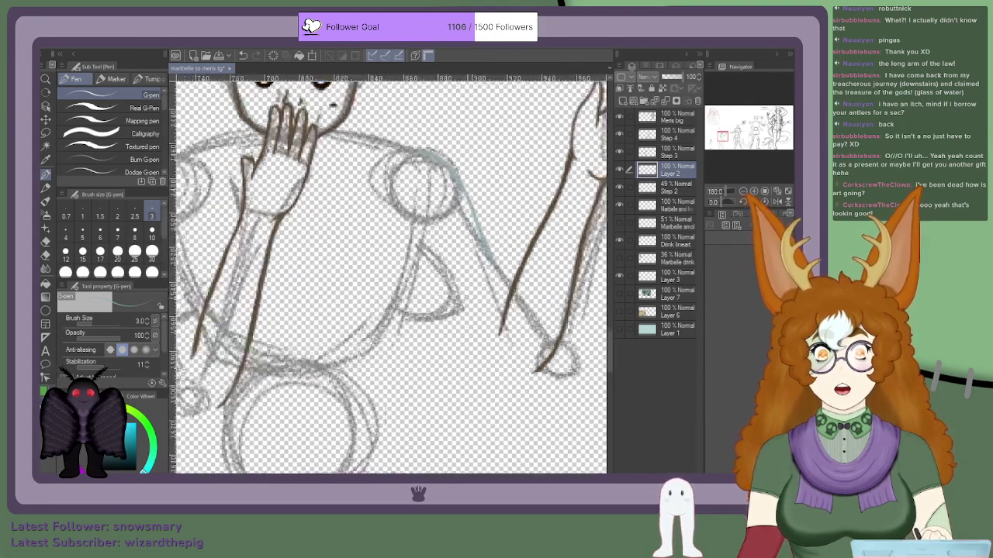
scroll(490, 264, up, 3)
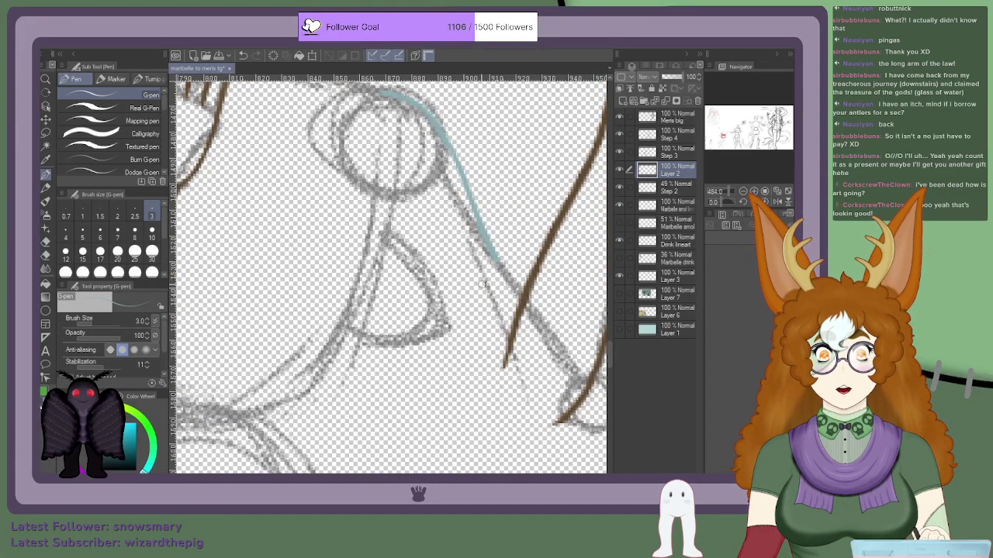
Step: Try to extend the light teal line from the raised arm's shoulder inward toward the neck
scroll(483, 284, down, 4)
scroll(422, 205, up, 4)
scroll(419, 203, down, 3)
scroll(319, 202, up, 2)
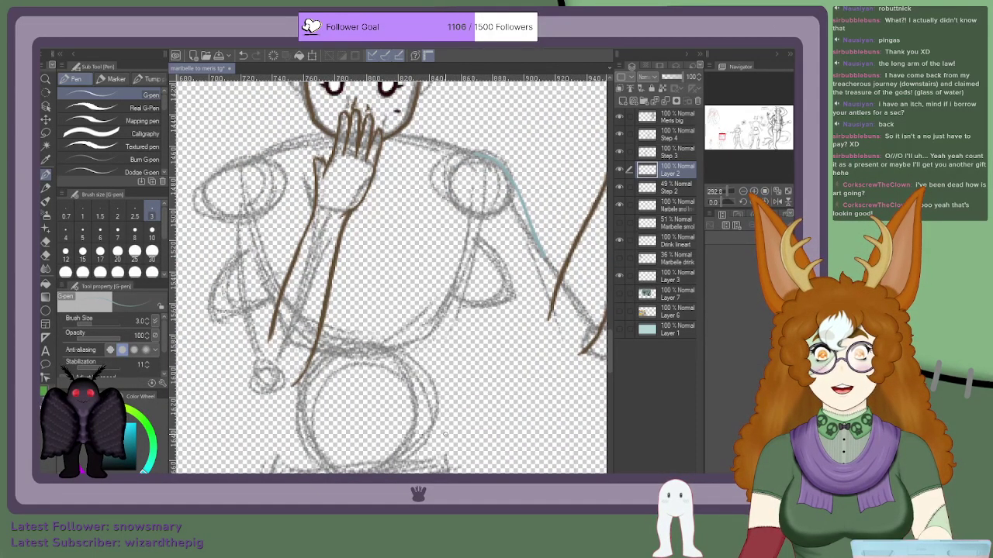
scroll(497, 177, down, 1)
scroll(497, 177, up, 4)
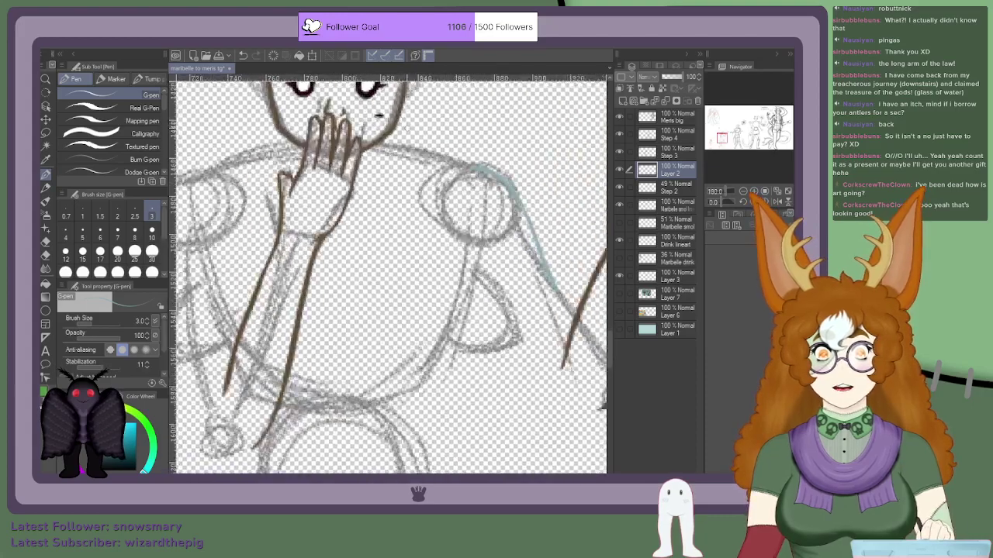
mouse_move(547, 194)
mouse_down()
mouse_move(485, 200)
mouse_move(435, 189)
mouse_up()
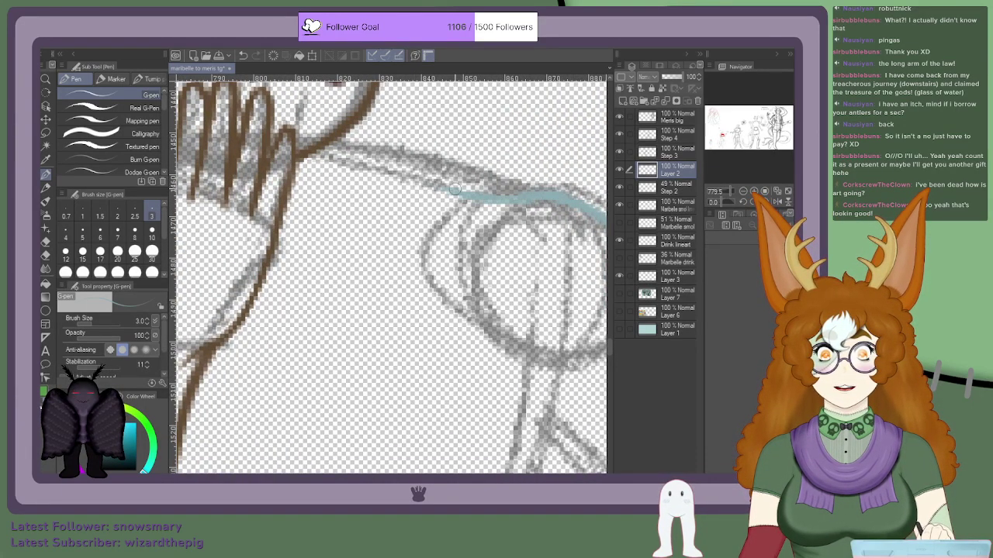
Step: Examine the raised arm's teal shoulder line at different zoom levels within the full pose and beside the small red-haired figure
scroll(434, 182, down, 3)
scroll(392, 136, down, 5)
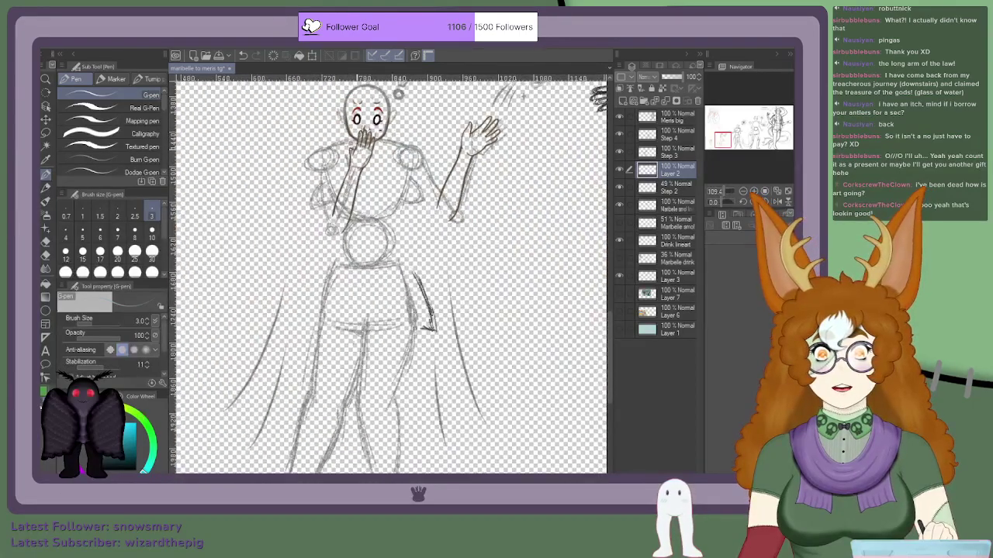
scroll(391, 136, down, 3)
scroll(392, 135, up, 2)
scroll(371, 134, up, 3)
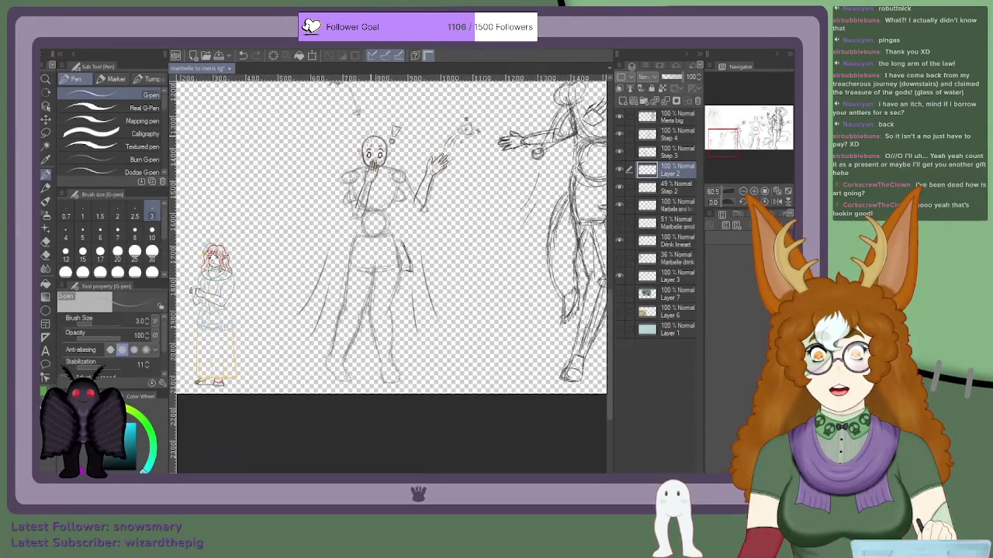
scroll(371, 133, up, 3)
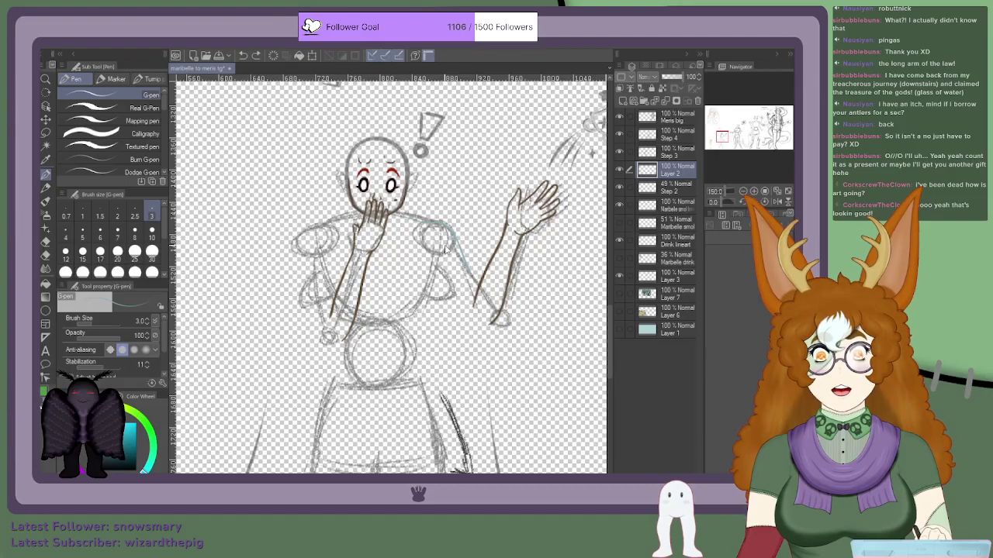
scroll(410, 262, down, 2)
scroll(410, 262, up, 5)
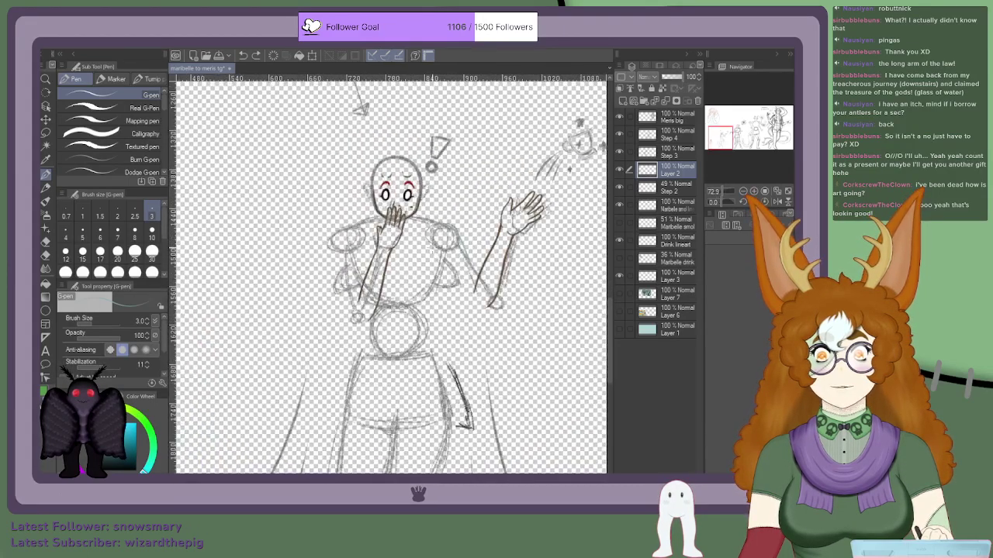
scroll(465, 240, down, 3)
scroll(472, 234, up, 6)
scroll(440, 306, down, 3)
scroll(453, 302, up, 2)
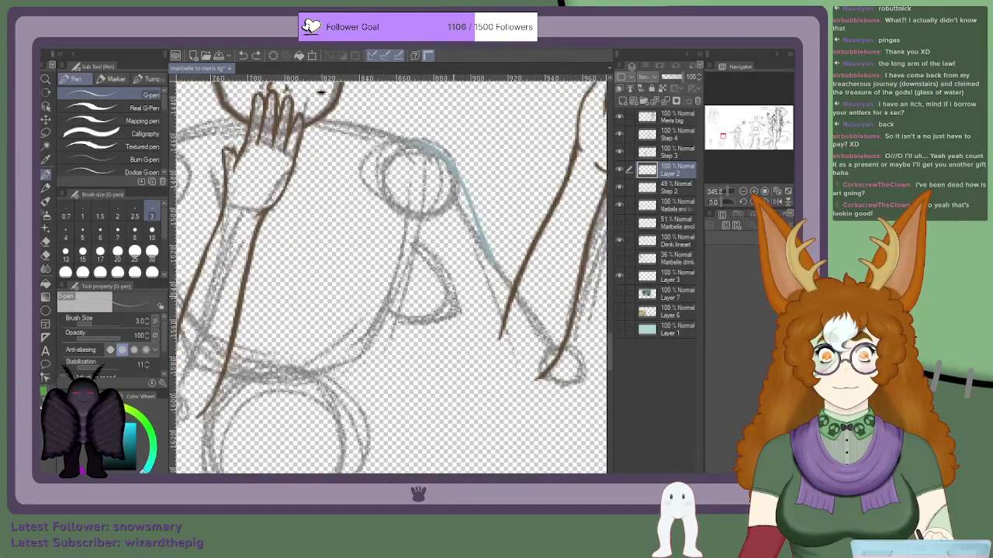
Step: Try a short light teal diagonal stroke over the sketched chest shape beneath the raised arm
mouse_move(452, 311)
mouse_down()
mouse_move(422, 283)
mouse_move(430, 284)
mouse_up()
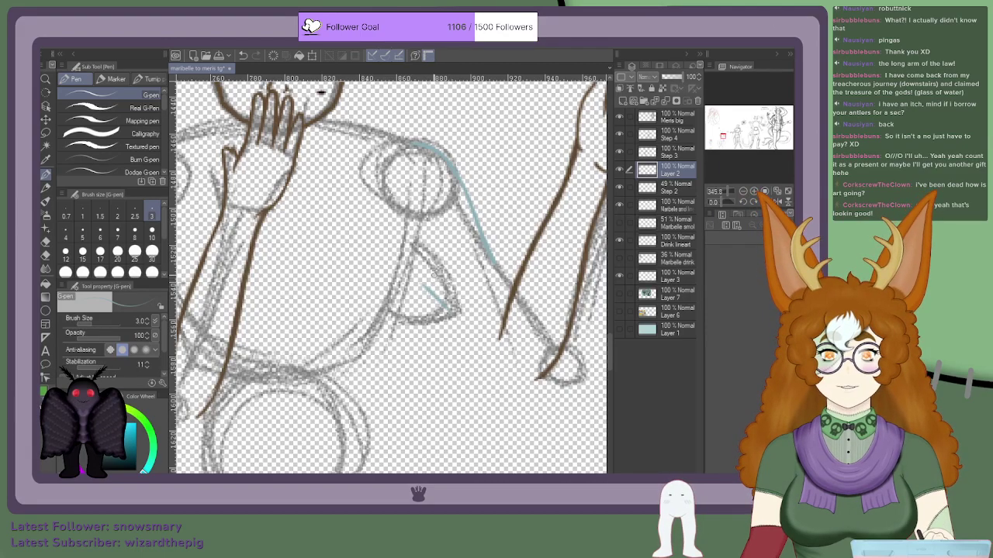
scroll(441, 291, down, 4)
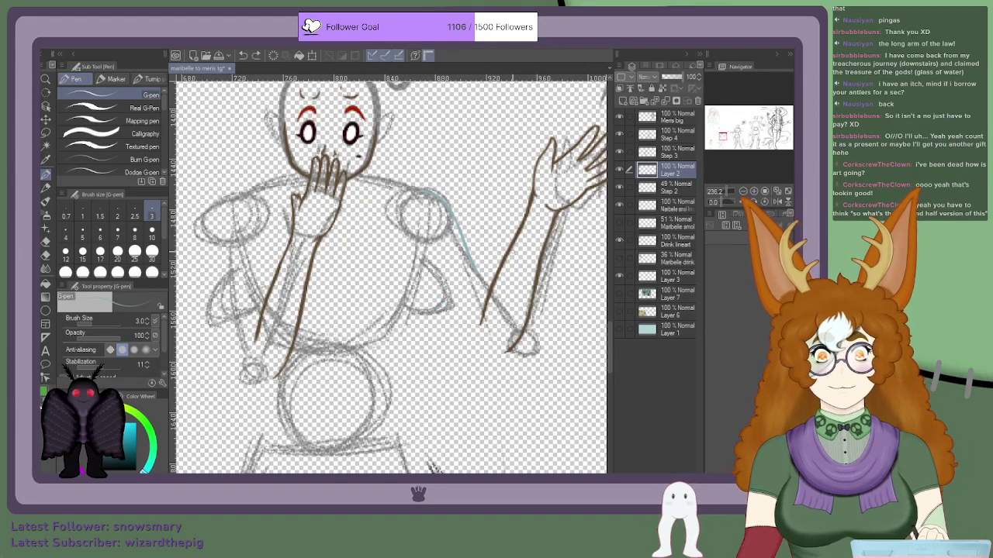
scroll(473, 272, up, 2)
Step: Ink a second light teal line along the raised arm's sleeve and a diagonal stroke across the sketched chest shape below it
mouse_move(495, 288)
mouse_down()
mouse_move(456, 198)
mouse_move(481, 256)
mouse_move(469, 225)
mouse_up()
drag(439, 175, 447, 198)
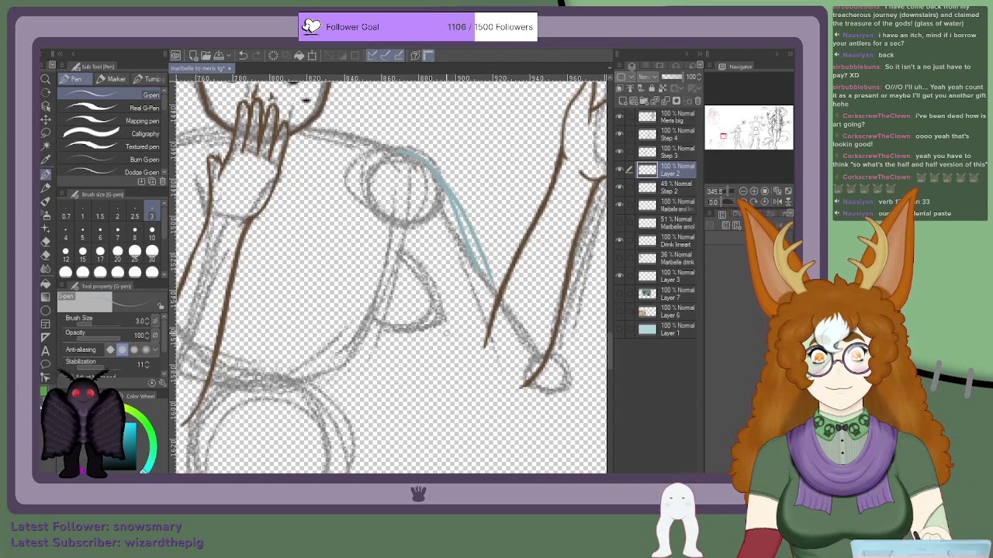
drag(456, 335, 389, 244)
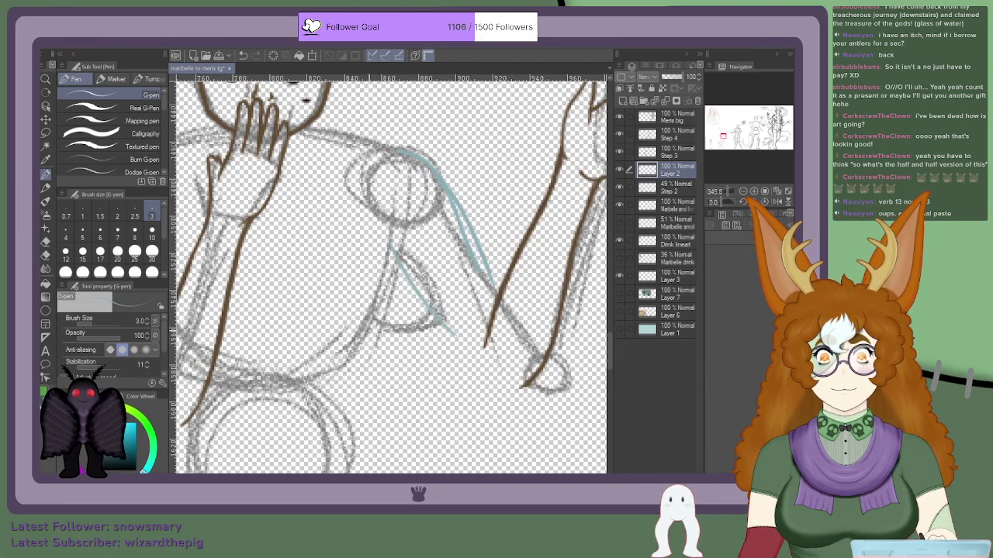
mouse_move(368, 329)
mouse_down()
mouse_move(397, 335)
mouse_move(401, 290)
mouse_move(390, 282)
mouse_up()
key(ctrl+z)
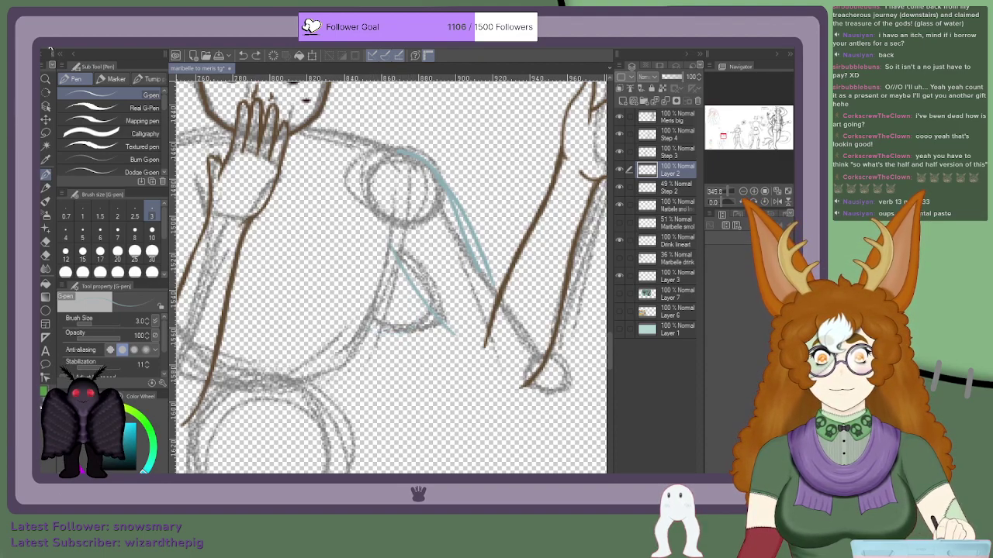
Step: Ink the light teal torso side beneath the raised arm, curving from the diagonal chest stroke down to the waist
mouse_move(417, 295)
mouse_down()
mouse_move(411, 342)
mouse_move(379, 350)
mouse_up()
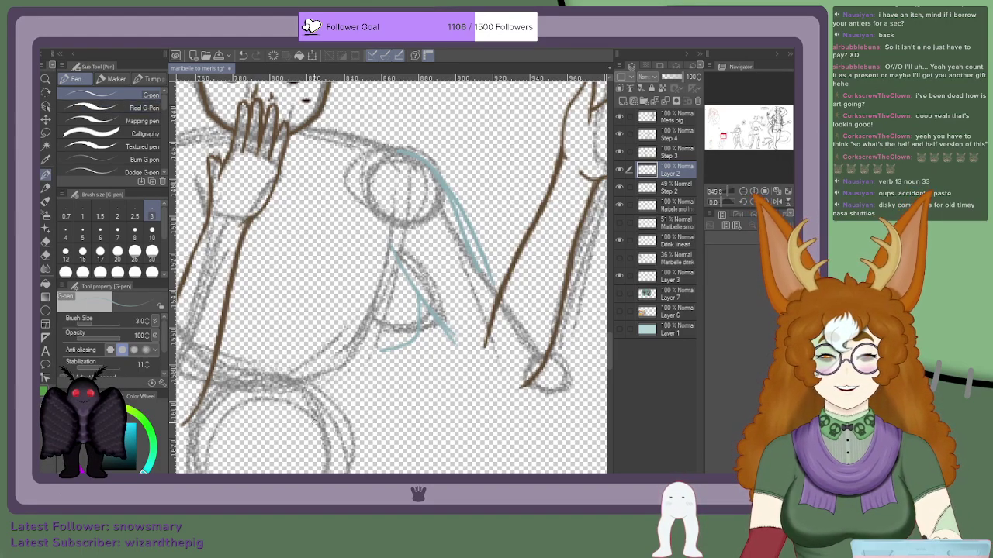
drag(722, 138, 722, 139)
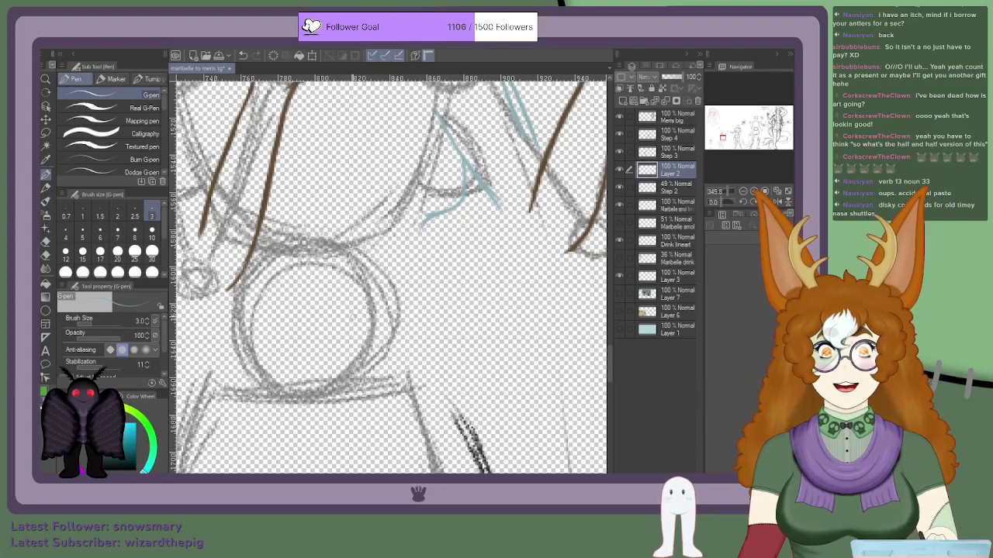
scroll(348, 322, down, 2)
scroll(391, 276, up, 3)
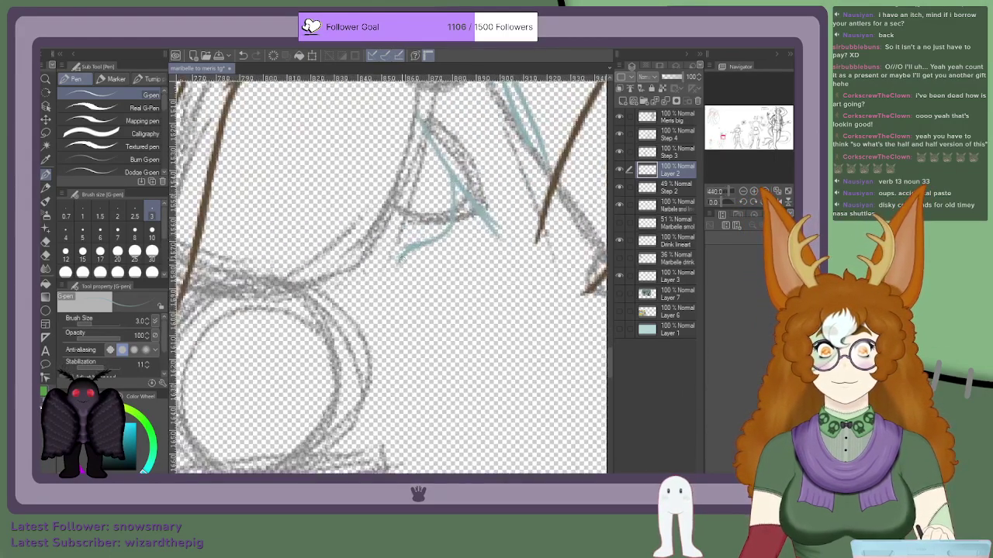
scroll(394, 265, down, 5)
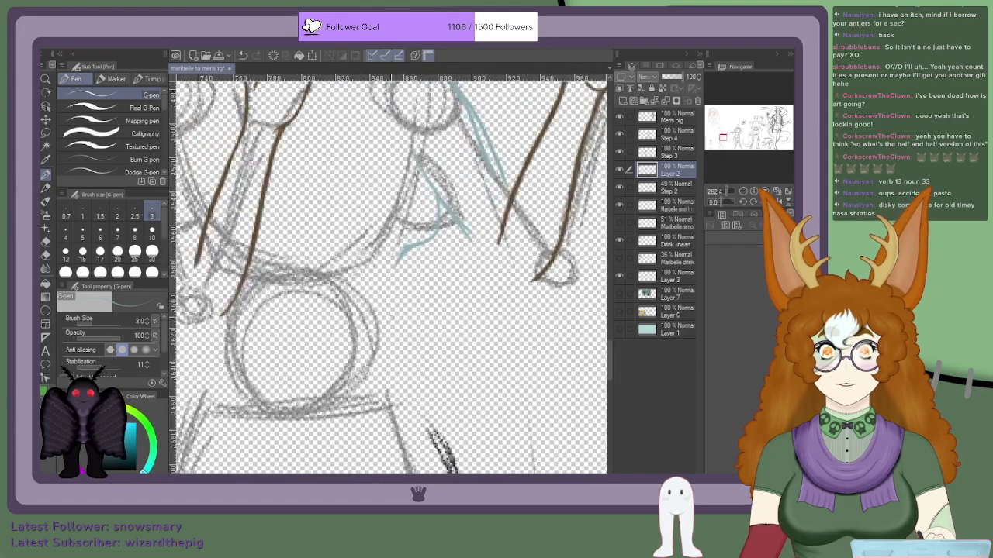
drag(723, 140, 713, 140)
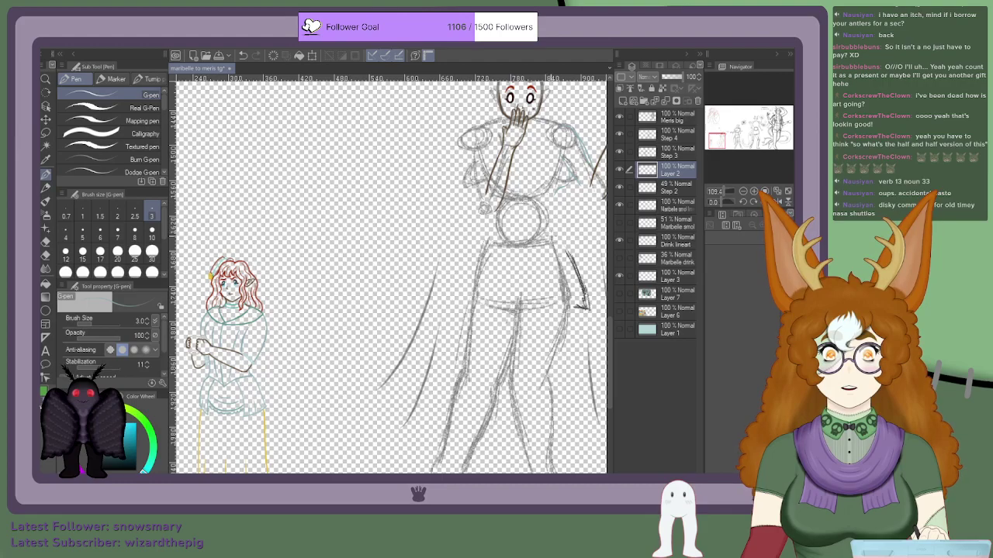
scroll(553, 229, up, 2)
drag(551, 245, 564, 170)
scroll(556, 180, up, 4)
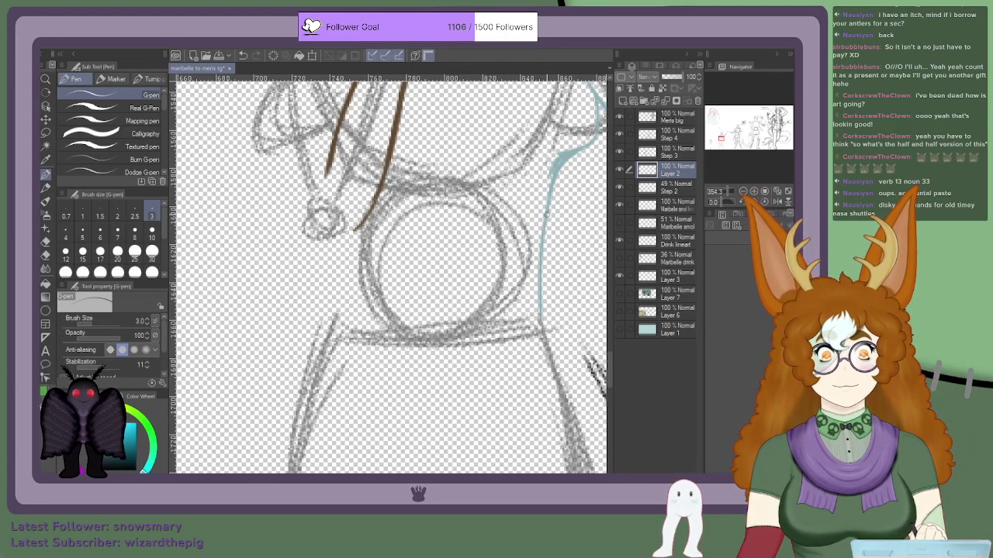
Step: Tidy the end of the teal diagonal chest stroke and its junction with the torso curve beneath the raised arm
scroll(574, 167, down, 3)
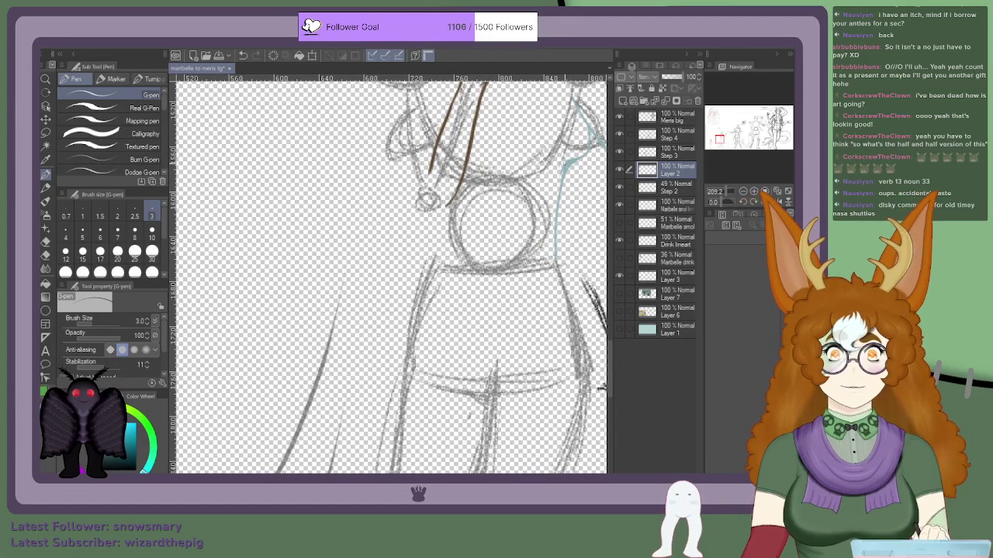
scroll(571, 157, up, 3)
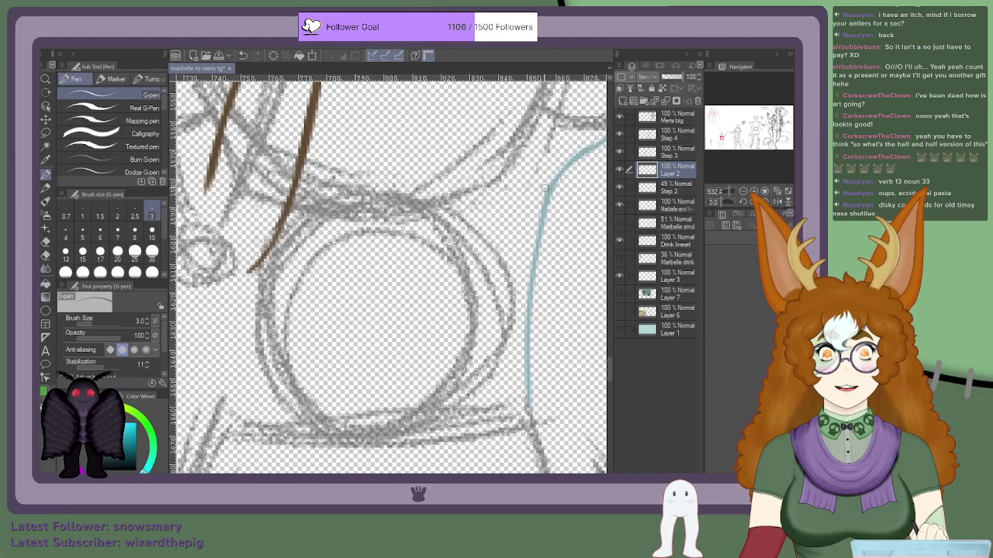
scroll(547, 186, down, 4)
scroll(555, 157, up, 3)
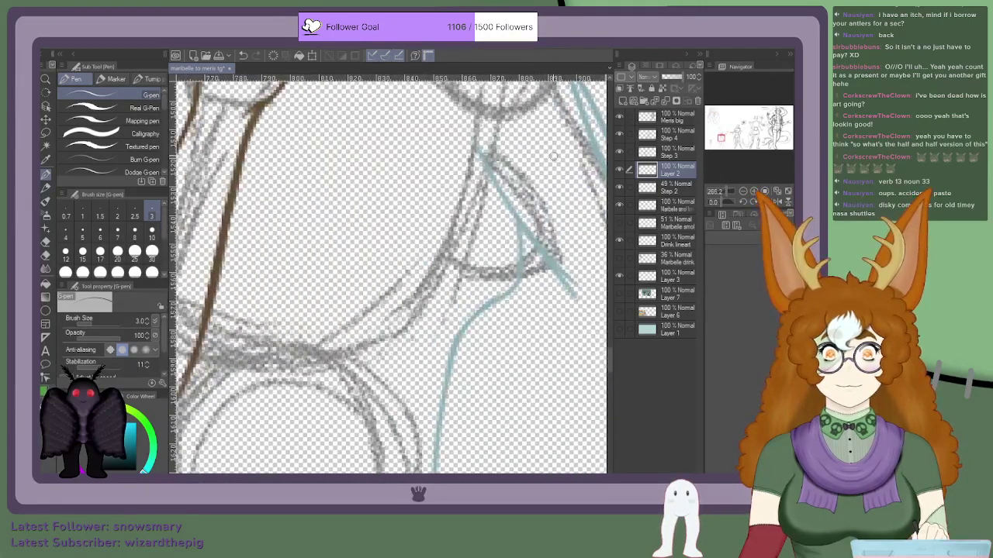
scroll(556, 156, up, 4)
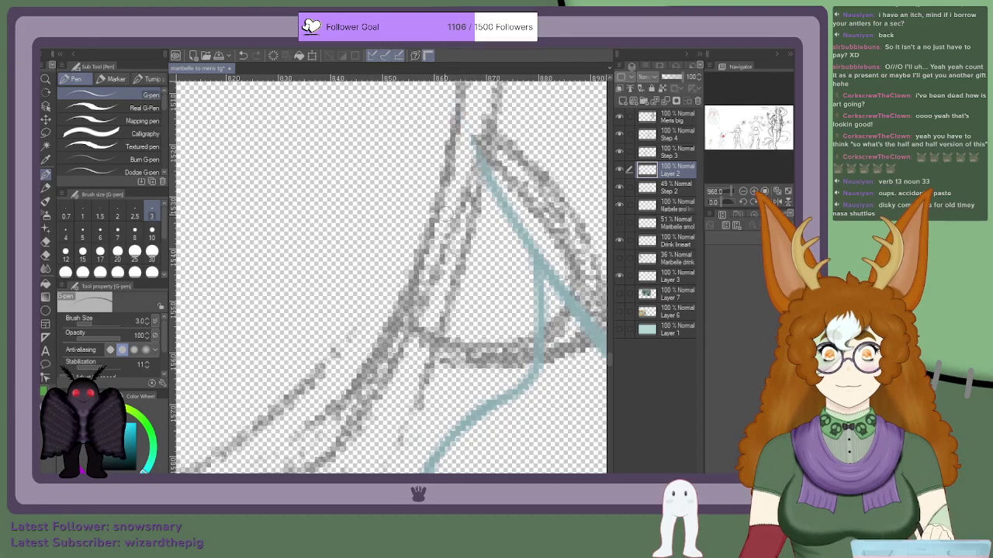
scroll(449, 204, down, 3)
scroll(490, 258, up, 3)
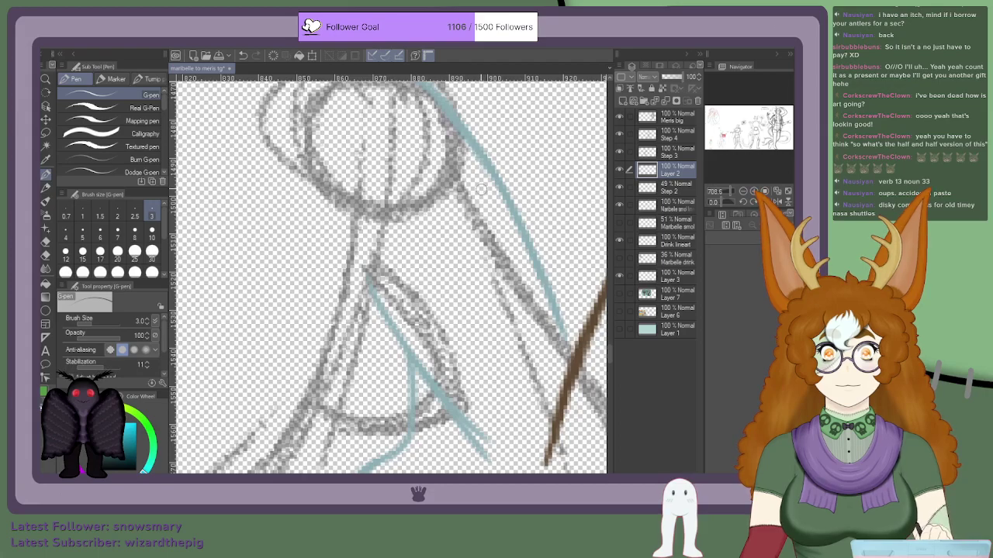
scroll(477, 190, down, 1)
scroll(451, 358, down, 1)
scroll(455, 359, up, 2)
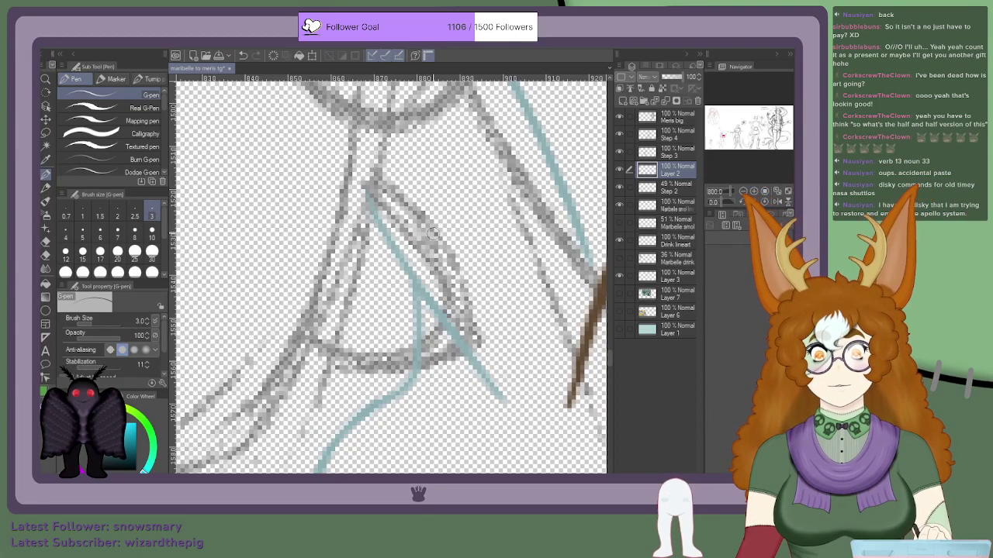
Step: Ink the opposite torso side in light teal, from the waist past the elbow circle and around the outer edge of the sketched chest shape
scroll(391, 276, down, 8)
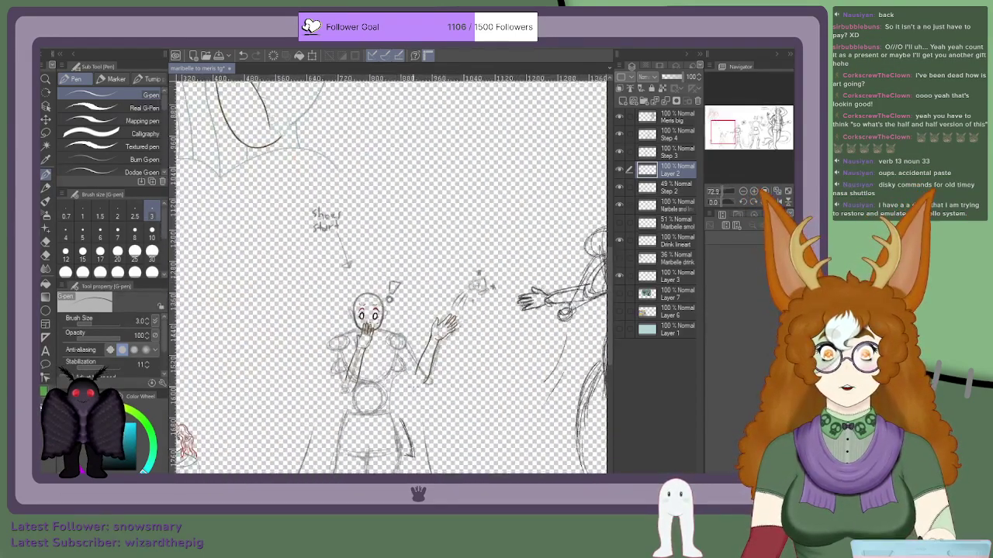
scroll(554, 326, up, 4)
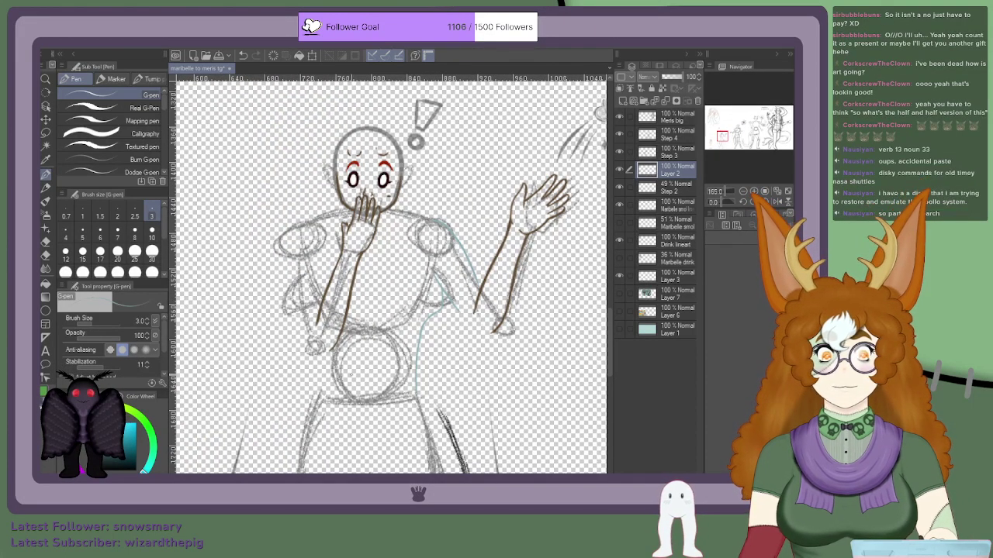
scroll(349, 362, down, 4)
scroll(291, 392, up, 4)
scroll(295, 379, down, 3)
scroll(391, 276, down, 2)
scroll(391, 276, up, 4)
scroll(391, 276, up, 3)
drag(437, 325, 436, 277)
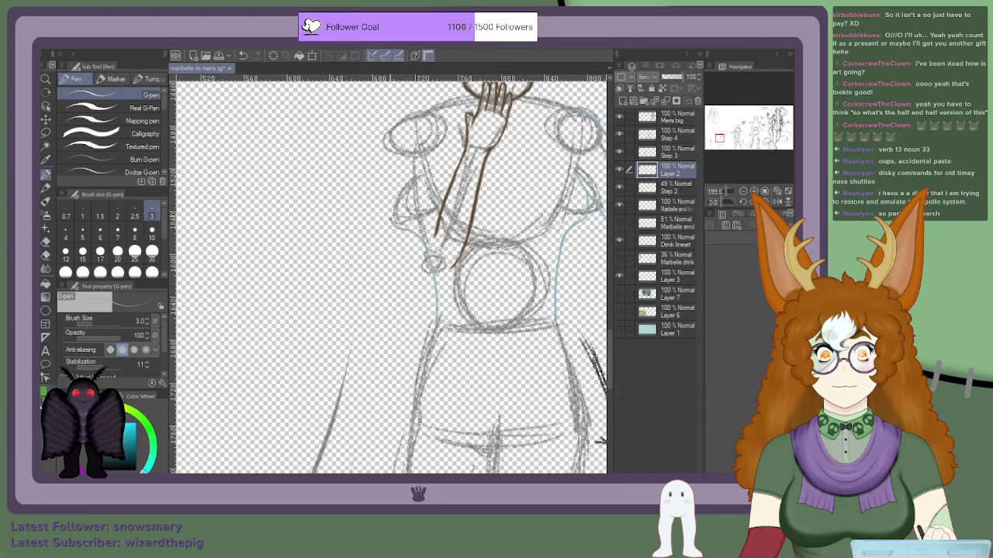
scroll(390, 198, up, 2)
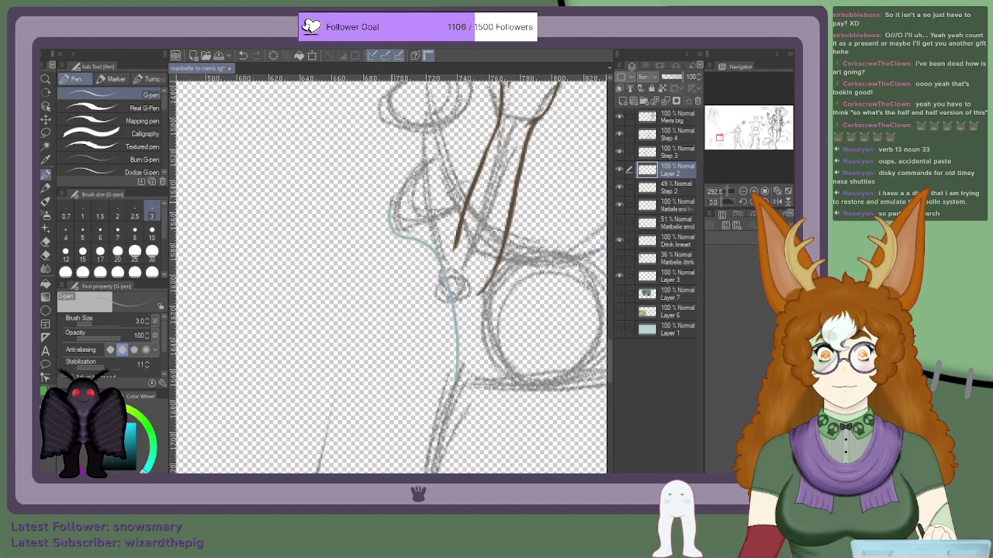
drag(415, 174, 390, 203)
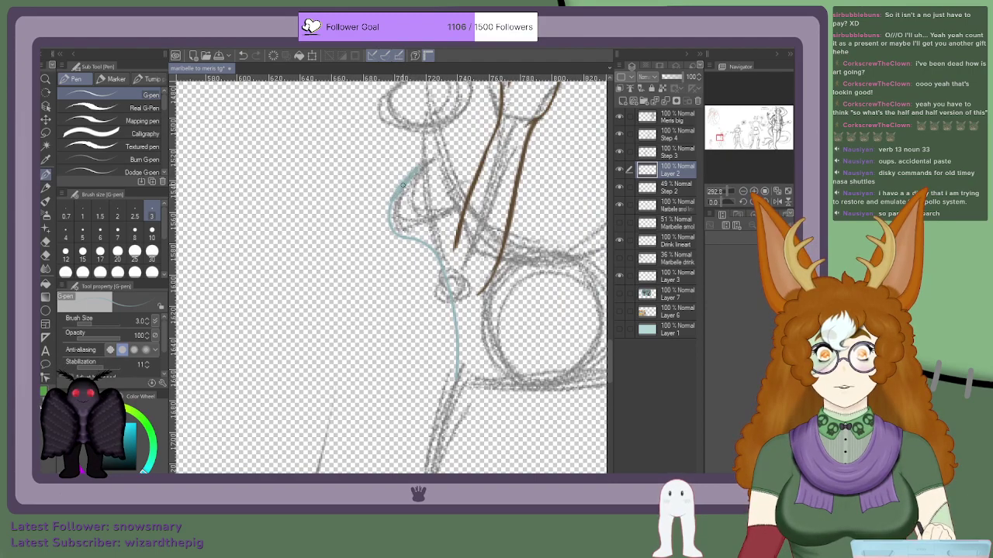
Step: Retrace the outer chest contour in light teal and add a second stroke along the curve between the chest and the elbow circle
scroll(403, 185, up, 3)
mouse_move(399, 184)
mouse_down()
mouse_move(390, 233)
mouse_move(422, 265)
mouse_up()
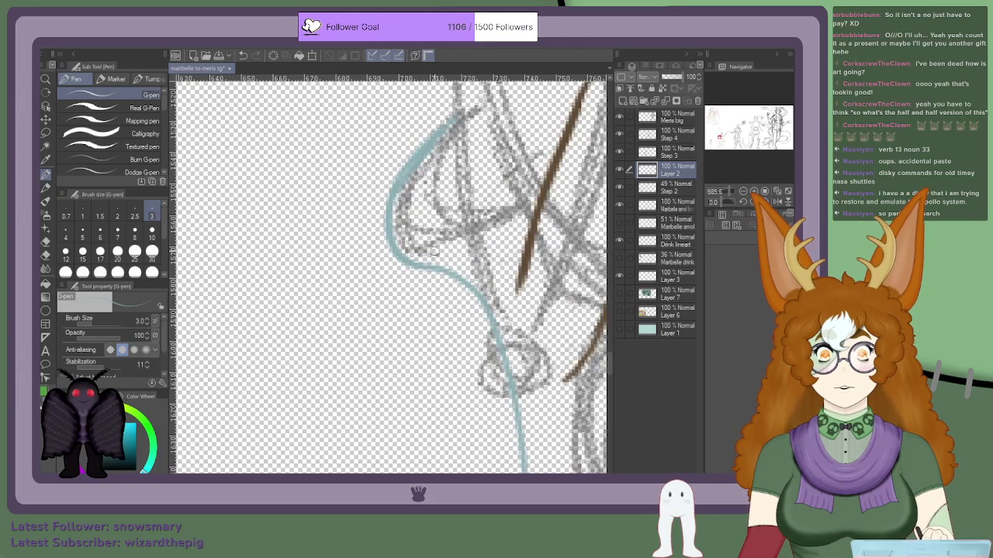
scroll(432, 267, up, 3)
drag(535, 346, 382, 250)
scroll(412, 284, down, 2)
scroll(412, 283, down, 3)
scroll(459, 296, up, 7)
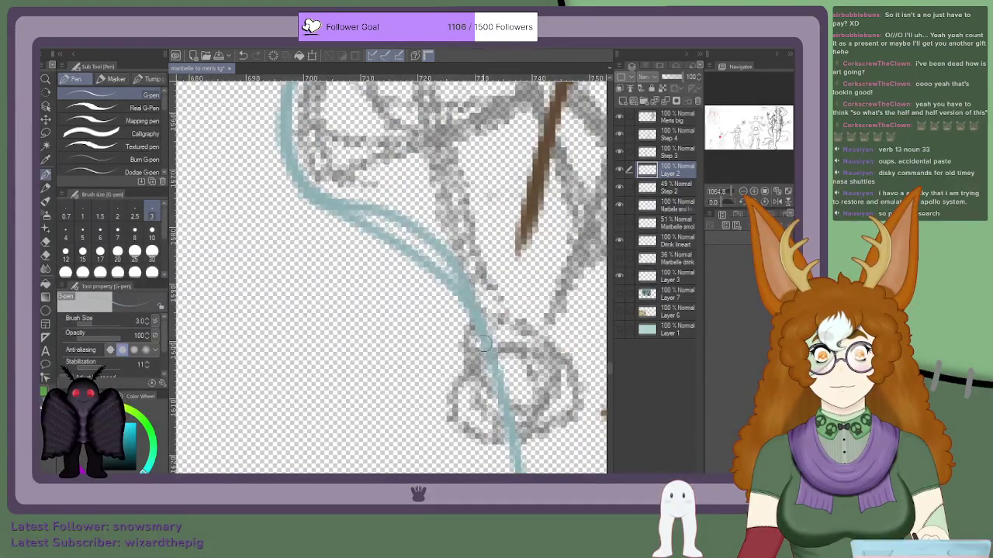
Step: Ink a light teal curve over the outer shoulder of the mouth-covering arm
scroll(483, 344, down, 8)
scroll(482, 344, down, 8)
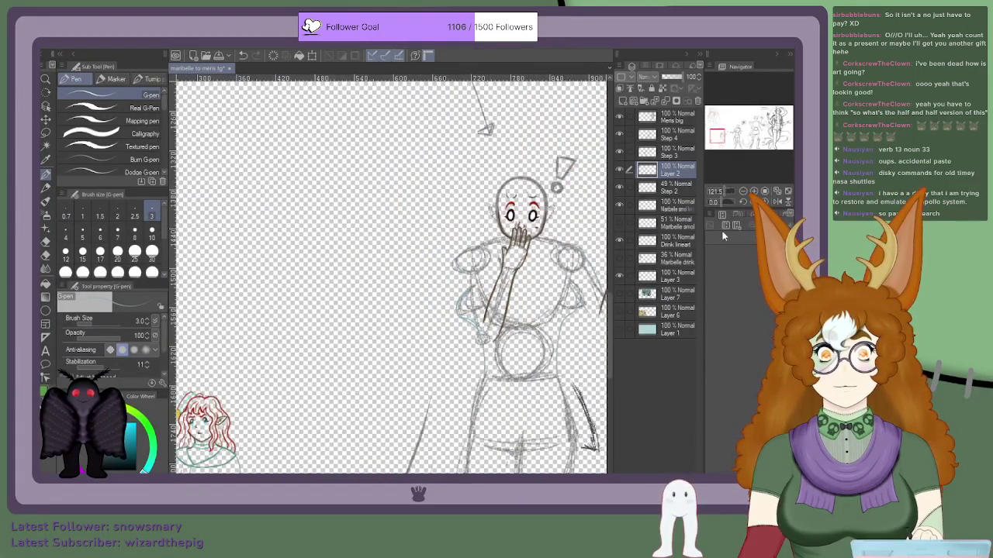
scroll(498, 241, up, 5)
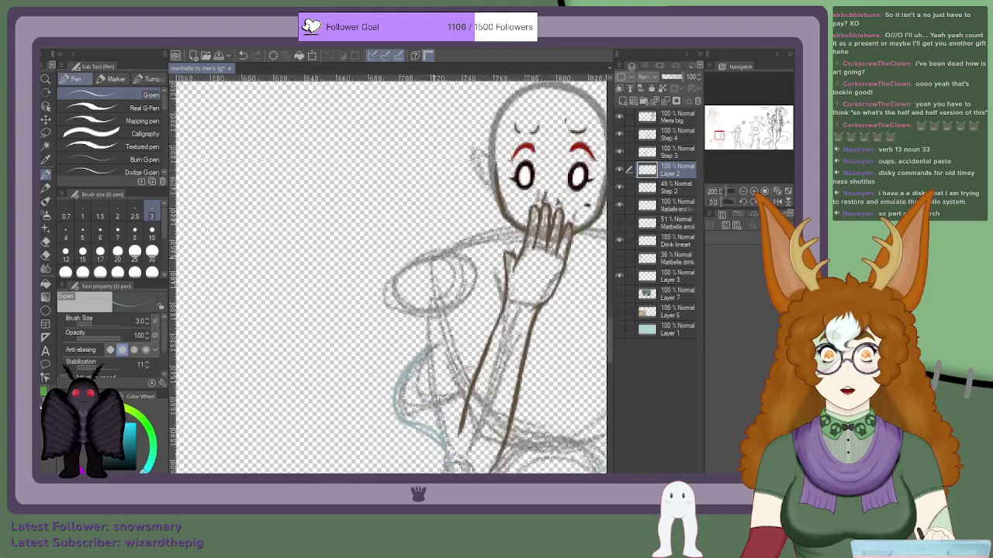
scroll(419, 248, down, 3)
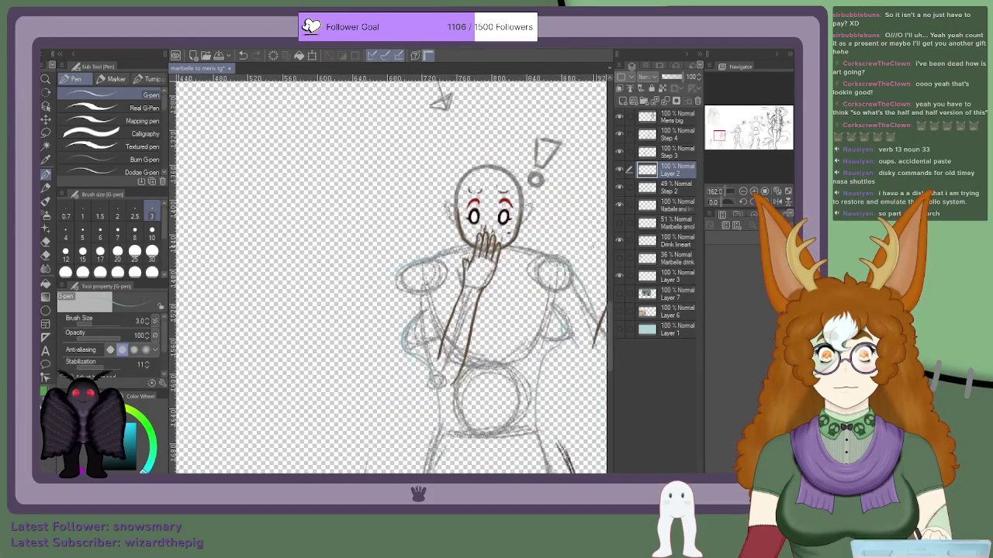
drag(723, 134, 724, 135)
scroll(428, 232, up, 3)
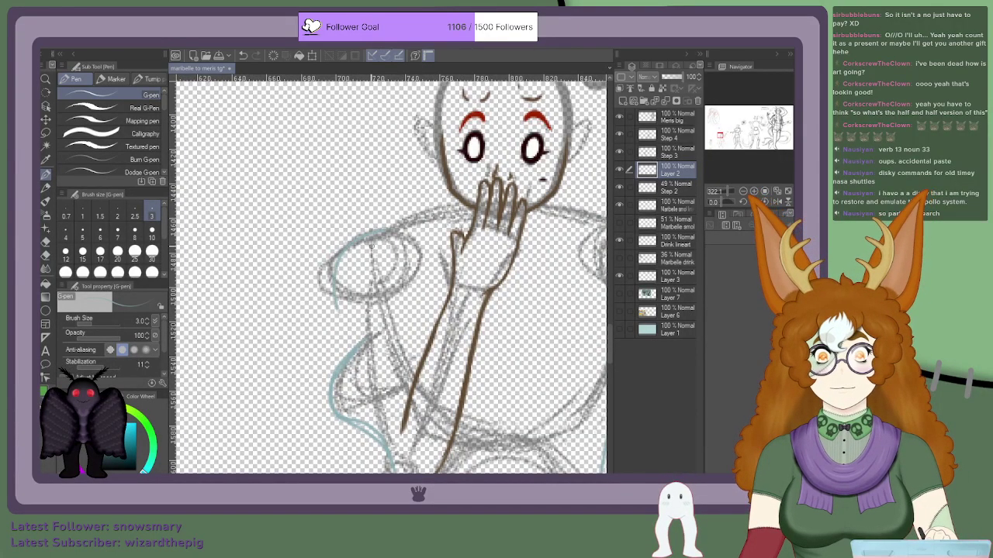
Step: Ink a light teal vertical line for the inner sleeve edge, from the mouth-covering arm's shoulder down to the forearm
scroll(428, 232, down, 2)
scroll(428, 232, down, 3)
scroll(428, 232, up, 3)
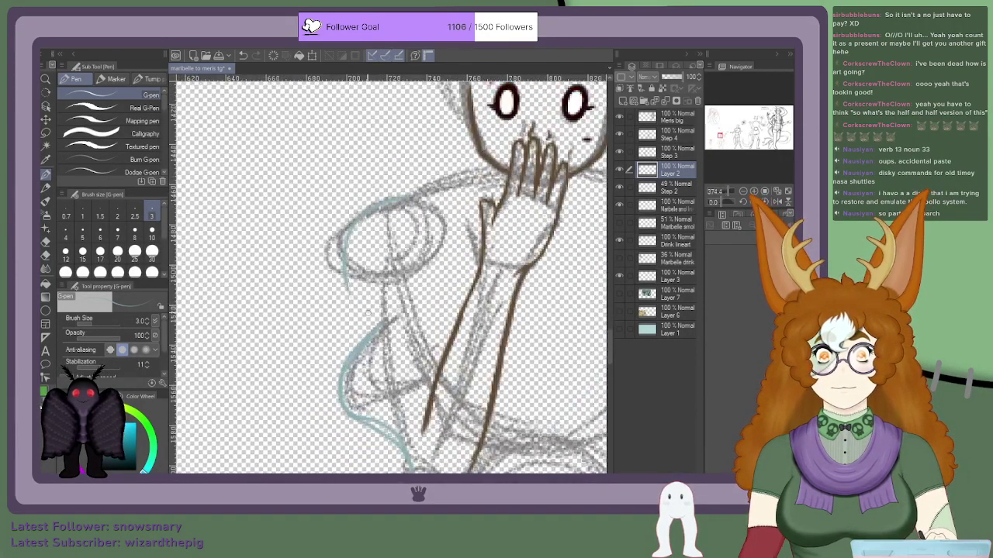
scroll(428, 232, down, 4)
scroll(400, 321, up, 4)
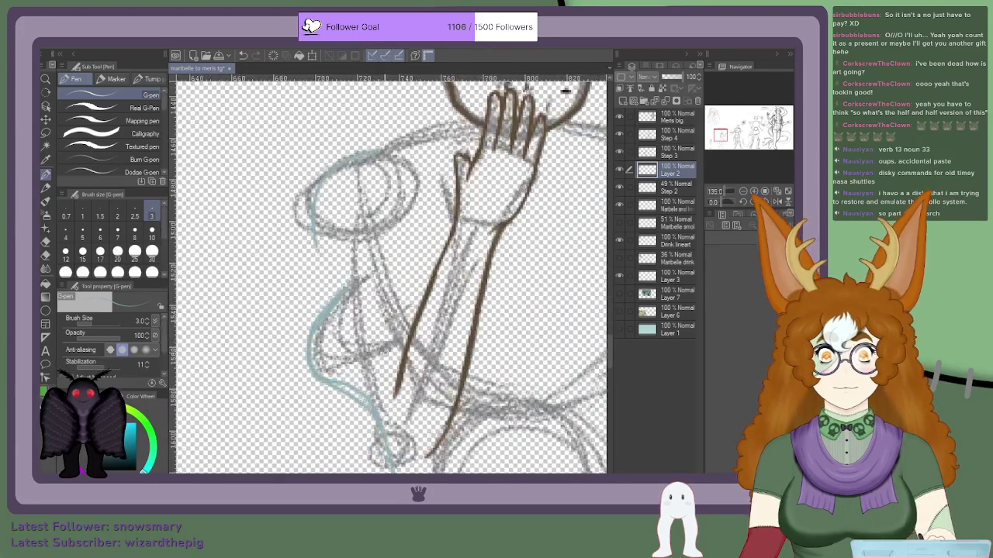
drag(412, 186, 411, 314)
mouse_move(410, 271)
mouse_down()
mouse_move(408, 330)
mouse_move(410, 236)
mouse_up()
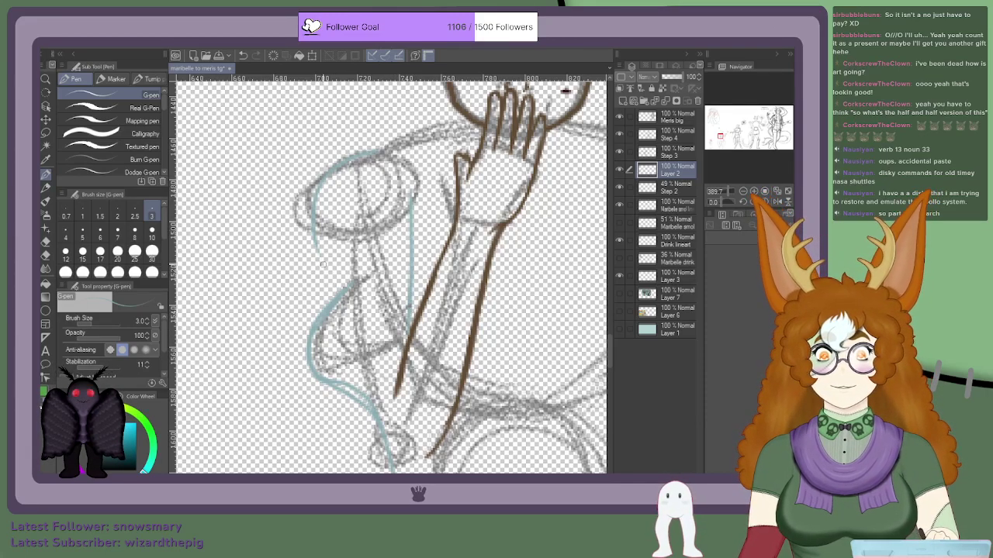
scroll(328, 279, down, 3)
scroll(319, 261, up, 3)
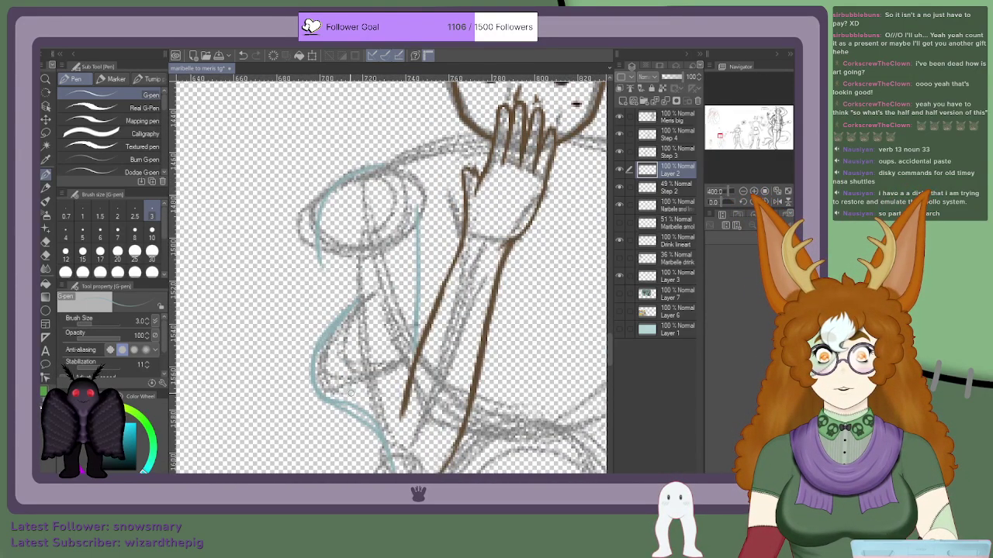
Step: Extend the outer sleeve line of the mouth-covering arm in light teal from the shoulder down across the chest contour toward the elbow
mouse_move(321, 262)
mouse_down()
mouse_move(338, 351)
mouse_move(325, 307)
mouse_up()
scroll(349, 384, down, 5)
scroll(349, 388, up, 4)
scroll(349, 394, down, 2)
scroll(350, 400, up, 8)
drag(352, 401, 332, 329)
drag(335, 368, 330, 318)
scroll(320, 240, down, 1)
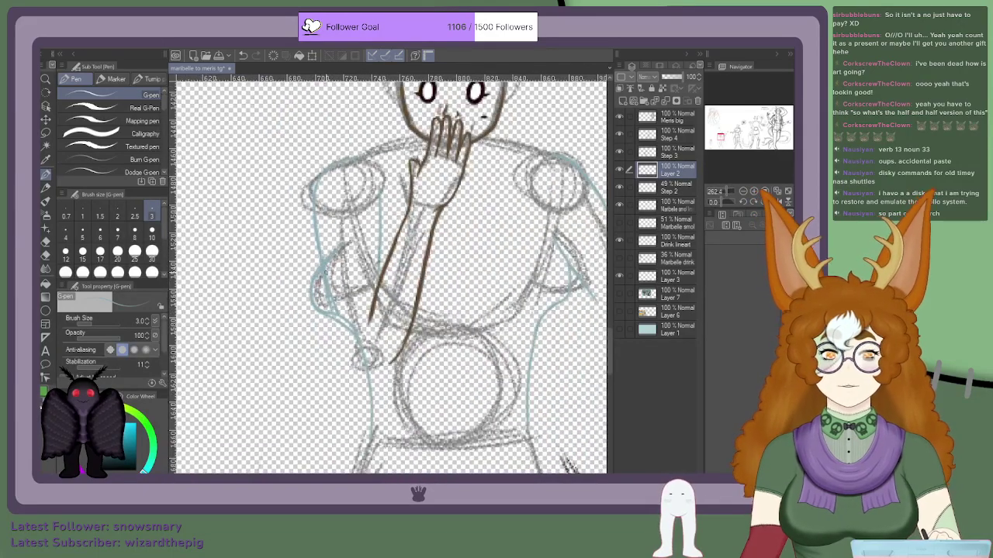
Step: Retrace the inner sleeve line of the mouth-covering arm in light teal between the shoulder and the forearm
scroll(325, 272, down, 1)
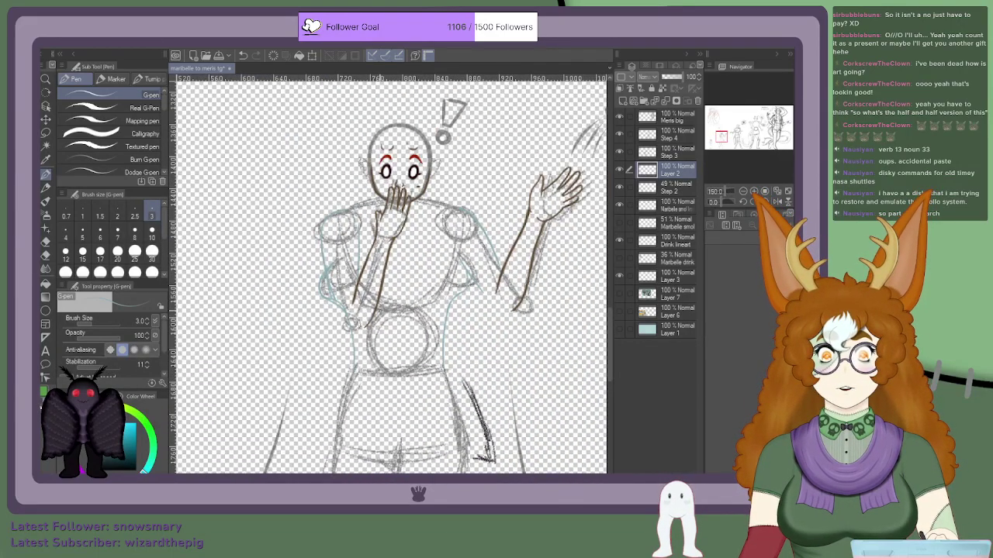
scroll(434, 396, up, 2)
scroll(434, 395, down, 1)
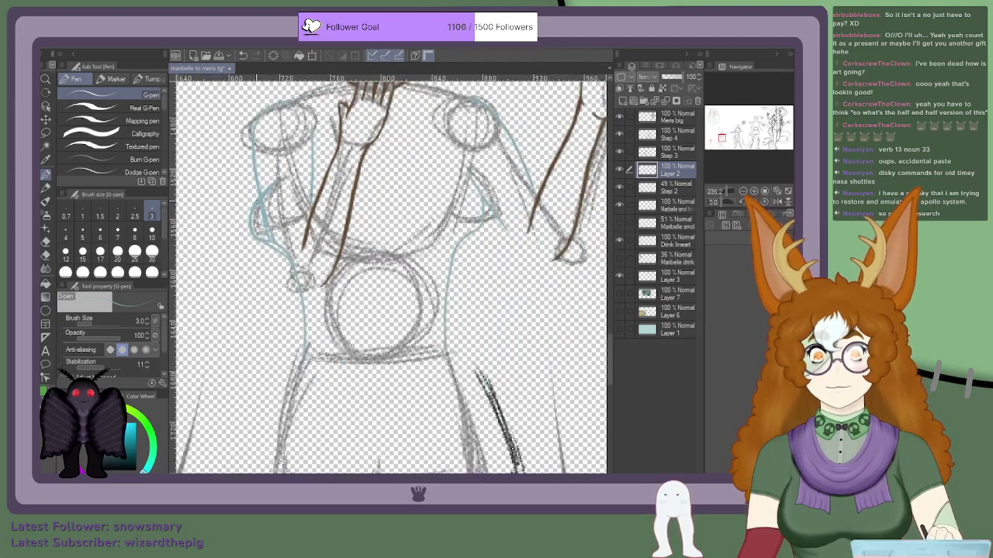
scroll(326, 200, up, 2)
scroll(328, 214, up, 1)
drag(330, 208, 326, 119)
scroll(327, 156, down, 3)
scroll(330, 182, up, 2)
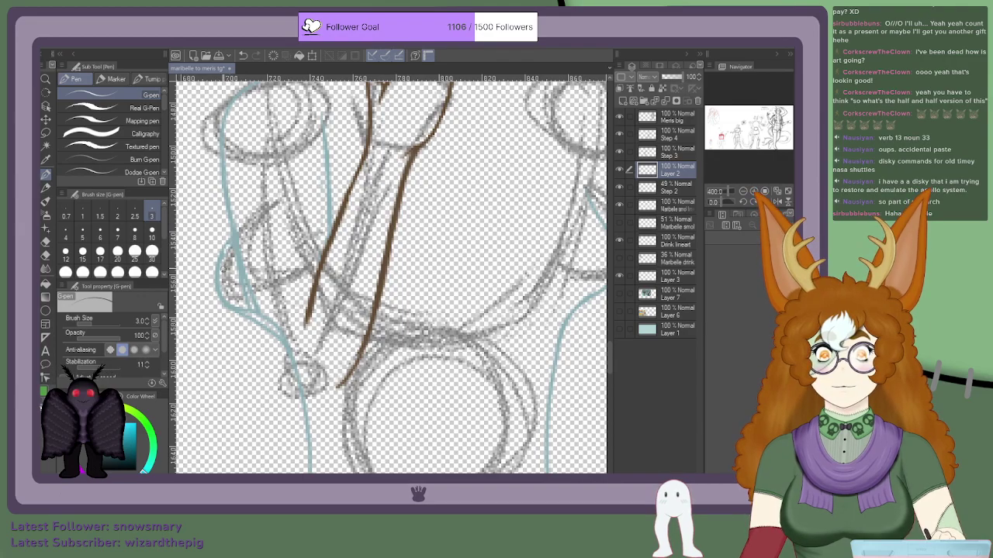
Step: Remove the doubled teal stroke below the chest contour and shorten the outer sleeve line above the elbow
scroll(262, 241, up, 4)
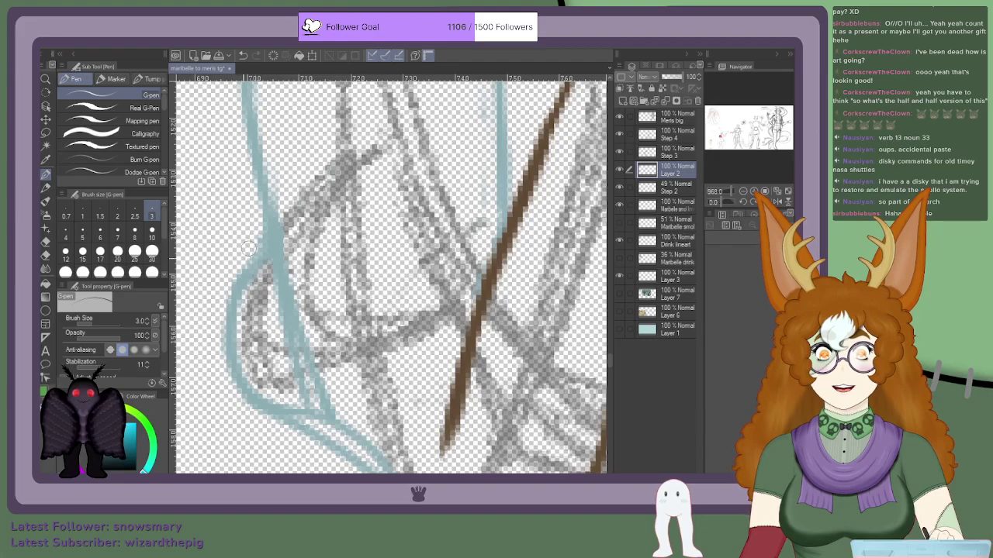
scroll(278, 350, down, 3)
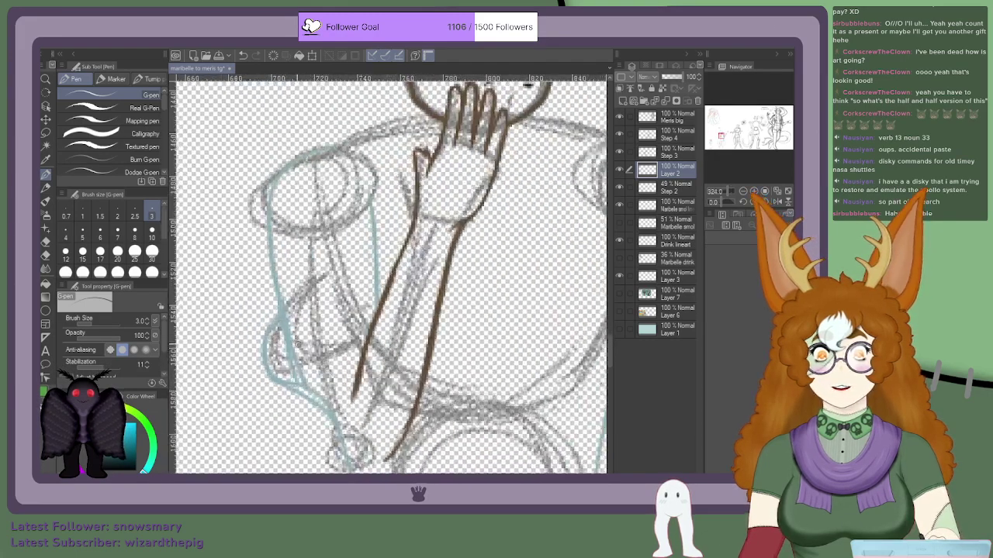
scroll(332, 393, down, 9)
scroll(332, 399, up, 10)
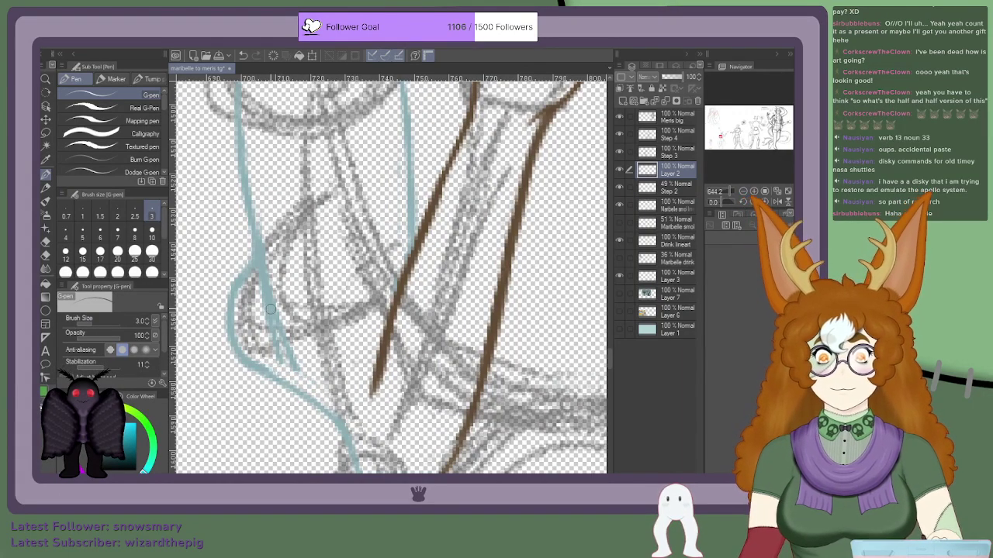
scroll(280, 354, down, 1)
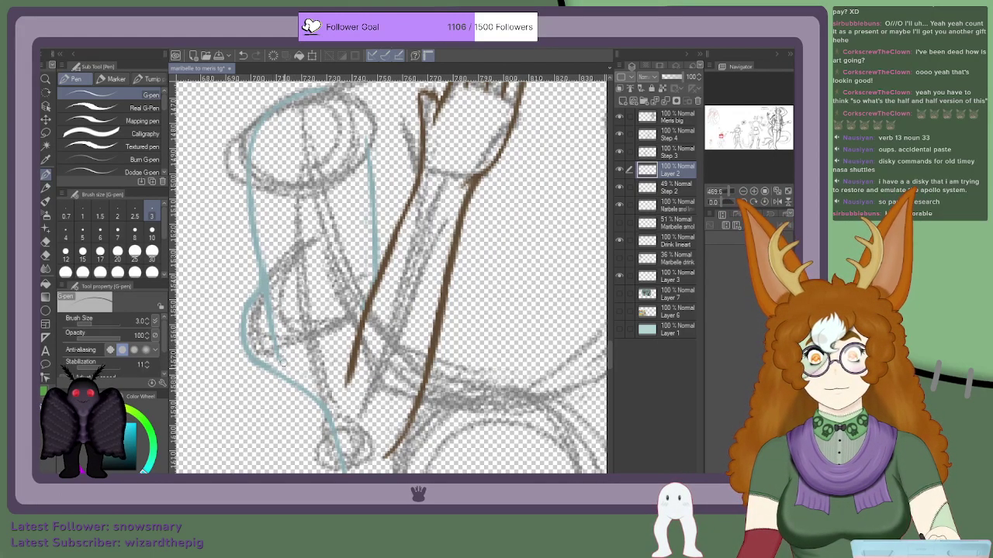
Step: Lower the opacity of the Step 2 sketch layer to 31%
scroll(278, 349, down, 2)
scroll(297, 325, down, 1)
scroll(266, 256, up, 3)
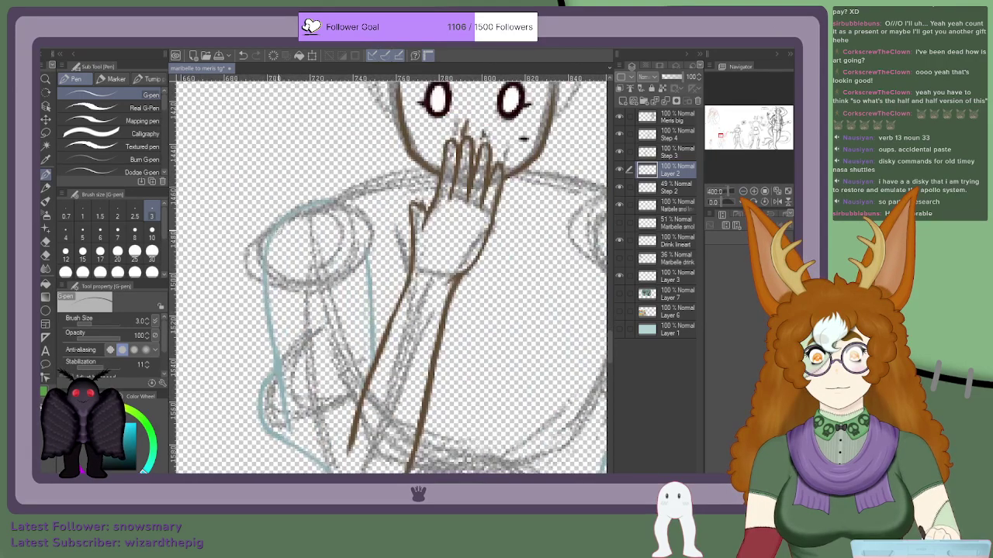
click(668, 190)
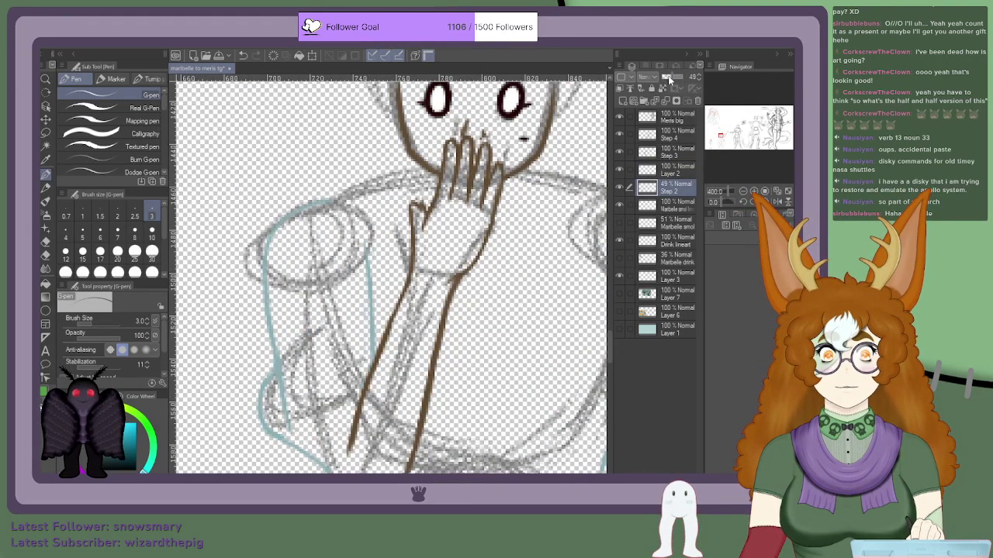
drag(669, 78, 667, 76)
Step: Examine the inked face, arms and torso lines of the surprised figure against the fainter sketch
scroll(403, 278, down, 3)
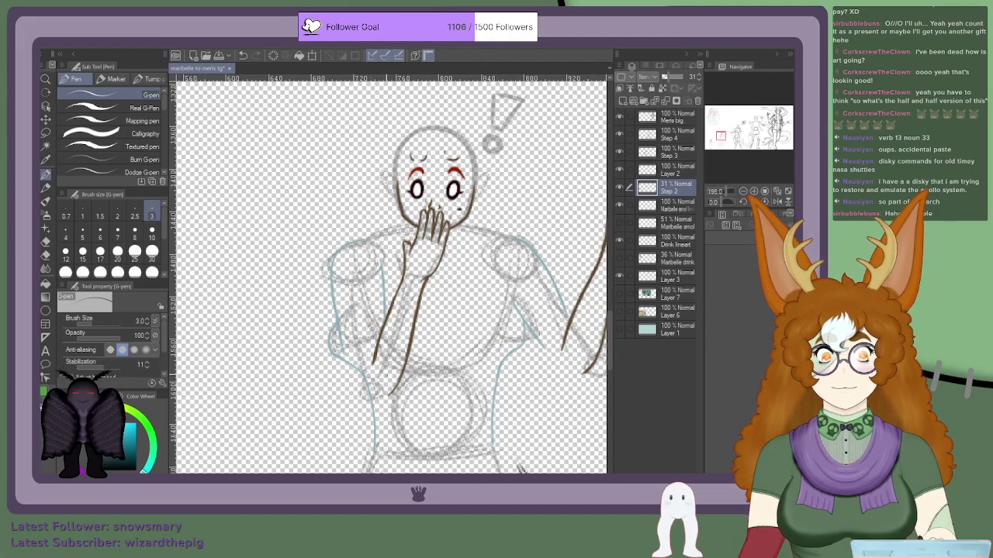
scroll(391, 276, down, 1)
scroll(392, 276, down, 1)
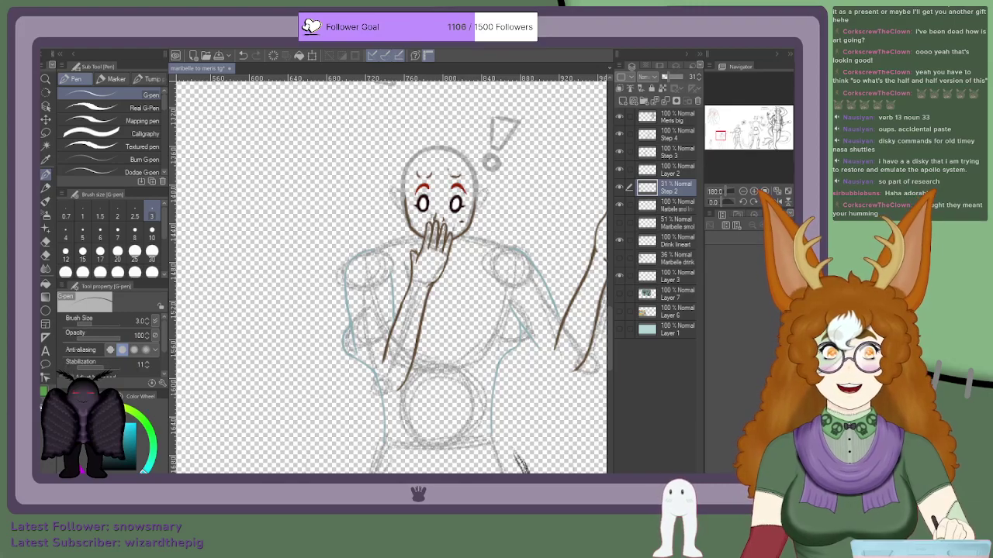
scroll(349, 388, down, 1)
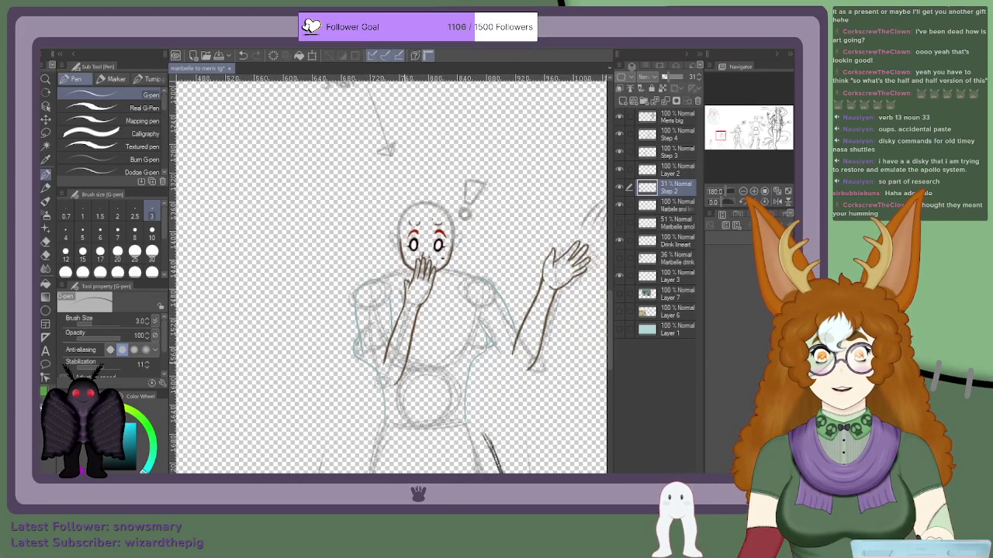
scroll(360, 372, up, 4)
scroll(348, 342, down, 5)
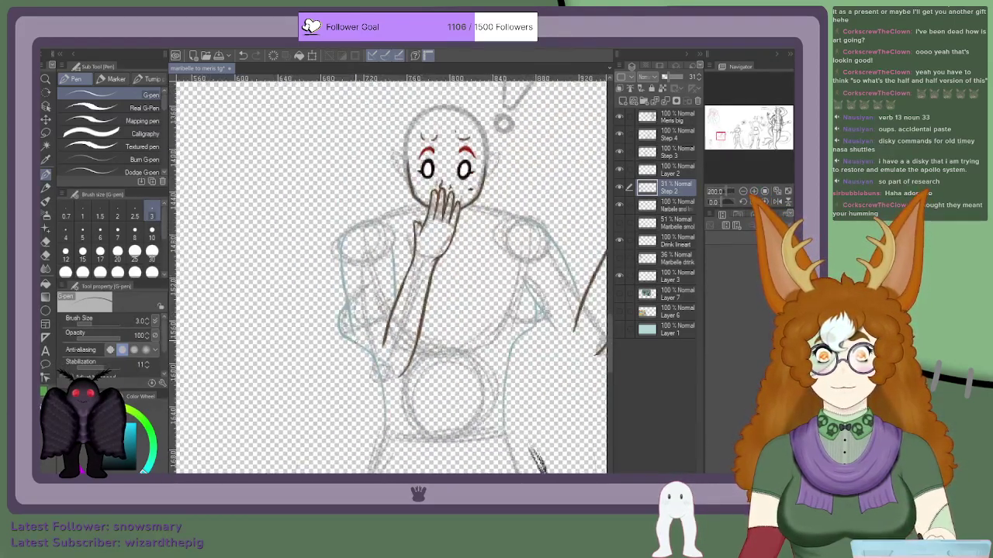
scroll(349, 341, up, 4)
scroll(368, 346, down, 5)
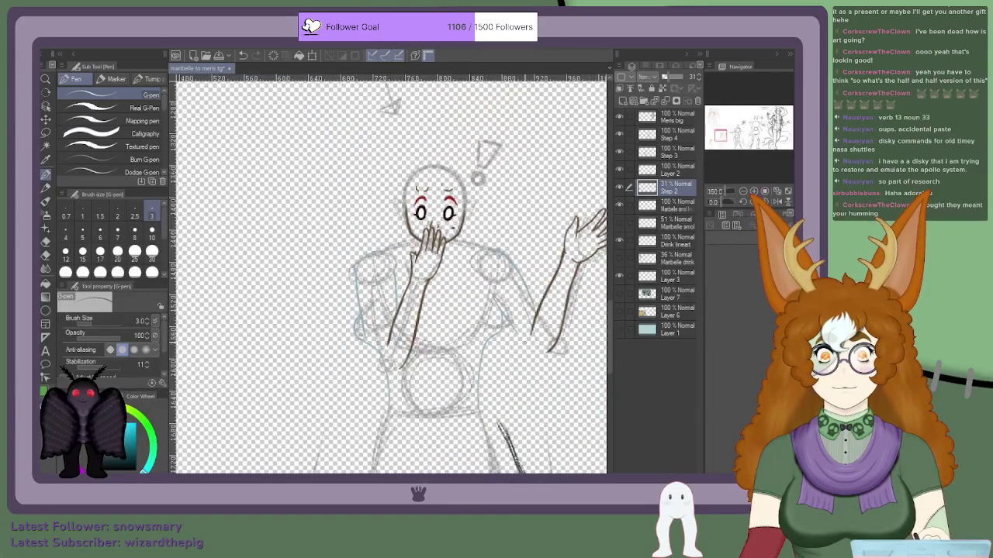
scroll(524, 255, up, 5)
scroll(524, 254, down, 3)
scroll(525, 307, up, 1)
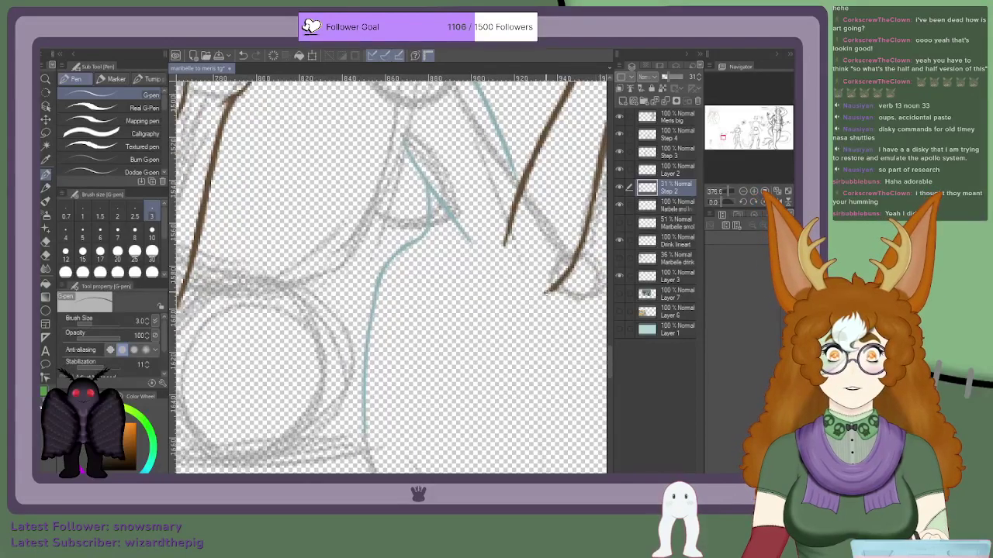
drag(551, 291, 520, 288)
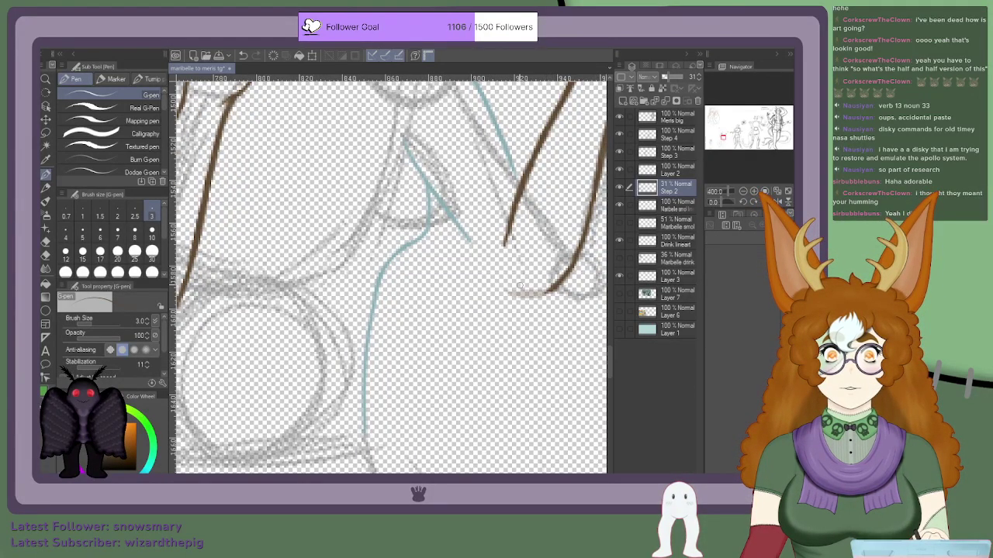
key(ctrl+z)
key(ctrl+z)
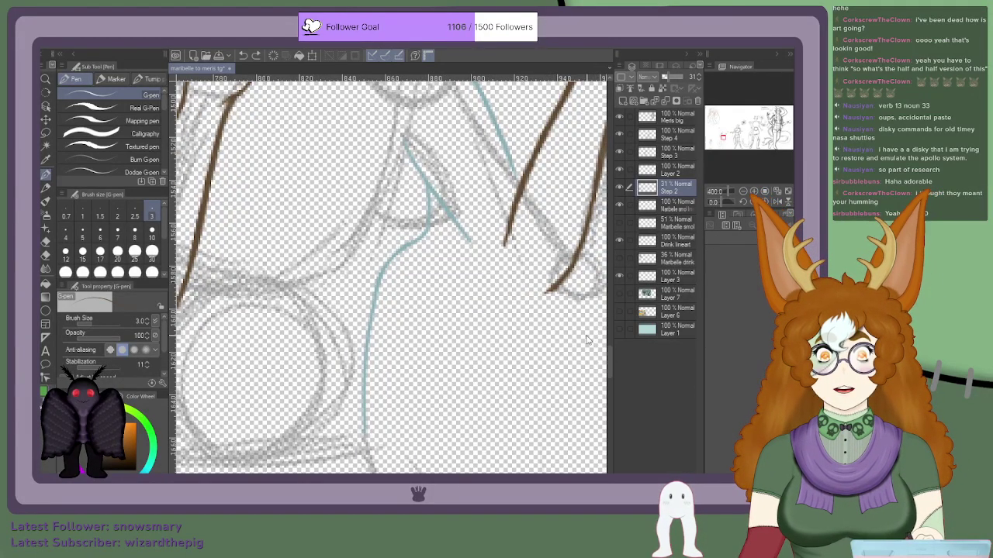
Step: Toggle the Step 2 sketch layer's visibility to inspect the inked arm and torso lines with and without it
click(619, 187)
scroll(394, 303, down, 2)
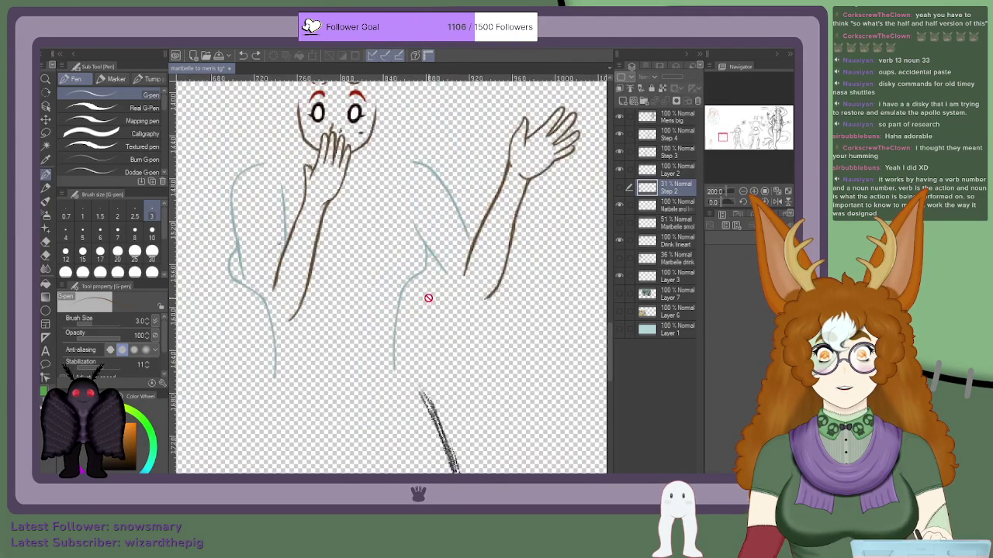
click(620, 186)
click(619, 187)
click(620, 187)
click(619, 187)
scroll(284, 277, up, 4)
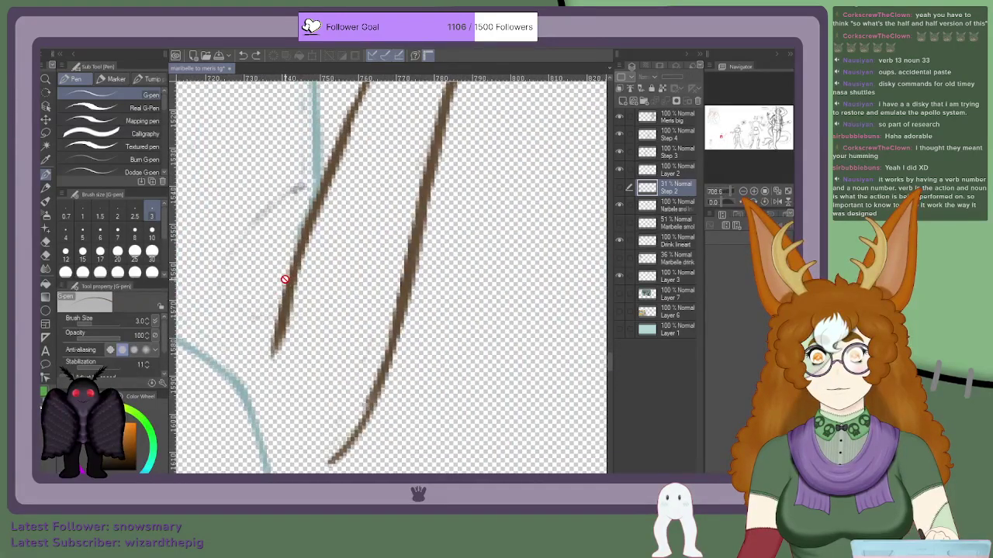
scroll(285, 279, down, 3)
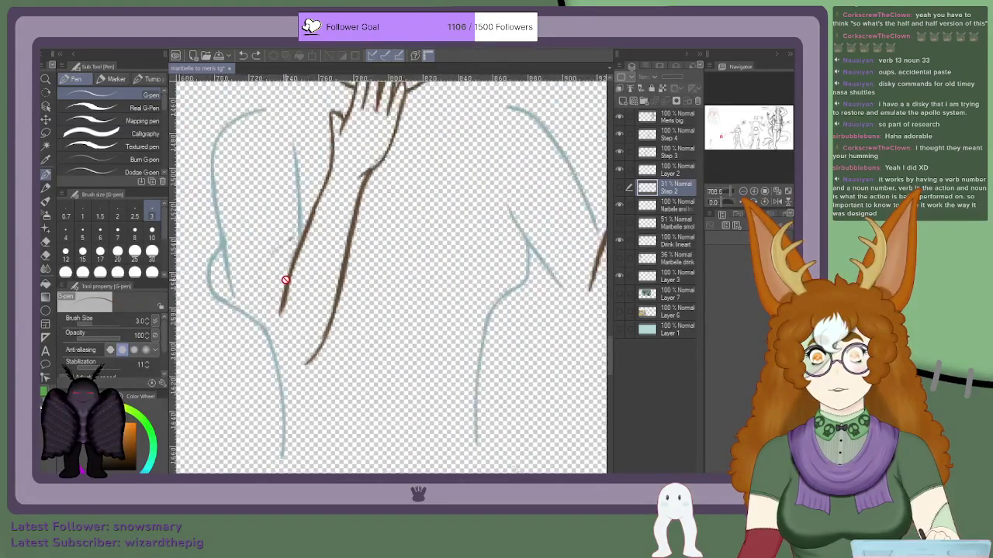
click(619, 187)
Step: On Layer 2, ink the raised arm's elbow in brown, curving from the outer forearm line round toward the upper arm
scroll(602, 225, down, 3)
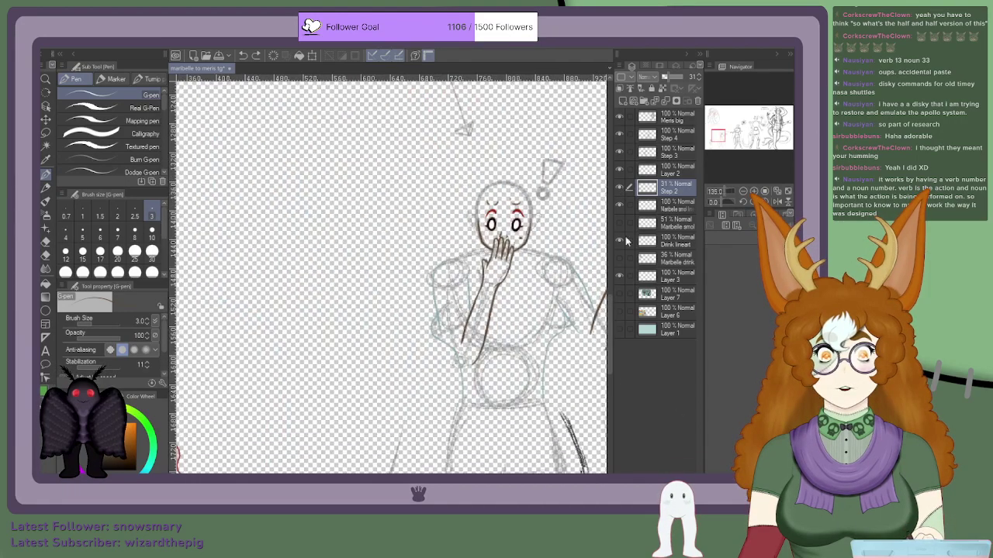
mouse_move(722, 138)
mouse_down()
mouse_move(733, 140)
mouse_move(725, 136)
mouse_up()
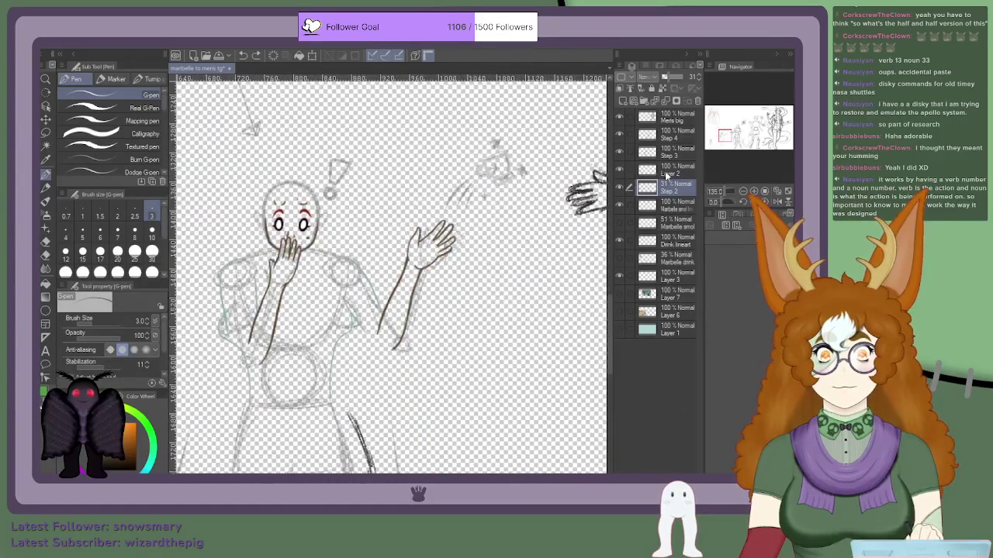
click(674, 171)
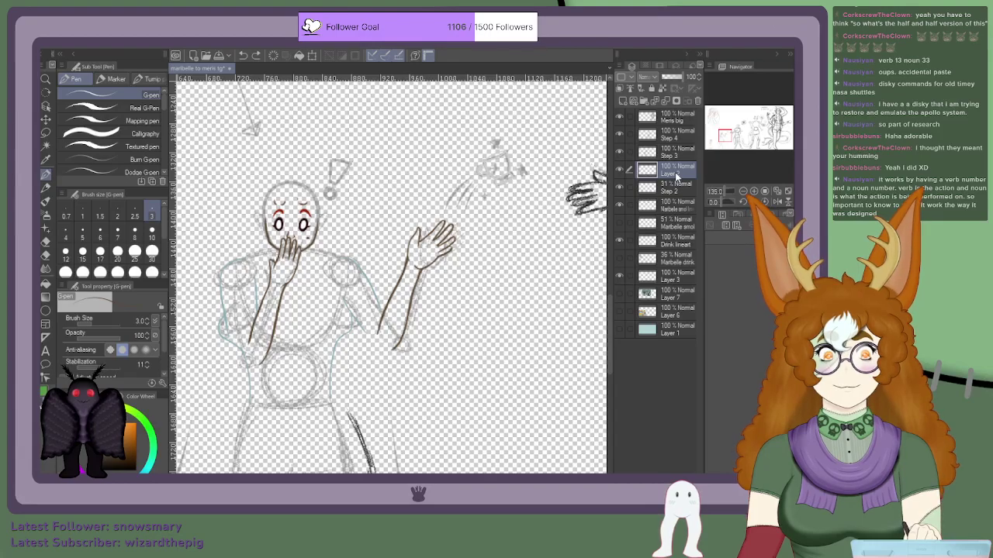
scroll(245, 280, up, 1)
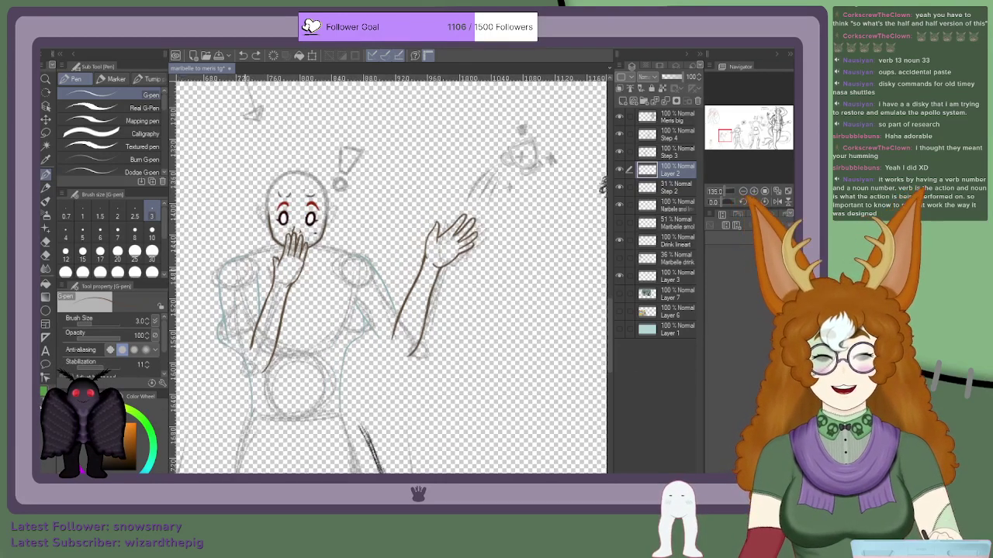
scroll(500, 326, down, 1)
scroll(500, 326, up, 4)
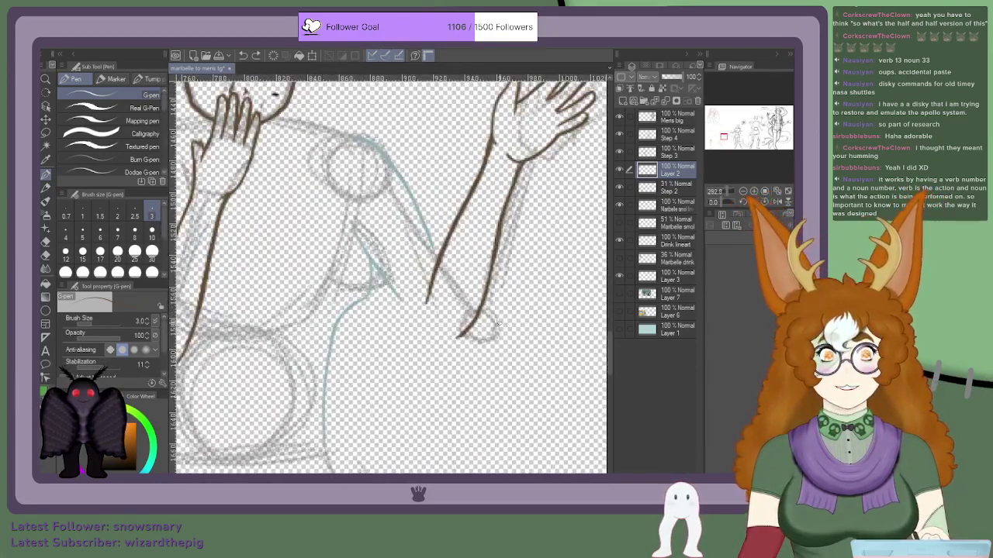
scroll(499, 325, up, 3)
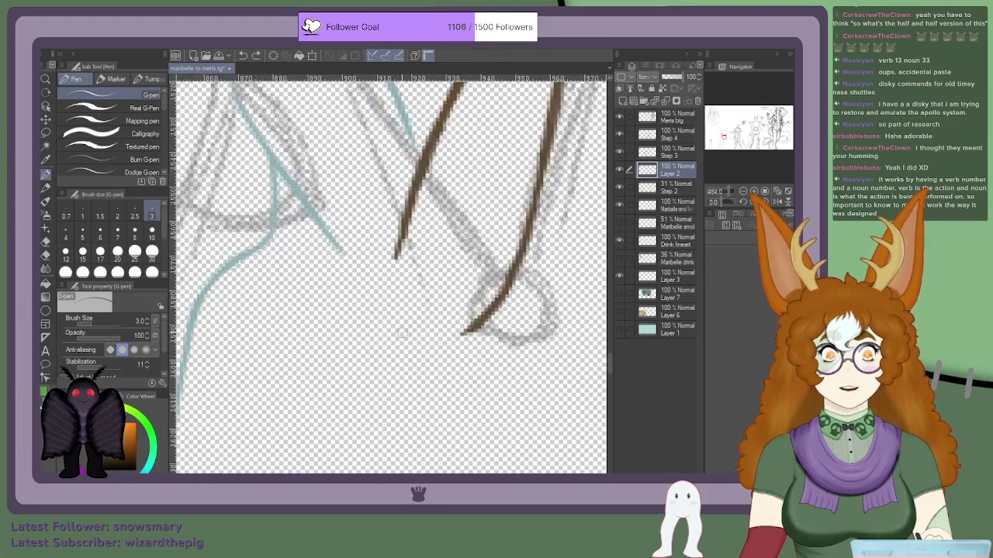
mouse_move(467, 329)
mouse_down()
mouse_move(398, 330)
mouse_move(478, 324)
mouse_move(396, 331)
mouse_up()
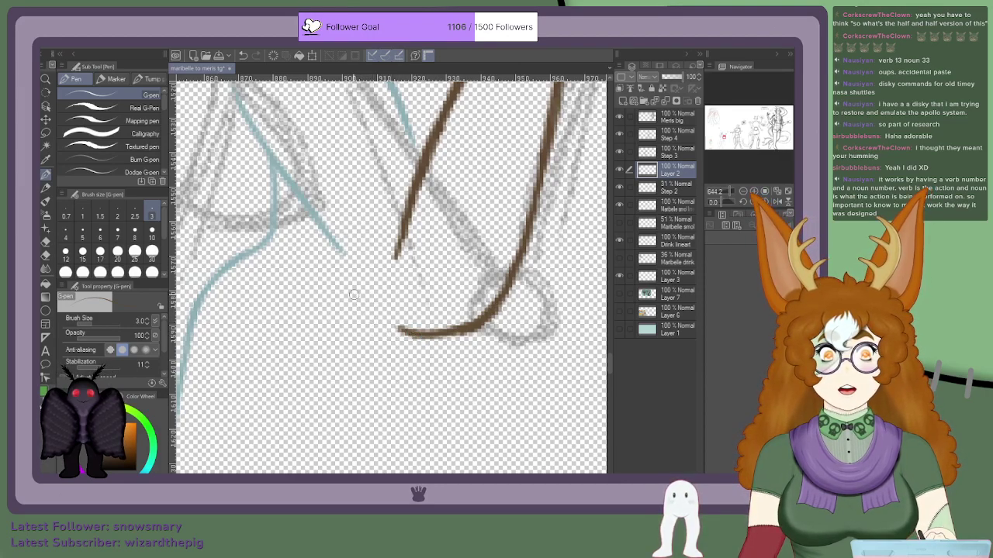
drag(356, 278, 405, 333)
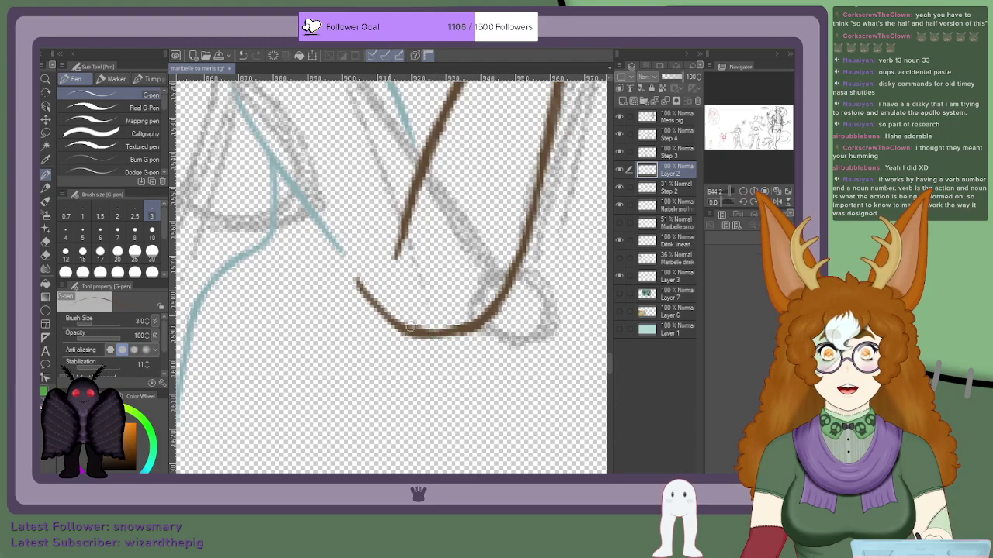
Step: Refine the raised arm's brown elbow curve and the lower end of its inner forearm line
scroll(365, 276, down, 5)
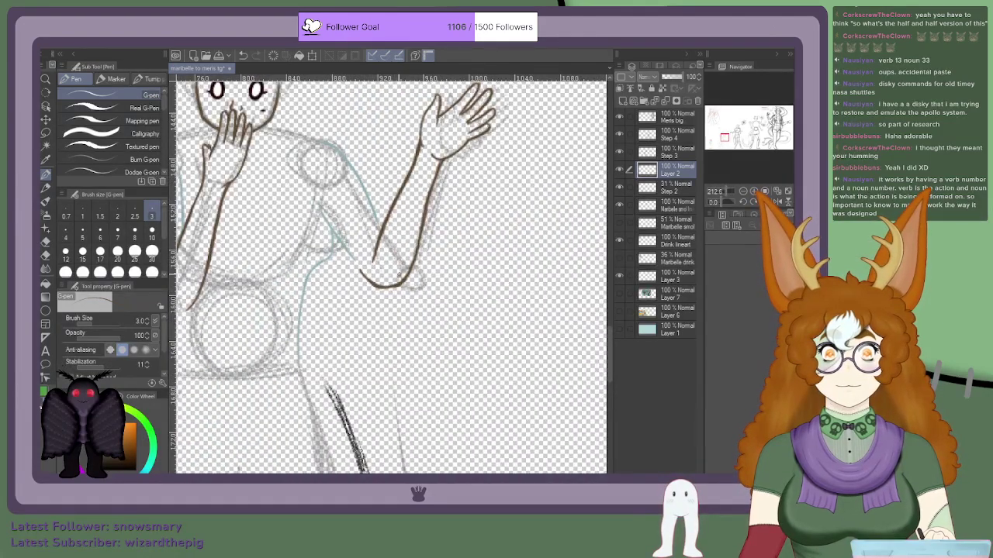
scroll(401, 275, down, 5)
scroll(341, 290, up, 3)
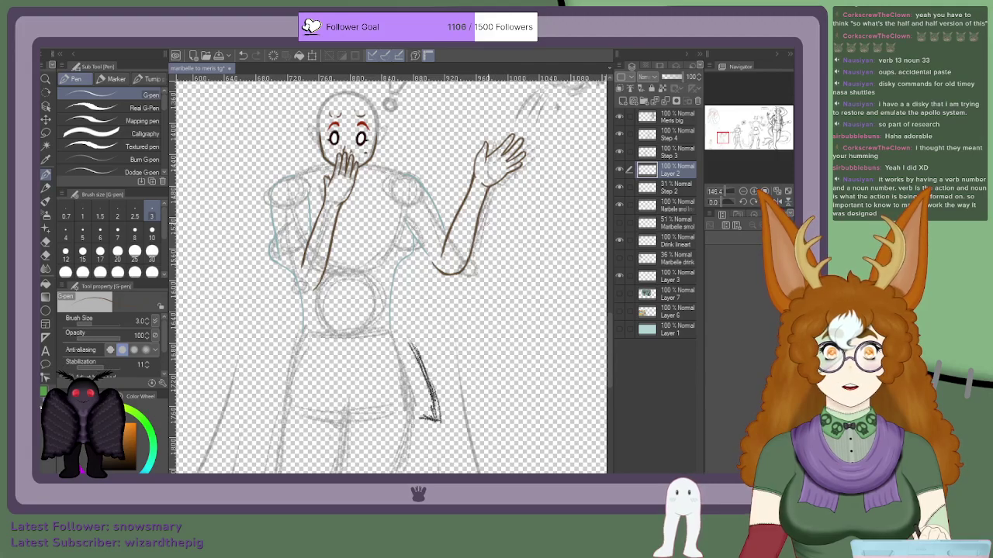
scroll(446, 291, up, 5)
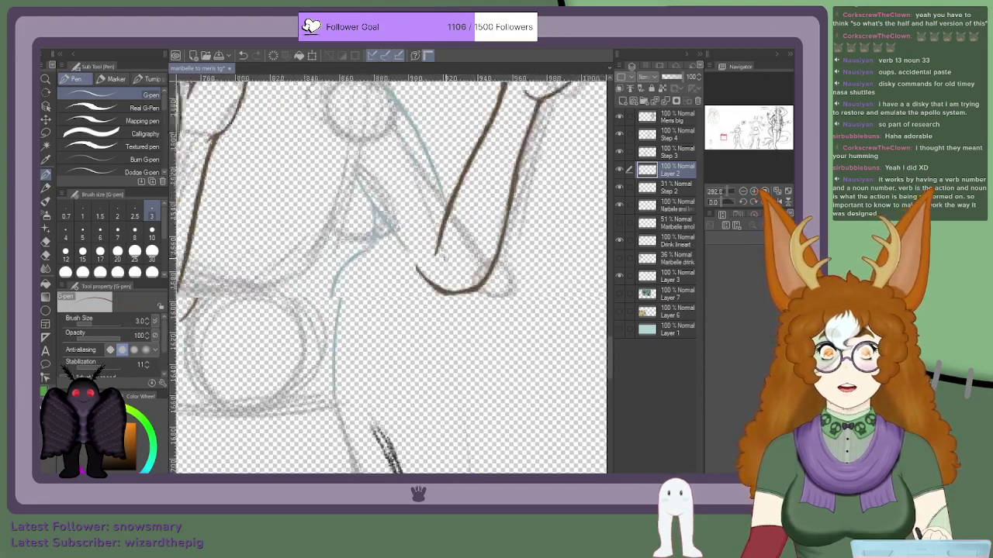
scroll(446, 312, up, 2)
drag(463, 324, 532, 314)
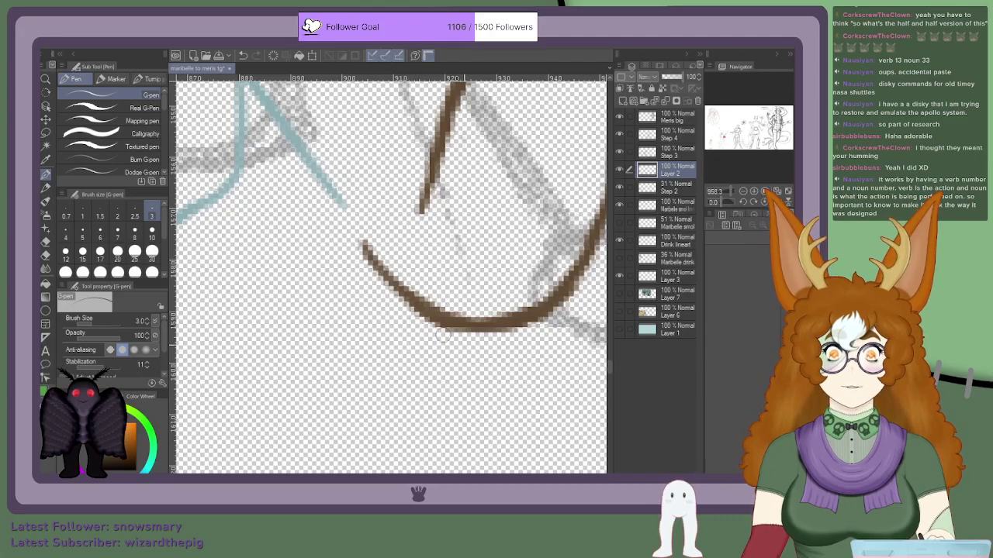
scroll(417, 311, up, 1)
scroll(439, 200, down, 5)
scroll(429, 202, up, 3)
drag(436, 210, 456, 128)
Step: Inspect the raised arm's line art from wrist to elbow and its proportions against the whole figure
scroll(438, 215, down, 3)
scroll(441, 178, up, 2)
scroll(442, 151, down, 2)
scroll(438, 186, up, 3)
scroll(435, 208, down, 2)
scroll(446, 205, up, 3)
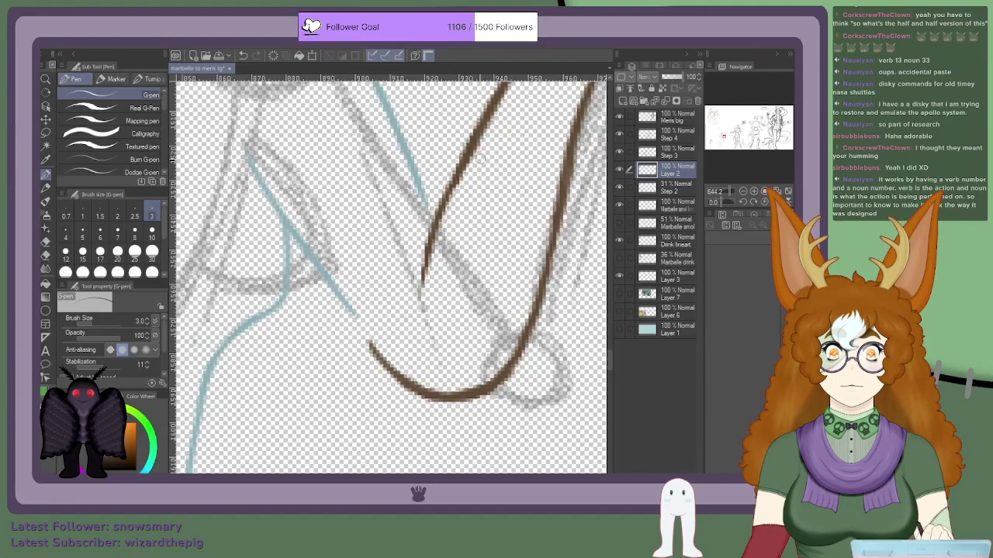
scroll(476, 152, down, 3)
scroll(485, 155, up, 3)
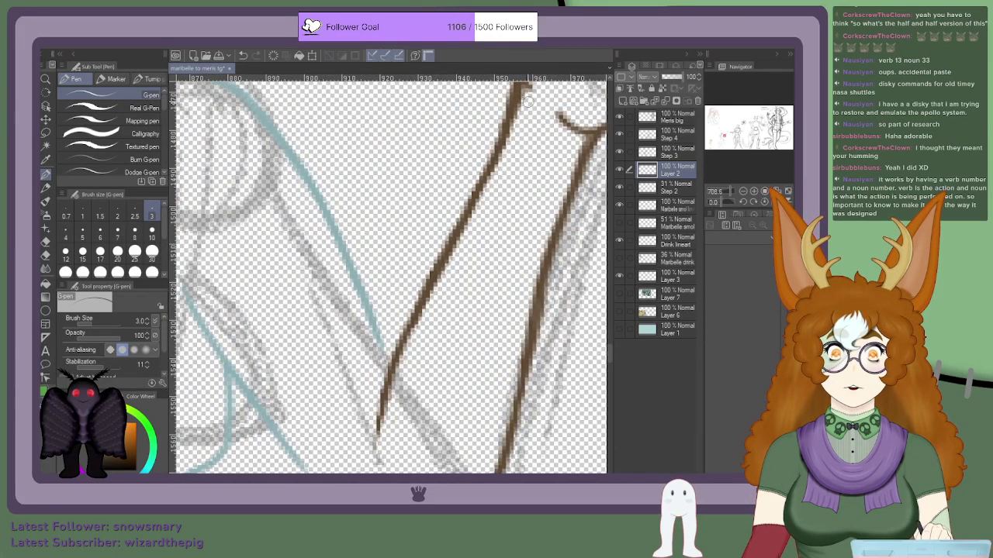
scroll(516, 117, down, 3)
scroll(524, 120, up, 4)
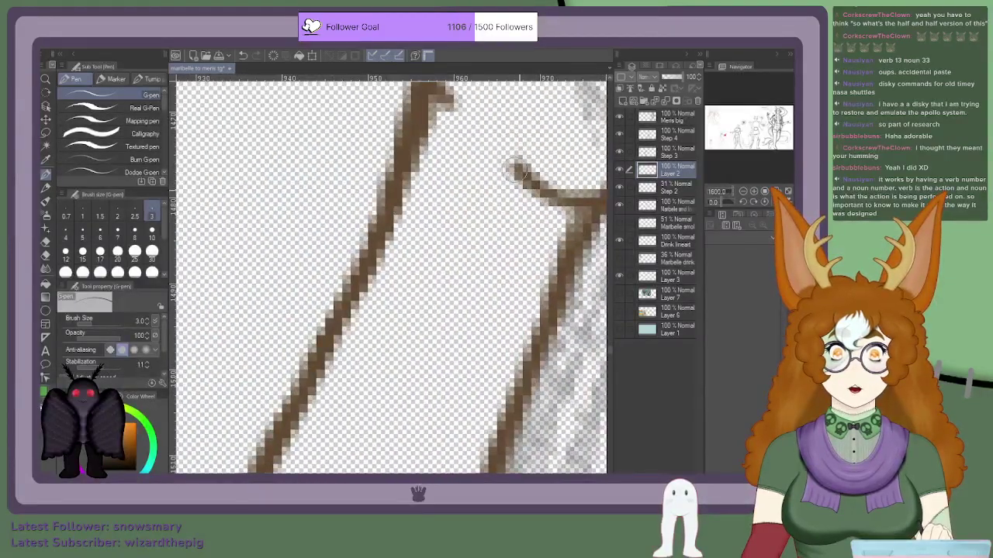
scroll(532, 166, down, 3)
scroll(478, 103, up, 3)
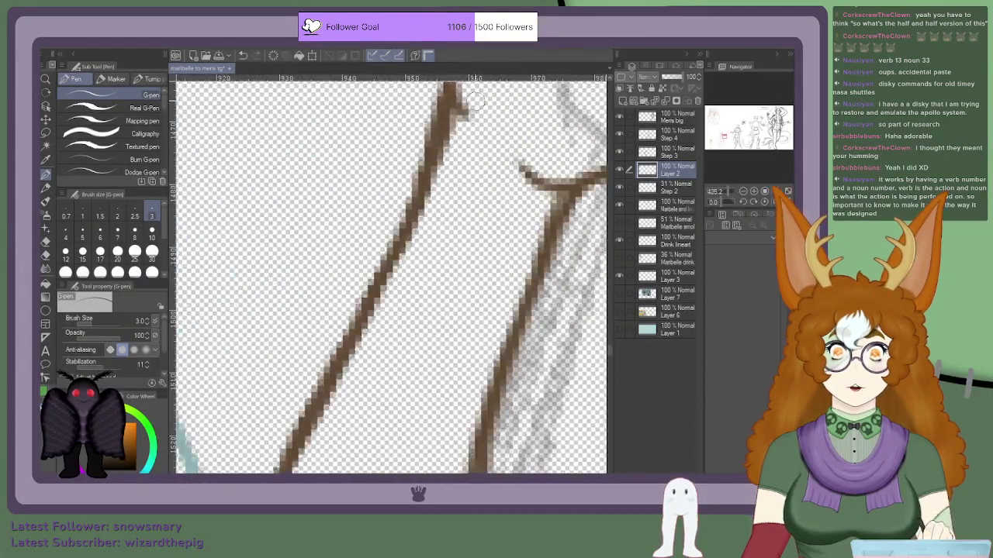
scroll(474, 112, down, 5)
scroll(390, 274, down, 4)
scroll(390, 275, up, 2)
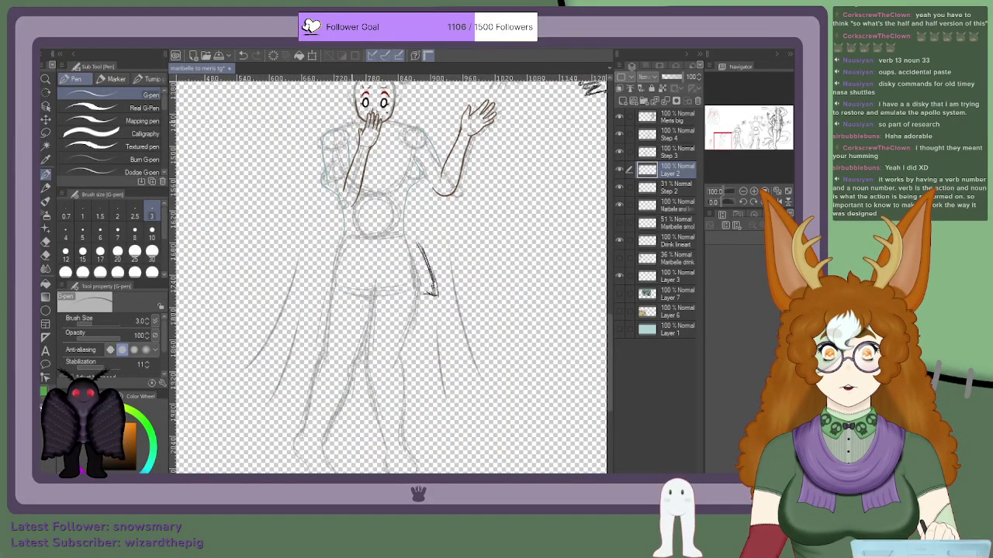
scroll(341, 140, up, 4)
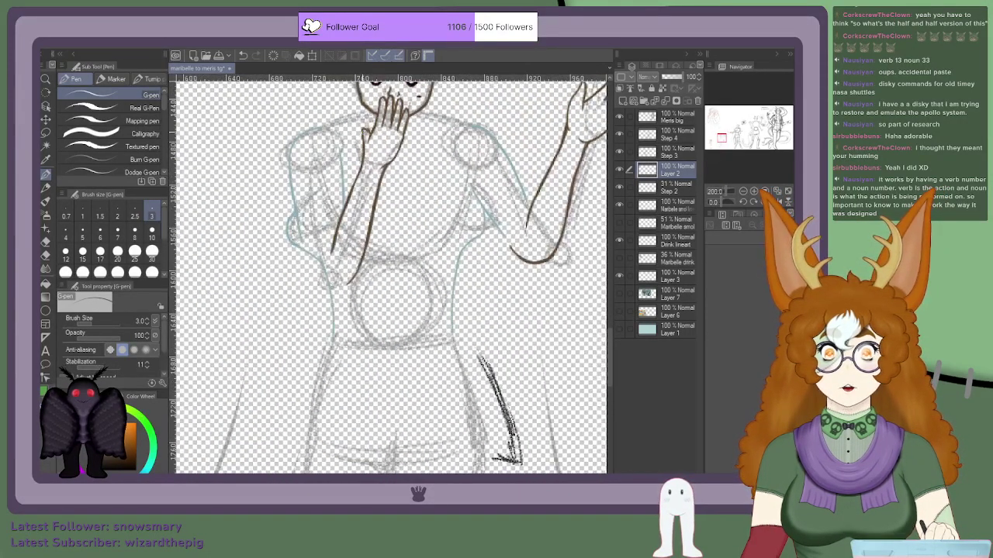
scroll(341, 140, down, 2)
scroll(390, 275, down, 2)
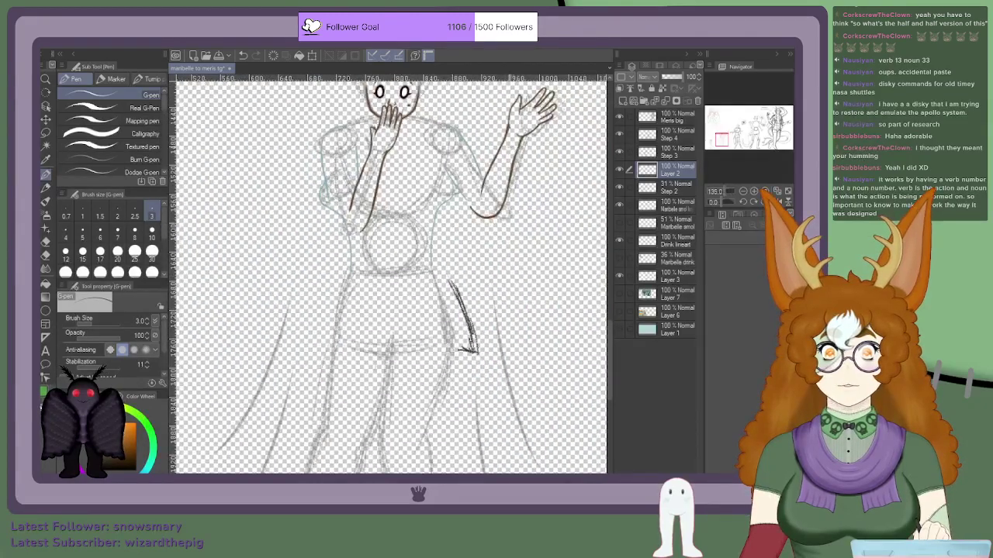
Step: Select the raised arm's line art from hand to elbow on Layer 2 with a freehand Lasso outline
scroll(508, 139, down, 3)
scroll(508, 139, up, 3)
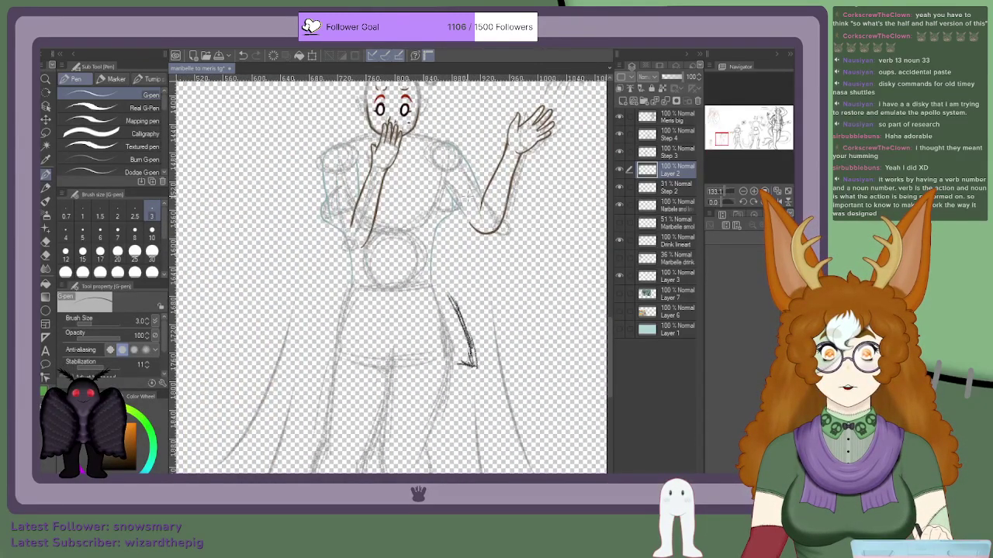
scroll(465, 223, up, 1)
key(m)
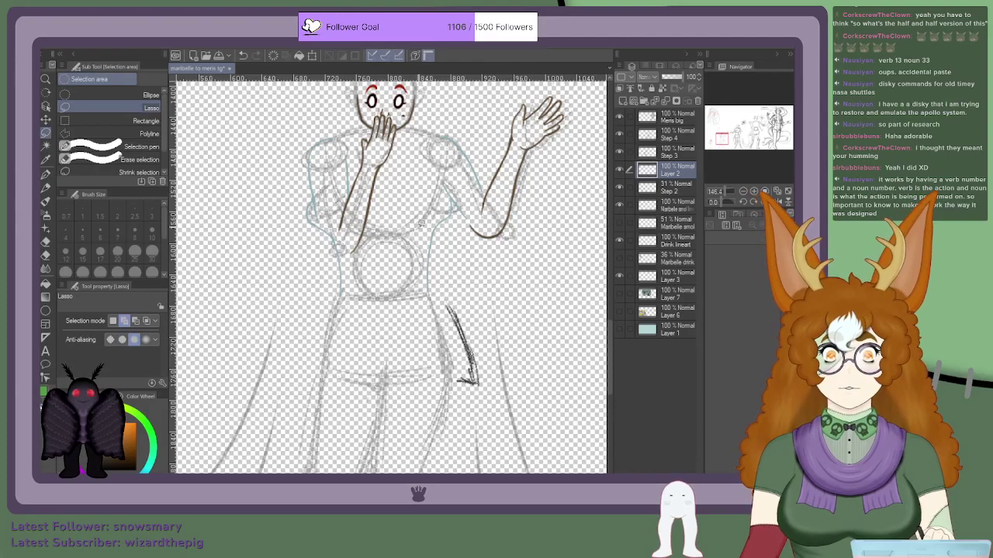
scroll(464, 222, up, 1)
scroll(464, 222, up, 2)
mouse_move(497, 179)
mouse_down()
mouse_move(528, 48)
mouse_move(555, 61)
mouse_move(593, 111)
mouse_move(622, 184)
mouse_move(542, 322)
mouse_up()
drag(456, 419, 404, 391)
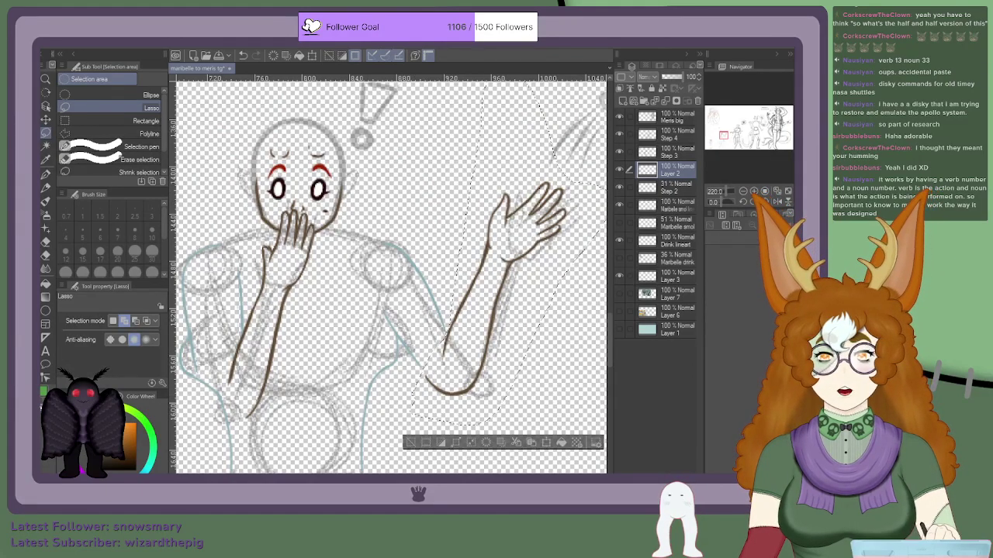
Step: Scale the selected raised arm's line art down slightly in height and width and apply the transformation
click(312, 56)
scroll(518, 167, down, 3)
scroll(518, 126, up, 2)
drag(516, 124, 511, 138)
drag(595, 274, 578, 280)
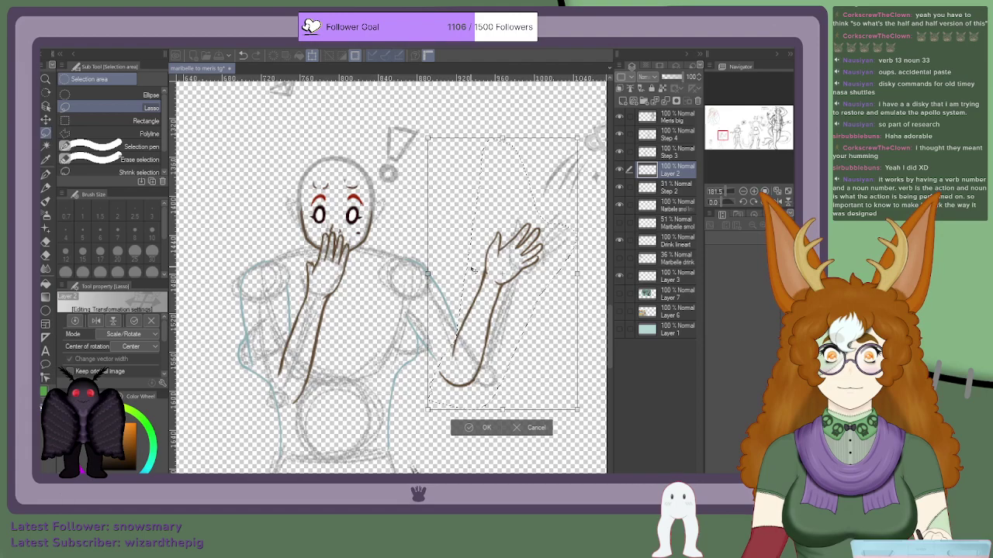
click(482, 429)
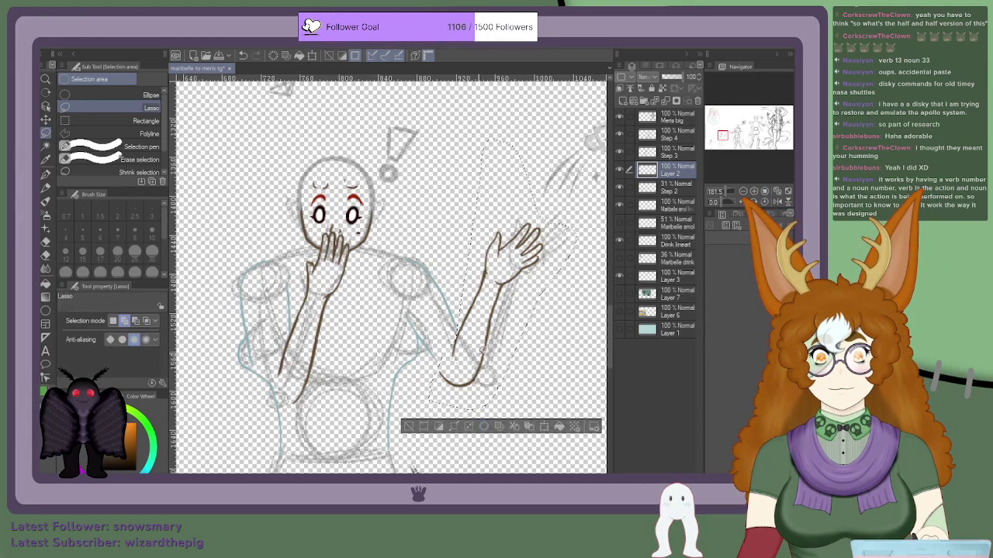
Step: Nudge the selected raised arm's line art slightly upward over the sketch with the Move layer tool
key(k)
drag(478, 359, 483, 354)
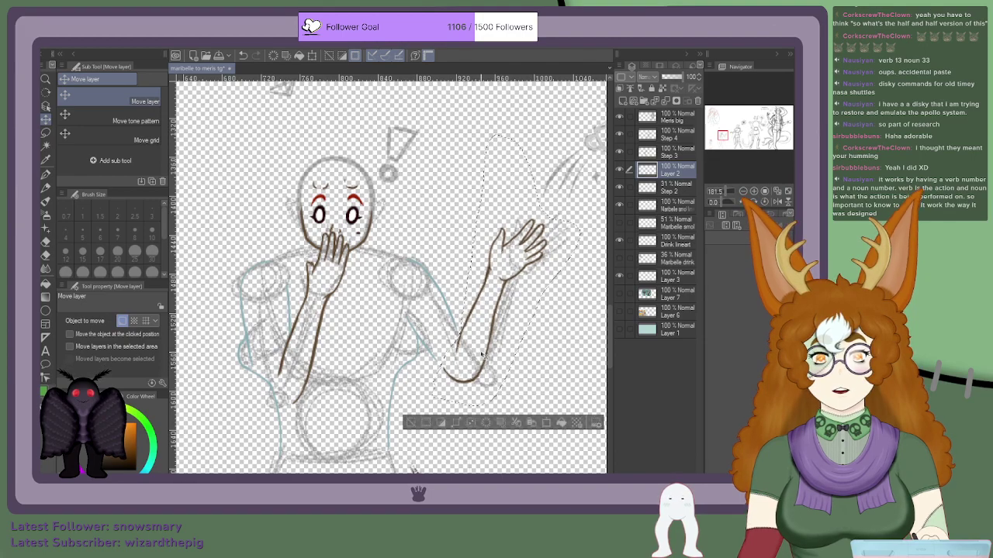
drag(479, 355, 478, 355)
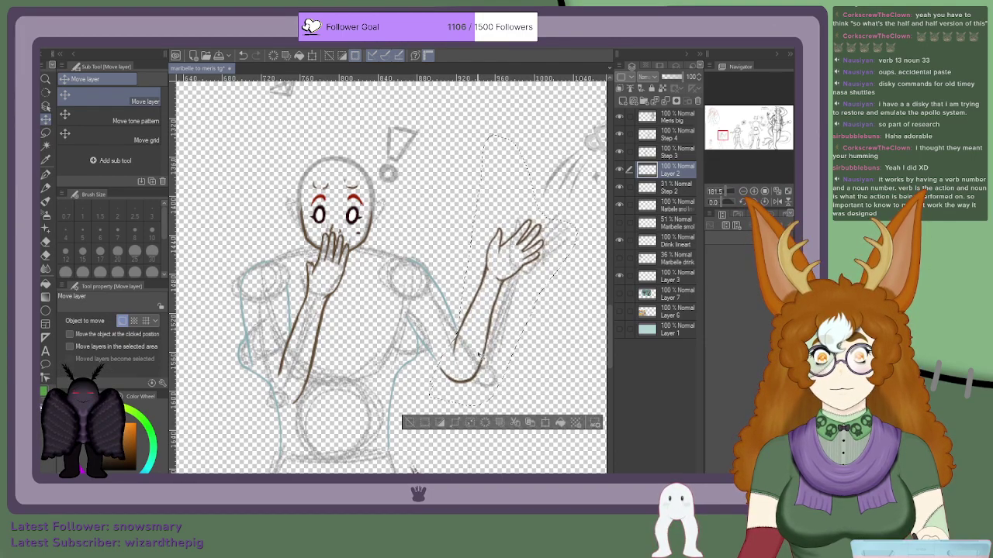
key(Left)
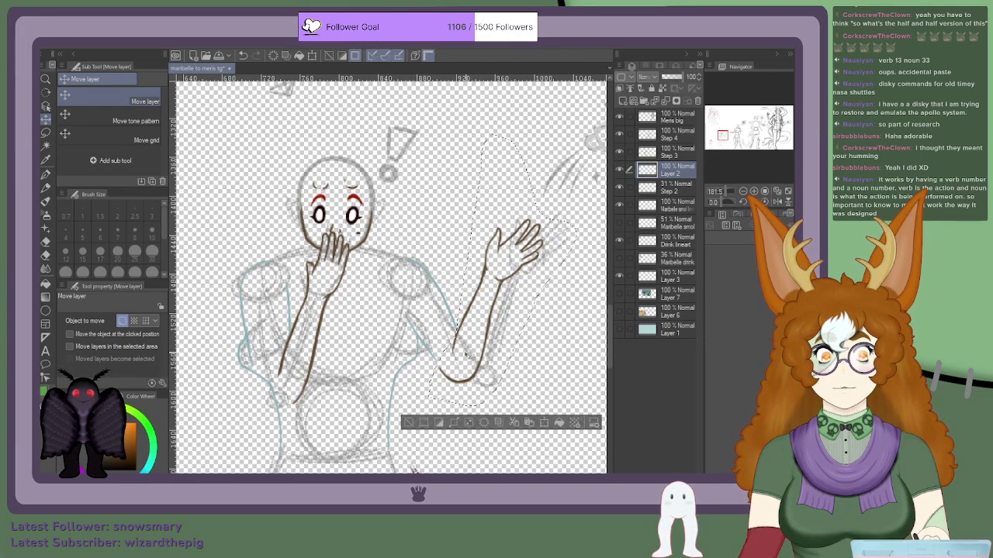
Step: Deselect the raised arm and merge Layer 2 down into the Step 2 sketch layer
key(ctrl+d)
scroll(461, 355, up, 8)
key(ctrl+e)
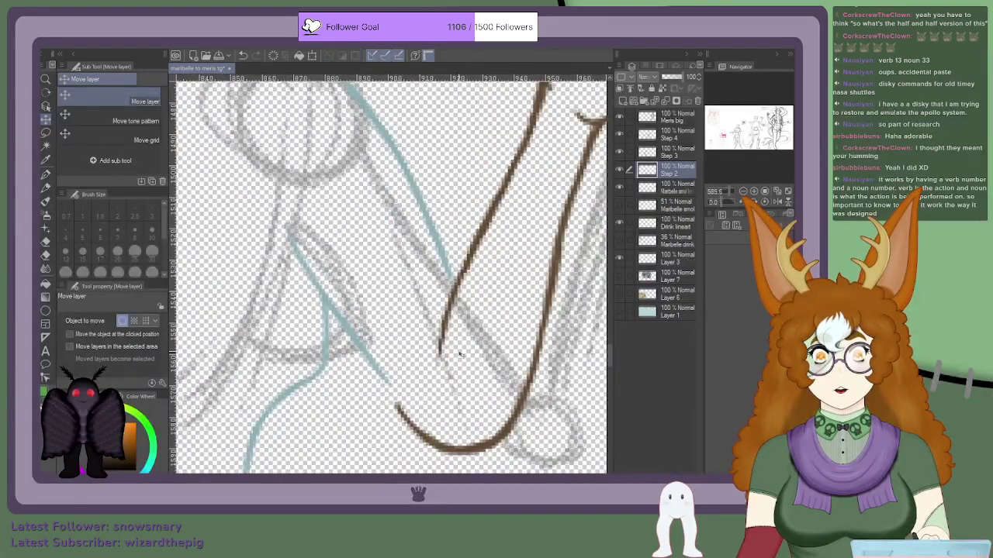
scroll(460, 355, down, 5)
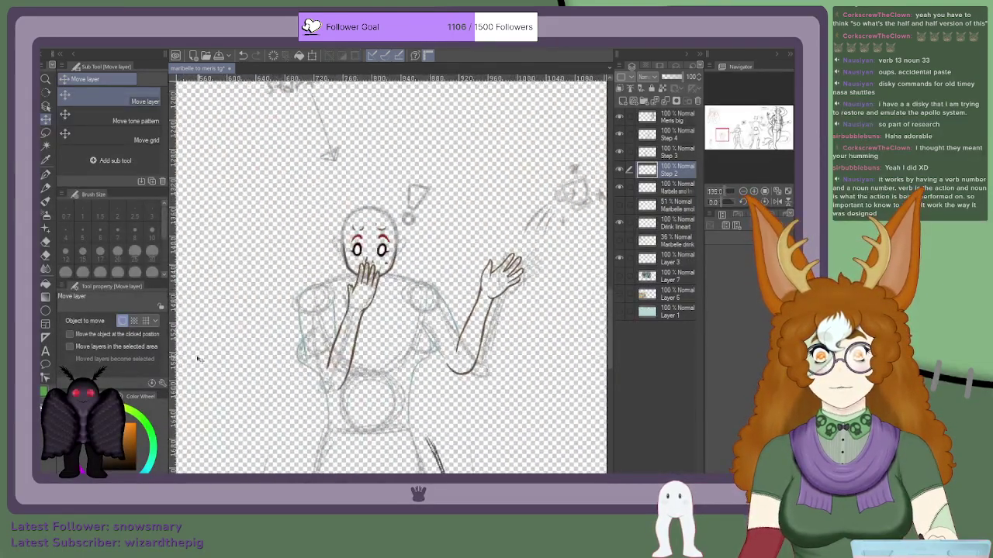
scroll(290, 364, up, 5)
scroll(512, 389, down, 6)
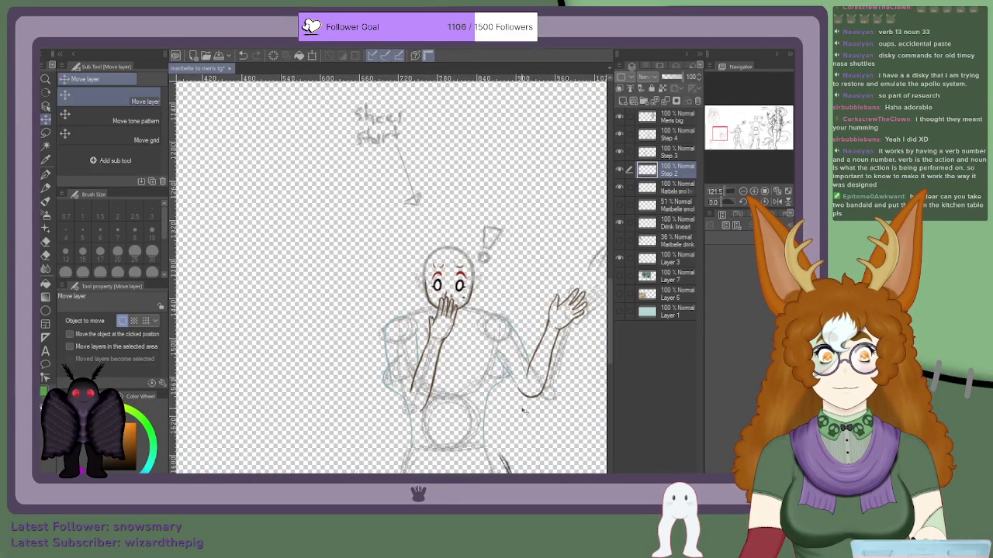
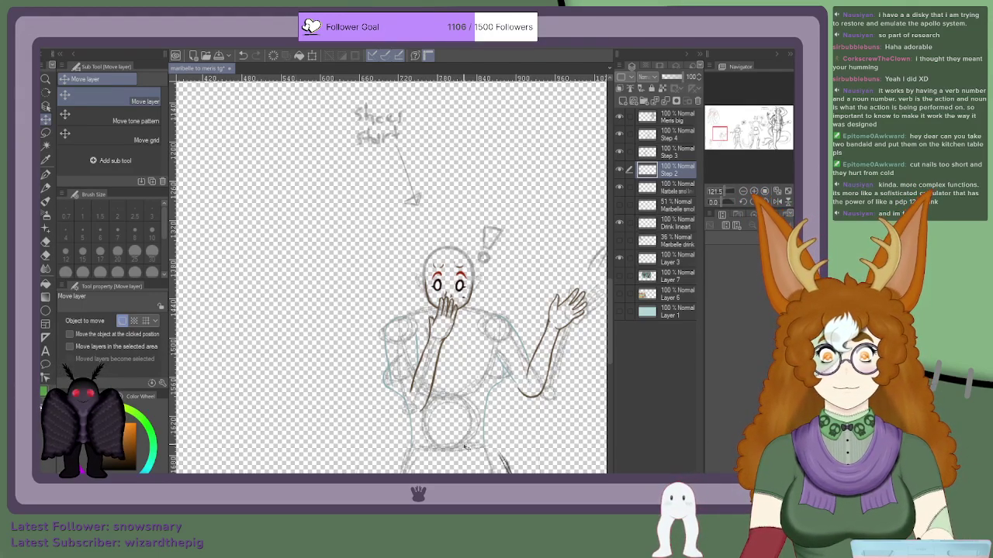
Step: Examine the mouth-covering arm's line art against the shoulder, elbow and torso sketch
scroll(453, 425, up, 1)
scroll(428, 436, up, 1)
scroll(396, 365, up, 2)
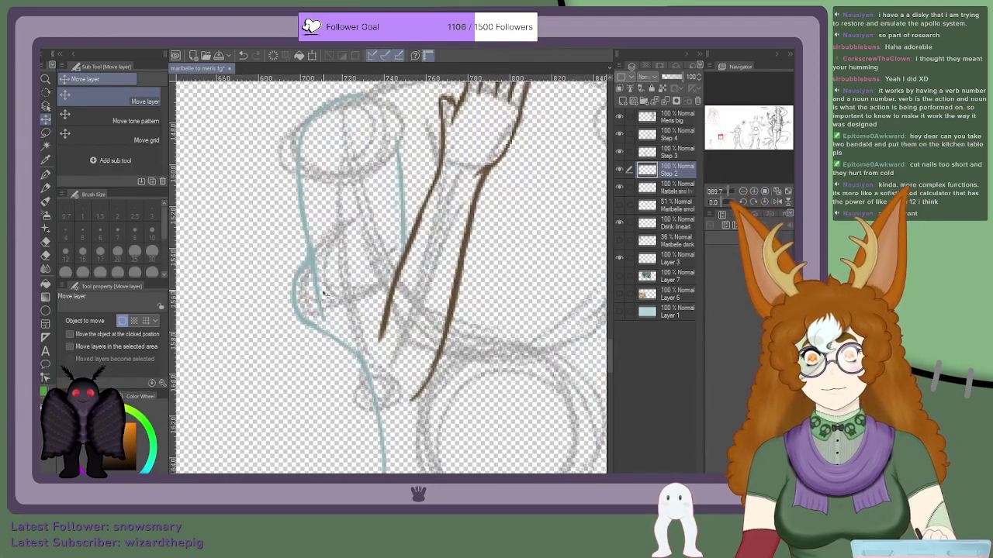
scroll(325, 294, down, 1)
scroll(395, 208, down, 1)
scroll(395, 209, up, 2)
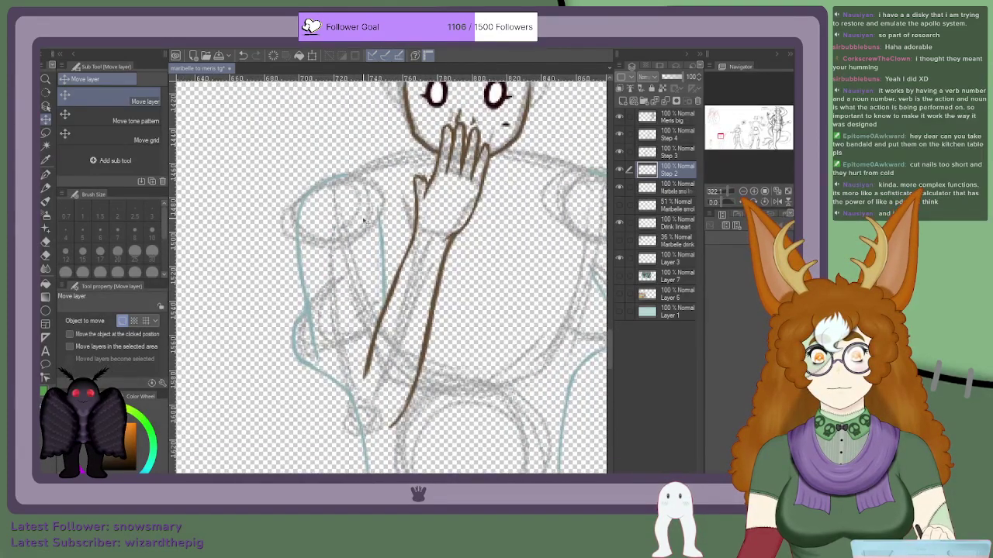
scroll(366, 231, down, 3)
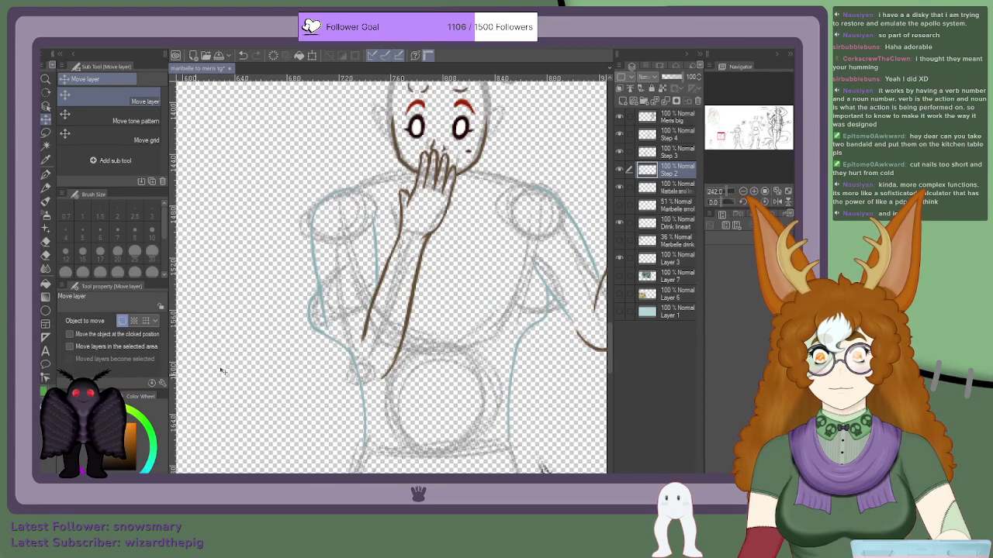
scroll(409, 380, up, 3)
scroll(409, 380, down, 1)
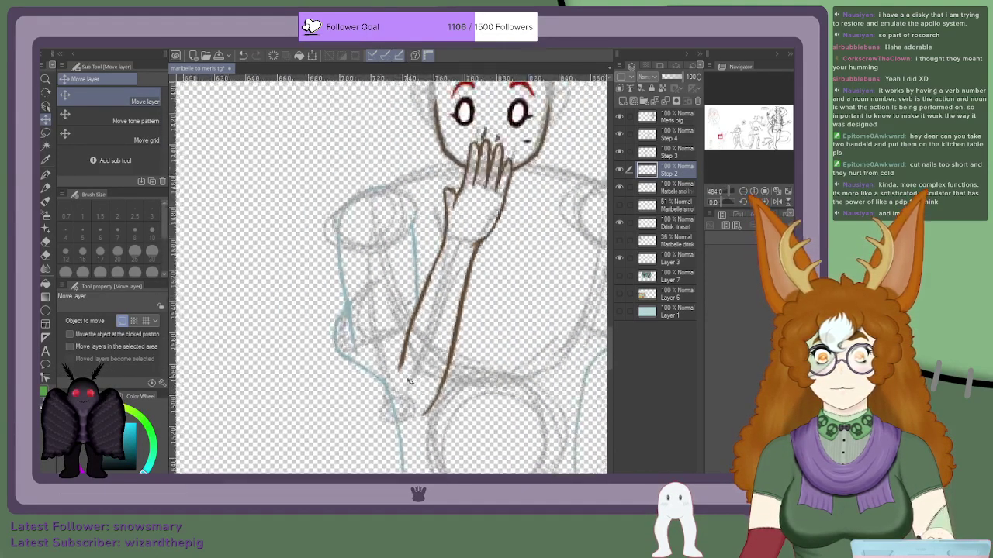
scroll(409, 380, up, 2)
scroll(382, 326, down, 3)
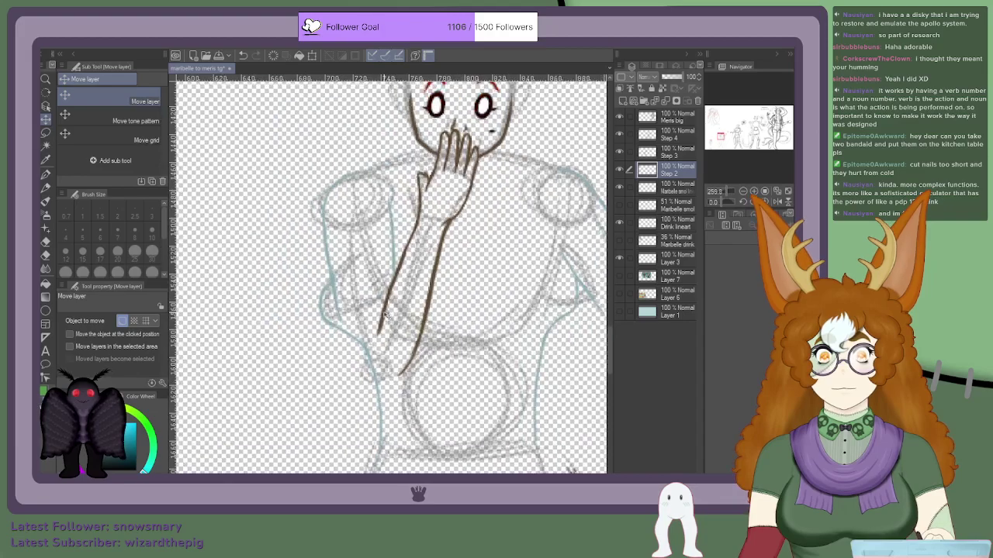
scroll(385, 315, down, 3)
scroll(364, 303, up, 2)
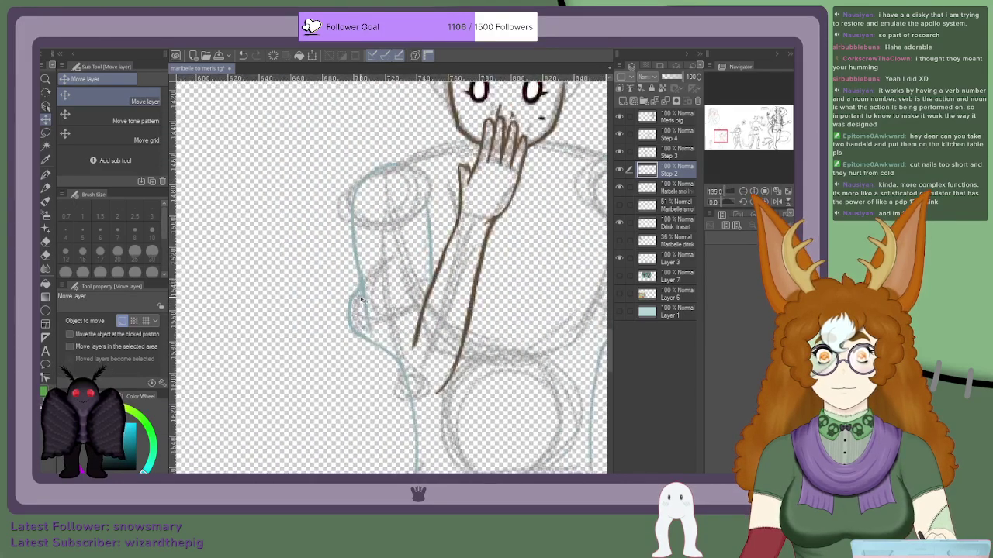
Step: With the G-pen at size 3, draw a teal line down the mouth-covering arm's upper arm toward the elbow on Step 2
scroll(361, 301, up, 3)
key(p)
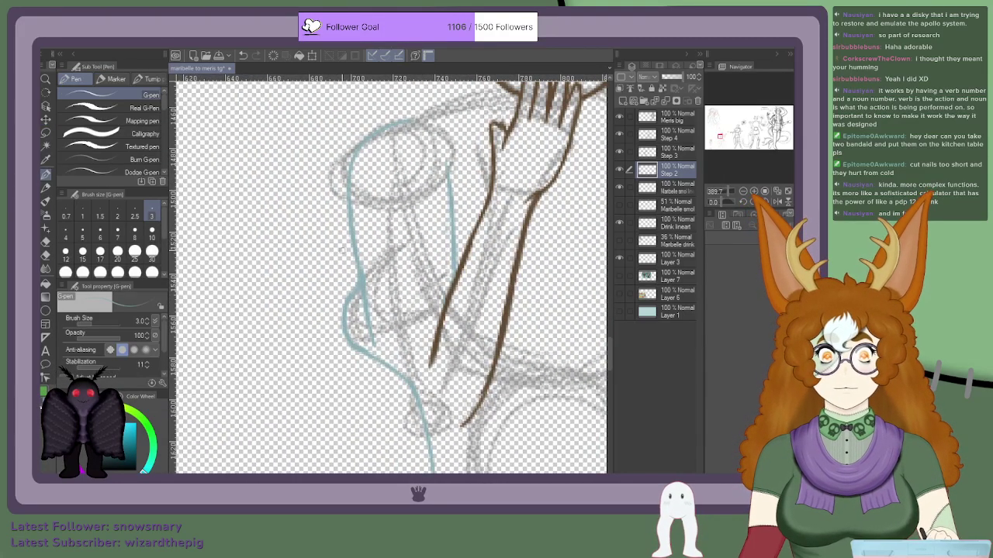
scroll(376, 318, up, 1)
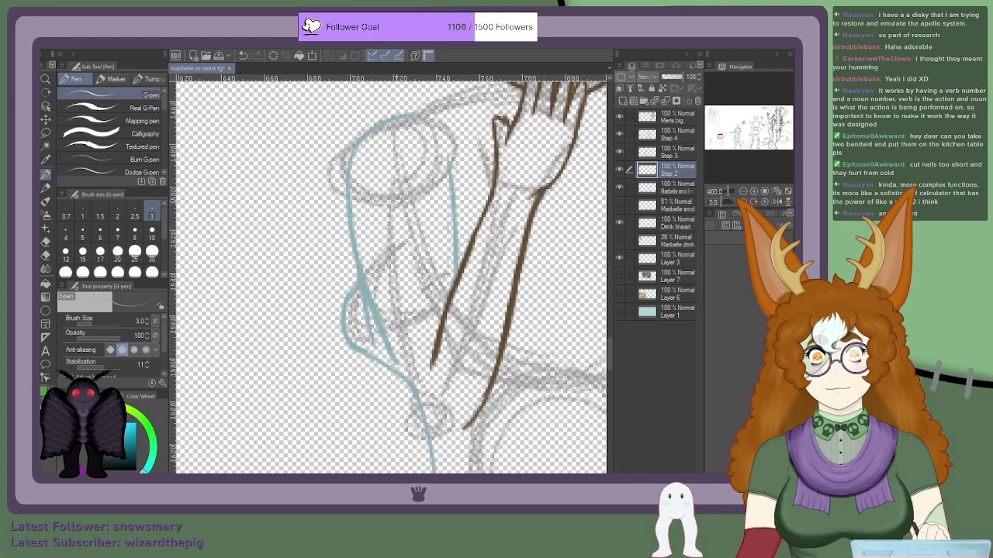
scroll(439, 174, up, 2)
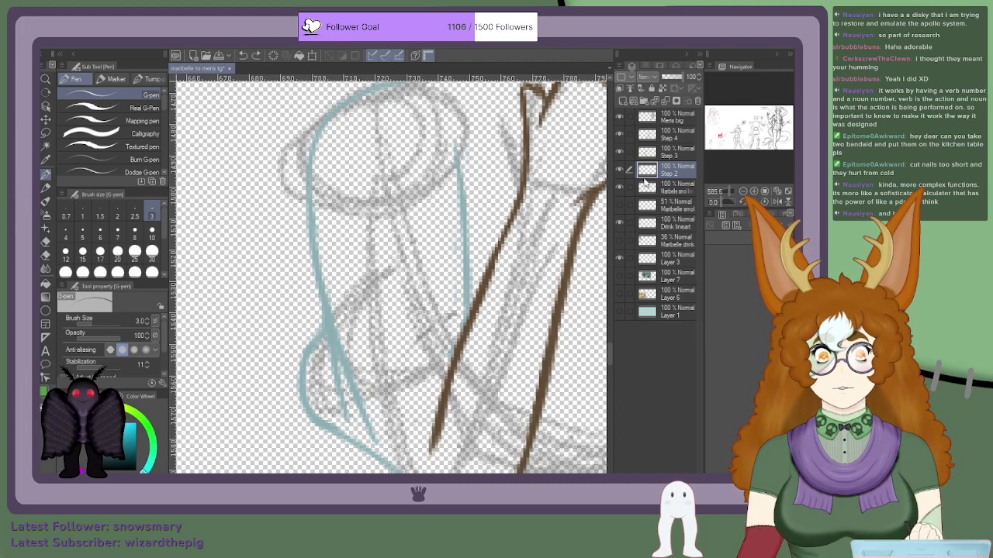
Step: Toggle the Step 2 layer's visibility to check what it contains and look over the whole figure
alt+click(619, 170)
alt+click(620, 172)
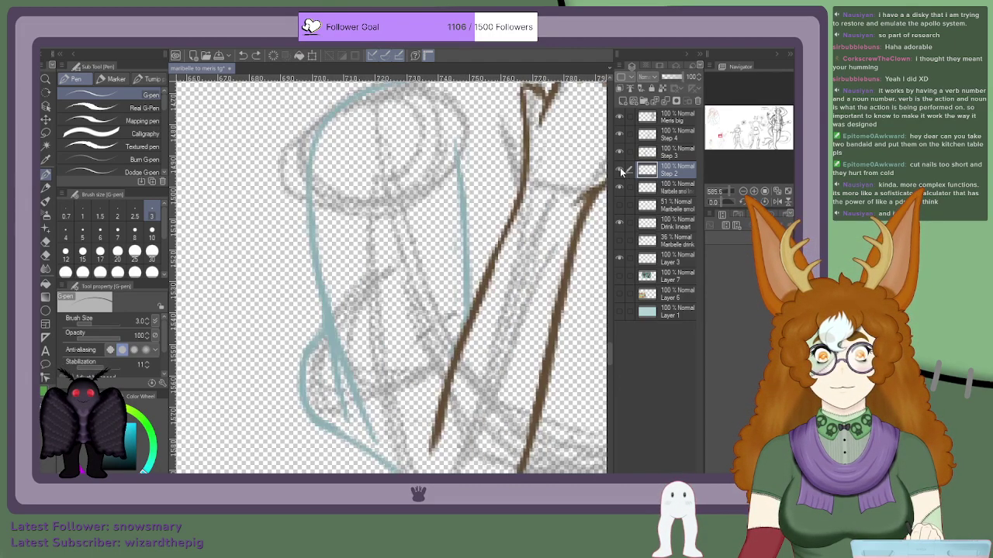
click(620, 170)
scroll(508, 182, down, 5)
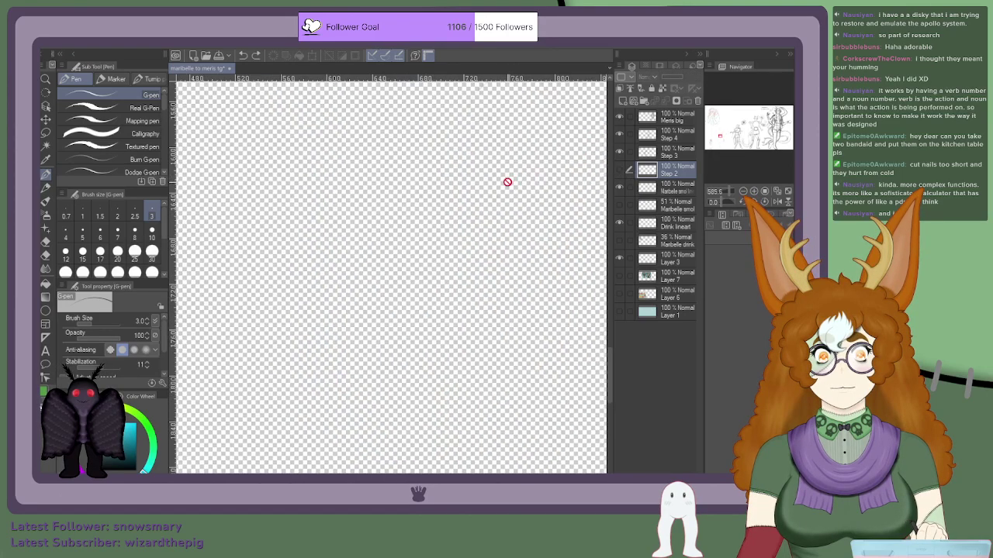
scroll(508, 184, down, 6)
scroll(539, 186, up, 2)
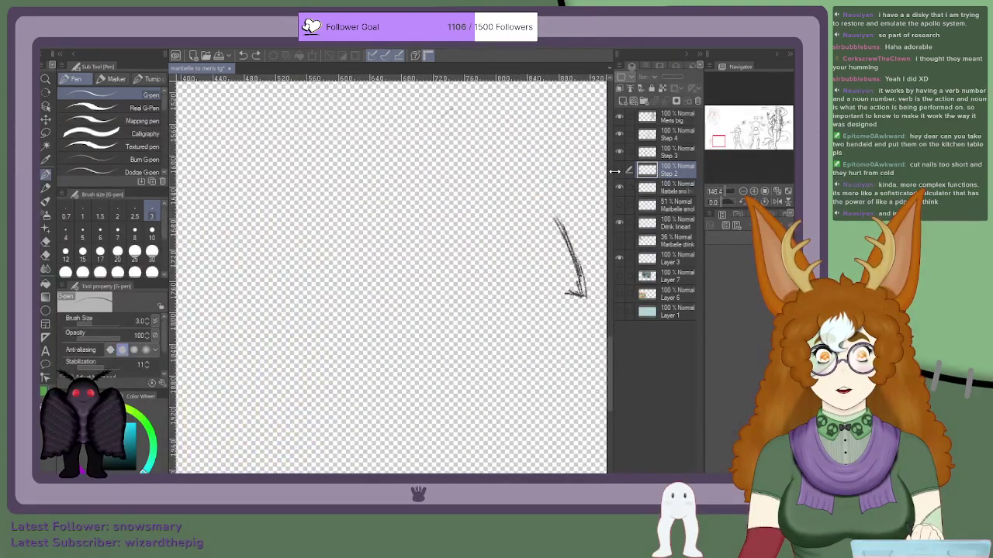
alt+click(619, 170)
scroll(569, 180, down, 6)
scroll(567, 177, up, 6)
scroll(569, 178, down, 1)
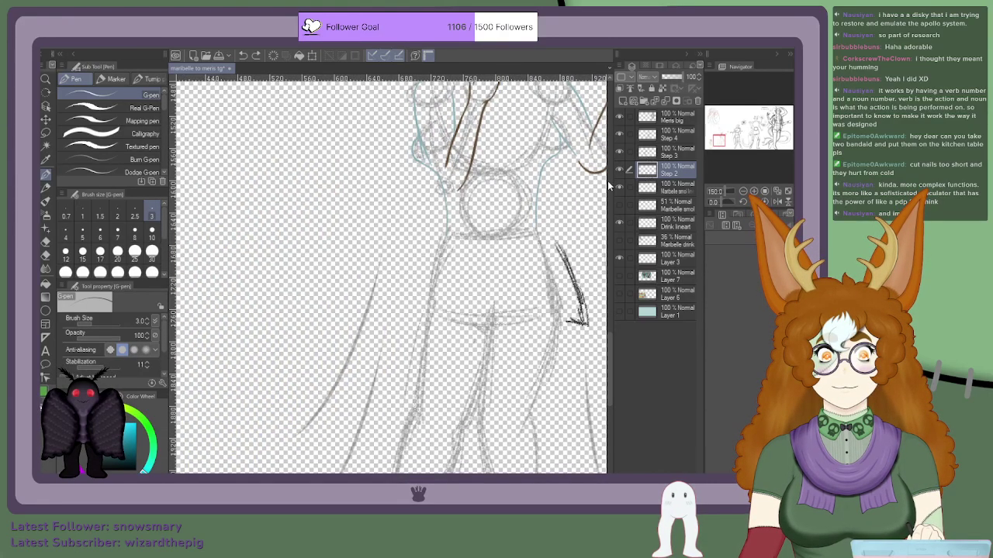
scroll(566, 170, down, 6)
Step: Erase the grey sketch marks between the fingers and beside the thumb of the mouth-covering hand using the transparent G-pen
scroll(569, 119, up, 8)
scroll(471, 139, up, 4)
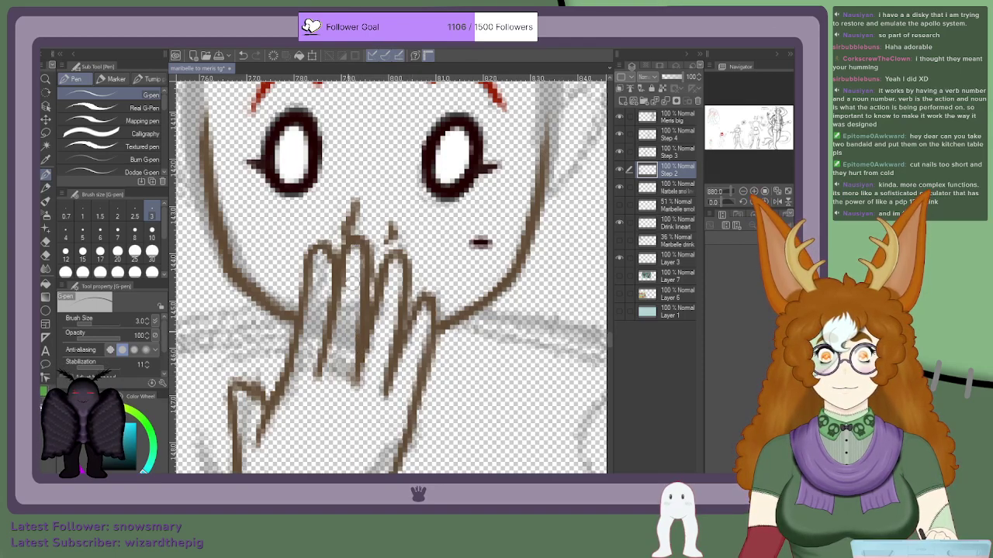
drag(350, 321, 334, 374)
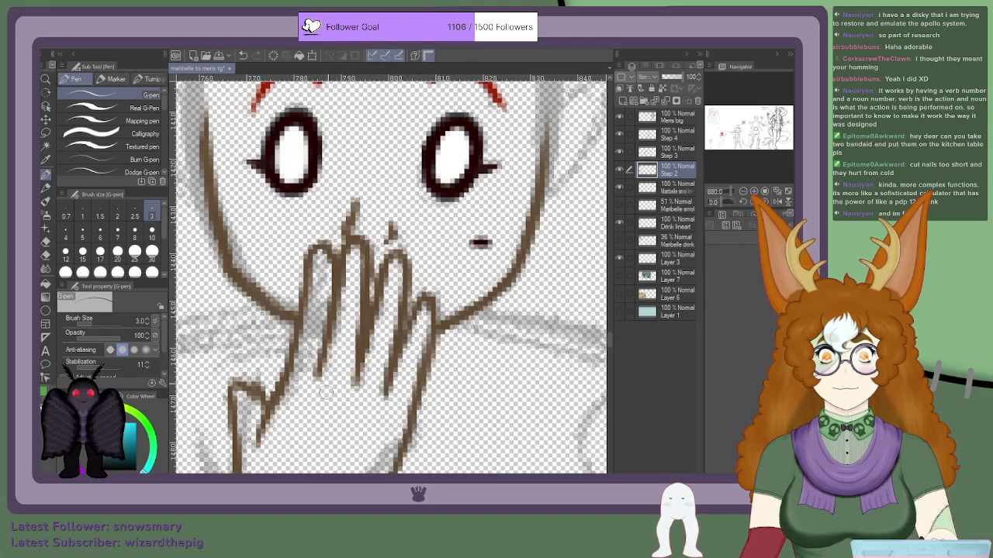
mouse_move(343, 295)
mouse_down()
mouse_move(326, 370)
mouse_move(312, 341)
mouse_move(325, 257)
mouse_move(288, 420)
mouse_up()
drag(314, 344, 288, 411)
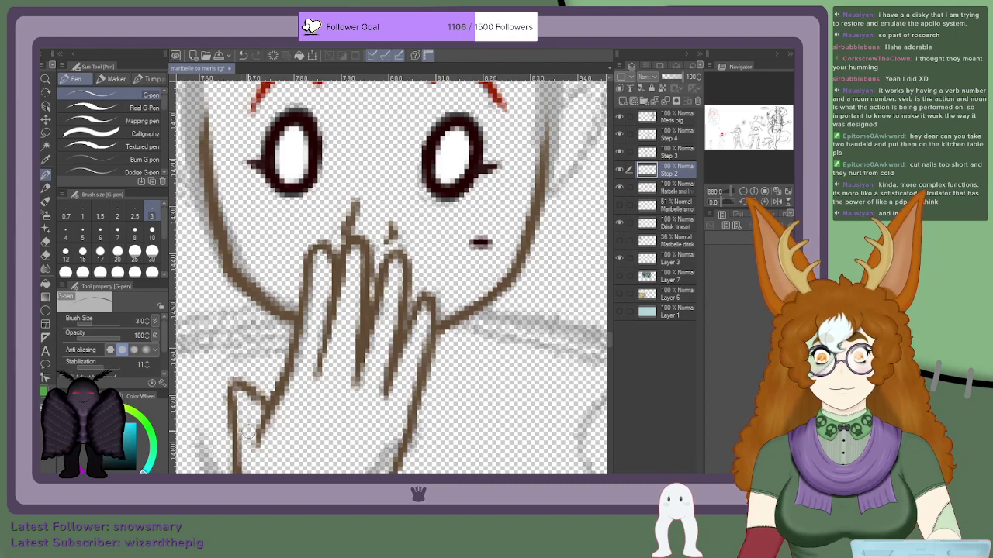
Step: Erase the leftover grey sketch lines inside the mouth-covering hand's palm and wrist
scroll(267, 424, down, 5)
scroll(296, 434, up, 3)
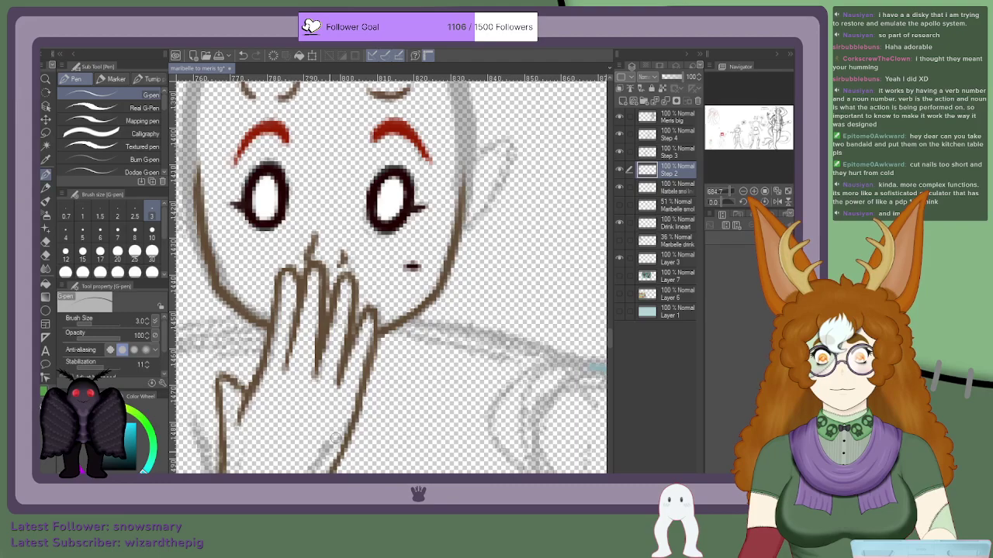
scroll(315, 466, down, 2)
scroll(318, 372, up, 3)
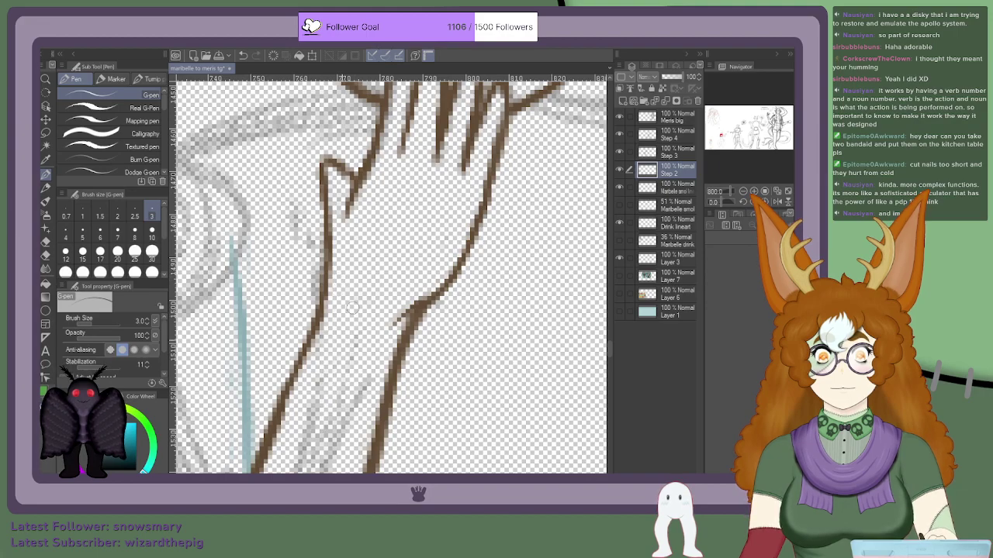
scroll(333, 318, down, 5)
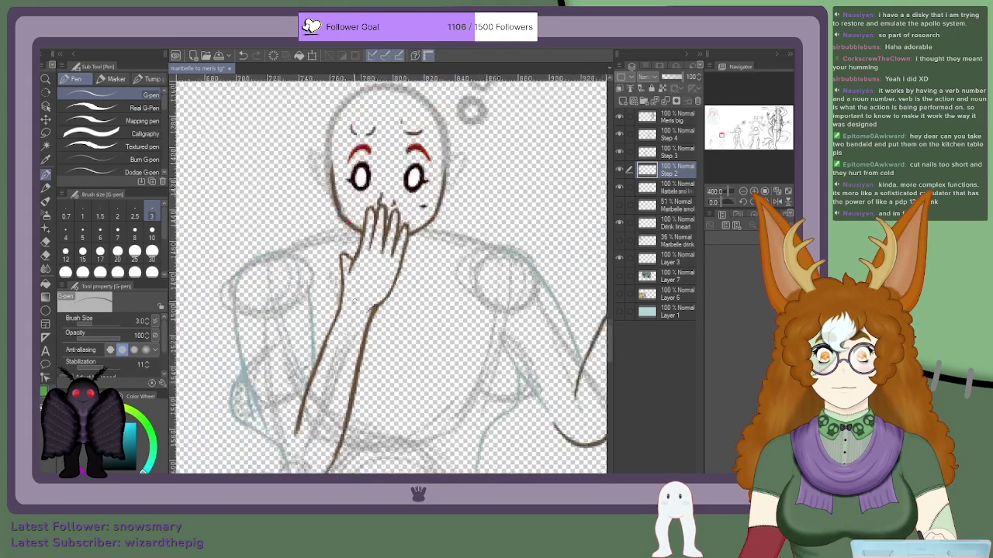
Step: Clean up the tossed cup sketch by erasing dark stray marks along its outer side and base
scroll(498, 265, up, 2)
scroll(511, 237, up, 4)
scroll(492, 272, down, 7)
scroll(543, 213, up, 7)
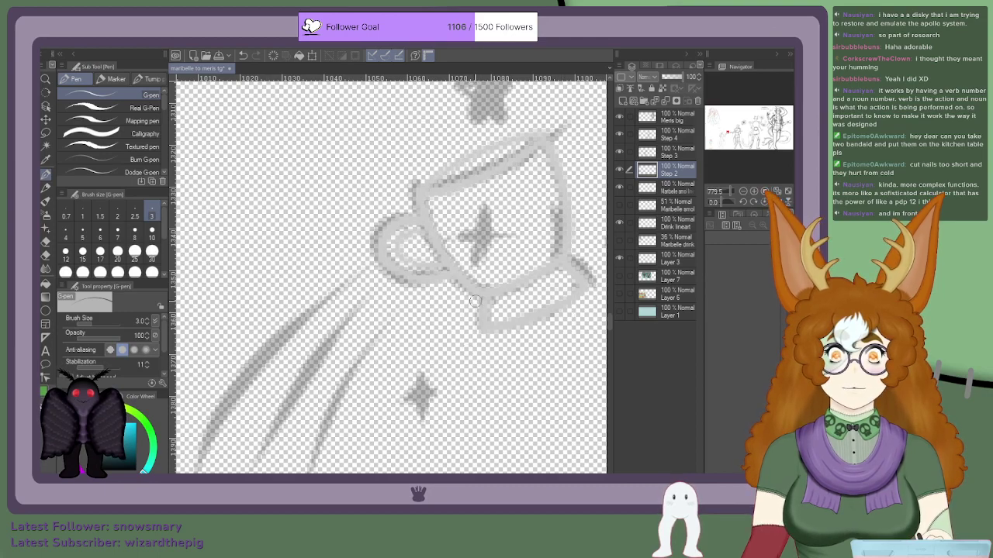
scroll(465, 283, down, 5)
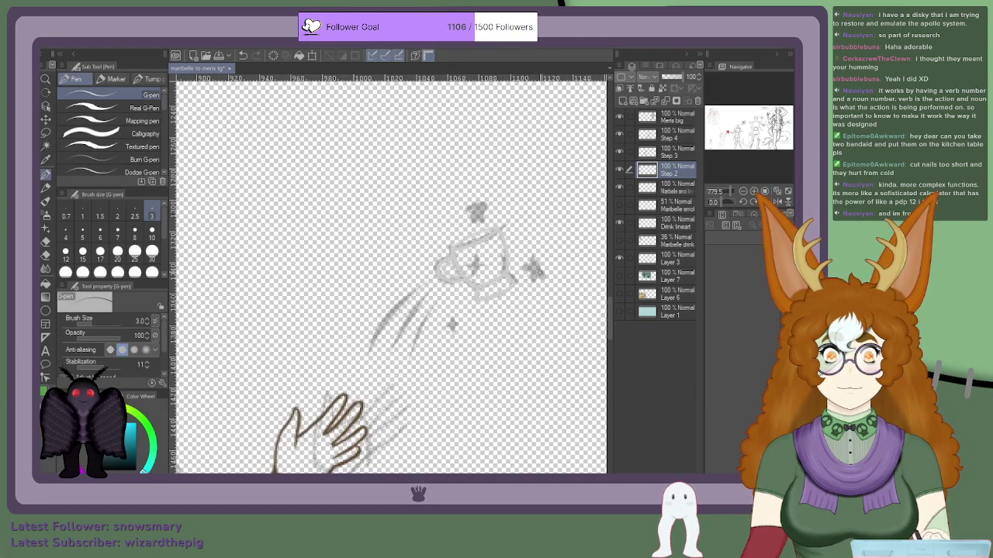
scroll(543, 269, up, 5)
scroll(454, 281, up, 2)
drag(448, 275, 479, 318)
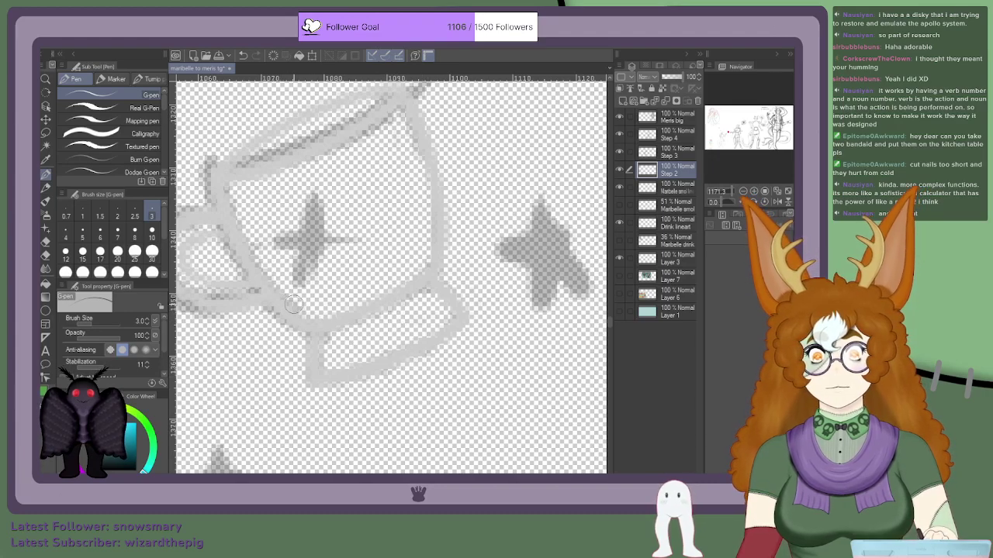
Step: Erase the overshooting sketch marks outside the cup's upper rim corner
scroll(403, 113, down, 14)
scroll(404, 106, up, 15)
drag(405, 107, 418, 151)
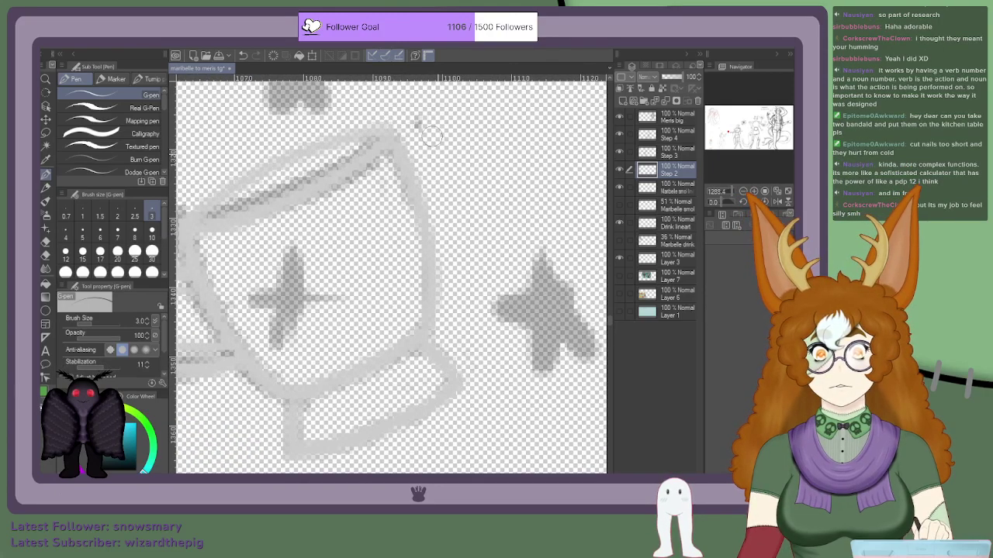
scroll(446, 140, down, 4)
scroll(326, 140, up, 5)
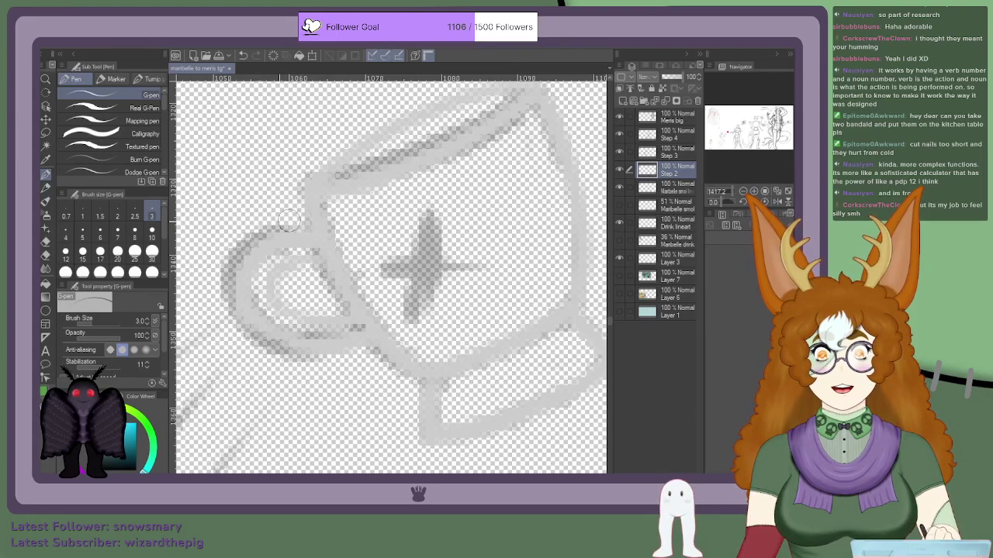
Step: Erase the dark sketch marks along the inner edge of the tossed cup's rim with the G-pen at size 1.5
click(100, 215)
drag(339, 173, 424, 141)
scroll(411, 146, down, 4)
scroll(455, 177, up, 5)
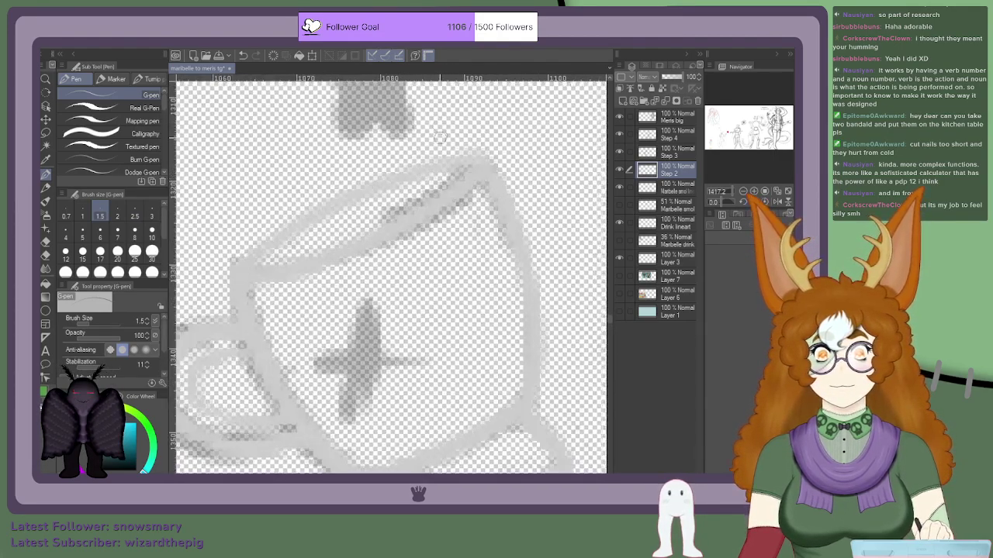
drag(481, 198, 513, 268)
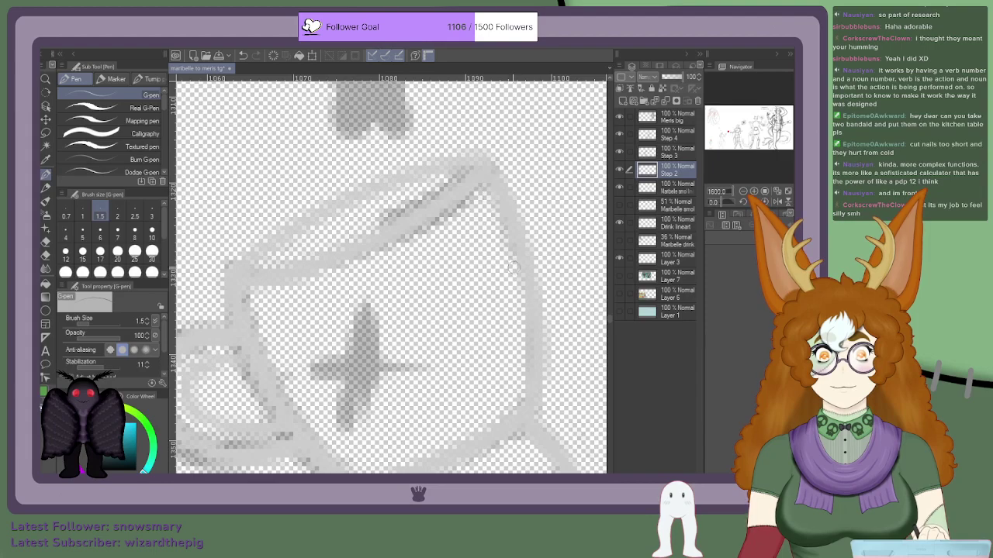
drag(481, 199, 394, 240)
key(ctrl+z)
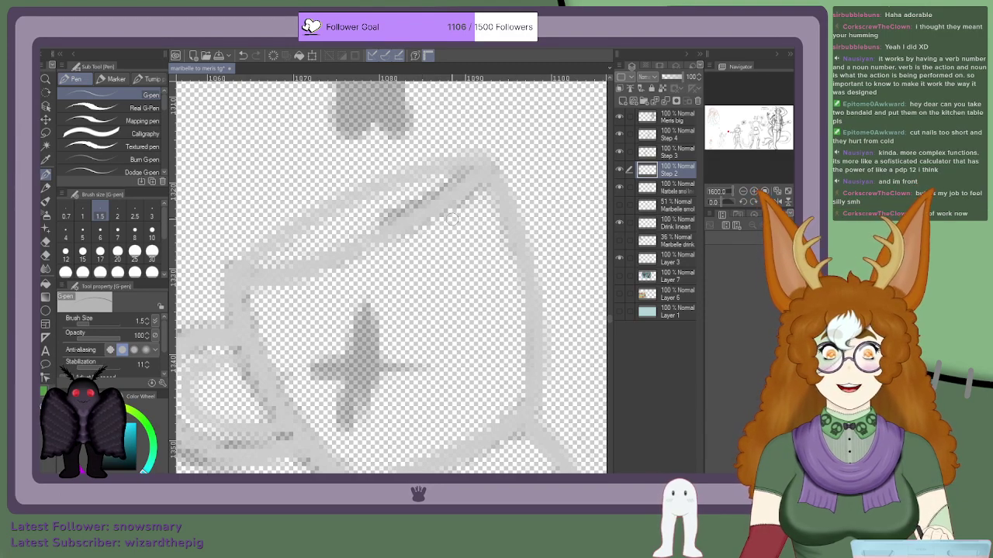
mouse_move(379, 219)
mouse_down()
mouse_move(420, 195)
mouse_move(366, 227)
mouse_move(458, 182)
mouse_up()
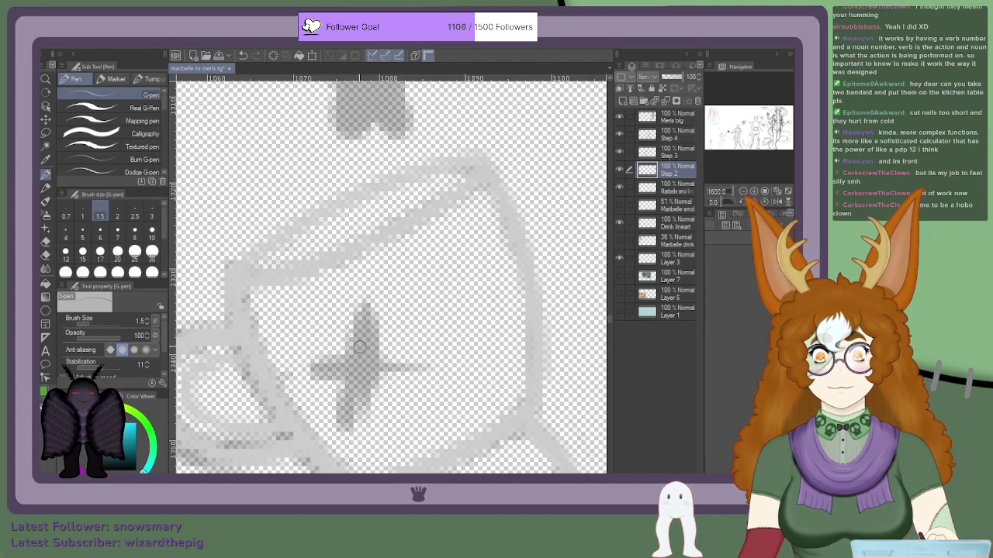
Step: Erase the dark stray marks around the outer edge of the cup's handle, down to the cup's base
scroll(337, 288, down, 2)
scroll(336, 288, up, 2)
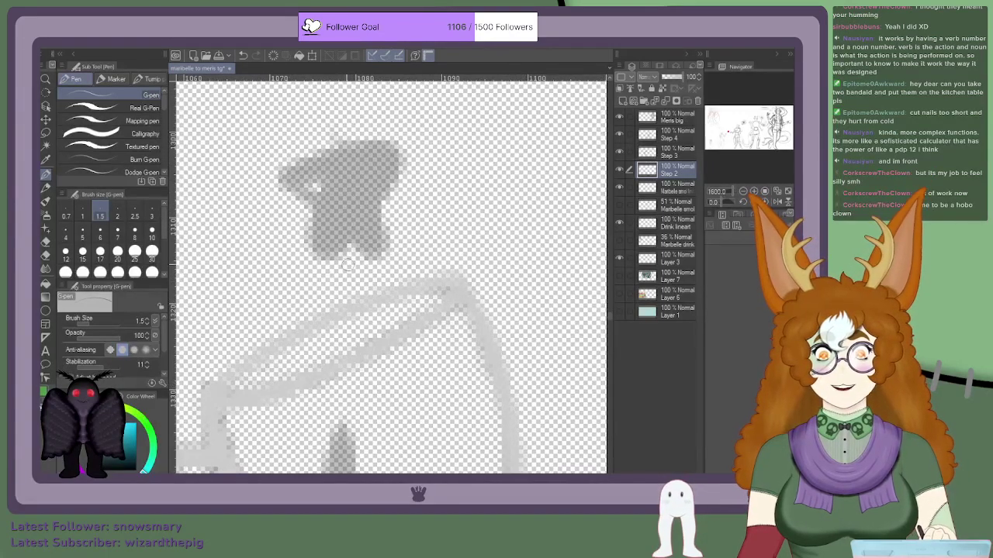
scroll(436, 284, down, 3)
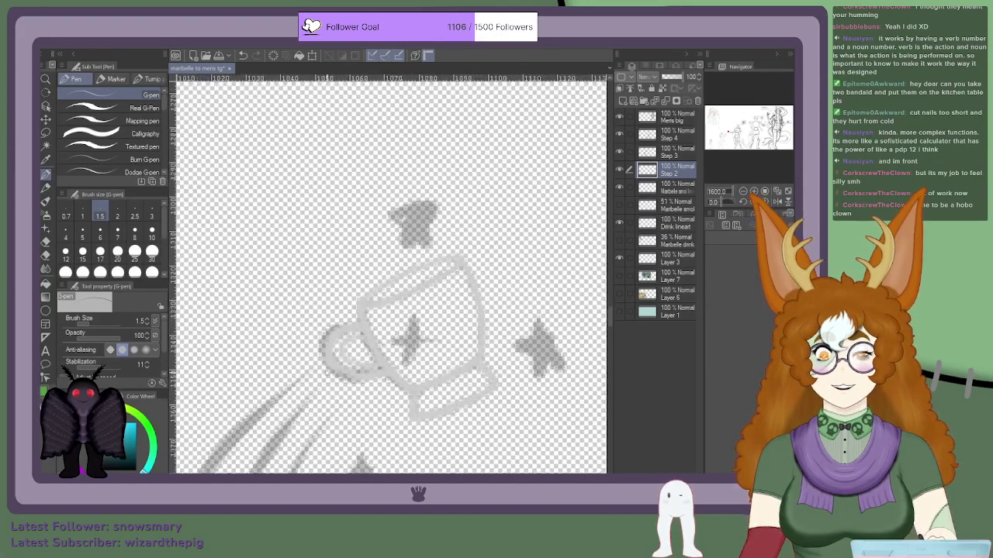
scroll(410, 297, up, 2)
scroll(408, 297, up, 2)
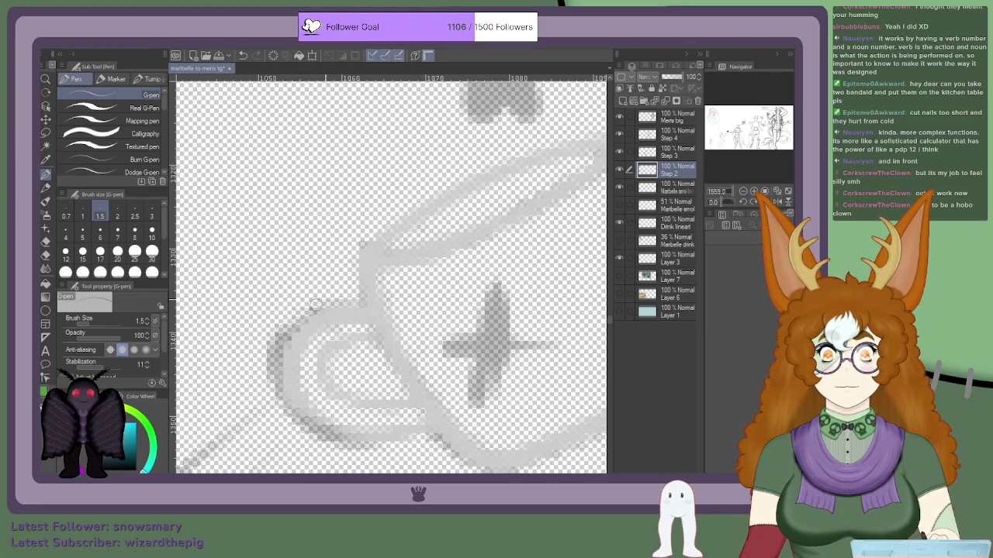
mouse_move(267, 358)
mouse_down()
mouse_move(273, 371)
mouse_move(300, 305)
mouse_up()
mouse_move(291, 431)
mouse_down()
mouse_move(271, 399)
mouse_move(306, 435)
mouse_move(278, 374)
mouse_up()
mouse_move(291, 414)
mouse_down()
mouse_move(352, 445)
mouse_move(463, 460)
mouse_up()
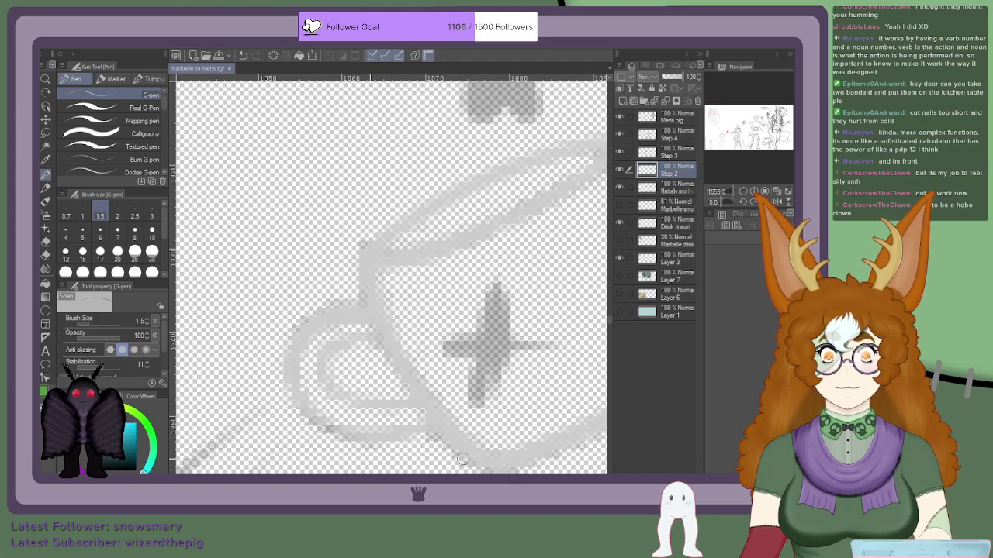
Step: Add a new layer directly above the Step 2 layer
scroll(363, 300, down, 5)
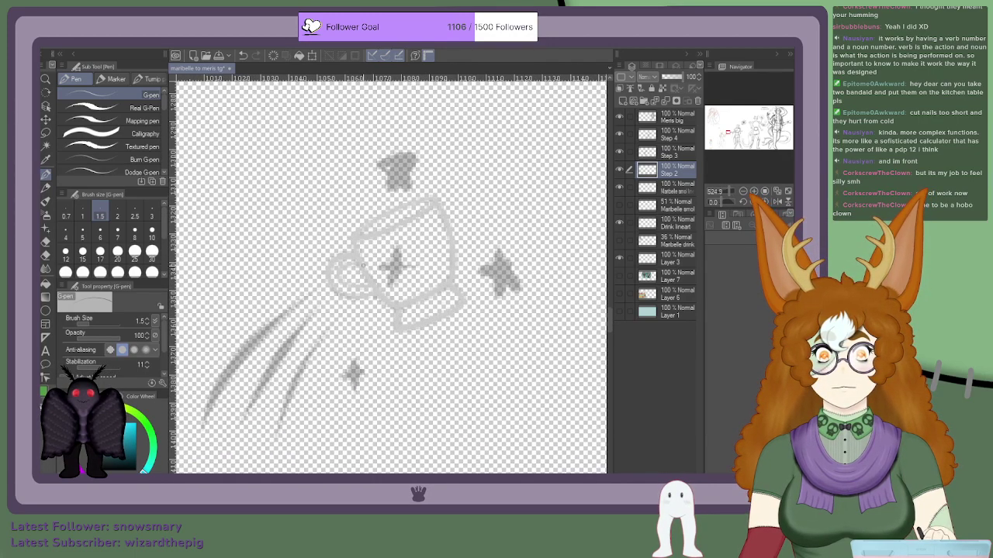
scroll(371, 337, down, 8)
scroll(260, 435, up, 7)
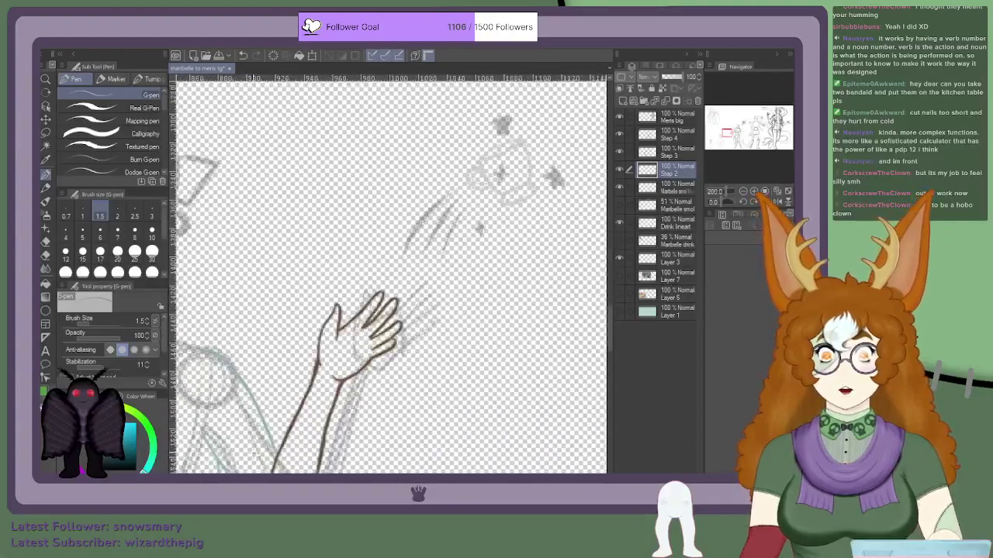
scroll(342, 333, down, 4)
scroll(244, 420, up, 3)
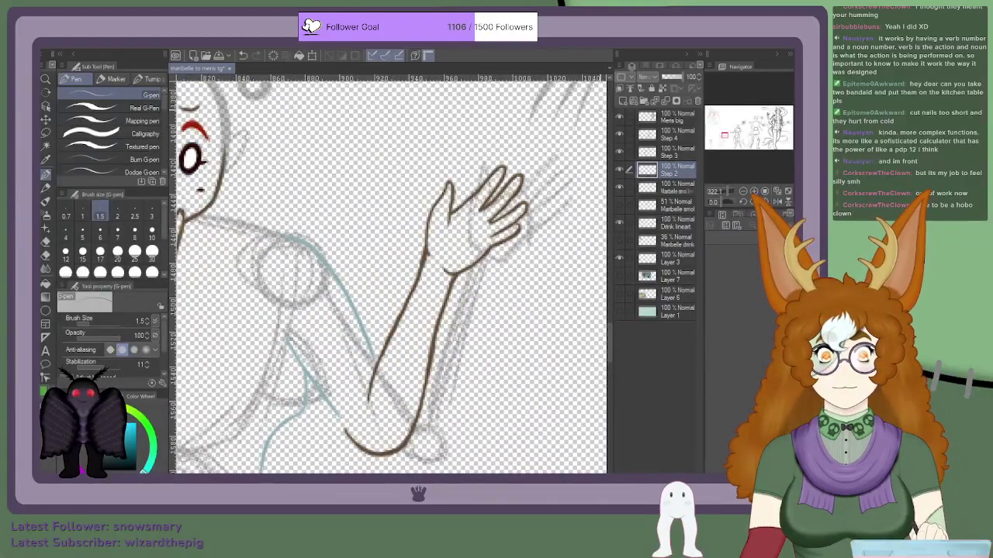
key(ctrl+shift+n)
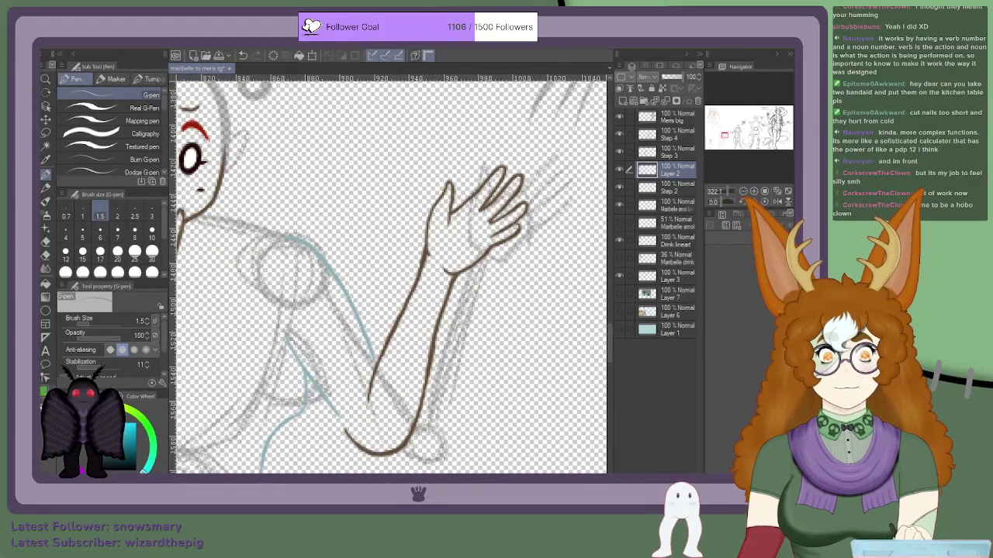
Step: Draw the elbow curve at the lower end of the mouth-covering forearm in the brown line colour with the G-pen at size 3
scroll(238, 295, down, 2)
scroll(237, 295, up, 3)
scroll(237, 296, up, 4)
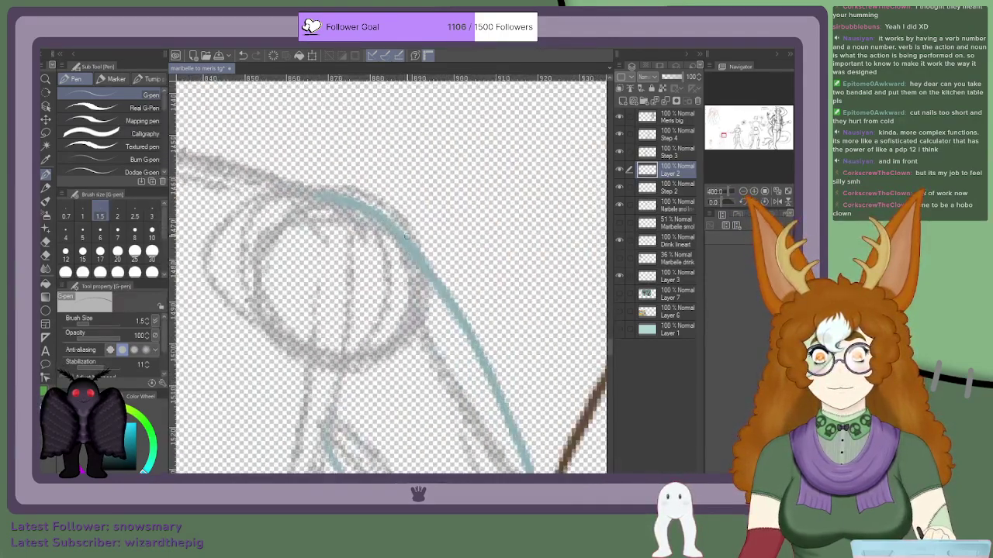
scroll(403, 243, down, 5)
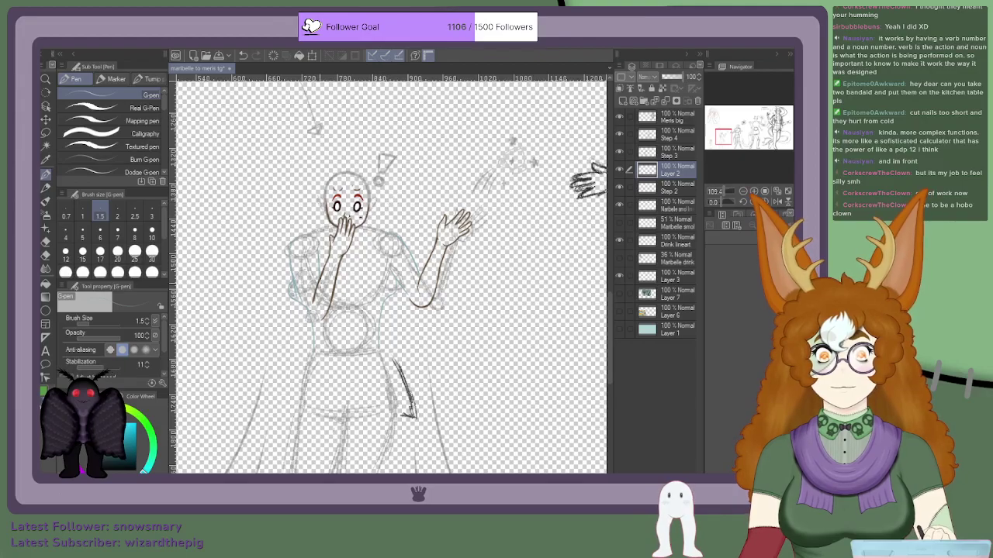
scroll(266, 284, down, 2)
scroll(266, 284, up, 4)
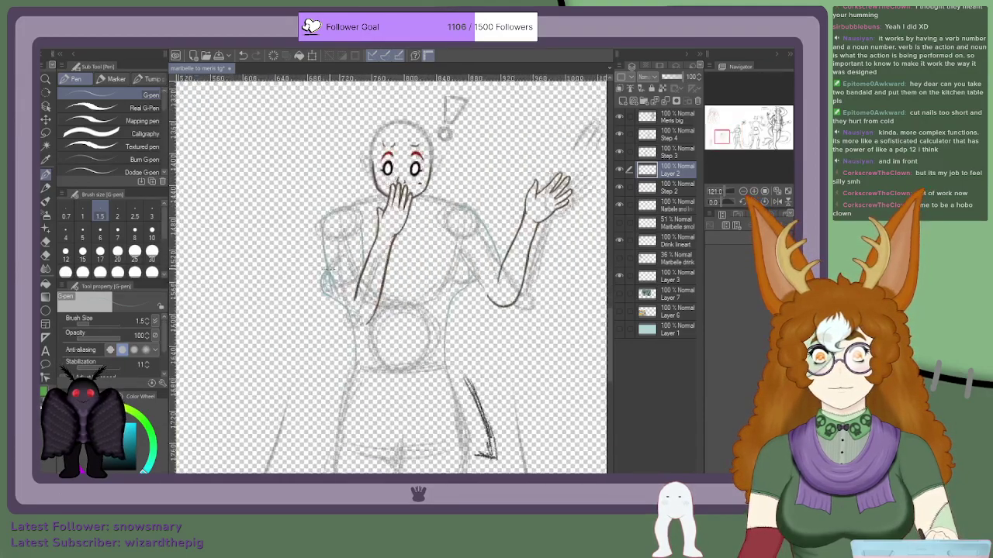
scroll(332, 266, up, 3)
scroll(346, 307, down, 3)
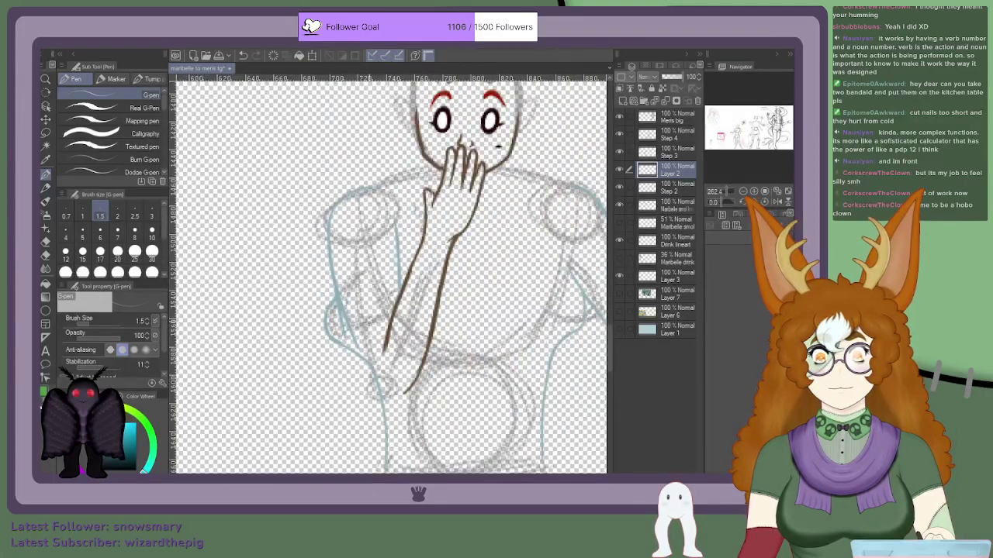
scroll(393, 372, up, 1)
scroll(408, 257, up, 3)
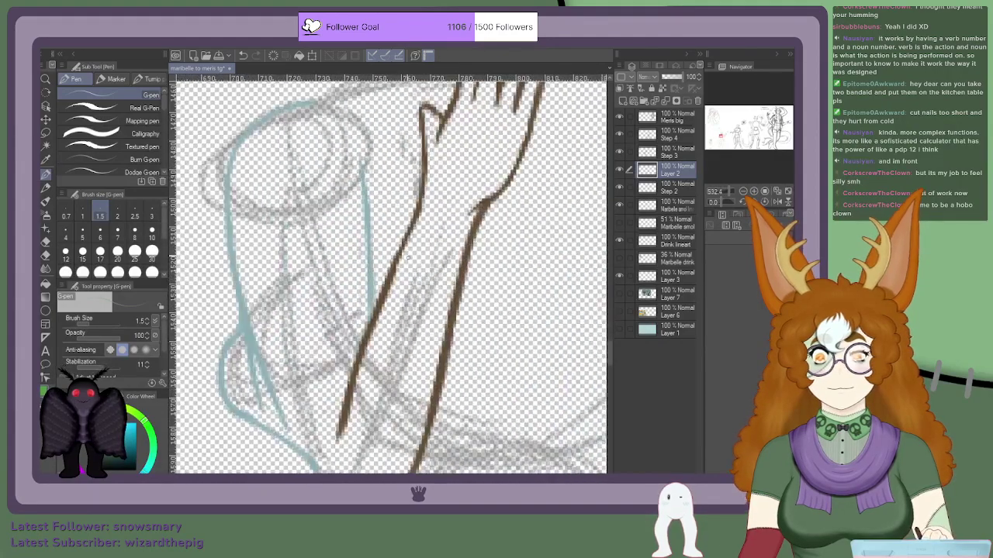
scroll(384, 295, down, 6)
drag(392, 423, 426, 309)
scroll(426, 309, up, 6)
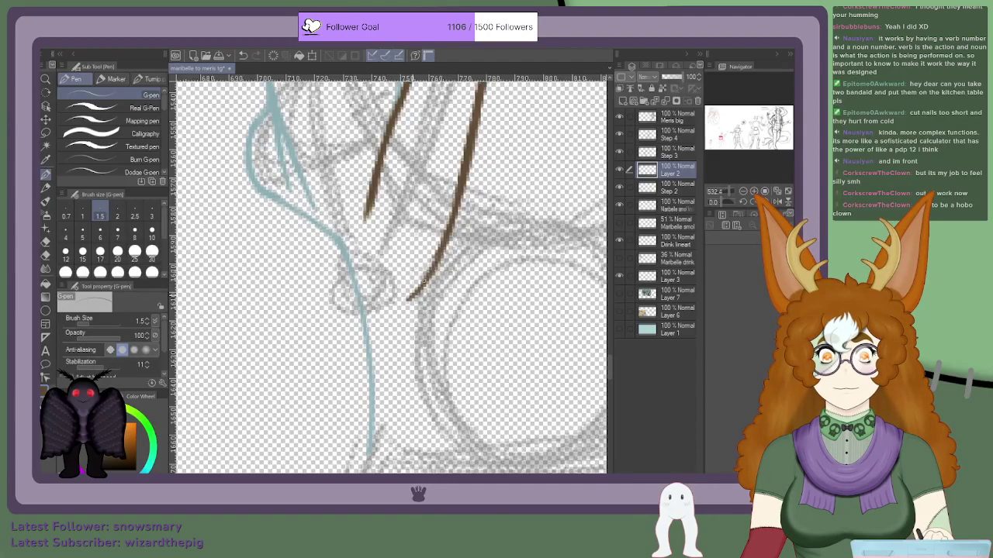
key(bracketright)
key(bracketright)
key(bracketright)
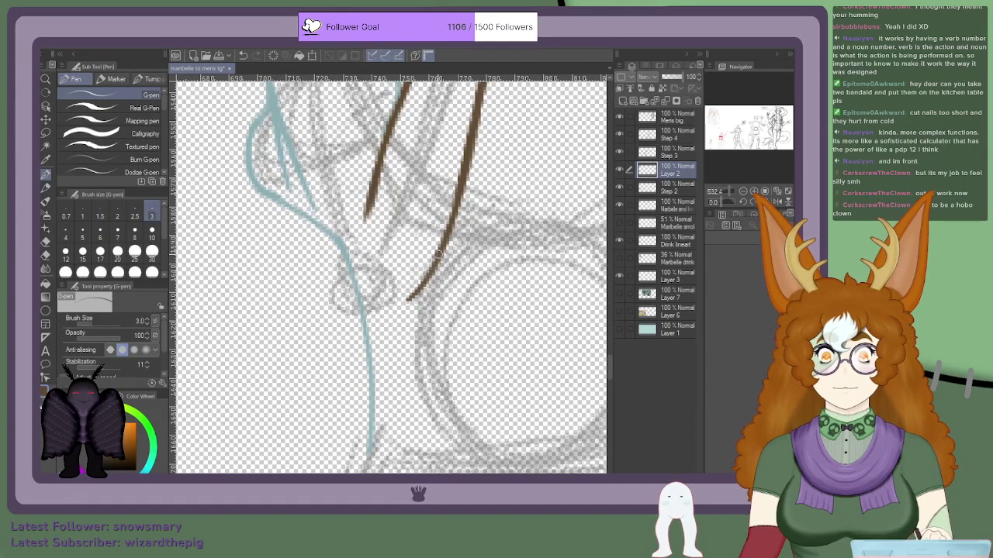
mouse_move(427, 269)
mouse_down()
mouse_move(392, 299)
mouse_move(394, 291)
mouse_move(363, 286)
mouse_up()
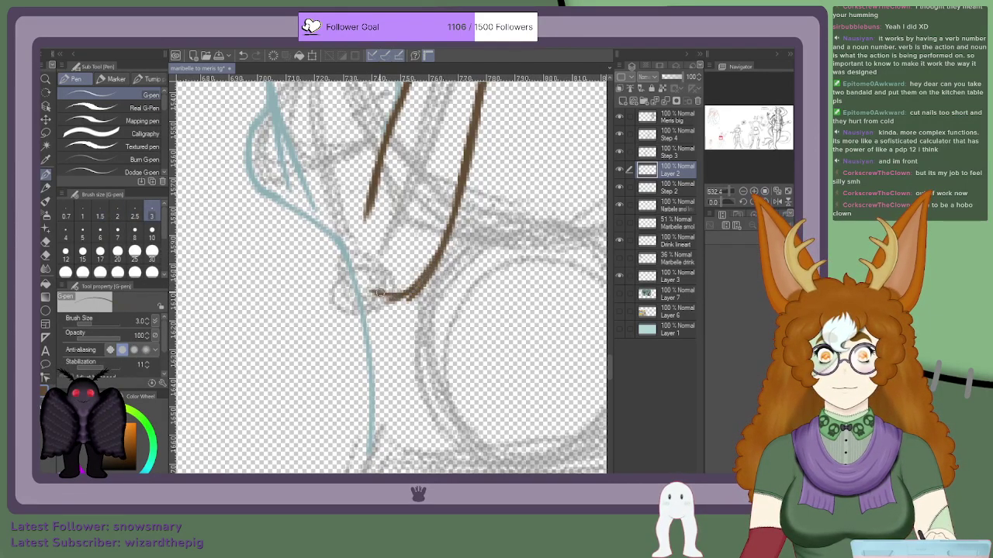
Step: Extend the brown elbow curve up the arm's outer side to meet the teal sleeve line
scroll(380, 290, down, 5)
scroll(405, 264, up, 3)
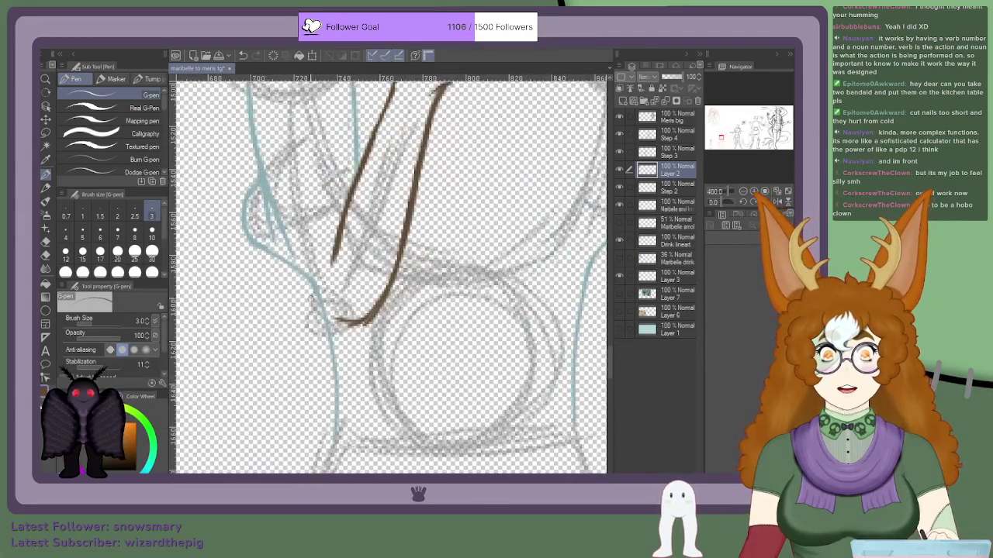
drag(304, 280, 335, 306)
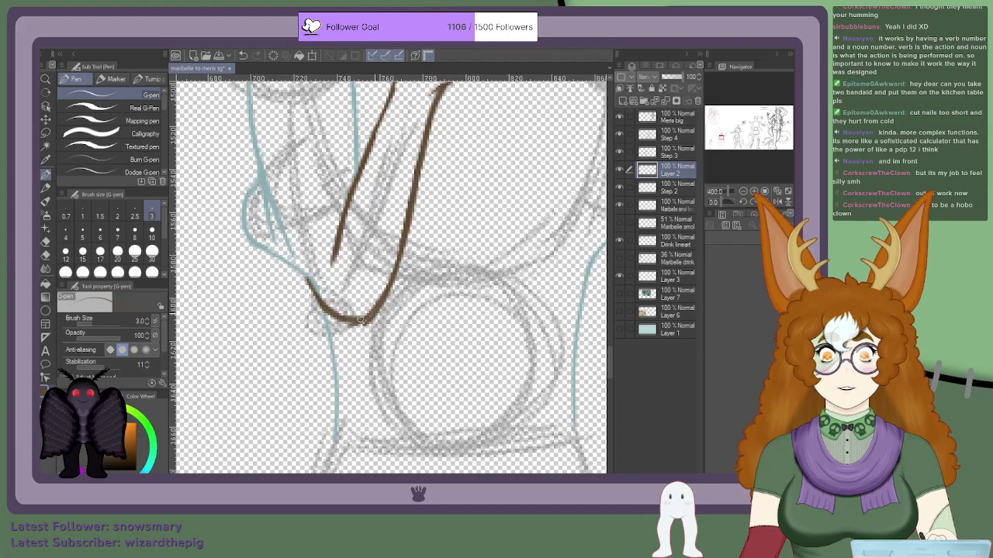
Step: Erase the overshooting old line end and the grey sketch marks outside the elbow curve on the Step 2 layer
scroll(355, 319, down, 4)
scroll(355, 319, up, 4)
scroll(269, 321, up, 3)
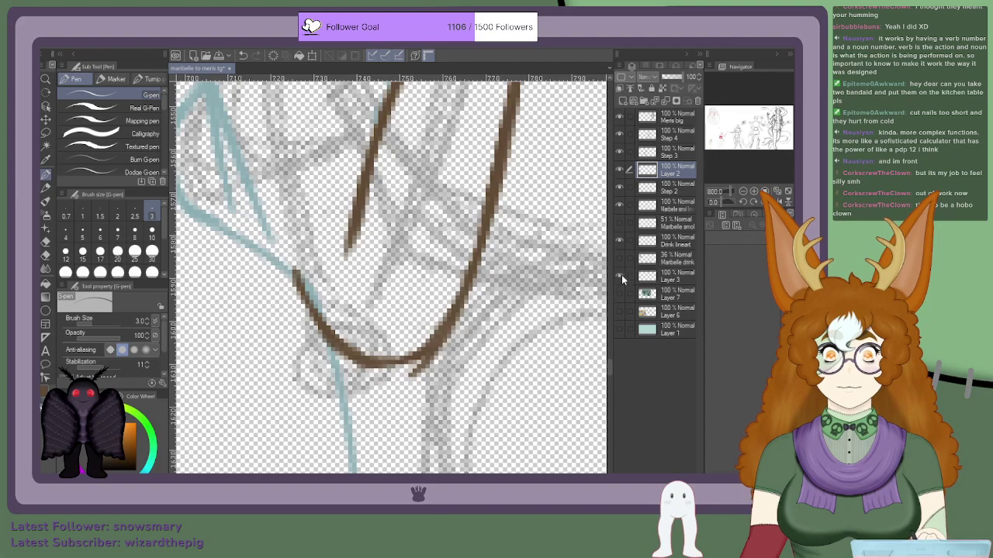
click(665, 190)
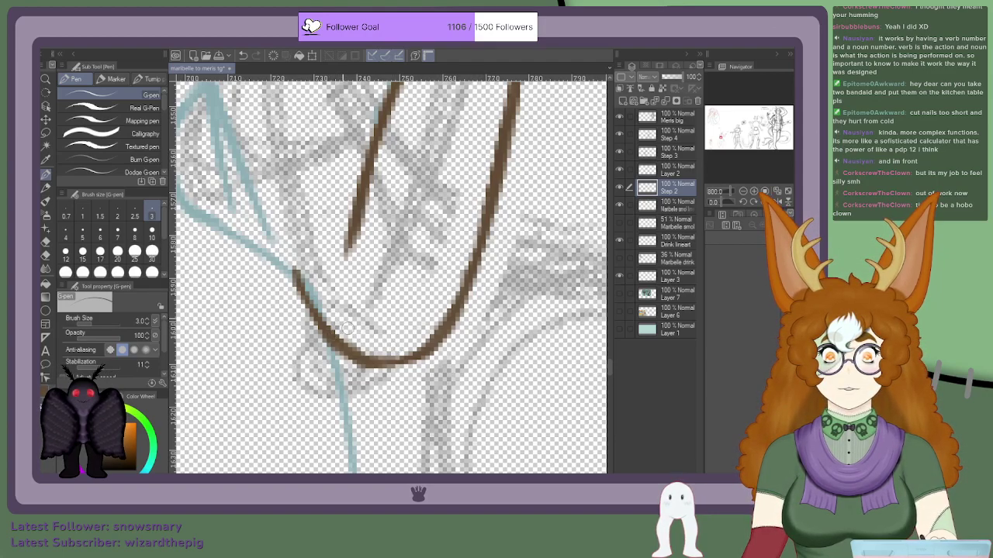
scroll(349, 308, up, 2)
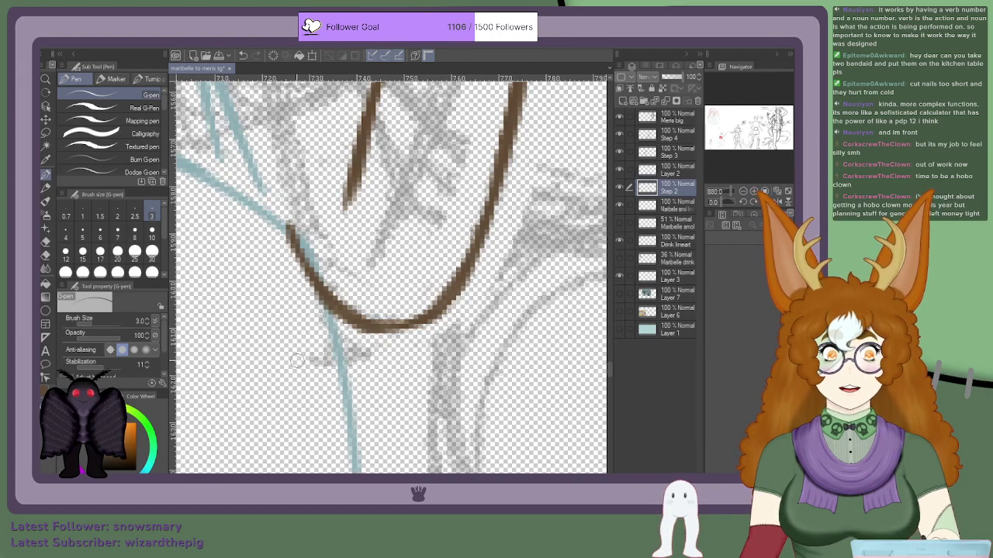
scroll(291, 364, up, 3)
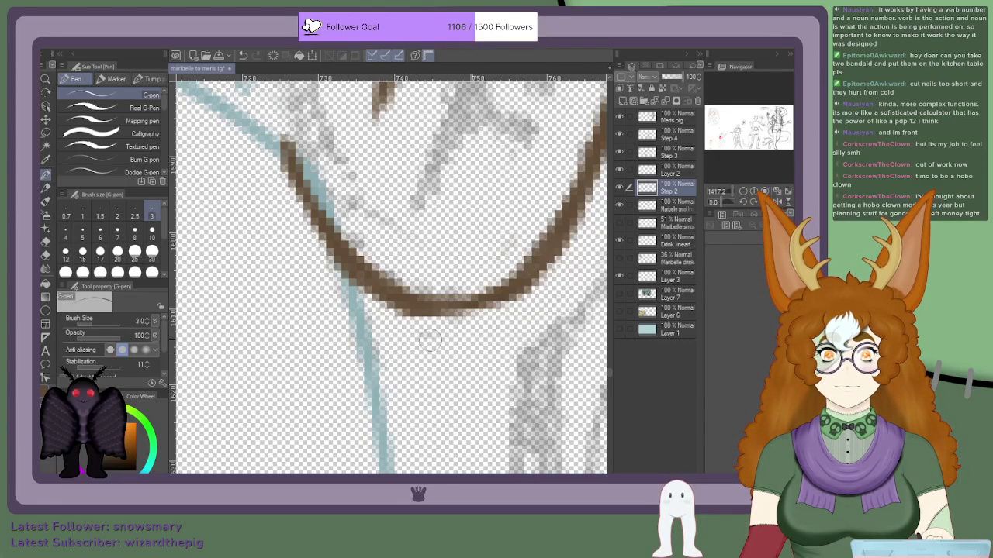
click(682, 175)
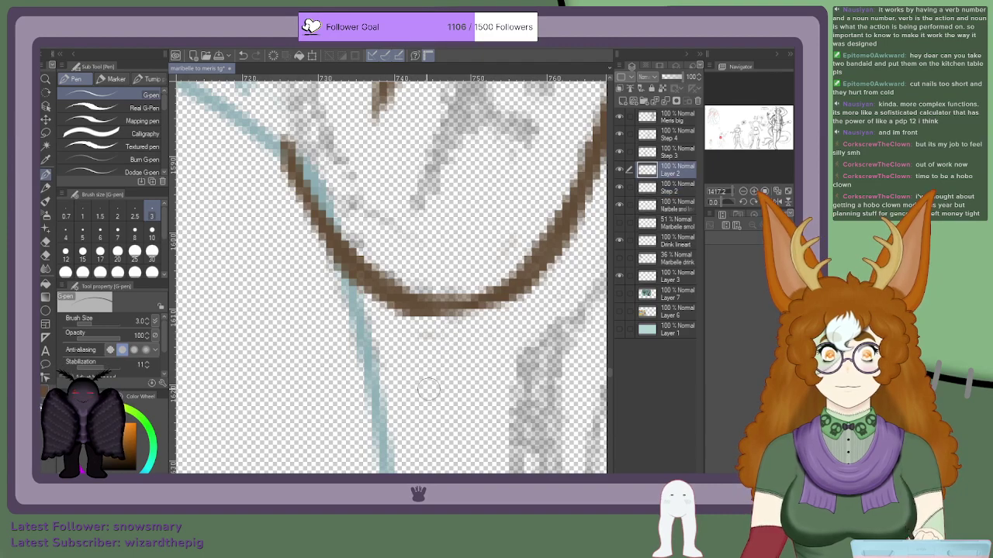
scroll(453, 322, down, 3)
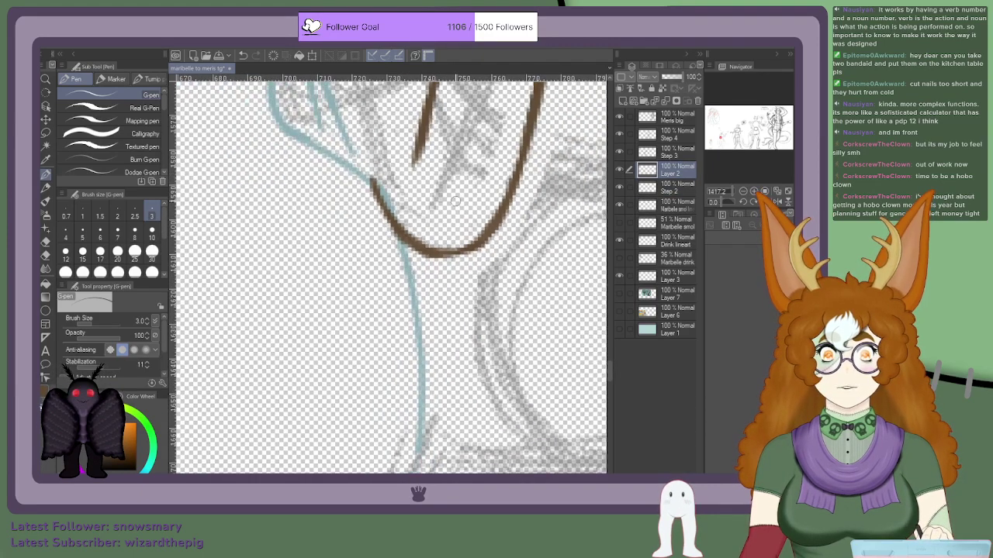
scroll(469, 149, up, 3)
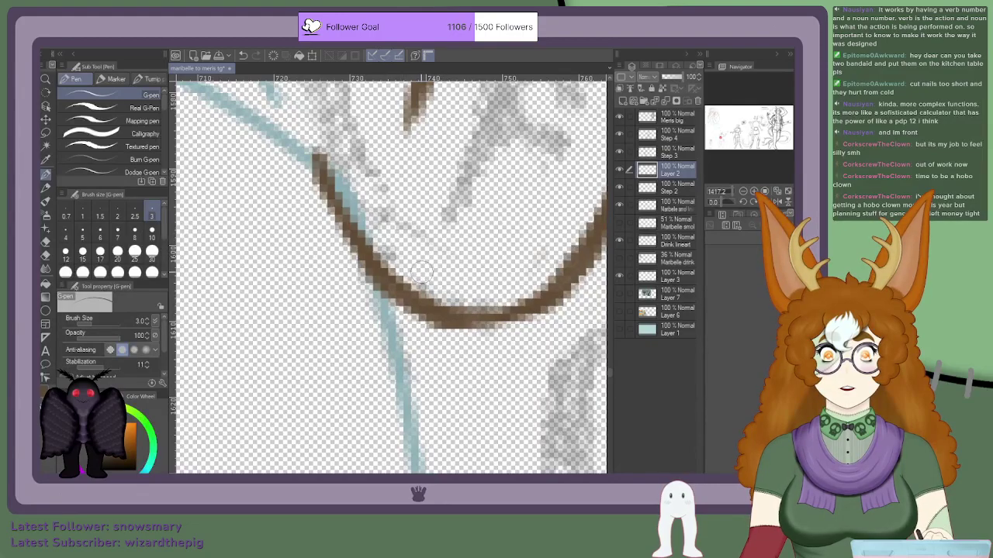
scroll(455, 283, down, 4)
Step: On the Step 2 layer, erase the extra inner teal line and the grey sketch marks inside the teal sleeve bulge beside the elbow
click(665, 190)
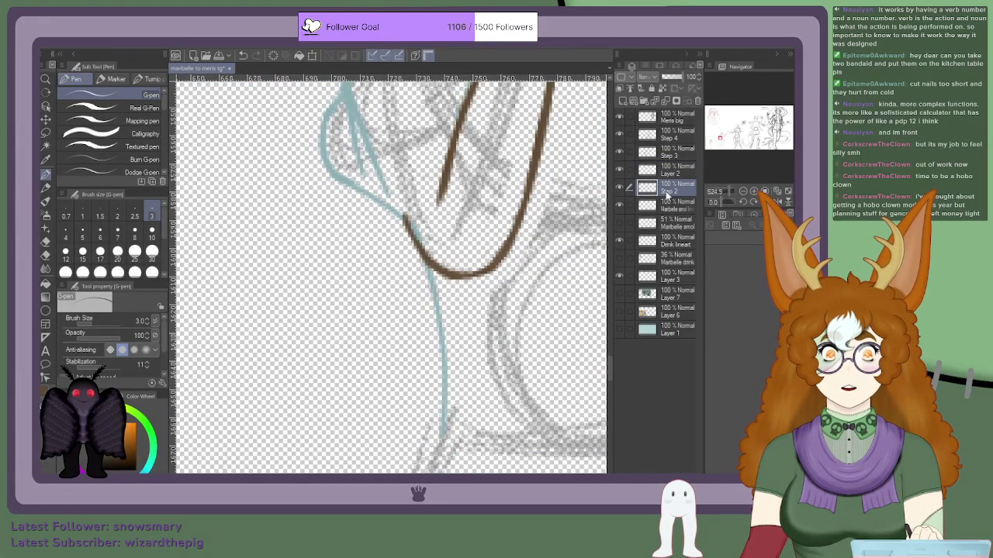
scroll(435, 203, down, 4)
scroll(410, 210, up, 5)
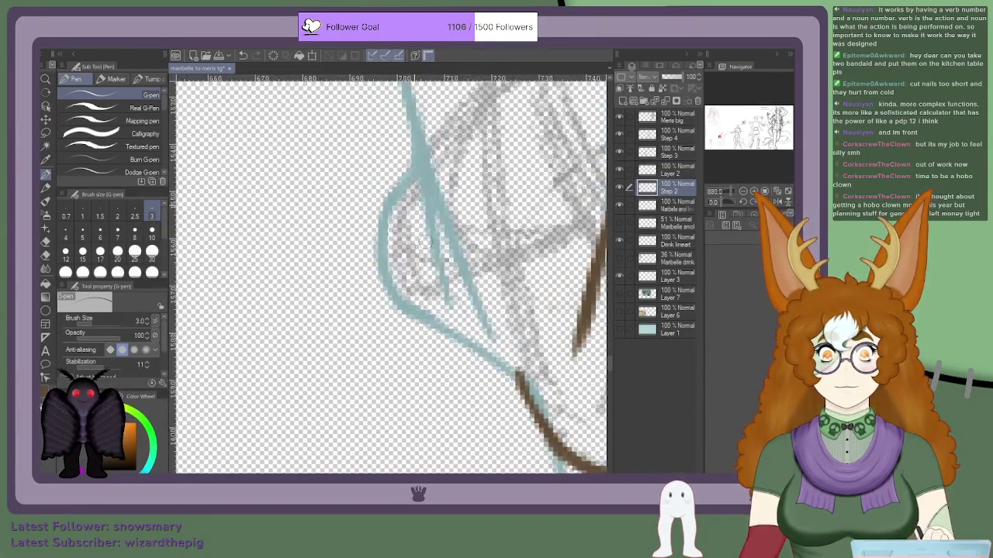
scroll(433, 219, down, 2)
scroll(457, 163, up, 1)
scroll(438, 203, down, 4)
scroll(427, 207, up, 6)
mouse_move(429, 183)
mouse_down()
mouse_move(439, 208)
mouse_move(422, 205)
mouse_move(416, 218)
mouse_move(412, 203)
mouse_move(464, 358)
mouse_move(480, 332)
mouse_move(485, 387)
mouse_move(497, 375)
mouse_up()
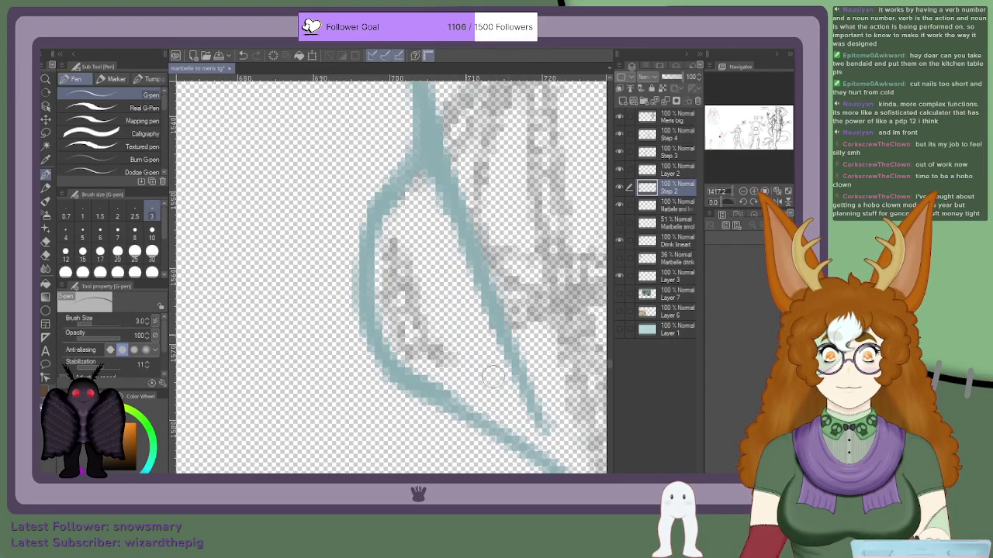
mouse_move(429, 338)
mouse_down()
mouse_move(459, 368)
mouse_move(451, 374)
mouse_move(412, 343)
mouse_move(411, 352)
mouse_move(399, 334)
mouse_move(397, 314)
mouse_move(422, 327)
mouse_move(427, 311)
mouse_move(401, 309)
mouse_move(391, 286)
mouse_move(386, 330)
mouse_up()
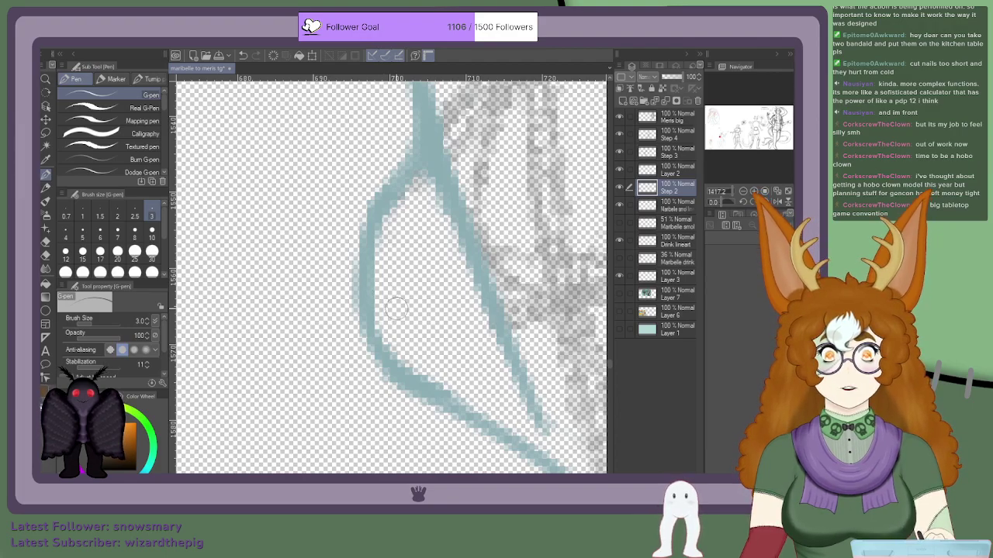
Step: Erase the grey sketch marks inside the brown elbow curve of the mouth-covering arm on the Step 2 layer
scroll(394, 304, down, 6)
scroll(454, 359, up, 4)
scroll(456, 354, down, 2)
scroll(456, 352, down, 2)
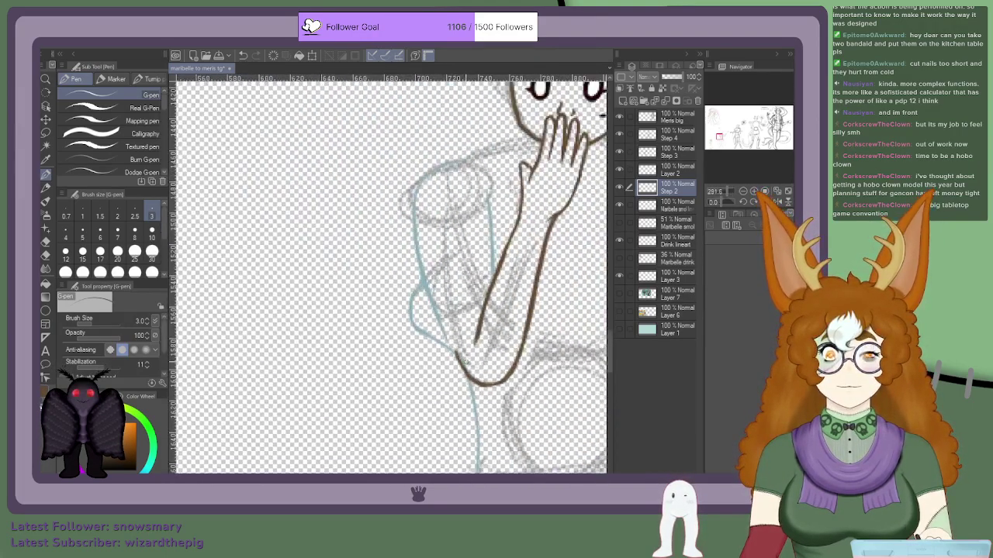
scroll(456, 353, up, 5)
drag(445, 327, 498, 421)
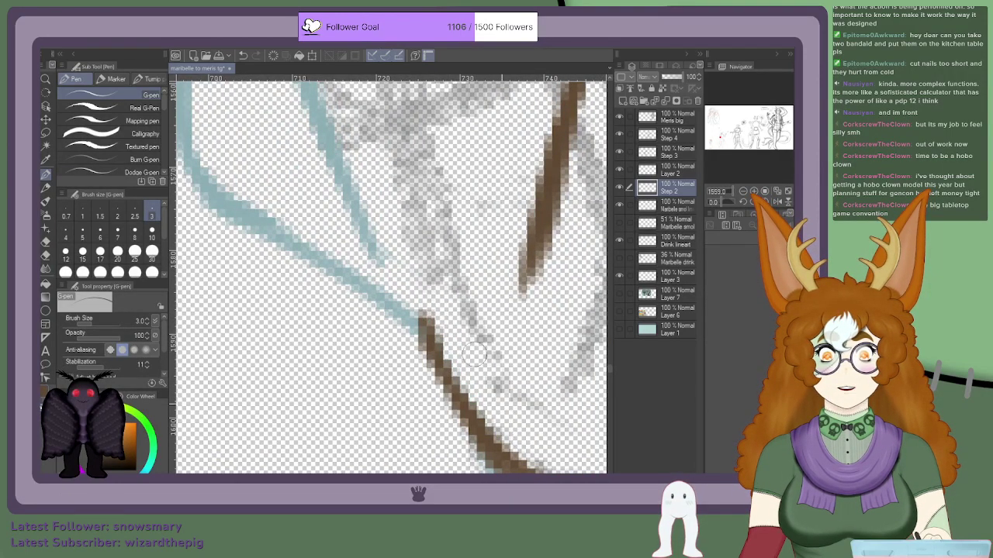
scroll(465, 225, down, 4)
scroll(527, 223, up, 3)
scroll(522, 144, down, 6)
scroll(558, 116, up, 1)
scroll(443, 242, up, 4)
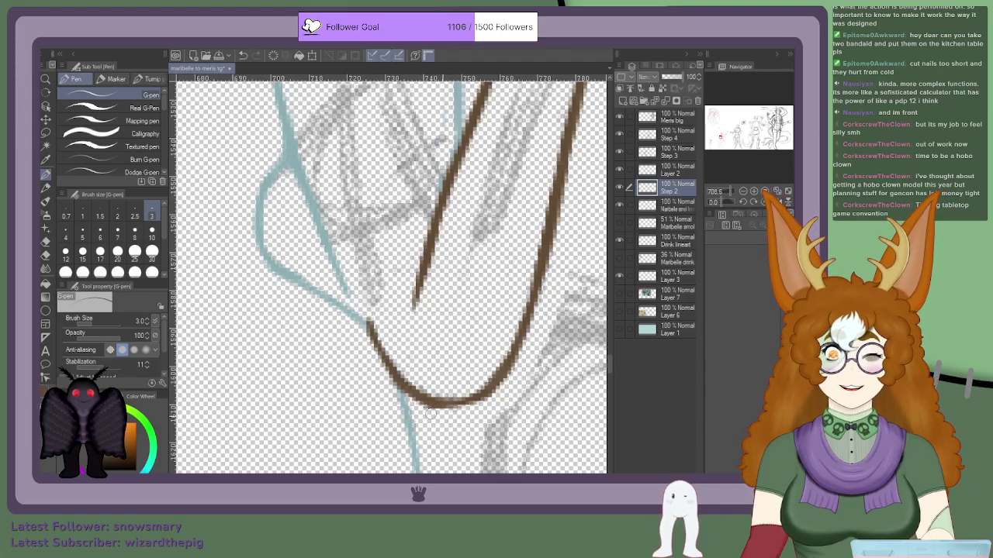
Step: Erase the grey sketch marks inside the mouth-covering forearm and beside its thumb and wrist
scroll(456, 418, down, 3)
scroll(520, 204, up, 2)
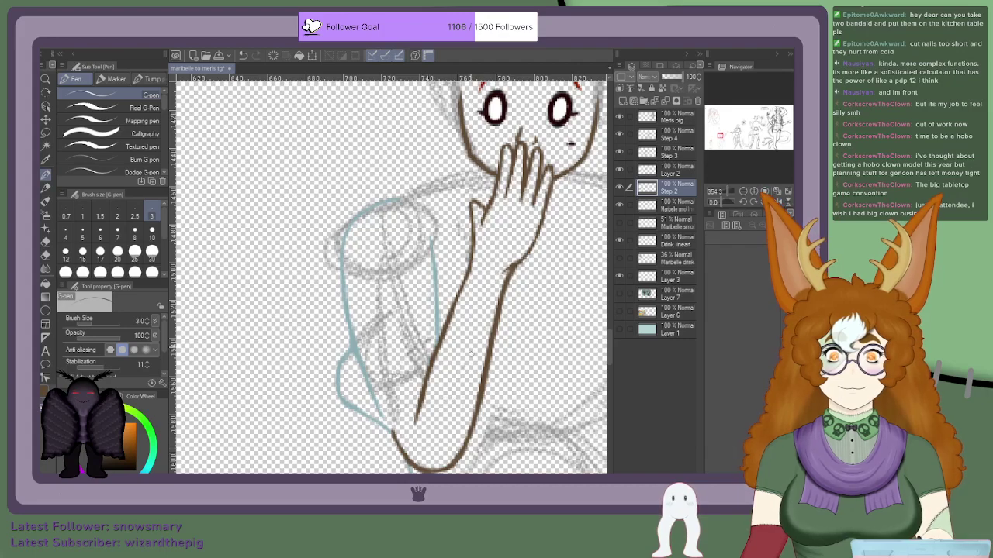
scroll(504, 347, up, 3)
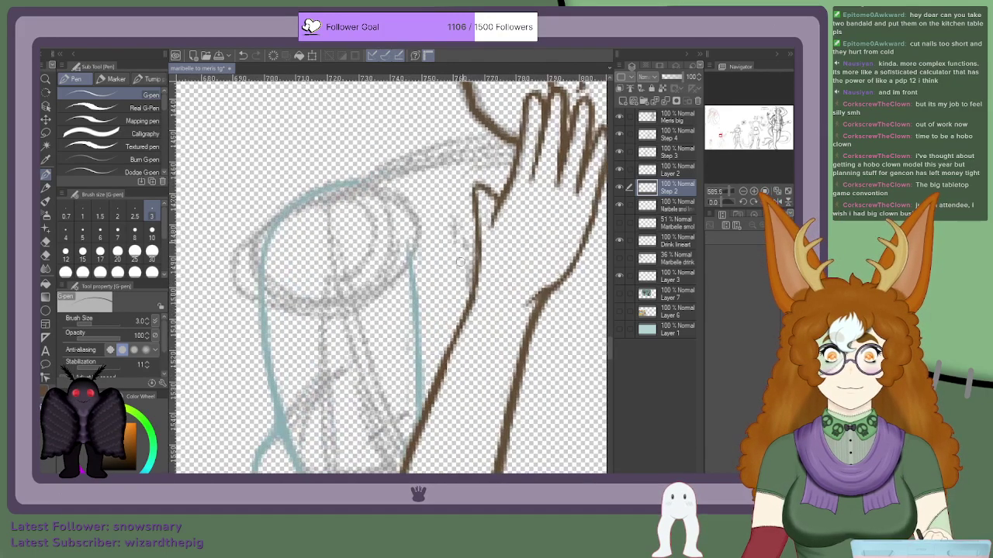
scroll(457, 241, down, 4)
scroll(444, 104, up, 5)
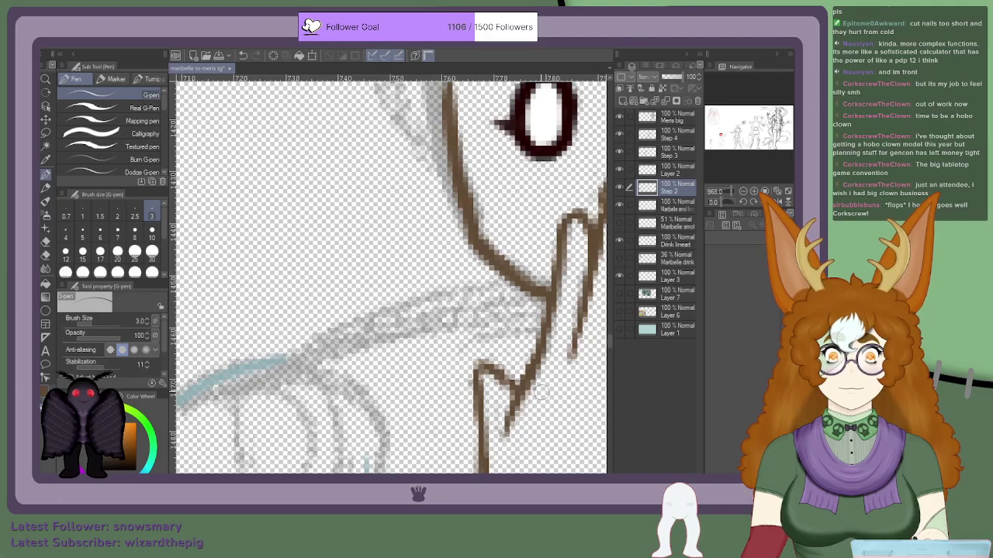
scroll(540, 393, down, 5)
scroll(583, 370, up, 6)
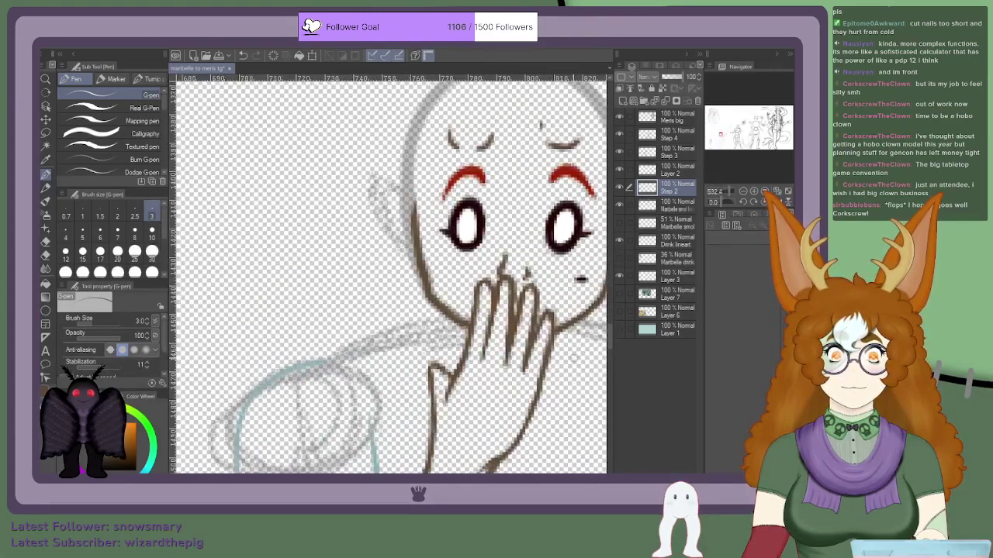
scroll(535, 264, down, 1)
scroll(536, 264, down, 3)
scroll(520, 232, up, 4)
scroll(516, 220, down, 3)
scroll(509, 228, up, 1)
scroll(510, 241, down, 5)
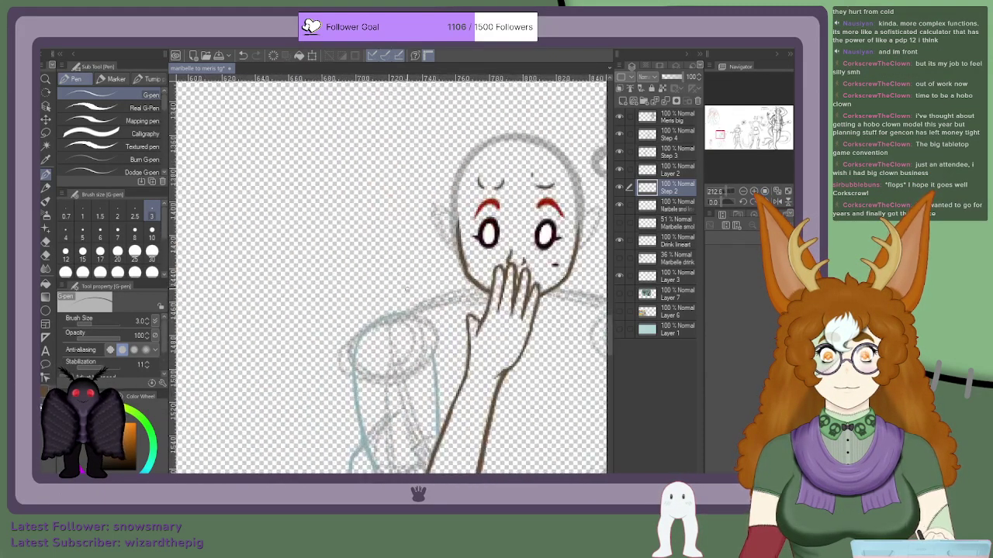
Step: Erase the grey sketch marks crowding the raised hand's fingertips and wrist on the Step 2 layer
scroll(510, 241, down, 3)
scroll(601, 285, up, 8)
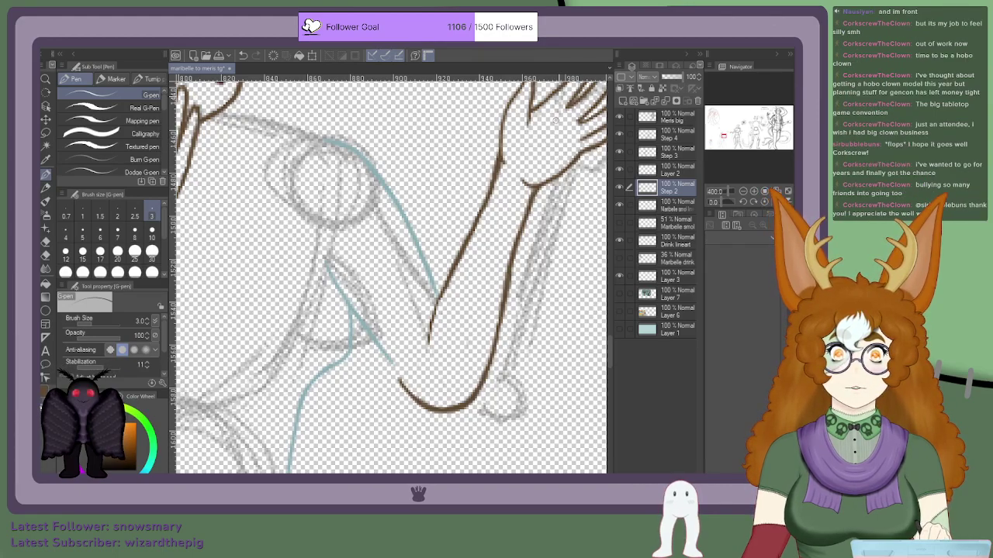
scroll(554, 128, down, 4)
scroll(554, 128, up, 7)
scroll(553, 166, down, 4)
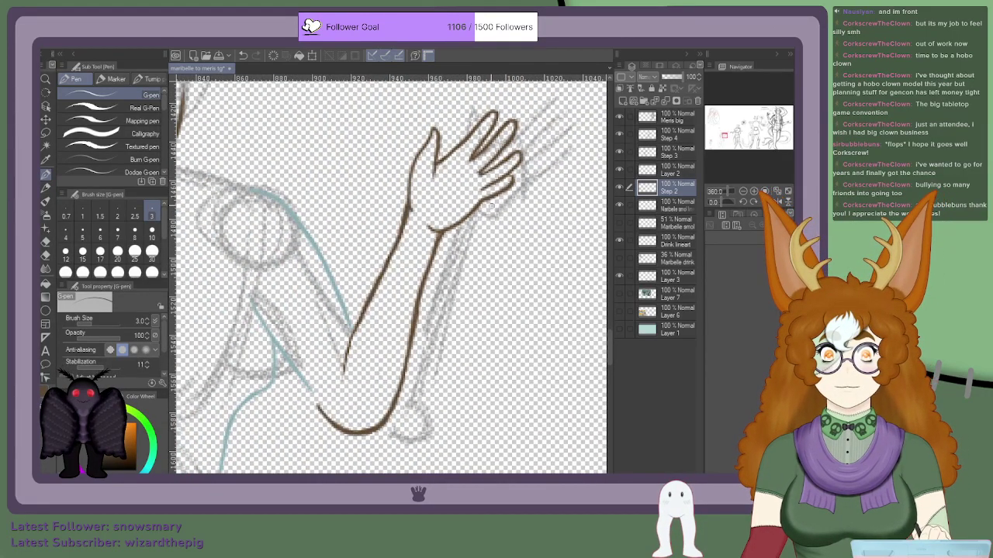
scroll(488, 217, up, 1)
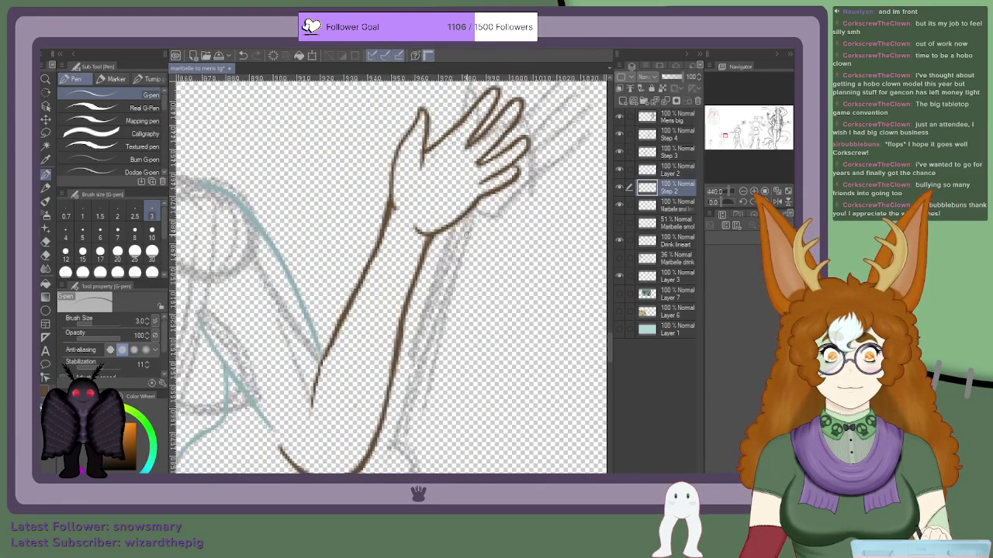
scroll(468, 230, up, 1)
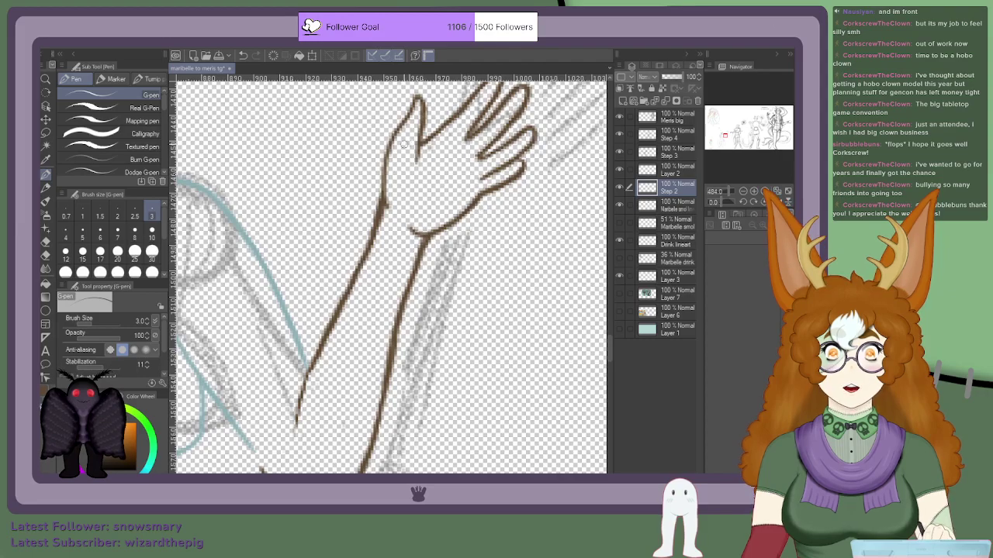
scroll(404, 143, down, 5)
scroll(427, 152, up, 8)
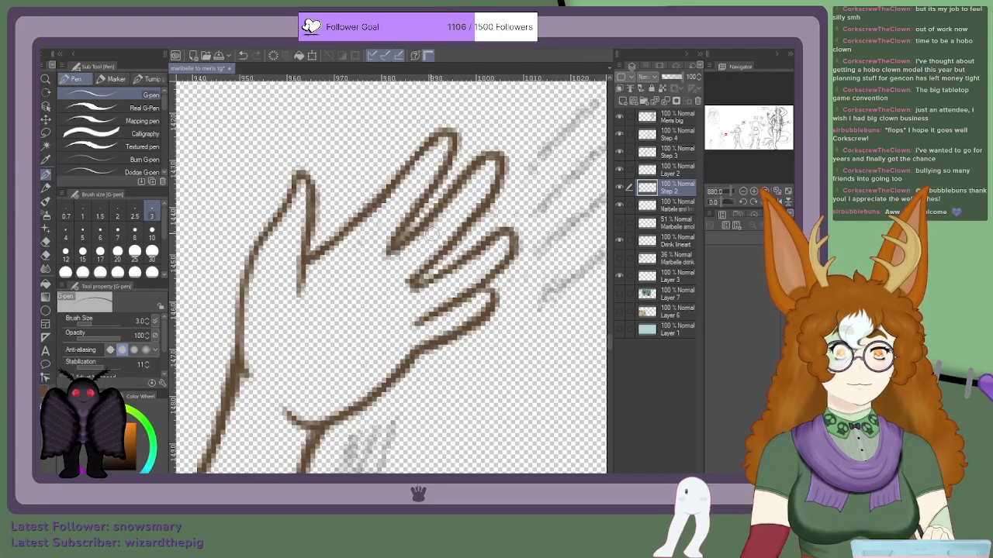
scroll(538, 202, down, 7)
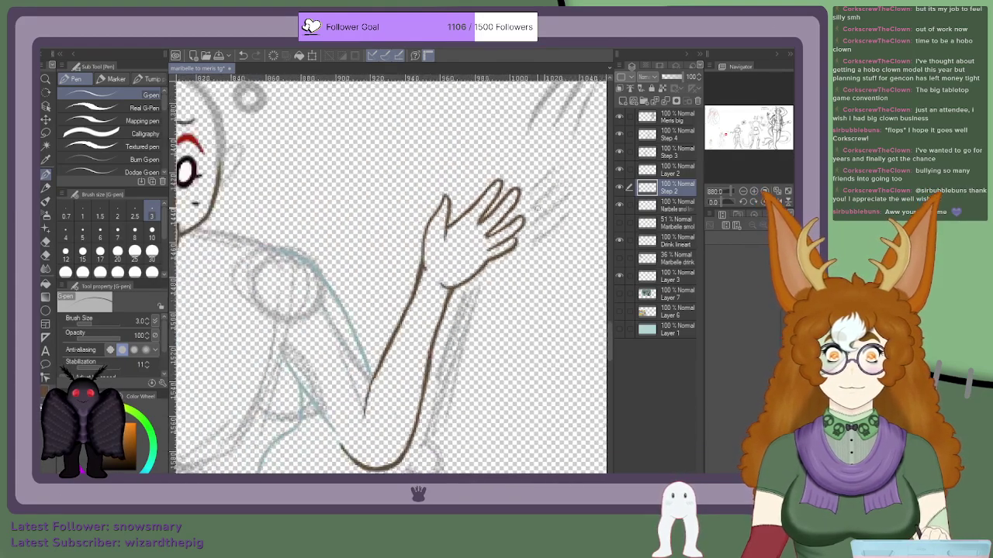
scroll(557, 177, up, 1)
scroll(555, 178, down, 7)
scroll(533, 246, up, 4)
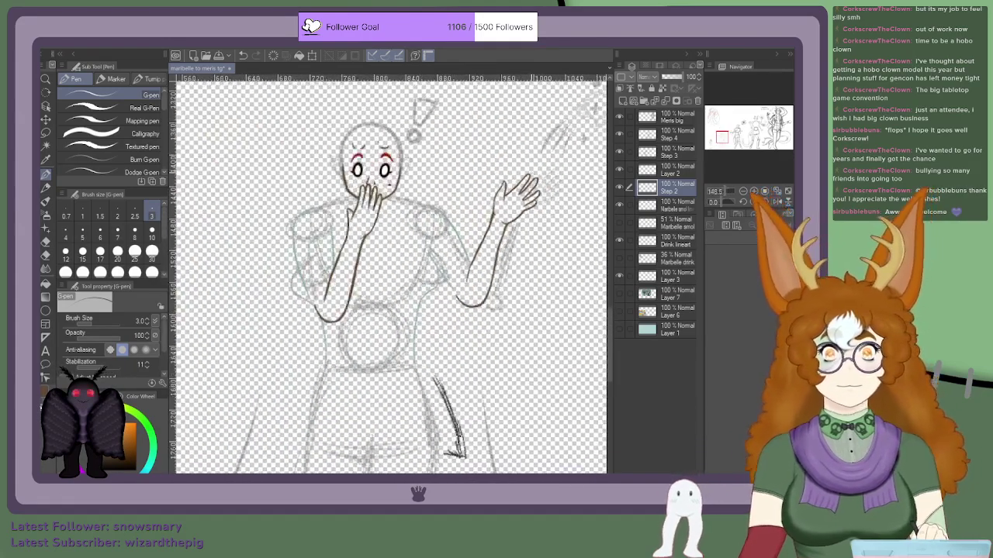
Step: Erase the overshooting end of the inner teal sleeve line and the adjacent grey marks beside the mouth-covering forearm
click(677, 171)
scroll(365, 297, down, 2)
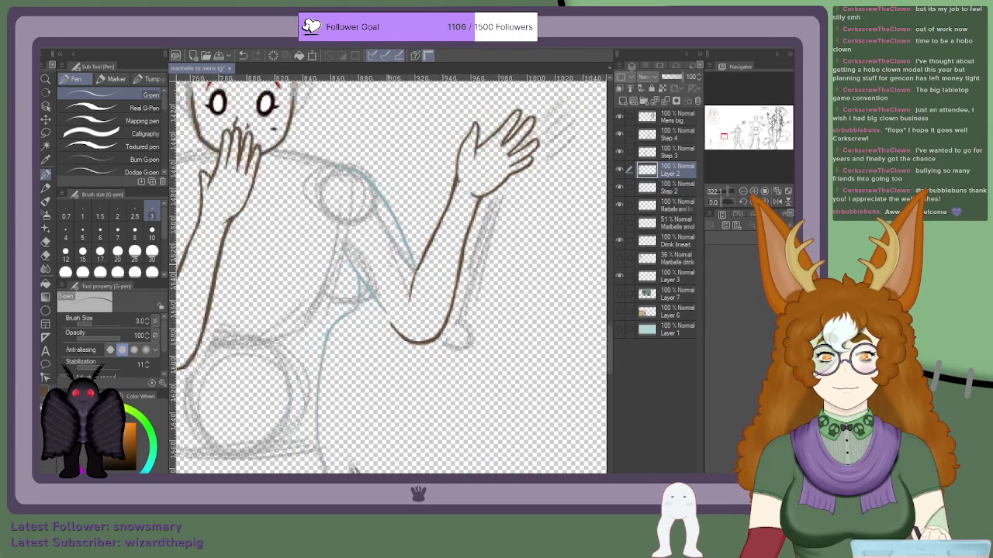
scroll(365, 296, up, 3)
scroll(373, 294, down, 6)
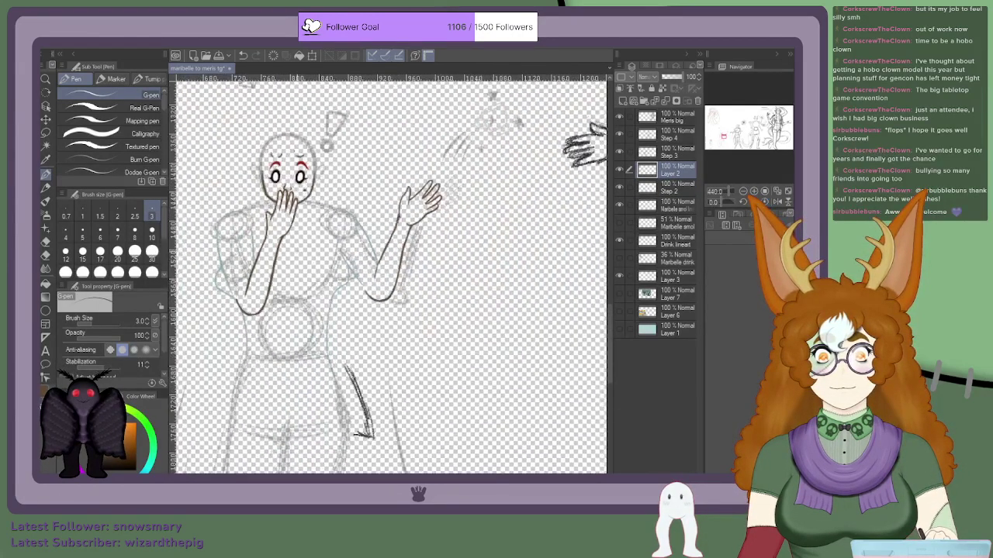
scroll(236, 204, up, 8)
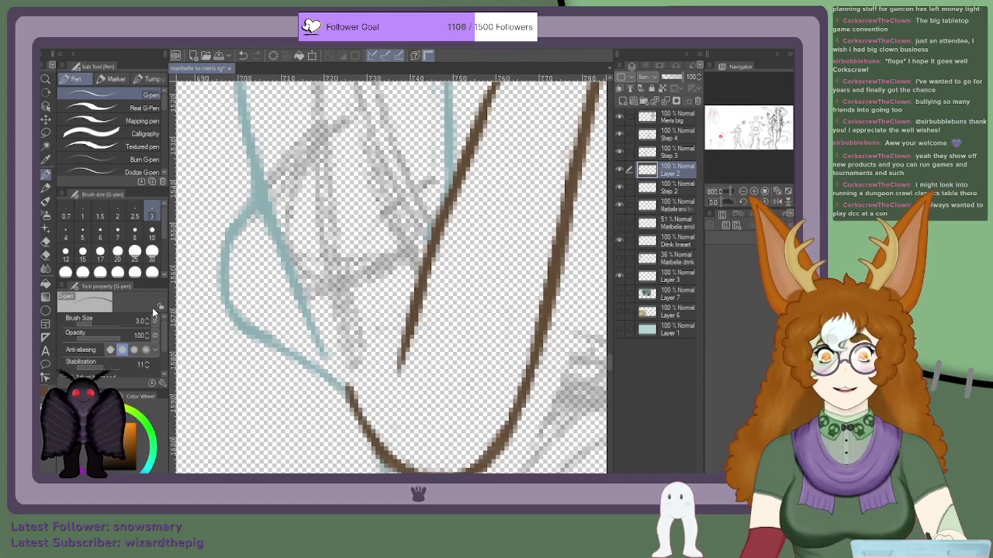
scroll(392, 233, up, 3)
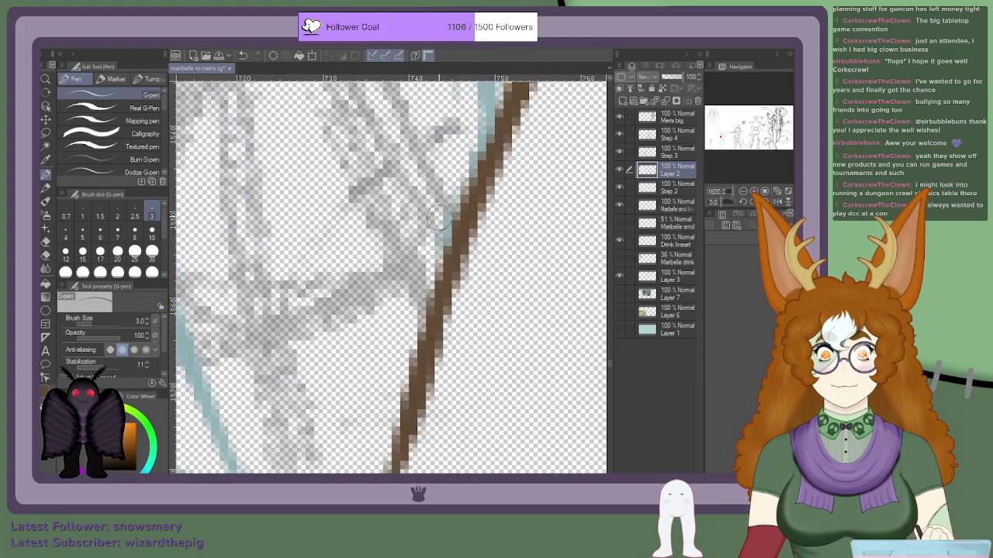
click(666, 192)
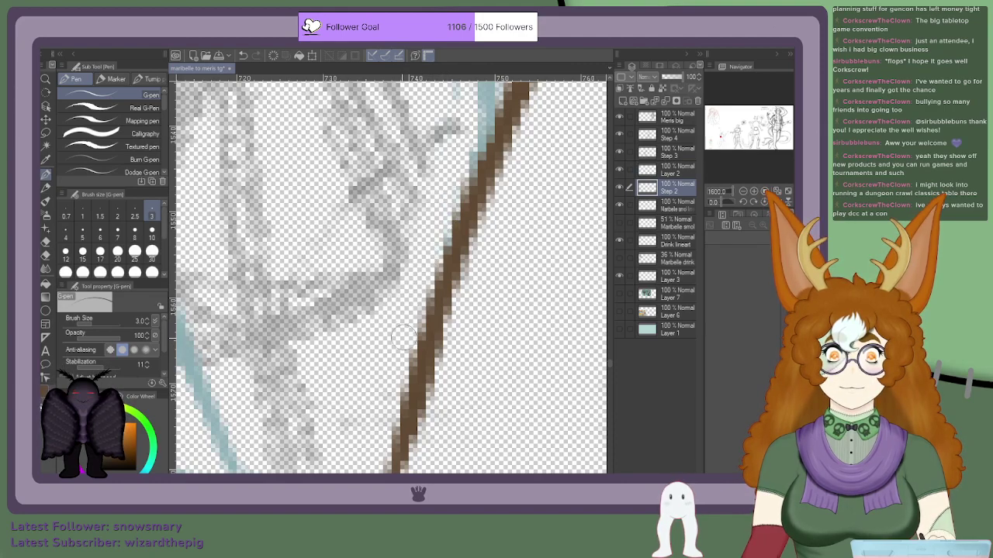
Step: On the Step 2 layer, erase the grey sketch line between the teal sleeve's lower end and the forearm line
click(668, 209)
click(666, 190)
click(665, 174)
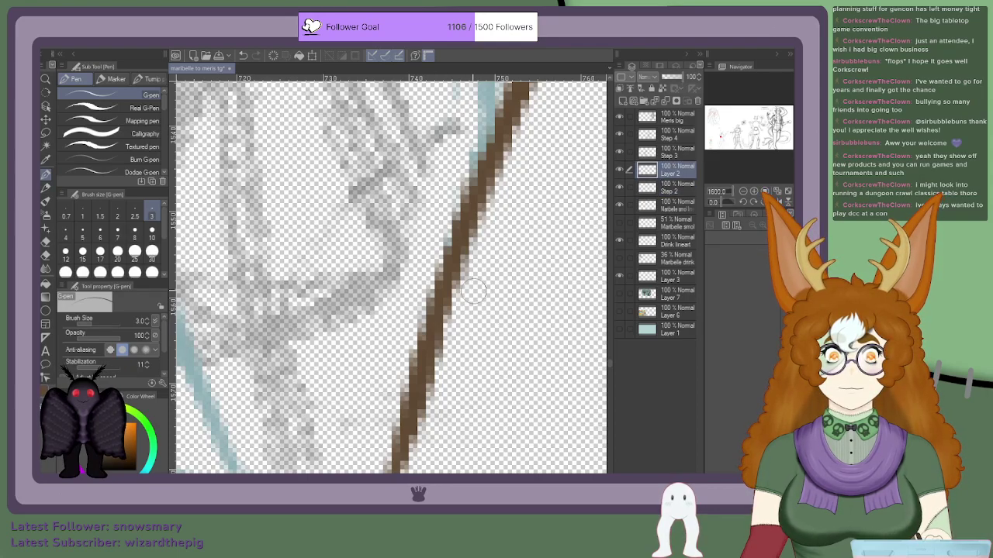
scroll(463, 258, down, 8)
scroll(414, 313, up, 5)
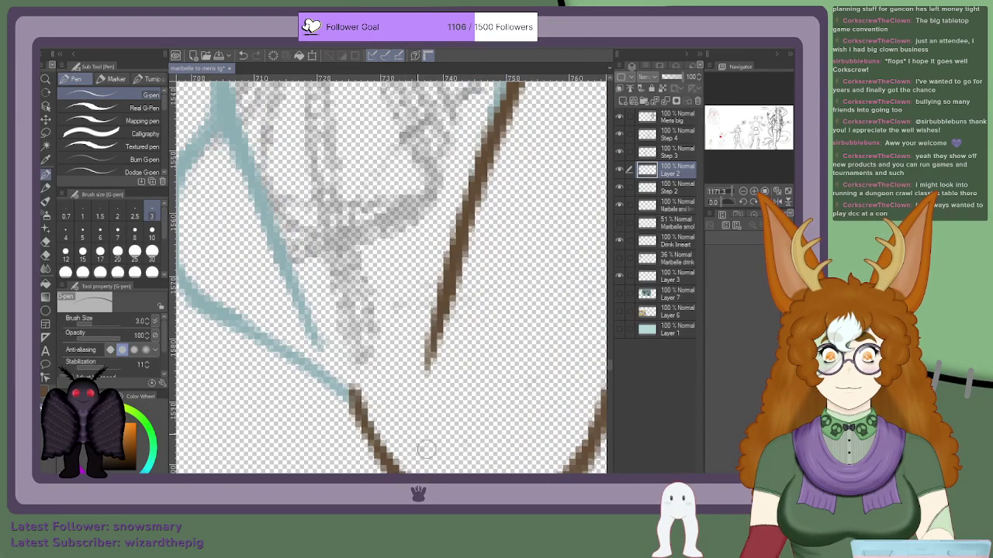
click(668, 188)
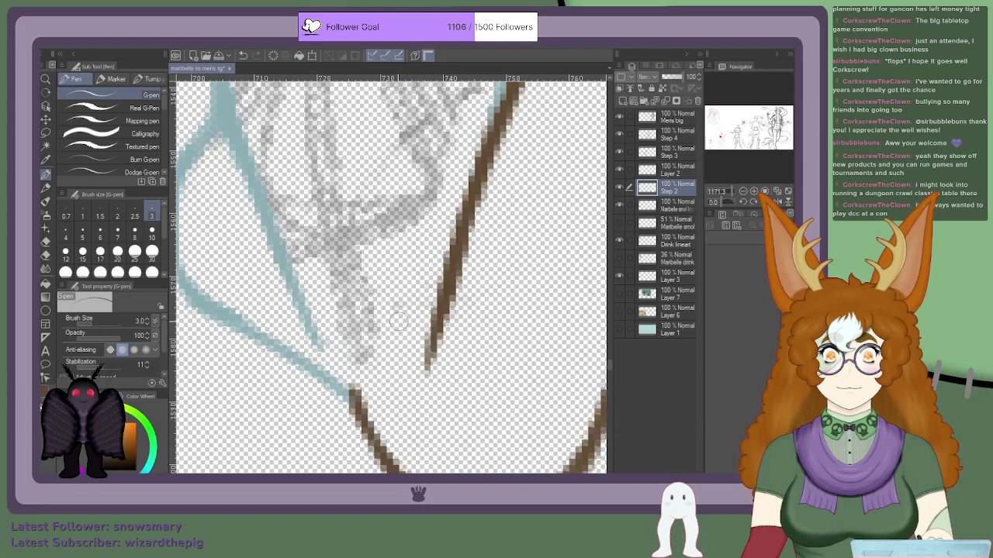
mouse_move(379, 362)
mouse_down()
mouse_move(354, 311)
mouse_move(355, 262)
mouse_move(367, 243)
mouse_move(355, 286)
mouse_move(353, 363)
mouse_up()
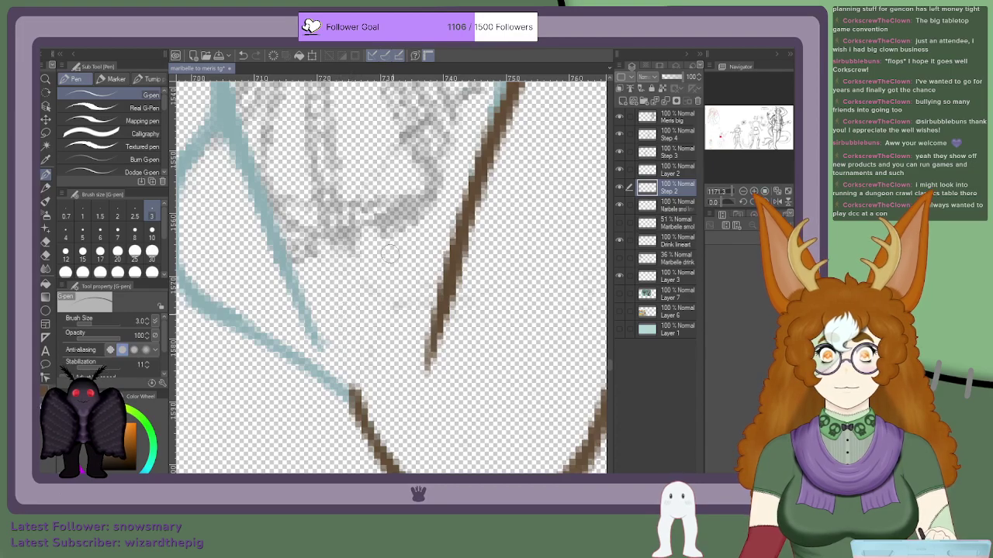
Step: Set the brush size to 20 and erase the grey upper-arm and shoulder sketch around and inside the teal sleeve
scroll(388, 248, down, 4)
scroll(345, 256, down, 3)
scroll(380, 182, up, 5)
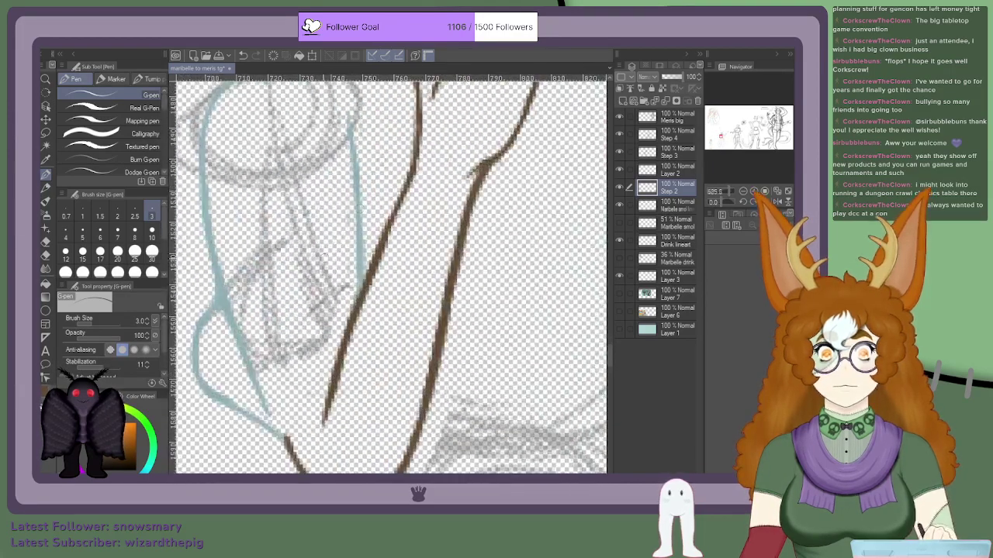
click(120, 253)
mouse_move(287, 318)
mouse_down()
mouse_move(318, 270)
mouse_move(303, 339)
mouse_move(324, 279)
mouse_move(295, 373)
mouse_move(252, 264)
mouse_move(273, 321)
mouse_move(258, 242)
mouse_move(278, 272)
mouse_move(295, 215)
mouse_move(290, 181)
mouse_move(319, 194)
mouse_up()
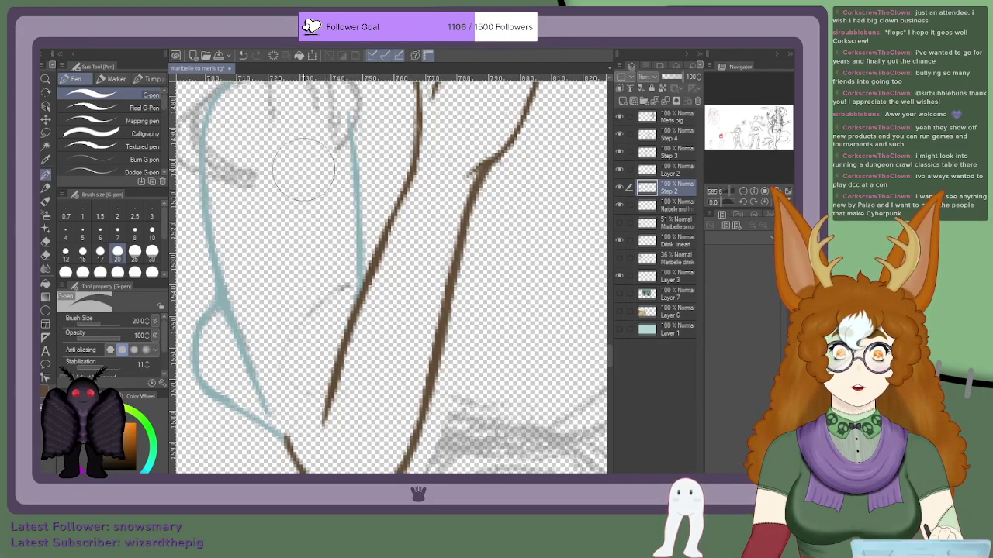
drag(269, 169, 264, 164)
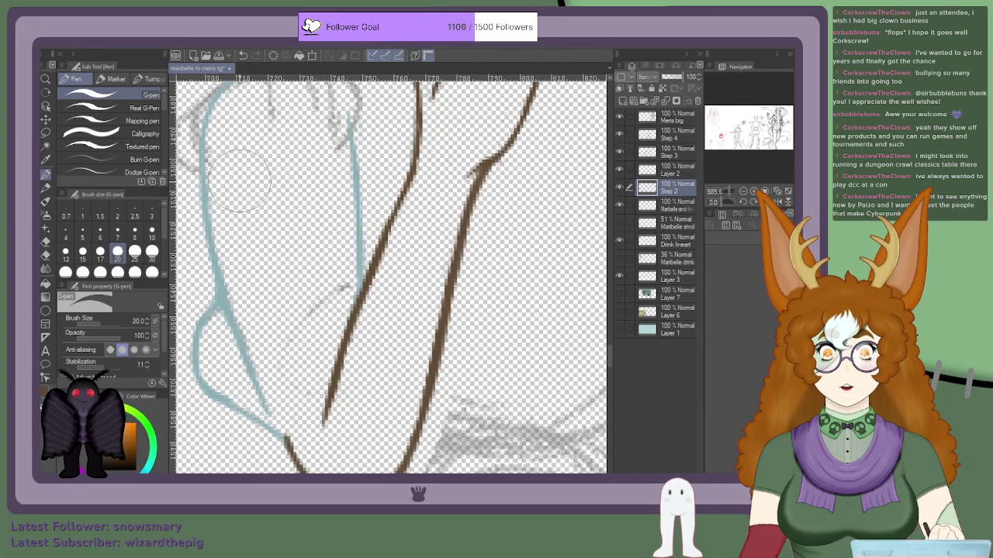
scroll(244, 155, down, 2)
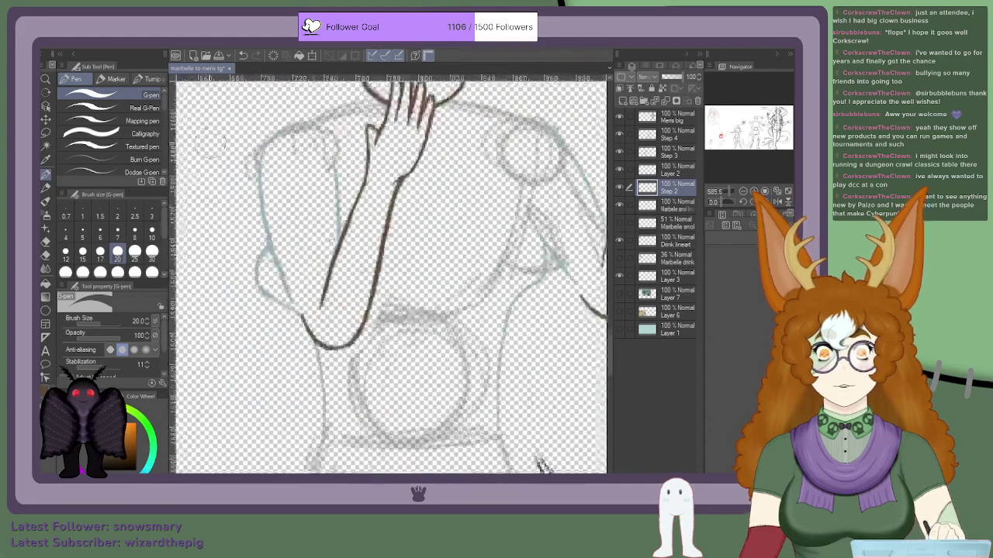
scroll(243, 157, up, 1)
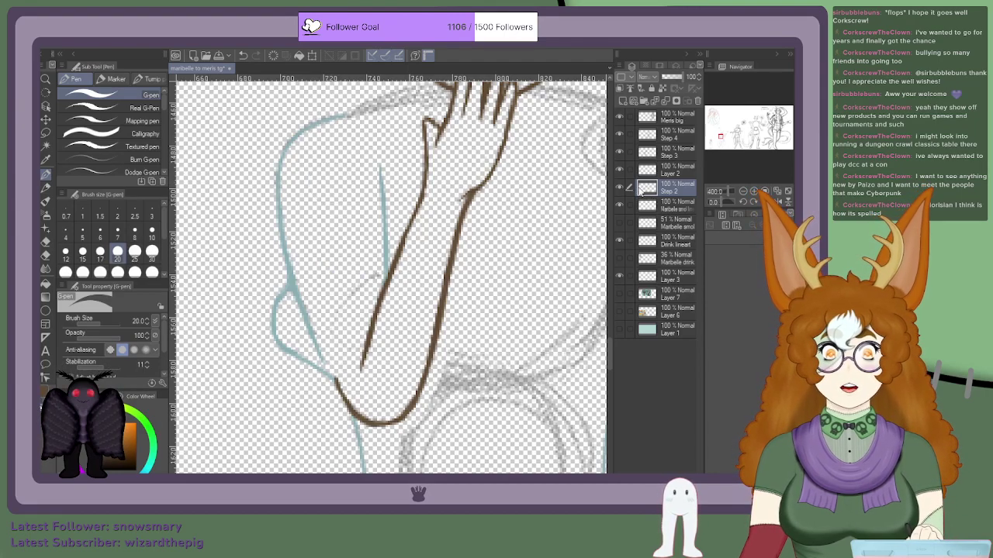
Step: Erase the leftover grey stray marks beside the mouth-covering forearm on the Step 3 layer, and return to the Step 2 layer
click(619, 171)
click(619, 171)
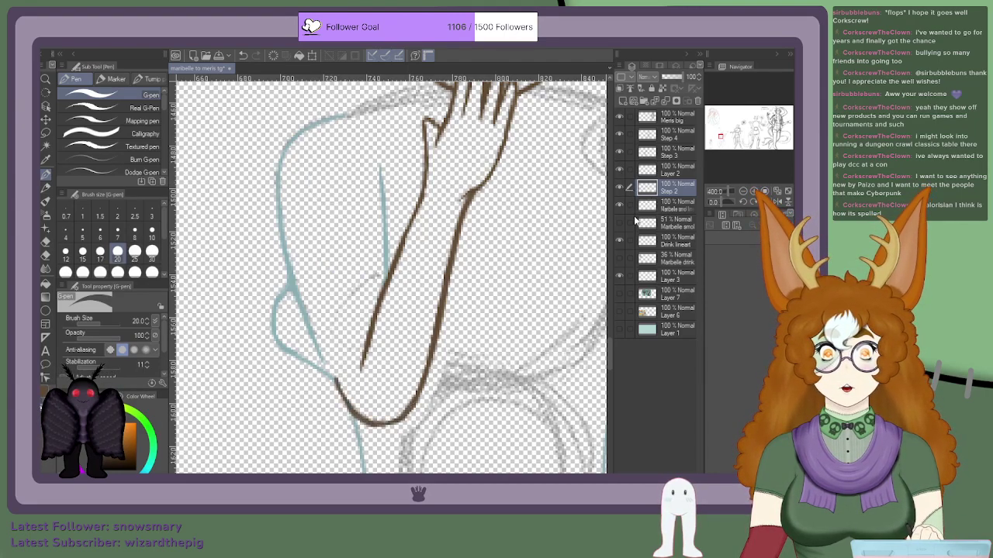
click(672, 156)
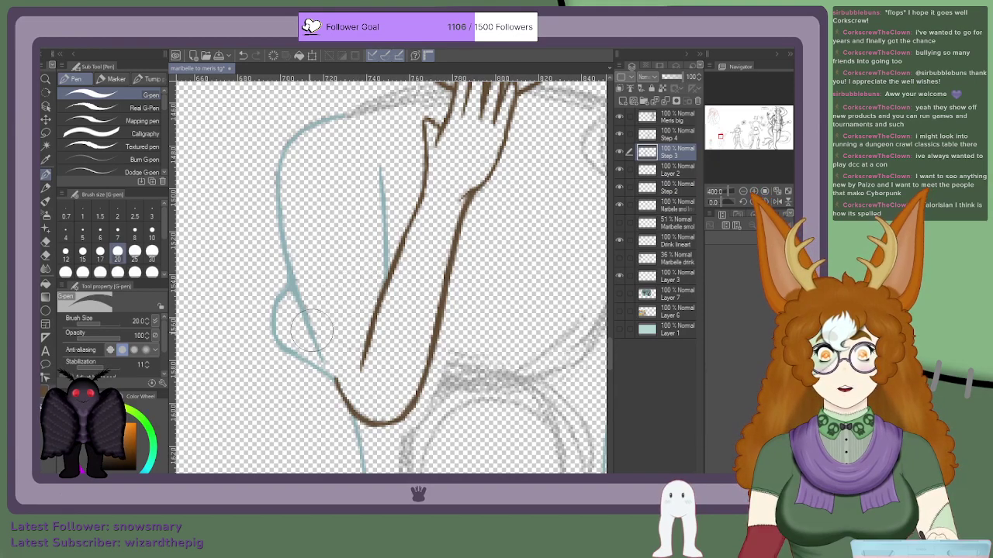
click(650, 193)
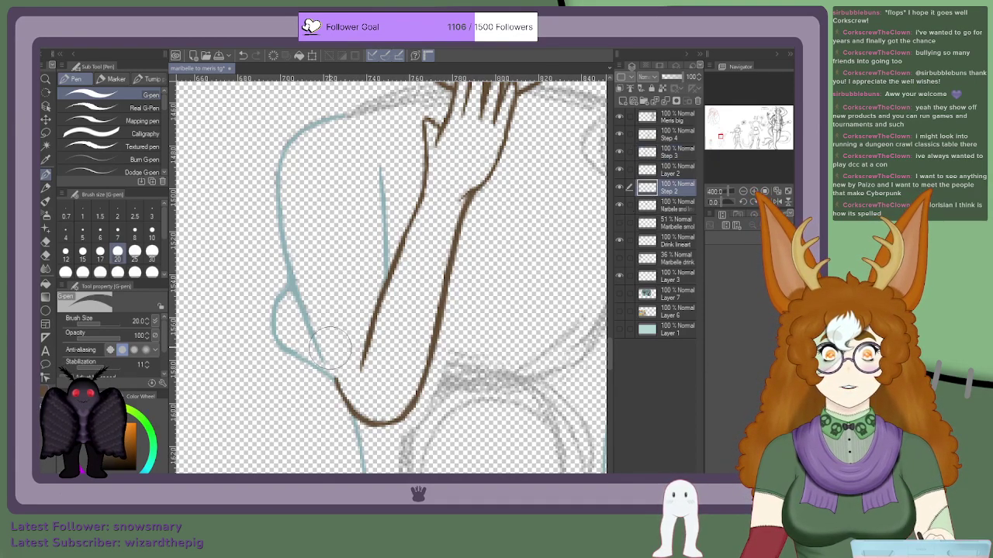
Step: On the Step 2 layer, erase the faint grey marks along the outer edge of the teal sleeve beside the mouth-covering arm
click(651, 171)
scroll(402, 124, down, 2)
scroll(402, 123, down, 2)
scroll(262, 124, up, 5)
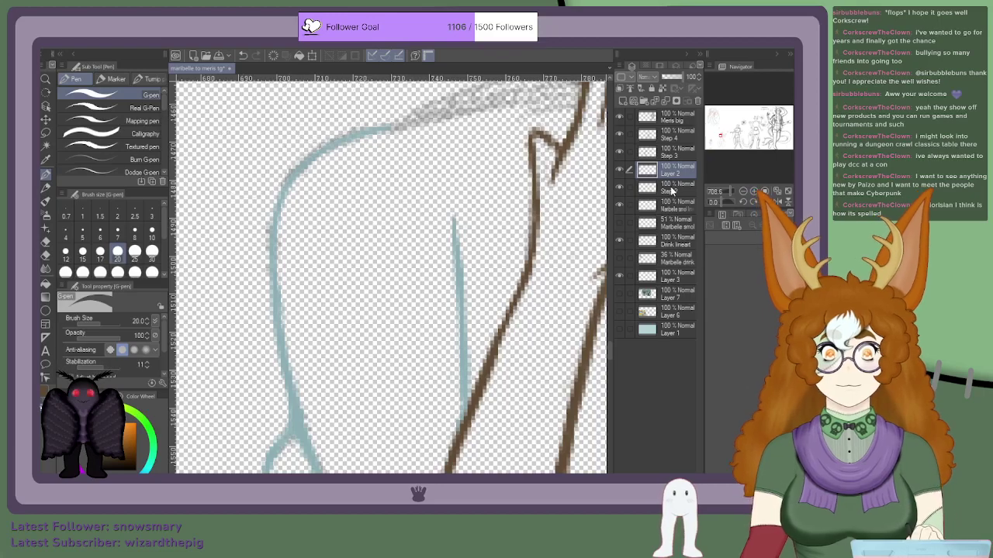
click(671, 191)
scroll(330, 130, down, 1)
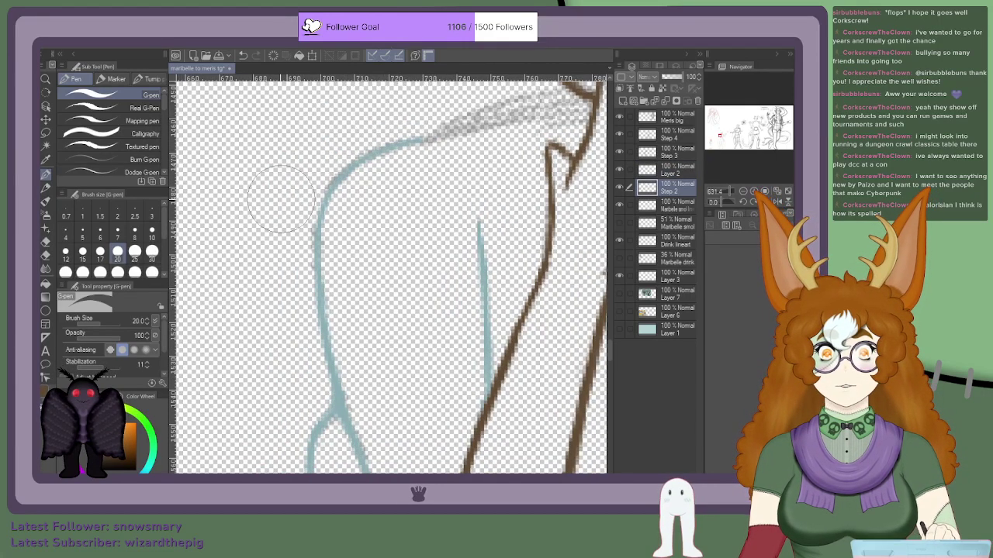
scroll(314, 291, down, 3)
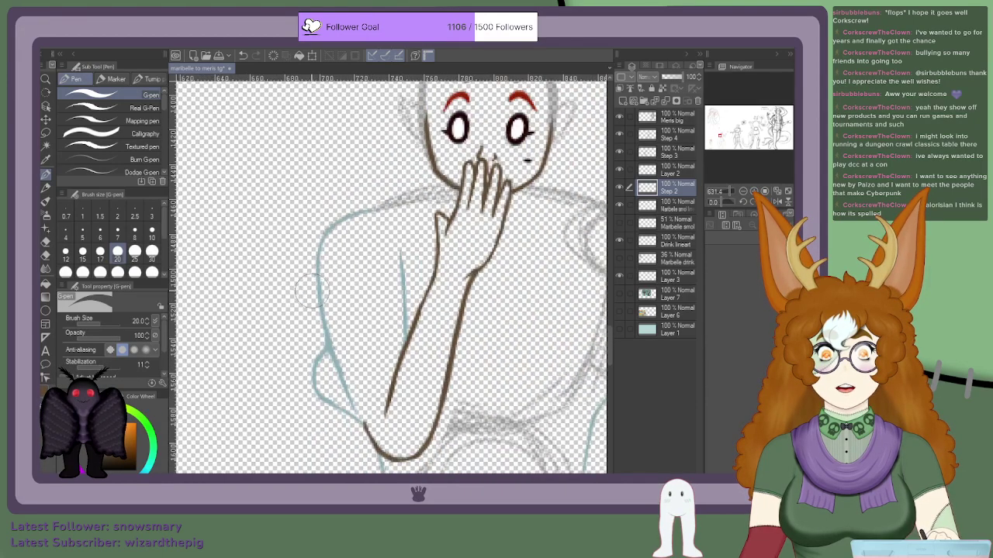
scroll(313, 290, up, 3)
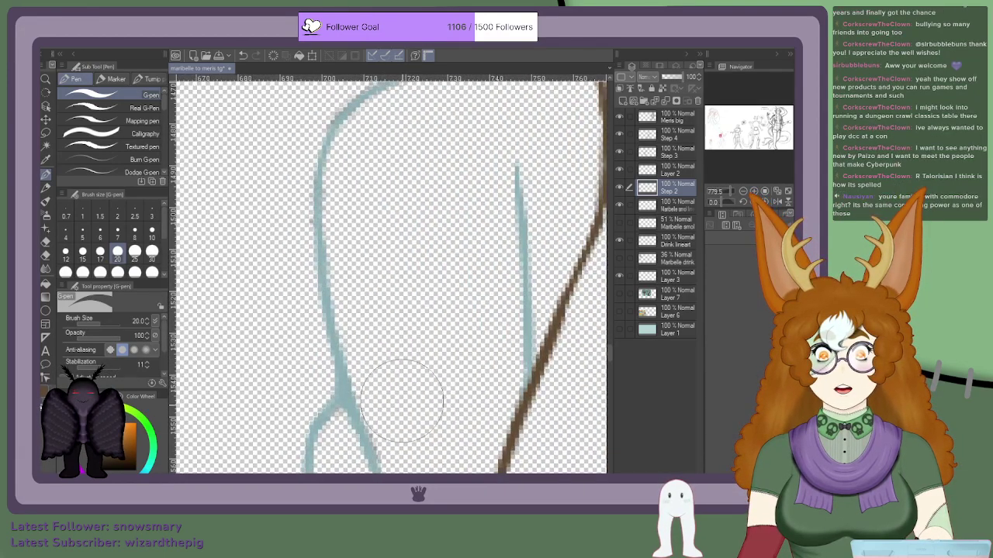
Step: Erase the grey forearm strokes and the elbow circle sketched beside the raised arm's brown outline
scroll(402, 361, down, 4)
scroll(411, 254, down, 1)
scroll(411, 252, down, 1)
scroll(419, 249, up, 4)
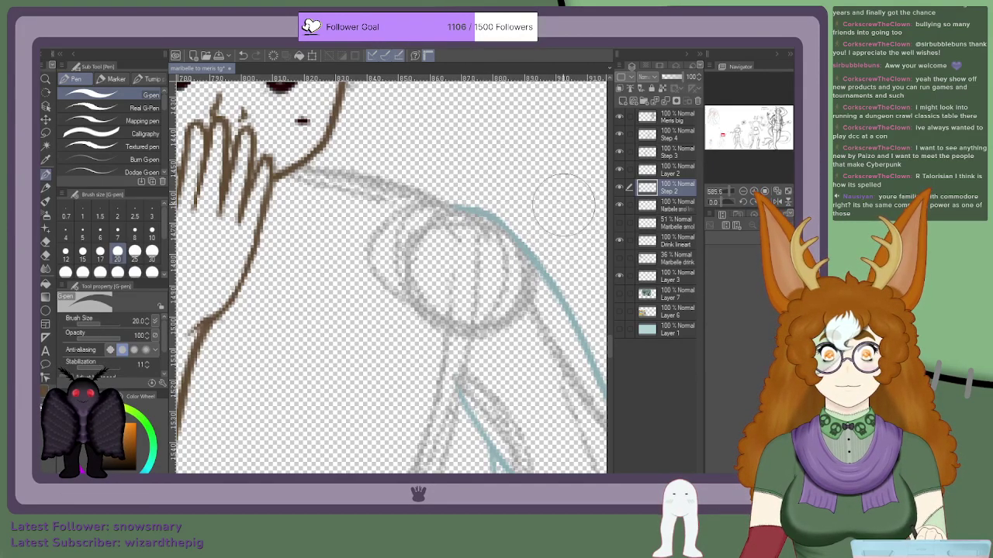
scroll(565, 210, down, 7)
scroll(496, 263, up, 6)
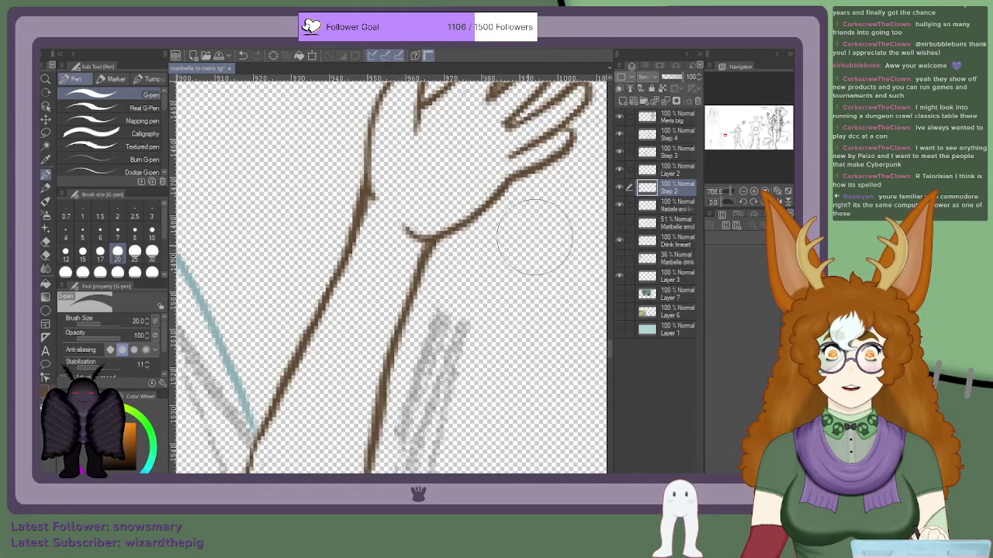
scroll(542, 217, down, 4)
scroll(496, 364, up, 5)
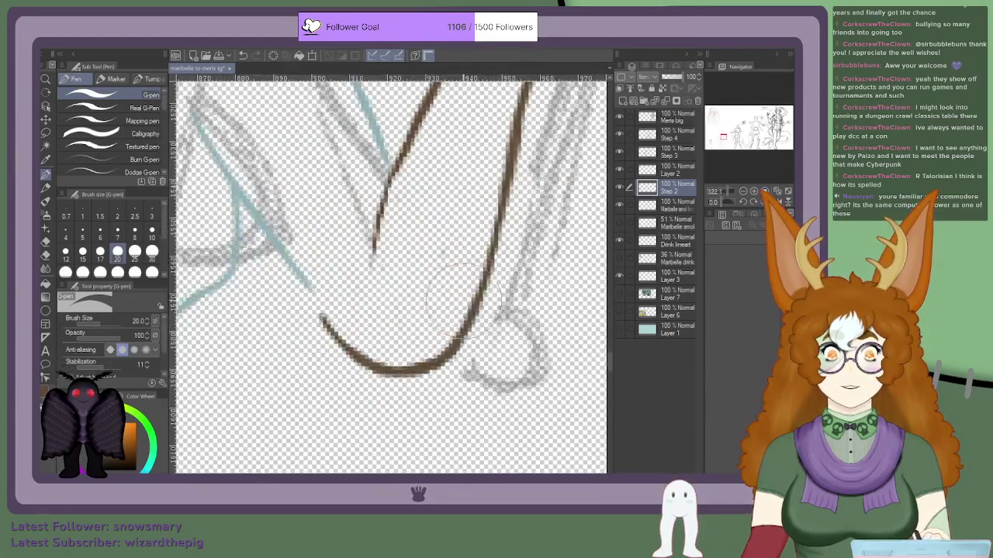
mouse_move(410, 277)
mouse_down()
mouse_move(514, 361)
mouse_move(501, 350)
mouse_up()
mouse_move(574, 236)
mouse_down()
mouse_move(553, 255)
mouse_move(563, 183)
mouse_up()
scroll(562, 186, down, 5)
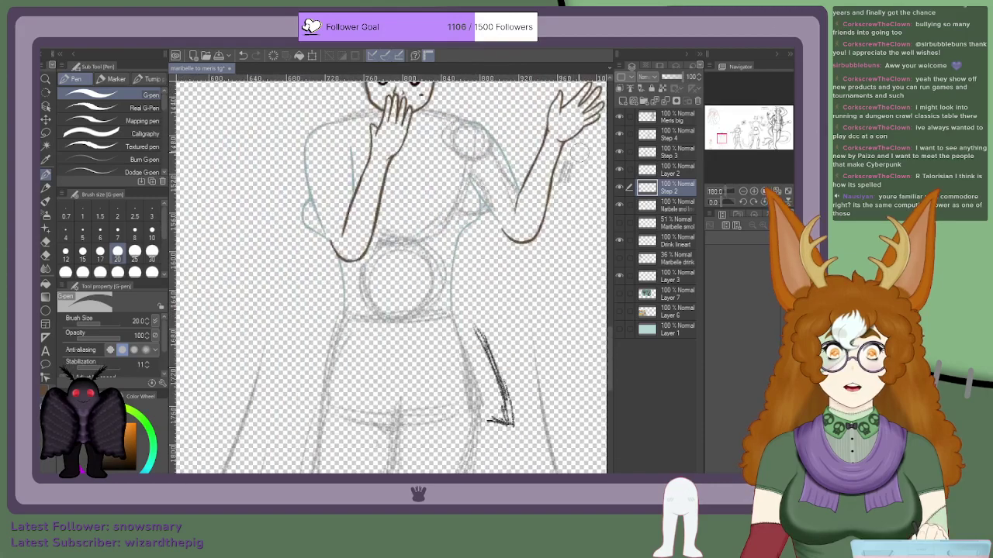
Step: Erase the grey upper-arm sketch between the teal sleeve lines and the raised forearm
scroll(554, 194, up, 4)
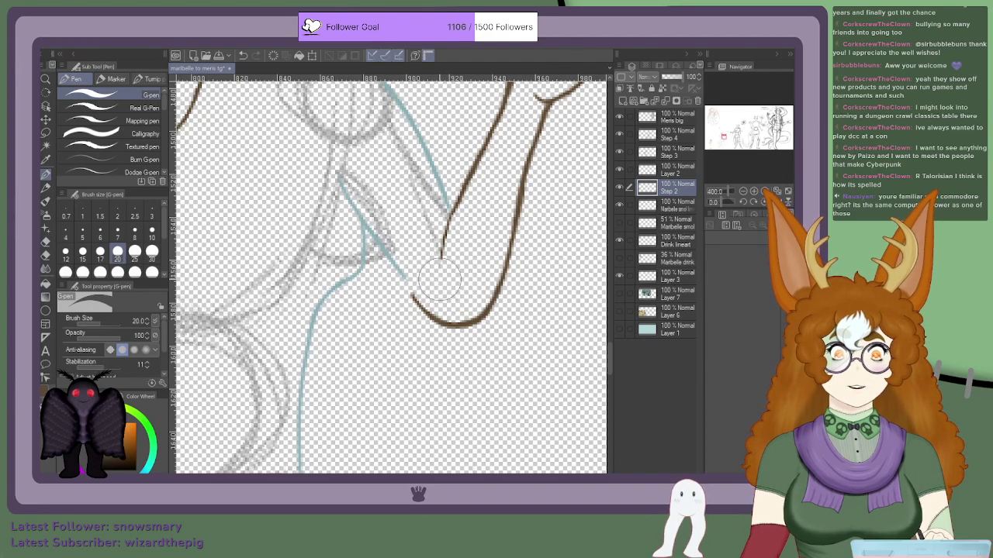
scroll(431, 264, up, 1)
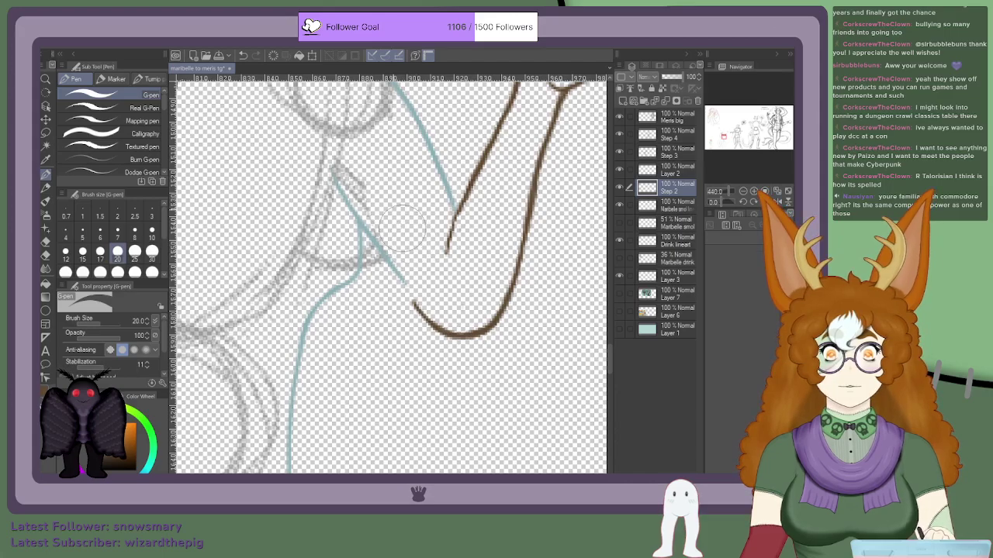
scroll(377, 287, down, 4)
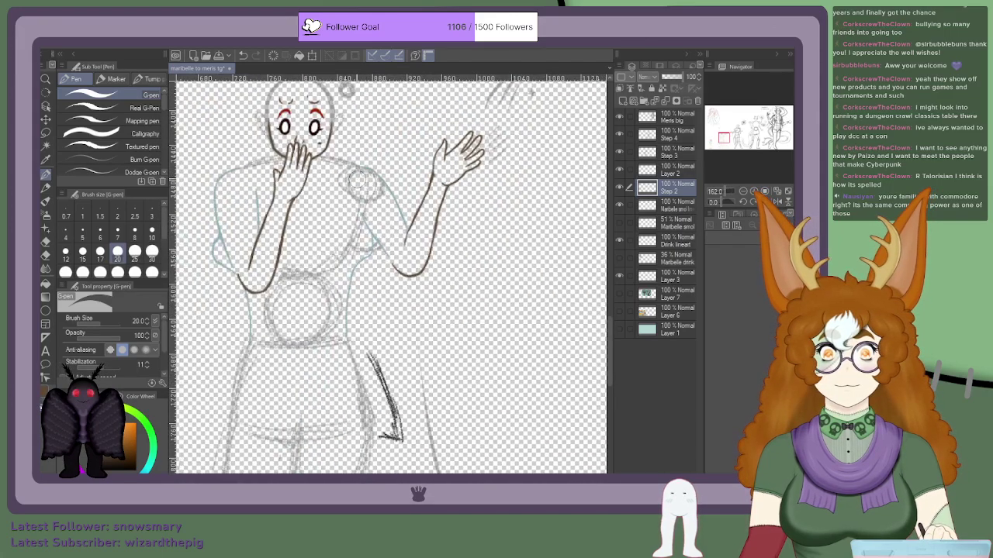
Step: Examine the figure's head and mouth-covering hand, hiding and reshowing the Step 2 layer to check its contents
scroll(242, 205, up, 5)
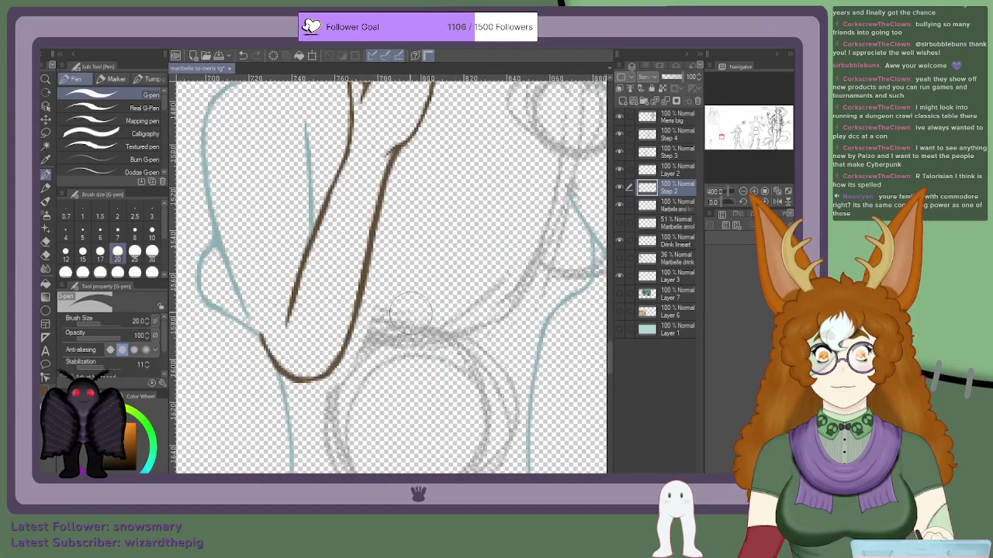
scroll(409, 314, down, 5)
scroll(448, 372, up, 4)
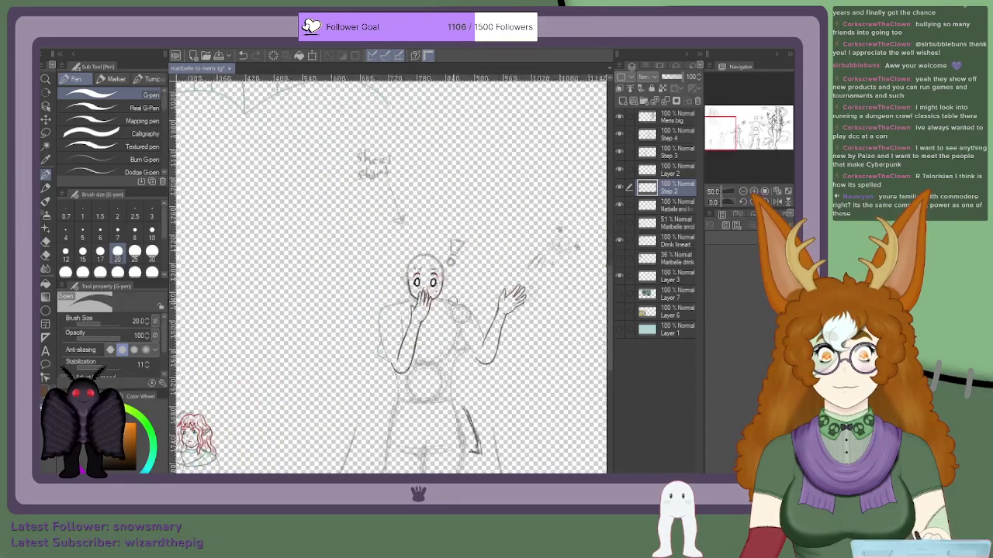
scroll(486, 258, up, 2)
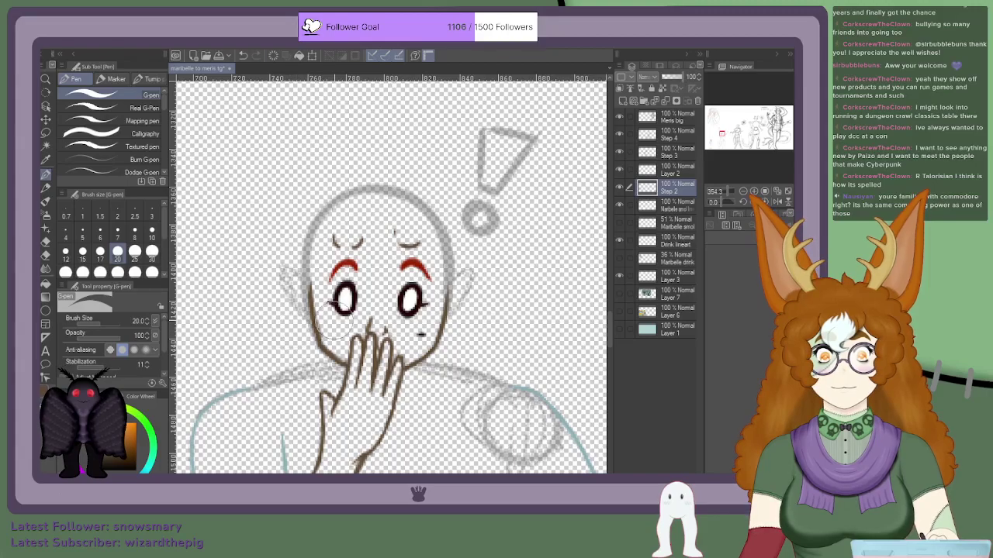
click(619, 188)
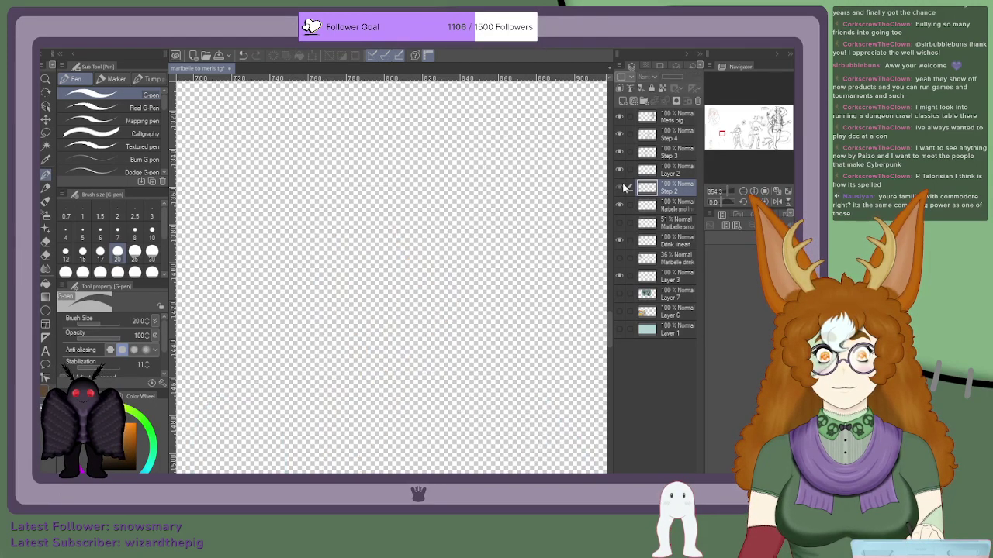
click(623, 188)
scroll(399, 354, up, 3)
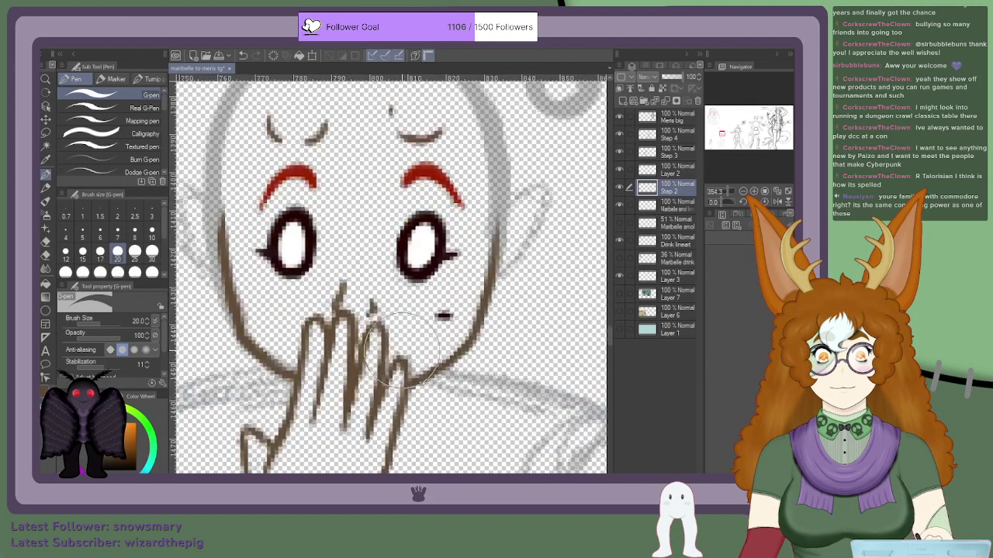
scroll(488, 238, down, 1)
scroll(487, 235, down, 4)
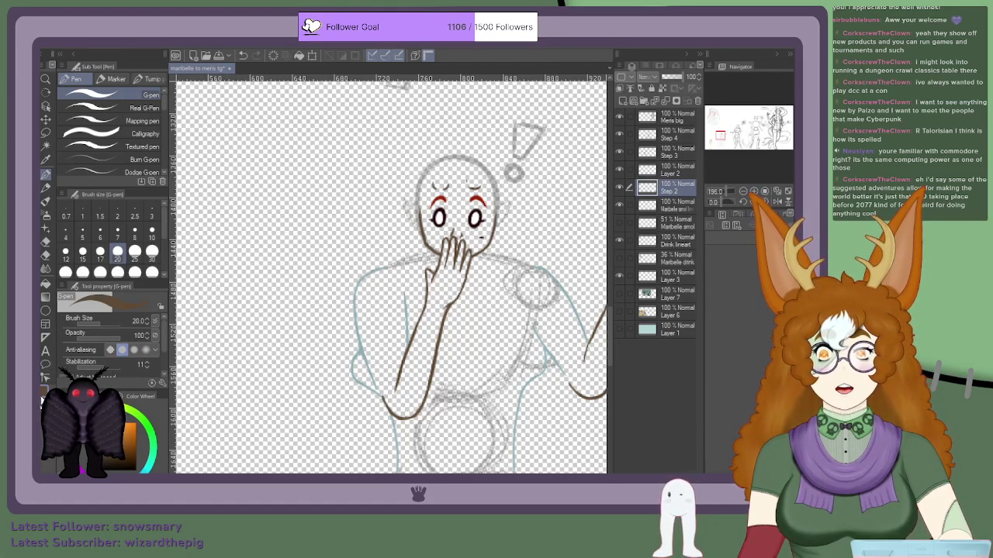
Step: Pick the teal of the sleeve lines as drawing colour and set the G-pen brush size to 3
scroll(481, 402, down, 2)
scroll(473, 407, up, 4)
scroll(336, 392, down, 7)
scroll(389, 406, up, 4)
scroll(386, 406, up, 1)
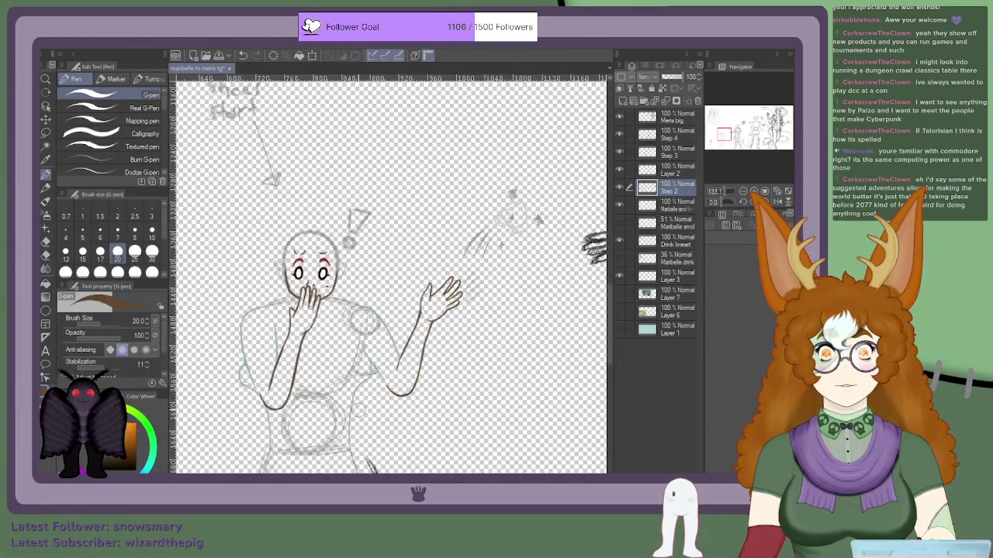
scroll(213, 363, up, 3)
scroll(212, 364, down, 1)
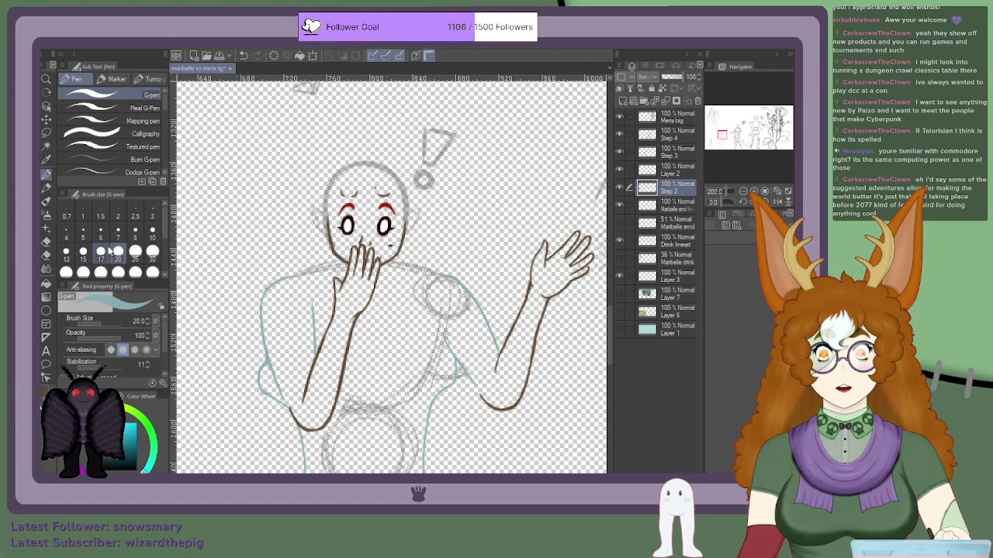
click(135, 233)
click(118, 233)
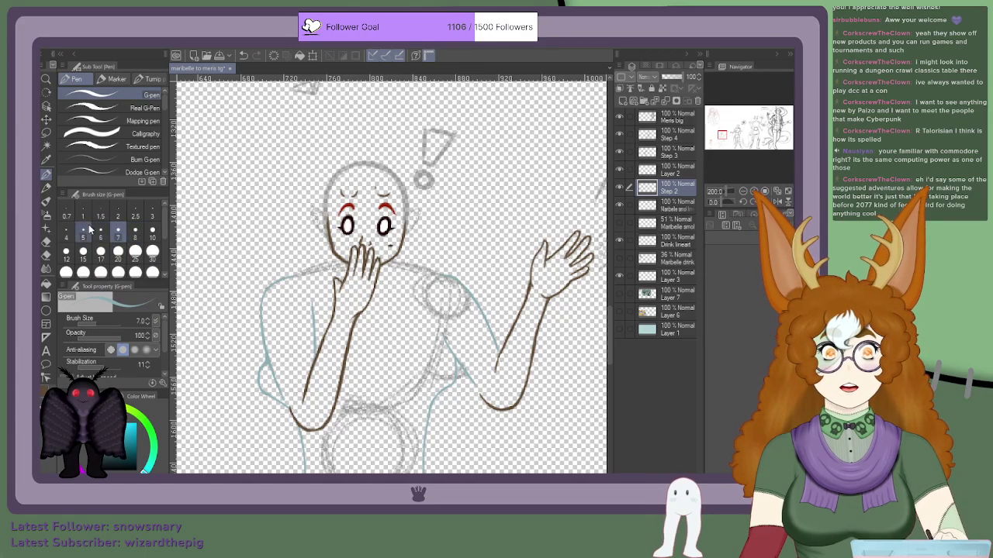
click(152, 221)
scroll(252, 373, up, 1)
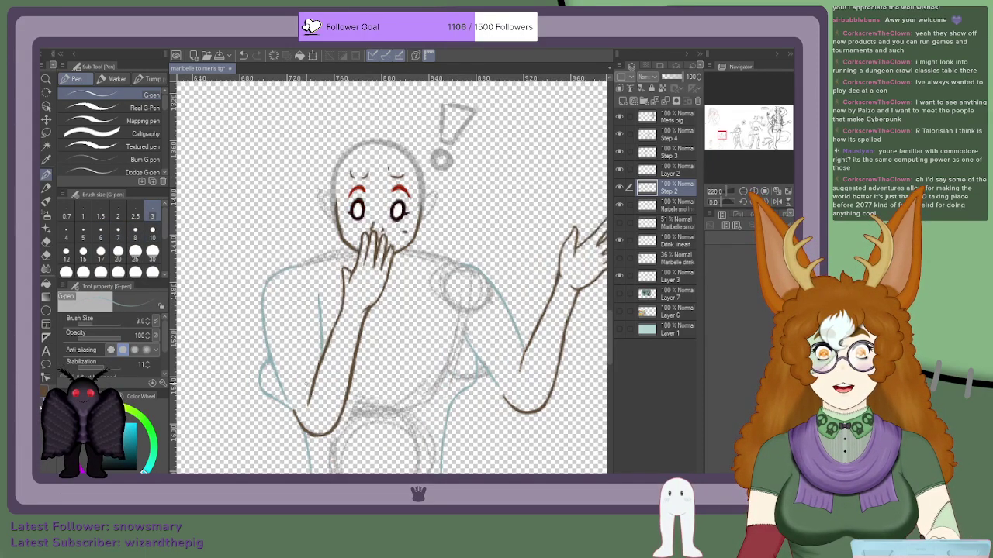
Step: Examine the teal sleeve's junction with the mouth-covering arm's elbow, checking the Layer 2 and Step 3 layers before returning to Step 2
scroll(312, 380, down, 6)
scroll(299, 392, up, 4)
scroll(300, 397, down, 6)
scroll(307, 216, up, 10)
scroll(306, 216, down, 6)
scroll(306, 216, up, 4)
scroll(419, 299, up, 11)
scroll(419, 279, up, 5)
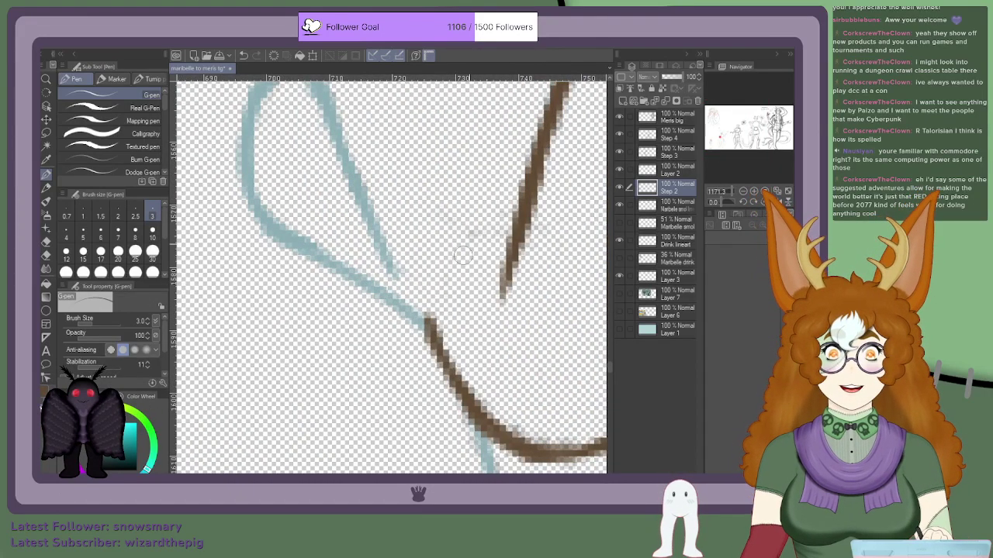
click(671, 171)
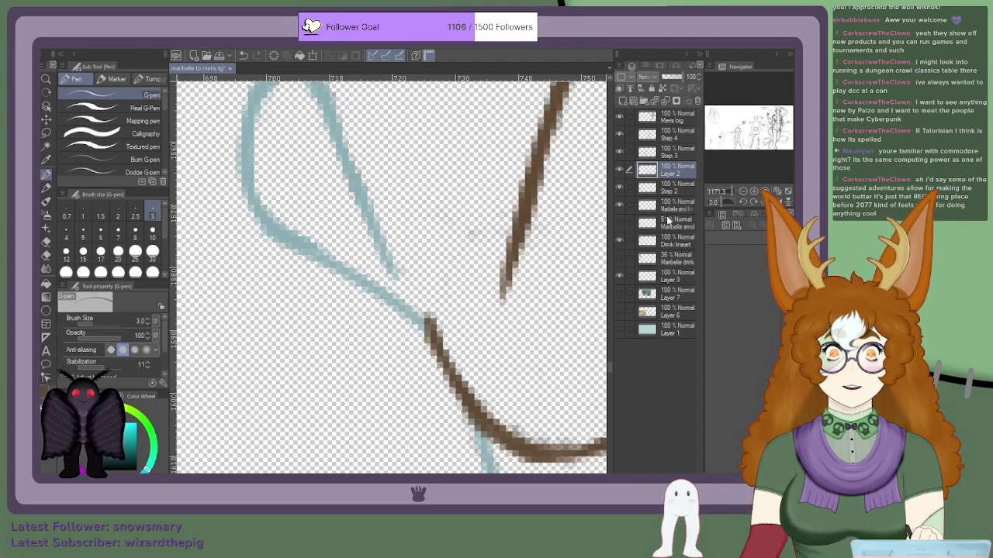
click(665, 155)
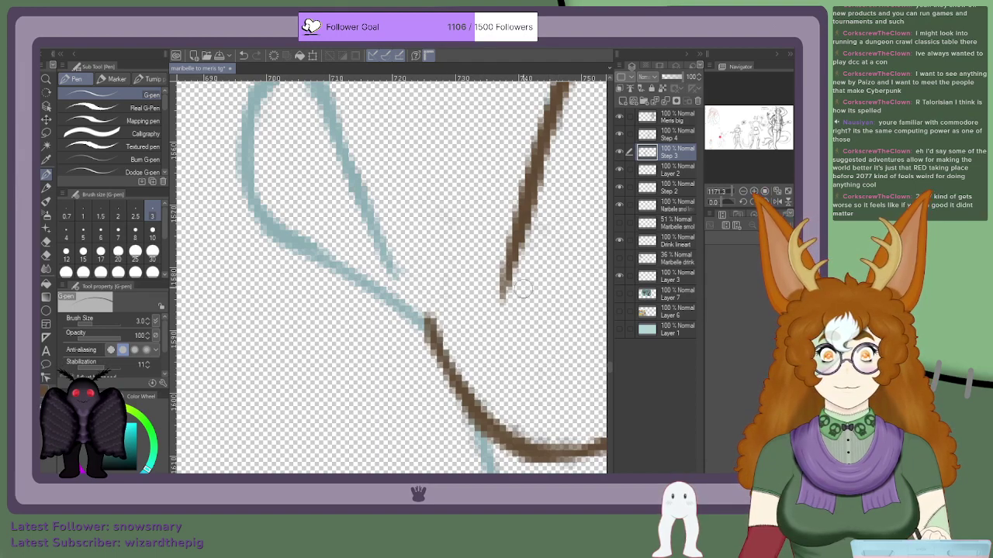
click(666, 176)
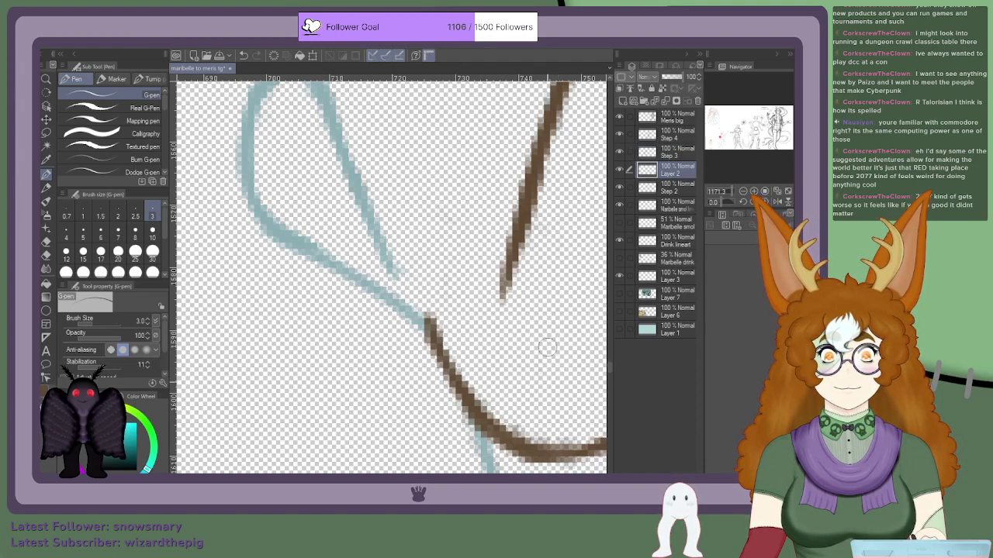
click(665, 191)
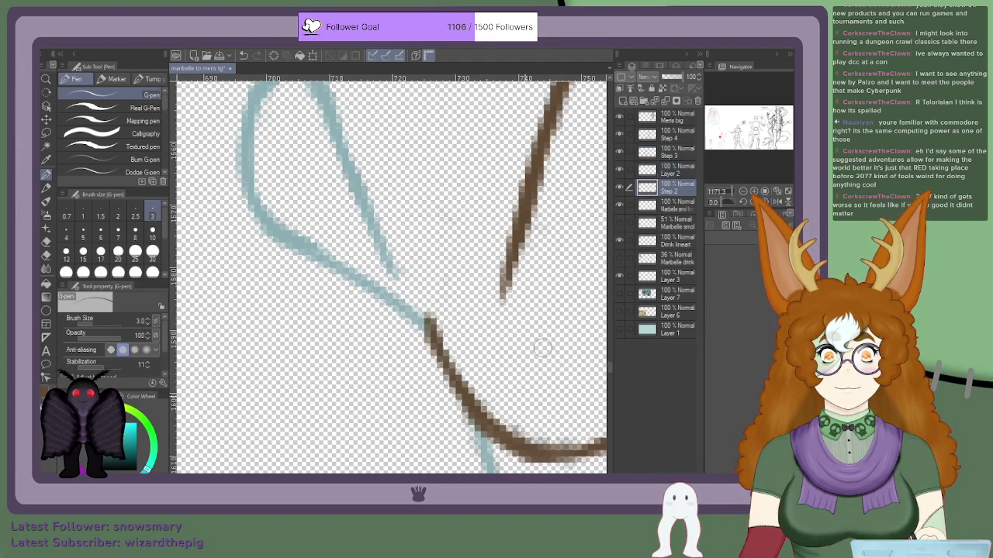
Step: Show the Layer 1 background behind the sketch, and check the Step 2 and Layer 2 layers by hiding and reshowing them
scroll(469, 341, down, 5)
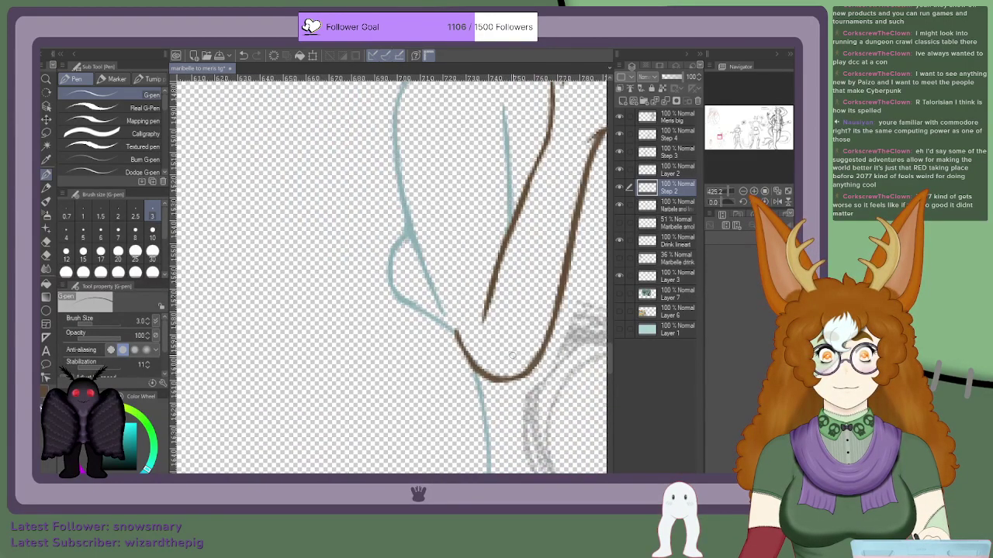
scroll(505, 350, up, 4)
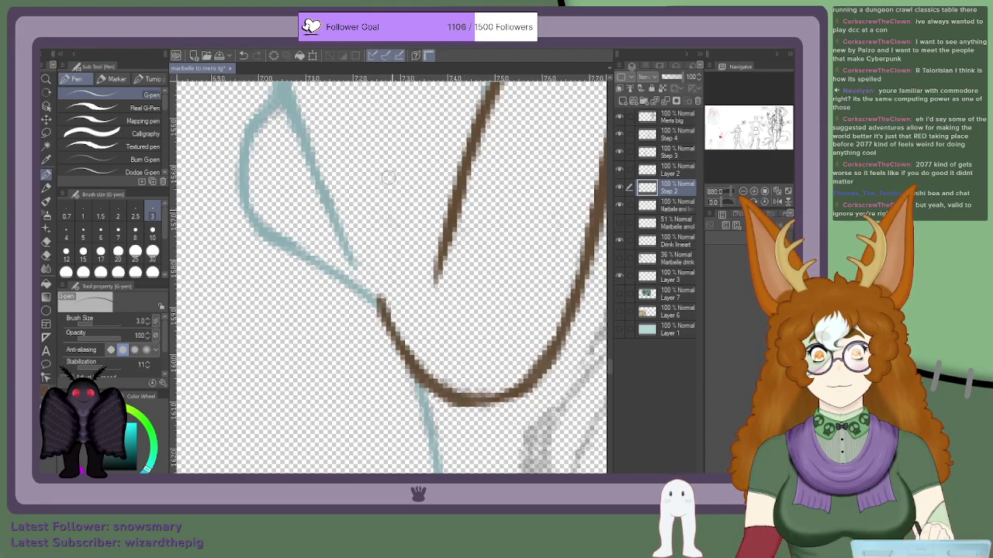
scroll(388, 183, down, 3)
scroll(520, 300, up, 1)
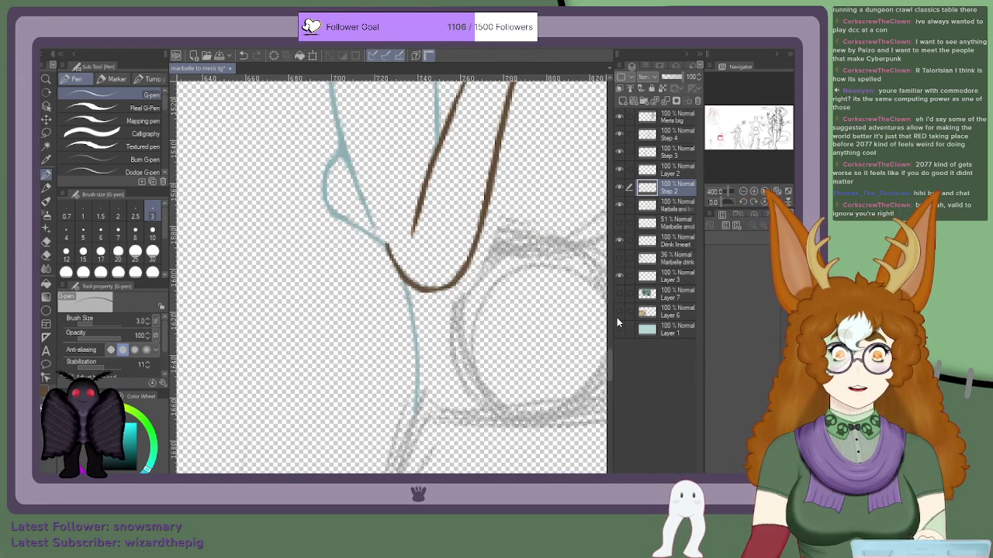
click(619, 329)
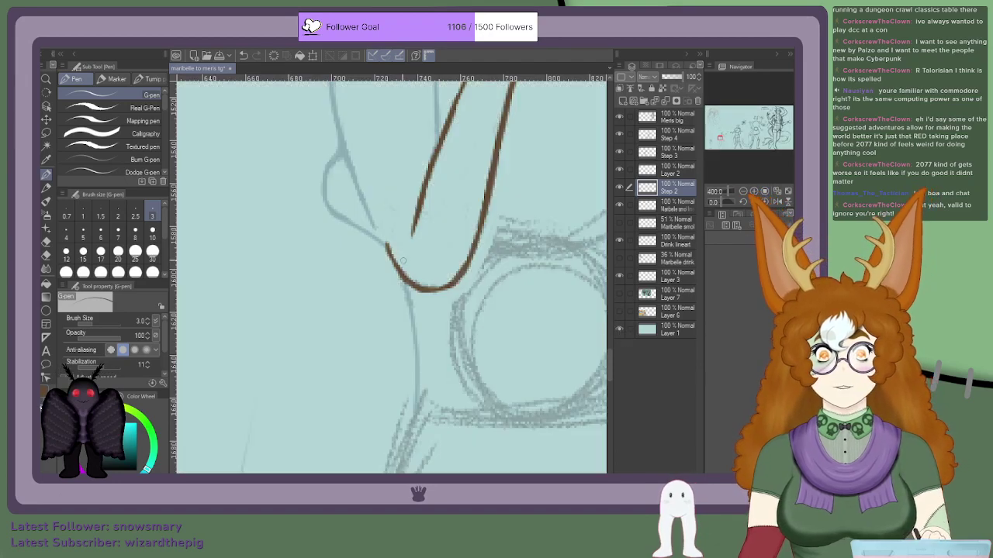
scroll(581, 241, up, 1)
click(619, 186)
click(619, 186)
click(621, 168)
click(621, 169)
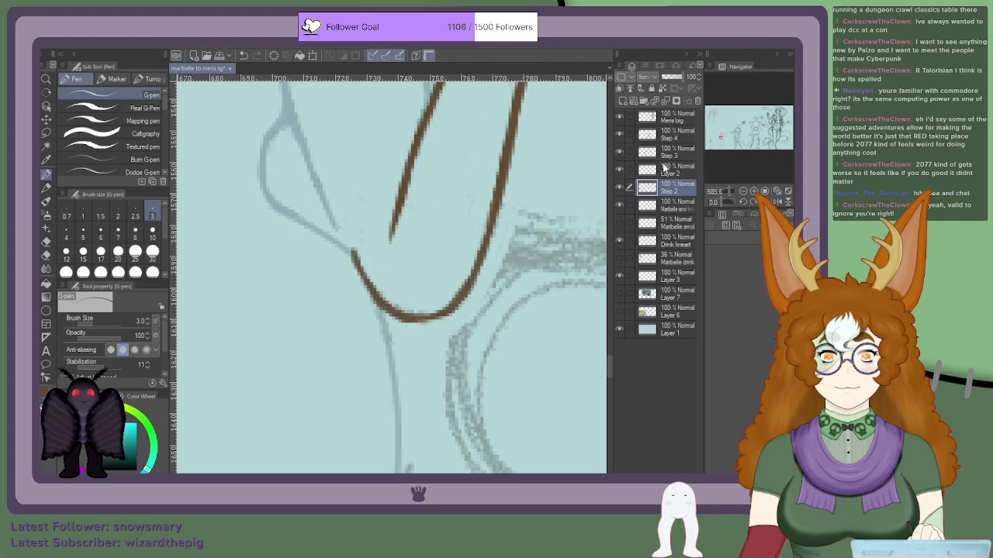
Step: On the Step 2 layer, erase the upper end of the torso's side line just below the mouth-covering arm's elbow
ctrl+click(672, 158)
click(674, 159)
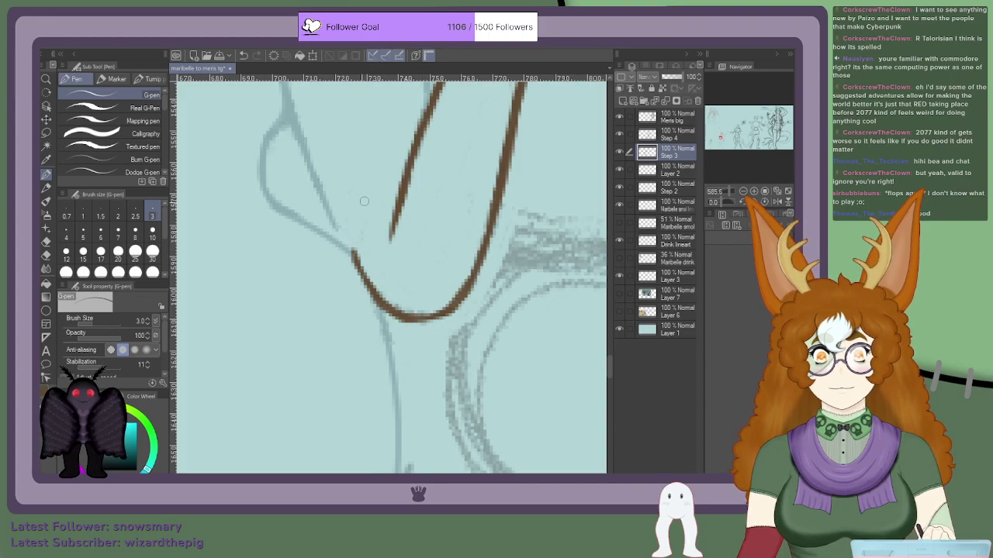
click(620, 188)
click(620, 187)
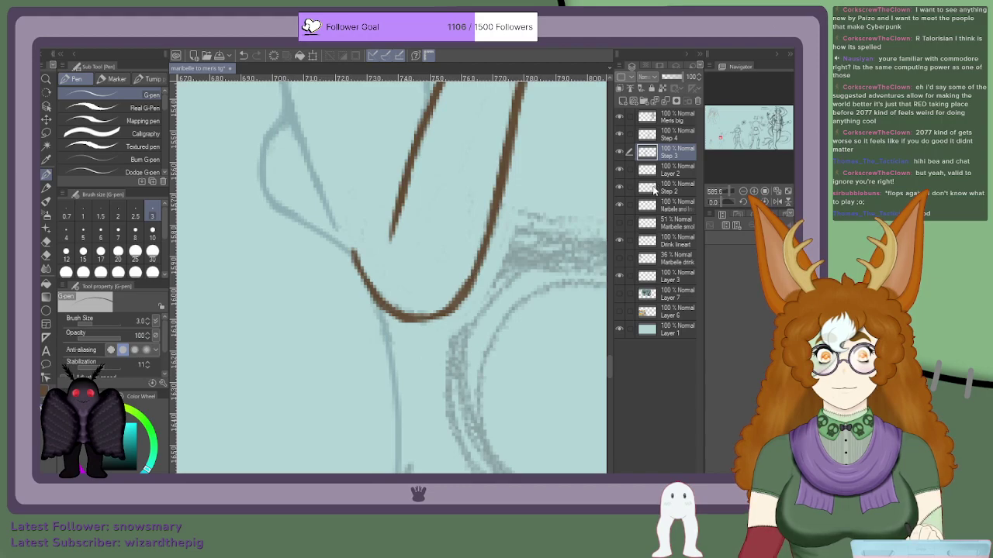
click(655, 189)
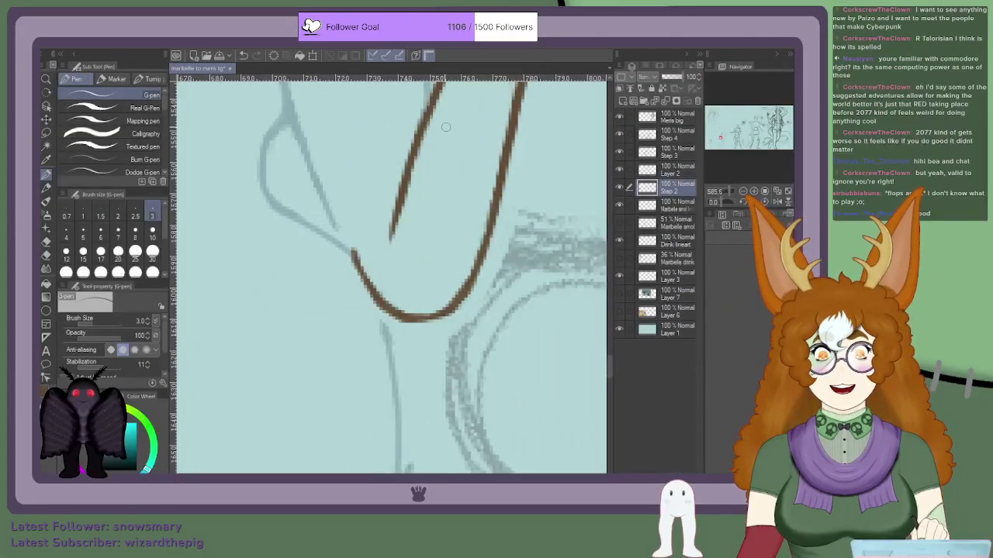
scroll(446, 127, down, 6)
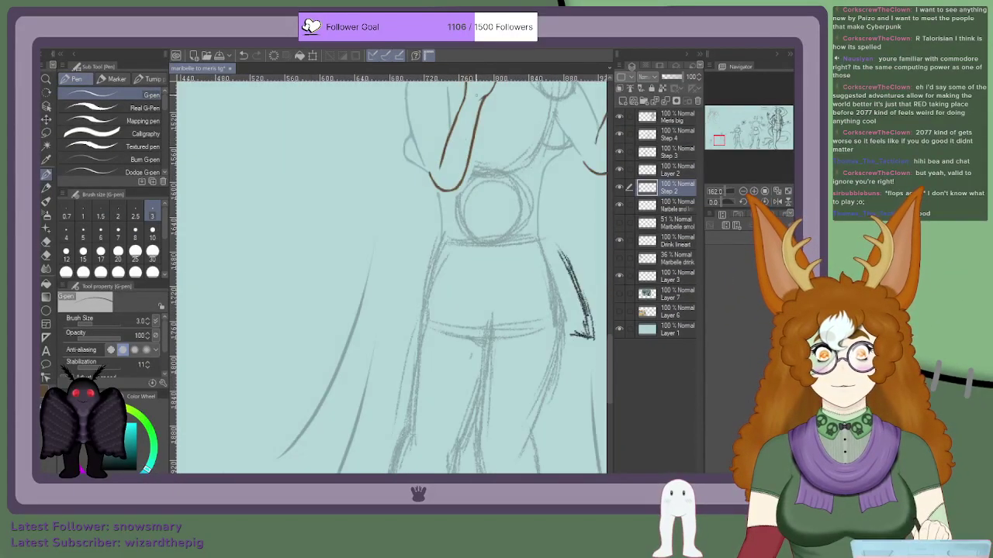
Step: Examine the brown outline of the mouth-covering hand, its fingers, thumb and wrist, and the shoulder sketch behind it
drag(450, 101, 442, 465)
scroll(489, 101, up, 3)
scroll(456, 335, down, 8)
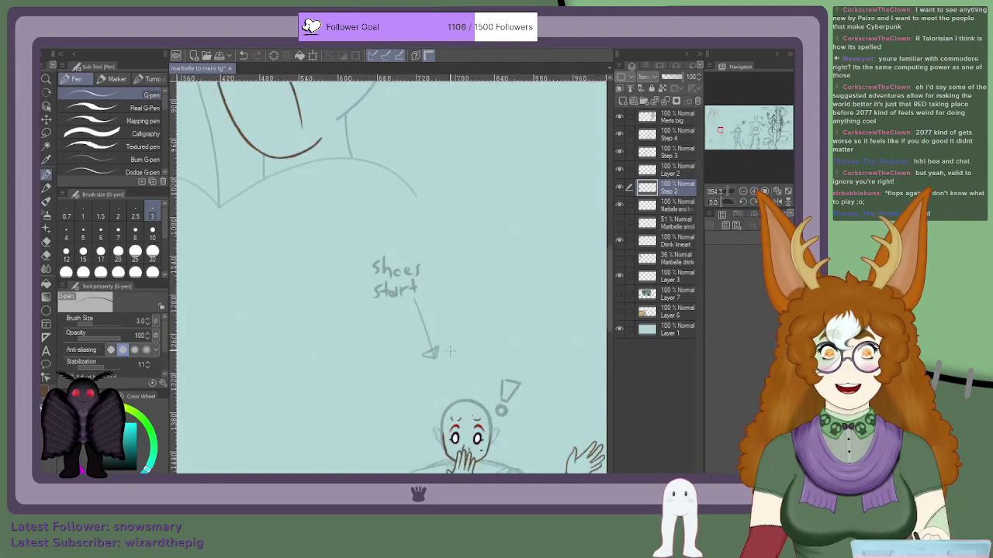
scroll(452, 469, up, 6)
scroll(469, 326, up, 8)
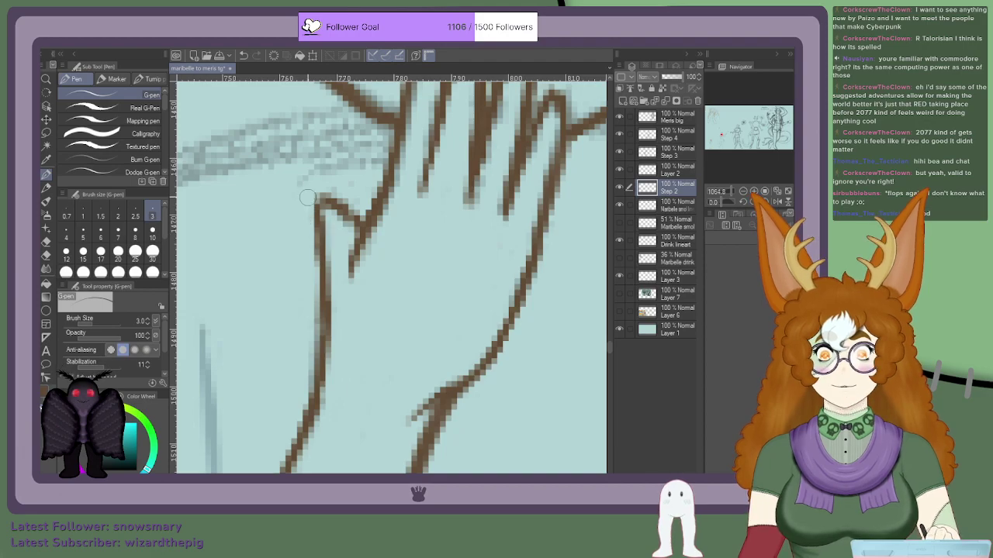
scroll(420, 197, down, 1)
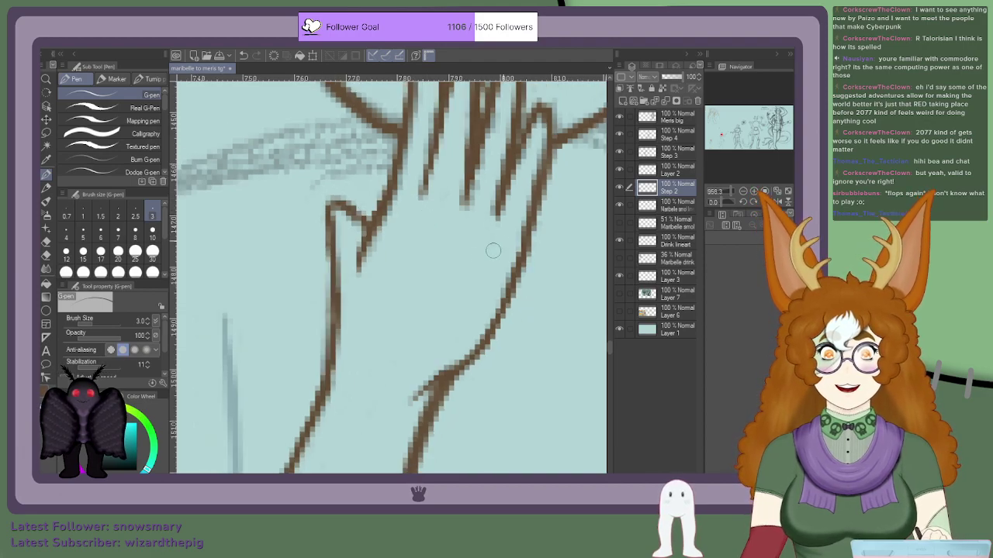
scroll(543, 155, down, 6)
scroll(527, 103, up, 7)
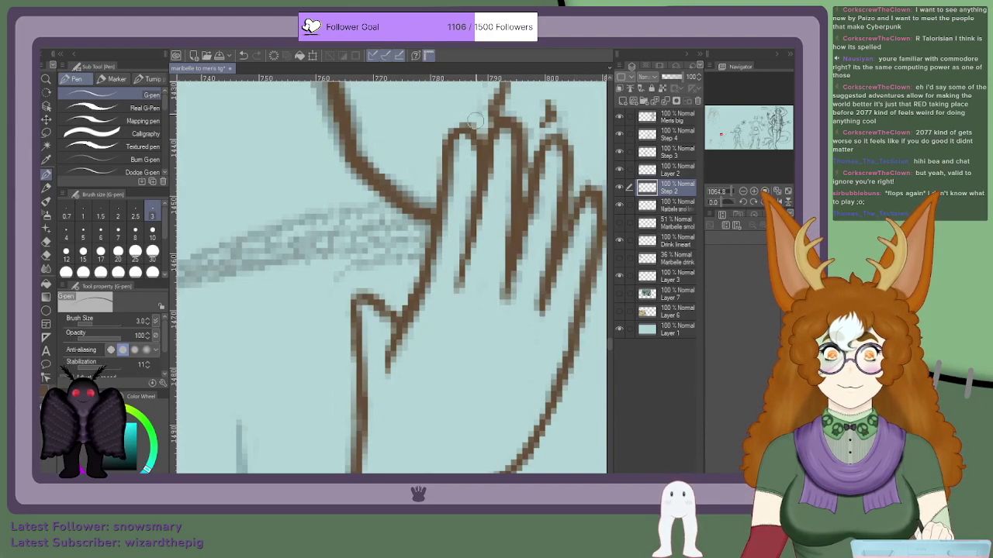
scroll(477, 97, down, 2)
scroll(480, 90, up, 2)
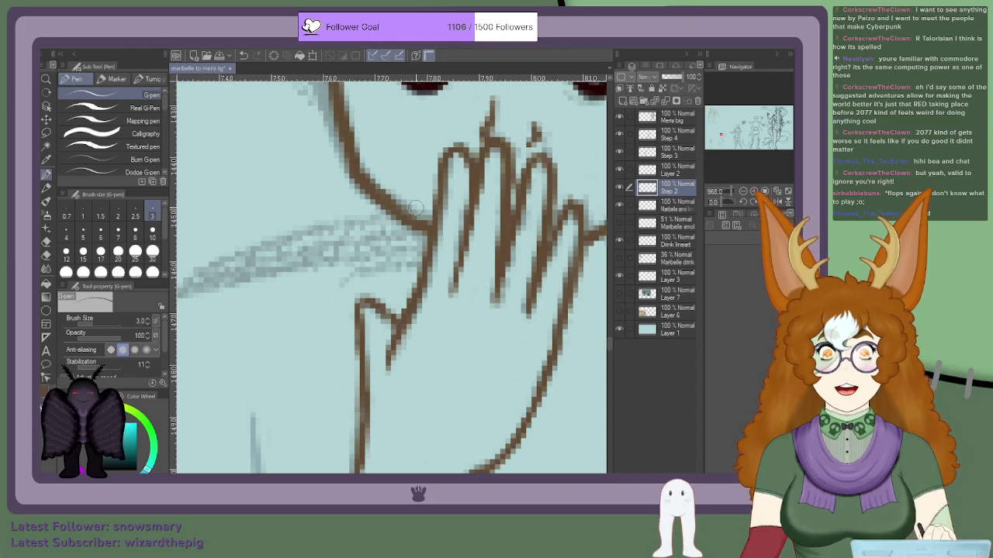
scroll(561, 220, down, 12)
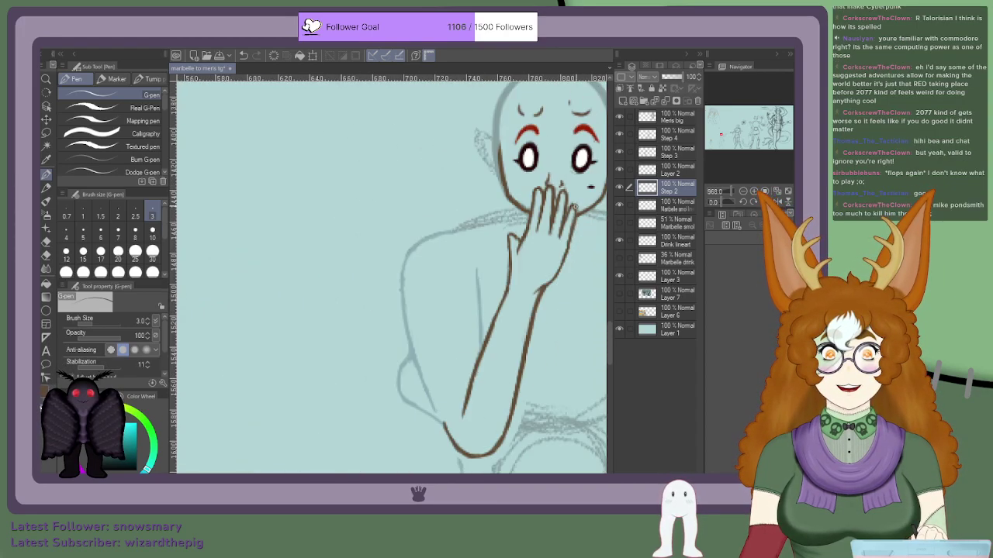
scroll(571, 221, up, 15)
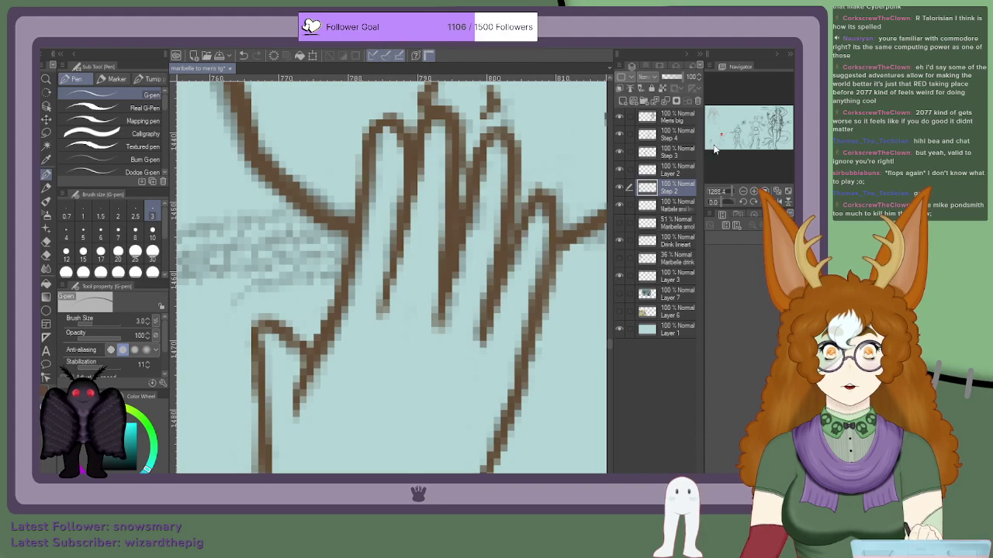
Step: Examine the raised hand's brown outline, including the thumb, fingertips and wrist, for gaps and stray marks
drag(730, 127, 730, 132)
scroll(366, 285, down, 12)
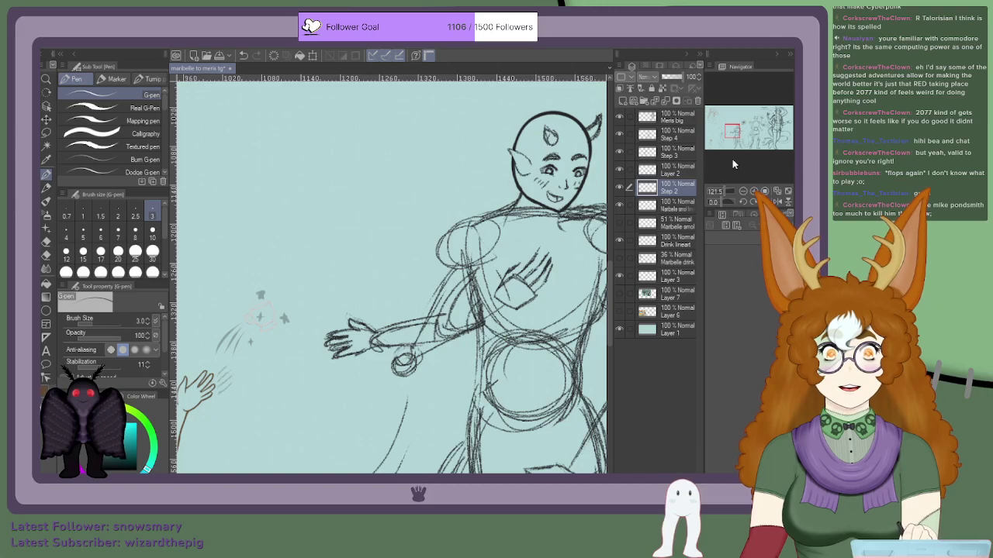
drag(733, 133, 730, 135)
scroll(530, 237, up, 10)
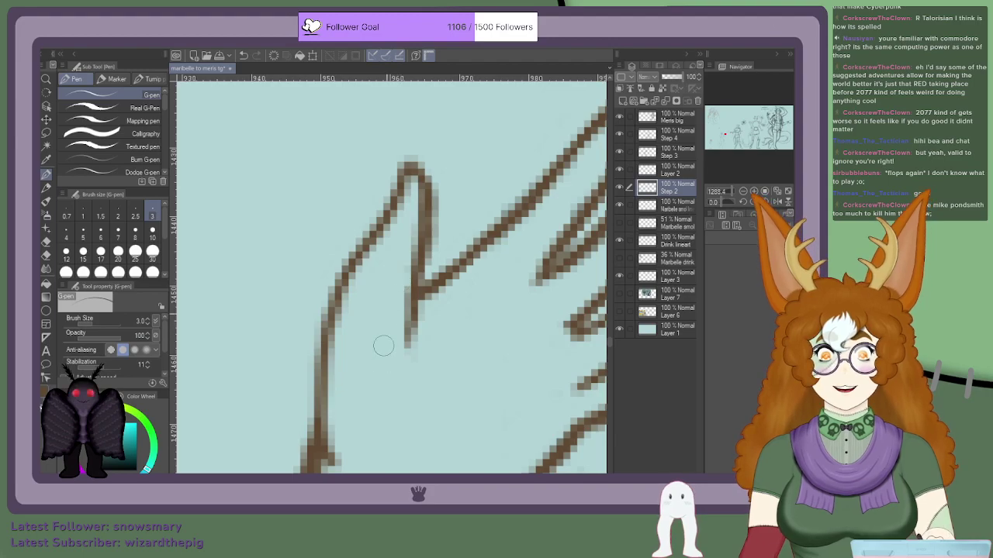
scroll(382, 356, down, 5)
scroll(469, 407, up, 4)
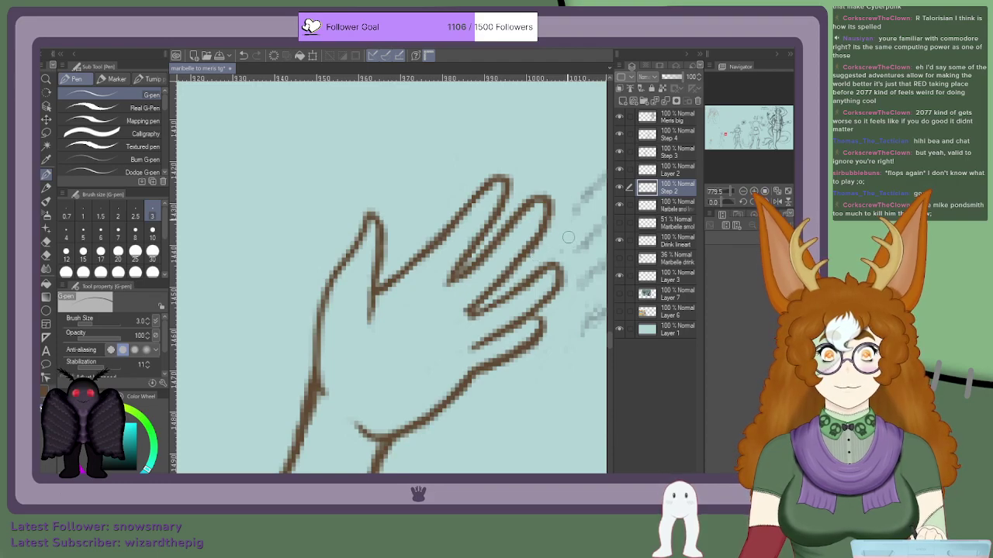
scroll(563, 252, down, 3)
scroll(464, 335, up, 3)
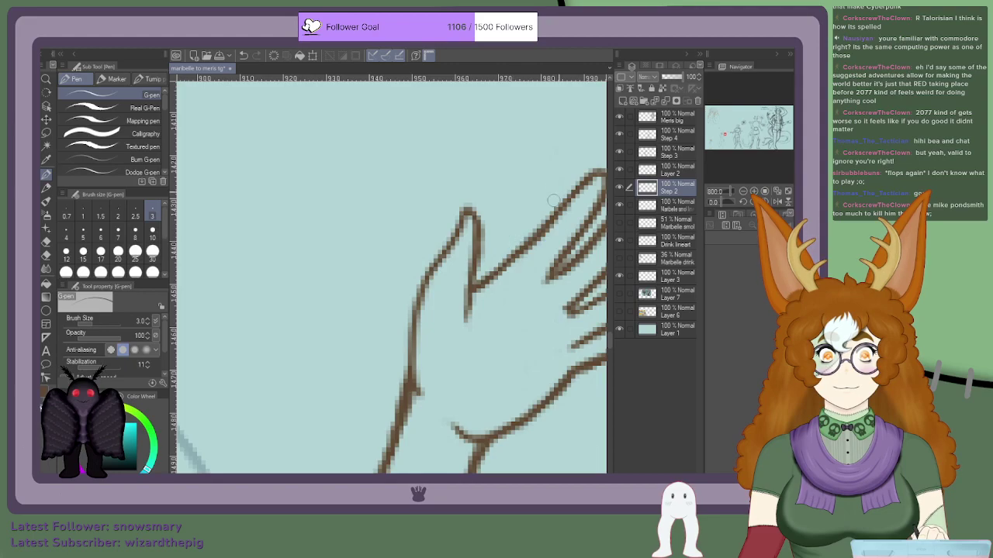
Step: On the Step 2 layer, tidy the lower end of the raised forearm's inner line above the elbow
scroll(549, 206, down, 5)
scroll(428, 378, up, 6)
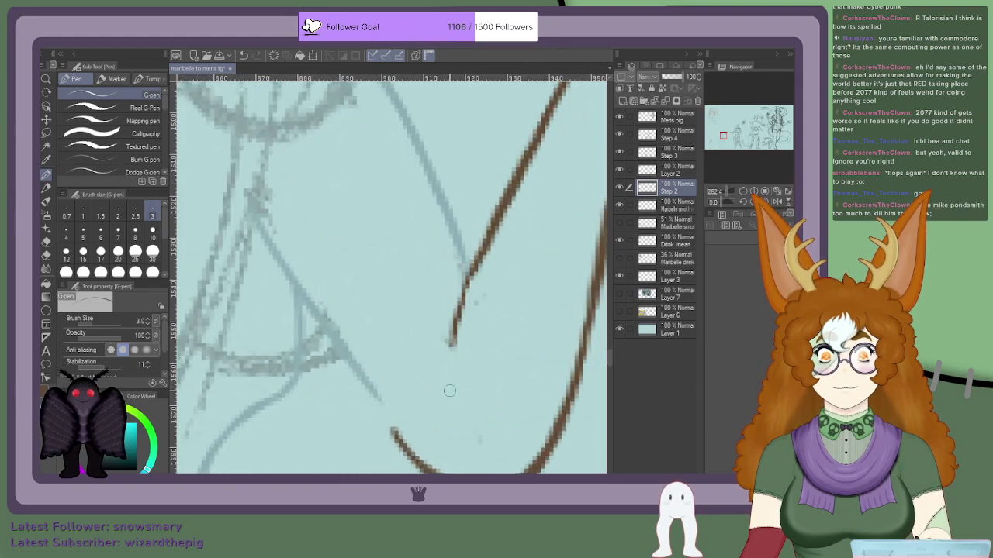
drag(450, 329, 445, 360)
drag(450, 305, 448, 368)
scroll(446, 352, down, 8)
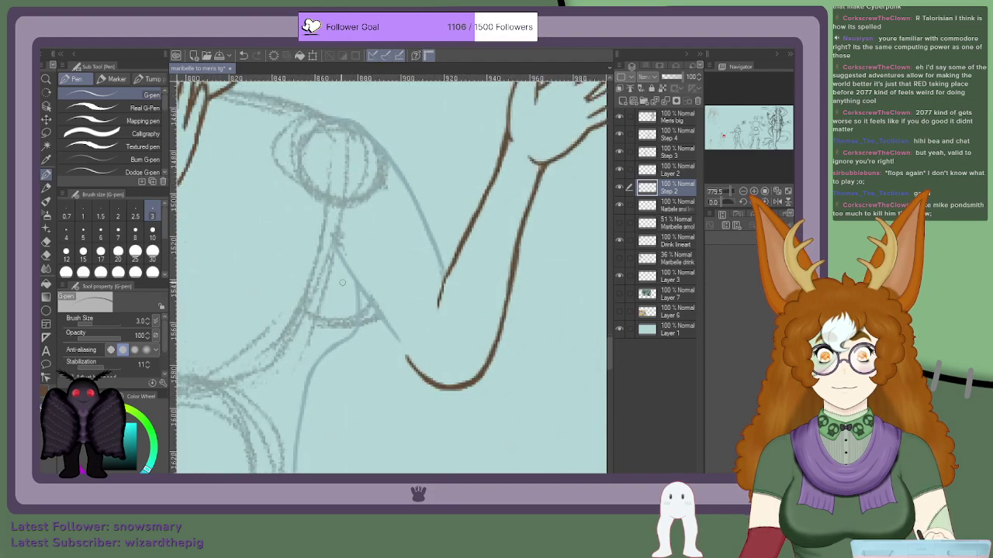
Step: Erase the leftover grey sketch between the vertical armpit line and the lower sleeve line of the raised arm
scroll(446, 353, up, 3)
scroll(322, 280, up, 3)
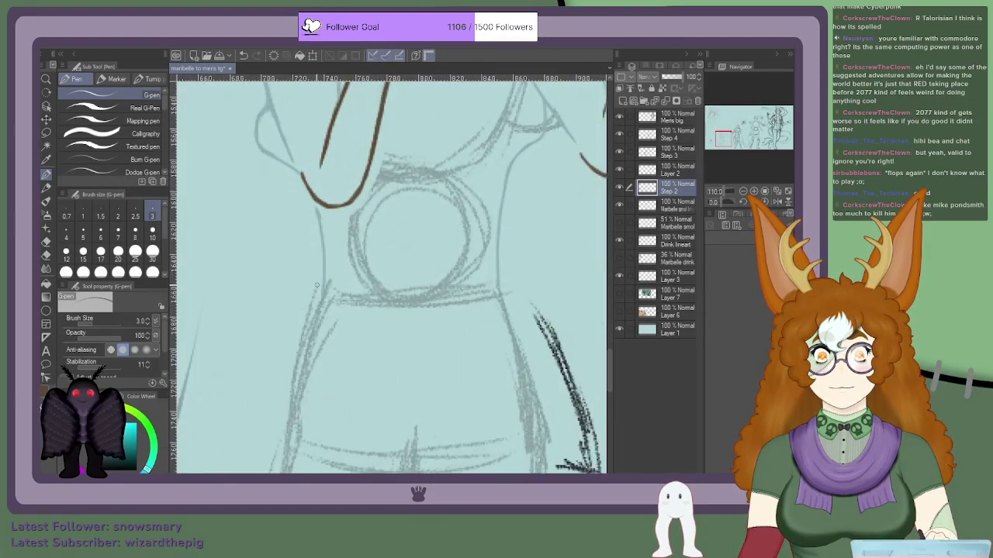
scroll(556, 154, up, 5)
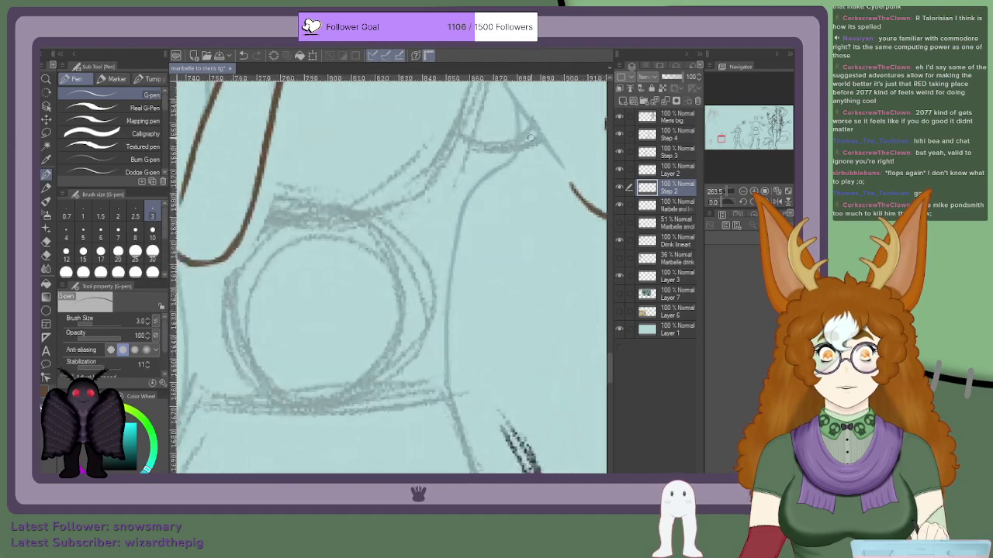
drag(516, 93, 585, 192)
mouse_move(508, 133)
mouse_down()
mouse_move(555, 213)
mouse_move(558, 202)
mouse_up()
mouse_move(518, 137)
mouse_down()
mouse_move(552, 207)
mouse_move(521, 204)
mouse_move(519, 155)
mouse_move(511, 220)
mouse_move(506, 147)
mouse_up()
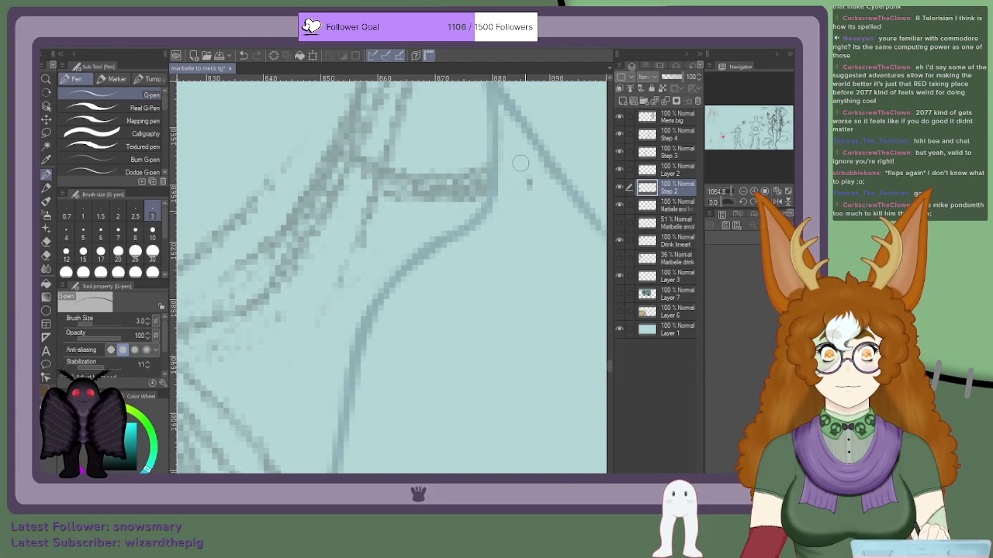
Step: Examine the teal shoulder and sleeve lines around the mouth-covering arm for leftover sketch
scroll(525, 157, down, 5)
scroll(512, 99, up, 3)
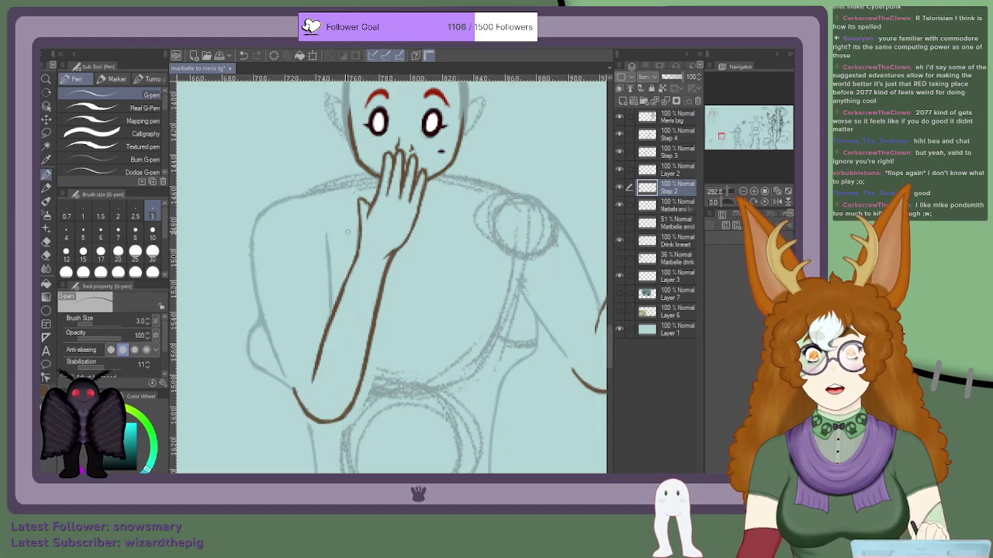
scroll(241, 254, up, 4)
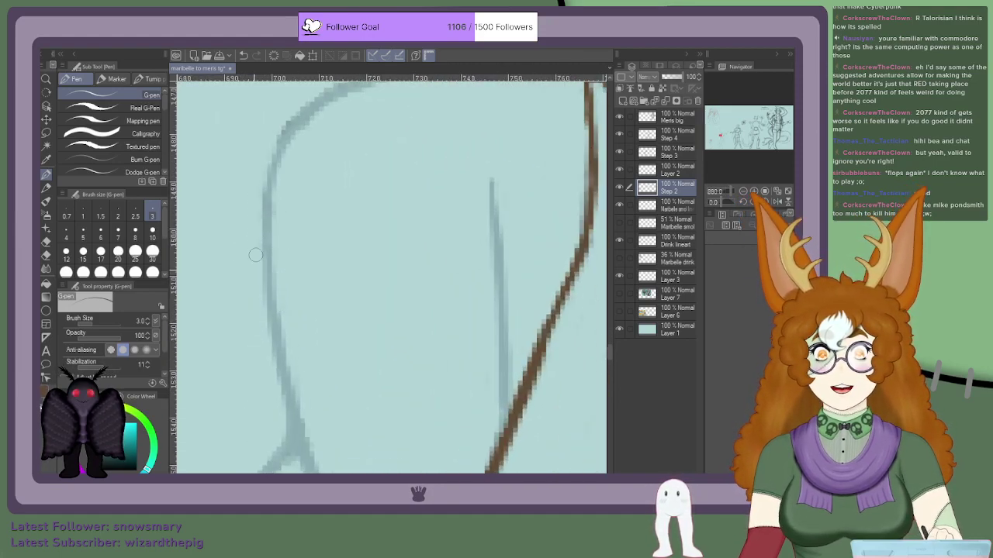
scroll(271, 138, down, 4)
scroll(289, 119, up, 2)
scroll(289, 118, down, 1)
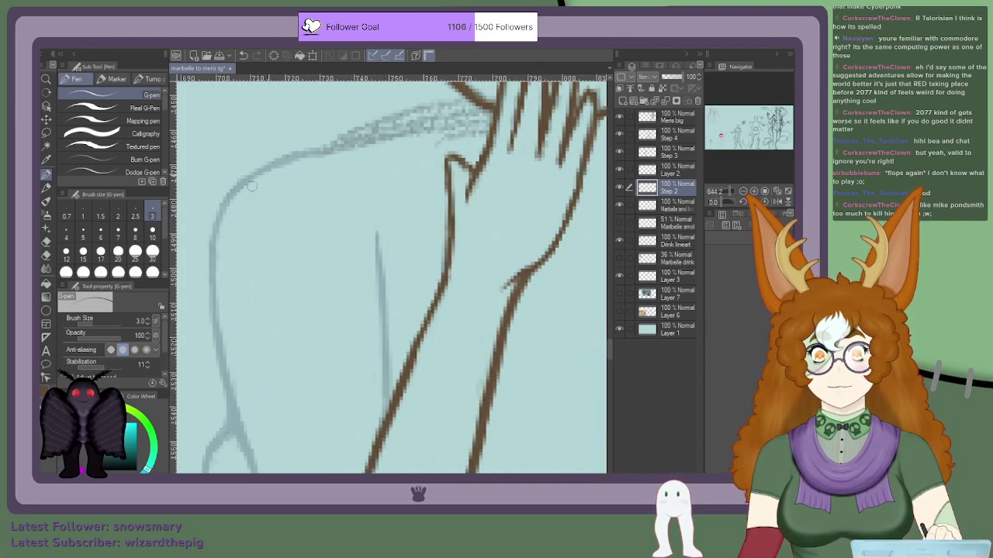
scroll(321, 186, down, 5)
scroll(321, 187, up, 3)
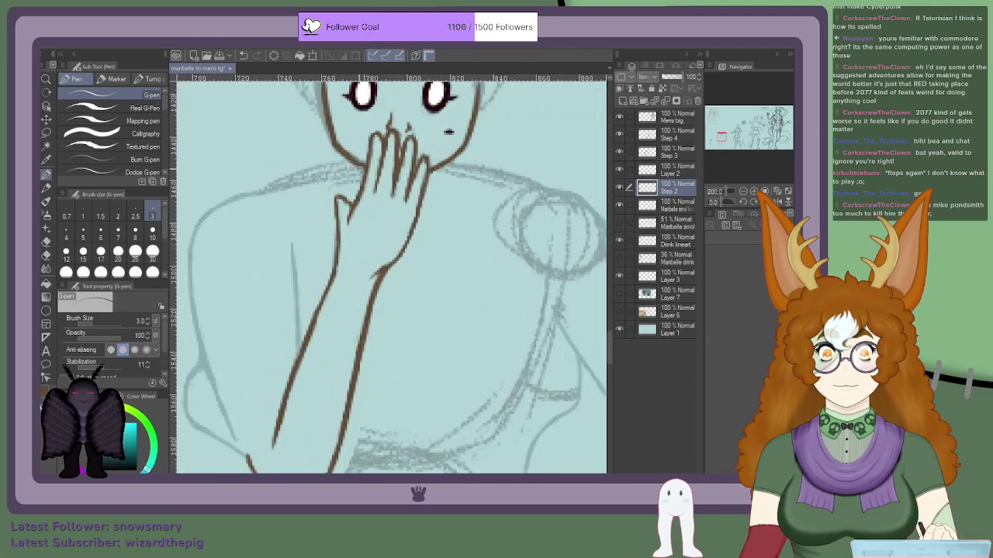
scroll(342, 164, up, 4)
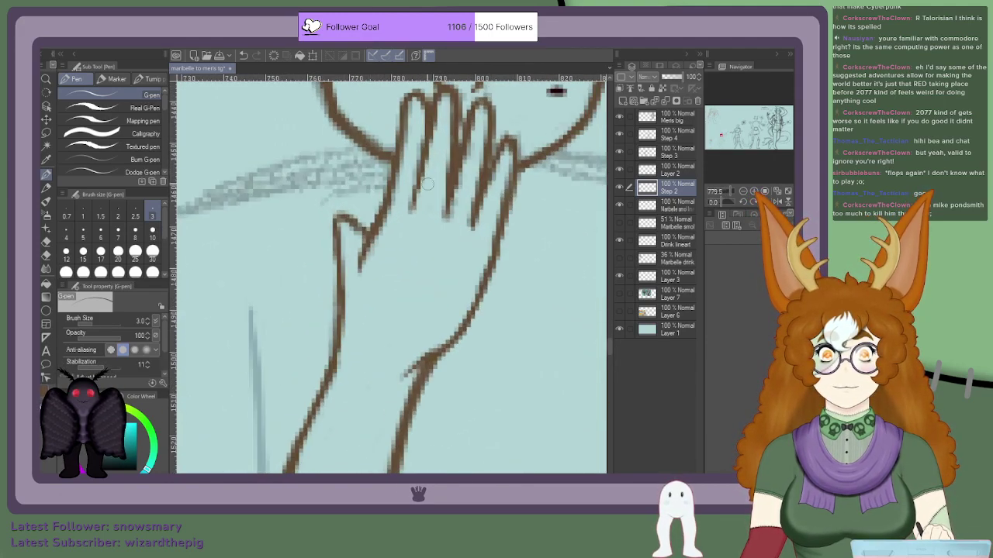
scroll(450, 159, down, 10)
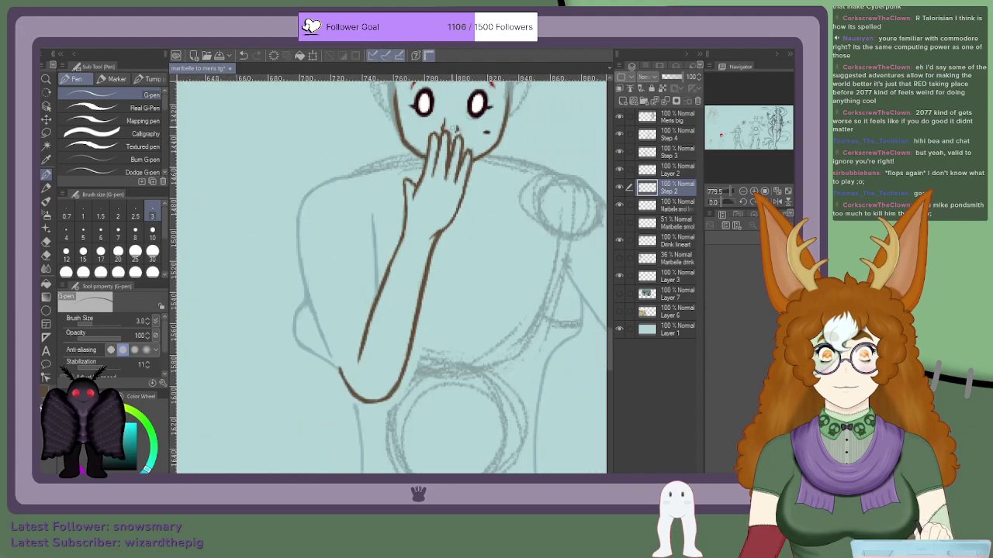
Step: Examine the figure's face, from the fingers over the mouth up to the brows and forehead, for stray marks
scroll(439, 106, up, 9)
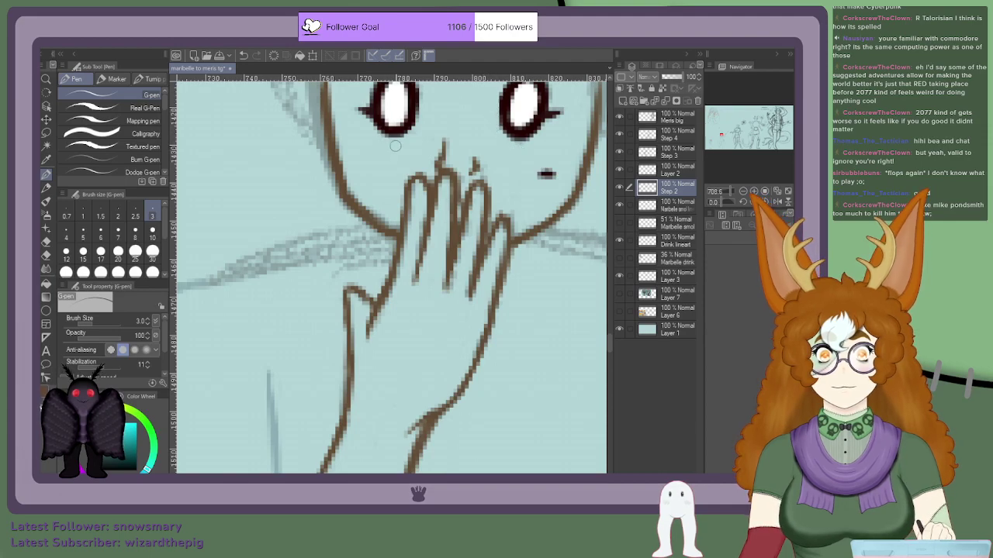
scroll(419, 151, down, 3)
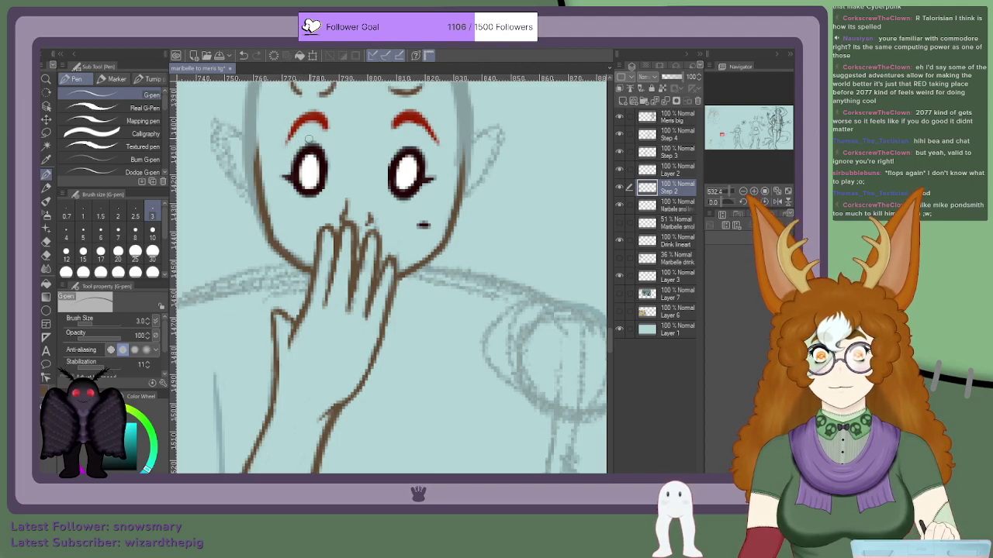
scroll(329, 152, down, 7)
scroll(356, 130, up, 10)
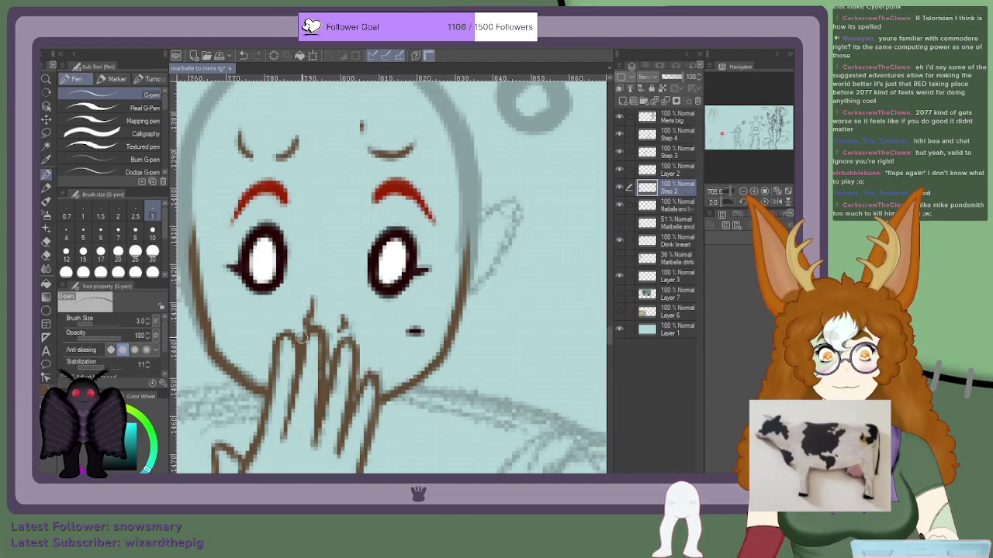
scroll(303, 335, down, 3)
scroll(465, 180, up, 5)
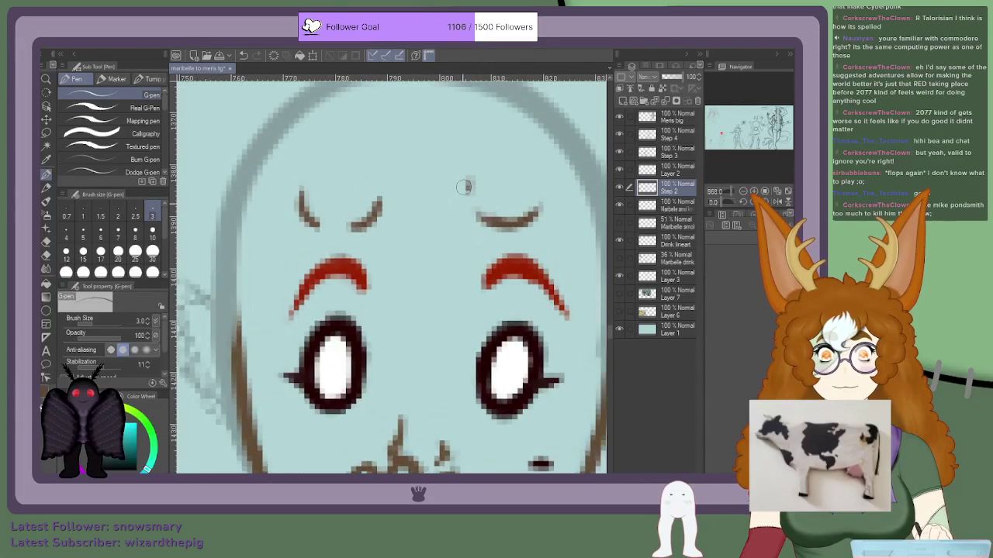
scroll(340, 221, down, 5)
scroll(310, 309, up, 6)
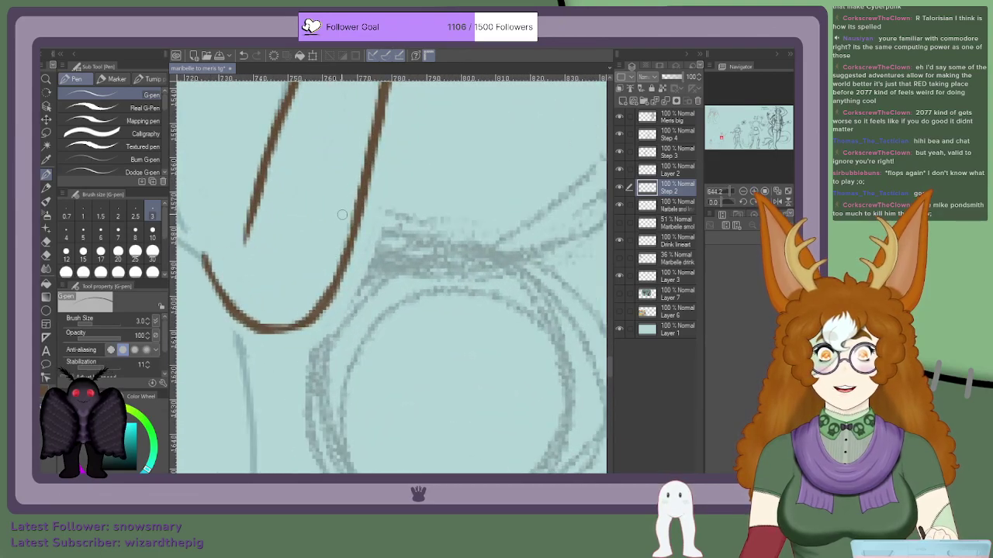
Step: Examine the mouth-covering forearm's outline from the elbow to the wrist, comparing it with the torso sketch
scroll(380, 201, down, 2)
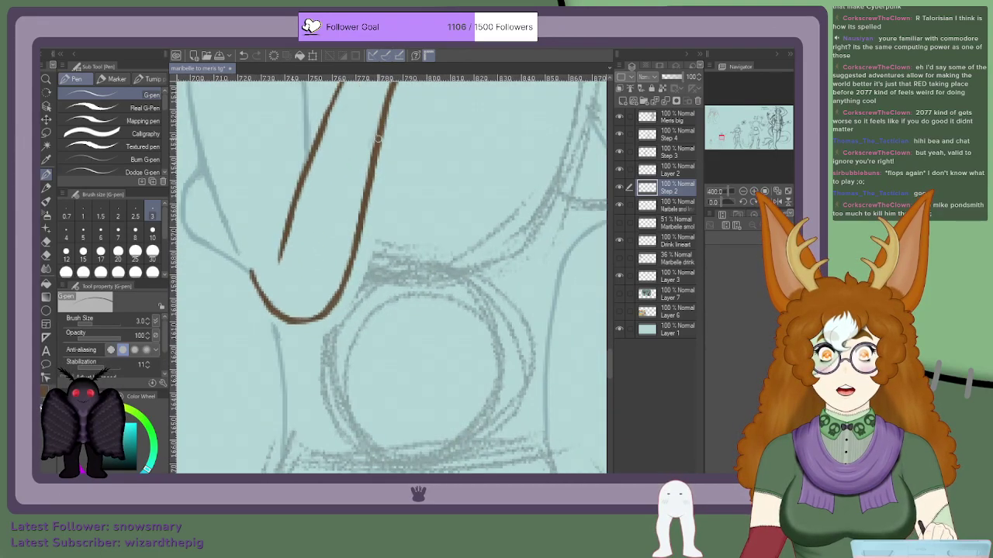
drag(345, 120, 313, 183)
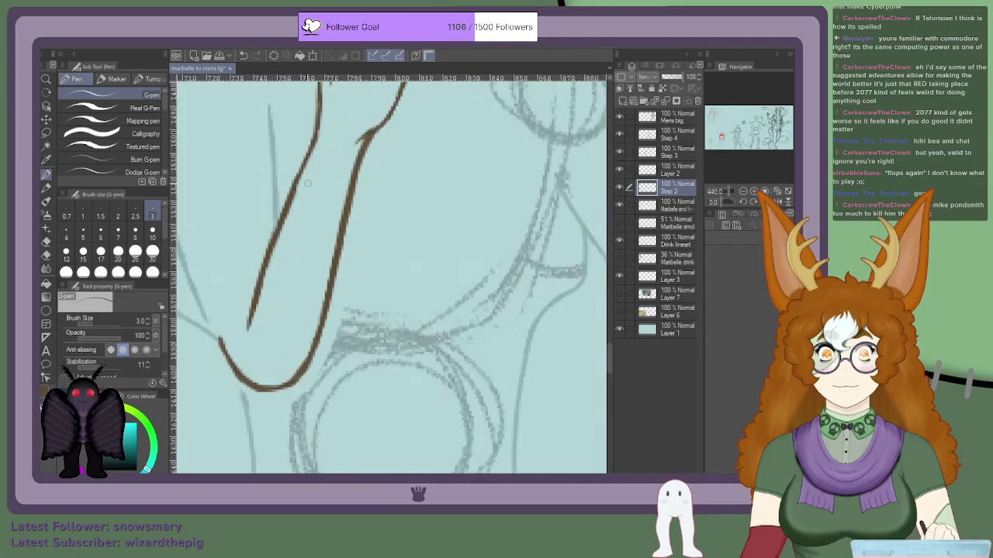
scroll(358, 173, down, 8)
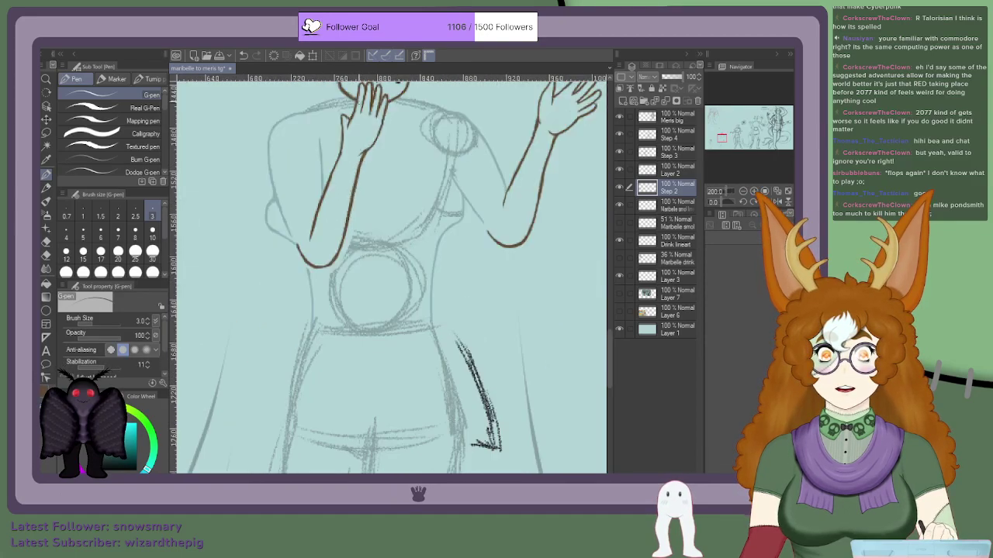
scroll(357, 115, up, 9)
scroll(347, 171, up, 1)
scroll(346, 227, up, 1)
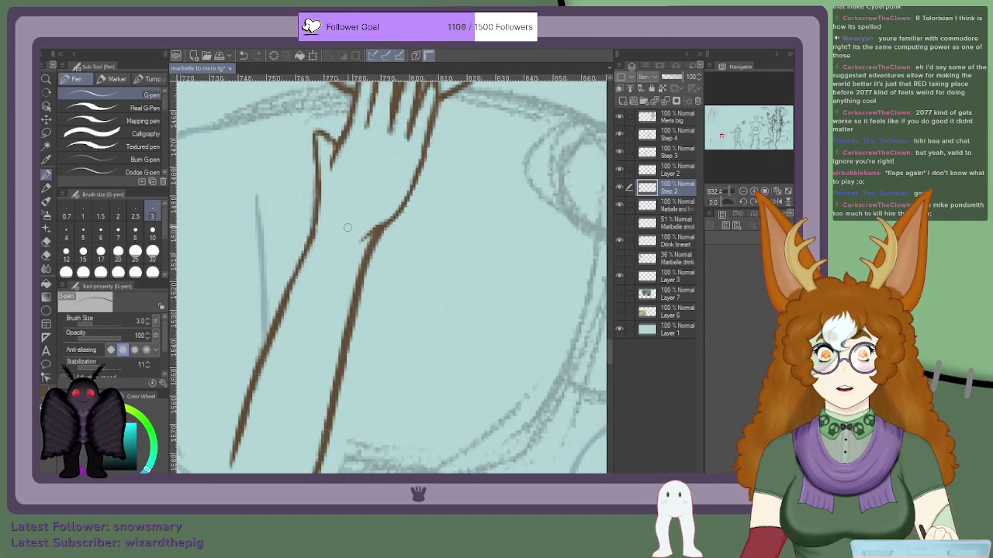
scroll(361, 207, down, 6)
scroll(380, 194, up, 6)
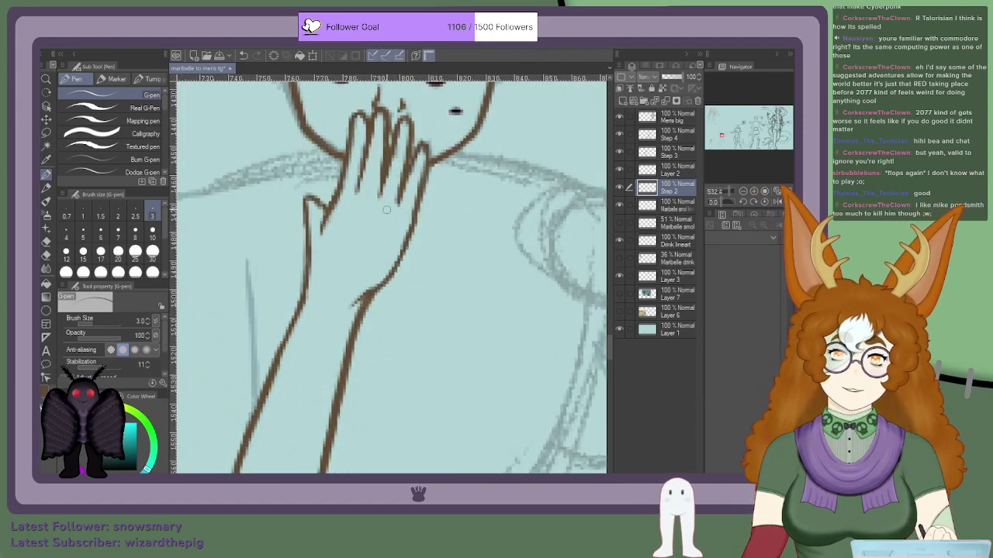
Step: Make Layer 2 active and hide the solid teal background on Layer 1
scroll(392, 173, down, 7)
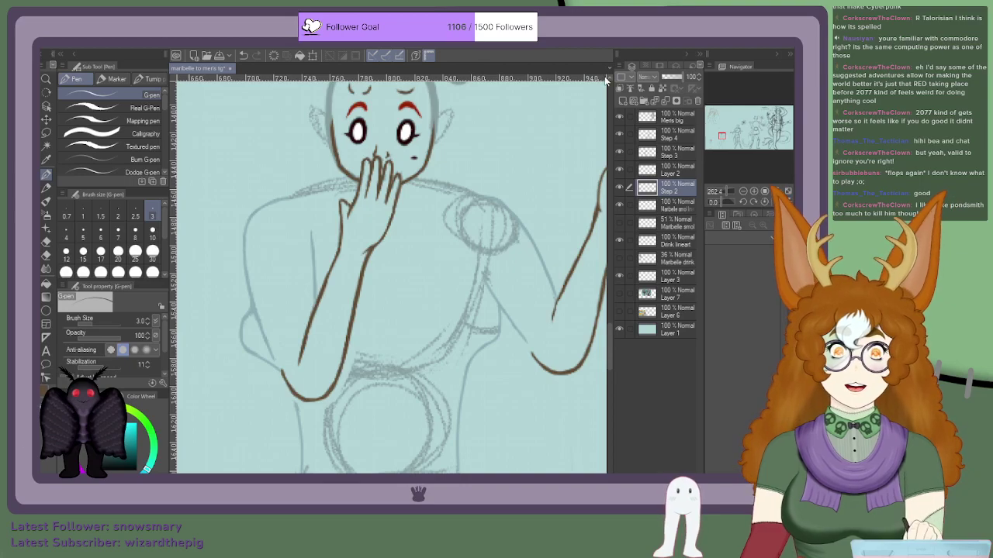
scroll(274, 376, up, 5)
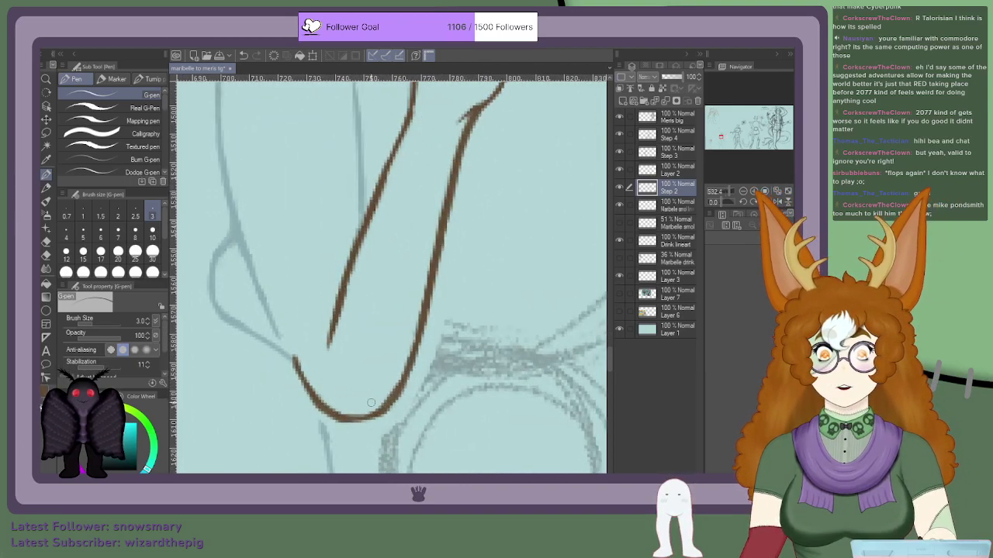
click(667, 171)
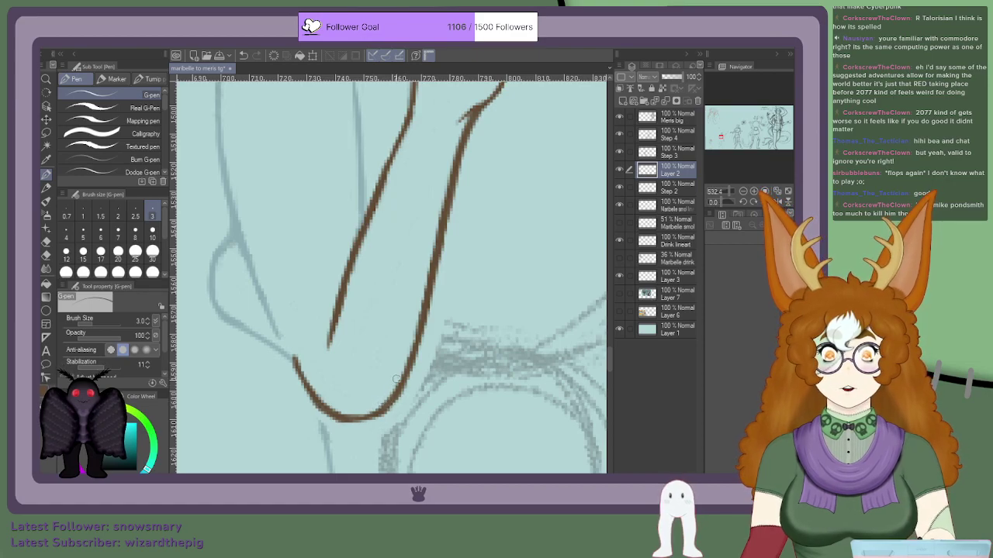
scroll(335, 409, down, 2)
scroll(310, 400, up, 3)
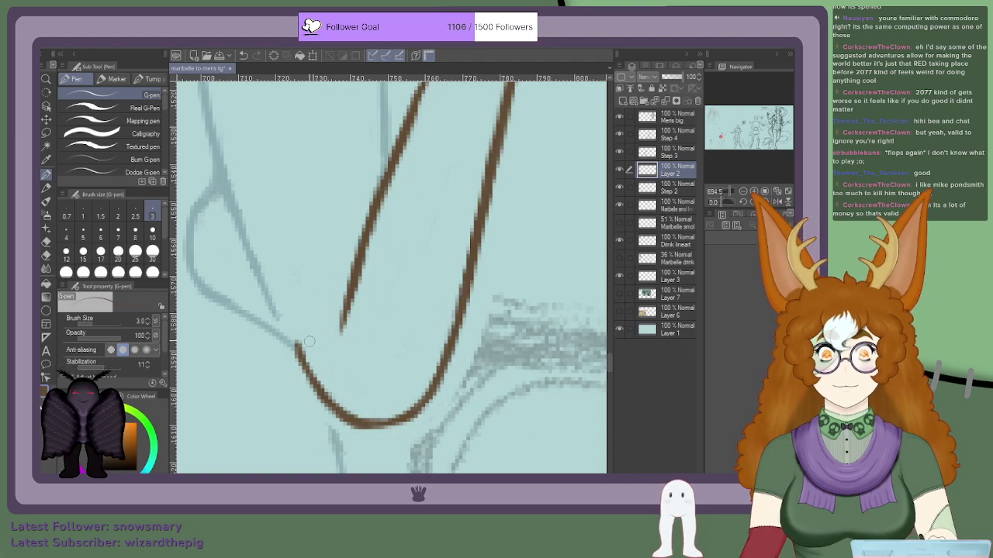
scroll(306, 340, down, 4)
scroll(428, 309, up, 6)
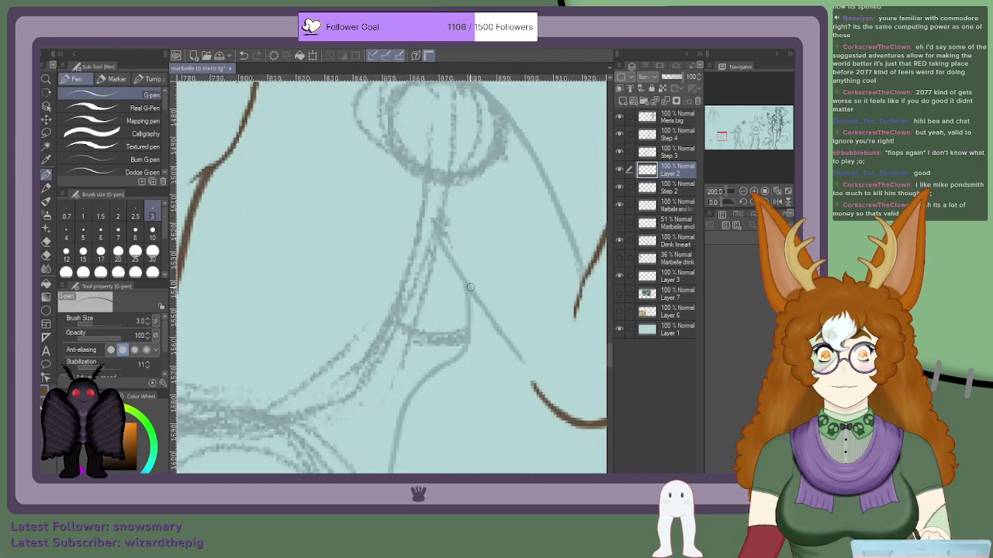
scroll(484, 287, down, 3)
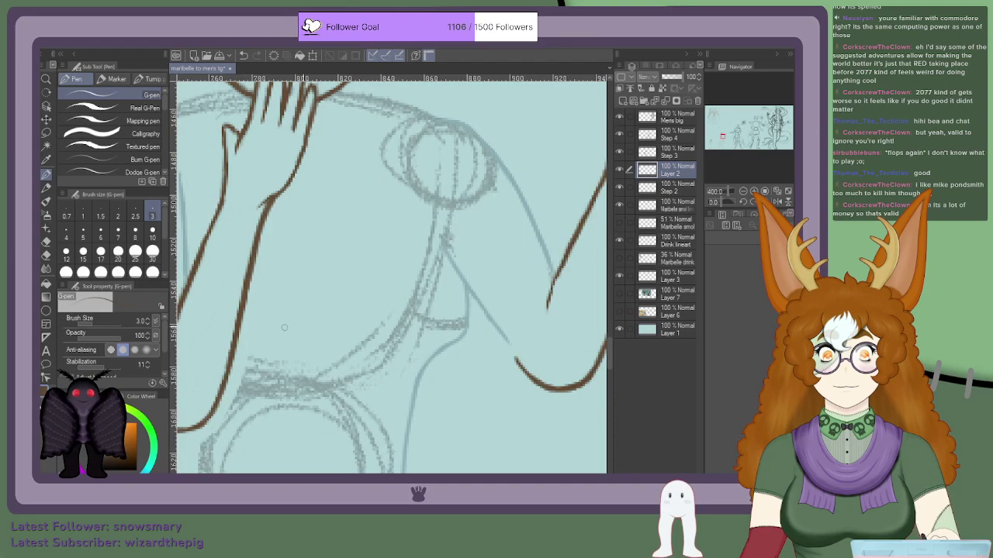
scroll(491, 302, up, 2)
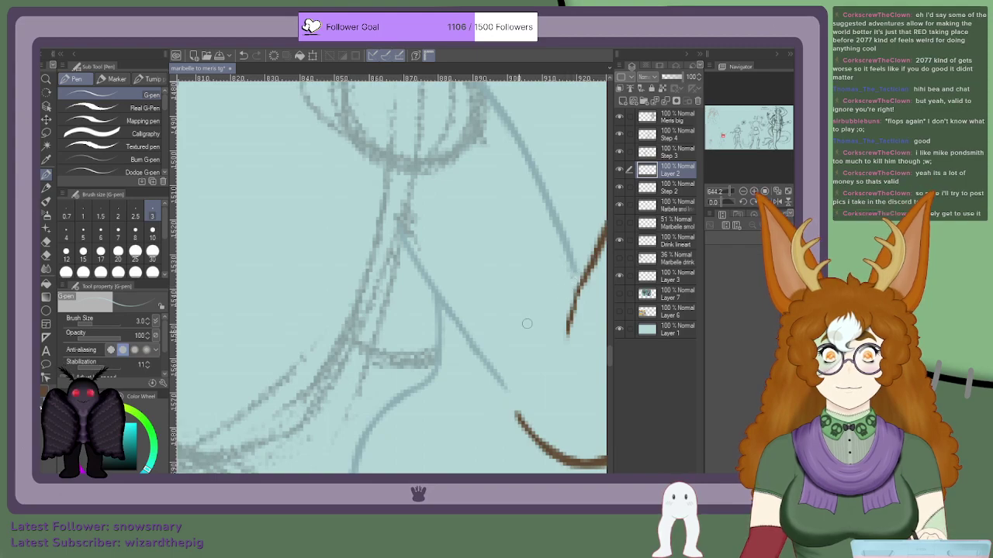
click(619, 329)
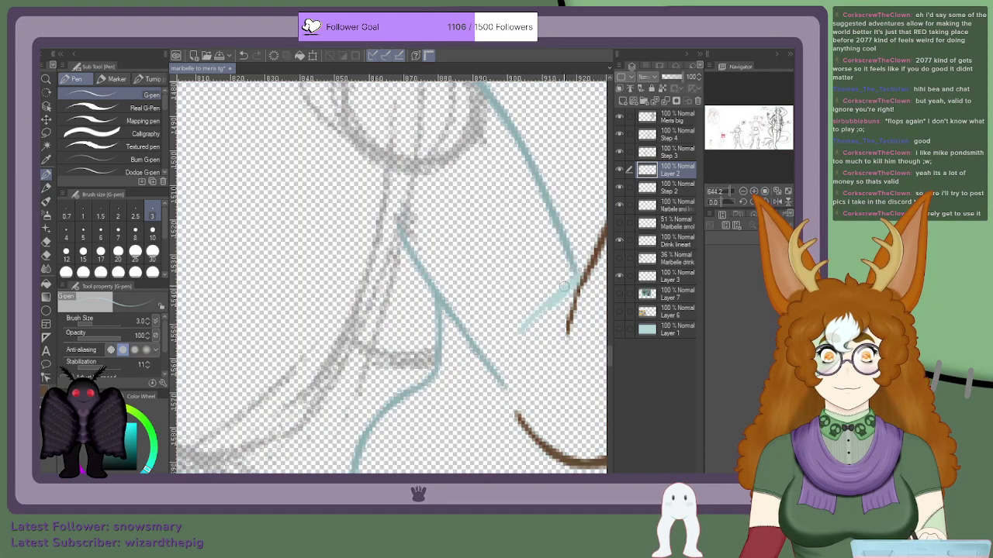
Step: Draw a light teal hem line across the raised arm, joining the upper and lower sleeve lines near the elbow
mouse_move(539, 310)
mouse_down()
mouse_move(494, 382)
mouse_move(574, 289)
mouse_up()
scroll(525, 327, down, 3)
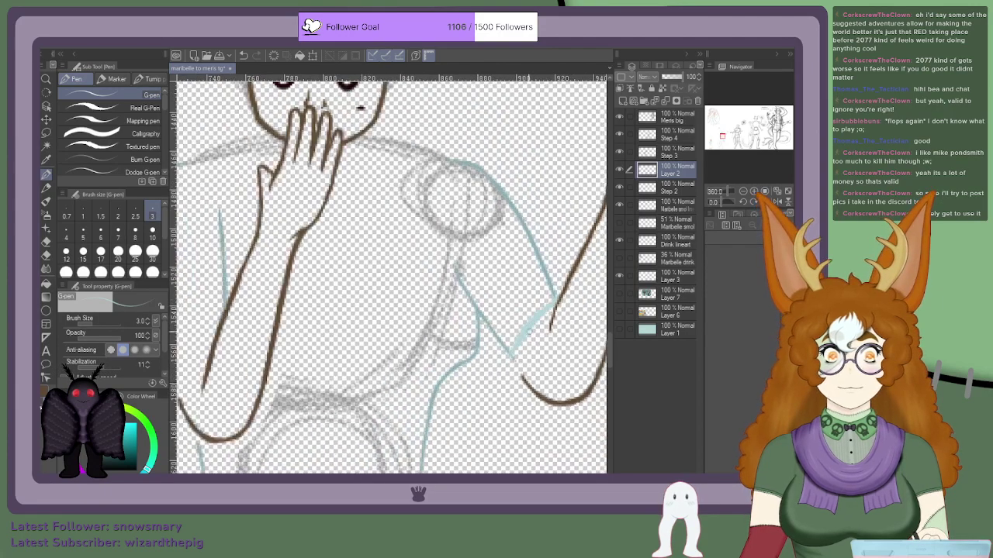
scroll(571, 373, up, 4)
scroll(578, 372, down, 6)
scroll(591, 370, up, 3)
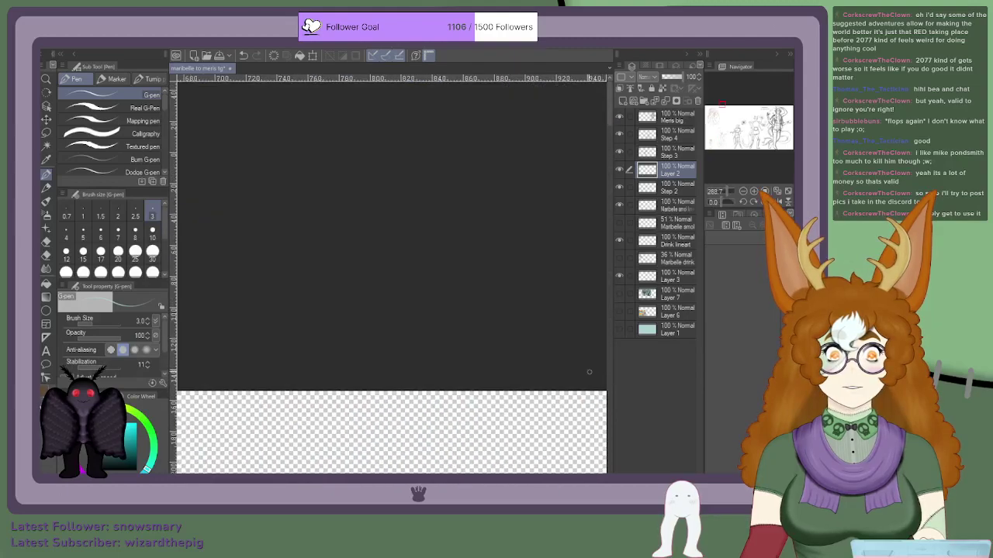
Step: Draw light teal lace loops along the raised arm's sleeve hem, down to the lower sleeve line
drag(724, 138, 724, 138)
scroll(433, 237, up, 3)
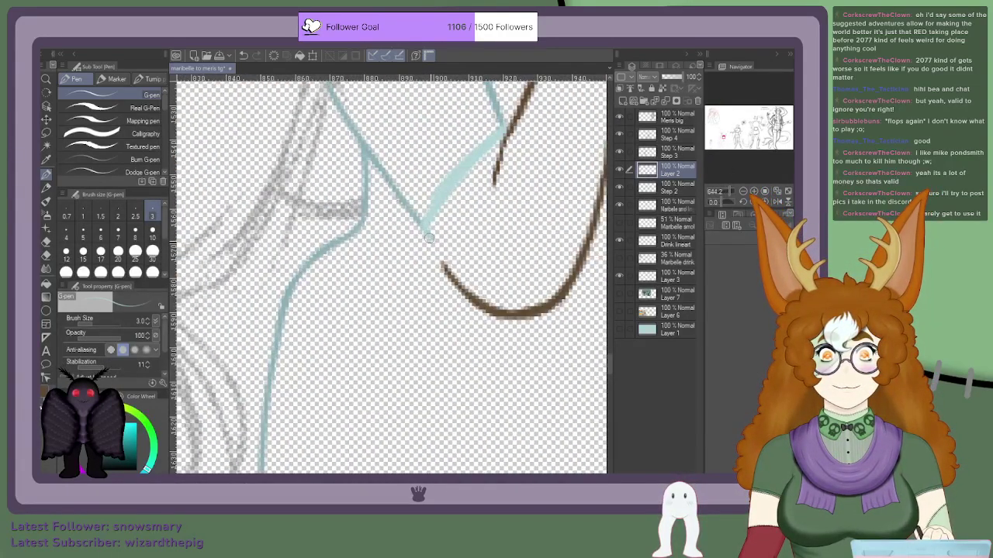
mouse_move(438, 233)
mouse_down()
mouse_move(434, 218)
mouse_move(456, 223)
mouse_move(451, 195)
mouse_move(464, 204)
mouse_move(466, 183)
mouse_move(480, 183)
mouse_move(476, 163)
mouse_move(494, 167)
mouse_move(486, 149)
mouse_up()
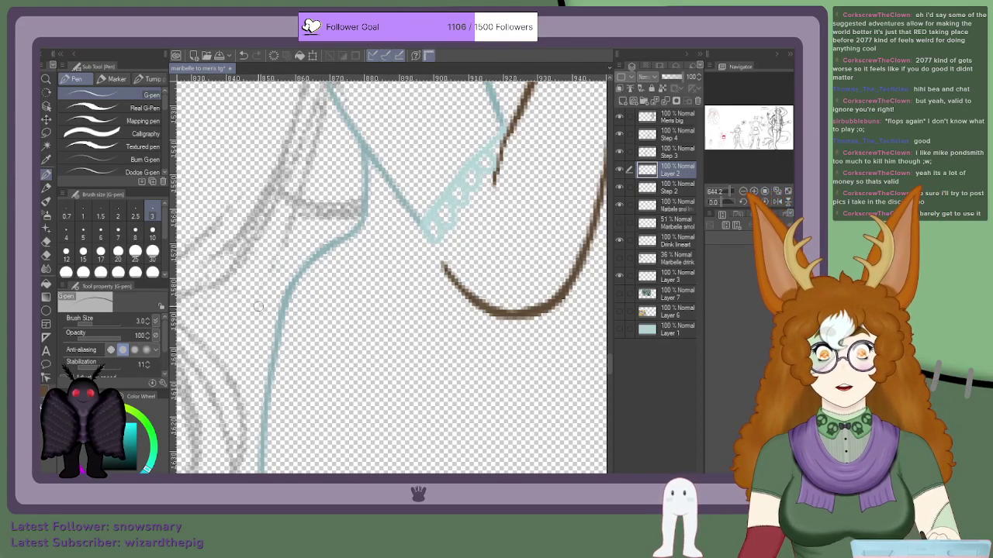
Step: Set the G-pen size to 1.5 and strengthen the brown inner forearm line of the raised arm beside the lace hem
key(o)
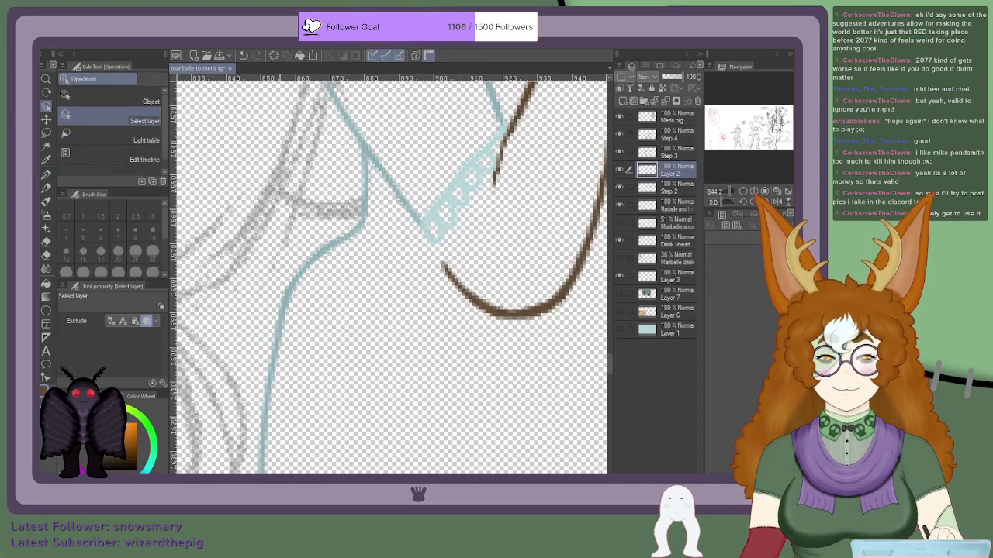
key(p)
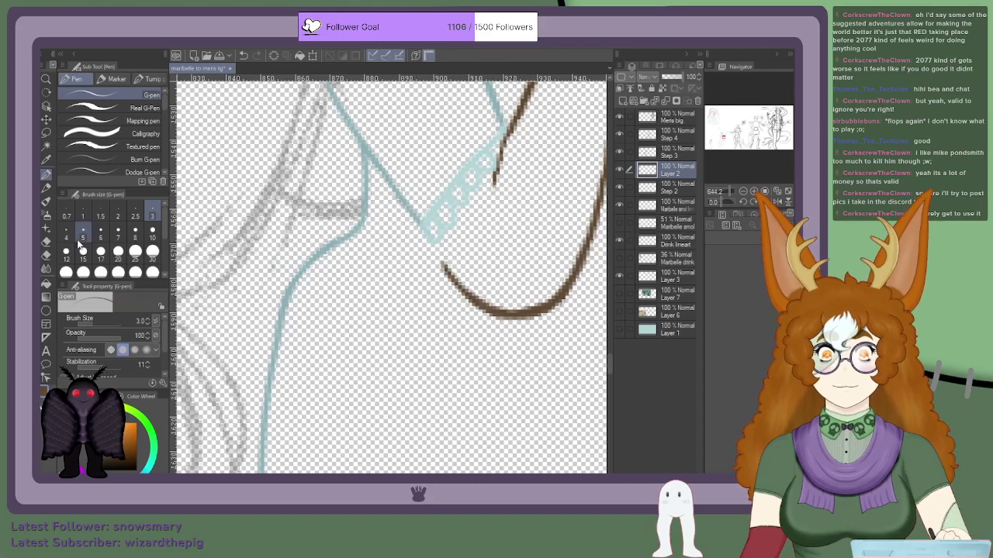
click(100, 210)
drag(505, 140, 493, 186)
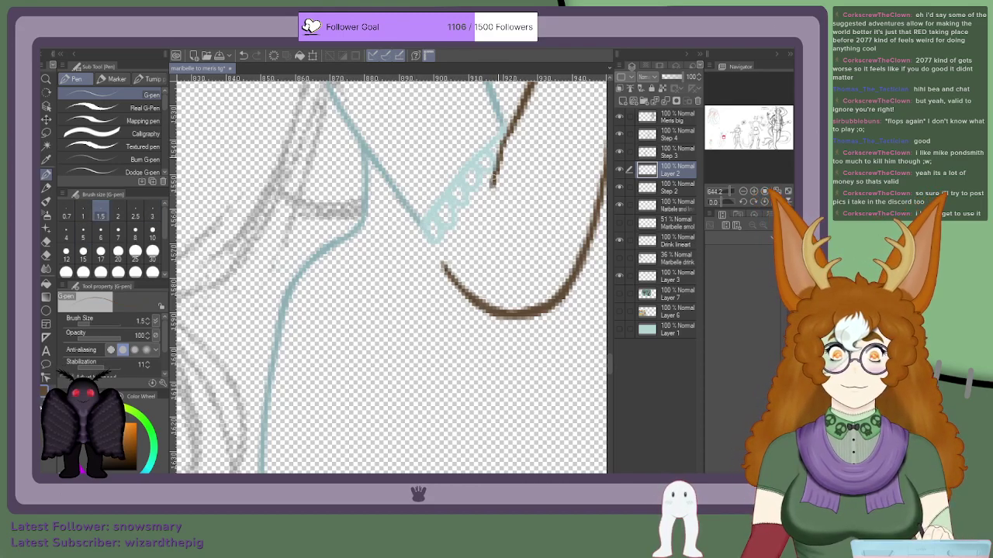
drag(509, 124, 493, 194)
Step: Extend the raised arm's brown elbow line up to the lower corner of the lace hem
scroll(494, 192, down, 5)
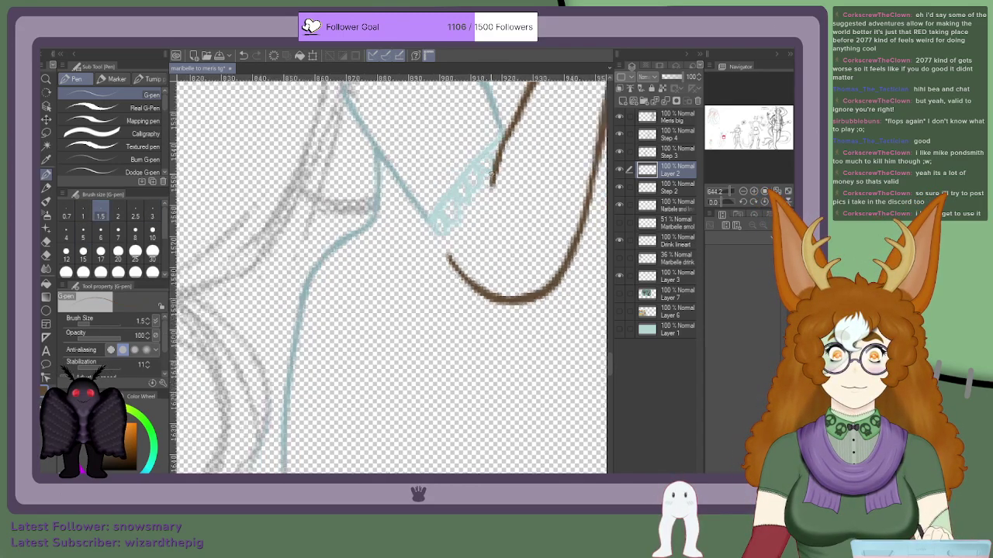
scroll(470, 210, up, 8)
drag(431, 188, 464, 242)
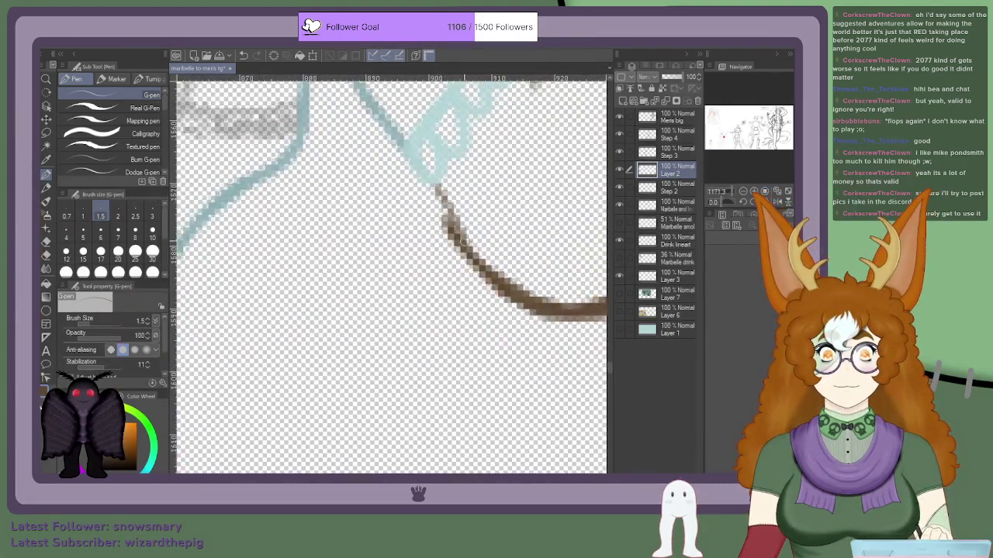
drag(433, 191, 462, 238)
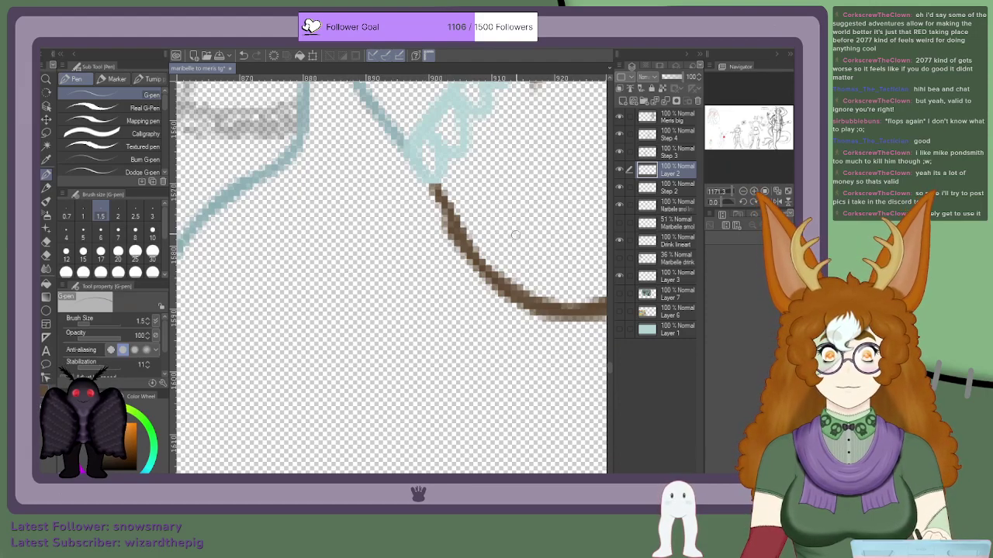
Step: Make the Step 2 layer active and set the G-pen size to 3 for the mouth-covering arm's sleeve
click(658, 196)
scroll(447, 214, down, 6)
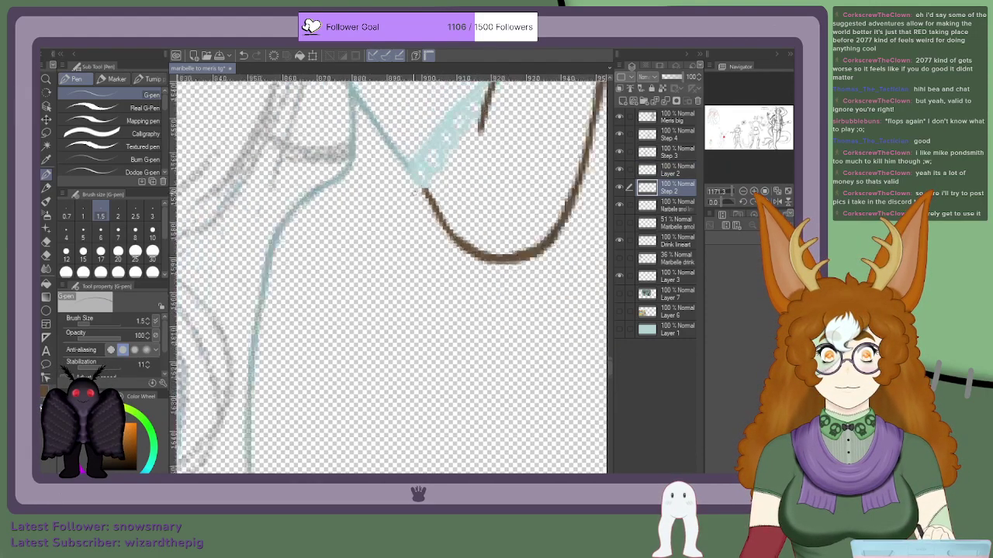
scroll(418, 199, down, 2)
scroll(417, 199, up, 6)
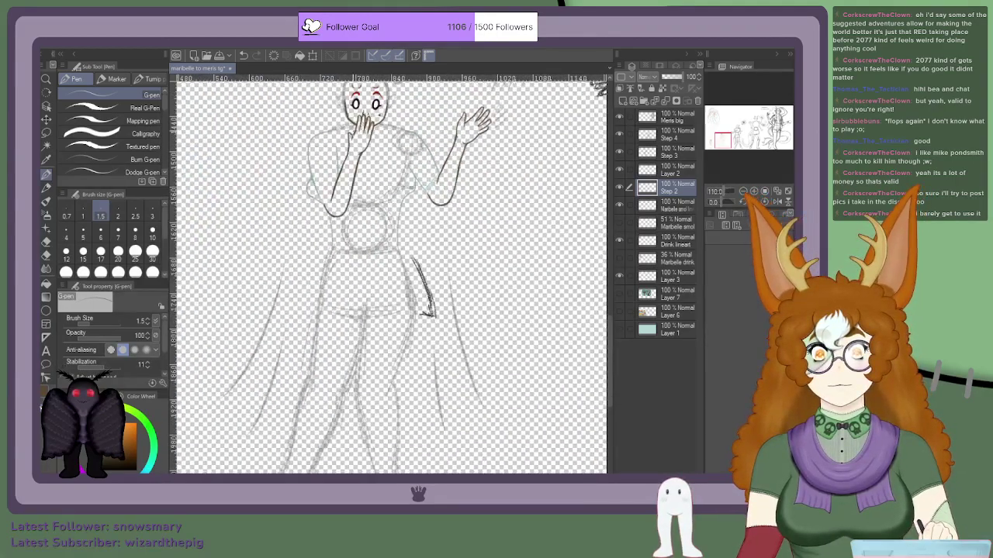
scroll(387, 163, down, 4)
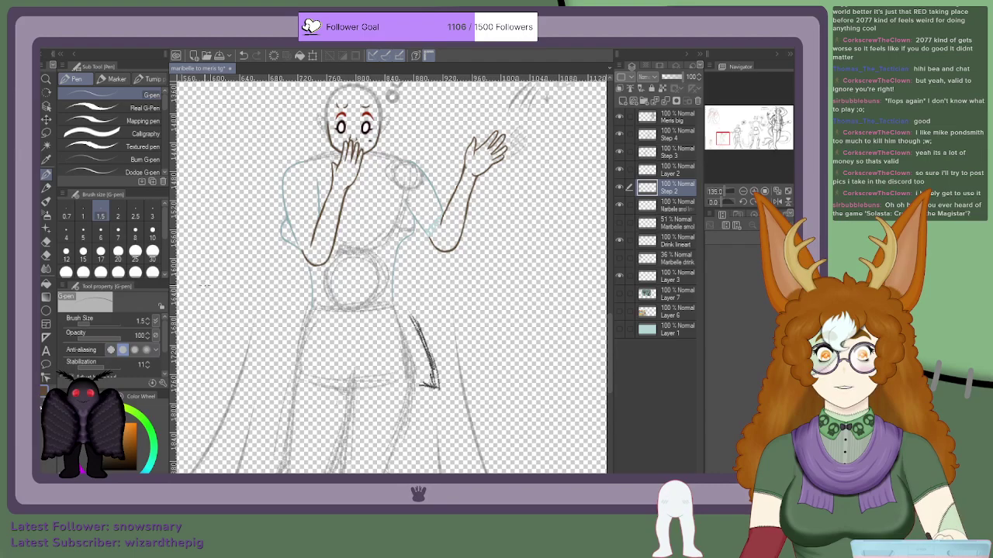
scroll(356, 245, up, 5)
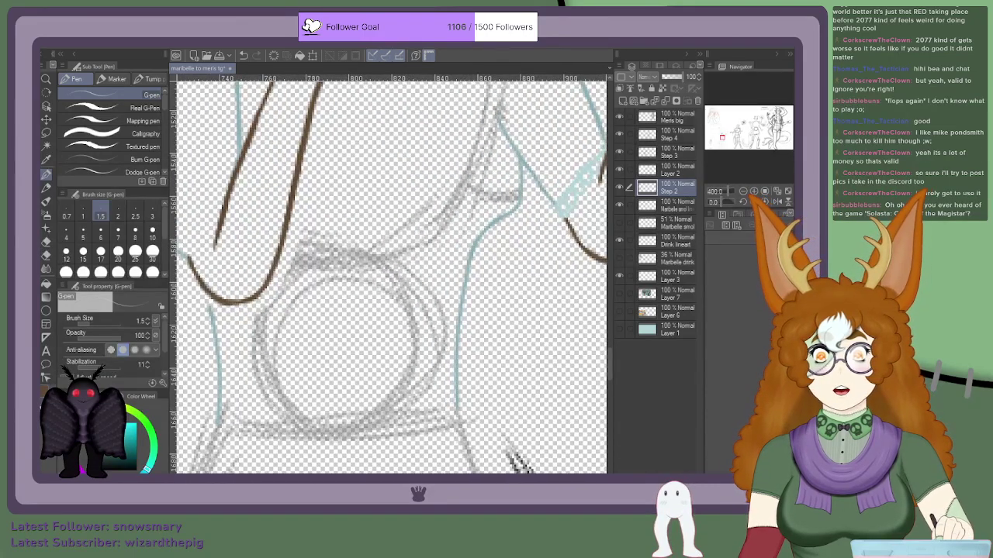
scroll(175, 269, down, 3)
mouse_move(722, 137)
mouse_down()
mouse_move(721, 148)
mouse_move(720, 138)
mouse_up()
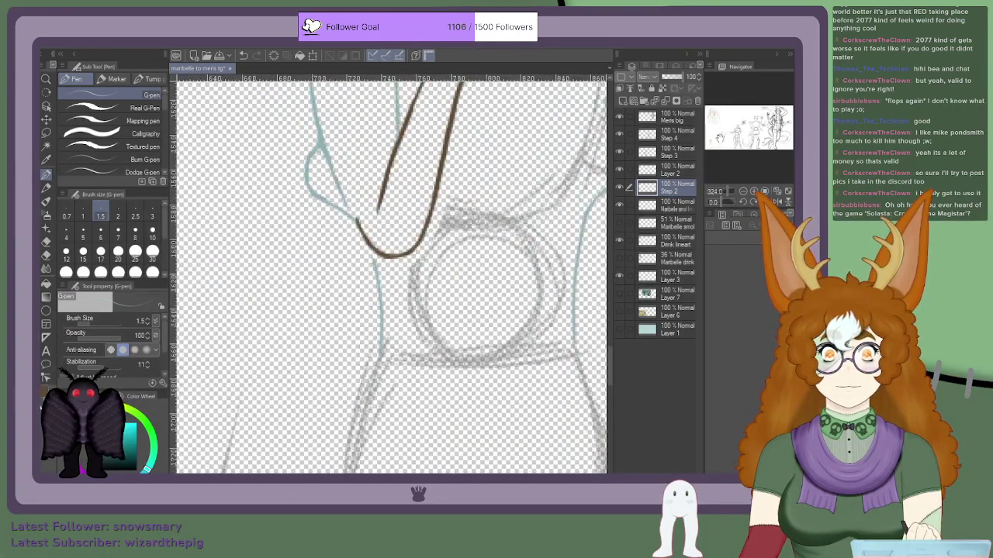
scroll(320, 182, up, 2)
click(153, 211)
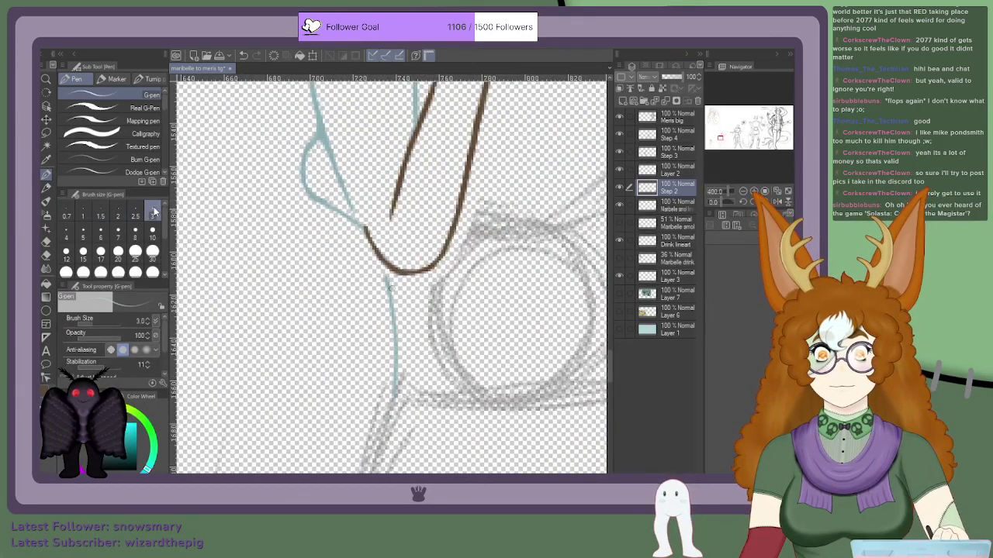
scroll(354, 196, up, 1)
scroll(355, 196, up, 2)
Step: Start light teal lace loops at the mouth-covering arm's sleeve end above the elbow, then undo the latest loops
drag(360, 236, 385, 206)
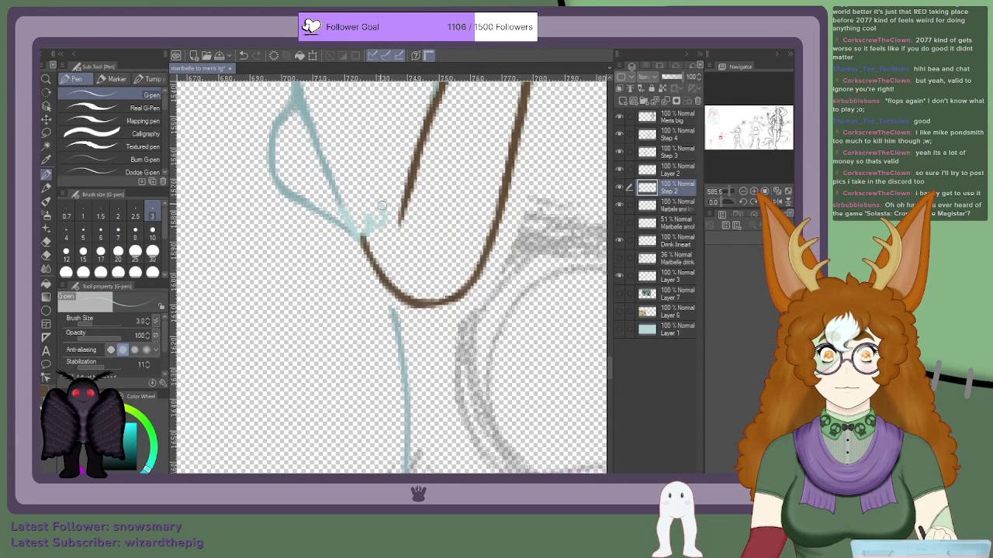
key(ctrl+z)
key(ctrl+z)
key(ctrl+z)
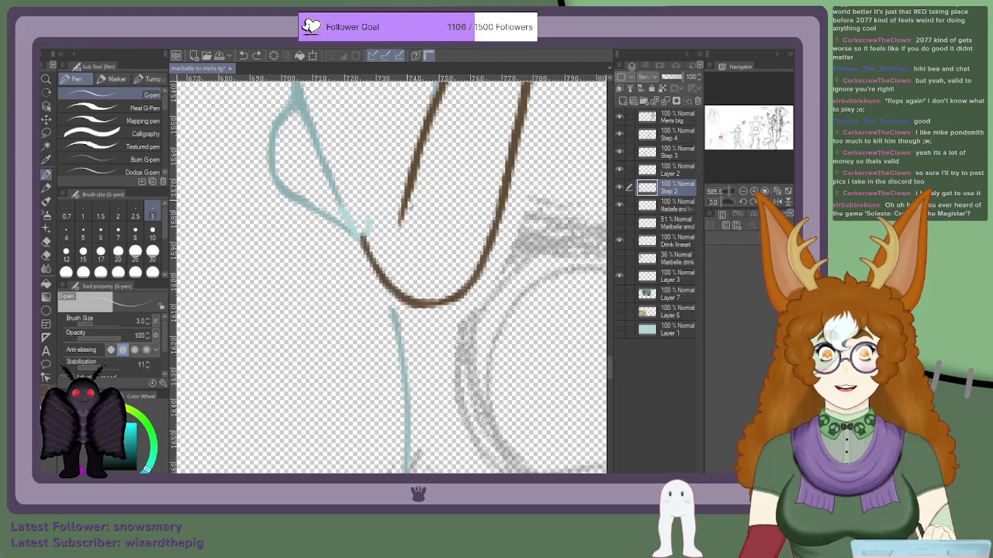
click(656, 169)
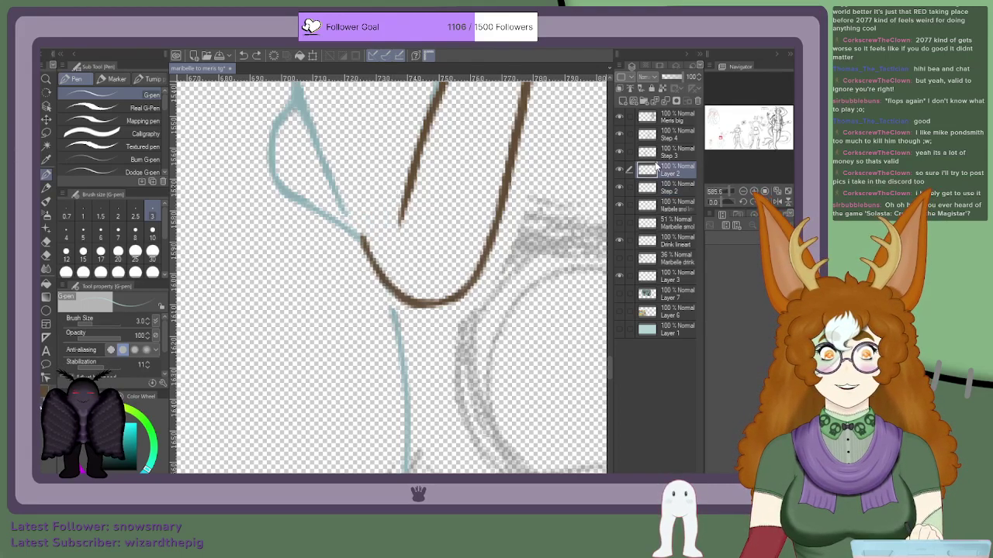
drag(358, 236, 371, 216)
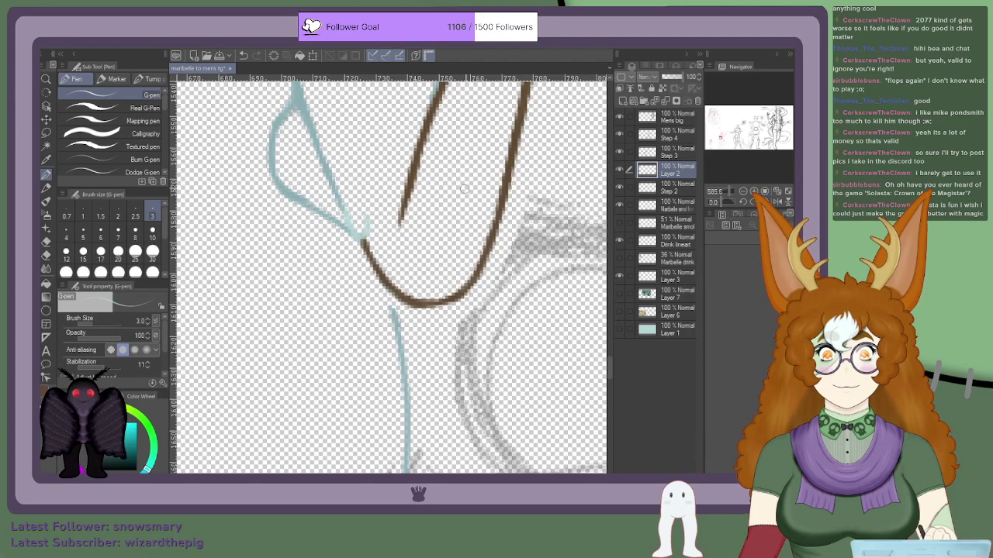
click(628, 189)
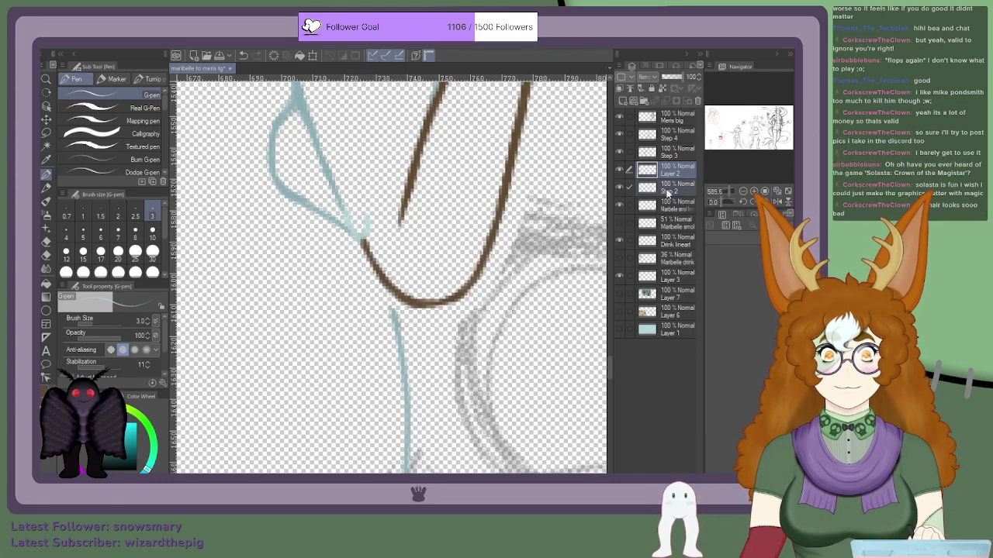
click(659, 188)
mouse_move(380, 258)
mouse_down()
mouse_move(370, 293)
mouse_move(400, 250)
mouse_move(375, 251)
mouse_up()
key(ctrl+z)
key(ctrl+z)
key(ctrl+z)
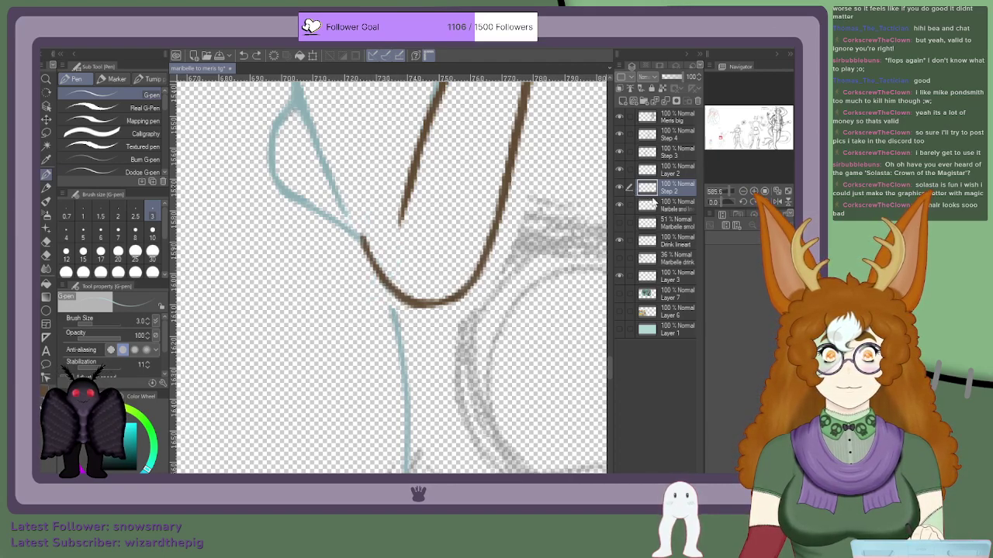
Step: Lock the Step 2 layer and make Layer 2 the active drawing layer
key(ctrl+z)
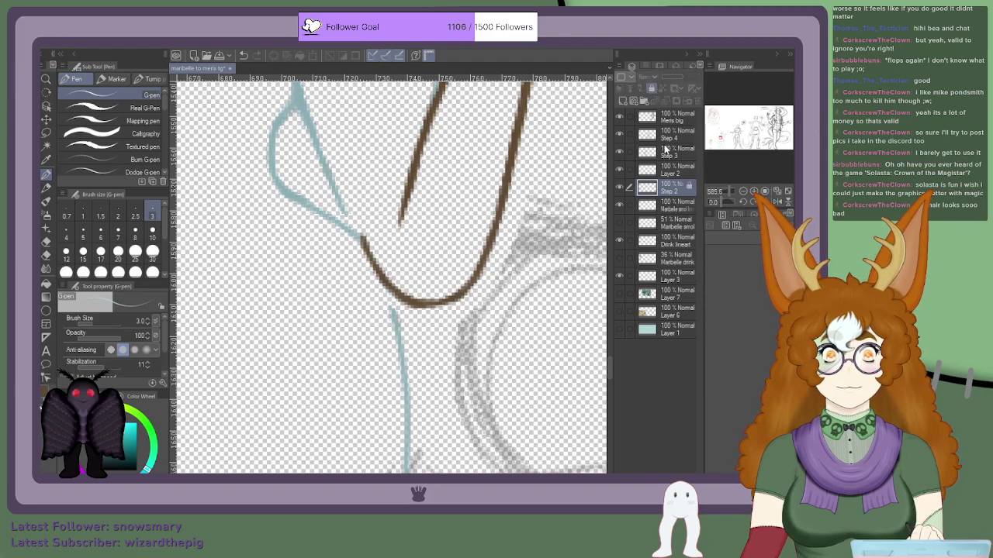
click(669, 172)
click(648, 194)
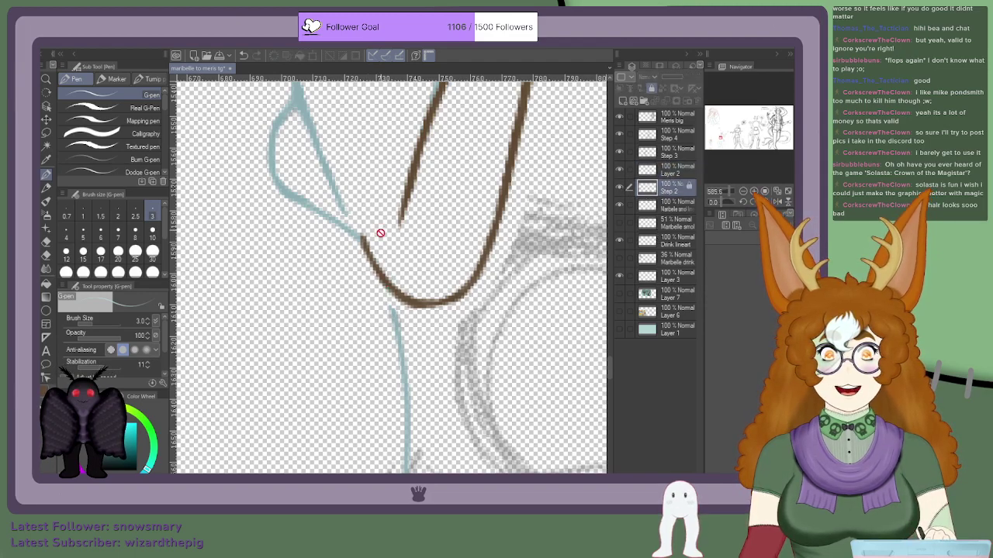
click(655, 158)
click(650, 170)
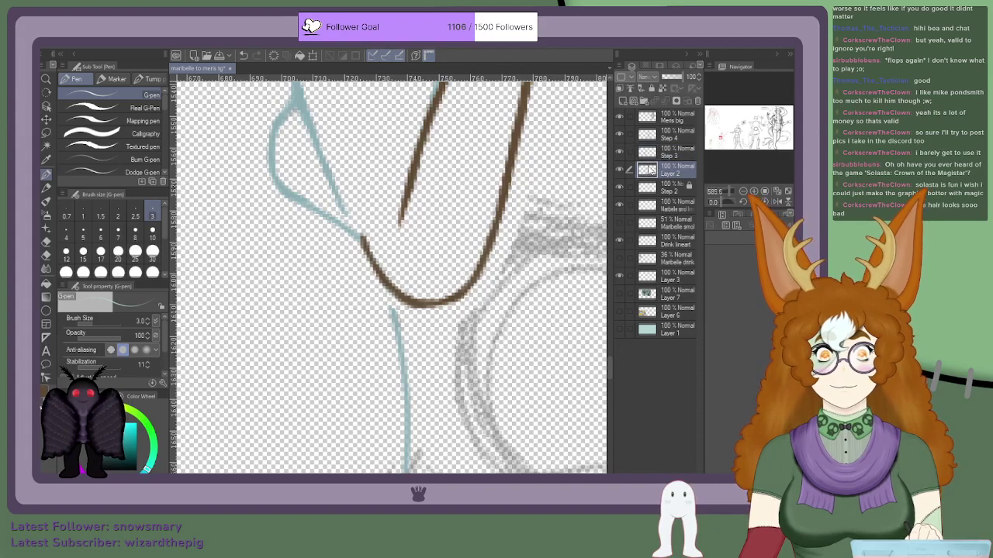
Step: Sketch pale teal scribbled trim across both sleeve openings at the elbows of the large startled figure
mouse_move(357, 224)
mouse_down()
mouse_move(372, 236)
mouse_move(388, 232)
mouse_move(392, 208)
mouse_up()
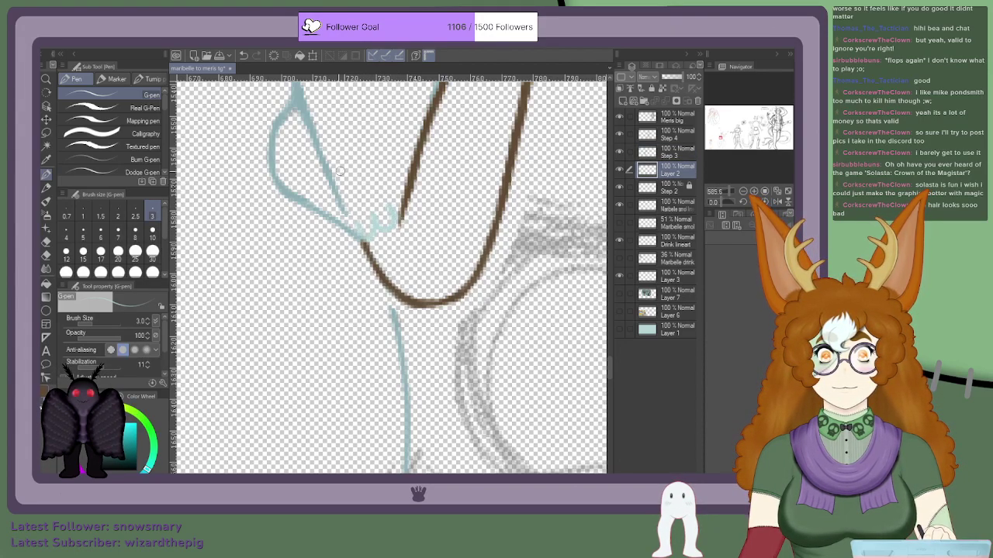
key(ctrl+z)
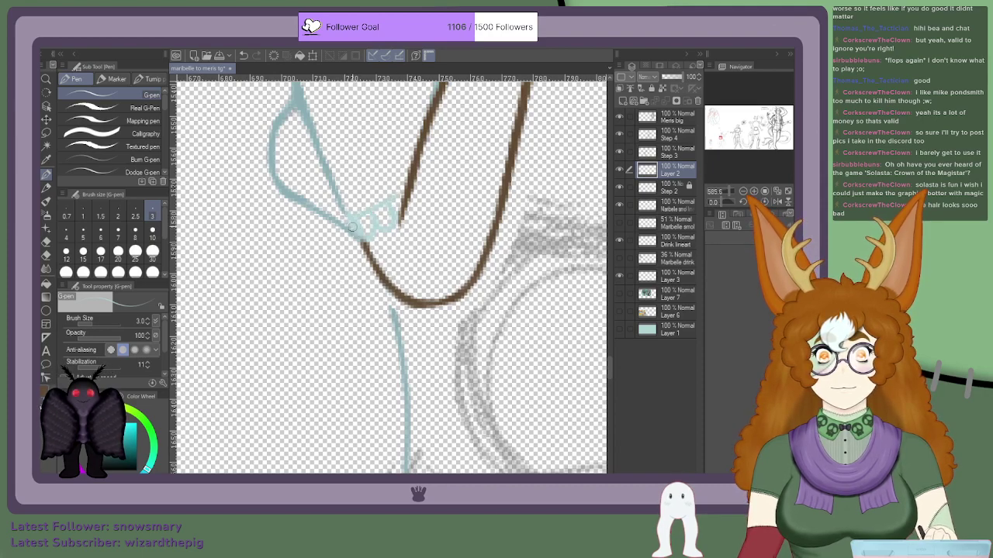
scroll(360, 218, down, 10)
scroll(387, 216, up, 1)
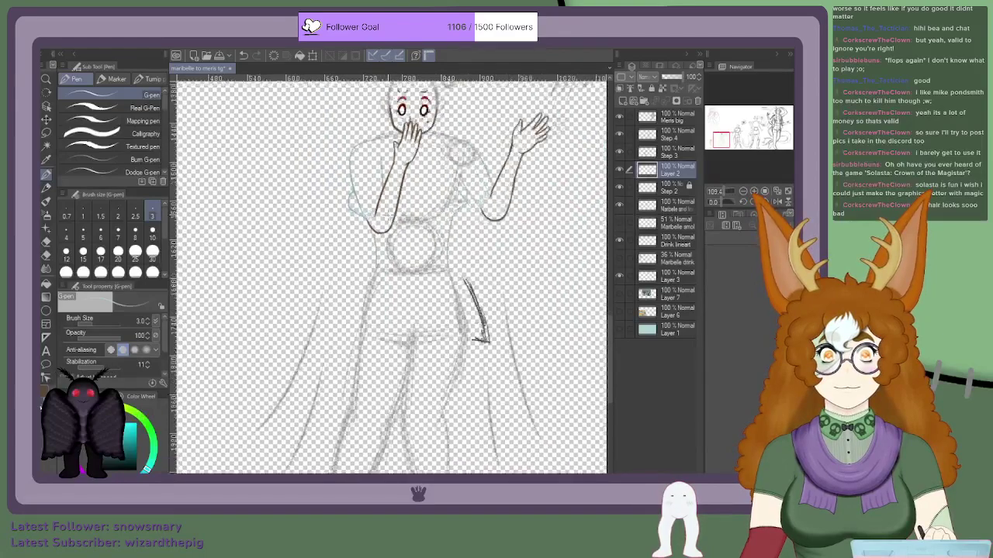
scroll(392, 217, up, 3)
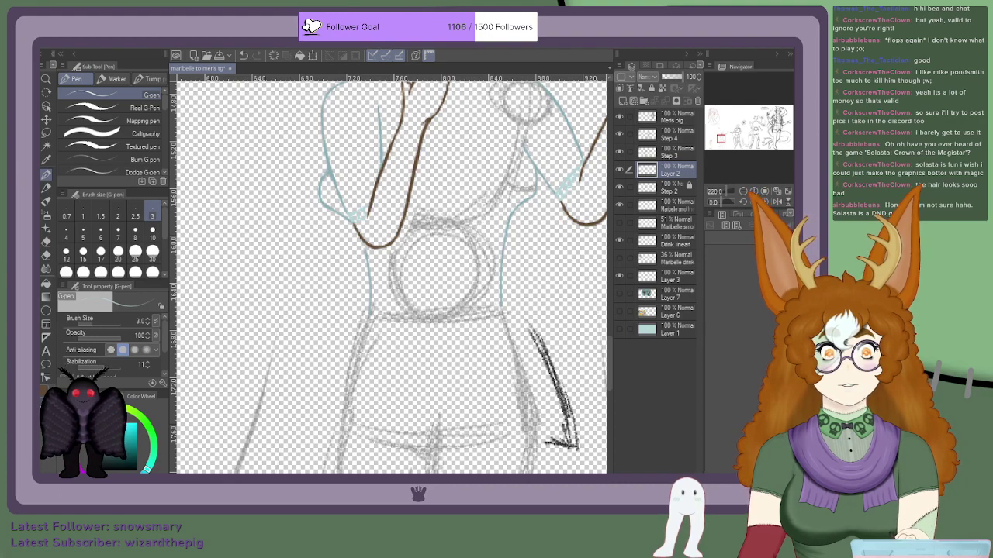
Step: Examine the startled figure's torso and pose, and compare its clothing with the small red-haired character beside it
scroll(449, 190, down, 5)
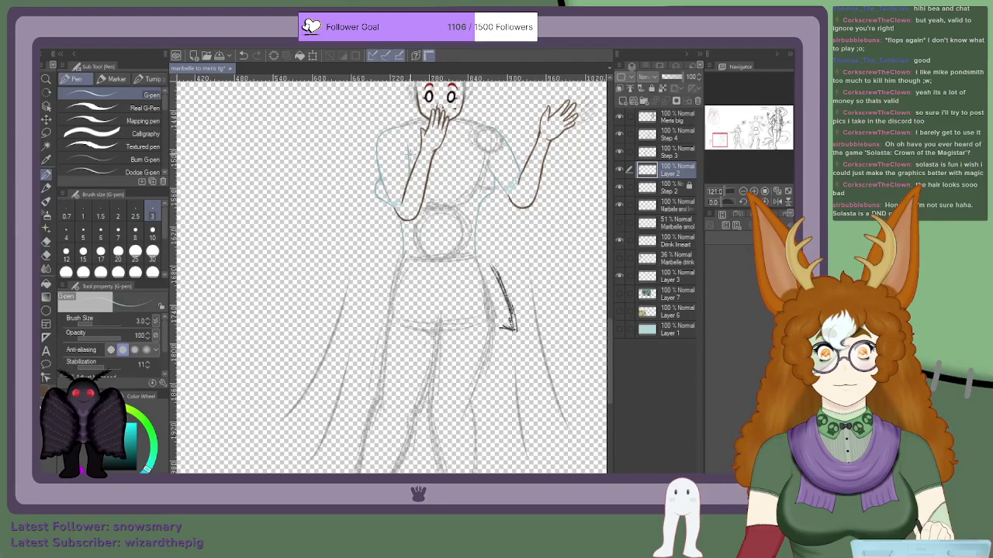
scroll(473, 225, up, 5)
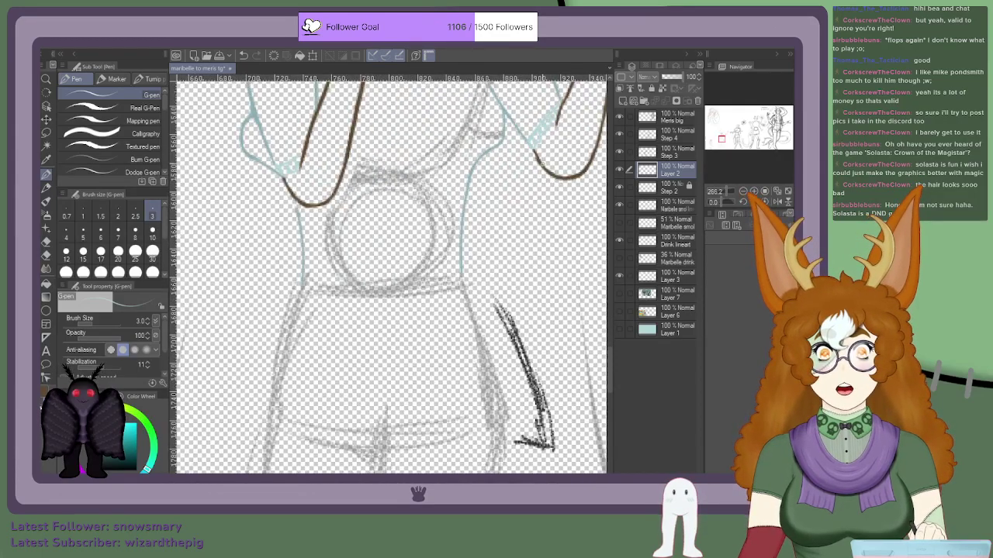
scroll(391, 274, up, 2)
scroll(391, 274, down, 5)
scroll(404, 272, down, 2)
scroll(403, 272, up, 5)
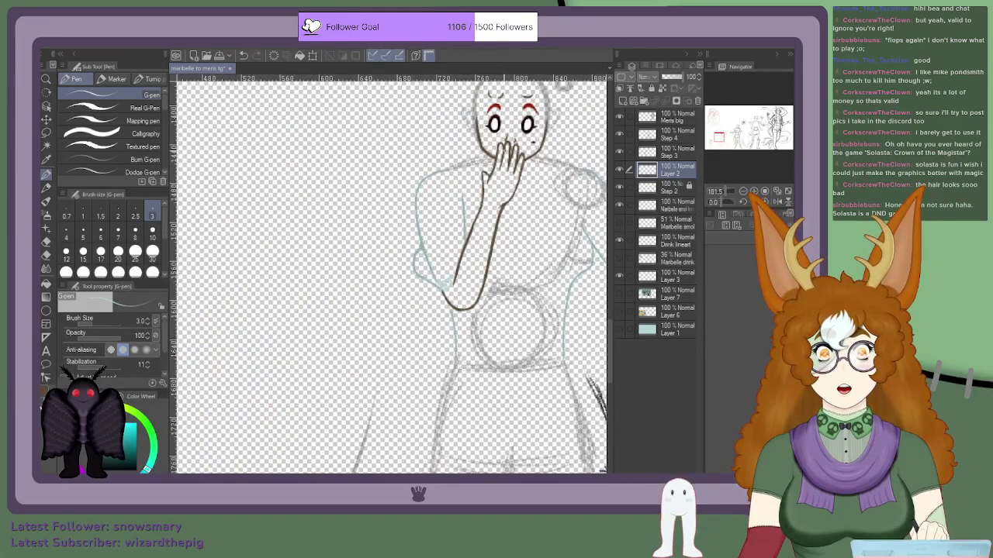
scroll(392, 275, down, 4)
scroll(391, 275, up, 4)
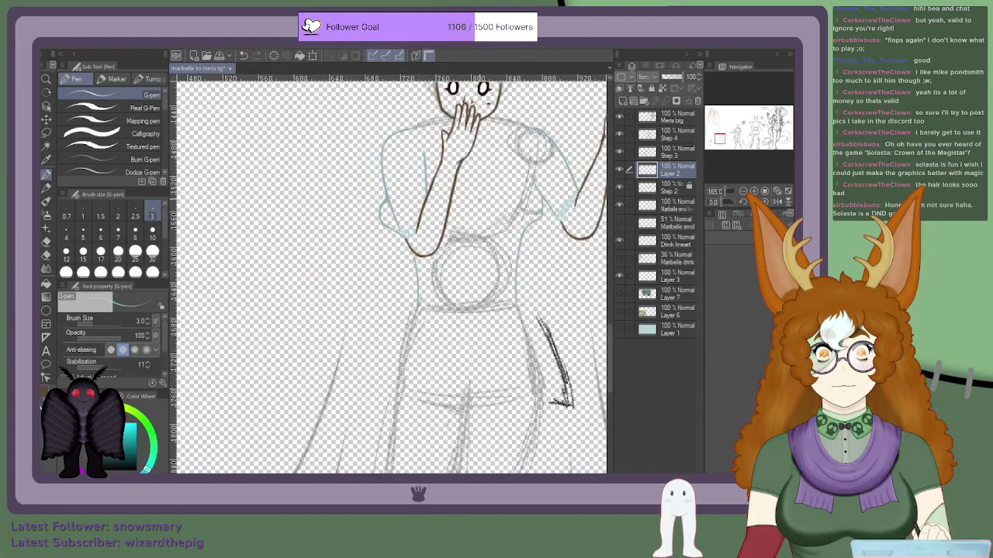
scroll(407, 231, down, 3)
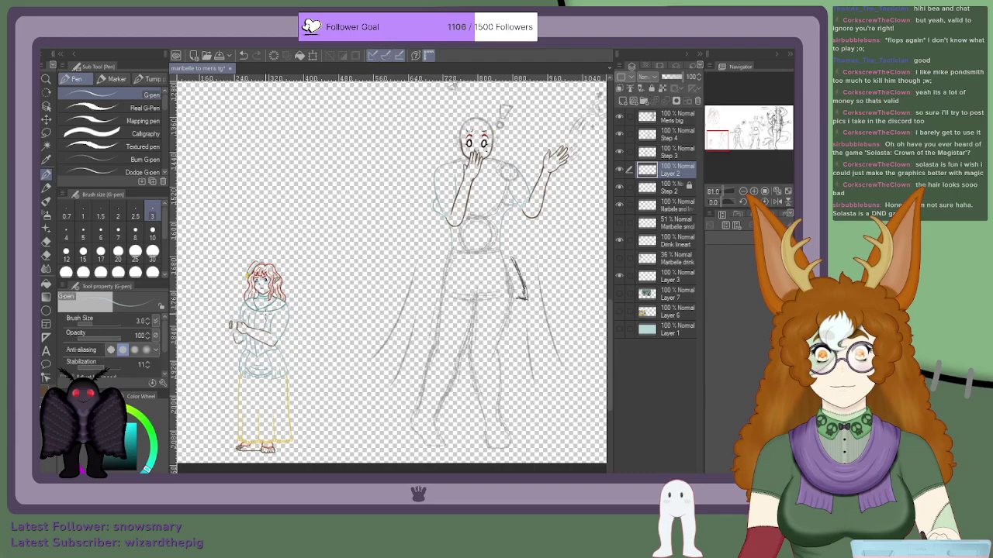
scroll(268, 298, up, 5)
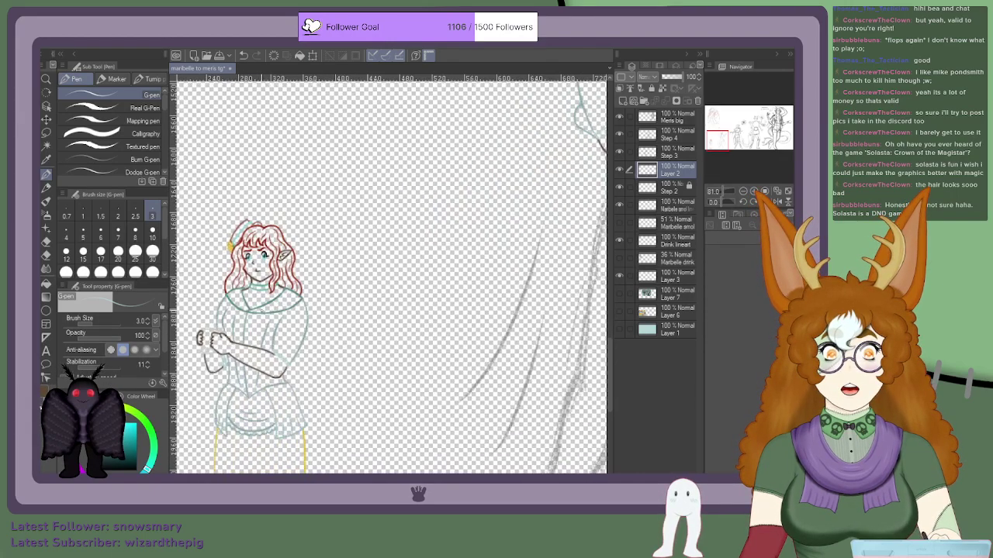
scroll(278, 300, down, 6)
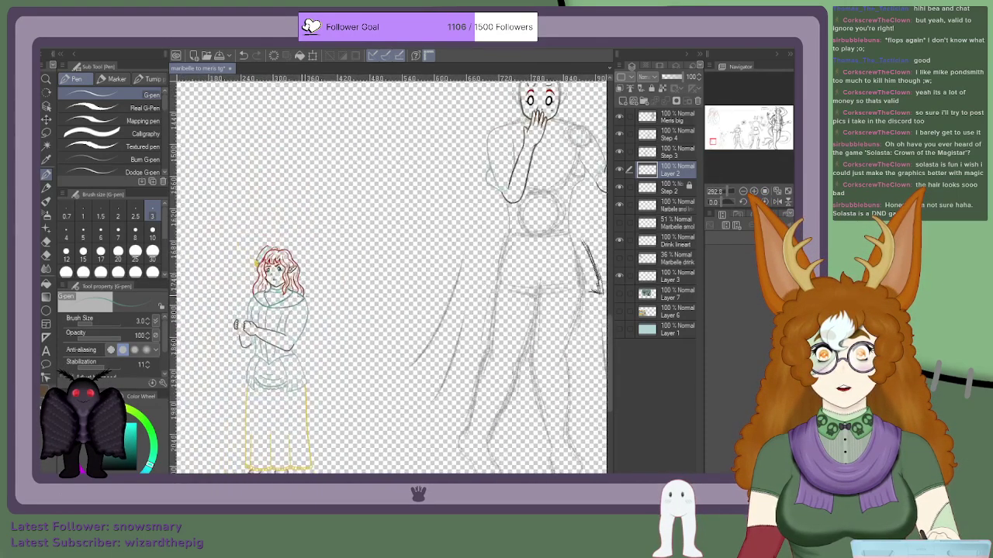
scroll(380, 322, up, 4)
scroll(392, 276, down, 3)
scroll(392, 275, up, 3)
scroll(392, 275, down, 3)
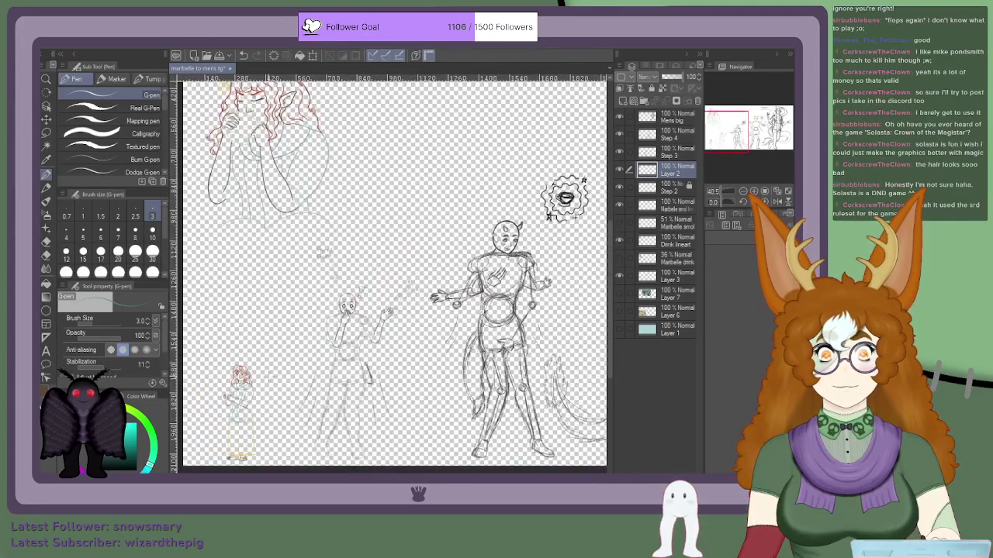
scroll(304, 357, up, 3)
scroll(353, 291, down, 3)
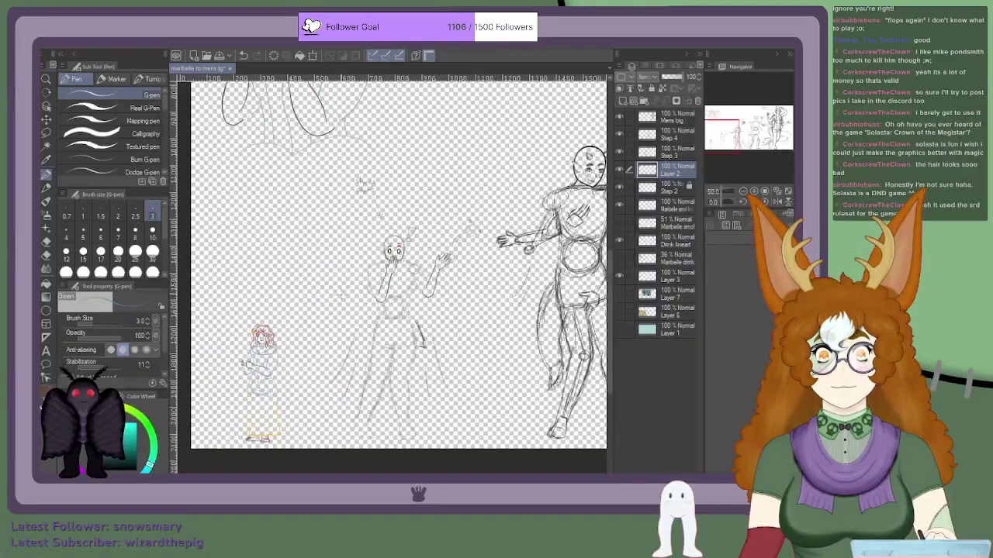
Step: Draw a curved darker teal line from the shoulder of the outstretched arm down to the middle of the chest
scroll(403, 277, up, 5)
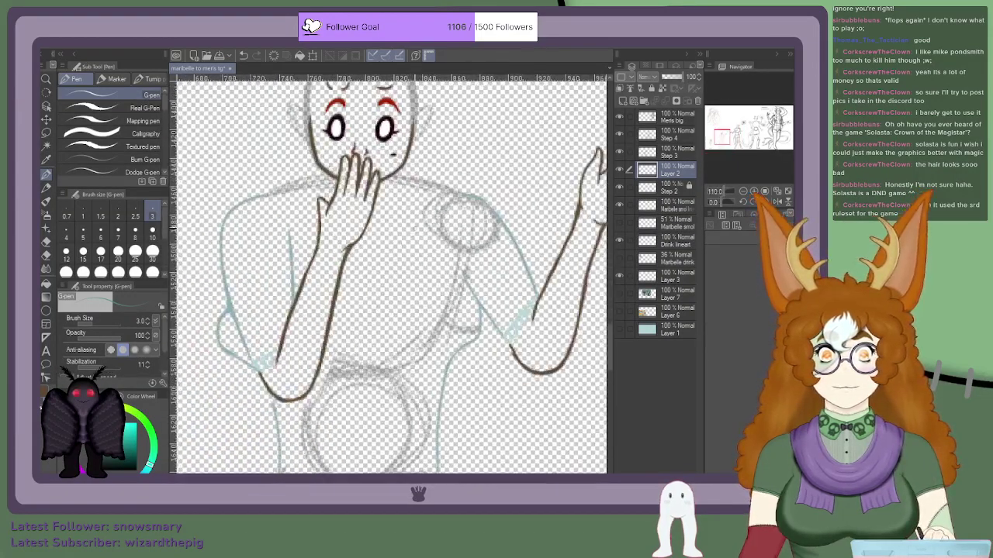
scroll(483, 183, down, 5)
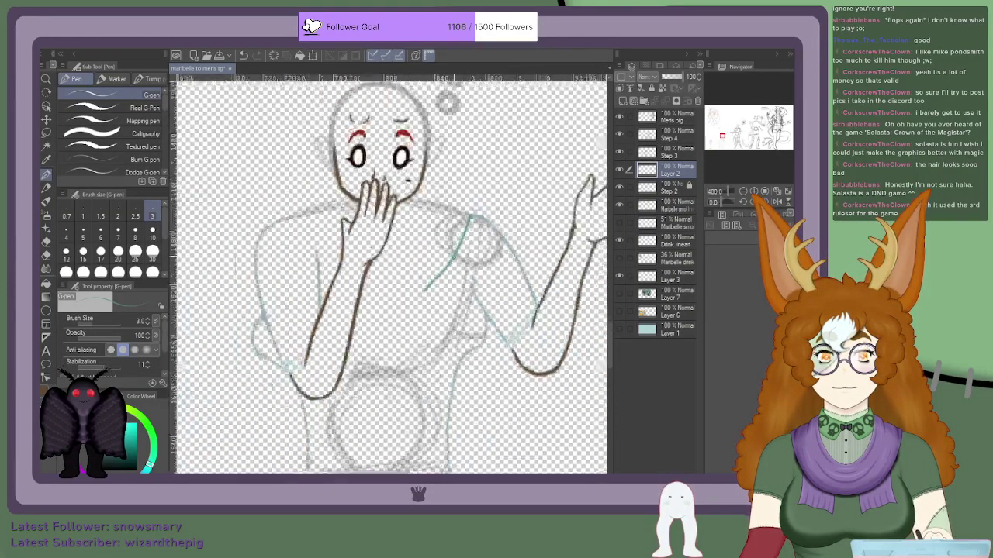
scroll(427, 265, up, 5)
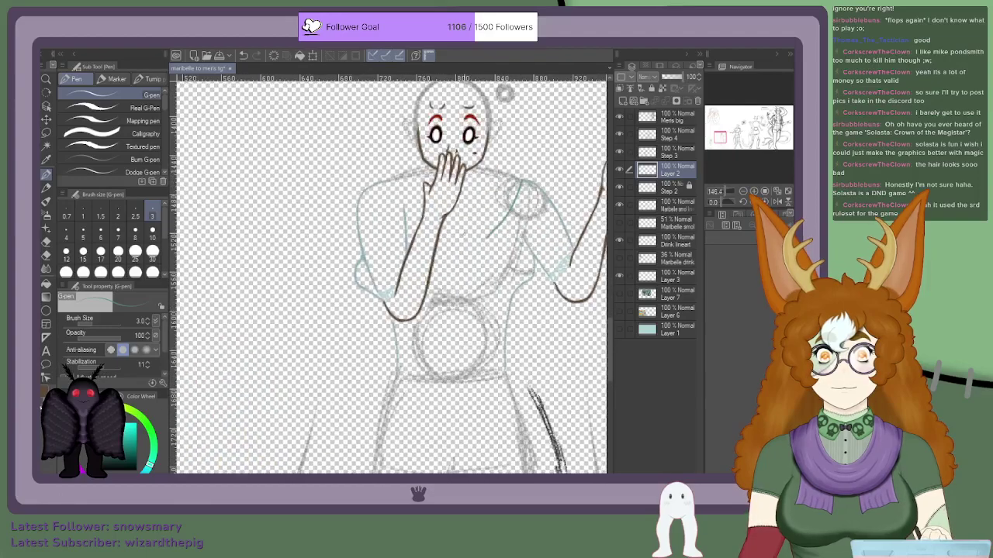
drag(458, 264, 510, 214)
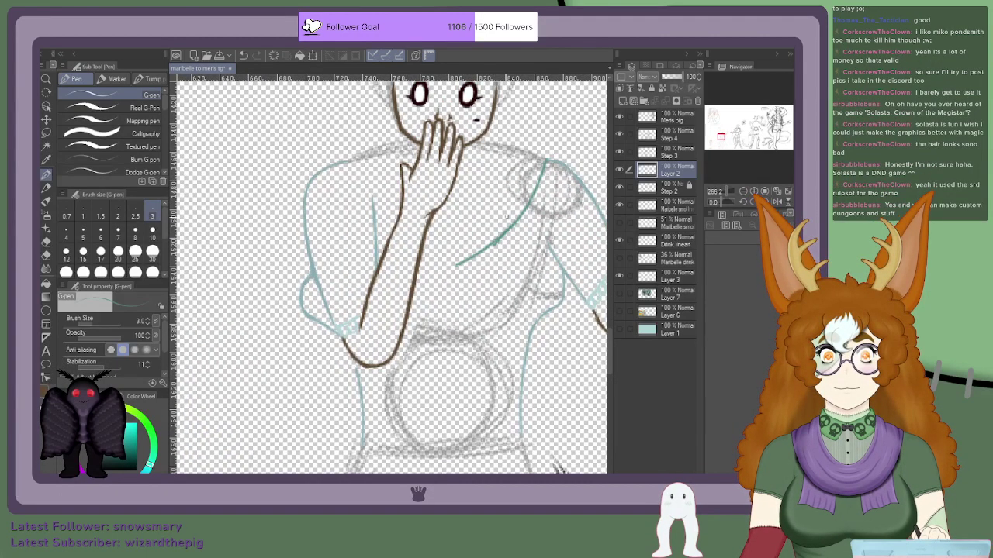
Step: Draw a second teal line from beside the neck down to the chest line's lower tip, forming a pointed collar flap
scroll(450, 270, down, 5)
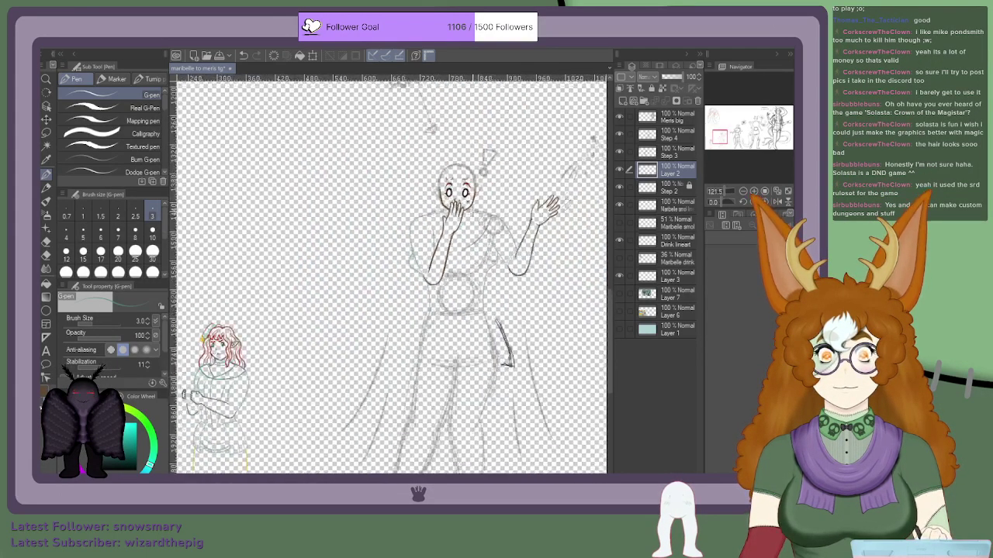
scroll(458, 236, up, 3)
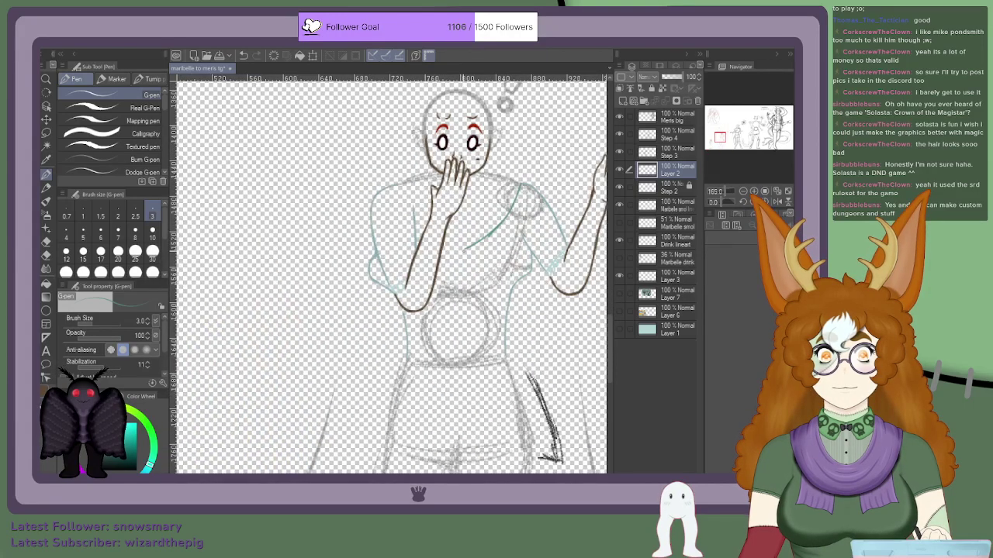
scroll(460, 243, up, 2)
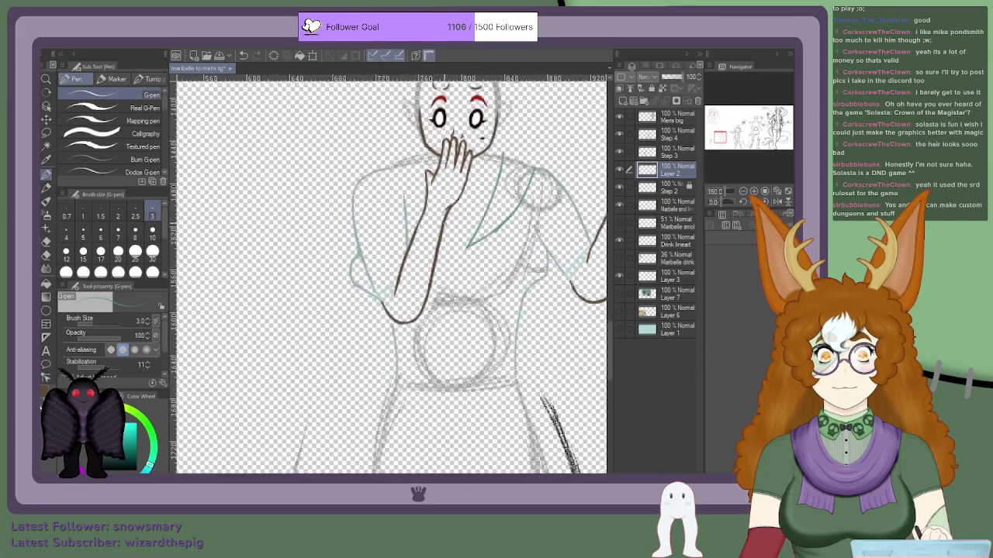
scroll(399, 161, up, 3)
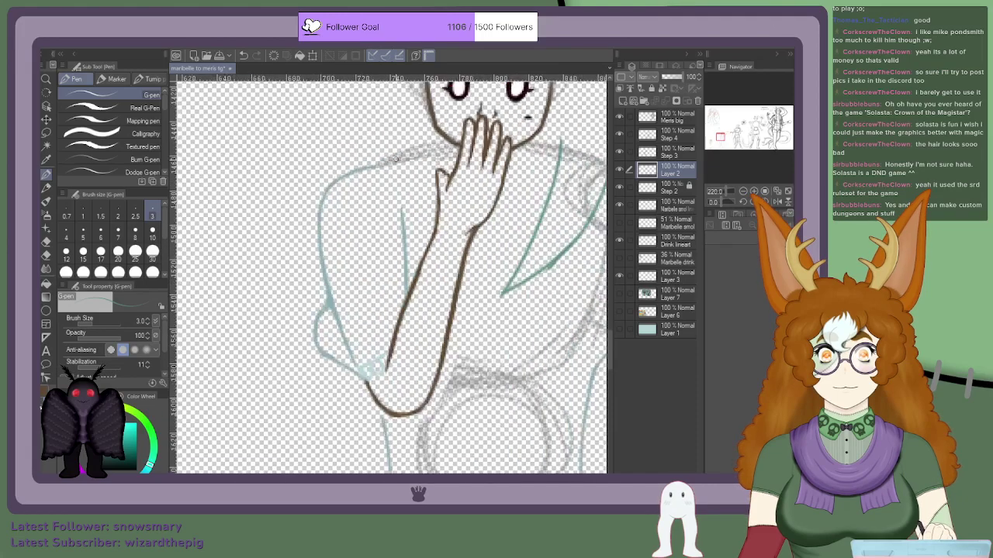
scroll(371, 173, down, 3)
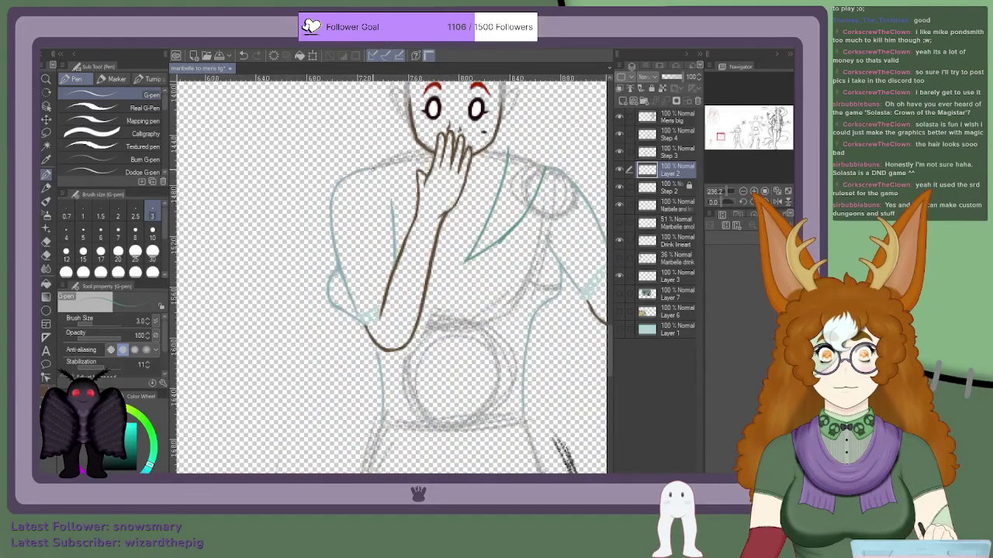
Step: Draw a curved teal collar edge from the opposite shoulder down to the forearm of the hand covering the mouth
scroll(417, 268, up, 1)
drag(411, 256, 387, 181)
key(ctrl+z)
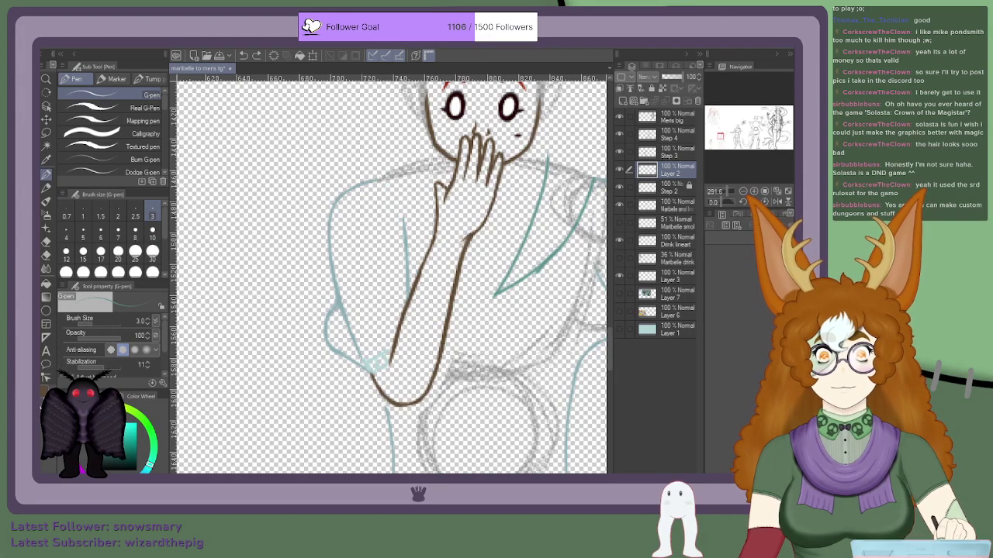
drag(416, 259, 398, 165)
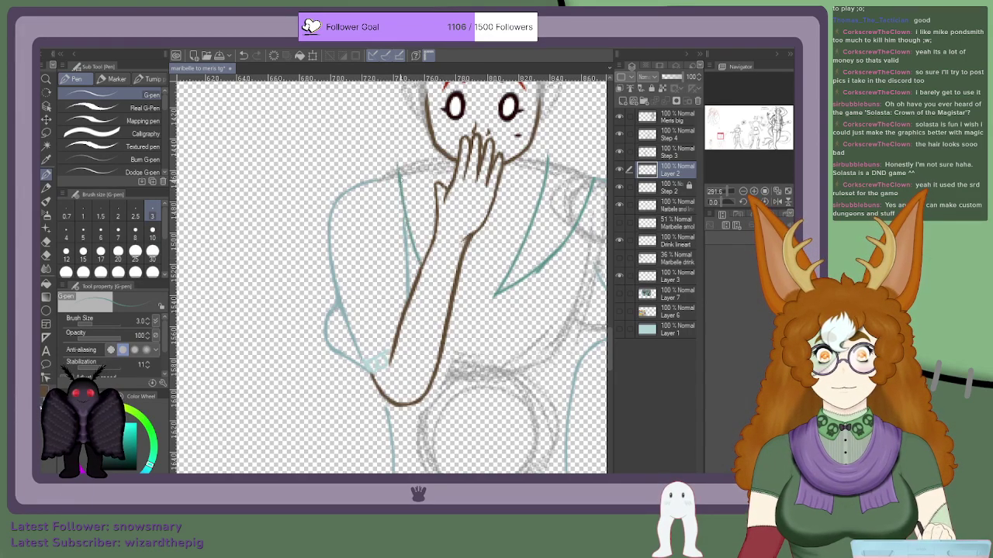
scroll(396, 200, down, 2)
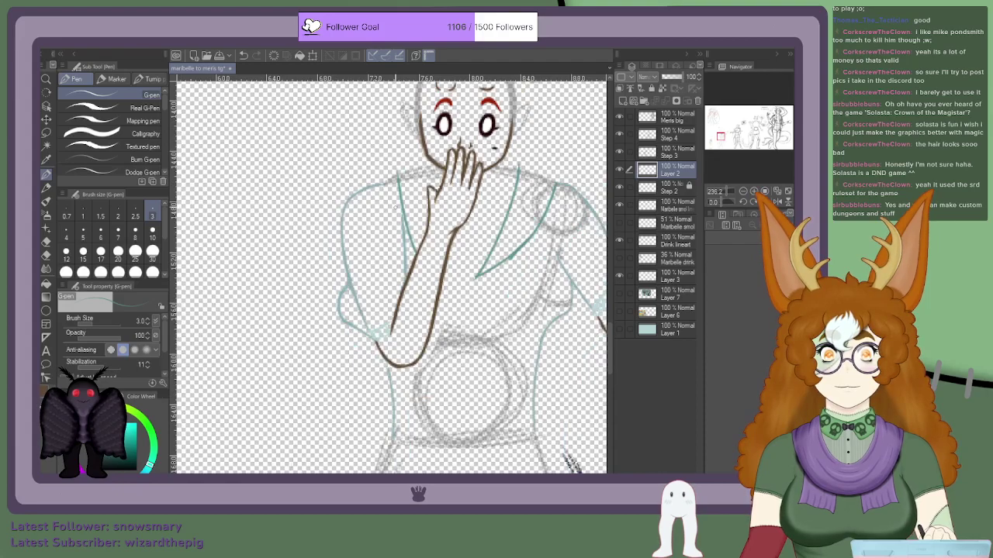
Step: Add the top edge of that collar flap along the shoulder, plus a short inner edge down to the thumb
scroll(398, 151, up, 5)
mouse_move(396, 193)
mouse_down()
mouse_move(448, 184)
mouse_move(399, 192)
mouse_up()
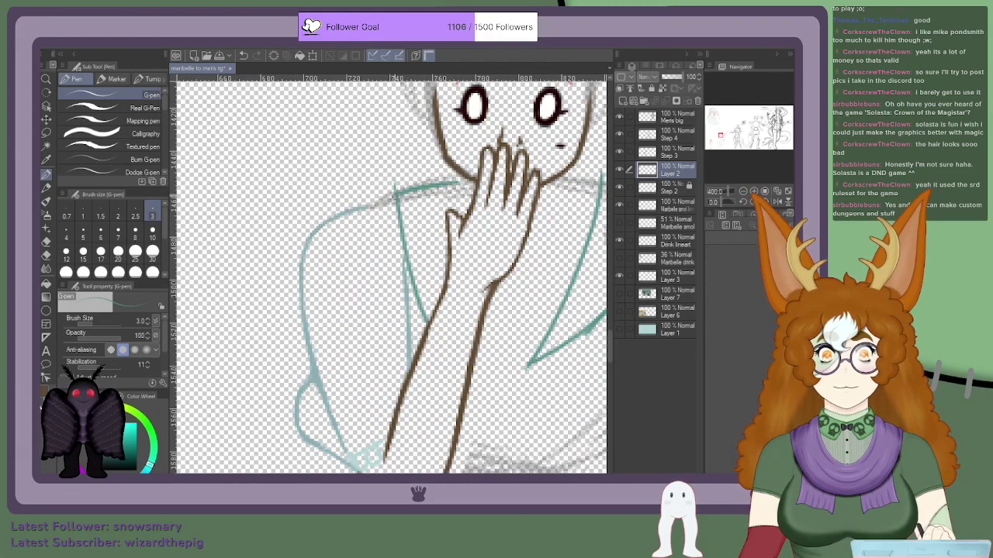
drag(457, 183, 464, 215)
scroll(482, 178, down, 8)
scroll(528, 176, up, 8)
Step: Draw the top edge of the other collar flap between the neck and the outstretched arm's shoulder, redoing the first stroke
drag(535, 185, 594, 212)
scroll(564, 206, down, 8)
scroll(596, 202, up, 8)
scroll(591, 201, up, 3)
key(ctrl+z)
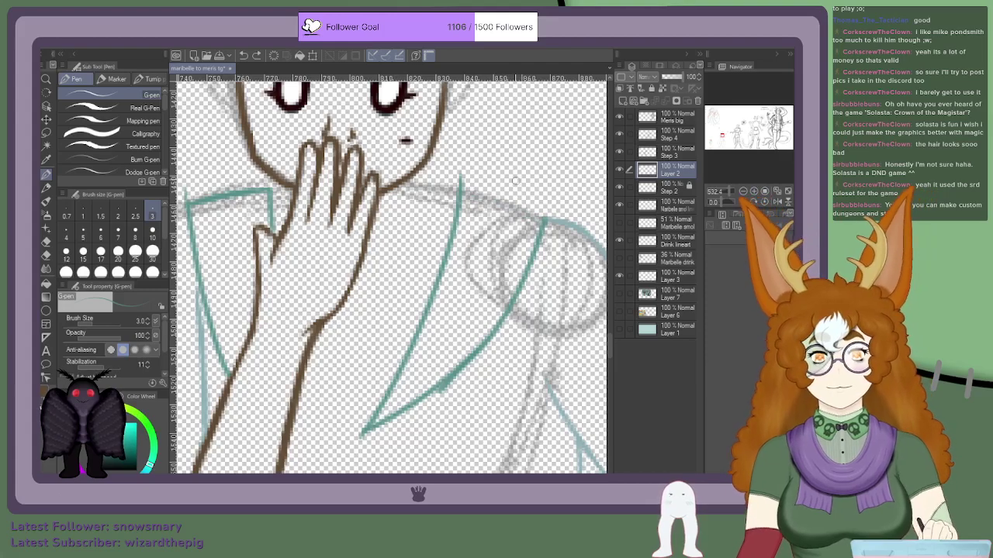
scroll(517, 187, up, 1)
drag(549, 225, 439, 180)
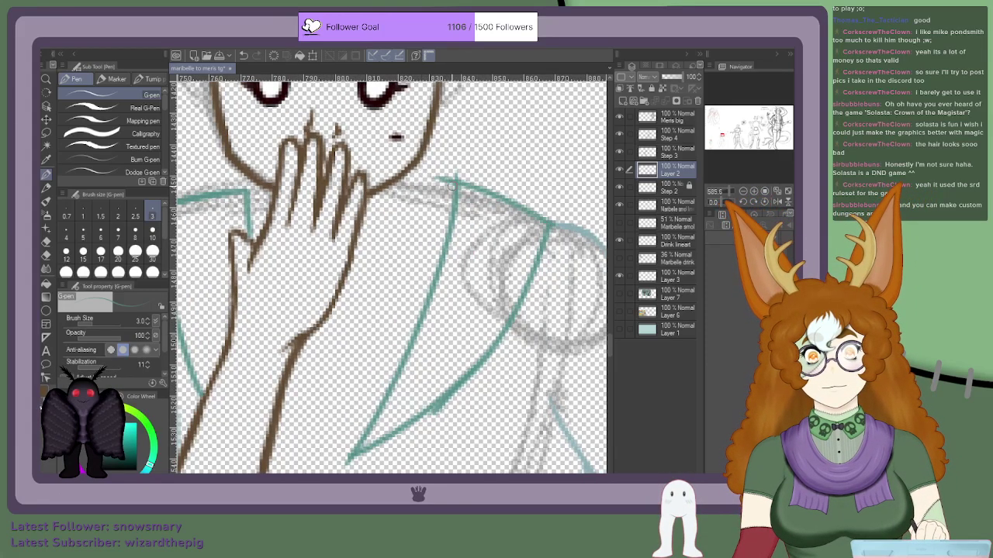
Step: Redraw the short inner edge of the collar flap beside the neck, from its top edge down to the thumb
scroll(514, 217, down, 1)
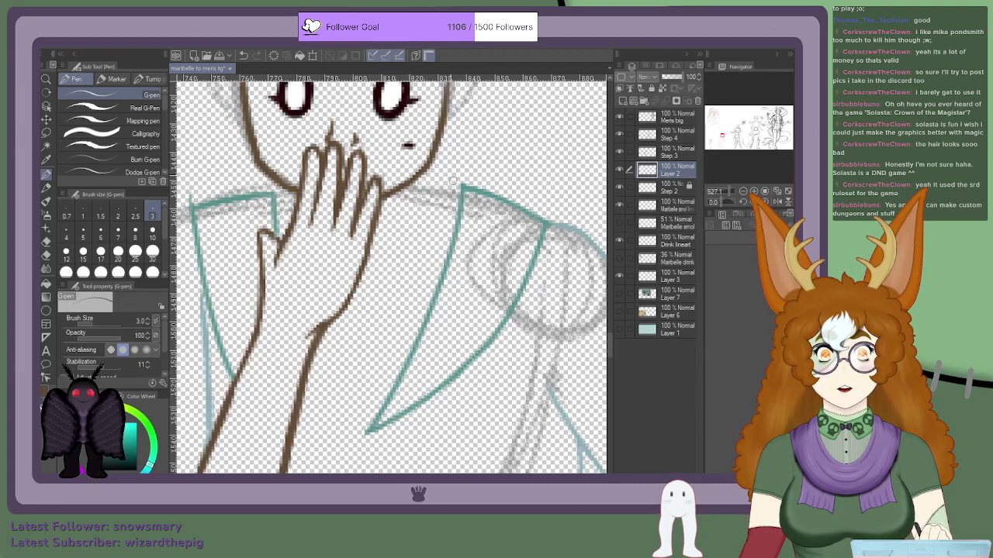
scroll(406, 172, down, 4)
scroll(250, 180, up, 2)
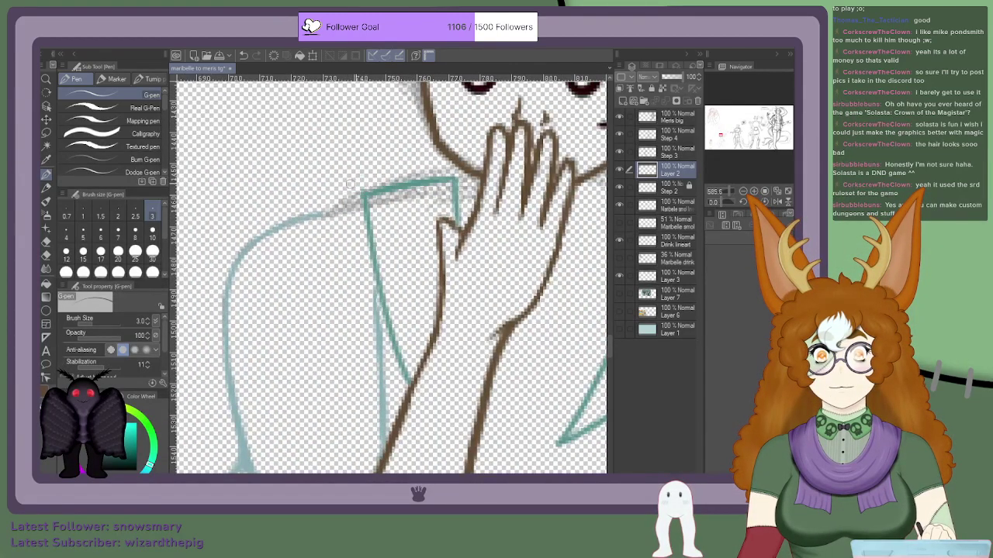
scroll(362, 189, down, 2)
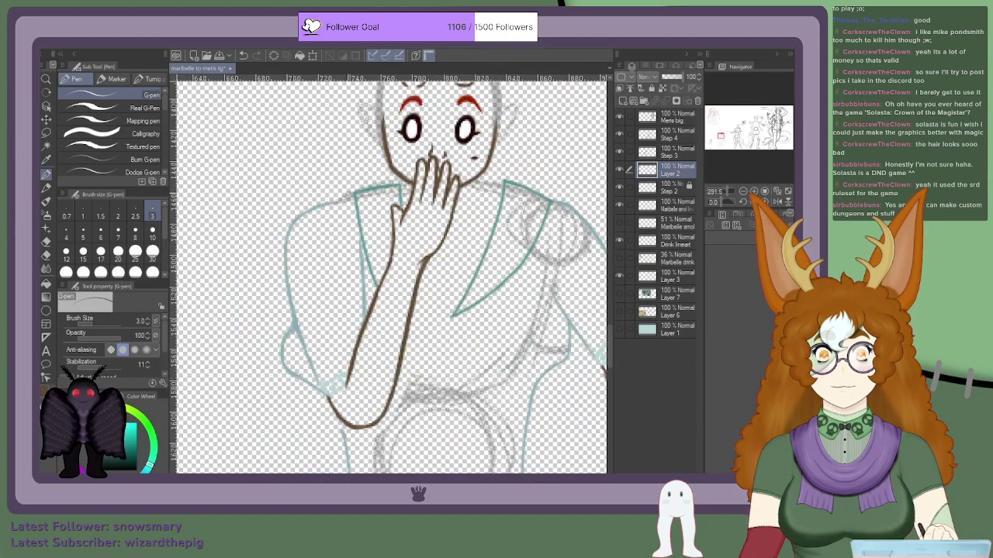
scroll(406, 213, up, 3)
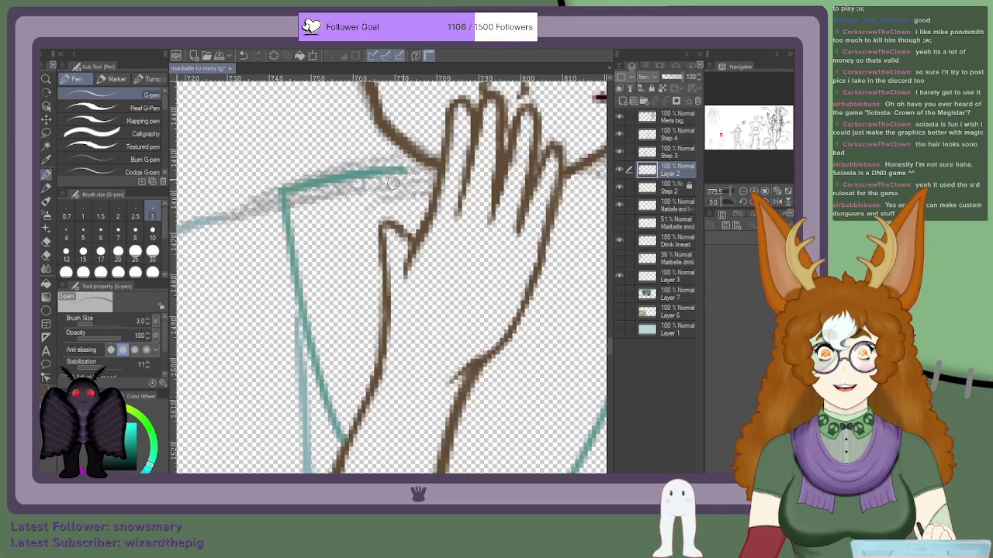
scroll(408, 203, down, 2)
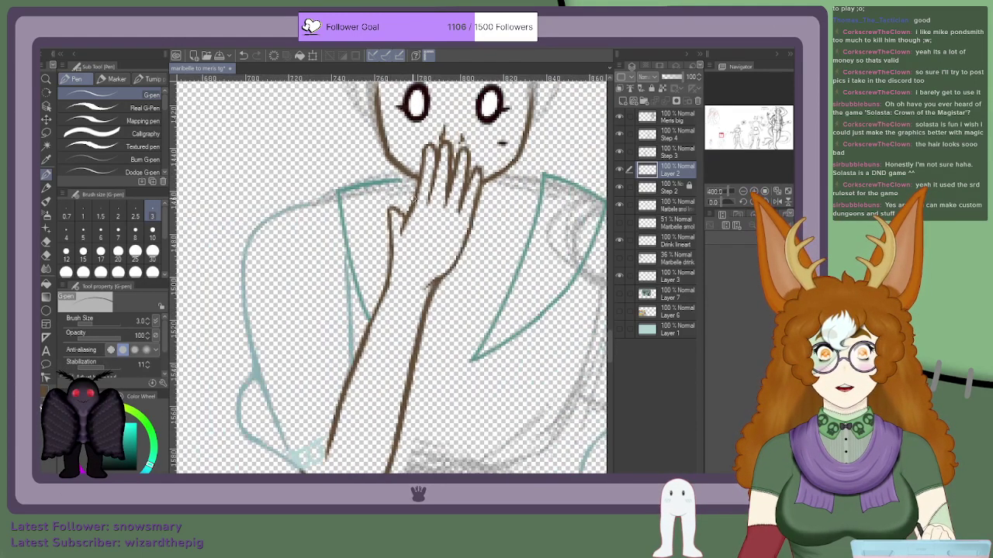
scroll(415, 183, up, 2)
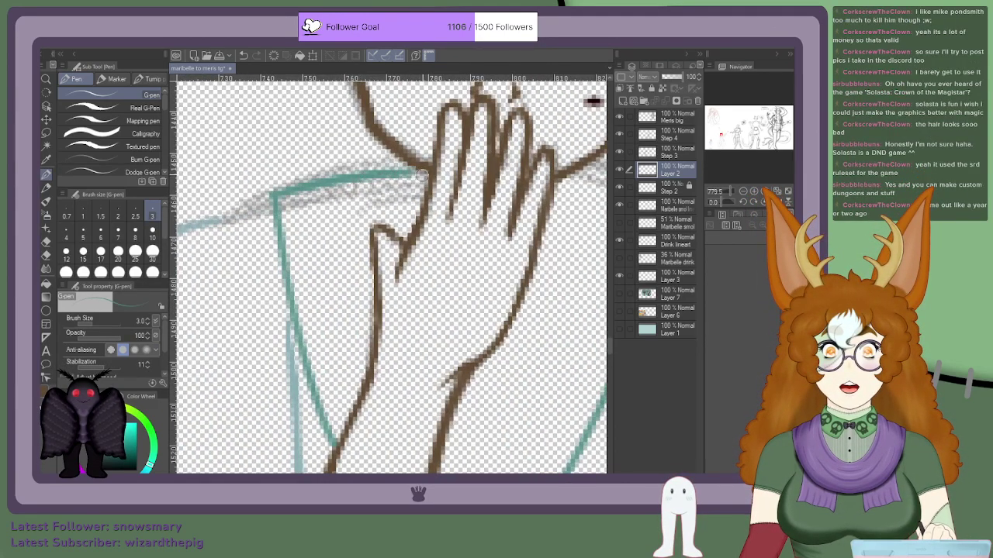
mouse_move(420, 174)
mouse_down()
mouse_move(414, 237)
mouse_move(417, 209)
mouse_up()
scroll(415, 152, down, 2)
scroll(411, 155, up, 2)
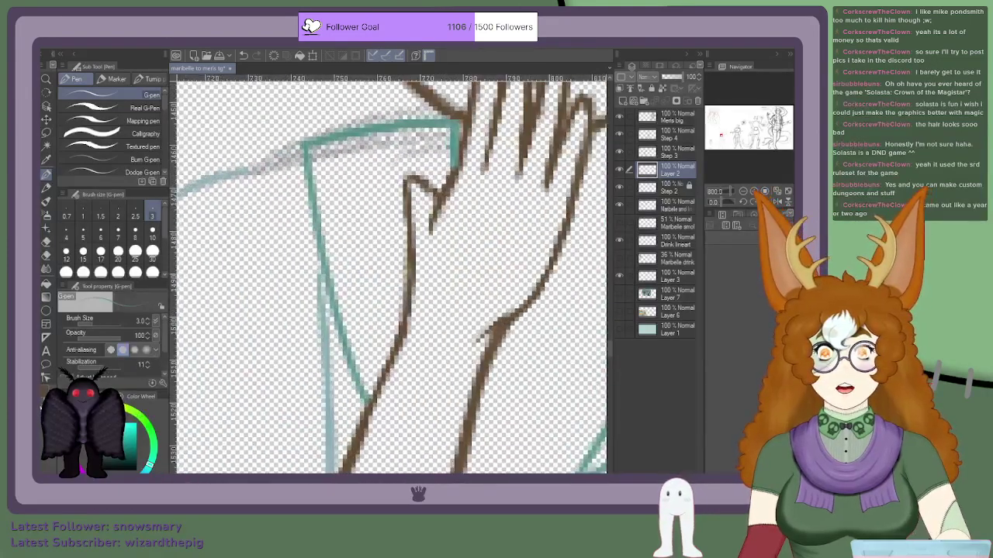
scroll(432, 227, down, 1)
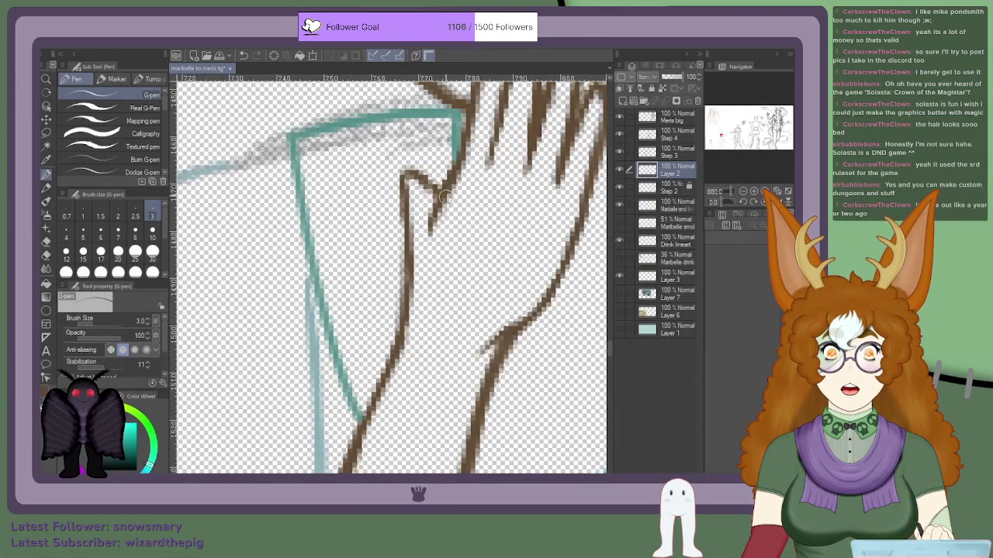
Step: Thicken the neck-side line of the collar flap nearest the outstretched arm
scroll(463, 155, down, 2)
scroll(453, 186, down, 1)
scroll(453, 187, up, 5)
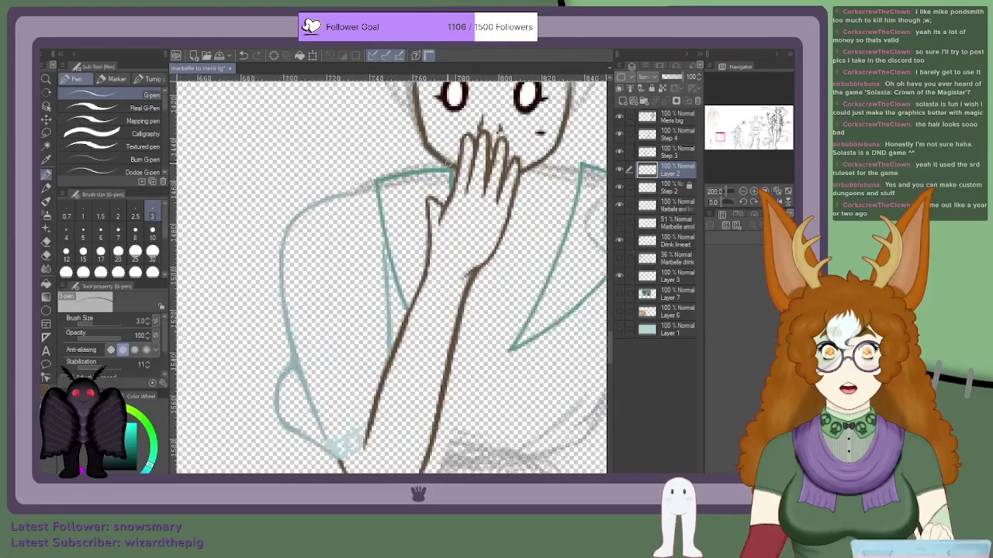
scroll(453, 186, down, 3)
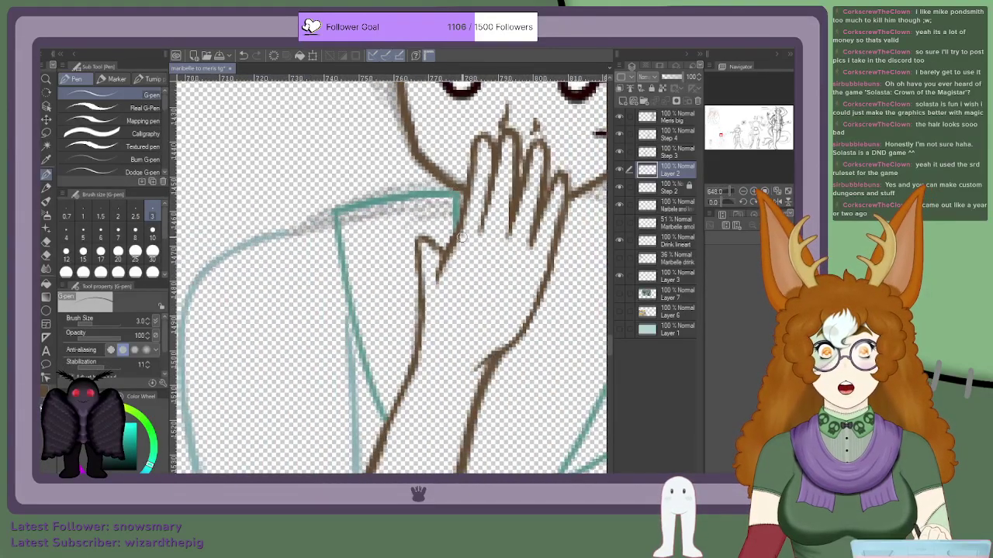
scroll(457, 233, down, 1)
scroll(463, 258, down, 1)
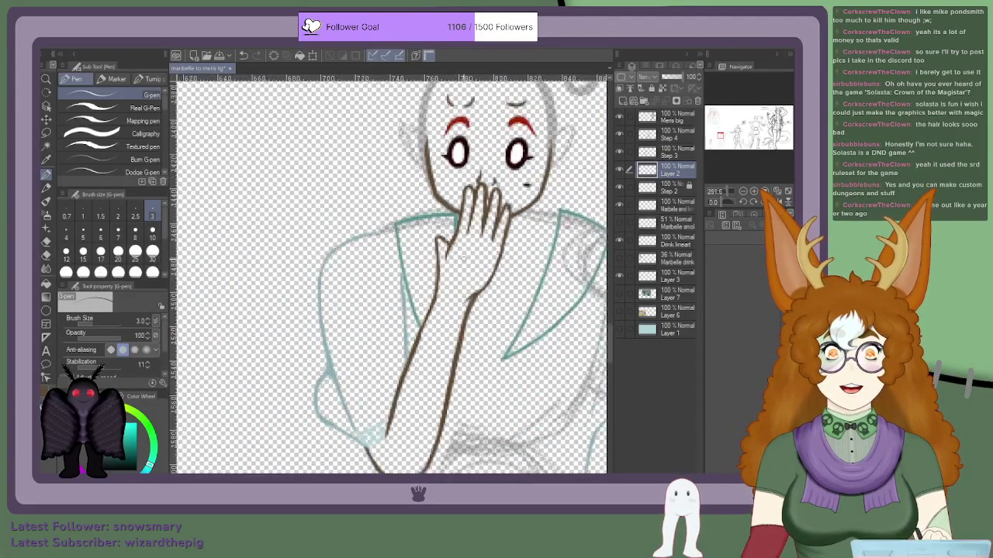
scroll(463, 258, up, 2)
scroll(466, 109, down, 1)
scroll(476, 207, up, 4)
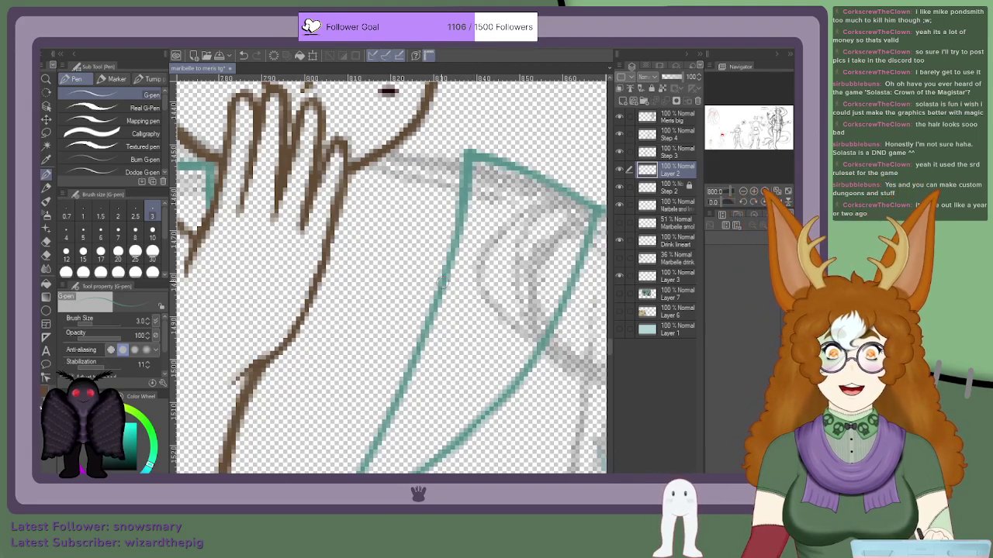
drag(464, 203, 435, 310)
scroll(420, 340, down, 6)
scroll(417, 338, up, 4)
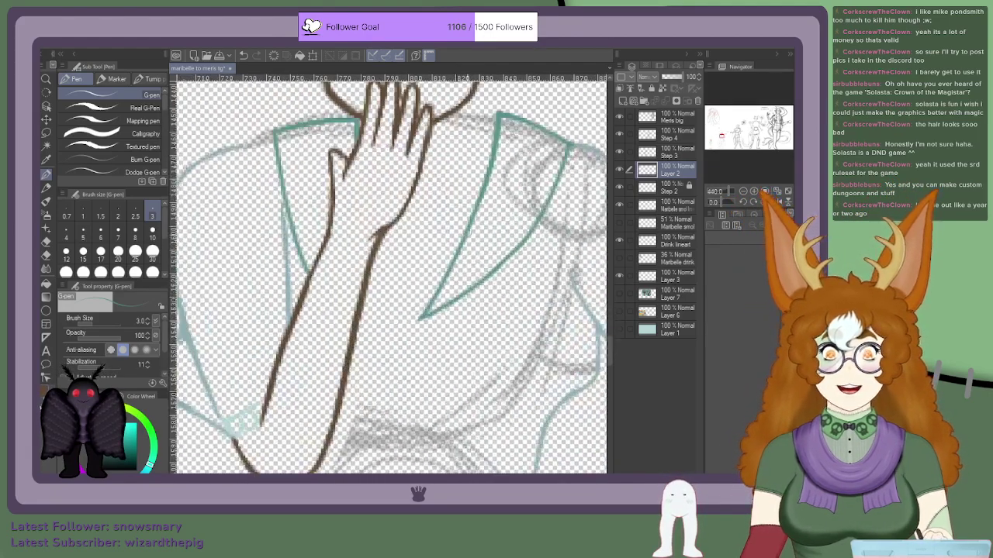
Step: Draw a short teal line emerging beyond the forearm to form the inner side of the covered collar flap's tip
mouse_move(370, 281)
mouse_down()
mouse_move(377, 315)
mouse_move(338, 279)
mouse_up()
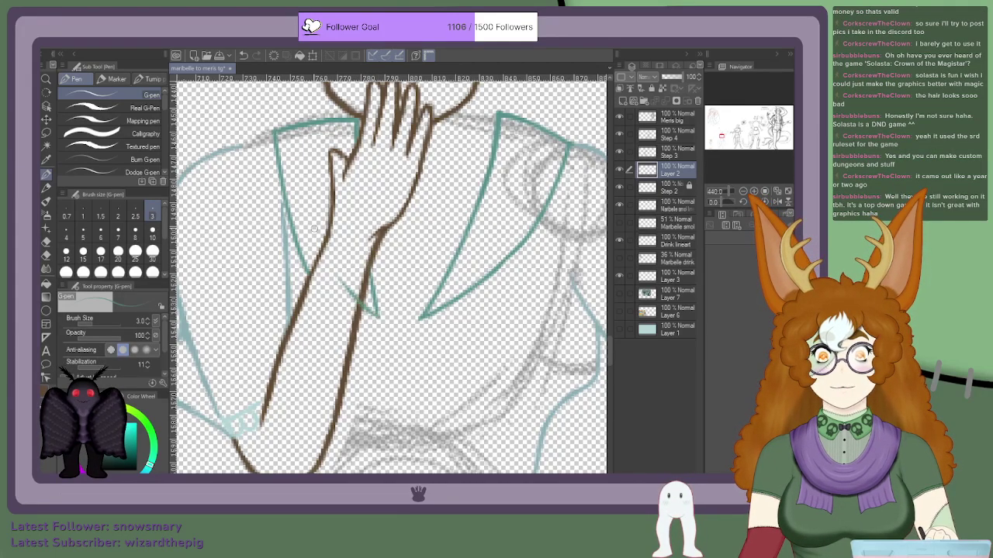
key(ctrl+z)
scroll(304, 252, up, 3)
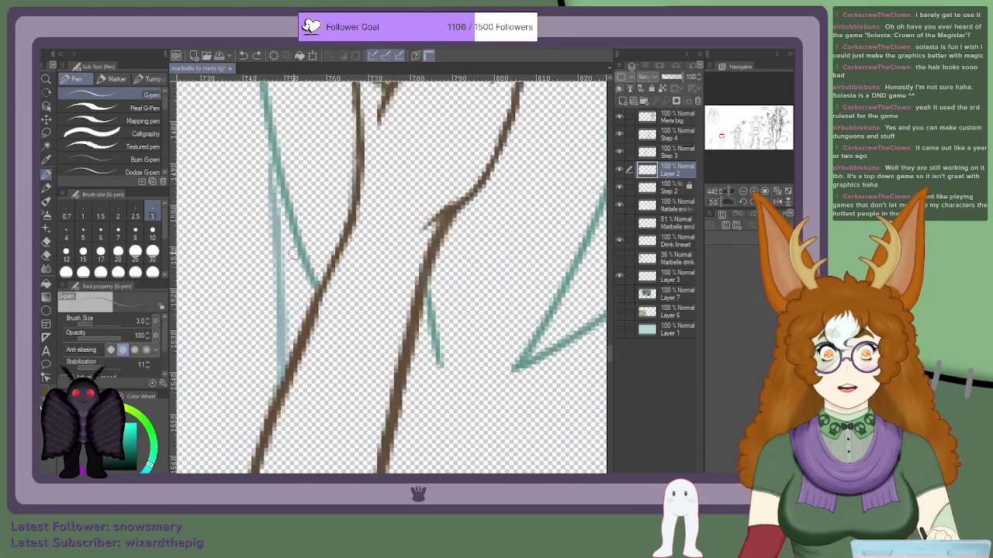
drag(439, 365, 338, 287)
key(ctrl+z)
scroll(338, 287, down, 3)
scroll(233, 152, up, 8)
drag(202, 155, 277, 243)
scroll(217, 142, down, 5)
scroll(215, 138, up, 4)
key(ctrl+z)
scroll(233, 229, up, 2)
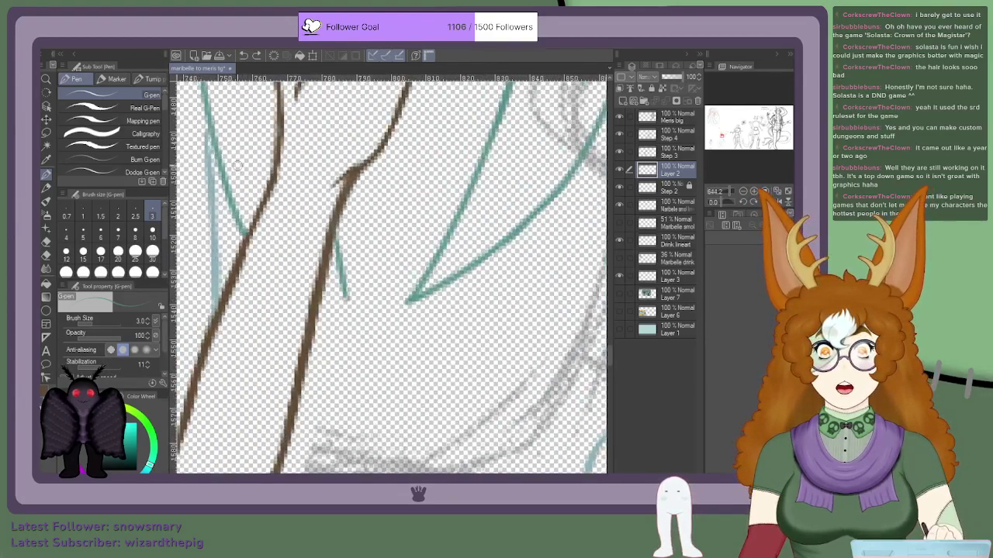
mouse_move(210, 132)
mouse_down()
mouse_move(262, 232)
mouse_move(342, 318)
mouse_up()
key(ctrl+z)
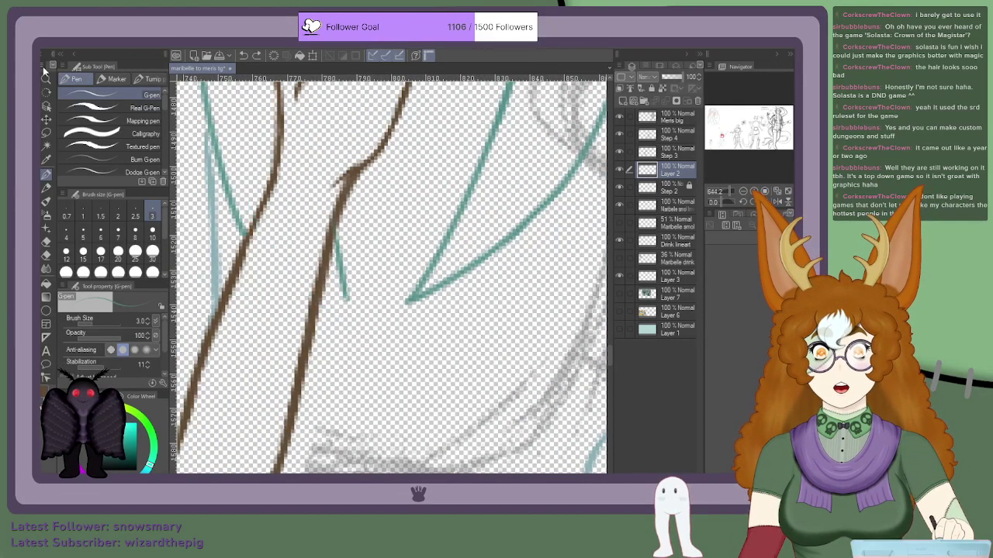
Step: Draw the flap's lower edge from its tip across the forearm to the outer collar line, and thicken the curve where they join
mouse_move(346, 299)
mouse_down()
mouse_move(301, 268)
mouse_move(206, 149)
mouse_up()
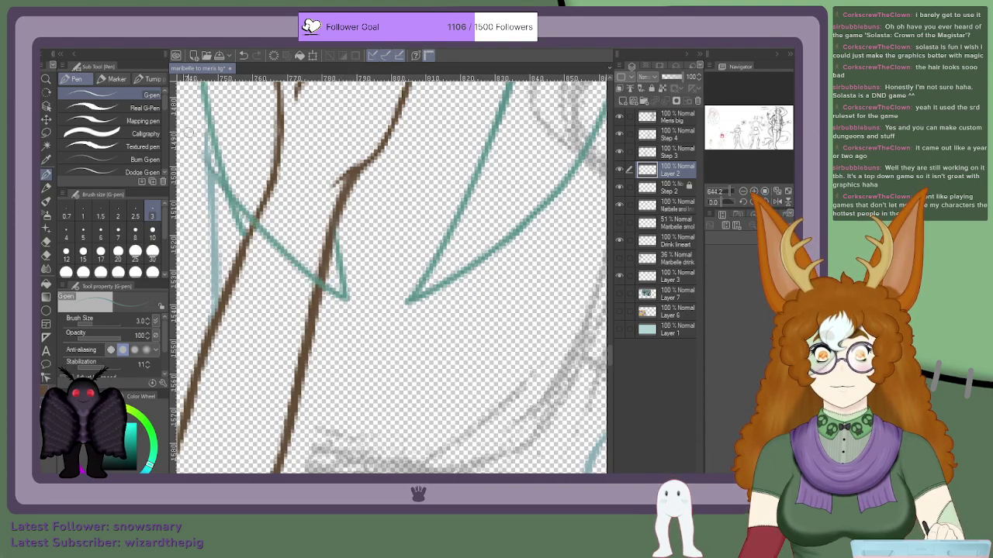
mouse_move(250, 221)
mouse_down()
mouse_move(215, 142)
mouse_move(280, 254)
mouse_up()
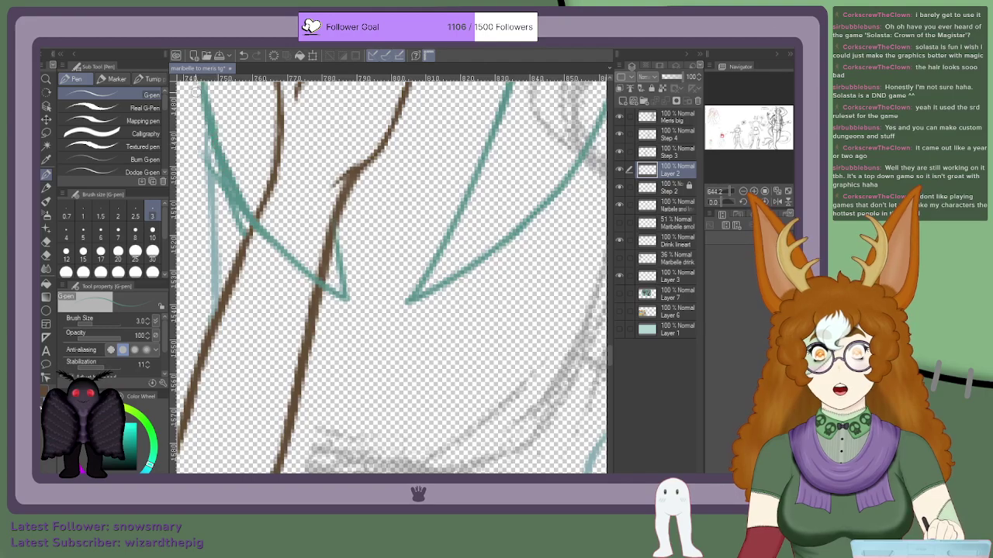
scroll(218, 192, down, 7)
scroll(214, 212, up, 8)
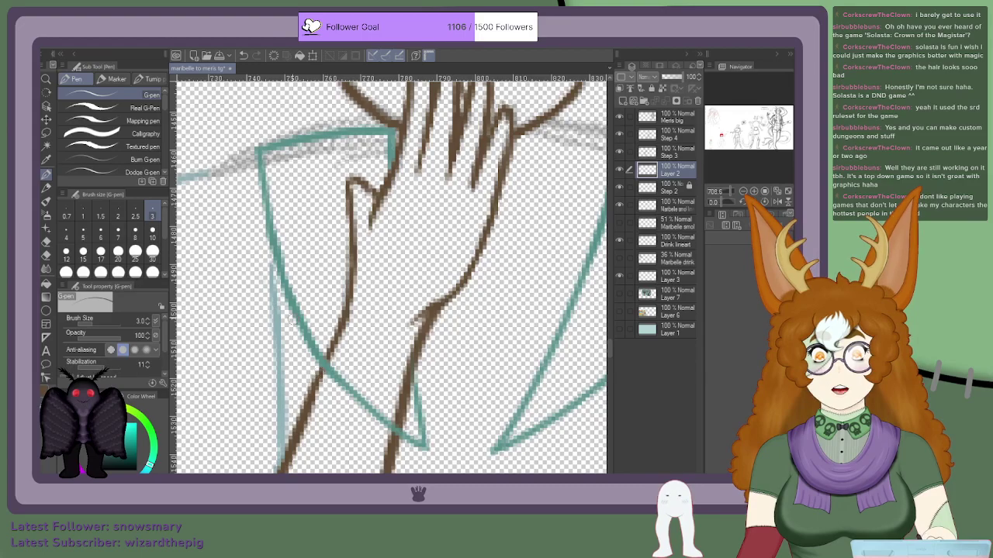
Step: Examine the finished collar on the whole figure and compare it with the other characters in the sequence
scroll(293, 322, down, 3)
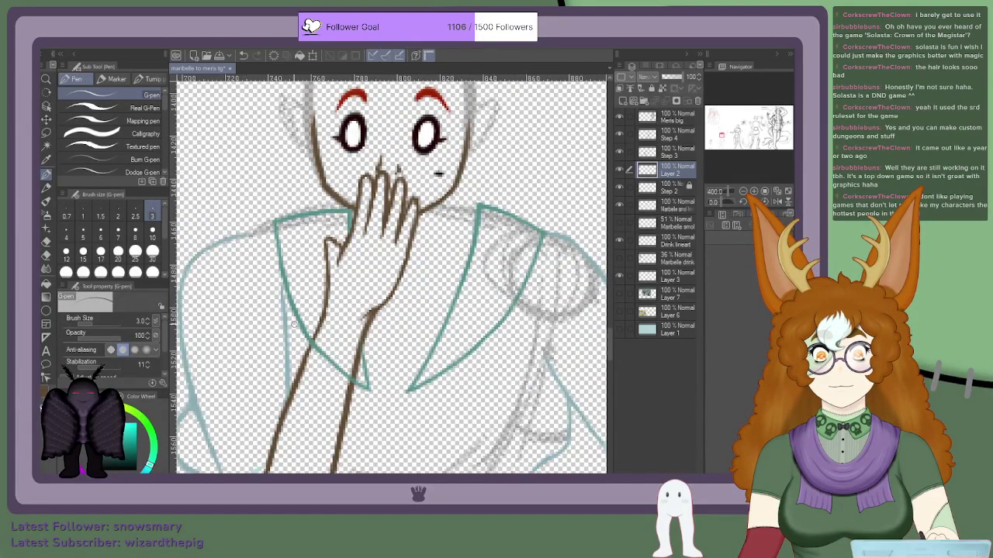
scroll(291, 334, down, 4)
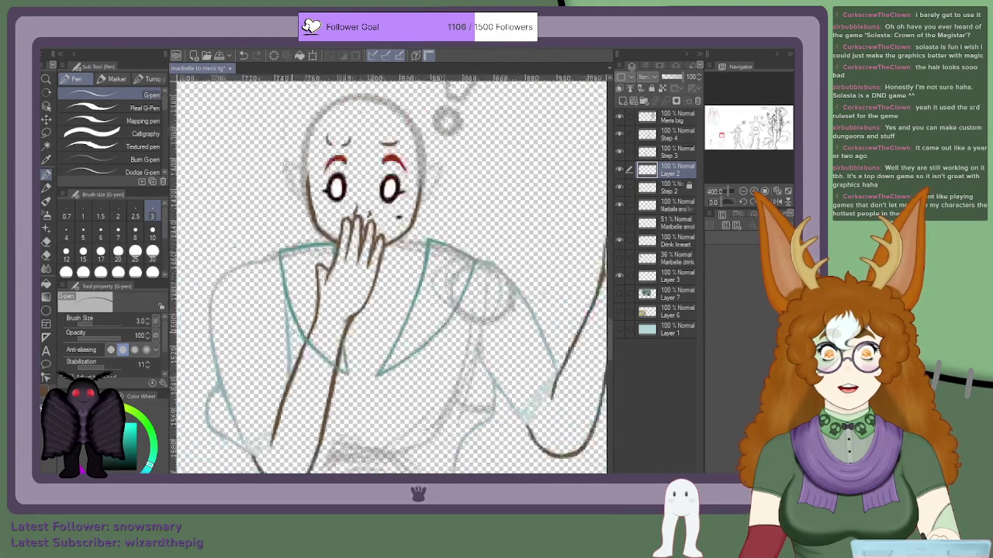
scroll(291, 335, down, 3)
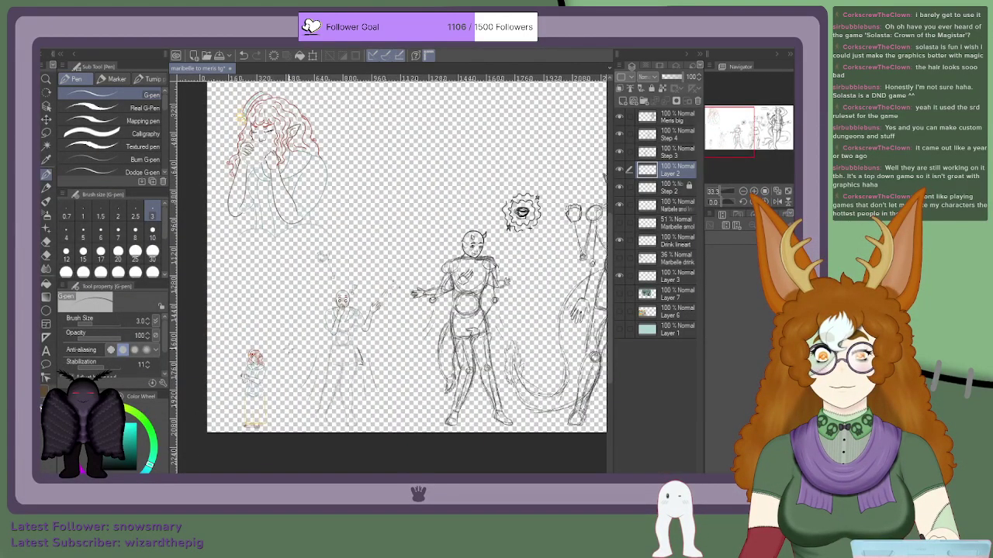
scroll(315, 337, up, 3)
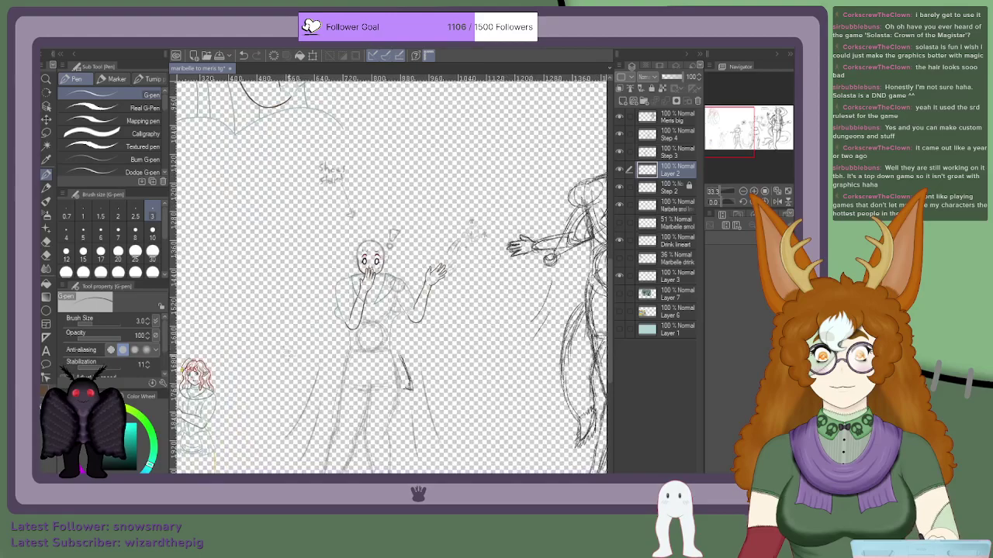
scroll(566, 208, down, 3)
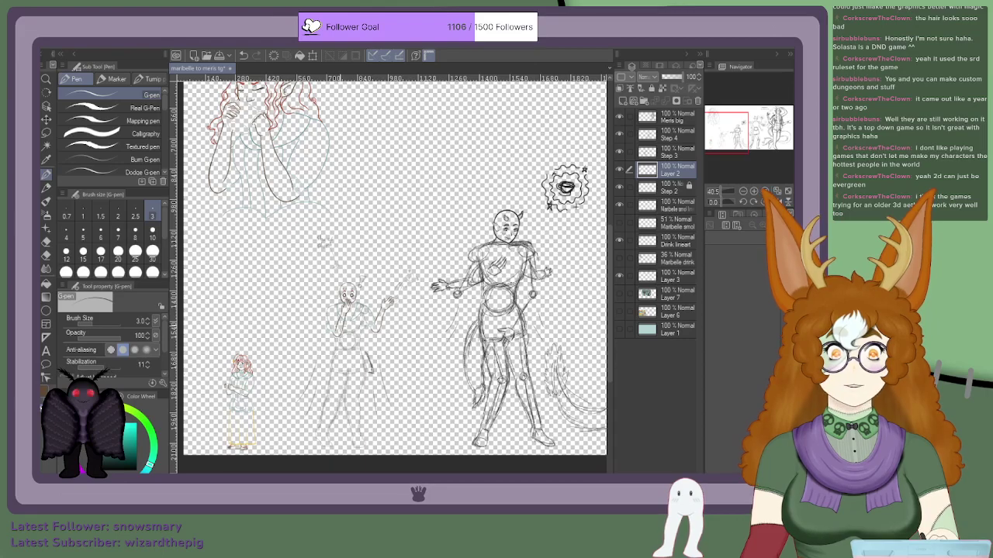
scroll(328, 332, down, 1)
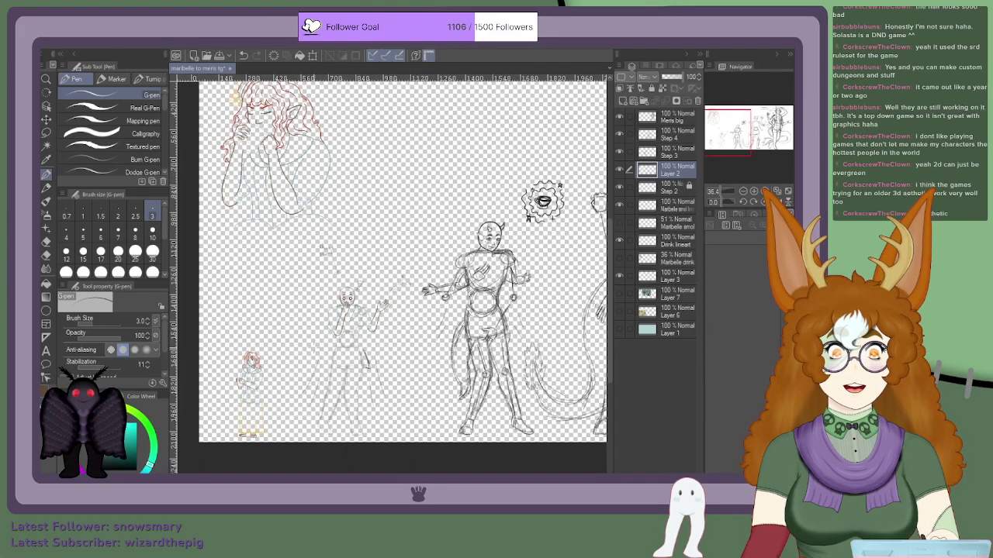
scroll(308, 353, up, 3)
scroll(308, 351, up, 1)
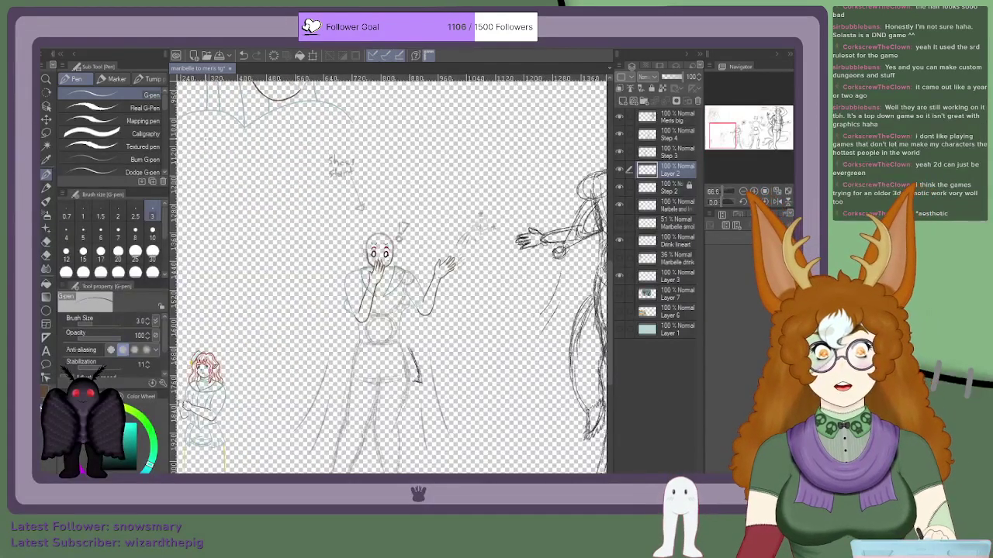
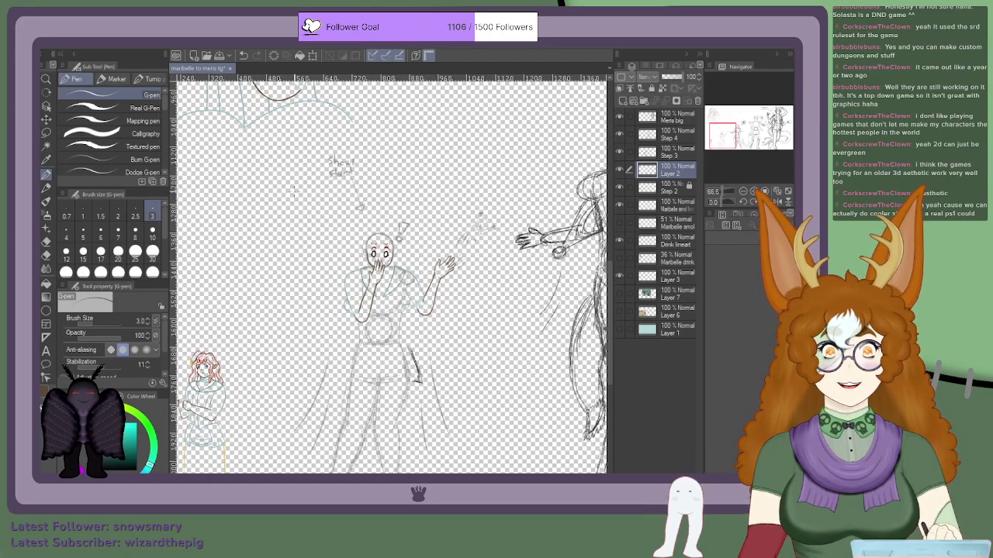
Step: Erase the part of the collar flap's lower edge that crosses the forearm
scroll(413, 338, up, 3)
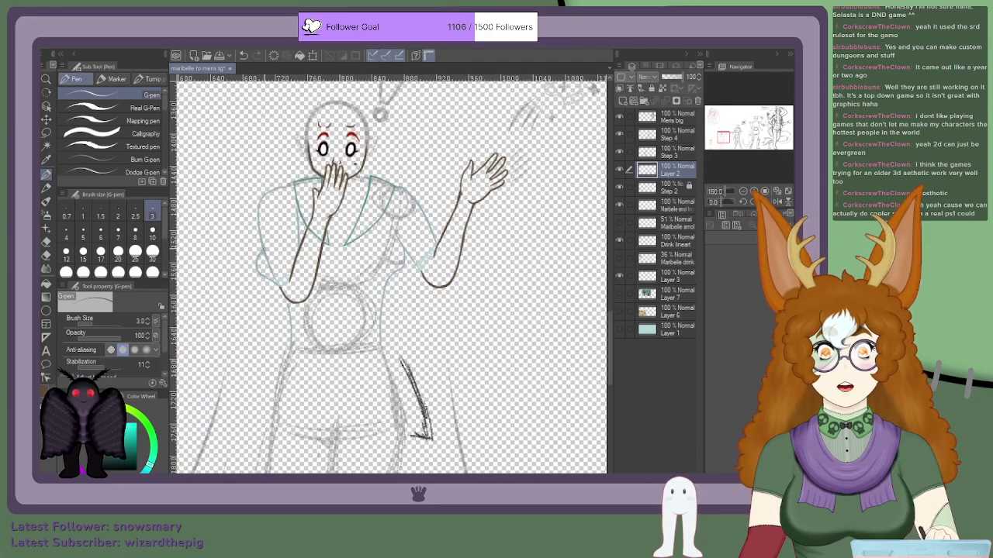
scroll(268, 278, up, 4)
scroll(268, 276, up, 4)
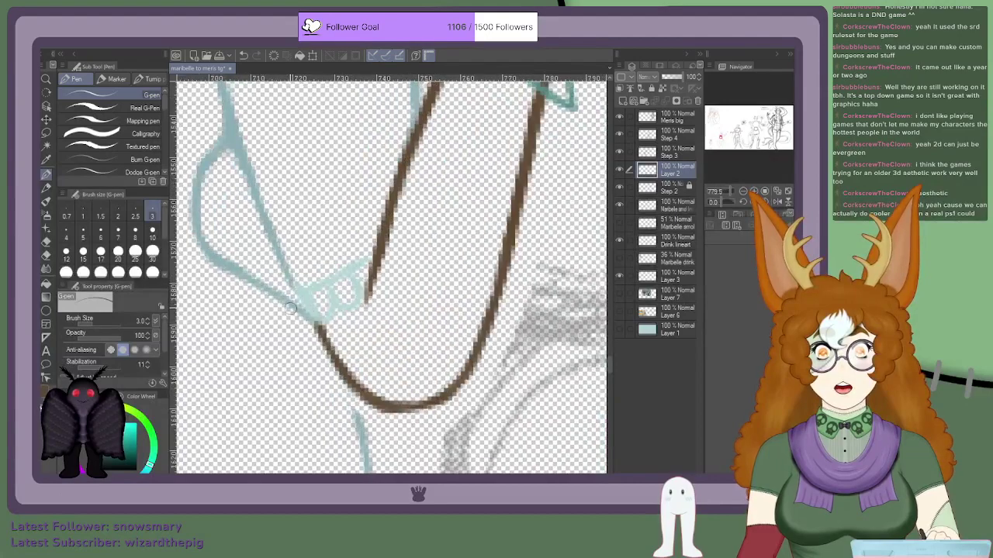
scroll(292, 312, down, 1)
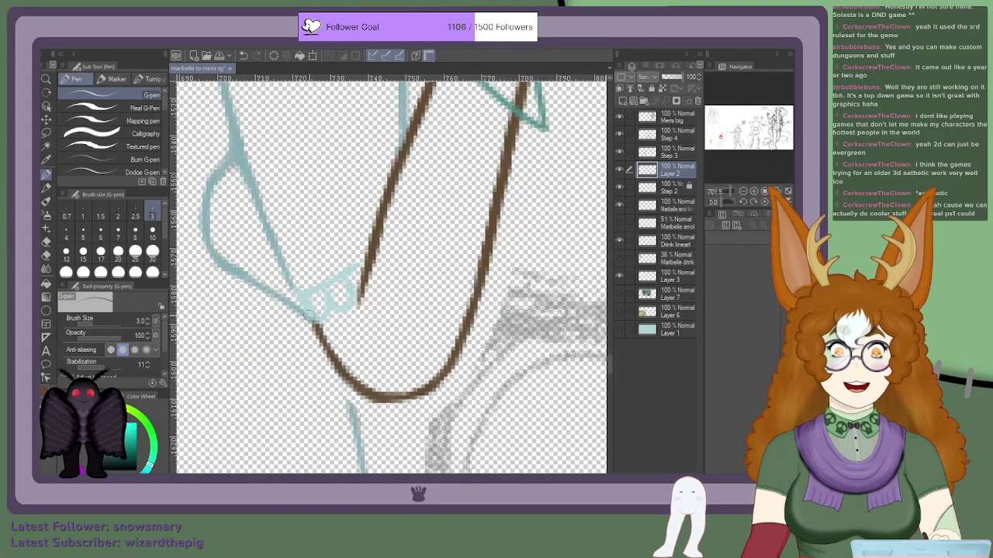
scroll(303, 318, down, 4)
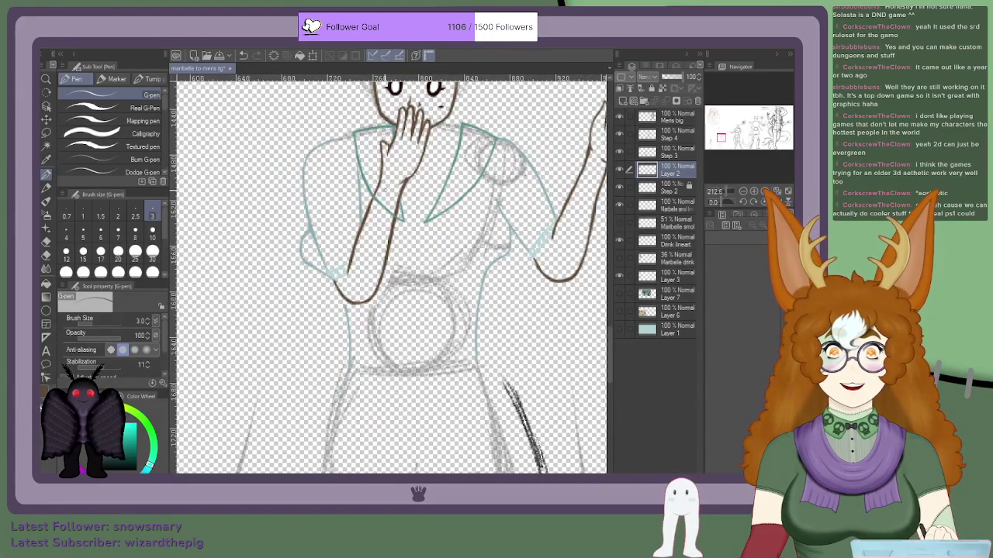
scroll(391, 213, up, 3)
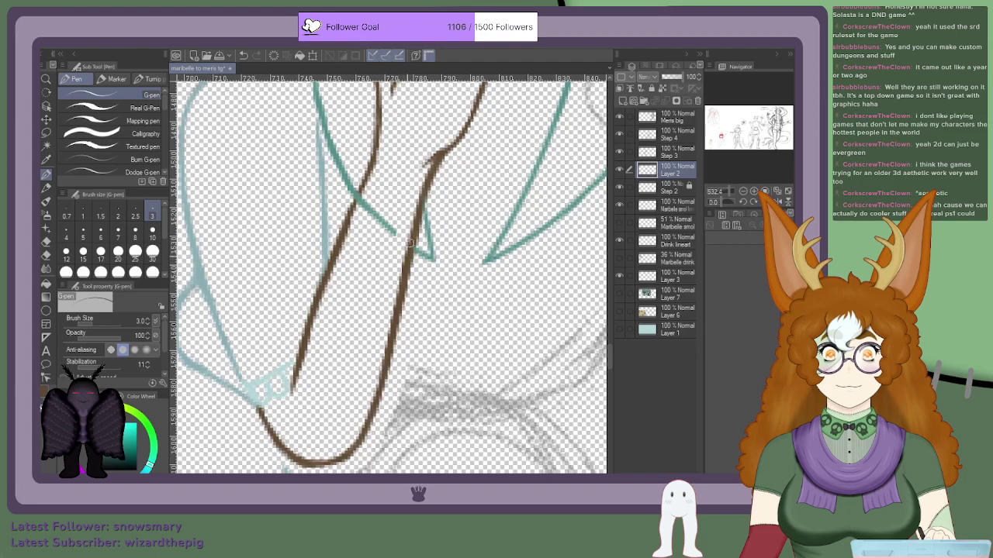
mouse_move(395, 208)
mouse_down()
mouse_move(371, 206)
mouse_move(368, 187)
mouse_up()
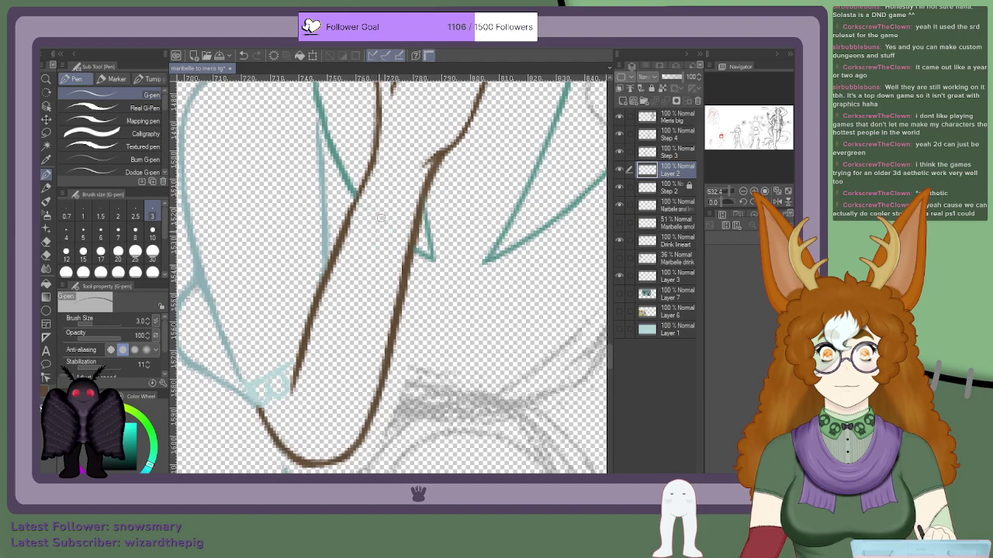
scroll(372, 200, down, 8)
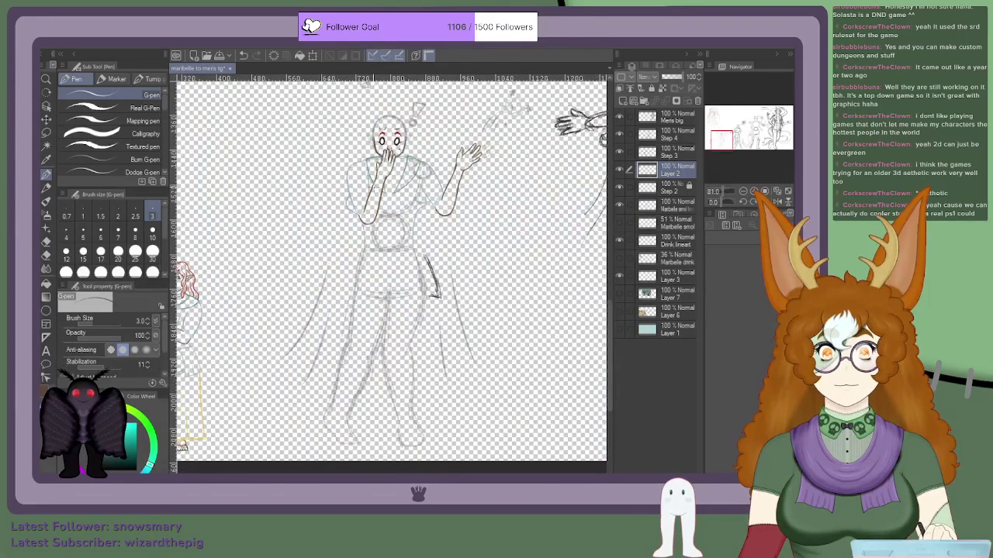
Step: Draw a short brown shoulder line from the base of the jaw to the upper corner of the uncovered collar flap
scroll(299, 239, down, 2)
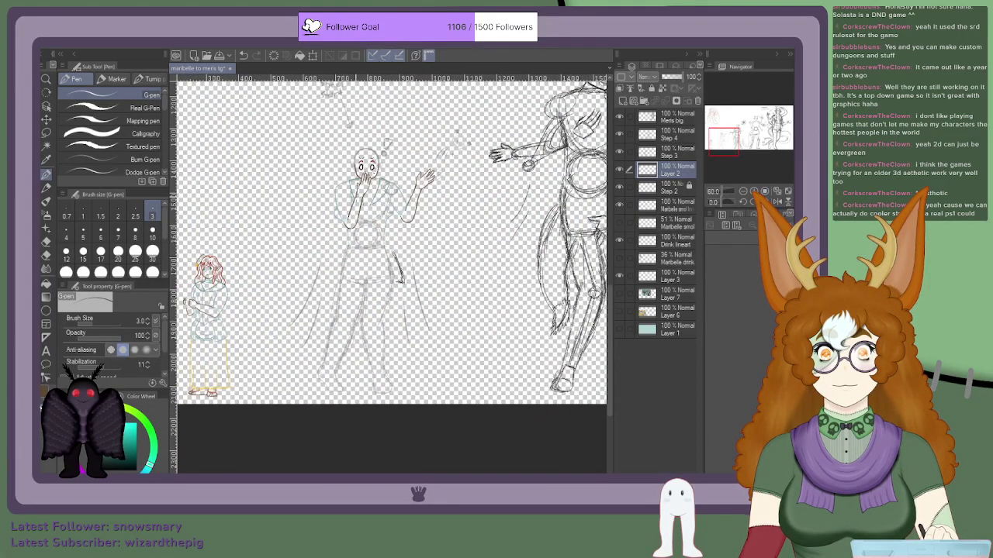
scroll(415, 148, up, 9)
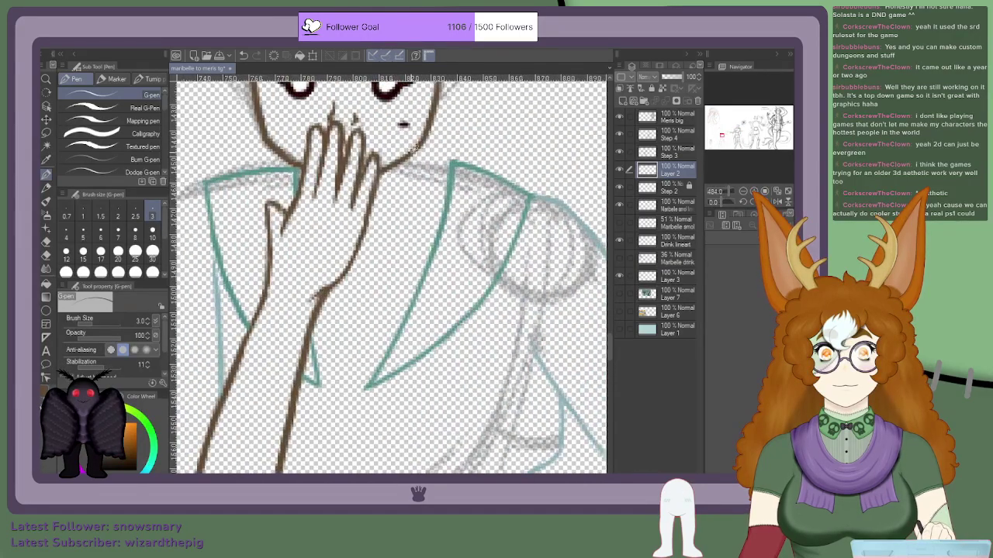
scroll(440, 158, up, 3)
mouse_move(465, 163)
mouse_down()
mouse_move(392, 157)
mouse_move(465, 161)
mouse_up()
scroll(465, 161, down, 3)
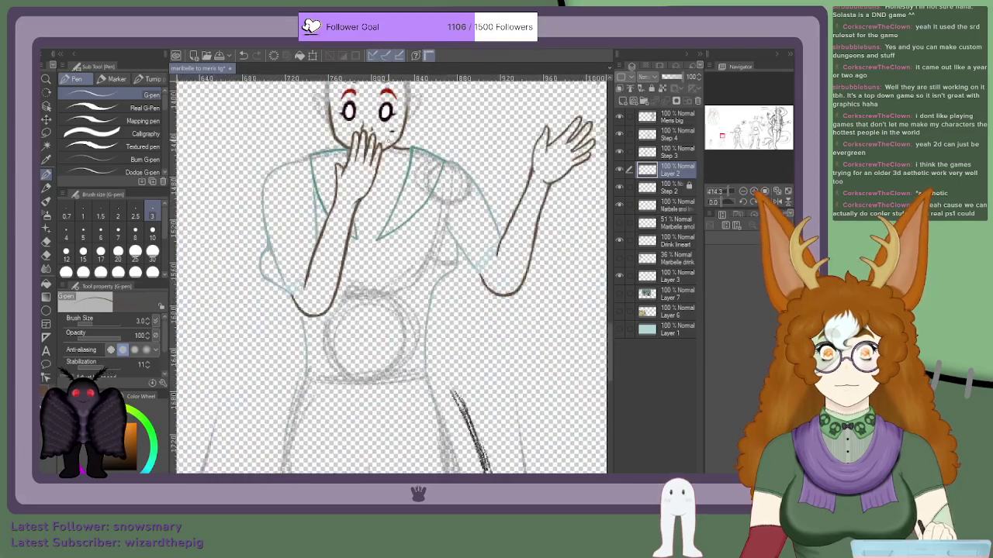
scroll(396, 144, up, 3)
drag(429, 160, 356, 150)
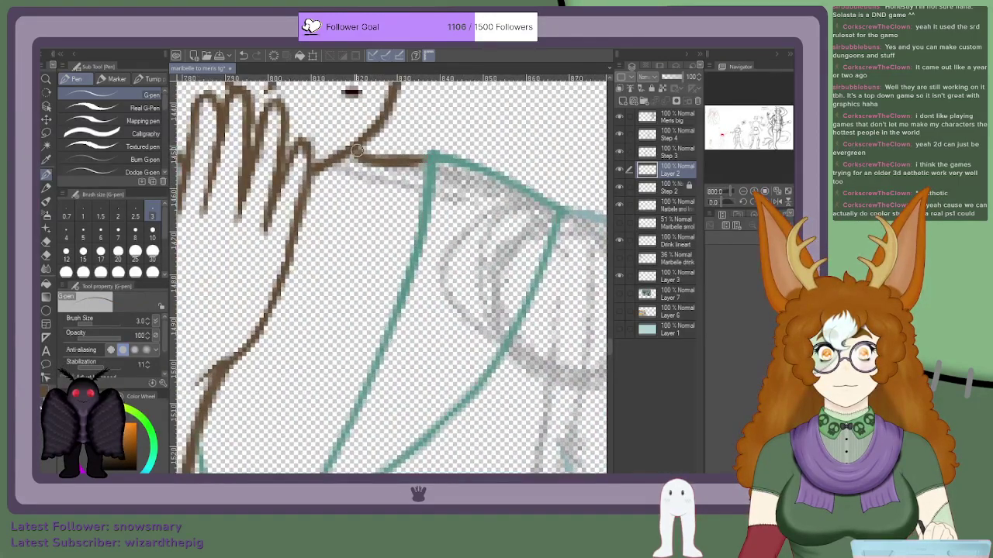
Step: Add a short brown neck line descending below the jaw where it meets the shoulder line
scroll(357, 150, down, 5)
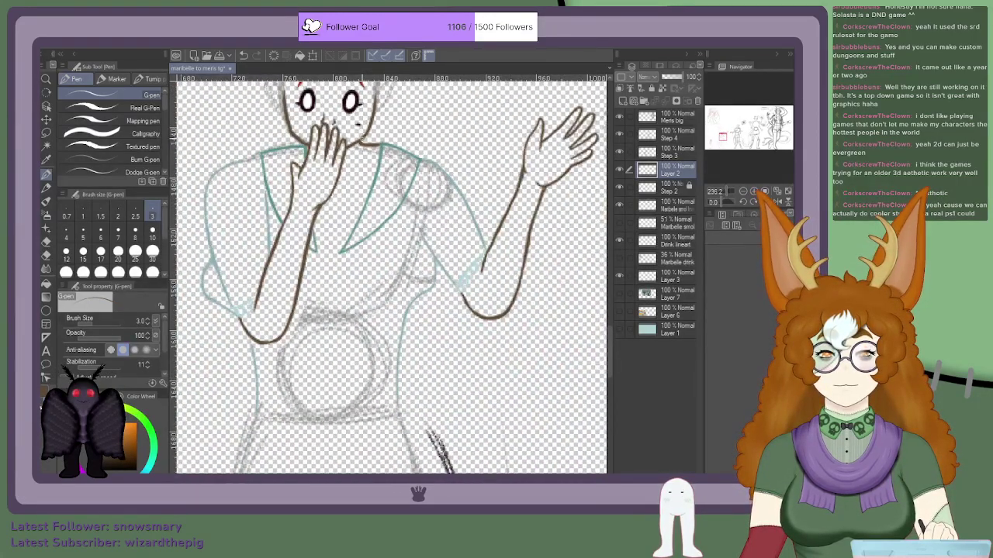
scroll(277, 291, down, 3)
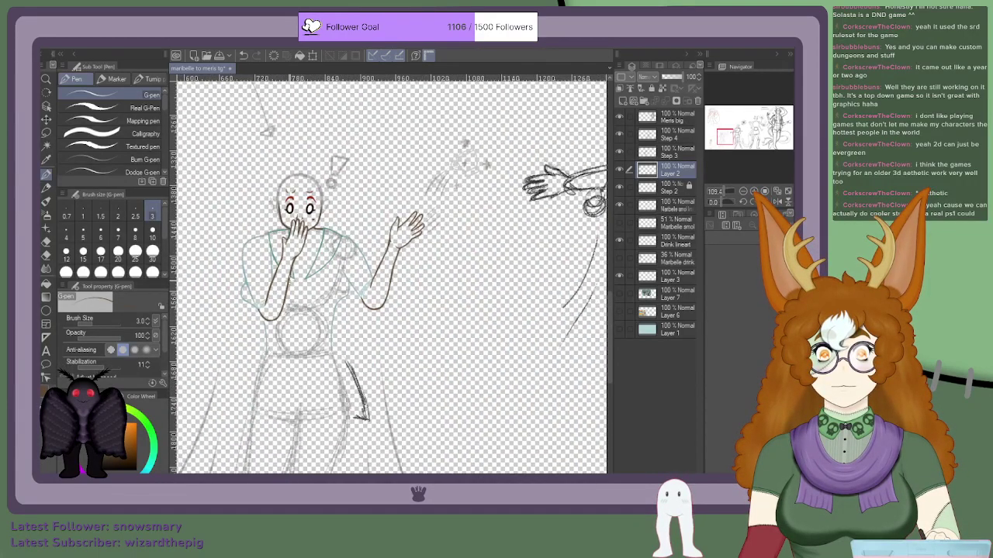
scroll(308, 238, up, 3)
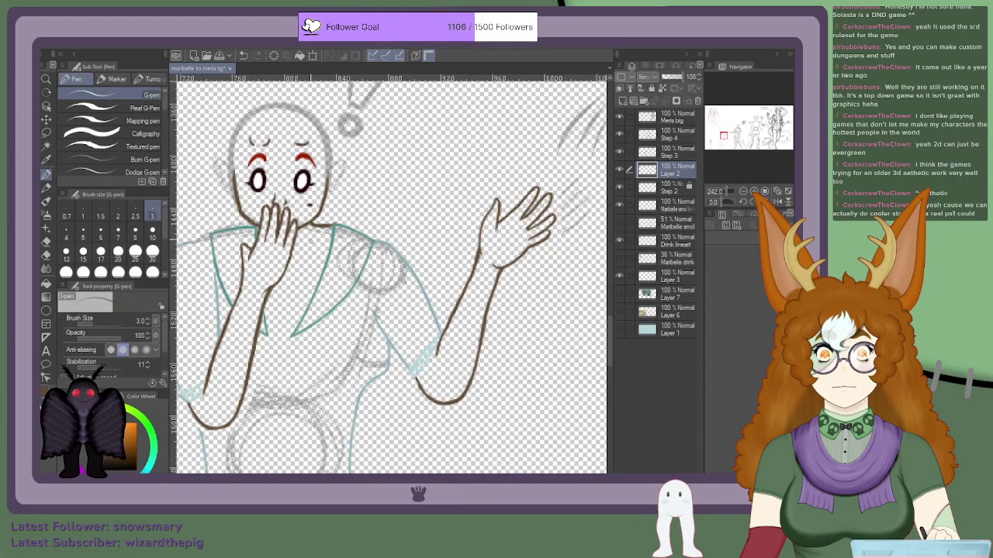
scroll(311, 241, down, 3)
scroll(307, 240, up, 2)
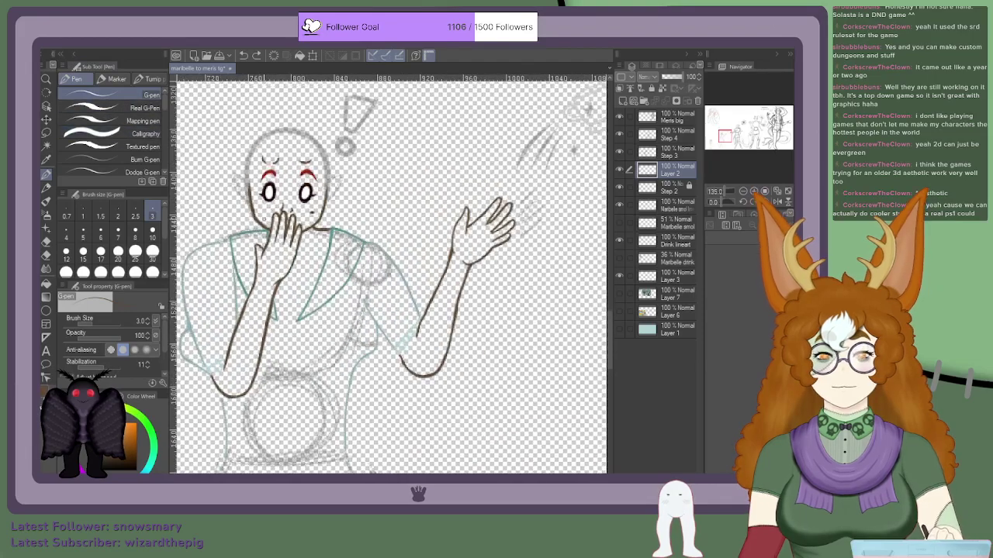
scroll(334, 233, up, 3)
scroll(341, 233, down, 2)
scroll(318, 234, down, 2)
scroll(330, 242, down, 1)
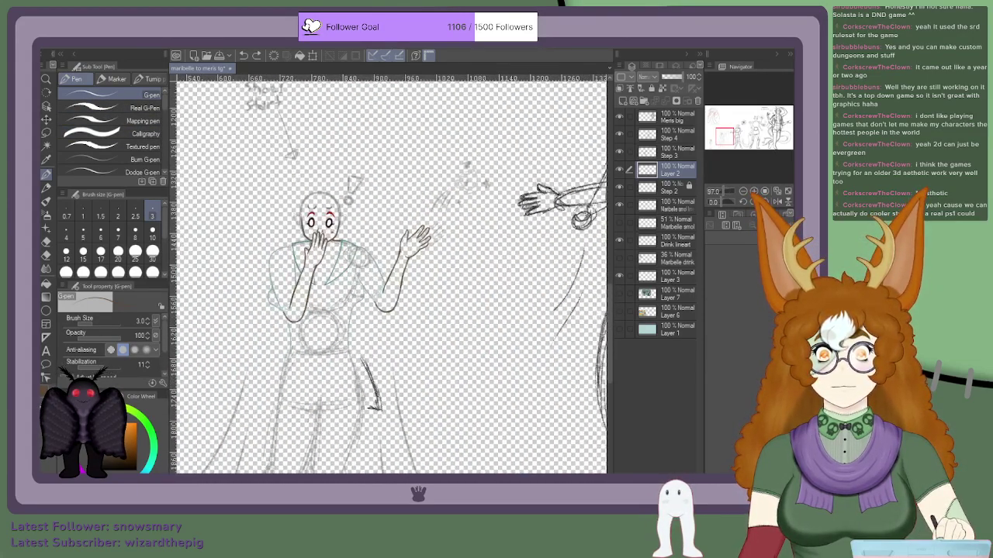
scroll(326, 233, up, 5)
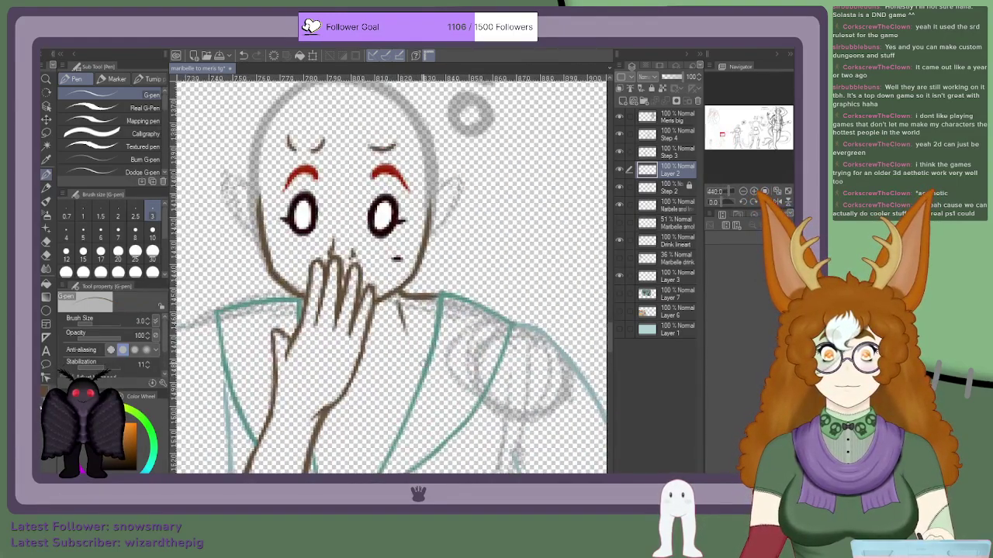
Step: Compare the startled figure's neck and collar with the neckband and collar of the finished red-haired character
scroll(349, 256, down, 3)
scroll(349, 256, down, 1)
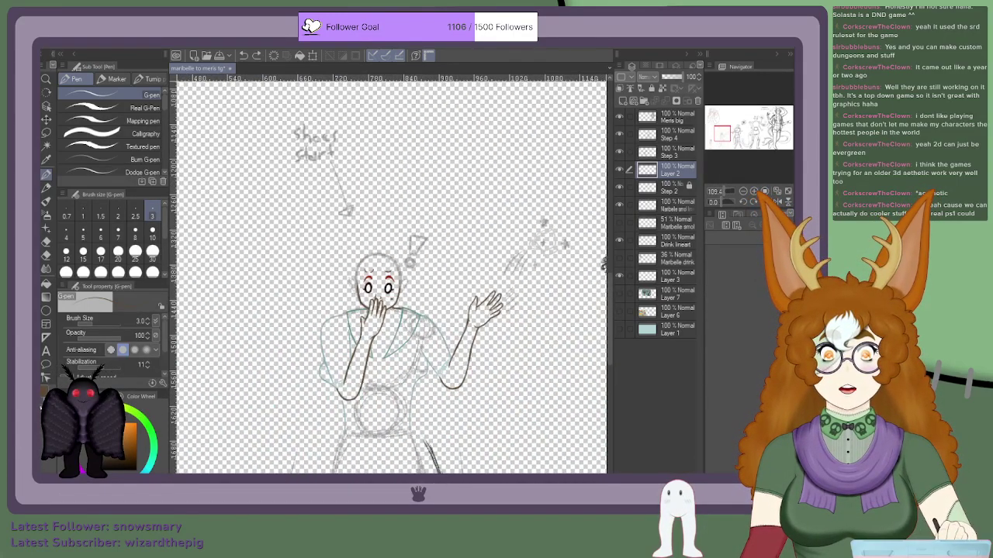
scroll(418, 263, up, 5)
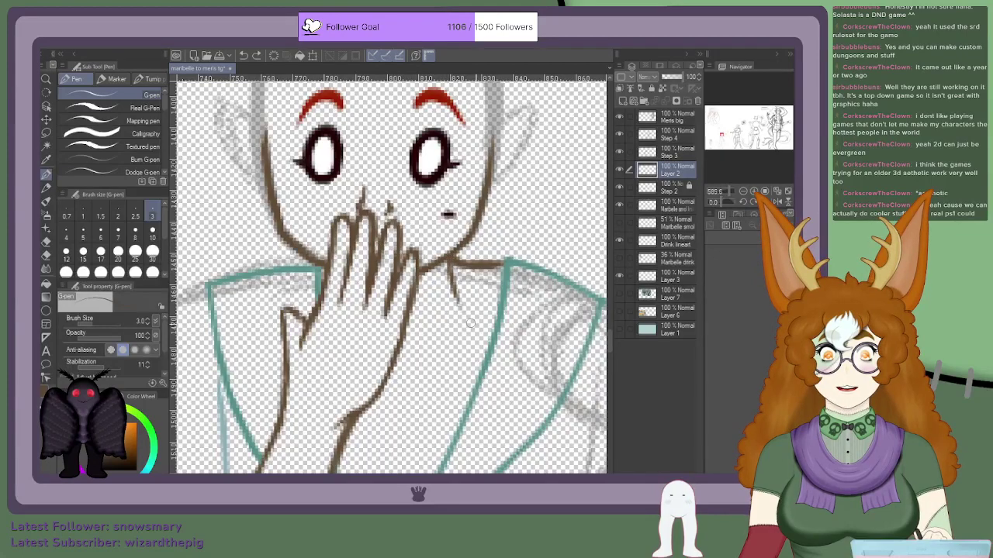
scroll(471, 323, down, 5)
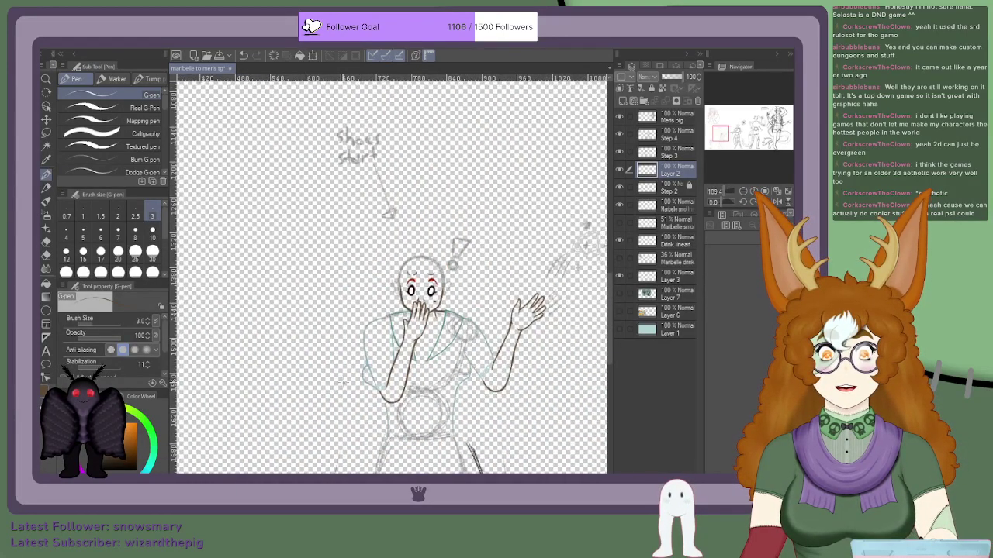
scroll(353, 364, down, 4)
scroll(285, 436, up, 5)
scroll(267, 349, up, 5)
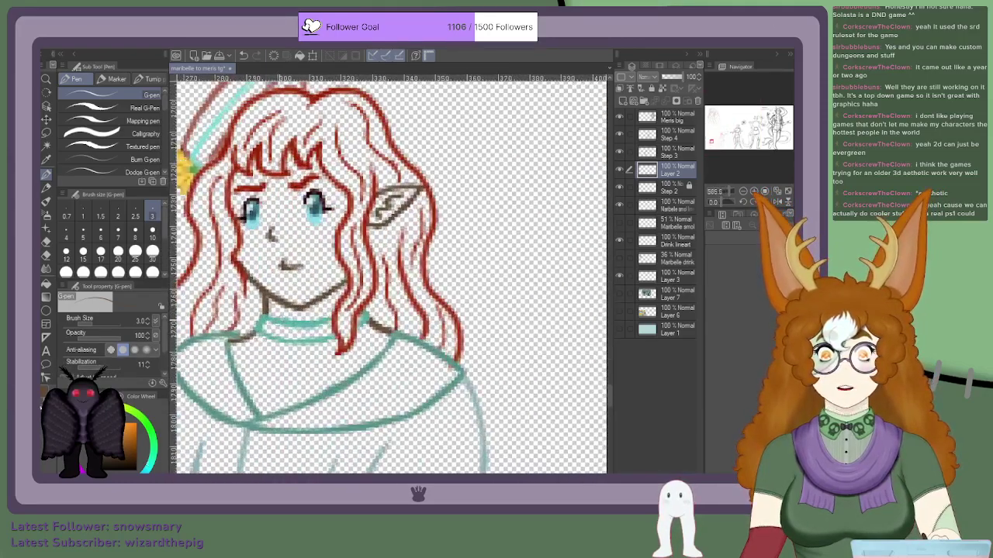
scroll(295, 318, down, 1)
scroll(319, 322, down, 6)
Step: Draw a light teal curve across the neck from the raised hand to the shoulder line as the neckband's upper edge
scroll(586, 217, up, 4)
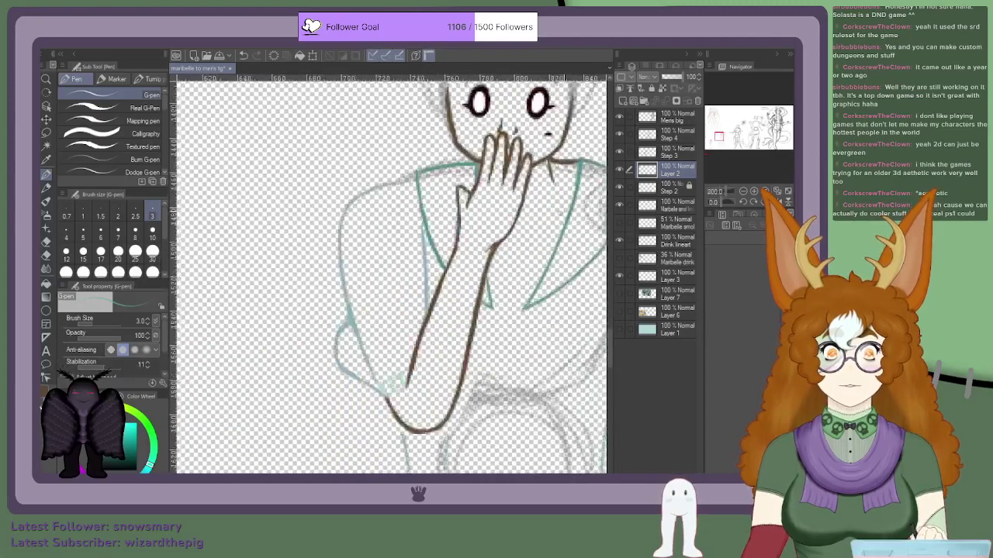
scroll(530, 136, up, 1)
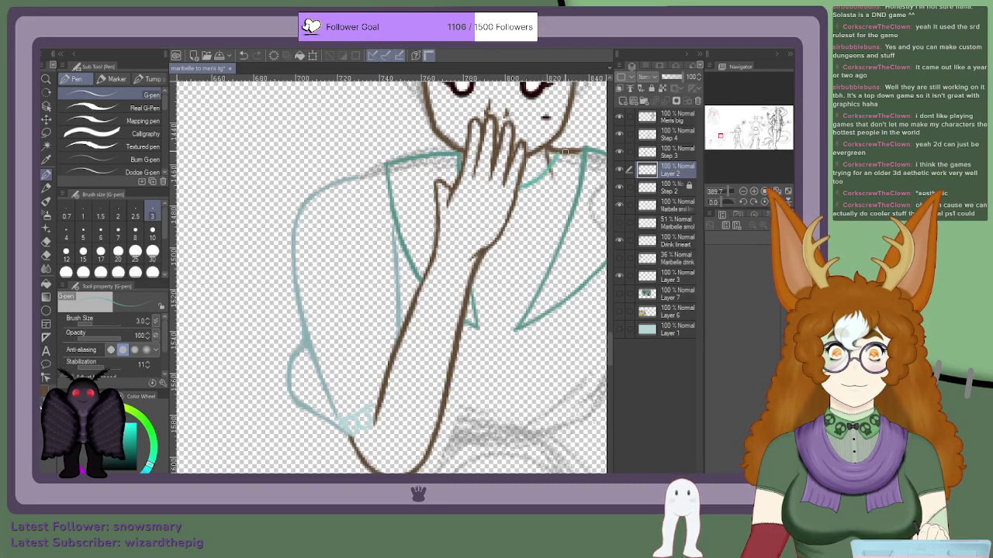
mouse_move(742, 132)
mouse_down()
mouse_move(772, 122)
mouse_move(720, 144)
mouse_move(778, 128)
mouse_move(715, 146)
mouse_move(771, 125)
mouse_move(744, 130)
mouse_up()
Step: Examine the neighbouring character sketches and the startled figure's collar, torso and sleeves
scroll(543, 172, down, 8)
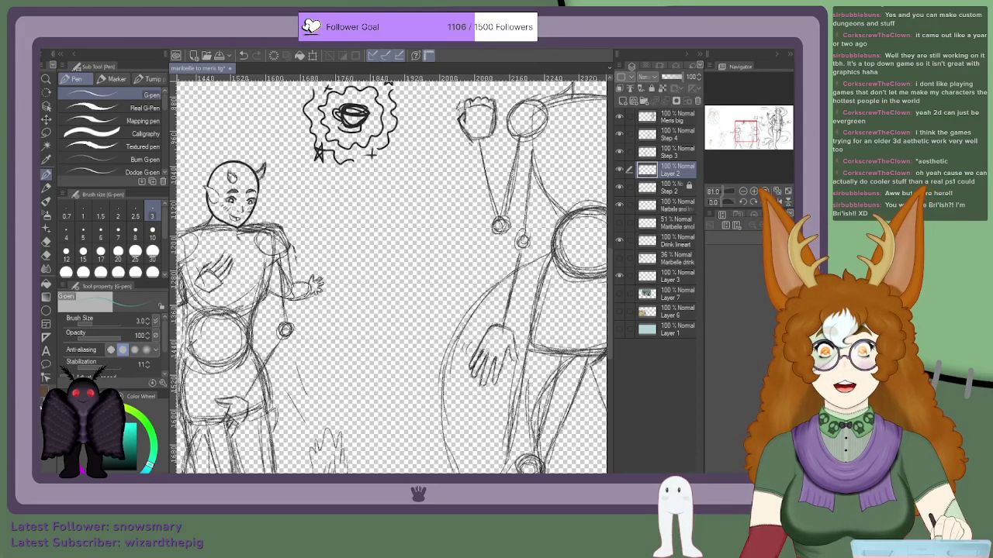
scroll(392, 275, down, 4)
scroll(342, 256, down, 1)
drag(233, 310, 310, 260)
scroll(253, 271, up, 5)
scroll(392, 272, up, 2)
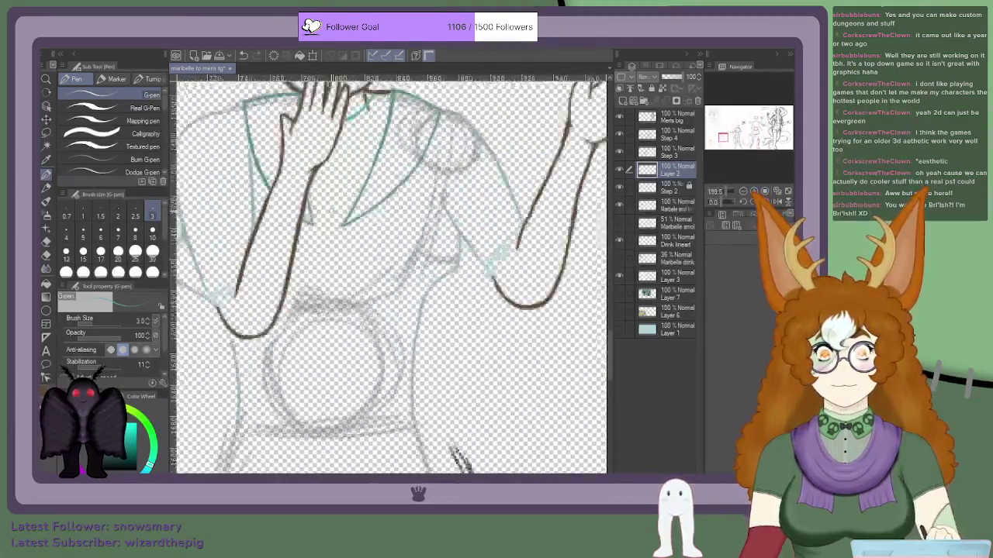
scroll(392, 271, down, 2)
scroll(391, 271, up, 2)
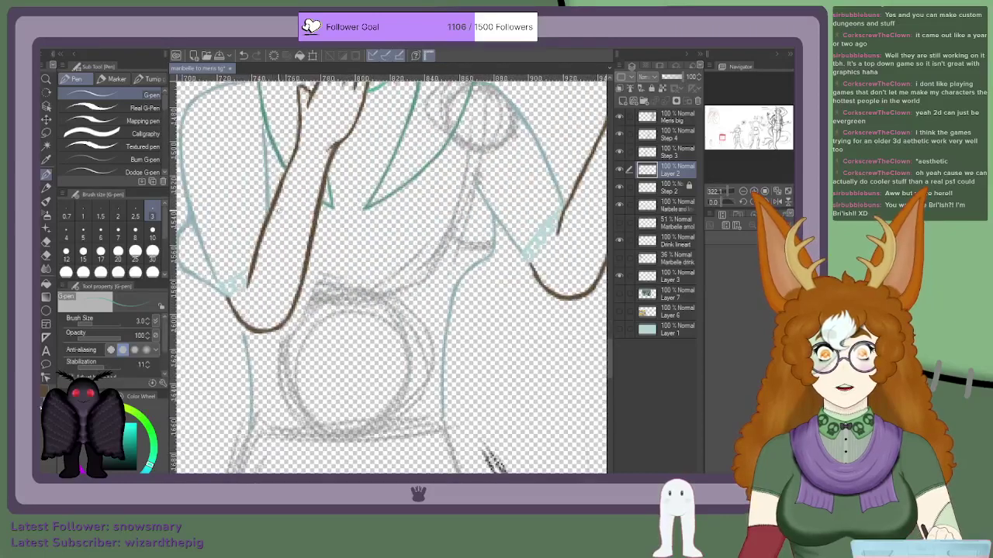
scroll(392, 272, up, 1)
scroll(392, 272, down, 2)
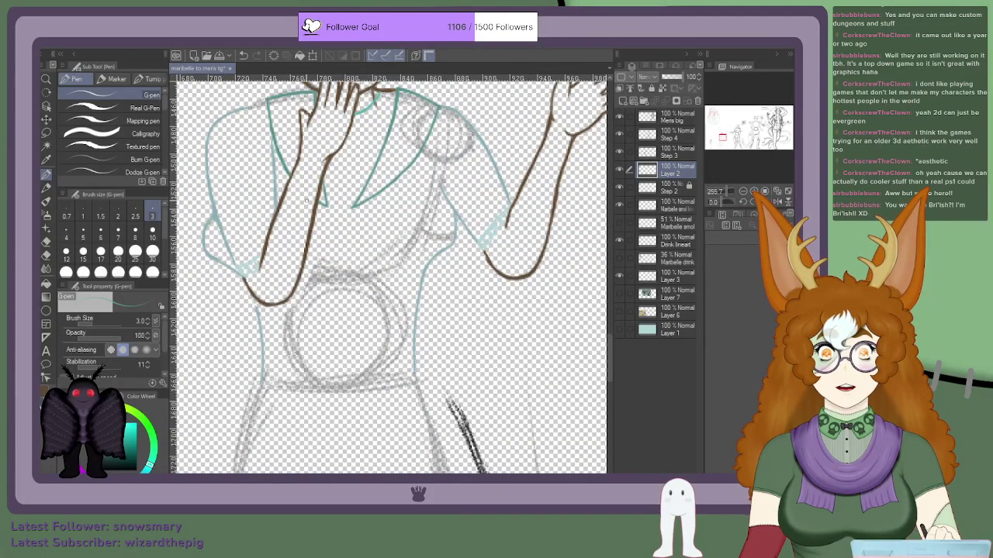
scroll(471, 228, up, 3)
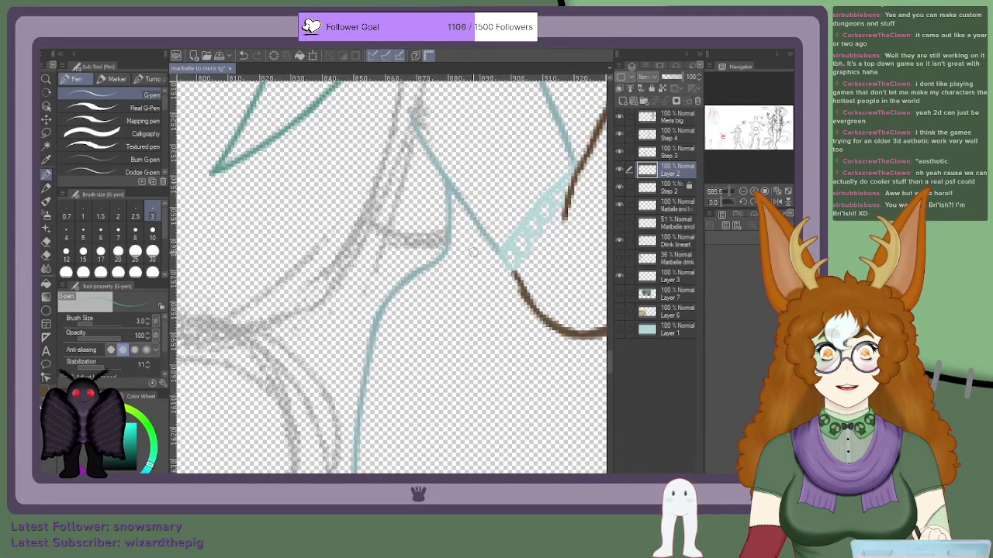
drag(511, 287, 525, 311)
key(ctrl+z)
click(680, 155)
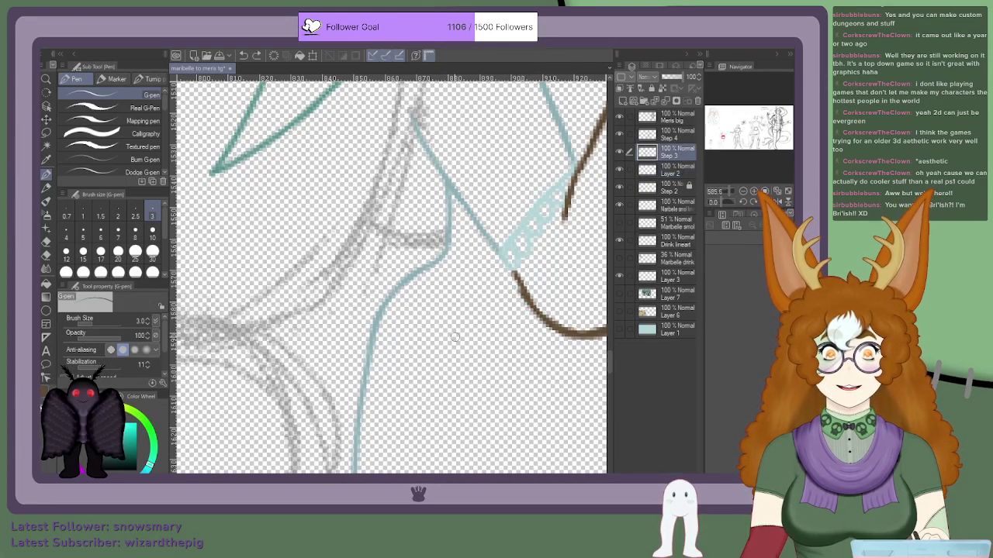
click(688, 187)
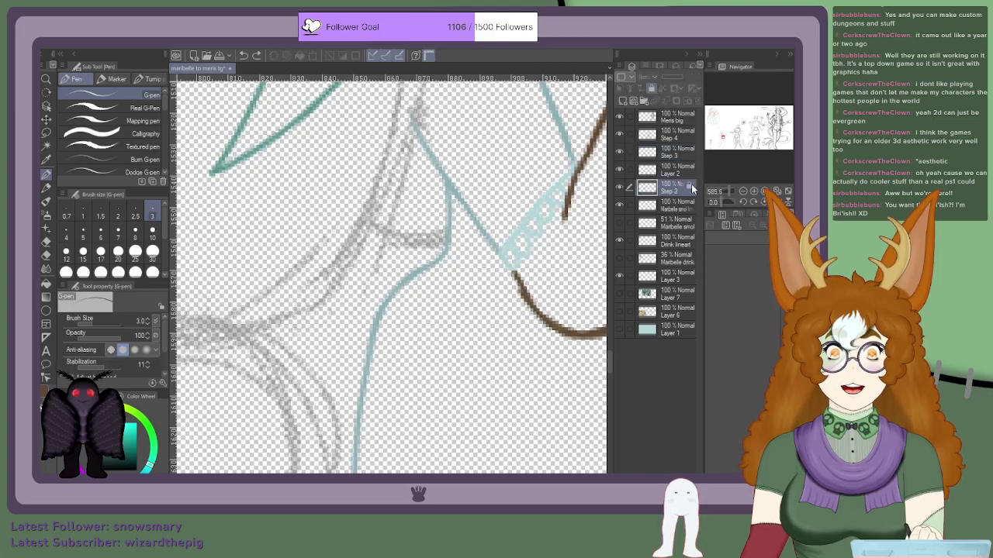
Step: Examine the startled figure's sleeves, waist and open collar against the rough sketch
scroll(442, 294, down, 2)
scroll(441, 294, down, 5)
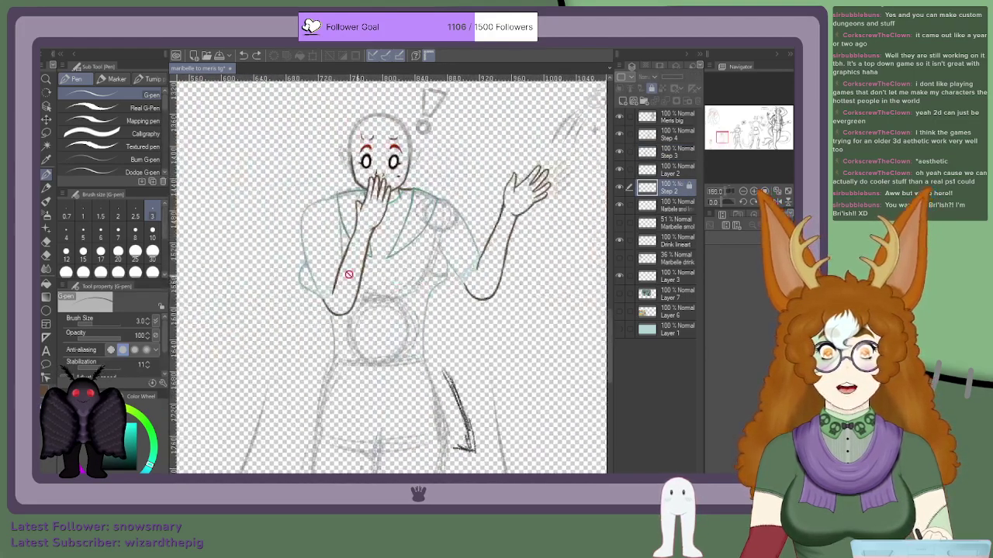
scroll(330, 311, up, 3)
scroll(331, 312, up, 2)
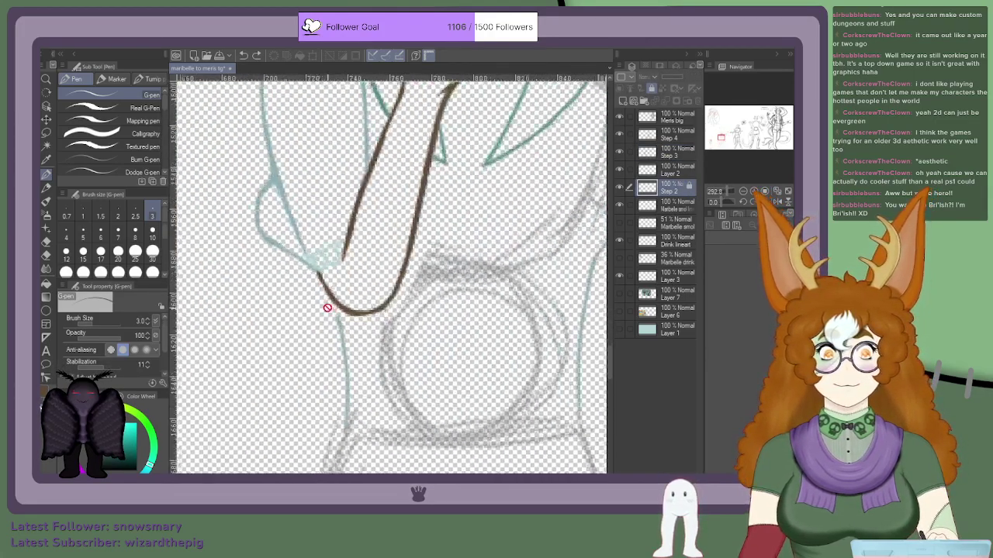
scroll(306, 263, down, 4)
scroll(305, 272, down, 1)
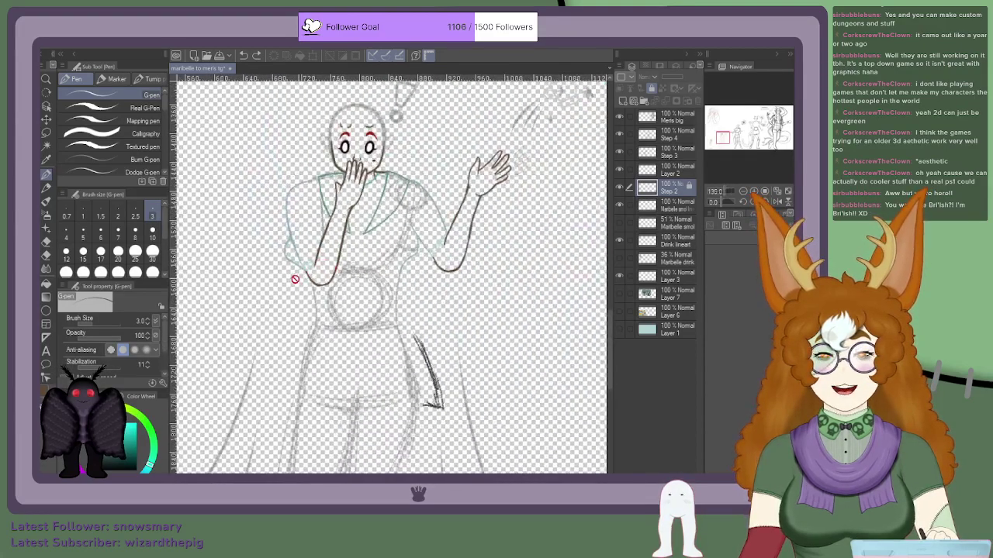
scroll(305, 276, up, 3)
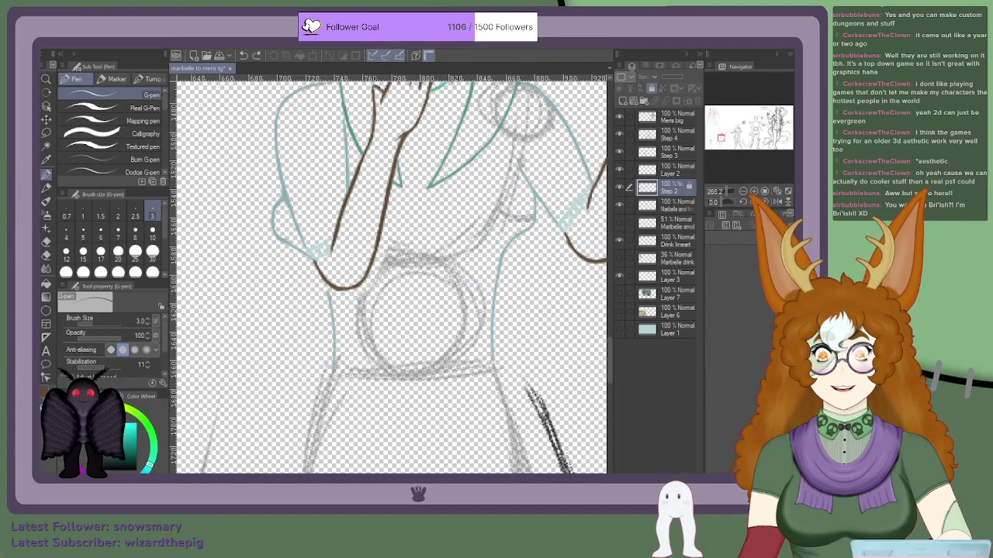
scroll(358, 145, down, 2)
scroll(359, 145, up, 2)
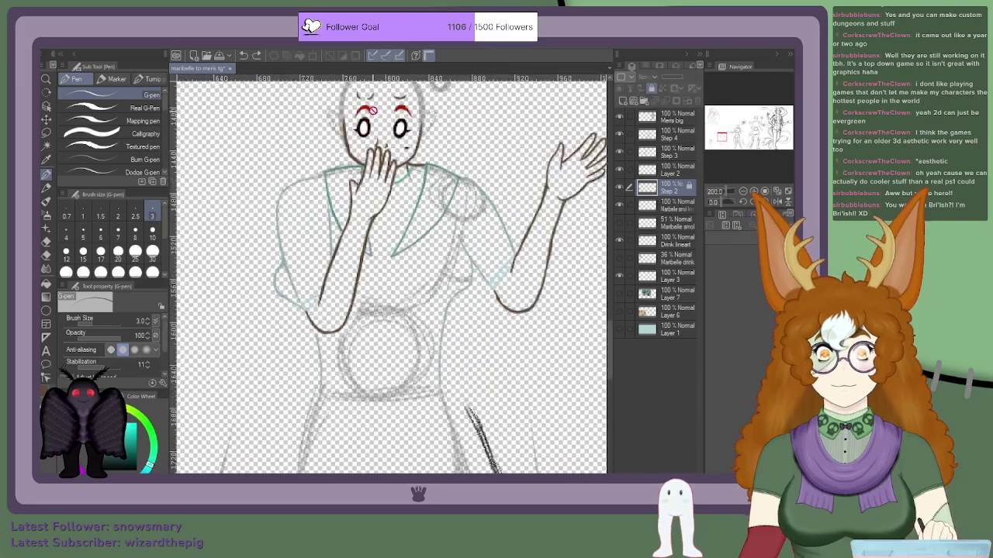
scroll(388, 152, up, 2)
scroll(449, 158, down, 2)
mouse_move(738, 145)
mouse_down()
mouse_move(776, 116)
mouse_move(714, 144)
mouse_move(719, 138)
mouse_up()
scroll(468, 204, up, 2)
scroll(468, 205, up, 2)
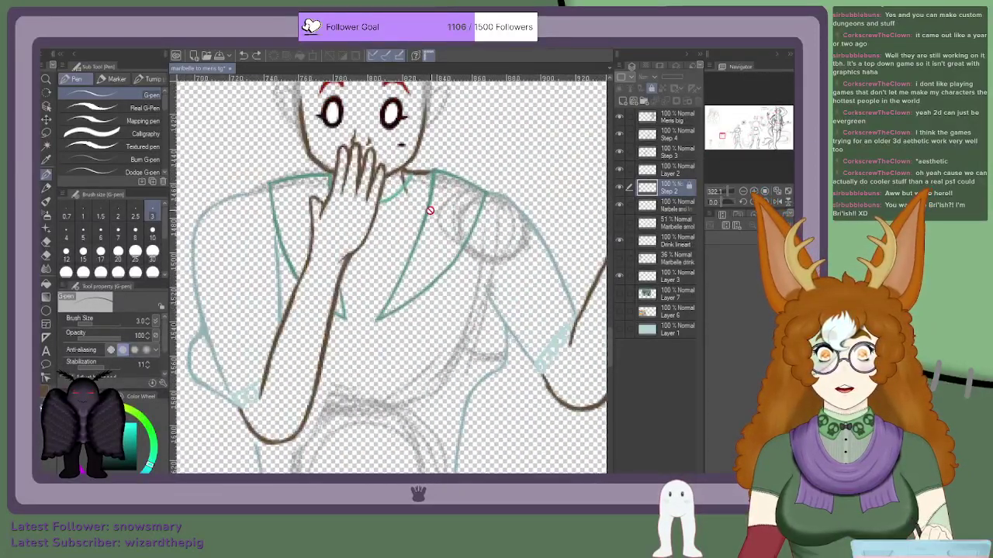
Step: On Layer 2, draw the neckband's light teal shoulder edge and its lower curve down to the hand covering the mouth
key(ctrl+shift)
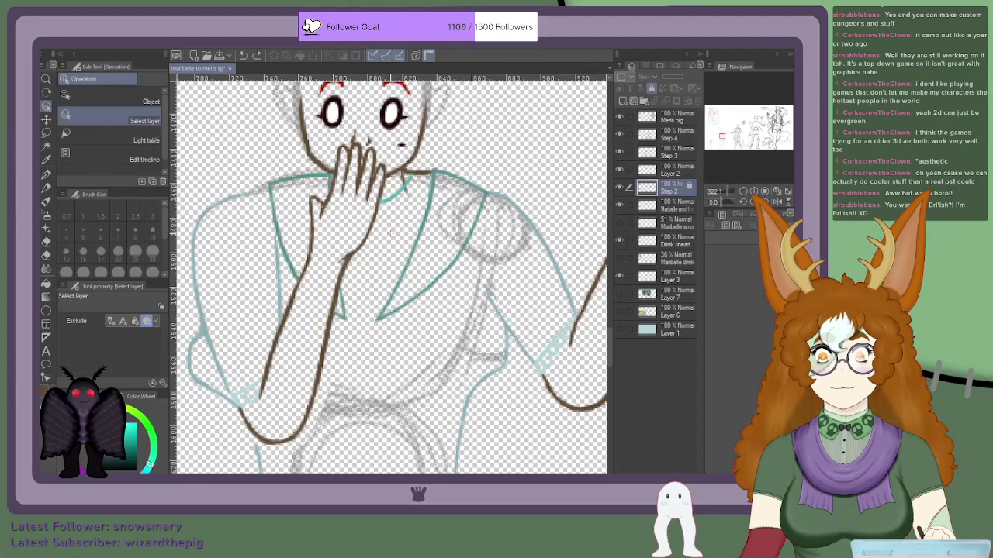
key(p)
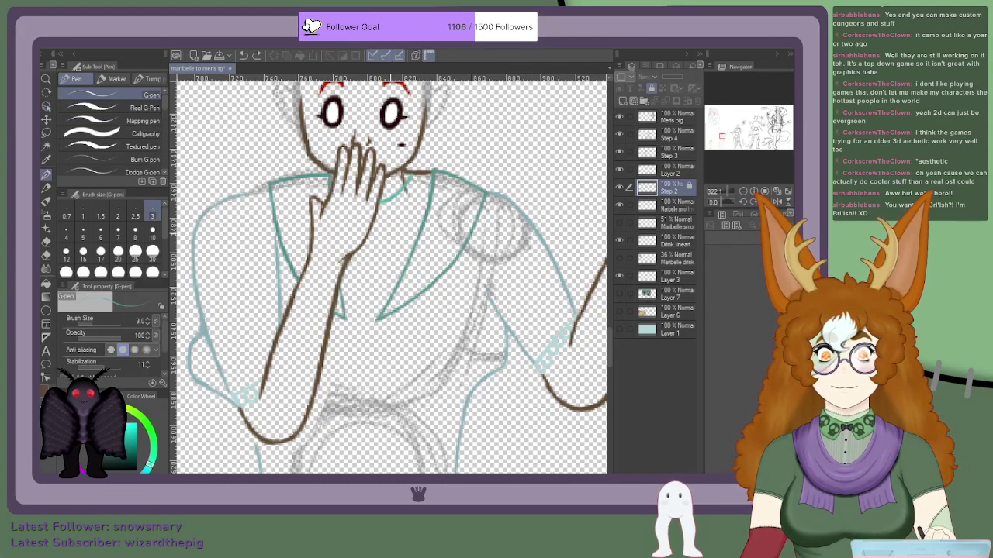
scroll(365, 196, up, 1)
scroll(368, 198, up, 2)
click(665, 172)
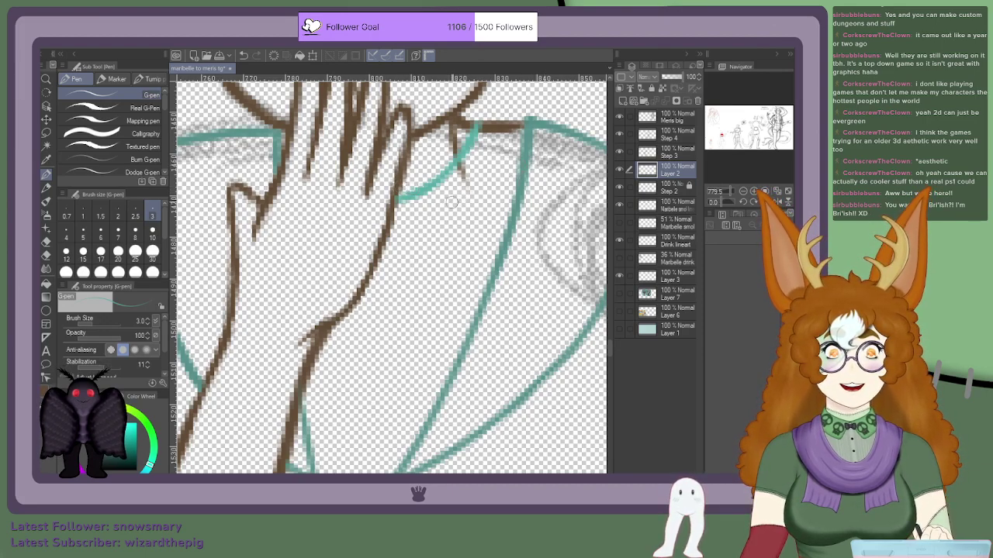
mouse_move(476, 126)
mouse_down()
mouse_move(512, 128)
mouse_move(469, 246)
mouse_up()
mouse_move(488, 194)
mouse_down()
mouse_move(386, 282)
mouse_move(433, 256)
mouse_up()
mouse_move(362, 282)
mouse_down()
mouse_move(429, 257)
mouse_move(402, 266)
mouse_move(501, 185)
mouse_up()
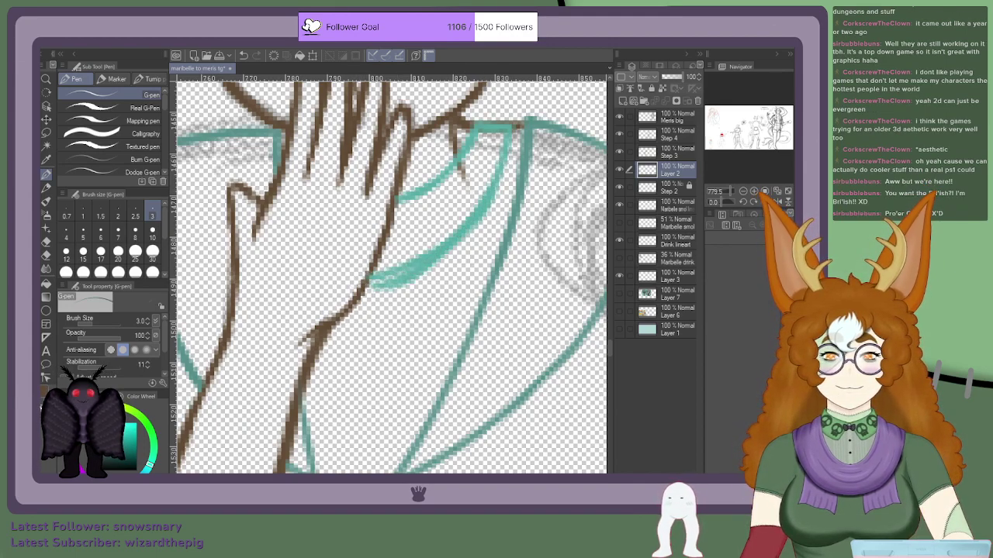
Step: Clean up the doubled strokes beneath the neckband's lower edge and refine its curve between the hand and shoulder
mouse_move(370, 289)
mouse_down()
mouse_move(434, 271)
mouse_move(362, 292)
mouse_move(425, 271)
mouse_move(447, 259)
mouse_move(374, 286)
mouse_move(483, 234)
mouse_up()
mouse_move(422, 270)
mouse_down()
mouse_move(467, 245)
mouse_move(509, 187)
mouse_up()
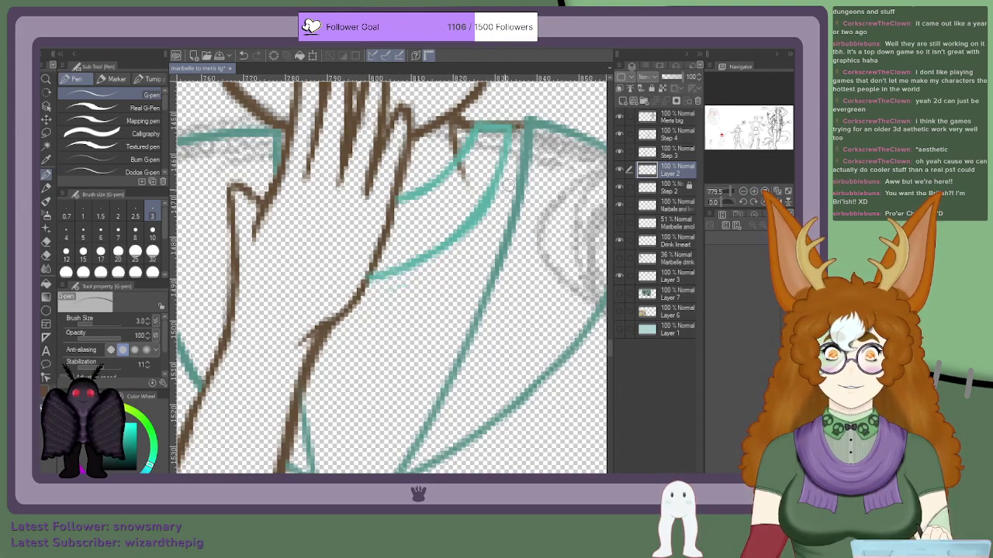
drag(473, 234, 510, 182)
drag(488, 214, 422, 280)
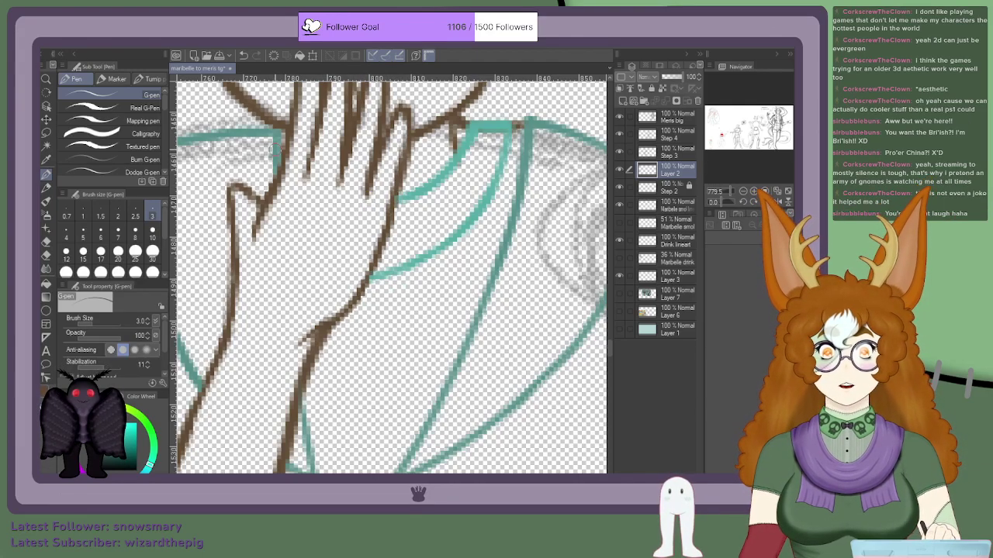
Step: Examine the startled figure's collar, sleeves and torso alongside the smaller standing character
scroll(300, 145, down, 6)
scroll(264, 133, down, 1)
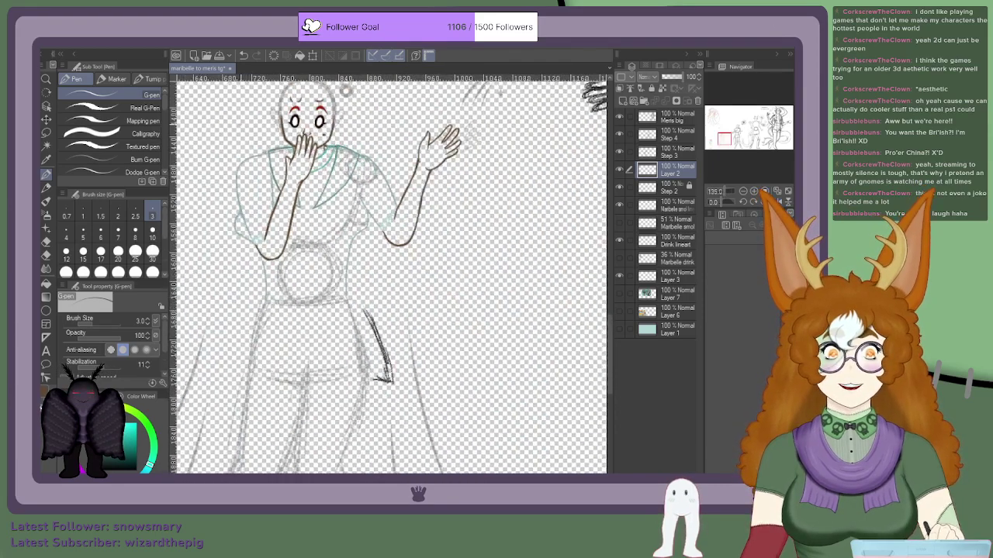
scroll(263, 133, up, 3)
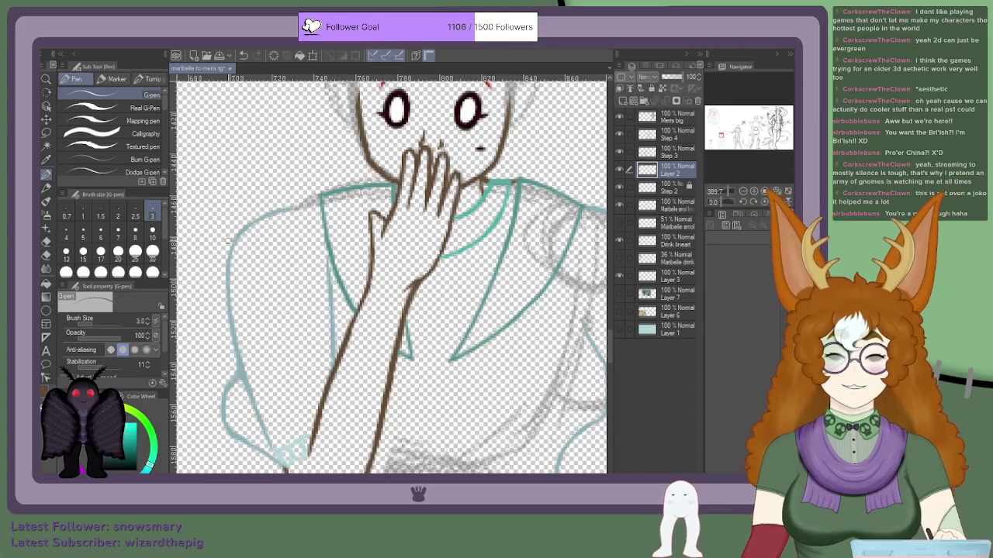
scroll(497, 194, down, 6)
scroll(469, 203, down, 5)
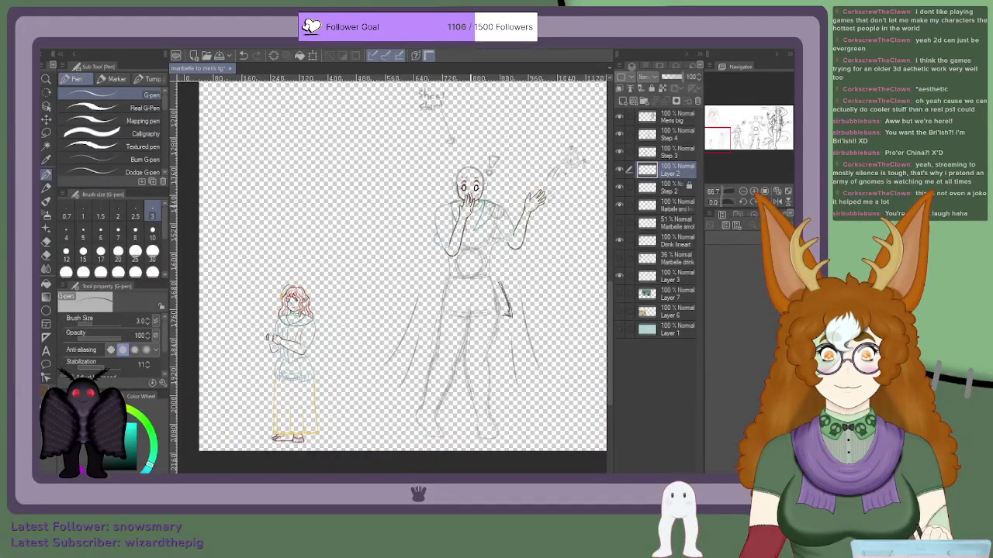
scroll(469, 207, down, 4)
scroll(474, 204, up, 11)
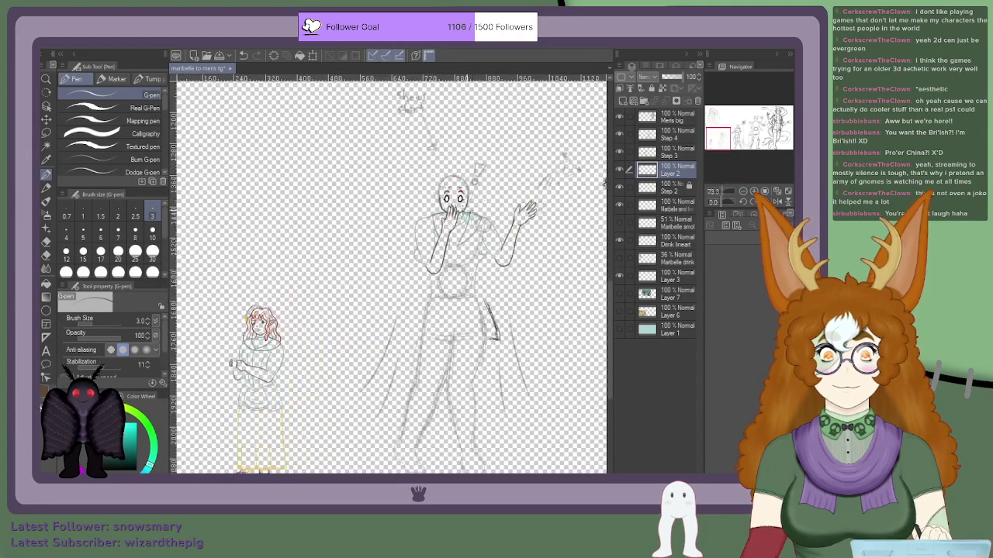
scroll(515, 345, up, 3)
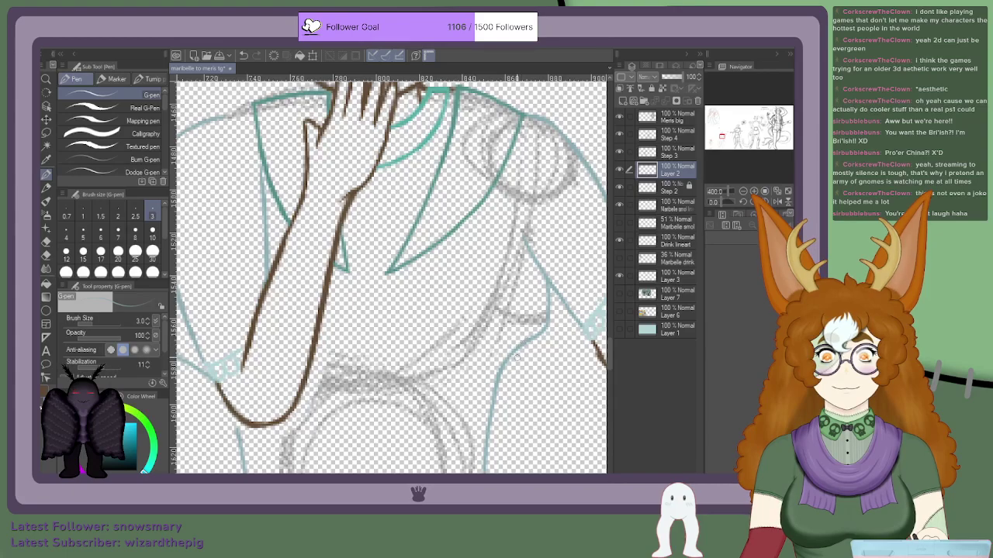
Step: Draw short light teal fold strokes at the armpit and side of the bodice beneath the raised arm
scroll(514, 356, up, 3)
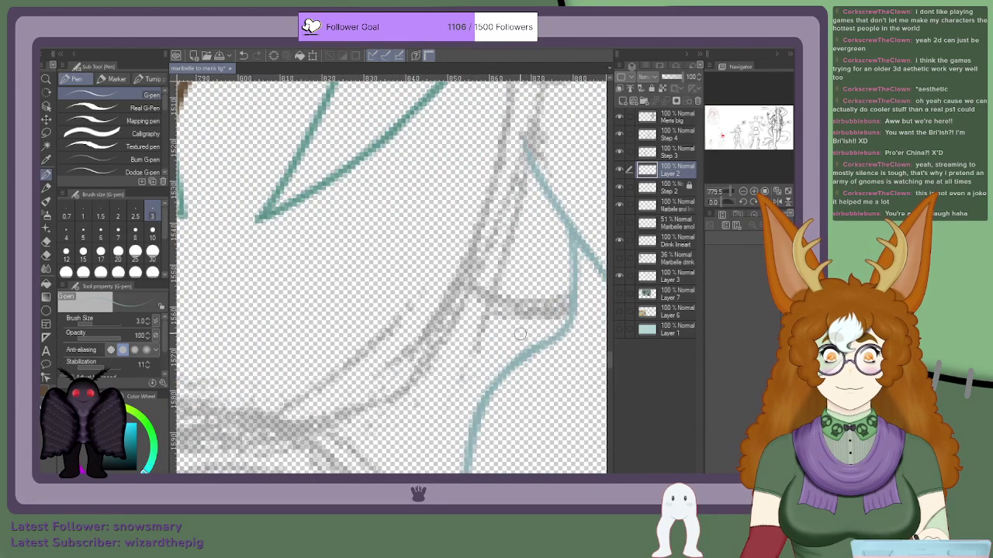
drag(527, 329, 472, 354)
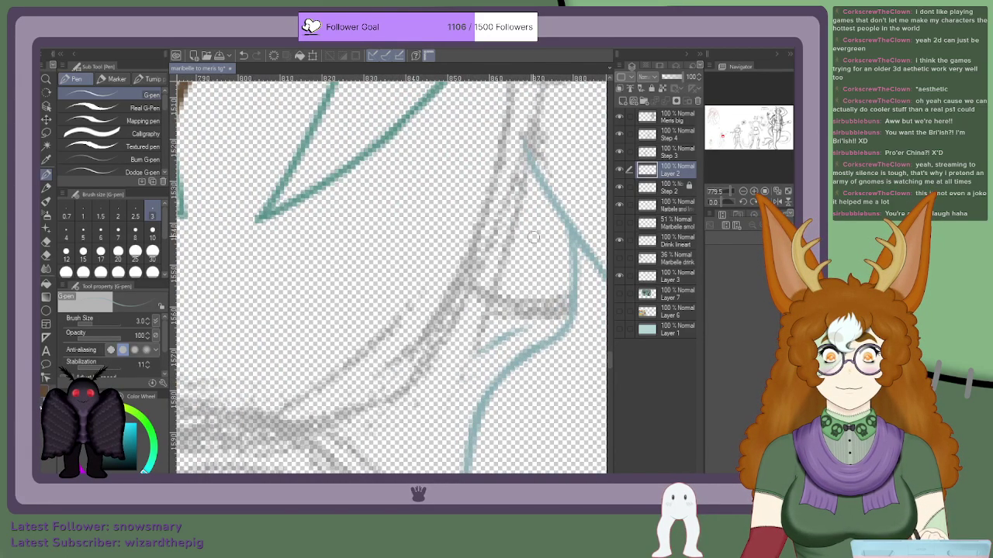
drag(545, 248, 531, 196)
drag(523, 299, 474, 321)
scroll(467, 268, down, 4)
Step: Draw short fold strokes inside the bunched sleeve fabric above the elbow of the arm covering the mouth
scroll(319, 275, up, 2)
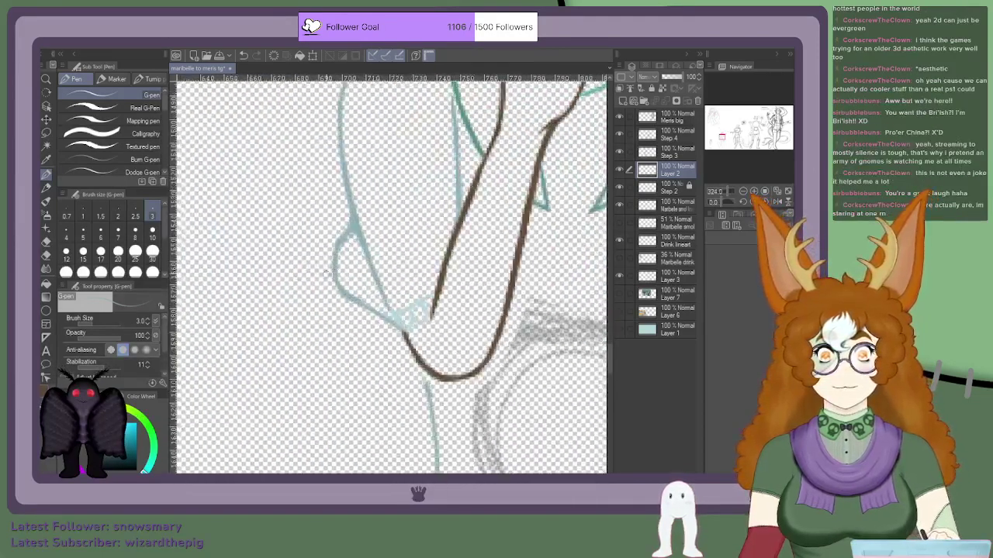
scroll(316, 276, up, 3)
mouse_move(350, 276)
mouse_down()
mouse_move(368, 282)
mouse_move(386, 323)
mouse_up()
scroll(340, 299, up, 2)
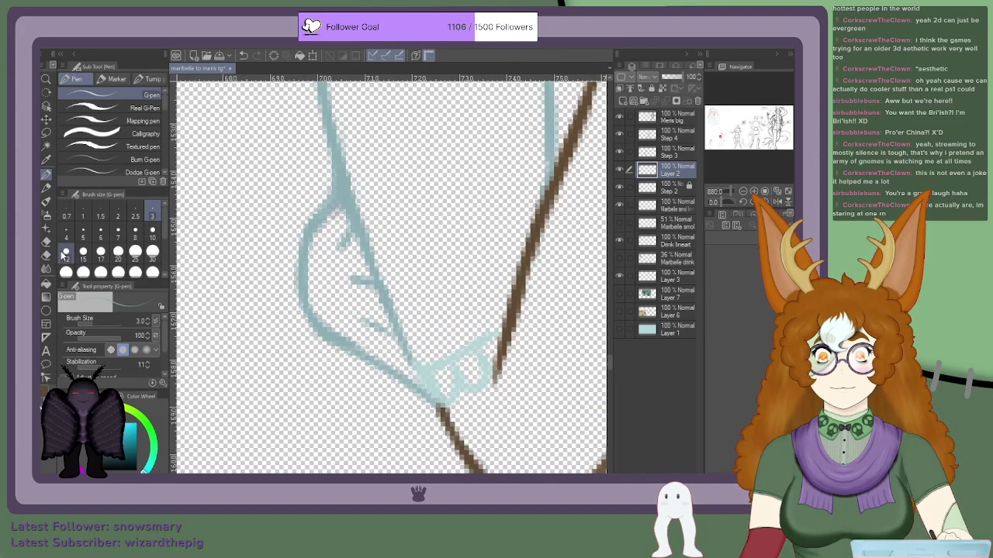
Step: Try adding thinner fold strokes along the bunched sleeve's outer edge with a size 1 pen
click(83, 211)
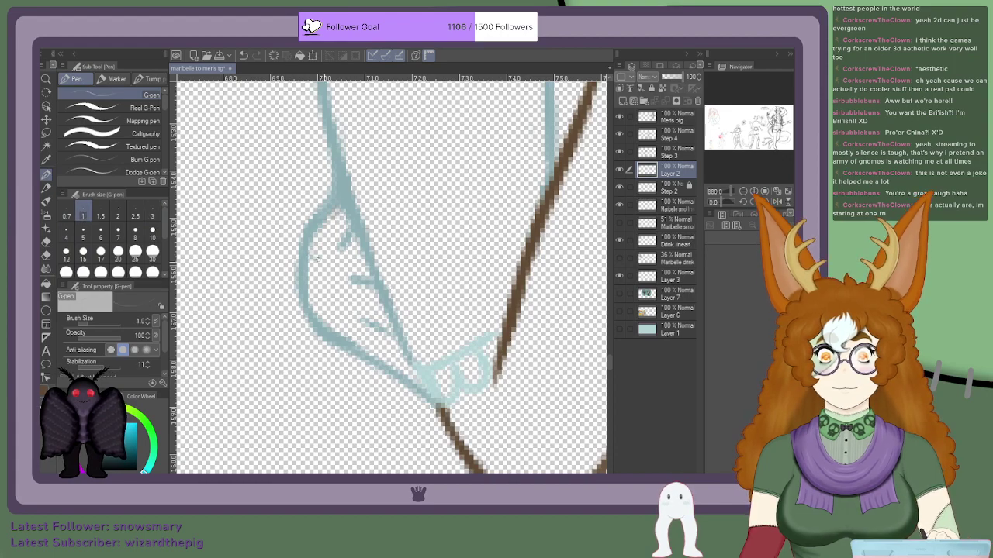
mouse_move(318, 266)
mouse_down()
mouse_move(329, 303)
mouse_move(301, 292)
mouse_up()
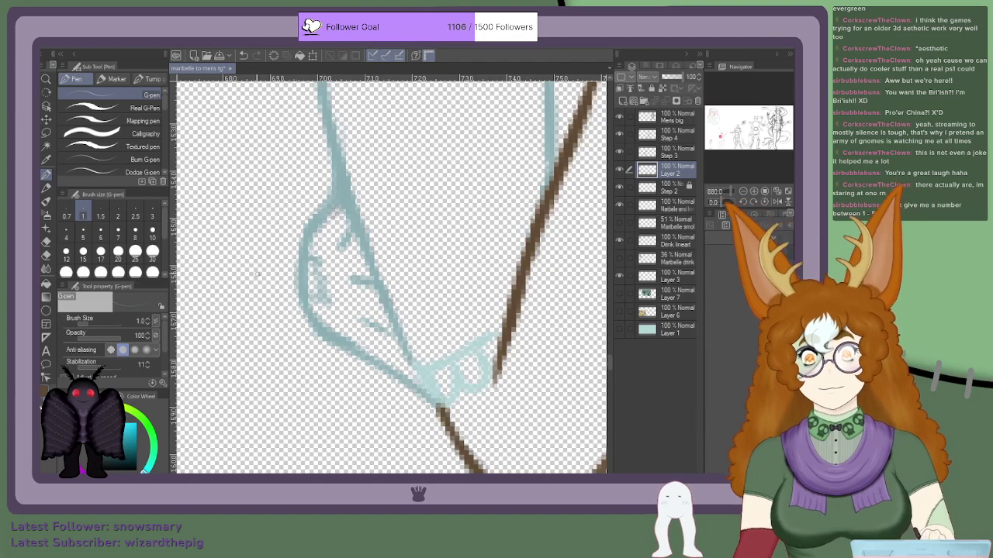
key(ctrl+z)
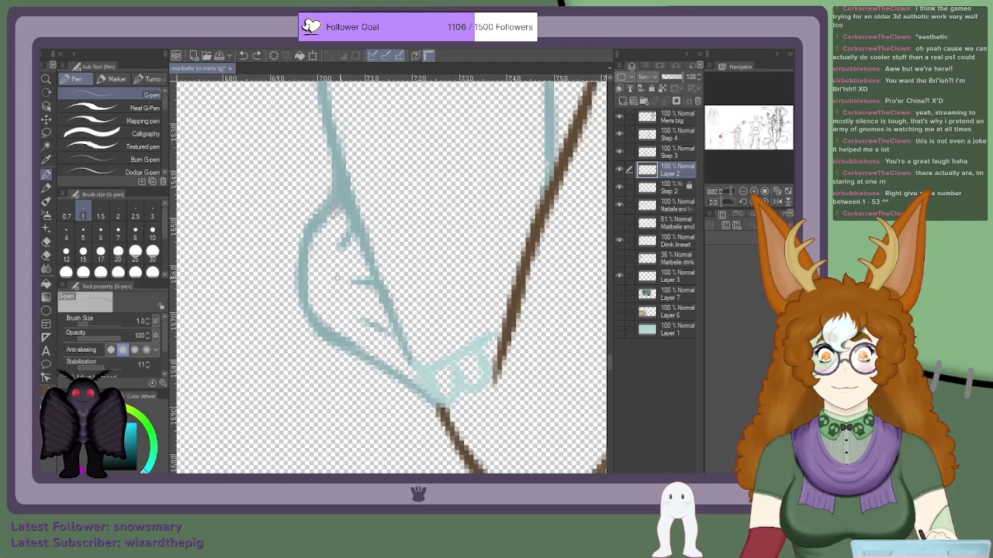
Step: Examine the folds at both sides of the startled figure's bodice and the smaller character's finished outfit
scroll(322, 253, down, 16)
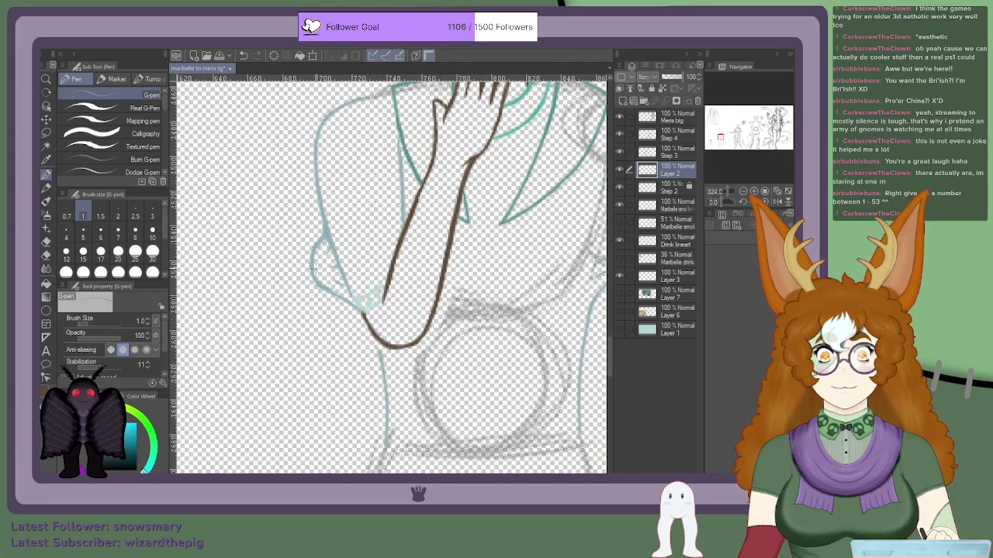
scroll(409, 234, up, 18)
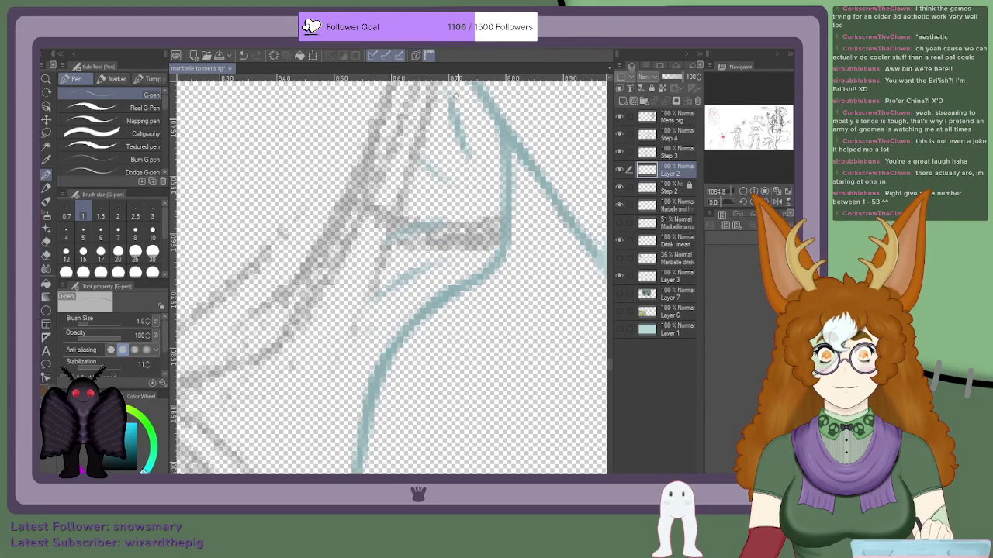
scroll(472, 153, down, 5)
scroll(428, 113, up, 1)
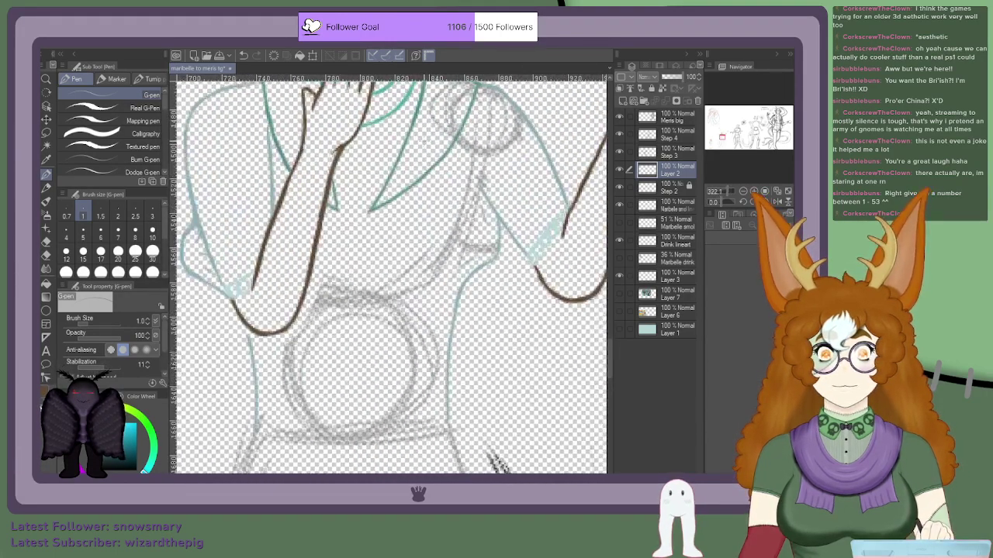
scroll(434, 132, down, 2)
scroll(353, 183, up, 5)
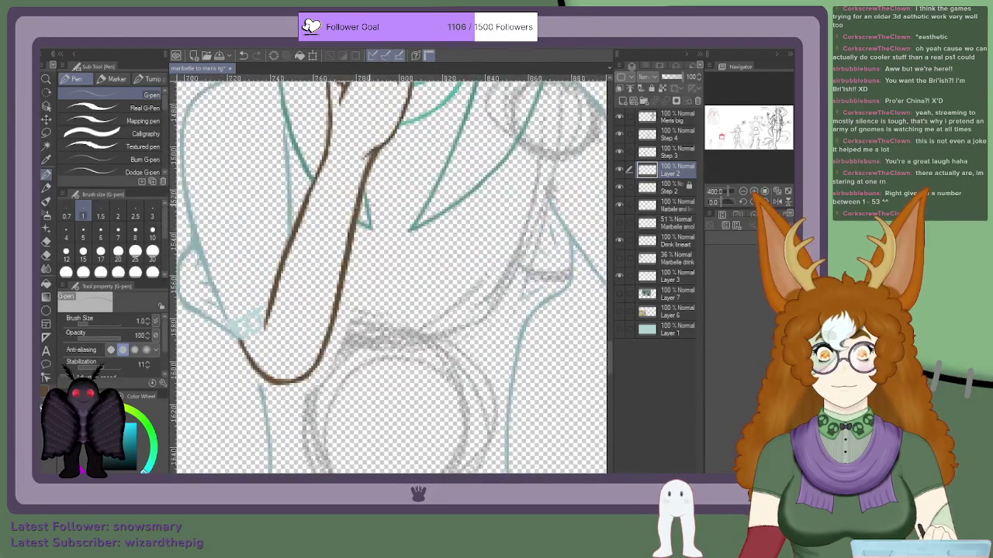
scroll(372, 205, down, 12)
scroll(368, 196, down, 6)
scroll(208, 330, up, 15)
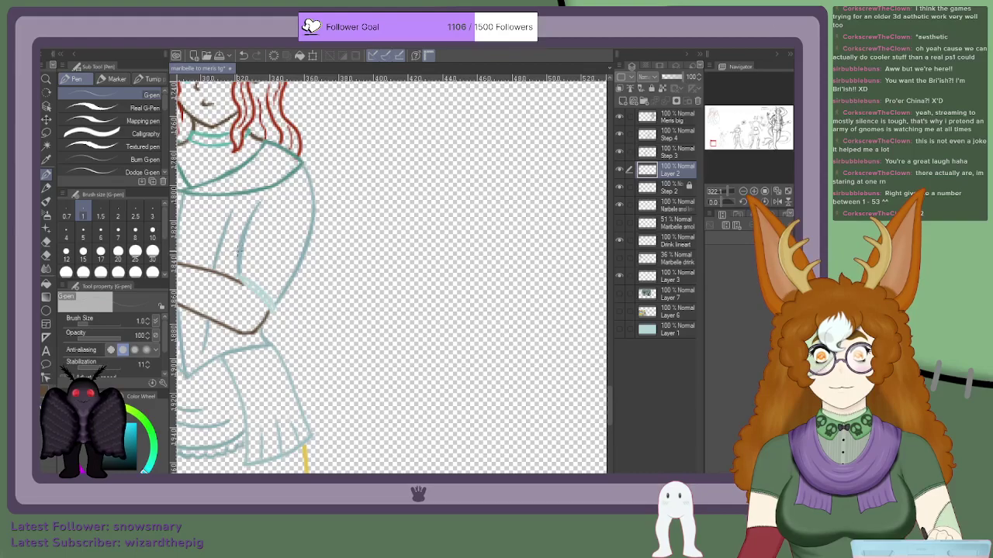
Step: With the pen size set to 3, draw a light teal V-shaped neckline opening between and below the collar points
click(152, 216)
scroll(501, 153, down, 6)
scroll(500, 154, down, 1)
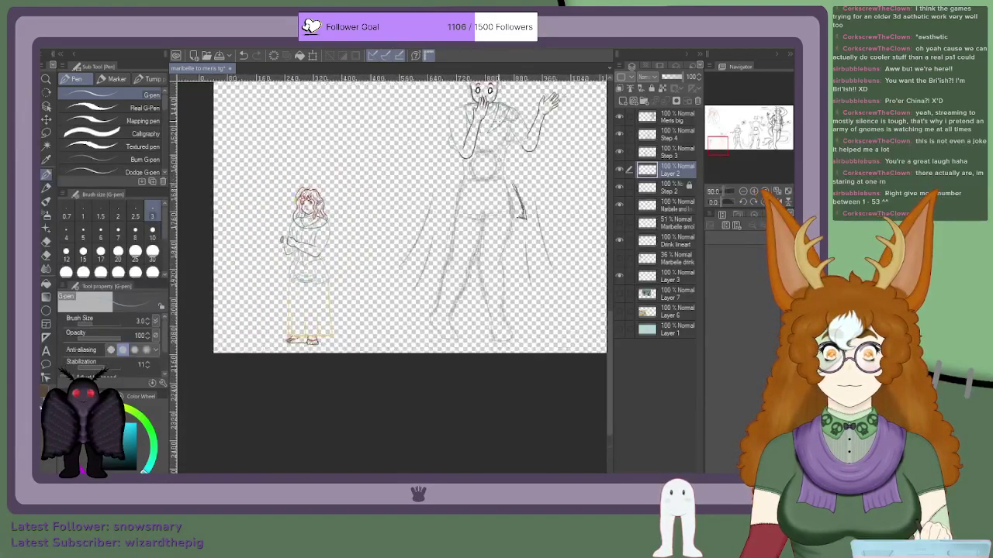
scroll(481, 149, up, 7)
drag(464, 145, 445, 189)
drag(423, 144, 443, 185)
mouse_move(423, 145)
mouse_down()
mouse_move(443, 188)
mouse_move(461, 147)
mouse_up()
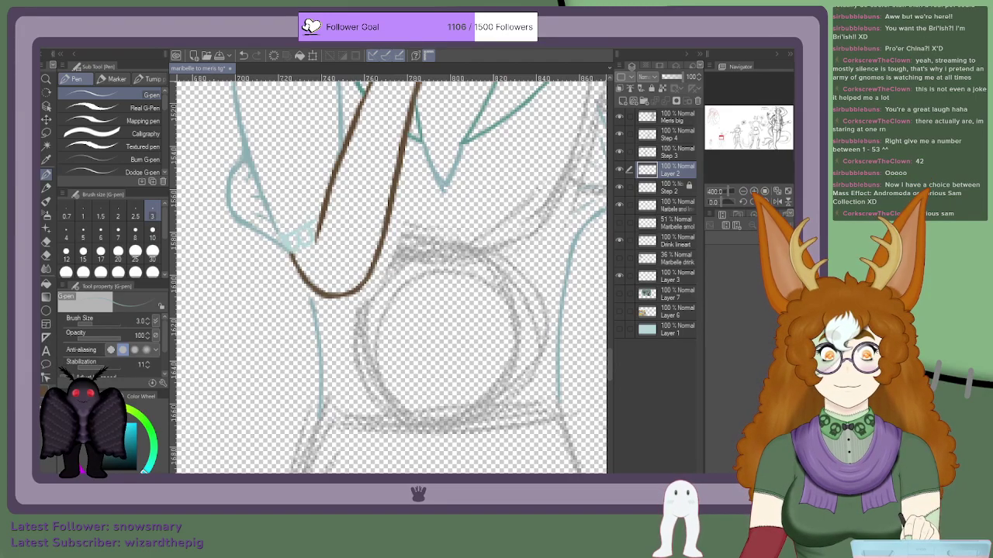
Step: Examine the V-shaped neckline, lace sleeve trim and torso, and compare them with the neighbouring characters
scroll(292, 247, up, 2)
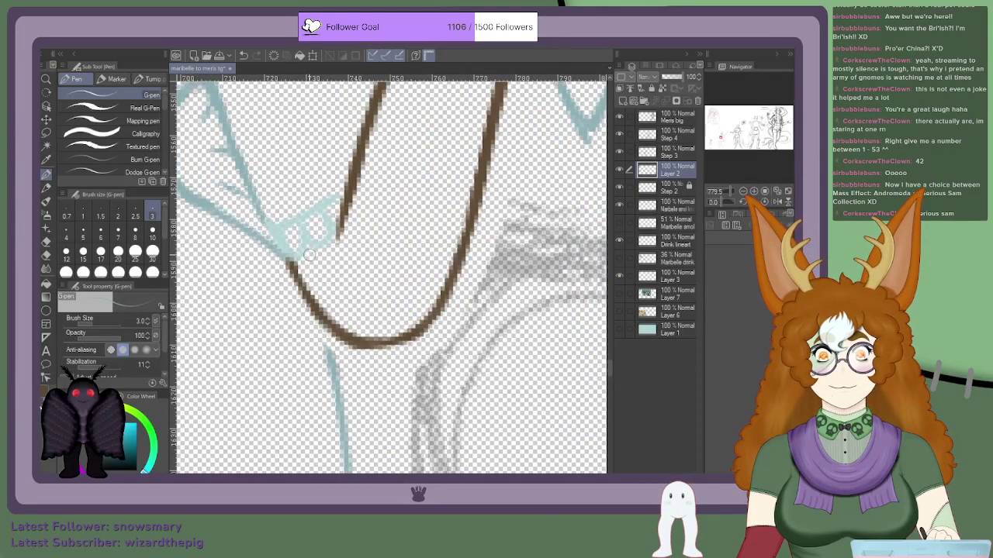
scroll(310, 250, up, 2)
scroll(331, 208, down, 4)
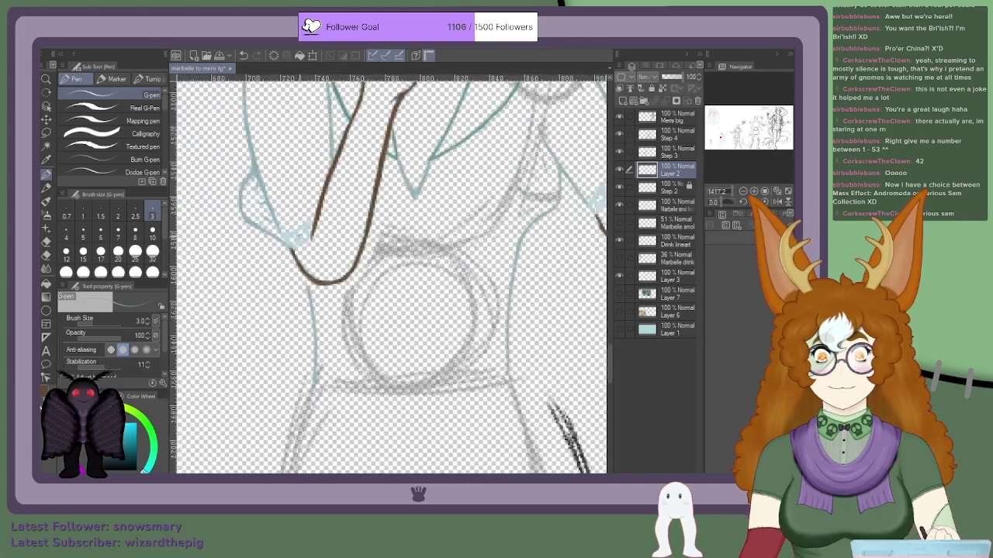
scroll(432, 147, up, 3)
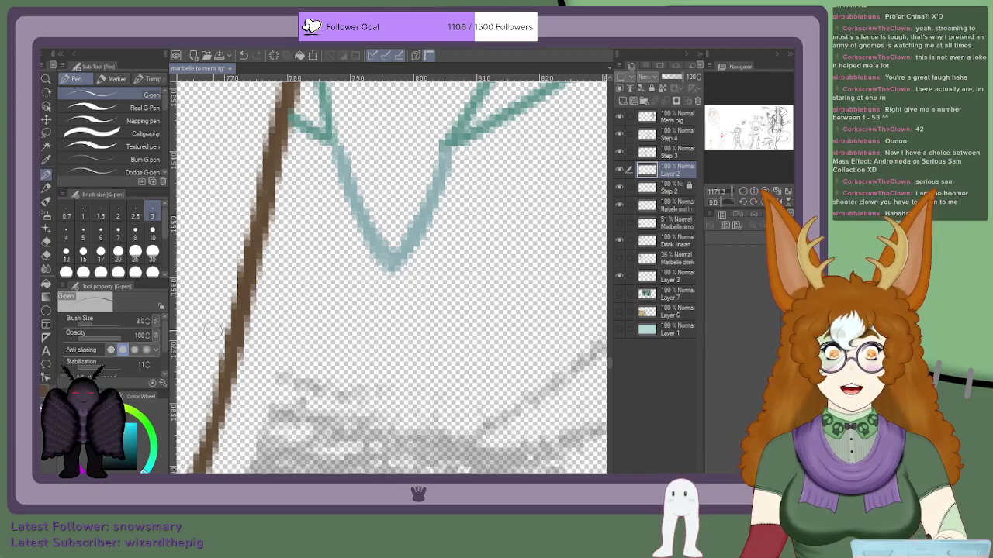
scroll(276, 301, down, 1)
scroll(276, 301, down, 1)
scroll(343, 248, up, 2)
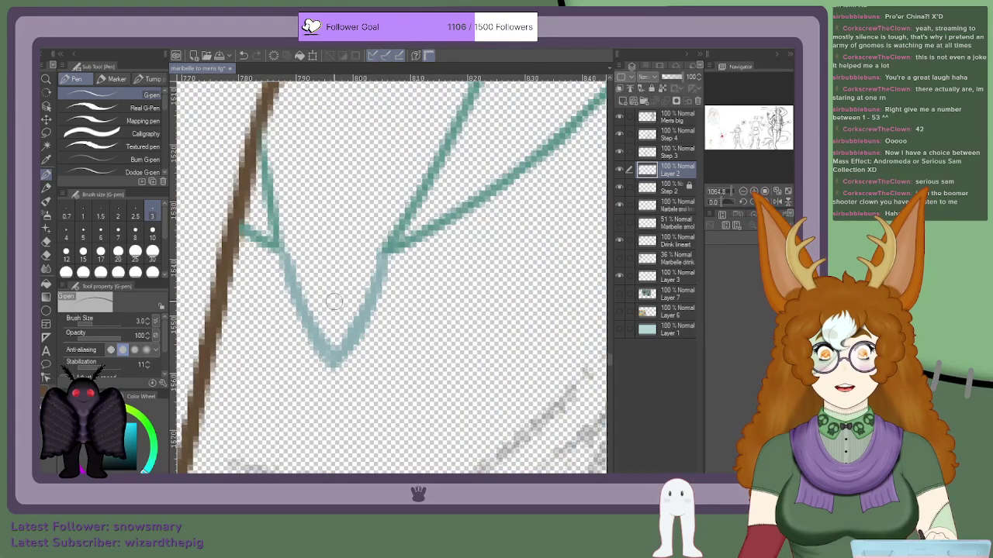
scroll(293, 280, up, 3)
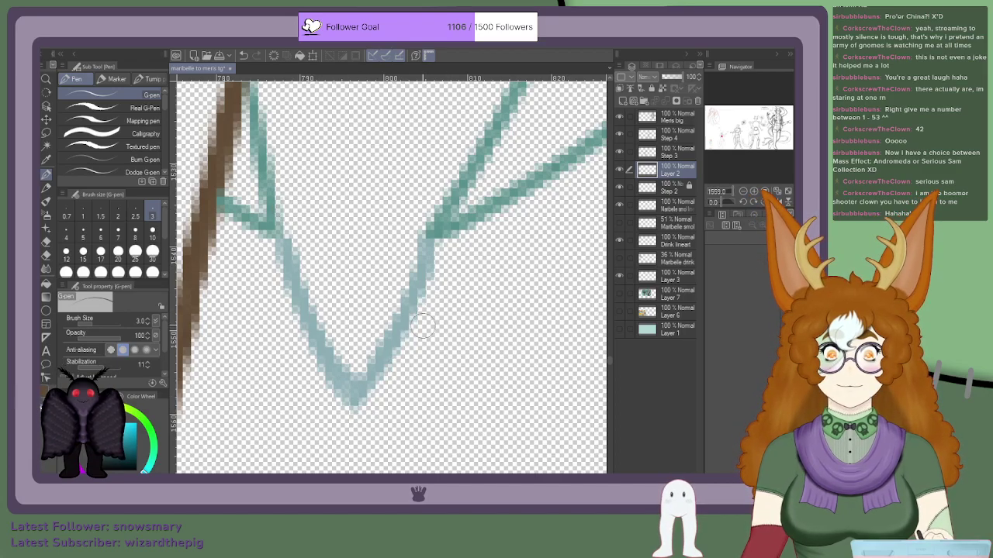
scroll(423, 326, down, 3)
scroll(423, 326, down, 10)
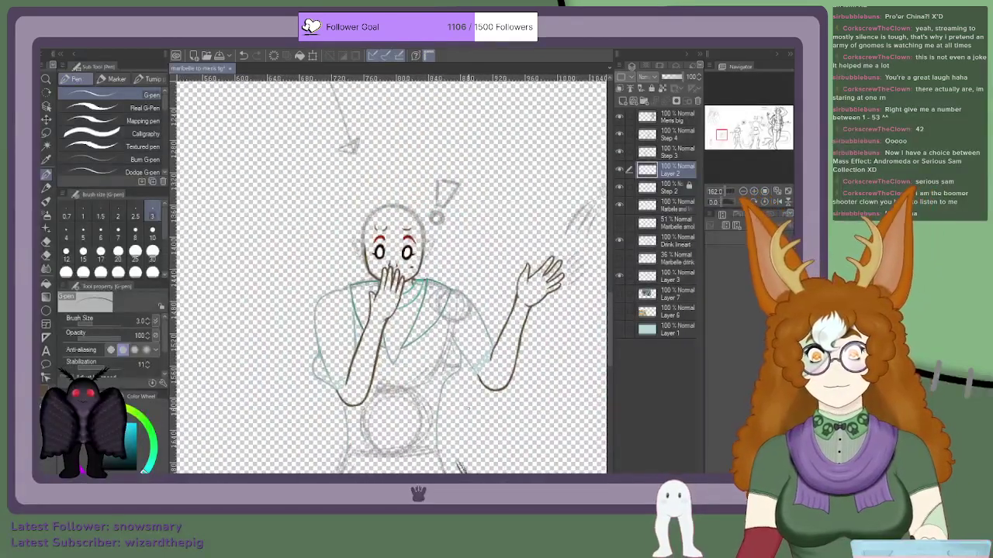
scroll(419, 393, down, 4)
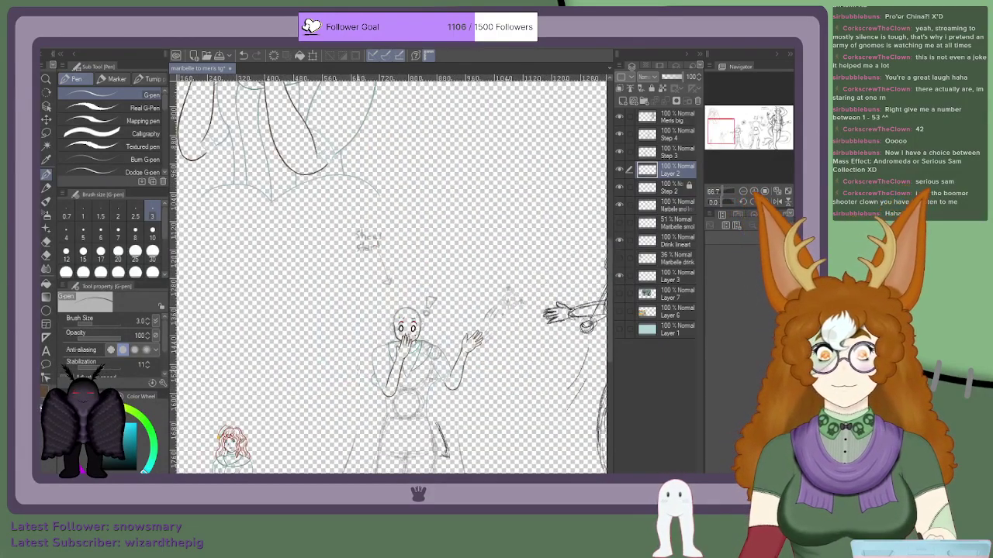
Step: Draw a vertical light teal centre seam from the neckline's V point down towards the waist
scroll(387, 424, up, 6)
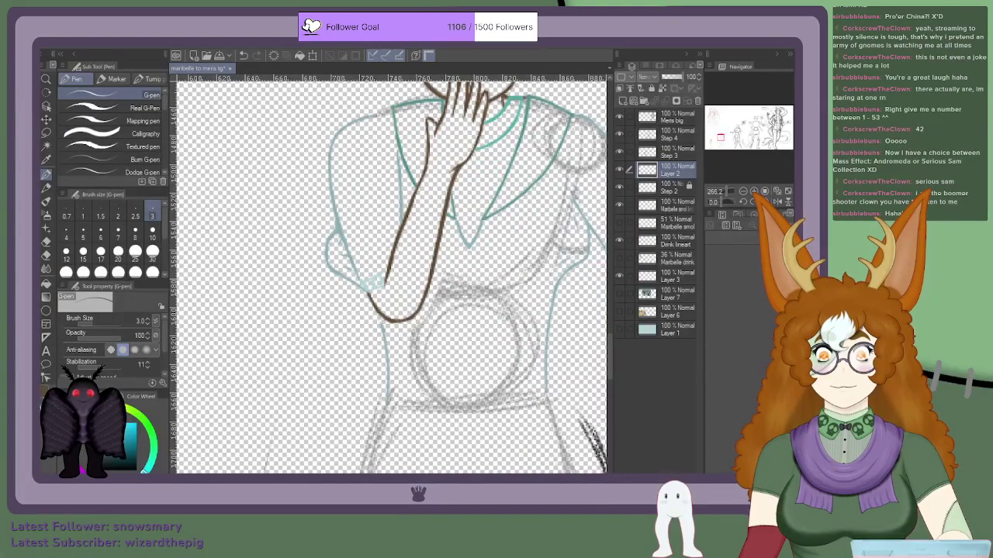
scroll(449, 287, up, 2)
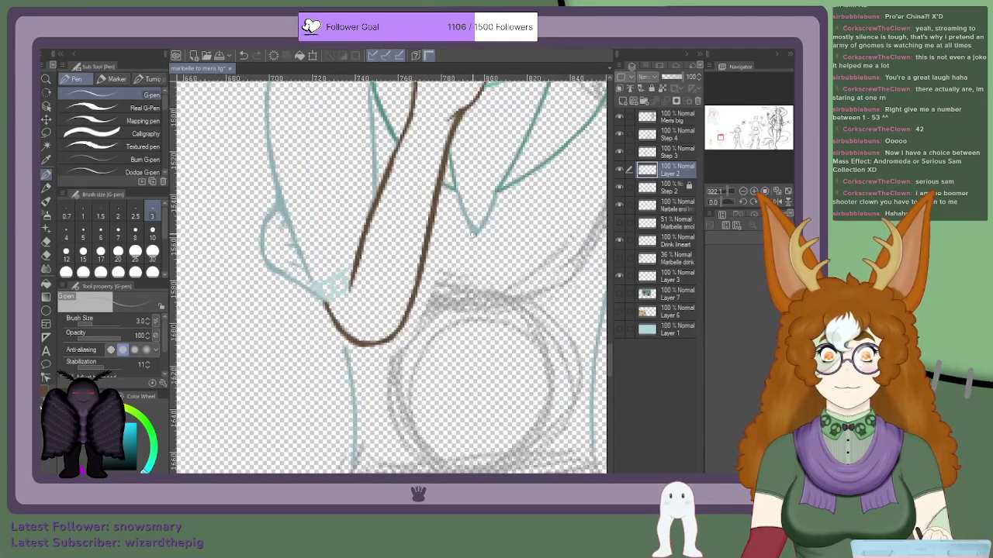
scroll(458, 283, down, 1)
drag(477, 231, 477, 439)
scroll(473, 349, down, 5)
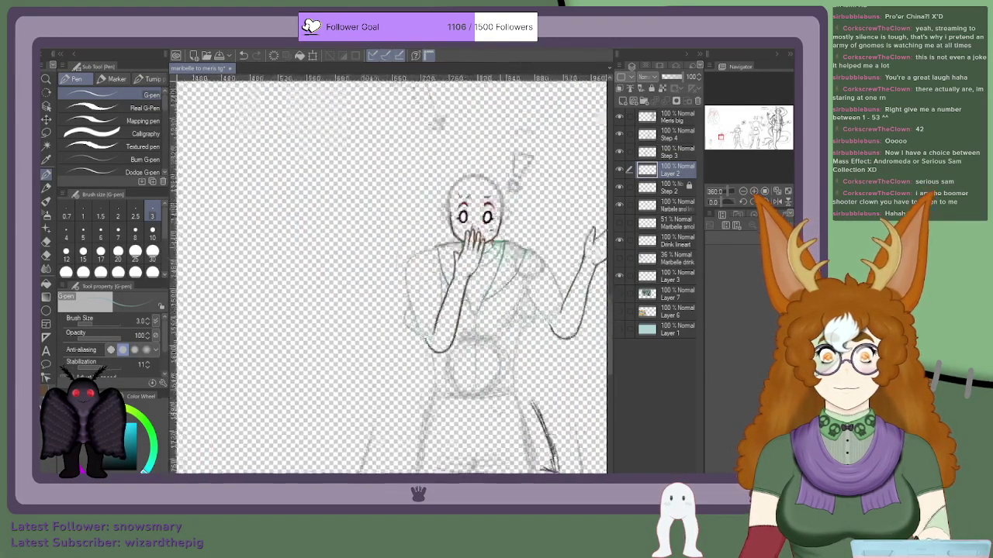
Step: Try to extend the centre seam freehand down past the sketched waistline
scroll(453, 352, up, 6)
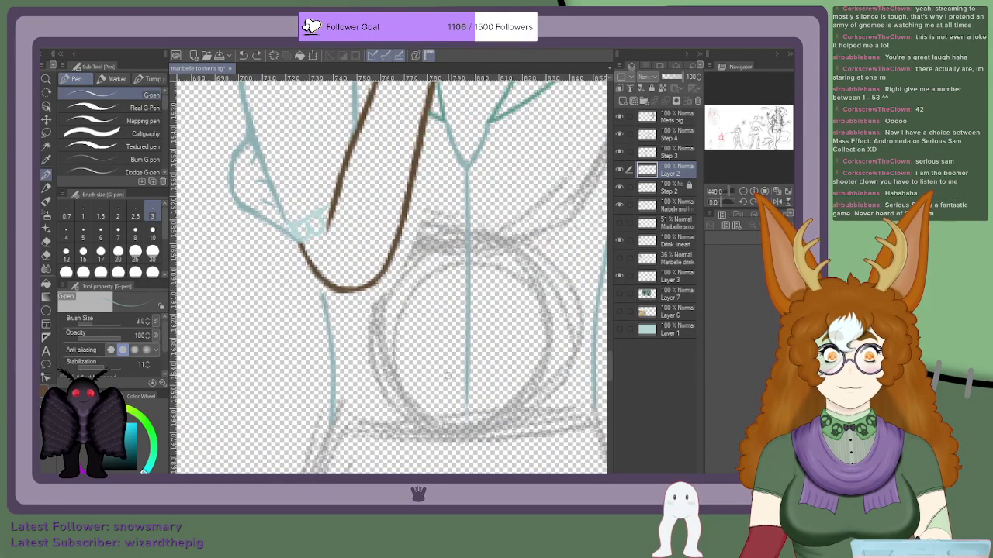
scroll(447, 377, up, 1)
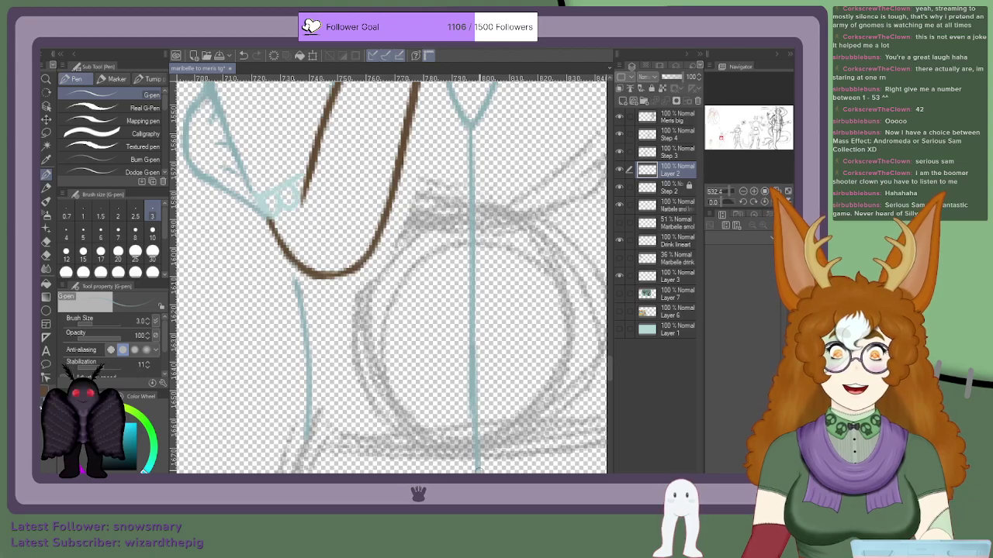
scroll(392, 275, down, 2)
scroll(474, 388, up, 5)
drag(423, 277, 430, 465)
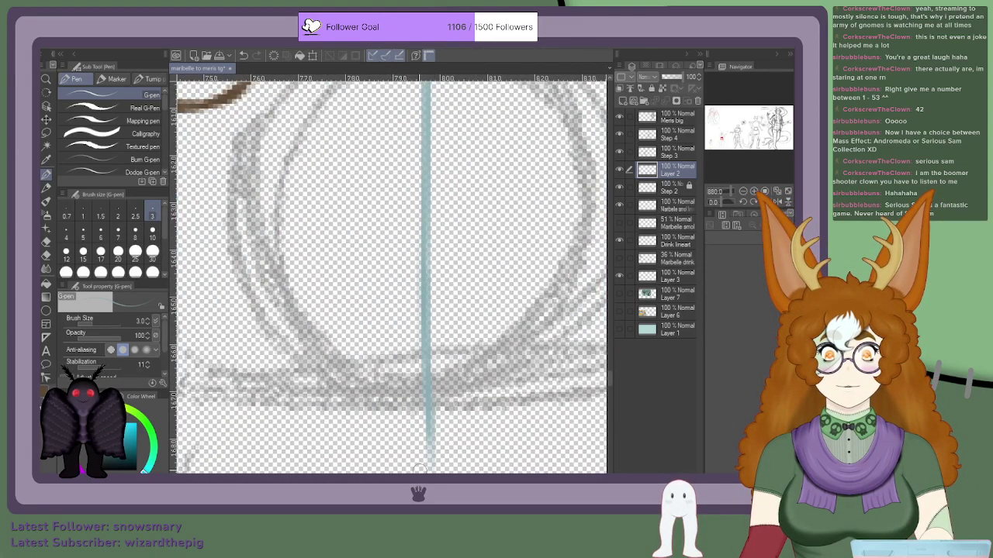
key(ctrl+z)
drag(425, 232, 421, 469)
scroll(403, 276, down, 3)
key(ctrl+z)
Step: Extend the centre seam downwards over the sketched waistline with a straight pen segment
scroll(383, 210, up, 3)
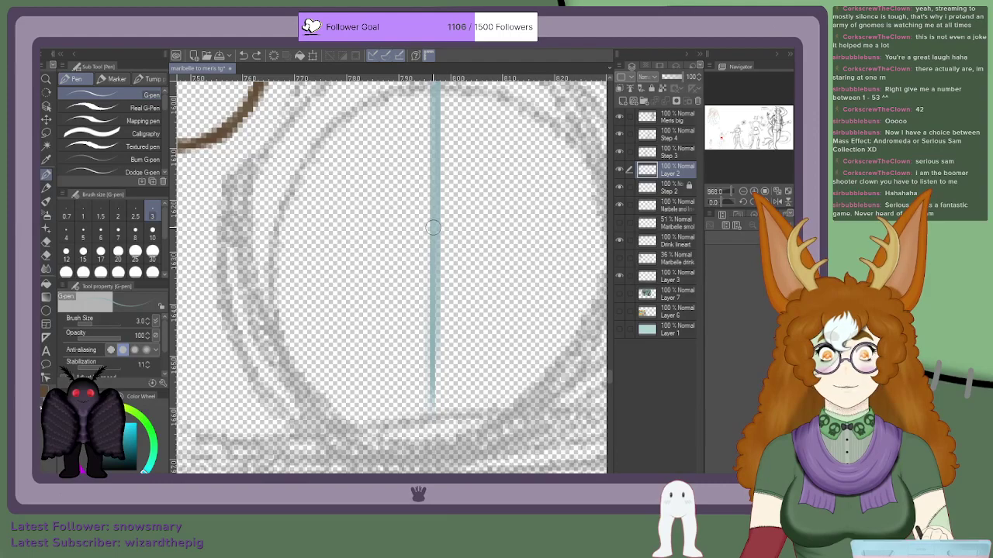
click(435, 228)
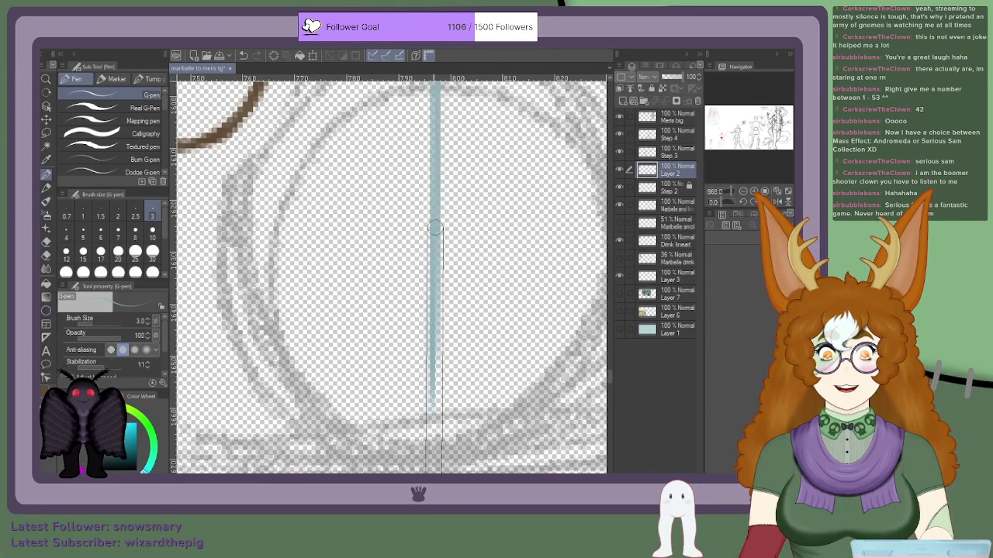
drag(432, 474, 432, 473)
scroll(455, 458, down, 3)
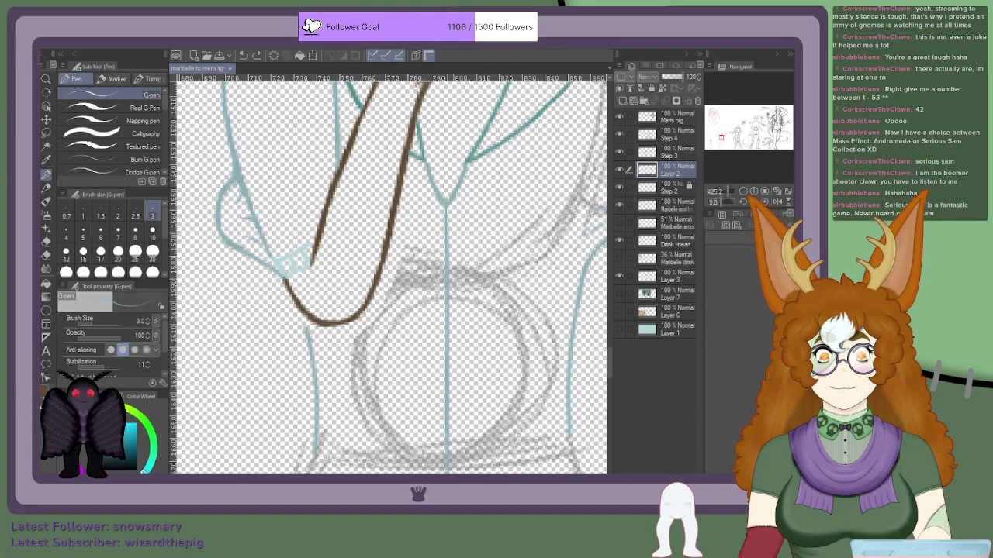
Step: Draw a light teal curved underbust line from beside the centre seam up towards the side beneath the open arm
scroll(475, 466, down, 4)
scroll(472, 464, up, 4)
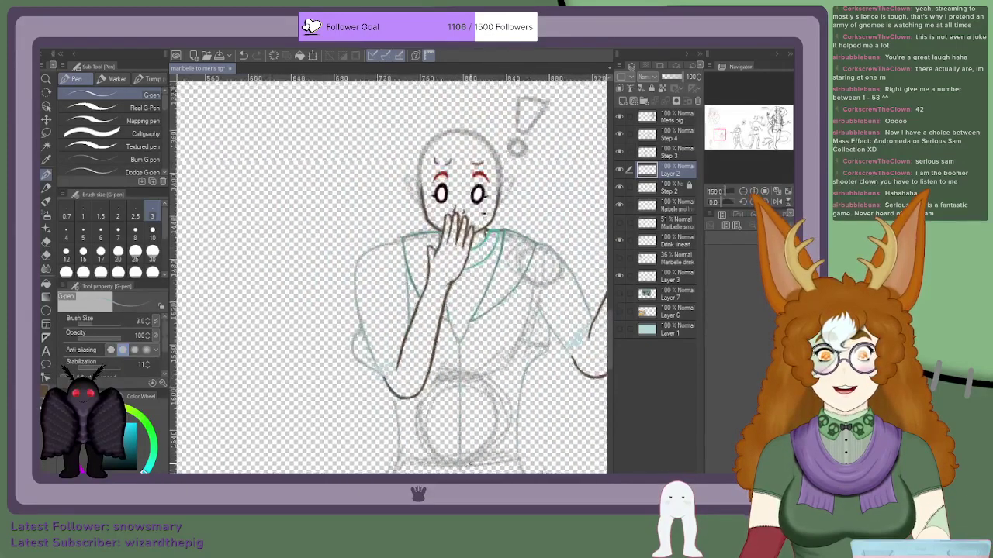
scroll(470, 464, down, 3)
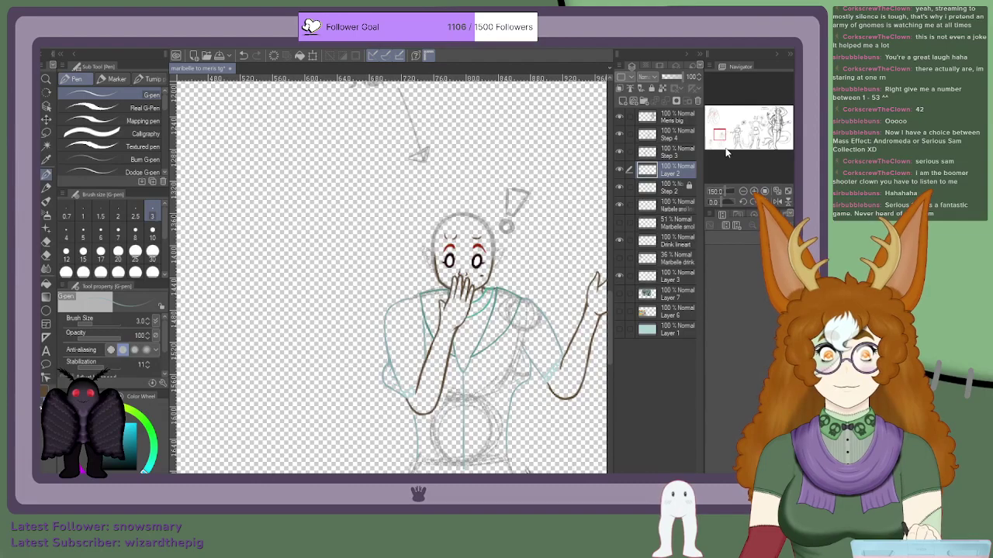
drag(718, 135, 719, 140)
scroll(466, 229, up, 4)
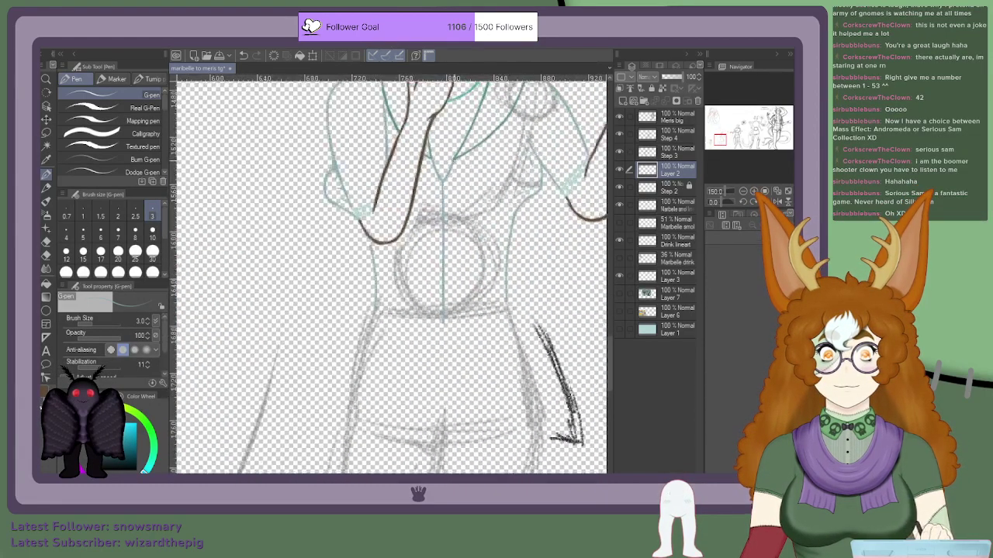
scroll(433, 235, up, 1)
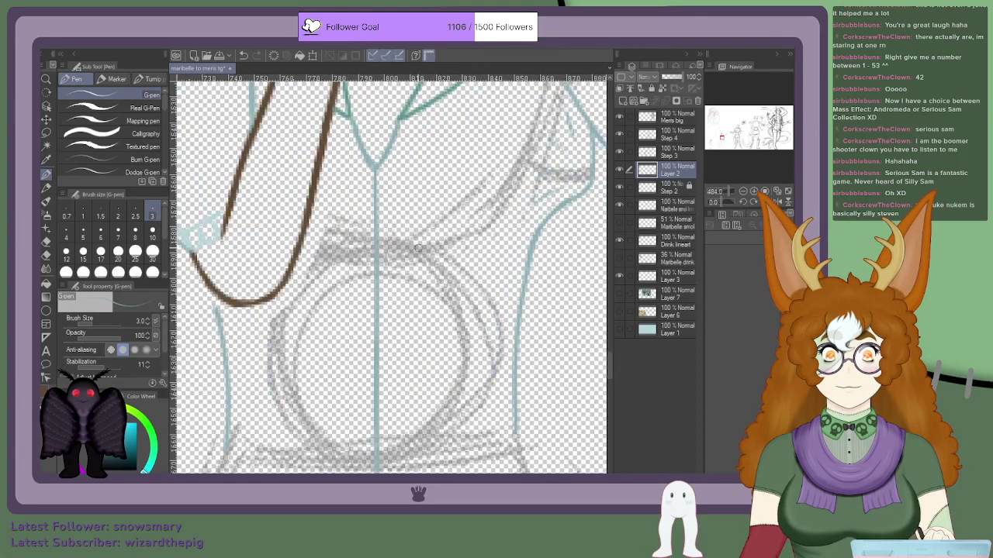
mouse_move(416, 248)
mouse_down()
mouse_move(497, 230)
mouse_move(438, 248)
mouse_move(412, 238)
mouse_move(468, 243)
mouse_move(515, 208)
mouse_up()
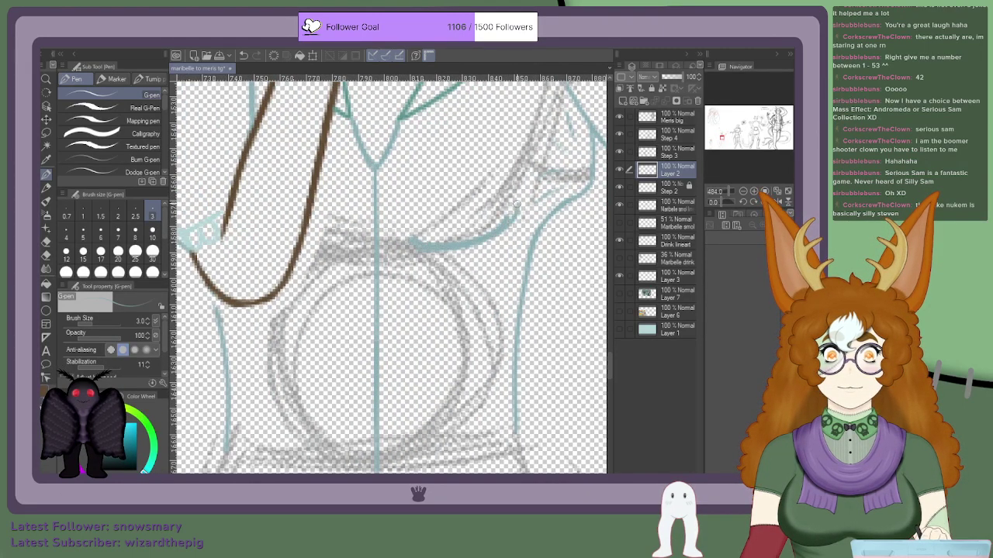
Step: Draw the matching underbust curve on the other side of the centre seam and erase the part that overlaps the raised forearm
scroll(411, 247, down, 4)
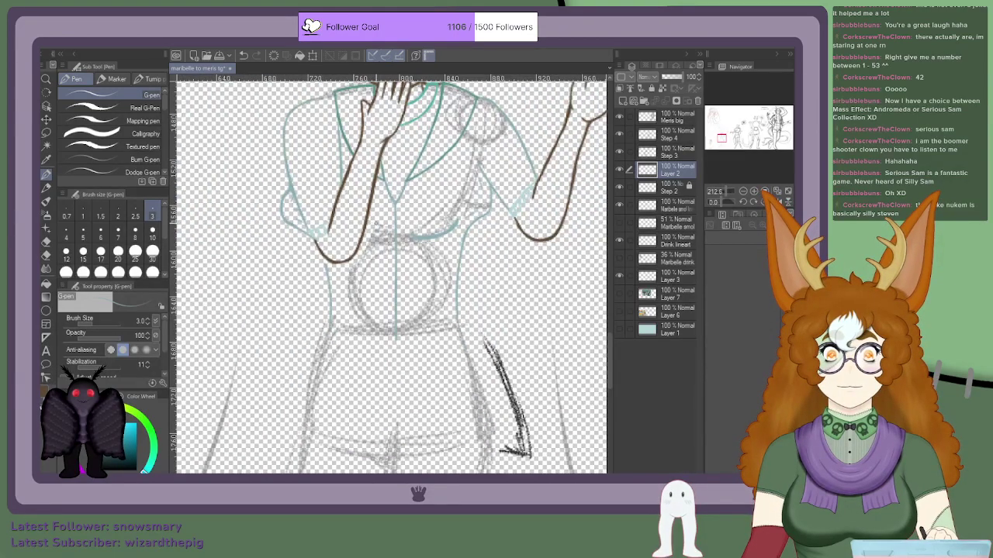
scroll(387, 237, up, 4)
mouse_move(381, 239)
mouse_down()
mouse_move(321, 247)
mouse_move(383, 236)
mouse_move(338, 249)
mouse_move(361, 248)
mouse_up()
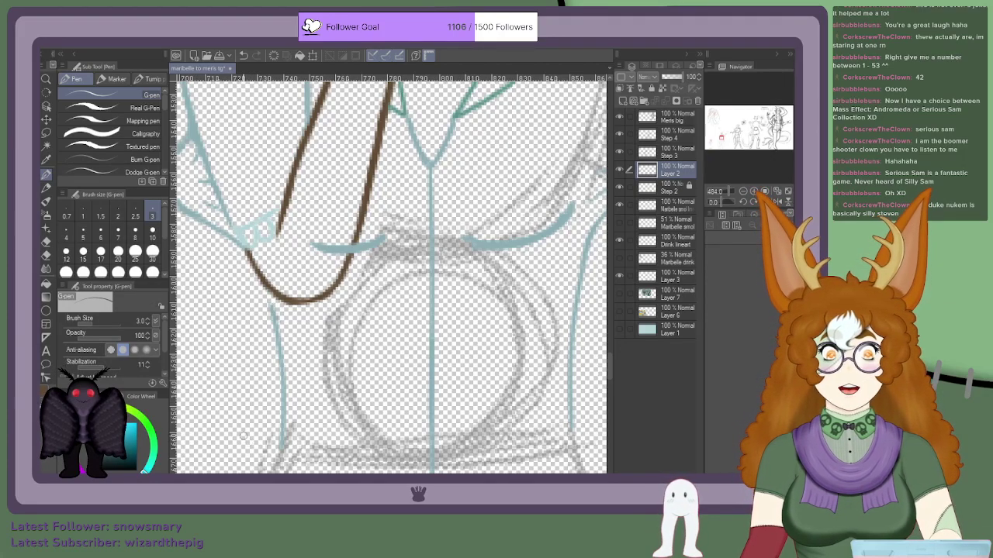
scroll(369, 235, up, 5)
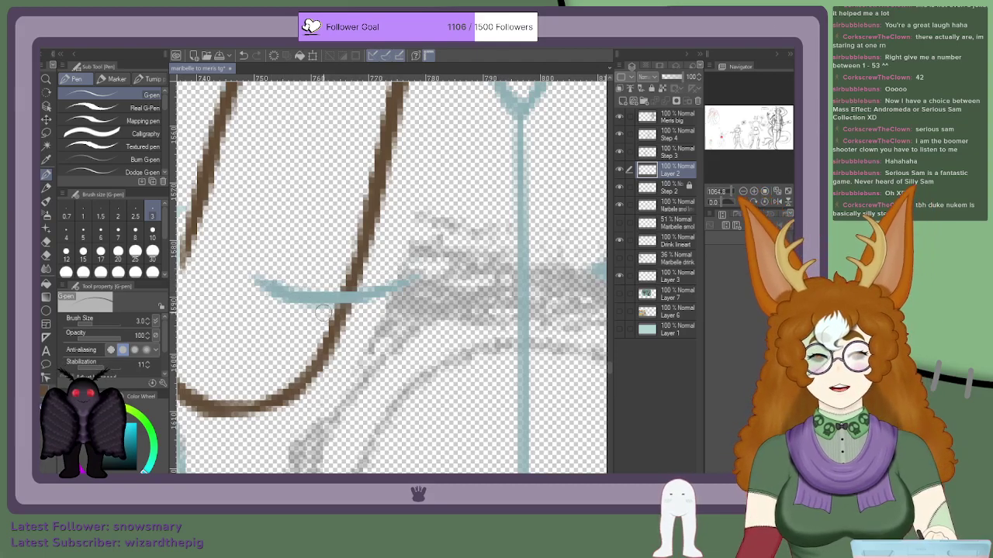
mouse_move(329, 308)
mouse_down()
mouse_move(350, 281)
mouse_move(323, 324)
mouse_move(317, 312)
mouse_move(286, 323)
mouse_move(276, 298)
mouse_move(291, 293)
mouse_move(268, 281)
mouse_up()
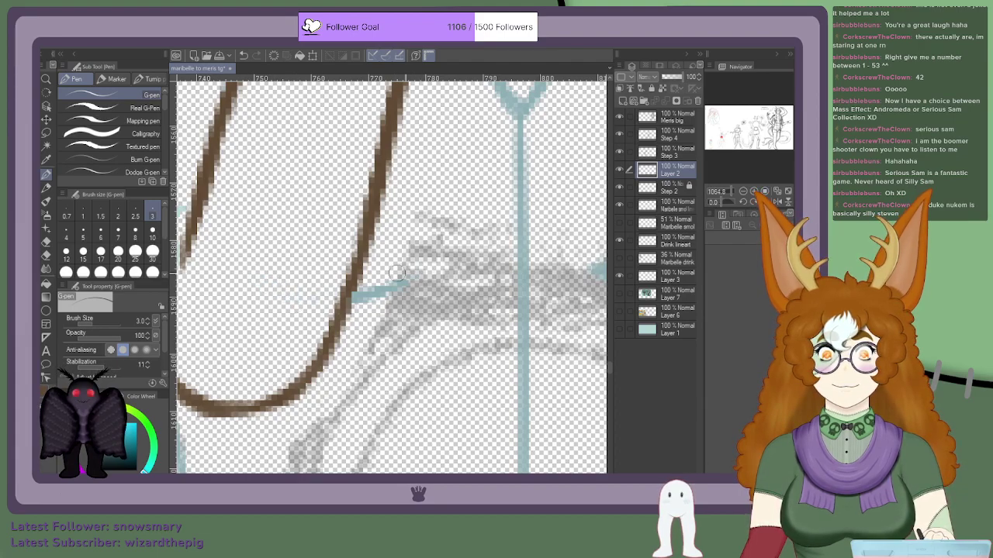
Step: Thin and taper the underbust curve on the open-arm side by erasing along its edges and both ends
scroll(442, 260, down, 4)
scroll(559, 230, down, 2)
scroll(560, 229, up, 5)
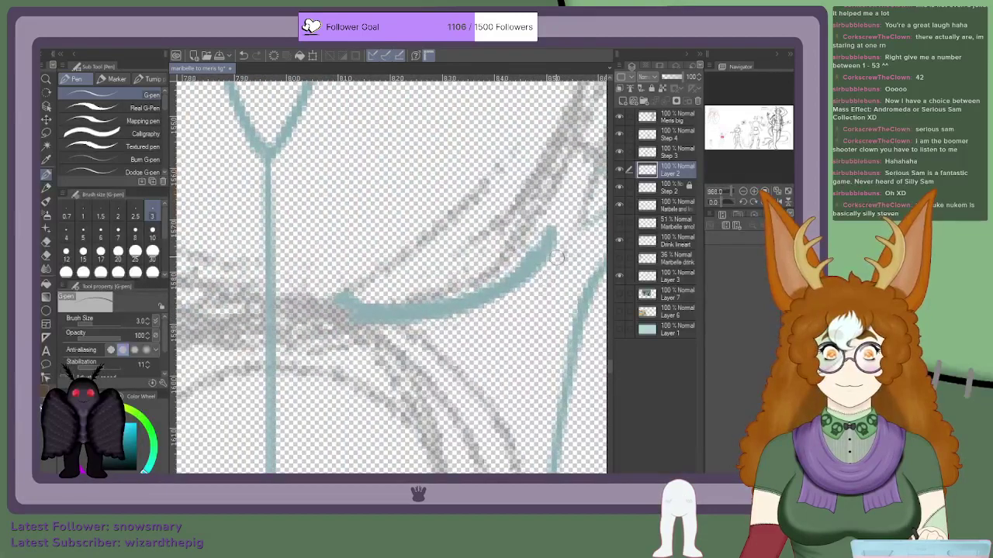
drag(557, 229, 504, 315)
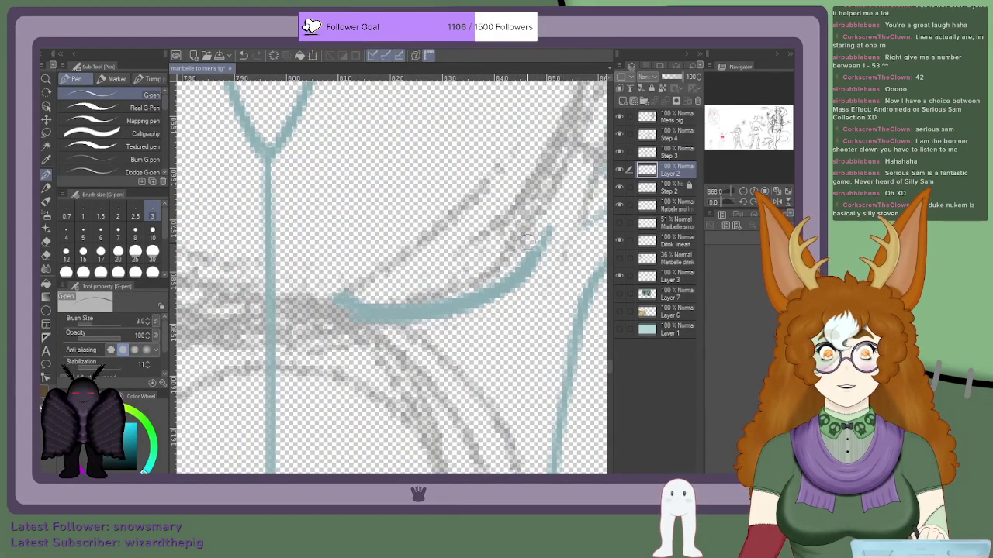
mouse_move(328, 301)
mouse_down()
mouse_move(364, 330)
mouse_move(417, 336)
mouse_move(467, 325)
mouse_up()
mouse_move(366, 321)
mouse_down()
mouse_move(484, 311)
mouse_move(528, 286)
mouse_move(559, 246)
mouse_up()
drag(327, 285, 382, 329)
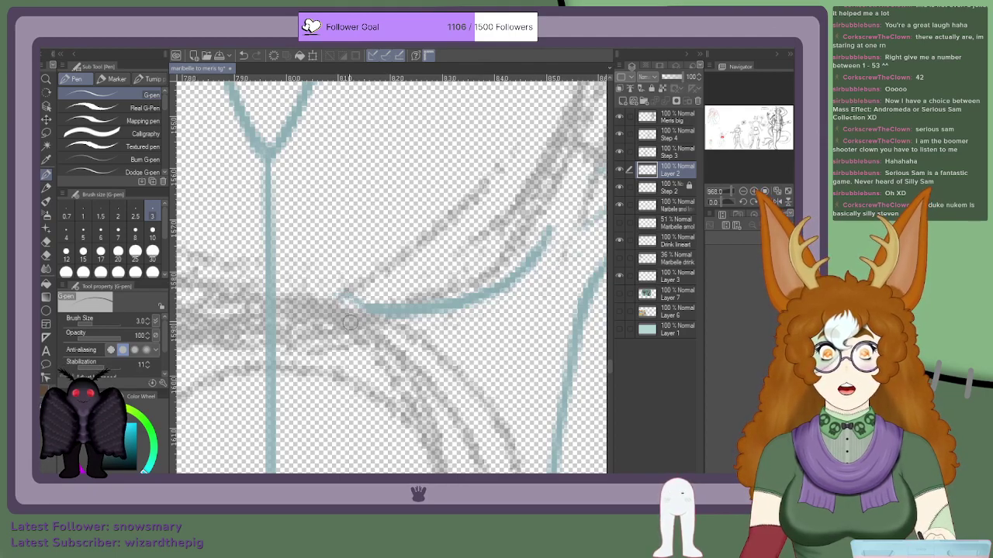
Step: Draw short horizontal light teal fold lines across the centre seam just below the underbust curves
scroll(491, 384, down, 5)
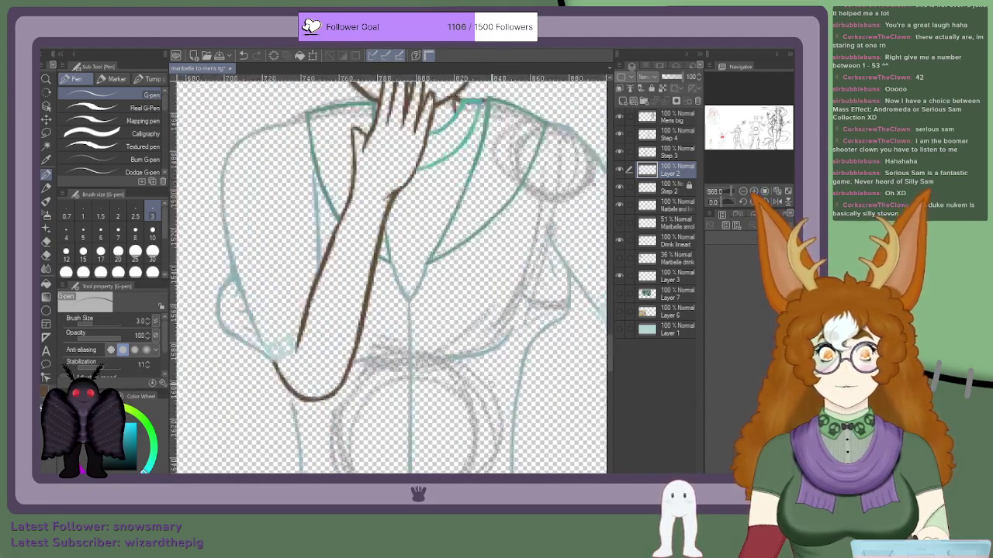
scroll(487, 381, up, 5)
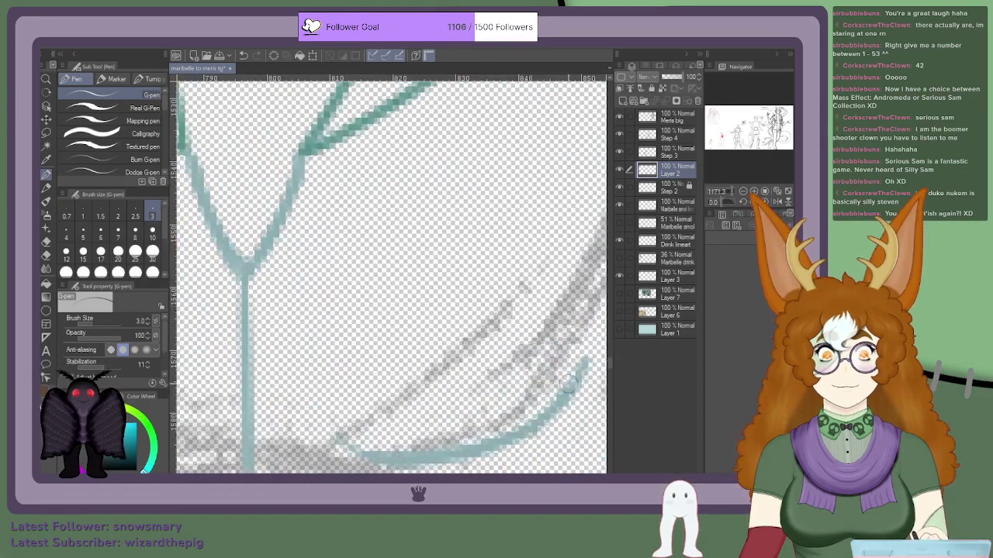
scroll(582, 380, down, 4)
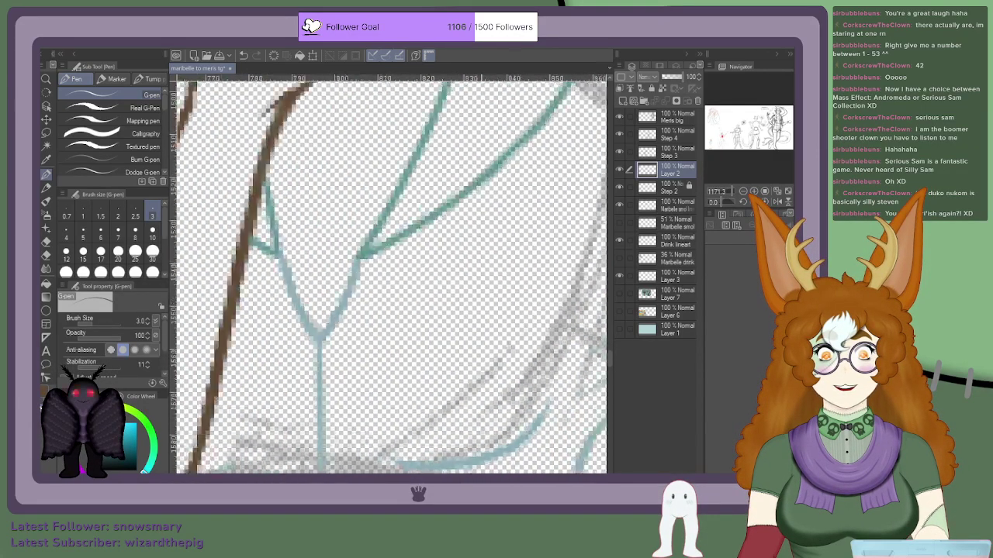
scroll(478, 468, down, 4)
scroll(370, 330, up, 6)
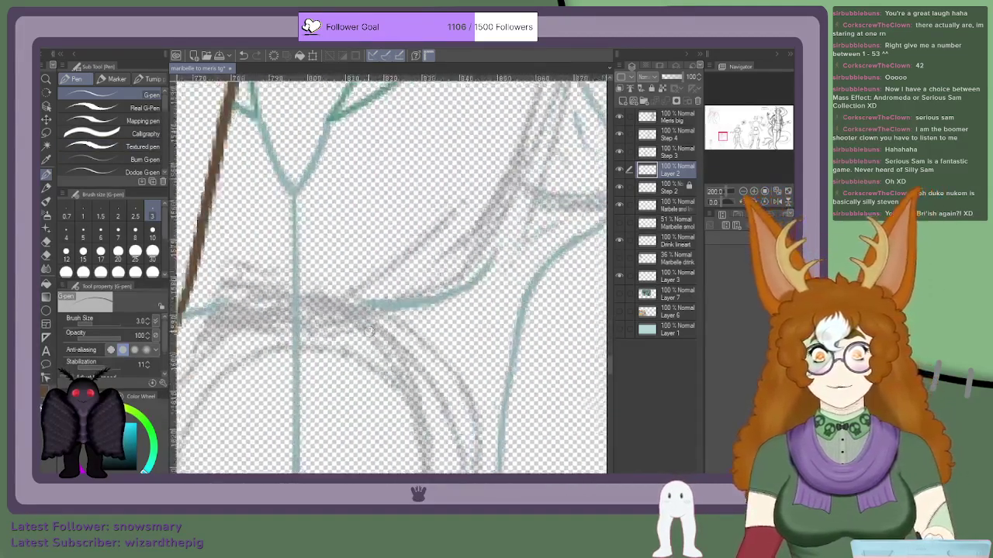
scroll(370, 330, up, 2)
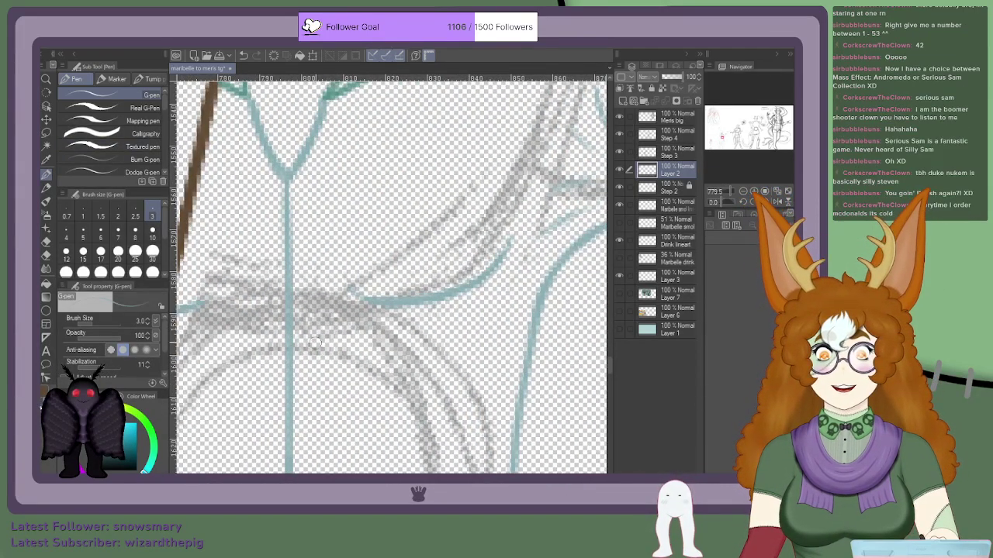
scroll(310, 349, down, 4)
scroll(297, 353, up, 3)
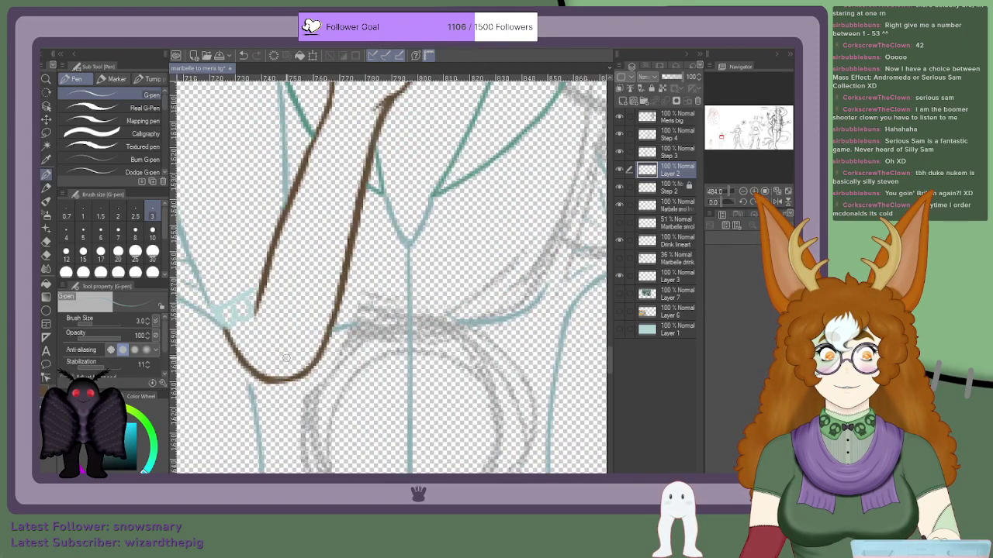
mouse_move(326, 346)
mouse_down()
mouse_move(490, 341)
mouse_move(328, 358)
mouse_up()
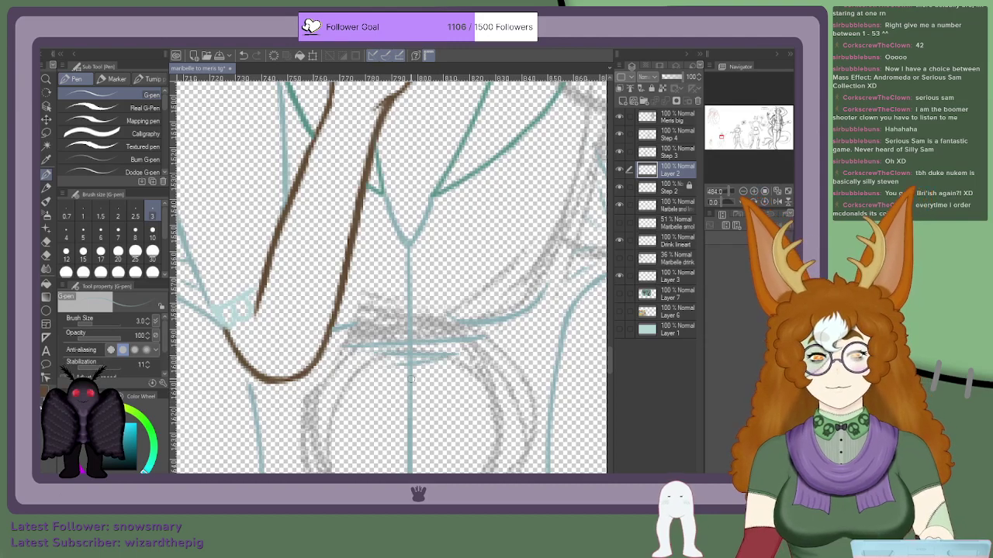
scroll(375, 371, down, 2)
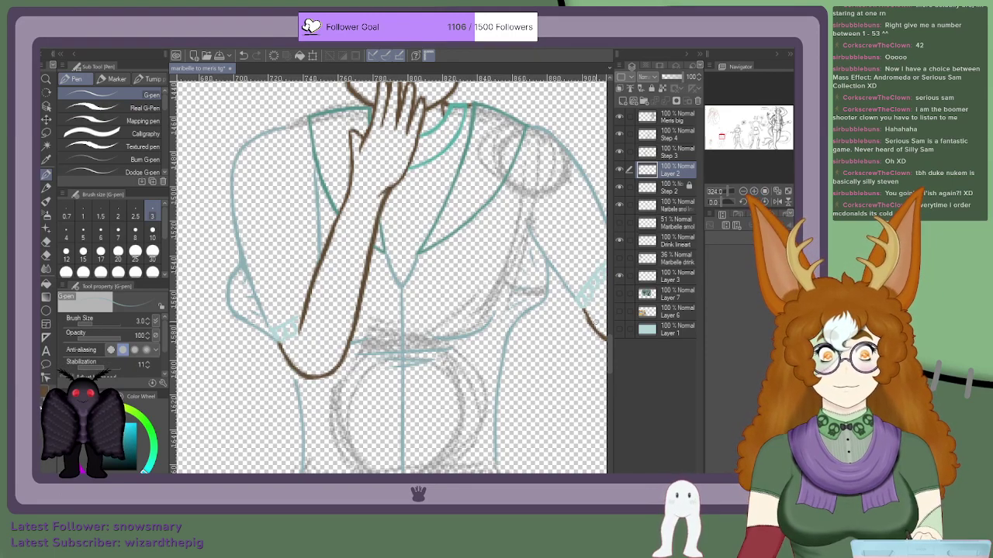
mouse_move(460, 470)
mouse_down()
mouse_move(469, 369)
mouse_move(501, 280)
mouse_move(505, 204)
mouse_up()
key(ctrl+z)
drag(460, 472, 508, 271)
key(ctrl+z)
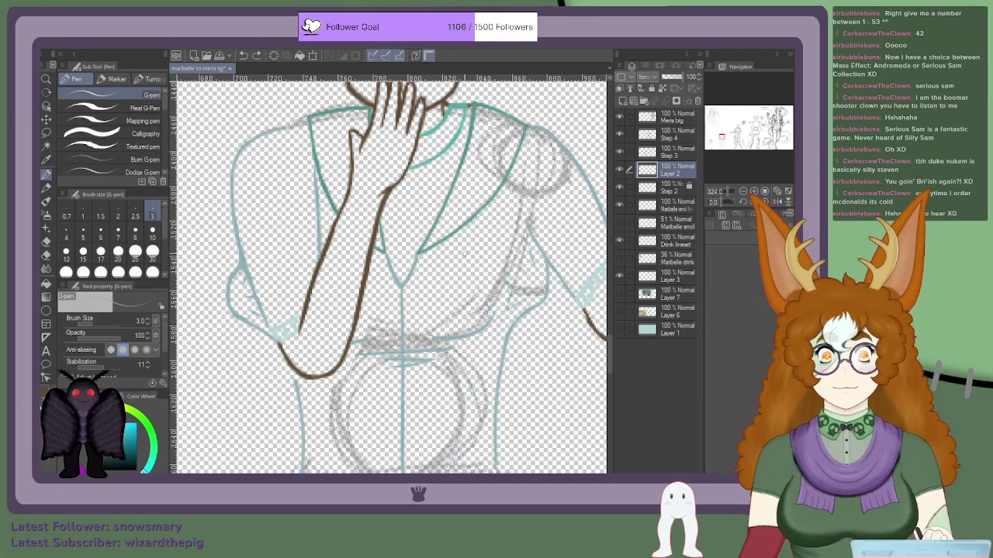
Step: Draw a curved vertical seam on each side of the torso, from the chest on the open-arm side and from the raised elbow on the other
drag(482, 229, 468, 437)
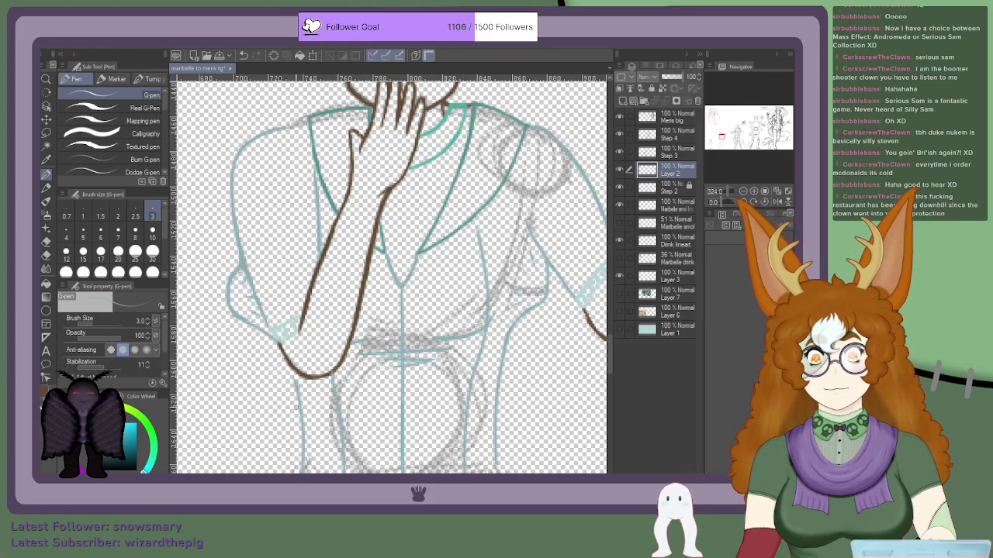
drag(330, 465, 315, 378)
key(ctrl+z)
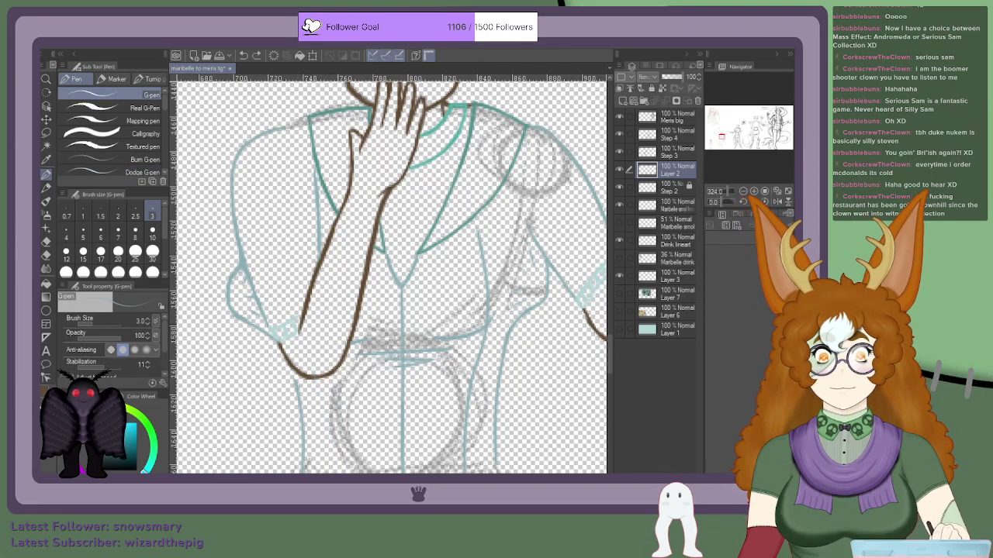
drag(334, 474, 310, 345)
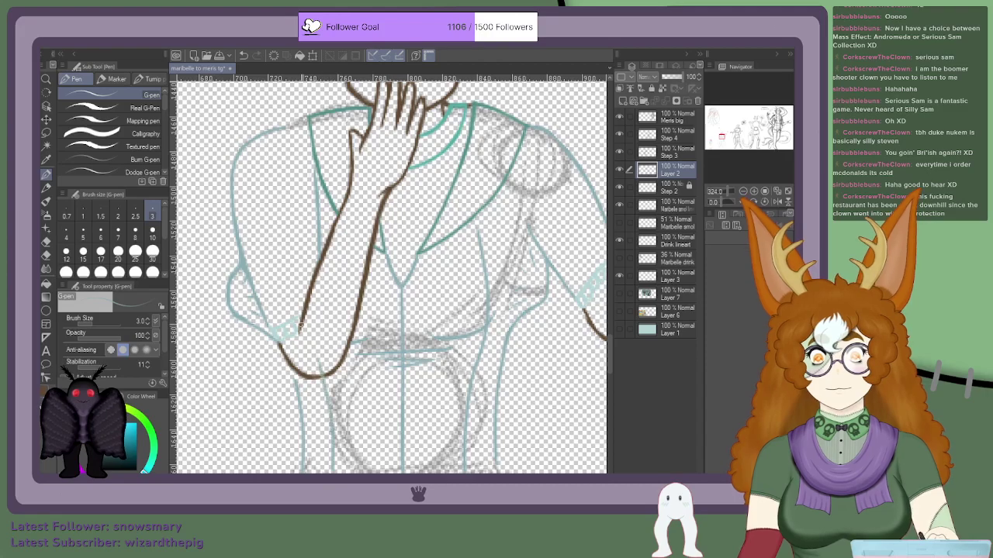
Step: Erase the top of the vertical seam inside the raised forearm and touch up the brown elbow outline where they meet
scroll(324, 334, up, 5)
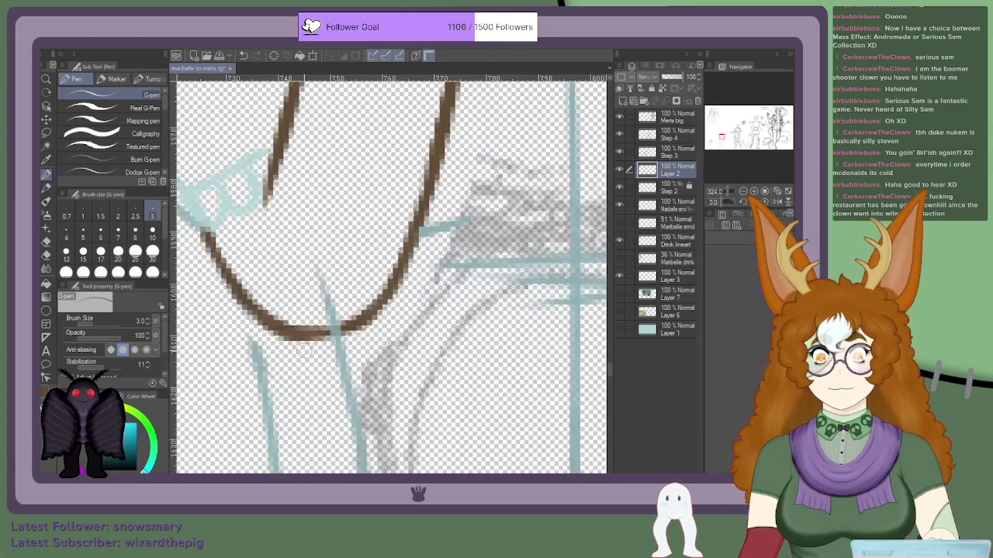
drag(318, 335, 338, 319)
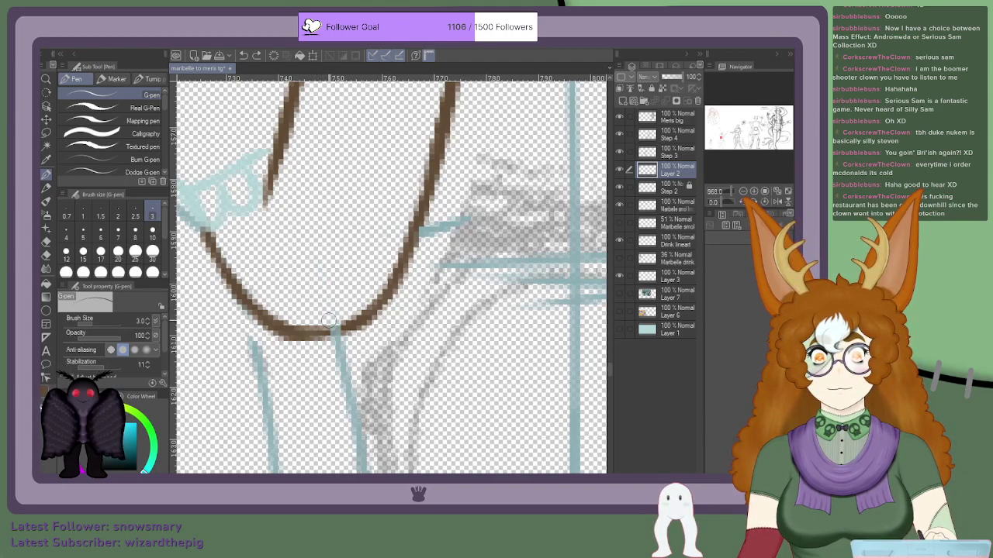
scroll(332, 314, up, 2)
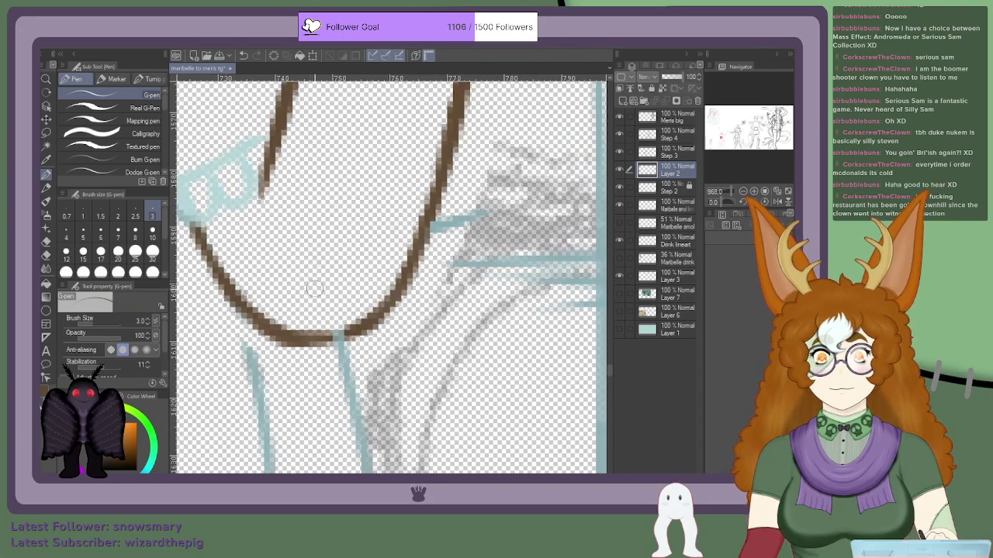
mouse_move(326, 349)
mouse_down()
mouse_move(375, 335)
mouse_move(314, 346)
mouse_up()
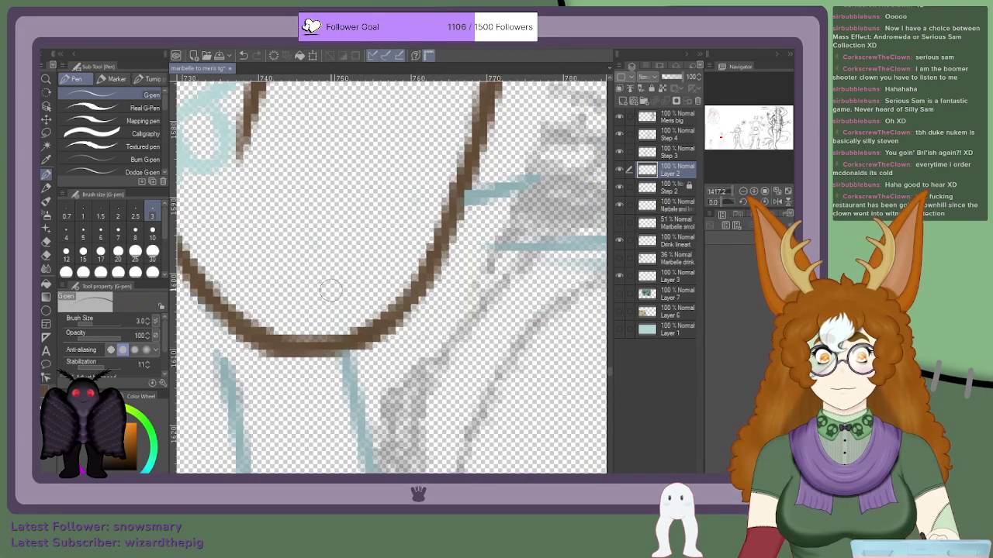
Step: Extend the outer torso side line in light teal up to the brown outline of the raised elbow
scroll(378, 259, down, 6)
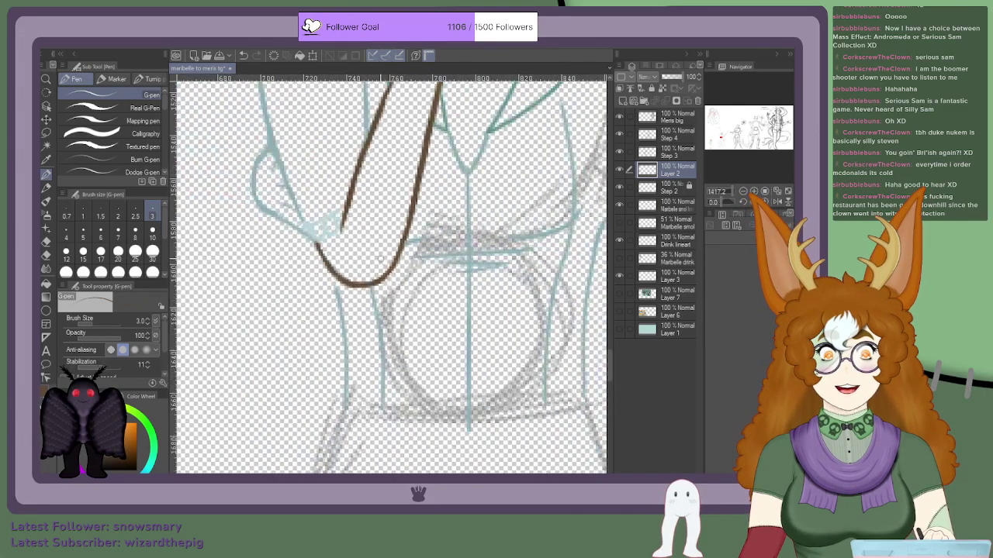
scroll(378, 259, down, 4)
scroll(396, 245, up, 3)
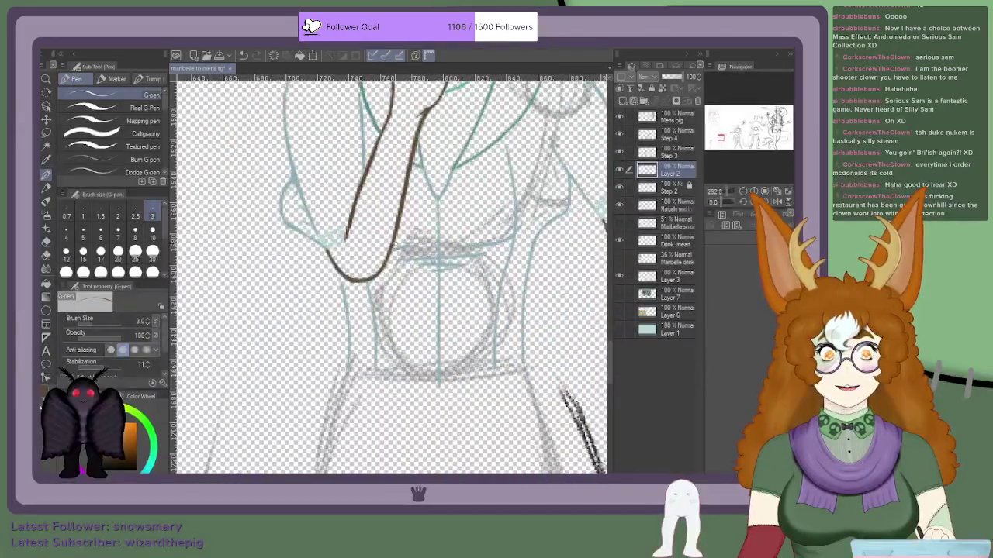
scroll(319, 303, up, 3)
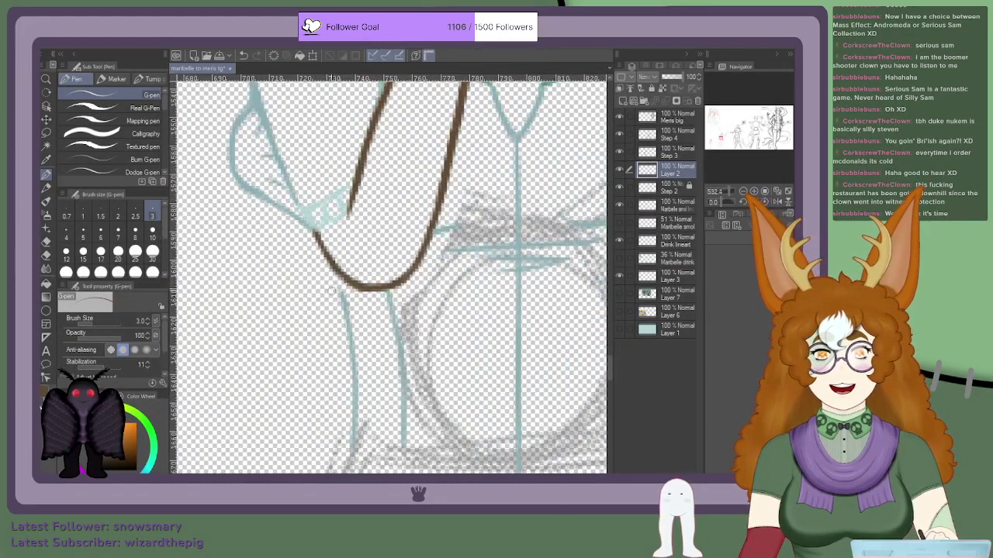
mouse_move(353, 318)
mouse_down()
mouse_move(338, 279)
mouse_move(315, 260)
mouse_up()
drag(356, 317, 299, 221)
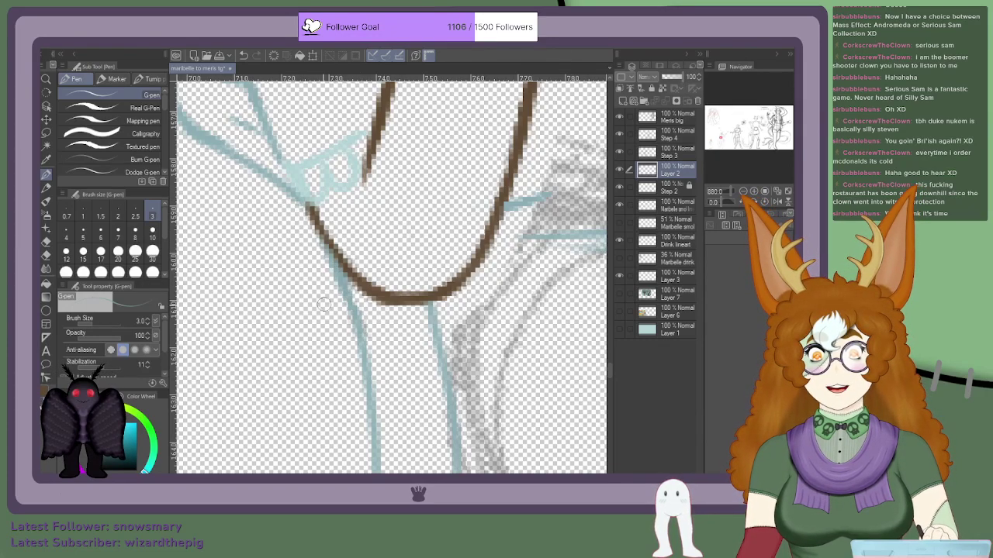
scroll(310, 349, down, 6)
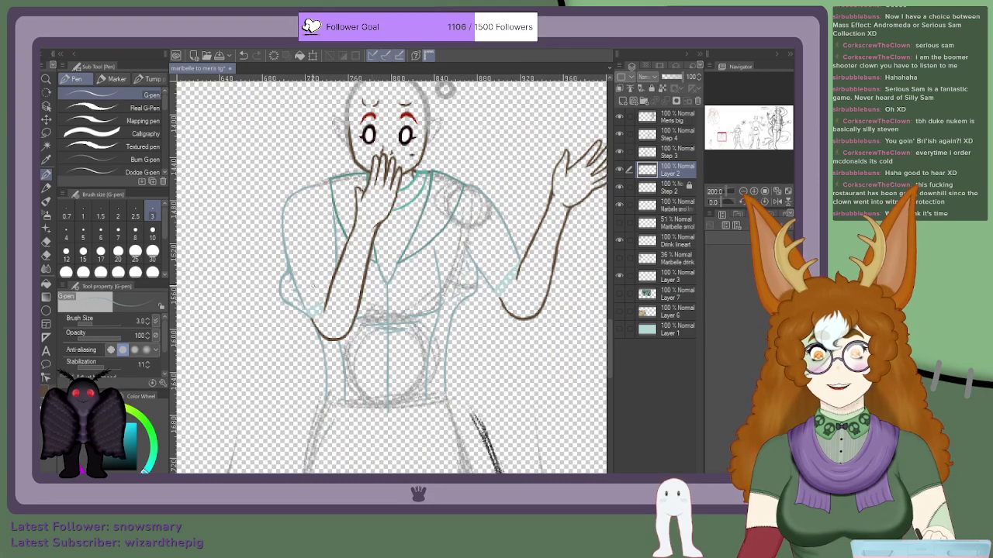
scroll(318, 290, up, 5)
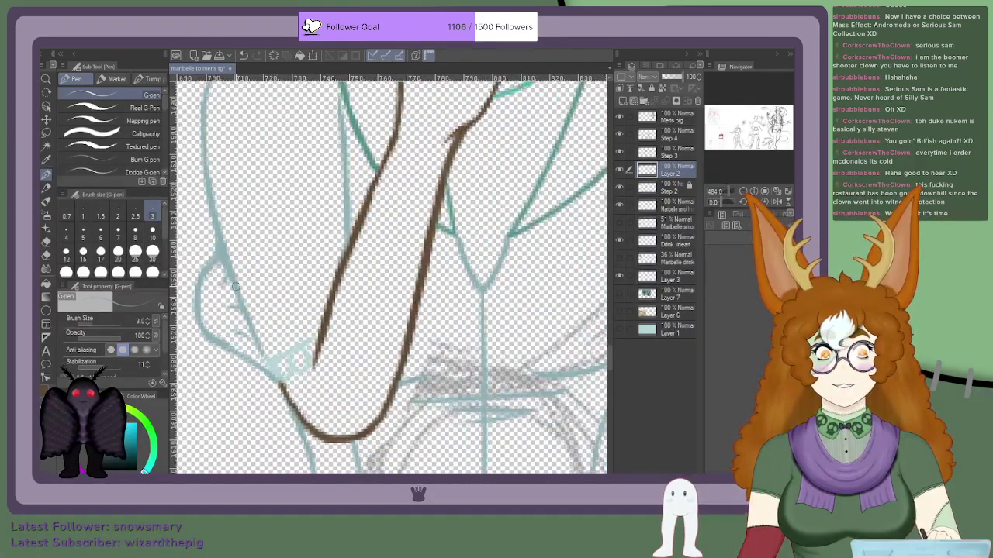
scroll(235, 287, up, 3)
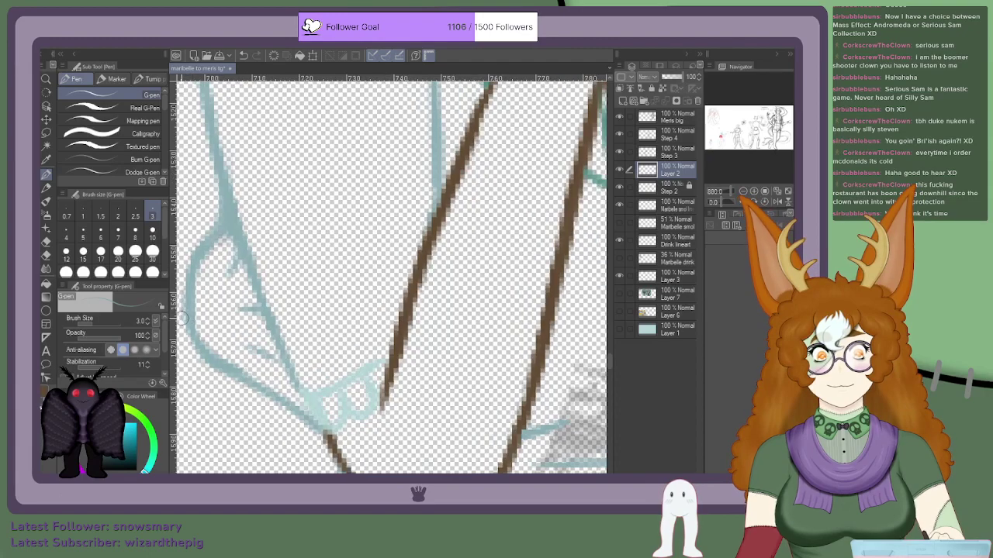
Step: Draw a small V-shaped fold in light teal on the outer edge of the sleeve beside the raised arm
mouse_move(193, 303)
mouse_down()
mouse_move(219, 302)
mouse_move(190, 304)
mouse_up()
key(ctrl+z)
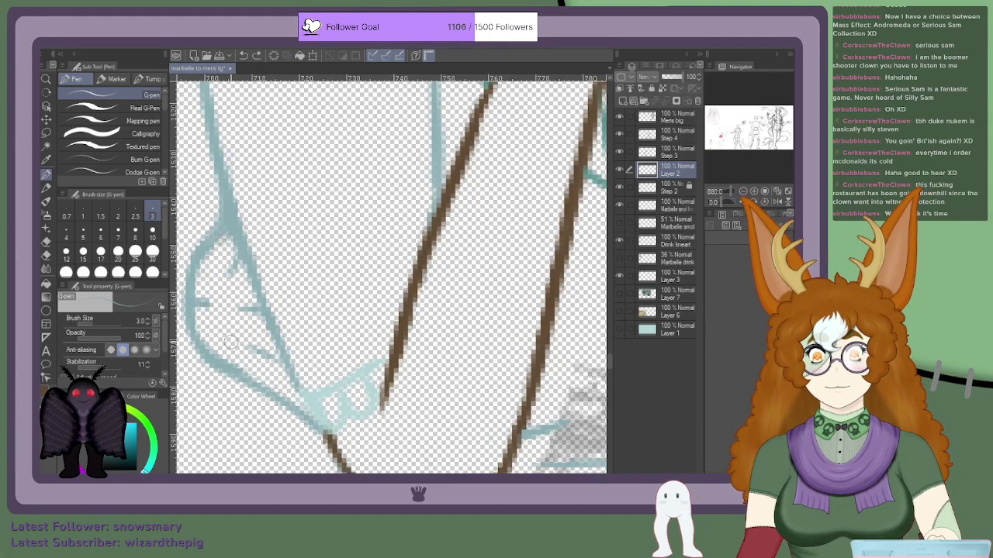
scroll(231, 346, down, 4)
scroll(217, 341, up, 3)
scroll(210, 321, up, 2)
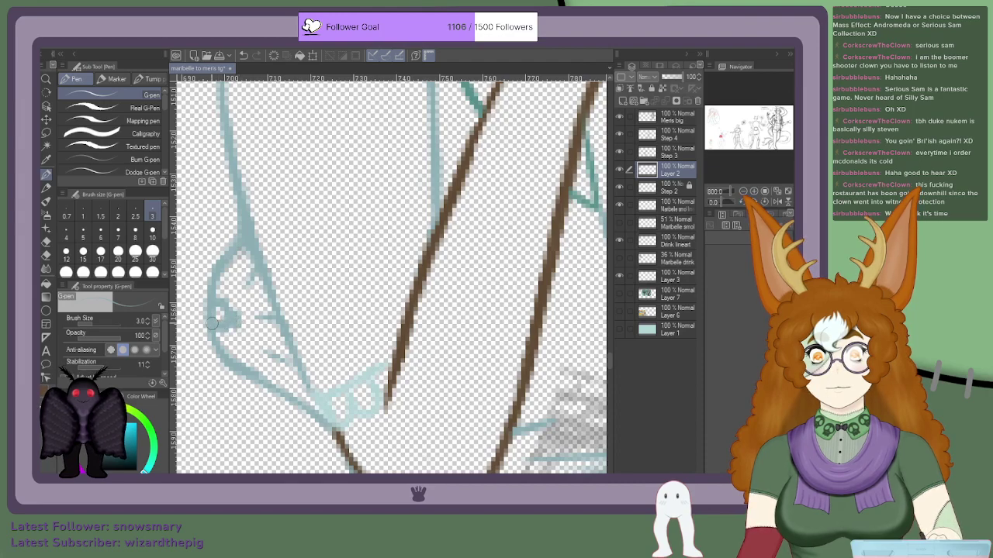
scroll(212, 323, up, 1)
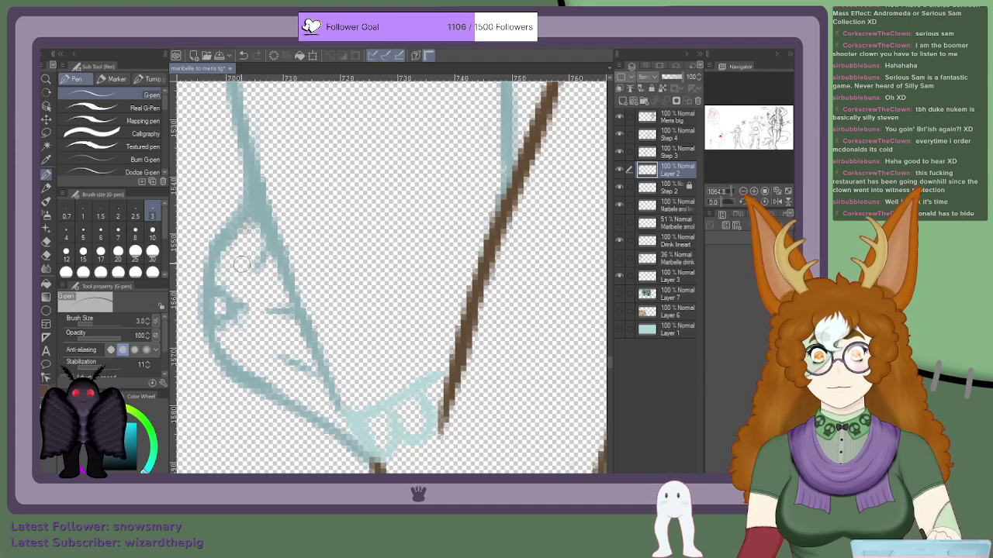
scroll(225, 284, down, 3)
scroll(227, 284, up, 2)
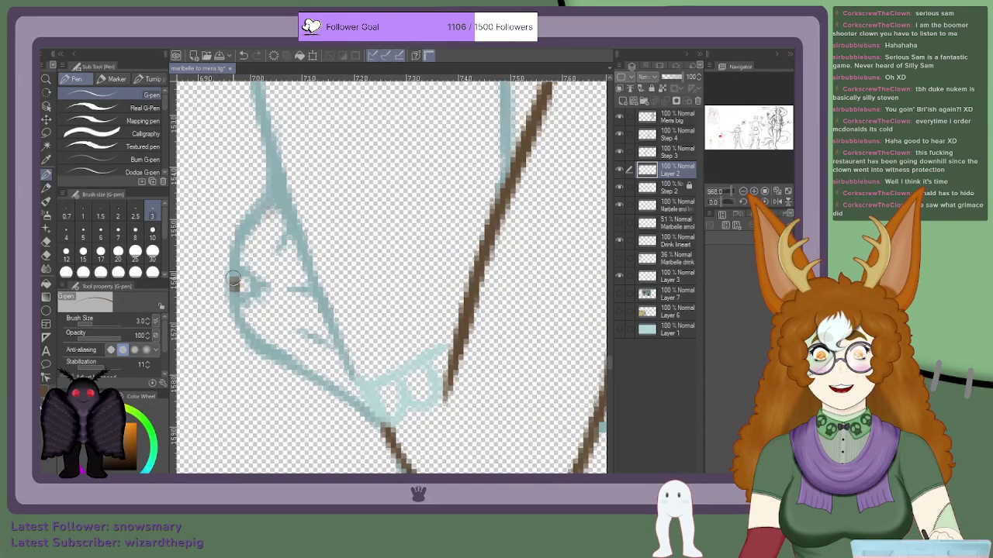
Step: Add a short brown mark over the outer edge of the sleeve where the small fold opens
drag(235, 296, 234, 284)
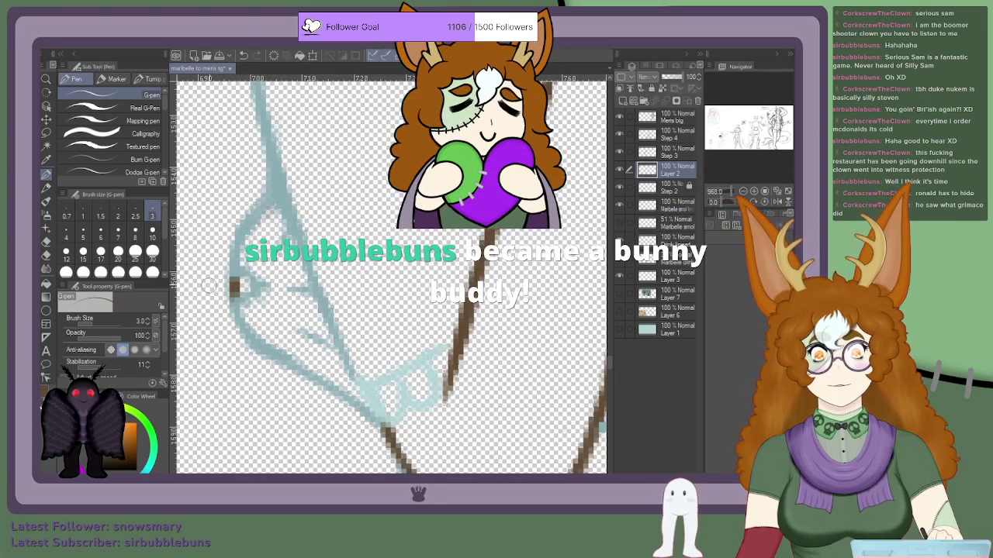
scroll(234, 297, down, 5)
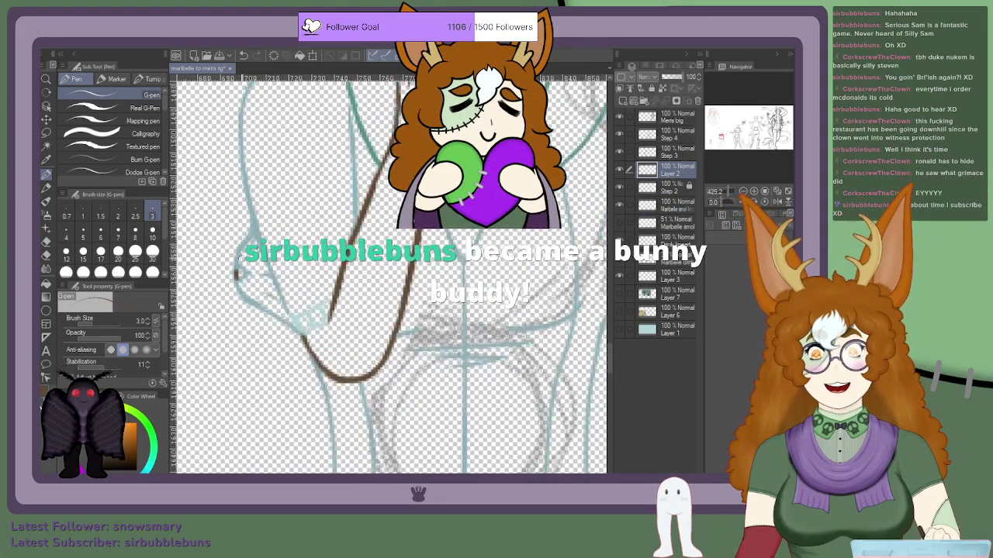
scroll(320, 270, down, 1)
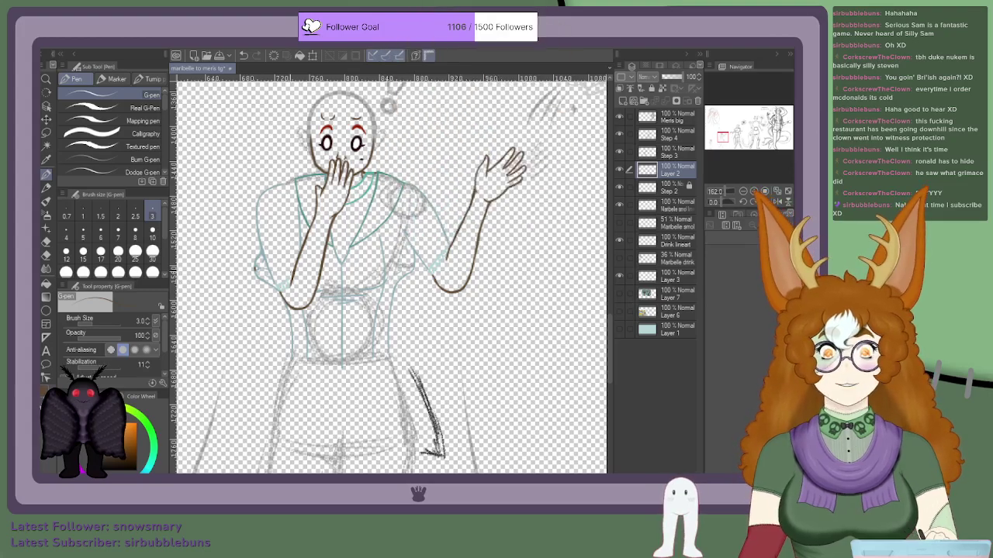
scroll(255, 268, up, 3)
scroll(232, 267, down, 2)
scroll(216, 266, up, 3)
scroll(215, 266, up, 3)
scroll(221, 263, down, 1)
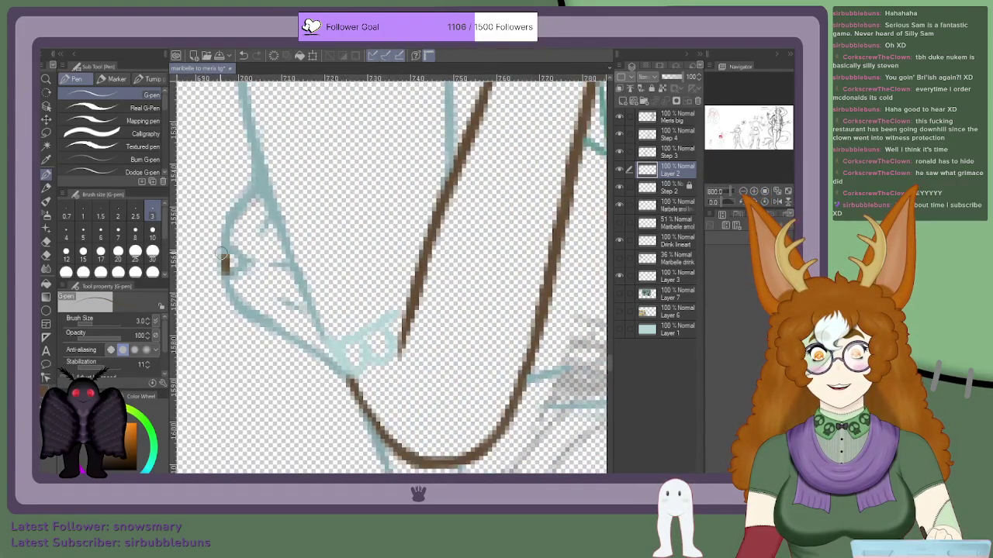
scroll(223, 269, down, 3)
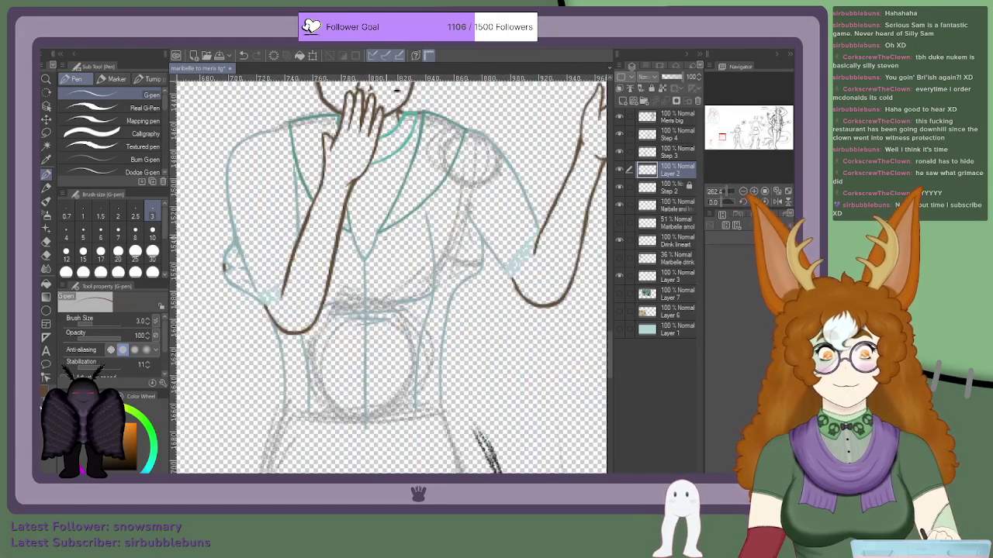
Step: Examine the brown sleeve-edge mark and the surrounding torso lineart from close up and at full-figure distance
scroll(372, 264, up, 3)
scroll(372, 264, down, 3)
scroll(373, 264, up, 3)
scroll(373, 264, down, 3)
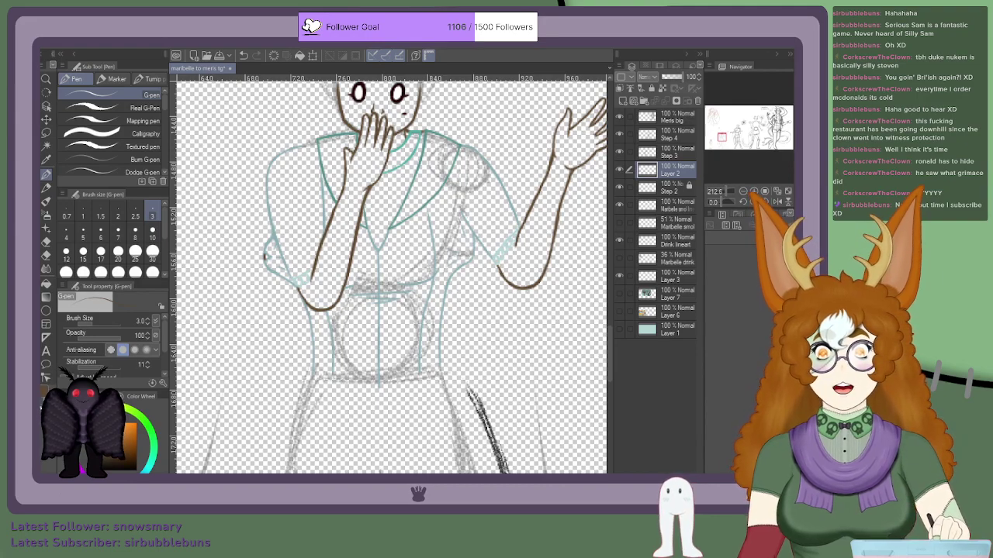
scroll(267, 256, up, 10)
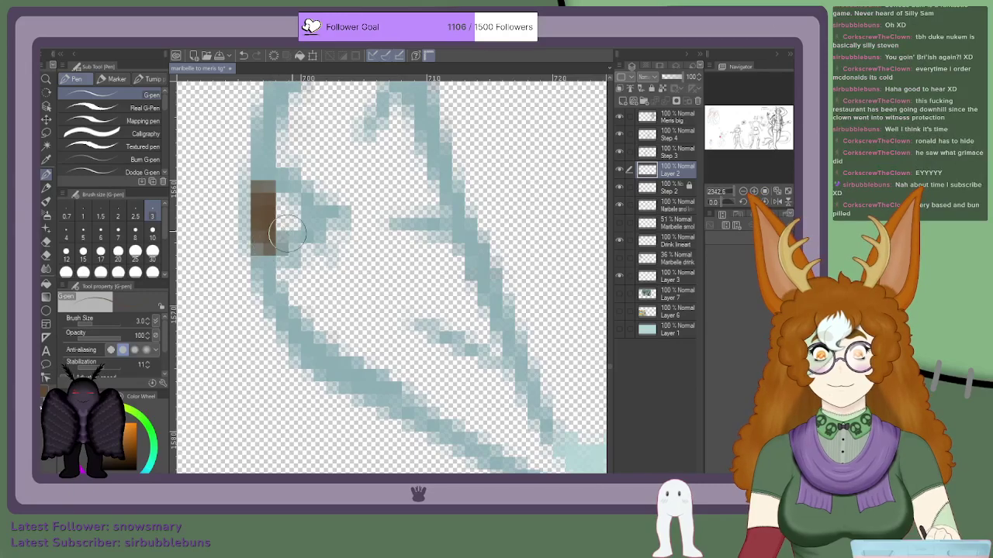
scroll(275, 248, down, 10)
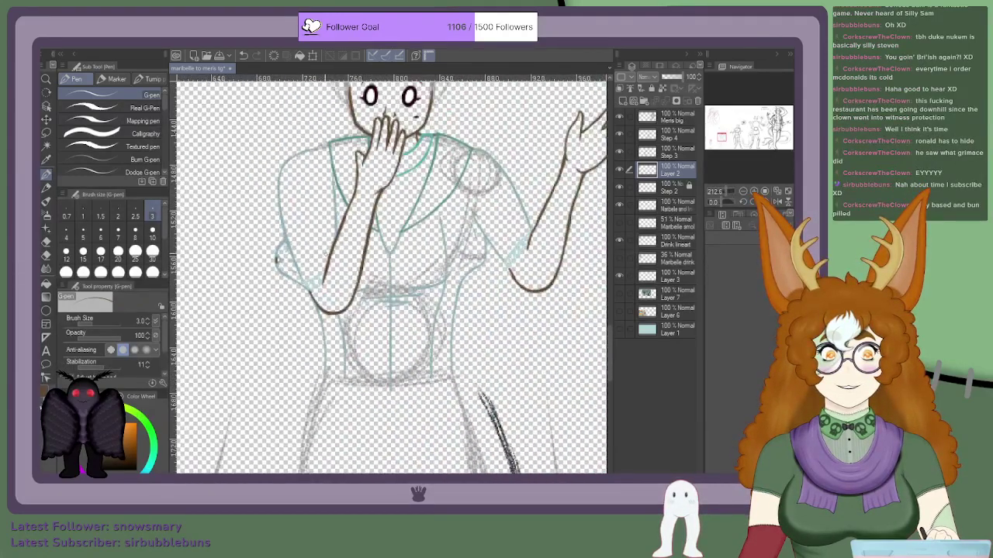
scroll(327, 254, up, 1)
scroll(414, 281, down, 3)
scroll(446, 280, up, 3)
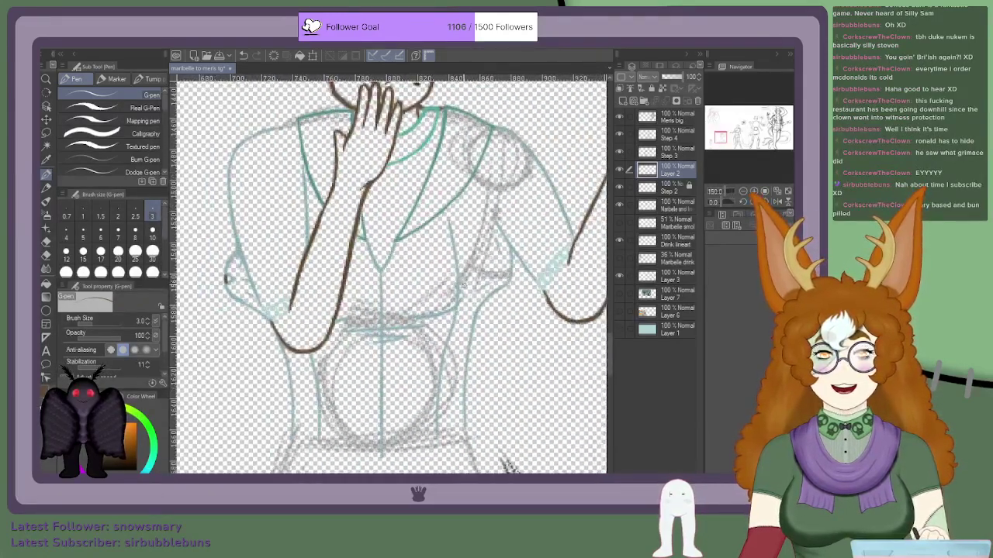
scroll(504, 461, down, 3)
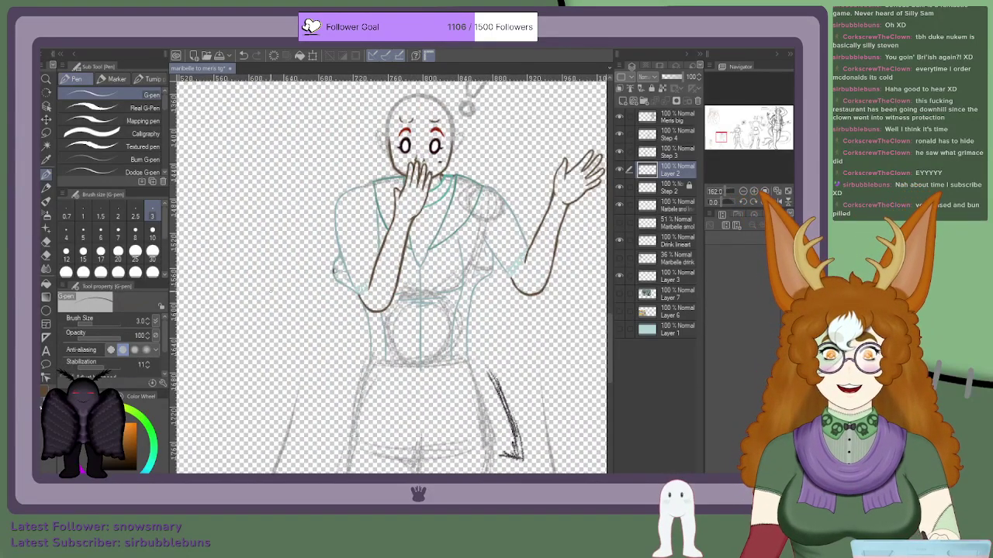
scroll(268, 290, up, 4)
scroll(329, 281, down, 3)
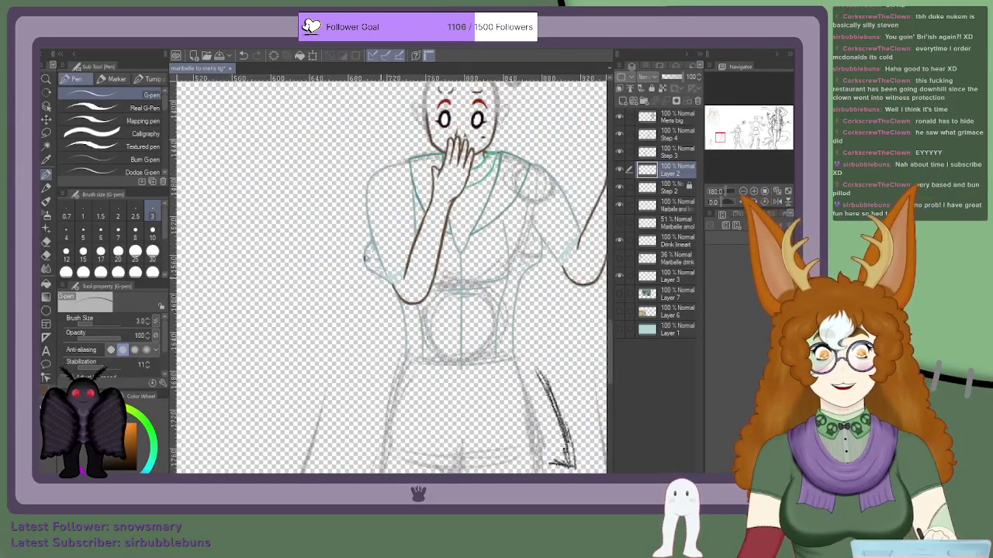
scroll(474, 365, up, 2)
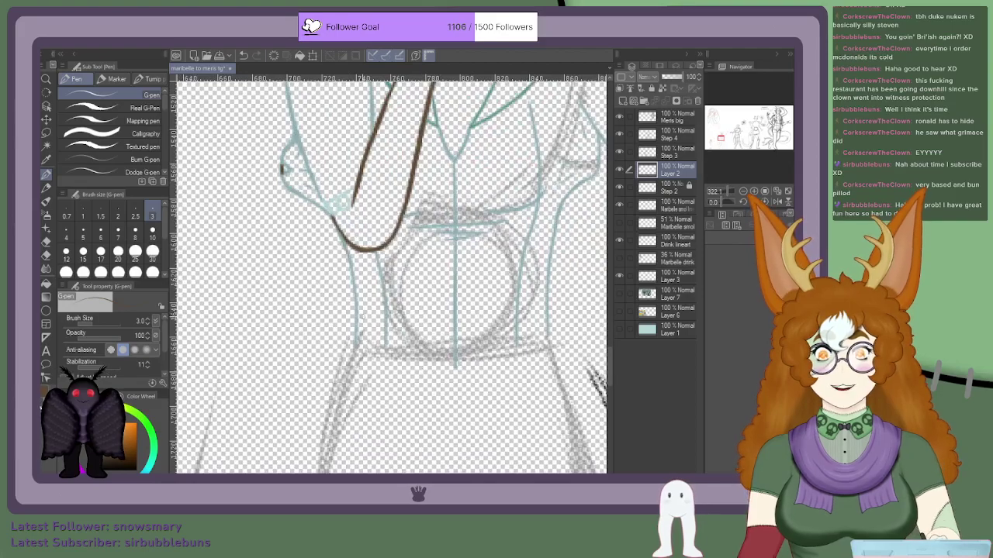
Step: Extend the underbust curve on the open-arm side slightly upward past the vertical bodice seam
scroll(357, 322, up, 1)
scroll(356, 320, down, 3)
scroll(464, 257, up, 4)
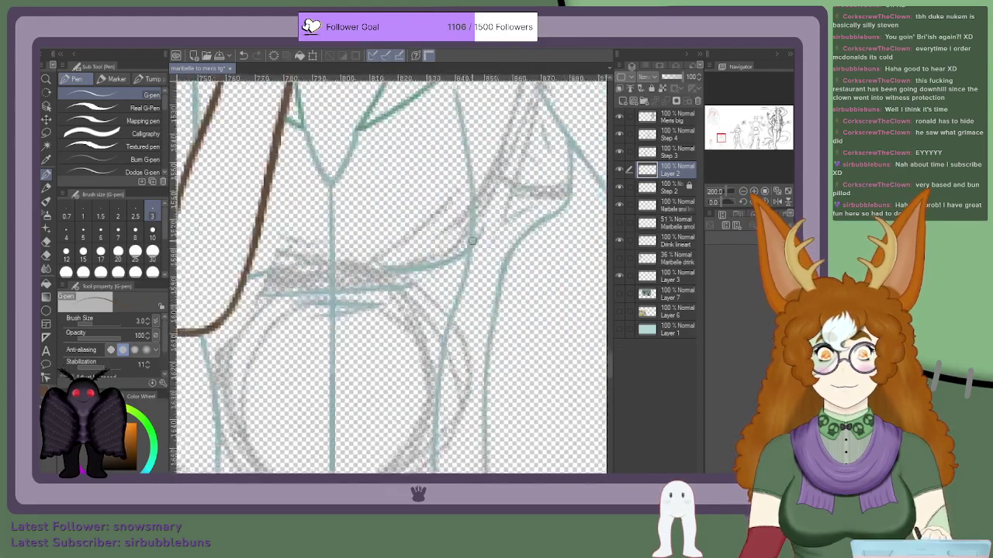
scroll(458, 275, down, 2)
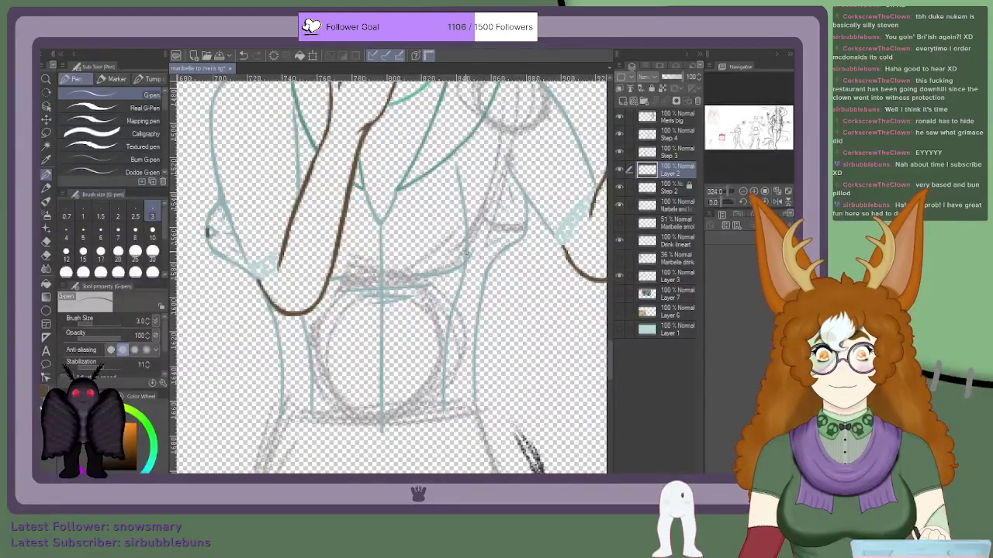
scroll(437, 228, up, 3)
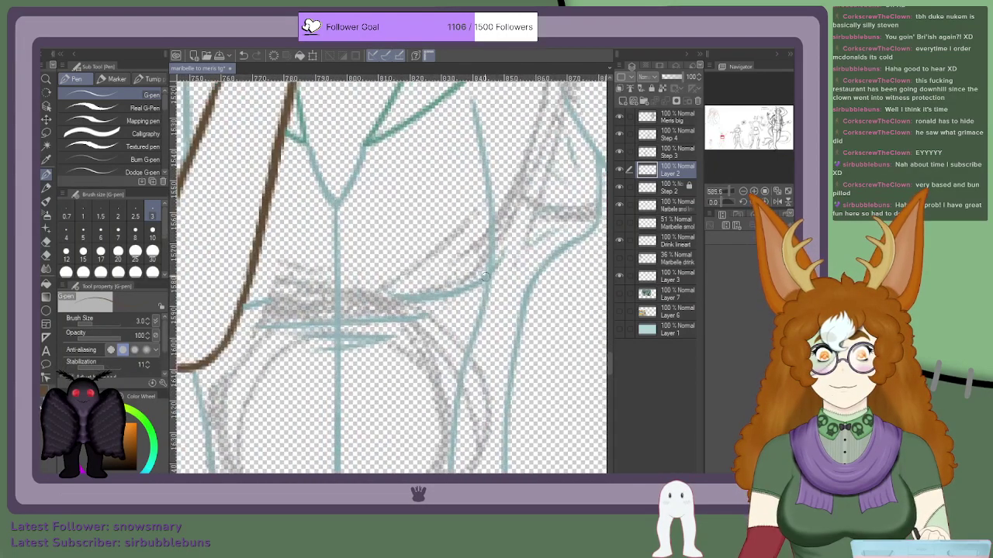
scroll(409, 324, down, 3)
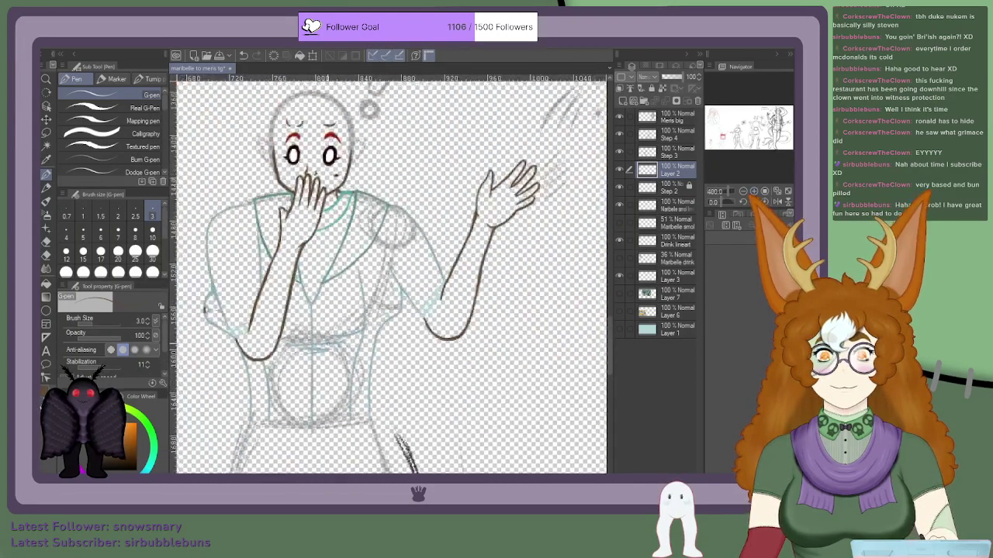
Step: Undo the stray brown stroke below the underbust and shorten the horizontal fold lines across the centre seam
scroll(320, 342, down, 1)
scroll(318, 345, up, 5)
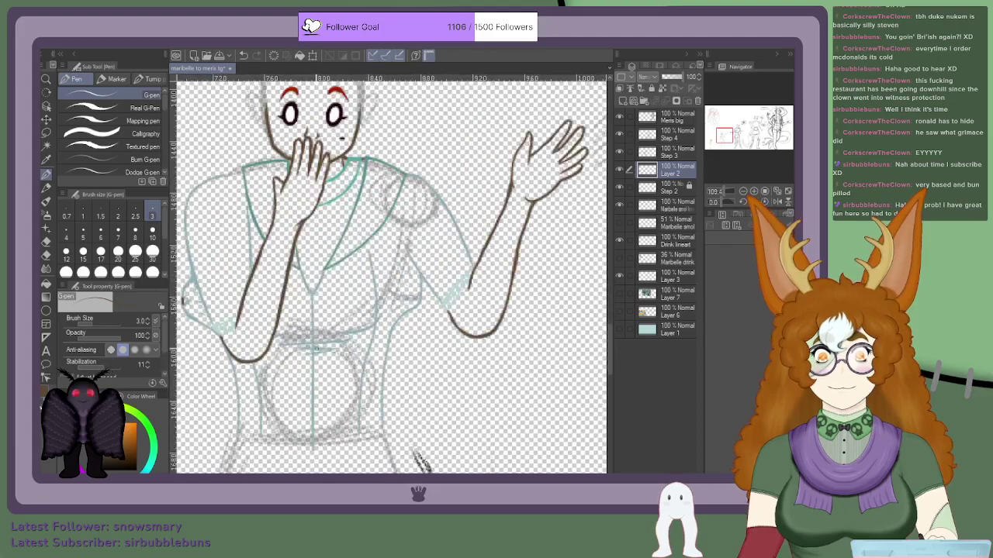
drag(314, 349, 403, 327)
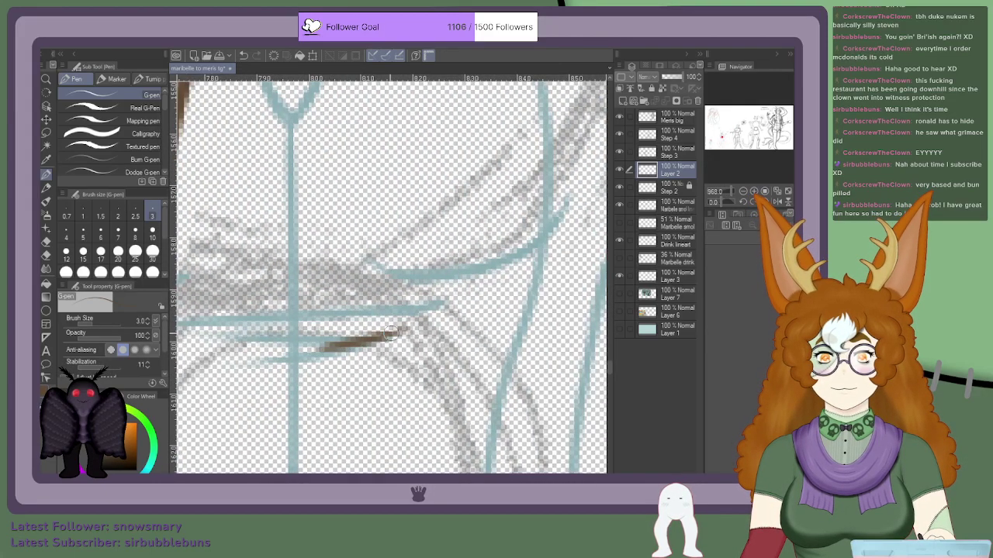
key(ctrl+z)
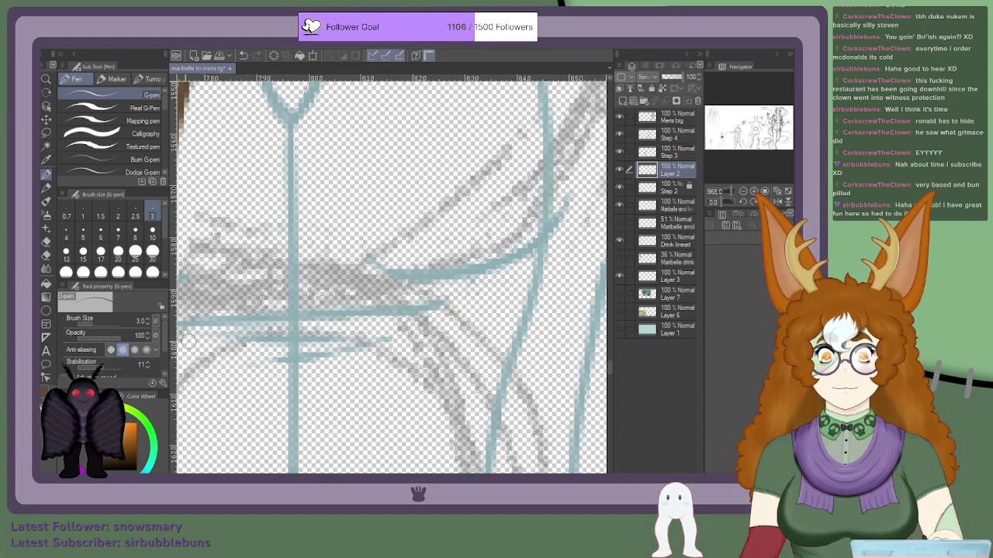
key(ctrl+z)
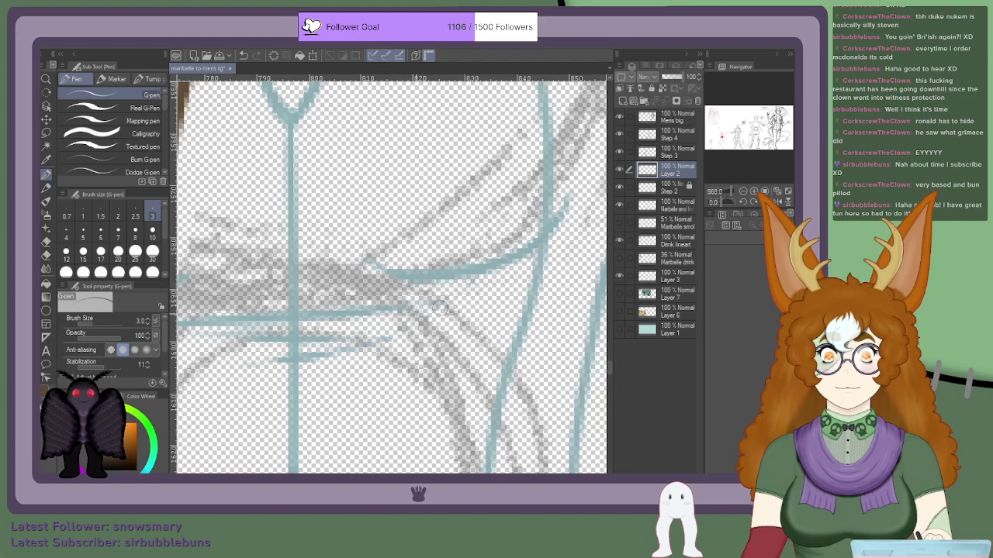
scroll(347, 332, down, 5)
scroll(256, 318, up, 2)
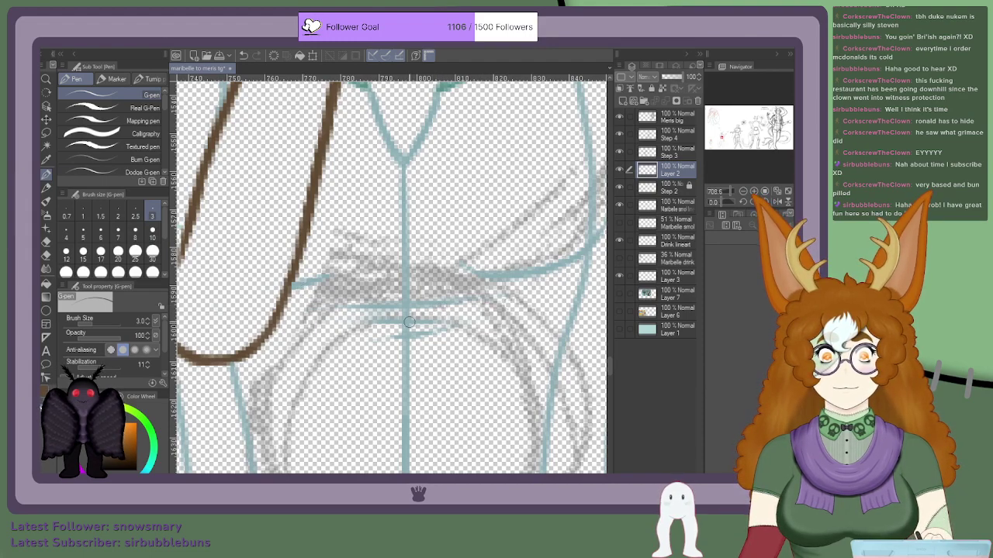
Step: Sample light teal from the large figure's bodice hem and join its vertical seam to the hem on the Drink lineart layer
scroll(410, 322, down, 3)
scroll(414, 322, down, 4)
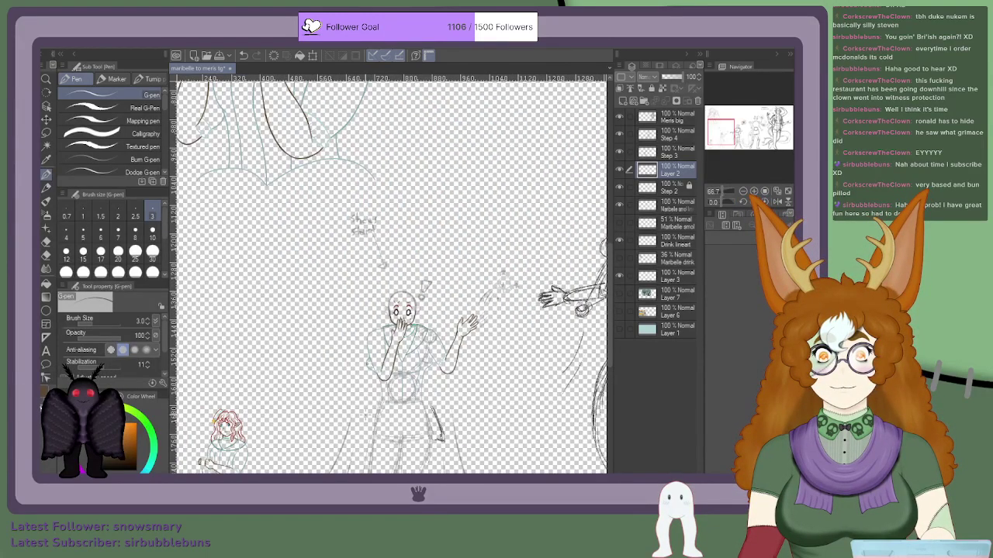
scroll(357, 200, up, 7)
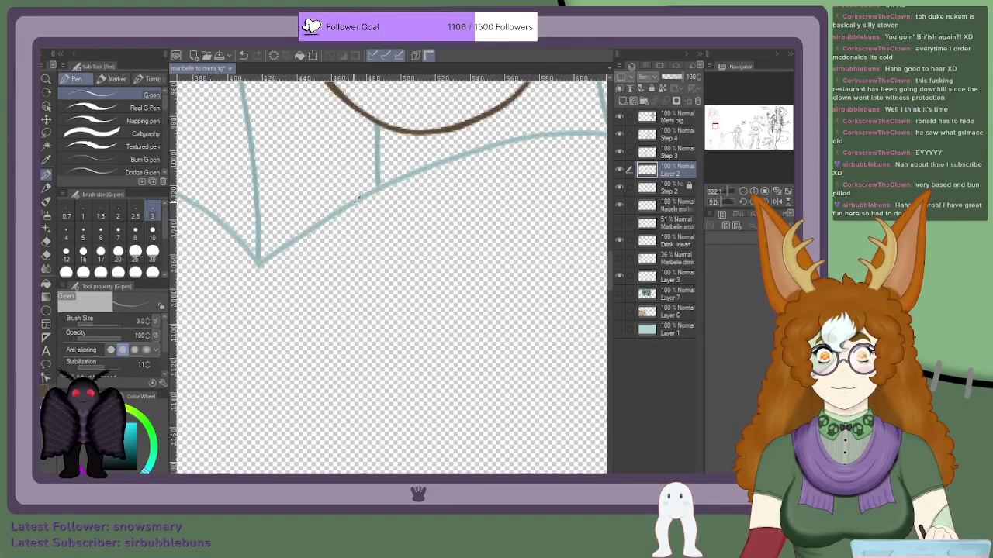
scroll(358, 199, up, 3)
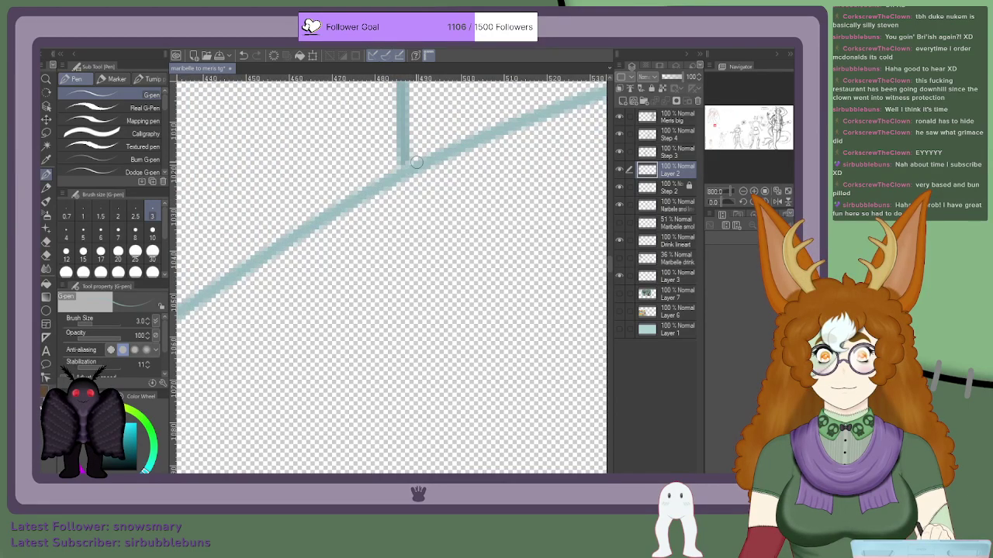
scroll(473, 240, down, 1)
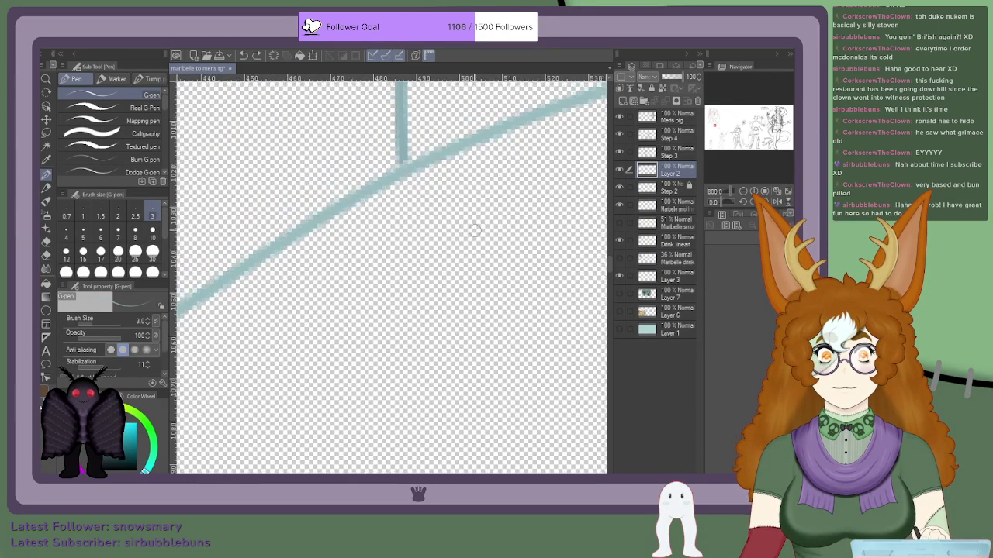
click(679, 257)
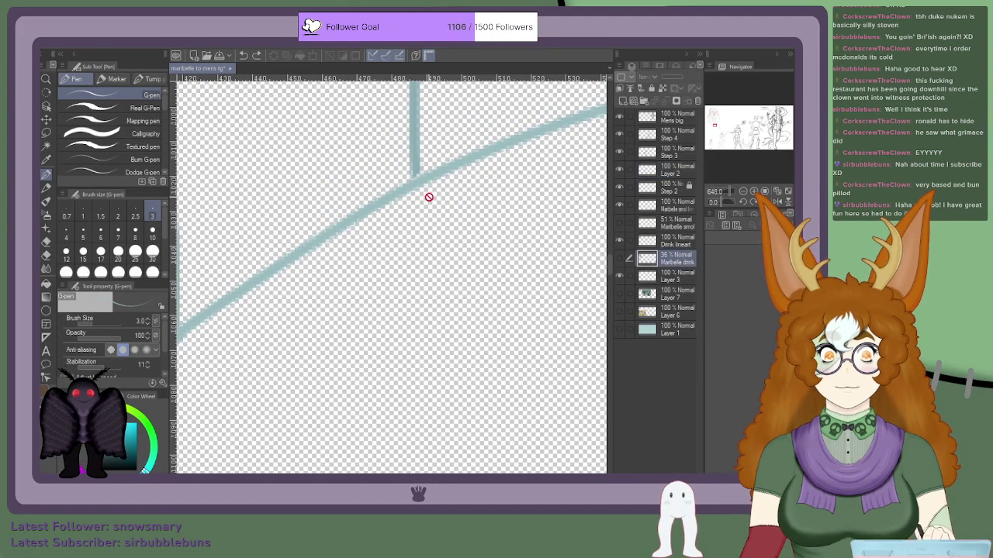
click(663, 240)
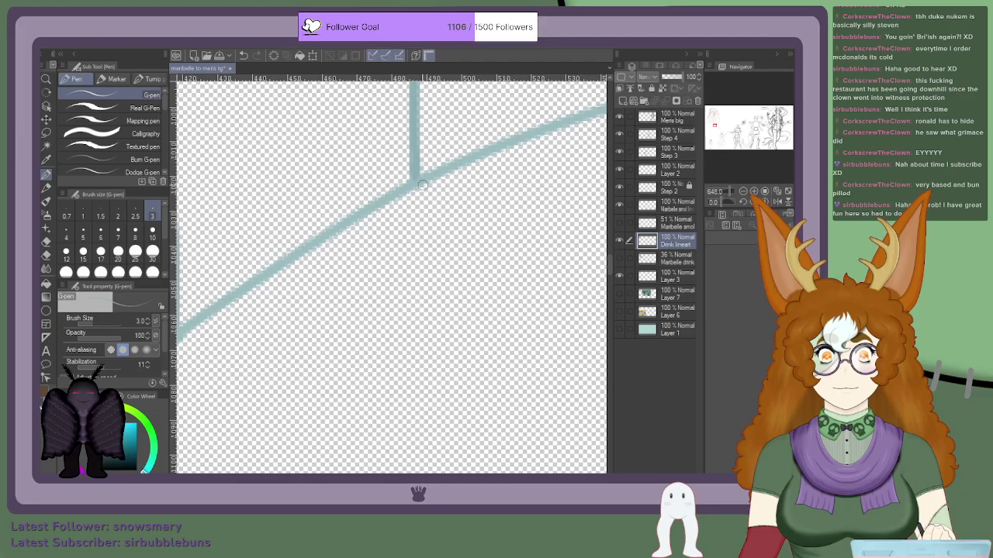
Step: Try a bodice hem stroke from the foot of the centre seam up to the side line at the startled character's waist
scroll(412, 188, down, 15)
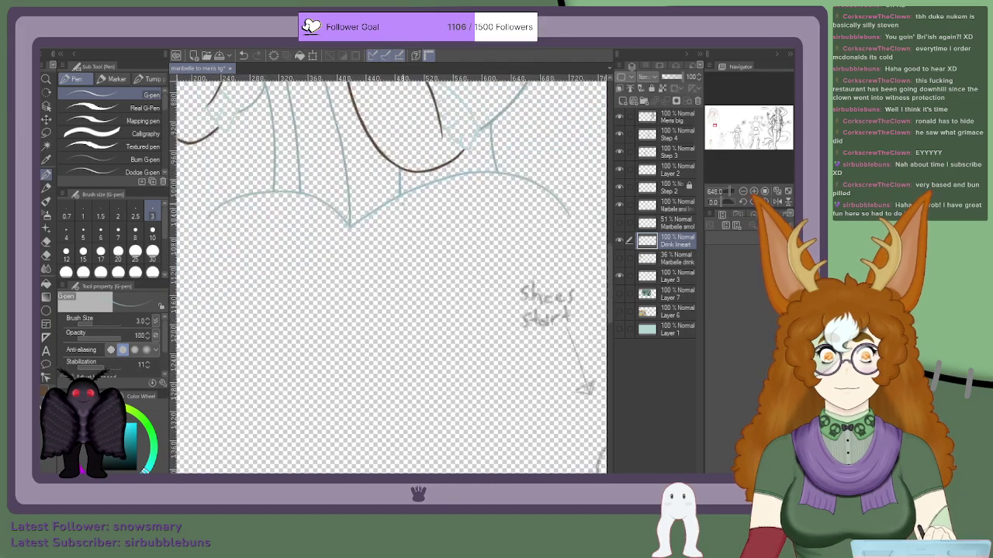
scroll(465, 330, up, 5)
scroll(377, 331, up, 10)
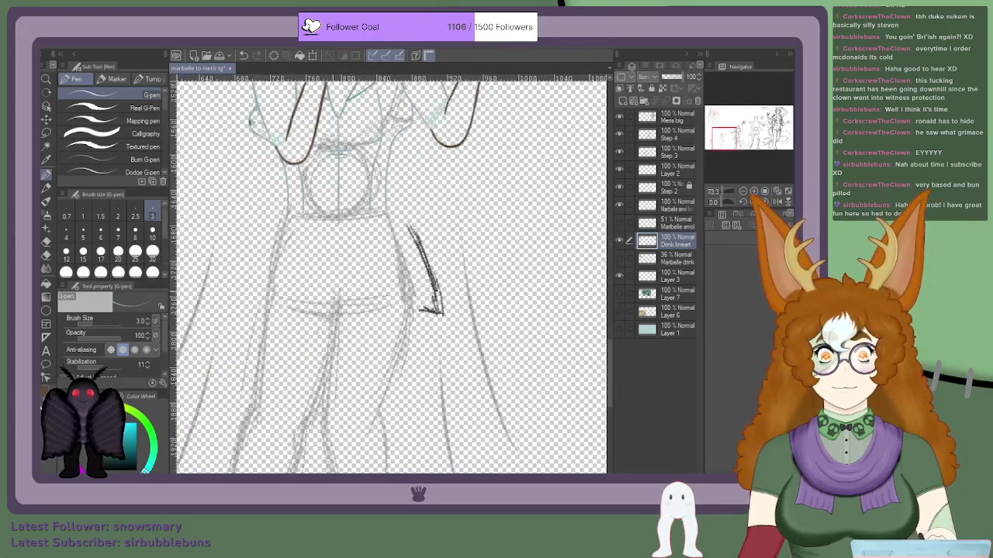
scroll(350, 228, down, 5)
scroll(281, 272, up, 6)
mouse_move(284, 272)
mouse_down()
mouse_move(406, 221)
mouse_move(462, 214)
mouse_up()
key(ctrl+z)
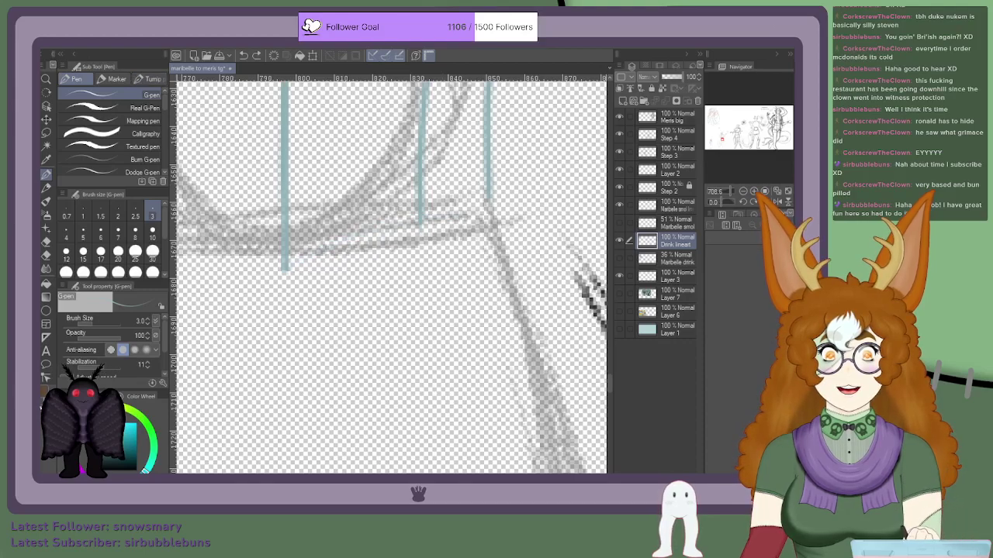
Step: Merge the Step 3 layer into Layer 2, and undo the merge
click(667, 156)
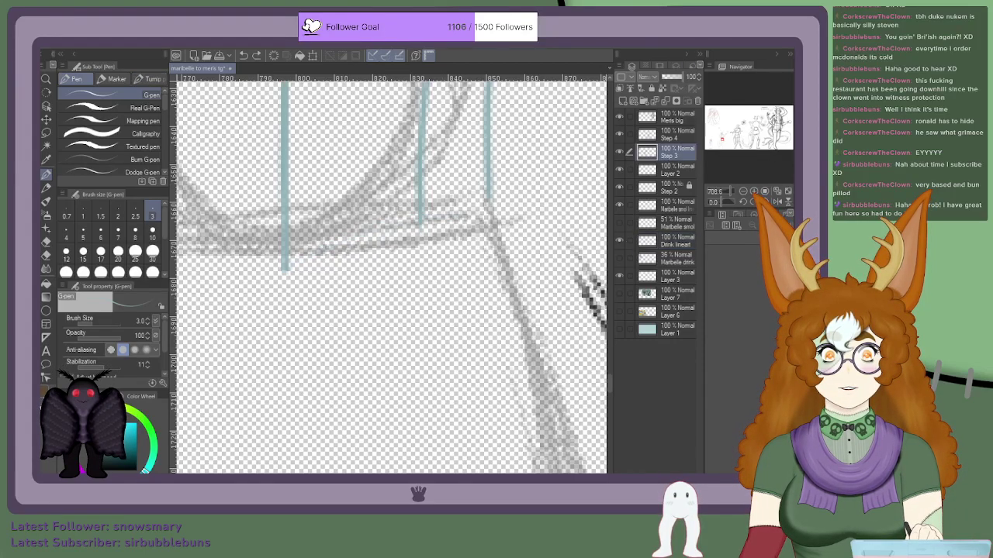
click(651, 174)
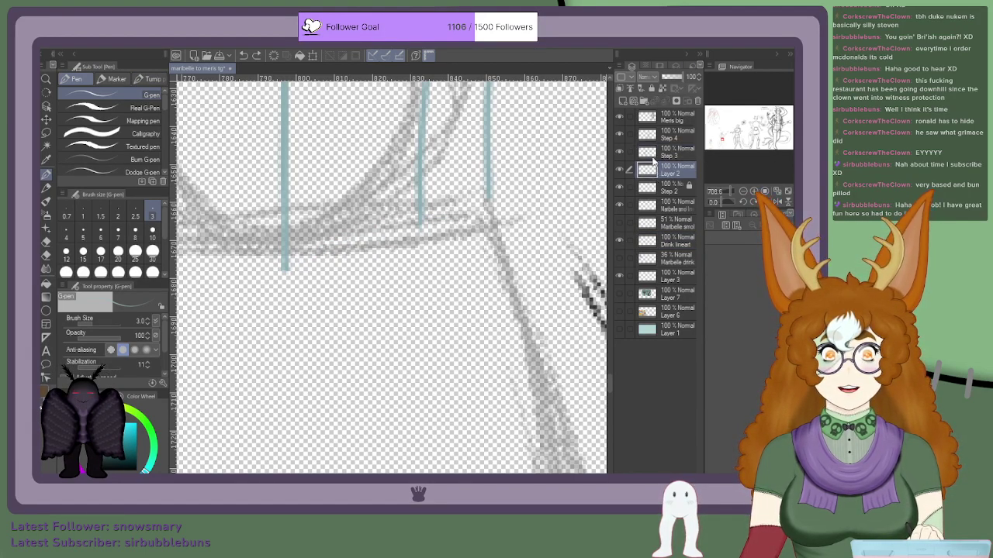
click(656, 154)
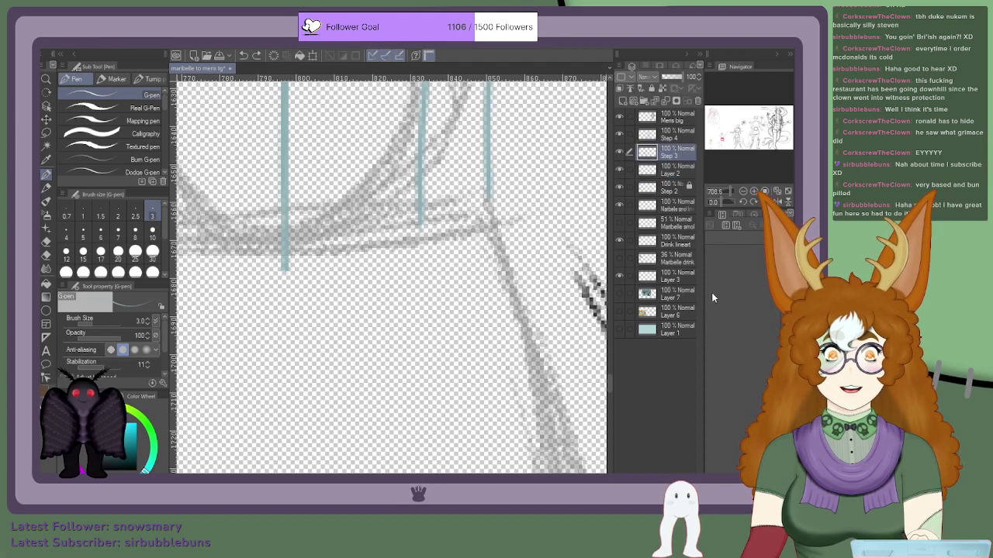
key(ctrl+e)
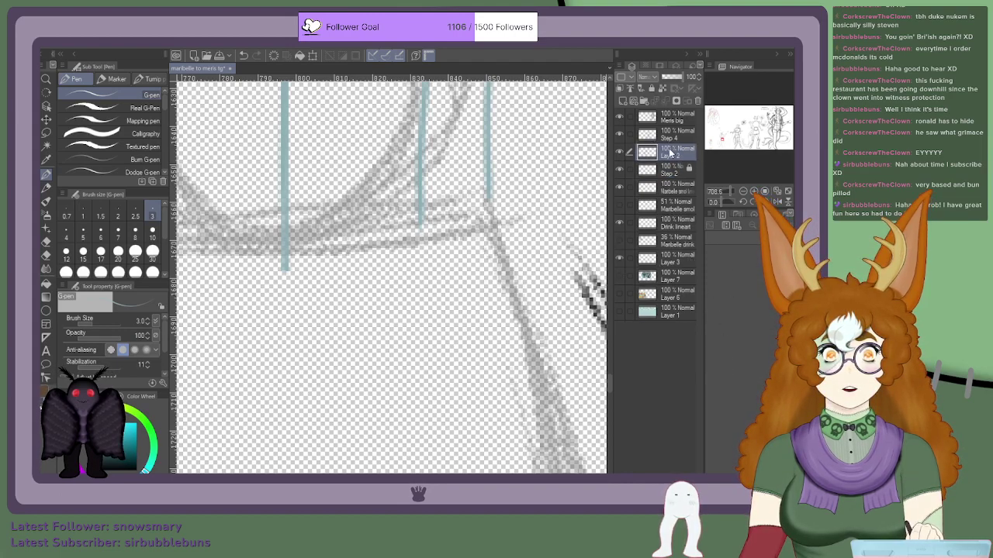
key(ctrl+z)
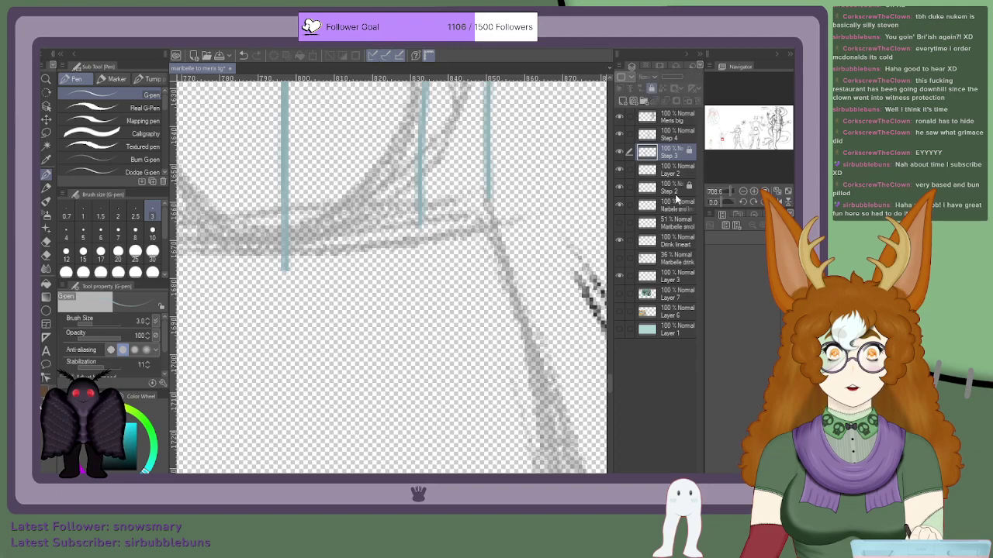
Step: Lock the Step 3, Step 4 and Meris big layers
click(651, 135)
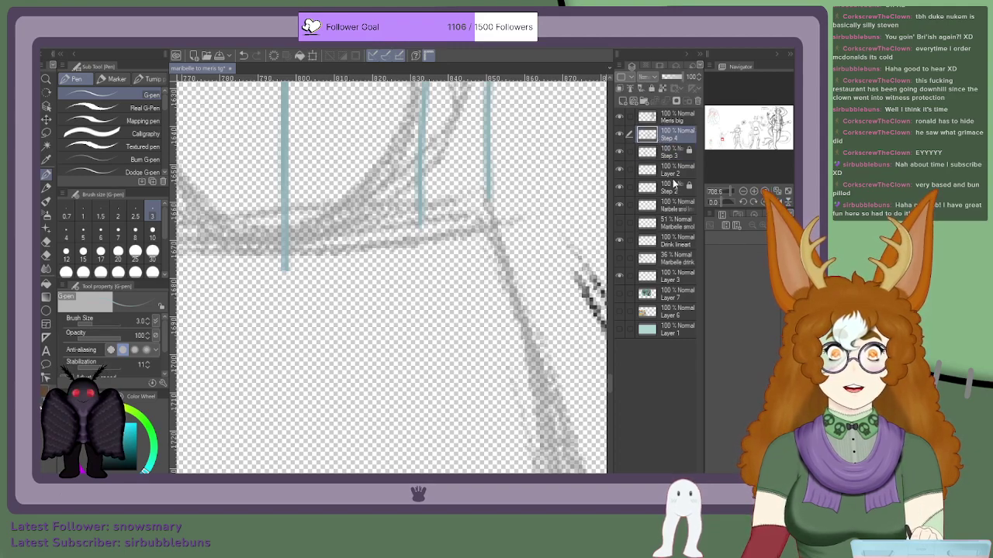
click(652, 89)
click(652, 118)
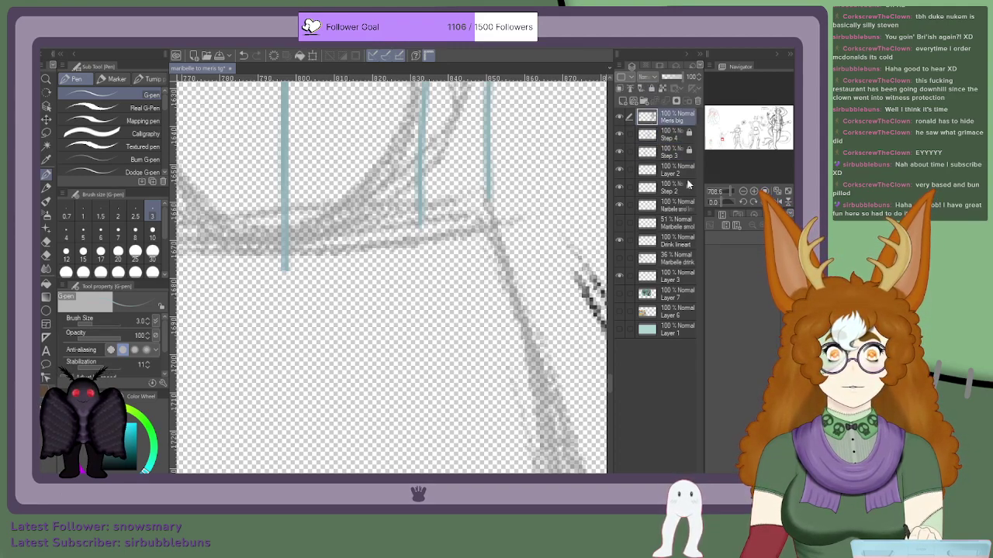
click(652, 88)
Step: Try a teal waist hem stroke from the foot of the centre seam toward the open-arm side on the layer directly below Step 2
scroll(352, 203, up, 1)
scroll(376, 212, down, 9)
scroll(334, 209, up, 5)
alt+click(490, 278)
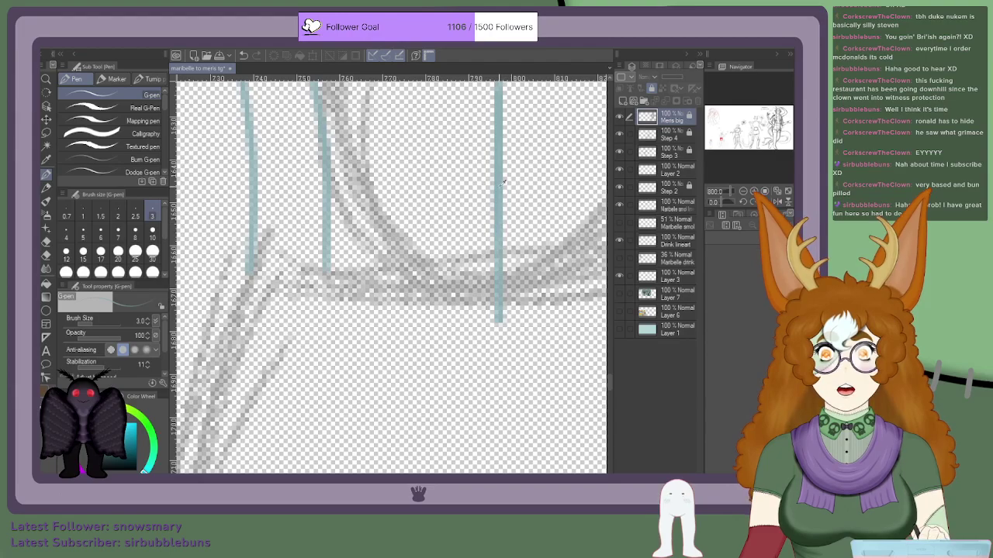
scroll(501, 164, down, 6)
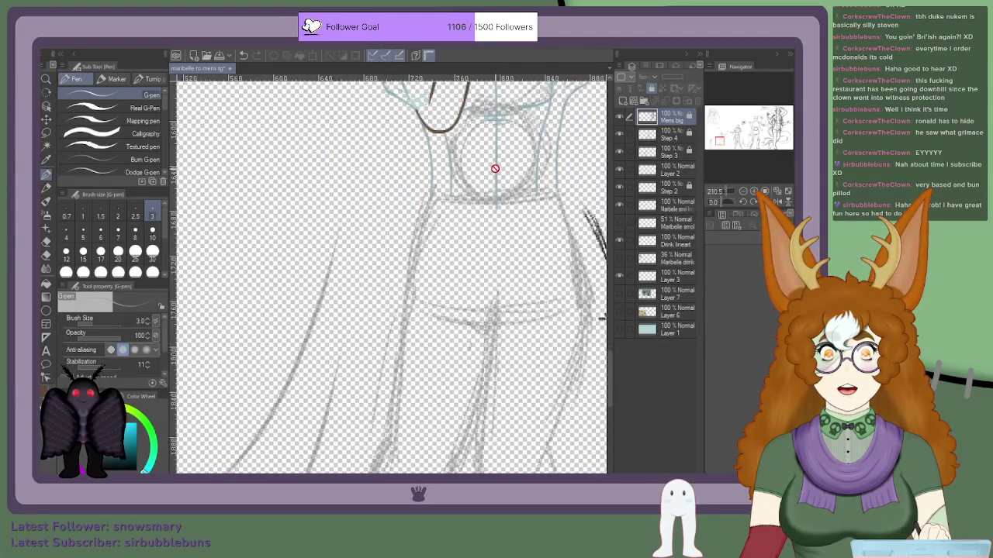
scroll(484, 114, up, 4)
scroll(509, 144, down, 5)
scroll(527, 137, up, 4)
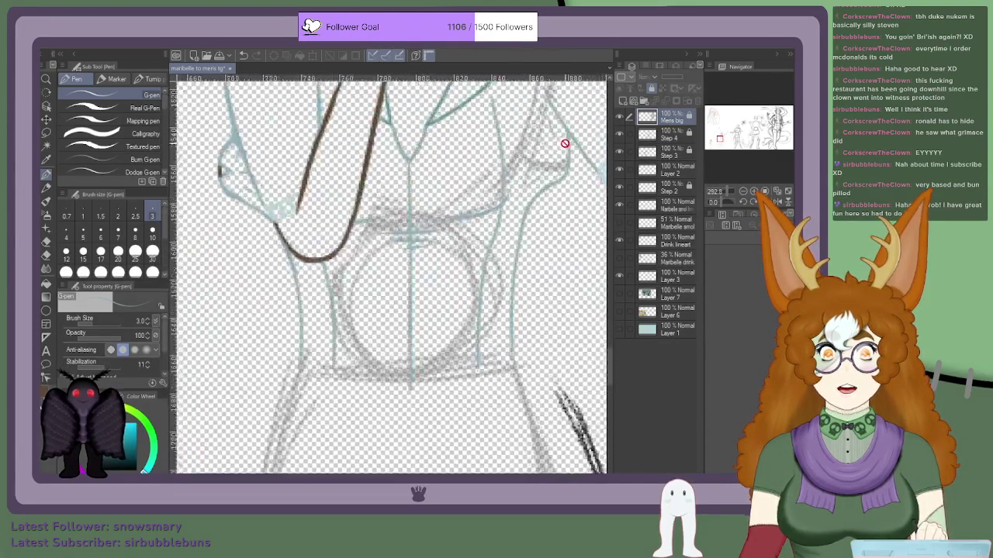
scroll(565, 145, down, 3)
scroll(564, 144, up, 5)
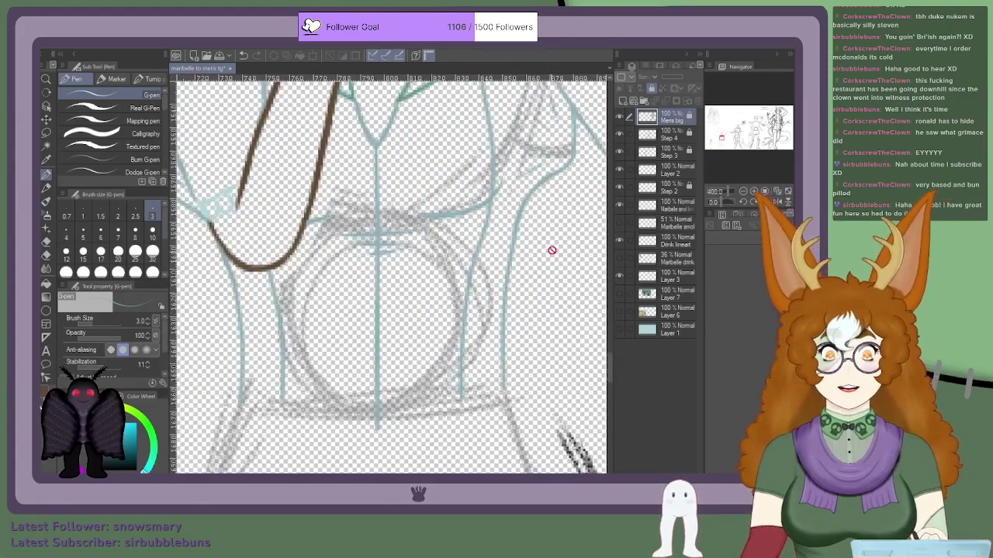
click(660, 206)
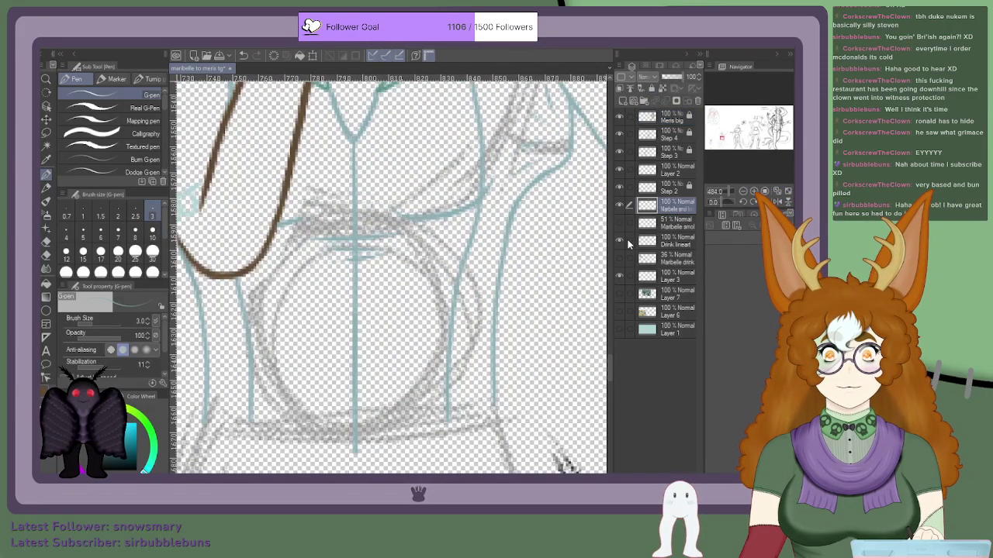
scroll(380, 360, down, 4)
scroll(361, 403, up, 6)
scroll(408, 366, down, 4)
scroll(471, 284, up, 2)
scroll(476, 284, down, 3)
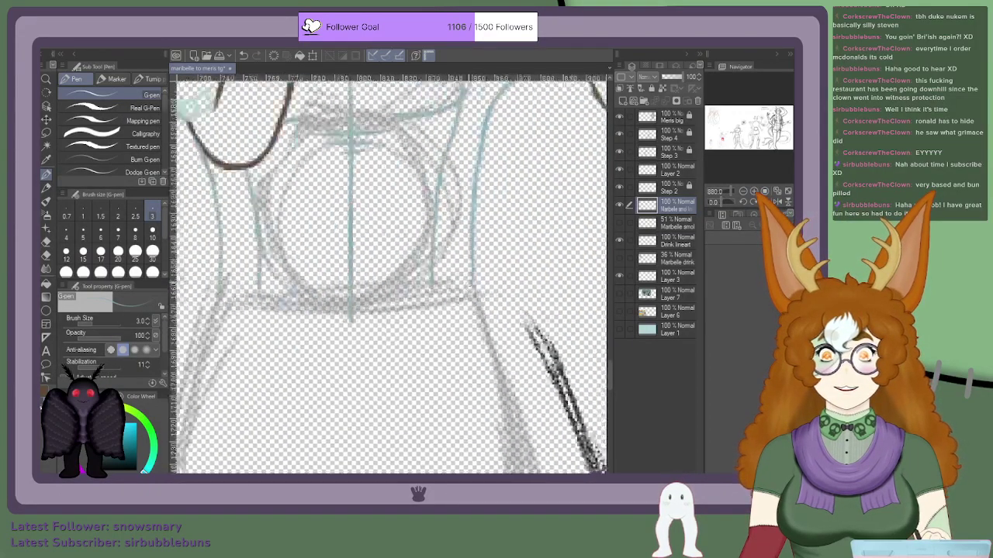
mouse_move(361, 325)
mouse_down()
mouse_move(541, 282)
mouse_move(582, 287)
mouse_up()
key(ctrl+z)
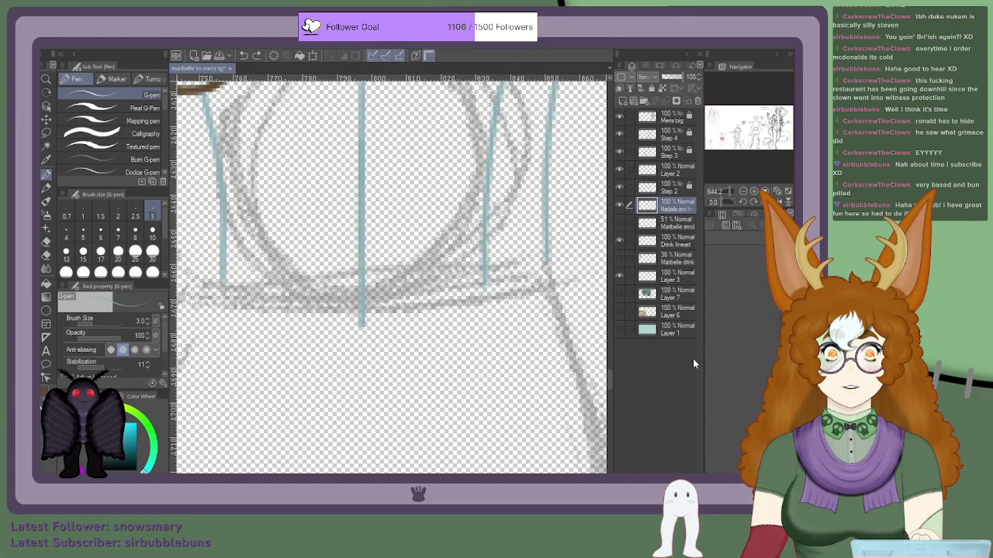
Step: On Layer 2, draw the open-arm half of the bodice hem from the side line down past the foot of the centre seam
click(670, 171)
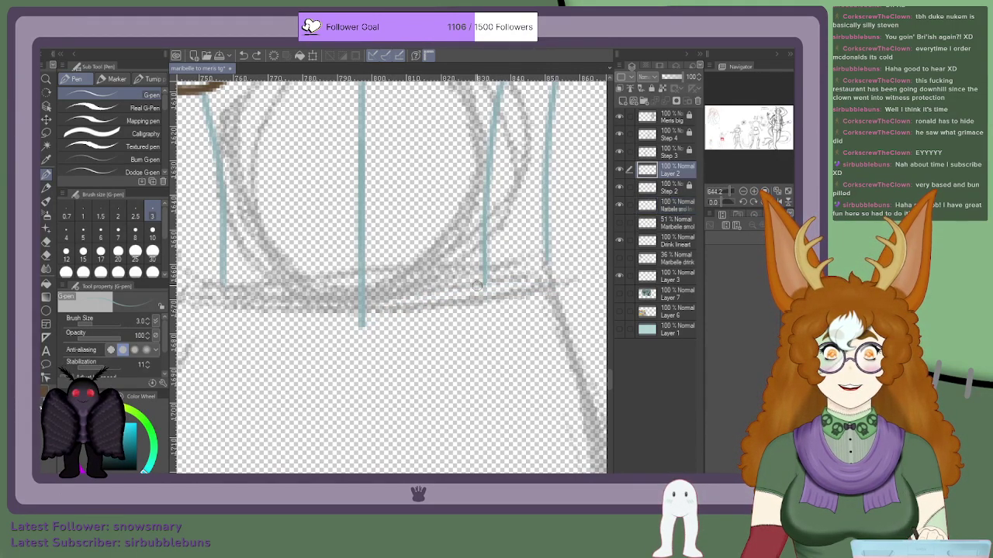
mouse_move(547, 270)
mouse_down()
mouse_move(383, 323)
mouse_move(345, 355)
mouse_up()
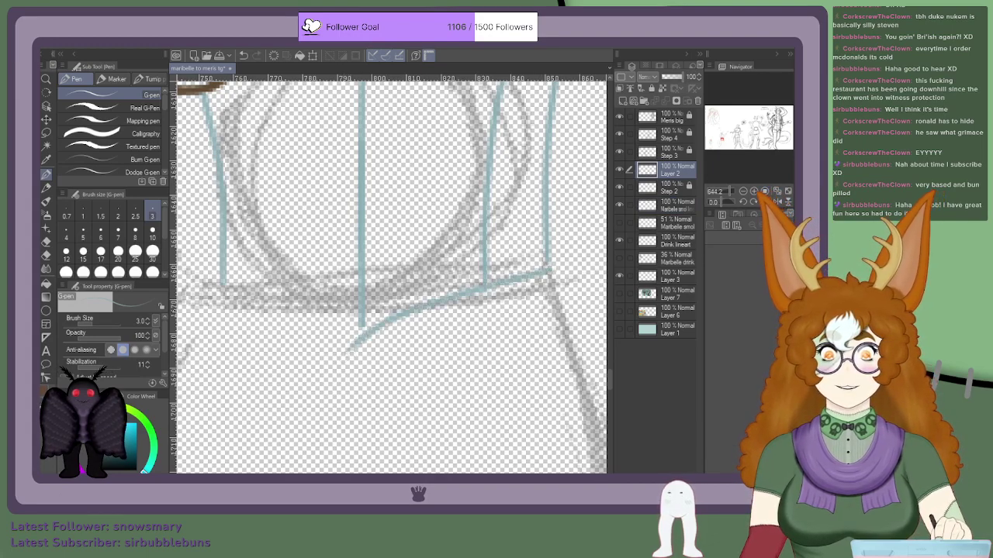
key(ctrl+z)
mouse_move(361, 322)
mouse_down()
mouse_move(415, 298)
mouse_move(565, 286)
mouse_up()
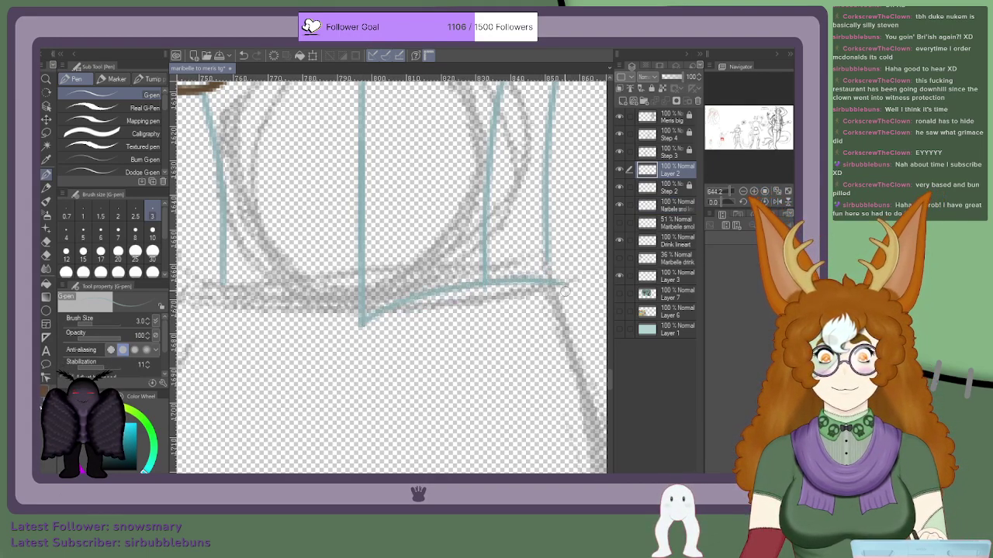
key(ctrl+z)
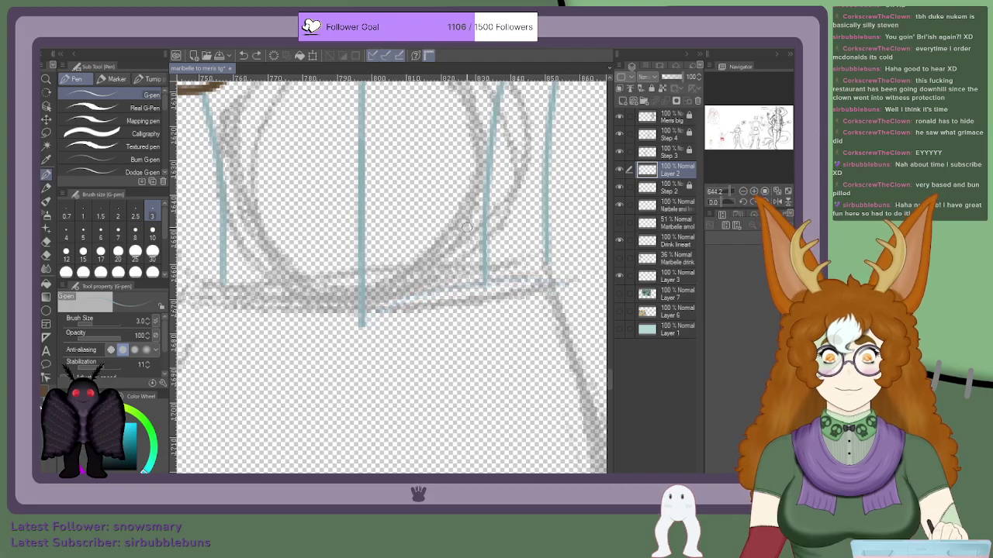
mouse_move(549, 263)
mouse_down()
mouse_move(457, 286)
mouse_move(333, 350)
mouse_up()
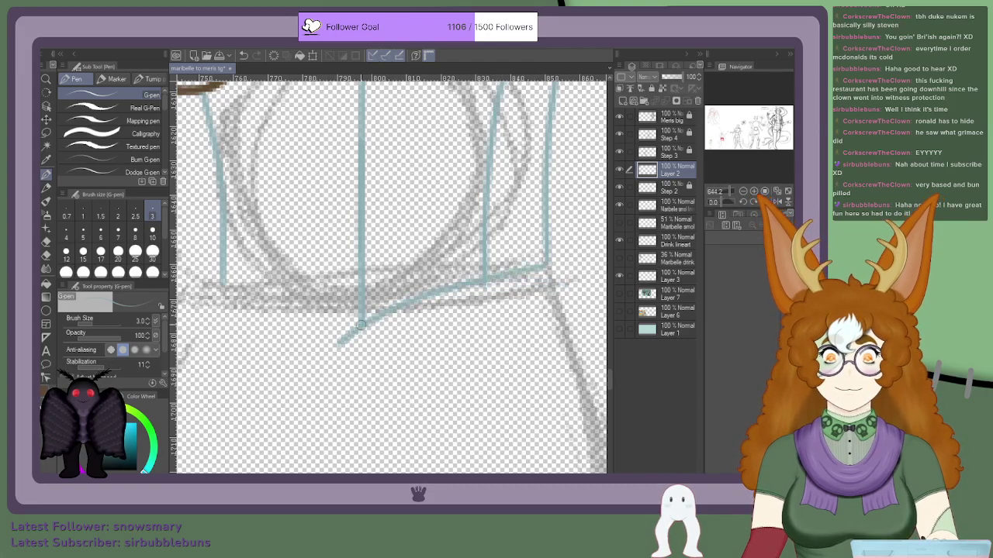
Step: Try the other half of the bodice hem from the foot of the centre seam up to the opposite side line
scroll(345, 241, down, 10)
scroll(309, 245, up, 9)
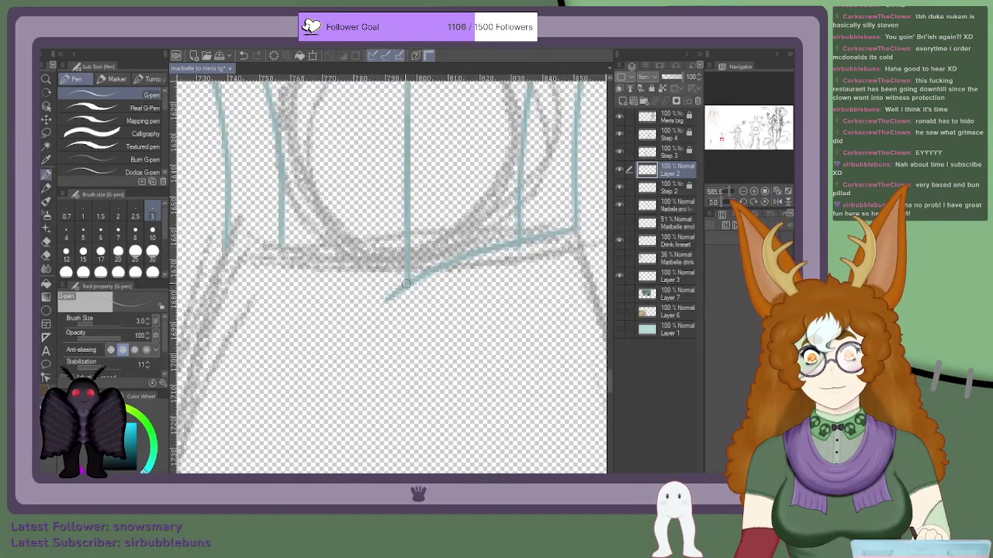
mouse_move(405, 284)
mouse_down()
mouse_move(271, 235)
mouse_move(204, 230)
mouse_up()
key(ctrl+z)
scroll(352, 241, up, 1)
mouse_move(416, 295)
mouse_down()
mouse_move(320, 250)
mouse_move(205, 226)
mouse_up()
scroll(355, 309, down, 2)
key(ctrl+z)
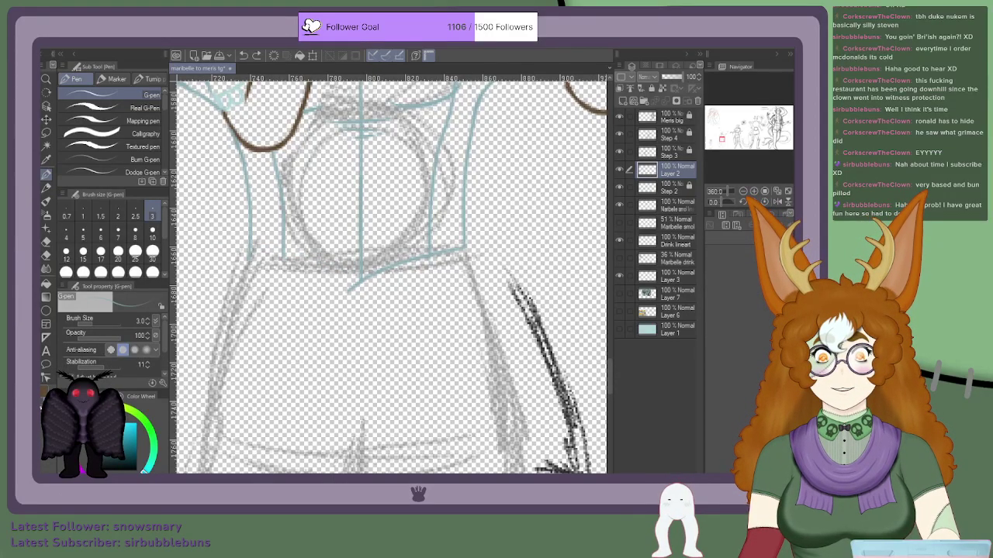
Step: Draw the remaining half of the bodice hem into a centre point and remove the stroke end overshooting the centre seam
drag(318, 253, 374, 352)
scroll(374, 352, down, 2)
scroll(411, 256, up, 4)
mouse_move(417, 209)
mouse_down()
mouse_move(353, 469)
mouse_move(384, 460)
mouse_move(381, 337)
mouse_move(413, 208)
mouse_up()
key(ctrl+z)
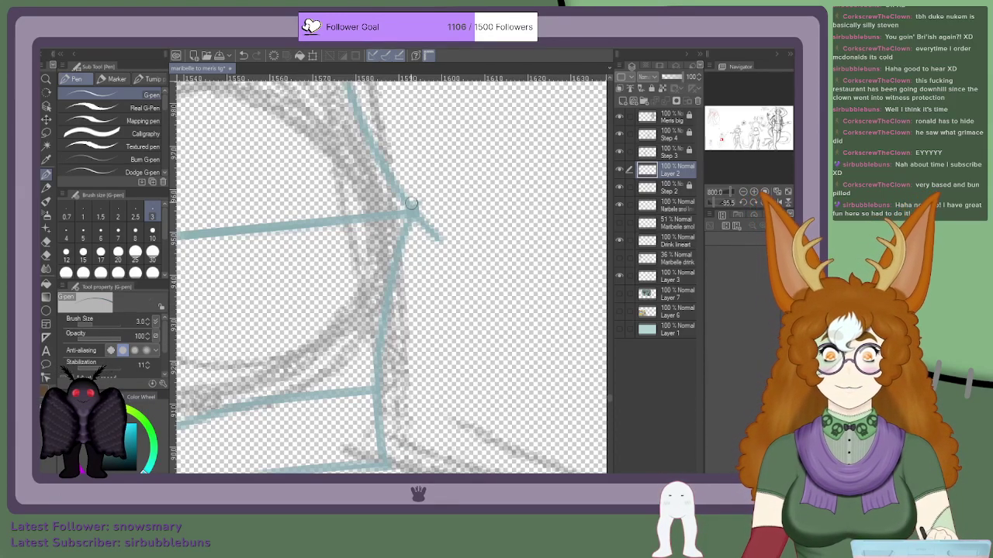
key(ctrl+z)
drag(431, 236, 440, 241)
scroll(456, 213, down, 5)
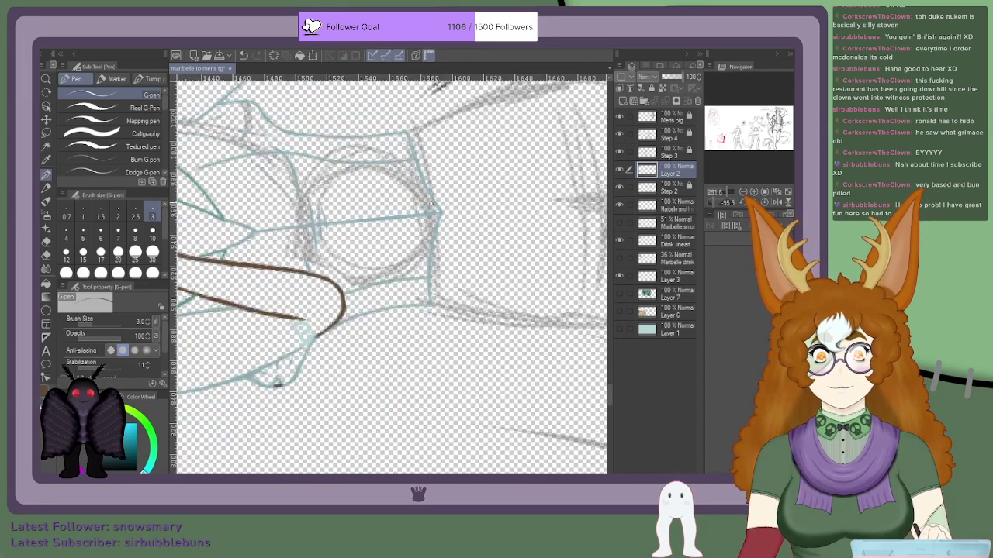
scroll(433, 201, up, 5)
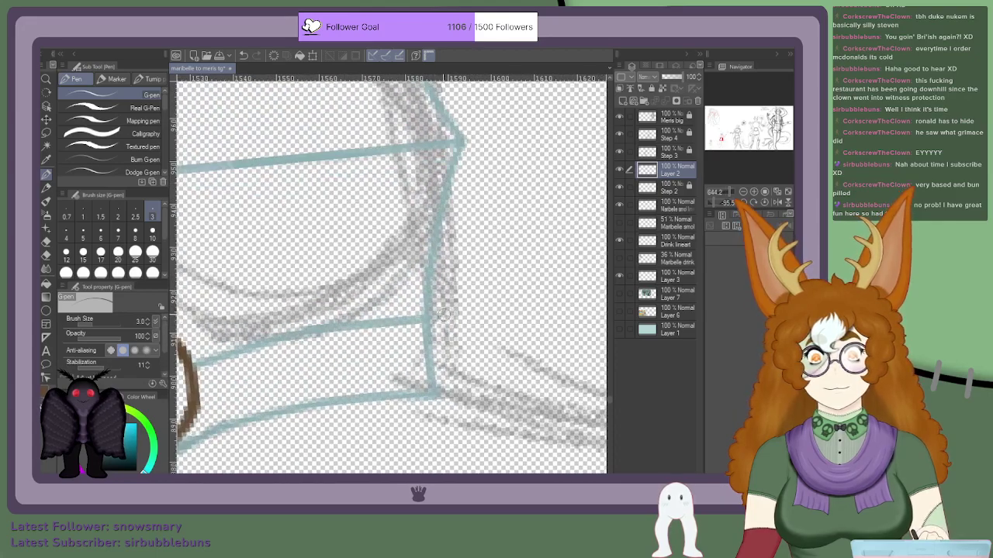
scroll(446, 349, down, 7)
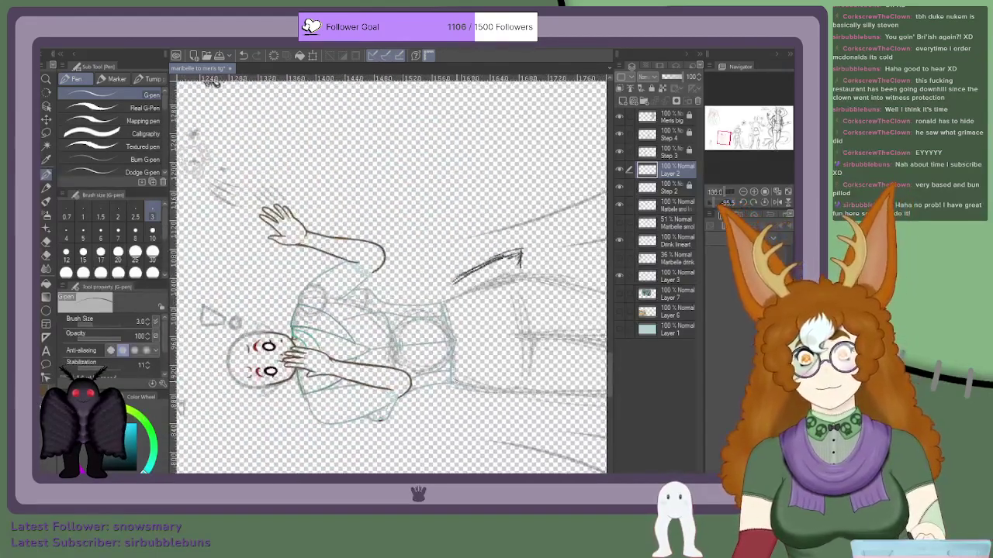
click(764, 203)
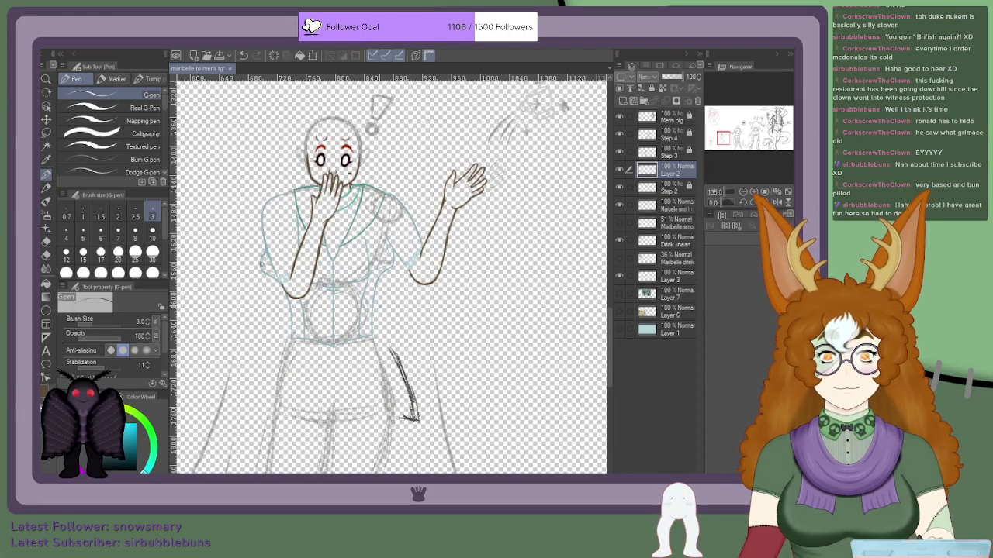
Step: Examine the startled character's lineart alongside the other figures in the transformation sequence
scroll(334, 256, down, 3)
scroll(273, 307, up, 1)
scroll(276, 312, down, 1)
scroll(275, 320, up, 1)
scroll(334, 301, up, 1)
scroll(339, 300, down, 2)
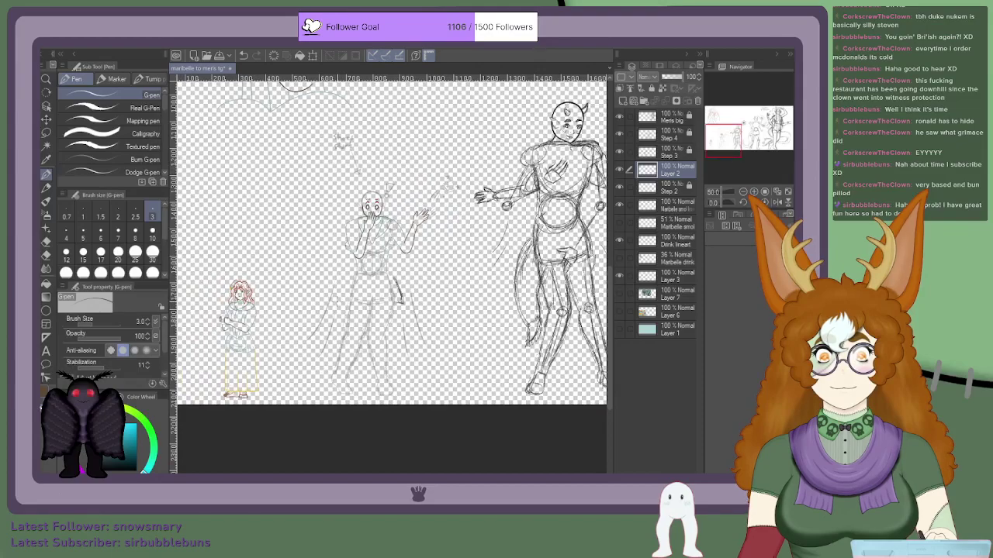
scroll(388, 248, down, 2)
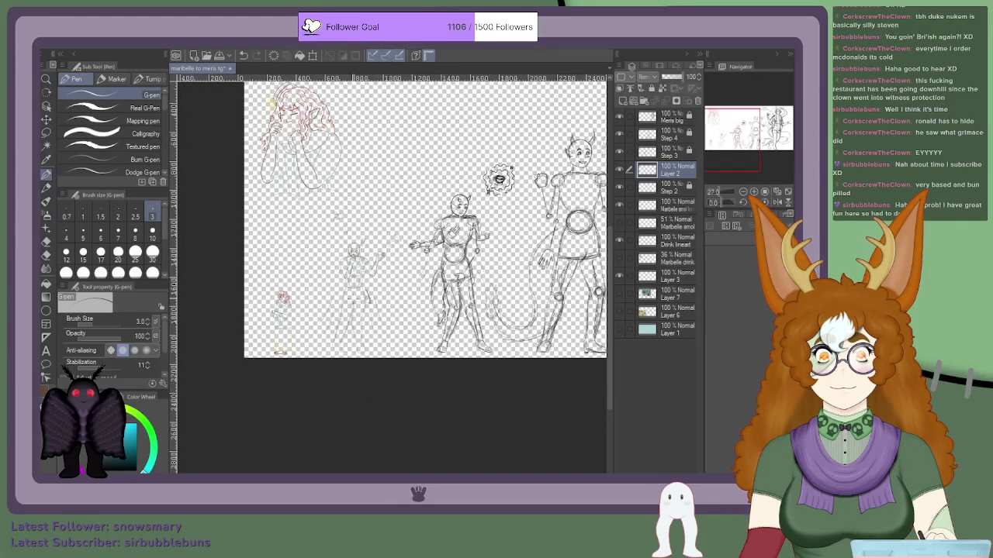
scroll(372, 289, down, 2)
scroll(370, 290, up, 3)
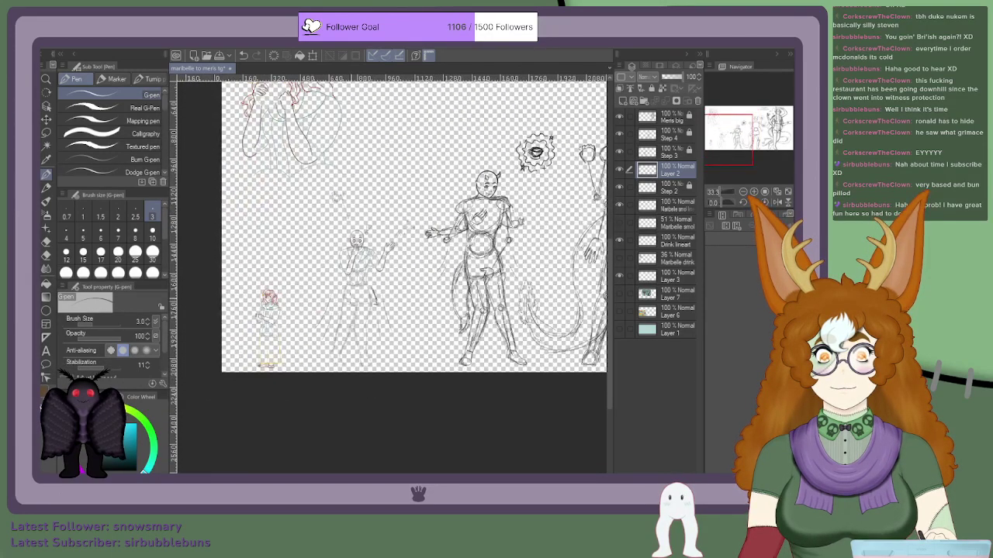
scroll(374, 297, down, 2)
scroll(426, 248, up, 4)
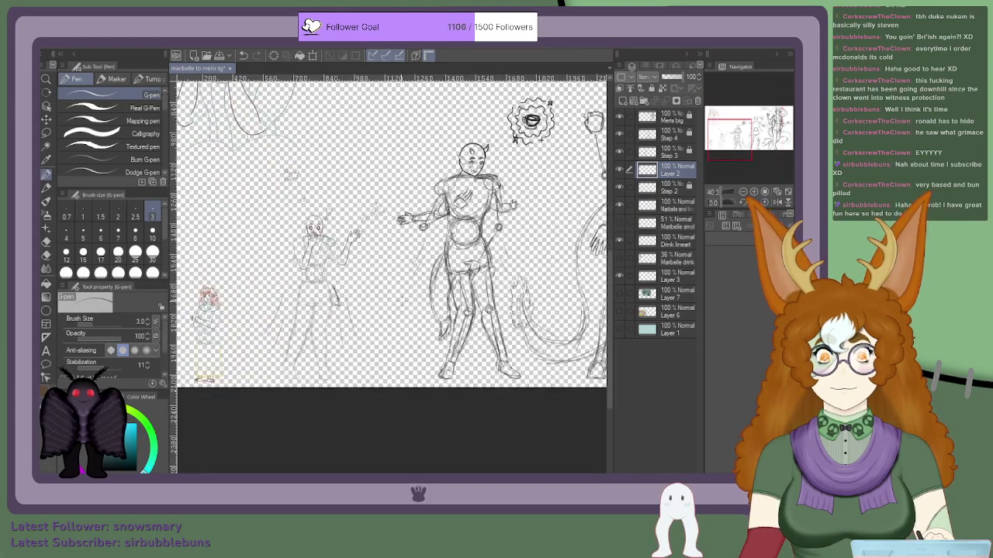
Step: Sample yellow from the small figure's skirt outline as the drawing colour
scroll(199, 357, up, 3)
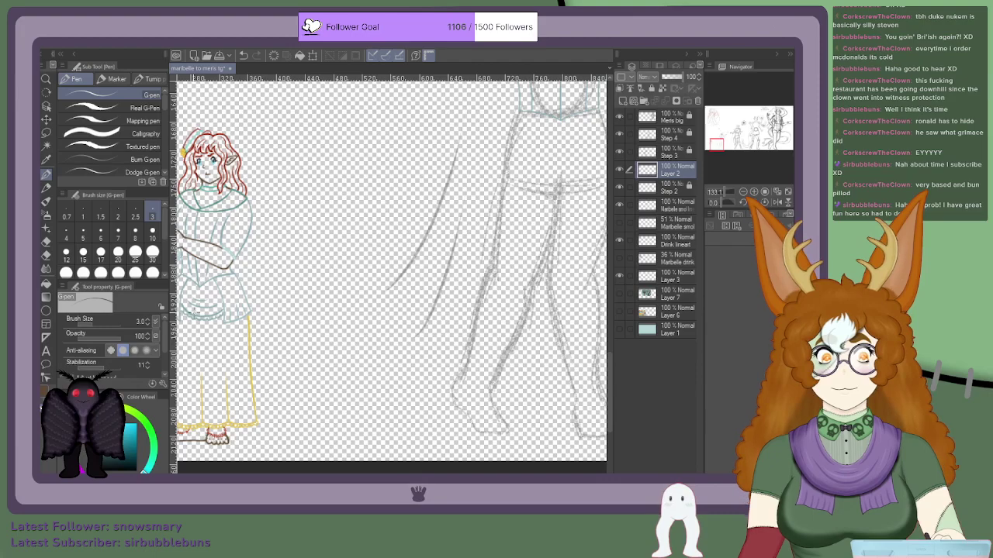
scroll(233, 293, down, 1)
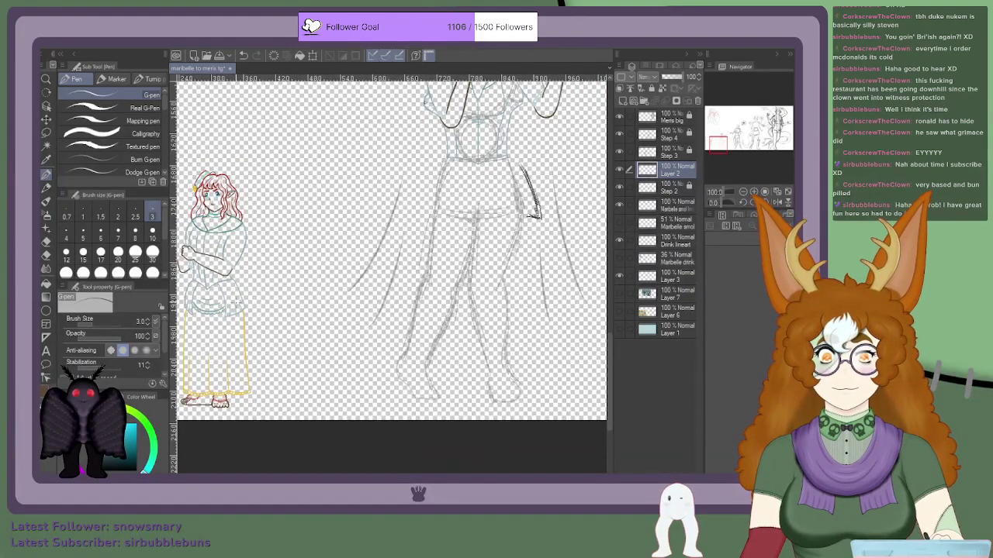
scroll(243, 327, up, 2)
scroll(239, 331, down, 3)
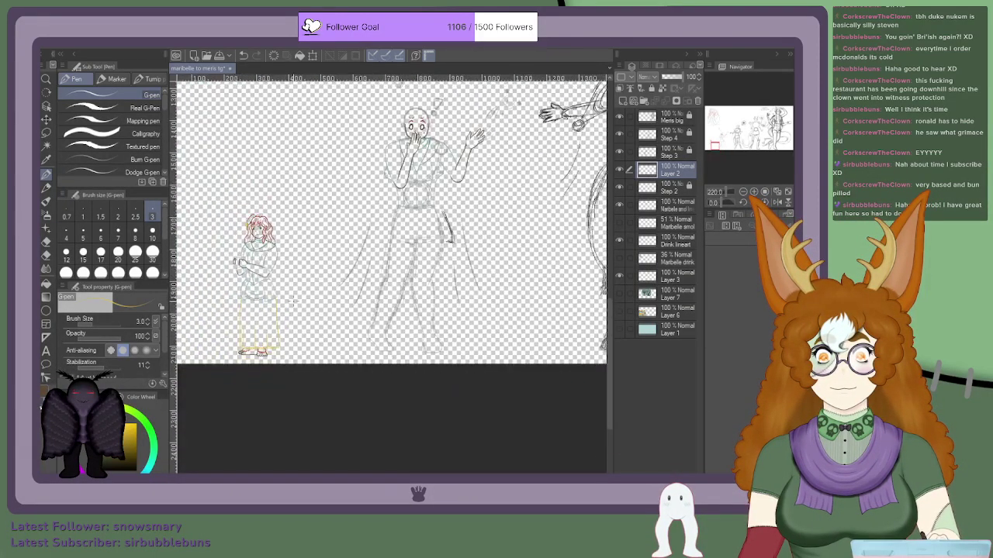
scroll(448, 286, up, 2)
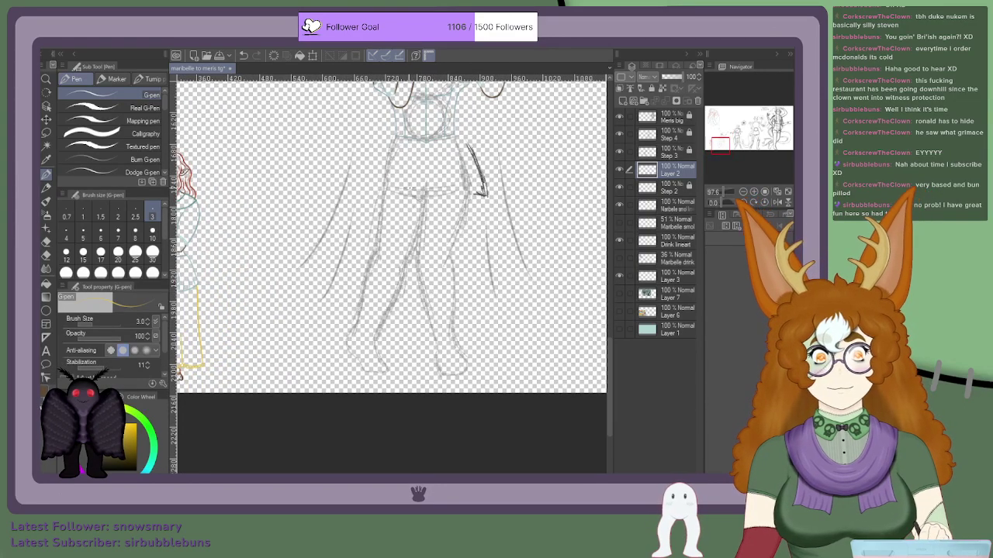
scroll(395, 171, down, 2)
scroll(392, 172, up, 4)
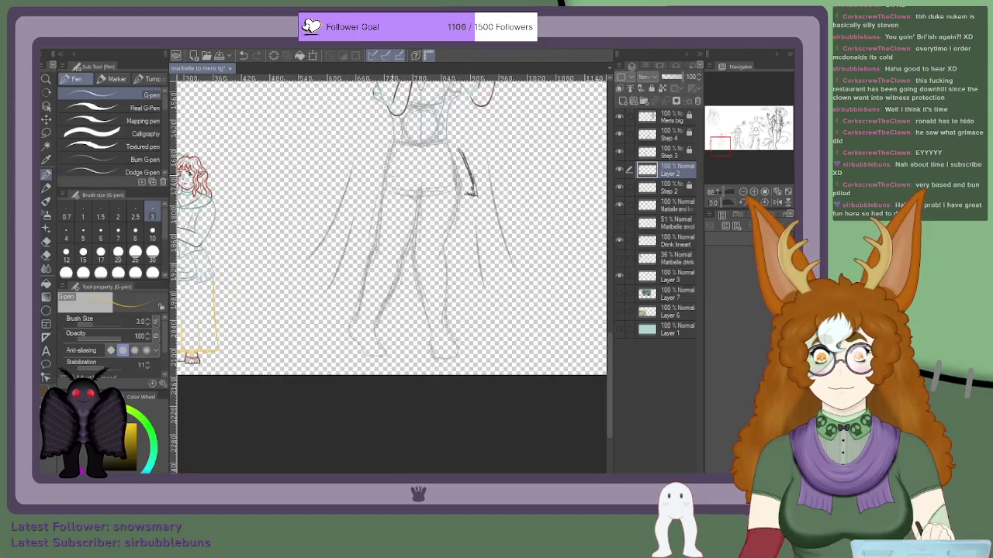
Step: Draw the skirt's side line in yellow over the startled character's sketch, from the hip down past the knee
scroll(388, 171, up, 2)
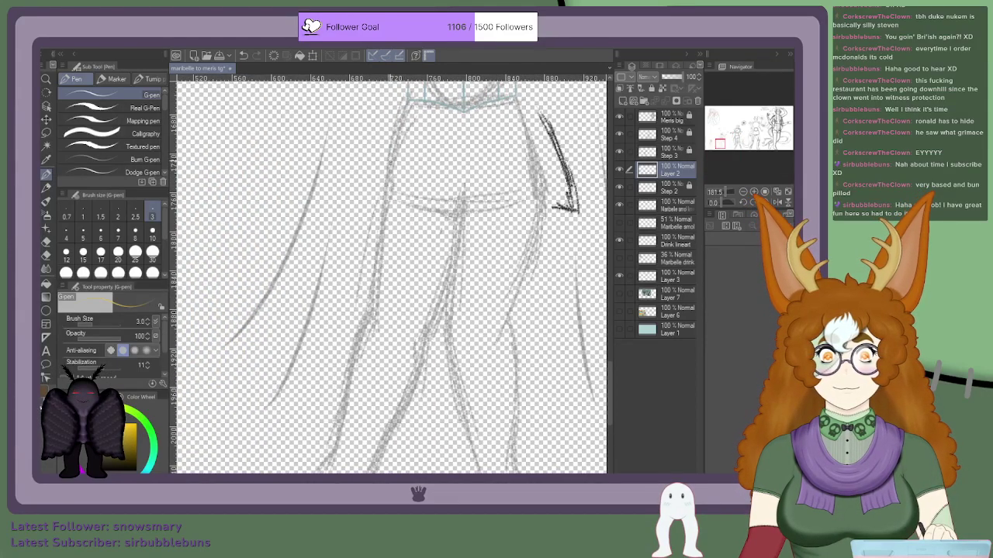
drag(386, 174, 371, 260)
scroll(388, 271, down, 5)
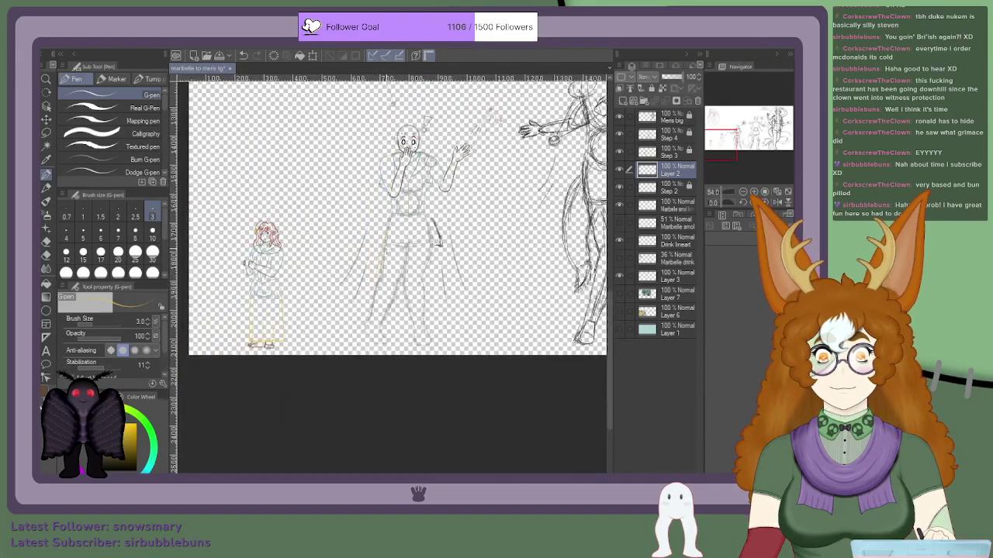
scroll(387, 271, up, 5)
scroll(365, 310, up, 10)
drag(361, 309, 366, 402)
key(ctrl+z)
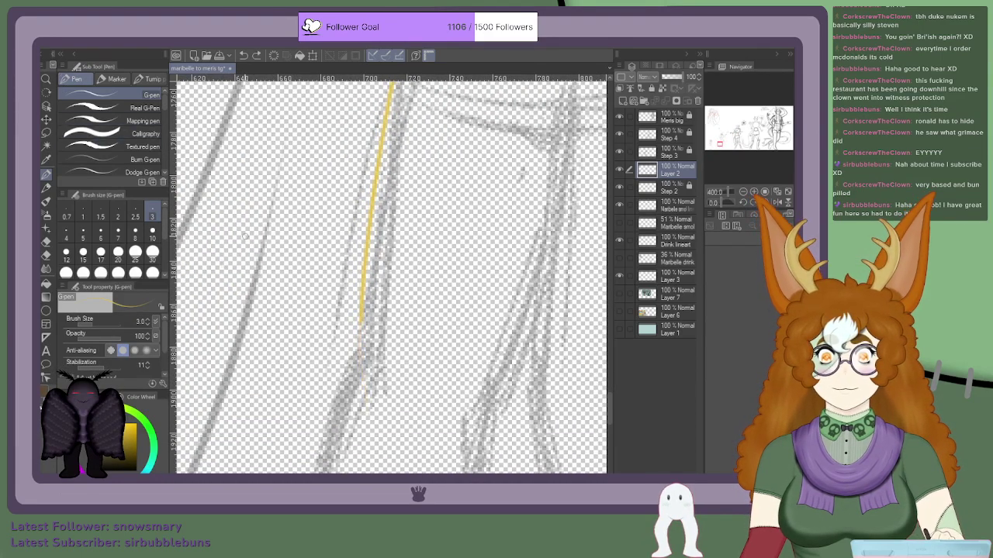
drag(362, 309, 372, 459)
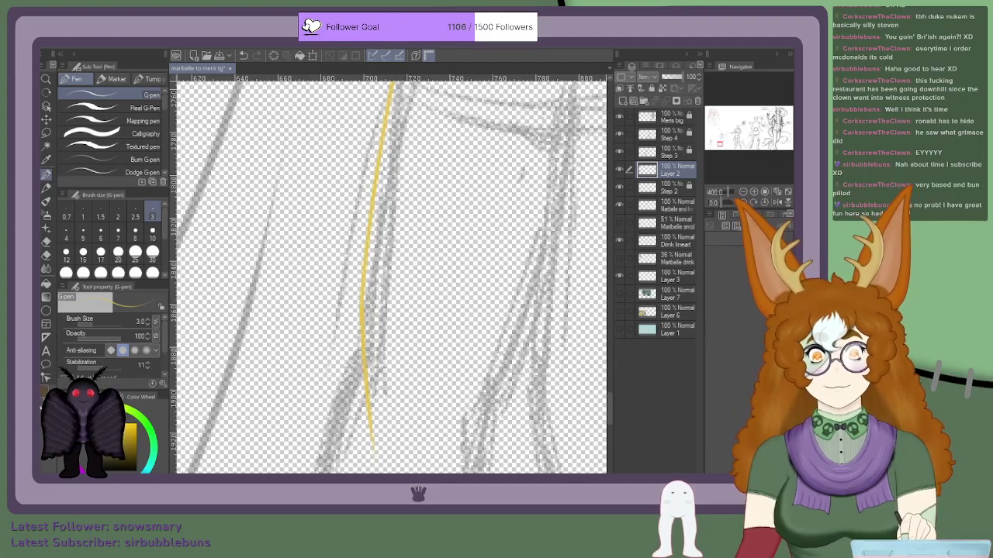
Step: Extend the skirt's yellow side line from the knee down along the shin towards the ankle
scroll(328, 318, down, 4)
scroll(324, 377, up, 1)
scroll(347, 338, down, 4)
scroll(339, 341, up, 5)
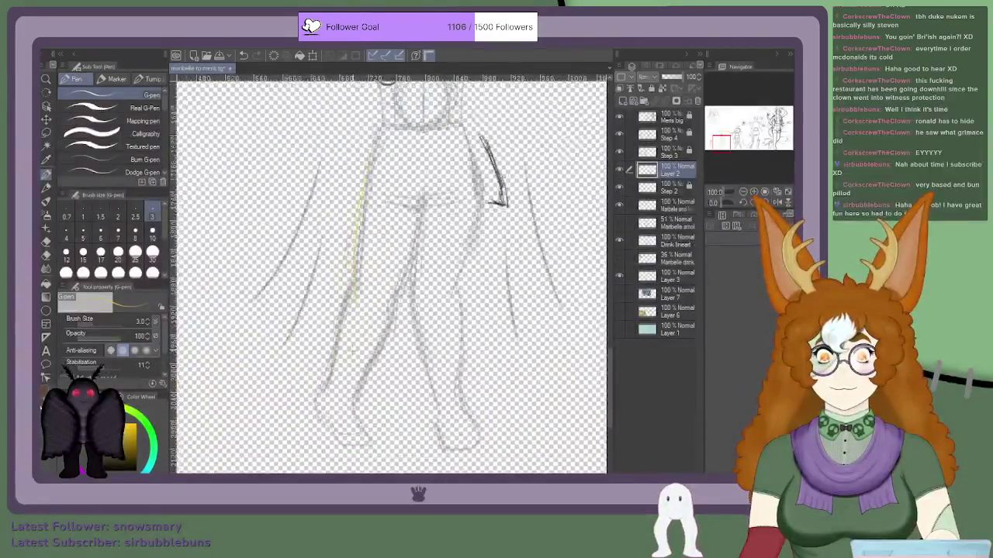
key(ctrl+plus)
drag(347, 264, 292, 416)
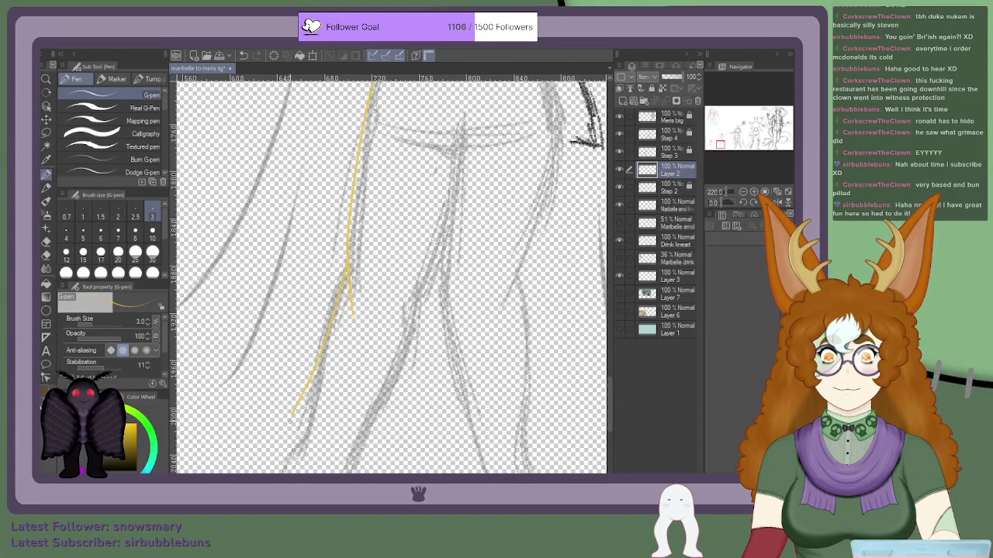
scroll(305, 402, down, 4)
scroll(348, 380, up, 5)
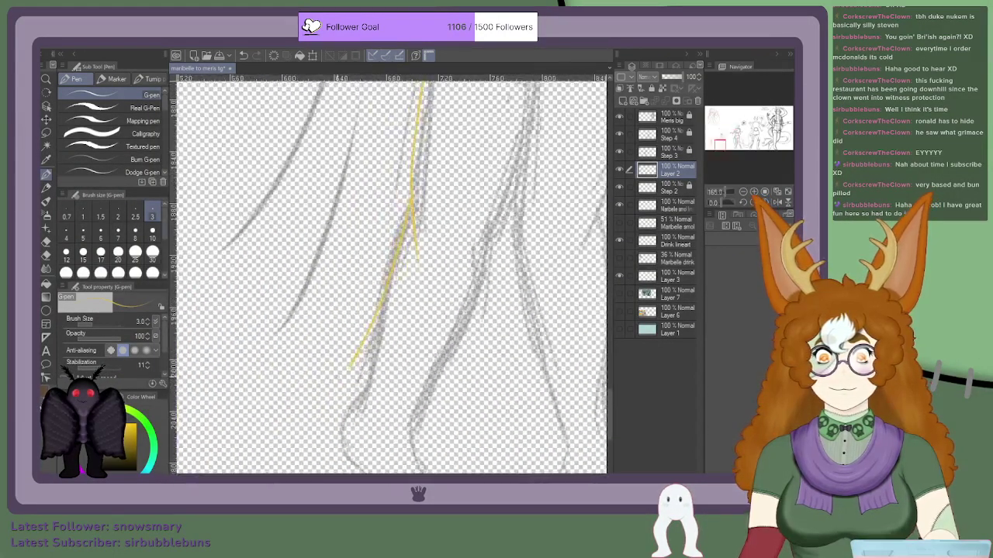
drag(377, 334, 355, 395)
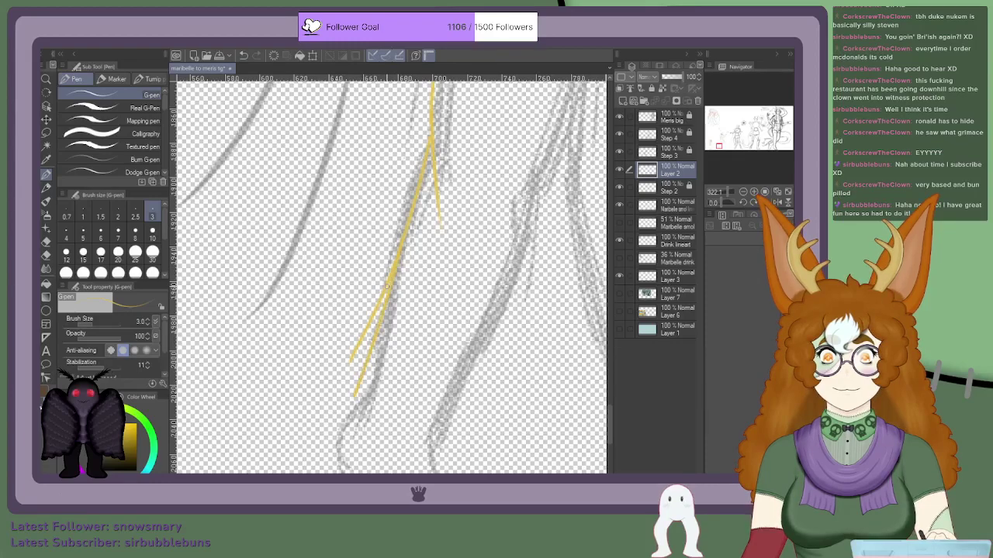
Step: Erase the stray stroke ends branching off the skirt's side line at the shin and the knee
key(c)
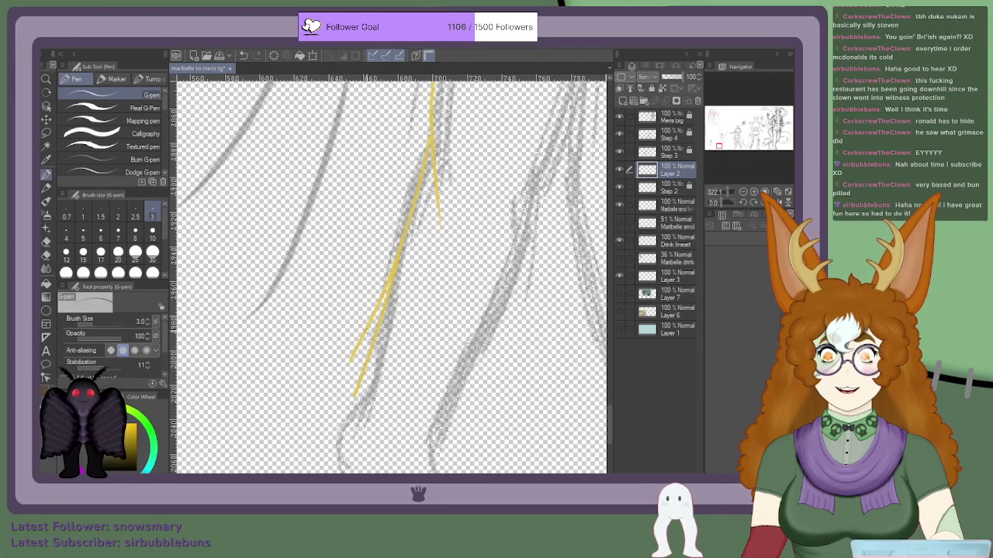
drag(356, 352, 364, 332)
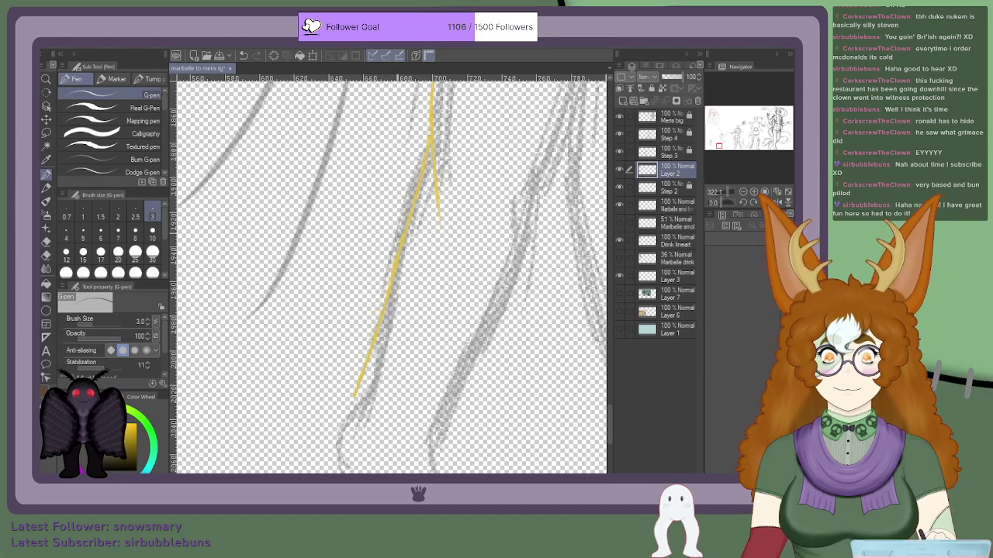
scroll(456, 197, up, 2)
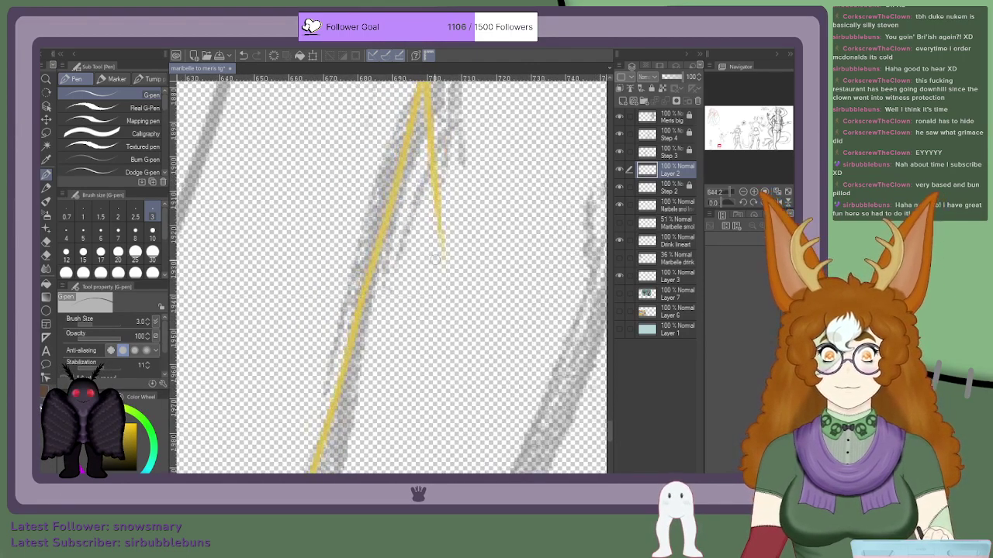
drag(438, 283, 442, 100)
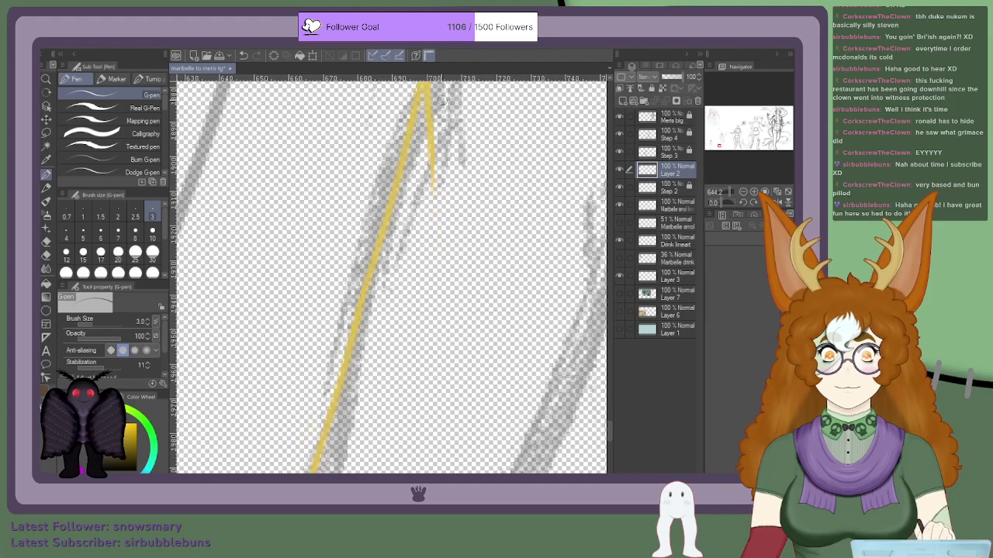
drag(427, 276, 440, 84)
scroll(444, 166, down, 3)
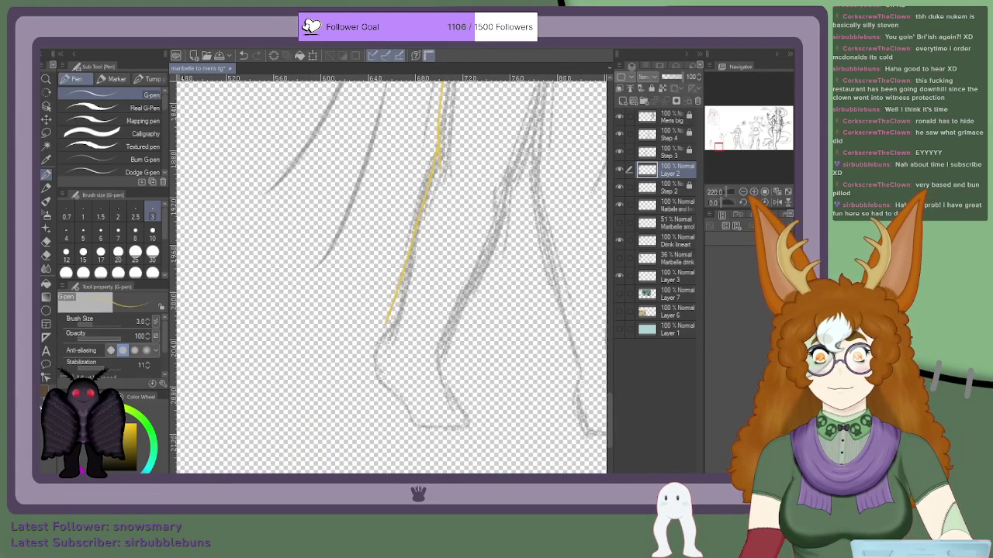
Step: Draw a curved skirt hem from the foot of the side line across the ankle and just beyond it
scroll(307, 308, down, 4)
scroll(375, 270, up, 7)
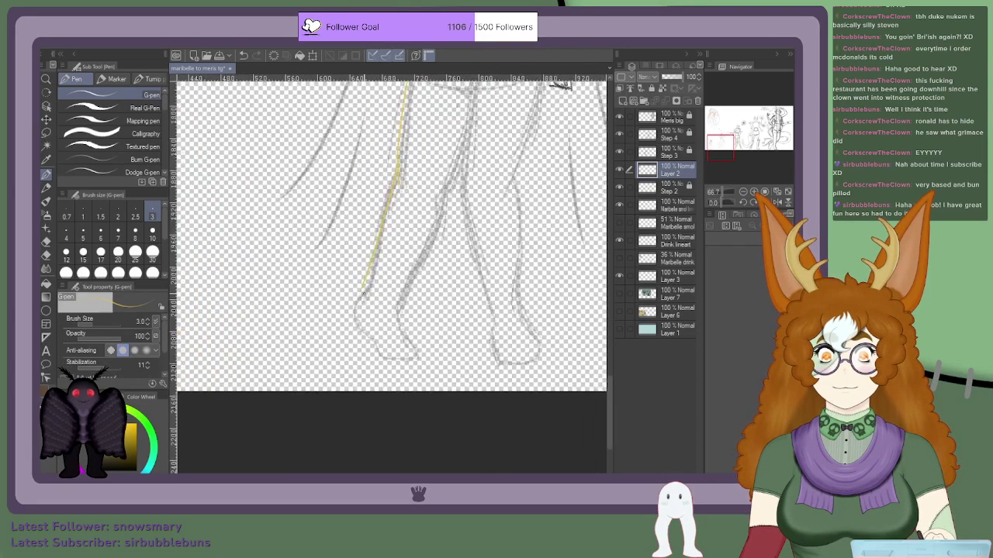
scroll(374, 270, down, 3)
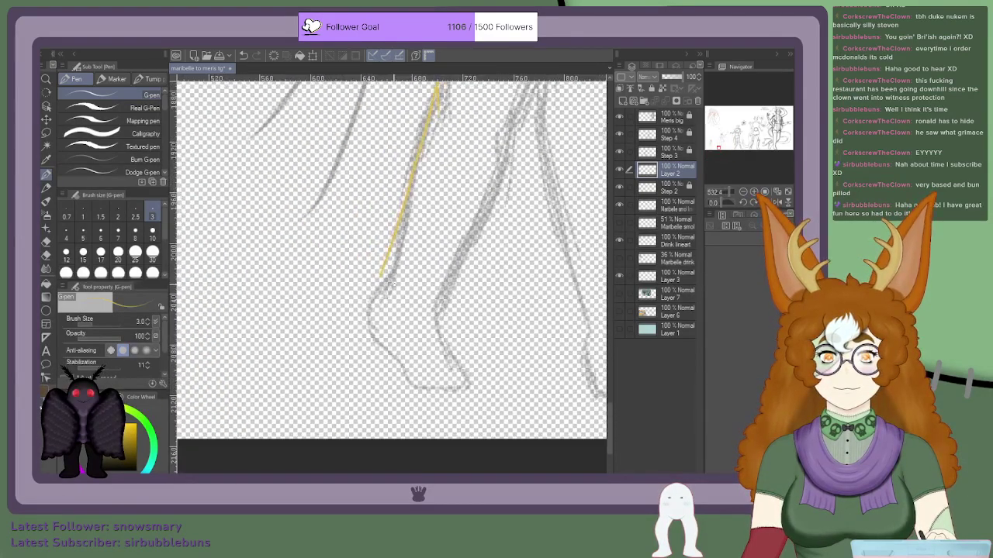
mouse_move(377, 274)
mouse_down()
mouse_move(444, 325)
mouse_move(525, 335)
mouse_up()
scroll(527, 335, down, 4)
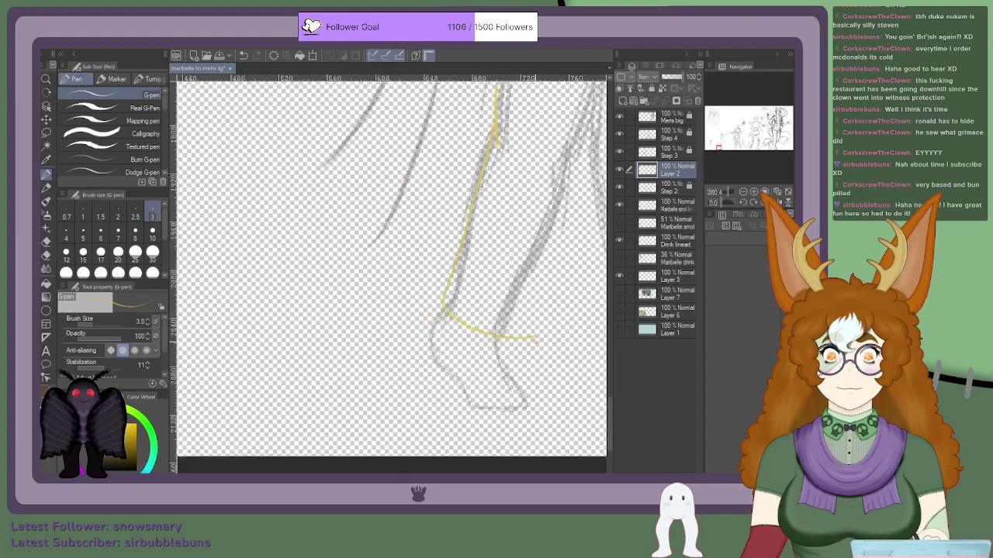
Step: Try a jagged torn edge from the inner end of the hem up to a point between the knees
drag(716, 146, 722, 149)
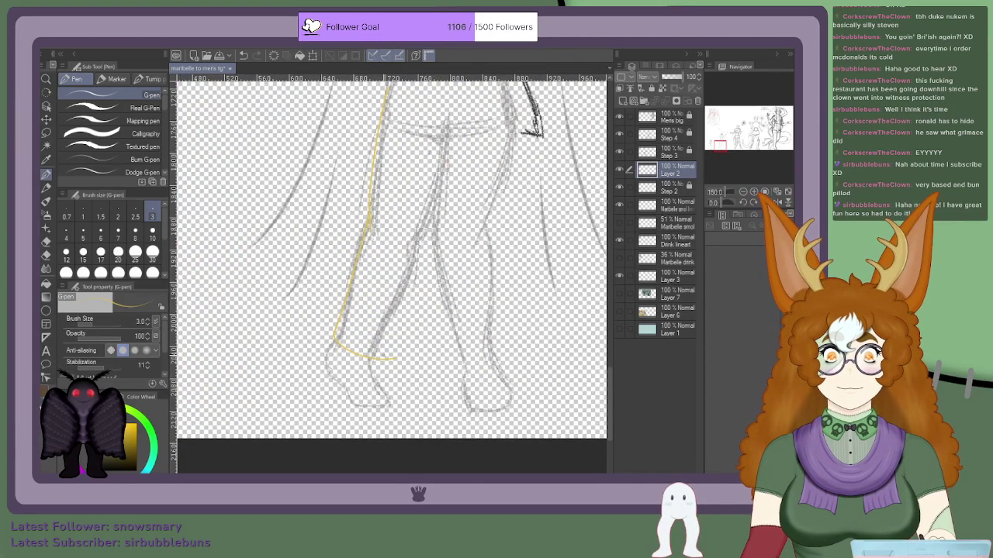
scroll(392, 358, up, 3)
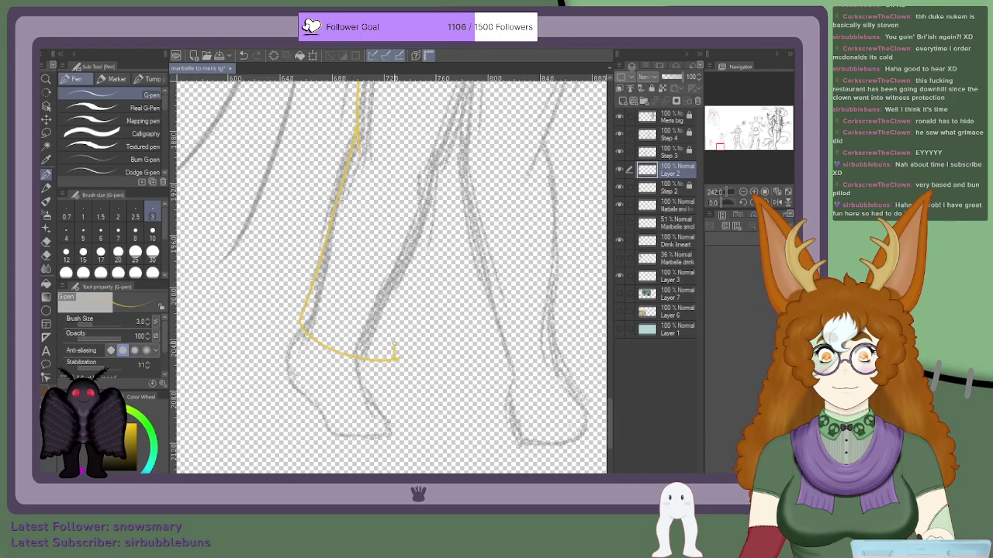
drag(393, 343, 404, 299)
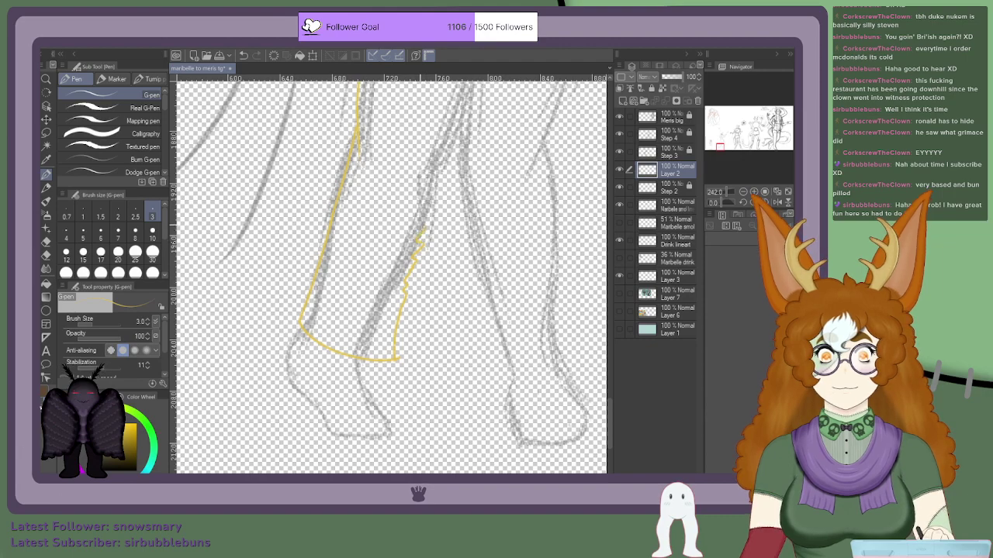
drag(452, 155, 465, 121)
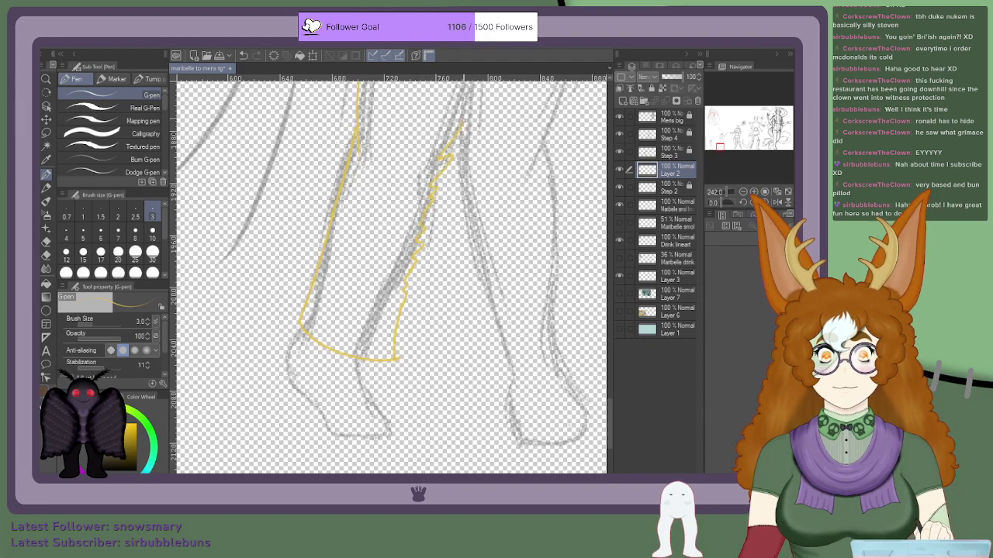
Step: Try the opposite jagged torn edge from the peak between the knees down along the other leg
scroll(464, 124, down, 3)
scroll(457, 132, up, 2)
scroll(436, 172, down, 4)
scroll(434, 175, up, 6)
drag(432, 177, 448, 227)
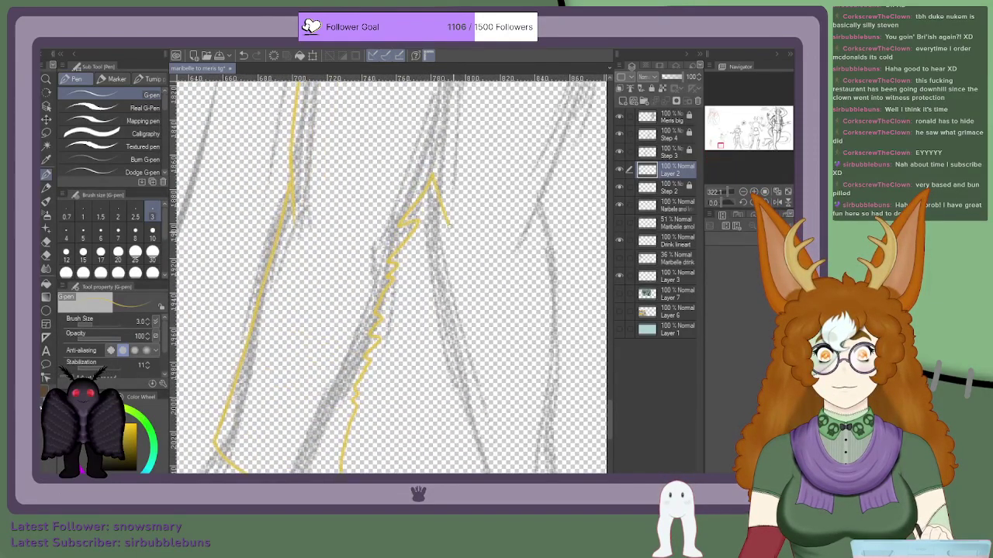
key(ctrl+z)
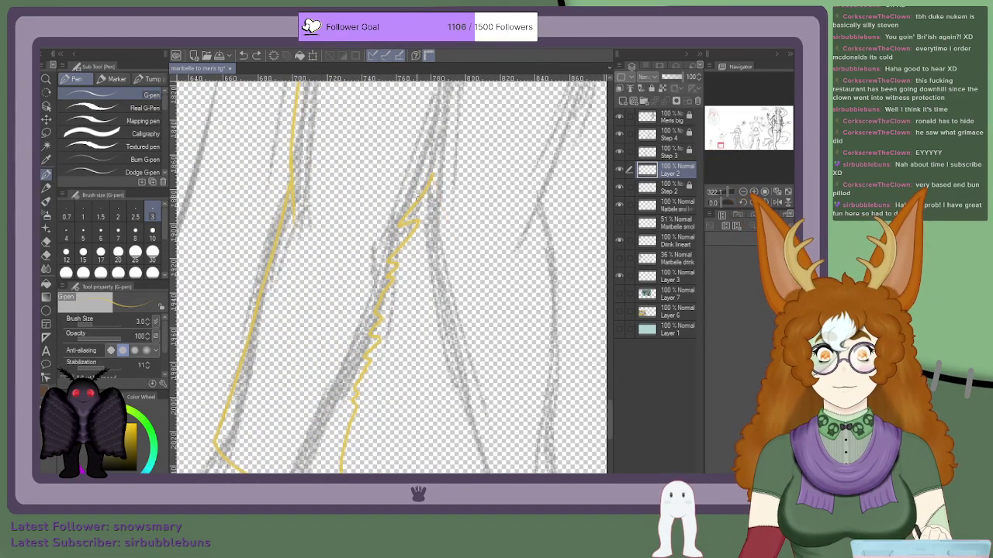
scroll(437, 174, up, 1)
mouse_move(432, 179)
mouse_down()
mouse_move(456, 205)
mouse_move(439, 209)
mouse_move(451, 234)
mouse_move(439, 260)
mouse_up()
drag(448, 298, 461, 450)
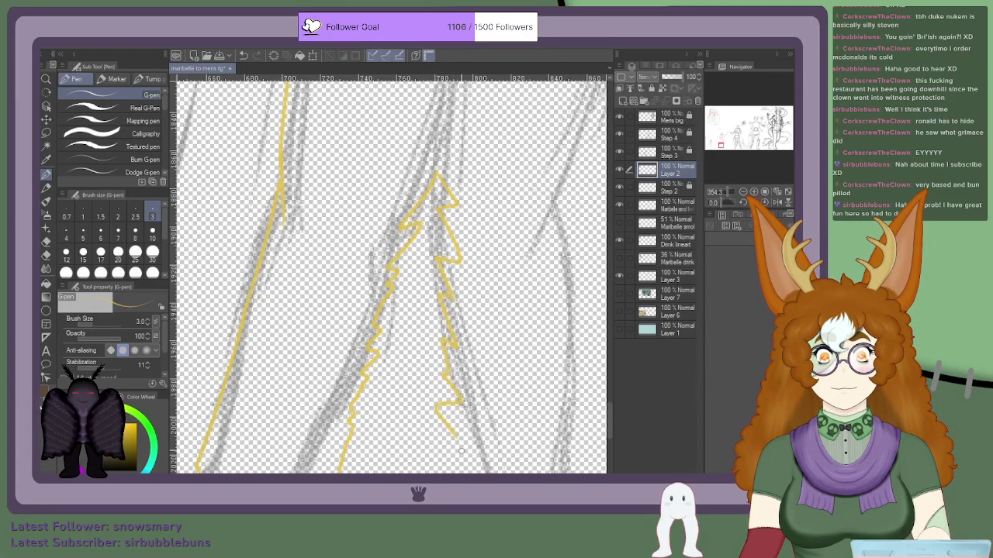
Step: Try continuing the second torn edge down to the other ankle and across it as a hem
scroll(463, 438, down, 16)
scroll(446, 390, up, 17)
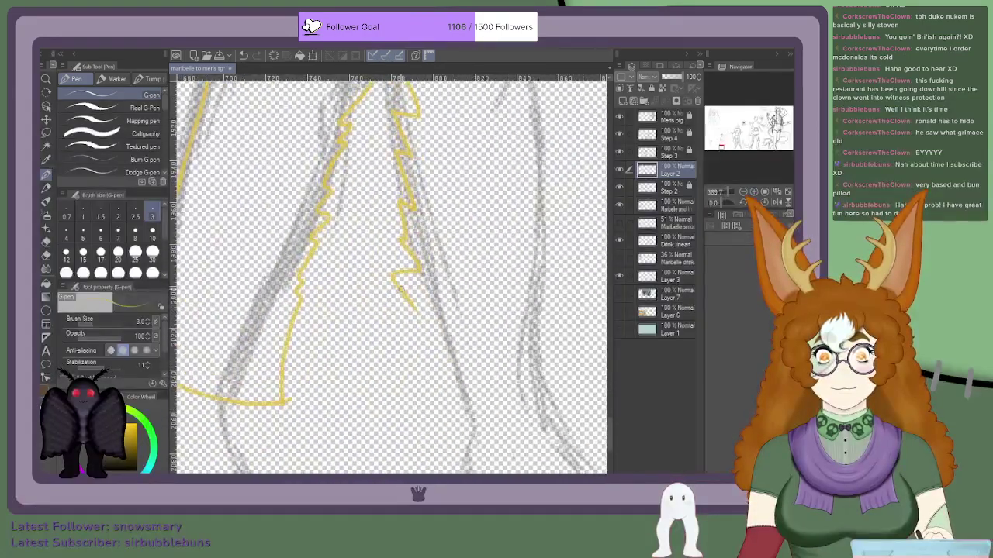
mouse_move(417, 308)
mouse_down()
mouse_move(428, 356)
mouse_move(425, 341)
mouse_move(436, 354)
mouse_move(429, 406)
mouse_move(440, 397)
mouse_move(425, 394)
mouse_move(568, 397)
mouse_up()
scroll(552, 380, up, 1)
scroll(546, 369, down, 8)
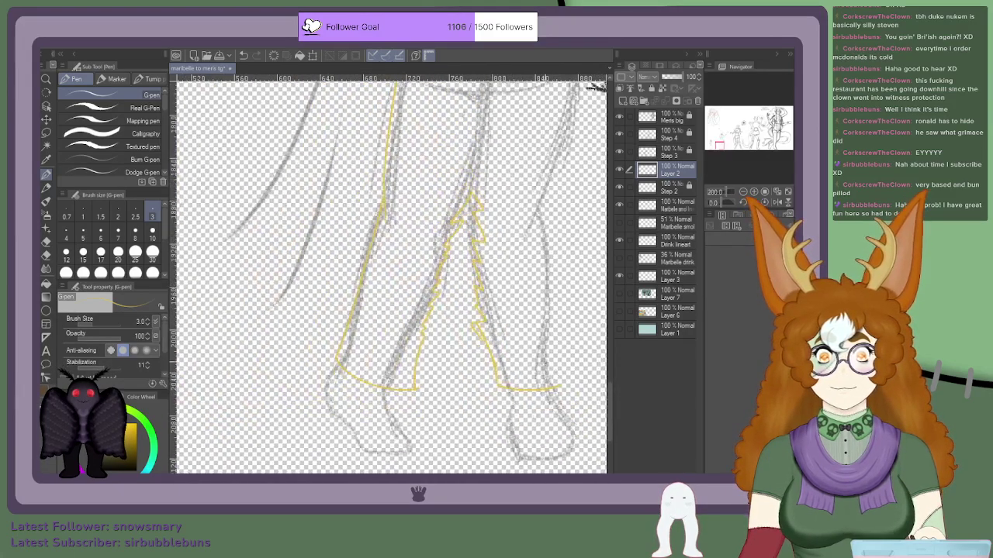
Step: Undo the torn opening's jagged edges and the hem across the other ankle
scroll(596, 85, down, 2)
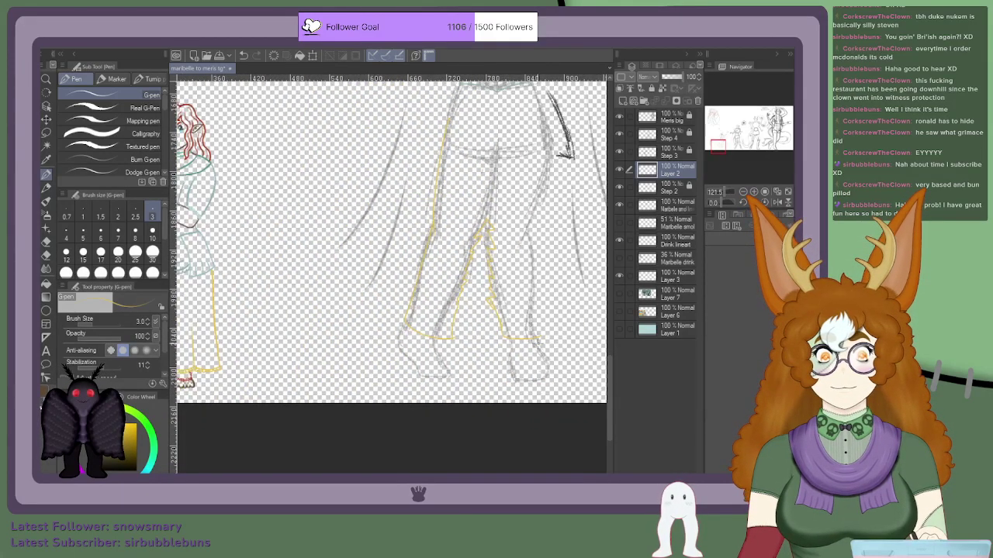
scroll(391, 249, up, 1)
key(ctrl+z)
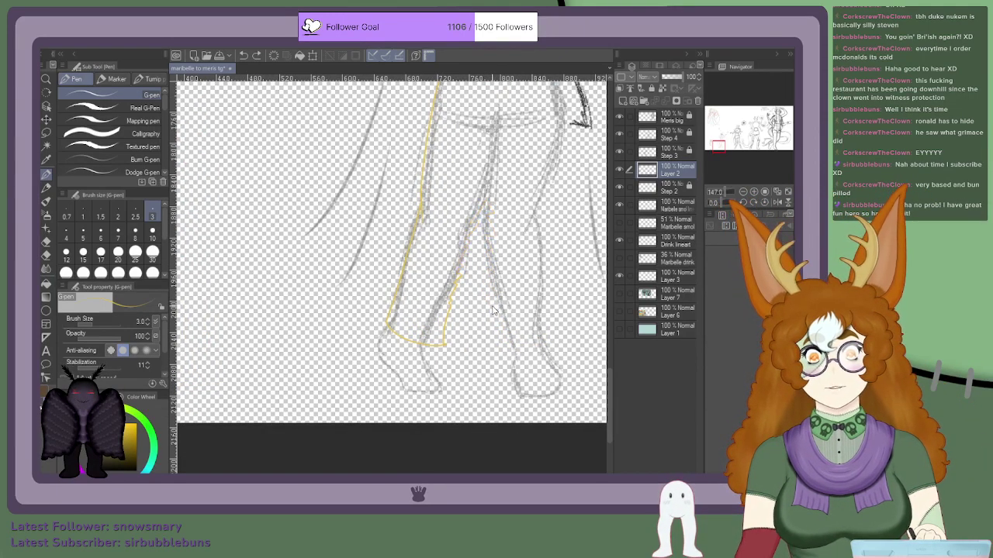
scroll(492, 311, down, 4)
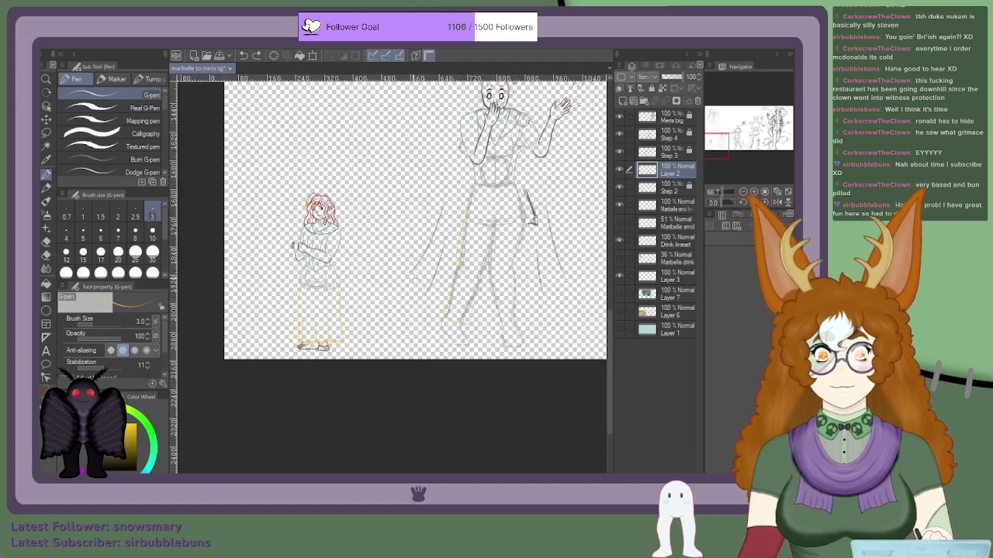
scroll(501, 303, up, 2)
scroll(509, 298, down, 5)
scroll(496, 283, up, 6)
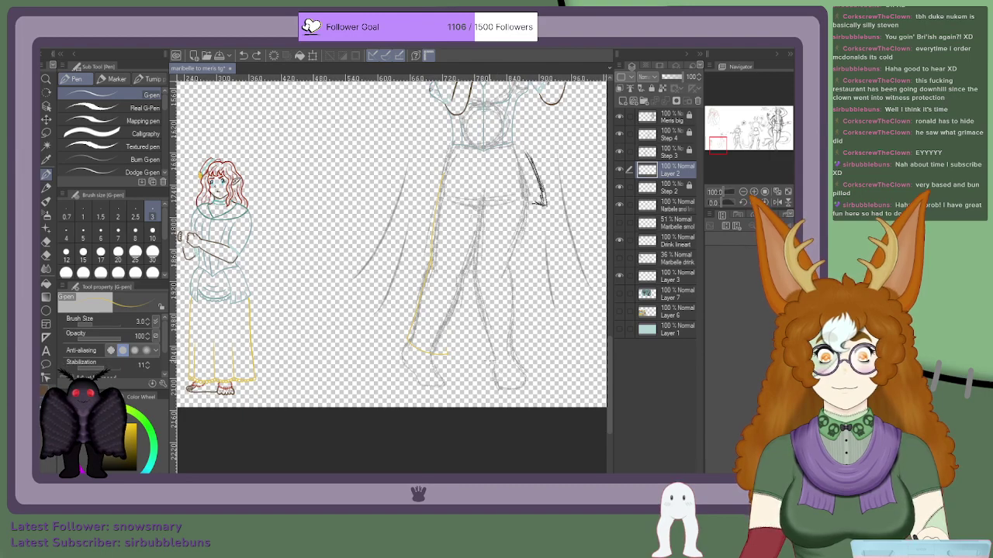
Step: Redraw the skirt's torn edge with small ragged notches from the inner end of the hem up along the calf
scroll(490, 362, up, 5)
drag(495, 306, 496, 284)
drag(506, 221, 520, 149)
scroll(530, 107, down, 10)
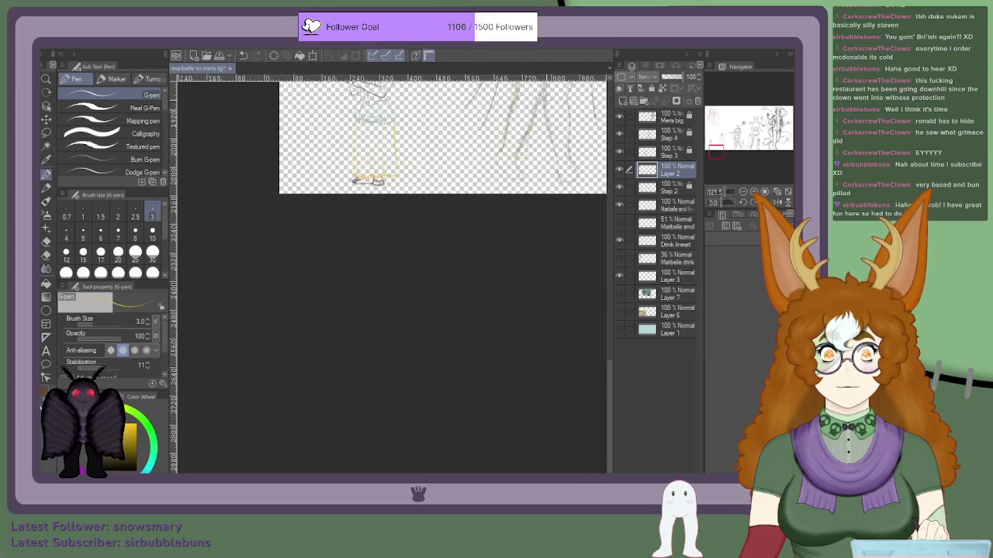
scroll(492, 169, up, 10)
drag(492, 168, 508, 170)
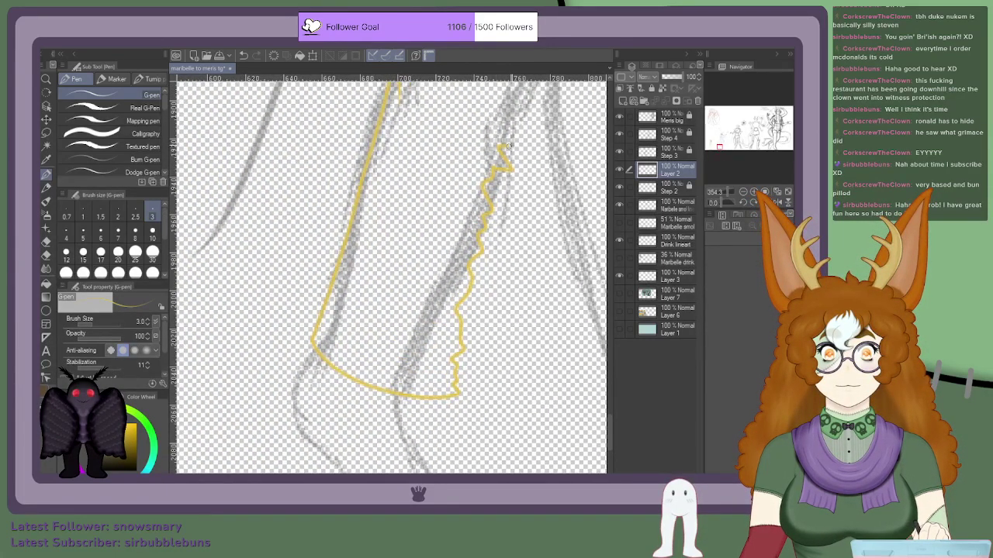
Step: Extend the ragged torn edge up the inner leg towards the gap between the knees
scroll(512, 124, down, 5)
scroll(512, 124, up, 4)
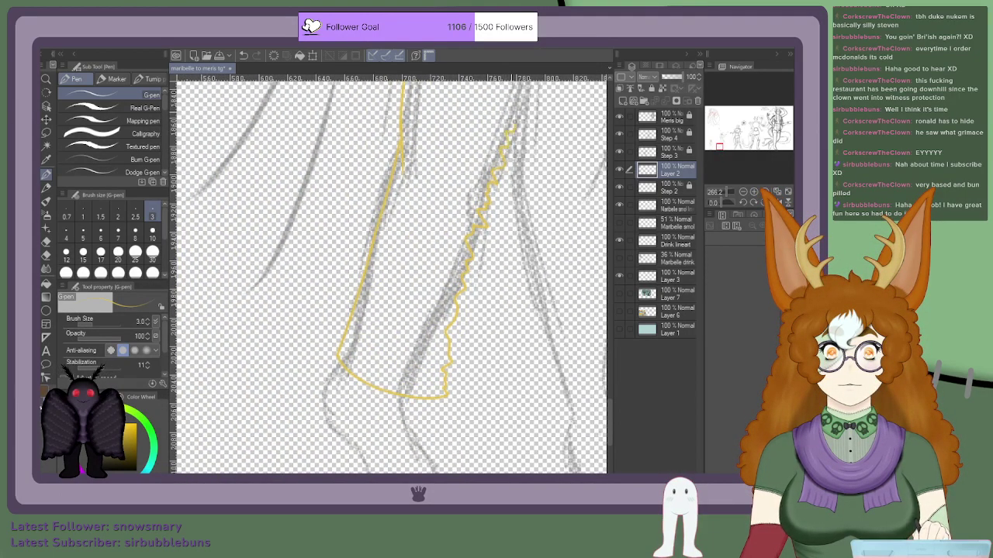
scroll(524, 93, down, 2)
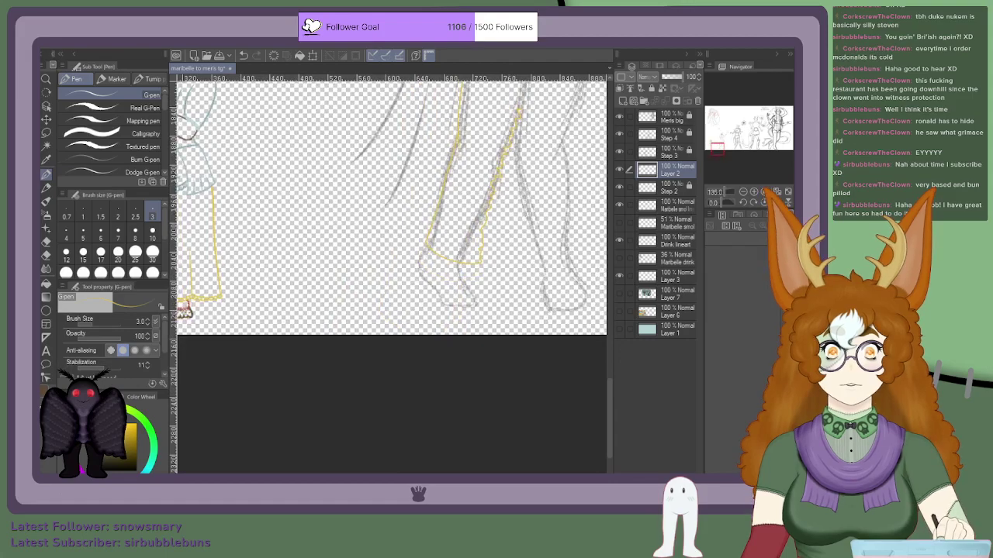
scroll(535, 139, up, 5)
scroll(475, 177, up, 1)
mouse_move(481, 169)
mouse_down()
mouse_move(494, 129)
mouse_move(515, 131)
mouse_move(509, 88)
mouse_up()
scroll(500, 155, down, 8)
scroll(500, 148, up, 6)
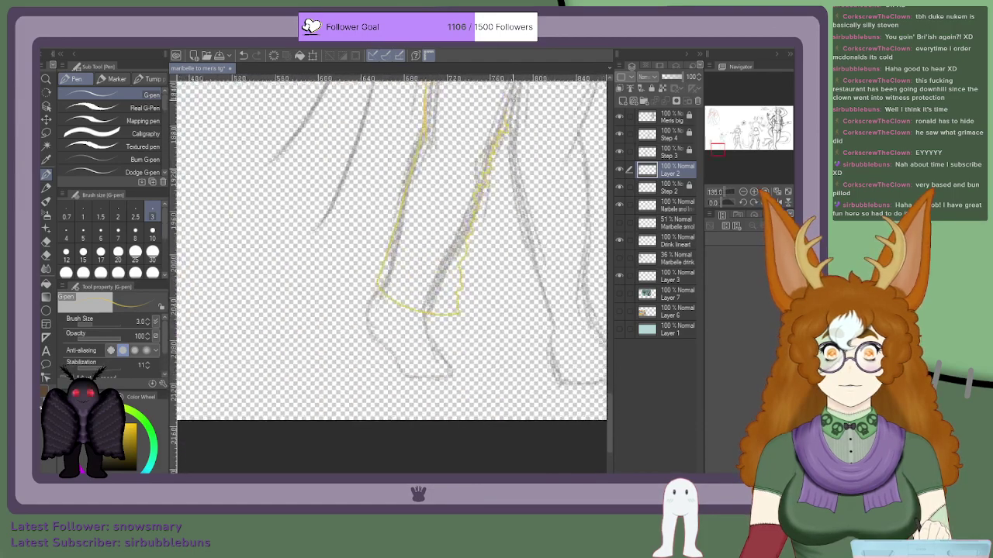
scroll(504, 121, down, 4)
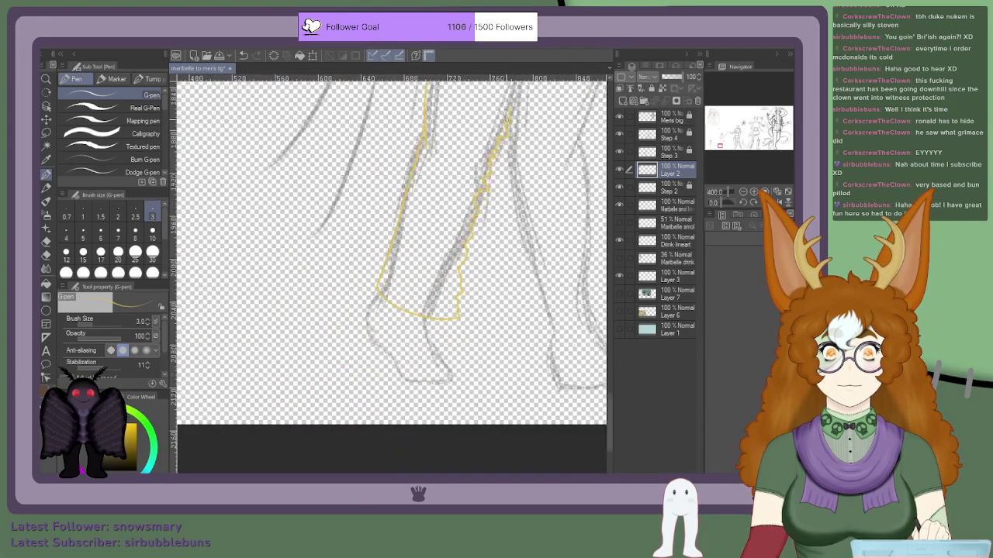
Step: Start the opposite ragged torn edge of the skirt from the gap between the knees down the other inner calf
scroll(496, 144, up, 2)
scroll(496, 144, up, 3)
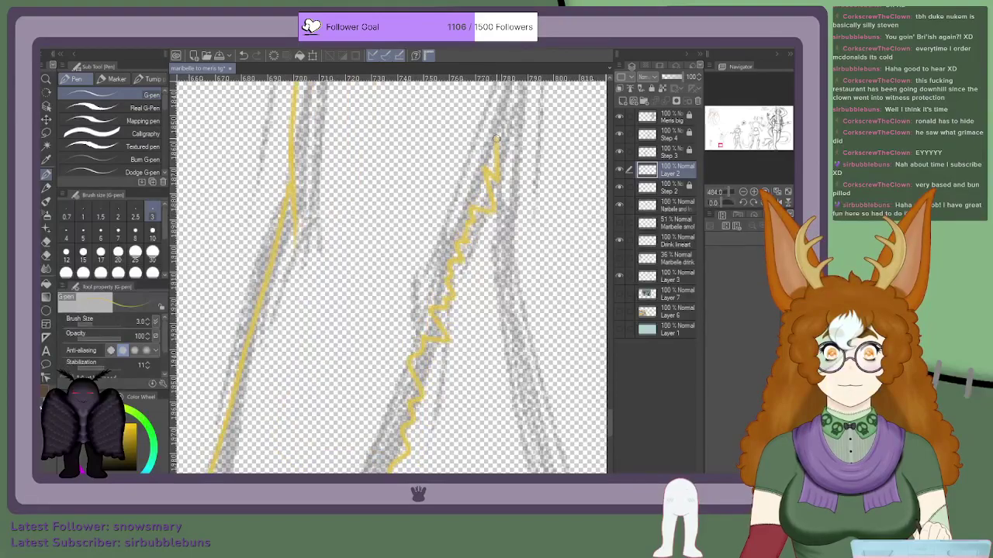
scroll(491, 186, down, 3)
scroll(493, 190, up, 3)
scroll(497, 192, down, 3)
scroll(489, 176, up, 3)
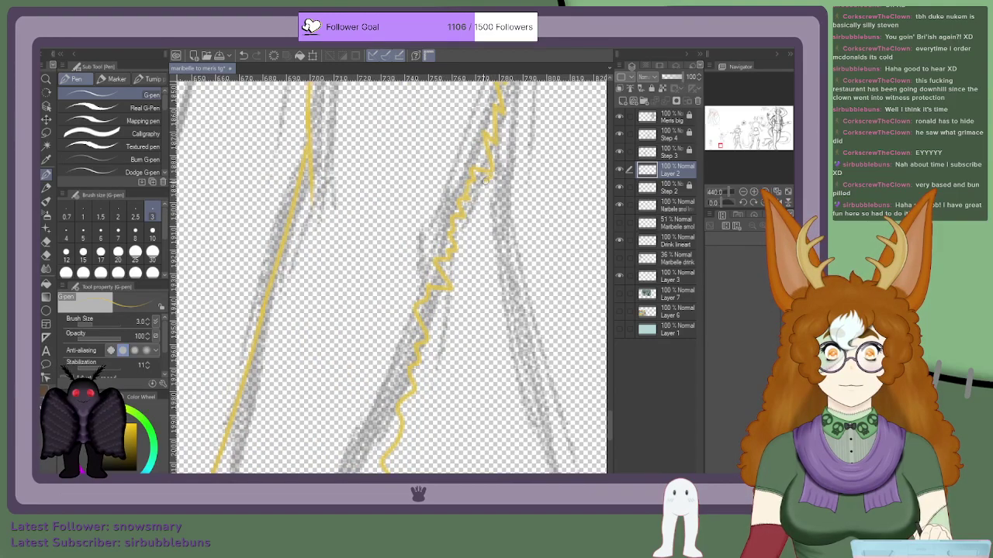
scroll(488, 177, up, 2)
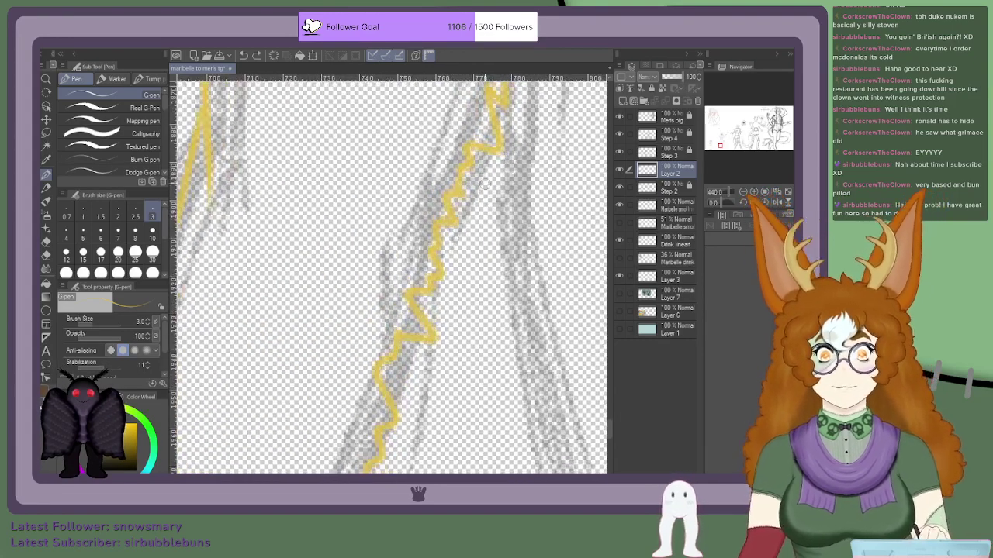
mouse_move(501, 153)
mouse_down()
mouse_move(490, 227)
mouse_move(504, 266)
mouse_move(504, 355)
mouse_move(515, 377)
mouse_move(502, 402)
mouse_move(518, 420)
mouse_move(531, 456)
mouse_up()
click(728, 192)
click(718, 143)
drag(720, 141, 719, 144)
scroll(444, 206, up, 5)
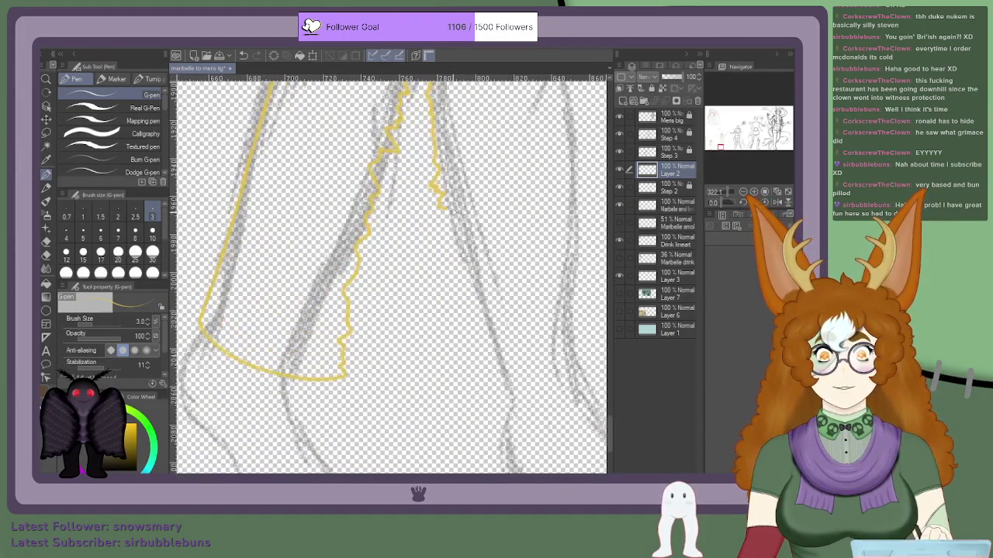
Step: Redraw the lower part of the second torn edge with small irregular notches down to just above the other ankle
mouse_move(444, 205)
mouse_down()
mouse_move(439, 224)
mouse_move(451, 238)
mouse_move(473, 342)
mouse_up()
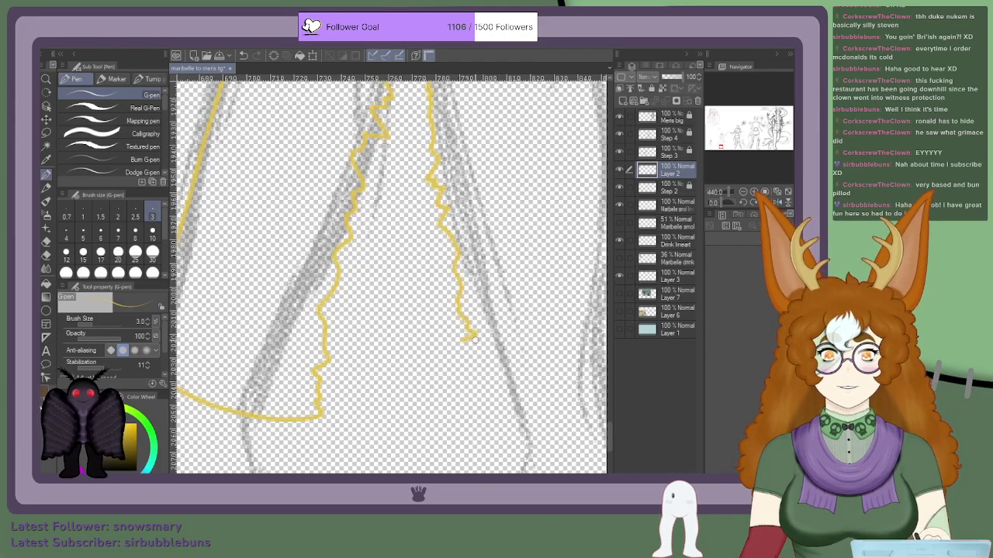
key(ctrl+z)
scroll(441, 223, up, 1)
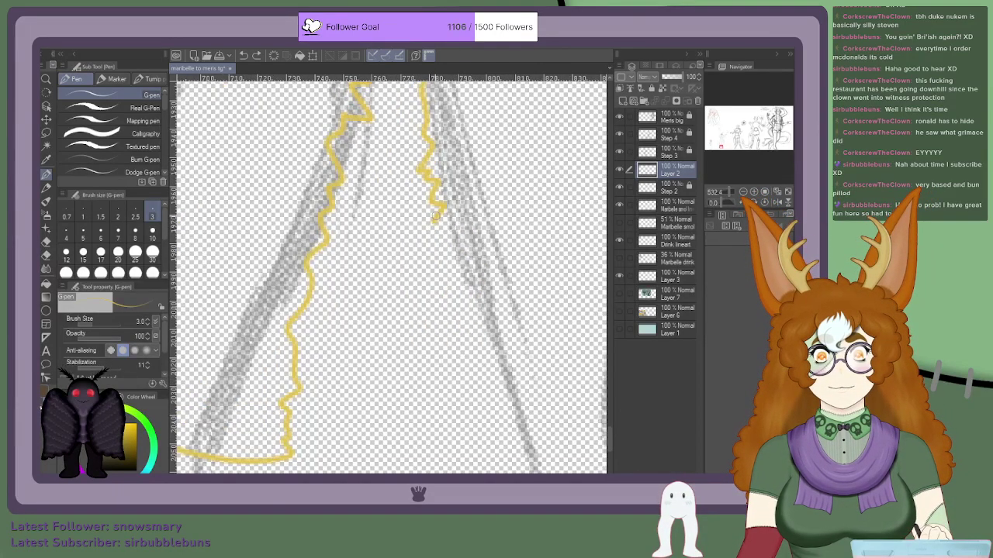
mouse_move(439, 223)
mouse_down()
mouse_move(453, 238)
mouse_move(447, 265)
mouse_move(469, 314)
mouse_move(453, 332)
mouse_move(481, 375)
mouse_move(464, 392)
mouse_move(481, 398)
mouse_move(490, 419)
mouse_up()
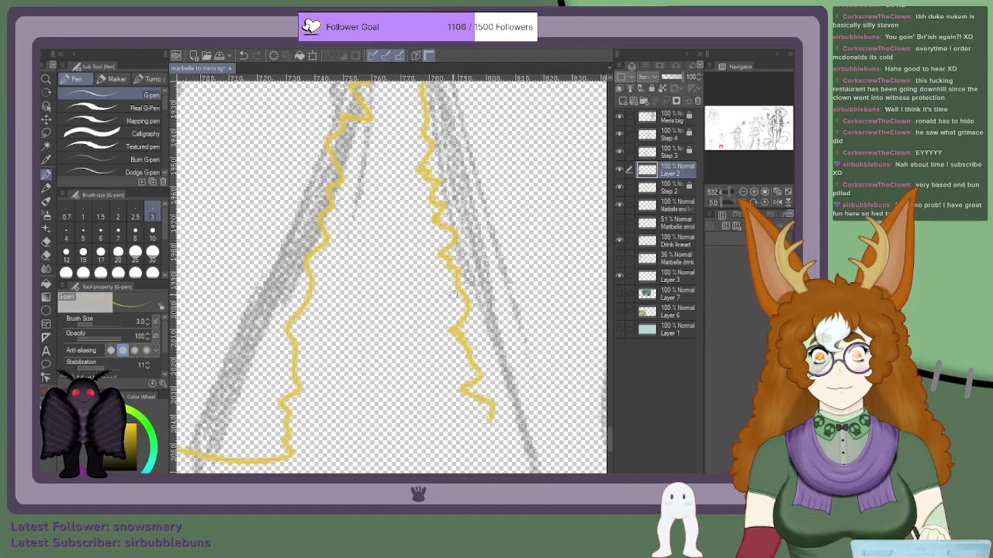
drag(458, 299, 453, 280)
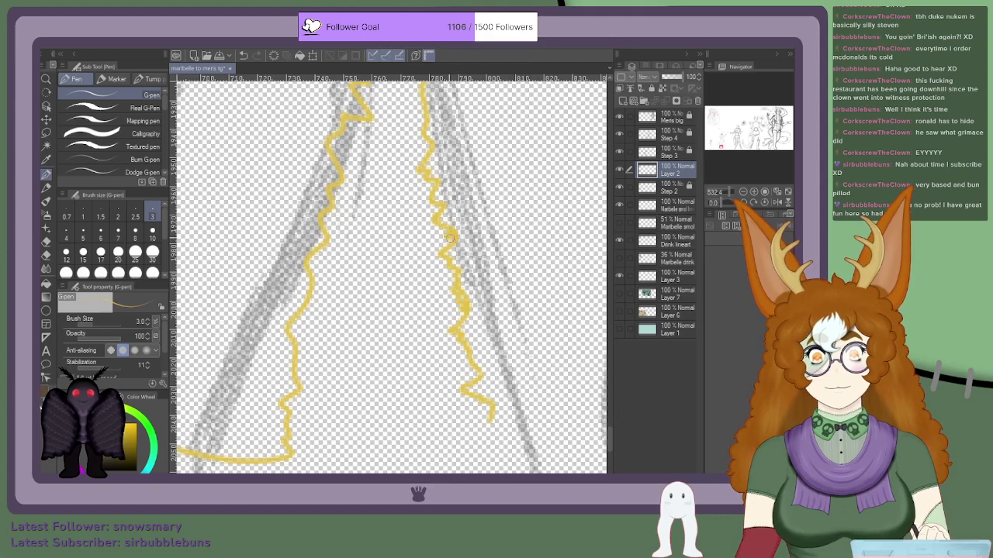
mouse_move(487, 417)
mouse_down()
mouse_move(506, 446)
mouse_move(489, 451)
mouse_up()
Step: Draw the skirt's hem as a shallow upward curve from the second torn edge's lower end across the other ankle
scroll(518, 466, down, 13)
scroll(611, 431, up, 10)
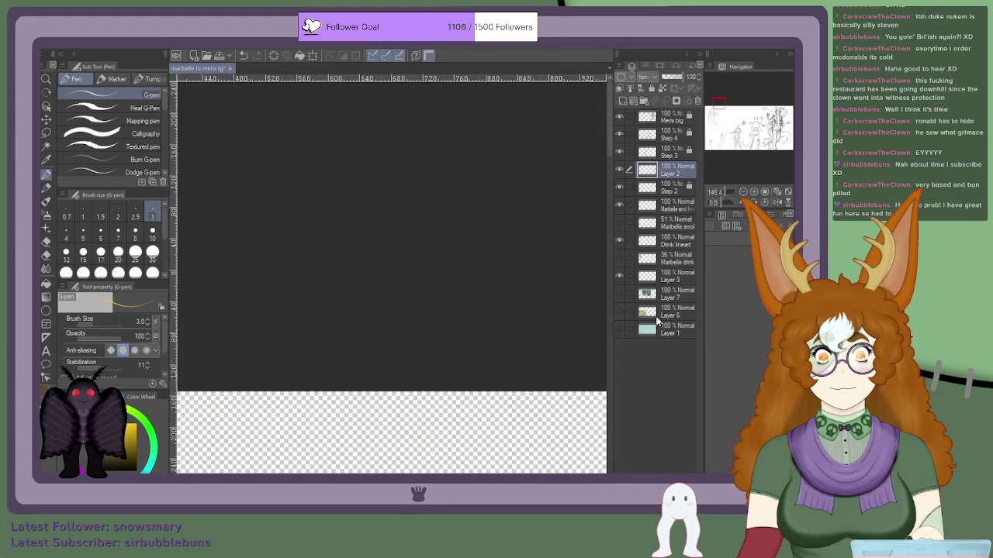
drag(719, 147, 722, 148)
scroll(308, 332, up, 13)
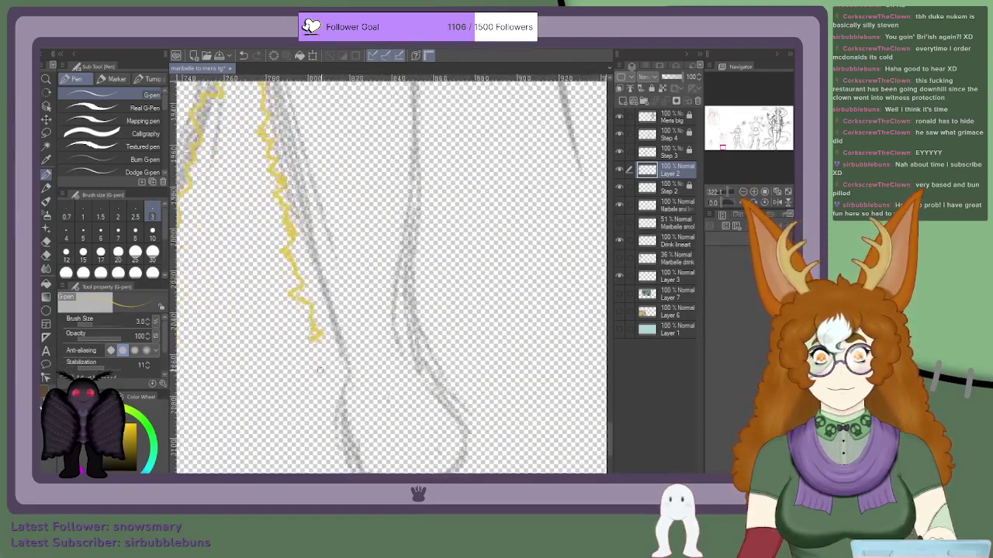
mouse_move(309, 332)
mouse_down()
mouse_move(377, 337)
mouse_move(495, 297)
mouse_up()
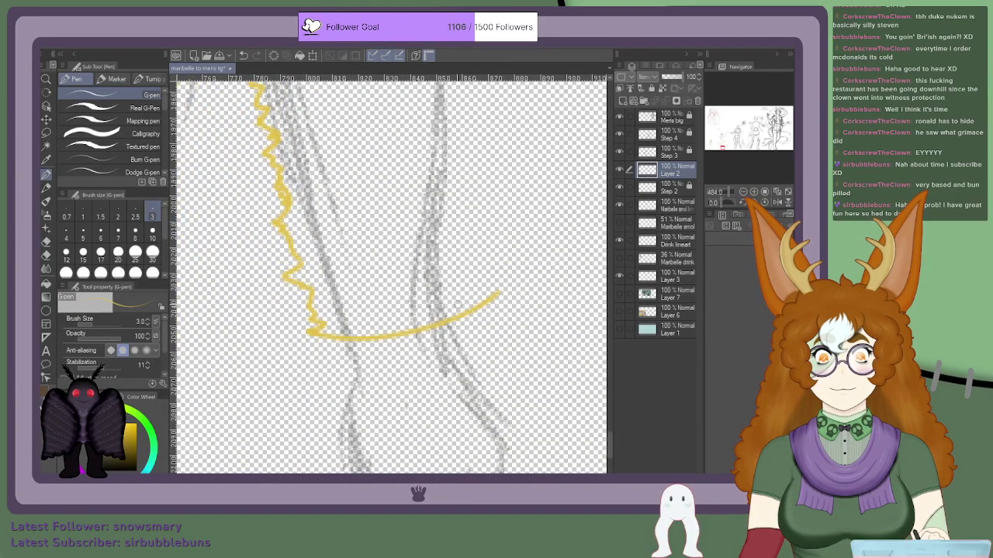
Step: Sharpen the small notches along the second torn edge from mid-calf down to its hem corner
scroll(427, 300, down, 4)
scroll(416, 254, up, 3)
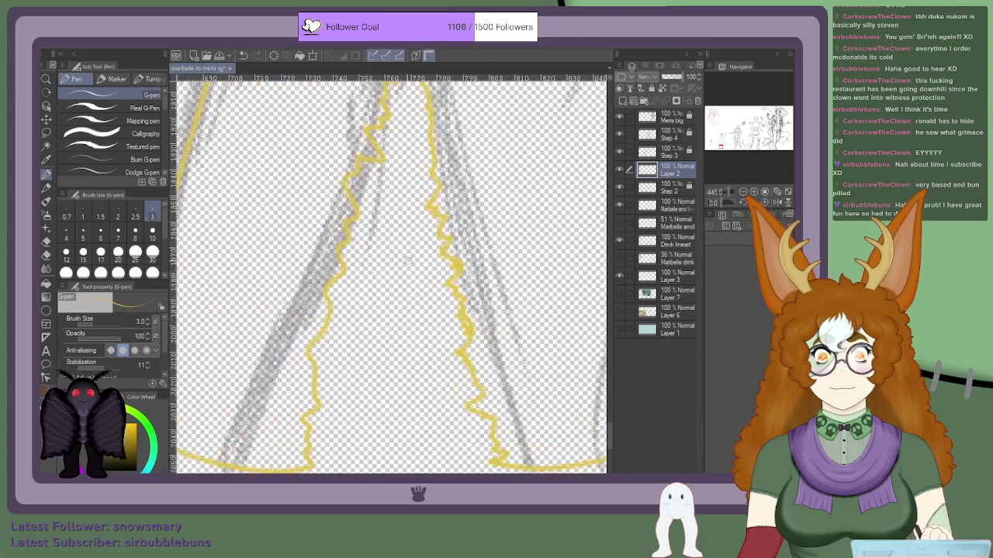
scroll(482, 350, up, 1)
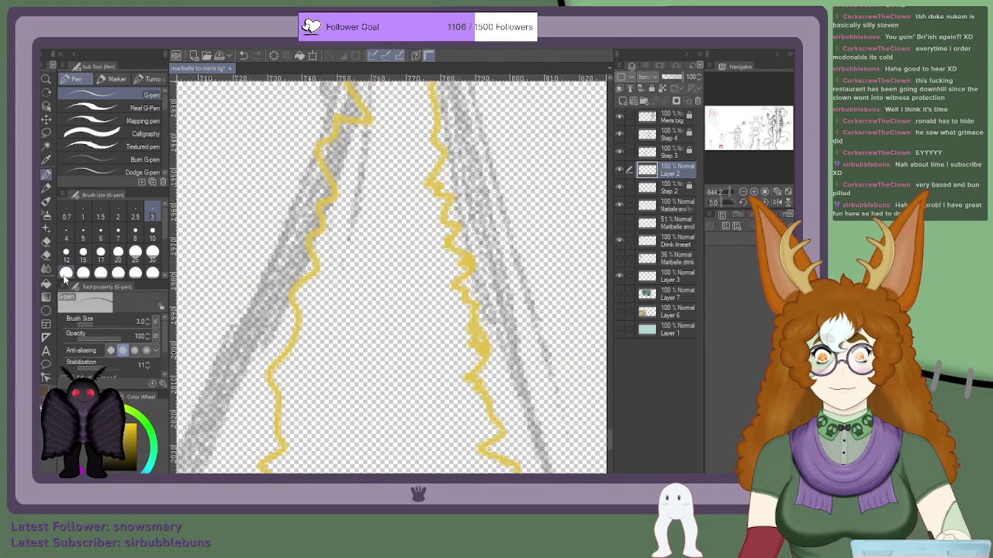
scroll(488, 284, up, 1)
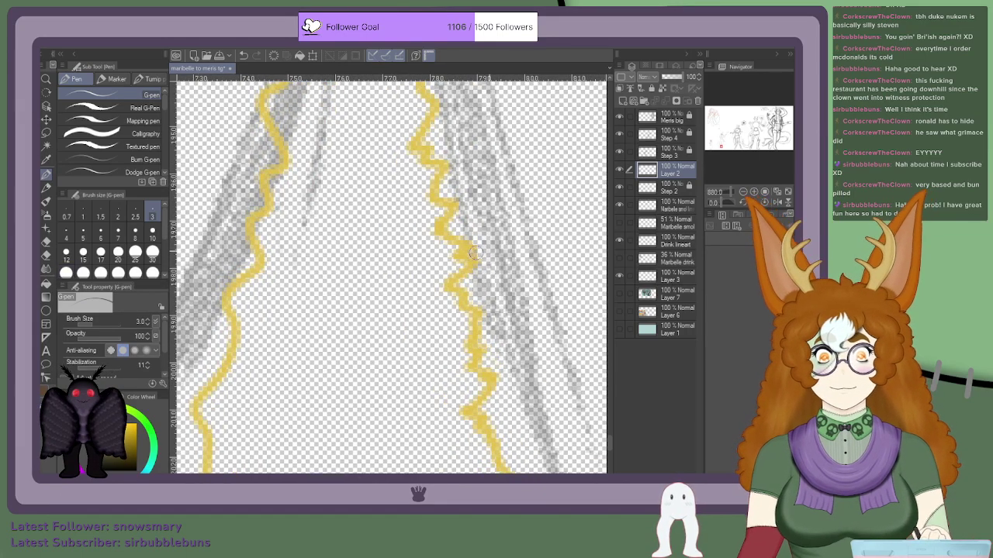
scroll(459, 207, up, 1)
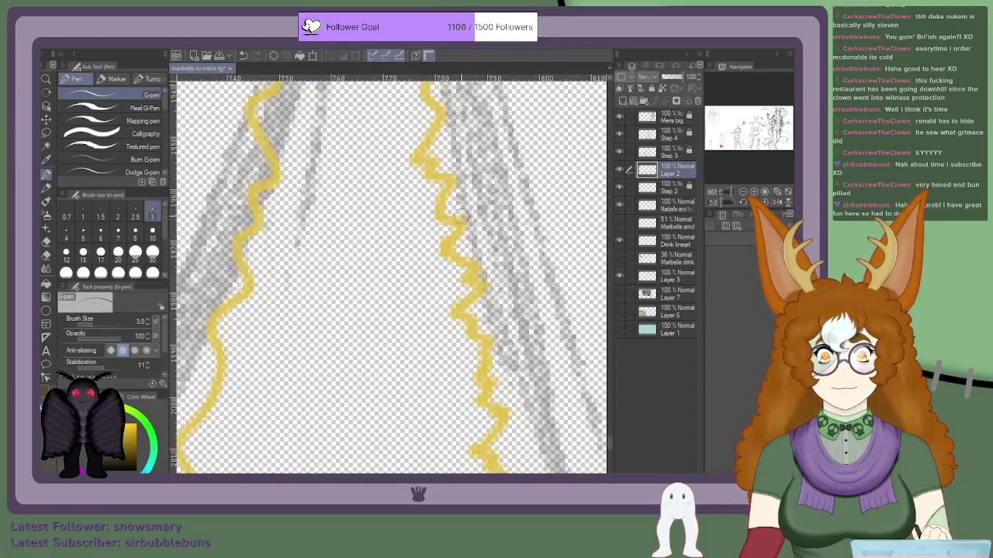
scroll(418, 160, up, 1)
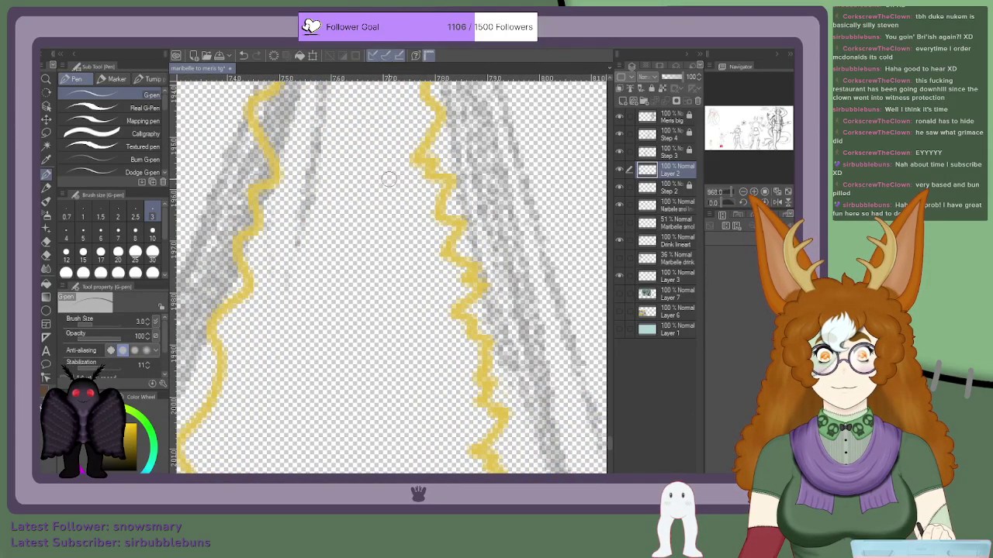
scroll(390, 179, down, 4)
scroll(441, 382, up, 4)
scroll(432, 360, down, 8)
scroll(435, 400, up, 7)
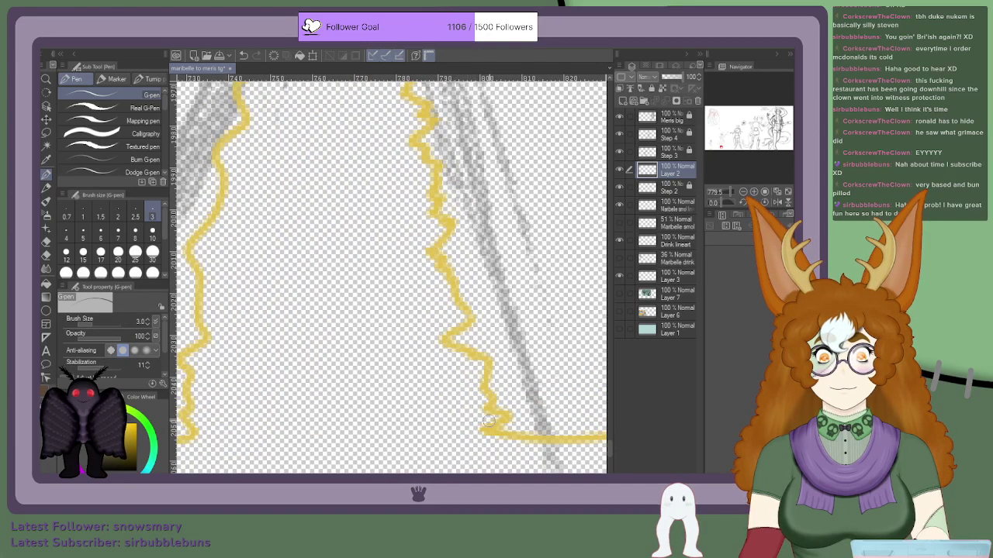
Step: Break up the smooth lower stretch of the first torn edge with small notches using pen and transparent strokes
scroll(453, 413, down, 6)
scroll(316, 414, up, 6)
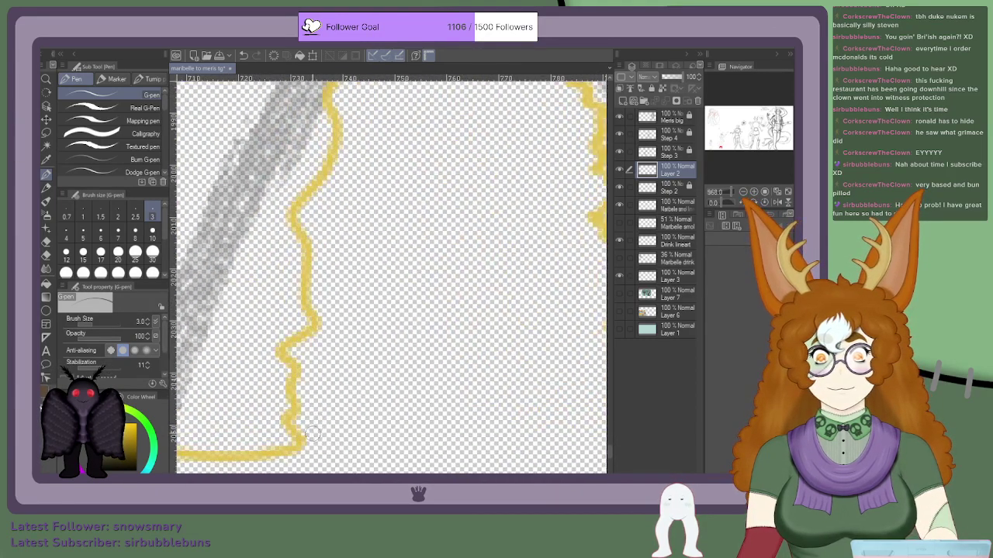
scroll(336, 297, down, 2)
scroll(349, 202, up, 5)
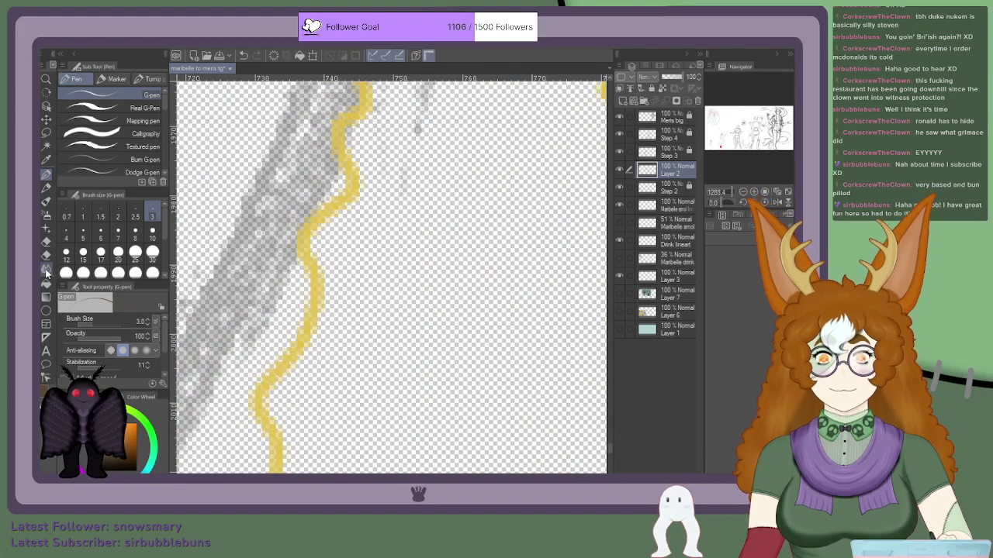
key(x)
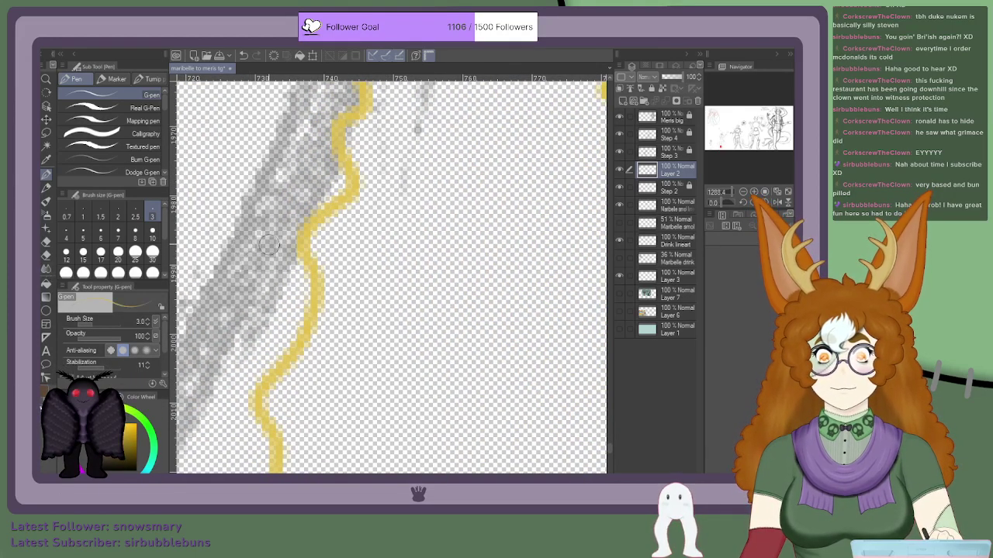
mouse_move(312, 286)
mouse_down()
mouse_move(292, 298)
mouse_move(306, 316)
mouse_move(299, 333)
mouse_move(248, 392)
mouse_up()
key(c)
mouse_move(313, 308)
mouse_down()
mouse_move(350, 284)
mouse_move(319, 312)
mouse_up()
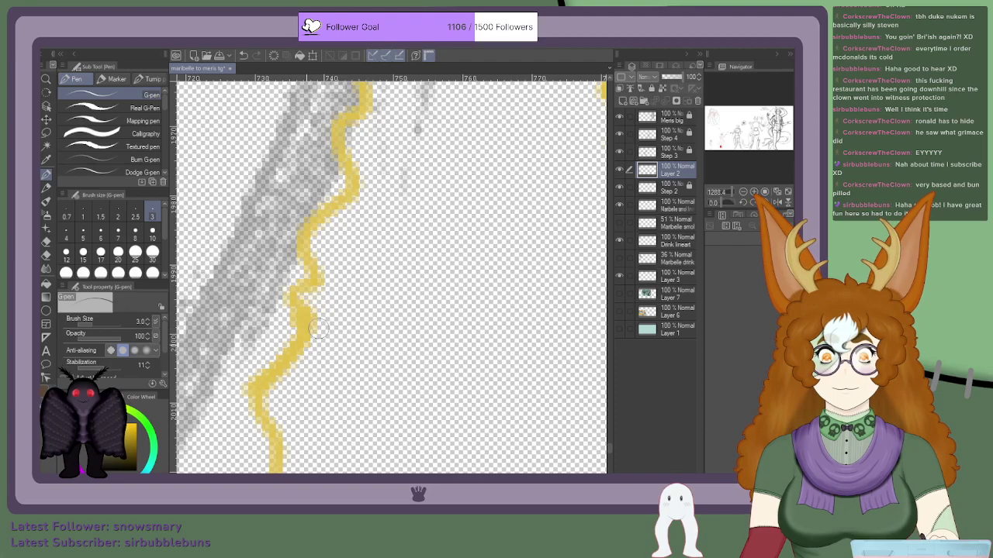
scroll(257, 361, down, 1)
scroll(257, 360, down, 2)
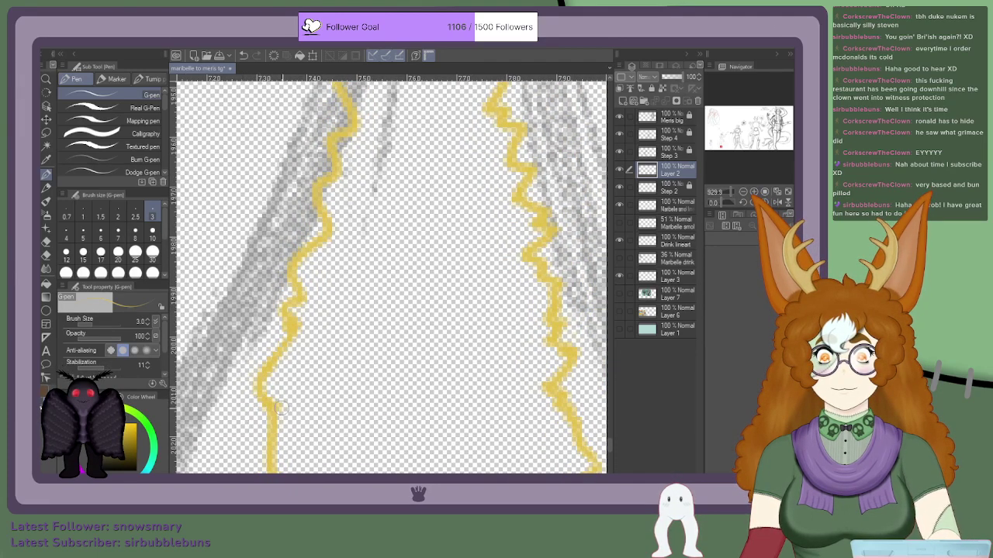
scroll(287, 388, down, 3)
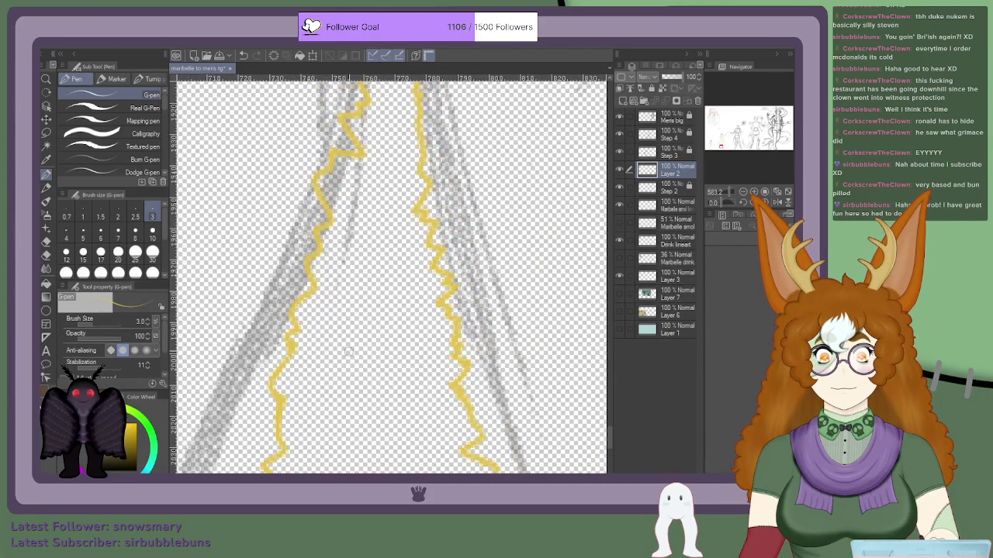
Step: Reshape the large pointed notch higher on the first torn edge into a squared step
scroll(365, 349, down, 3)
scroll(376, 271, up, 5)
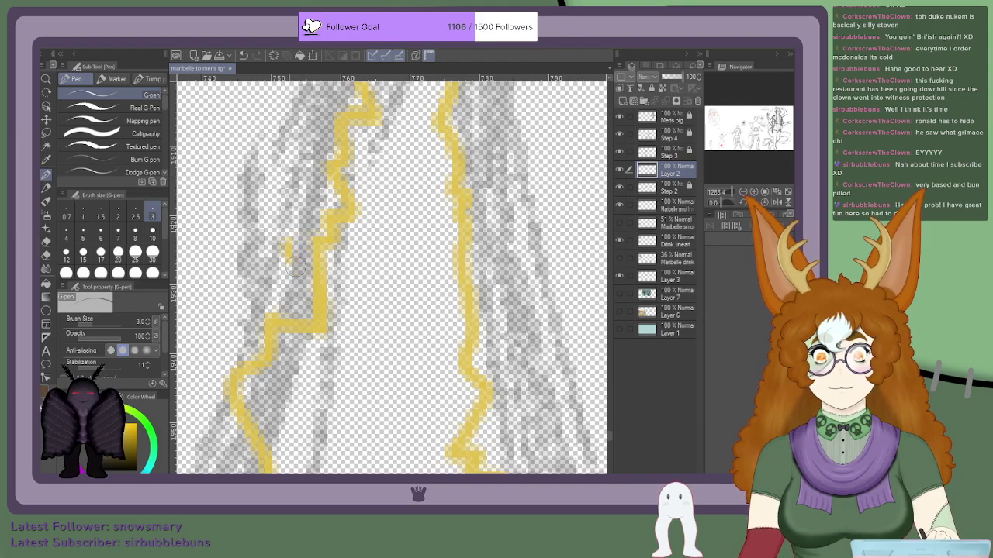
scroll(311, 233, down, 3)
scroll(335, 223, up, 1)
scroll(334, 225, up, 1)
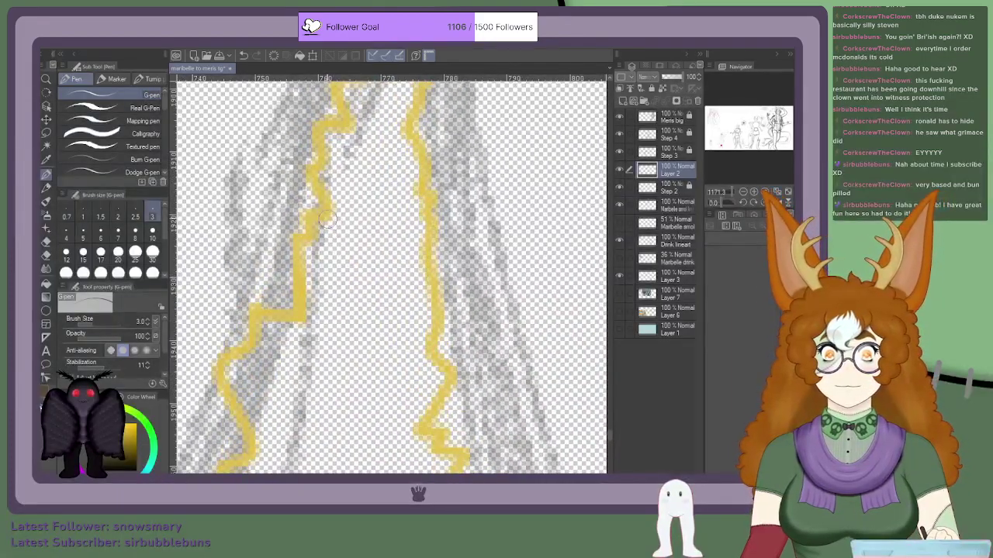
scroll(355, 211, down, 3)
scroll(362, 121, up, 4)
scroll(362, 116, down, 4)
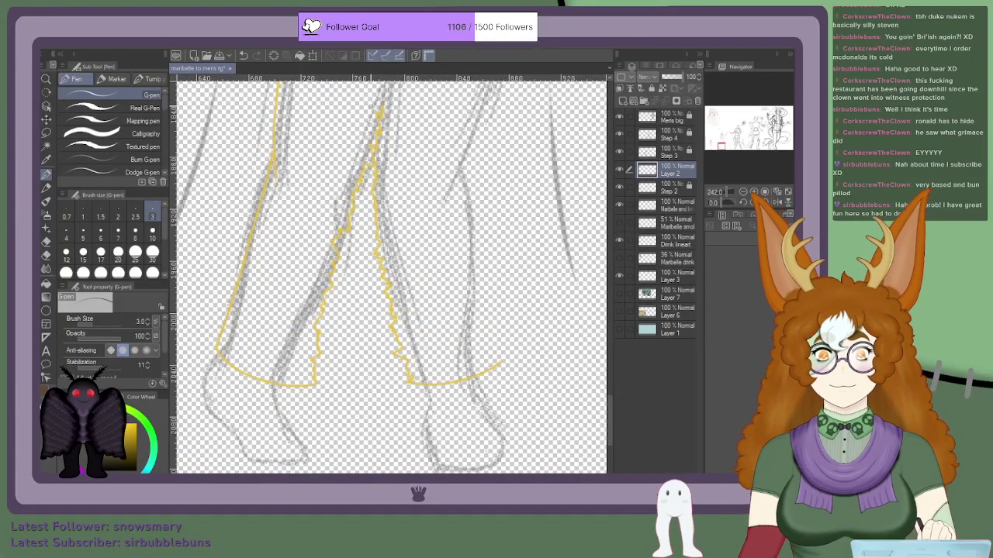
Step: Try a short inner hem line from the second torn edge's hem corner into the opening, and undo it
scroll(392, 275, down, 6)
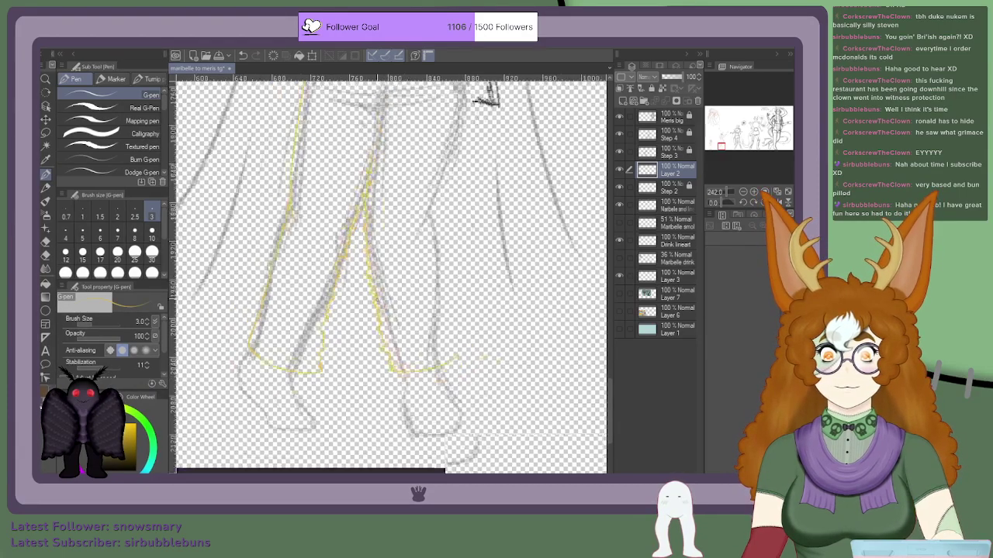
scroll(397, 338, up, 7)
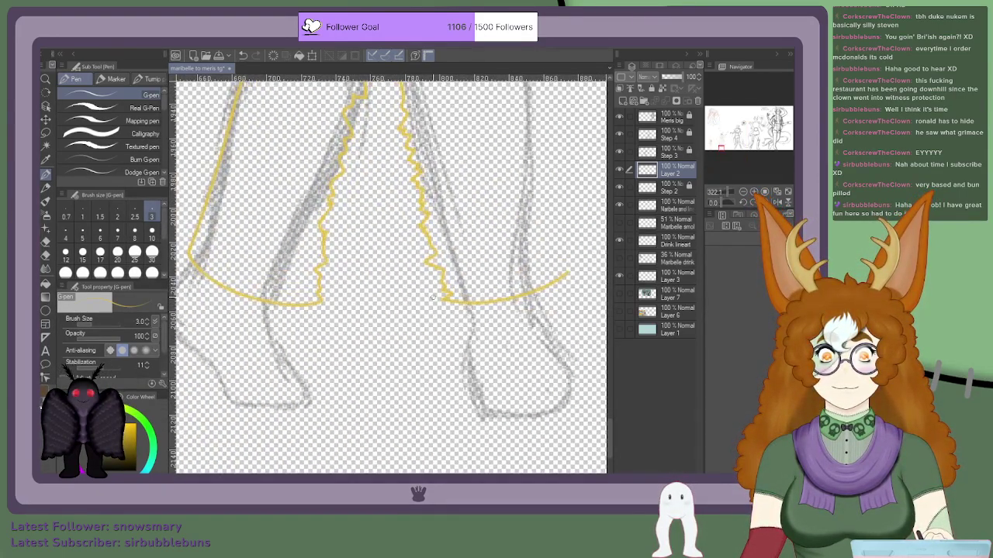
scroll(427, 295, up, 2)
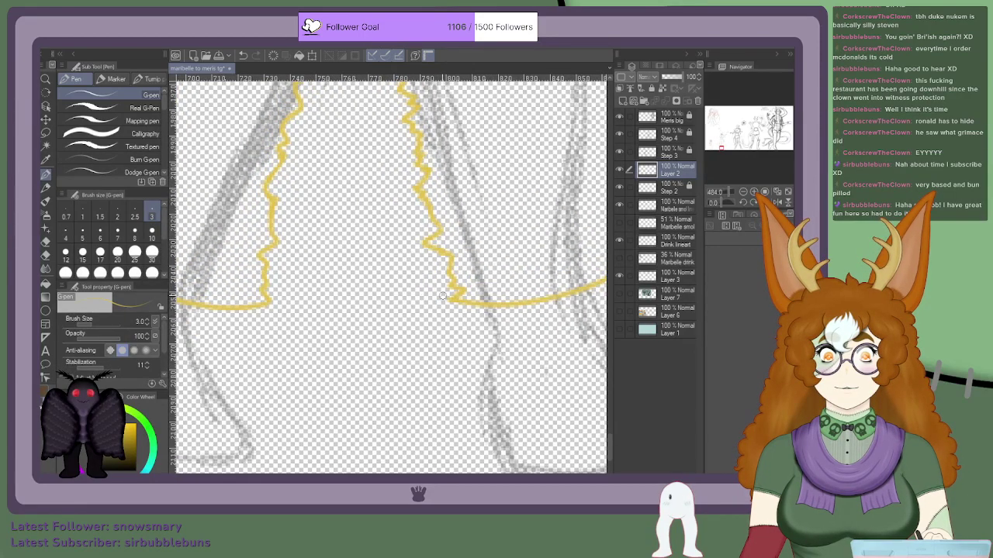
drag(456, 297, 405, 284)
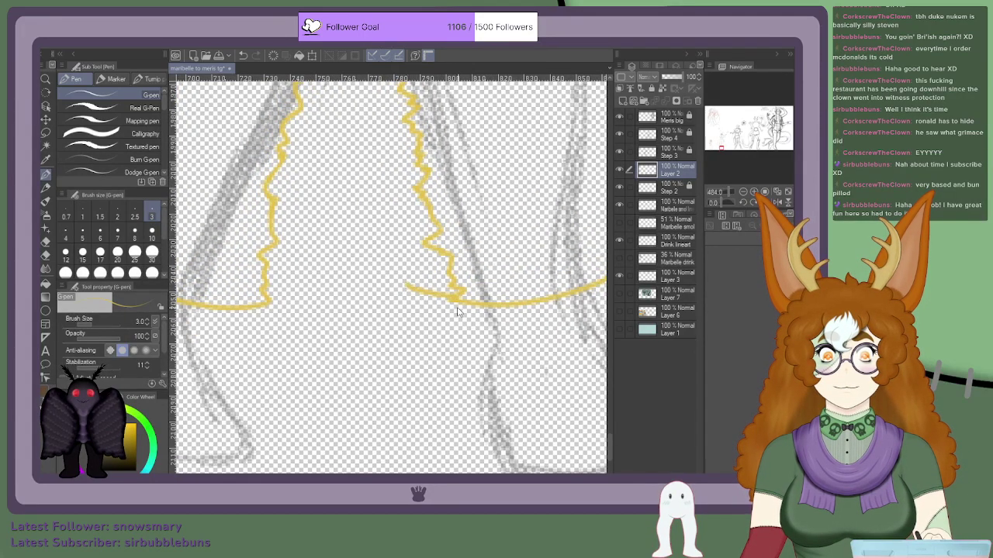
scroll(459, 310, up, 1)
key(ctrl+z)
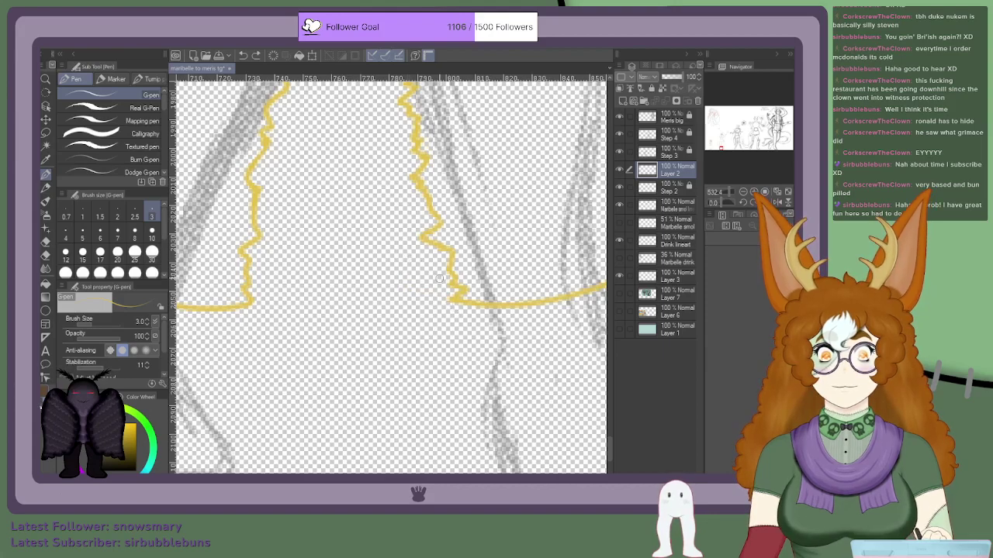
Step: Draw an inner ragged edge with a short hem inside the opening, running up alongside the second torn edge
mouse_move(450, 276)
mouse_down()
mouse_move(394, 283)
mouse_move(414, 268)
mouse_move(404, 247)
mouse_move(408, 202)
mouse_move(397, 190)
mouse_move(390, 143)
mouse_up()
scroll(391, 142, down, 6)
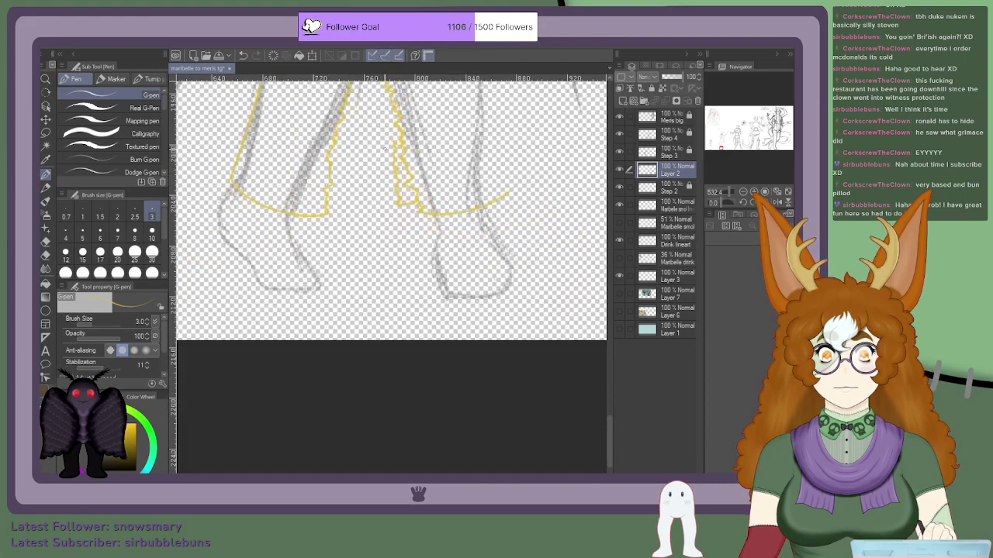
drag(609, 428, 610, 120)
click(721, 148)
scroll(721, 147, up, 5)
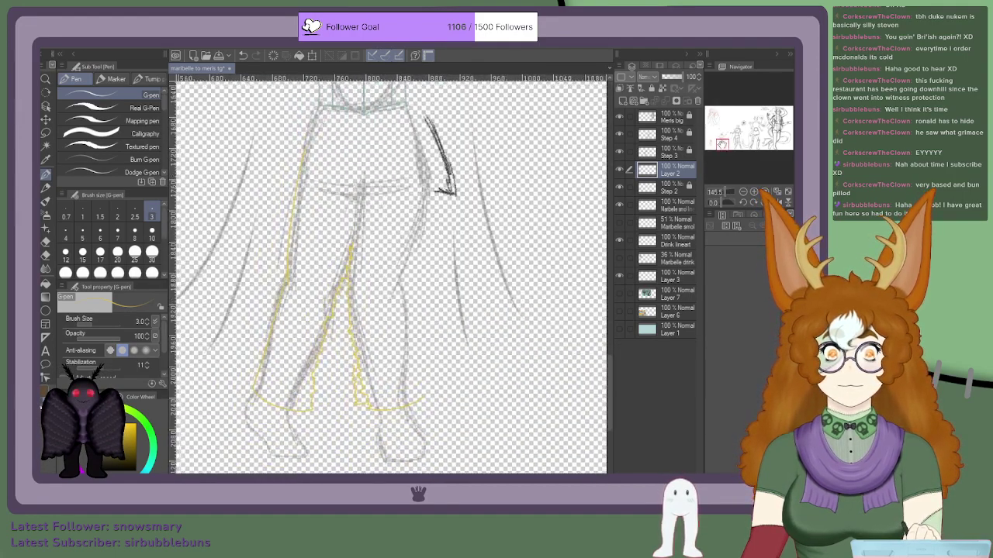
Step: Add a matching inner ragged edge with a short hem alongside the first torn edge, up to the opening's peak
mouse_move(366, 401)
mouse_down()
mouse_move(345, 342)
mouse_move(342, 215)
mouse_move(326, 285)
mouse_move(312, 286)
mouse_move(318, 306)
mouse_move(291, 398)
mouse_move(336, 360)
mouse_move(291, 446)
mouse_move(307, 404)
mouse_move(347, 410)
mouse_move(335, 395)
mouse_move(348, 381)
mouse_move(345, 309)
mouse_move(351, 276)
mouse_up()
scroll(292, 398, down, 2)
scroll(336, 360, up, 3)
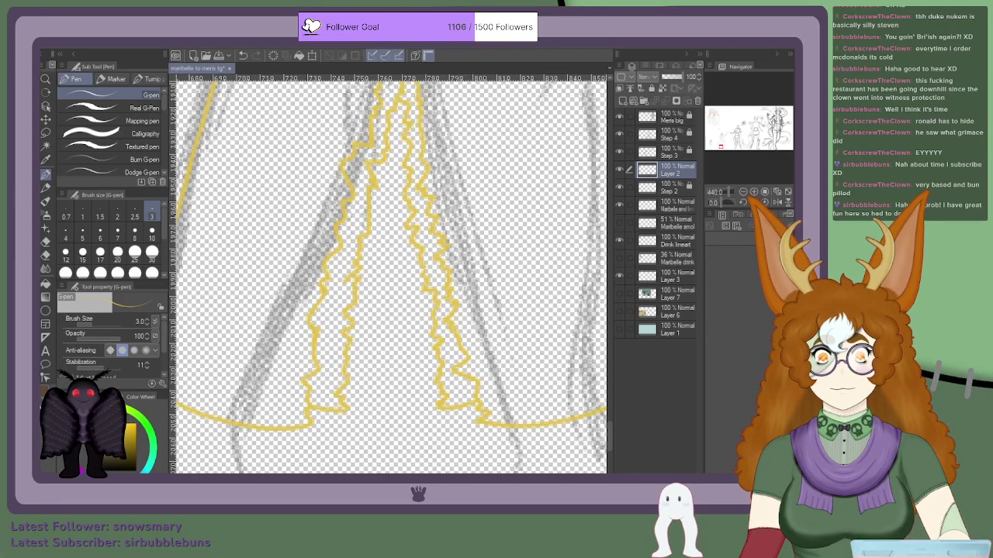
scroll(344, 286, up, 1)
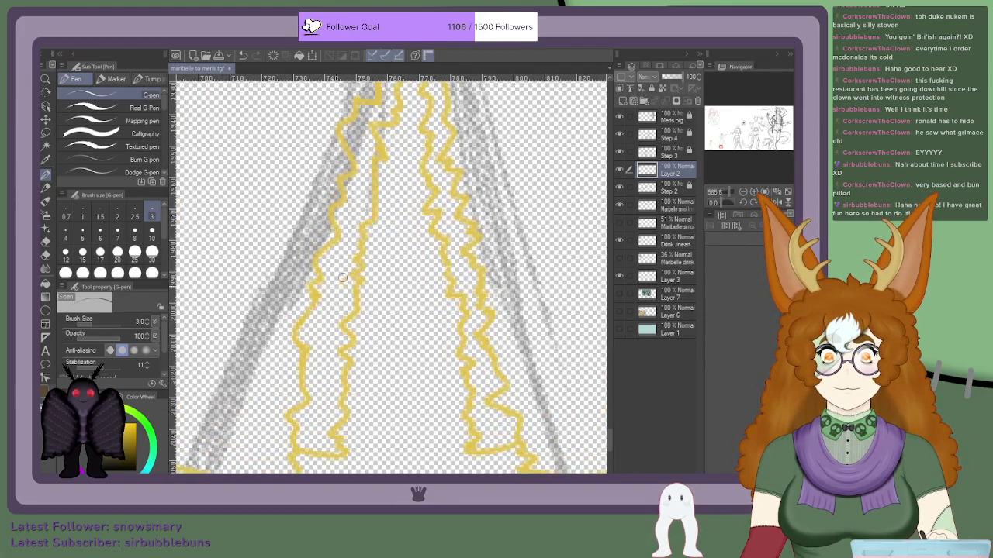
Step: Examine the ragged edges on both sides of the skirt opening up close and against the whole skirt
scroll(344, 286, down, 2)
scroll(365, 192, up, 3)
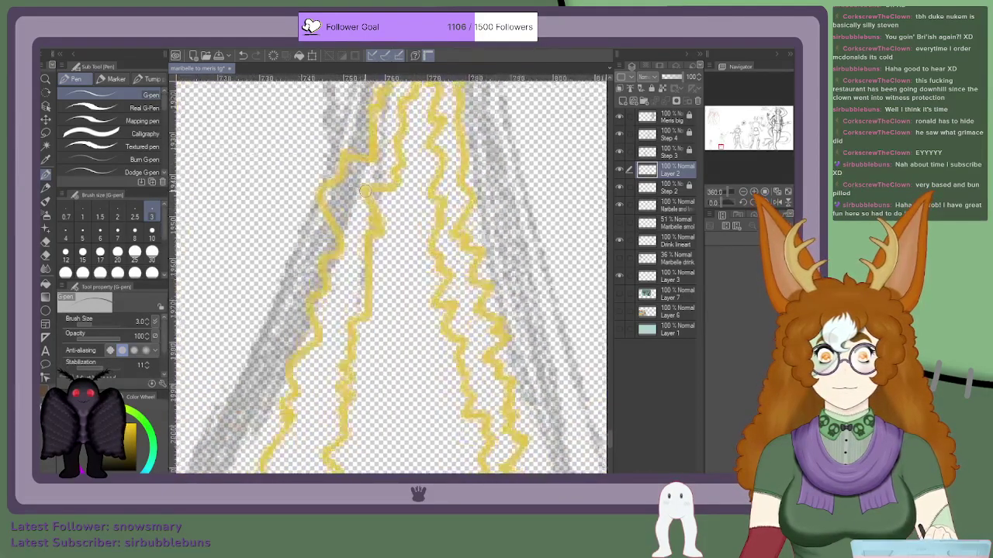
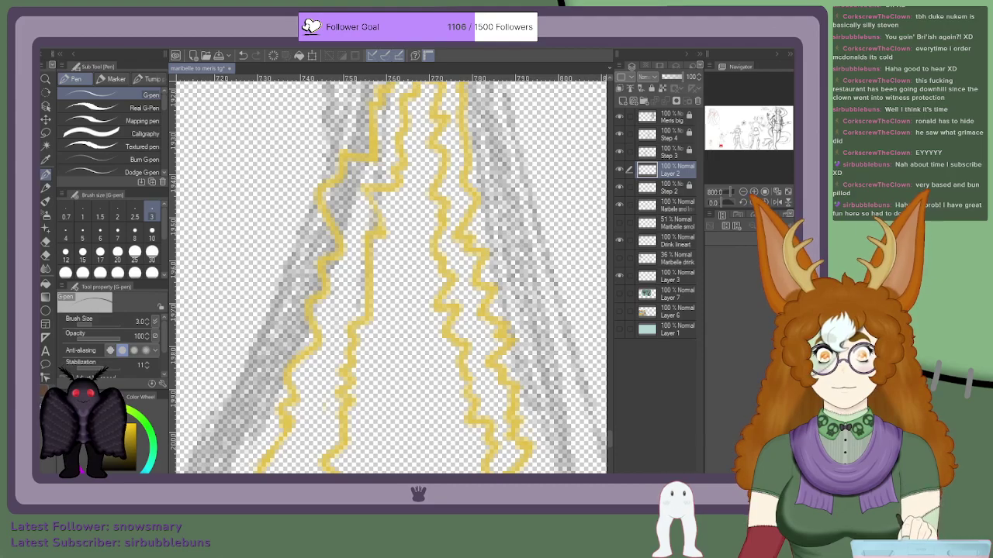
scroll(388, 240, down, 6)
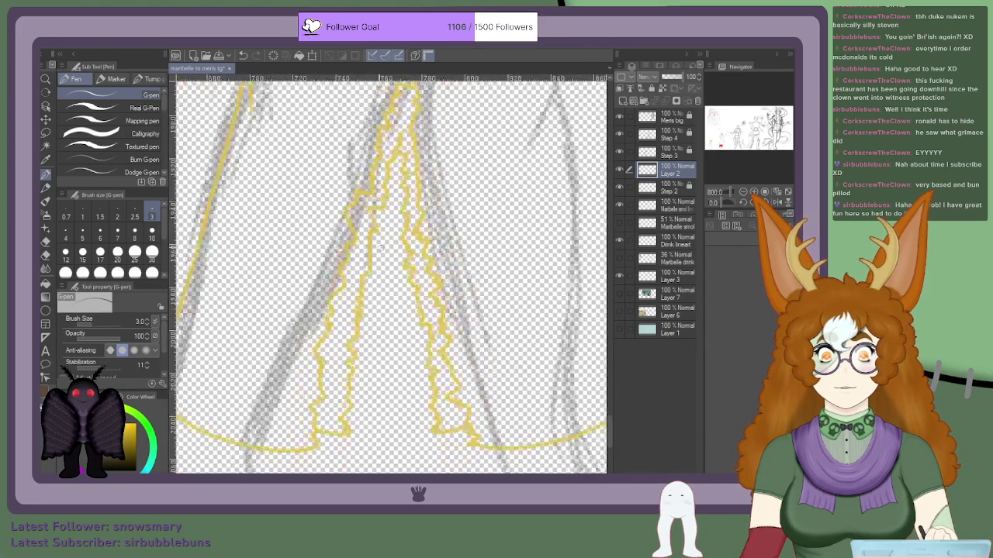
scroll(373, 167, up, 6)
scroll(374, 169, down, 6)
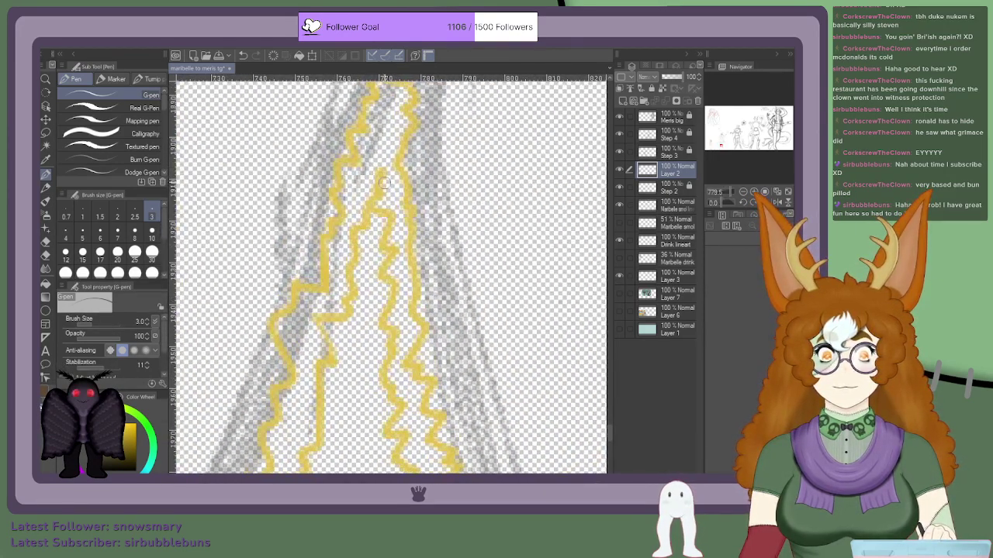
scroll(374, 132, up, 4)
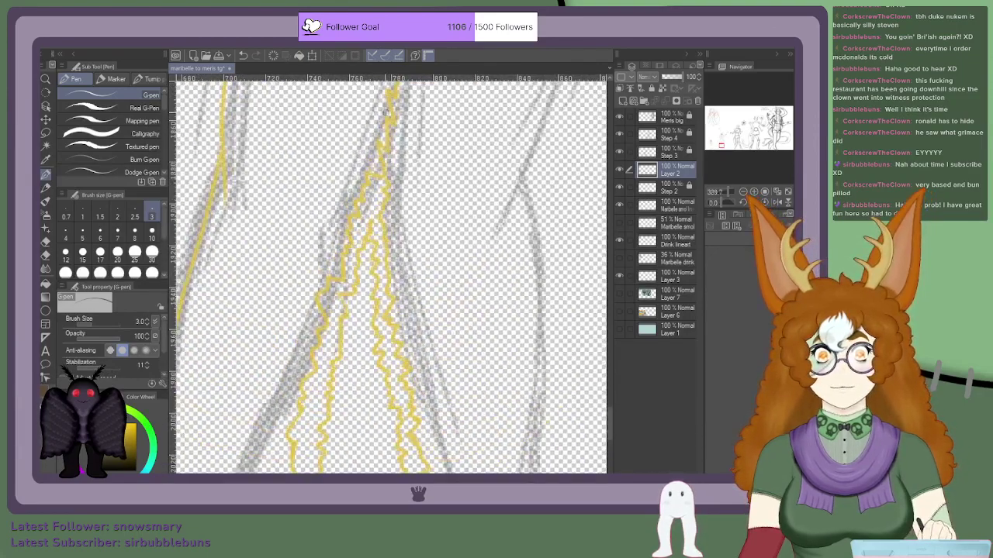
scroll(373, 132, down, 5)
scroll(357, 109, up, 3)
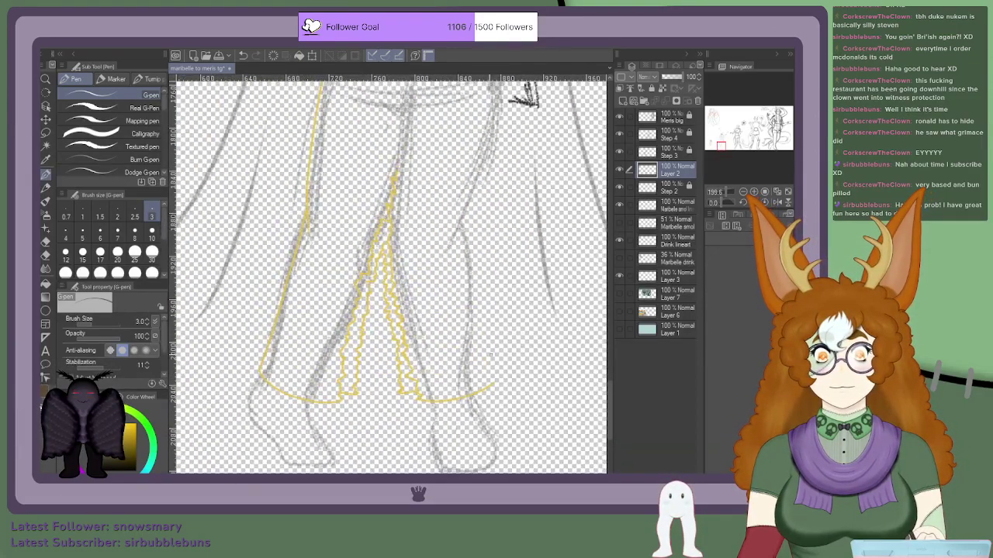
Step: Draw the skirt's missing side outline from the open end of the hem up to about the knee
scroll(500, 353, up, 2)
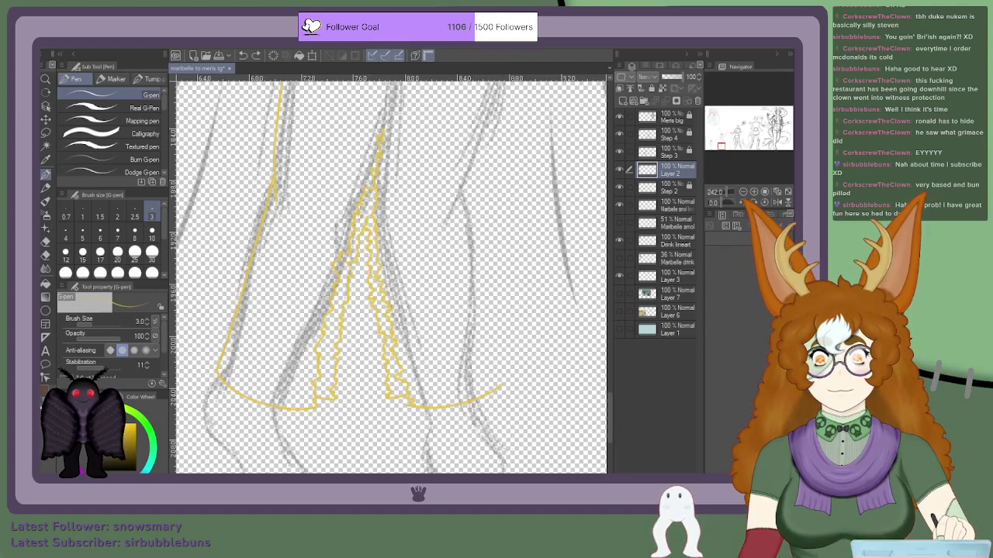
mouse_move(499, 386)
mouse_down()
mouse_move(486, 334)
mouse_move(484, 270)
mouse_up()
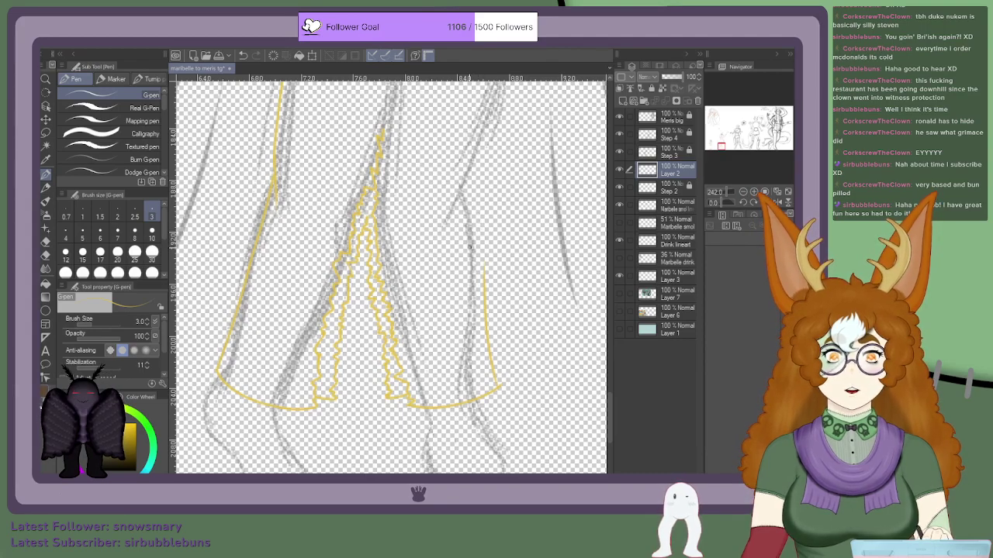
scroll(472, 238, up, 5)
drag(493, 297, 474, 127)
scroll(476, 147, down, 8)
scroll(479, 149, down, 3)
scroll(476, 179, up, 8)
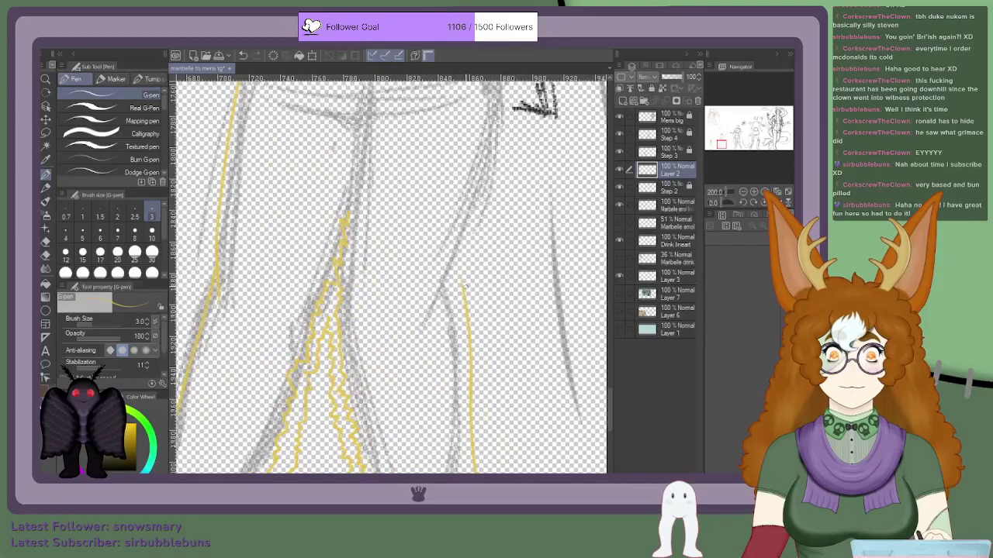
Step: Extend the new side outline from the knee up along the thigh and over the hip
drag(464, 285, 473, 211)
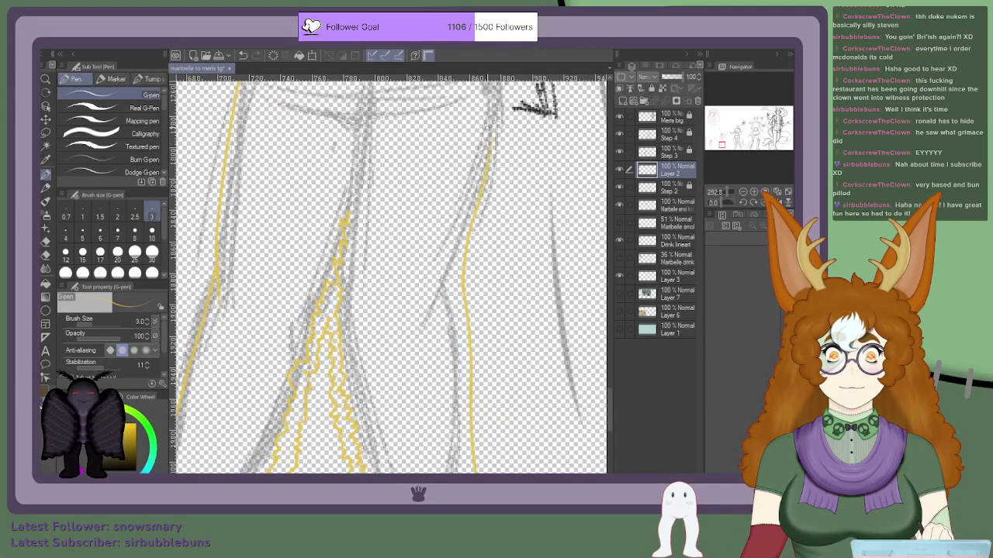
scroll(486, 126, down, 2)
scroll(487, 126, up, 4)
drag(470, 232, 488, 115)
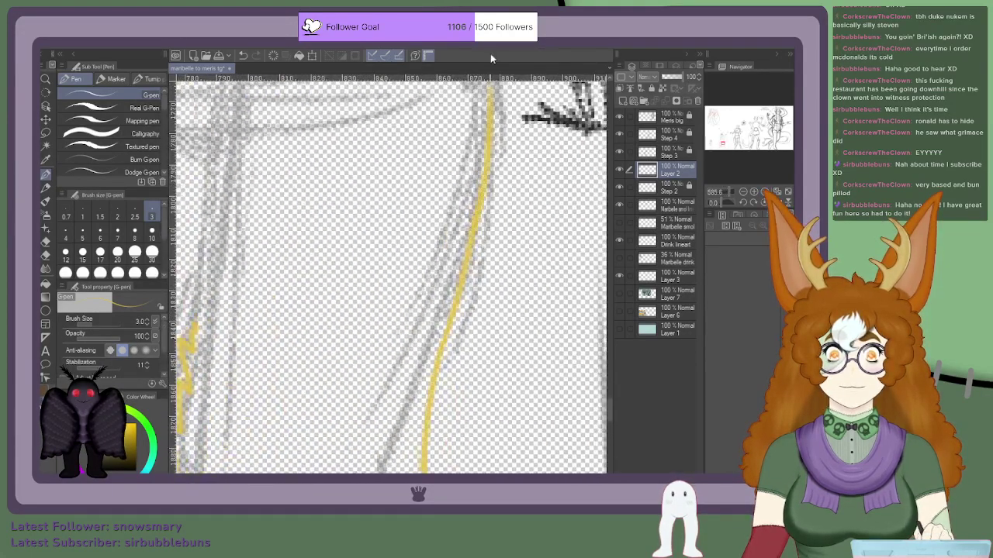
scroll(487, 116, down, 4)
scroll(469, 184, up, 2)
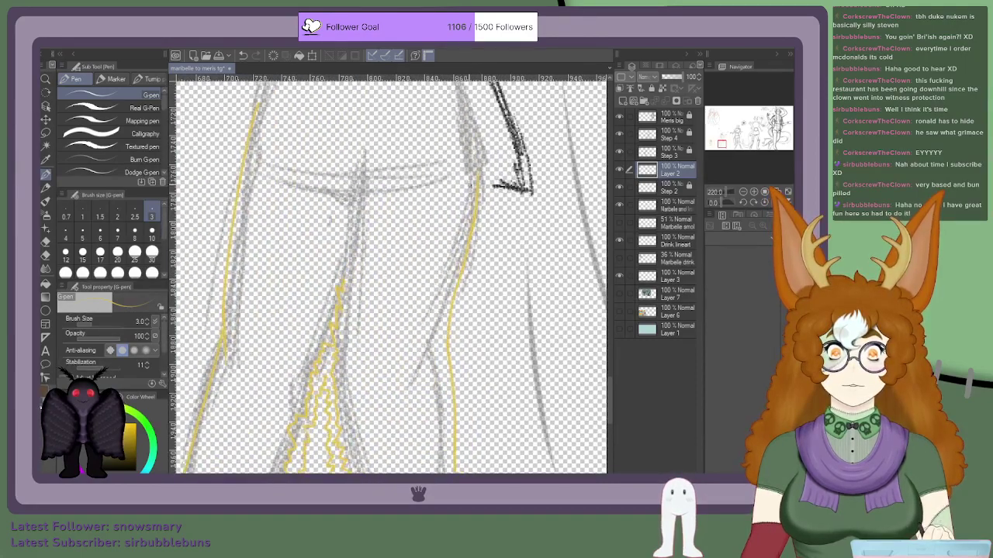
scroll(462, 167, down, 6)
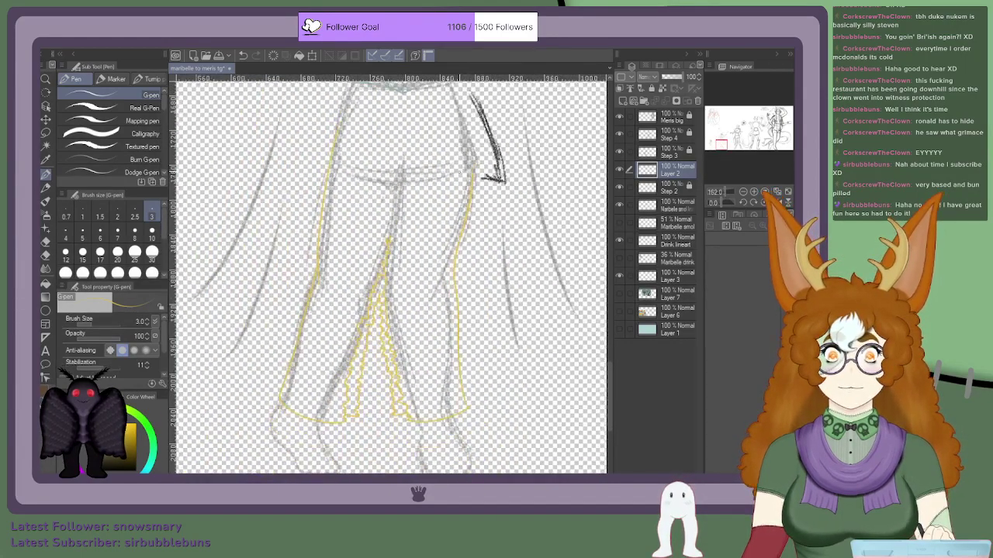
scroll(461, 174, up, 5)
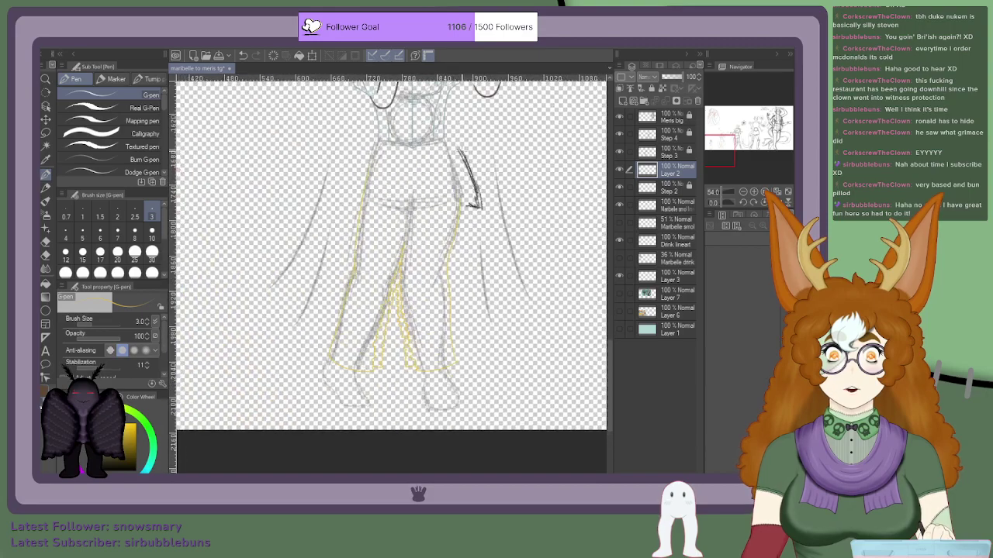
scroll(504, 186, down, 7)
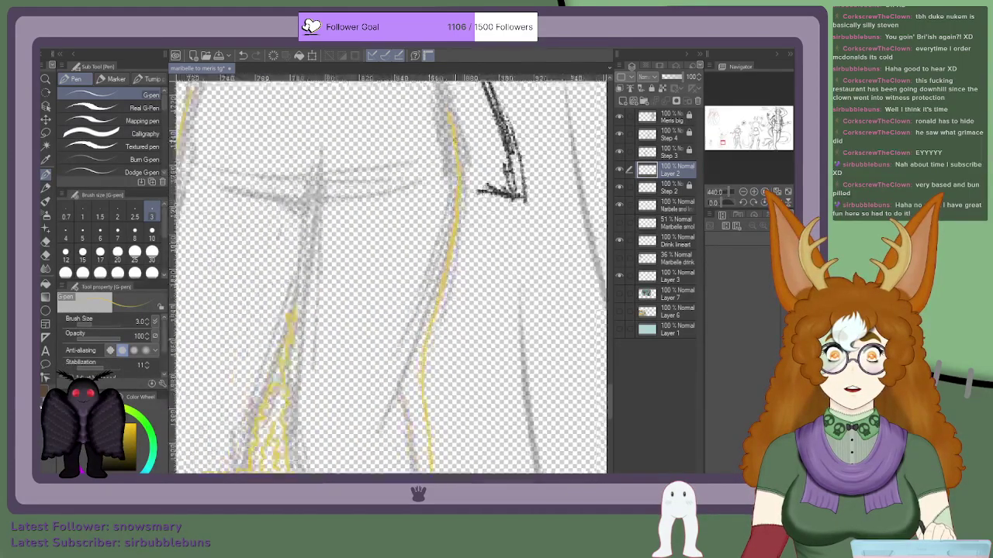
scroll(504, 186, up, 3)
scroll(477, 162, up, 5)
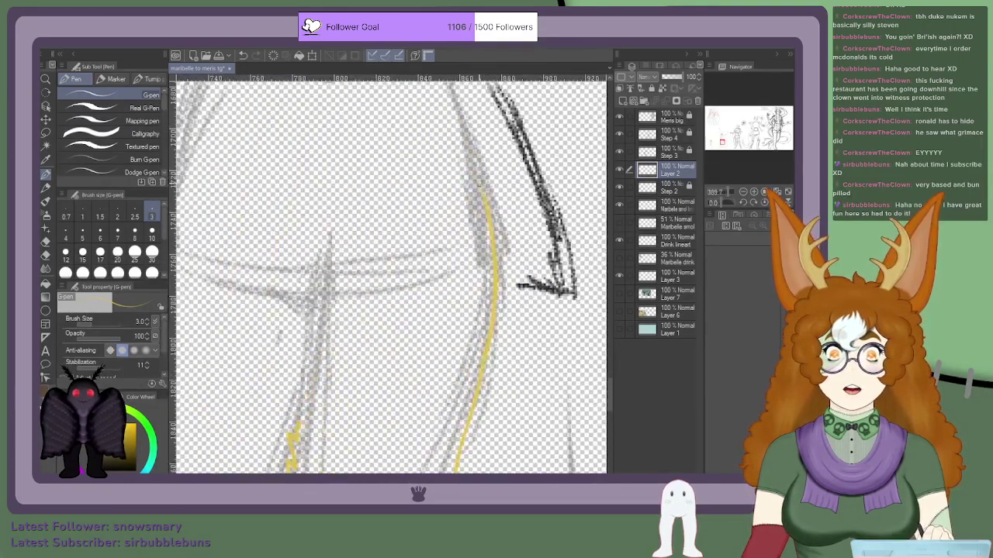
scroll(501, 293, down, 3)
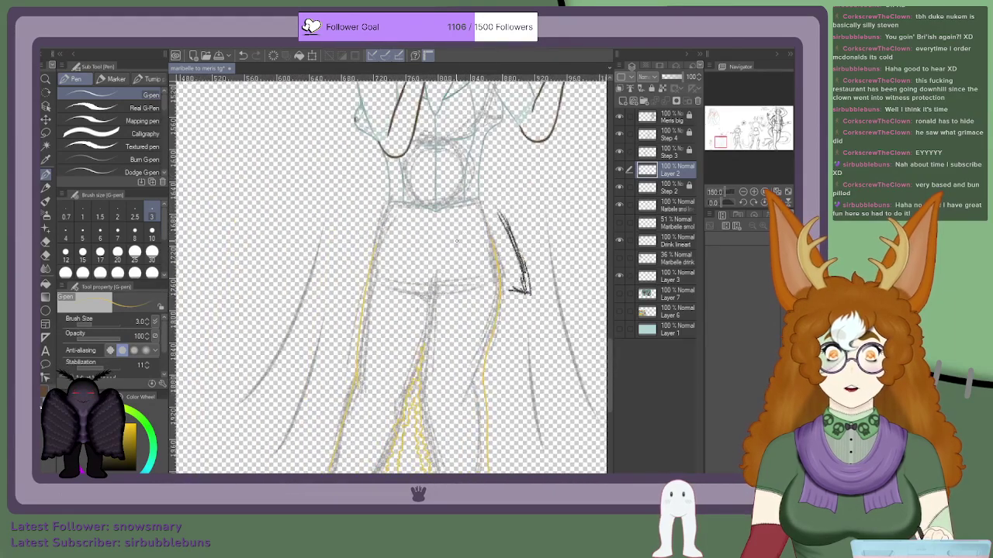
Step: Draw a scalloped trim along the first hem section and beneath both short inner hems of the opening
scroll(438, 263, down, 3)
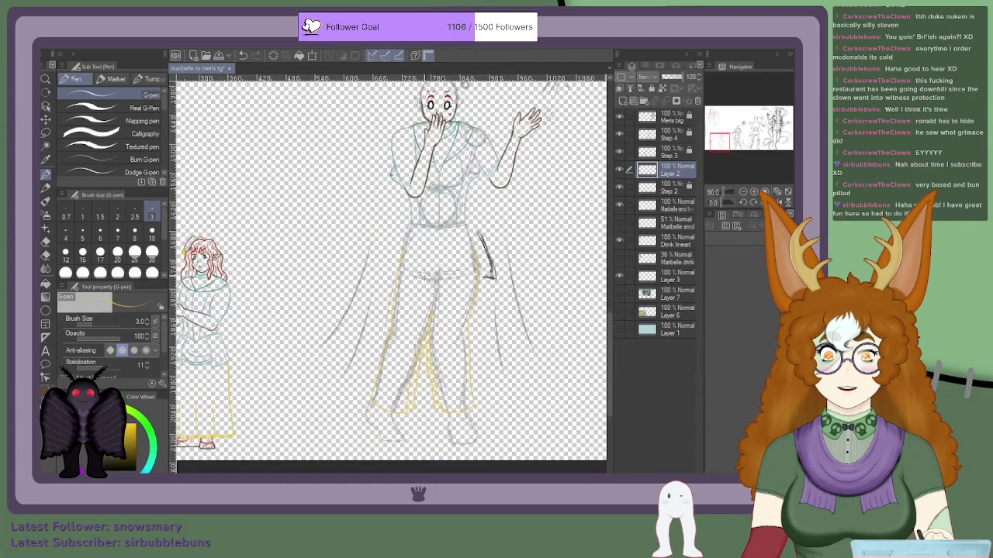
scroll(423, 365, up, 8)
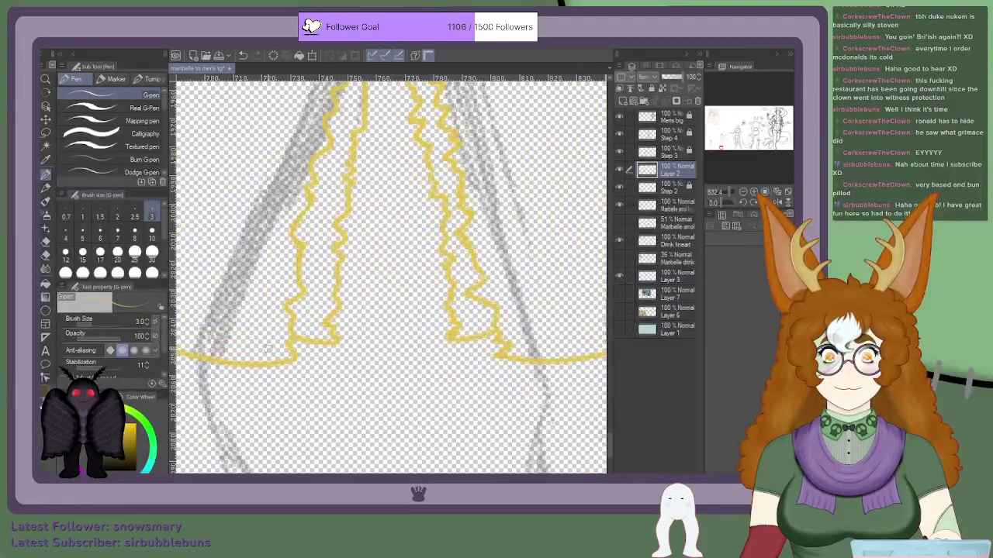
scroll(316, 346, up, 2)
scroll(310, 359, down, 7)
scroll(250, 366, up, 5)
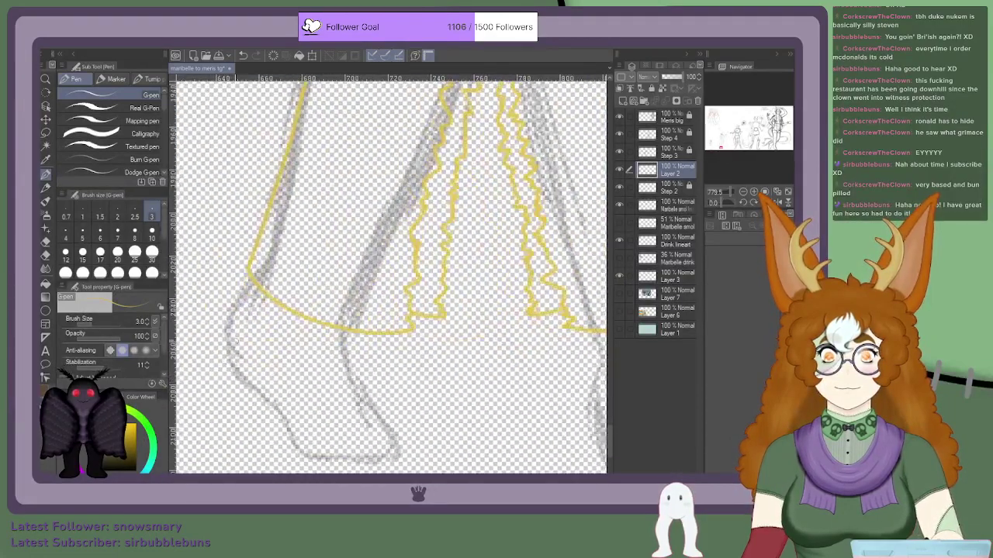
mouse_move(242, 273)
mouse_down()
mouse_move(250, 303)
mouse_move(266, 303)
mouse_move(264, 319)
mouse_move(284, 312)
mouse_move(291, 332)
mouse_move(306, 321)
mouse_move(314, 337)
mouse_move(342, 335)
mouse_up()
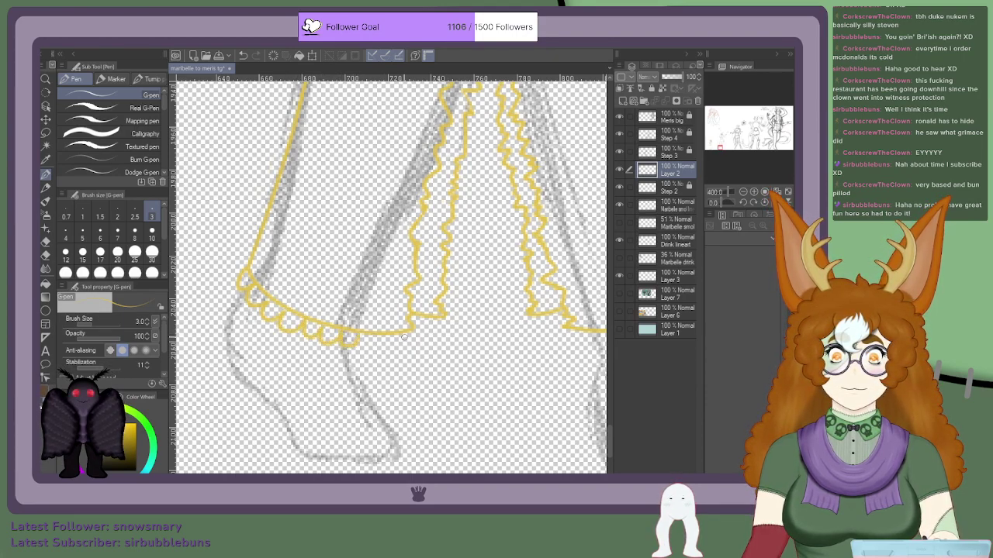
mouse_move(359, 332)
mouse_down()
mouse_move(366, 347)
mouse_move(373, 336)
mouse_move(405, 345)
mouse_move(414, 332)
mouse_move(443, 333)
mouse_move(424, 319)
mouse_up()
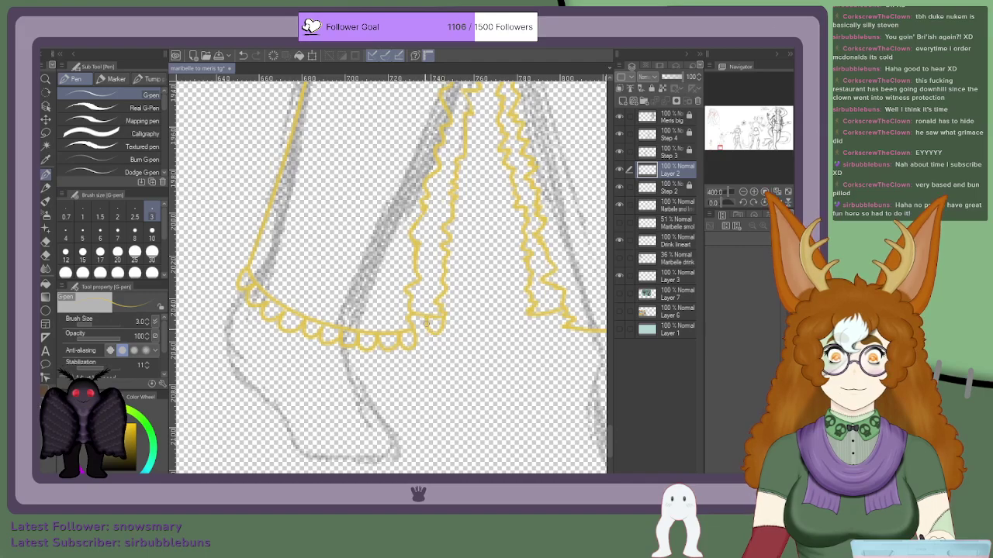
drag(526, 319, 546, 314)
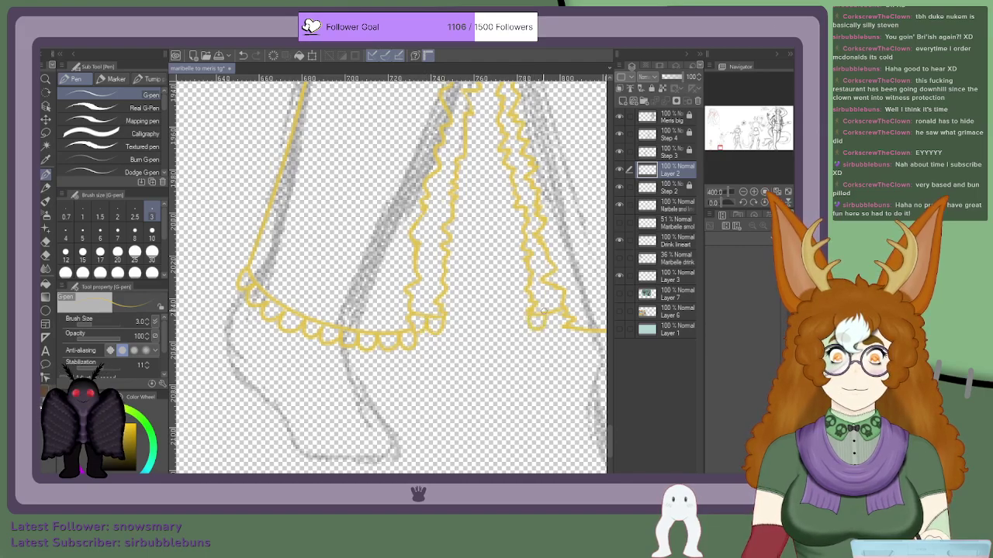
Step: Begin the scalloped trim at the outer corner of the second hem section, undoing the last misshapen scallops
scroll(590, 349, down, 5)
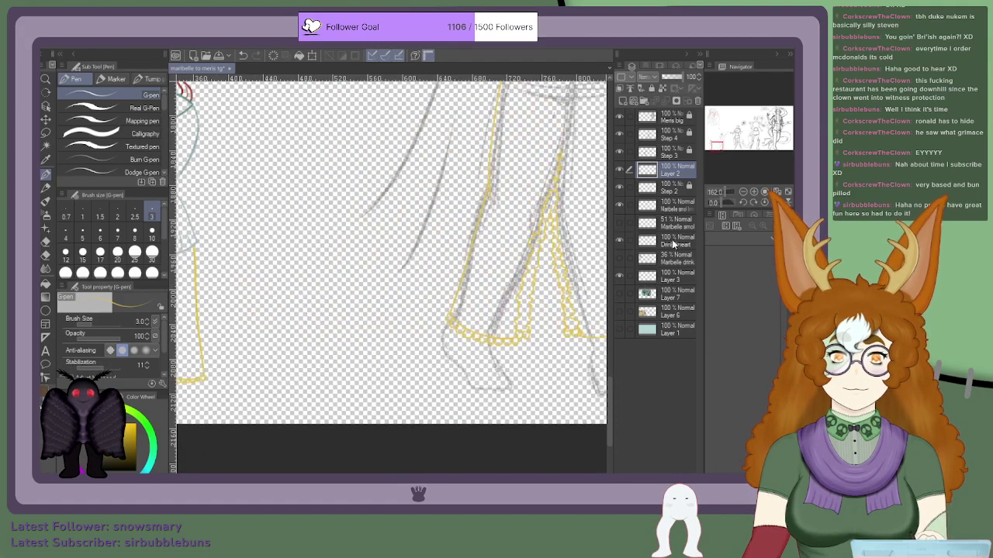
drag(599, 301, 602, 258)
key(ctrl+plus)
key(ctrl+plus)
key(ctrl+plus)
key(ctrl+plus)
key(ctrl+plus)
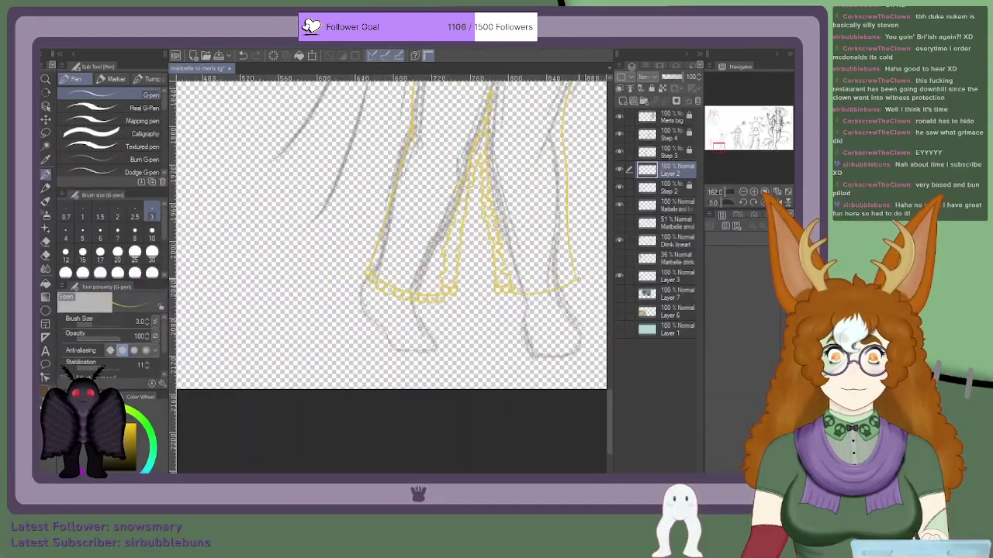
mouse_move(578, 273)
mouse_down()
mouse_move(585, 300)
mouse_move(569, 306)
mouse_move(553, 295)
mouse_move(552, 327)
mouse_move(512, 311)
mouse_move(527, 314)
mouse_move(517, 342)
mouse_move(475, 307)
mouse_move(498, 318)
mouse_move(499, 345)
mouse_move(484, 360)
mouse_move(465, 332)
mouse_move(443, 329)
mouse_move(462, 333)
mouse_move(460, 359)
mouse_up()
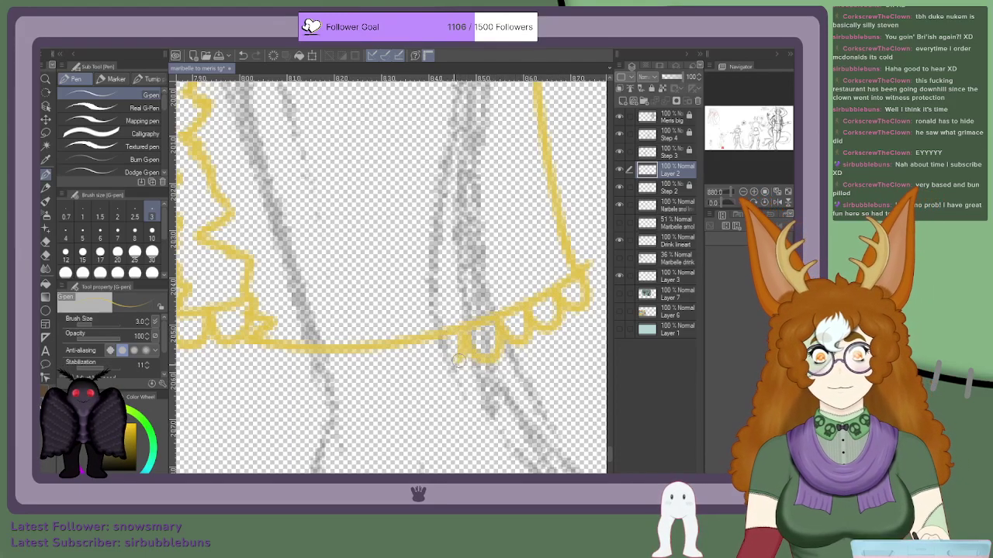
key(ctrl+z)
scroll(498, 394, up, 1)
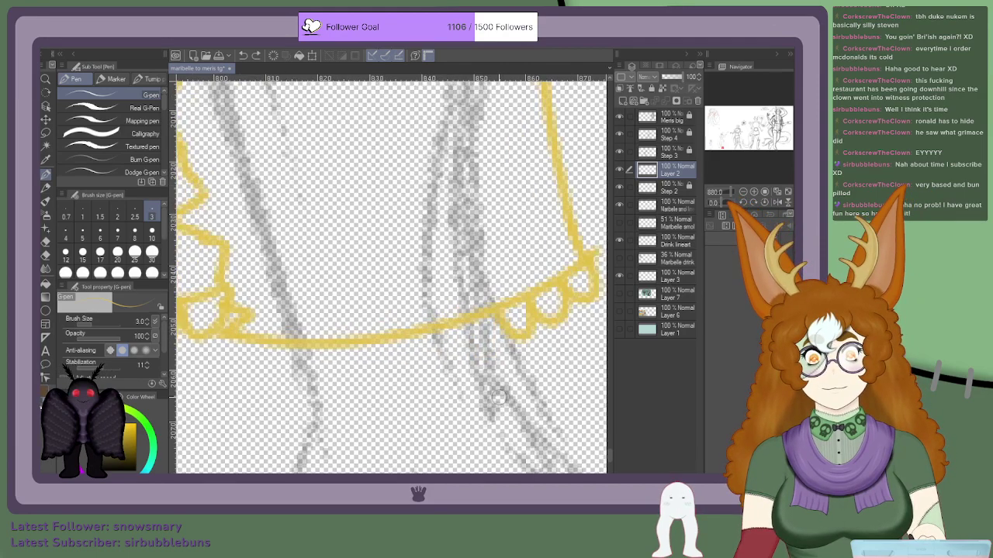
Step: Continue the scallops along the second hem section, stopping just short of the torn corner
scroll(498, 396, up, 2)
mouse_move(494, 279)
mouse_down()
mouse_move(467, 331)
mouse_move(443, 295)
mouse_move(436, 351)
mouse_move(396, 329)
mouse_move(391, 309)
mouse_move(369, 351)
mouse_move(344, 318)
mouse_move(300, 349)
mouse_move(320, 301)
mouse_move(277, 328)
mouse_move(319, 305)
mouse_move(292, 328)
mouse_move(288, 302)
mouse_move(287, 318)
mouse_move(306, 335)
mouse_move(294, 302)
mouse_move(266, 314)
mouse_move(286, 301)
mouse_move(271, 331)
mouse_move(255, 326)
mouse_move(263, 297)
mouse_up()
scroll(384, 299, down, 2)
scroll(343, 308, down, 2)
scroll(311, 299, up, 2)
scroll(319, 301, down, 2)
scroll(320, 301, up, 3)
scroll(320, 301, down, 1)
scroll(272, 324, down, 2)
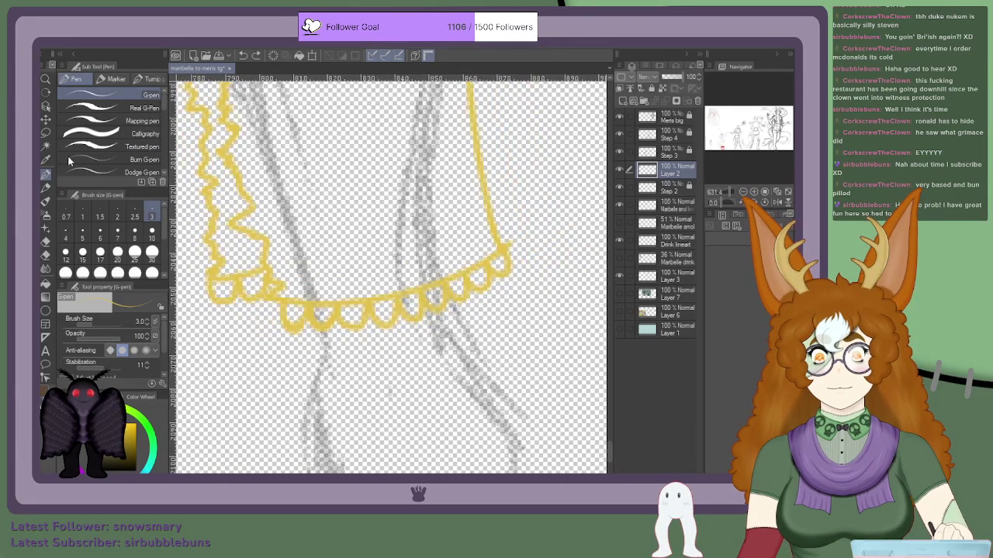
Step: Fill the gap next to the second torn edge with scallops, replacing the first attempt
scroll(244, 284, up, 2)
mouse_move(301, 312)
mouse_down()
mouse_move(292, 356)
mouse_move(314, 358)
mouse_move(331, 319)
mouse_move(375, 351)
mouse_move(298, 360)
mouse_move(331, 319)
mouse_up()
key(ctrl+z)
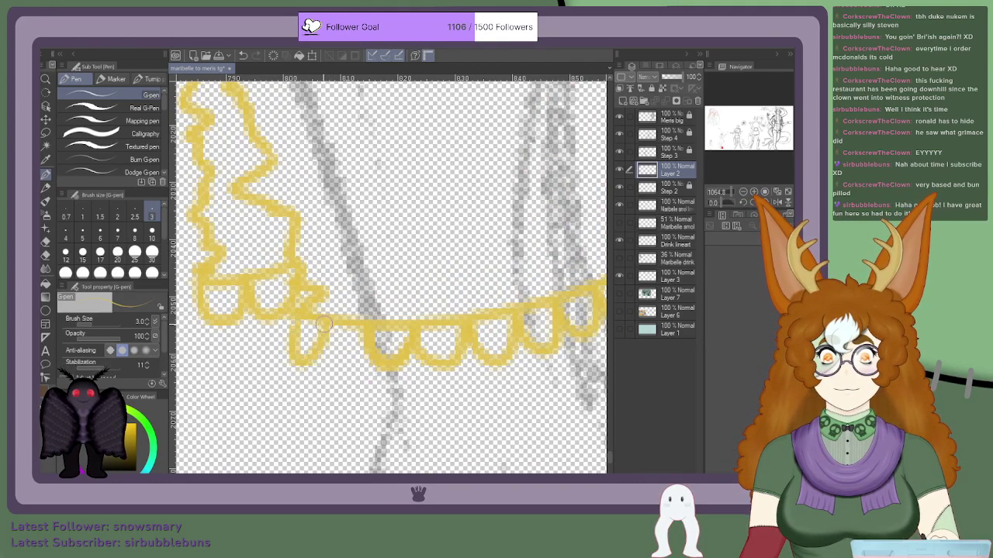
mouse_move(304, 354)
mouse_down()
mouse_move(332, 318)
mouse_move(349, 338)
mouse_move(329, 345)
mouse_move(360, 343)
mouse_move(324, 351)
mouse_move(357, 331)
mouse_move(360, 356)
mouse_move(314, 322)
mouse_up()
key(c)
scroll(299, 343, up, 4)
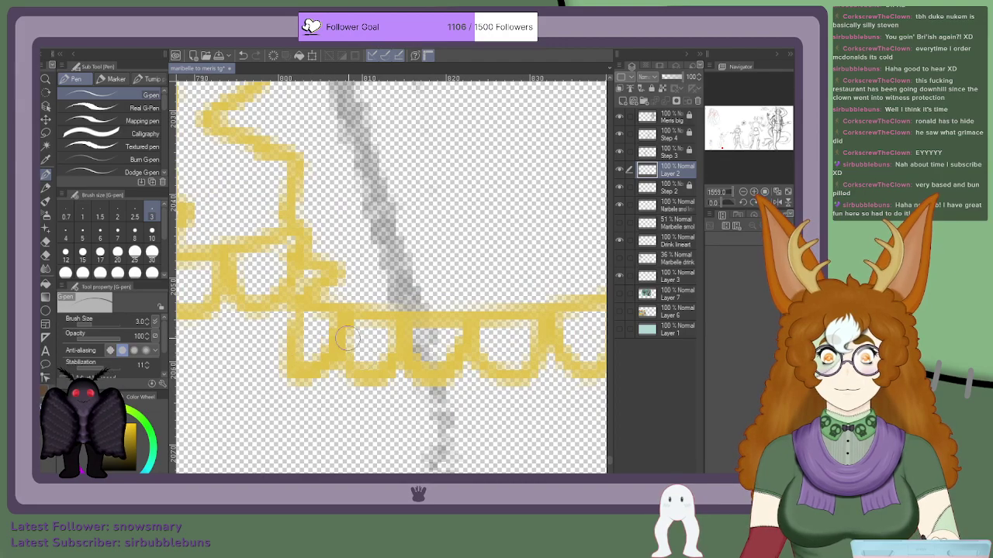
Step: Examine the scalloped trim along the whole hem and around the skirt opening
scroll(424, 350, down, 4)
scroll(424, 350, up, 2)
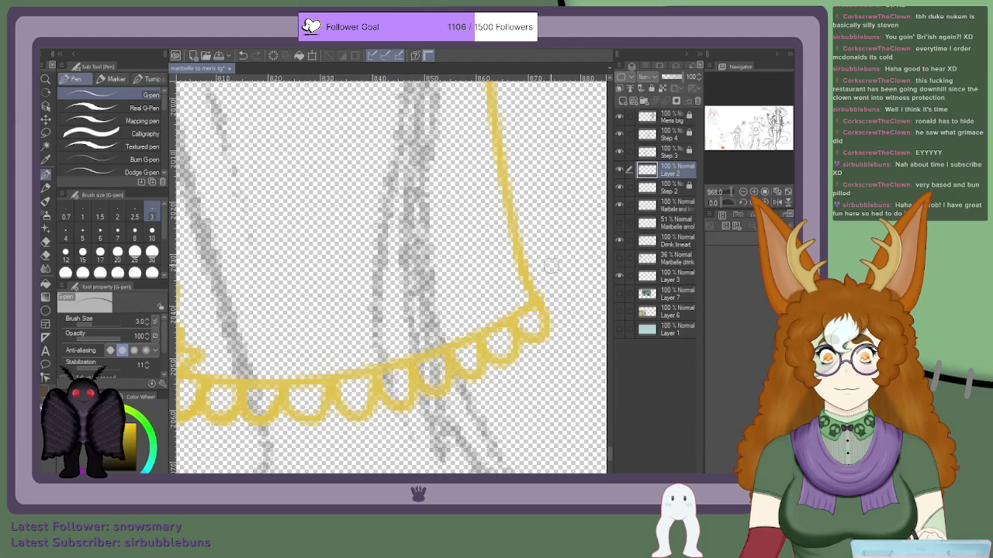
scroll(551, 265, down, 2)
scroll(369, 280, up, 1)
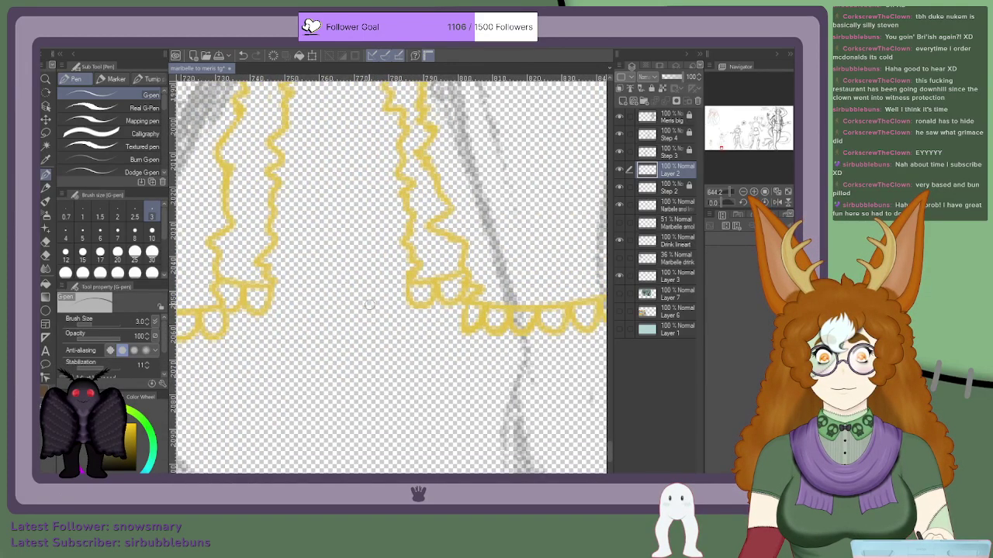
scroll(284, 284, down, 2)
scroll(335, 272, up, 2)
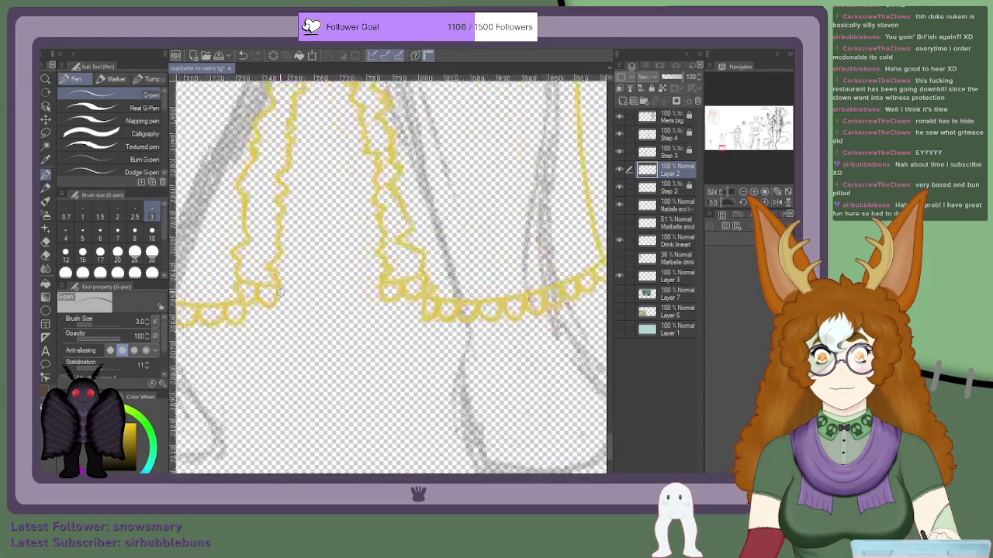
scroll(334, 270, down, 4)
scroll(278, 300, up, 4)
scroll(280, 299, down, 5)
scroll(414, 191, up, 4)
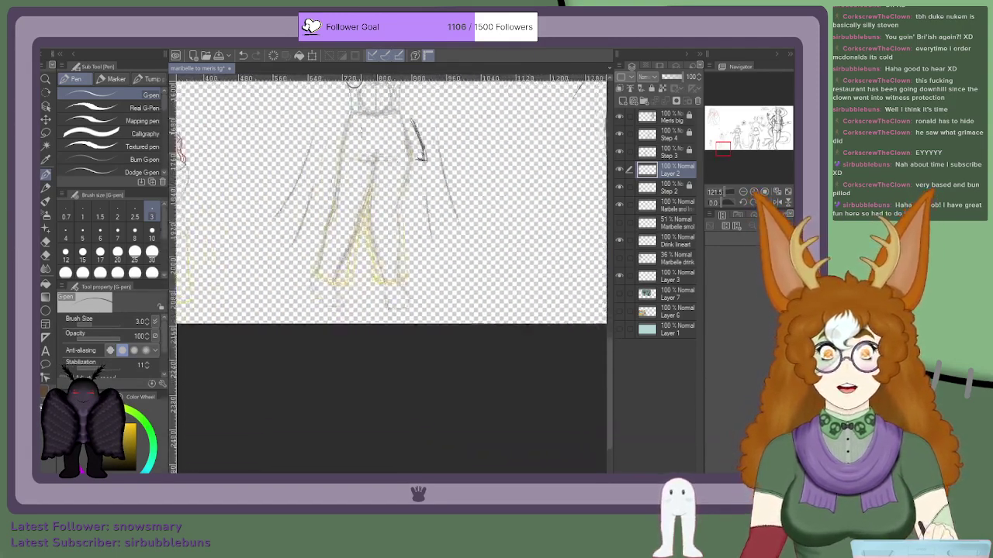
scroll(385, 394, up, 6)
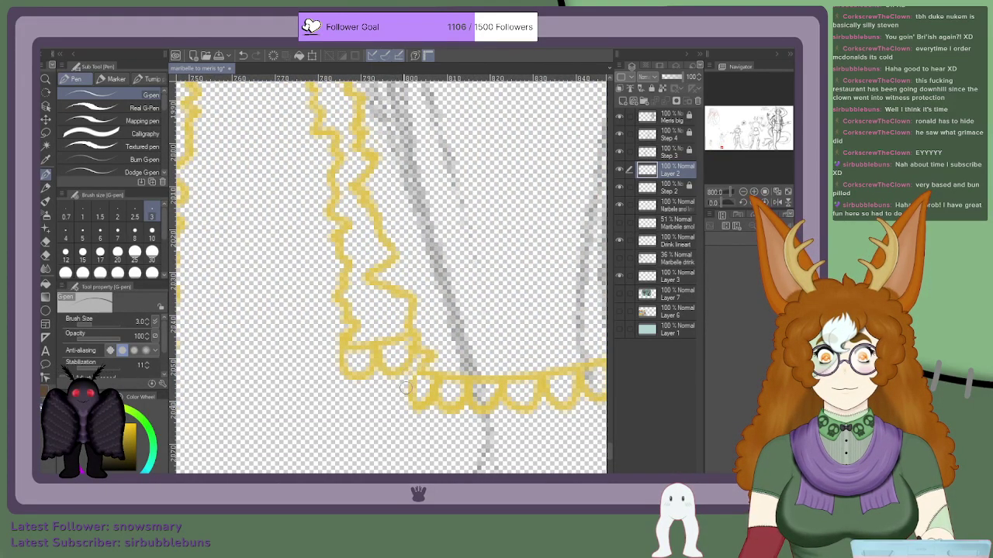
Step: Switch to the Lasso selection tool for reshaping the scalloped trim on the second hem section
scroll(407, 378, down, 4)
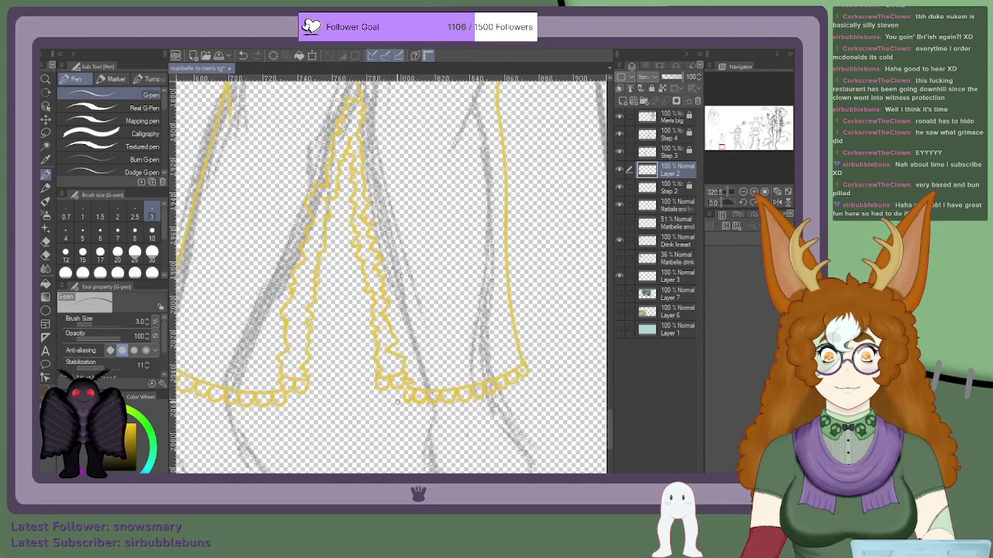
scroll(399, 402, up, 3)
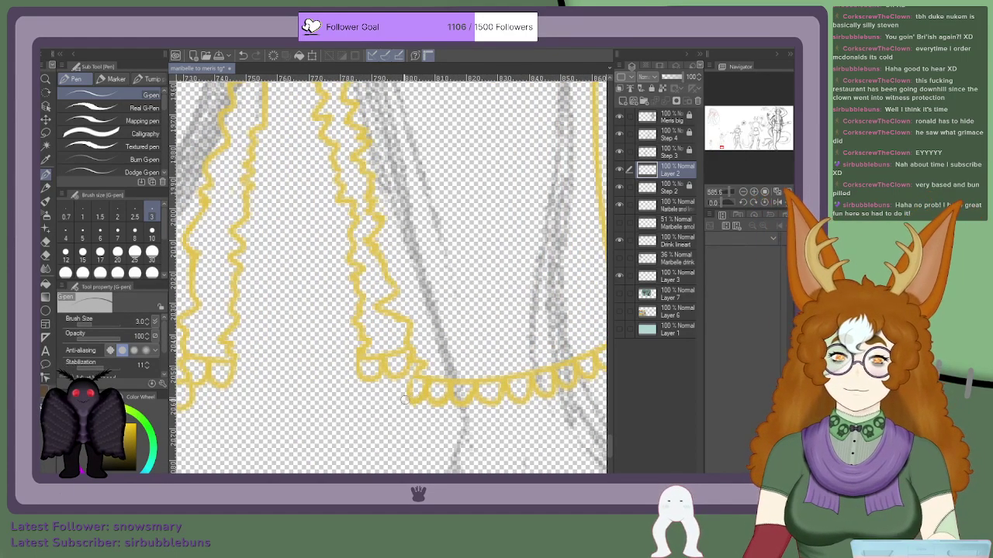
key(m)
scroll(377, 324, down, 6)
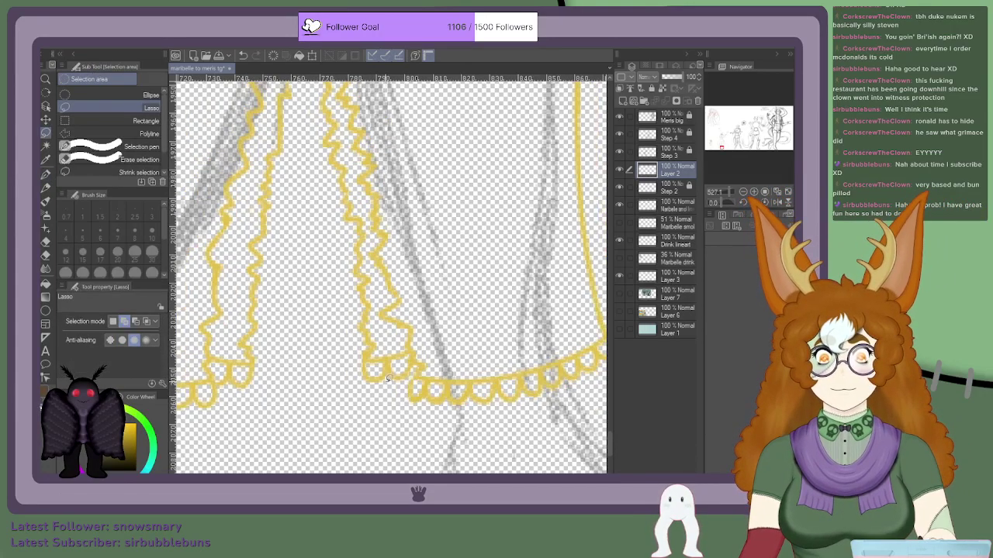
scroll(365, 378, down, 3)
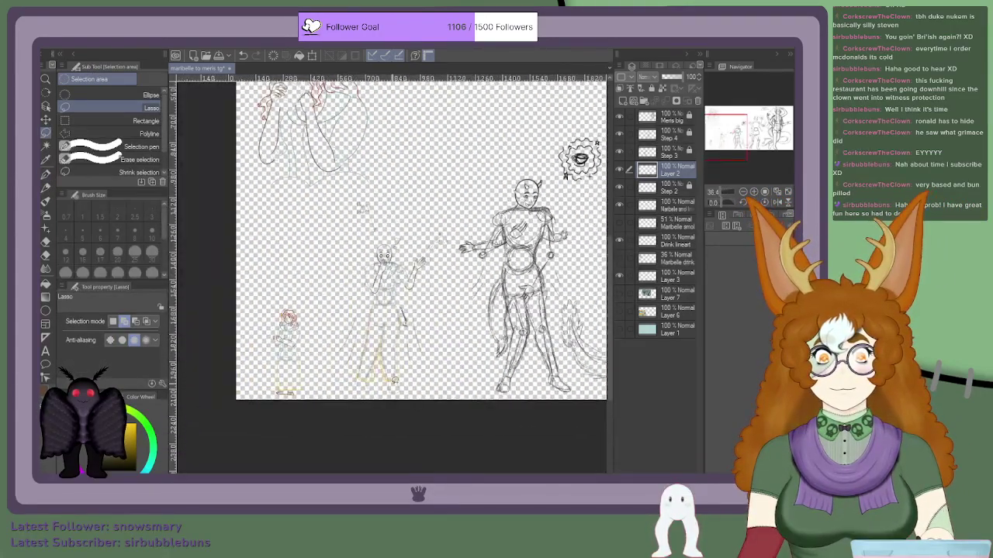
scroll(392, 382, up, 10)
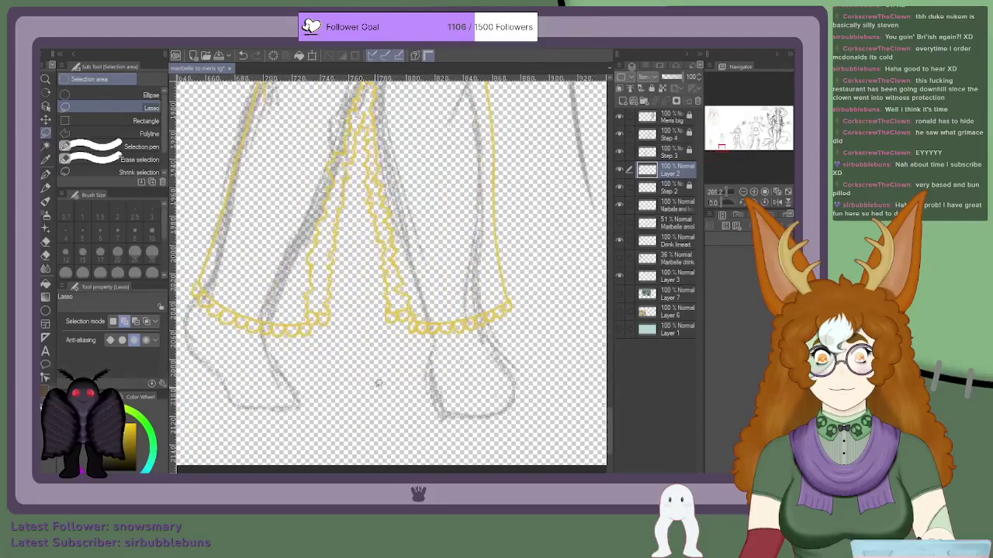
scroll(420, 311, up, 4)
drag(416, 318, 522, 325)
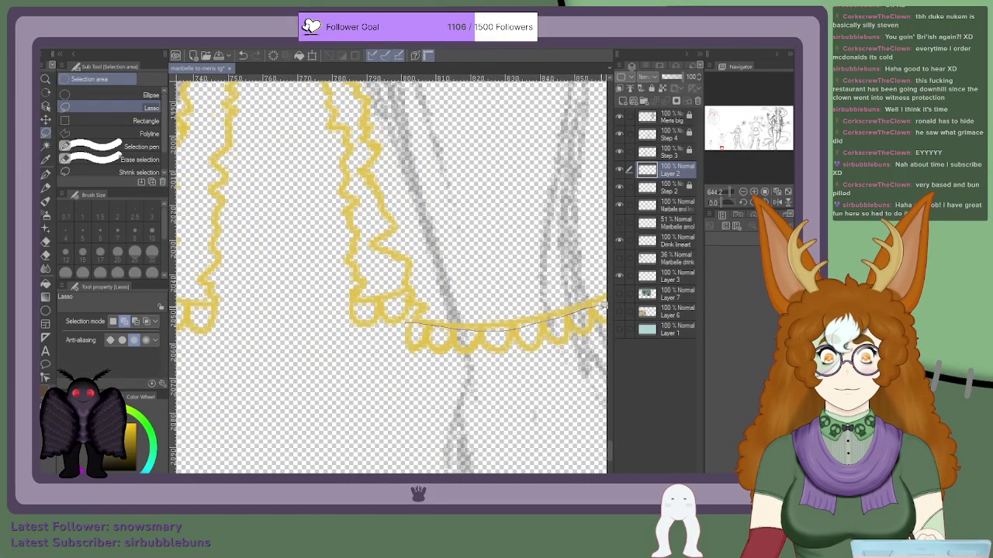
drag(605, 303, 606, 301)
scroll(605, 304, down, 4)
scroll(590, 330, up, 4)
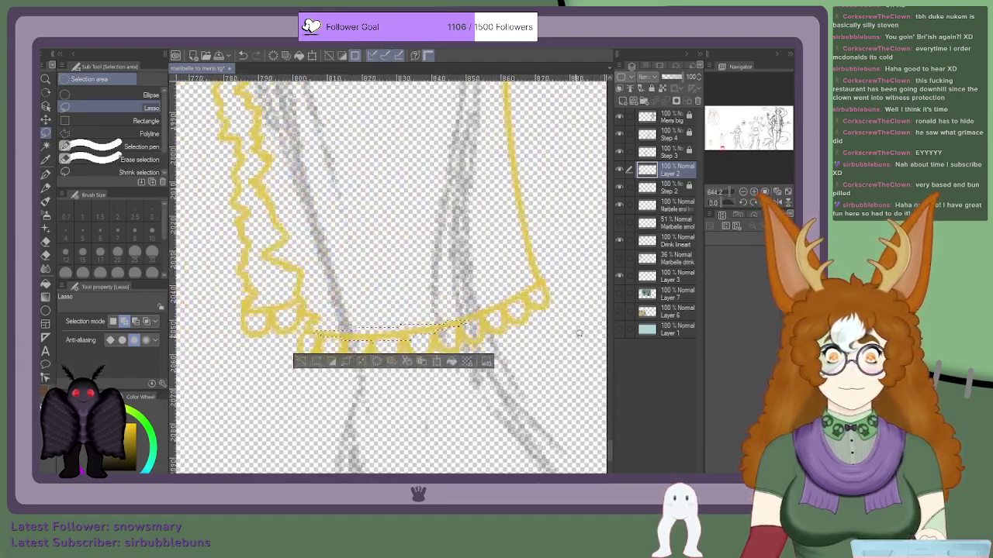
click(299, 361)
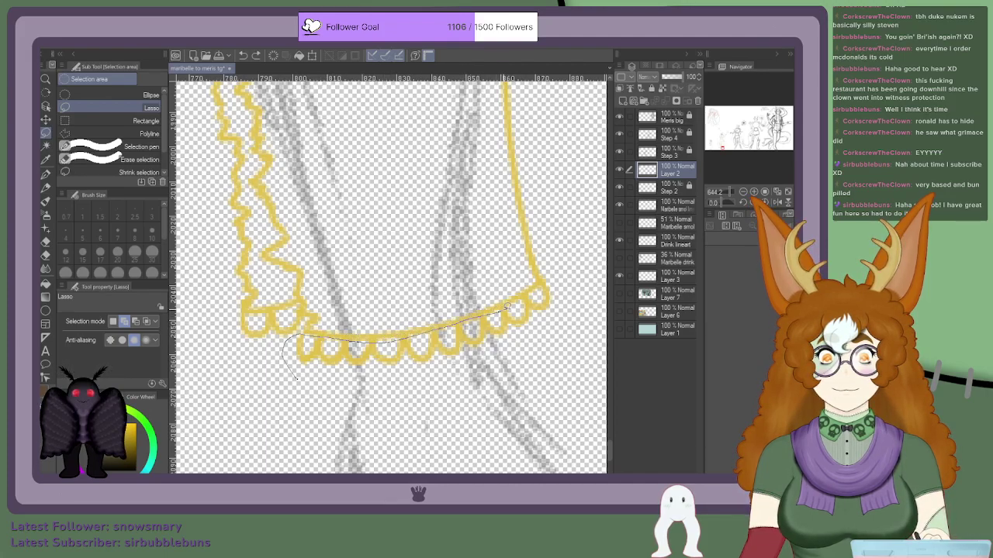
Step: Lasso the scallops along the second hem section and flatten them vertically with a scale transform
drag(538, 374, 367, 399)
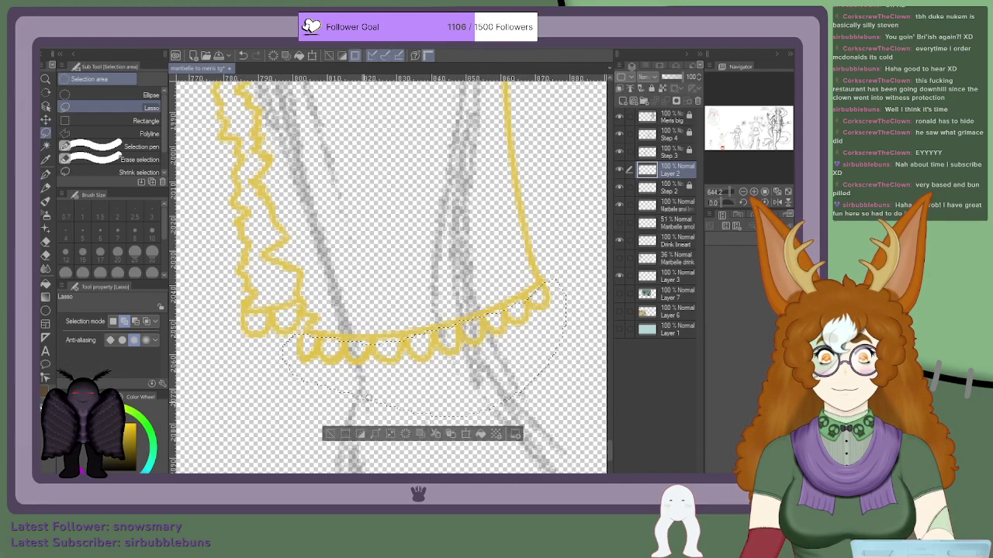
click(313, 56)
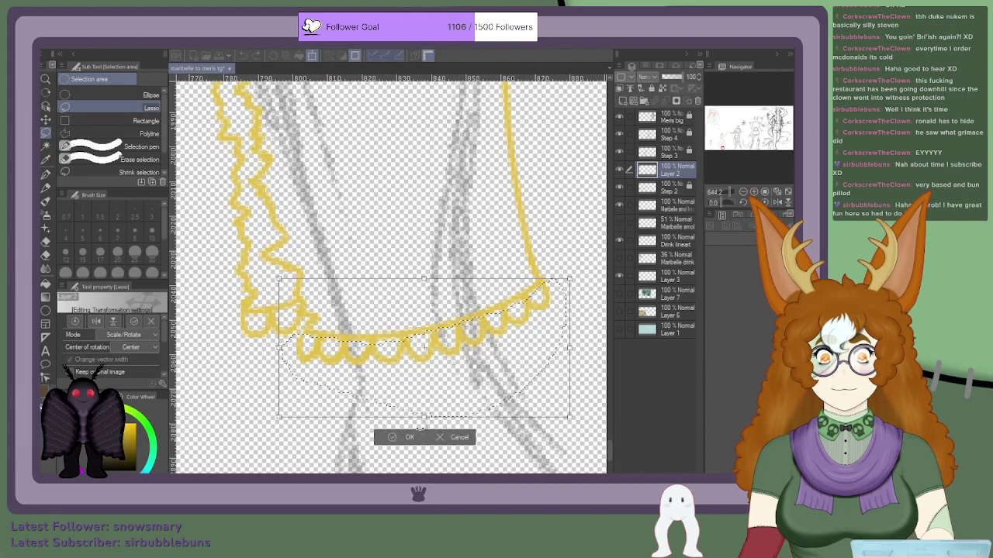
mouse_move(424, 413)
mouse_down()
mouse_move(412, 371)
mouse_move(417, 395)
mouse_up()
click(406, 413)
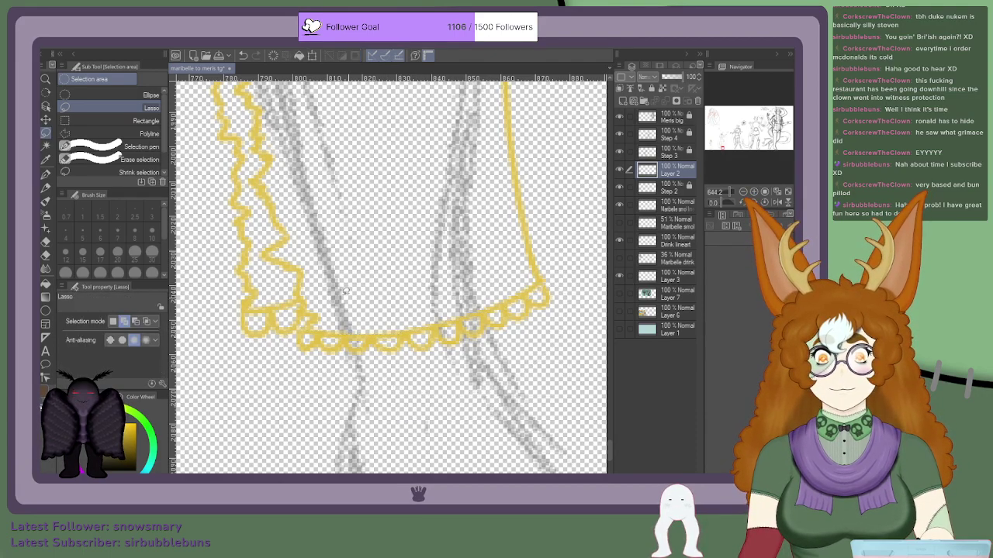
Step: Lasso the scallops along the first hem section, flatten them to match the second section and narrow them slightly from the outer corner
scroll(310, 302, down, 9)
scroll(243, 324, up, 6)
scroll(261, 309, down, 6)
scroll(260, 310, down, 2)
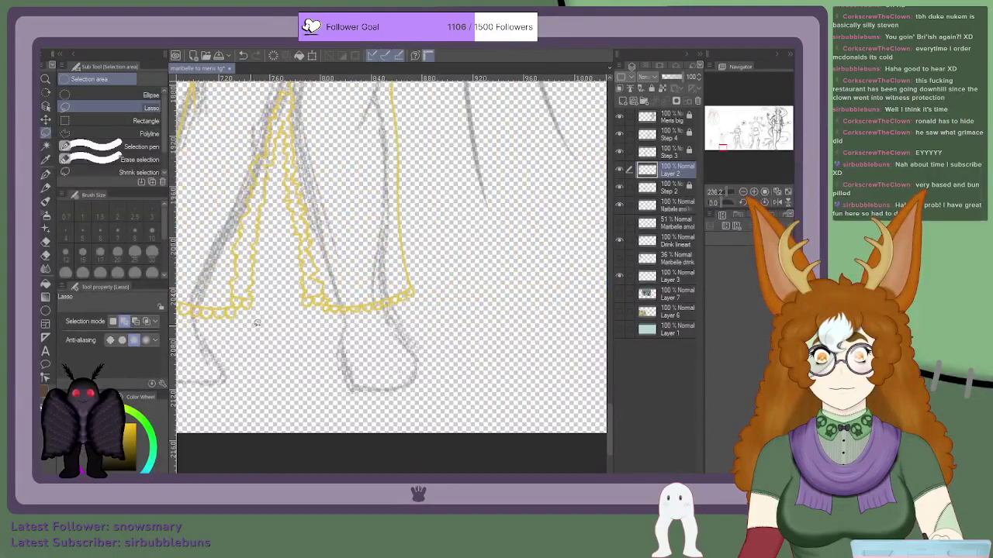
scroll(229, 241, up, 5)
drag(229, 241, 241, 264)
mouse_move(277, 293)
mouse_down()
mouse_move(350, 320)
mouse_move(415, 325)
mouse_up()
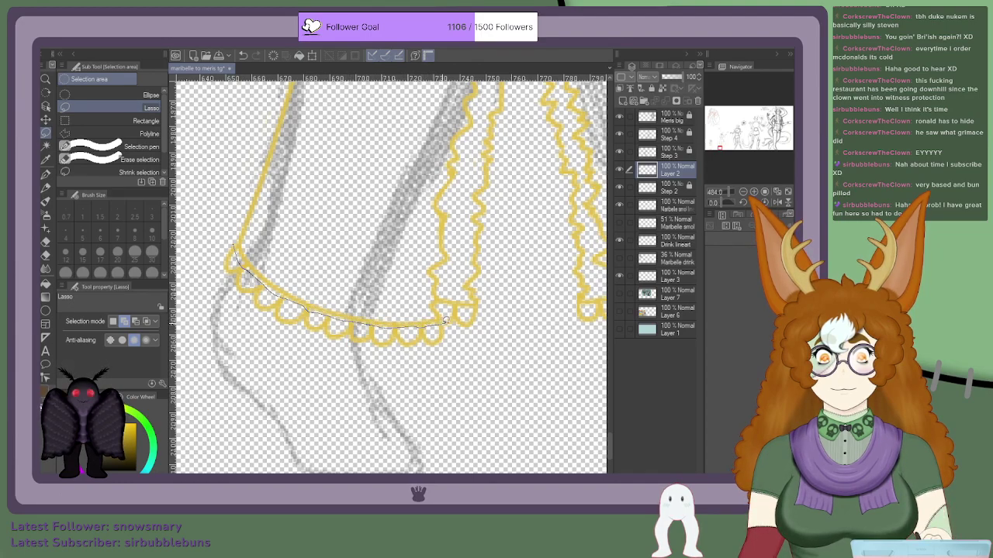
mouse_move(434, 369)
mouse_down()
mouse_move(306, 367)
mouse_move(240, 320)
mouse_up()
drag(205, 241, 206, 242)
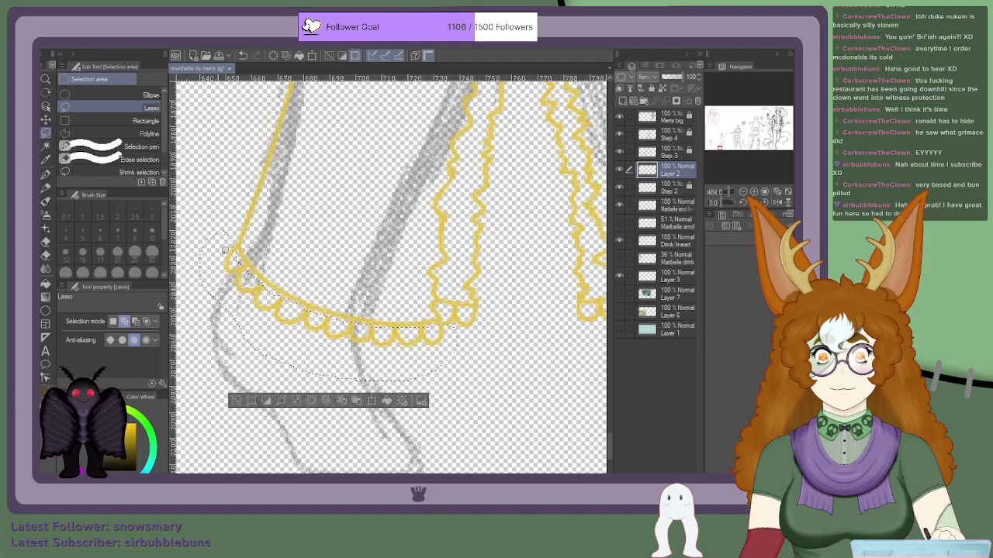
key(ctrl+t)
drag(330, 383, 332, 371)
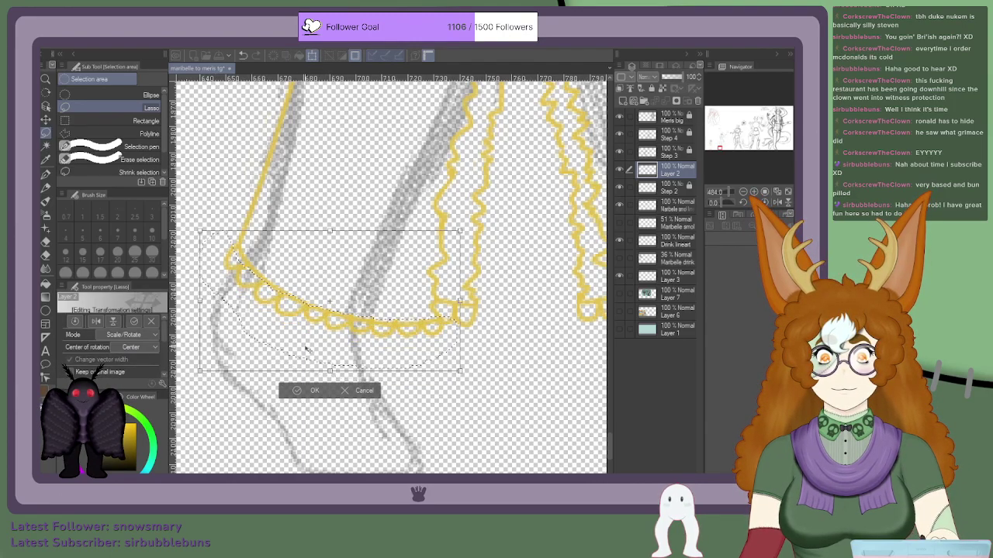
drag(199, 302, 204, 302)
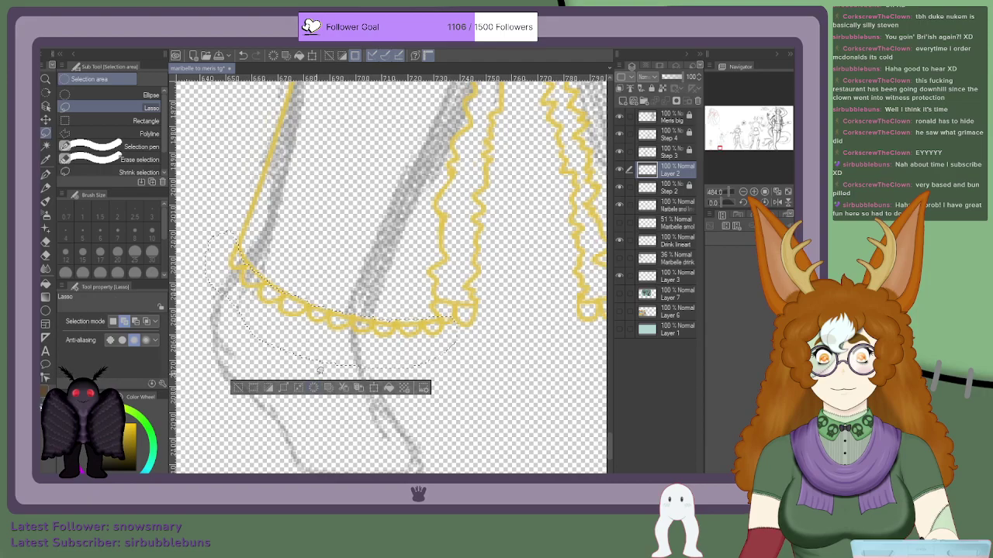
click(310, 390)
Step: Erase the oversized scallops beneath the first torn inner flap with the Hard eraser
scroll(390, 351, down, 12)
scroll(421, 346, up, 17)
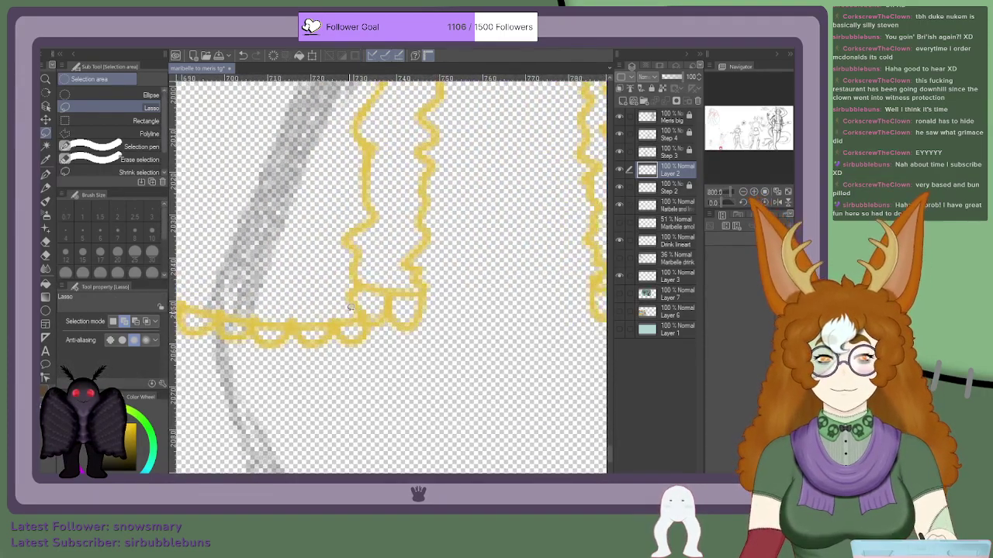
key(e)
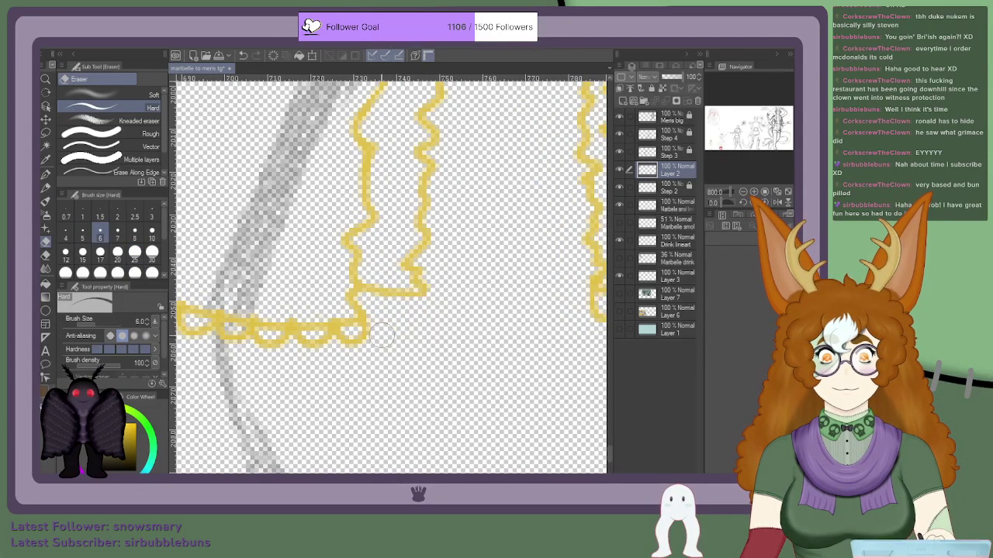
scroll(380, 326, down, 3)
scroll(383, 313, up, 3)
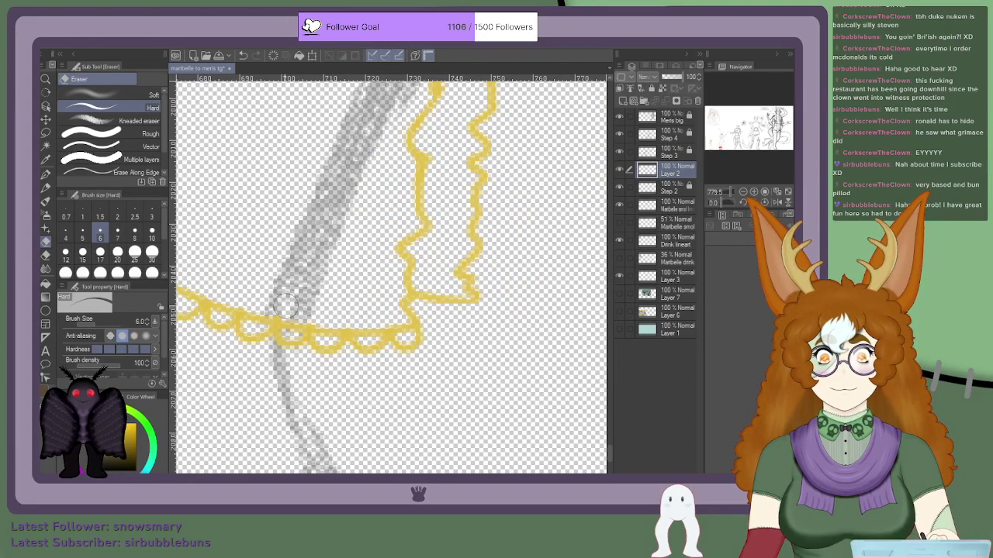
scroll(314, 312, down, 3)
scroll(260, 306, up, 3)
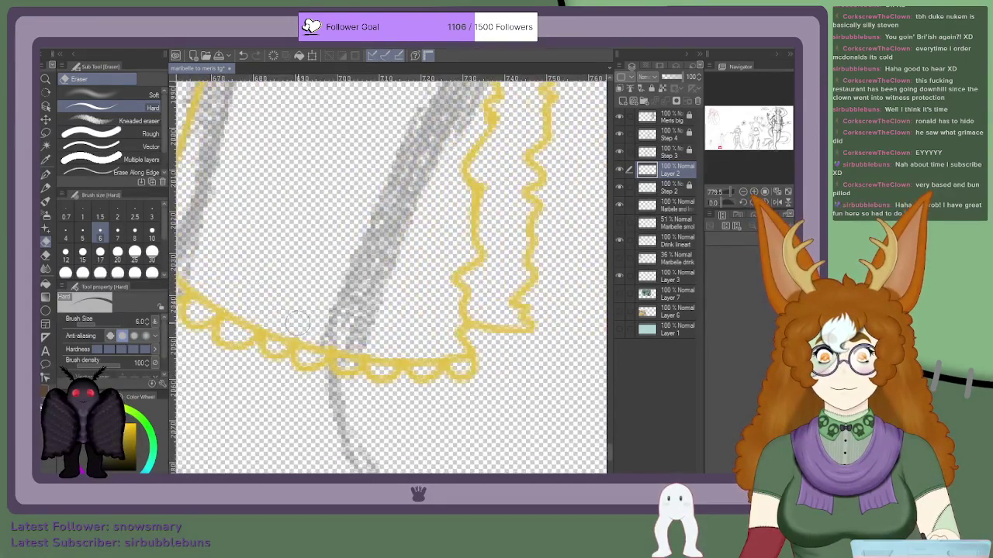
scroll(305, 329, down, 3)
scroll(349, 318, up, 2)
scroll(401, 311, down, 4)
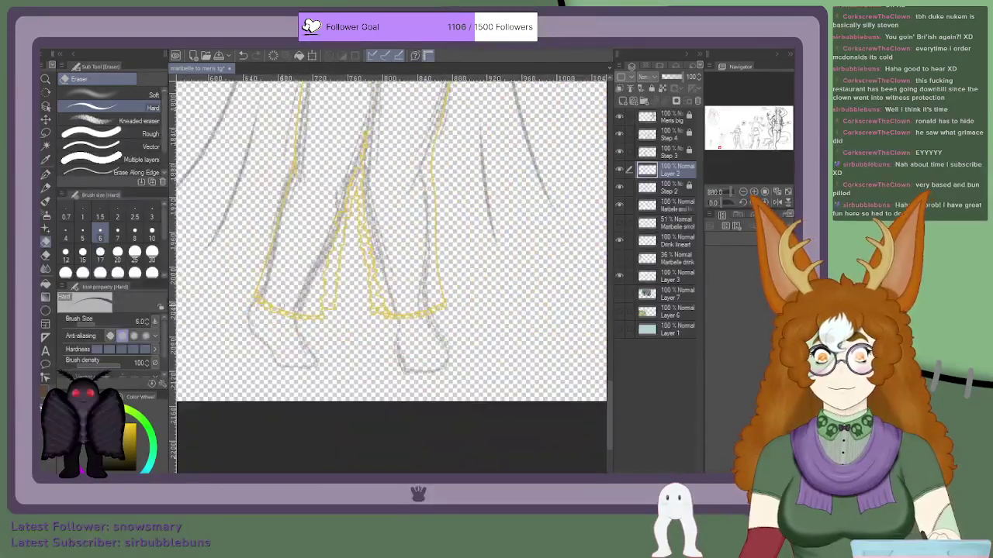
Step: Erase the oversized scallops beneath the second torn inner flap, keeping its hem line
scroll(400, 311, up, 5)
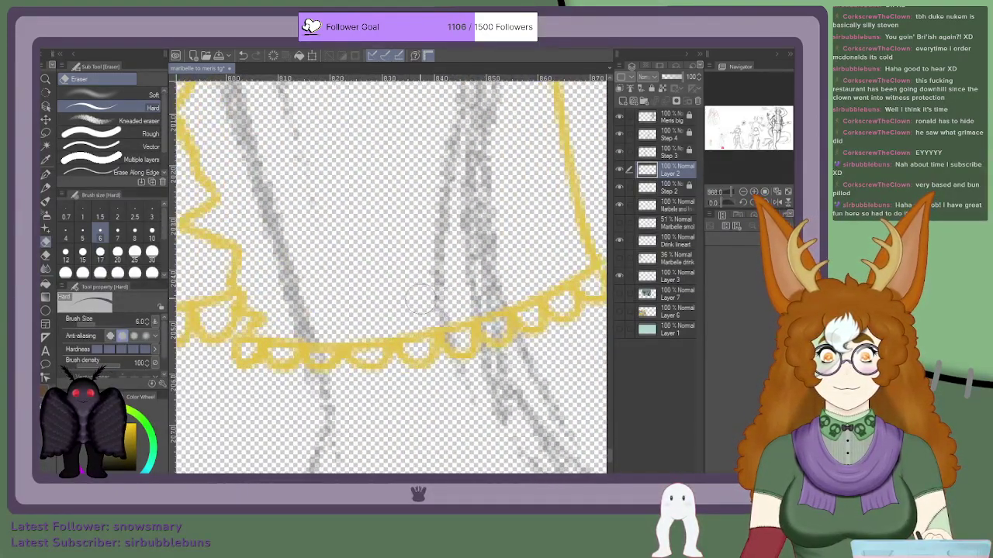
scroll(218, 356, down, 3)
scroll(395, 320, up, 2)
scroll(380, 331, down, 3)
scroll(287, 341, up, 3)
mouse_move(313, 345)
mouse_down()
mouse_move(344, 330)
mouse_move(269, 338)
mouse_move(318, 345)
mouse_move(285, 356)
mouse_up()
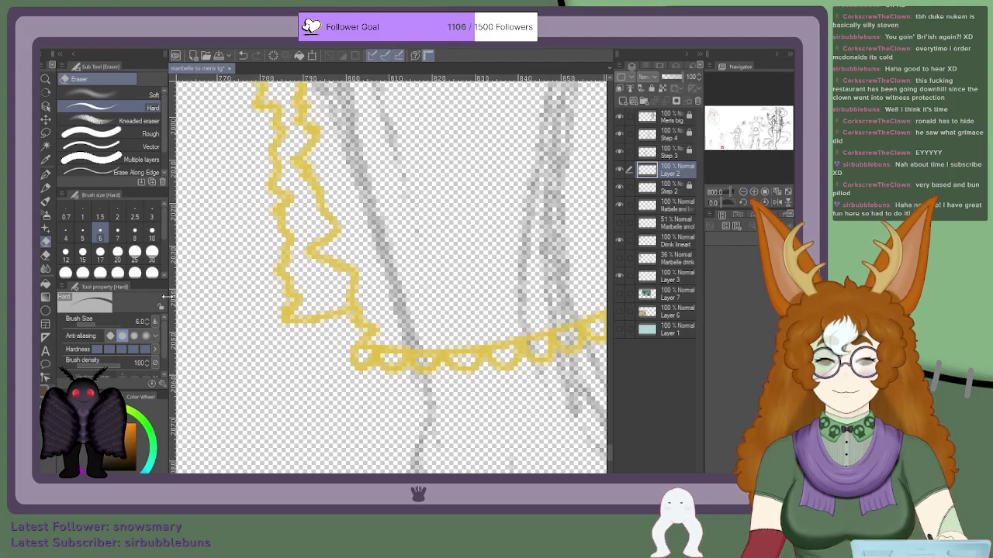
Step: Redraw smaller, flatter yellow scallops beneath both torn inner flaps with the G-pen at size 3
key(p)
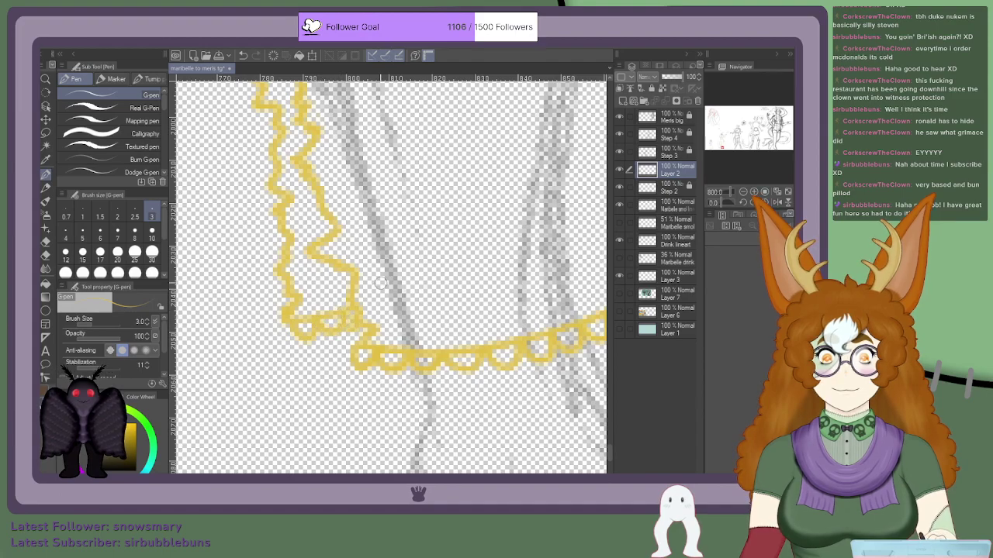
scroll(362, 252, down, 10)
scroll(286, 272, up, 11)
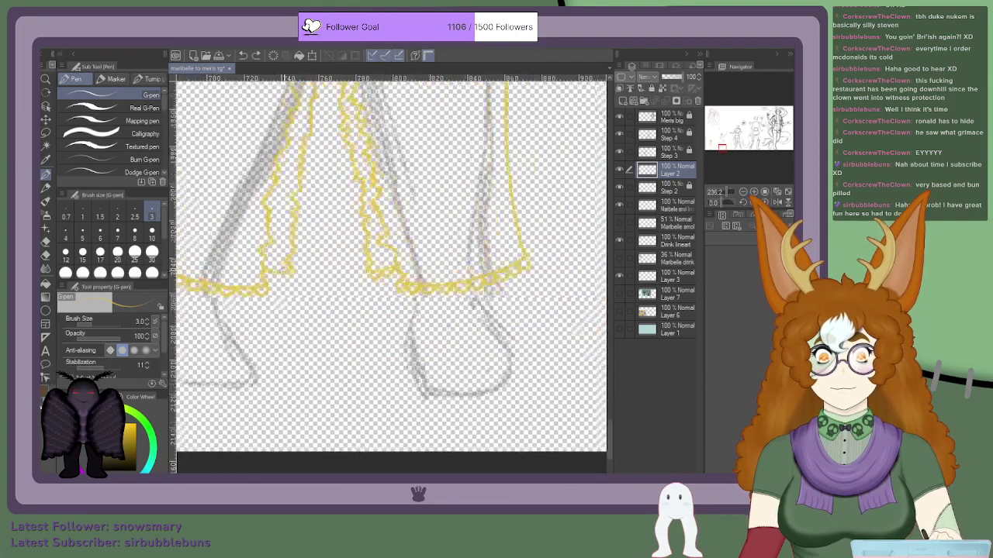
mouse_move(303, 278)
mouse_down()
mouse_move(269, 282)
mouse_move(278, 277)
mouse_move(270, 292)
mouse_move(243, 269)
mouse_up()
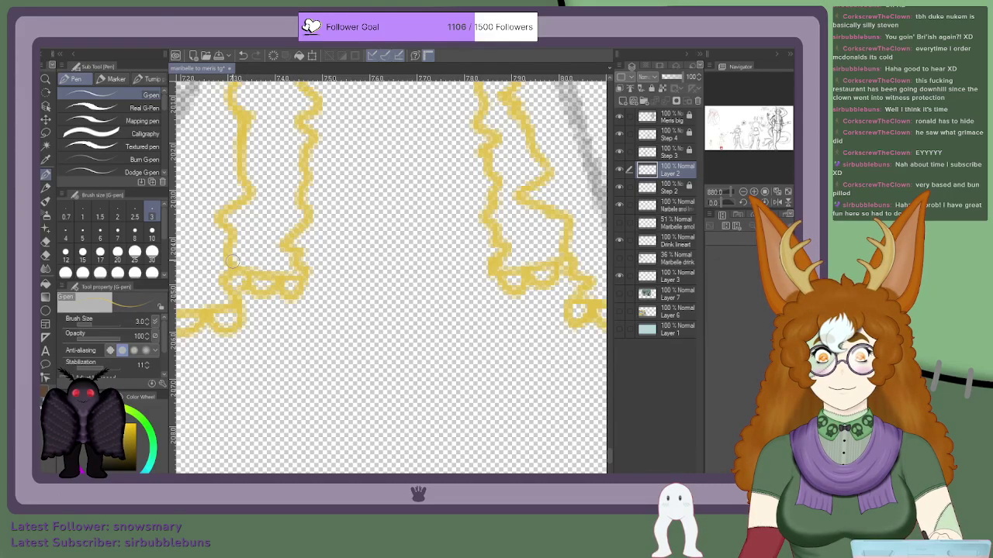
Step: Select the Step 2 sketch layer and unlock it for editing
scroll(231, 266, down, 3)
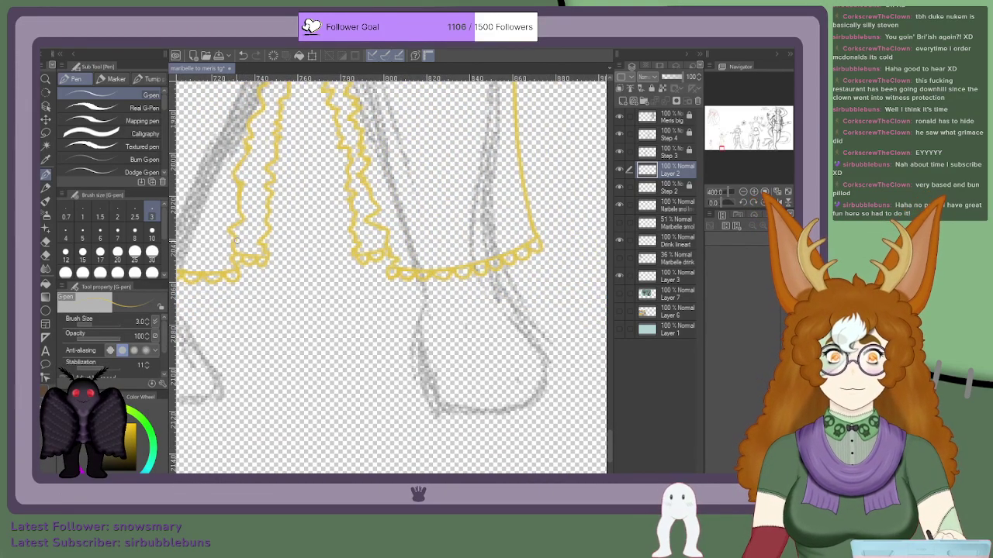
scroll(308, 247, down, 4)
scroll(309, 232, up, 2)
scroll(310, 241, down, 4)
scroll(310, 240, up, 2)
scroll(318, 117, up, 2)
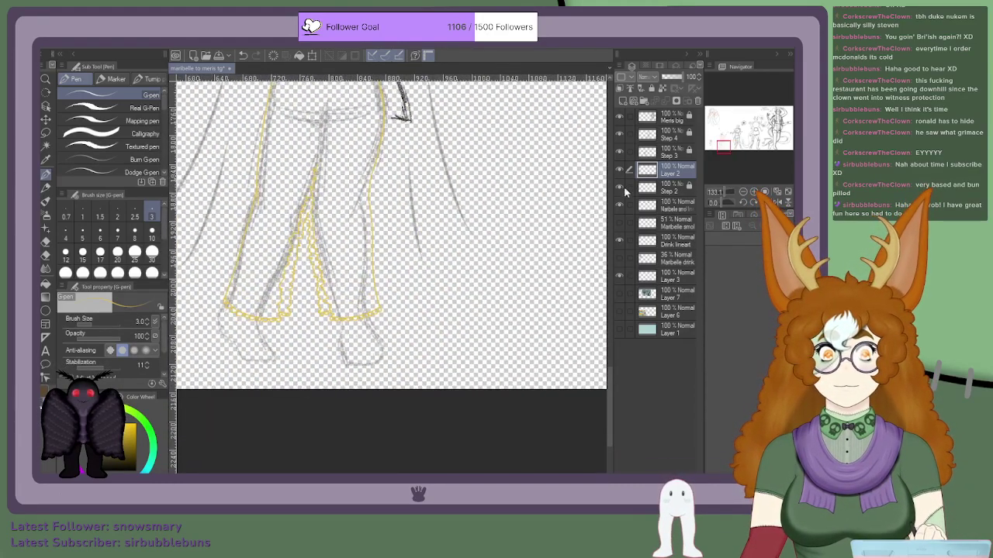
click(691, 188)
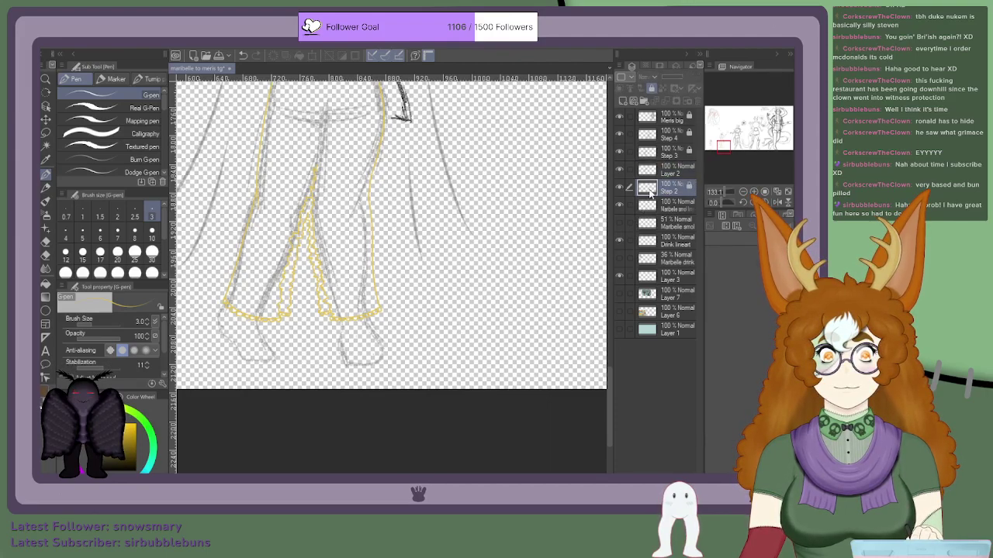
click(651, 88)
Step: Erase the sketch lines of the hips and thighs inside the skirt outline with the Hard eraser at size 25
scroll(379, 253, down, 7)
scroll(329, 120, up, 4)
key(e)
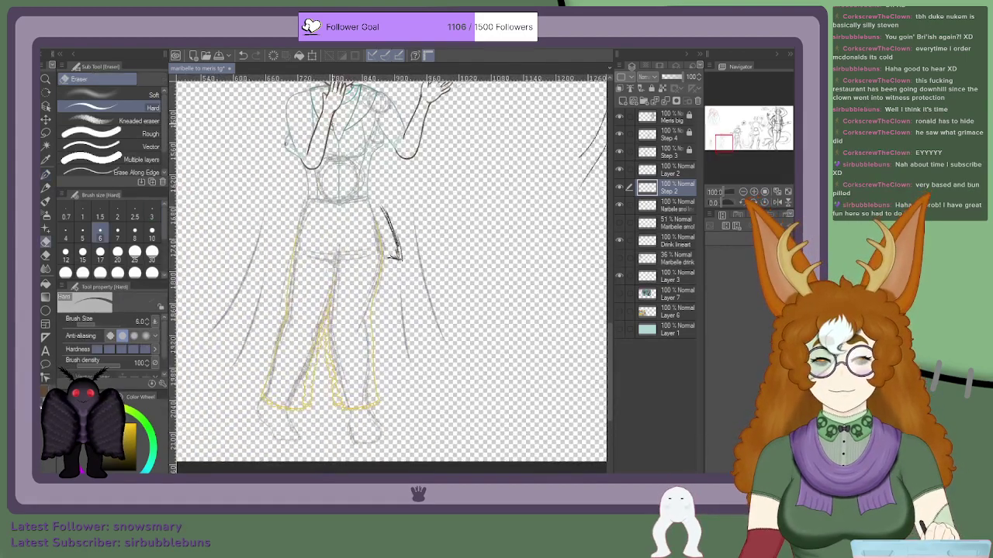
click(135, 251)
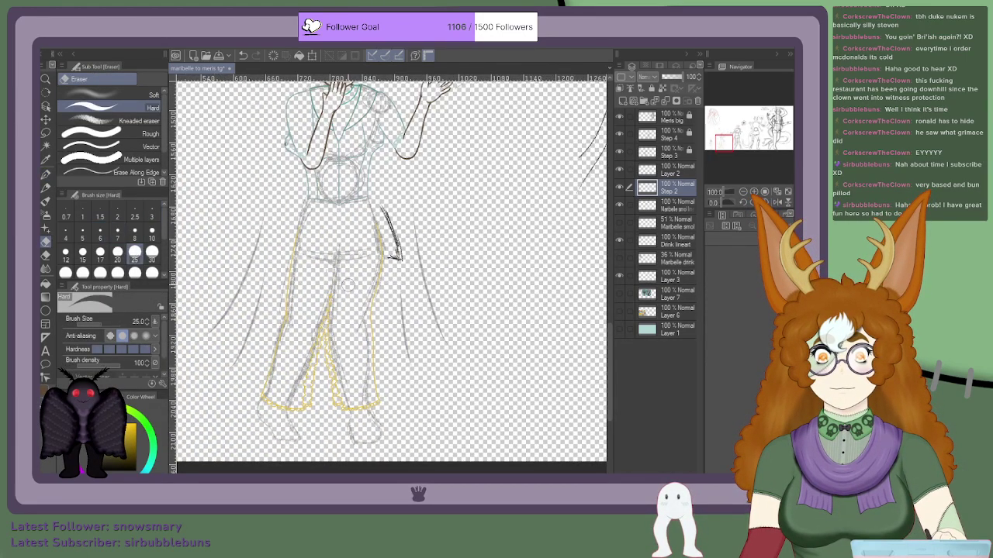
scroll(360, 330, up, 3)
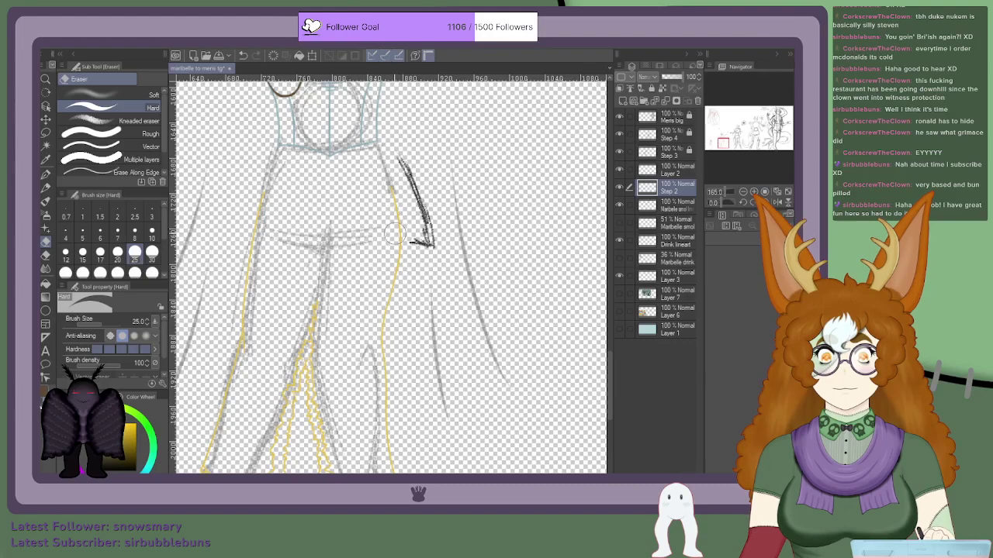
mouse_move(359, 250)
mouse_down()
mouse_move(339, 288)
mouse_move(322, 269)
mouse_up()
mouse_move(334, 323)
mouse_down()
mouse_move(298, 349)
mouse_move(309, 314)
mouse_up()
drag(251, 365, 246, 341)
mouse_move(262, 275)
mouse_down()
mouse_move(275, 277)
mouse_move(290, 258)
mouse_up()
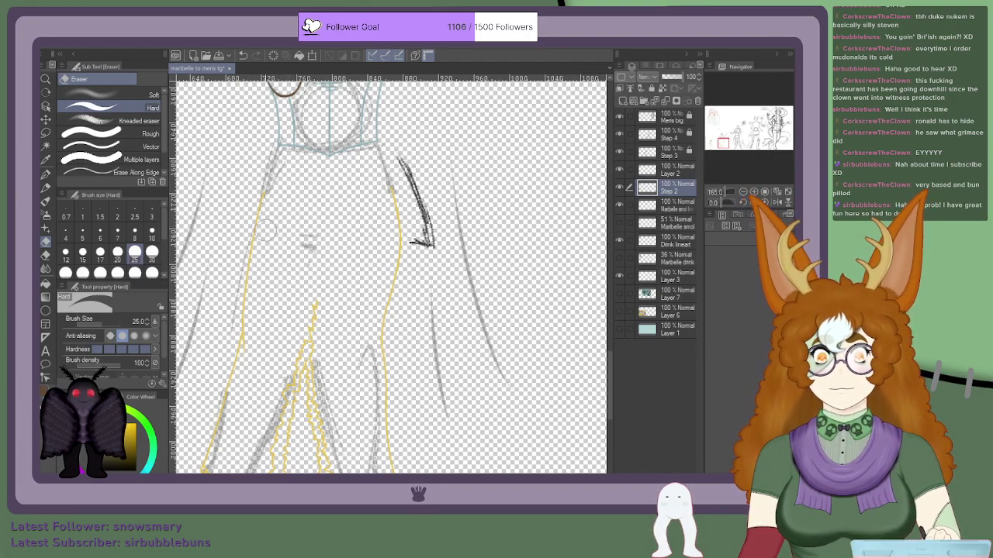
Step: Erase the sketched lower leg inside the second skirt section, leaving the foot below the hem
scroll(265, 228, down, 3)
scroll(310, 347, up, 1)
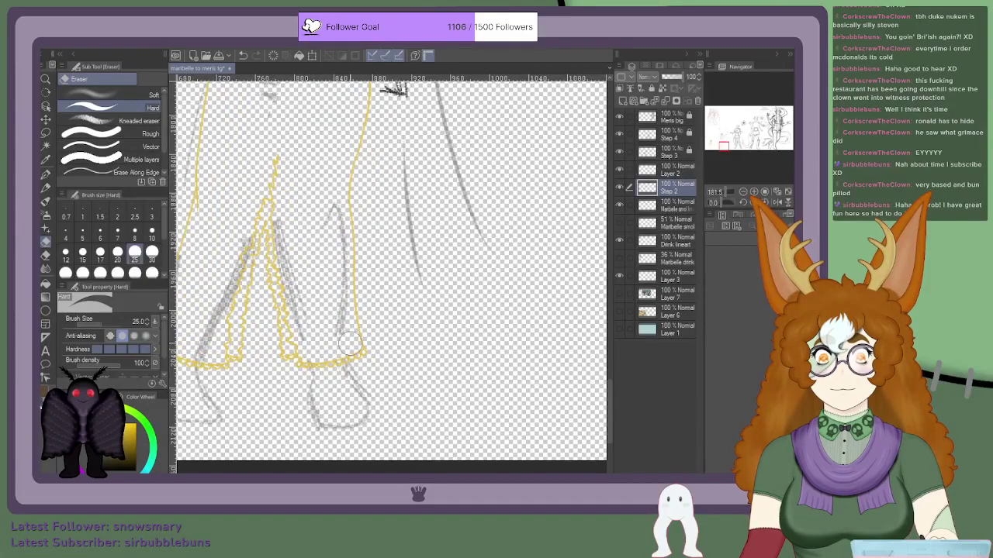
mouse_move(303, 351)
mouse_down()
mouse_move(298, 269)
mouse_move(295, 297)
mouse_move(275, 208)
mouse_move(313, 333)
mouse_move(302, 195)
mouse_move(331, 326)
mouse_move(342, 286)
mouse_up()
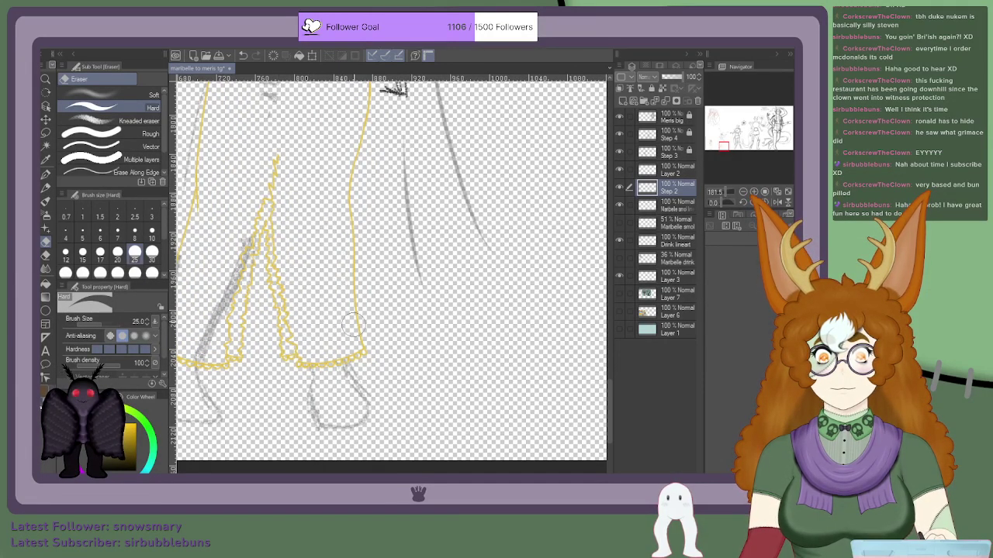
Step: Erase the remaining lower-leg sketch line inside the skirt's left section on the Step 2 layer, keeping the foot below the hem
scroll(341, 279, down, 3)
scroll(244, 270, up, 6)
drag(290, 232, 260, 298)
scroll(269, 242, down, 8)
scroll(234, 286, up, 2)
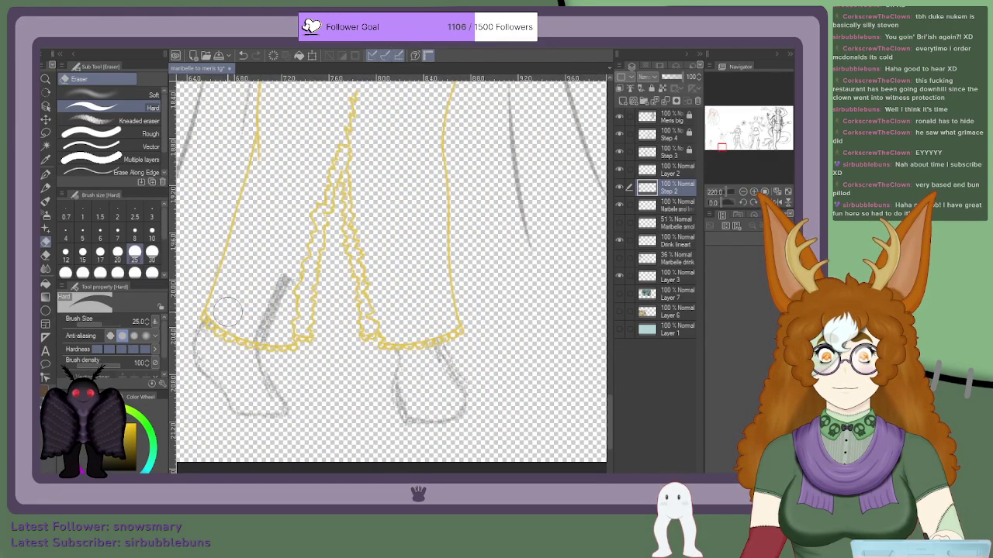
drag(268, 335, 285, 268)
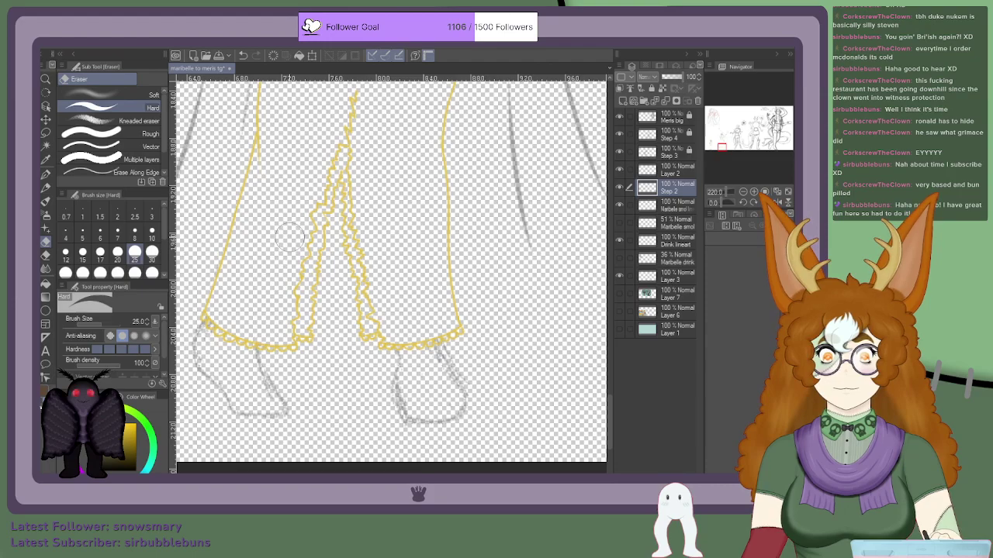
Step: Examine the torn skirt against the whole figure and the smaller coloured character beside it
scroll(293, 242, down, 3)
scroll(296, 202, down, 4)
scroll(297, 202, down, 1)
scroll(296, 202, up, 3)
drag(739, 141, 683, 194)
scroll(538, 132, up, 8)
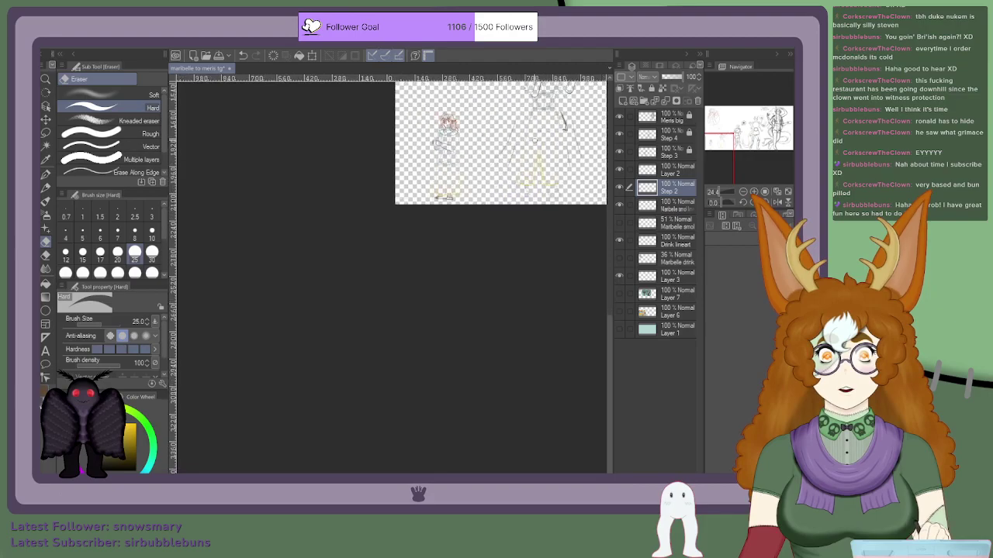
mouse_move(733, 149)
mouse_down()
mouse_move(770, 134)
mouse_move(723, 148)
mouse_up()
scroll(334, 138, up, 1)
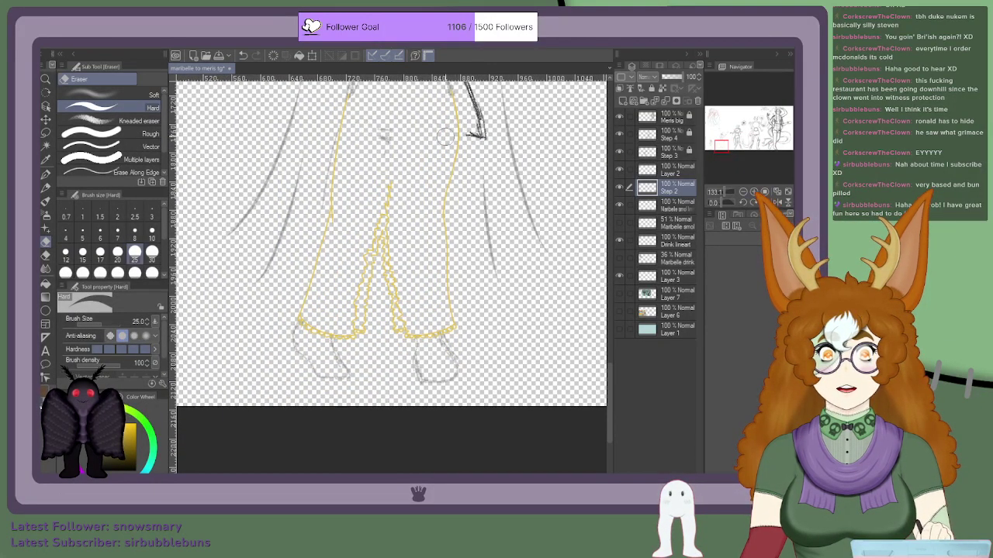
scroll(442, 138, down, 5)
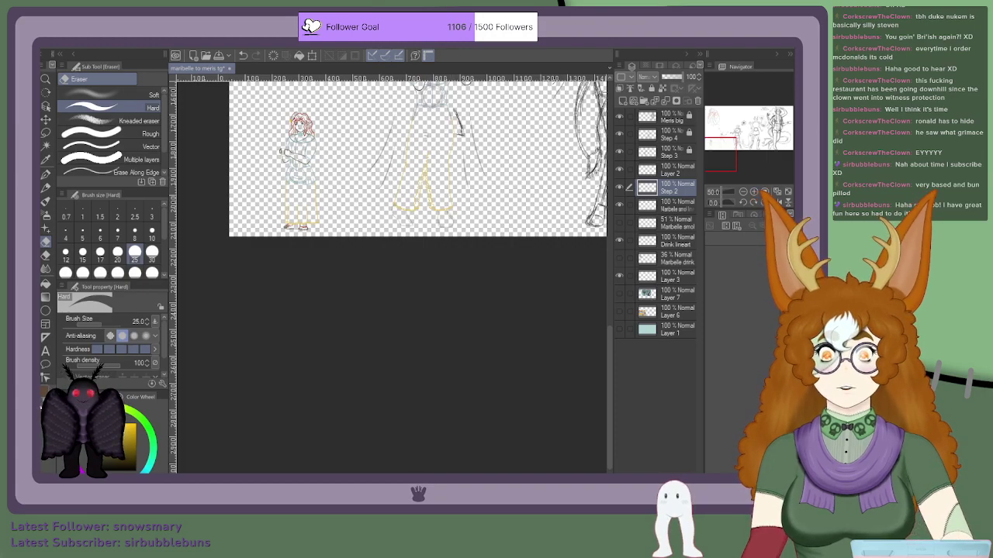
Step: Draw a thin, wavy double yellow band across the skirt at hip level on Layer 2 with the G-pen at size 2
click(152, 217)
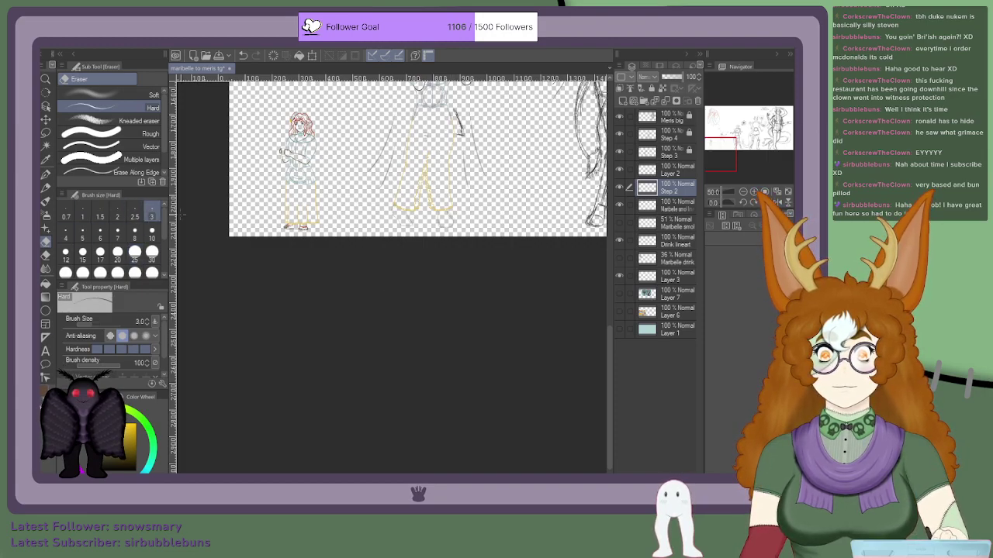
scroll(456, 97, down, 1)
click(654, 172)
scroll(447, 124, up, 6)
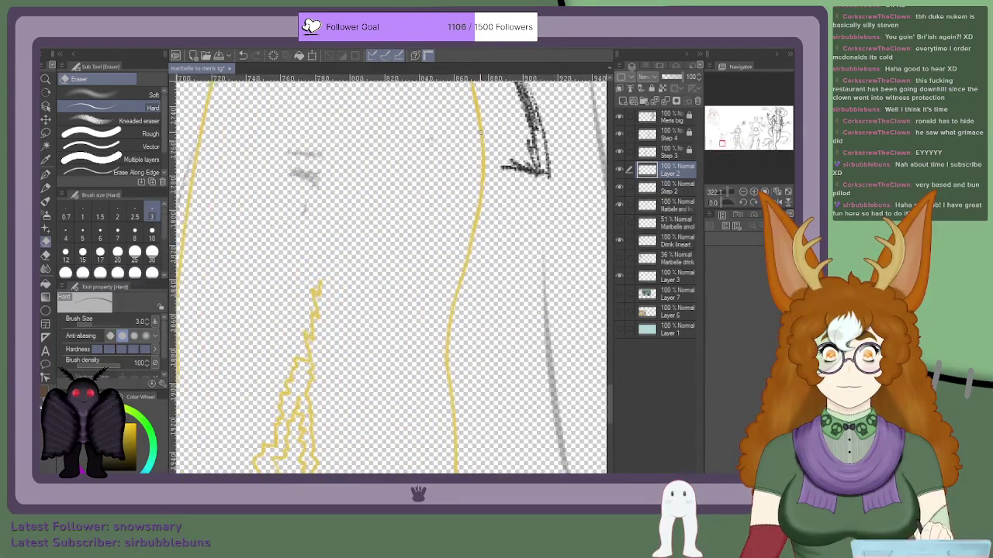
scroll(479, 134, down, 3)
scroll(474, 125, up, 2)
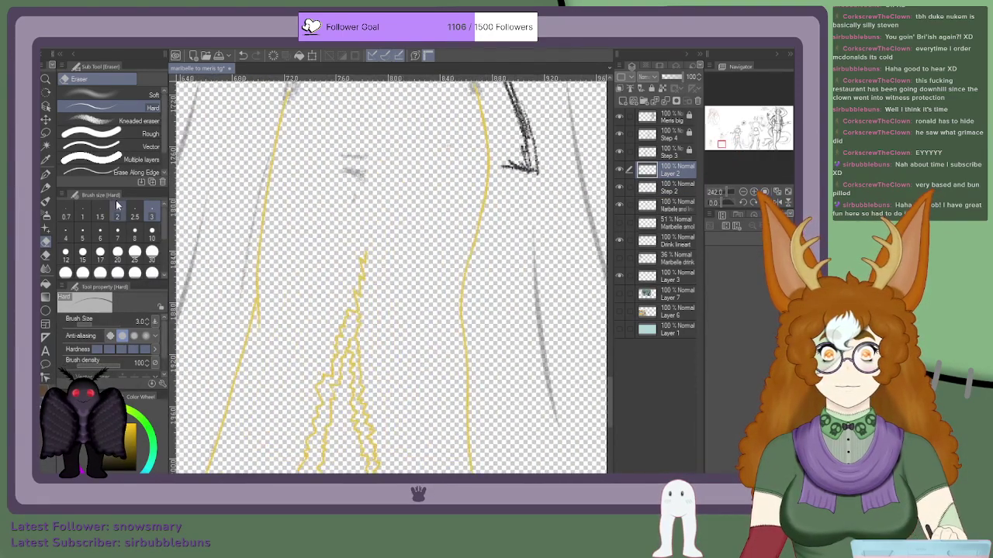
click(117, 213)
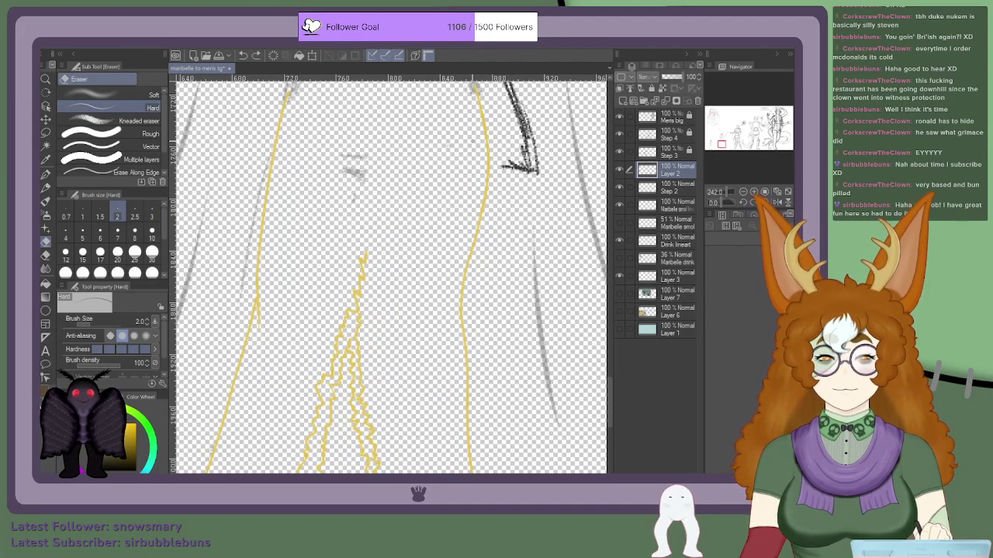
key(p)
click(117, 216)
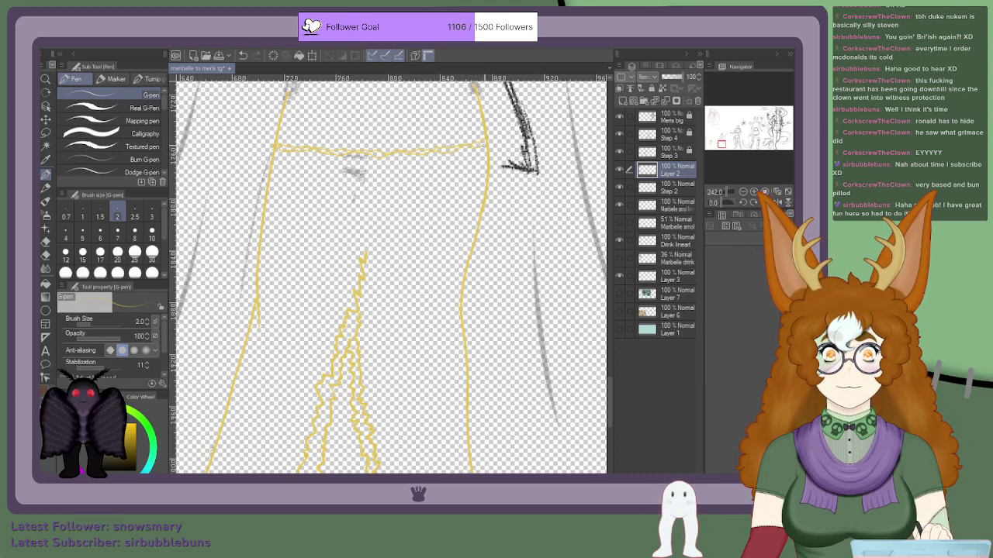
Step: Erase the leftover sketch marks beneath the hip band on the Step 2 layer with the Hard eraser at size 20
click(668, 191)
key(e)
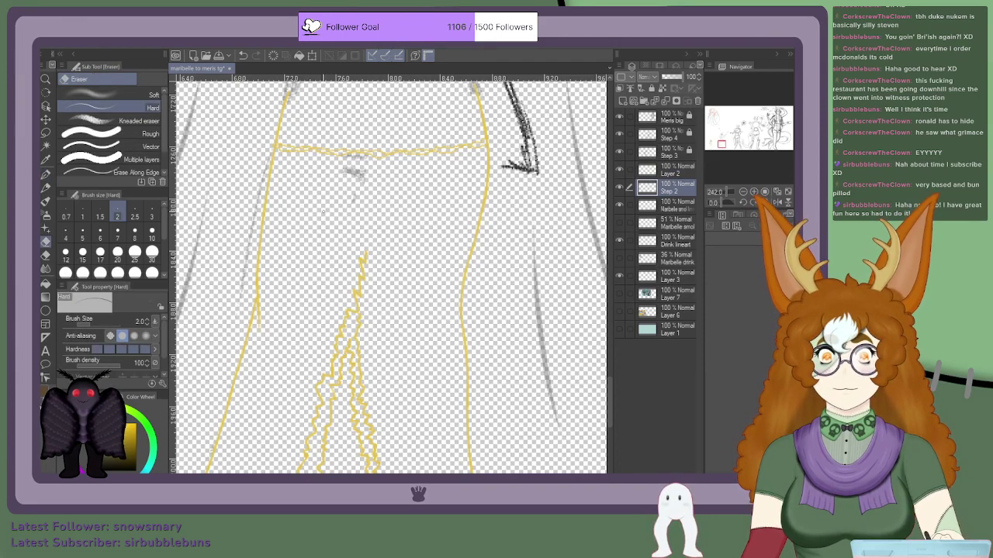
click(117, 252)
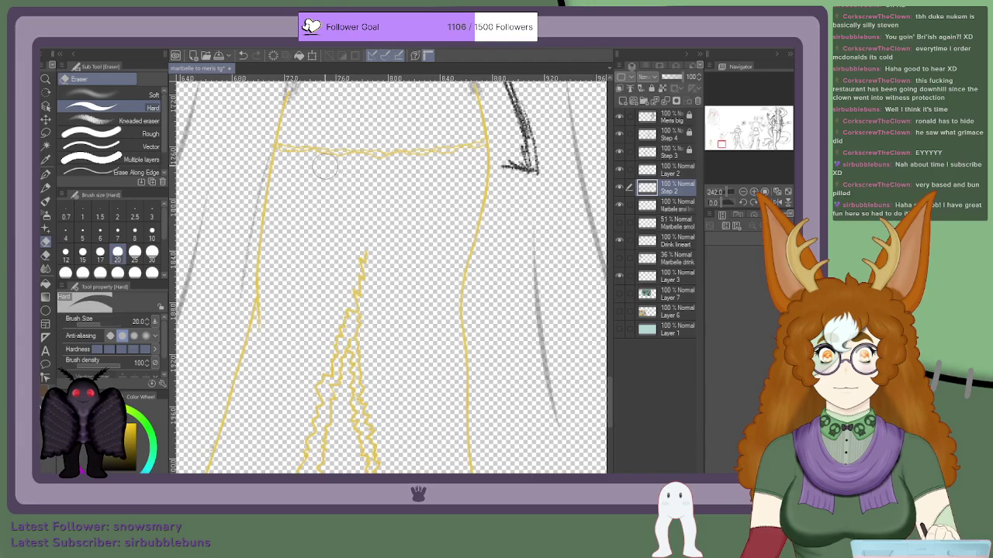
Step: Clean away the foot sketch lines overlapping the scalloped hem of the skirt's left section with the Hard eraser
scroll(332, 163, up, 3)
scroll(504, 155, down, 2)
scroll(524, 136, down, 1)
scroll(521, 201, down, 5)
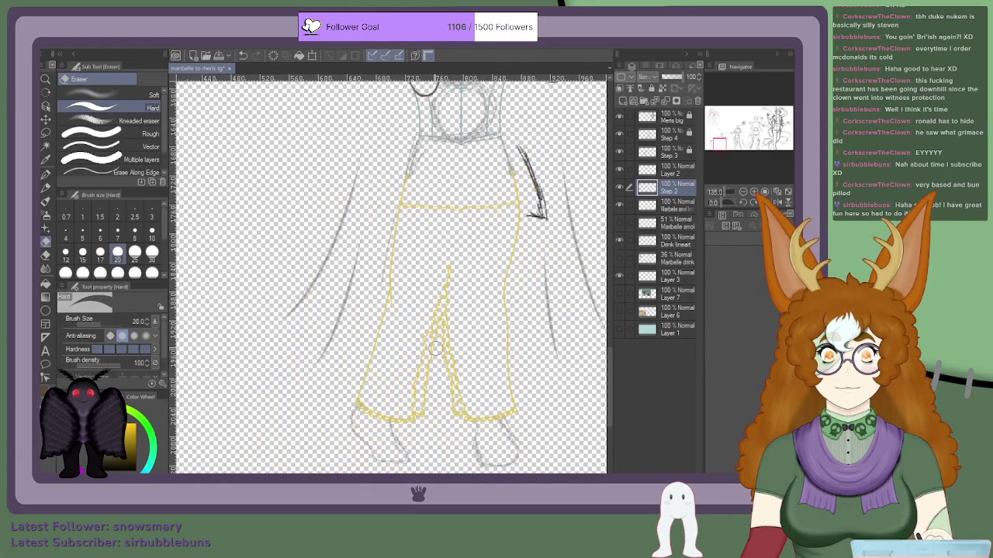
scroll(439, 349, up, 1)
scroll(367, 407, up, 4)
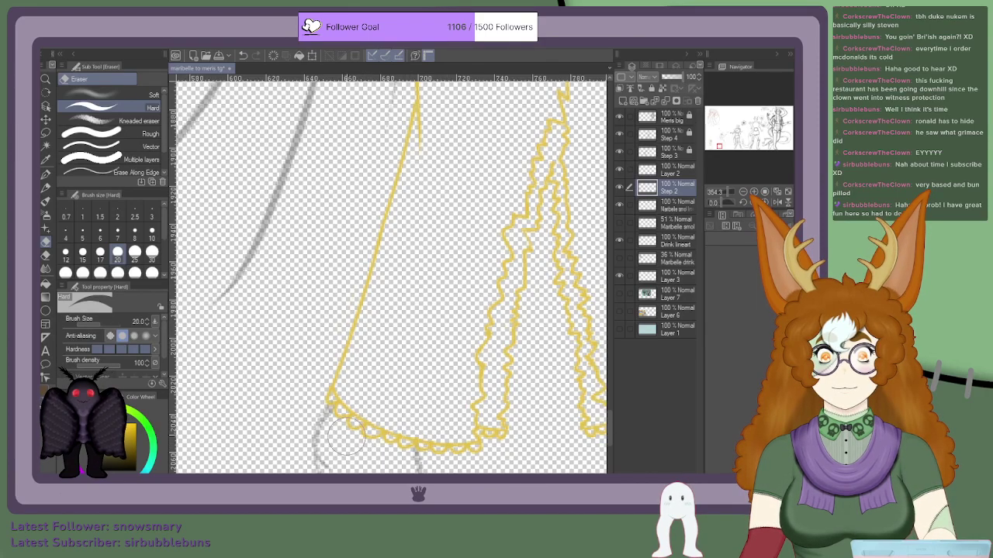
Step: Examine the yellow trousers' hem, inner leg edges and waistband up close, with Layer 2 made active
scroll(365, 411, down, 4)
scroll(493, 421, up, 6)
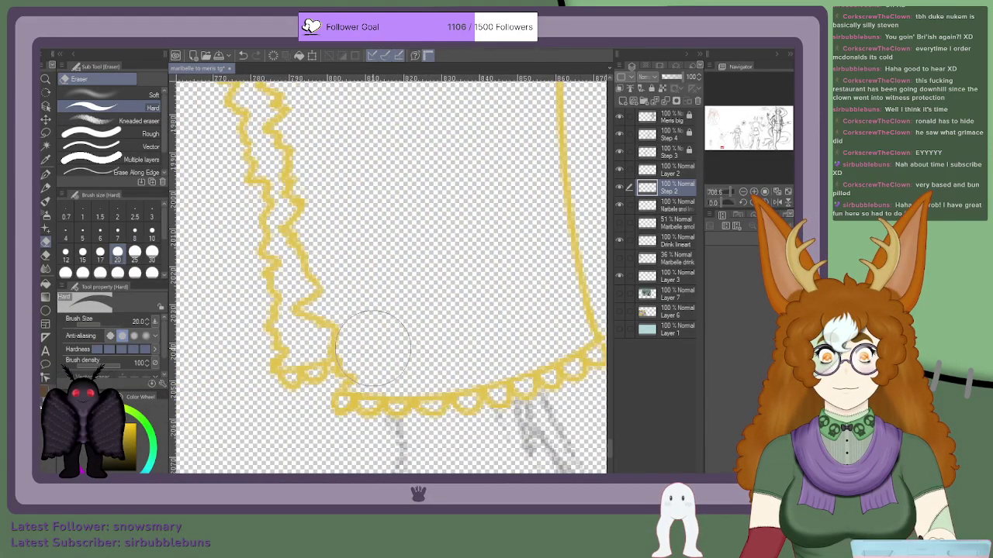
scroll(476, 292, down, 6)
scroll(424, 248, up, 3)
scroll(424, 249, up, 7)
scroll(570, 299, up, 3)
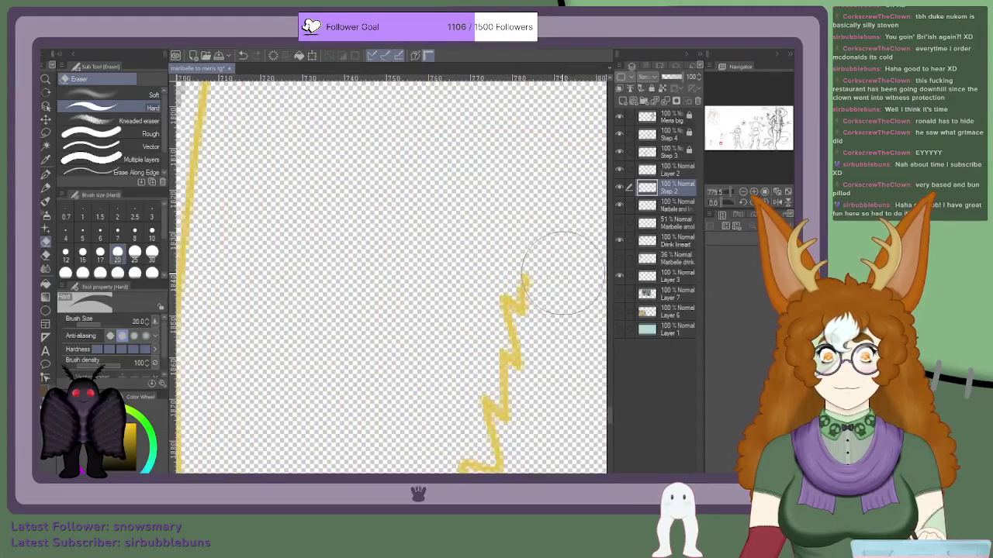
click(669, 171)
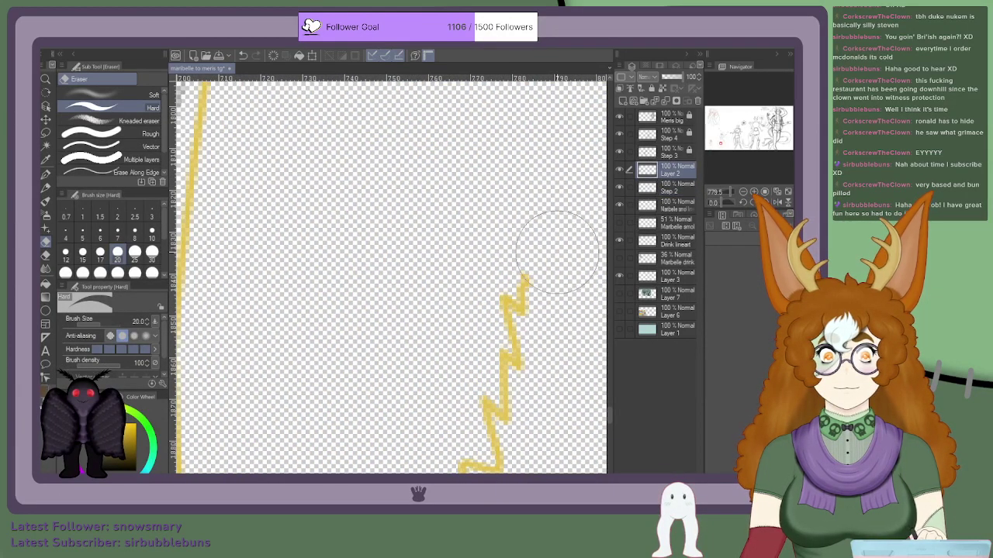
scroll(561, 292, down, 6)
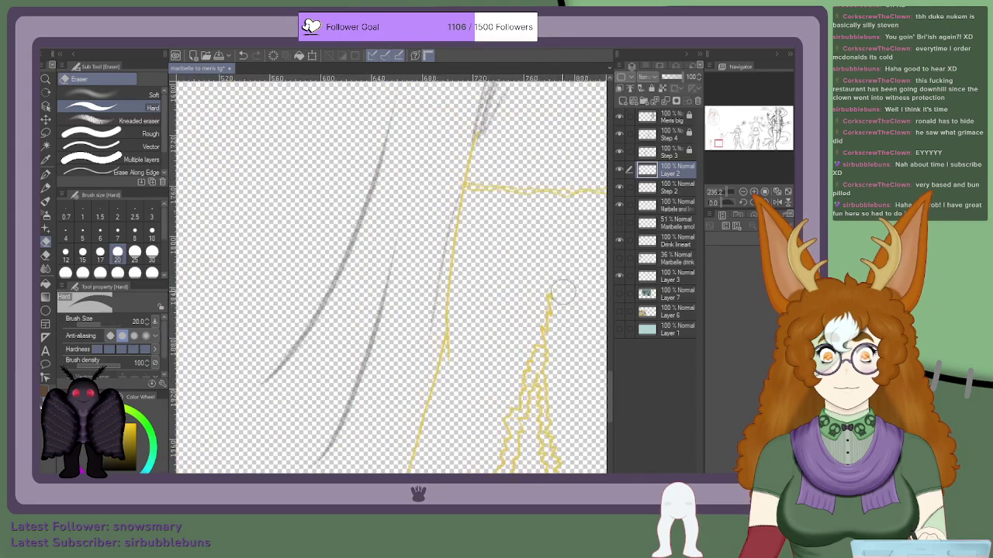
scroll(543, 294, up, 3)
scroll(537, 279, down, 5)
scroll(528, 213, up, 5)
scroll(380, 241, up, 1)
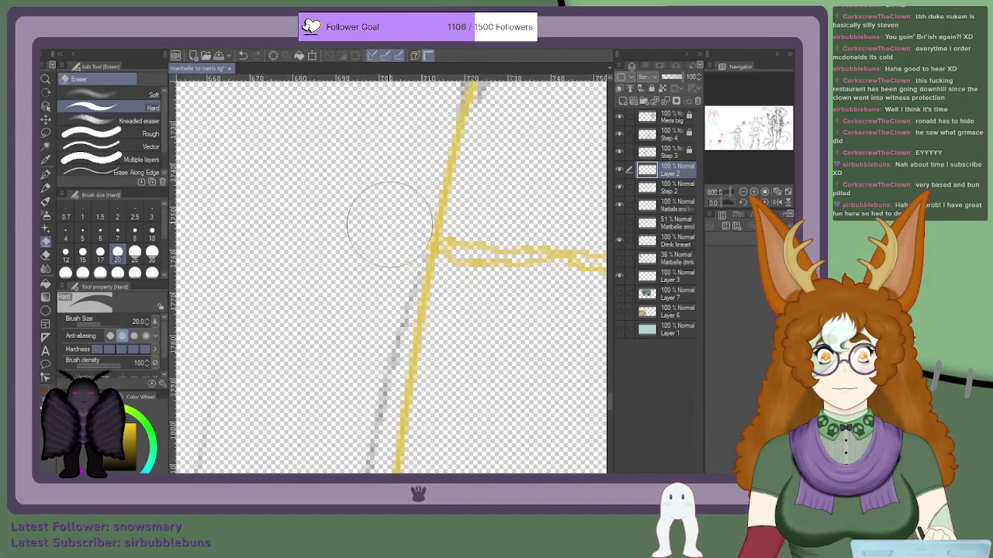
scroll(365, 279, down, 2)
scroll(404, 278, down, 2)
scroll(591, 283, up, 3)
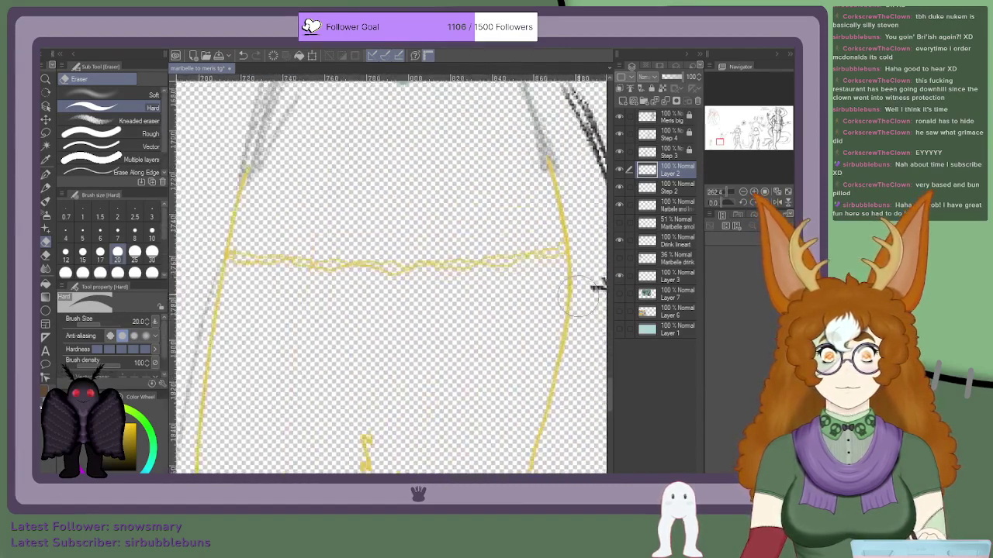
Step: Review the large figure's trousers at full view and compare them with the small clothed character beside it
drag(733, 147, 722, 142)
scroll(481, 251, down, 4)
scroll(425, 211, down, 4)
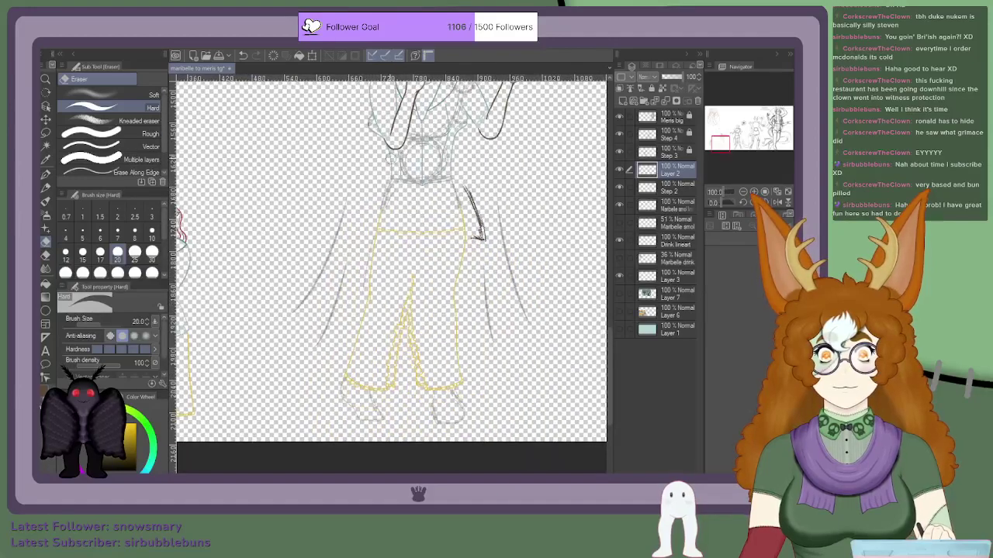
scroll(370, 160, up, 2)
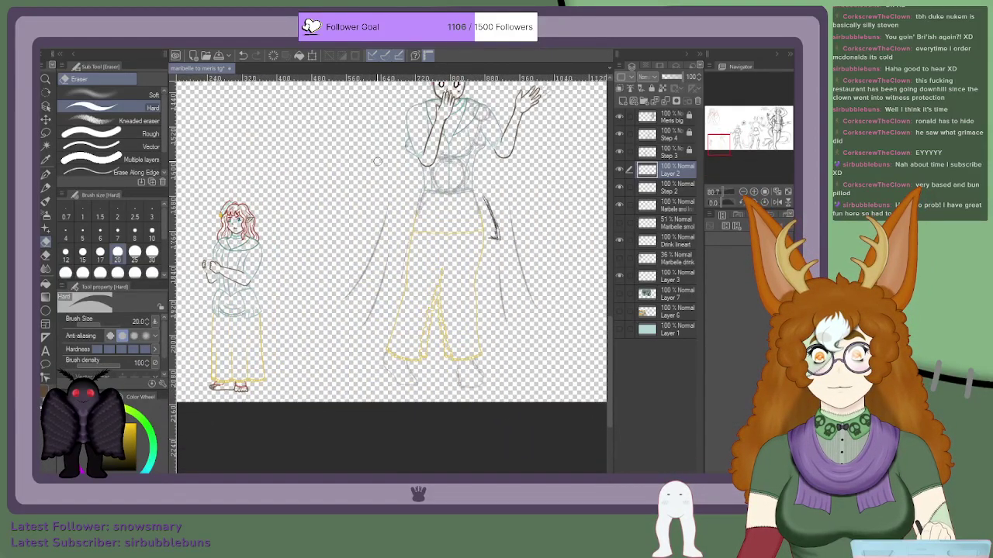
scroll(377, 160, up, 2)
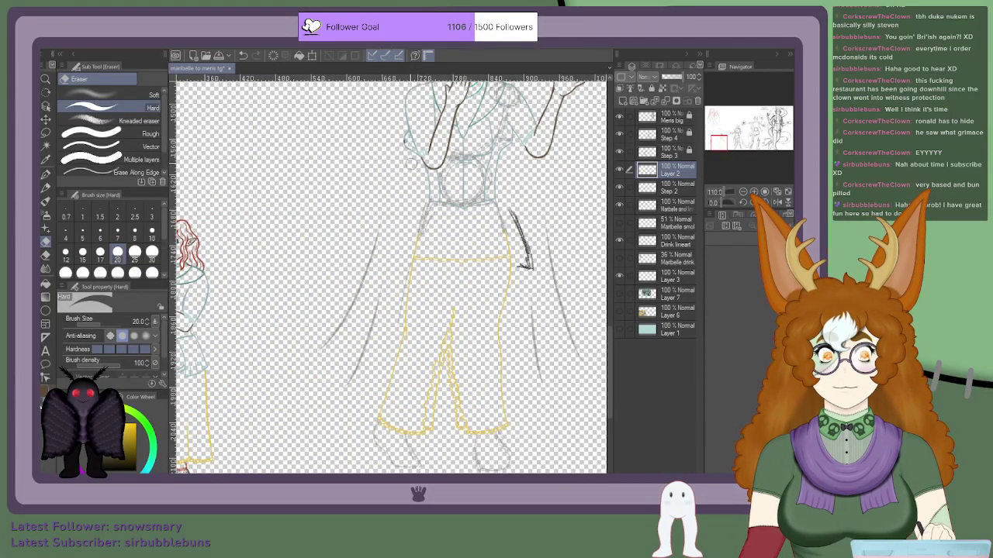
scroll(411, 161, down, 2)
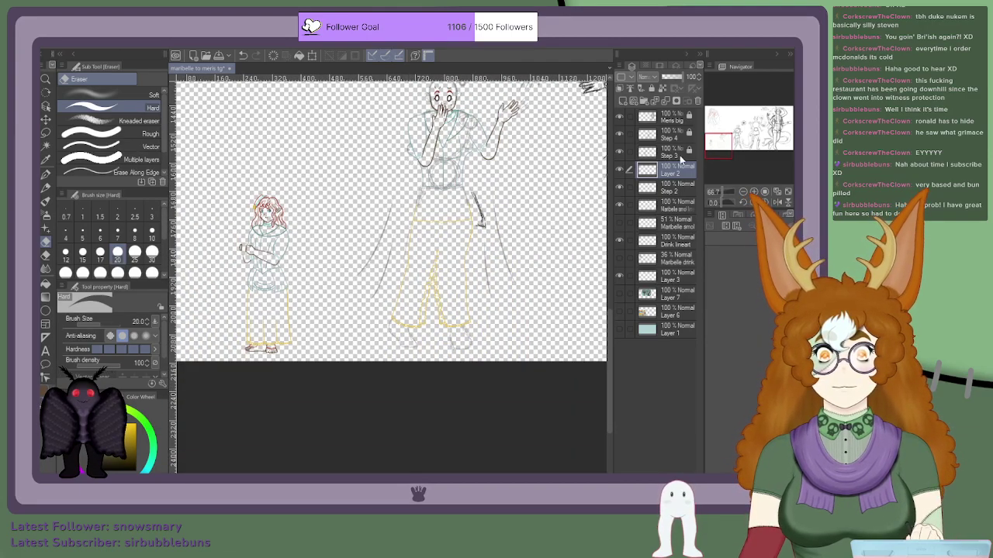
scroll(292, 269, up, 2)
scroll(291, 268, down, 3)
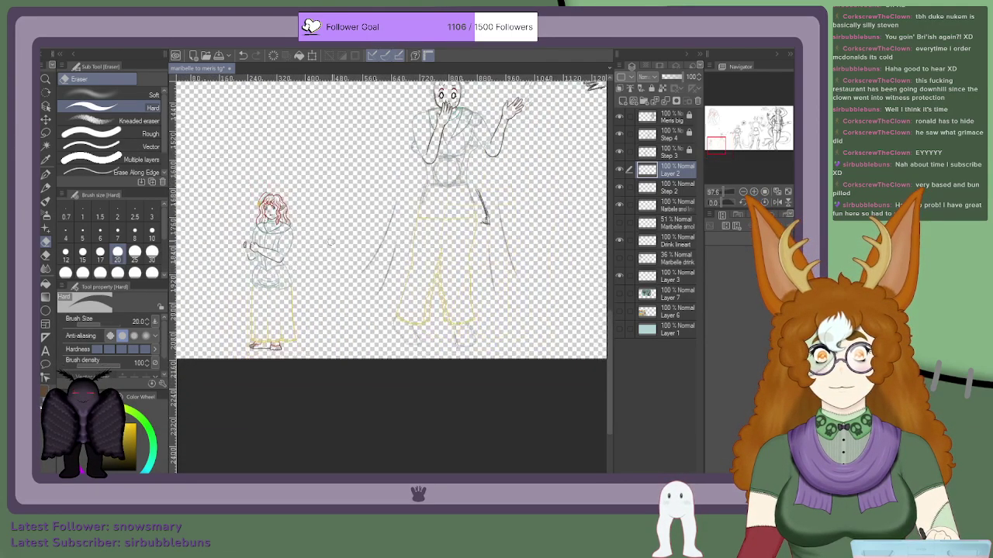
scroll(291, 268, up, 2)
scroll(422, 132, up, 1)
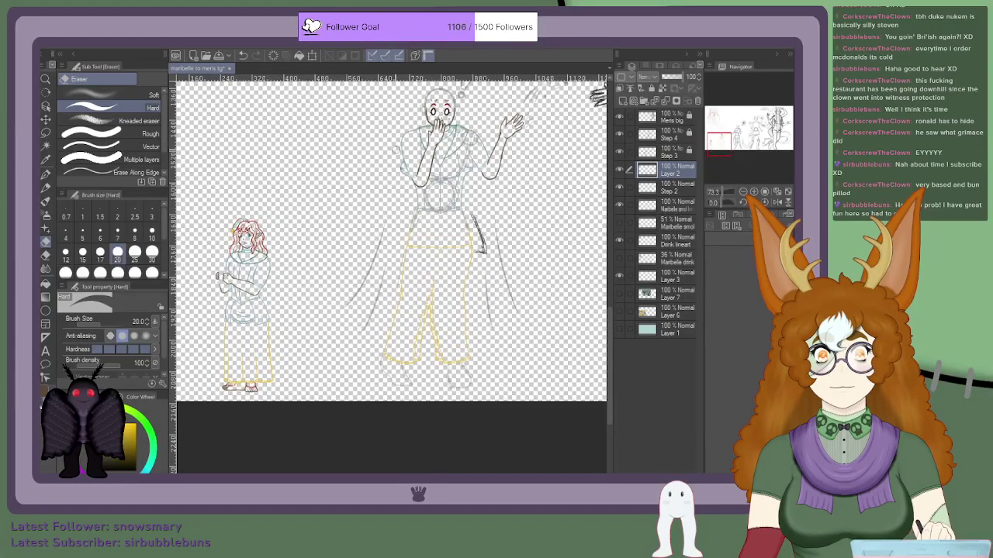
scroll(459, 92, up, 4)
scroll(436, 141, down, 1)
scroll(436, 141, down, 3)
scroll(436, 142, up, 2)
scroll(436, 142, down, 3)
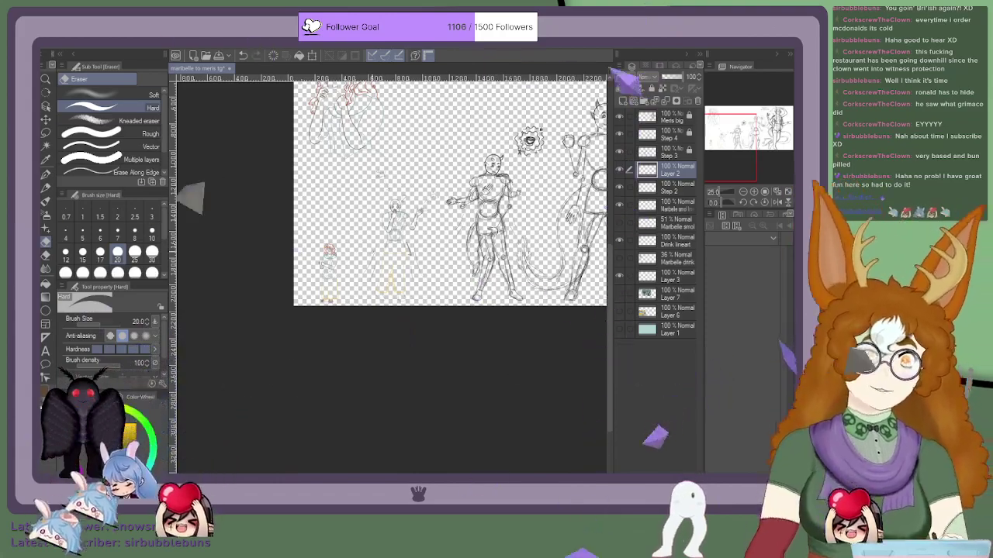
Step: Erase grey construction lines around the collar on the Step 2 layer and undo the stroke that cuts into the hand's outline
scroll(393, 204, up, 4)
scroll(399, 209, up, 5)
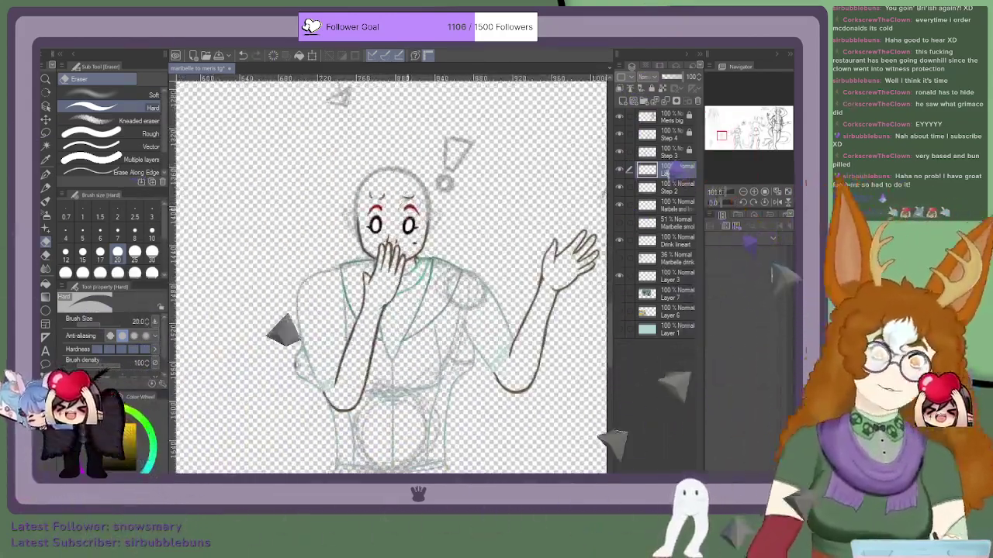
scroll(280, 282, up, 1)
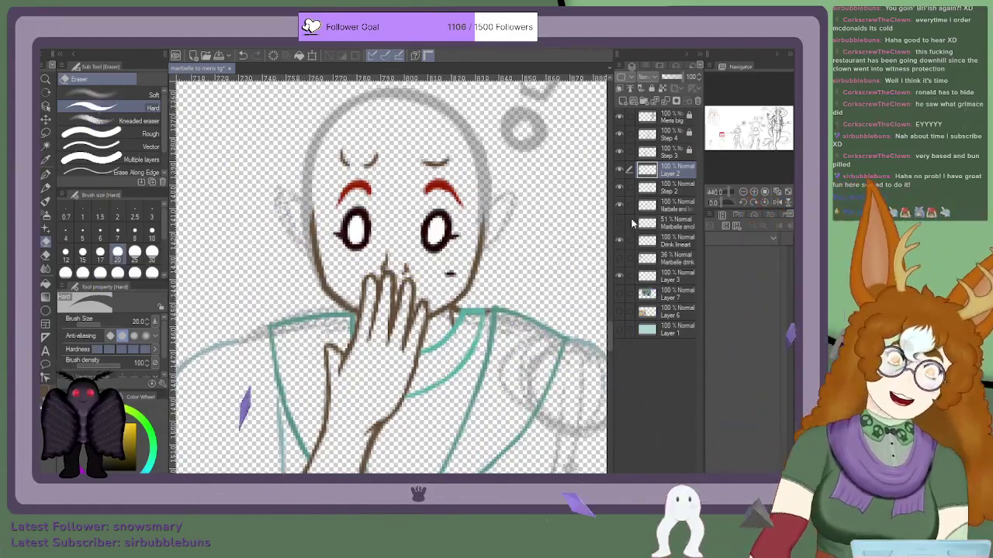
click(676, 187)
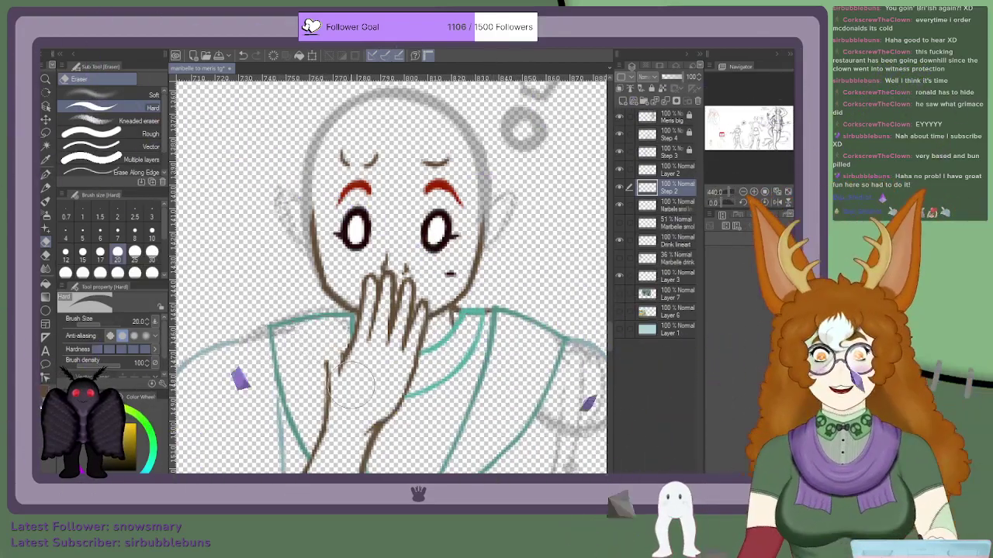
key(ctrl+z)
Step: Erase the grey sketch line between the collar and the shoulder beside the mouth-covering hand, with the hard eraser at size 8
click(83, 253)
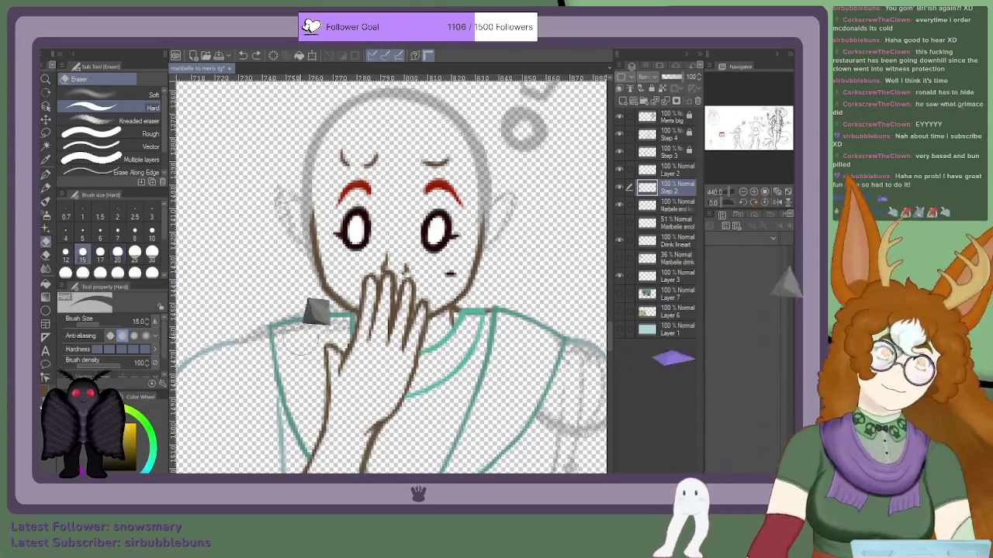
click(135, 231)
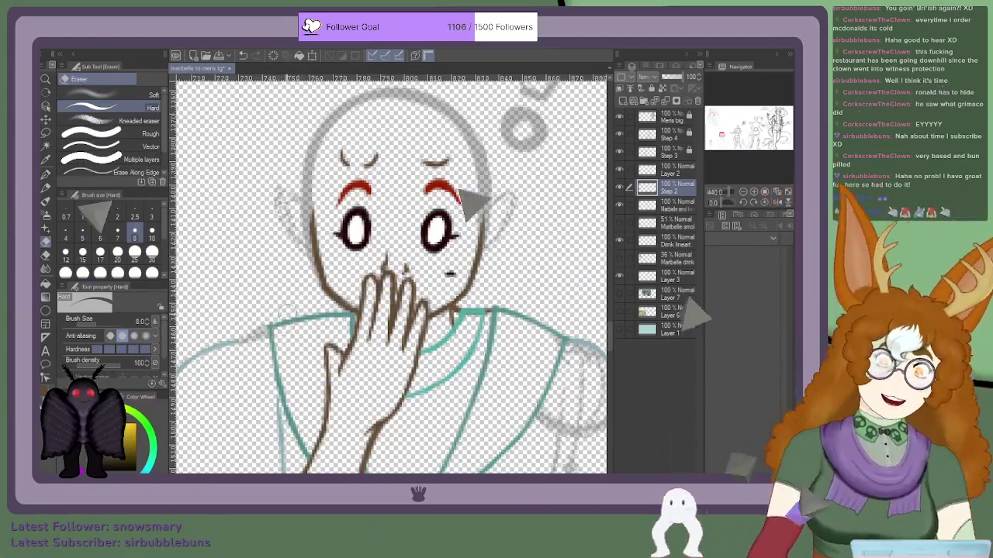
scroll(280, 315, down, 9)
scroll(284, 293, up, 11)
scroll(279, 313, up, 1)
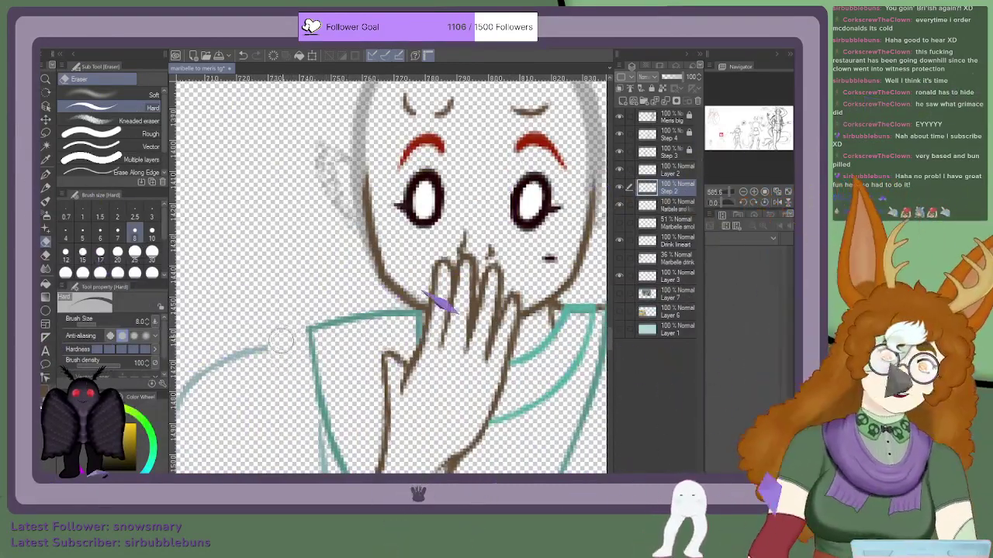
scroll(267, 364, down, 2)
scroll(251, 390, up, 2)
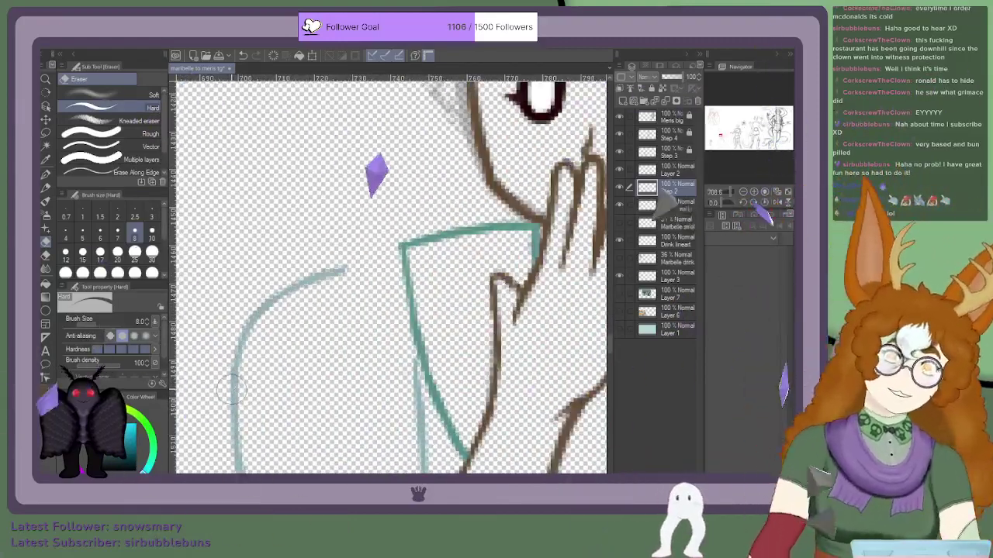
Step: Set the eraser size to 3 and extend the blue shoulder line to the collar's edge on Layer 2 with the G-pen
click(152, 216)
scroll(346, 251, up, 1)
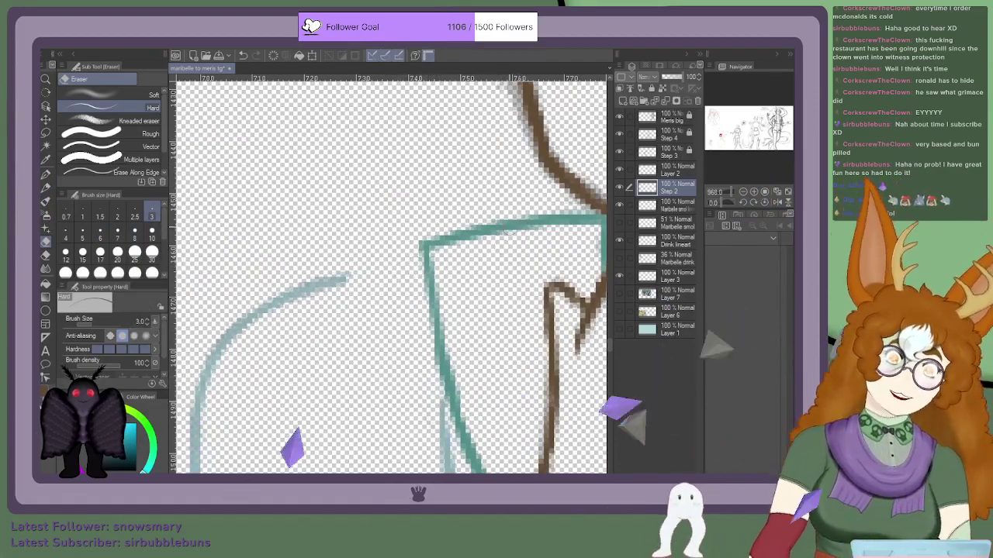
click(670, 171)
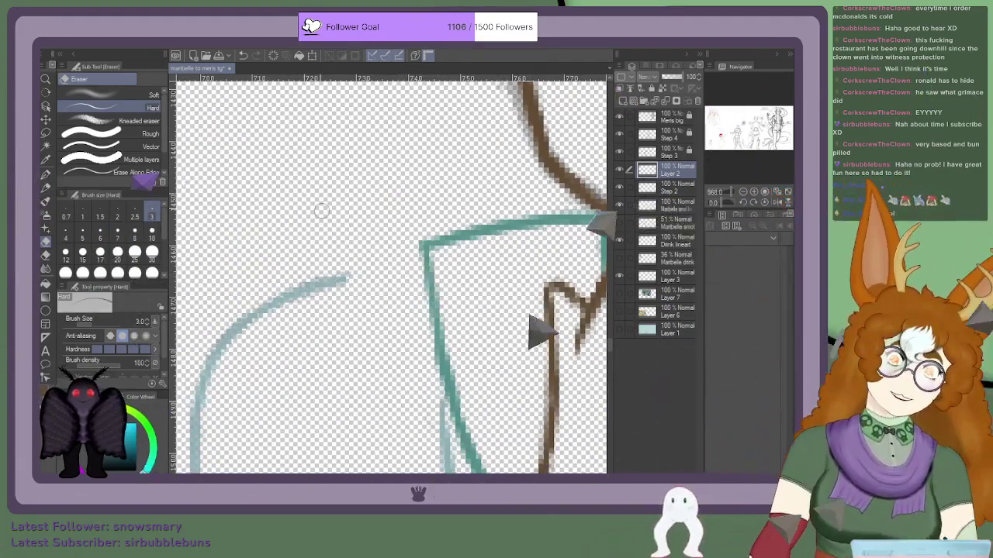
key(p)
drag(419, 261, 346, 277)
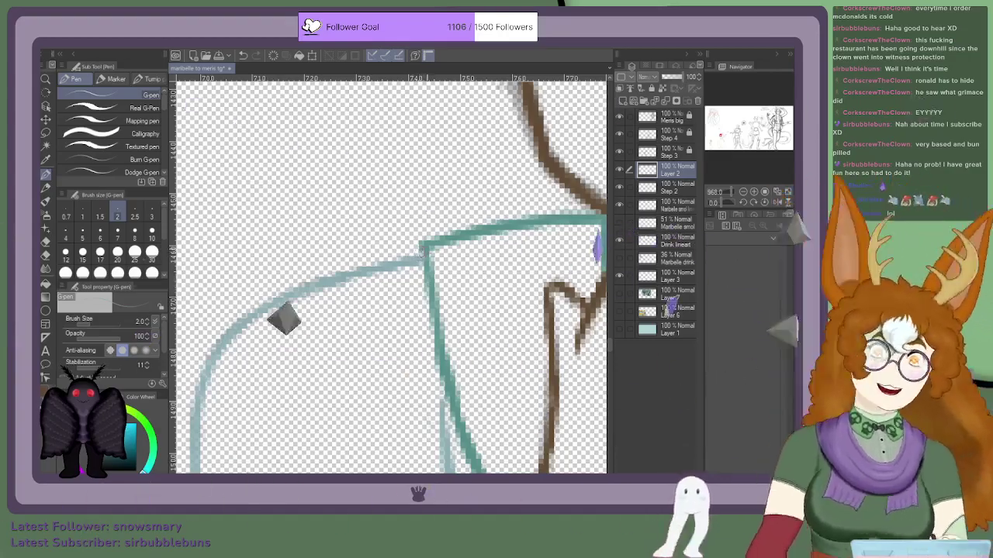
Step: Examine the opposite shoulder, the raised arm's sleeve and the torso outlines for gaps and leftover sketch lines
scroll(417, 282, down, 10)
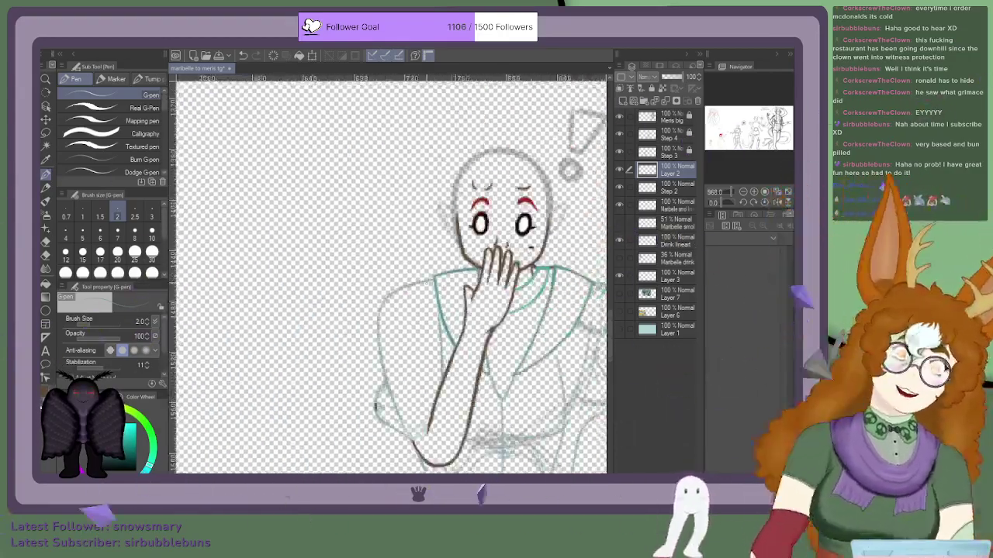
scroll(492, 288, up, 9)
scroll(500, 279, up, 6)
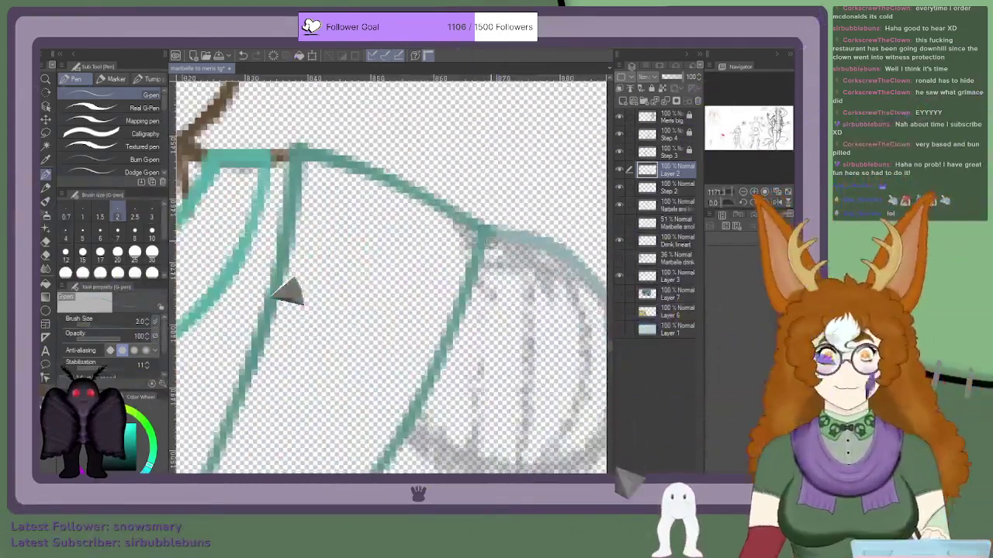
scroll(361, 195, down, 10)
scroll(390, 276, down, 4)
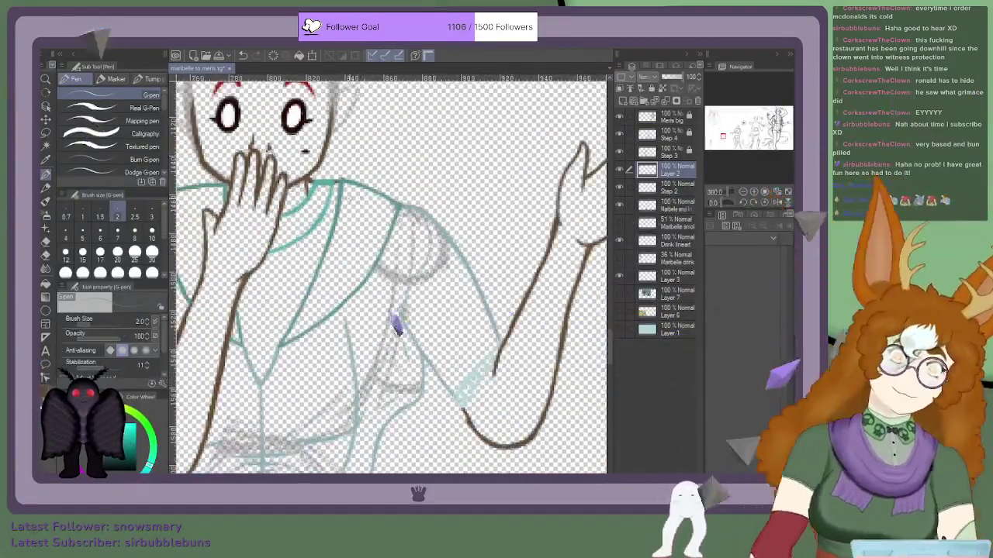
scroll(390, 276, up, 2)
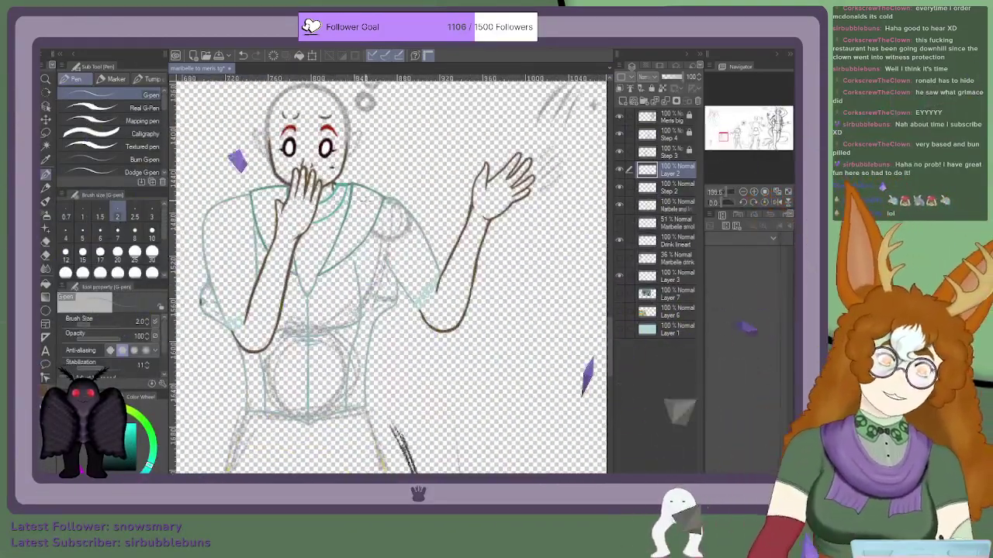
scroll(472, 300, up, 1)
scroll(330, 203, up, 5)
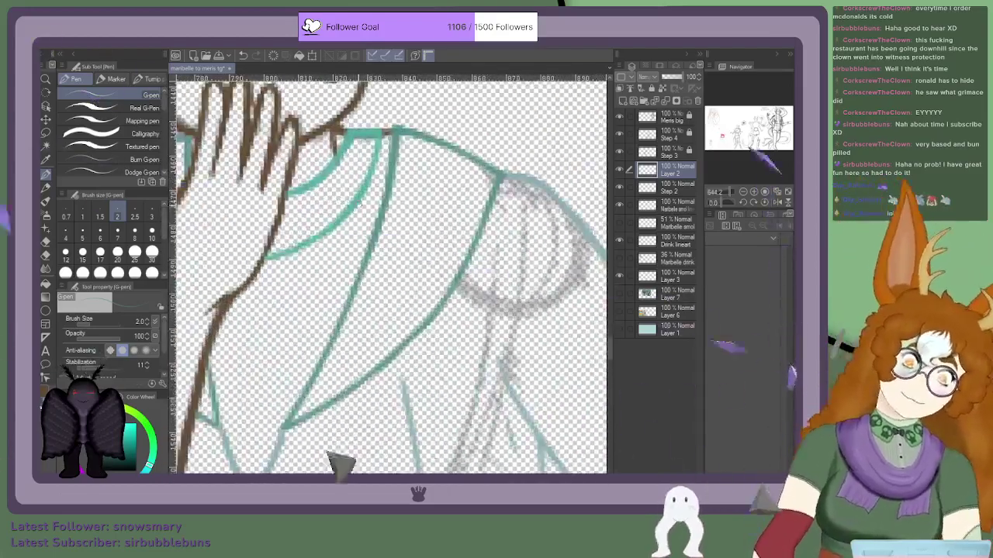
scroll(240, 241, down, 2)
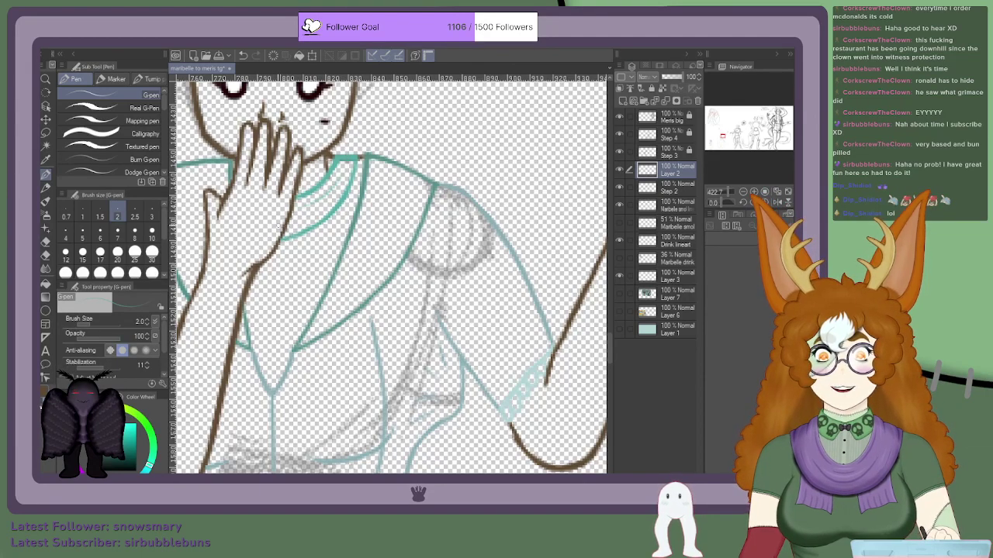
scroll(334, 194, down, 2)
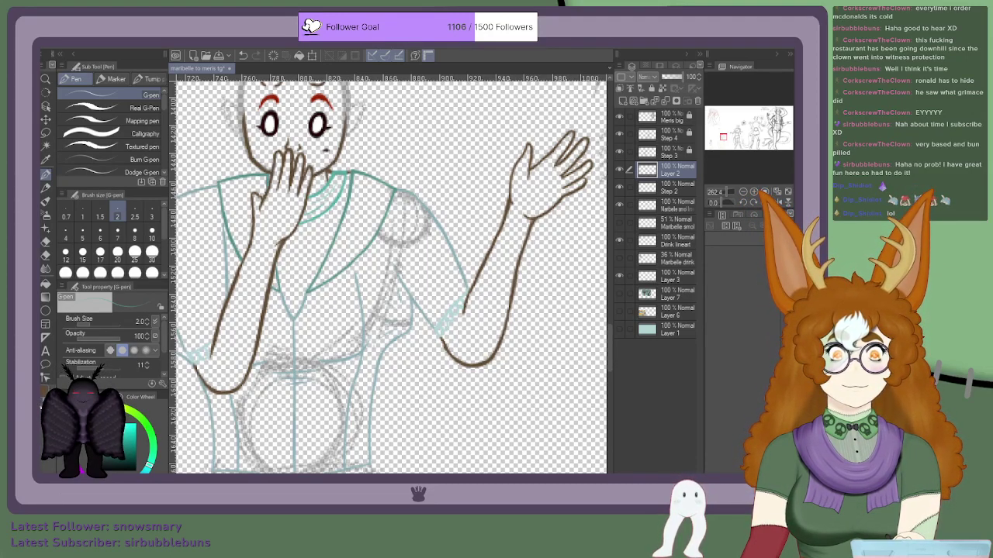
scroll(376, 356, down, 4)
scroll(392, 352, up, 4)
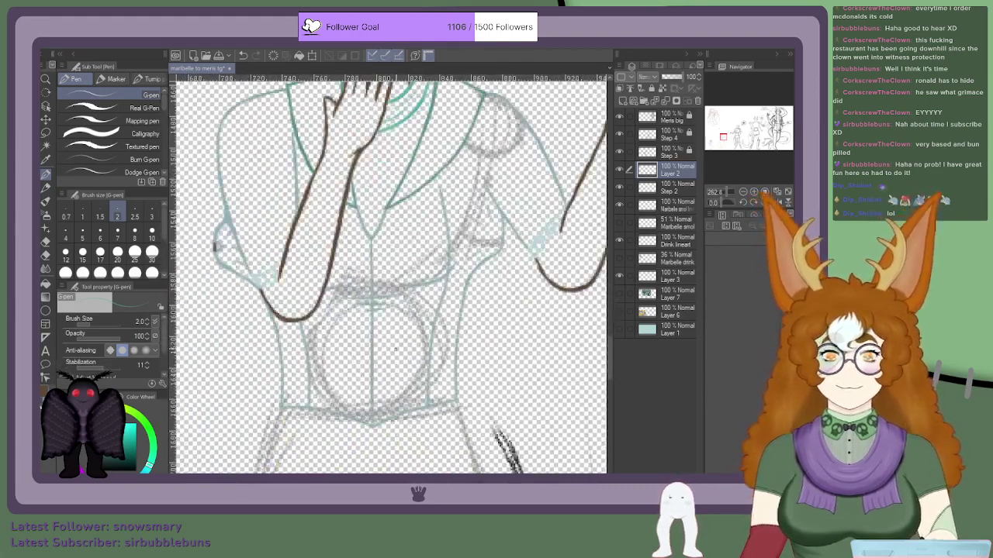
Step: Erase the grey construction lines between the torso and the raised arm's sleeve on the Step 2 layer, with the hard eraser at size 3
click(662, 189)
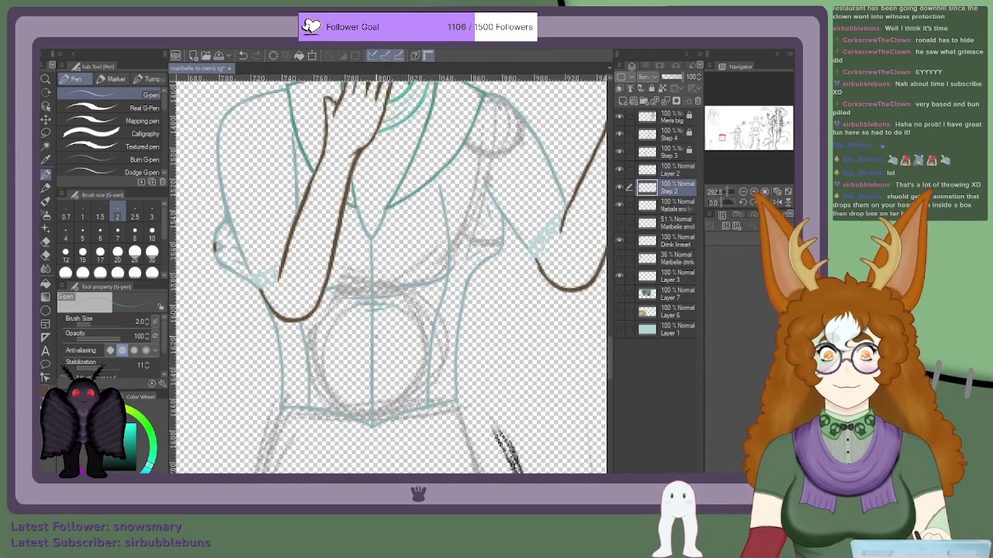
scroll(494, 239, up, 4)
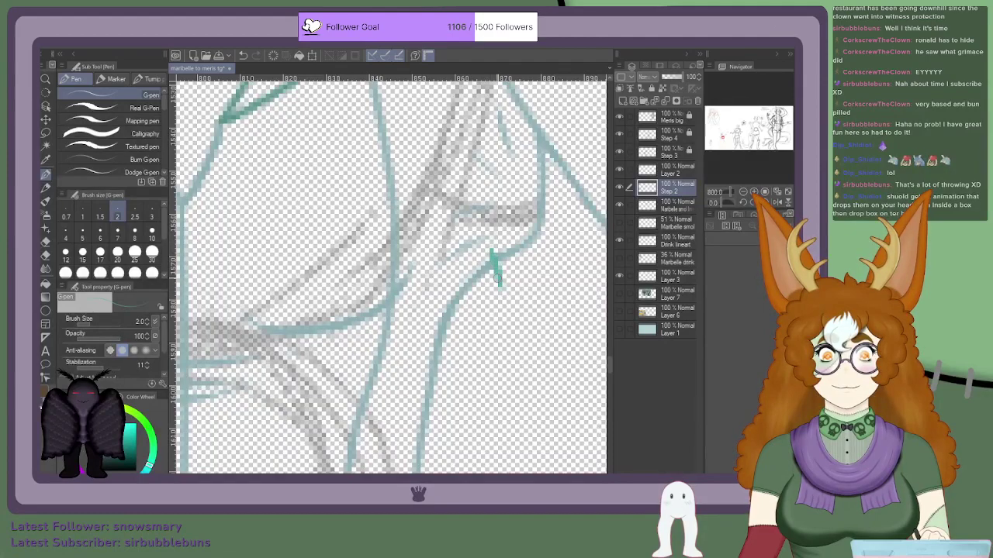
key(e)
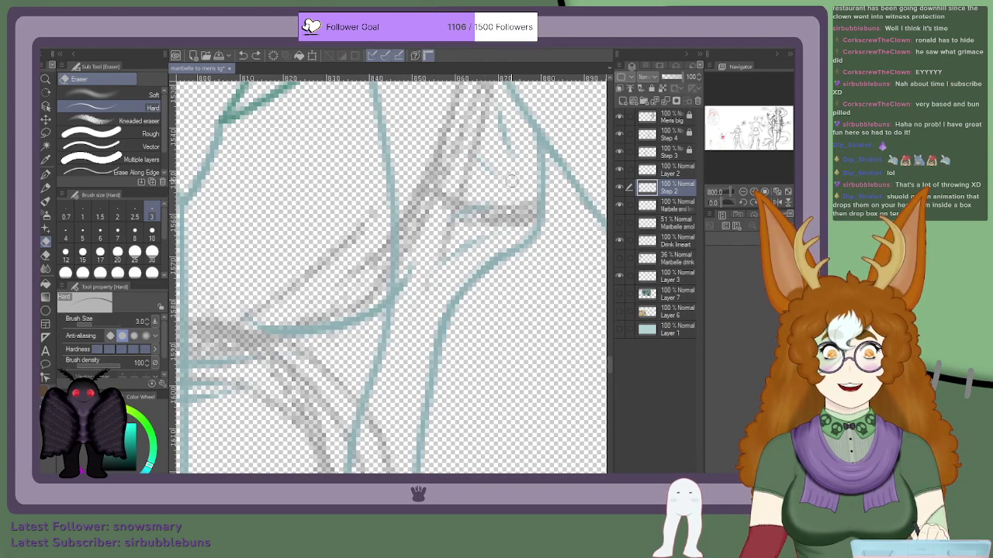
mouse_move(500, 229)
mouse_down()
mouse_move(520, 179)
mouse_move(552, 195)
mouse_up()
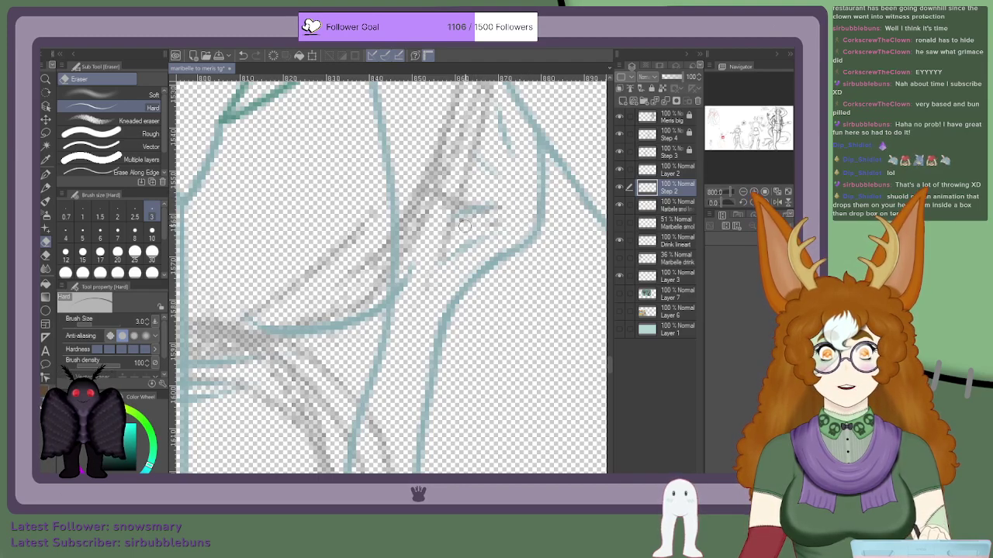
drag(504, 207, 438, 213)
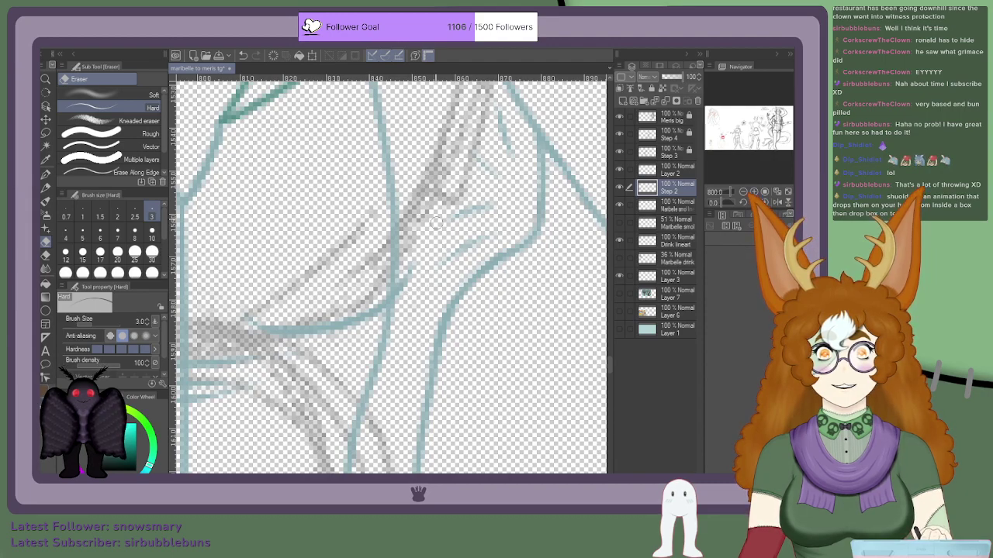
mouse_move(411, 283)
mouse_down()
mouse_move(404, 267)
mouse_move(413, 197)
mouse_move(418, 230)
mouse_move(433, 230)
mouse_move(442, 194)
mouse_move(439, 131)
mouse_move(463, 201)
mouse_move(473, 200)
mouse_move(465, 136)
mouse_move(441, 111)
mouse_up()
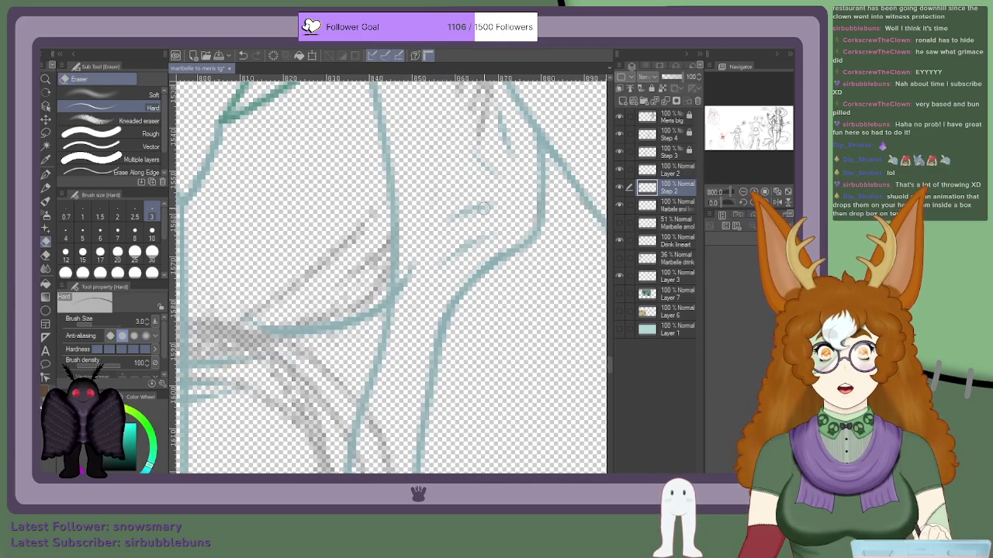
scroll(528, 232, down, 2)
scroll(481, 201, up, 2)
drag(476, 186, 493, 216)
mouse_move(483, 154)
mouse_down()
mouse_move(518, 190)
mouse_move(512, 204)
mouse_up()
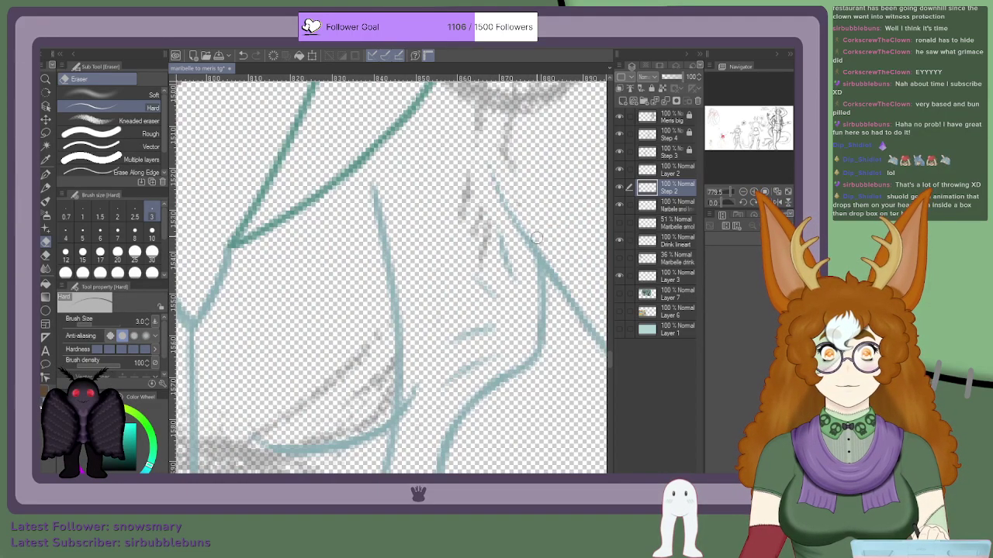
Step: Erase the grey shoulder-joint circle and its loose strokes between the collar and the raised arm's blue shoulder line
scroll(496, 138, down, 5)
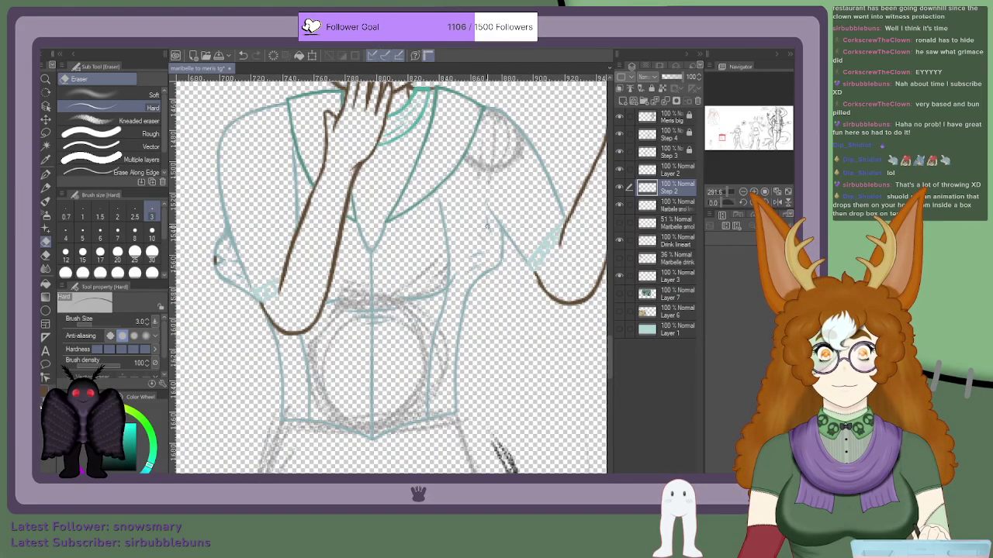
scroll(487, 222, up, 5)
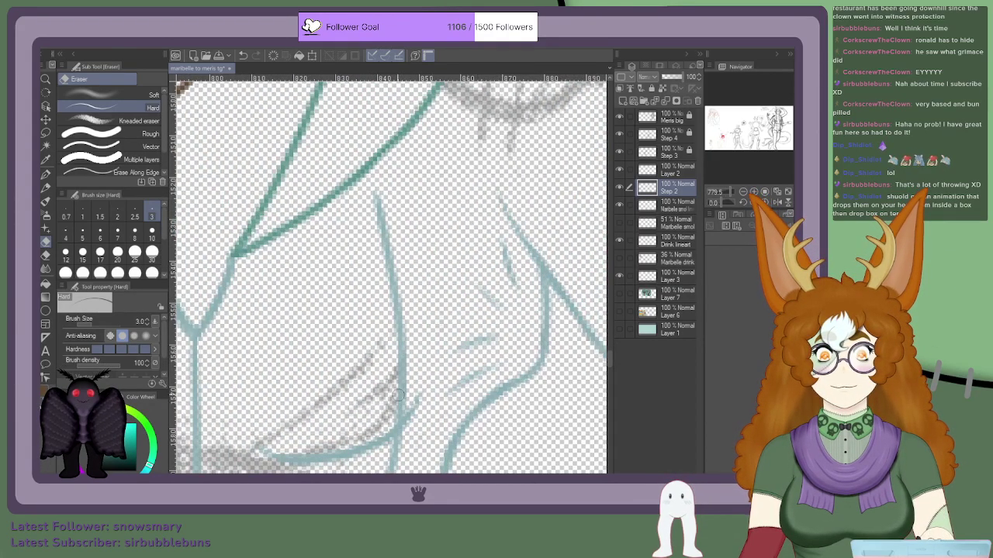
scroll(398, 395, down, 5)
scroll(475, 219, up, 5)
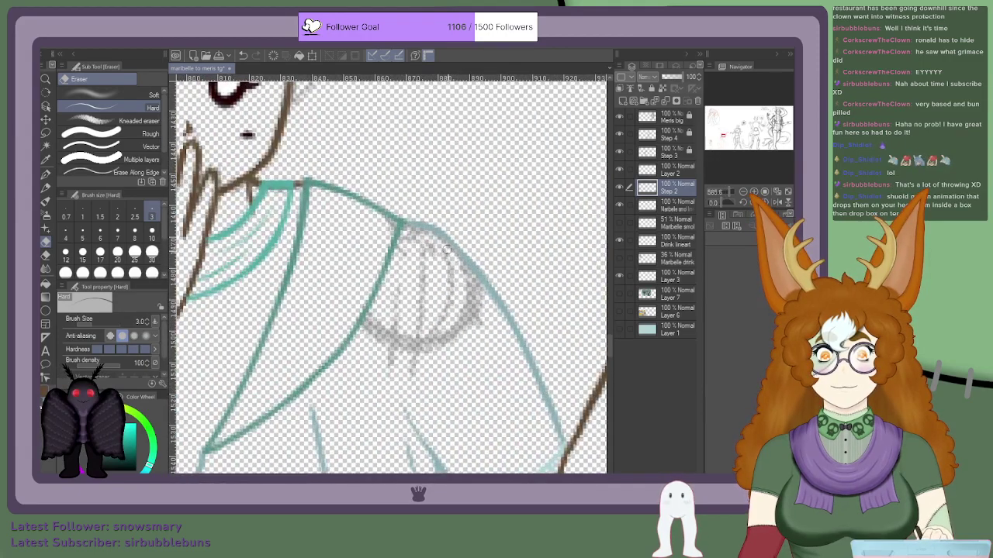
scroll(459, 265, up, 2)
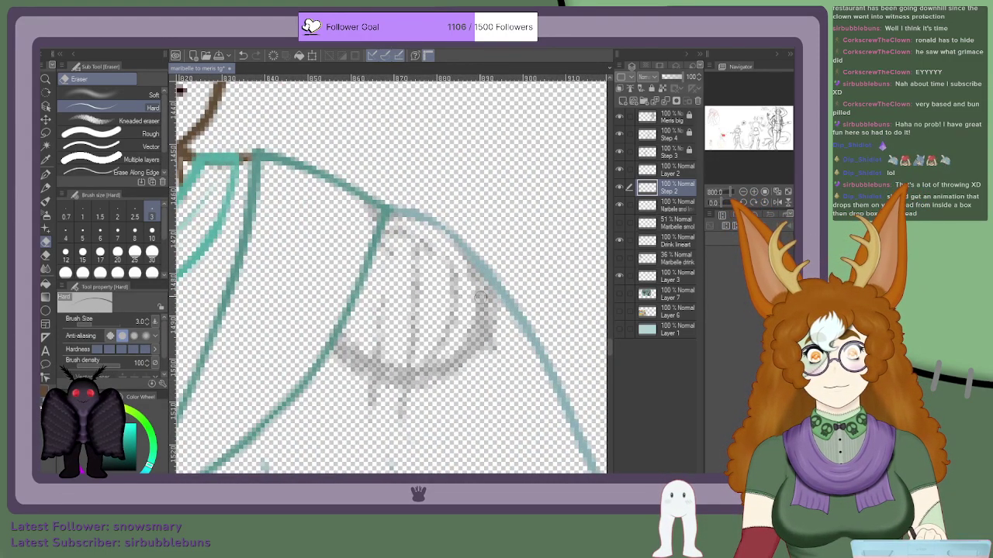
drag(499, 296, 456, 249)
drag(495, 322, 453, 304)
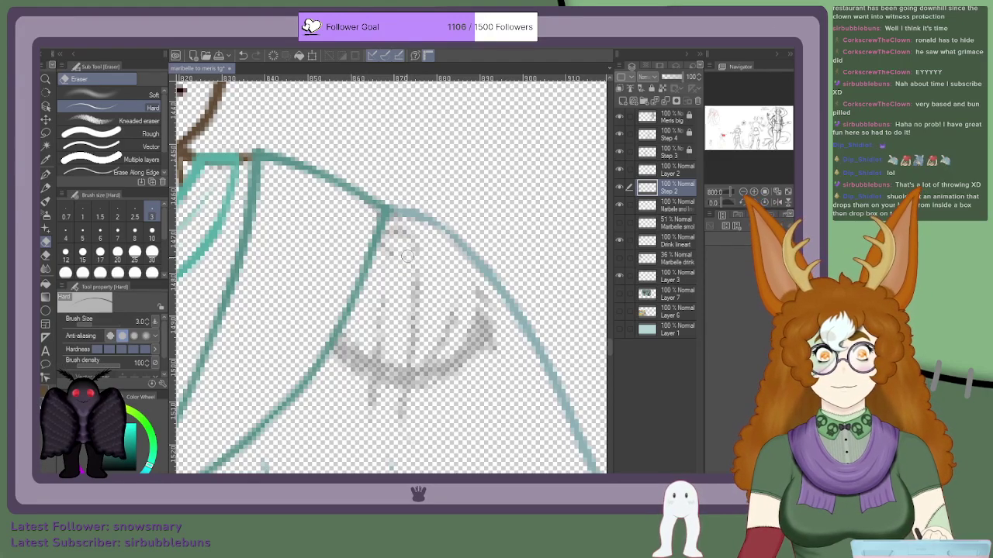
mouse_move(417, 267)
mouse_down()
mouse_move(396, 413)
mouse_move(413, 402)
mouse_move(403, 426)
mouse_move(373, 390)
mouse_move(388, 315)
mouse_up()
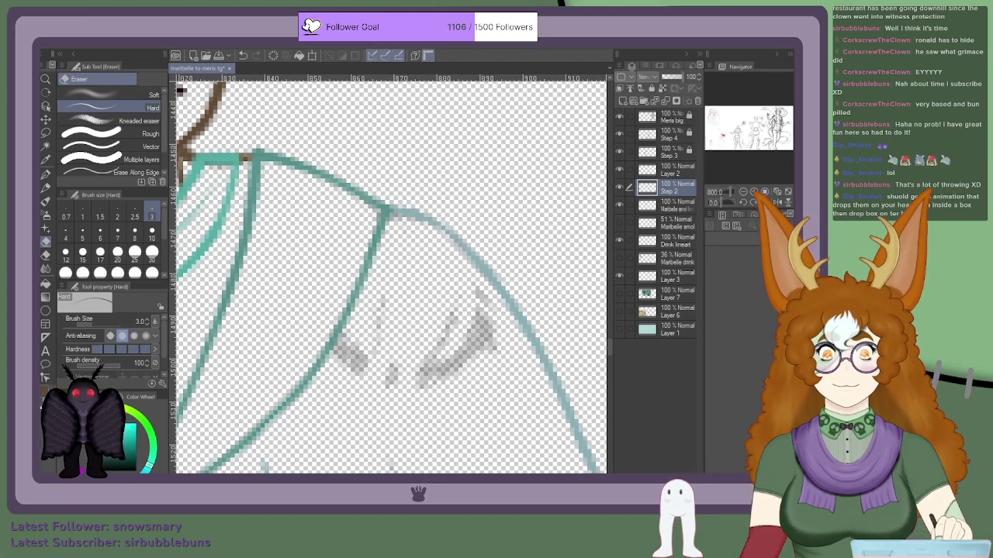
mouse_move(419, 390)
mouse_down()
mouse_move(494, 391)
mouse_move(481, 292)
mouse_up()
mouse_move(454, 372)
mouse_down()
mouse_move(443, 303)
mouse_move(441, 401)
mouse_move(422, 396)
mouse_move(434, 351)
mouse_up()
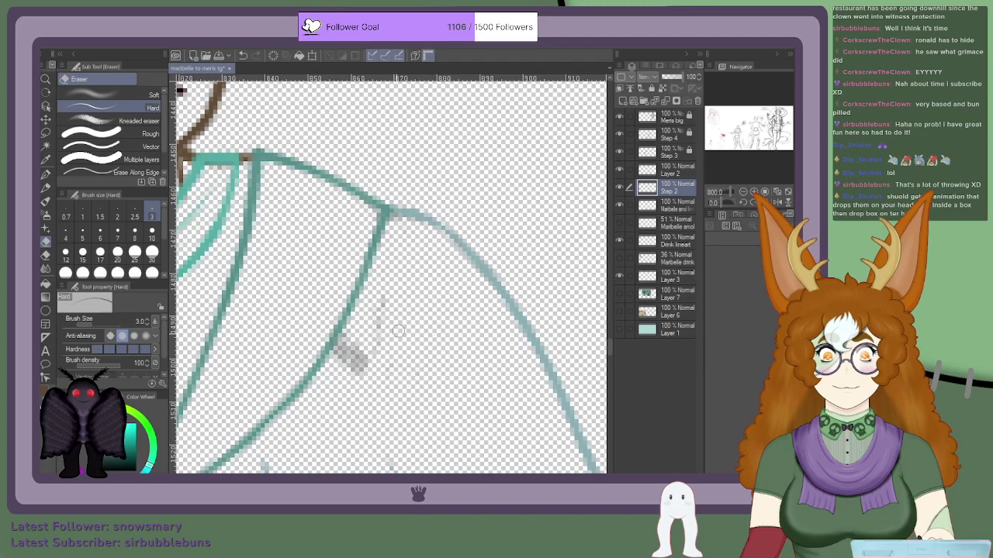
drag(366, 324, 332, 363)
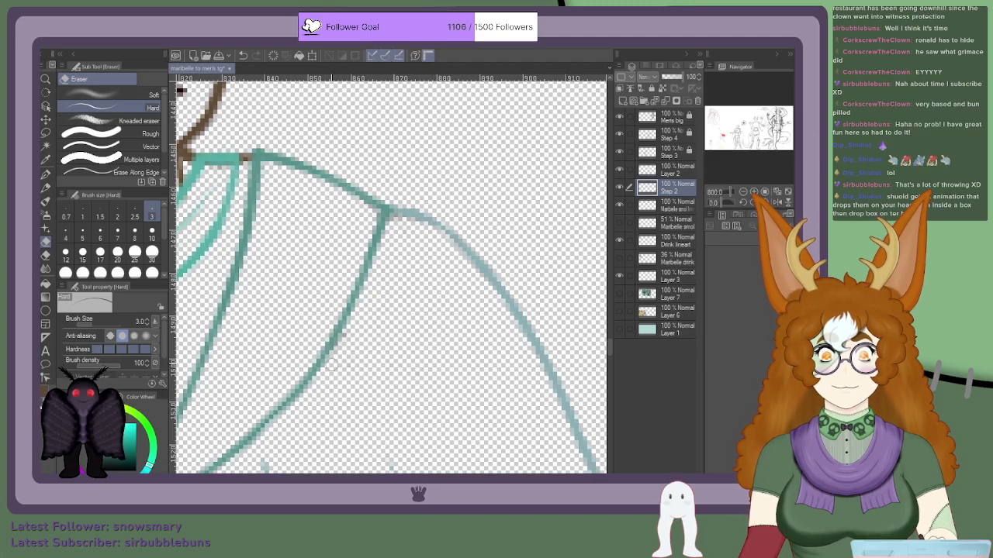
Step: Set the hard eraser's size to 25 and erase the large grey construction circle across the figure's belly
scroll(458, 282, down, 7)
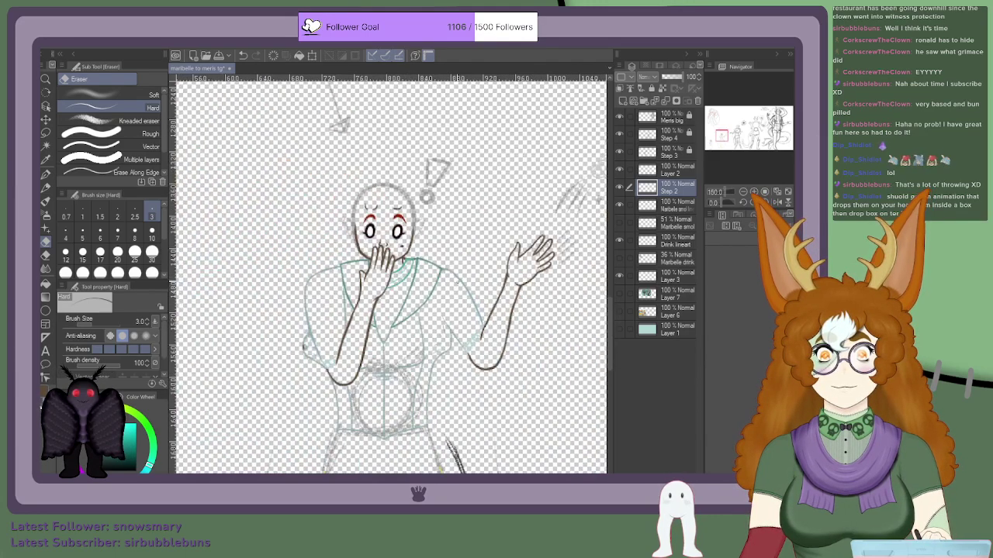
scroll(323, 267, up, 3)
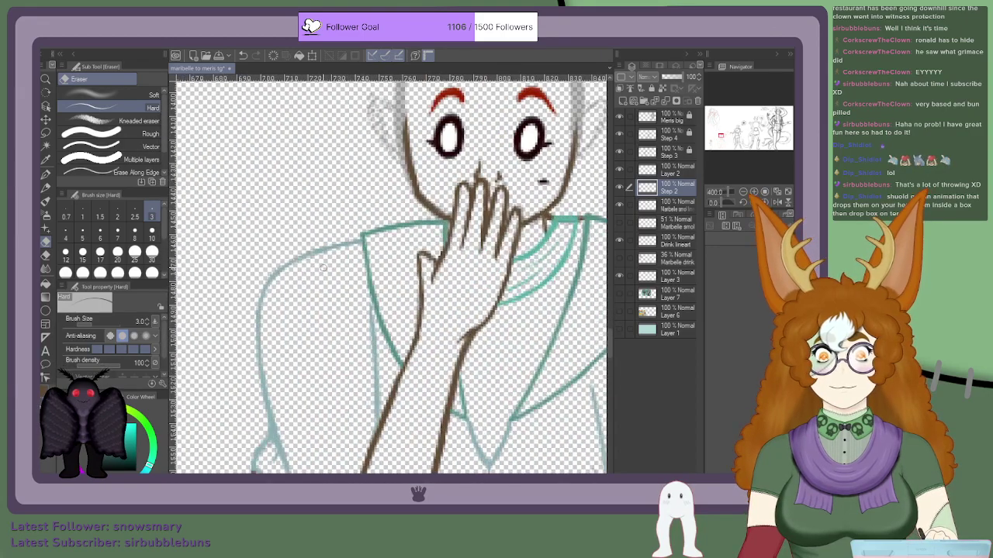
scroll(330, 273, down, 4)
scroll(387, 356, up, 4)
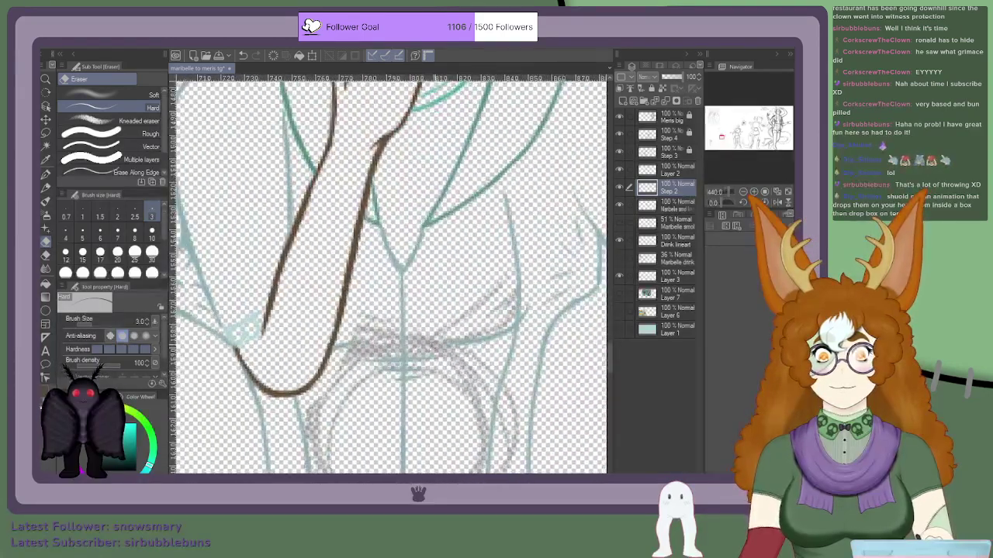
scroll(497, 325, up, 1)
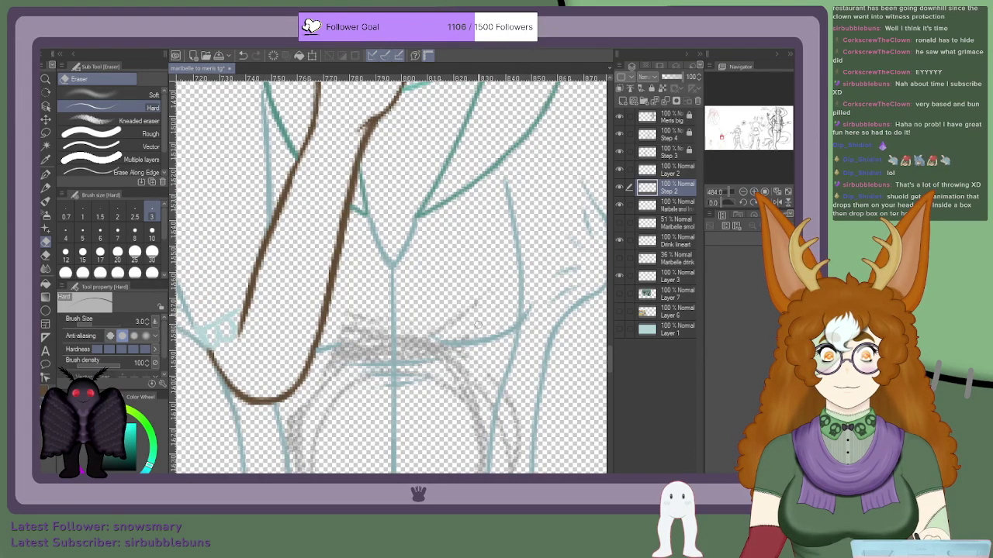
scroll(471, 294, down, 3)
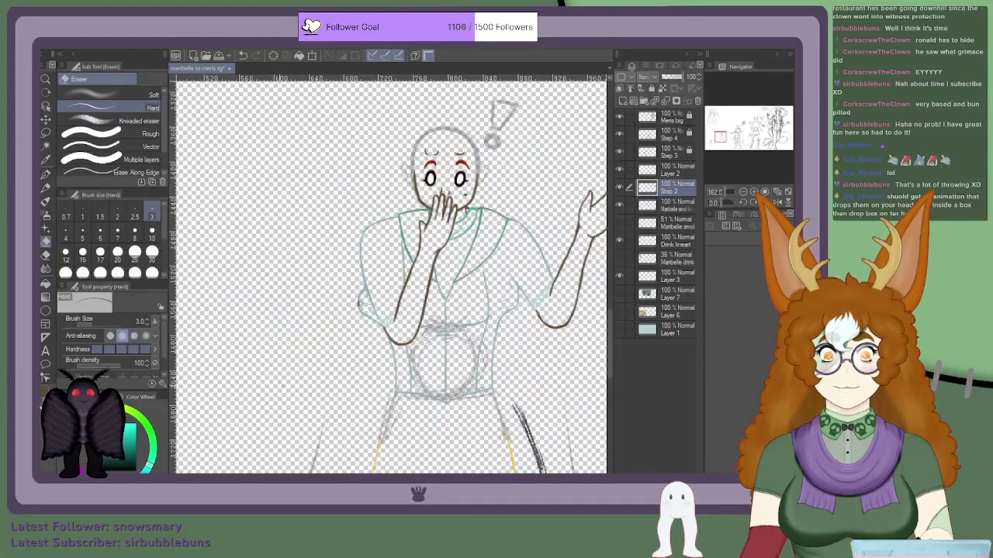
click(134, 252)
mouse_move(456, 332)
mouse_down()
mouse_move(466, 359)
mouse_move(482, 331)
mouse_up()
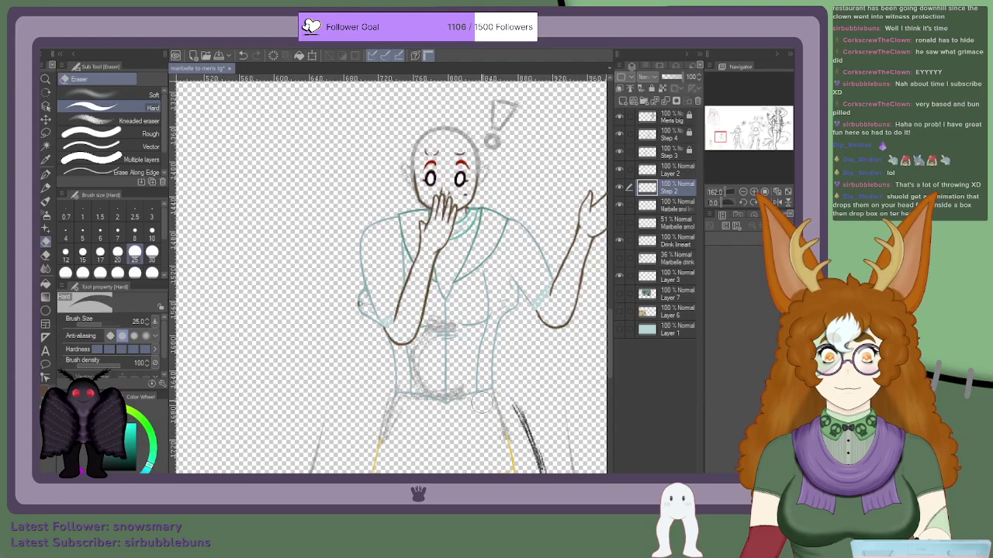
mouse_move(455, 387)
mouse_down()
mouse_move(419, 397)
mouse_move(434, 331)
mouse_up()
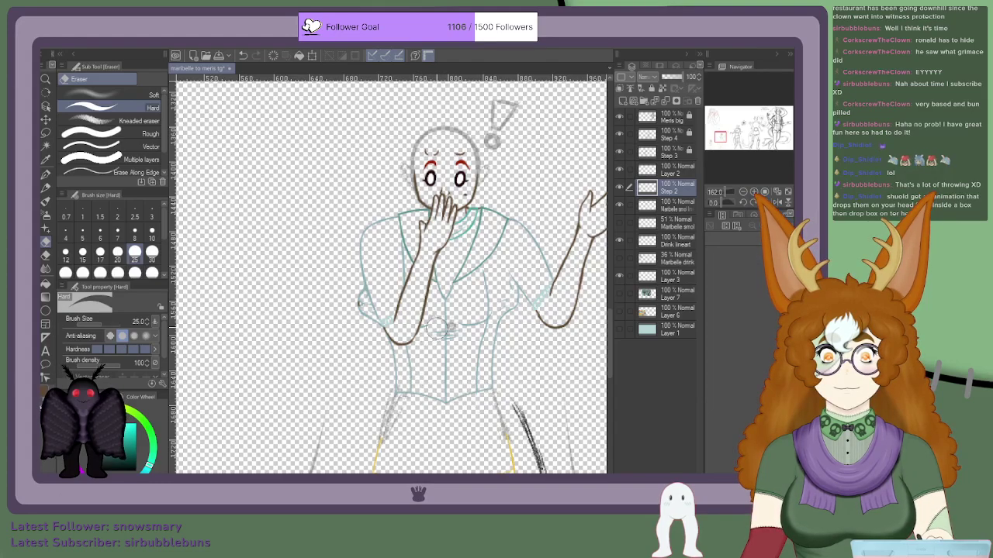
Step: Erase the remaining grey sketch marks beneath the bust and along the pointed waistline of the bodice
scroll(434, 338, up, 3)
scroll(425, 346, up, 3)
mouse_move(422, 329)
mouse_down()
mouse_move(388, 387)
mouse_move(391, 378)
mouse_move(362, 447)
mouse_move(399, 407)
mouse_move(369, 461)
mouse_move(402, 443)
mouse_move(420, 470)
mouse_move(449, 467)
mouse_up()
scroll(364, 438, down, 2)
scroll(372, 442, up, 1)
mouse_move(463, 338)
mouse_down()
mouse_move(463, 360)
mouse_move(512, 311)
mouse_move(508, 376)
mouse_move(488, 425)
mouse_up()
scroll(497, 380, down, 3)
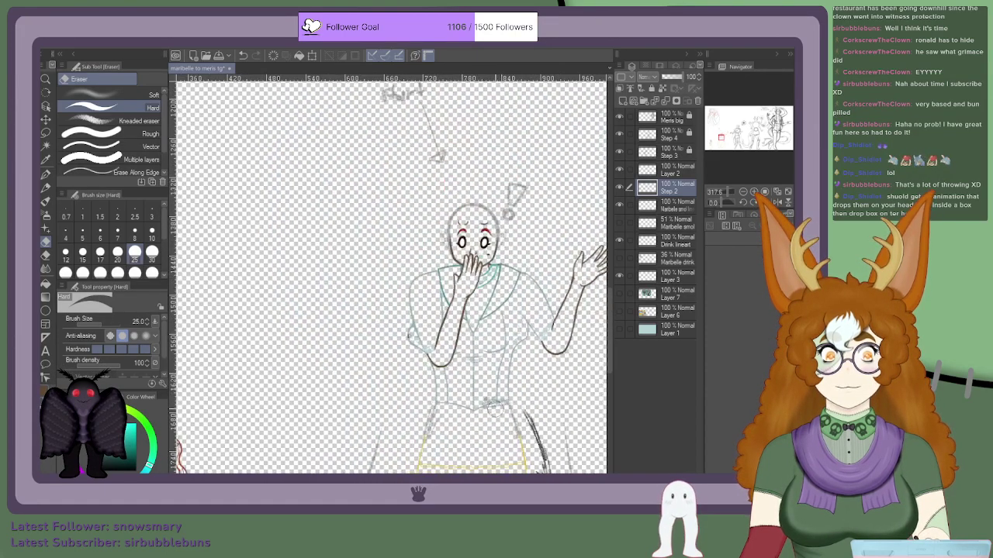
scroll(502, 449, up, 3)
mouse_move(475, 379)
mouse_down()
mouse_move(486, 297)
mouse_move(520, 312)
mouse_move(486, 329)
mouse_up()
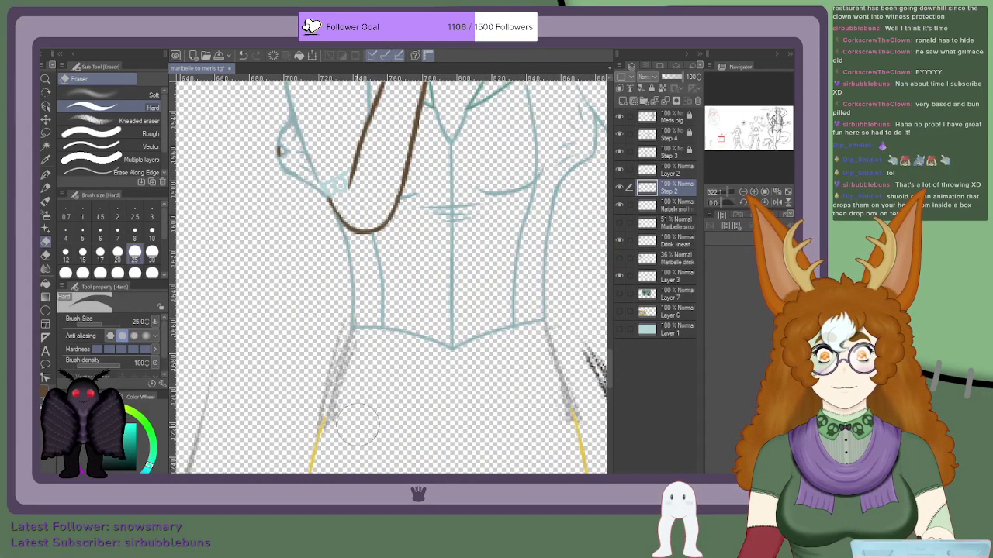
Step: Examine the skirt, the feet and the whole clothed figure, and compare them with the large horned character sketch
scroll(427, 388, down, 3)
scroll(426, 393, up, 3)
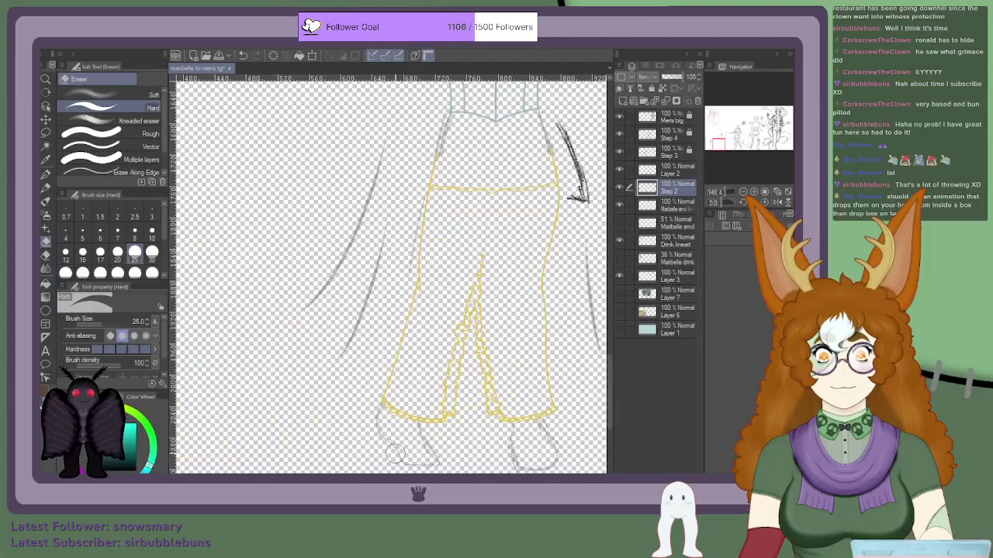
scroll(427, 392, down, 3)
scroll(405, 372, up, 3)
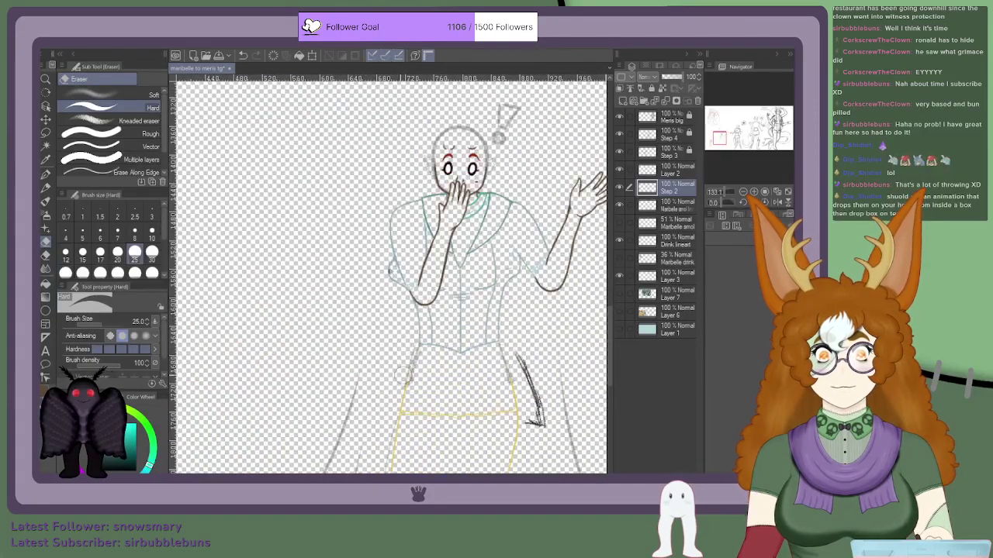
scroll(446, 258, down, 3)
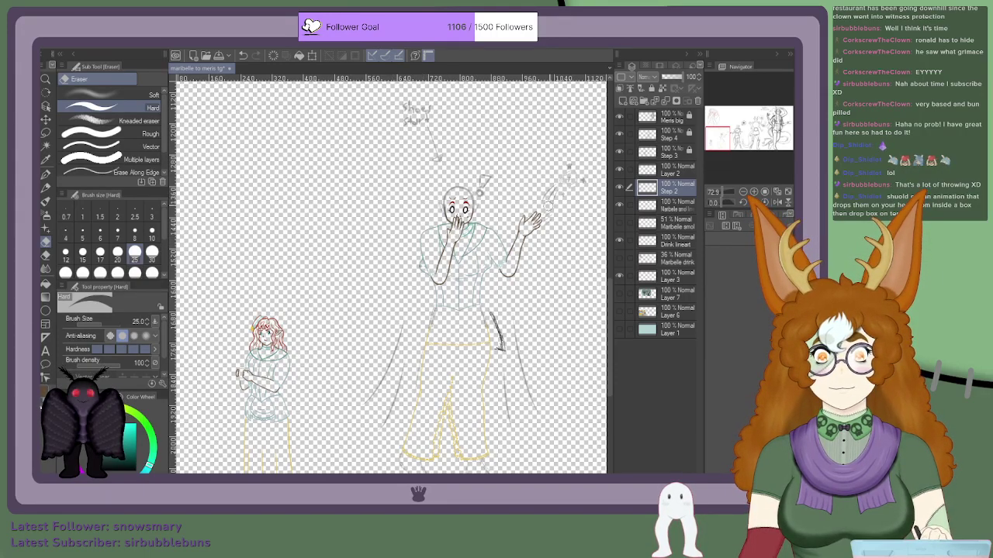
drag(726, 113, 771, 118)
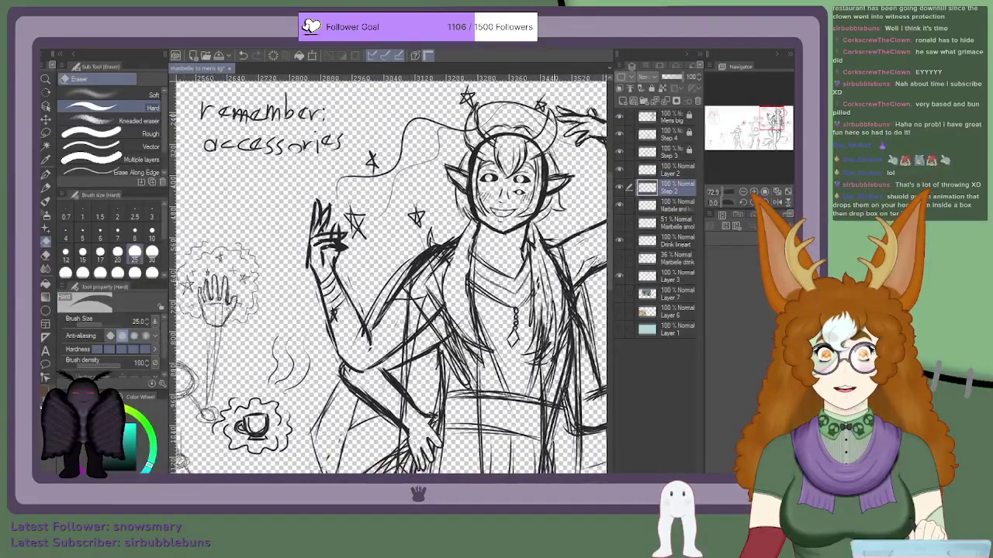
Step: Show the Layer 7 reference art and examine the horned character's outfit and hair alongside the clothed figure
click(619, 295)
scroll(435, 233, down, 3)
scroll(312, 264, up, 1)
scroll(321, 216, down, 3)
scroll(255, 225, up, 3)
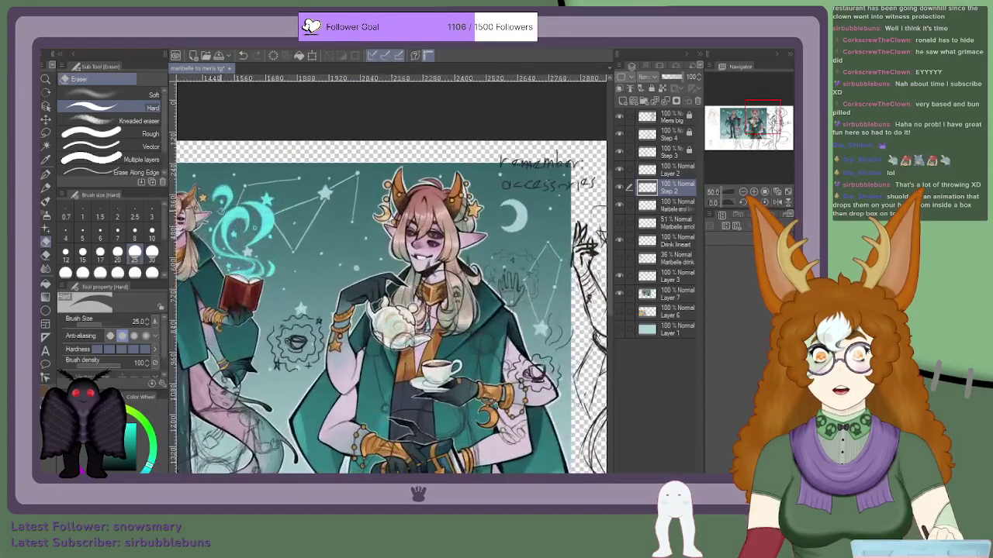
mouse_move(747, 121)
mouse_down()
mouse_move(720, 116)
mouse_move(713, 142)
mouse_up()
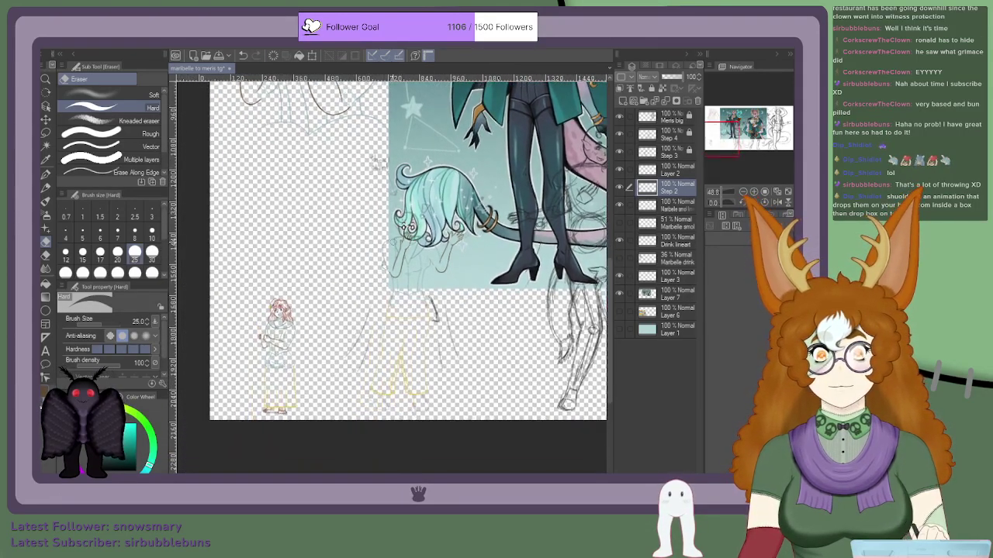
scroll(409, 215, up, 2)
scroll(715, 136, up, 2)
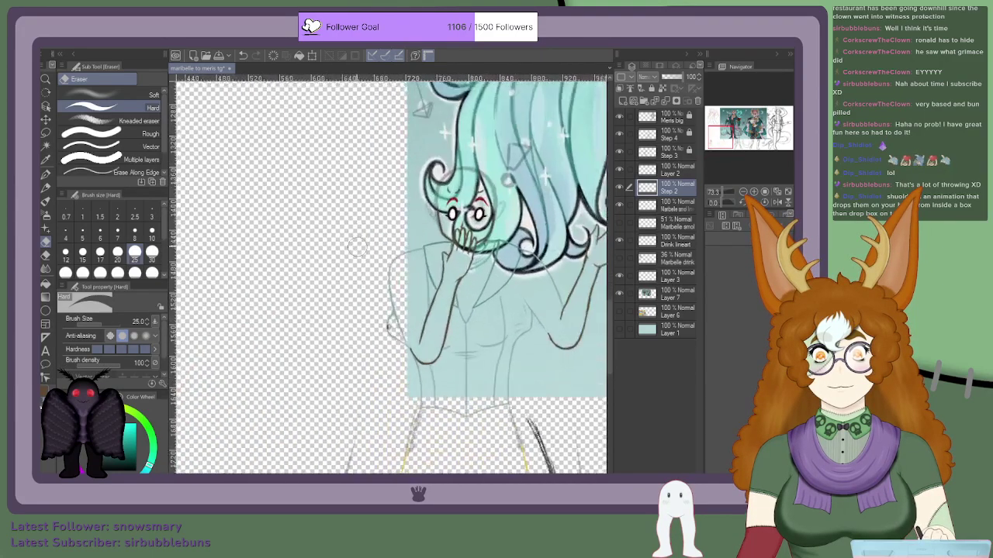
scroll(715, 137, down, 4)
scroll(715, 137, down, 3)
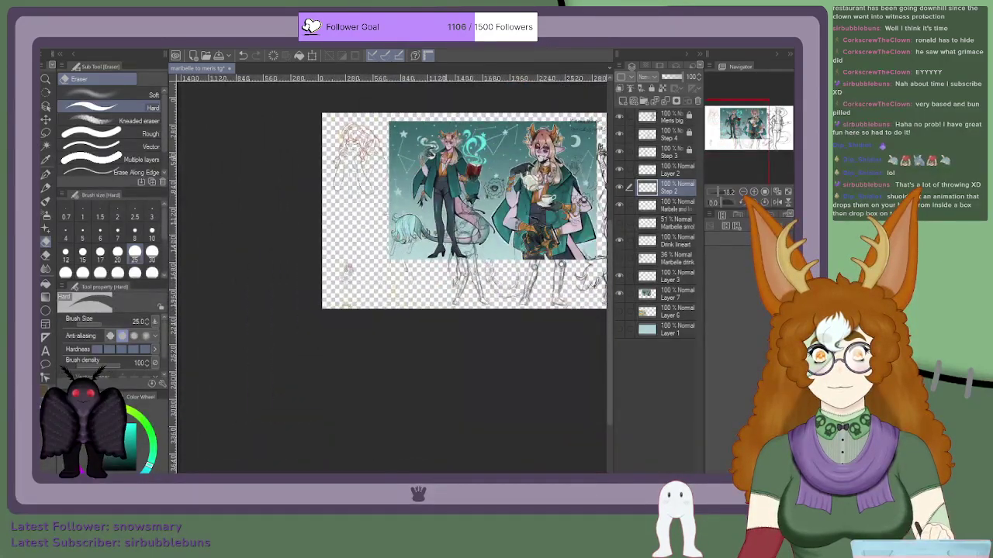
Step: Hide the Layer 7 reference and show the Layer 6 reference sheet of the red-haired girl for the clothing details
click(619, 293)
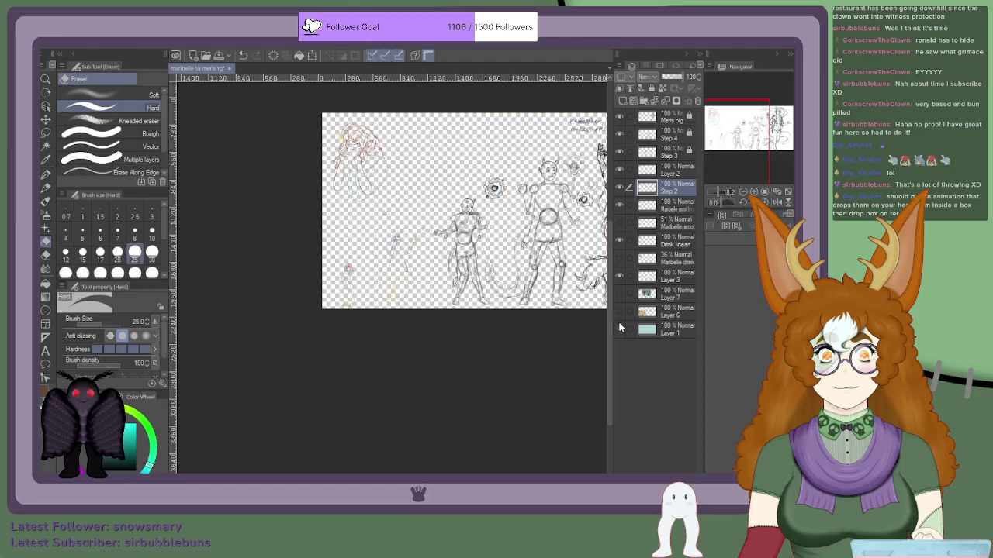
click(619, 311)
scroll(371, 197, up, 6)
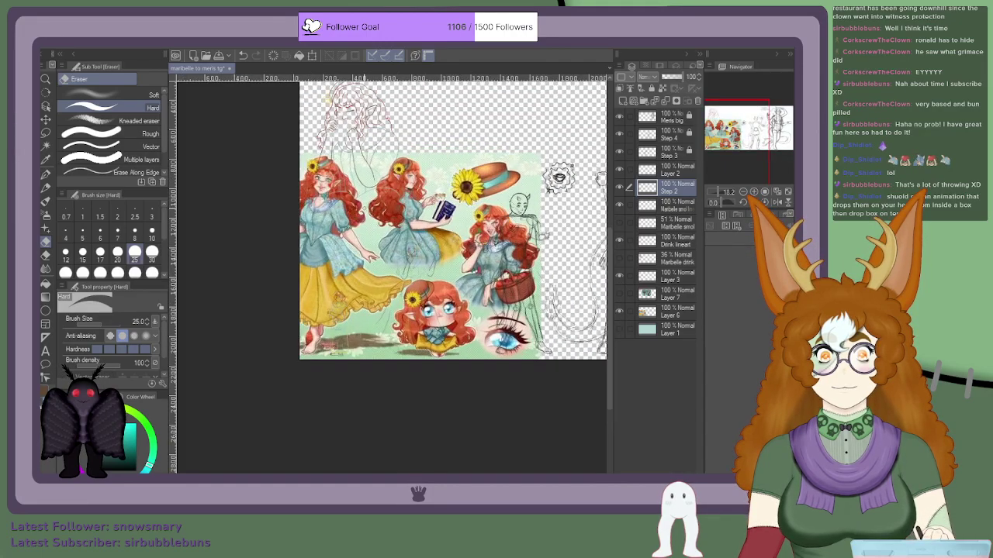
scroll(410, 143, down, 6)
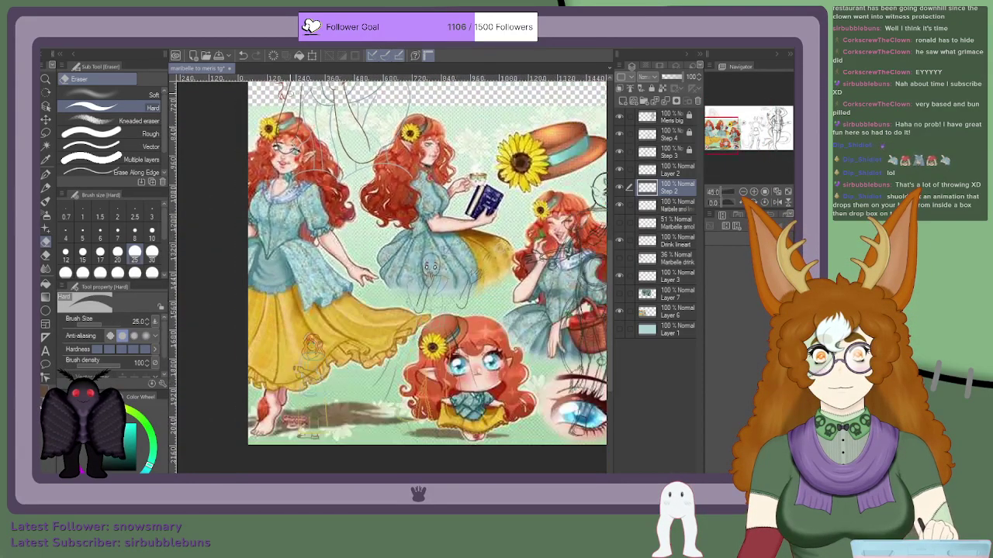
Step: Sample the orange-brown hat colour from the red-haired girl's reference art and hide the Layer 6 reference sheet
scroll(305, 102, up, 7)
alt+click(283, 131)
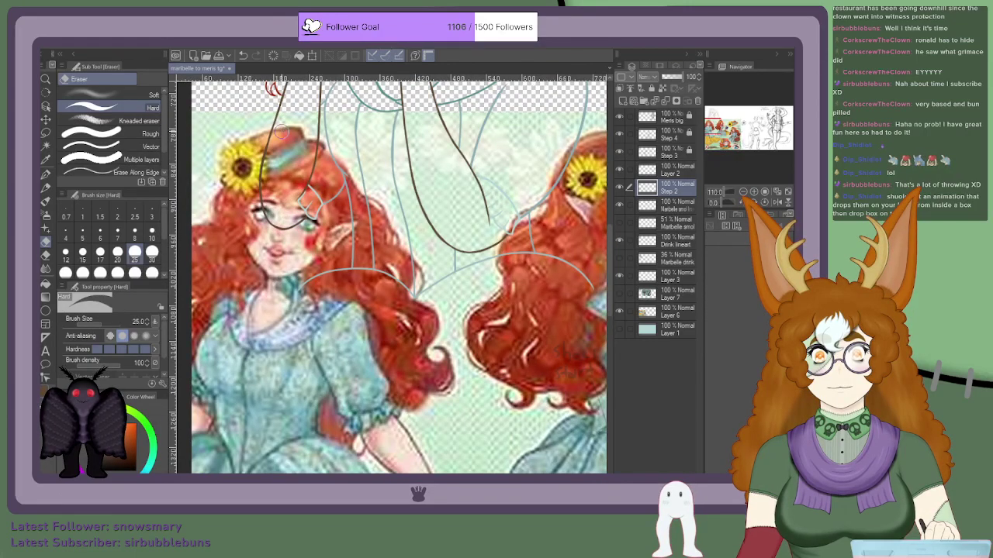
scroll(281, 132, down, 5)
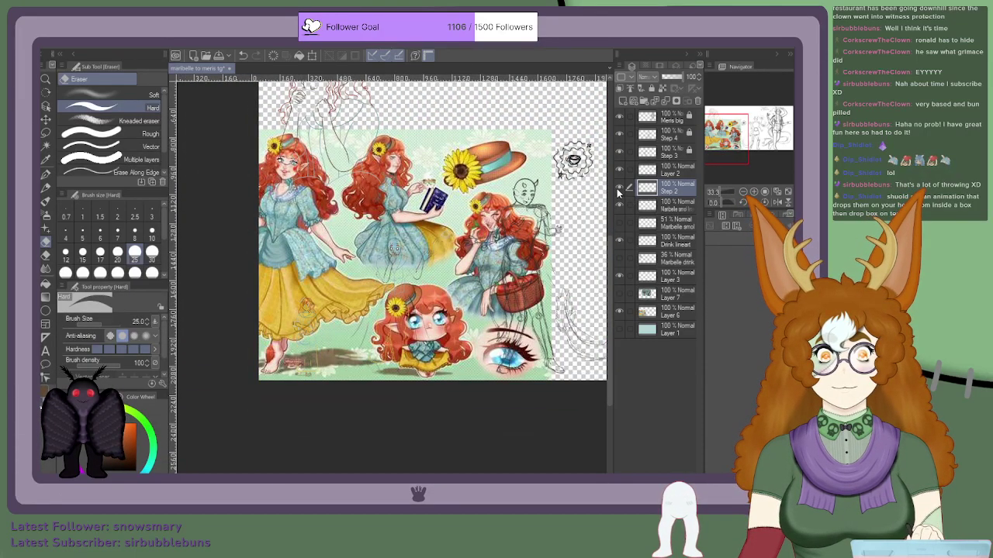
scroll(249, 133, up, 6)
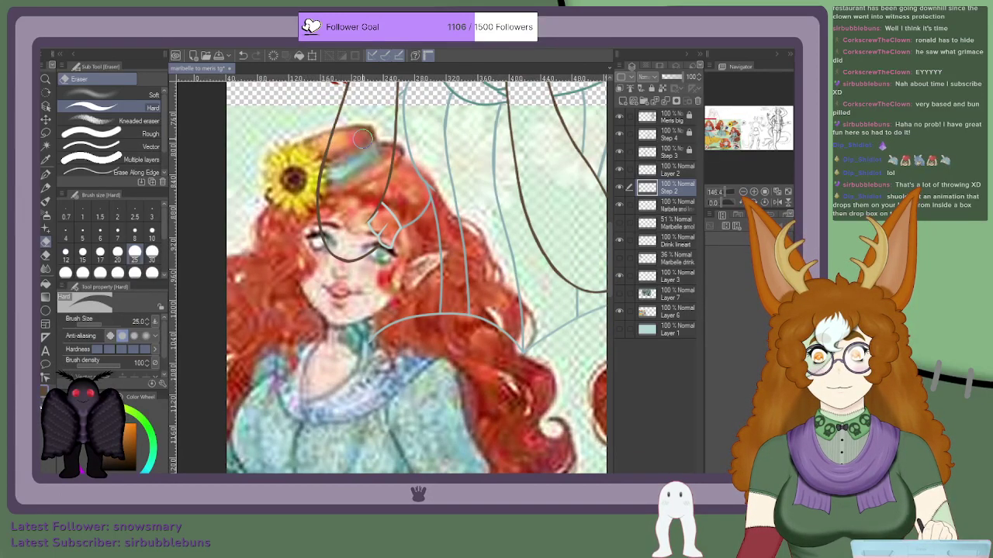
scroll(339, 146, down, 6)
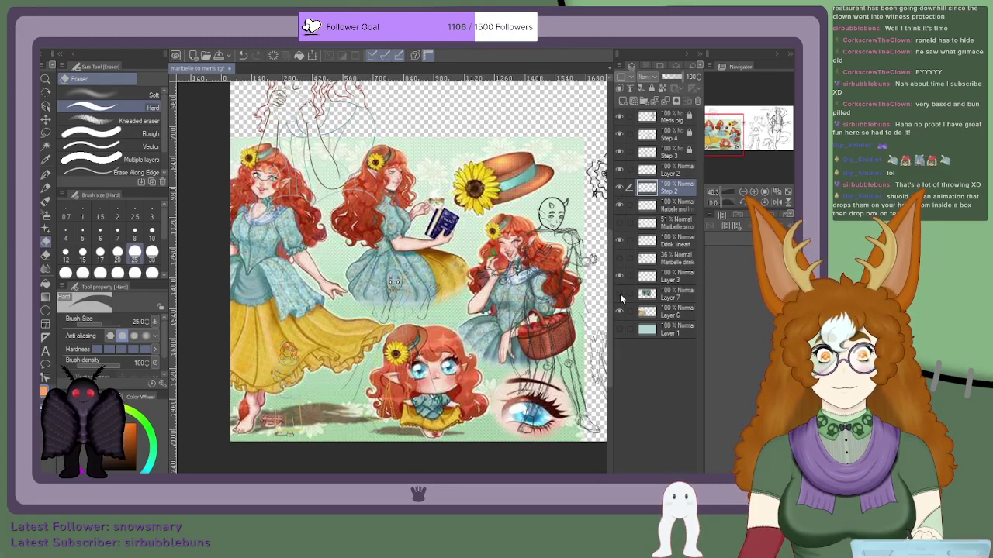
click(618, 204)
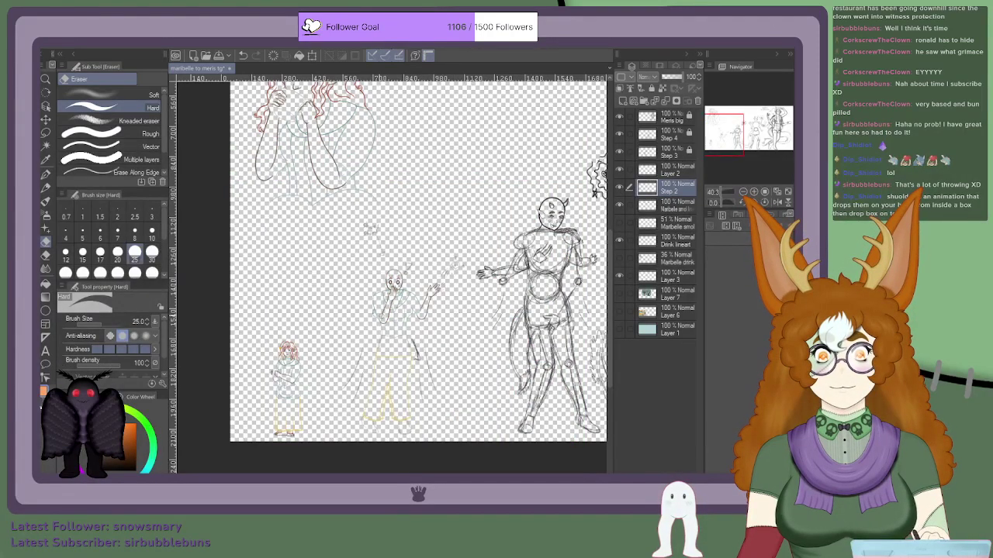
Step: Stamp a reddish-brown disc beside the clothed figure's sleeve with a size 50 G-pen on a new layer placed directly below Step 2
scroll(362, 305, up, 3)
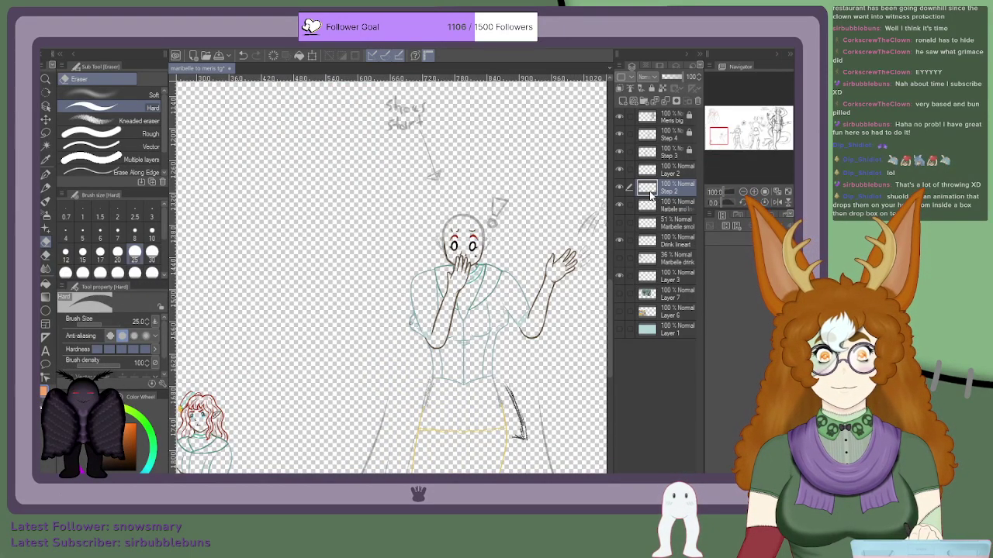
key(ctrl+shift+n)
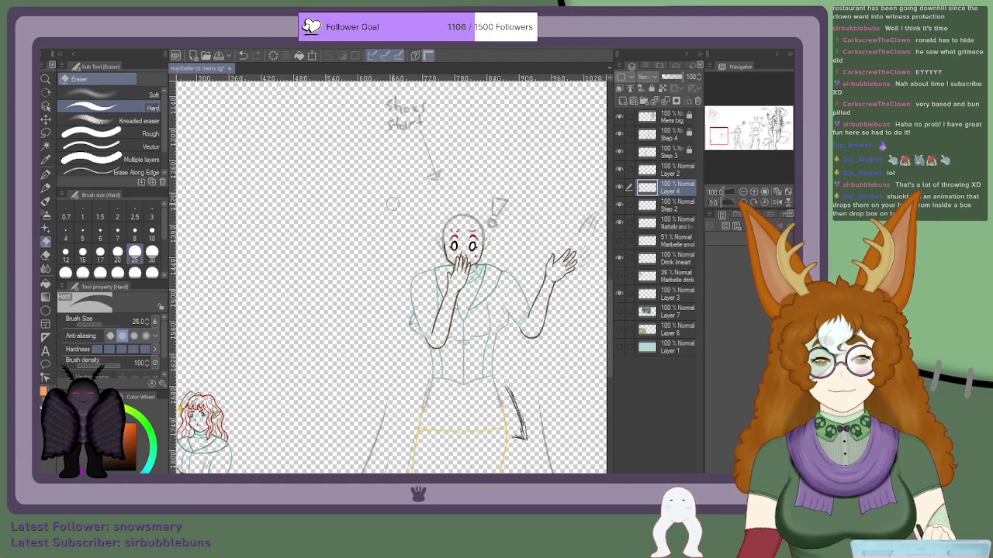
key(p)
click(152, 252)
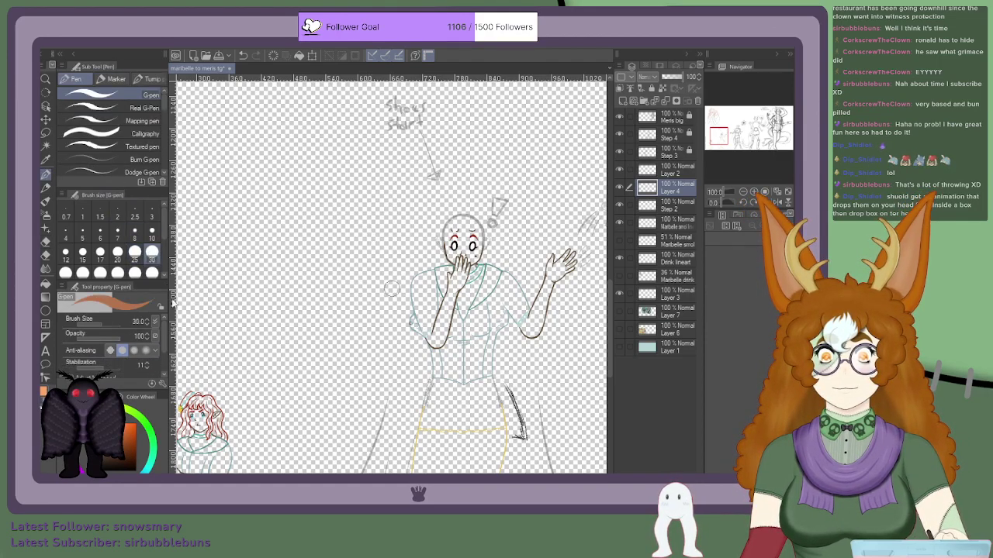
click(66, 273)
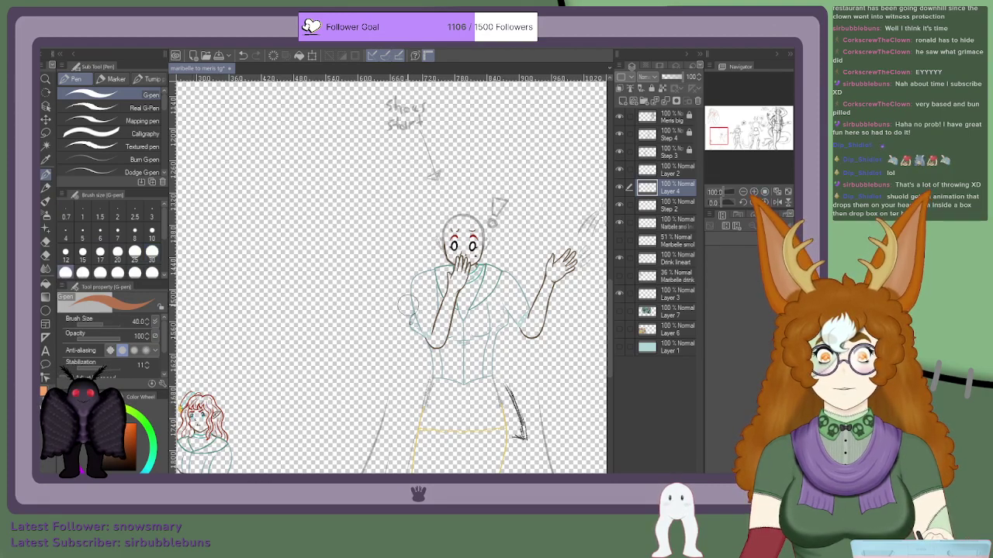
scroll(407, 304, down, 1)
scroll(260, 371, up, 3)
scroll(203, 397, down, 2)
click(83, 272)
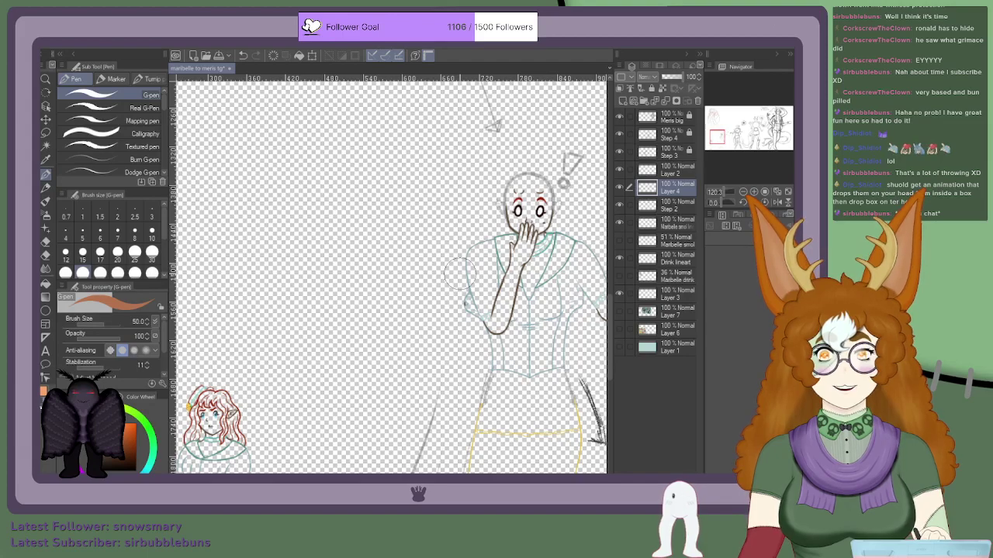
scroll(457, 273, up, 5)
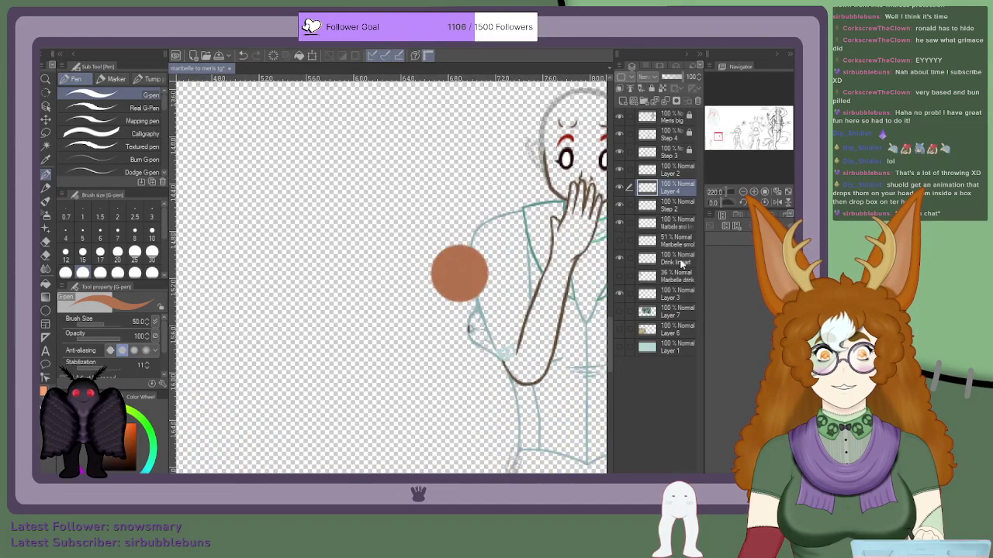
drag(666, 194, 668, 222)
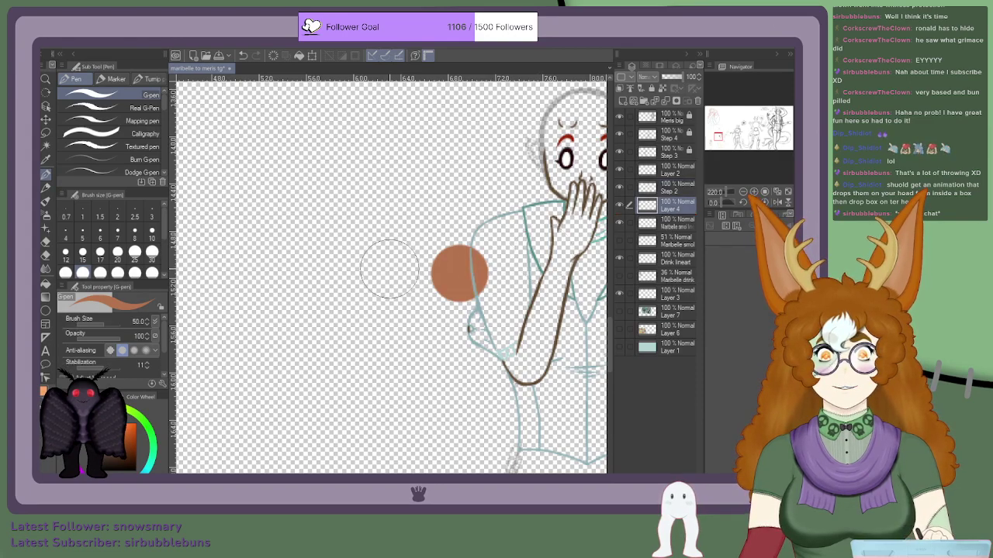
Step: Paint a light orange disc inside the reddish-brown one at brush size 44, leaving a thin darker rim
scroll(127, 233, down, 1)
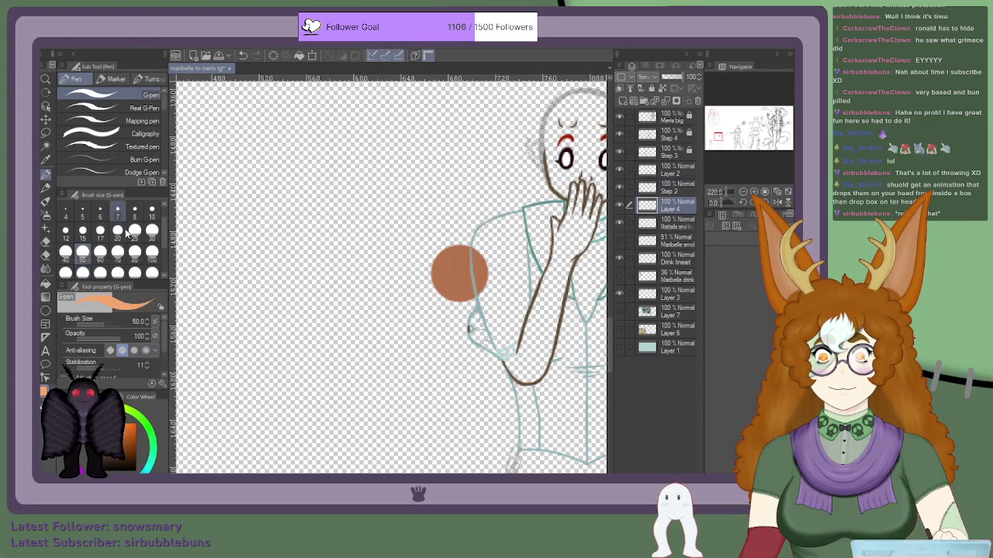
click(65, 251)
scroll(356, 307, up, 4)
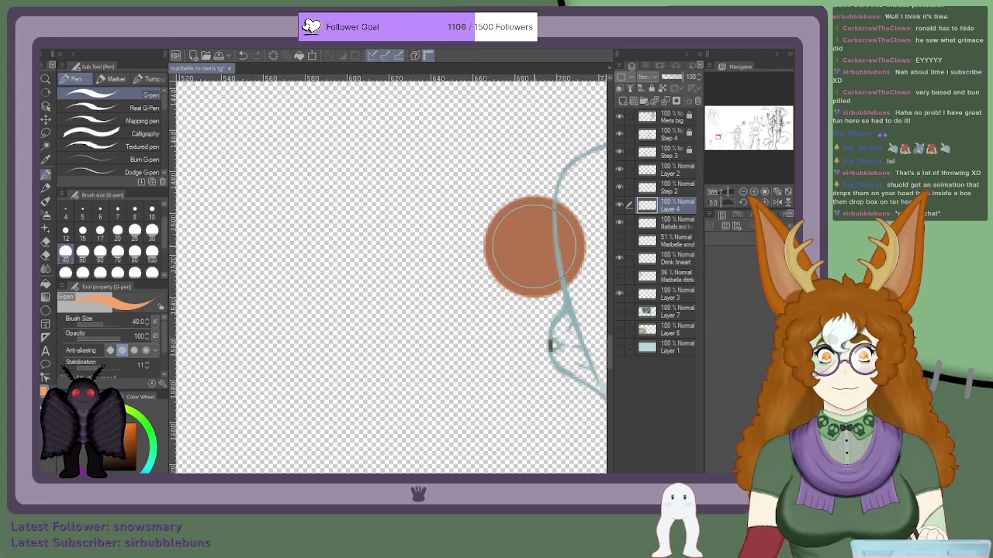
click(534, 245)
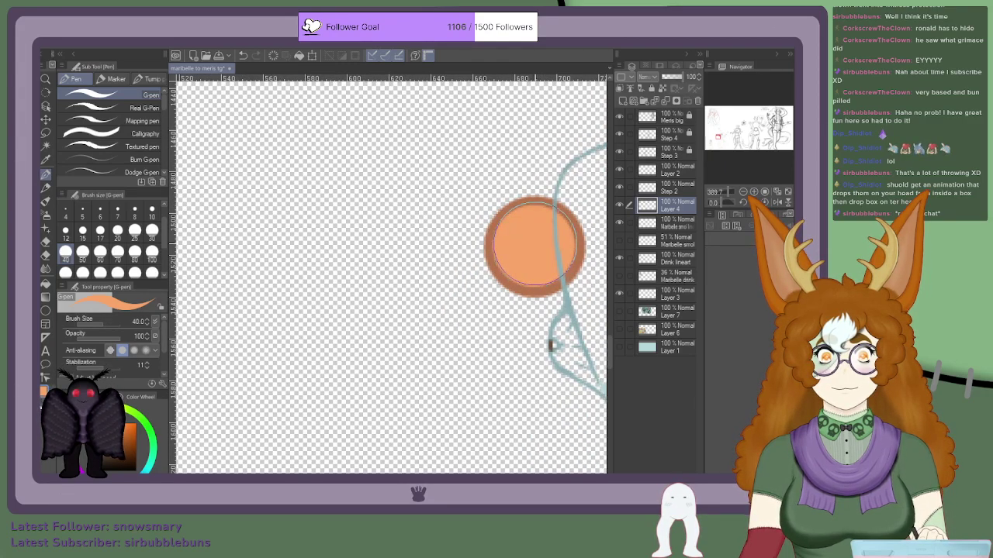
click(117, 325)
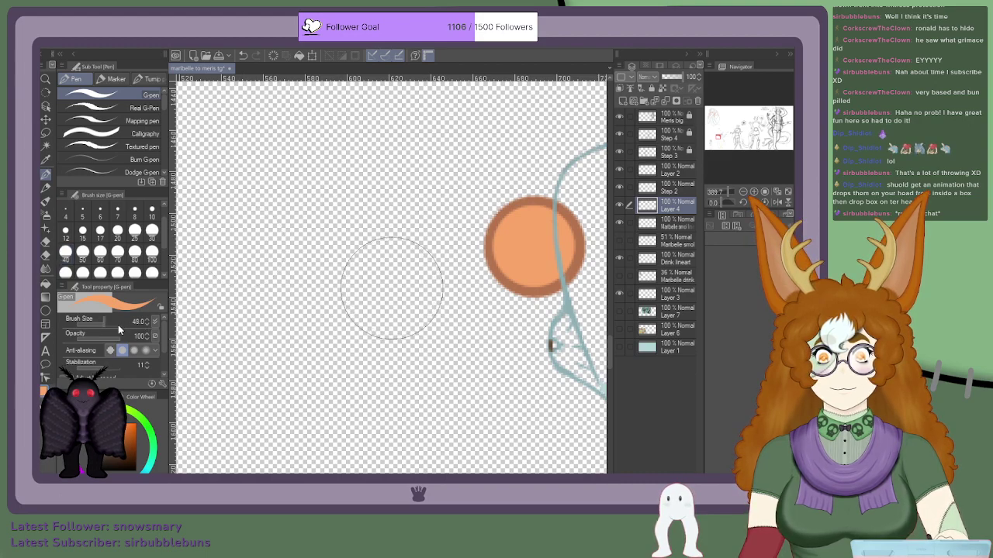
click(118, 325)
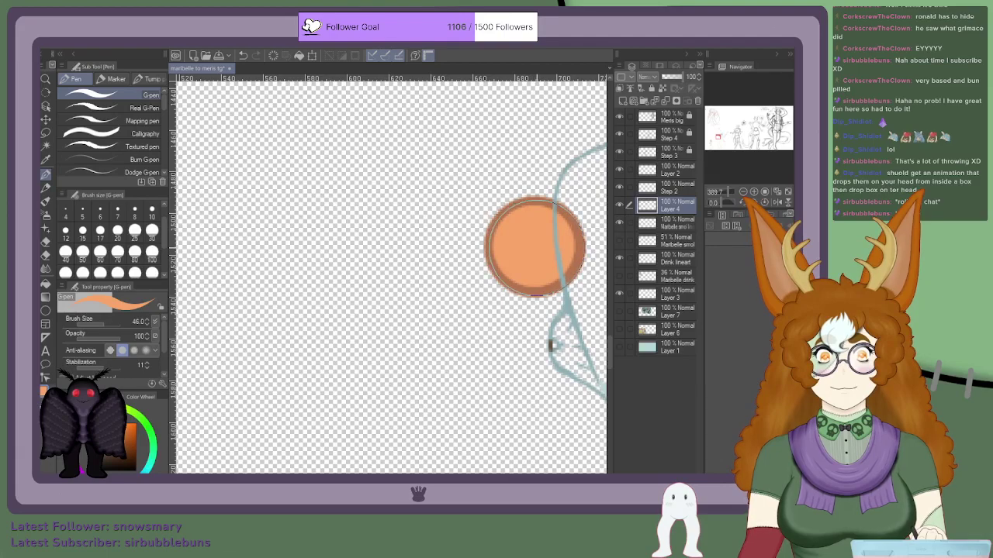
click(99, 325)
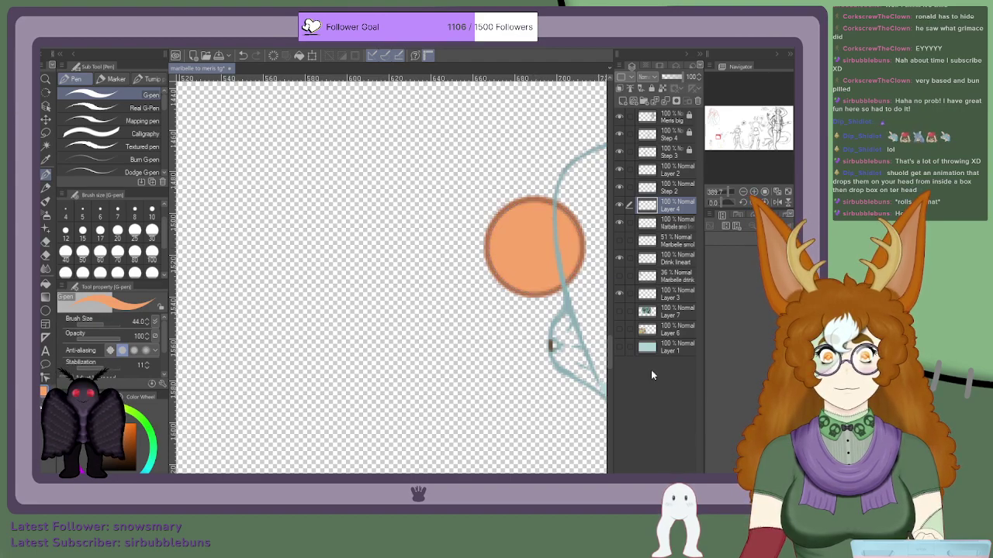
Step: Choose a dark brown and stamp a size 30 dot in the centre of the orange disc
scroll(489, 299, down, 1)
scroll(449, 304, down, 3)
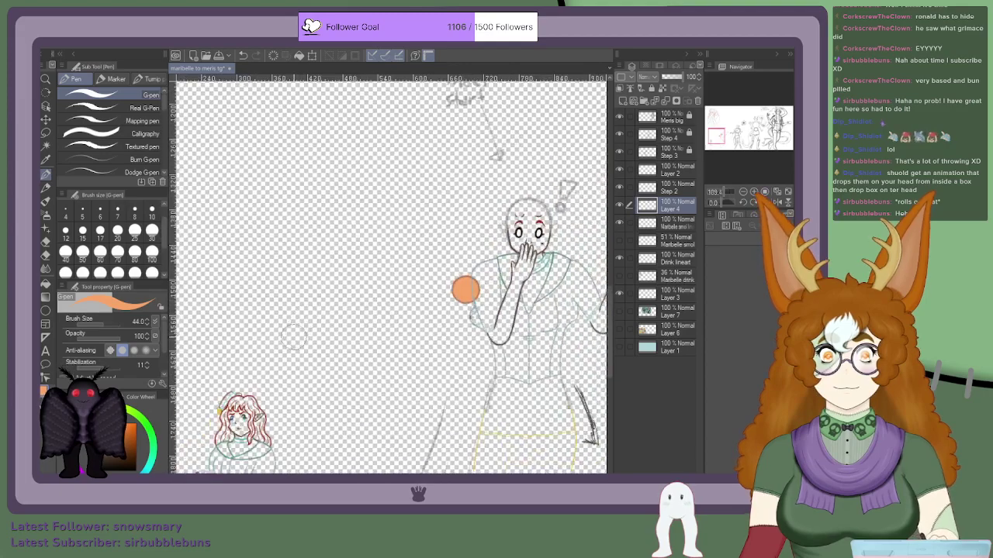
click(112, 444)
click(108, 449)
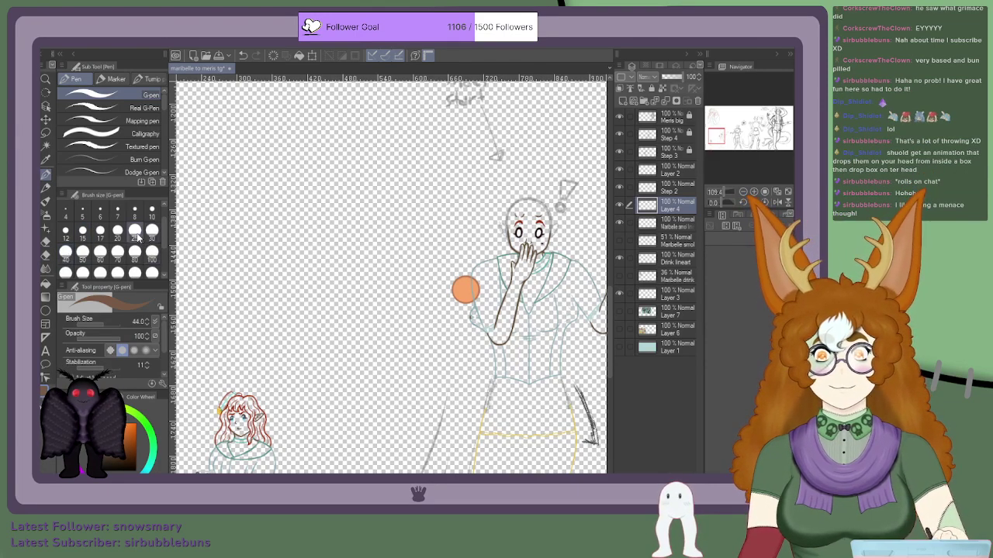
click(152, 232)
scroll(462, 289, up, 4)
scroll(465, 289, up, 1)
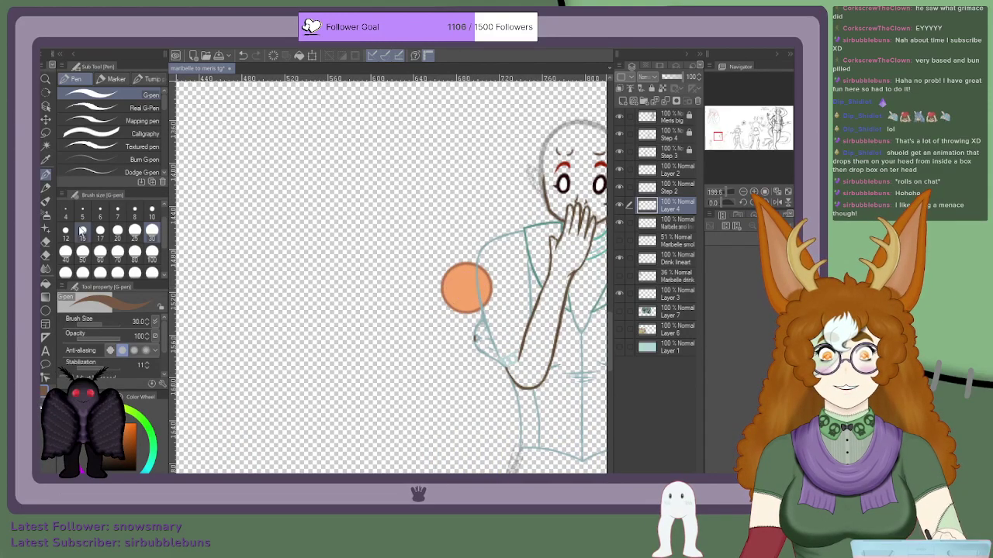
click(135, 230)
scroll(470, 300, up, 1)
scroll(466, 284, up, 1)
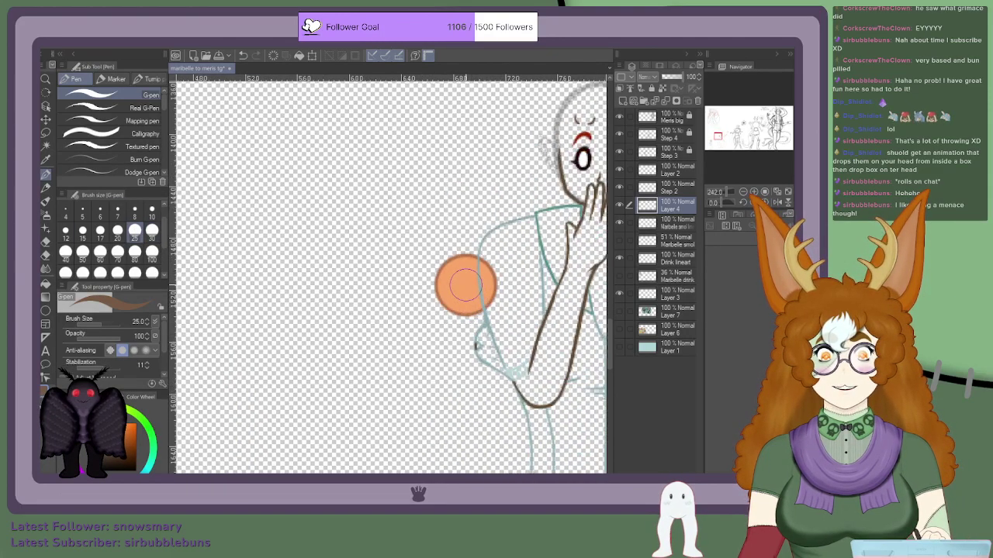
click(152, 231)
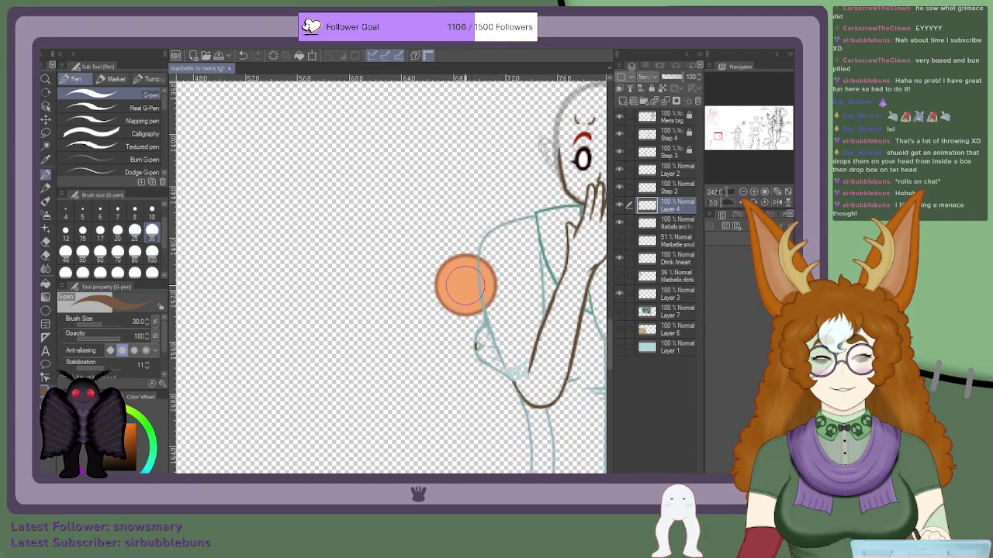
scroll(466, 285, down, 4)
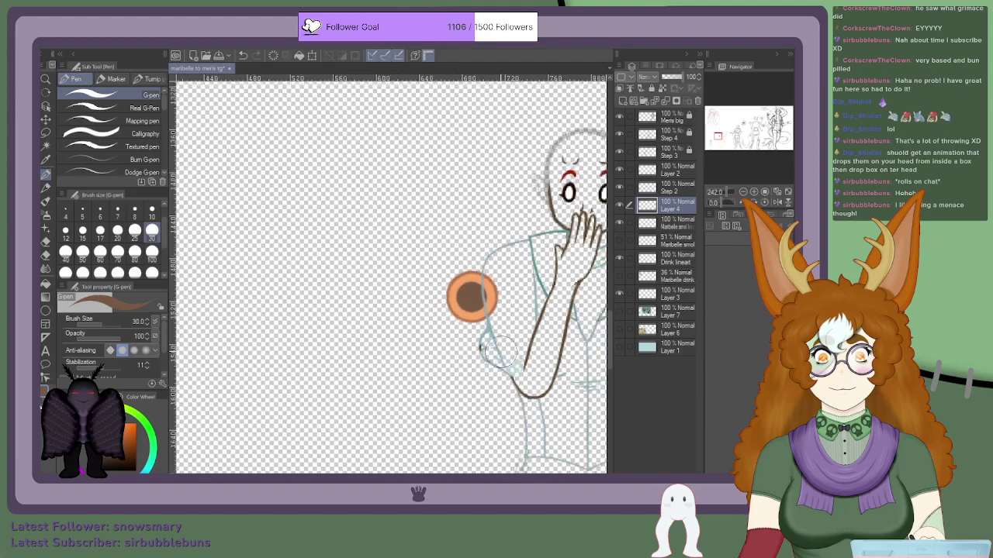
scroll(477, 328, up, 1)
scroll(477, 302, up, 4)
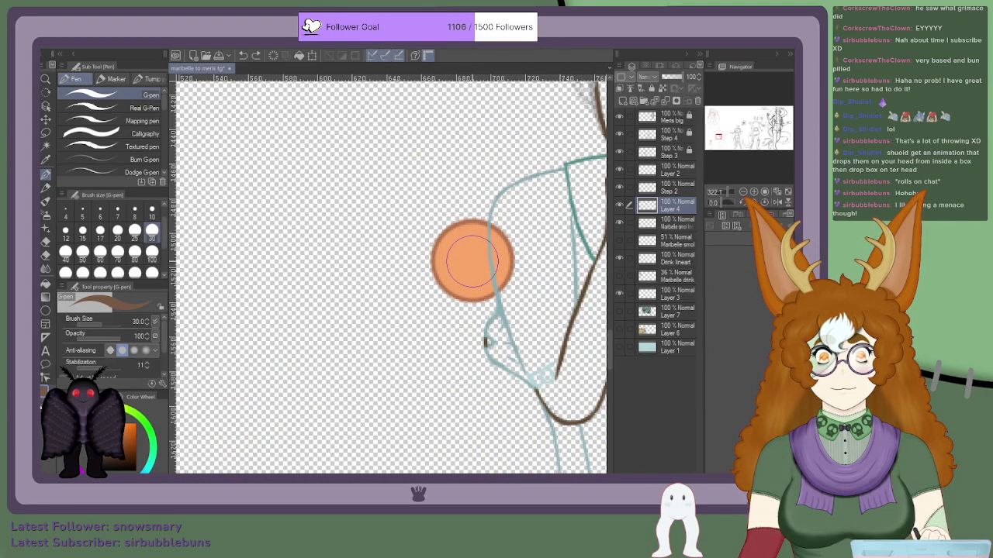
scroll(473, 260, down, 5)
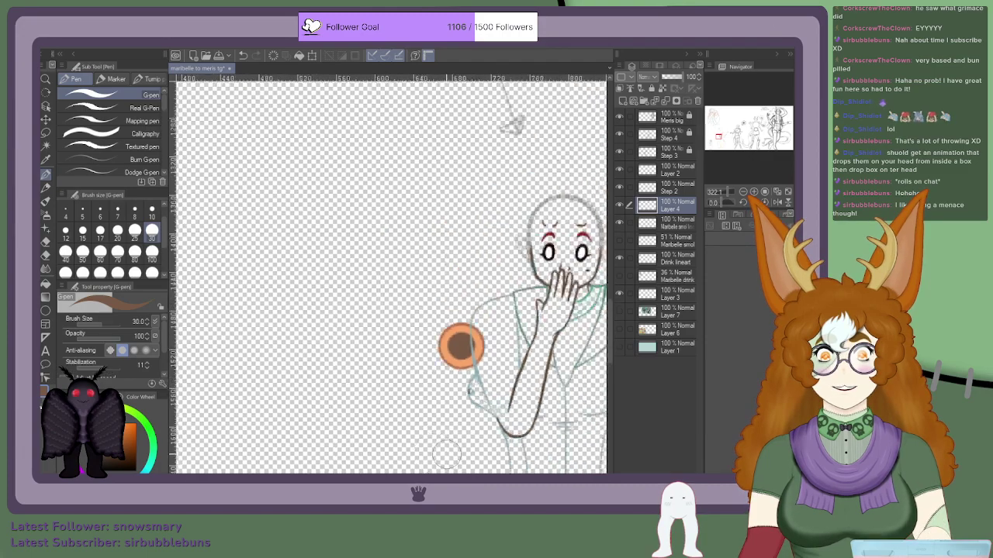
Step: Sample the yellow of the flower on the small red-haired girl's hat and return to the orange disc
scroll(432, 459, up, 1)
drag(719, 105, 726, 148)
scroll(220, 313, up, 2)
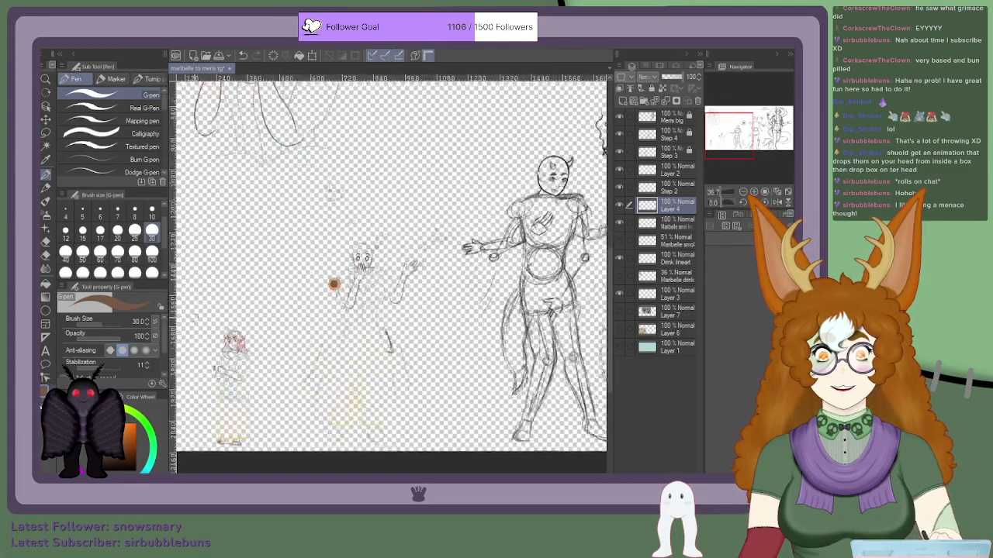
scroll(302, 307, up, 1)
scroll(302, 305, up, 2)
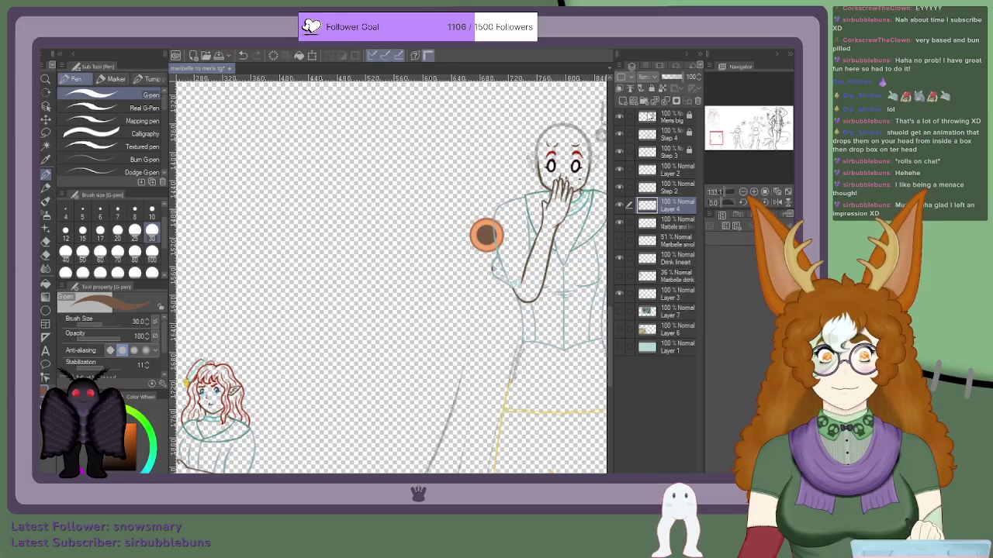
drag(185, 360, 180, 382)
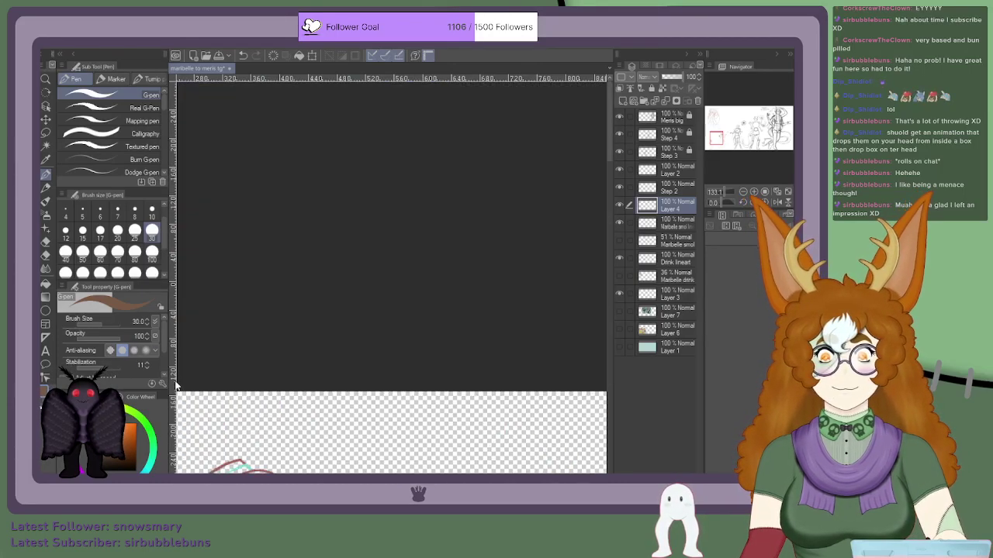
drag(724, 134, 719, 138)
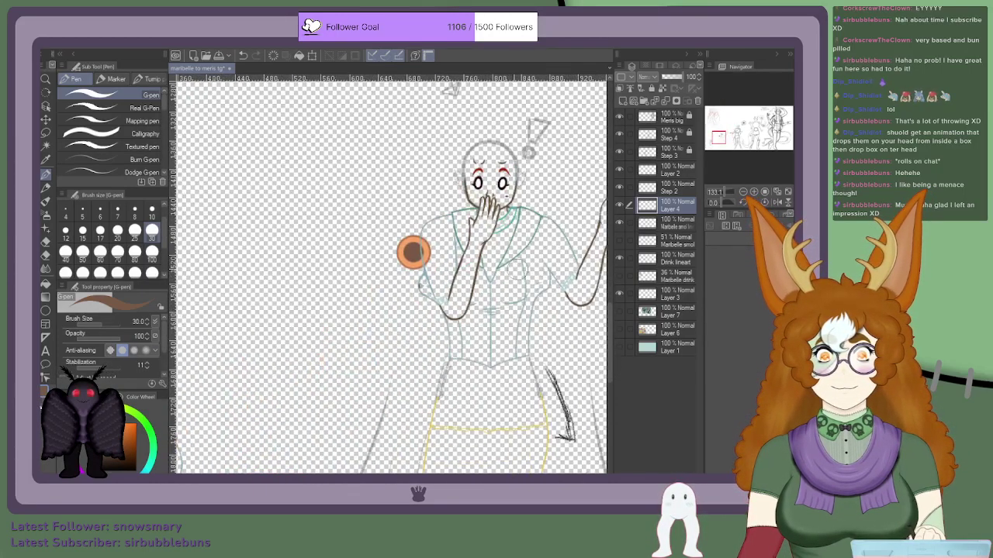
scroll(520, 272, down, 9)
scroll(359, 341, up, 19)
scroll(320, 326, up, 2)
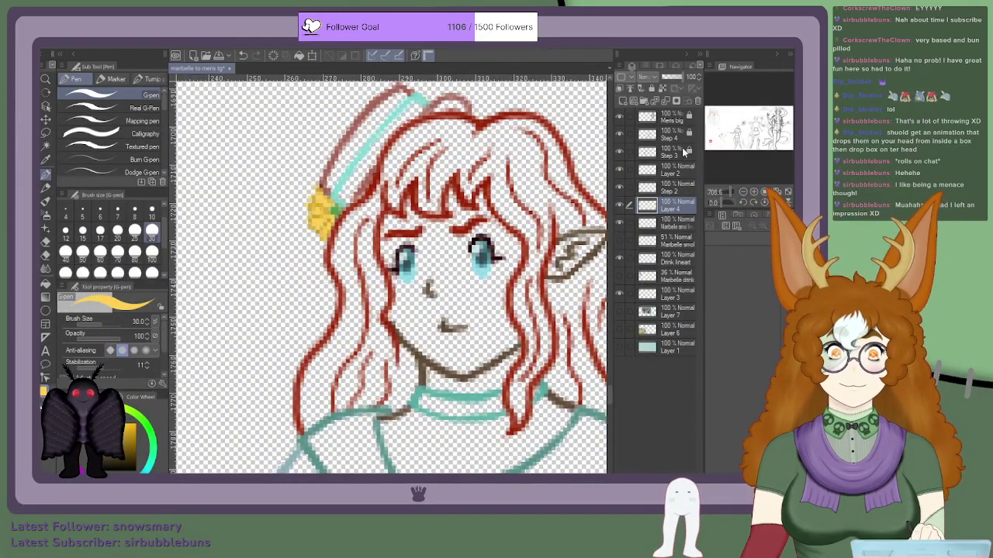
drag(710, 141, 719, 136)
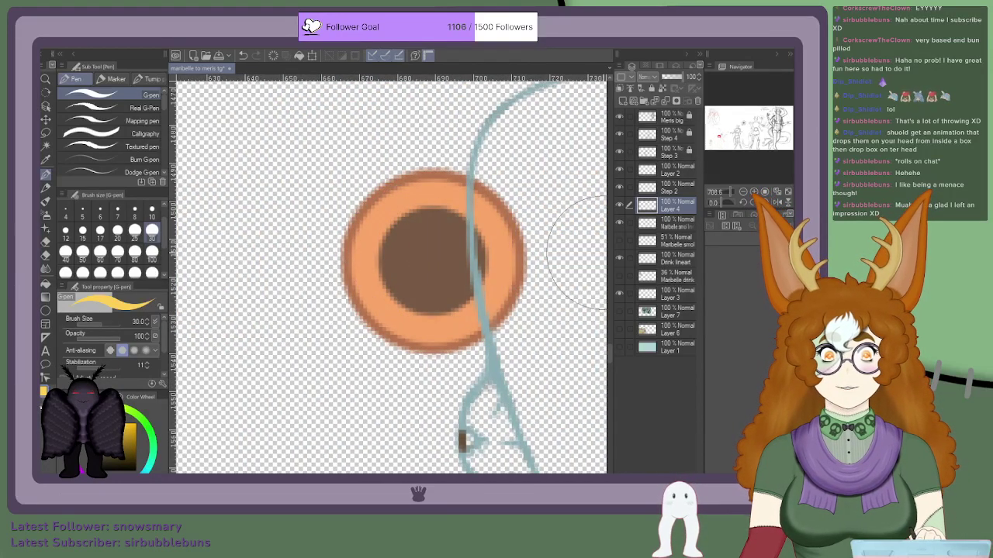
Step: Paint short yellow petals along the disc's lower-left rim with a size 5 G-pen on a new layer directly below the disc layer
key(ctrl+shift+n)
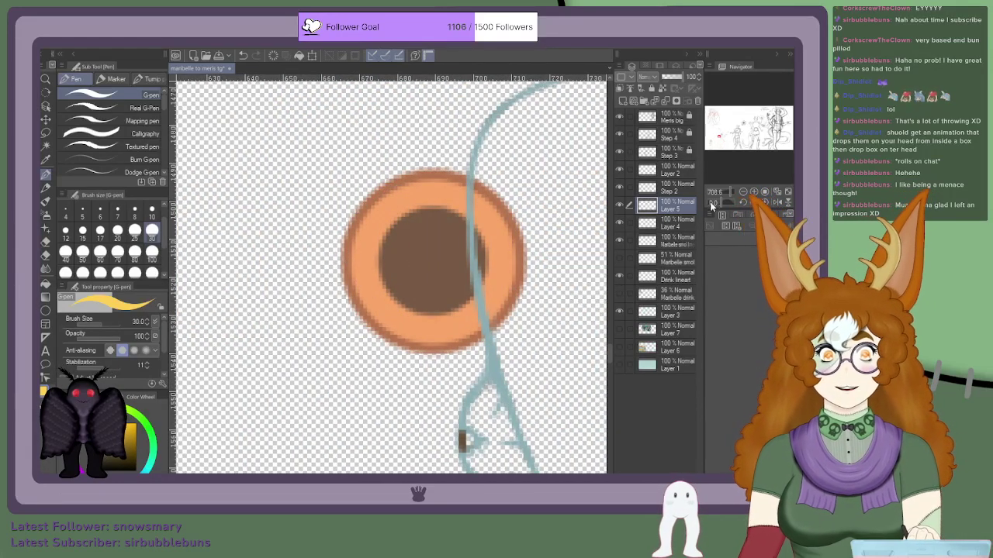
drag(683, 230, 682, 231)
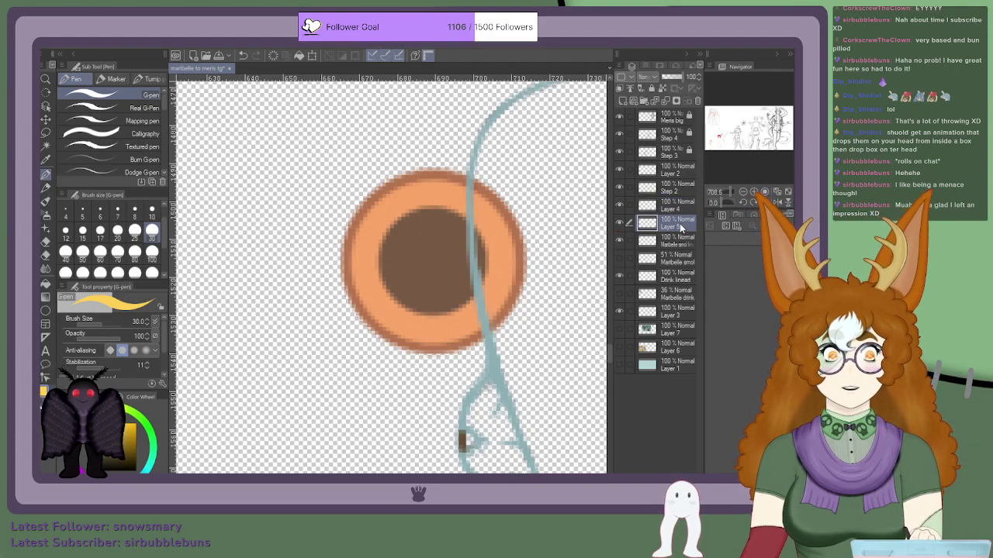
click(65, 230)
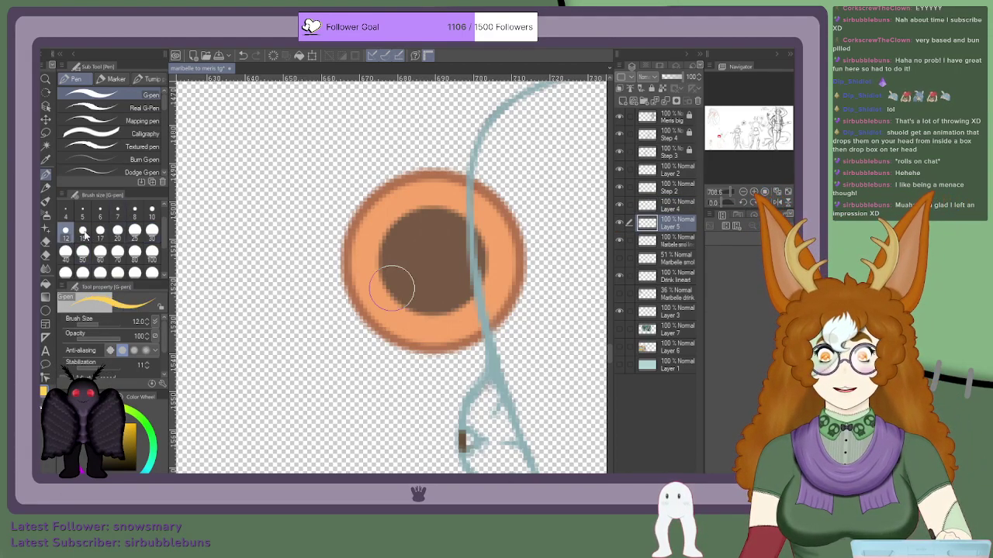
click(100, 210)
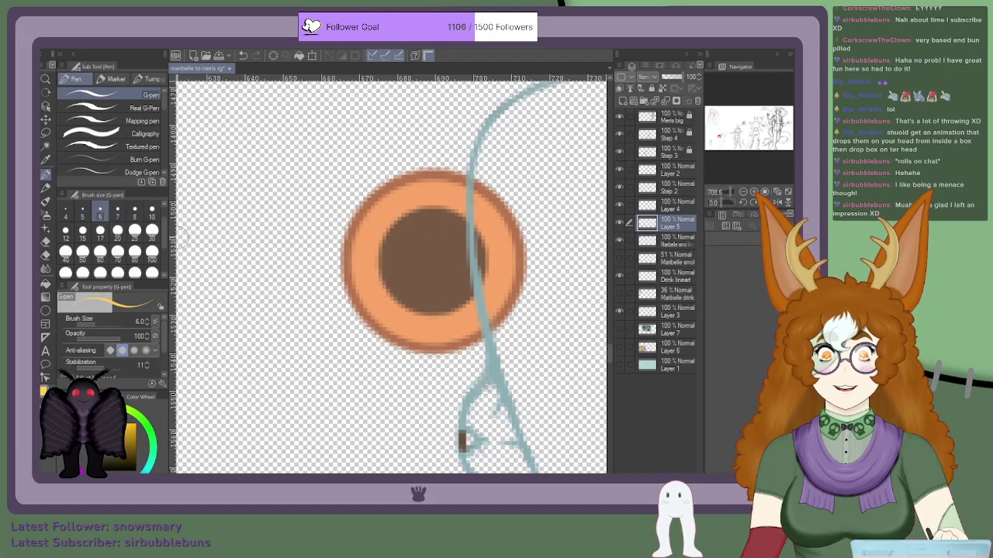
click(82, 210)
scroll(369, 330, up, 2)
mouse_move(393, 309)
mouse_down()
mouse_move(370, 366)
mouse_move(385, 322)
mouse_move(373, 356)
mouse_move(371, 297)
mouse_move(367, 335)
mouse_move(353, 346)
mouse_move(370, 327)
mouse_move(354, 349)
mouse_move(369, 317)
mouse_move(357, 336)
mouse_move(361, 311)
mouse_move(322, 324)
mouse_move(366, 326)
mouse_move(344, 304)
mouse_move(356, 298)
mouse_move(322, 290)
mouse_move(348, 284)
mouse_up()
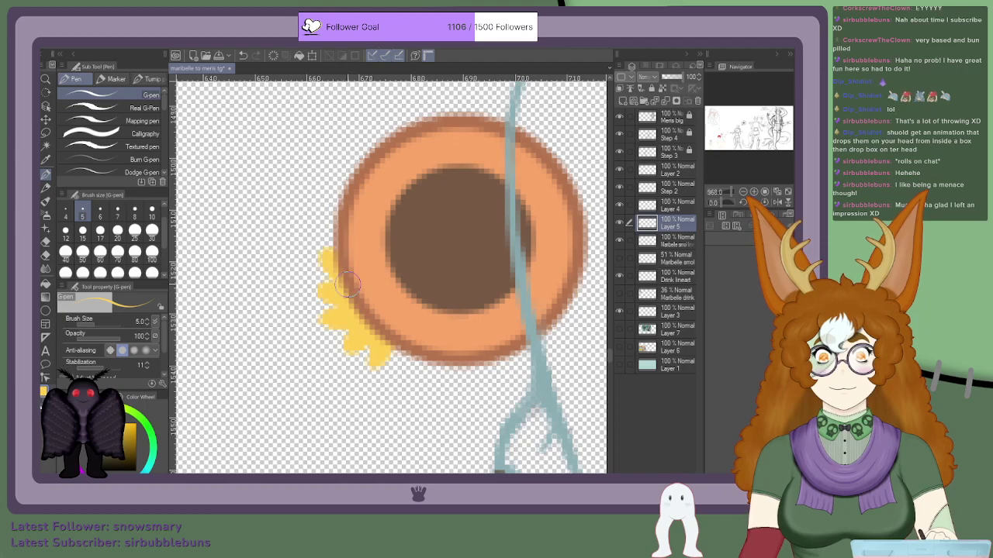
scroll(397, 342, down, 3)
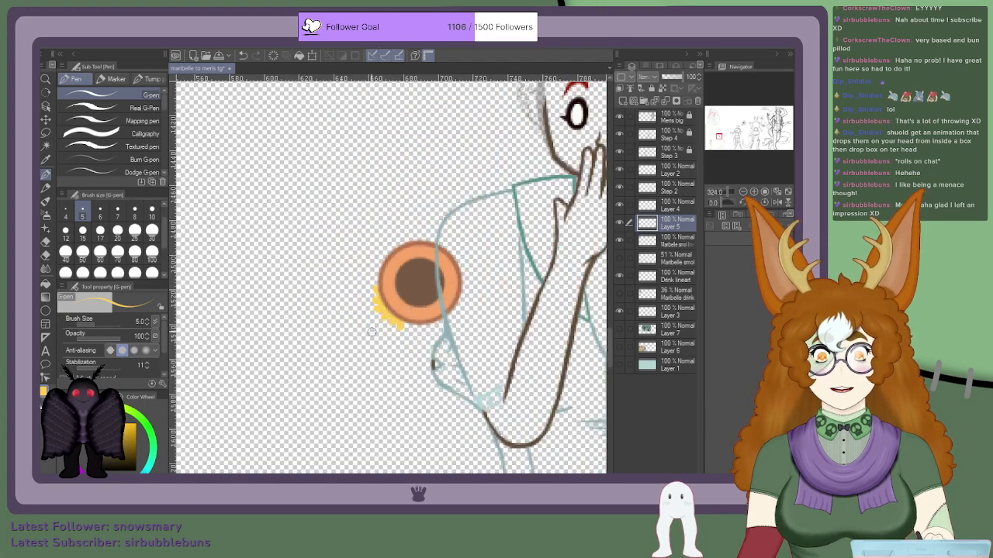
Step: Refine the yellow petals into finer, more numerous points with the G-pen at size 2
scroll(394, 324, up, 2)
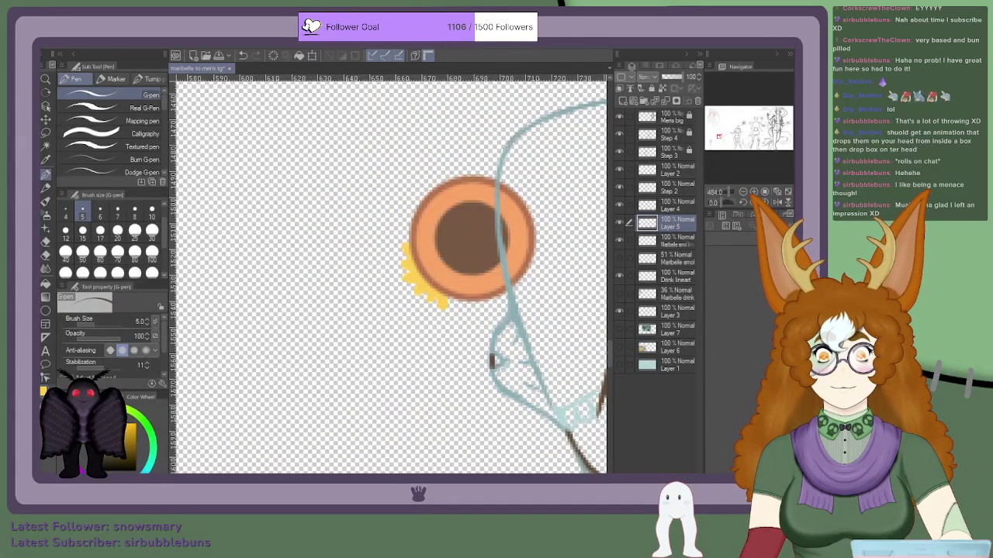
scroll(463, 329, up, 3)
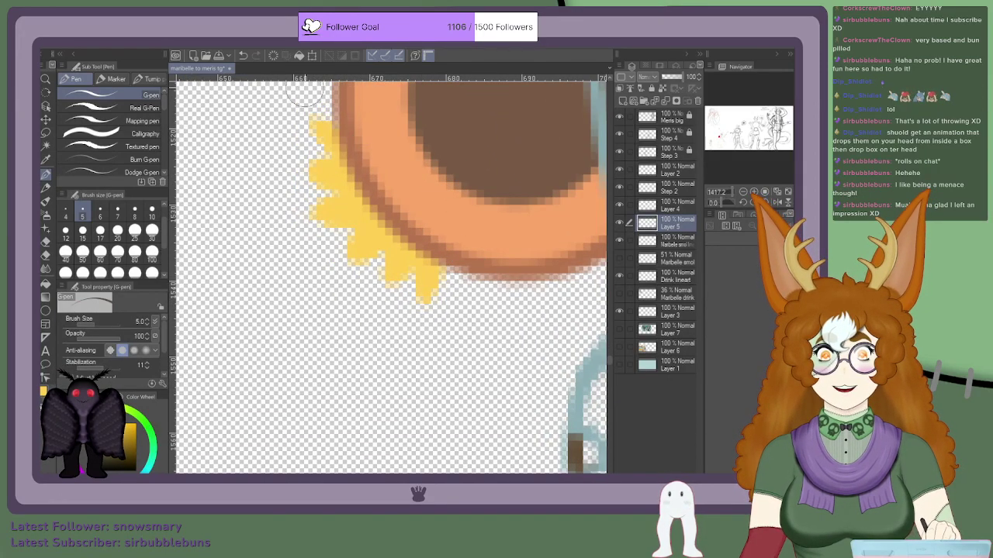
scroll(120, 227, up, 1)
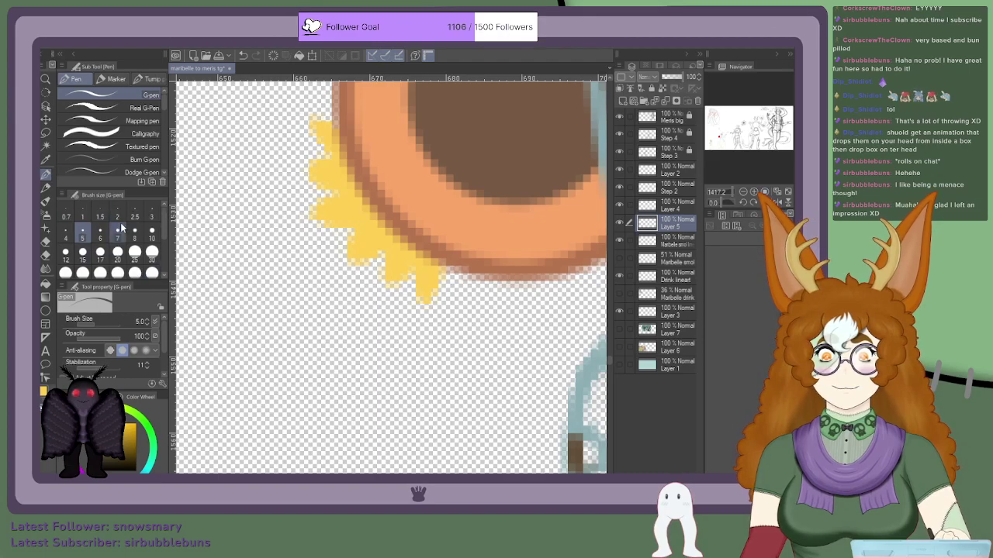
click(151, 217)
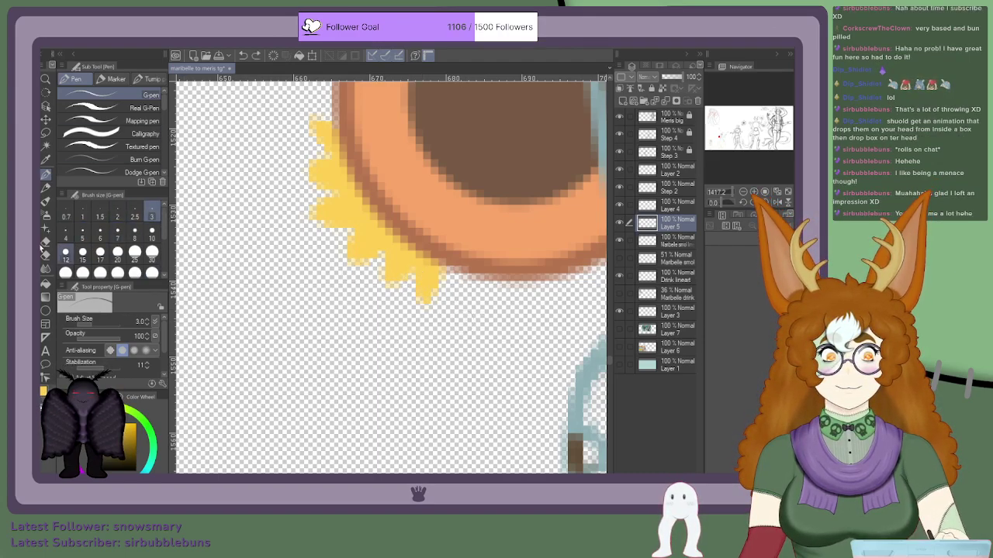
click(117, 216)
scroll(391, 289, up, 2)
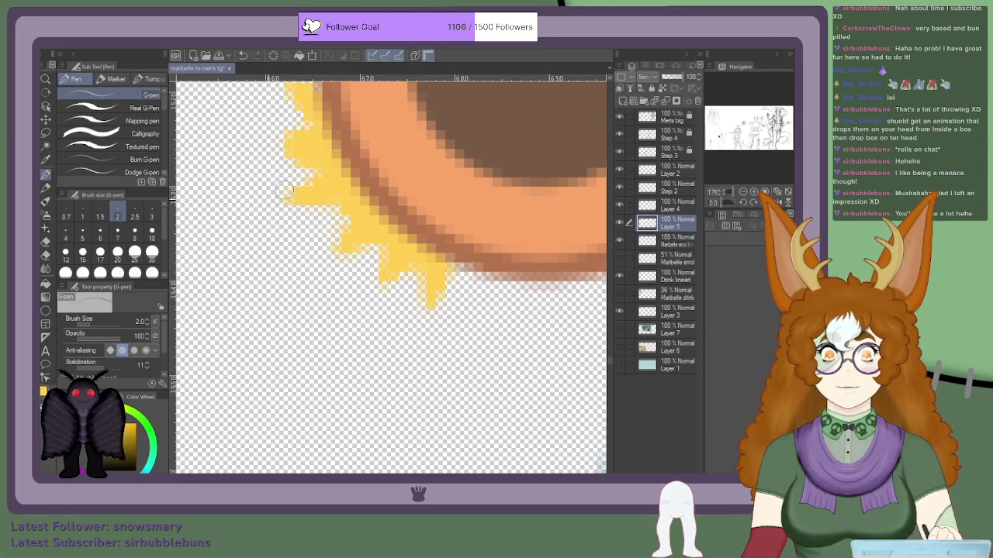
mouse_move(353, 202)
mouse_down()
mouse_move(298, 241)
mouse_move(326, 221)
mouse_move(330, 199)
mouse_up()
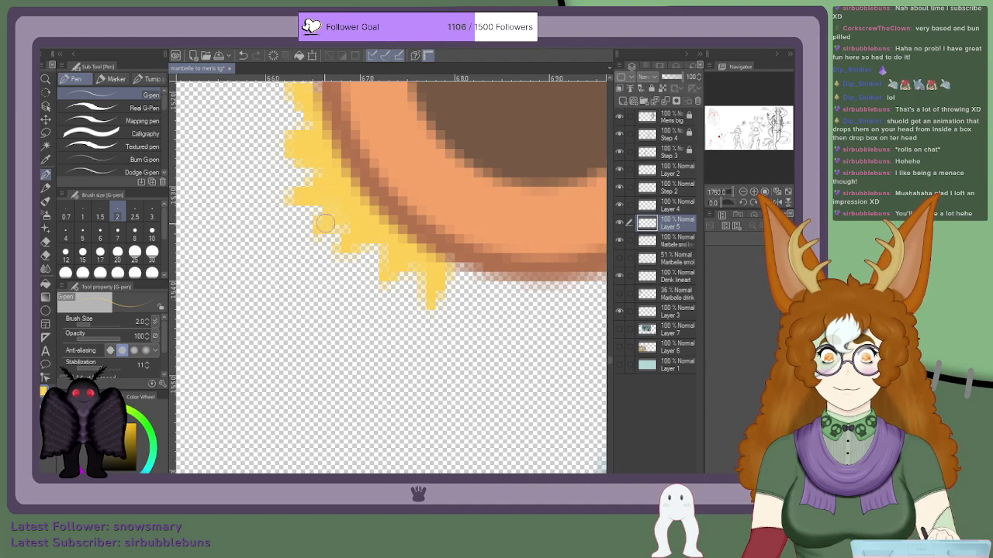
drag(347, 242, 356, 211)
mouse_move(368, 244)
mouse_down()
mouse_move(361, 277)
mouse_move(384, 253)
mouse_move(361, 268)
mouse_move(390, 224)
mouse_move(413, 280)
mouse_up()
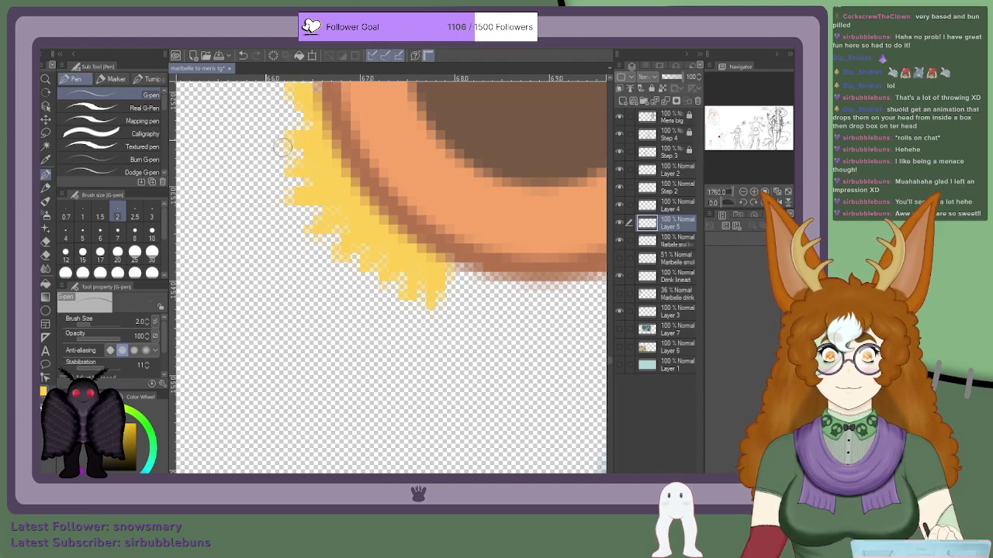
scroll(259, 115, down, 2)
scroll(258, 93, up, 2)
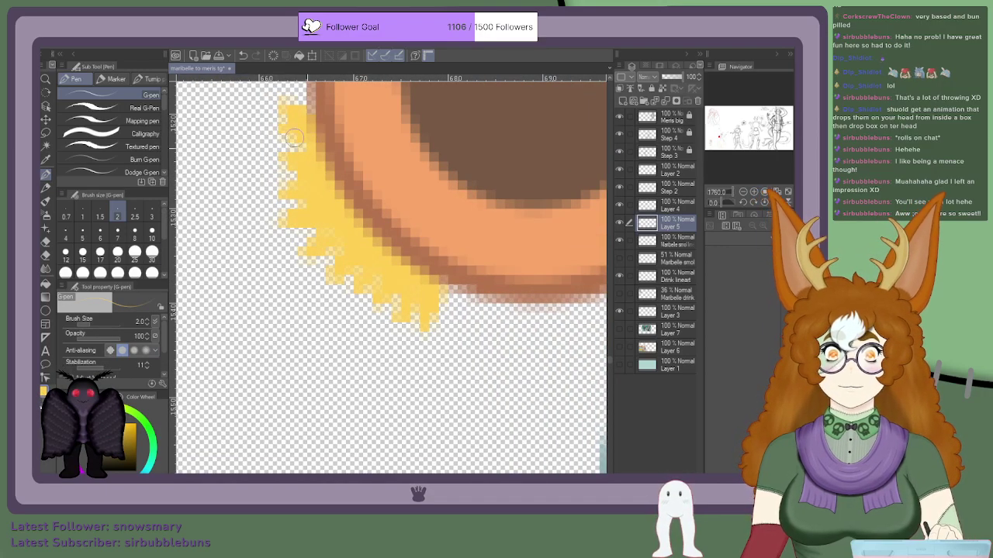
Step: Sample the green beside the yellow flower on the small red-haired girl's hat and return to the orange disc
scroll(275, 132, down, 6)
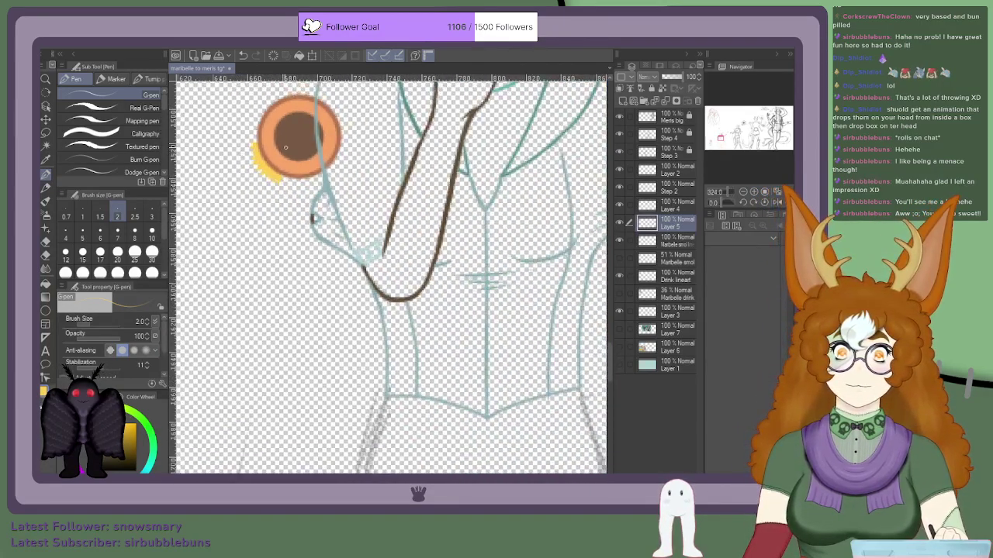
scroll(221, 162, up, 3)
scroll(258, 147, down, 4)
scroll(220, 157, up, 2)
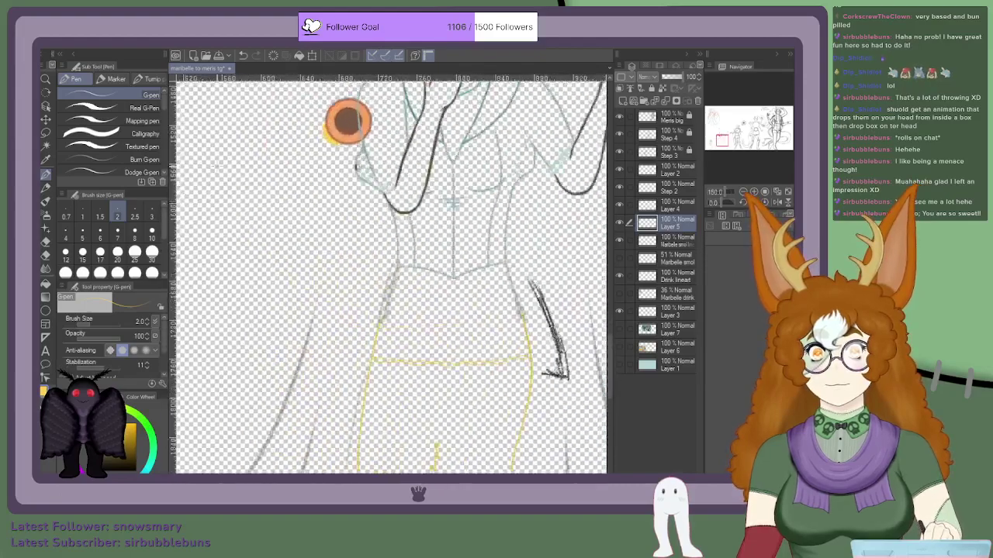
drag(720, 141, 714, 143)
scroll(393, 195, down, 12)
scroll(509, 122, up, 17)
scroll(391, 239, down, 12)
scroll(221, 326, up, 20)
alt+click(312, 259)
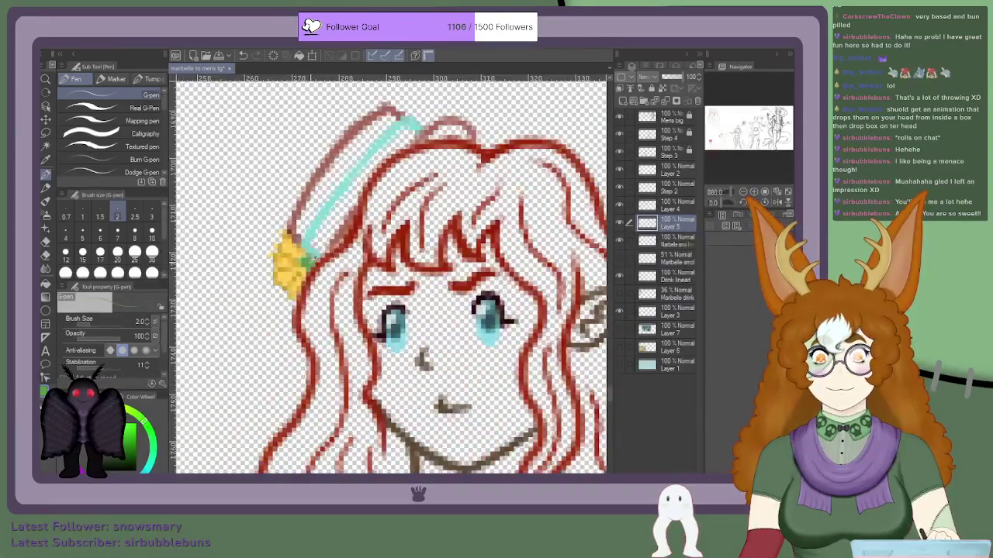
scroll(392, 276, down, 3)
scroll(417, 225, up, 4)
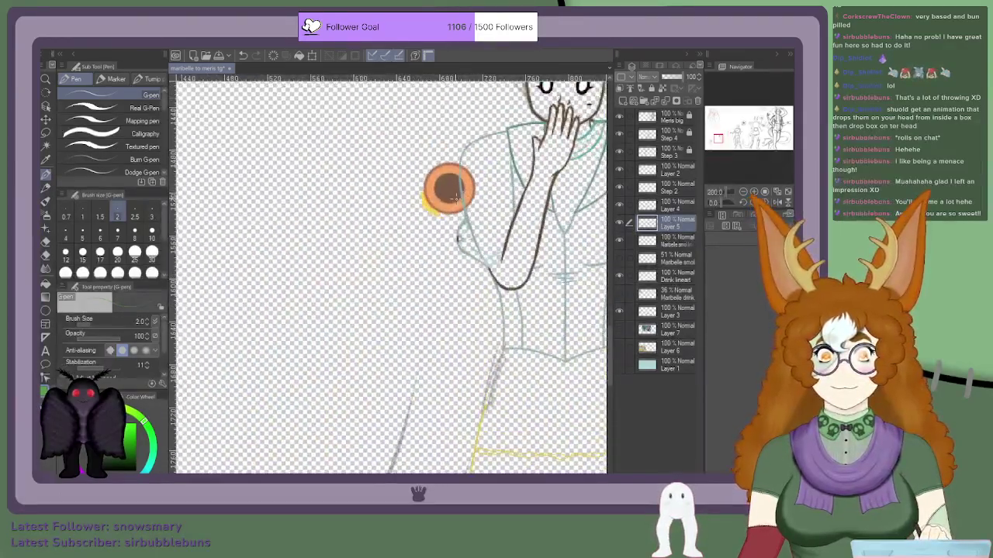
Step: Paint a thin green strip between the yellow petals and the disc's rim, undoing the overly thick strokes and redrawing its upper end
scroll(416, 227, up, 2)
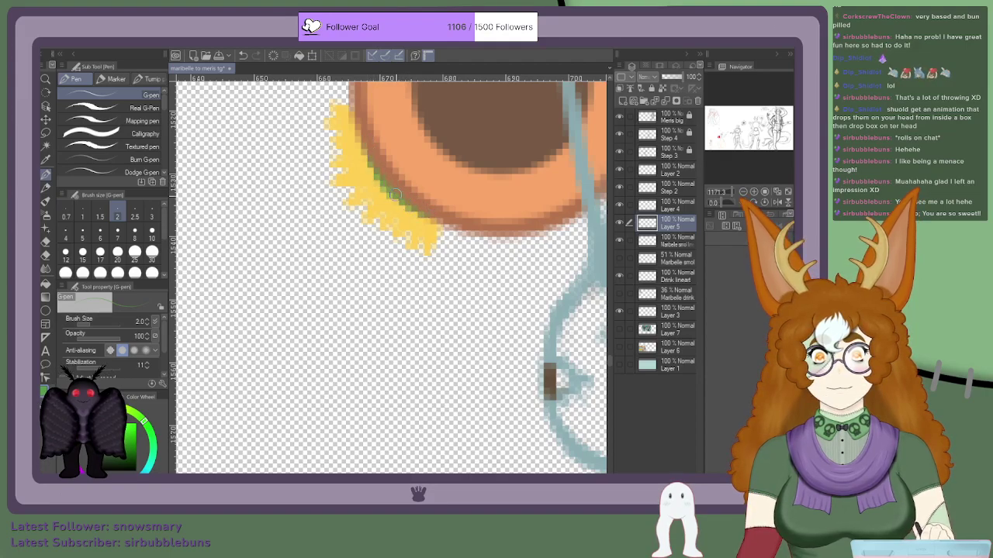
mouse_move(361, 132)
mouse_down()
mouse_move(381, 181)
mouse_move(365, 158)
mouse_move(389, 202)
mouse_up()
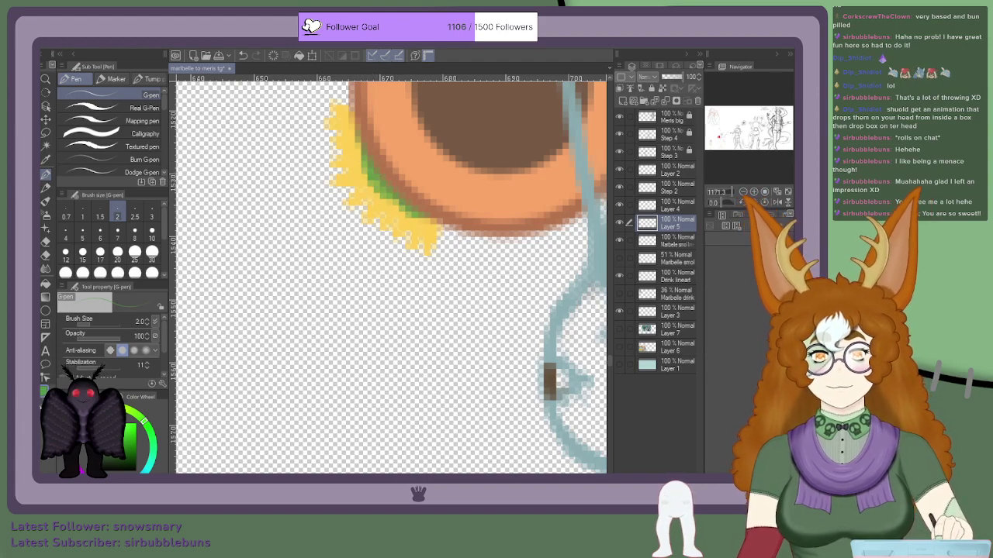
key(ctrl+z)
key(ctrl+z)
key(ctrl+z)
key(ctrl+z)
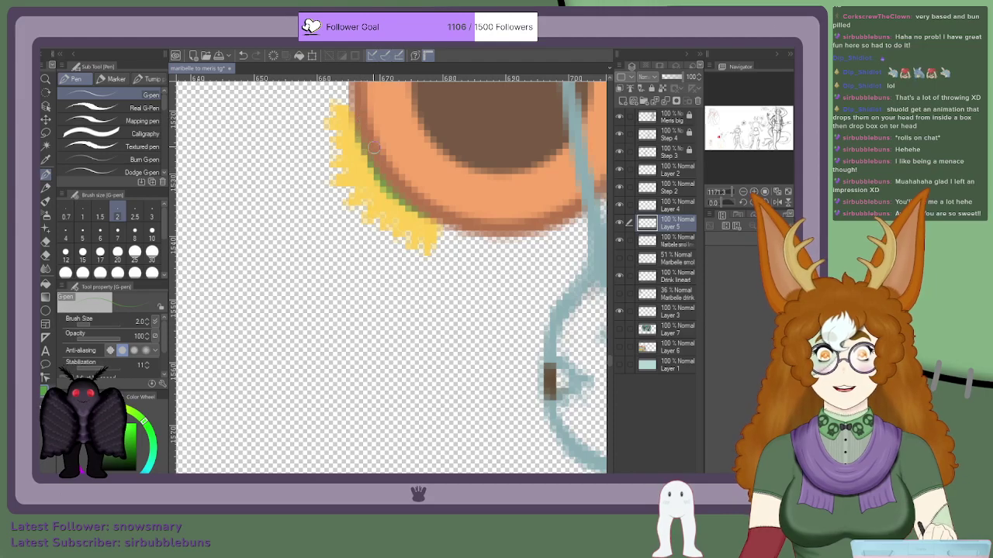
drag(361, 126, 369, 163)
Step: Examine the flower-edged disc at overview size against the large red-haired figure's hat
scroll(439, 219, down, 8)
scroll(380, 166, up, 3)
scroll(380, 165, down, 3)
scroll(380, 165, up, 1)
scroll(380, 165, up, 5)
scroll(381, 166, down, 6)
scroll(380, 233, down, 4)
scroll(256, 233, up, 3)
scroll(256, 233, down, 3)
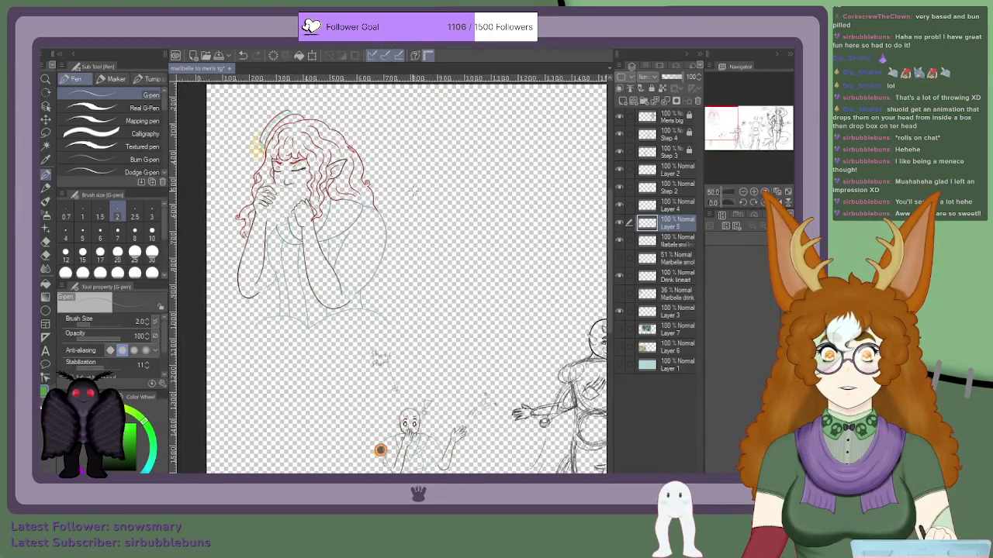
Step: Sketch several curved grey motion lines above the orange disc, beside the clothed figure's shoulder
mouse_move(380, 450)
mouse_down()
mouse_move(277, 252)
mouse_move(303, 222)
mouse_move(367, 209)
mouse_up()
drag(723, 136, 722, 137)
scroll(375, 197, up, 7)
scroll(388, 197, down, 2)
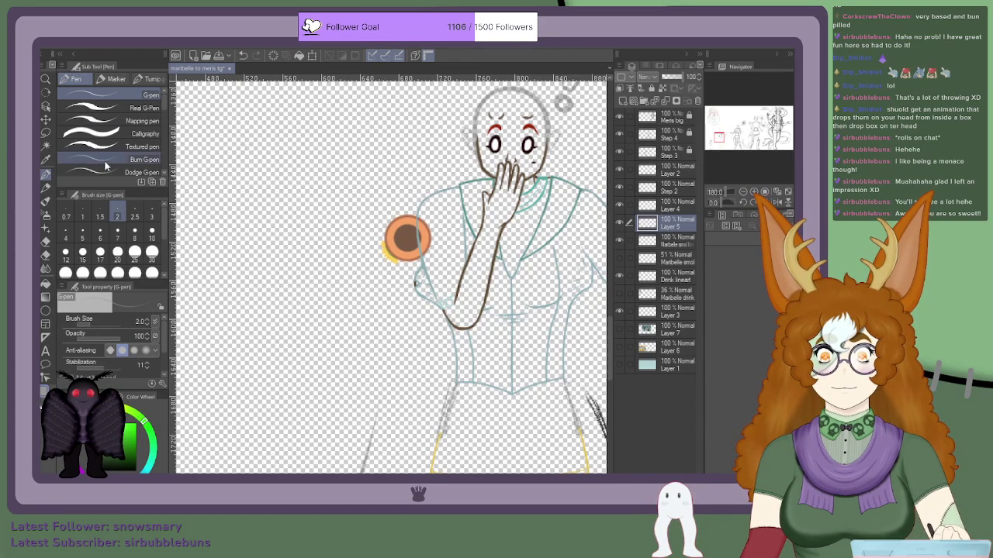
scroll(109, 160, down, 4)
scroll(418, 194, up, 5)
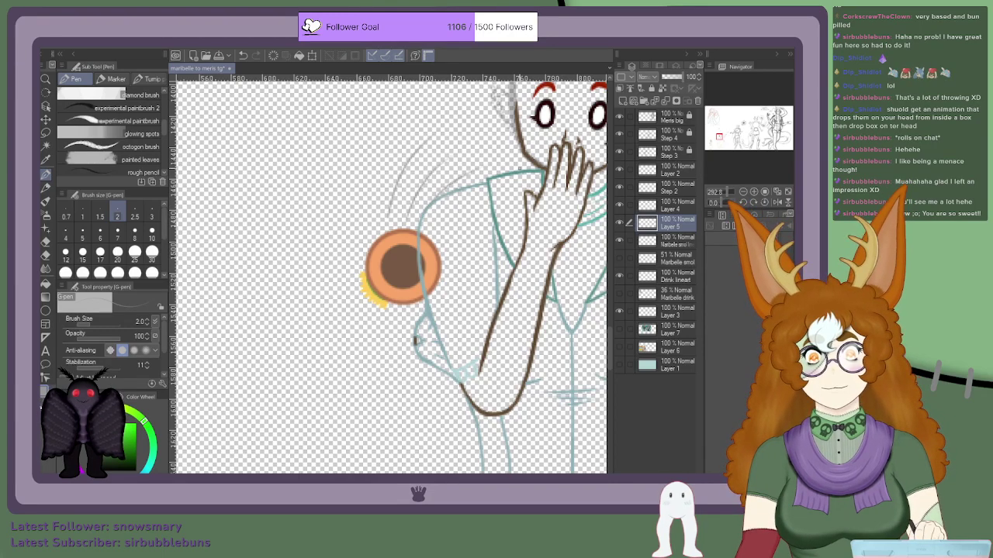
Step: Lasso the grey lines above the disc and rotate them slightly counterclockwise, shifting them a little closer to the disc
key(m)
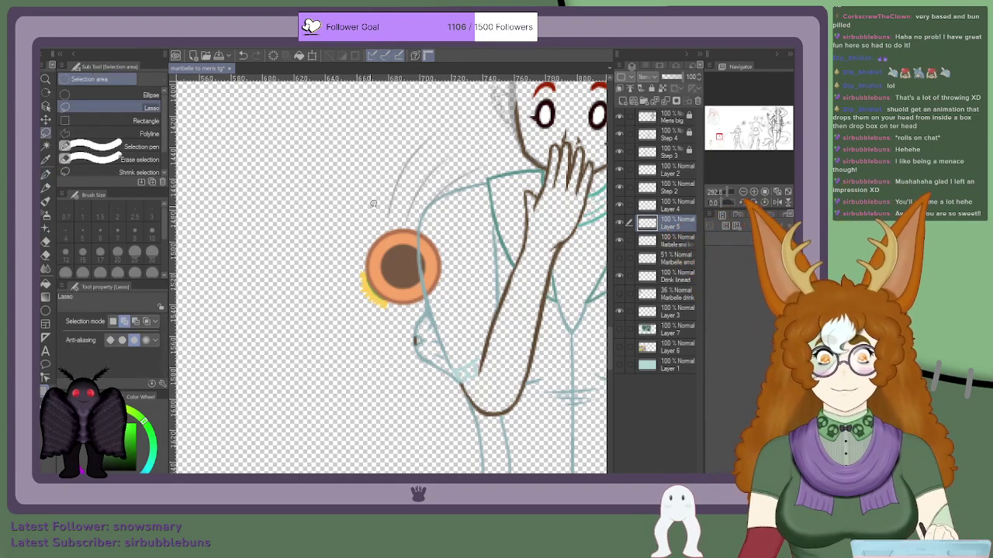
mouse_move(470, 216)
mouse_down()
mouse_move(492, 145)
mouse_move(424, 108)
mouse_move(363, 183)
mouse_move(356, 170)
mouse_move(405, 161)
mouse_move(380, 147)
mouse_up()
key(ctrl+t)
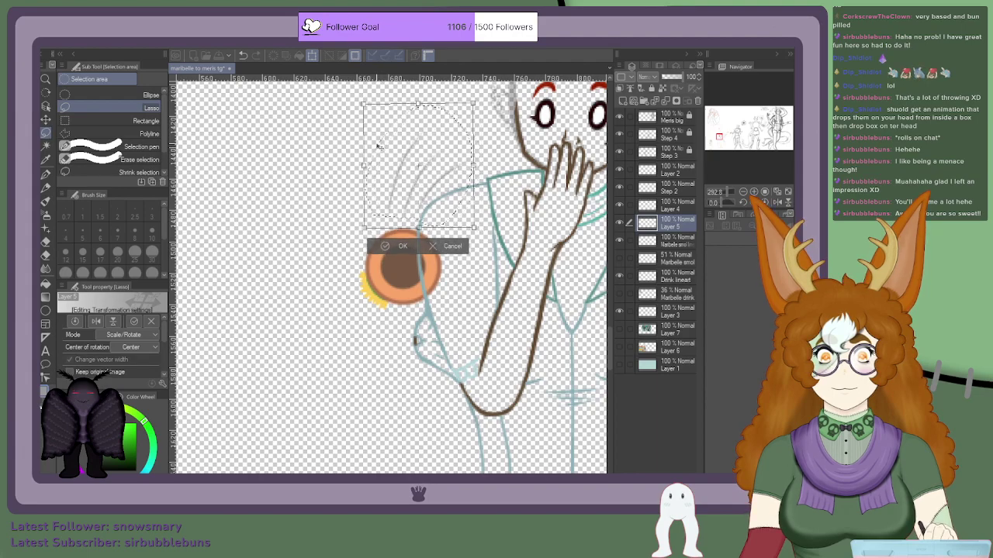
drag(343, 101, 340, 107)
drag(377, 143, 381, 149)
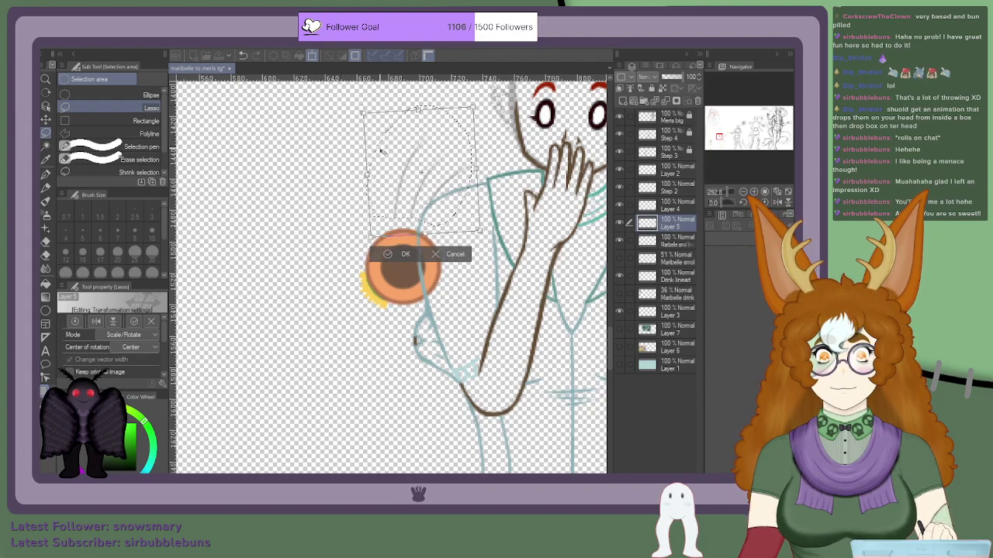
click(393, 257)
key(ctrl+d)
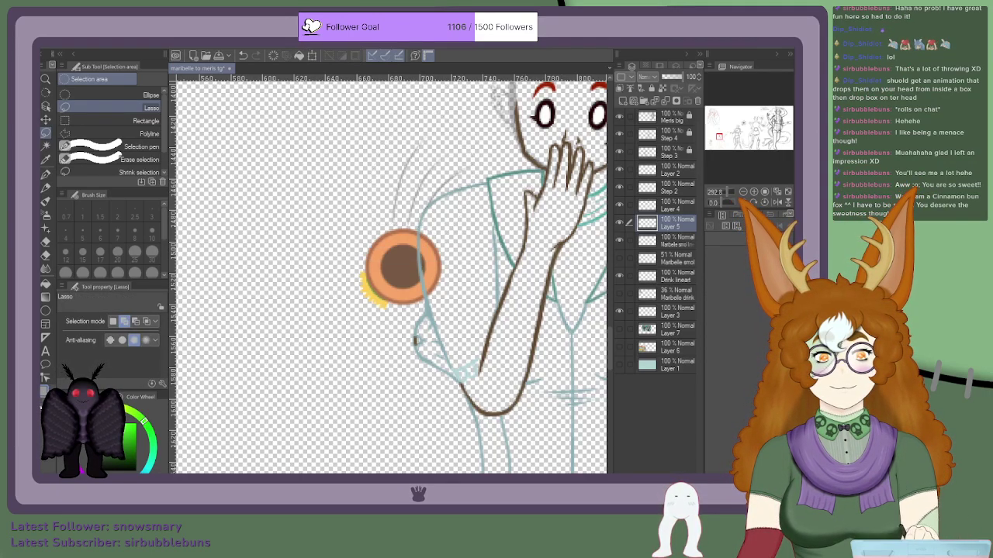
Step: Merge the disc's Layer 4 down into Layer 5, which holds the petals and grey lines
scroll(432, 294, down, 9)
scroll(429, 291, up, 10)
scroll(405, 300, up, 2)
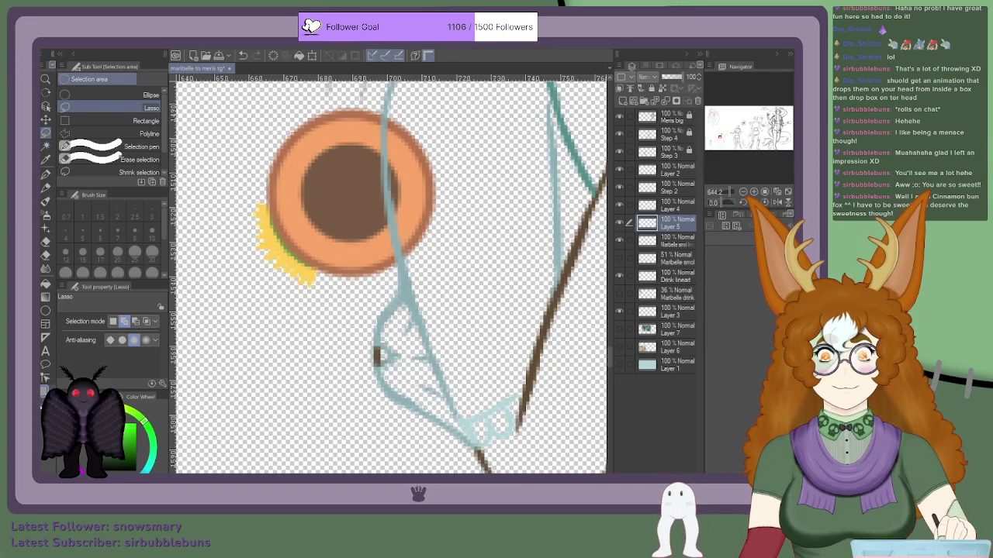
scroll(465, 188, down, 10)
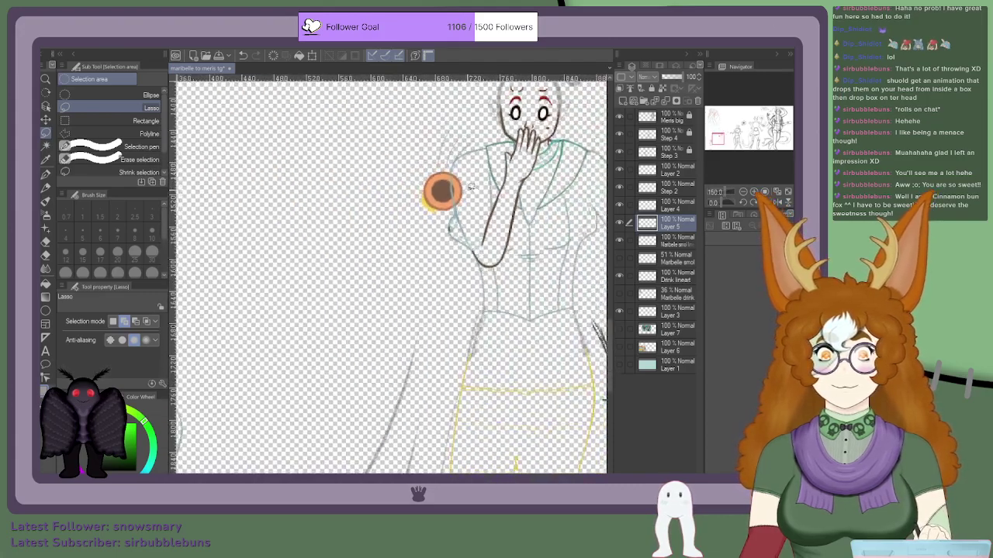
scroll(449, 189, up, 3)
scroll(450, 189, down, 3)
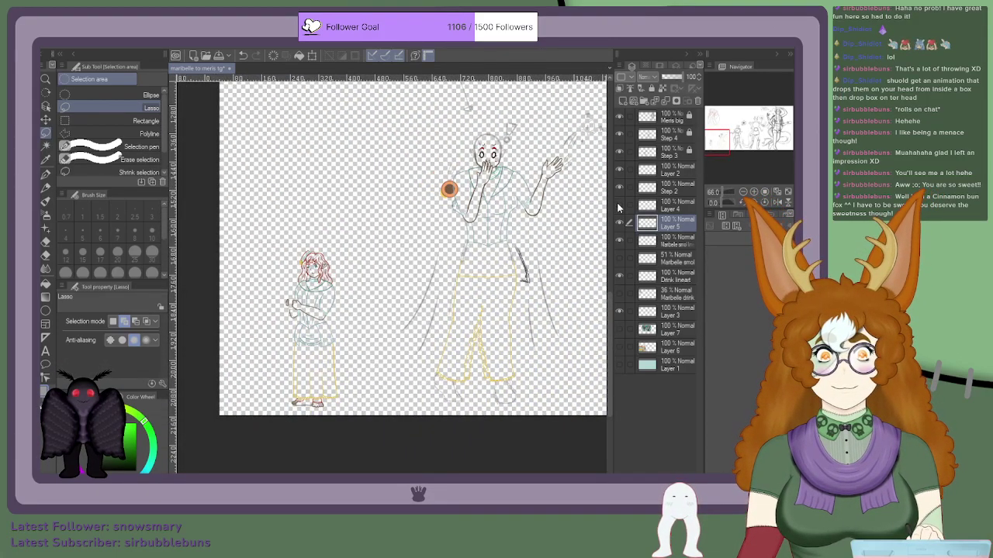
click(646, 207)
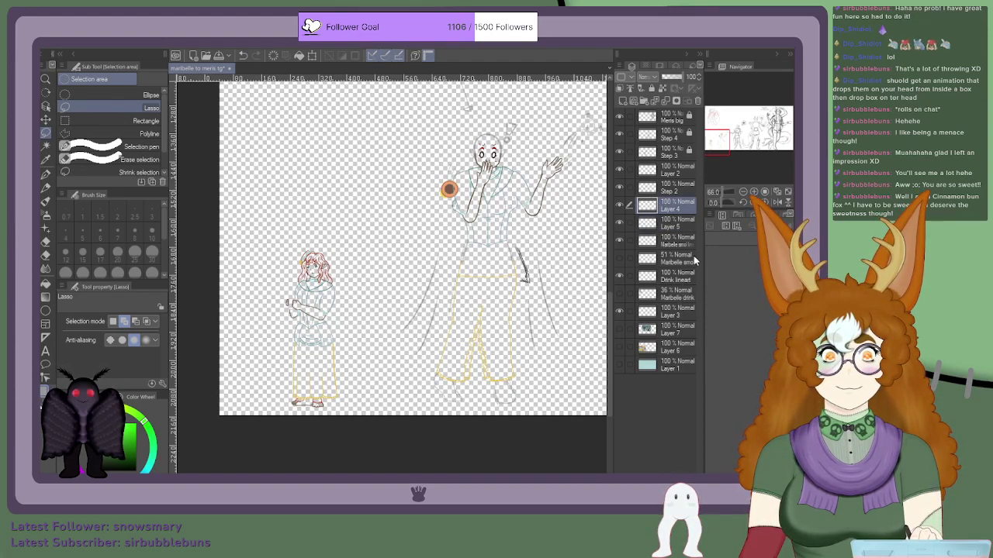
key(ctrl+e)
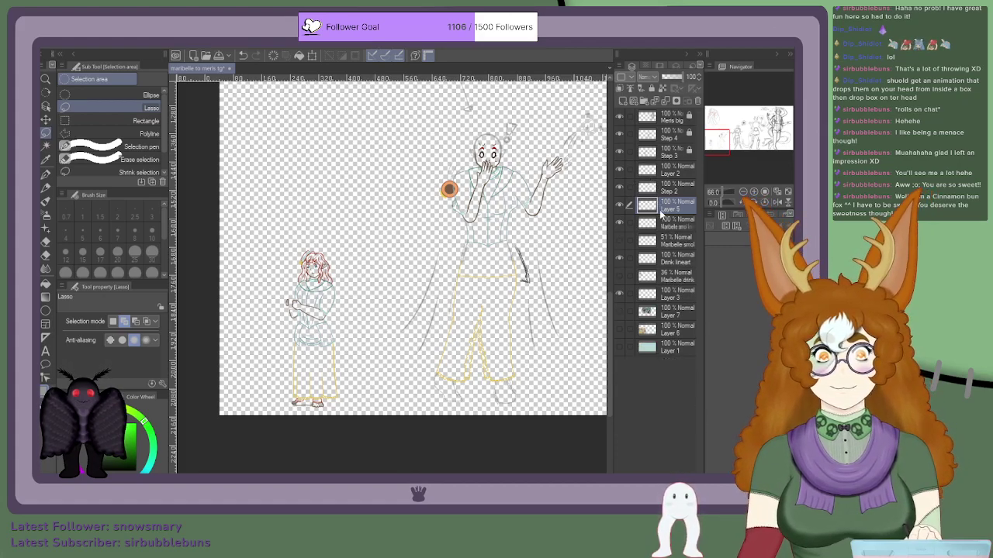
scroll(503, 171, up, 2)
scroll(497, 163, up, 3)
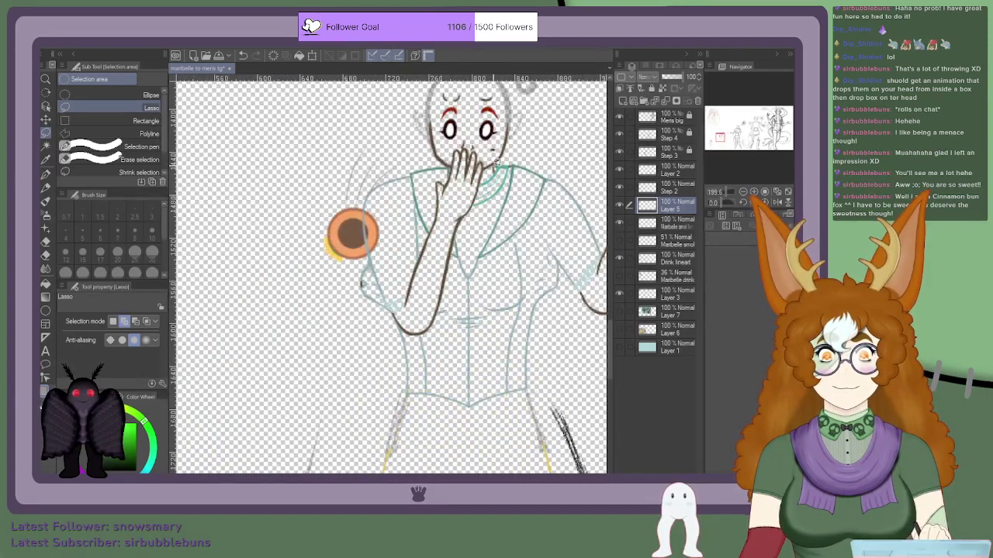
scroll(496, 162, down, 6)
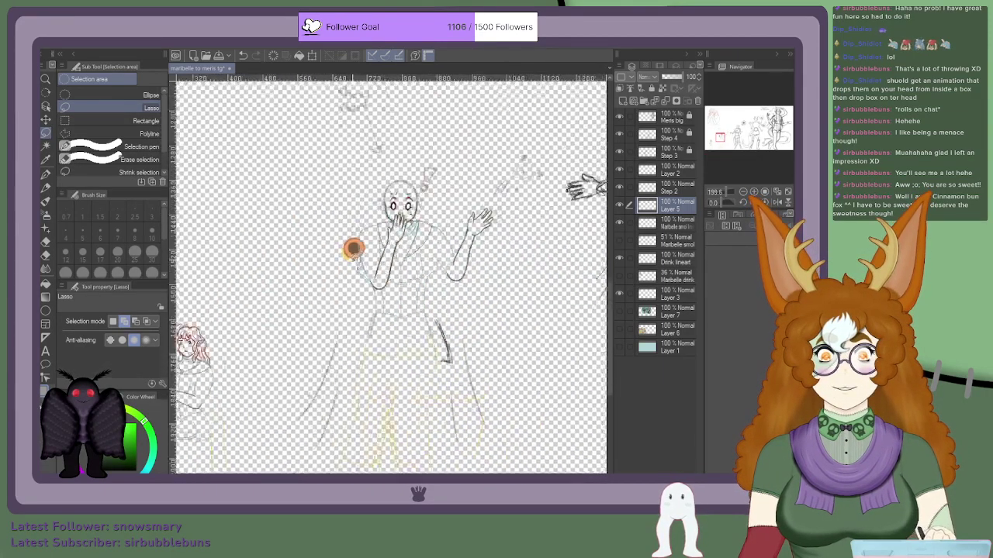
Step: Examine the clothed figure with the orange disc at overview and close-up size against the neighbouring figures in the sequence
scroll(247, 259, up, 3)
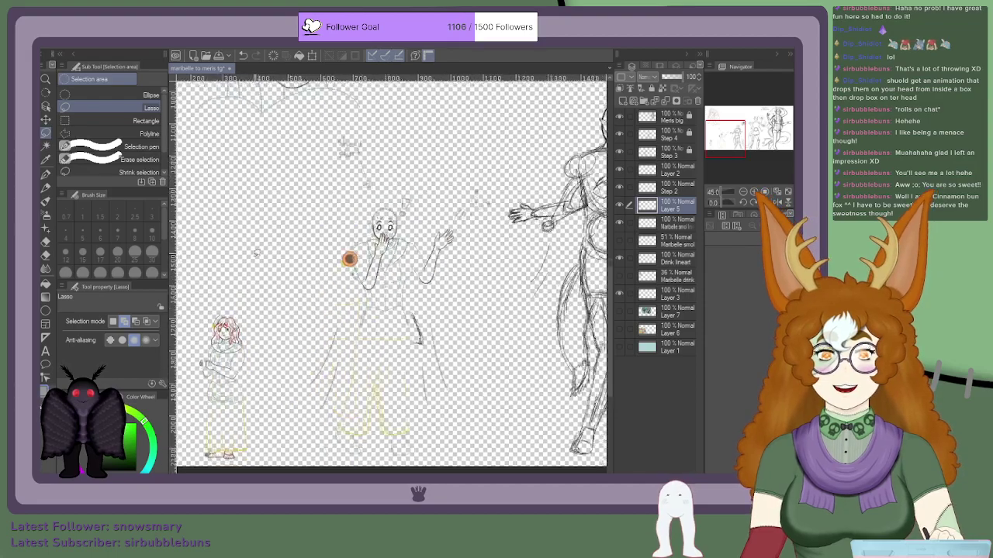
scroll(399, 257, down, 2)
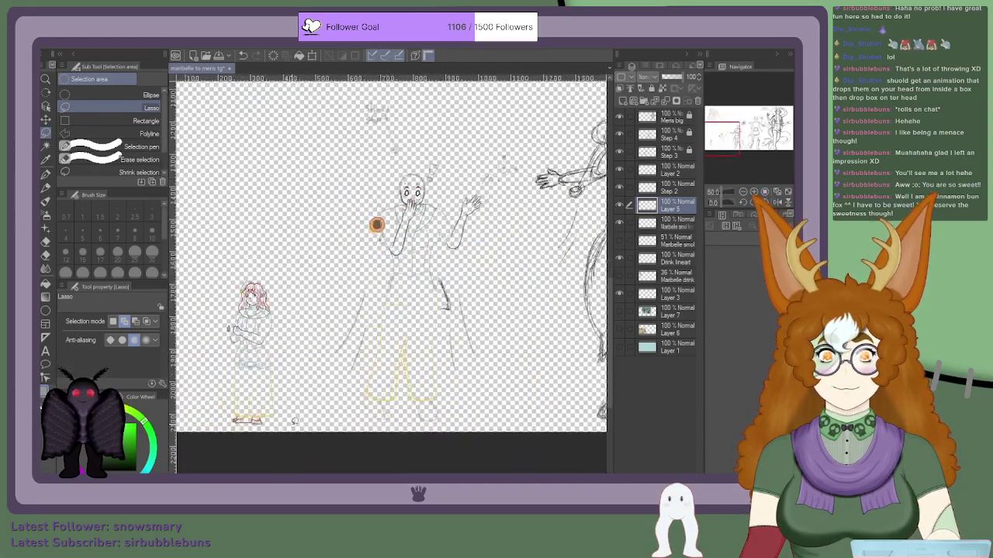
scroll(386, 204, up, 2)
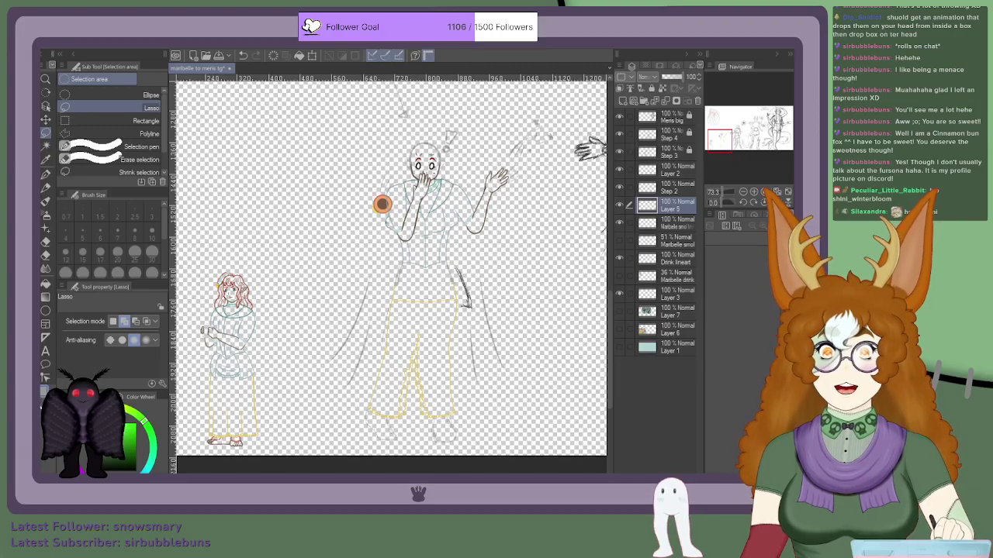
scroll(383, 204, down, 2)
scroll(377, 204, up, 4)
scroll(350, 237, down, 3)
scroll(392, 275, up, 2)
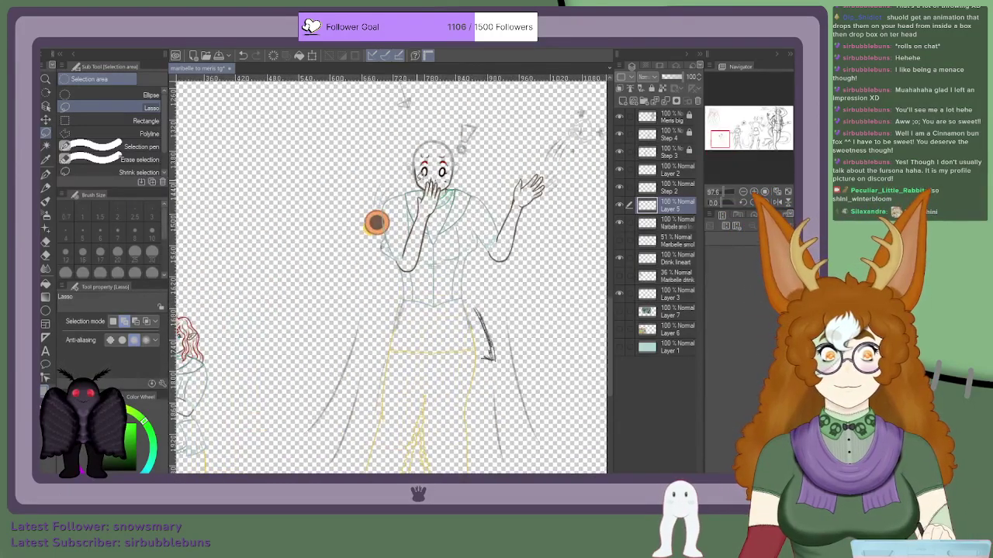
scroll(376, 225, down, 3)
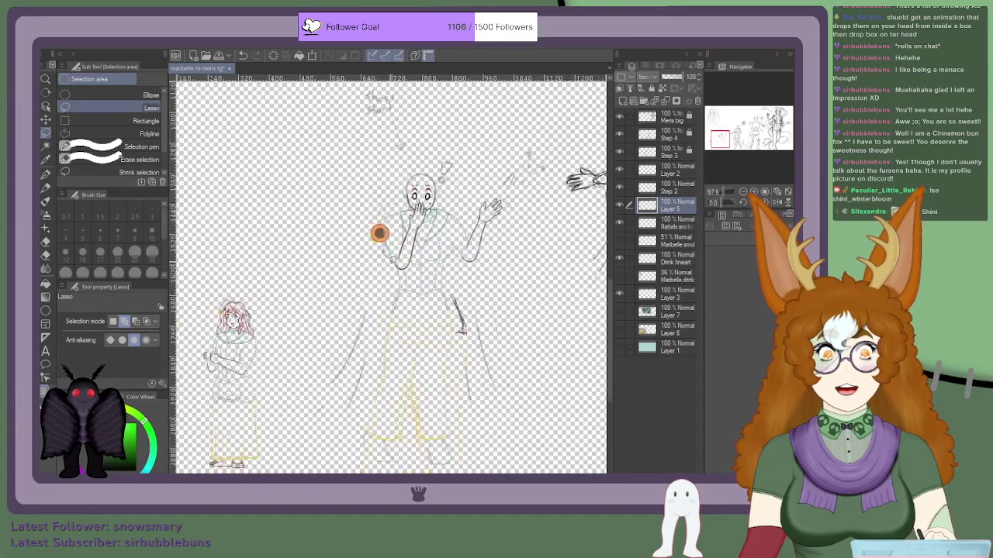
scroll(412, 210, up, 3)
scroll(398, 180, up, 3)
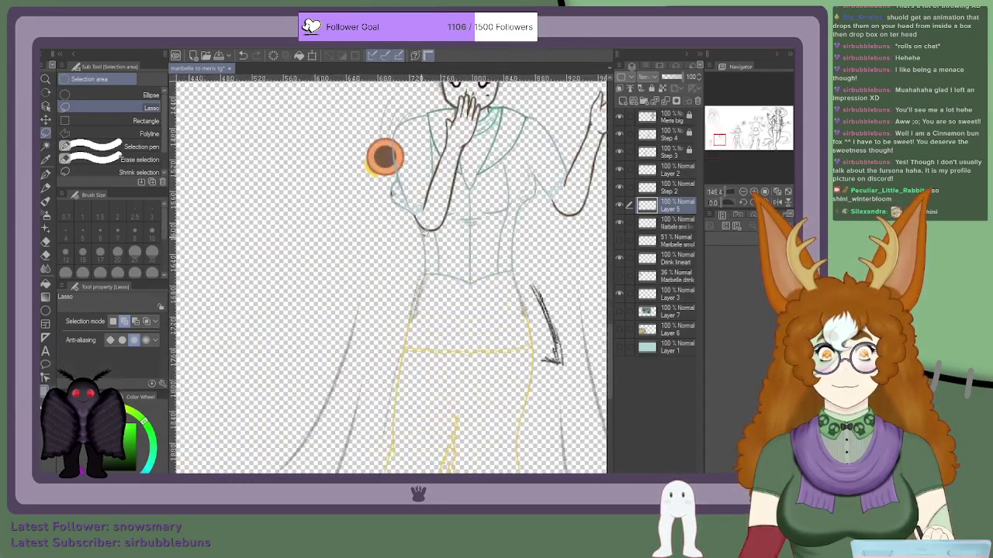
scroll(381, 155, down, 4)
scroll(326, 347, up, 3)
scroll(339, 341, up, 3)
scroll(338, 343, down, 10)
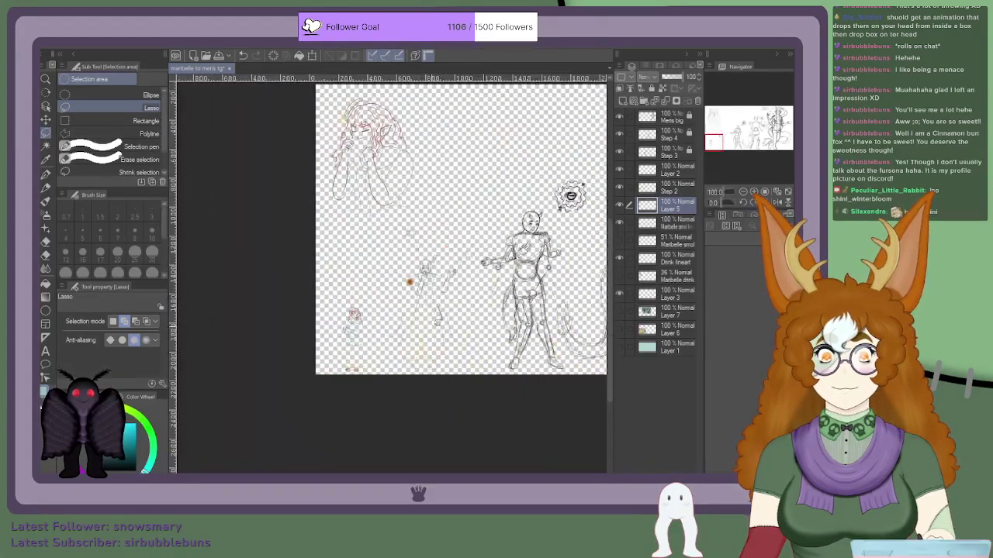
scroll(411, 244, down, 2)
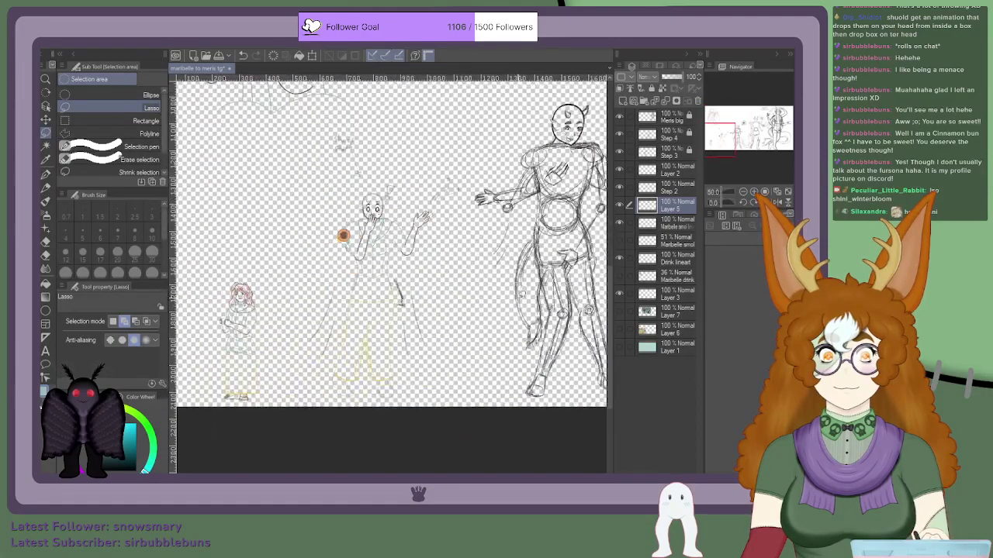
mouse_move(727, 158)
mouse_down()
mouse_move(773, 147)
mouse_move(731, 152)
mouse_move(772, 128)
mouse_move(711, 163)
mouse_move(716, 145)
mouse_up()
scroll(765, 132, up, 2)
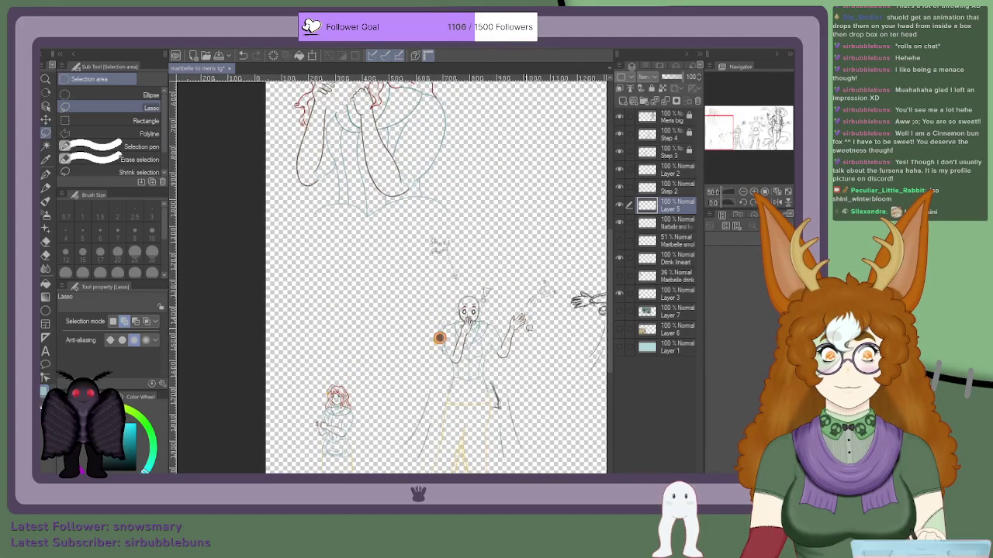
scroll(481, 427, up, 5)
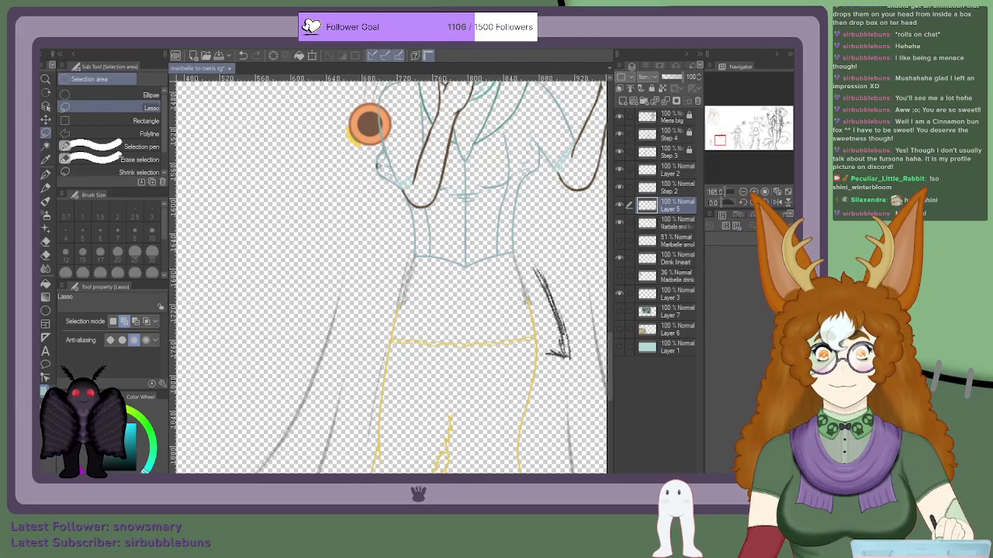
scroll(369, 124, down, 3)
scroll(414, 264, down, 3)
scroll(389, 187, up, 3)
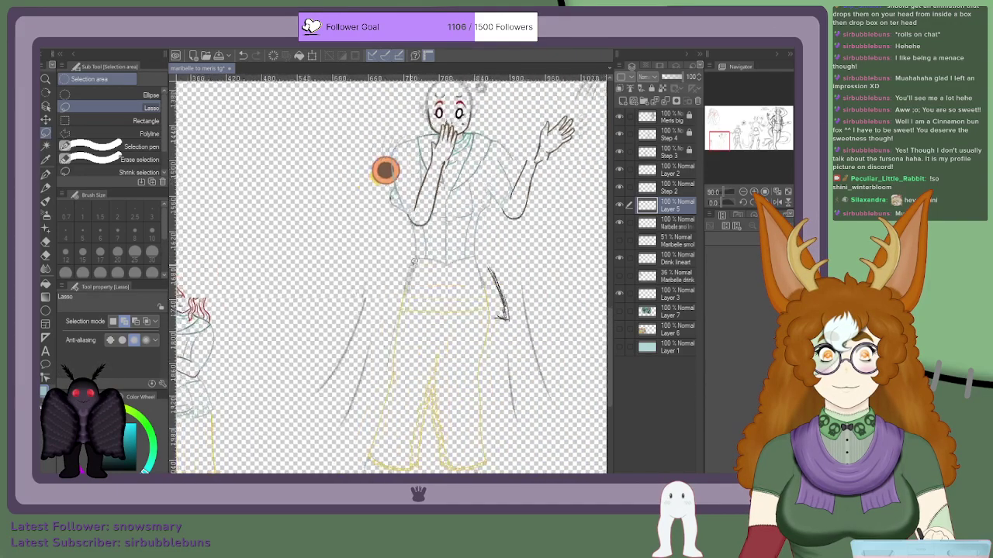
Step: Switch to the G-pen at brush size 3 and make Layer 2 the active drawing layer
scroll(527, 175, up, 5)
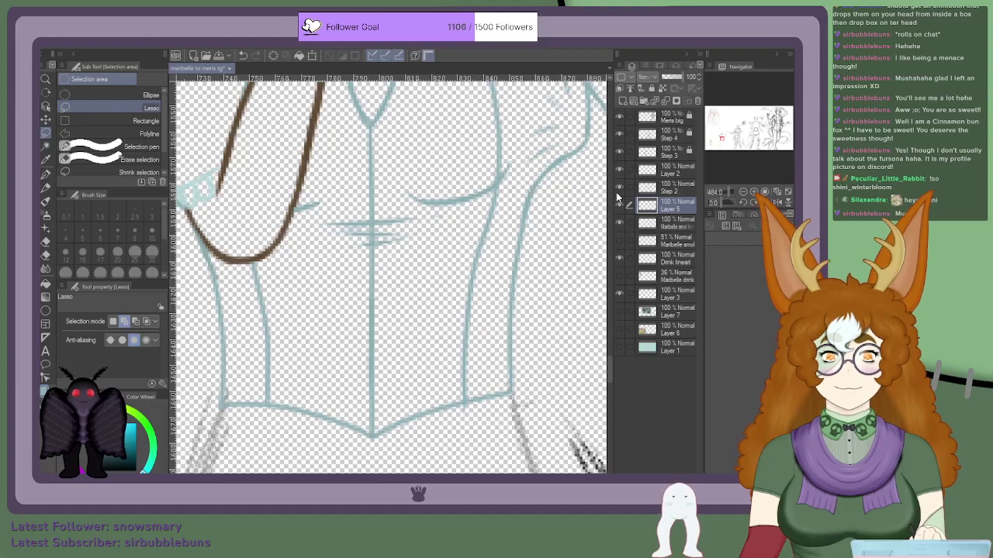
key(p)
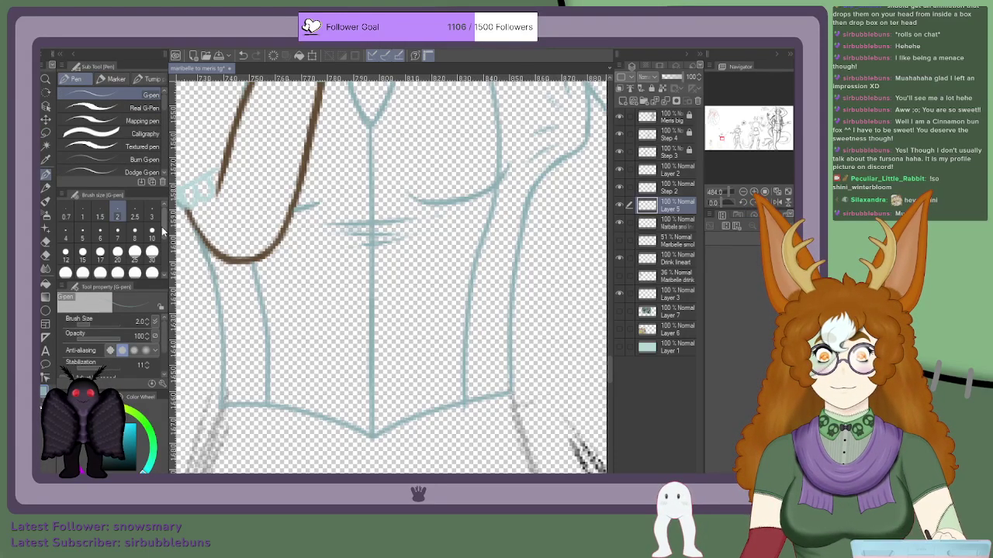
click(152, 214)
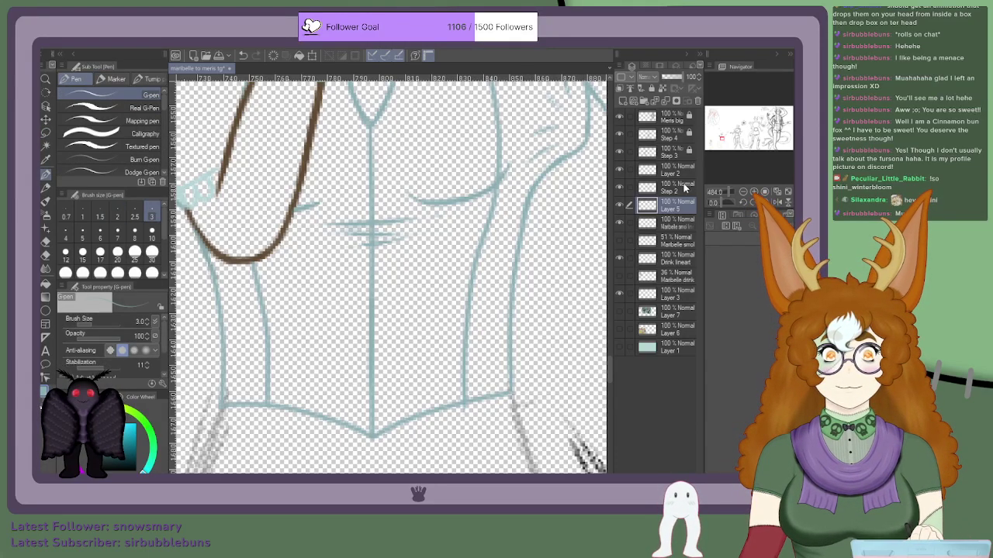
click(676, 168)
scroll(535, 163, up, 3)
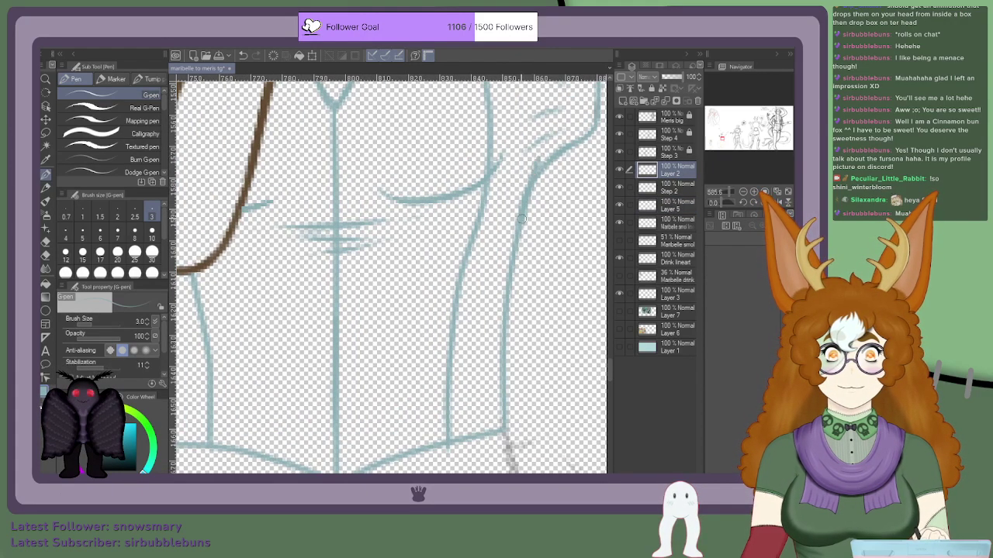
scroll(524, 223, down, 5)
scroll(515, 200, up, 4)
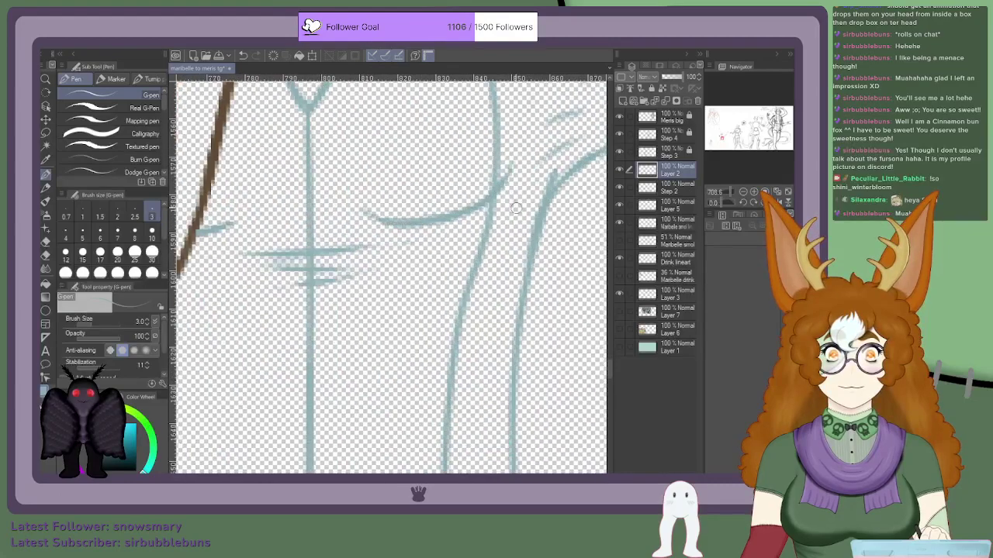
scroll(513, 210, down, 3)
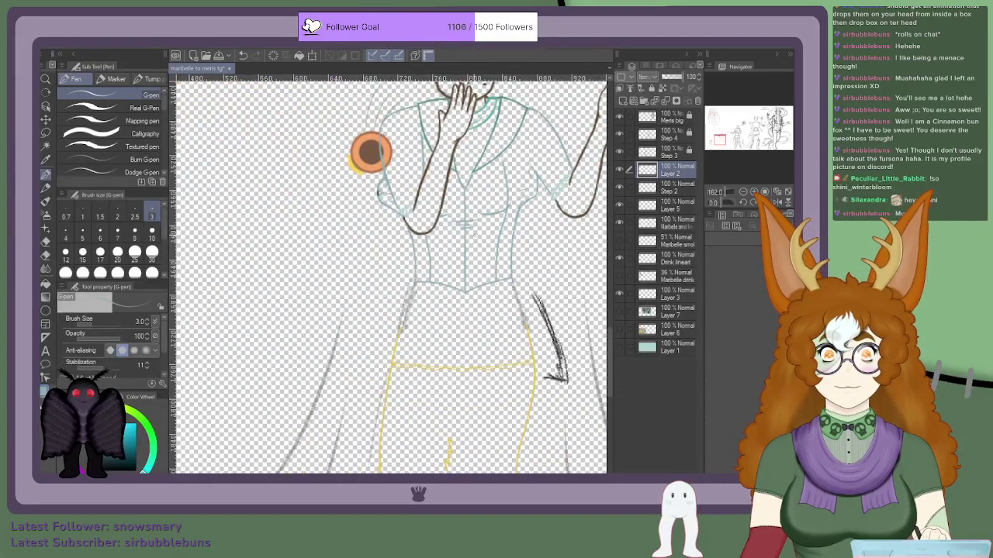
scroll(371, 152, down, 3)
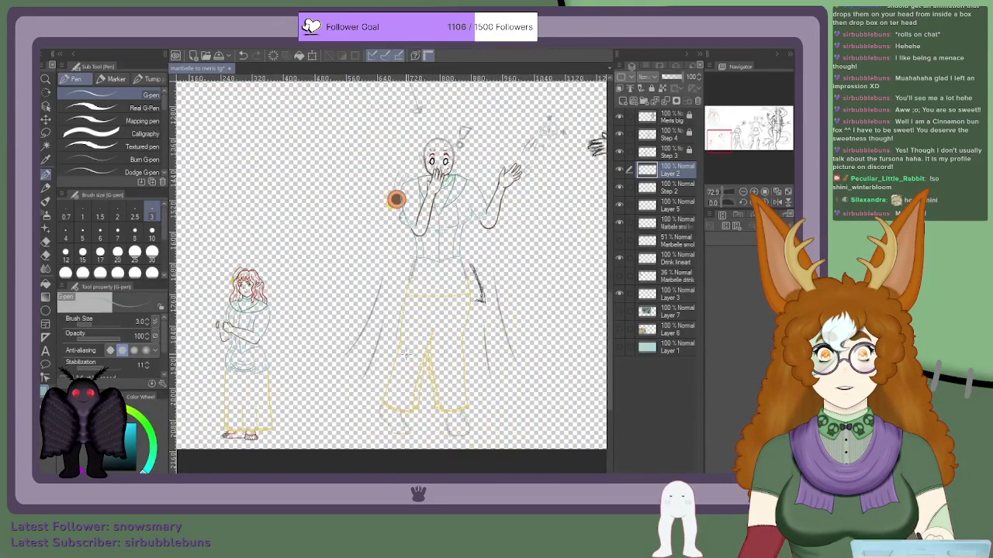
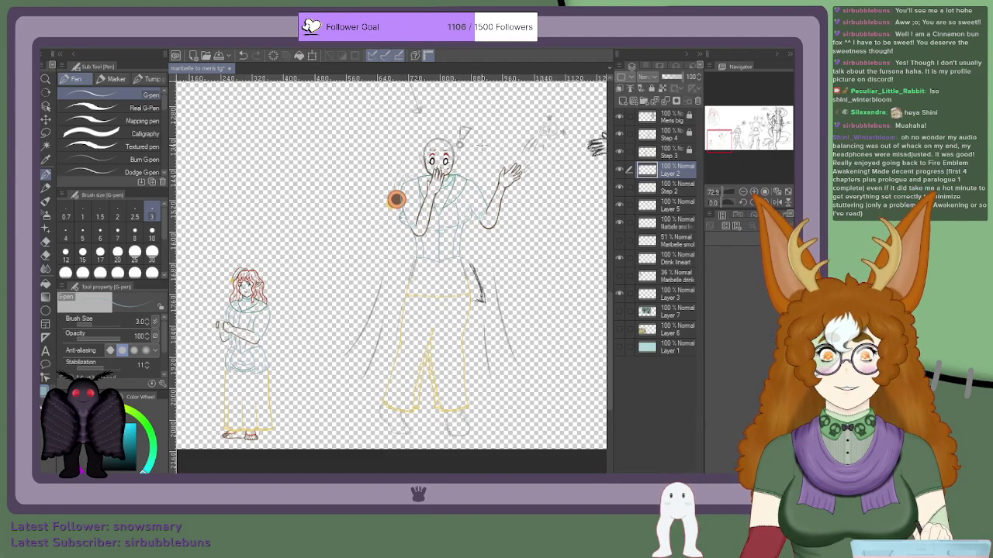
Step: Try to draw a teal line from the bodice's lower corner down over the hip, on the black arrow's side
scroll(396, 200, up, 1)
scroll(485, 338, down, 7)
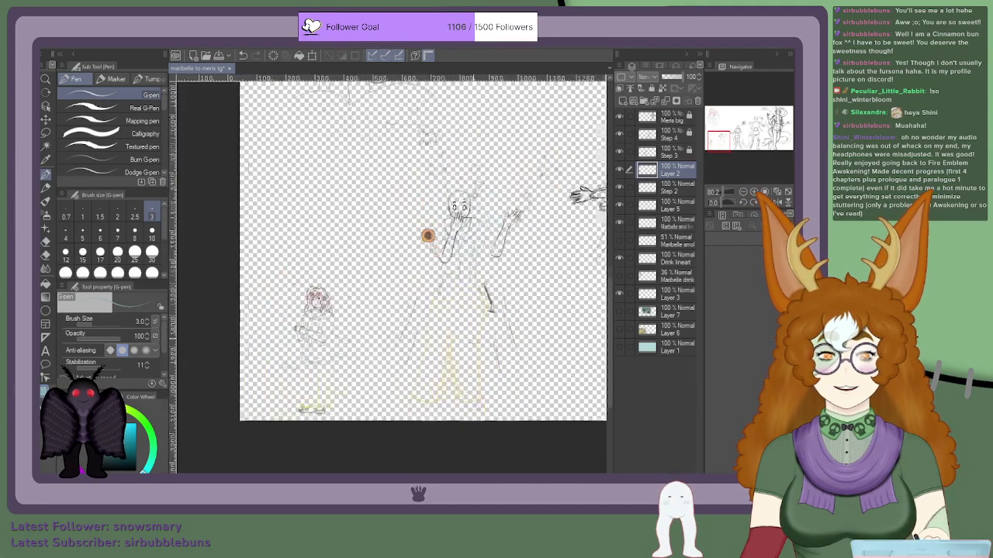
mouse_move(725, 144)
mouse_down()
mouse_move(746, 139)
mouse_move(726, 136)
mouse_move(720, 163)
mouse_up()
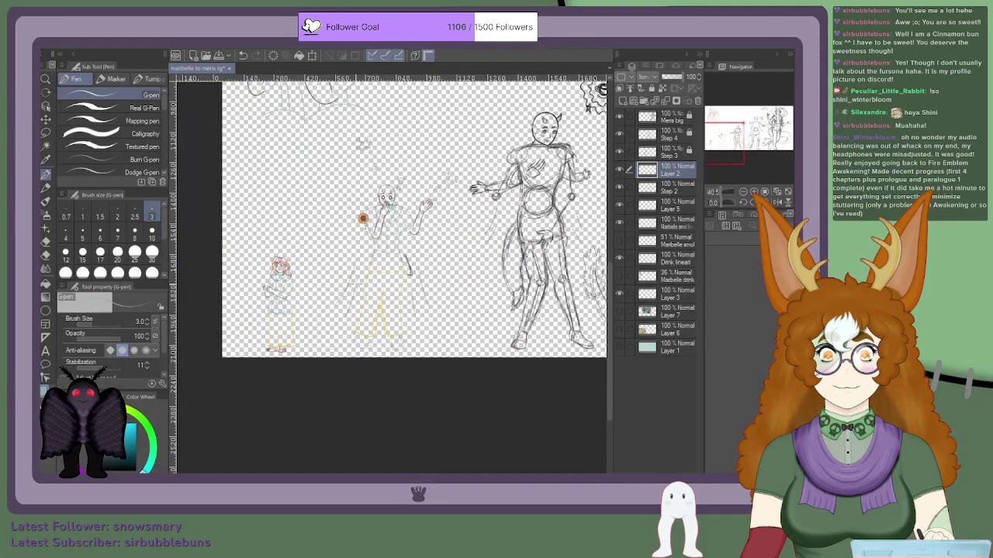
scroll(360, 268, up, 20)
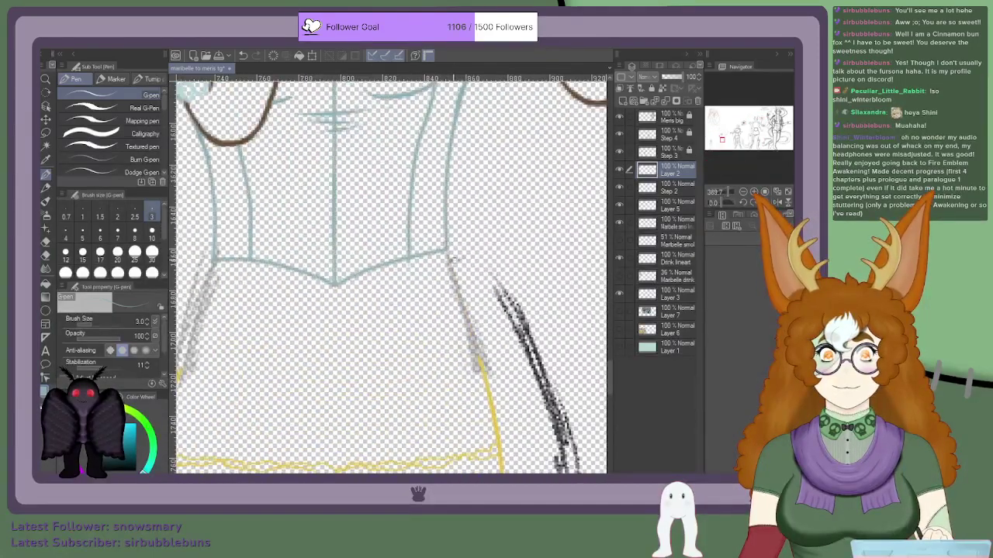
drag(447, 250, 514, 407)
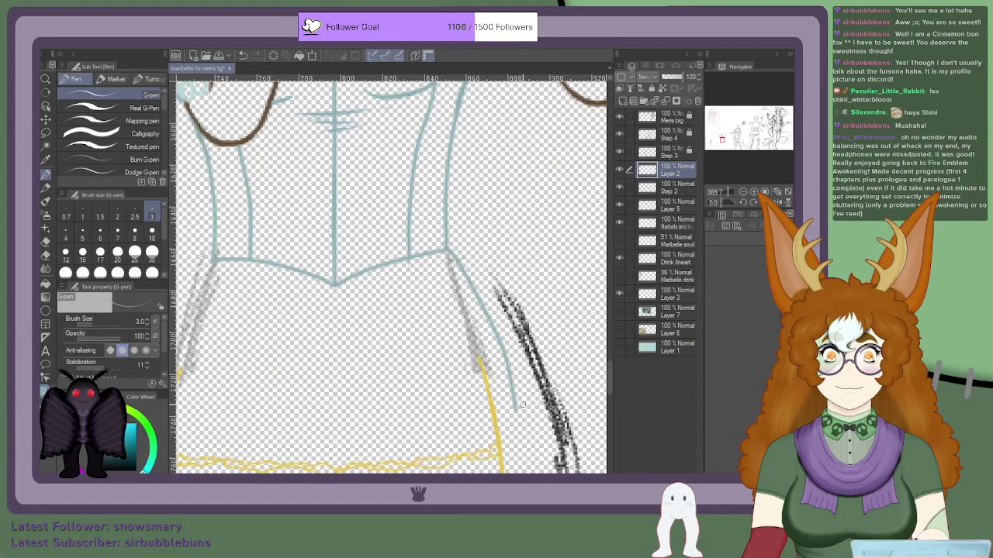
scroll(522, 299, down, 12)
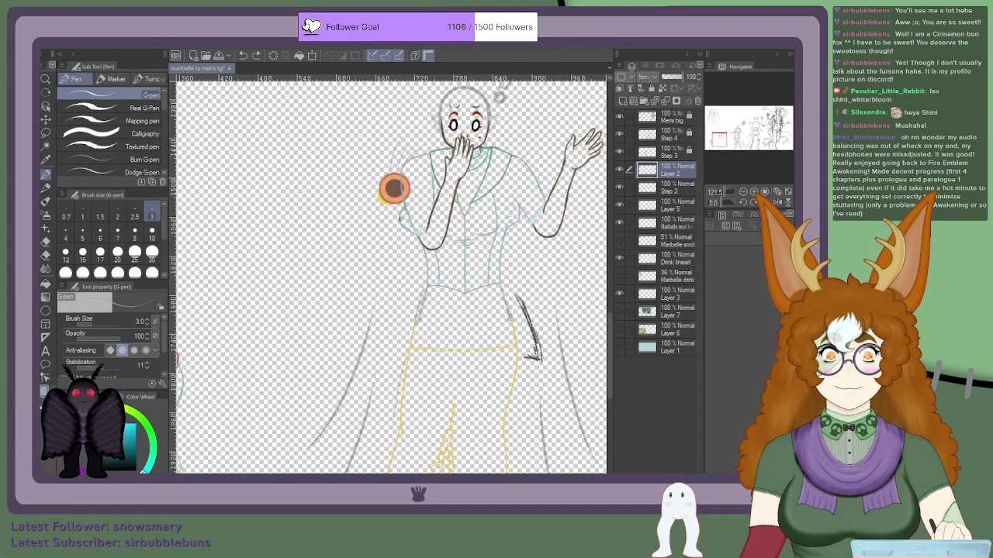
Step: Draw a curved teal coattail edge from the bodice's lower corner down past the hip, beside the black arrow
scroll(391, 187, down, 6)
scroll(405, 289, up, 5)
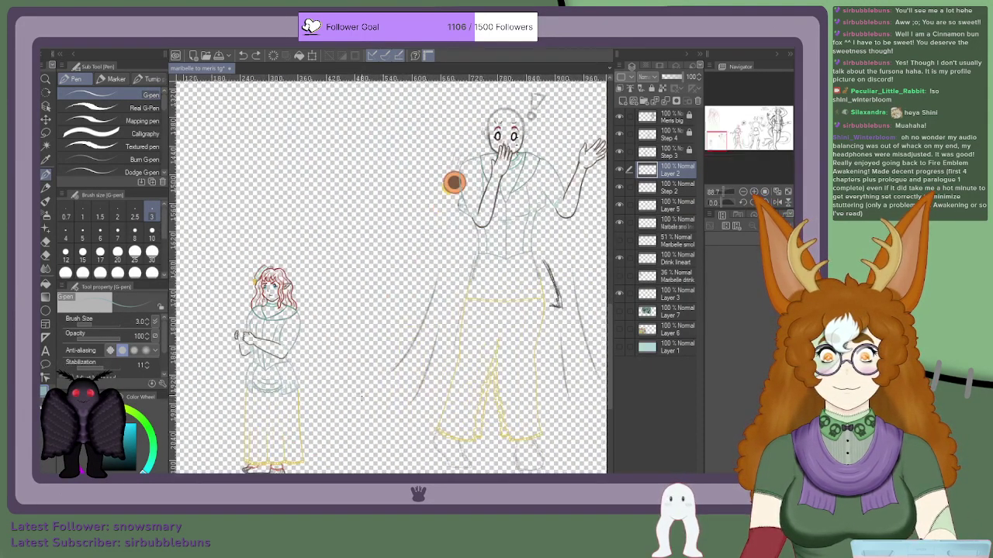
scroll(597, 217, up, 4)
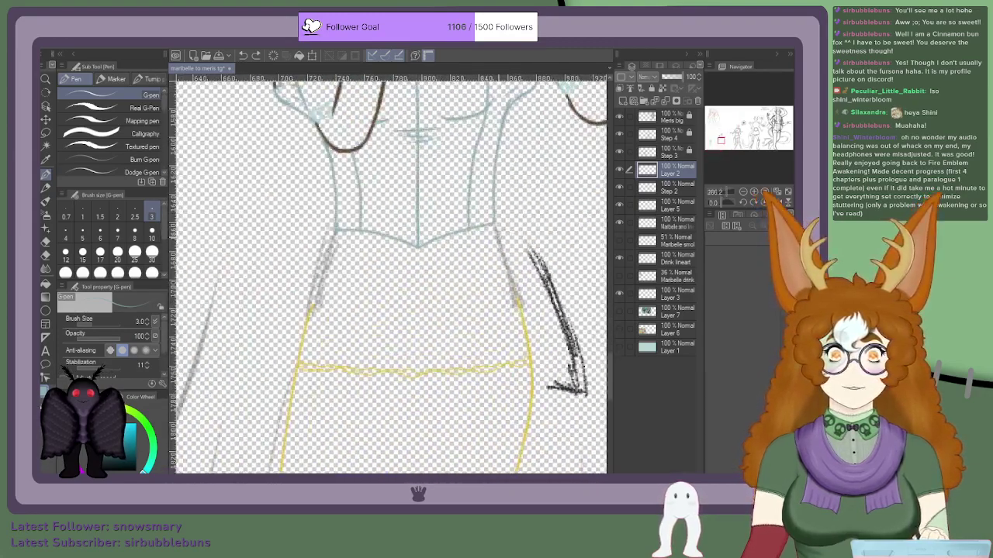
mouse_move(497, 224)
mouse_down()
mouse_move(541, 305)
mouse_move(548, 380)
mouse_up()
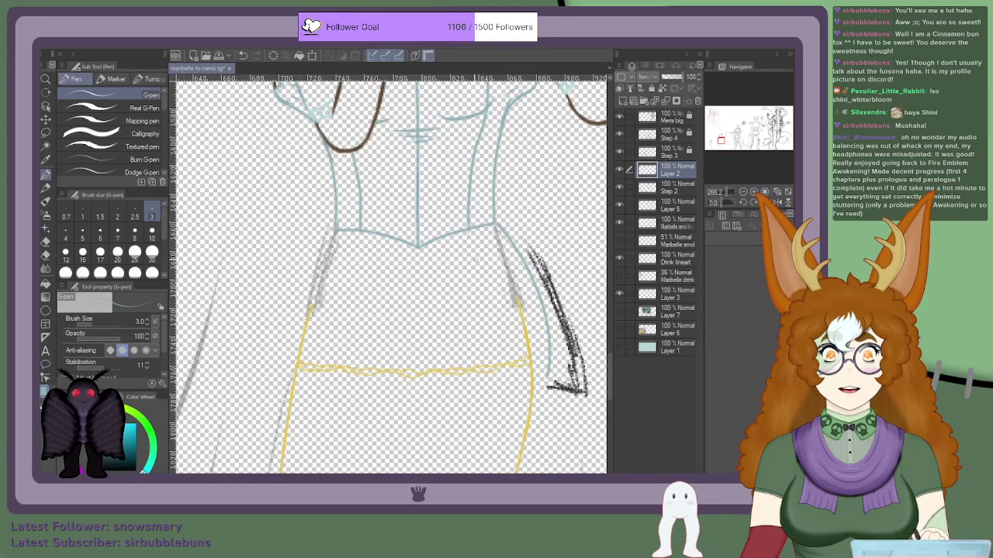
scroll(488, 225, up, 4)
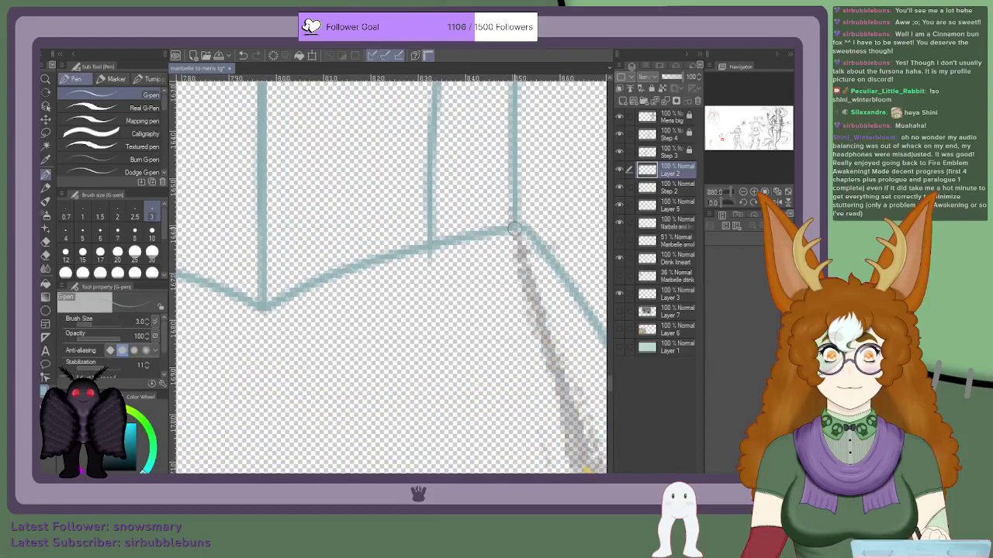
Step: Draw a curved teal hem line from the lower end of the hip curve inward across the yellow trousers
scroll(552, 284, down, 5)
drag(720, 142, 723, 140)
mouse_move(358, 411)
mouse_down()
mouse_move(301, 327)
mouse_move(318, 354)
mouse_move(378, 356)
mouse_move(392, 374)
mouse_move(278, 428)
mouse_up()
scroll(378, 357, up, 1)
scroll(308, 418, down, 8)
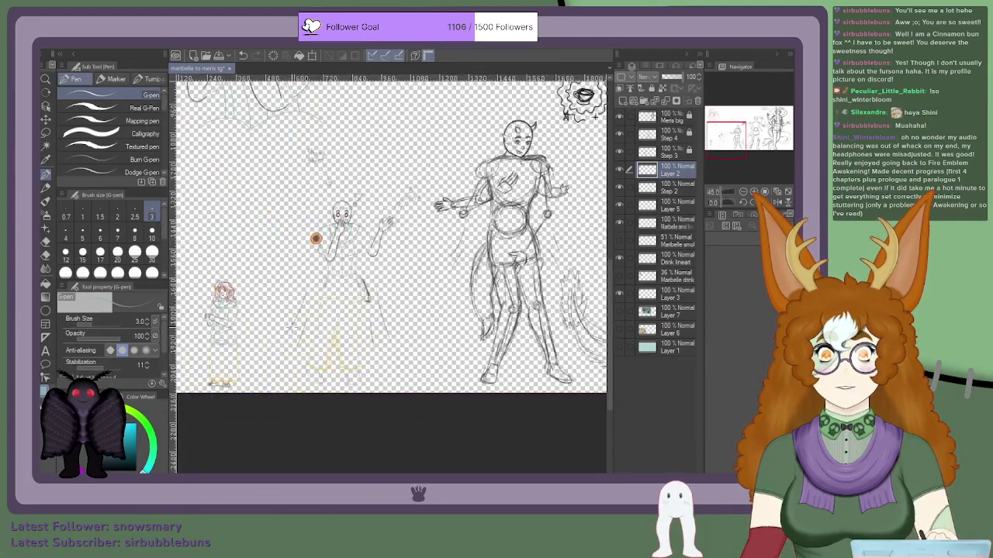
scroll(316, 238, up, 2)
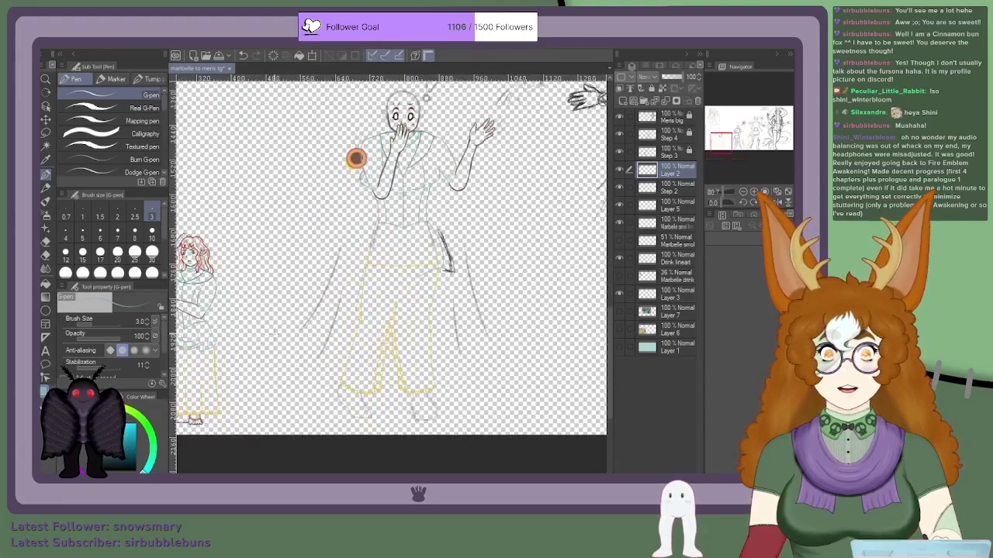
scroll(356, 158, up, 1)
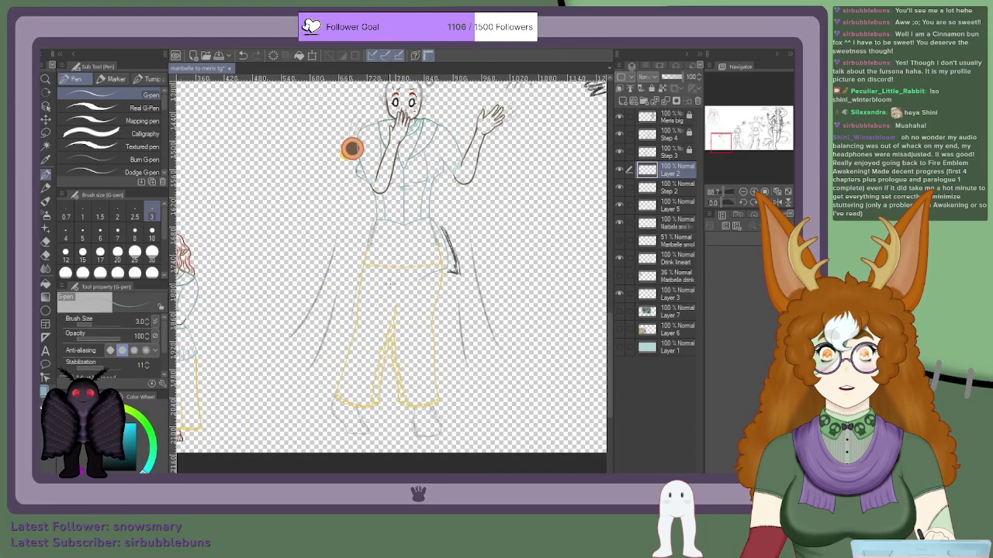
scroll(426, 274, up, 5)
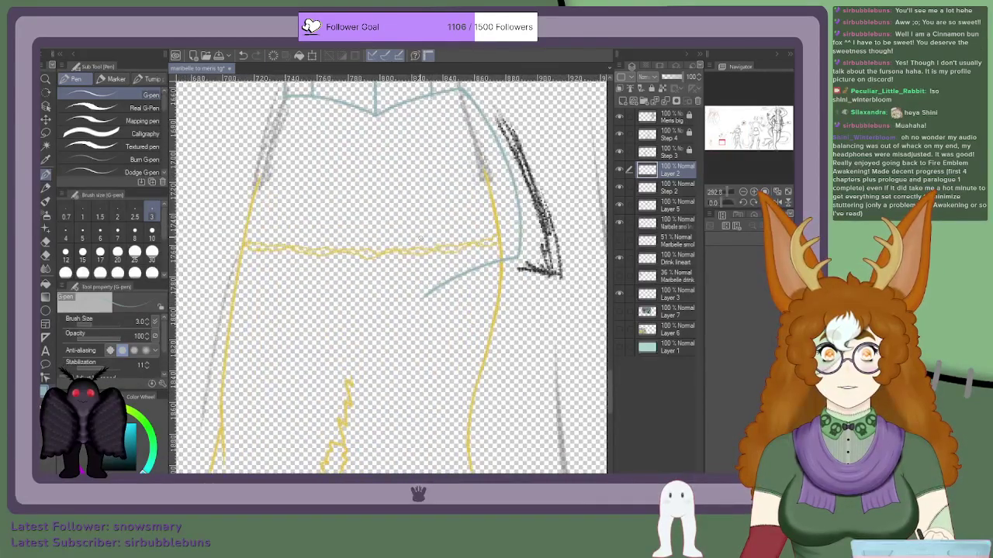
scroll(395, 111, down, 10)
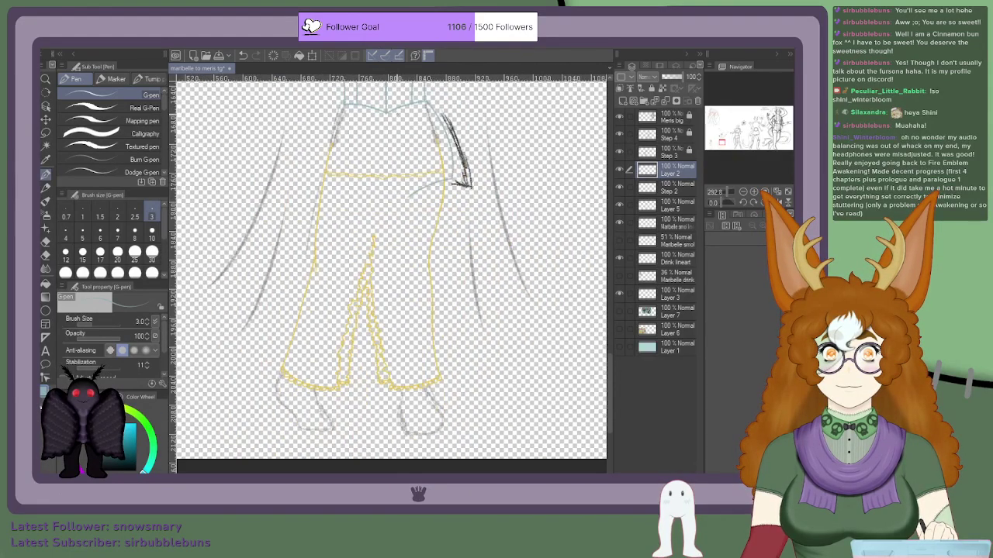
scroll(386, 115, up, 4)
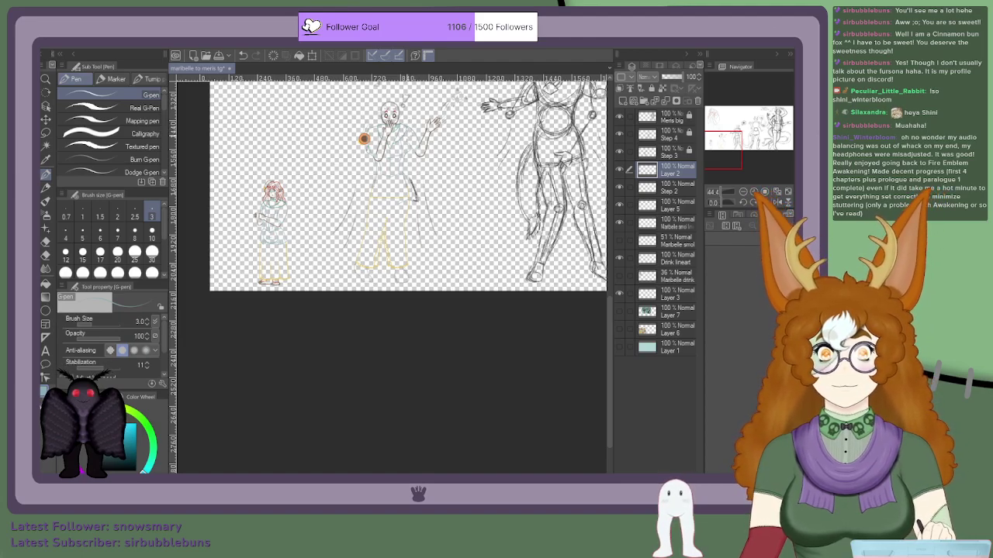
scroll(363, 138, up, 2)
scroll(399, 237, up, 5)
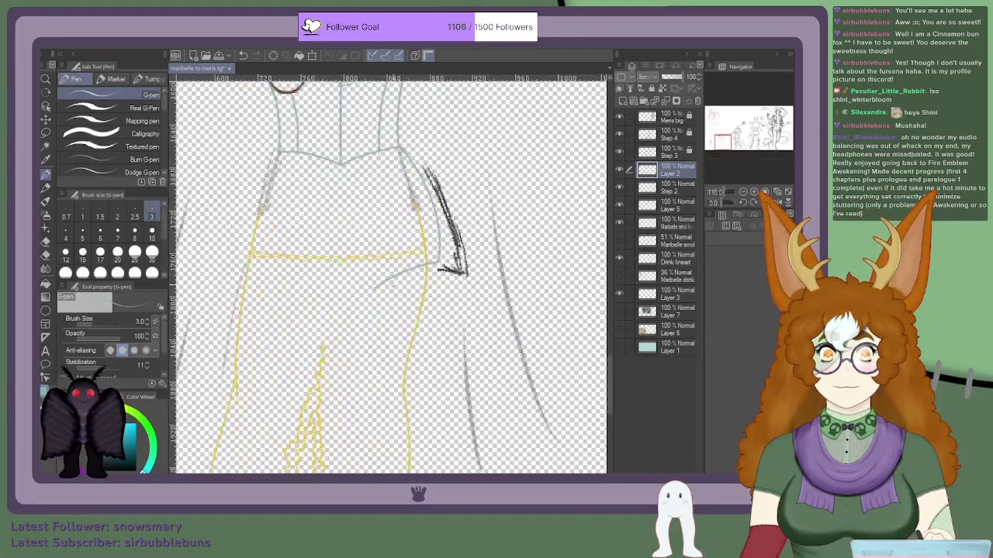
Step: Draw the inner edge of the teal coattail on the black arrow's side, from beside the bodice's centre point down to the hem's inner end
mouse_move(365, 298)
mouse_down()
mouse_move(370, 258)
mouse_move(345, 117)
mouse_up()
scroll(346, 116, down, 7)
scroll(346, 116, up, 4)
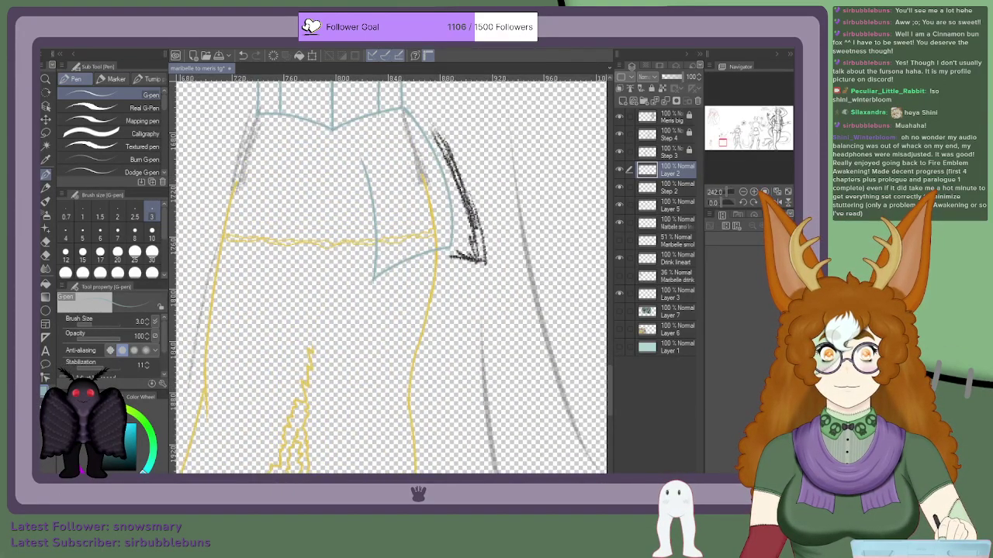
scroll(386, 144, up, 3)
mouse_move(322, 117)
mouse_down()
mouse_move(345, 163)
mouse_move(372, 263)
mouse_up()
key(ctrl+z)
mouse_move(327, 116)
mouse_down()
mouse_move(342, 133)
mouse_move(355, 207)
mouse_up()
scroll(357, 208, down, 3)
scroll(401, 188, up, 2)
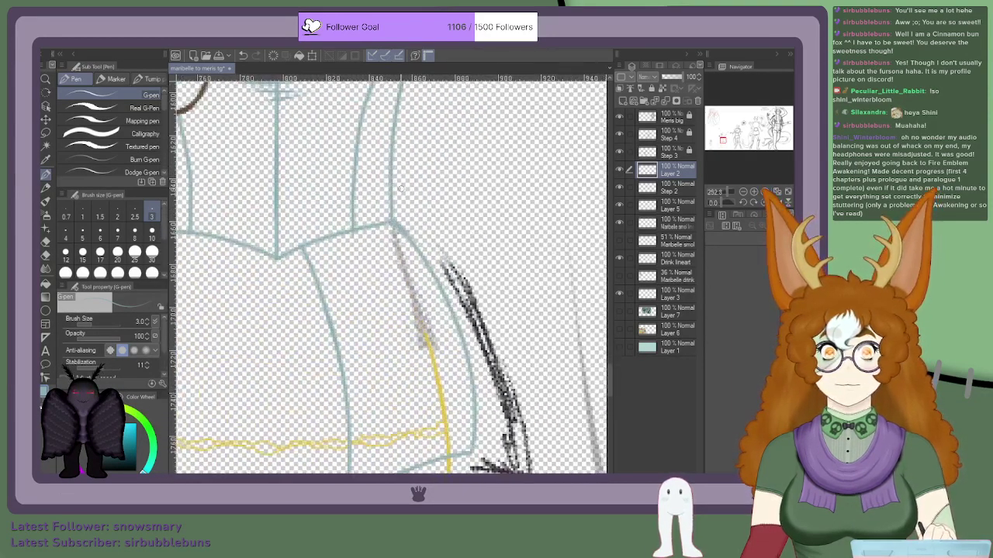
mouse_move(409, 235)
mouse_down()
mouse_move(363, 159)
mouse_move(424, 255)
mouse_up()
scroll(388, 236, down, 5)
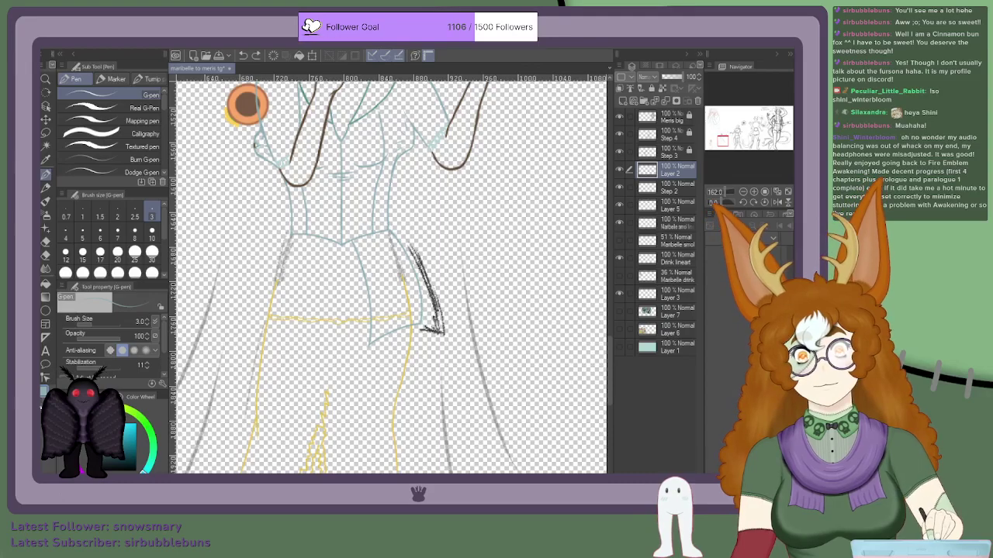
Step: Examine the other figures in the transformation lineup, including the large clothed figure, for reference
scroll(256, 117, down, 5)
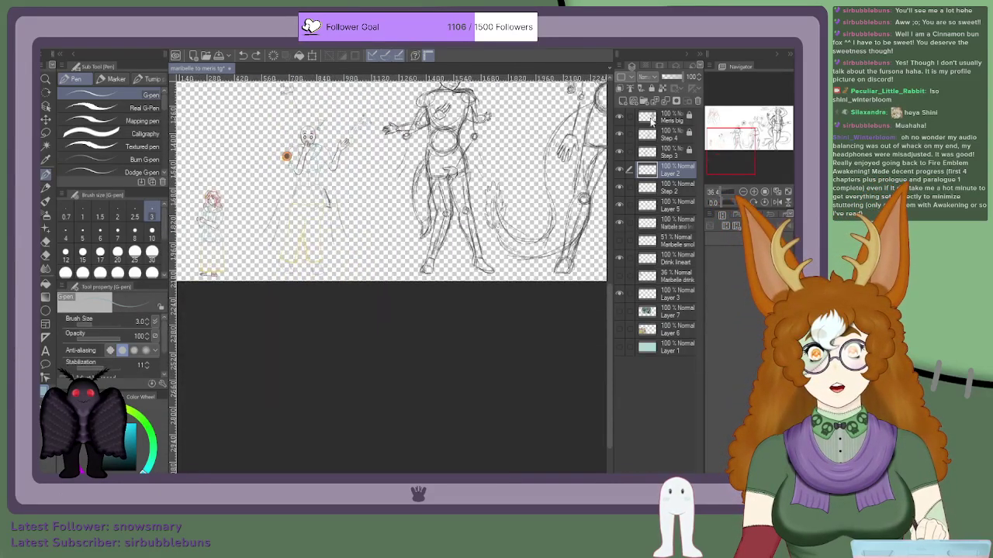
drag(740, 129, 770, 117)
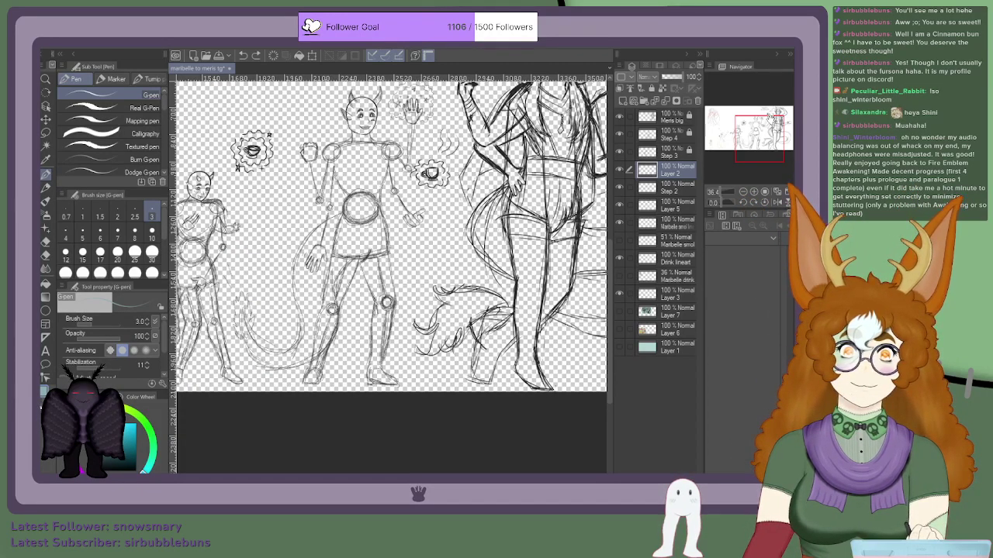
mouse_move(770, 116)
mouse_down()
mouse_move(641, 99)
mouse_move(720, 114)
mouse_move(682, 114)
mouse_move(722, 113)
mouse_up()
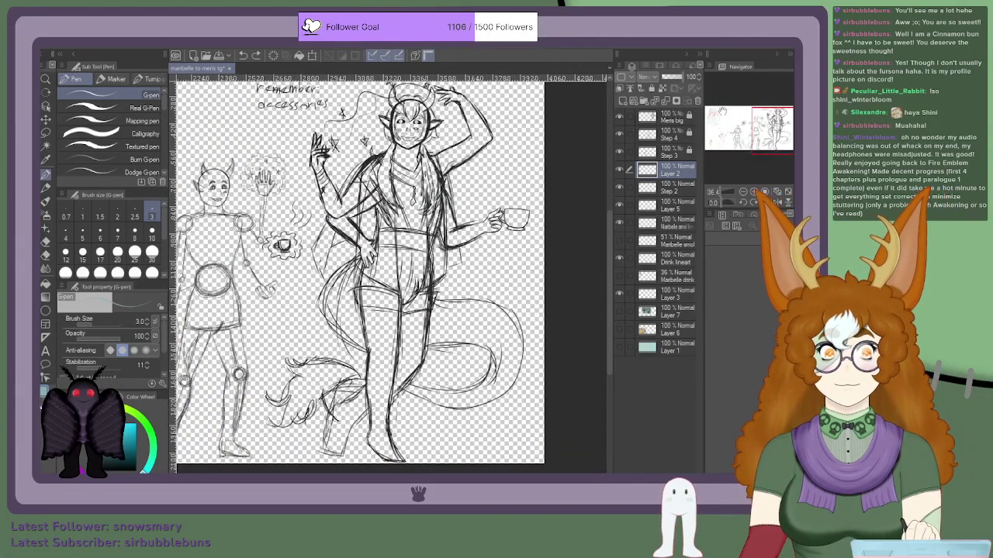
mouse_move(722, 112)
mouse_down()
mouse_move(675, 100)
mouse_move(663, 118)
mouse_up()
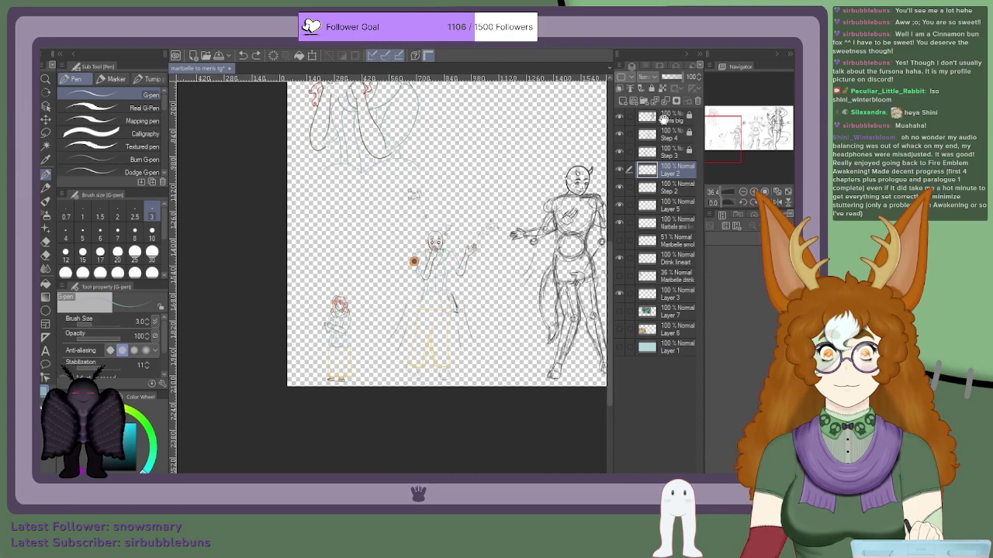
scroll(368, 349, up, 6)
scroll(520, 243, up, 9)
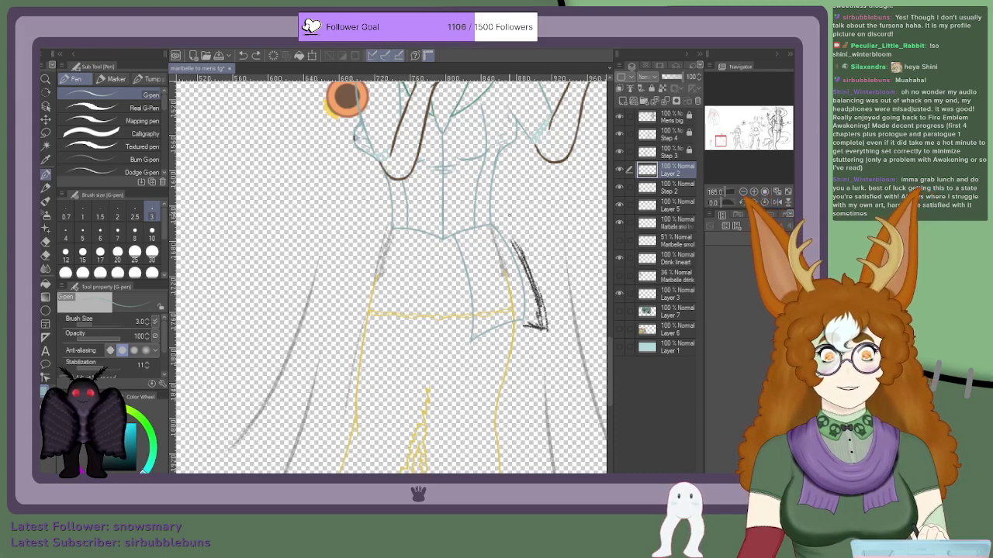
Step: Draw a teal waist flap above the bodice's lower corner on the arrow's side, with a curved top edge and a side edge meeting the coattail
scroll(504, 211, up, 5)
mouse_move(516, 288)
mouse_down()
mouse_move(484, 164)
mouse_move(358, 211)
mouse_up()
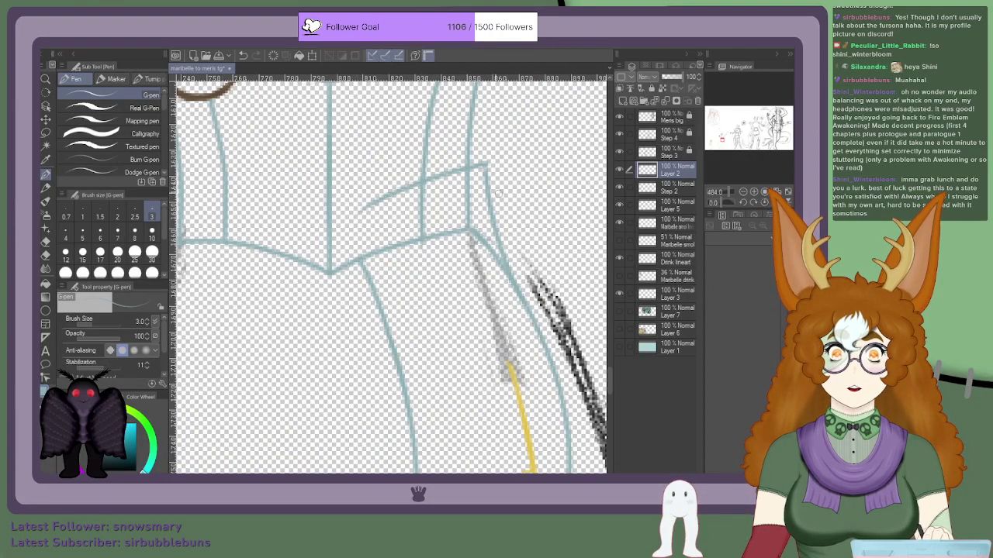
scroll(497, 193, up, 1)
key(ctrl+z)
mouse_move(504, 269)
mouse_down()
mouse_move(509, 140)
mouse_move(329, 209)
mouse_up()
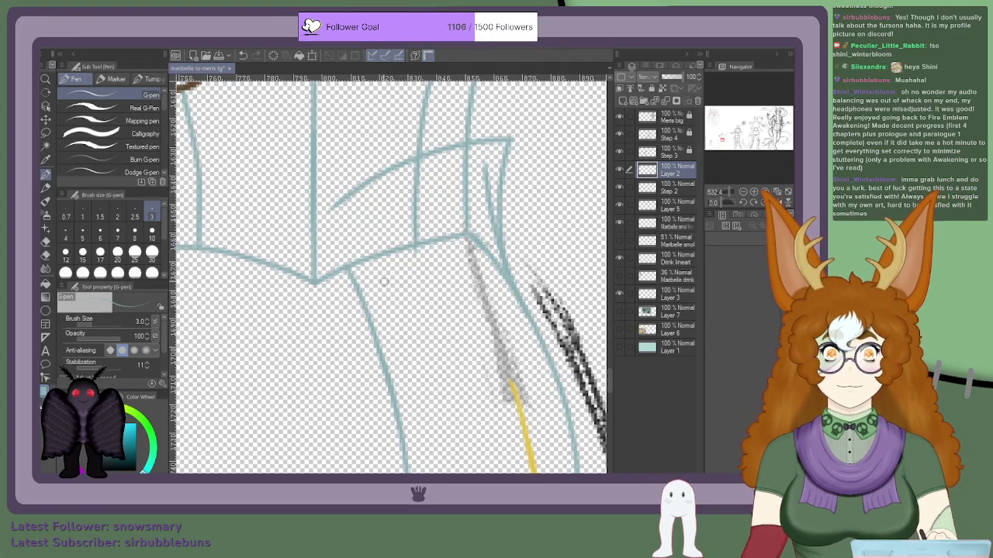
Step: Close the waist flap's front with a short teal edge from its top curve down to the coattail's inner edge
scroll(358, 237, down, 6)
scroll(355, 232, up, 4)
mouse_move(360, 279)
mouse_down()
mouse_move(350, 235)
mouse_move(368, 295)
mouse_up()
scroll(384, 347, down, 3)
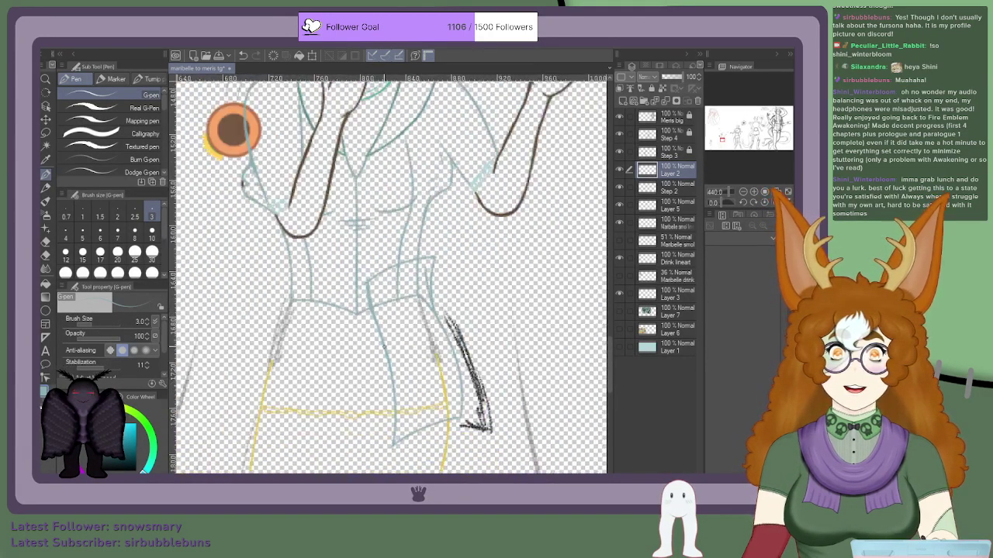
scroll(384, 341, up, 3)
scroll(384, 334, up, 1)
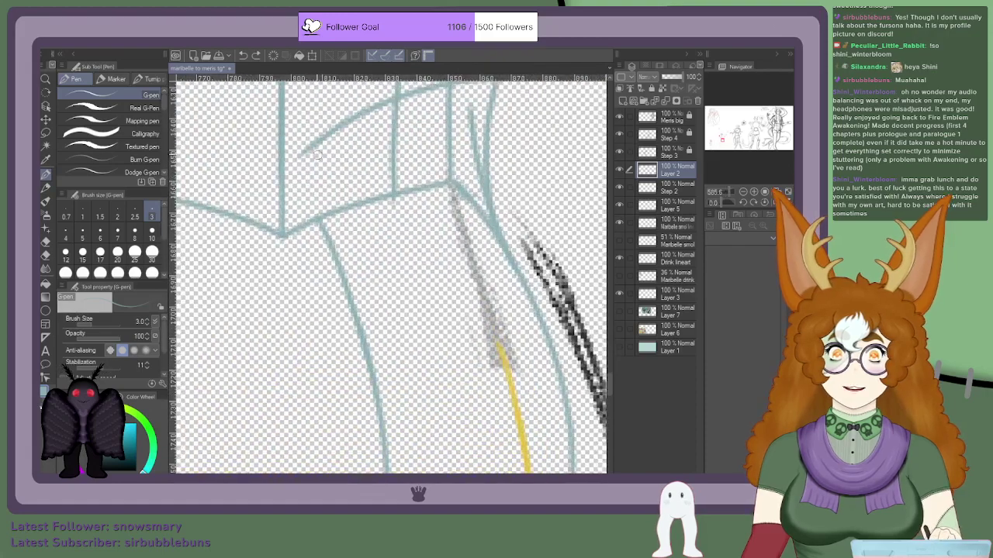
drag(318, 155, 335, 264)
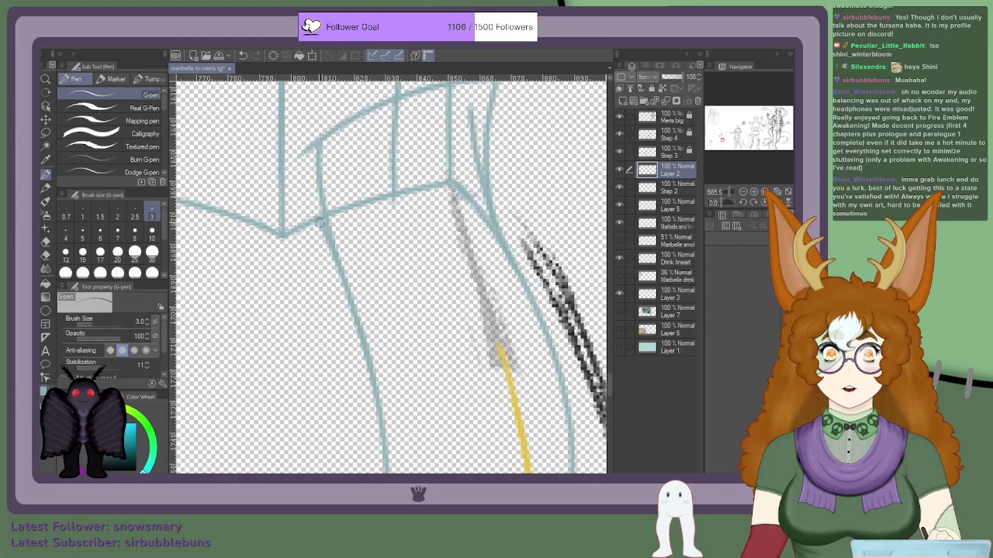
drag(310, 136, 311, 149)
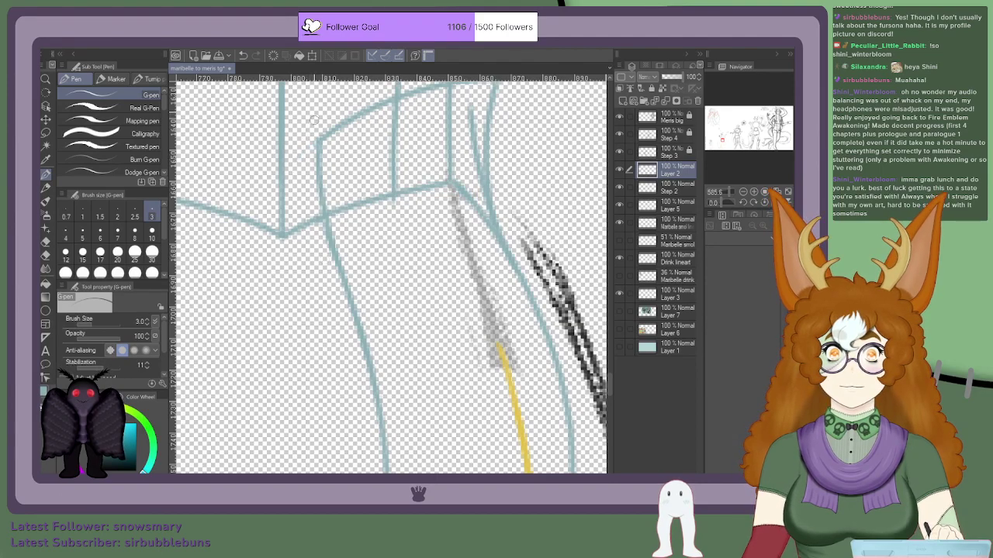
scroll(376, 159, down, 3)
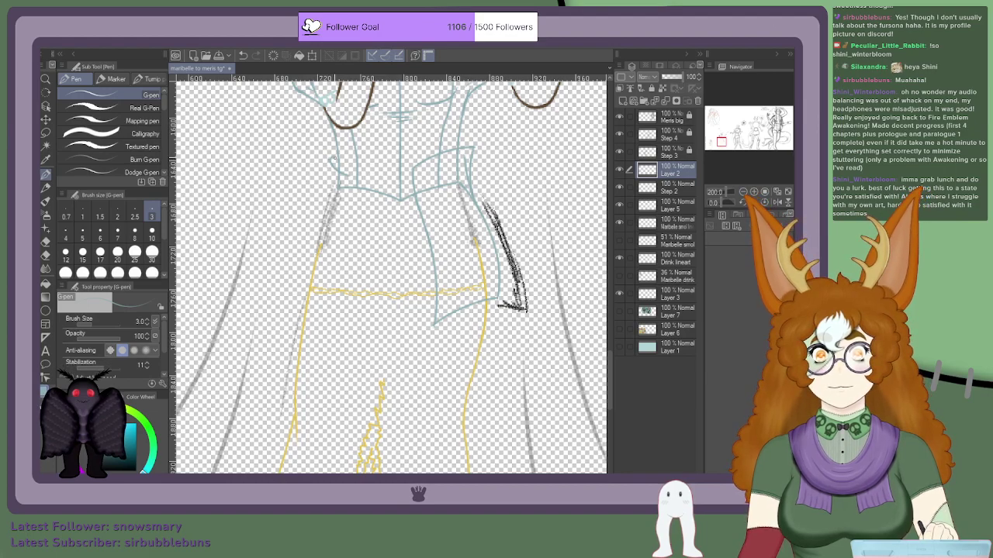
Step: Draw a small teal folded flap at the side of the waist opposite the black arrow
scroll(331, 161, up, 5)
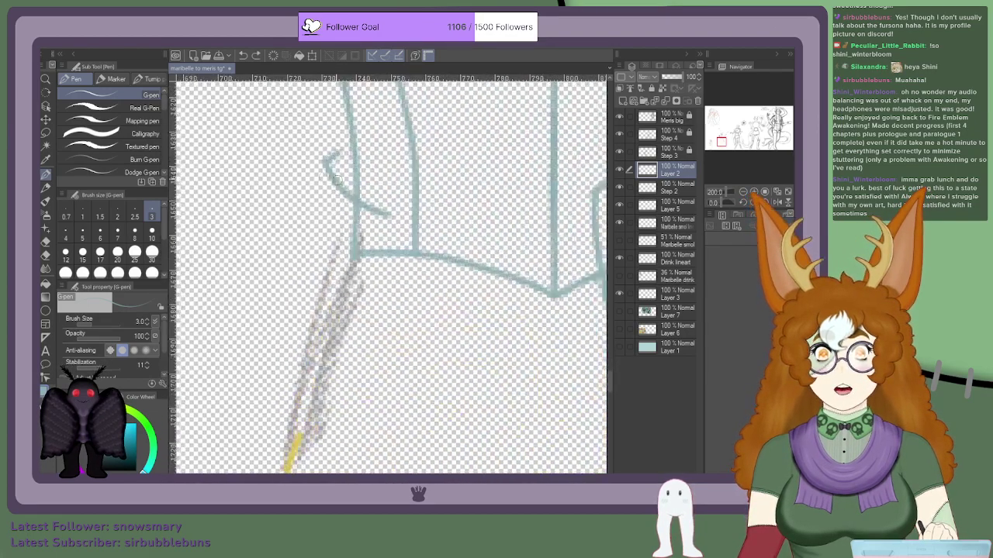
drag(343, 146, 356, 198)
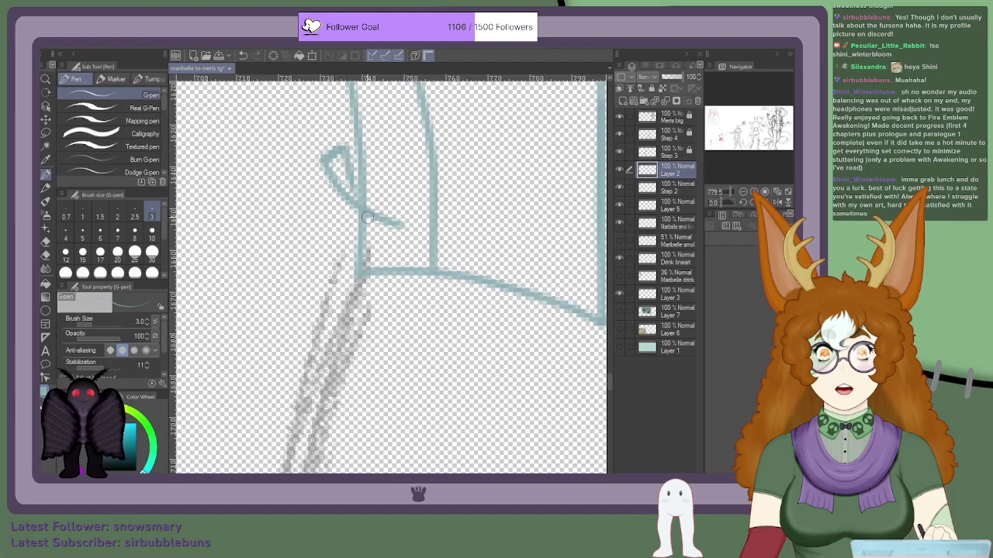
key(ctrl+z)
drag(344, 145, 355, 198)
scroll(390, 288, down, 5)
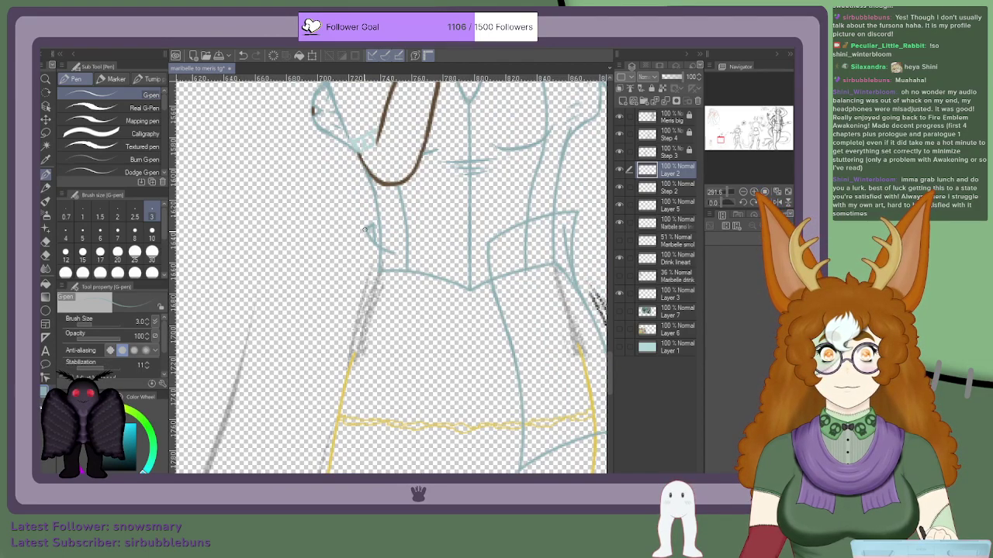
key(ctrl+z)
Step: Draw the opposite coattail's curved outer edge in teal, from the small waist fold down past the hip
mouse_move(363, 228)
mouse_down()
mouse_move(354, 308)
mouse_move(308, 403)
mouse_up()
scroll(310, 400, down, 1)
scroll(330, 419, up, 4)
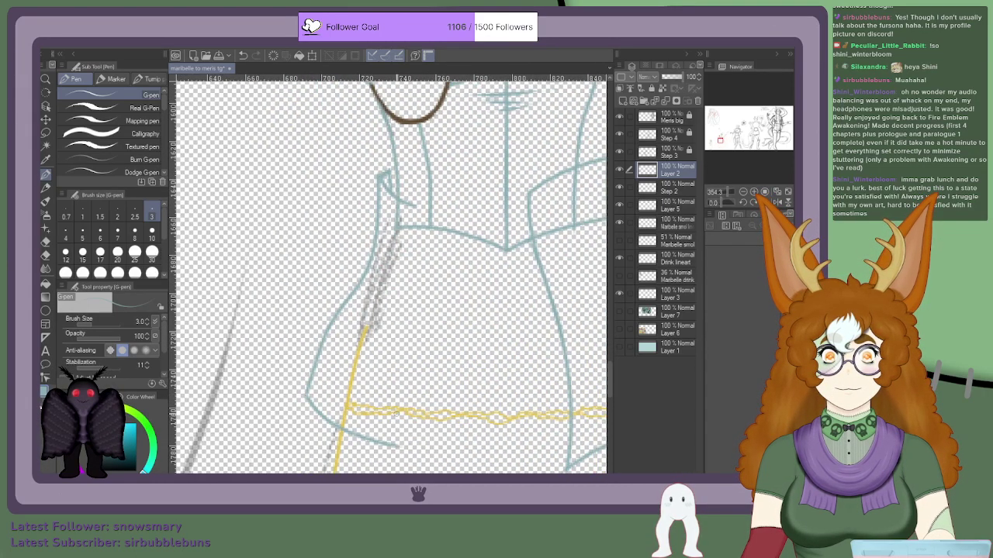
scroll(325, 419, down, 2)
scroll(433, 456, up, 1)
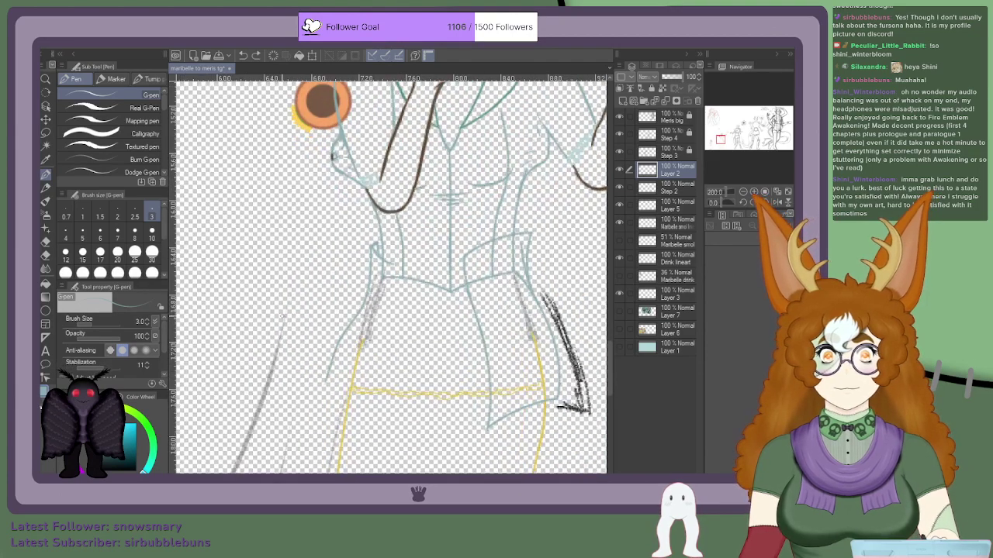
Step: Add the opposite coattail's slanted teal hem across the trouser leg and its inner edge rising toward the waist
drag(341, 400, 382, 434)
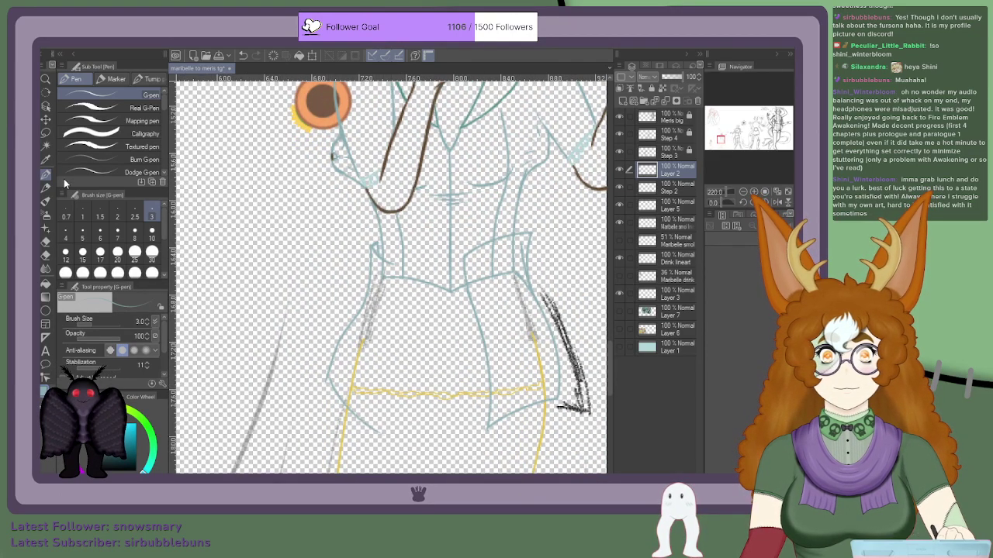
scroll(320, 381, up, 3)
mouse_move(307, 361)
mouse_down()
mouse_move(337, 397)
mouse_move(415, 446)
mouse_move(397, 275)
mouse_move(407, 230)
mouse_up()
Step: Try to join the opposite coattail's inner edge to the end of the waist fold with a teal line
drag(414, 171, 400, 284)
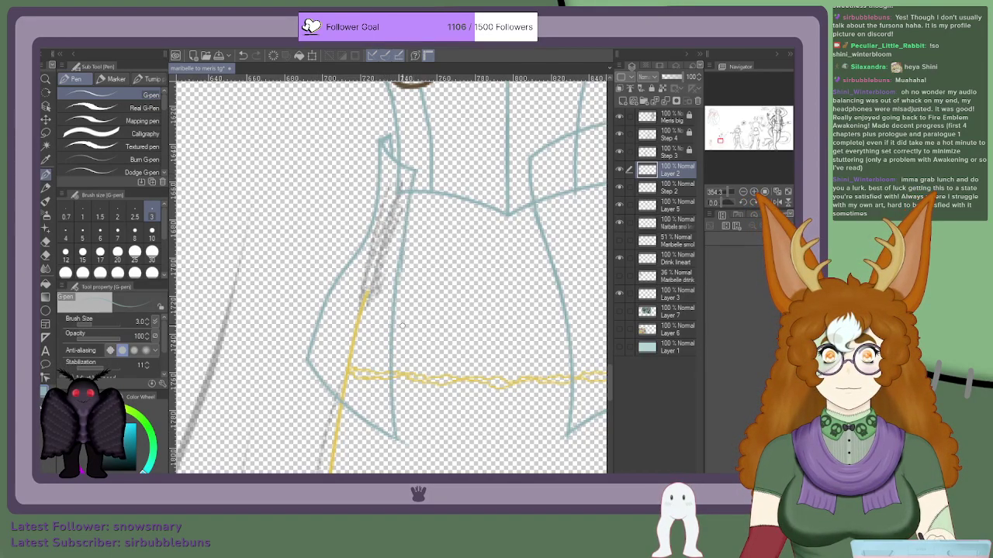
key(ctrl+z)
drag(414, 175, 385, 293)
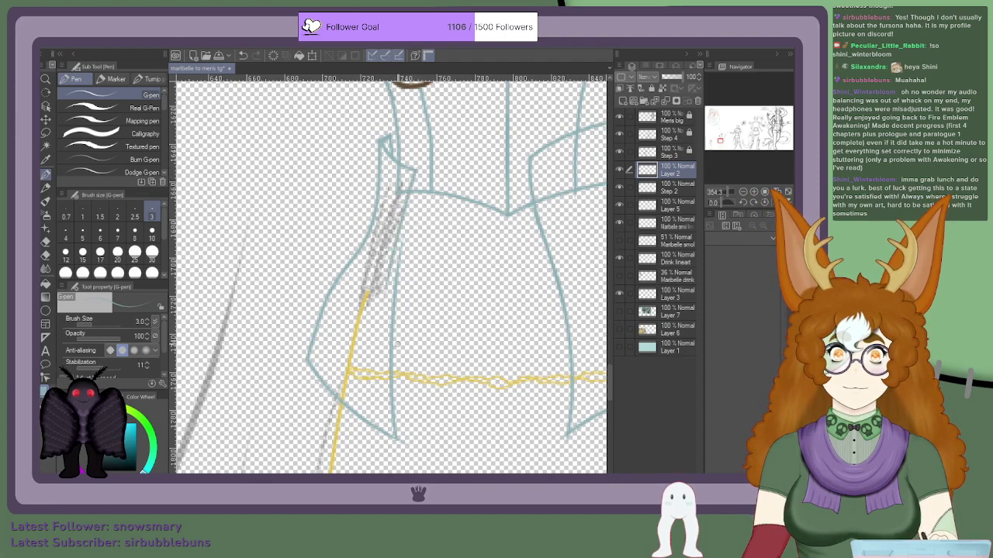
key(ctrl+z)
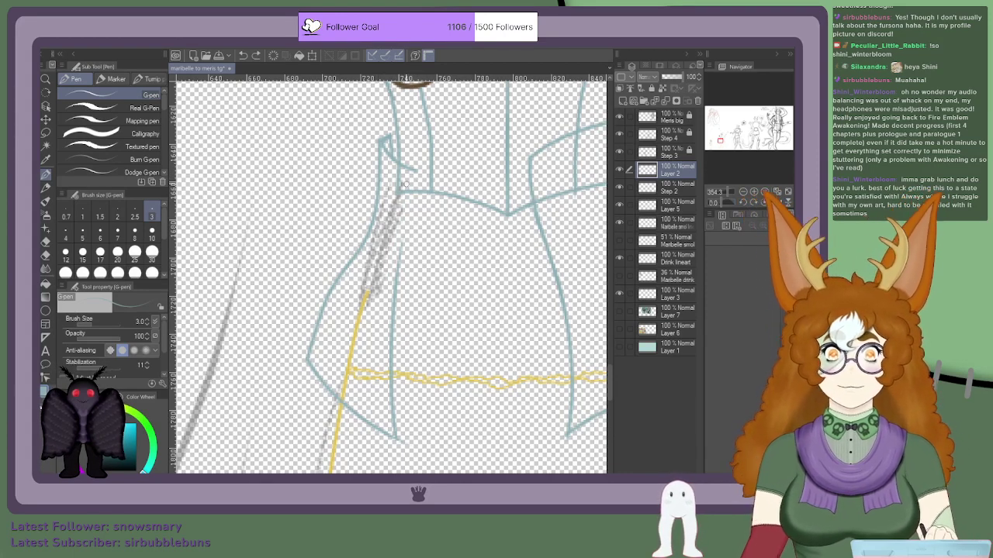
drag(415, 164, 399, 278)
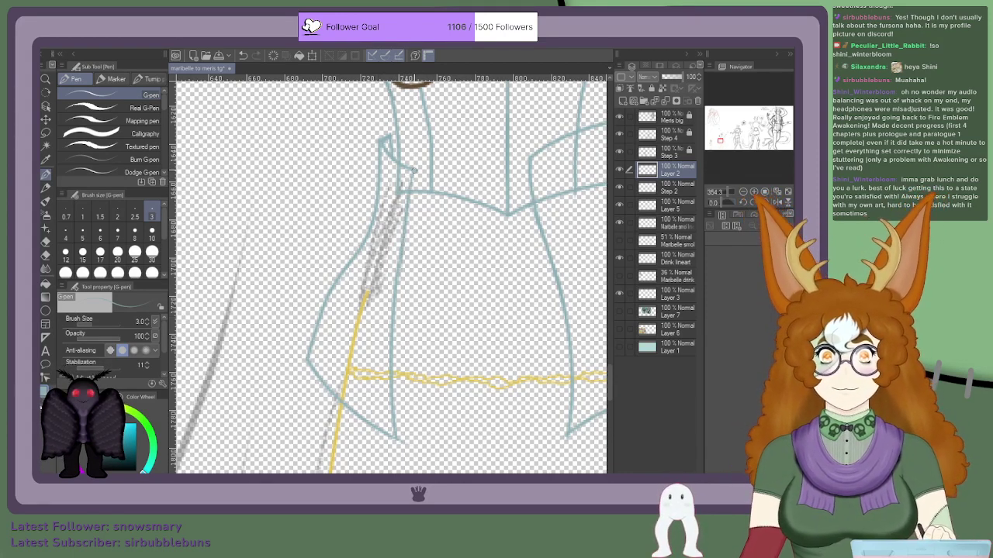
drag(414, 171, 384, 288)
key(ctrl+z)
key(ctrl+z)
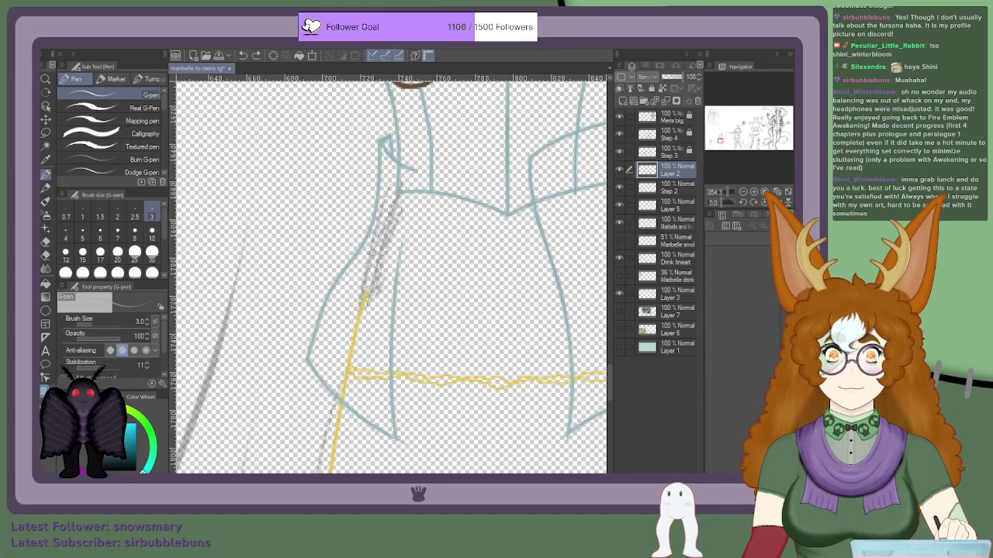
Step: Draw a teal line from the end of the small waist fold down into the opposite coattail's inner edge
scroll(400, 177, up, 3)
drag(424, 165, 385, 305)
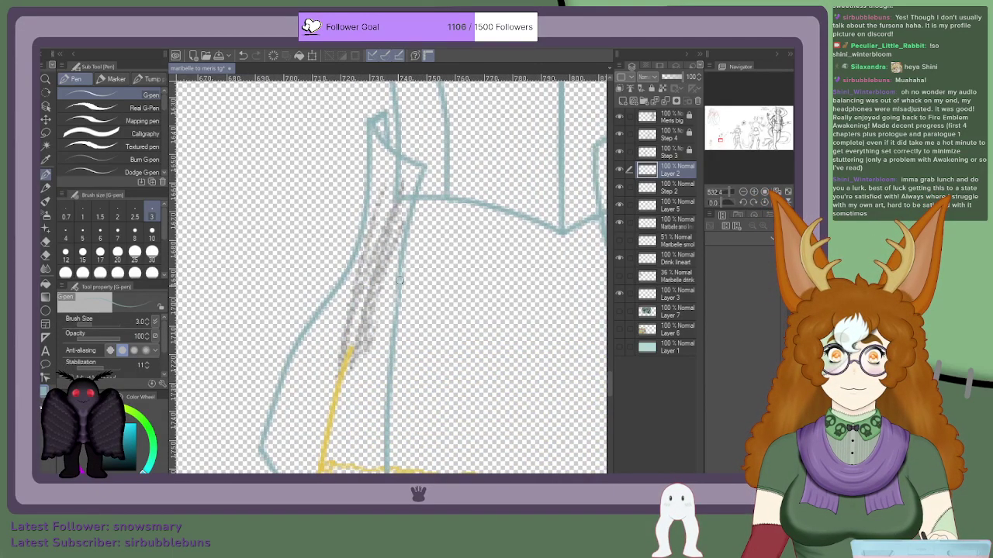
scroll(399, 281, down, 4)
scroll(400, 281, up, 2)
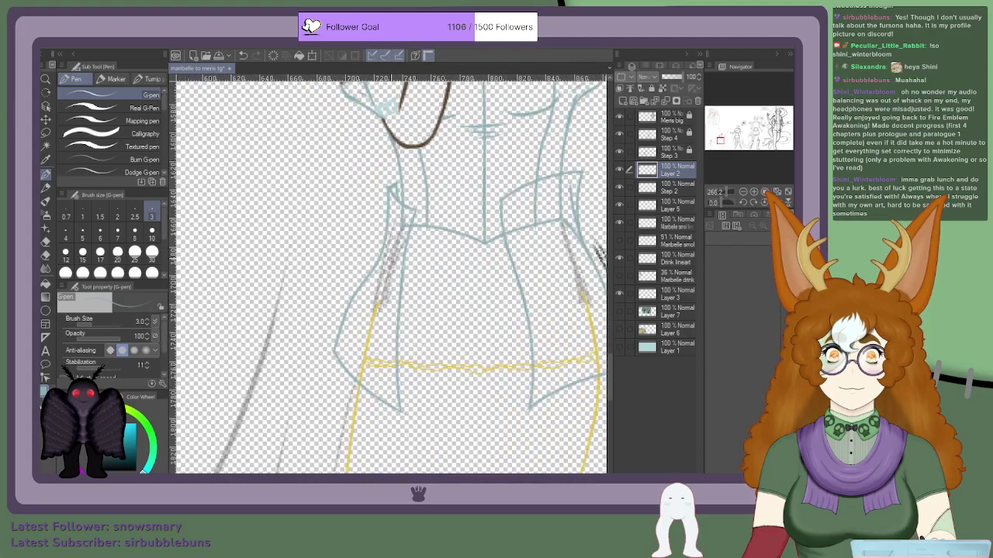
scroll(382, 209, up, 2)
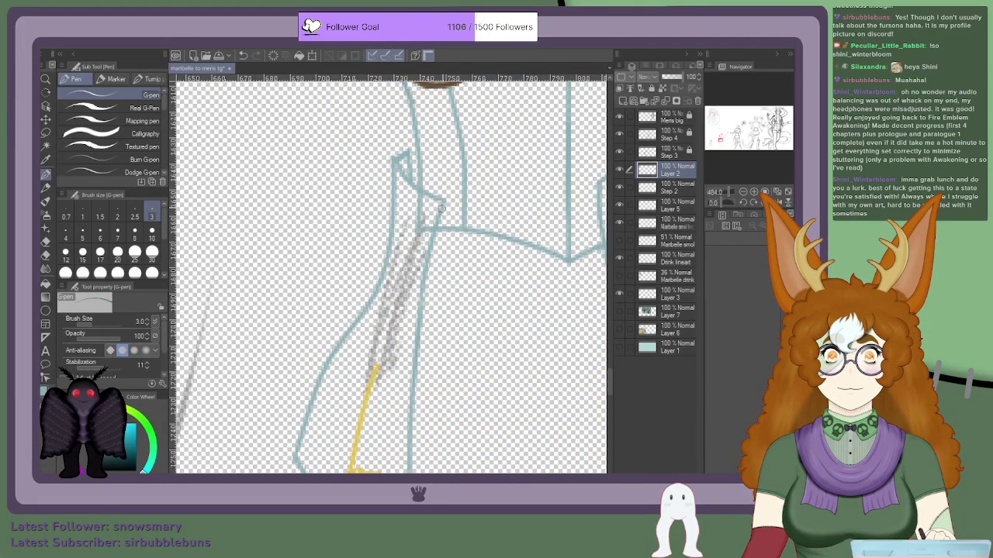
Step: On the Step 2 layer, erase the grey sketch lines inside the coattail opposite the arrow, using brush size 17
click(665, 191)
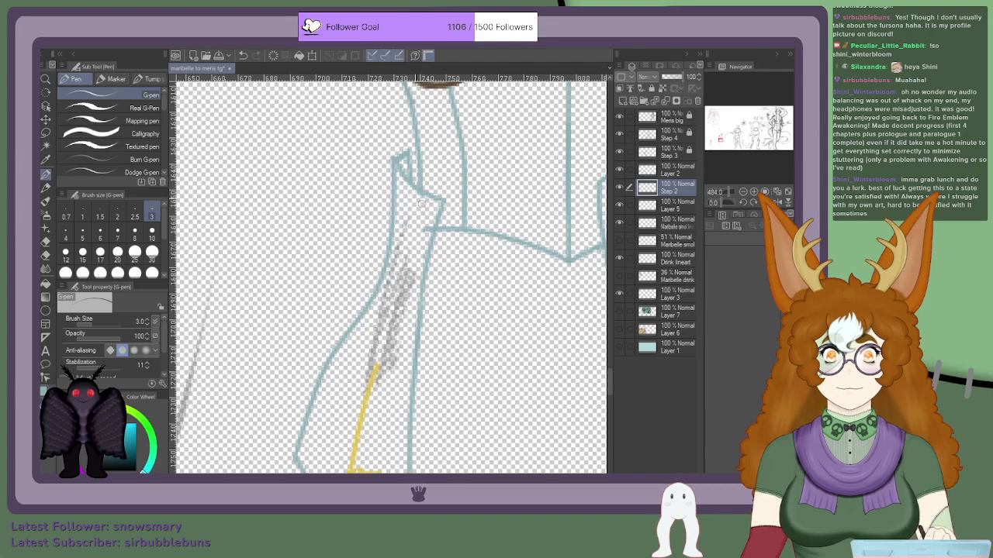
mouse_move(400, 291)
mouse_down()
mouse_move(417, 253)
mouse_move(384, 376)
mouse_up()
mouse_move(392, 340)
mouse_down()
mouse_move(386, 386)
mouse_move(398, 348)
mouse_up()
scroll(400, 329, down, 3)
scroll(367, 409, up, 2)
scroll(366, 409, up, 1)
click(100, 252)
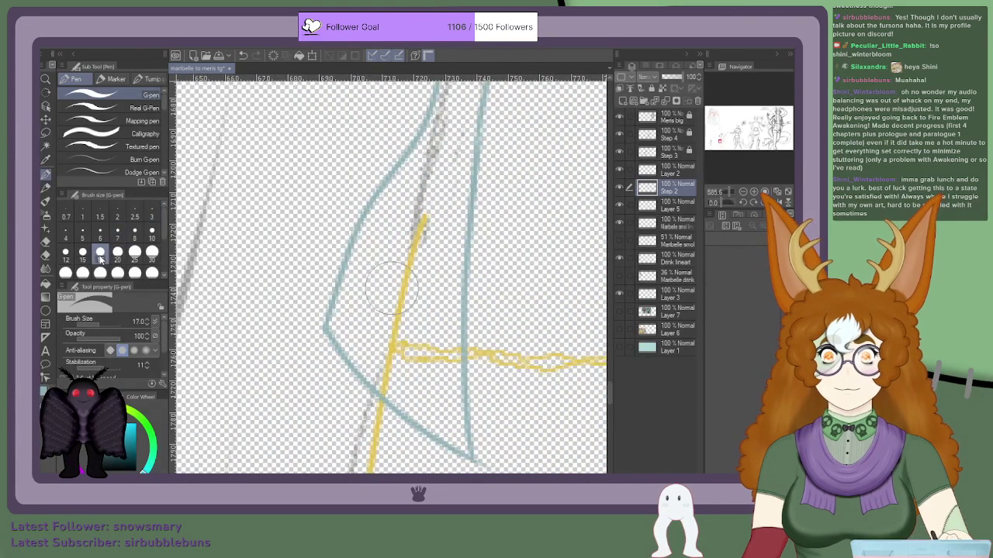
drag(411, 283, 458, 131)
scroll(450, 132, up, 1)
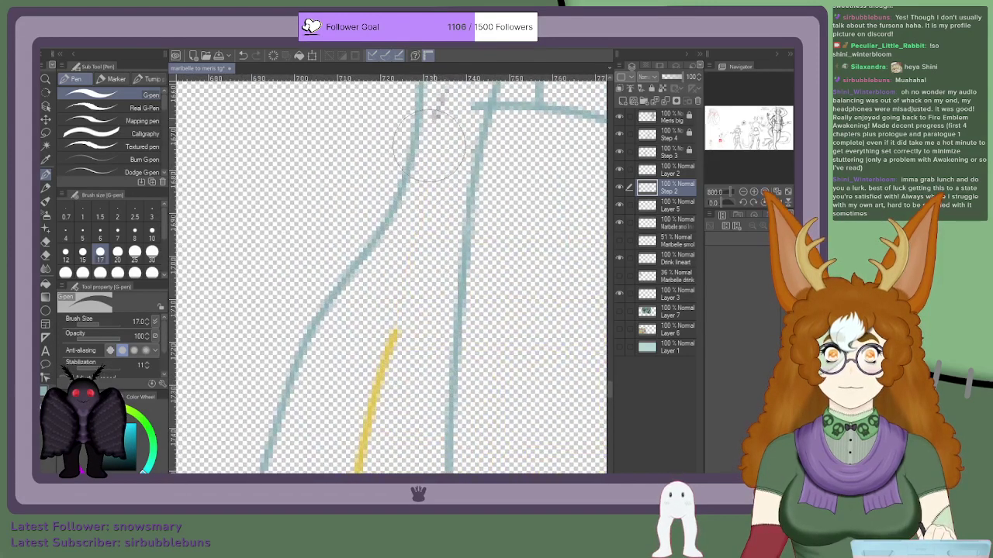
Step: Erase the remaining grey hip sketch lines above the yellow trousers on the black arrow's side
scroll(414, 182, down, 10)
scroll(412, 183, up, 3)
scroll(412, 184, down, 5)
scroll(550, 205, up, 8)
drag(425, 233, 388, 139)
scroll(397, 155, down, 3)
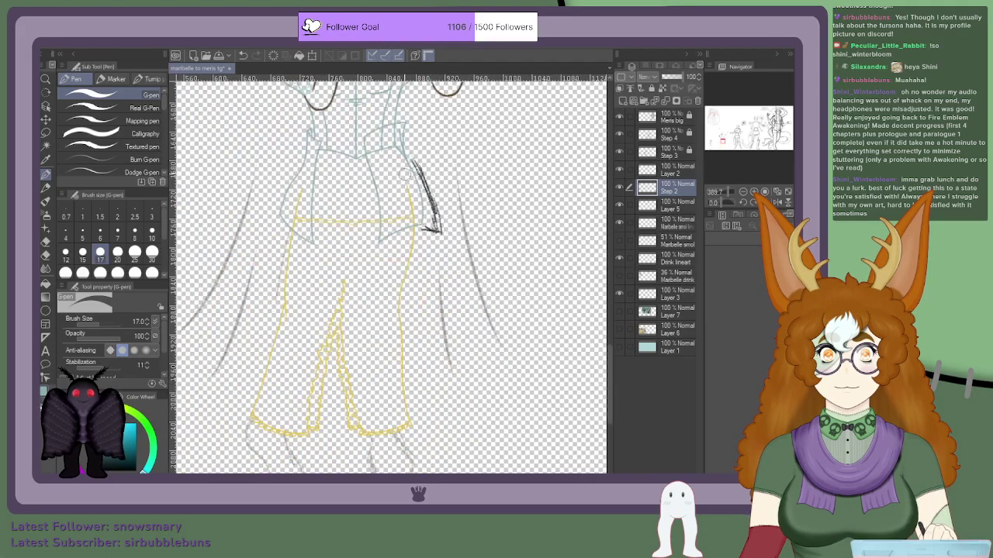
Step: On Layer 2, erase the teal torso lines that show through the waist flap beside the black arrow
scroll(405, 138, up, 1)
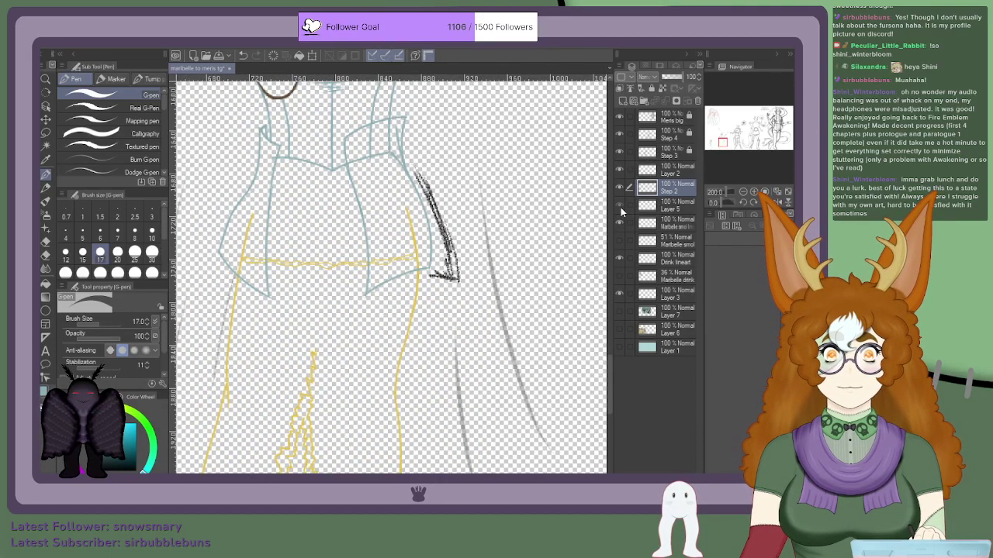
click(654, 172)
scroll(366, 138, up, 5)
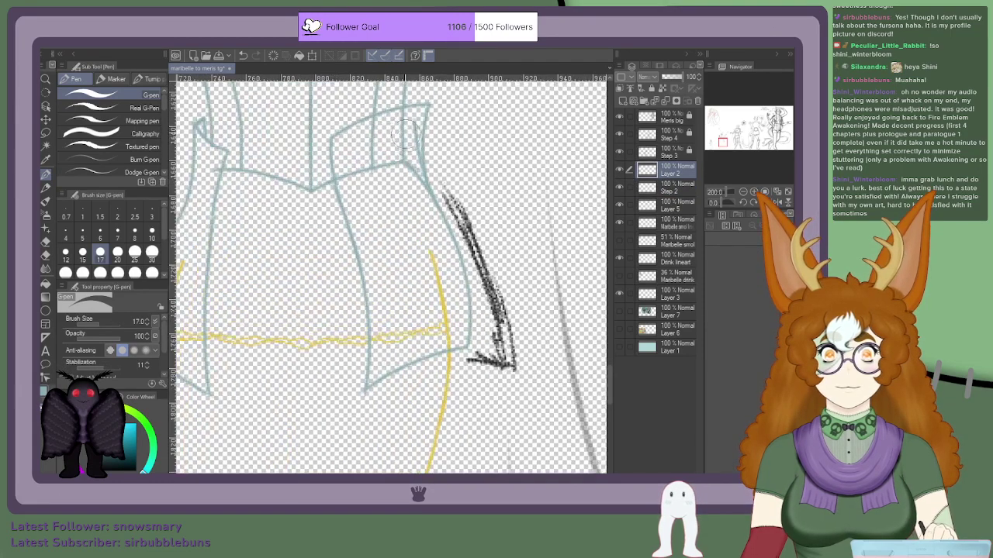
drag(404, 161, 404, 174)
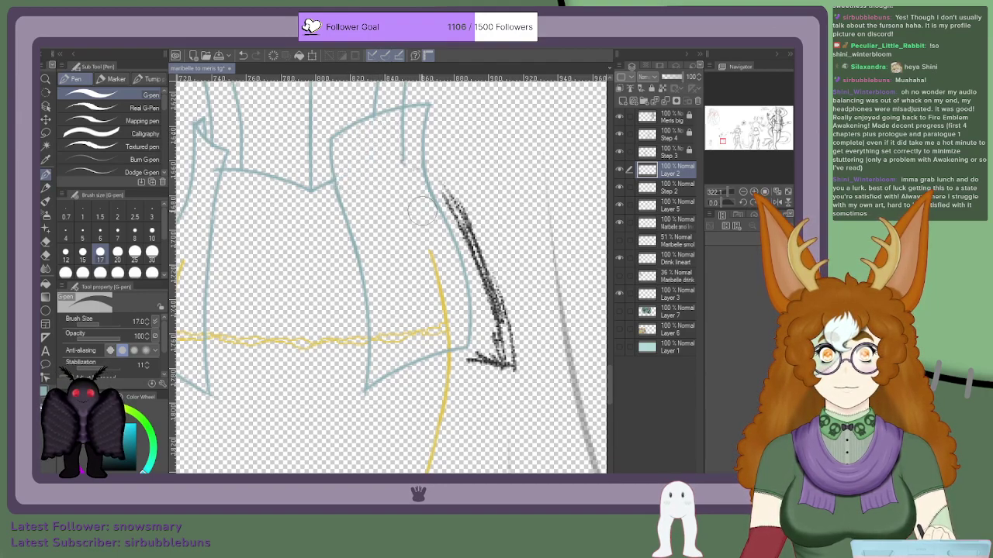
Step: Erase the yellow waistband and trouser lines inside the flap beside the arrow, reducing the brush size to 6 for the remaining edges
mouse_move(440, 325)
mouse_down()
mouse_move(418, 339)
mouse_move(421, 330)
mouse_move(388, 341)
mouse_up()
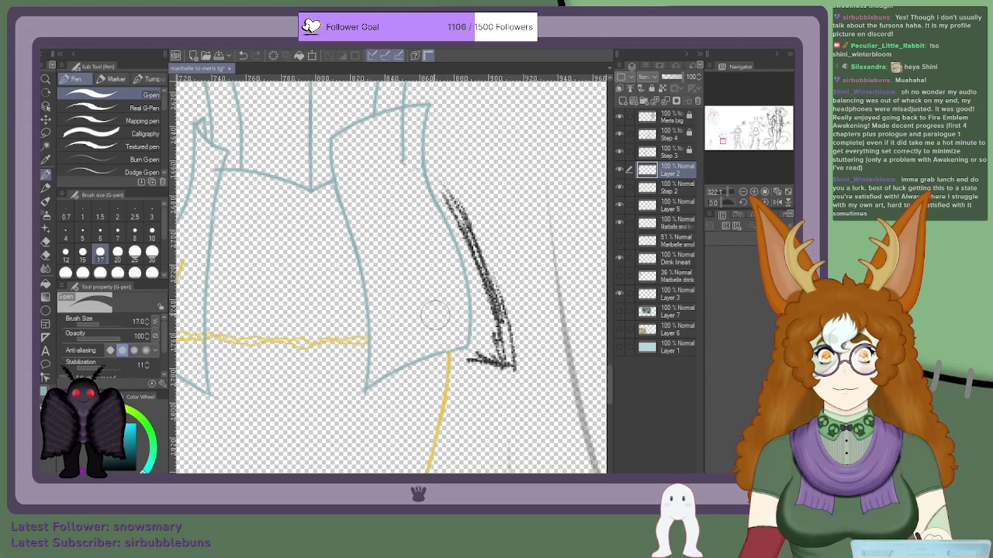
key(bracketleft)
key(bracketleft)
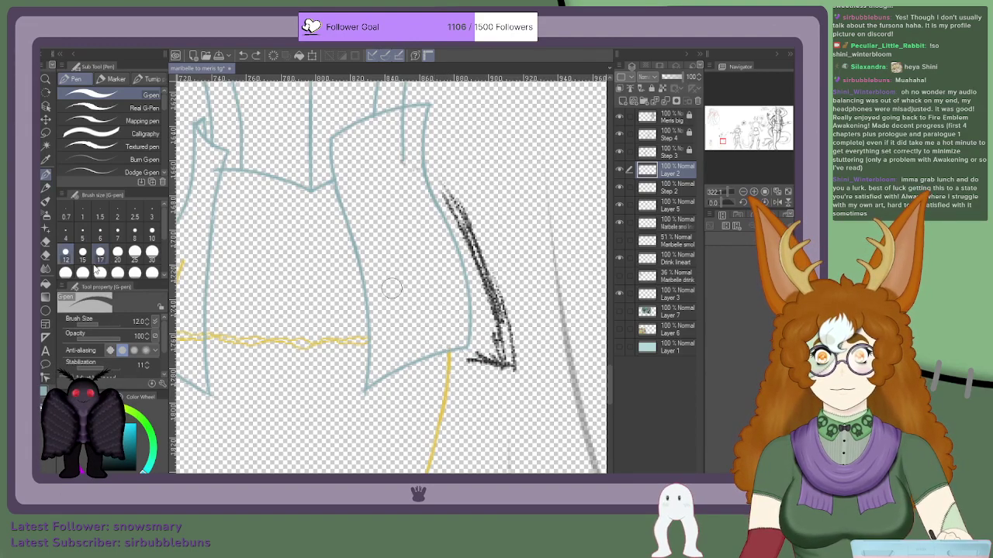
scroll(450, 359, up, 4)
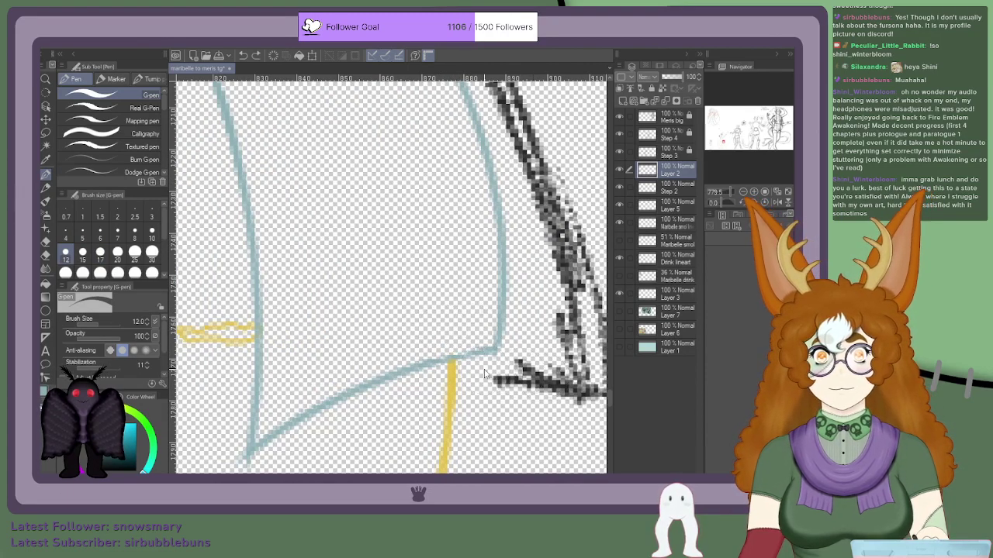
click(100, 232)
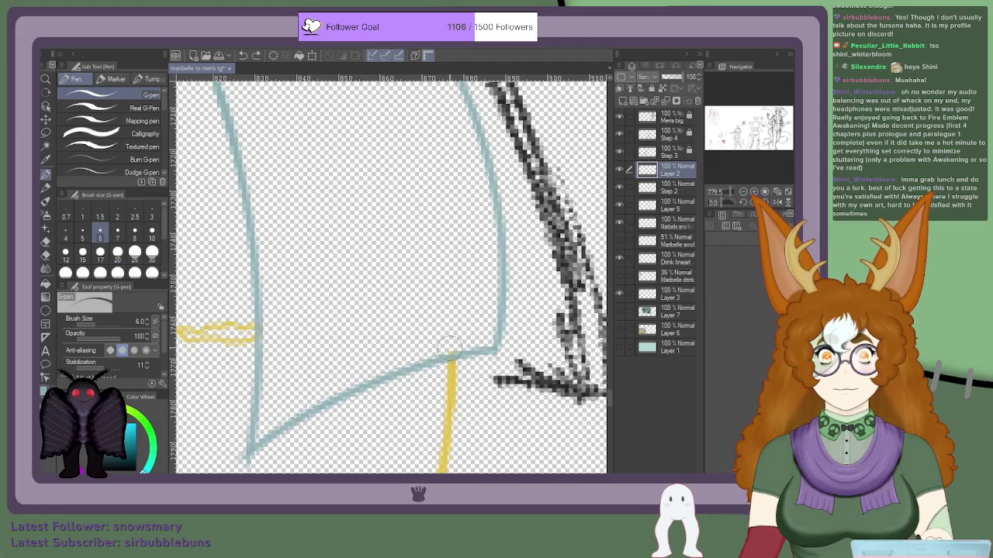
scroll(458, 306, down, 8)
scroll(328, 394, up, 6)
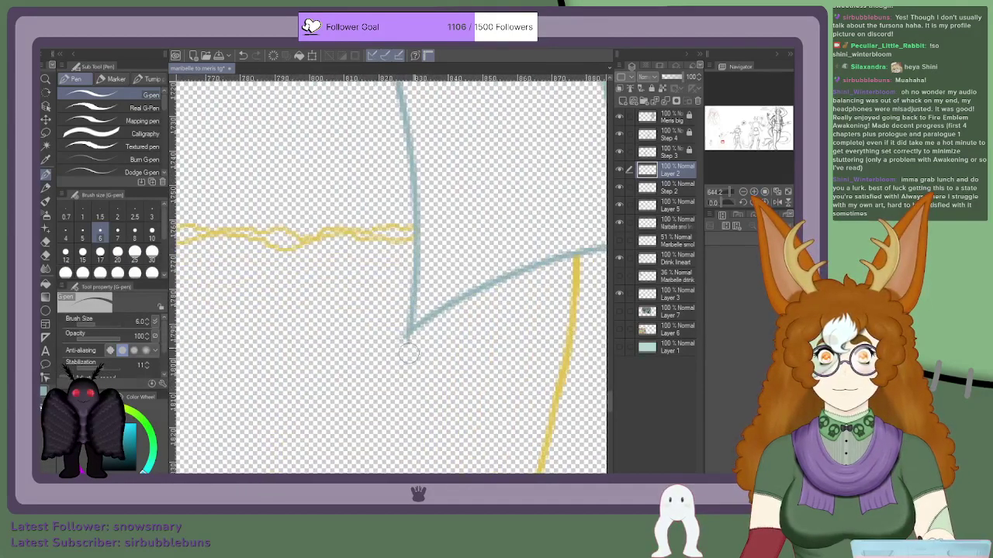
scroll(377, 293, down, 6)
scroll(225, 345, up, 7)
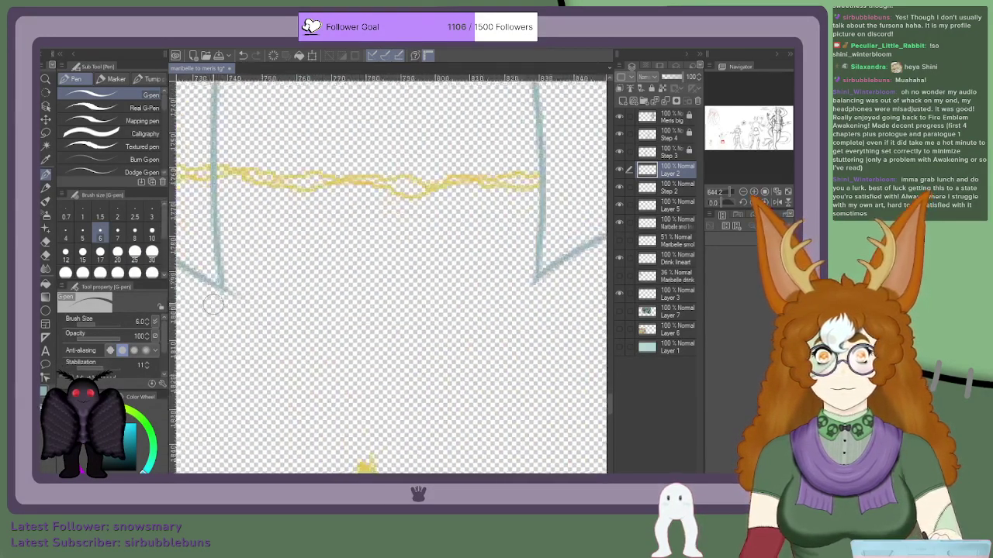
Step: Erase the yellow waistband and trouser outline inside the waist flap opposite the arrow
mouse_move(234, 304)
mouse_down()
mouse_move(234, 273)
mouse_move(259, 242)
mouse_move(249, 256)
mouse_move(225, 214)
mouse_move(242, 207)
mouse_move(241, 228)
mouse_move(225, 169)
mouse_move(251, 218)
mouse_move(231, 195)
mouse_up()
scroll(264, 262, down, 9)
scroll(225, 215, up, 9)
scroll(250, 217, down, 10)
scroll(211, 230, up, 9)
scroll(226, 172, down, 8)
scroll(238, 160, up, 5)
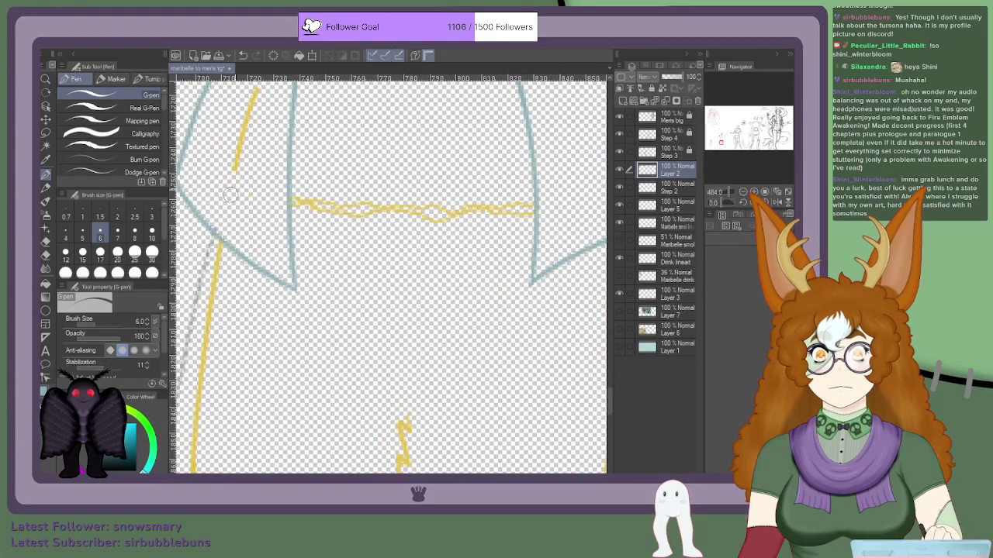
scroll(237, 180, down, 9)
scroll(239, 142, up, 1)
drag(247, 137, 235, 194)
scroll(239, 175, down, 6)
scroll(247, 147, up, 8)
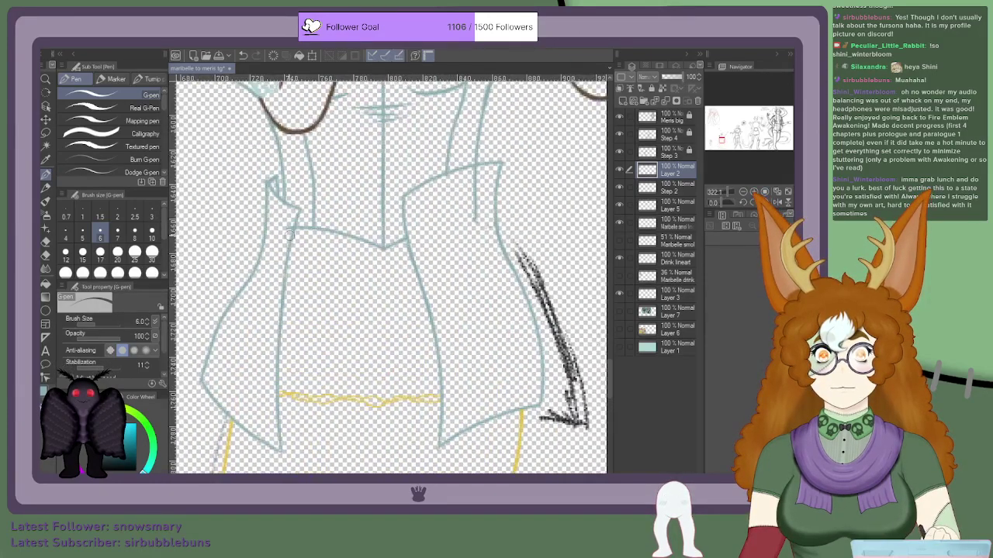
Step: On the Step 2 layer, erase the leftover vertical sketch line inside the flap on the arrow's side
scroll(290, 233, up, 2)
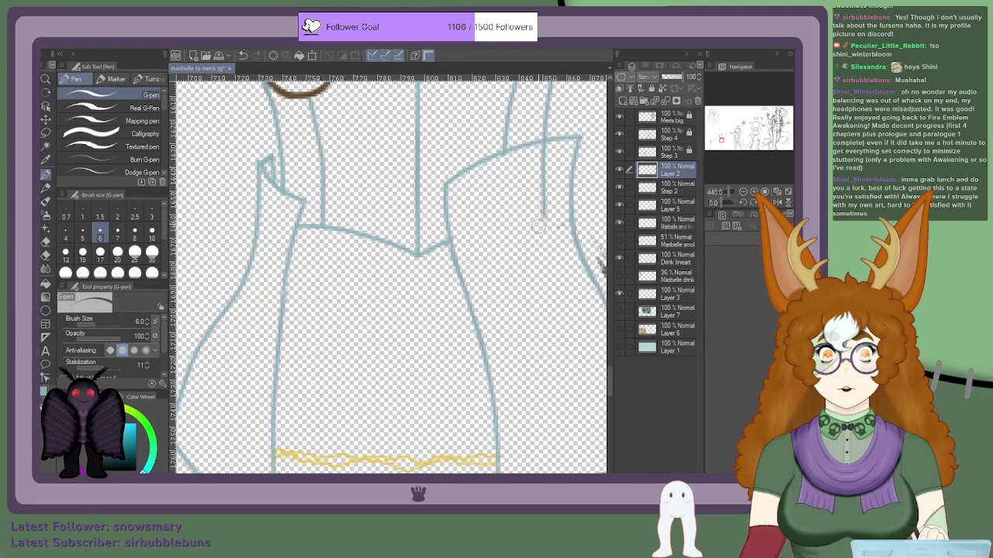
click(664, 190)
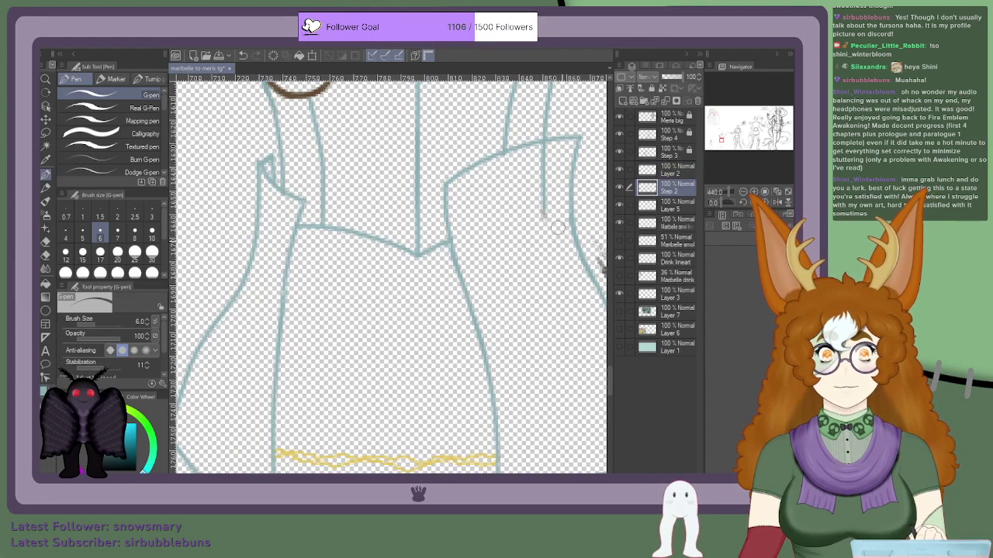
drag(547, 200, 542, 151)
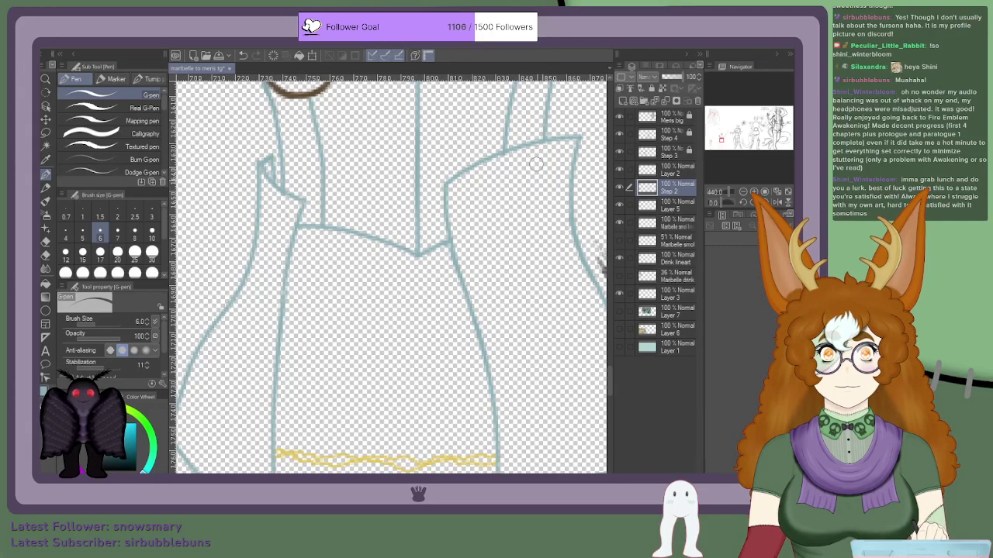
Step: On Layer 2, draw a short teal curve above the upper corner of the arrow-side flap with brush size 3
scroll(558, 219, down, 3)
drag(721, 141, 715, 153)
scroll(426, 224, up, 4)
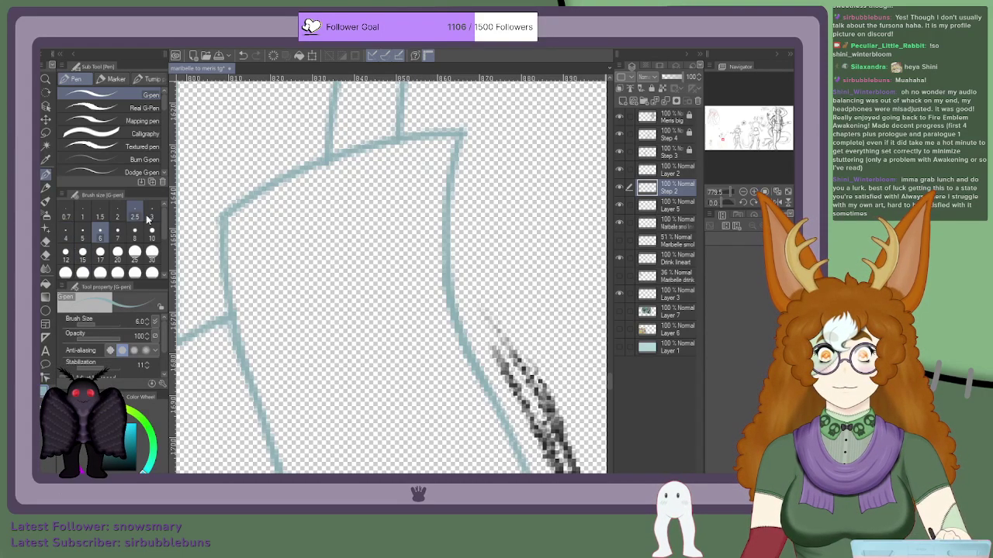
click(152, 216)
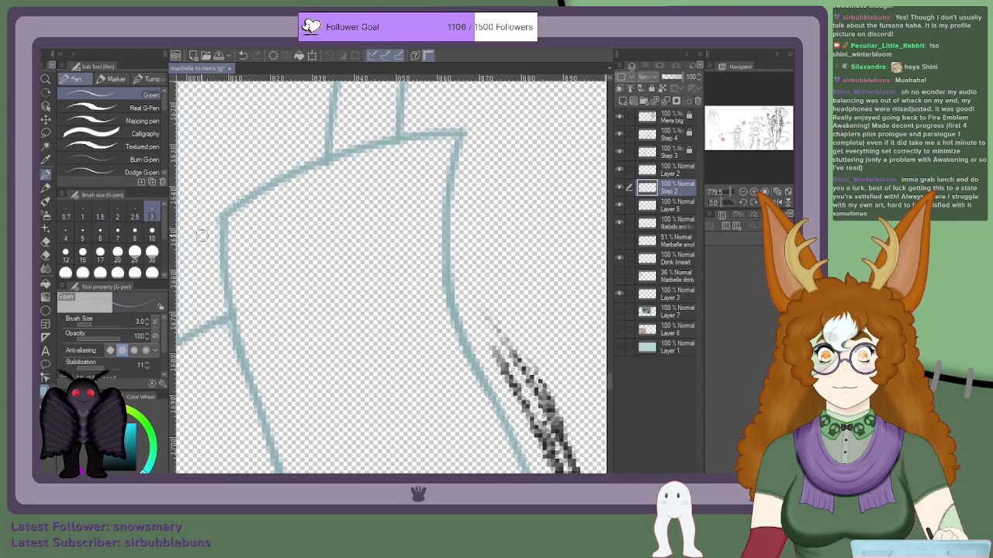
click(655, 172)
scroll(431, 133, up, 1)
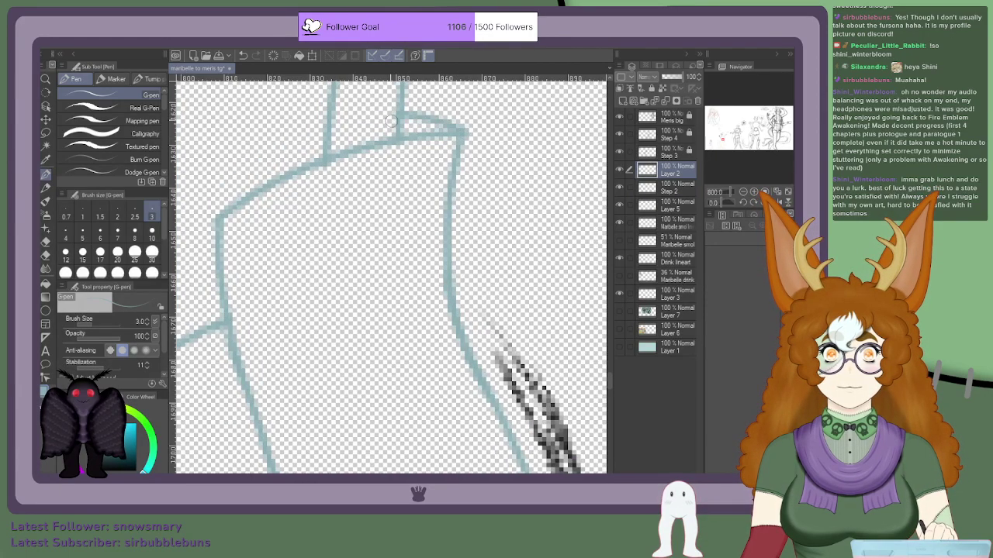
Step: Examine the coat flaps and trousers up close and against the other figures in the sequence
scroll(450, 97, down, 5)
scroll(240, 147, down, 6)
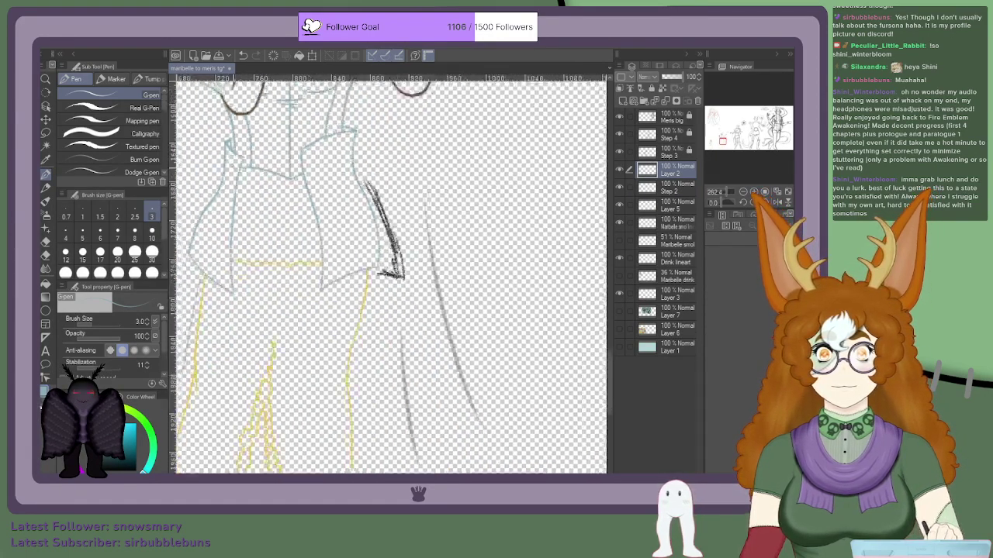
scroll(228, 184, up, 5)
scroll(228, 184, up, 2)
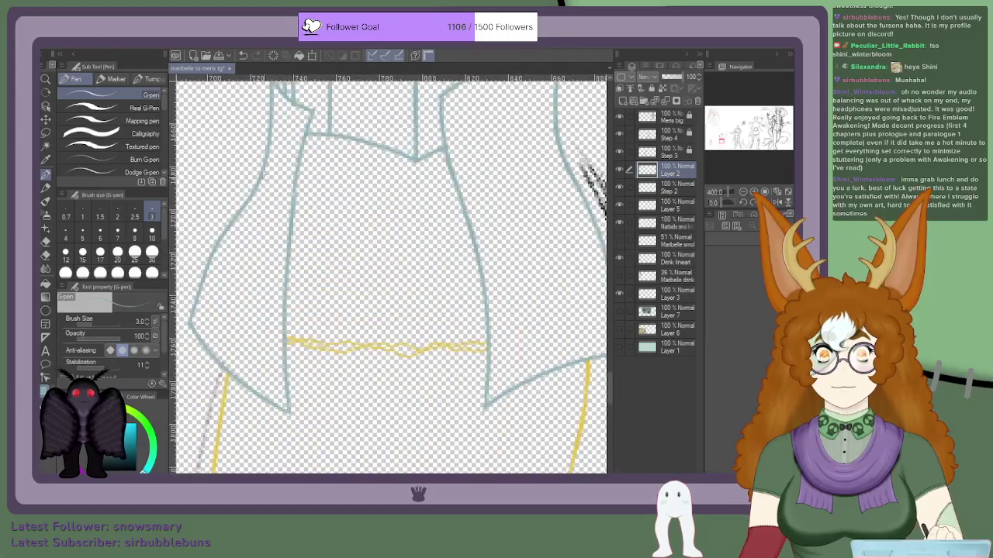
scroll(292, 175, down, 3)
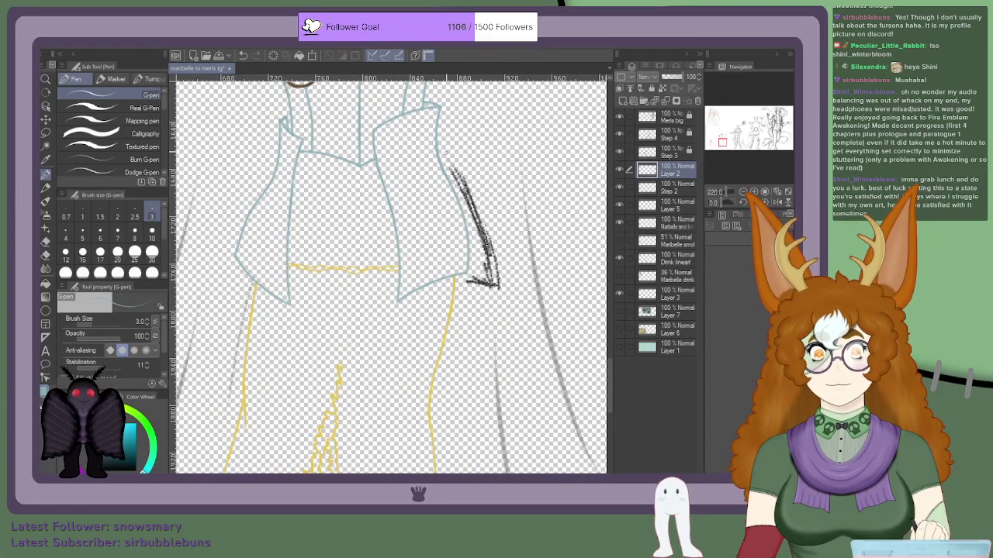
scroll(316, 310, down, 5)
scroll(316, 311, up, 2)
scroll(326, 310, down, 4)
scroll(316, 400, up, 3)
scroll(315, 400, down, 4)
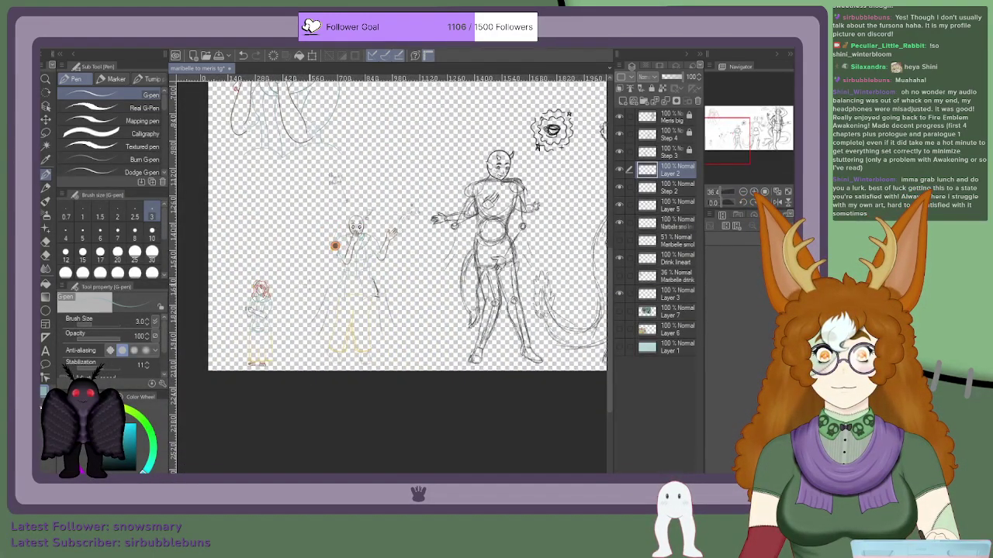
scroll(374, 283, up, 2)
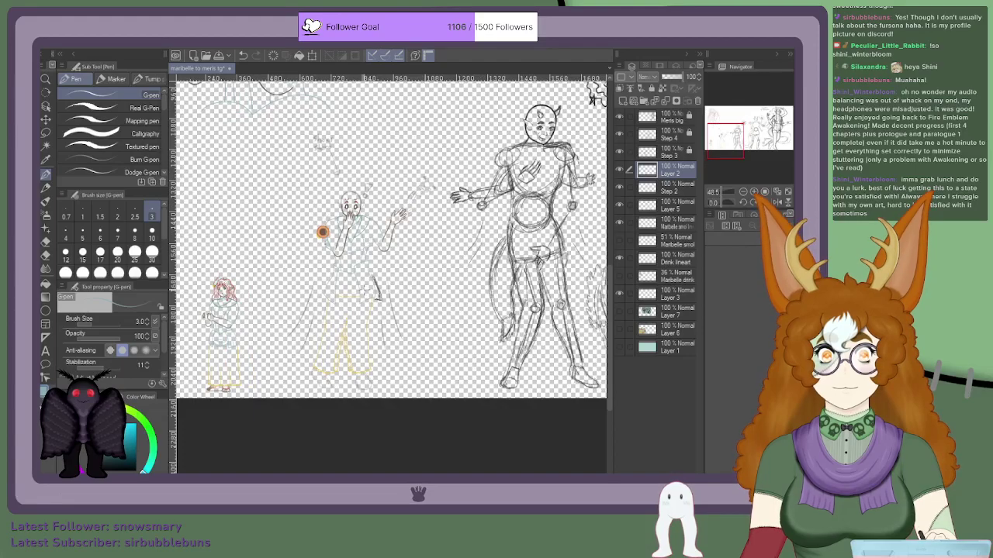
scroll(323, 232, up, 2)
scroll(338, 313, up, 3)
scroll(322, 324, down, 4)
scroll(310, 238, up, 4)
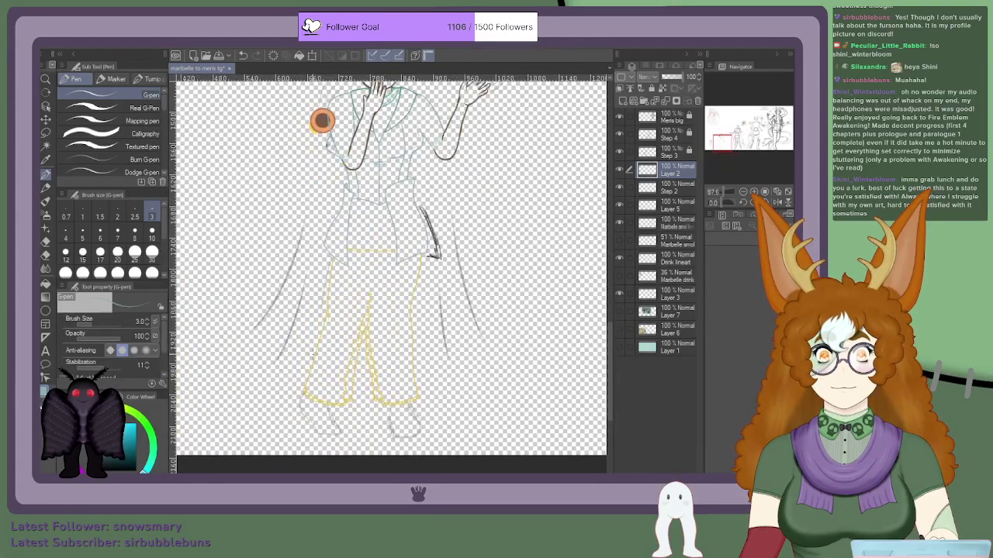
scroll(323, 120, up, 3)
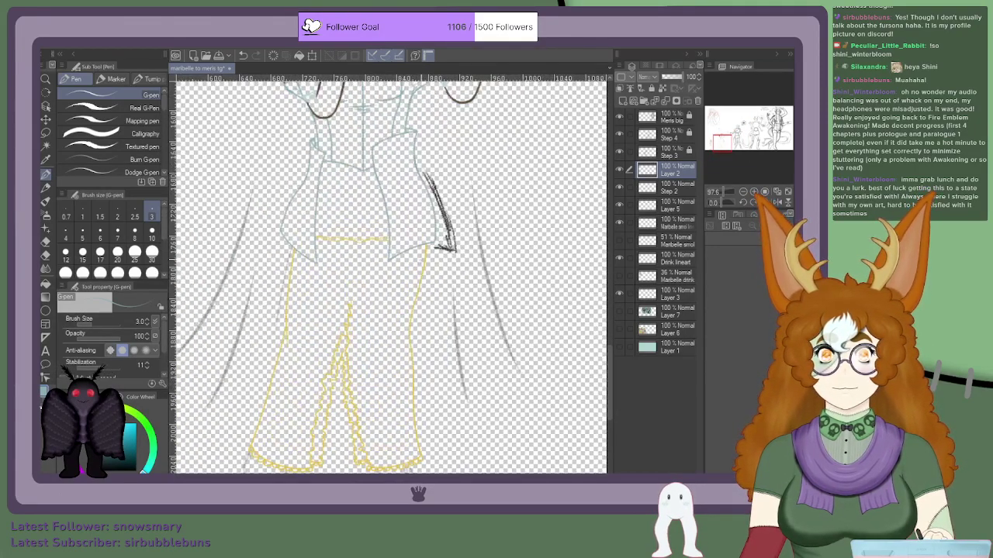
Step: Pick the brown outline colour from the small figure's feet
scroll(353, 109, down, 4)
scroll(354, 109, down, 2)
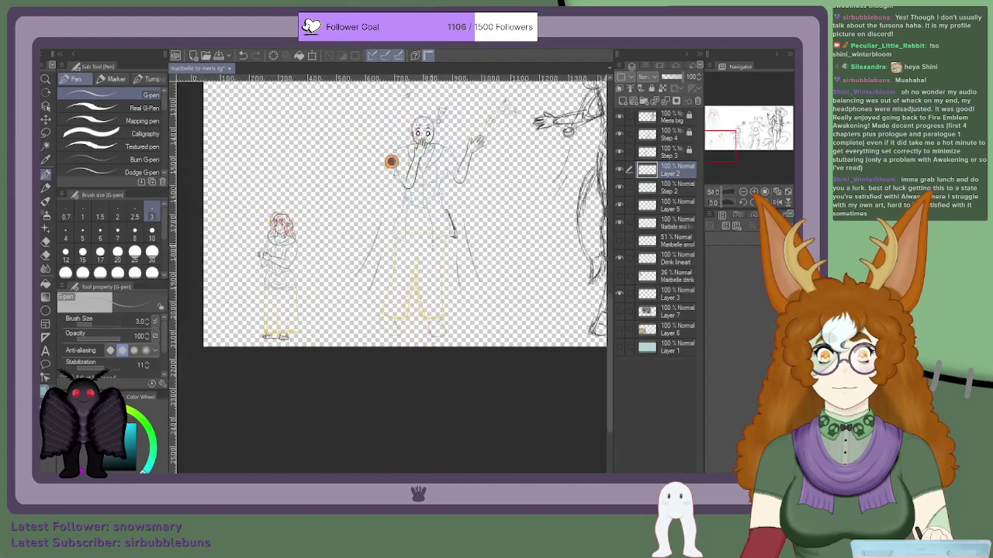
scroll(271, 329, up, 10)
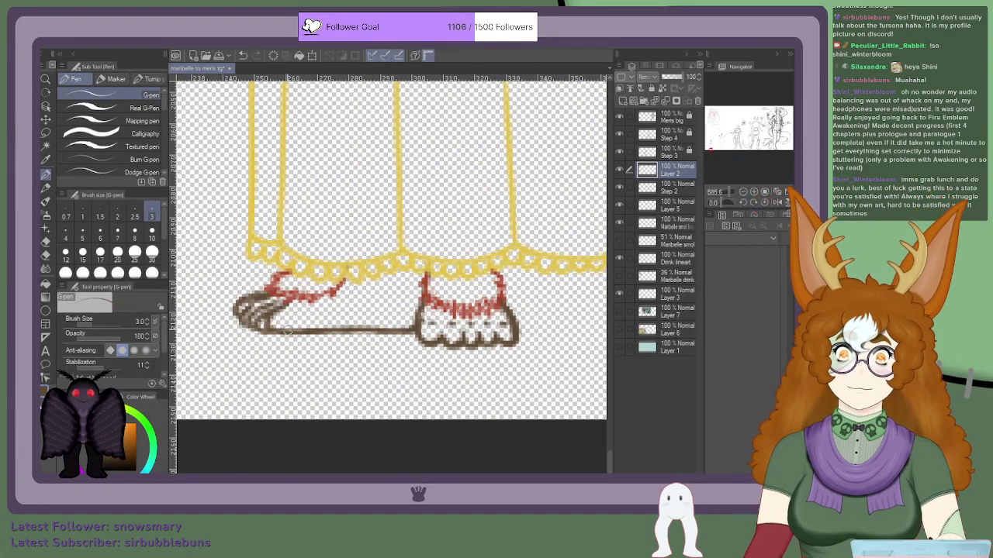
scroll(286, 330, down, 10)
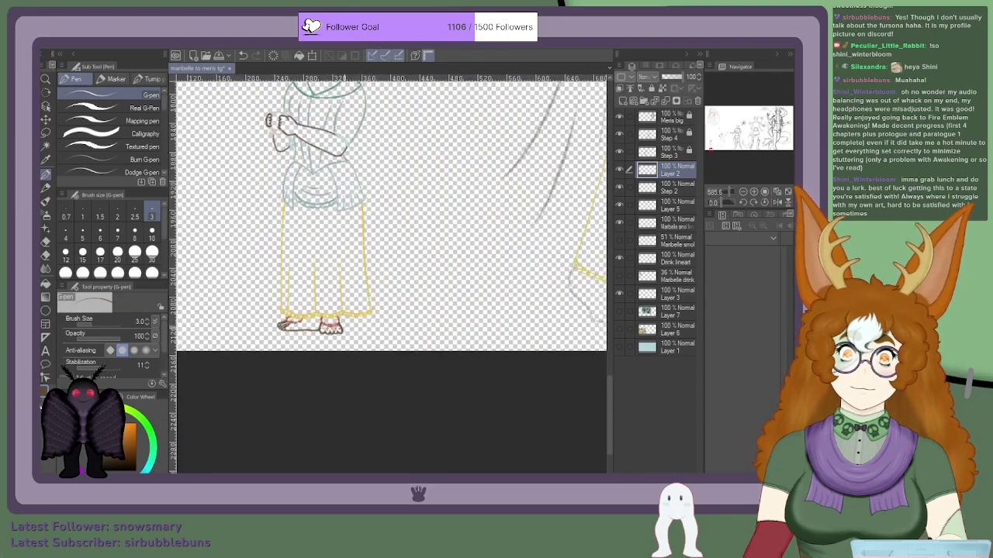
Step: Lower the Step 2 layer's opacity to 38%
scroll(410, 228, up, 4)
scroll(415, 244, up, 3)
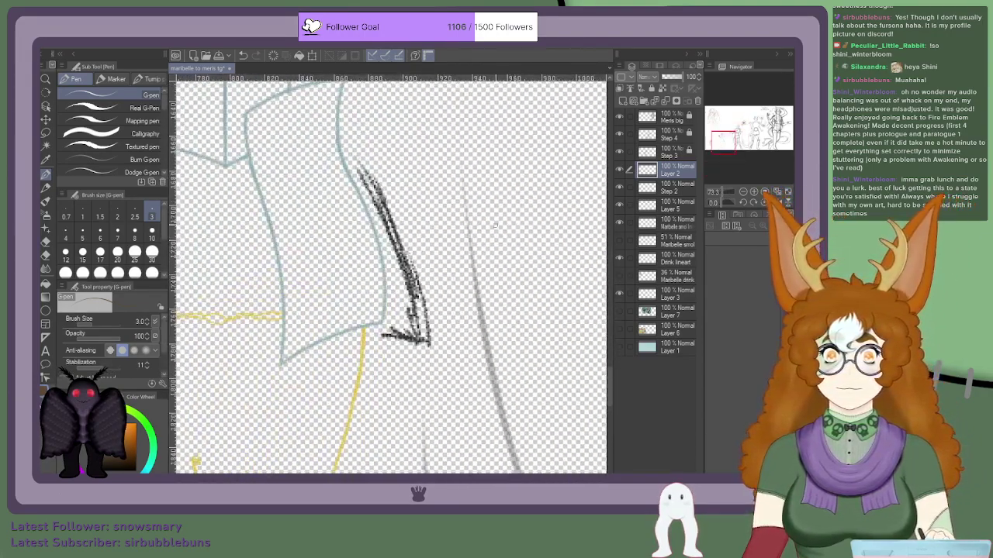
scroll(380, 209, up, 1)
click(659, 189)
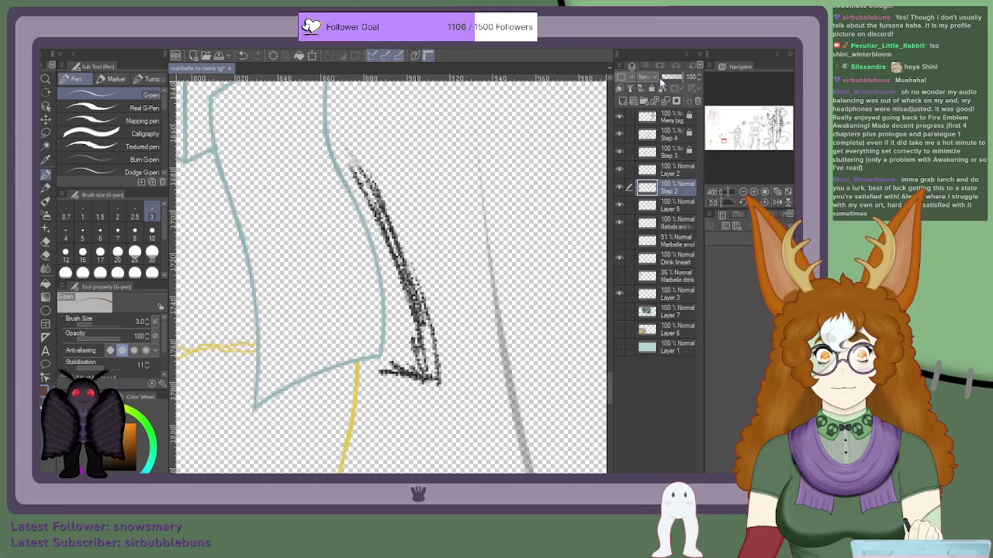
click(670, 76)
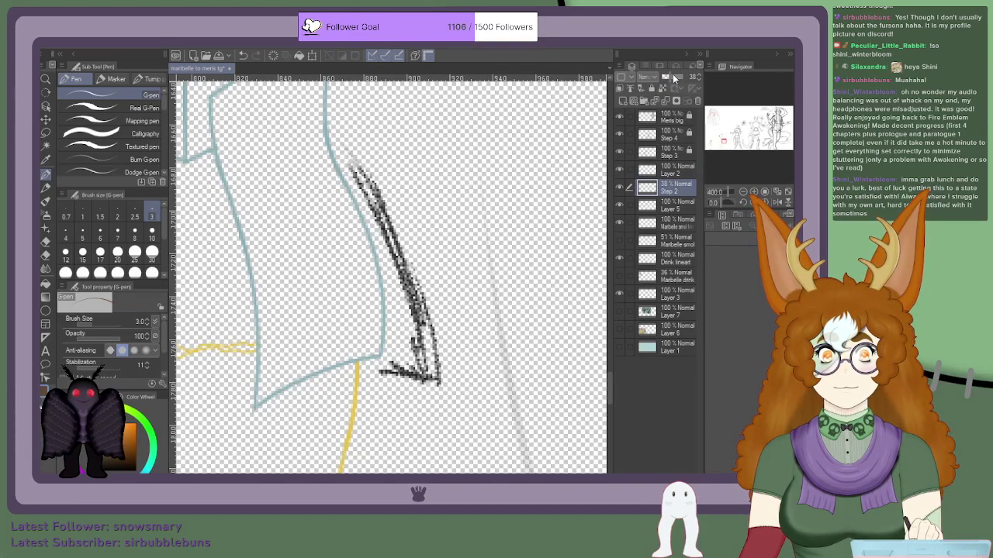
Step: Unlock the Step 3 layer and lower its opacity to 41%
click(668, 152)
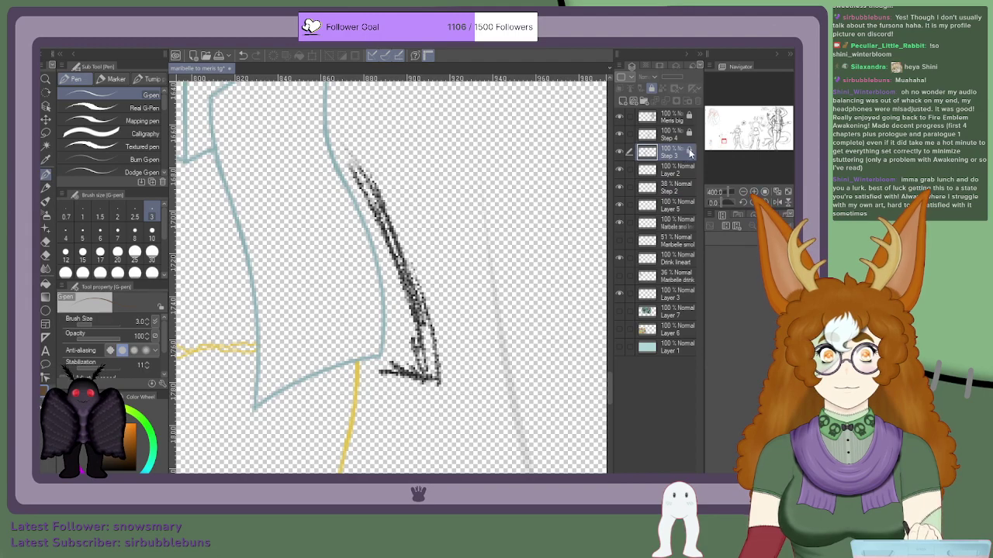
click(652, 88)
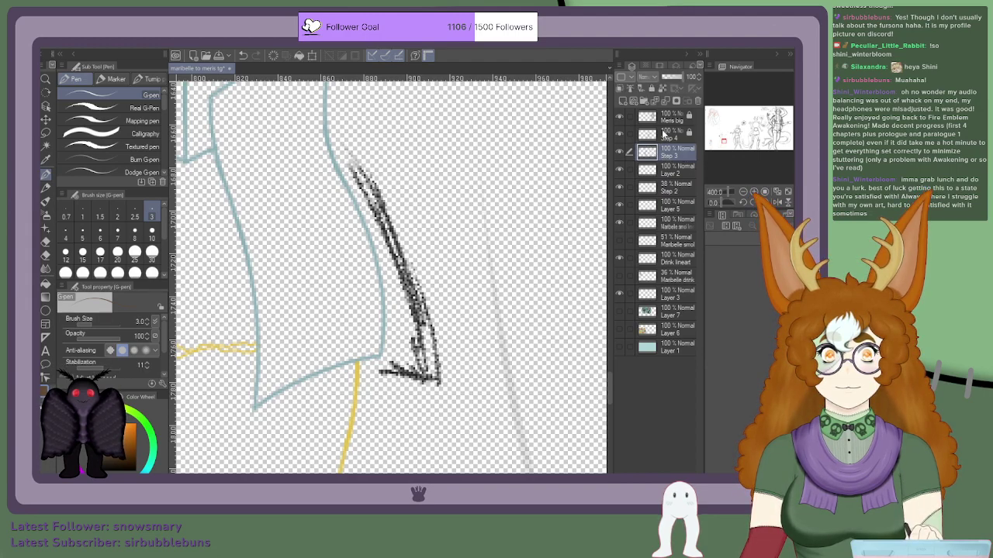
drag(673, 77, 671, 81)
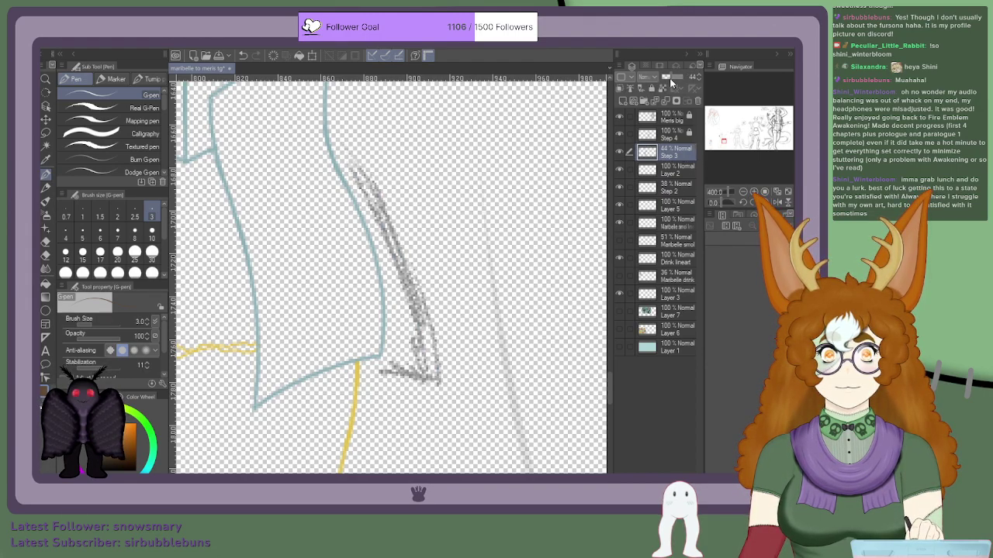
scroll(381, 233, down, 1)
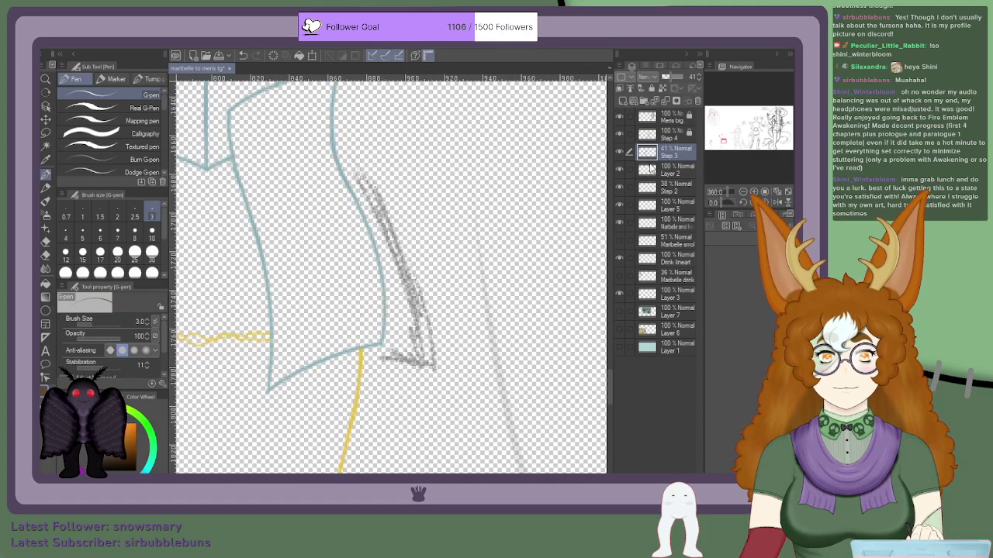
Step: Raise the Step 2 sketch layer's opacity to 85%
click(672, 189)
key(ctrl+minus)
key(ctrl+minus)
key(ctrl+minus)
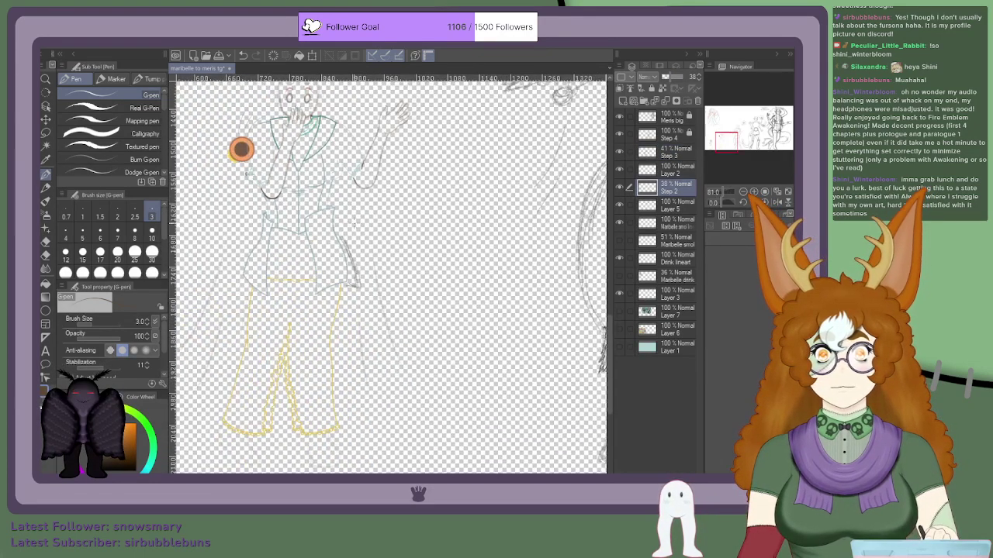
drag(670, 77, 690, 77)
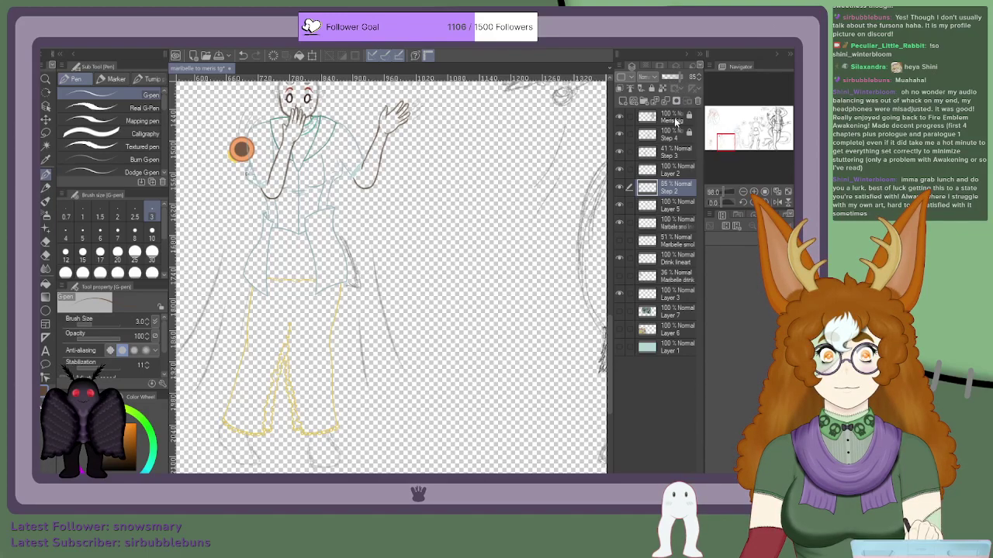
Step: Compare the 51% small Maribelle sketch layer with the small figure's lineart by showing and hiding it, and delete that layer
click(684, 241)
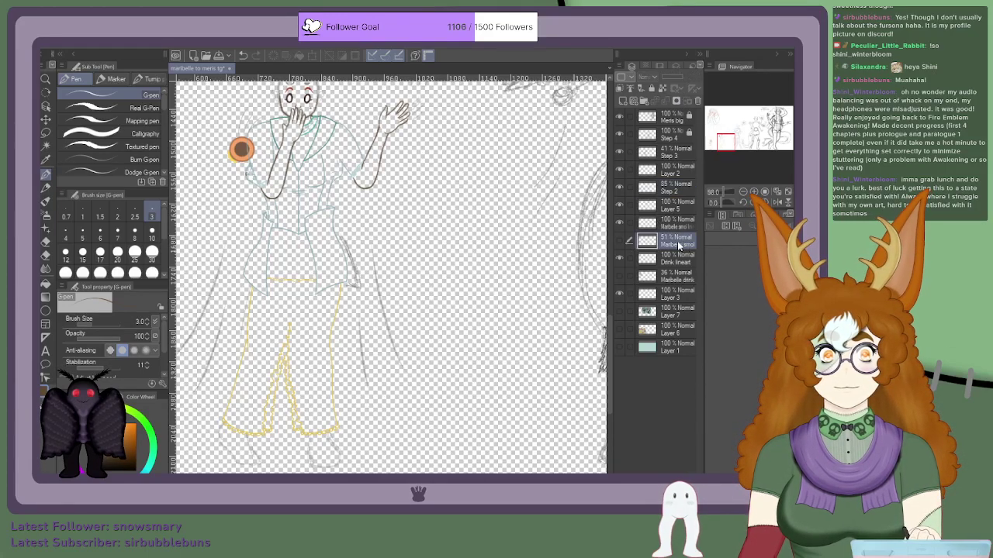
click(619, 244)
scroll(381, 258, down, 9)
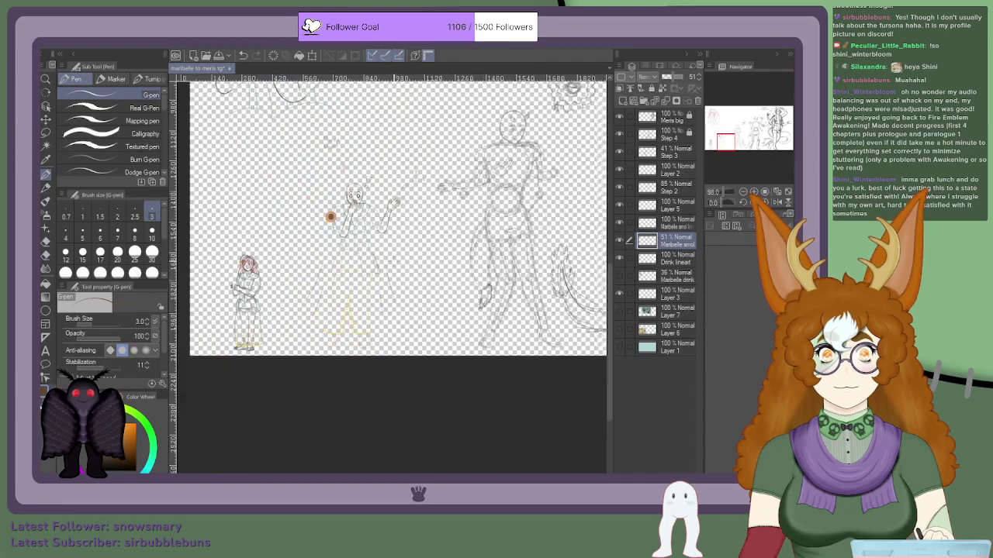
scroll(283, 292, up, 6)
scroll(217, 291, down, 2)
scroll(194, 289, up, 6)
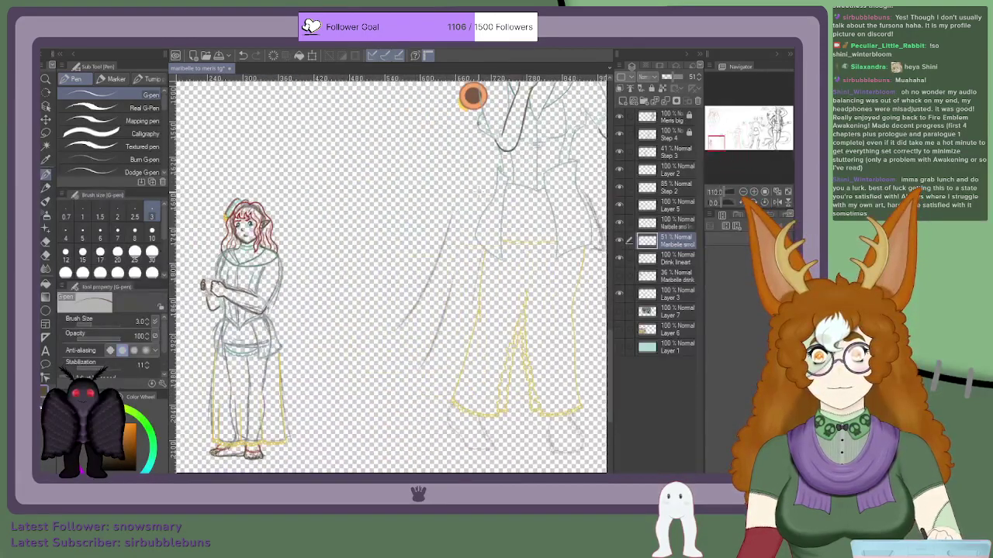
click(619, 242)
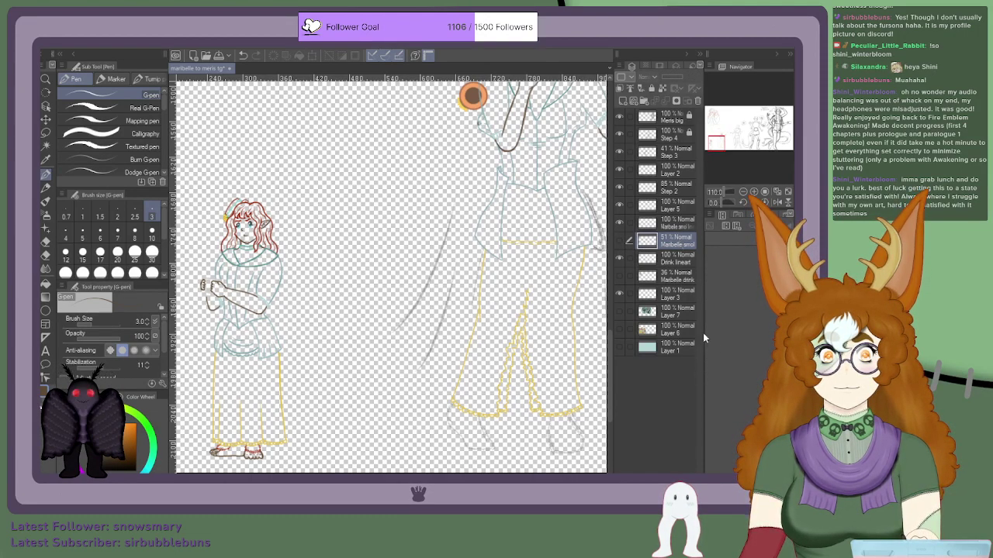
key(Delete)
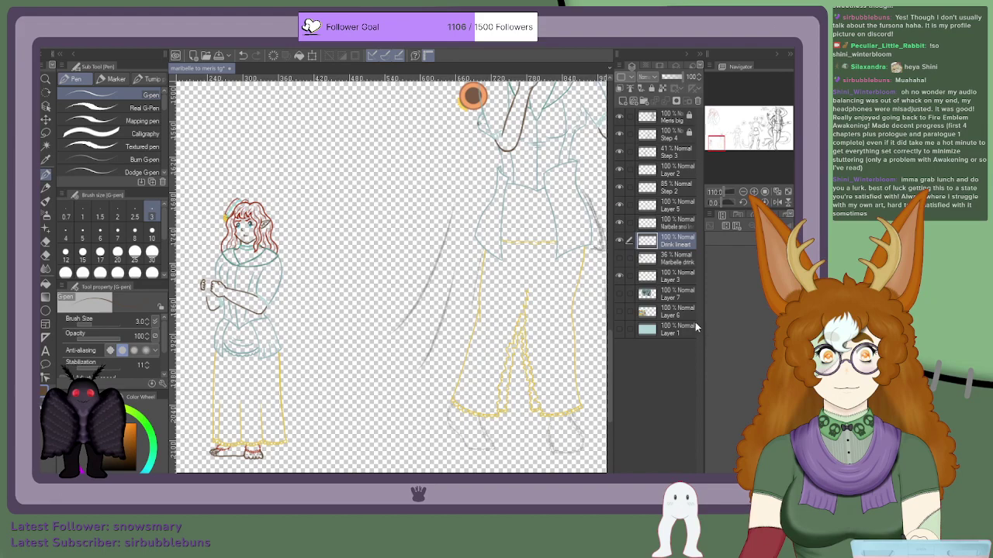
Step: Delete the hidden Maribelle drink sketch layer and Layer 3
click(676, 261)
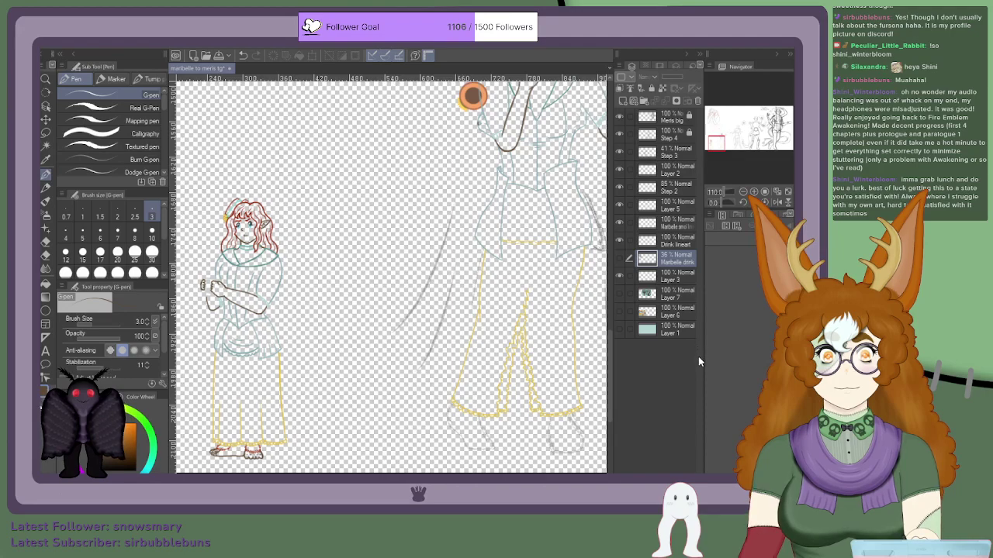
key(Delete)
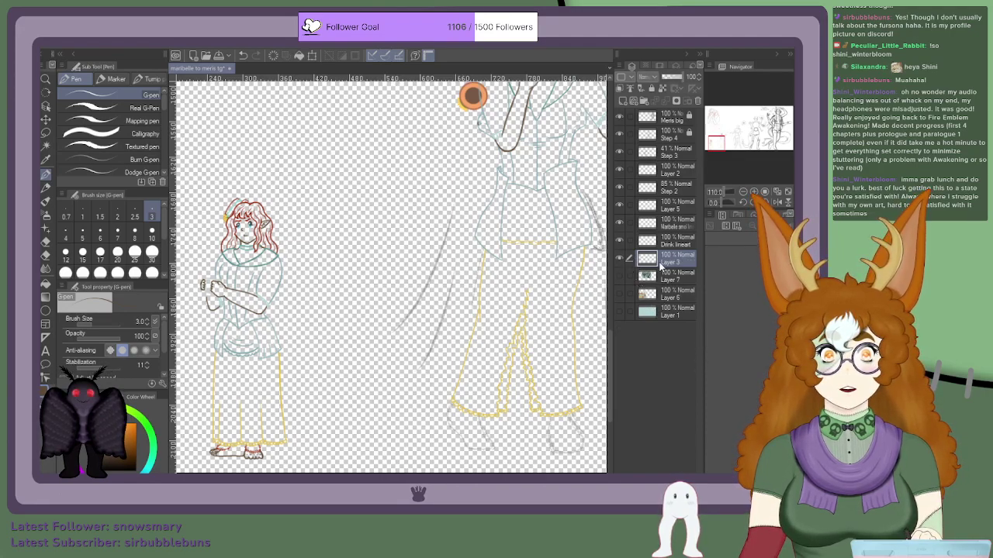
key(Delete)
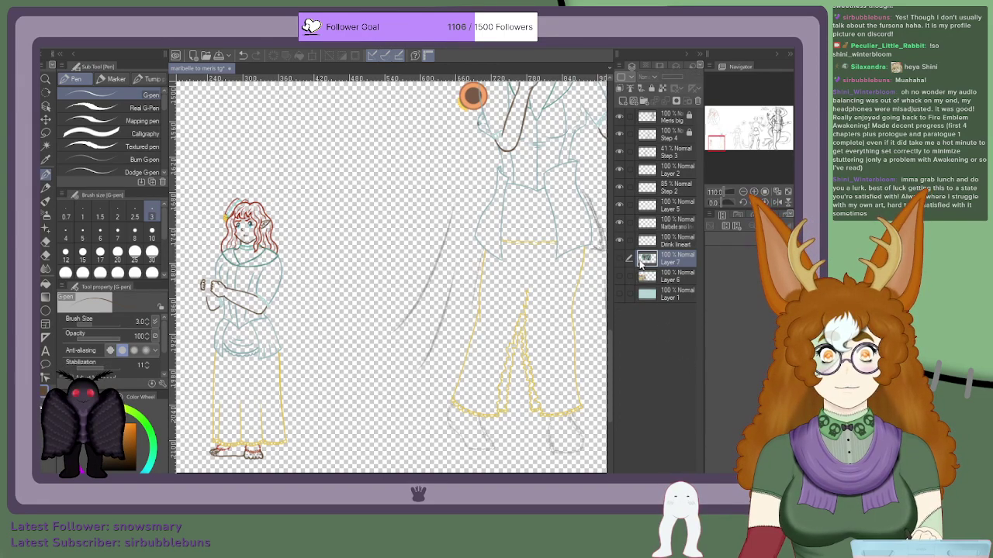
Step: Set the Step 2 sketch layer's opacity to 100%
scroll(551, 240, down, 7)
scroll(516, 159, up, 4)
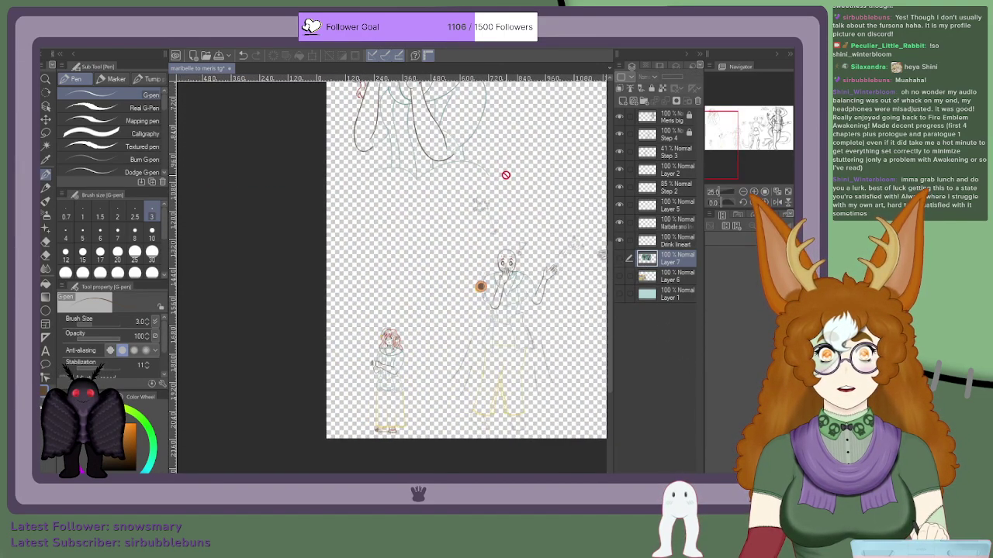
scroll(506, 175, up, 6)
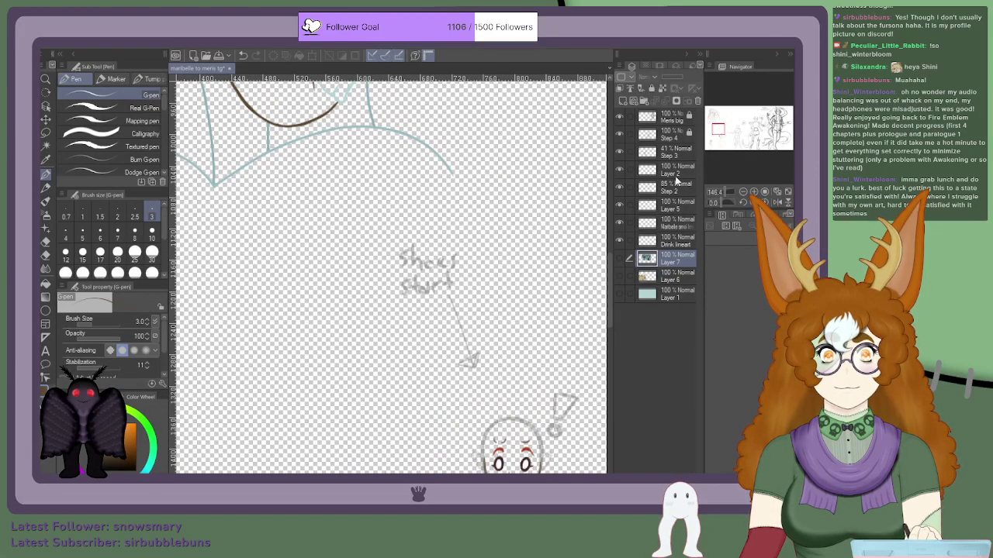
click(678, 189)
click(682, 77)
Step: Make Layer 5 the active layer for lining the sketched rear flap beside the teal coat
scroll(463, 366, down, 2)
scroll(500, 326, up, 4)
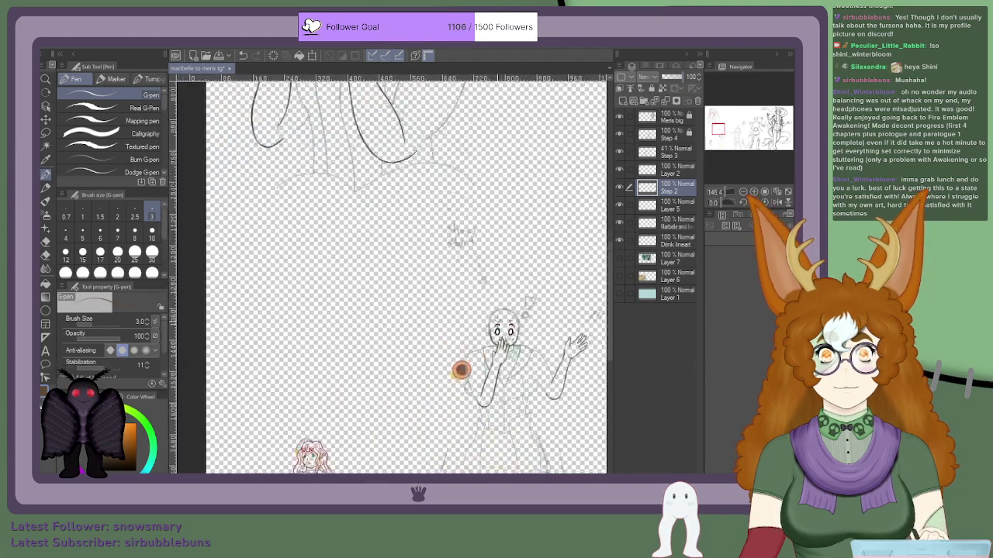
scroll(488, 322, down, 8)
scroll(501, 372, up, 12)
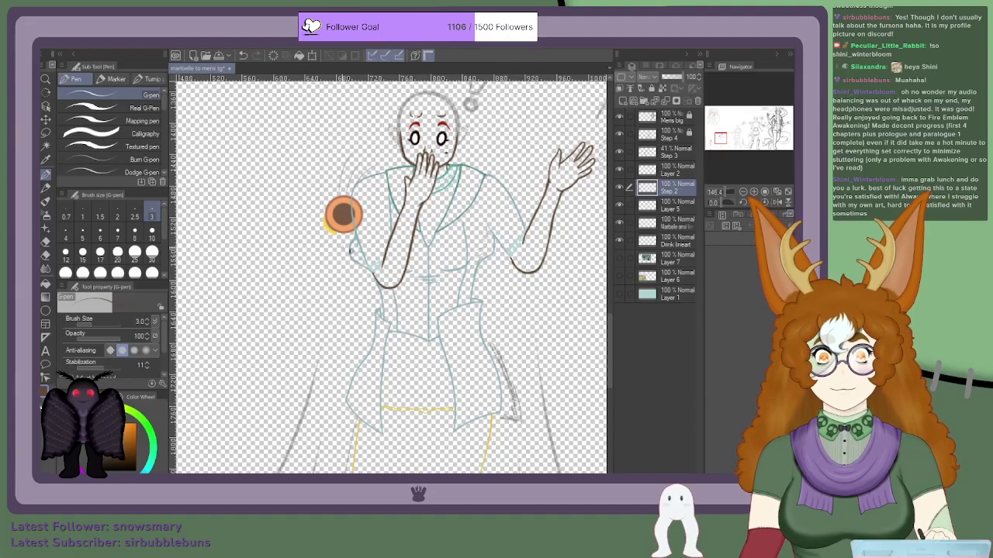
click(669, 173)
scroll(483, 383, up, 3)
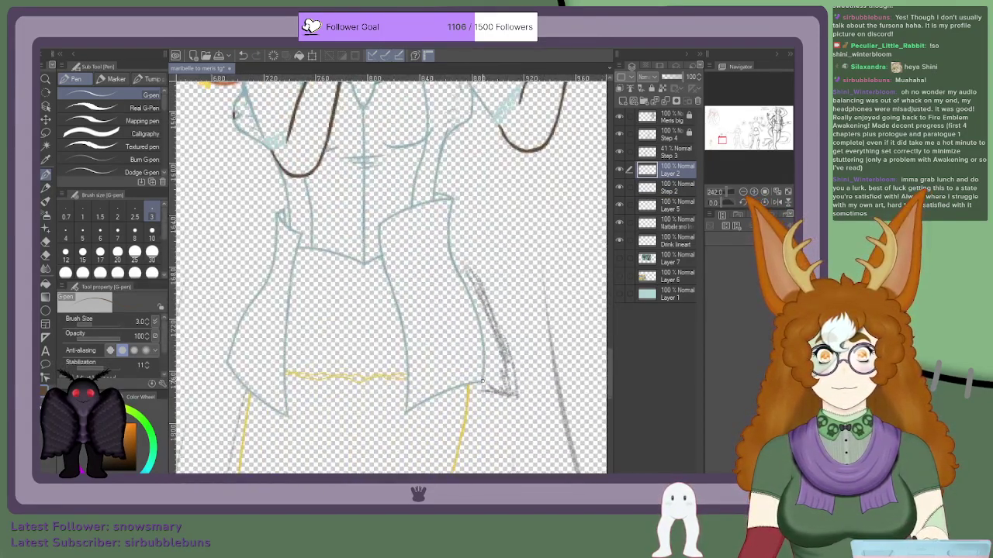
scroll(482, 383, up, 2)
scroll(482, 383, up, 2)
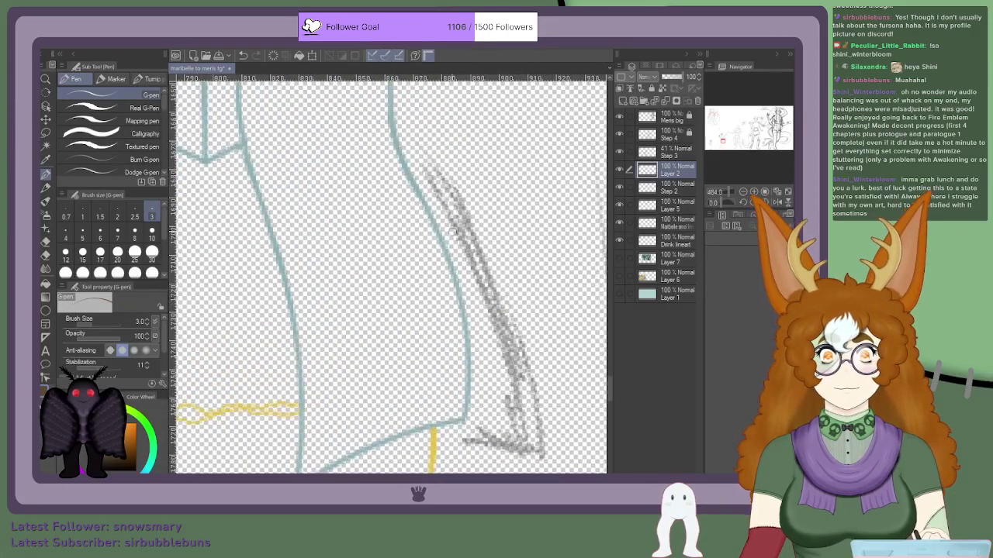
click(660, 208)
mouse_move(409, 172)
mouse_down()
mouse_move(527, 353)
mouse_move(537, 399)
mouse_up()
scroll(537, 399, down, 5)
key(ctrl+z)
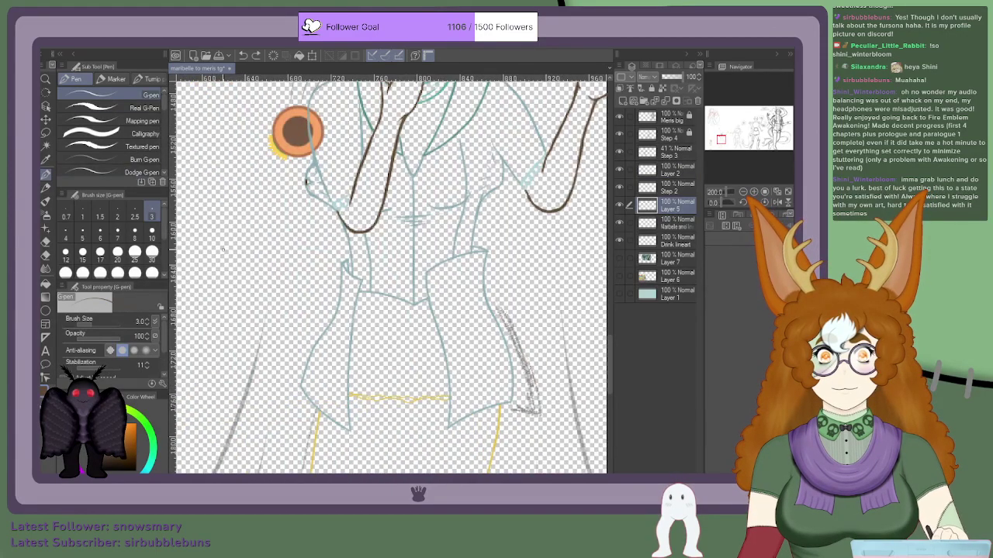
scroll(359, 288, up, 4)
scroll(519, 277, down, 10)
scroll(547, 319, up, 11)
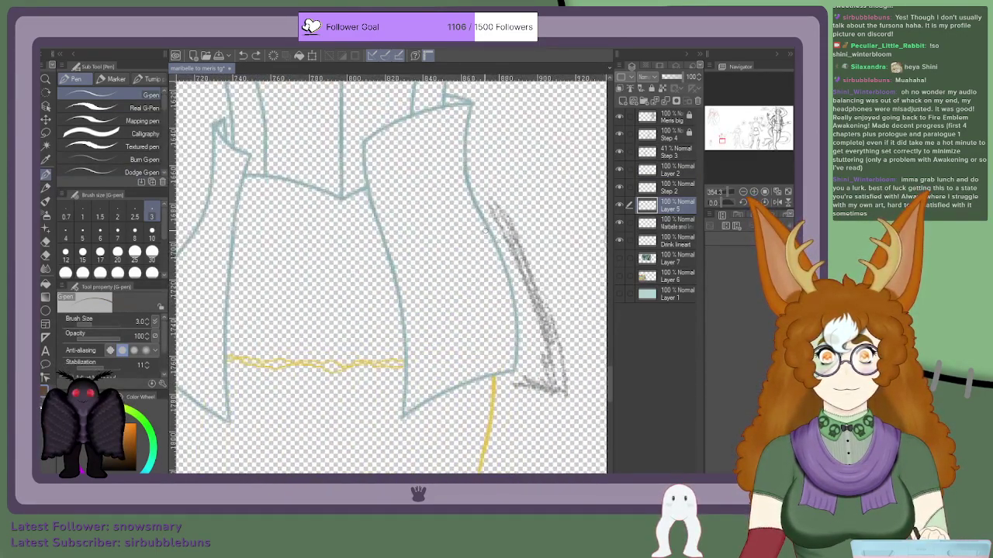
drag(486, 225, 565, 345)
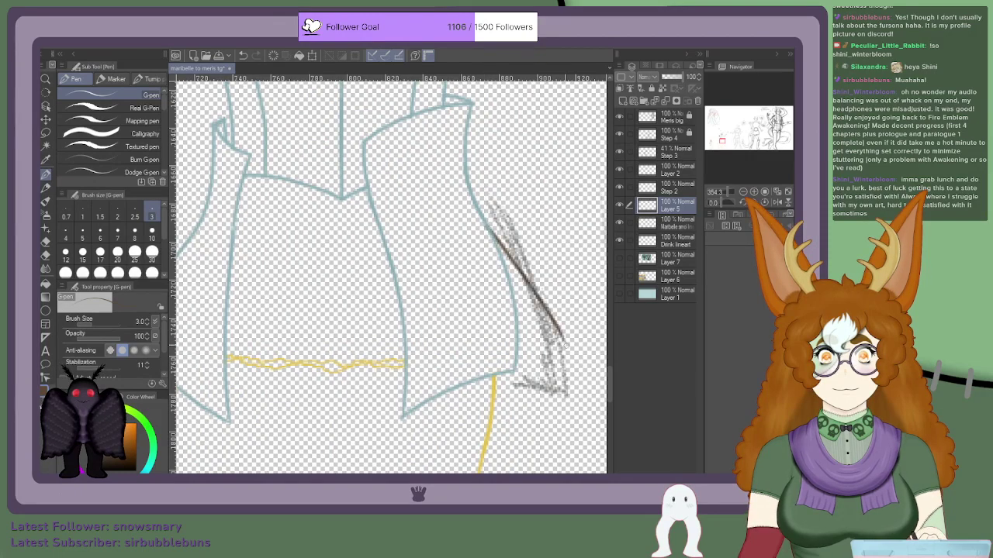
key(ctrl+z)
Step: Draw the rear flap's outer edge in brown, running from the teal coat edge down along the grey sketch
scroll(564, 344, up, 1)
mouse_move(476, 220)
mouse_down()
mouse_move(504, 250)
mouse_move(567, 368)
mouse_up()
scroll(560, 352, up, 2)
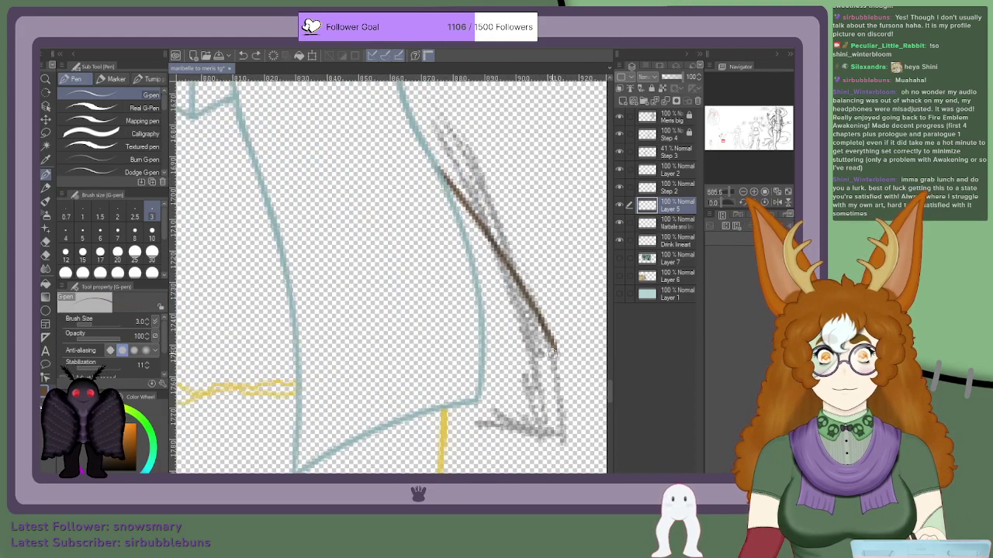
drag(560, 367, 571, 398)
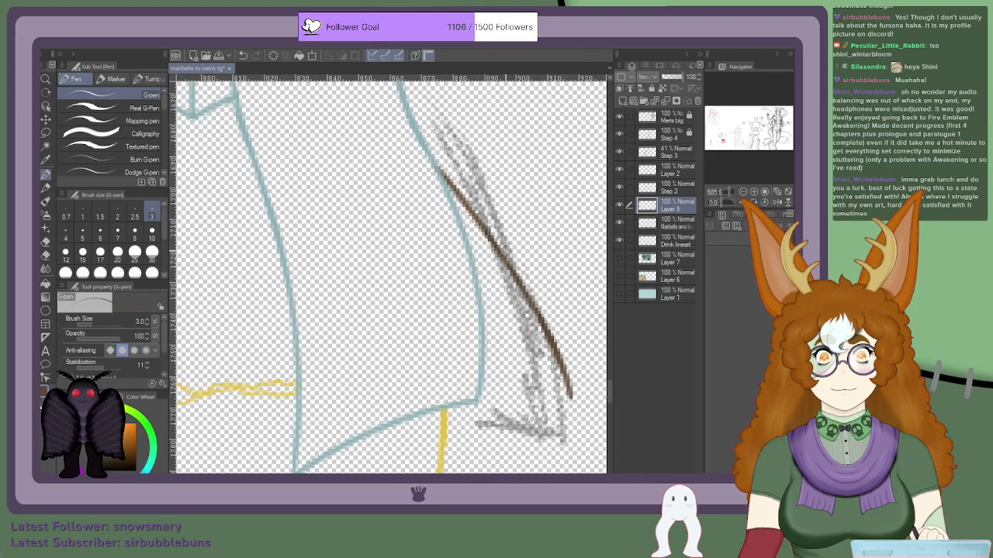
drag(543, 334, 433, 169)
scroll(447, 185, up, 1)
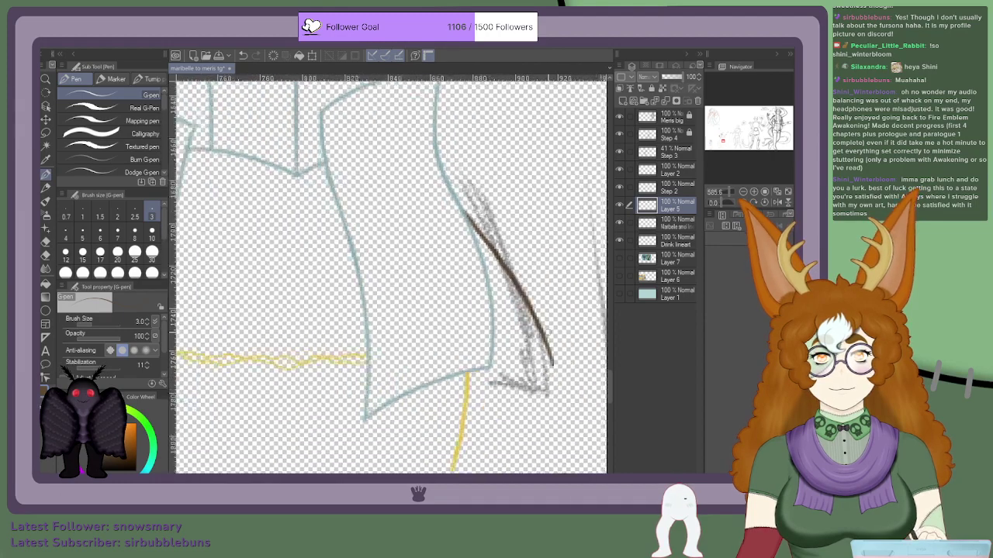
drag(556, 370, 438, 345)
scroll(438, 345, down, 2)
key(ctrl+z)
Step: Draw the rear flap's lower edge in brown across to the coat and close its outer corner
scroll(499, 367, up, 1)
drag(512, 360, 382, 348)
scroll(504, 357, up, 3)
drag(528, 363, 417, 378)
drag(535, 361, 512, 265)
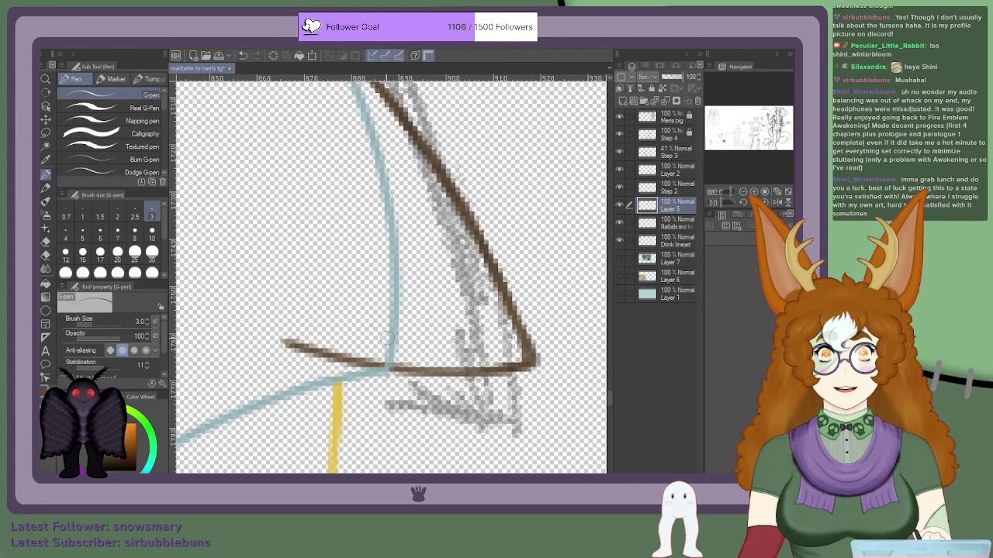
drag(464, 373, 392, 366)
scroll(308, 353, down, 4)
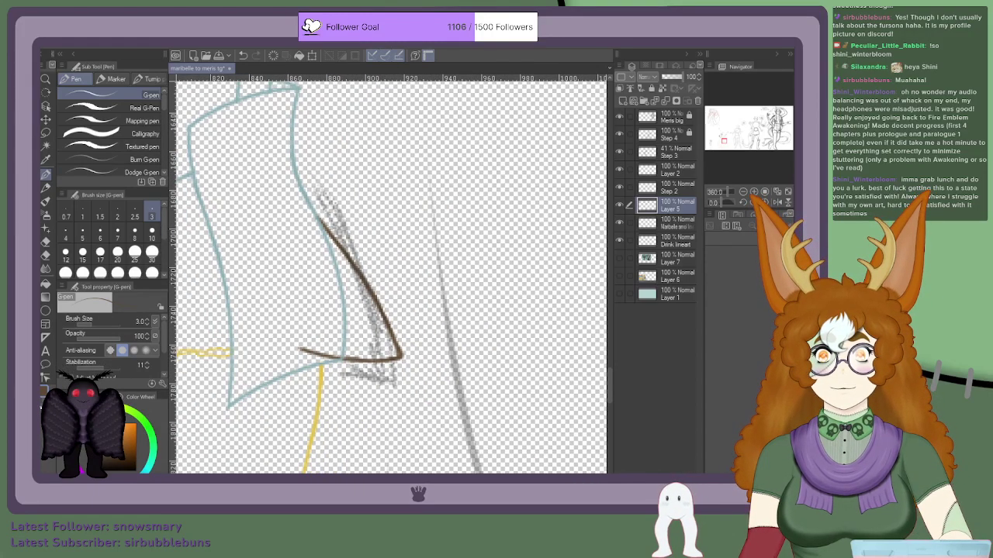
Step: Remove the part of the brown lower edge that overhangs inside the teal coat flap
scroll(282, 235, up, 4)
scroll(311, 247, down, 6)
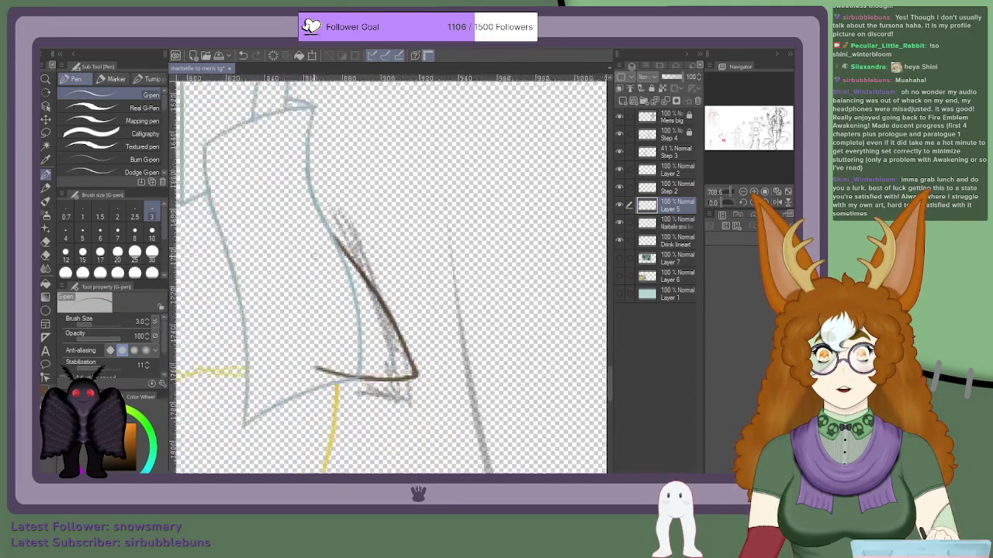
scroll(313, 294, up, 4)
scroll(319, 329, up, 1)
drag(371, 425, 385, 425)
key(ctrl+z)
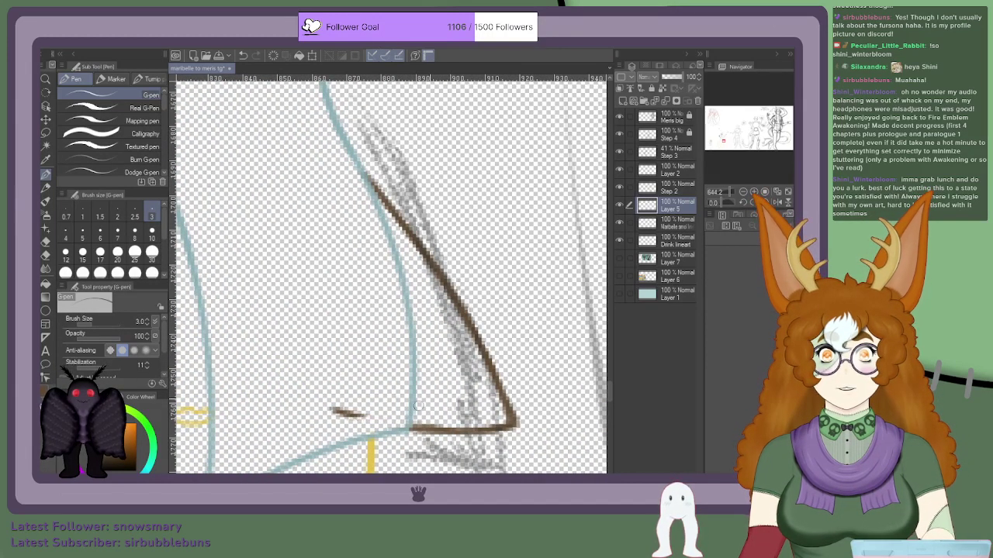
key(ctrl+z)
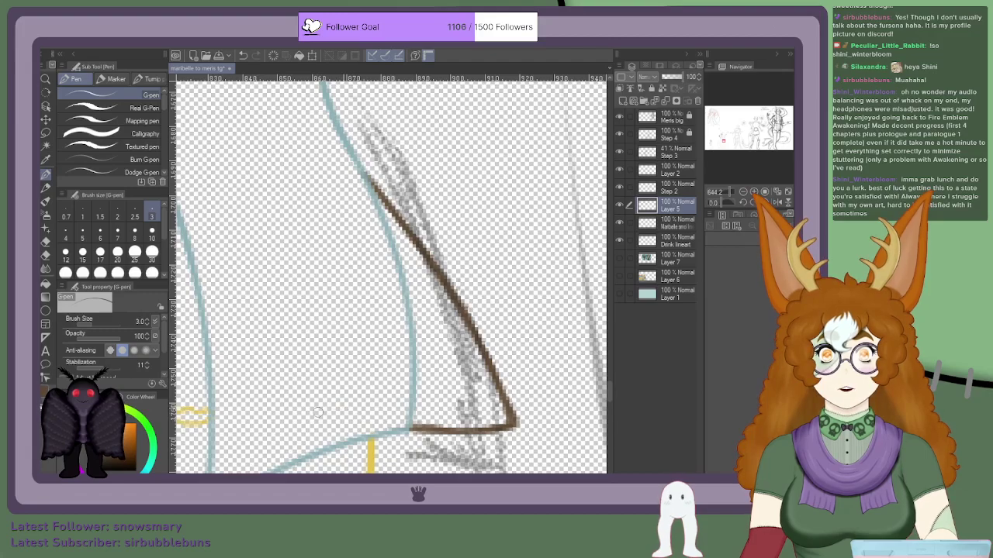
scroll(434, 362, down, 5)
scroll(404, 351, up, 2)
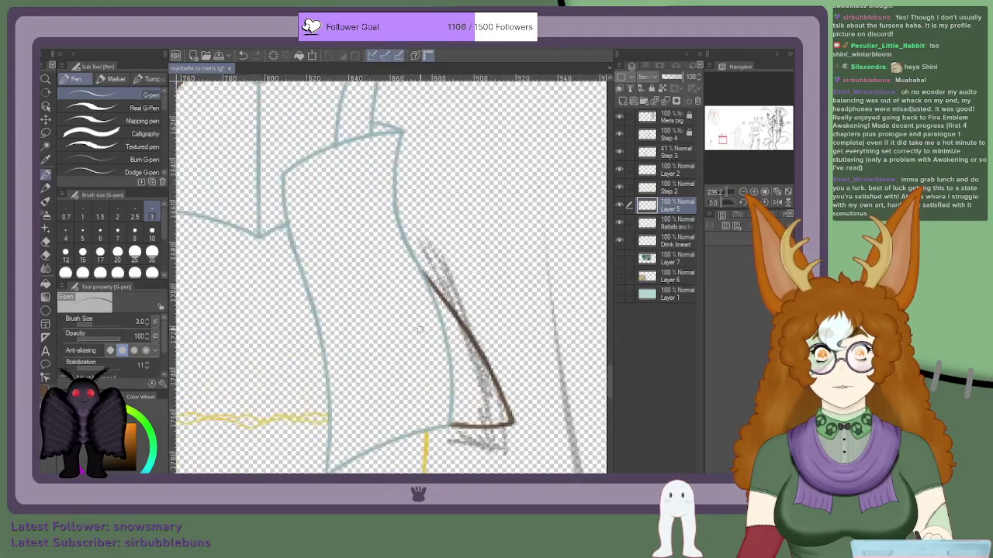
Step: Pick the trousers' yellow and draw a jagged line from the coat's lower corner up across the brown rear flap
scroll(430, 397, up, 2)
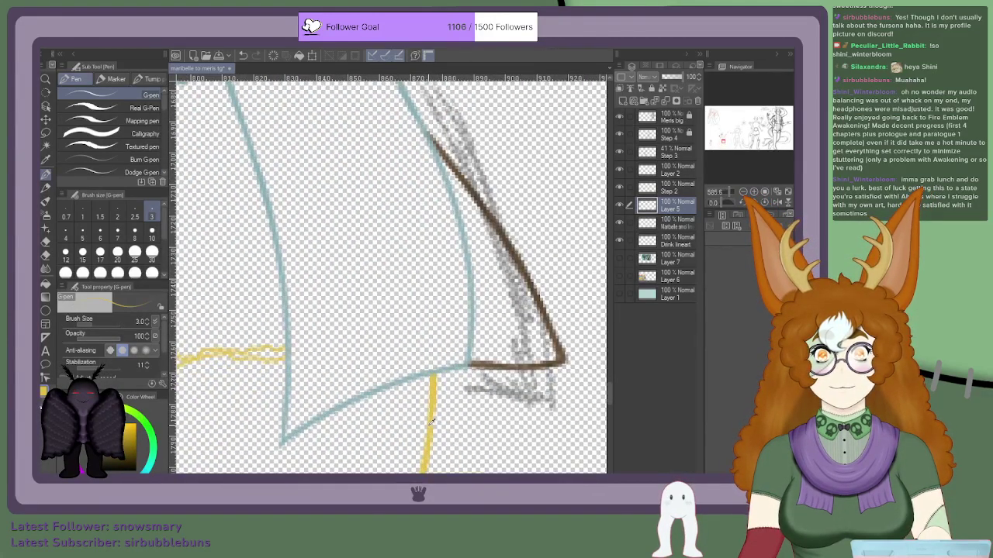
scroll(499, 356, up, 2)
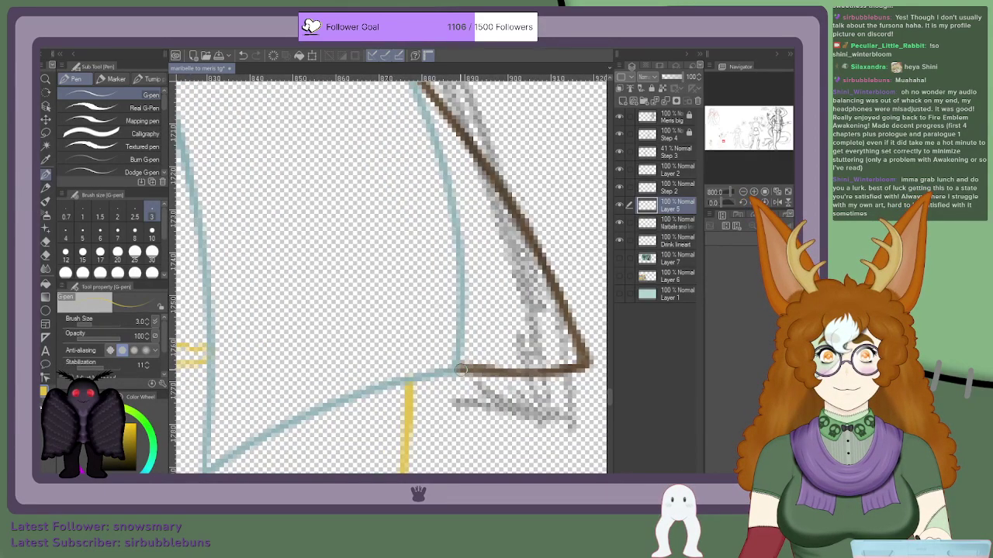
mouse_move(458, 369)
mouse_down()
mouse_move(457, 369)
mouse_move(508, 384)
mouse_move(495, 326)
mouse_move(509, 308)
mouse_move(491, 238)
mouse_move(511, 227)
mouse_move(511, 192)
mouse_move(519, 220)
mouse_move(507, 198)
mouse_move(511, 228)
mouse_move(491, 237)
mouse_move(500, 180)
mouse_move(508, 191)
mouse_move(530, 186)
mouse_move(522, 160)
mouse_up()
scroll(498, 132, down, 2)
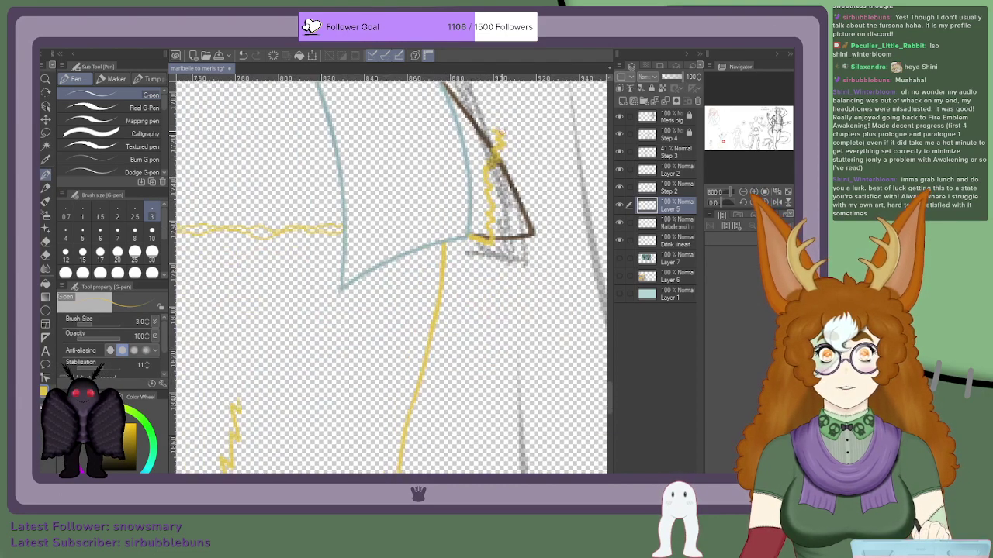
Step: Continue the jagged yellow line along the rear flap's upper edge to the teal coat outline
drag(477, 100, 422, 426)
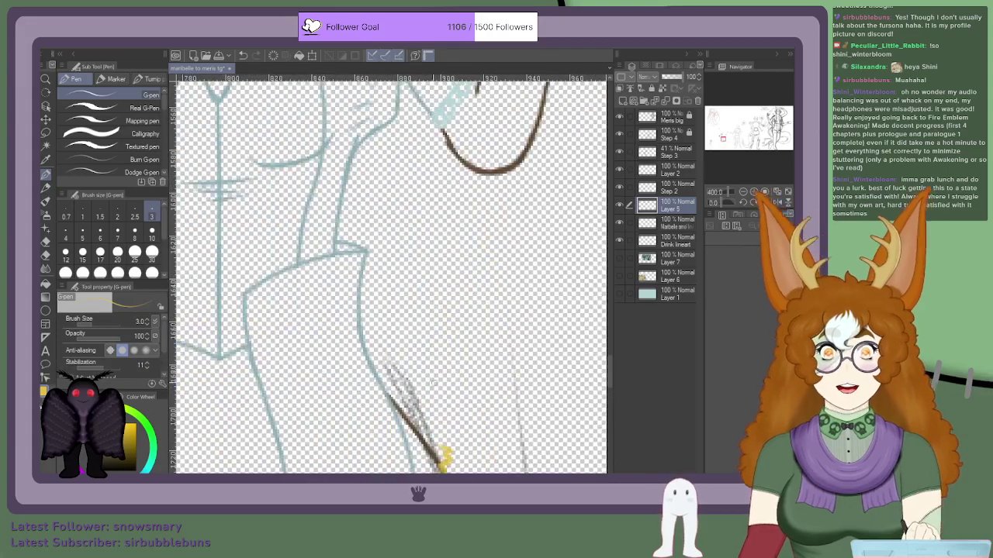
scroll(423, 426, down, 3)
scroll(428, 440, up, 3)
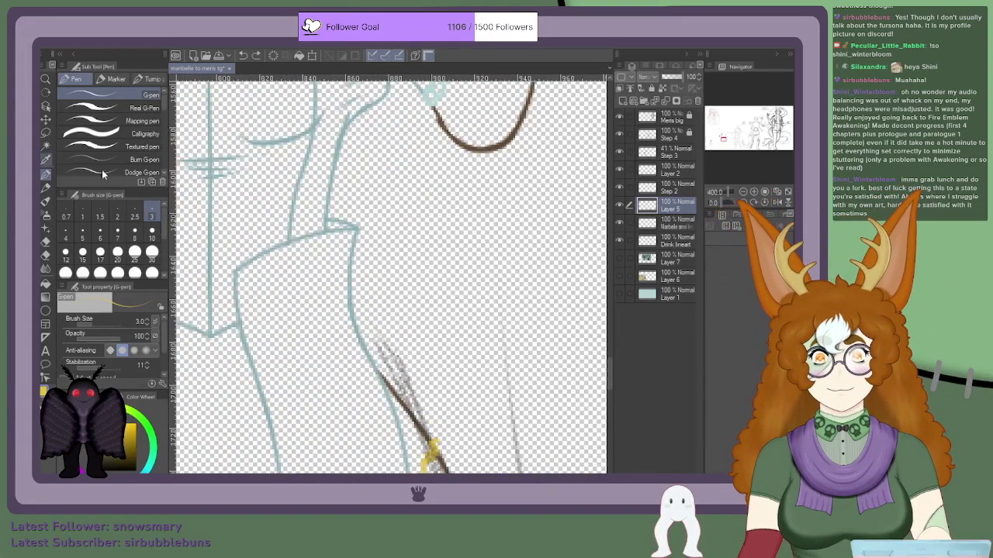
scroll(431, 439, up, 4)
mouse_move(450, 408)
mouse_down()
mouse_move(434, 384)
mouse_move(454, 370)
mouse_move(314, 271)
mouse_up()
drag(385, 333, 301, 248)
mouse_move(343, 299)
mouse_down()
mouse_move(295, 236)
mouse_move(375, 318)
mouse_move(331, 287)
mouse_move(429, 356)
mouse_up()
mouse_move(378, 323)
mouse_down()
mouse_move(440, 370)
mouse_move(303, 245)
mouse_move(315, 264)
mouse_move(264, 200)
mouse_up()
Step: Switch to the transparent colour and erase the brown line beside the new yellow edge
key(c)
mouse_move(373, 358)
mouse_down()
mouse_move(330, 295)
mouse_move(365, 335)
mouse_move(263, 229)
mouse_move(277, 243)
mouse_up()
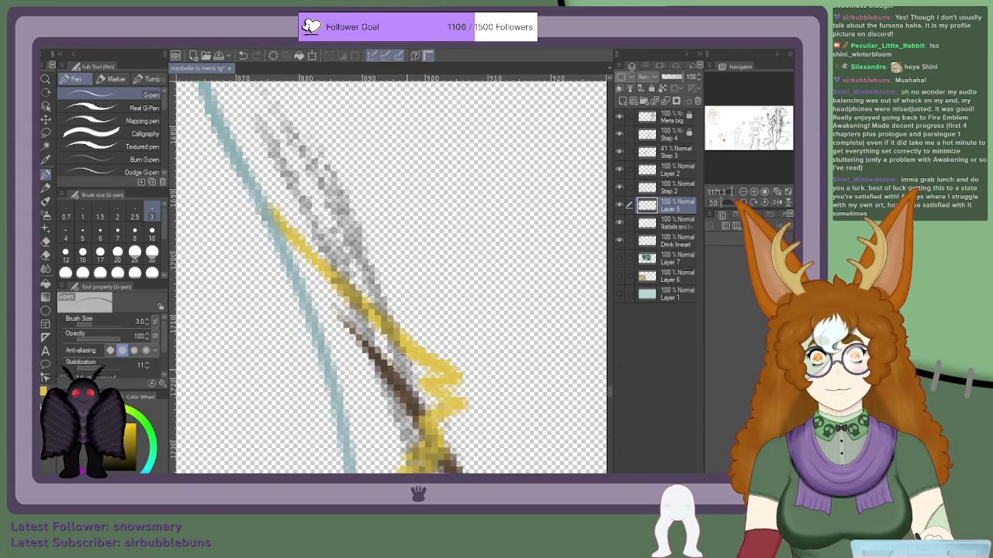
mouse_move(388, 357)
mouse_down()
mouse_move(419, 410)
mouse_move(406, 426)
mouse_move(422, 439)
mouse_move(369, 358)
mouse_move(402, 398)
mouse_move(396, 381)
mouse_move(330, 313)
mouse_move(379, 356)
mouse_up()
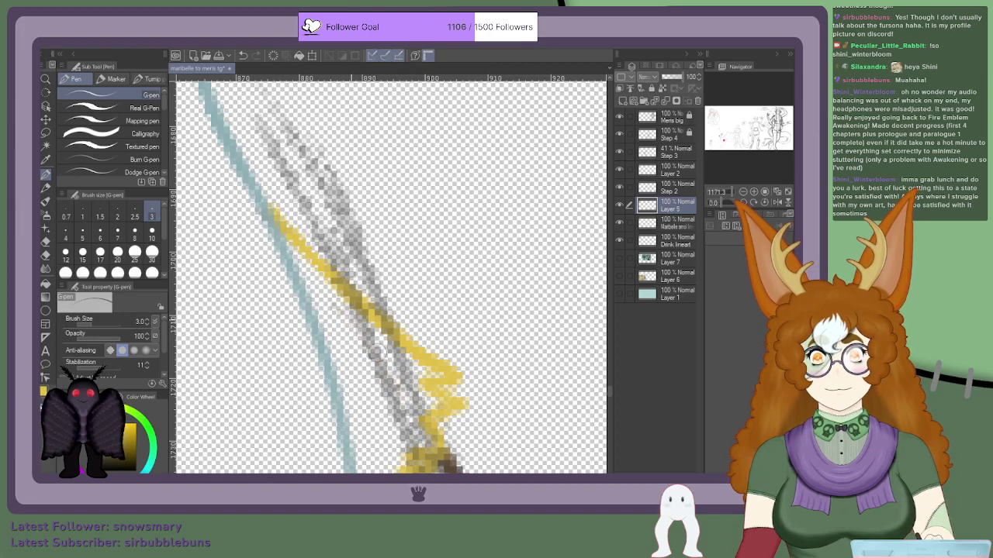
Step: Hide the Step 3 sketch layer and touch up the torn yellow piece's lower edge towards the teal coat corner
scroll(399, 384, down, 12)
scroll(412, 450, up, 10)
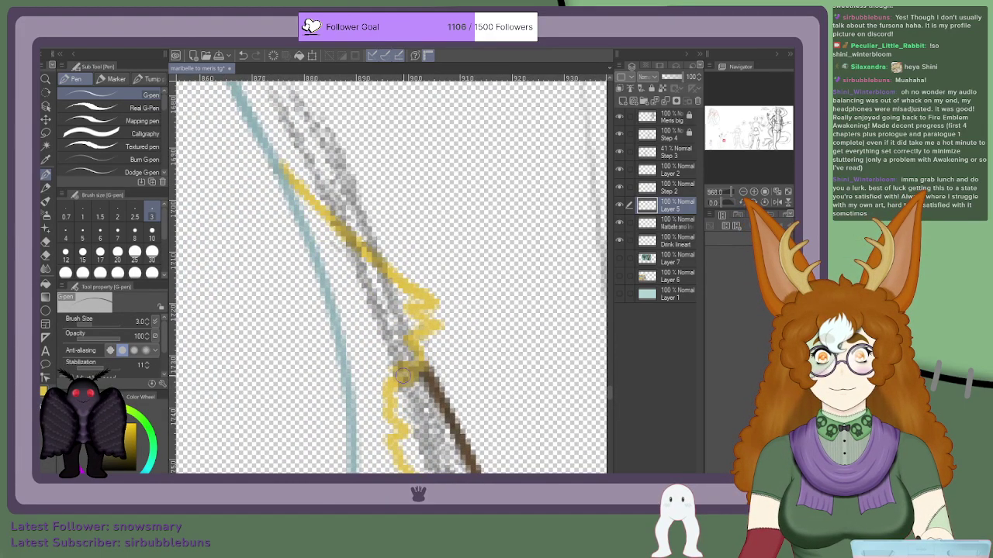
scroll(390, 368, down, 3)
scroll(461, 394, up, 4)
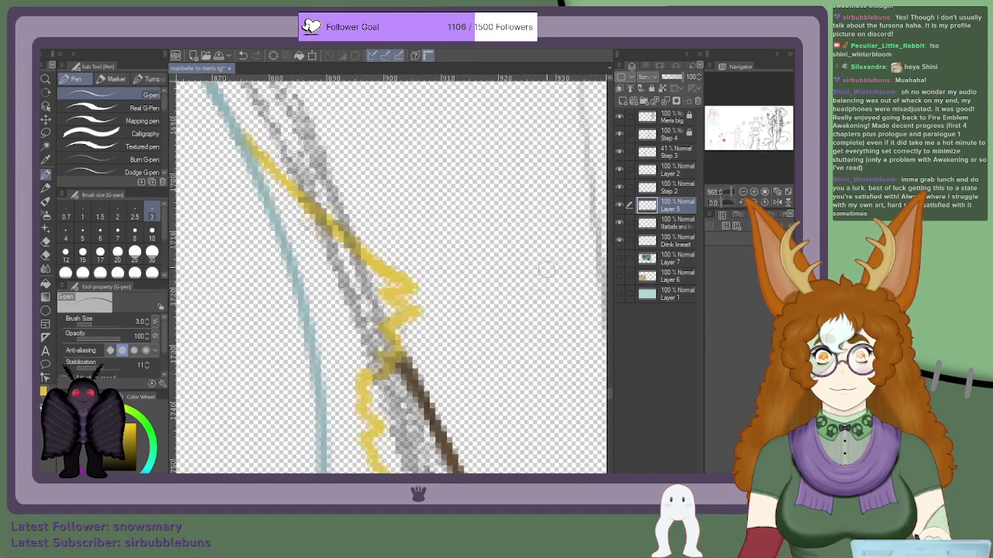
click(619, 151)
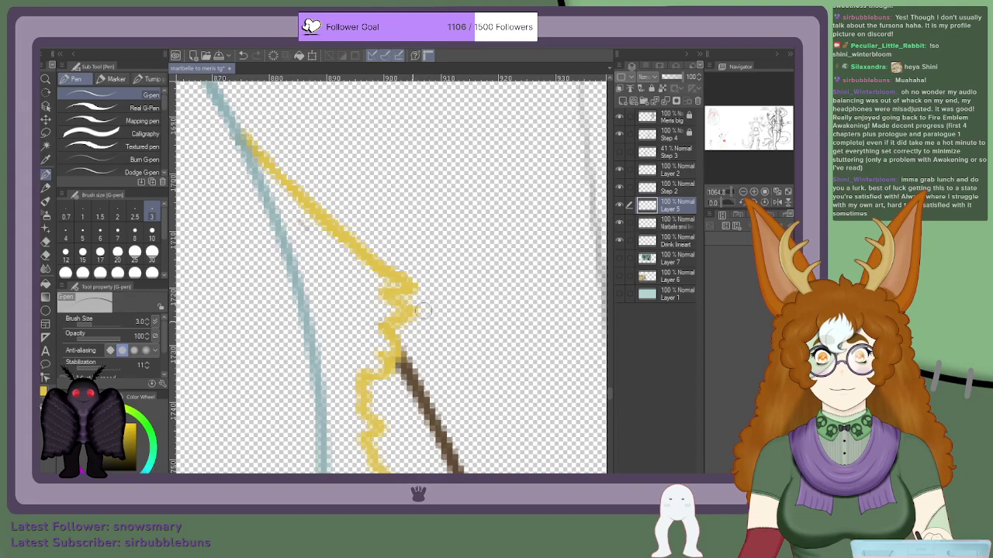
scroll(423, 311, down, 8)
scroll(422, 341, up, 9)
drag(443, 330, 388, 310)
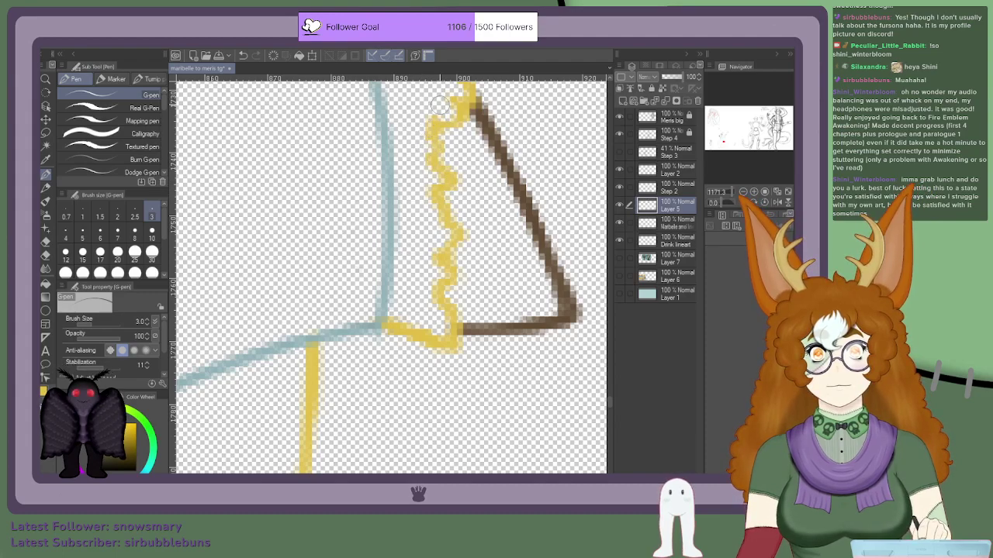
scroll(438, 144, down, 10)
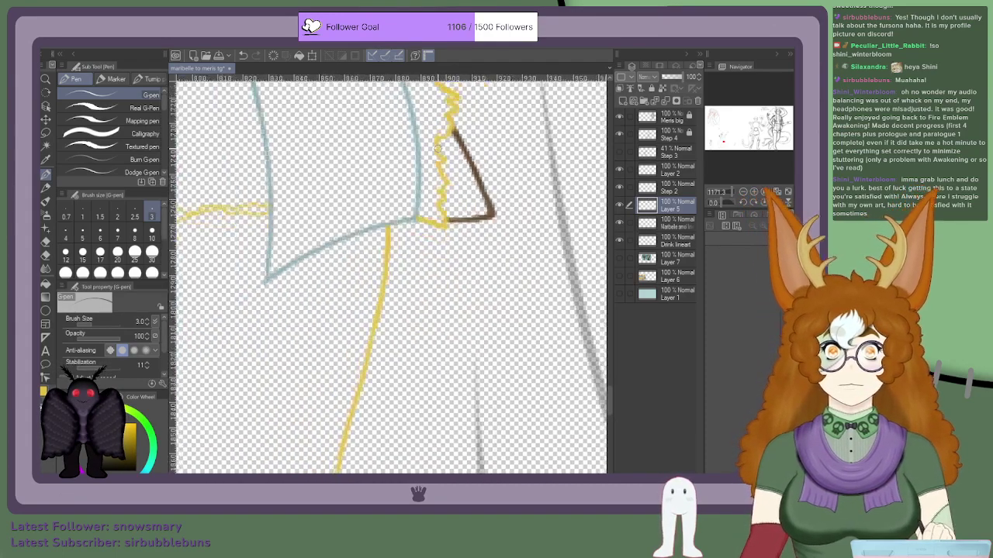
scroll(438, 118, up, 9)
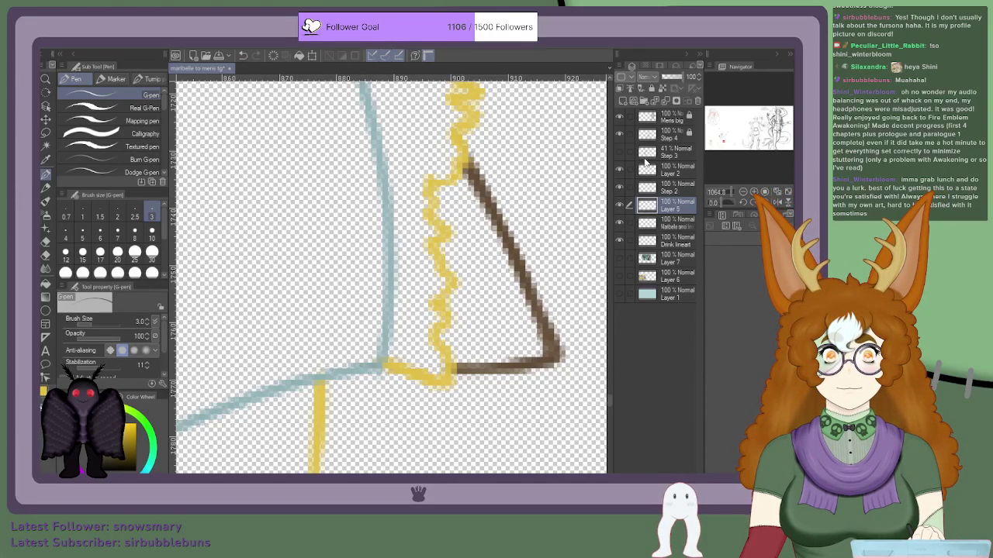
Step: Show the Step 3 layer again and erase its grey sketch lines around the rear flap with the Hard eraser
click(619, 153)
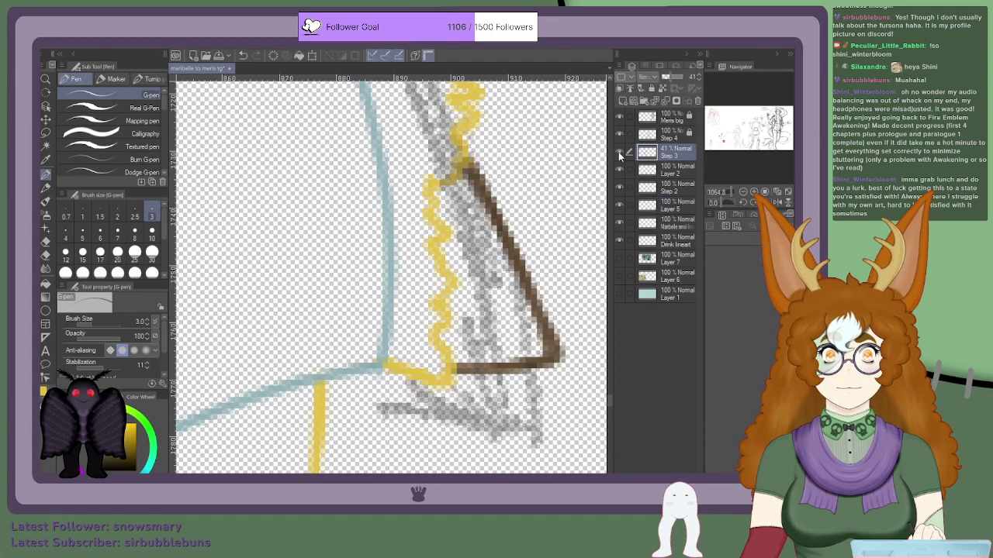
scroll(509, 309, down, 5)
scroll(509, 309, up, 1)
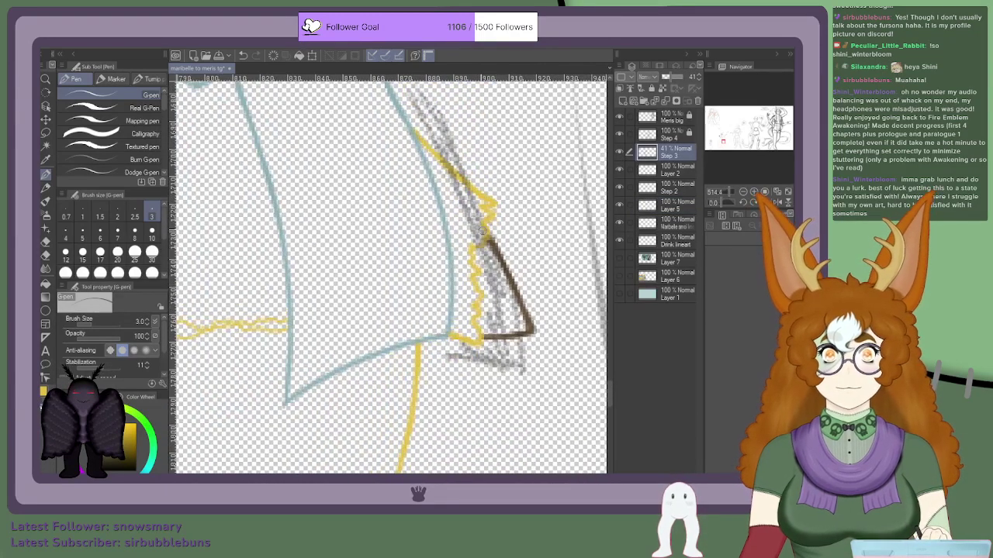
key(e)
mouse_move(485, 232)
mouse_down()
mouse_move(461, 355)
mouse_move(487, 341)
mouse_move(475, 362)
mouse_move(481, 297)
mouse_move(516, 273)
mouse_move(446, 155)
mouse_up()
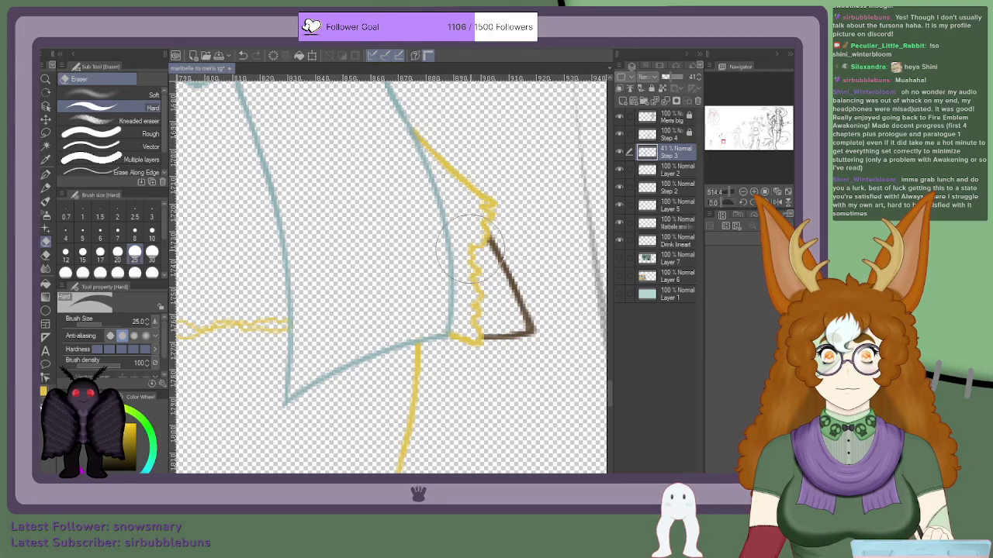
Step: Review the whole clothed figure and toggle the Step 2 layer's visibility to check which lines it holds
scroll(477, 268, down, 3)
scroll(453, 186, down, 6)
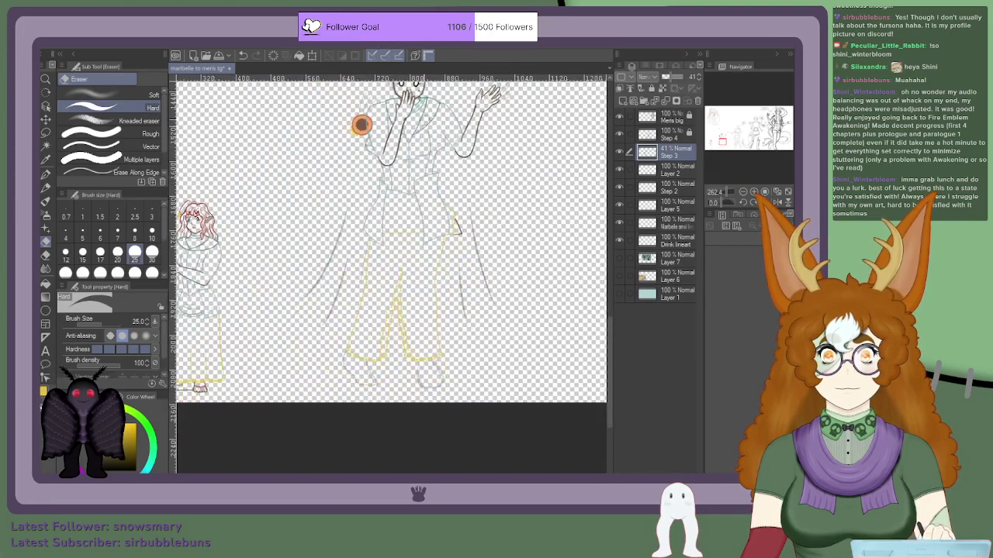
scroll(399, 129, up, 2)
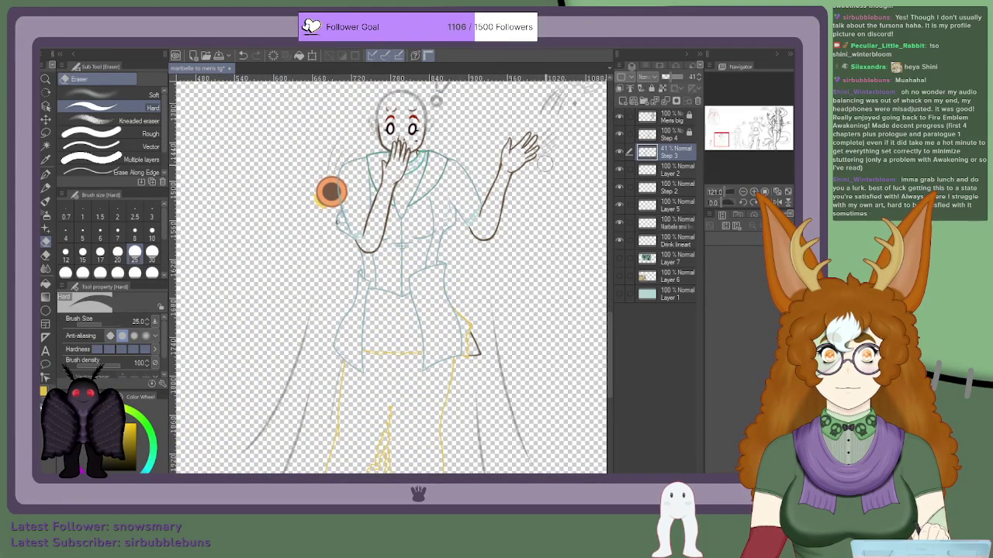
scroll(548, 169, down, 3)
scroll(541, 225, up, 1)
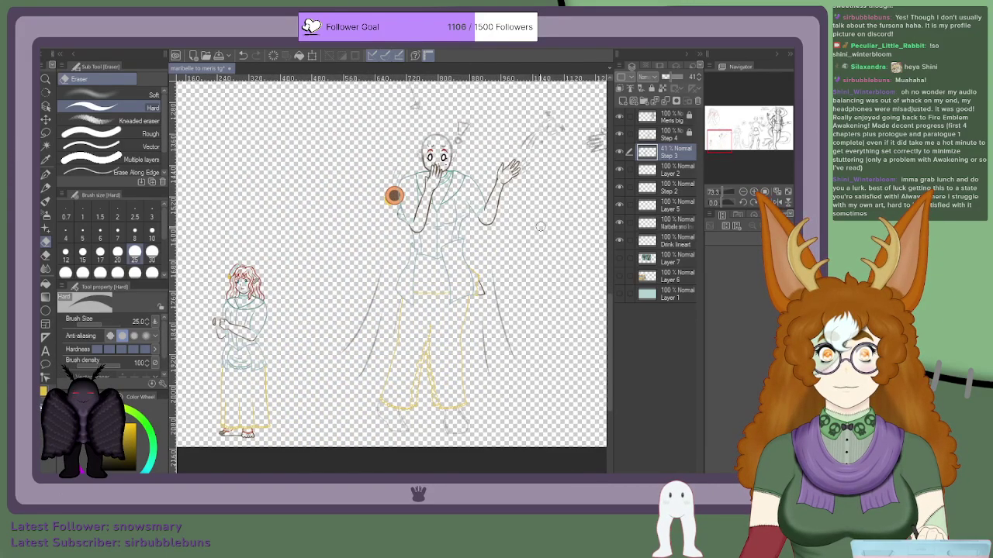
click(656, 169)
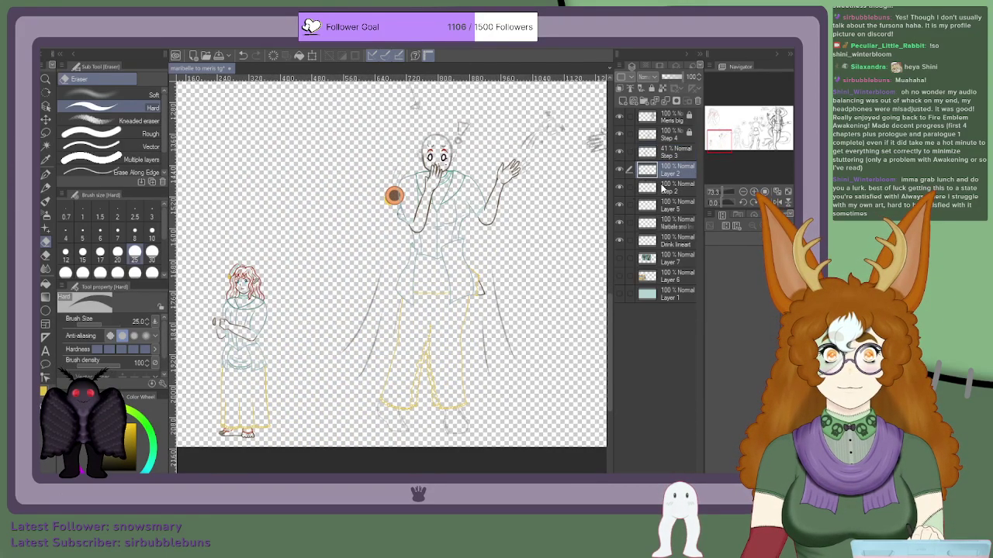
click(664, 188)
scroll(560, 155, up, 4)
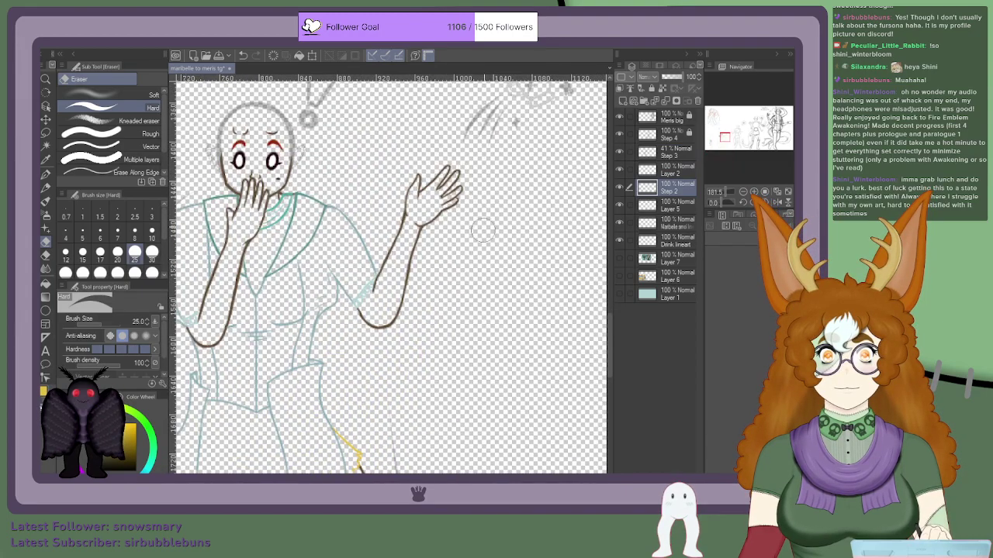
scroll(487, 231, down, 1)
scroll(273, 269, up, 2)
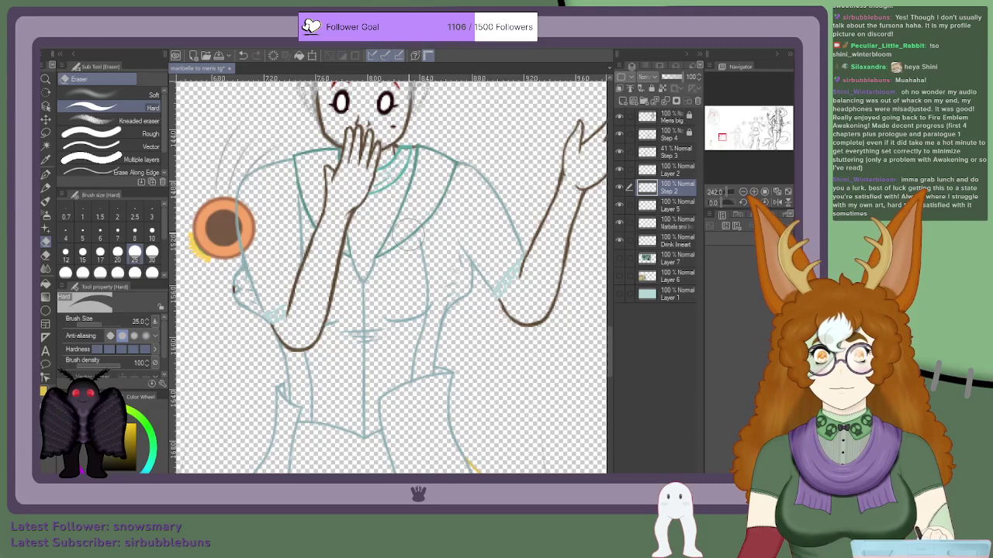
click(619, 187)
click(620, 187)
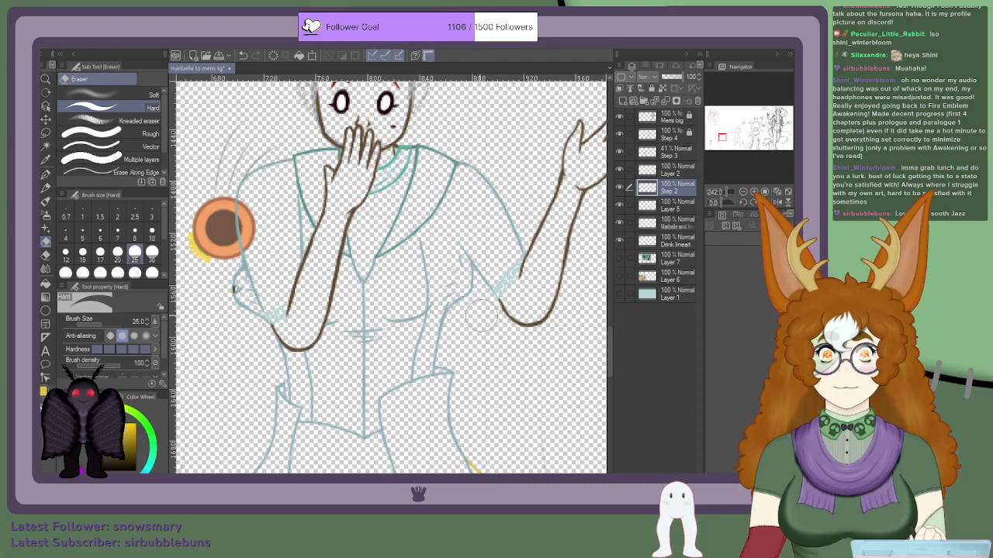
scroll(502, 301, down, 5)
scroll(543, 276, up, 2)
scroll(456, 348, up, 2)
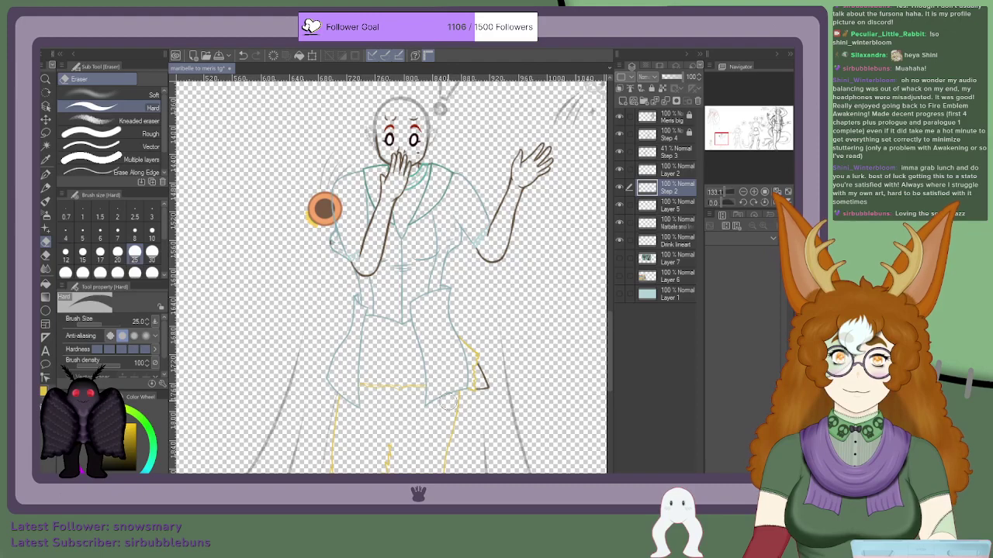
scroll(446, 384, up, 5)
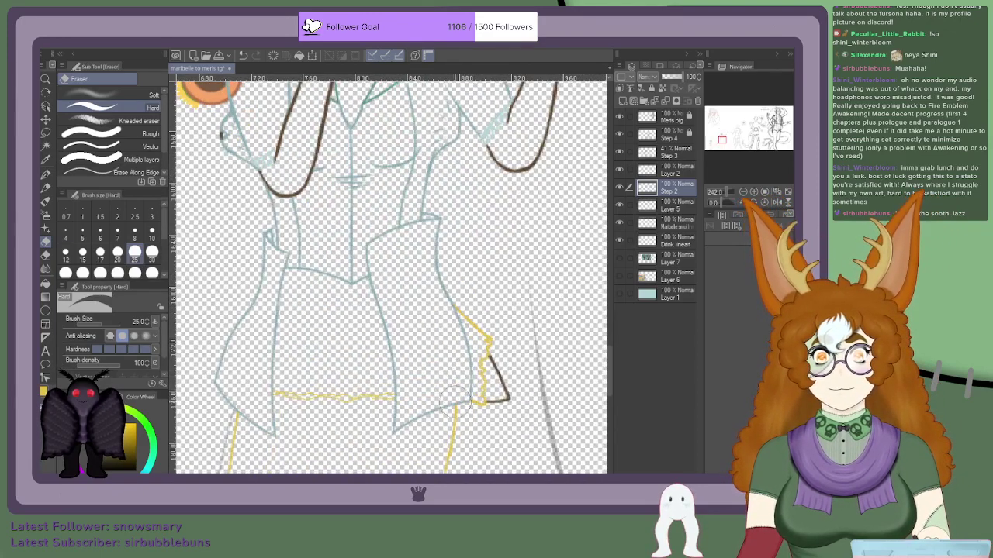
Step: Erase the teal coat's outer edge and hem corner beside the torn yellow piece on Layer 2, checking which layers hold the neighbouring lines
click(663, 170)
mouse_move(508, 348)
mouse_down()
mouse_move(454, 388)
mouse_move(462, 349)
mouse_move(446, 290)
mouse_move(449, 303)
mouse_up()
mouse_move(431, 394)
mouse_down()
mouse_move(448, 398)
mouse_move(457, 385)
mouse_up()
ctrl+shift+click(492, 371)
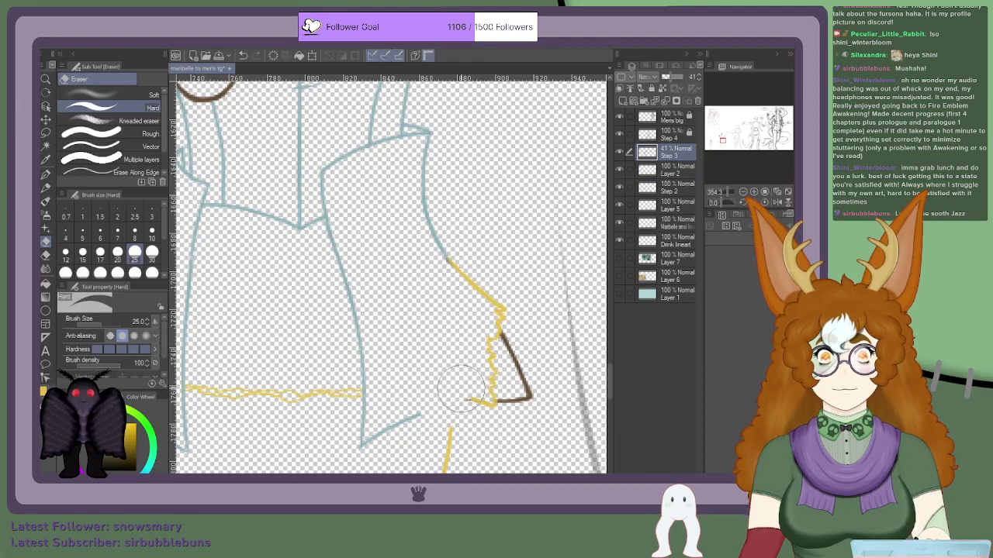
click(668, 191)
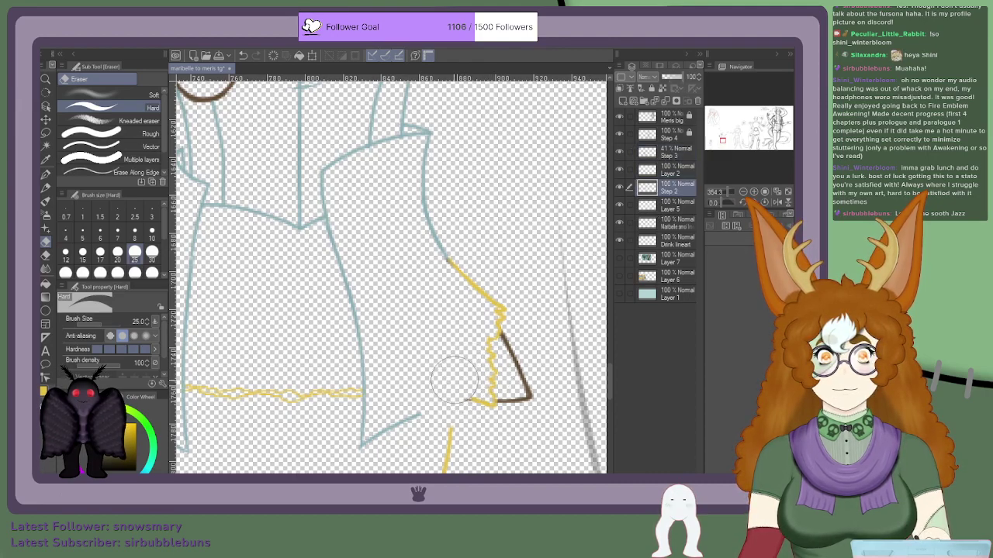
ctrl+shift+click(543, 314)
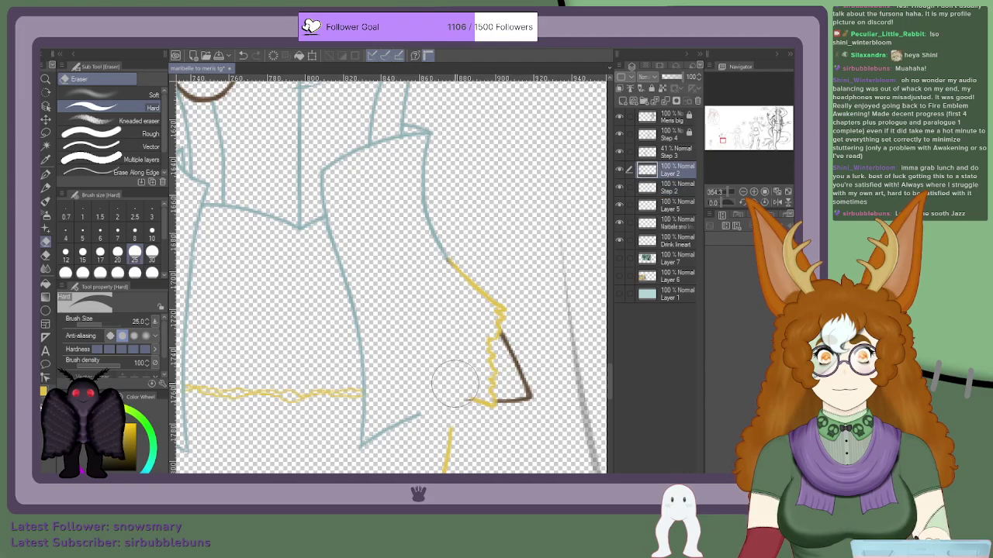
click(623, 207)
click(622, 206)
click(621, 207)
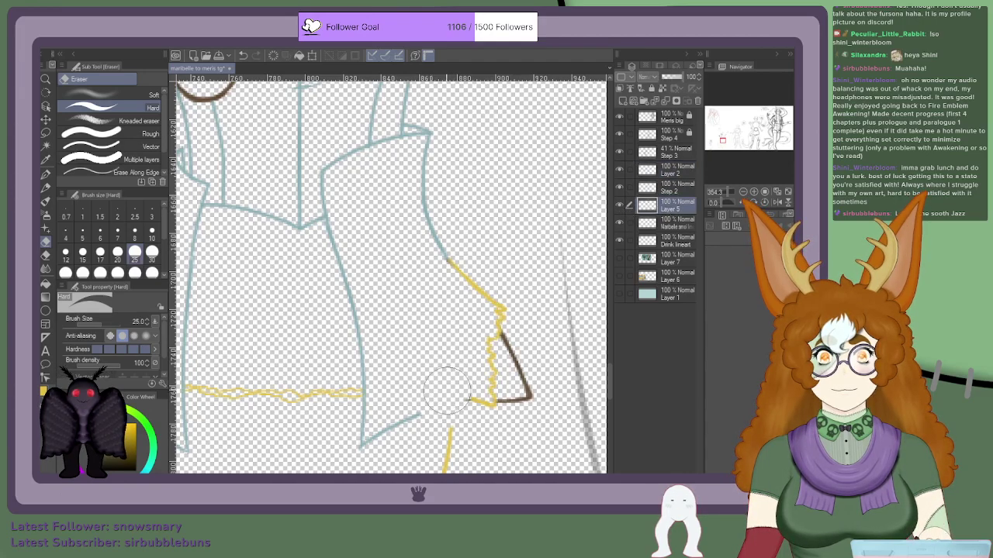
Step: Pick the coat's teal and extend its outline on Layer 2 over the start of the yellow edge with the G-pen
scroll(425, 273, up, 2)
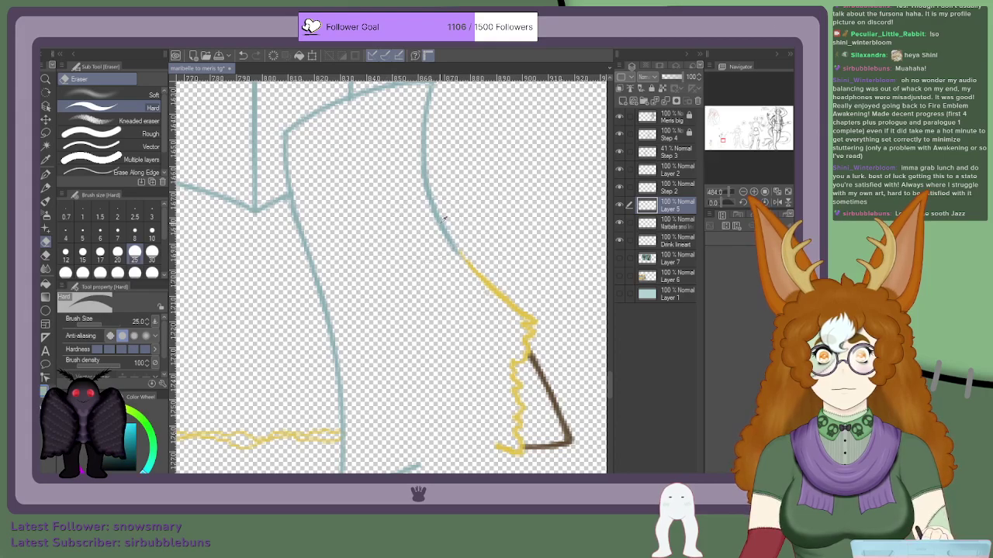
click(673, 172)
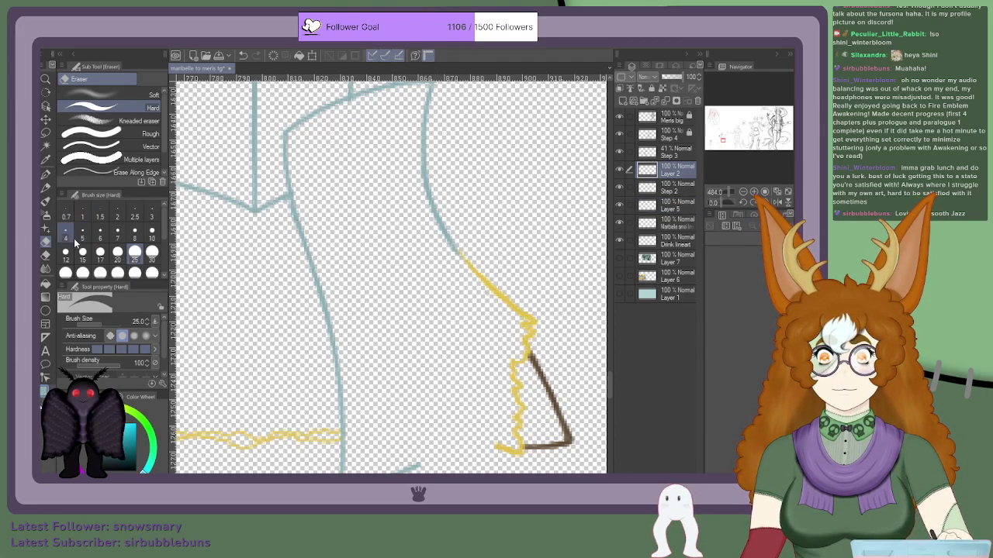
click(152, 216)
scroll(425, 250, up, 3)
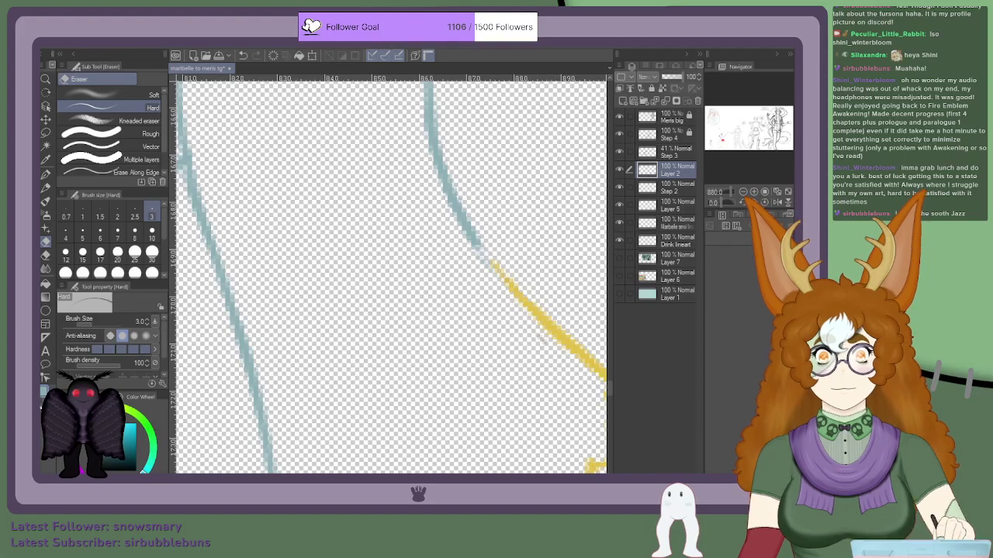
key(ctrl+z)
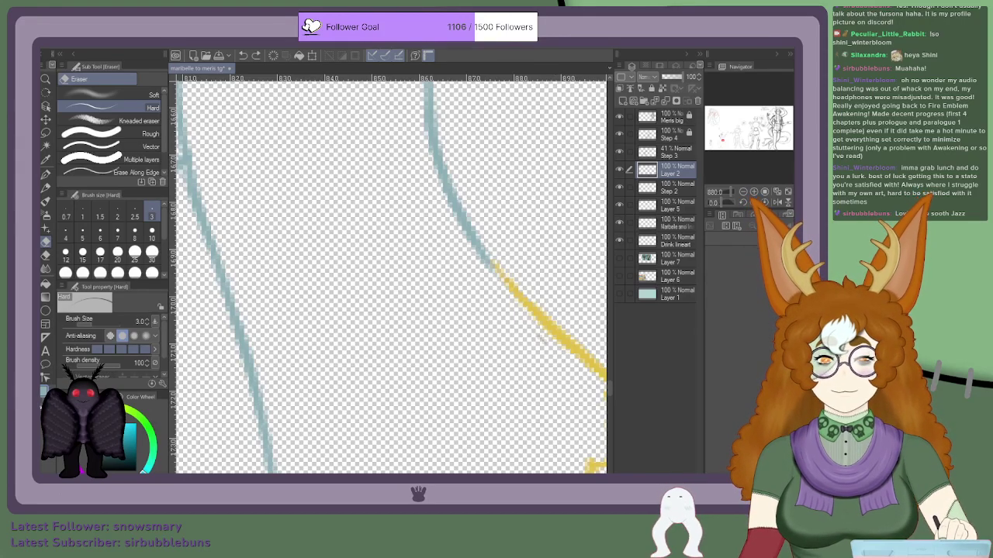
key(p)
scroll(278, 286, down, 7)
scroll(442, 292, up, 6)
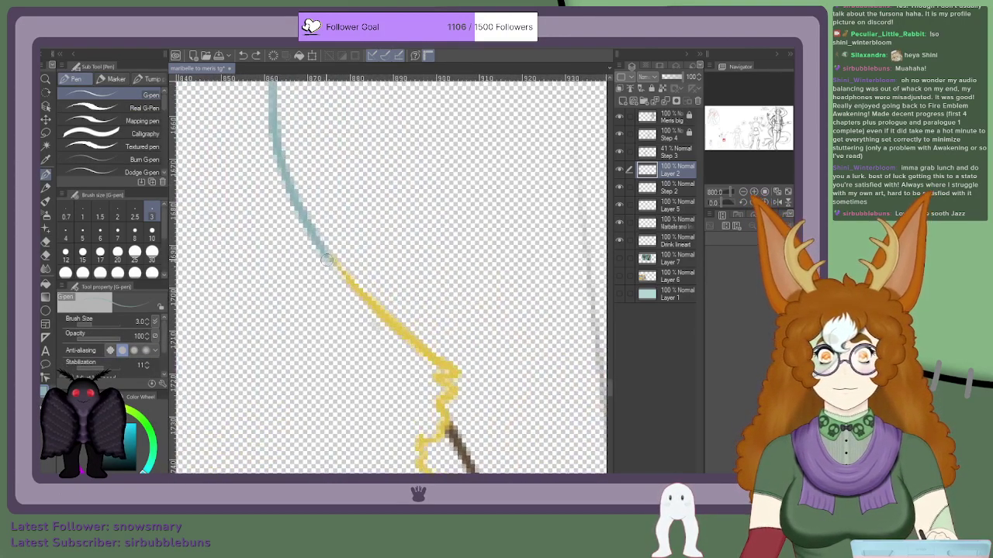
drag(329, 260, 380, 303)
drag(353, 270, 311, 220)
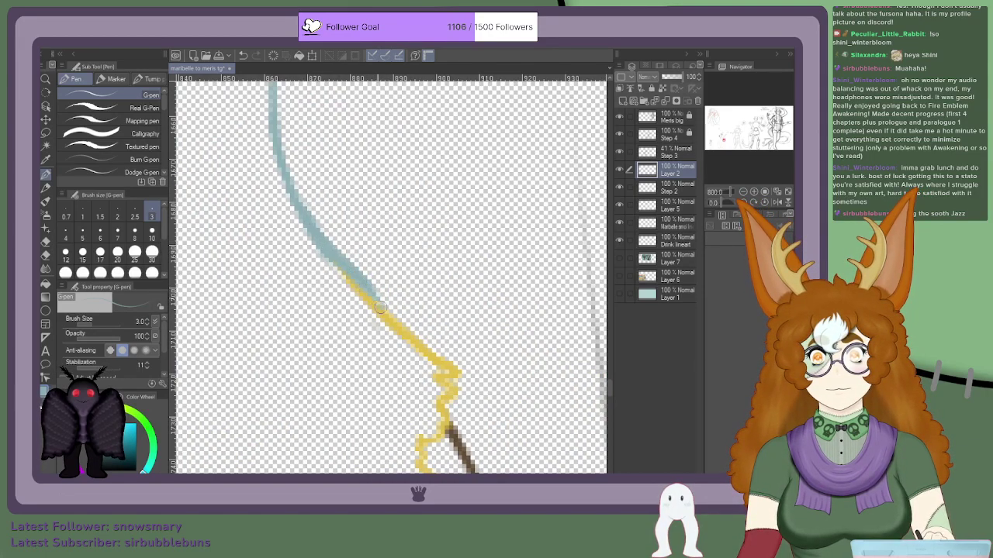
Step: Draw a curved teal edge from the coat outline's junction with the yellow down towards the hem, undoing unwanted strokes
scroll(350, 266, down, 1)
mouse_move(353, 263)
mouse_down()
mouse_move(311, 294)
mouse_move(346, 260)
mouse_move(304, 331)
mouse_move(310, 290)
mouse_move(326, 252)
mouse_move(316, 342)
mouse_move(313, 310)
mouse_move(315, 292)
mouse_move(312, 452)
mouse_move(324, 388)
mouse_move(317, 425)
mouse_move(259, 469)
mouse_up()
scroll(332, 281, down, 3)
scroll(318, 407, down, 5)
scroll(280, 430, up, 4)
key(ctrl+z)
mouse_move(394, 297)
mouse_down()
mouse_move(390, 375)
mouse_move(311, 408)
mouse_up()
key(ctrl+z)
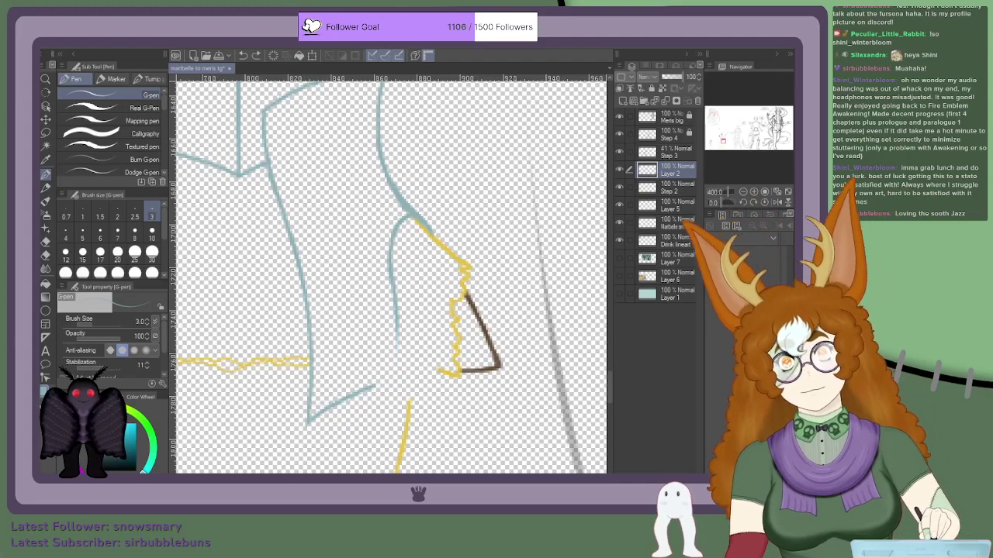
Step: Continue the curved teal edge down to join the coat's hem and remove the doubled line beside it
scroll(416, 227, up, 3)
mouse_move(382, 271)
mouse_down()
mouse_move(396, 403)
mouse_move(344, 456)
mouse_up()
mouse_move(388, 429)
mouse_down()
mouse_move(318, 456)
mouse_move(397, 430)
mouse_move(383, 436)
mouse_move(403, 393)
mouse_move(392, 434)
mouse_move(401, 351)
mouse_up()
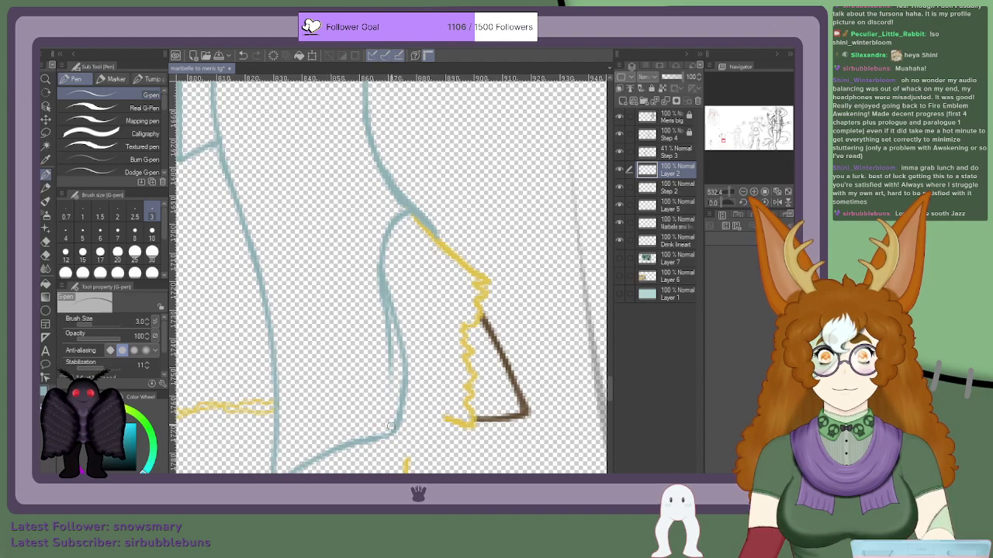
mouse_move(379, 284)
mouse_down()
mouse_move(387, 318)
mouse_move(375, 245)
mouse_up()
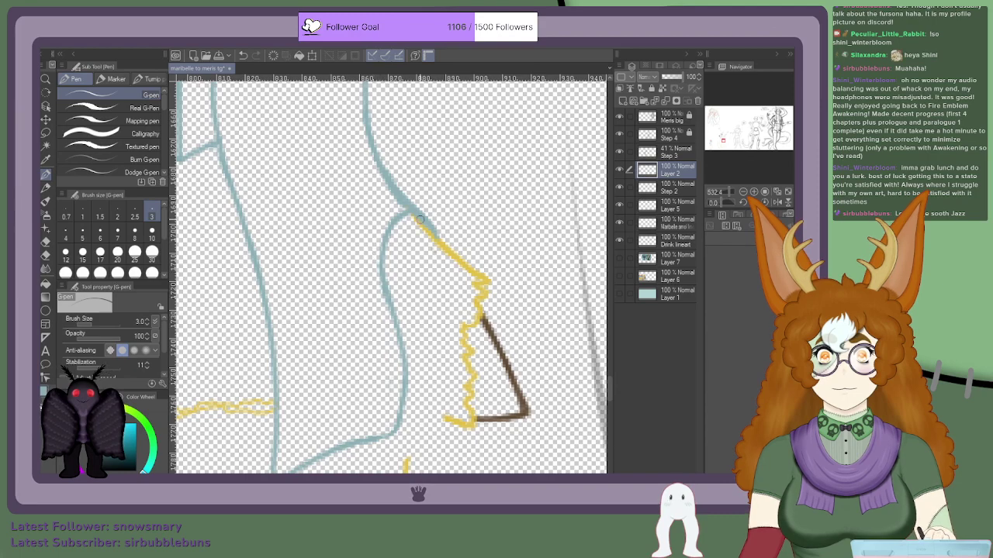
scroll(395, 388, down, 4)
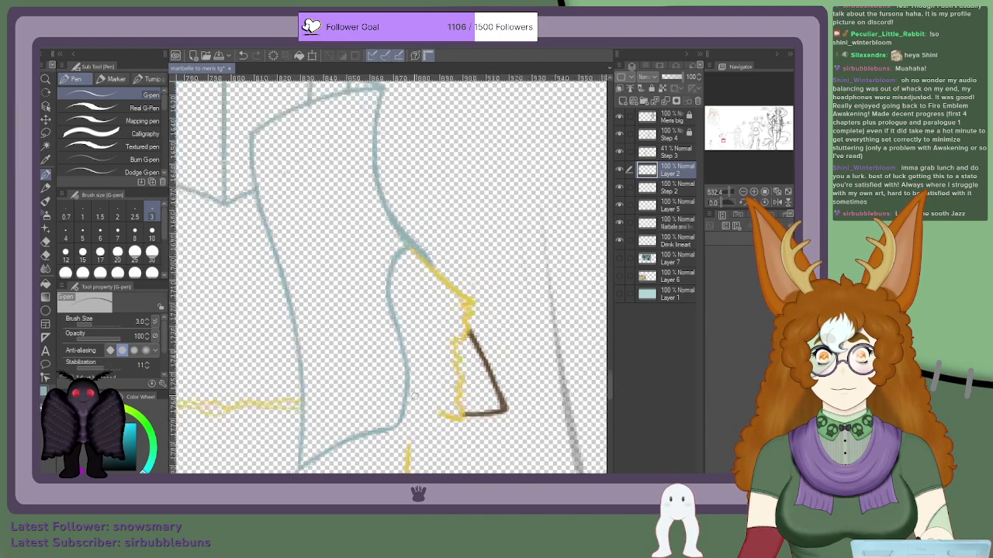
Step: Pick the trousers' yellow and extend the trouser outline up to the lower corner of the torn yellow piece
scroll(395, 408, up, 2)
scroll(414, 390, down, 3)
scroll(431, 384, up, 4)
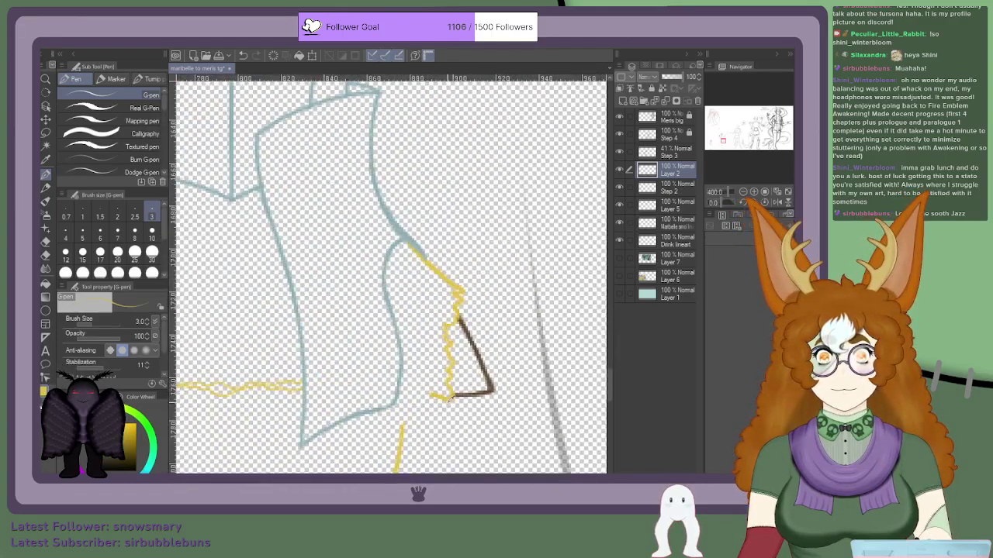
drag(445, 402, 400, 428)
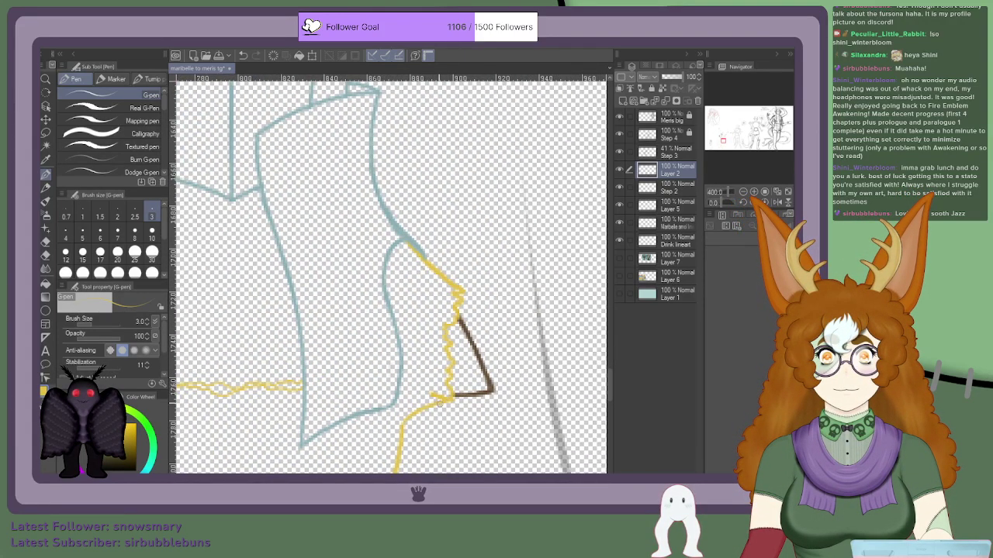
scroll(431, 400, down, 4)
scroll(462, 312, up, 5)
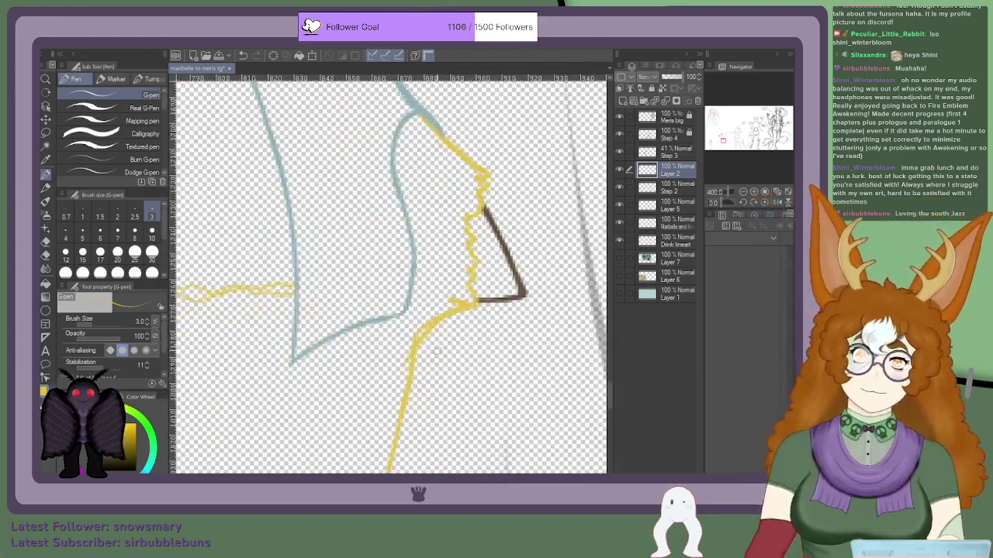
Step: Redraw the yellow trouser outline in one curve up to the torn piece's lower corner, cleaning the doubled strokes
drag(463, 307, 405, 401)
scroll(405, 400, down, 4)
scroll(458, 305, up, 4)
drag(460, 269, 416, 399)
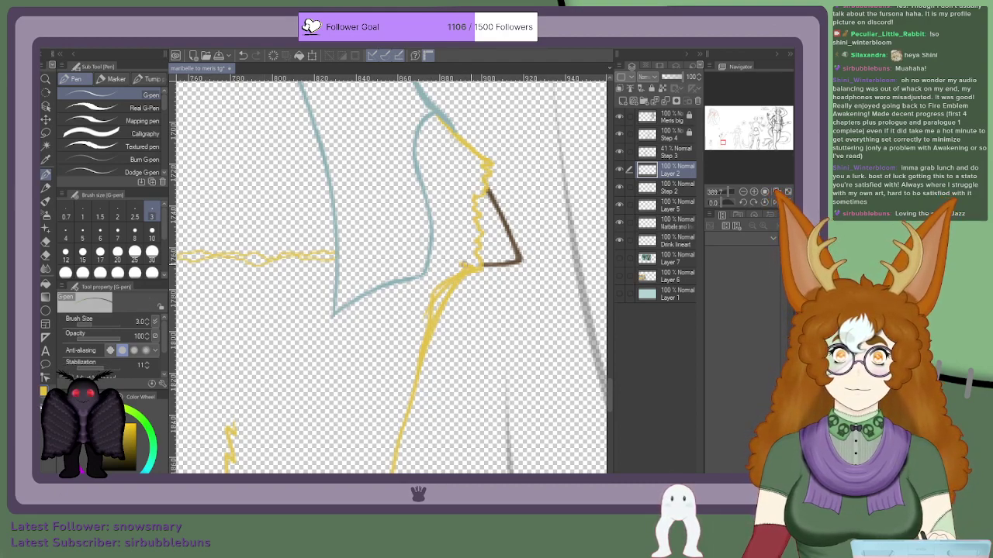
click(647, 204)
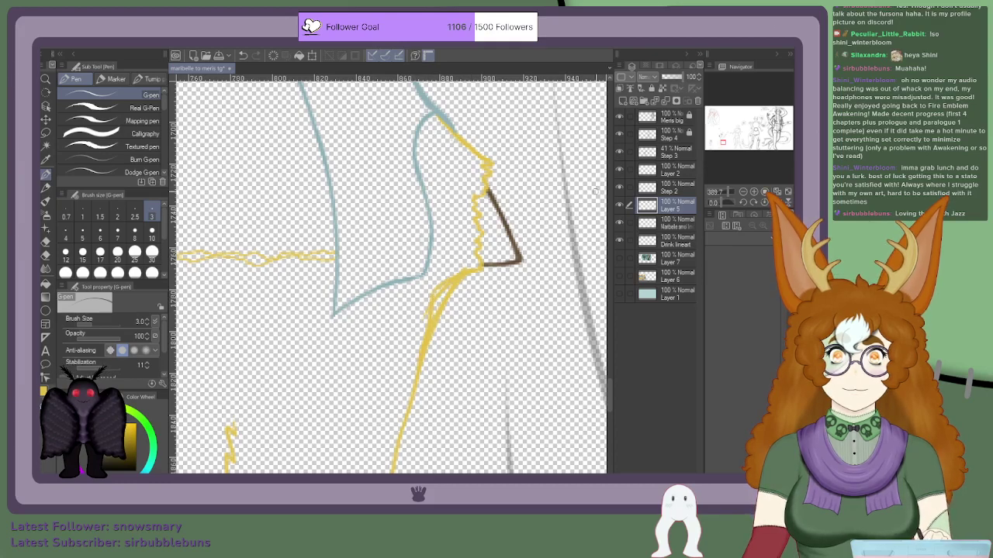
click(665, 172)
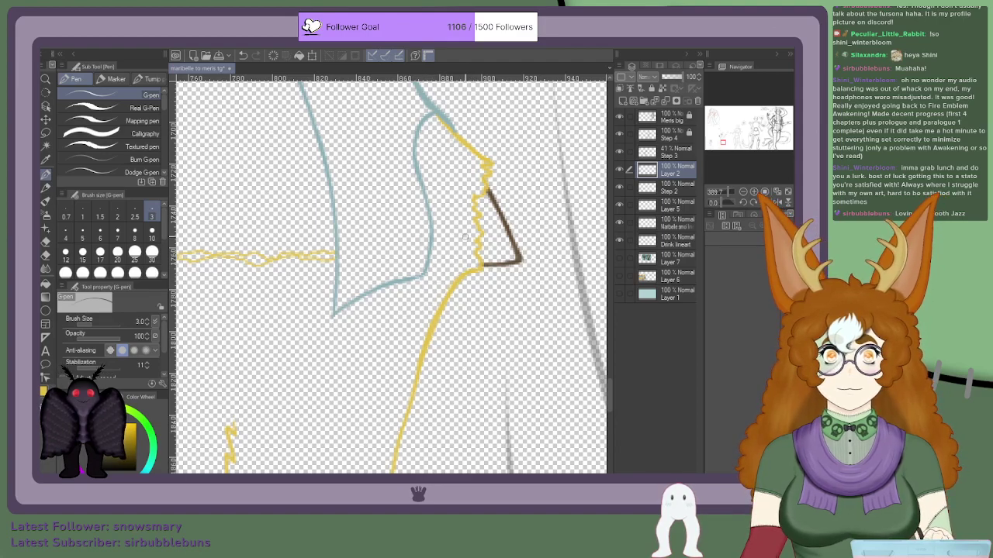
Step: Try an angular teal fold on the lower part of the coat's curved edge, removing the old curve outside it
scroll(386, 284, down, 5)
scroll(380, 284, down, 2)
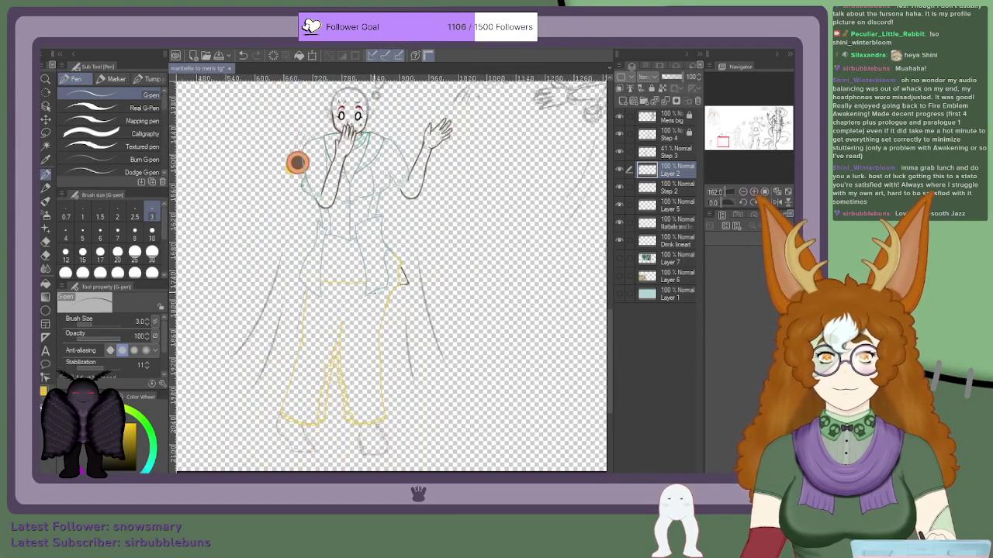
scroll(367, 265, up, 2)
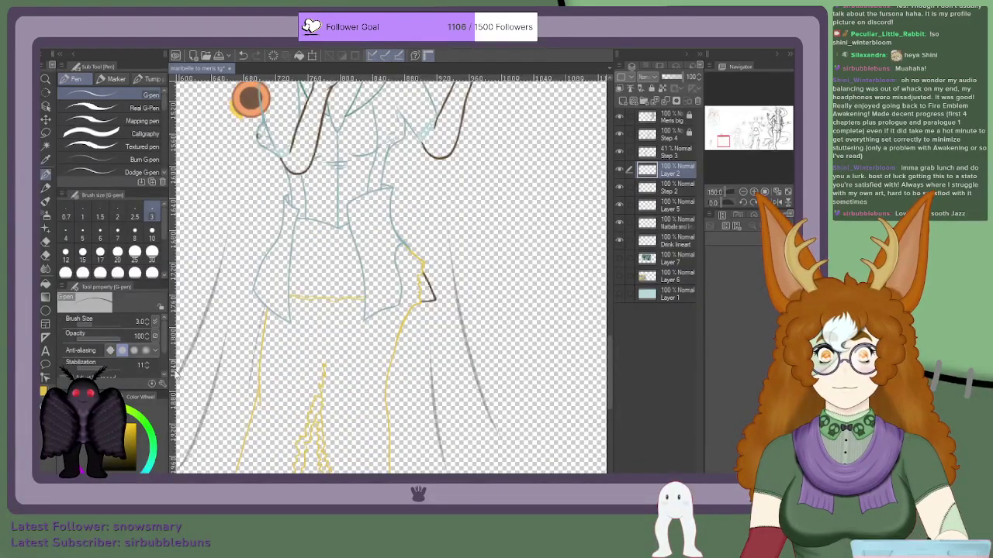
scroll(361, 263, up, 3)
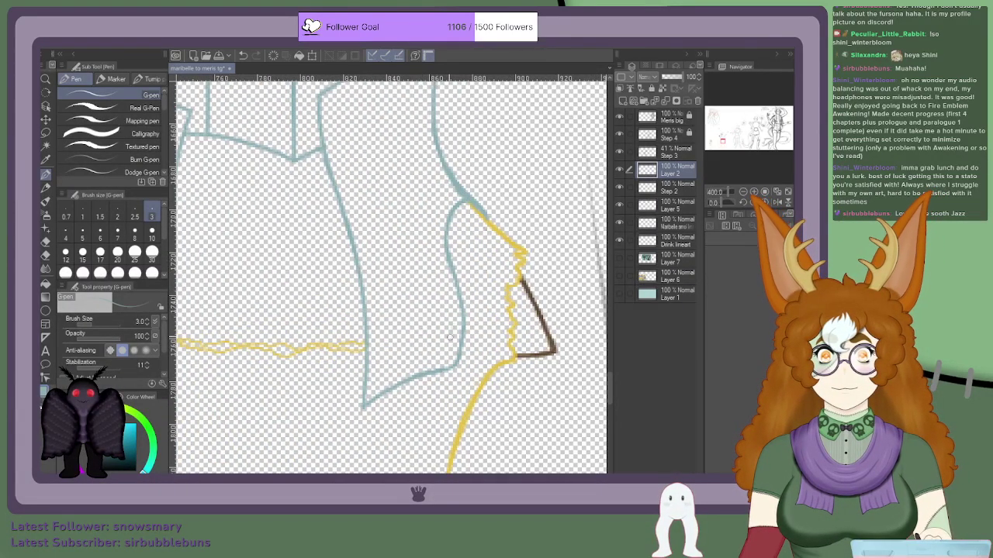
drag(452, 365, 423, 225)
key(ctrl+z)
scroll(439, 307, up, 1)
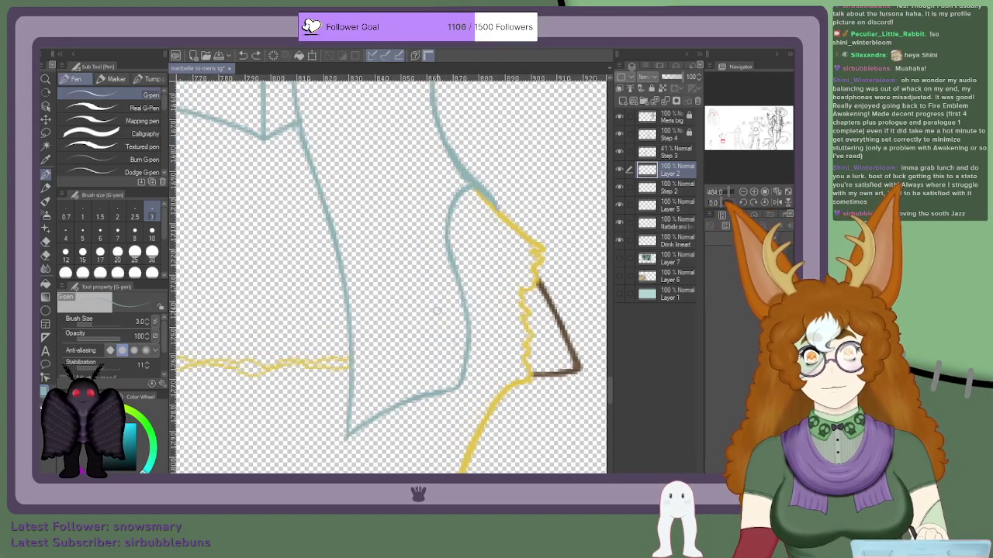
drag(454, 384, 421, 242)
drag(446, 339, 449, 232)
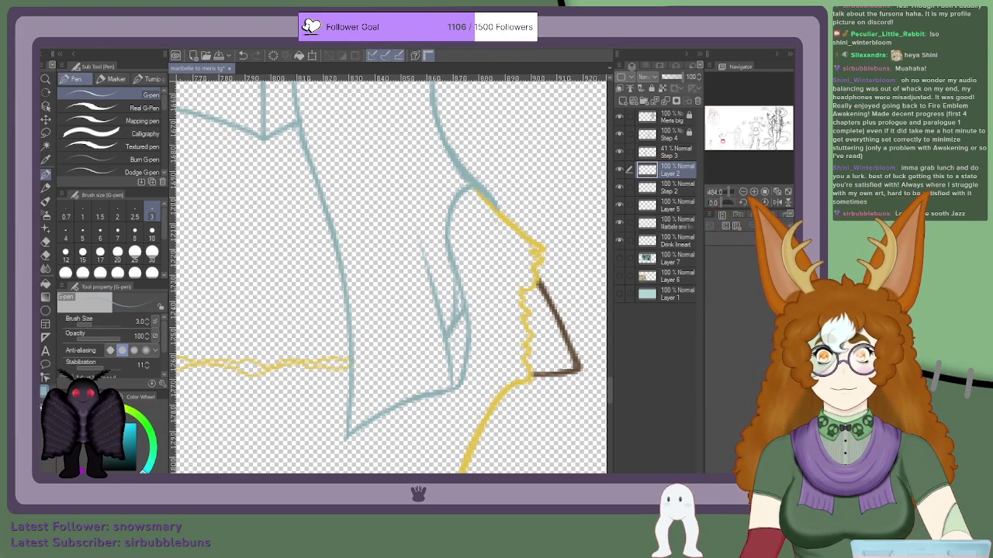
scroll(427, 318, up, 1)
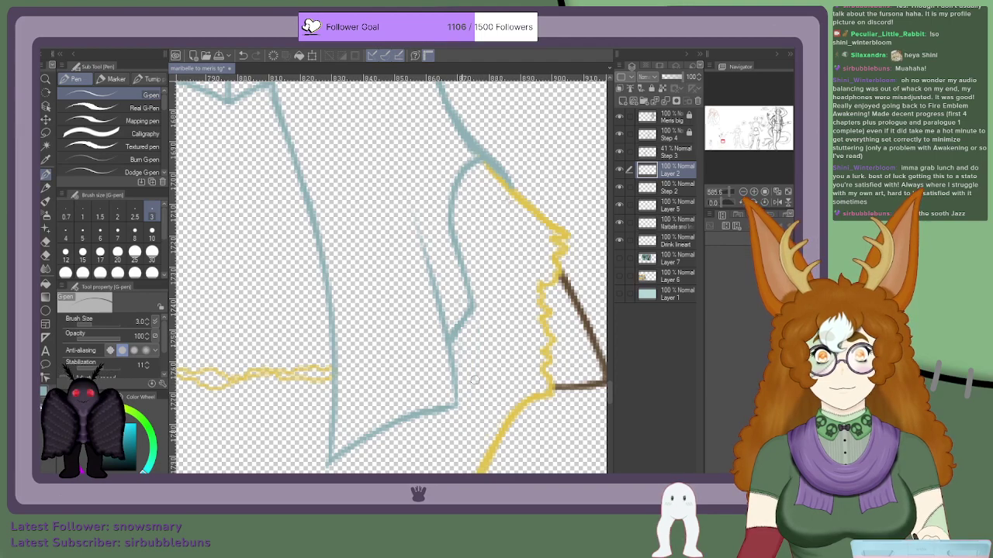
Step: Draw a second teal fold line from the coat's edge up to the yellow edge and remove the upper curve beside it
scroll(417, 227, down, 4)
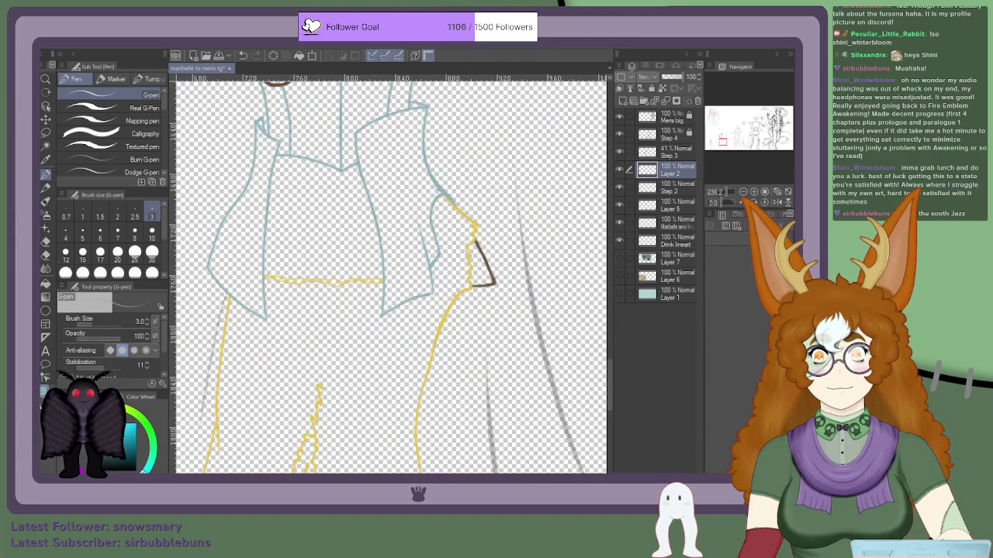
scroll(422, 245, up, 3)
drag(429, 258, 458, 217)
drag(424, 263, 467, 219)
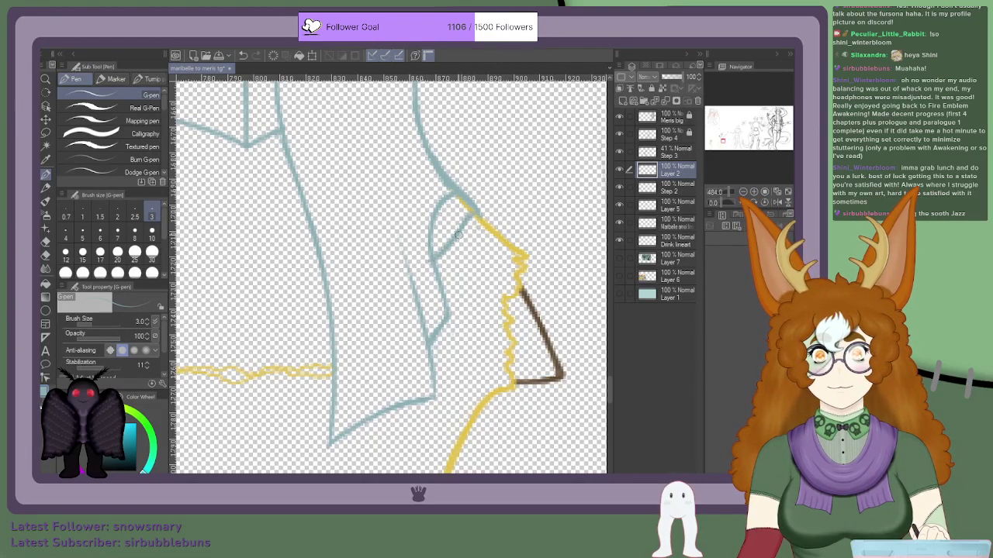
drag(427, 265, 423, 224)
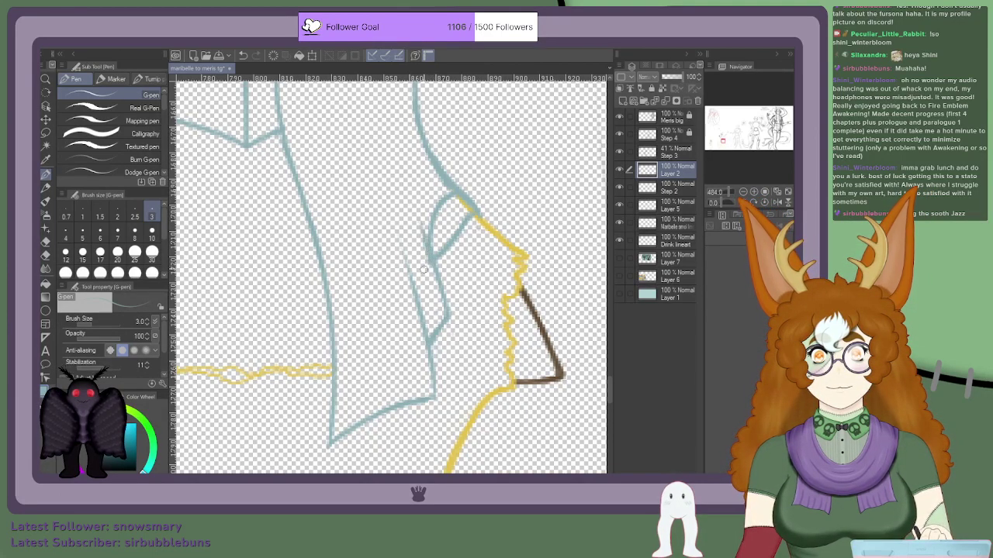
mouse_move(426, 274)
mouse_down()
mouse_move(449, 249)
mouse_move(411, 219)
mouse_up()
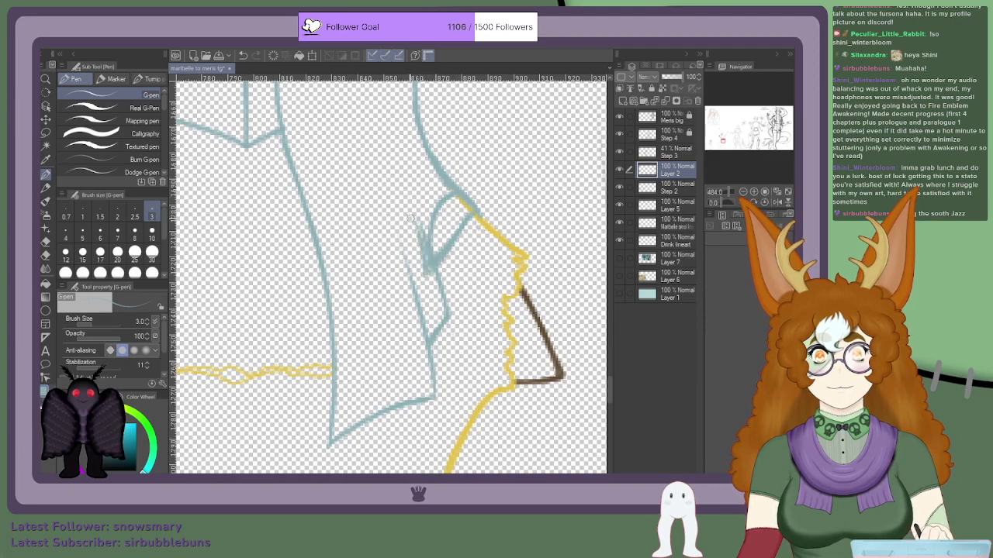
key(ctrl+z)
key(ctrl+z)
key(ctrl+z)
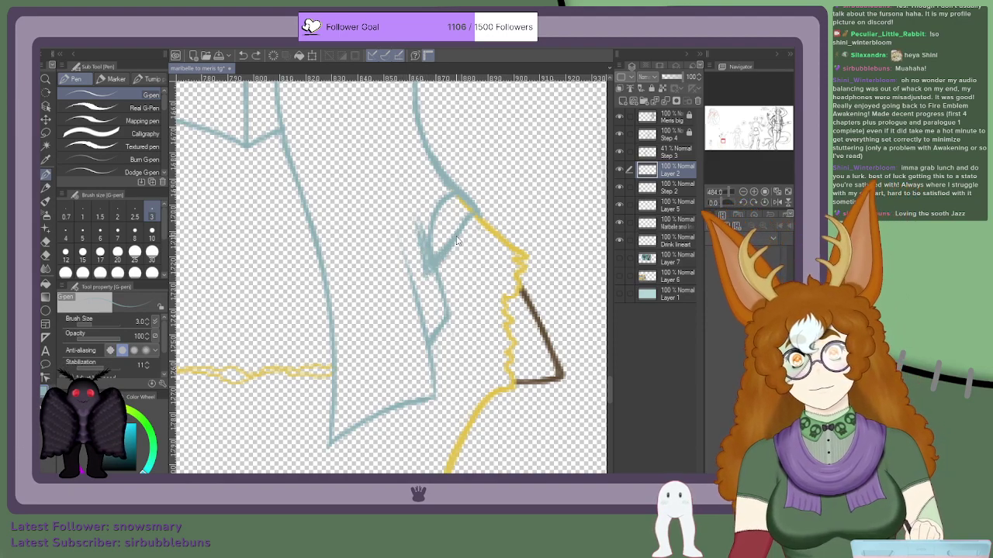
key(ctrl+y)
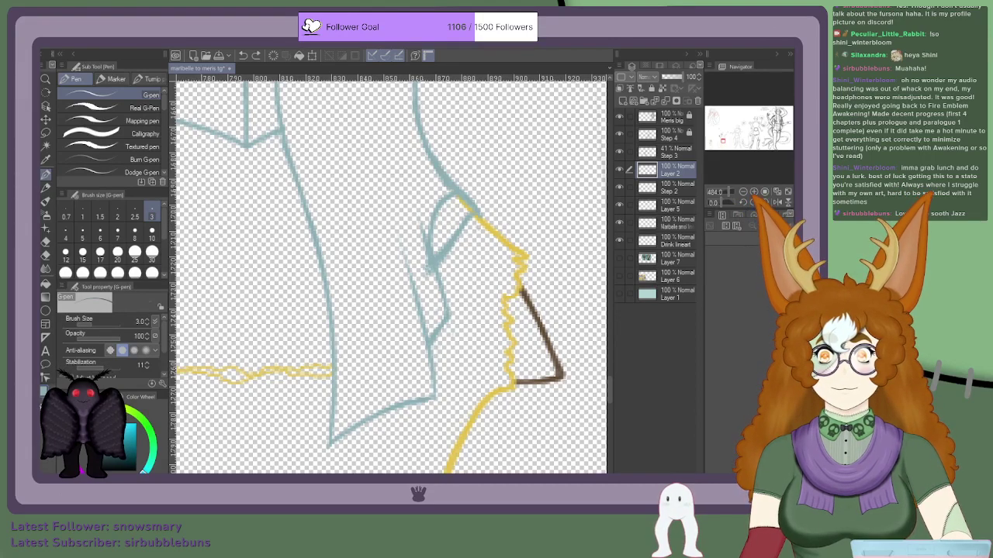
scroll(419, 242, up, 2)
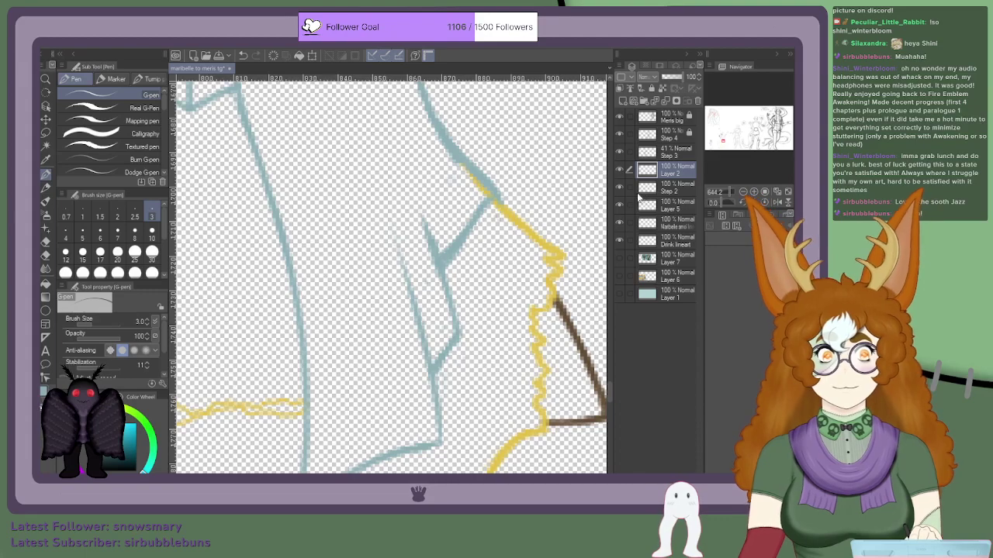
Step: Redraw the coat's edge on Layer 2 as one smooth curve down to the hem point, removing most of the angular fold lines
click(671, 155)
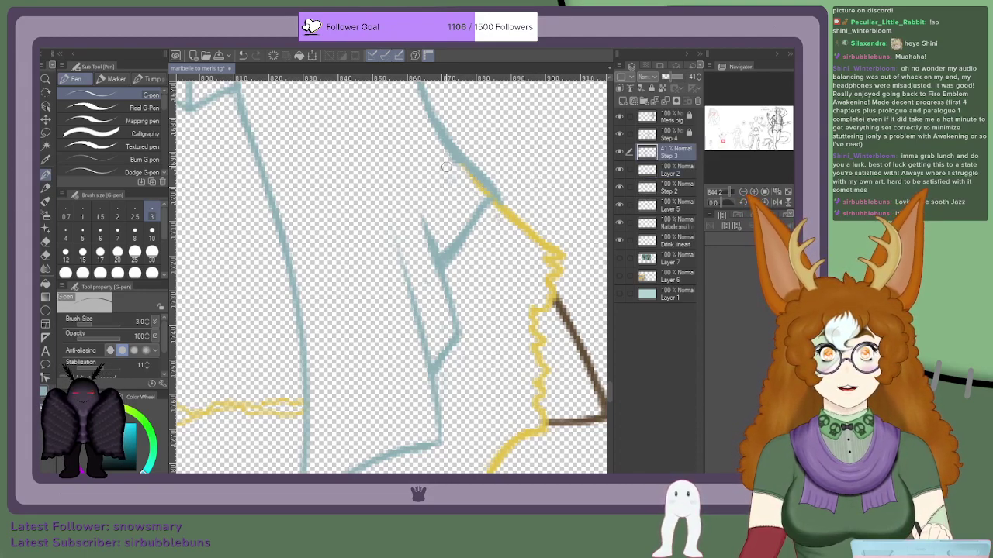
scroll(398, 228, down, 4)
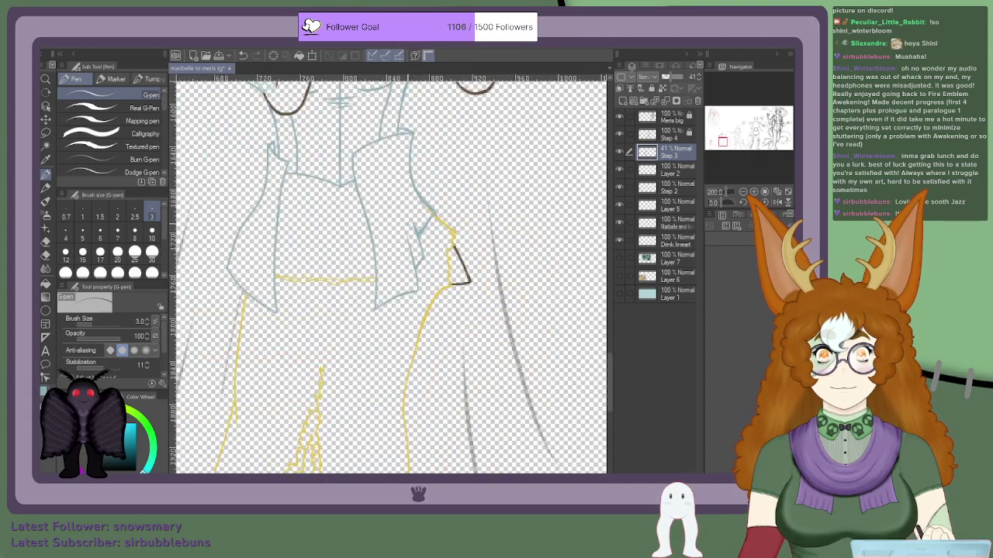
scroll(409, 265, up, 3)
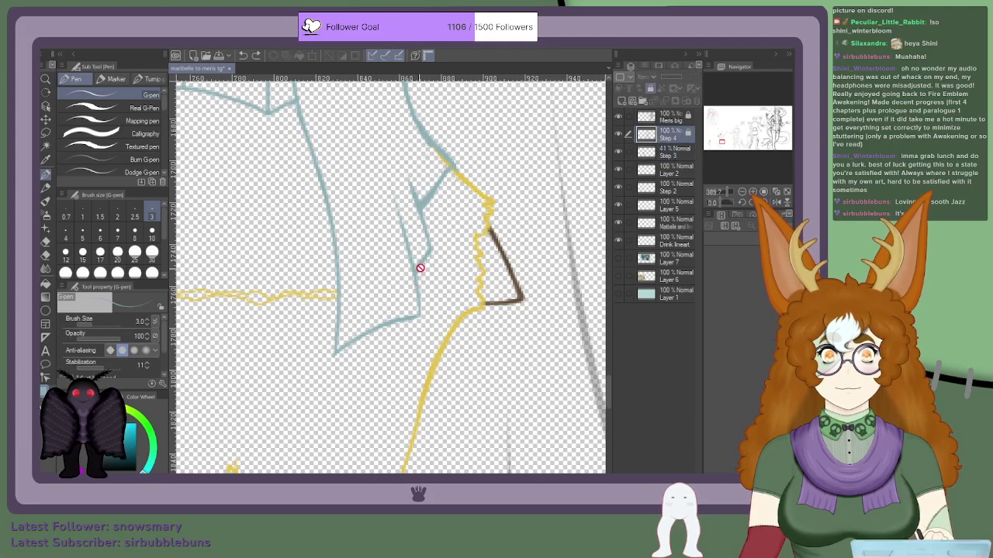
click(647, 170)
mouse_move(419, 261)
mouse_down()
mouse_move(348, 340)
mouse_move(407, 292)
mouse_move(390, 318)
mouse_move(425, 264)
mouse_up()
drag(408, 304, 417, 282)
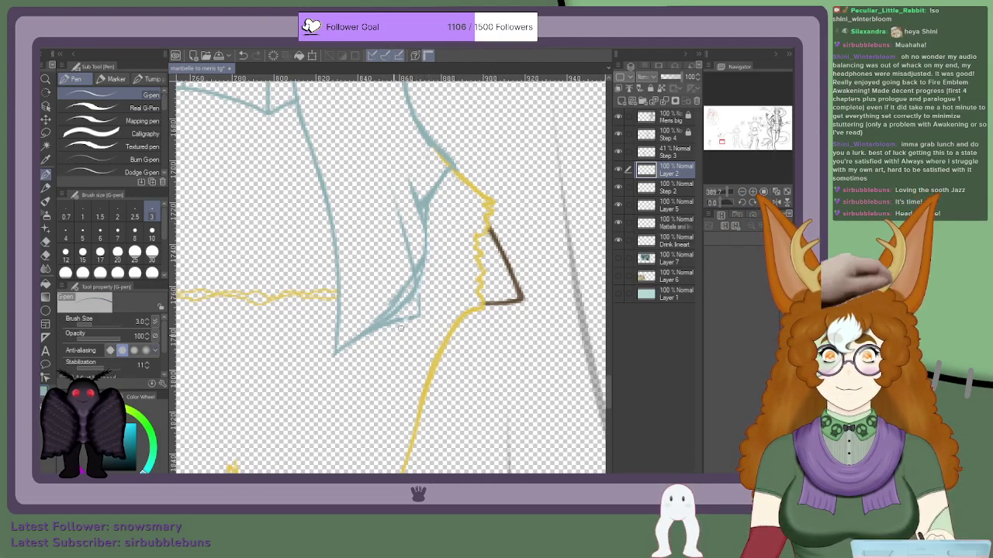
mouse_move(387, 322)
mouse_down()
mouse_move(426, 304)
mouse_move(400, 326)
mouse_move(337, 350)
mouse_move(415, 279)
mouse_move(416, 266)
mouse_move(407, 290)
mouse_move(421, 246)
mouse_move(411, 282)
mouse_move(385, 305)
mouse_move(420, 225)
mouse_up()
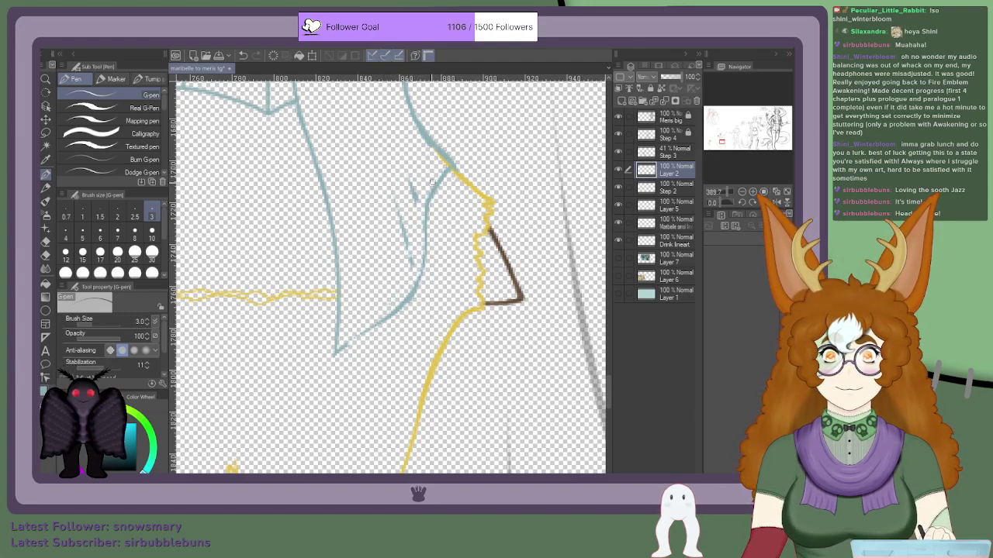
Step: Remove the yellow overlap at the coat's junction on Layer 5 and the leftover teal marks inside the coat
scroll(423, 187, up, 3)
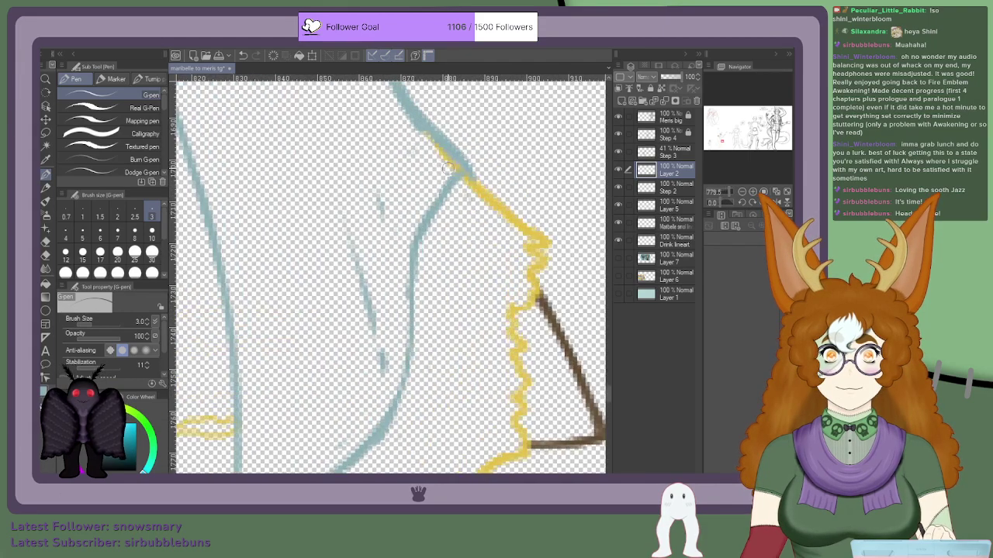
click(655, 206)
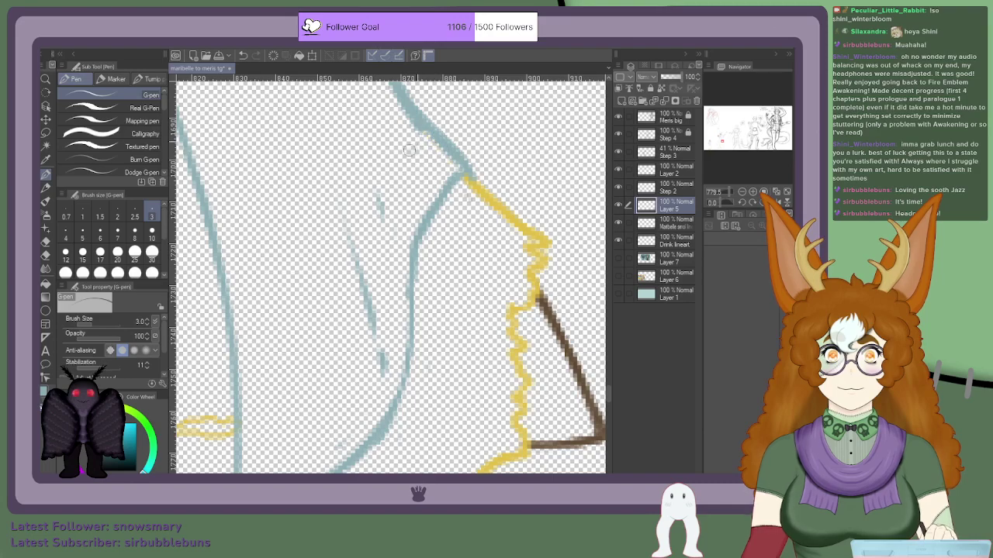
scroll(438, 179, down, 3)
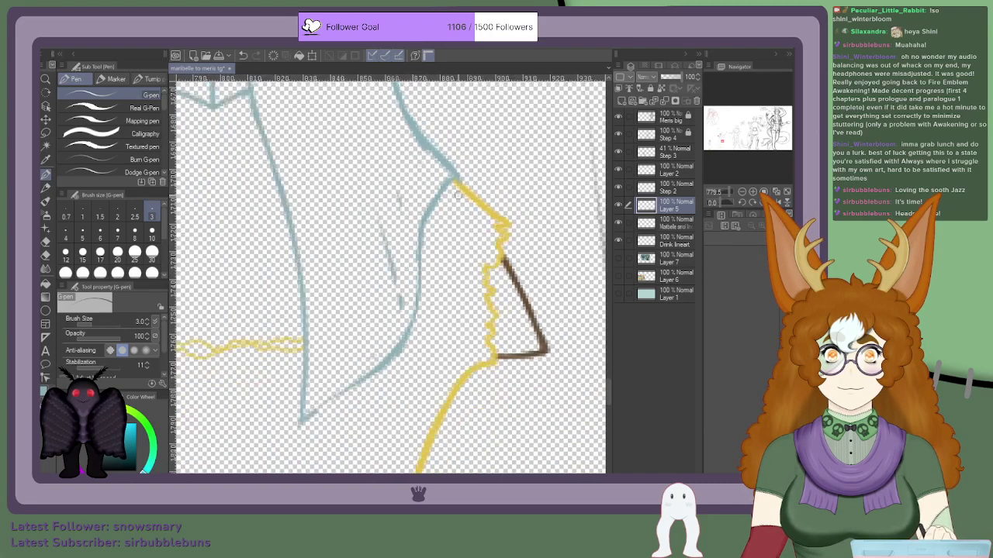
click(655, 187)
click(656, 170)
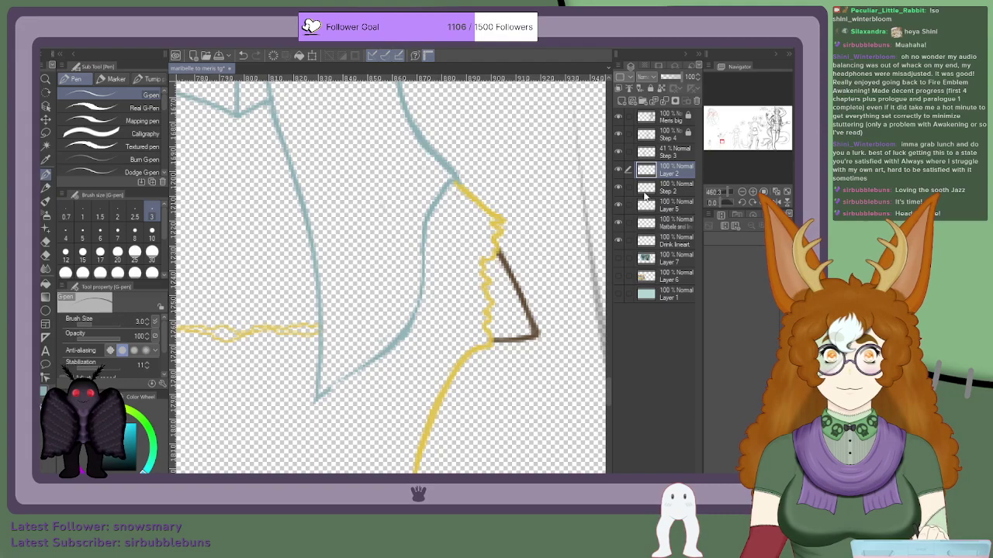
Step: Thicken the coat's curved teal edge on Layer 2 from the hem point upward and clean its lower side
scroll(363, 384, up, 2)
scroll(363, 384, up, 1)
mouse_move(341, 394)
mouse_down()
mouse_move(445, 327)
mouse_move(359, 381)
mouse_move(466, 270)
mouse_up()
mouse_move(413, 342)
mouse_down()
mouse_move(462, 275)
mouse_move(474, 190)
mouse_up()
drag(473, 244, 491, 159)
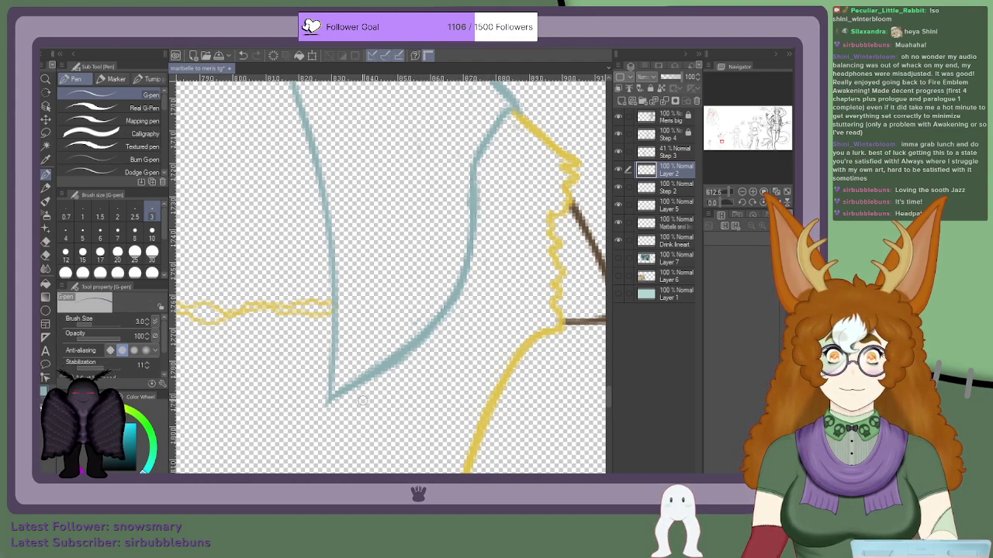
drag(425, 350, 338, 400)
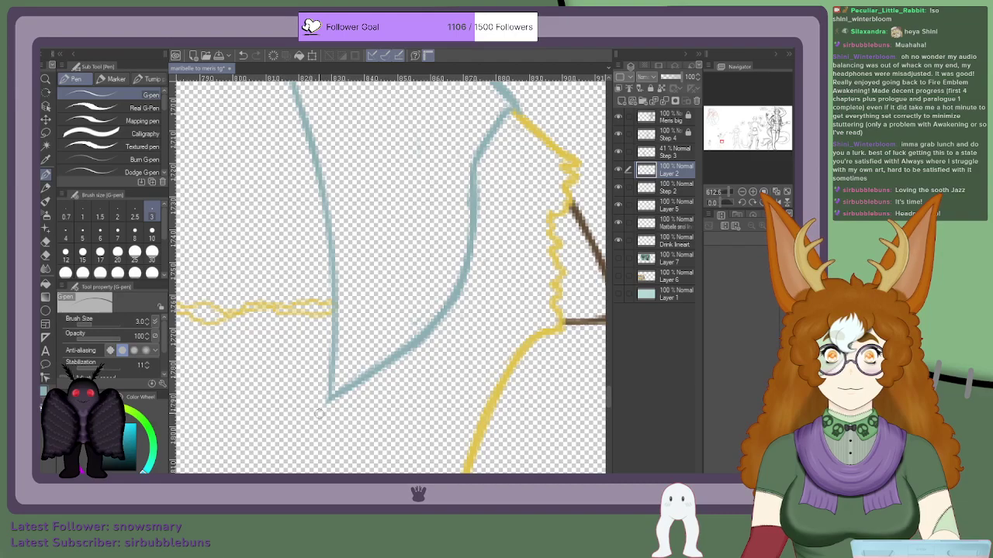
Step: Check the reshaped coat and trousers against the whole figure and toggle the Step 2 layer's visibility
scroll(426, 231, down, 2)
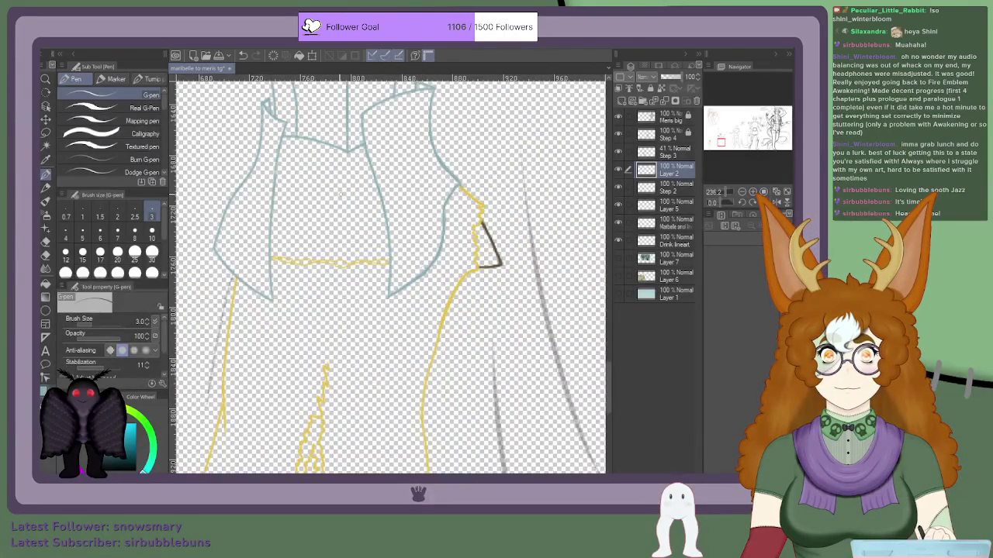
scroll(279, 132, up, 3)
scroll(279, 132, down, 6)
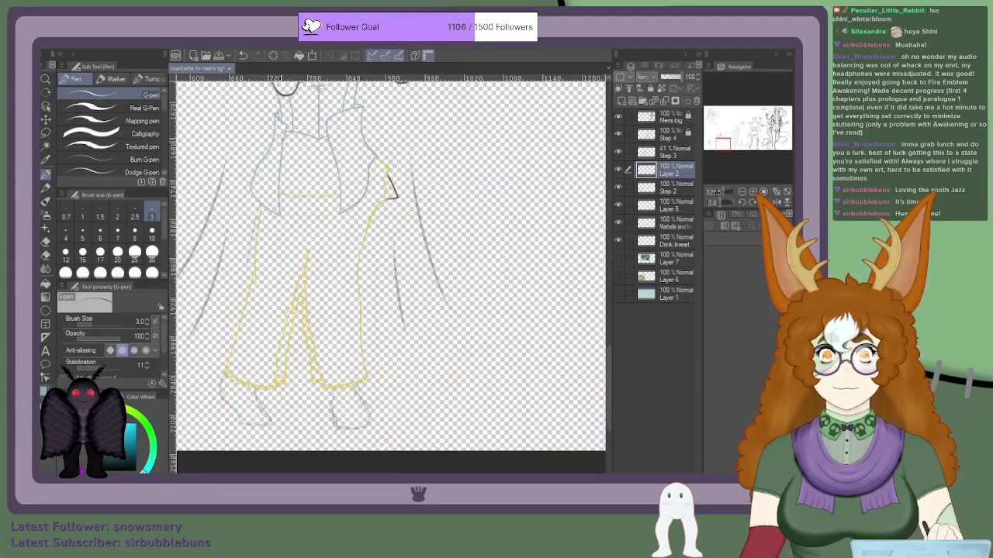
scroll(263, 144, up, 3)
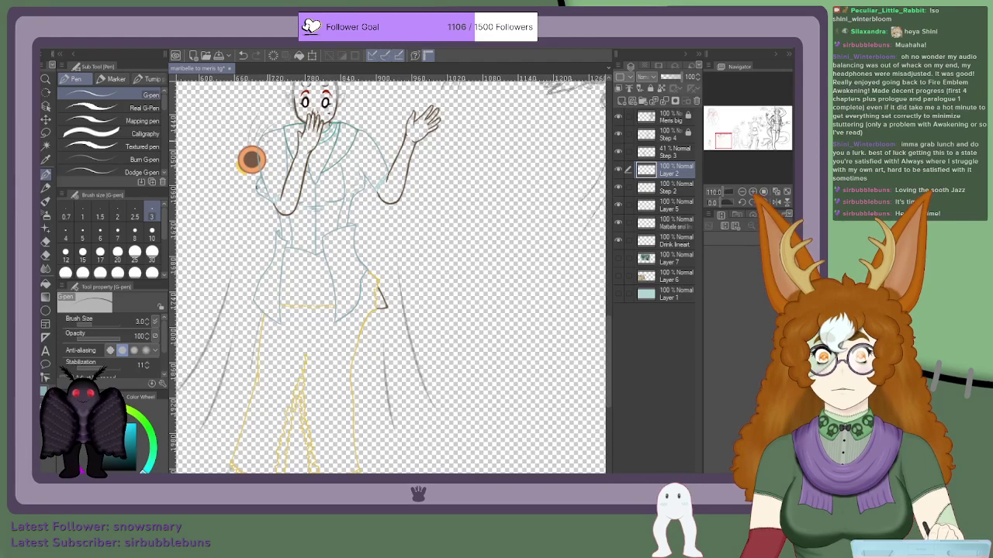
scroll(252, 160, down, 4)
scroll(294, 186, up, 2)
scroll(225, 192, down, 2)
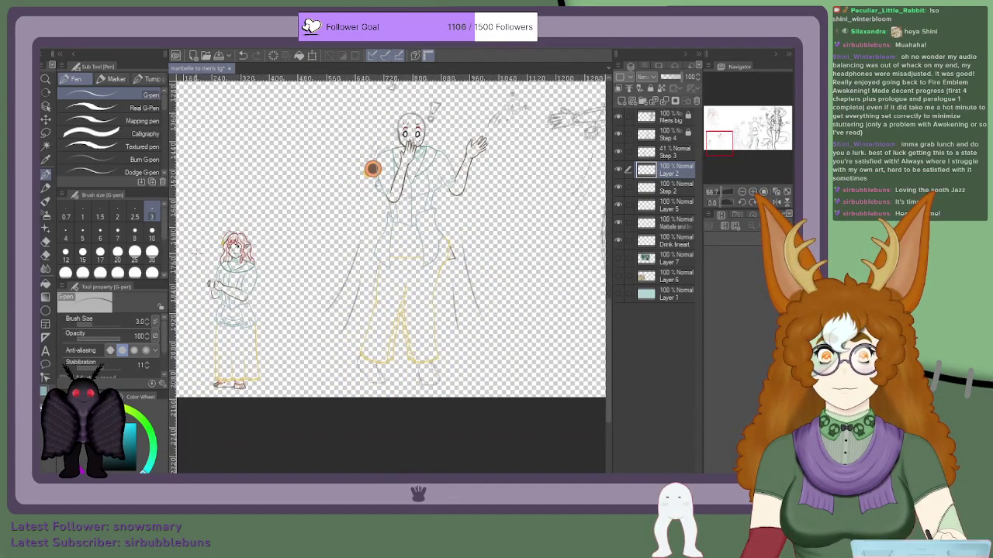
scroll(372, 169, up, 5)
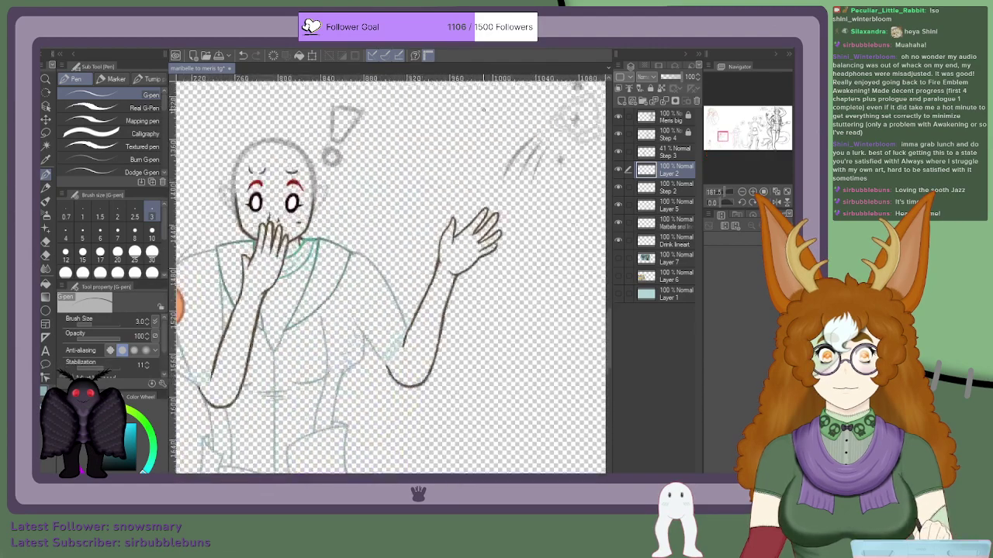
click(618, 188)
click(618, 188)
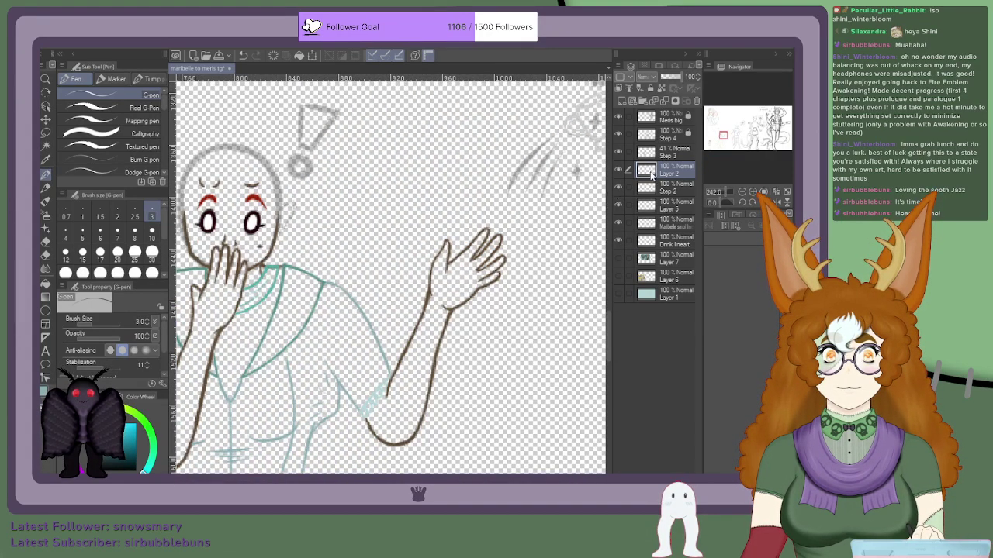
Step: Select the Step 2 layer and show the teal Layer 1 background behind the flying cup sketch
scroll(425, 243, down, 2)
scroll(543, 182, up, 6)
scroll(407, 197, up, 3)
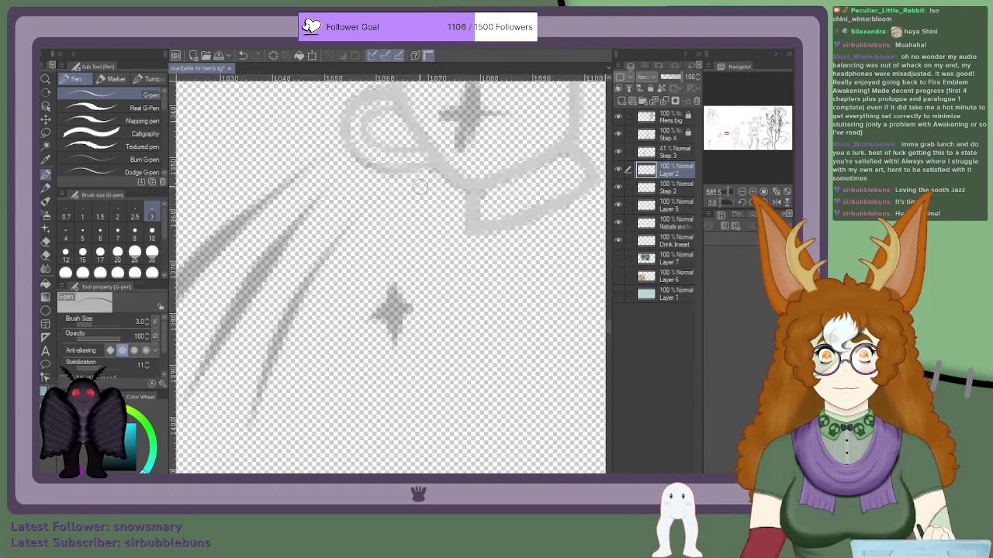
click(667, 188)
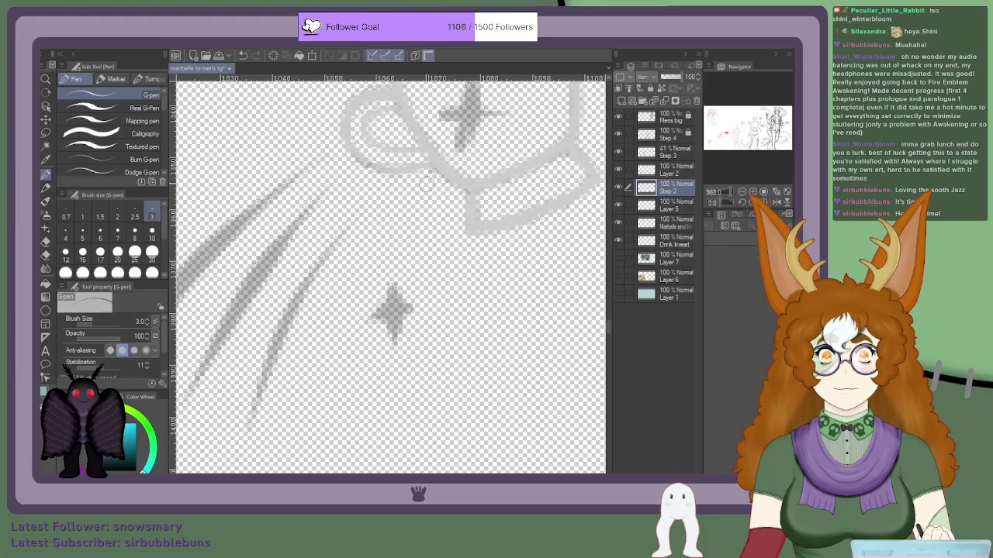
click(619, 295)
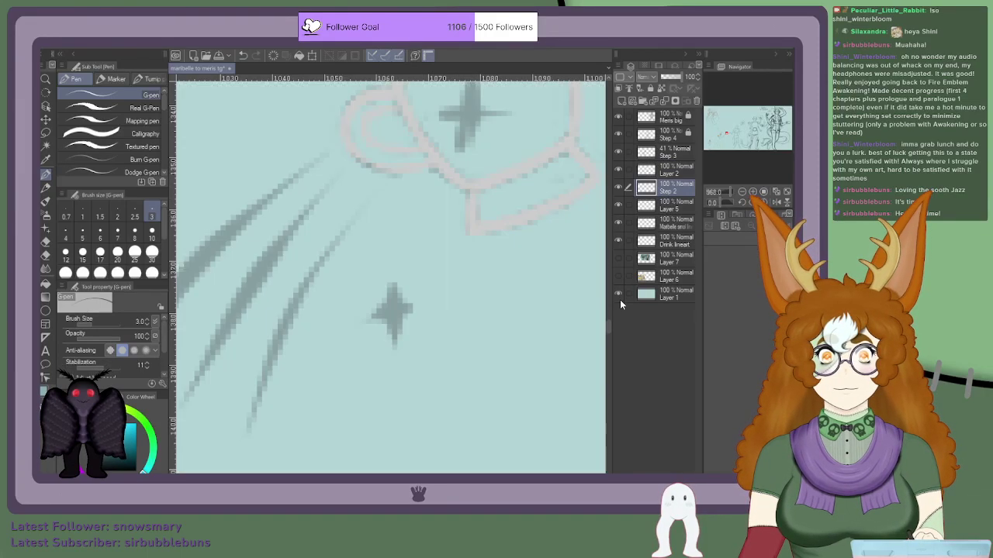
Step: Trace the cup's rim and body sides in the sketch's pale pinkish grey on Layer 2, checking them with Step 2 hidden
scroll(498, 219, up, 2)
scroll(501, 259, down, 6)
scroll(527, 244, up, 5)
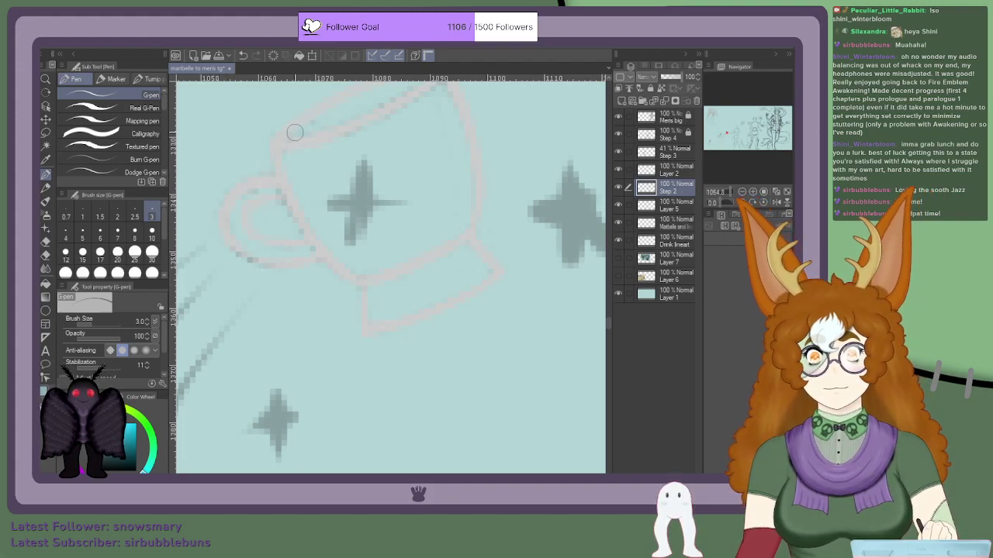
scroll(341, 140, down, 2)
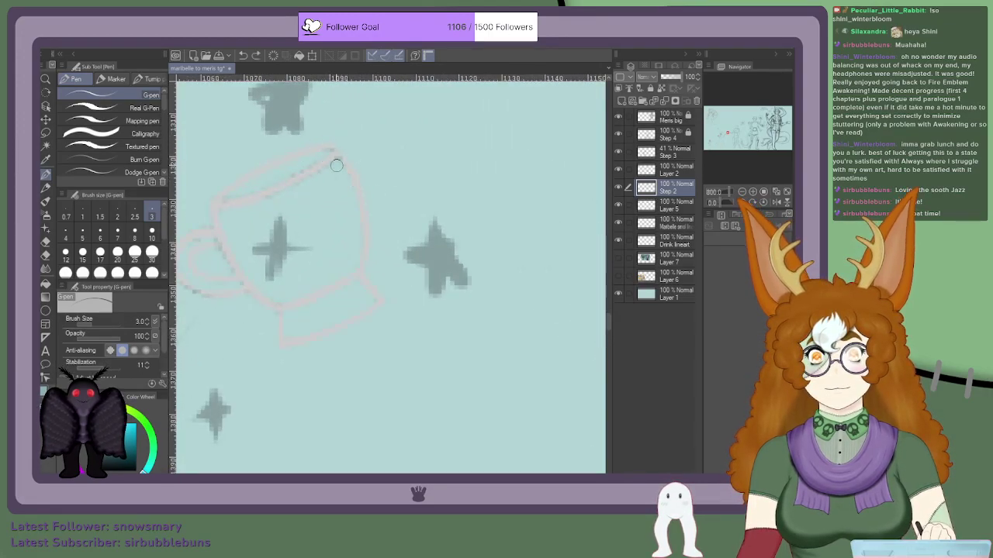
scroll(335, 166, up, 1)
scroll(348, 132, up, 1)
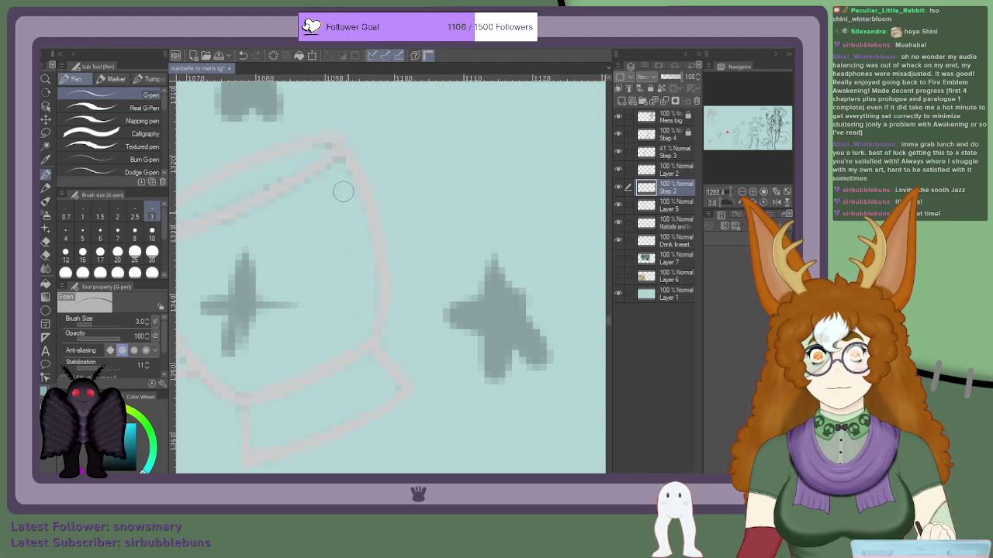
scroll(242, 185, down, 6)
scroll(242, 189, up, 5)
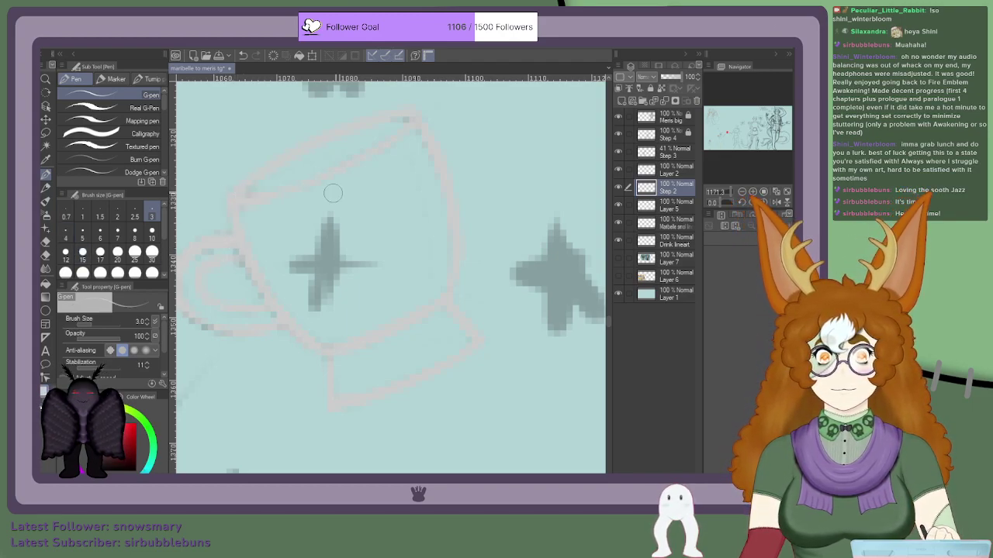
click(650, 173)
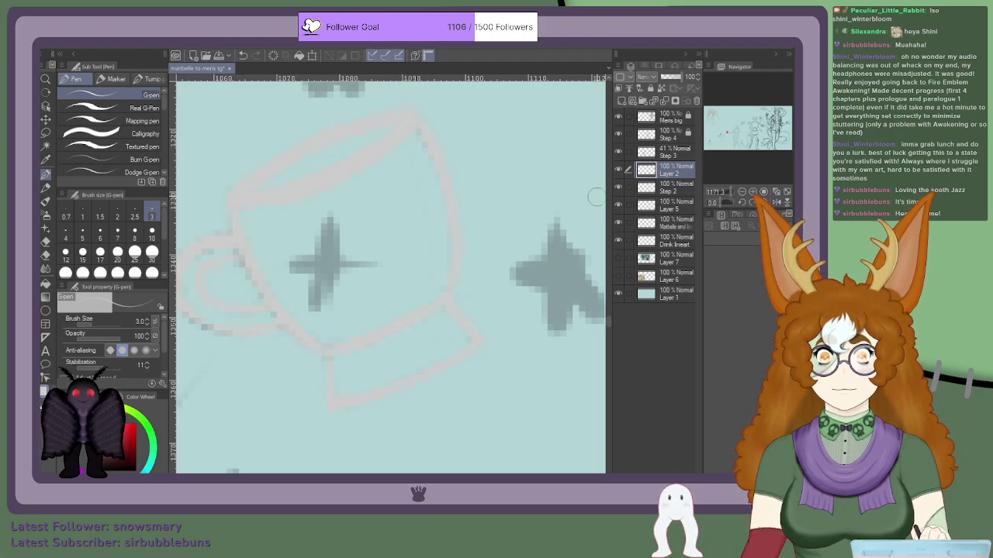
click(620, 189)
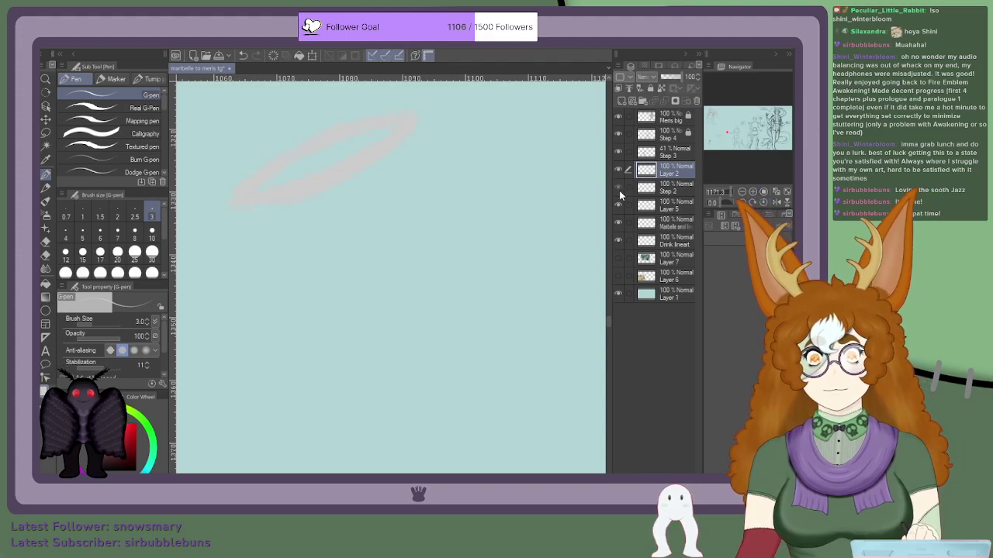
click(620, 189)
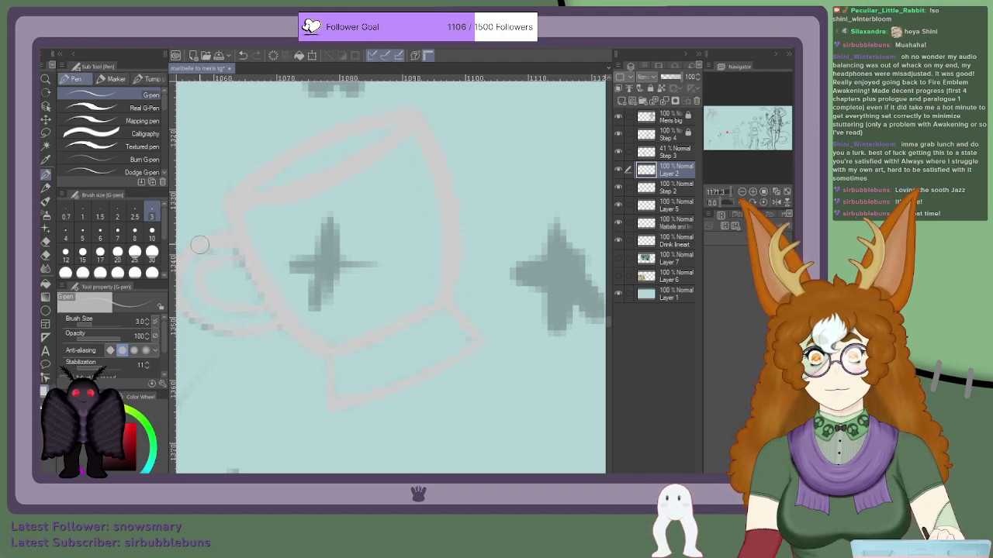
Step: Trace the cup's handle and base on Layer 2 in the same pale colour and compare the result with Step 2 hidden and shown
scroll(194, 249, down, 1)
scroll(198, 248, up, 2)
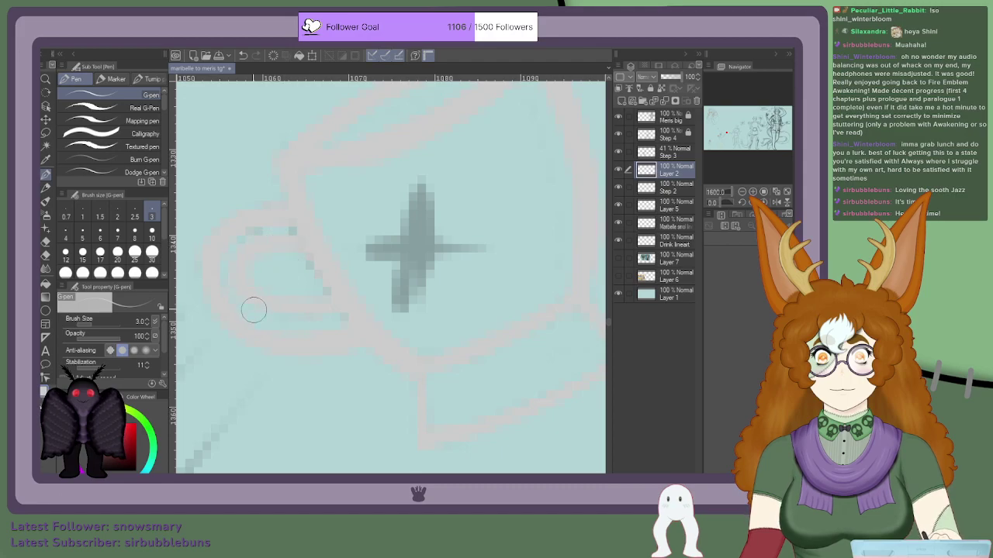
scroll(349, 317, down, 5)
scroll(425, 357, up, 4)
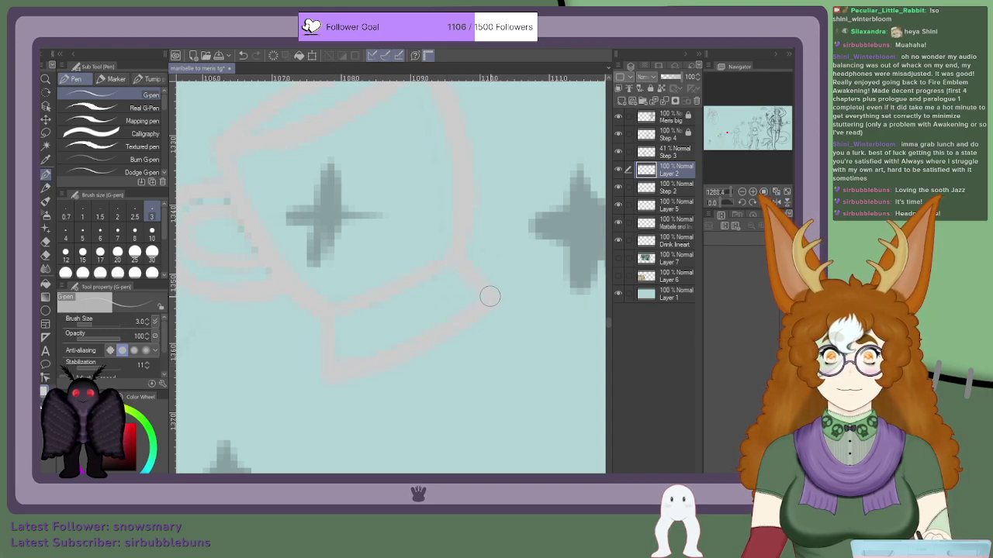
click(618, 190)
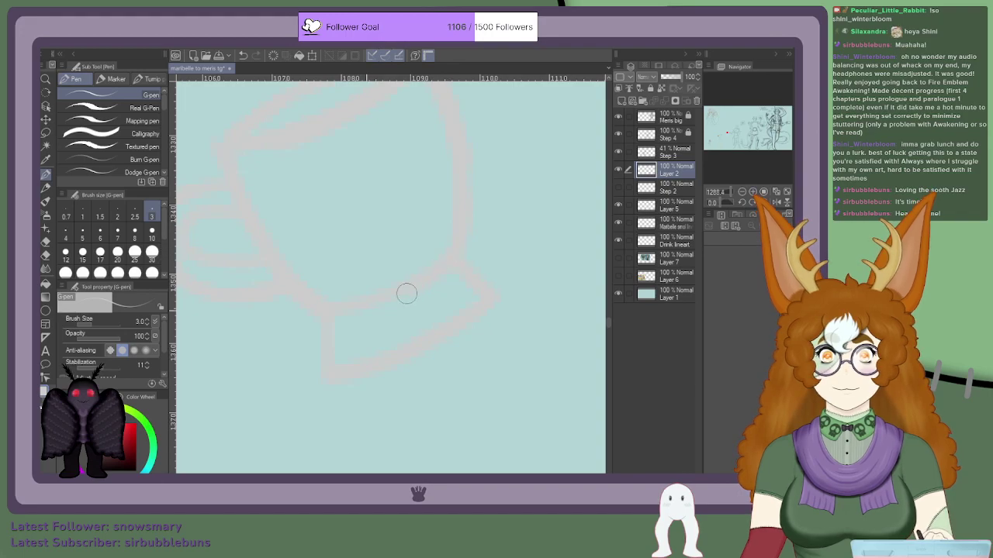
scroll(384, 201, down, 2)
scroll(318, 177, up, 2)
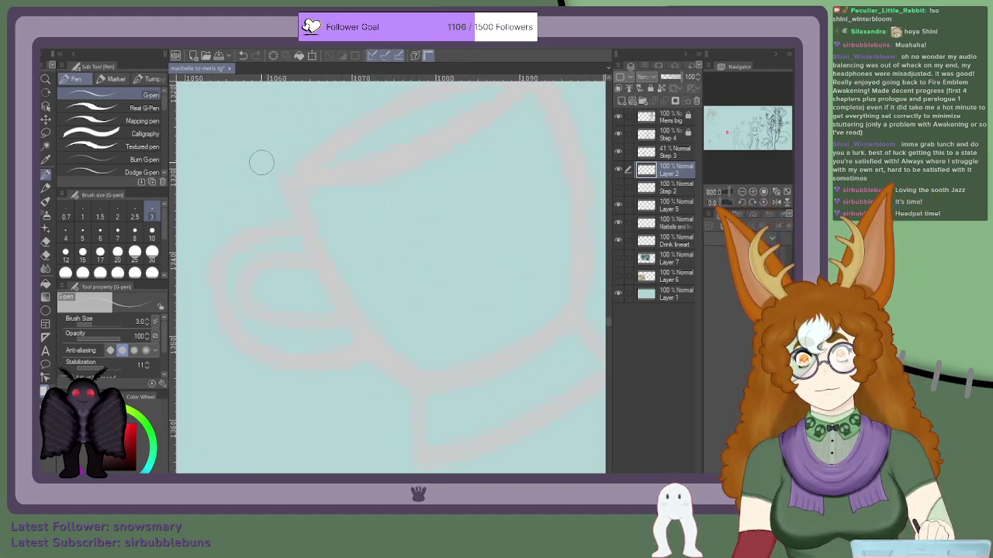
click(618, 187)
scroll(515, 297, down, 2)
scroll(514, 298, down, 3)
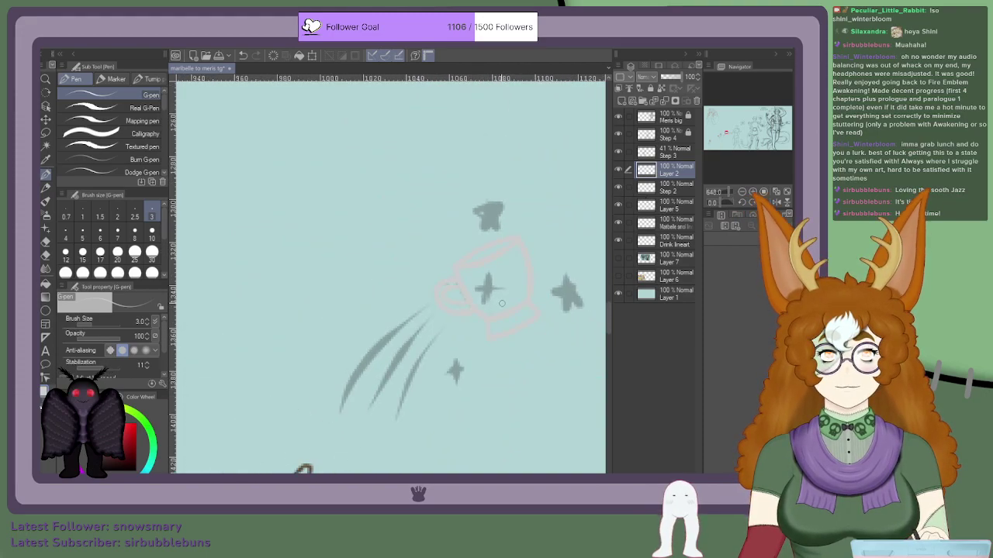
scroll(524, 348, up, 2)
key(m)
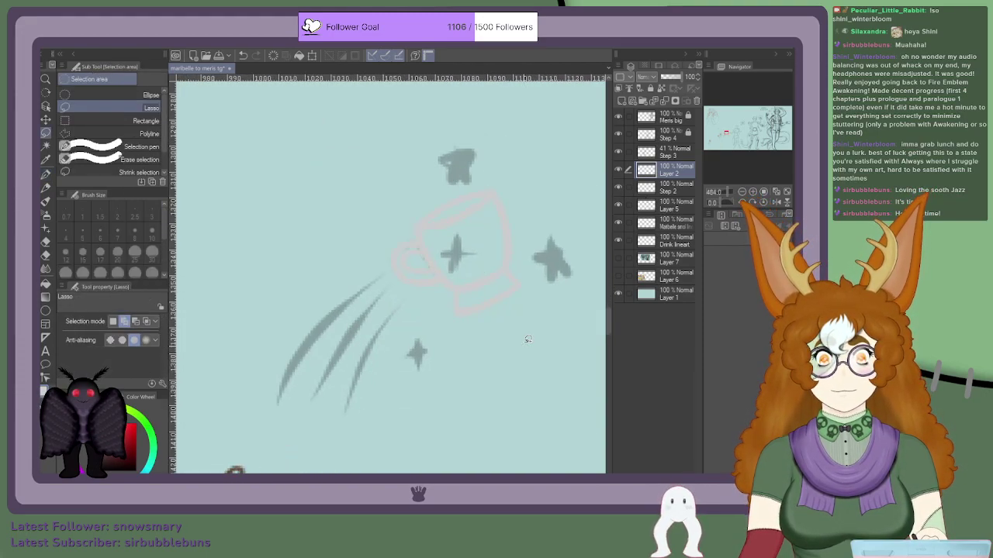
mouse_move(377, 249)
mouse_down()
mouse_move(417, 306)
mouse_move(456, 330)
mouse_move(512, 318)
mouse_move(531, 293)
mouse_move(525, 194)
mouse_move(494, 176)
mouse_move(398, 210)
mouse_move(370, 247)
mouse_up()
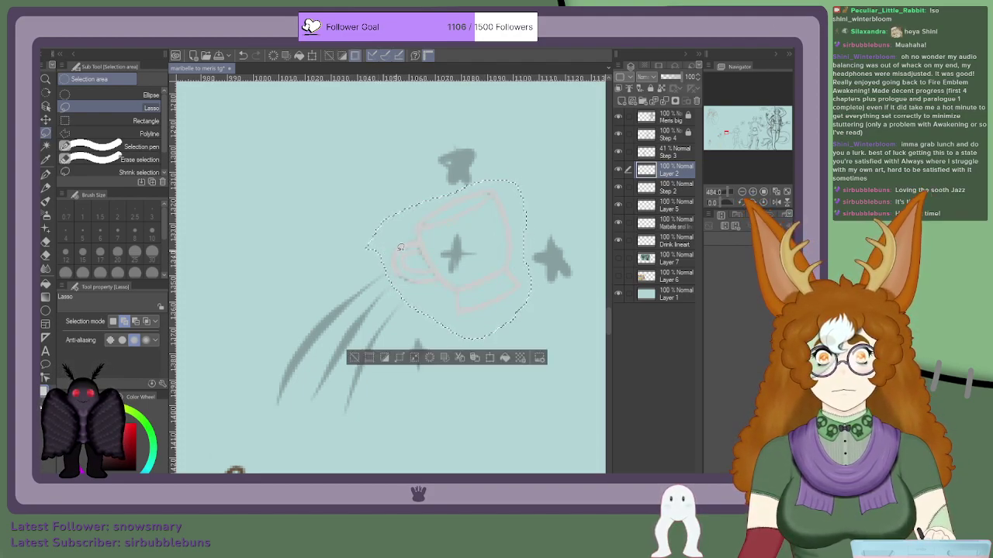
key(ctrl+d)
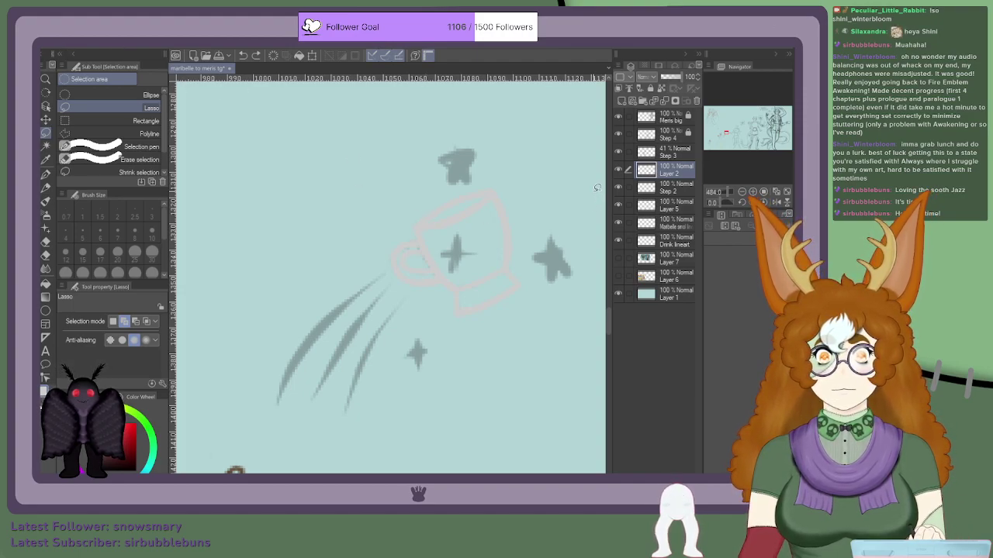
click(618, 169)
click(619, 169)
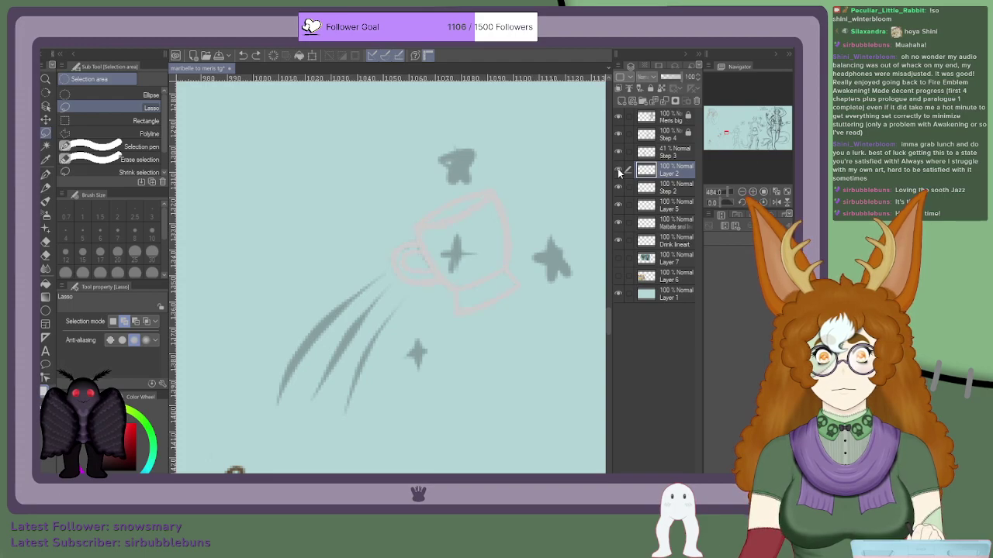
Step: Lasso the cup on the Step 2 layer, delete its rough sketch with the star inside it, and deselect
click(655, 190)
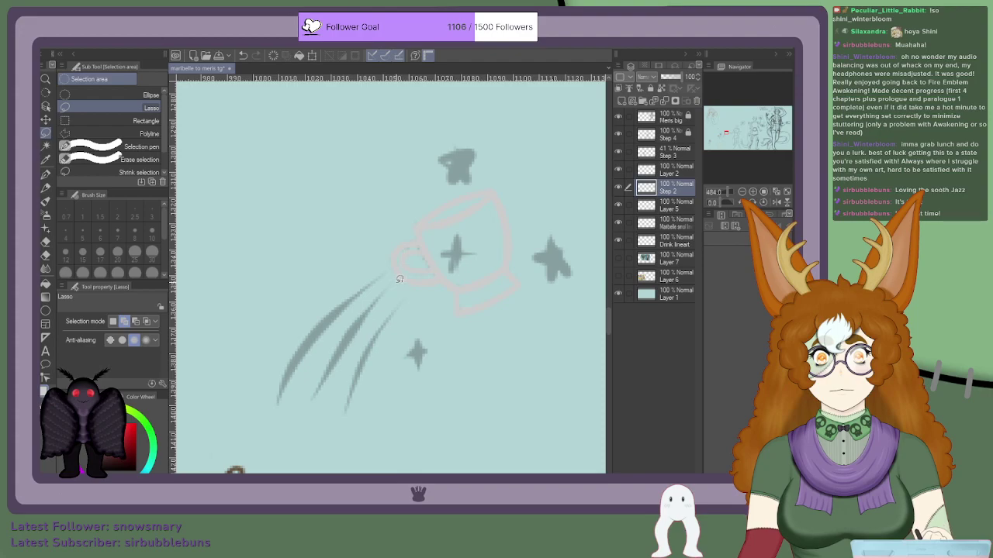
scroll(377, 264, up, 1)
mouse_move(379, 255)
mouse_down()
mouse_move(433, 335)
mouse_move(509, 366)
mouse_move(567, 325)
mouse_move(580, 281)
mouse_move(561, 148)
mouse_move(408, 196)
mouse_move(380, 250)
mouse_up()
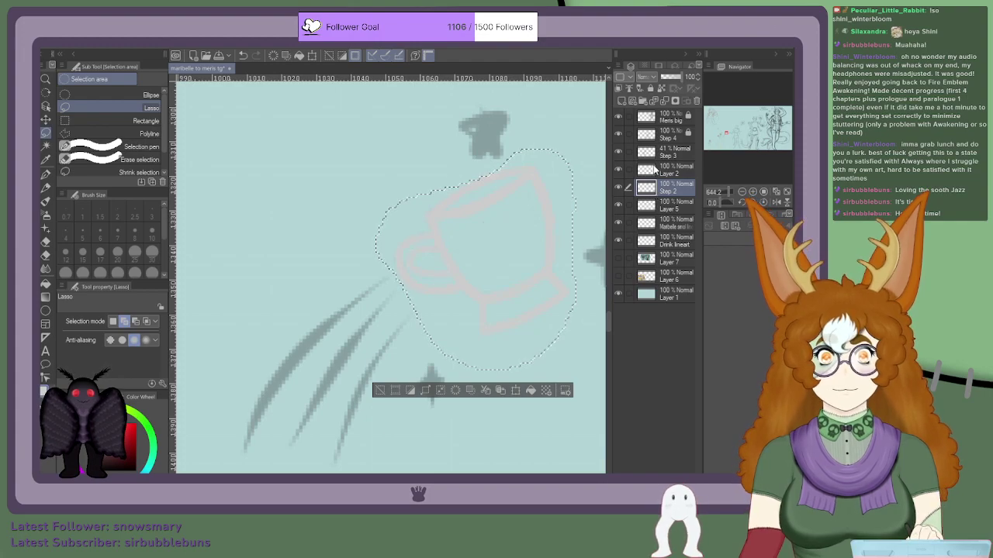
key(ctrl+d)
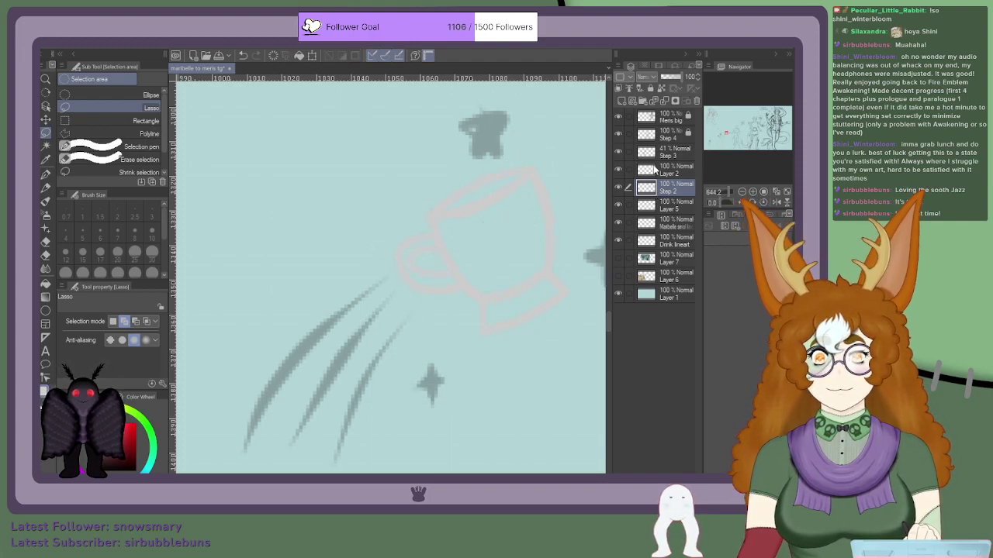
Step: Check the cleaned cup against the whole figure and sample the brown of the face outline as the drawing colour
scroll(518, 253, down, 4)
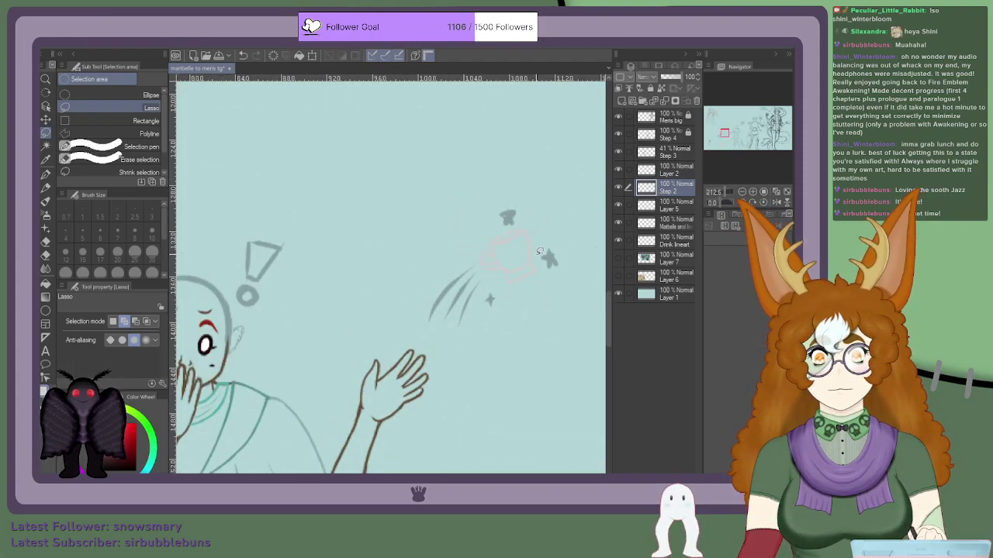
scroll(519, 256, up, 5)
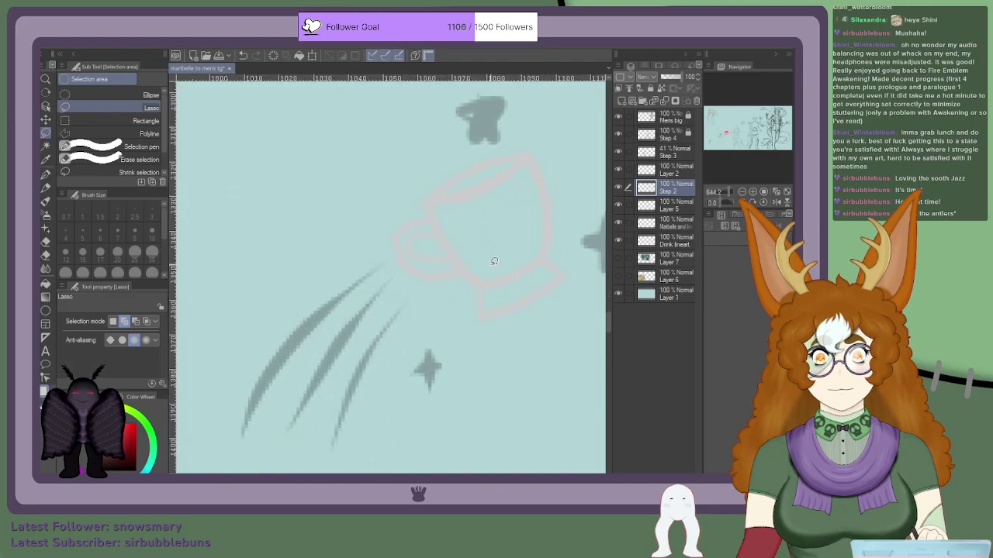
scroll(495, 261, down, 7)
scroll(289, 351, up, 5)
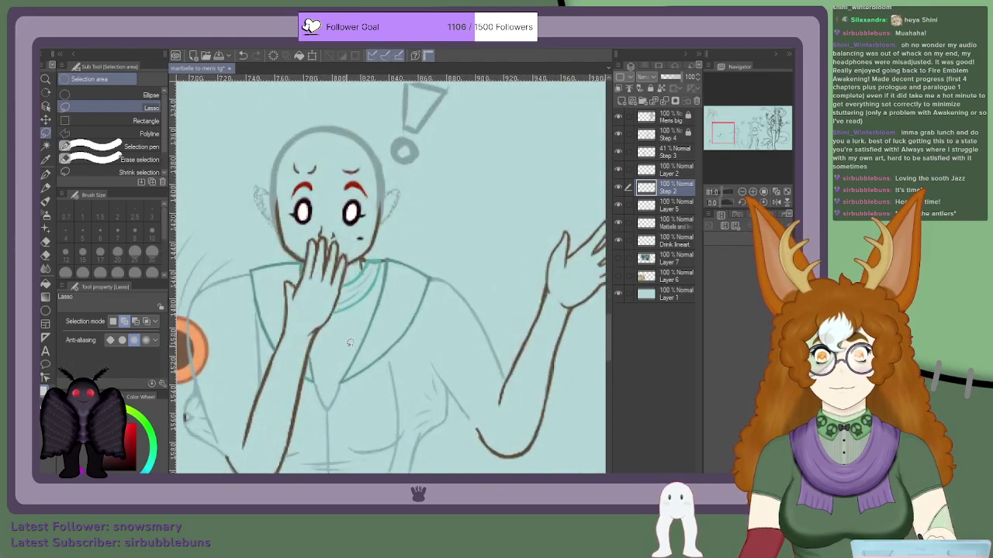
scroll(289, 341, down, 4)
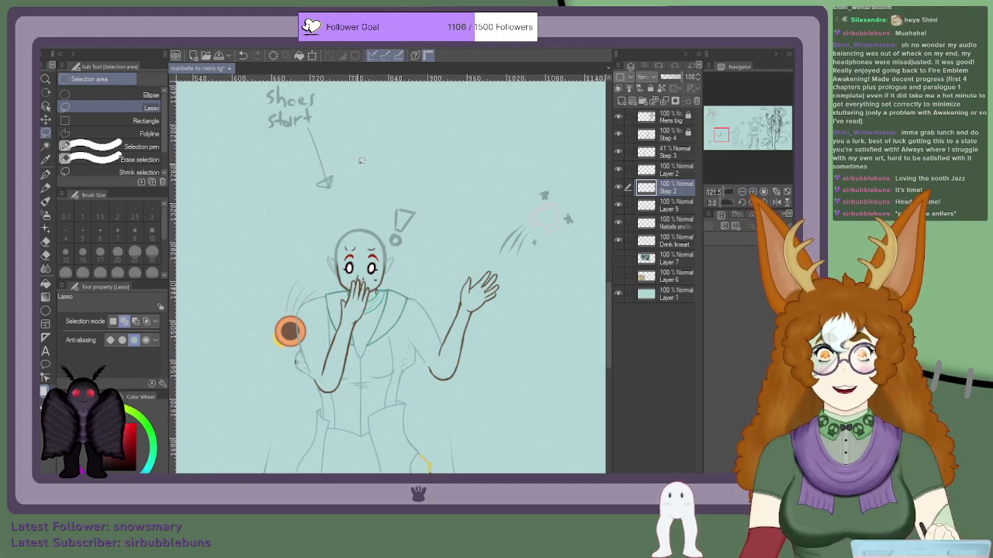
scroll(371, 219, up, 5)
scroll(372, 219, down, 5)
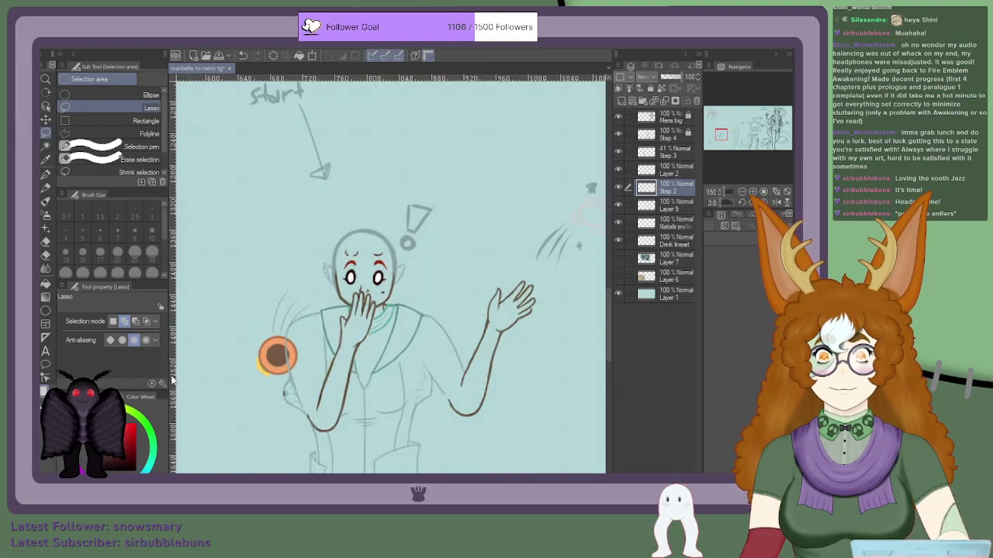
scroll(333, 289, up, 5)
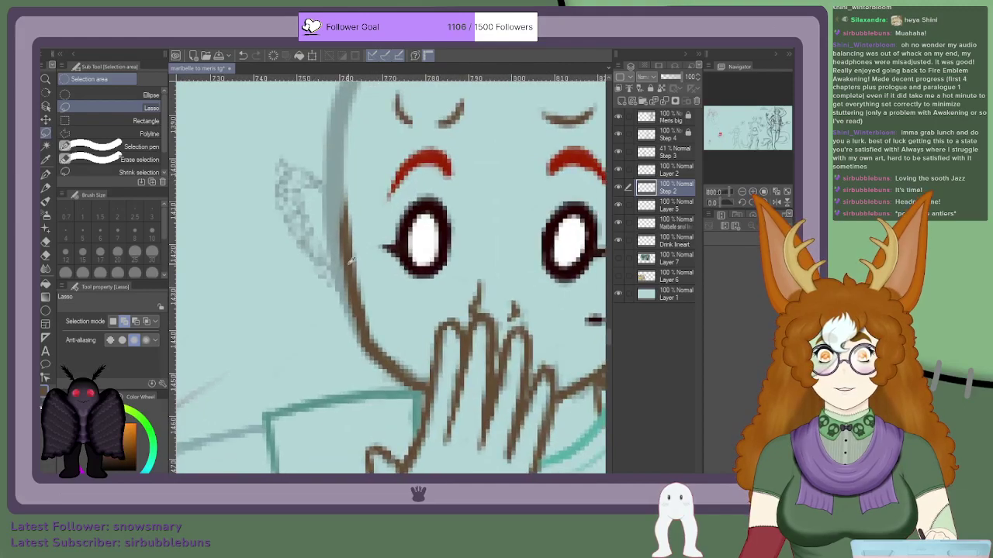
scroll(351, 261, down, 4)
scroll(407, 235, up, 2)
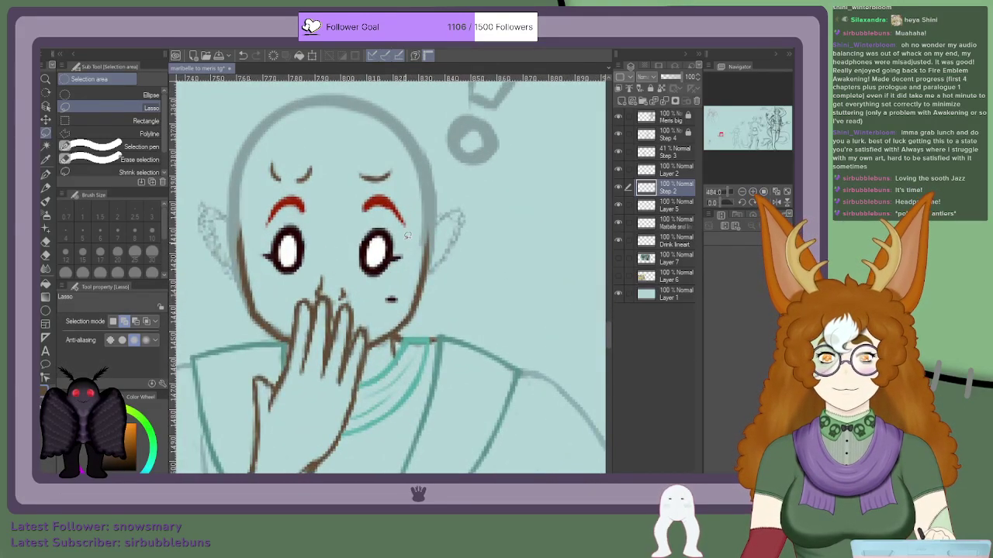
Step: Try outlining the pointed ear nearest the exclamation mark in brown with the G-pen on Step 2
key(p)
scroll(429, 298, up, 3)
mouse_move(428, 276)
mouse_down()
mouse_move(493, 191)
mouse_move(459, 195)
mouse_up()
scroll(462, 201, down, 7)
key(ctrl+z)
scroll(471, 226, up, 5)
mouse_move(420, 256)
mouse_down()
mouse_move(487, 185)
mouse_move(485, 170)
mouse_move(437, 187)
mouse_up()
scroll(458, 176, down, 9)
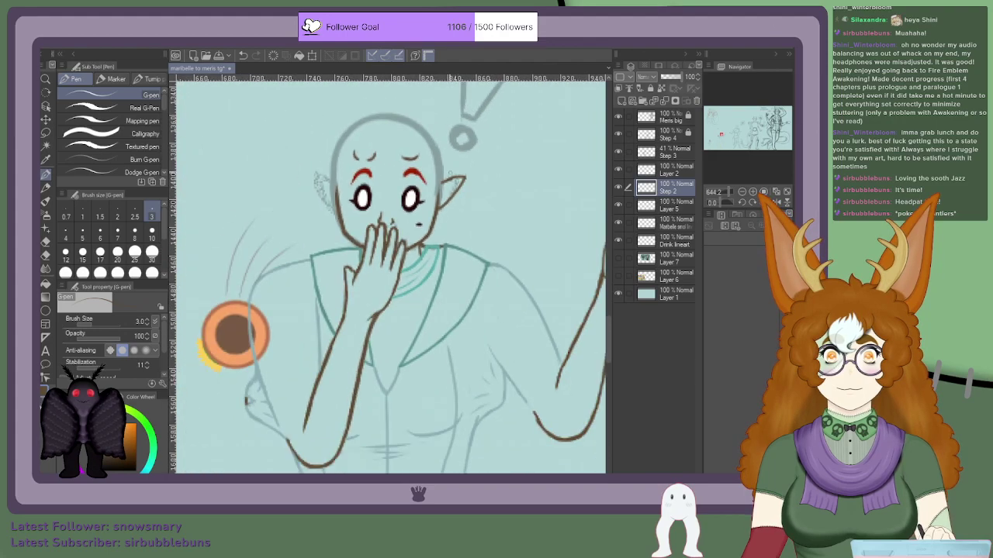
Step: Inspect the ear outline up close and undo its strokes on the Step 2 layer
scroll(455, 173, up, 11)
scroll(471, 193, up, 3)
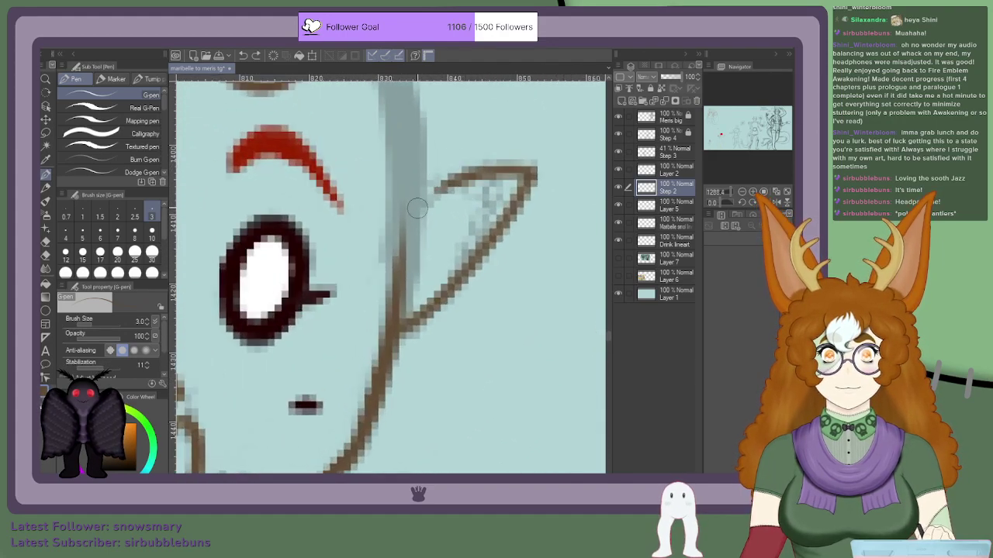
scroll(417, 186, down, 3)
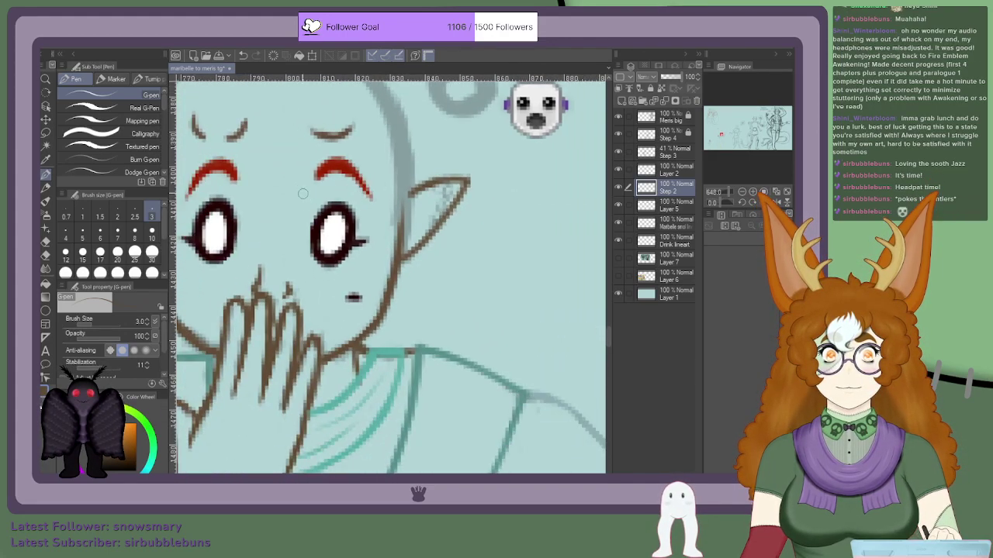
key(ctrl+z)
key(ctrl+z)
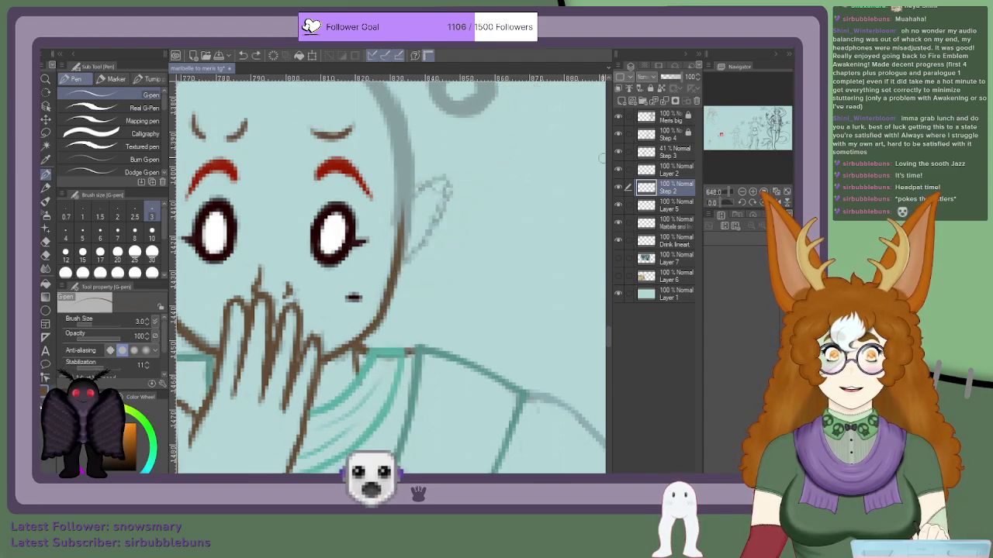
Step: Outline the pointed ear nearest the exclamation mark in brown on Layer 2, joining it to the side of the face
click(666, 164)
mouse_move(394, 264)
mouse_down()
mouse_move(462, 183)
mouse_move(418, 189)
mouse_move(400, 207)
mouse_up()
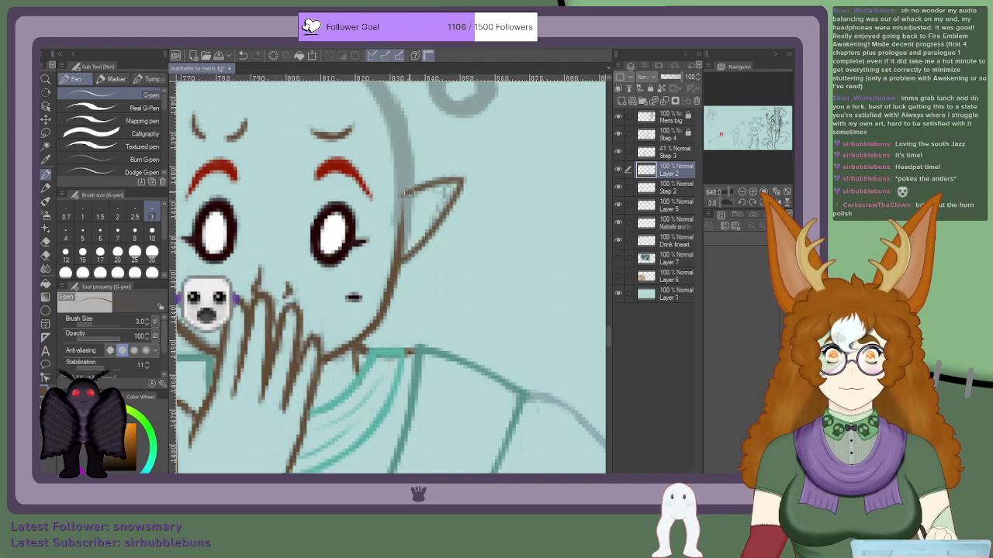
scroll(426, 173, down, 6)
scroll(399, 180, up, 4)
scroll(485, 200, up, 3)
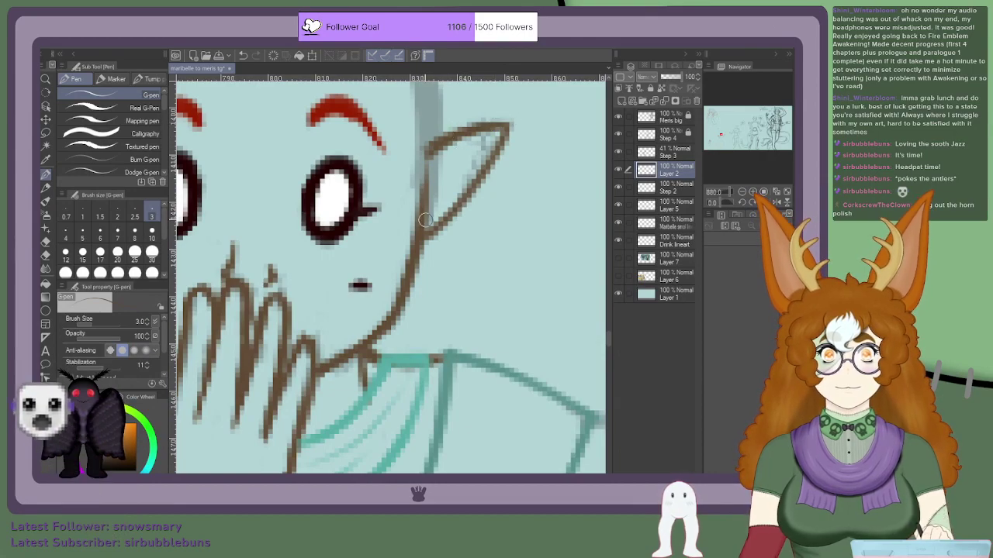
Step: Outline the pointed ear on the side away from the exclamation mark in brown on Layer 2, joining it to the face
scroll(466, 139, down, 3)
scroll(320, 153, up, 3)
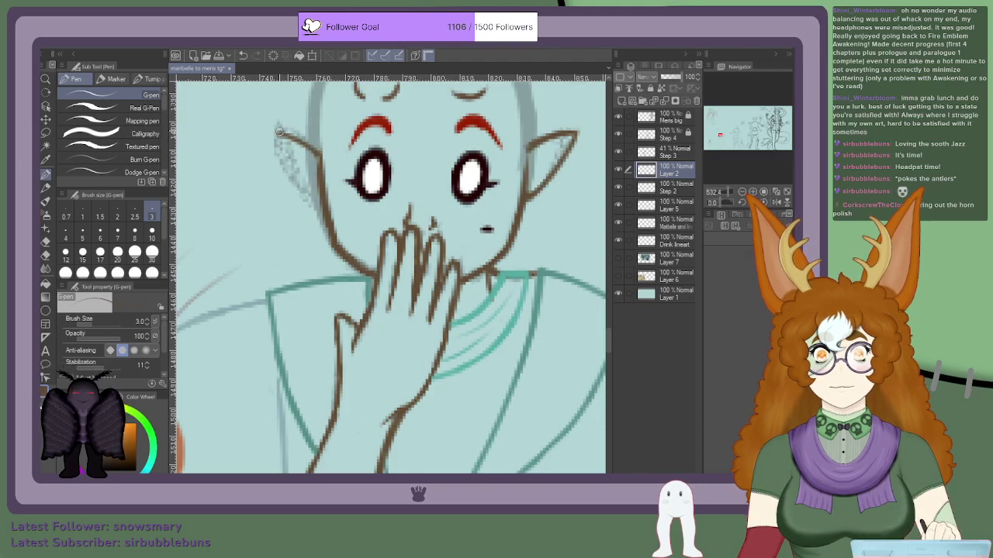
drag(278, 133, 575, 135)
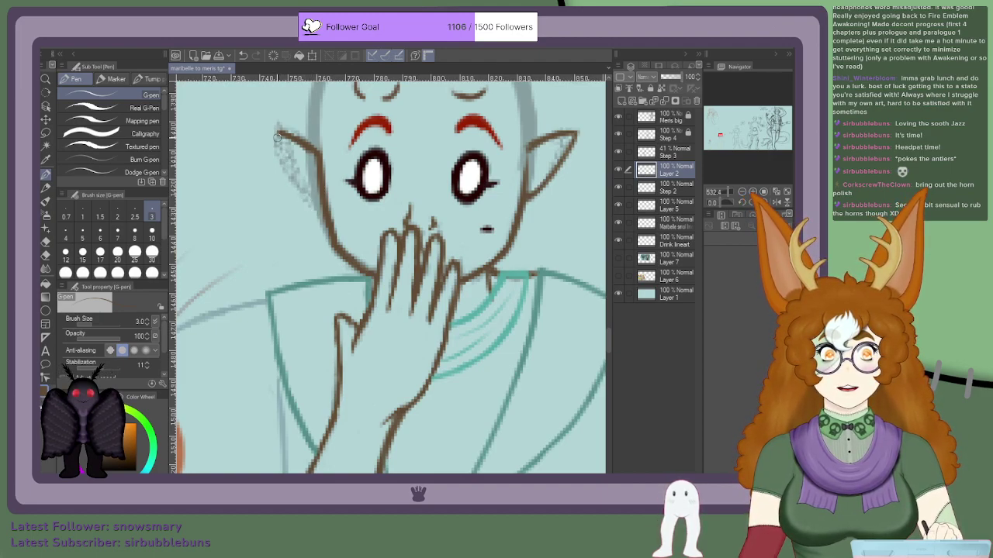
mouse_move(276, 132)
mouse_down()
mouse_move(304, 188)
mouse_move(275, 144)
mouse_up()
key(ctrl+z)
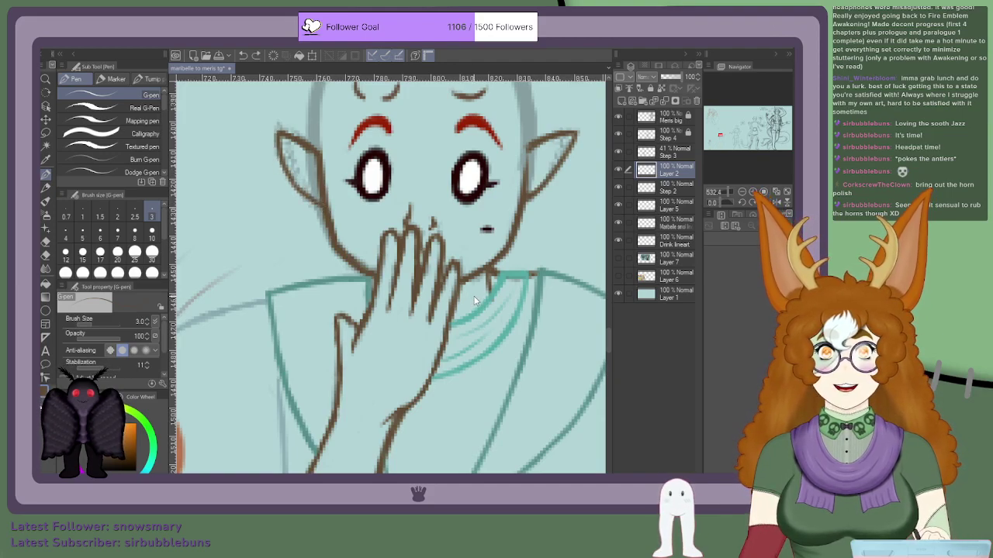
Step: Rework the lower edge of the ear nearest the exclamation mark and touch up the opposite ear's outer edge in brown
drag(532, 197, 555, 160)
mouse_move(522, 206)
mouse_down()
mouse_move(560, 177)
mouse_move(578, 140)
mouse_up()
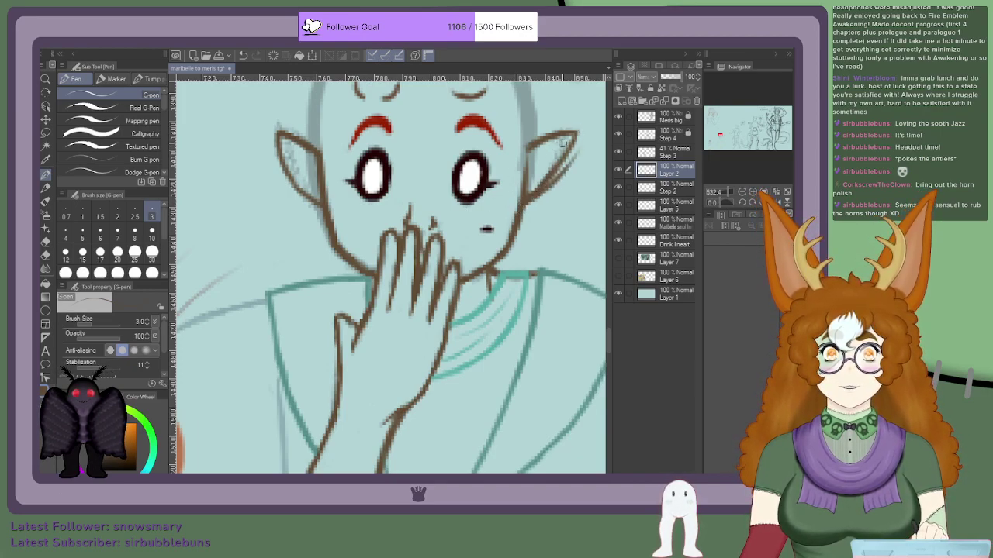
drag(524, 205, 565, 161)
drag(556, 177, 580, 128)
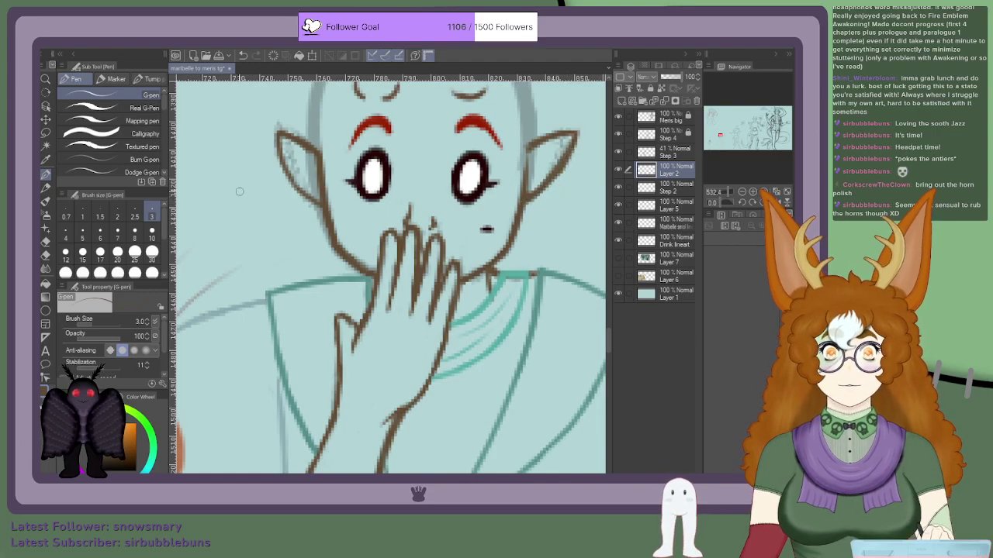
scroll(304, 219, up, 3)
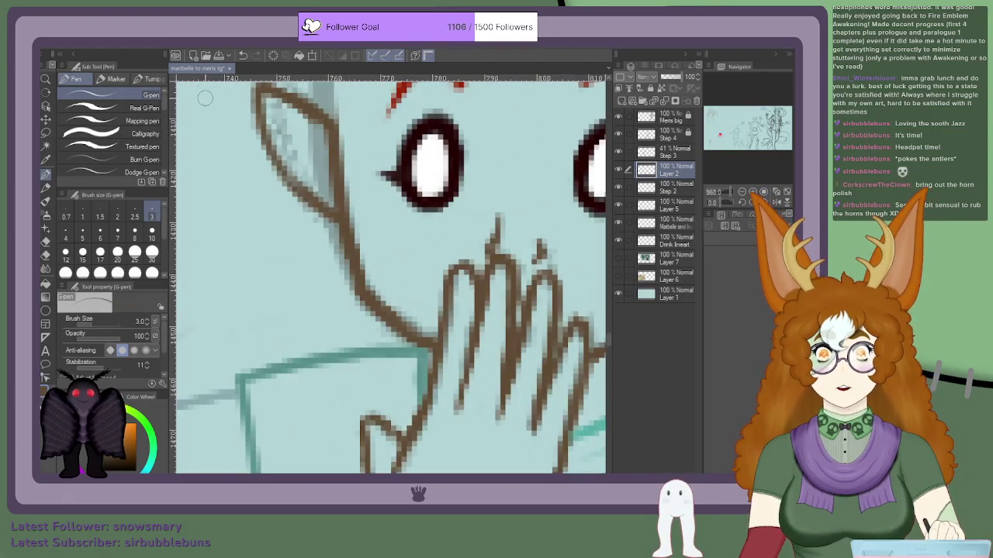
drag(298, 193, 259, 135)
drag(254, 101, 256, 92)
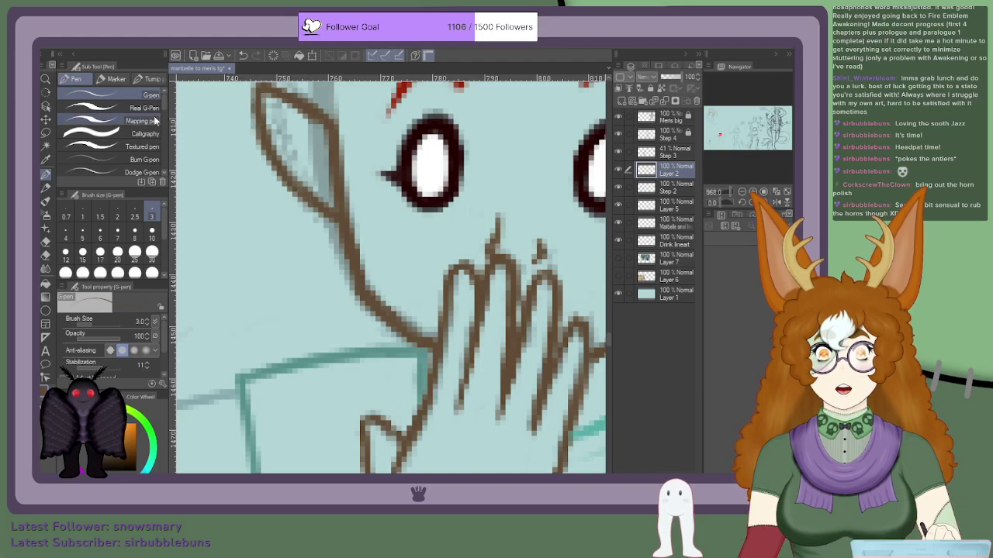
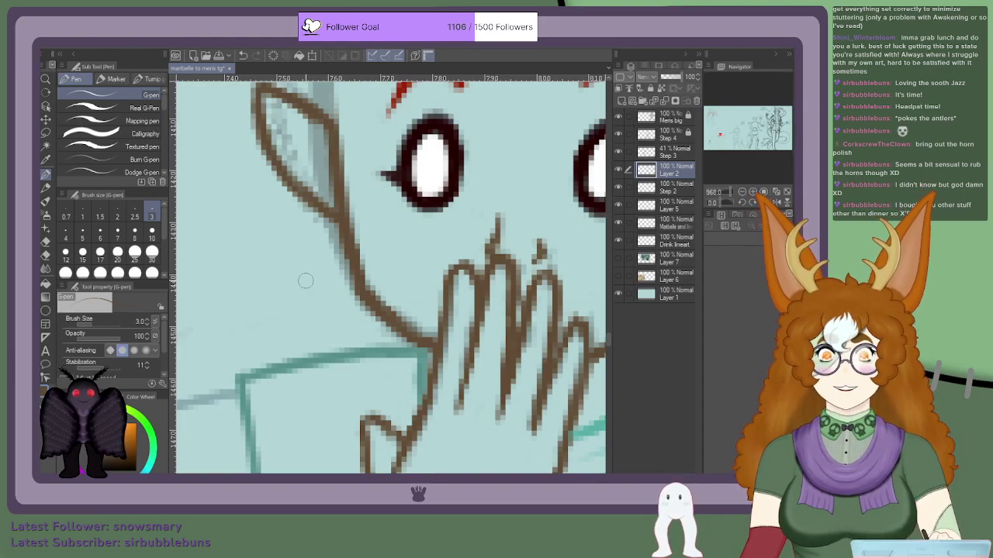
Step: Examine both ear outlines up close and against the whole head, and sample the eyebrow red as the drawing colour
scroll(304, 281, down, 4)
scroll(300, 282, up, 5)
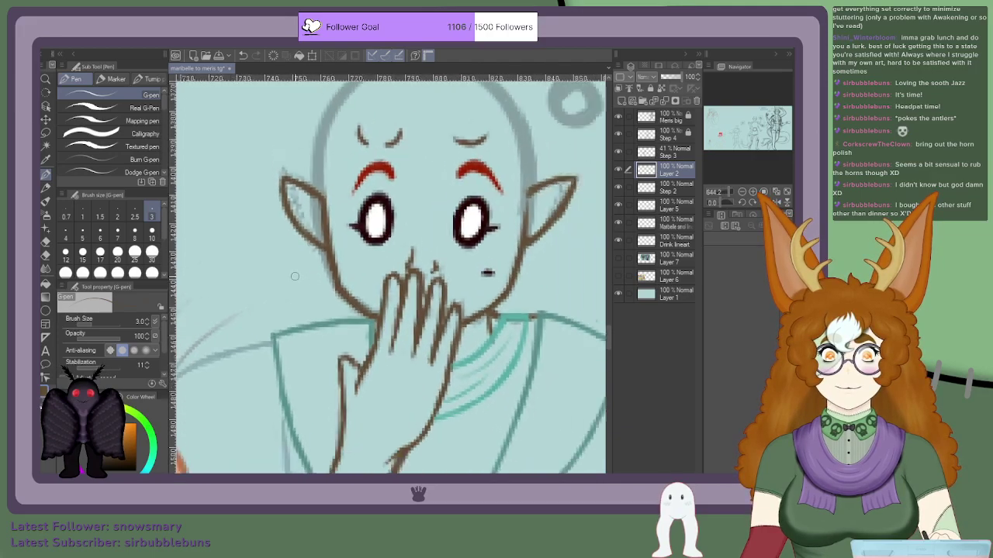
scroll(296, 274, down, 9)
scroll(417, 240, up, 6)
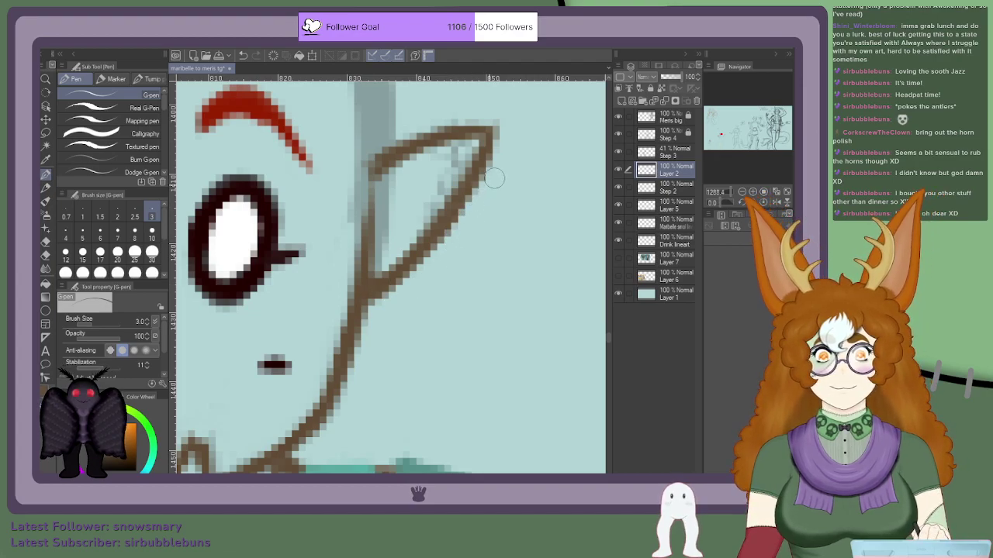
scroll(406, 243, down, 3)
scroll(407, 244, down, 8)
scroll(310, 231, up, 9)
scroll(287, 199, up, 7)
scroll(314, 251, down, 9)
scroll(322, 290, down, 3)
scroll(320, 286, up, 5)
scroll(318, 281, down, 5)
scroll(317, 280, down, 3)
scroll(365, 256, up, 7)
scroll(393, 236, down, 7)
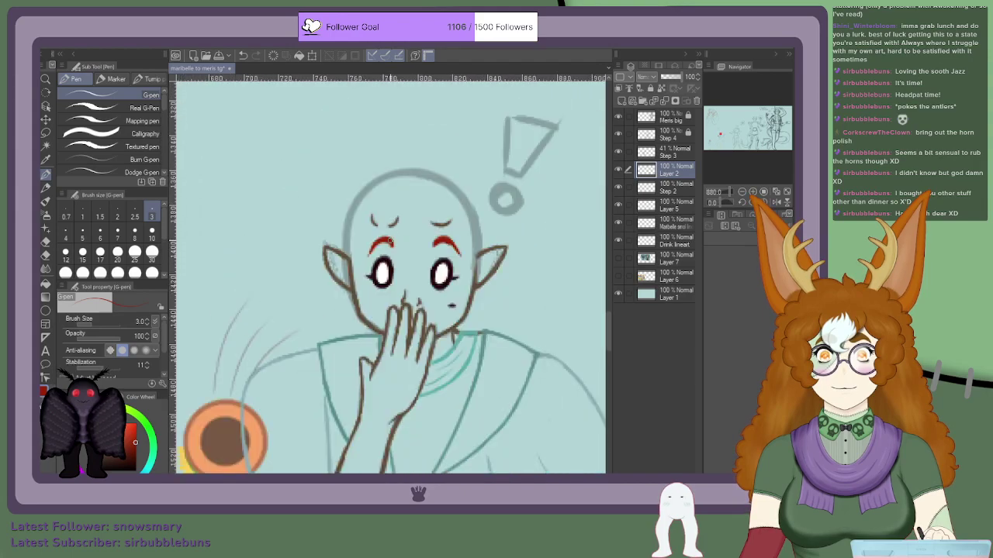
Step: Review the surprised figure's head and pose from near and far, and check which lines belong to the Step 2 layer
scroll(346, 260, up, 3)
scroll(339, 297, down, 3)
scroll(383, 308, up, 2)
scroll(454, 282, down, 3)
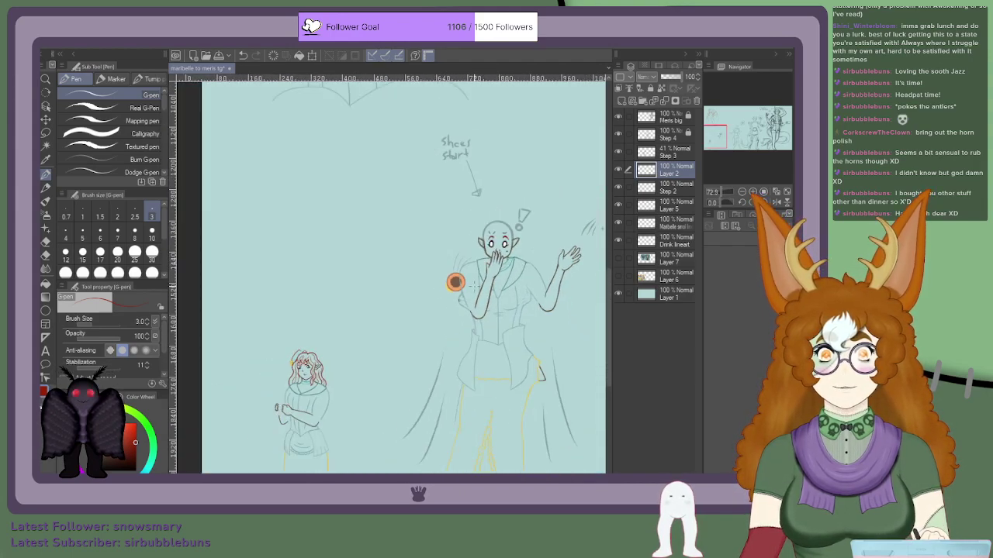
scroll(456, 281, up, 4)
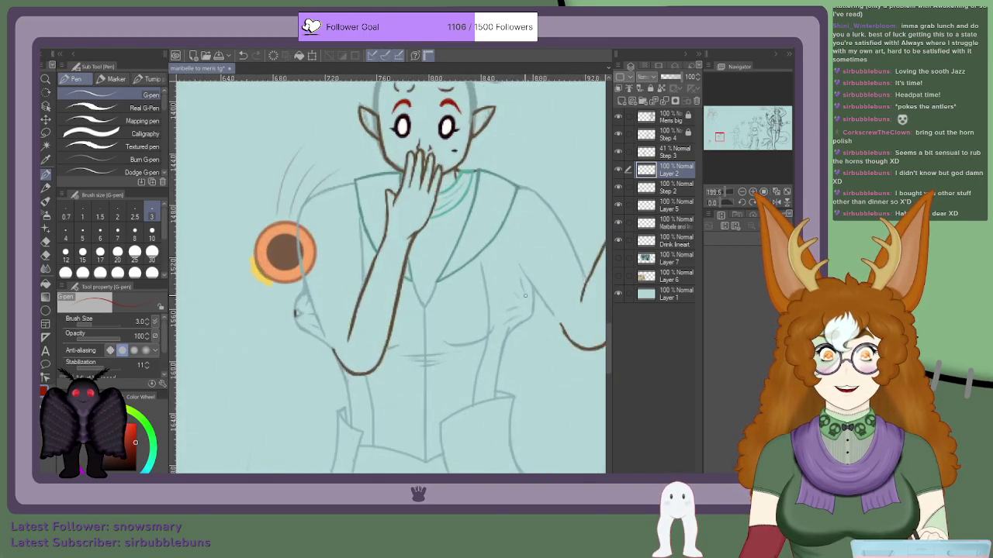
scroll(286, 253, down, 4)
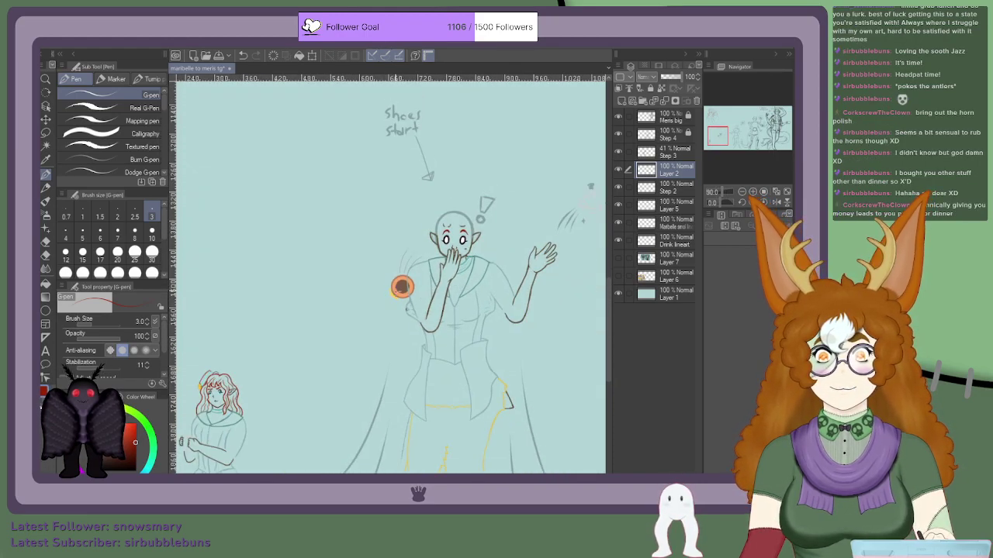
scroll(502, 220, up, 3)
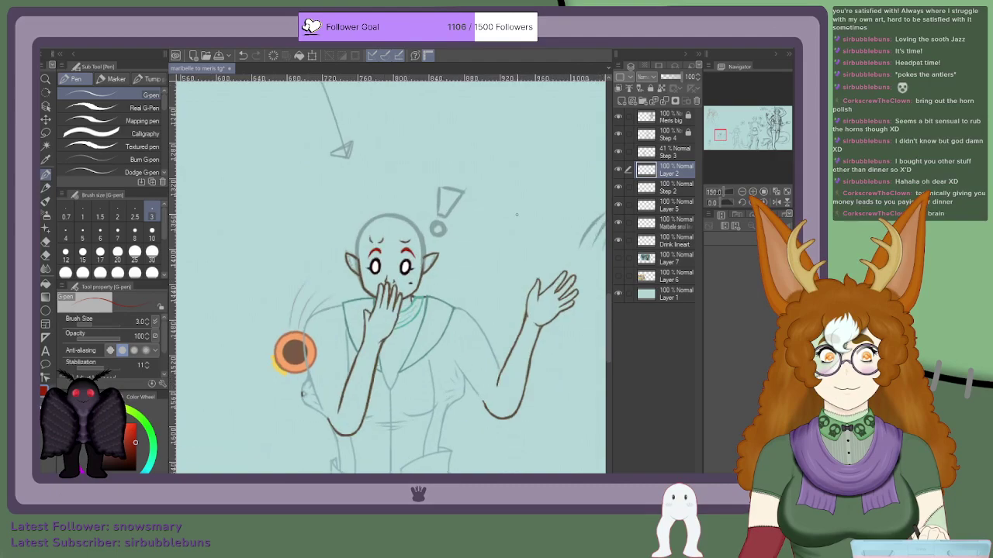
scroll(374, 256, up, 4)
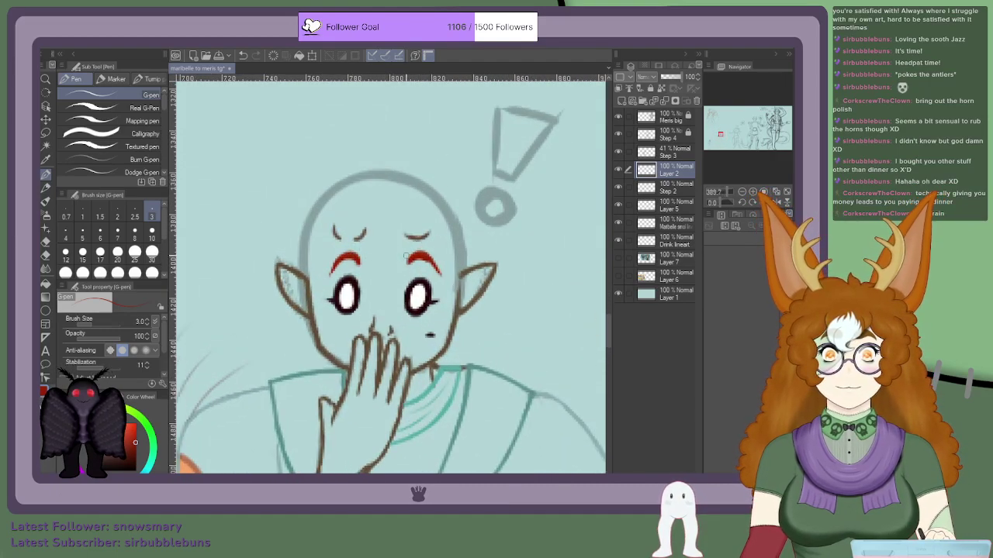
click(618, 187)
click(618, 187)
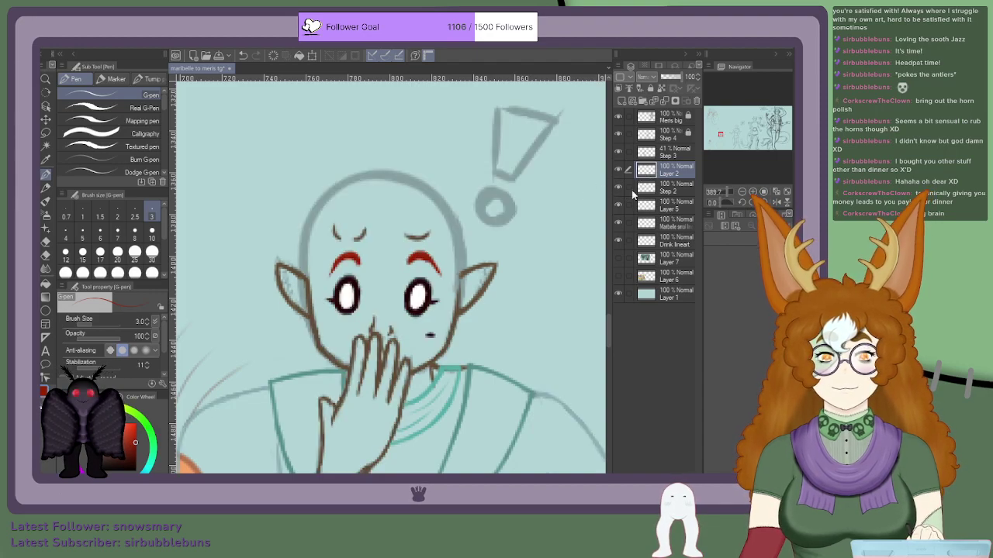
Step: Hide the Layer 1 background, show Layer 7 to study the reference character's horns and hair, and hide Layer 7 again
scroll(299, 355, down, 3)
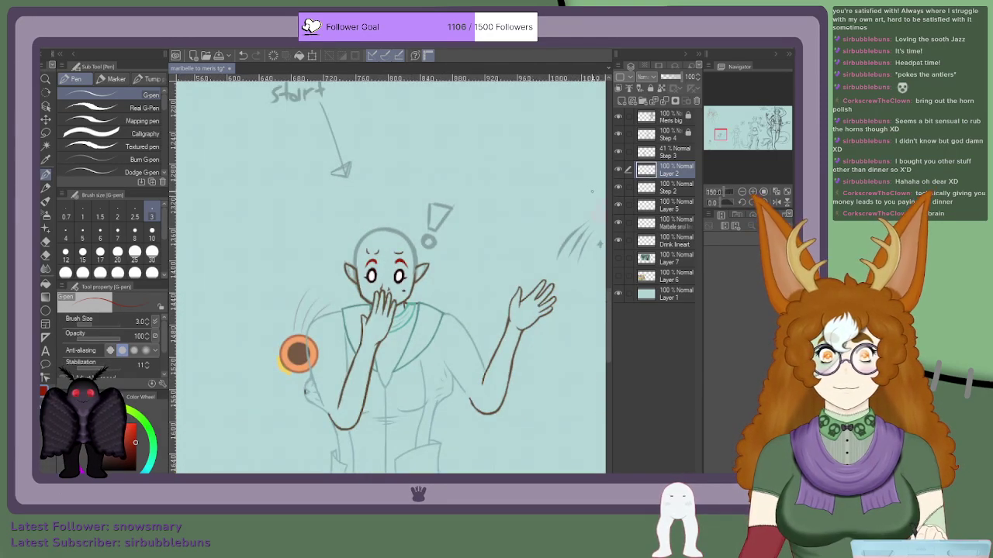
click(618, 293)
click(618, 259)
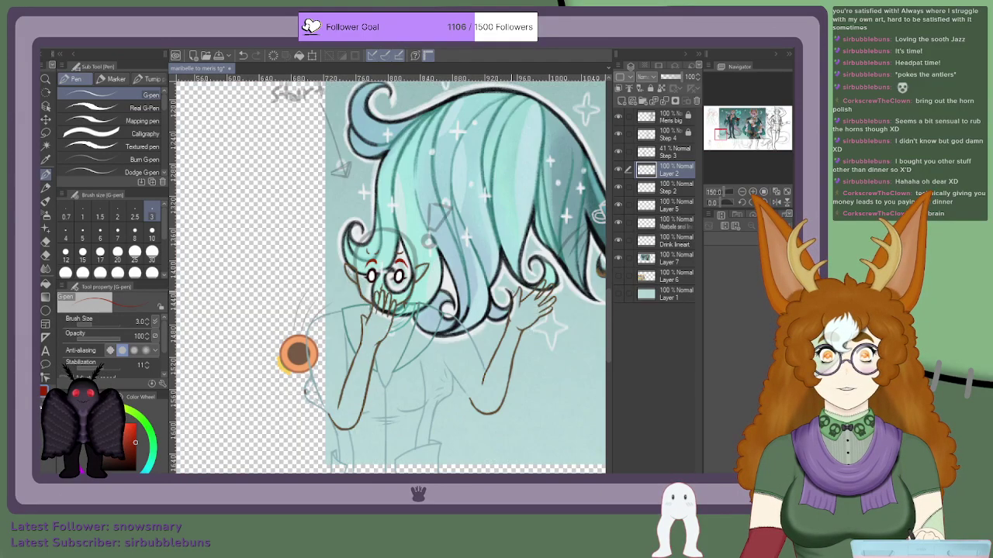
scroll(468, 294, down, 3)
drag(560, 125, 541, 200)
scroll(550, 146, down, 3)
scroll(556, 113, up, 3)
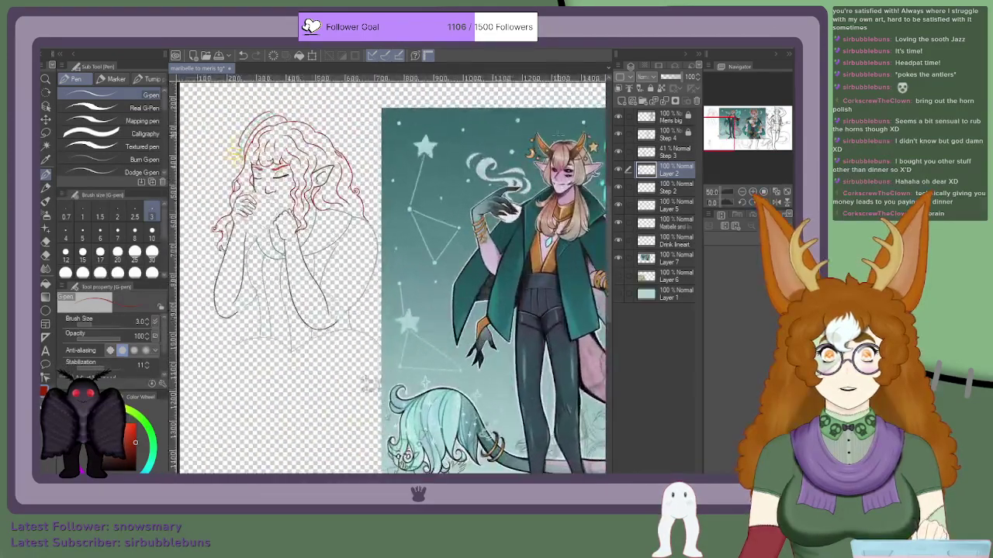
scroll(567, 165, up, 5)
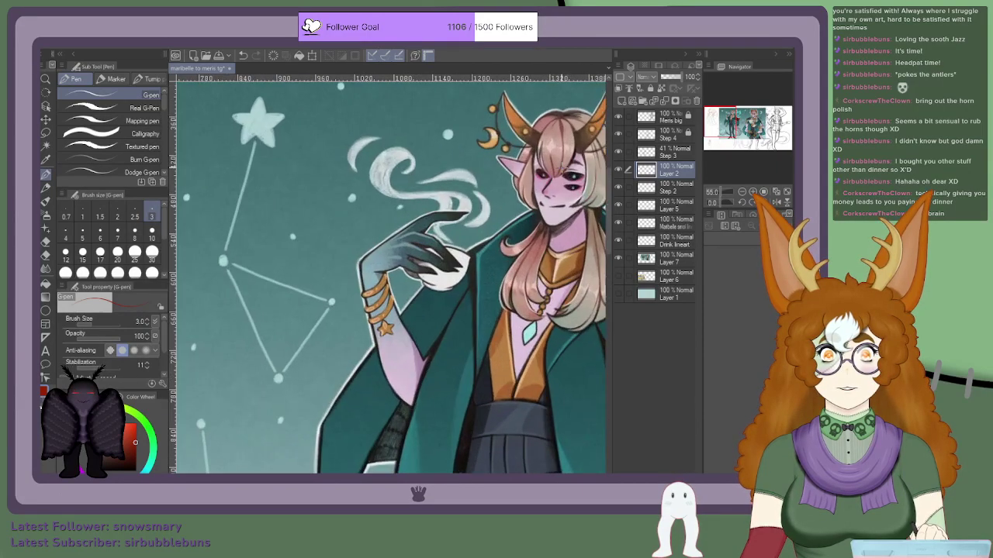
mouse_move(731, 121)
mouse_down()
mouse_move(752, 121)
mouse_move(707, 111)
mouse_move(718, 136)
mouse_up()
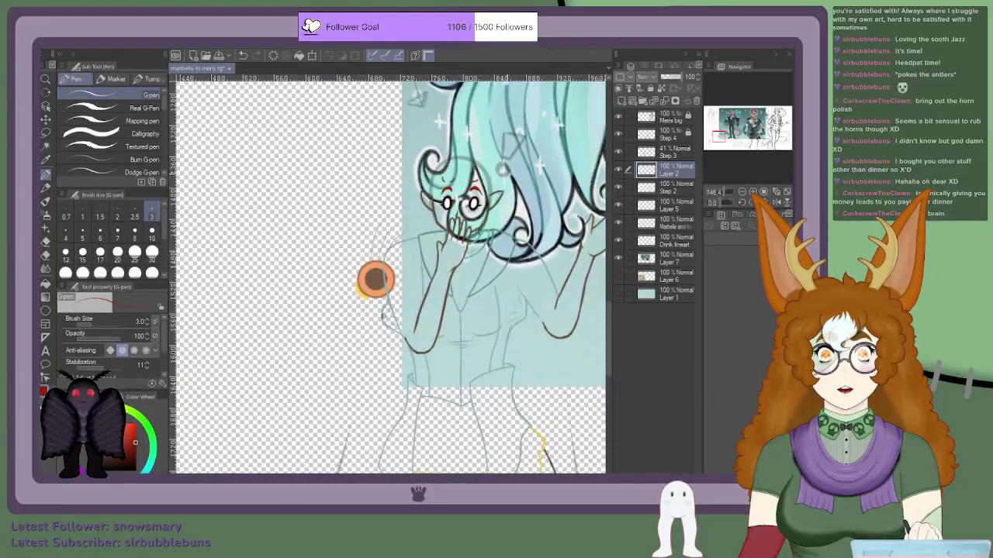
scroll(518, 165, up, 7)
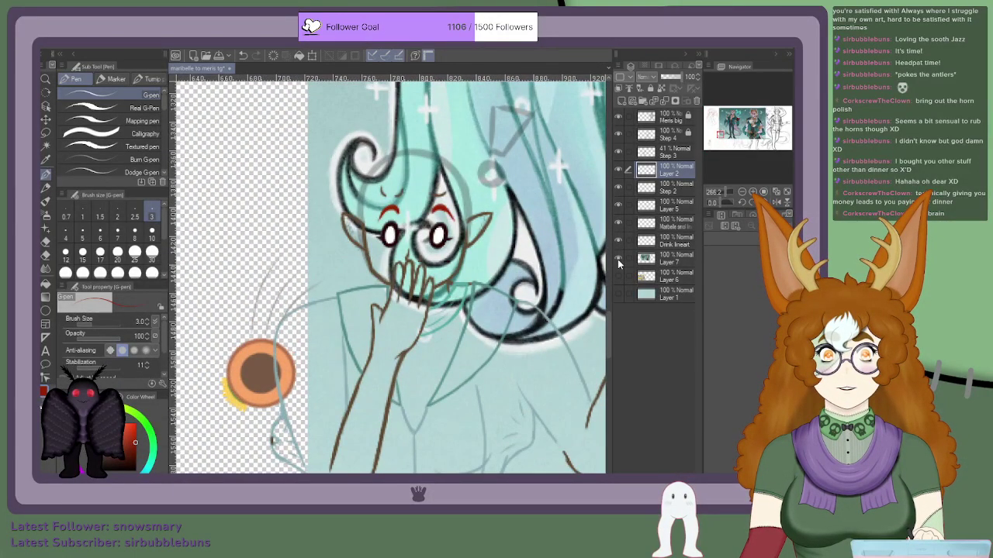
click(618, 260)
scroll(470, 170, up, 4)
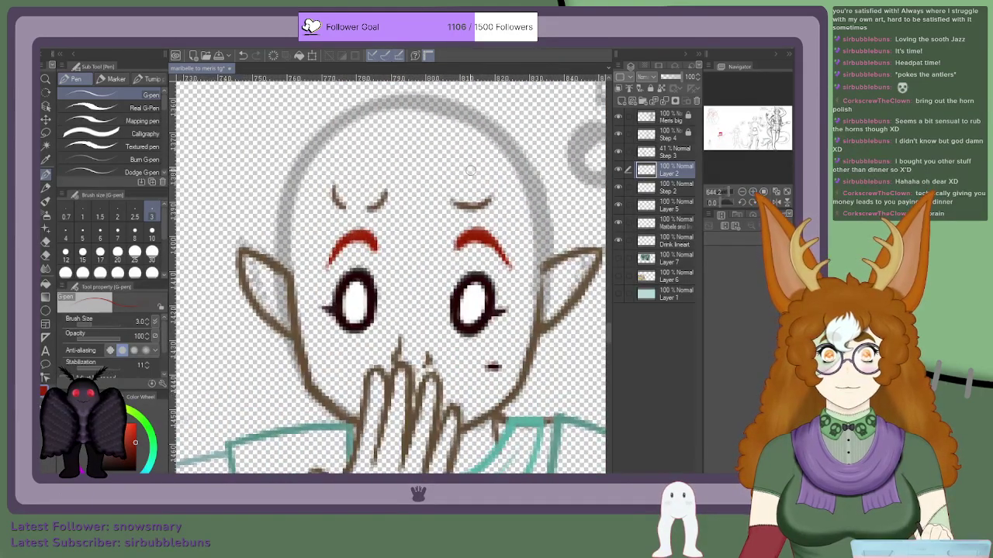
Step: Try a curved red hair strand on the forehead above the eyebrow nearest the exclamation mark on Layer 2, and undo it
drag(472, 158, 469, 194)
drag(475, 185, 450, 220)
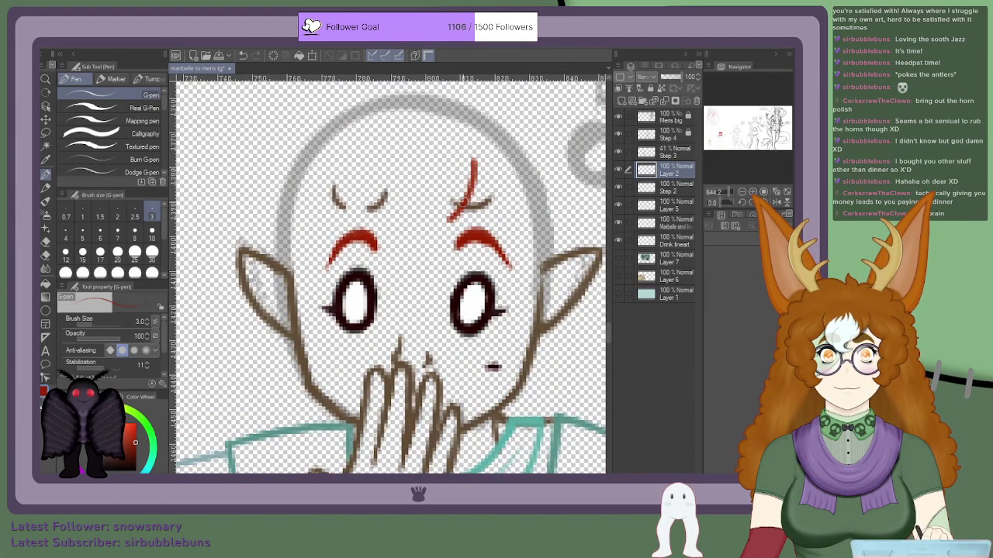
key(ctrl+z)
key(ctrl+z)
key(ctrl+z)
scroll(388, 163, up, 1)
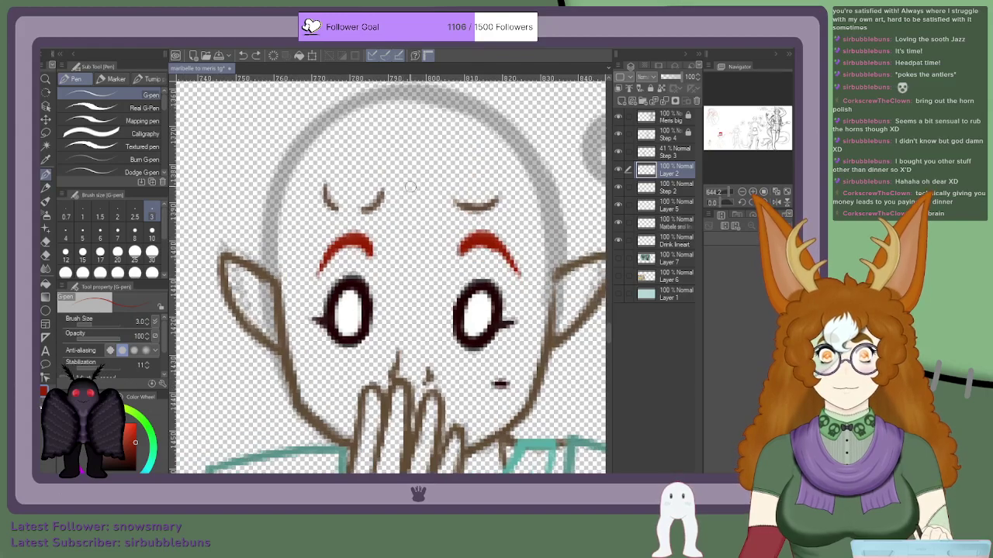
Step: Draw the middle and right locks of the red fringe on the forehead of the surprised character with the G-pen
mouse_move(375, 150)
mouse_down()
mouse_move(409, 222)
mouse_move(434, 220)
mouse_up()
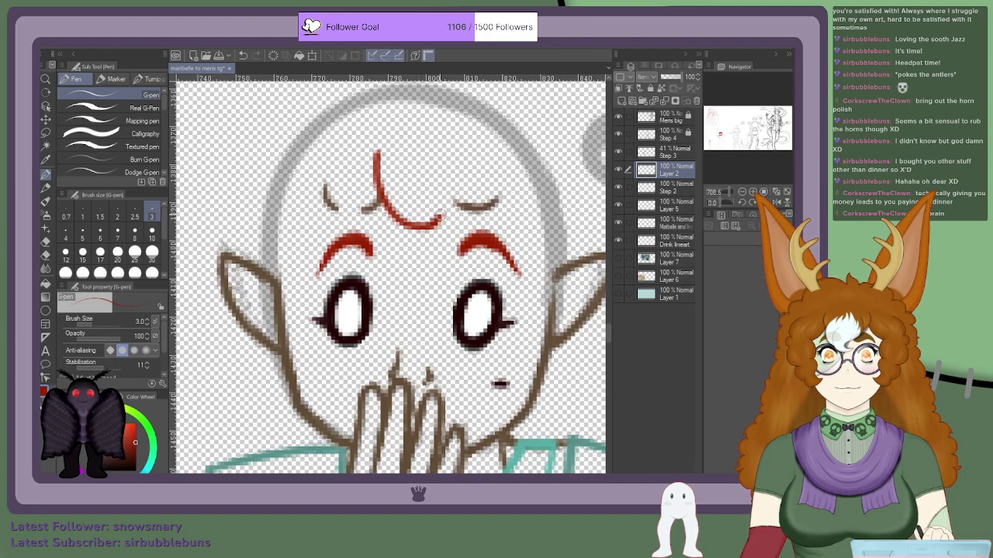
drag(405, 173, 442, 221)
key(ctrl+z)
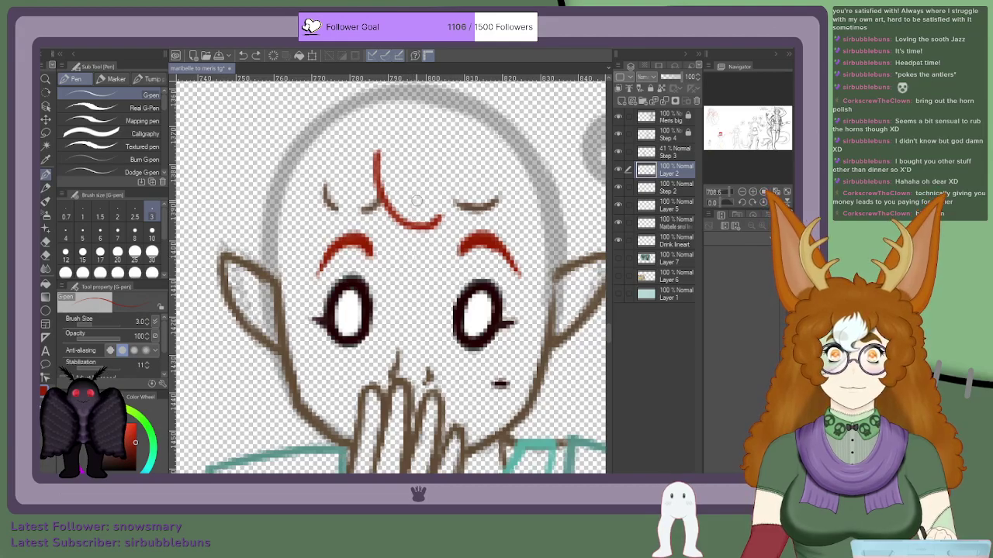
mouse_move(421, 205)
mouse_down()
mouse_move(403, 180)
mouse_move(485, 219)
mouse_up()
key(ctrl+z)
key(ctrl+z)
mouse_move(413, 207)
mouse_down()
mouse_move(467, 208)
mouse_move(421, 200)
mouse_move(444, 213)
mouse_move(483, 221)
mouse_move(421, 198)
mouse_up()
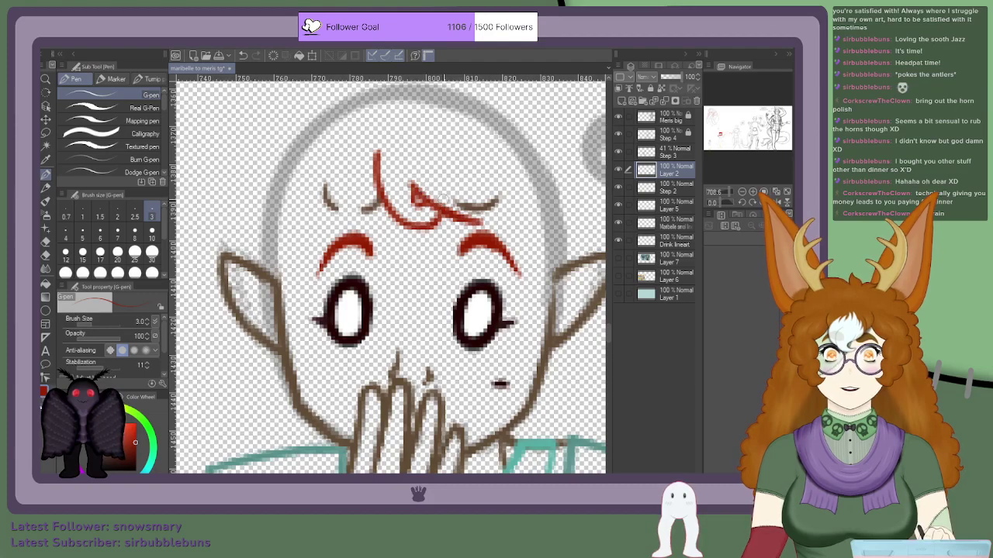
drag(481, 222, 450, 171)
mouse_move(460, 205)
mouse_down()
mouse_move(453, 168)
mouse_move(475, 213)
mouse_up()
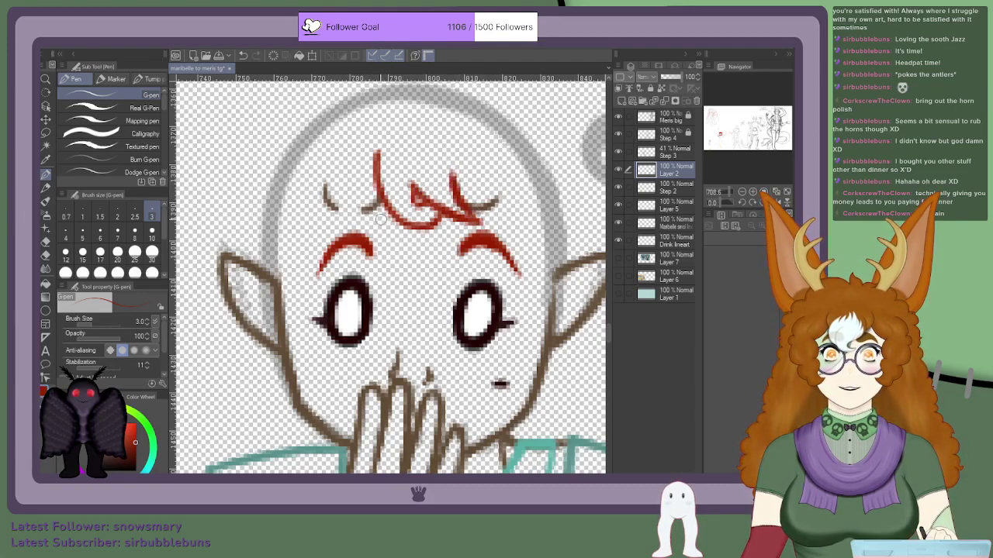
Step: Add pointed red locks to the left part of the fringe, meeting in a sharp tip above the left eyebrow
drag(375, 216, 374, 168)
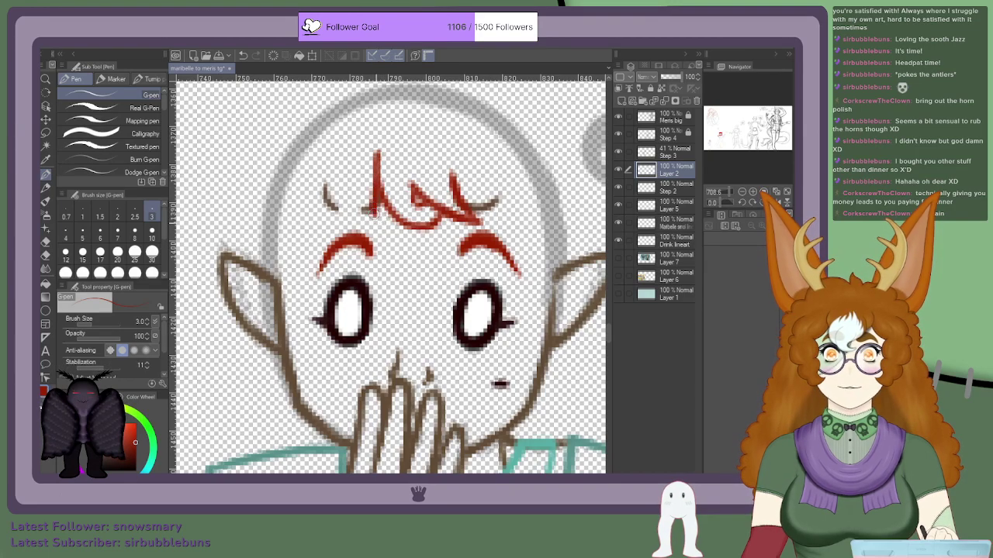
drag(372, 222, 353, 190)
mouse_move(376, 223)
mouse_down()
mouse_move(346, 154)
mouse_move(376, 223)
mouse_up()
drag(341, 148, 380, 225)
drag(346, 185, 370, 223)
scroll(340, 183, up, 3)
mouse_move(337, 177)
mouse_down()
mouse_move(373, 231)
mouse_move(392, 238)
mouse_move(354, 213)
mouse_up()
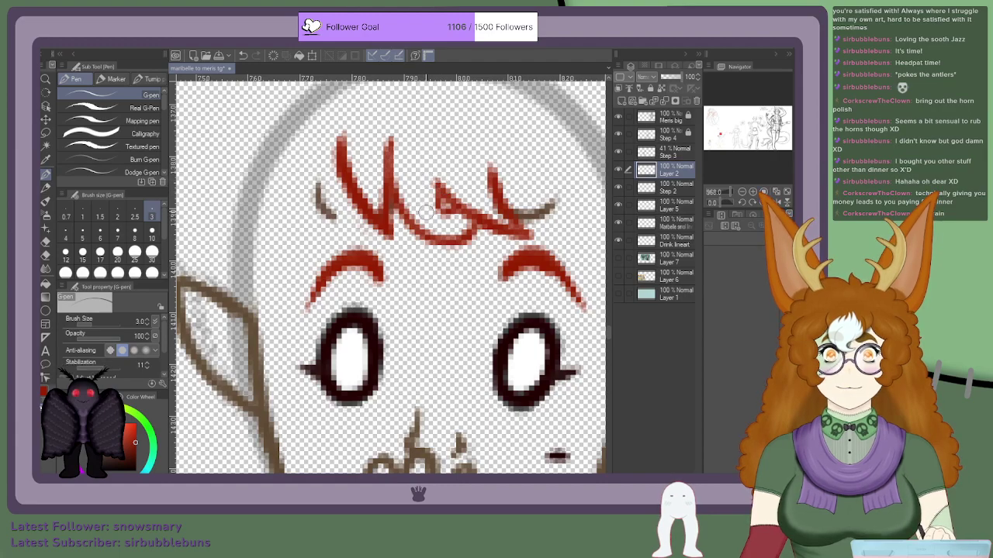
Step: Examine the fringe up close and at full-figure scale alongside the other sketches on the canvas
scroll(439, 216, down, 4)
scroll(427, 214, up, 5)
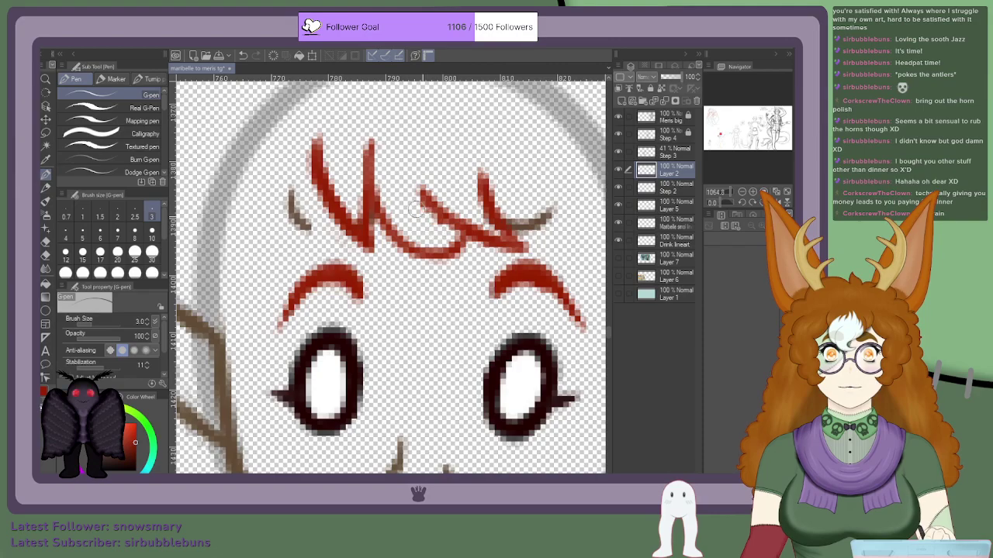
scroll(417, 214, down, 2)
scroll(417, 214, up, 2)
scroll(403, 201, down, 3)
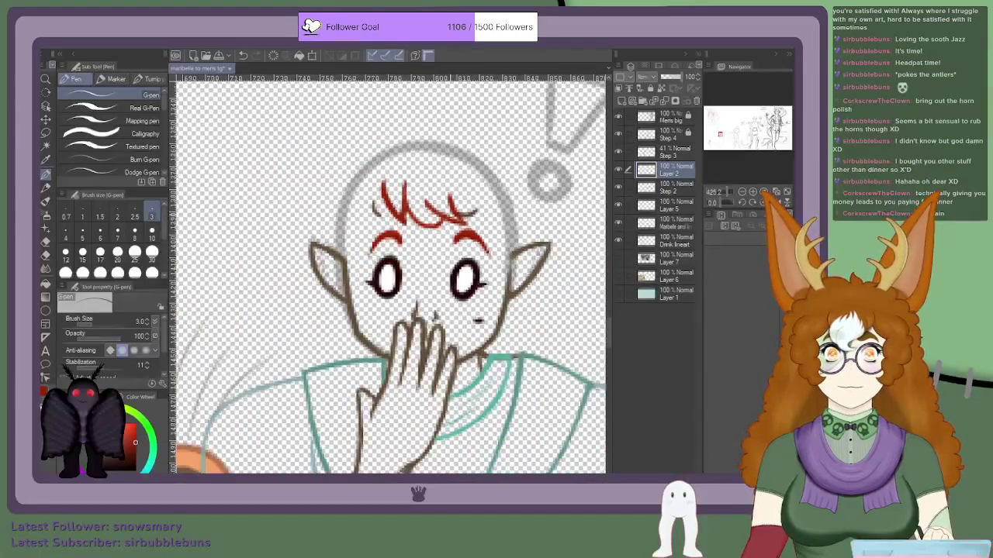
scroll(378, 173, up, 3)
scroll(373, 171, down, 2)
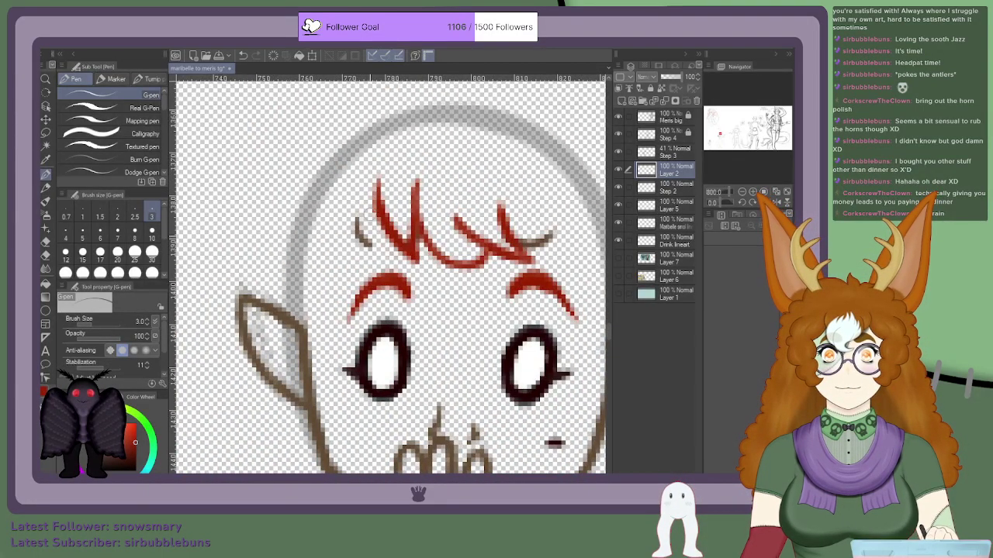
scroll(371, 233, down, 2)
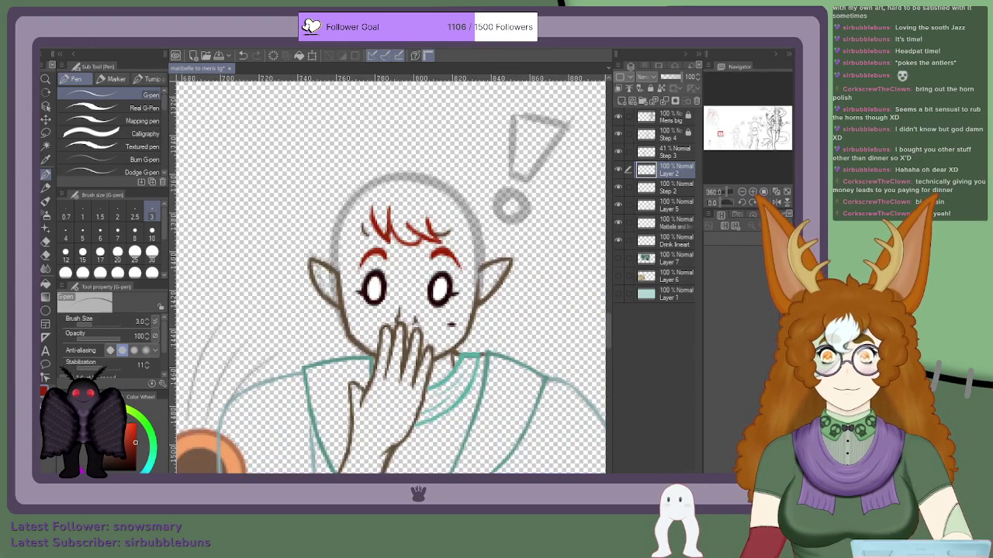
scroll(457, 254, down, 4)
scroll(497, 159, up, 3)
drag(716, 139, 719, 135)
scroll(471, 221, up, 1)
scroll(478, 242, up, 8)
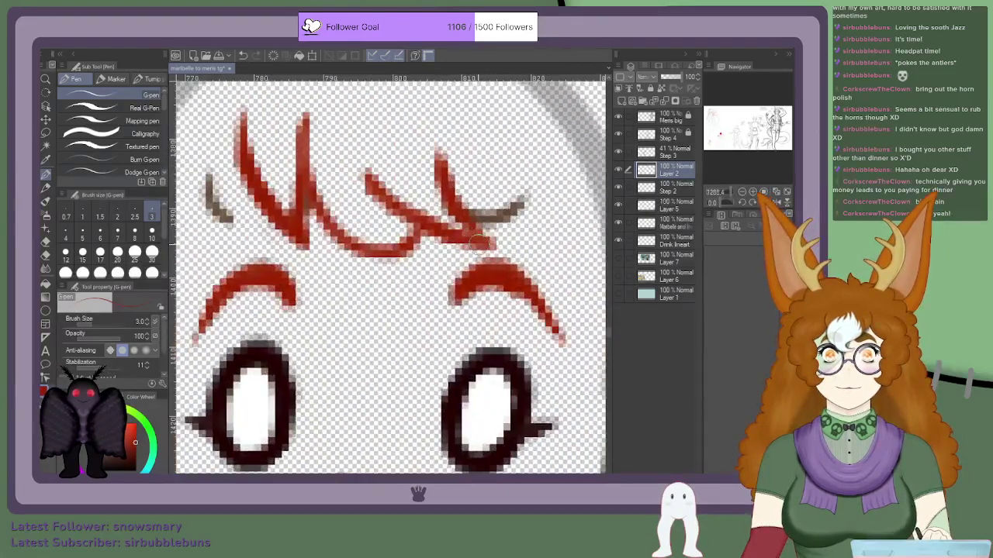
scroll(359, 163, down, 9)
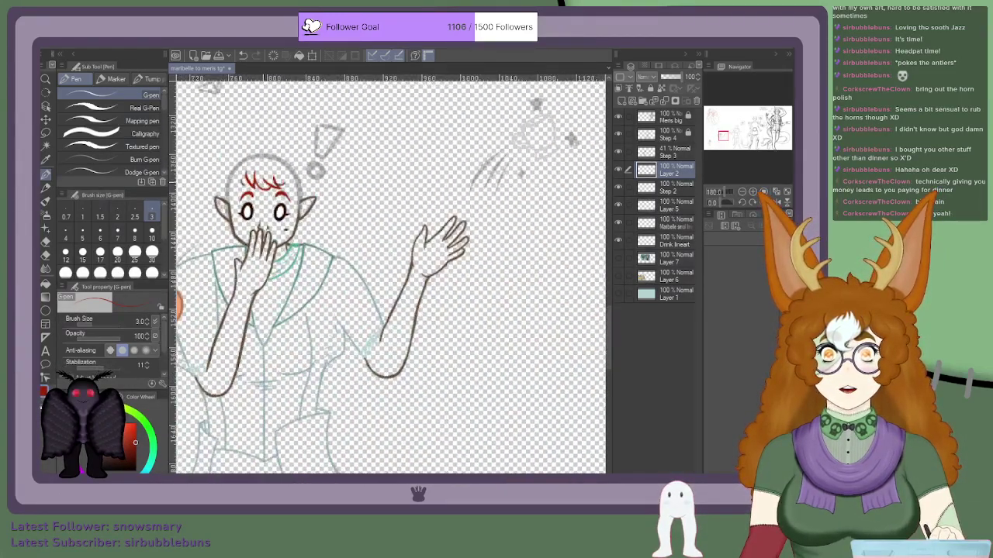
scroll(277, 178, down, 5)
scroll(277, 159, up, 5)
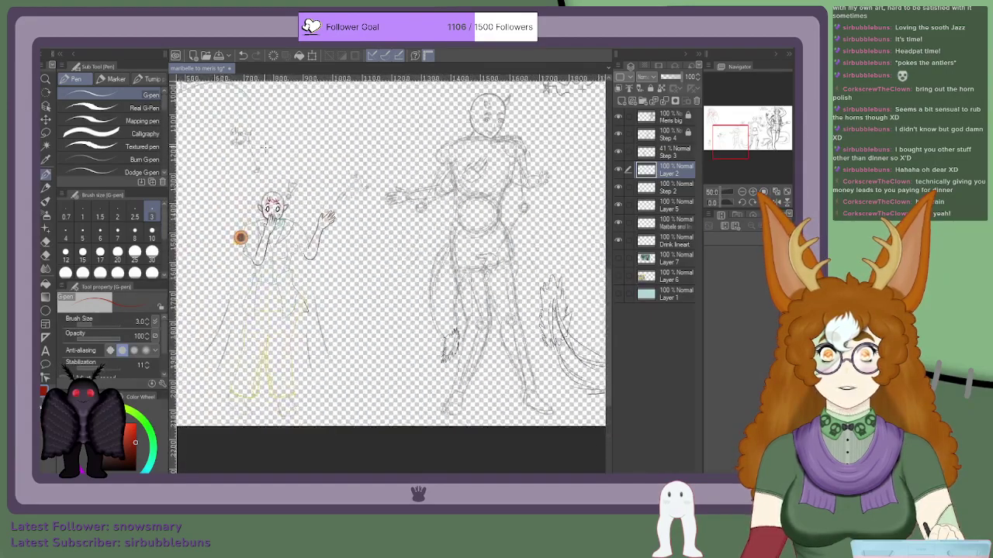
Step: Extend the red fringe outward on both sides of the forehead toward the ears
scroll(214, 291, up, 8)
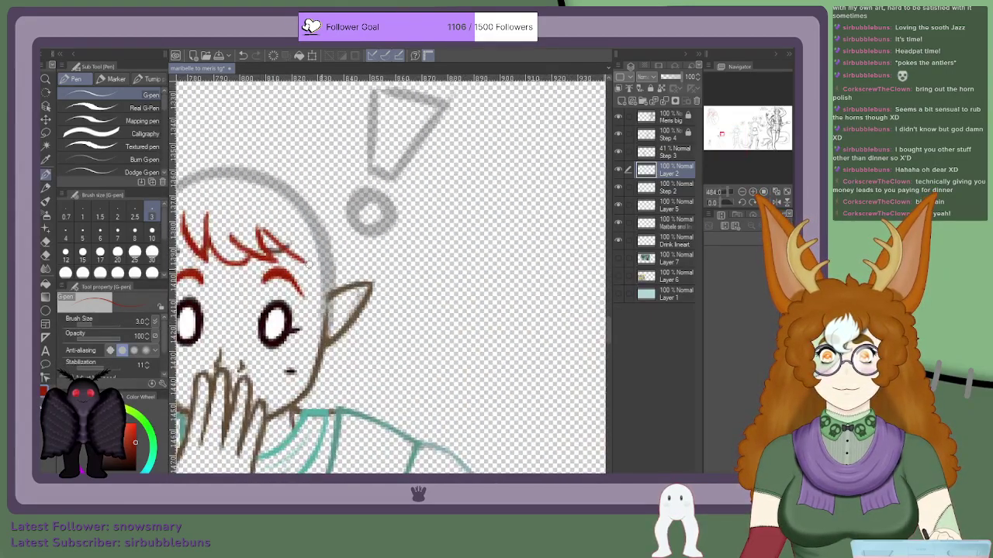
scroll(285, 205, down, 3)
scroll(207, 233, up, 2)
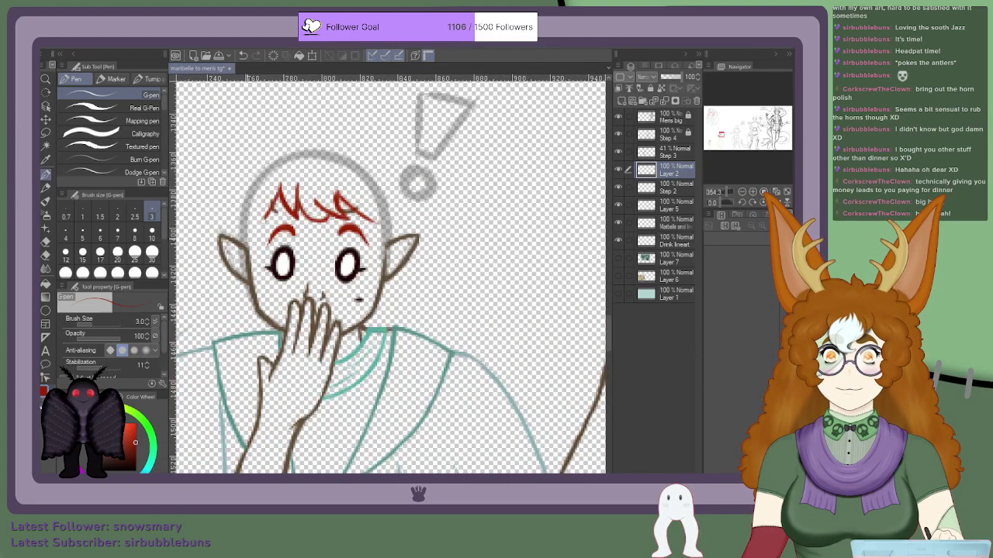
scroll(365, 228, up, 2)
scroll(343, 204, down, 4)
scroll(341, 194, up, 1)
scroll(343, 215, up, 4)
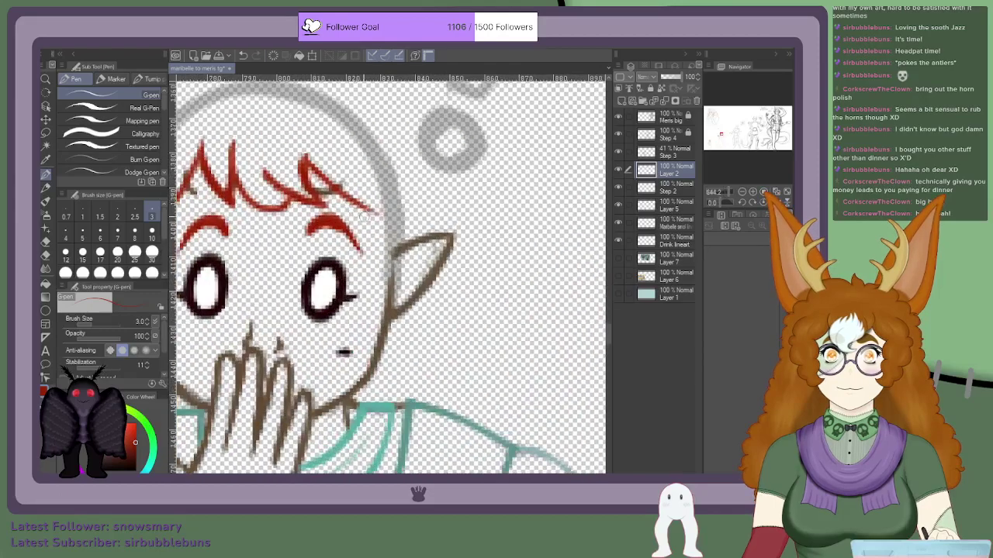
scroll(371, 240, down, 7)
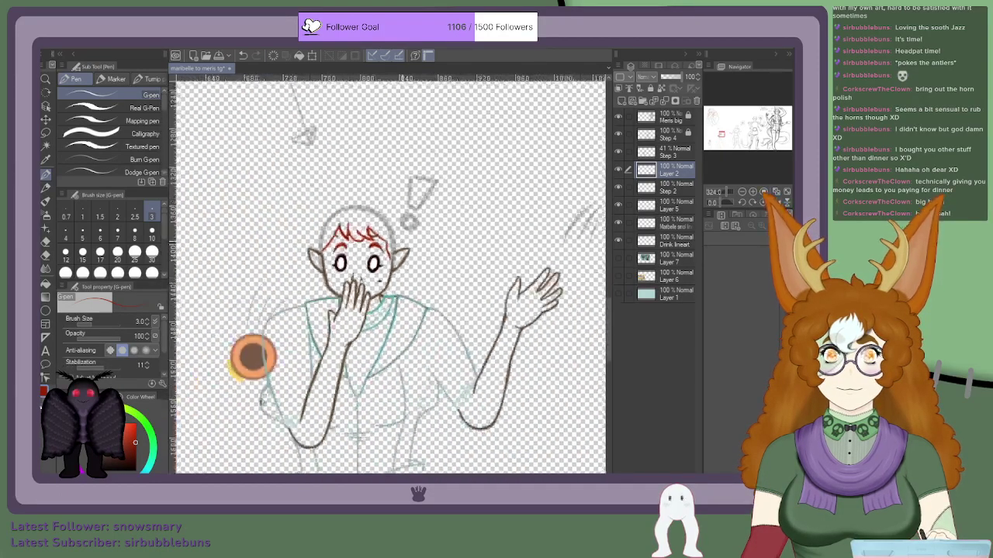
Step: Show the Layer 7 reference artwork, compare it with the character sketches, and hide the layer again
mouse_move(719, 143)
mouse_down()
mouse_move(707, 148)
mouse_move(735, 134)
mouse_up()
click(618, 258)
scroll(300, 300, down, 4)
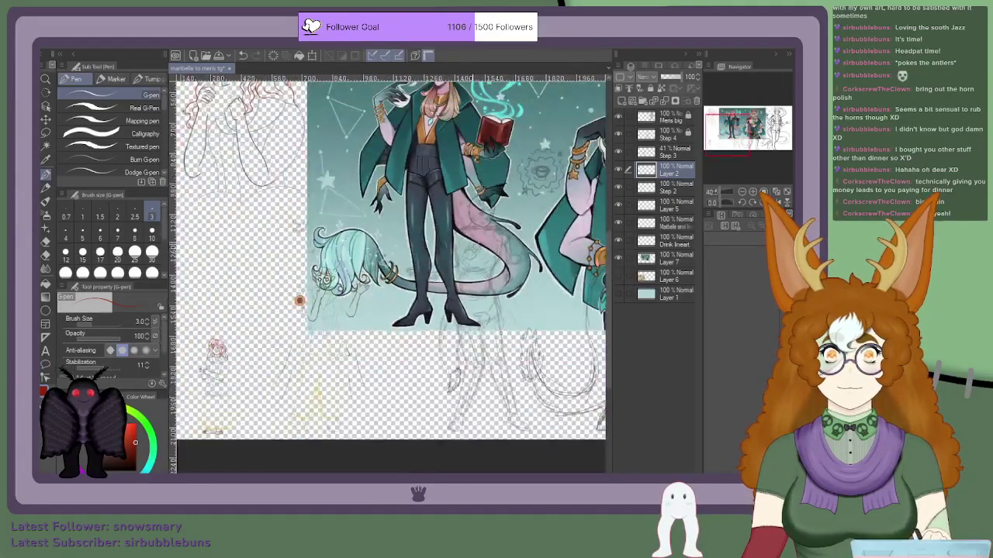
scroll(315, 333, up, 1)
scroll(221, 438, up, 1)
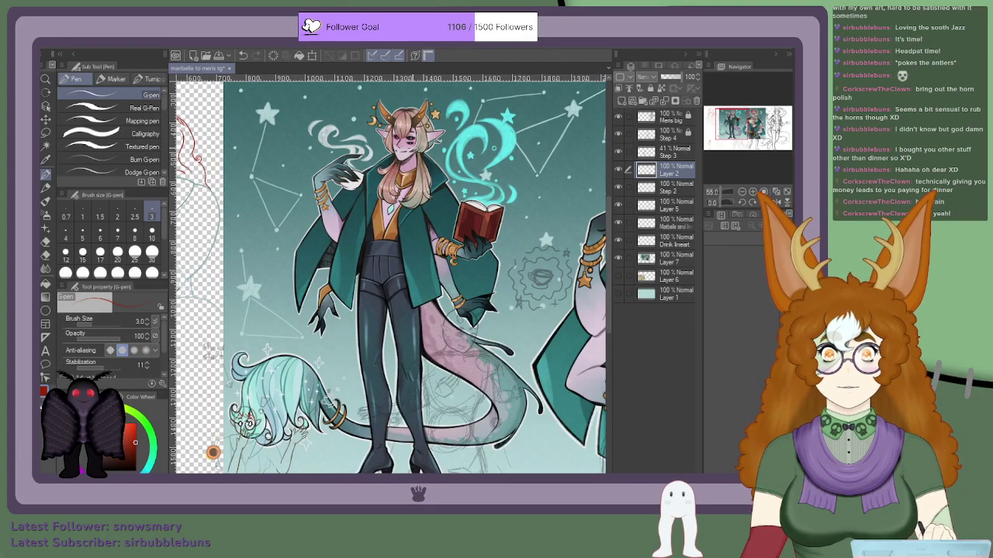
scroll(213, 452, down, 4)
scroll(385, 204, up, 3)
scroll(271, 283, up, 6)
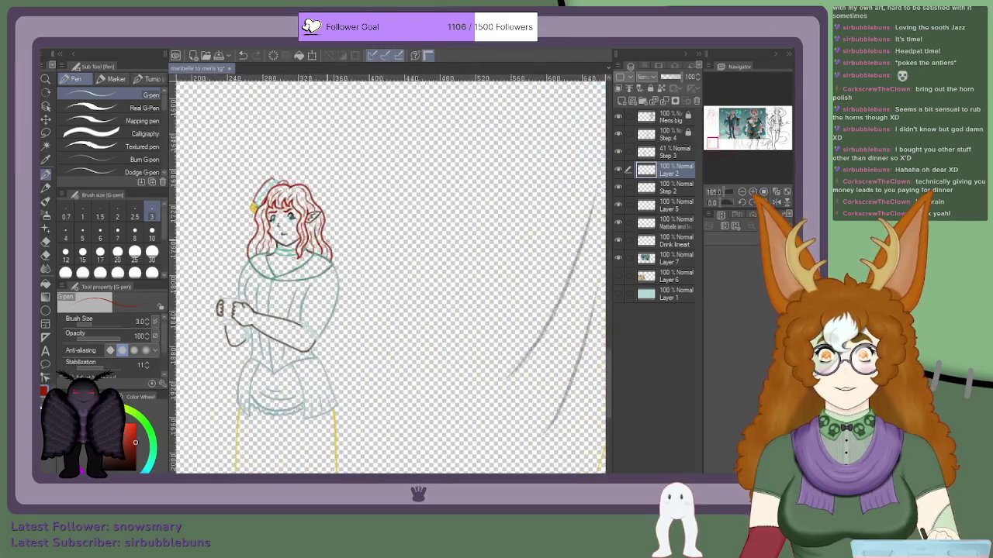
scroll(442, 186, down, 4)
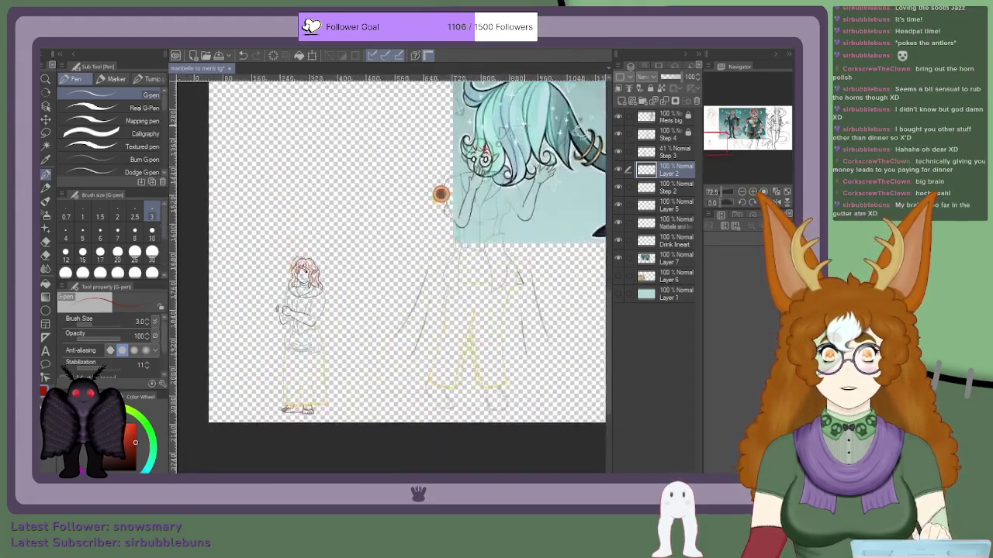
scroll(411, 218, up, 3)
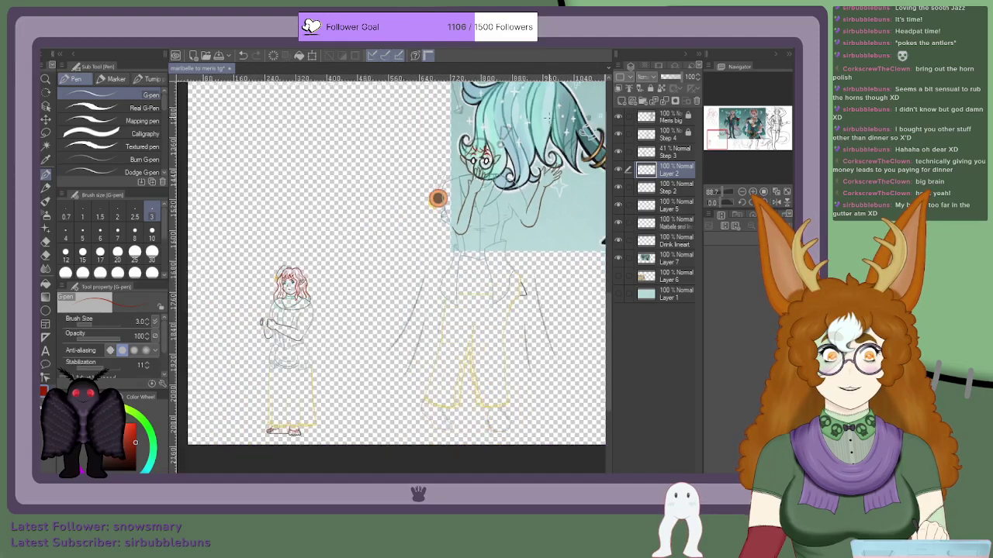
scroll(307, 312, up, 2)
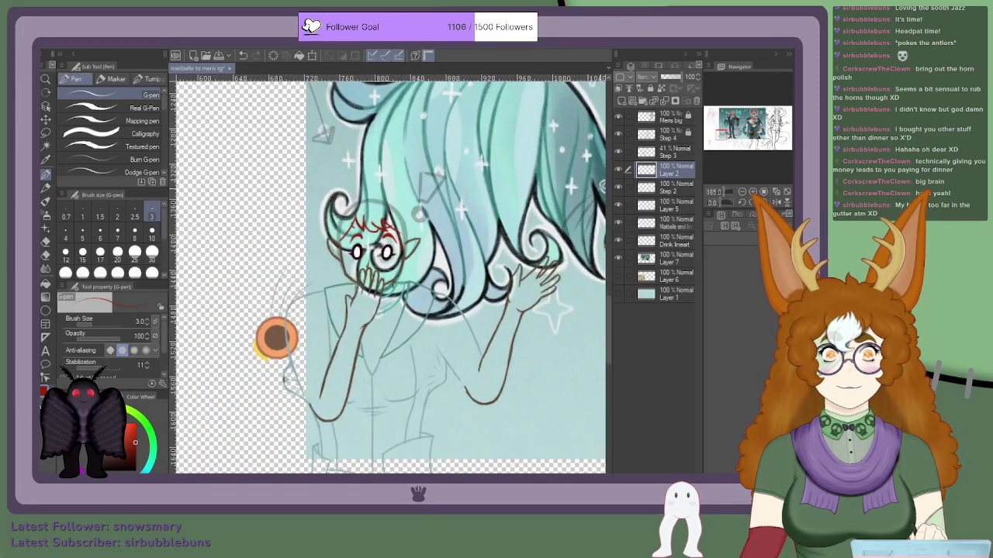
click(619, 258)
Step: Draw the wavy inner edge of a red side lock from the right end of the fringe down past the cheek to the collar
scroll(358, 233, up, 8)
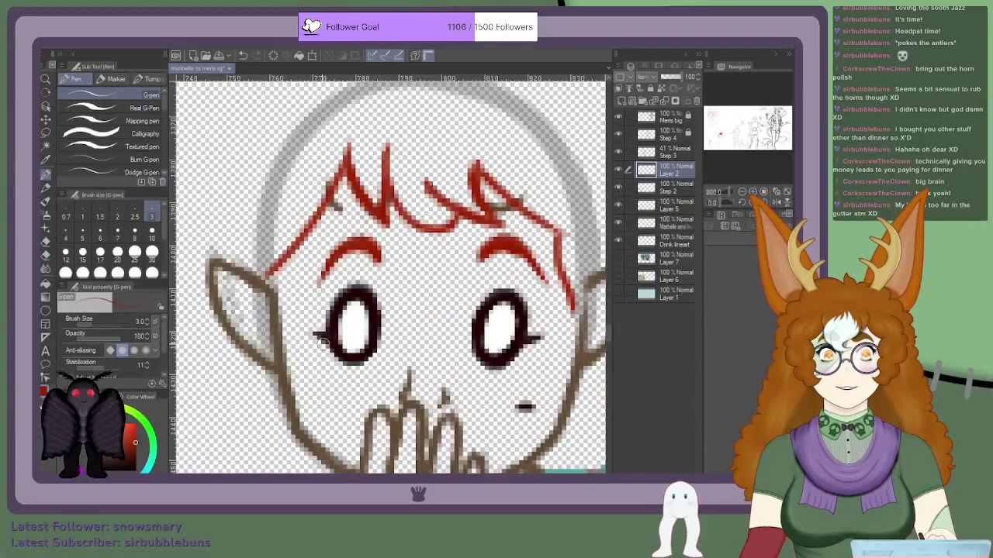
scroll(469, 348, down, 5)
scroll(491, 342, up, 5)
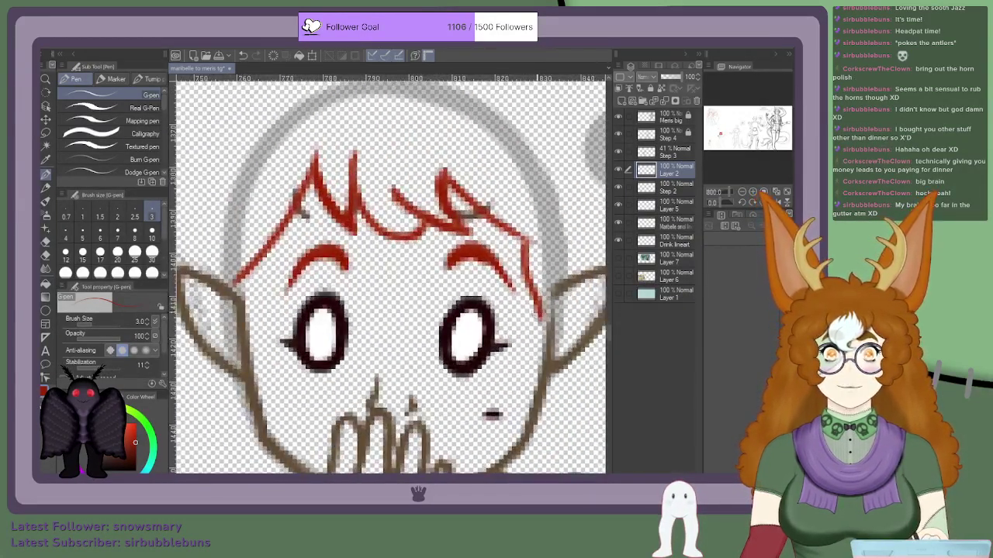
drag(540, 310, 534, 364)
scroll(534, 365, down, 3)
scroll(466, 334, up, 4)
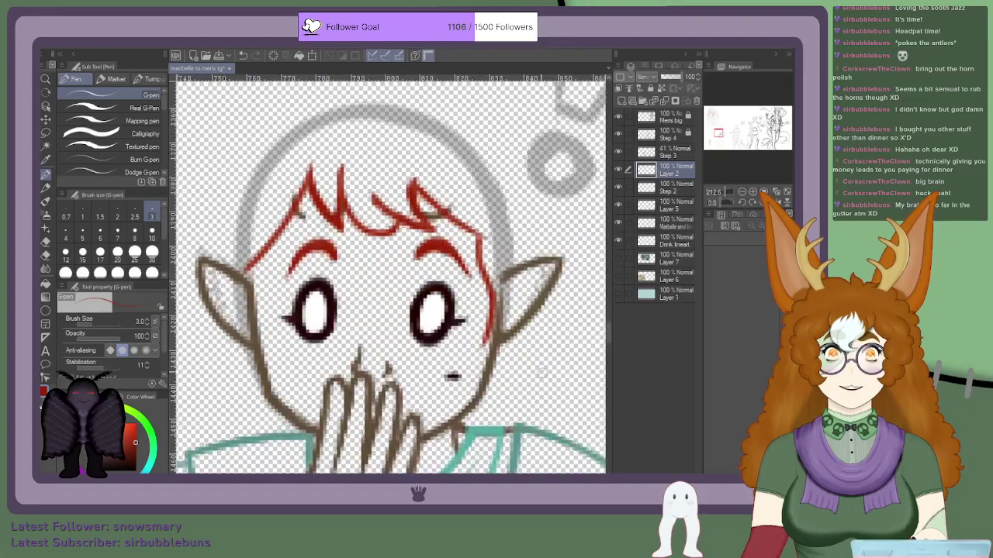
scroll(466, 333, down, 5)
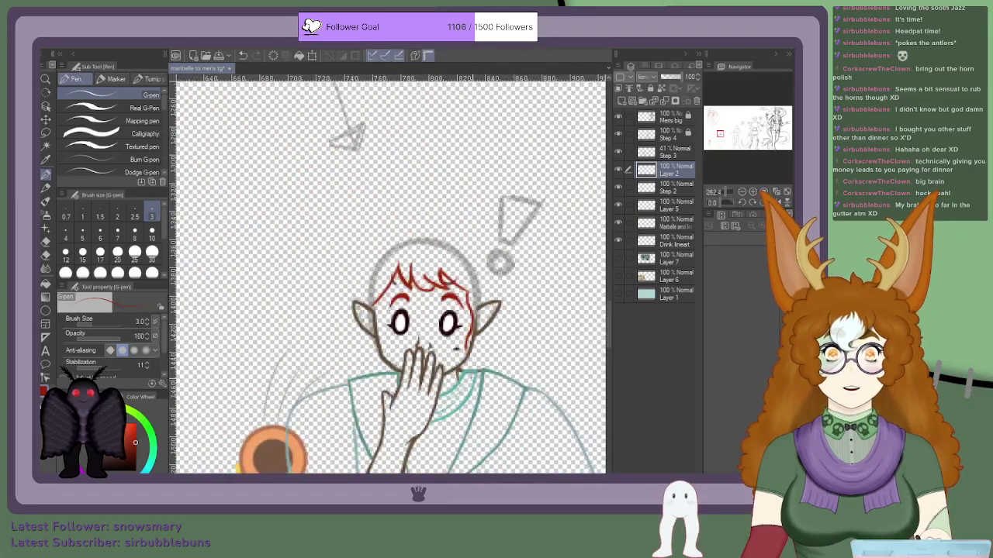
scroll(466, 361, up, 4)
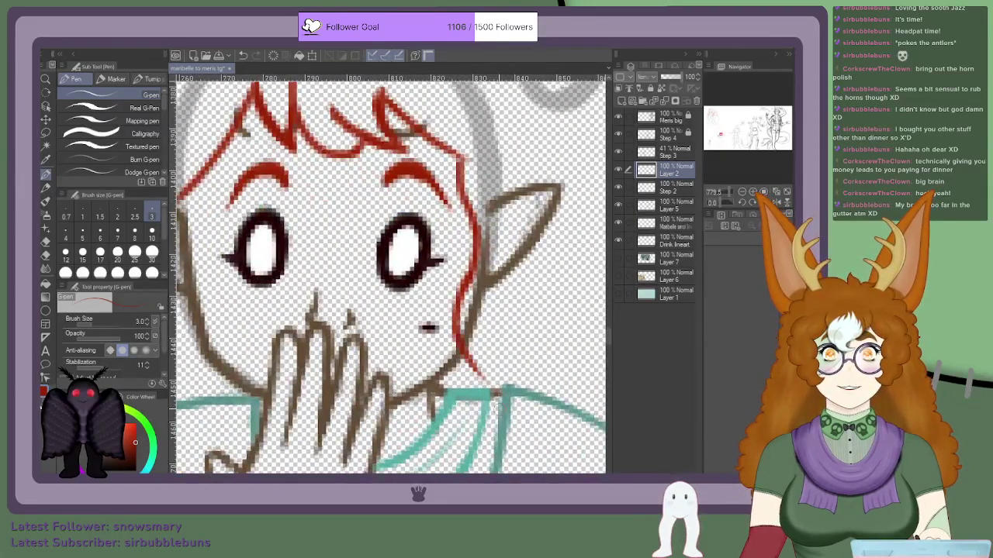
scroll(466, 361, down, 6)
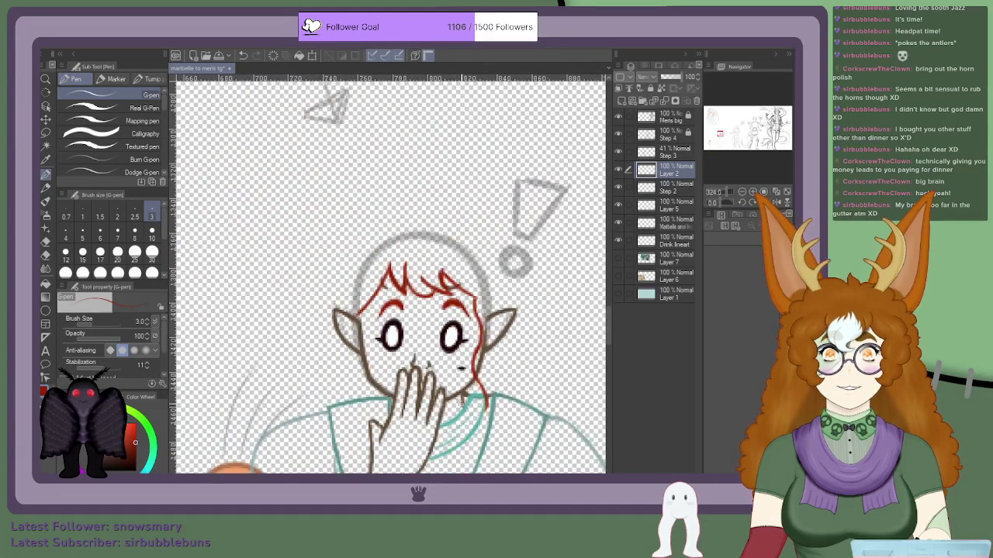
Step: Close the right side lock at its tip and draw its outer edge upward across the ear to beside the forehead
scroll(380, 438, down, 4)
scroll(421, 443, up, 2)
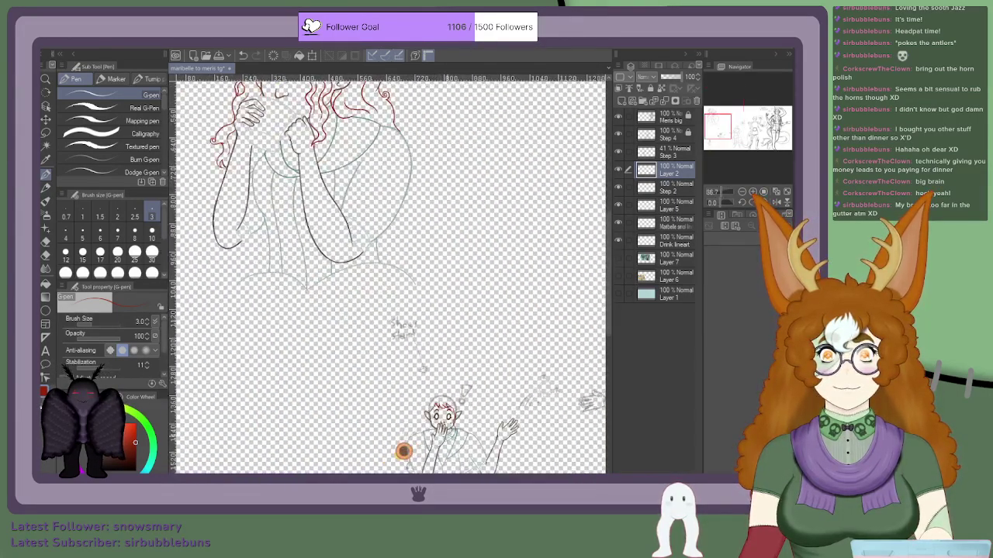
scroll(403, 452, up, 5)
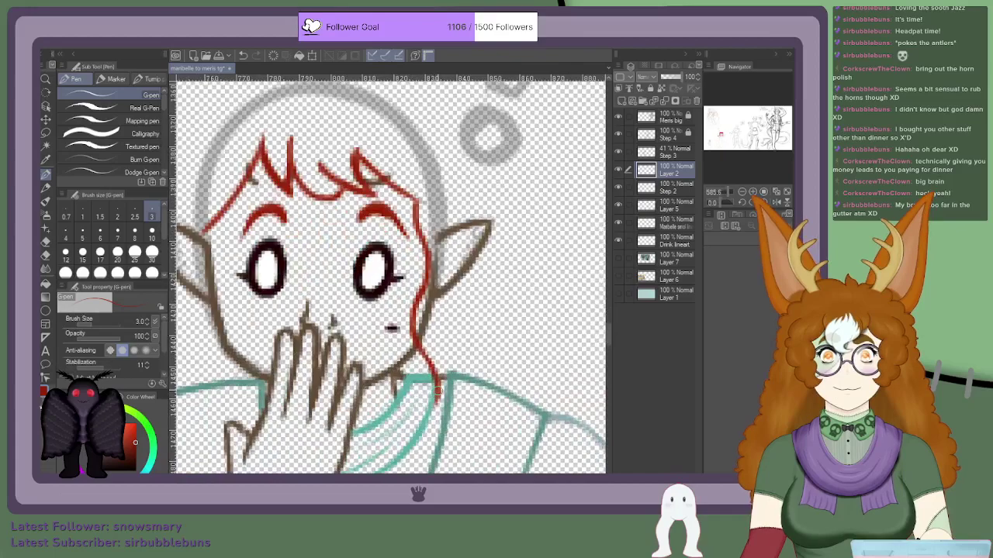
drag(454, 326, 458, 361)
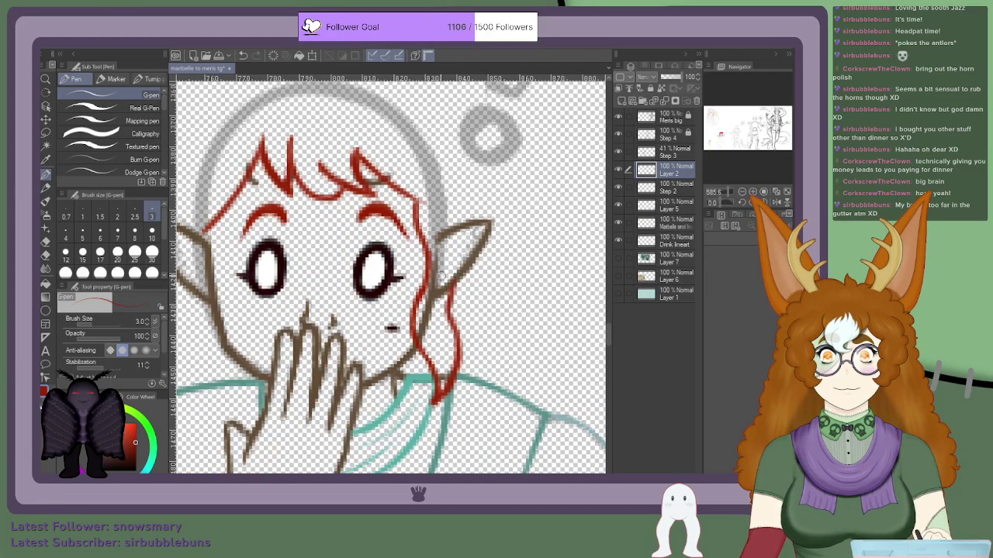
mouse_move(456, 245)
mouse_down()
mouse_move(446, 202)
mouse_move(456, 163)
mouse_up()
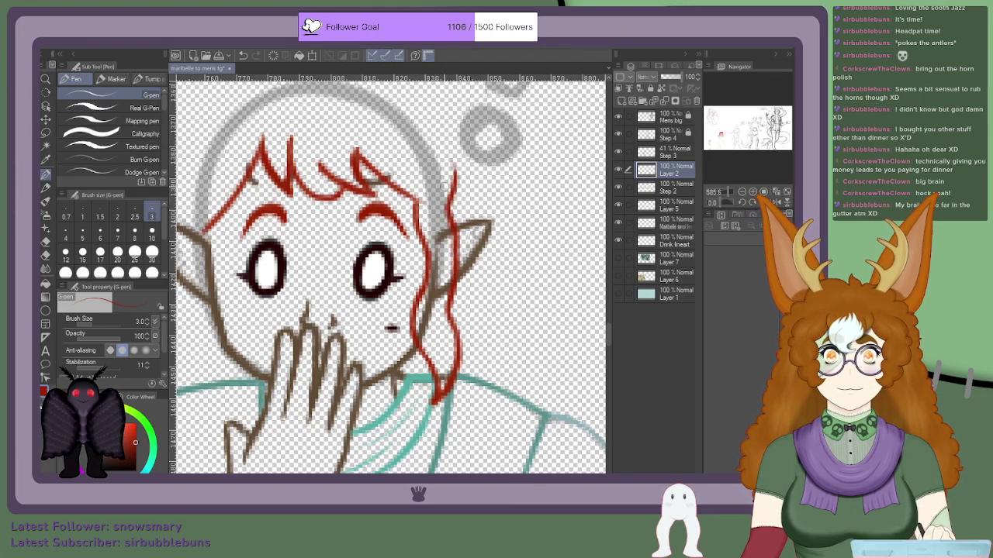
Step: Draw a wavy red side lock on the left of the face, from the fringe down to the collar and back up across the ear
scroll(292, 272, up, 1)
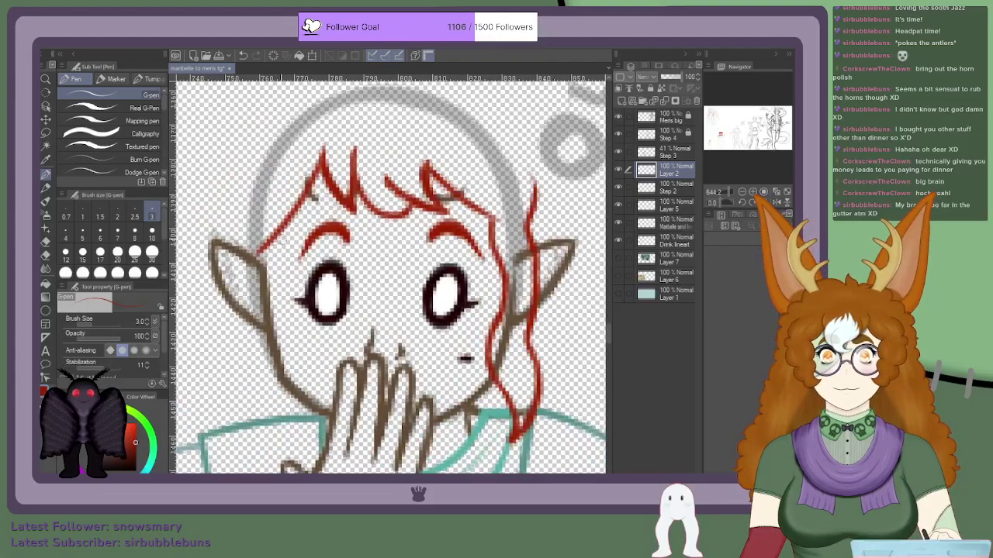
drag(271, 234, 267, 291)
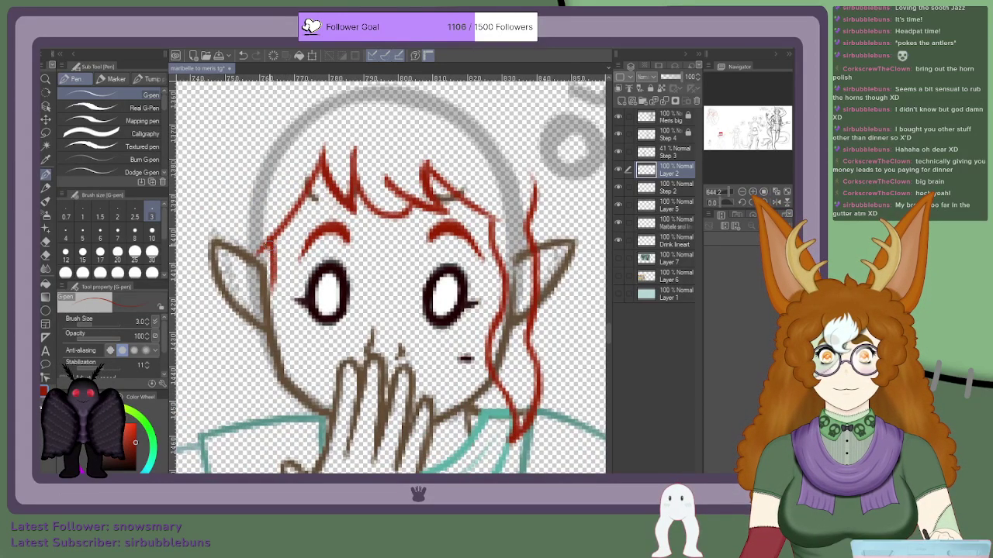
mouse_move(271, 237)
mouse_down()
mouse_move(269, 302)
mouse_move(273, 292)
mouse_move(259, 332)
mouse_move(281, 369)
mouse_move(264, 408)
mouse_move(277, 440)
mouse_move(237, 405)
mouse_move(222, 326)
mouse_up()
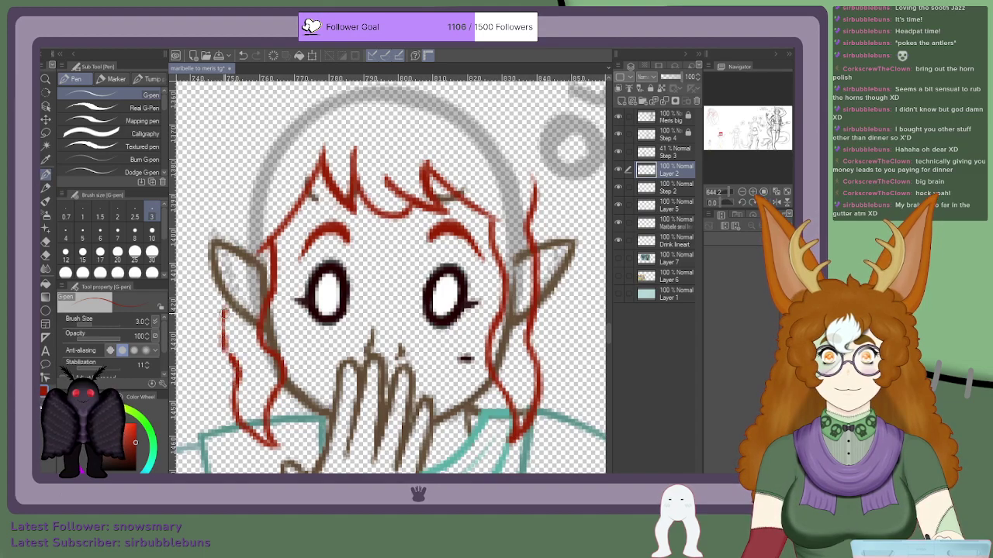
drag(225, 287, 233, 235)
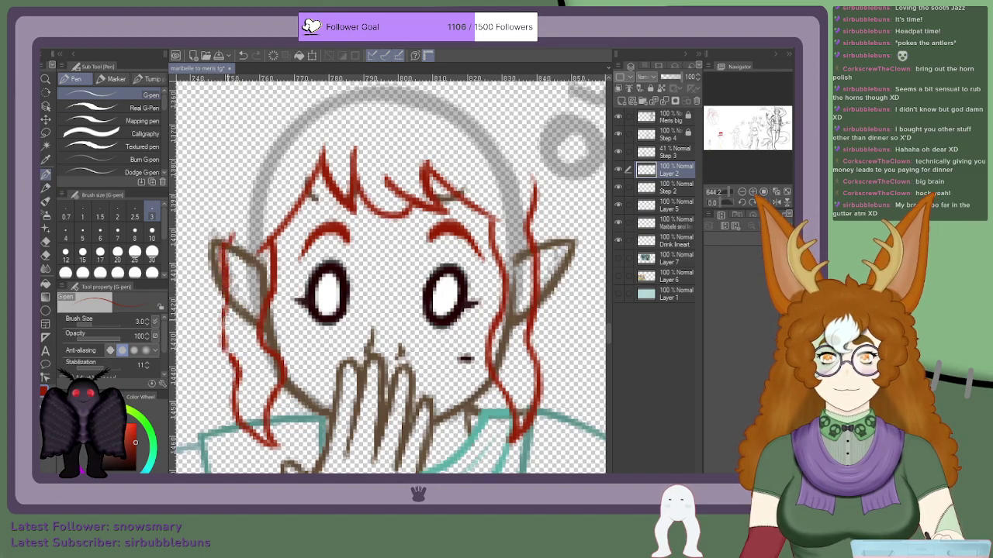
drag(226, 304, 235, 373)
drag(224, 326, 226, 306)
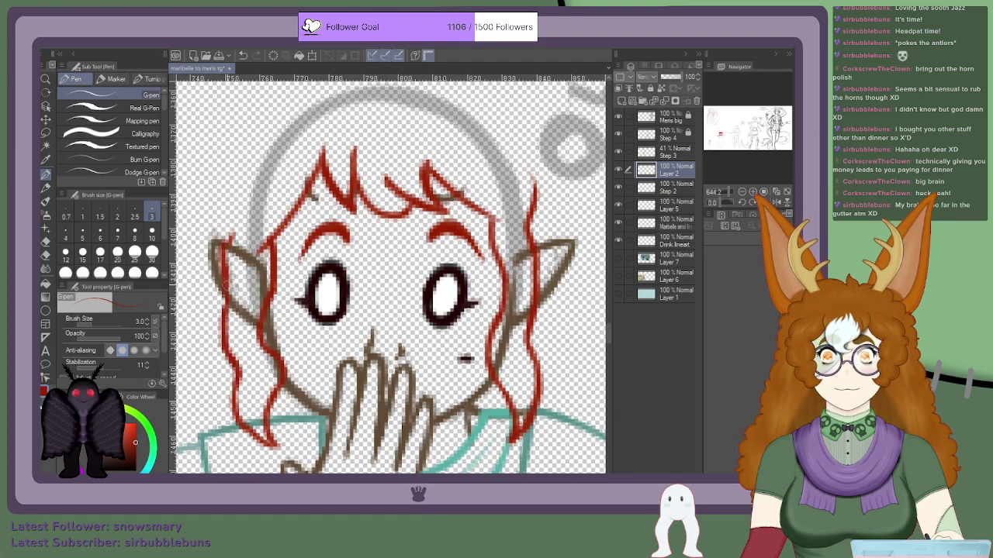
Step: Erase the brown ear lines that show between the edges of the two red side locks
scroll(280, 300, up, 2)
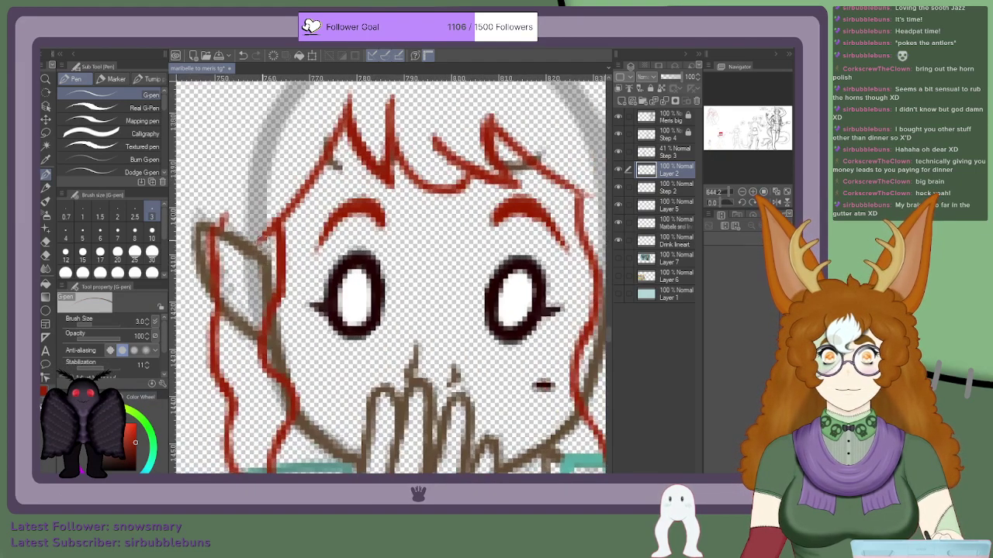
mouse_move(251, 257)
mouse_down()
mouse_move(245, 239)
mouse_move(249, 247)
mouse_move(228, 243)
mouse_move(233, 310)
mouse_move(229, 281)
mouse_move(225, 306)
mouse_move(249, 330)
mouse_up()
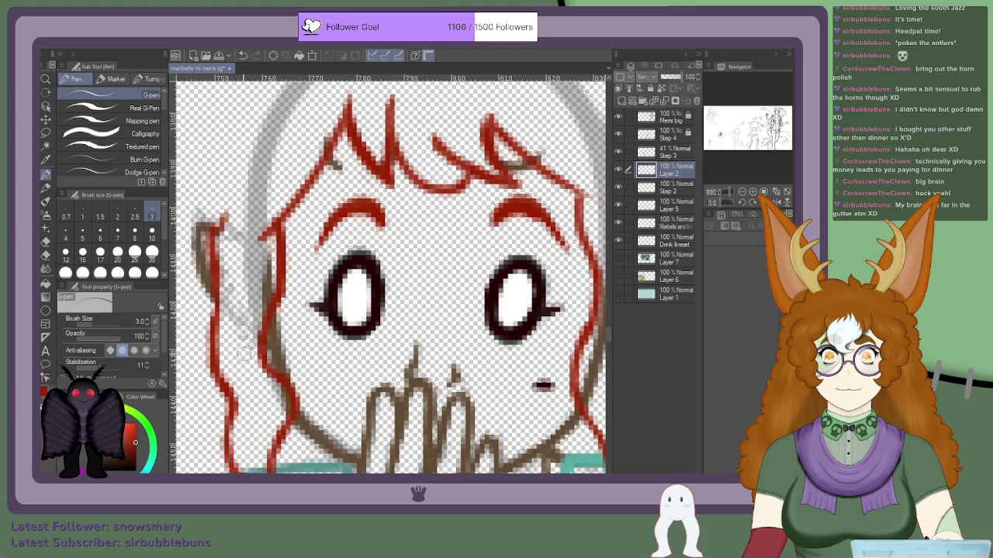
scroll(247, 343, down, 5)
scroll(405, 306, up, 4)
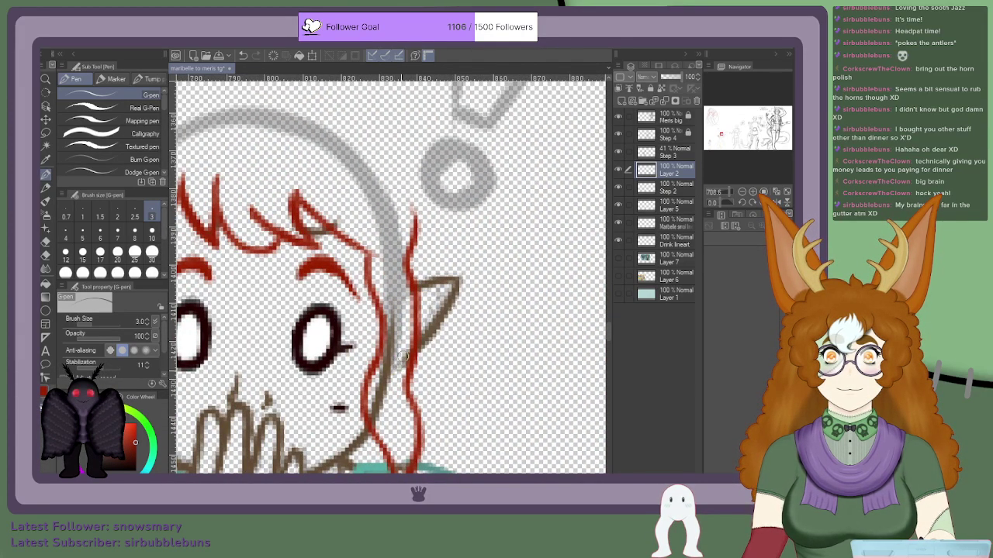
Step: Erase the lower end of the grey head sketch and the jaw line inside the right side lock on the Step 2 layer
click(667, 191)
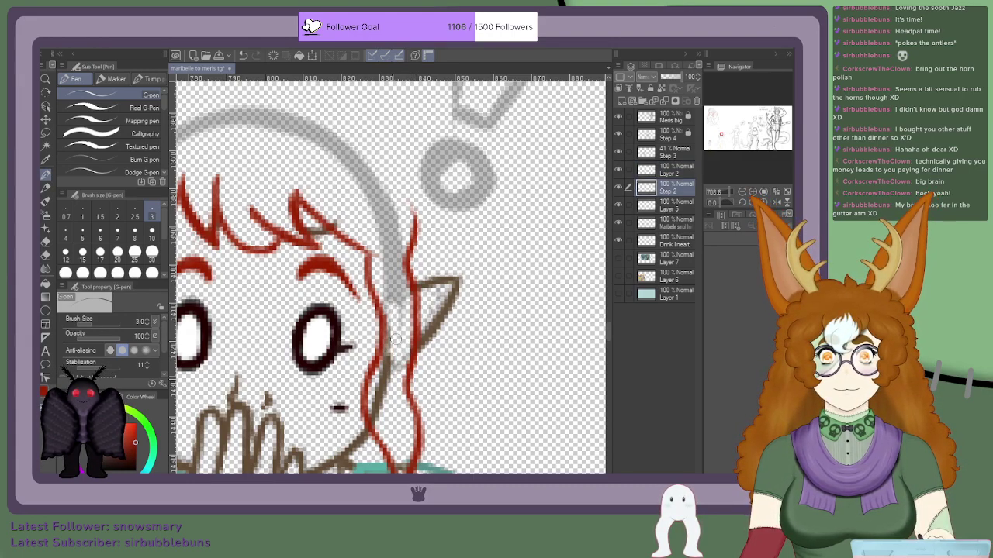
mouse_move(394, 375)
mouse_down()
mouse_move(385, 362)
mouse_move(397, 274)
mouse_up()
drag(389, 380, 386, 394)
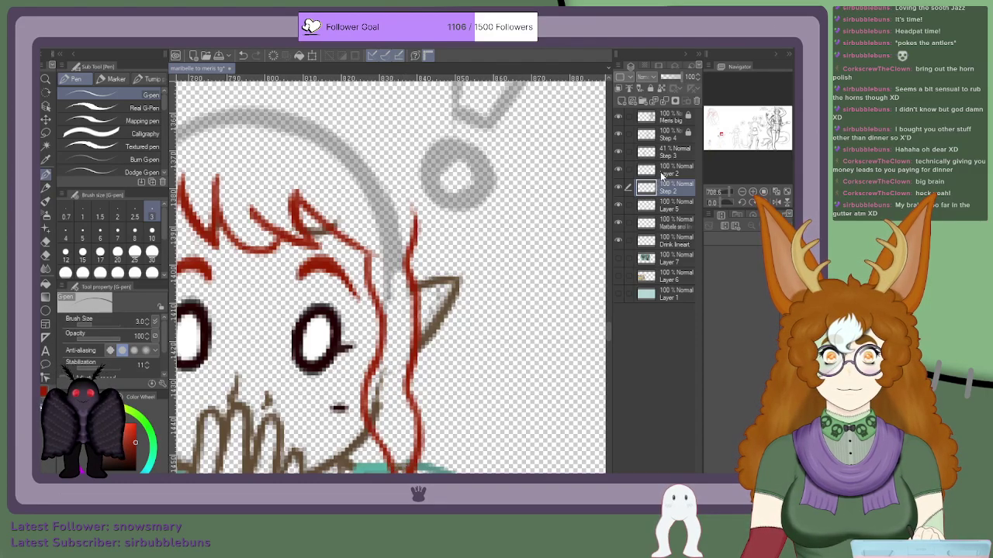
click(661, 211)
click(661, 171)
Step: Clean up the grey sketch in the right ear and the leftover jaw line inside the right side lock on the Step 2 layer
scroll(391, 277, up, 3)
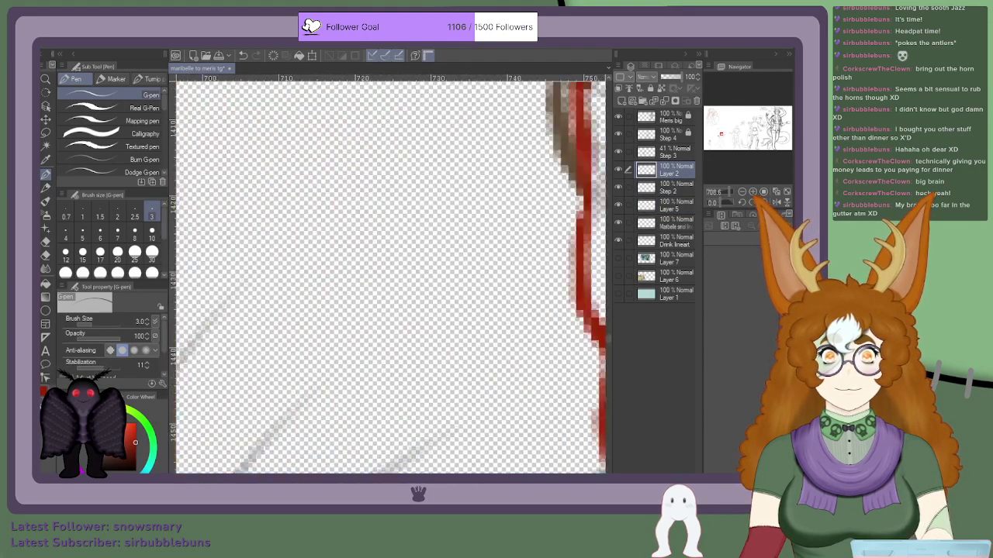
scroll(470, 363, down, 4)
scroll(524, 422, down, 4)
scroll(587, 436, up, 5)
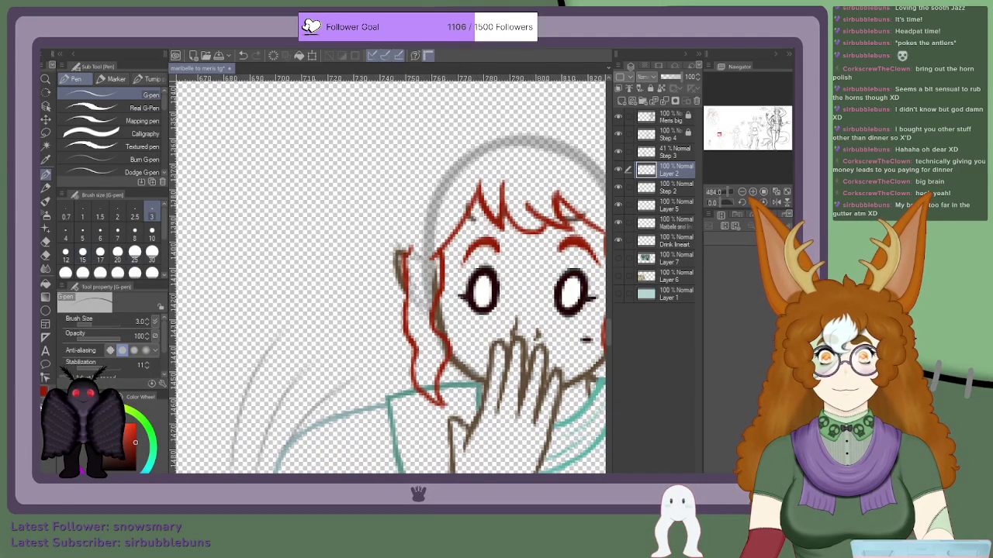
scroll(391, 277, left, 1)
scroll(505, 384, up, 4)
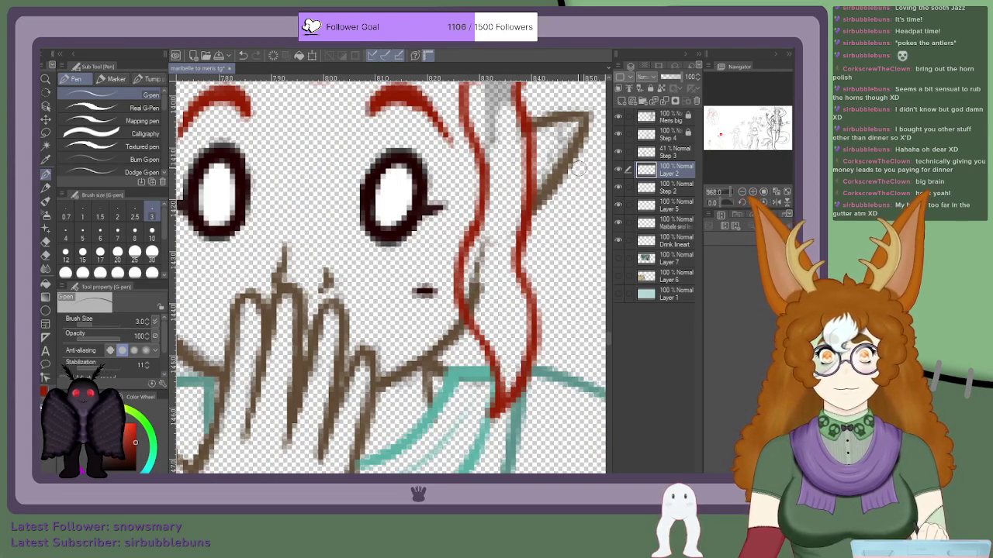
click(667, 152)
click(652, 192)
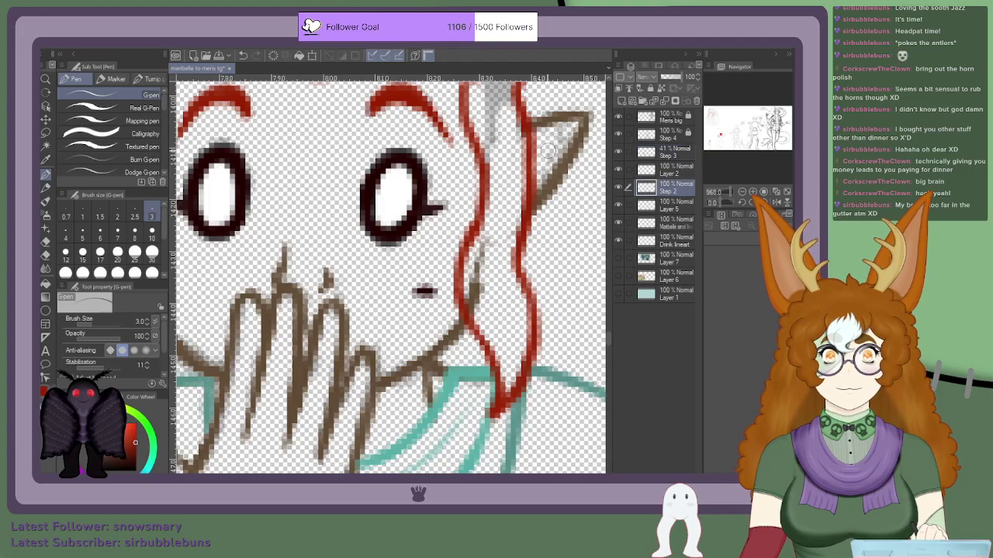
drag(577, 131, 537, 196)
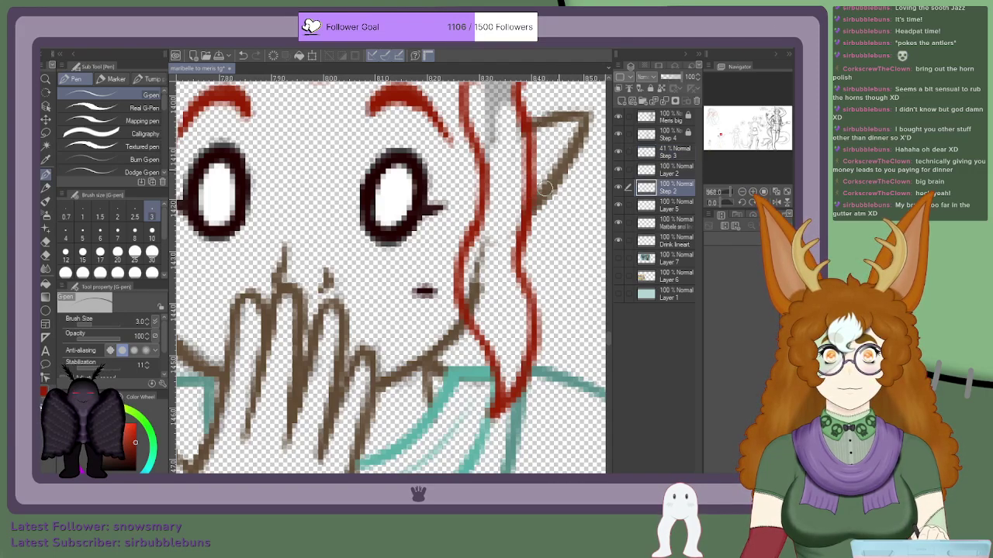
drag(487, 250, 474, 305)
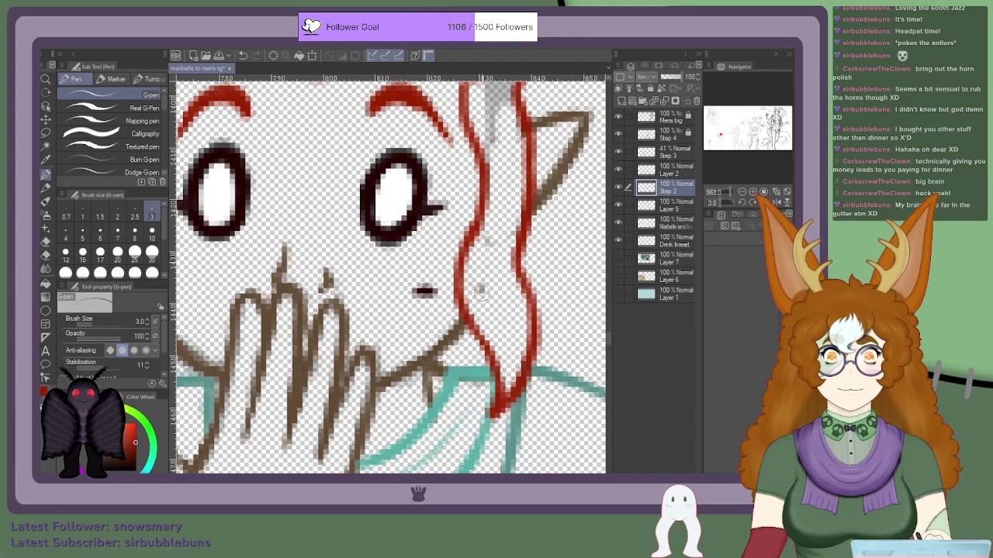
Step: Erase the grey ear and head sketch lines inside the left side lock
scroll(487, 256, down, 5)
scroll(299, 285, up, 5)
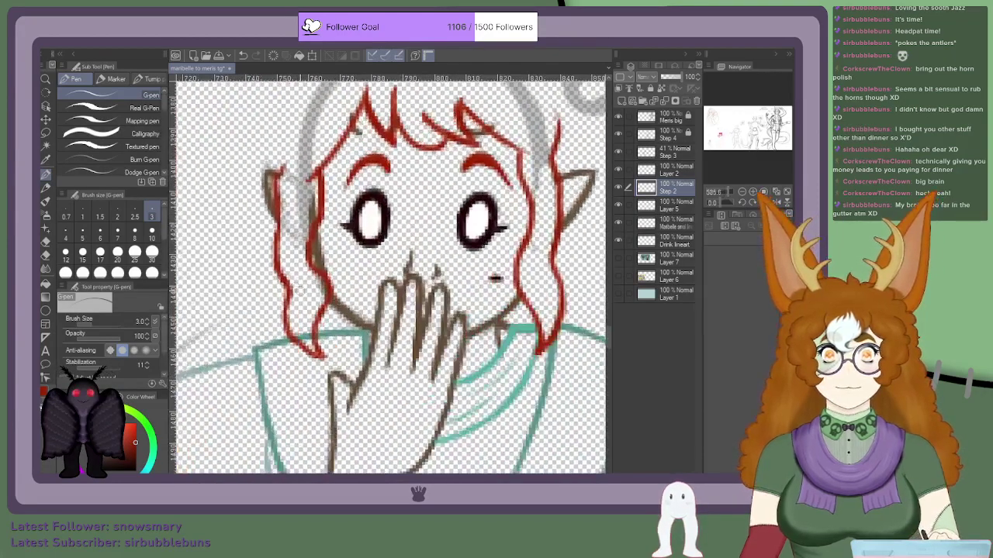
drag(324, 308, 318, 284)
mouse_move(290, 247)
mouse_down()
mouse_move(296, 203)
mouse_move(308, 214)
mouse_move(315, 181)
mouse_move(317, 194)
mouse_up()
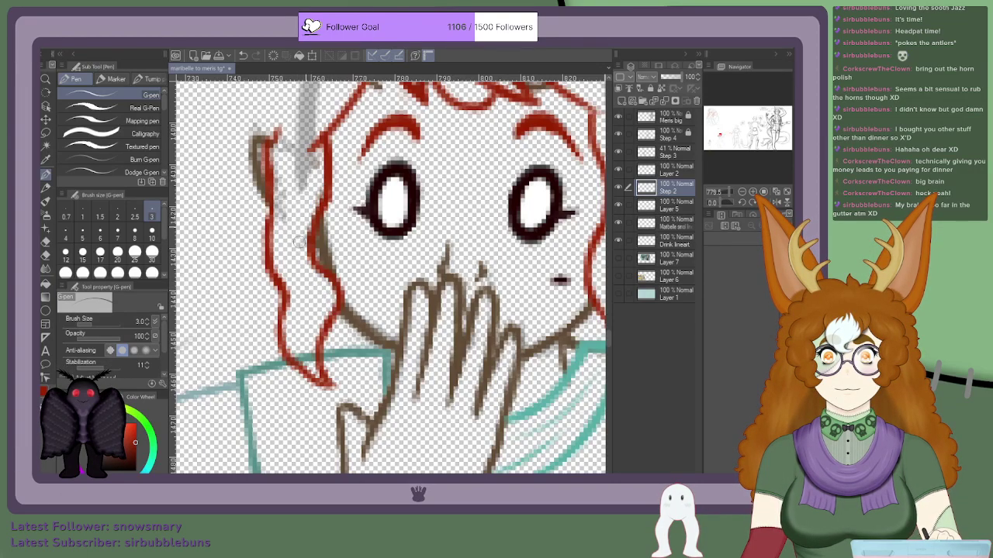
mouse_move(281, 211)
mouse_down()
mouse_move(282, 143)
mouse_move(288, 161)
mouse_move(314, 167)
mouse_move(301, 138)
mouse_move(281, 152)
mouse_move(297, 130)
mouse_up()
Step: Set the brush size to 17 and erase the right side and top of the grey head circle
scroll(289, 169, down, 5)
scroll(390, 107, up, 3)
scroll(428, 183, up, 1)
click(100, 252)
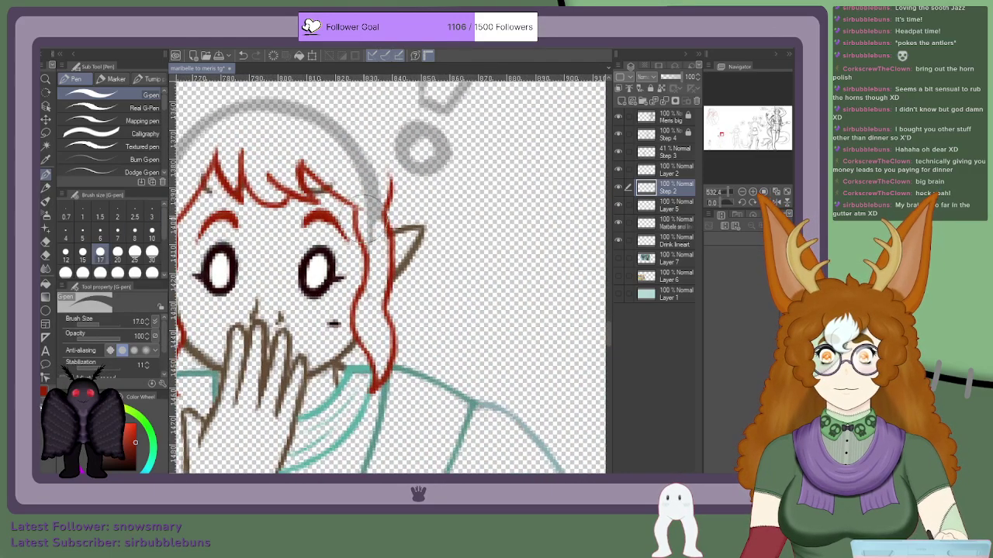
mouse_move(377, 229)
mouse_down()
mouse_move(368, 167)
mouse_move(310, 109)
mouse_move(325, 119)
mouse_move(267, 113)
mouse_up()
scroll(287, 116, down, 2)
scroll(287, 116, up, 3)
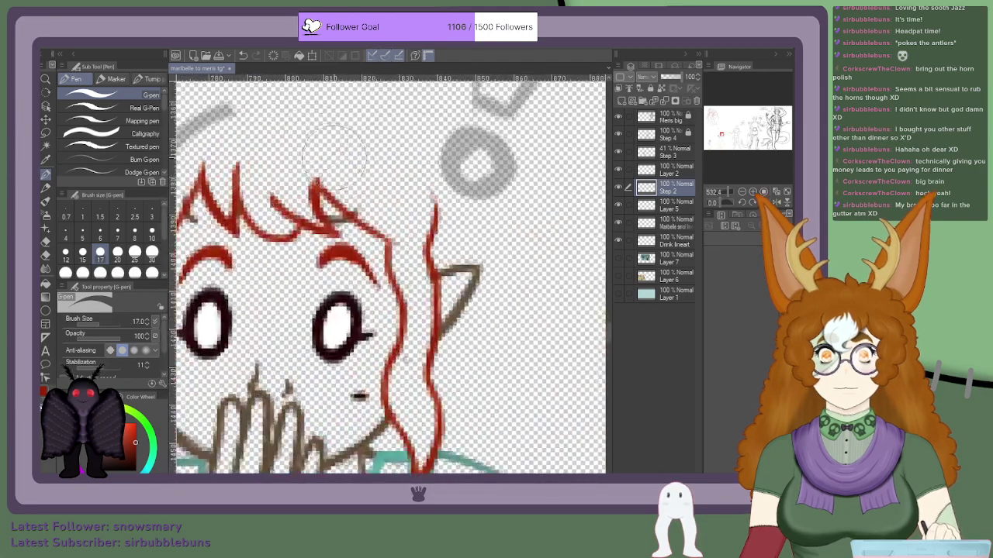
scroll(361, 148, down, 1)
scroll(210, 179, up, 1)
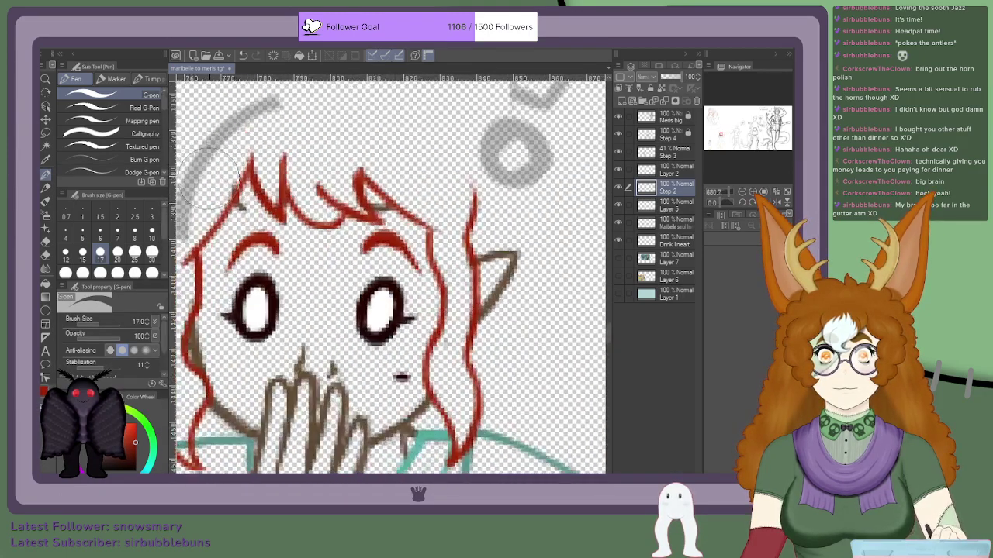
Step: Erase the remaining left arc of the grey head circle
mouse_move(205, 177)
mouse_down()
mouse_move(228, 136)
mouse_move(269, 109)
mouse_move(250, 124)
mouse_up()
scroll(253, 132, down, 2)
scroll(194, 175, up, 2)
drag(232, 165, 255, 143)
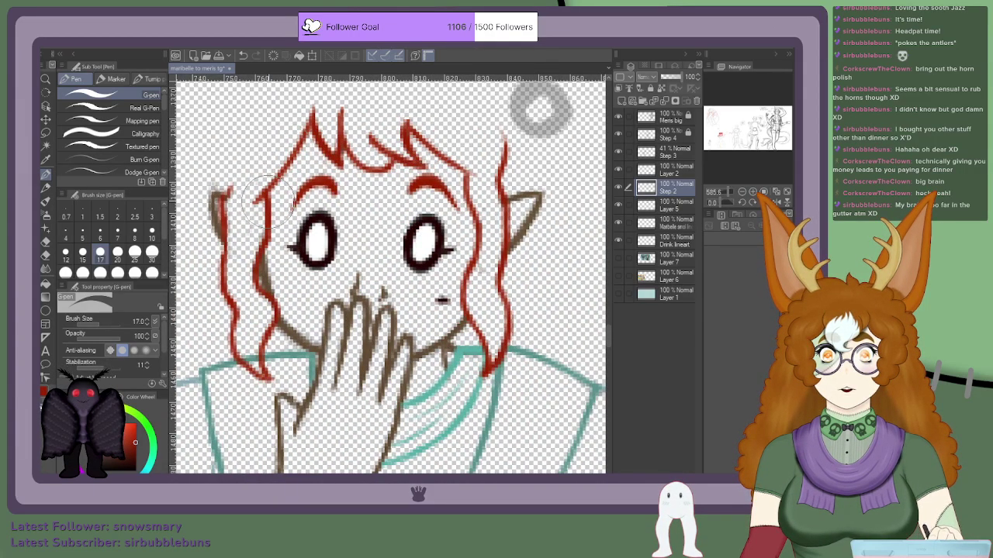
scroll(272, 203, down, 2)
scroll(351, 85, up, 3)
scroll(325, 248, down, 5)
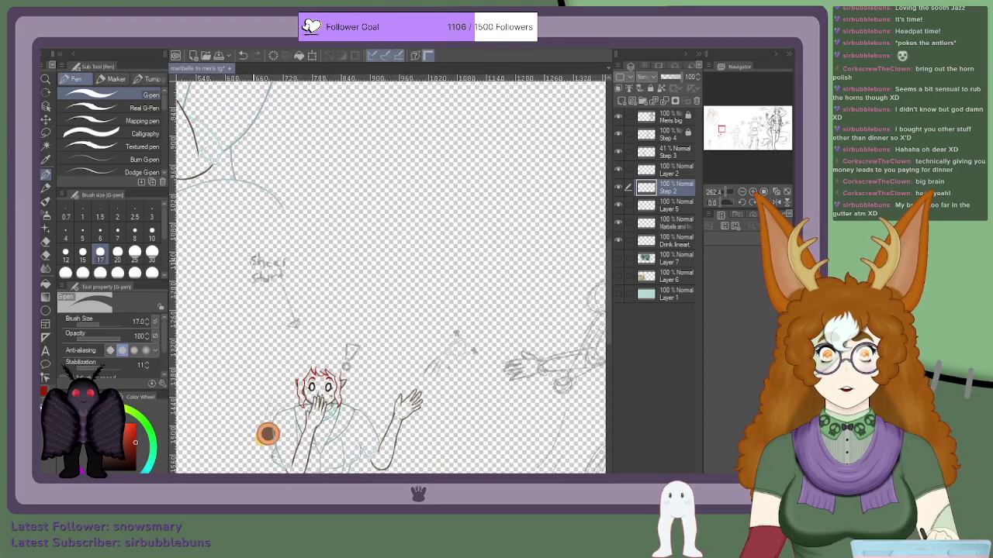
scroll(290, 419, up, 5)
scroll(285, 285, up, 4)
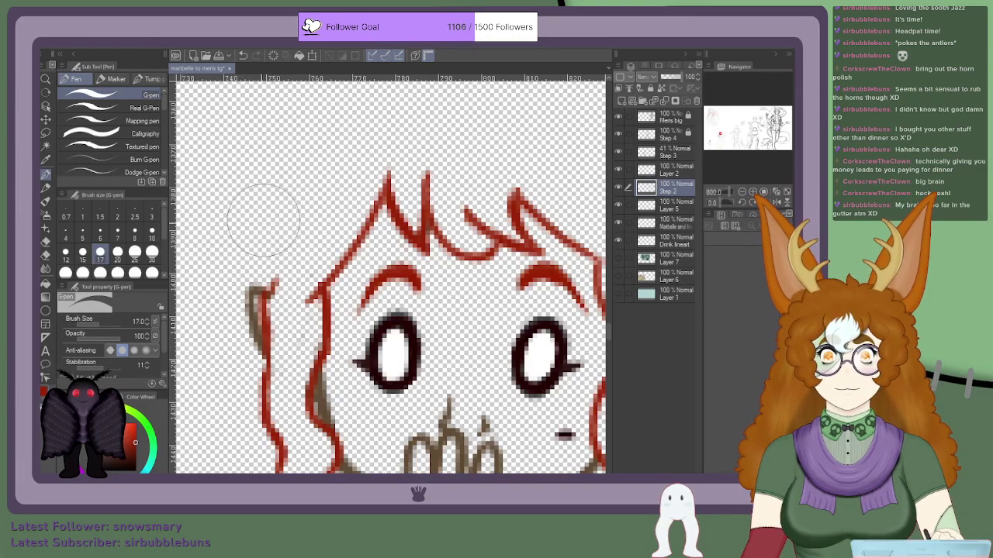
scroll(259, 334, down, 4)
scroll(254, 377, up, 2)
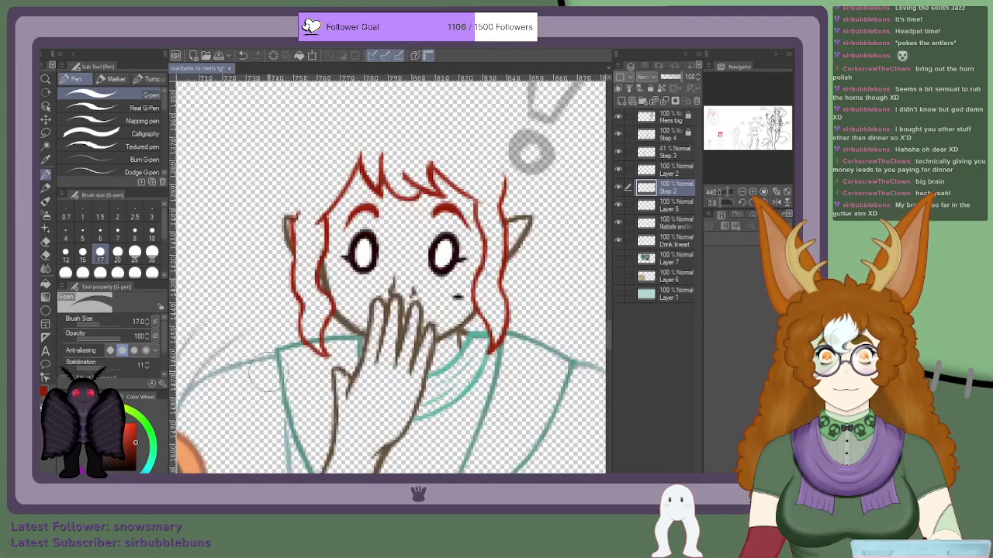
mouse_move(392, 345)
mouse_down()
mouse_move(407, 318)
mouse_move(386, 307)
mouse_move(394, 333)
mouse_up()
key(ctrl+z)
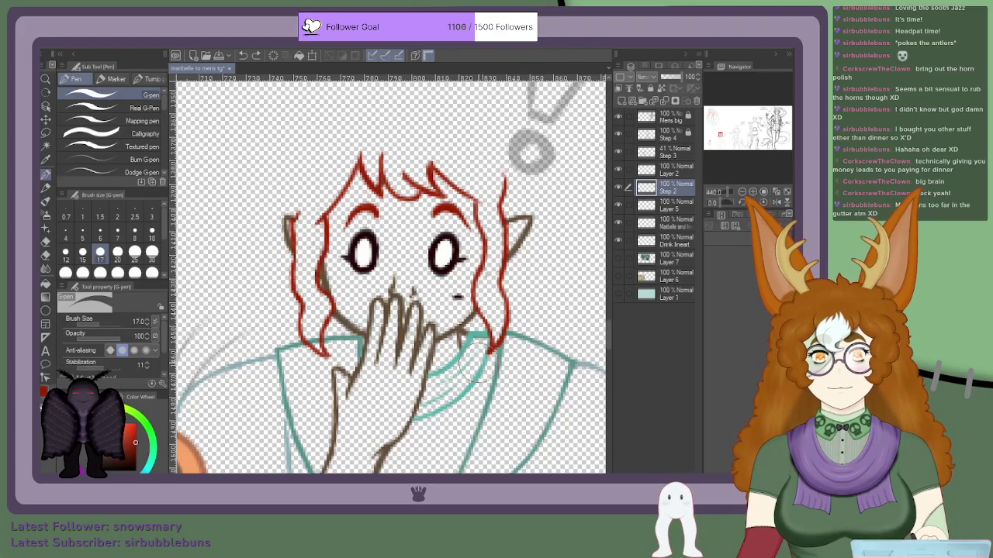
Step: Switch back to the G-pen at brush size 3 for the red hair lines
scroll(297, 318, down, 4)
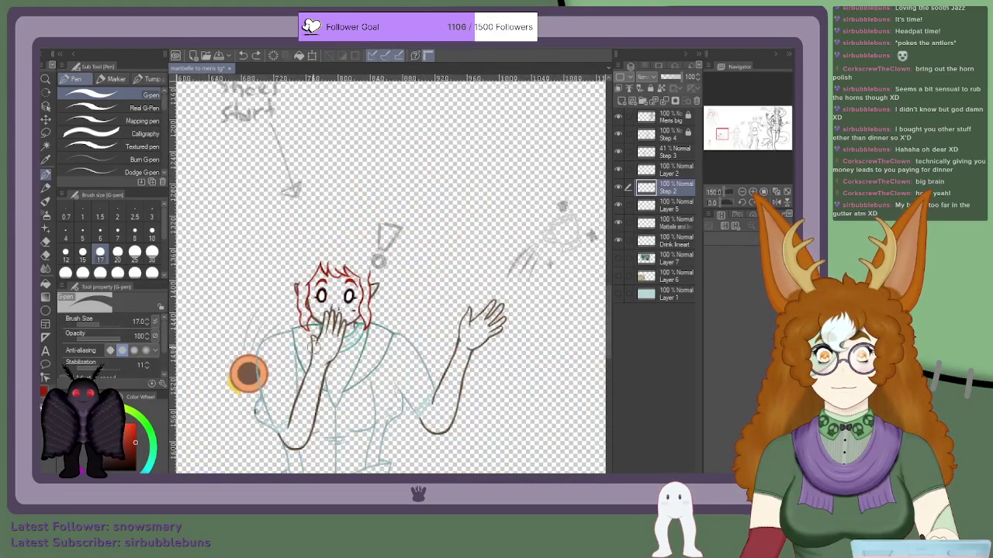
scroll(299, 271, down, 3)
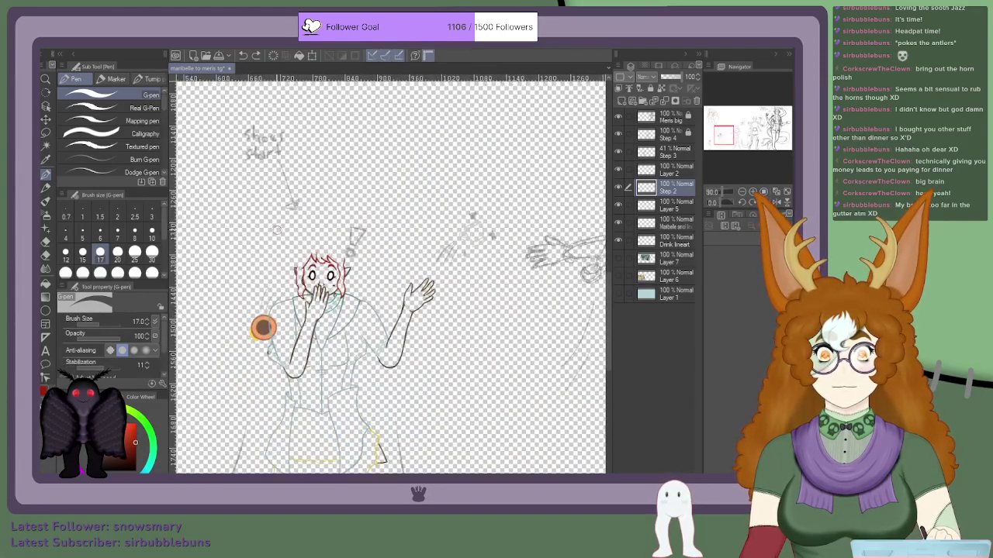
scroll(306, 303, up, 3)
scroll(311, 283, up, 5)
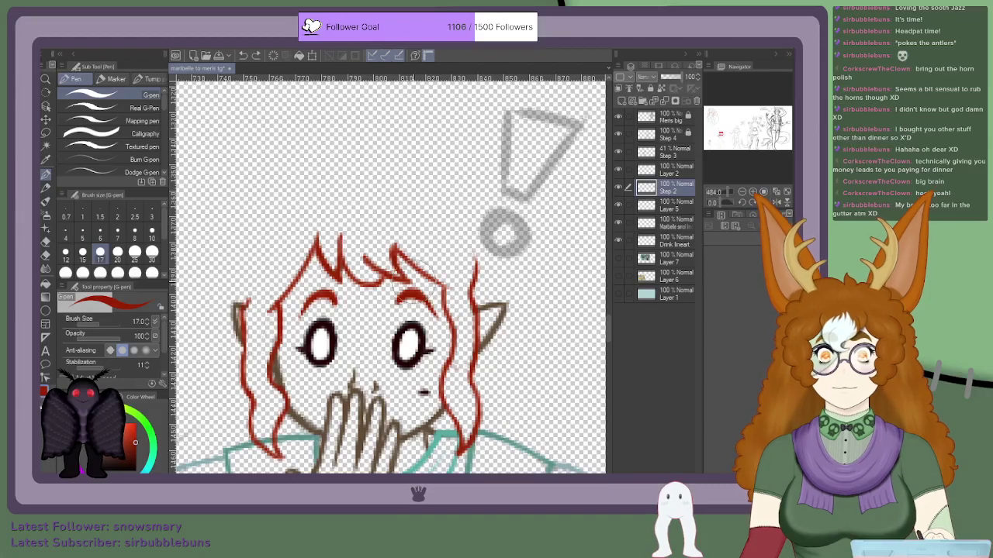
scroll(284, 397, down, 3)
key(p)
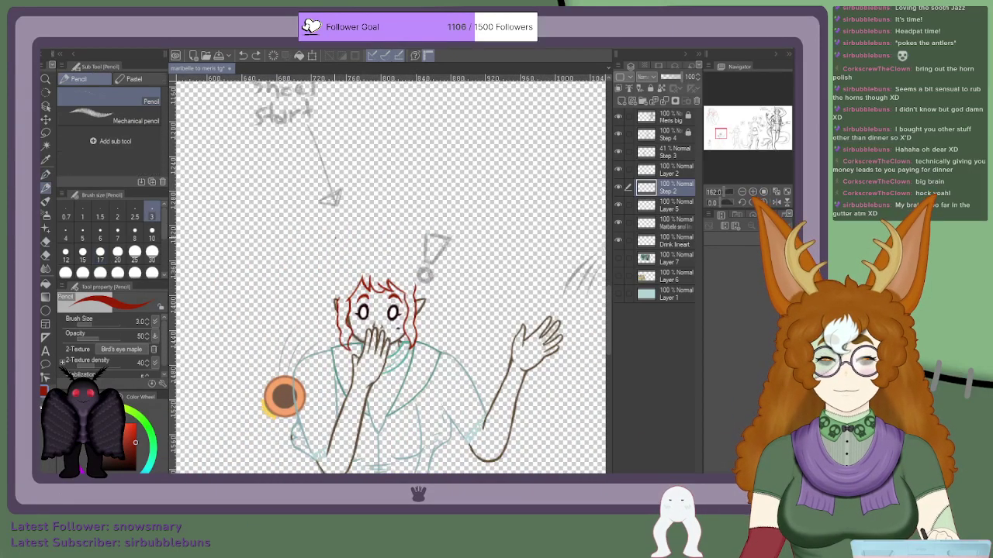
key(p)
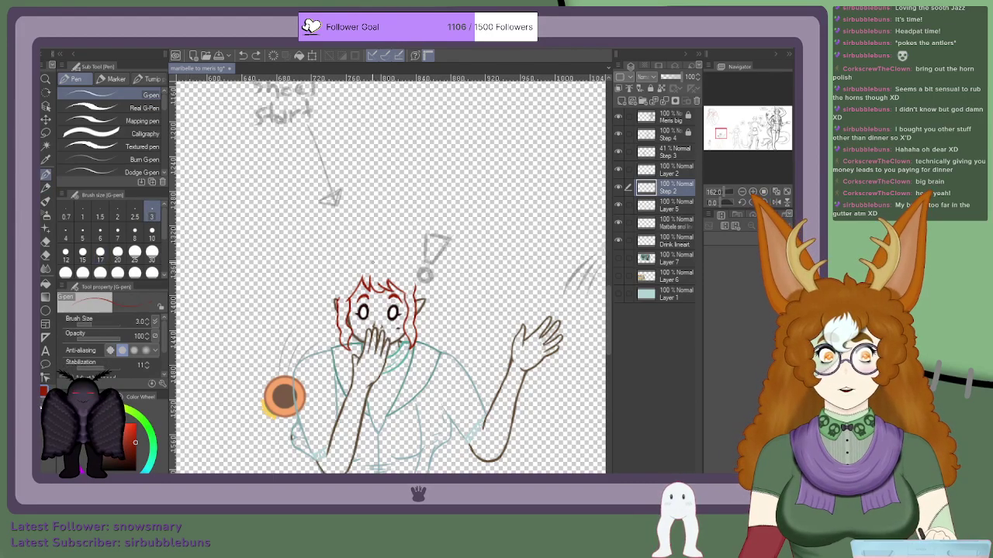
Step: Try a long wavy red outer hair contour sweeping down beside the head, then a short strand above the right shoulder
scroll(284, 397, down, 4)
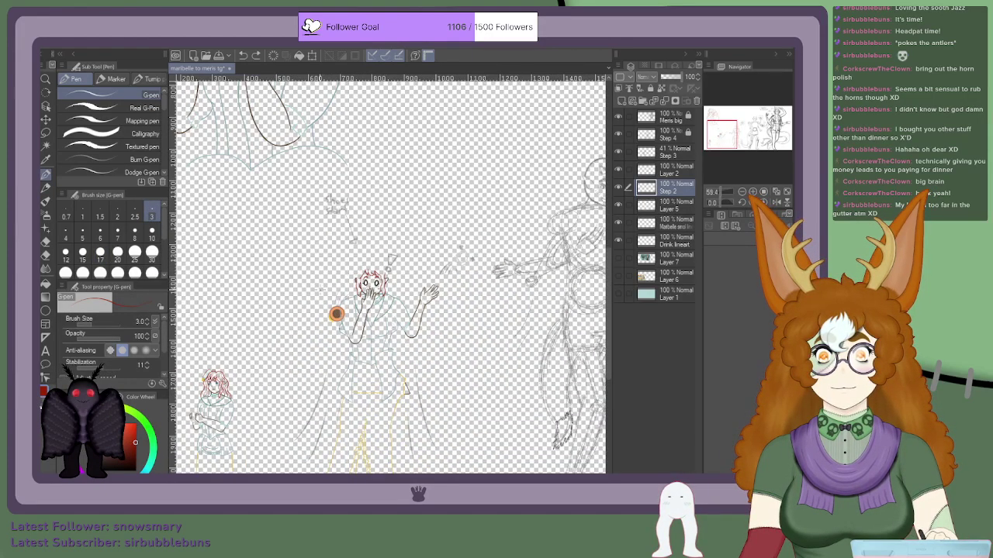
scroll(335, 314, up, 3)
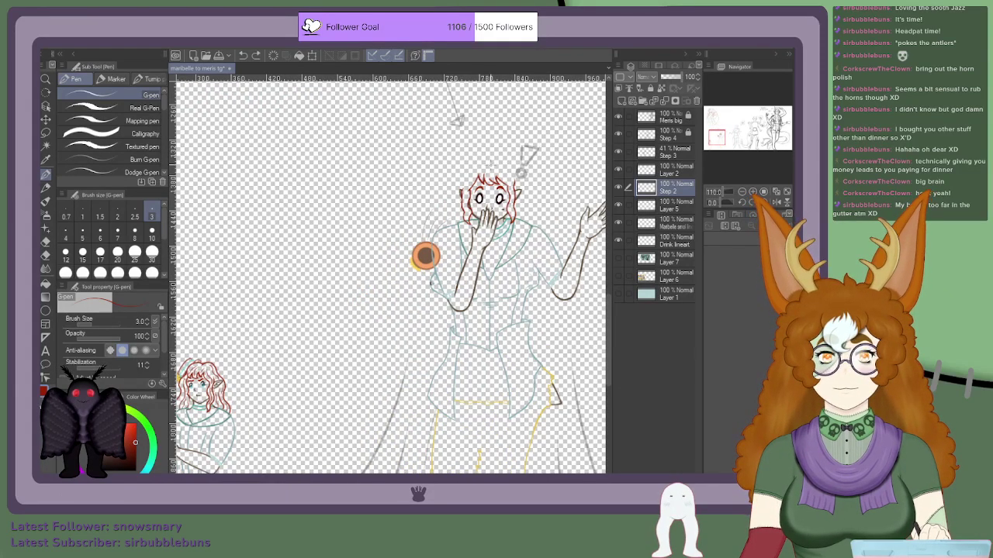
scroll(494, 160, up, 1)
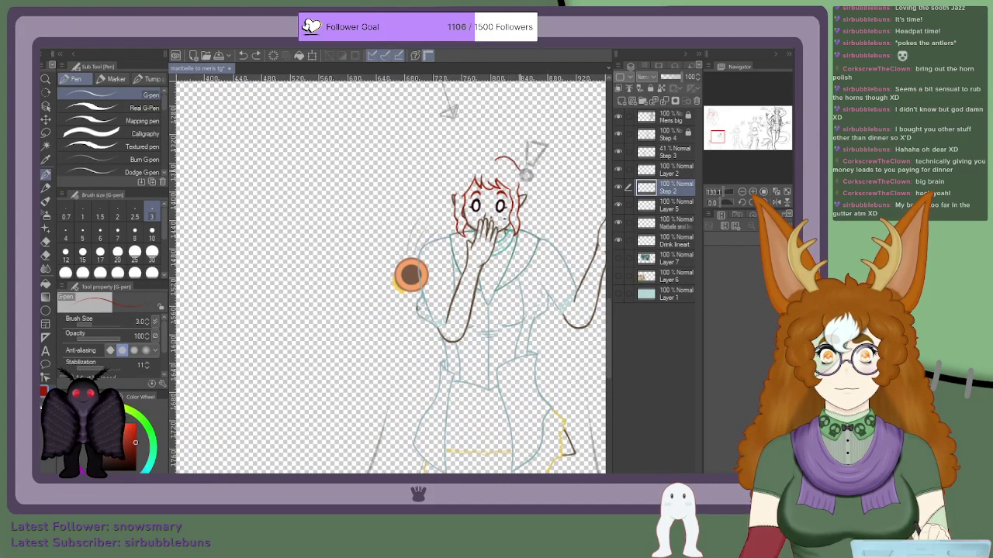
scroll(536, 187, up, 2)
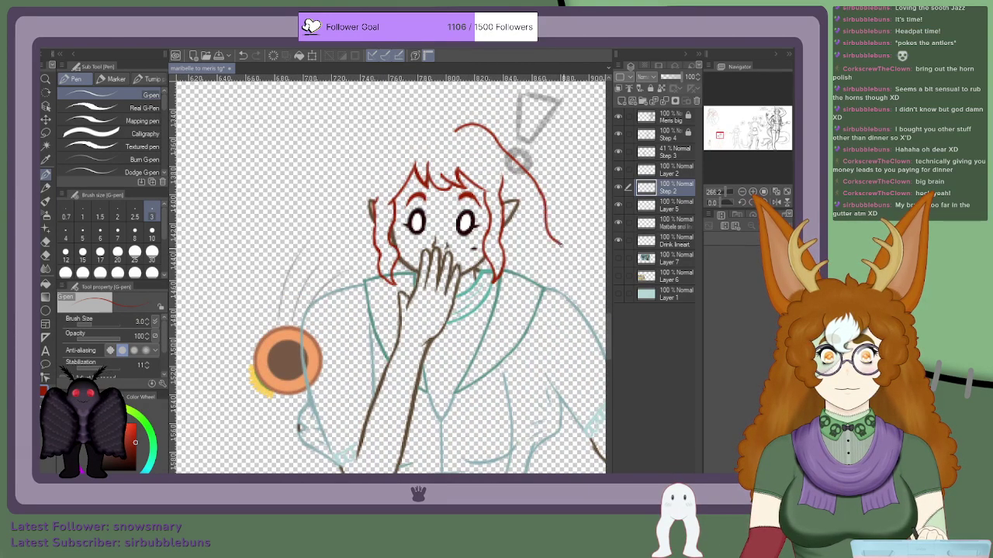
scroll(539, 262, down, 4)
scroll(541, 268, up, 5)
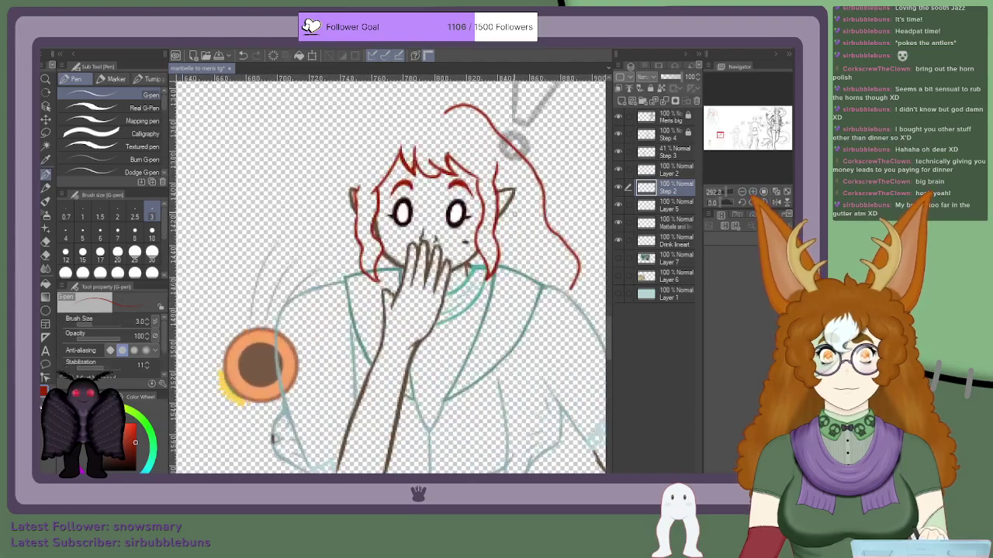
key(ctrl+z)
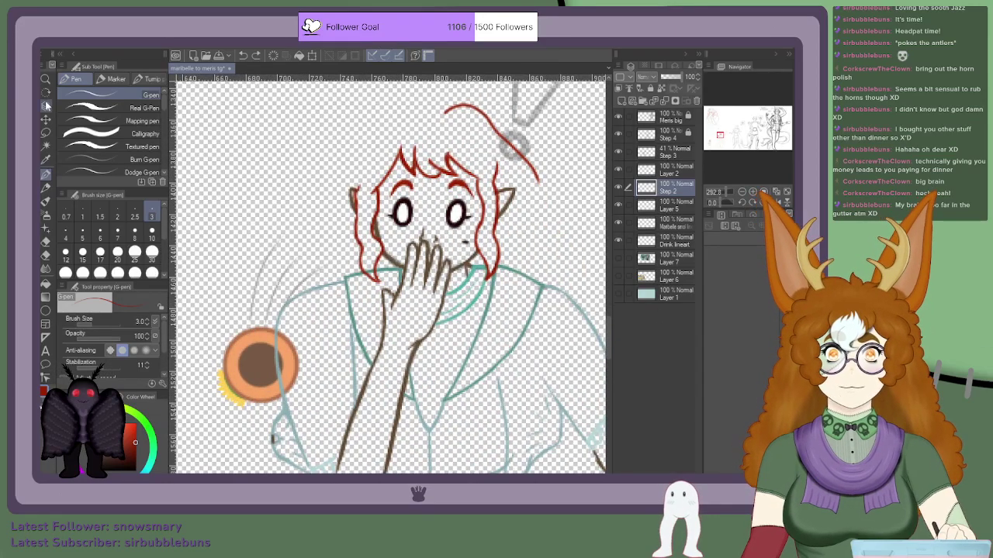
scroll(304, 339, down, 1)
scroll(459, 106, up, 2)
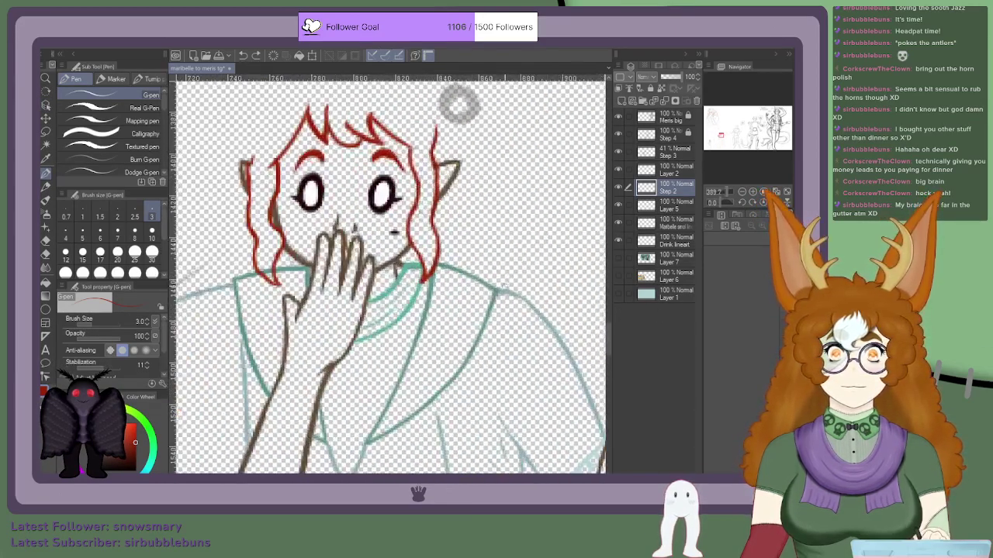
drag(458, 250, 448, 293)
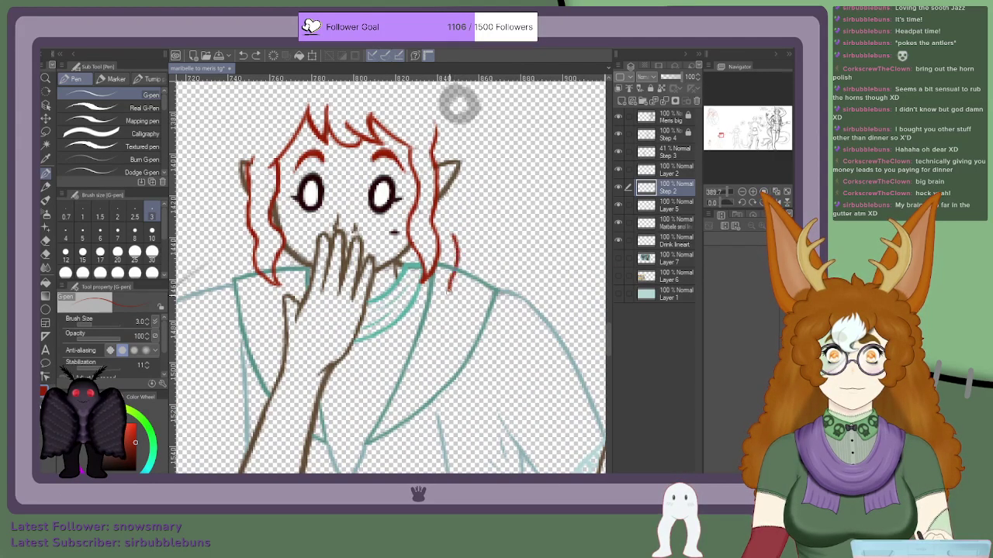
key(ctrl+z)
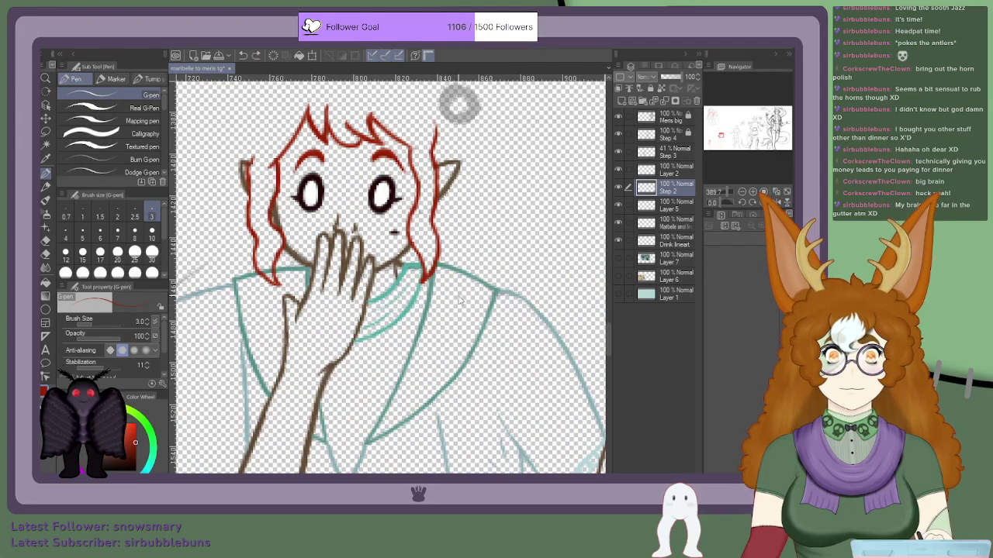
Step: Add a new layer above Layer 2 and draw a wavy red lock falling over the right shoulder, curling up from its tip
click(653, 170)
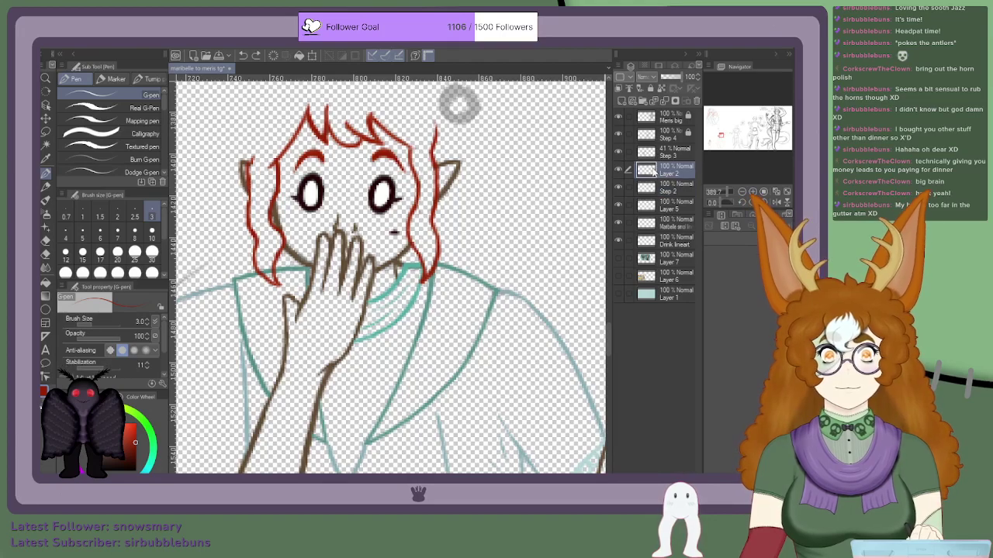
key(ctrl+shift+n)
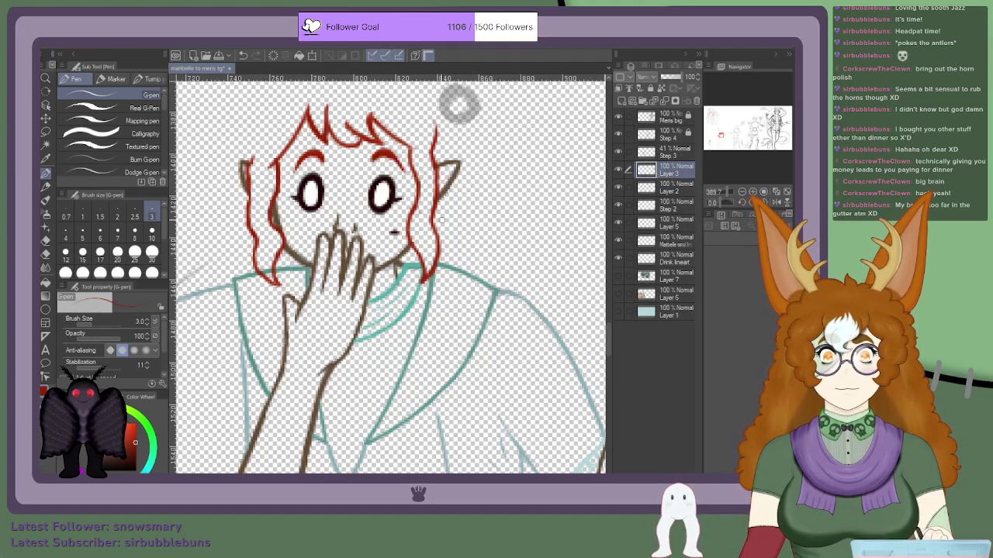
drag(452, 206, 466, 285)
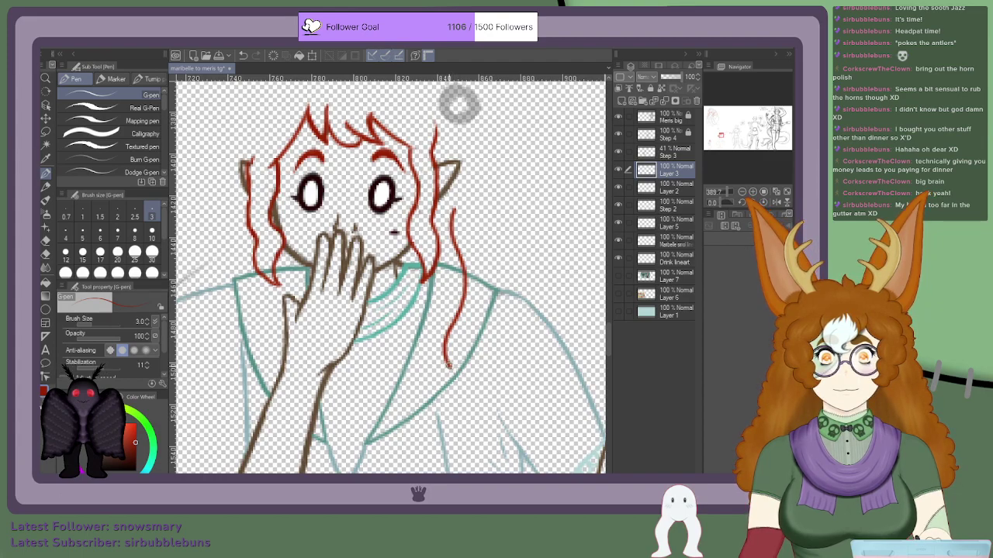
drag(472, 349, 493, 321)
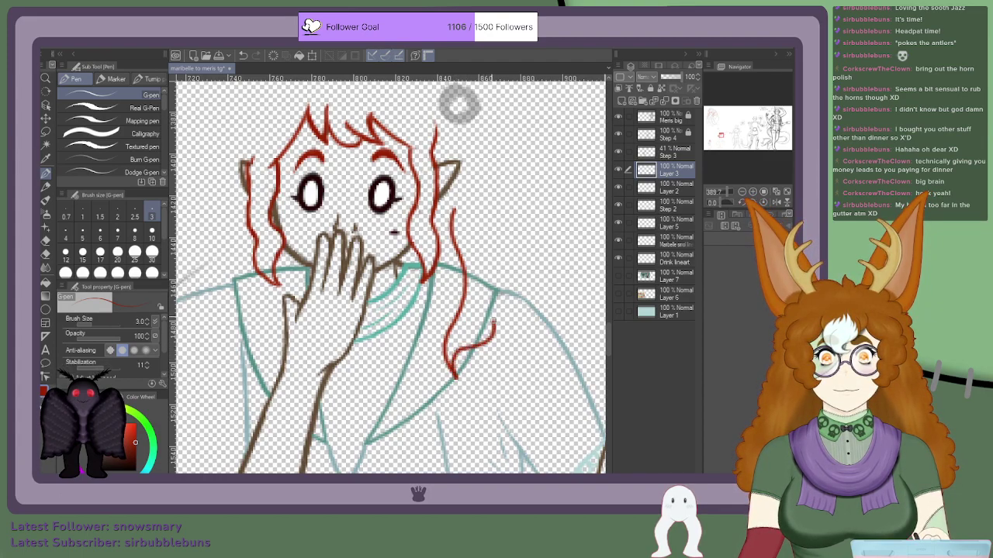
scroll(496, 308, down, 4)
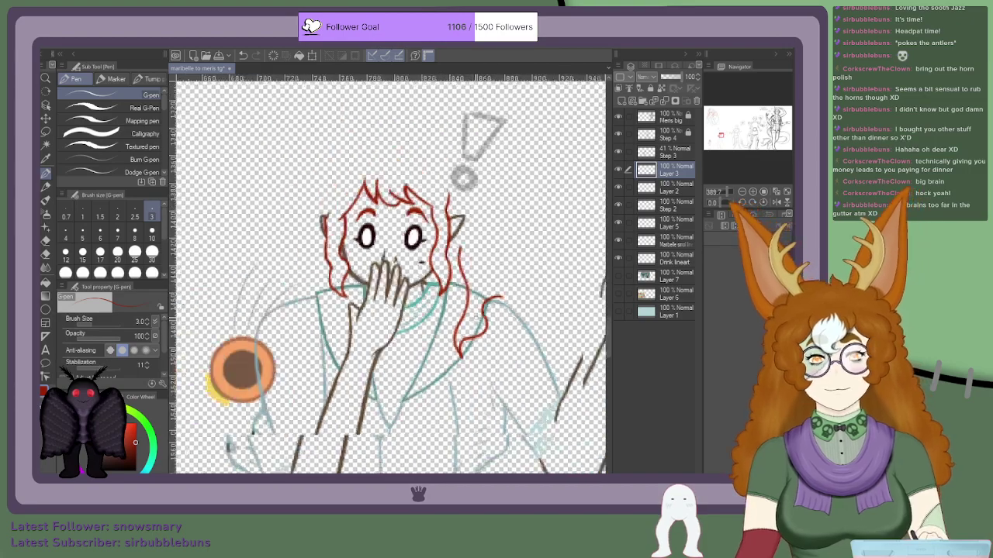
Step: Thicken the long inner stroke of the shoulder lock with repeated red strokes down to its tip
scroll(464, 320, up, 6)
scroll(464, 319, down, 4)
scroll(458, 324, up, 1)
scroll(456, 346, up, 6)
mouse_move(499, 329)
mouse_down()
mouse_move(482, 398)
mouse_move(454, 314)
mouse_move(449, 329)
mouse_move(477, 258)
mouse_up()
mouse_move(448, 319)
mouse_down()
mouse_move(484, 263)
mouse_move(451, 281)
mouse_move(463, 277)
mouse_move(495, 190)
mouse_up()
drag(479, 247, 475, 125)
drag(486, 194, 473, 110)
scroll(458, 296, down, 4)
scroll(288, 328, down, 3)
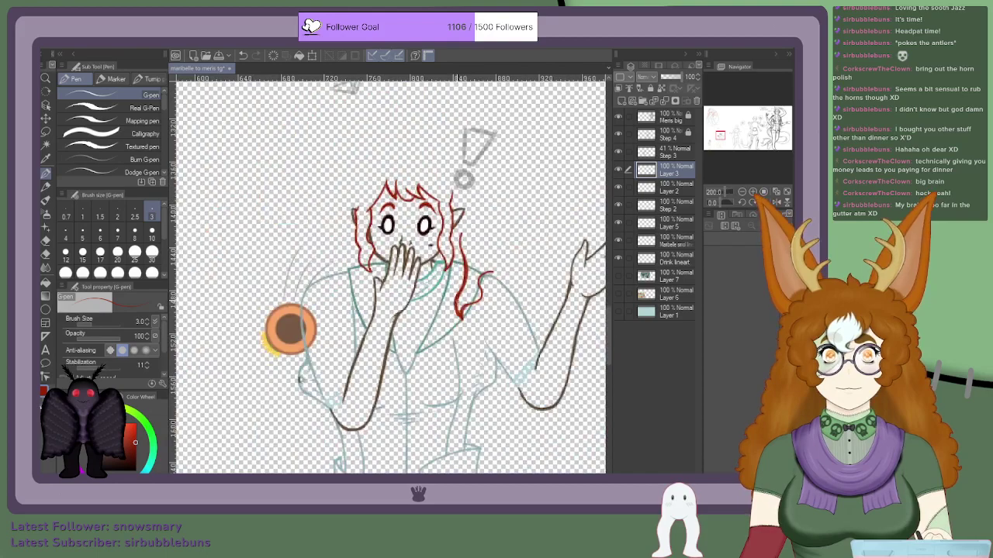
Step: Build up the curled outer stroke of the shoulder lock and trim it to a thin, tapered line
scroll(287, 328, up, 3)
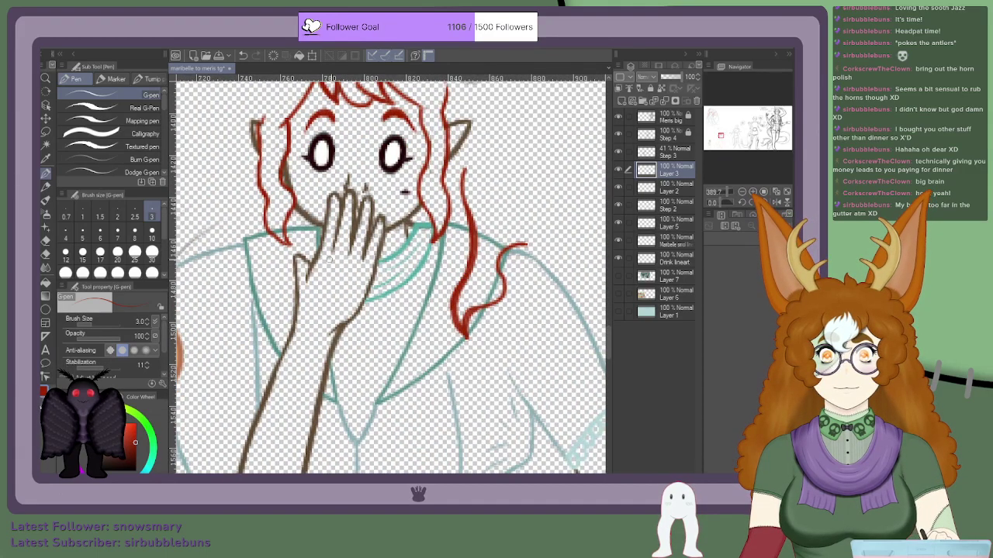
mouse_move(530, 234)
mouse_down()
mouse_move(509, 246)
mouse_move(500, 268)
mouse_up()
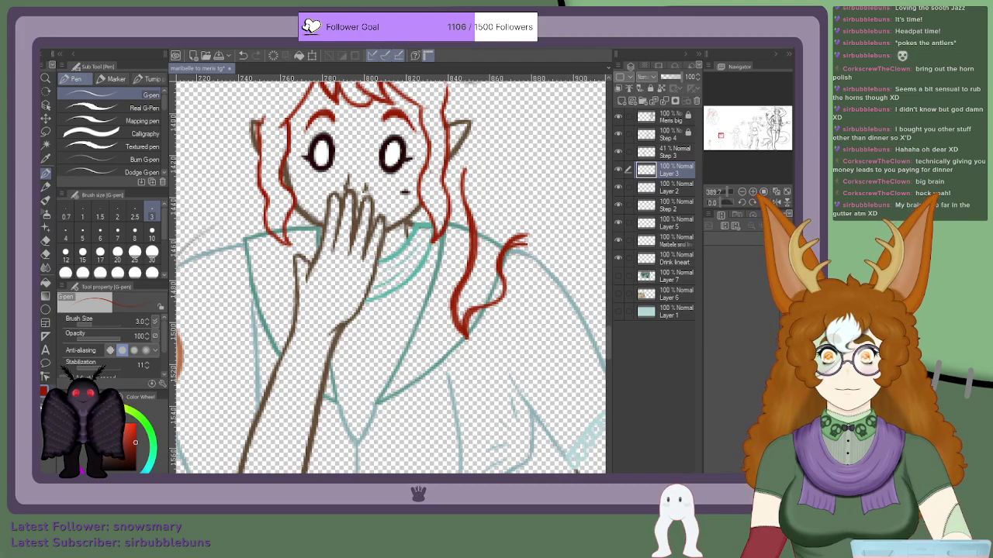
scroll(526, 244, up, 3)
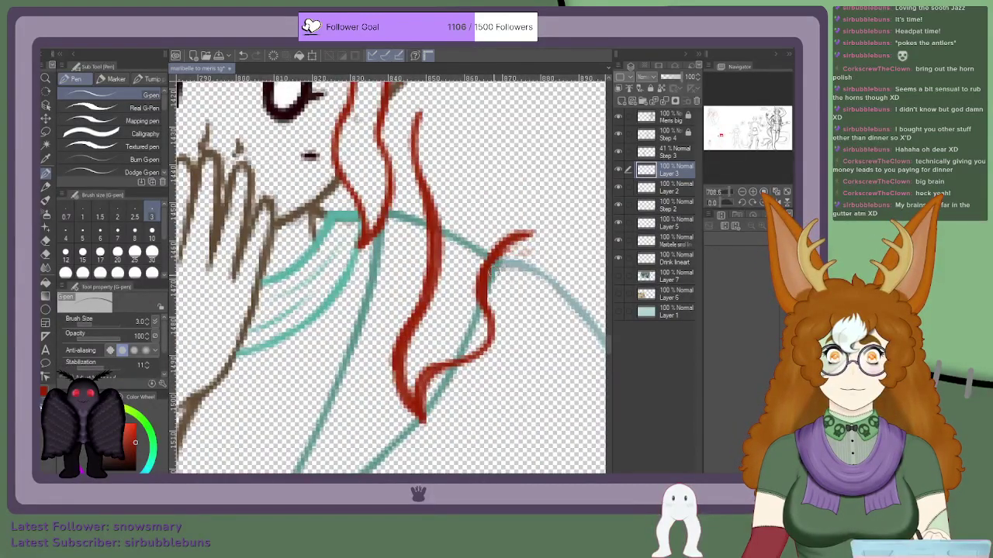
mouse_move(536, 230)
mouse_down()
mouse_move(476, 245)
mouse_move(462, 267)
mouse_up()
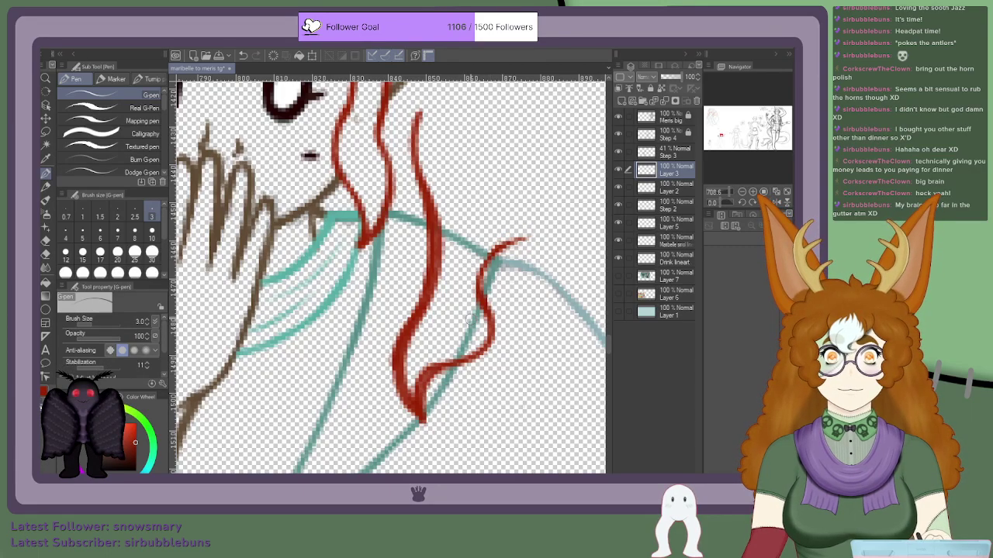
Step: Refine the pointed tip of the shoulder lock, trimming the excess red inside the corner where both strokes meet
scroll(470, 317, down, 3)
scroll(438, 346, up, 5)
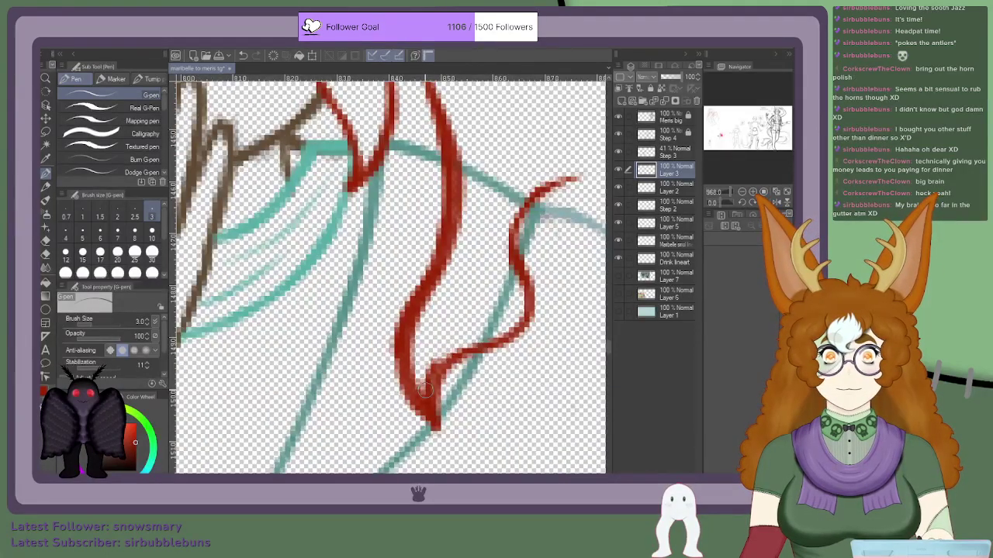
drag(425, 388, 444, 354)
drag(430, 413, 411, 364)
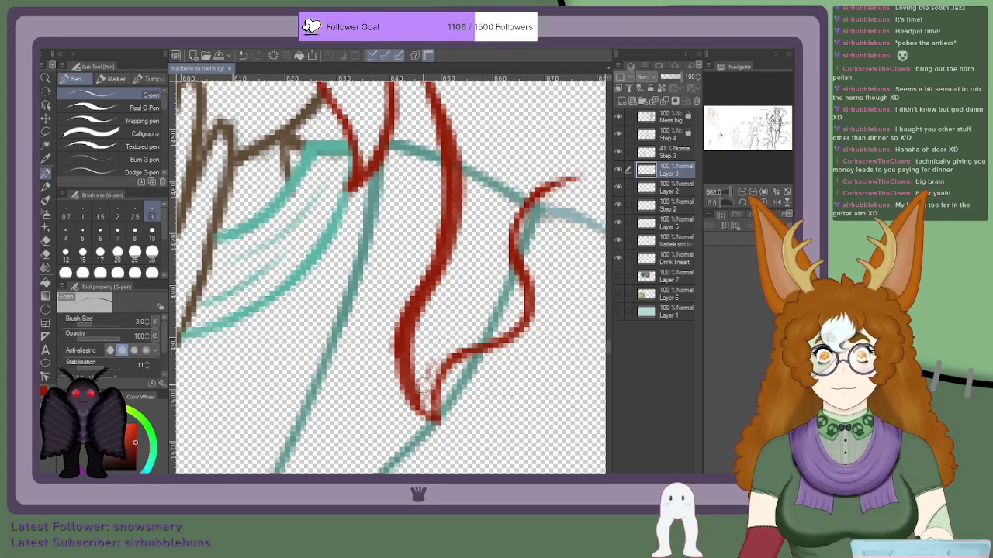
mouse_move(438, 421)
mouse_down()
mouse_move(394, 375)
mouse_move(433, 387)
mouse_move(435, 417)
mouse_move(450, 357)
mouse_up()
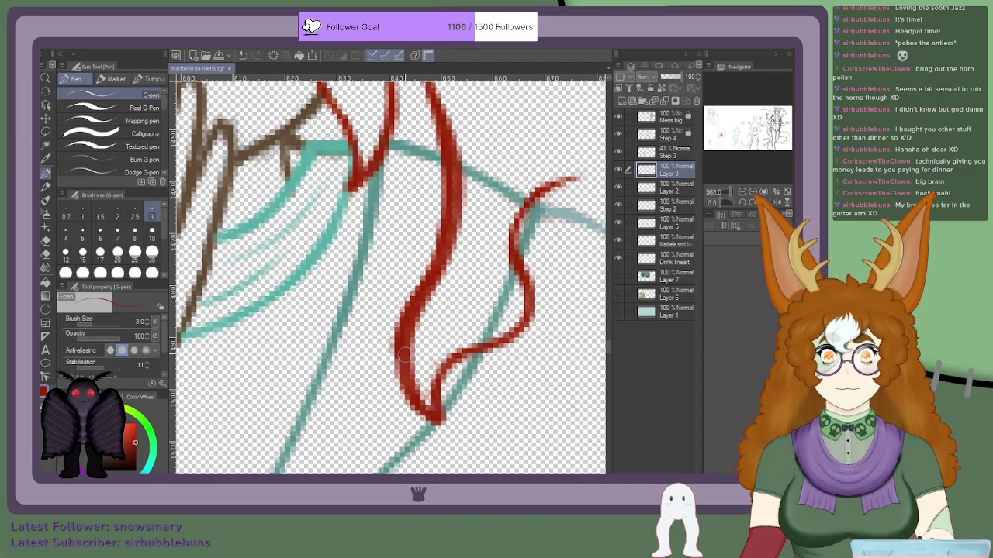
Step: Try to thicken the upper part of the shoulder lock's inner stroke
scroll(405, 358, down, 6)
scroll(405, 341, up, 1)
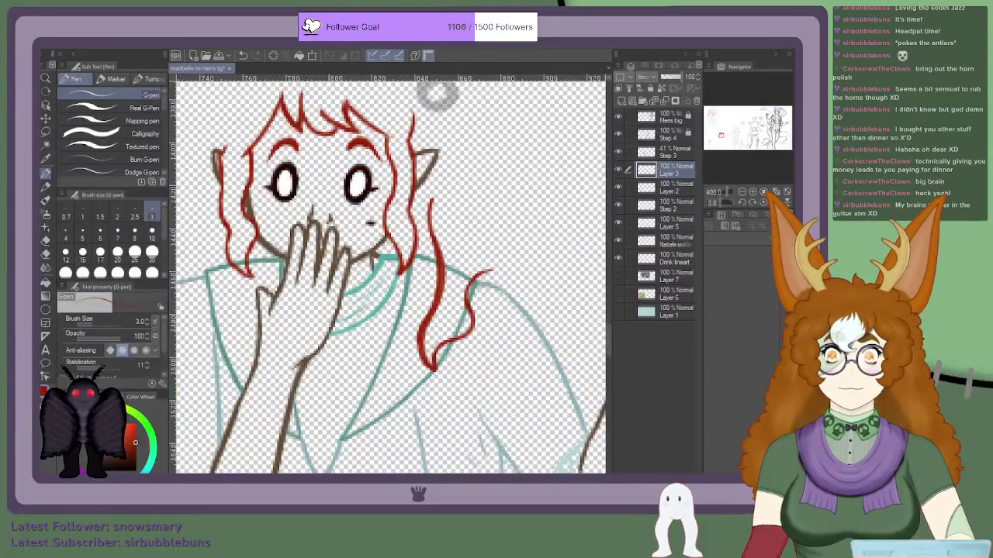
scroll(438, 93, up, 3)
drag(444, 310, 431, 242)
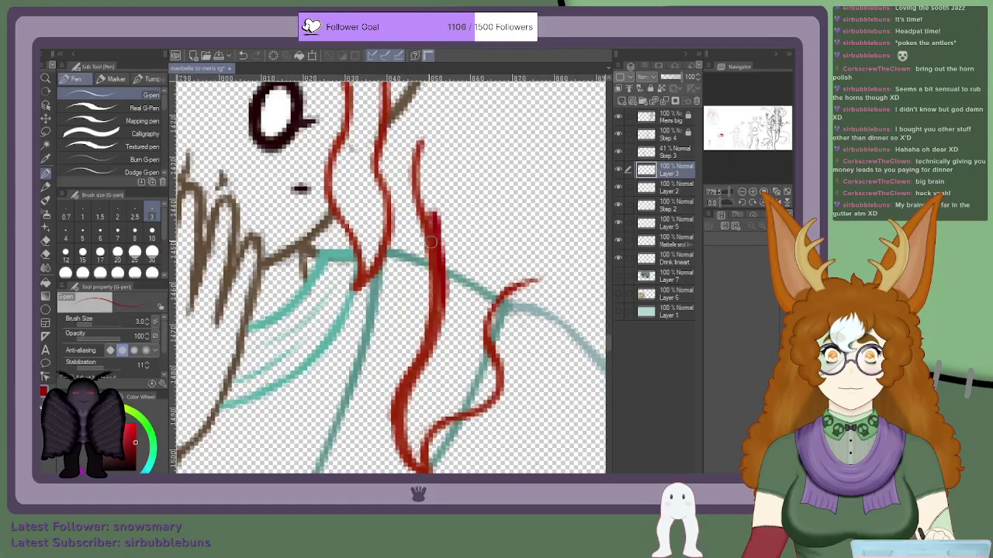
key(ctrl+z)
key(ctrl+z)
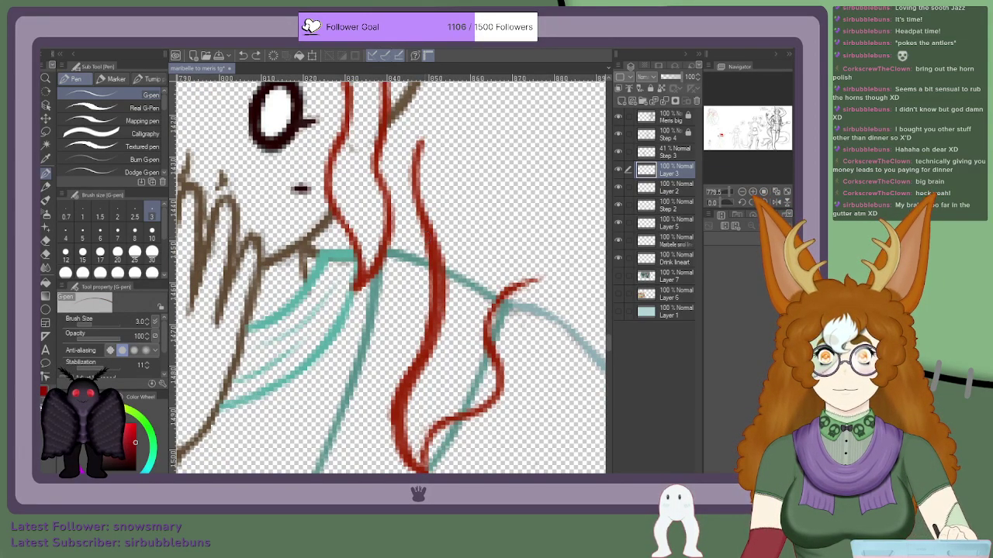
Step: Sample the red from the shoulder lock, reinforce its tip and erase along the long inner stroke to thin it
alt+click(439, 295)
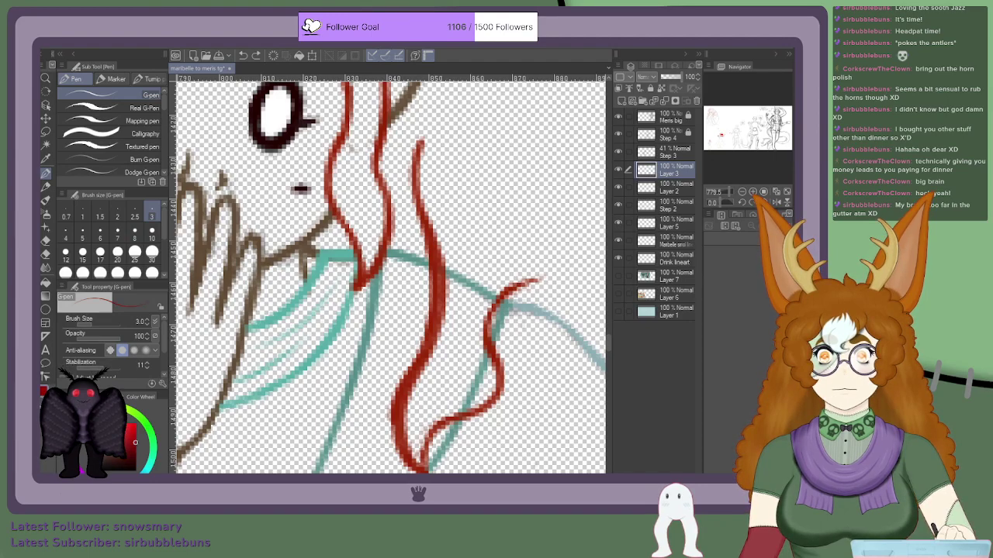
mouse_move(429, 465)
mouse_down()
mouse_move(405, 445)
mouse_move(425, 470)
mouse_move(426, 425)
mouse_up()
key(c)
mouse_move(426, 376)
mouse_down()
mouse_move(442, 281)
mouse_move(436, 239)
mouse_up()
drag(442, 309, 431, 209)
mouse_move(428, 371)
mouse_down()
mouse_move(406, 410)
mouse_move(410, 396)
mouse_move(416, 435)
mouse_move(404, 408)
mouse_move(410, 445)
mouse_move(408, 411)
mouse_up()
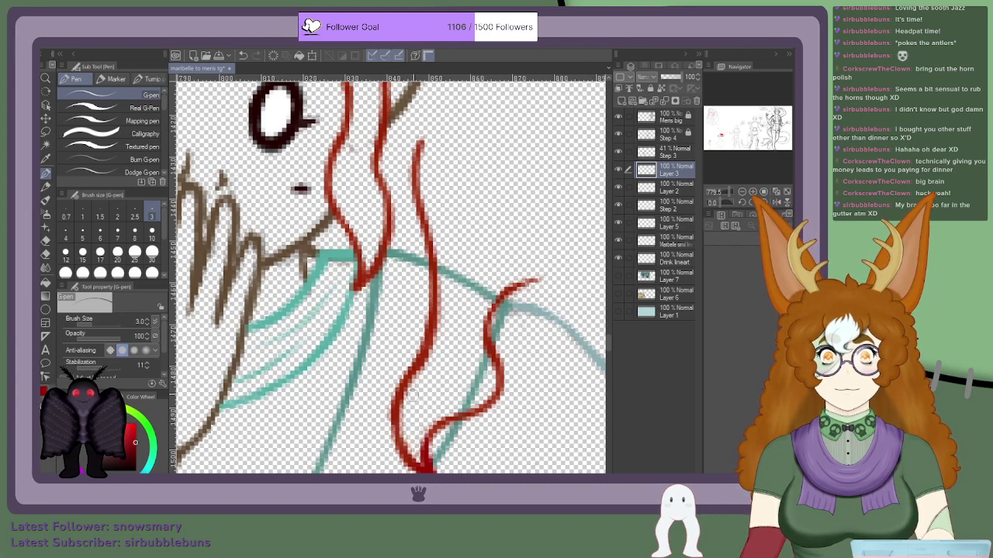
Step: Erase the teal collar and shoulder lines inside the red shoulder lock on Layer 2
click(663, 190)
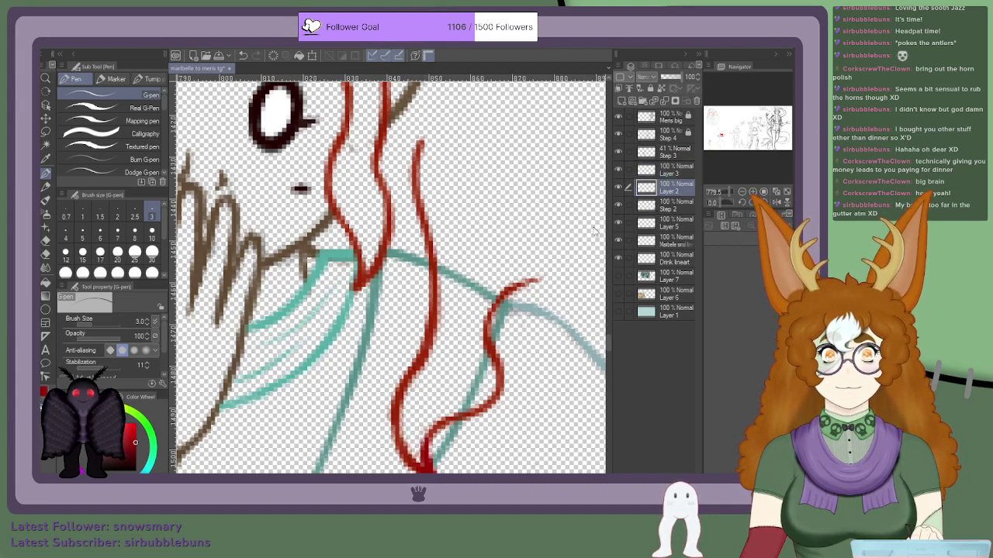
mouse_move(480, 364)
mouse_down()
mouse_move(462, 408)
mouse_move(469, 401)
mouse_up()
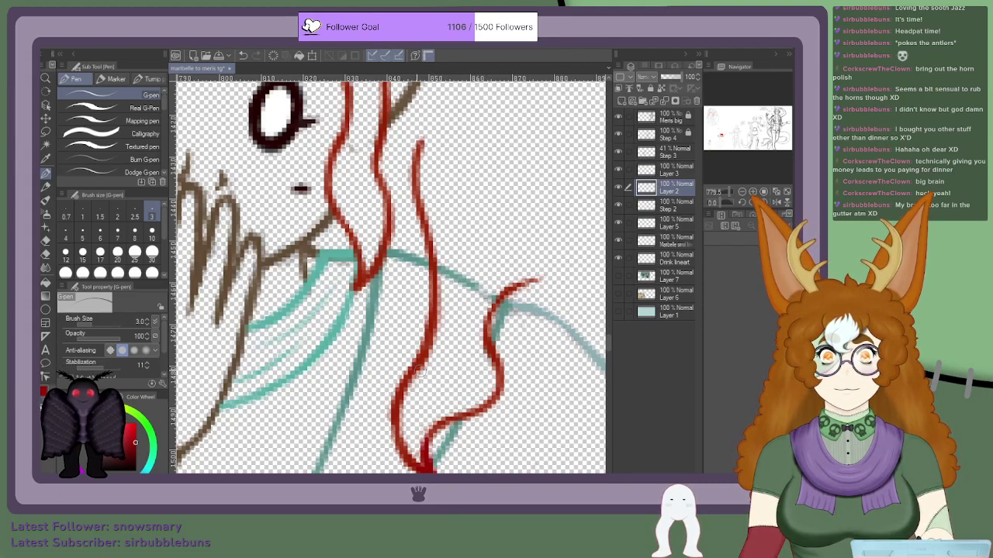
scroll(424, 366, down, 3)
scroll(419, 430, up, 3)
scroll(425, 440, up, 1)
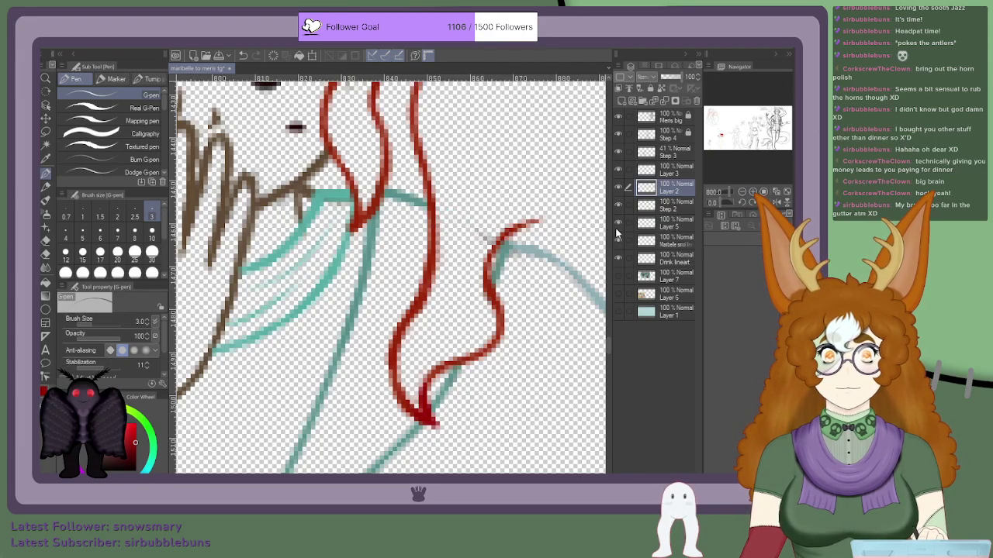
Step: Try to extend the shoulder lock's outer stroke upward in red on the Step 2 layer
key(alt+bracketleft)
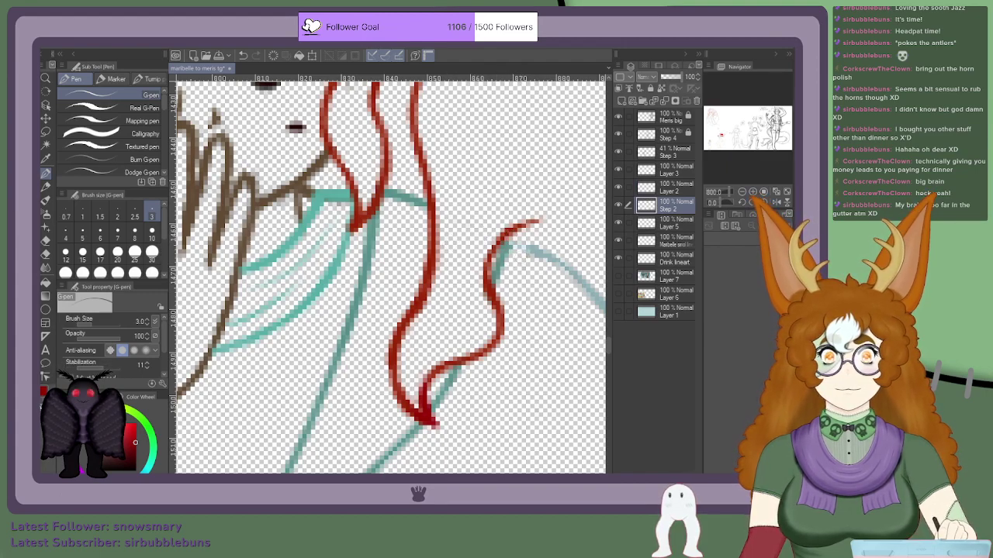
key(ctrl+z)
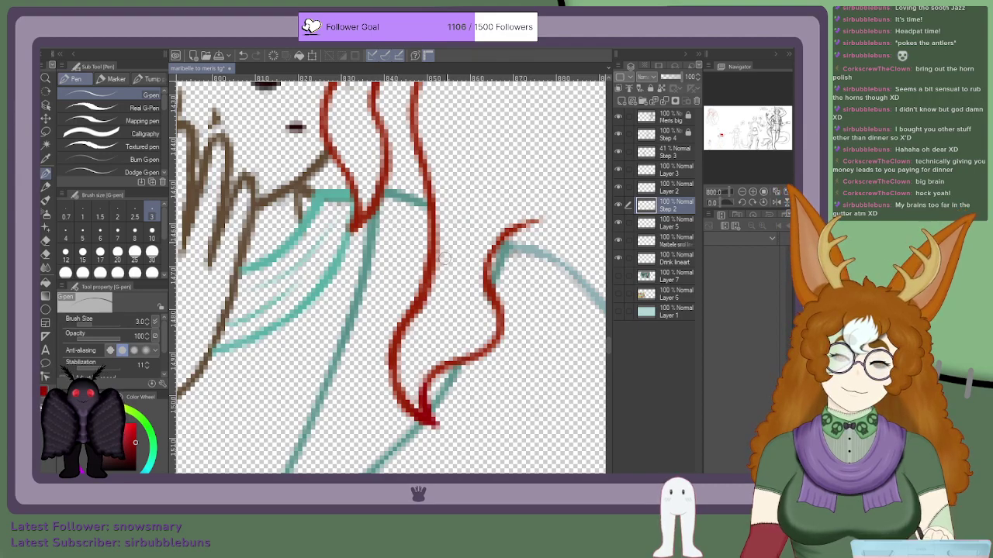
scroll(427, 225, down, 3)
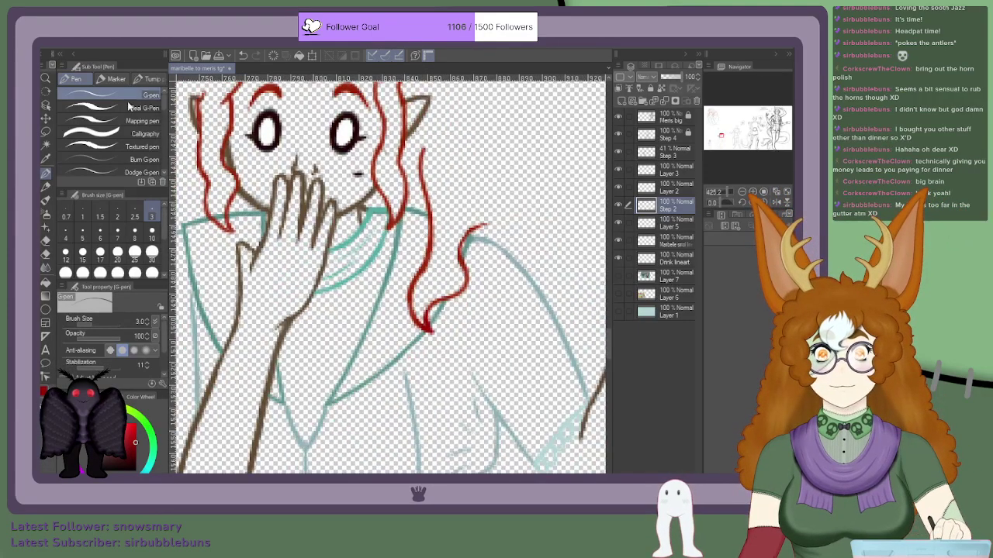
scroll(333, 200, down, 3)
scroll(328, 227, up, 3)
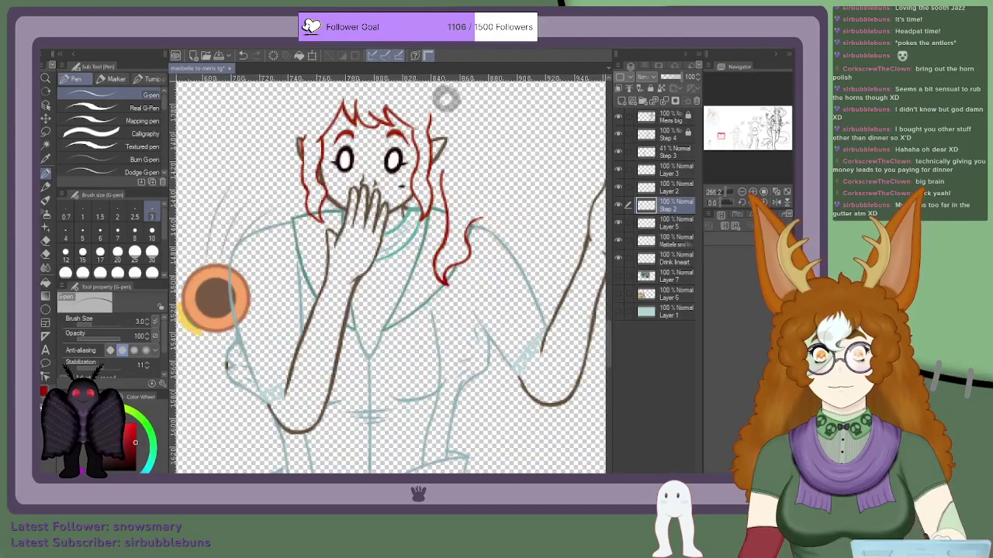
scroll(481, 219, up, 3)
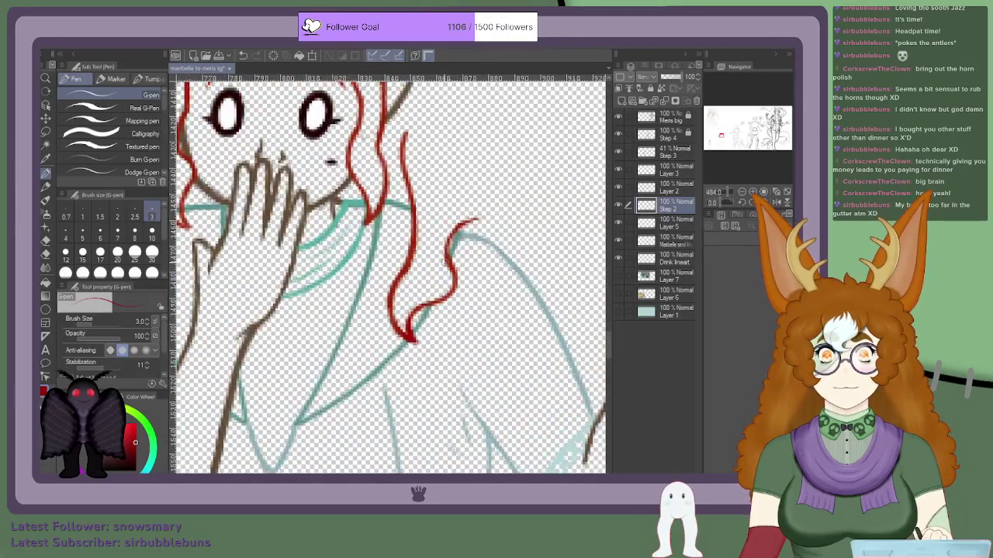
mouse_move(463, 227)
mouse_down()
mouse_move(466, 184)
mouse_move(455, 230)
mouse_move(464, 192)
mouse_move(447, 163)
mouse_move(452, 132)
mouse_move(457, 186)
mouse_up()
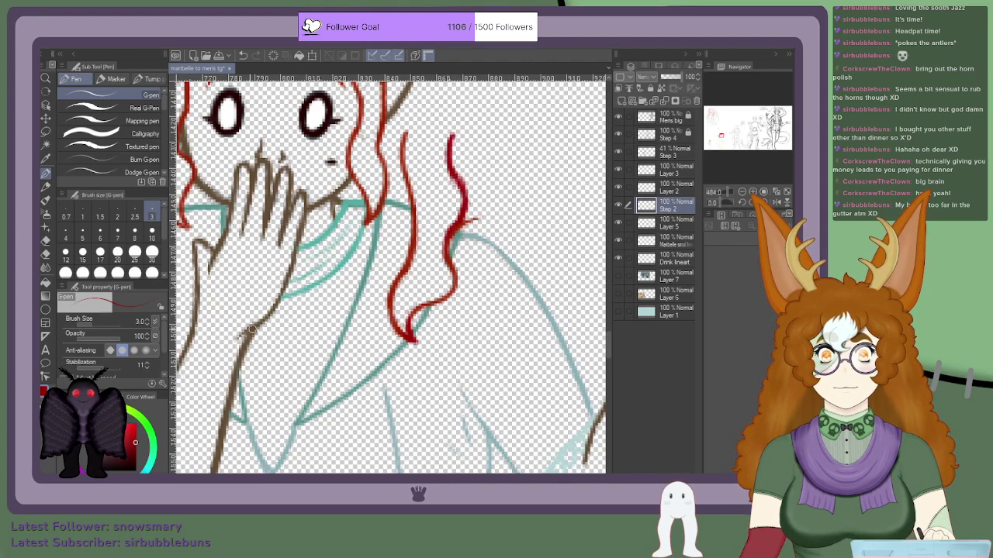
scroll(469, 223, up, 2)
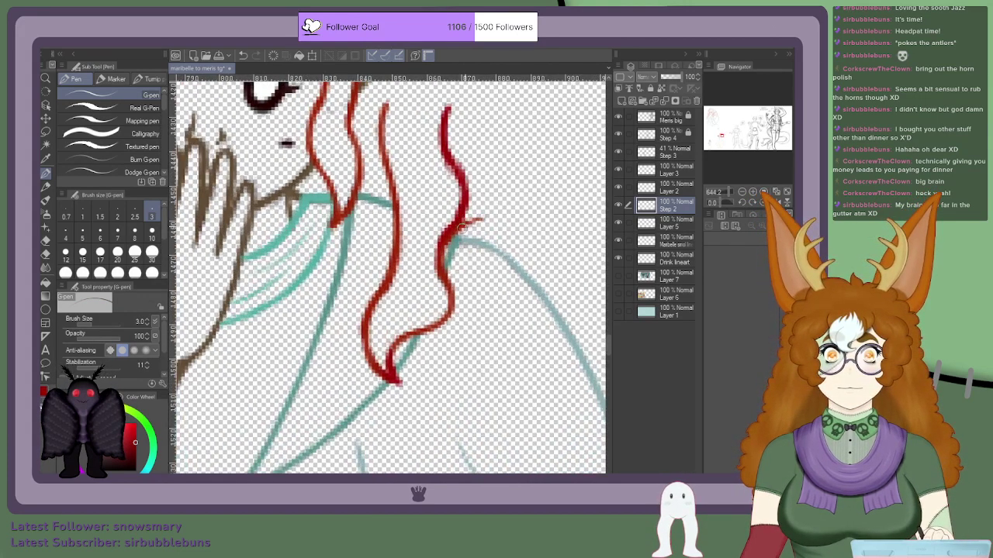
key(ctrl+z)
key(ctrl+z)
key(ctrl+z)
key(ctrl+z)
key(ctrl+z)
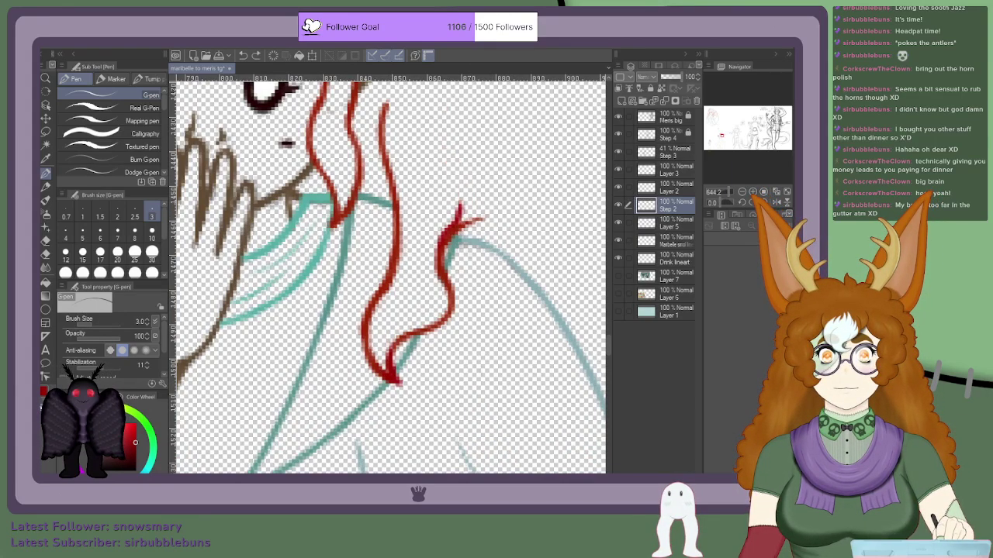
click(618, 207)
click(618, 207)
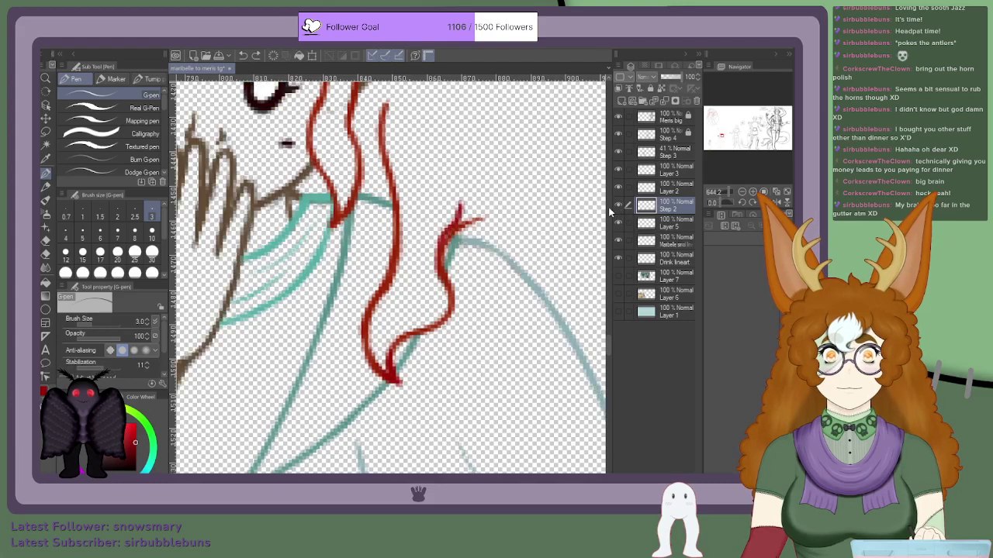
key(ctrl+z)
Step: Toggle the Step 2 layer's visibility to check which lines belong to it
click(618, 207)
click(618, 206)
click(618, 207)
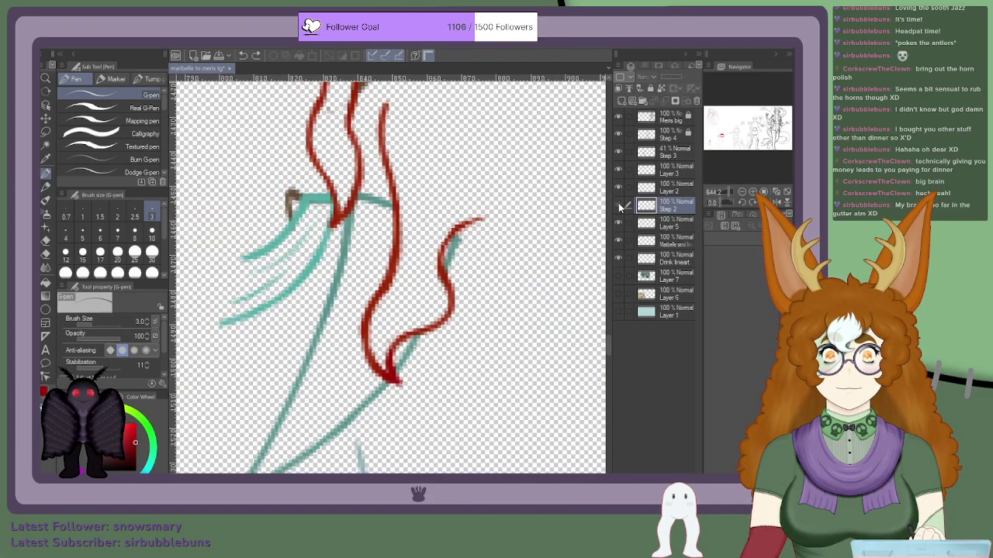
click(618, 207)
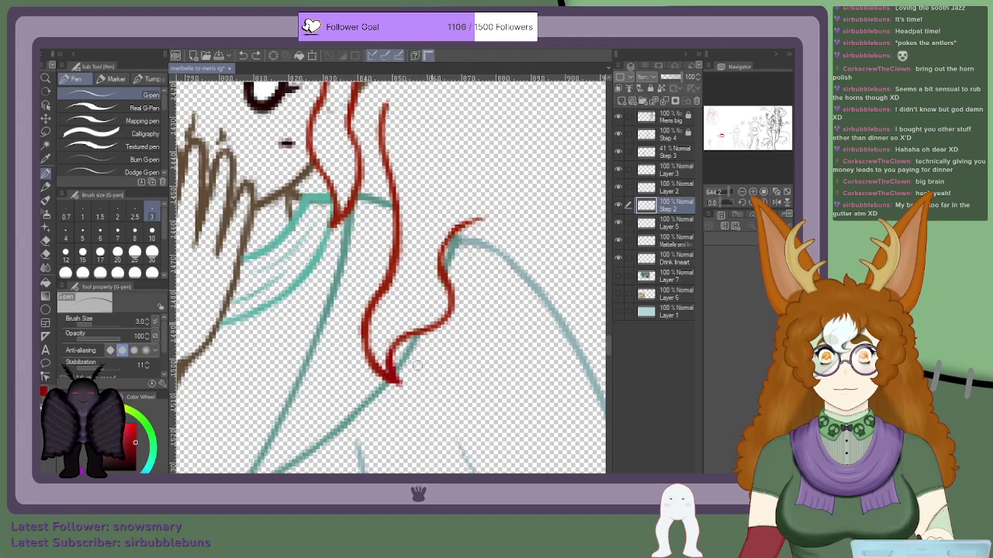
Step: On Layer 3, draw a wavy red extension of the shoulder lock's outer stroke, rising from the shoulder line toward the ear
click(656, 189)
click(665, 170)
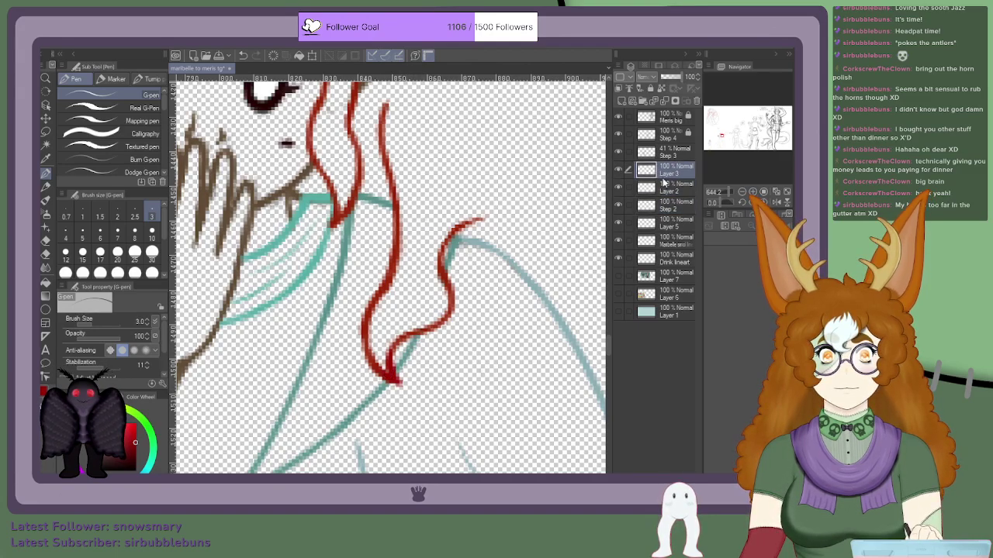
scroll(446, 245, up, 1)
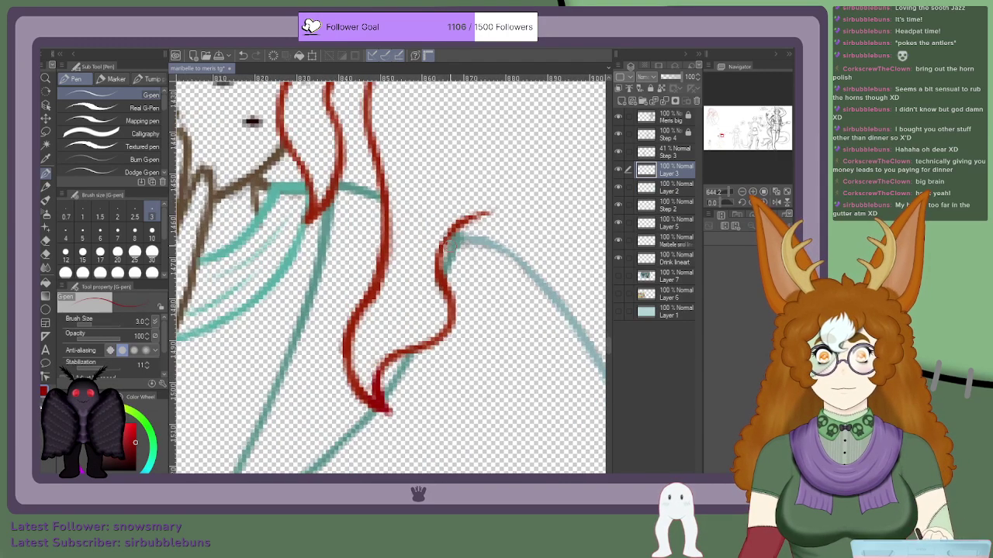
mouse_move(443, 239)
mouse_down()
mouse_move(464, 200)
mouse_move(461, 143)
mouse_up()
drag(453, 221, 456, 121)
scroll(454, 179, down, 12)
scroll(453, 145, up, 10)
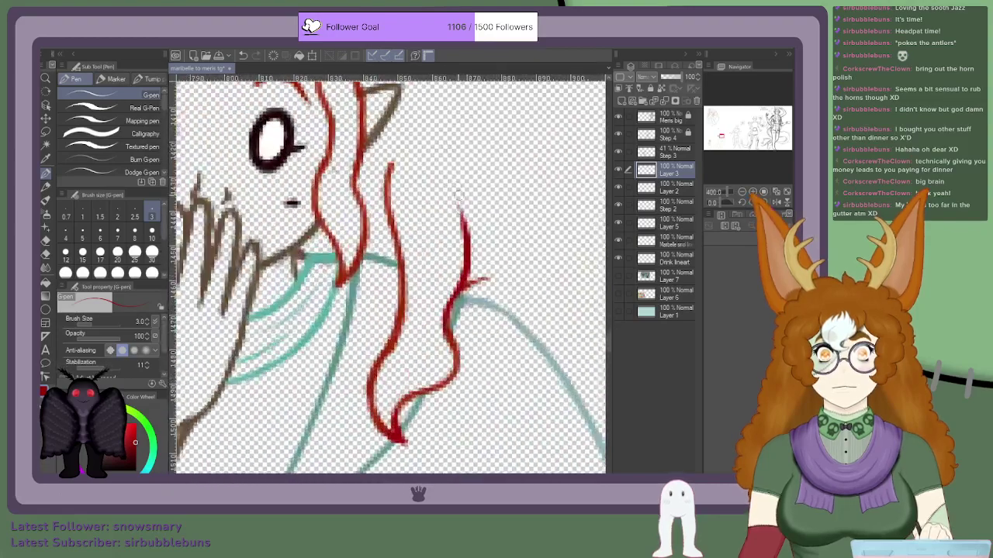
mouse_move(466, 233)
mouse_down()
mouse_move(435, 181)
mouse_move(466, 235)
mouse_move(466, 272)
mouse_up()
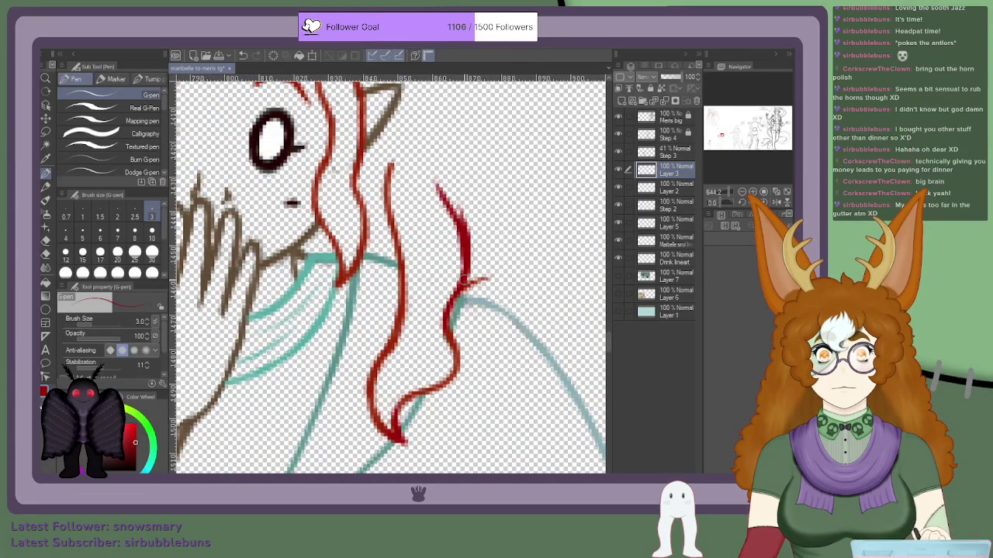
drag(448, 205, 443, 146)
drag(438, 185, 448, 141)
scroll(356, 227, down, 6)
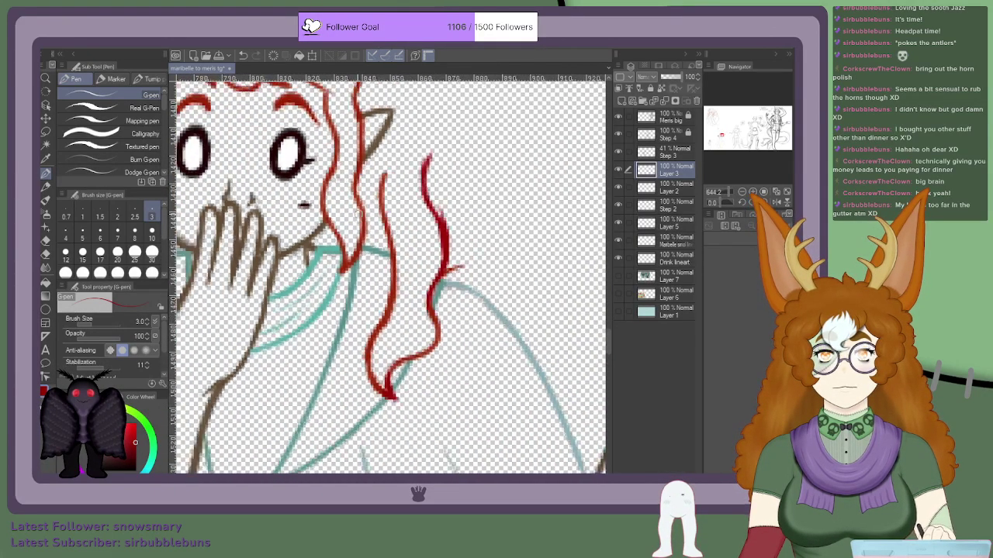
scroll(282, 224, up, 7)
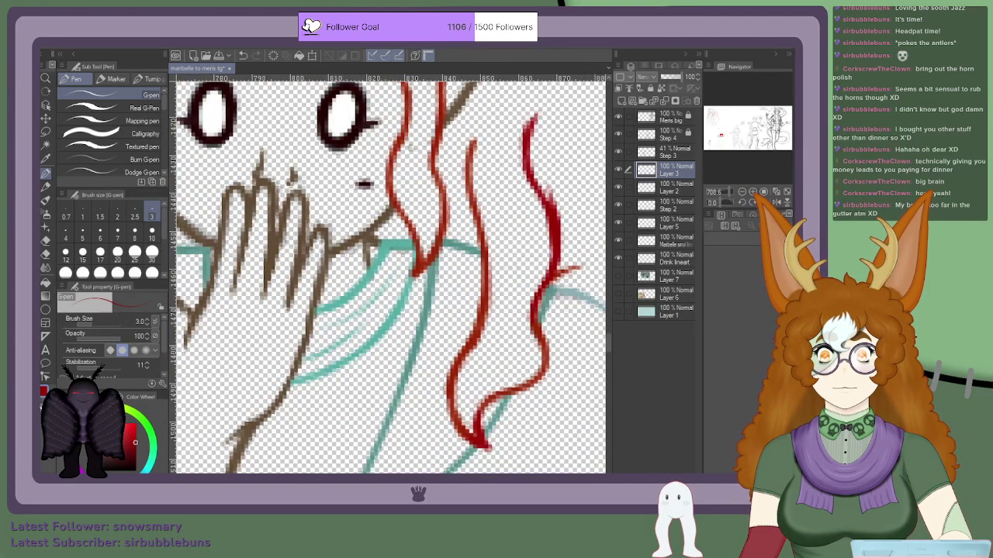
Step: Thin and smooth the extended outer stroke of the shoulder lock, removing the stray spur beside the shoulder line
mouse_move(559, 277)
mouse_down()
mouse_move(581, 266)
mouse_move(554, 283)
mouse_up()
mouse_move(565, 240)
mouse_down()
mouse_move(548, 180)
mouse_move(565, 237)
mouse_up()
drag(556, 204, 553, 301)
mouse_move(539, 208)
mouse_down()
mouse_move(536, 279)
mouse_move(545, 268)
mouse_up()
scroll(496, 225, down, 2)
scroll(524, 143, up, 3)
mouse_move(534, 141)
mouse_down()
mouse_move(530, 188)
mouse_move(515, 177)
mouse_move(533, 220)
mouse_up()
scroll(529, 188, down, 2)
scroll(496, 286, down, 1)
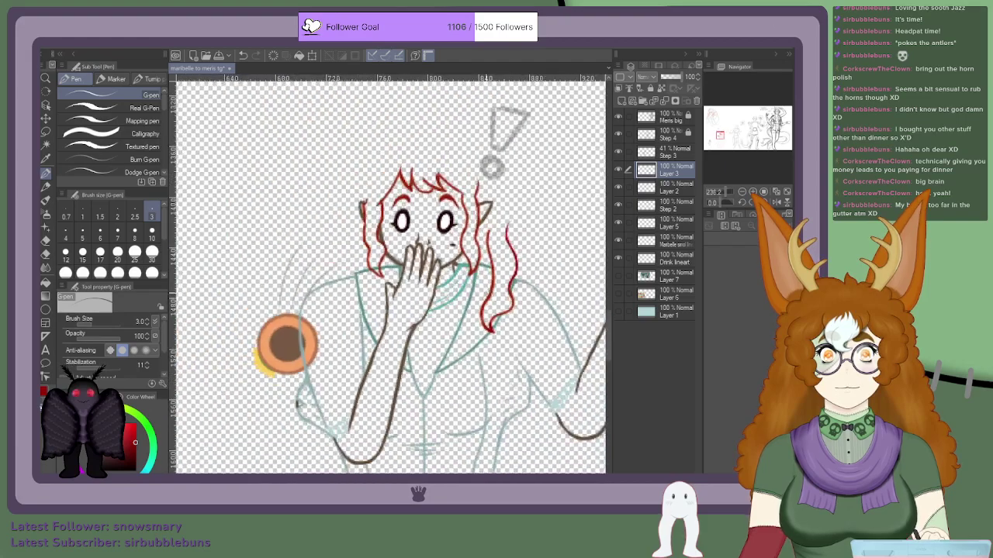
scroll(496, 310, up, 3)
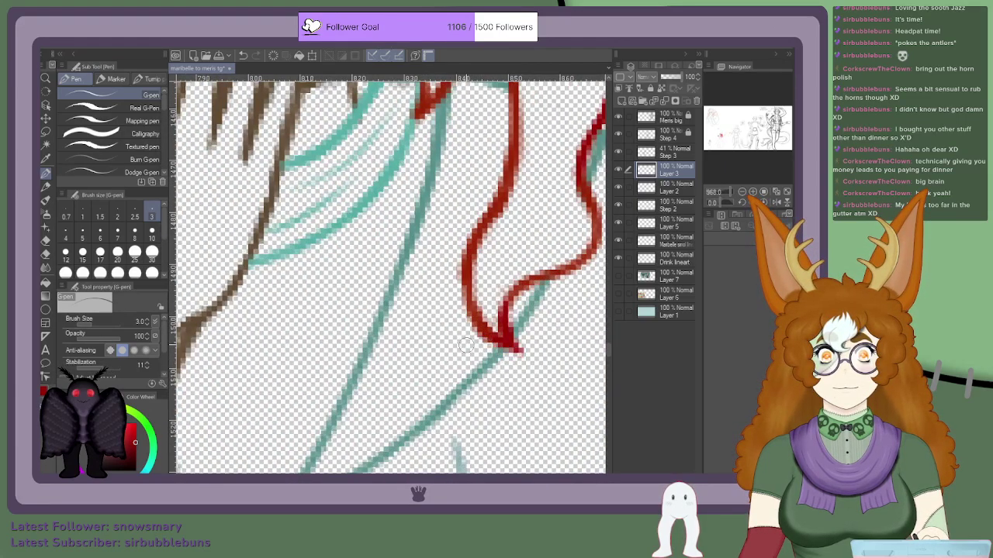
scroll(515, 353, down, 5)
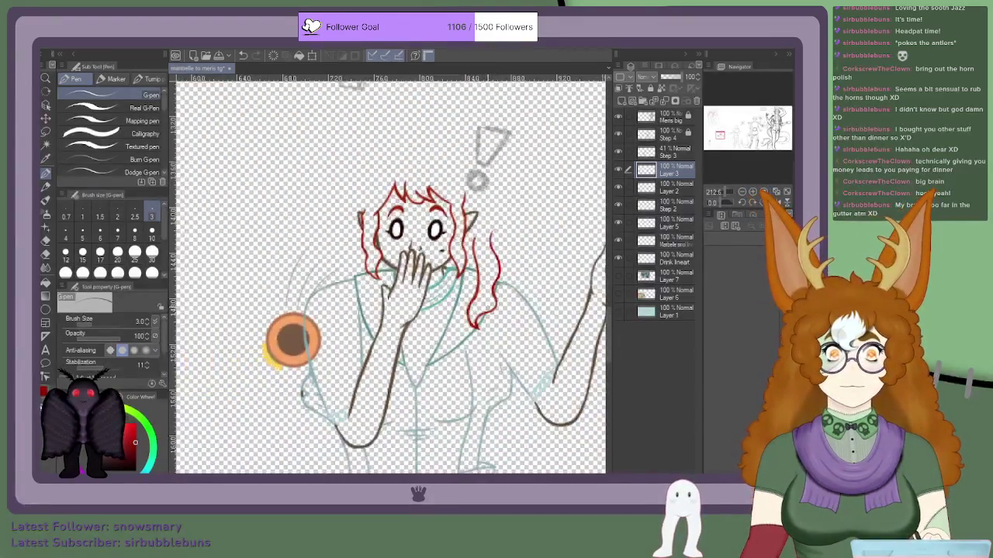
scroll(380, 370, down, 2)
scroll(314, 344, up, 2)
scroll(503, 322, up, 2)
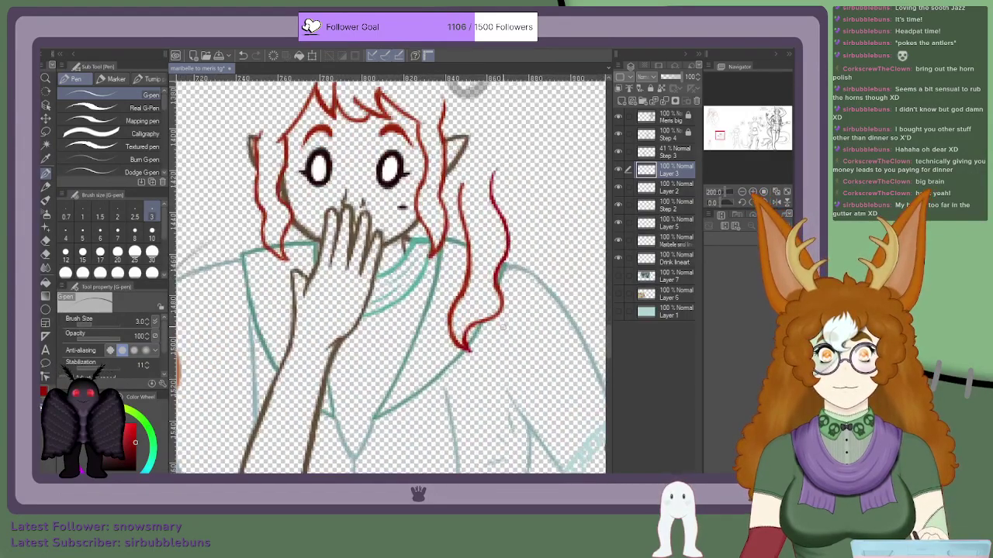
key(m)
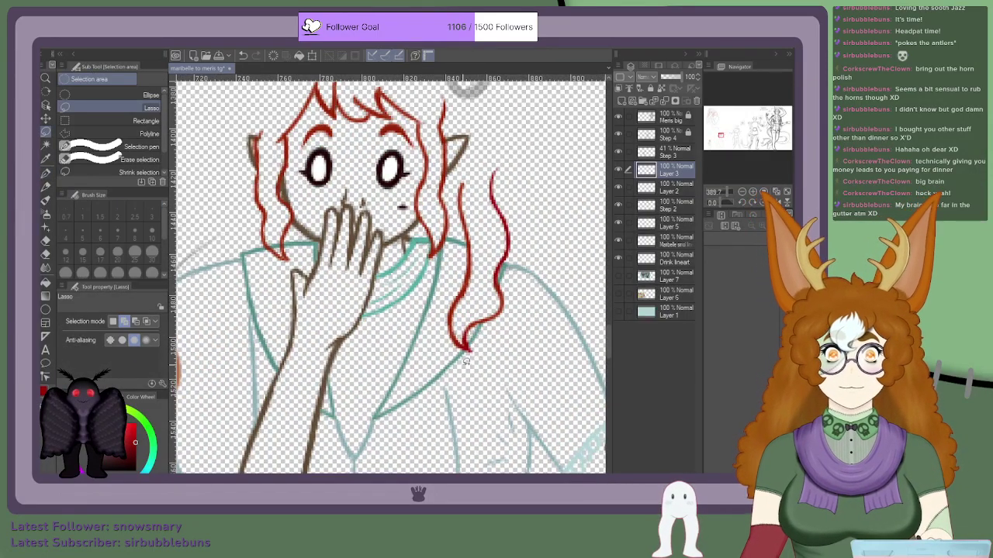
scroll(465, 362, down, 2)
scroll(461, 240, up, 2)
Step: Erase the upper end of the shoulder lock's inner stroke below the ear with the Hard eraser
key(e)
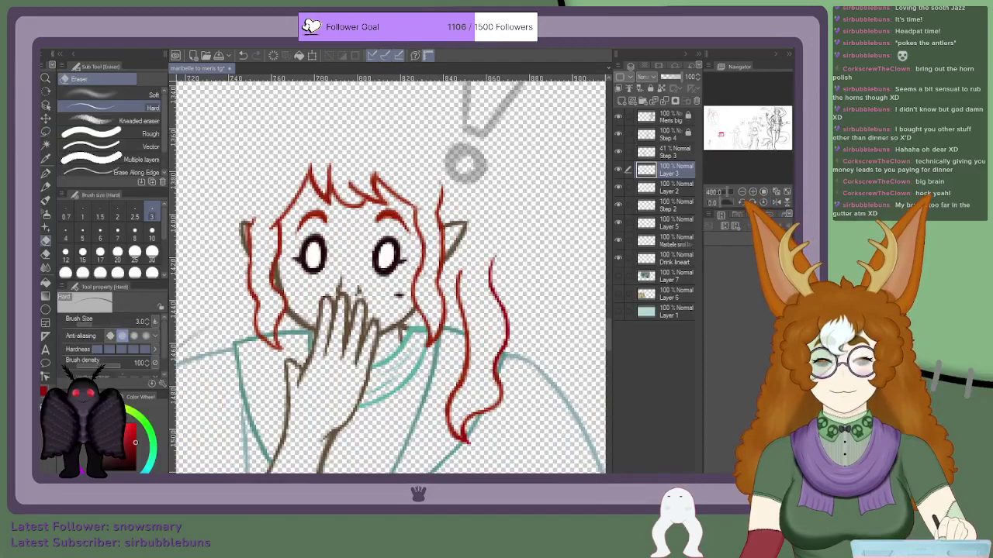
scroll(487, 285, up, 5)
drag(446, 257, 458, 341)
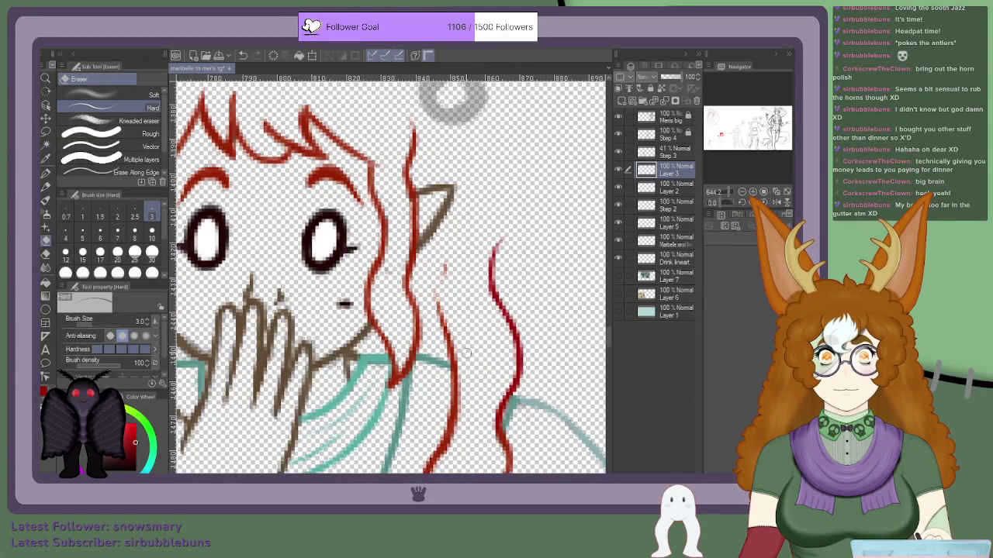
mouse_move(436, 280)
mouse_down()
mouse_move(470, 363)
mouse_move(443, 314)
mouse_move(440, 338)
mouse_up()
drag(443, 261, 448, 287)
scroll(439, 288, down, 3)
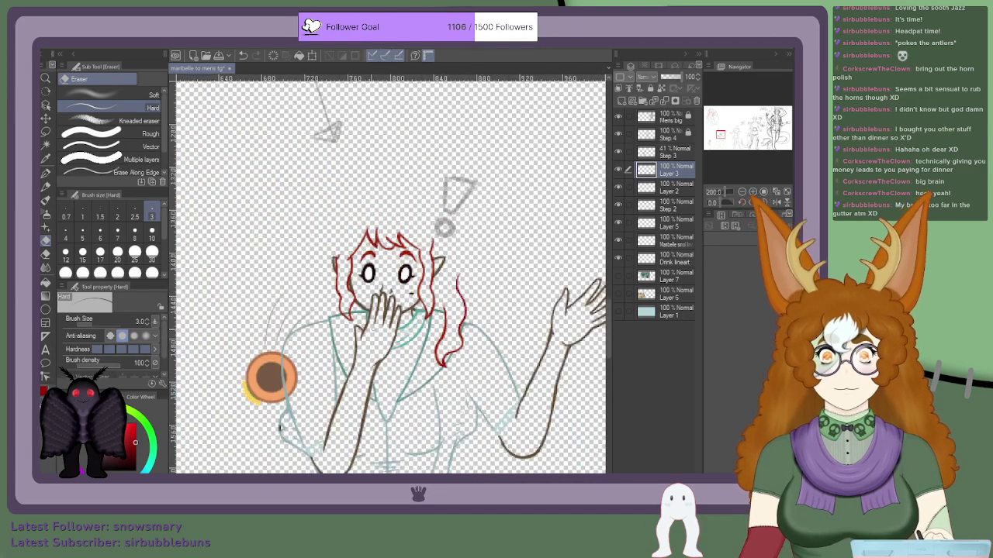
scroll(346, 295, up, 1)
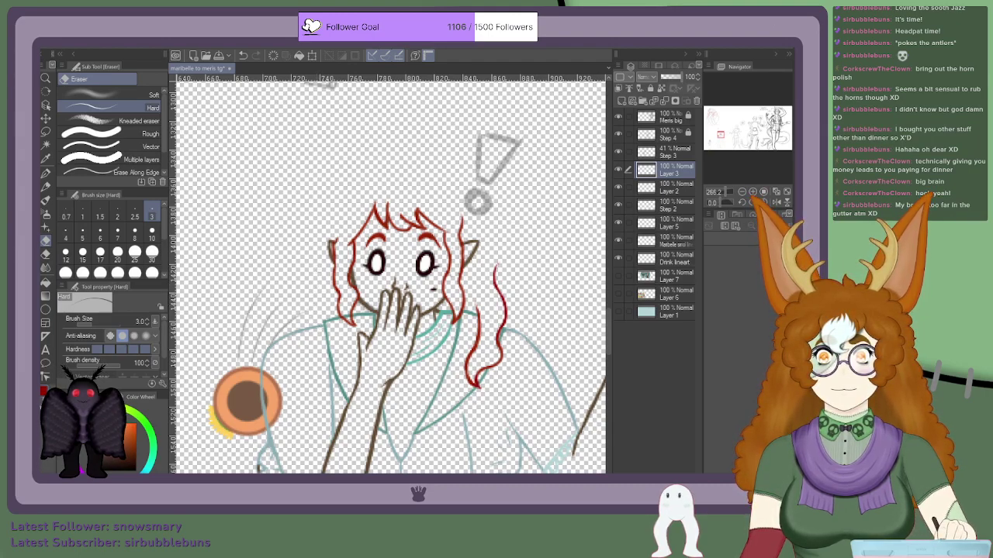
Step: Try to draw a matching long wavy shoulder lock with the G-pen on the opposite side of the face
key(p)
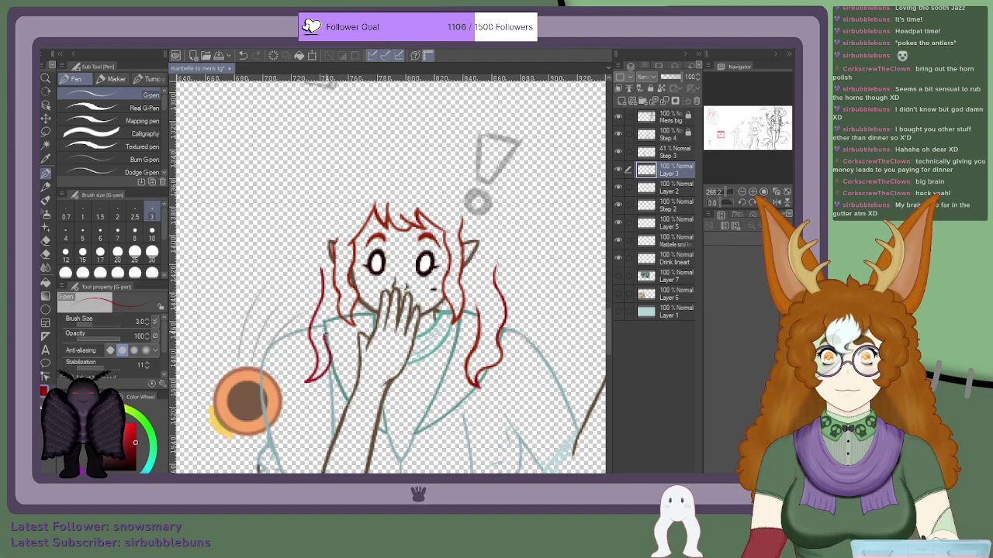
key(ctrl+z)
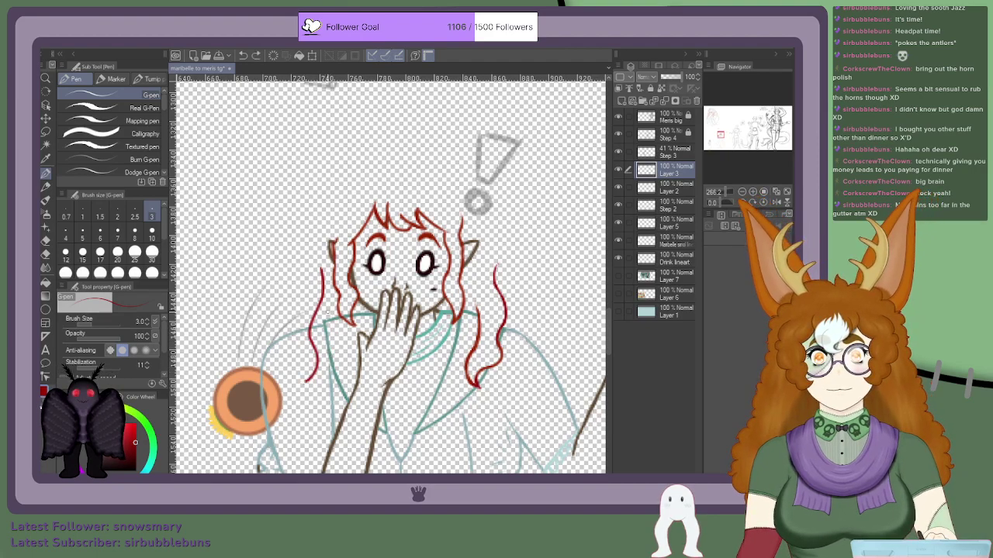
scroll(322, 394, up, 2)
mouse_move(331, 380)
mouse_down()
mouse_move(343, 335)
mouse_move(333, 300)
mouse_up()
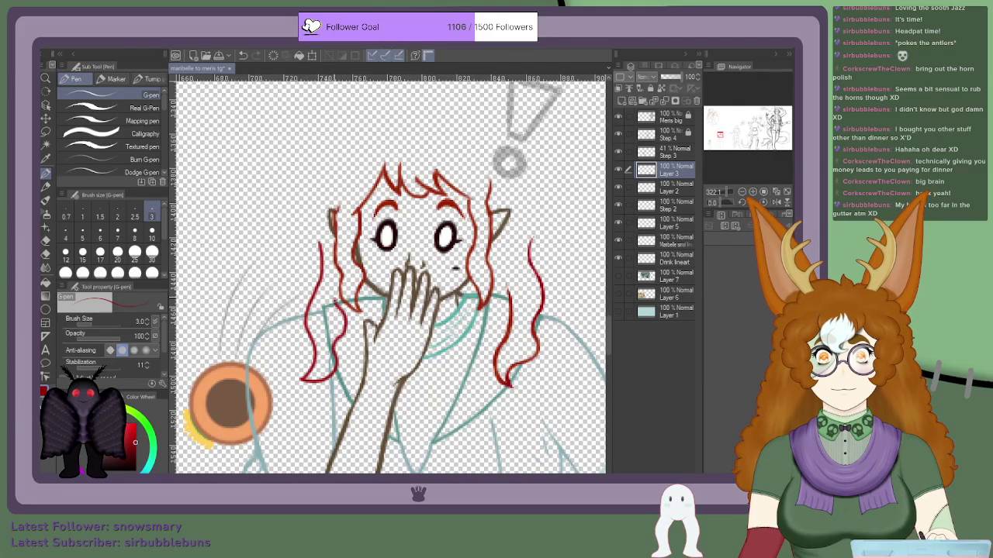
key(ctrl+z)
scroll(338, 320, up, 2)
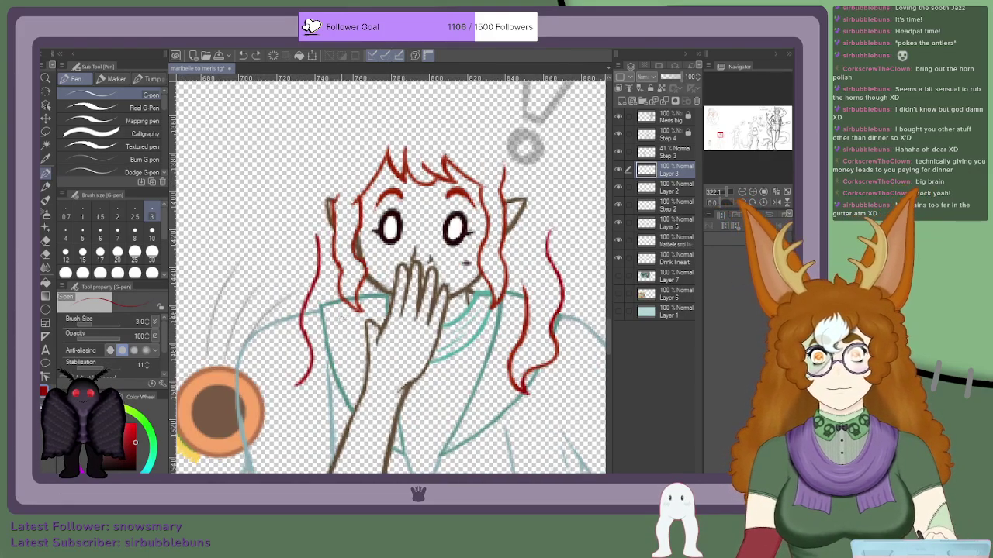
mouse_move(335, 299)
mouse_down()
mouse_move(336, 362)
mouse_move(292, 393)
mouse_up()
key(ctrl+z)
key(ctrl+z)
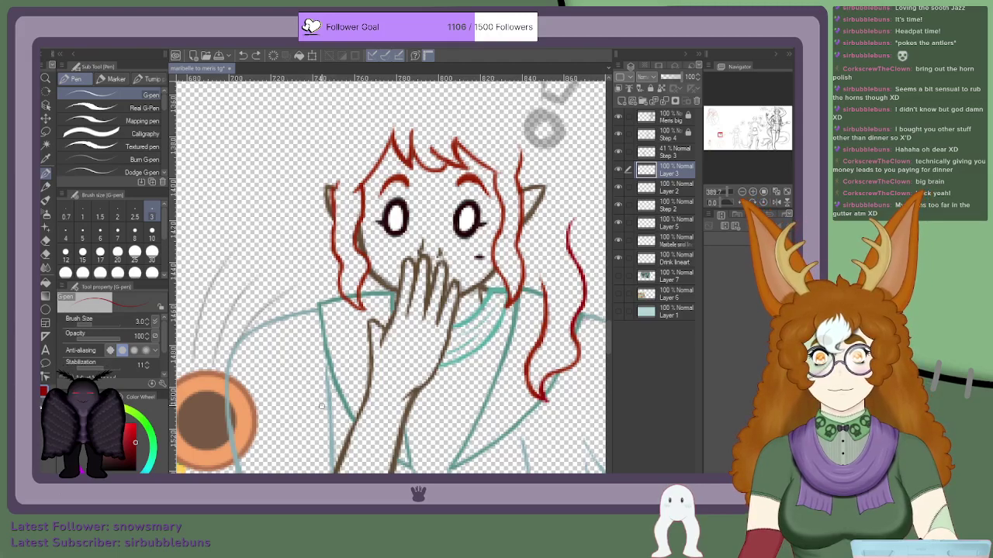
drag(344, 344, 349, 305)
key(ctrl+z)
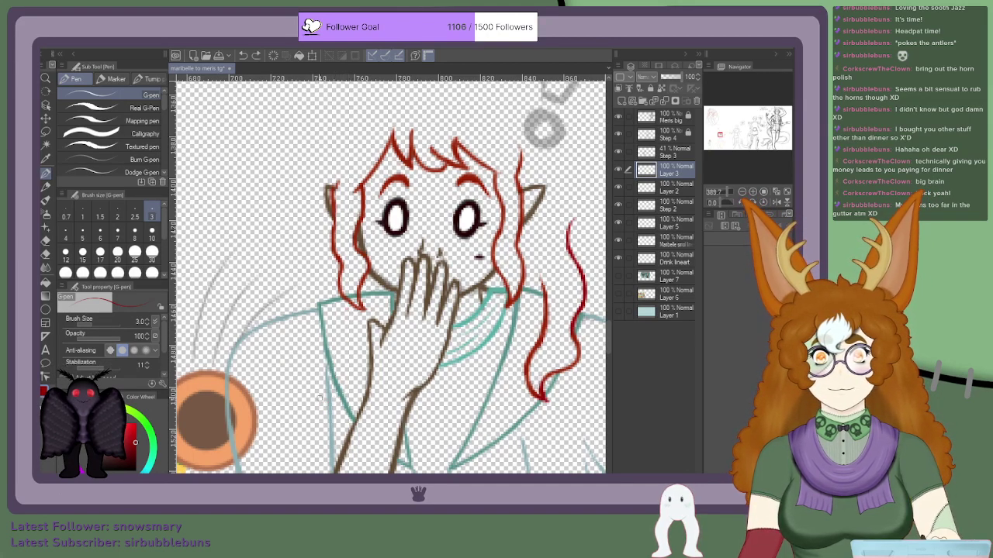
Step: Draw the opposite shoulder lock in red, with an inner stroke below the side lock and a wavy outer stroke meeting in a pointed tip
mouse_move(324, 412)
mouse_down()
mouse_move(347, 377)
mouse_move(342, 295)
mouse_up()
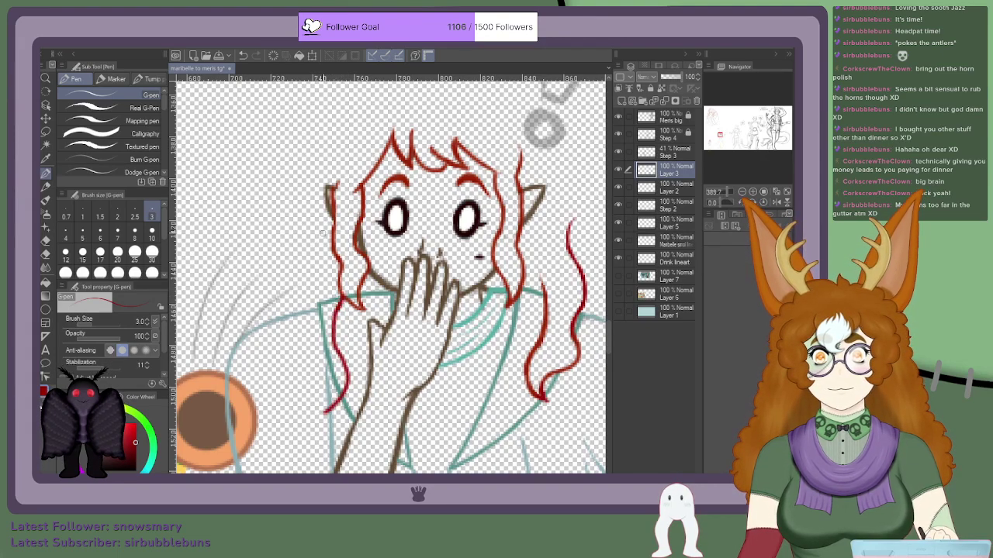
mouse_move(318, 226)
mouse_down()
mouse_move(295, 318)
mouse_move(310, 343)
mouse_move(316, 422)
mouse_move(329, 402)
mouse_move(310, 353)
mouse_move(308, 308)
mouse_up()
key(ctrl+z)
key(ctrl+z)
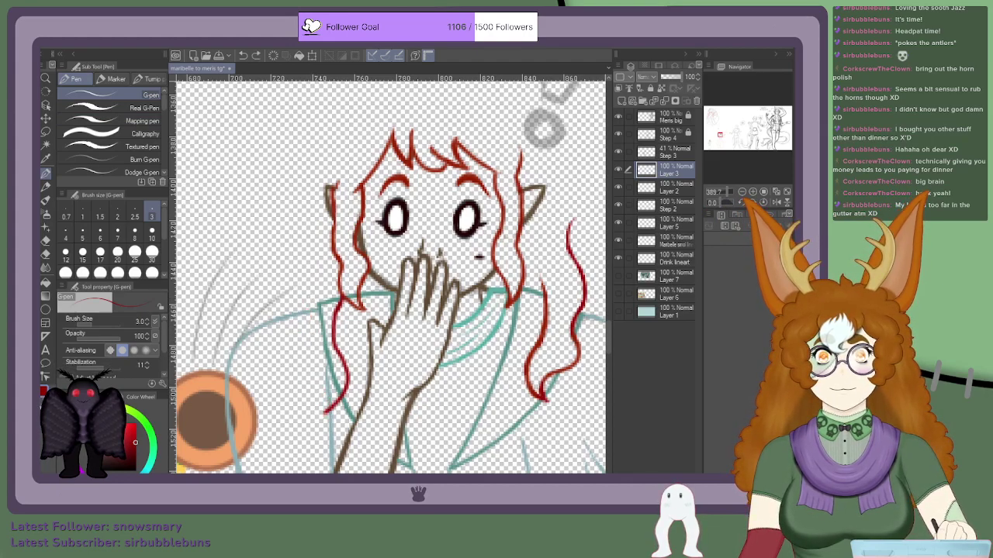
mouse_move(319, 413)
mouse_down()
mouse_move(301, 353)
mouse_move(311, 329)
mouse_move(298, 295)
mouse_move(296, 227)
mouse_up()
scroll(299, 227, down, 2)
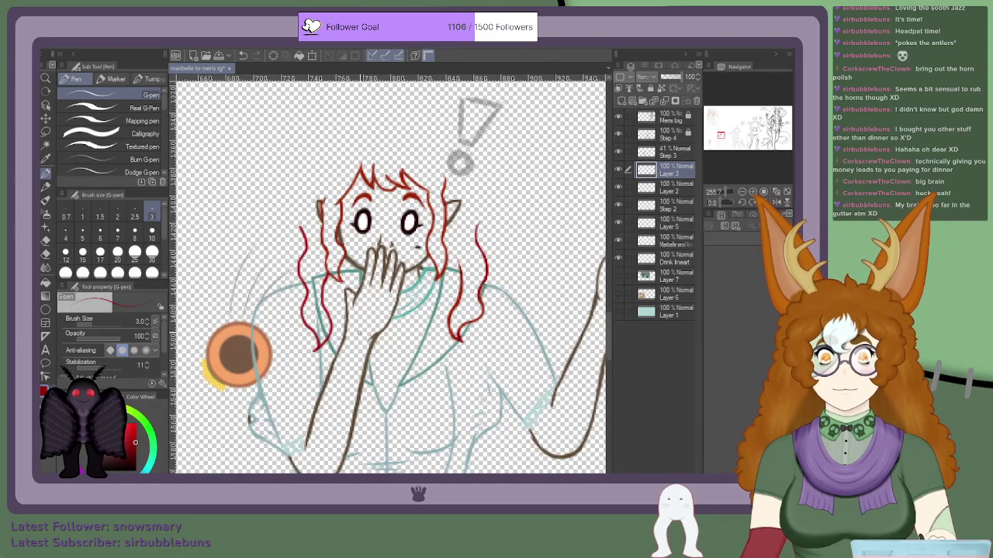
Step: Erase the teal collar line where it crosses inside the side lock's tip on Layer 2
scroll(310, 331, up, 2)
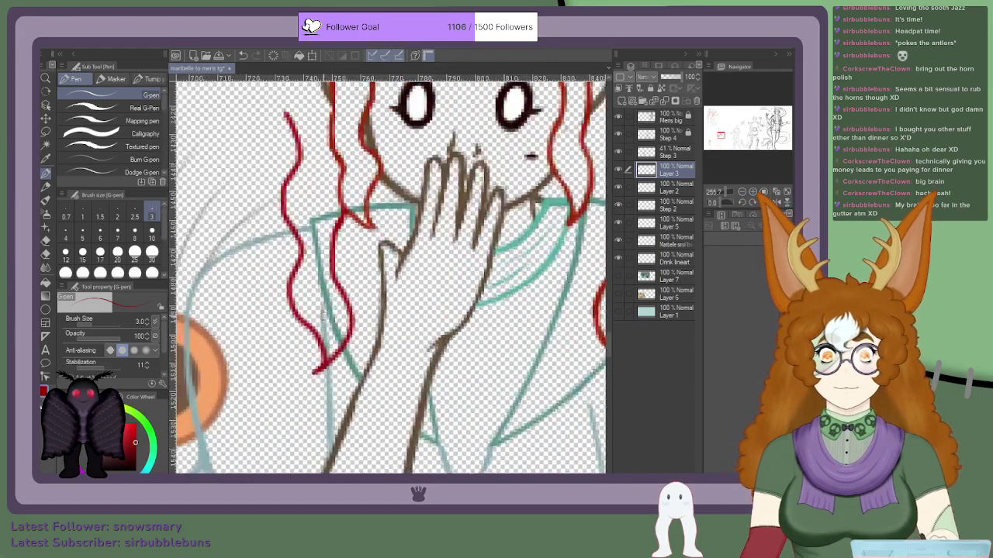
click(663, 190)
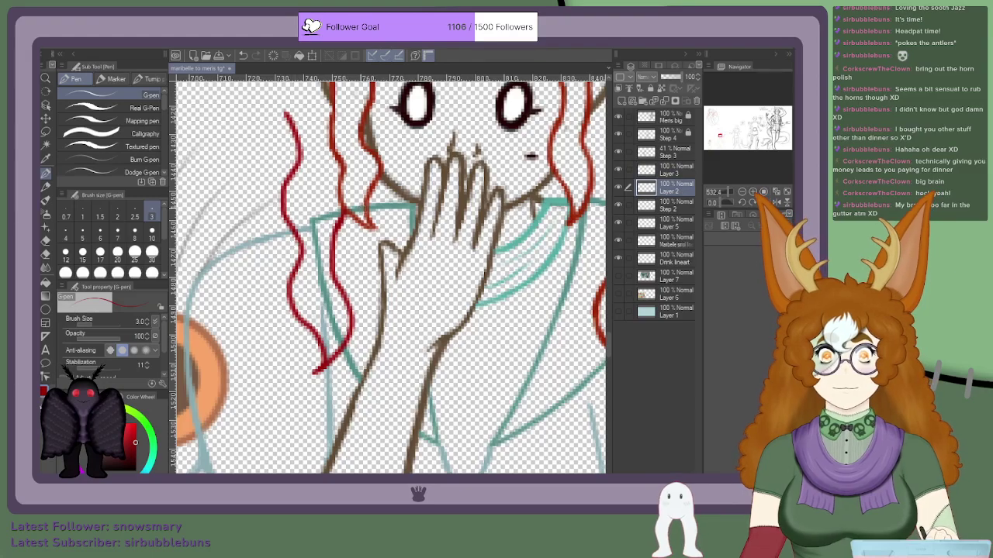
scroll(357, 205, up, 2)
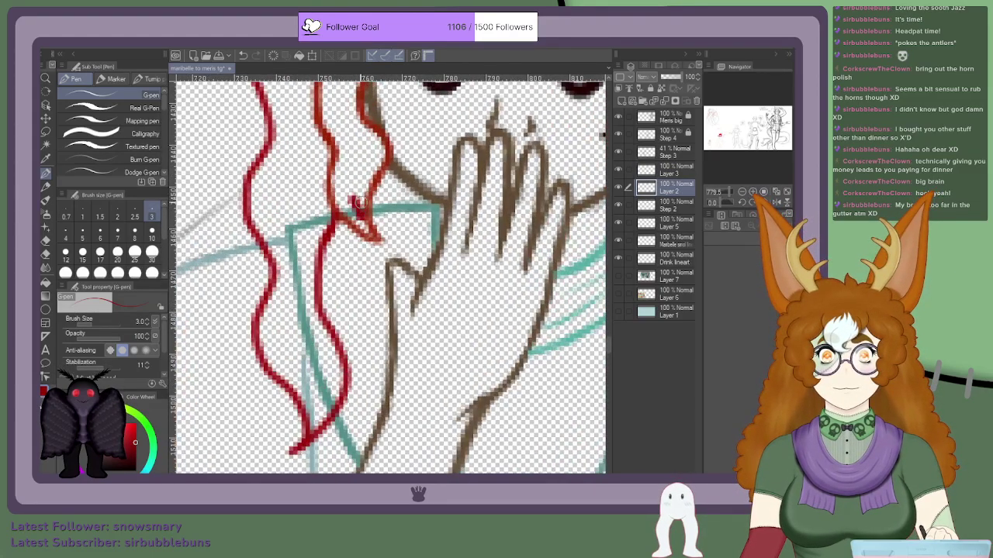
mouse_move(344, 211)
mouse_down()
mouse_move(364, 208)
mouse_move(339, 213)
mouse_up()
key(ctrl+z)
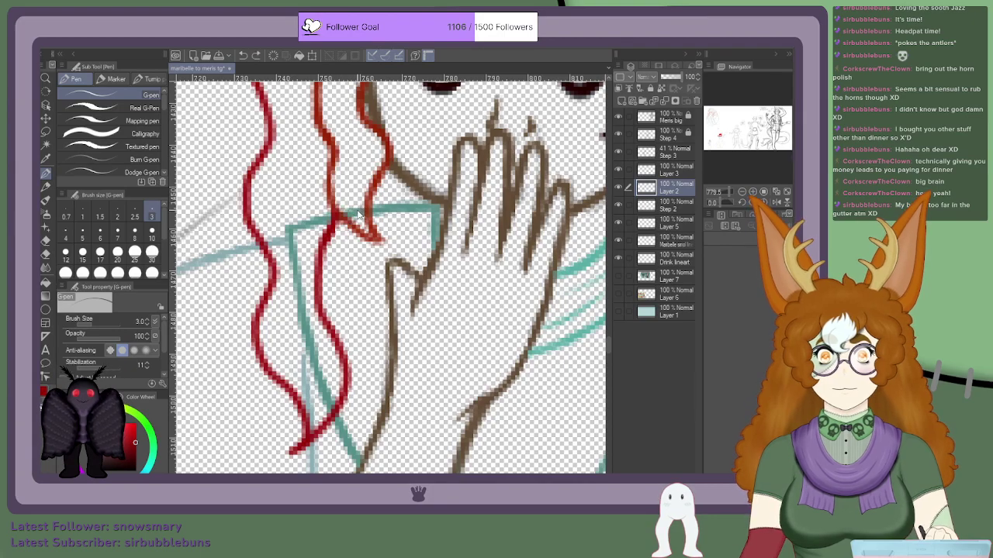
scroll(358, 214, up, 2)
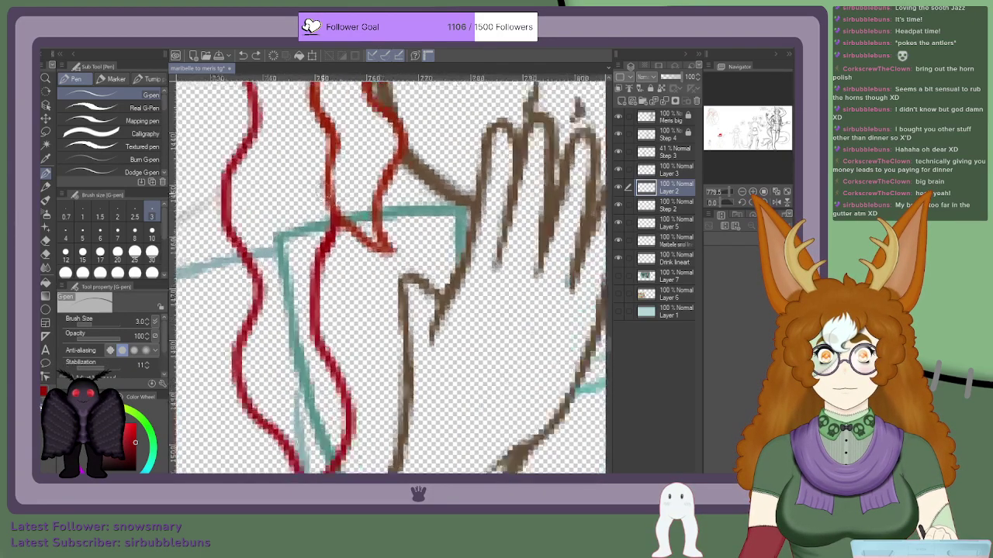
drag(380, 234, 370, 231)
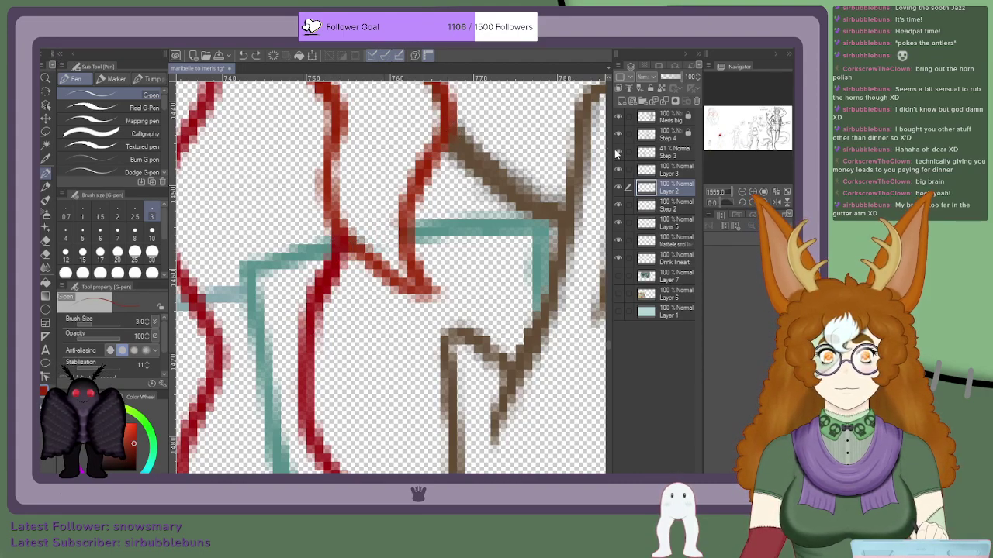
Step: Retrace the inner stroke of the shoulder lock beside the hand on Layer 3 in the side locks' orange-red
click(667, 169)
drag(329, 270, 304, 392)
scroll(326, 339, down, 11)
scroll(340, 282, up, 6)
drag(341, 261, 369, 337)
mouse_move(350, 296)
mouse_down()
mouse_move(388, 379)
mouse_move(374, 422)
mouse_up()
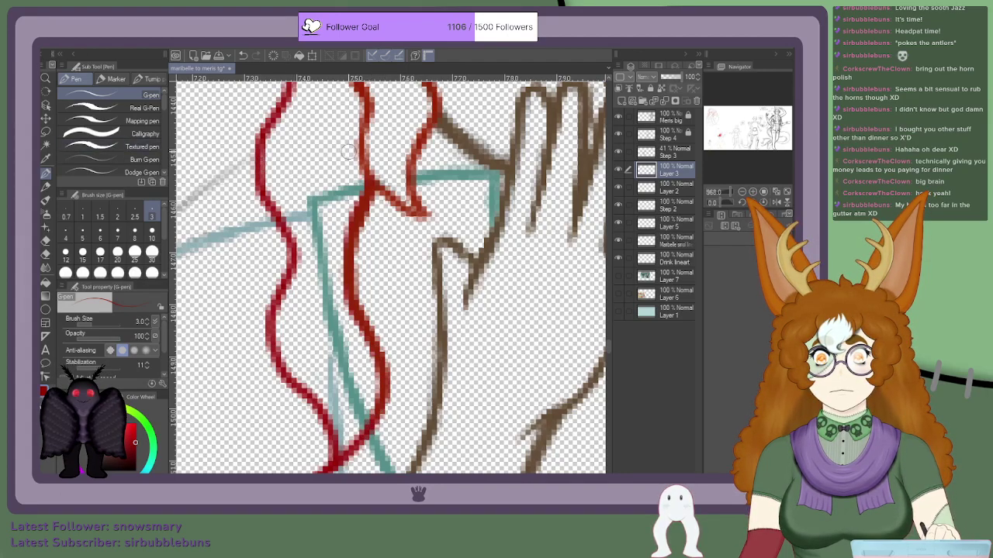
Step: Retrace the same shoulder lock's wavy outer stroke in the sampled orange-red, redirecting its upper end straight up toward the ear
alt+click(435, 119)
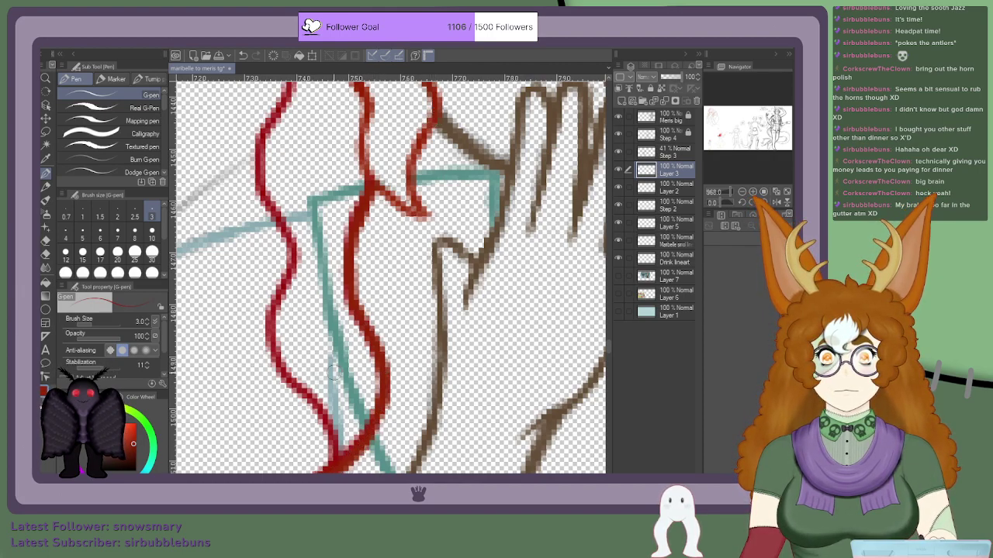
mouse_move(324, 471)
mouse_down()
mouse_move(313, 398)
mouse_move(329, 433)
mouse_move(275, 341)
mouse_move(271, 304)
mouse_move(294, 255)
mouse_up()
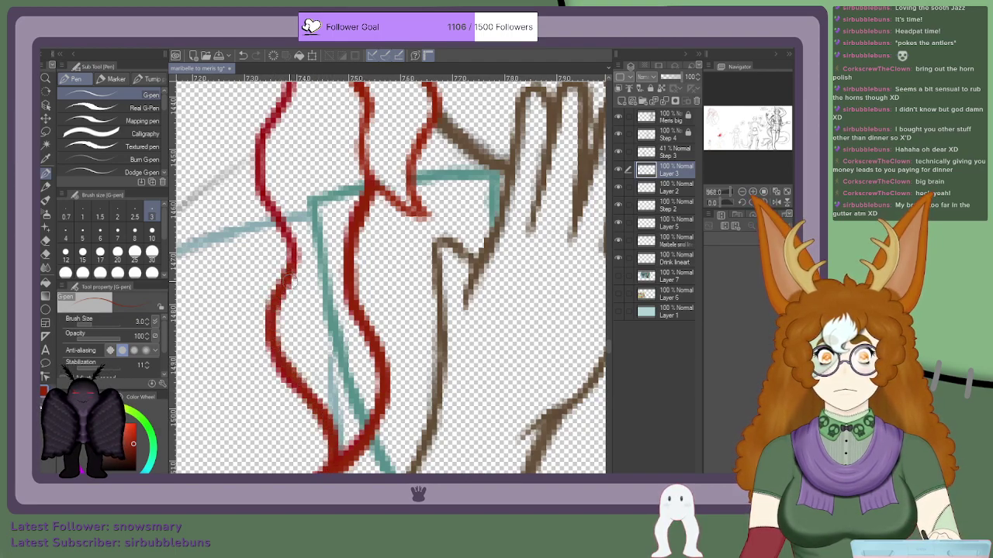
mouse_move(280, 291)
mouse_down()
mouse_move(290, 247)
mouse_move(265, 197)
mouse_move(261, 141)
mouse_up()
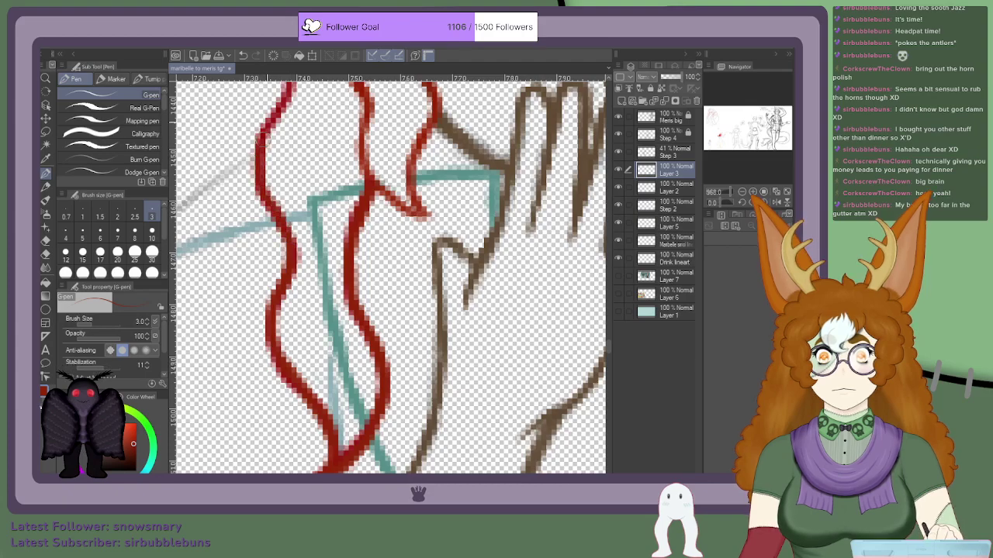
scroll(268, 128, down, 7)
scroll(273, 90, up, 3)
scroll(278, 93, down, 5)
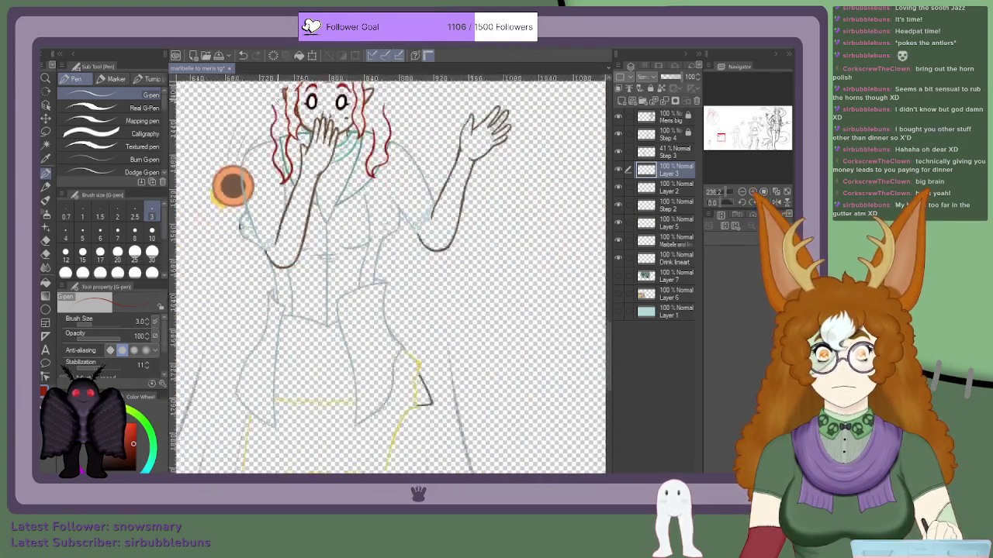
scroll(280, 97, up, 5)
drag(260, 186, 277, 106)
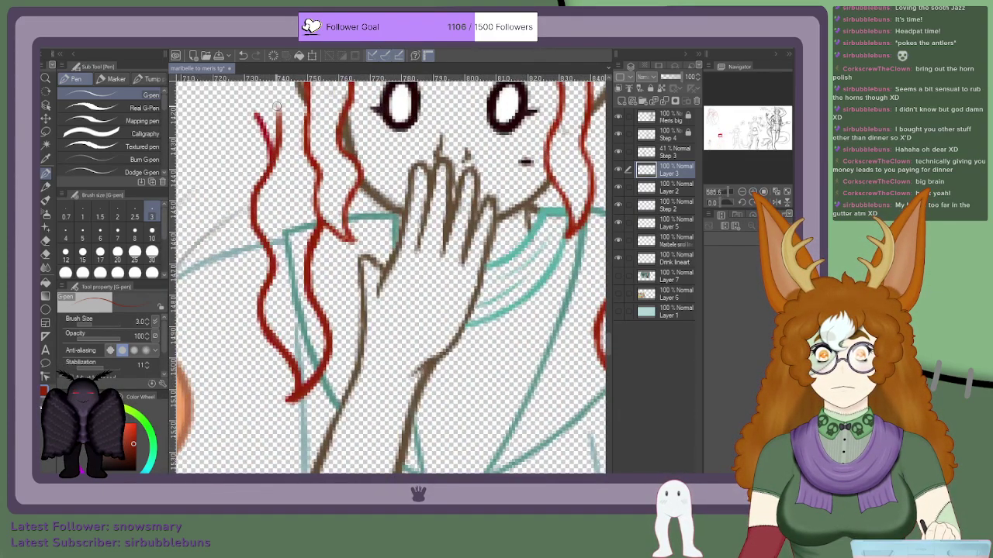
Step: Retrace both strokes of the opposite shoulder lock in the orange-red, slanting the outer stroke's upper end toward the head
scroll(277, 133, down, 4)
scroll(364, 118, up, 6)
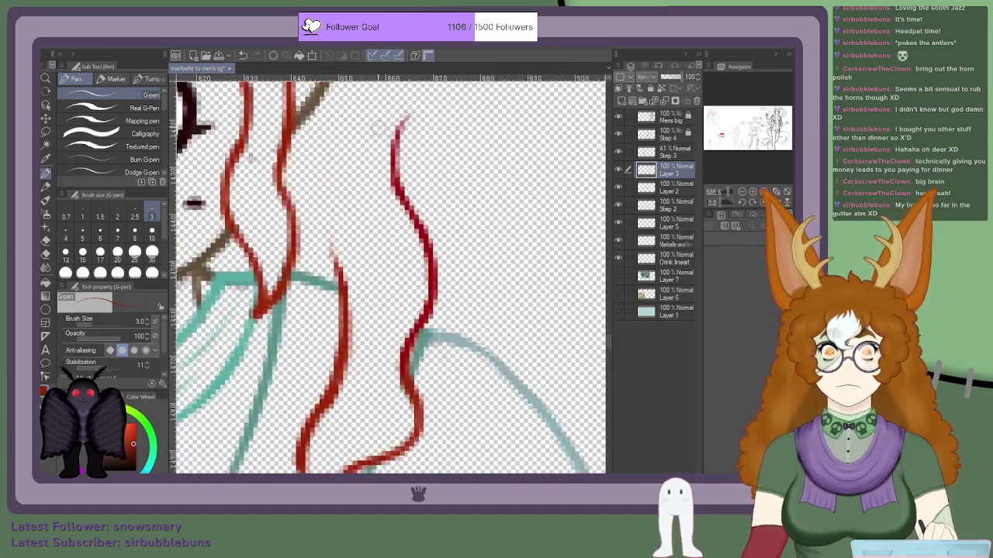
drag(363, 114, 394, 177)
mouse_move(360, 108)
mouse_down()
mouse_move(406, 224)
mouse_move(399, 198)
mouse_move(431, 259)
mouse_move(432, 285)
mouse_move(416, 359)
mouse_move(426, 306)
mouse_move(404, 361)
mouse_move(411, 330)
mouse_move(417, 432)
mouse_move(417, 412)
mouse_move(392, 450)
mouse_move(339, 472)
mouse_up()
scroll(385, 428, down, 5)
scroll(365, 457, up, 5)
mouse_move(449, 310)
mouse_down()
mouse_move(435, 331)
mouse_move(443, 366)
mouse_move(408, 336)
mouse_move(405, 271)
mouse_move(421, 199)
mouse_up()
mouse_move(414, 254)
mouse_down()
mouse_move(429, 231)
mouse_move(433, 167)
mouse_move(440, 197)
mouse_move(425, 86)
mouse_up()
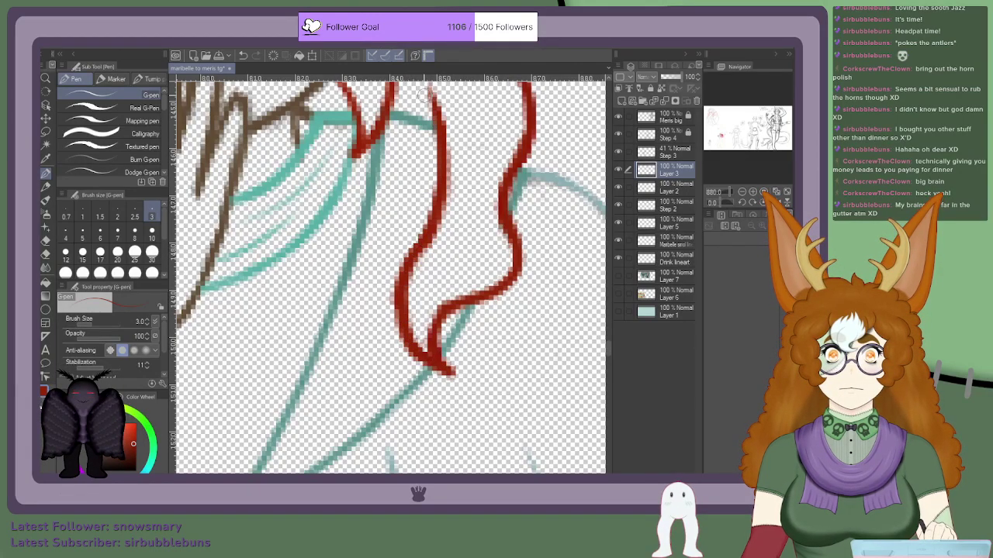
scroll(433, 158, down, 7)
scroll(435, 140, up, 4)
scroll(443, 178, up, 4)
drag(460, 253, 432, 174)
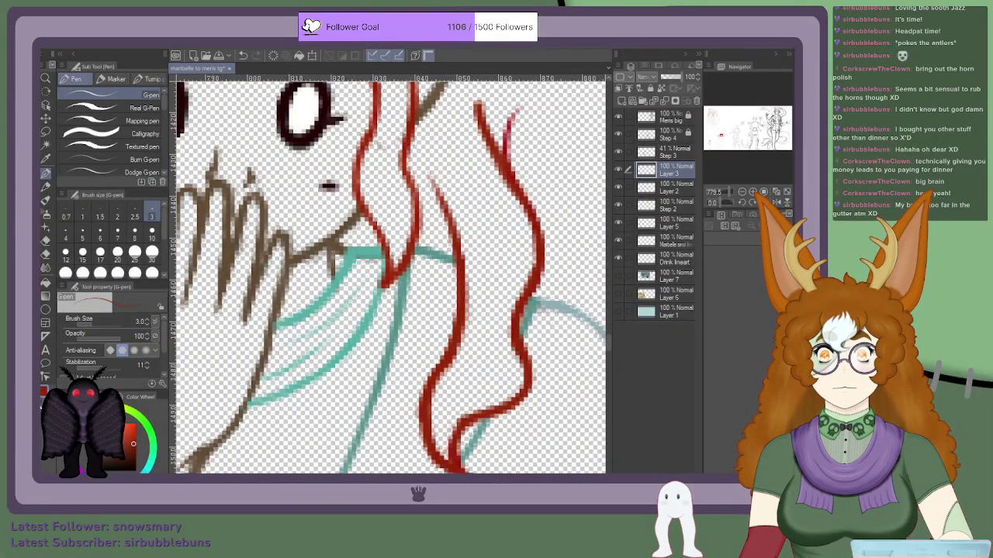
Step: Erase the leftover crimson end of the old outer stroke beside the opposite shoulder lock on Layer 3
click(649, 188)
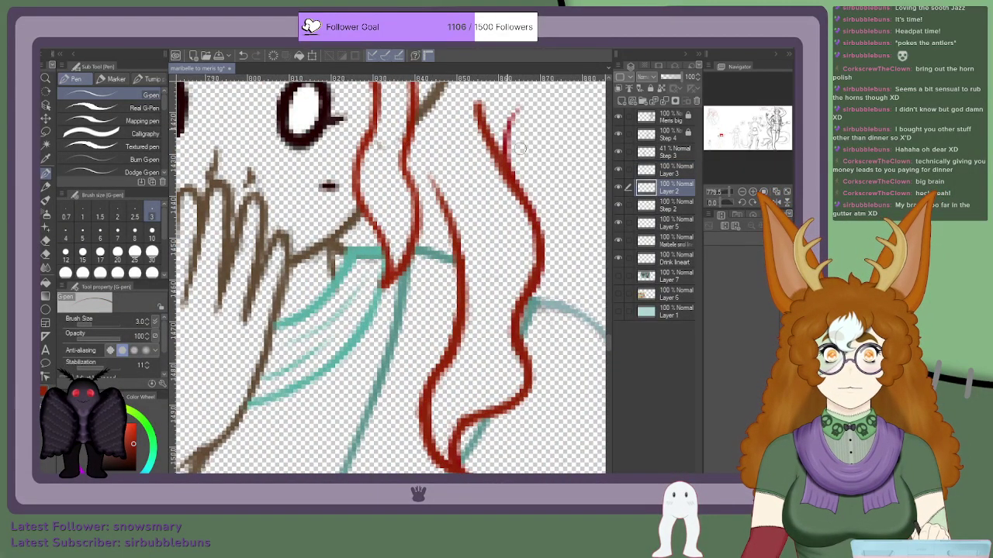
click(672, 174)
mouse_move(514, 116)
mouse_down()
mouse_move(529, 176)
mouse_move(504, 146)
mouse_move(536, 192)
mouse_up()
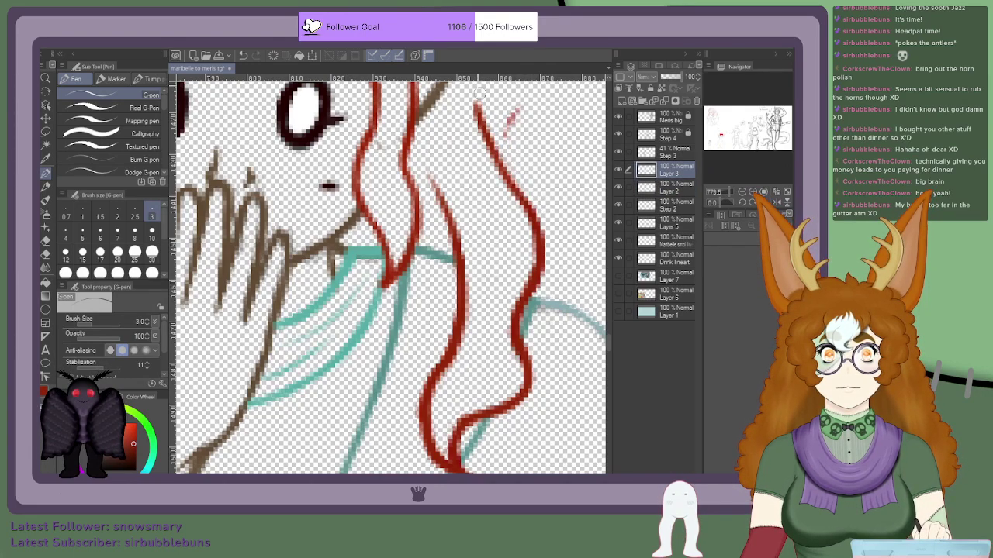
drag(513, 122, 522, 115)
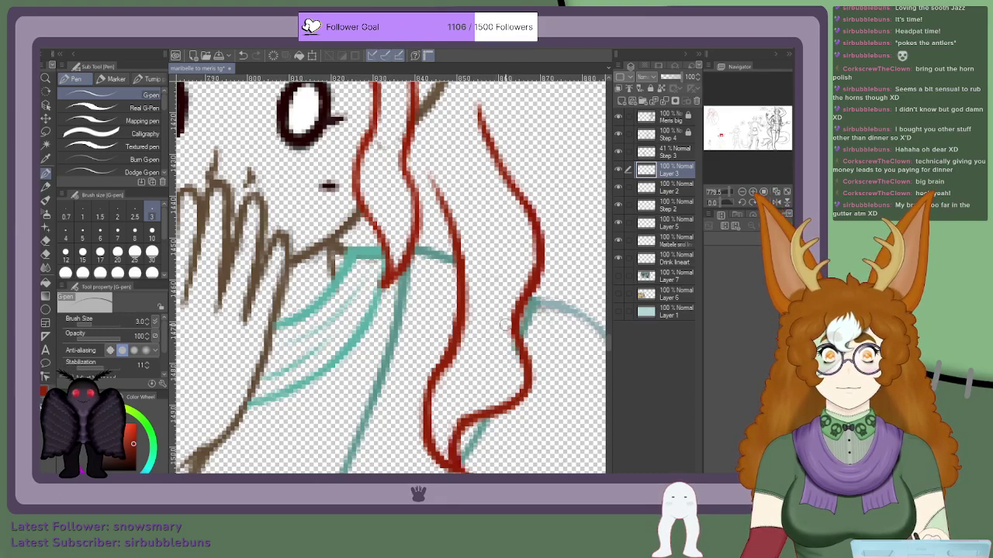
Step: Erase the teal collar and lapel lines that run inside the shoulder lock beside the hand on Layer 2
scroll(514, 333, down, 5)
scroll(292, 325, up, 5)
scroll(272, 373, down, 4)
scroll(259, 421, up, 2)
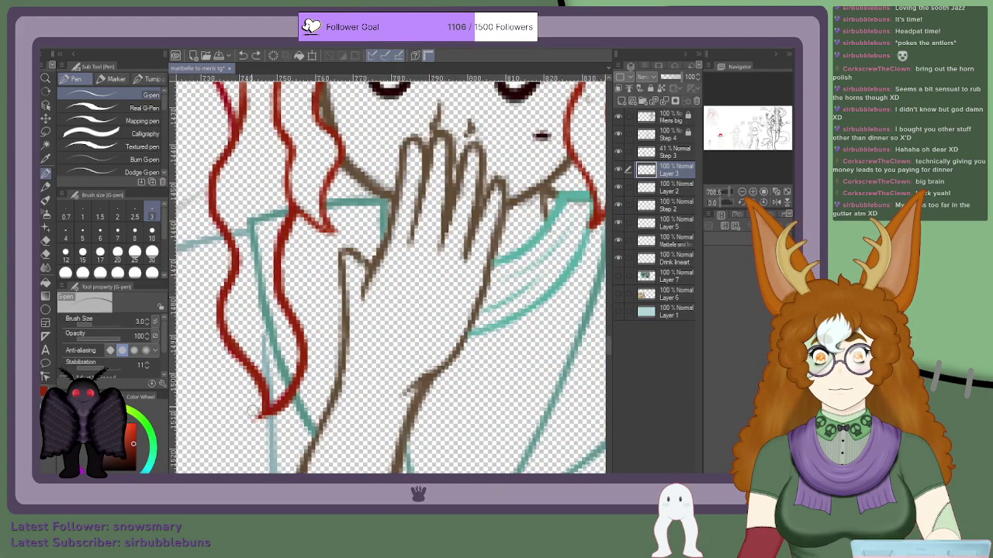
scroll(255, 430, up, 2)
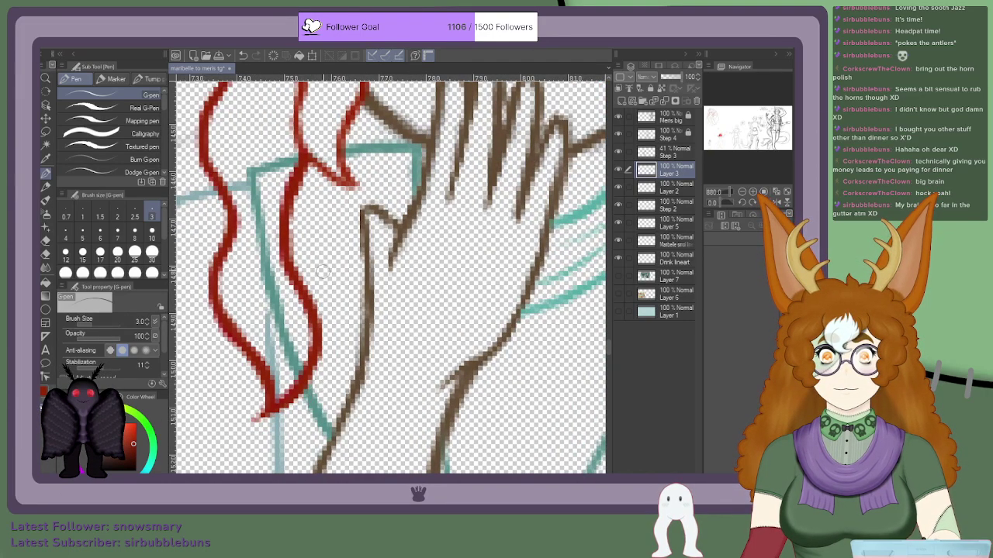
click(660, 187)
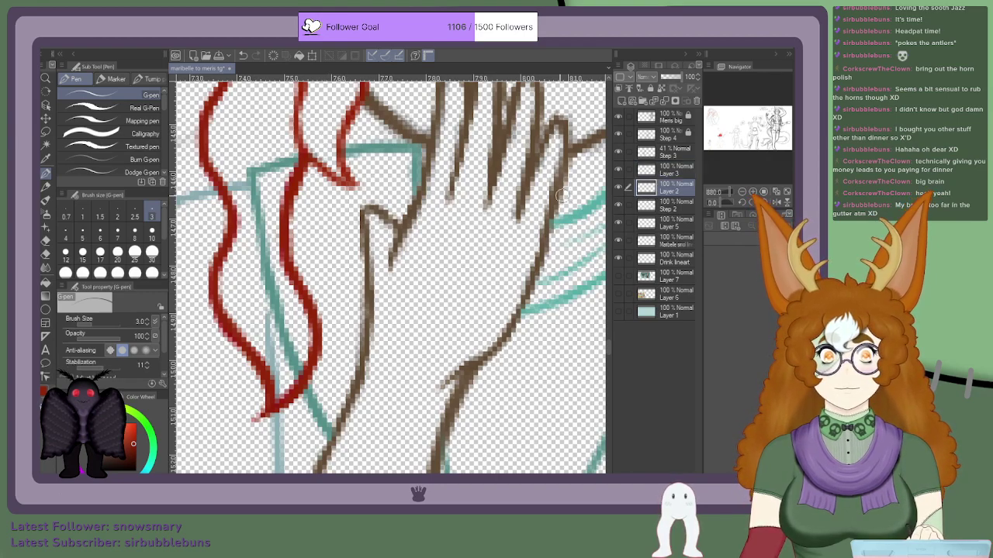
mouse_move(294, 160)
mouse_down()
mouse_move(269, 184)
mouse_move(290, 154)
mouse_move(283, 168)
mouse_move(291, 156)
mouse_move(253, 163)
mouse_move(231, 190)
mouse_up()
mouse_move(267, 157)
mouse_down()
mouse_move(254, 240)
mouse_move(270, 267)
mouse_move(273, 359)
mouse_move(280, 322)
mouse_move(284, 352)
mouse_move(293, 365)
mouse_move(285, 338)
mouse_up()
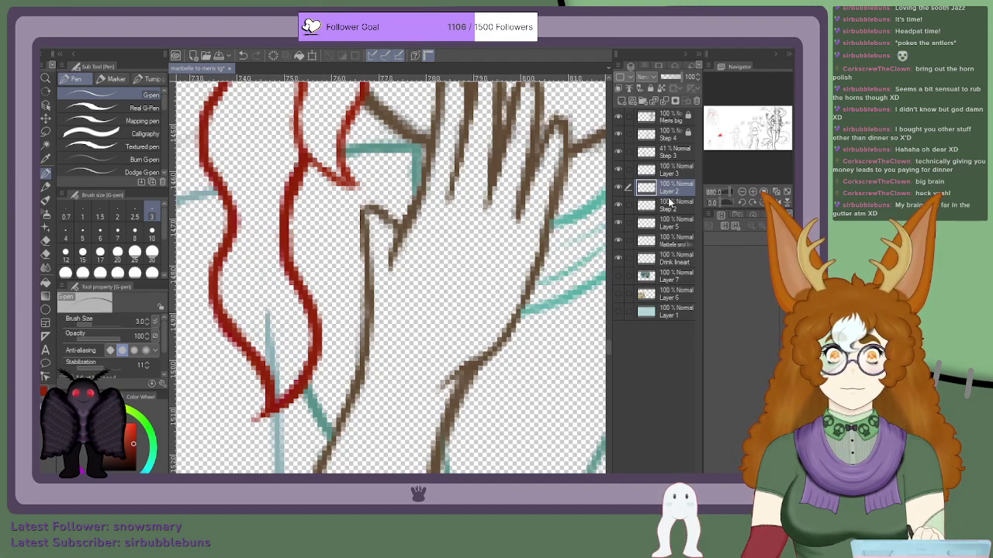
Step: Merge Layer 2 into the Step 2 layer and rename the merged layer as Step 2 lineart
click(695, 410)
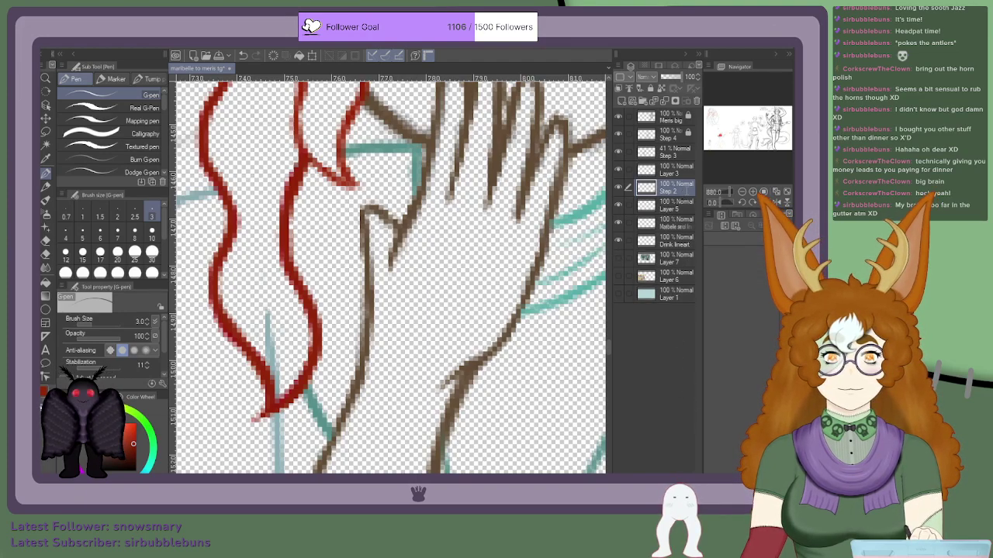
text(lineart)
key(Return)
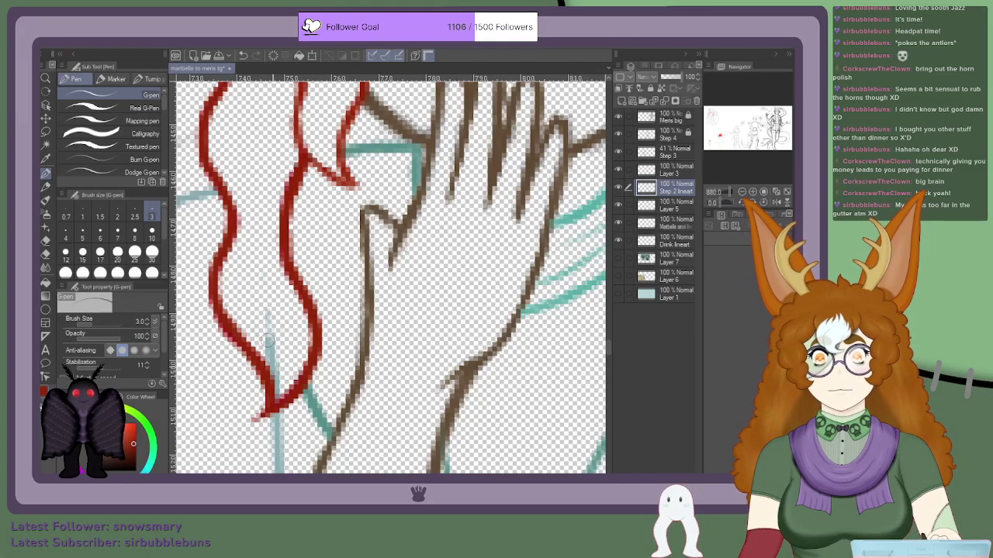
Step: Erase the pale blue clothing line inside the pointed tip of the shoulder lock on the Step 2 lineart layer
drag(275, 391, 271, 353)
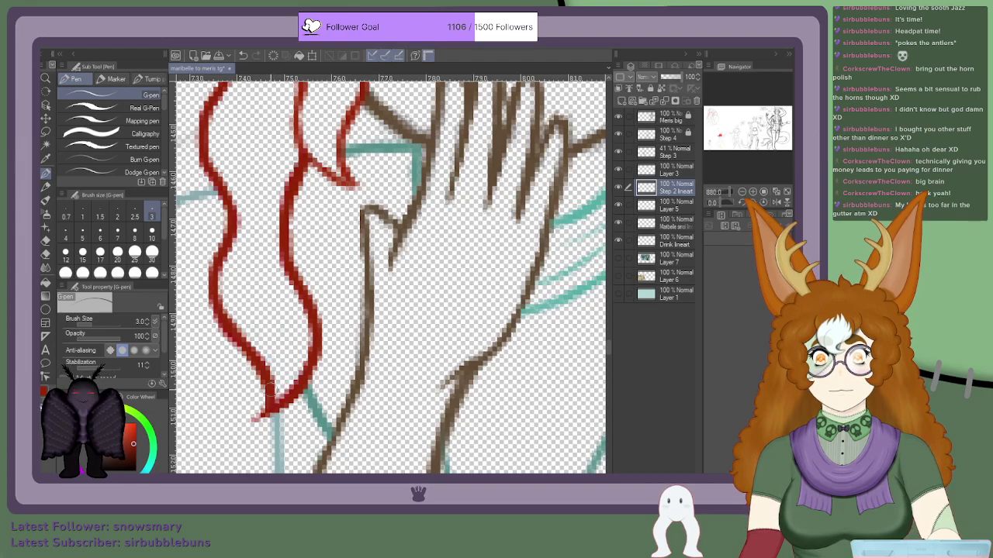
scroll(268, 396, down, 5)
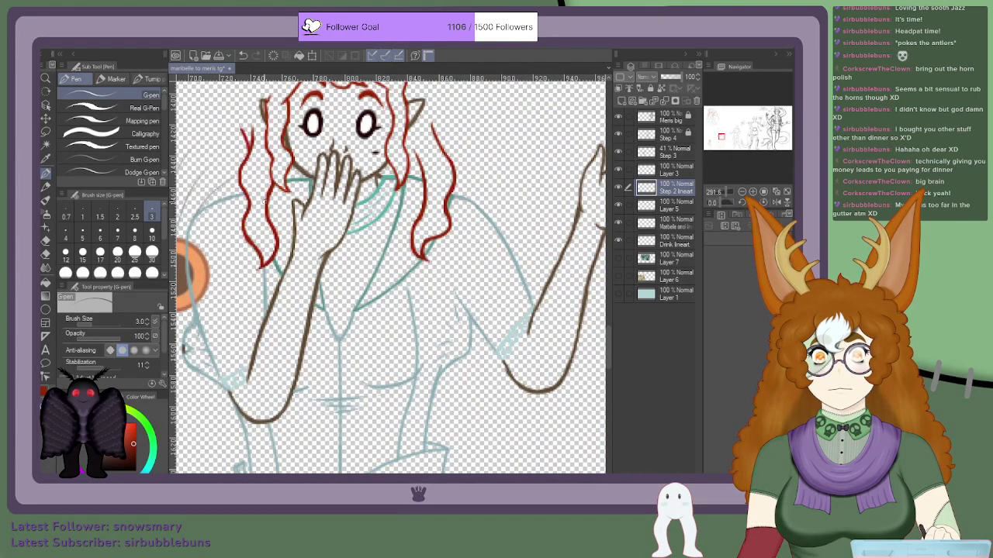
scroll(289, 127, down, 3)
scroll(289, 127, up, 5)
scroll(290, 126, up, 2)
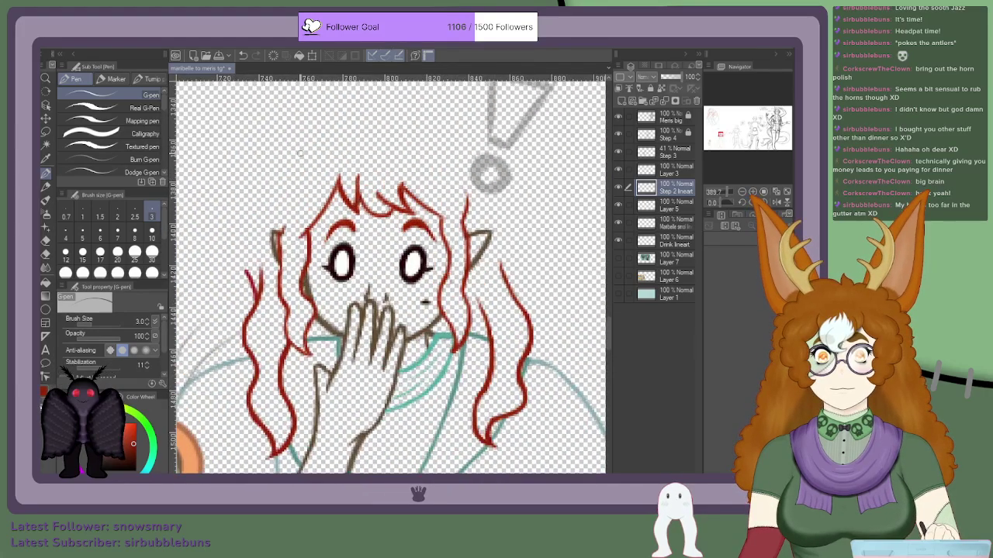
Step: Examine the face, side locks and upper ends of the hair strokes for leftover overlapping lines
scroll(378, 314, up, 5)
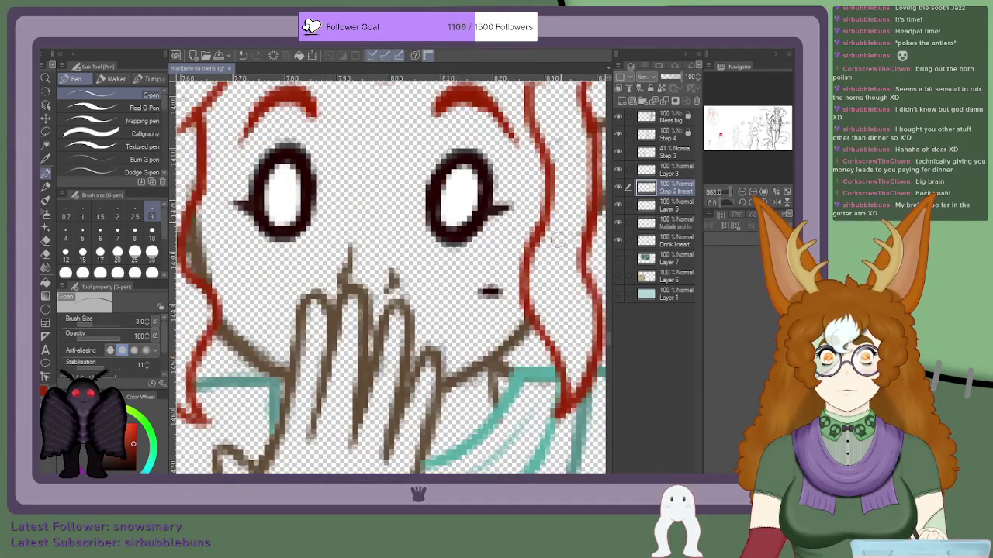
scroll(571, 219, down, 3)
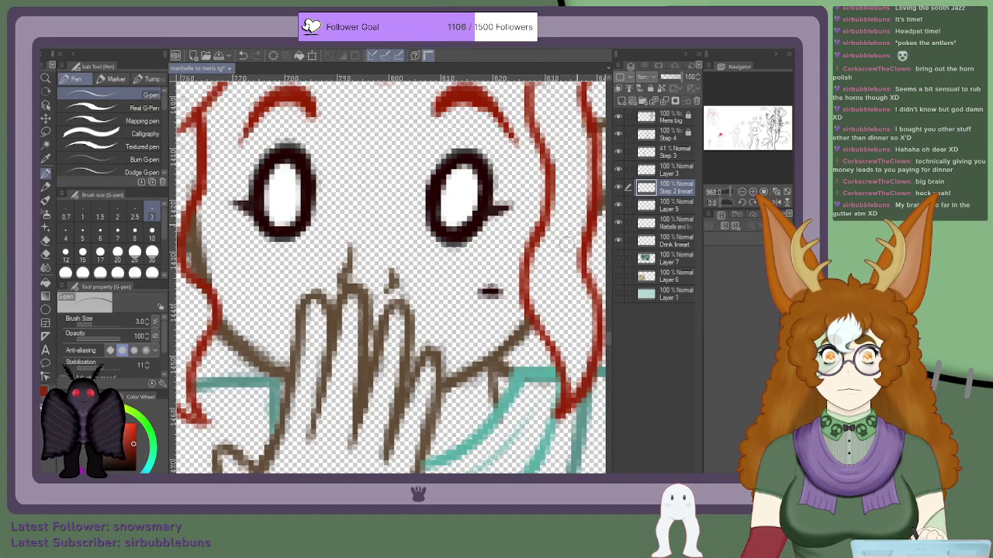
scroll(567, 240, down, 3)
scroll(571, 246, up, 2)
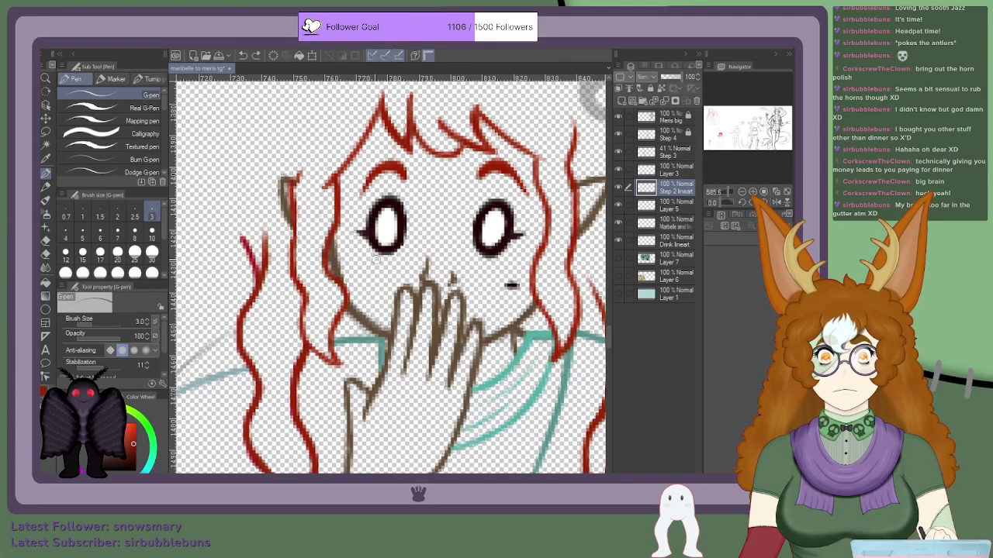
scroll(336, 219, up, 1)
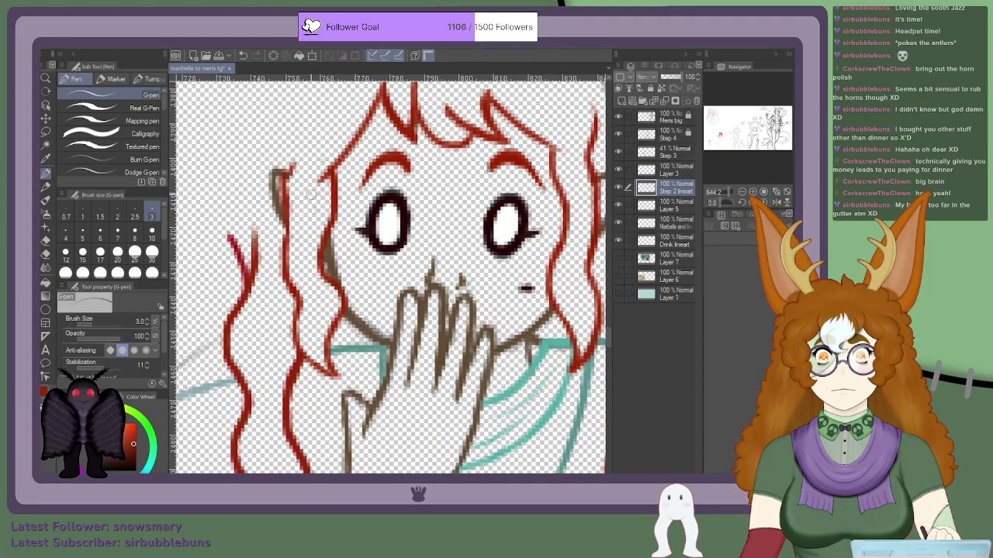
scroll(312, 201, down, 1)
scroll(312, 204, up, 3)
scroll(310, 211, down, 3)
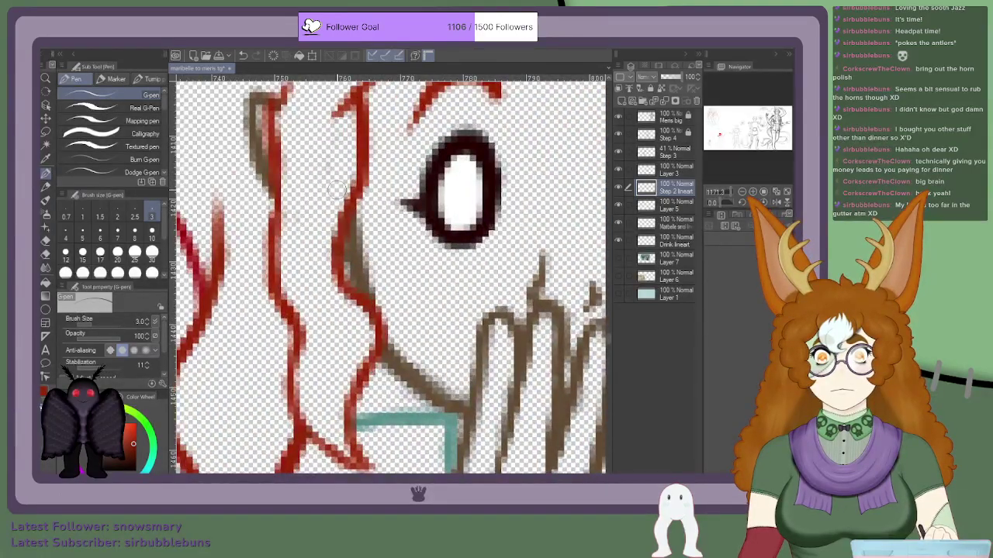
scroll(309, 233, down, 1)
scroll(477, 116, up, 2)
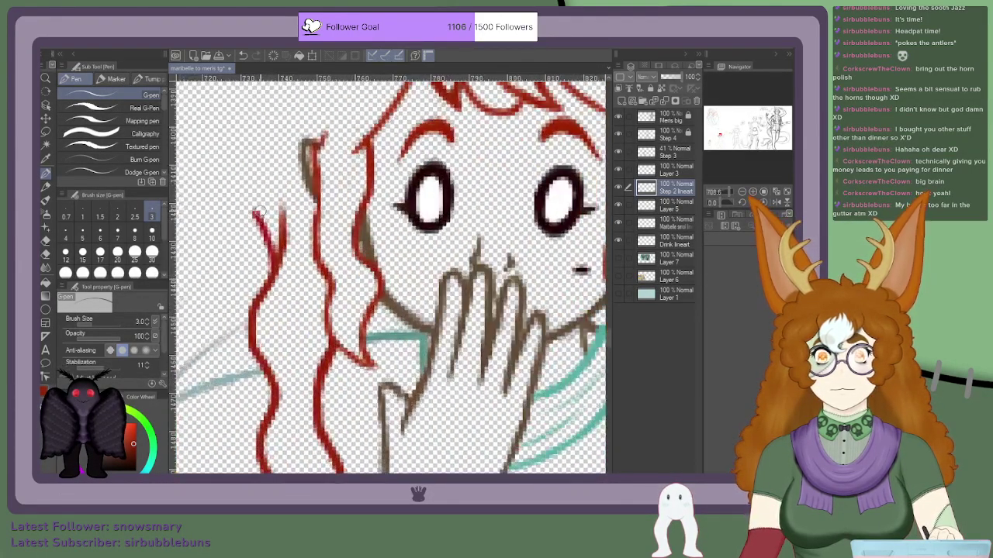
Step: Erase the stray crimson spur at the upper end of the shoulder lock's outer stroke on Layer 3
click(670, 171)
mouse_move(266, 267)
mouse_down()
mouse_move(278, 231)
mouse_move(262, 273)
mouse_move(264, 206)
mouse_move(254, 213)
mouse_move(269, 244)
mouse_move(279, 209)
mouse_up()
scroll(260, 251, down, 4)
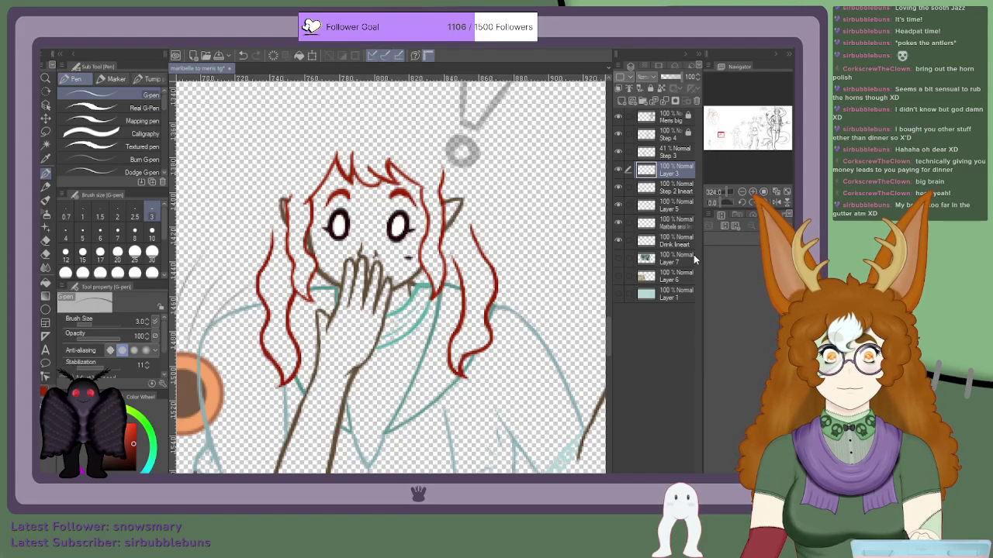
Step: Merge Layer 3 into the Step 2 lineart layer and hide the merged layer
key(ctrl+e)
click(619, 172)
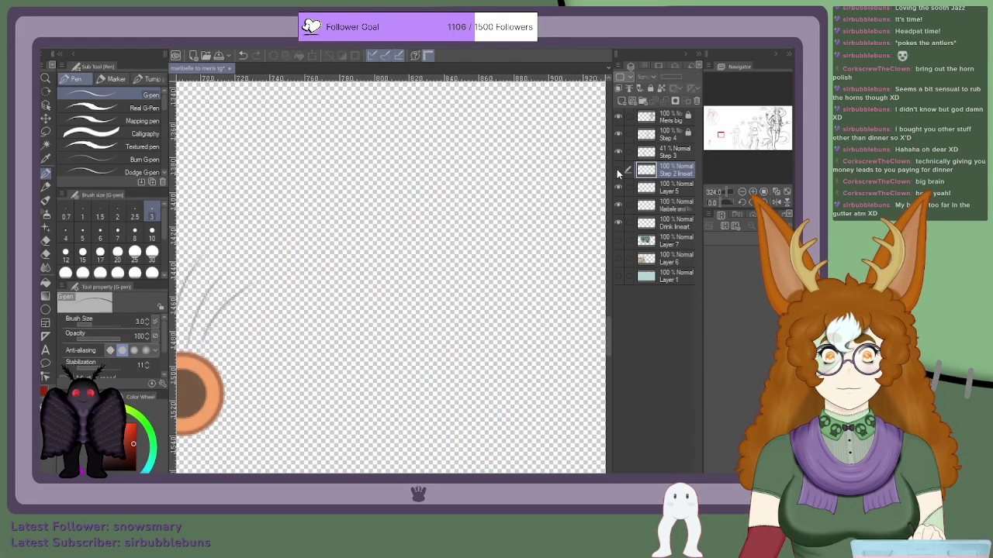
Step: Make the Step 2 lineart layer visible again
click(619, 172)
scroll(309, 285, down, 8)
scroll(275, 324, up, 7)
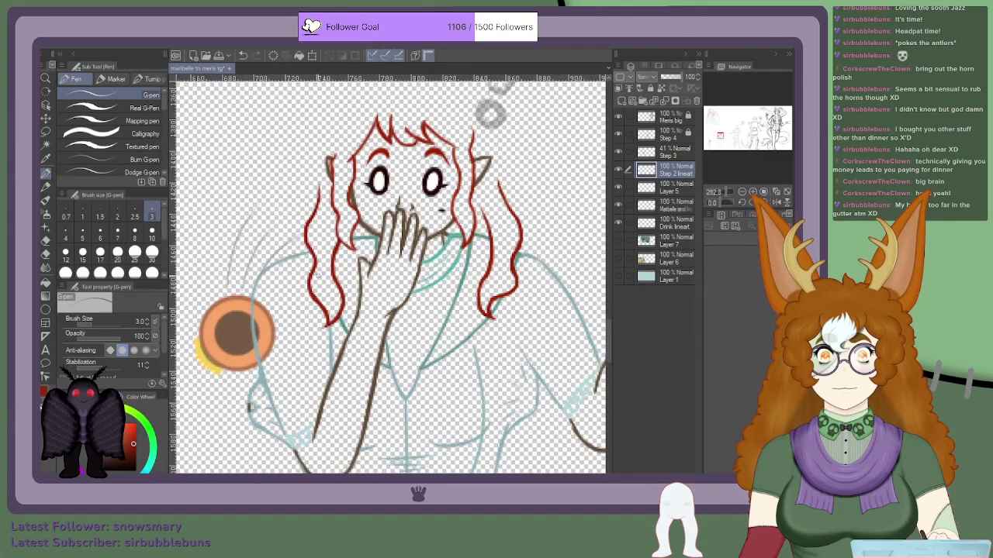
Step: Examine the face, ears, fringe and shoulder locks of the surprised character for gaps in the red hair lines
scroll(389, 215, up, 3)
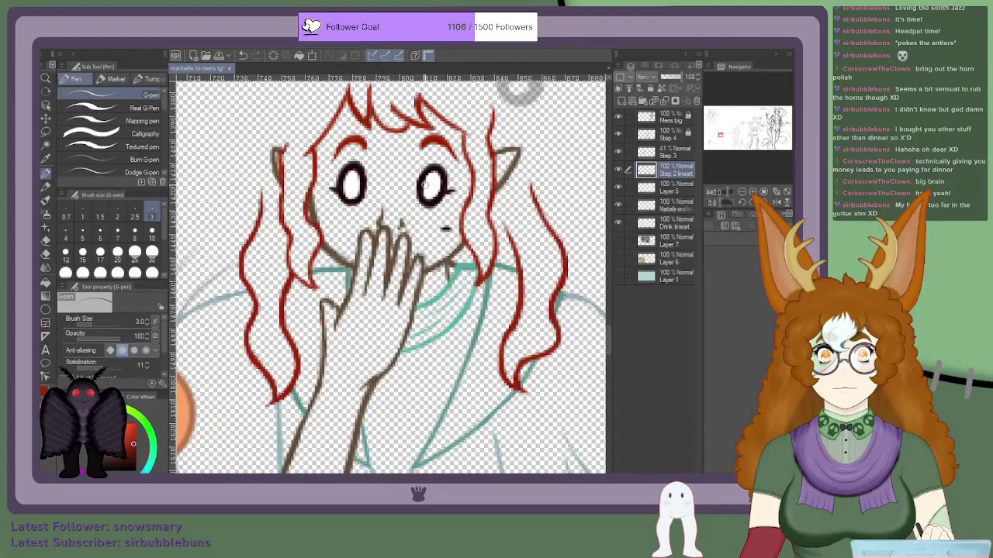
scroll(426, 186, down, 3)
scroll(401, 166, up, 2)
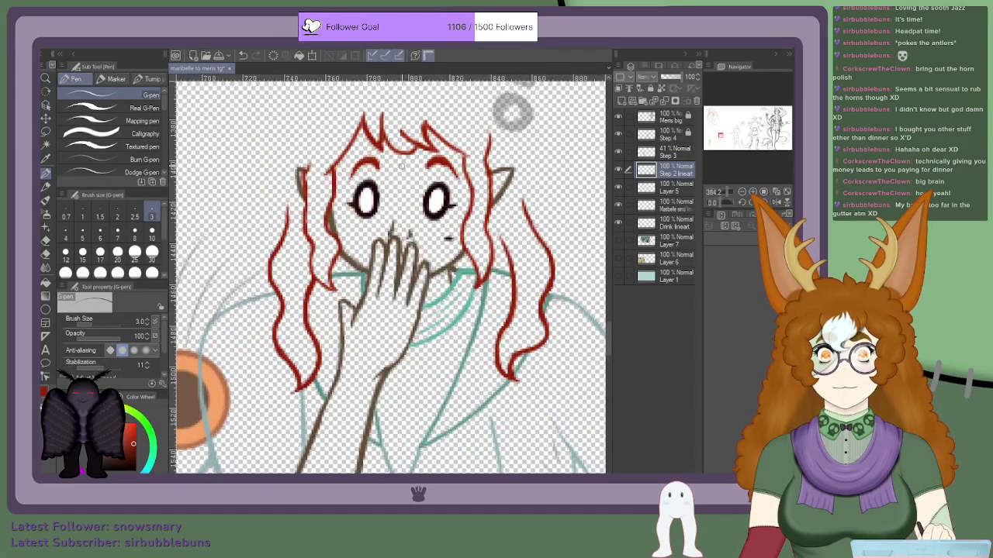
scroll(397, 172, down, 3)
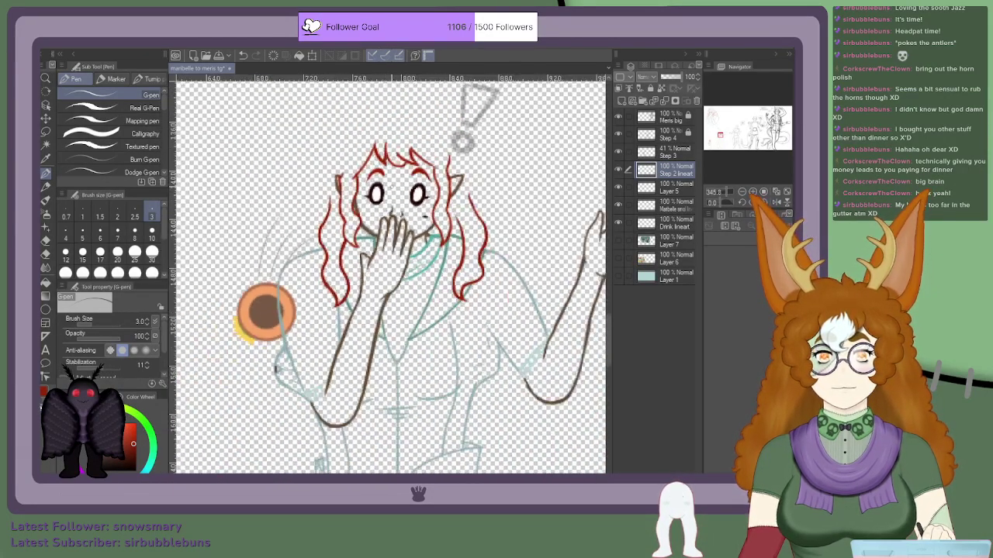
scroll(463, 228, up, 5)
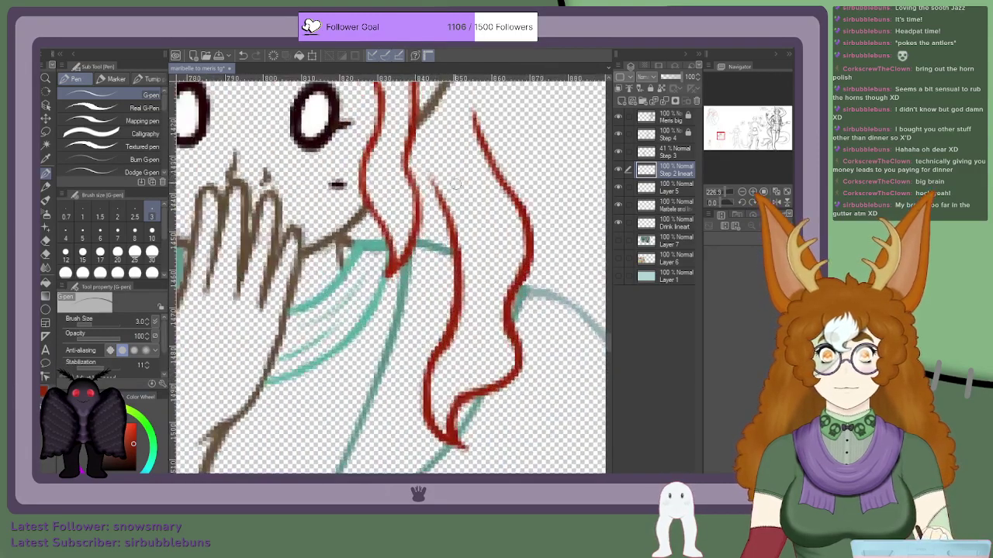
scroll(408, 134, down, 4)
scroll(375, 93, up, 4)
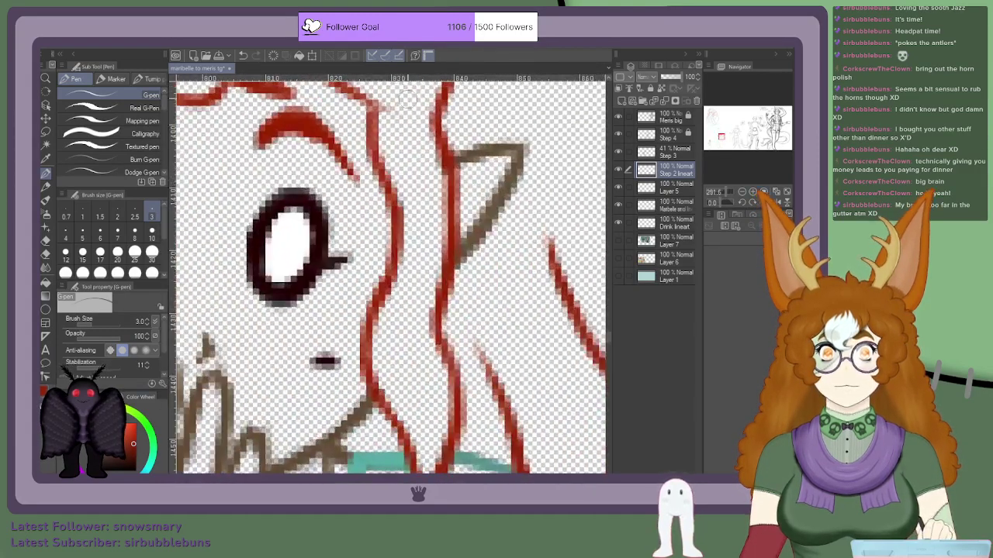
scroll(375, 93, down, 4)
drag(715, 132, 720, 139)
scroll(428, 143, down, 5)
scroll(415, 94, up, 6)
scroll(431, 125, up, 4)
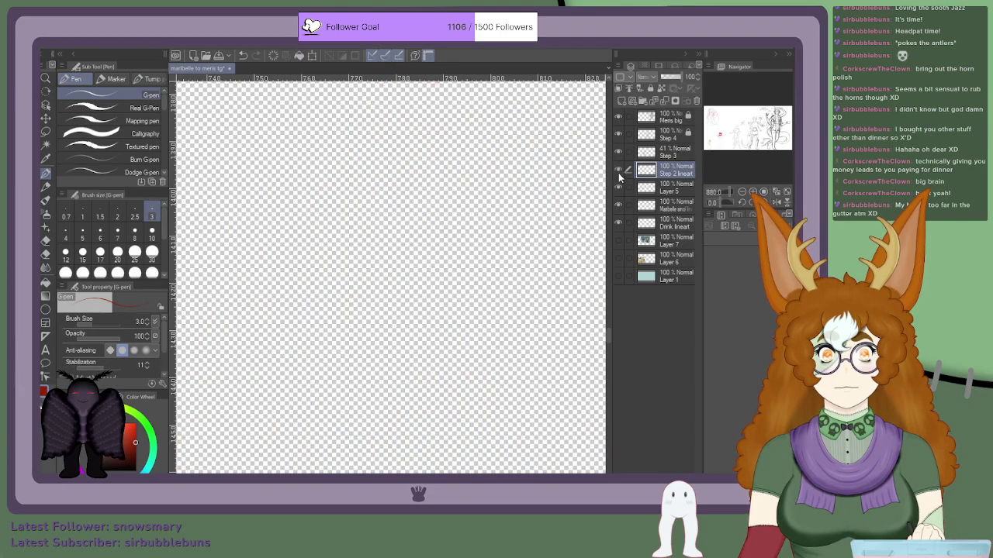
Step: Touch up the corner where the fringe meets the side lock with a size 1 G-pen stroke on the Step 2 lineart layer
click(83, 216)
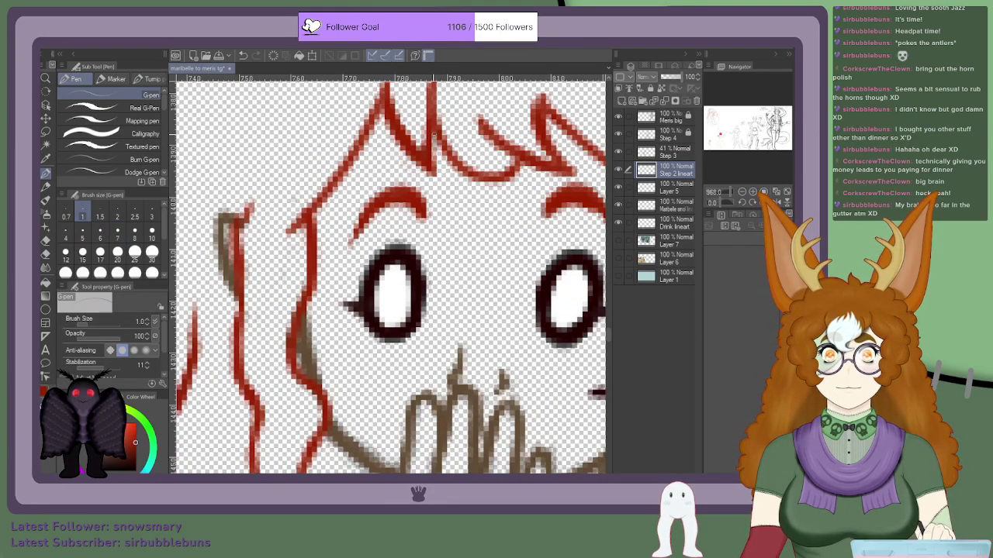
scroll(437, 171, down, 3)
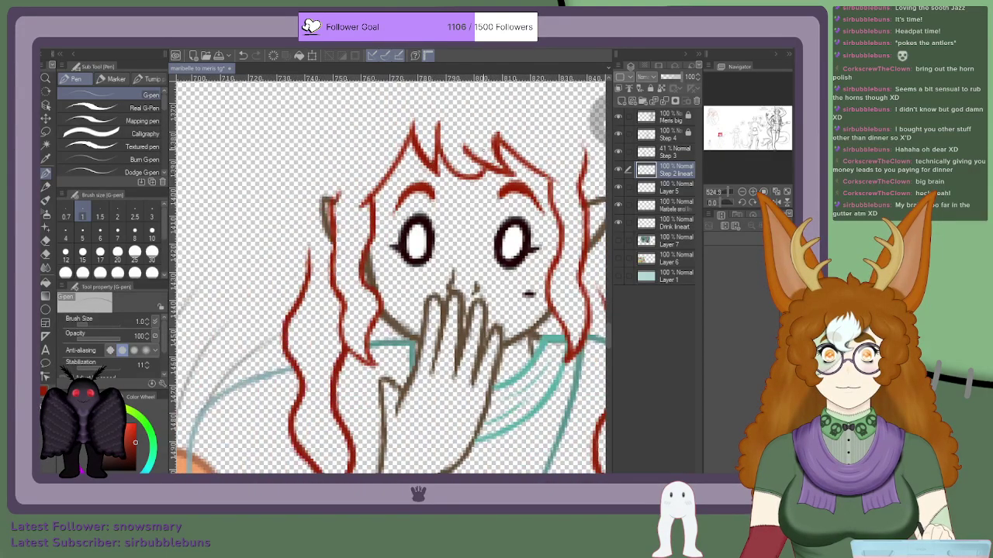
scroll(495, 143, up, 1)
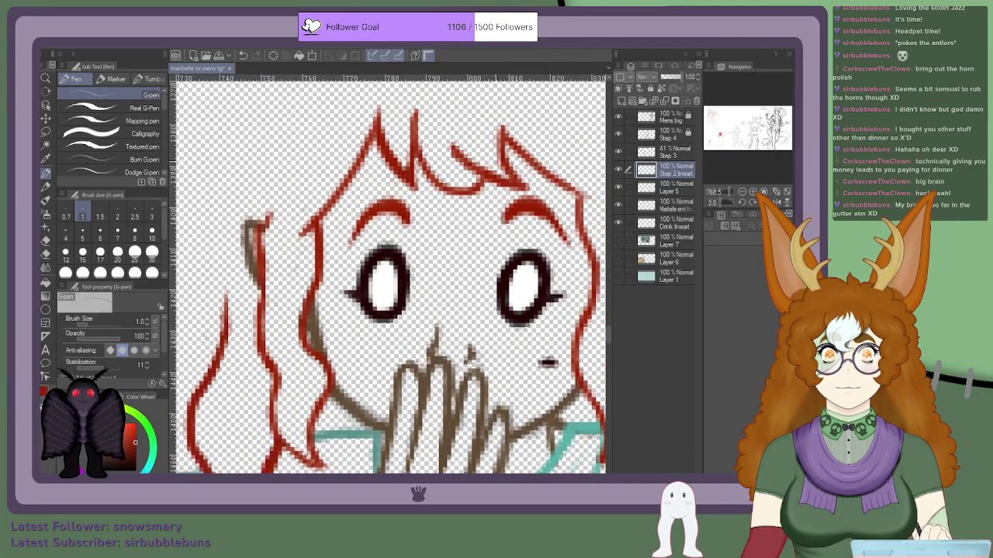
scroll(508, 165, down, 3)
scroll(540, 172, up, 4)
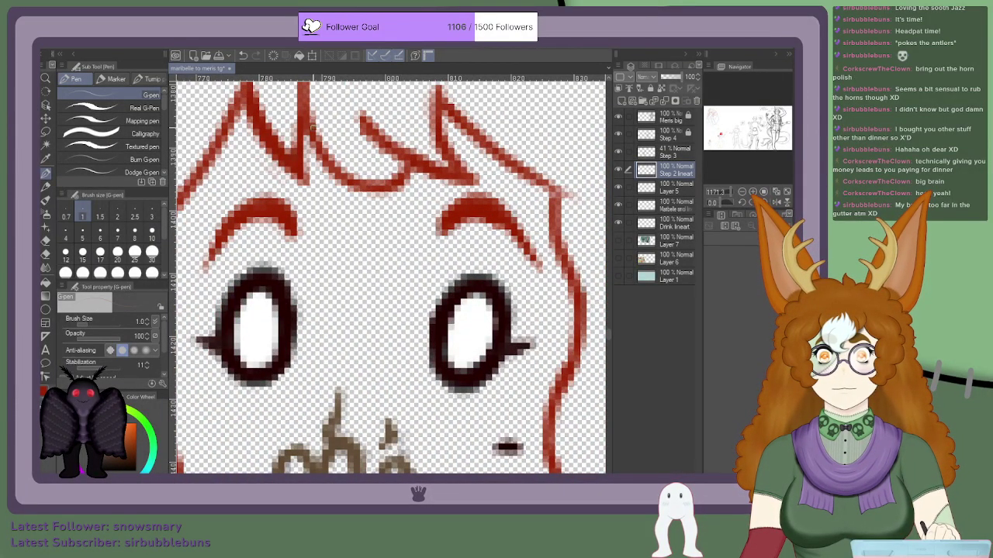
mouse_move(535, 204)
mouse_down()
mouse_move(578, 190)
mouse_move(535, 180)
mouse_move(585, 203)
mouse_move(578, 173)
mouse_up()
scroll(172, 194, down, 5)
scroll(172, 194, up, 2)
scroll(172, 202, down, 3)
scroll(172, 211, up, 1)
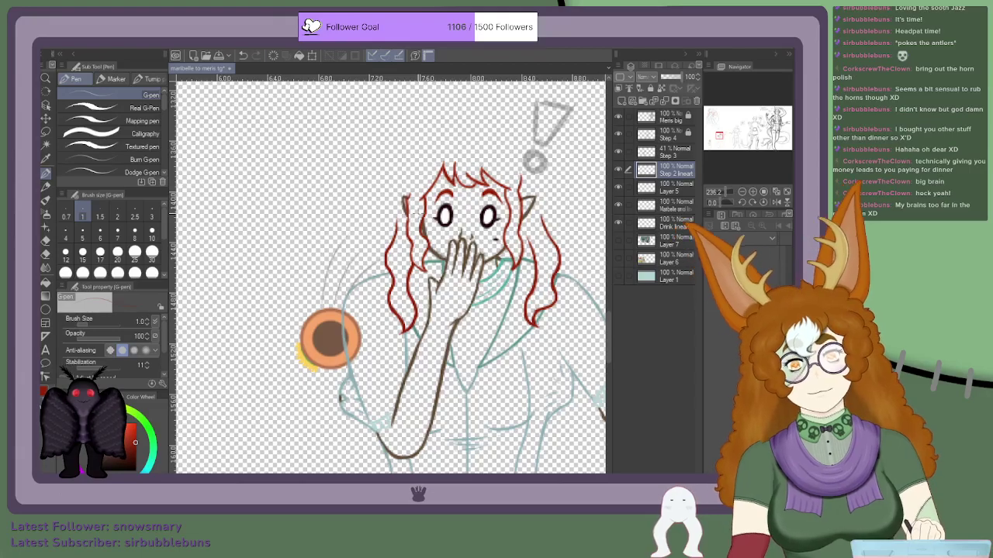
scroll(303, 283, down, 2)
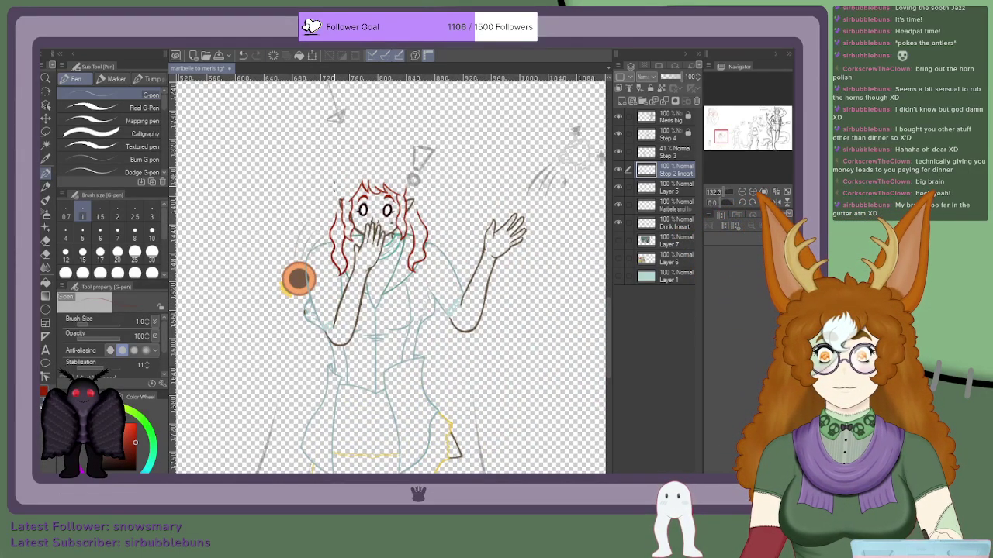
Step: Draw the outer hair outline with a size 3 G-pen, over the crown and down to both shoulders in wavy lines
scroll(299, 279, up, 1)
key(bracketright)
key(bracketright)
key(bracketright)
key(bracketright)
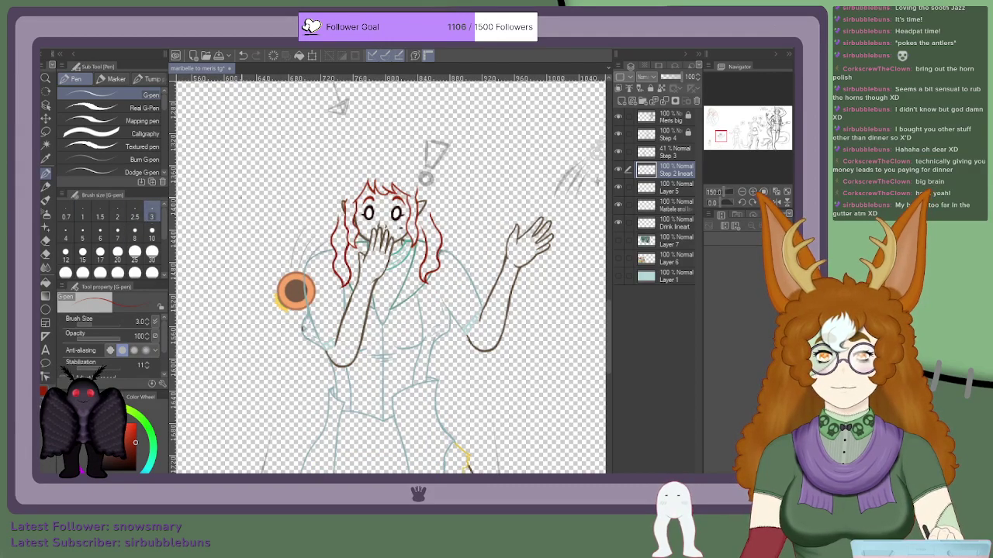
scroll(295, 290, up, 1)
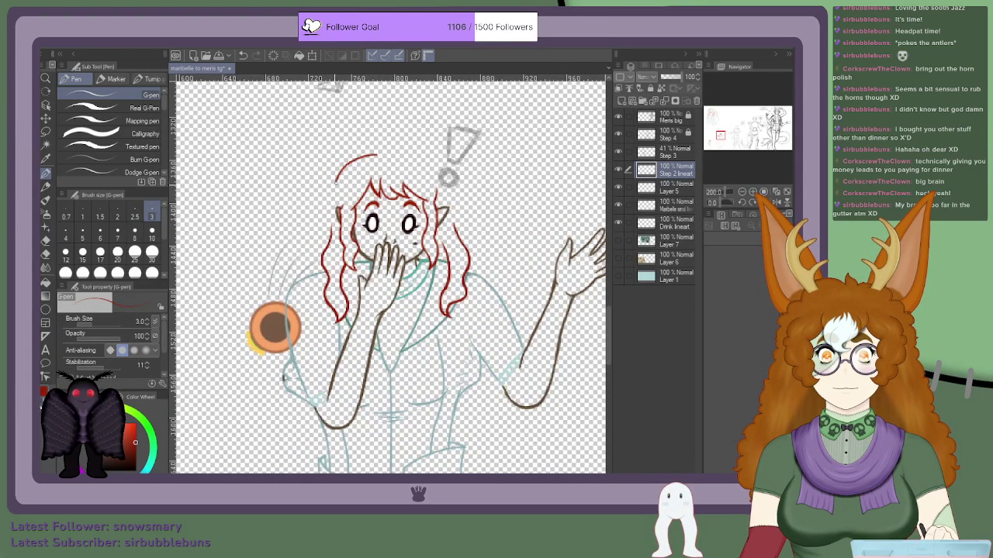
key(ctrl+z)
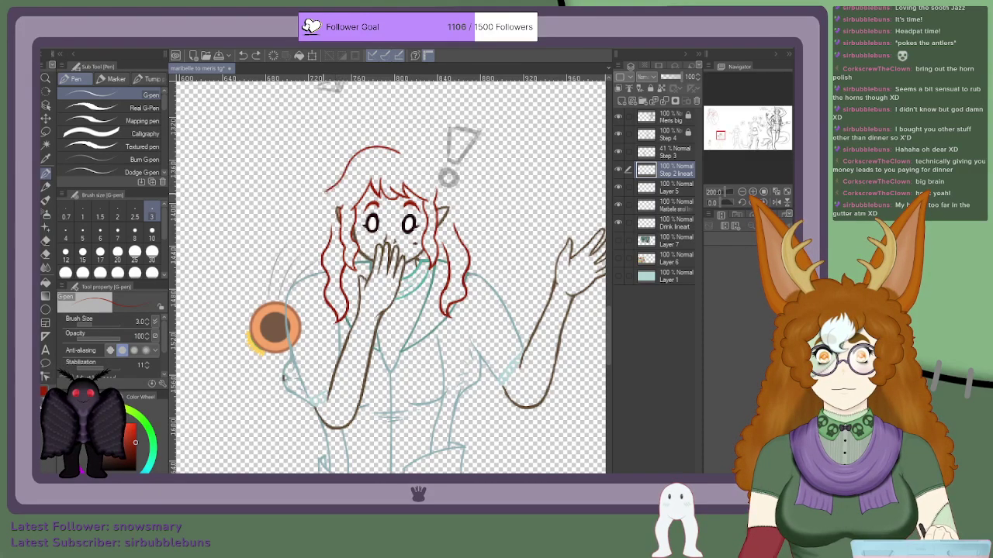
scroll(316, 219, up, 3)
mouse_move(316, 221)
mouse_down()
mouse_move(315, 269)
mouse_move(289, 321)
mouse_up()
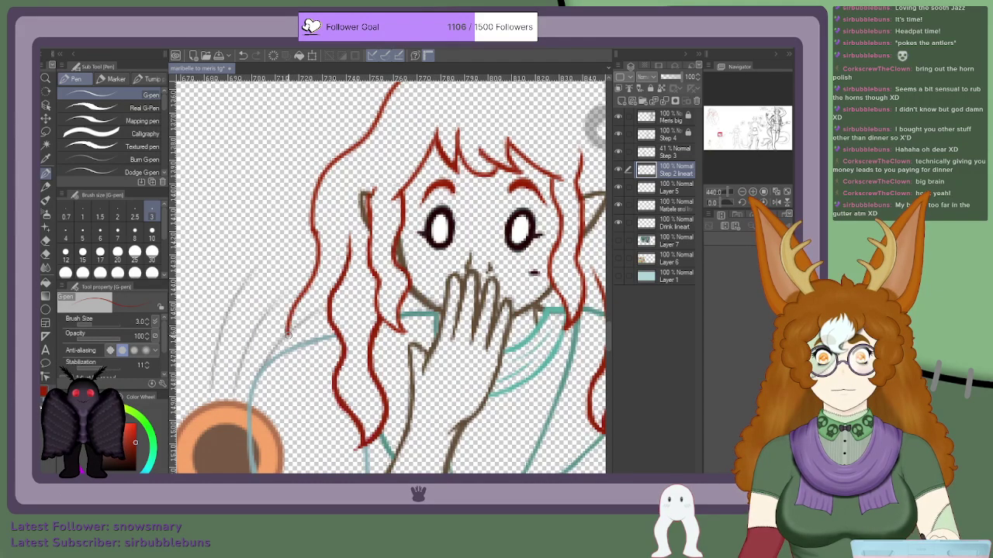
scroll(341, 239, down, 5)
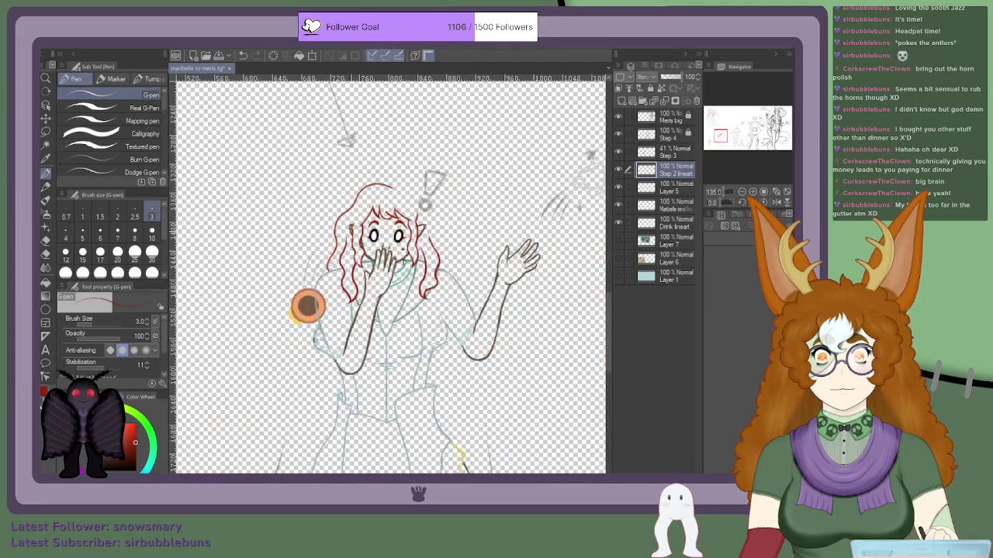
scroll(450, 253, up, 3)
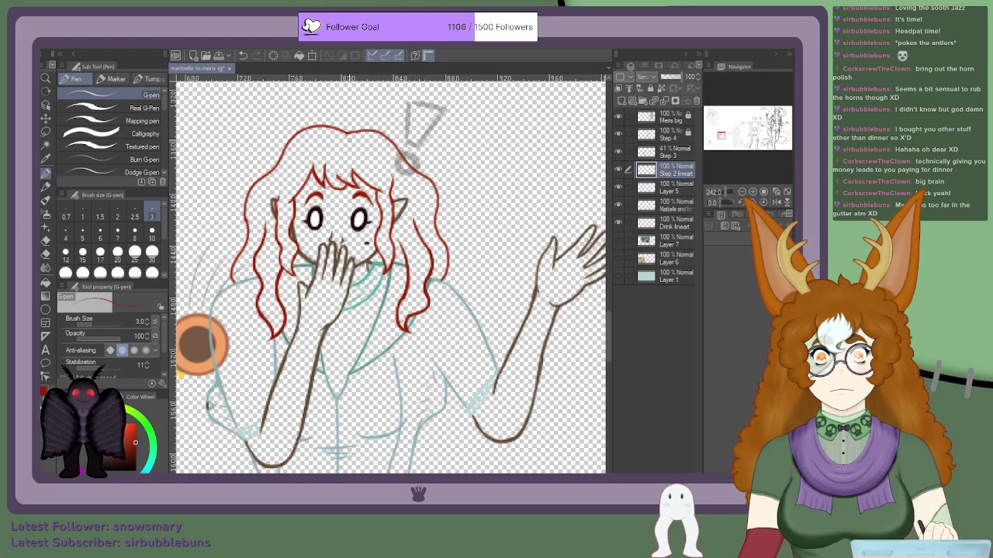
scroll(391, 276, down, 5)
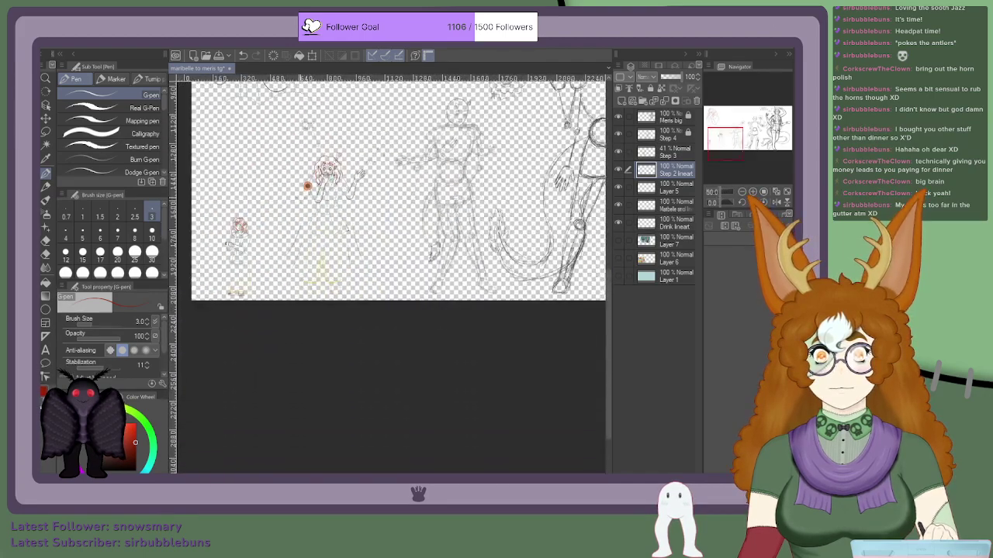
scroll(348, 158, up, 1)
scroll(402, 104, up, 5)
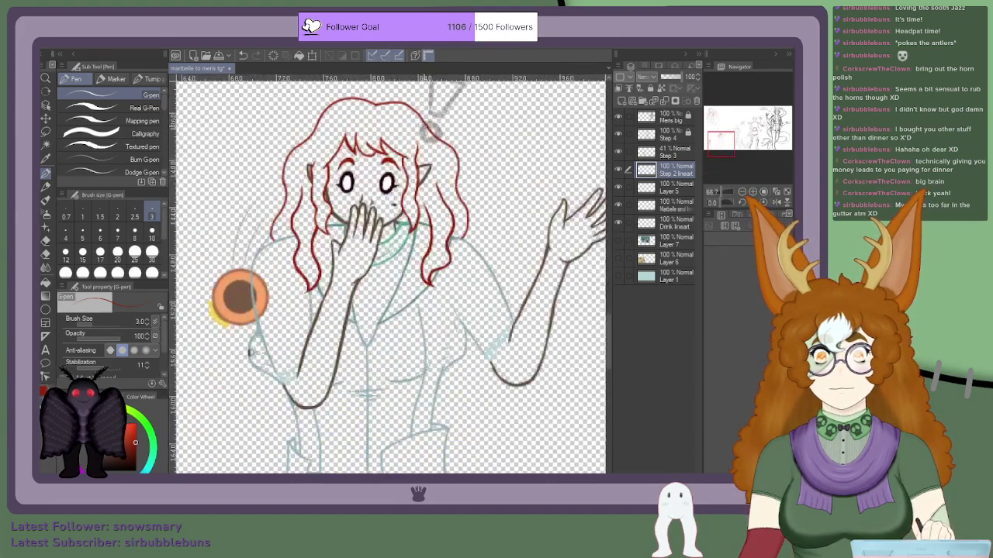
mouse_move(288, 114)
mouse_down()
mouse_move(253, 161)
mouse_move(238, 215)
mouse_up()
key(ctrl+z)
scroll(240, 219, down, 10)
scroll(221, 223, up, 9)
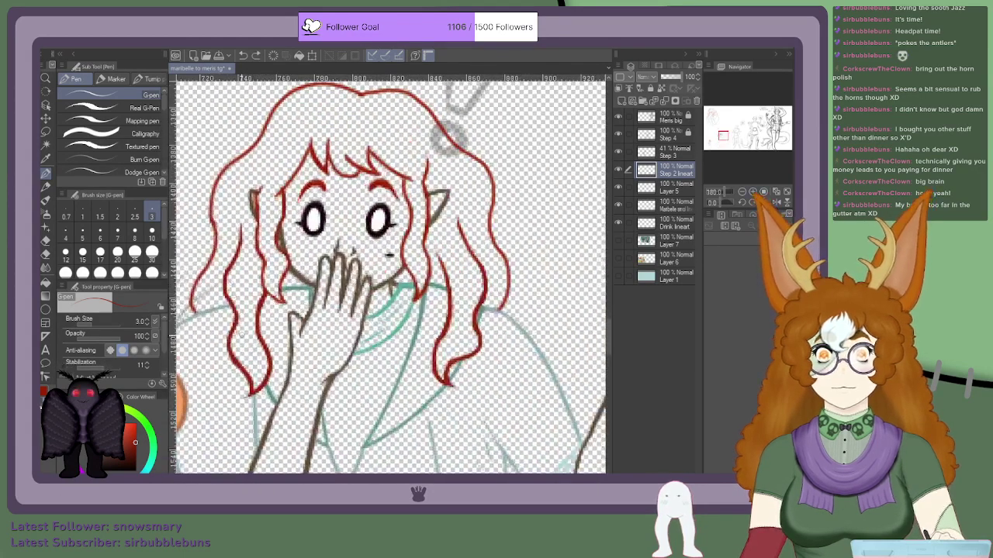
Step: Set the G-pen to size 2 and draw thin wavy strand lines inside both shoulder locks
click(117, 210)
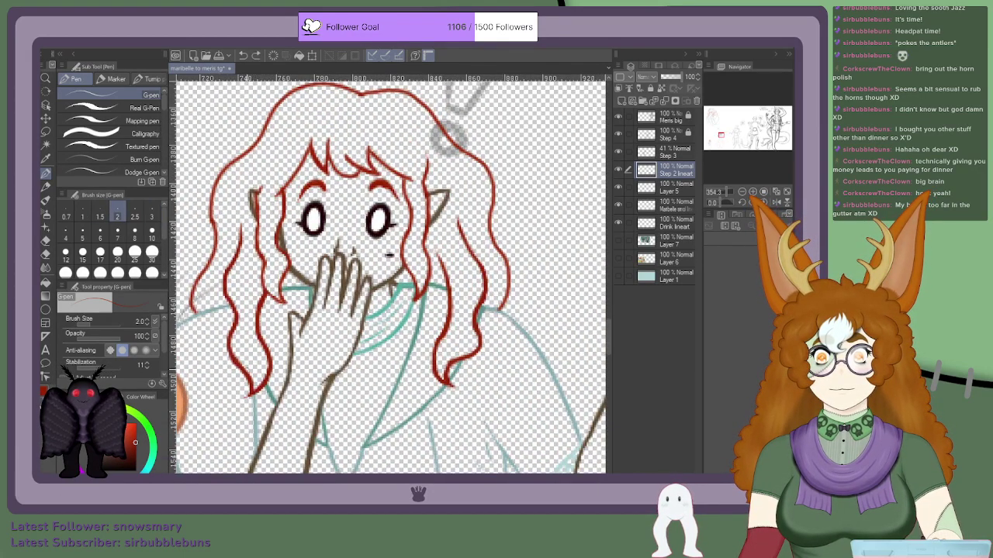
drag(260, 384, 247, 262)
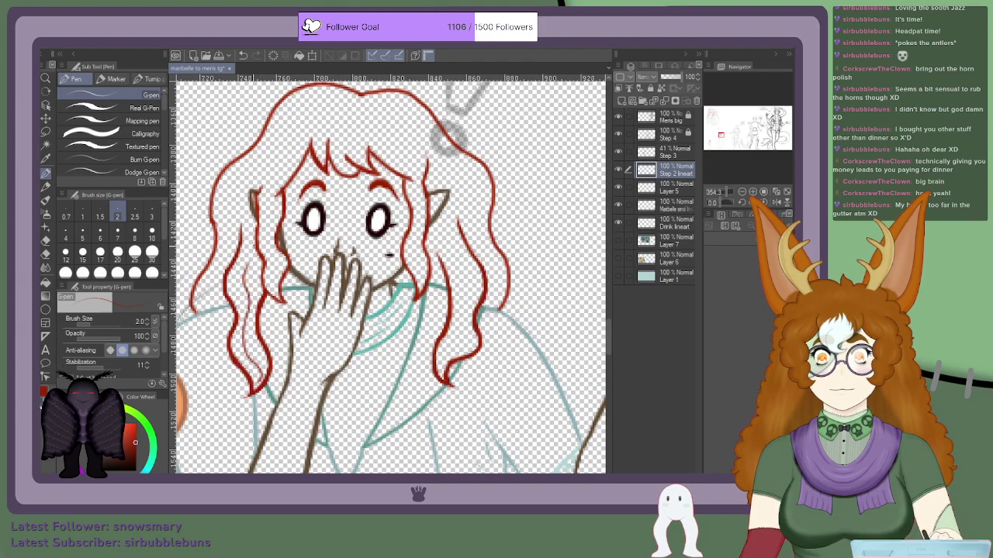
mouse_move(442, 373)
mouse_down()
mouse_move(463, 309)
mouse_move(456, 242)
mouse_up()
key(ctrl+z)
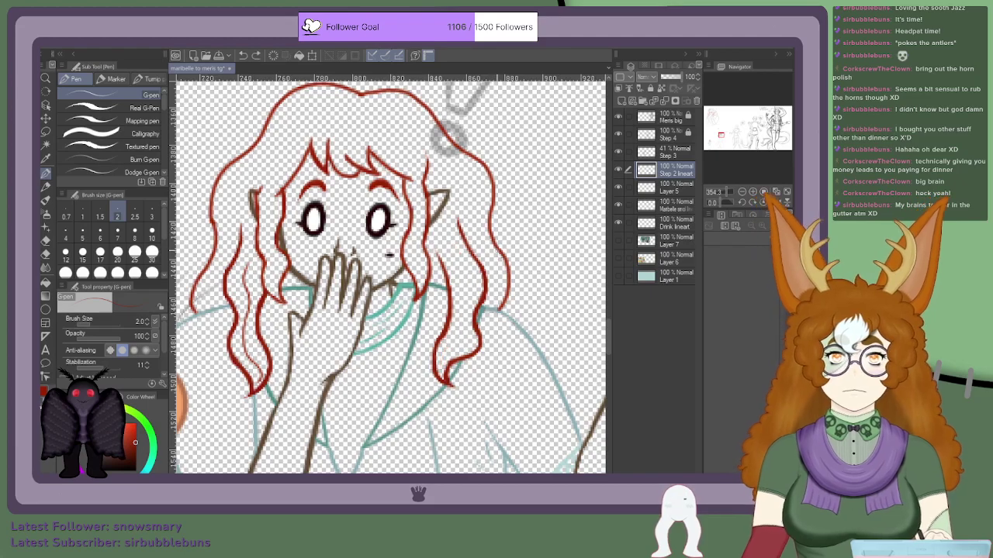
mouse_move(443, 354)
mouse_down()
mouse_move(464, 340)
mouse_move(463, 263)
mouse_up()
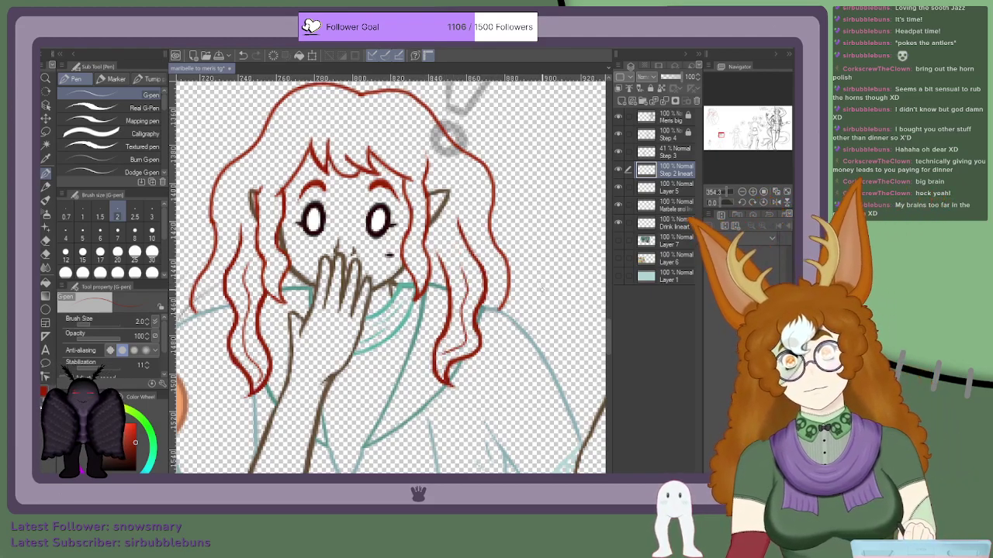
key(ctrl+z)
mouse_move(445, 353)
mouse_down()
mouse_move(464, 344)
mouse_move(462, 253)
mouse_up()
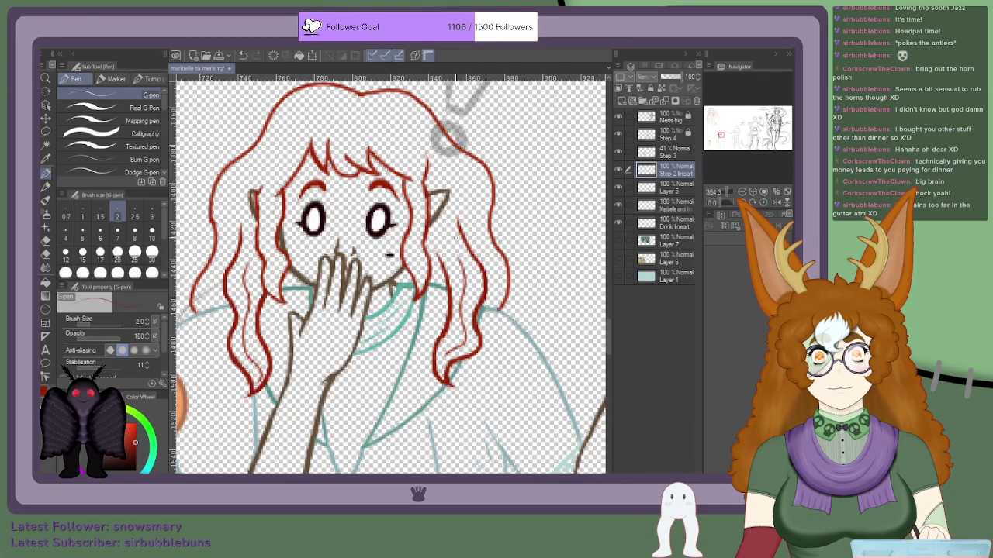
Step: Draw thin strand lines inside both face-framing side locks and upward through the fringe
drag(420, 284, 416, 216)
drag(276, 289, 266, 214)
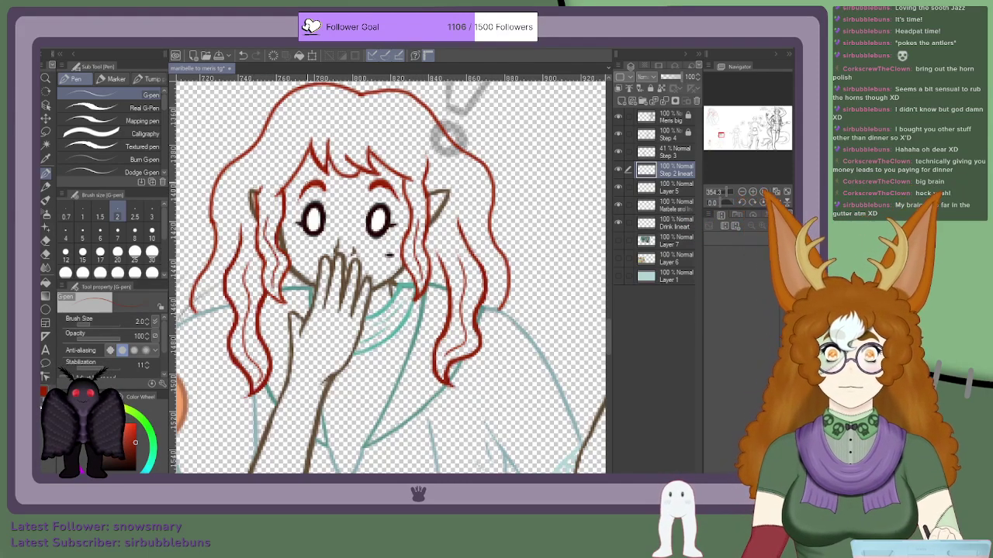
drag(386, 138, 408, 168)
drag(297, 131, 278, 183)
drag(354, 173, 342, 125)
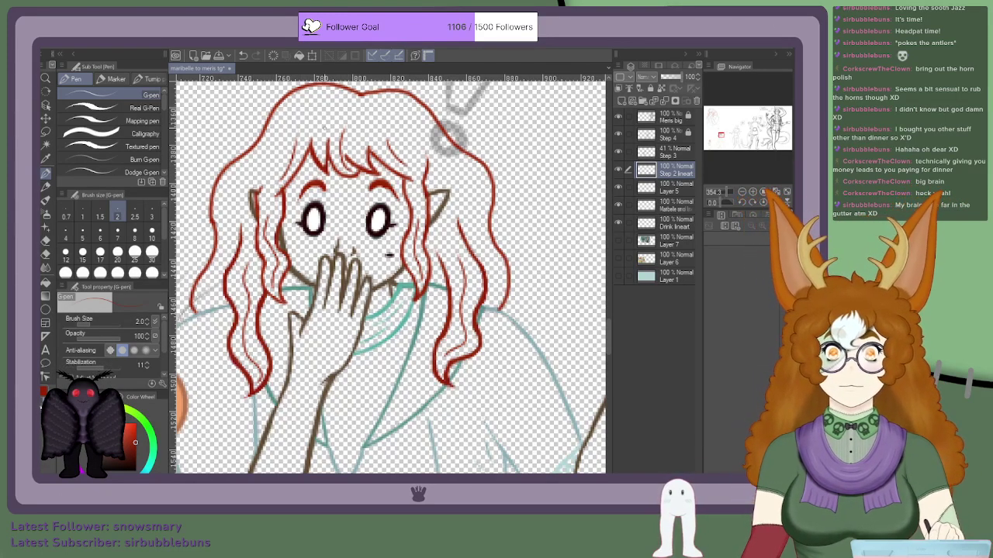
drag(360, 161, 357, 127)
Step: Draw curved strand lines from the crown above the fringe down toward both sides of the head
mouse_move(318, 162)
mouse_down()
mouse_move(321, 126)
mouse_move(408, 115)
mouse_move(478, 211)
mouse_up()
drag(344, 102, 270, 145)
key(ctrl+z)
drag(371, 118, 418, 168)
mouse_move(351, 101)
mouse_down()
mouse_move(285, 115)
mouse_move(233, 206)
mouse_up()
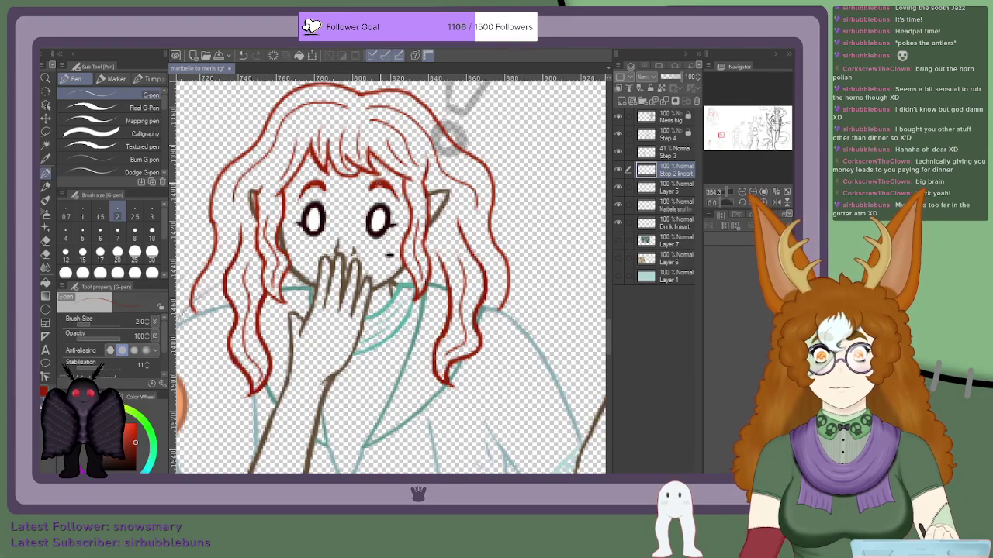
Step: Draw wavy strand lines inside the outer hair outline on both sides and a short one above the fringe
mouse_move(476, 231)
mouse_down()
mouse_move(498, 268)
mouse_move(492, 309)
mouse_up()
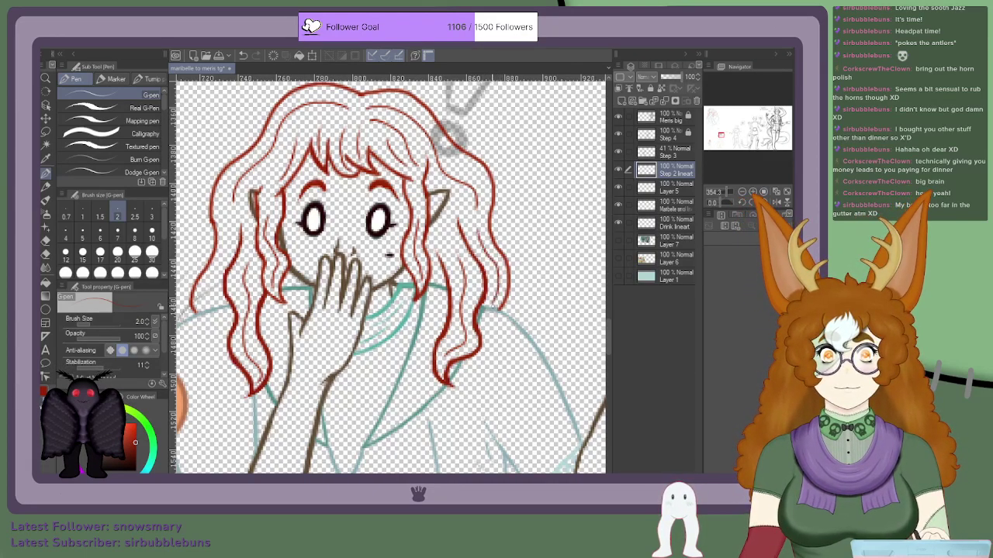
drag(226, 207, 206, 298)
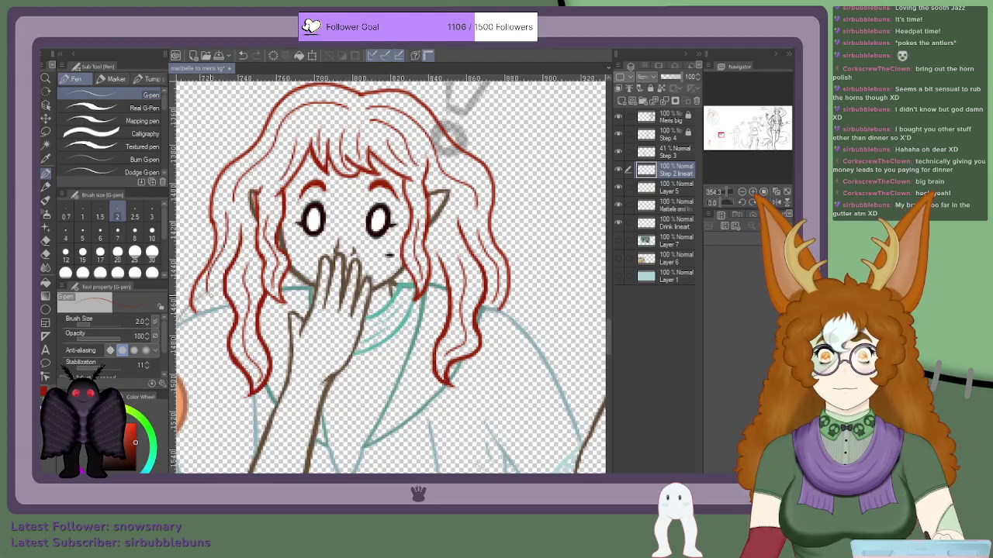
key(ctrl+z)
mouse_move(228, 208)
mouse_down()
mouse_move(228, 247)
mouse_move(207, 302)
mouse_up()
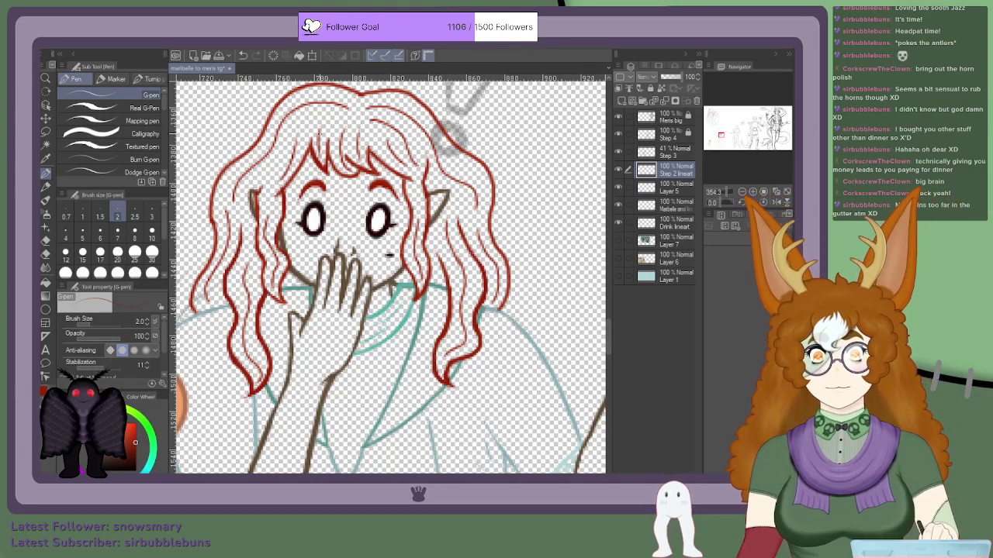
drag(335, 116, 293, 132)
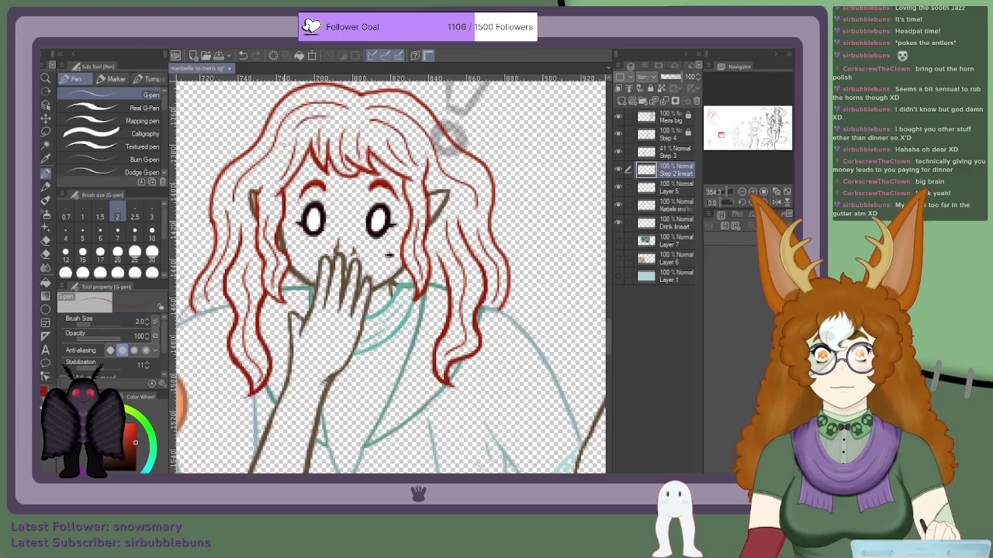
scroll(280, 148, down, 3)
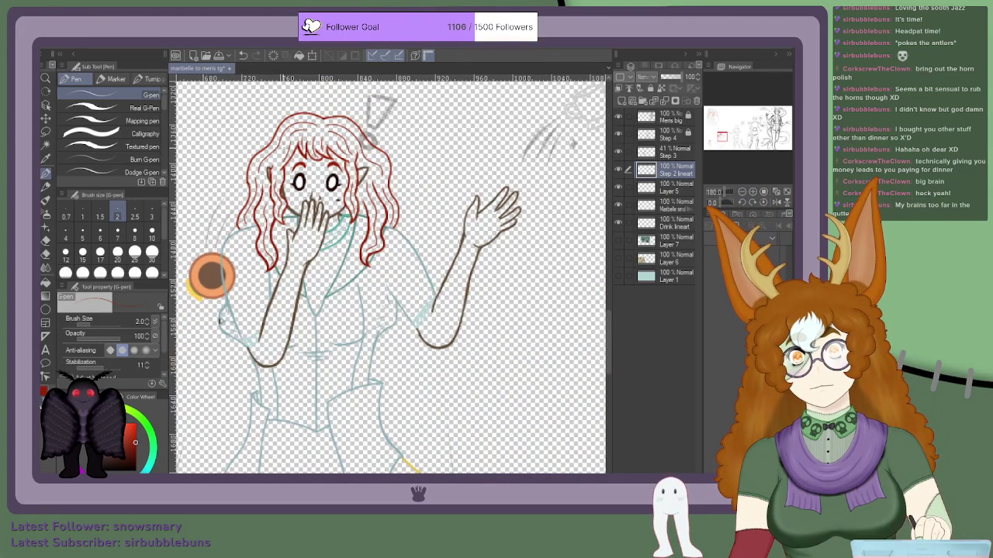
Step: Examine the red strand lines closely across the crown, fringe and both side locks of the surprised character's hair
scroll(282, 149, up, 2)
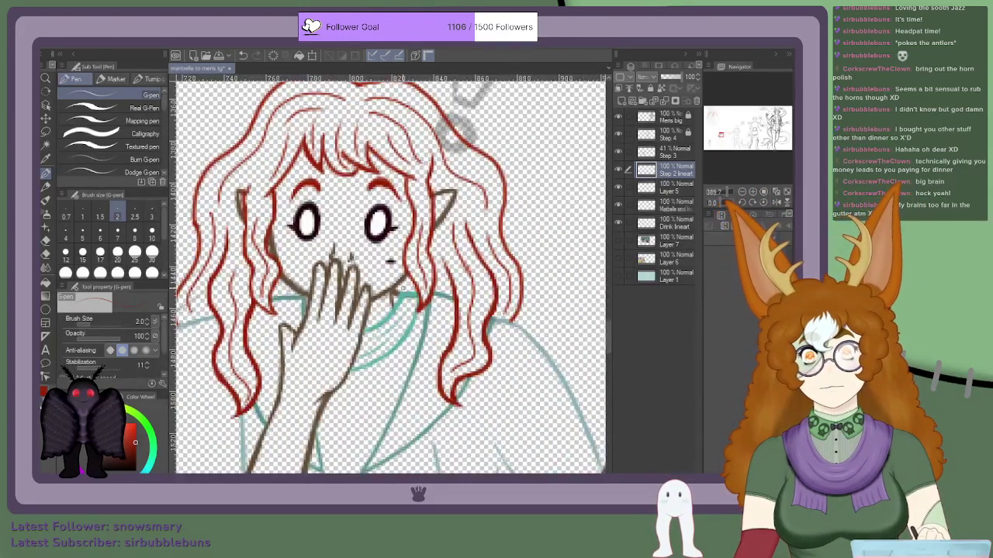
scroll(371, 295, down, 2)
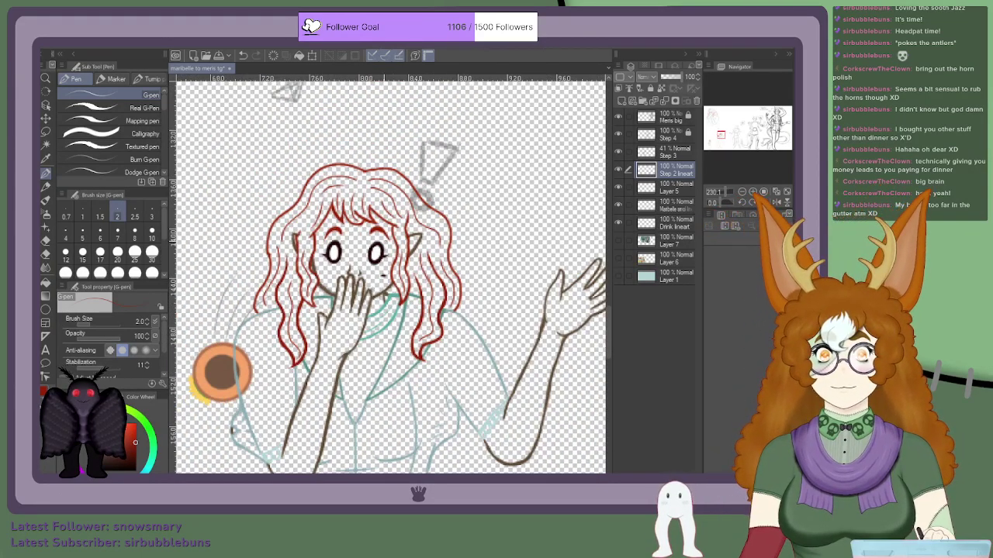
scroll(326, 256, up, 1)
scroll(456, 239, up, 5)
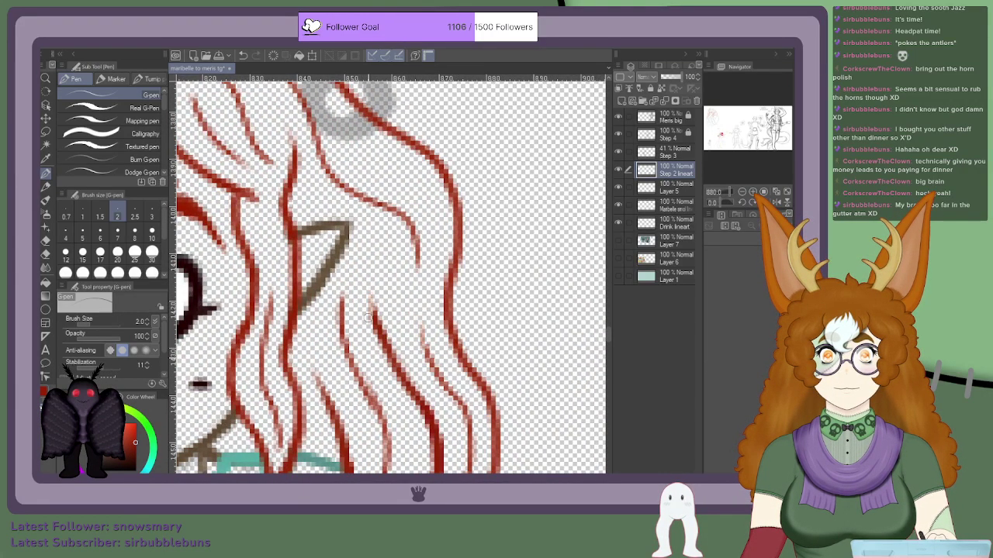
scroll(381, 320, down, 2)
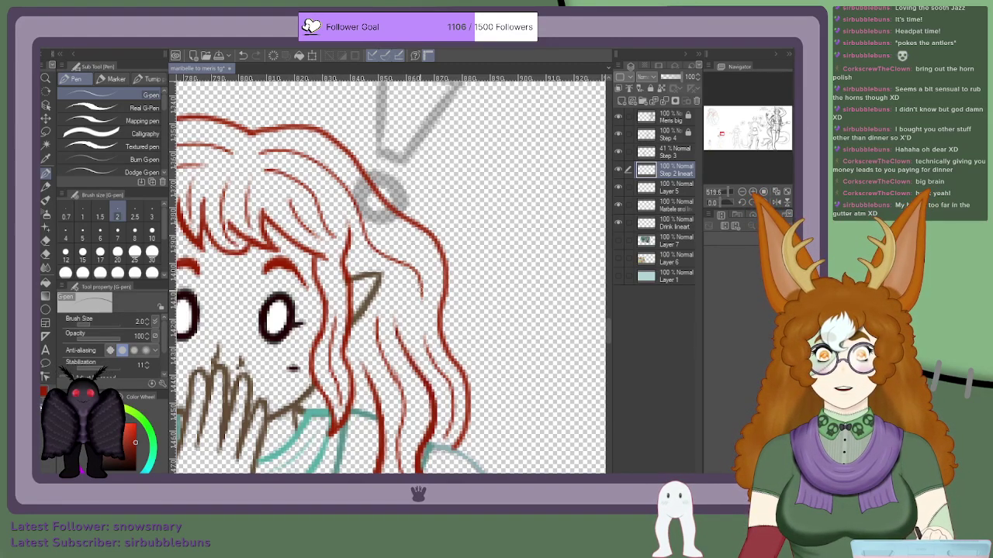
scroll(436, 431, up, 3)
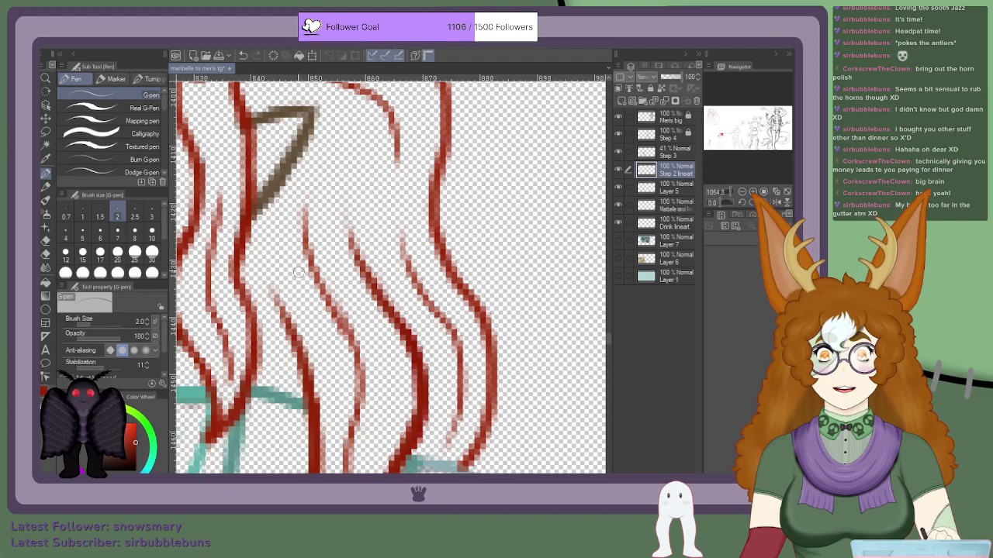
scroll(298, 263, down, 3)
scroll(320, 241, up, 2)
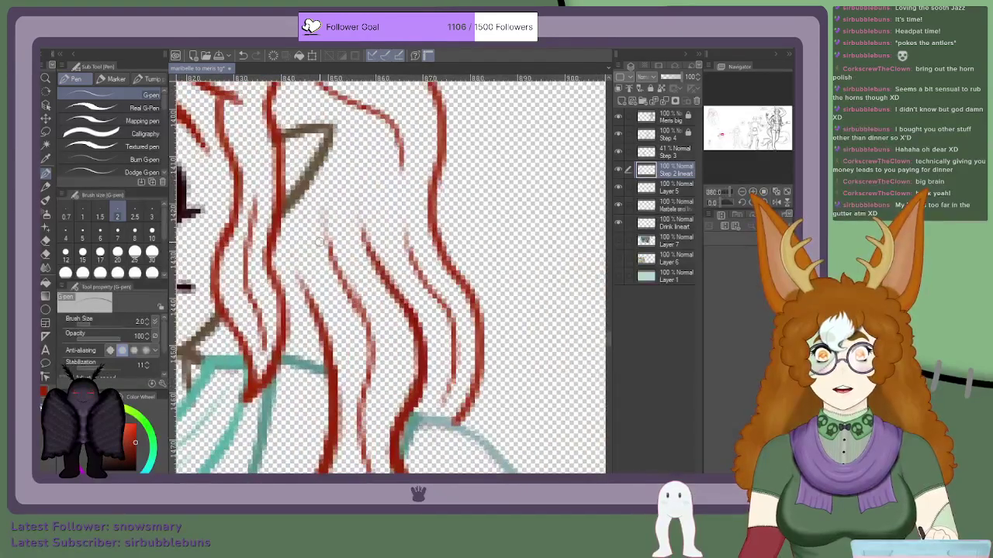
scroll(320, 225, down, 3)
scroll(332, 351, up, 5)
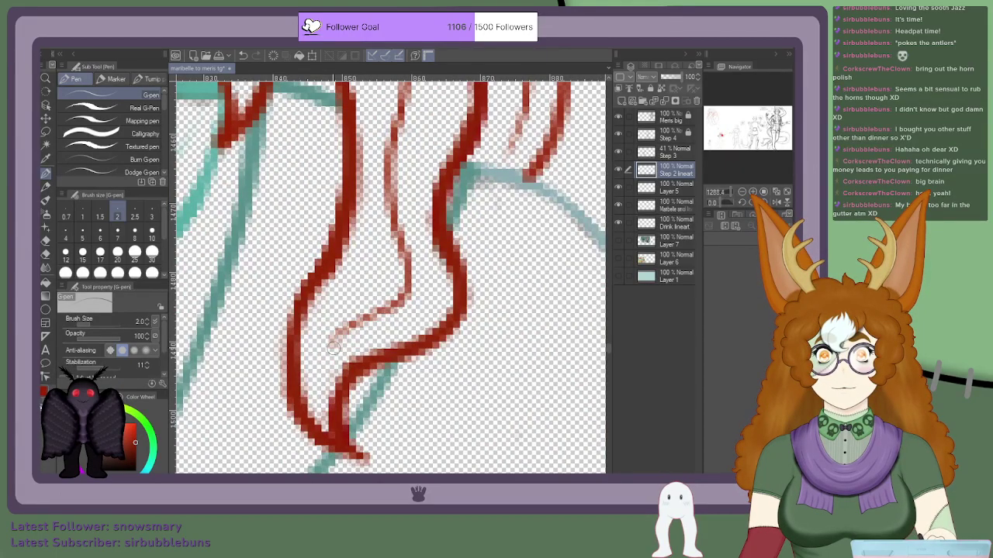
scroll(332, 351, down, 4)
scroll(326, 113, up, 4)
scroll(325, 112, down, 4)
scroll(326, 112, up, 5)
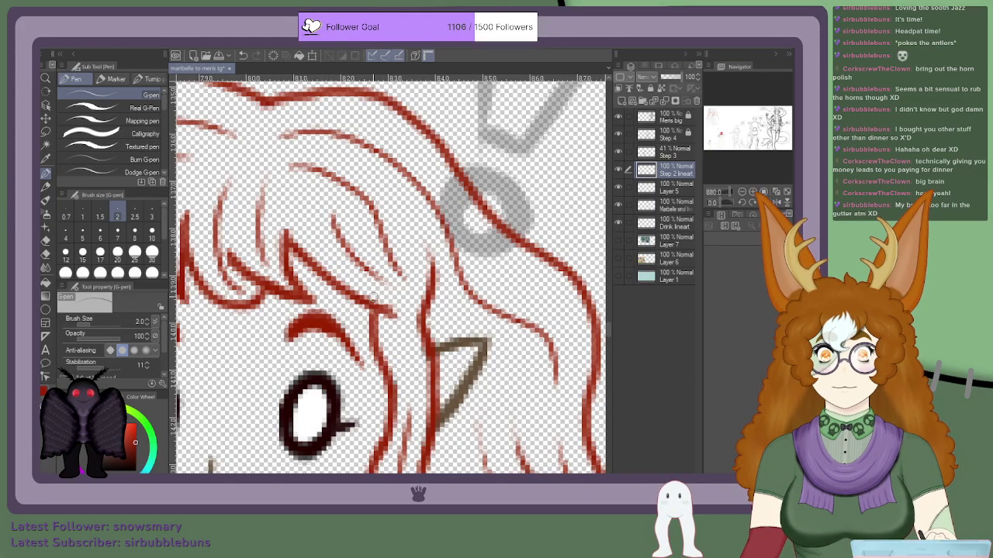
scroll(284, 253, down, 5)
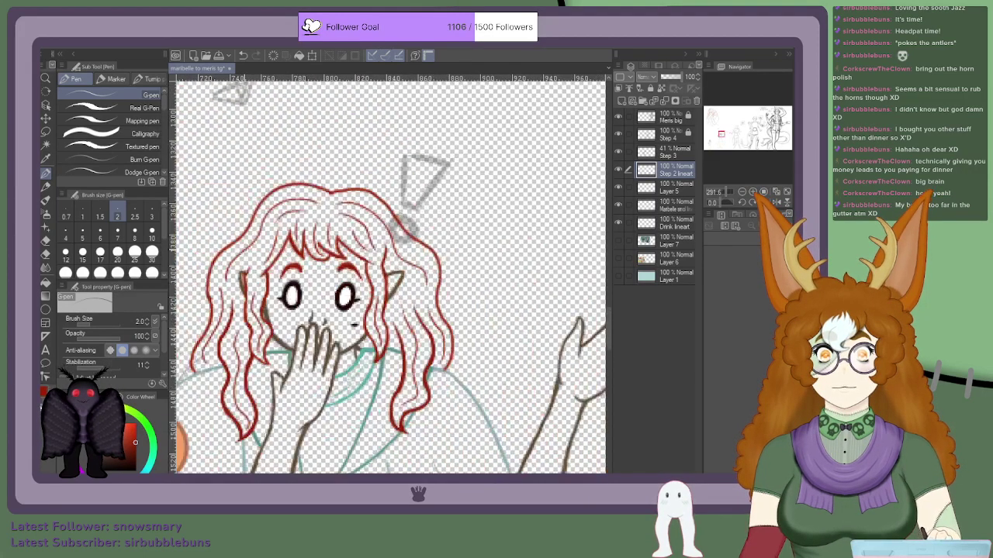
scroll(284, 253, up, 5)
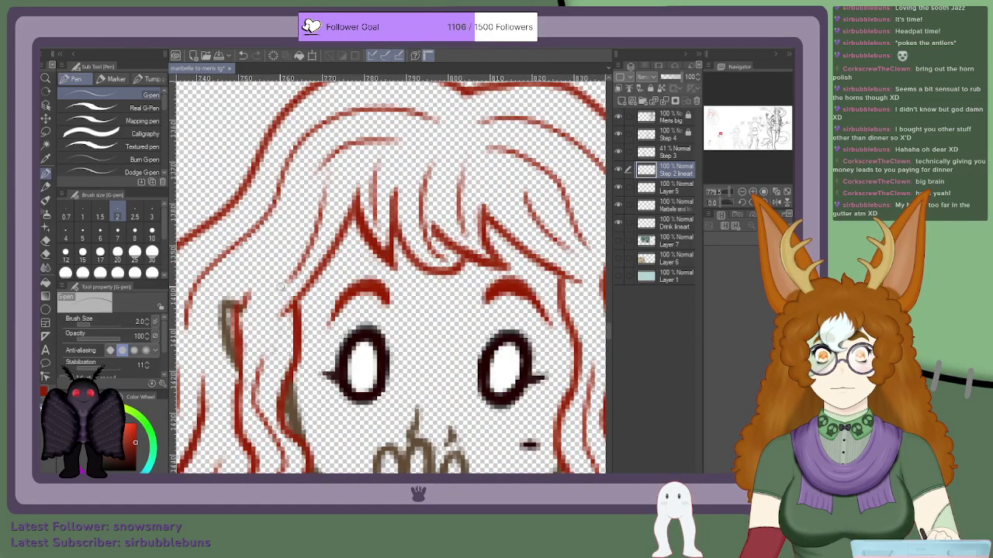
scroll(302, 263, down, 2)
scroll(310, 256, up, 3)
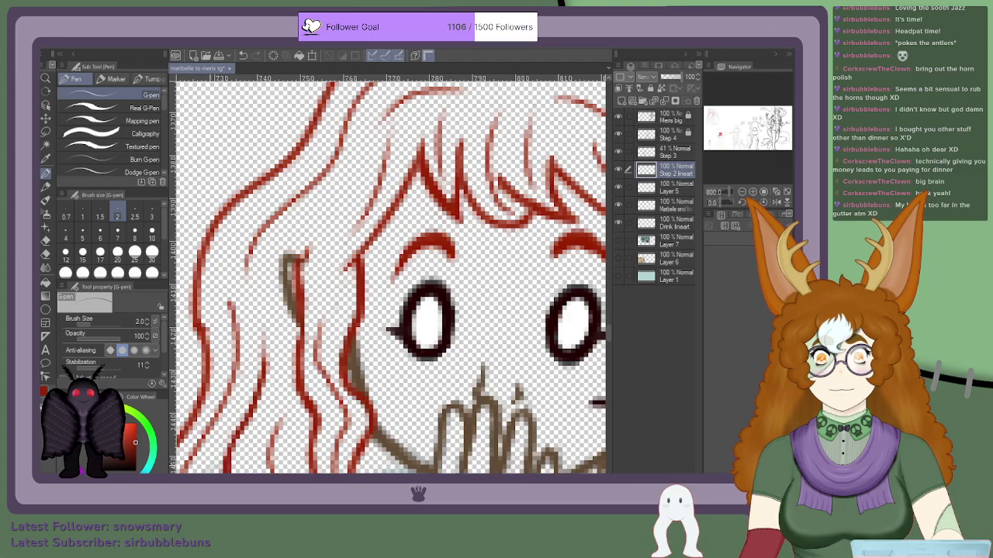
scroll(209, 461, down, 3)
scroll(198, 465, up, 3)
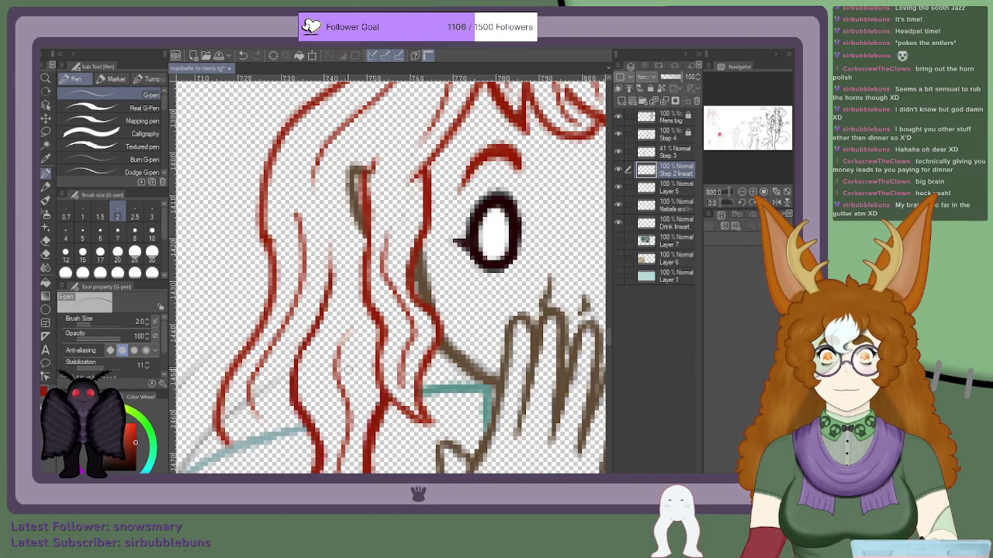
scroll(283, 269, down, 4)
scroll(332, 301, up, 4)
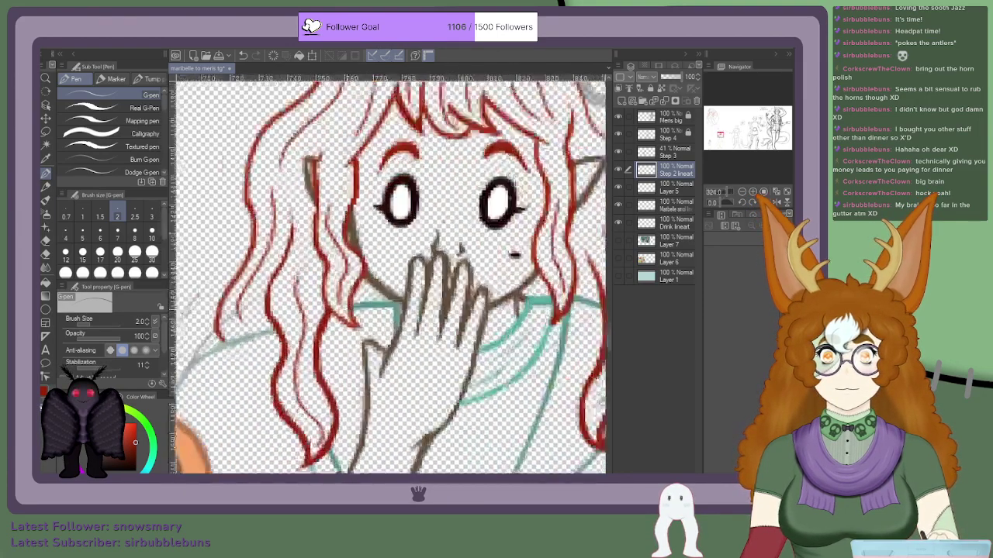
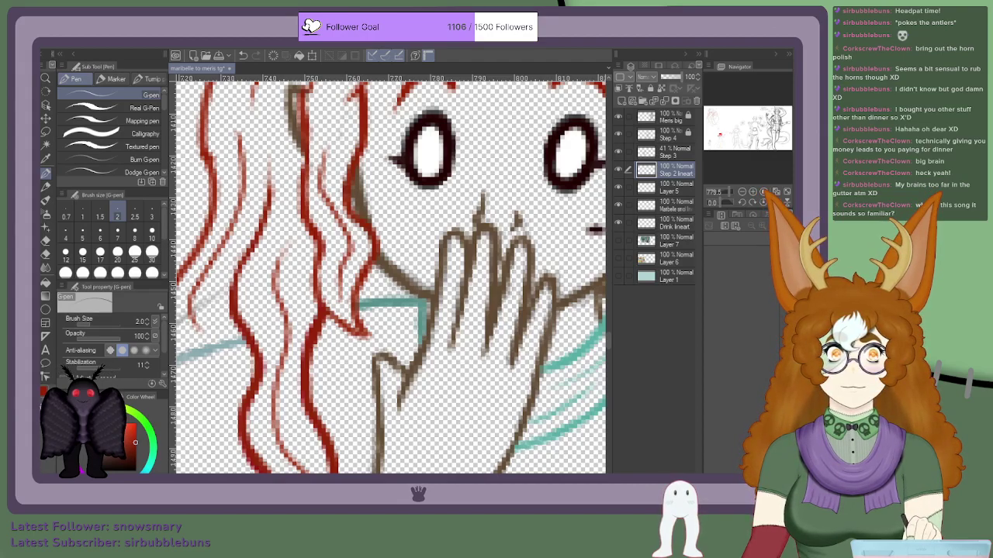
Step: Pick up the ear's brown line colour and draw a short inner line inside the pointed ear on the raised-hand side
scroll(392, 283, down, 6)
scroll(304, 352, down, 3)
scroll(339, 324, down, 2)
scroll(349, 317, up, 4)
scroll(365, 300, down, 2)
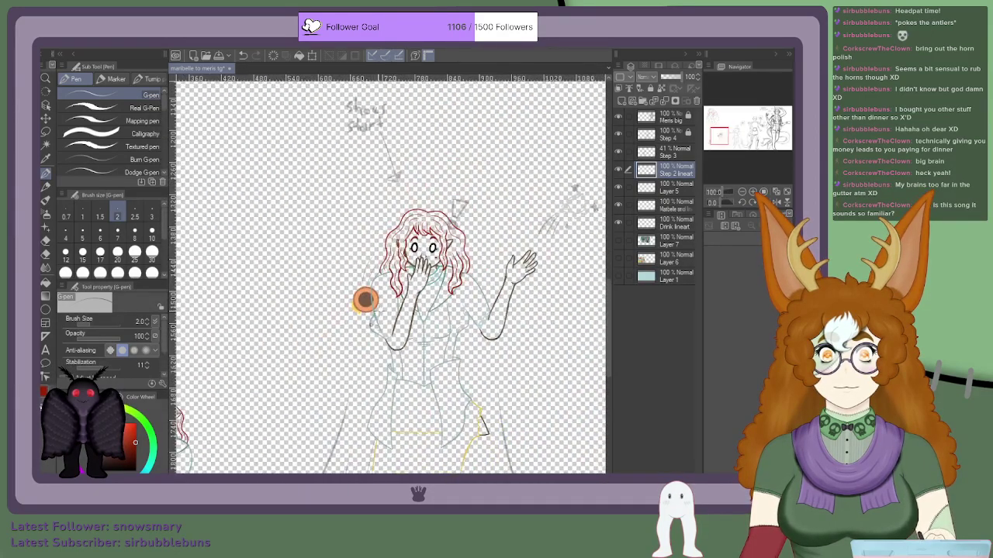
scroll(363, 318, down, 3)
scroll(365, 315, up, 3)
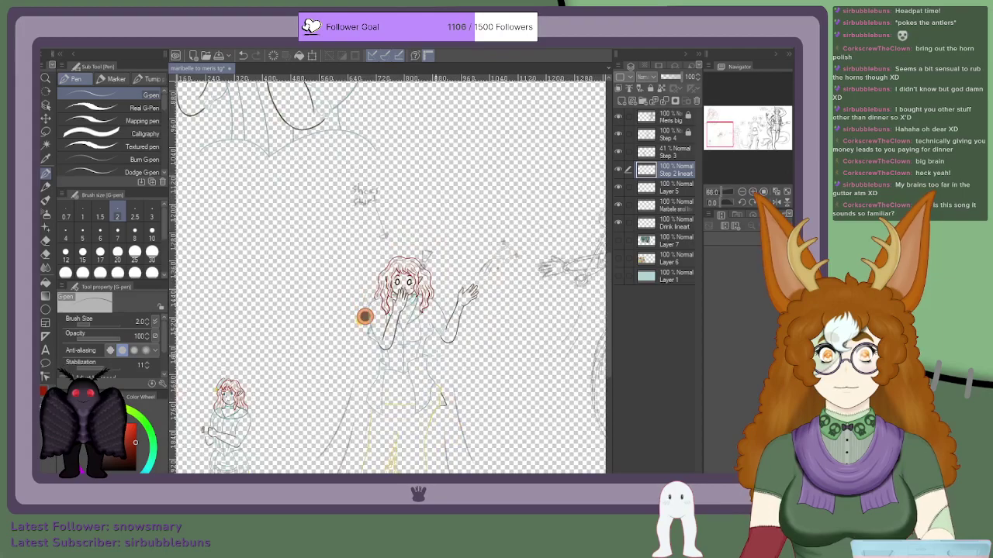
mouse_move(725, 135)
mouse_down()
mouse_move(715, 148)
mouse_move(718, 129)
mouse_move(719, 140)
mouse_up()
scroll(512, 171, up, 10)
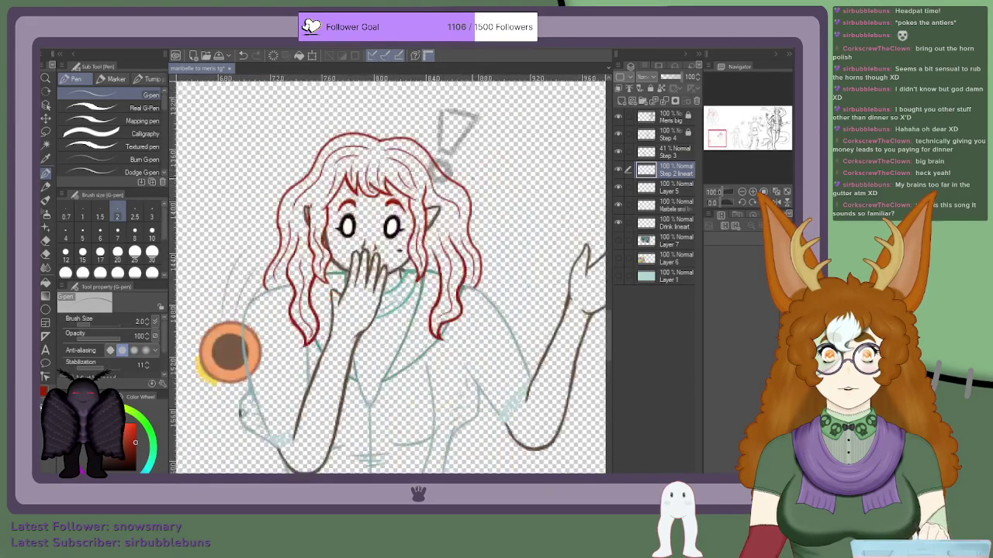
alt+click(441, 229)
scroll(439, 230, up, 3)
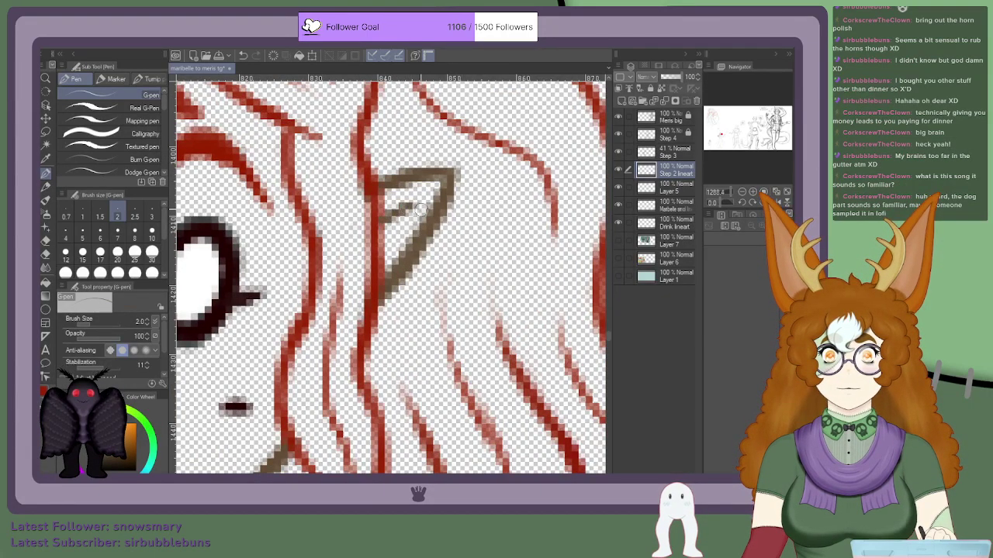
Step: Examine the surprised character's lower body, including the yellow scalloped skirt hem and the grey sketched feet
scroll(421, 209, down, 9)
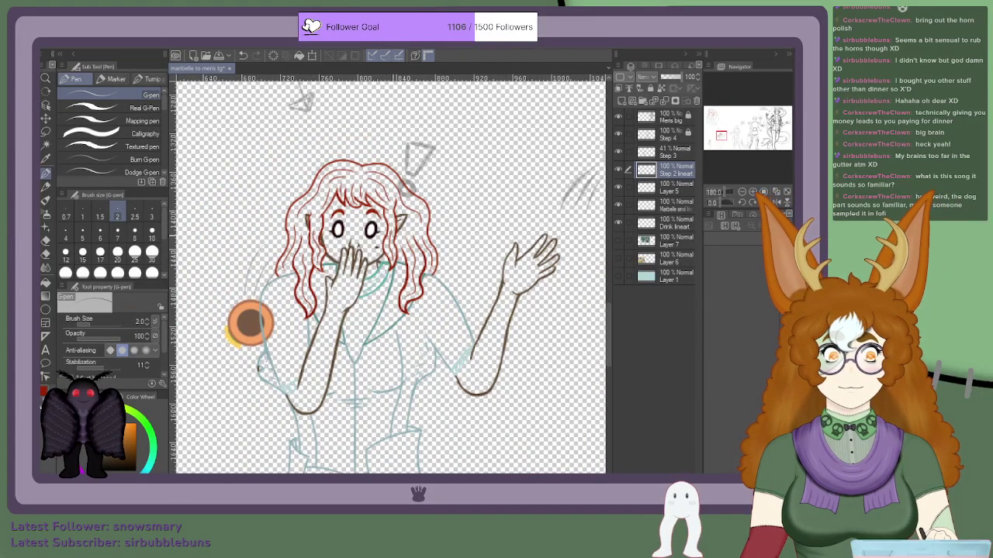
scroll(250, 324, down, 5)
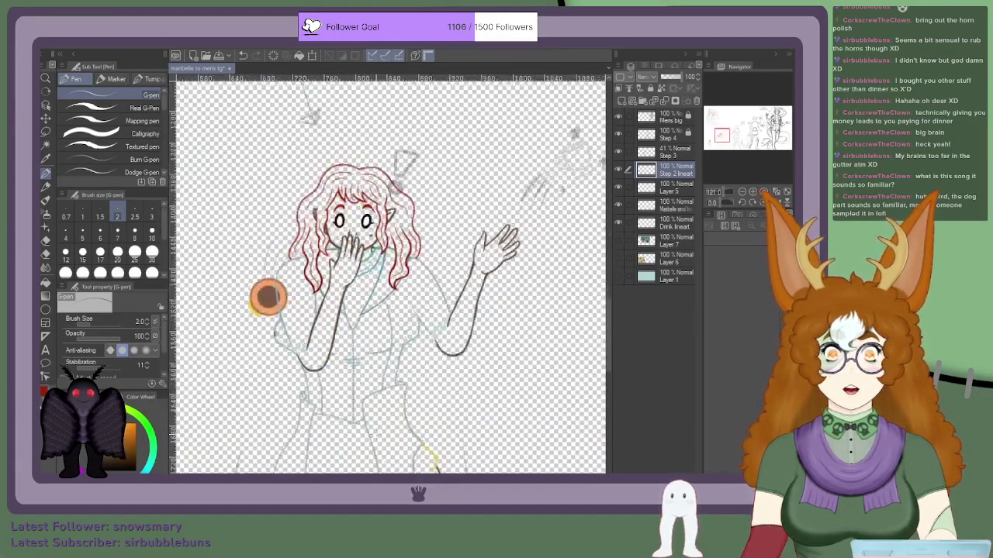
scroll(332, 383, up, 1)
drag(333, 383, 324, 272)
scroll(329, 306, down, 1)
scroll(323, 272, up, 1)
scroll(217, 444, up, 3)
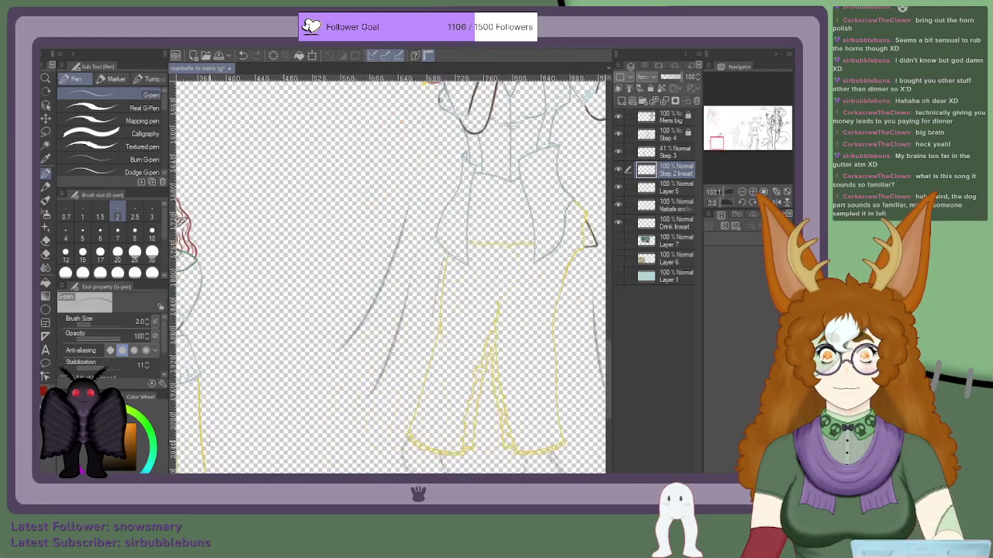
scroll(423, 384, down, 5)
scroll(473, 391, up, 6)
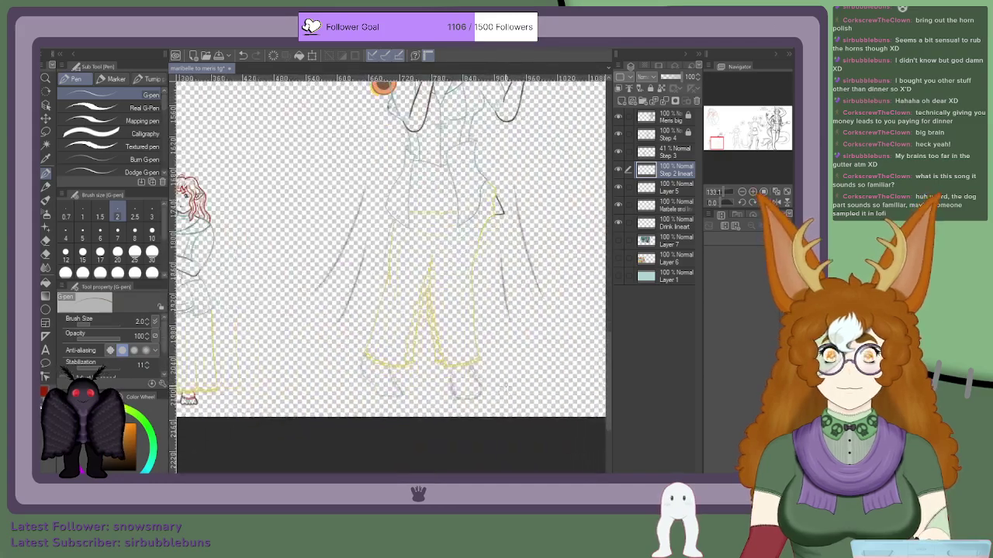
scroll(458, 380, up, 4)
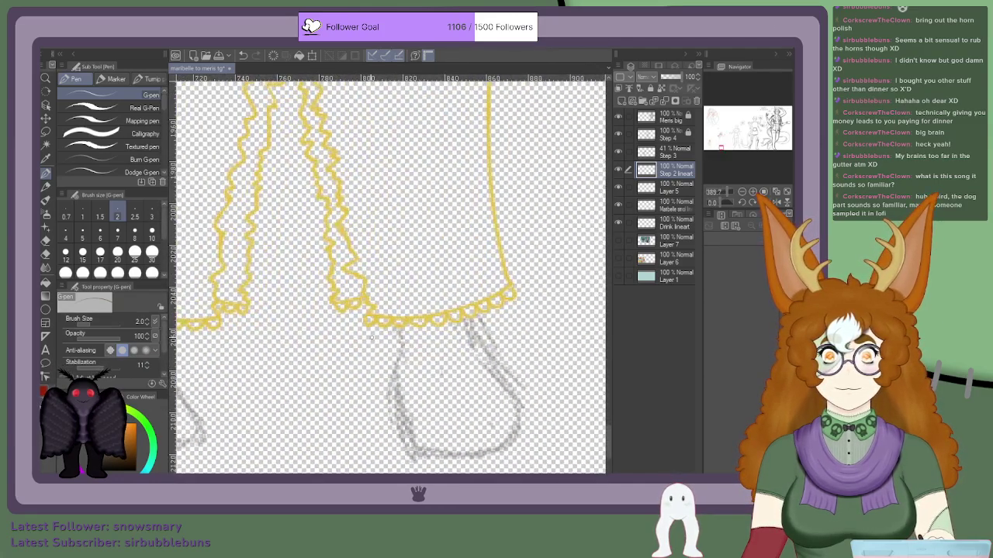
scroll(458, 380, up, 1)
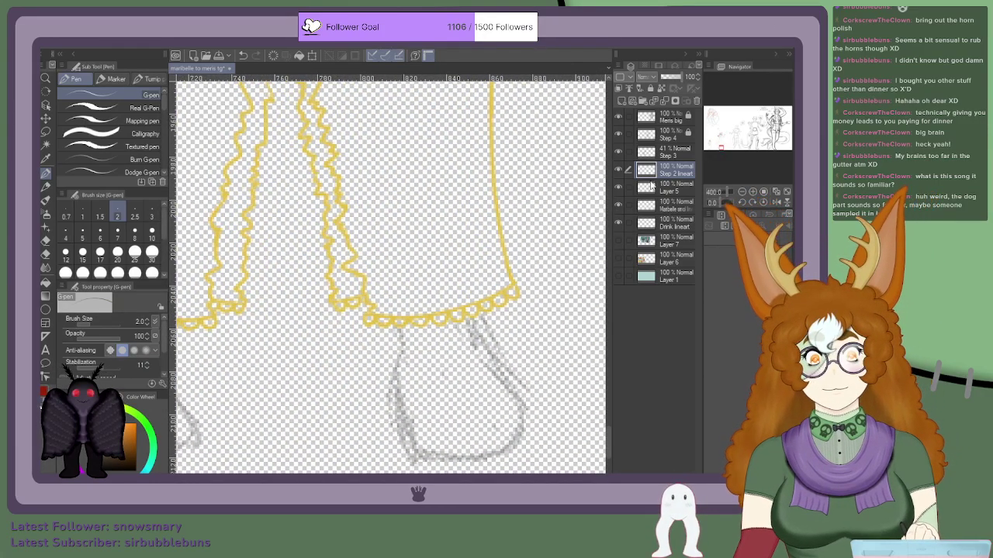
Step: Check Layer 5's visibility and merge the Step 2 lineart layer with it, keeping the name Step 2 lineart
click(619, 188)
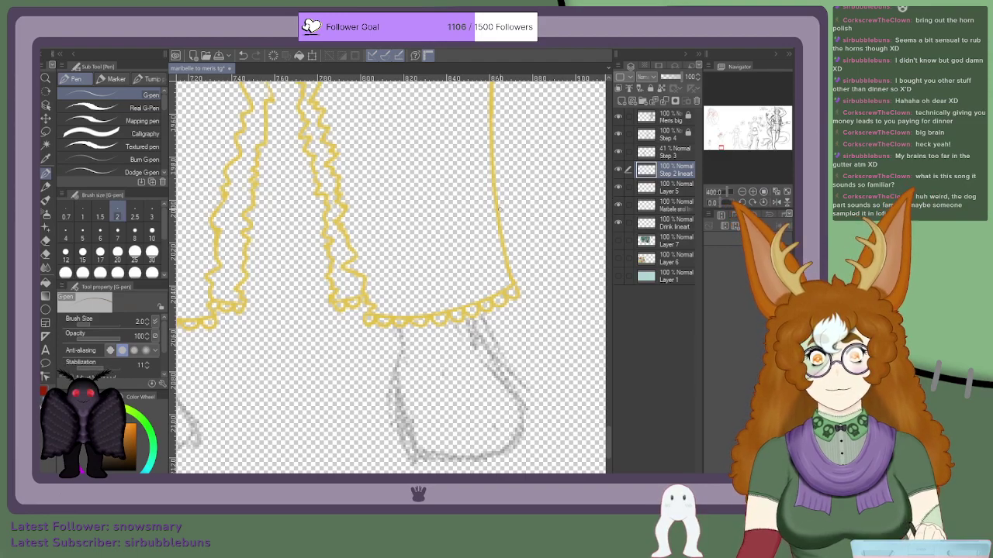
scroll(502, 262, down, 6)
scroll(509, 114, up, 1)
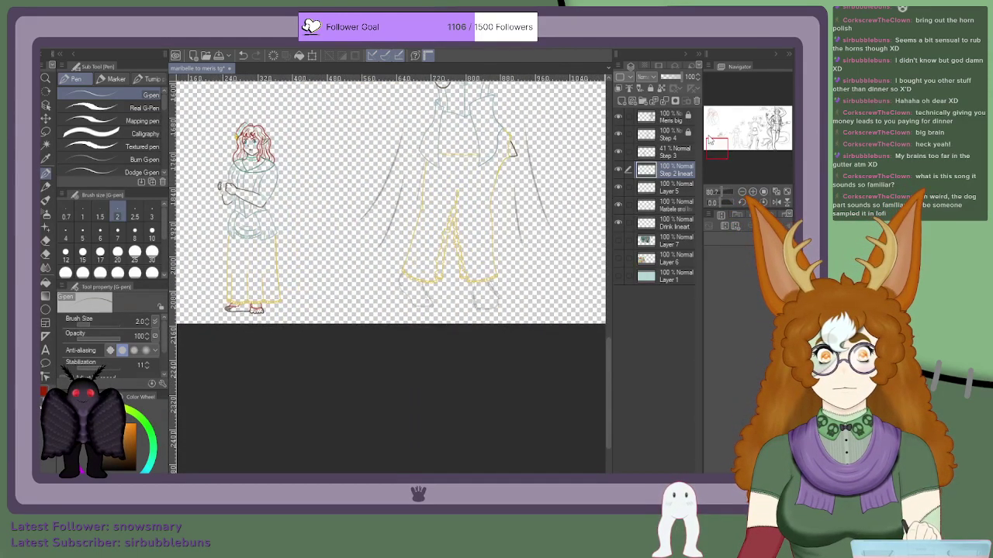
drag(708, 138, 712, 138)
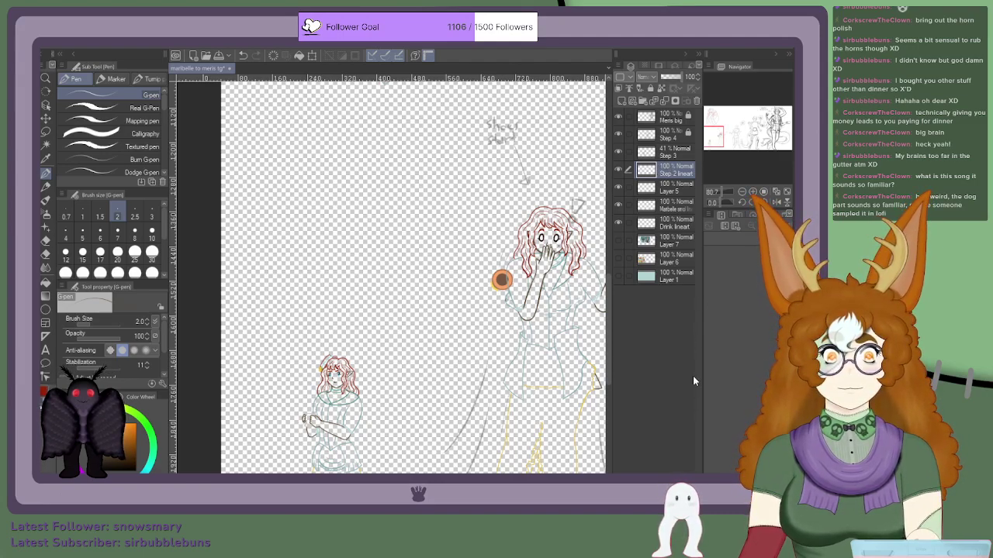
key(ctrl+e)
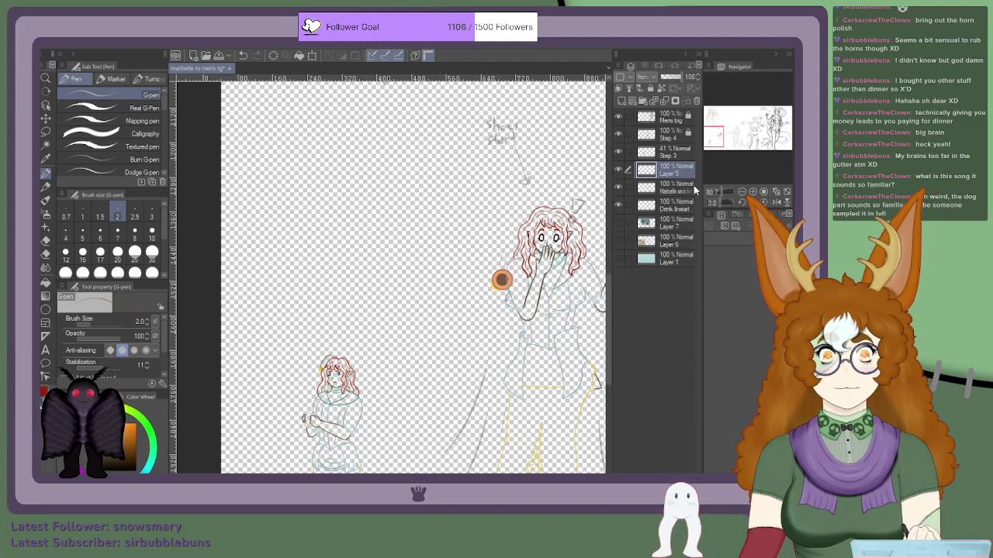
key(ctrl+z)
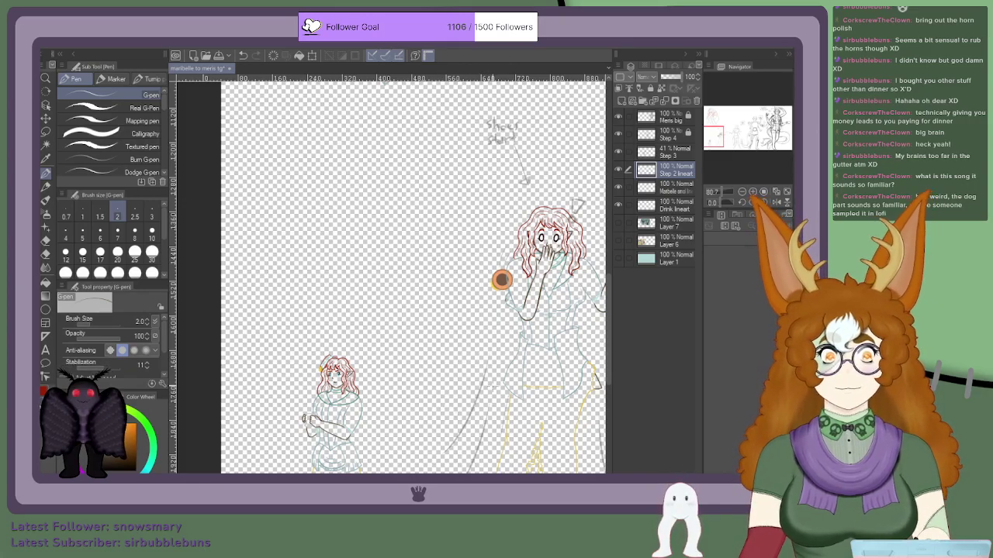
Step: Add a new raster layer for the feet and place it directly below the Step 2 lineart layer
scroll(494, 387, down, 3)
scroll(513, 431, up, 3)
scroll(515, 445, down, 4)
scroll(517, 468, up, 4)
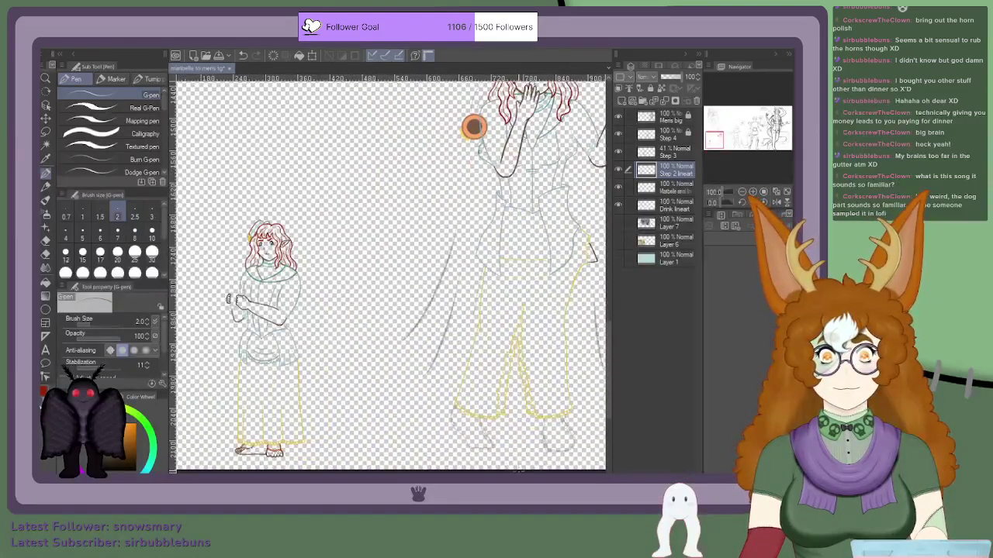
scroll(523, 466, up, 4)
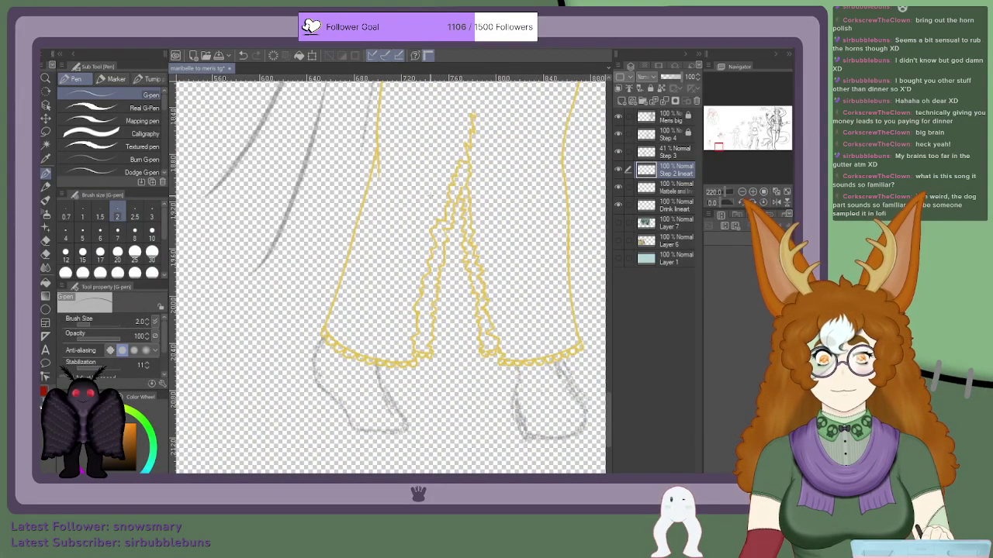
key(ctrl+shift+n)
drag(671, 172, 675, 199)
Step: Set the pen size to 3 and draw the front line of the left-hand foot from the skirt hem down to the toes
scroll(365, 422, up, 2)
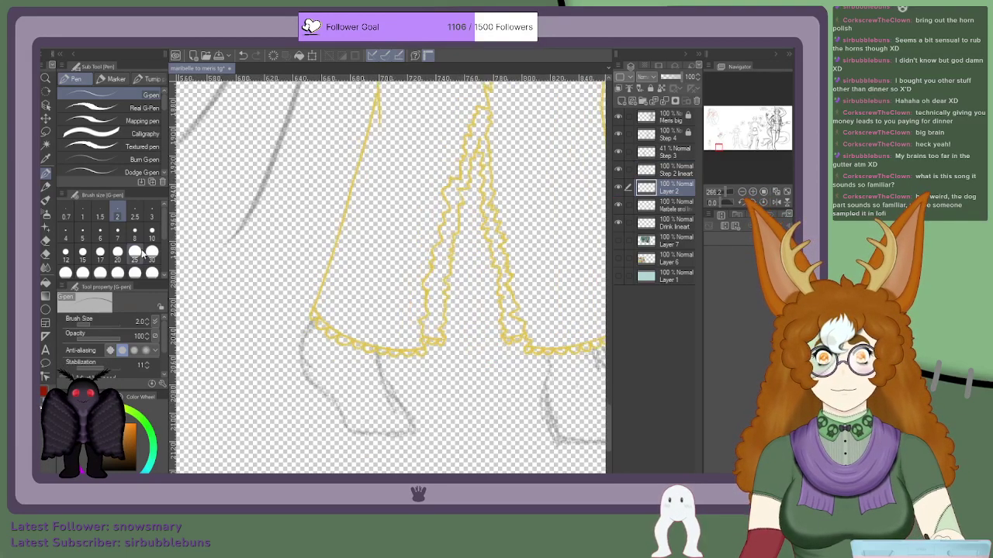
click(152, 216)
scroll(393, 386, up, 1)
drag(373, 328, 389, 413)
key(ctrl+z)
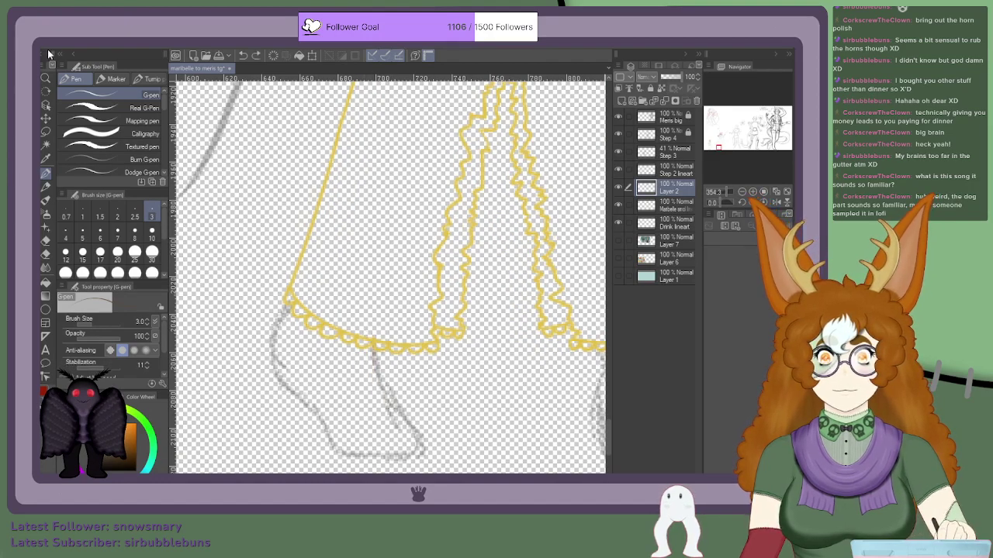
mouse_move(373, 333)
mouse_down()
mouse_move(397, 421)
mouse_move(421, 440)
mouse_move(425, 455)
mouse_move(412, 458)
mouse_up()
key(ctrl+z)
scroll(436, 459, up, 3)
scroll(425, 454, up, 1)
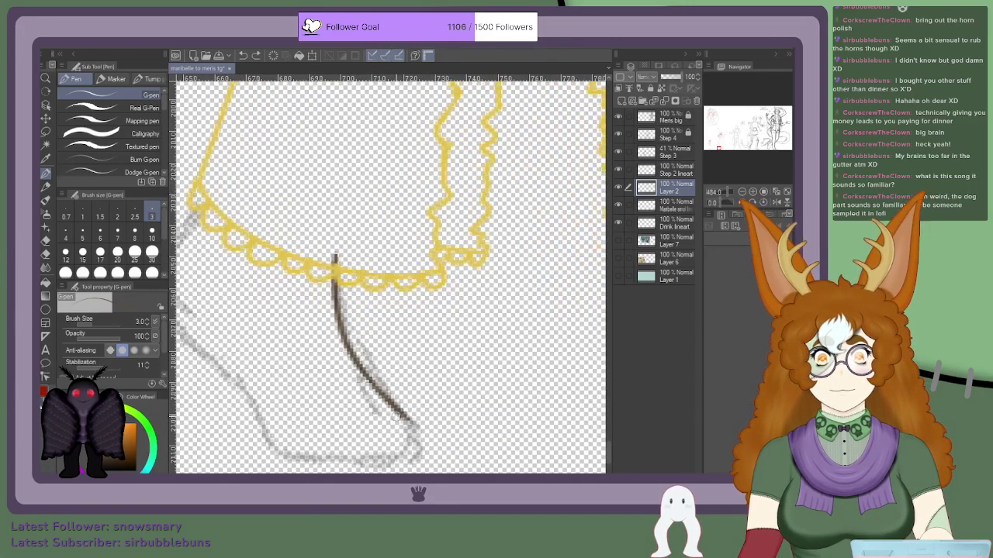
Step: Draw the rounded big toe at the end of the foot's front line and the curve of the second toe
mouse_move(402, 418)
mouse_down()
mouse_move(436, 438)
mouse_move(414, 465)
mouse_move(388, 458)
mouse_move(431, 463)
mouse_up()
key(ctrl+z)
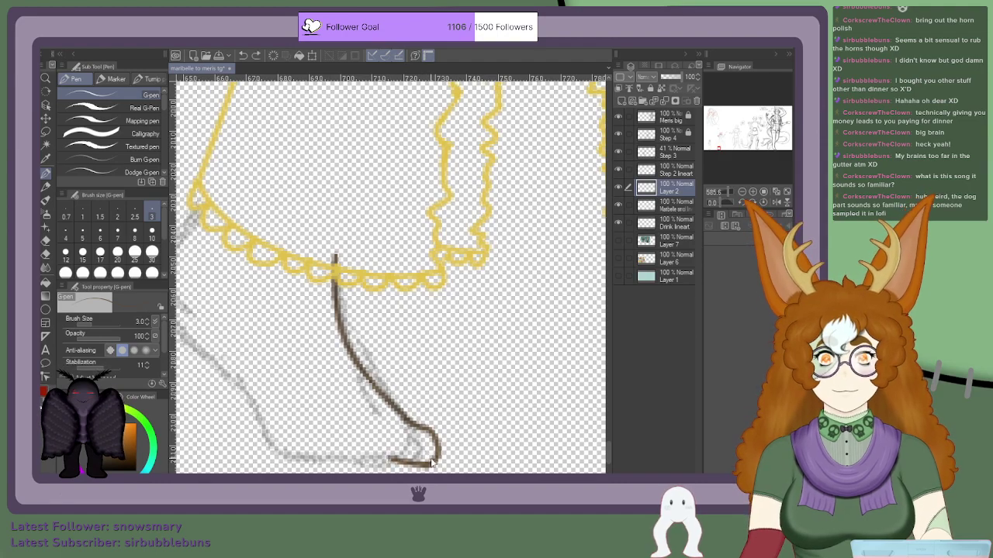
key(ctrl+z)
scroll(429, 462, up, 3)
mouse_move(423, 464)
mouse_down()
mouse_move(362, 463)
mouse_move(361, 423)
mouse_up()
scroll(361, 462, down, 2)
scroll(362, 462, up, 1)
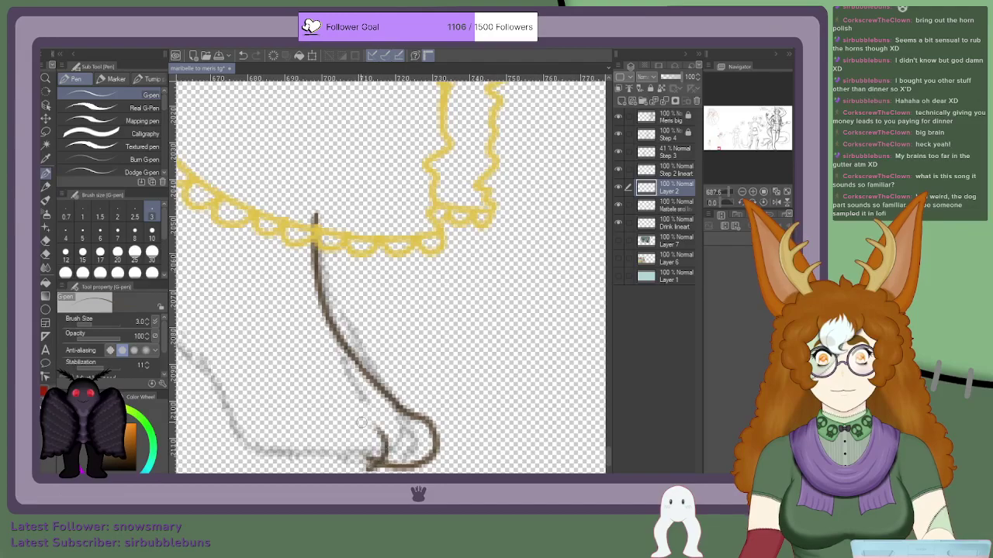
Step: Extend the second toe's curve and draw the middle toe beside it along the bottom of the foot
mouse_move(386, 456)
mouse_down()
mouse_move(362, 426)
mouse_move(386, 439)
mouse_move(354, 403)
mouse_up()
drag(373, 465, 336, 462)
scroll(376, 421, down, 4)
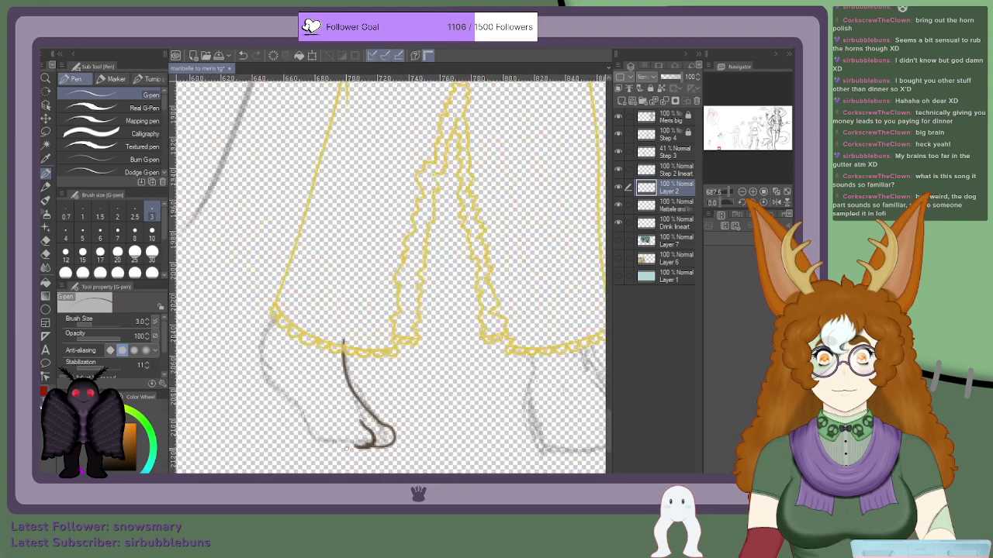
scroll(349, 454, up, 2)
mouse_move(357, 453)
mouse_down()
mouse_move(352, 428)
mouse_move(358, 442)
mouse_move(333, 450)
mouse_move(349, 451)
mouse_move(323, 453)
mouse_up()
key(ctrl+z)
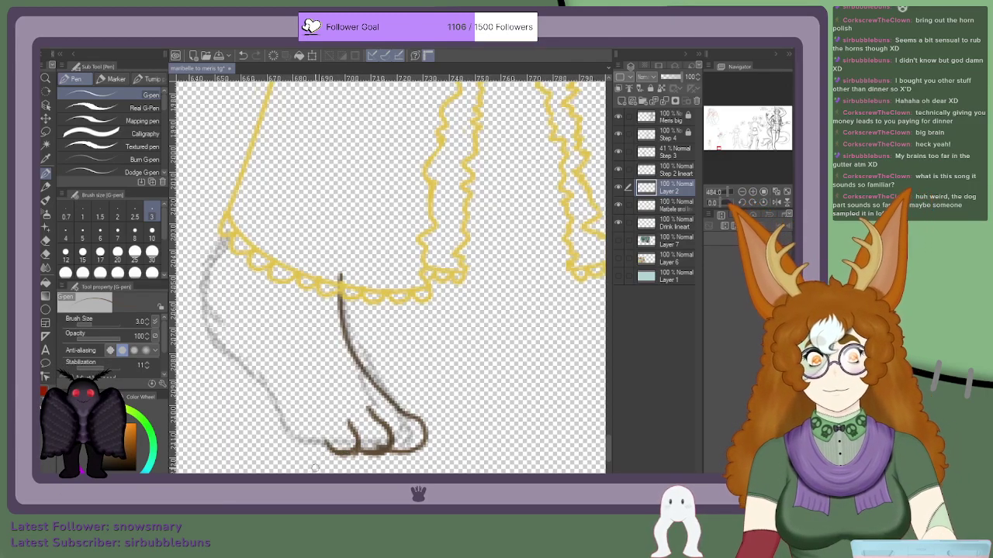
Step: Draw the two smallest toes to complete the row along the bottom of the left-hand foot
scroll(321, 456, up, 2)
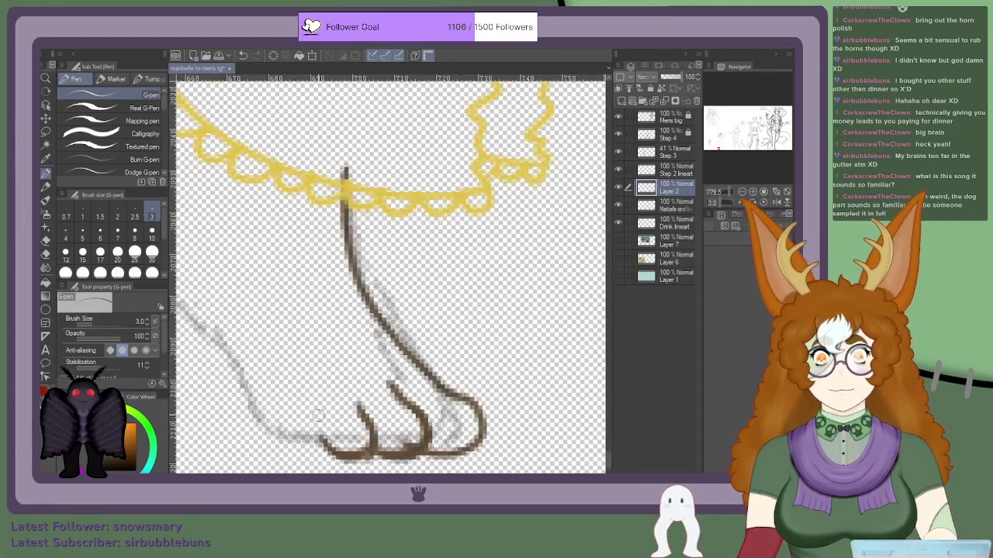
drag(319, 413, 330, 451)
mouse_move(321, 413)
mouse_down()
mouse_move(315, 455)
mouse_move(292, 450)
mouse_move(302, 457)
mouse_move(281, 424)
mouse_move(296, 456)
mouse_move(327, 434)
mouse_up()
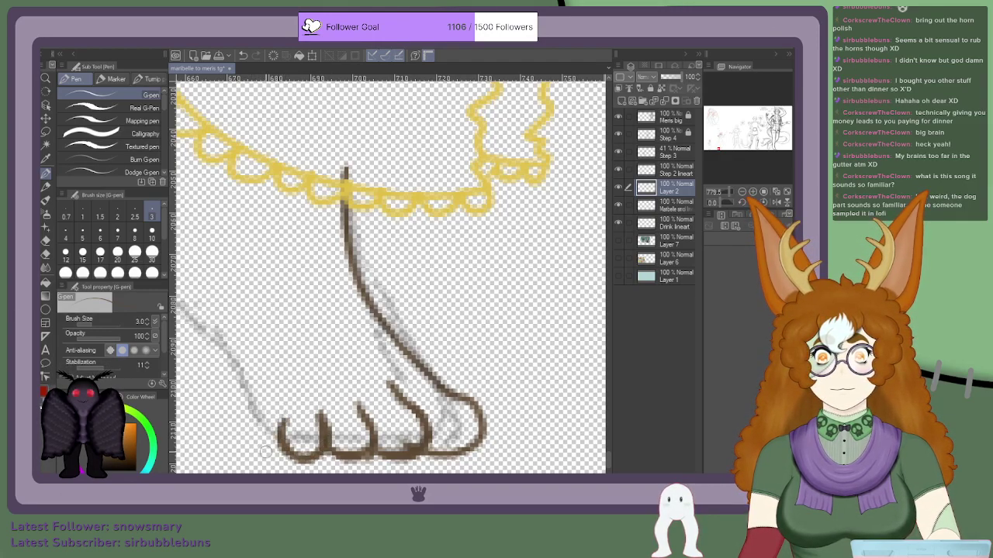
mouse_move(282, 451)
mouse_down()
mouse_move(266, 458)
mouse_move(239, 449)
mouse_up()
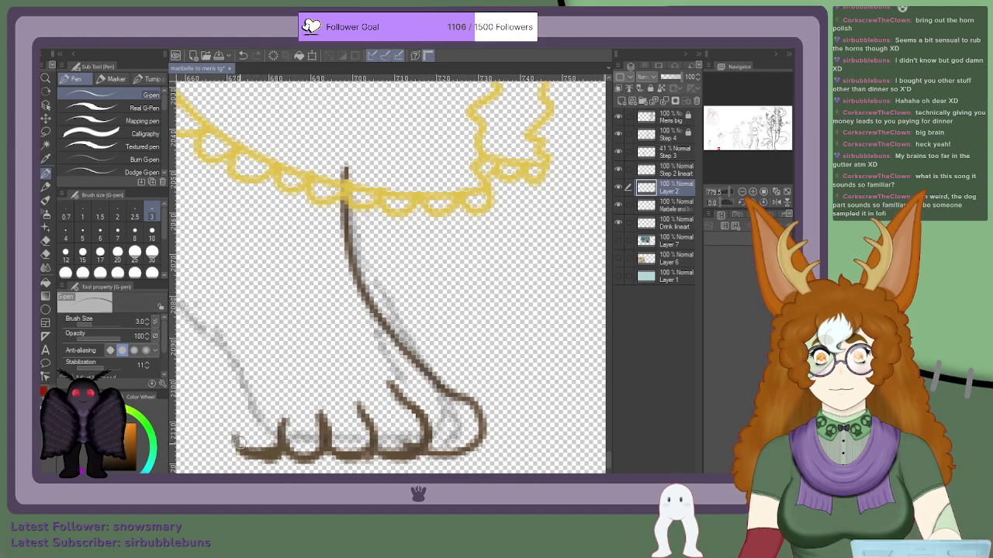
Step: Draw the outer side of the smallest toe, undoing the stray strokes up the foot's outer edge
scroll(237, 418, down, 2)
scroll(241, 401, down, 2)
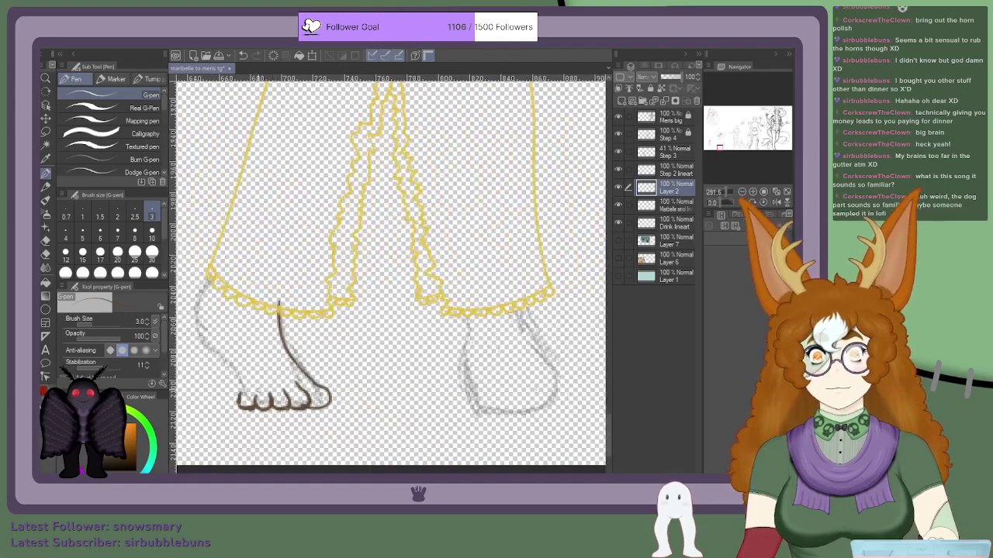
scroll(242, 400, up, 3)
scroll(296, 404, down, 3)
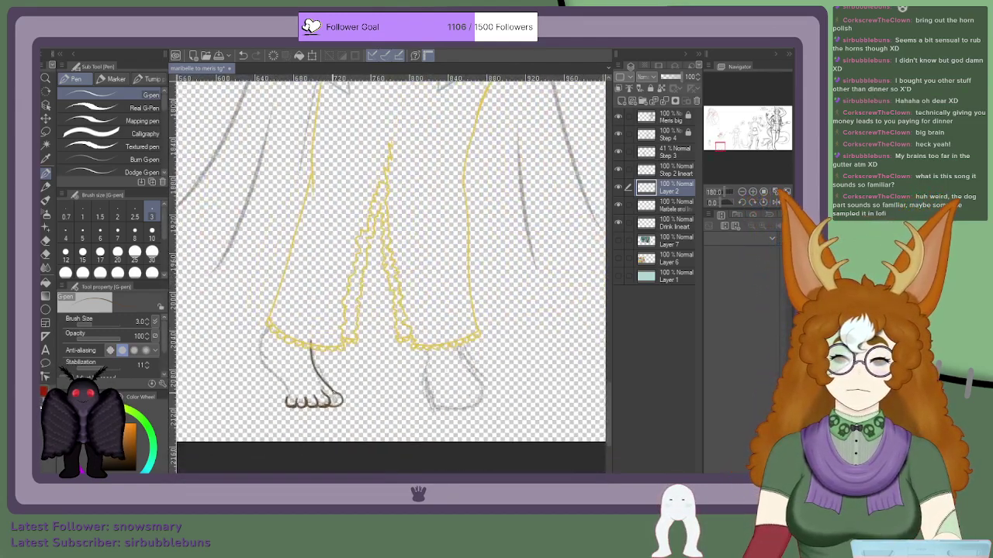
scroll(272, 410, up, 3)
drag(253, 370, 267, 415)
drag(256, 379, 256, 298)
key(ctrl+z)
key(ctrl+z)
key(ctrl+z)
key(ctrl+z)
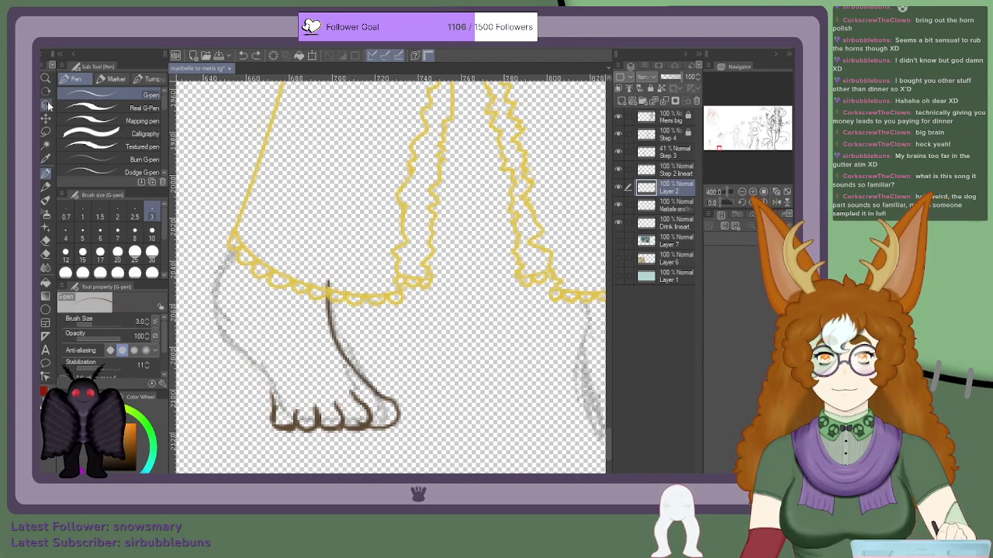
Step: Lasso the smaller toes, rotate and reposition them to slope down from the big toe, and deselect them
key(m)
scroll(326, 380, up, 3)
mouse_move(394, 462)
mouse_down()
mouse_move(396, 400)
mouse_move(352, 375)
mouse_move(234, 366)
mouse_move(210, 472)
mouse_up()
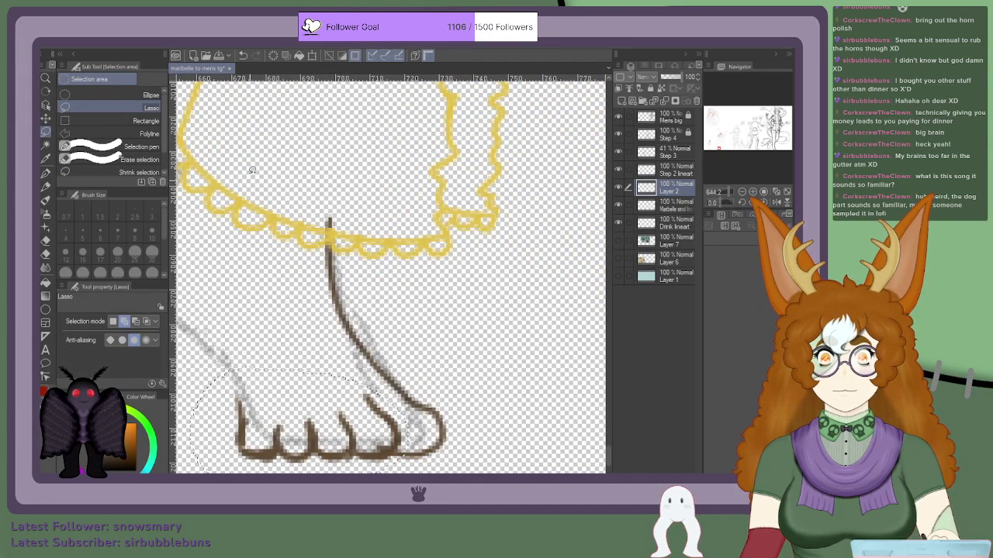
click(311, 55)
drag(186, 368, 225, 366)
drag(304, 400, 304, 410)
drag(219, 362, 211, 376)
drag(289, 406, 293, 414)
scroll(325, 376, down, 13)
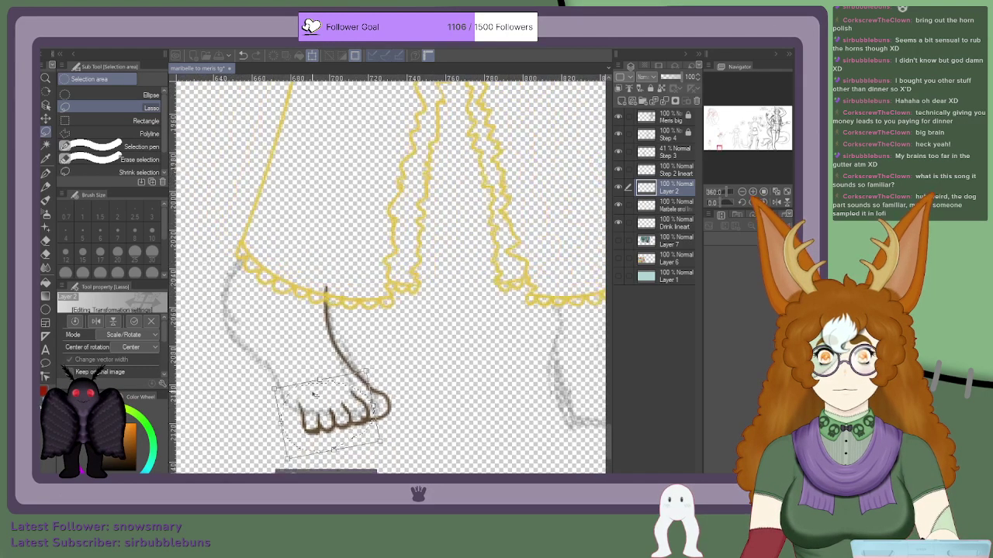
scroll(310, 419, up, 10)
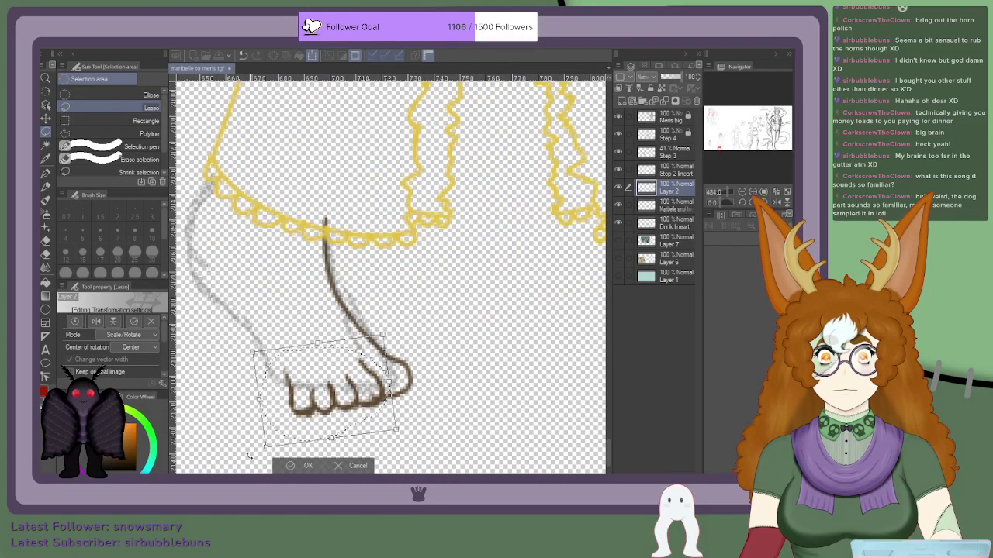
click(297, 465)
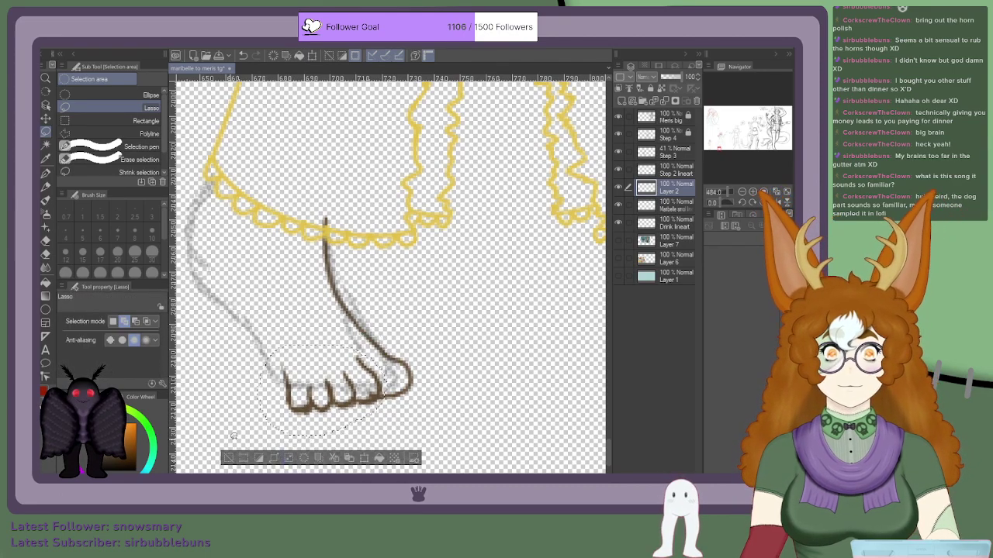
key(ctrl+d)
Step: Clean up the lines between the repositioned toes with the Hard eraser at size 3
scroll(331, 405, up, 2)
key(e)
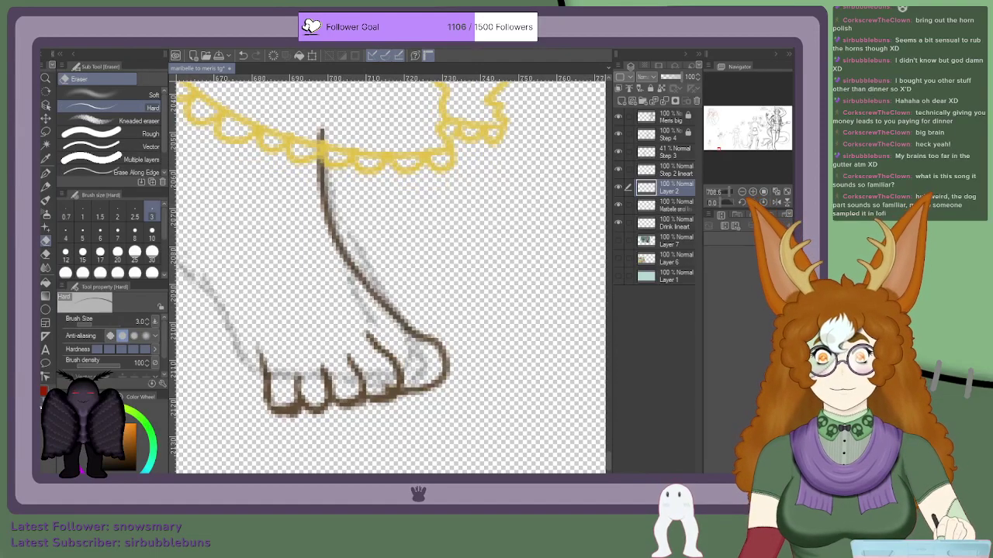
scroll(377, 394, up, 2)
mouse_move(362, 308)
mouse_down()
mouse_move(362, 280)
mouse_move(410, 311)
mouse_move(368, 282)
mouse_move(378, 309)
mouse_move(346, 290)
mouse_up()
scroll(268, 388, down, 3)
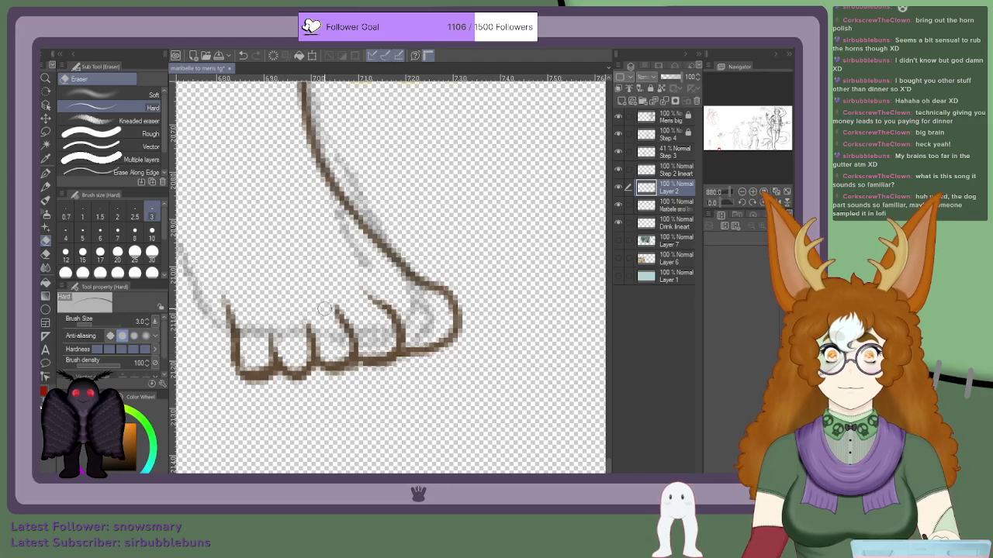
scroll(221, 306, down, 3)
scroll(227, 299, up, 3)
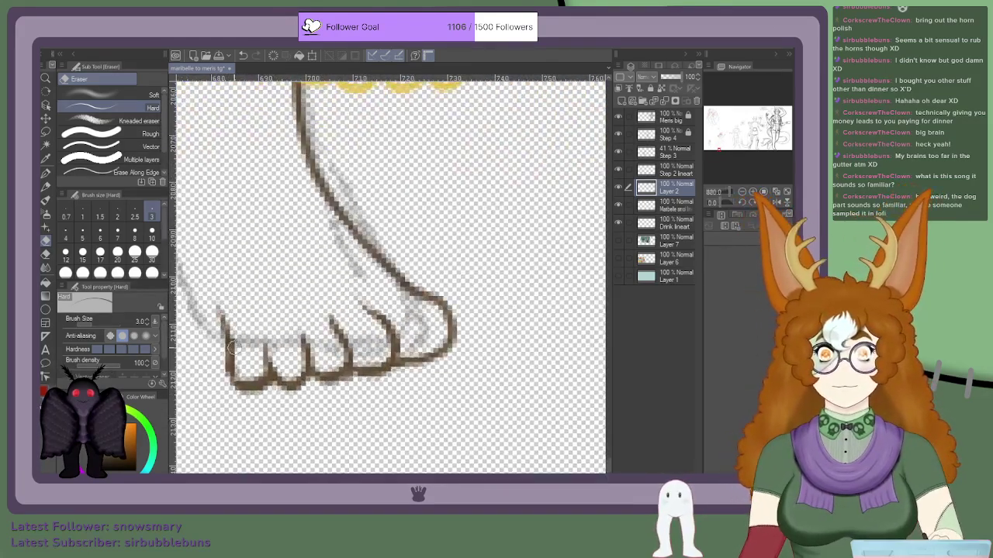
scroll(213, 340, down, 4)
scroll(218, 344, up, 4)
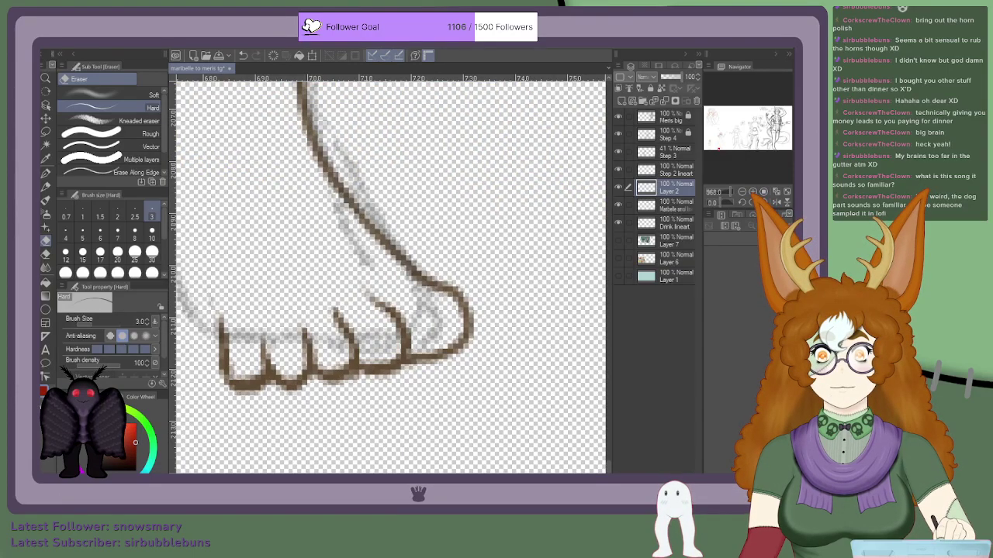
Step: Draw the foot's outer edge with the G-pen from the smallest toe up towards the heel
key(p)
scroll(310, 310, down, 3)
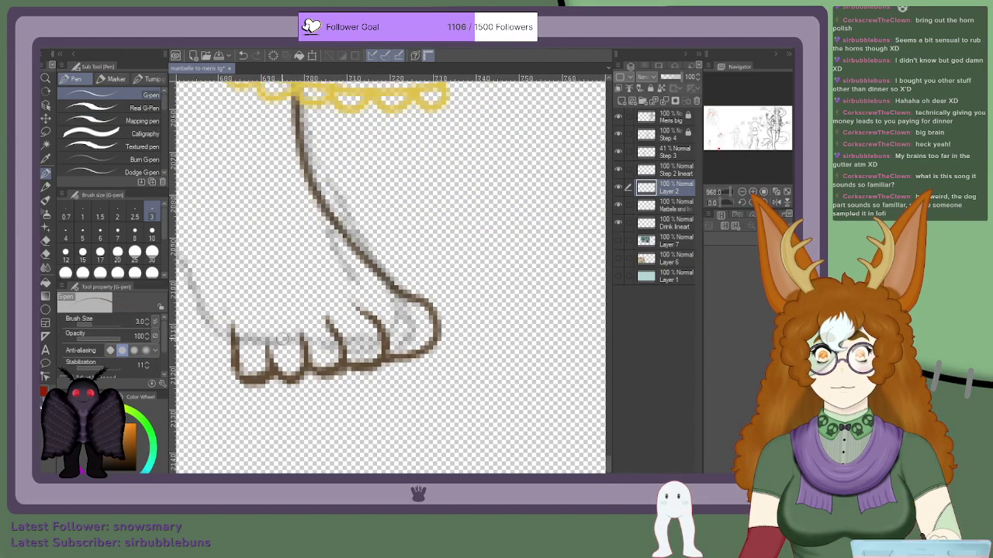
scroll(310, 341, up, 2)
mouse_move(319, 387)
mouse_down()
mouse_move(287, 328)
mouse_move(319, 384)
mouse_move(296, 342)
mouse_up()
mouse_move(320, 387)
mouse_down()
mouse_move(280, 303)
mouse_move(314, 378)
mouse_move(319, 346)
mouse_up()
drag(320, 386, 274, 302)
mouse_move(291, 340)
mouse_down()
mouse_move(226, 247)
mouse_move(238, 237)
mouse_move(229, 259)
mouse_move(198, 212)
mouse_up()
scroll(237, 256, down, 3)
scroll(233, 256, up, 2)
scroll(198, 197, down, 7)
scroll(191, 186, up, 5)
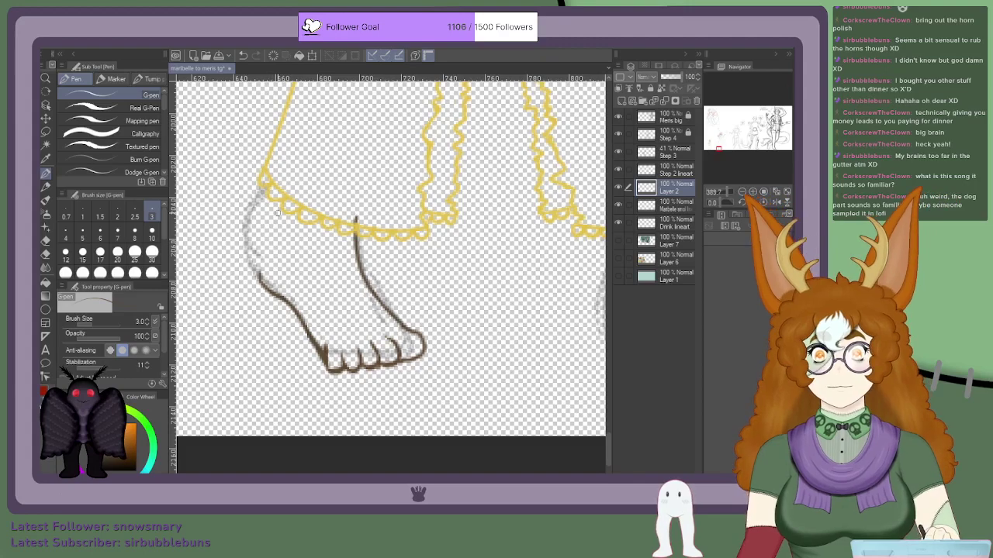
Step: Draw the heel and back of the ankle up to the hem, and redraw the outer edge down to the smallest toe
drag(297, 169, 256, 239)
mouse_move(284, 198)
mouse_down()
mouse_move(250, 238)
mouse_move(255, 296)
mouse_move(354, 379)
mouse_move(303, 336)
mouse_up()
scroll(256, 287, up, 3)
drag(358, 405, 256, 306)
mouse_move(299, 334)
mouse_down()
mouse_move(268, 308)
mouse_move(345, 383)
mouse_move(383, 450)
mouse_move(366, 440)
mouse_move(401, 461)
mouse_move(369, 450)
mouse_move(397, 463)
mouse_move(347, 421)
mouse_move(339, 380)
mouse_up()
drag(362, 451, 339, 380)
drag(353, 423, 309, 348)
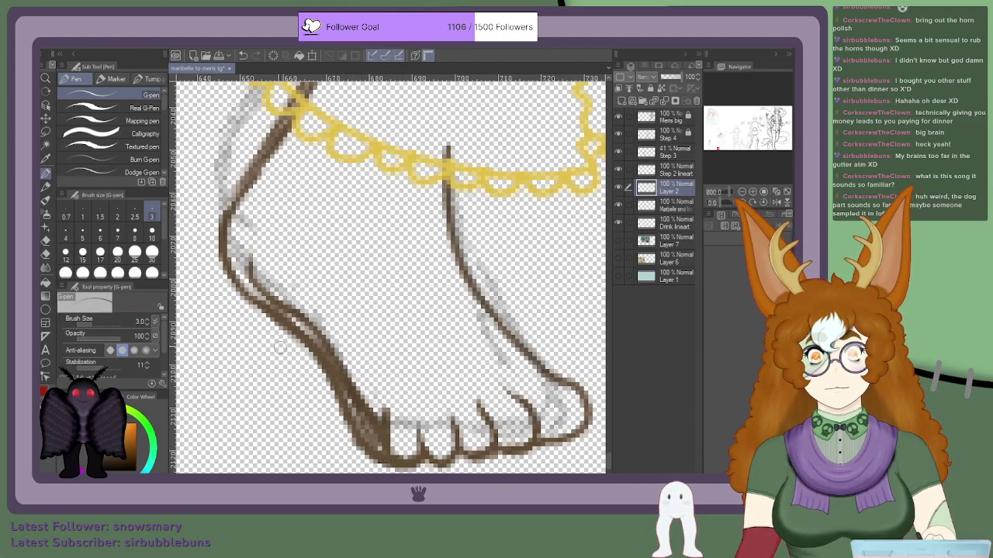
mouse_move(384, 445)
mouse_down()
mouse_move(367, 436)
mouse_move(387, 431)
mouse_move(370, 432)
mouse_move(364, 404)
mouse_move(368, 427)
mouse_move(360, 420)
mouse_move(322, 342)
mouse_move(287, 304)
mouse_up()
mouse_move(363, 385)
mouse_down()
mouse_move(249, 280)
mouse_move(321, 330)
mouse_move(240, 260)
mouse_move(315, 327)
mouse_move(282, 308)
mouse_up()
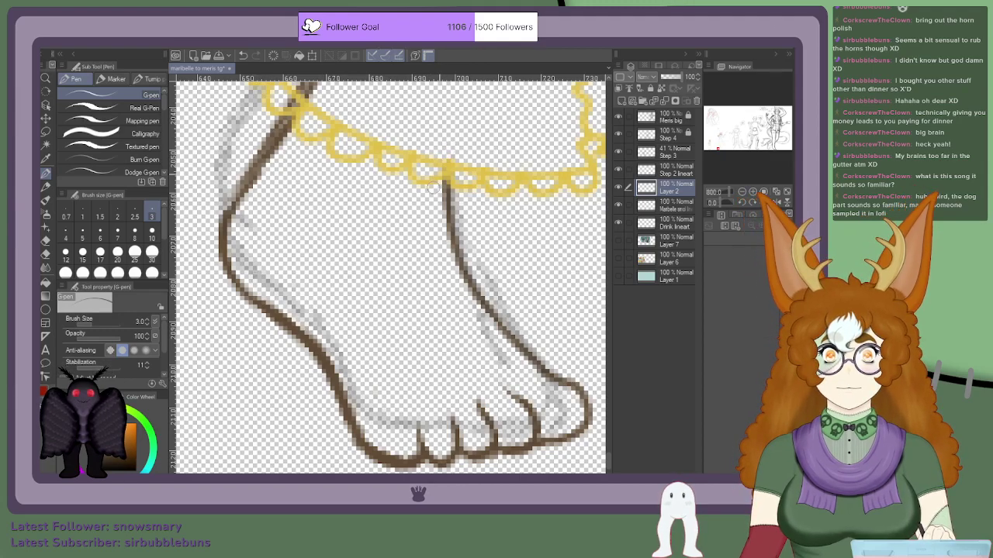
Step: Undo the extra strokes on the back of the ankle and redraw that line from the hem to the heel
scroll(412, 195, down, 1)
scroll(372, 186, up, 1)
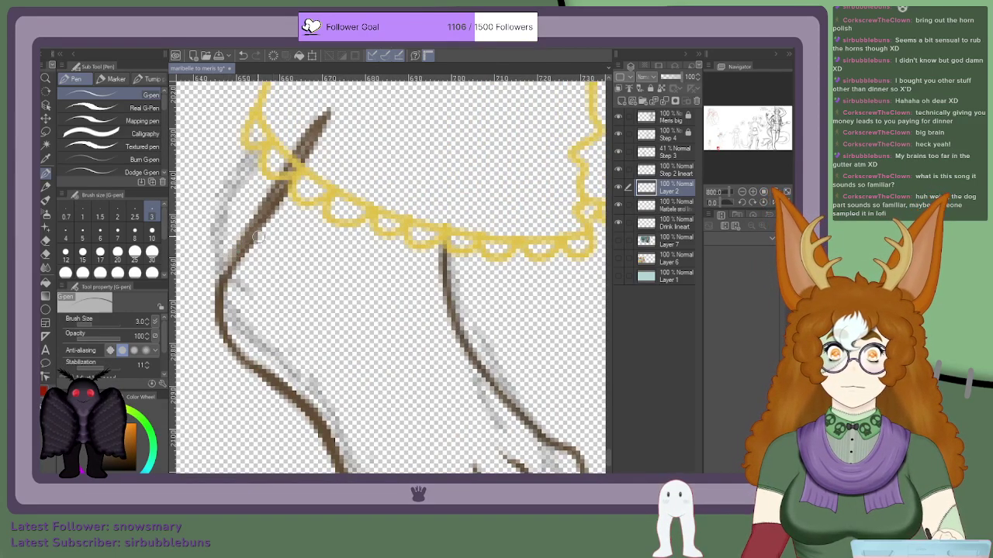
key(ctrl+z)
key(ctrl+z)
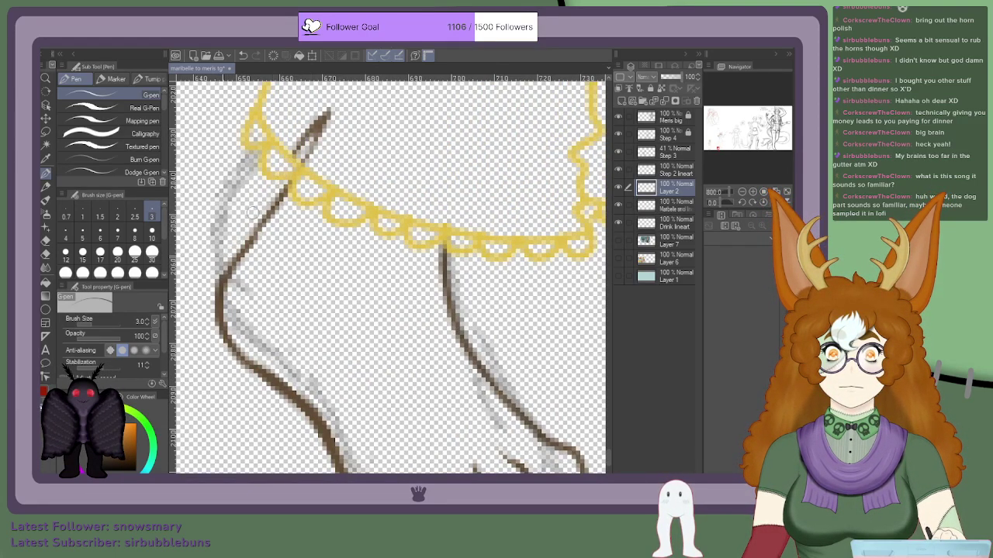
key(ctrl+z)
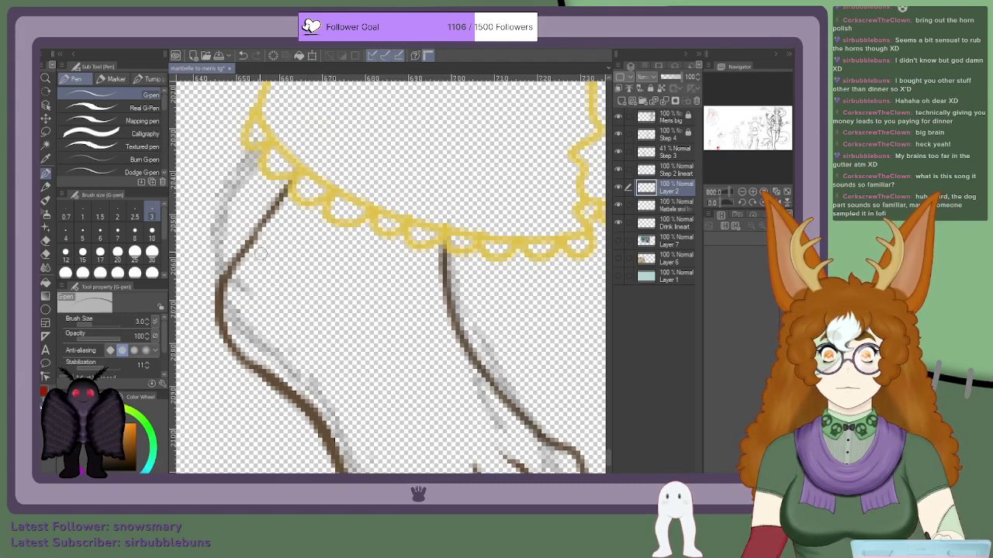
drag(242, 250, 288, 193)
drag(251, 239, 223, 277)
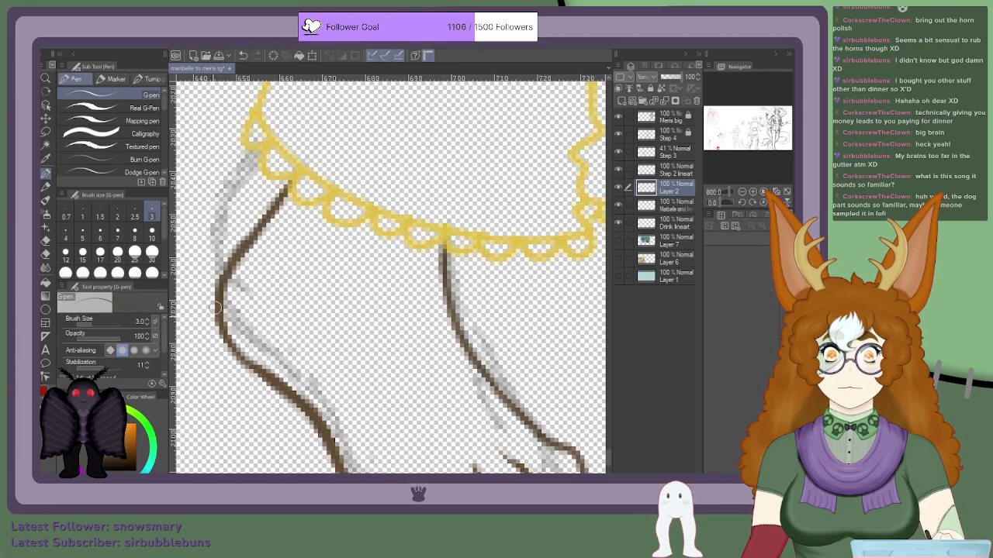
Step: Reshape the outer edge between the heel and the middle of the foot with a more curved arch
scroll(225, 279, down, 6)
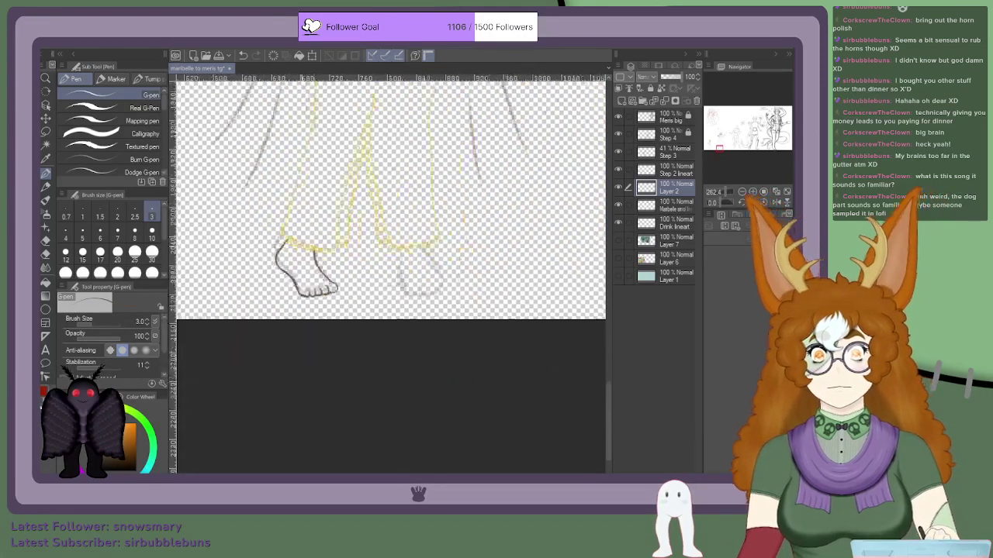
scroll(238, 257, up, 6)
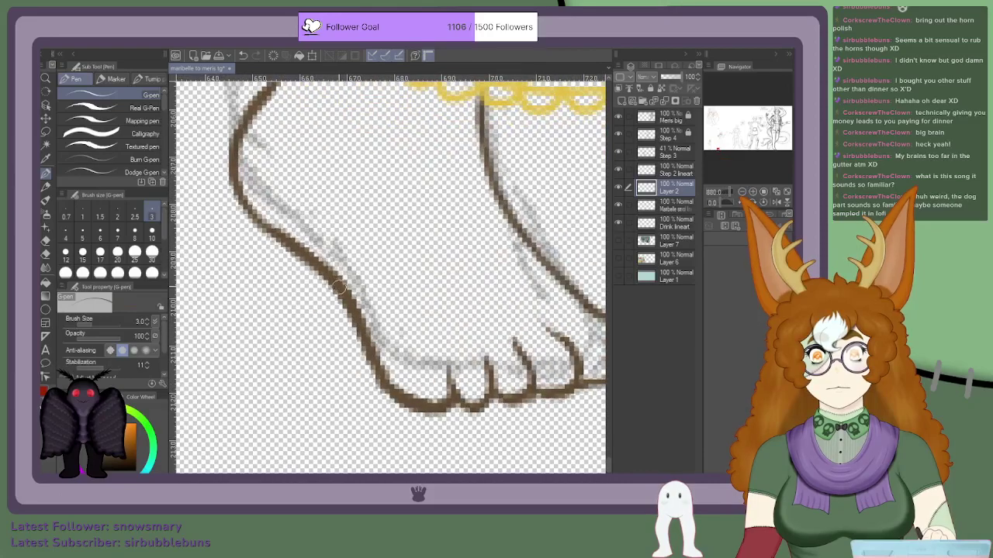
mouse_move(326, 272)
mouse_down()
mouse_move(263, 199)
mouse_move(237, 195)
mouse_move(308, 245)
mouse_move(229, 193)
mouse_up()
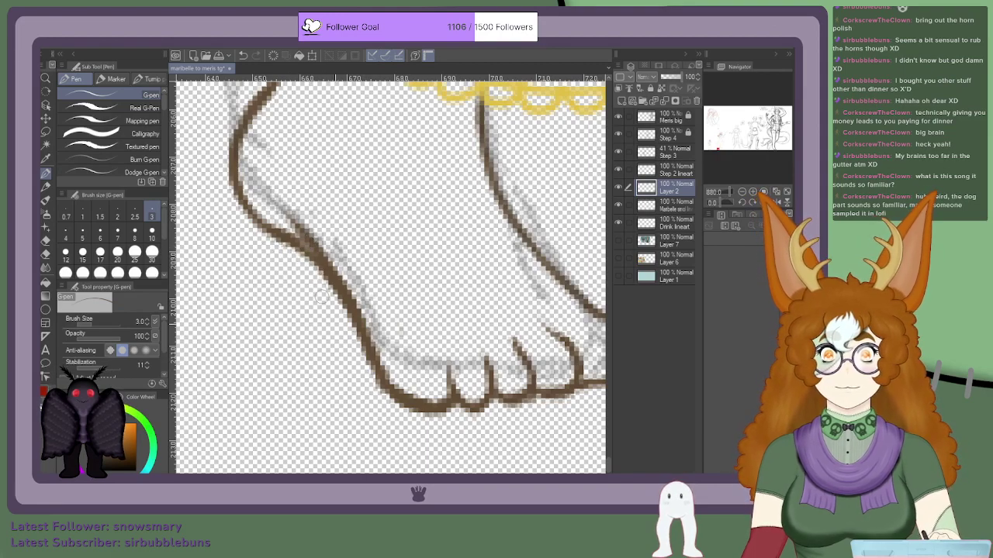
scroll(320, 296, down, 3)
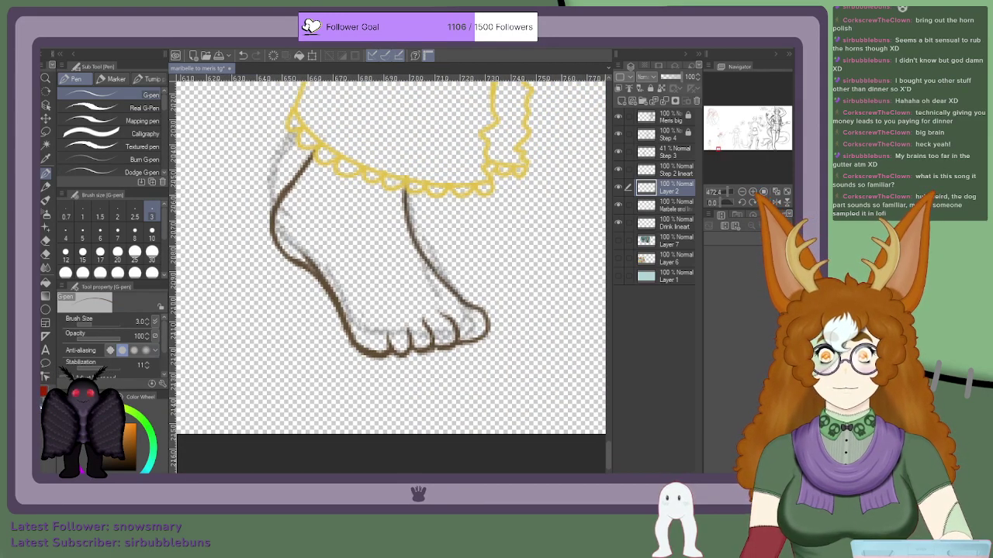
Step: Extend the smallest toe's outer edge straight into the foot's side line and clean up the excess brown inside the toe
scroll(321, 348, up, 2)
mouse_move(400, 337)
mouse_down()
mouse_move(354, 338)
mouse_move(366, 356)
mouse_move(400, 349)
mouse_move(355, 352)
mouse_move(352, 330)
mouse_move(353, 343)
mouse_move(396, 355)
mouse_move(368, 310)
mouse_up()
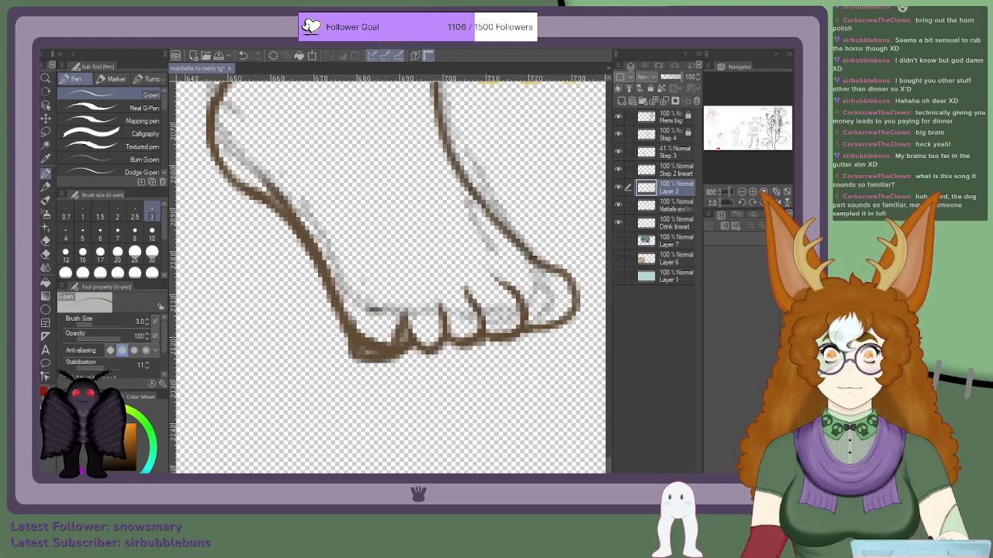
scroll(454, 371, up, 2)
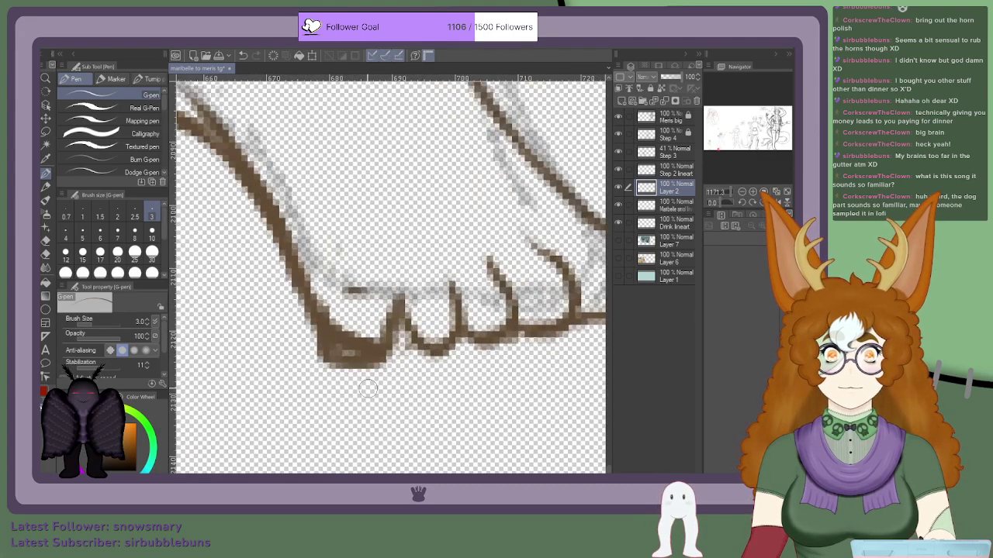
mouse_move(344, 344)
mouse_down()
mouse_move(350, 321)
mouse_move(373, 336)
mouse_up()
scroll(335, 339, down, 4)
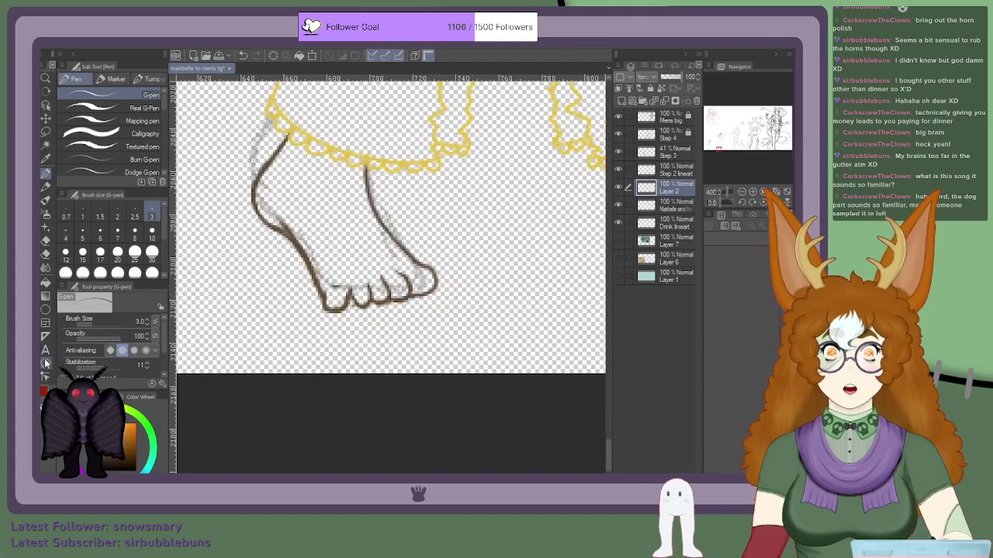
Step: Thicken the smallest toe's outer side and carve away its outer corner to give the toe a rounder shape
scroll(338, 310, up, 4)
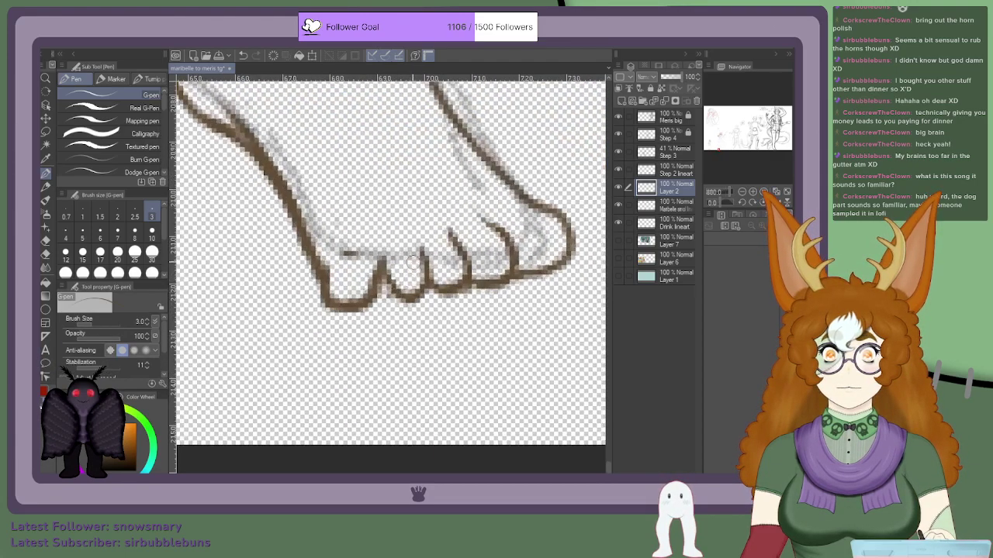
mouse_move(434, 250)
mouse_down()
mouse_move(506, 246)
mouse_move(533, 219)
mouse_move(547, 228)
mouse_up()
scroll(546, 228, down, 4)
scroll(552, 237, down, 1)
scroll(476, 214, up, 5)
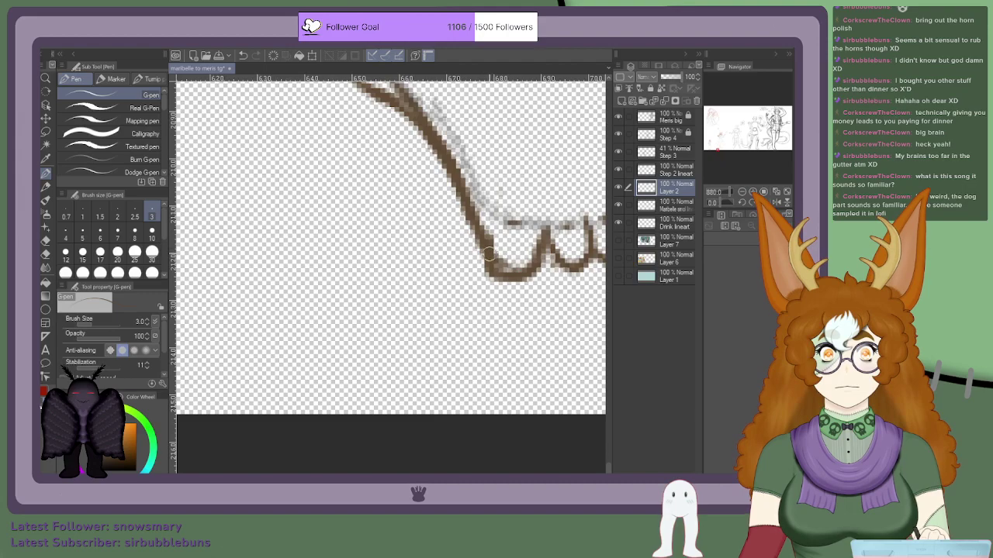
mouse_move(507, 265)
mouse_down()
mouse_move(486, 235)
mouse_move(478, 256)
mouse_move(489, 242)
mouse_move(509, 272)
mouse_up()
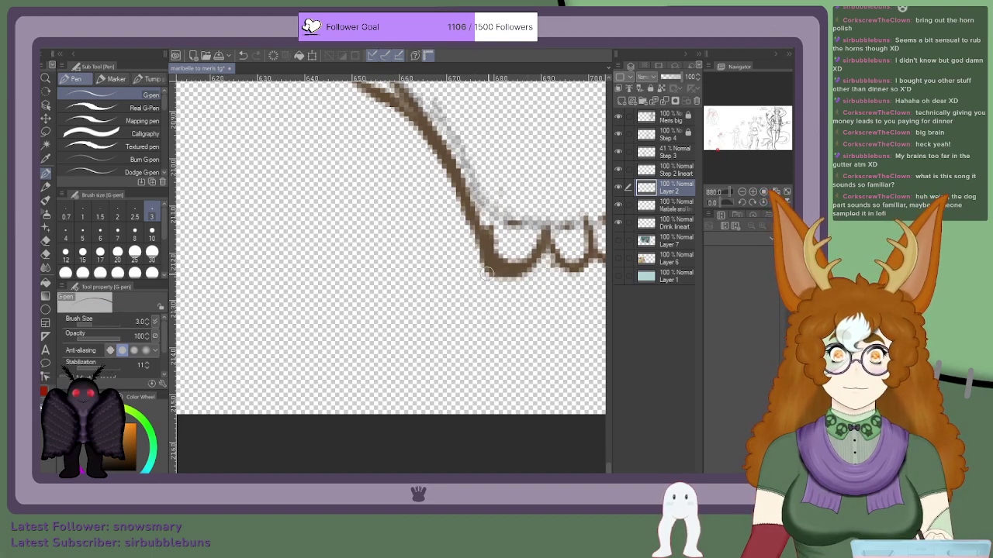
scroll(482, 247, down, 2)
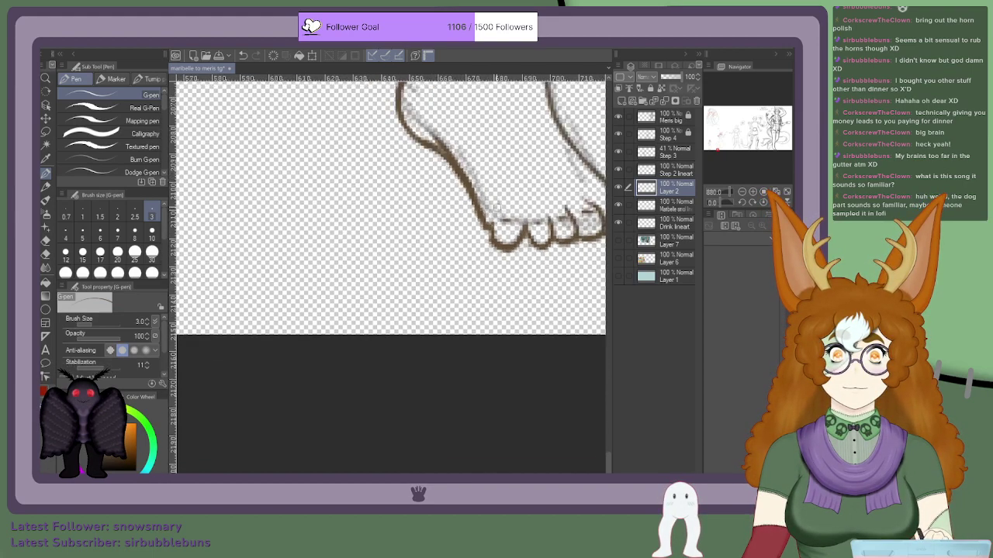
scroll(481, 242, down, 1)
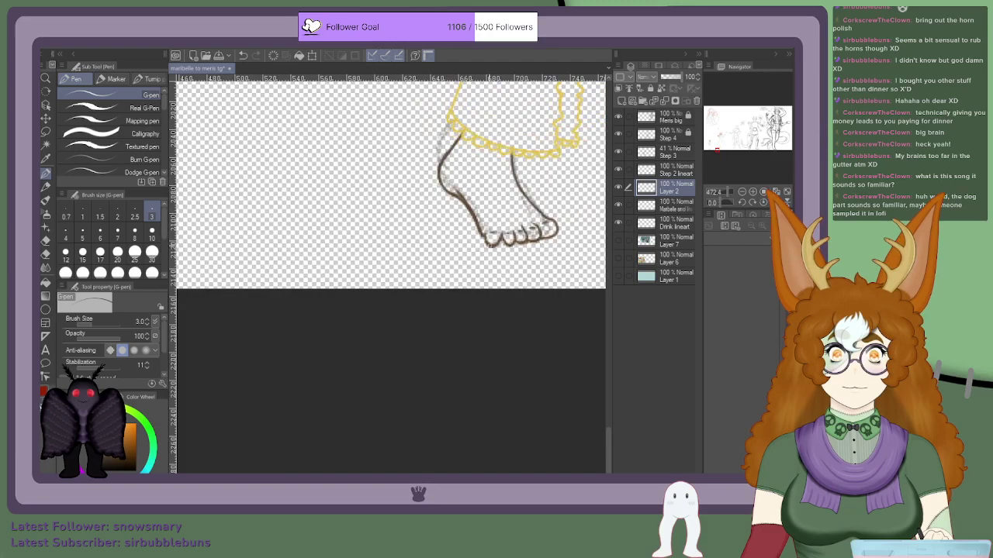
Step: Thin the smallest toe's outline and define the notch where it meets the foot's outer edge
scroll(480, 242, up, 3)
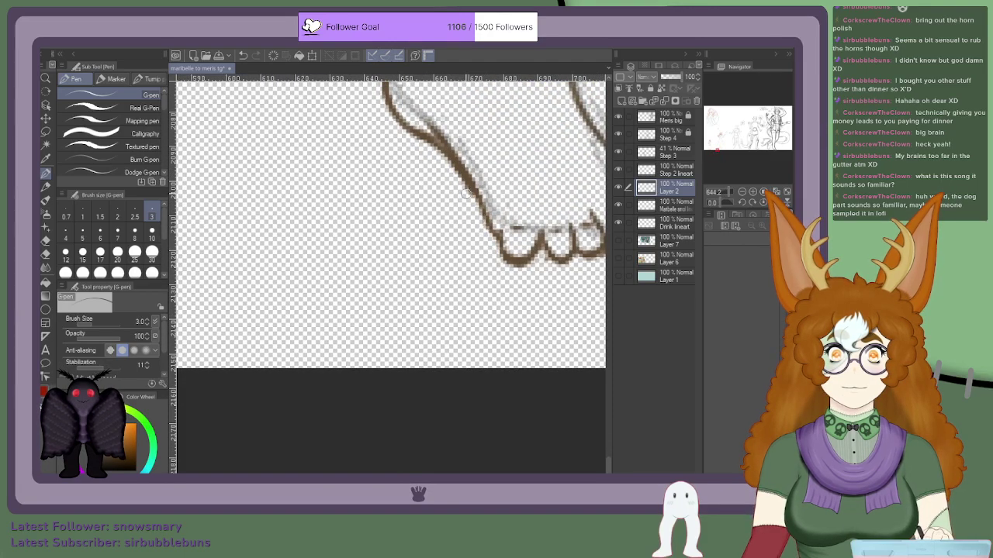
scroll(482, 229, down, 3)
scroll(461, 226, down, 3)
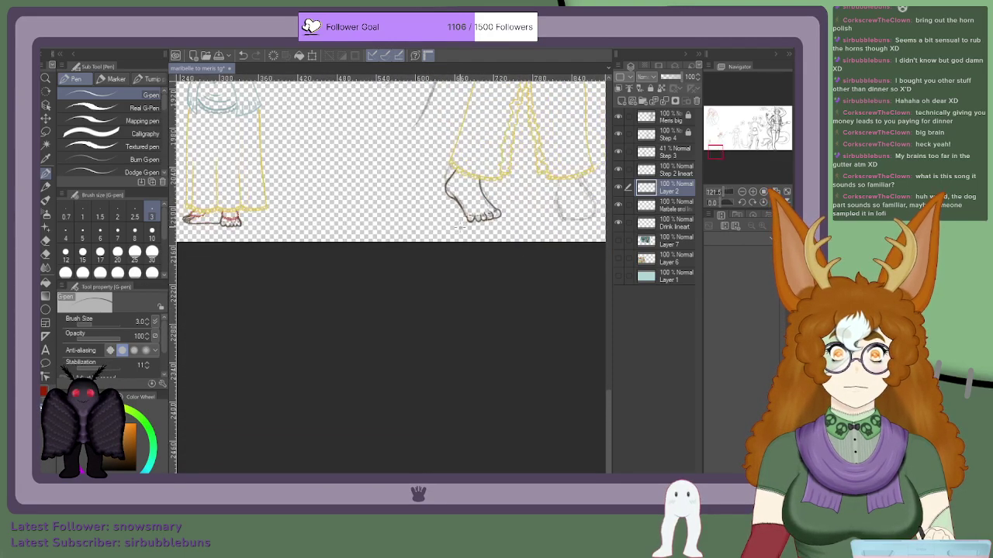
scroll(465, 216, up, 7)
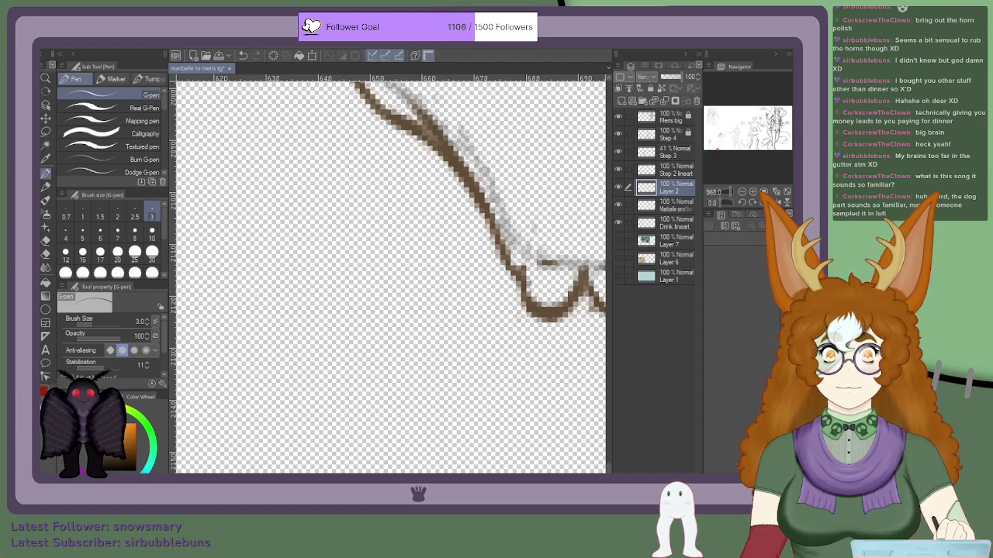
scroll(479, 349, down, 7)
scroll(520, 345, up, 5)
scroll(519, 344, up, 5)
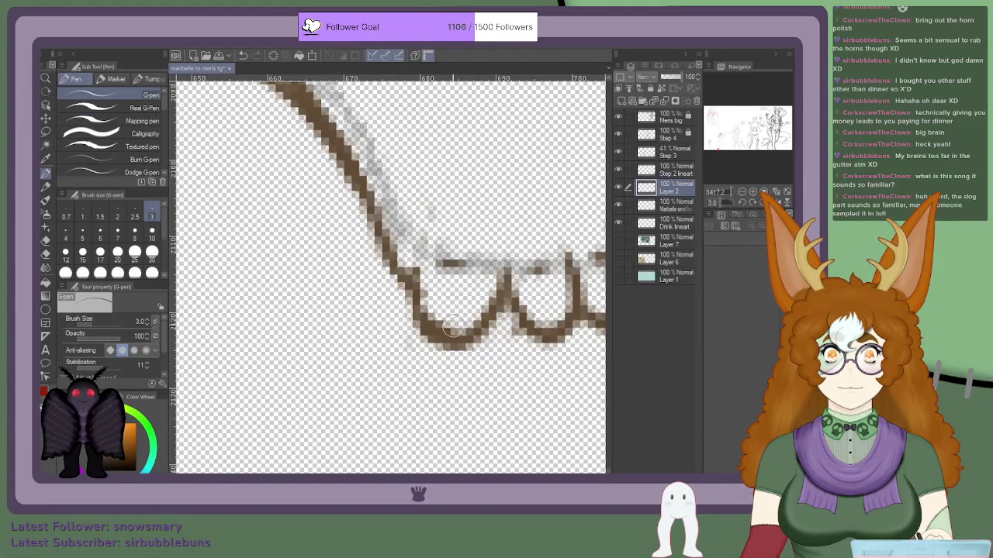
scroll(388, 302, down, 1)
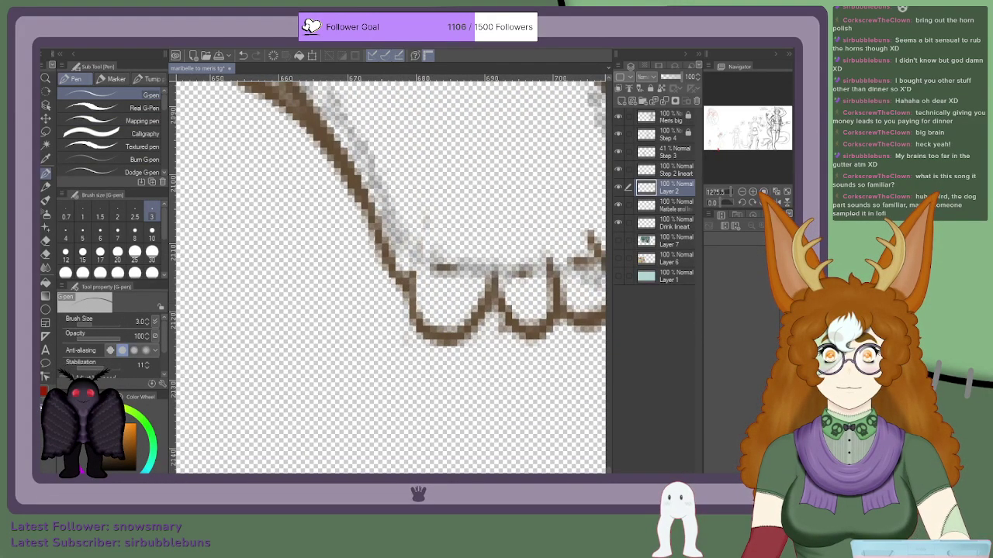
mouse_move(410, 257)
mouse_down()
mouse_move(400, 320)
mouse_move(414, 335)
mouse_up()
scroll(395, 302, down, 5)
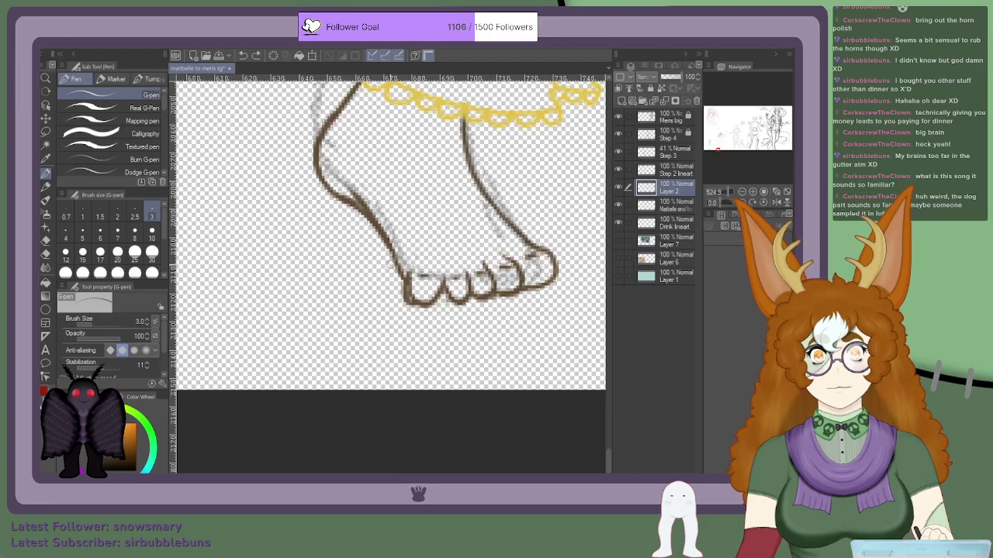
key(ctrl+z)
key(ctrl+z)
Step: Redraw the line between the smallest toe and its neighbour, and clean up the gap between the two toes
scroll(425, 271, up, 3)
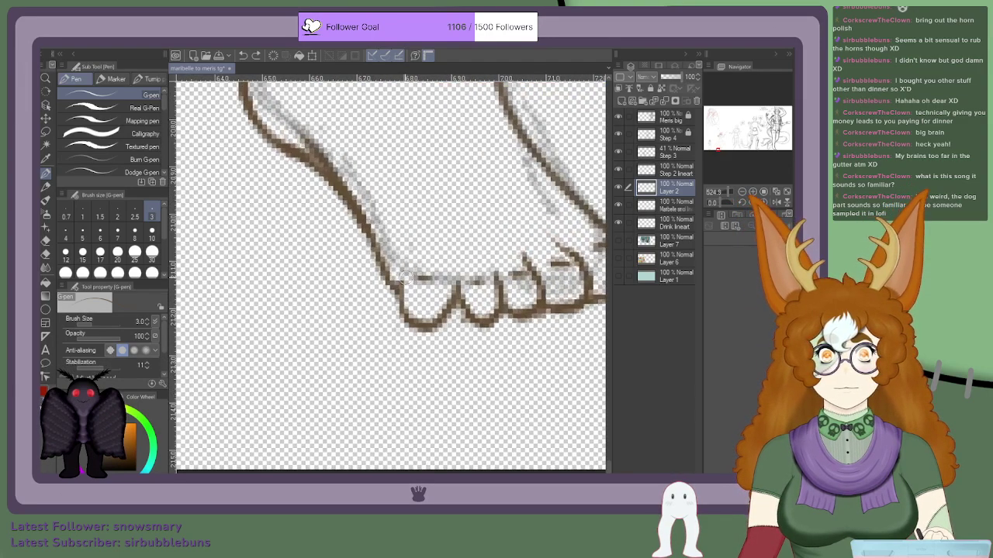
mouse_move(438, 322)
mouse_down()
mouse_move(455, 281)
mouse_move(446, 269)
mouse_up()
mouse_move(448, 306)
mouse_down()
mouse_move(448, 317)
mouse_move(491, 329)
mouse_up()
scroll(501, 302, down, 4)
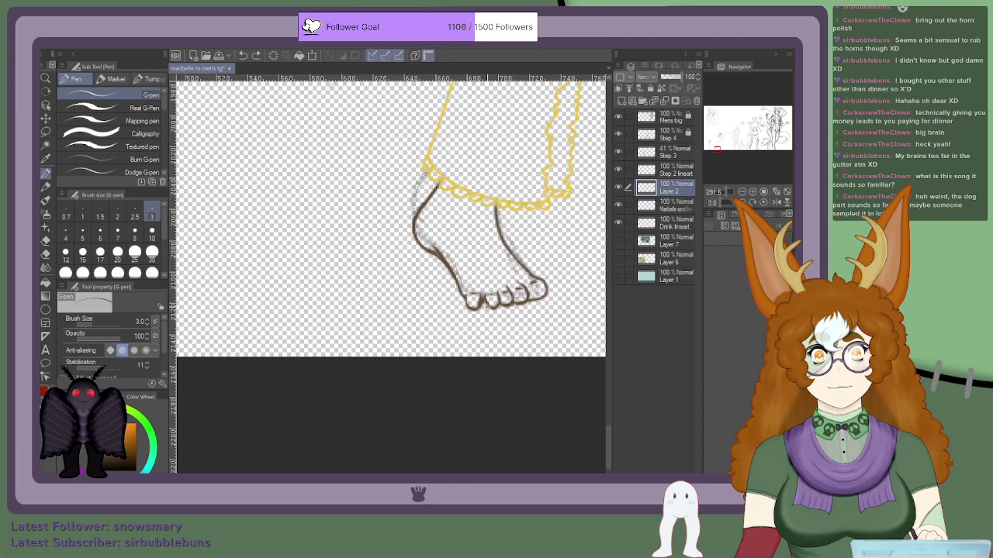
scroll(487, 305, up, 4)
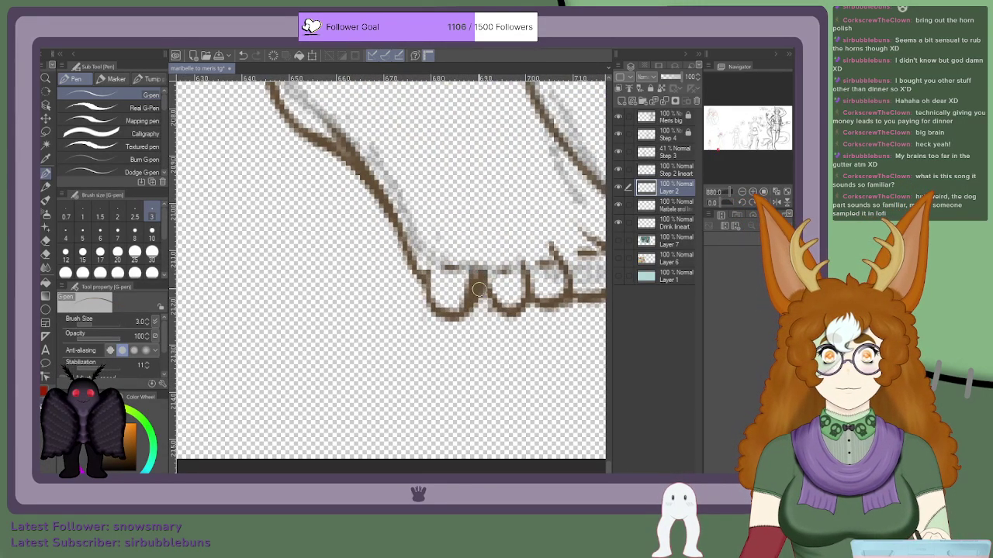
scroll(455, 298, down, 3)
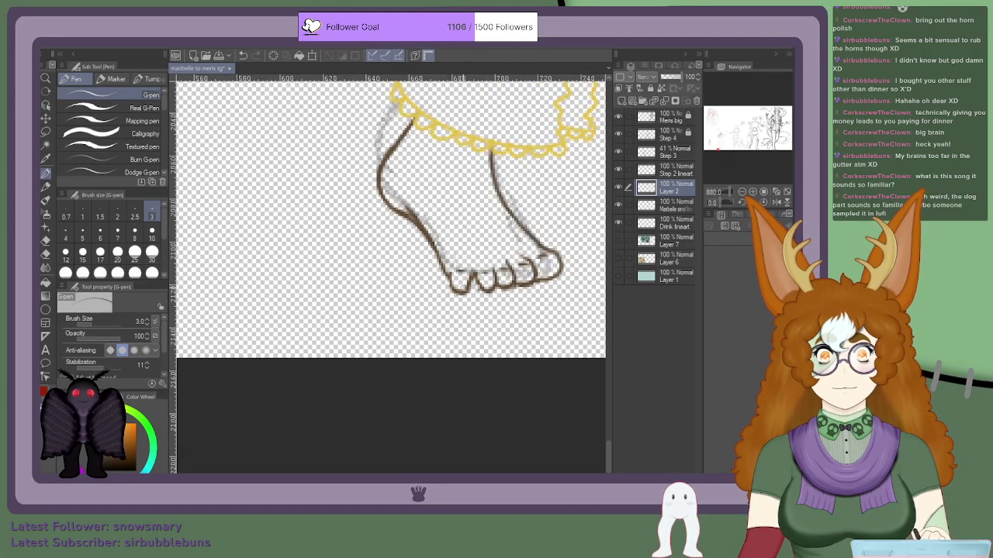
scroll(443, 305, down, 2)
Step: Redraw the big toe's outline larger and rounder, and erase its old edge inside the new one
scroll(443, 304, up, 5)
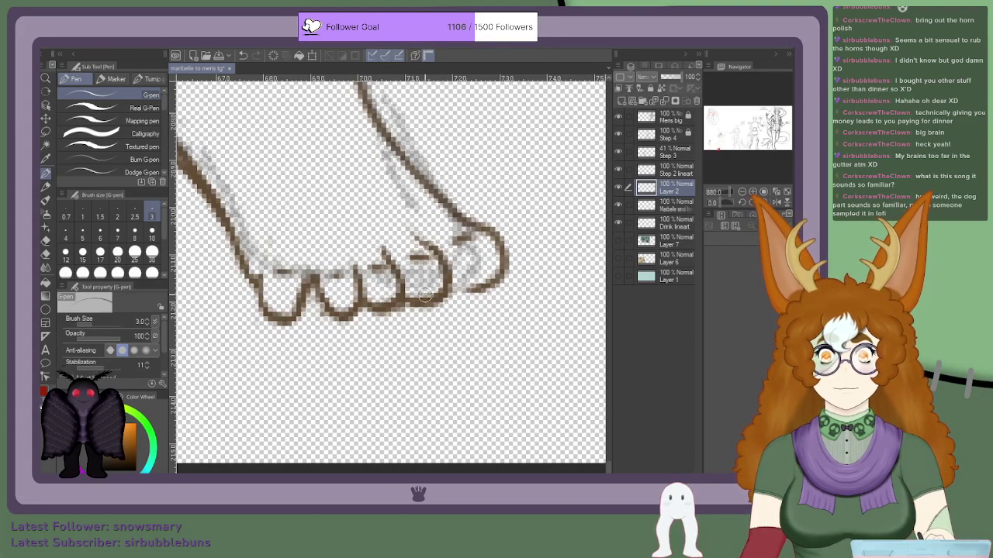
mouse_move(454, 287)
mouse_down()
mouse_move(491, 279)
mouse_move(475, 290)
mouse_move(494, 267)
mouse_move(509, 276)
mouse_move(491, 228)
mouse_up()
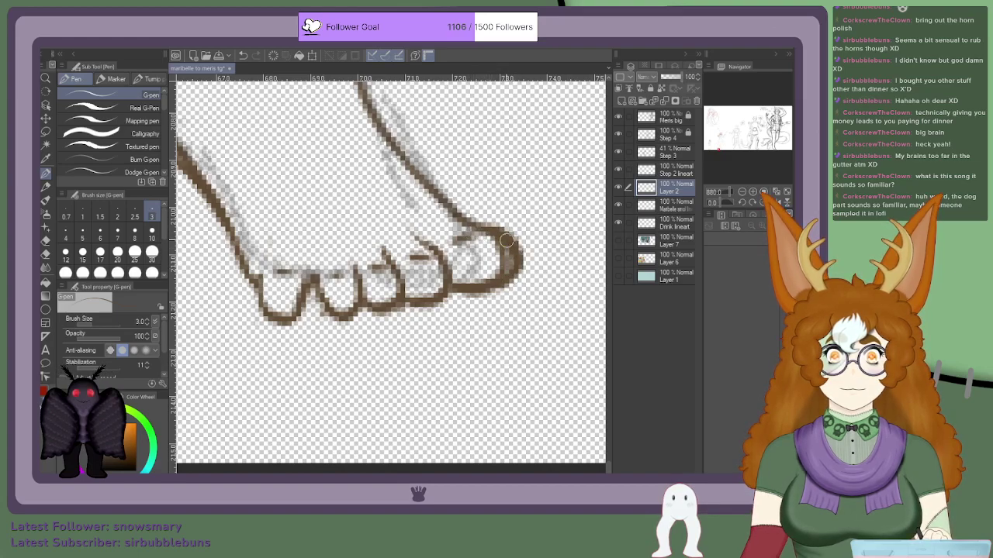
mouse_move(495, 251)
mouse_down()
mouse_move(478, 238)
mouse_move(498, 276)
mouse_up()
scroll(467, 264, down, 3)
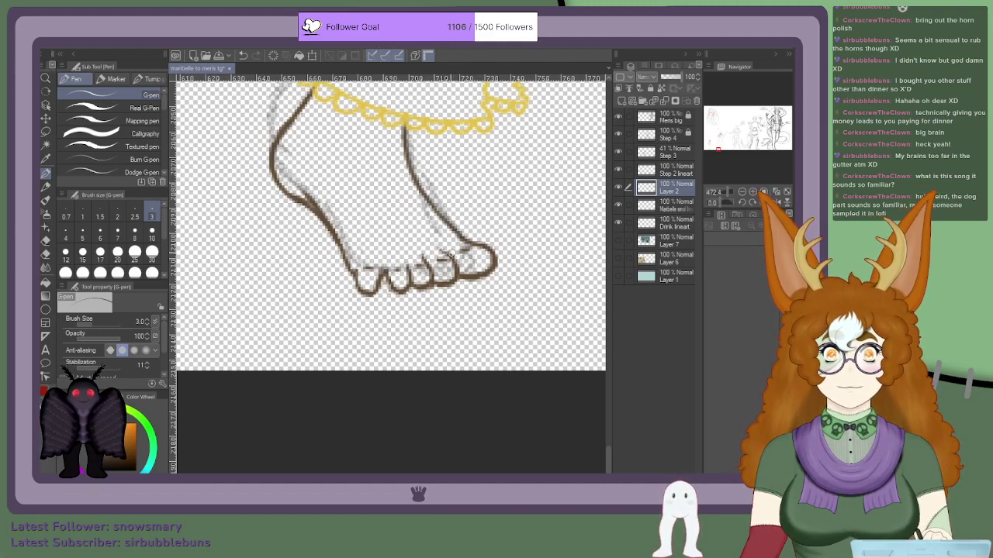
Step: Erase the grey sketch around the outlined foot on the Step 2 lineart layer with brush size 17
scroll(446, 258, up, 5)
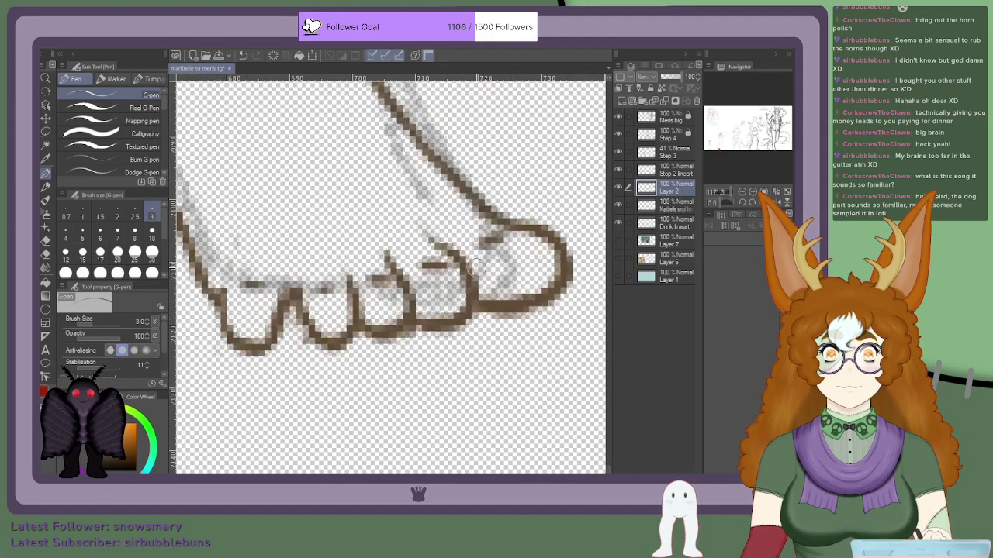
click(669, 169)
scroll(499, 253, down, 2)
scroll(379, 253, down, 2)
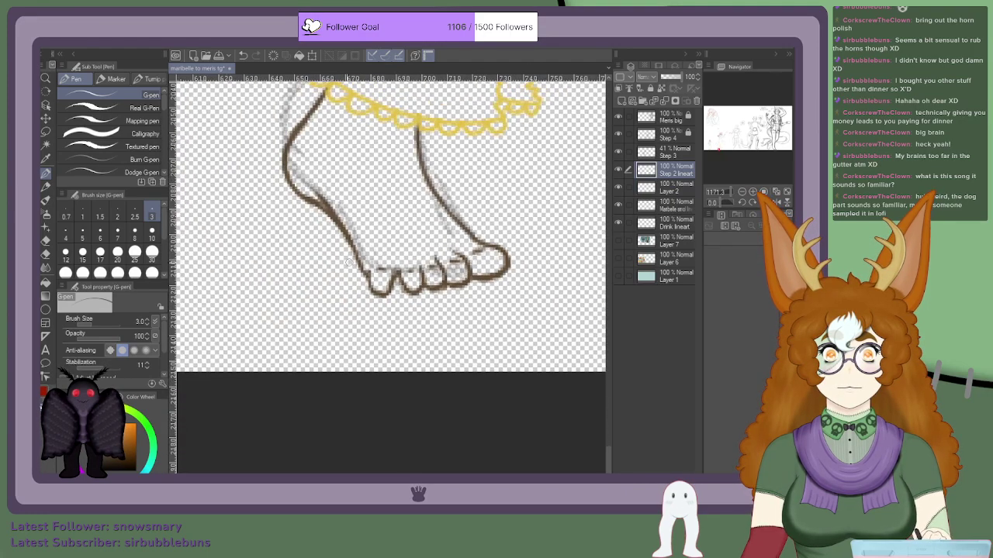
click(100, 253)
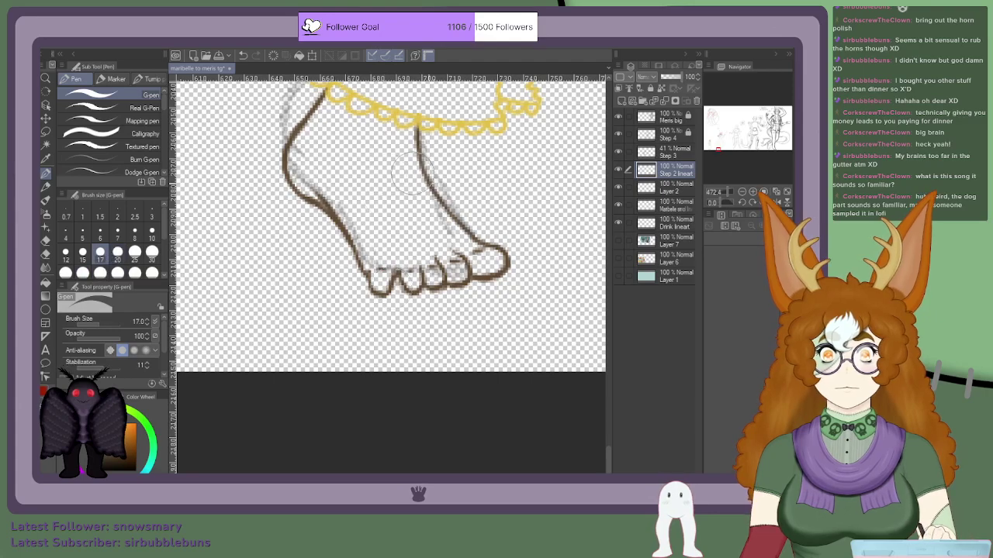
key(ctrl+z)
key(ctrl+z)
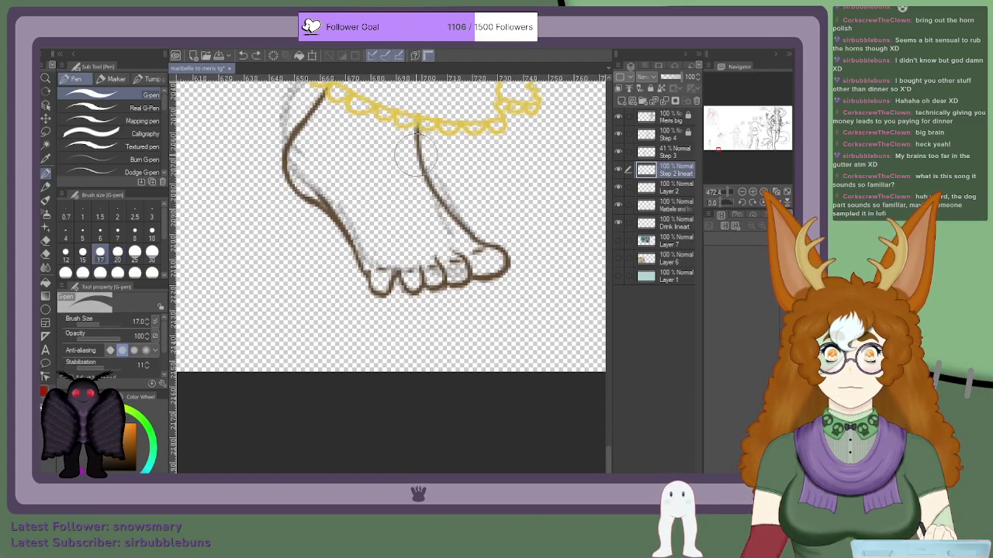
mouse_move(419, 133)
mouse_down()
mouse_move(426, 173)
mouse_move(457, 221)
mouse_move(501, 260)
mouse_up()
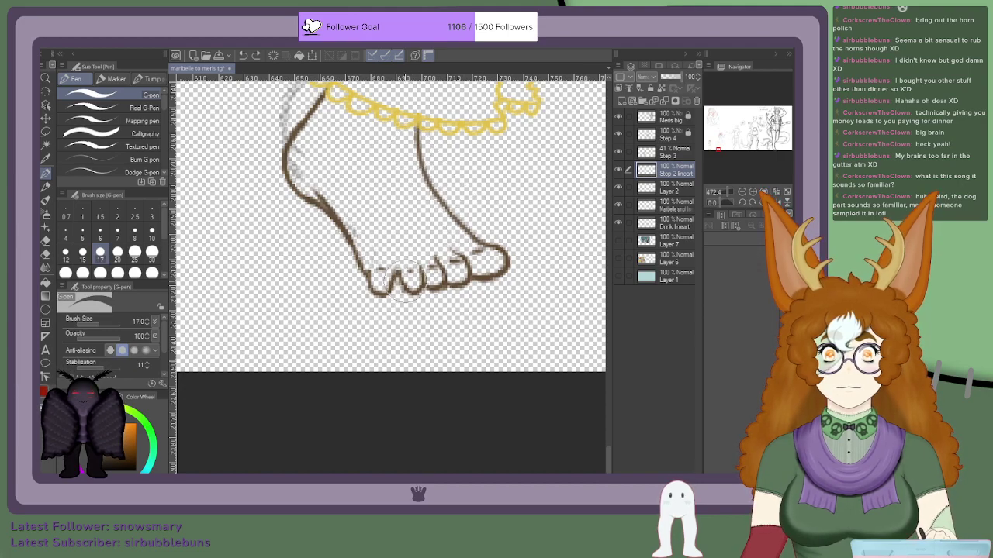
scroll(292, 147, up, 3)
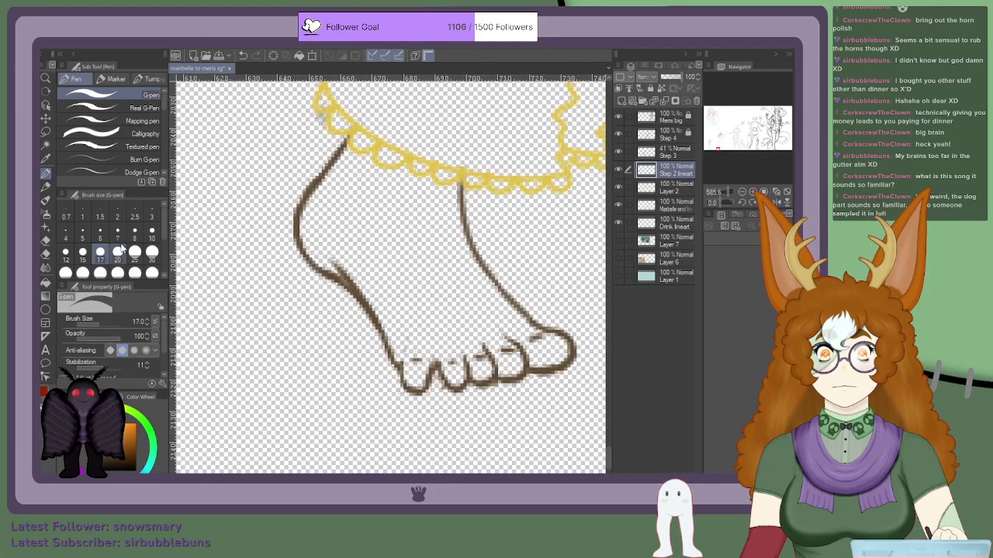
Step: Set the brush size to 3 and trim the front ankle line on Layer 2 where it crosses the skirt hem
click(151, 217)
scroll(324, 118, up, 2)
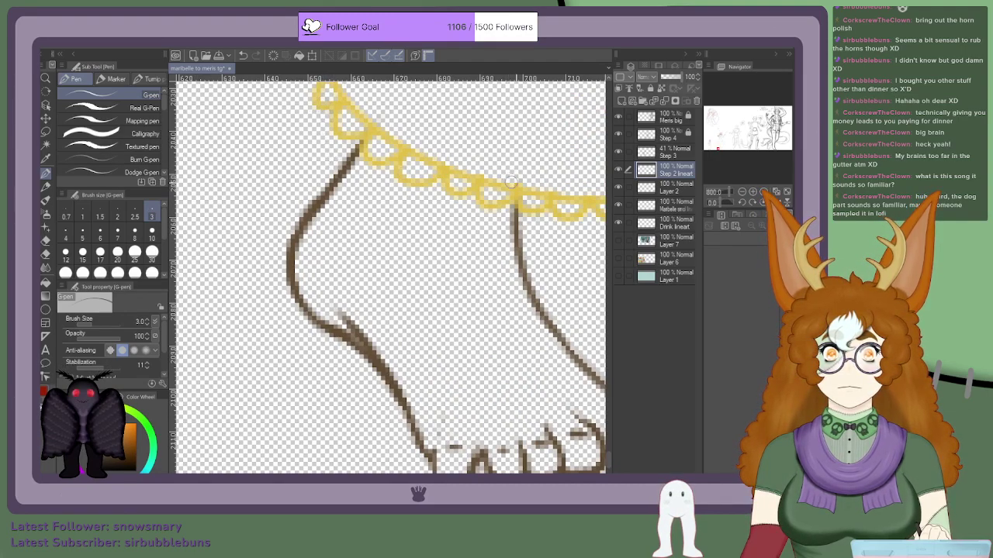
click(666, 153)
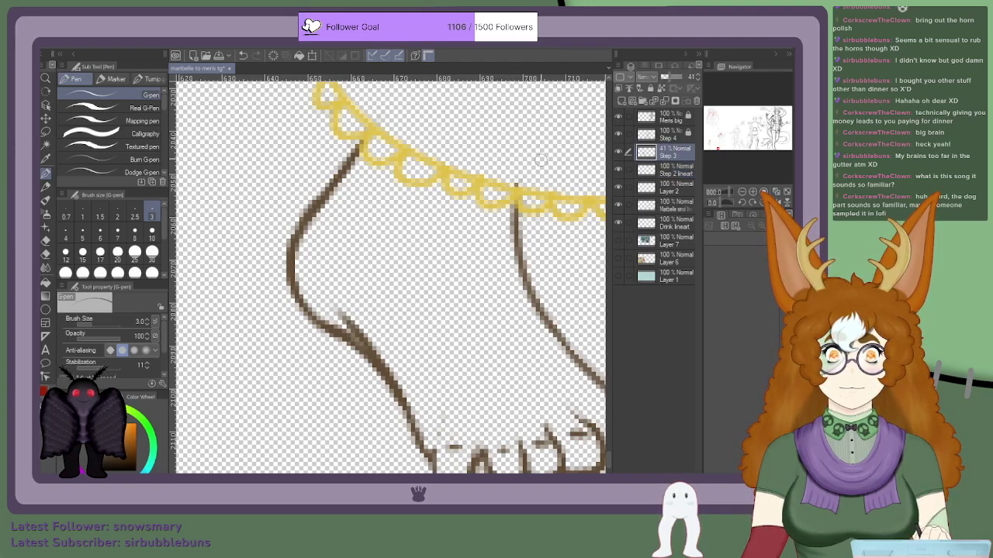
click(675, 194)
scroll(515, 180, down, 3)
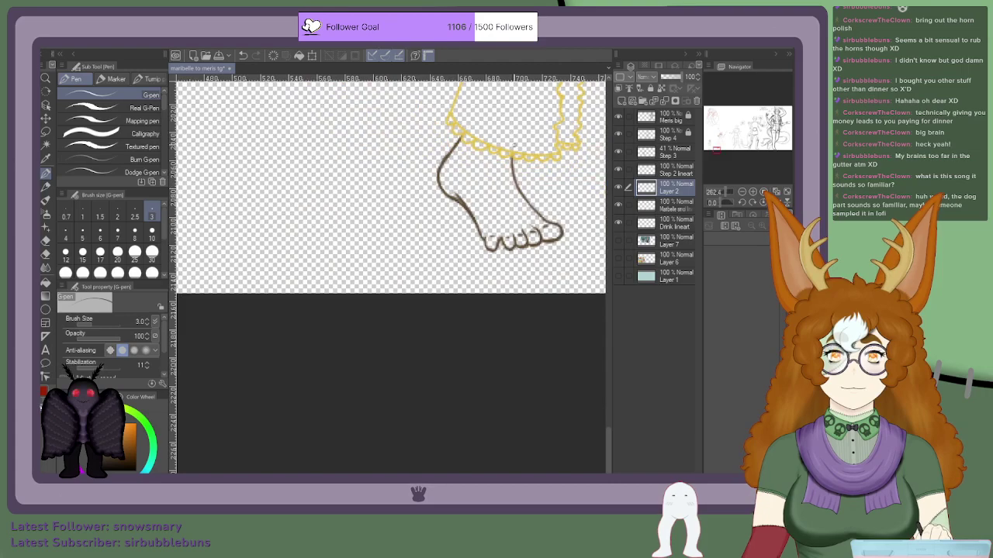
Step: Examine the outlined foot up close and compare it with the other foot's sketch and the neighbouring character
scroll(485, 232, up, 3)
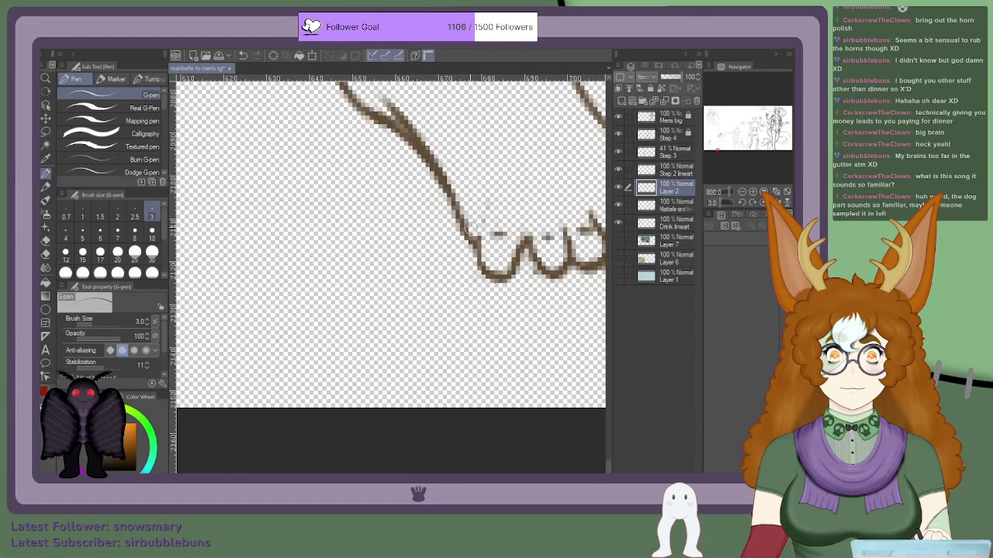
scroll(469, 242, down, 7)
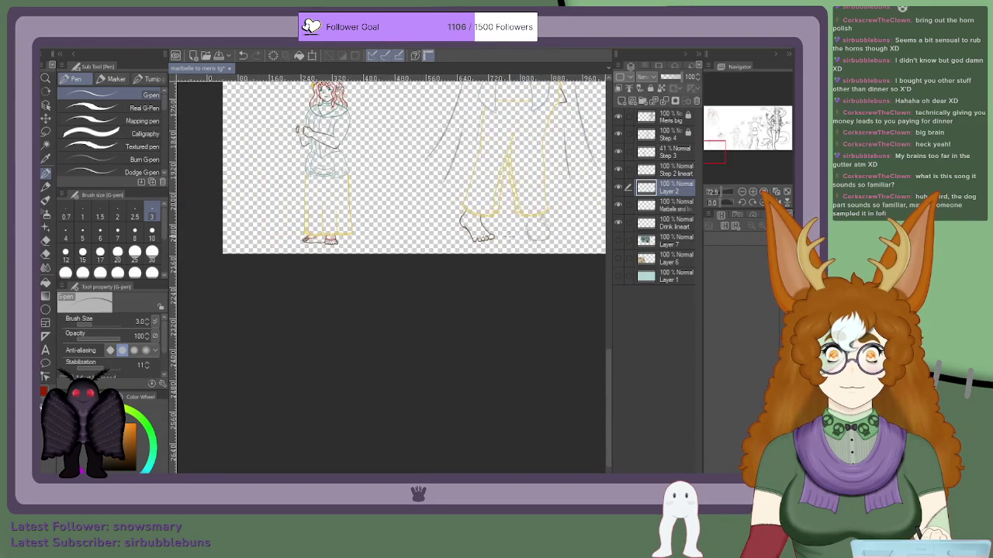
scroll(510, 236, up, 3)
scroll(559, 241, down, 2)
scroll(562, 248, up, 2)
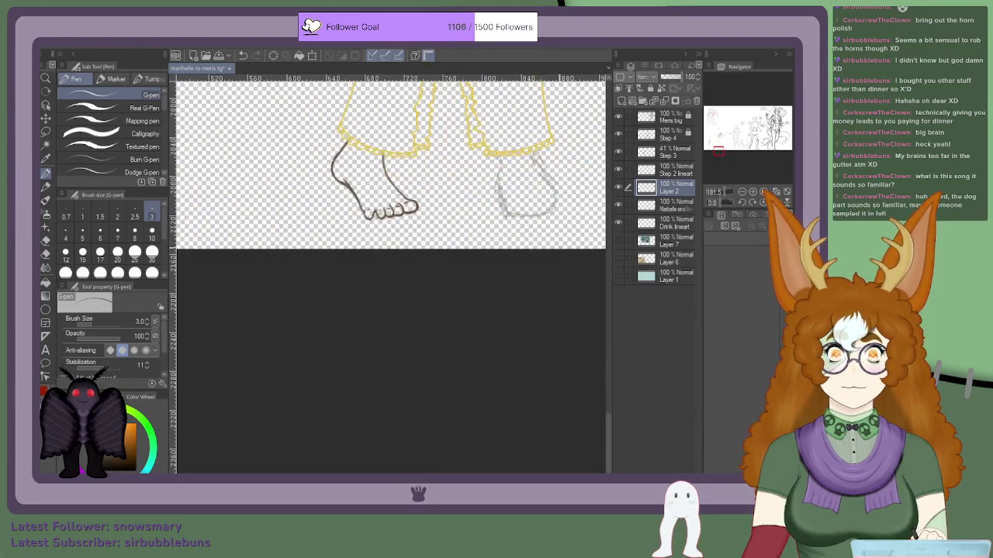
scroll(545, 231, down, 3)
scroll(545, 231, up, 3)
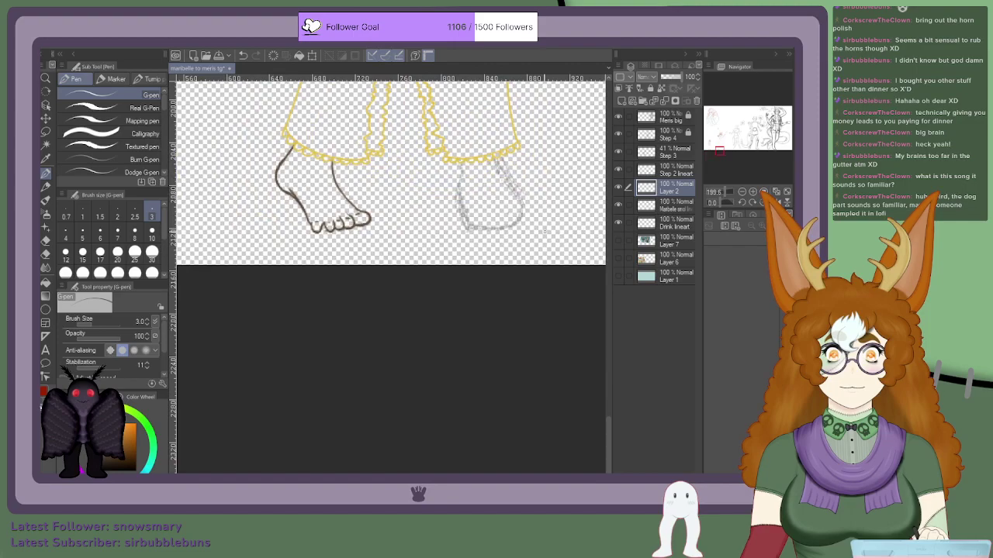
scroll(545, 231, down, 3)
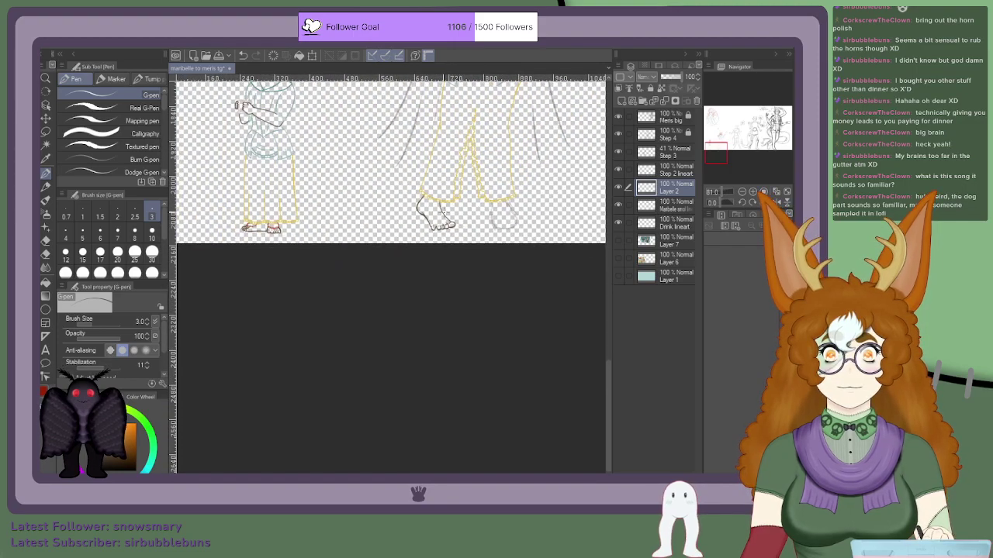
Step: Try outlining the other foot on Layer 2 with two ankle lines below the skirt hem and a flat front edge
scroll(503, 217, up, 4)
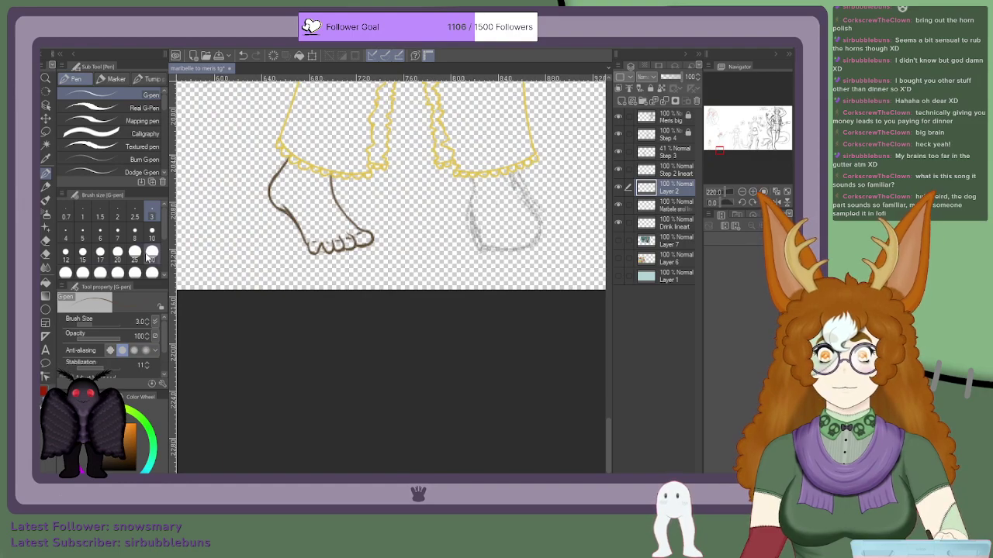
scroll(521, 228, up, 2)
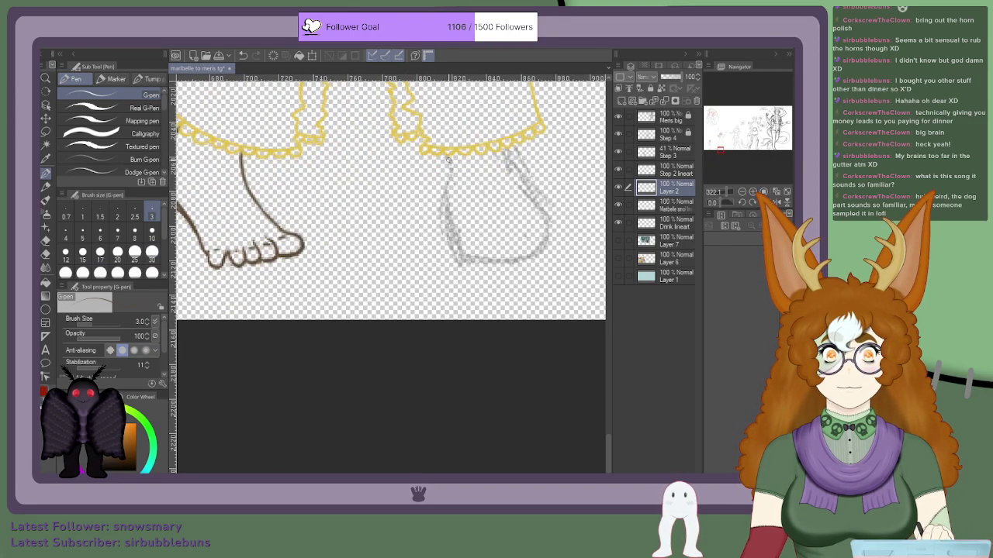
drag(449, 153, 448, 204)
mouse_move(448, 169)
mouse_down()
mouse_move(444, 249)
mouse_move(475, 262)
mouse_up()
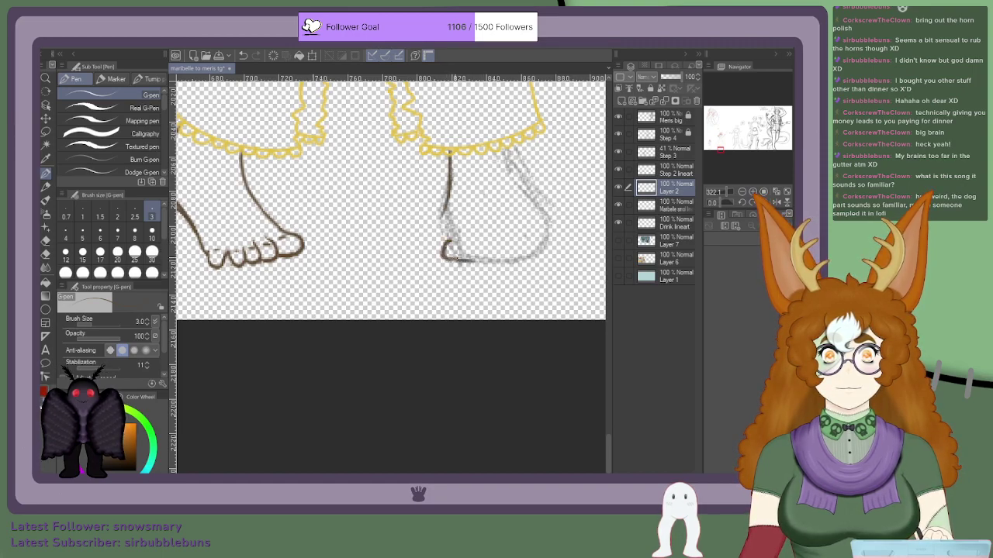
drag(442, 260, 530, 259)
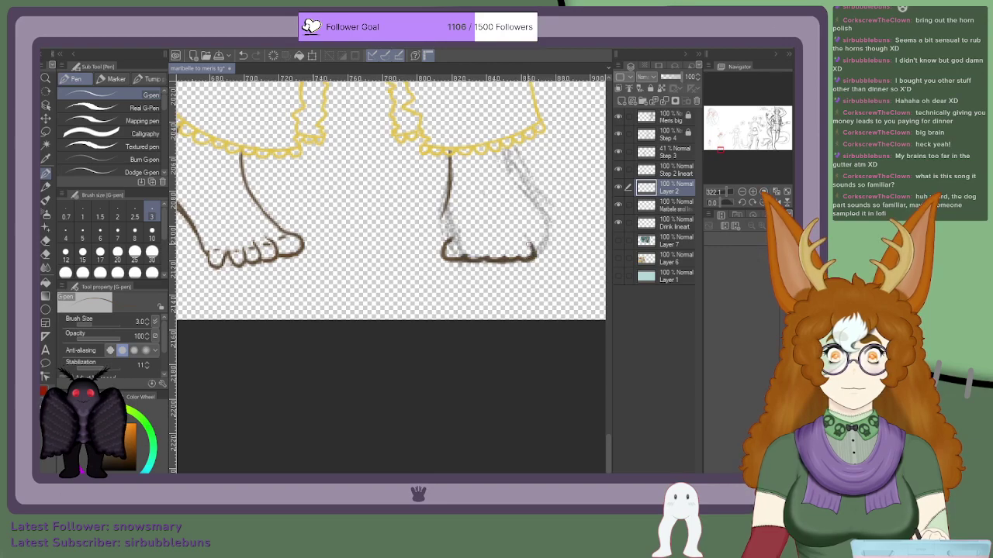
mouse_move(515, 218)
mouse_down()
mouse_move(533, 253)
mouse_move(516, 204)
mouse_up()
drag(525, 237, 511, 177)
drag(518, 220, 509, 157)
drag(515, 203, 505, 128)
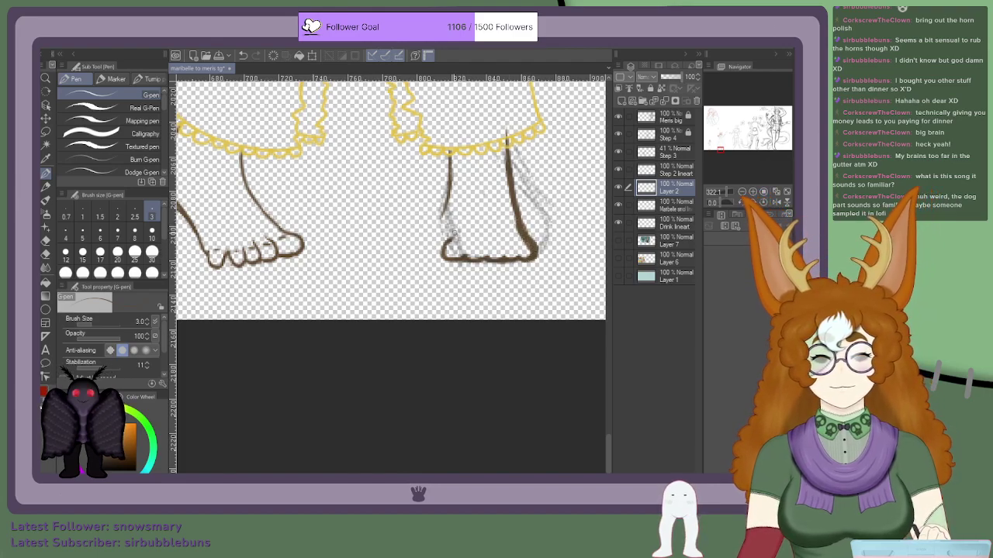
Step: Try shaping rounded, scalloped toes along the front edge of the second foot's outline
mouse_move(442, 238)
mouse_down()
mouse_move(444, 252)
mouse_move(445, 239)
mouse_up()
scroll(460, 195, down, 3)
scroll(460, 189, down, 2)
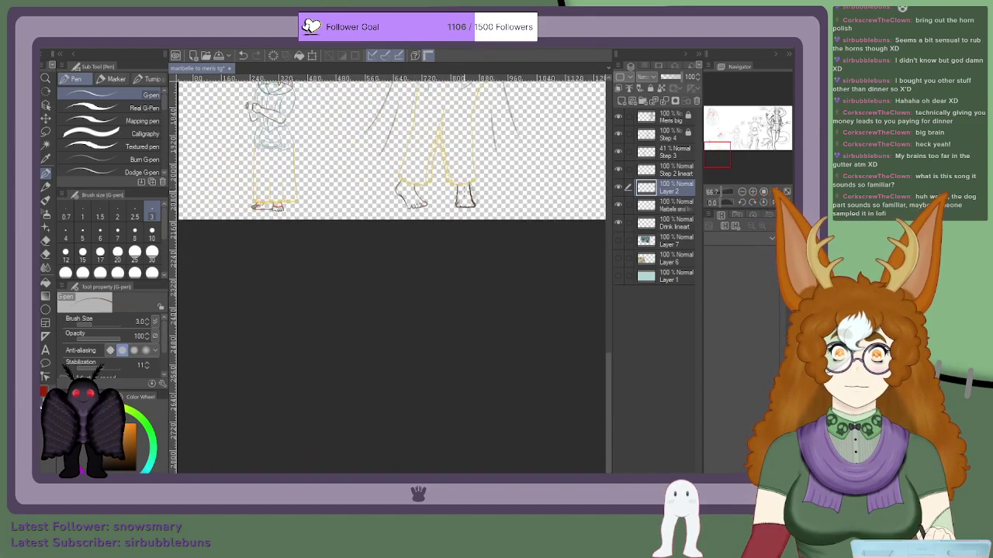
scroll(461, 188, down, 2)
scroll(459, 200, up, 7)
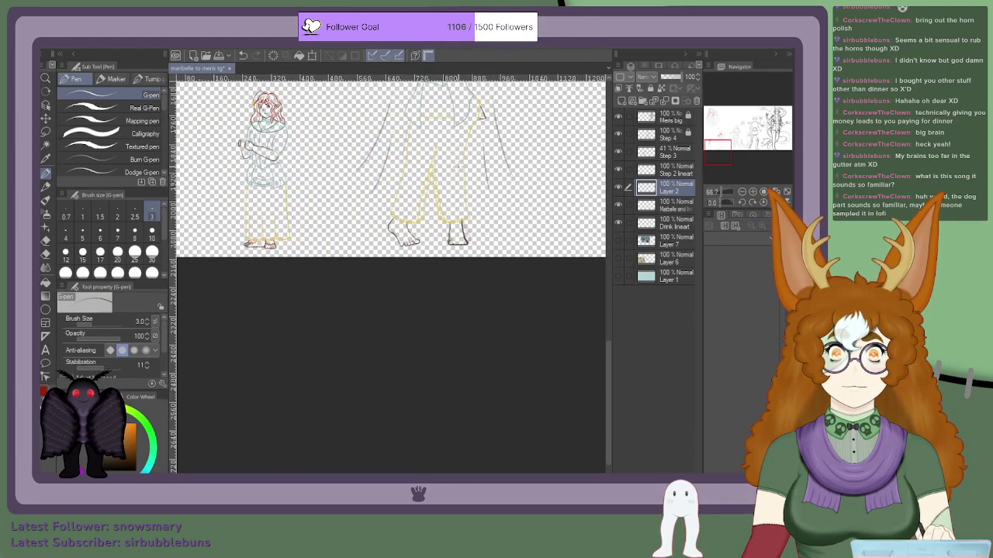
scroll(459, 200, down, 7)
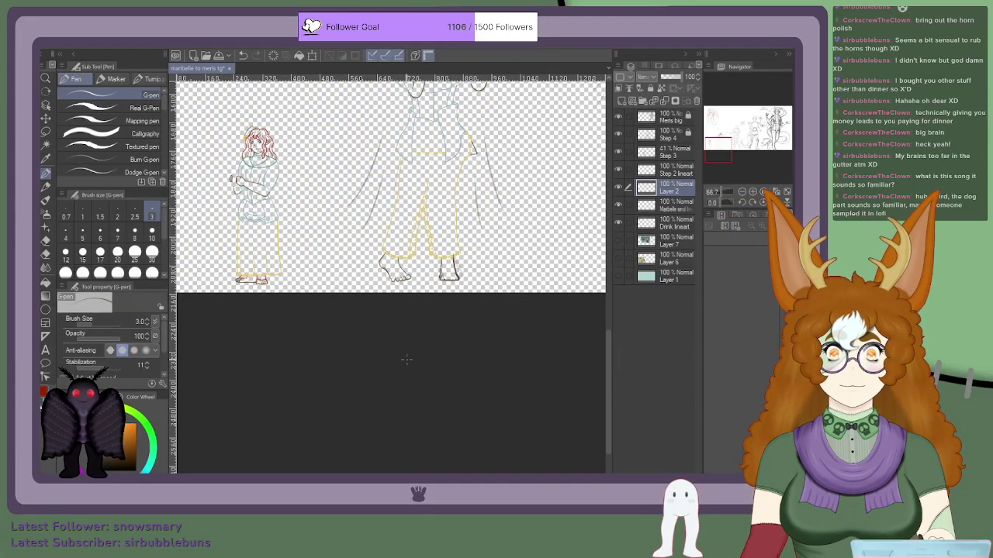
scroll(449, 264, up, 8)
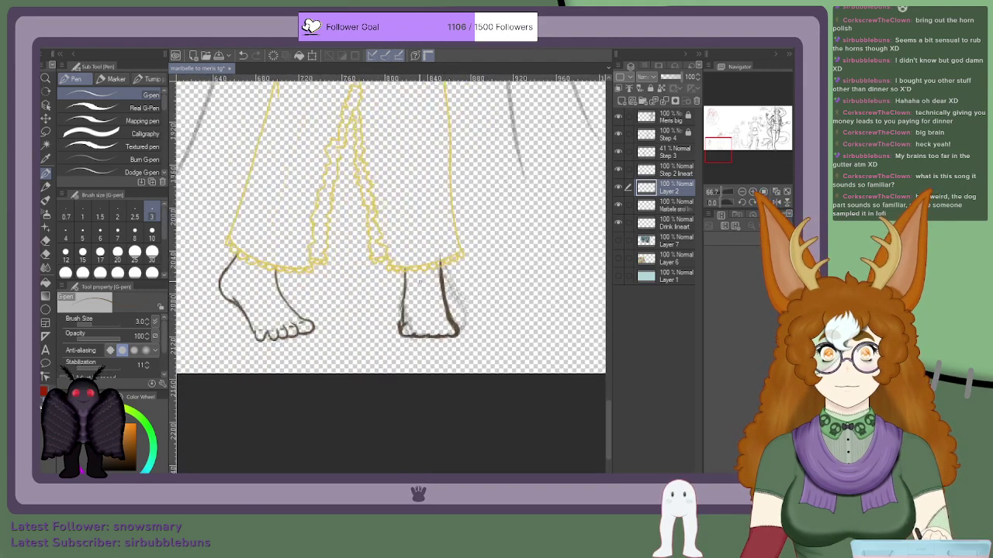
scroll(411, 333, up, 1)
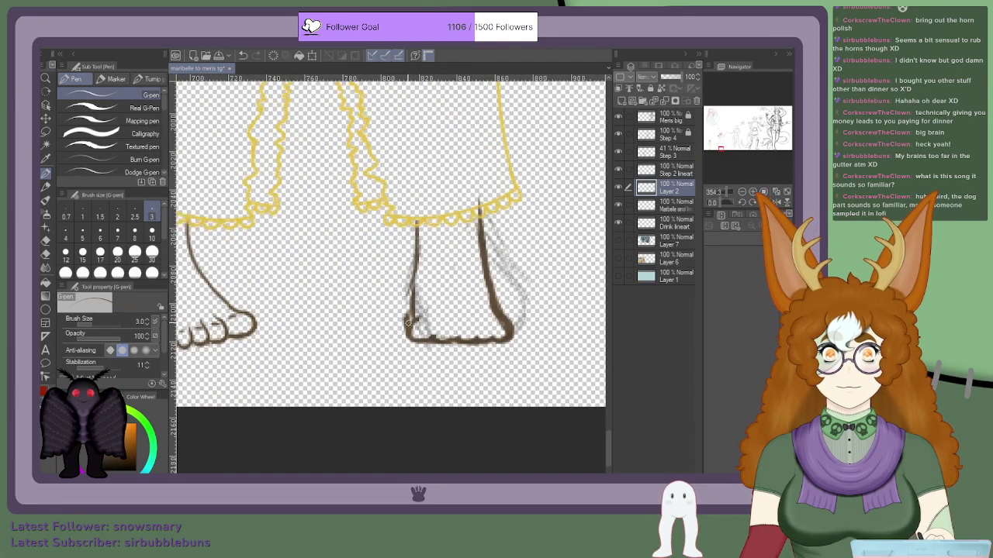
mouse_move(407, 318)
mouse_down()
mouse_move(407, 349)
mouse_move(405, 330)
mouse_move(432, 339)
mouse_up()
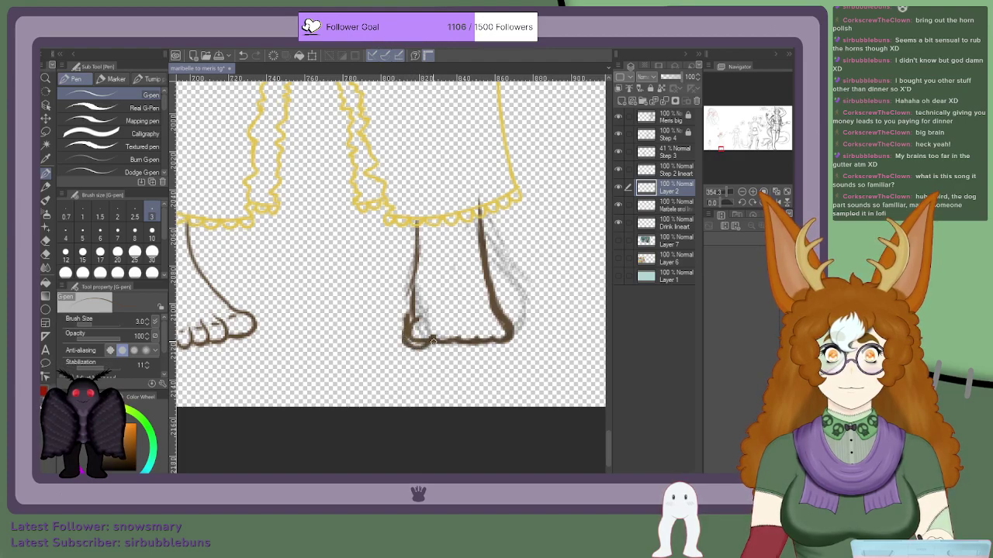
drag(448, 346, 468, 345)
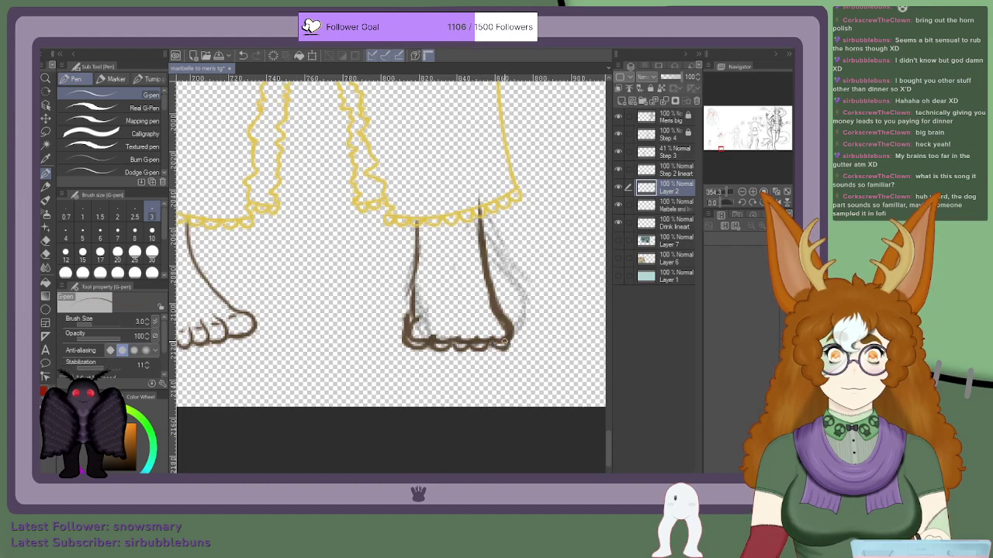
mouse_move(504, 323)
mouse_down()
mouse_move(509, 348)
mouse_move(497, 310)
mouse_move(510, 343)
mouse_up()
Step: Try redrawing the second foot's inner ankle line as one smooth curve from the big toe to the hem, and trim the other line's overshoot
scroll(515, 301, up, 2)
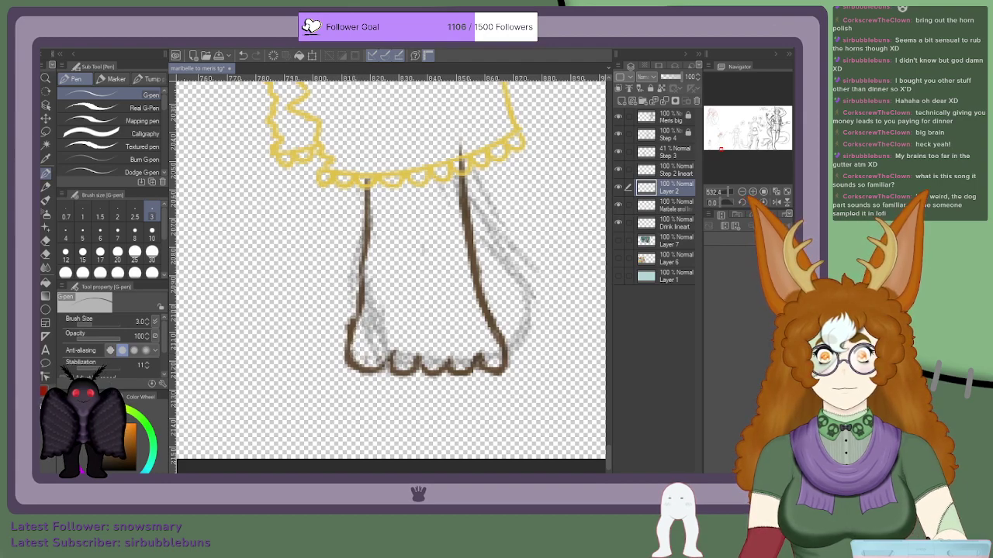
mouse_move(350, 358)
mouse_down()
mouse_move(367, 312)
mouse_move(355, 337)
mouse_move(361, 188)
mouse_up()
drag(365, 283, 363, 174)
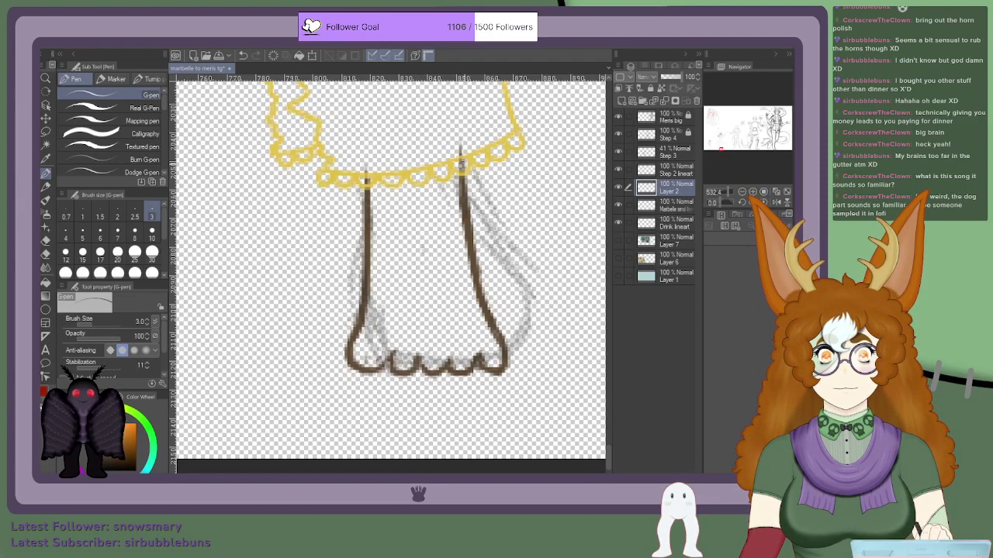
scroll(461, 164, down, 5)
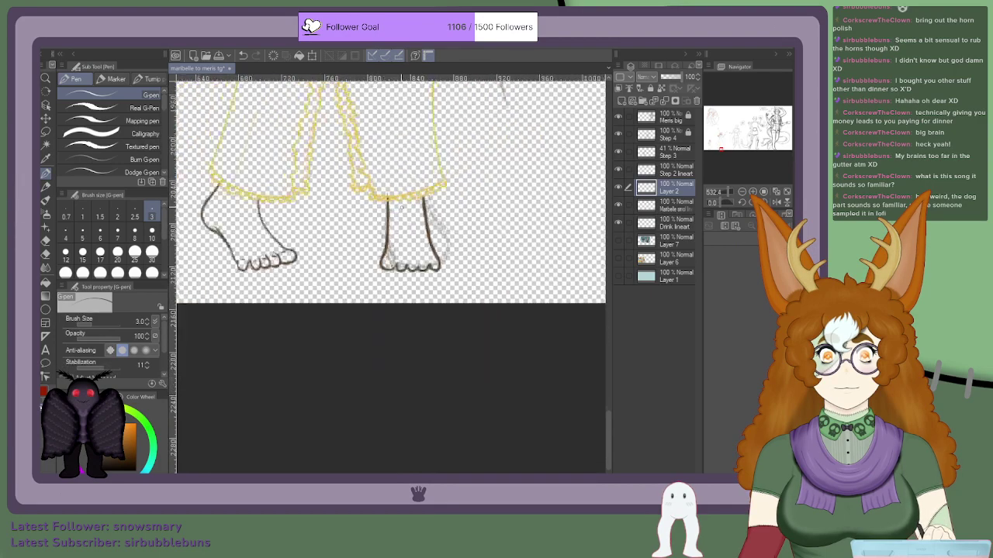
scroll(404, 203, down, 3)
scroll(395, 192, up, 5)
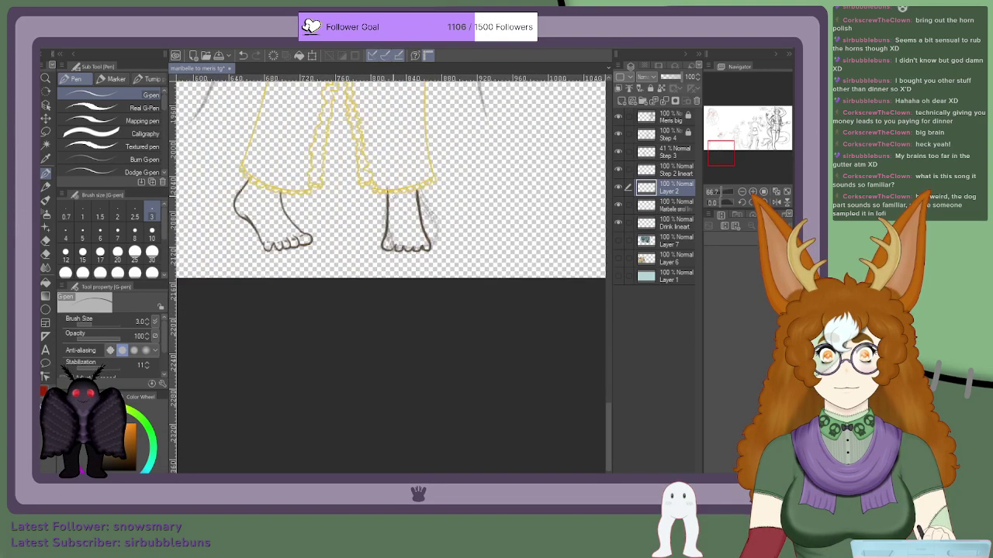
scroll(396, 194, up, 3)
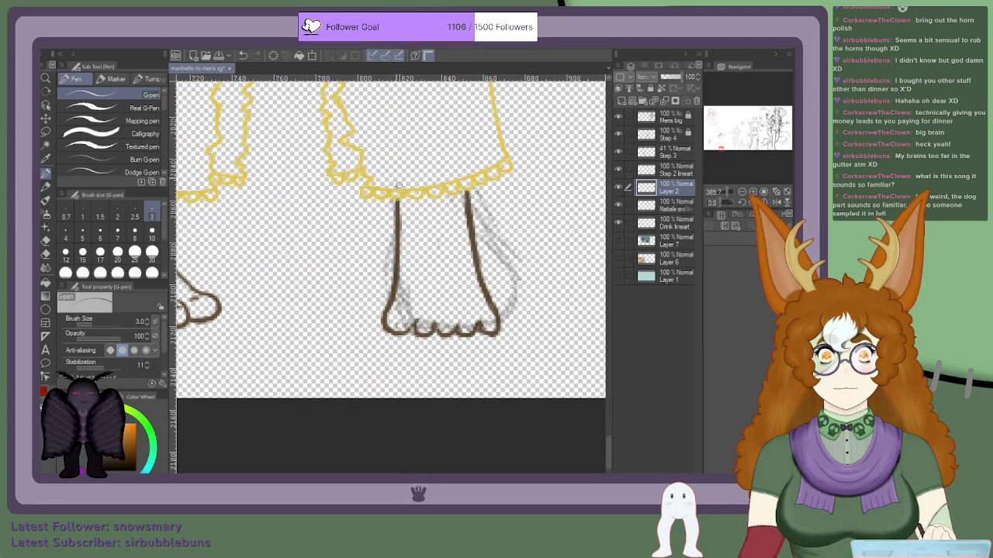
scroll(400, 184, down, 3)
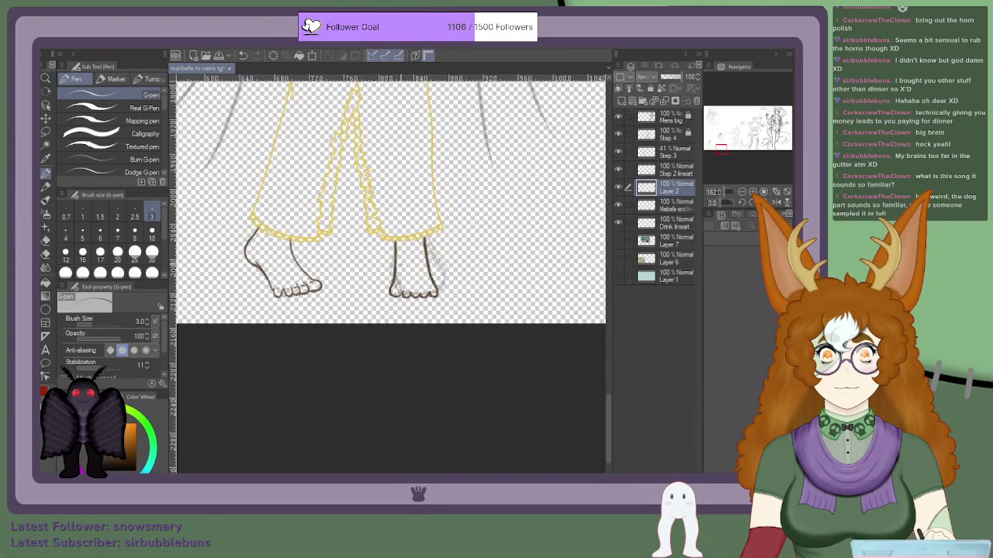
Step: Try adding an arched contour above the second foot's toes and an extra line inside its outer ankle
scroll(401, 186, up, 3)
scroll(400, 271, up, 2)
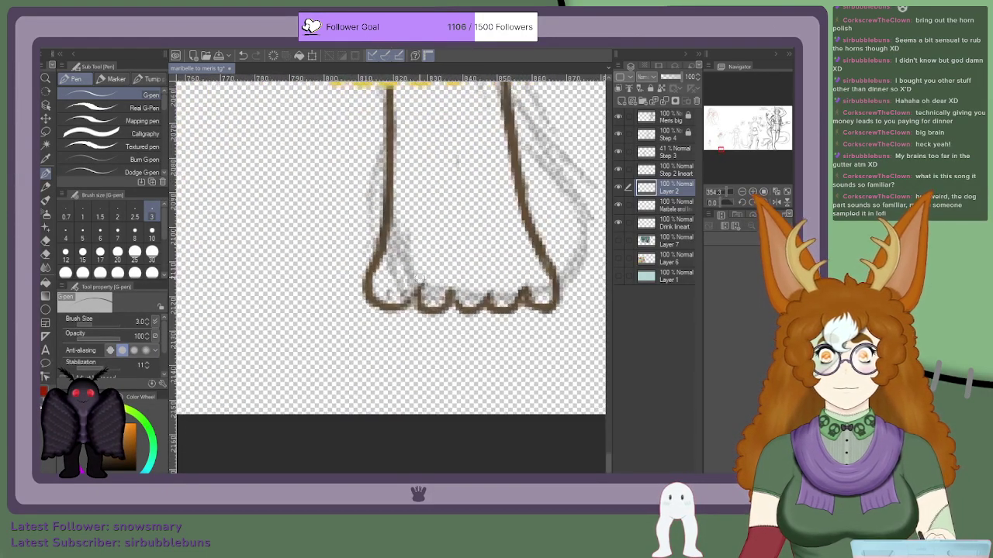
mouse_move(516, 252)
mouse_down()
mouse_move(422, 218)
mouse_move(413, 235)
mouse_move(481, 220)
mouse_move(533, 263)
mouse_move(470, 229)
mouse_move(409, 241)
mouse_move(481, 239)
mouse_up()
mouse_move(410, 242)
mouse_down()
mouse_move(501, 246)
mouse_move(537, 287)
mouse_up()
scroll(456, 259, down, 2)
scroll(493, 221, up, 2)
mouse_move(495, 225)
mouse_down()
mouse_move(500, 254)
mouse_move(487, 163)
mouse_up()
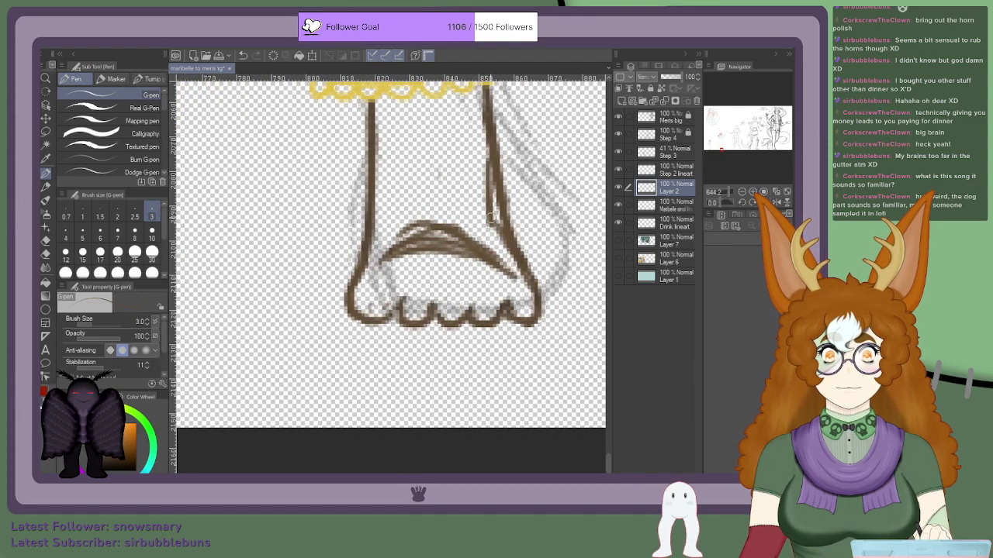
Step: Undo the arch, toes and ankle lines of the second foot, leaving only its grey sketch
scroll(489, 211, down, 5)
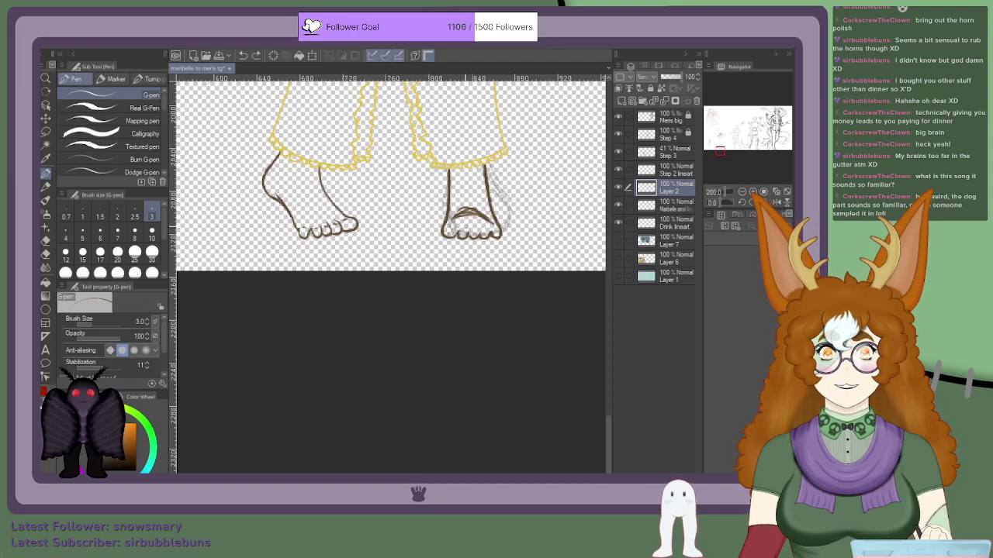
scroll(466, 221, down, 3)
scroll(465, 221, up, 2)
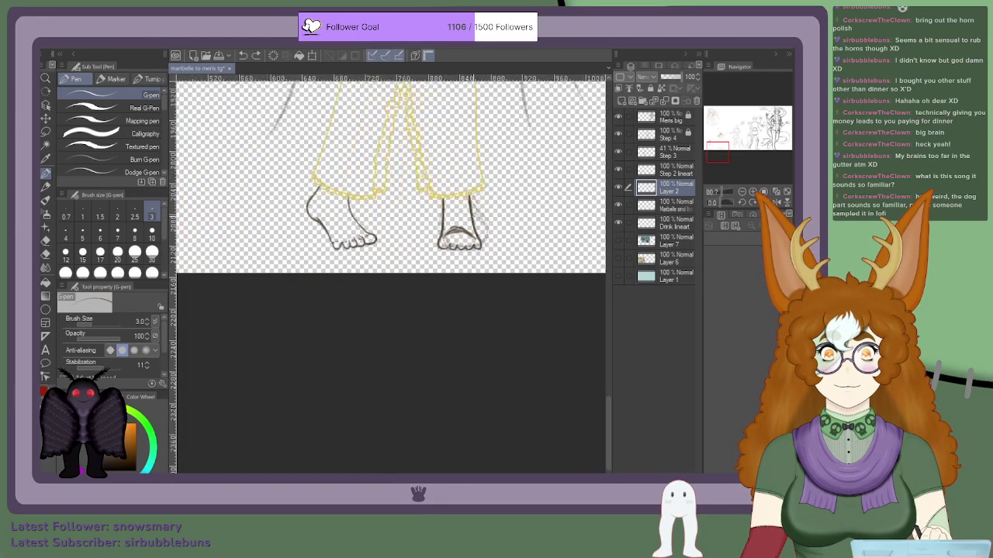
key(ctrl+z)
key(ctrl+z)
key(ctrl+z)
key(ctrl+z)
key(ctrl+z)
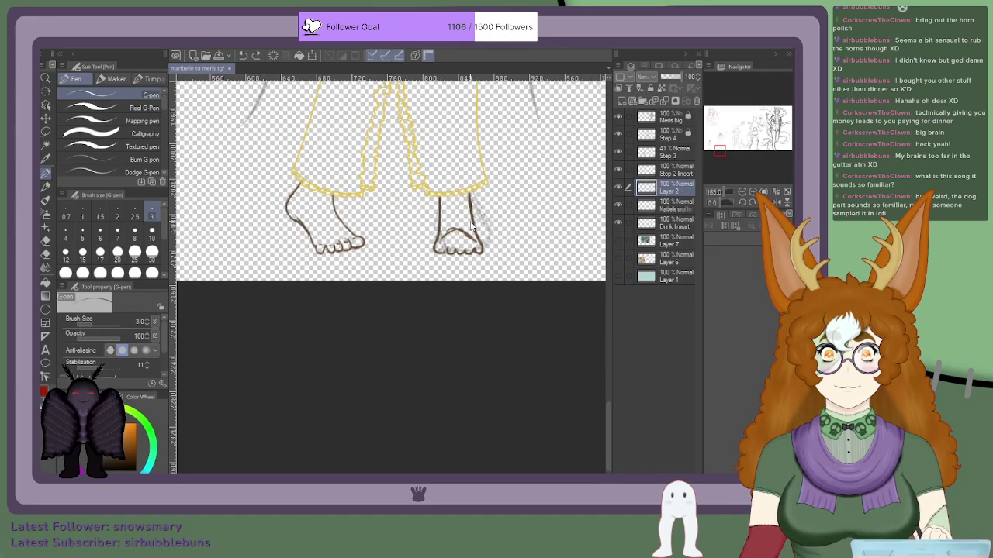
mouse_move(440, 198)
mouse_down()
mouse_move(434, 247)
mouse_move(446, 252)
mouse_up()
drag(468, 203, 483, 248)
key(ctrl+z)
key(ctrl+z)
key(ctrl+z)
key(ctrl+z)
key(ctrl+z)
key(ctrl+z)
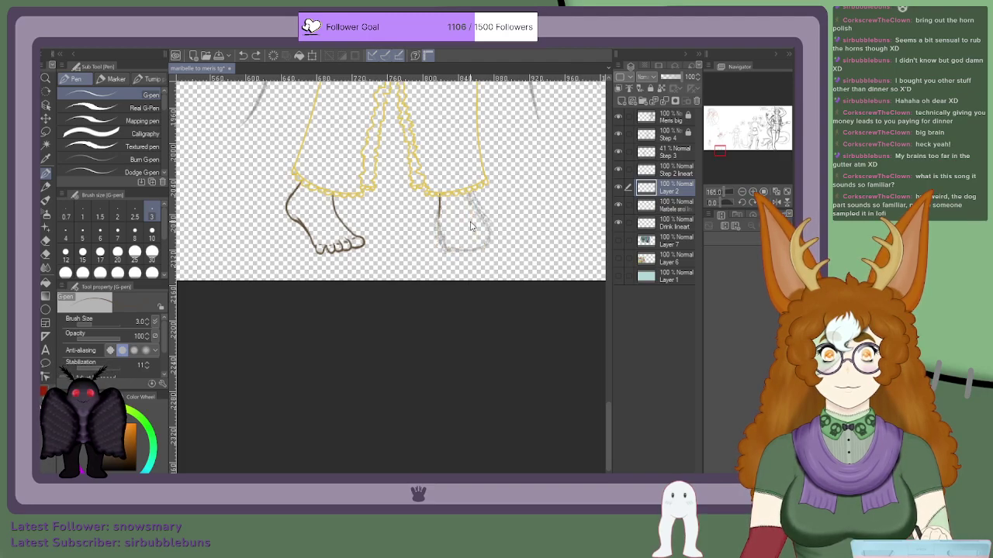
Step: Try drawing the second foot as a rounded form with a curved outer ankle, a wide sole and short toe strokes
scroll(436, 243, up, 2)
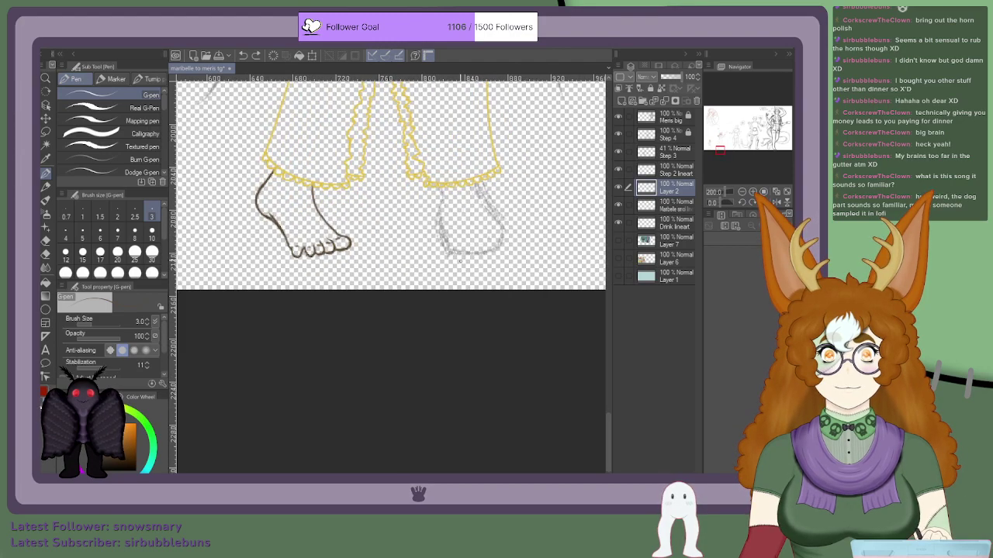
scroll(446, 246, up, 1)
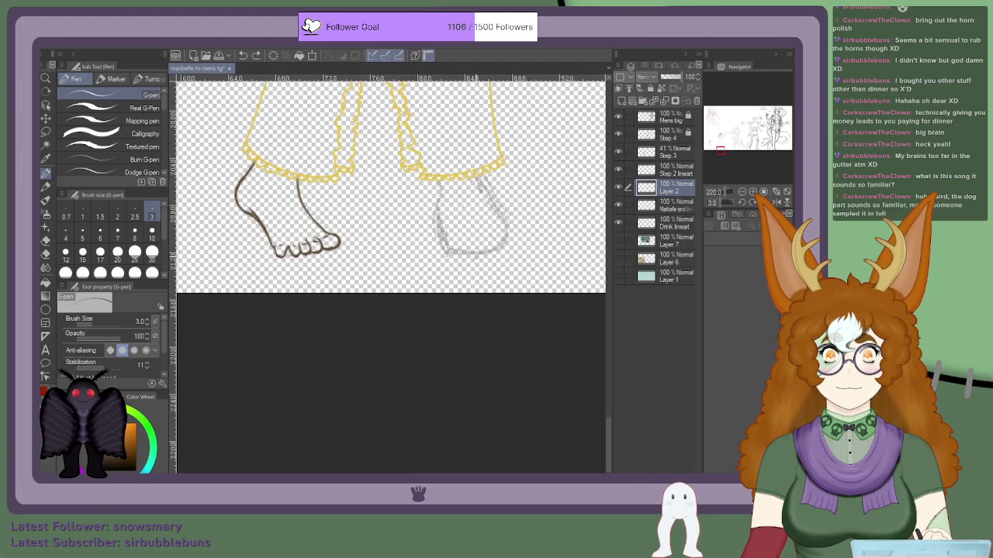
mouse_move(455, 263)
mouse_down()
mouse_move(506, 244)
mouse_move(505, 256)
mouse_move(491, 218)
mouse_move(501, 231)
mouse_up()
drag(478, 183, 500, 225)
mouse_move(473, 163)
mouse_down()
mouse_move(481, 208)
mouse_move(501, 231)
mouse_up()
mouse_move(475, 160)
mouse_down()
mouse_move(478, 207)
mouse_move(503, 231)
mouse_up()
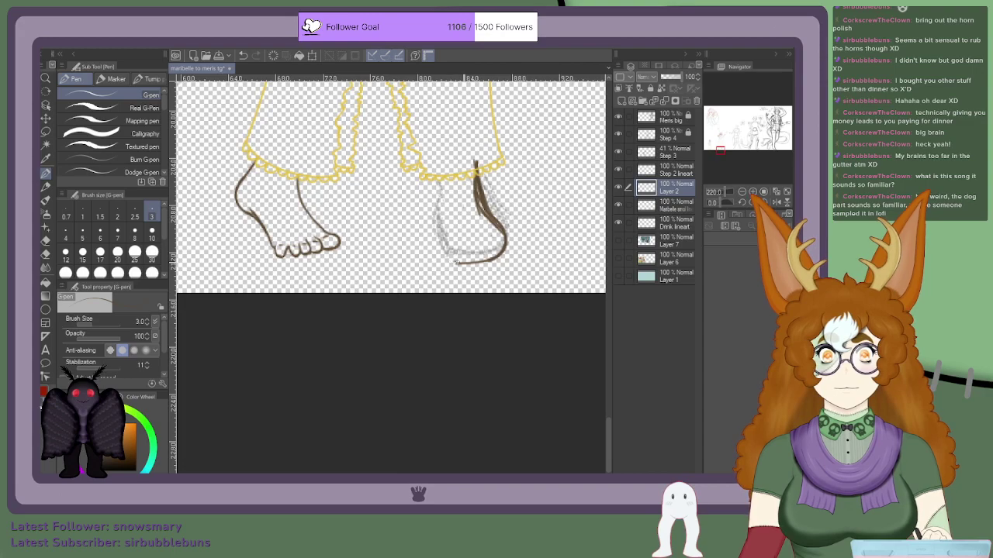
mouse_move(458, 265)
mouse_down()
mouse_move(441, 236)
mouse_move(446, 255)
mouse_move(452, 232)
mouse_move(493, 231)
mouse_up()
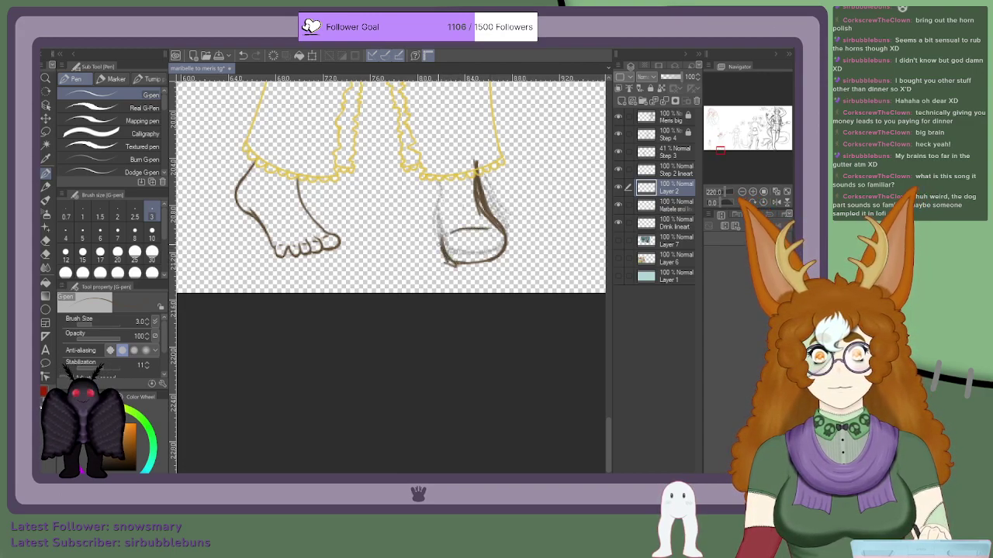
mouse_move(436, 246)
mouse_down()
mouse_move(423, 226)
mouse_move(447, 260)
mouse_up()
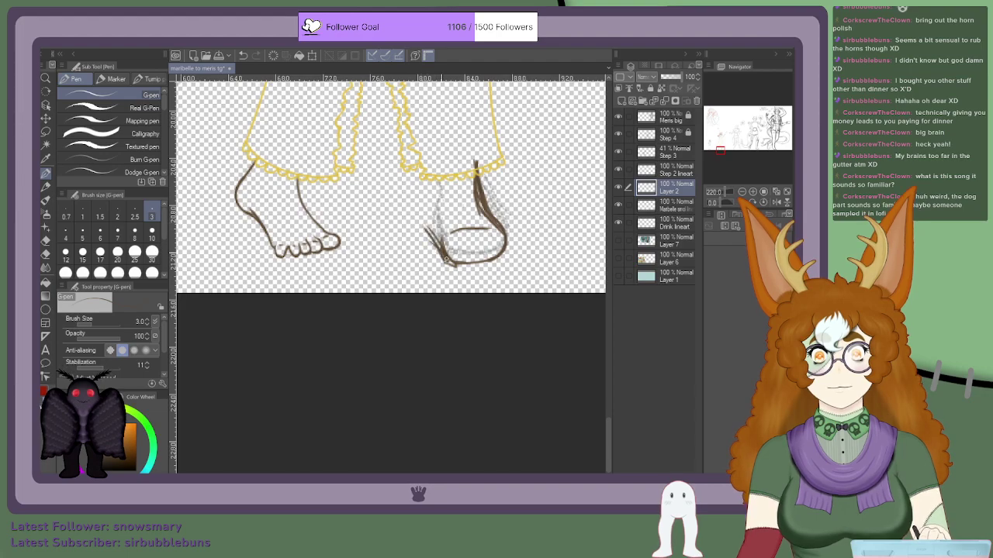
drag(424, 208, 429, 234)
Step: Undo all strokes of the rounded second foot beneath the skirt hem
scroll(432, 216, down, 2)
scroll(432, 216, up, 1)
scroll(423, 213, down, 2)
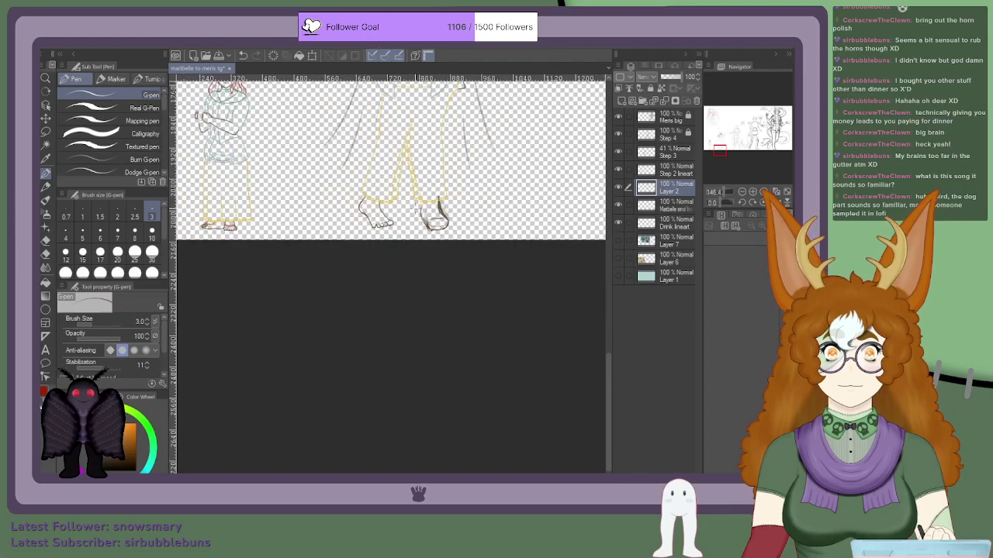
scroll(426, 225, down, 3)
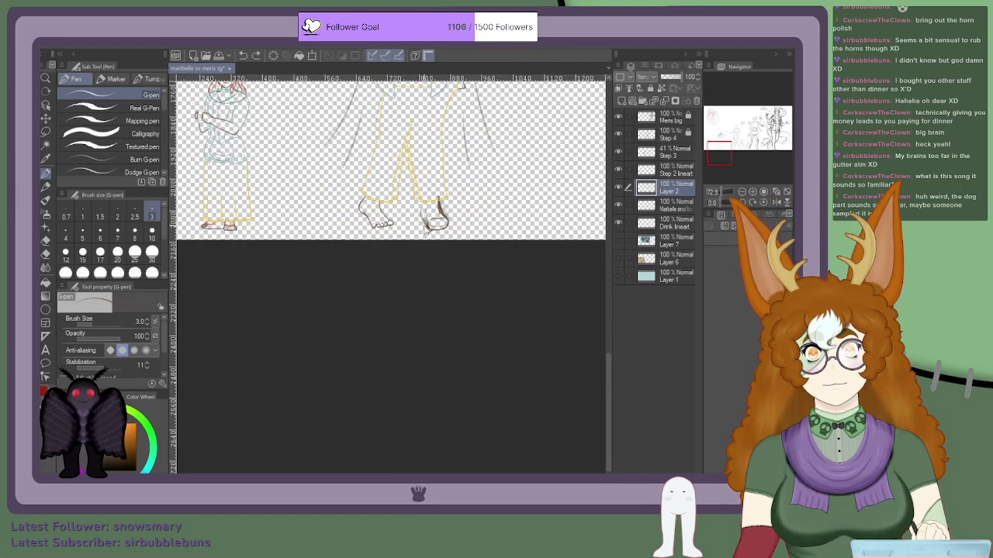
scroll(425, 225, down, 1)
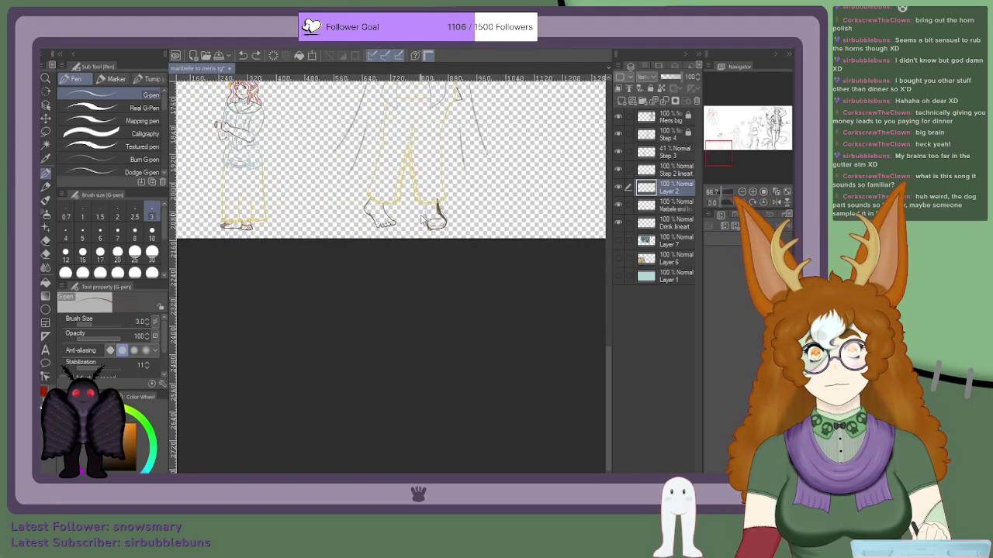
key(ctrl+z)
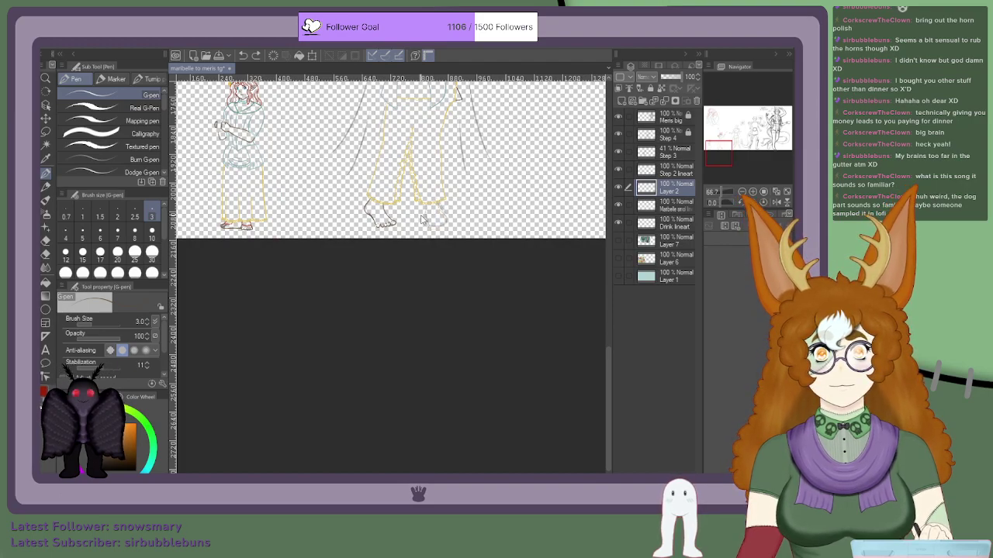
scroll(390, 219, up, 9)
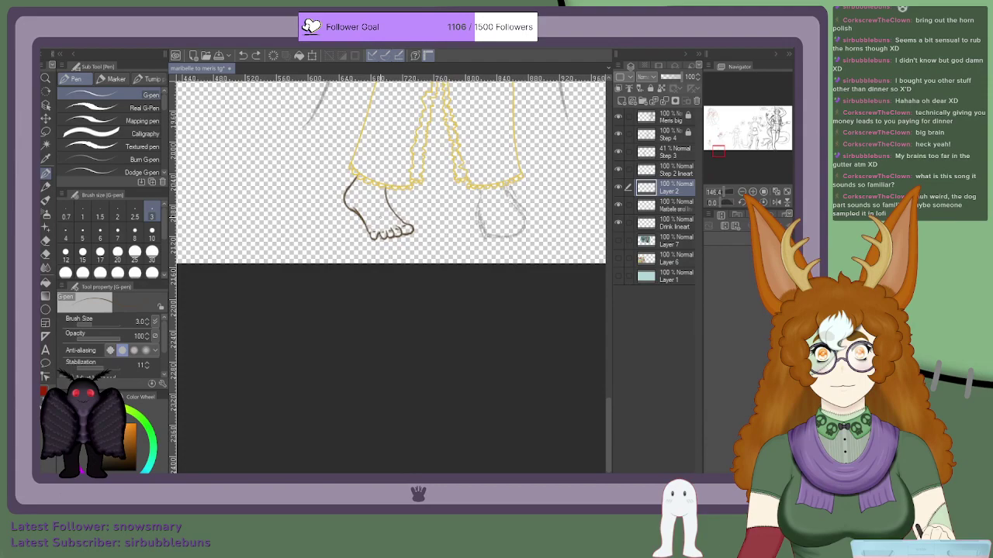
scroll(379, 217, down, 8)
scroll(379, 217, down, 2)
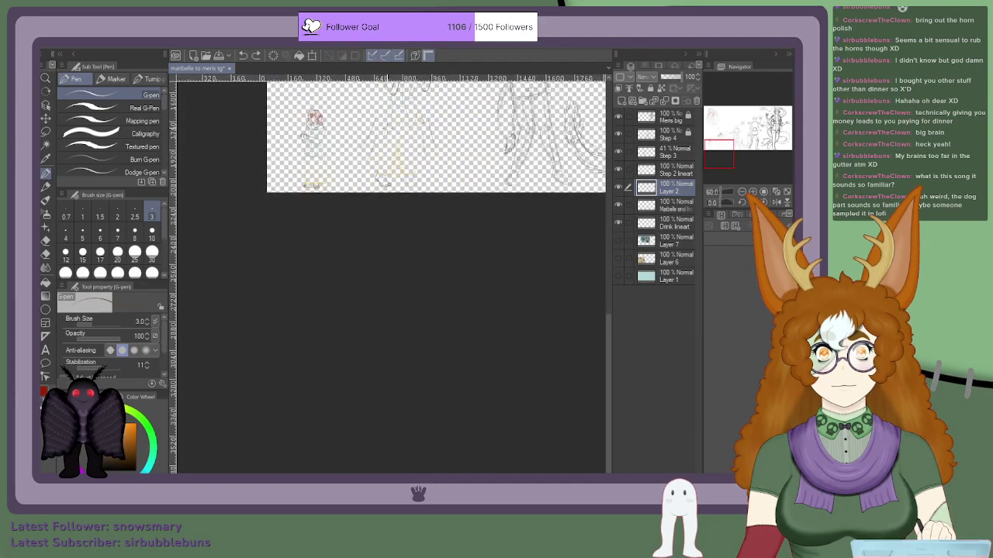
Step: Copy the finished first foot and place the duplicate over the second foot's grey sketch beneath the skirt hem
scroll(380, 217, up, 7)
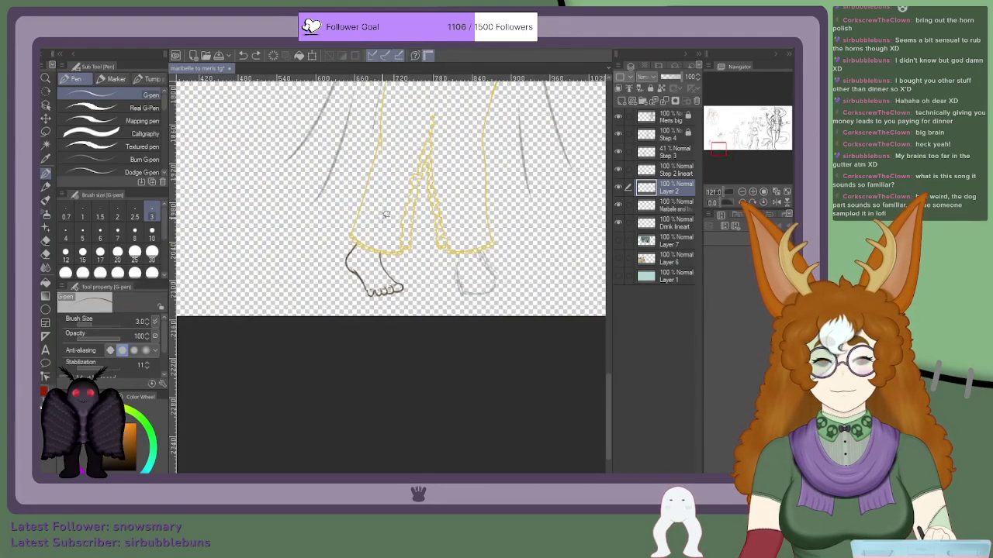
key(m)
mouse_move(392, 315)
mouse_down()
mouse_move(356, 193)
mouse_move(372, 315)
mouse_up()
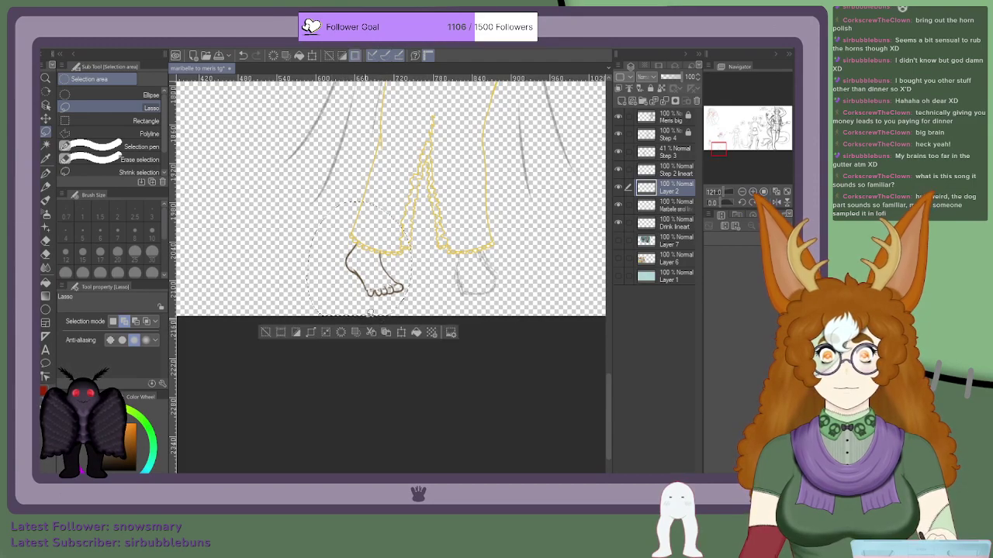
key(ctrl+c)
key(ctrl+v)
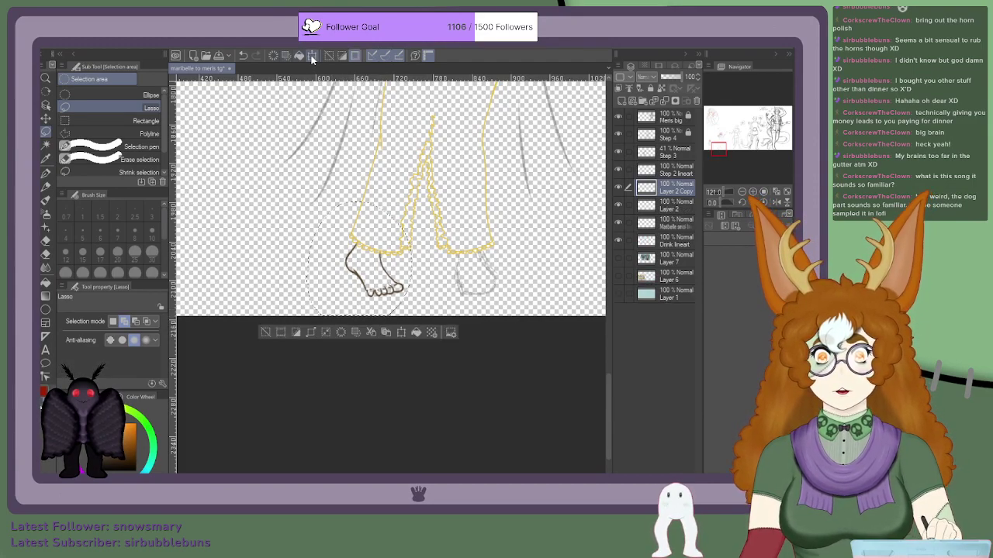
key(ctrl+t)
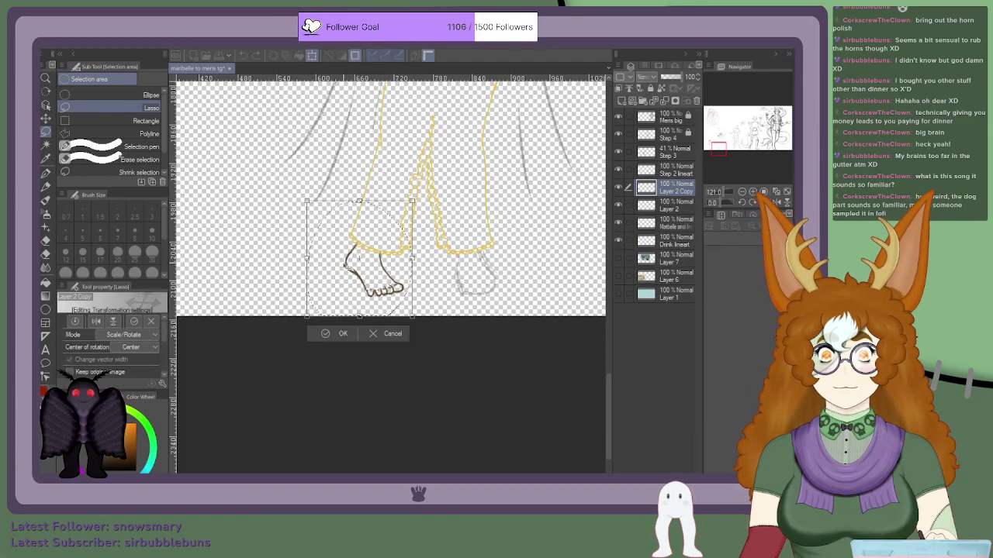
drag(315, 288, 414, 291)
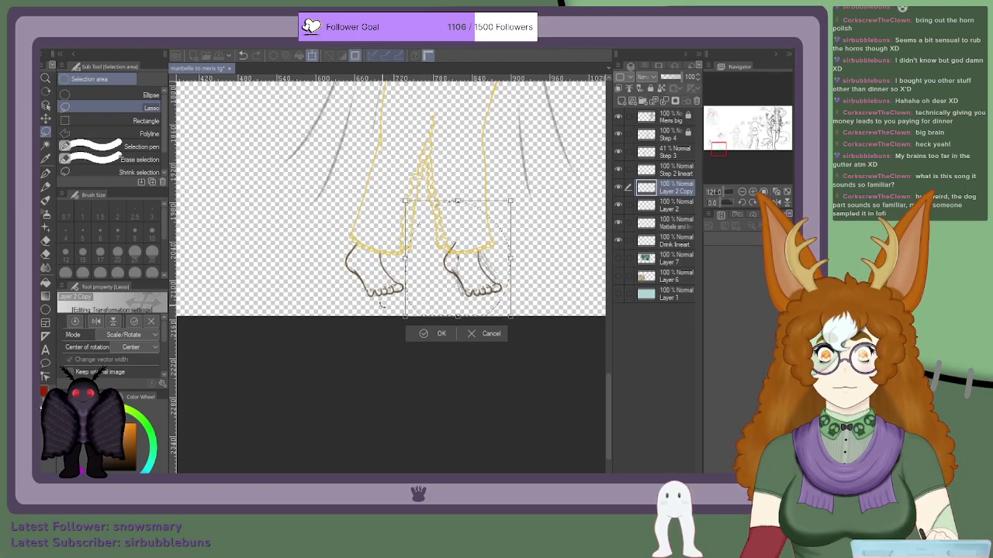
click(425, 335)
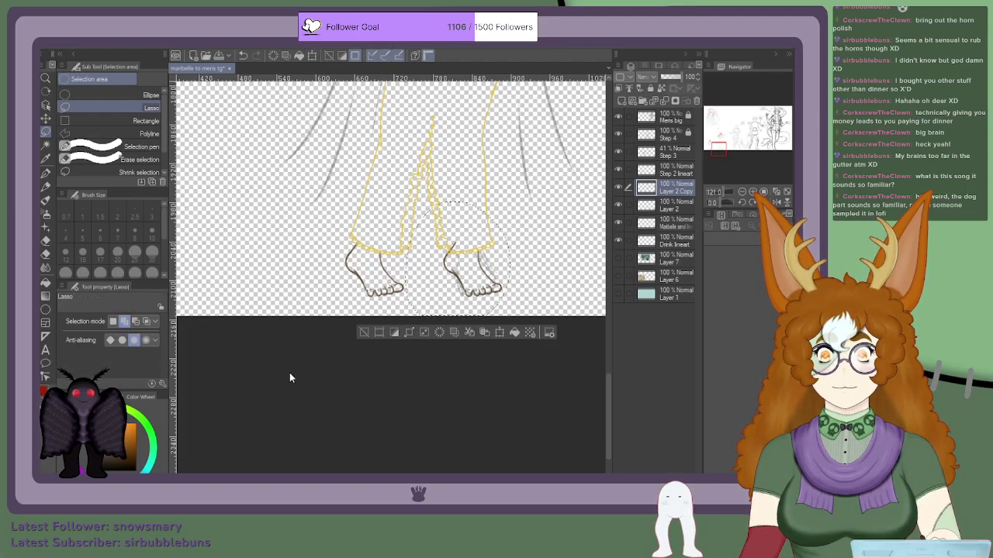
Step: Flip the copied foot horizontally, tilt it slightly clockwise and align its ankle with the skirt hem
key(ctrl+t)
drag(453, 270, 472, 270)
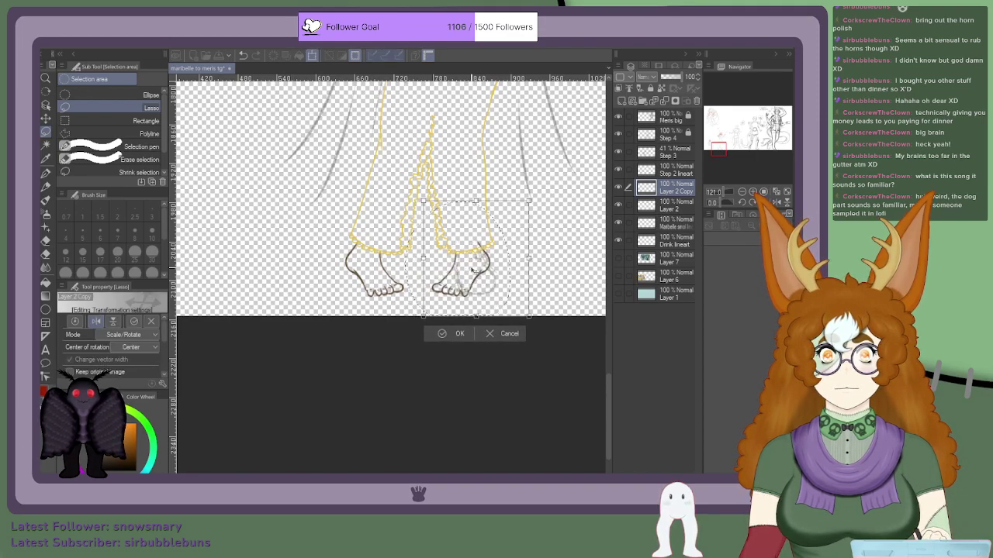
drag(431, 223, 422, 211)
drag(450, 247, 450, 246)
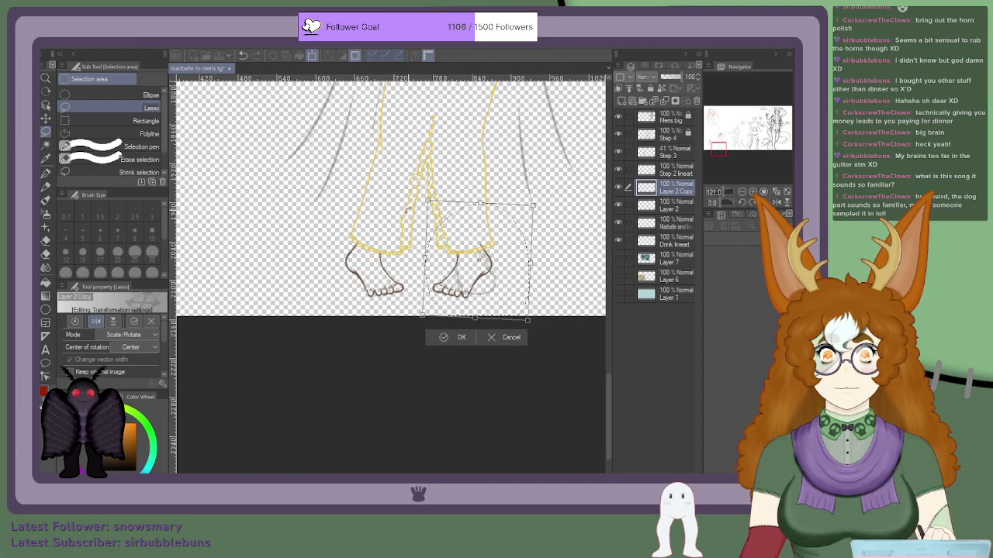
click(443, 337)
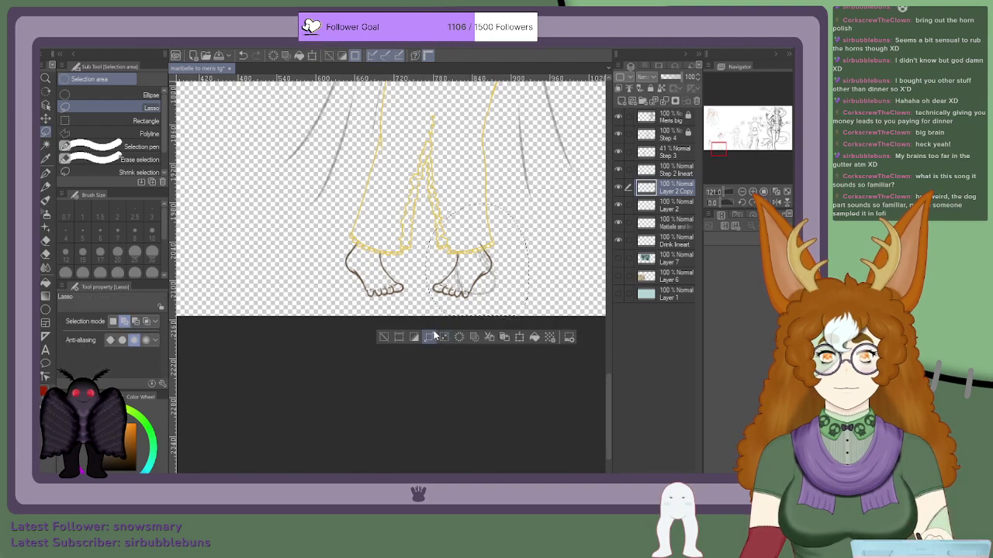
Step: Clear the selection around the mirrored foot and return to the G-pen at size 3
scroll(485, 249, up, 12)
key(e)
scroll(477, 248, up, 2)
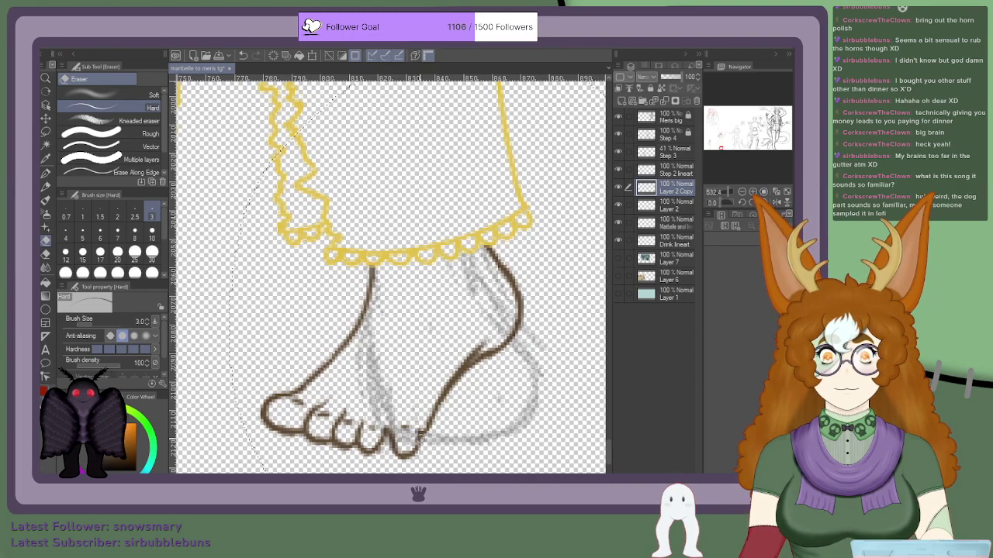
key(ctrl+d)
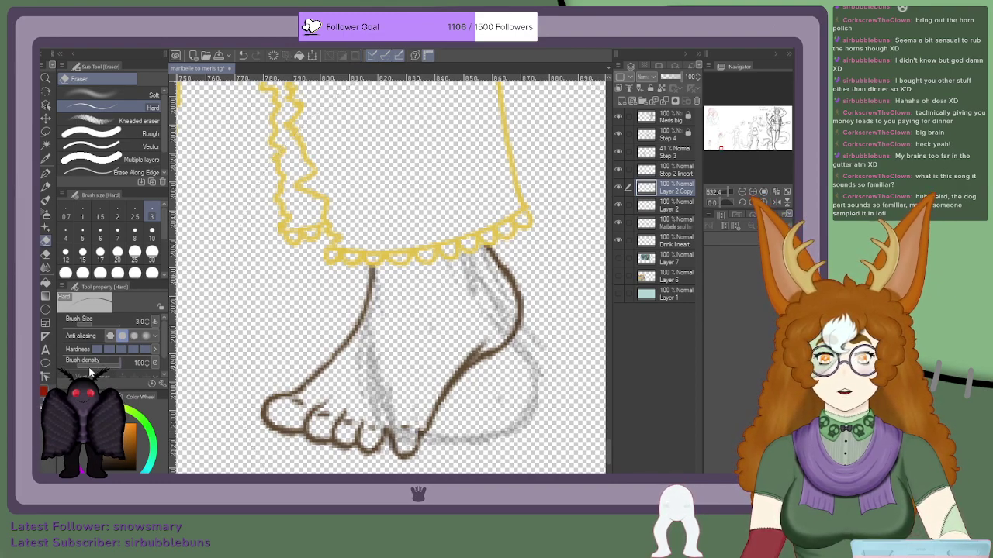
key(bracketleft)
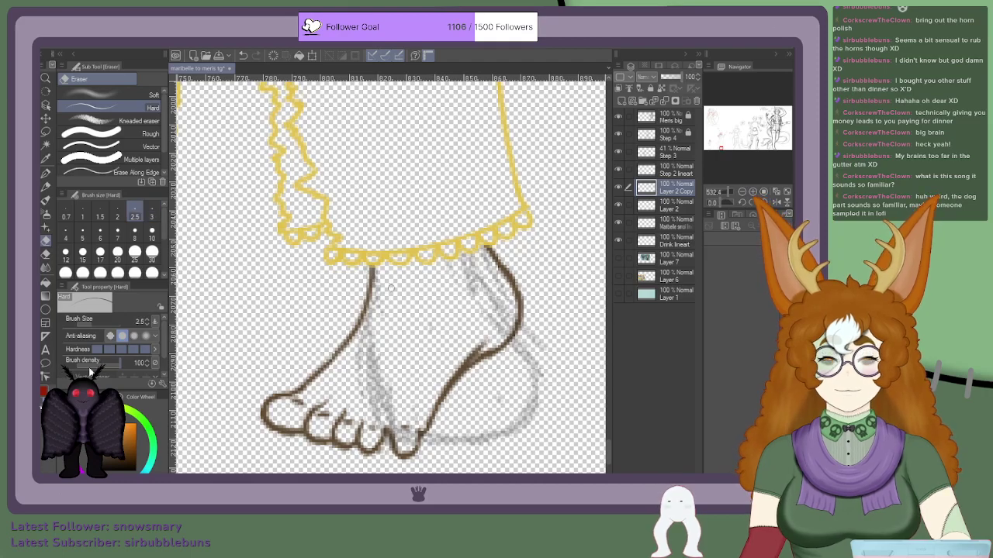
key(bracketright)
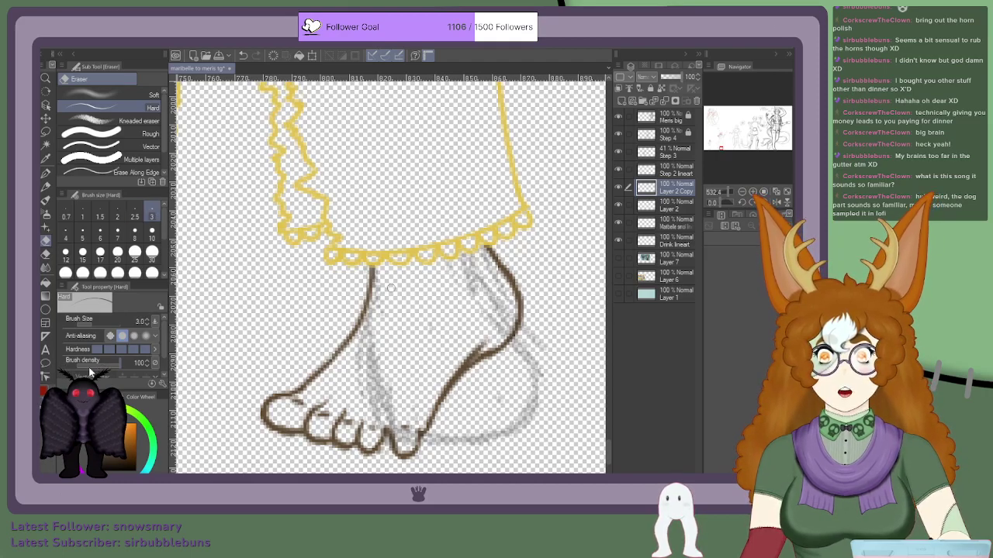
key(p)
scroll(403, 442, up, 2)
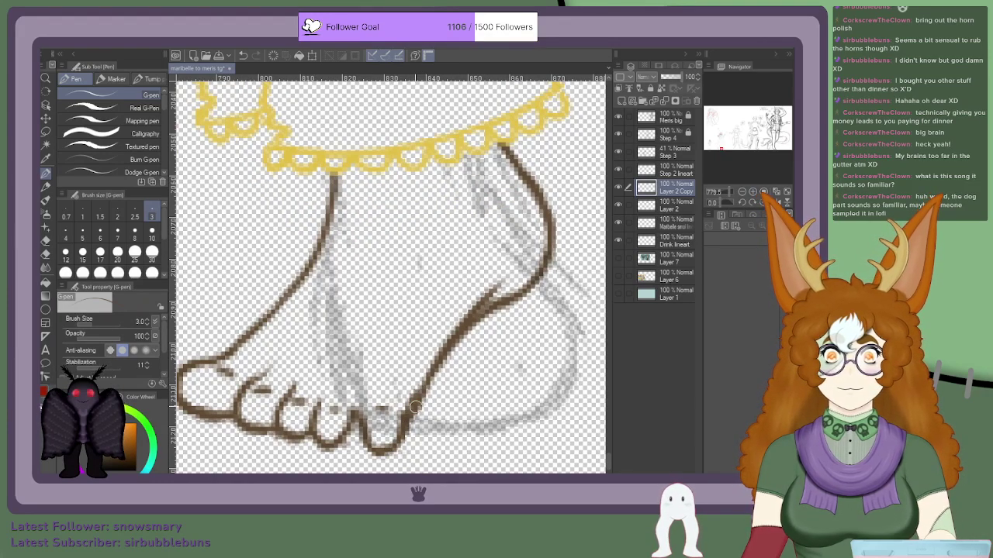
Step: Hide the Step 3 layer and clean the stray specks above the first foot's toes on Layer 2
scroll(449, 383, down, 4)
scroll(450, 396, up, 2)
scroll(449, 388, down, 4)
scroll(242, 378, up, 1)
scroll(290, 402, up, 6)
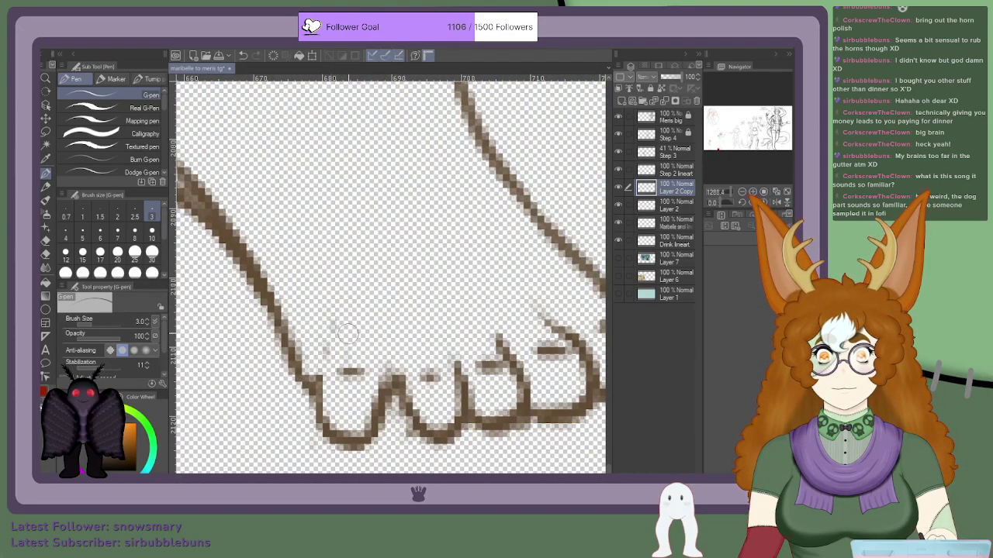
click(654, 174)
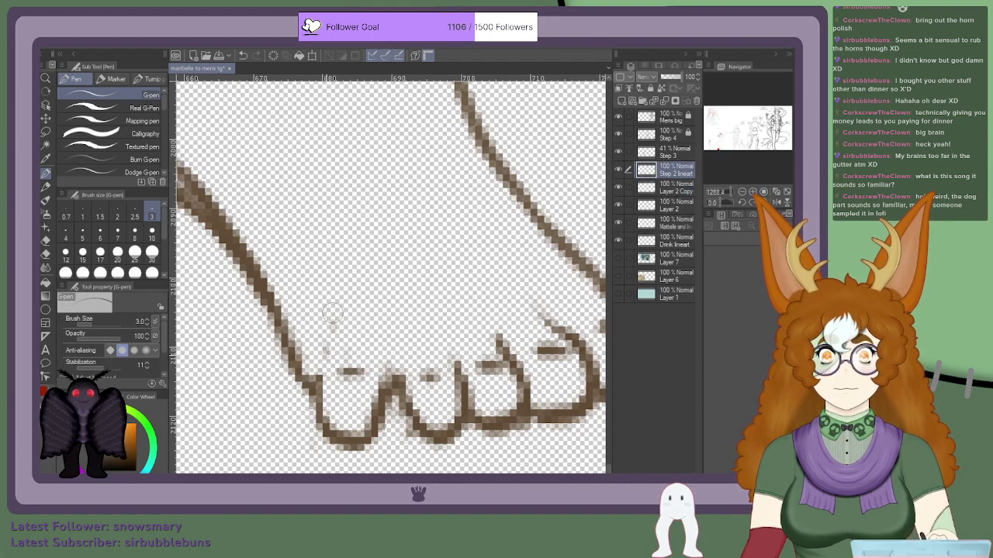
click(618, 204)
click(618, 201)
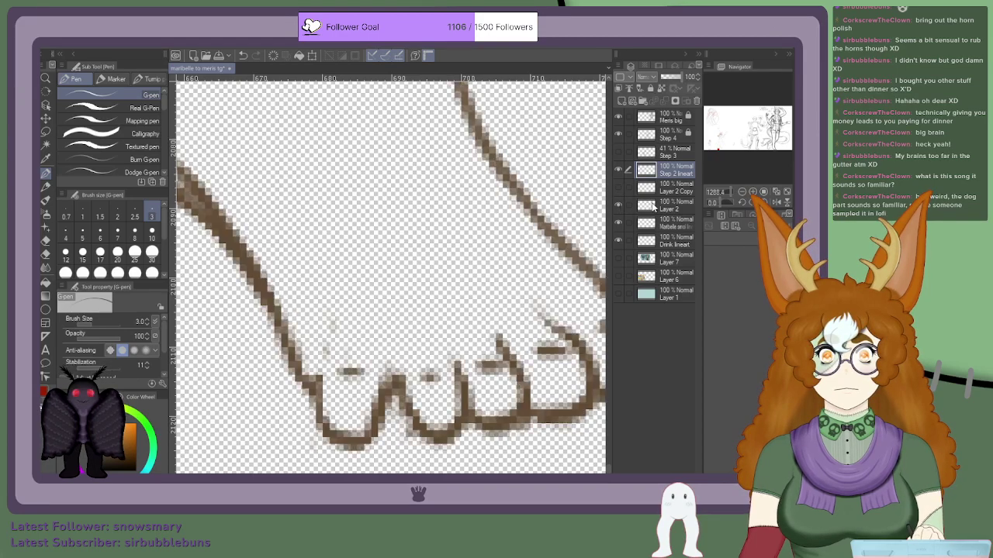
click(653, 194)
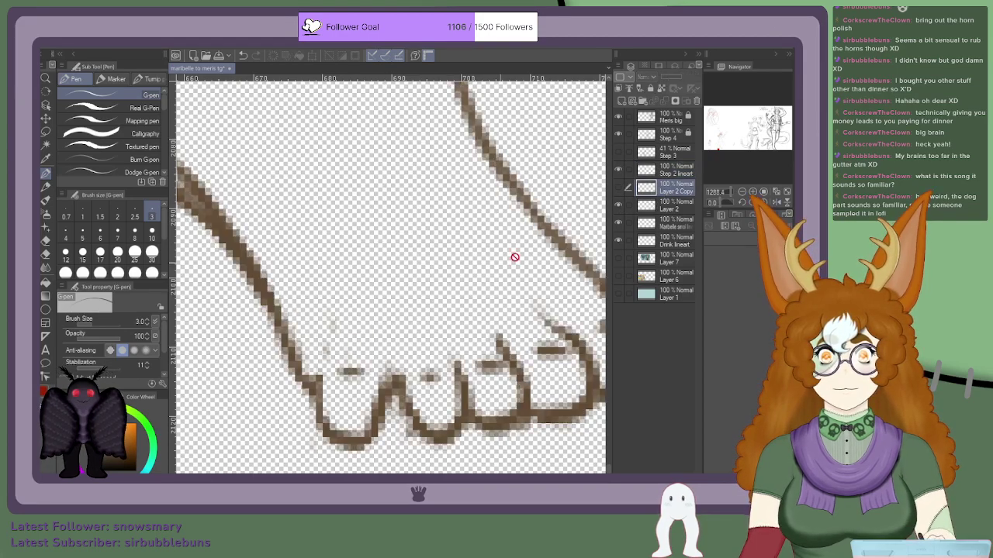
click(619, 190)
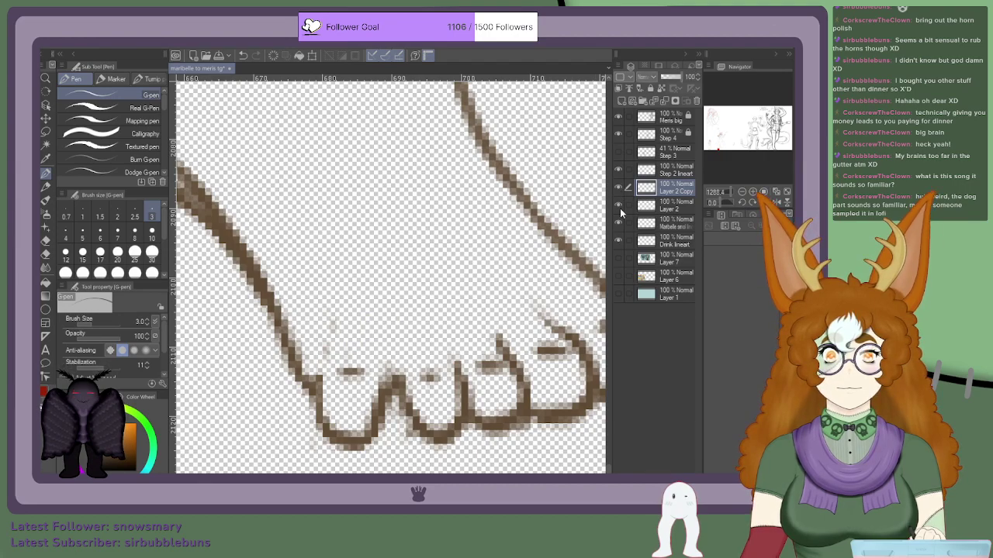
click(620, 188)
click(621, 190)
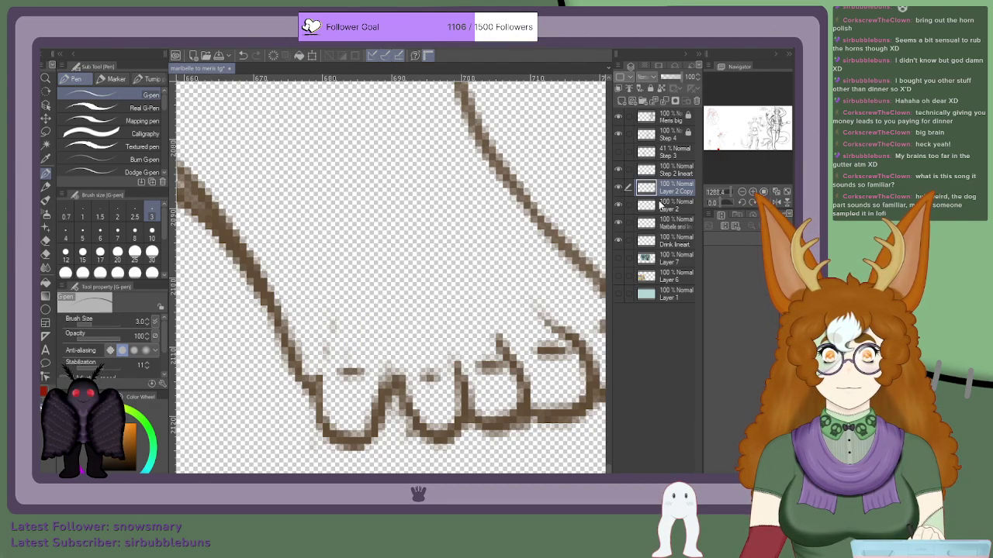
click(658, 203)
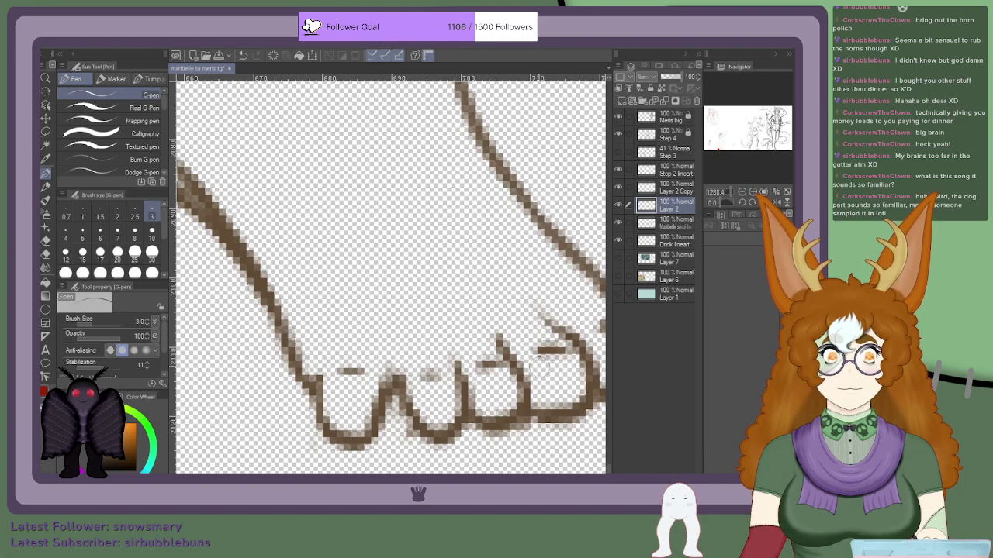
Step: Show the teal background on Layer 1 behind the foot lineart
scroll(544, 368, down, 5)
scroll(450, 296, up, 4)
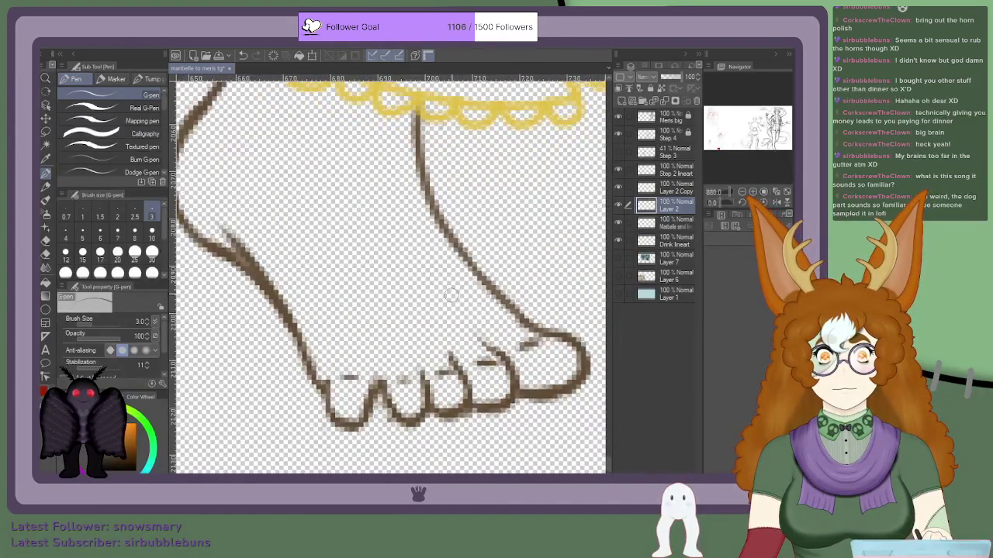
click(619, 295)
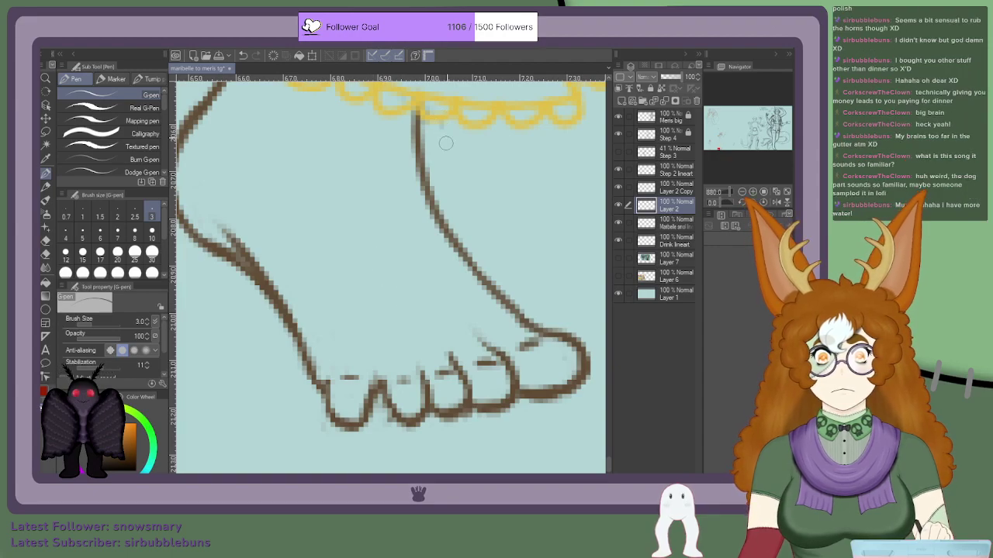
scroll(445, 140, down, 4)
scroll(513, 141, up, 3)
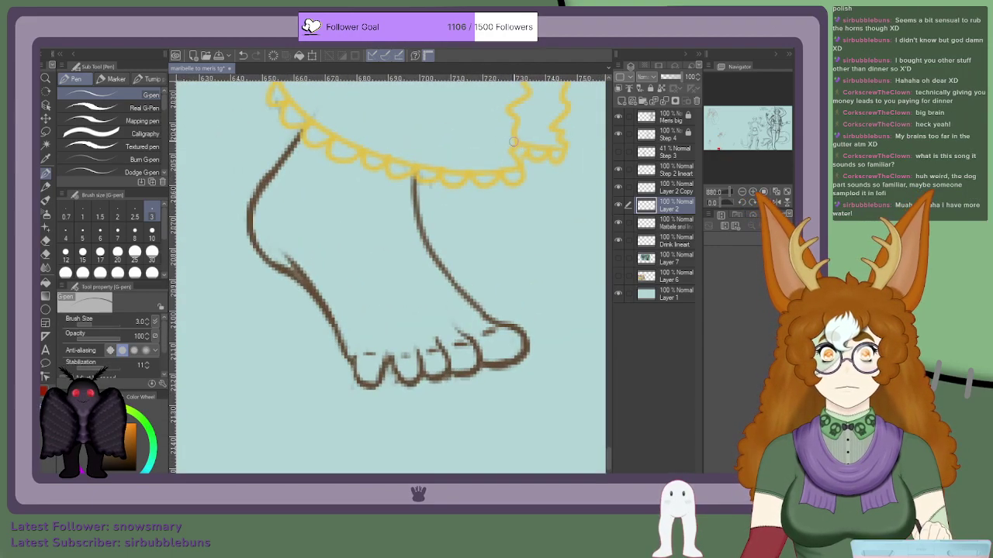
Step: Rework the small stretch of yellow scalloped hem above the first foot's inner ankle line on the Step 2 lineart layer
click(654, 153)
click(647, 171)
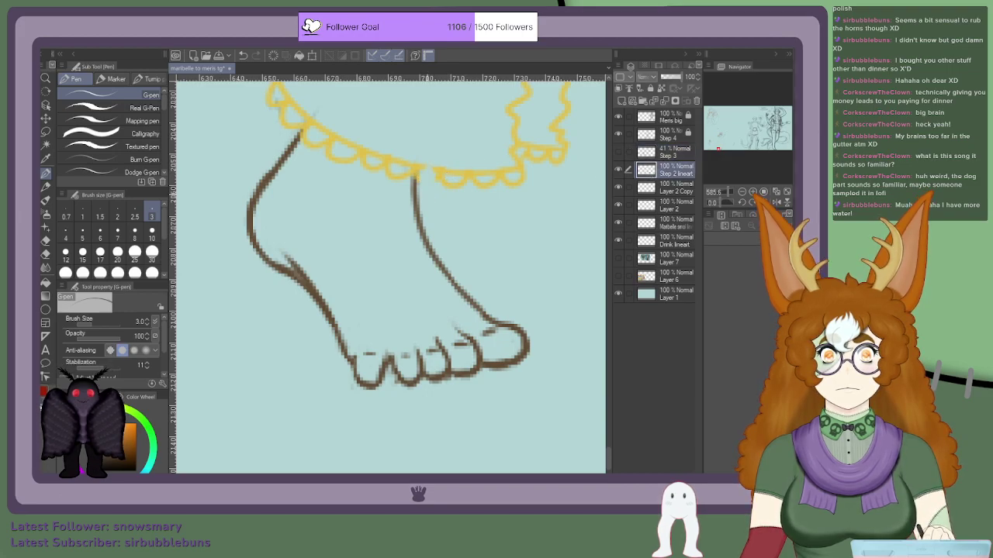
scroll(408, 175, up, 3)
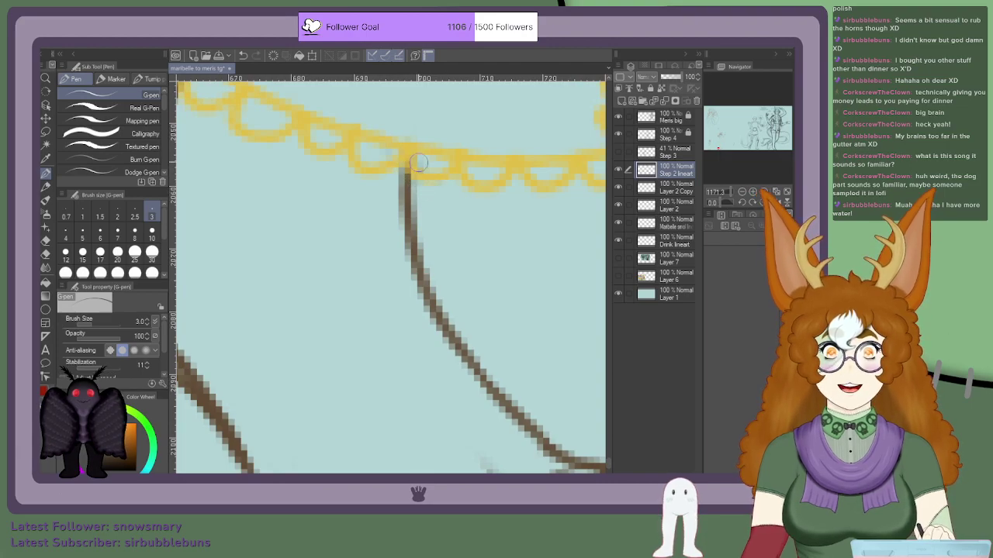
scroll(414, 129, down, 3)
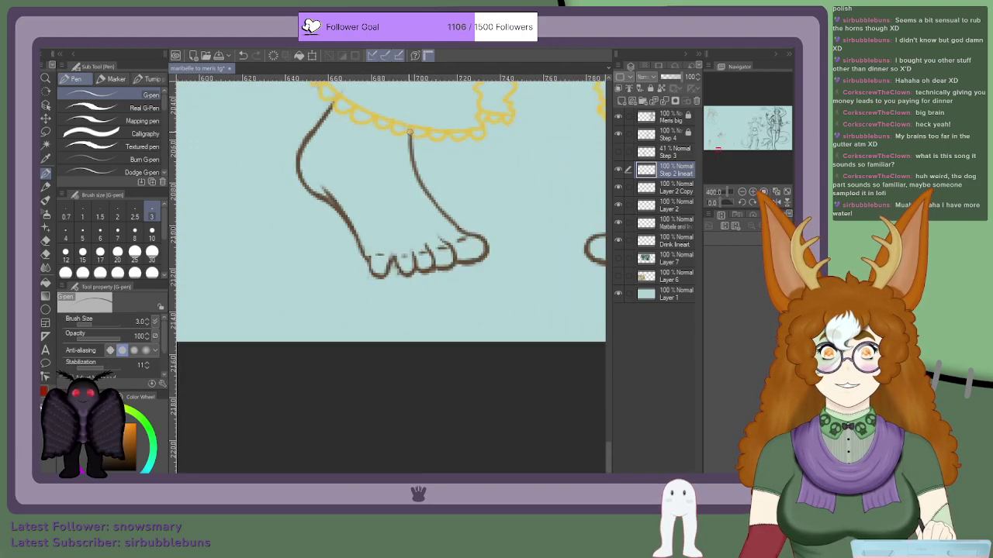
scroll(356, 301, up, 2)
scroll(360, 261, up, 1)
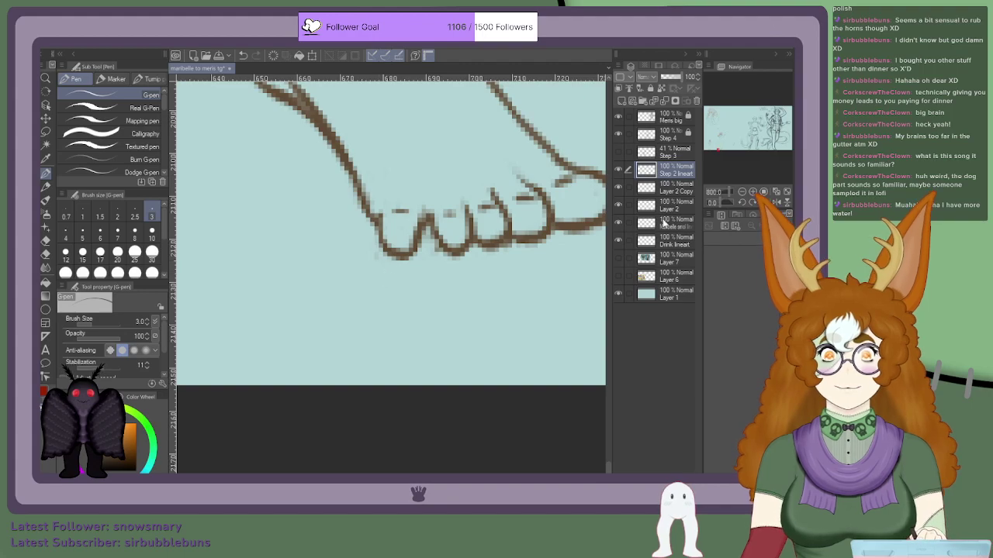
Step: Merge Layer 2 Copy with the mirrored foot into Layer 2, keeping both feet on one layer
click(663, 205)
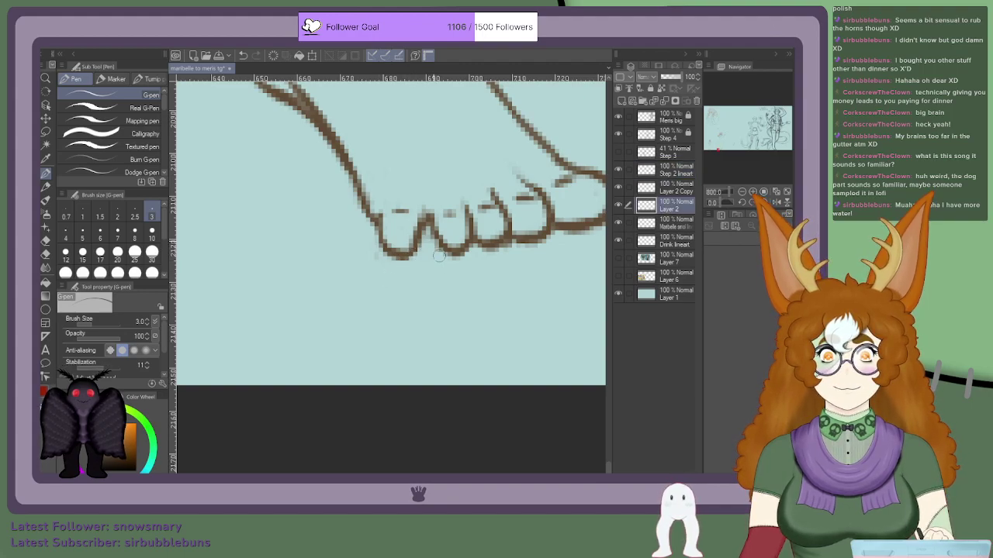
scroll(370, 260, down, 2)
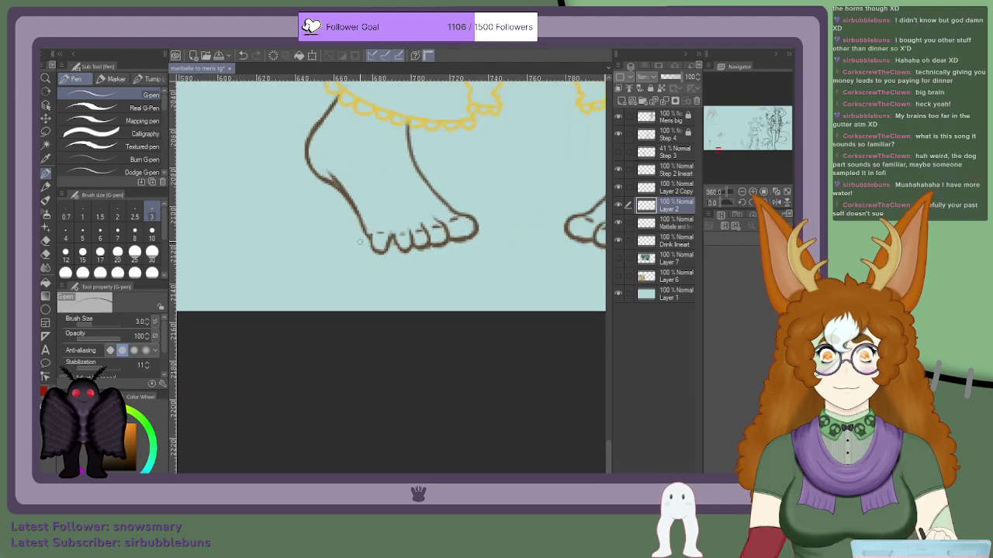
scroll(481, 259, down, 1)
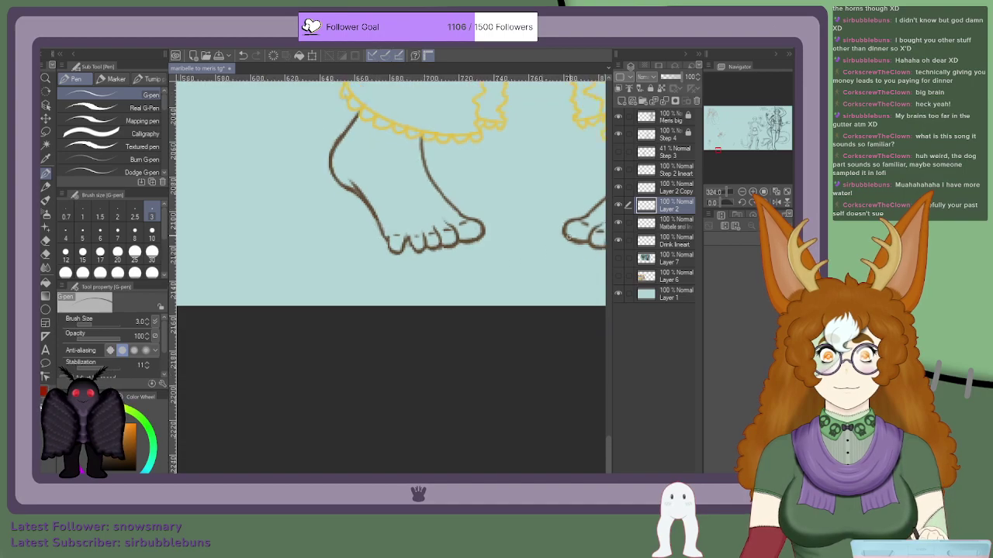
click(666, 191)
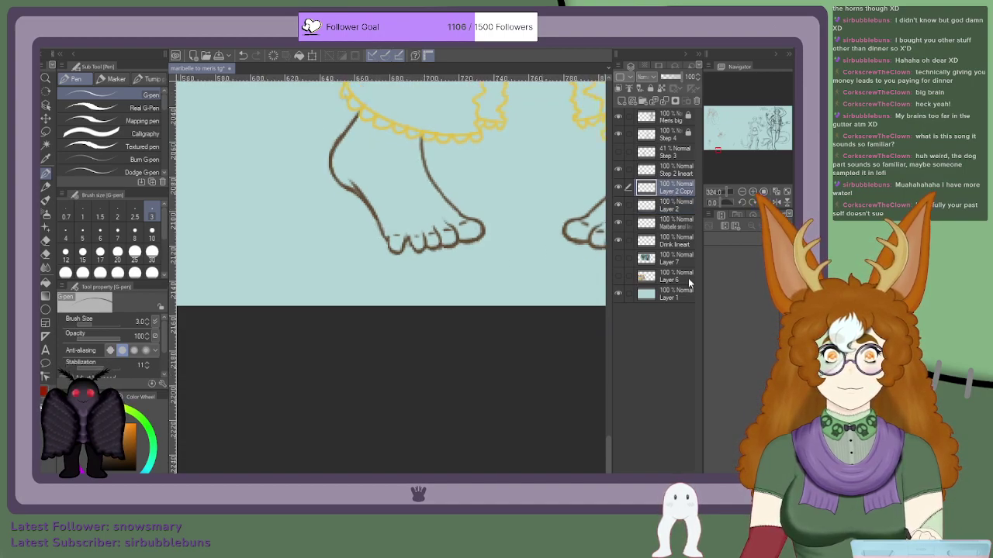
click(696, 102)
drag(719, 149, 721, 147)
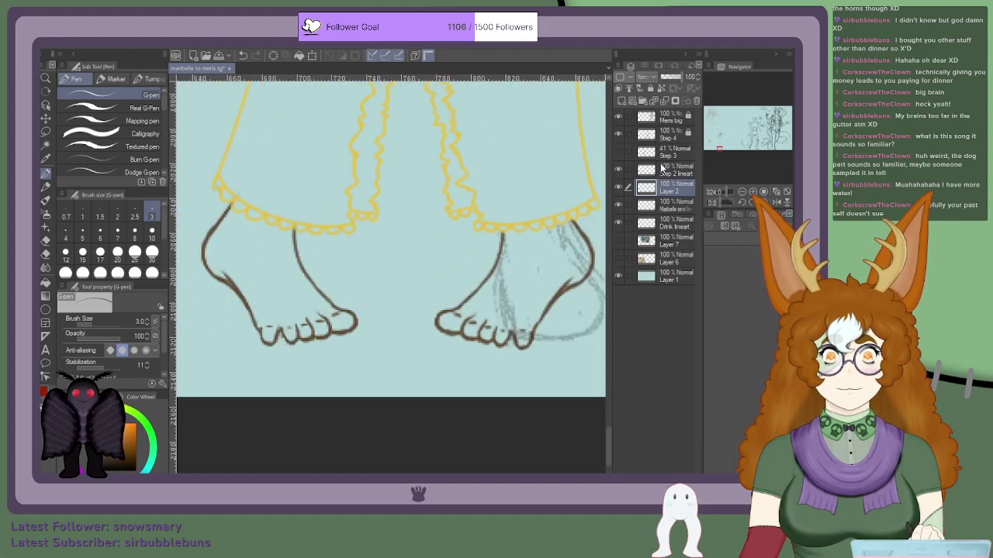
Step: Erase the leftover grey sketch lines around the second foot's ankle and toes on the Step 2 lineart layer at brush size 12
scroll(578, 330, down, 3)
scroll(597, 336, up, 4)
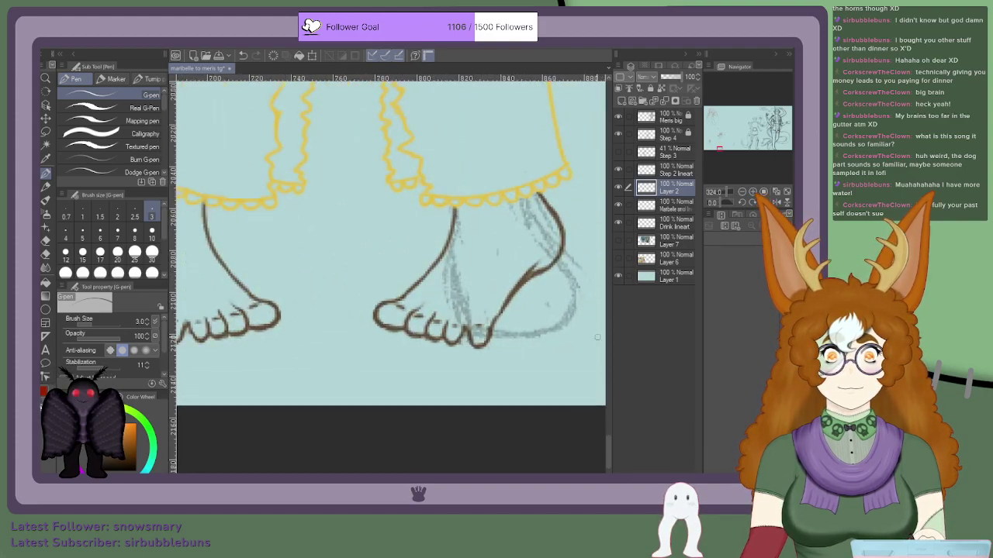
click(665, 172)
scroll(521, 205, up, 3)
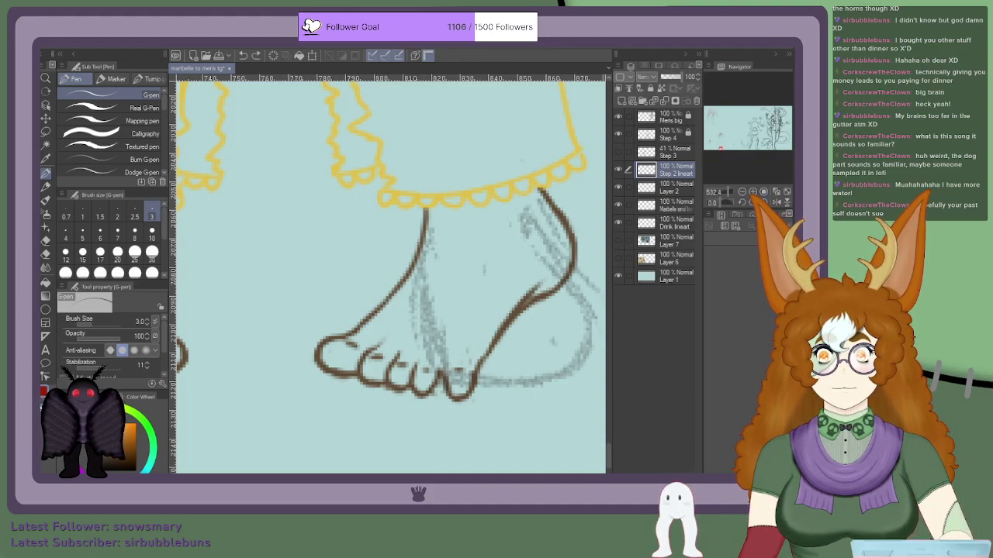
click(65, 252)
drag(434, 379, 481, 363)
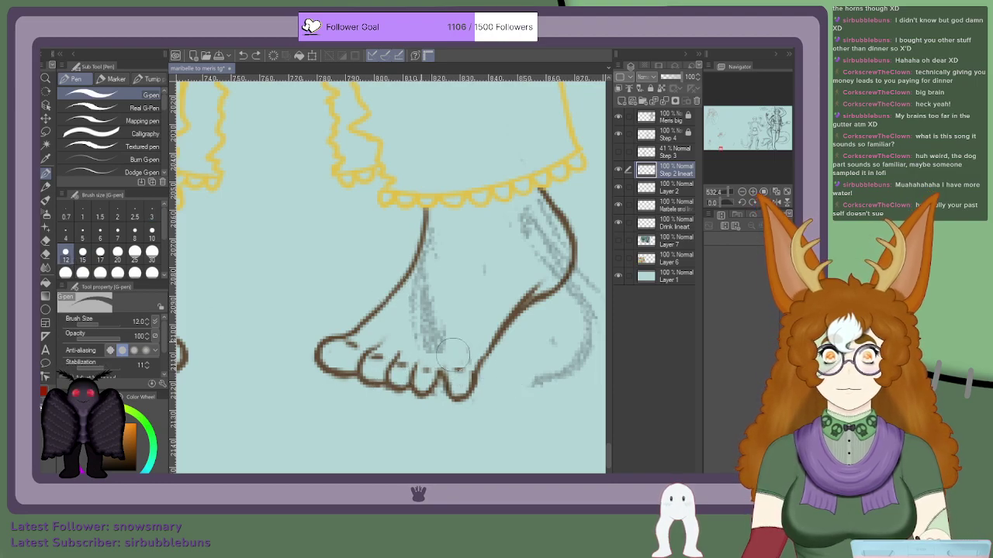
drag(432, 340, 427, 366)
mouse_move(534, 380)
mouse_down()
mouse_move(568, 362)
mouse_move(579, 274)
mouse_up()
mouse_move(571, 365)
mouse_down()
mouse_move(592, 340)
mouse_move(529, 283)
mouse_move(564, 230)
mouse_move(552, 268)
mouse_move(528, 260)
mouse_move(543, 210)
mouse_move(522, 223)
mouse_move(491, 296)
mouse_move(428, 249)
mouse_move(440, 267)
mouse_move(423, 270)
mouse_move(453, 335)
mouse_move(421, 323)
mouse_up()
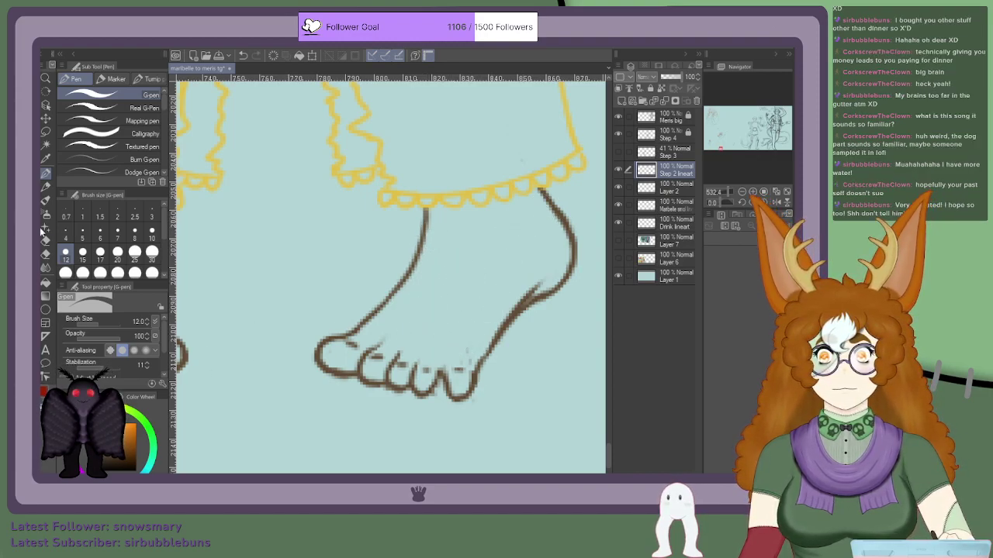
Step: Clean the stray specks around the second foot's toes and outline on Layer 2 at brush size 7
click(665, 189)
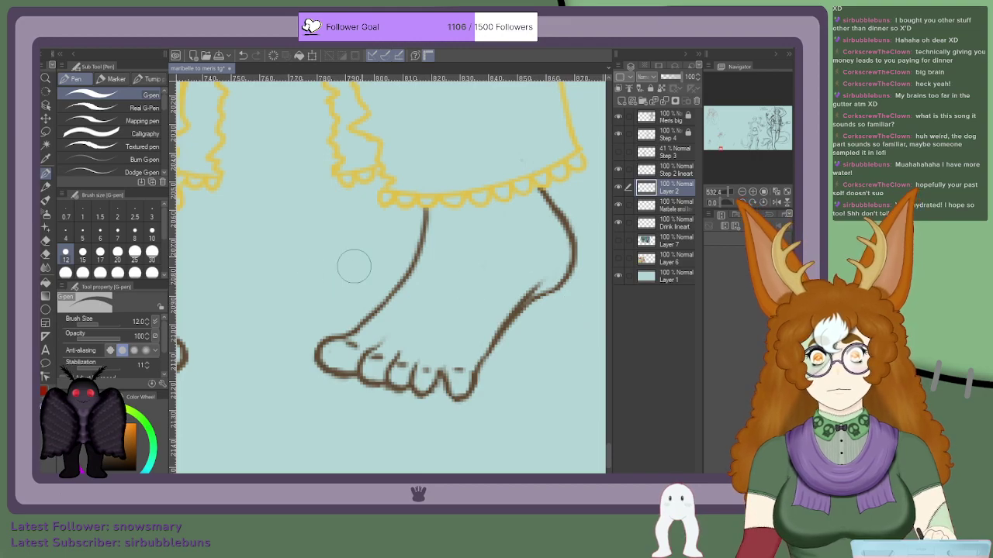
click(117, 234)
scroll(368, 374, up, 9)
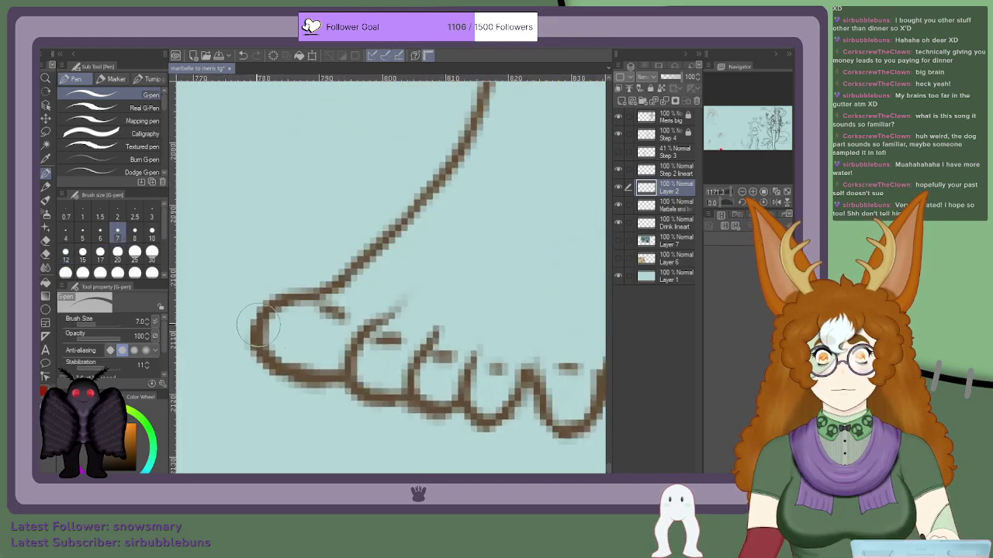
scroll(460, 249, down, 2)
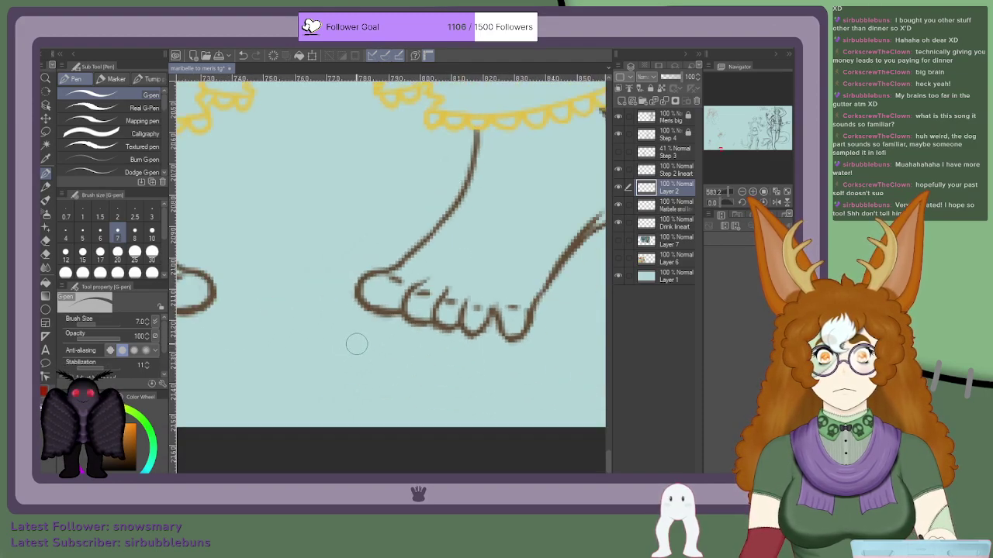
scroll(361, 333, down, 4)
scroll(512, 306, up, 6)
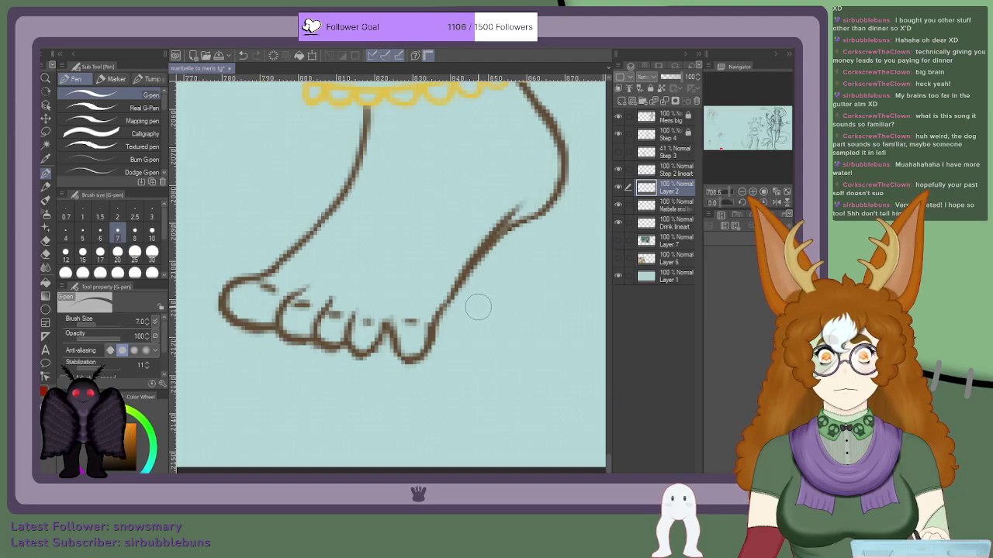
scroll(425, 301, down, 3)
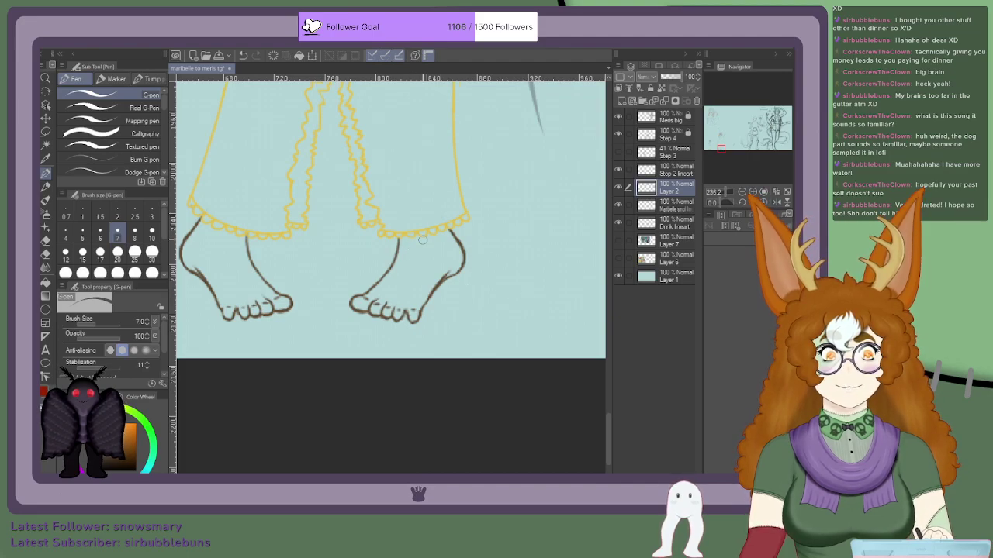
Step: Sample the hem's yellow and touch up the scalloped trim above the second foot at brush size 3
scroll(421, 241, up, 4)
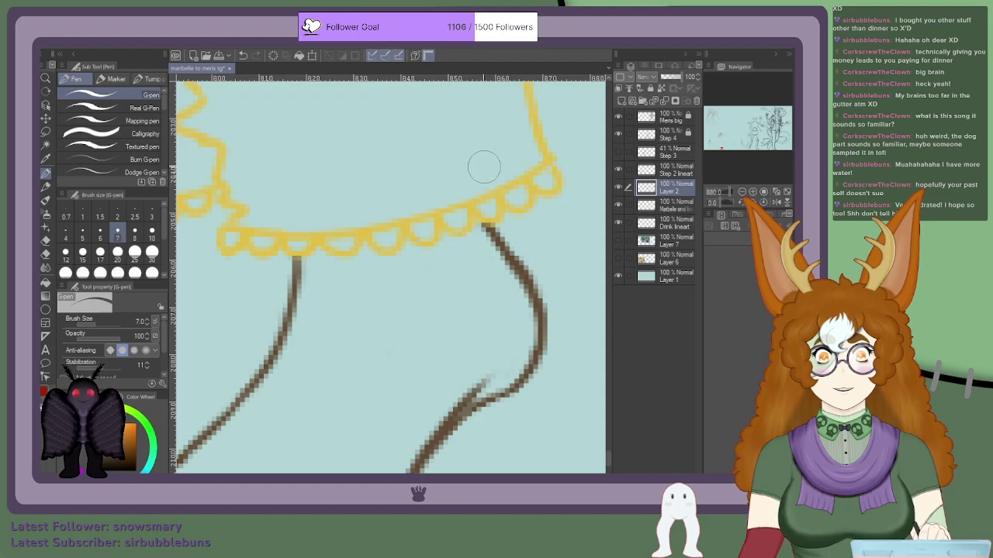
alt+click(310, 235)
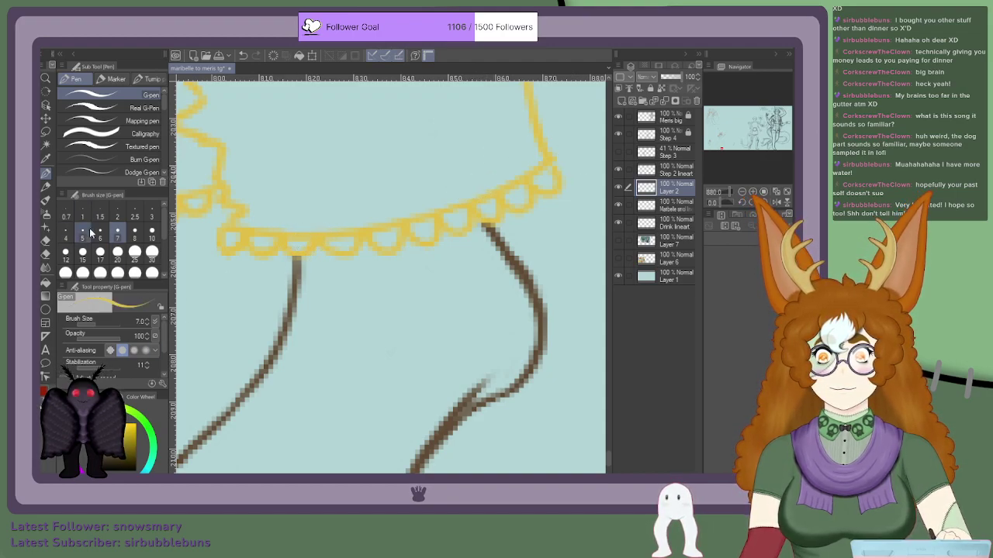
click(152, 216)
scroll(546, 194, up, 1)
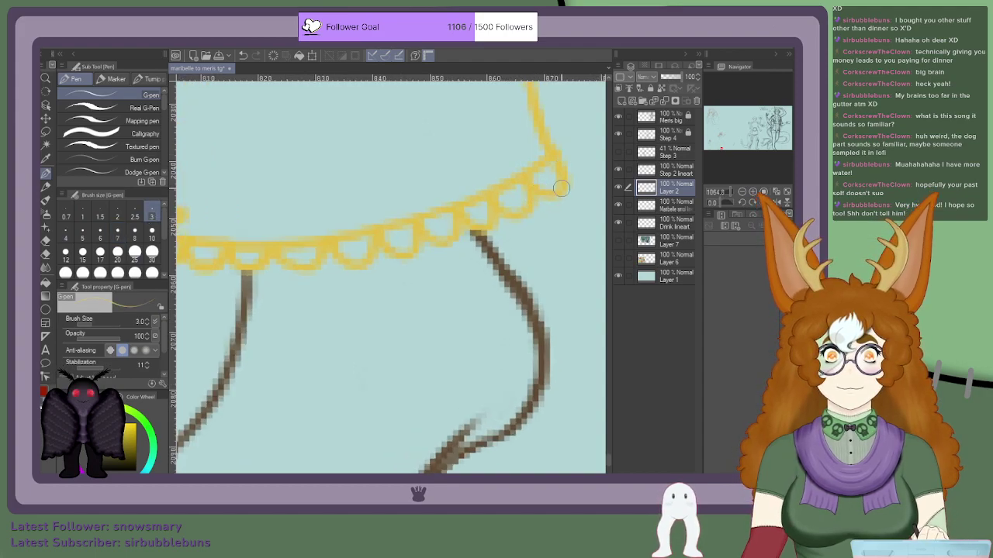
scroll(558, 154, down, 3)
scroll(364, 196, up, 2)
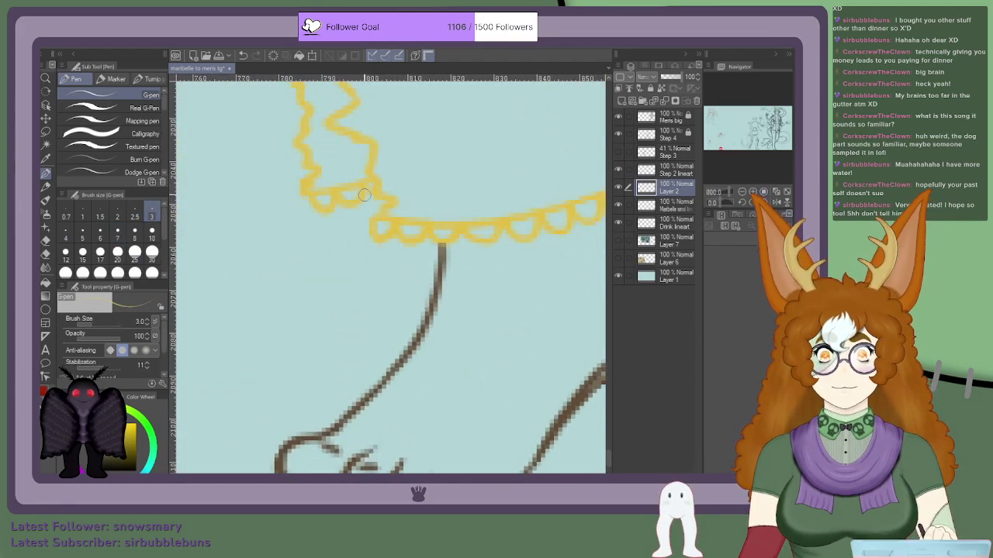
scroll(311, 233, down, 2)
scroll(334, 223, down, 1)
scroll(345, 224, up, 3)
scroll(353, 225, down, 3)
scroll(347, 226, up, 3)
scroll(326, 201, down, 3)
scroll(286, 103, up, 4)
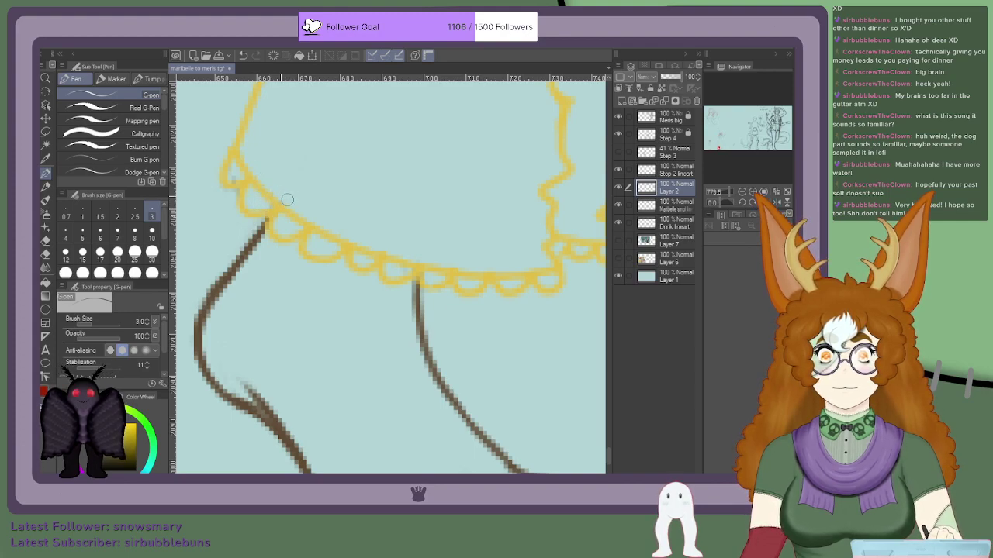
Step: Redraw the uneven yellow scallops between the first foot's ankle lines on the Step 2 lineart layer
click(659, 175)
scroll(234, 181, up, 3)
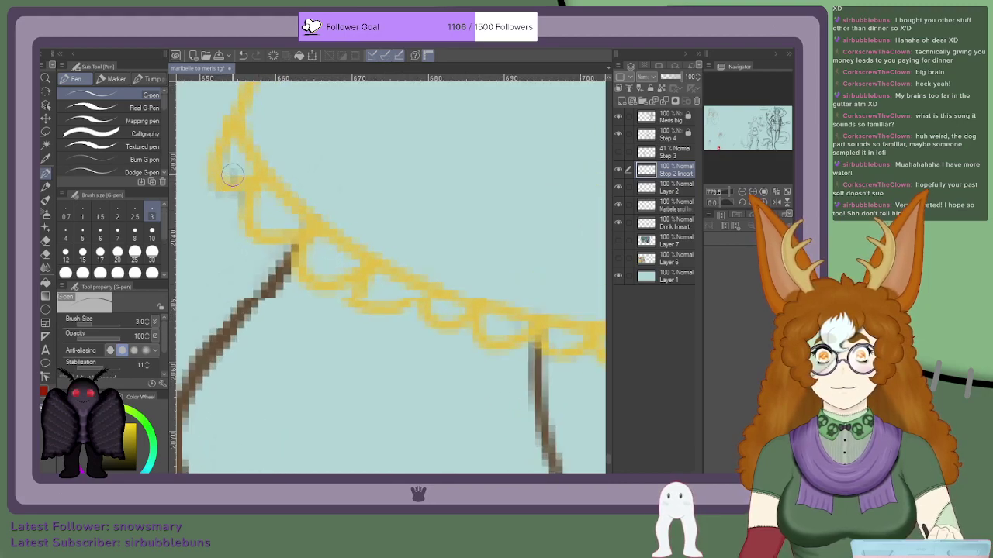
scroll(233, 177, up, 1)
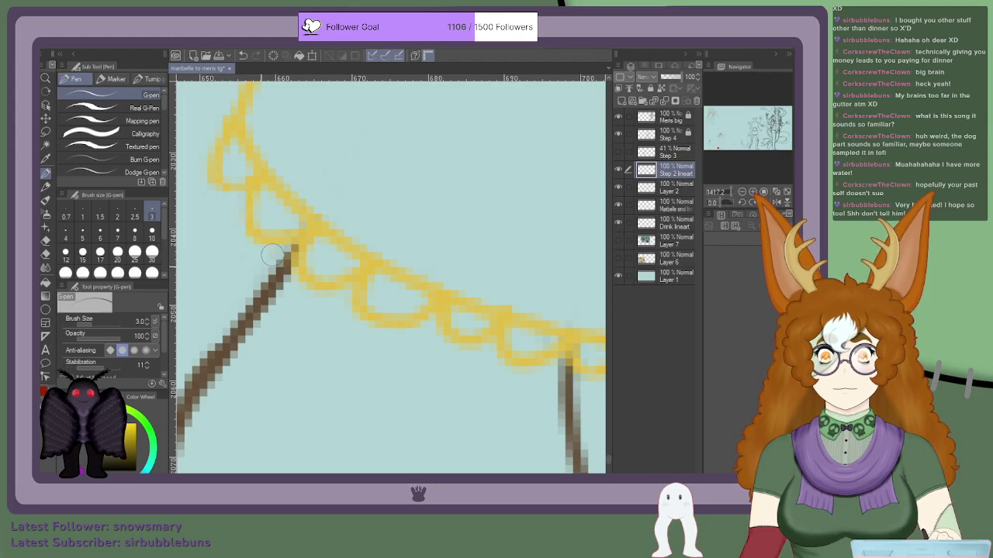
click(665, 186)
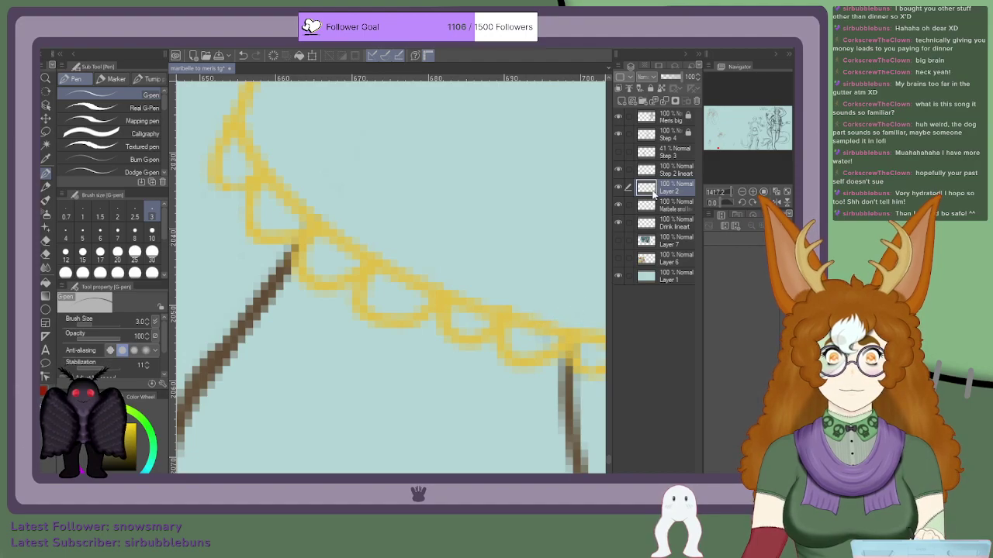
click(663, 170)
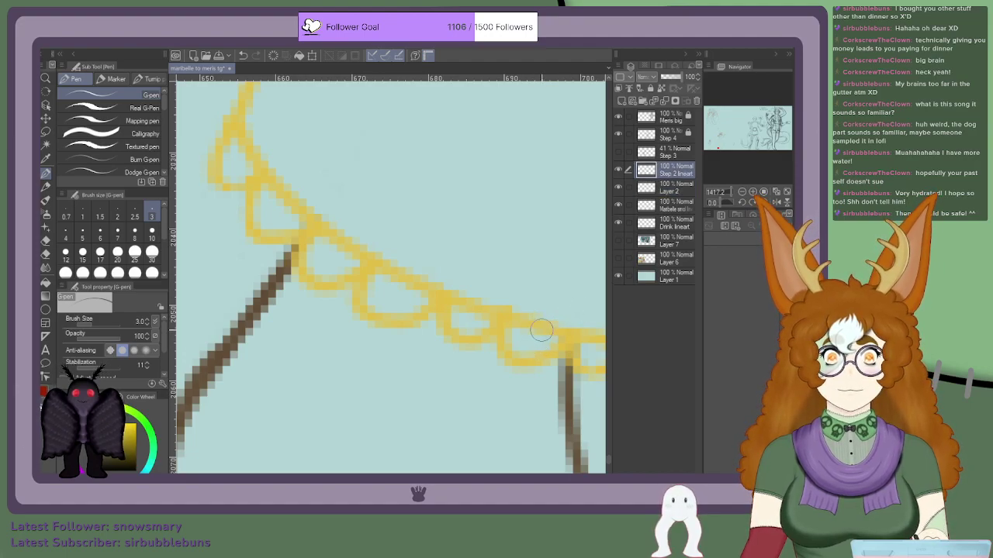
scroll(535, 333, down, 4)
Step: Tidy the first foot's heel and big toe lines on Layer 2
scroll(525, 353, up, 8)
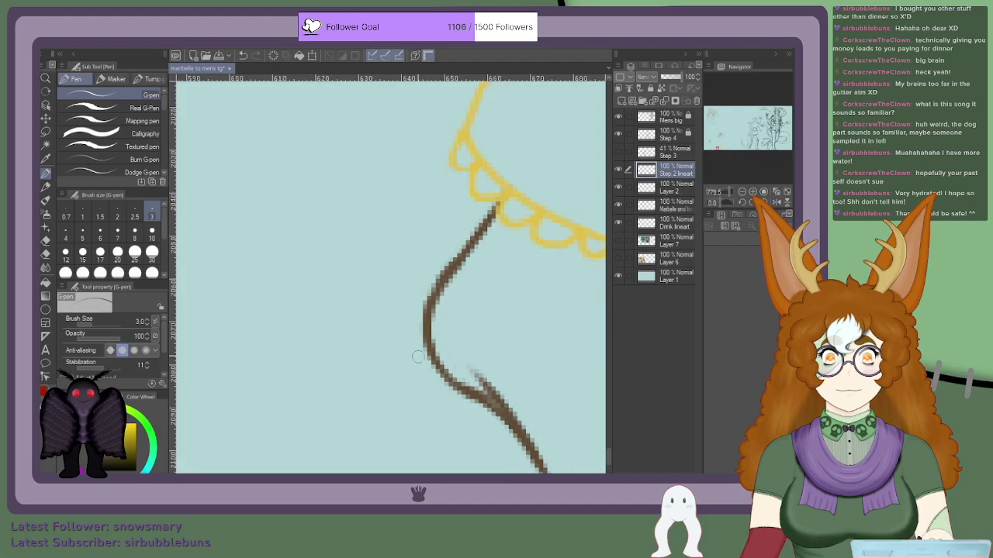
click(671, 190)
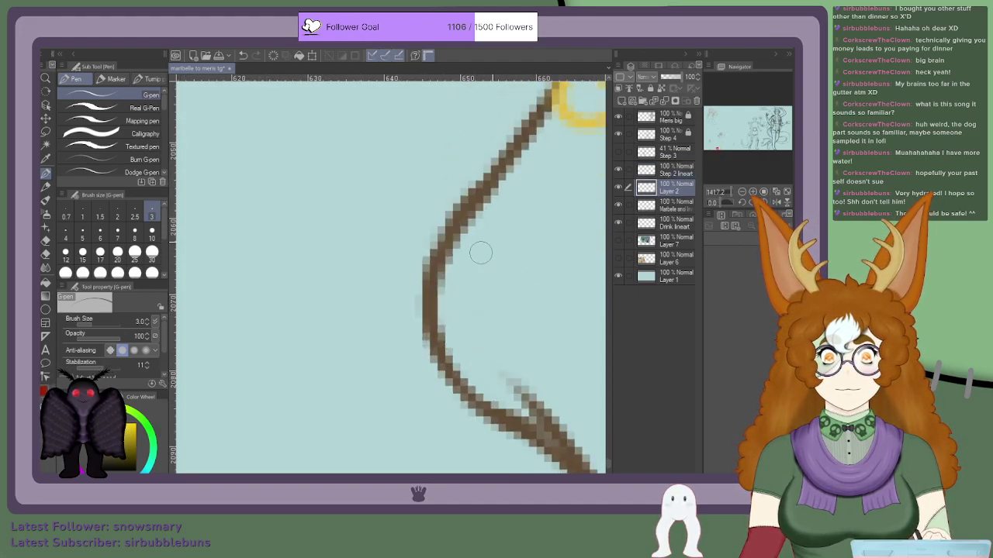
scroll(536, 248, down, 3)
drag(720, 148, 719, 148)
scroll(388, 435, up, 5)
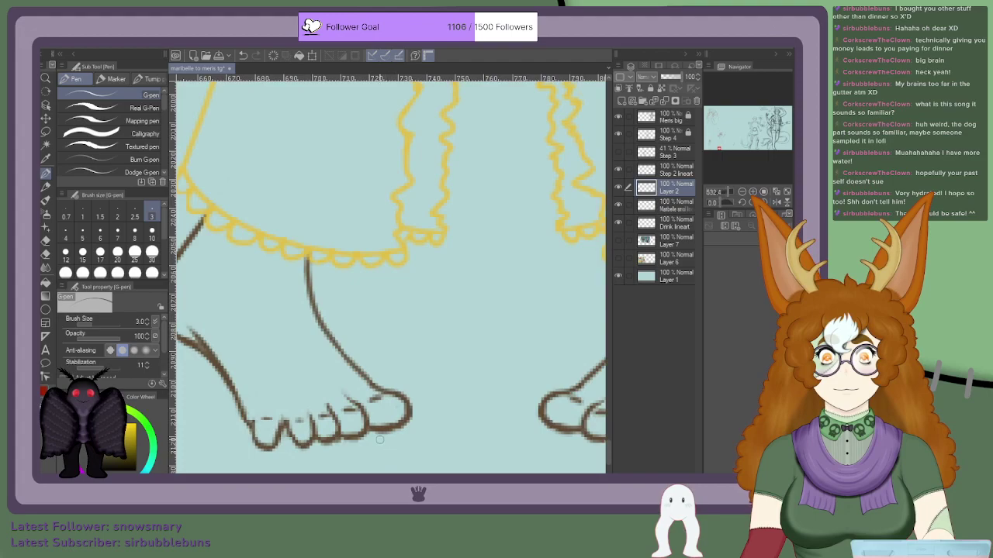
scroll(386, 423, down, 2)
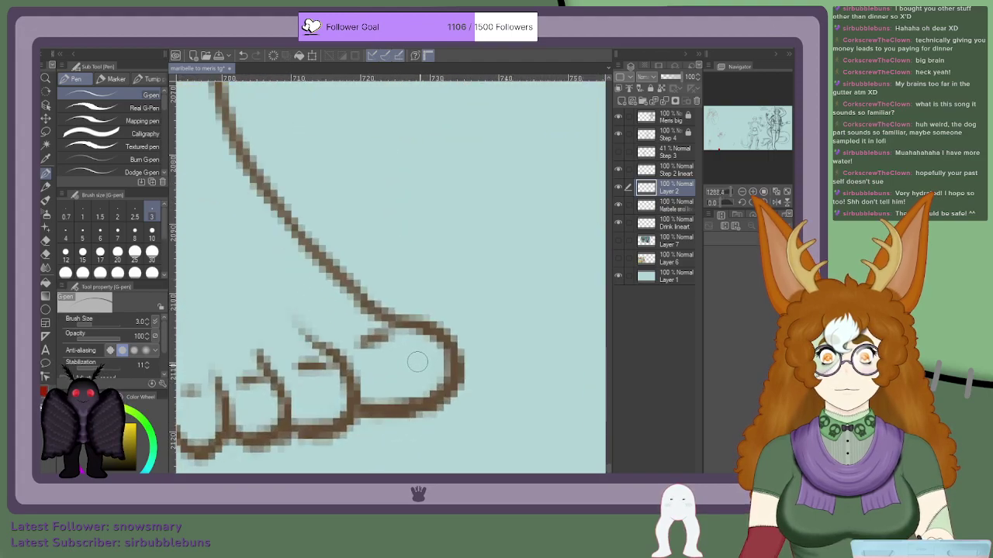
Step: Examine both feet, the trouser hems, and the character's waist and hip lineart for remaining flaws
scroll(285, 330, down, 3)
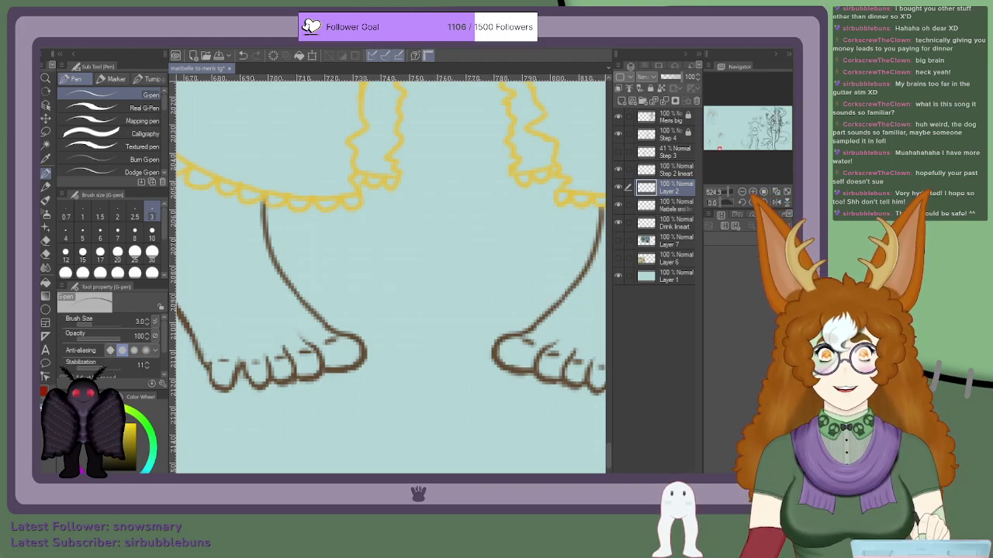
scroll(366, 232, down, 2)
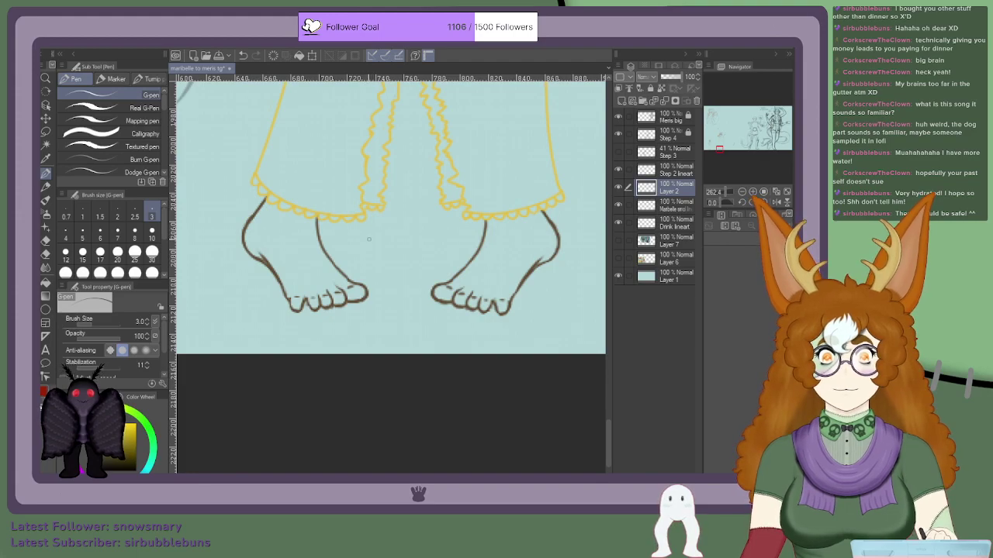
scroll(273, 228, up, 3)
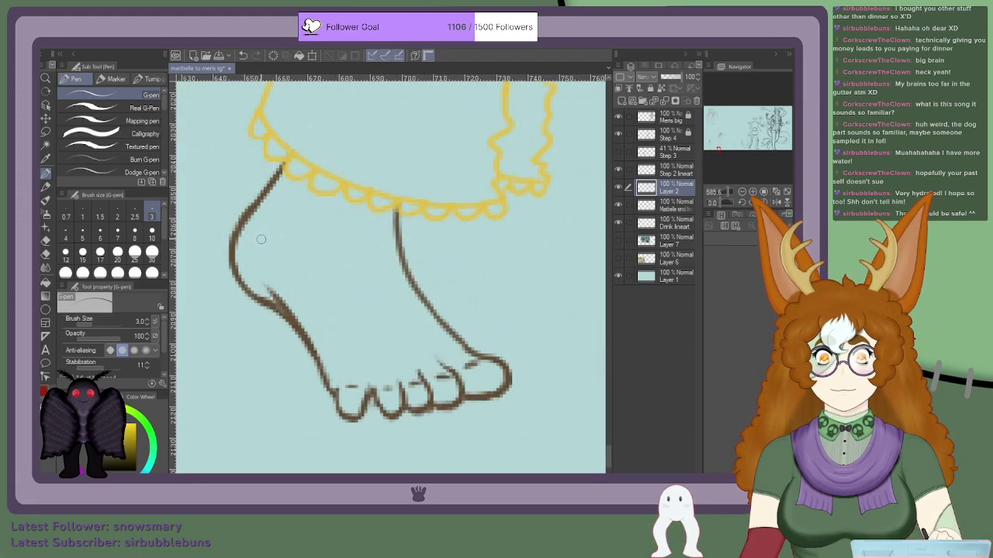
scroll(261, 240, down, 1)
scroll(262, 239, down, 8)
scroll(262, 130, up, 4)
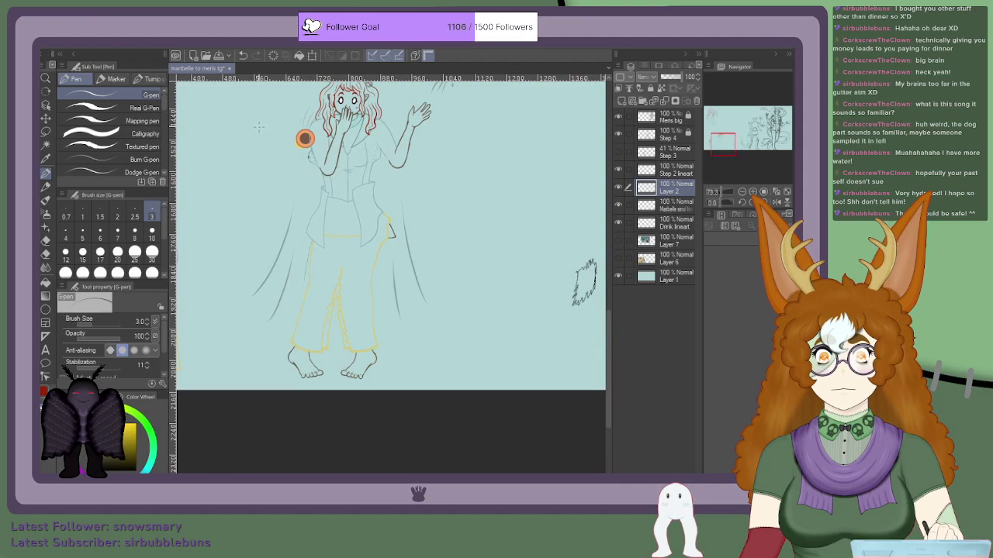
scroll(261, 129, up, 1)
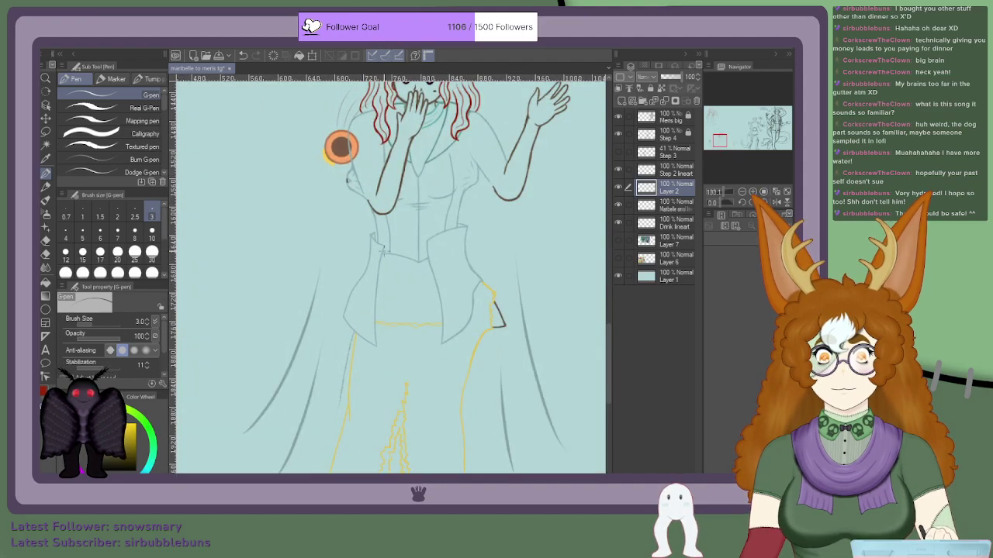
scroll(264, 249, up, 1)
scroll(401, 309, up, 2)
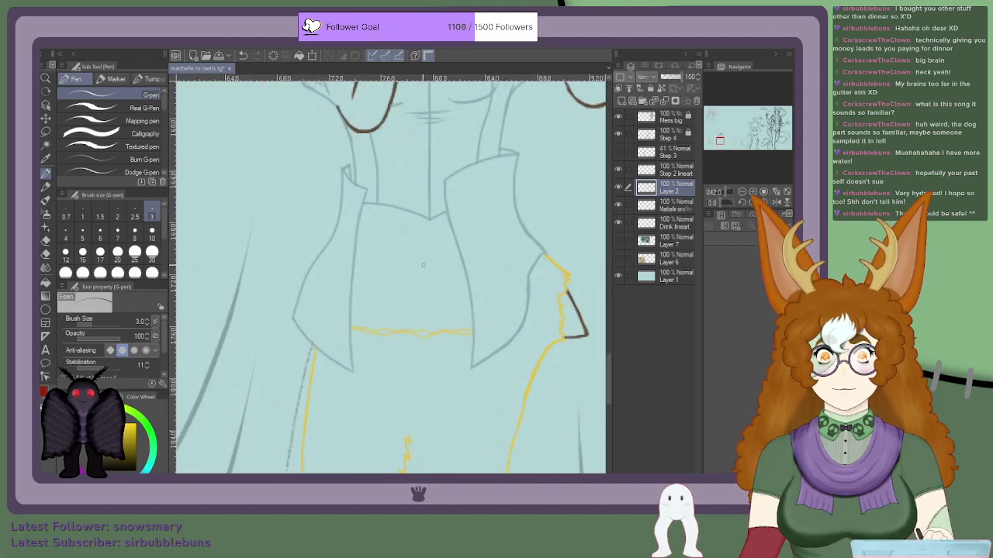
scroll(353, 276, up, 3)
scroll(341, 269, down, 1)
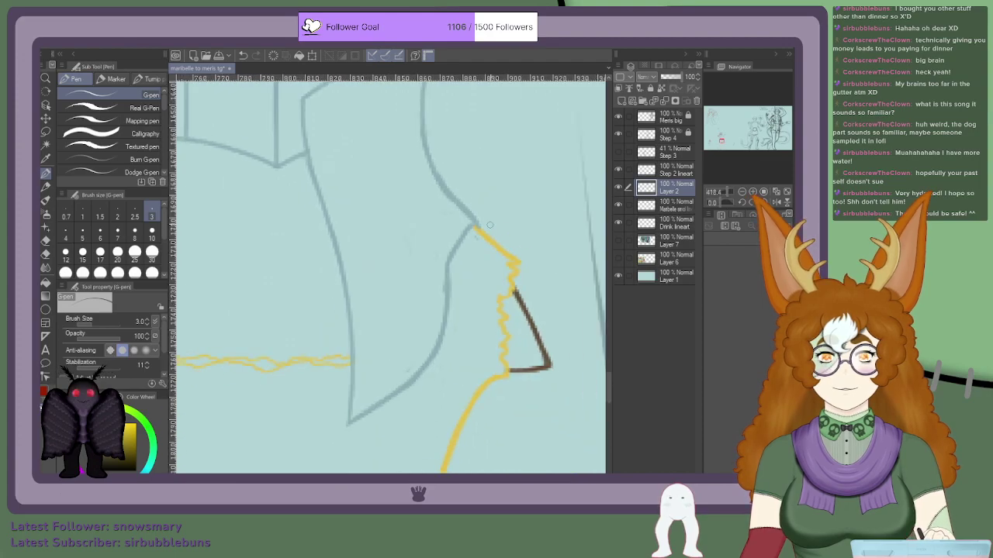
scroll(291, 233, down, 1)
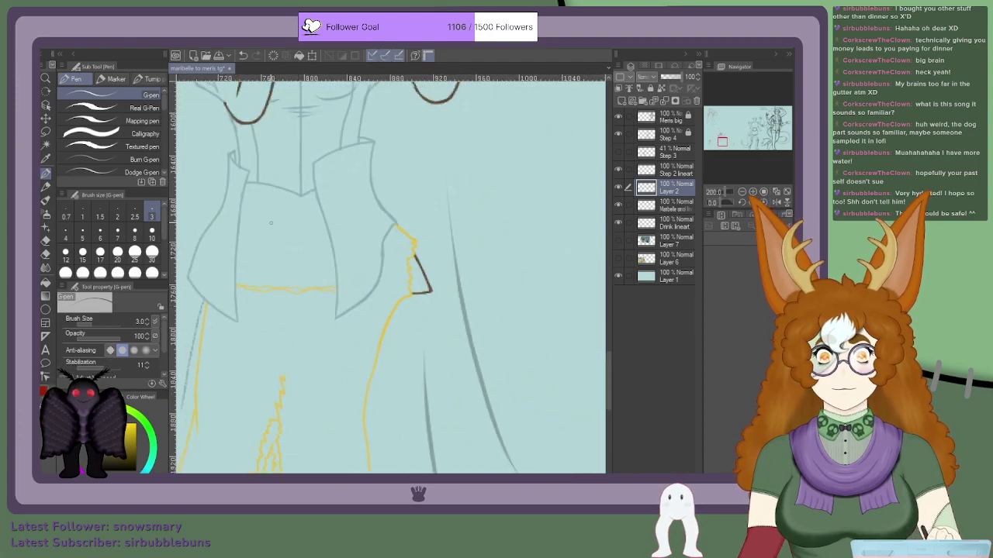
Step: Save the drawing and close the painting program
scroll(292, 232, down, 3)
scroll(242, 185, up, 5)
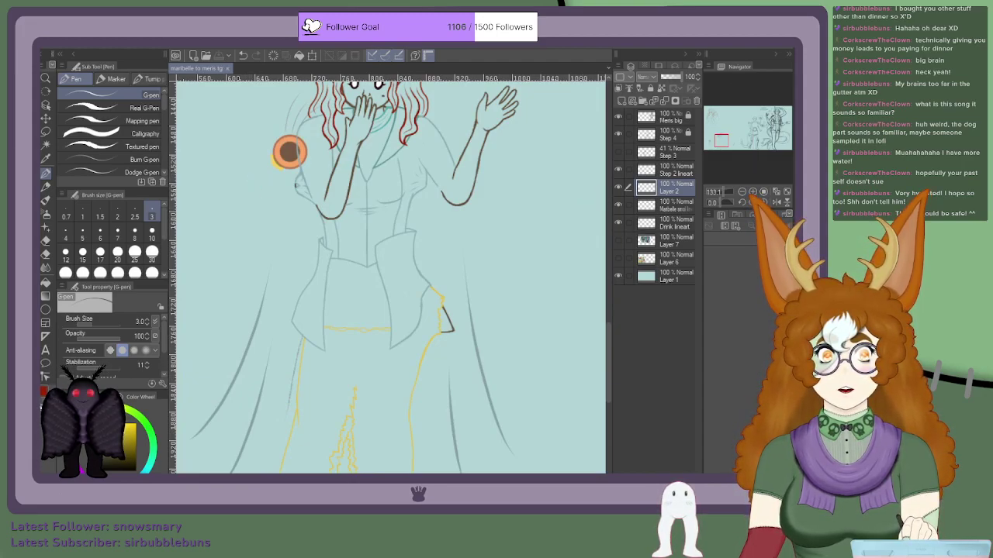
key(alt+F4)
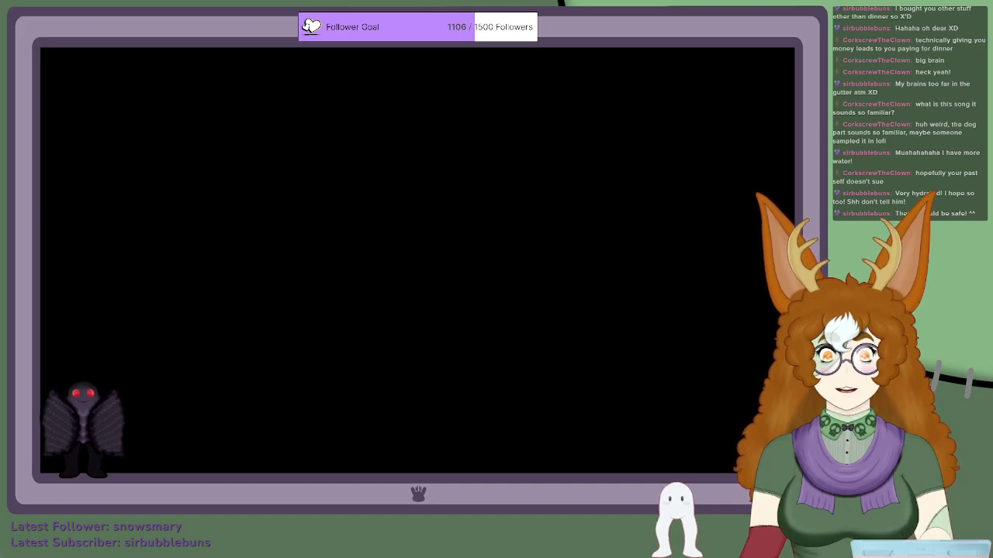